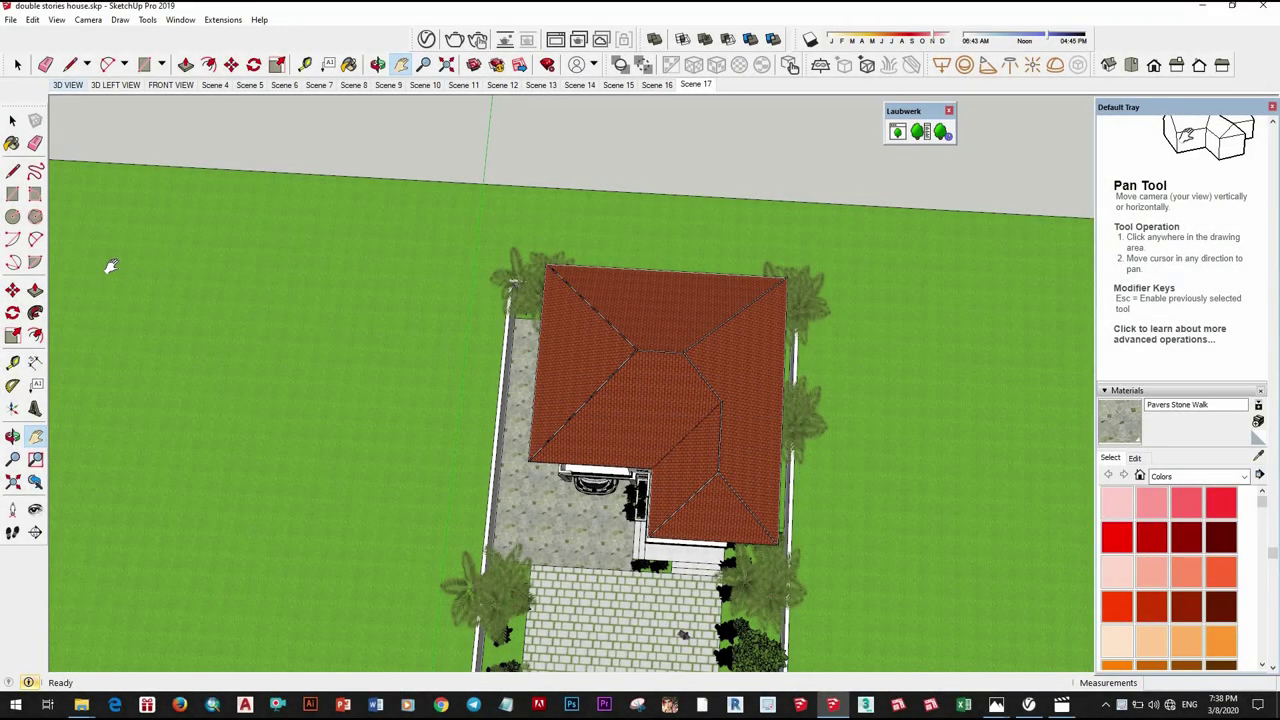
# Step: Play the animation through the finished house model's scenes
pyautogui.rightClick(68, 85)
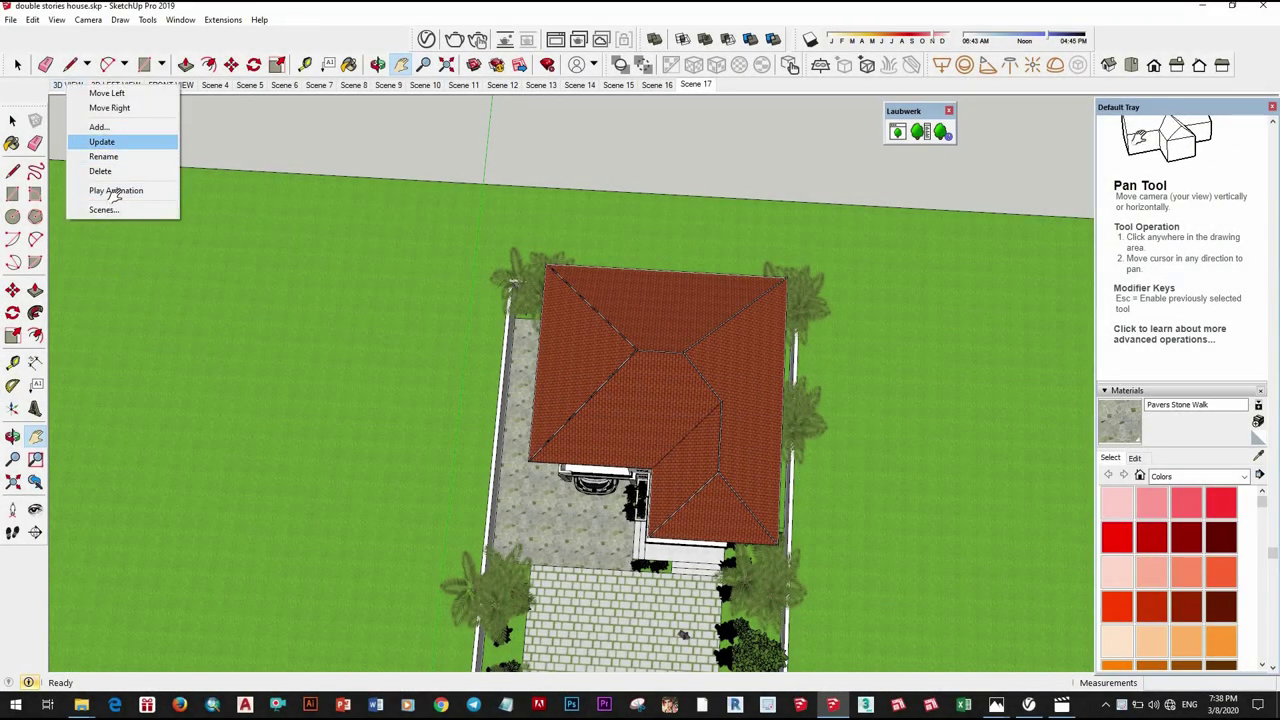
pyautogui.press('Return')
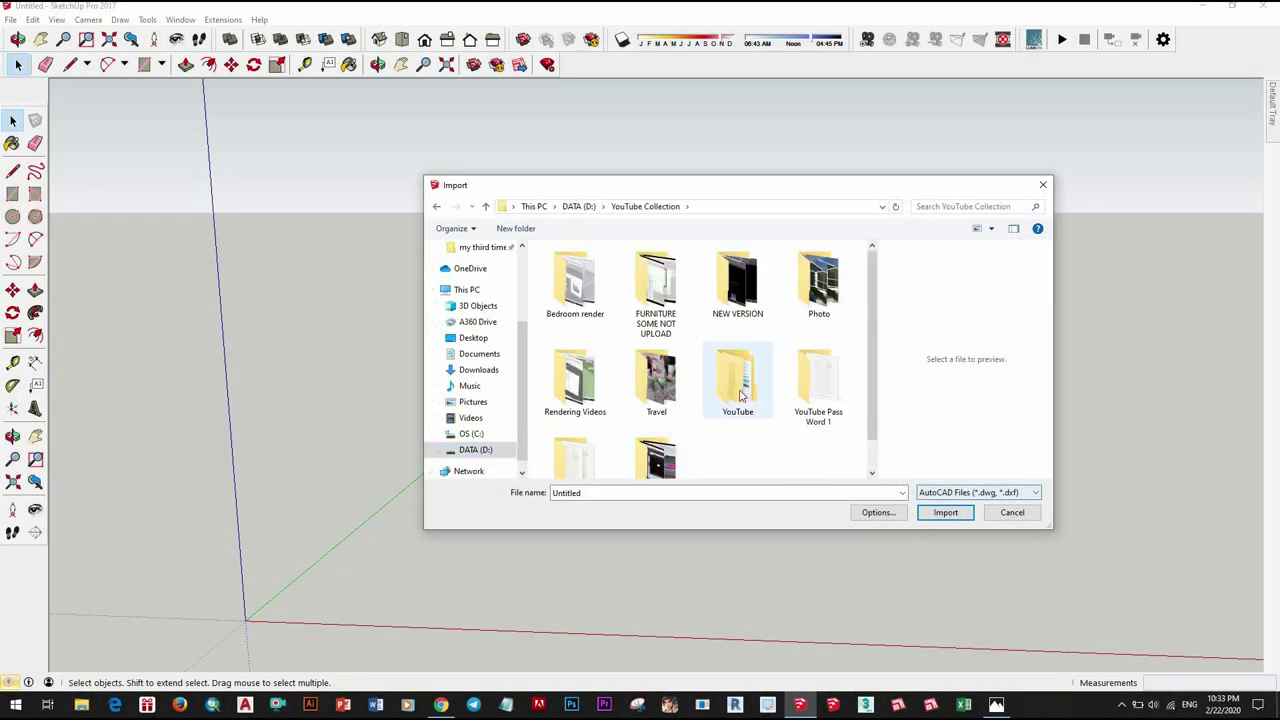
# Step: Import TWO STORIES HOUSE.dwg from the NEW VERSION > 2D folder
pyautogui.scroll(-1, 740, 397)
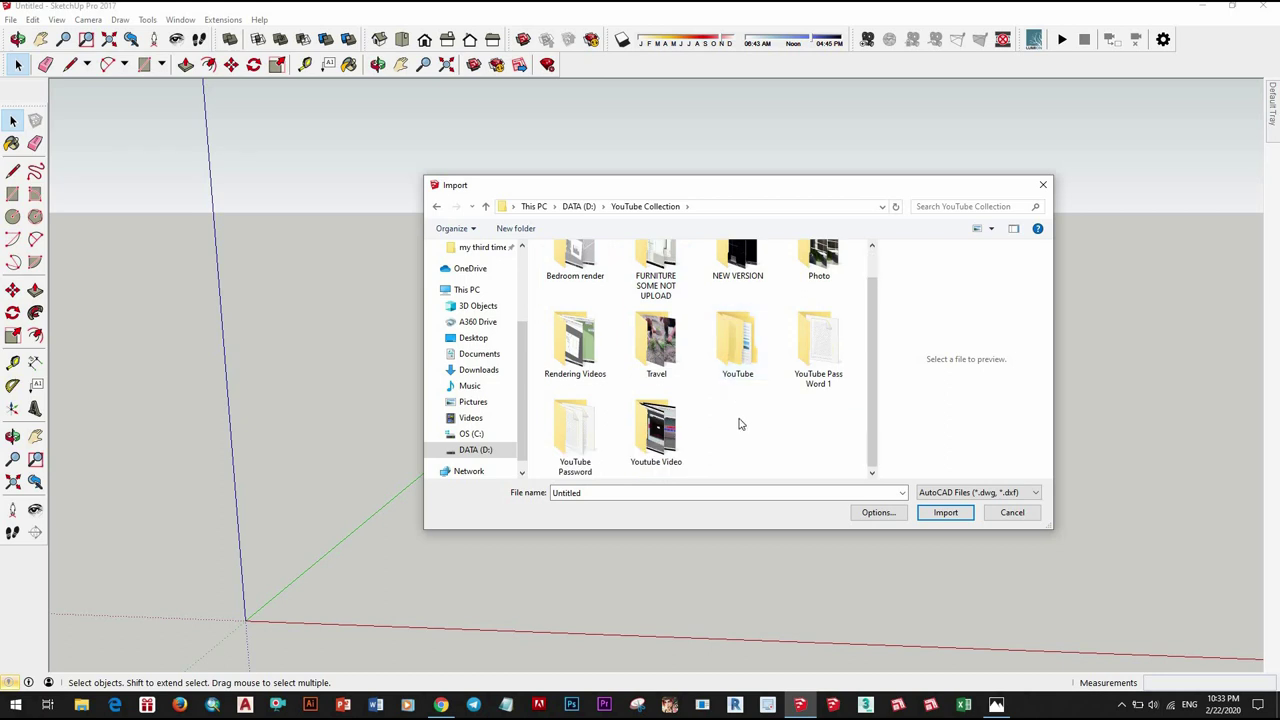
pyautogui.scroll(1, 717, 381)
pyautogui.scroll(-1, 775, 340)
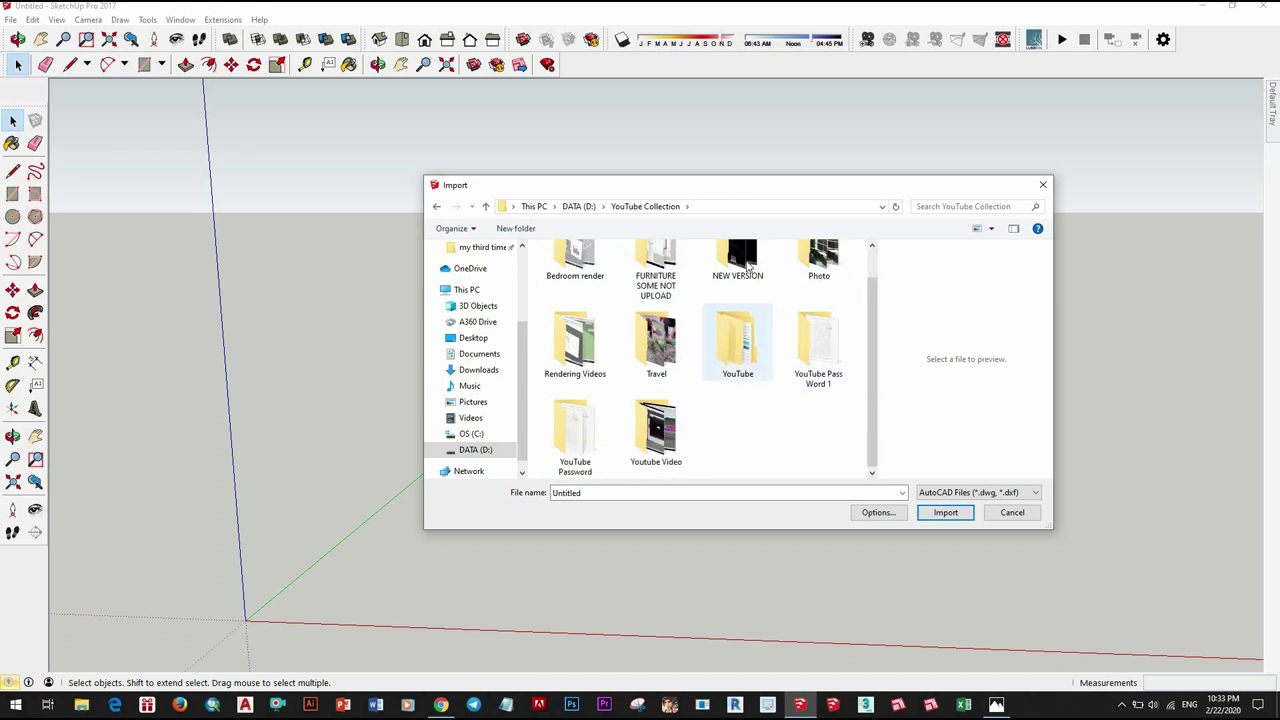
pyautogui.doubleClick(748, 262)
pyautogui.doubleClick(572, 300)
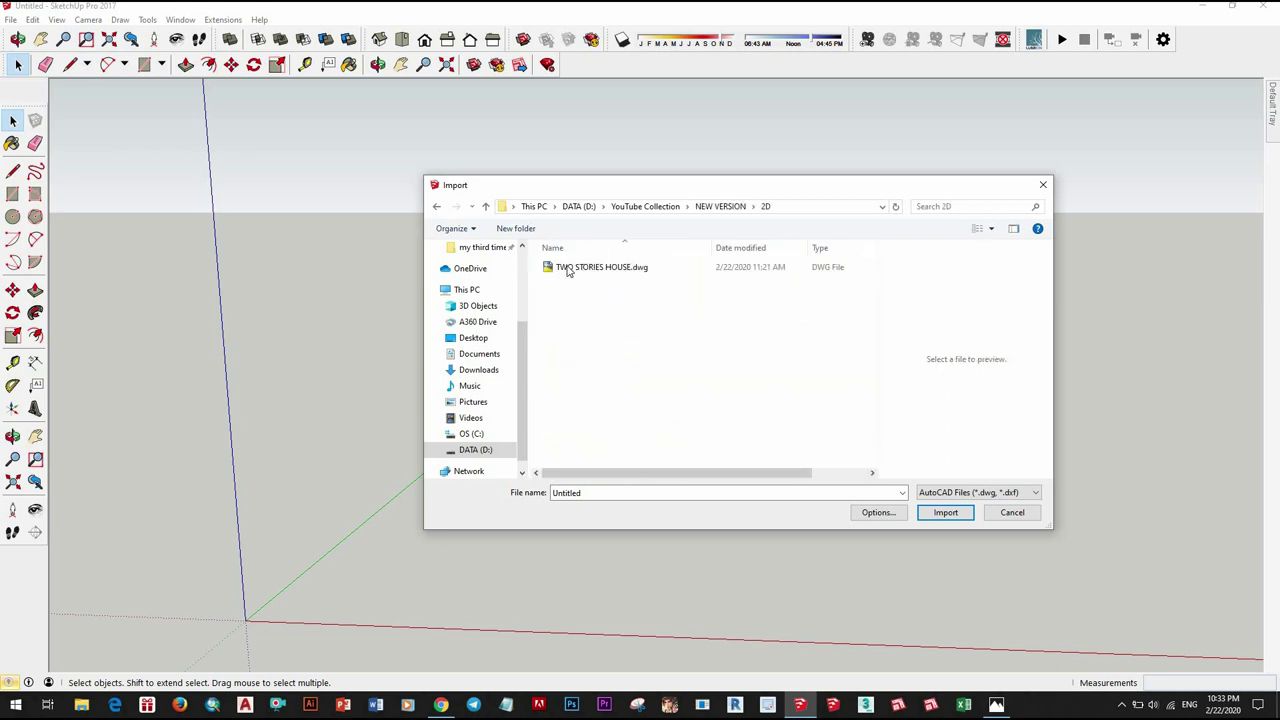
pyautogui.click(568, 268)
pyautogui.press('Return')
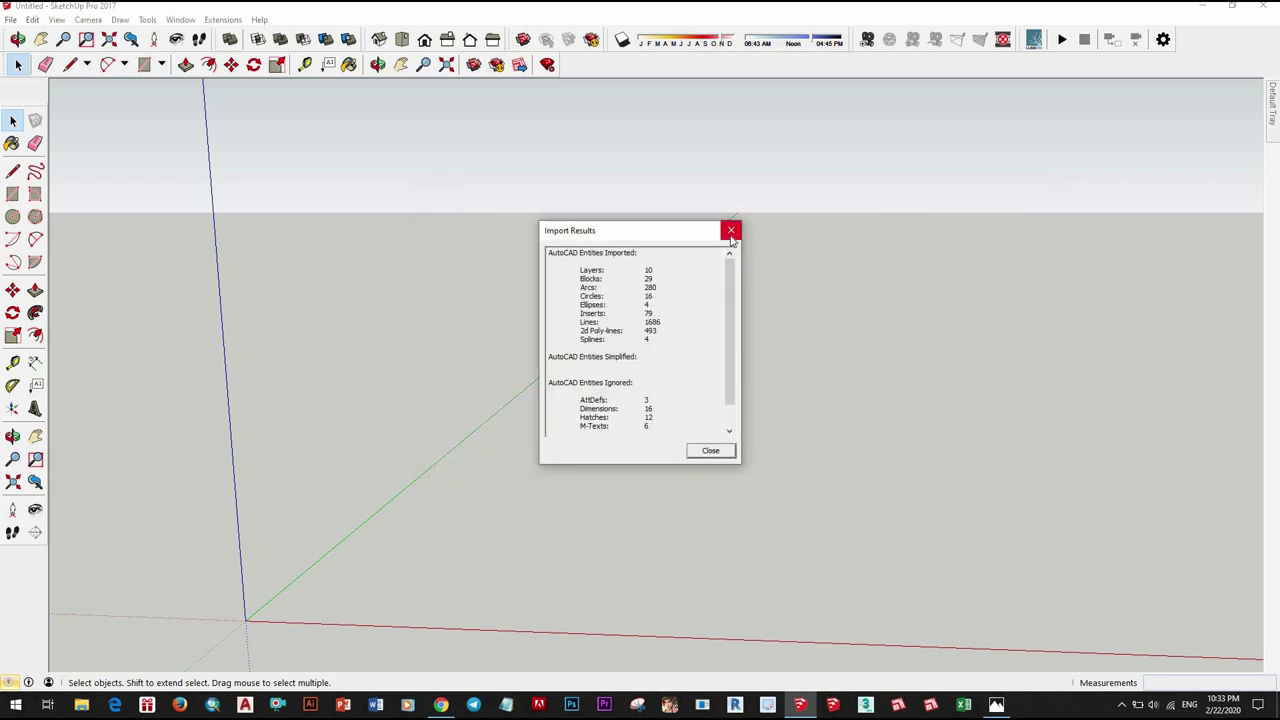
# Step: Close the import results and tilt the view to see the three plan sheets
pyautogui.click(710, 450)
pyautogui.scroll(-3, 611, 435)
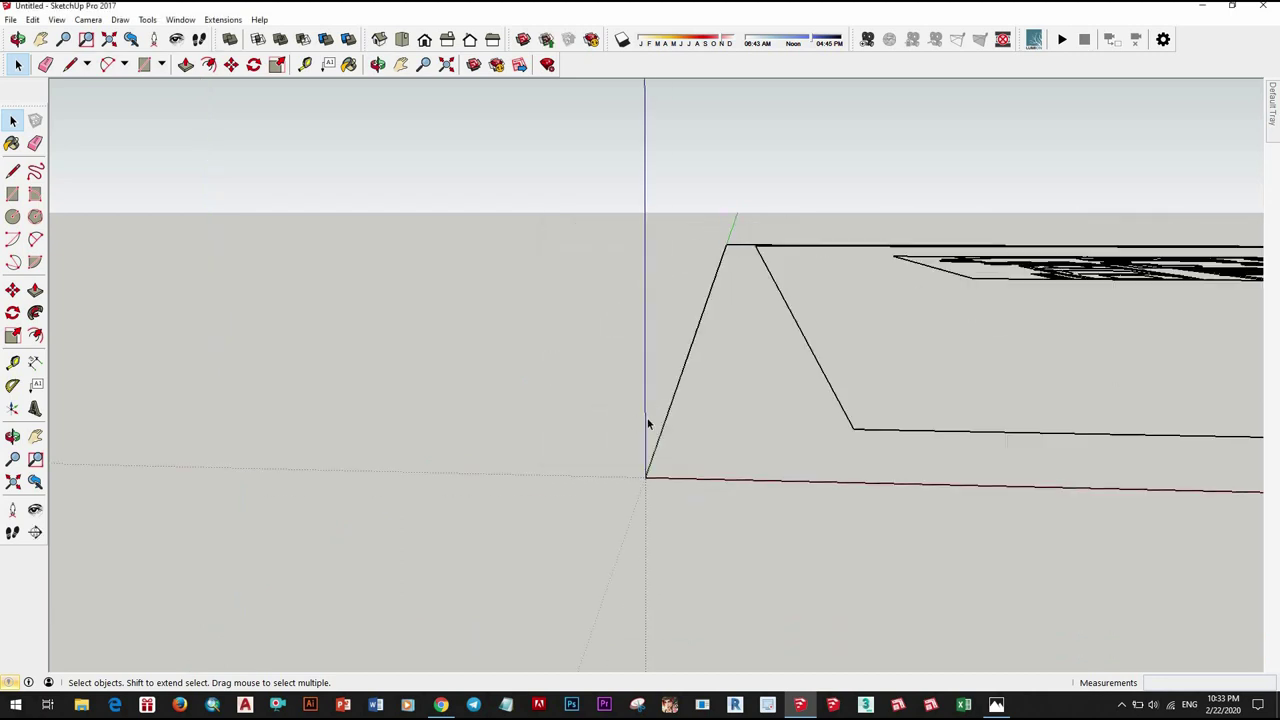
pyautogui.scroll(-2, 648, 423)
pyautogui.scroll(2, 654, 409)
pyautogui.scroll(-3, 800, 420)
pyautogui.moveTo(734, 457)
pyautogui.mouseDown(button='middle')
pyautogui.moveTo(789, 489)
pyautogui.moveTo(560, 228)
pyautogui.moveTo(908, 285)
pyautogui.mouseUp(button='middle')
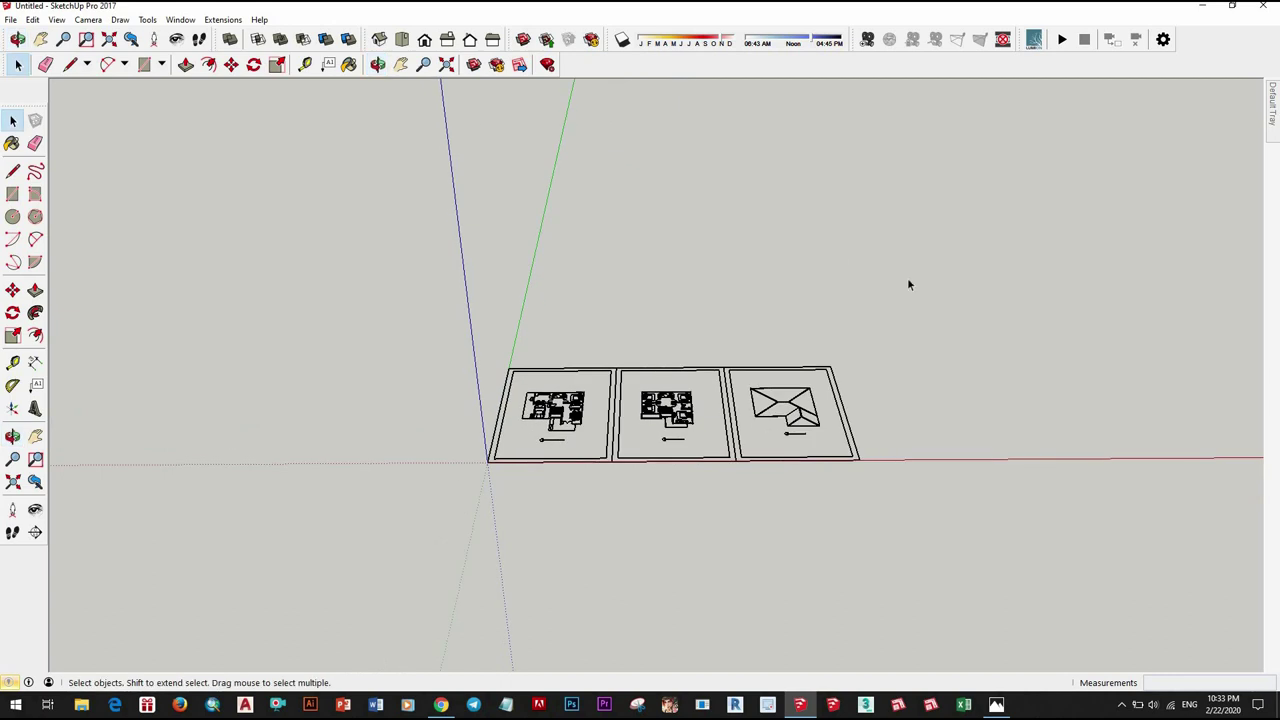
pyautogui.press('b')
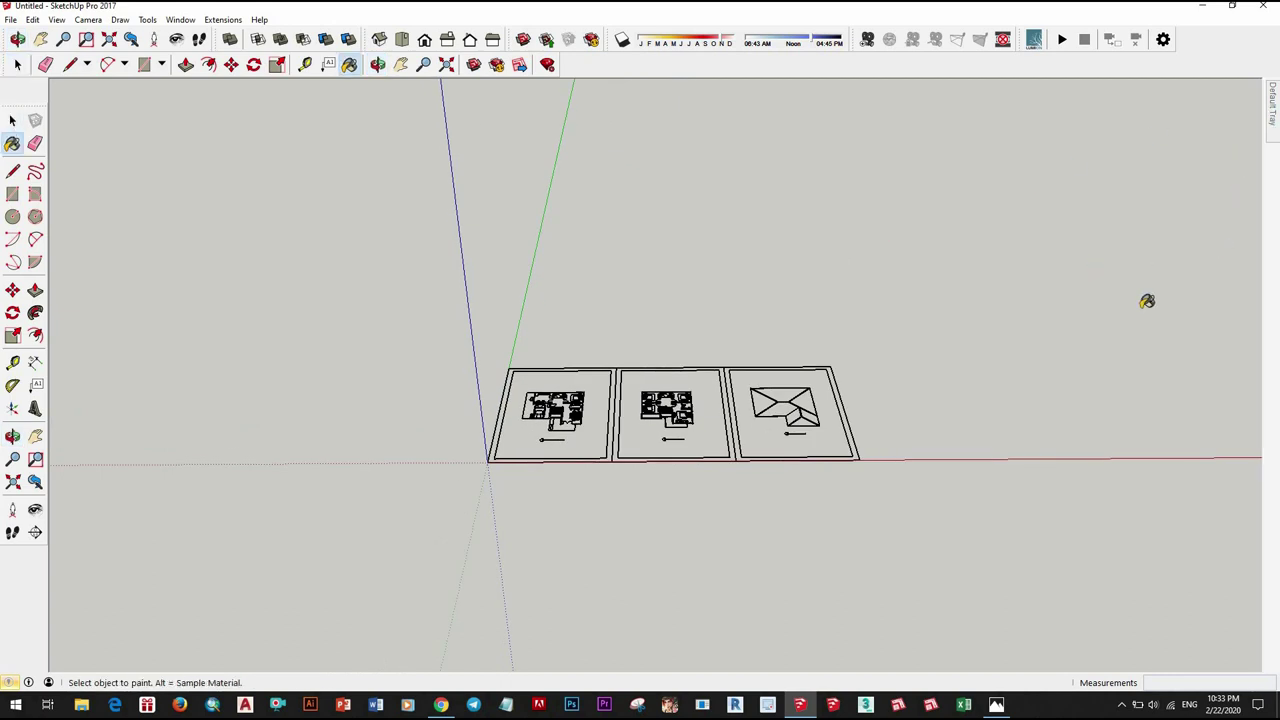
pyautogui.moveTo(1271, 103)
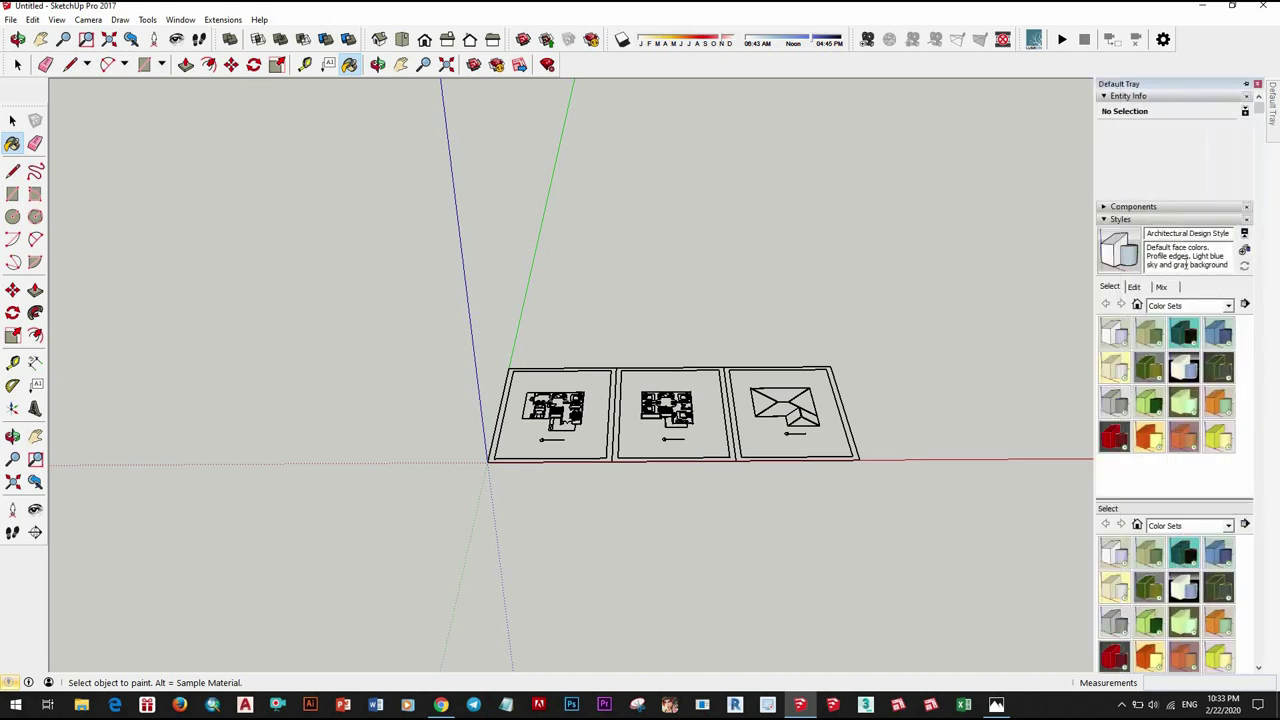
# Step: Turn off Profiles in the style's edge settings so plan lines show thin
pyautogui.scroll(-3, 1168, 330)
pyautogui.scroll(2, 1130, 310)
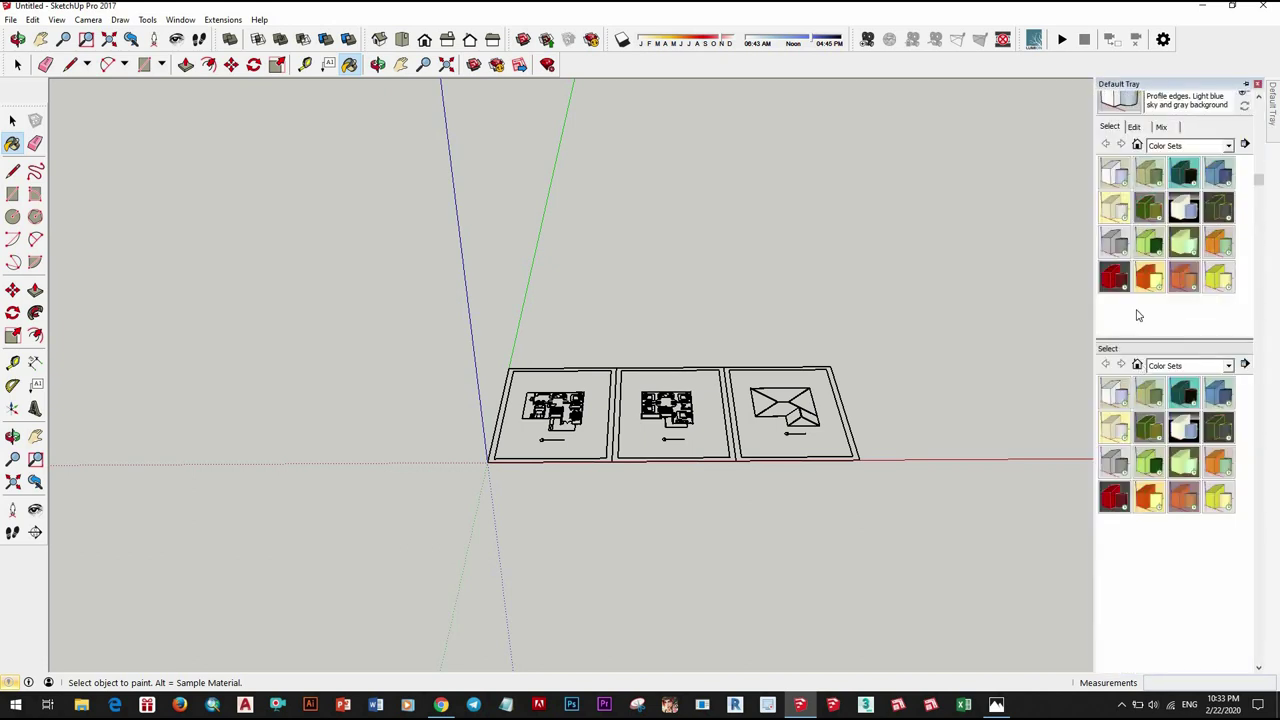
pyautogui.scroll(1, 1150, 260)
pyautogui.click(1135, 207)
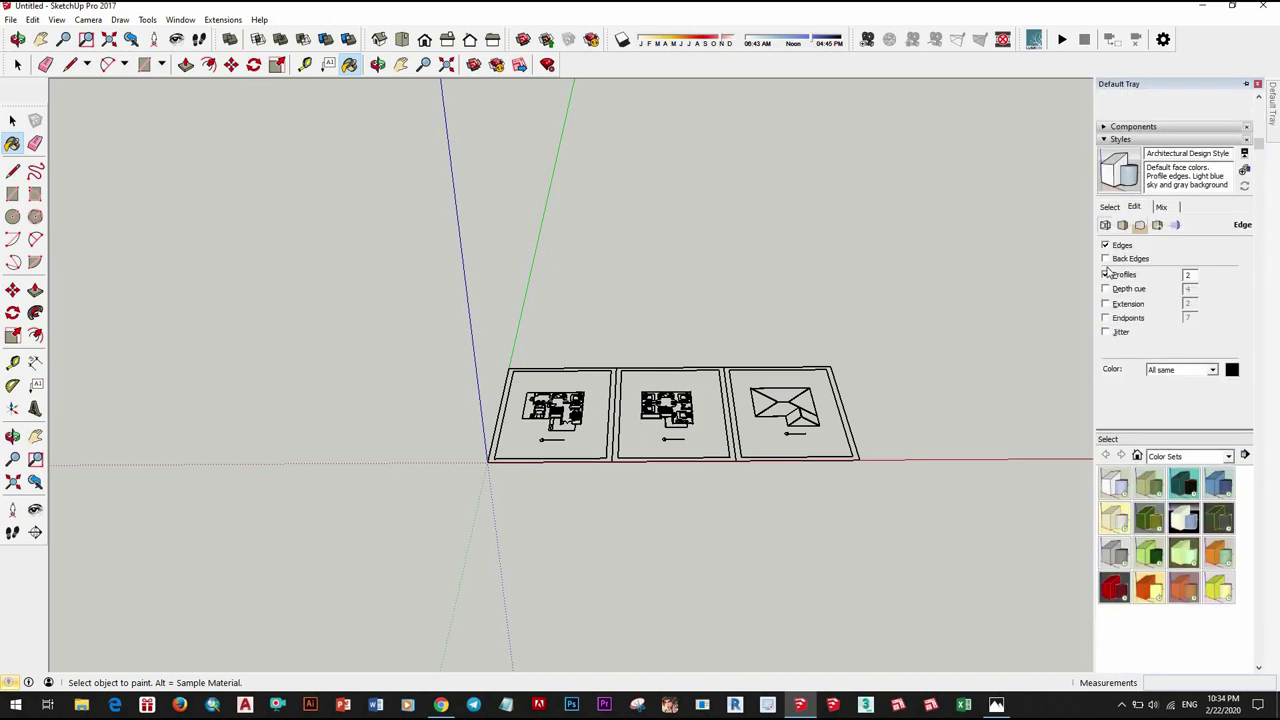
pyautogui.moveTo(691, 457)
pyautogui.mouseDown(button='middle')
pyautogui.moveTo(880, 403)
pyautogui.moveTo(963, 344)
pyautogui.mouseUp(button='middle')
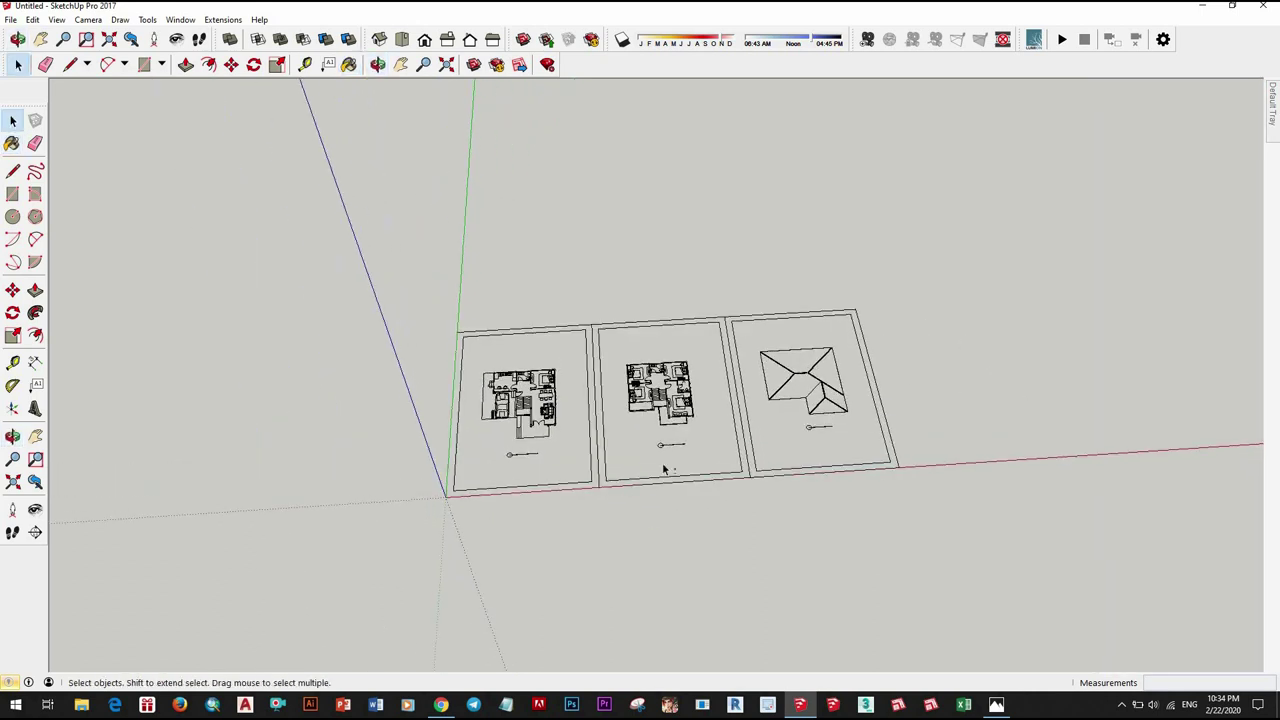
pyautogui.scroll(-2, 664, 469)
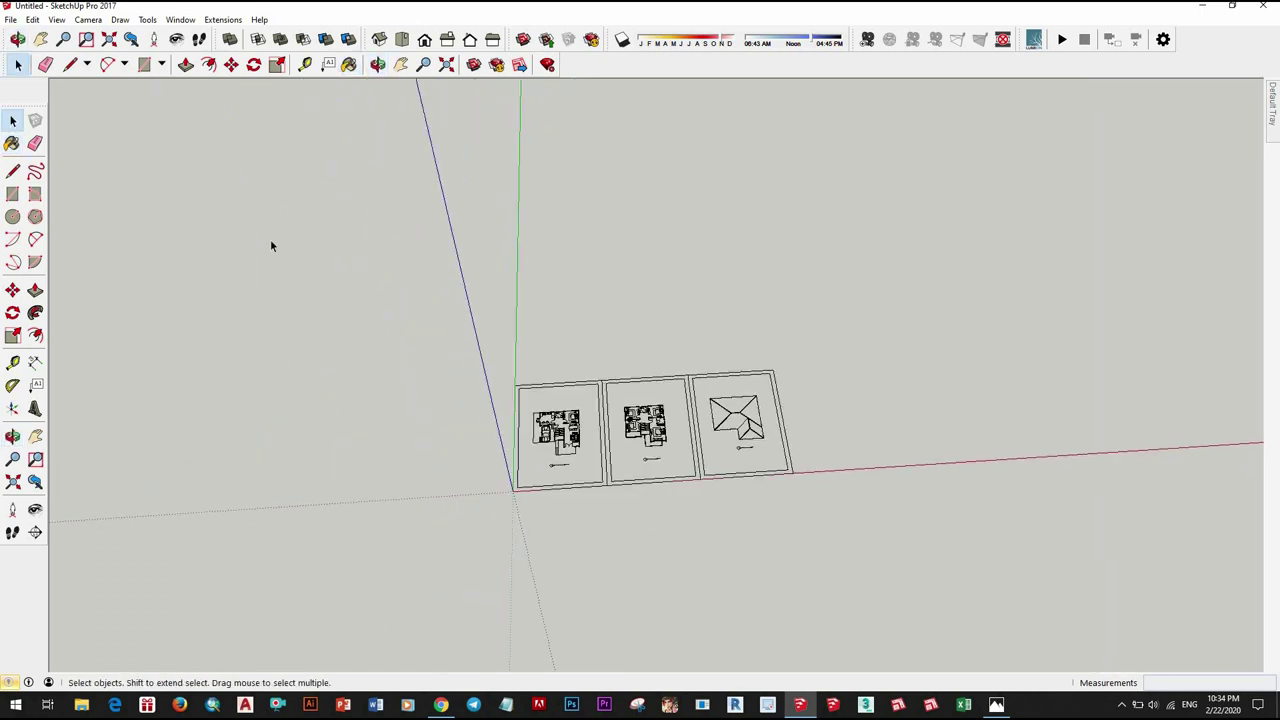
# Step: Set model units to Decimal millimetres with 0mm precision in Model Info
pyautogui.click(180, 20)
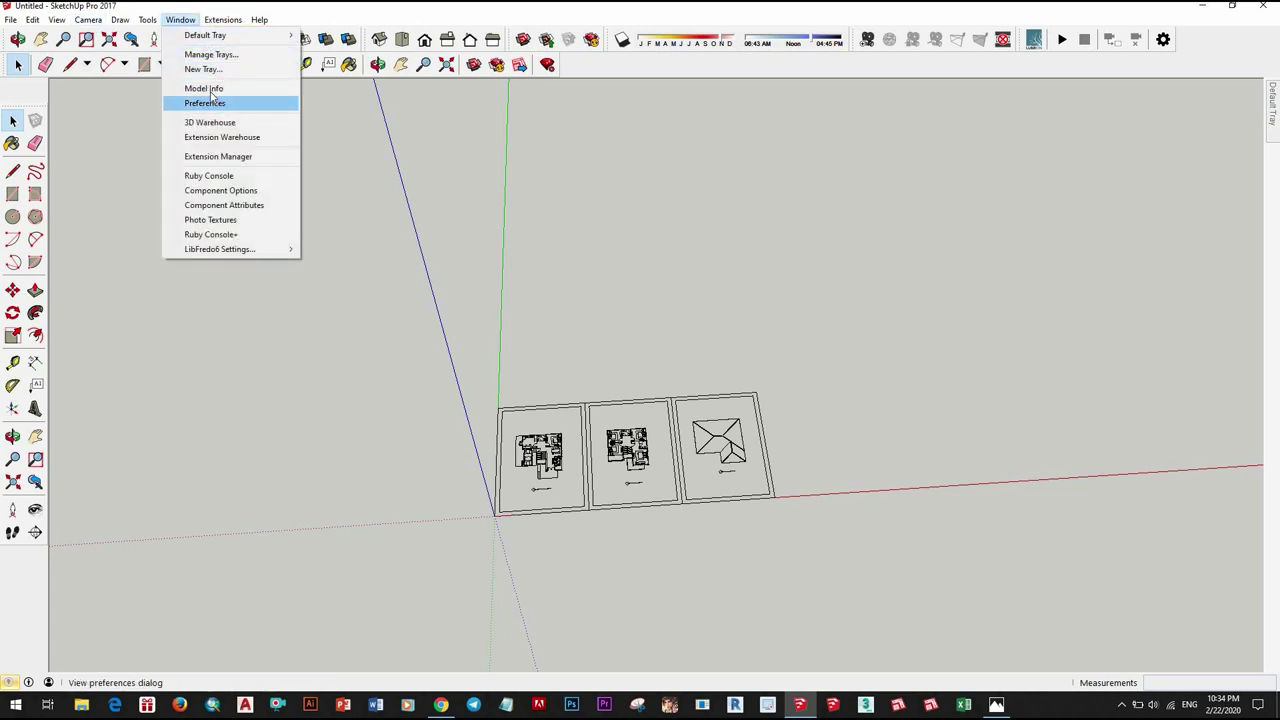
pyautogui.click(210, 89)
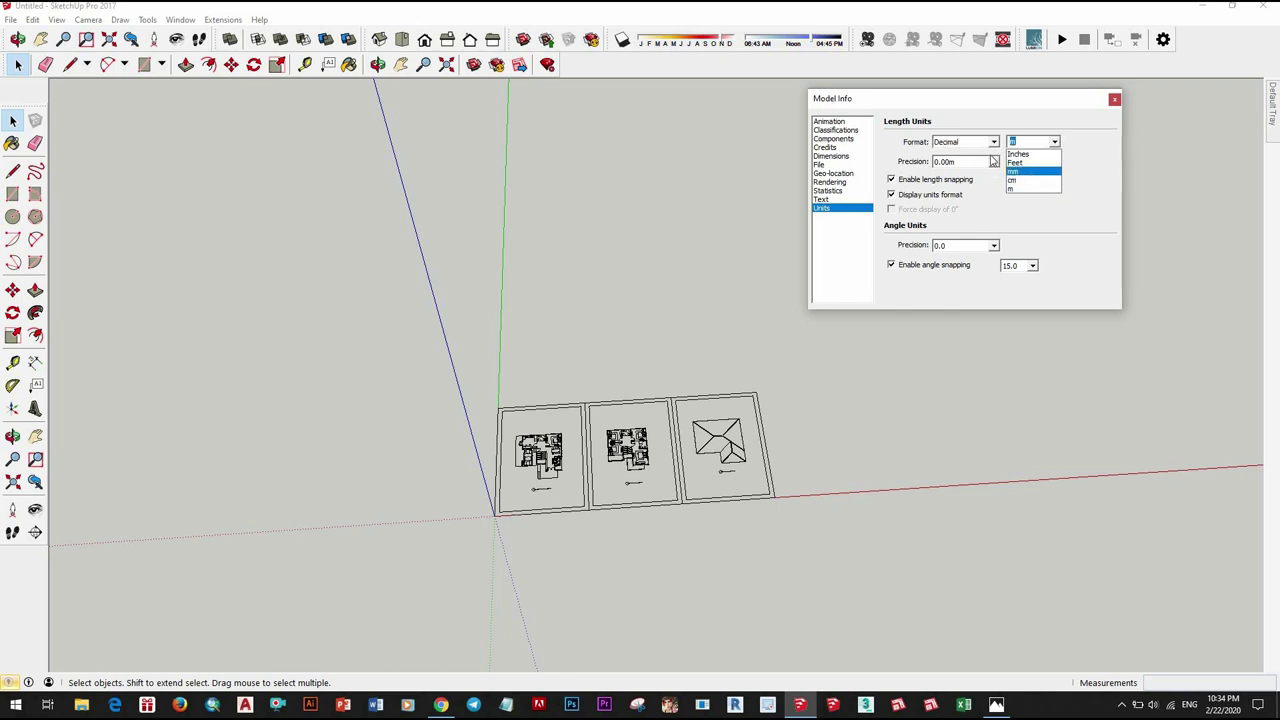
pyautogui.click(962, 161)
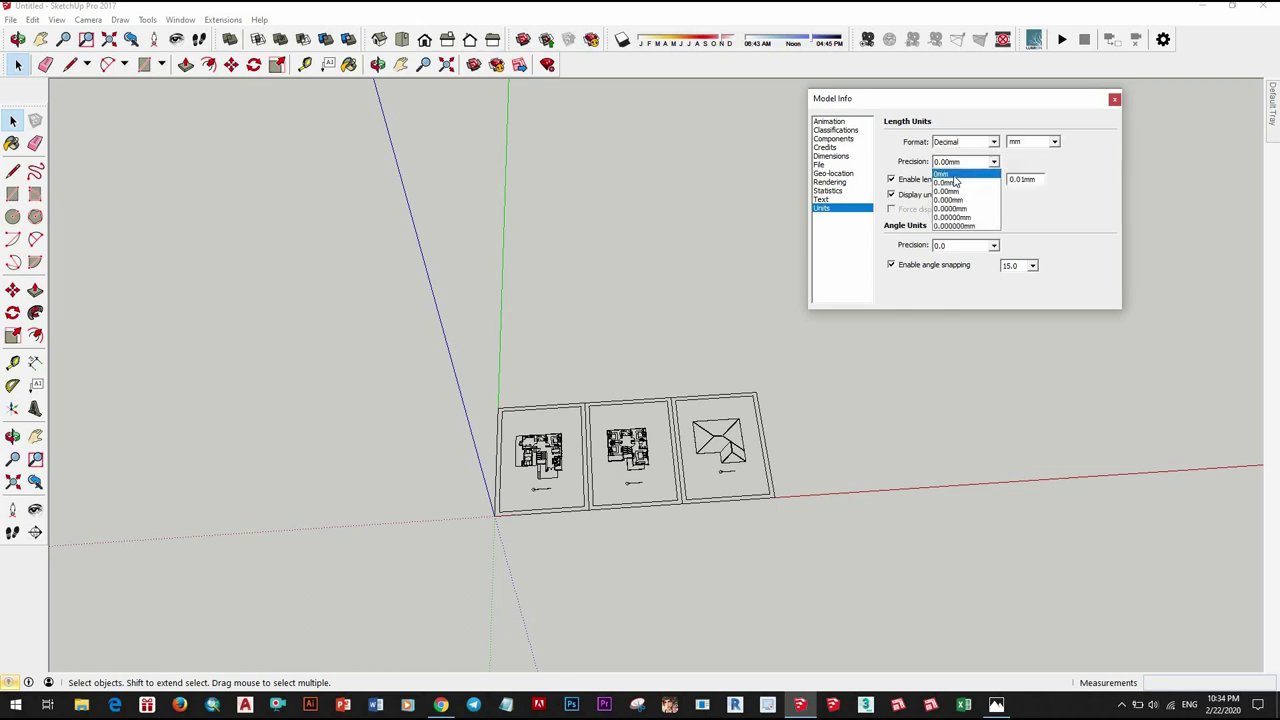
pyautogui.press('Return')
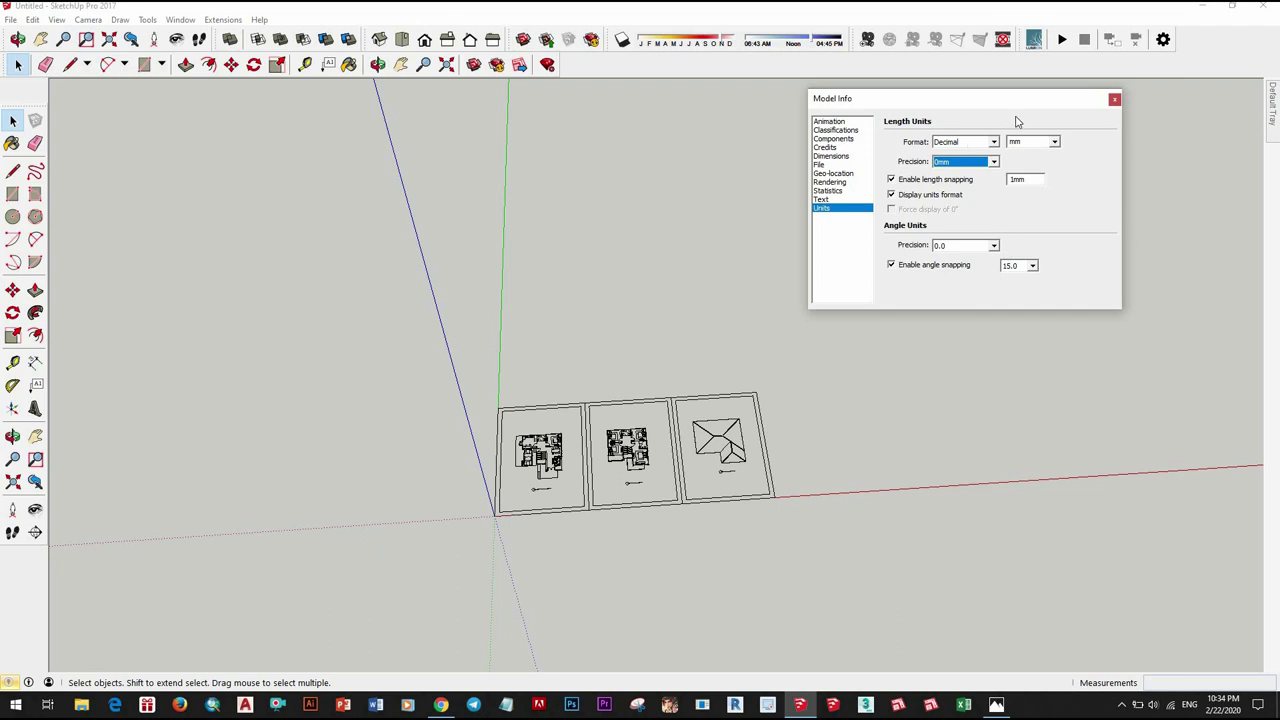
pyautogui.click(1114, 99)
# Step: Zoom in to inspect the door, briefly trying the Line tool before returning to Select
pyautogui.scroll(2, 500, 435)
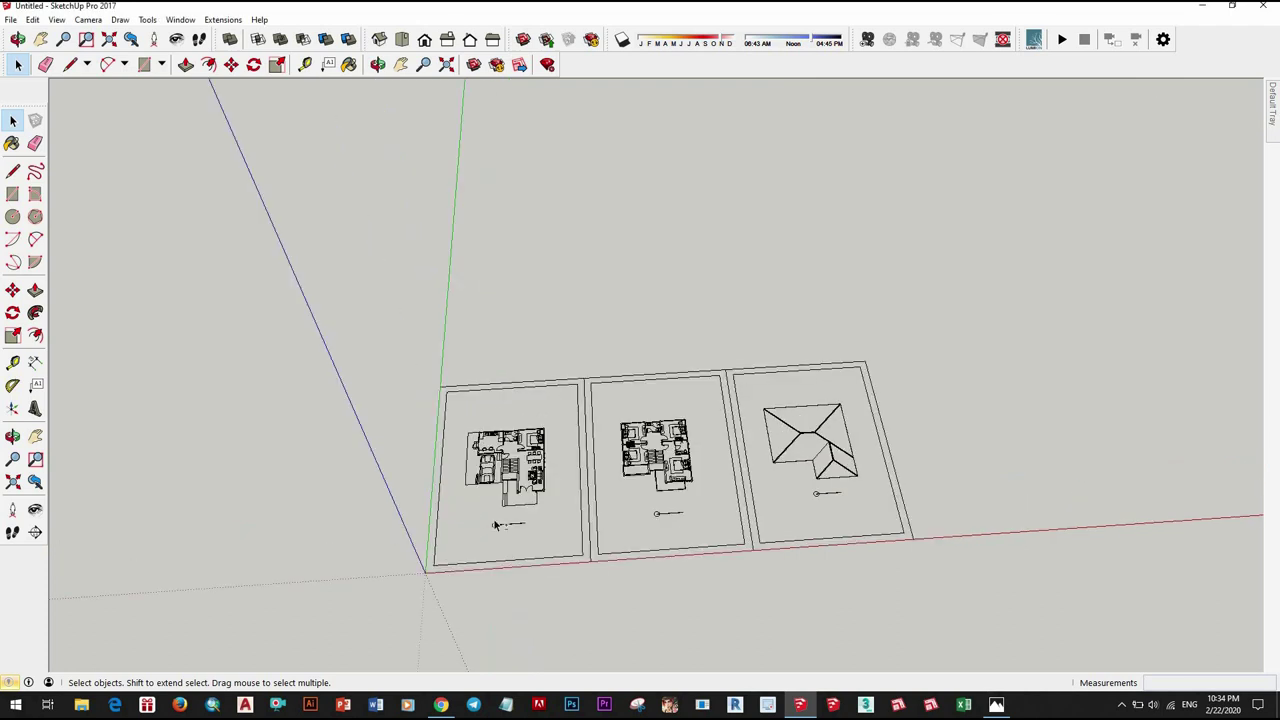
pyautogui.scroll(3, 500, 435)
pyautogui.scroll(3, 500, 435)
pyautogui.scroll(3, 502, 435)
pyautogui.scroll(3, 520, 418)
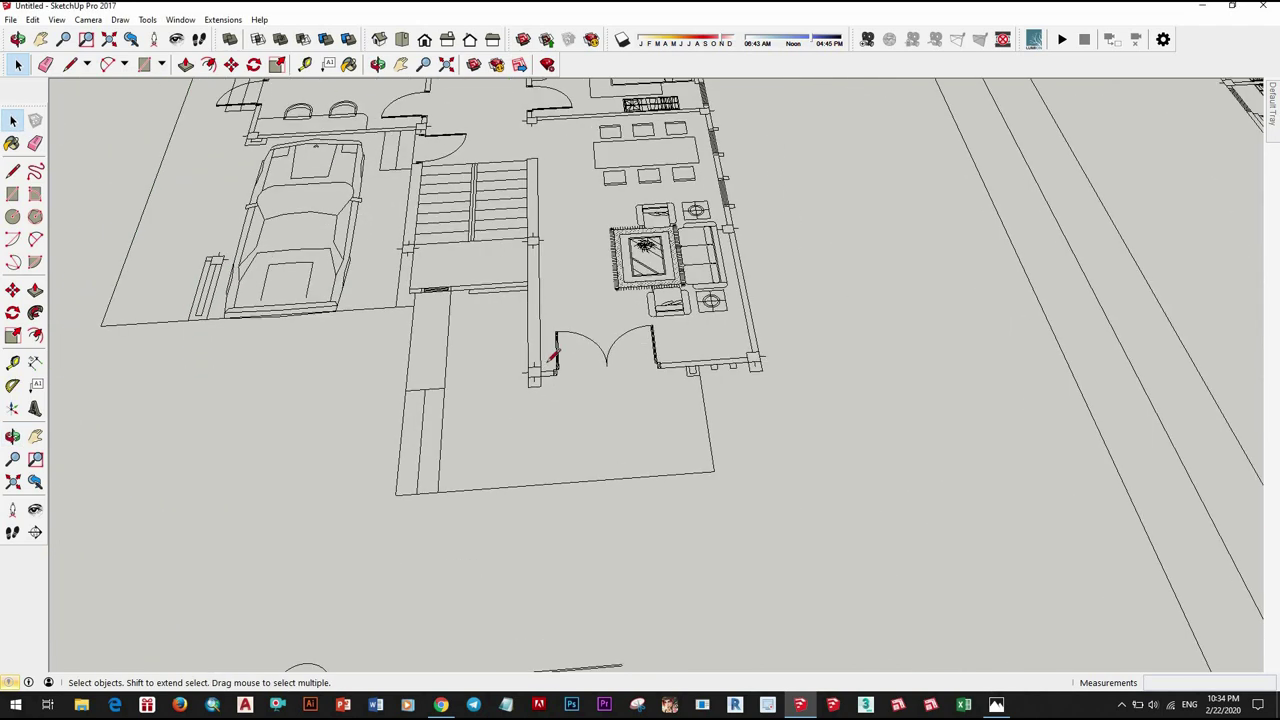
pyautogui.press('l')
pyautogui.scroll(2, 516, 390)
pyautogui.scroll(1, 512, 392)
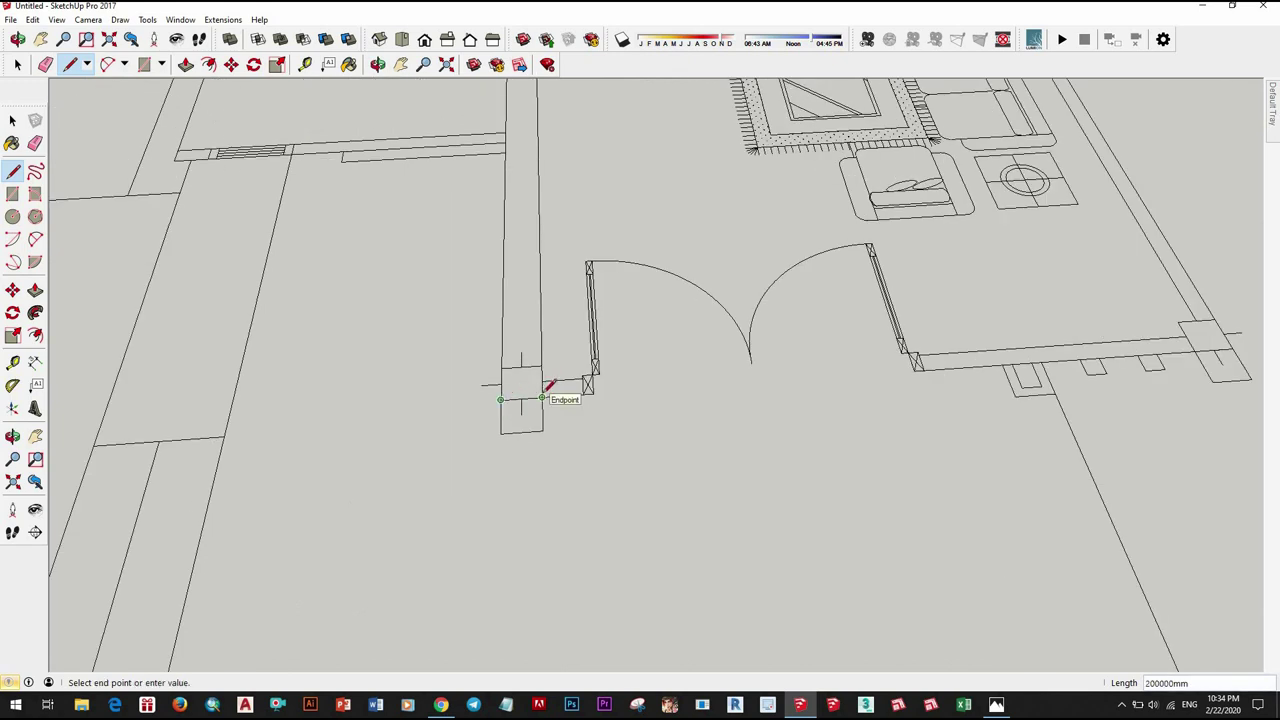
pyautogui.press('space')
# Step: Window-select all three imported plan sheets and delete them
pyautogui.scroll(-3, 529, 363)
pyautogui.scroll(-3, 703, 408)
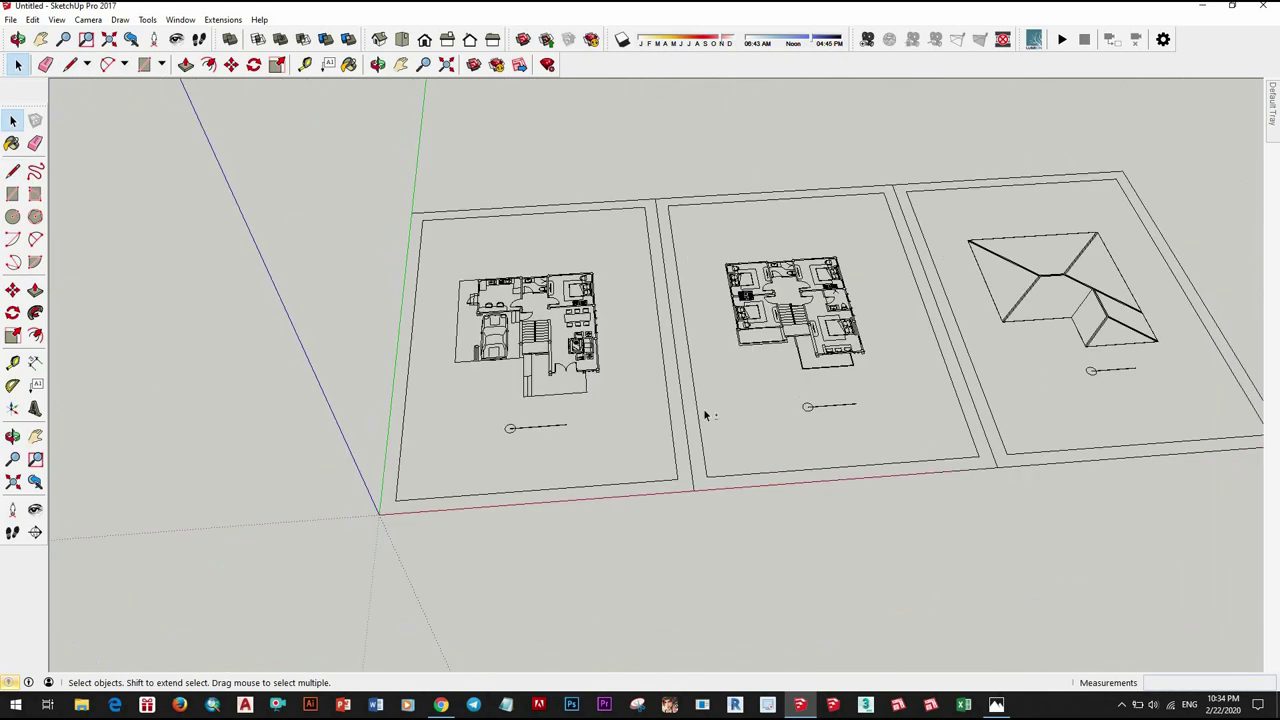
pyautogui.scroll(-2, 797, 448)
pyautogui.moveTo(797, 448)
pyautogui.mouseDown(button='middle')
pyautogui.moveTo(441, 289)
pyautogui.moveTo(895, 524)
pyautogui.mouseUp(button='middle')
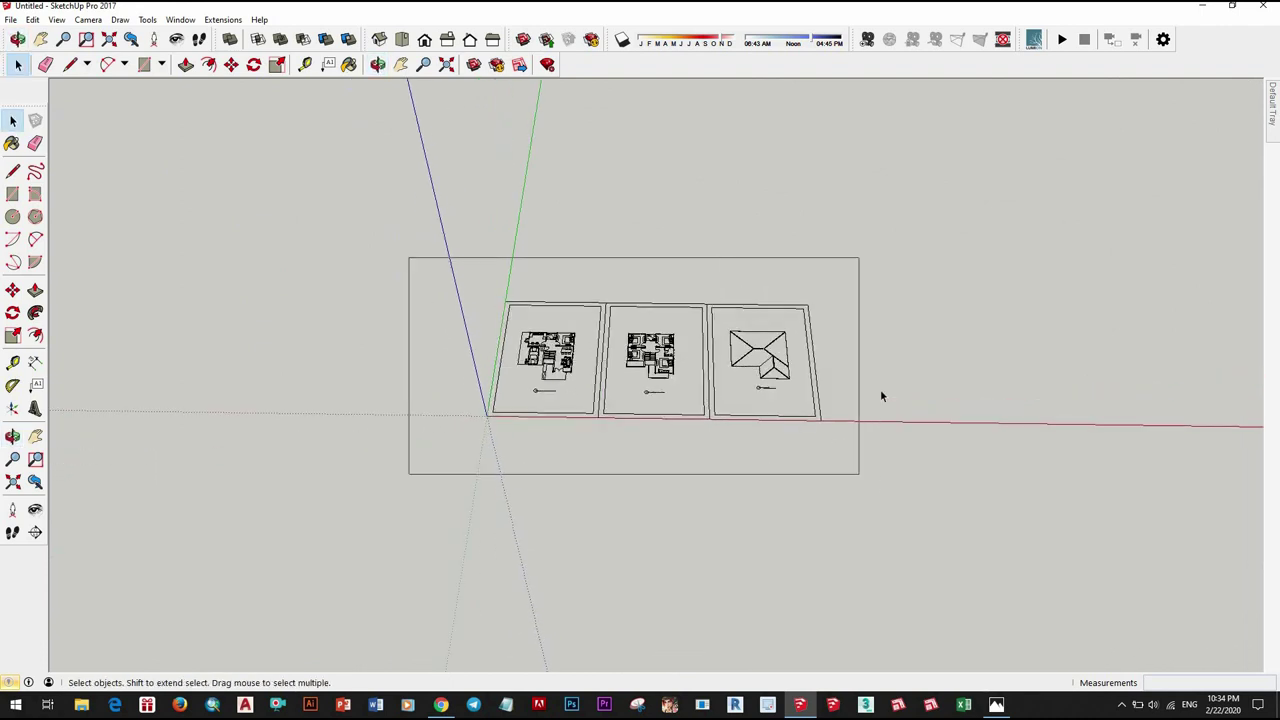
pyautogui.moveTo(881, 397); pyautogui.dragTo(887, 383)
pyautogui.press('Delete')
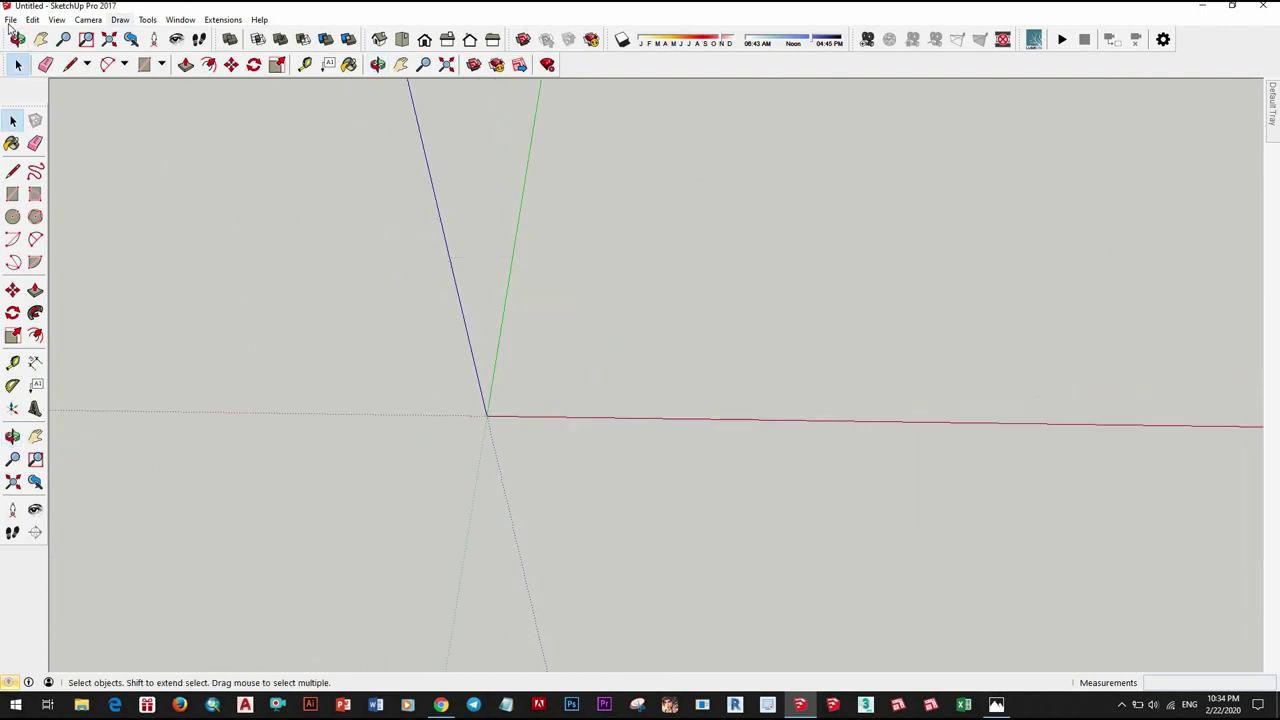
# Step: Re-import TWO STORIES HOUSE.dwg and dismiss the import summary
pyautogui.click(10, 19)
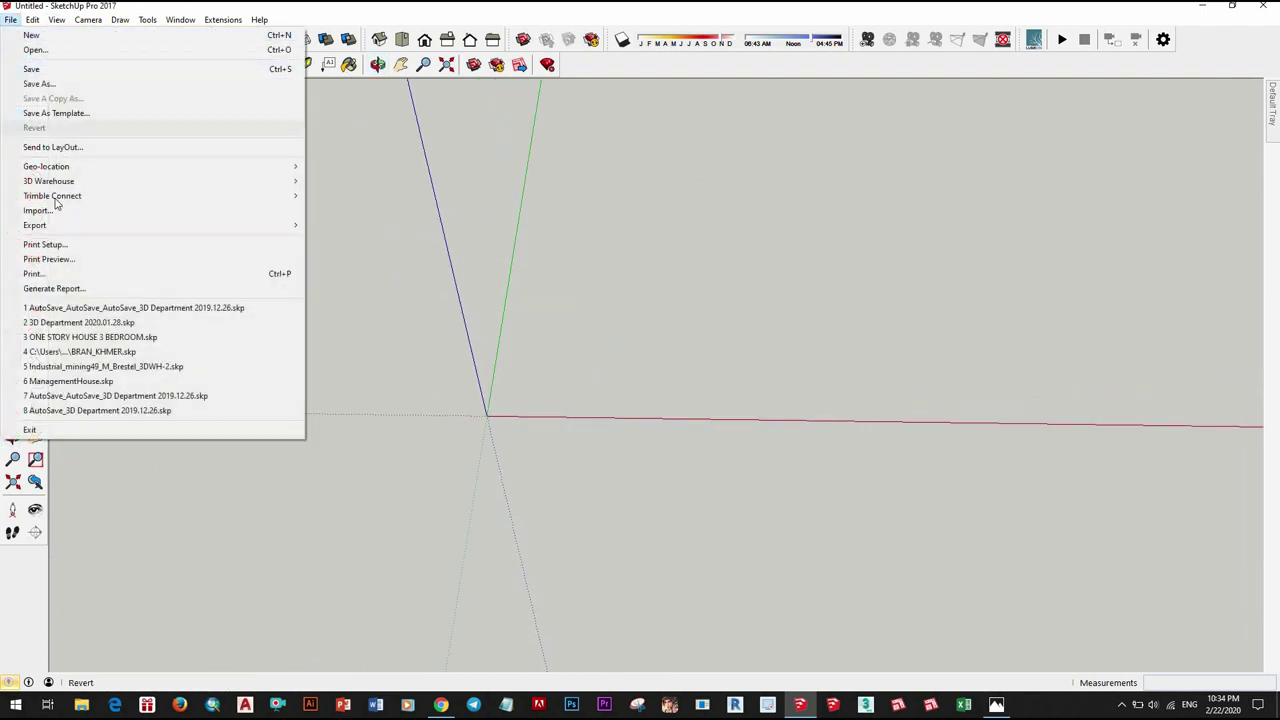
pyautogui.click(457, 229)
pyautogui.click(790, 267)
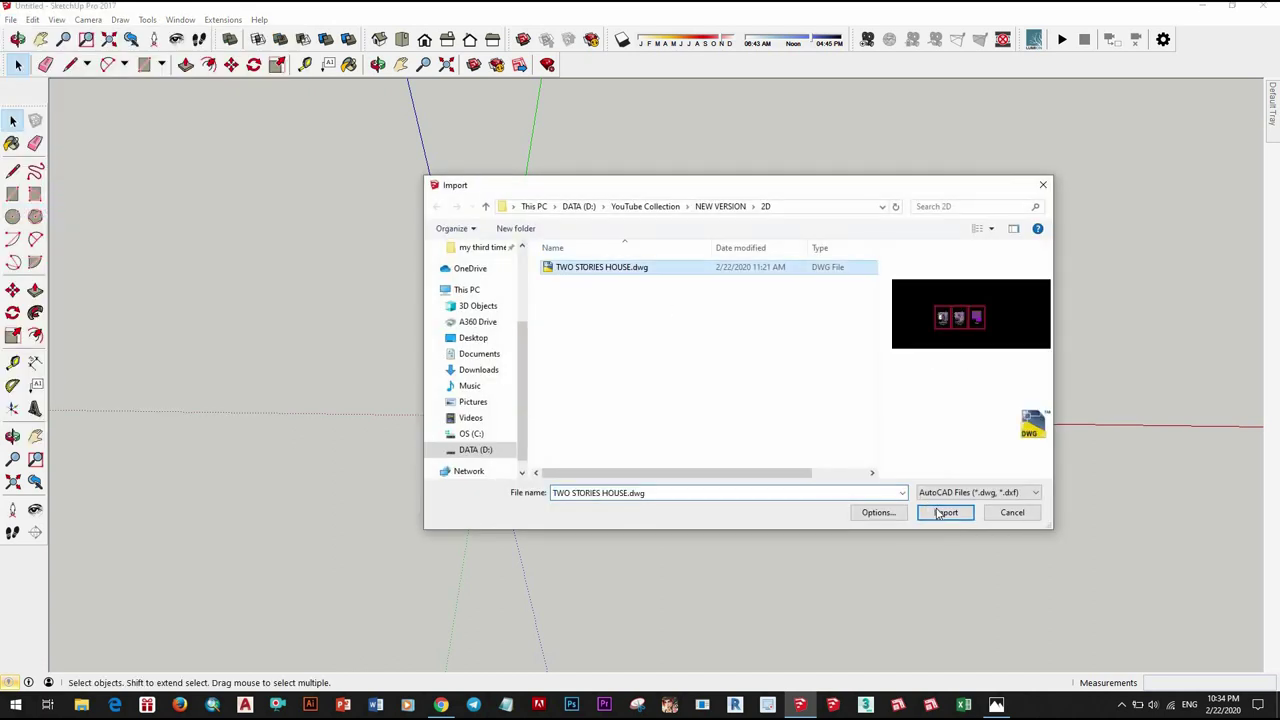
pyautogui.press('Return')
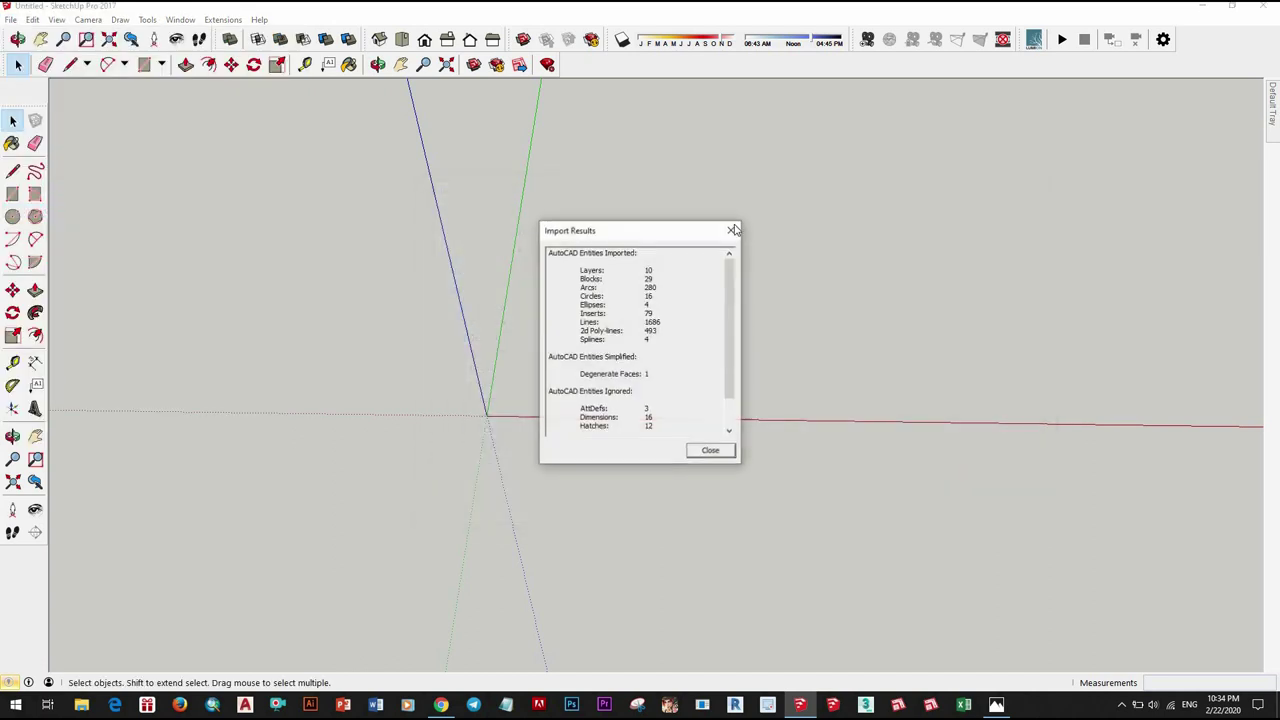
pyautogui.press('Return')
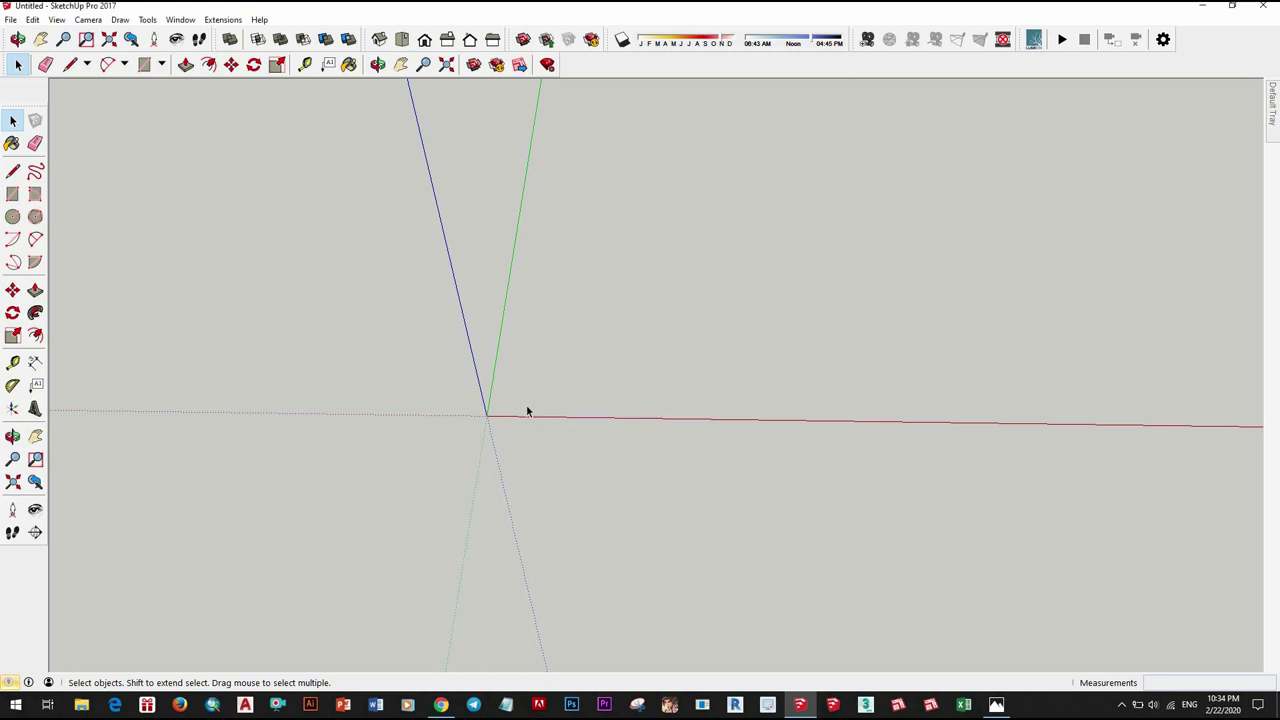
# Step: Zoom in on the imported plans, briefly trying the Line tool before returning to Select
pyautogui.keyDown('shift'); pyautogui.moveTo(464, 410); pyautogui.dragTo(547, 481, button='middle'); pyautogui.keyUp('shift')
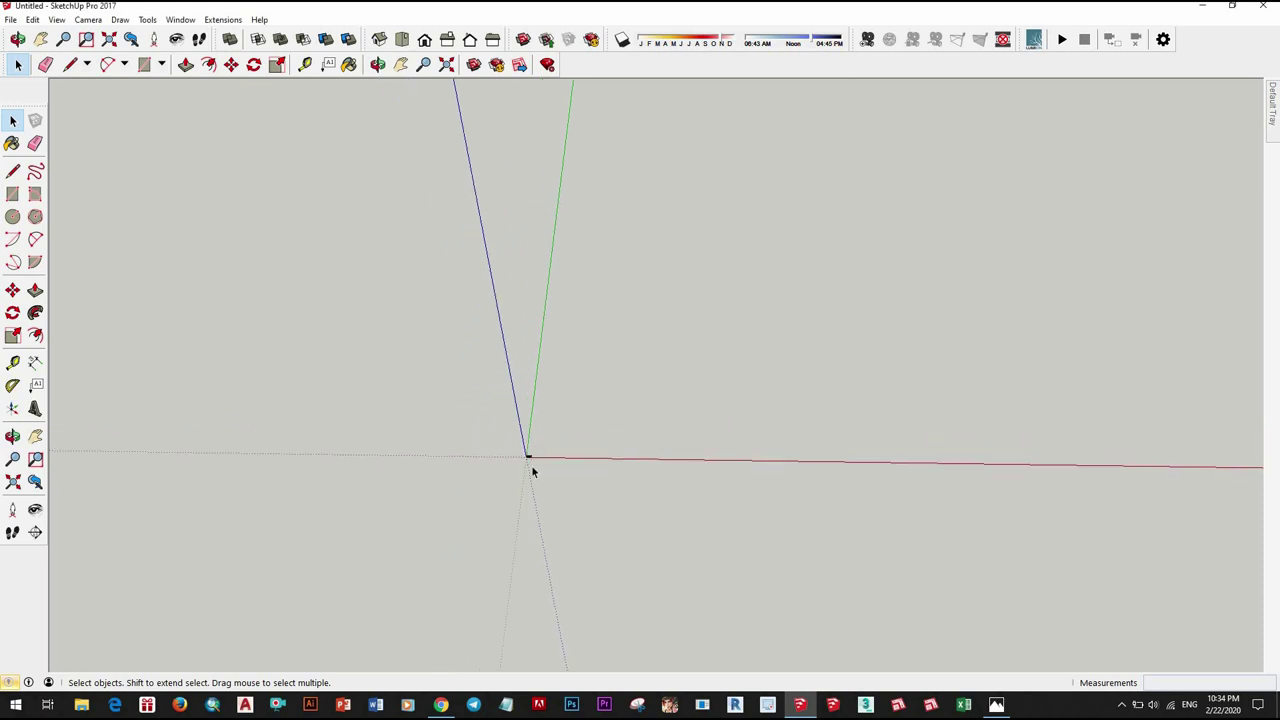
pyautogui.scroll(3, 547, 480)
pyautogui.scroll(3, 573, 432)
pyautogui.scroll(3, 420, 517)
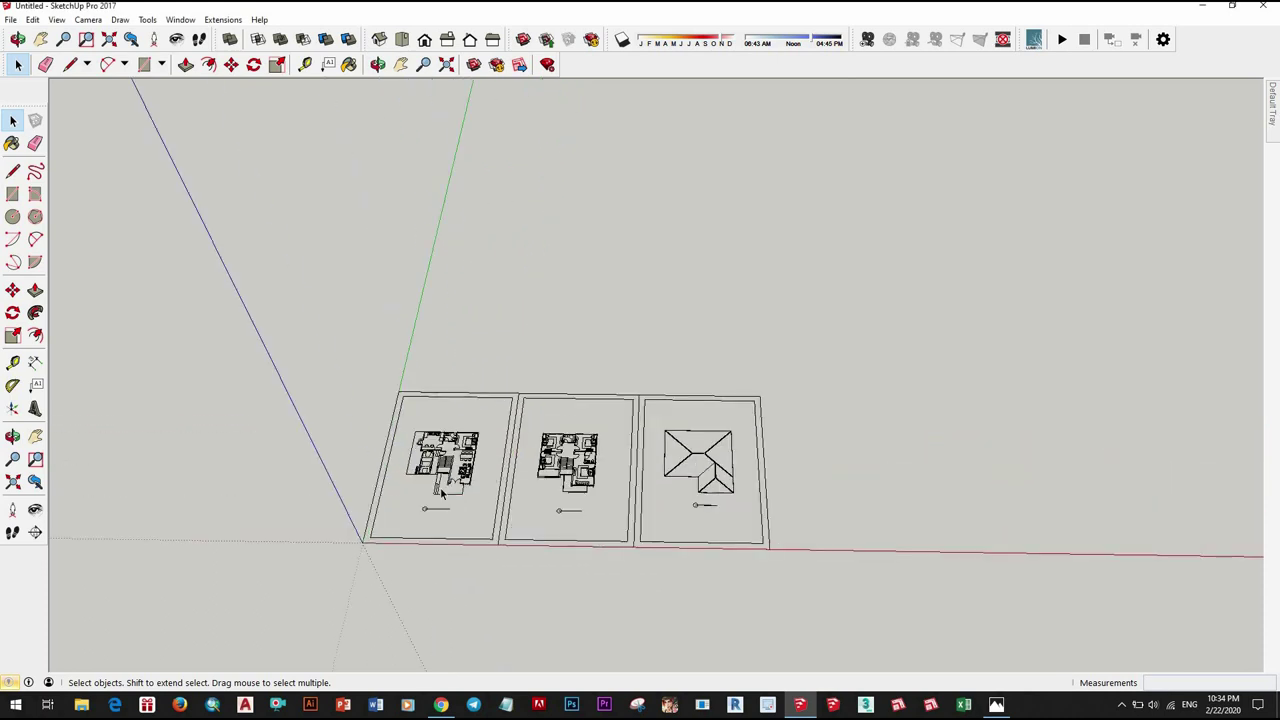
pyautogui.scroll(3, 440, 487)
pyautogui.press('l')
pyautogui.scroll(3, 469, 428)
pyautogui.scroll(3, 447, 537)
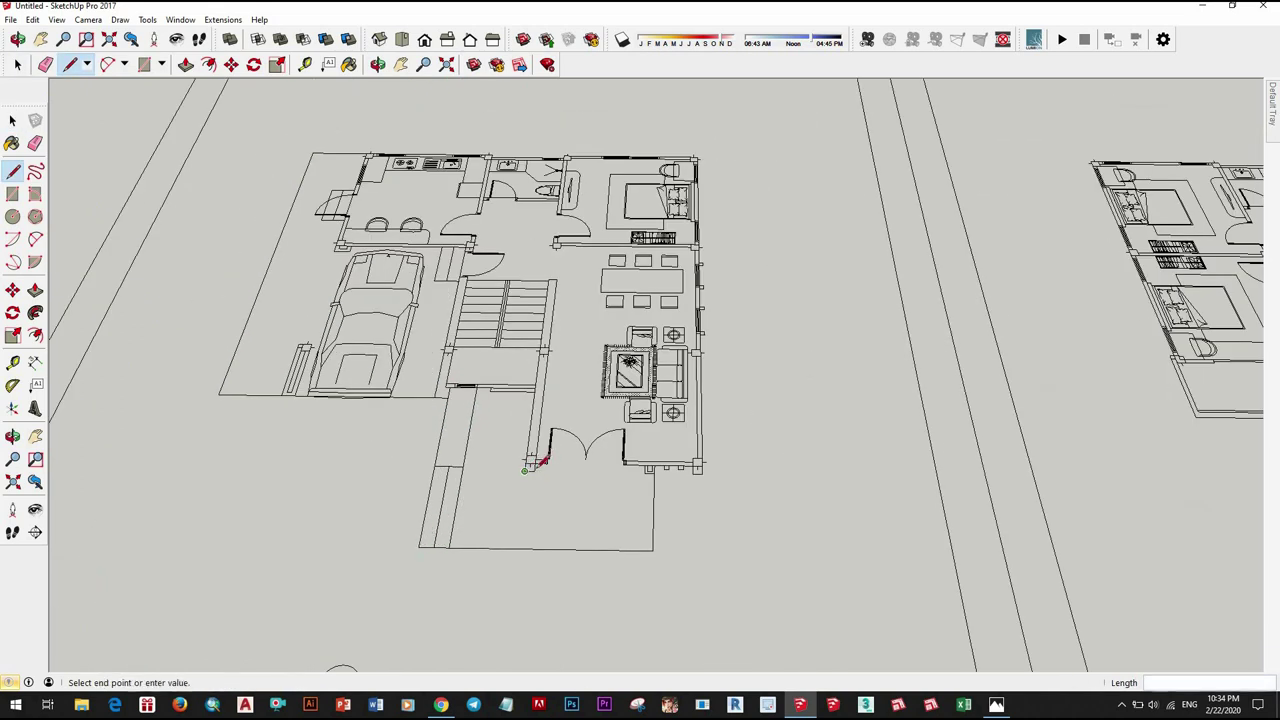
pyautogui.scroll(2, 541, 461)
pyautogui.write('200')
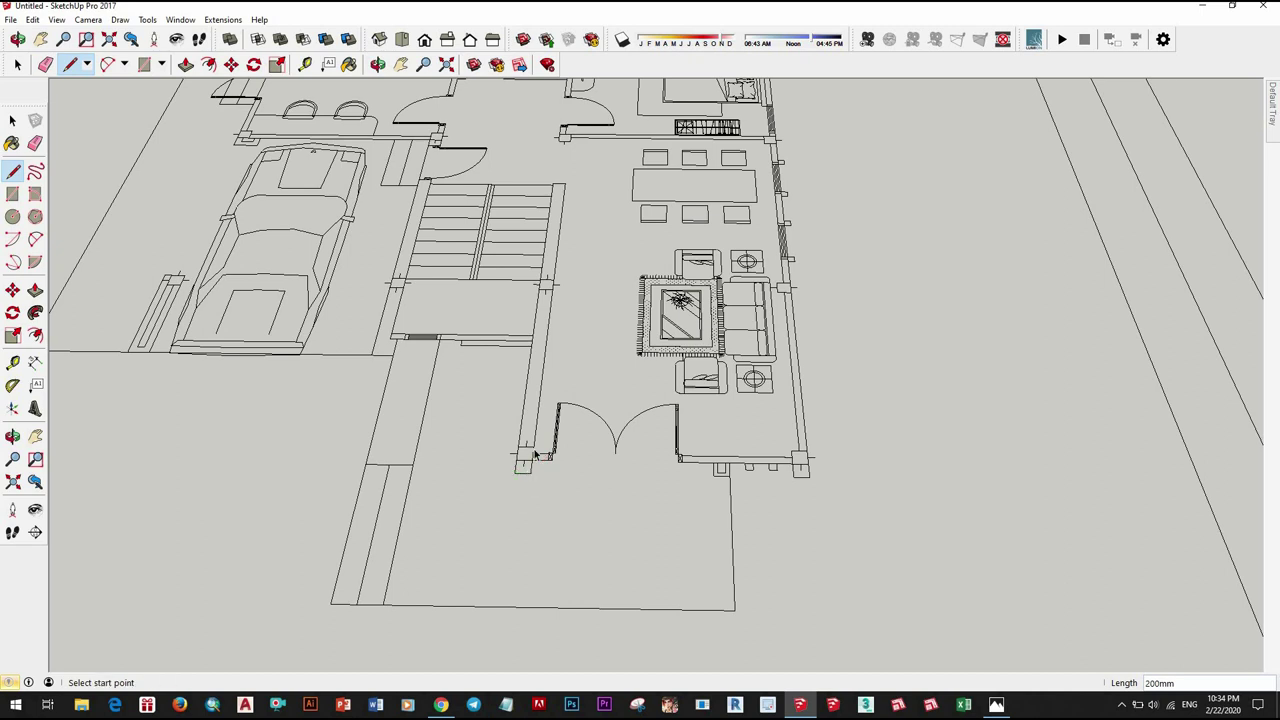
pyautogui.press('space')
pyautogui.scroll(-3, 560, 430)
pyautogui.scroll(-3, 630, 400)
pyautogui.scroll(-2, 445, 230)
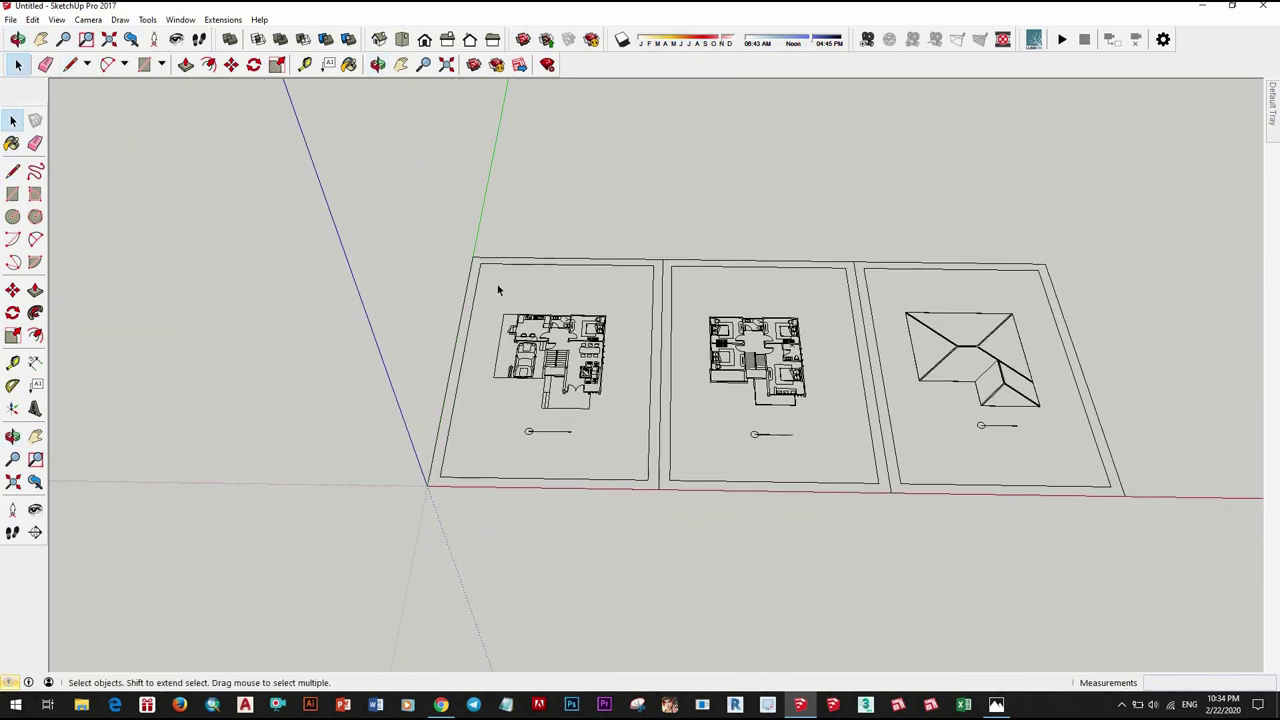
# Step: Make the left ground-floor plan sheet a group
pyautogui.moveTo(667, 544); pyautogui.dragTo(665, 525)
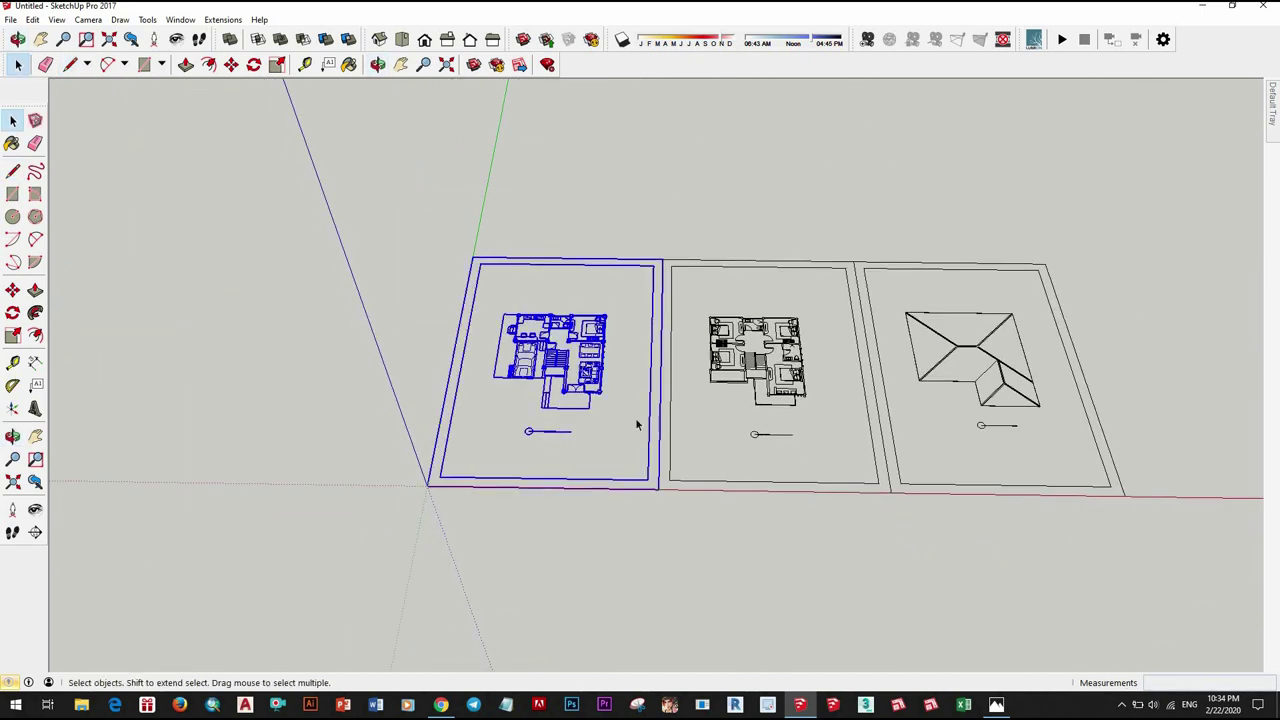
pyautogui.scroll(2, 590, 360)
pyautogui.rightClick(576, 230)
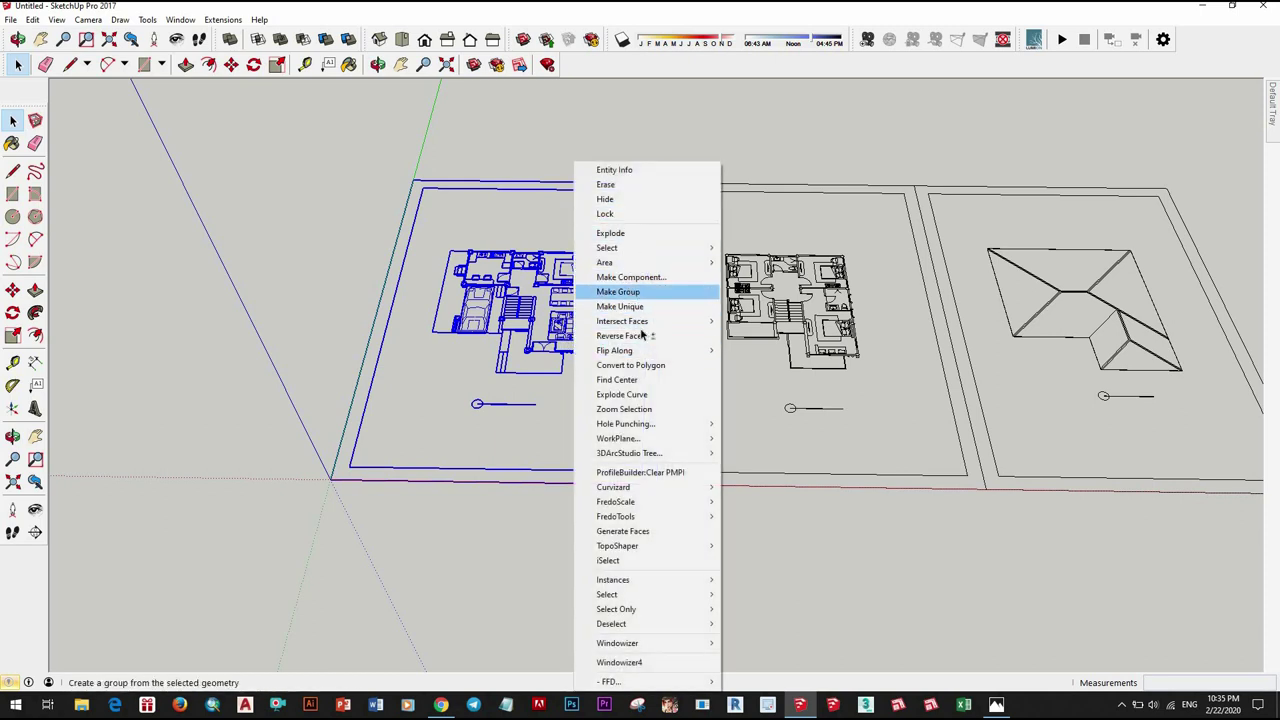
pyautogui.click(620, 291)
pyautogui.scroll(-2, 586, 214)
pyautogui.scroll(1, 587, 196)
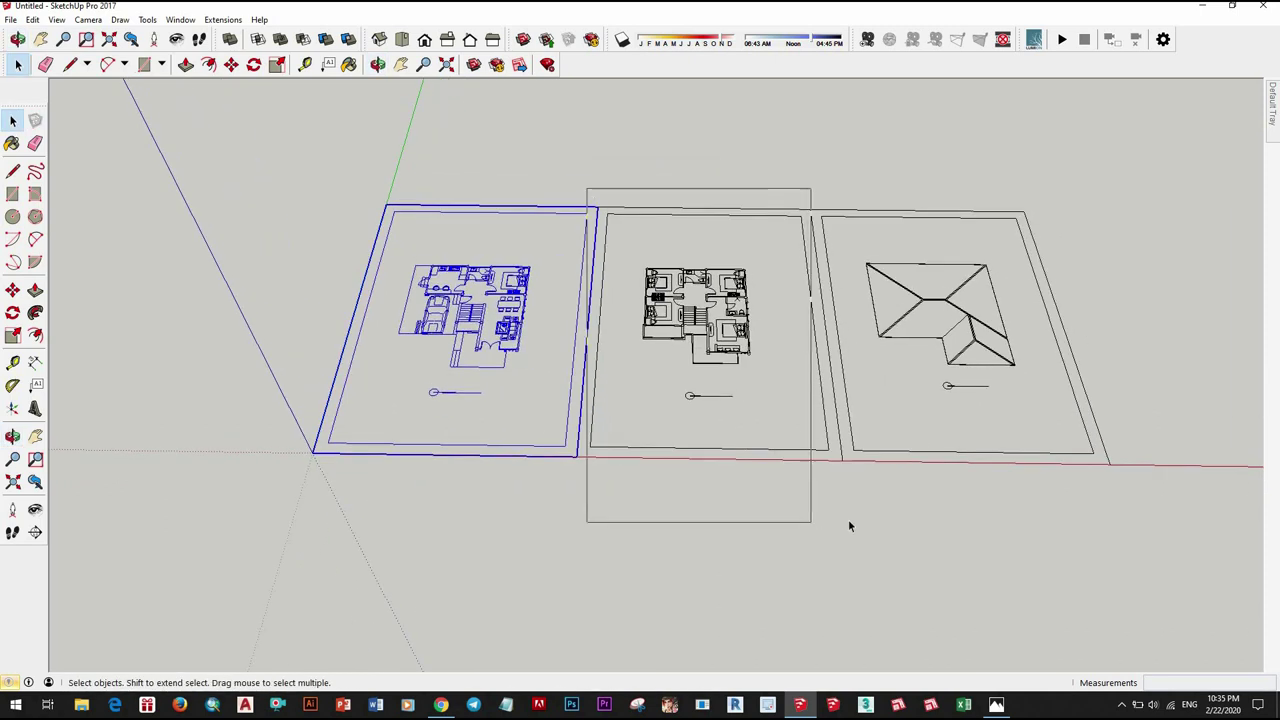
# Step: Make the middle upper-floor plan sheet a separate group
pyautogui.click(720, 380)
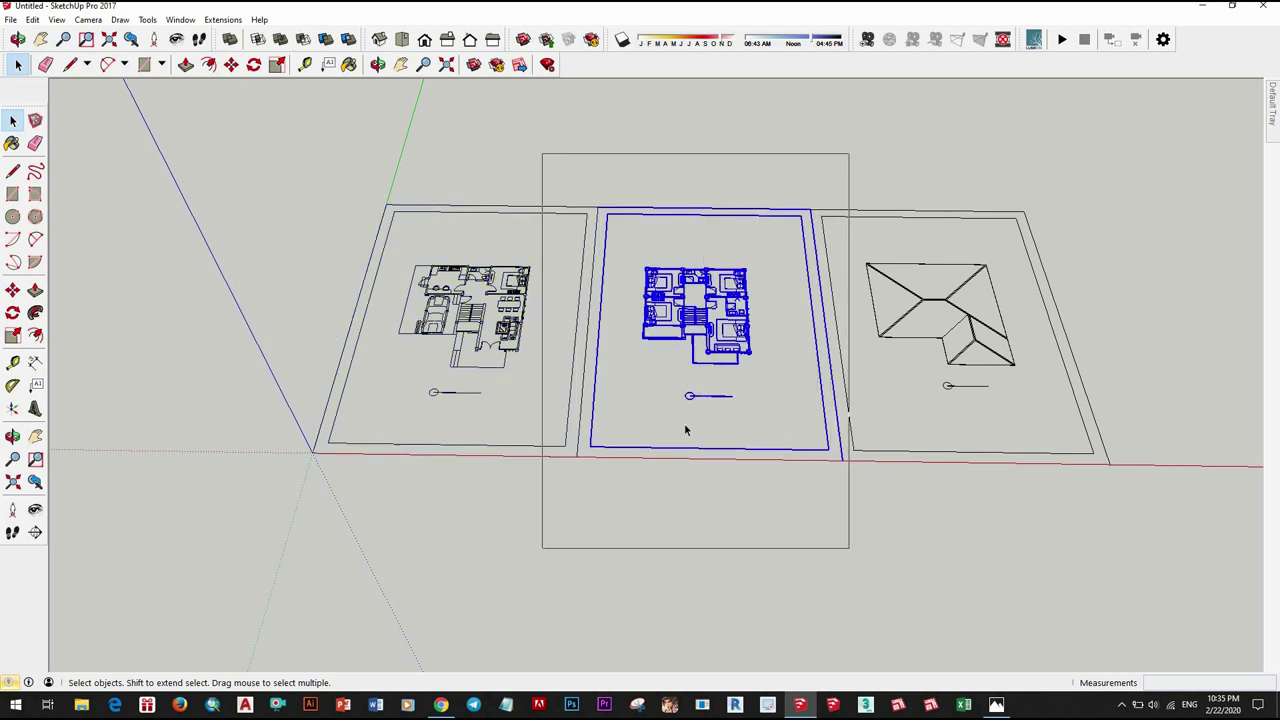
pyautogui.moveTo(852, 554); pyautogui.dragTo(850, 556)
pyautogui.scroll(2, 745, 330)
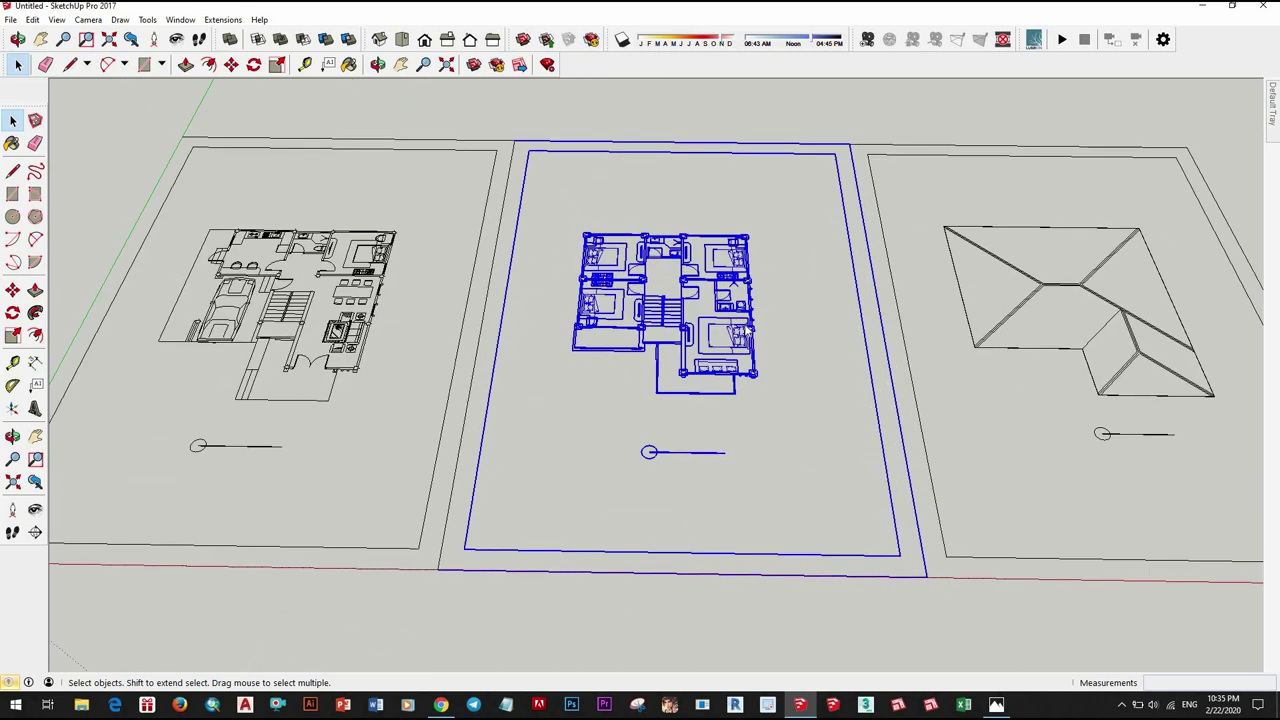
pyautogui.rightClick(745, 330)
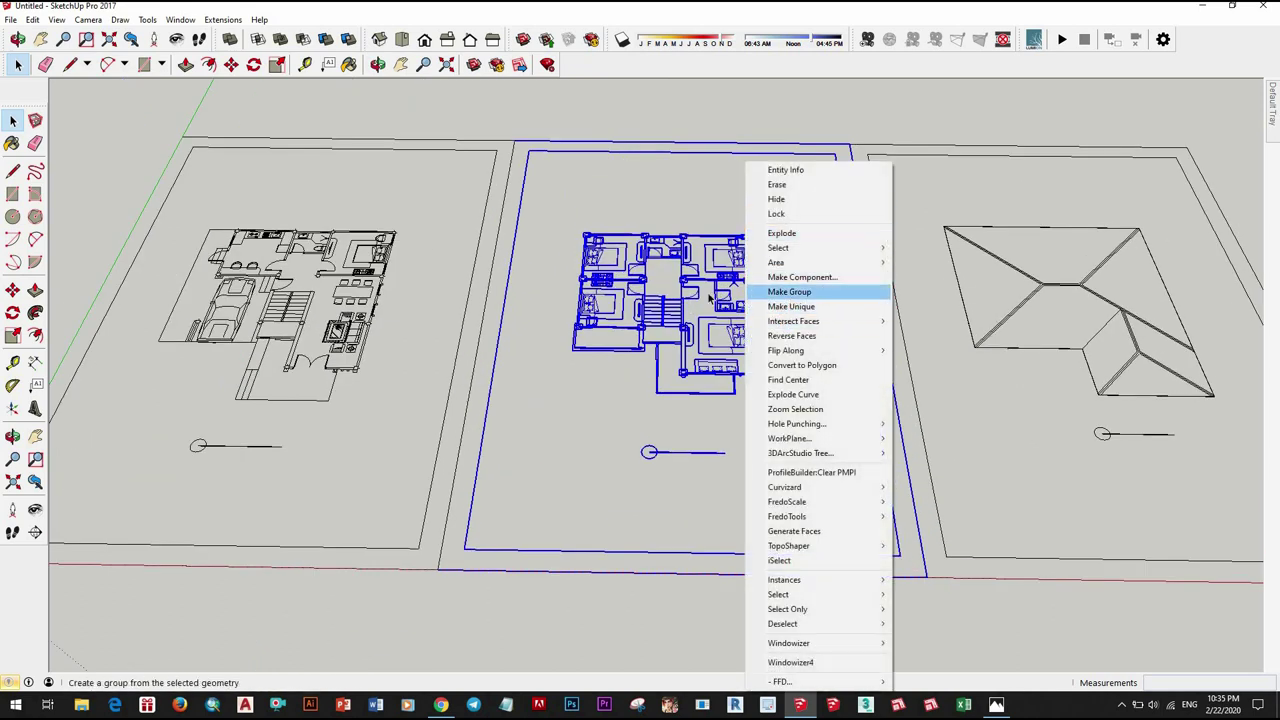
pyautogui.click(789, 291)
pyautogui.scroll(-5, 615, 200)
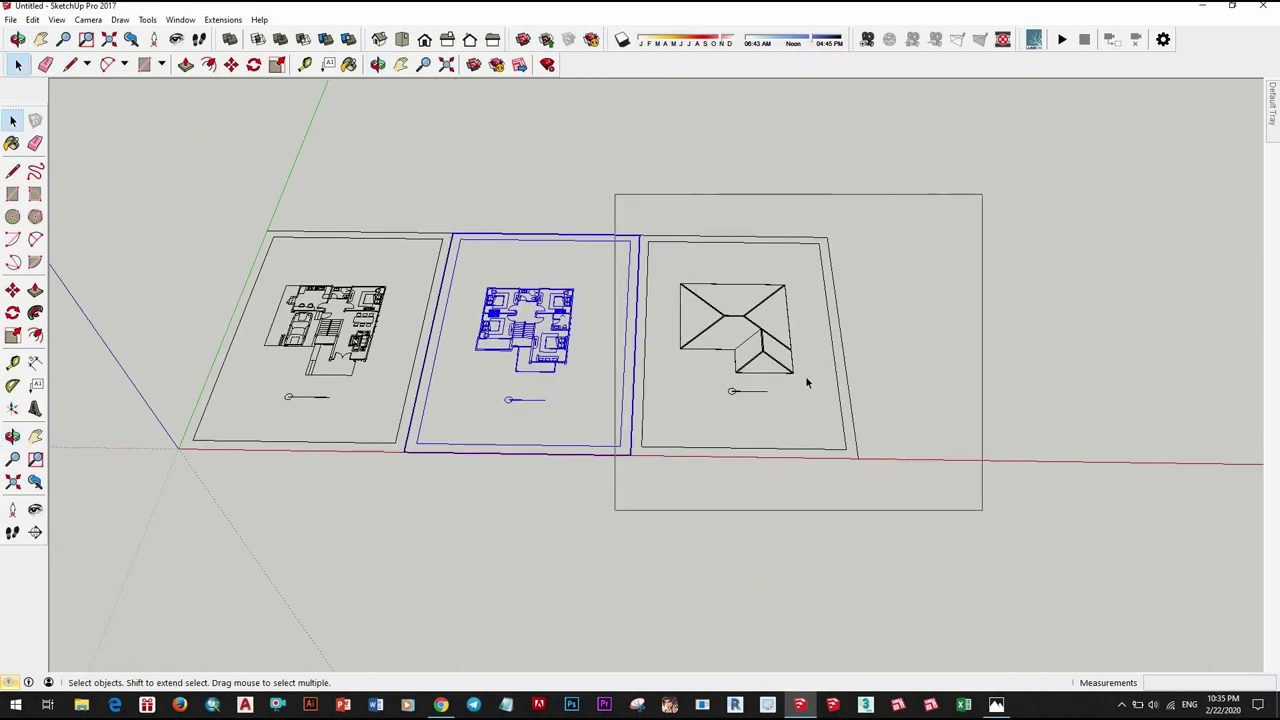
# Step: Select the roof-plan sheet and bring up its context menu
pyautogui.click(807, 381)
pyautogui.rightClick(781, 381)
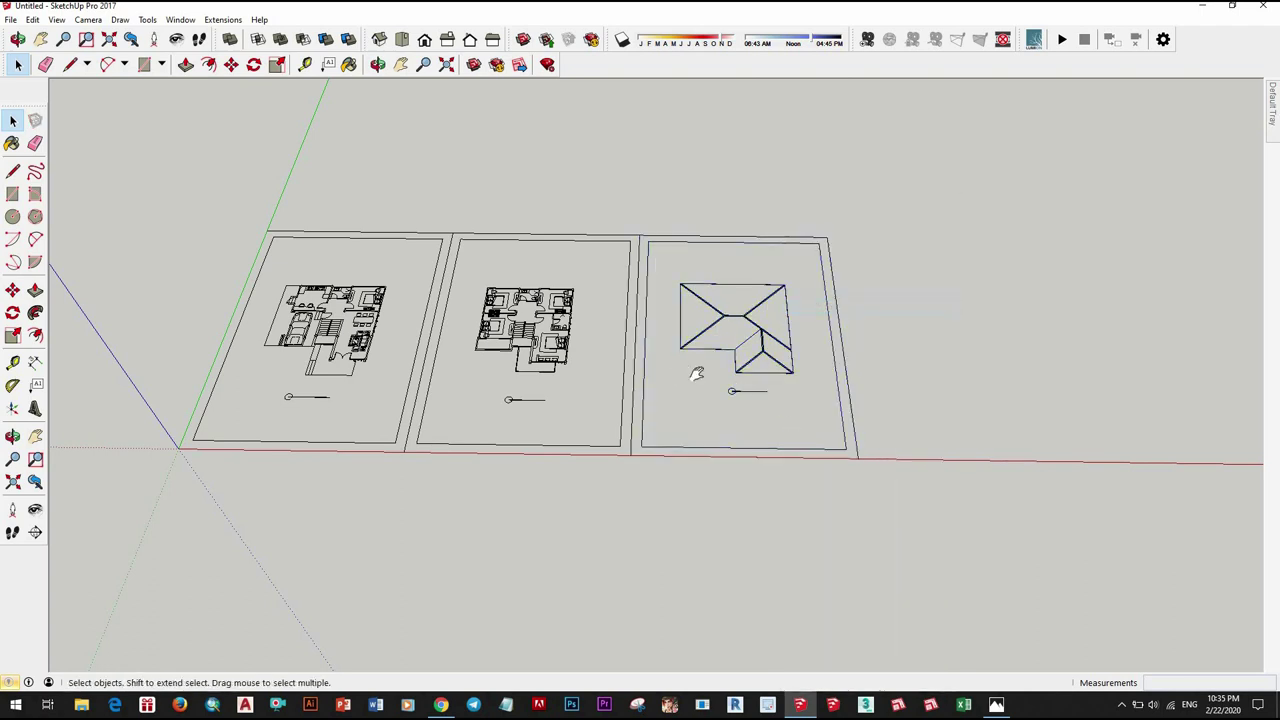
pyautogui.scroll(-2, 690, 380)
pyautogui.scroll(2, 676, 387)
pyautogui.scroll(3, 720, 375)
pyautogui.scroll(3, 650, 390)
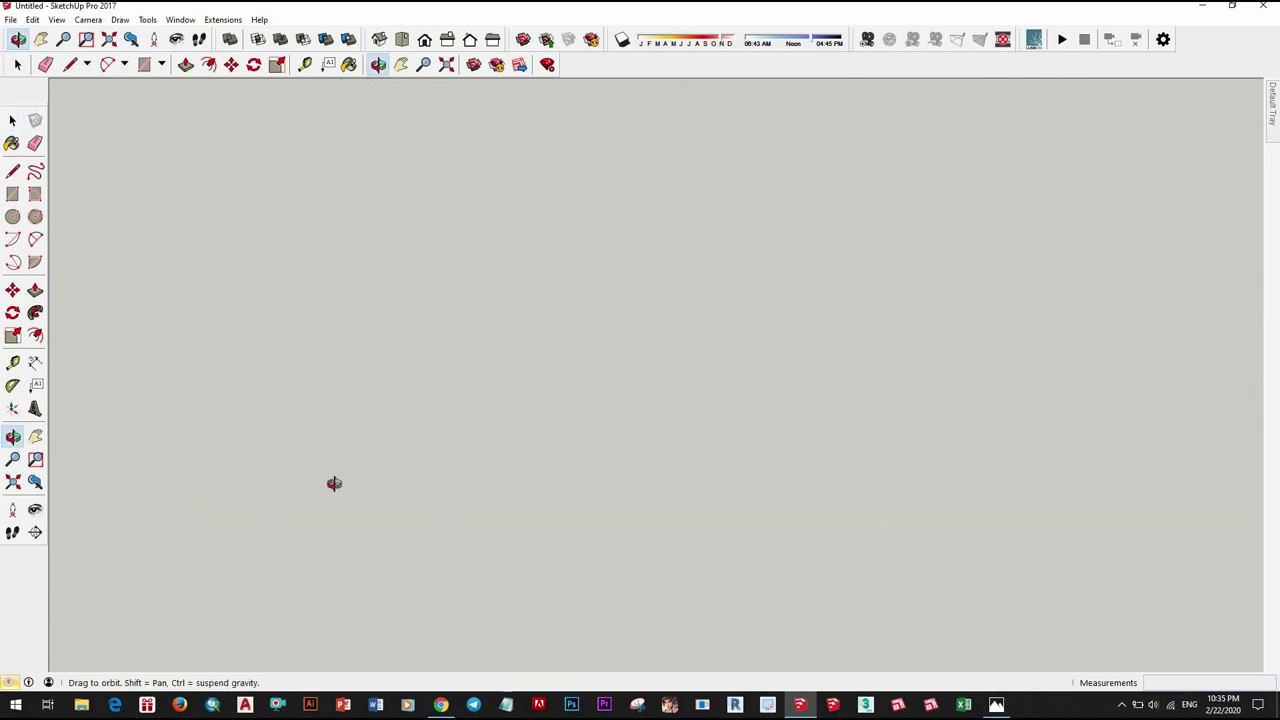
pyautogui.moveTo(646, 371)
pyautogui.mouseDown(button='middle')
pyautogui.moveTo(557, 377)
pyautogui.moveTo(629, 369)
pyautogui.moveTo(543, 415)
pyautogui.moveTo(654, 457)
pyautogui.mouseUp(button='middle')
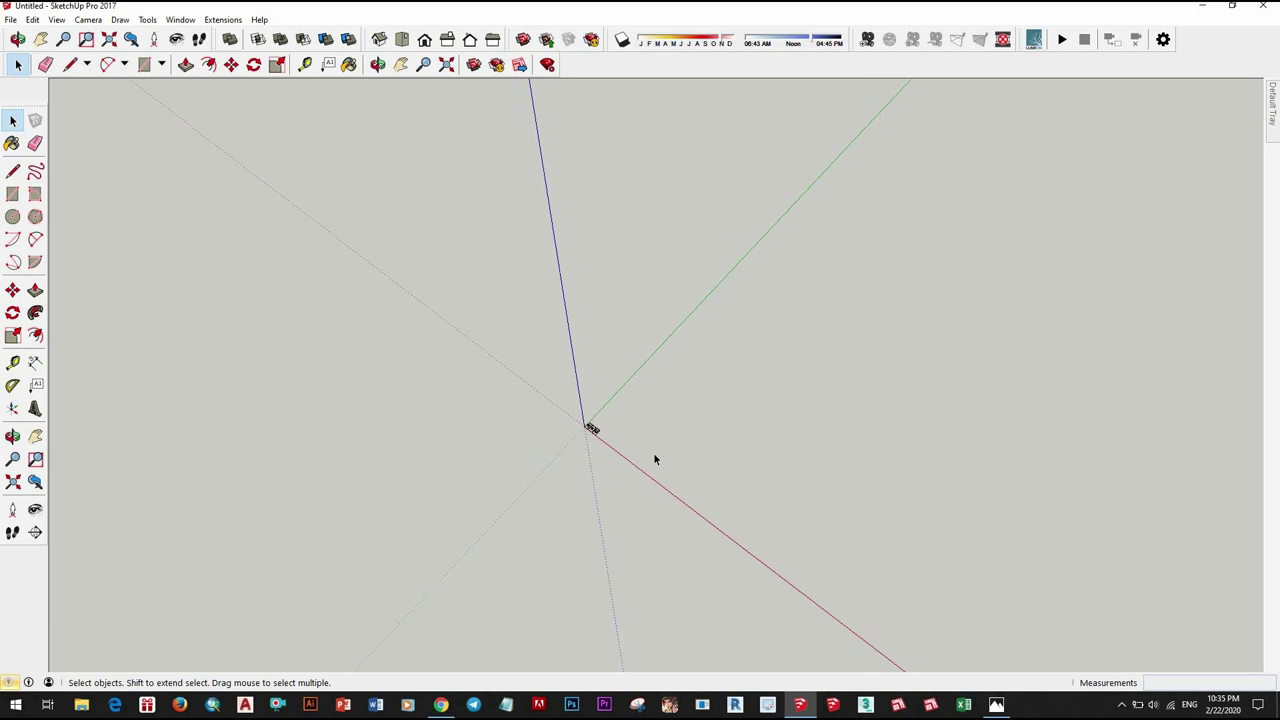
pyautogui.scroll(3, 570, 420)
pyautogui.scroll(3, 519, 340)
pyautogui.scroll(3, 519, 340)
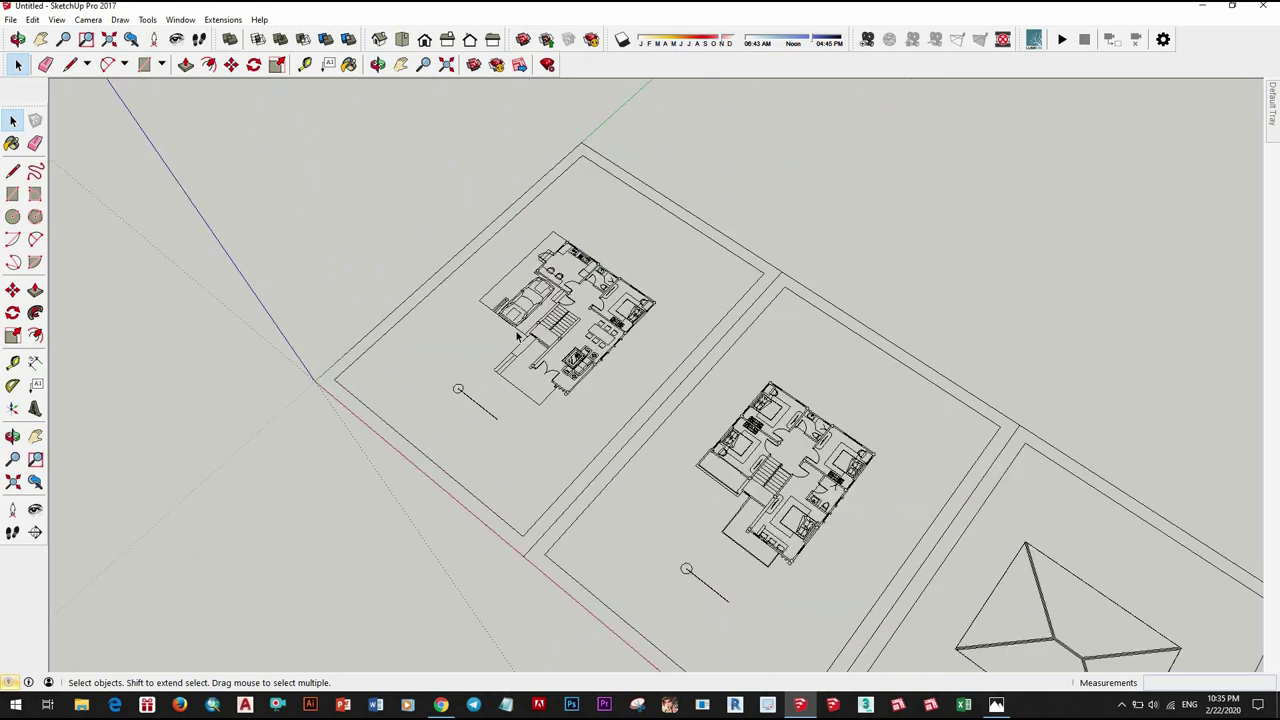
pyautogui.scroll(3, 540, 360)
pyautogui.moveTo(543, 366)
pyautogui.mouseDown(button='middle')
pyautogui.moveTo(723, 468)
pyautogui.moveTo(500, 634)
pyautogui.moveTo(716, 467)
pyautogui.mouseUp(button='middle')
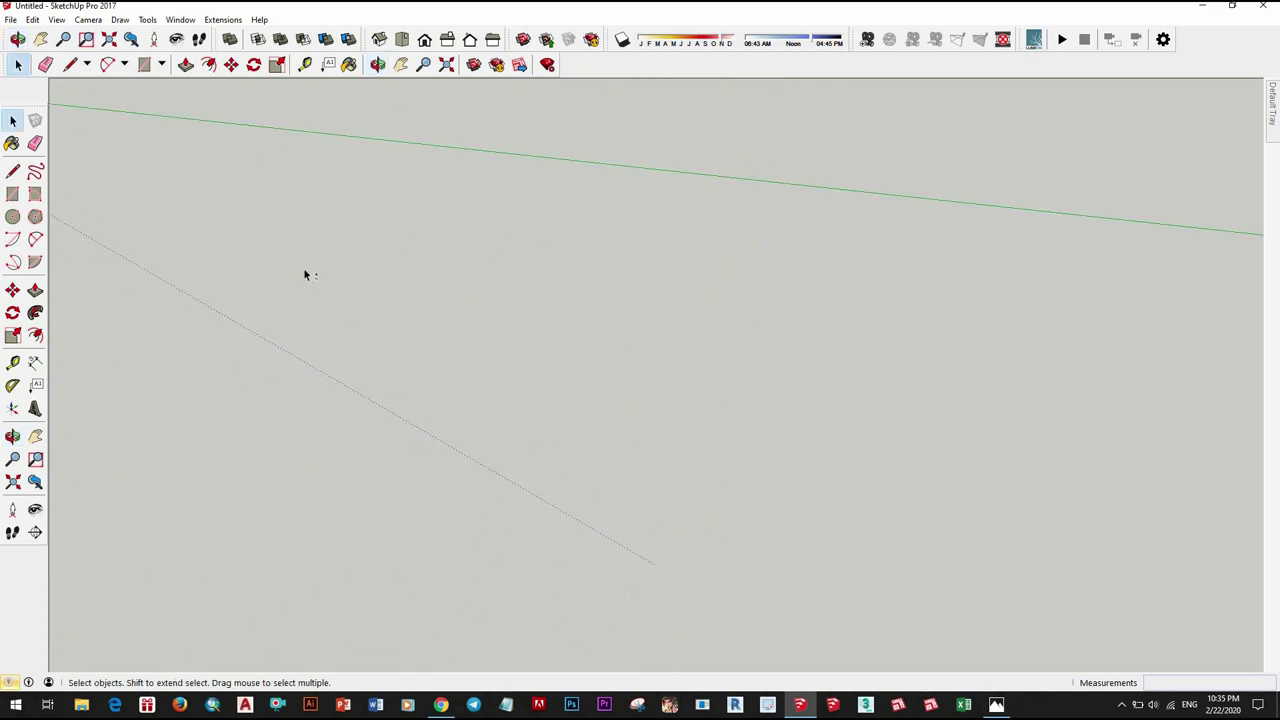
pyautogui.scroll(-3, 290, 276)
pyautogui.scroll(-2, 400, 290)
pyautogui.scroll(-1, 414, 268)
pyautogui.scroll(-1, 460, 300)
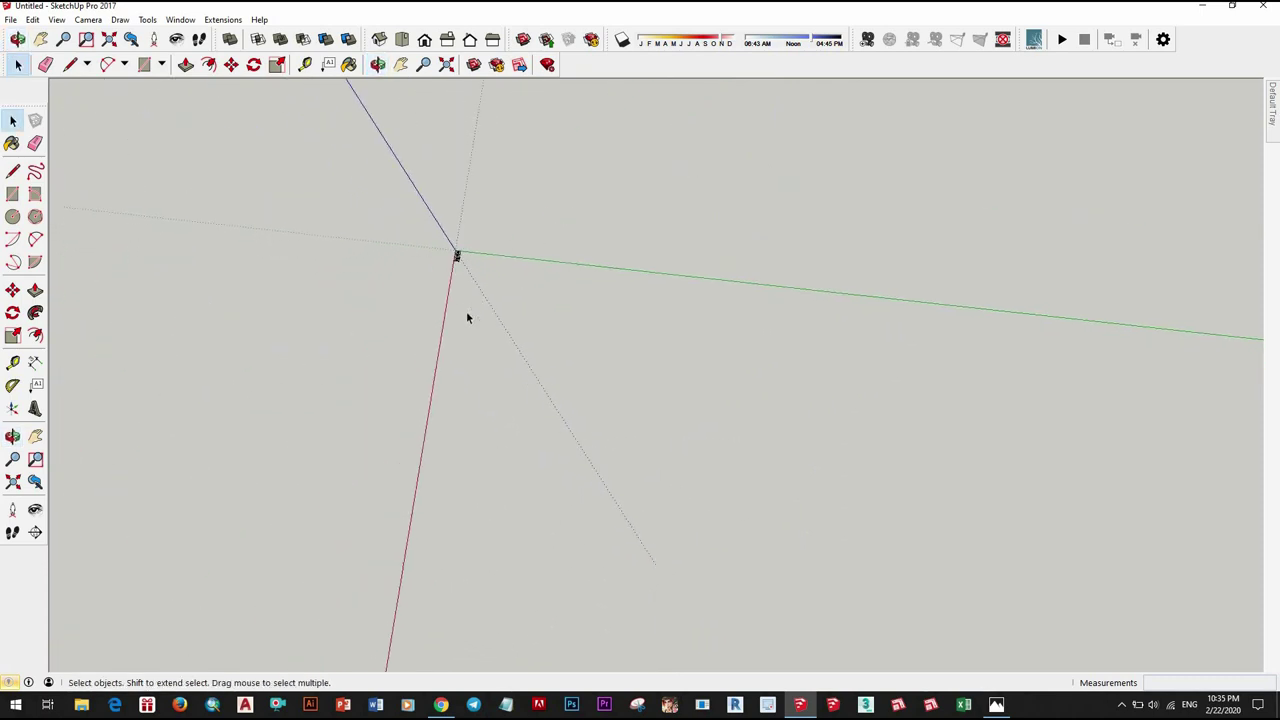
pyautogui.moveTo(466, 317)
pyautogui.mouseDown(button='middle')
pyautogui.moveTo(580, 331)
pyautogui.moveTo(600, 400)
pyautogui.moveTo(623, 351)
pyautogui.moveTo(563, 418)
pyautogui.mouseUp(button='middle')
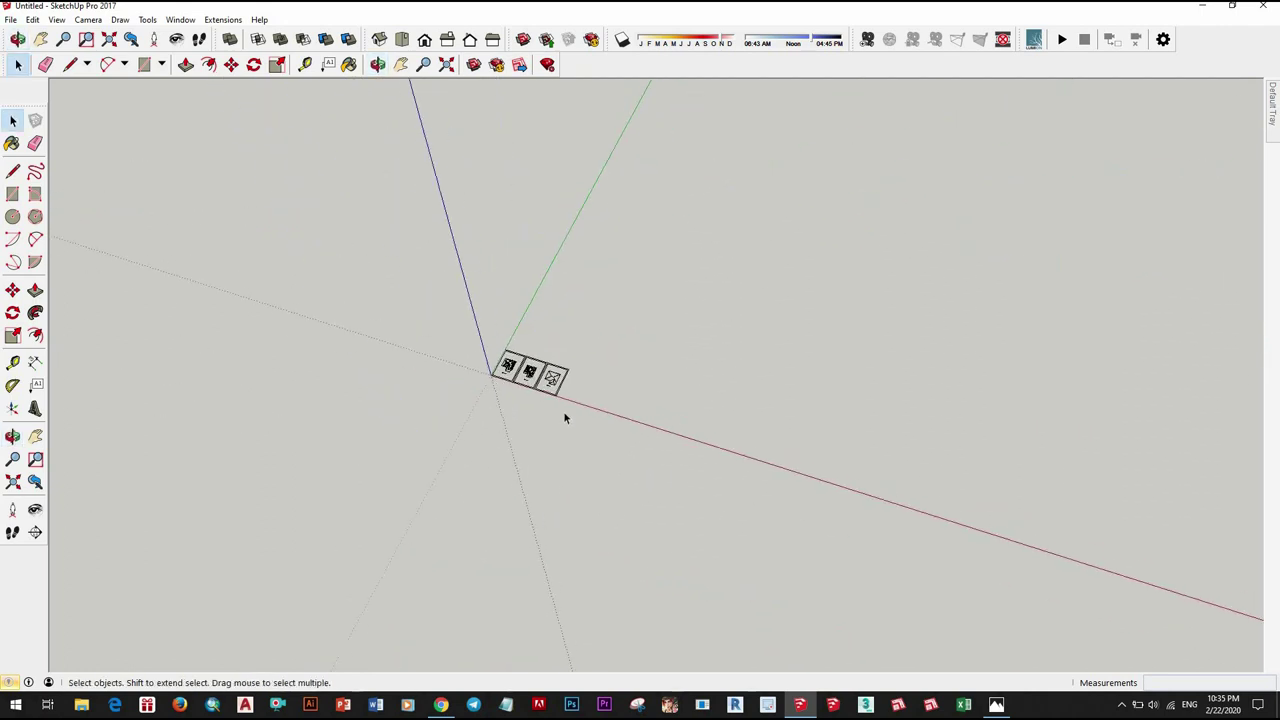
# Step: Draw a 200 mm × 200 mm square beside the stairs on the ground-floor plan
pyautogui.scroll(3, 563, 418)
pyautogui.moveTo(449, 394); pyautogui.dragTo(584, 482, button='middle')
pyautogui.scroll(2, 534, 450)
pyautogui.press('r')
pyautogui.scroll(2, 337, 343)
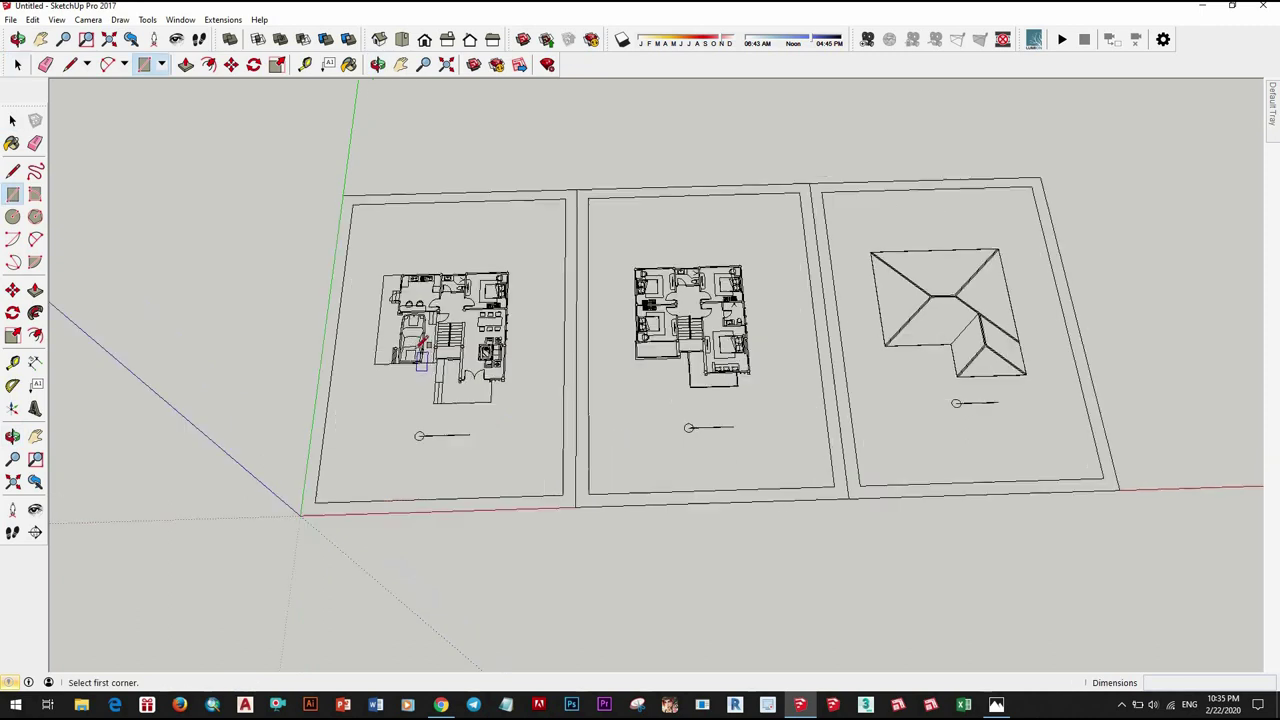
pyautogui.scroll(2, 414, 334)
pyautogui.scroll(2, 463, 320)
pyautogui.scroll(1, 471, 314)
pyautogui.scroll(2, 468, 313)
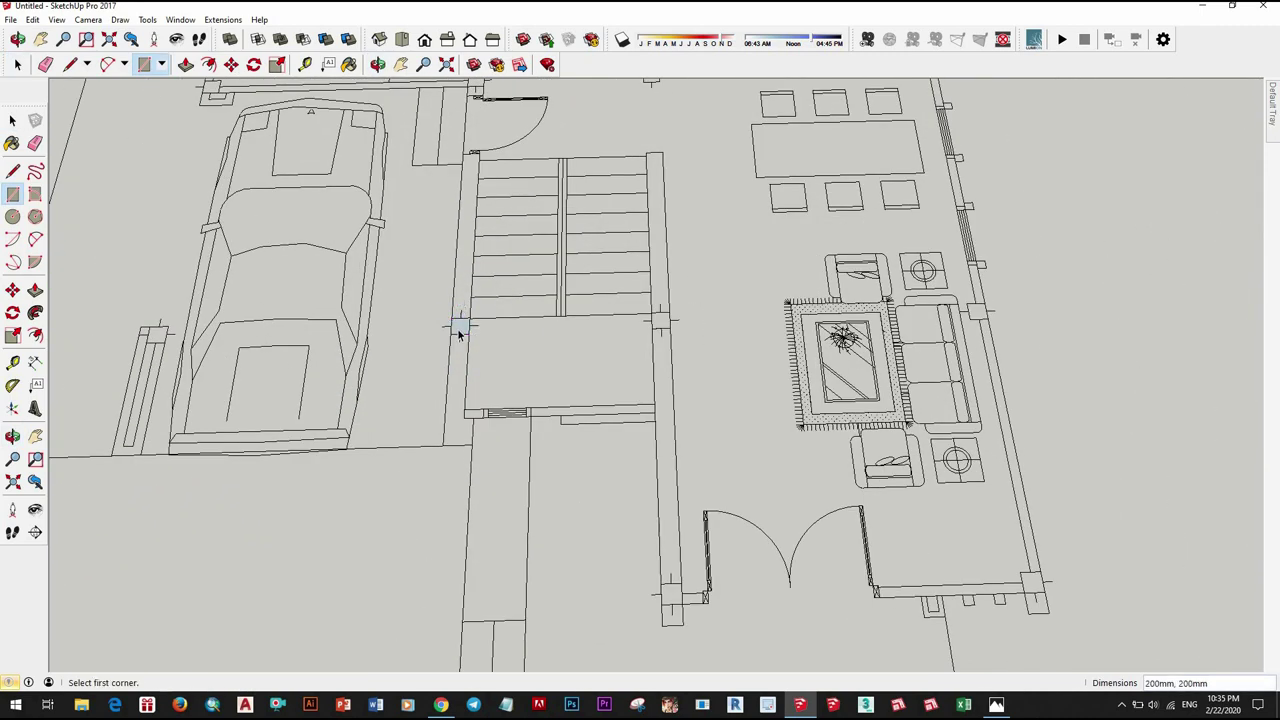
pyautogui.press('space')
# Step: Push/pull the square up 3500 mm into a column
pyautogui.scroll(2, 460, 332)
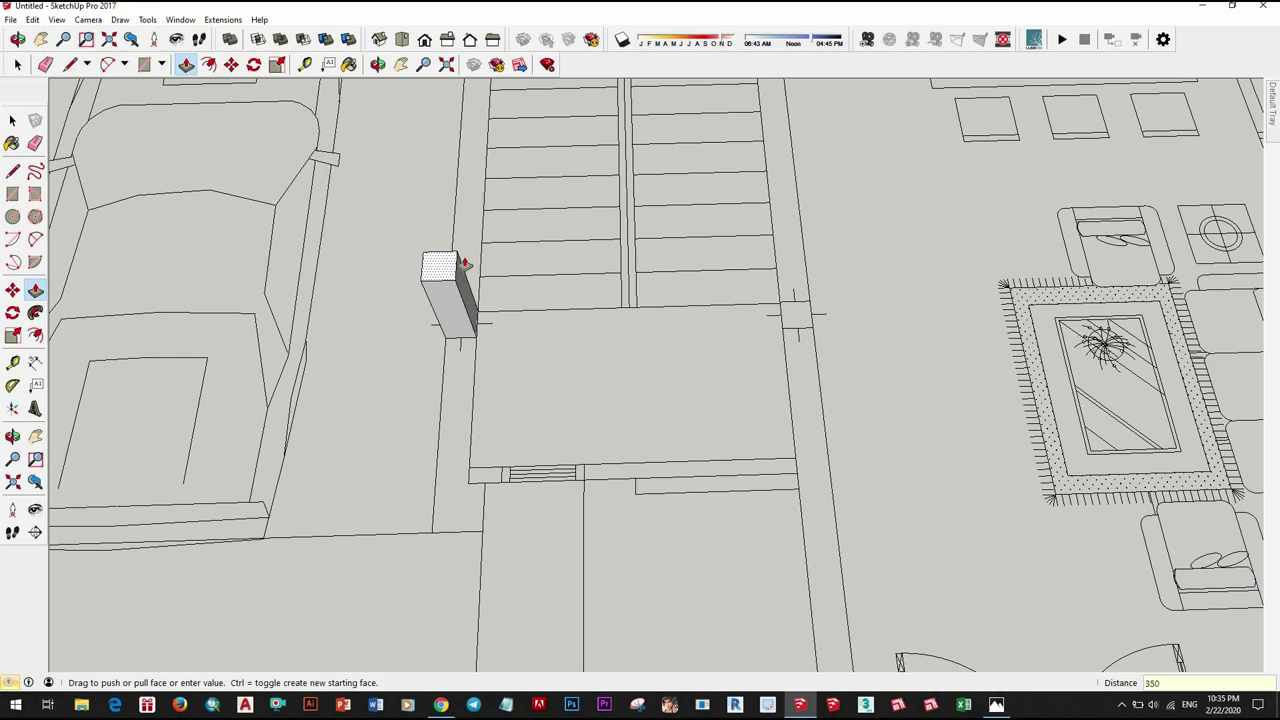
pyautogui.click(471, 326)
pyautogui.scroll(-4, 506, 337)
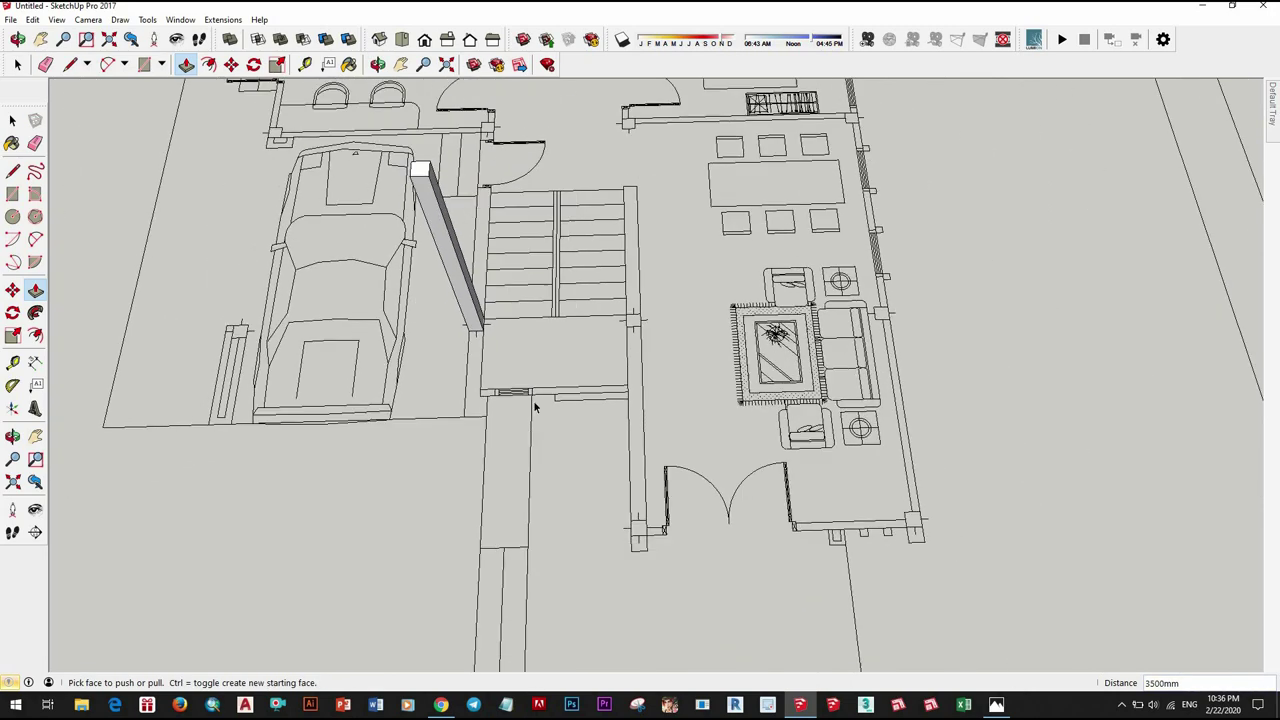
pyautogui.press('space')
# Step: Orbit closer to the column and stairs and select the column's top face
pyautogui.moveTo(573, 310)
pyautogui.mouseDown(button='middle')
pyautogui.moveTo(480, 108)
pyautogui.moveTo(603, 166)
pyautogui.moveTo(618, 218)
pyautogui.mouseUp(button='middle')
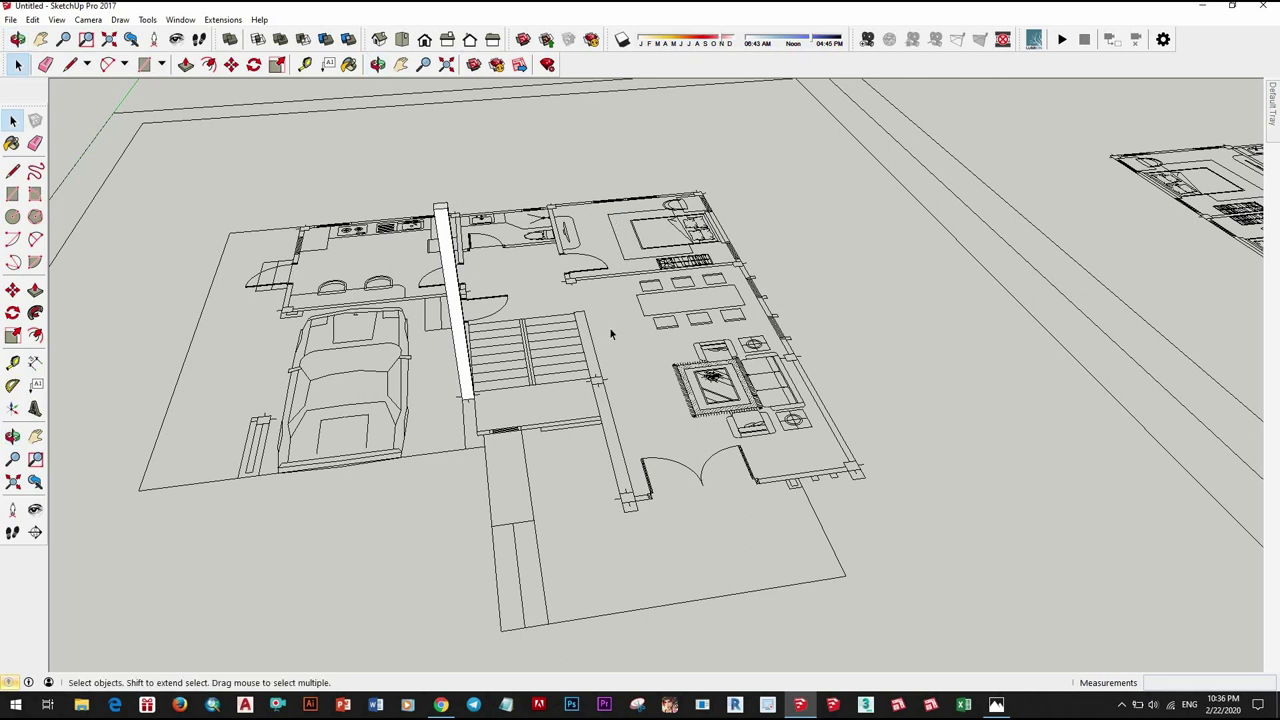
pyautogui.scroll(2, 463, 290)
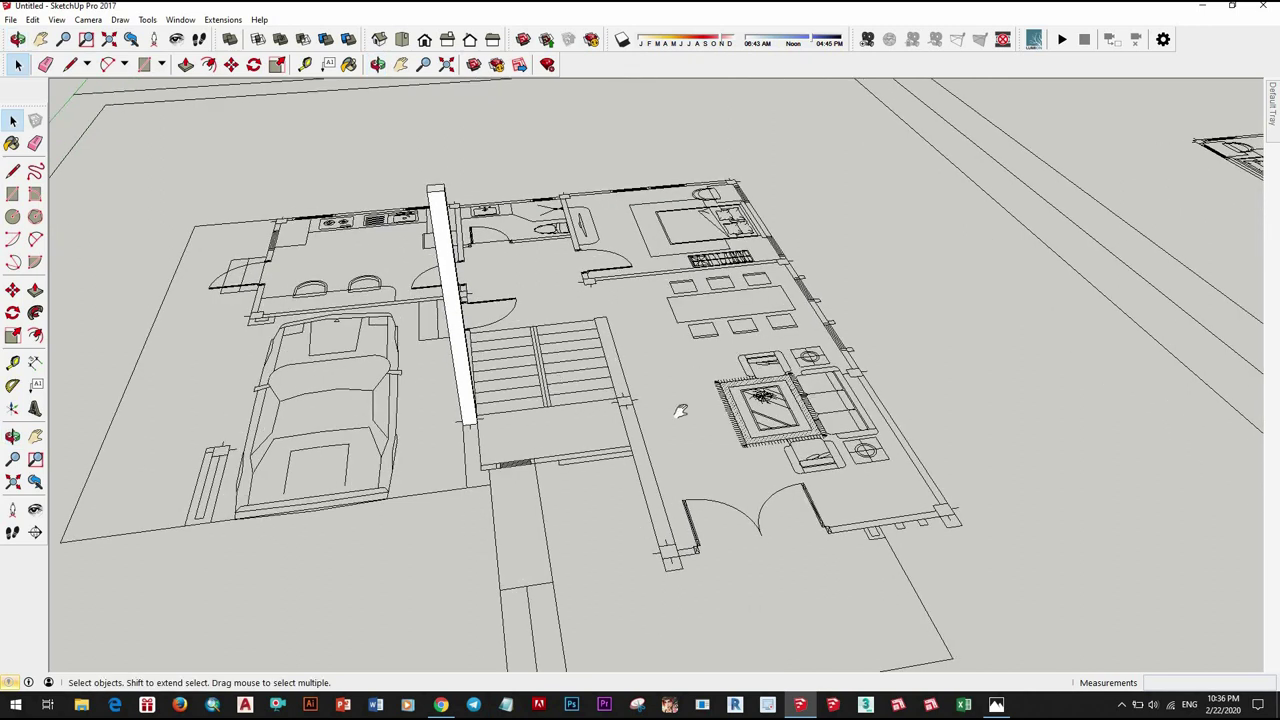
pyautogui.moveTo(680, 408); pyautogui.dragTo(765, 357, button='middle')
pyautogui.scroll(3, 765, 357)
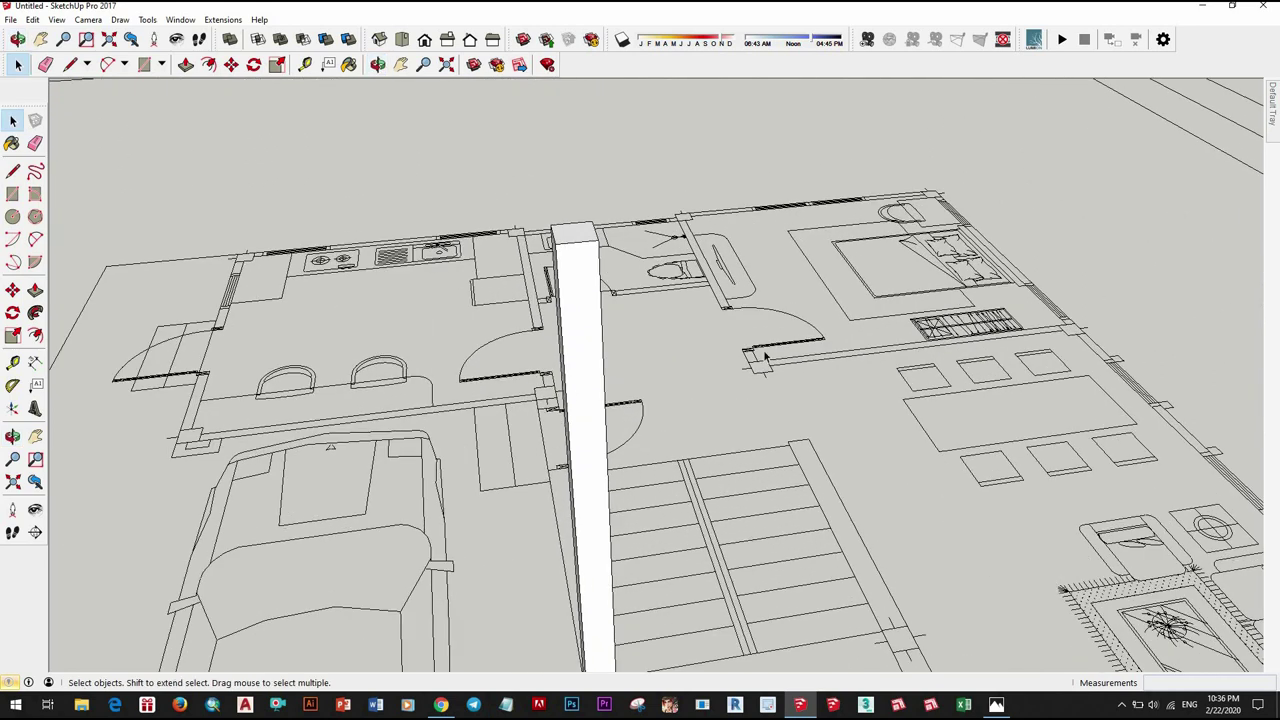
pyautogui.click(573, 238)
pyautogui.scroll(1, 573, 240)
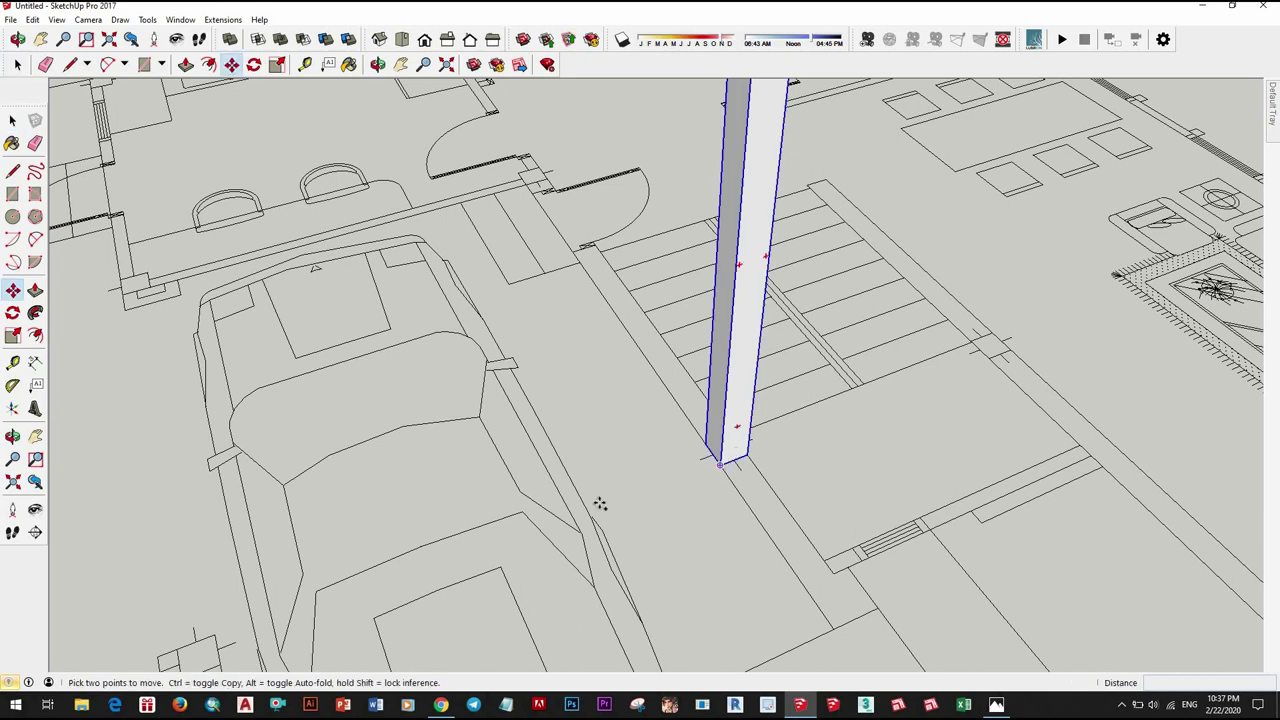
# Step: Copy the column to the grid point near the living-room sofa
pyautogui.moveTo(600, 504); pyautogui.dragTo(571, 491, button='middle')
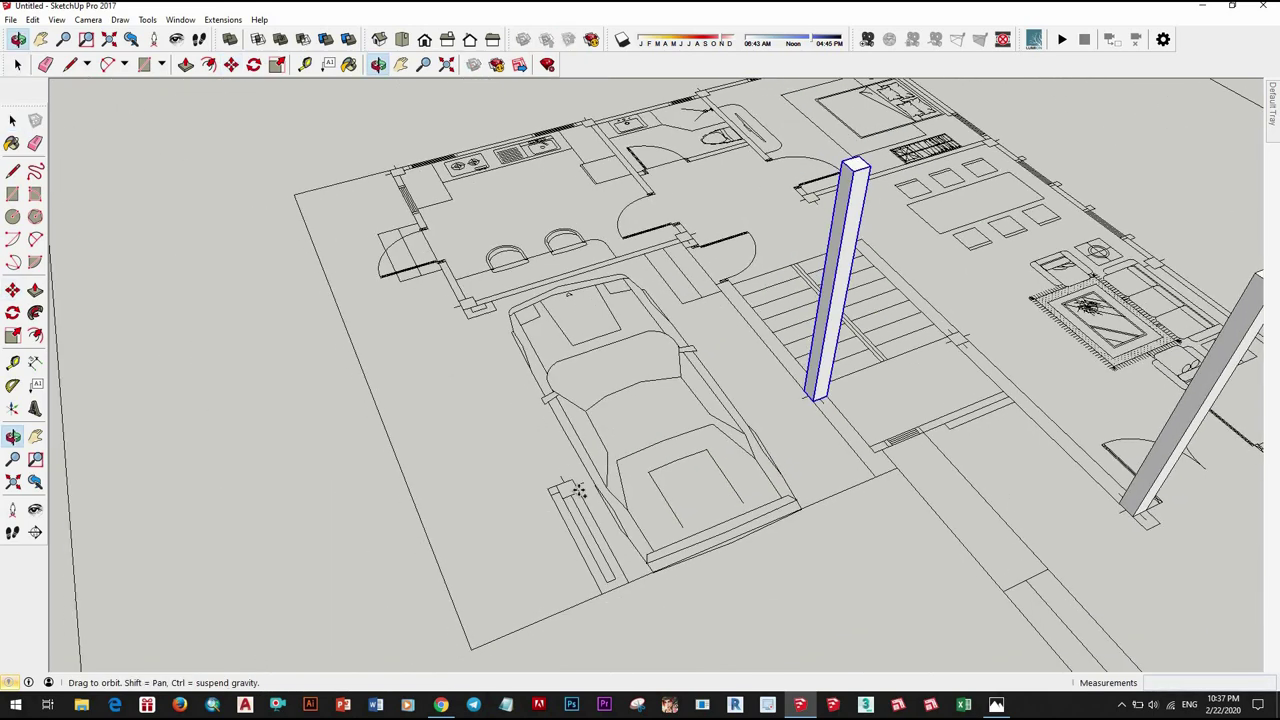
pyautogui.keyDown('ctrl'); pyautogui.click(666, 468); pyautogui.keyUp('ctrl')
pyautogui.scroll(3, 666, 468)
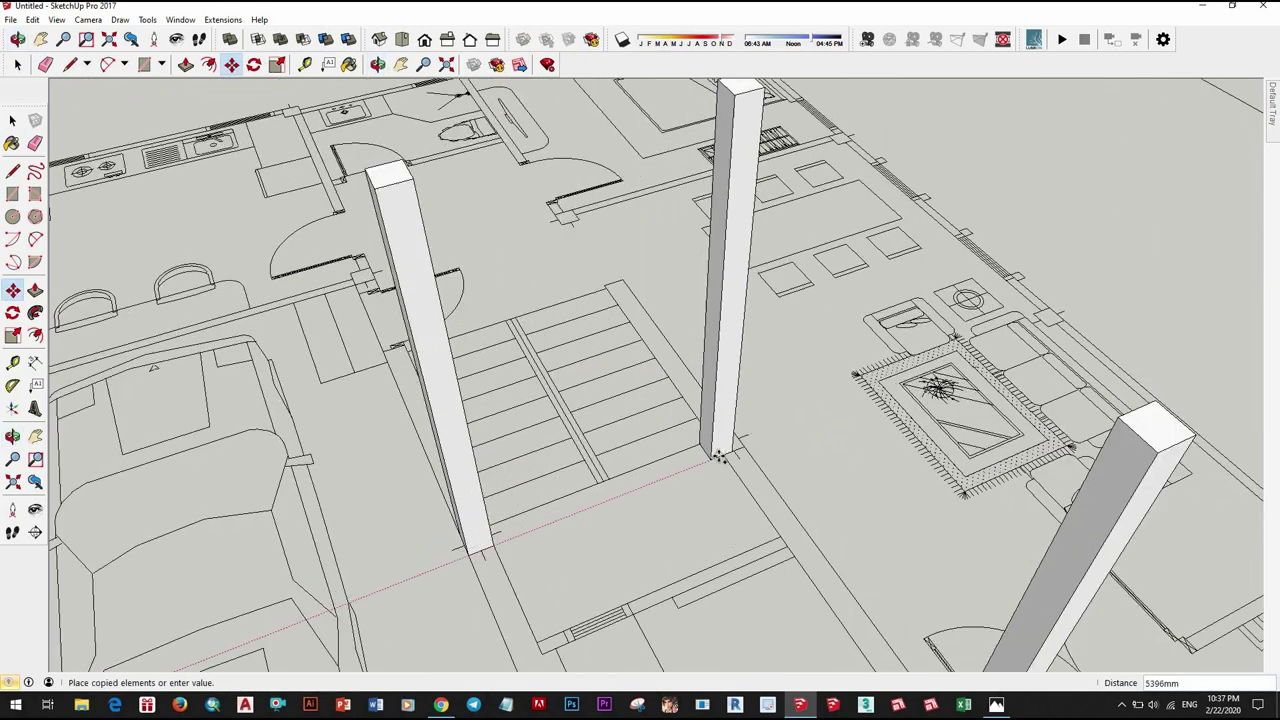
pyautogui.scroll(-3, 700, 460)
pyautogui.scroll(3, 815, 458)
pyautogui.click(815, 458)
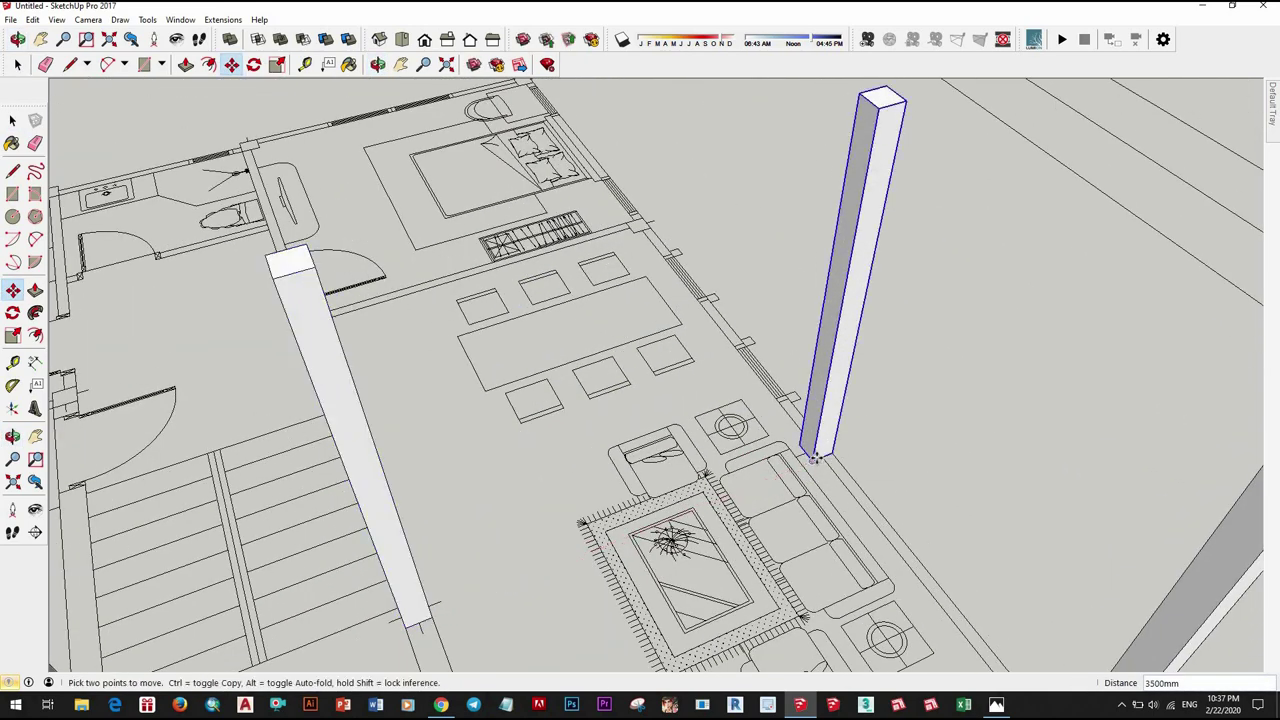
pyautogui.scroll(-3, 800, 450)
pyautogui.scroll(-3, 765, 430)
pyautogui.press('space')
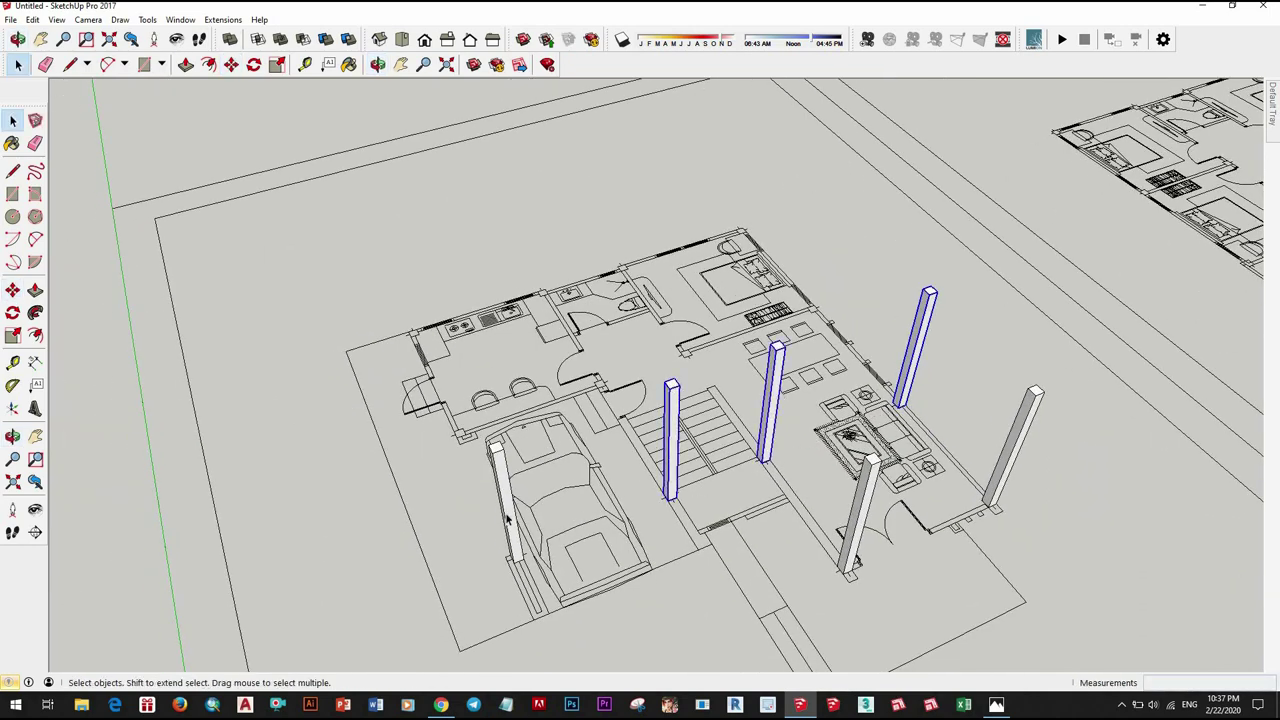
# Step: Copy the column beside the car to the next grid point
pyautogui.click(507, 519)
pyautogui.press('m')
pyautogui.scroll(3, 530, 555)
pyautogui.keyDown('ctrl'); pyautogui.click(532, 560); pyautogui.keyUp('ctrl')
pyautogui.scroll(3, 422, 340)
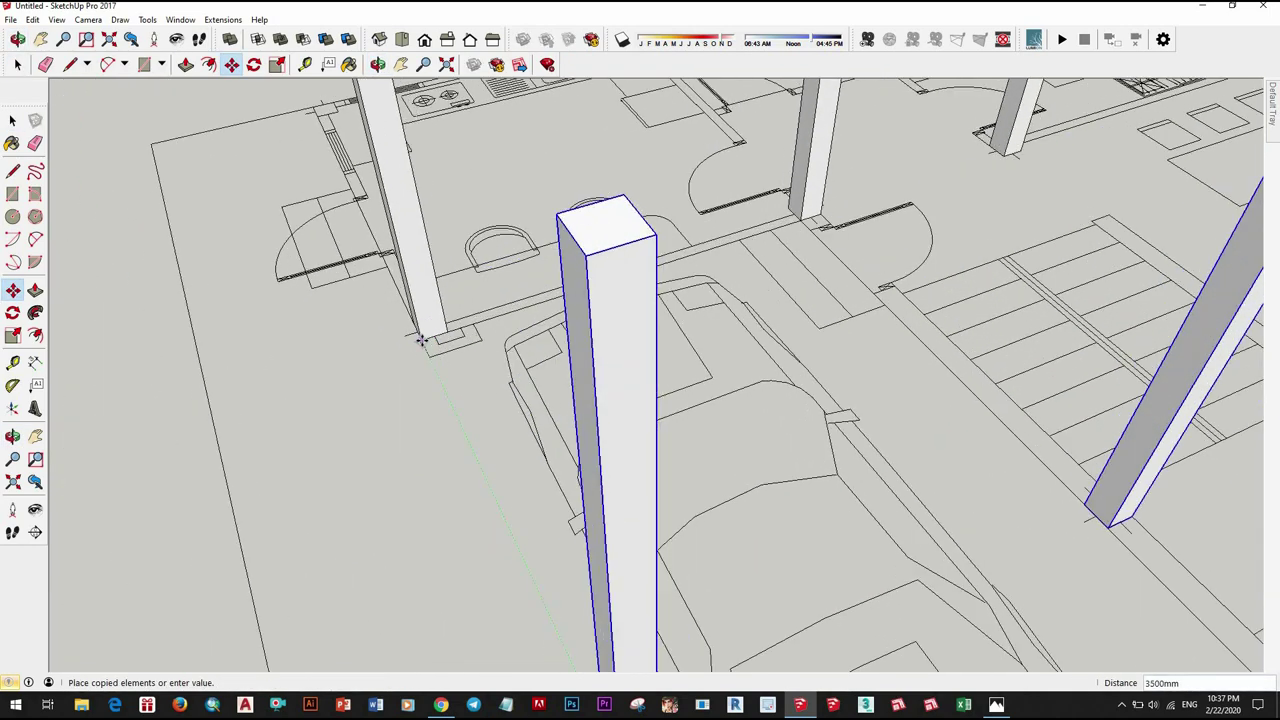
pyautogui.click(422, 340)
pyautogui.scroll(-3, 422, 340)
pyautogui.scroll(3, 460, 440)
pyautogui.scroll(2, 551, 361)
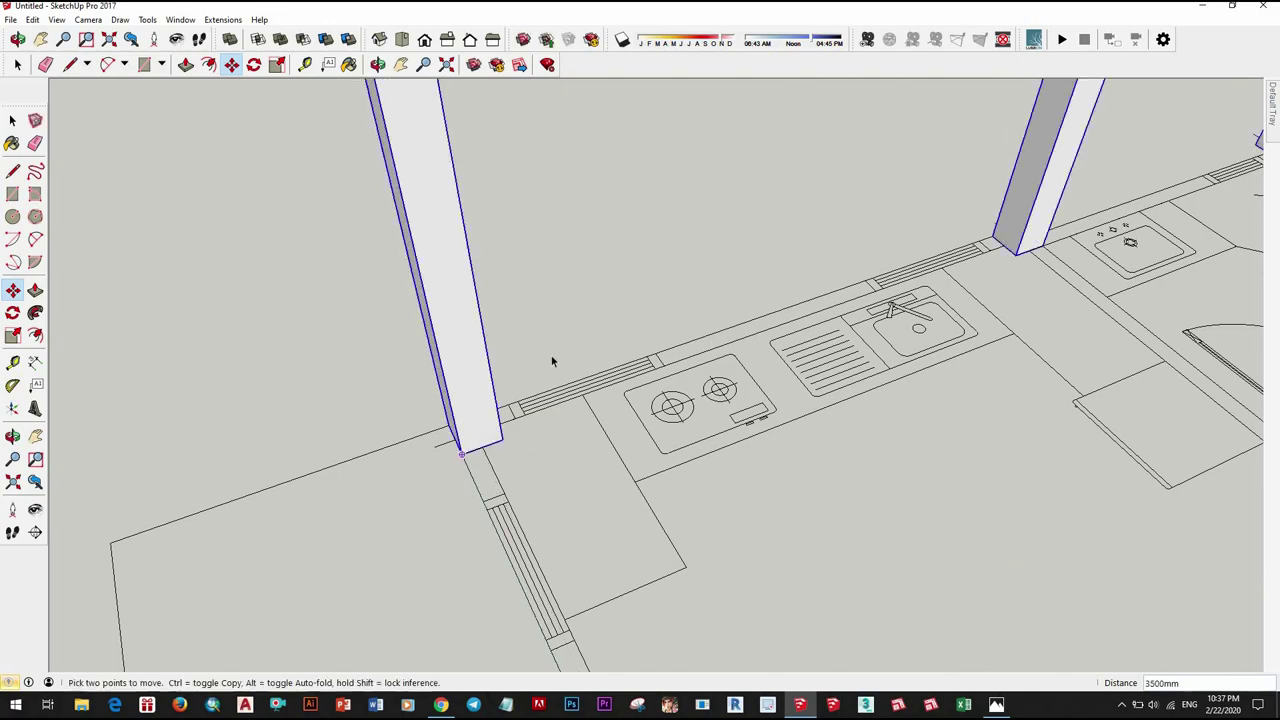
pyautogui.press('space')
# Step: Orbit around the house plan to a close oblique view of the garage
pyautogui.scroll(-5, 551, 361)
pyautogui.scroll(-3, 600, 294)
pyautogui.scroll(-3, 600, 294)
pyautogui.press('o')
pyautogui.moveTo(600, 294)
pyautogui.mouseDown()
pyautogui.moveTo(643, 282)
pyautogui.moveTo(700, 330)
pyautogui.mouseUp()
pyautogui.press('space')
pyautogui.scroll(5, 700, 330)
pyautogui.moveTo(700, 330); pyautogui.dragTo(760, 360, button='middle')
pyautogui.scroll(3, 787, 373)
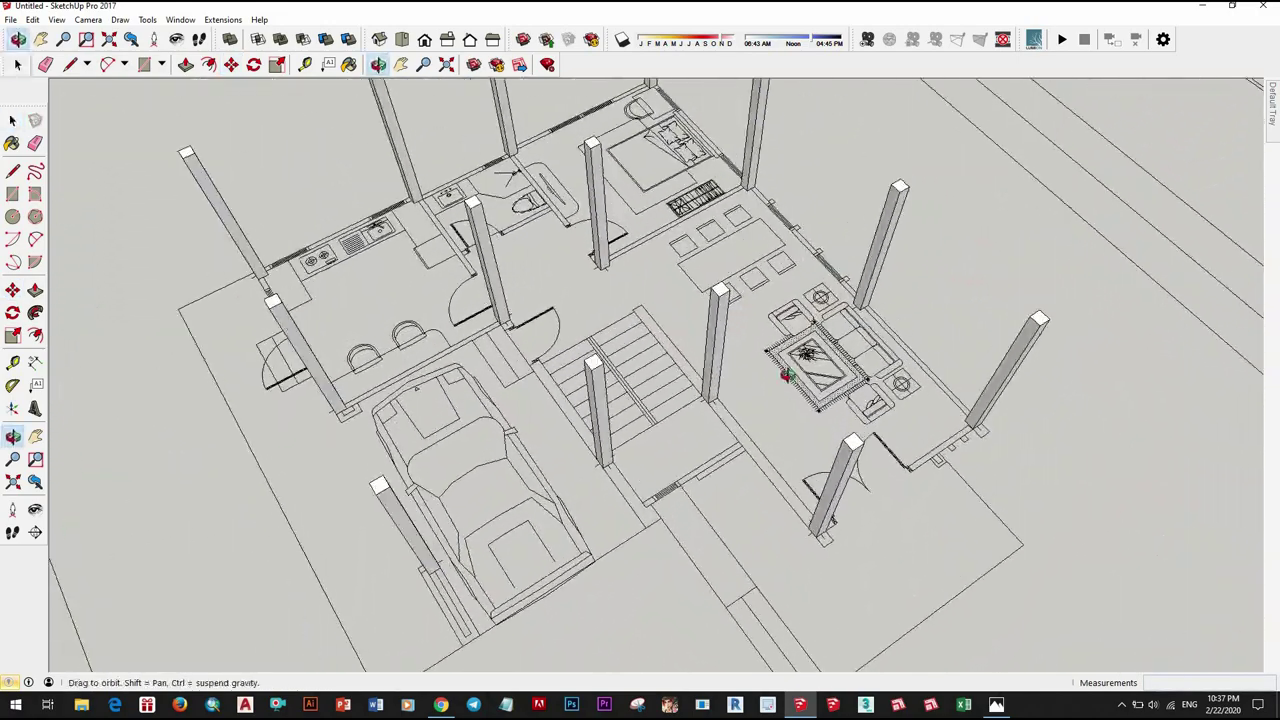
pyautogui.scroll(-3, 787, 373)
pyautogui.moveTo(469, 214); pyautogui.dragTo(600, 330, button='middle')
pyautogui.scroll(3, 720, 449)
pyautogui.moveTo(720, 449)
pyautogui.mouseDown(button='middle')
pyautogui.moveTo(922, 331)
pyautogui.moveTo(773, 378)
pyautogui.mouseUp(button='middle')
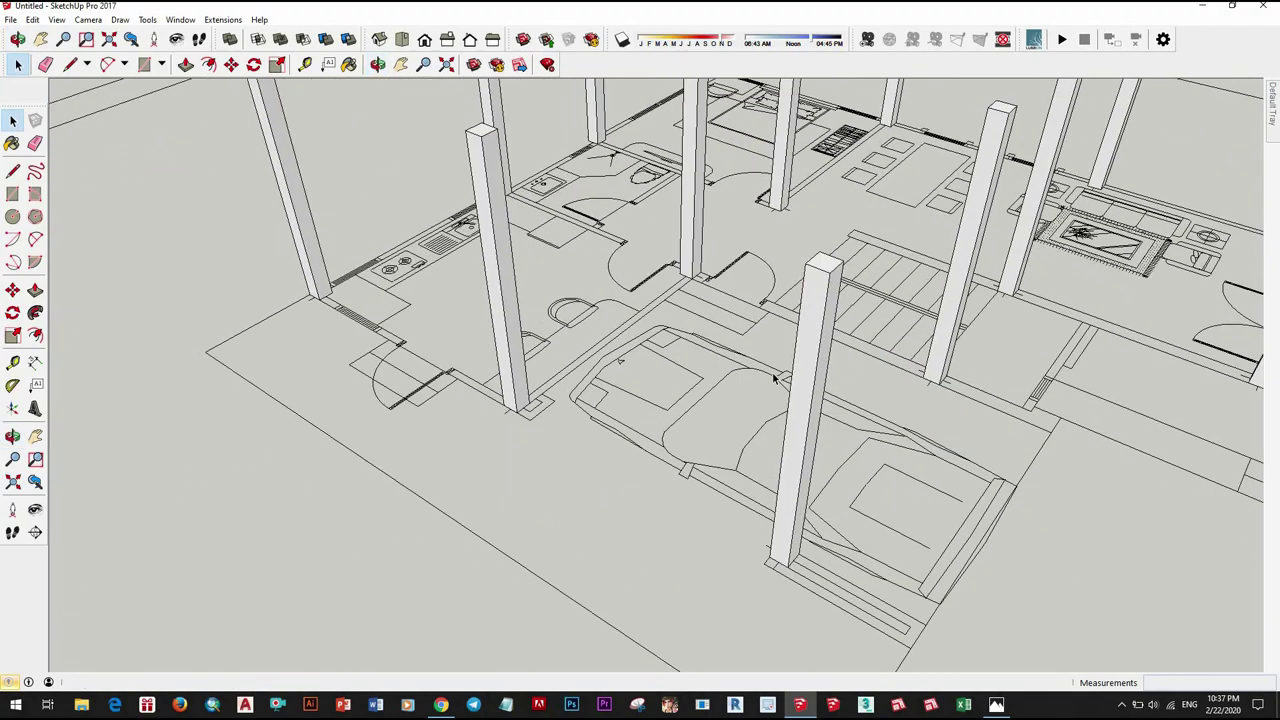
pyautogui.scroll(3, 745, 468)
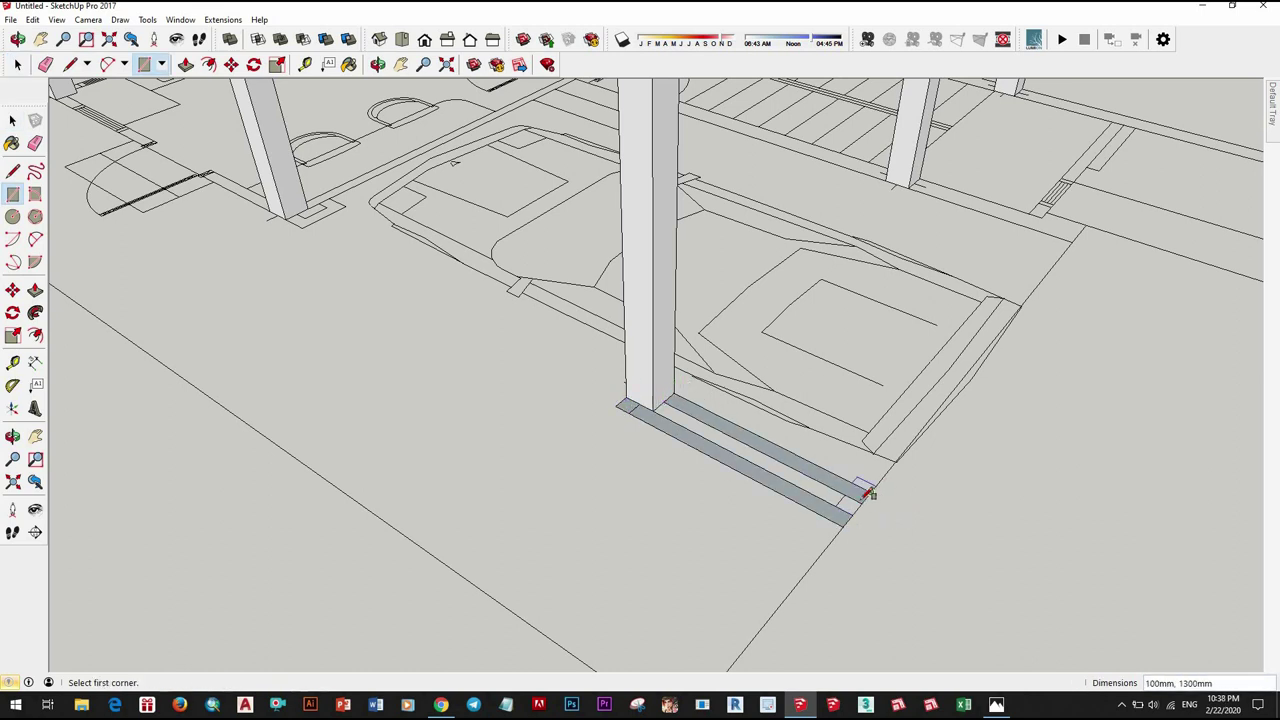
# Step: Push/Pull the garage strip up into a tall wall and make it a group
pyautogui.scroll(2, 869, 492)
pyautogui.scroll(1, 848, 512)
pyautogui.press('space')
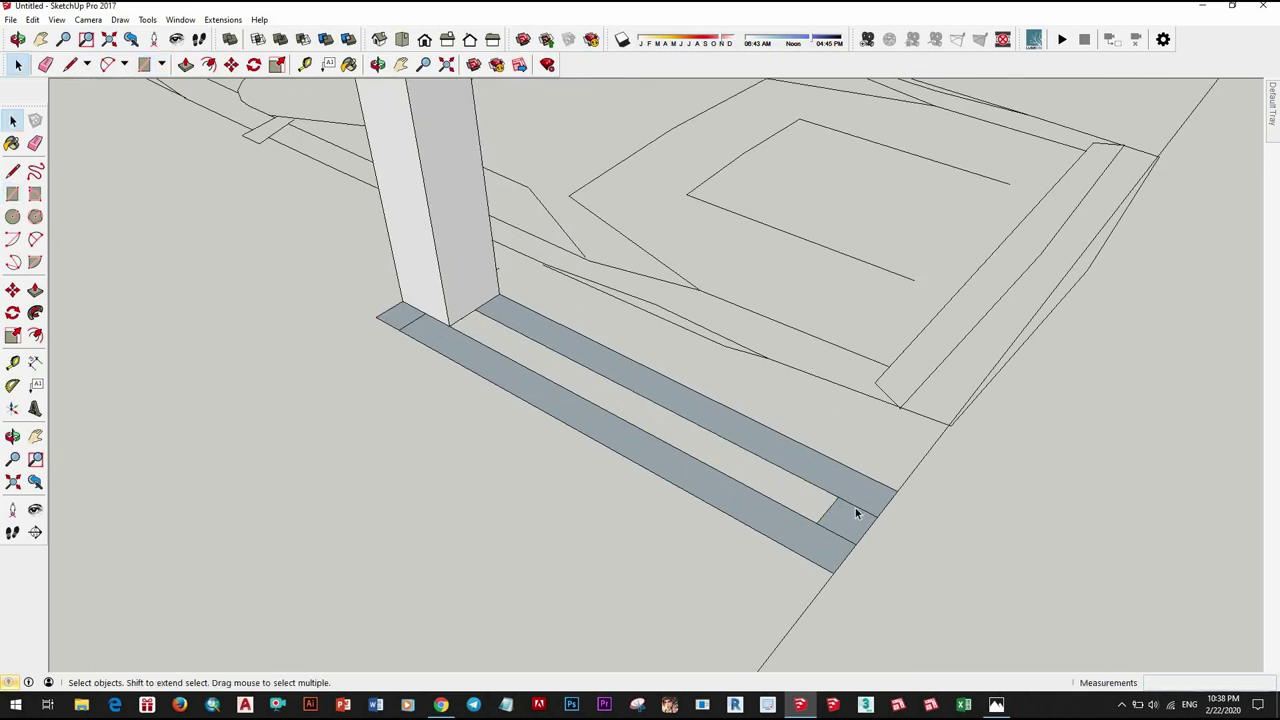
pyautogui.press('space')
pyautogui.scroll(-2, 840, 510)
pyautogui.press('p')
pyautogui.click(837, 503)
pyautogui.scroll(-3, 723, 363)
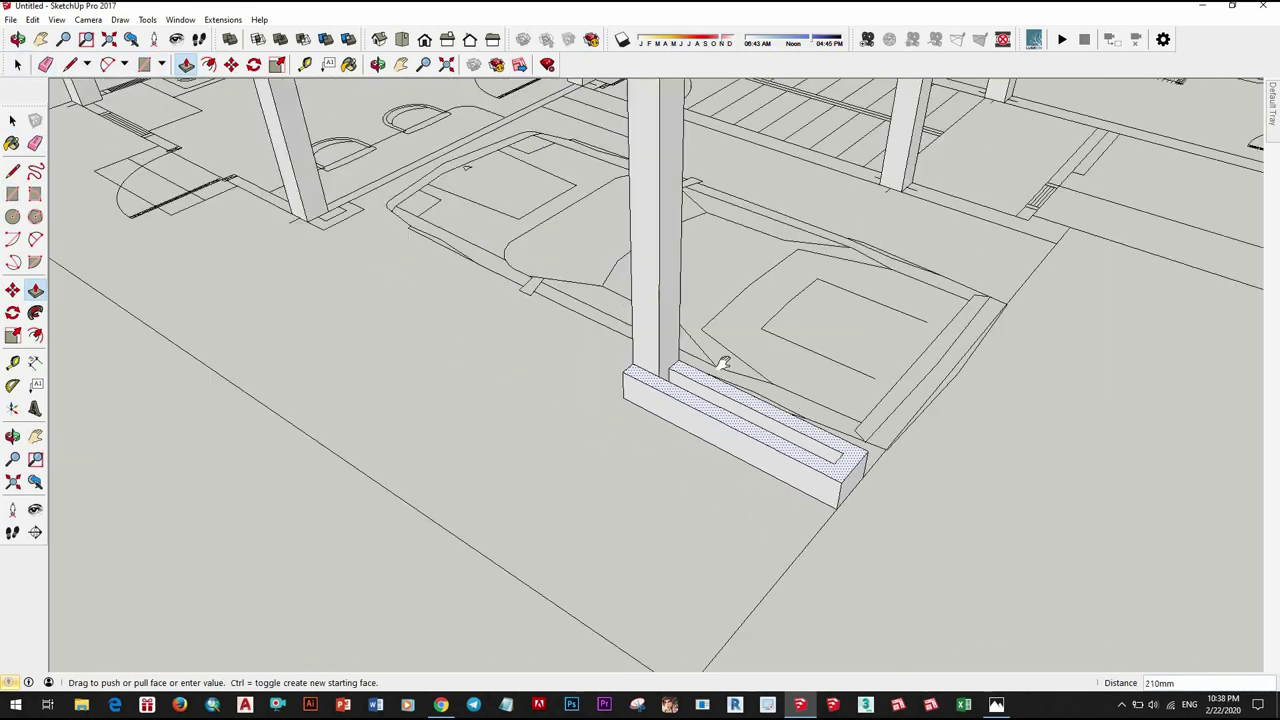
pyautogui.scroll(-2, 725, 450)
pyautogui.scroll(-4, 725, 450)
pyautogui.press('space')
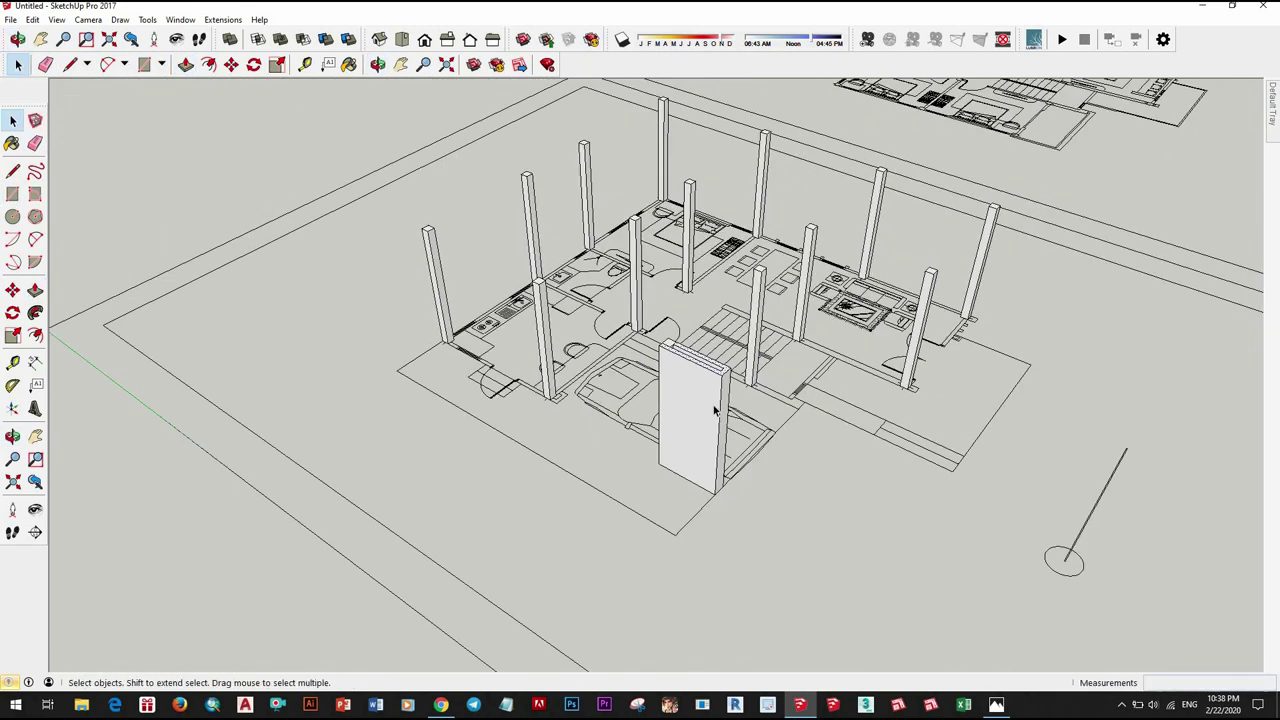
pyautogui.click(700, 410)
pyautogui.rightClick(716, 410)
pyautogui.click(758, 316)
pyautogui.scroll(-3, 730, 420)
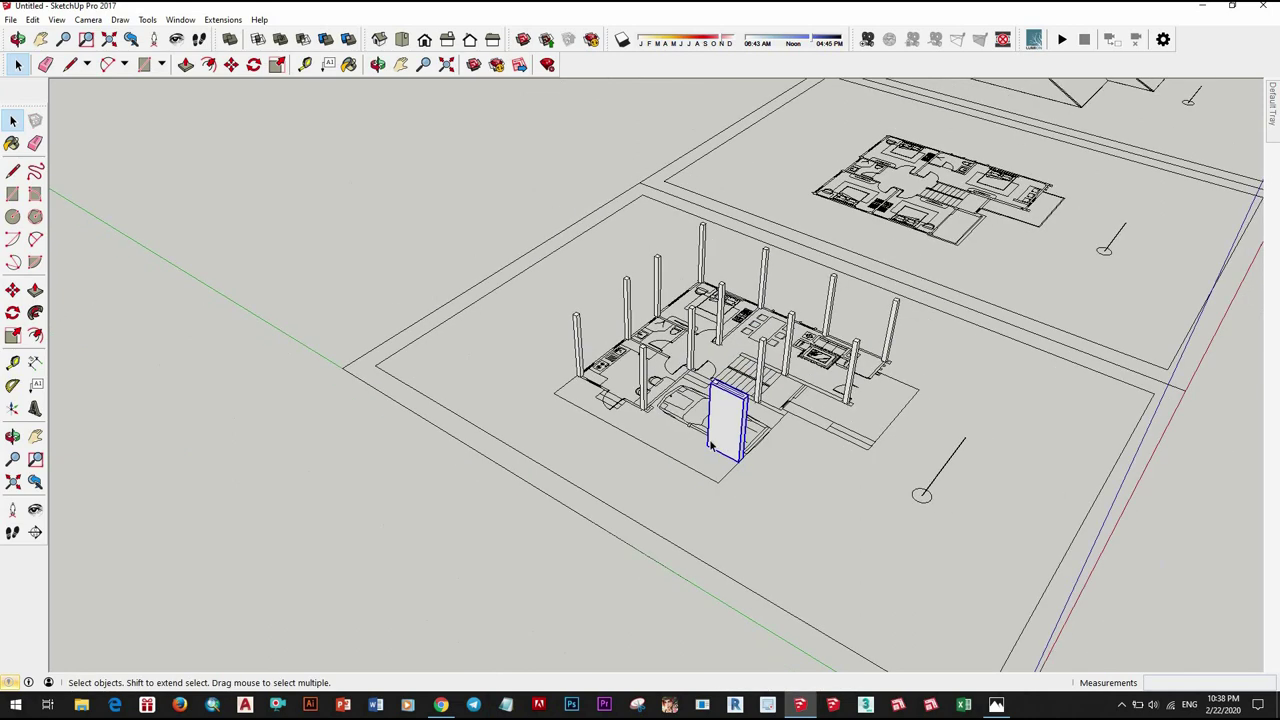
pyautogui.scroll(2, 546, 417)
pyautogui.scroll(3, 617, 490)
# Step: Finish the kitchen wall strip and raise it to 3300mm
pyautogui.moveTo(617, 490); pyautogui.dragTo(428, 371, button='middle')
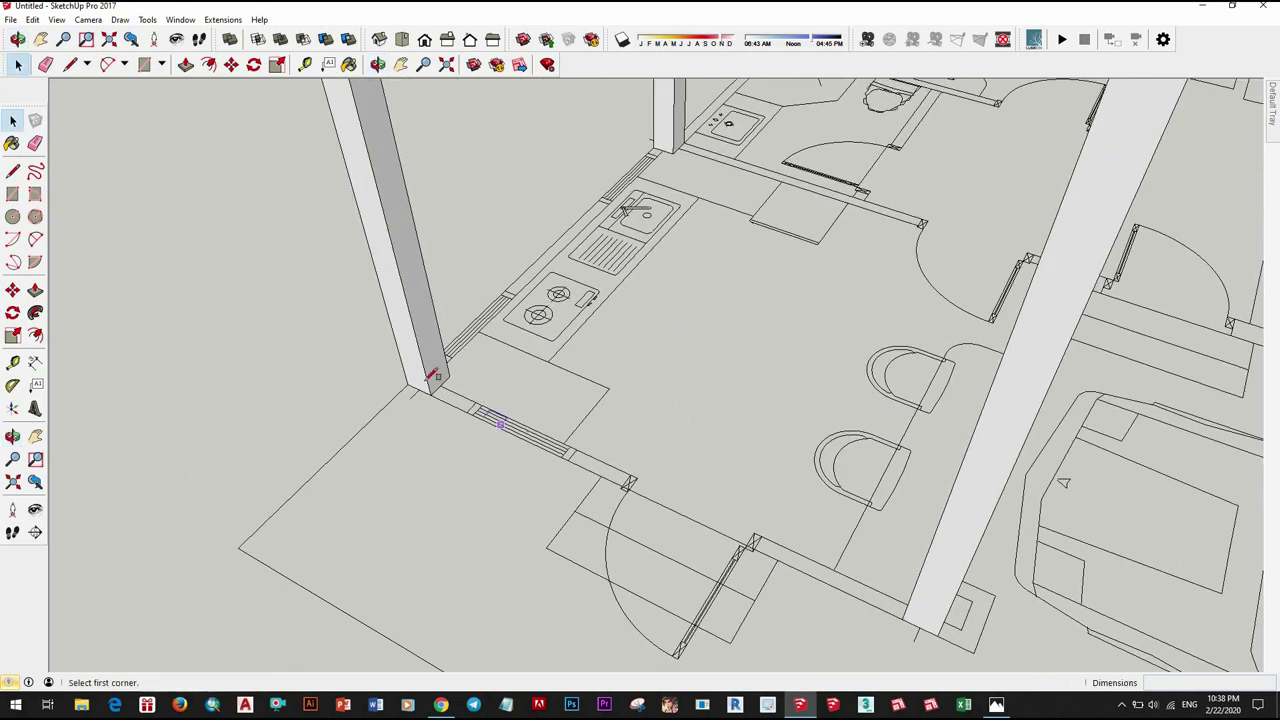
pyautogui.scroll(3, 500, 410)
pyautogui.moveTo(571, 443)
pyautogui.mouseDown(button='middle')
pyautogui.moveTo(848, 476)
pyautogui.moveTo(1040, 555)
pyautogui.mouseUp(button='middle')
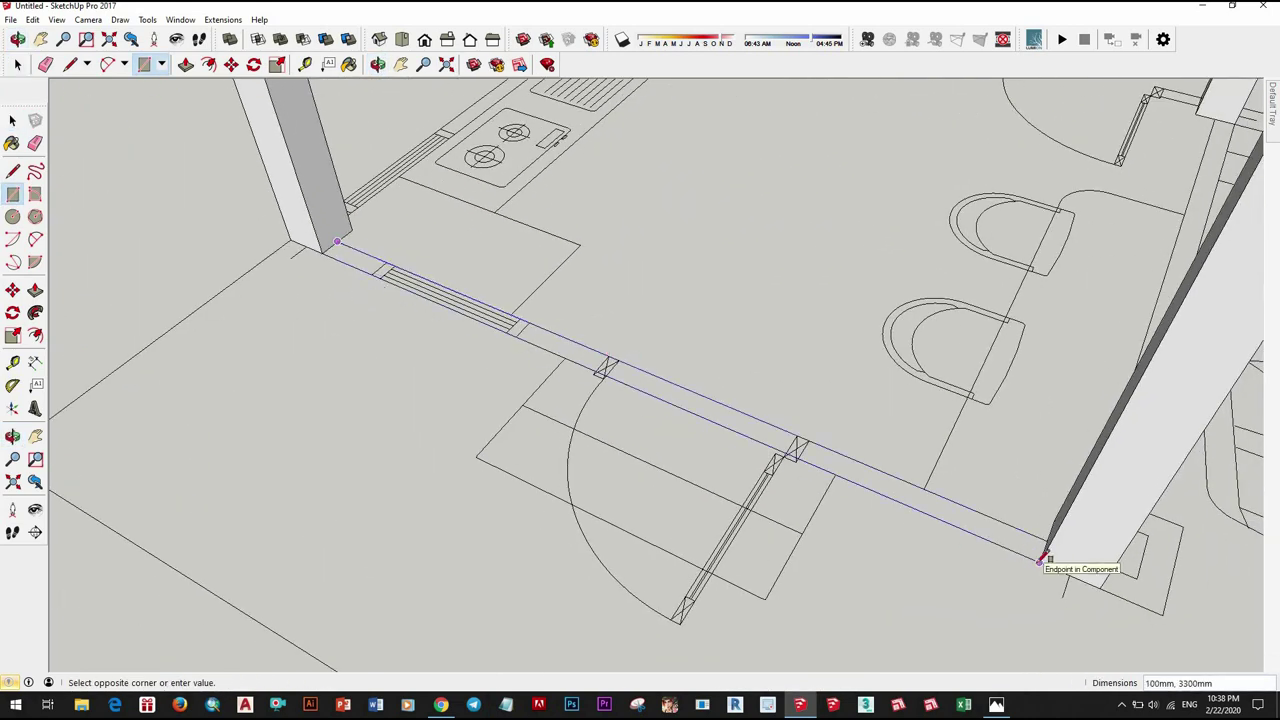
pyautogui.click(1043, 560)
pyautogui.moveTo(714, 486); pyautogui.dragTo(714, 495, button='middle')
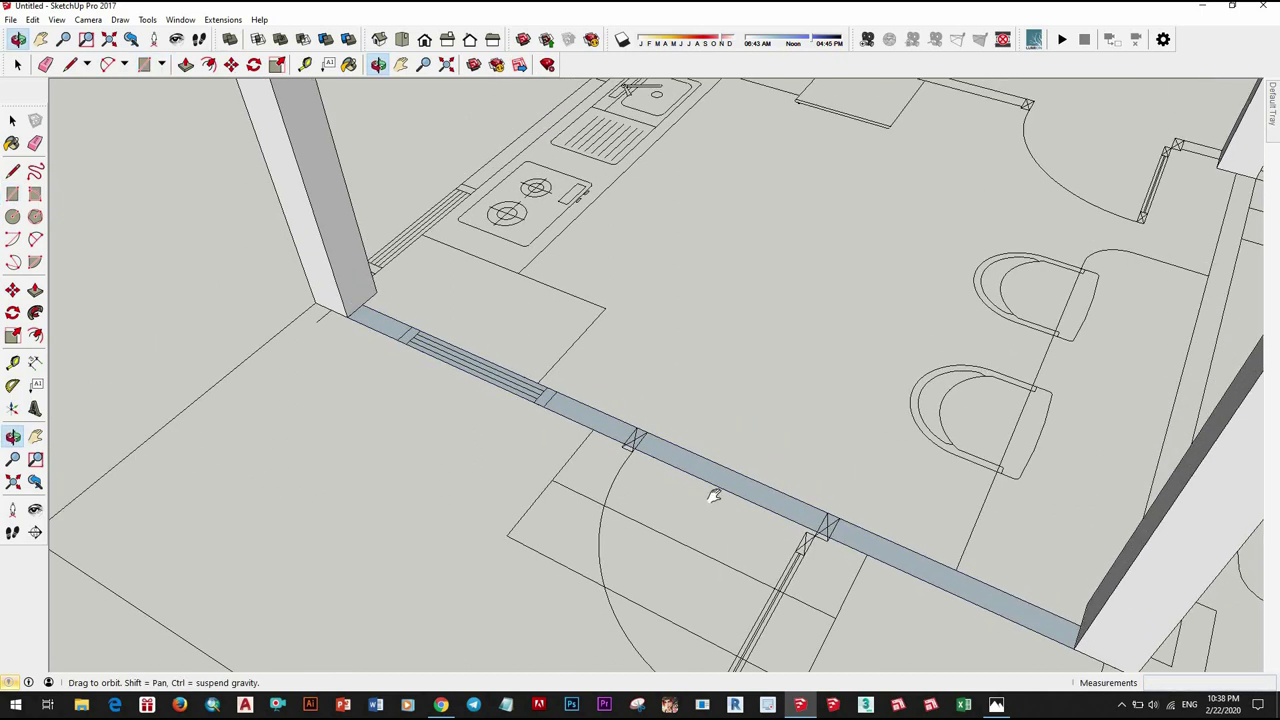
pyautogui.scroll(-3, 714, 495)
pyautogui.scroll(5, 683, 463)
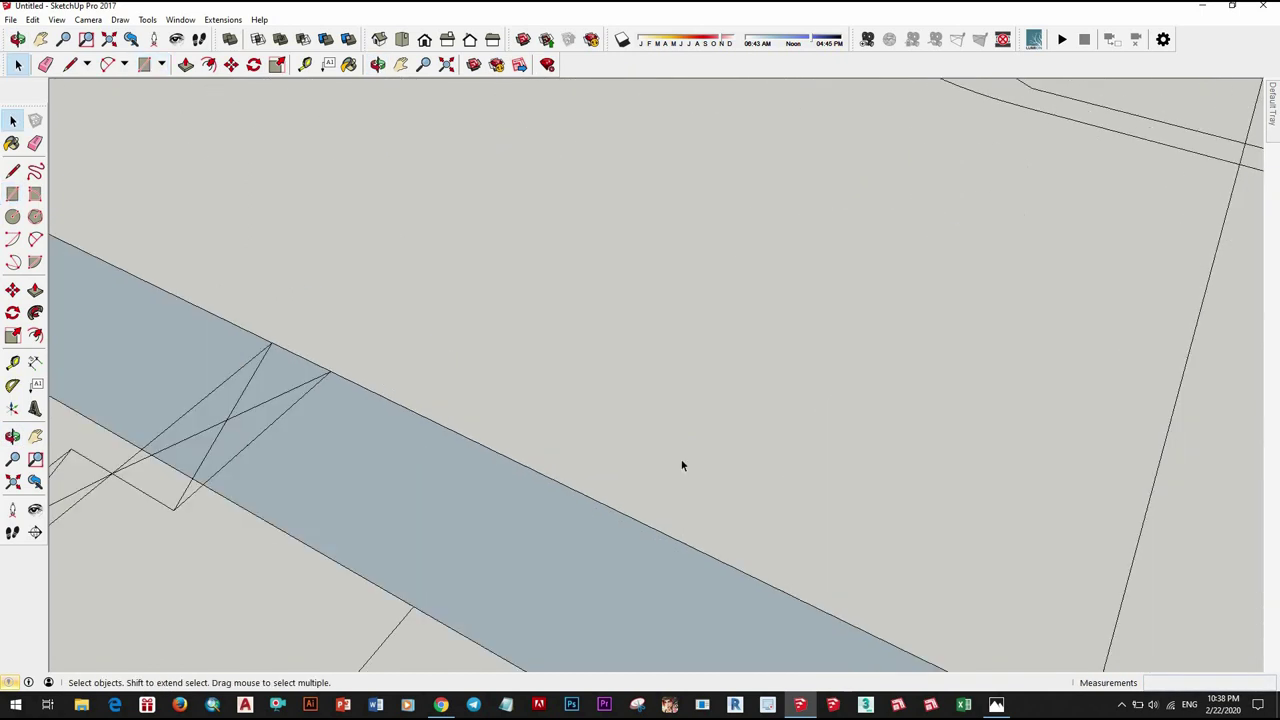
pyautogui.scroll(-4, 690, 480)
pyautogui.scroll(1, 700, 500)
pyautogui.press('space')
pyautogui.click(703, 502)
pyautogui.write('p')
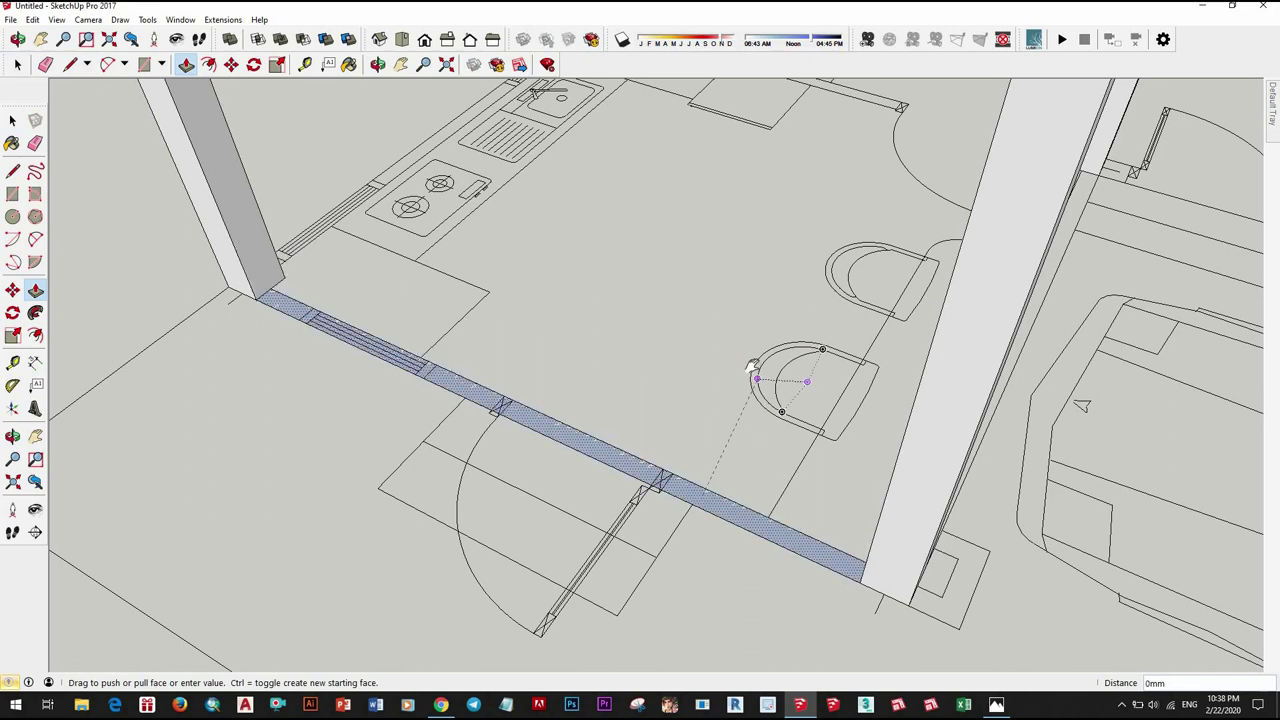
pyautogui.write('3300')
pyautogui.press('Return')
# Step: Draw thin wall strips between the kitchen columns and toward the bedroom
pyautogui.moveTo(800, 371)
pyautogui.mouseDown(button='middle')
pyautogui.moveTo(582, 369)
pyautogui.moveTo(837, 380)
pyautogui.moveTo(463, 471)
pyautogui.mouseUp(button='middle')
pyautogui.press('o')
pyautogui.moveTo(463, 471)
pyautogui.mouseDown()
pyautogui.moveTo(919, 479)
pyautogui.moveTo(513, 438)
pyautogui.mouseUp()
pyautogui.press('space')
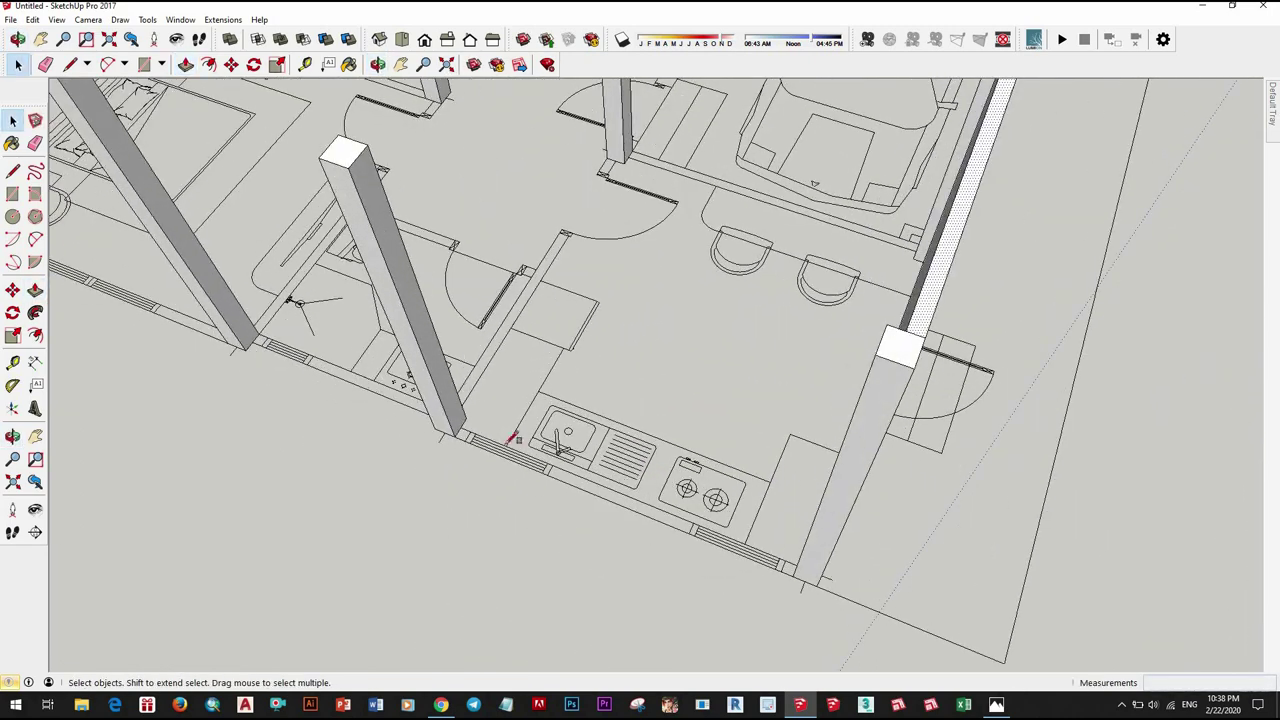
pyautogui.click(458, 430)
pyautogui.moveTo(458, 430); pyautogui.dragTo(823, 543, button='middle')
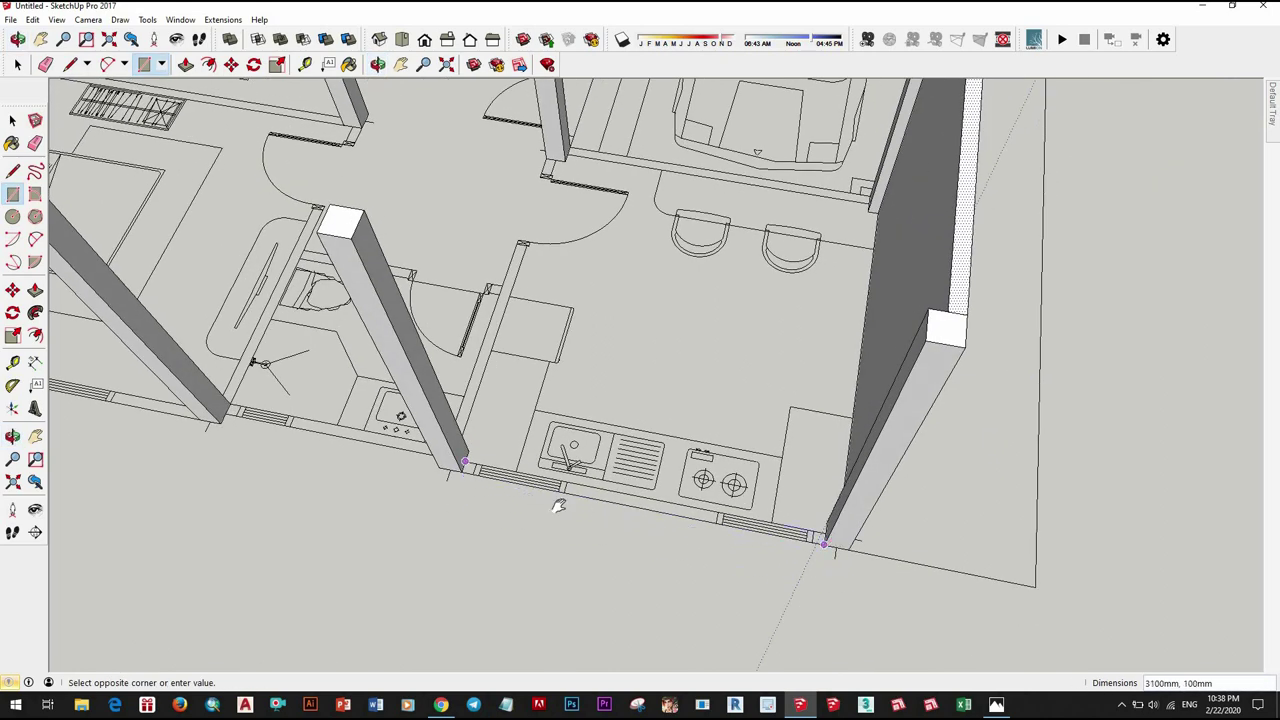
pyautogui.click(823, 543)
pyautogui.scroll(3, 500, 414)
pyautogui.scroll(2, 415, 408)
pyautogui.scroll(-3, 415, 408)
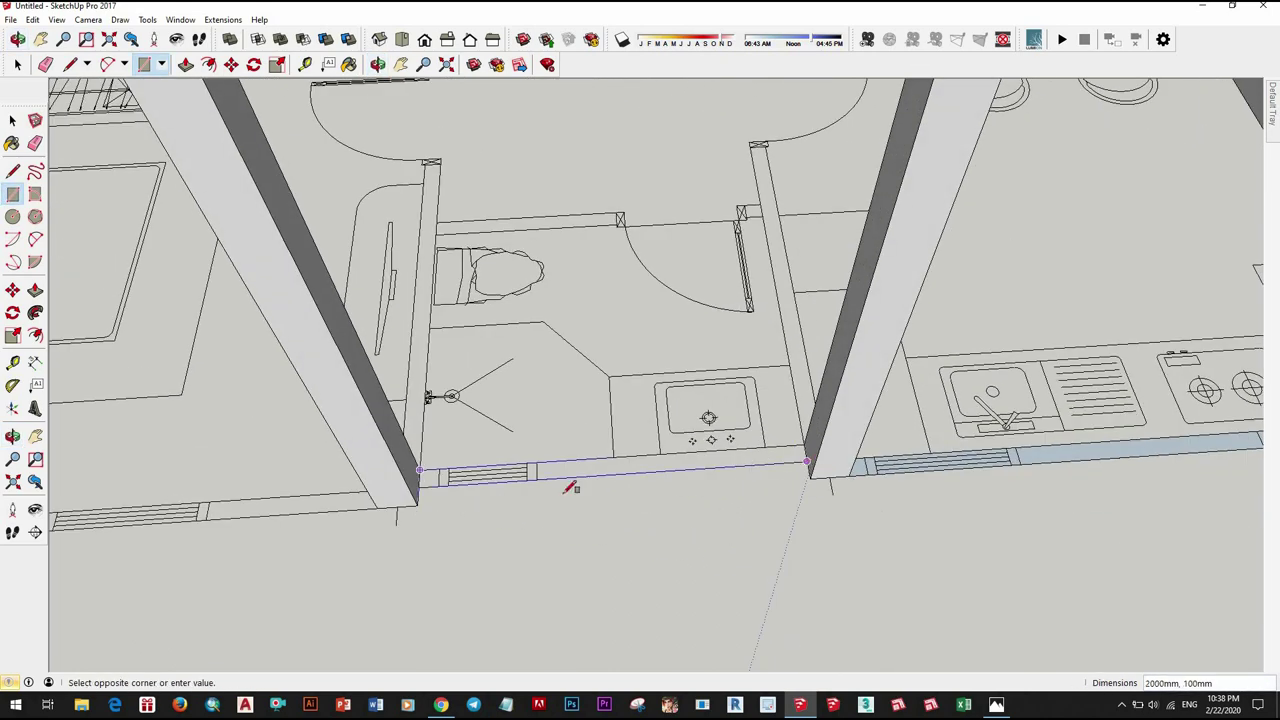
pyautogui.moveTo(571, 486)
pyautogui.mouseDown(button='middle')
pyautogui.moveTo(846, 506)
pyautogui.moveTo(968, 452)
pyautogui.moveTo(800, 360)
pyautogui.moveTo(778, 331)
pyautogui.moveTo(586, 420)
pyautogui.moveTo(771, 429)
pyautogui.moveTo(609, 457)
pyautogui.moveTo(625, 298)
pyautogui.moveTo(930, 255)
pyautogui.mouseUp(button='middle')
pyautogui.scroll(3, 500, 520)
pyautogui.click(968, 452)
# Step: Trace more wall strips between columns, then check the living room column base
pyautogui.click(778, 331)
pyautogui.scroll(2, 575, 400)
pyautogui.click(776, 429)
pyautogui.scroll(3, 665, 442)
pyautogui.click(665, 442)
pyautogui.click(622, 298)
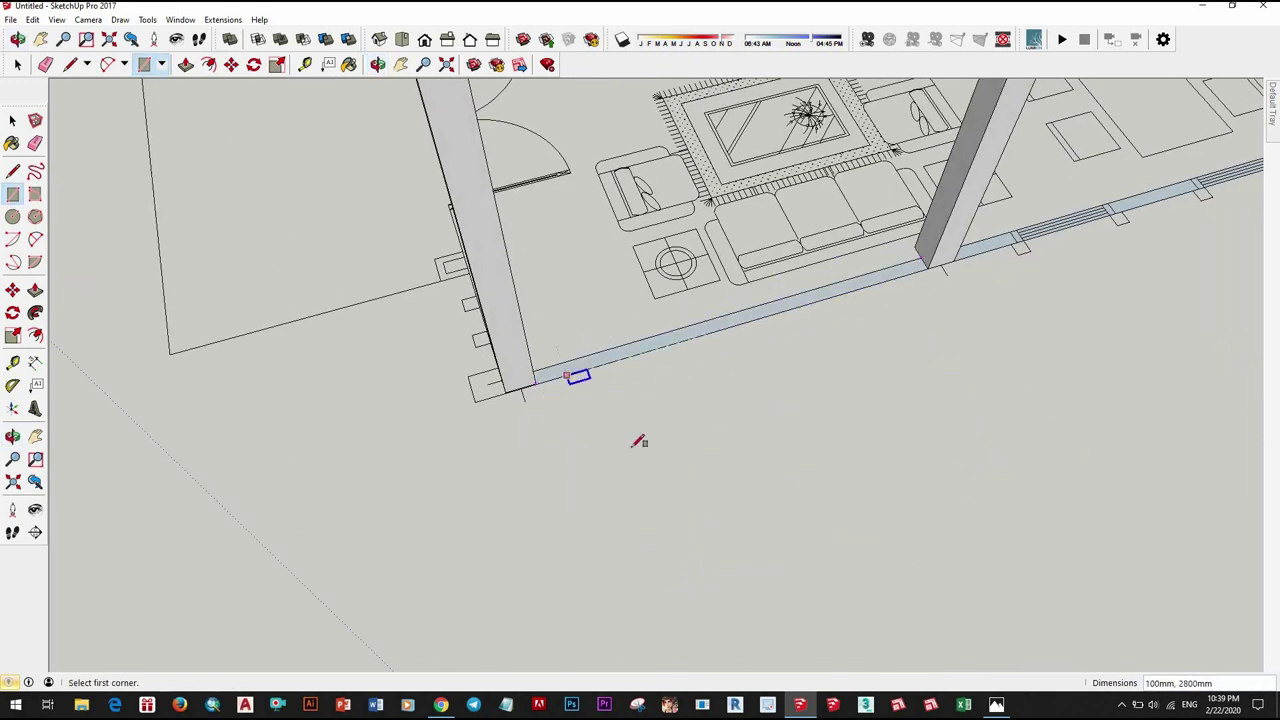
pyautogui.press('space')
pyautogui.scroll(3, 708, 514)
pyautogui.click(708, 514)
pyautogui.moveTo(1100, 534); pyautogui.dragTo(1029, 414, button='middle')
pyautogui.scroll(2, 784, 464)
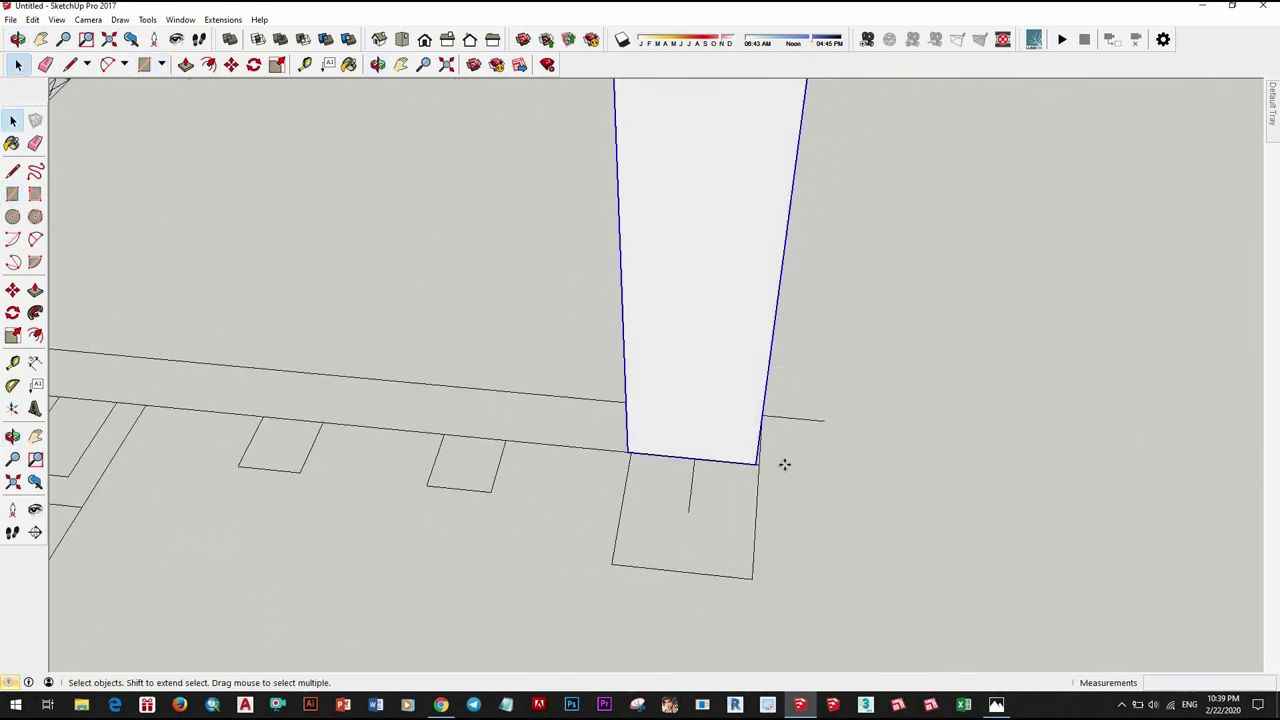
pyautogui.scroll(3, 784, 464)
pyautogui.moveTo(545, 366)
pyautogui.mouseDown(button='middle')
pyautogui.moveTo(509, 419)
pyautogui.moveTo(303, 414)
pyautogui.mouseUp(button='middle')
pyautogui.moveTo(549, 314); pyautogui.dragTo(631, 320, button='middle')
# Step: Trace wall strips along the living room front and beside the stair landing
pyautogui.click(620, 335)
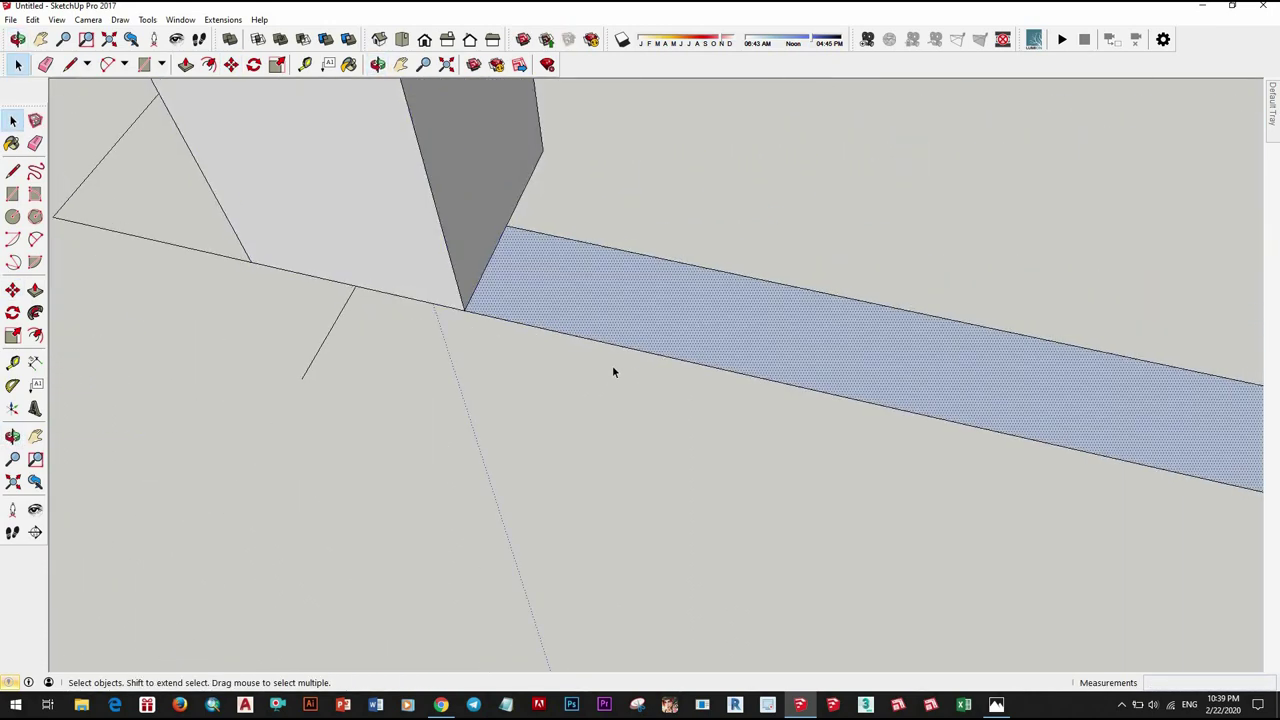
pyautogui.scroll(-3, 614, 372)
pyautogui.moveTo(631, 266)
pyautogui.mouseDown(button='middle')
pyautogui.moveTo(369, 391)
pyautogui.moveTo(689, 586)
pyautogui.moveTo(778, 510)
pyautogui.moveTo(643, 482)
pyautogui.mouseUp(button='middle')
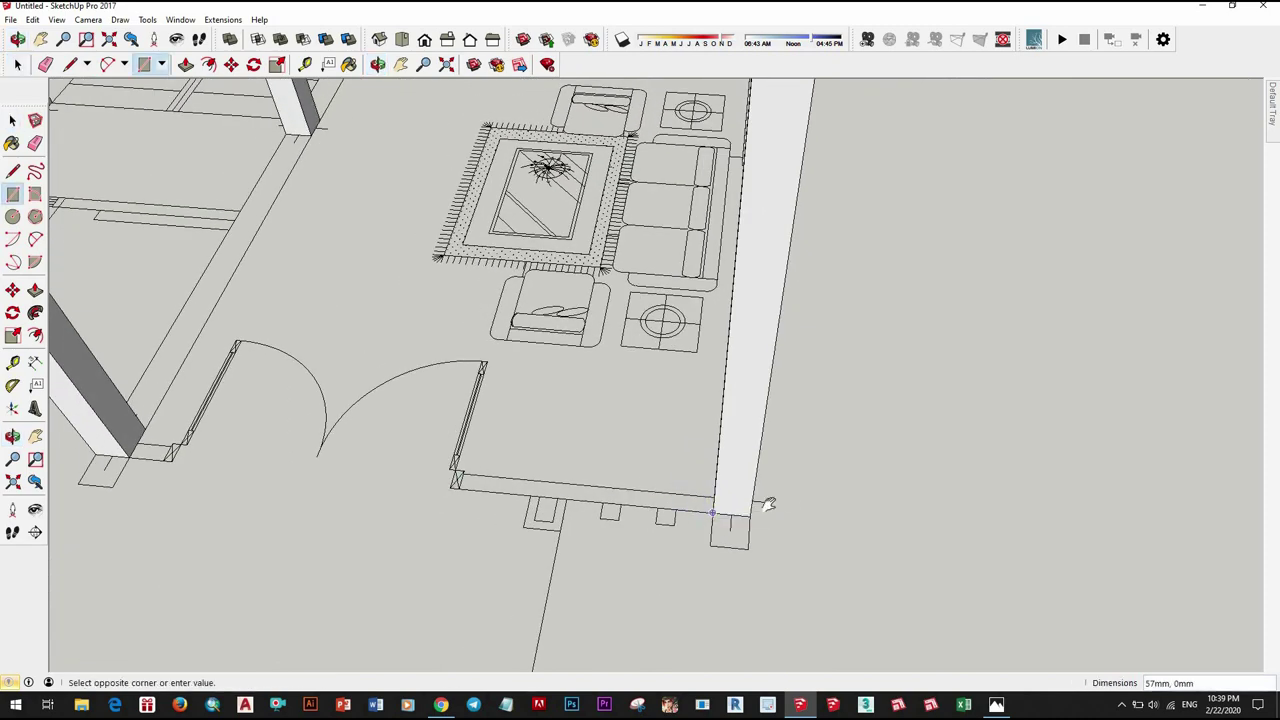
pyautogui.moveTo(768, 504); pyautogui.dragTo(480, 449, button='middle')
pyautogui.click(478, 452)
pyautogui.moveTo(540, 517)
pyautogui.mouseDown(button='middle')
pyautogui.moveTo(748, 466)
pyautogui.moveTo(928, 538)
pyautogui.moveTo(873, 500)
pyautogui.mouseUp(button='middle')
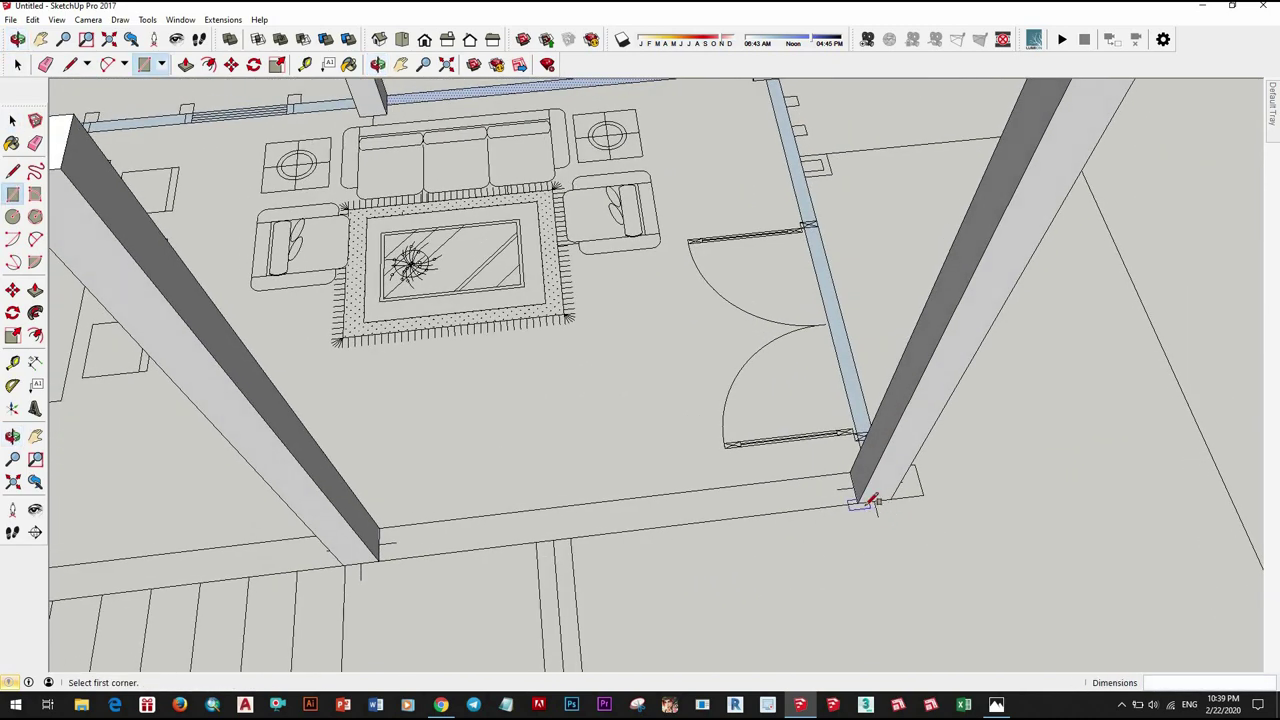
pyautogui.click(388, 520)
pyautogui.scroll(3, 735, 462)
pyautogui.click(354, 476)
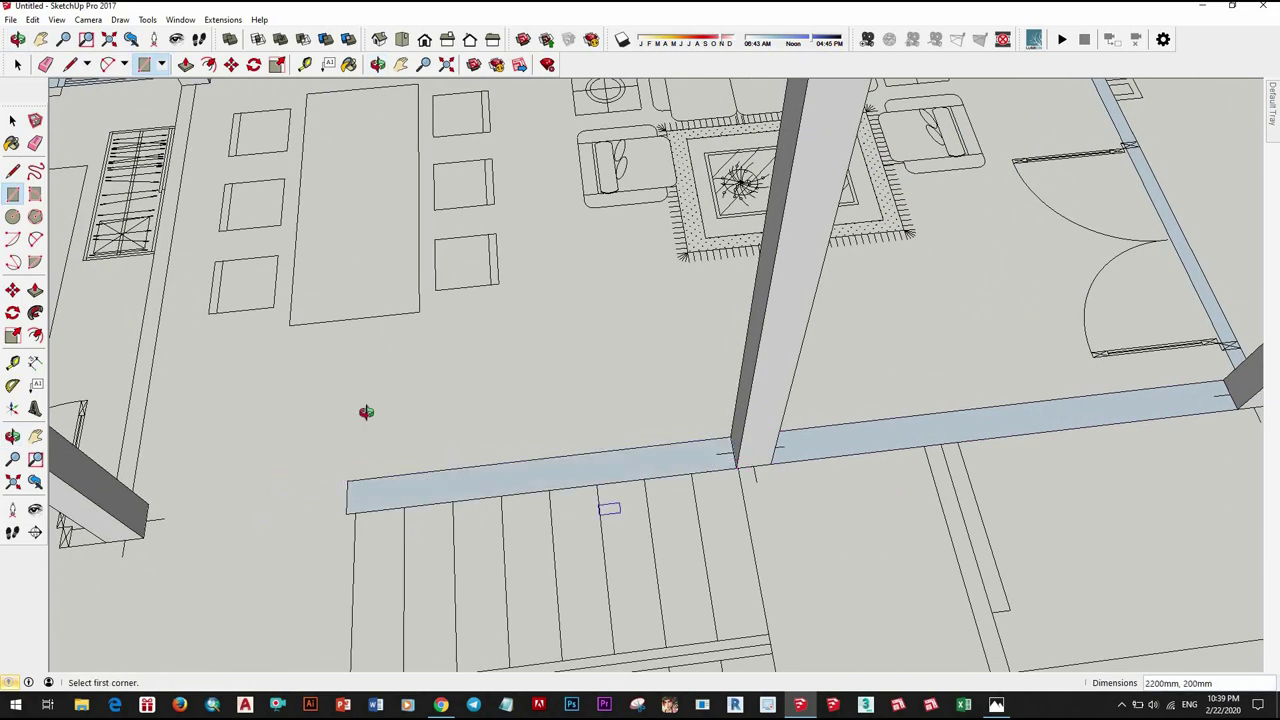
pyautogui.moveTo(366, 414)
pyautogui.mouseDown(button='middle')
pyautogui.moveTo(514, 380)
pyautogui.moveTo(591, 457)
pyautogui.moveTo(689, 478)
pyautogui.moveTo(748, 400)
pyautogui.moveTo(531, 523)
pyautogui.mouseUp(button='middle')
pyautogui.scroll(2, 515, 515)
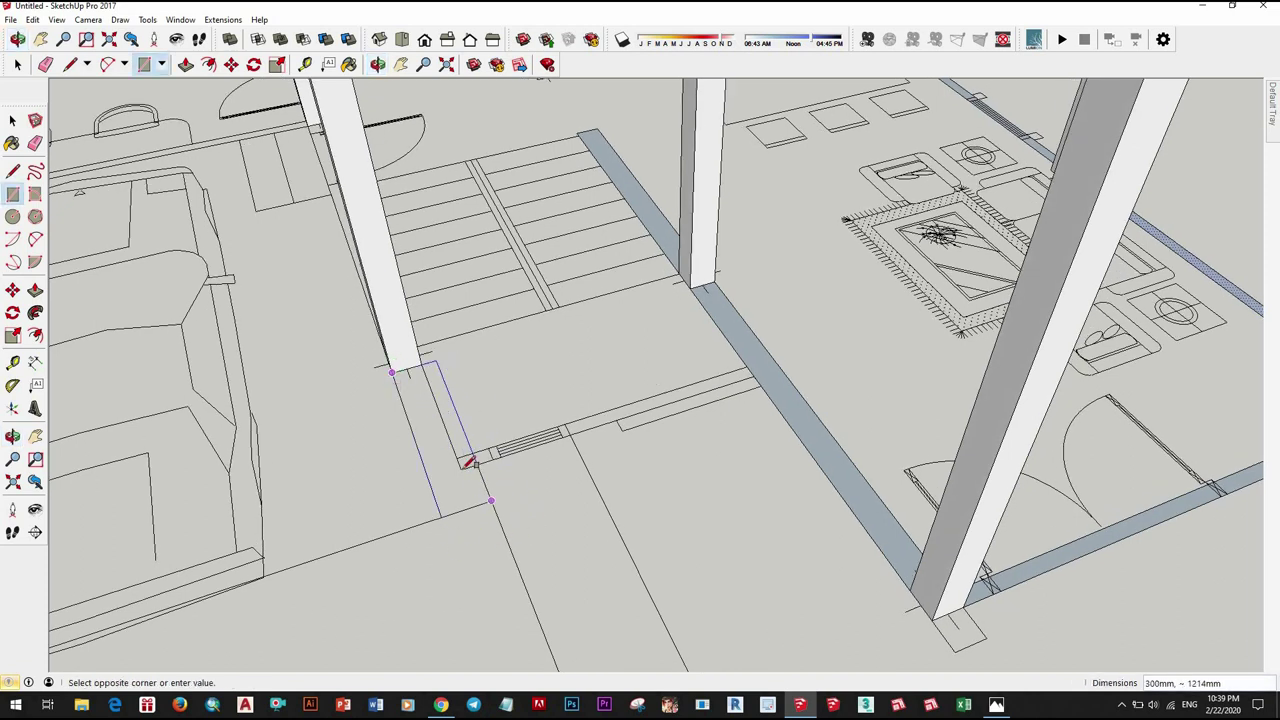
pyautogui.click(431, 484)
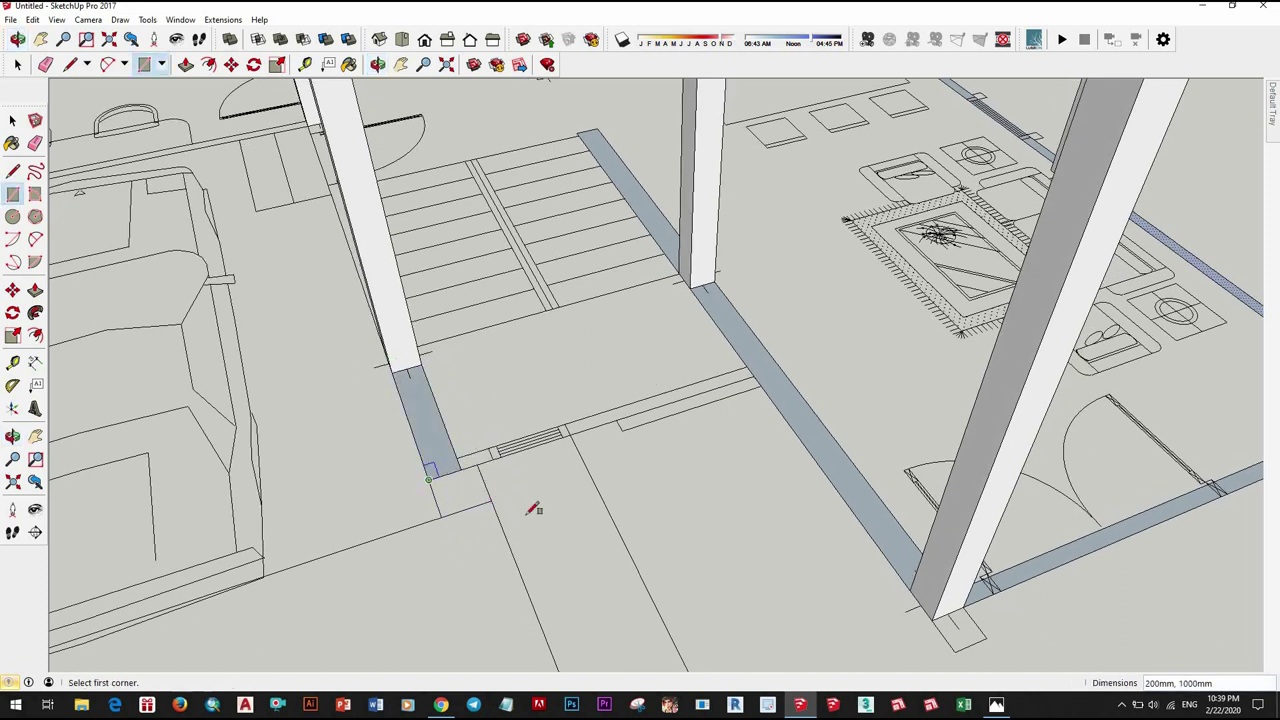
pyautogui.click(757, 375)
# Step: Select the stair-side wall strip faces, then clear the selection
pyautogui.scroll(3, 640, 420)
pyautogui.scroll(-3, 690, 425)
pyautogui.moveTo(697, 437); pyautogui.dragTo(654, 448, button='middle')
pyautogui.press('space')
pyautogui.rightClick(654, 448)
pyautogui.click(695, 435)
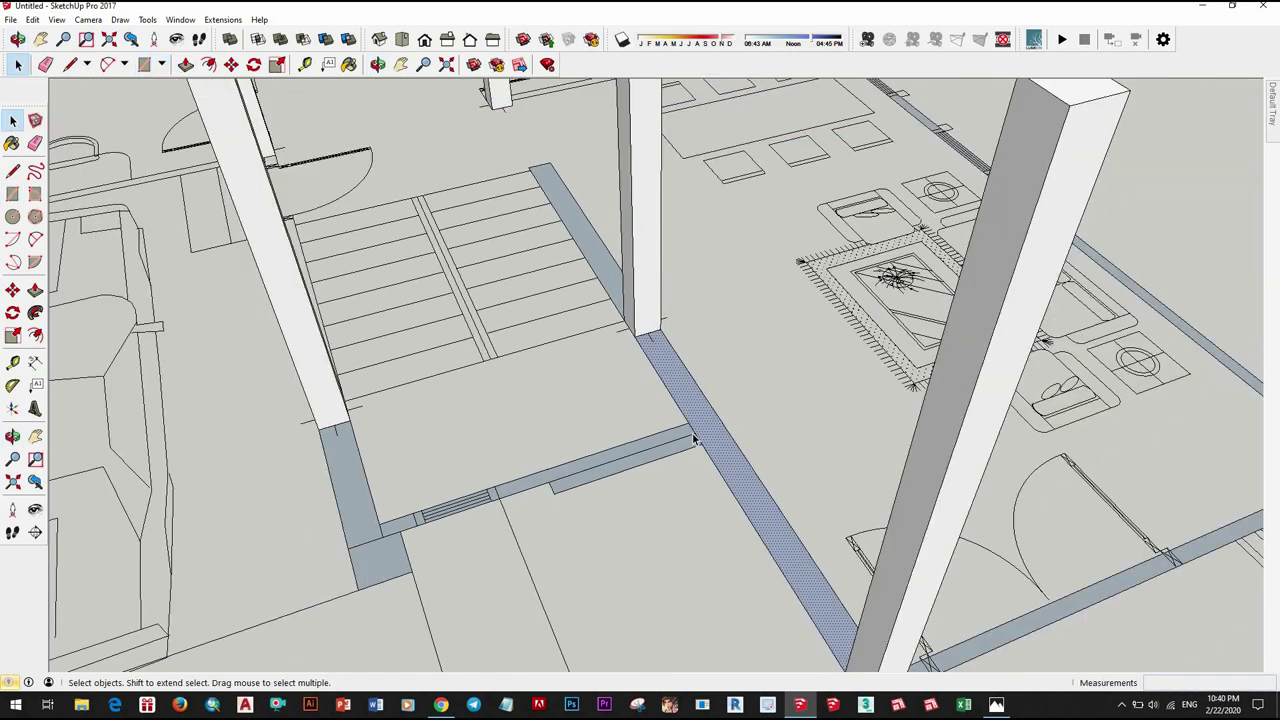
pyautogui.scroll(2, 694, 438)
pyautogui.rightClick(697, 423)
pyautogui.scroll(-3, 761, 462)
pyautogui.moveTo(761, 462); pyautogui.dragTo(585, 487, button='middle')
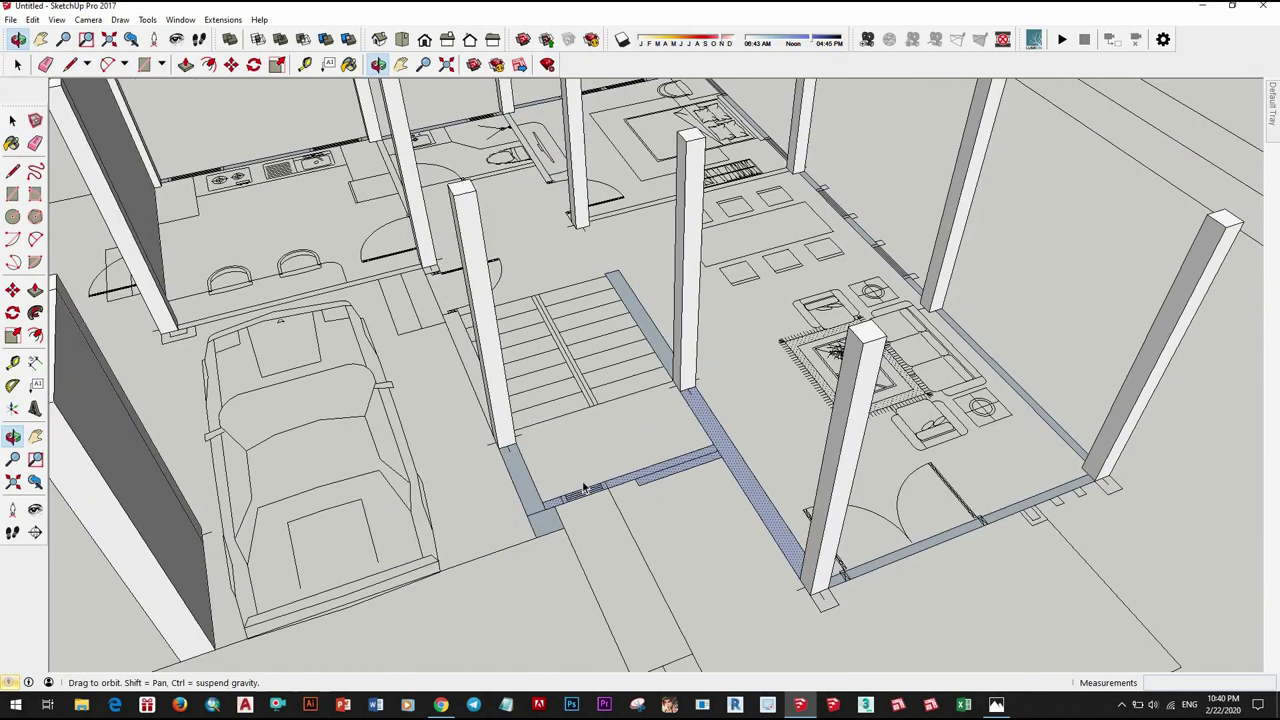
pyautogui.scroll(5, 585, 487)
pyautogui.rightClick(548, 449)
pyautogui.click(533, 469)
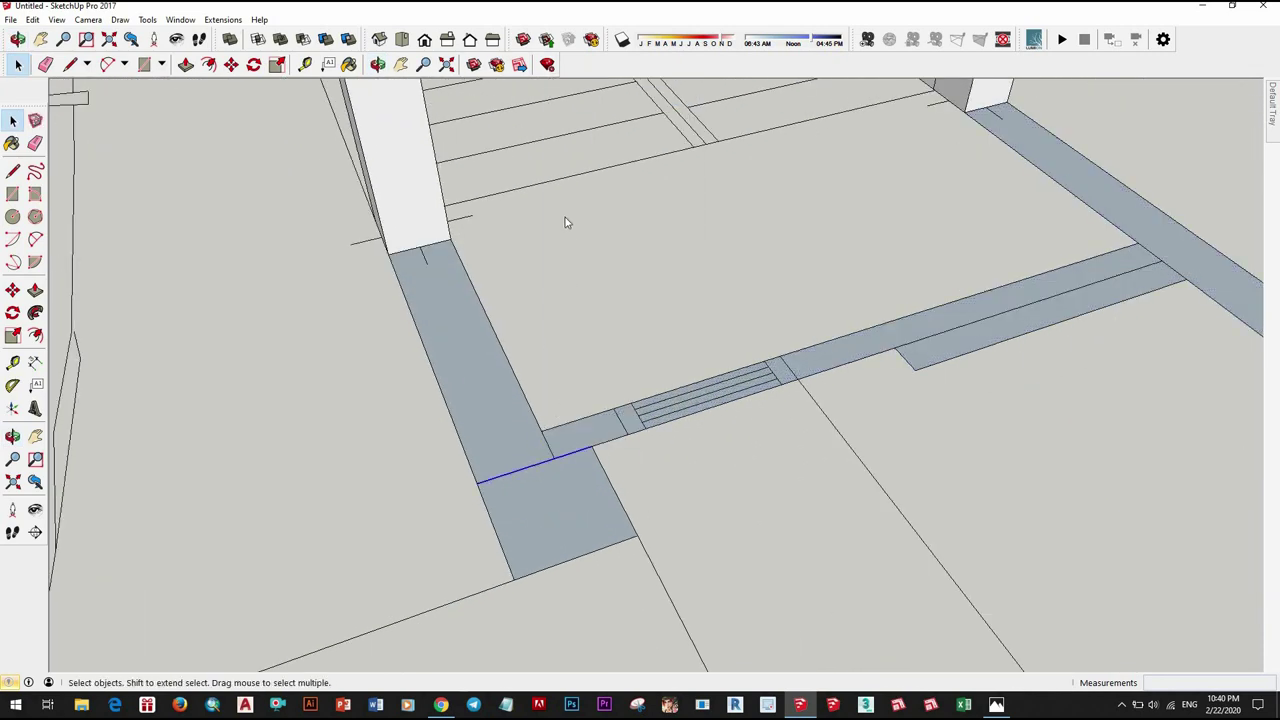
pyautogui.rightClick(531, 467)
pyautogui.scroll(-3, 568, 503)
# Step: Push/Pull the wall strips beside the stairs up to full height
pyautogui.press('p')
pyautogui.click(571, 449)
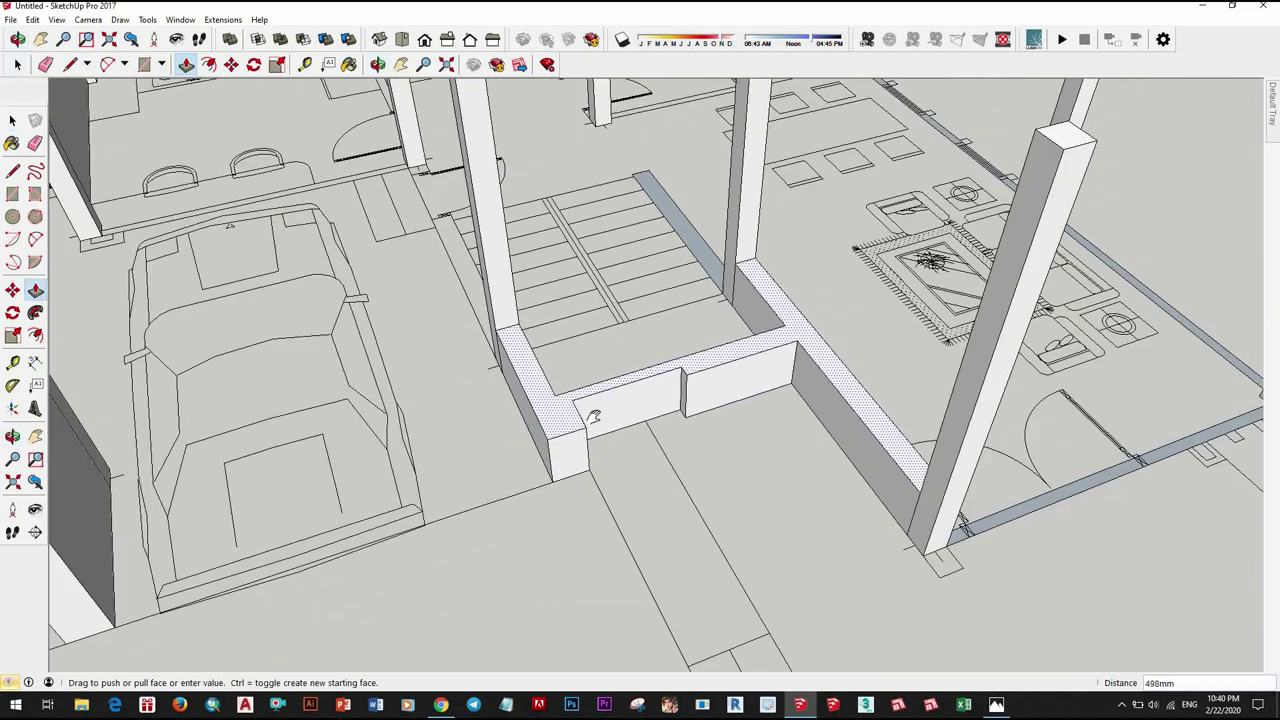
pyautogui.scroll(-2, 594, 416)
pyautogui.click(811, 363)
pyautogui.moveTo(811, 363)
pyautogui.mouseDown(button='middle')
pyautogui.moveTo(398, 302)
pyautogui.moveTo(786, 571)
pyautogui.mouseUp(button='middle')
pyautogui.press('space')
pyautogui.scroll(-1, 948, 520)
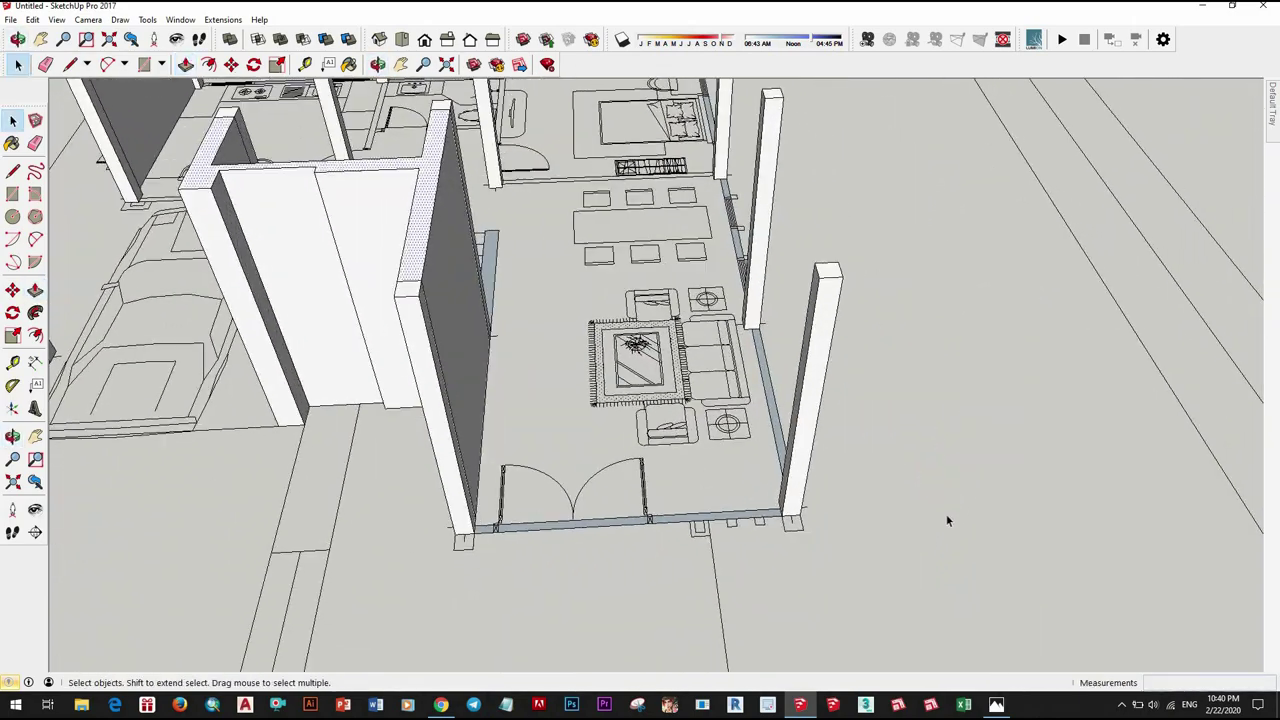
pyautogui.click(948, 520)
# Step: Draw a thin rectangle strip along the stair edge
pyautogui.moveTo(801, 525); pyautogui.dragTo(80, 263, button='middle')
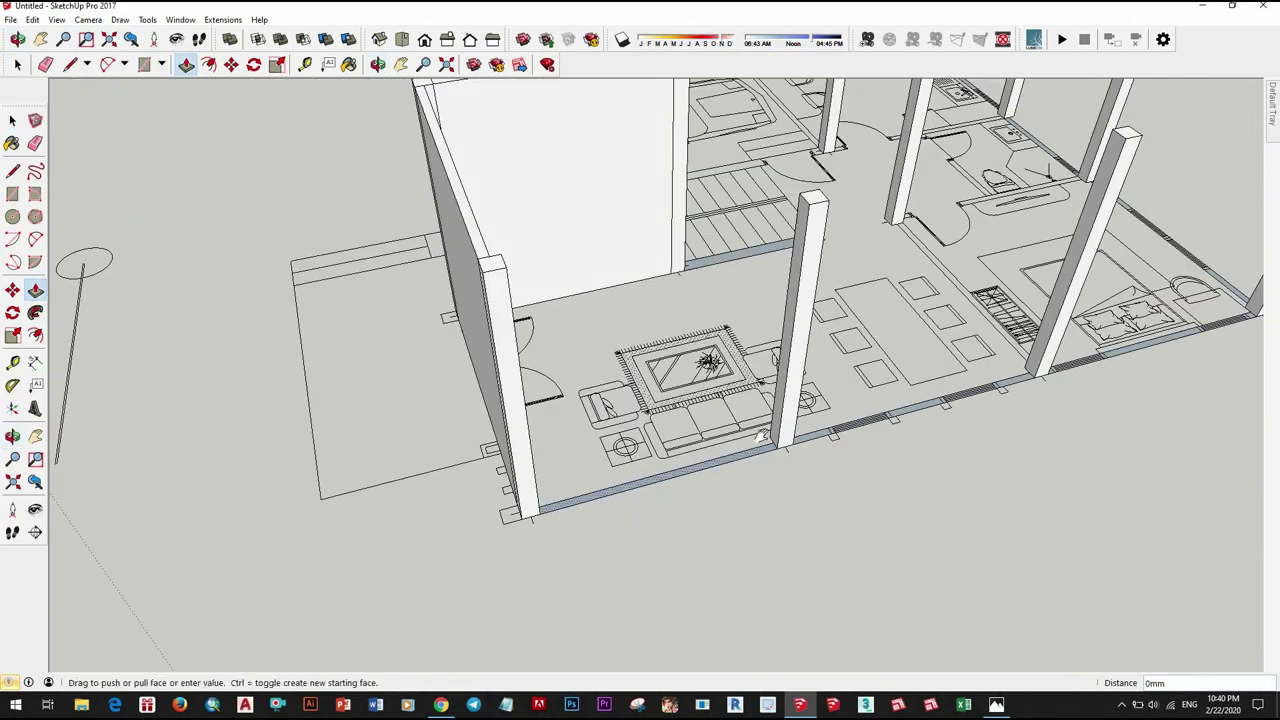
pyautogui.scroll(2, 720, 490)
pyautogui.scroll(-3, 730, 490)
pyautogui.scroll(3, 808, 486)
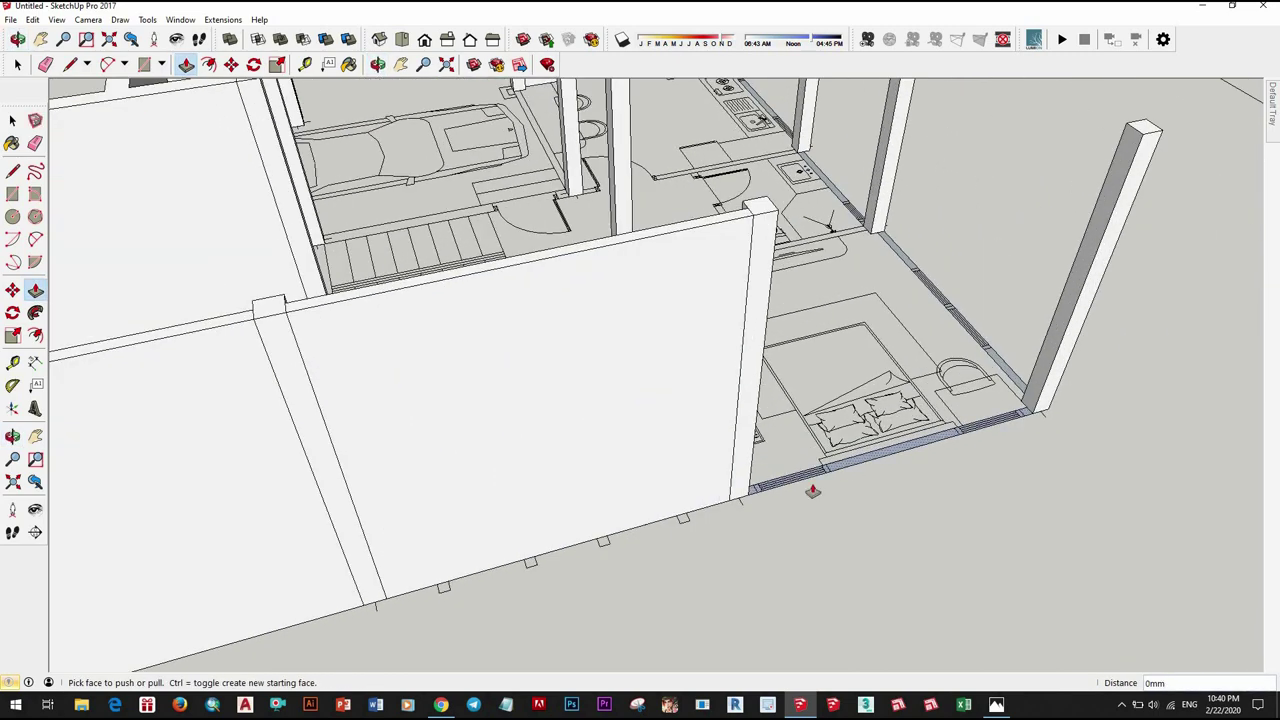
pyautogui.moveTo(808, 486)
pyautogui.mouseDown(button='middle')
pyautogui.moveTo(680, 457)
pyautogui.moveTo(770, 503)
pyautogui.mouseUp(button='middle')
pyautogui.scroll(3, 770, 503)
pyautogui.moveTo(660, 494)
pyautogui.mouseDown(button='middle')
pyautogui.moveTo(668, 471)
pyautogui.moveTo(791, 440)
pyautogui.moveTo(867, 439)
pyautogui.moveTo(763, 363)
pyautogui.mouseUp(button='middle')
pyautogui.scroll(-3, 867, 439)
pyautogui.scroll(5, 763, 260)
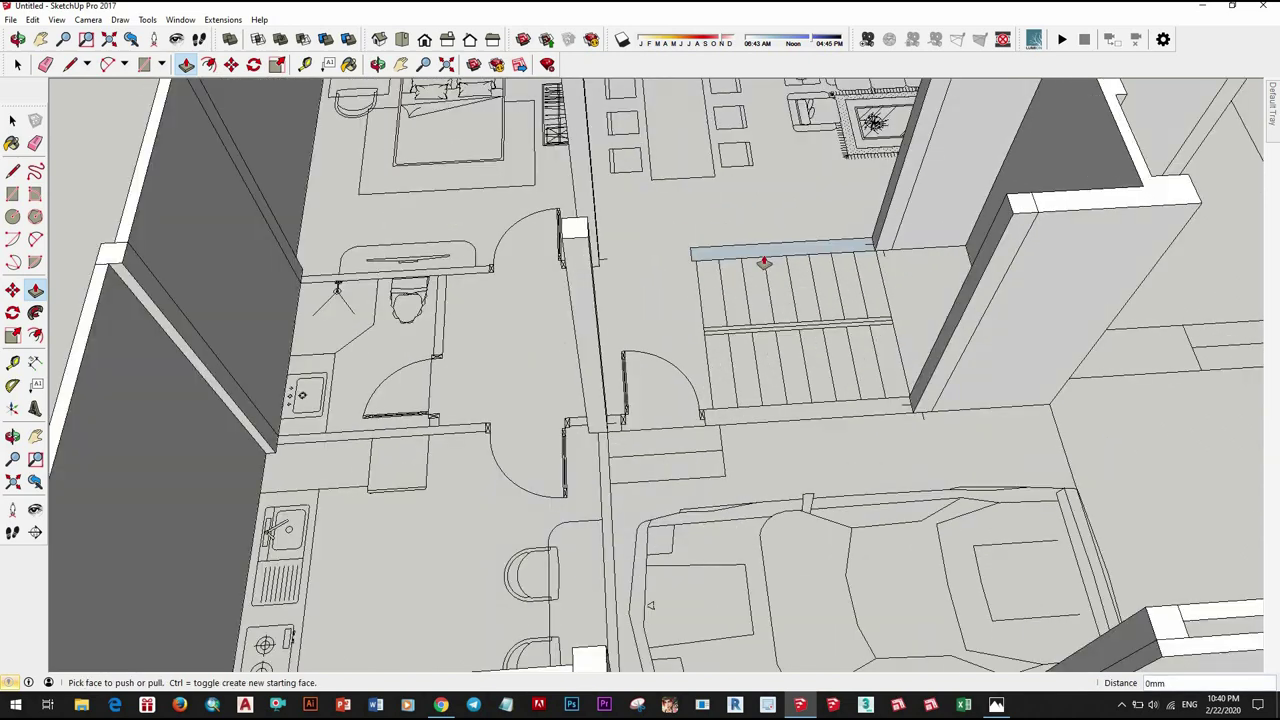
pyautogui.scroll(-3, 763, 300)
pyautogui.scroll(3, 679, 408)
pyautogui.scroll(-3, 679, 408)
pyautogui.press('space')
pyautogui.moveTo(574, 457); pyautogui.dragTo(580, 448, button='middle')
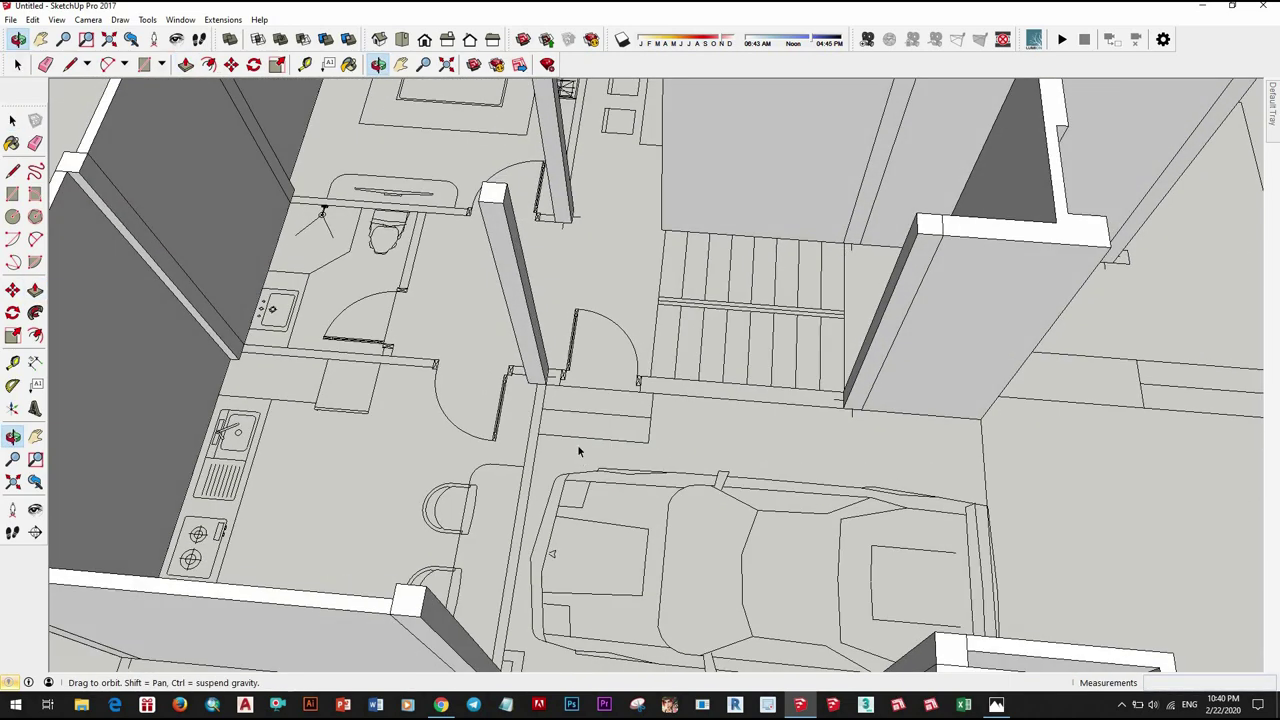
pyautogui.scroll(5, 580, 448)
pyautogui.press('r')
pyautogui.moveTo(627, 387); pyautogui.dragTo(684, 366, button='middle')
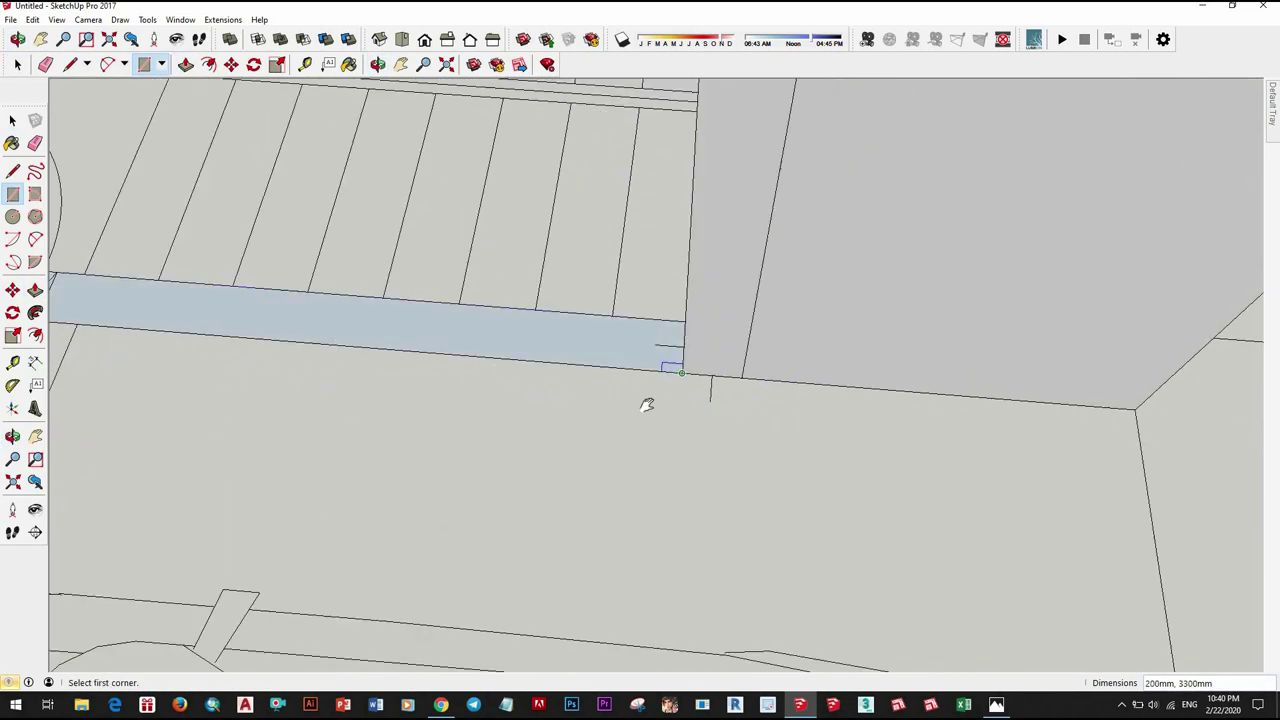
pyautogui.press('space')
pyautogui.scroll(-4, 680, 410)
# Step: Make the back wall face its own group
pyautogui.moveTo(558, 445); pyautogui.dragTo(693, 452, button='middle')
pyautogui.press('space')
pyautogui.scroll(-5, 693, 452)
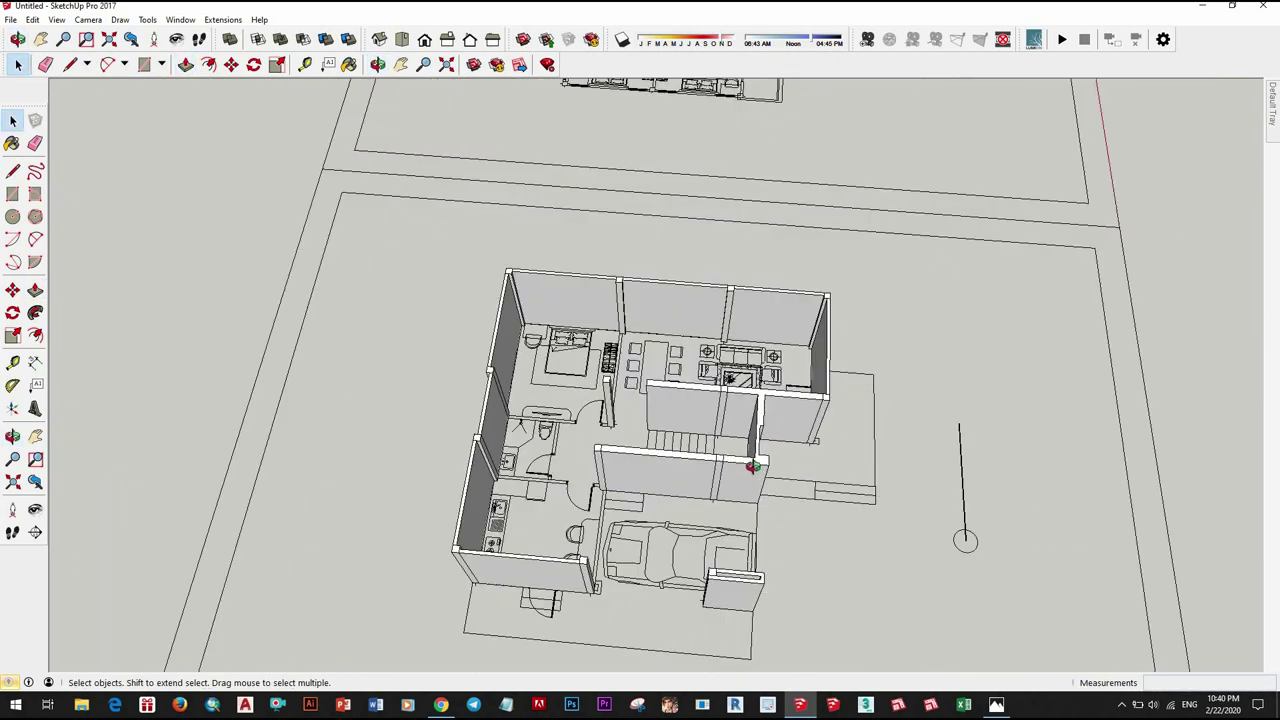
pyautogui.scroll(1, 684, 398)
pyautogui.rightClick(684, 398)
pyautogui.click(737, 316)
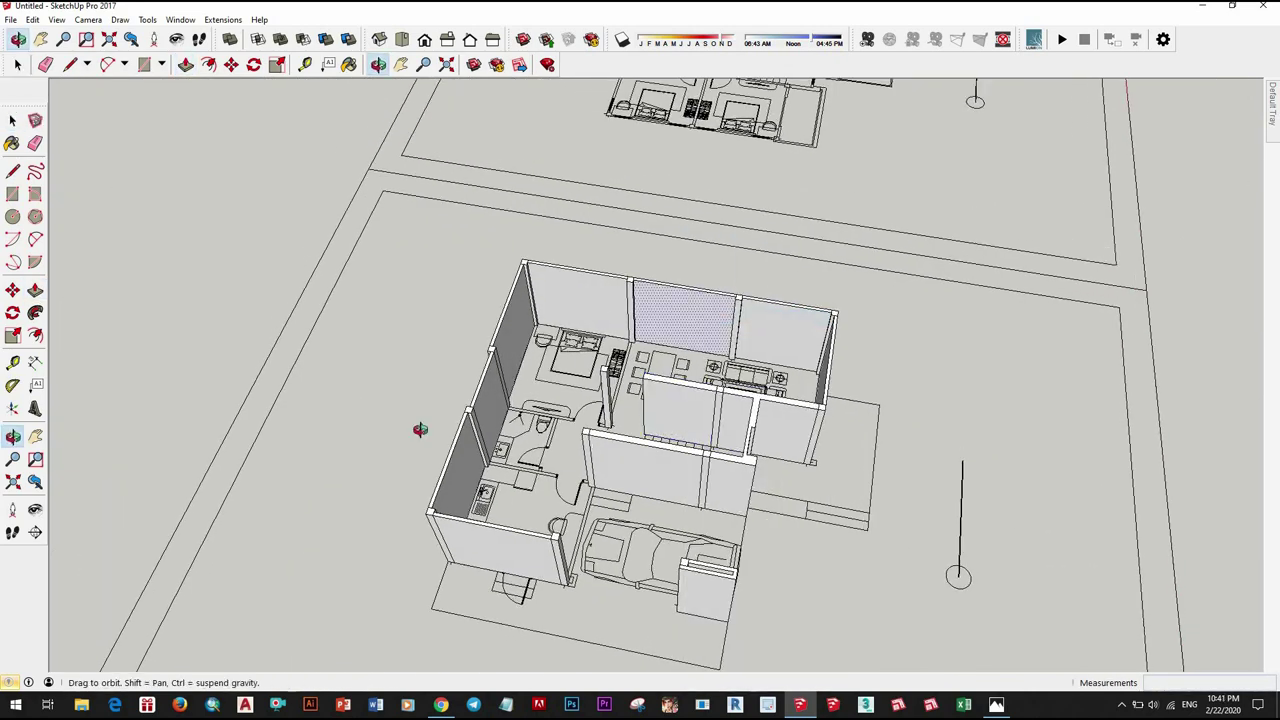
pyautogui.moveTo(423, 429)
pyautogui.mouseDown(button='middle')
pyautogui.moveTo(806, 386)
pyautogui.moveTo(663, 509)
pyautogui.mouseUp(button='middle')
pyautogui.scroll(5, 663, 509)
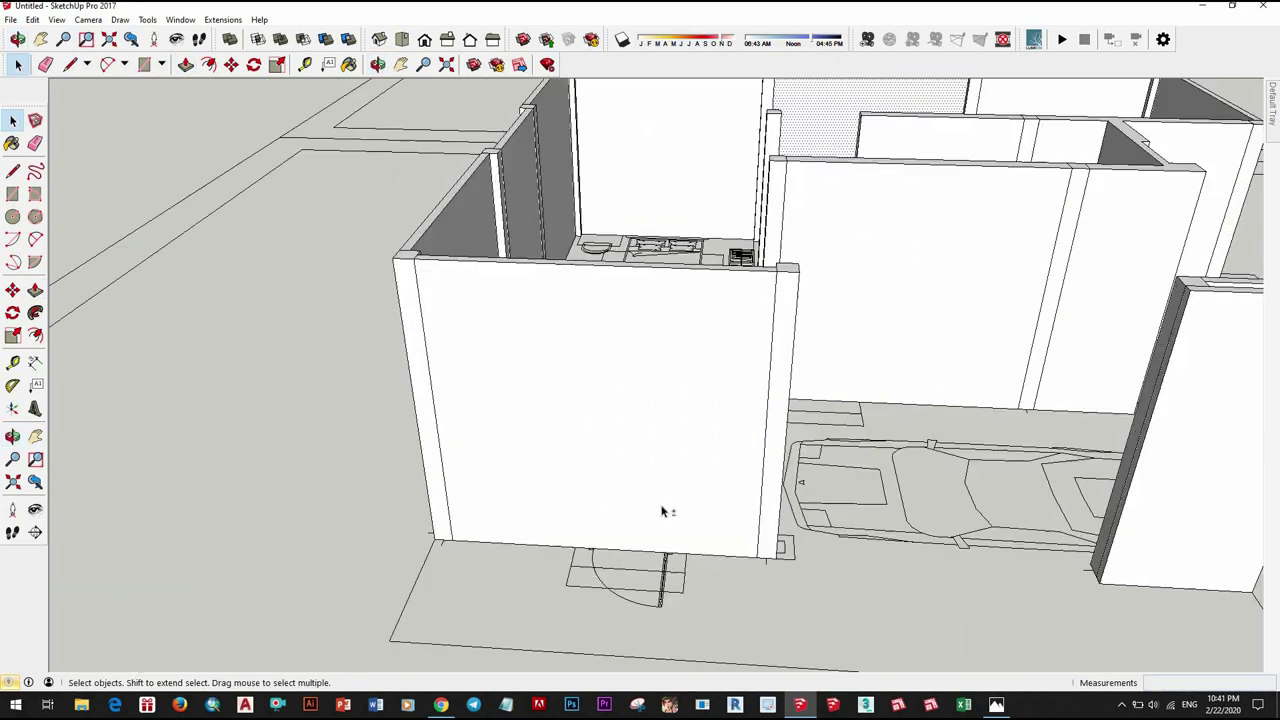
pyautogui.scroll(2, 637, 509)
pyautogui.scroll(-2, 588, 508)
pyautogui.scroll(2, 588, 508)
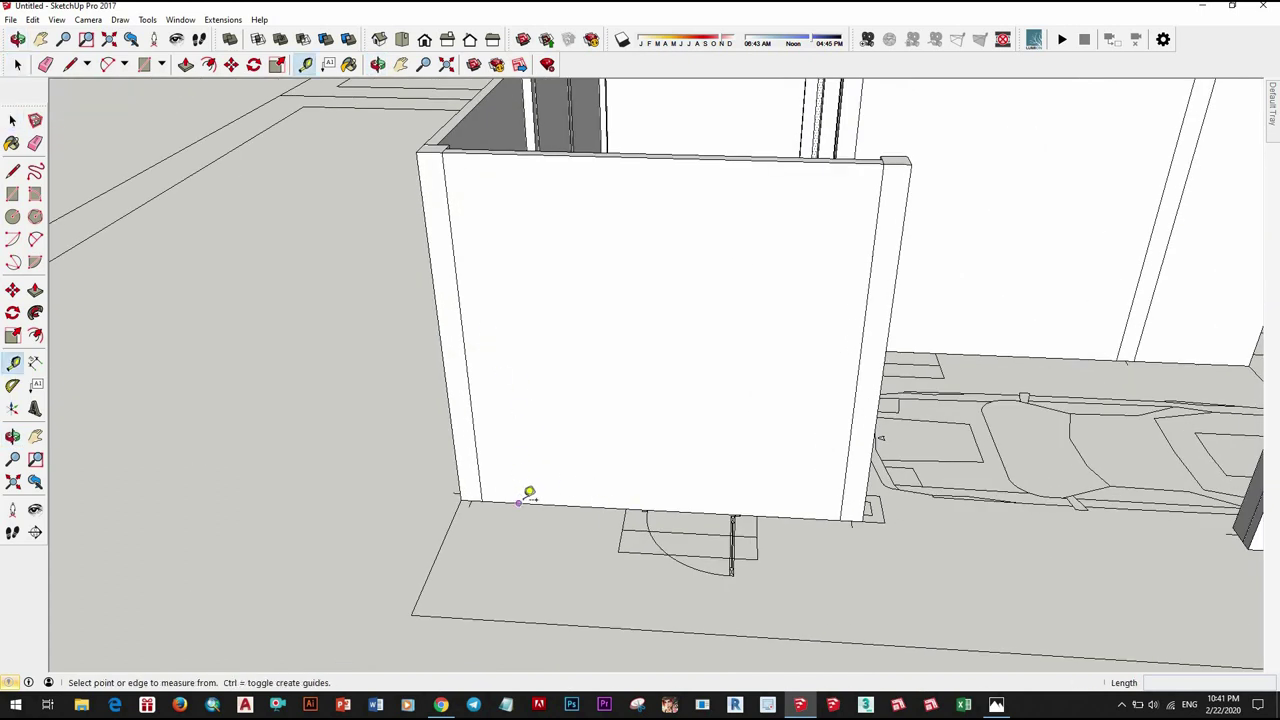
# Step: Position the 1125 mm height guide on the front wall
pyautogui.scroll(2, 550, 492)
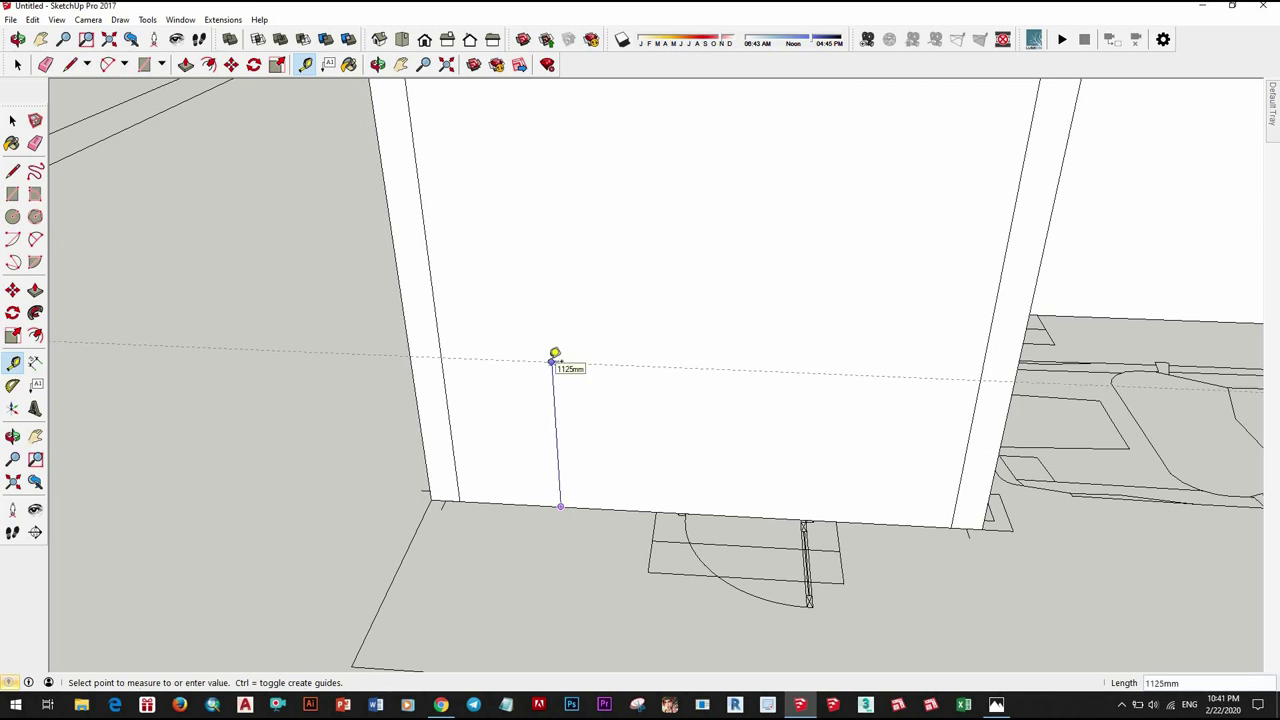
pyautogui.scroll(-3, 600, 355)
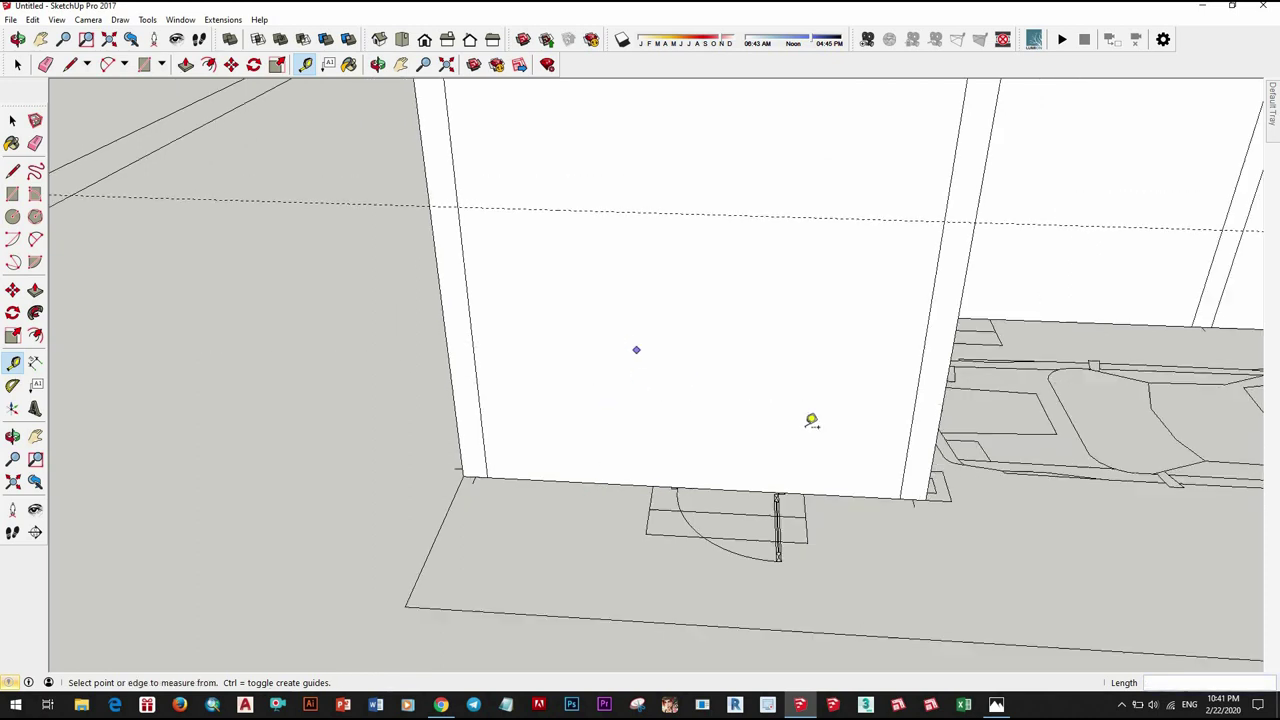
pyautogui.moveTo(637, 349)
pyautogui.mouseDown(button='middle')
pyautogui.moveTo(634, 292)
pyautogui.moveTo(756, 322)
pyautogui.mouseUp(button='middle')
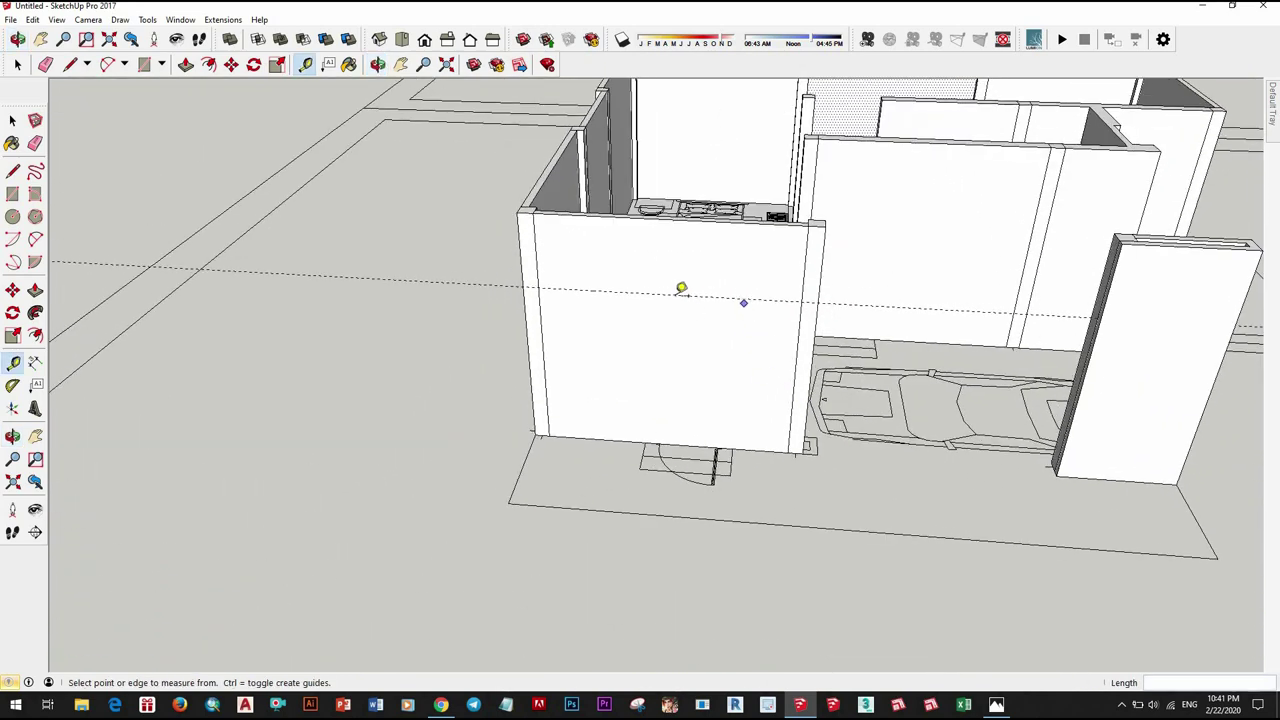
pyautogui.scroll(2, 728, 290)
pyautogui.press('space')
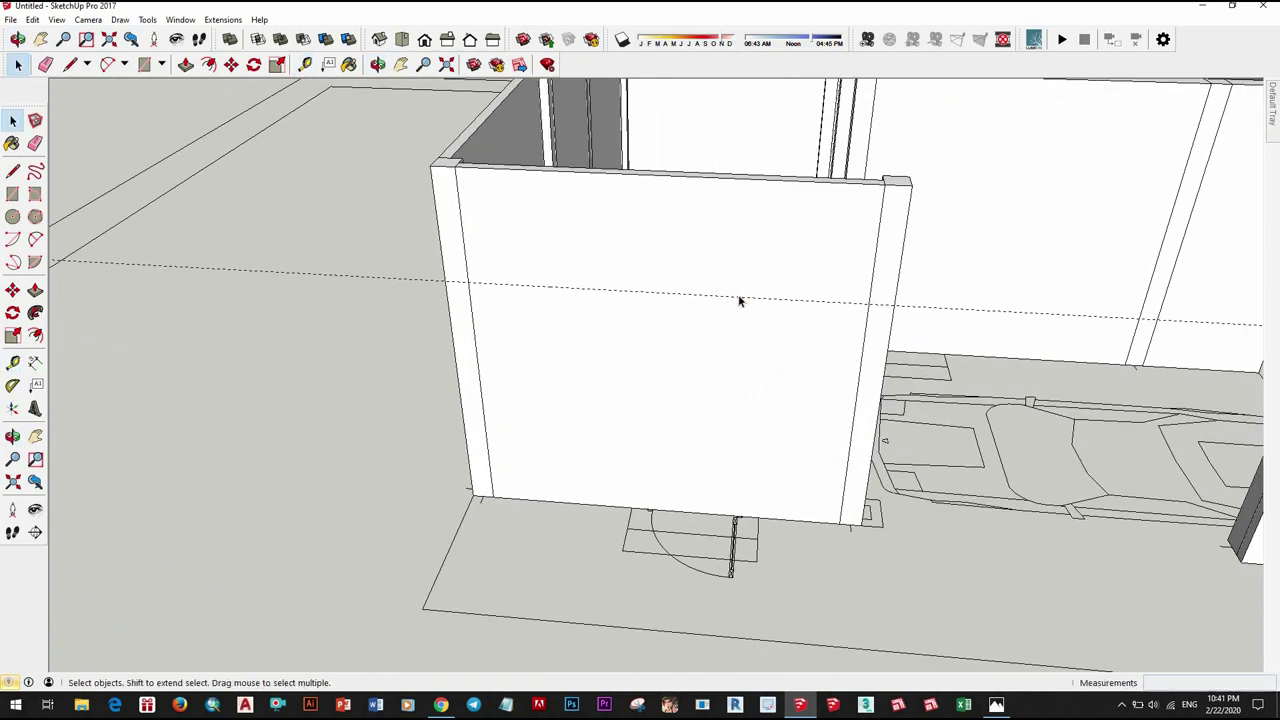
pyautogui.press('m')
pyautogui.click(741, 286)
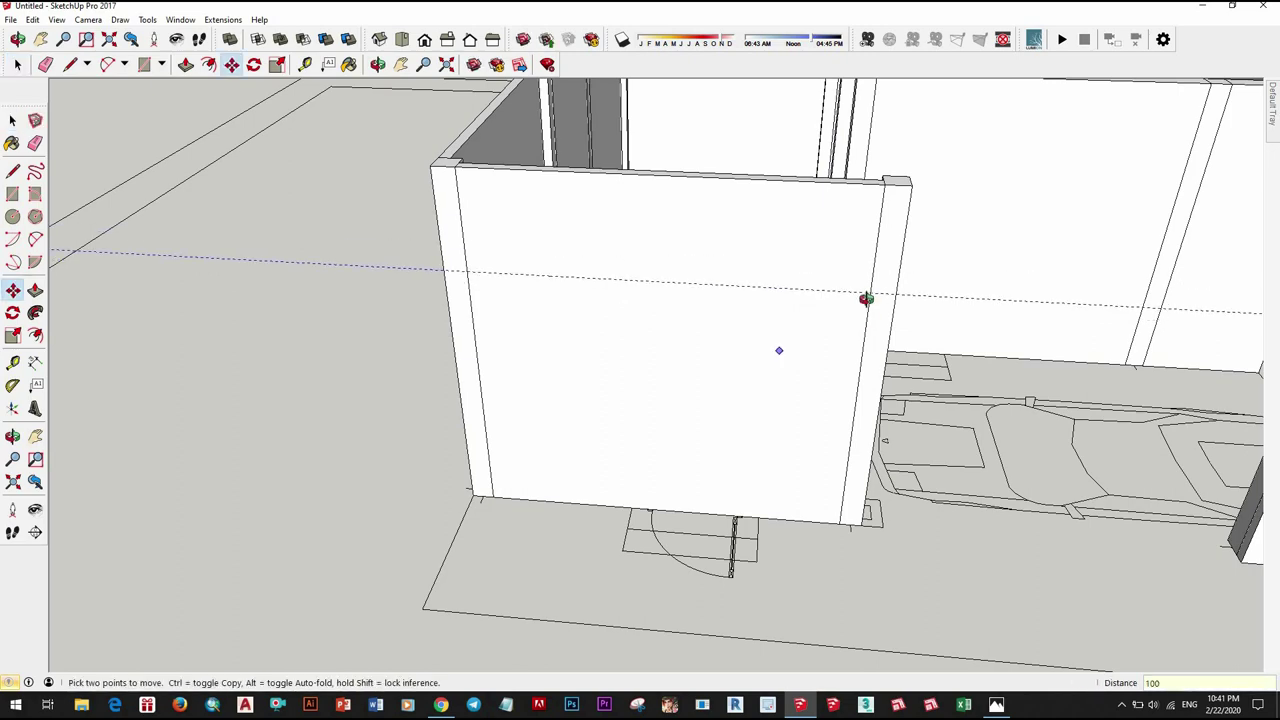
pyautogui.scroll(-5, 866, 298)
# Step: Pull the corner column beside the garage up to full wall height
pyautogui.moveTo(777, 491); pyautogui.dragTo(770, 450, button='middle')
pyautogui.scroll(4, 770, 440)
pyautogui.press('space')
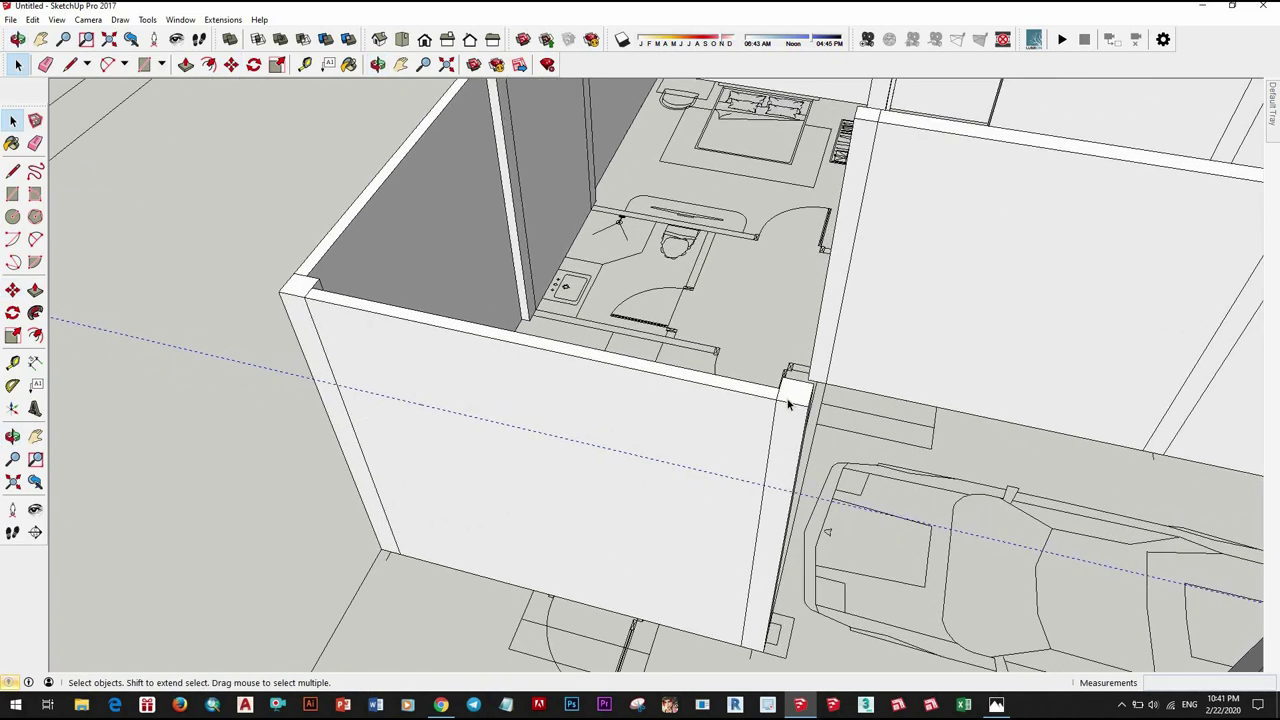
pyautogui.click(788, 403)
pyautogui.press('p')
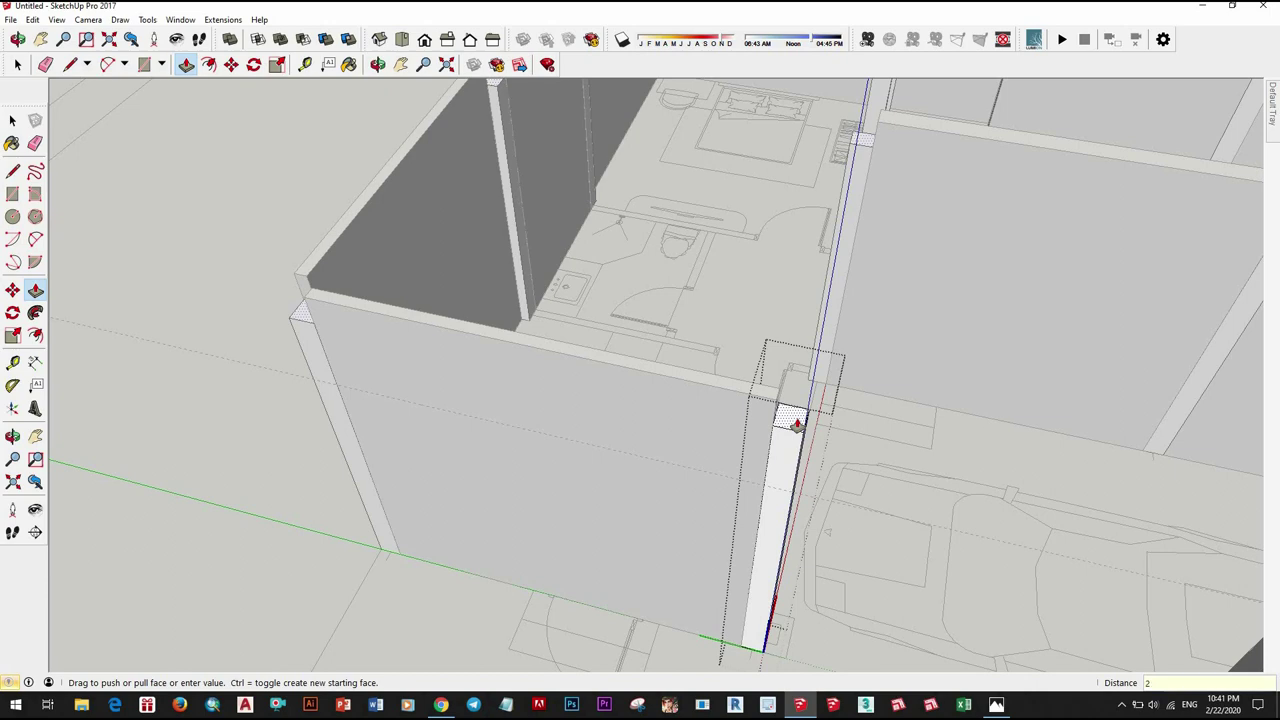
pyautogui.scroll(-3, 796, 425)
pyautogui.moveTo(806, 354); pyautogui.dragTo(665, 225, button='middle')
pyautogui.press('space')
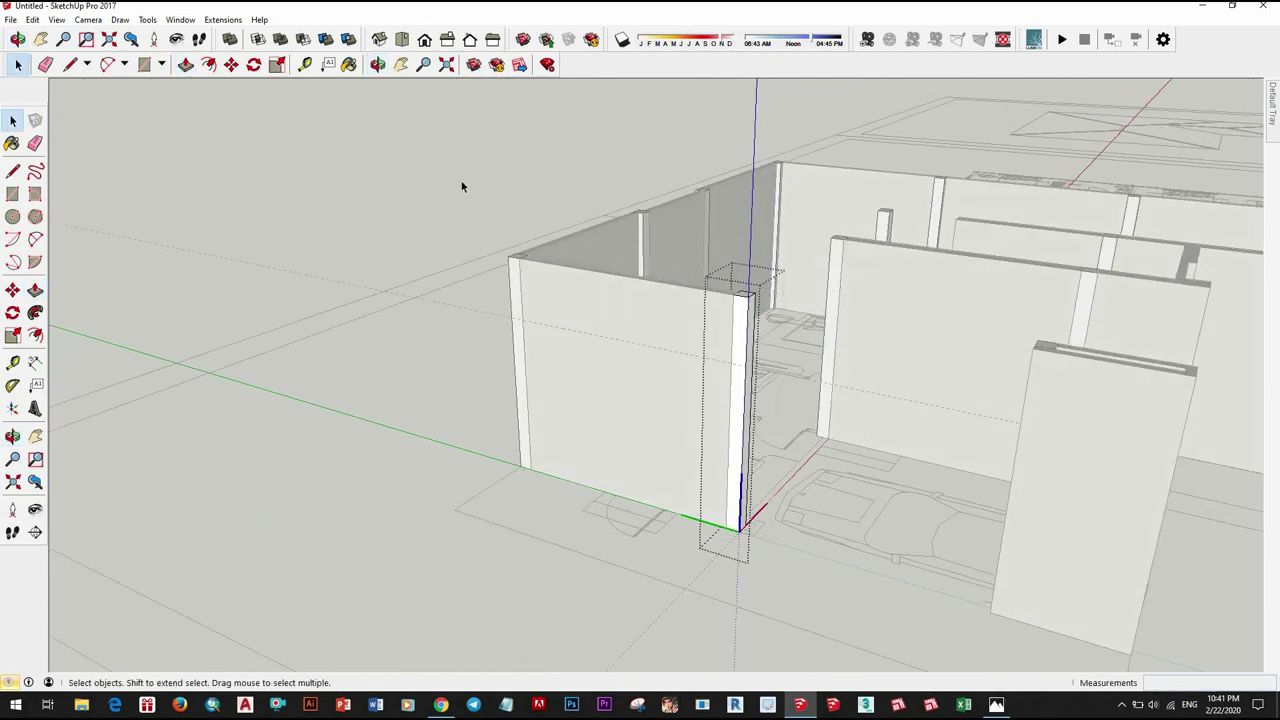
pyautogui.moveTo(462, 187)
pyautogui.mouseDown(button='middle')
pyautogui.moveTo(731, 357)
pyautogui.moveTo(882, 598)
pyautogui.moveTo(720, 405)
pyautogui.mouseUp(button='middle')
# Step: Make the side wall panel and the next wall panel each their own group
pyautogui.scroll(-3, 800, 450)
pyautogui.click(720, 405)
pyautogui.rightClick(738, 400)
pyautogui.press('Escape')
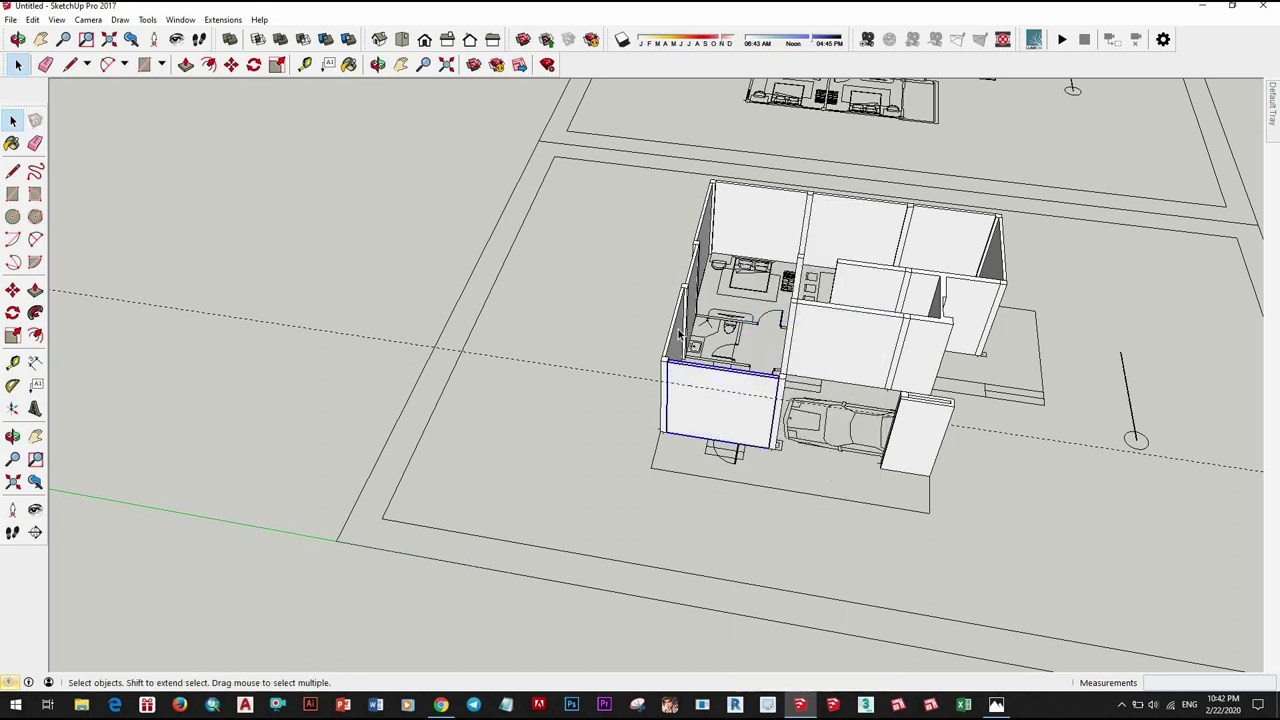
pyautogui.rightClick(677, 333)
pyautogui.scroll(3, 677, 263)
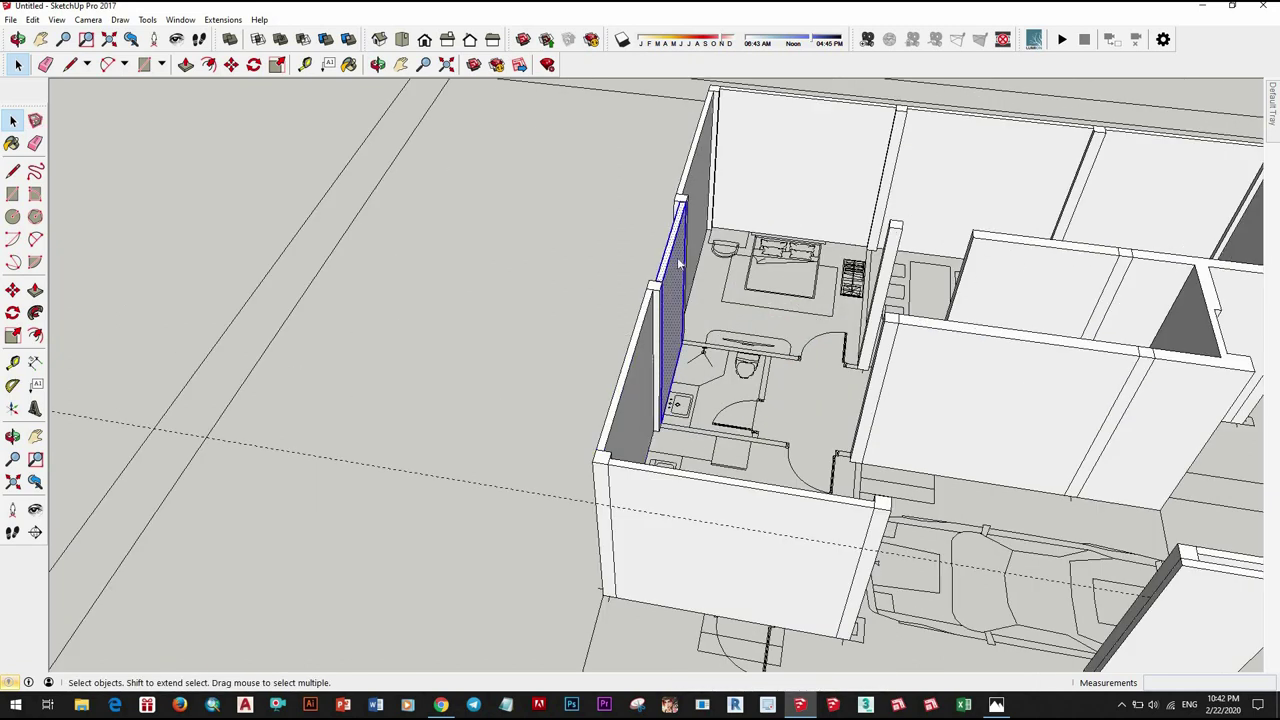
pyautogui.rightClick(678, 260)
pyautogui.click(740, 314)
pyautogui.rightClick(700, 177)
pyautogui.click(740, 295)
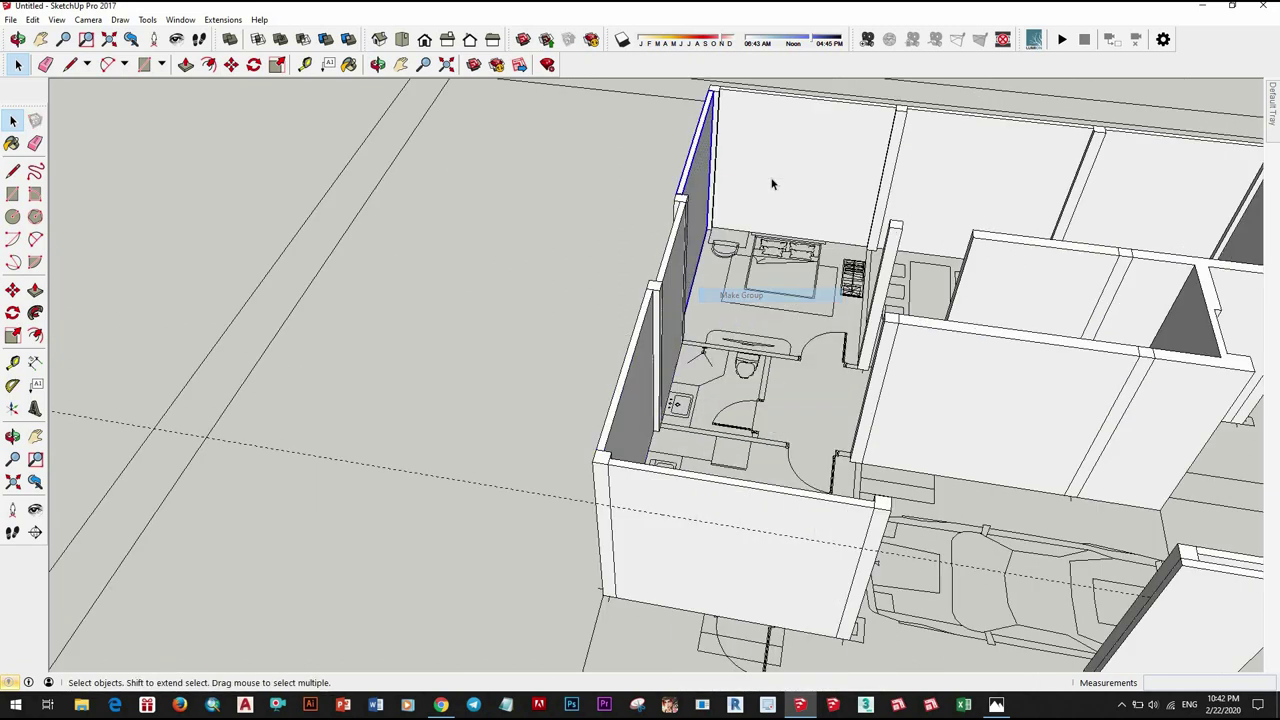
# Step: Group the left wall face and two back wall faces separately
pyautogui.click(771, 183)
pyautogui.rightClick(771, 183)
pyautogui.click(800, 291)
pyautogui.click(941, 163)
pyautogui.rightClick(941, 163)
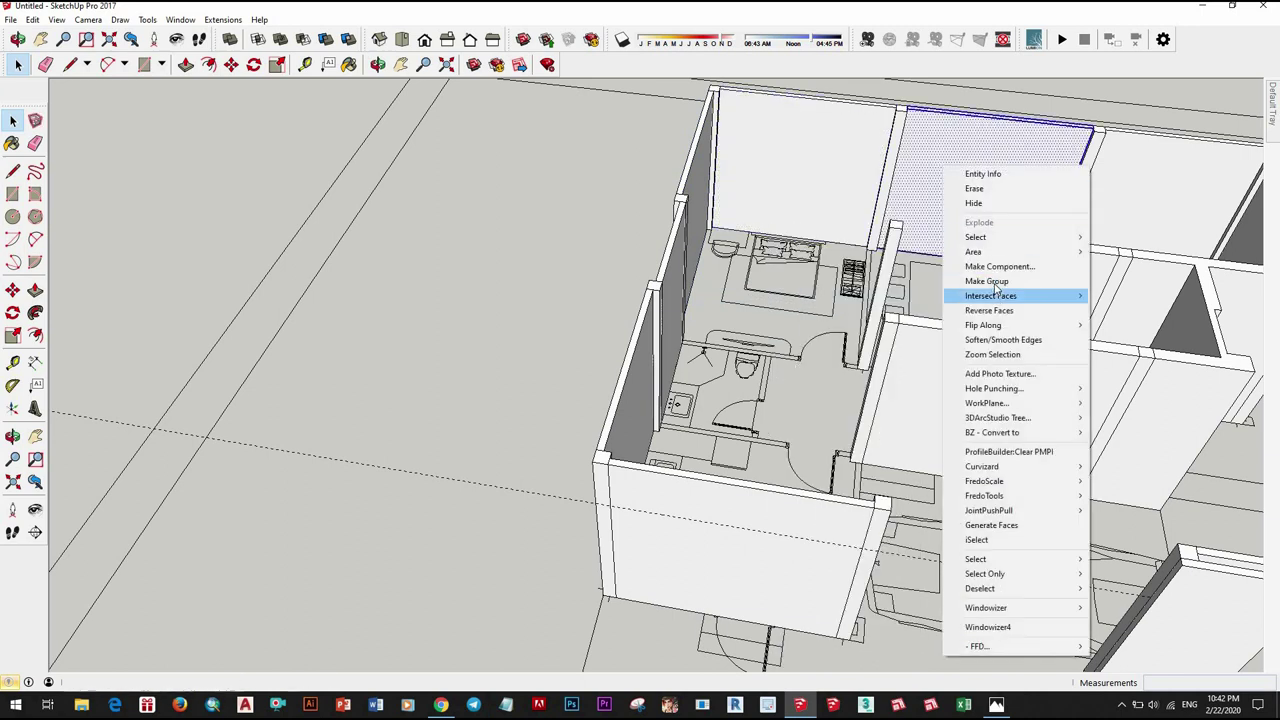
pyautogui.click(986, 283)
pyautogui.click(1108, 192)
pyautogui.rightClick(1108, 192)
pyautogui.click(1150, 302)
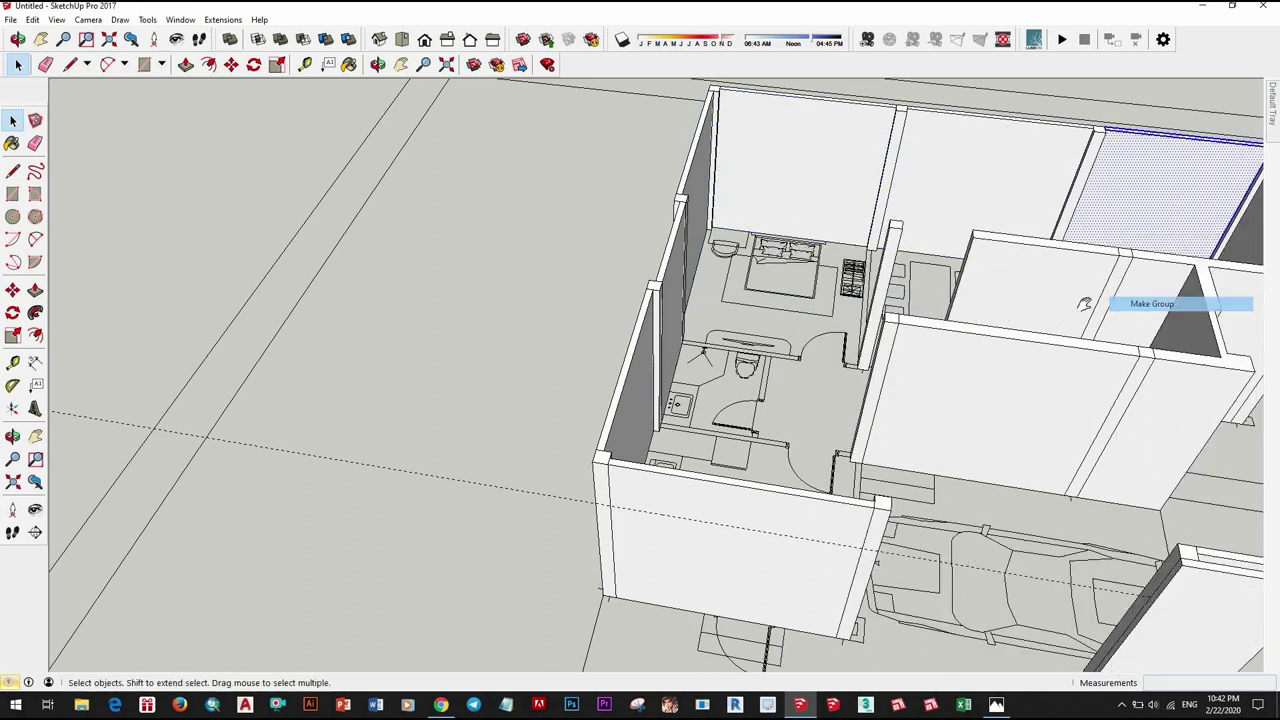
# Step: Group the thin end wall, a pair of wall faces, and the centre wall
pyautogui.scroll(-3, 1085, 303)
pyautogui.rightClick(998, 232)
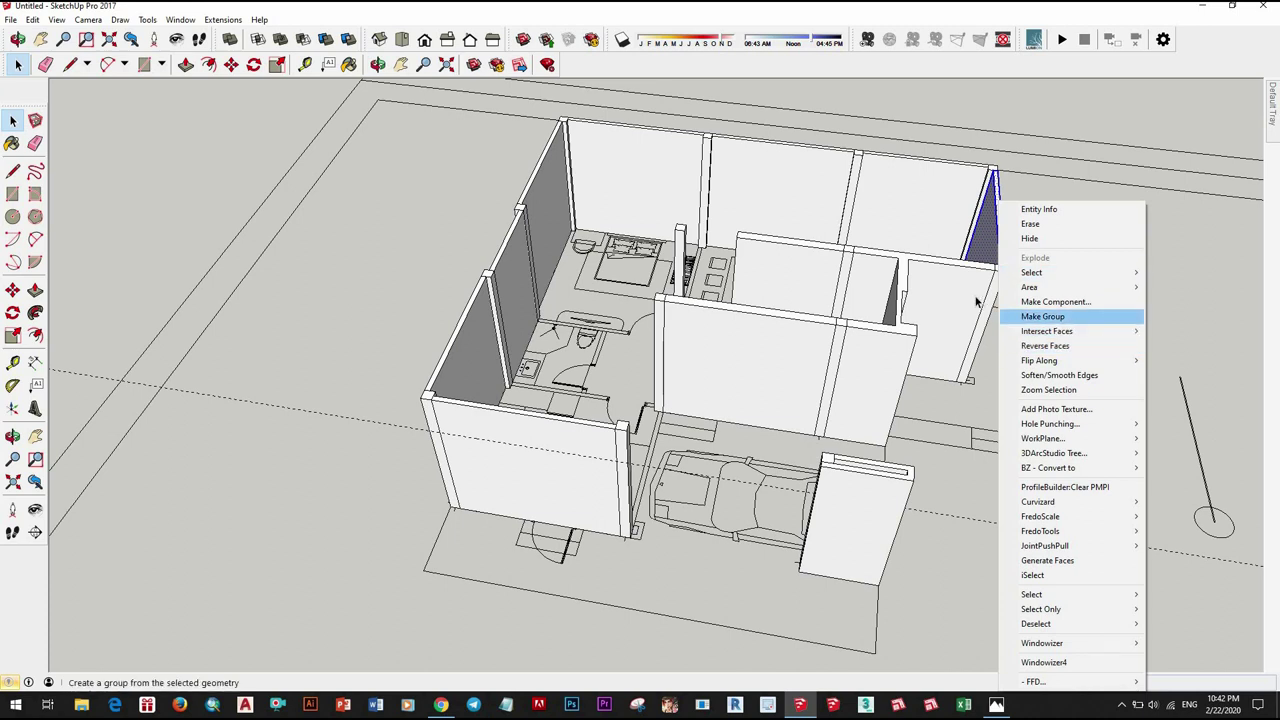
pyautogui.click(1015, 316)
pyautogui.click(974, 297)
pyautogui.keyDown('shift'); pyautogui.click(870, 380); pyautogui.keyUp('shift')
pyautogui.rightClick(972, 380)
pyautogui.click(1015, 316)
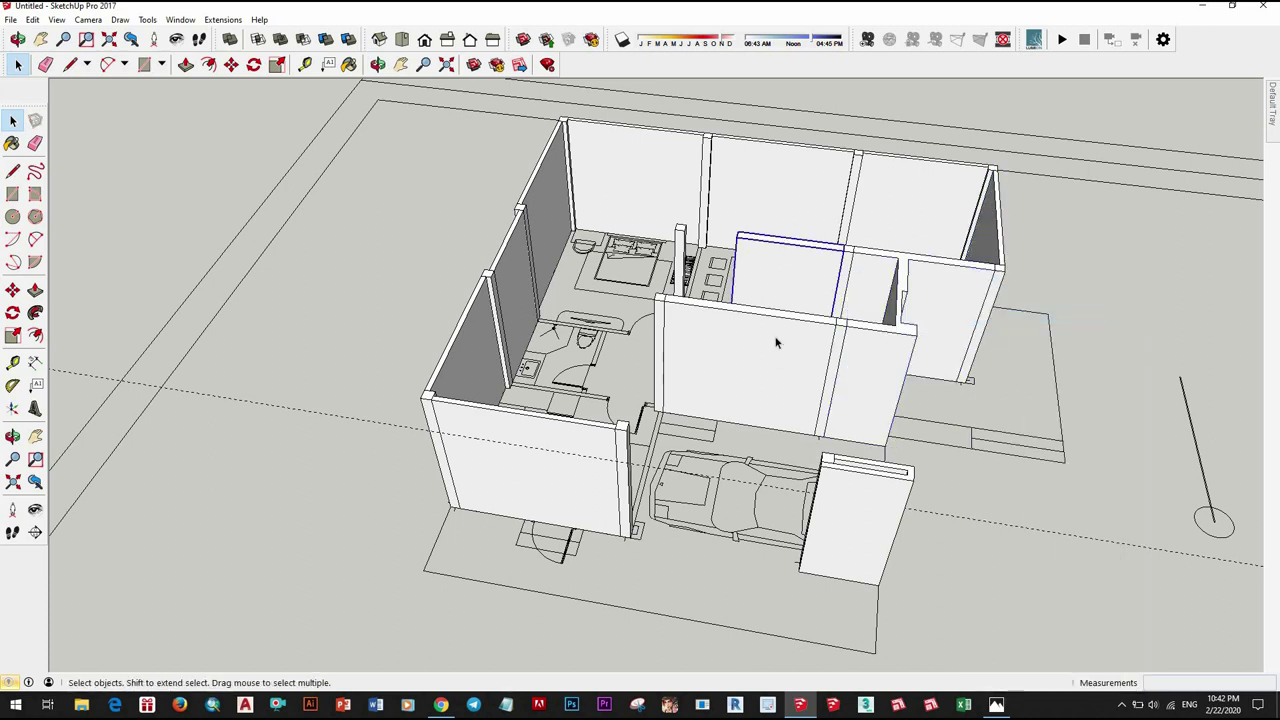
pyautogui.click(777, 345)
pyautogui.rightClick(777, 345)
pyautogui.click(841, 316)
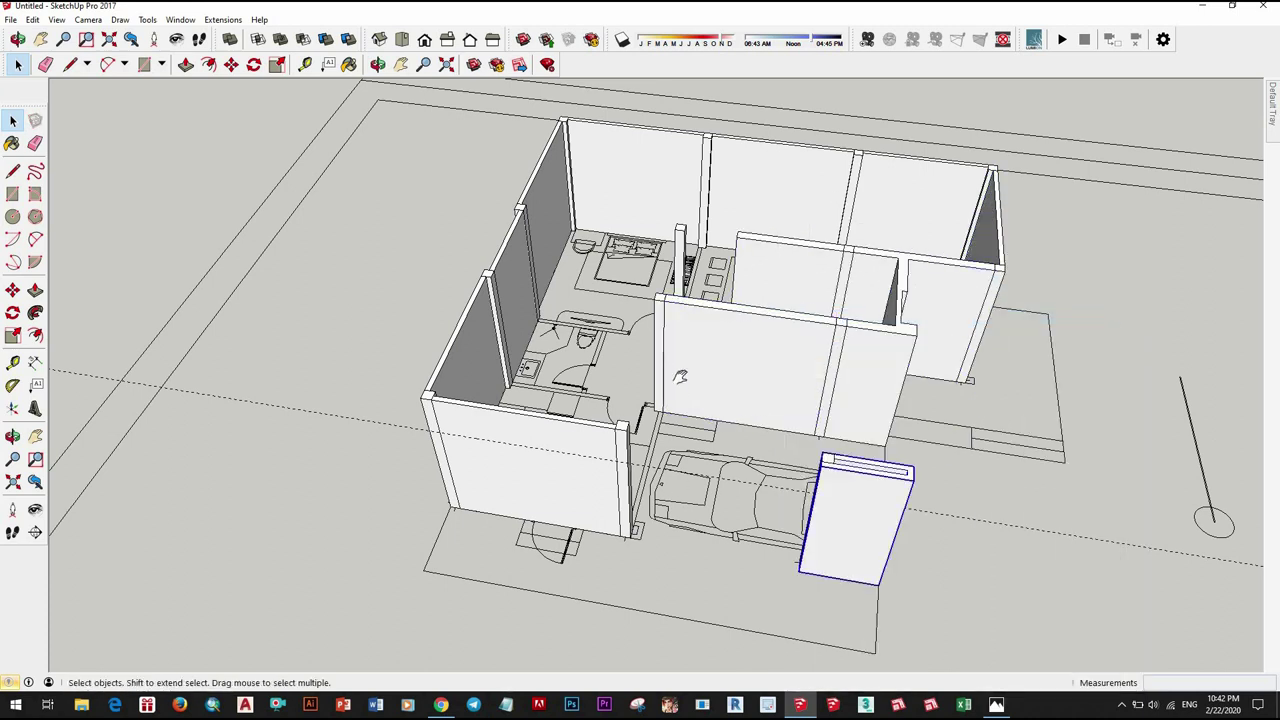
pyautogui.moveTo(871, 514)
pyautogui.mouseDown(button='middle')
pyautogui.moveTo(369, 496)
pyautogui.moveTo(560, 391)
pyautogui.moveTo(590, 438)
pyautogui.mouseUp(button='middle')
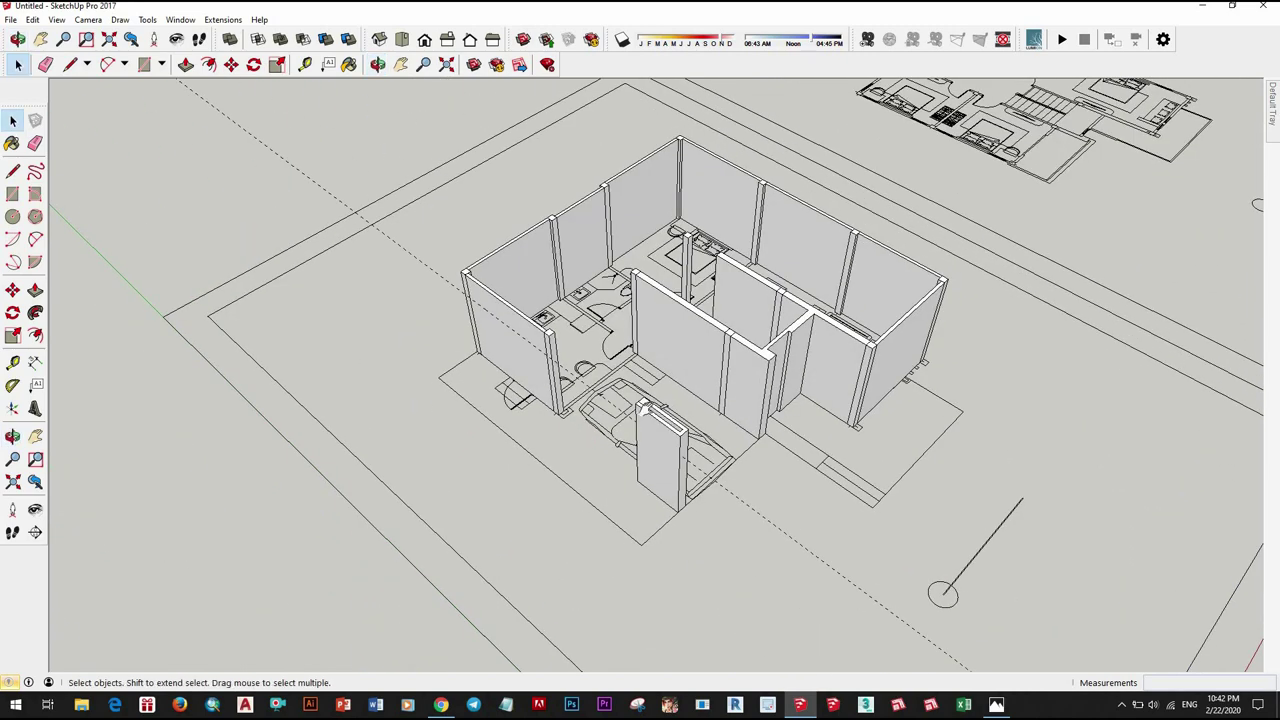
# Step: Draw the L-shaped porch outline from the entrance wall corner into a closed floor face
pyautogui.scroll(3, 797, 432)
pyautogui.press('l')
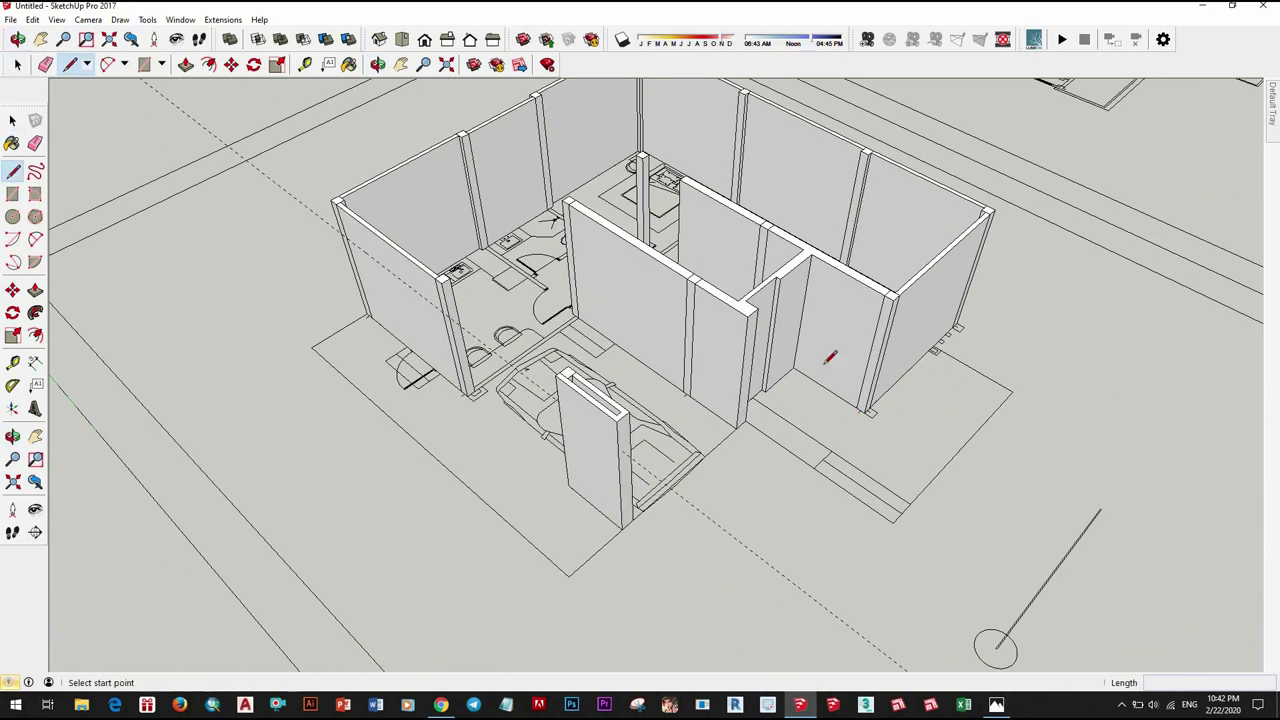
pyautogui.scroll(3, 830, 358)
pyautogui.scroll(2, 808, 320)
pyautogui.click(805, 335)
pyautogui.scroll(-2, 902, 364)
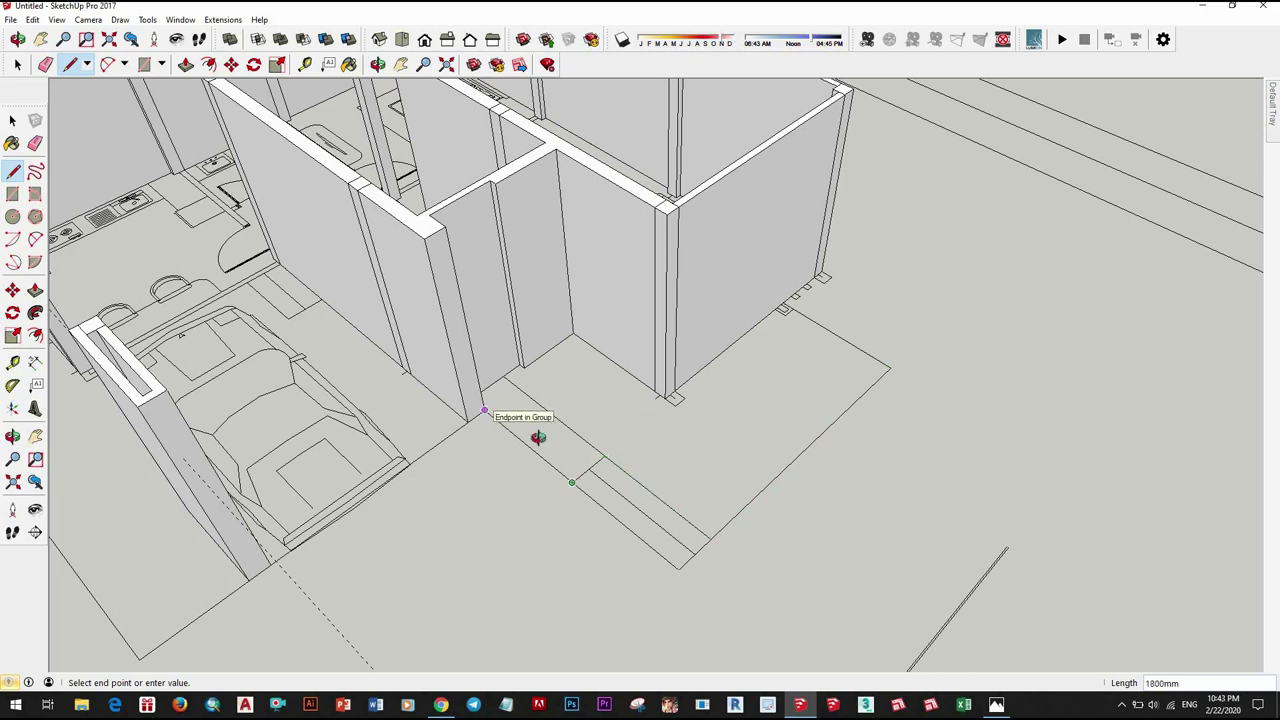
pyautogui.moveTo(538, 437); pyautogui.dragTo(466, 540, button='middle')
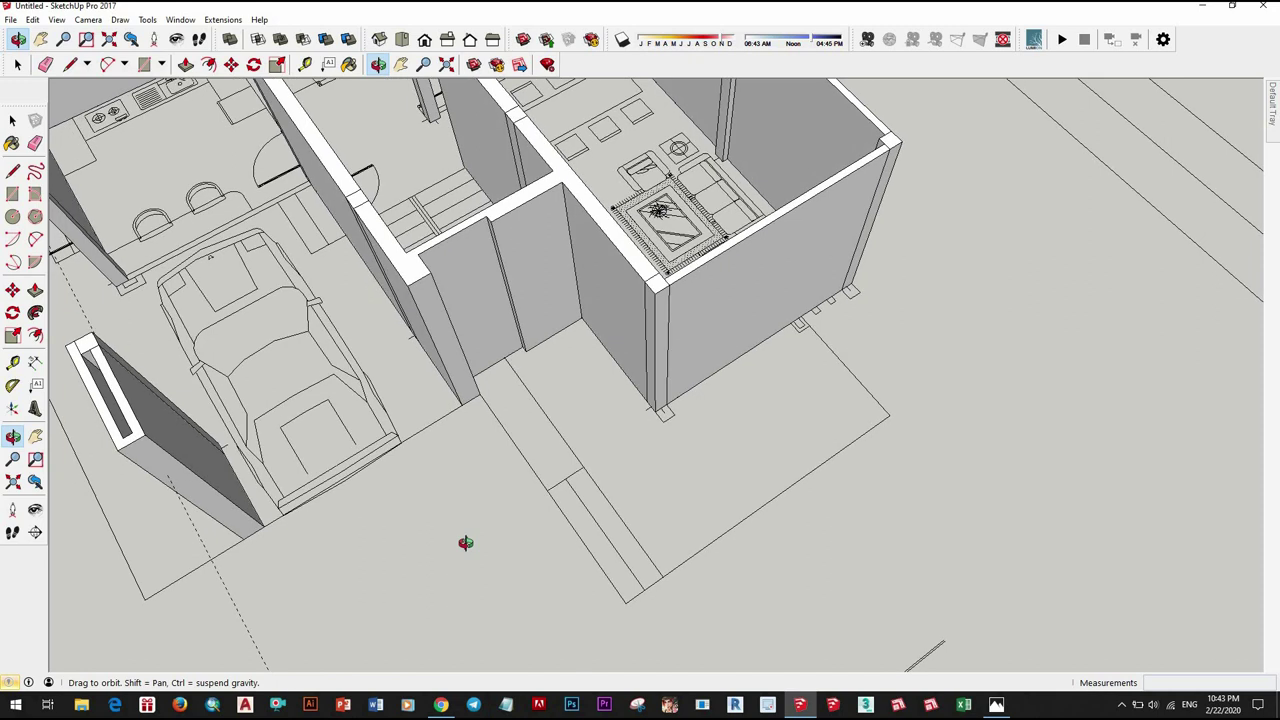
pyautogui.press('l')
pyautogui.click(509, 386)
pyautogui.moveTo(540, 490)
pyautogui.mouseDown(button='middle')
pyautogui.moveTo(480, 437)
pyautogui.moveTo(443, 286)
pyautogui.mouseUp(button='middle')
pyautogui.scroll(1, 443, 290)
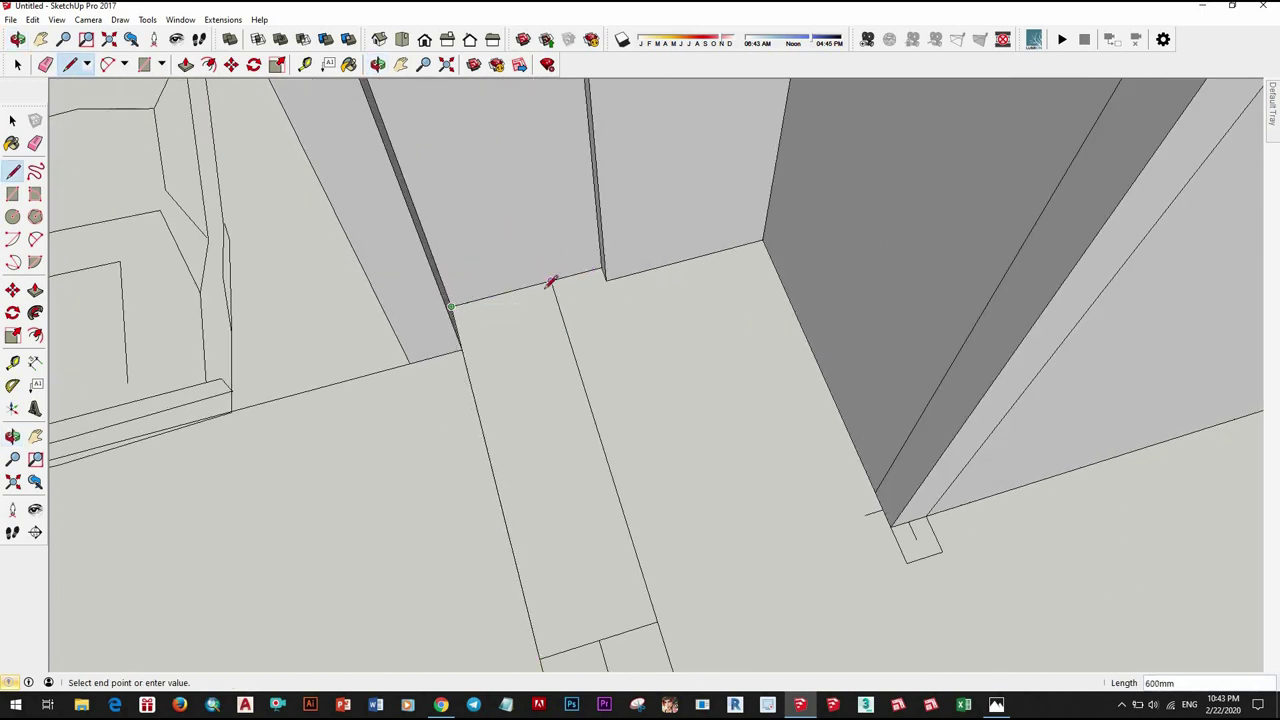
pyautogui.moveTo(550, 282); pyautogui.dragTo(571, 290, button='middle')
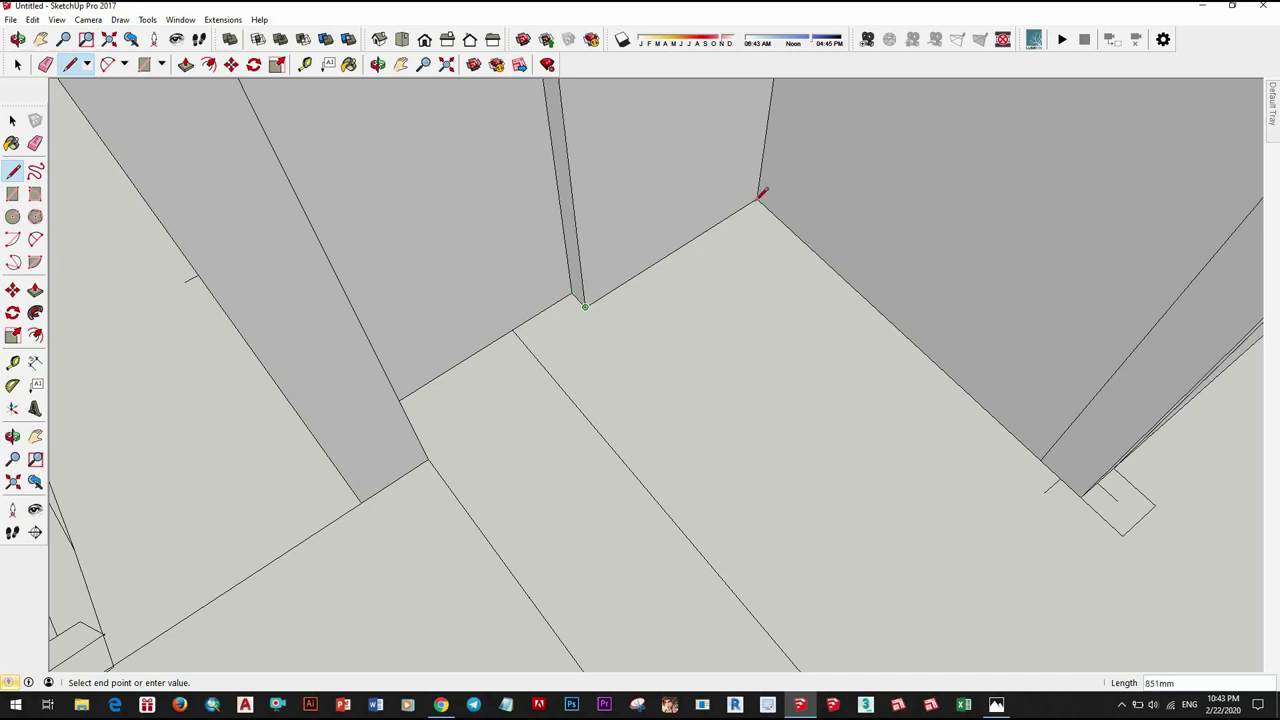
pyautogui.moveTo(745, 272); pyautogui.dragTo(757, 335, button='middle')
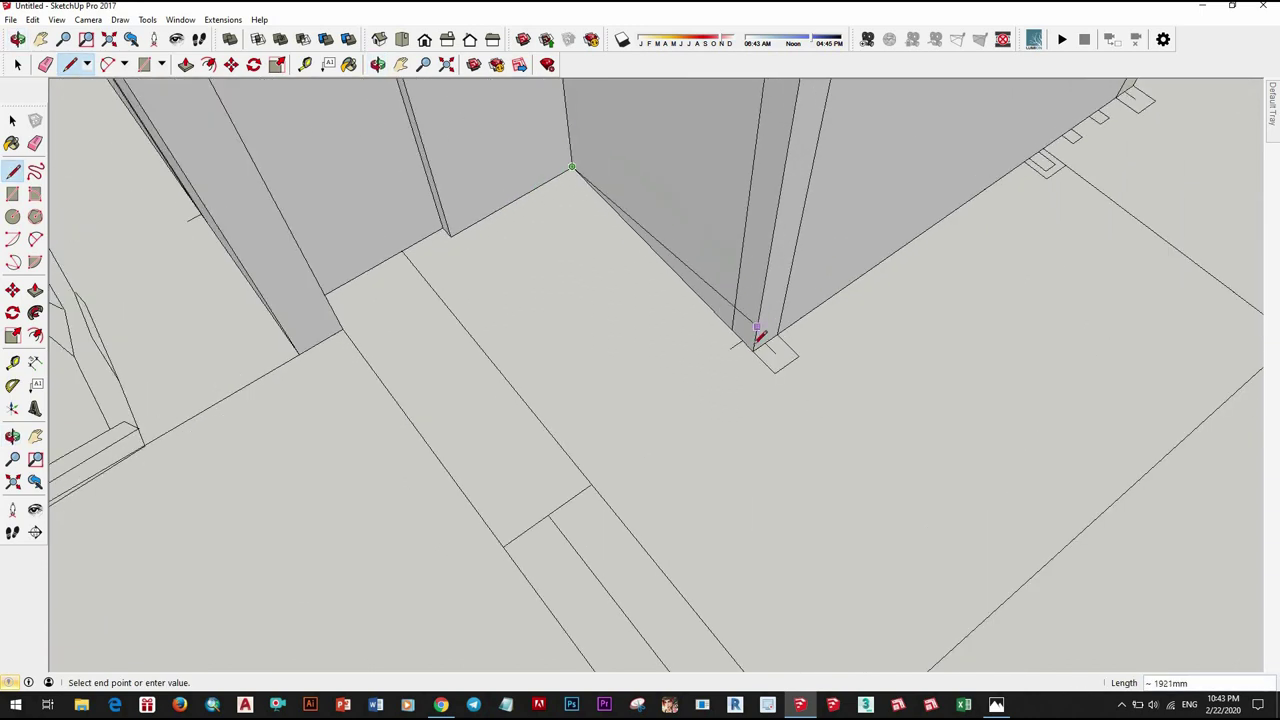
pyautogui.click(1040, 150)
pyautogui.scroll(-2, 894, 254)
pyautogui.scroll(-1, 886, 286)
# Step: Push/Pull the porch face up 279mm into a slab
pyautogui.press('space')
pyautogui.press('p')
pyautogui.click(883, 283)
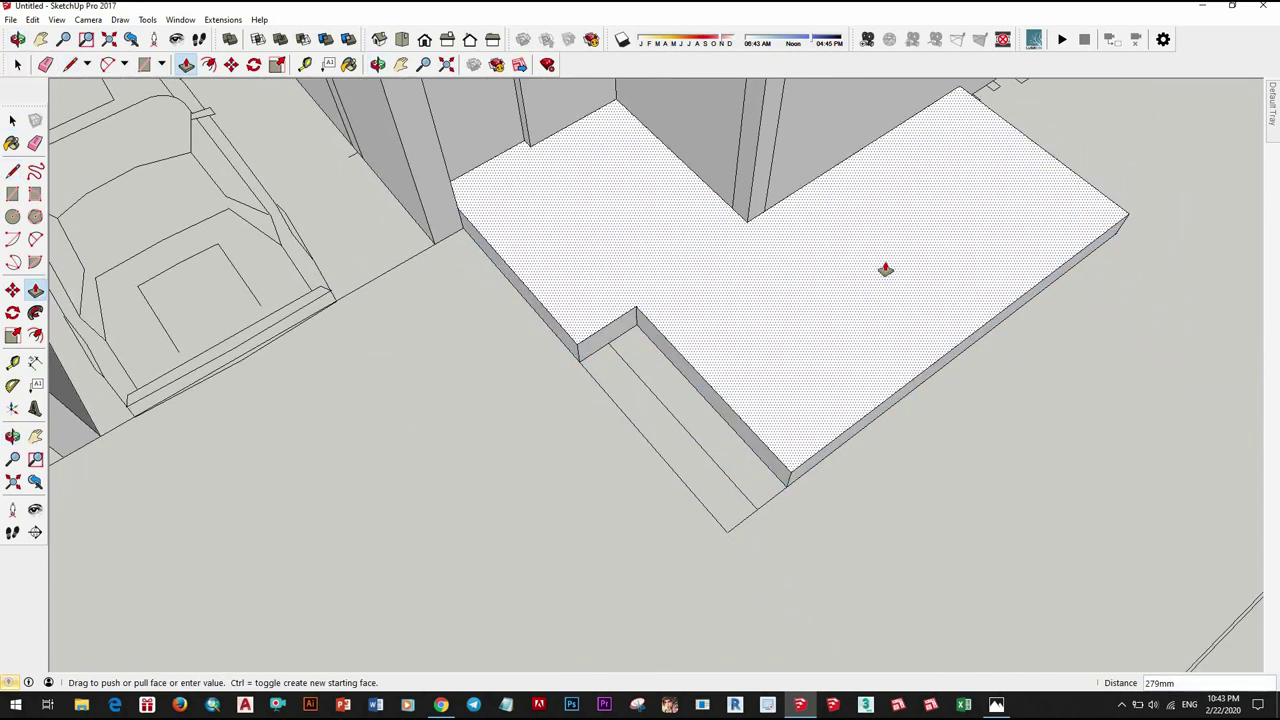
pyautogui.click(885, 270)
pyautogui.moveTo(986, 329)
pyautogui.mouseDown(button='middle')
pyautogui.moveTo(814, 423)
pyautogui.moveTo(841, 415)
pyautogui.mouseUp(button='middle')
pyautogui.press('space')
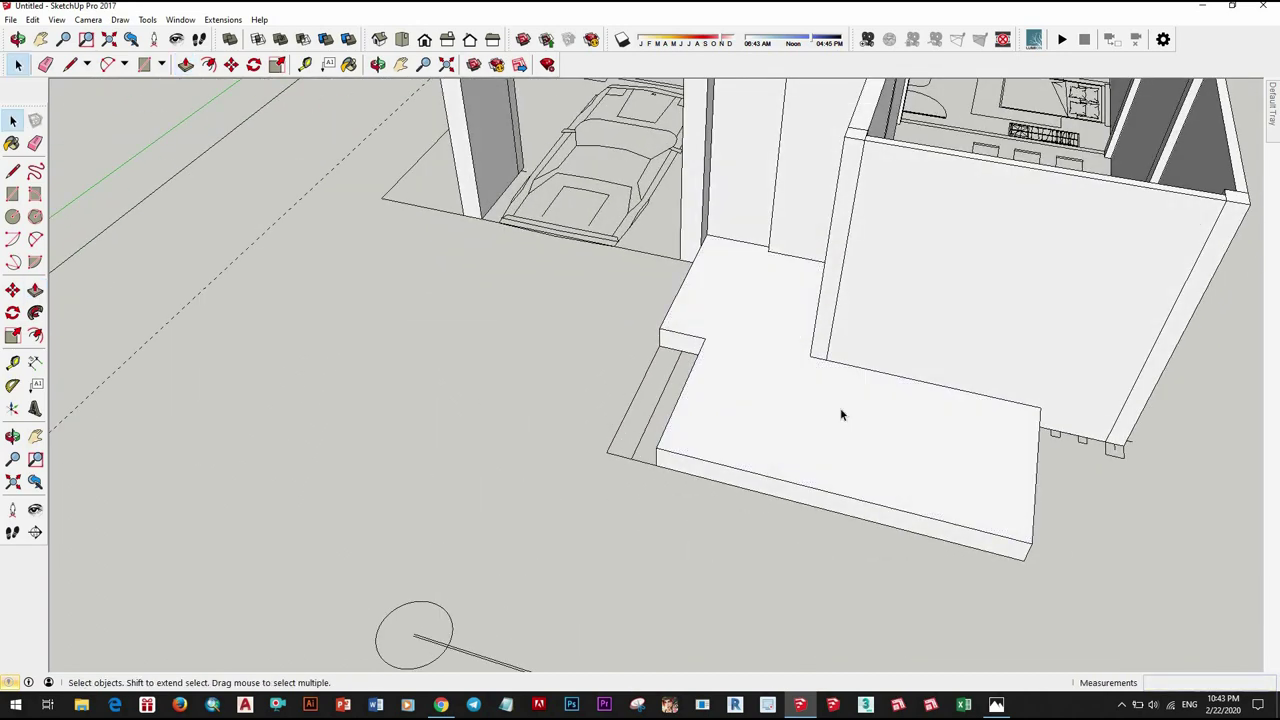
# Step: Select the whole porch slab and make it a group
pyautogui.tripleClick(841, 415)
pyautogui.rightClick(841, 415)
pyautogui.click(915, 316)
pyautogui.scroll(-2, 818, 451)
pyautogui.scroll(-2, 818, 451)
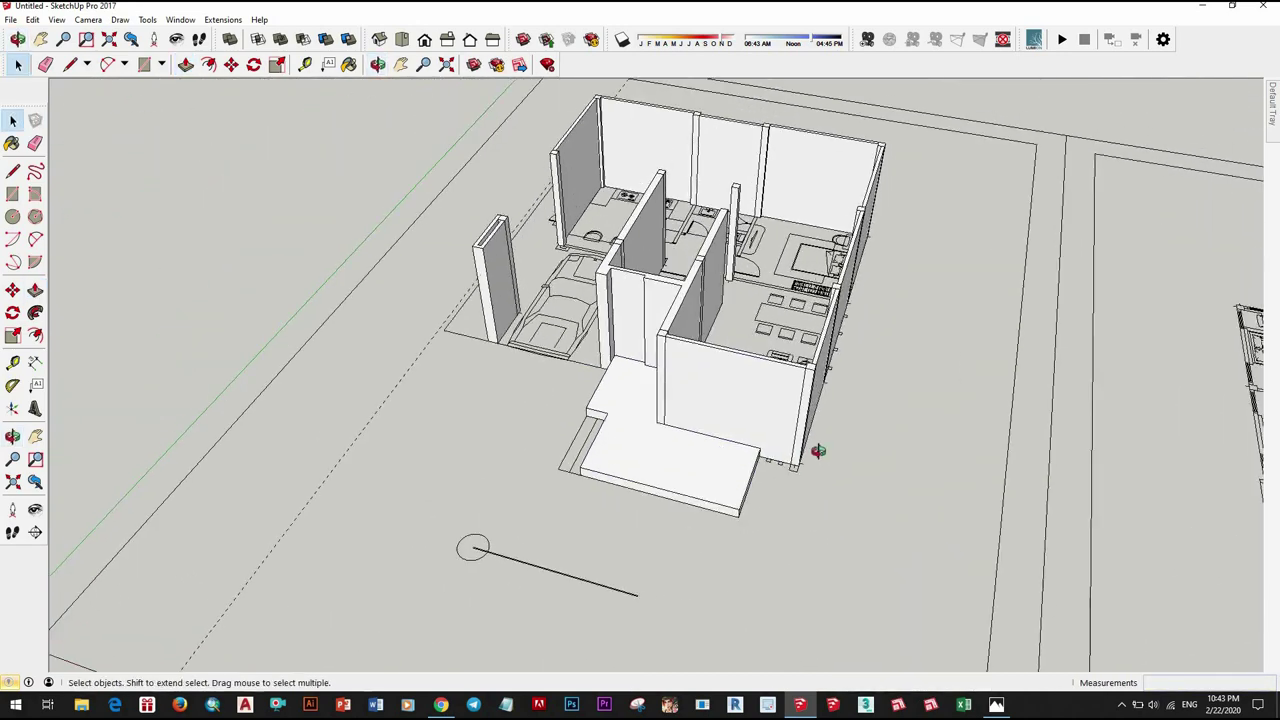
pyautogui.scroll(-1, 818, 451)
pyautogui.press('l')
pyautogui.scroll(3, 1045, 410)
# Step: Start the floor outline at the inner wall corner near the parking and kitchen
pyautogui.scroll(2, 700, 300)
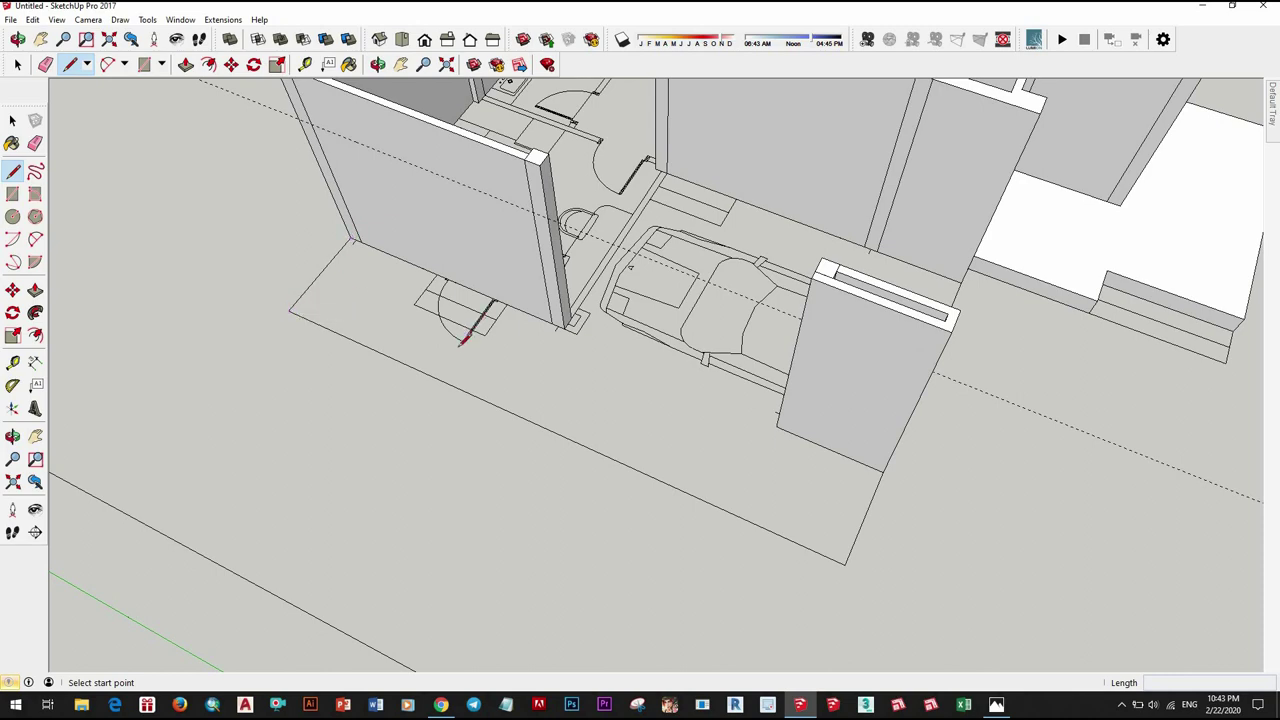
pyautogui.moveTo(541, 393); pyautogui.dragTo(466, 471, button='middle')
pyautogui.scroll(3, 714, 277)
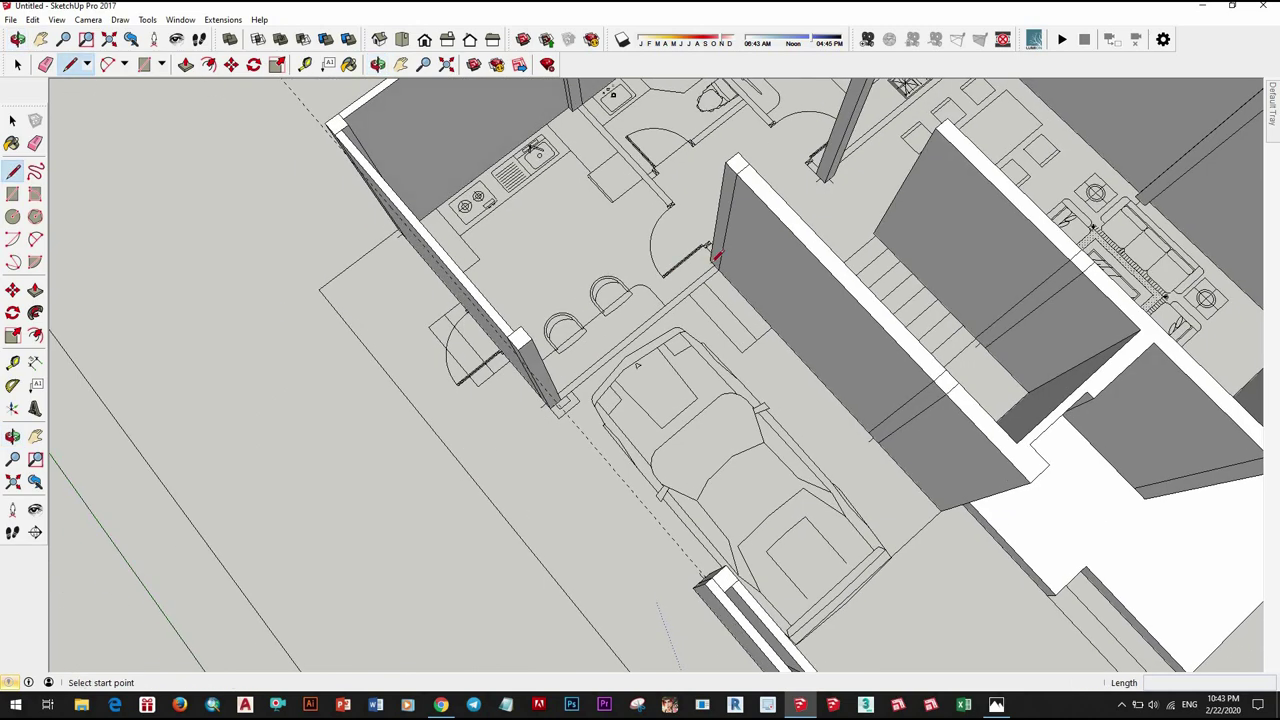
pyautogui.scroll(2, 740, 258)
pyautogui.moveTo(360, 404)
pyautogui.mouseDown(button='middle')
pyautogui.moveTo(494, 314)
pyautogui.moveTo(551, 240)
pyautogui.mouseUp(button='middle')
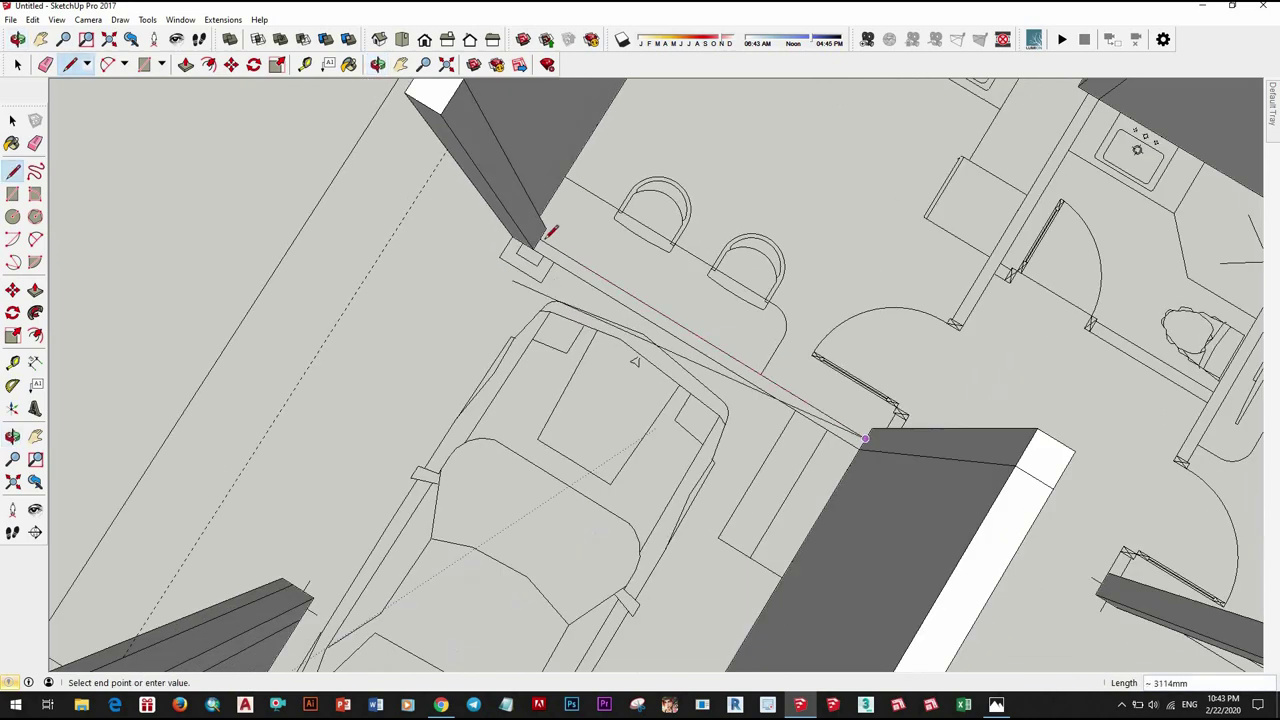
pyautogui.scroll(2, 551, 240)
pyautogui.moveTo(200, 240)
pyautogui.mouseDown(button='middle')
pyautogui.moveTo(507, 427)
pyautogui.moveTo(480, 437)
pyautogui.moveTo(553, 186)
pyautogui.moveTo(531, 343)
pyautogui.mouseUp(button='middle')
pyautogui.click(466, 449)
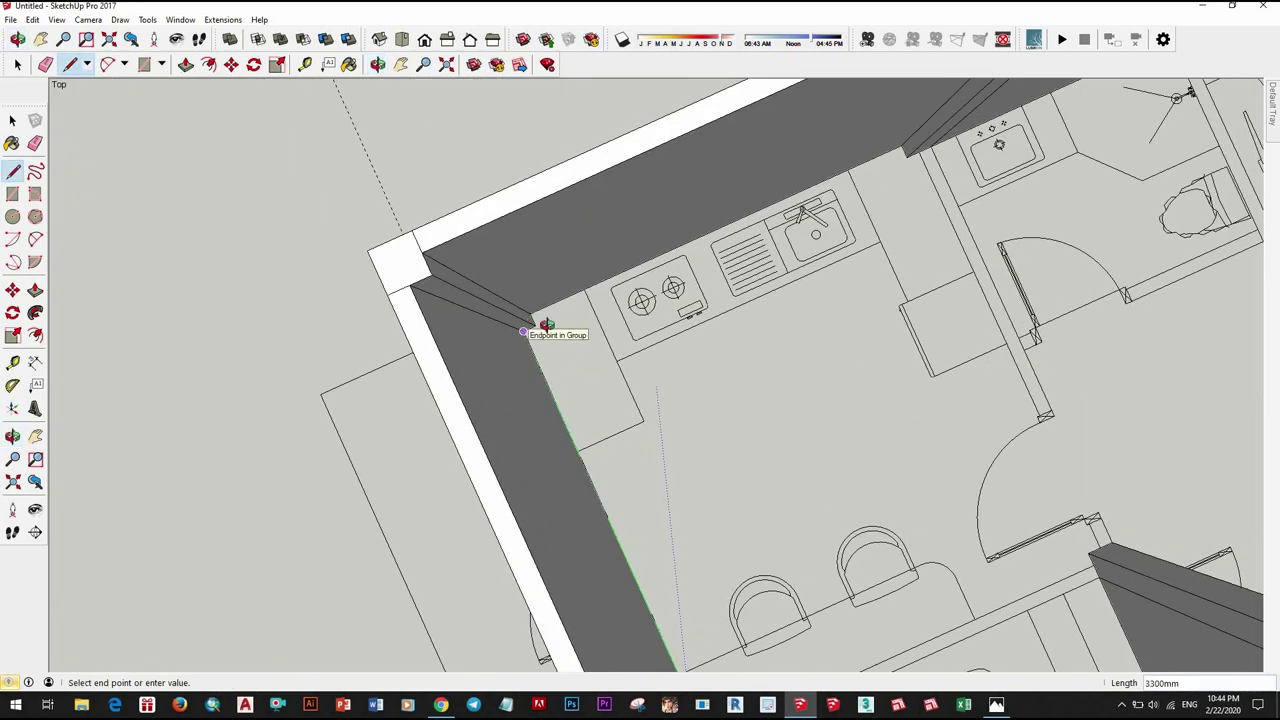
# Step: Continue the floor outline past the bedroom, stairs and living room to the door corner
pyautogui.scroll(1, 533, 304)
pyautogui.moveTo(787, 200); pyautogui.dragTo(717, 171, button='middle')
pyautogui.scroll(2, 717, 171)
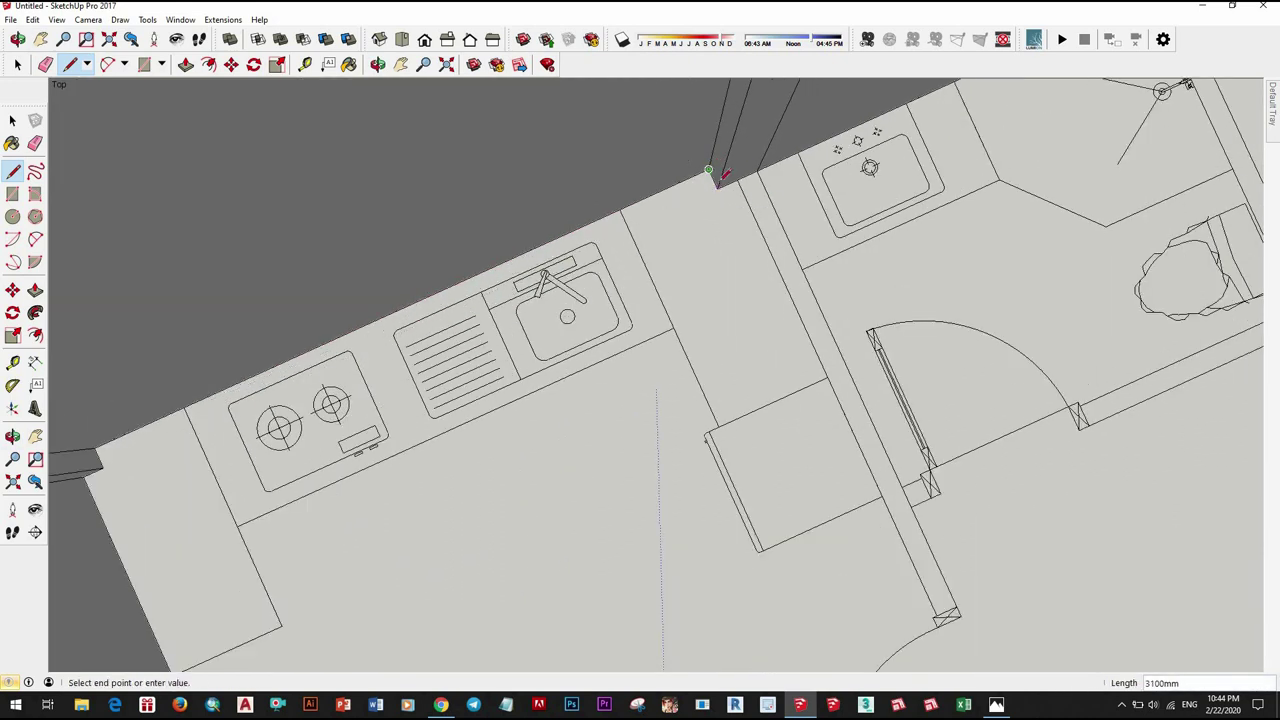
pyautogui.moveTo(856, 147)
pyautogui.mouseDown(button='middle')
pyautogui.moveTo(543, 300)
pyautogui.moveTo(492, 283)
pyautogui.mouseUp(button='middle')
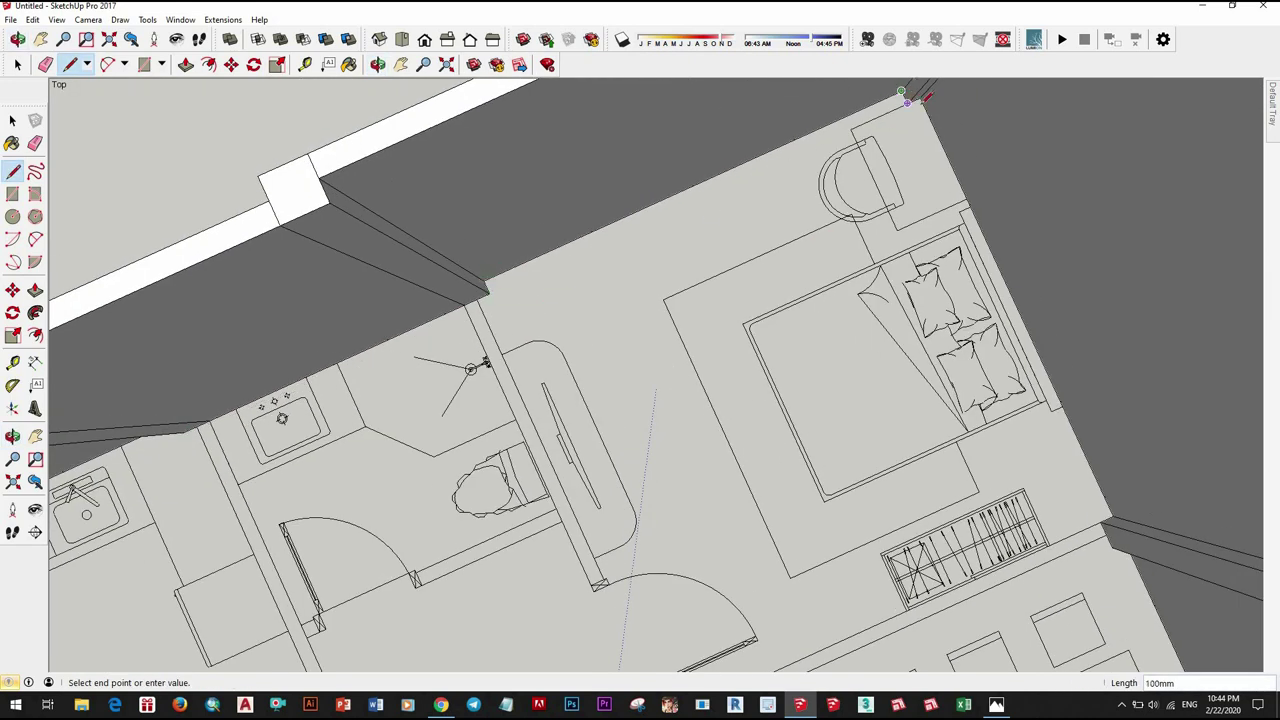
pyautogui.scroll(-3, 944, 204)
pyautogui.scroll(3, 914, 234)
pyautogui.moveTo(914, 234); pyautogui.dragTo(900, 206, button='middle')
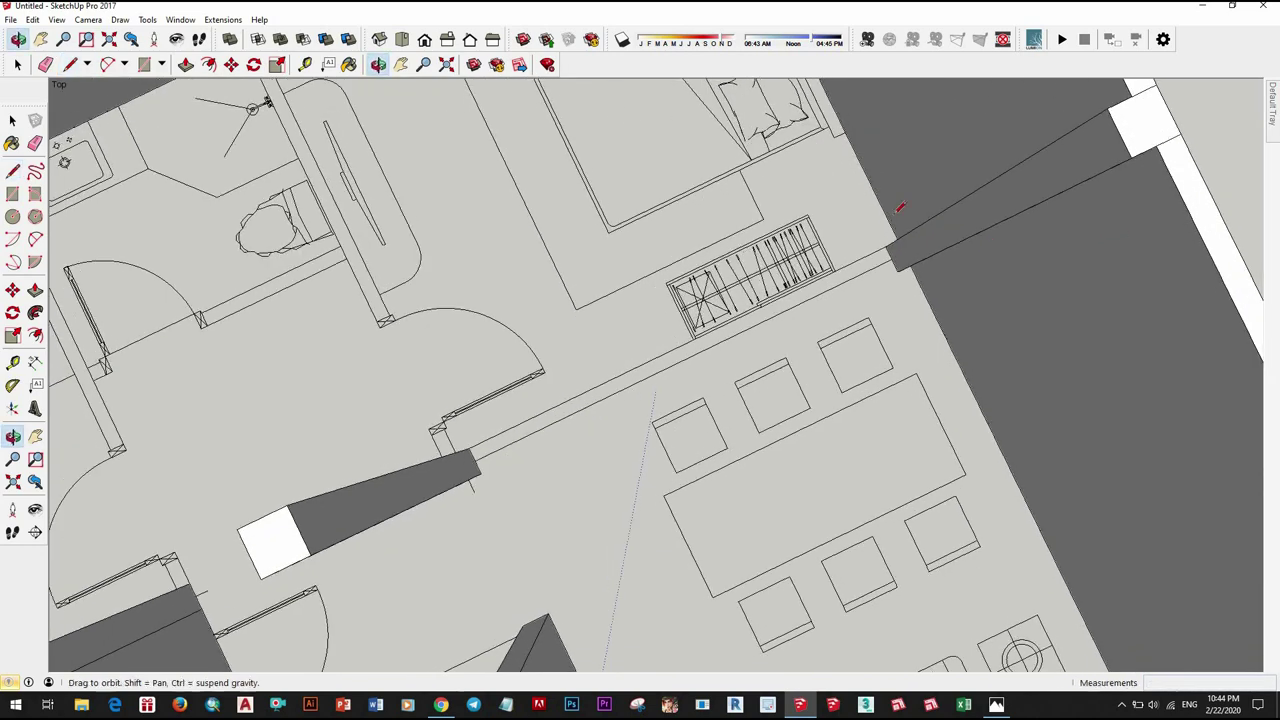
pyautogui.scroll(2, 1072, 167)
pyautogui.moveTo(1072, 167); pyautogui.dragTo(886, 263, button='middle')
pyautogui.scroll(2, 938, 262)
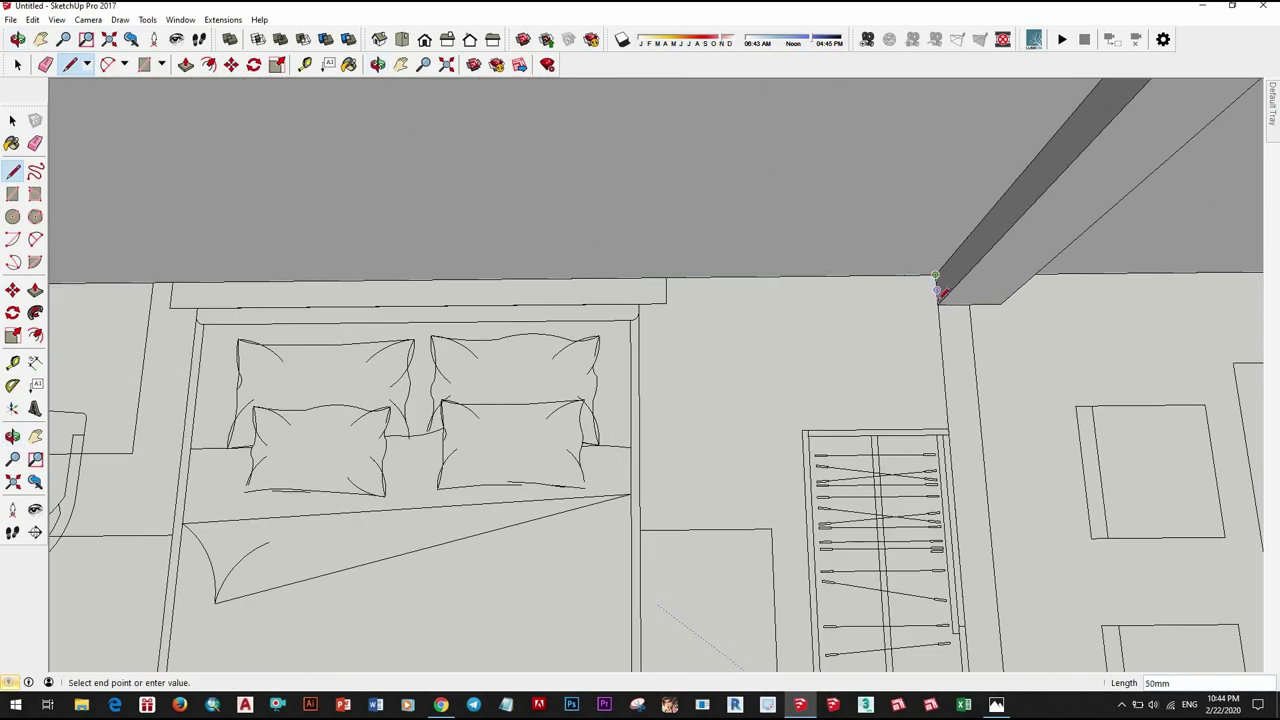
pyautogui.moveTo(901, 306); pyautogui.dragTo(891, 391, button='middle')
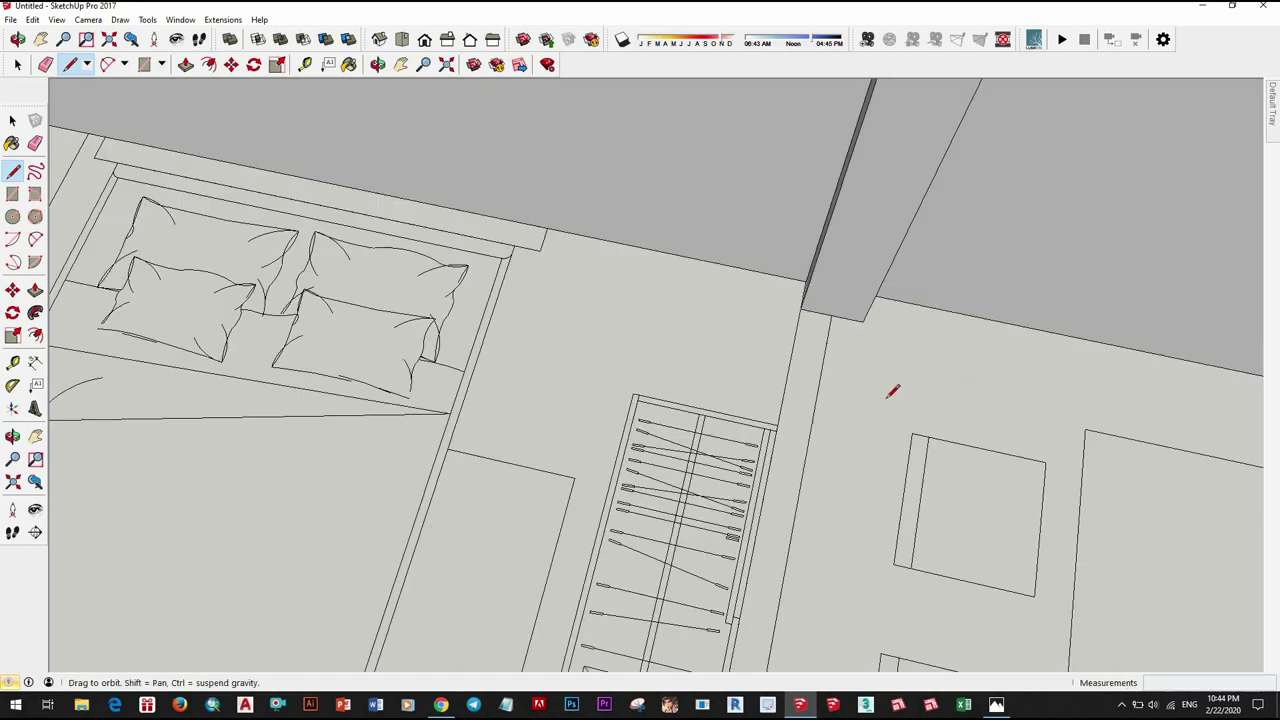
pyautogui.scroll(-3, 891, 400)
pyautogui.scroll(-3, 905, 435)
pyautogui.moveTo(908, 446)
pyautogui.mouseDown(button='middle')
pyautogui.moveTo(713, 445)
pyautogui.moveTo(700, 286)
pyautogui.mouseUp(button='middle')
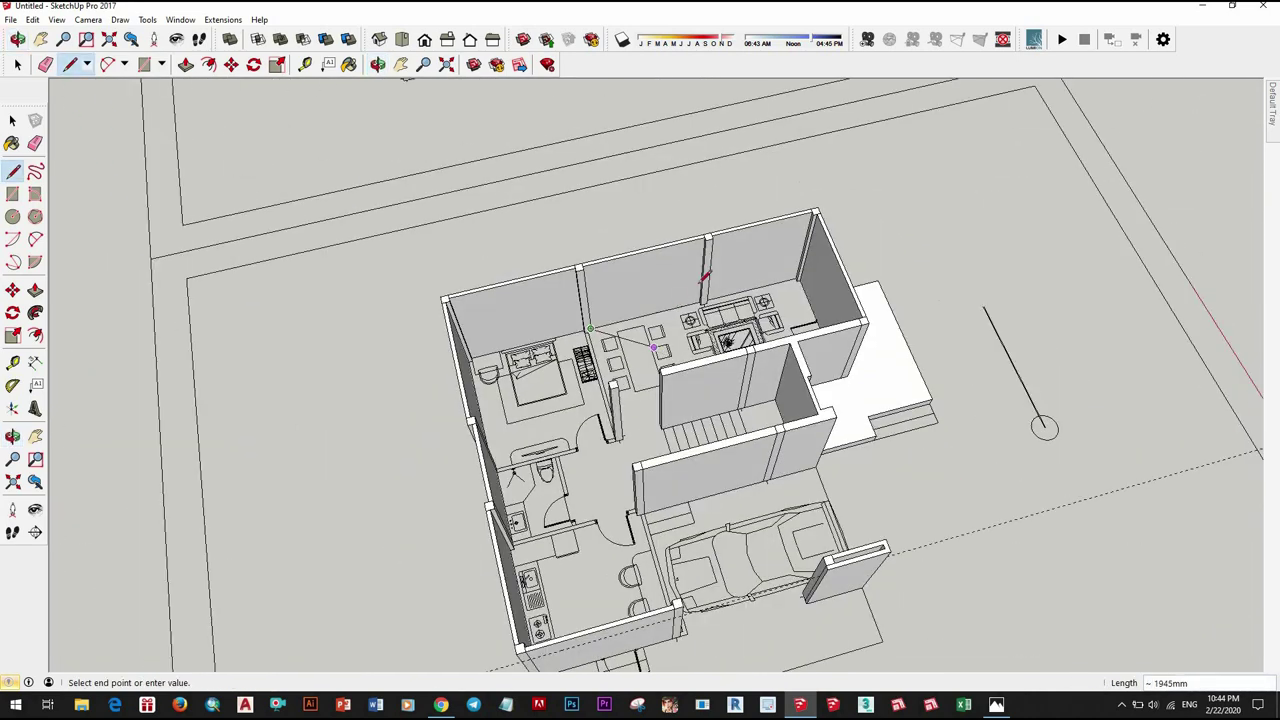
pyautogui.scroll(5, 812, 233)
pyautogui.moveTo(928, 258); pyautogui.dragTo(988, 443, button='middle')
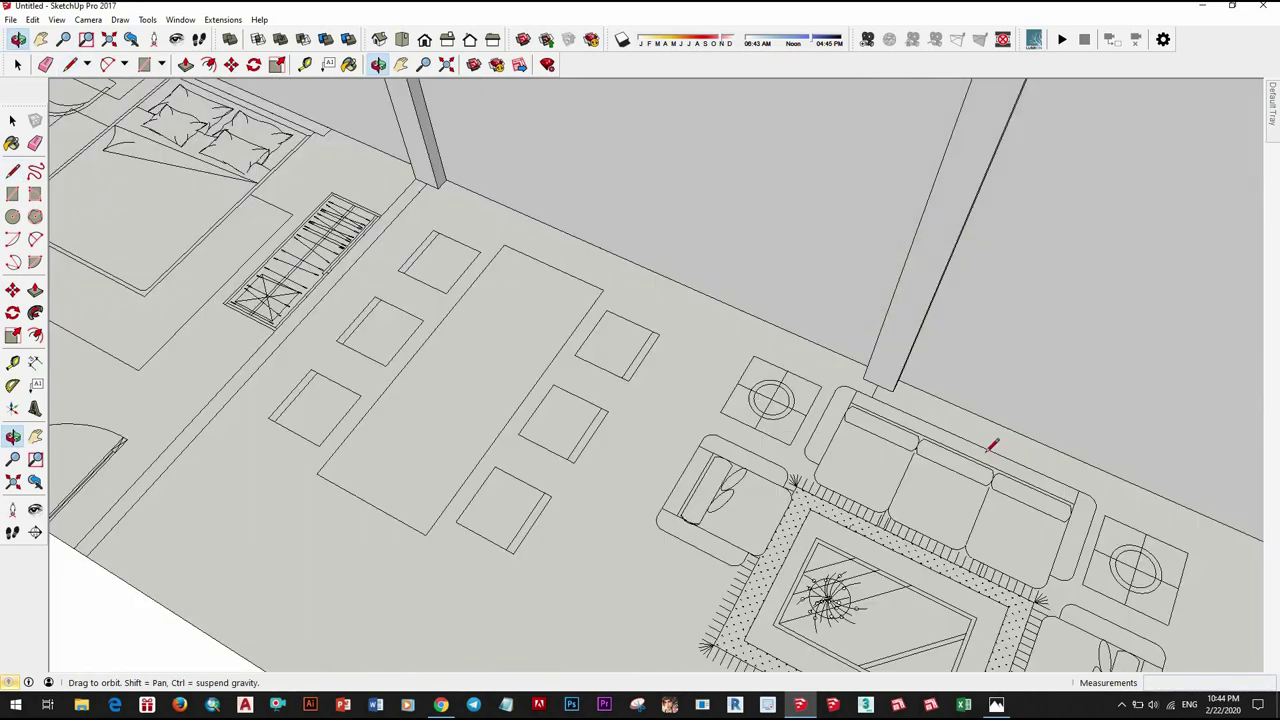
pyautogui.scroll(3, 907, 390)
pyautogui.moveTo(775, 342)
pyautogui.mouseDown(button='middle')
pyautogui.moveTo(751, 323)
pyautogui.moveTo(860, 230)
pyautogui.mouseUp(button='middle')
pyautogui.scroll(2, 875, 215)
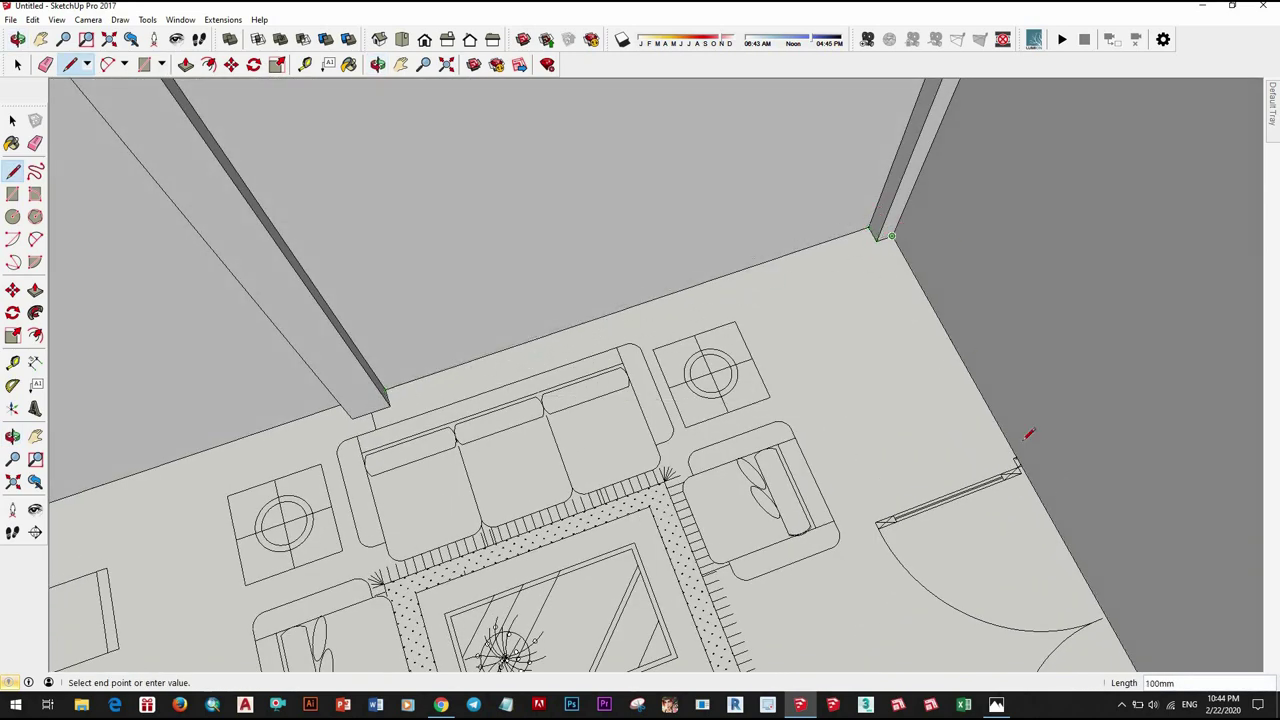
pyautogui.moveTo(1029, 433); pyautogui.dragTo(663, 320, button='middle')
pyautogui.scroll(4, 600, 323)
pyautogui.moveTo(574, 326)
pyautogui.mouseDown(button='middle')
pyautogui.moveTo(508, 371)
pyautogui.moveTo(634, 406)
pyautogui.mouseUp(button='middle')
pyautogui.scroll(-3, 708, 480)
pyautogui.scroll(3, 713, 510)
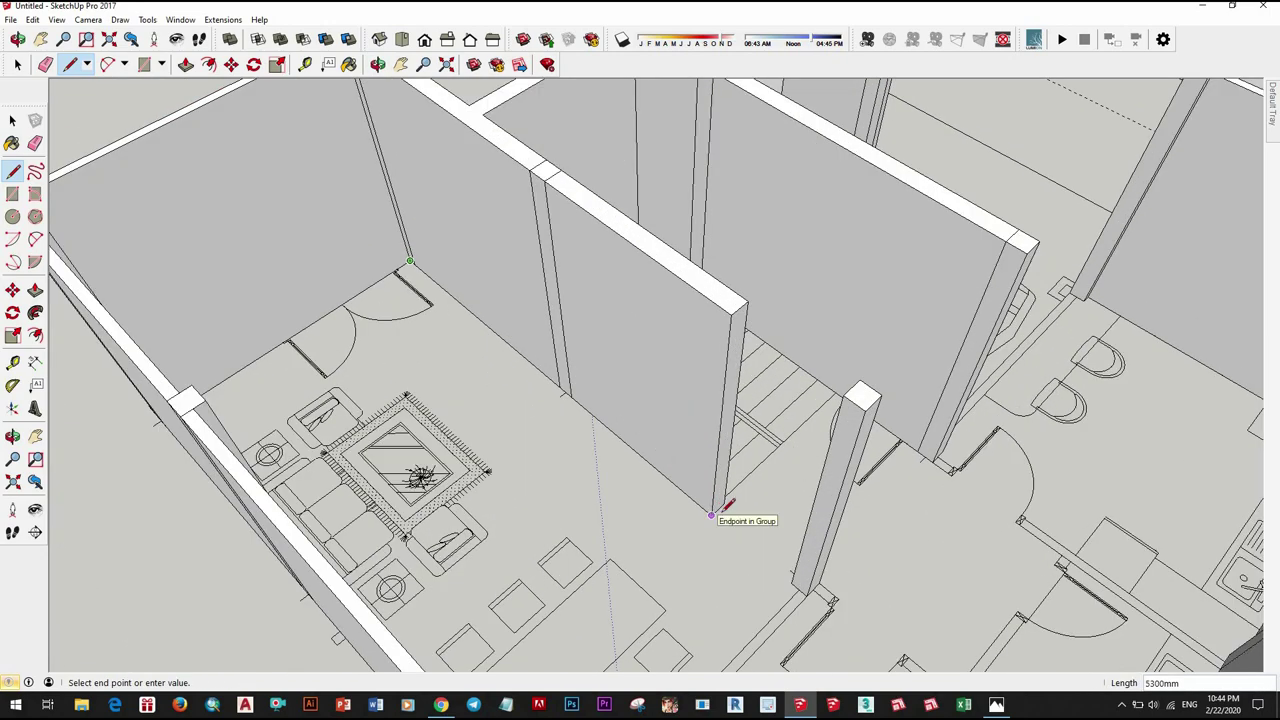
pyautogui.click(711, 515)
# Step: Close the outline at the last wall corner by the stairs, forming the floor face
pyautogui.moveTo(711, 515)
pyautogui.mouseDown(button='middle')
pyautogui.moveTo(400, 514)
pyautogui.moveTo(585, 500)
pyautogui.mouseUp(button='middle')
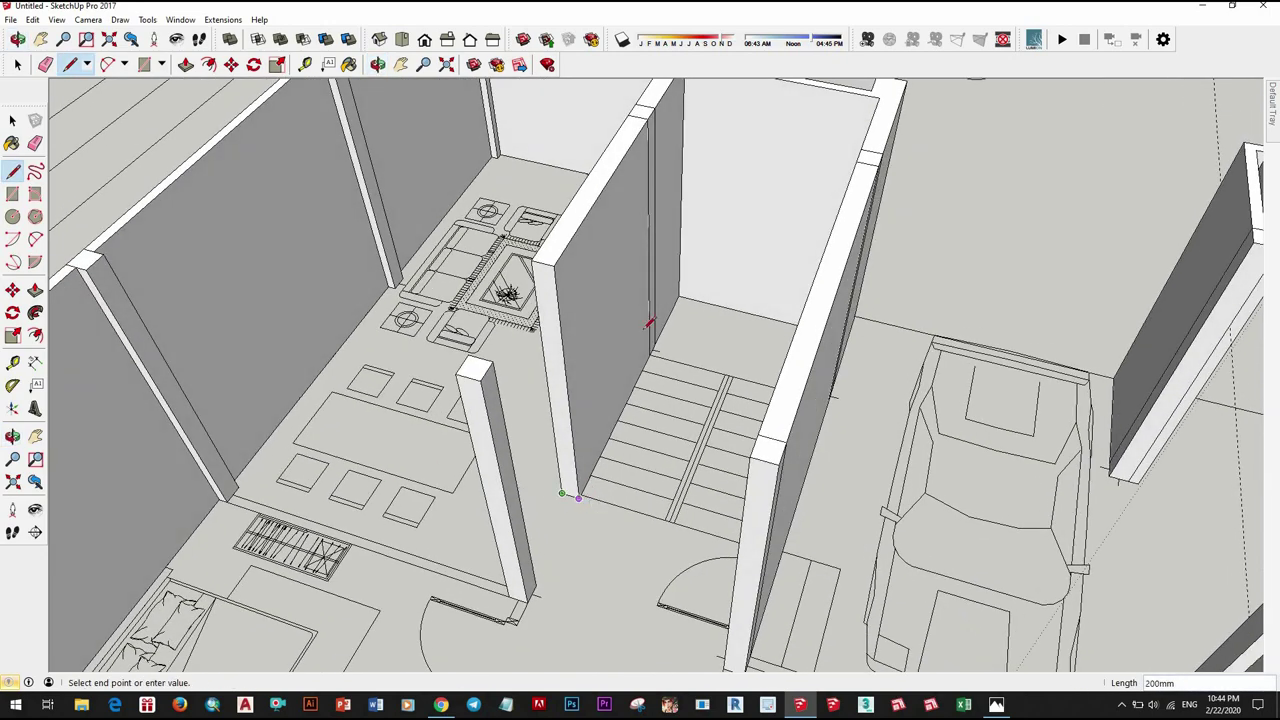
pyautogui.moveTo(706, 316)
pyautogui.mouseDown(button='middle')
pyautogui.moveTo(751, 289)
pyautogui.moveTo(742, 256)
pyautogui.mouseUp(button='middle')
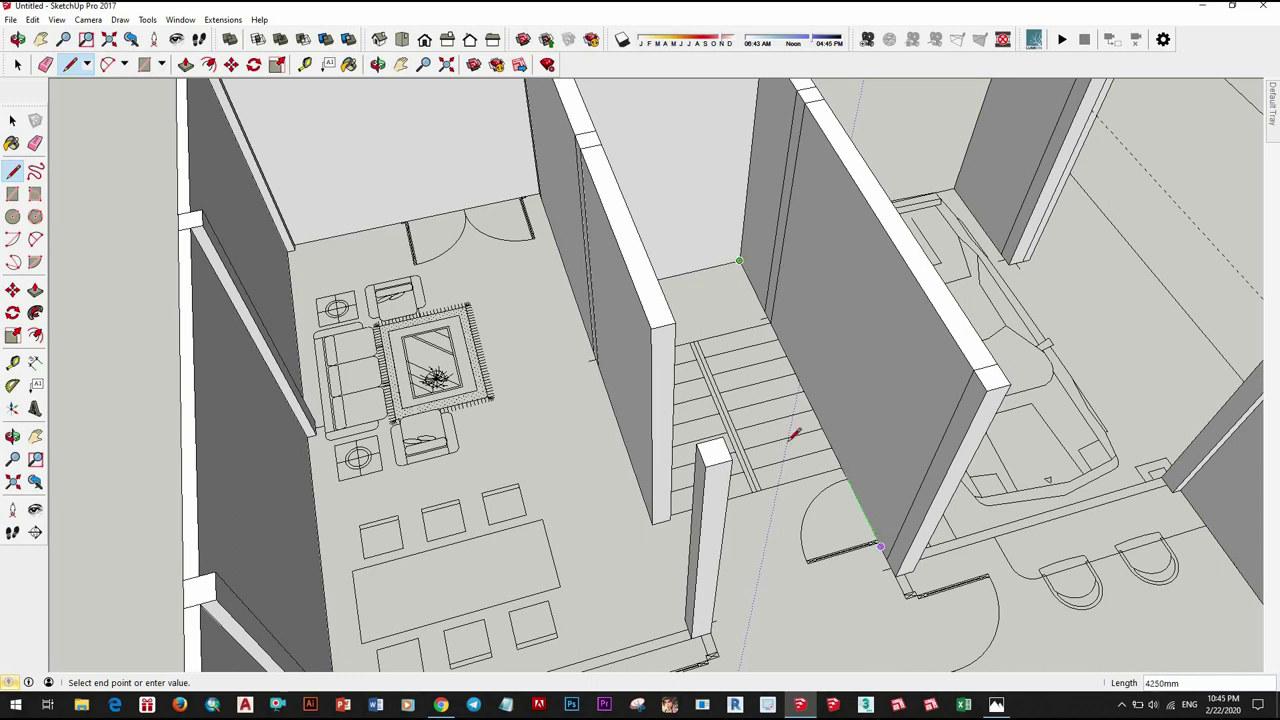
pyautogui.scroll(3, 795, 433)
pyautogui.moveTo(795, 433); pyautogui.dragTo(802, 466, button='middle')
pyautogui.moveTo(650, 479)
pyautogui.mouseDown(button='middle')
pyautogui.moveTo(671, 529)
pyautogui.moveTo(614, 523)
pyautogui.mouseUp(button='middle')
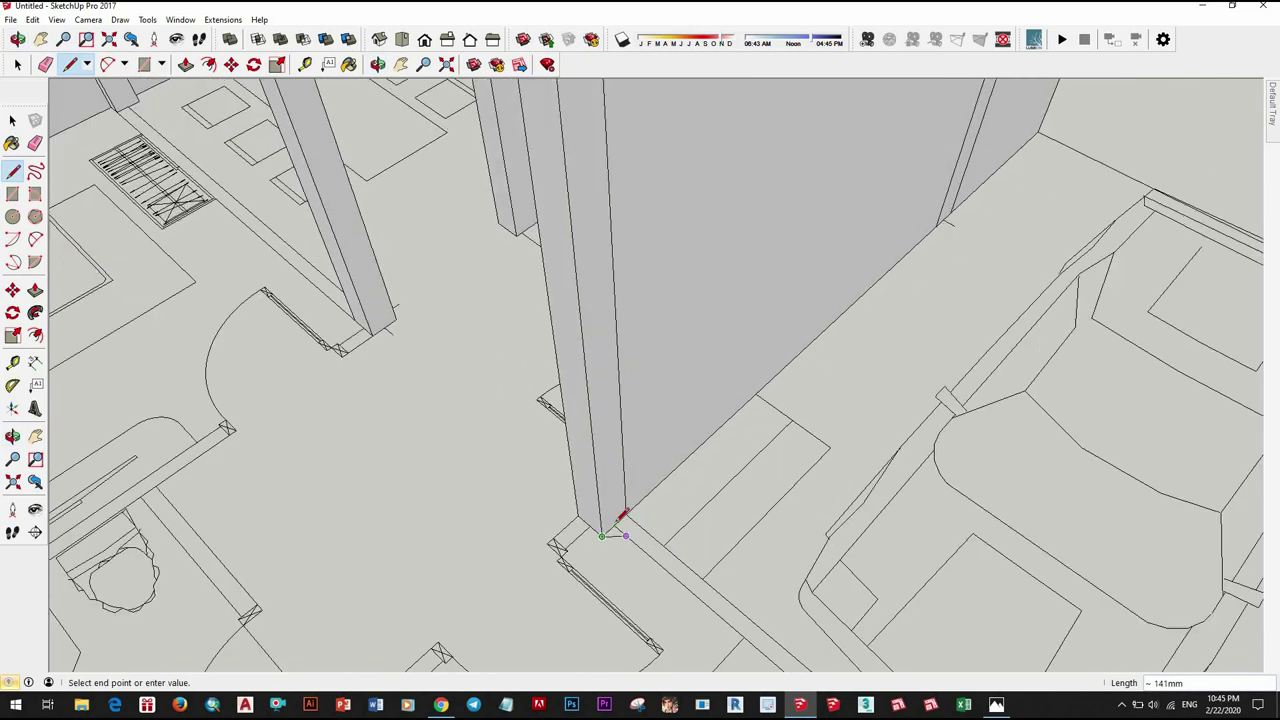
pyautogui.click(651, 514)
pyautogui.scroll(-5, 603, 524)
pyautogui.scroll(5, 603, 524)
pyautogui.press('space')
# Step: Draw a thin rectangle along the first remaining wall line on the floor
pyautogui.click(603, 495)
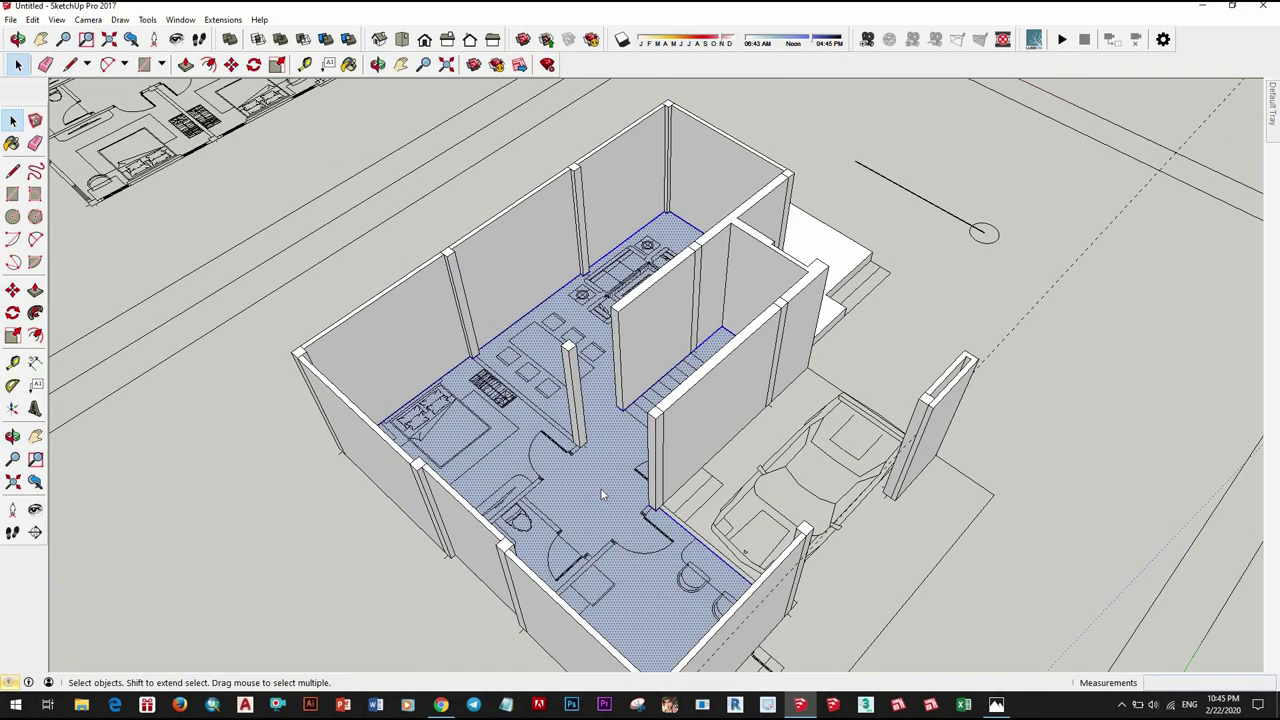
pyautogui.rightClick(603, 495)
pyautogui.click(672, 140)
pyautogui.scroll(5, 505, 418)
pyautogui.press('r')
pyautogui.scroll(2, 408, 398)
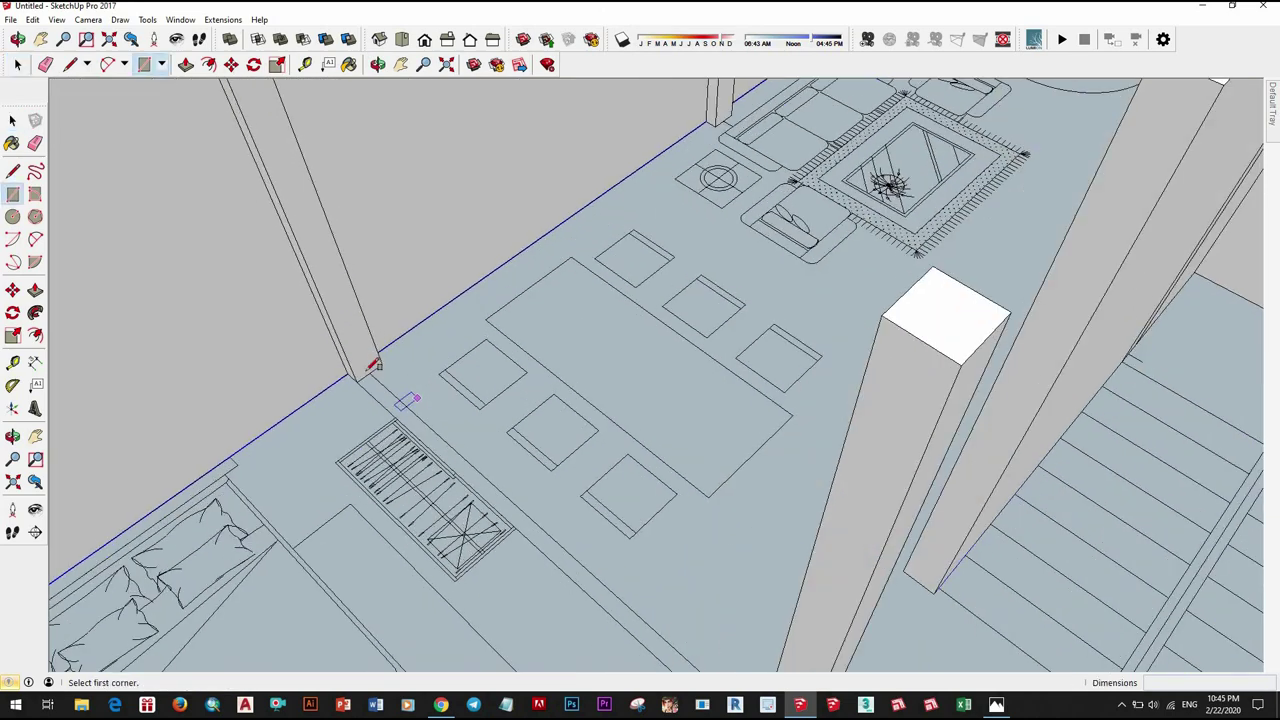
pyautogui.moveTo(670, 243); pyautogui.dragTo(711, 460, button='middle')
pyautogui.scroll(2, 771, 477)
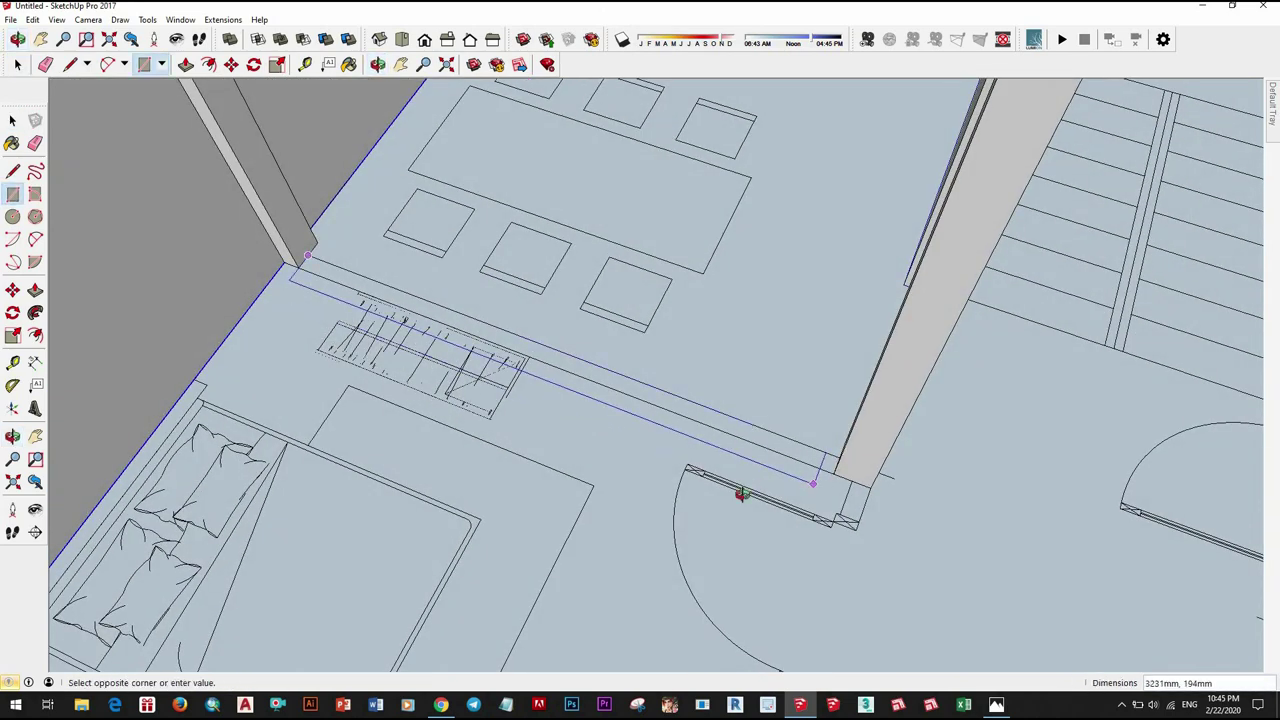
pyautogui.scroll(3, 885, 373)
pyautogui.click(827, 381)
pyautogui.press('space')
pyautogui.click(829, 374)
# Step: Push/Pull the thin strip up into a 3300 mm wall
pyautogui.press('p')
pyautogui.click(826, 280)
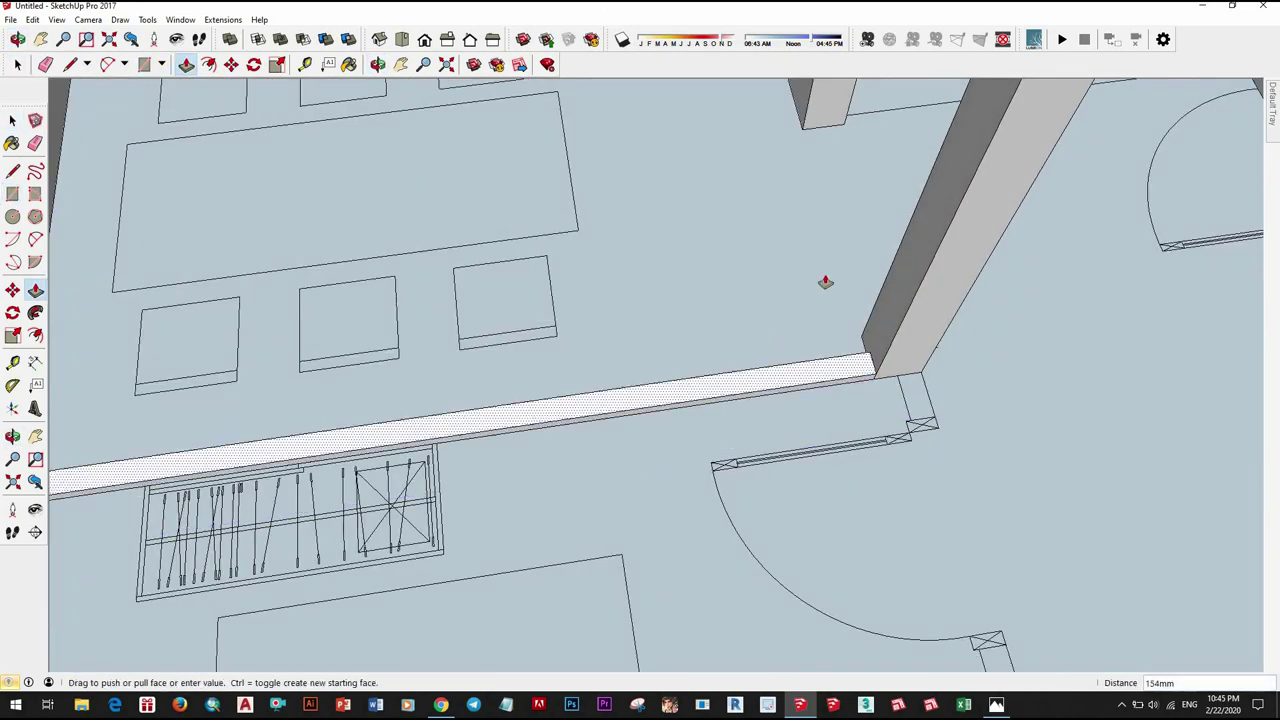
pyautogui.moveTo(826, 280)
pyautogui.mouseDown(button='middle')
pyautogui.moveTo(765, 385)
pyautogui.moveTo(660, 370)
pyautogui.mouseUp(button='middle')
pyautogui.click(765, 385)
pyautogui.scroll(-5, 765, 385)
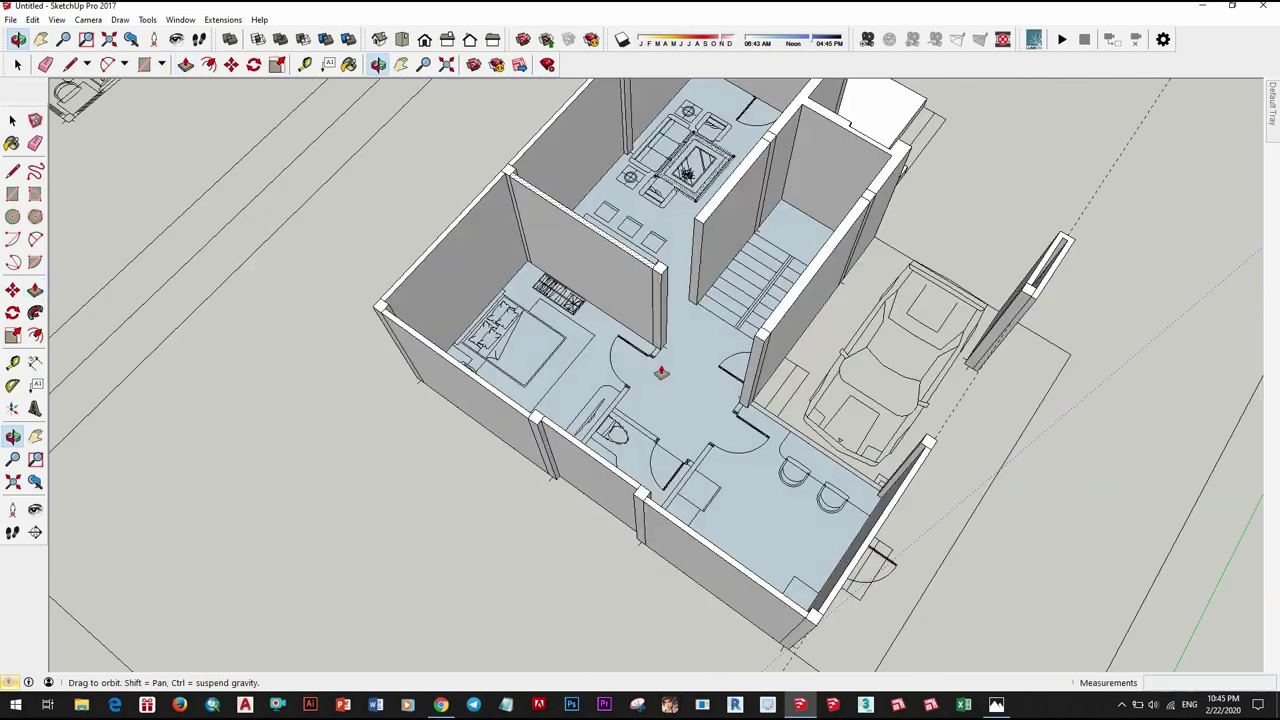
pyautogui.scroll(5, 670, 380)
pyautogui.moveTo(690, 415)
pyautogui.mouseDown(button='middle')
pyautogui.moveTo(645, 335)
pyautogui.moveTo(701, 191)
pyautogui.mouseUp(button='middle')
# Step: Make the raised wall its own group
pyautogui.press('space')
pyautogui.click(701, 191)
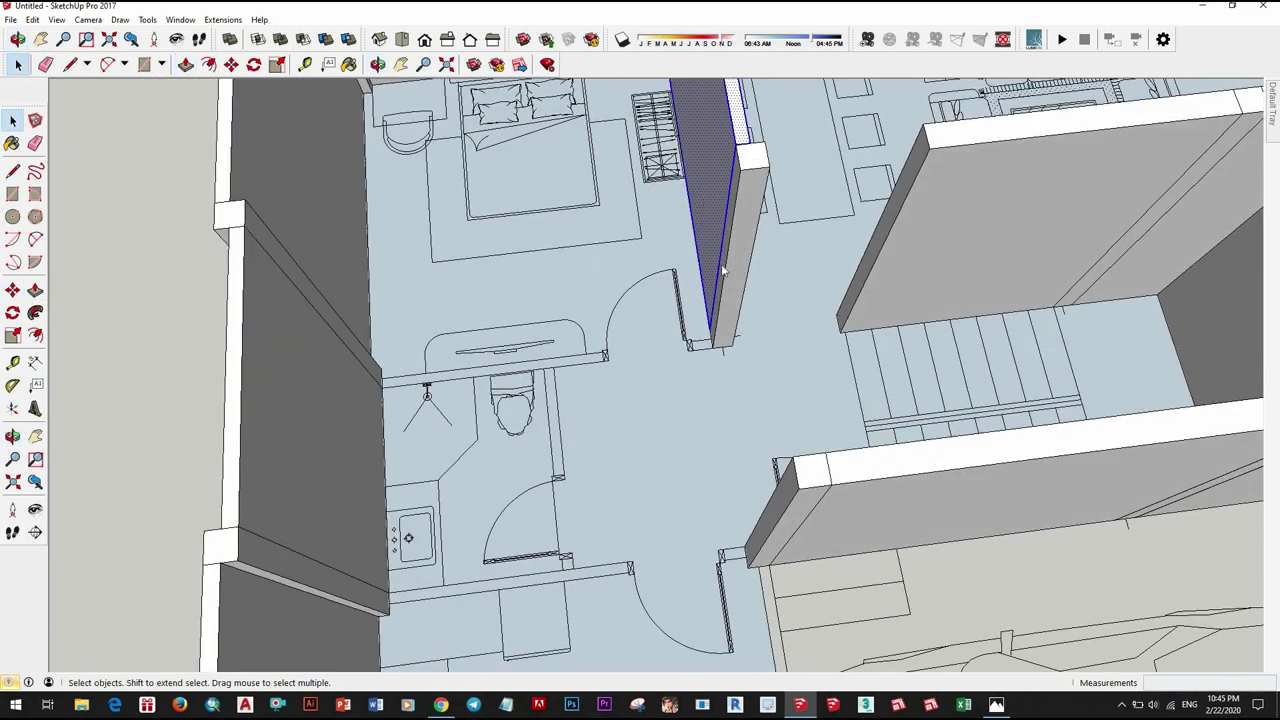
pyautogui.rightClick(702, 190)
pyautogui.click(740, 306)
# Step: Draw a thin wall outline across the bathroom and raise it to 3300 mm
pyautogui.press('r')
pyautogui.scroll(2, 465, 378)
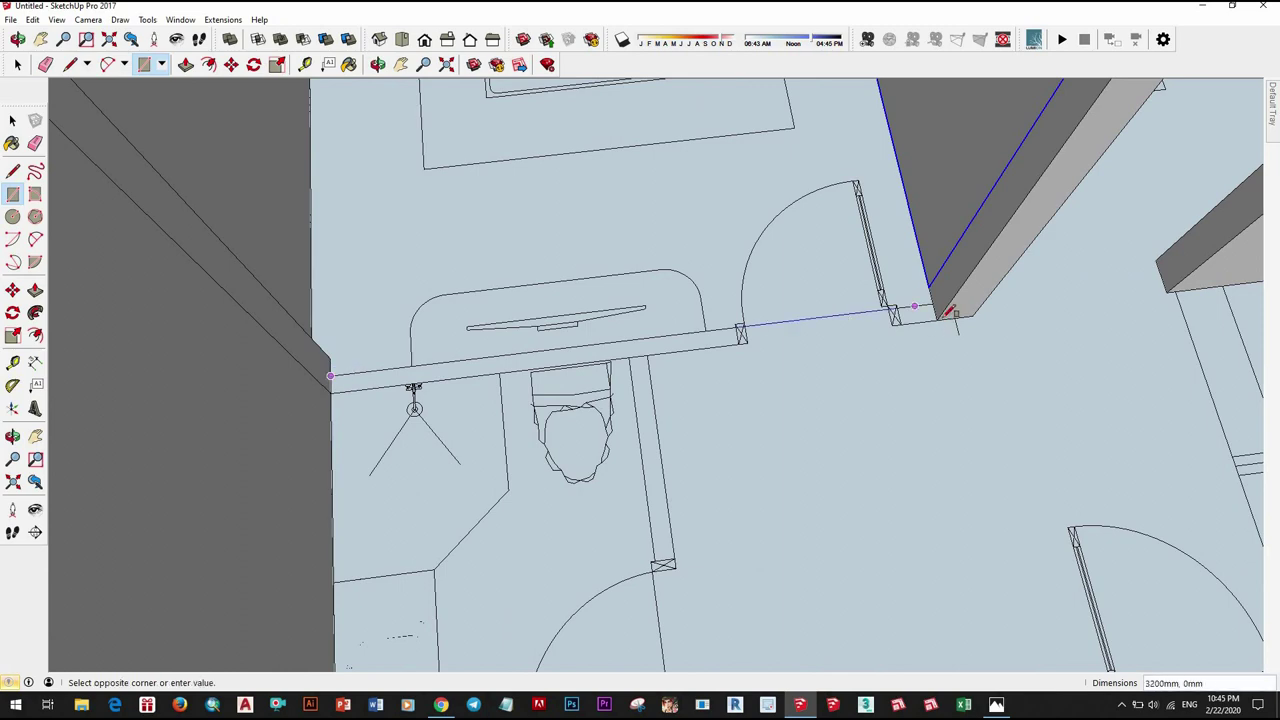
pyautogui.press('space')
pyautogui.click(875, 318)
pyautogui.press('p')
pyautogui.doubleClick(875, 318)
pyautogui.moveTo(875, 318); pyautogui.dragTo(858, 380, button='middle')
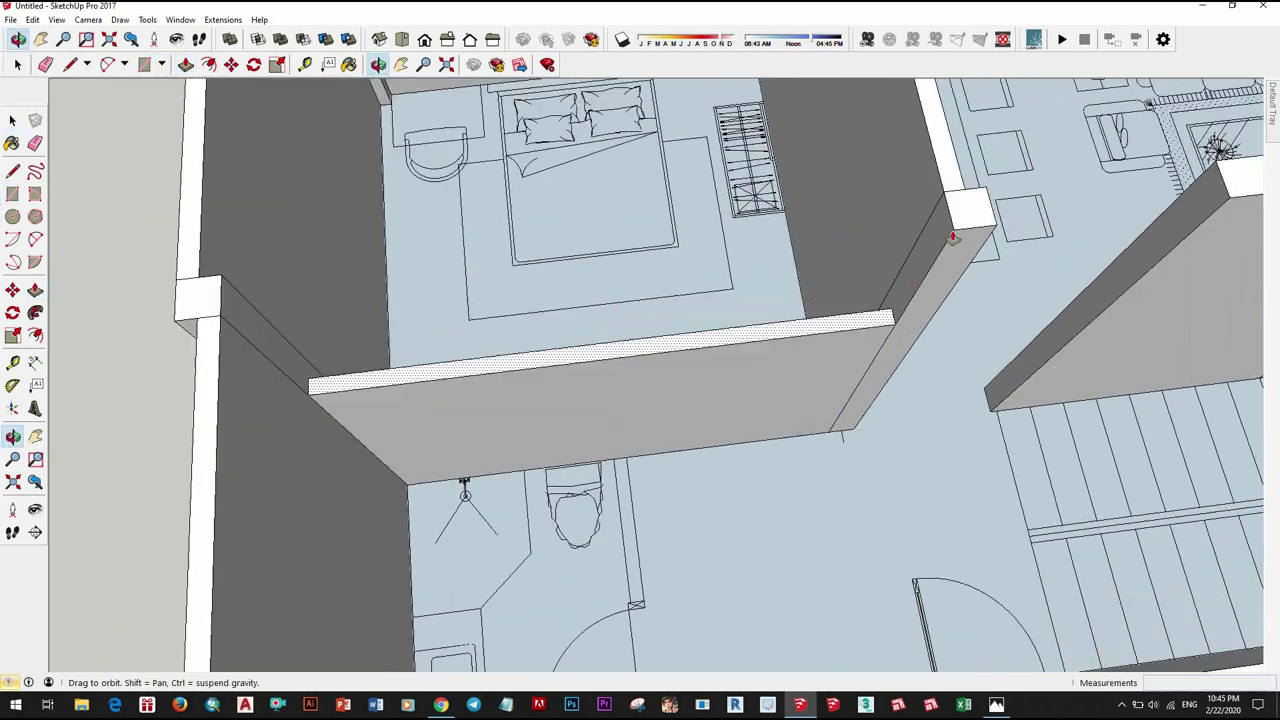
pyautogui.scroll(-3, 858, 380)
# Step: Select the whole bathroom wall and make it a group
pyautogui.press('space')
pyautogui.tripleClick(777, 206)
pyautogui.rightClick(777, 206)
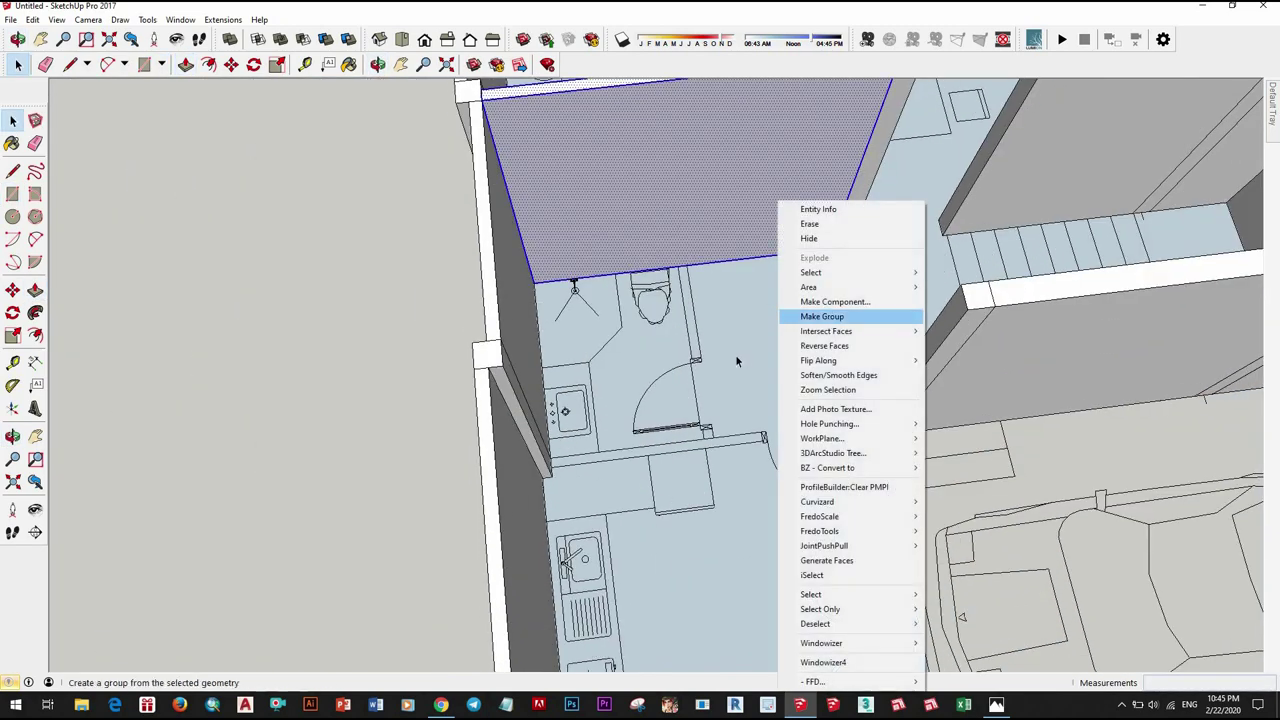
pyautogui.click(830, 314)
# Step: Outline a thin wall strip along the kitchen partition
pyautogui.scroll(2, 730, 402)
pyautogui.scroll(2, 730, 402)
pyautogui.press('t')
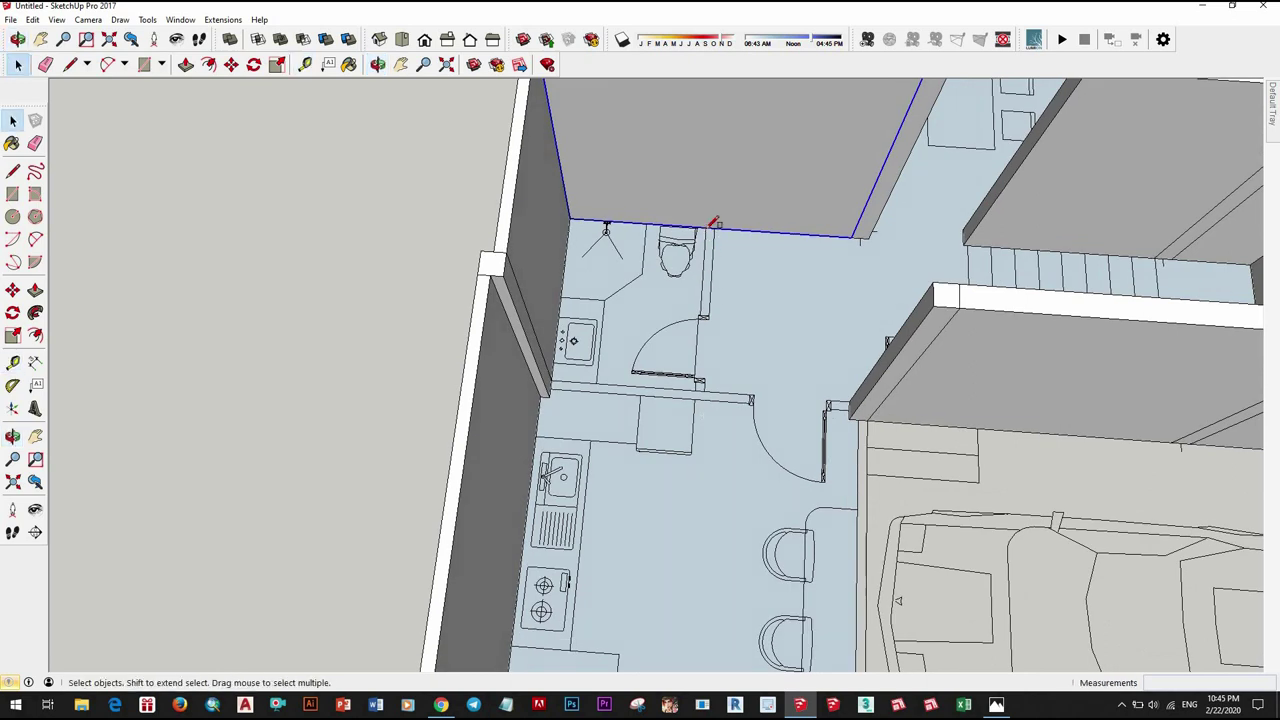
pyautogui.click(712, 390)
pyautogui.scroll(2, 703, 406)
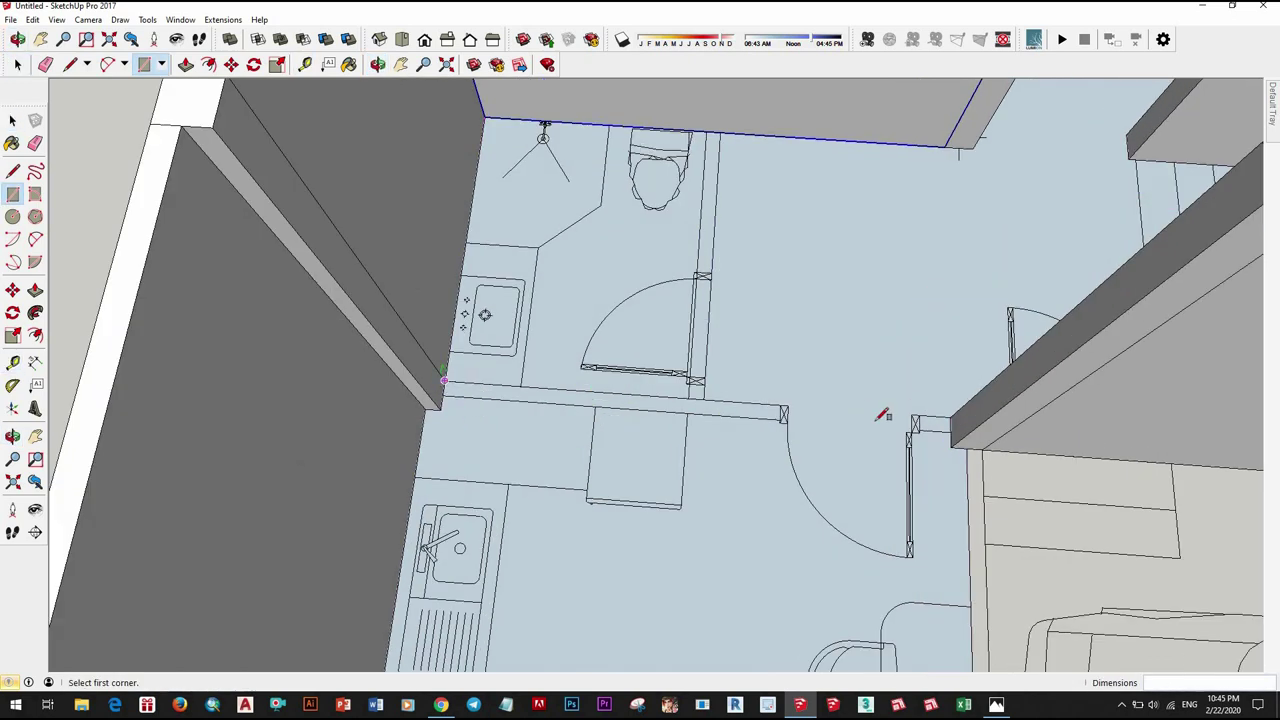
pyautogui.scroll(3, 1005, 425)
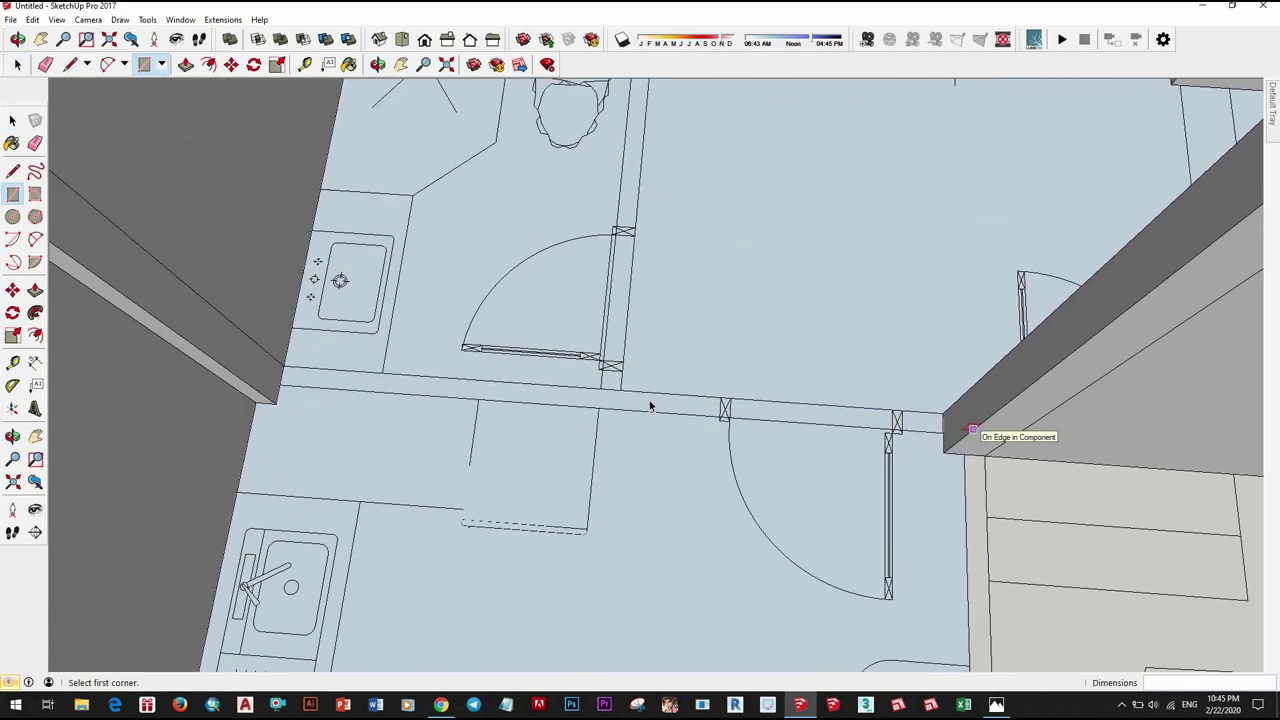
pyautogui.press('space')
pyautogui.scroll(2, 630, 395)
pyautogui.rightClick(614, 388)
pyautogui.click(762, 292)
# Step: Raise the kitchen partition strip to 3300 mm
pyautogui.press('p')
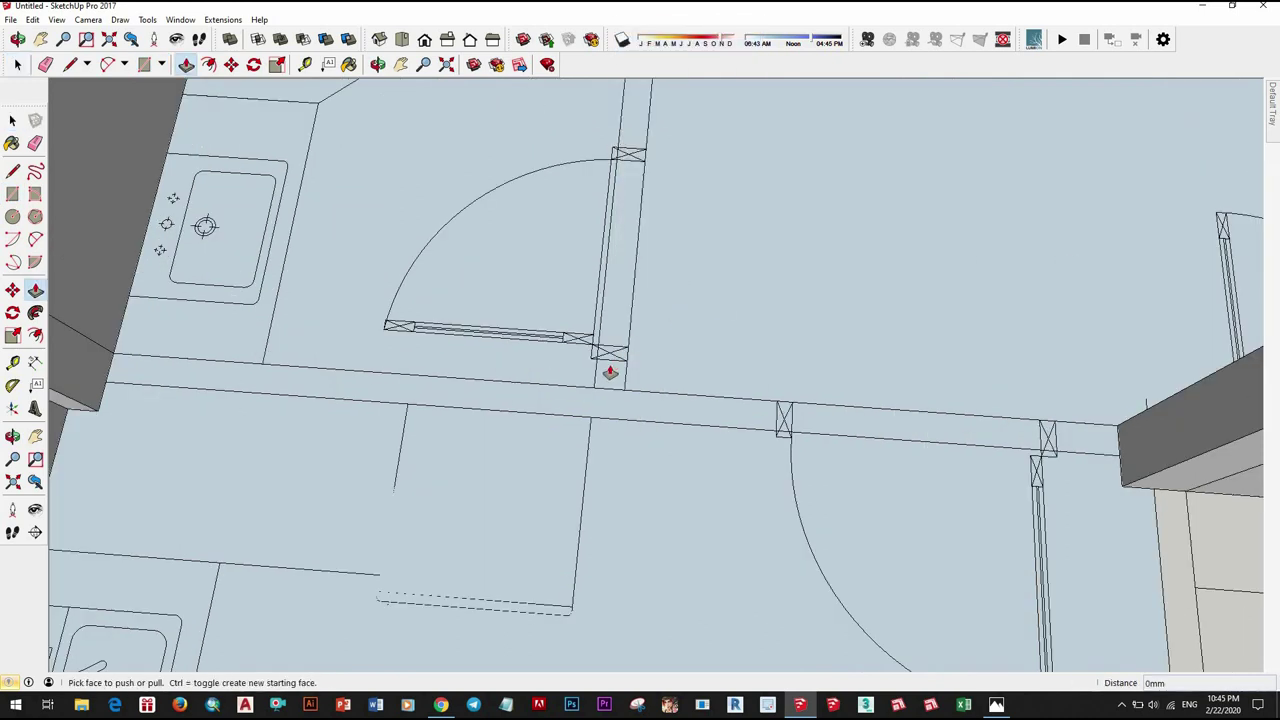
pyautogui.click(606, 366)
pyautogui.click(683, 343)
pyautogui.scroll(-4, 695, 347)
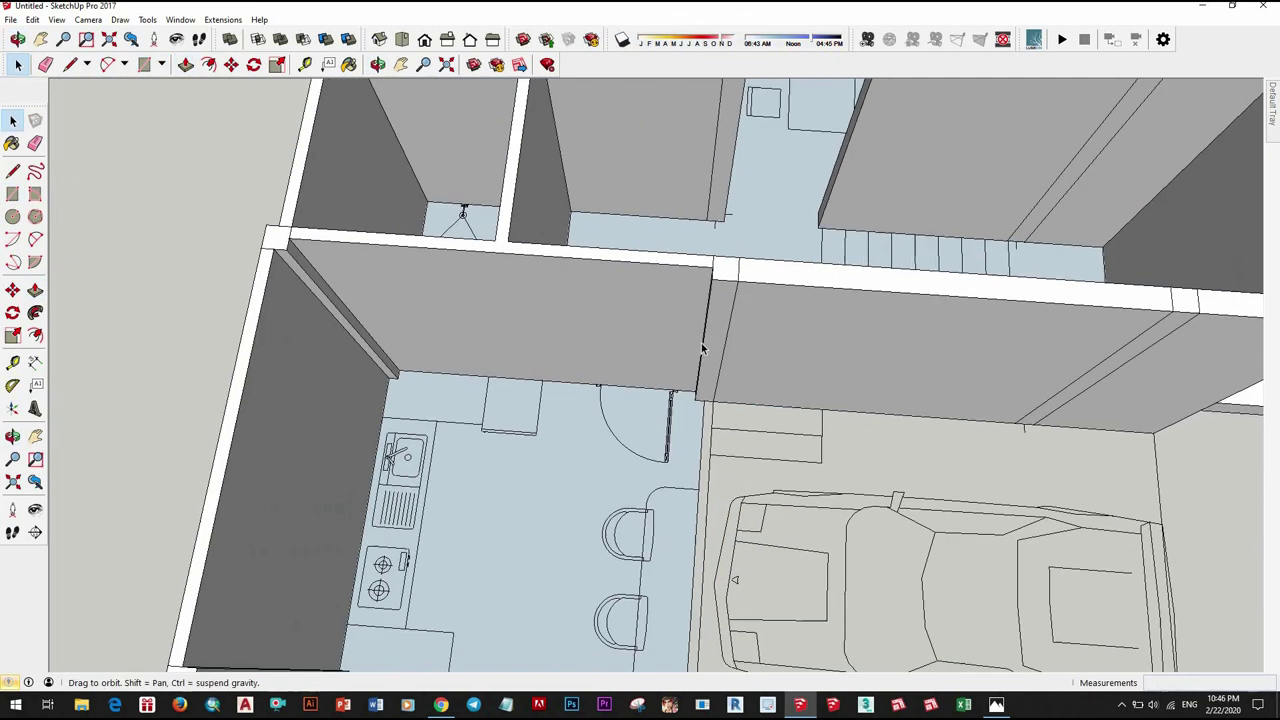
# Step: Draw the front kitchen wall outline beside the car and raise it to 3300 mm
pyautogui.press('r')
pyautogui.scroll(3, 700, 337)
pyautogui.moveTo(751, 380)
pyautogui.mouseDown(button='middle')
pyautogui.moveTo(620, 348)
pyautogui.moveTo(610, 398)
pyautogui.mouseUp(button='middle')
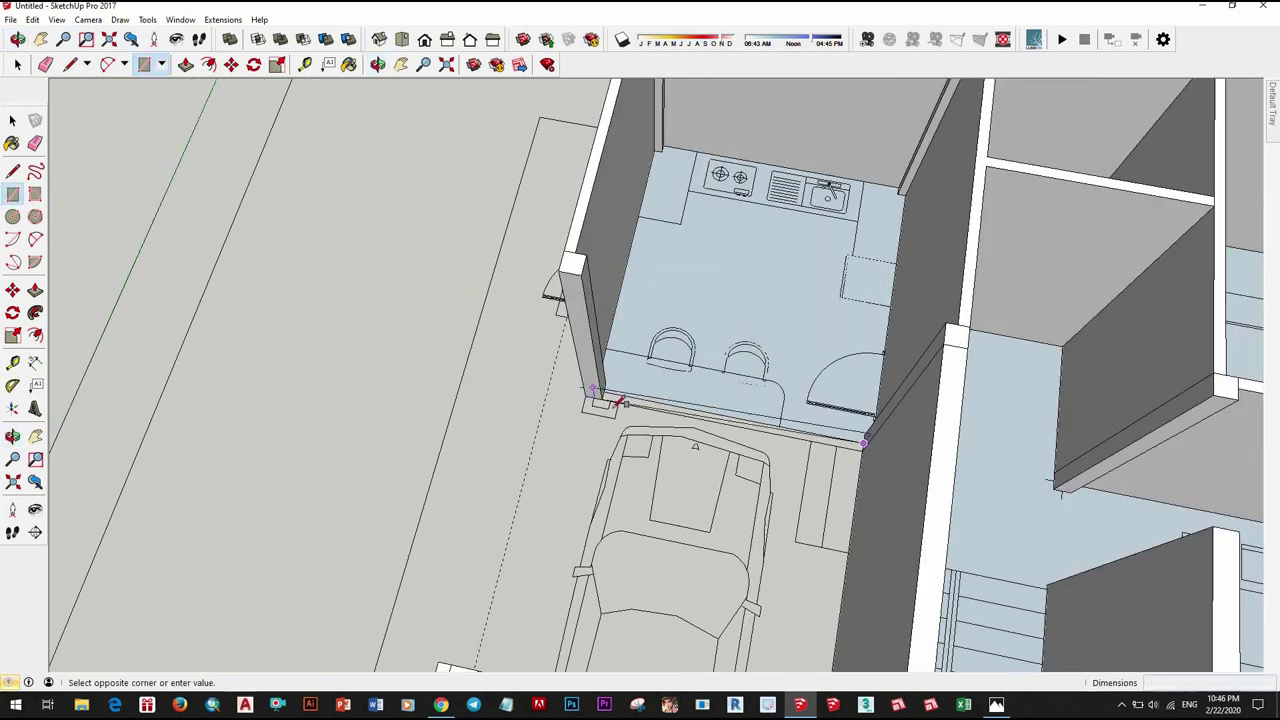
pyautogui.scroll(2, 618, 392)
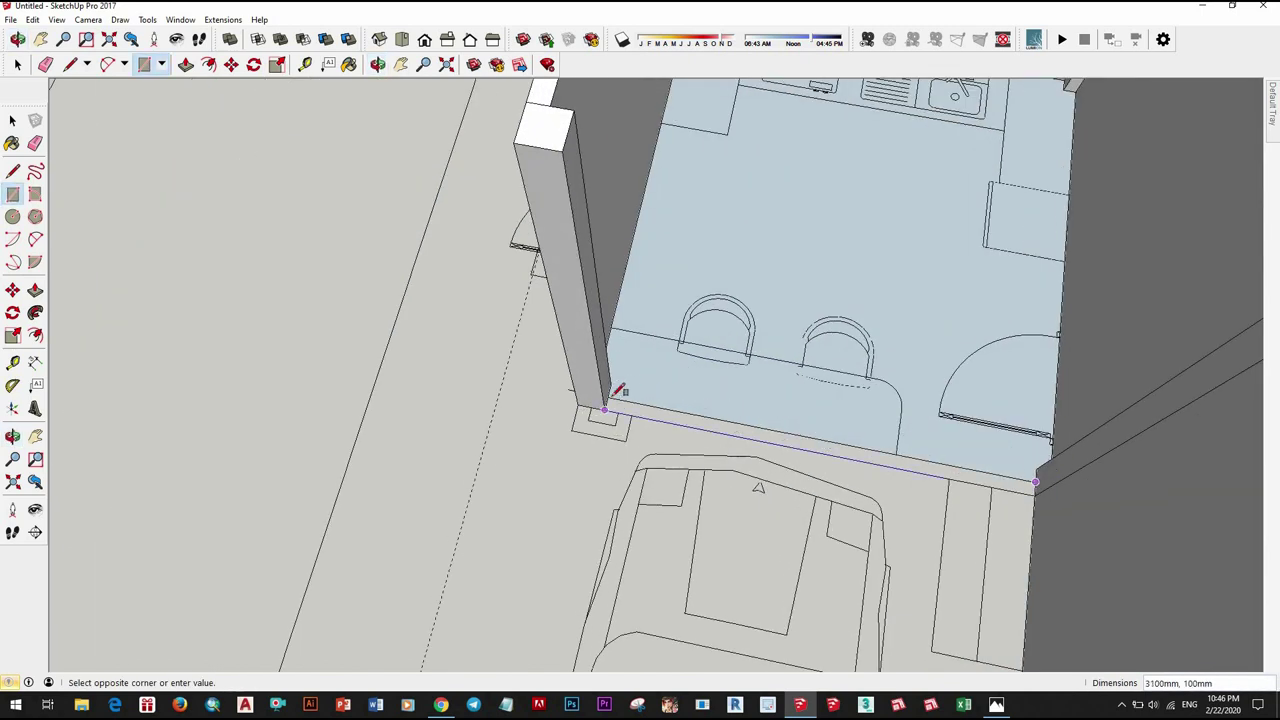
pyautogui.press('space')
pyautogui.click(712, 425)
pyautogui.press('p')
pyautogui.click(663, 360)
pyautogui.moveTo(663, 360); pyautogui.dragTo(760, 388, button='middle')
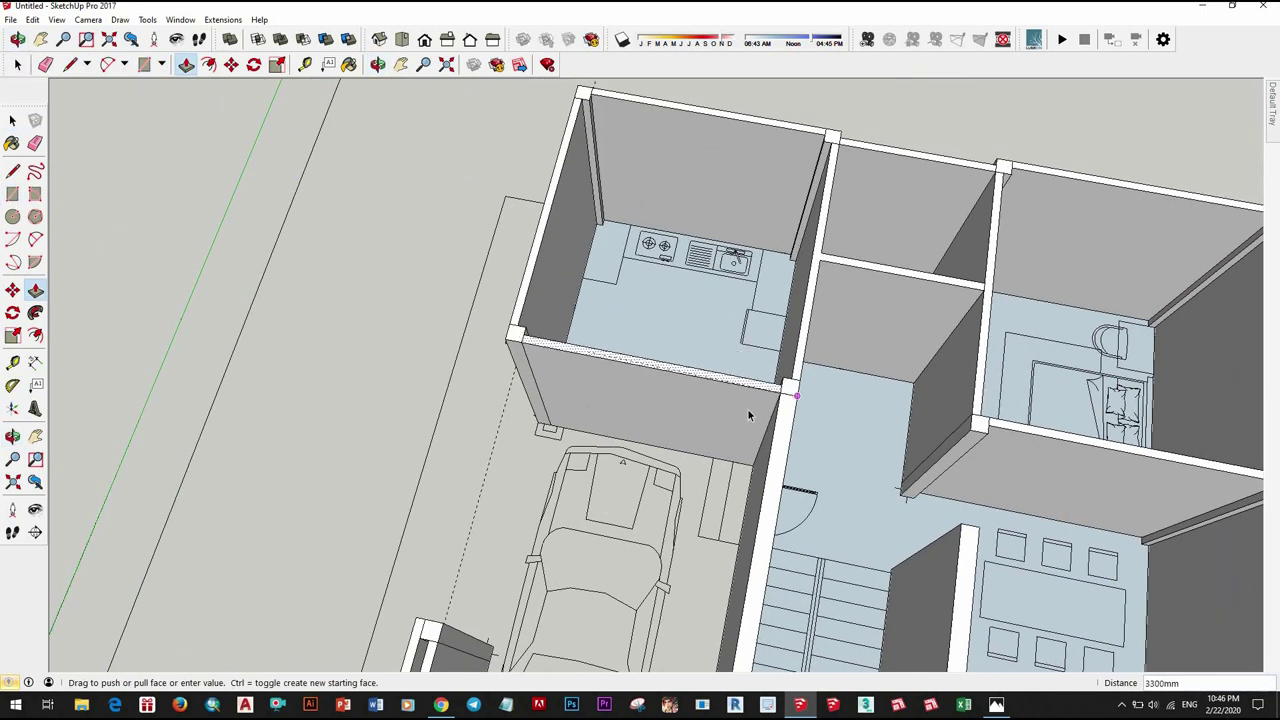
pyautogui.click(747, 415)
# Step: Group the front kitchen wall, then select the partition wall to group it
pyautogui.press('space')
pyautogui.click(748, 406)
pyautogui.rightClick(748, 406)
pyautogui.click(765, 306)
pyautogui.click(812, 312)
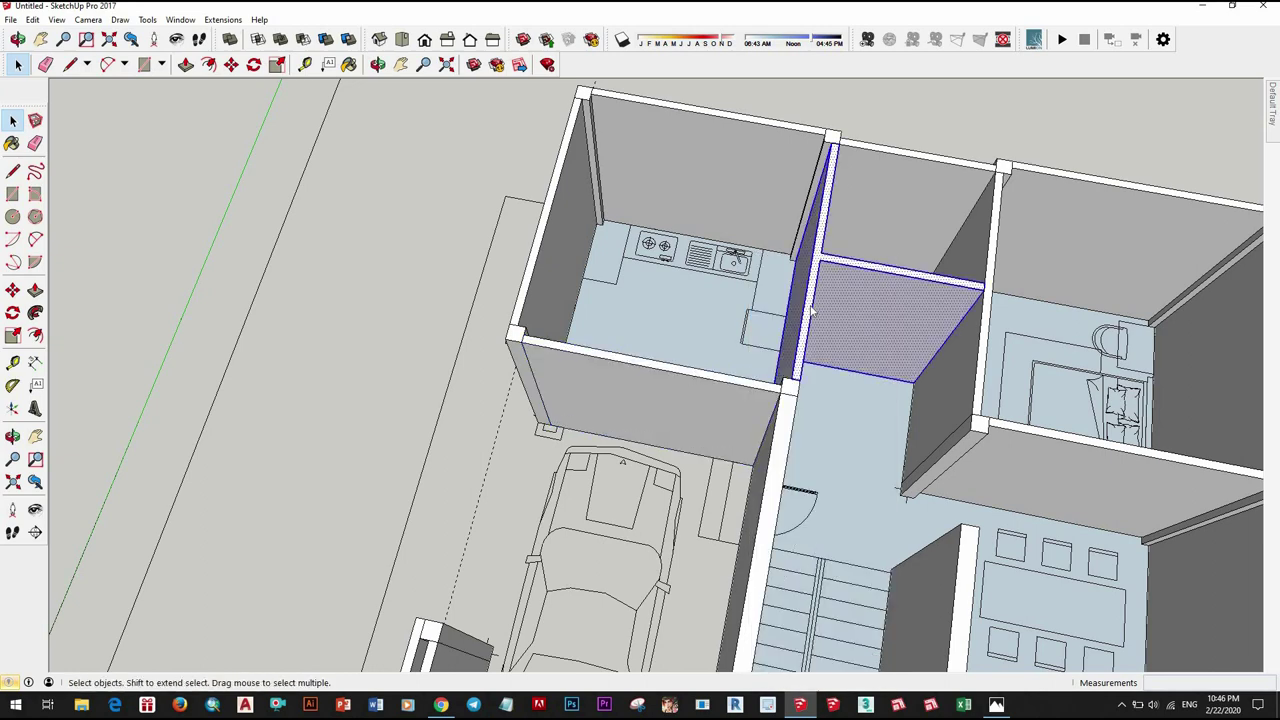
pyautogui.rightClick(812, 312)
pyautogui.click(850, 314)
pyautogui.scroll(-5, 515, 390)
pyautogui.moveTo(515, 390)
pyautogui.mouseDown(button='middle')
pyautogui.moveTo(959, 401)
pyautogui.moveTo(666, 400)
pyautogui.moveTo(663, 449)
pyautogui.mouseUp(button='middle')
pyautogui.scroll(5, 564, 400)
pyautogui.scroll(-5, 564, 400)
pyautogui.scroll(3, 666, 400)
pyautogui.scroll(-5, 663, 449)
pyautogui.moveTo(457, 480); pyautogui.dragTo(533, 491, button='middle')
pyautogui.scroll(5, 533, 491)
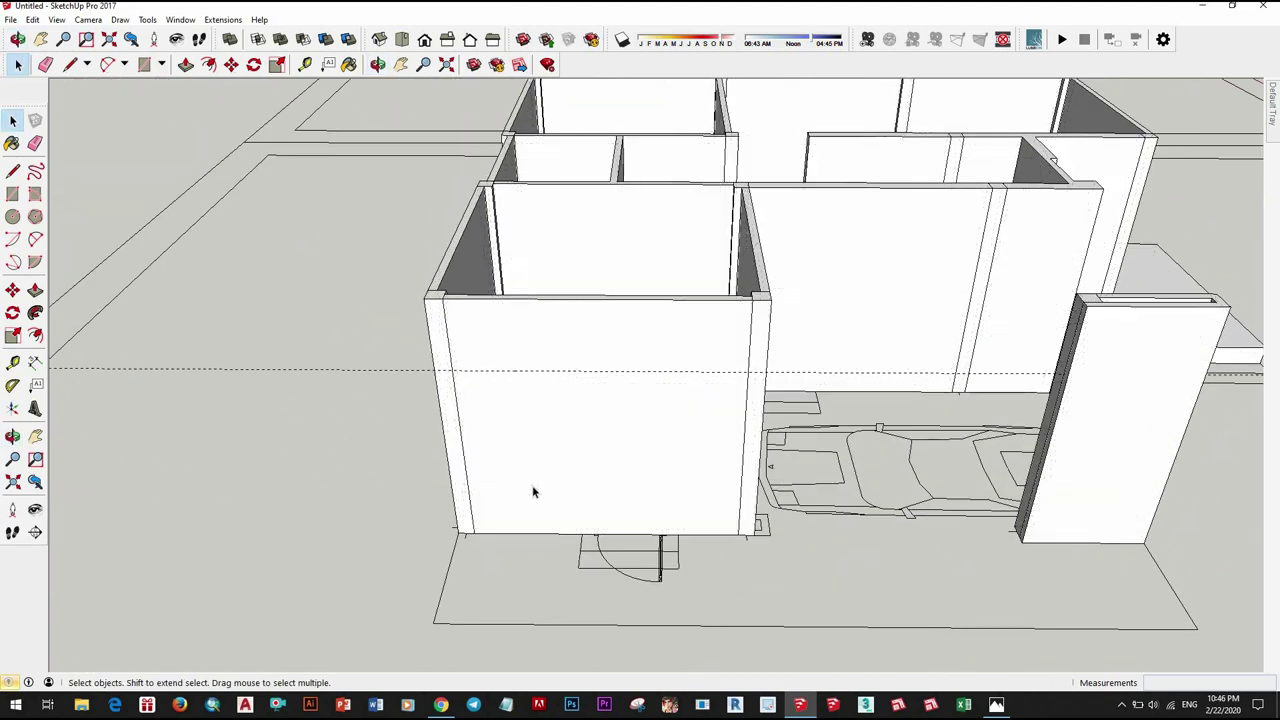
pyautogui.scroll(3, 533, 491)
pyautogui.press('t')
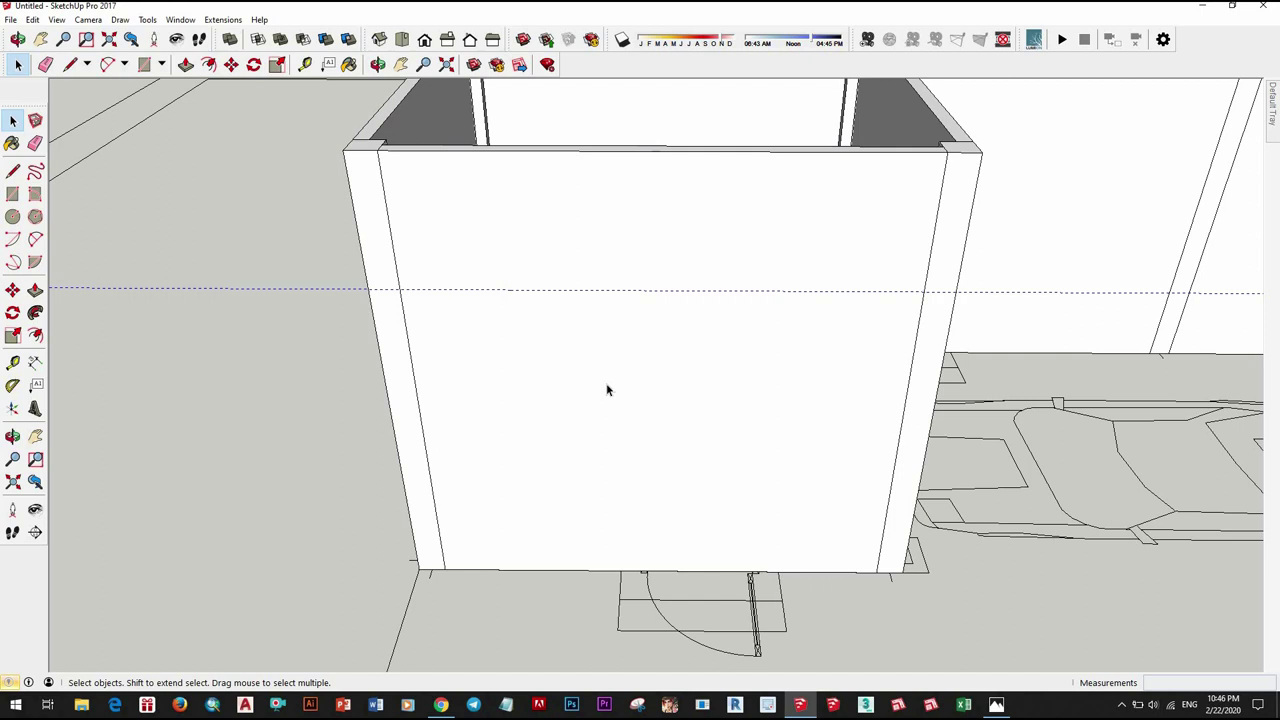
pyautogui.press('m')
pyautogui.scroll(2, 707, 300)
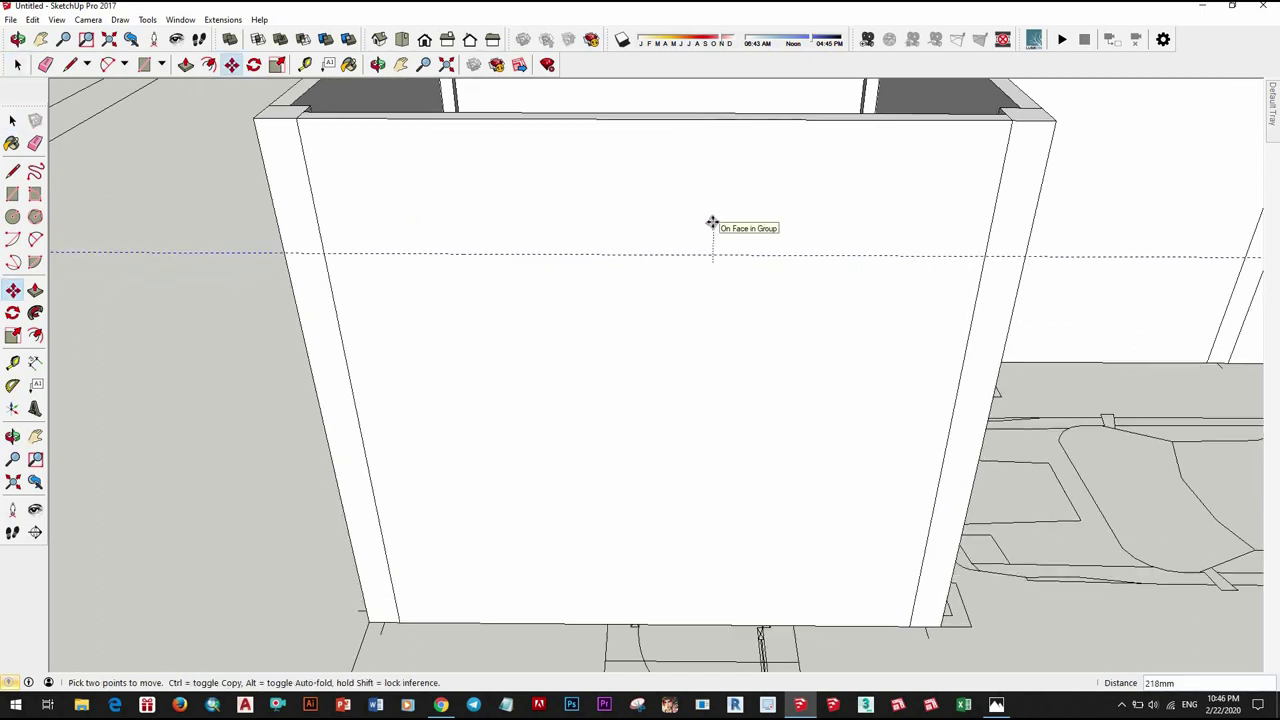
pyautogui.scroll(-3, 755, 428)
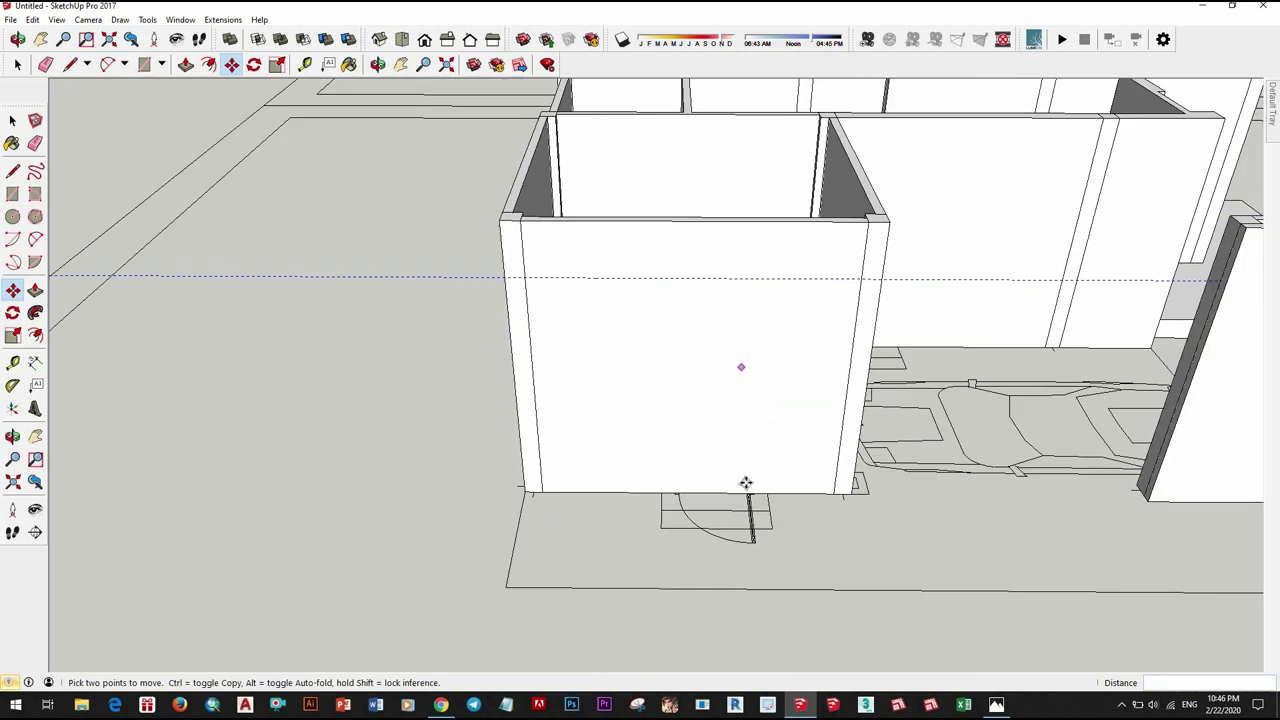
pyautogui.moveTo(745, 483)
pyautogui.mouseDown(button='middle')
pyautogui.moveTo(666, 309)
pyautogui.moveTo(694, 420)
pyautogui.moveTo(649, 414)
pyautogui.mouseUp(button='middle')
pyautogui.scroll(3, 697, 388)
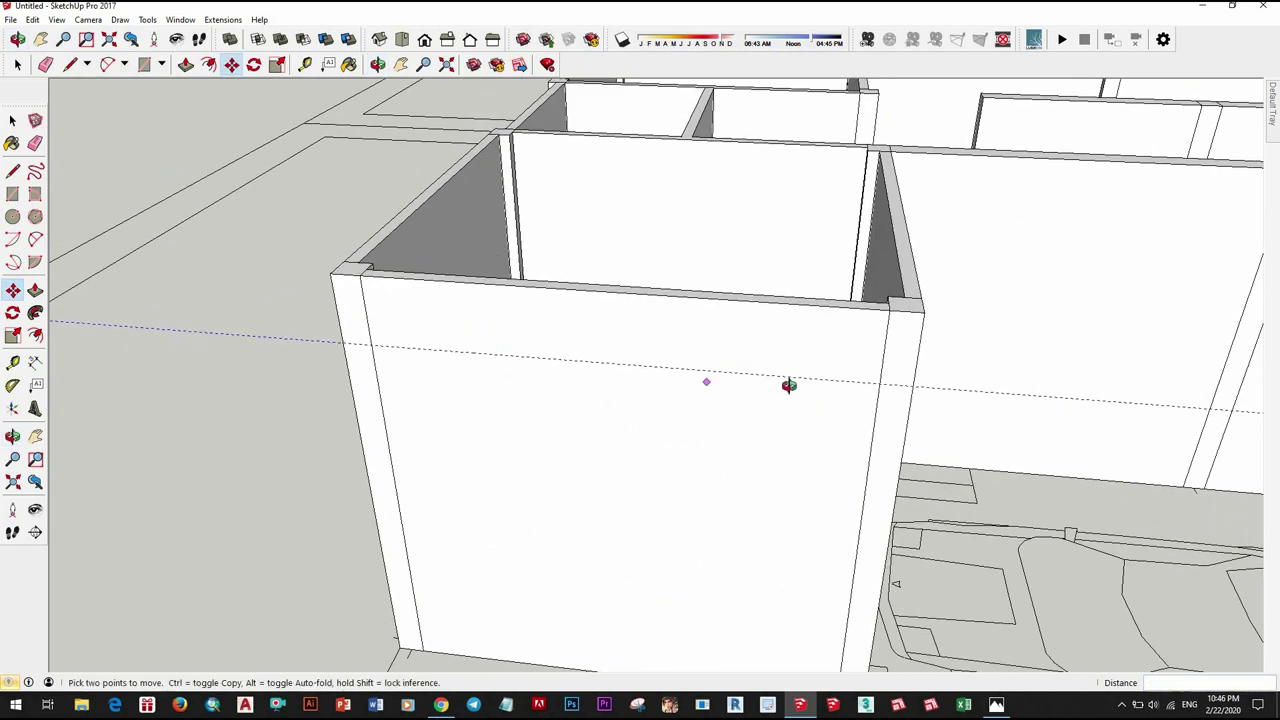
pyautogui.moveTo(789, 385); pyautogui.dragTo(805, 395, button='middle')
pyautogui.moveTo(795, 487); pyautogui.dragTo(786, 537, button='middle')
# Step: Draw a step rectangle on the floor in front of the door
pyautogui.press('space')
pyautogui.scroll(2, 788, 545)
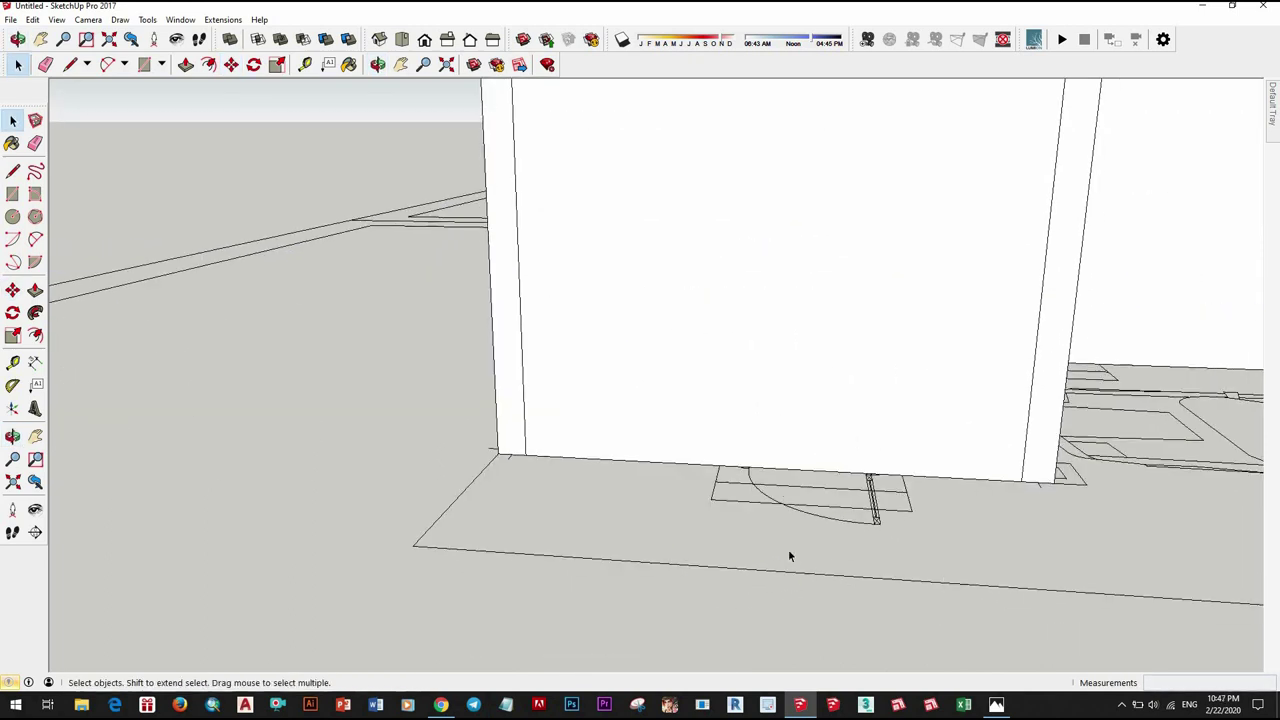
pyautogui.scroll(2, 790, 542)
pyautogui.moveTo(806, 453)
pyautogui.mouseDown(button='middle')
pyautogui.moveTo(808, 543)
pyautogui.moveTo(725, 548)
pyautogui.mouseUp(button='middle')
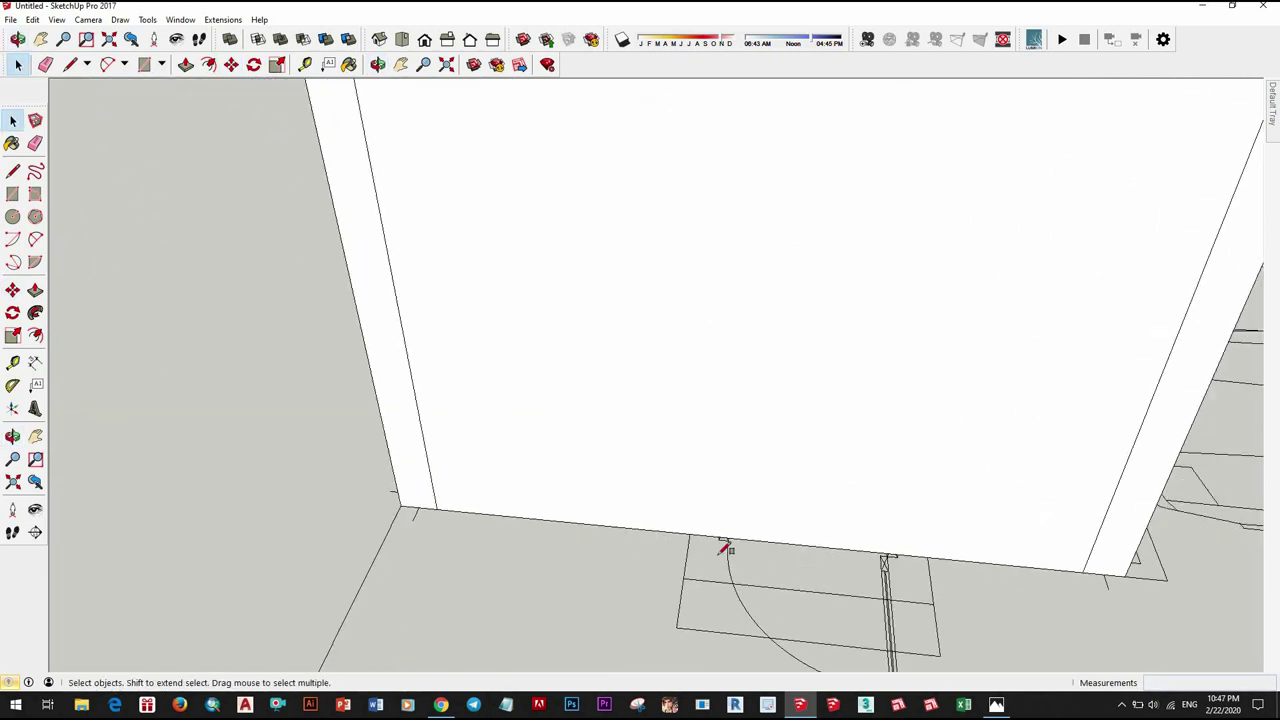
pyautogui.moveTo(916, 583); pyautogui.dragTo(900, 477, button='middle')
pyautogui.click(666, 491)
pyautogui.scroll(1, 909, 543)
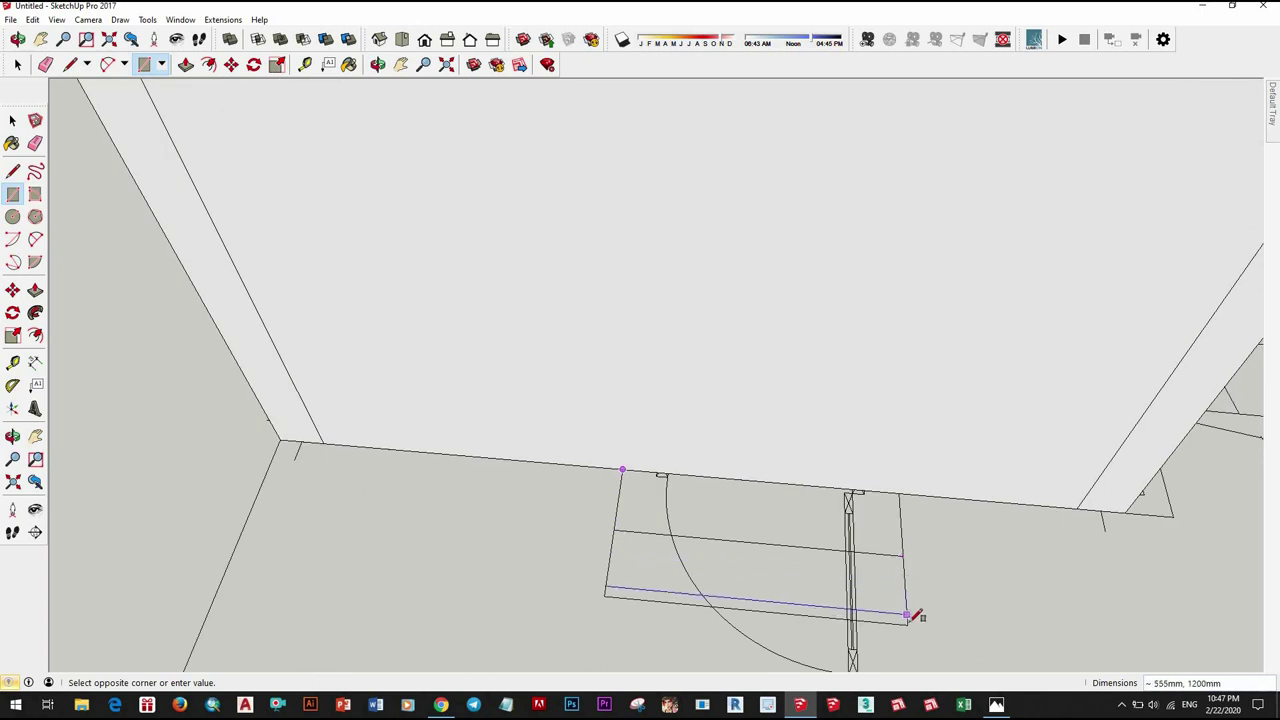
pyautogui.click(908, 622)
pyautogui.press('Return')
pyautogui.press('space')
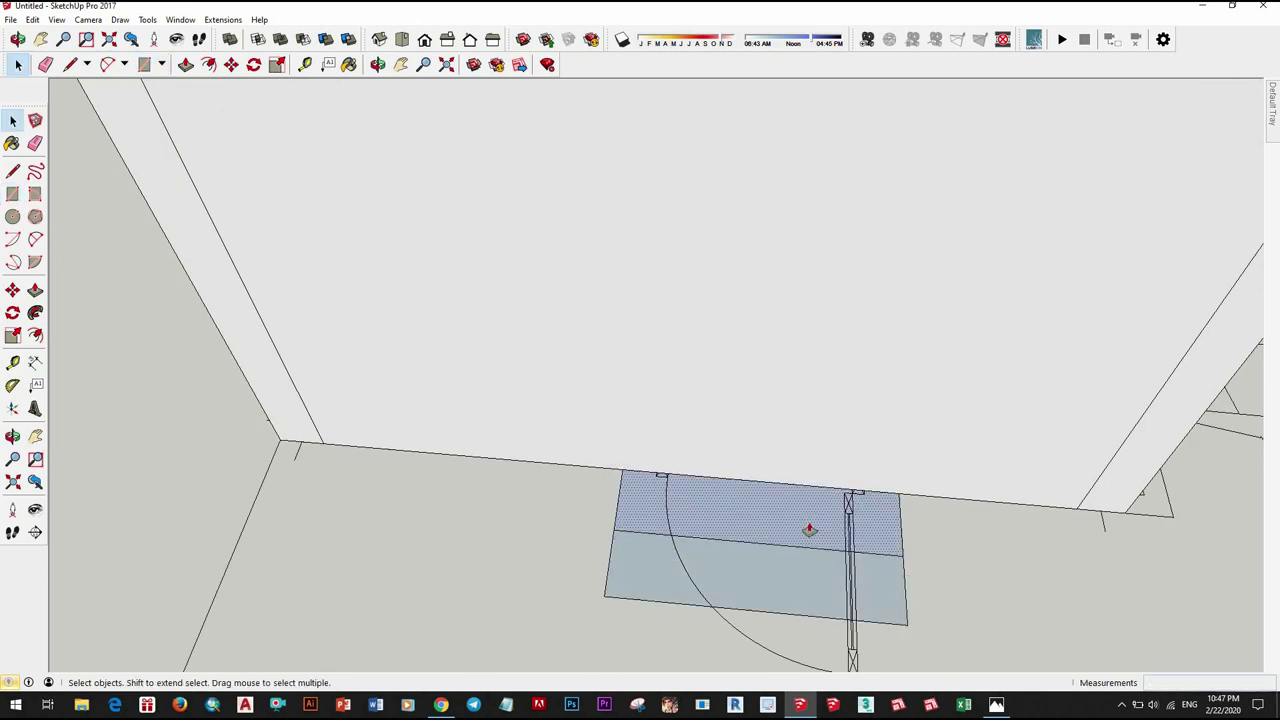
# Step: Push/Pull the rectangle up into a 300 mm block
pyautogui.press('p')
pyautogui.click(814, 528)
pyautogui.press('Escape')
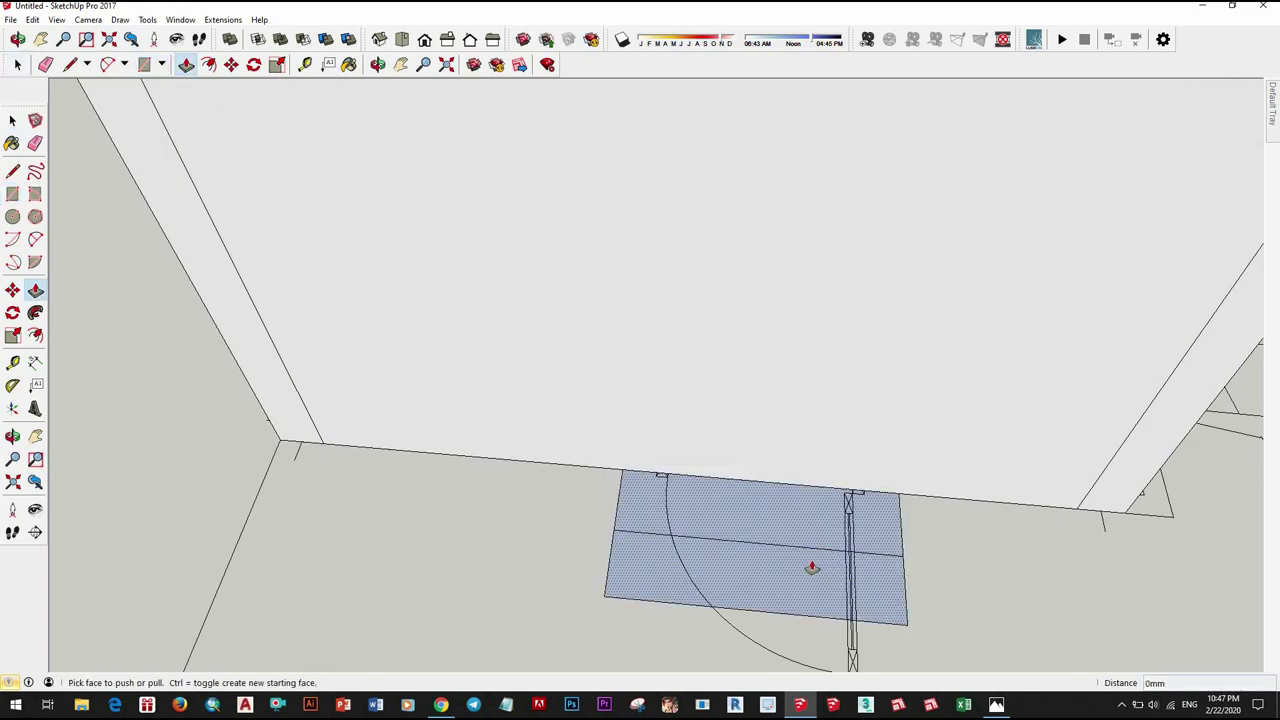
pyautogui.click(811, 566)
pyautogui.press('Return')
# Step: Push the front half of the block down to form a lower step
pyautogui.press('space')
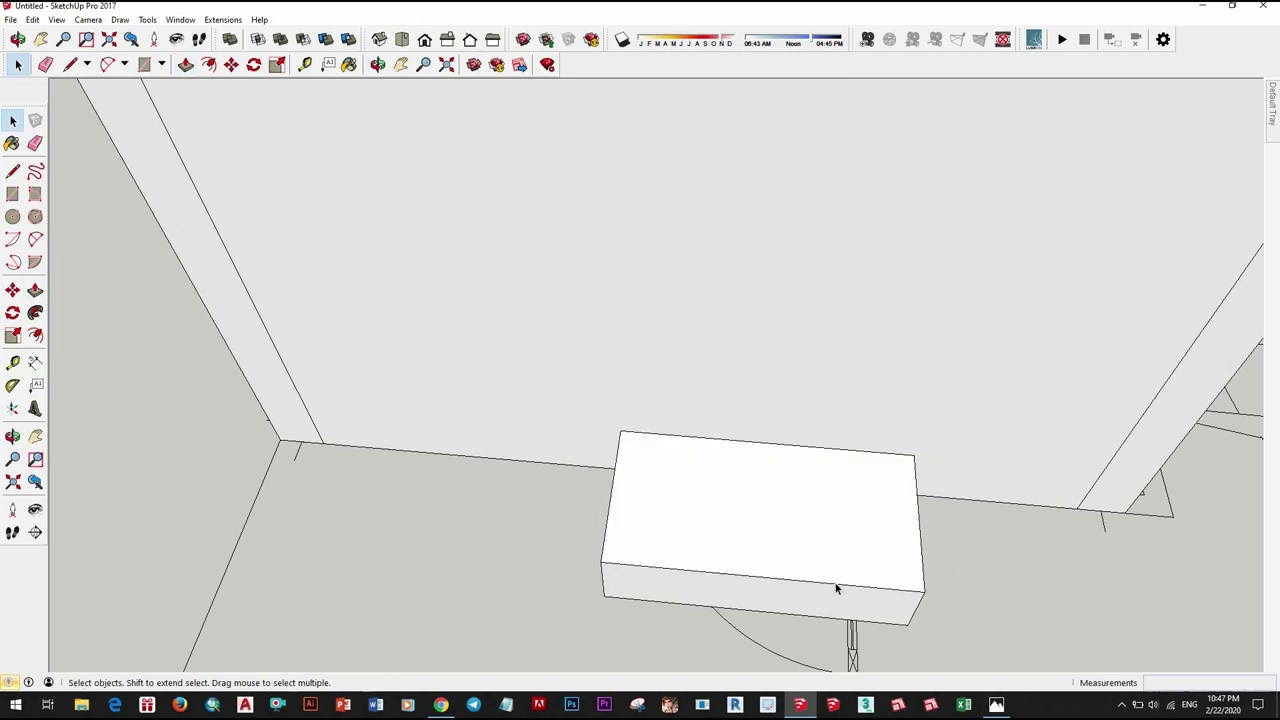
pyautogui.click(837, 586)
pyautogui.press('m')
pyautogui.moveTo(917, 586); pyautogui.dragTo(845, 541)
pyautogui.press('p')
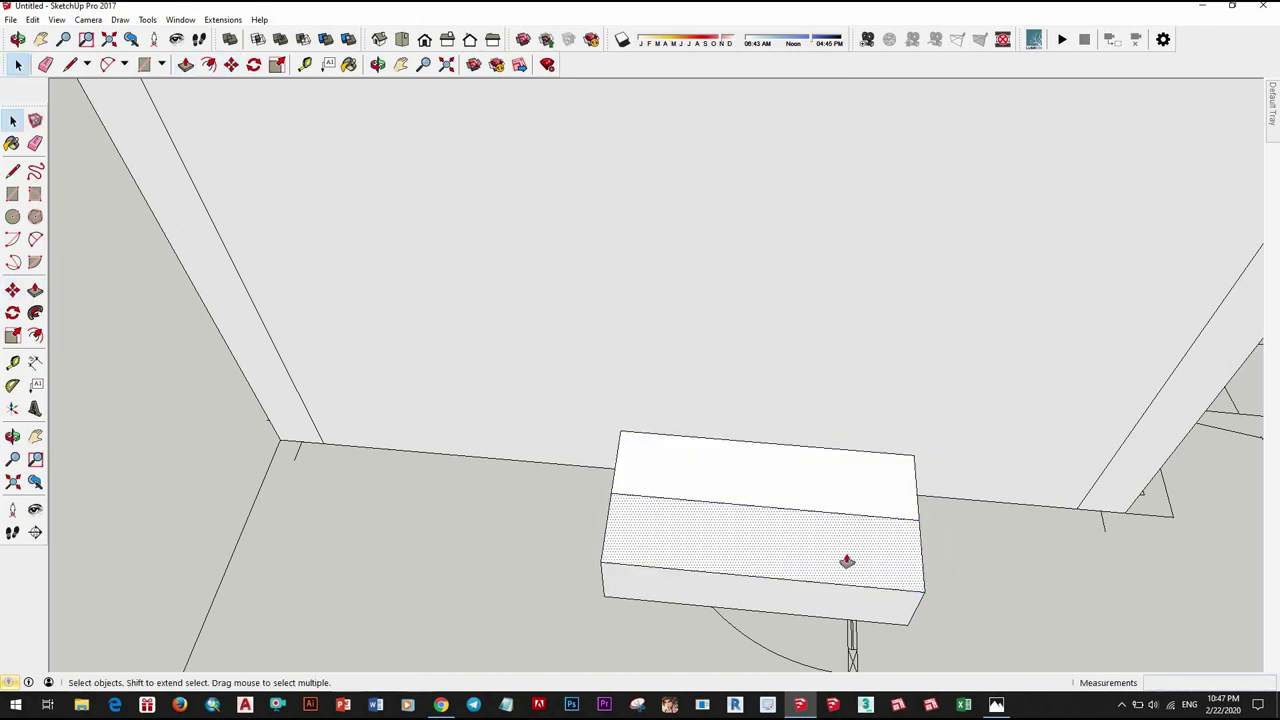
pyautogui.click(846, 557)
pyautogui.press('Return')
# Step: Select the whole two-step block and make it a group
pyautogui.scroll(1, 835, 555)
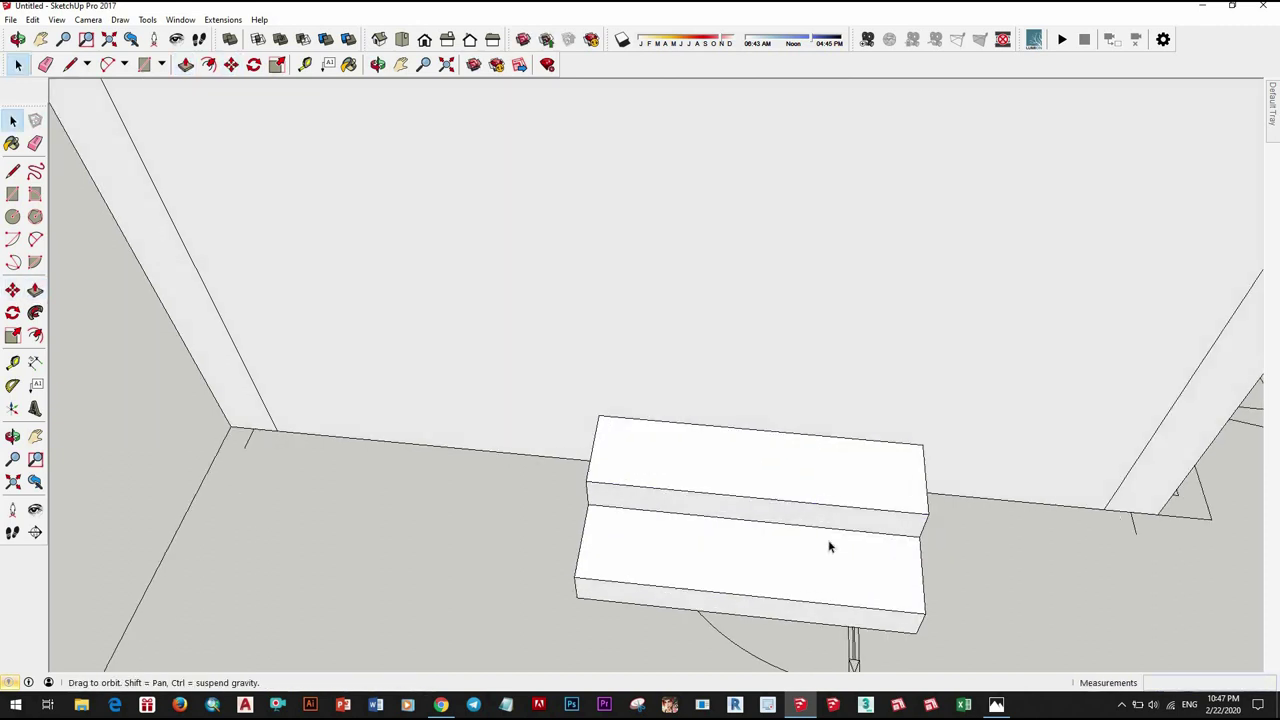
pyautogui.press('space')
pyautogui.tripleClick(828, 540)
pyautogui.rightClick(828, 540)
pyautogui.click(873, 165)
# Step: Start a Ctrl-copy of the step group from its corner, then cancel and review the steps
pyautogui.scroll(-5, 666, 466)
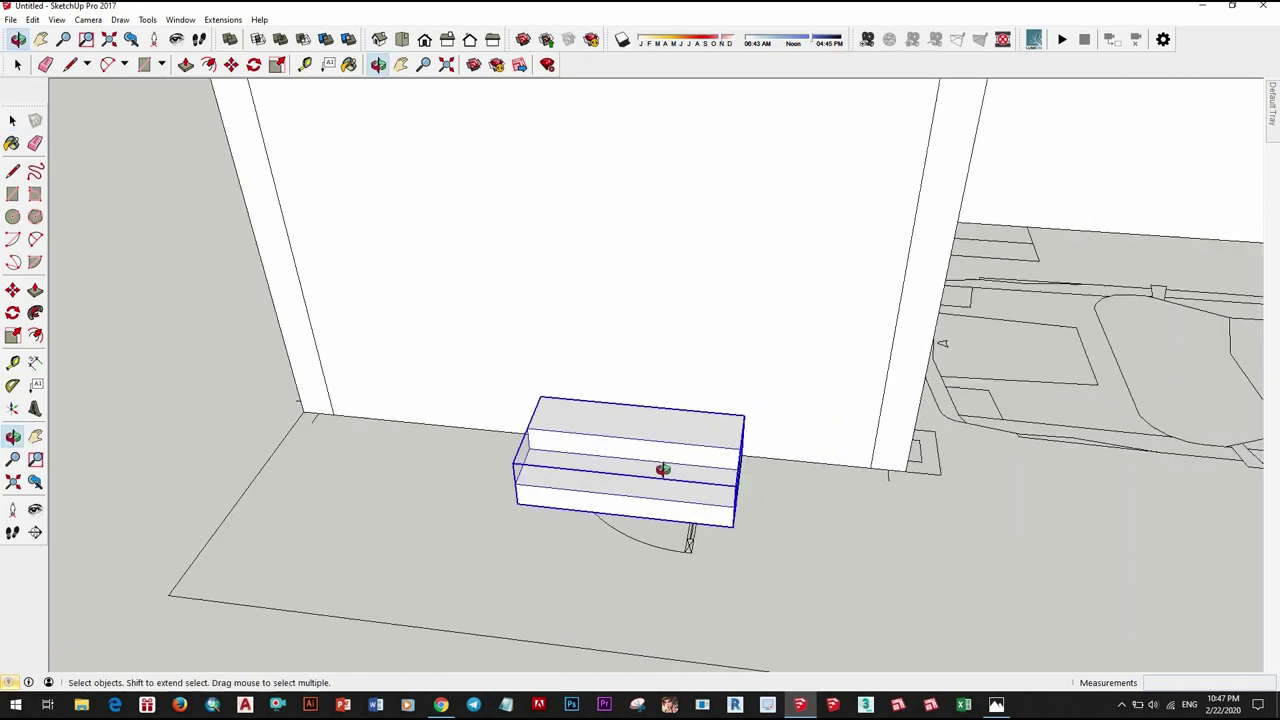
pyautogui.moveTo(666, 466); pyautogui.dragTo(626, 477, button='middle')
pyautogui.moveTo(971, 500)
pyautogui.mouseDown(button='middle')
pyautogui.moveTo(862, 383)
pyautogui.moveTo(742, 425)
pyautogui.mouseUp(button='middle')
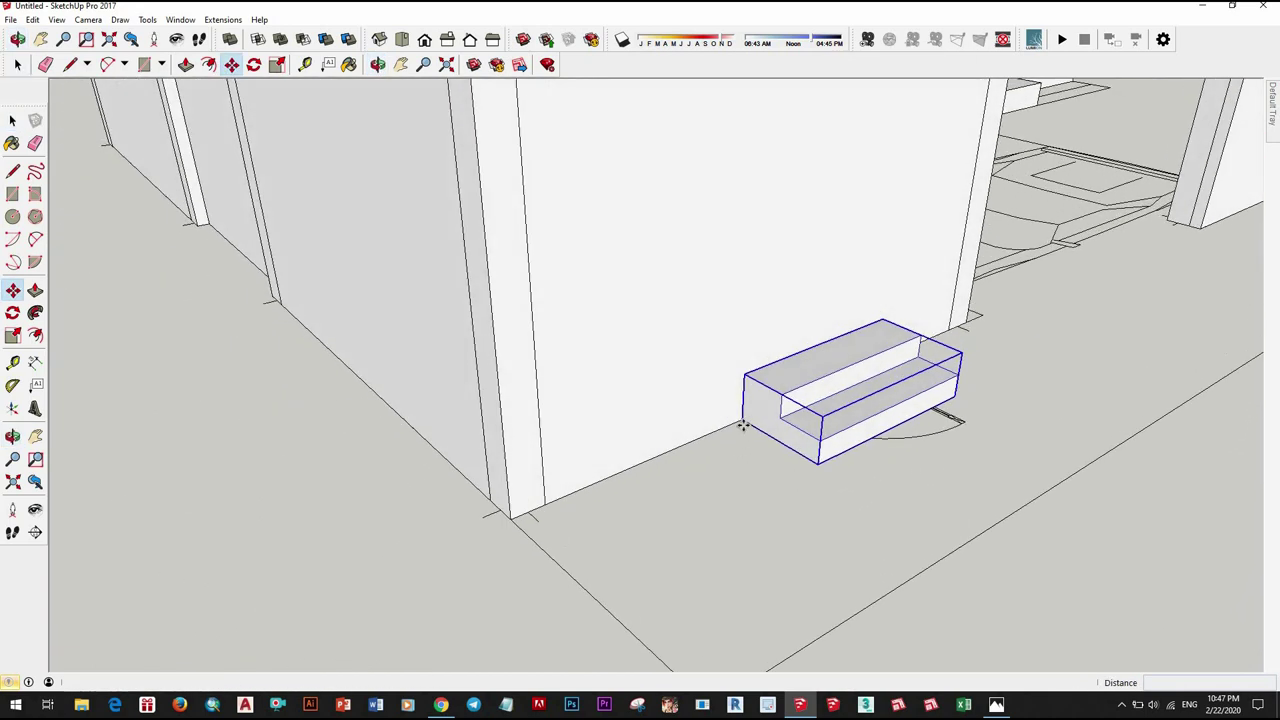
pyautogui.press('ctrl')
pyautogui.click(975, 323)
pyautogui.scroll(-5, 975, 323)
pyautogui.scroll(5, 631, 346)
pyautogui.scroll(3, 574, 457)
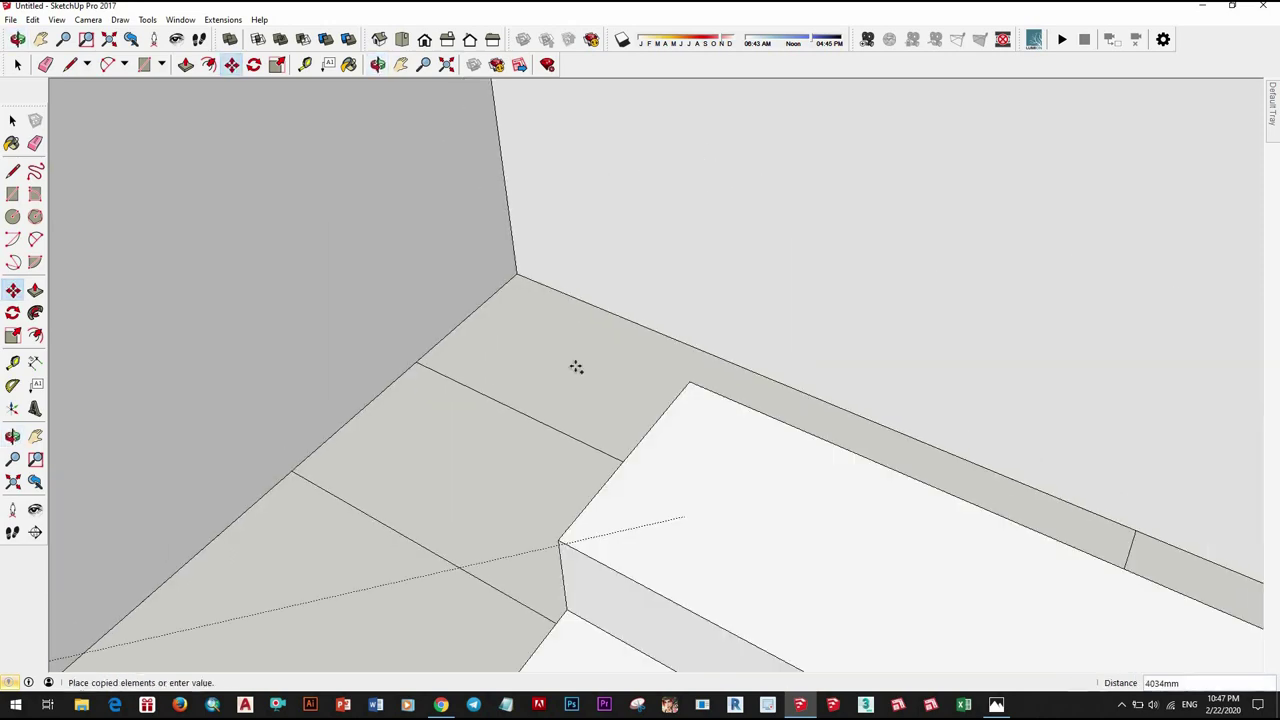
pyautogui.scroll(3, 513, 276)
pyautogui.press('space')
pyautogui.scroll(-3, 603, 340)
pyautogui.scroll(-2, 623, 360)
pyautogui.moveTo(623, 360)
pyautogui.mouseDown(button='middle')
pyautogui.moveTo(737, 300)
pyautogui.moveTo(779, 305)
pyautogui.mouseUp(button='middle')
pyautogui.scroll(-3, 779, 305)
pyautogui.scroll(-5, 814, 351)
# Step: Switch on X-ray and inspect the front wall around the entrance steps with the Tape Measure
pyautogui.scroll(-3, 714, 394)
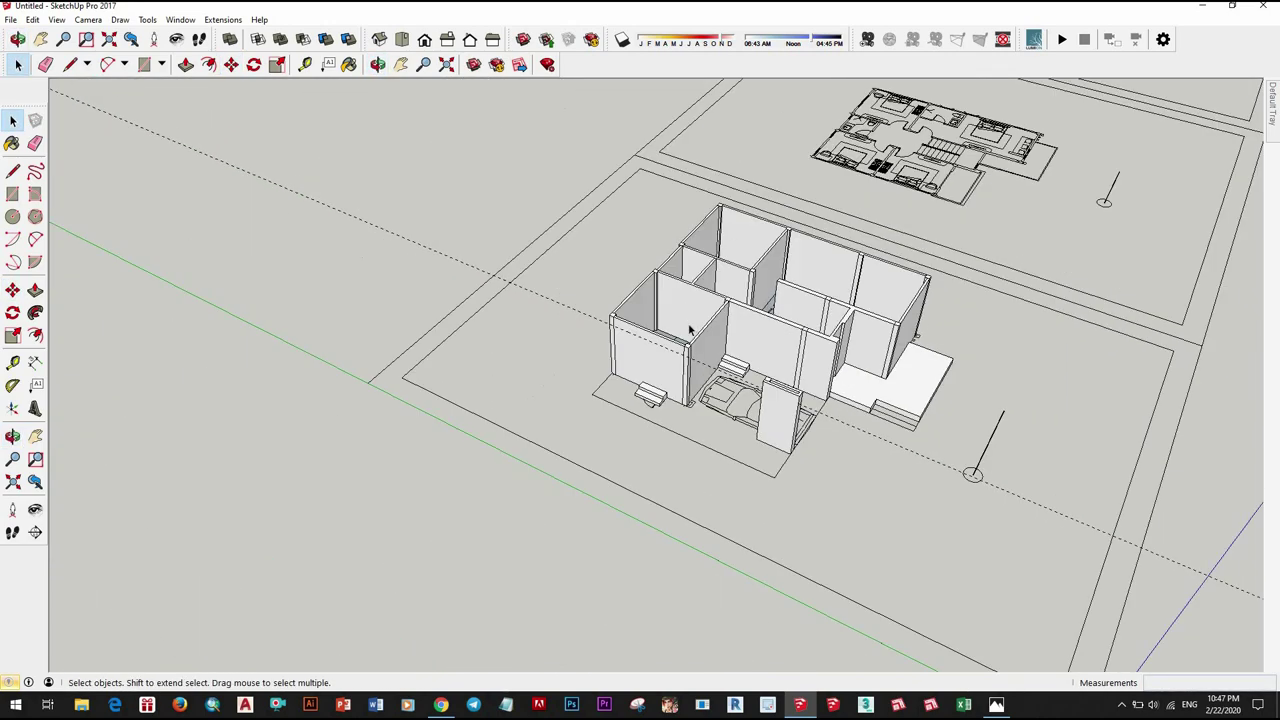
pyautogui.scroll(5, 595, 407)
pyautogui.moveTo(600, 400)
pyautogui.mouseDown(button='middle')
pyautogui.moveTo(820, 343)
pyautogui.moveTo(871, 529)
pyautogui.moveTo(757, 337)
pyautogui.moveTo(652, 358)
pyautogui.mouseUp(button='middle')
pyautogui.scroll(3, 652, 358)
pyautogui.scroll(2, 623, 492)
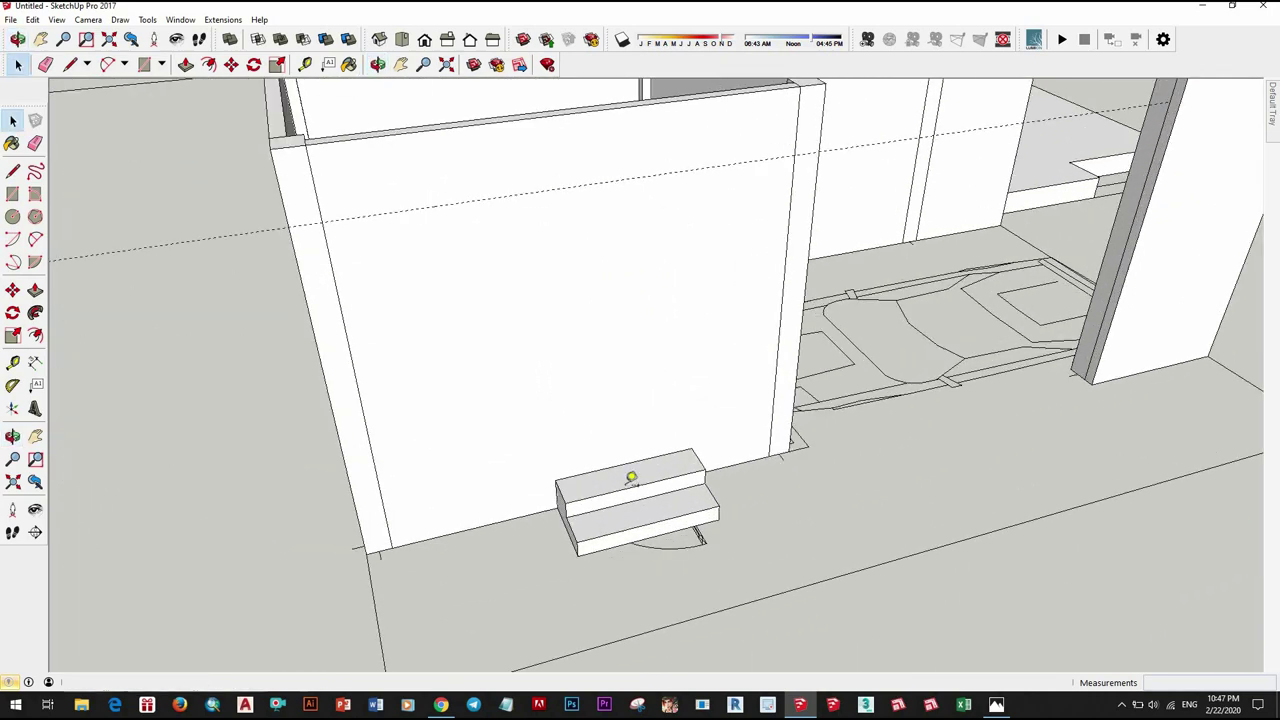
pyautogui.press('t')
pyautogui.hotkey('alt', 'x')
pyautogui.scroll(3, 571, 491)
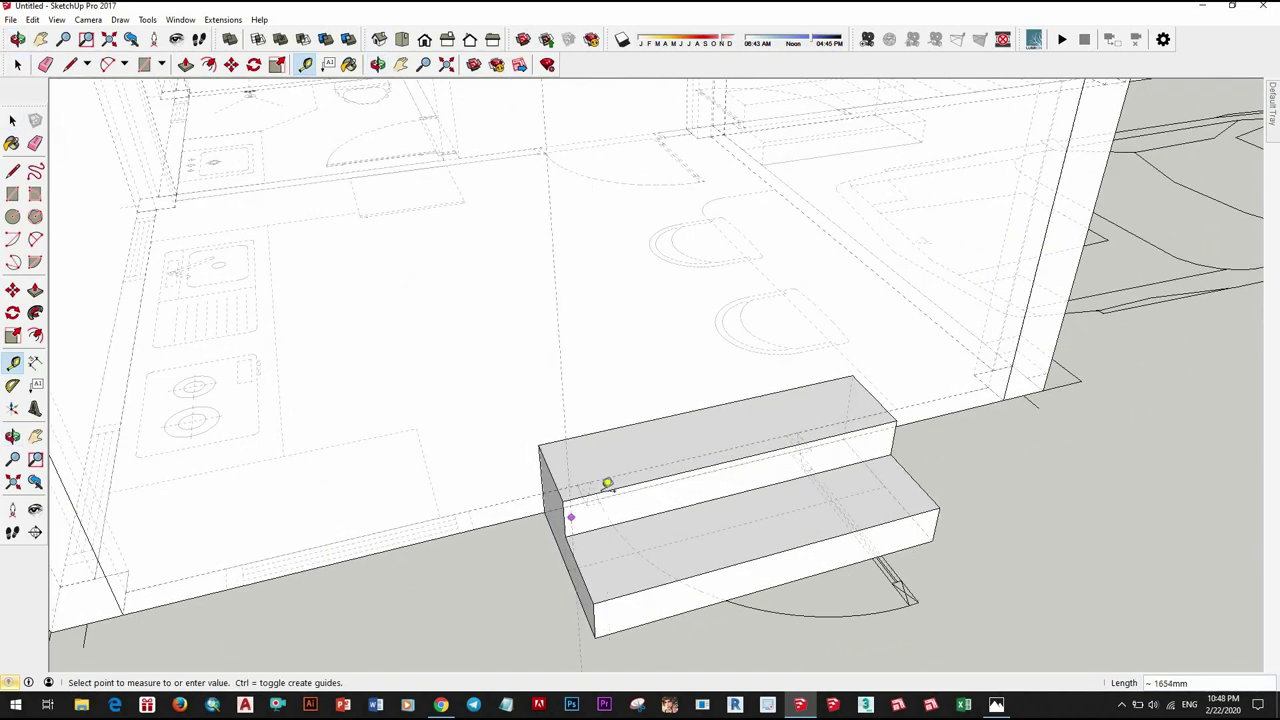
pyautogui.scroll(2, 606, 406)
pyautogui.moveTo(757, 457); pyautogui.dragTo(542, 452, button='middle')
pyautogui.scroll(-3, 620, 452)
pyautogui.scroll(-3, 700, 451)
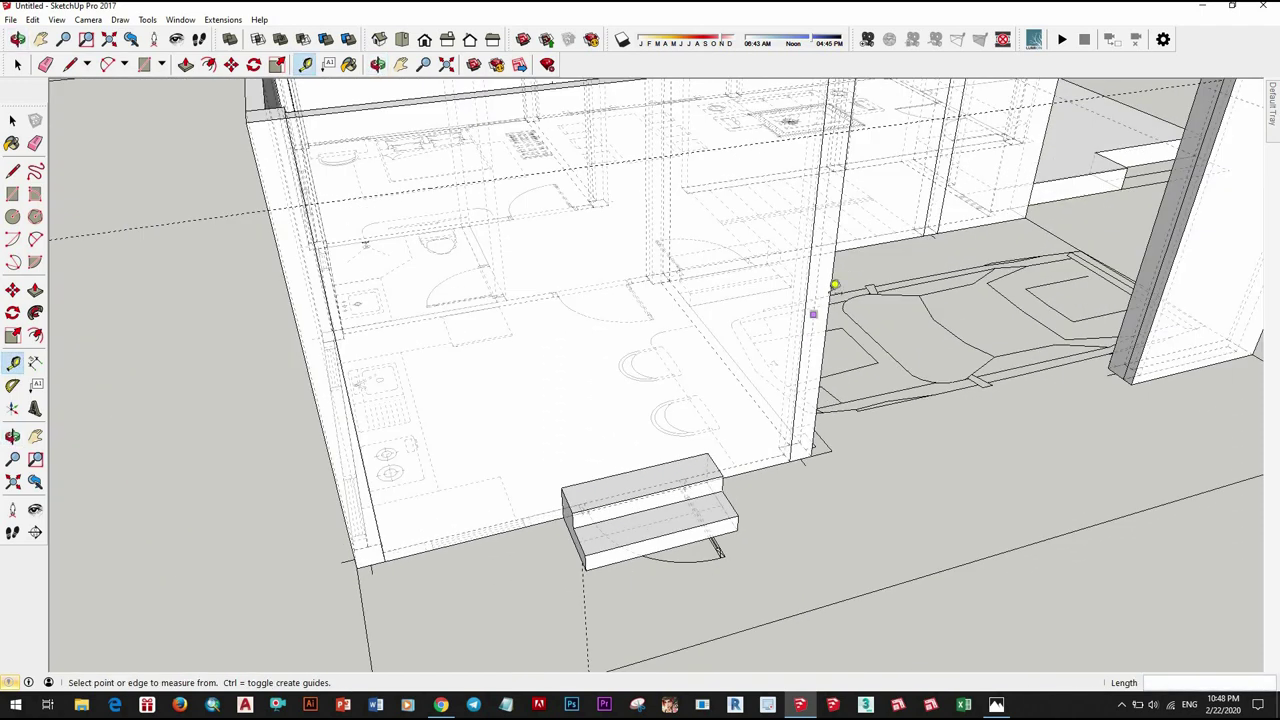
pyautogui.scroll(2, 669, 477)
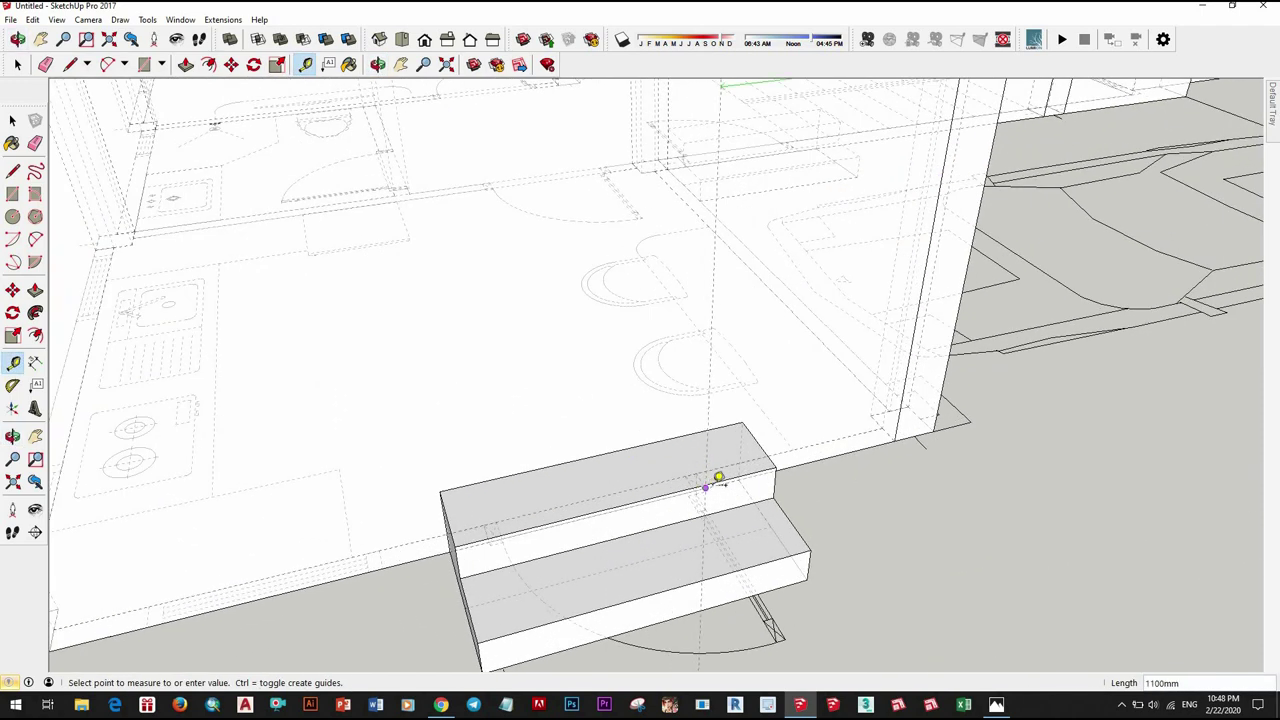
pyautogui.scroll(2, 706, 487)
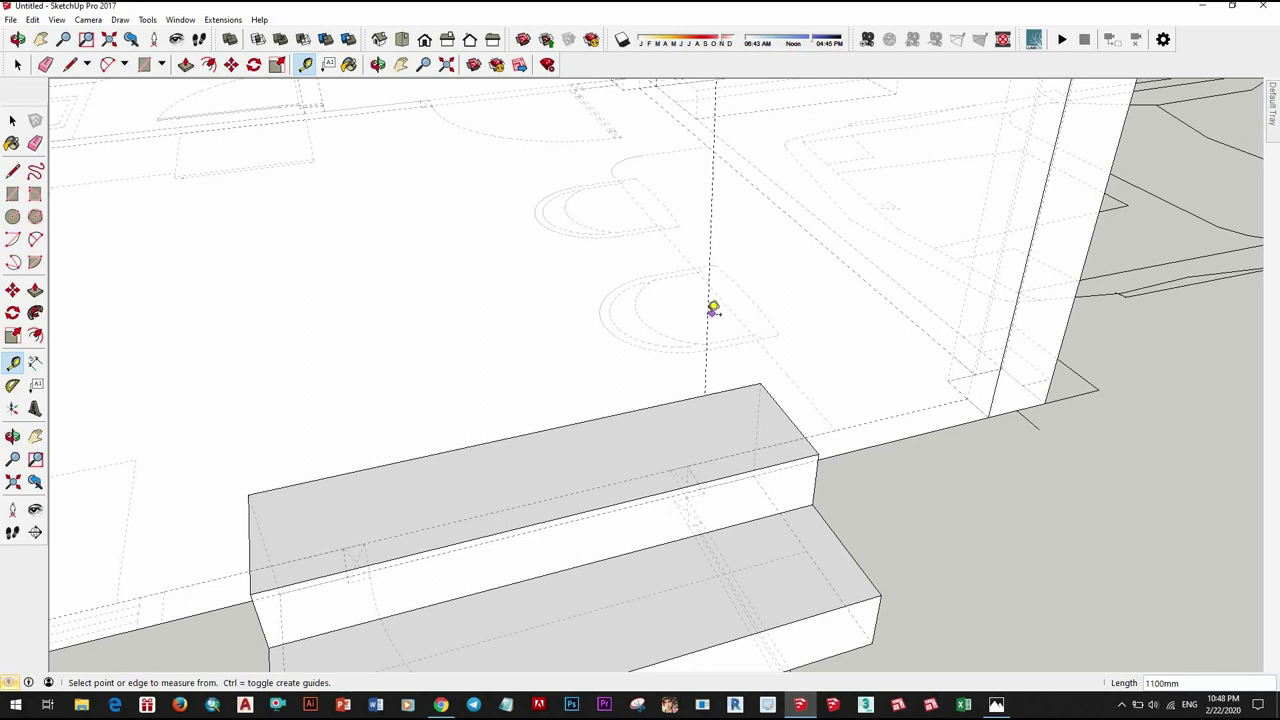
pyautogui.press('space')
pyautogui.scroll(-5, 563, 400)
pyautogui.scroll(3, 594, 486)
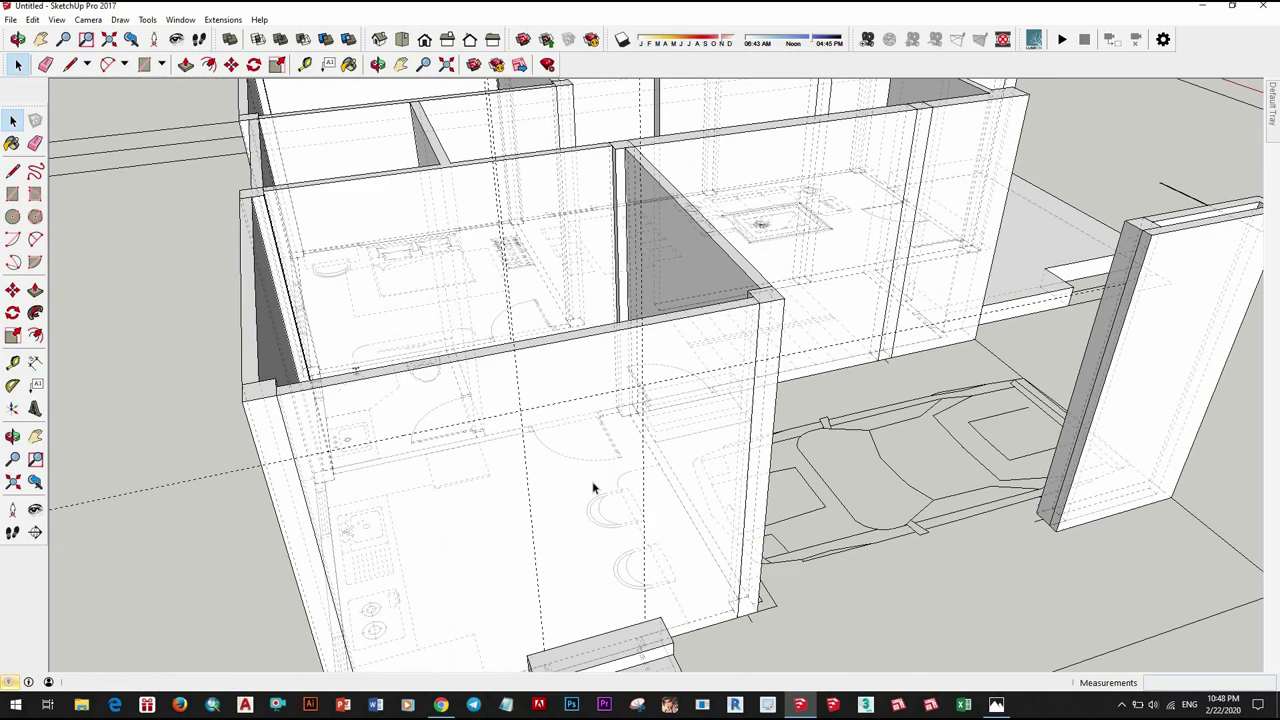
# Step: Draw a 2500 × 900 mm door rectangle on the front wall and push it through
pyautogui.press('x')
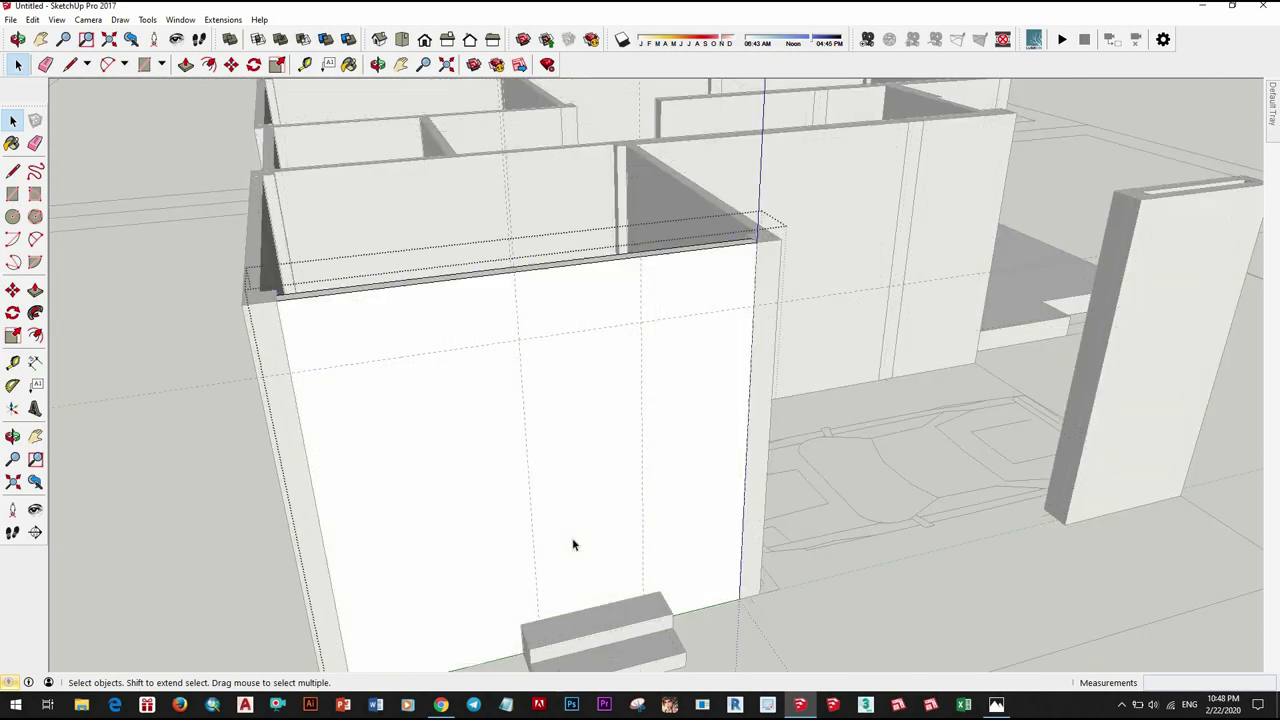
pyautogui.click(558, 478)
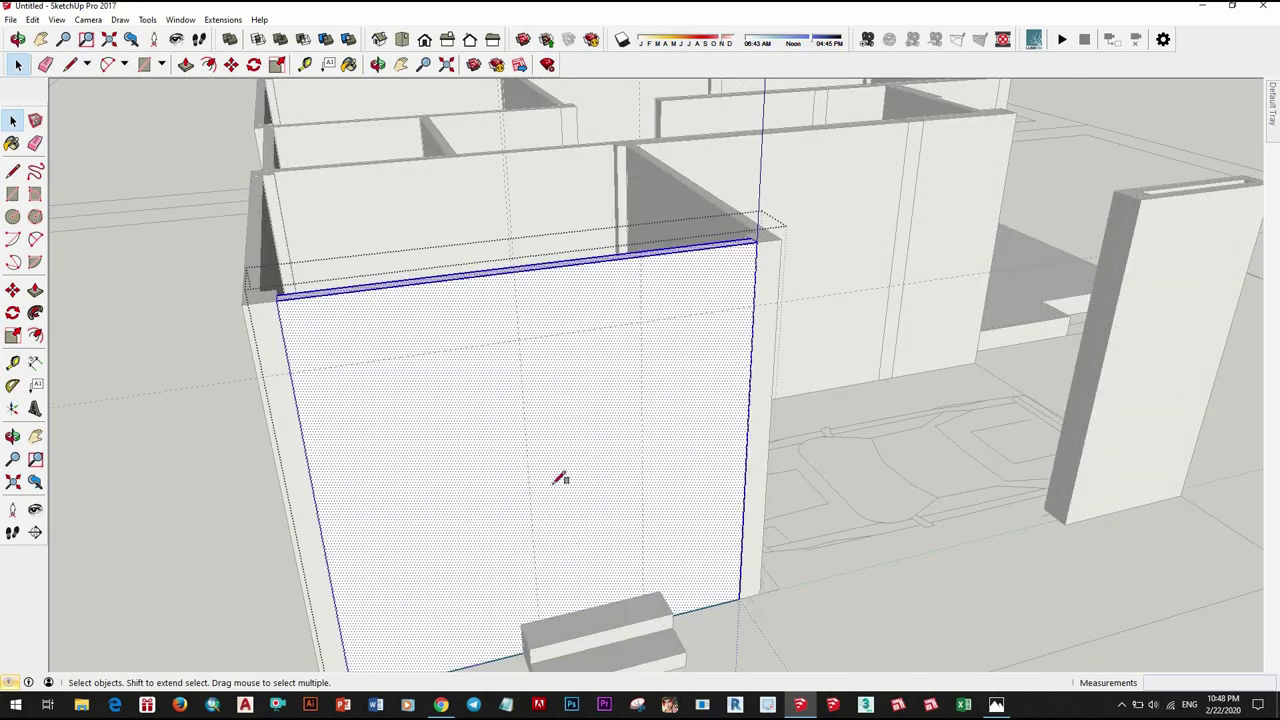
pyautogui.click(644, 592)
pyautogui.press('space')
pyautogui.click(577, 471)
pyautogui.press('p')
pyautogui.press('p')
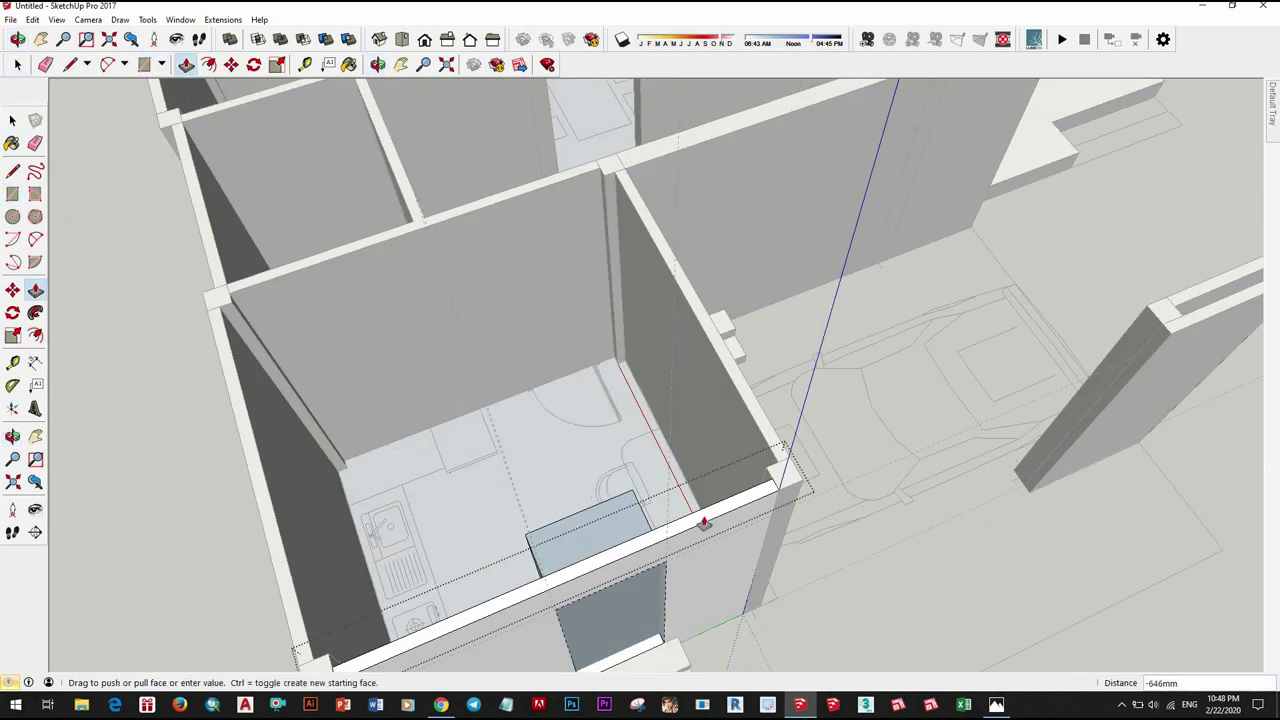
pyautogui.click(652, 544)
# Step: Orbit around the steps to inspect the doorway and measure from the door frame edge
pyautogui.moveTo(652, 544); pyautogui.dragTo(514, 437, button='middle')
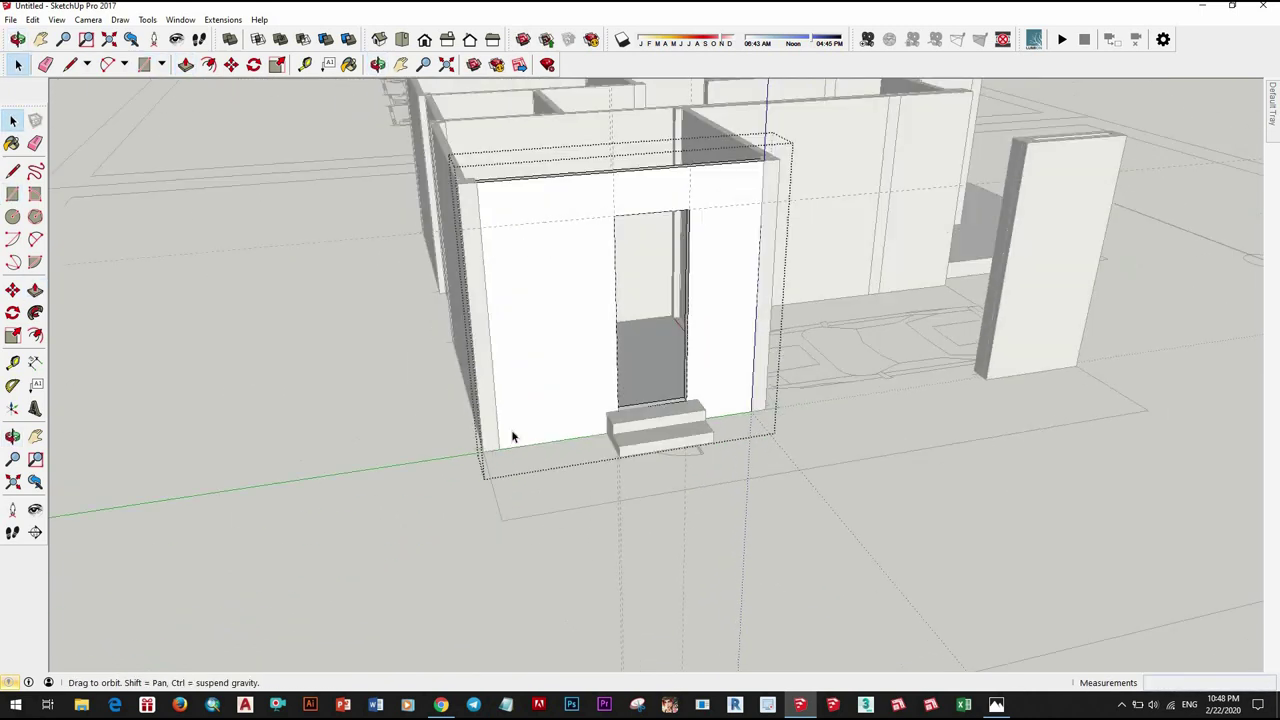
pyautogui.press('space')
pyautogui.scroll(5, 605, 425)
pyautogui.scroll(3, 622, 478)
pyautogui.moveTo(622, 478)
pyautogui.mouseDown(button='middle')
pyautogui.moveTo(354, 240)
pyautogui.moveTo(680, 460)
pyautogui.moveTo(723, 509)
pyautogui.moveTo(792, 506)
pyautogui.mouseUp(button='middle')
pyautogui.scroll(3, 694, 423)
pyautogui.scroll(-5, 711, 480)
pyautogui.scroll(3, 763, 509)
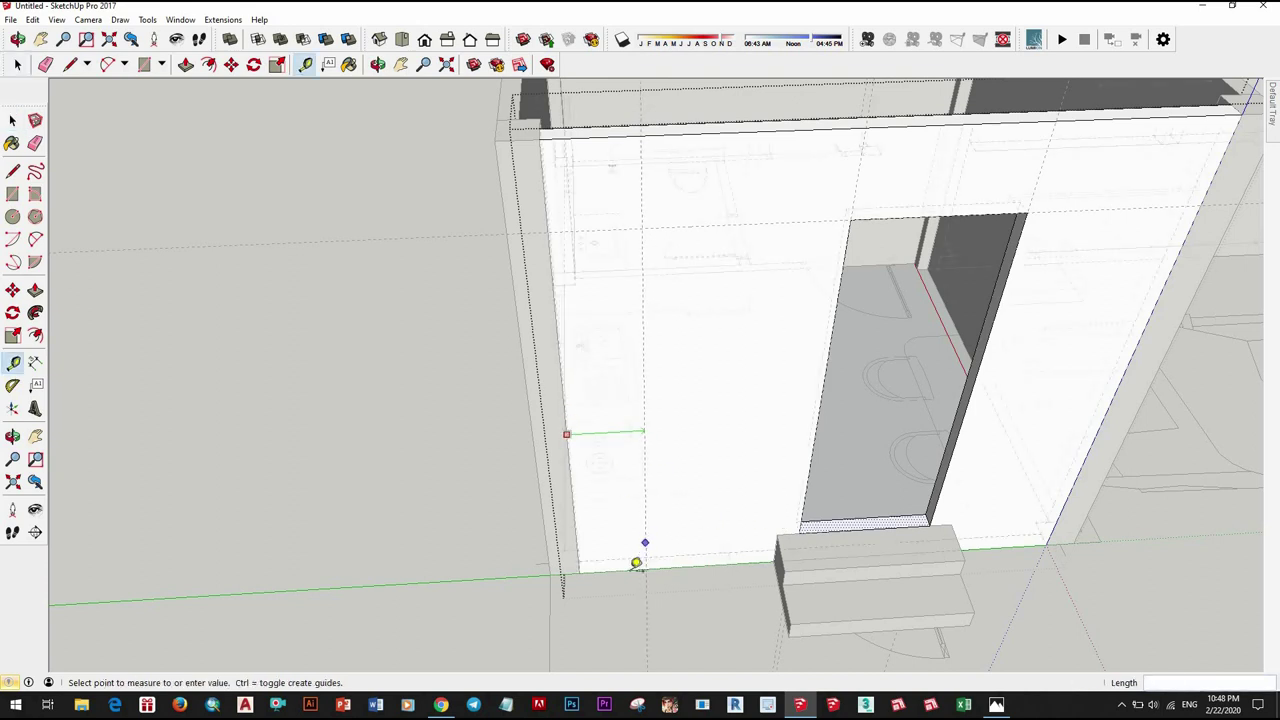
pyautogui.scroll(2, 636, 563)
pyautogui.click(619, 588)
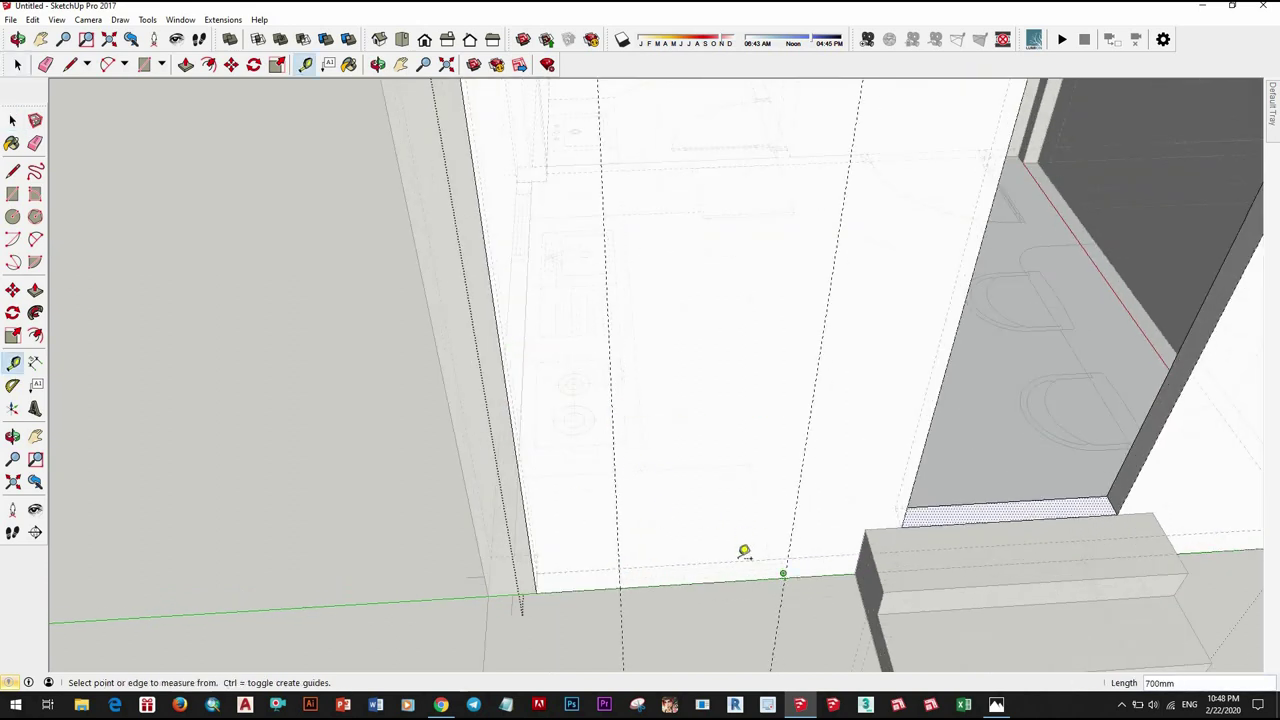
# Step: Place a Tape Measure guide line above the wall base beside the door
pyautogui.moveTo(784, 522); pyautogui.dragTo(711, 397, button='middle')
pyautogui.scroll(-2, 683, 363)
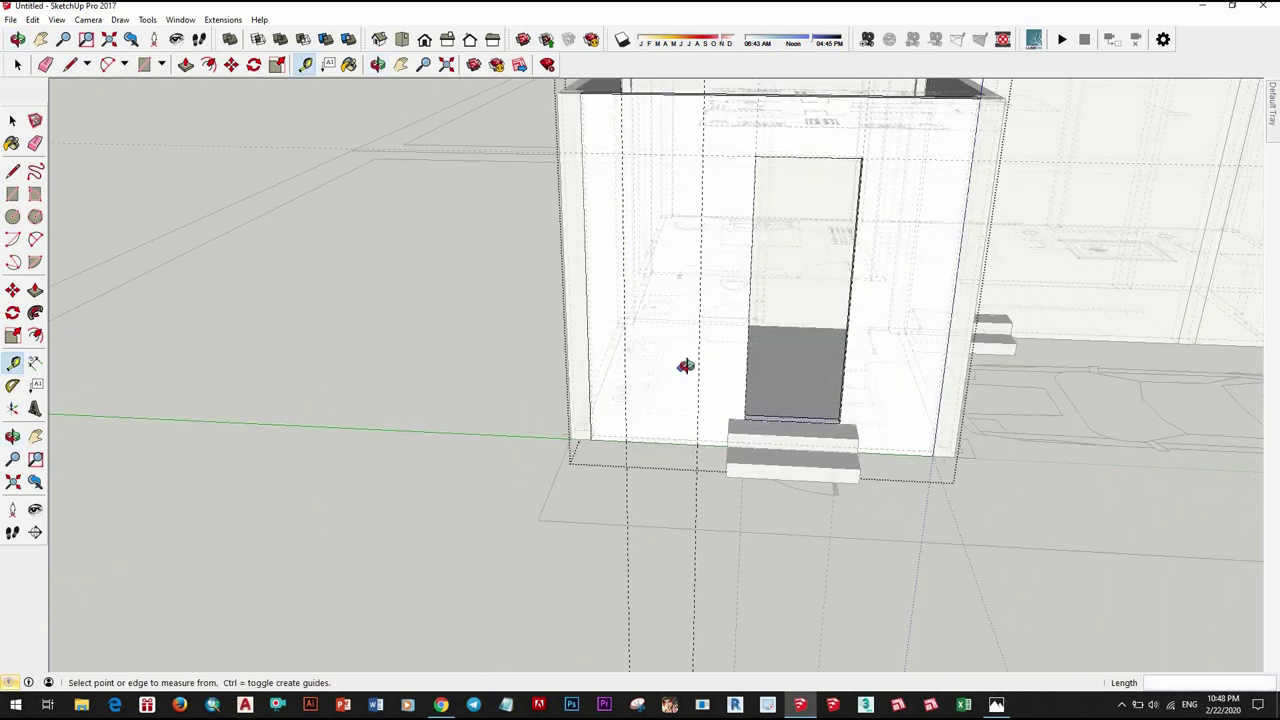
pyautogui.press('space')
pyautogui.scroll(-2, 671, 528)
pyautogui.scroll(5, 694, 532)
pyautogui.press('t')
pyautogui.scroll(2, 694, 532)
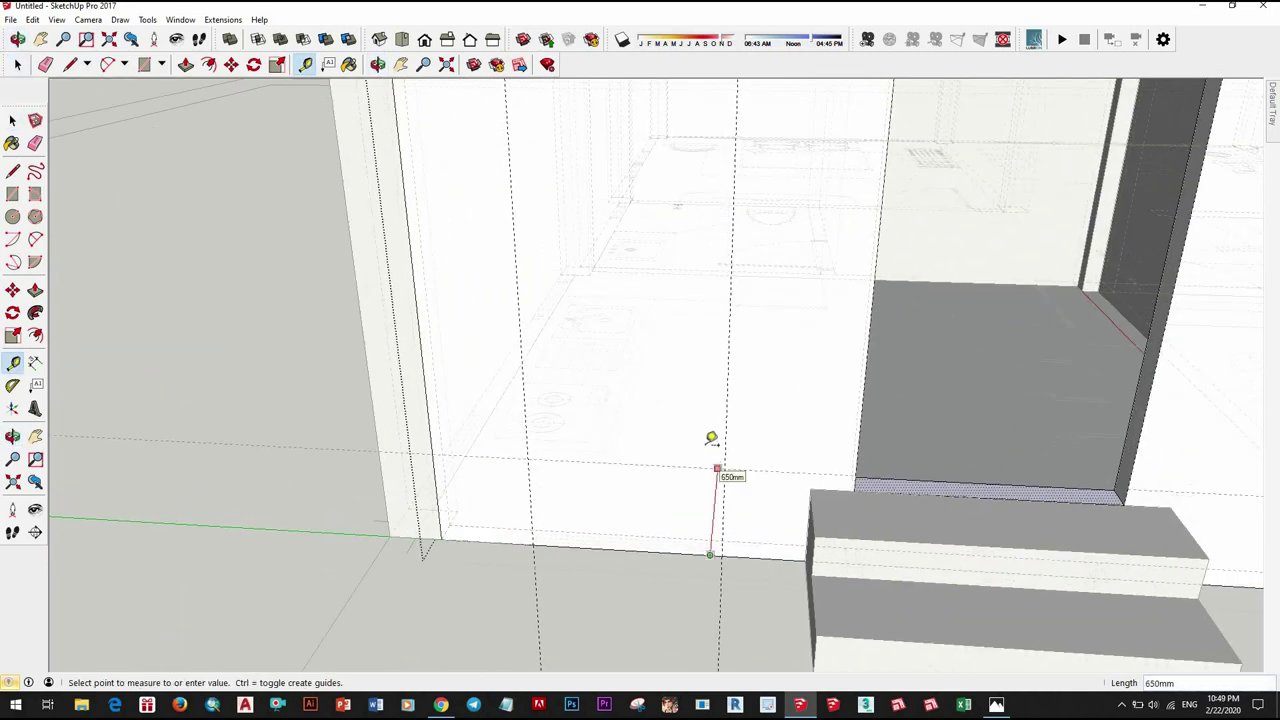
pyautogui.scroll(-2, 710, 440)
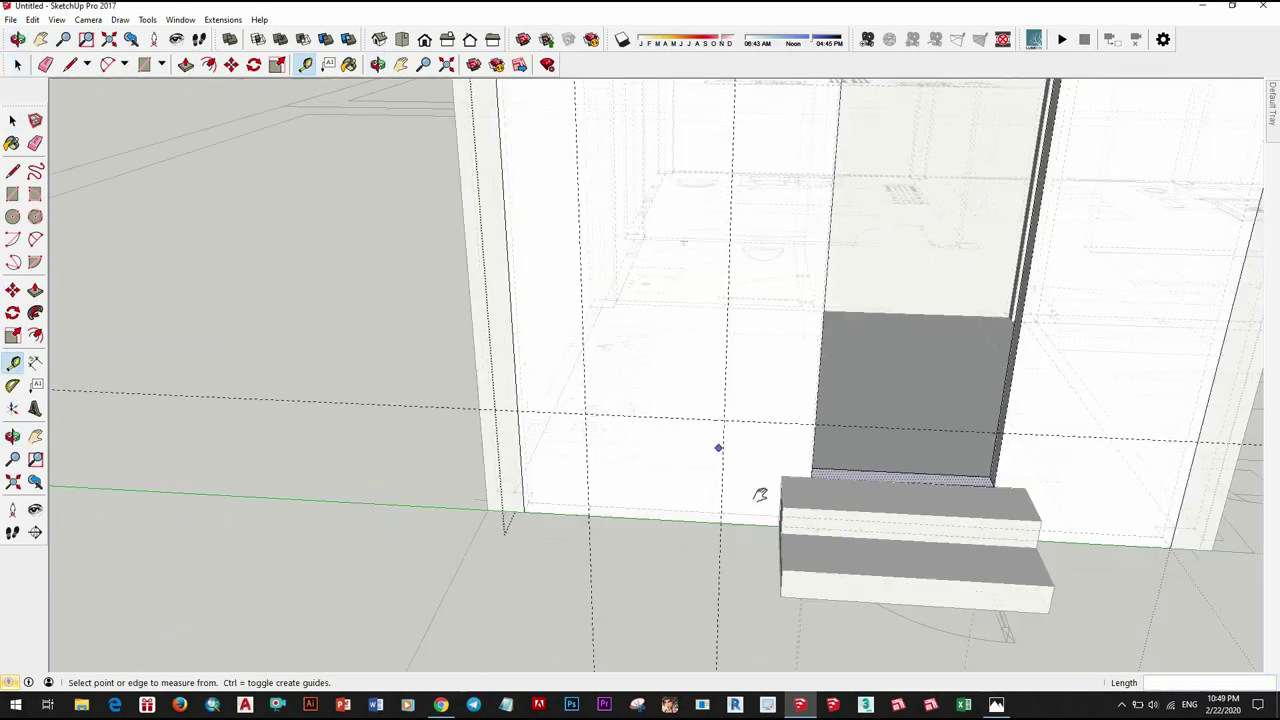
pyautogui.moveTo(760, 494); pyautogui.dragTo(740, 425, button='middle')
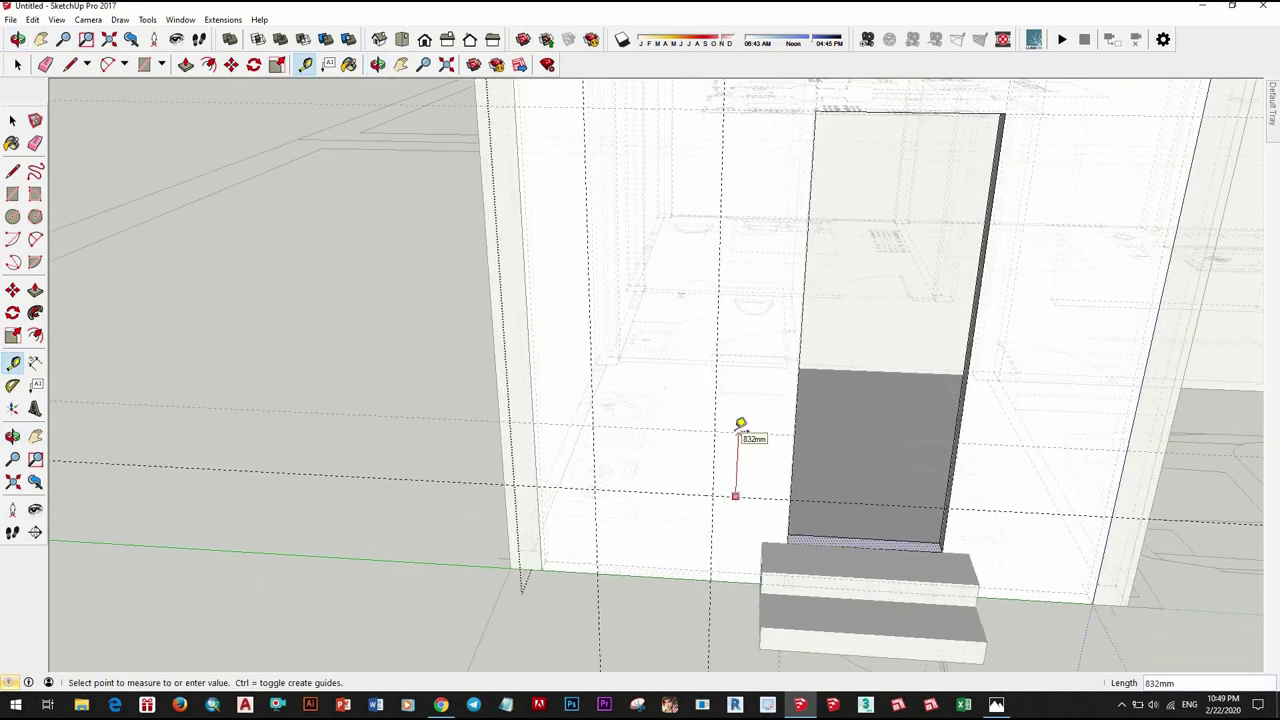
pyautogui.scroll(-3, 745, 465)
pyautogui.scroll(4, 750, 478)
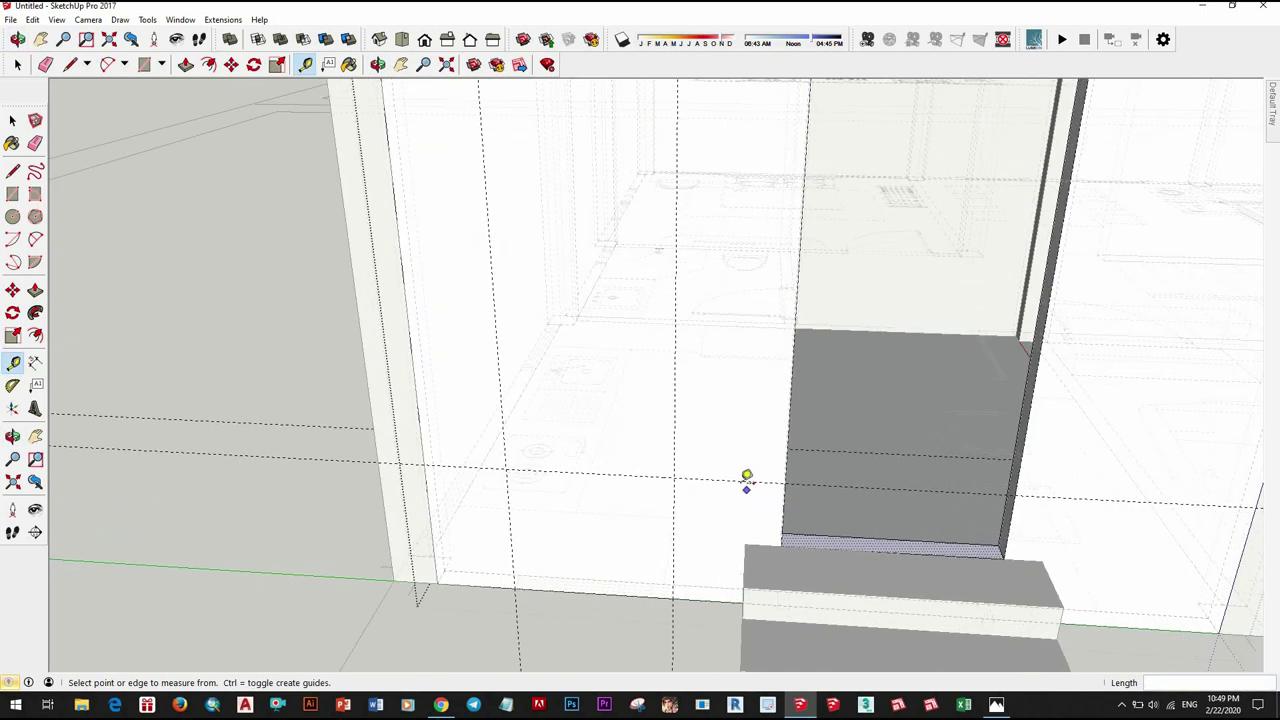
pyautogui.press('space')
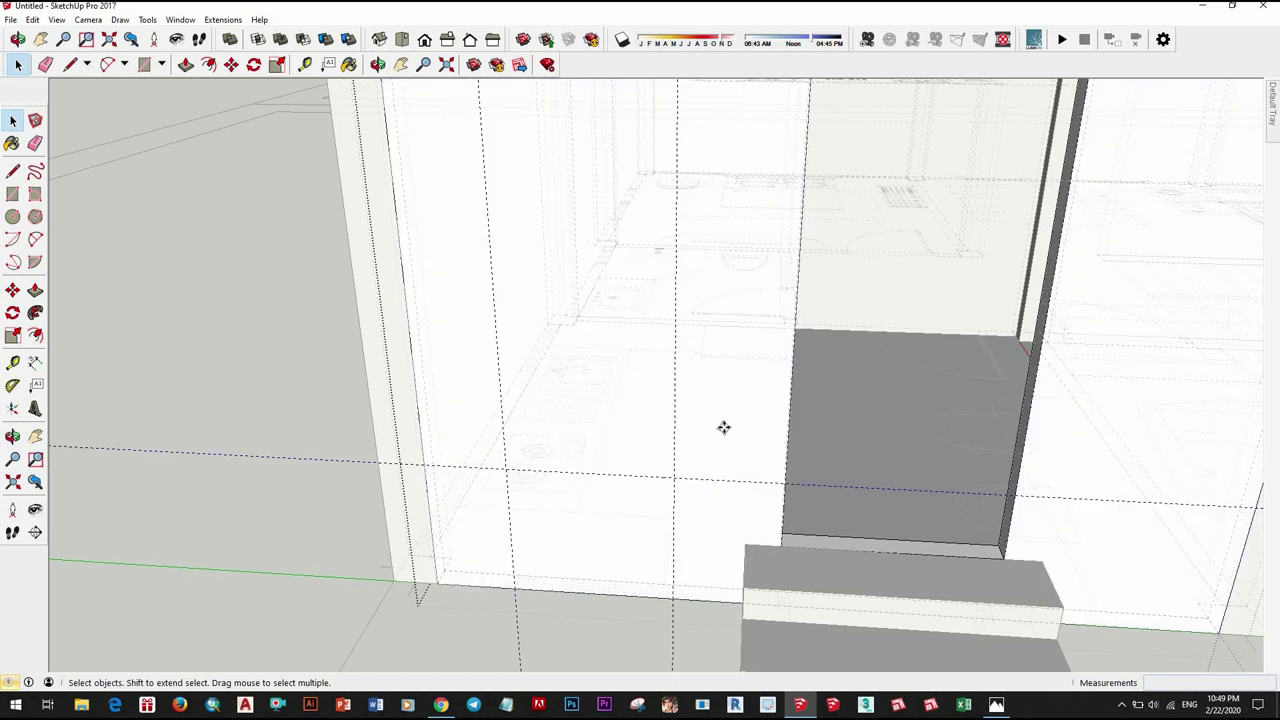
# Step: Draw a window rectangle left of the door and push it 100mm into the wall
pyautogui.press('m')
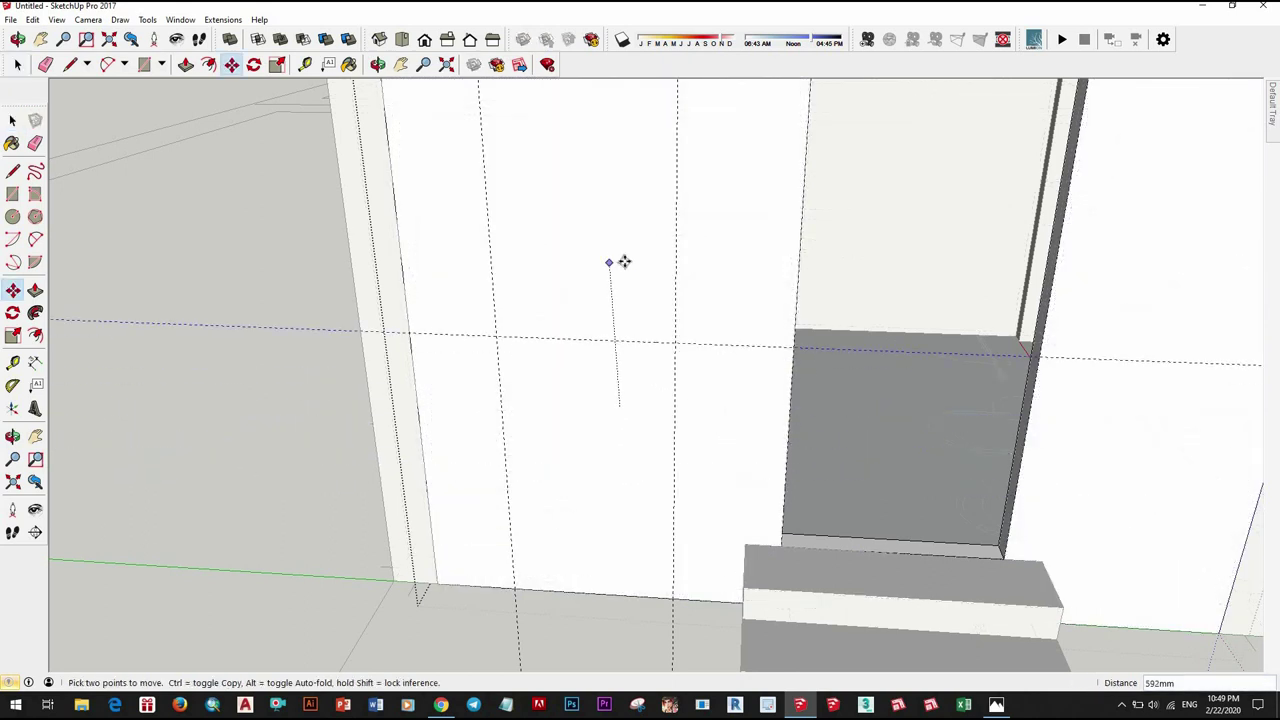
pyautogui.moveTo(266, 543)
pyautogui.mouseDown(button='middle')
pyautogui.moveTo(423, 500)
pyautogui.moveTo(424, 416)
pyautogui.mouseUp(button='middle')
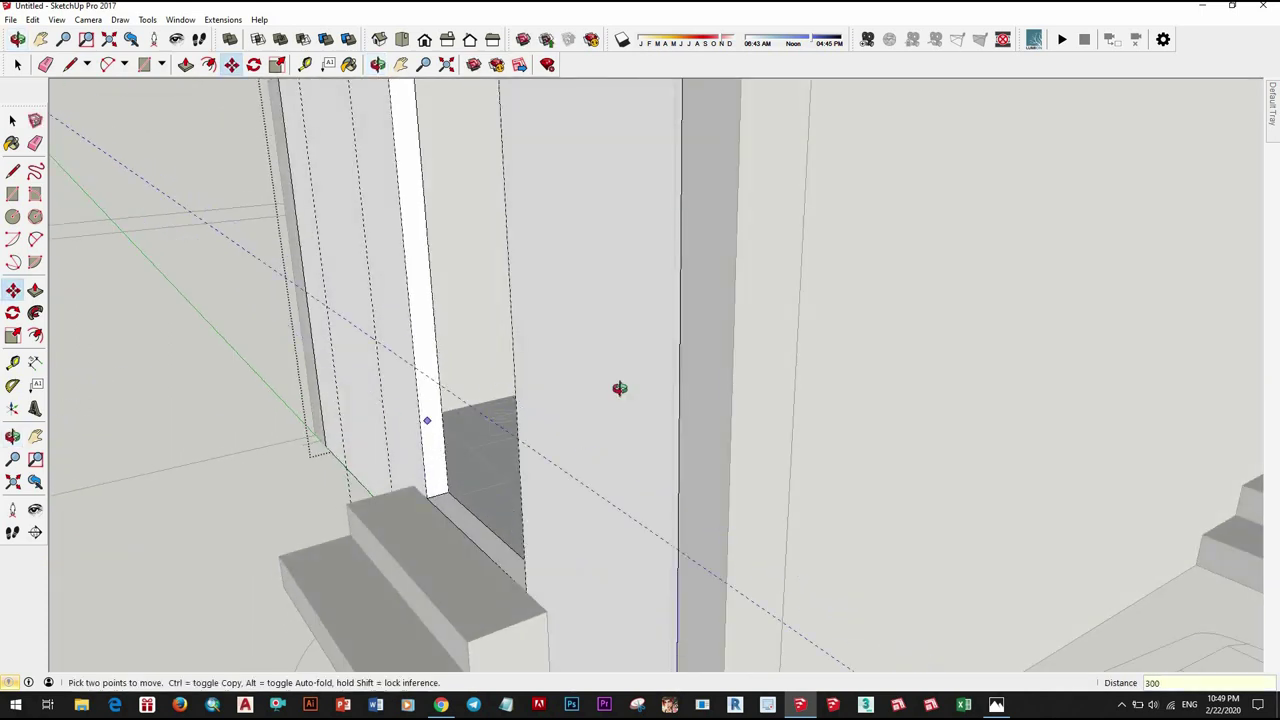
pyautogui.scroll(-5, 620, 388)
pyautogui.scroll(-4, 846, 420)
pyautogui.press('space')
pyautogui.click(846, 491)
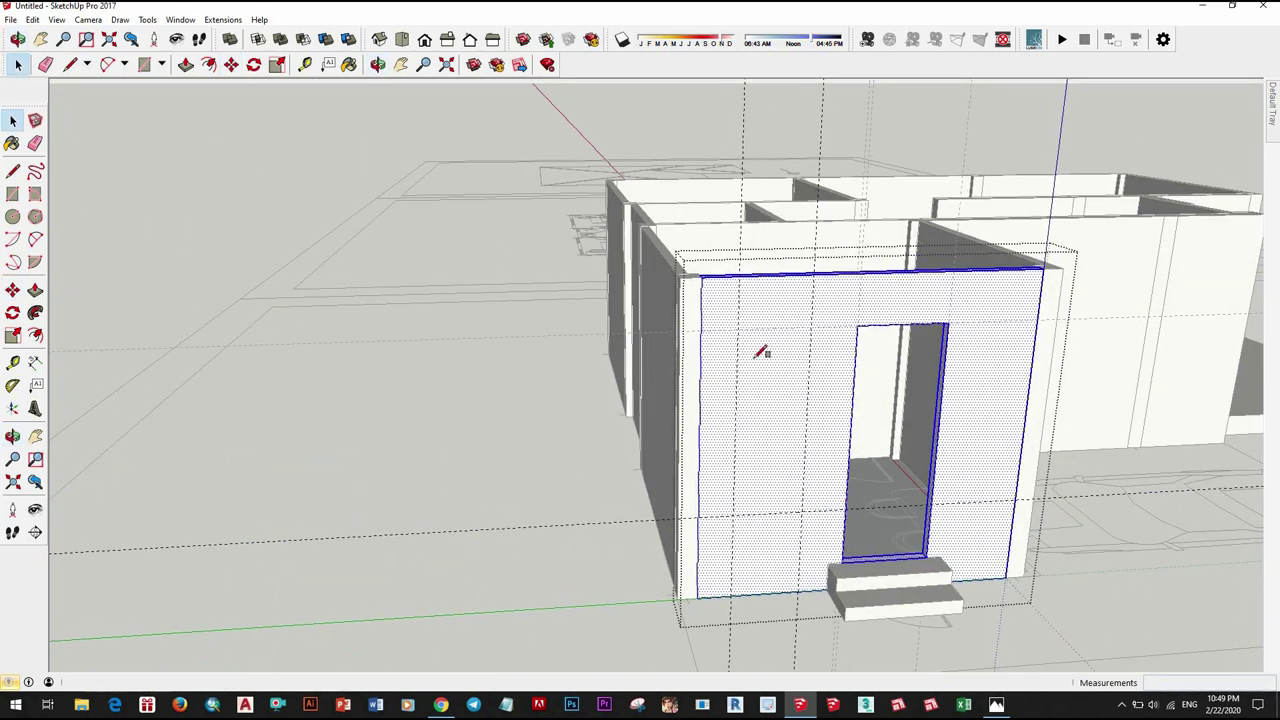
pyautogui.click(810, 507)
pyautogui.press('space')
pyautogui.click(766, 437)
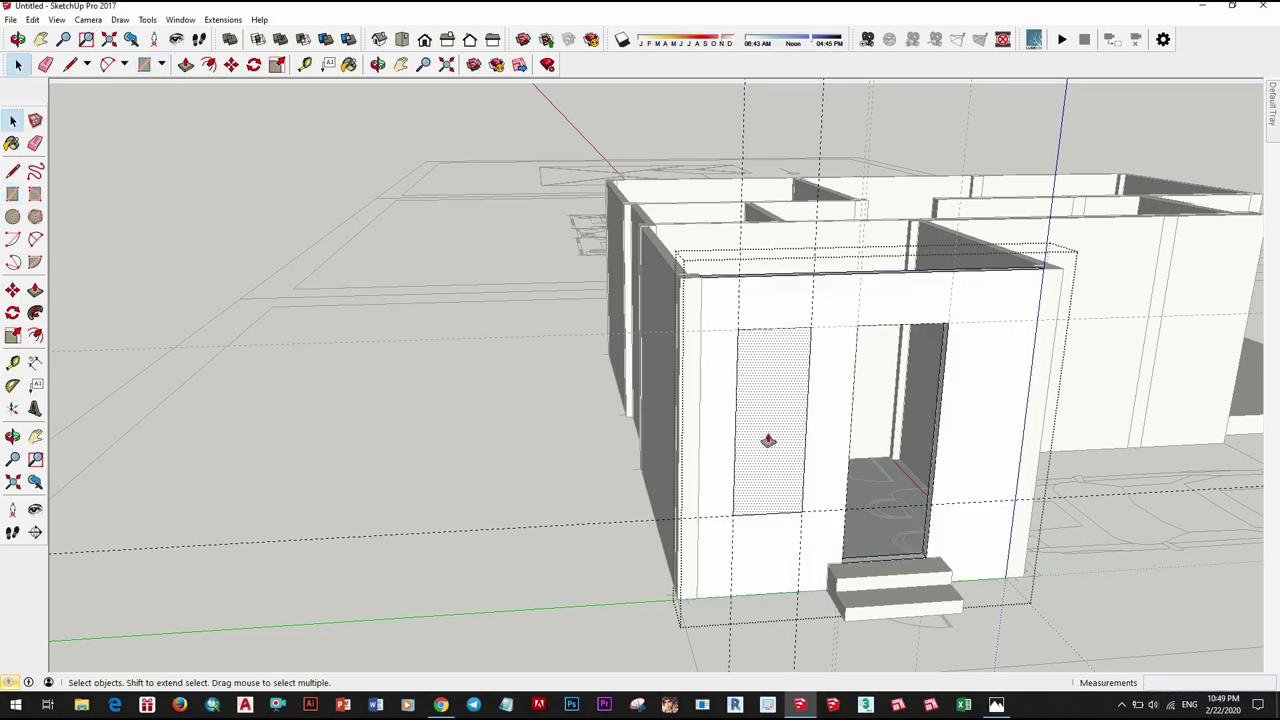
pyautogui.press('p')
pyautogui.click(746, 517)
pyautogui.click(757, 560)
pyautogui.press('space')
pyautogui.scroll(-3, 757, 560)
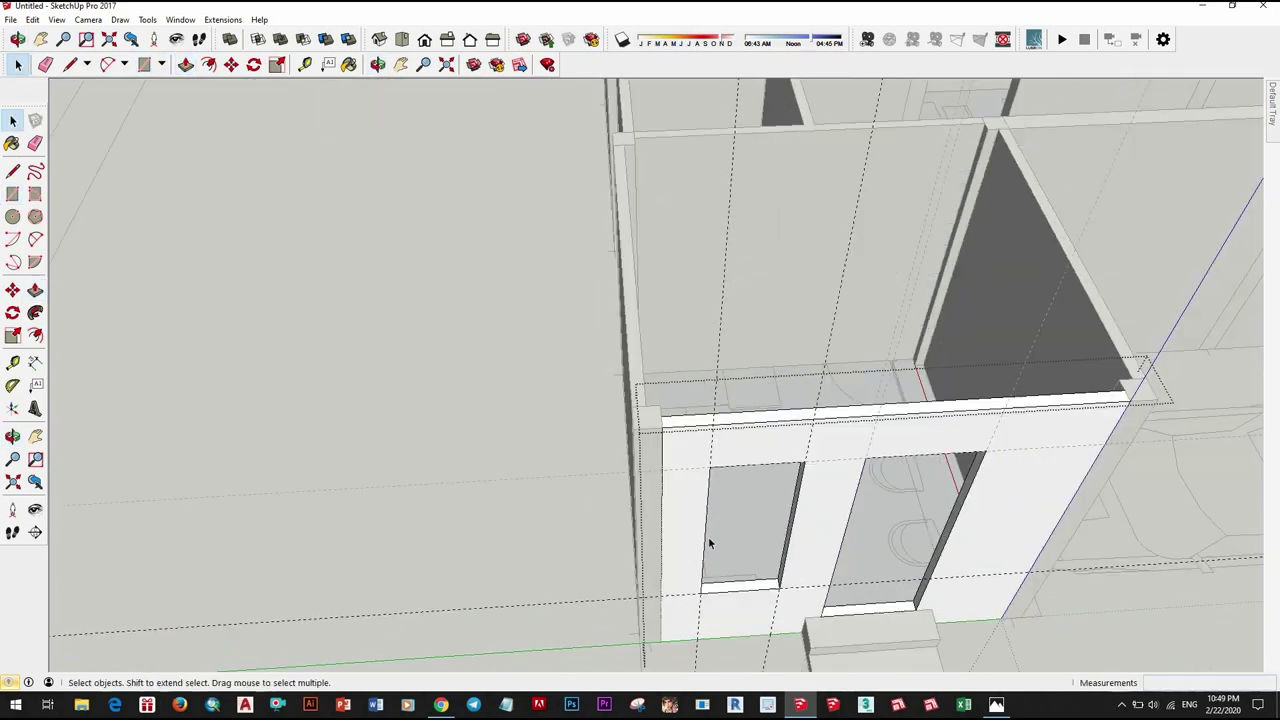
pyautogui.moveTo(757, 560)
pyautogui.mouseDown(button='middle')
pyautogui.moveTo(900, 391)
pyautogui.moveTo(790, 438)
pyautogui.mouseUp(button='middle')
pyautogui.scroll(3, 757, 523)
pyautogui.scroll(-2, 683, 500)
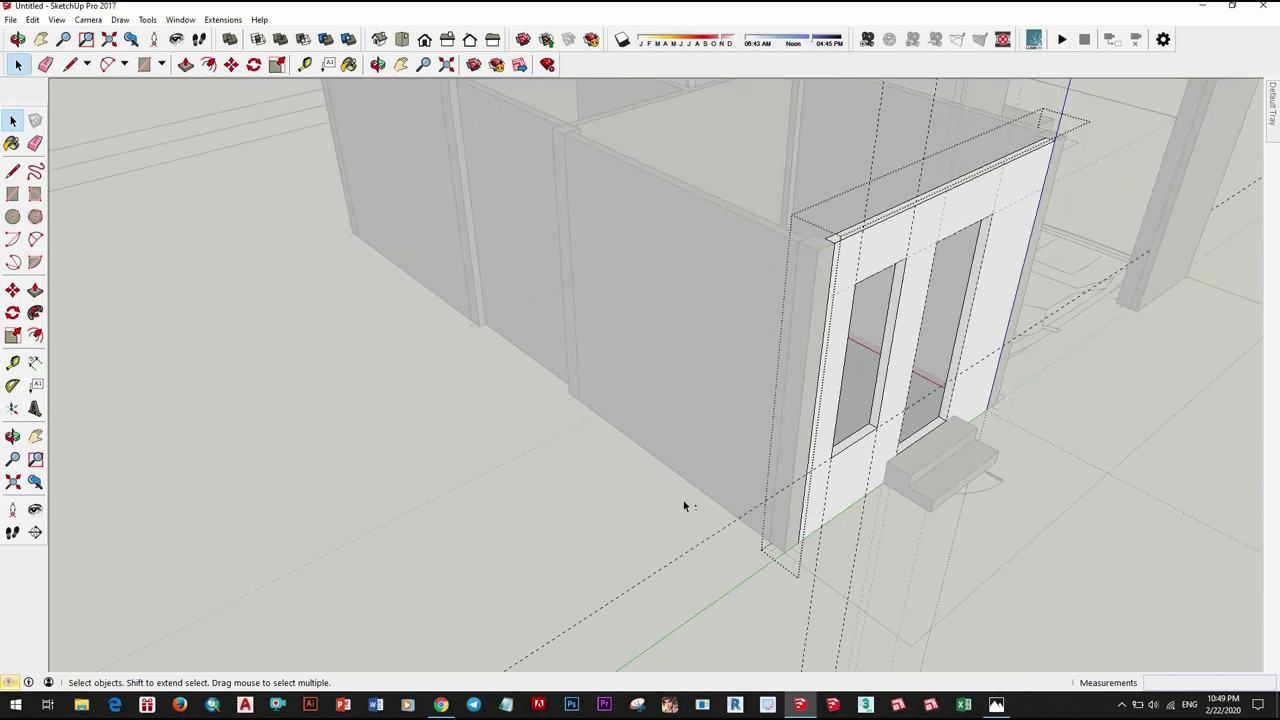
pyautogui.scroll(-2, 1021, 591)
pyautogui.moveTo(1021, 591); pyautogui.dragTo(1000, 640, button='middle')
pyautogui.scroll(5, 866, 354)
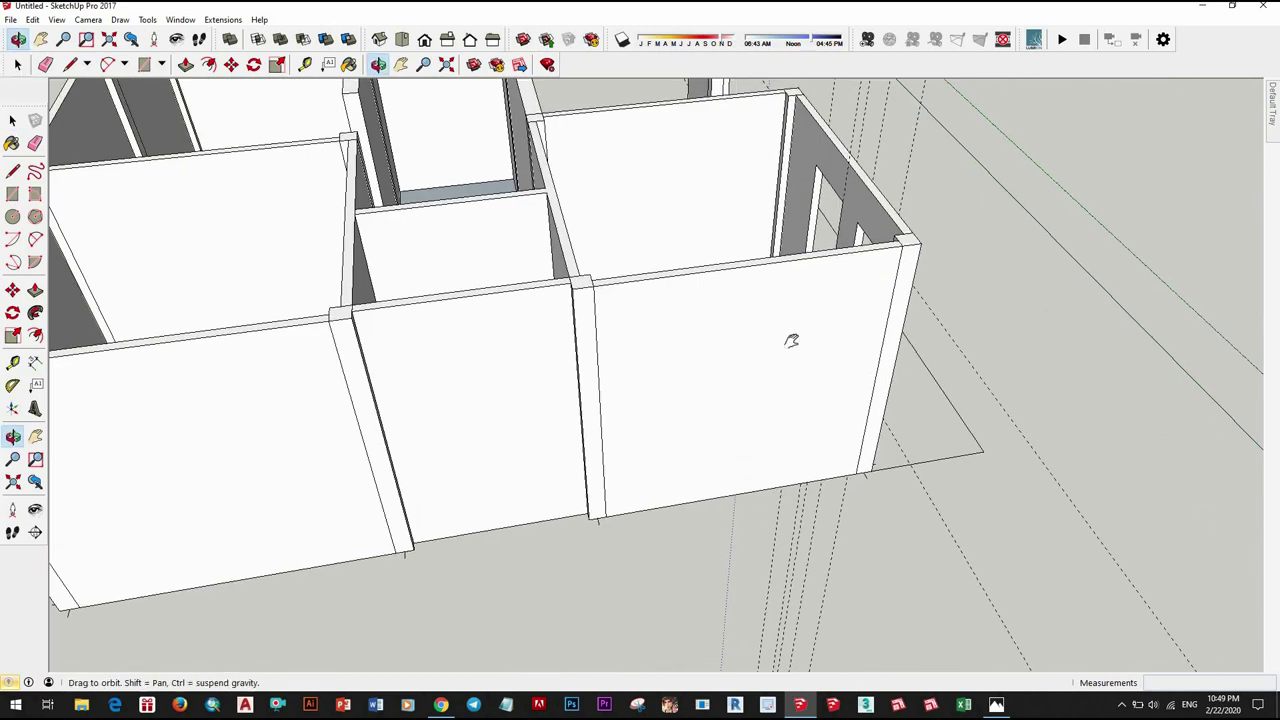
pyautogui.moveTo(783, 340); pyautogui.dragTo(817, 314, button='middle')
pyautogui.press('t')
pyautogui.scroll(2, 815, 308)
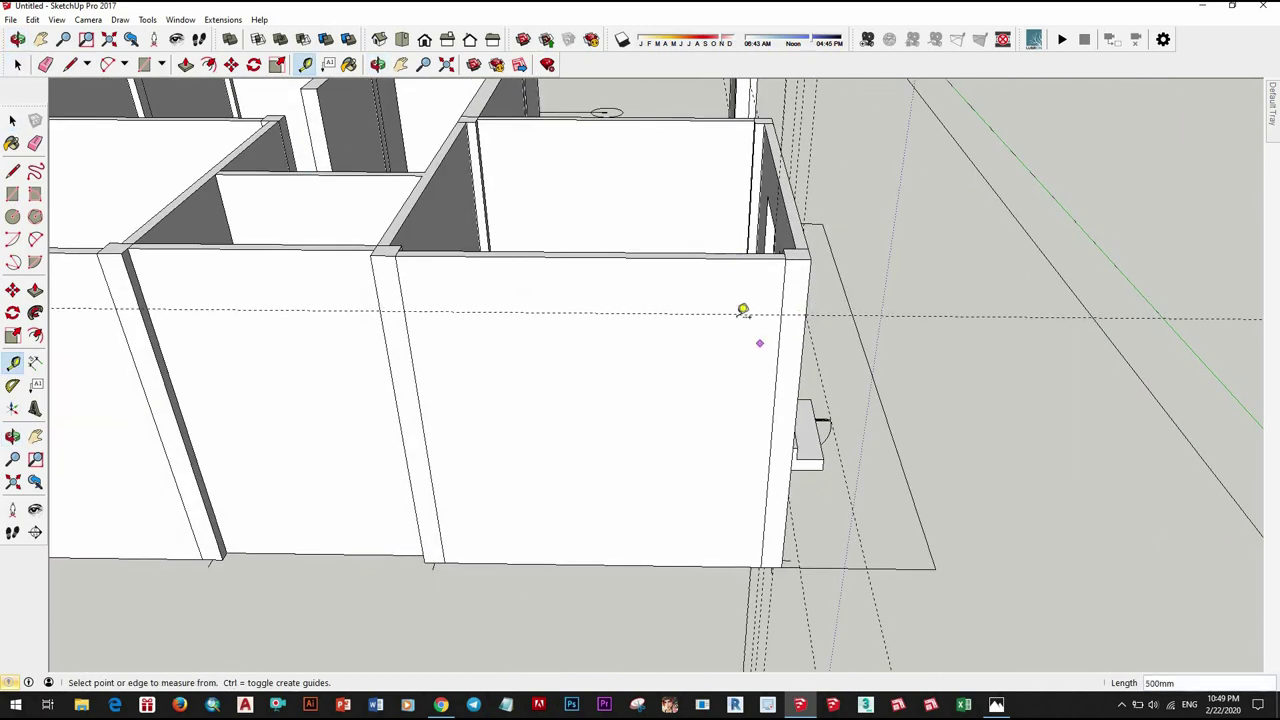
pyautogui.scroll(-2, 806, 478)
pyautogui.scroll(2, 537, 374)
pyautogui.scroll(-2, 740, 400)
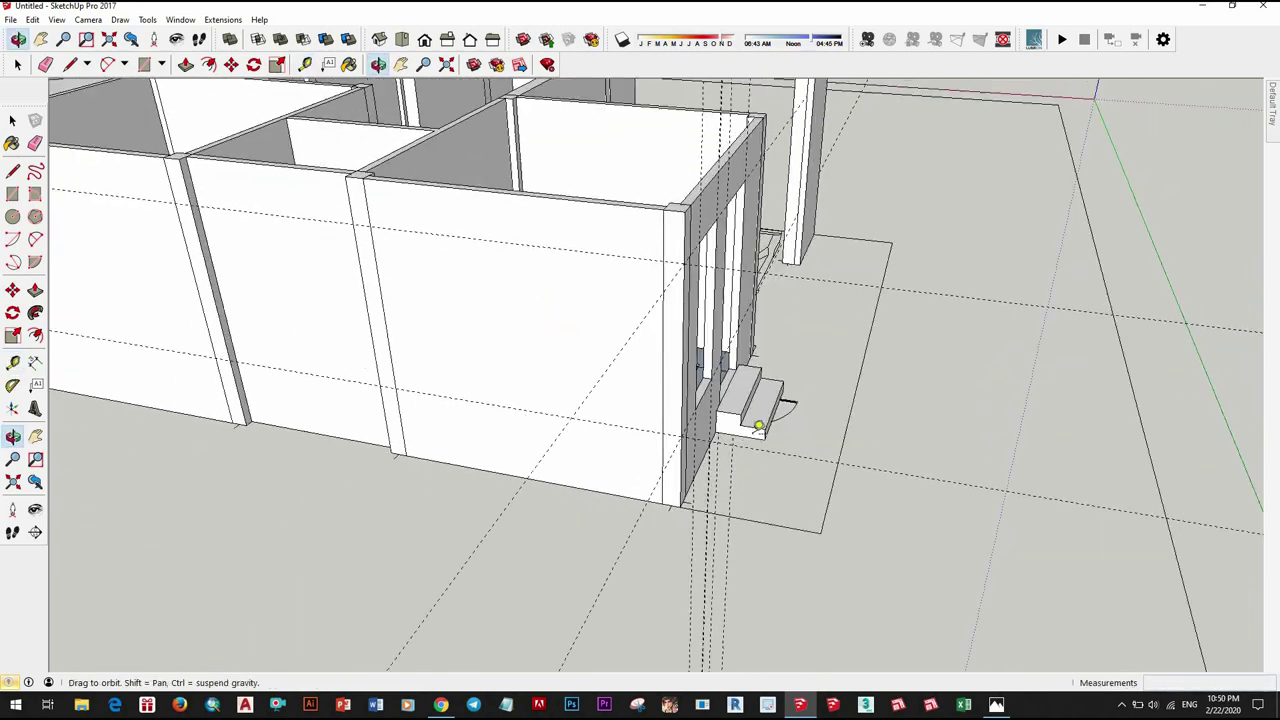
pyautogui.press('space')
pyautogui.moveTo(740, 400); pyautogui.dragTo(762, 441, button='middle')
pyautogui.scroll(3, 877, 449)
pyautogui.click(876, 448)
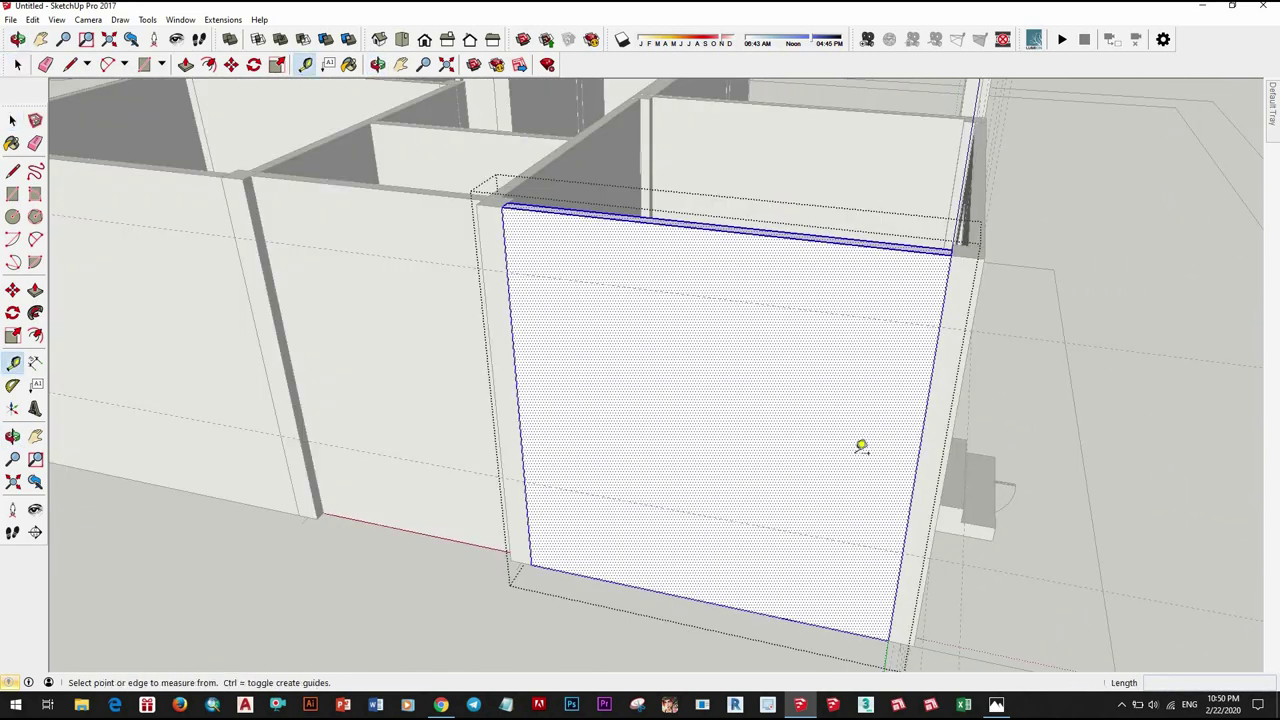
pyautogui.scroll(3, 862, 447)
pyautogui.moveTo(694, 494); pyautogui.dragTo(586, 608, button='middle')
pyautogui.scroll(-2, 628, 427)
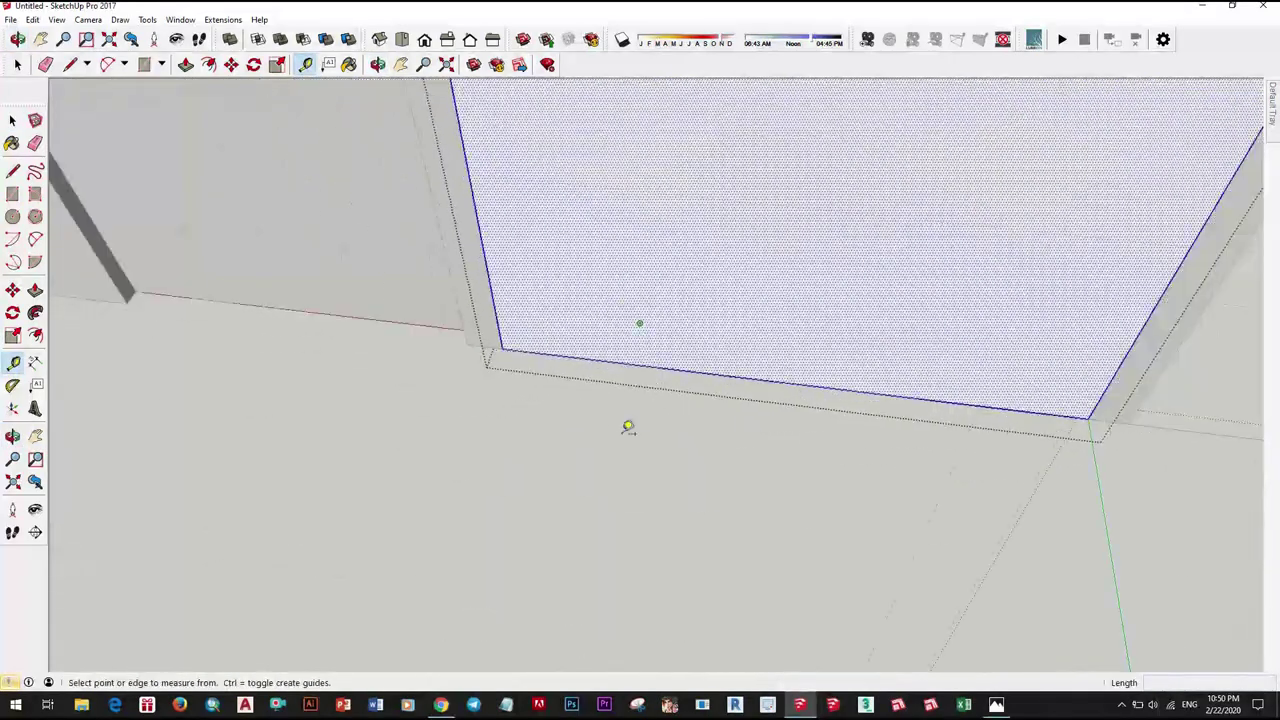
pyautogui.moveTo(628, 427); pyautogui.dragTo(737, 629, button='middle')
pyautogui.scroll(-2, 657, 534)
pyautogui.scroll(3, 657, 534)
pyautogui.moveTo(929, 649); pyautogui.dragTo(661, 449, button='middle')
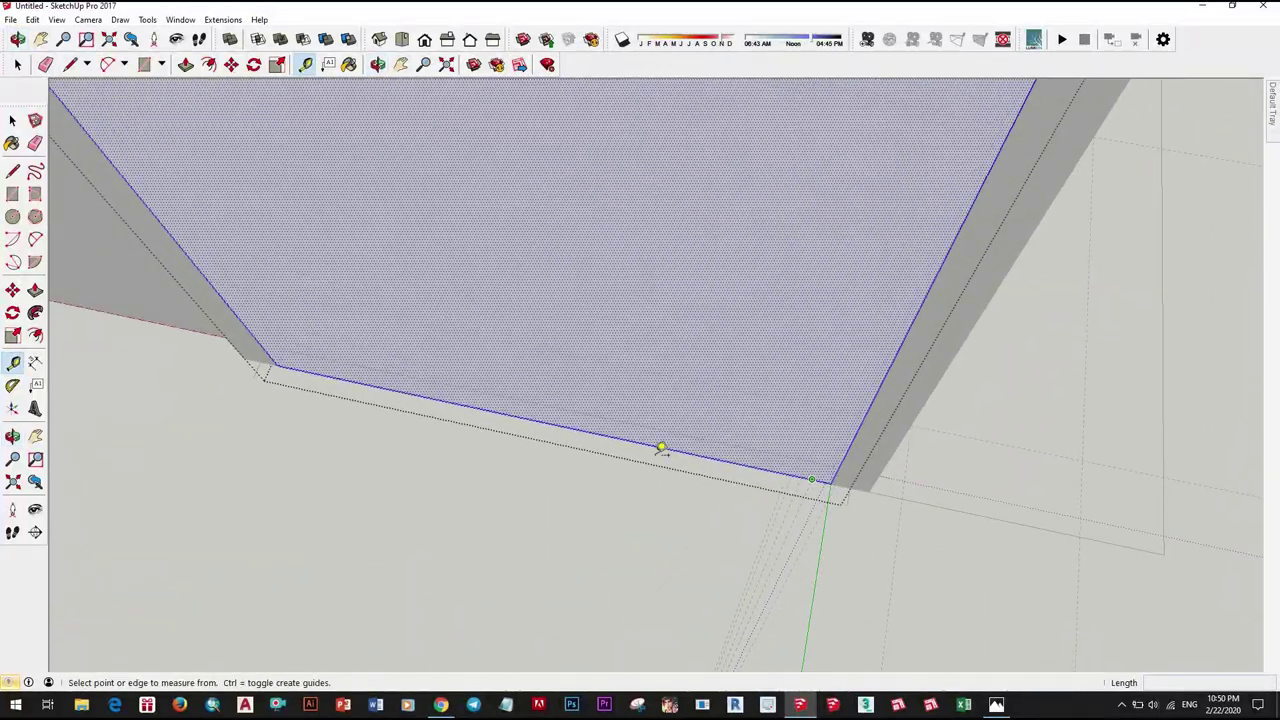
pyautogui.scroll(-3, 651, 534)
pyautogui.moveTo(651, 534); pyautogui.dragTo(780, 429, button='middle')
pyautogui.scroll(4, 651, 508)
pyautogui.moveTo(651, 508)
pyautogui.mouseDown(button='middle')
pyautogui.moveTo(646, 537)
pyautogui.moveTo(660, 360)
pyautogui.mouseUp(button='middle')
pyautogui.scroll(-3, 694, 446)
pyautogui.press('t')
pyautogui.scroll(4, 834, 506)
pyautogui.scroll(1, 757, 482)
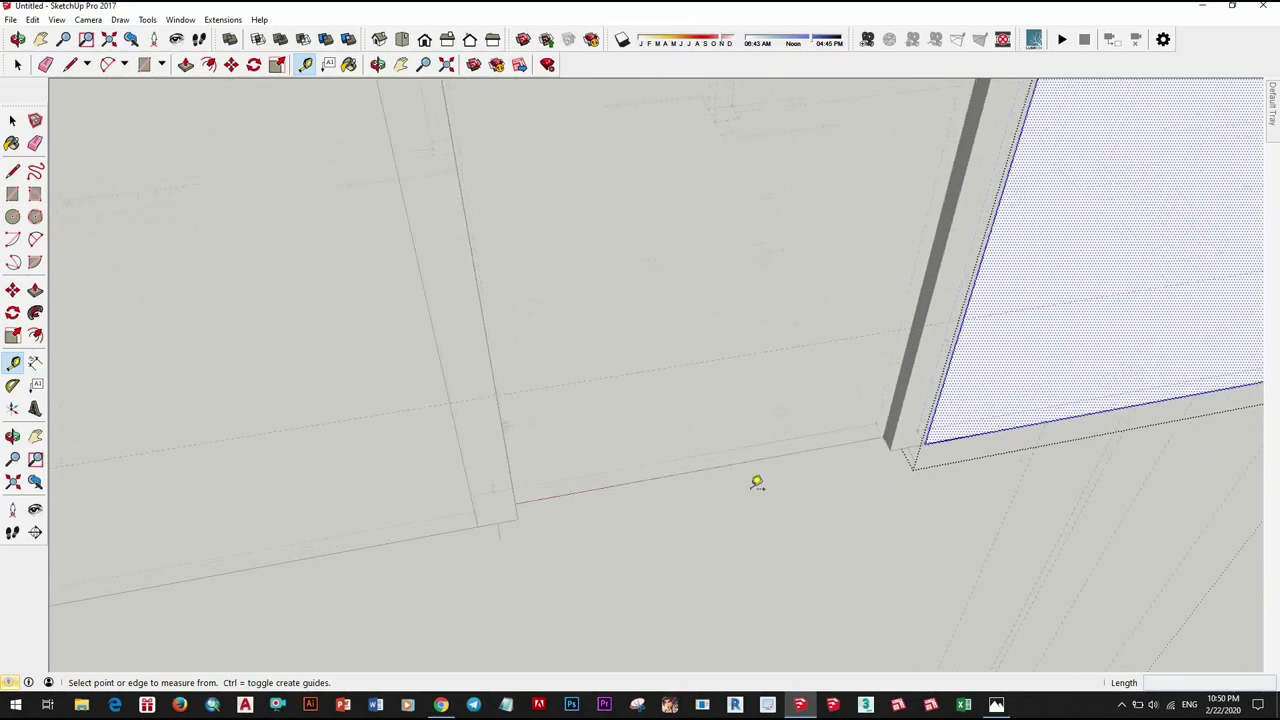
pyautogui.scroll(-2, 620, 460)
pyautogui.moveTo(509, 449); pyautogui.dragTo(546, 380, button='middle')
pyautogui.scroll(-5, 700, 390)
pyautogui.press('space')
pyautogui.moveTo(914, 399); pyautogui.dragTo(719, 401, button='middle')
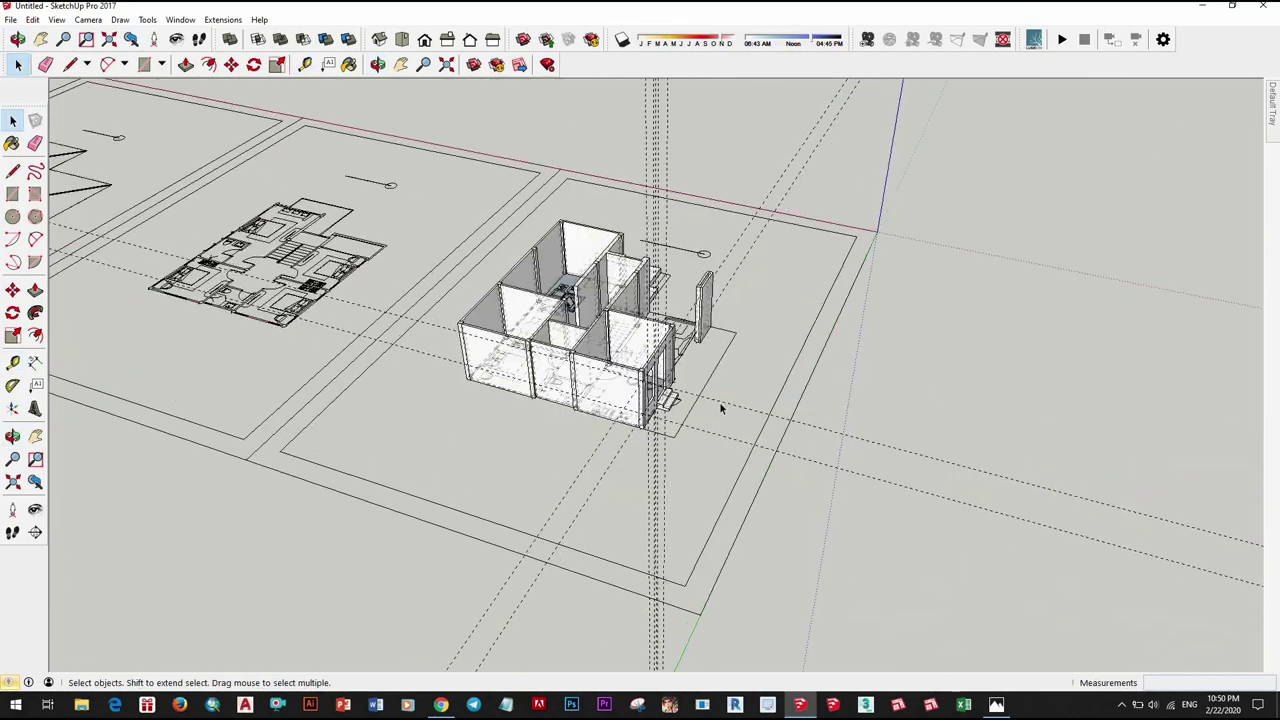
pyautogui.scroll(3, 720, 405)
pyautogui.scroll(3, 423, 451)
pyautogui.moveTo(423, 451)
pyautogui.mouseDown(button='middle')
pyautogui.moveTo(466, 320)
pyautogui.moveTo(499, 305)
pyautogui.moveTo(706, 369)
pyautogui.moveTo(508, 390)
pyautogui.moveTo(471, 334)
pyautogui.moveTo(597, 429)
pyautogui.mouseUp(button='middle')
pyautogui.scroll(3, 549, 333)
pyautogui.scroll(3, 689, 349)
pyautogui.moveTo(689, 349)
pyautogui.mouseDown(button='middle')
pyautogui.moveTo(691, 165)
pyautogui.moveTo(632, 250)
pyautogui.mouseUp(button='middle')
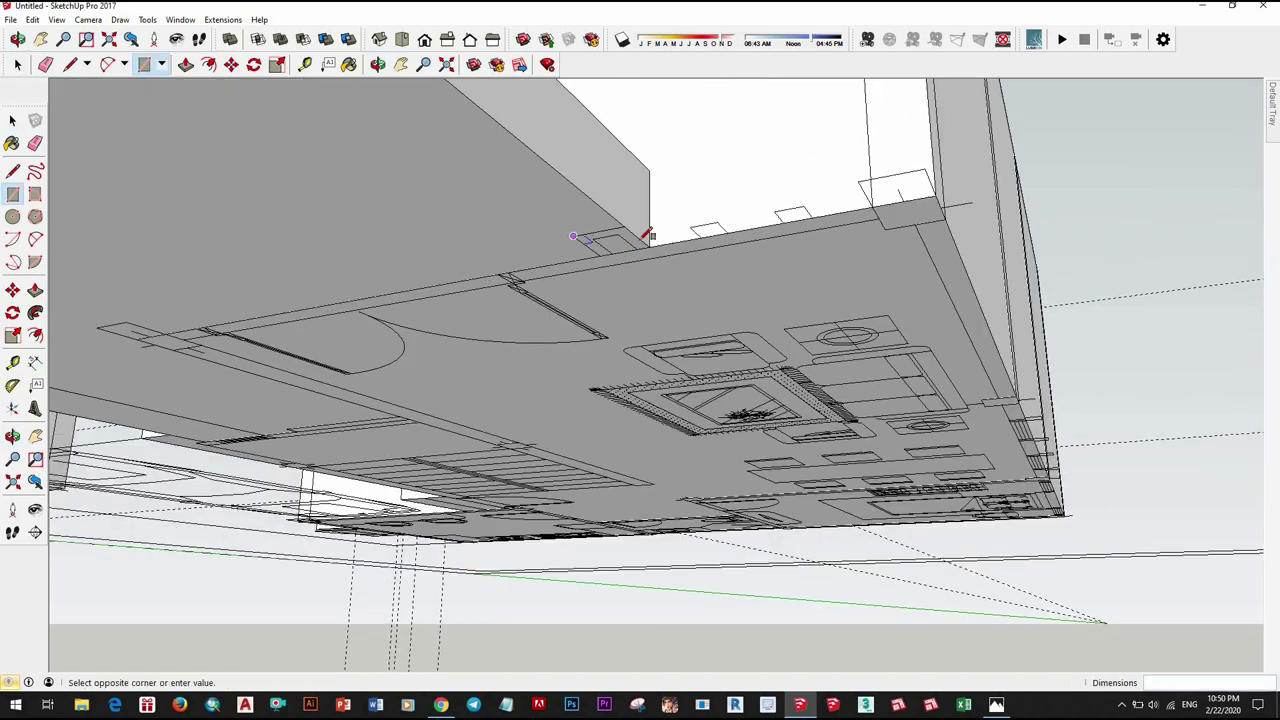
# Step: Finish the small rectangle under the box and erase its inner square face
pyautogui.scroll(2, 647, 233)
pyautogui.click(620, 246)
pyautogui.scroll(2, 614, 243)
pyautogui.click(645, 252)
pyautogui.press('space')
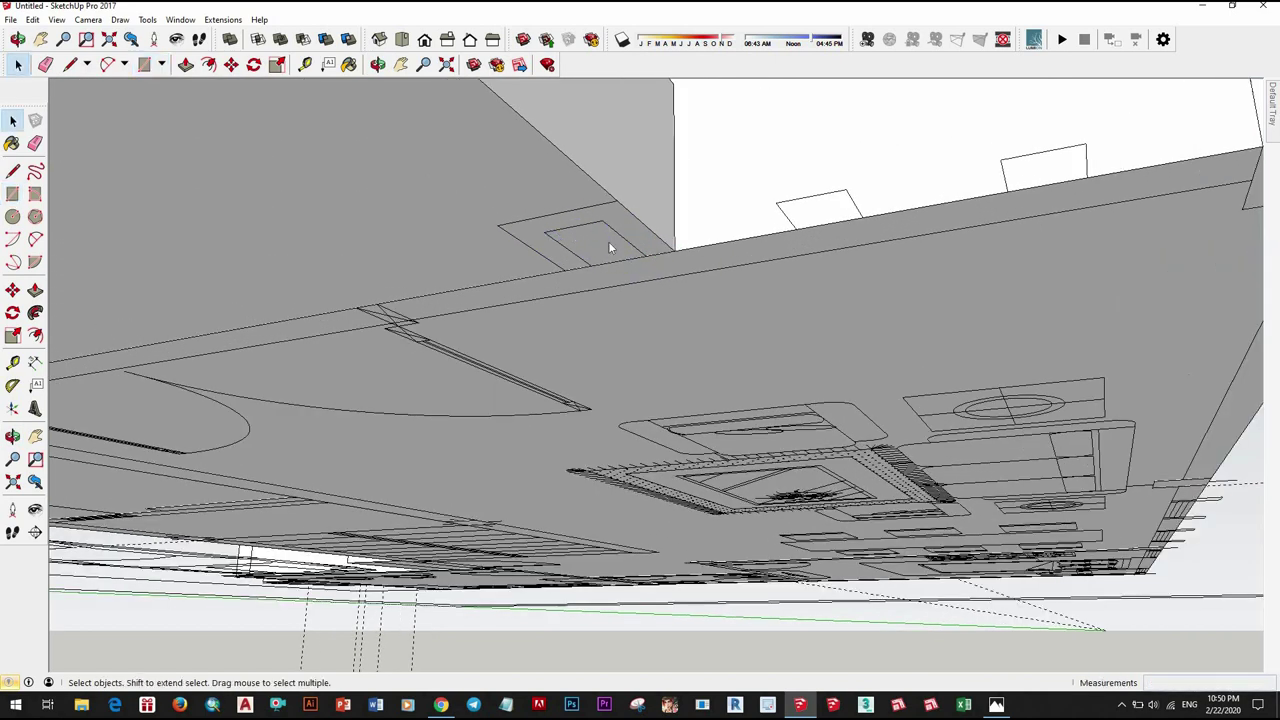
pyautogui.rightClick(608, 241)
pyautogui.click(665, 281)
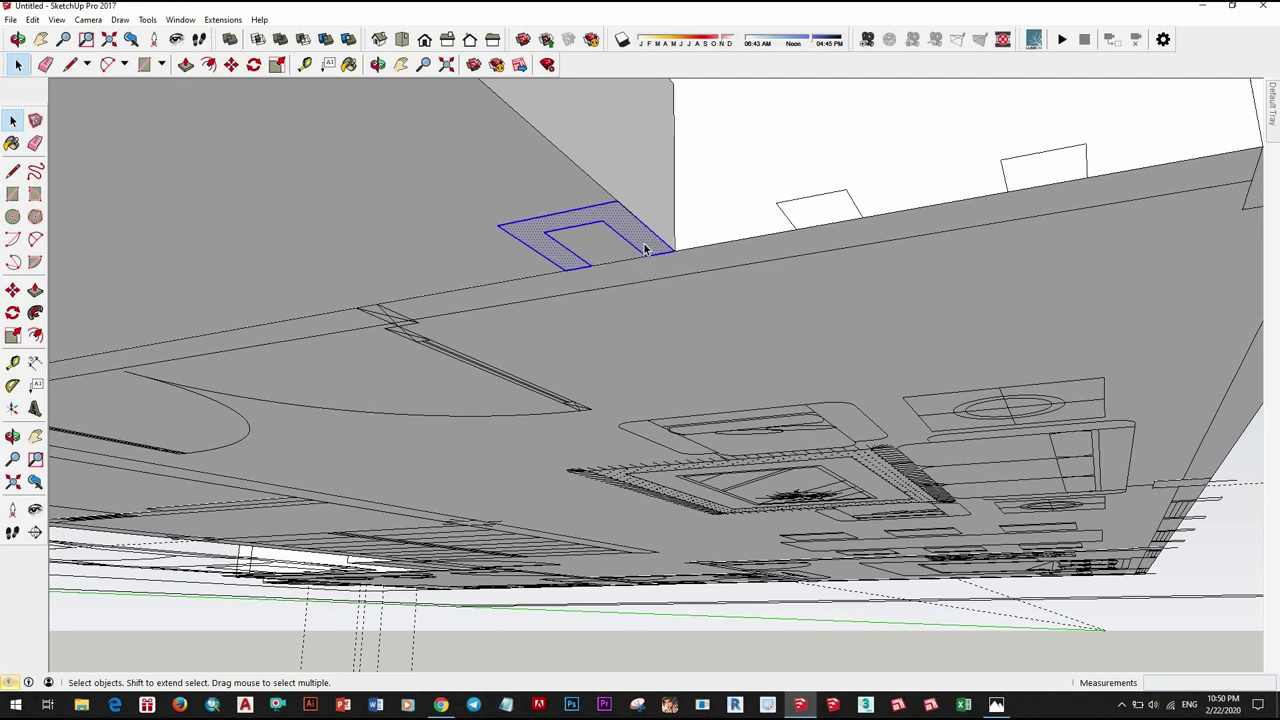
# Step: Pull the C-shaped face up 3000mm to form a post
pyautogui.press('m')
pyautogui.click(648, 252)
pyautogui.scroll(-3, 666, 329)
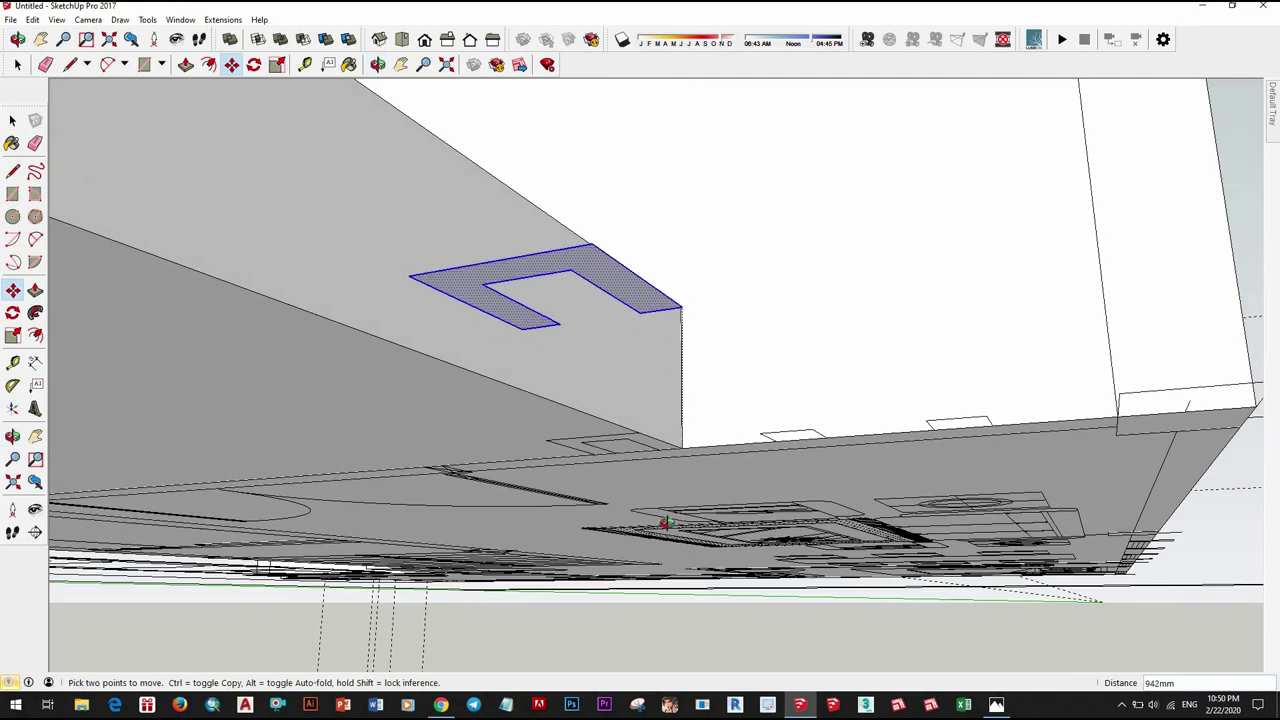
pyautogui.moveTo(665, 522); pyautogui.dragTo(680, 383, button='middle')
pyautogui.press('space')
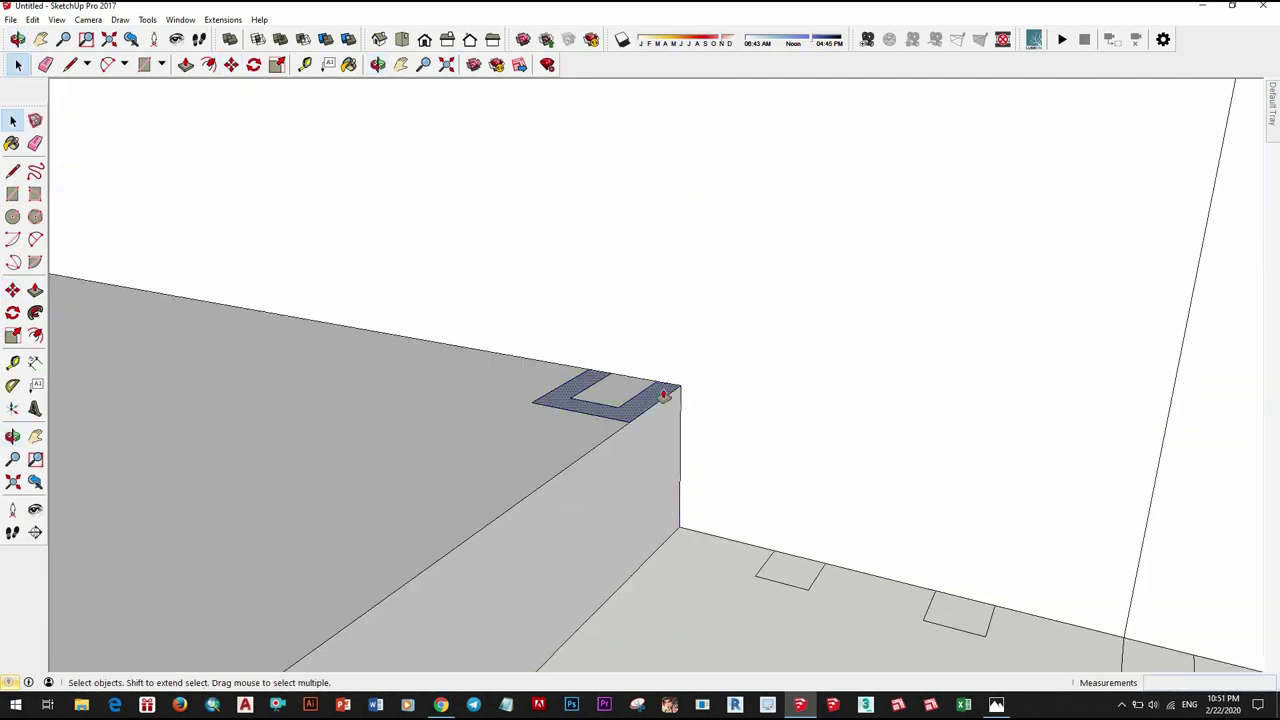
pyautogui.press('p')
pyautogui.doubleClick(664, 395)
pyautogui.moveTo(737, 266)
pyautogui.mouseDown(button='middle')
pyautogui.moveTo(766, 220)
pyautogui.moveTo(754, 137)
pyautogui.mouseUp(button='middle')
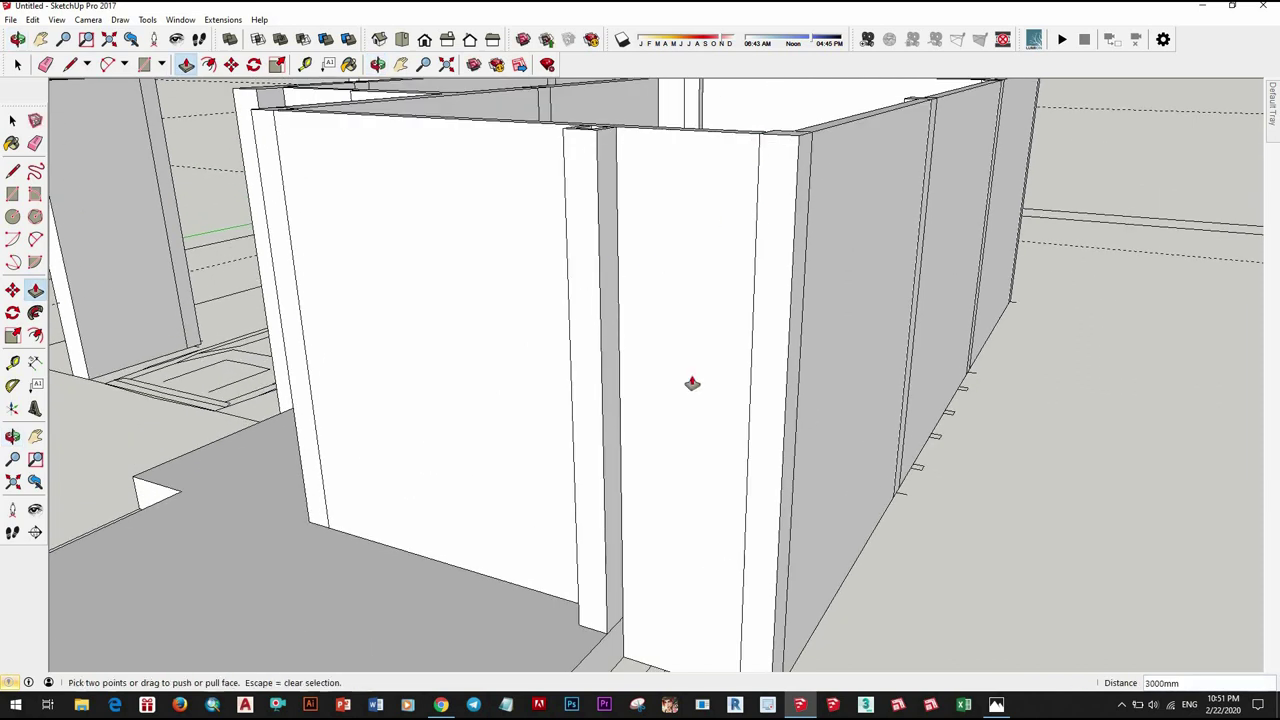
pyautogui.scroll(-4, 692, 383)
# Step: Turn the C-shaped post into a group
pyautogui.press('space')
pyautogui.tripleClick(610, 300)
pyautogui.rightClick(612, 193)
pyautogui.click(657, 316)
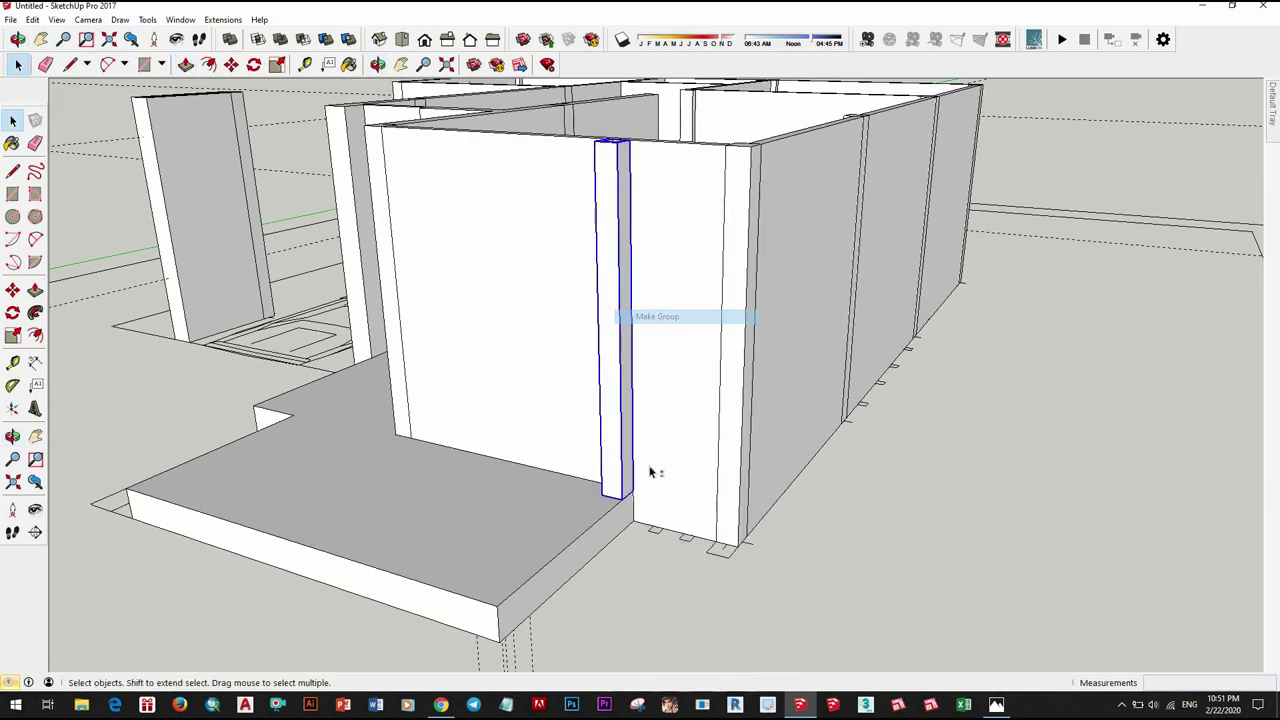
pyautogui.scroll(3, 651, 472)
# Step: Extrude a small base rectangle up to 3300mm and make that post a component
pyautogui.press('r')
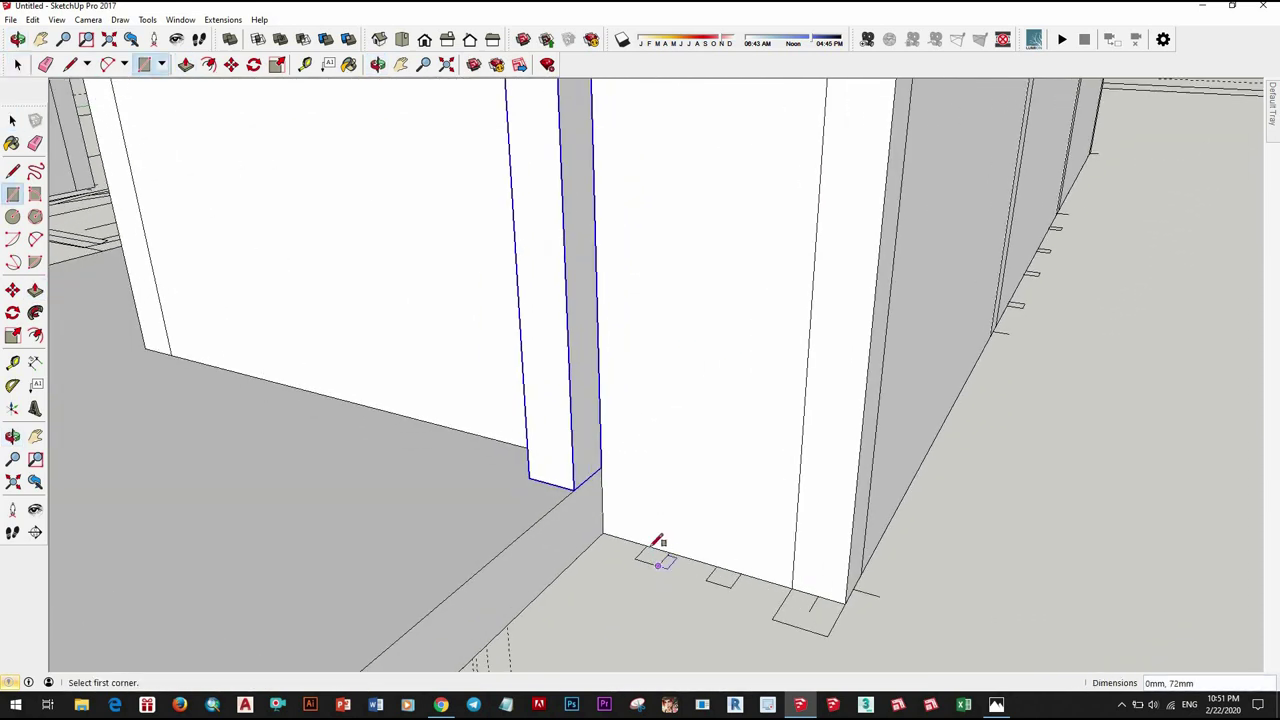
pyautogui.press('space')
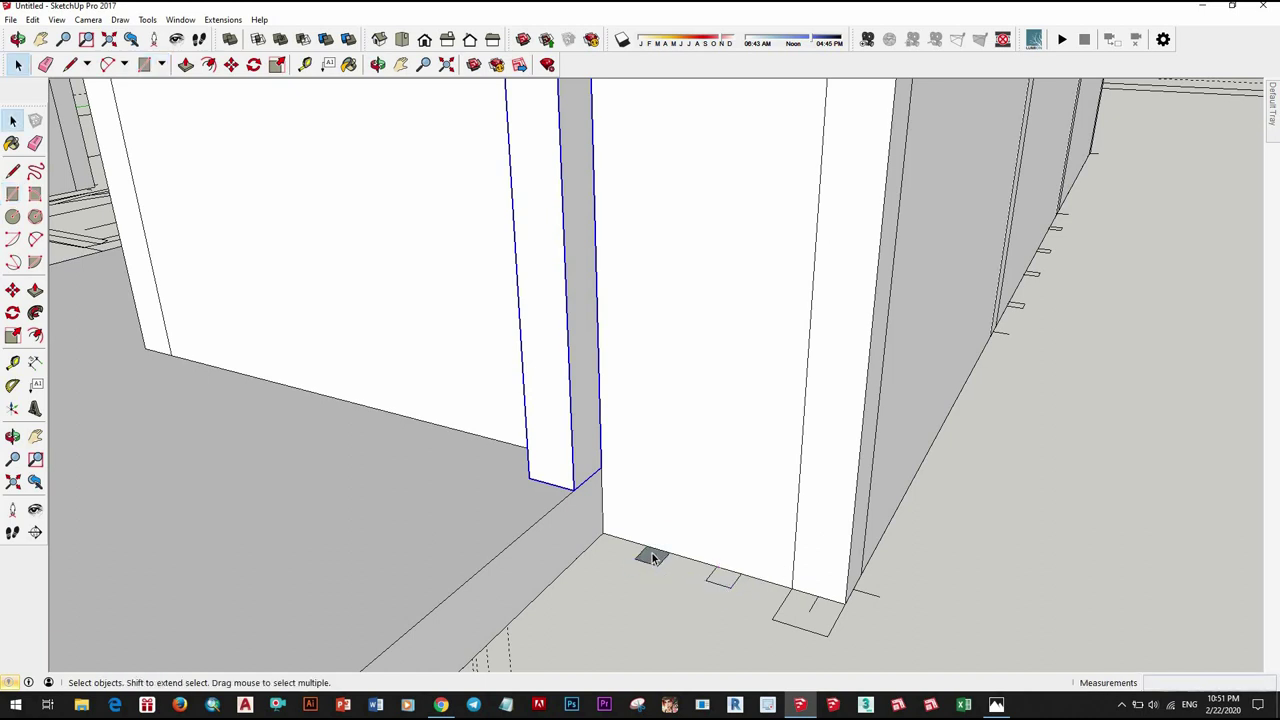
pyautogui.press('p')
pyautogui.click(654, 565)
pyautogui.scroll(-3, 651, 423)
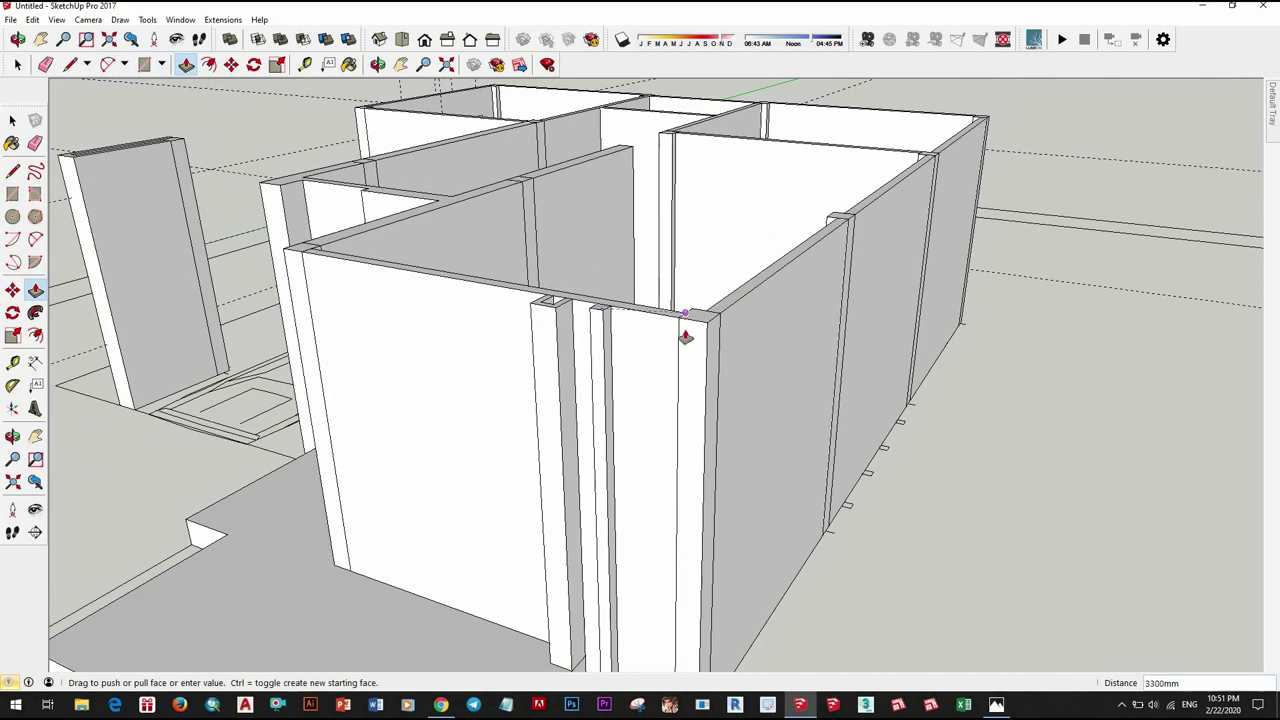
pyautogui.click(600, 345)
pyautogui.press('space')
pyautogui.tripleClick(600, 345)
pyautogui.rightClick(605, 338)
pyautogui.click(640, 243)
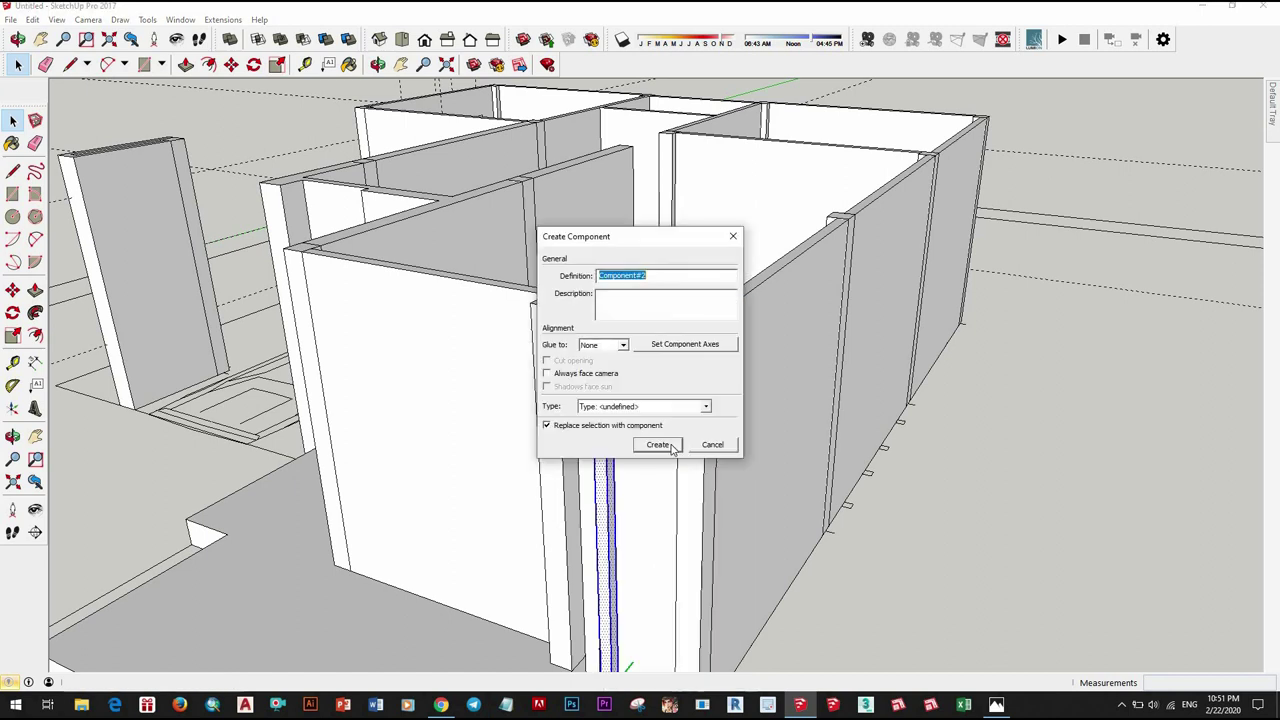
pyautogui.click(645, 436)
pyautogui.scroll(3, 636, 480)
# Step: Draw another base rectangle and pull it up to full post height
pyautogui.press('m')
pyautogui.scroll(2, 660, 503)
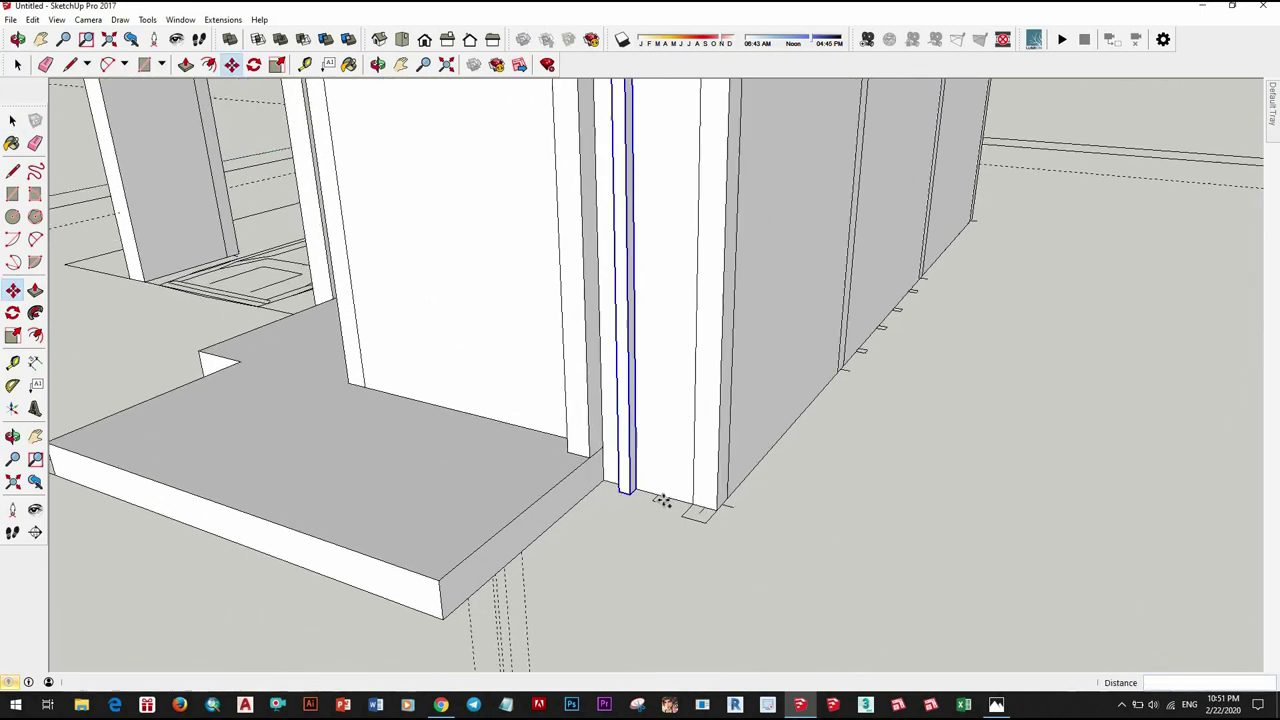
pyautogui.press('space')
pyautogui.scroll(1, 700, 515)
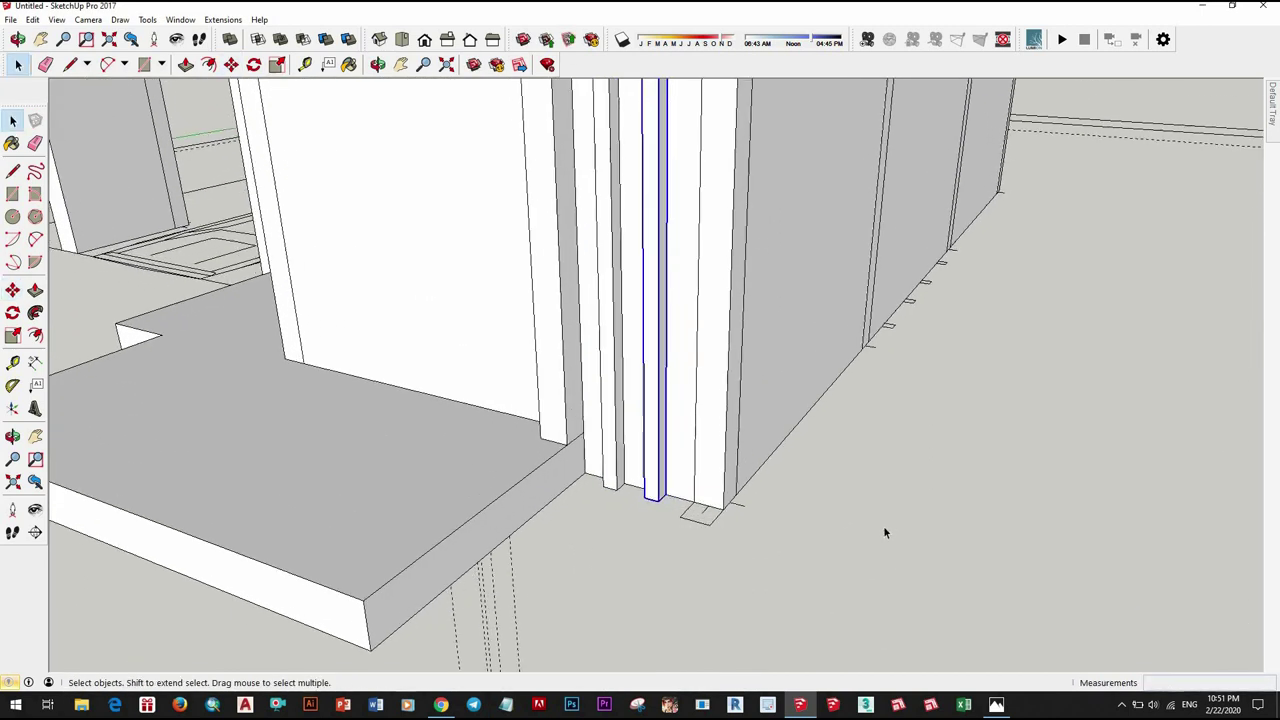
pyautogui.click(883, 527)
pyautogui.press('r')
pyautogui.scroll(2, 675, 515)
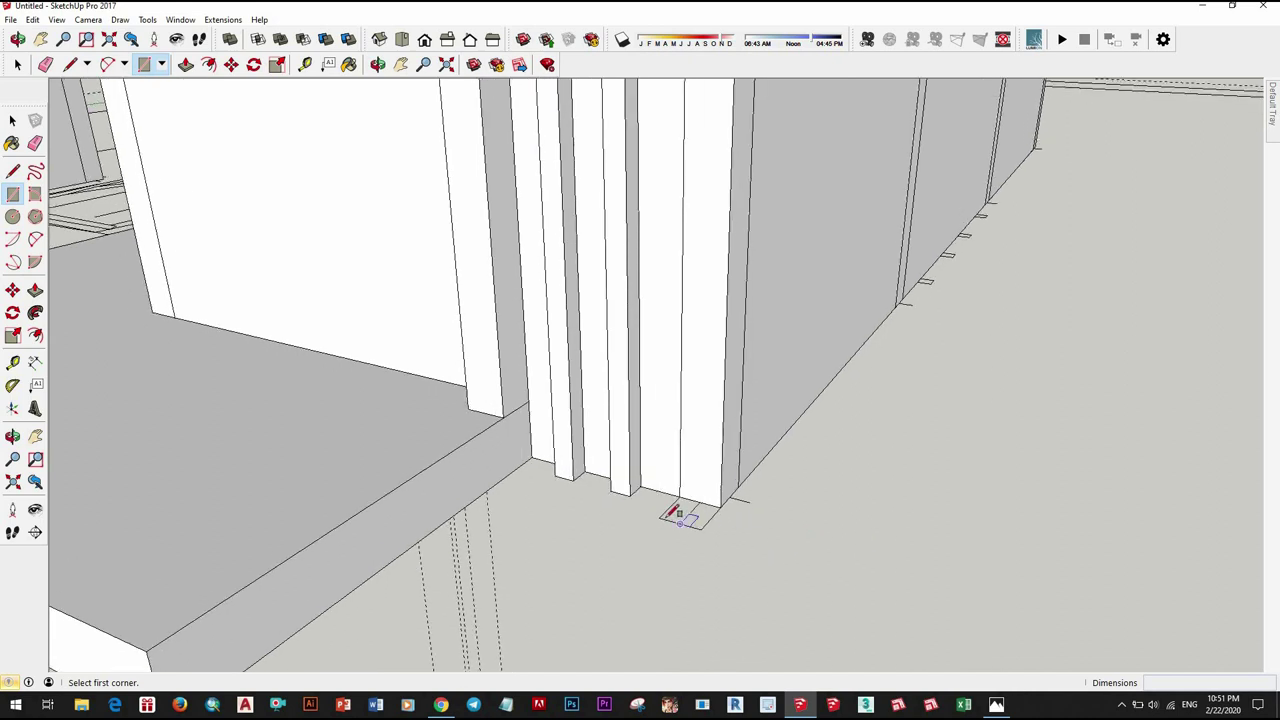
pyautogui.scroll(1, 668, 513)
pyautogui.click(727, 502)
pyautogui.press('space')
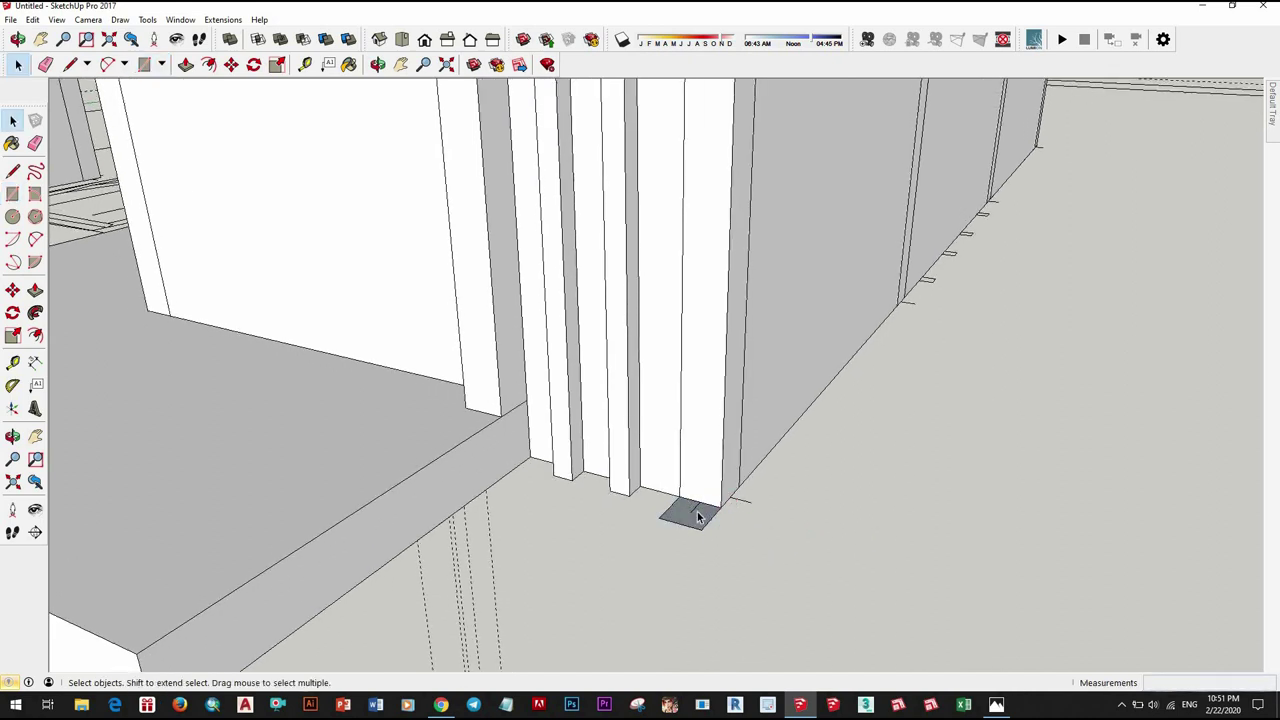
pyautogui.press('p')
pyautogui.click(697, 516)
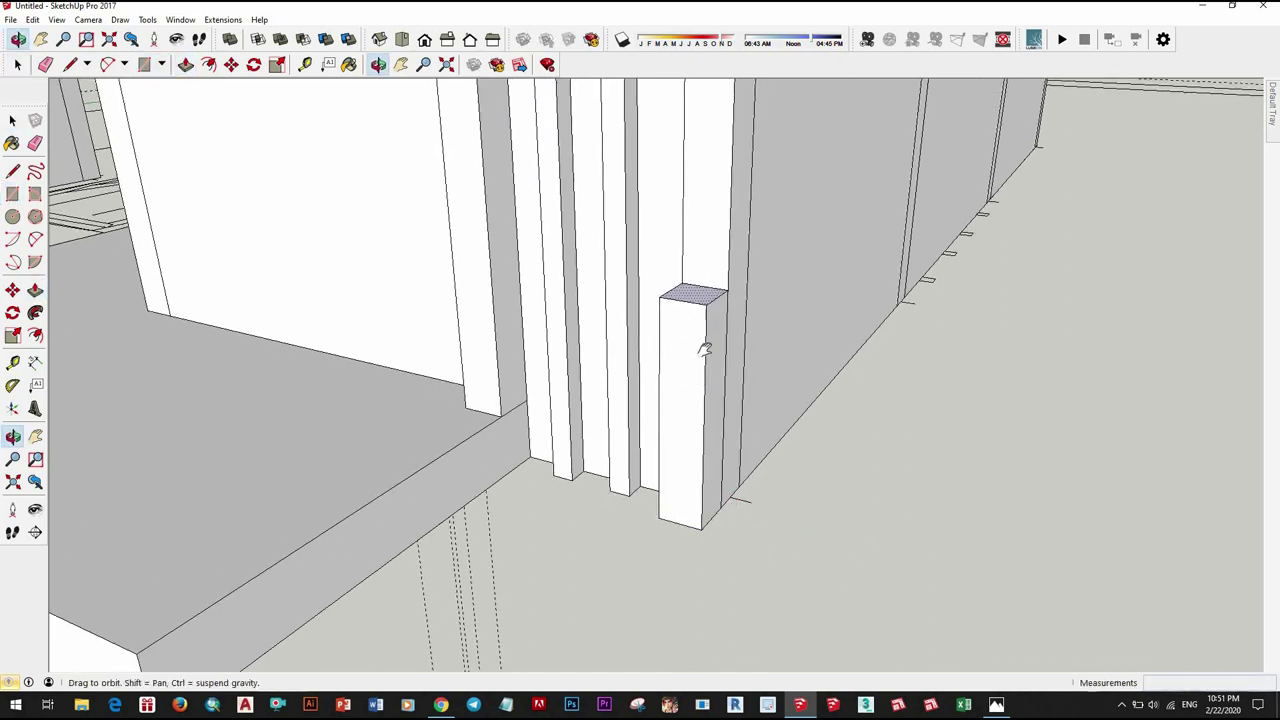
pyautogui.keyDown('shift'); pyautogui.moveTo(723, 318); pyautogui.dragTo(677, 308, button='middle'); pyautogui.keyUp('shift')
pyautogui.scroll(-3, 677, 308)
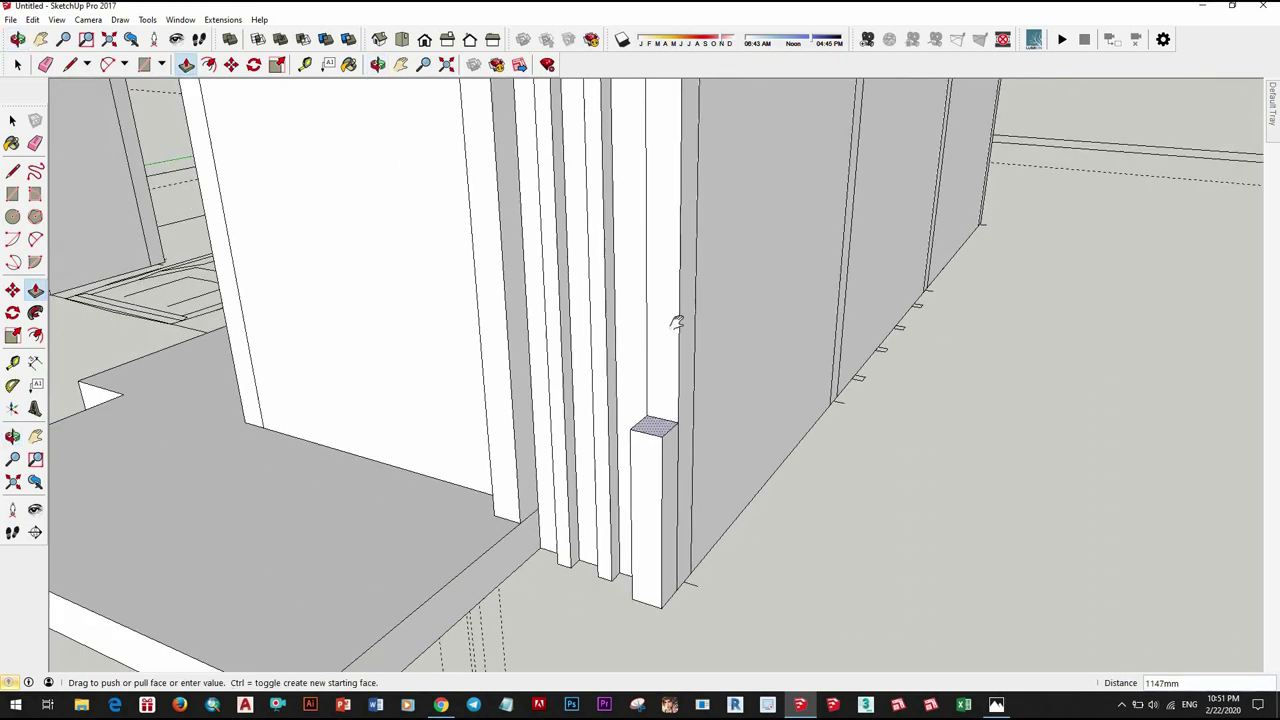
pyautogui.scroll(-3, 676, 300)
pyautogui.click(661, 336)
# Step: Turn the newest post into a group
pyautogui.press('space')
pyautogui.tripleClick(661, 336)
pyautogui.rightClick(661, 336)
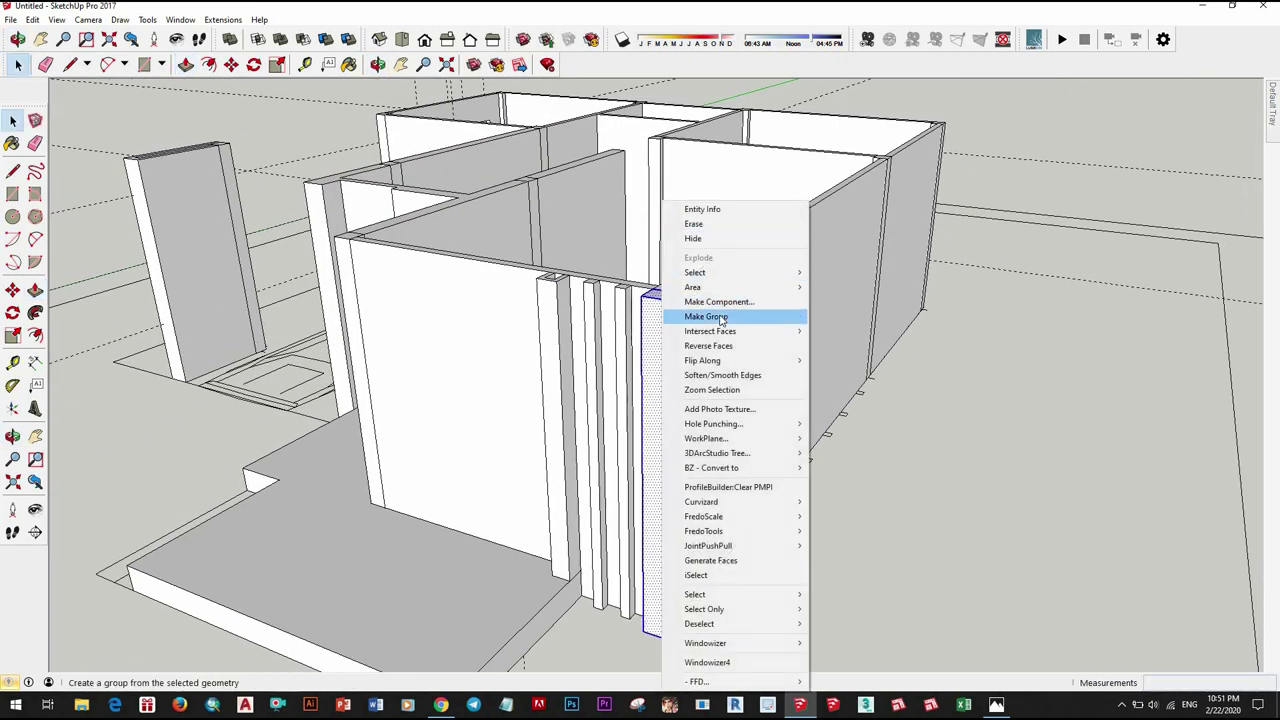
pyautogui.click(706, 316)
pyautogui.scroll(-5, 819, 487)
pyautogui.scroll(-3, 819, 487)
# Step: Zoom out to view the whole building in double stories house.skp
pyautogui.scroll(2, 819, 487)
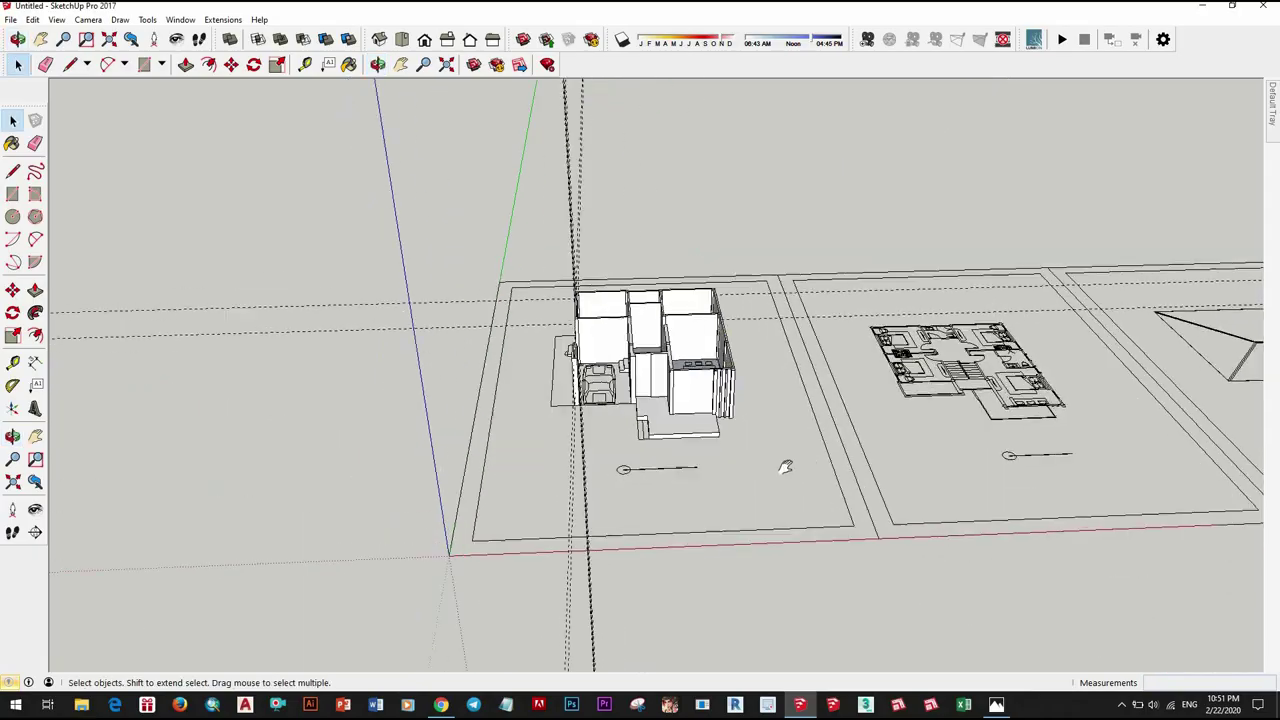
pyautogui.scroll(2, 819, 487)
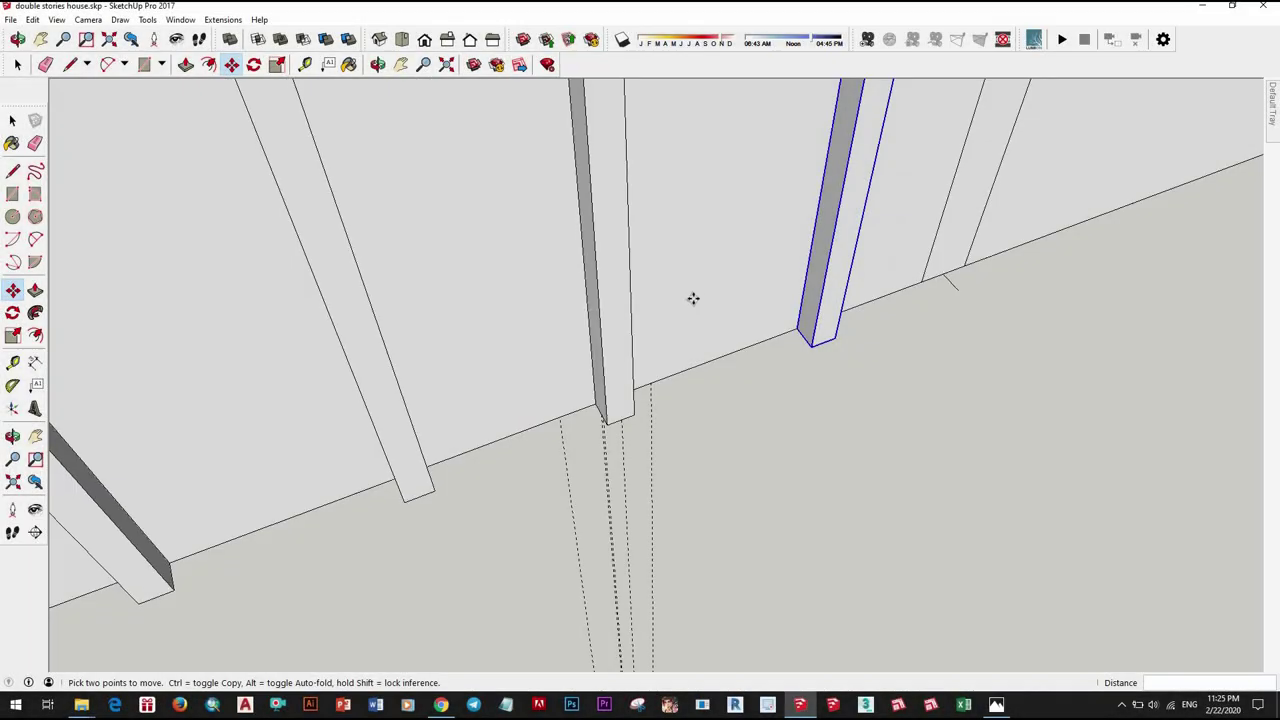
pyautogui.scroll(-3, 800, 335)
pyautogui.scroll(-4, 945, 311)
pyautogui.scroll(-2, 999, 340)
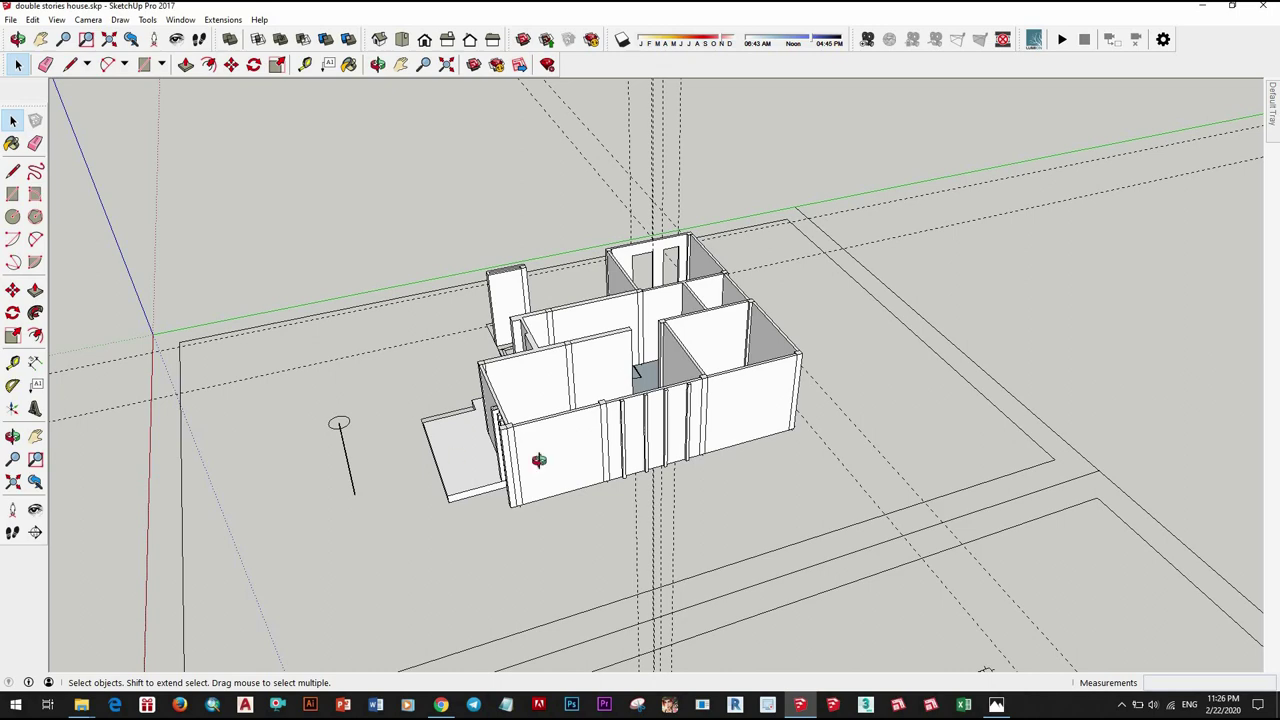
# Step: Draw a tall window rectangle on the wall panel left of the doorway
pyautogui.moveTo(538, 460)
pyautogui.mouseDown(button='middle')
pyautogui.moveTo(600, 455)
pyautogui.moveTo(666, 423)
pyautogui.mouseUp(button='middle')
pyautogui.scroll(5, 654, 451)
pyautogui.scroll(2, 643, 470)
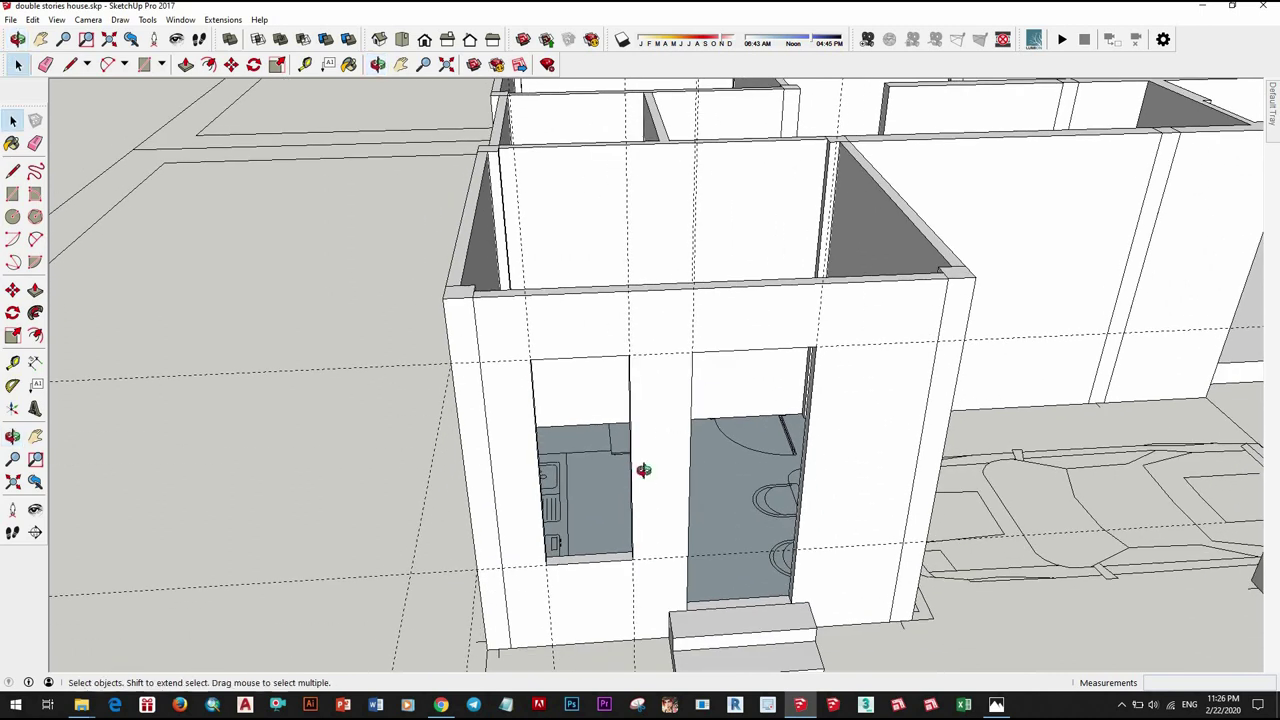
pyautogui.scroll(3, 643, 470)
pyautogui.press('r')
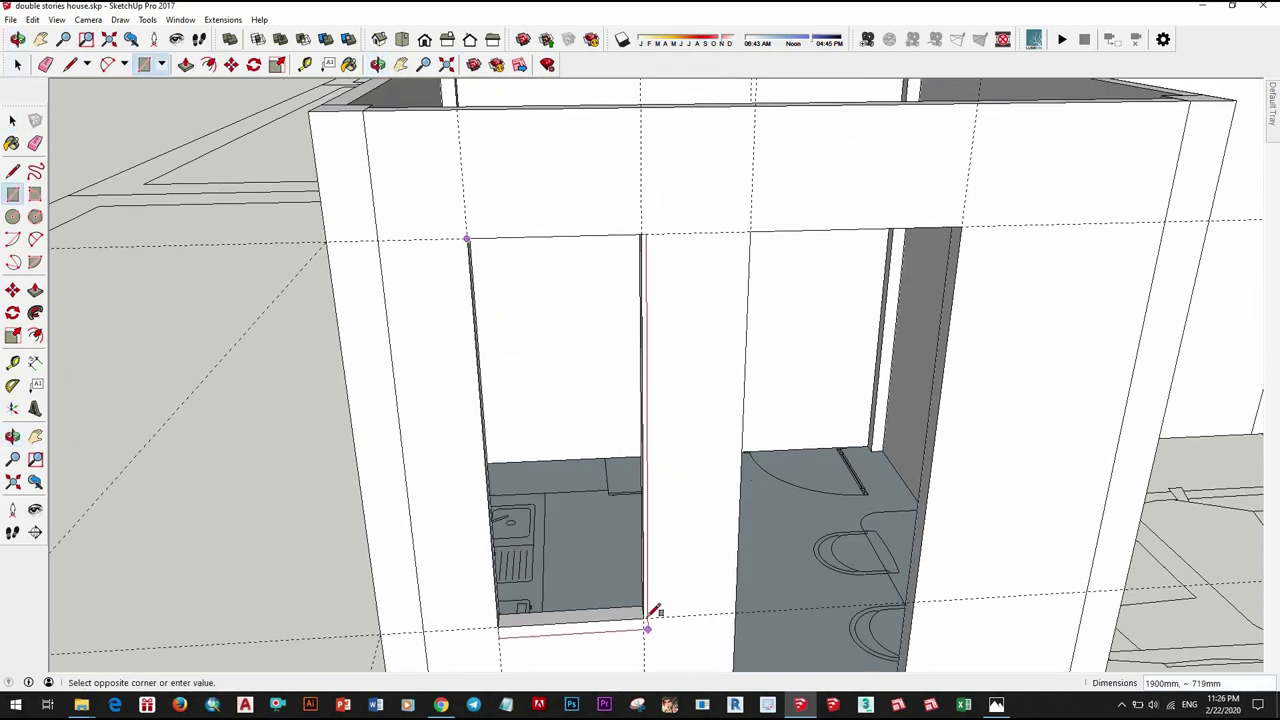
pyautogui.click(653, 612)
pyautogui.moveTo(634, 423); pyautogui.dragTo(491, 346, button='middle')
pyautogui.press('space')
# Step: Offset the rectangle 50 mm inward to form a border, then select the inner face
pyautogui.scroll(3, 508, 434)
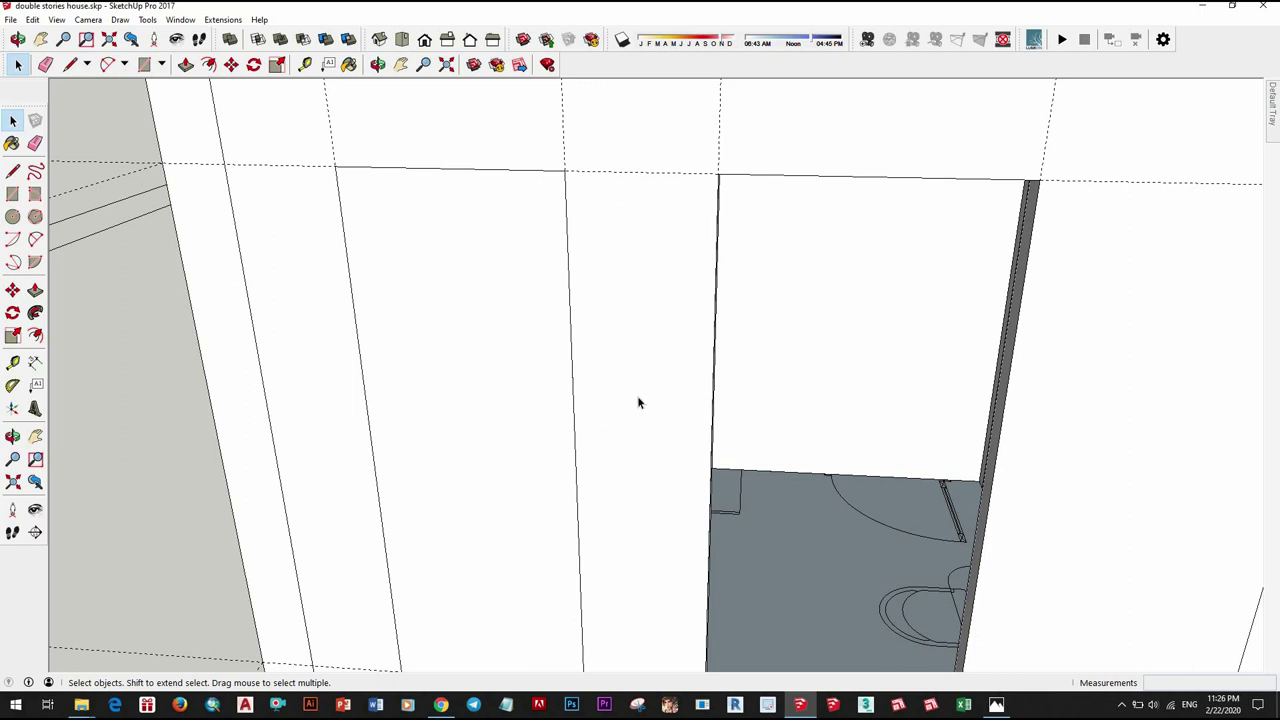
pyautogui.scroll(-3, 572, 341)
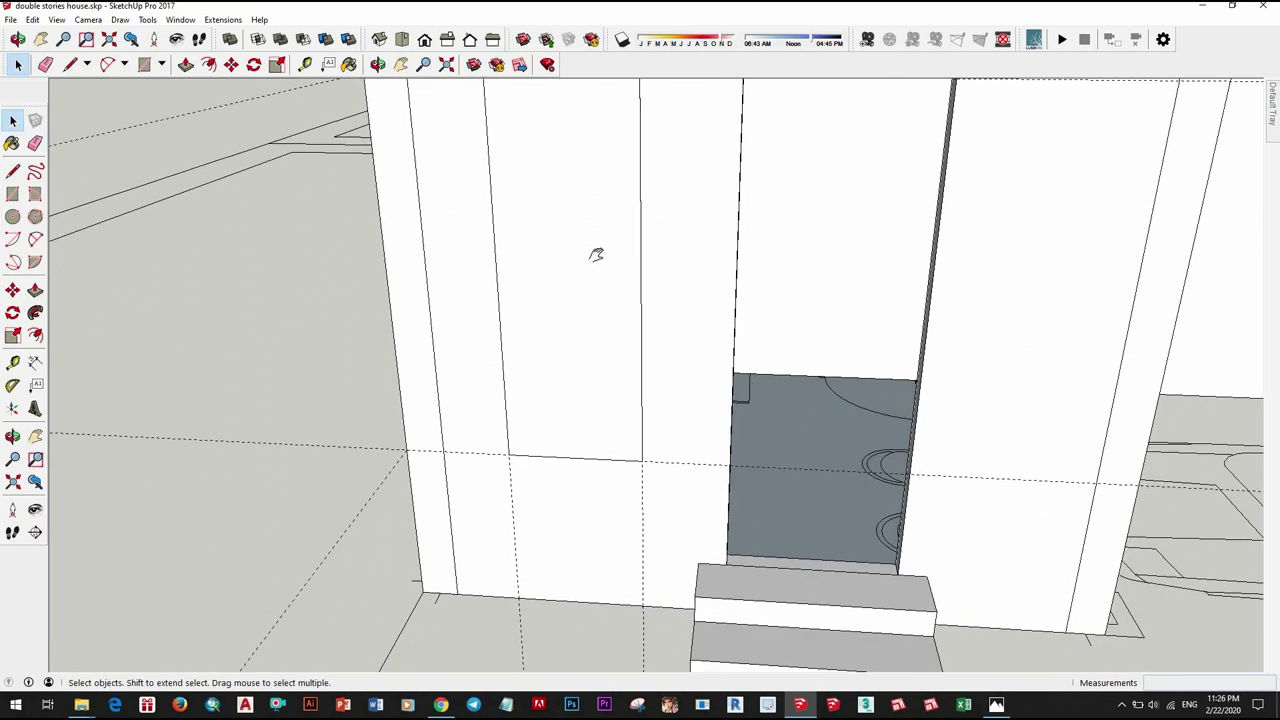
pyautogui.click(600, 240)
pyautogui.press('f')
pyautogui.press('Escape')
pyautogui.write('50')
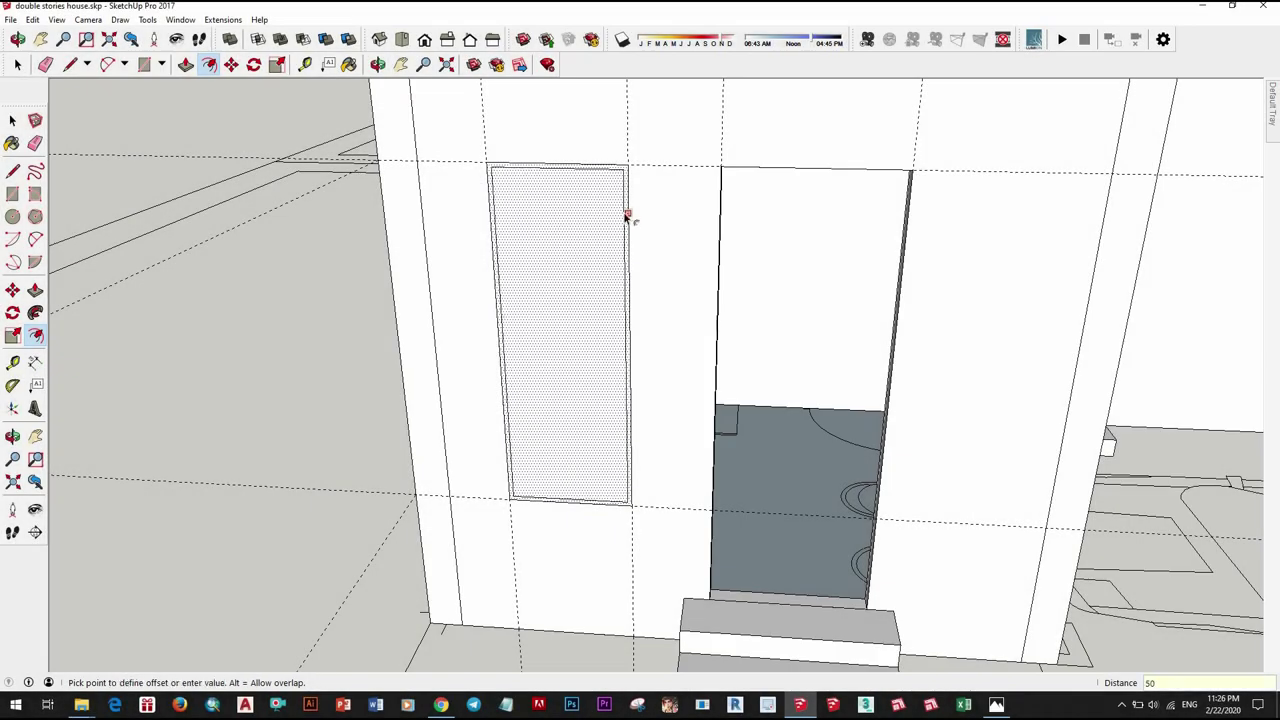
pyautogui.press('Return')
pyautogui.moveTo(651, 260); pyautogui.dragTo(636, 305, button='middle')
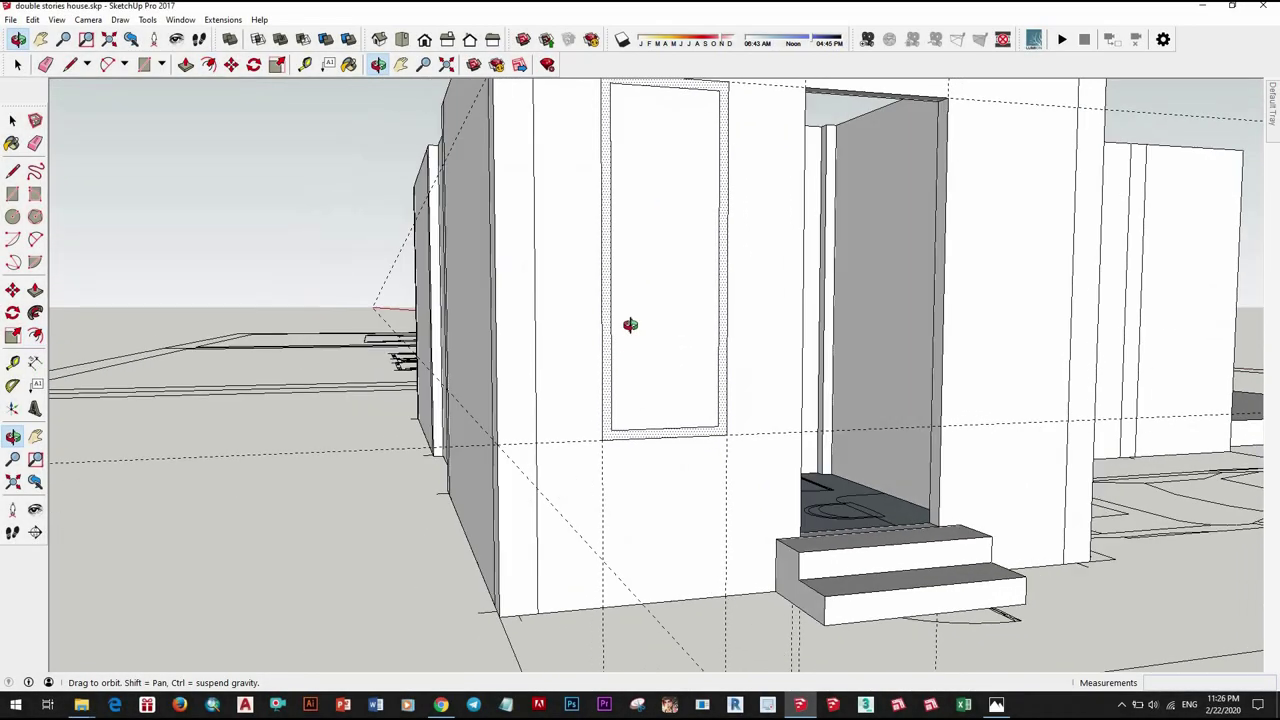
pyautogui.click(636, 288)
# Step: Erase the inner face to open the window hole through the wall
pyautogui.rightClick(631, 255)
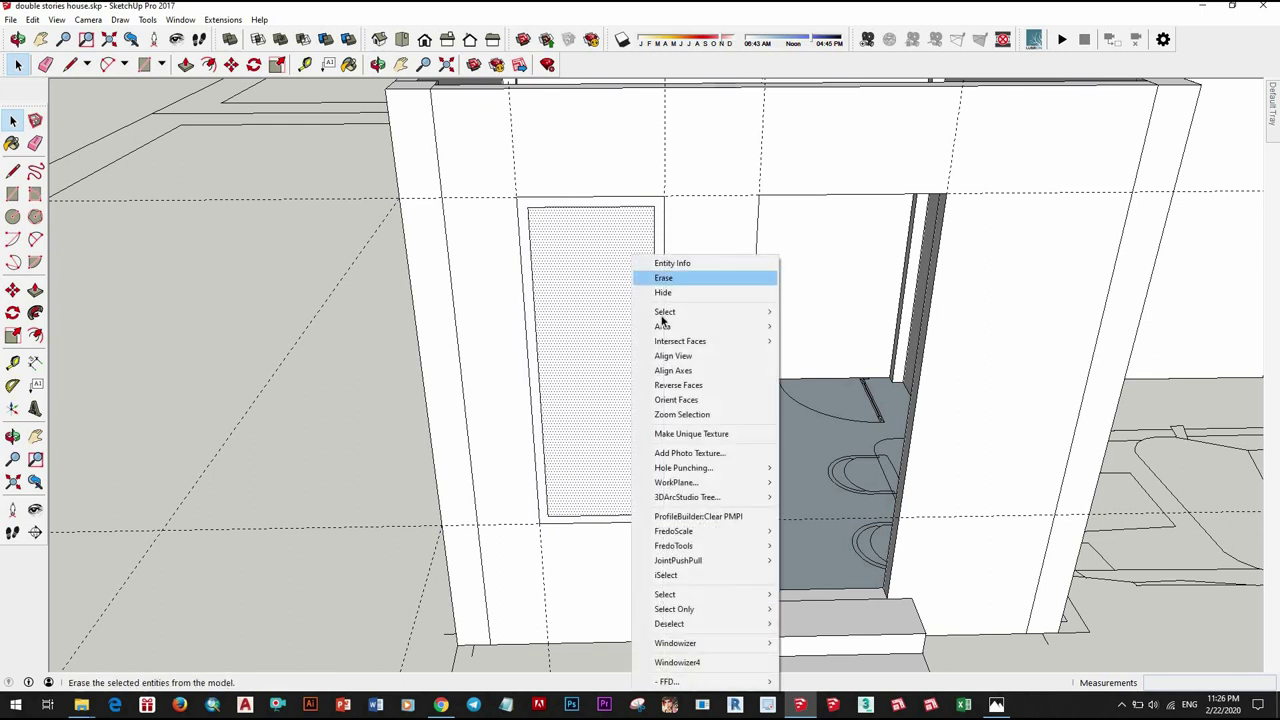
pyautogui.click(665, 278)
pyautogui.moveTo(601, 214); pyautogui.dragTo(447, 301, button='middle')
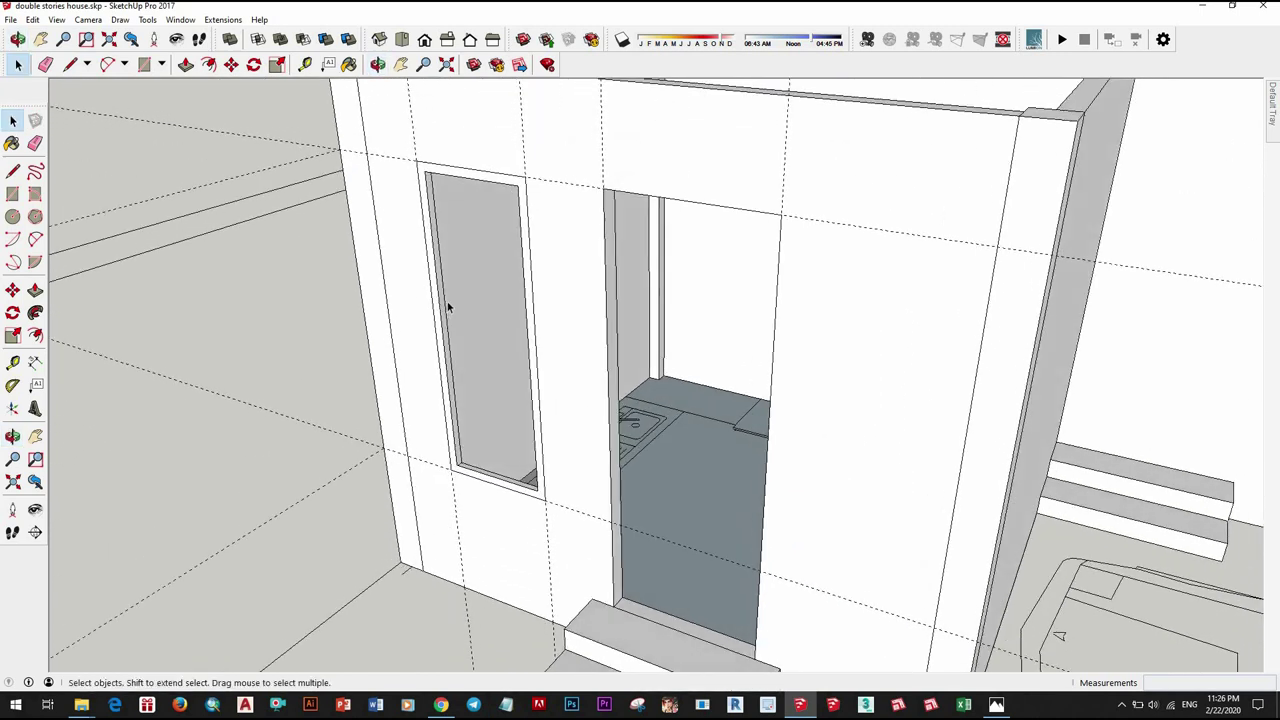
pyautogui.scroll(3, 447, 303)
# Step: Push/Pull the border face 65 mm to give the frame depth
pyautogui.click(448, 305)
pyautogui.press('p')
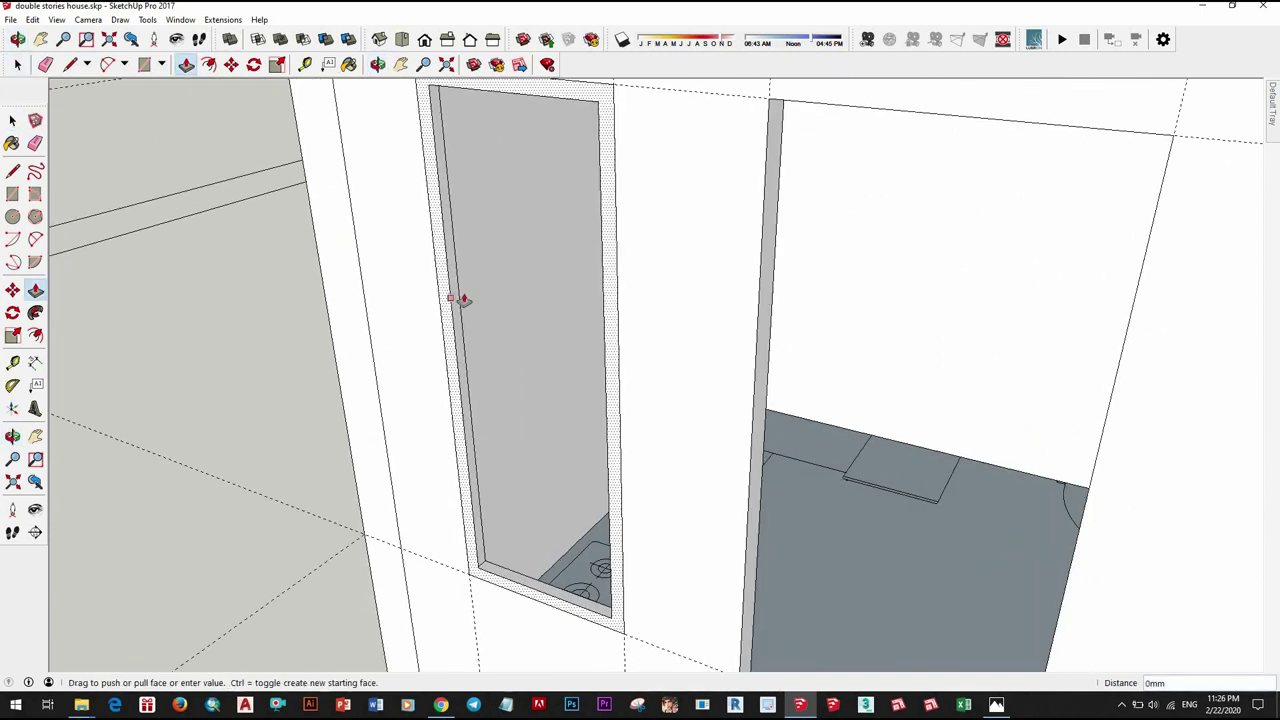
pyautogui.click(460, 298)
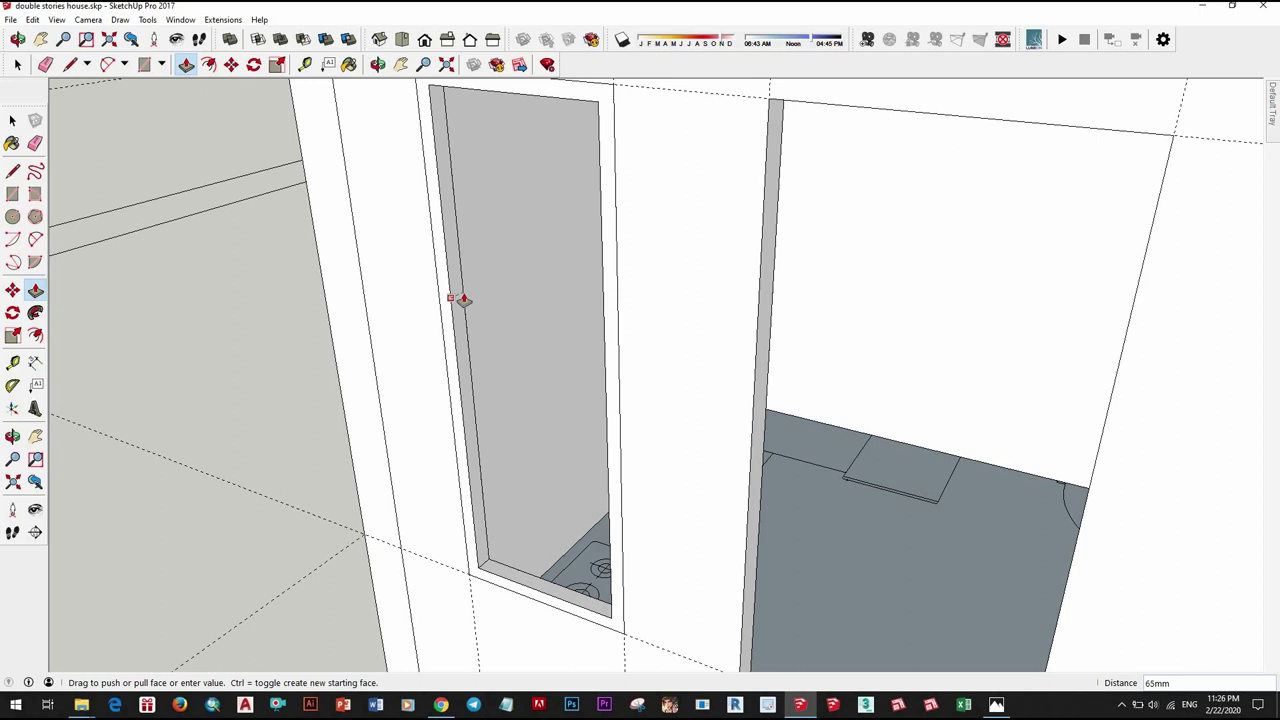
pyautogui.moveTo(539, 416); pyautogui.dragTo(494, 505, button='middle')
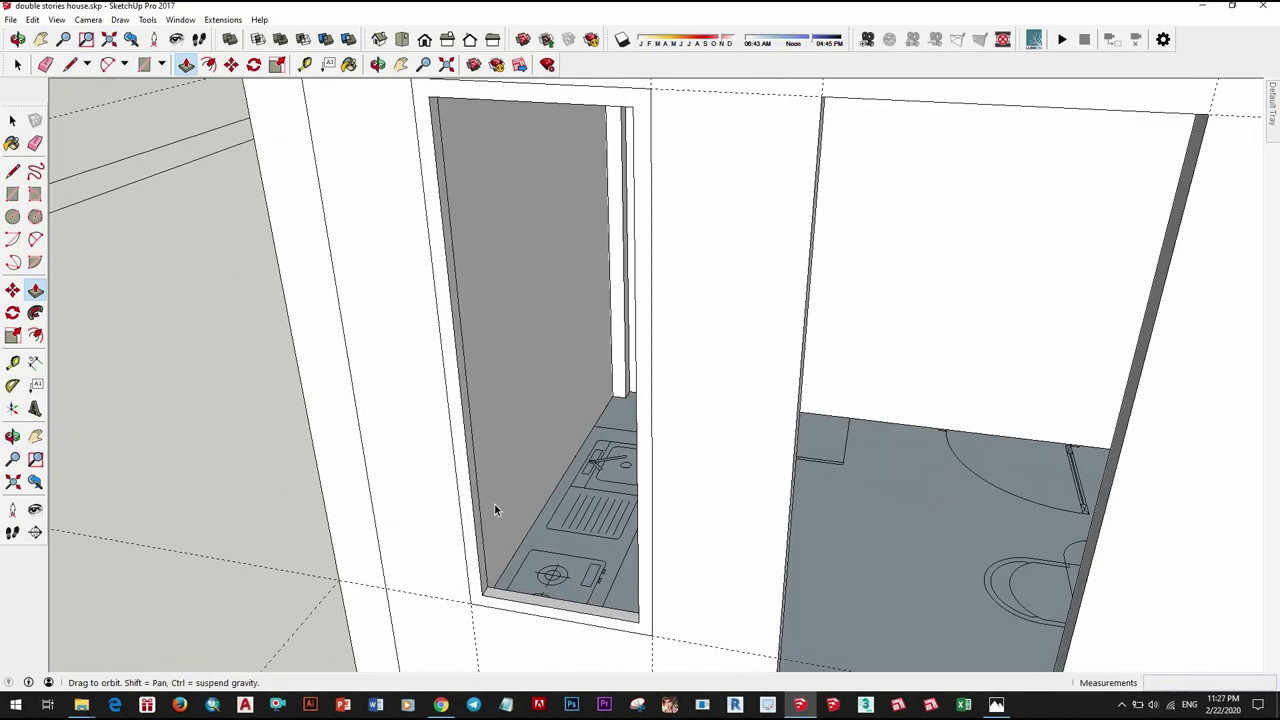
pyautogui.press('space')
# Step: Make the frame face and its edges into a group
pyautogui.doubleClick(466, 440)
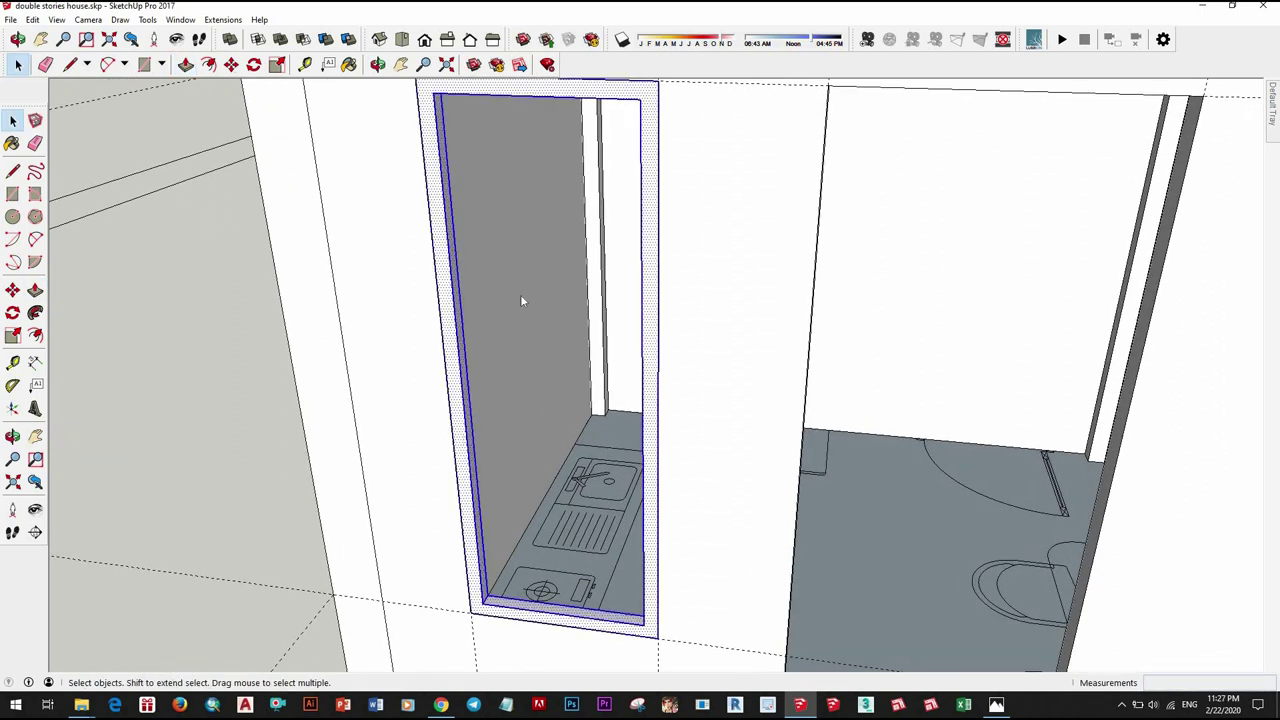
pyautogui.rightClick(466, 440)
pyautogui.click(508, 316)
pyautogui.scroll(-3, 515, 456)
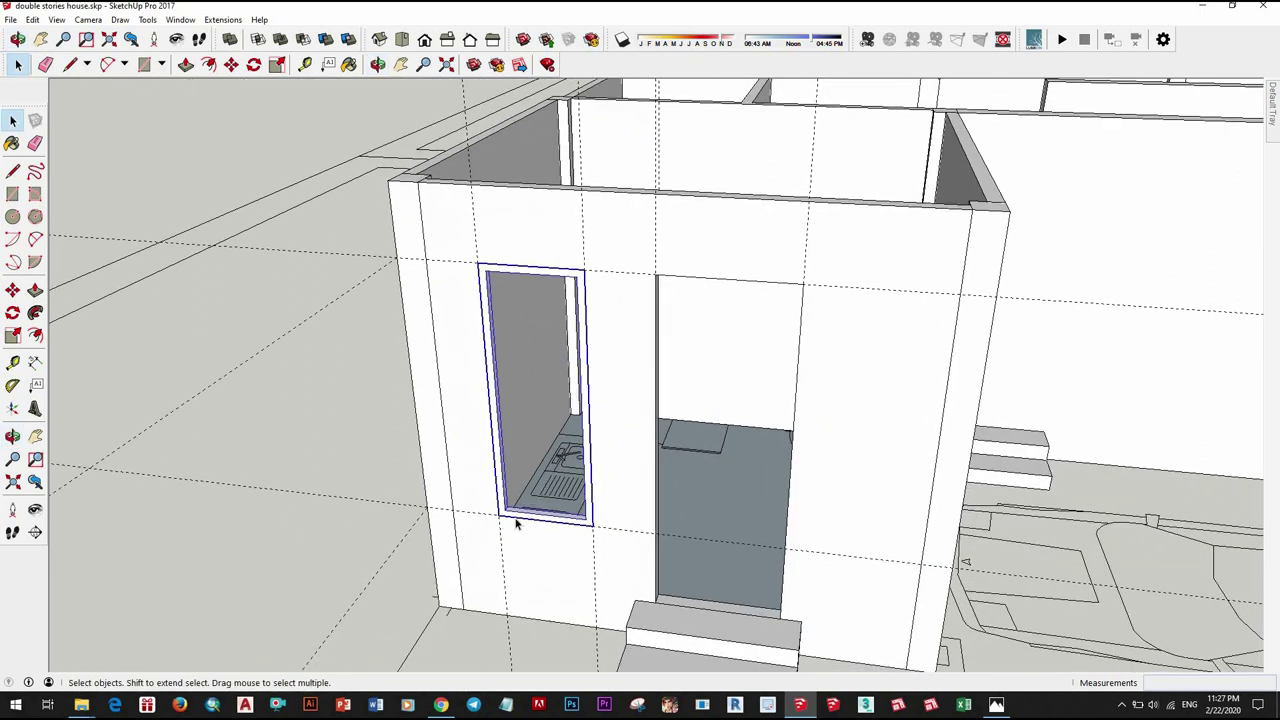
pyautogui.scroll(3, 514, 520)
pyautogui.scroll(2, 520, 517)
pyautogui.scroll(2, 570, 496)
# Step: Nudge the frame group slightly with Move and check the window opening
pyautogui.press('m')
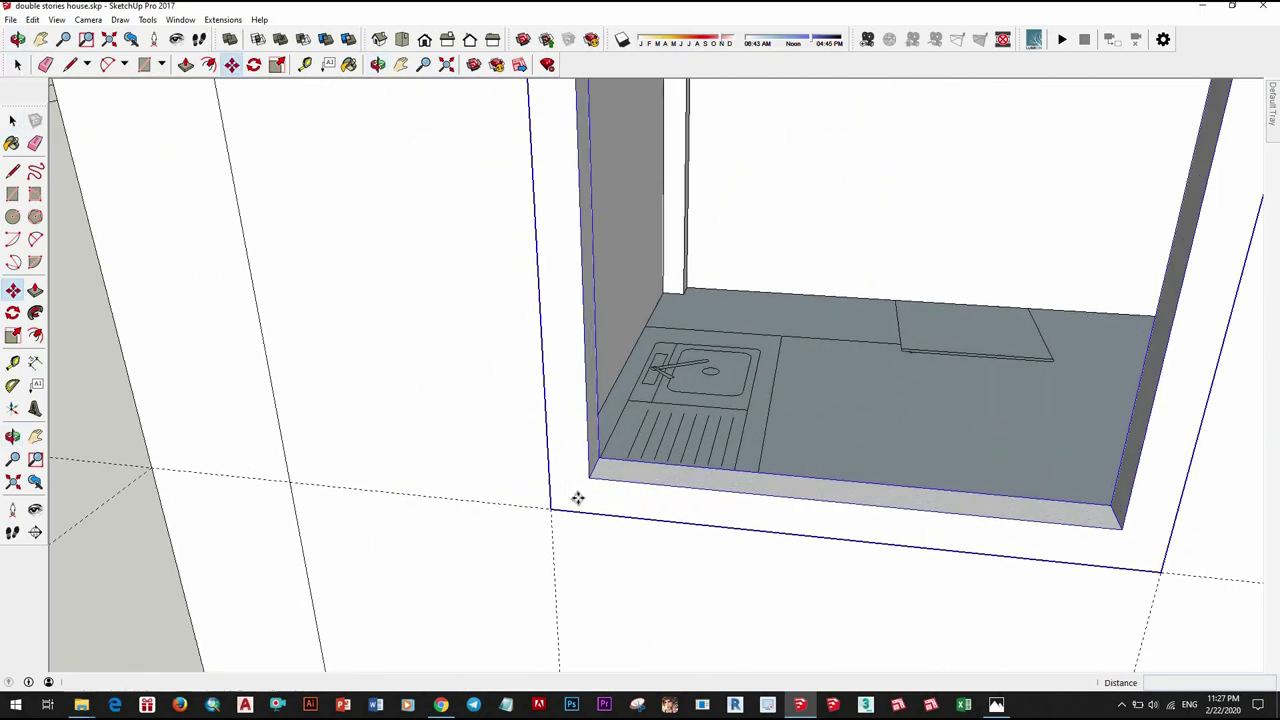
pyautogui.scroll(2, 550, 496)
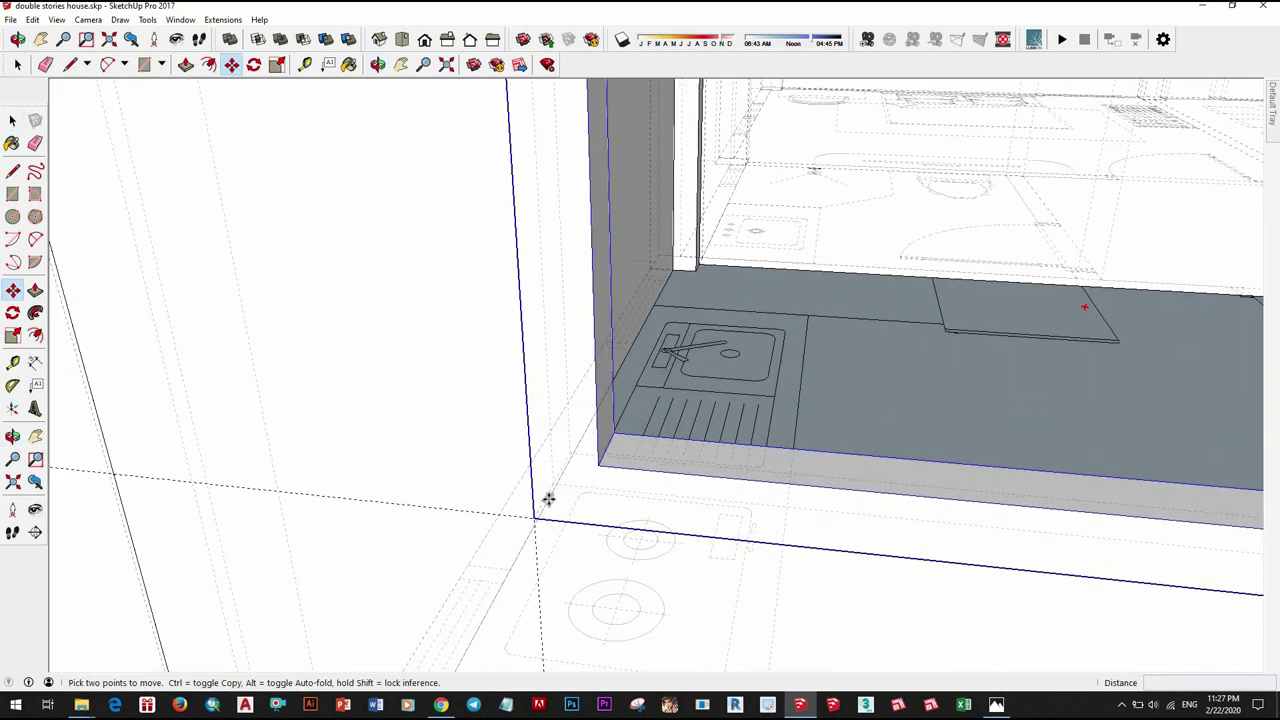
pyautogui.click(581, 448)
pyautogui.click(551, 474)
pyautogui.press('space')
pyautogui.scroll(-1, 547, 471)
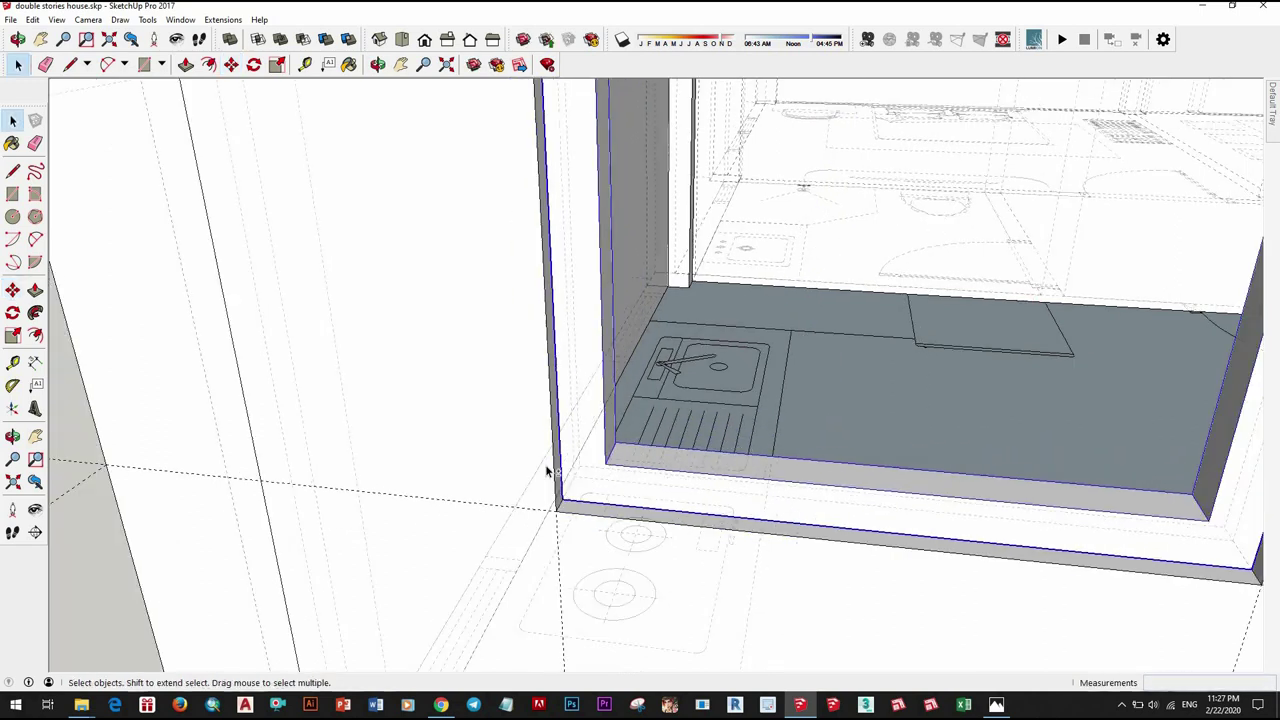
pyautogui.scroll(-1, 600, 480)
pyautogui.scroll(-2, 585, 440)
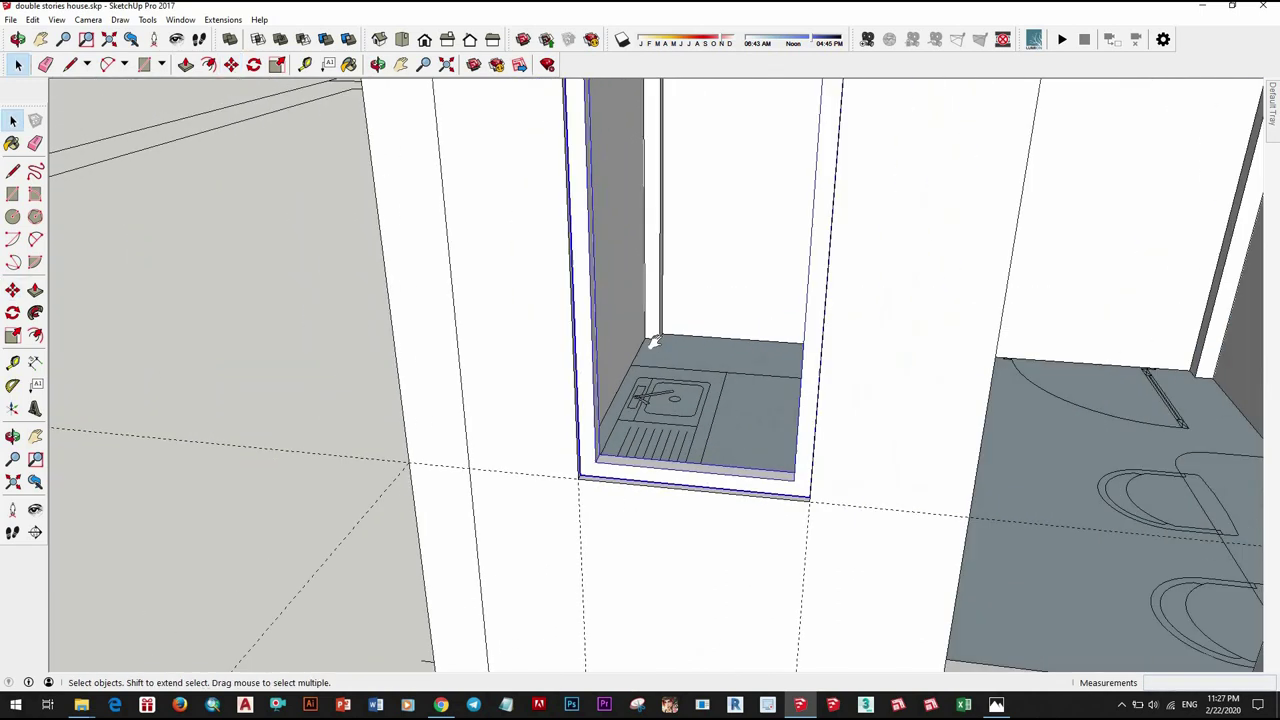
pyautogui.scroll(-2, 640, 480)
pyautogui.scroll(-1, 630, 465)
pyautogui.scroll(-2, 624, 455)
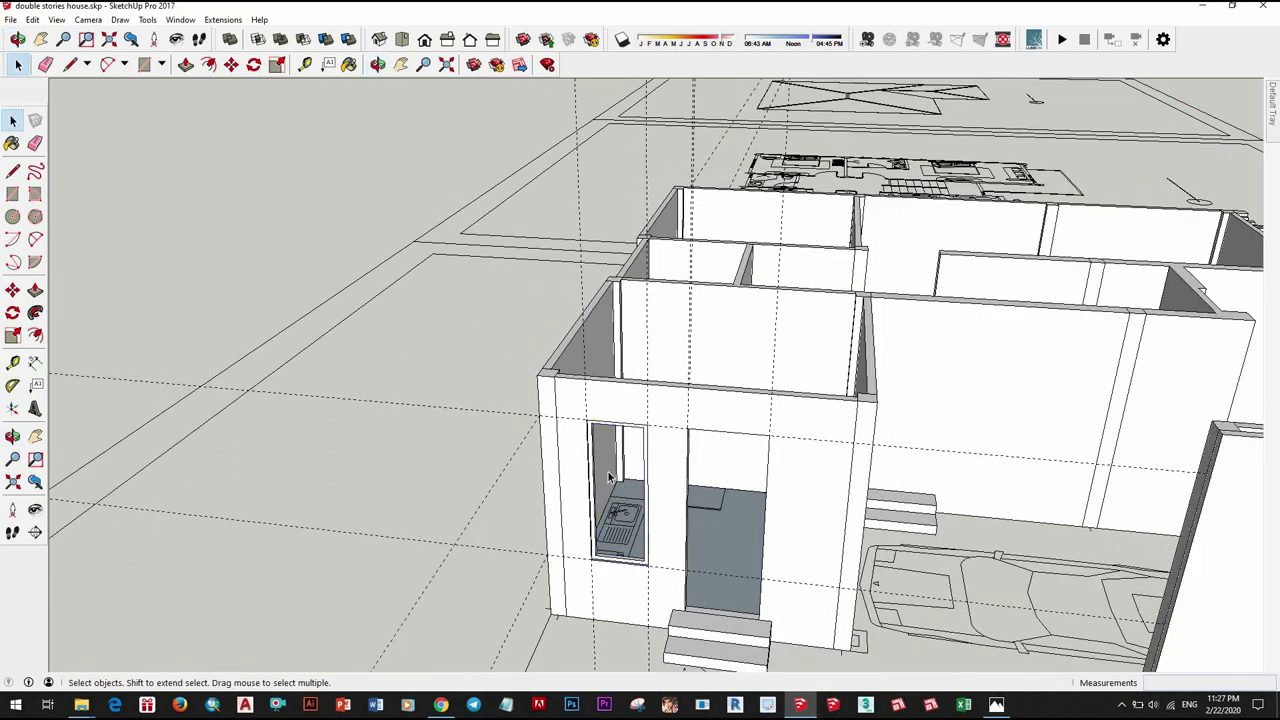
pyautogui.scroll(3, 608, 476)
pyautogui.moveTo(614, 371); pyautogui.dragTo(581, 415, button='middle')
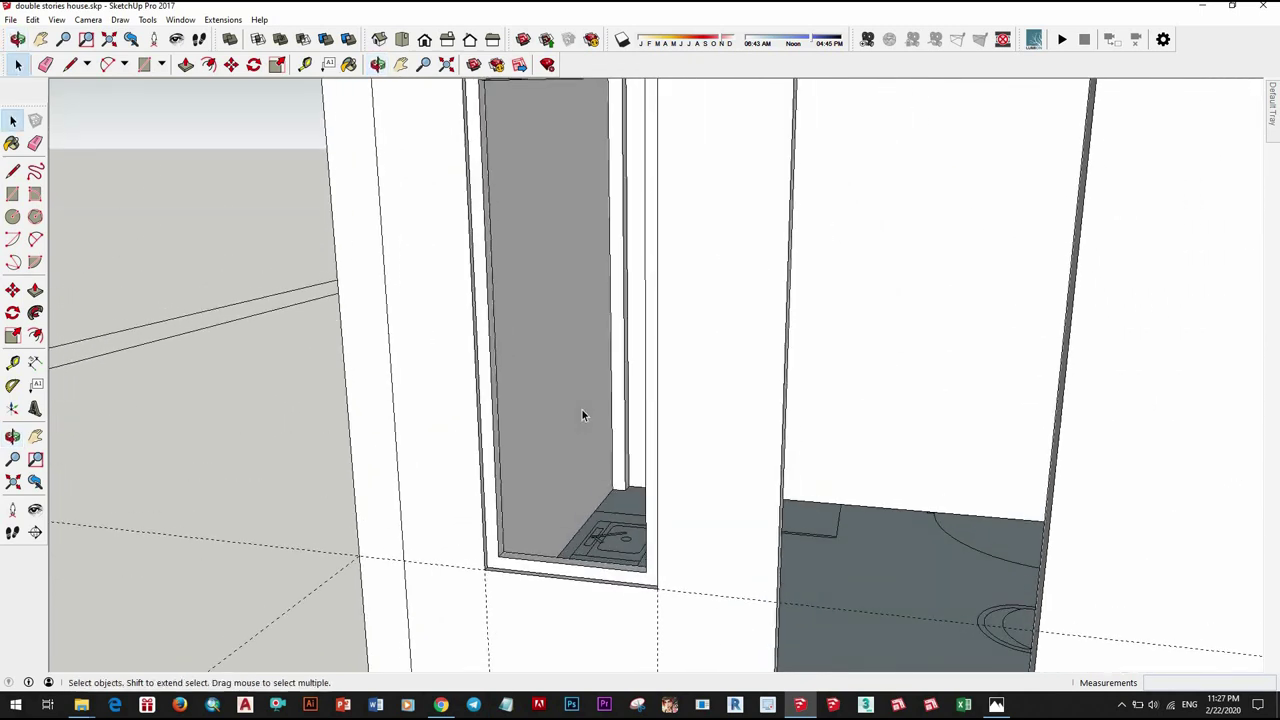
# Step: Draw a vertical line along the frame's inner left edge and select that edge
pyautogui.press('l')
pyautogui.moveTo(513, 342); pyautogui.dragTo(501, 256, button='middle')
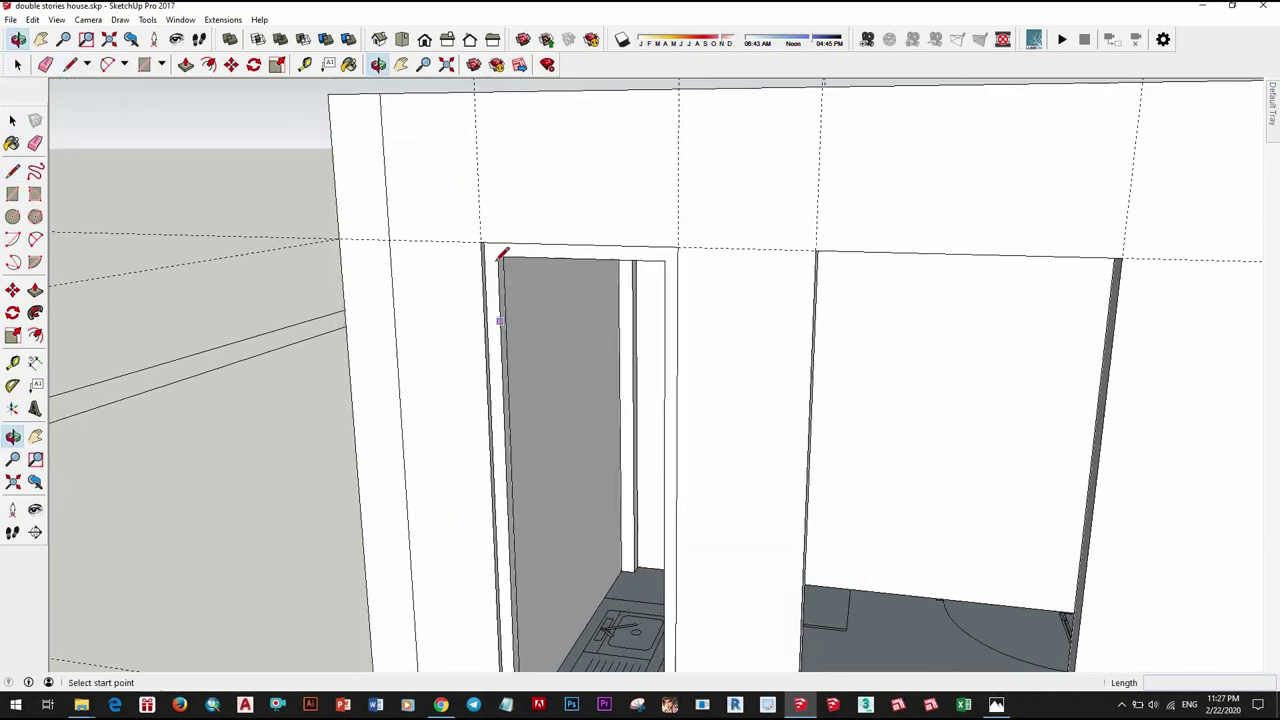
pyautogui.moveTo(552, 325); pyautogui.dragTo(525, 528, button='middle')
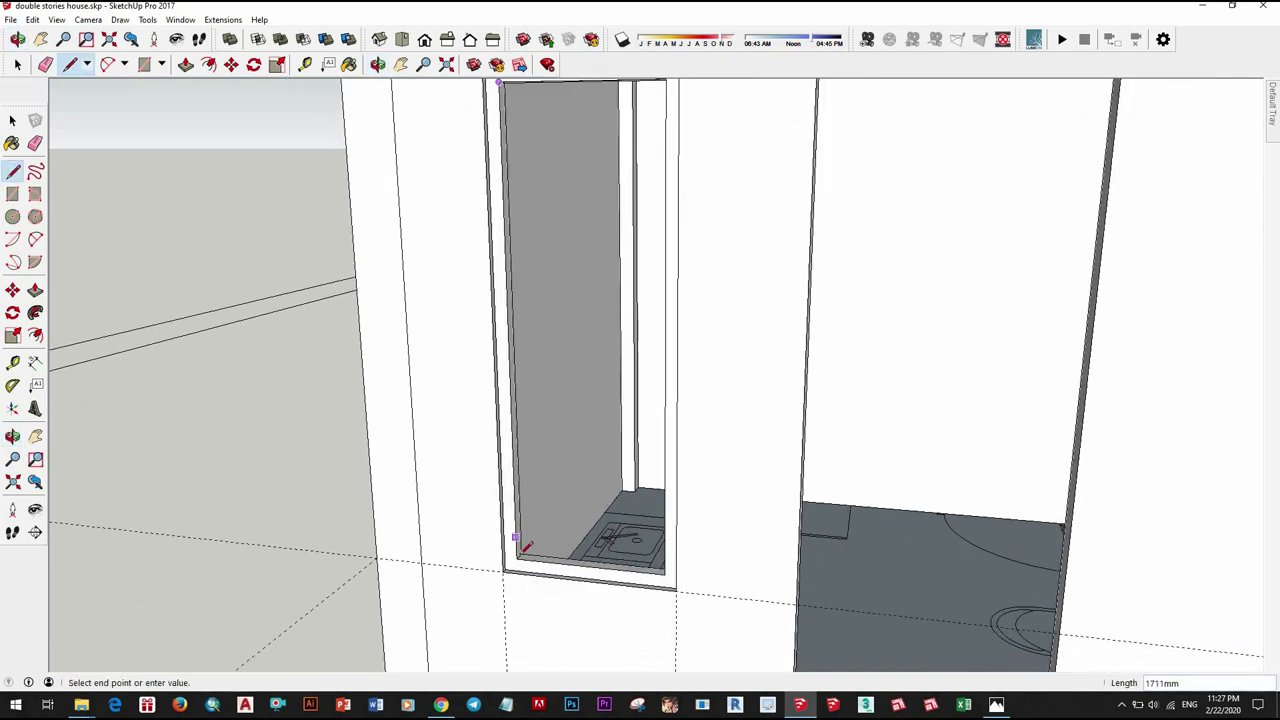
pyautogui.press('space')
pyautogui.click(513, 484)
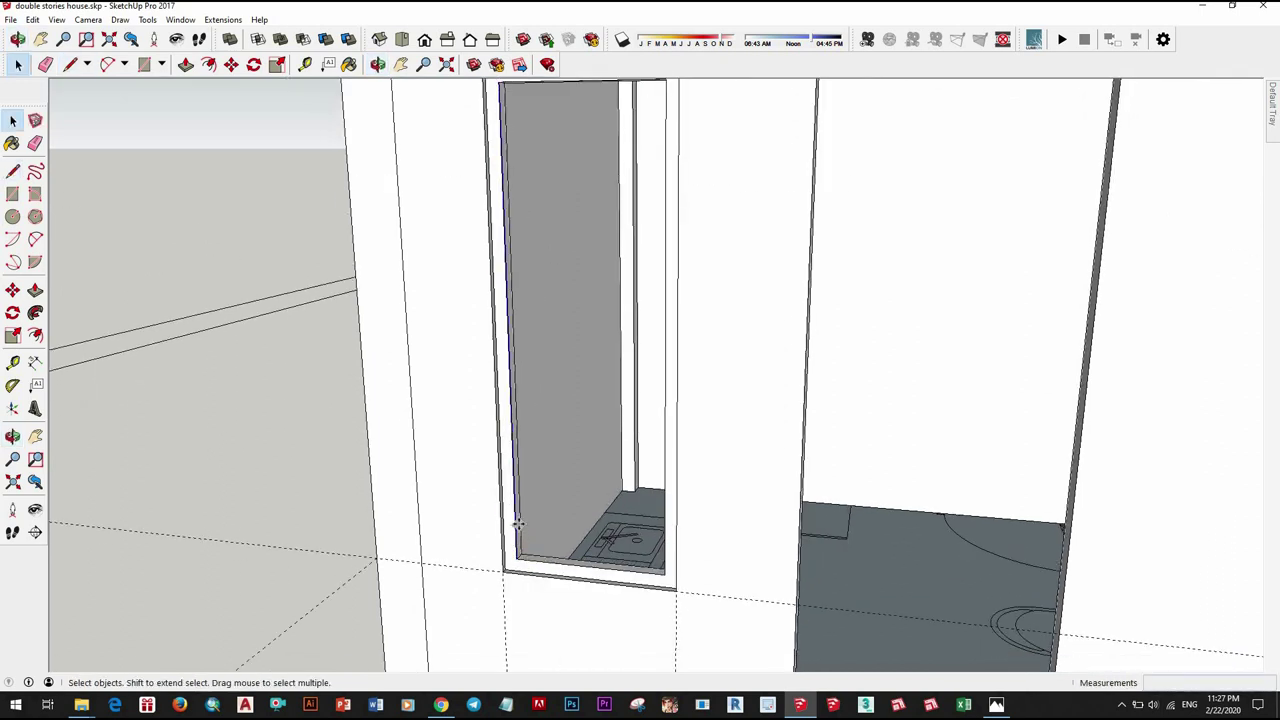
pyautogui.press('m')
pyautogui.scroll(2, 511, 553)
pyautogui.click(526, 556)
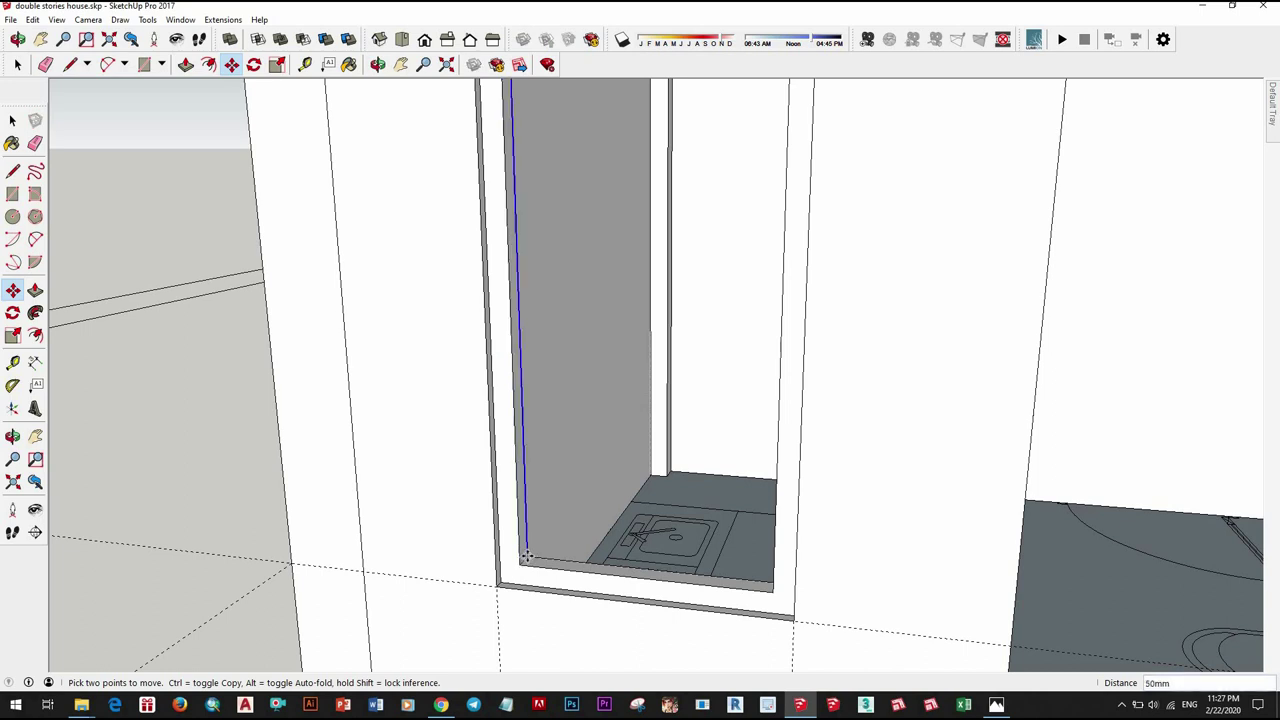
pyautogui.scroll(2, 522, 560)
pyautogui.scroll(2, 521, 556)
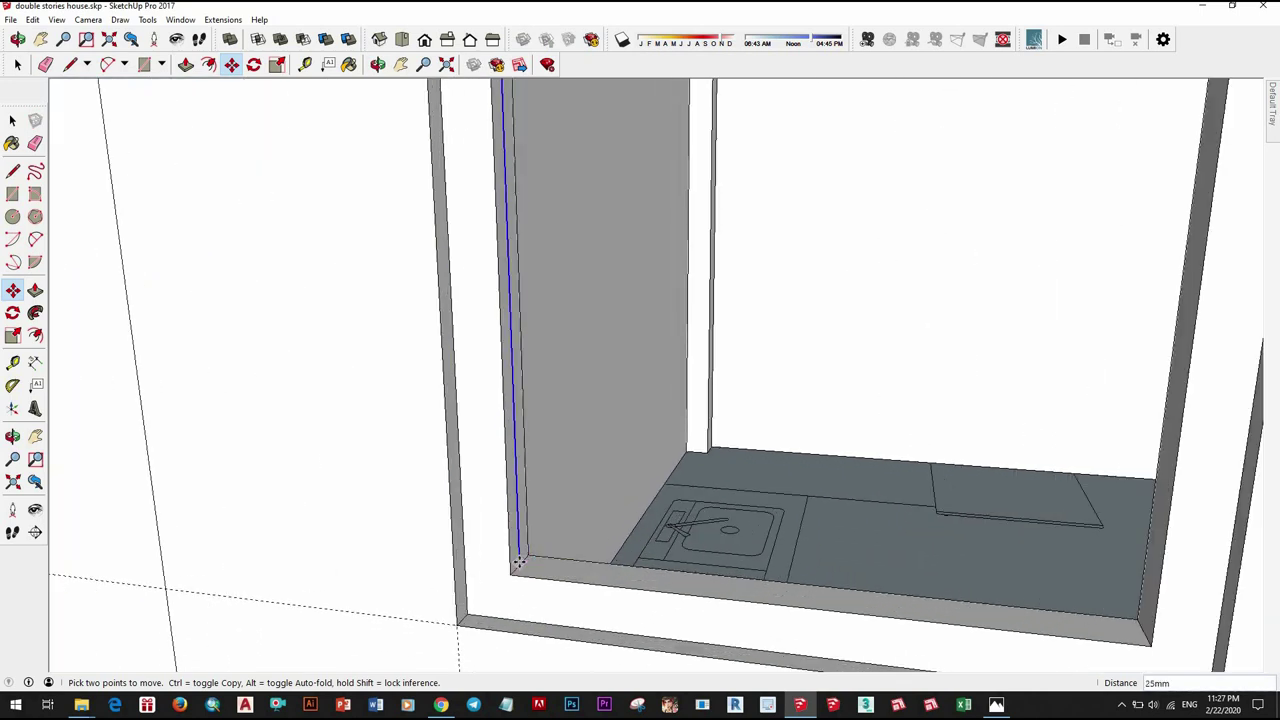
pyautogui.press('space')
# Step: Divide the selected inner left edge into 3 equal segments
pyautogui.rightClick(522, 515)
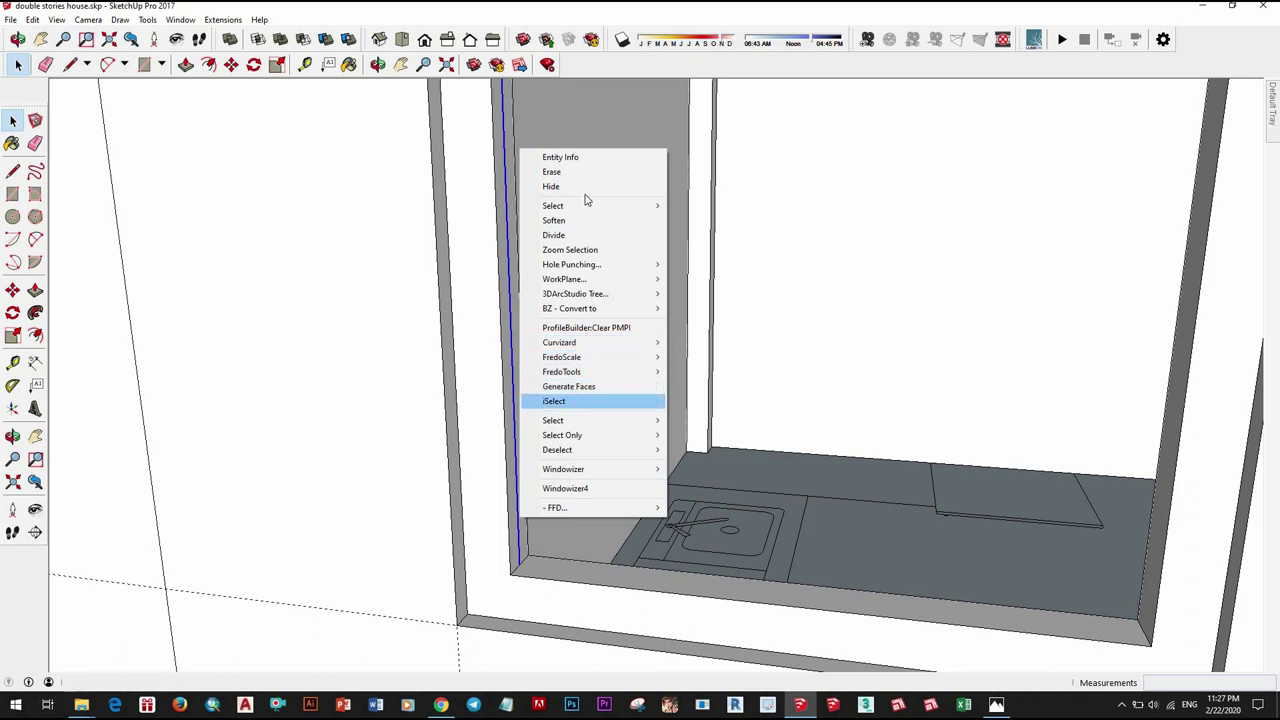
pyautogui.press('Return')
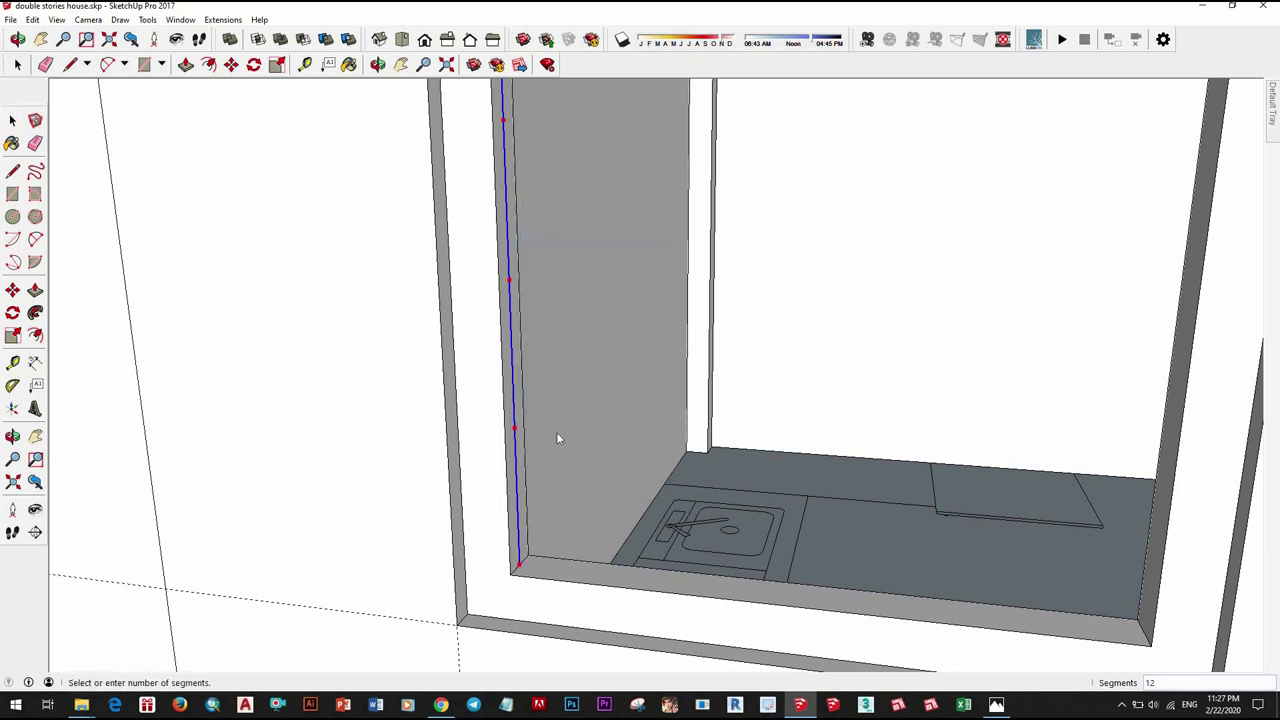
pyautogui.moveTo(557, 437); pyautogui.dragTo(566, 286, button='middle')
pyautogui.keyDown('shift'); pyautogui.moveTo(561, 380); pyautogui.dragTo(561, 380, button='middle'); pyautogui.keyUp('shift')
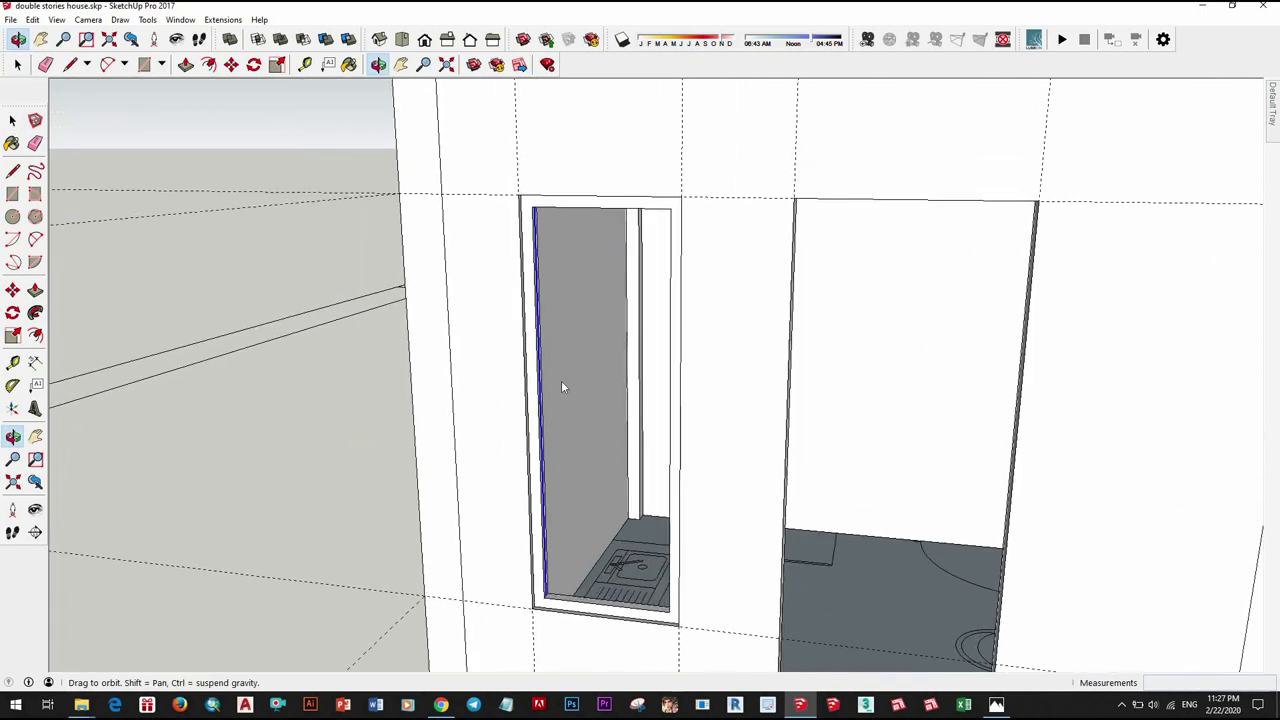
pyautogui.click(562, 448)
pyautogui.scroll(-5, 456, 441)
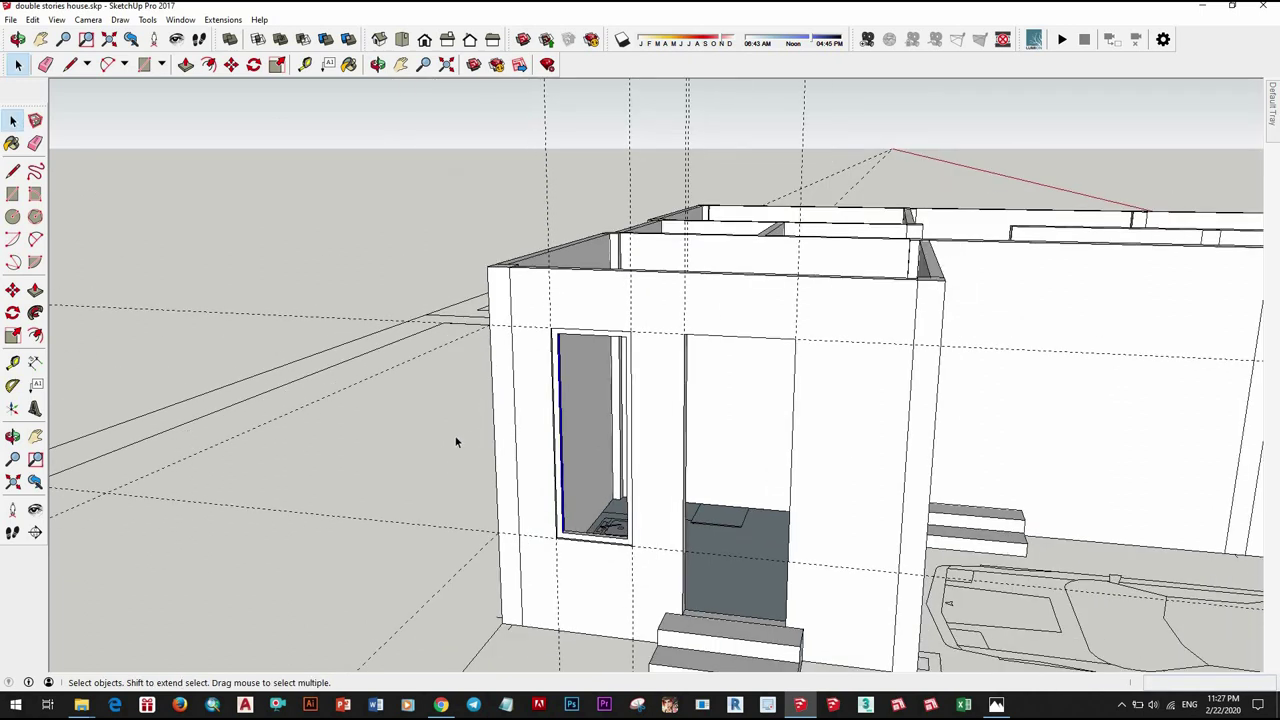
# Step: Orbit and zoom in to face the narrow wall opening up close
pyautogui.scroll(4, 570, 345)
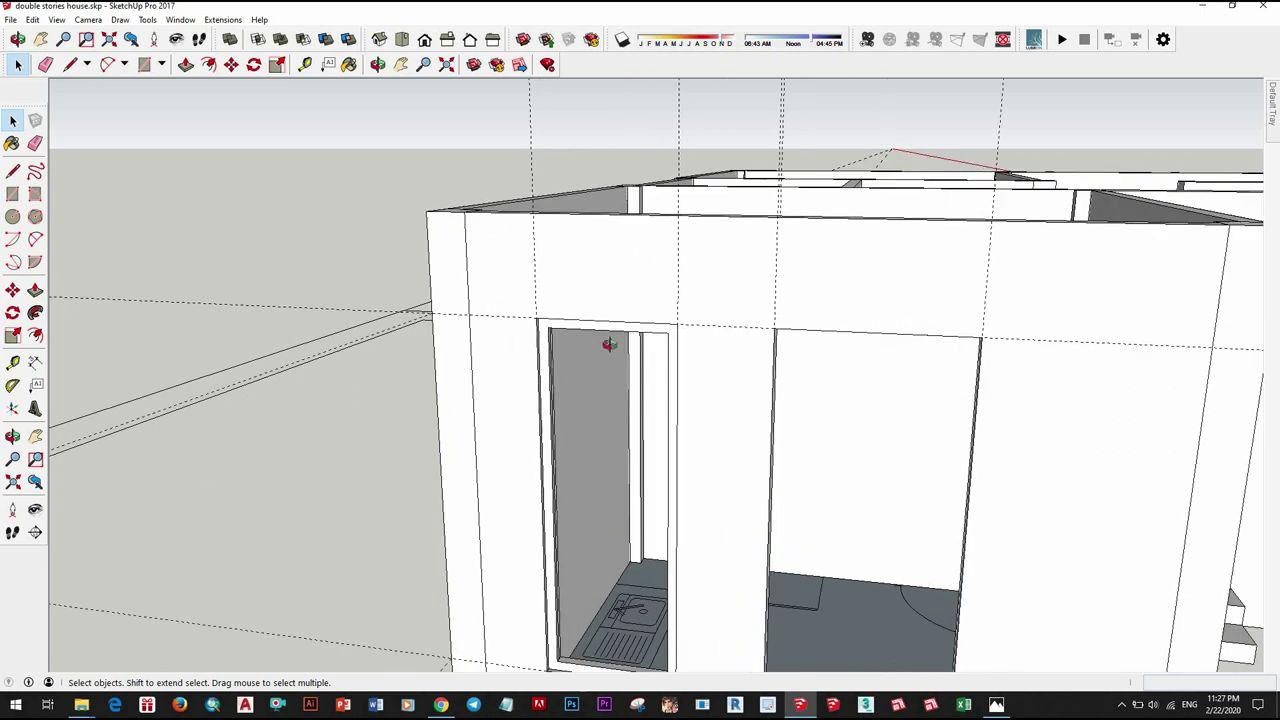
pyautogui.moveTo(606, 337); pyautogui.dragTo(631, 118, button='middle')
pyautogui.scroll(2, 631, 118)
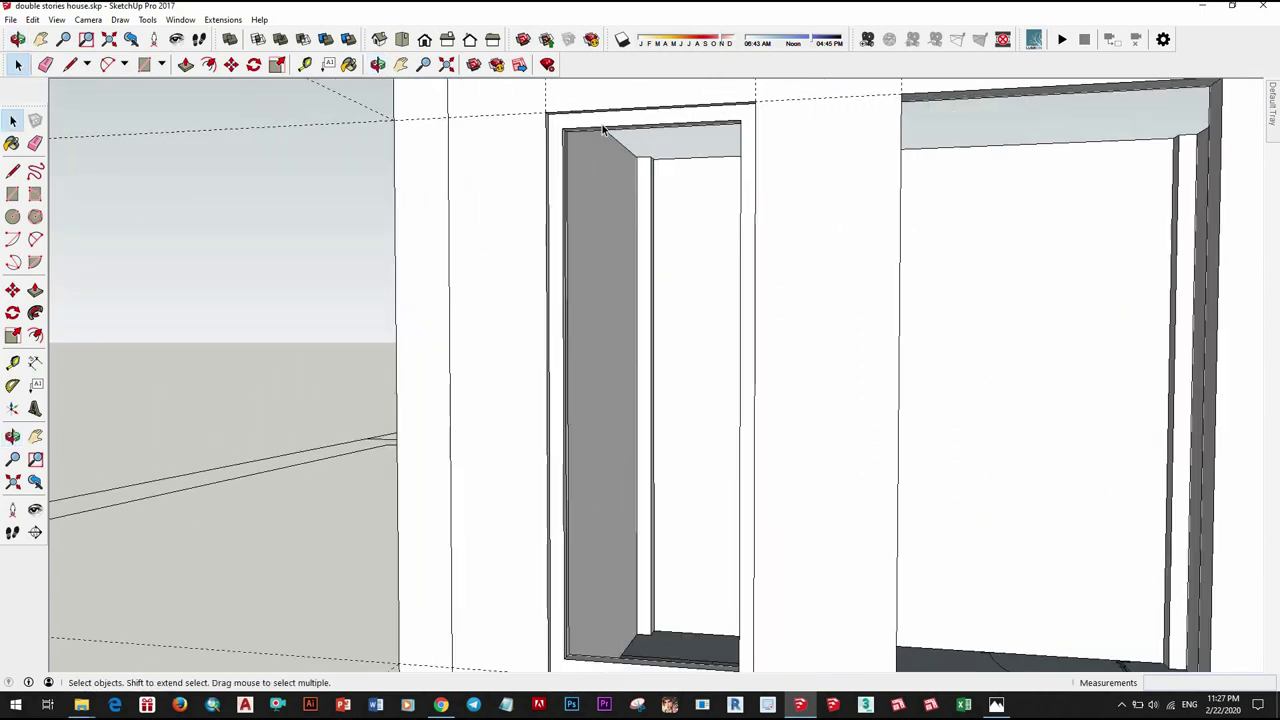
pyautogui.scroll(1, 603, 128)
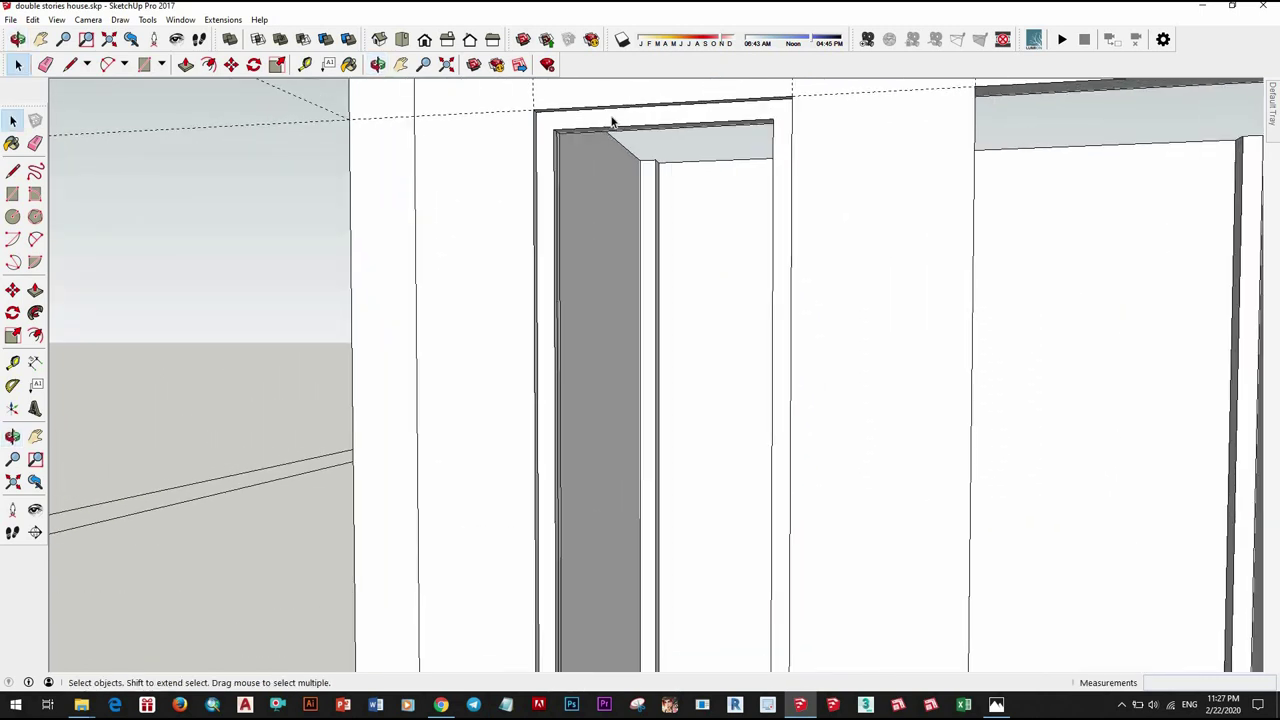
pyautogui.moveTo(717, 165)
pyautogui.mouseDown(button='middle')
pyautogui.moveTo(920, 191)
pyautogui.moveTo(374, 191)
pyautogui.moveTo(846, 229)
pyautogui.moveTo(951, 177)
pyautogui.moveTo(680, 274)
pyautogui.moveTo(670, 260)
pyautogui.mouseUp(button='middle')
pyautogui.scroll(2, 835, 230)
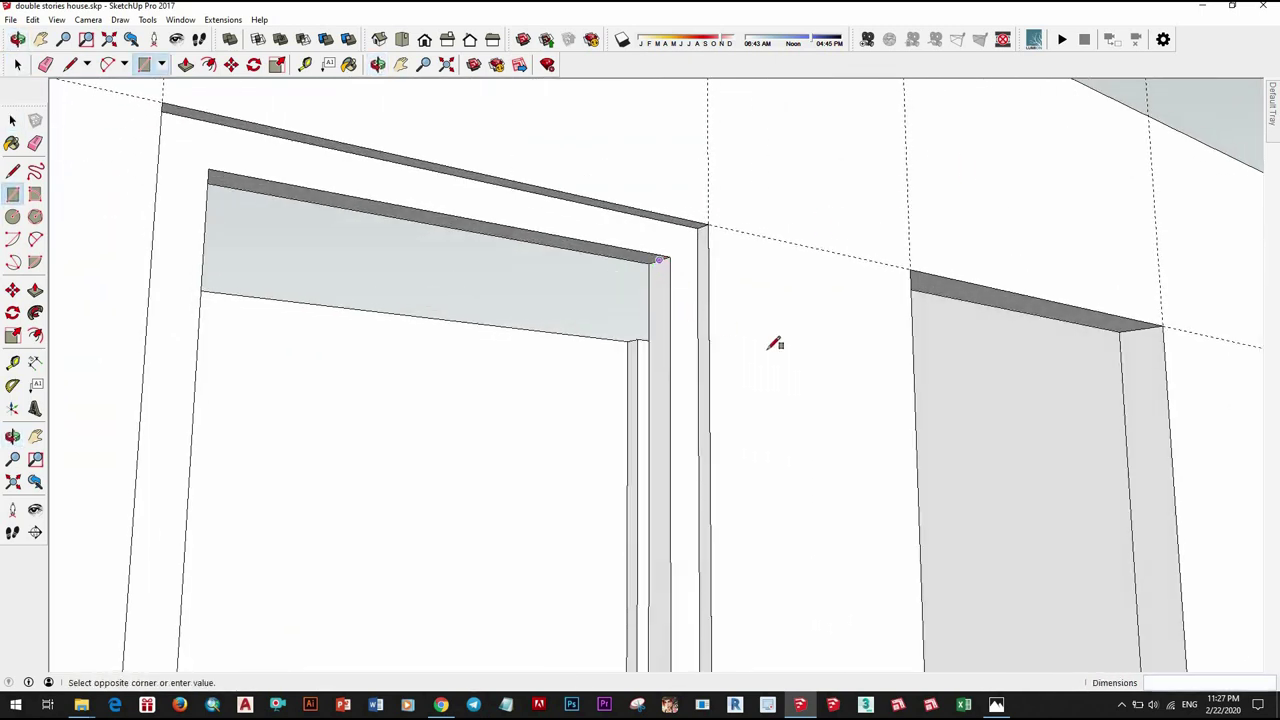
pyautogui.moveTo(775, 344)
pyautogui.mouseDown(button='middle')
pyautogui.moveTo(486, 406)
pyautogui.moveTo(663, 277)
pyautogui.mouseUp(button='middle')
pyautogui.scroll(5, 743, 294)
pyautogui.moveTo(743, 294)
pyautogui.mouseDown(button='middle')
pyautogui.moveTo(571, 345)
pyautogui.moveTo(711, 343)
pyautogui.moveTo(705, 296)
pyautogui.mouseUp(button='middle')
pyautogui.scroll(-3, 709, 343)
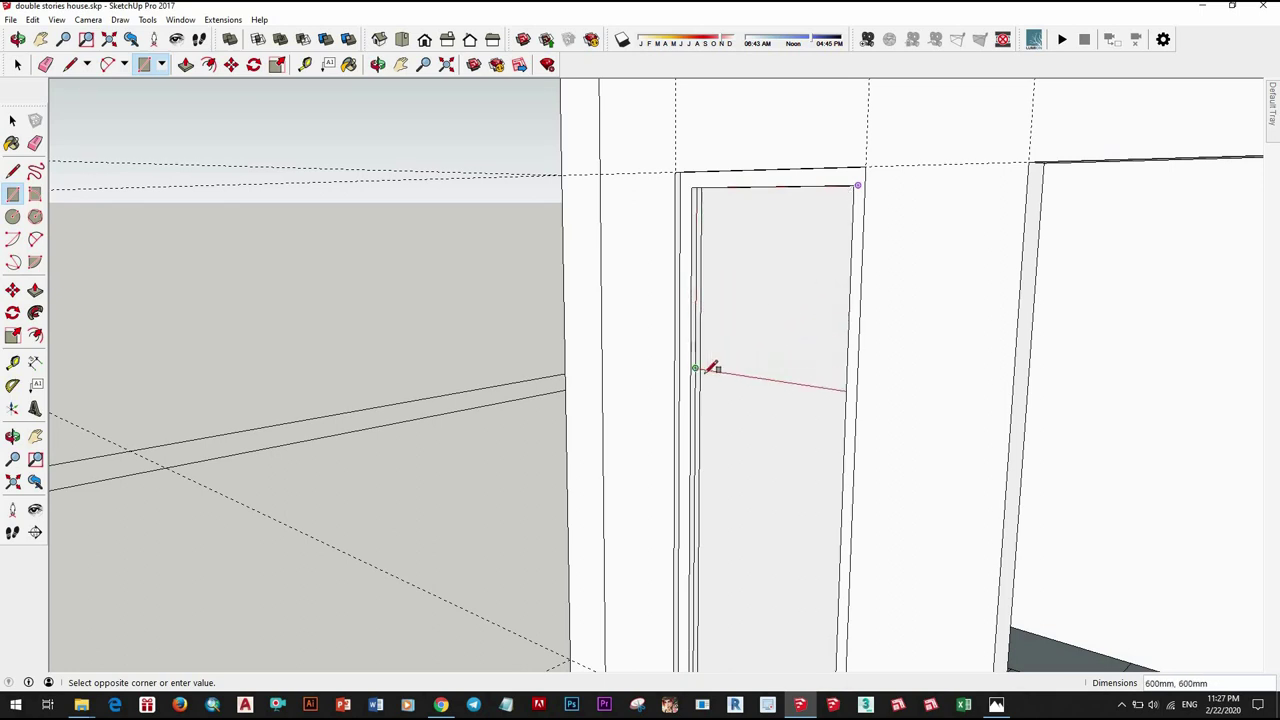
# Step: Draw a 600 mm by 600 mm square face across the top of the opening
pyautogui.click(712, 369)
pyautogui.scroll(-3, 712, 369)
pyautogui.moveTo(754, 366)
pyautogui.mouseDown(button='middle')
pyautogui.moveTo(777, 423)
pyautogui.moveTo(923, 446)
pyautogui.moveTo(889, 418)
pyautogui.mouseUp(button='middle')
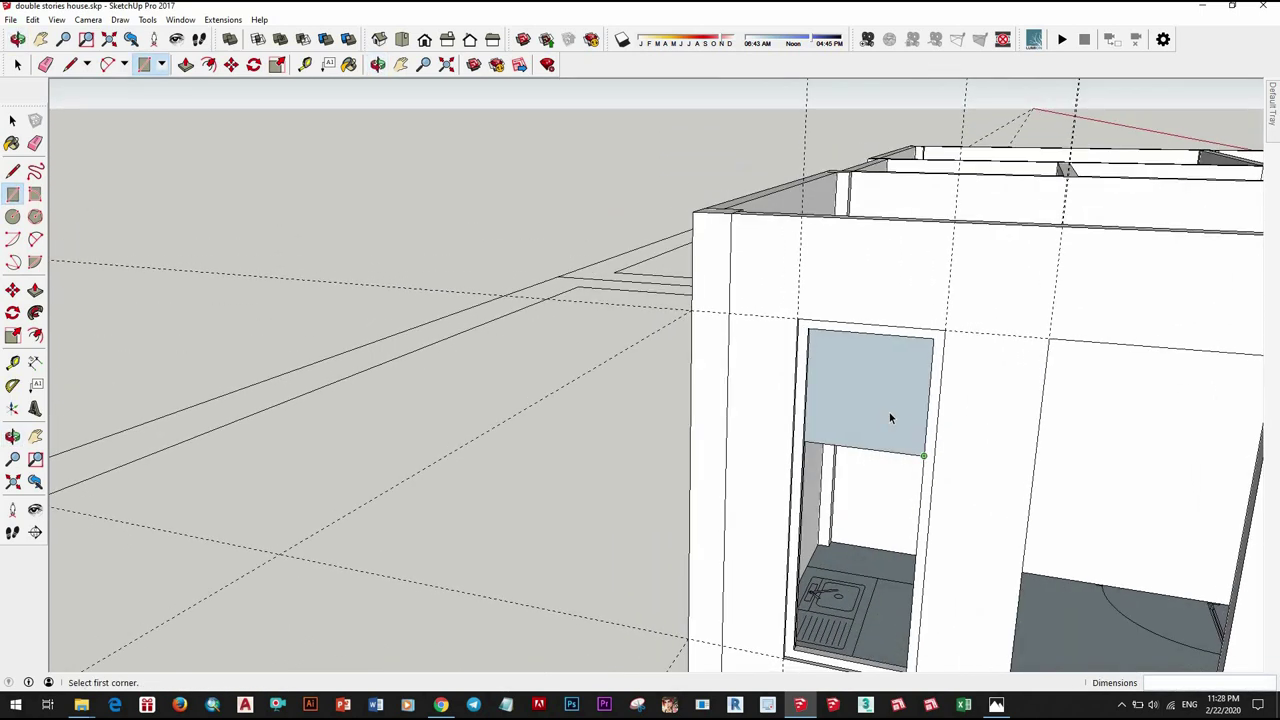
pyautogui.press('space')
pyautogui.scroll(3, 890, 418)
pyautogui.moveTo(794, 357)
pyautogui.mouseDown(button='middle')
pyautogui.moveTo(728, 331)
pyautogui.moveTo(877, 363)
pyautogui.mouseUp(button='middle')
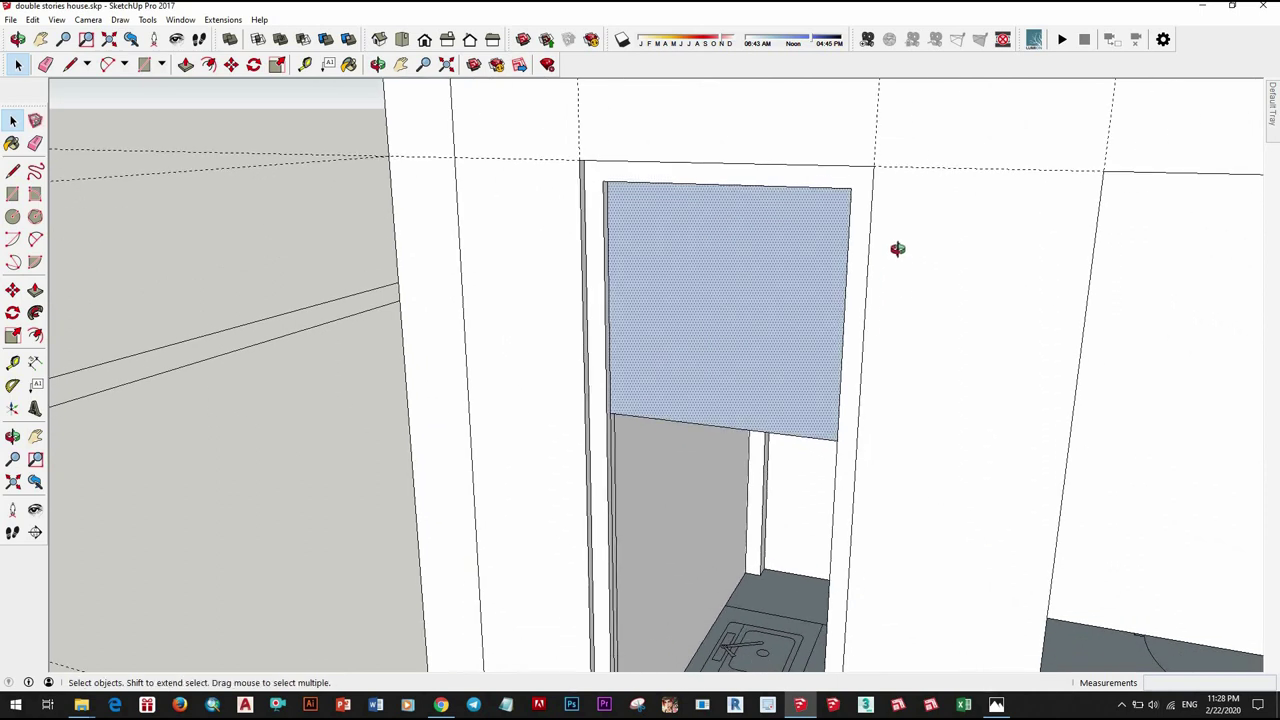
pyautogui.moveTo(897, 249)
pyautogui.mouseDown(button='middle')
pyautogui.moveTo(1000, 280)
pyautogui.moveTo(734, 280)
pyautogui.mouseUp(button='middle')
pyautogui.scroll(2, 736, 278)
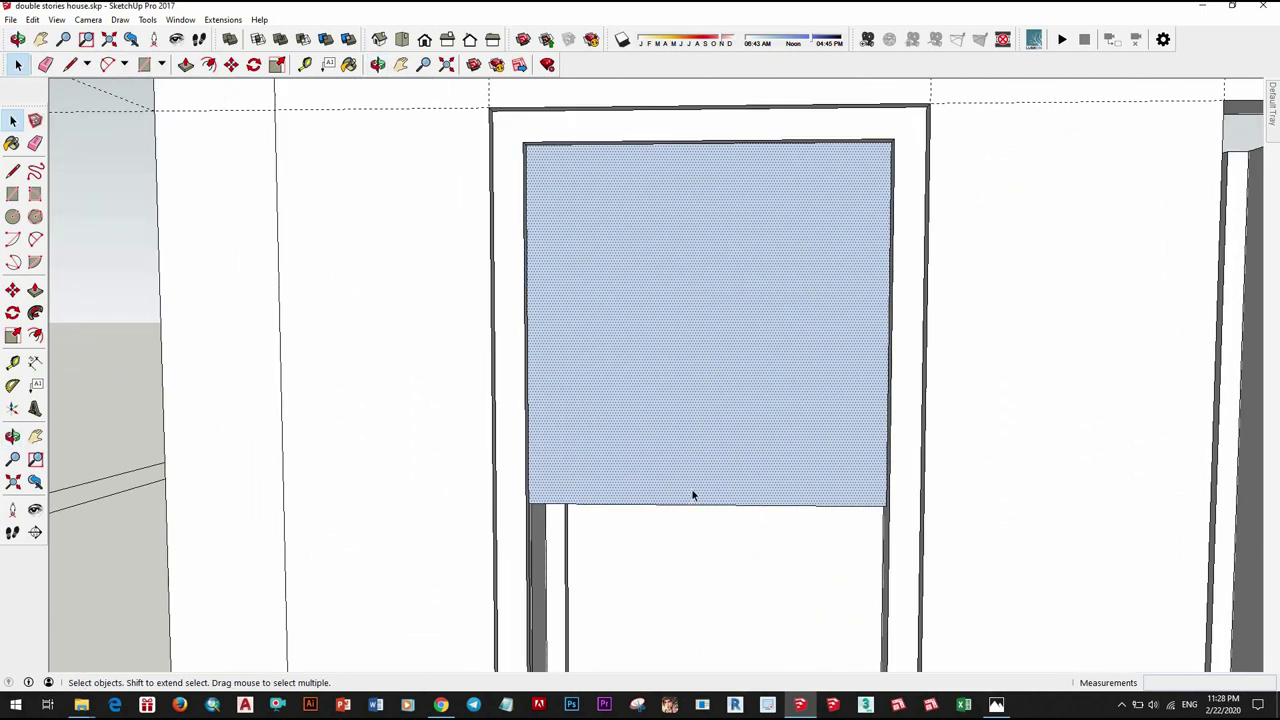
pyautogui.scroll(1, 691, 490)
pyautogui.scroll(1, 691, 490)
# Step: Copy the square's bottom edge 25 mm upward
pyautogui.press('m')
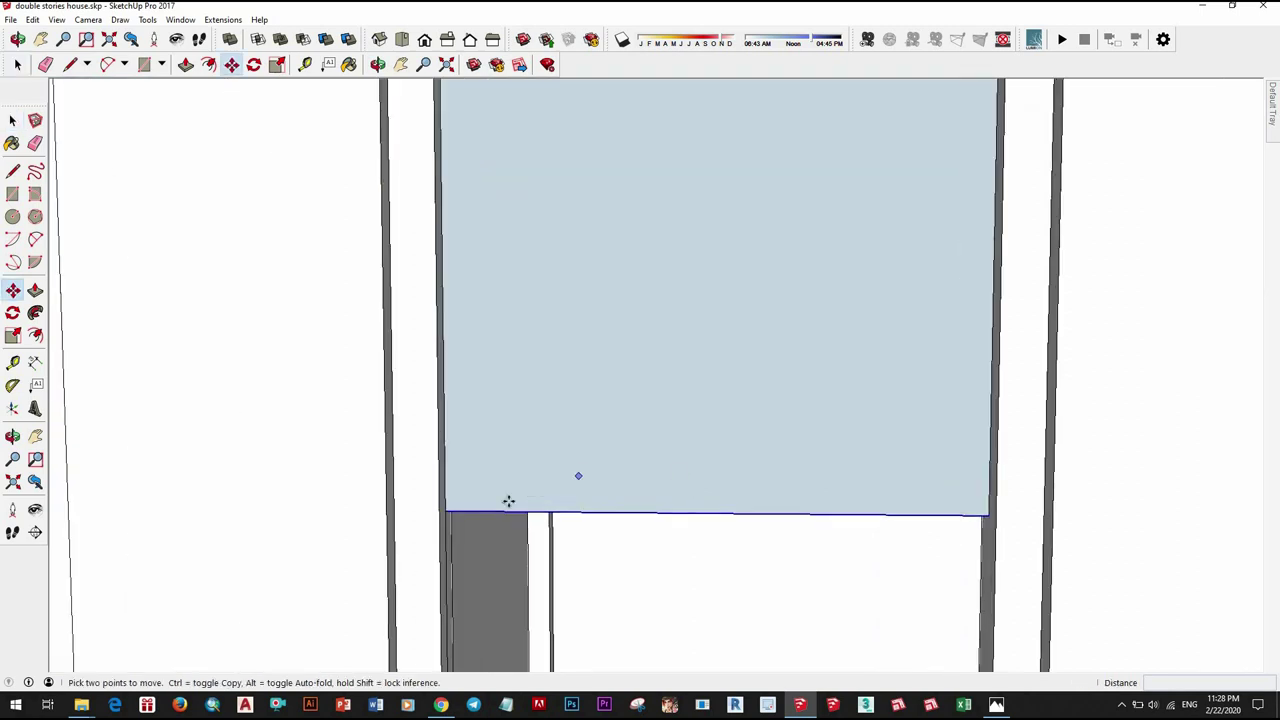
pyautogui.scroll(1, 508, 501)
pyautogui.press('ctrl')
pyautogui.click(400, 521)
pyautogui.write('25')
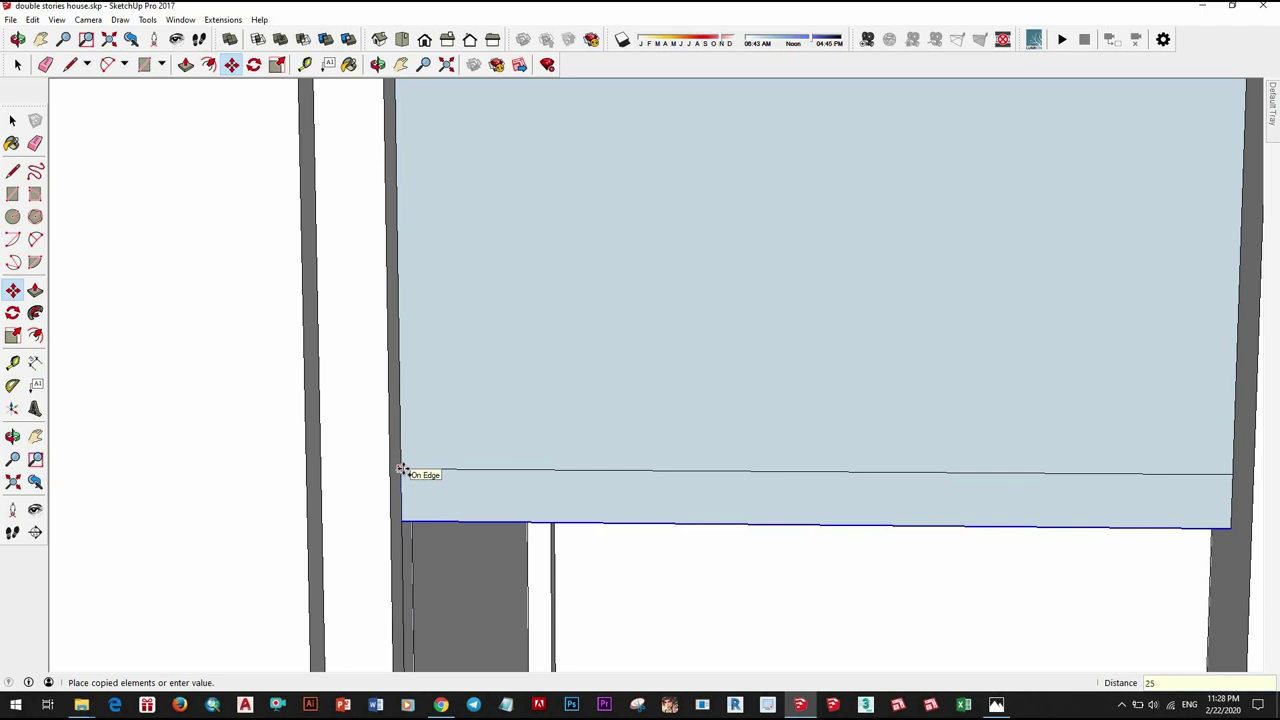
pyautogui.press('Return')
pyautogui.scroll(1, 415, 488)
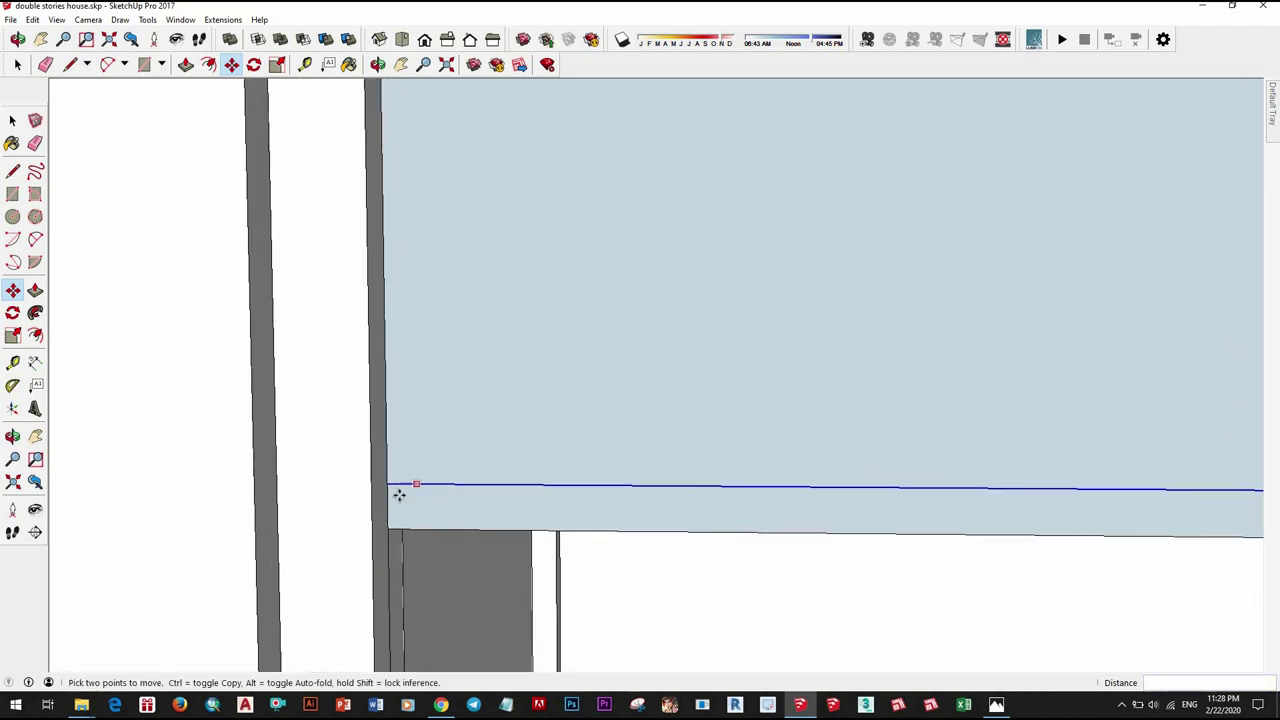
pyautogui.press('space')
# Step: Move the bottom edge lower and erase the large face, leaving a thin 25 mm strip
pyautogui.click(421, 530)
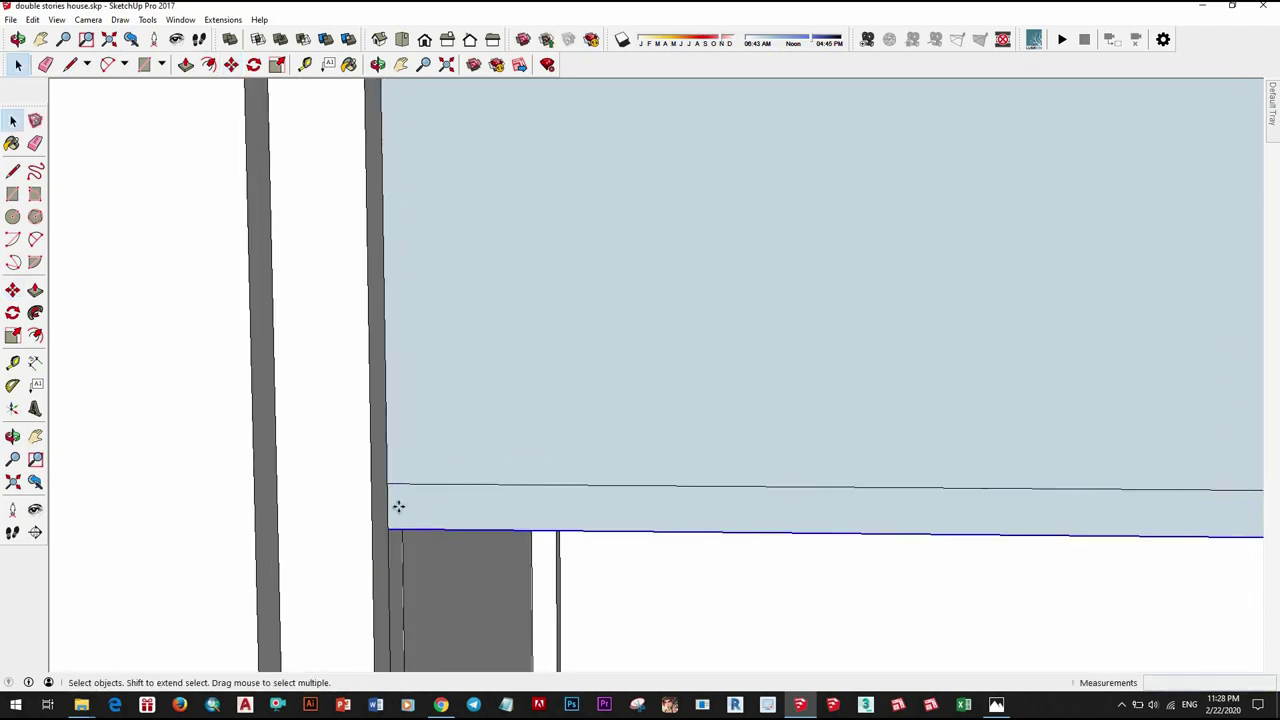
pyautogui.press('m')
pyautogui.moveTo(389, 517); pyautogui.dragTo(486, 517)
pyautogui.scroll(-3, 471, 500)
pyautogui.press('space')
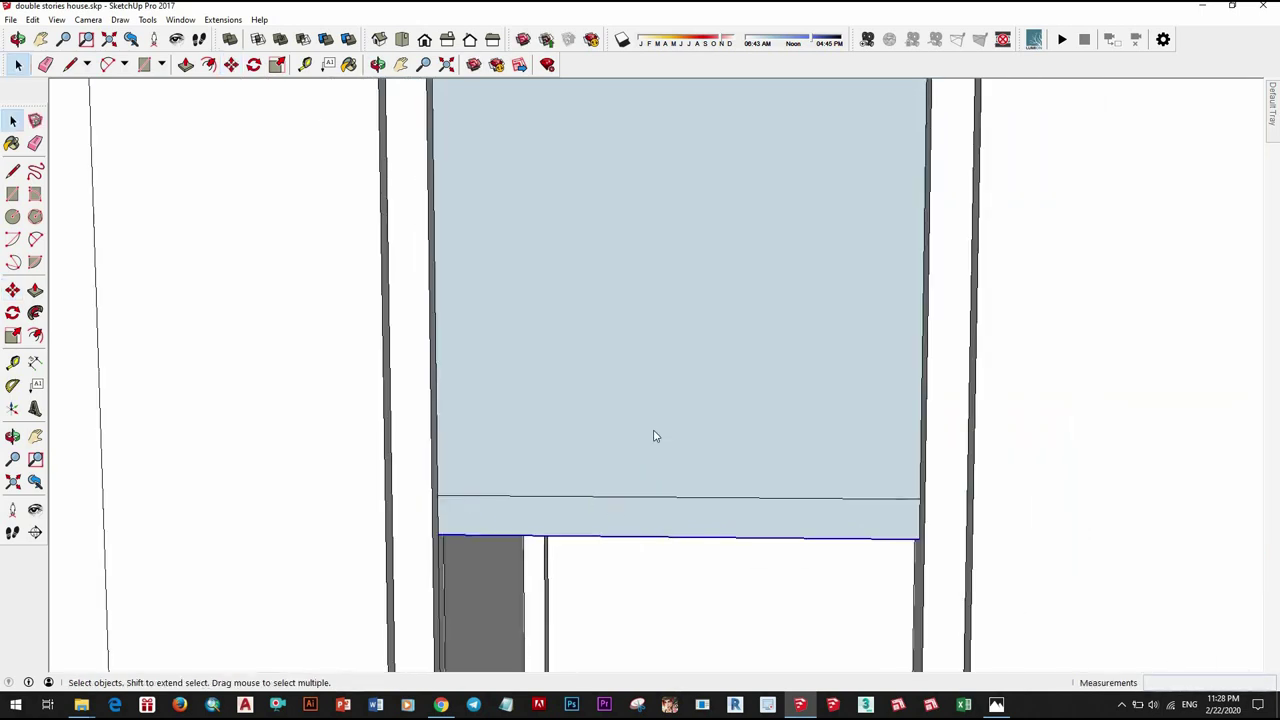
pyautogui.rightClick(654, 434)
pyautogui.click(688, 278)
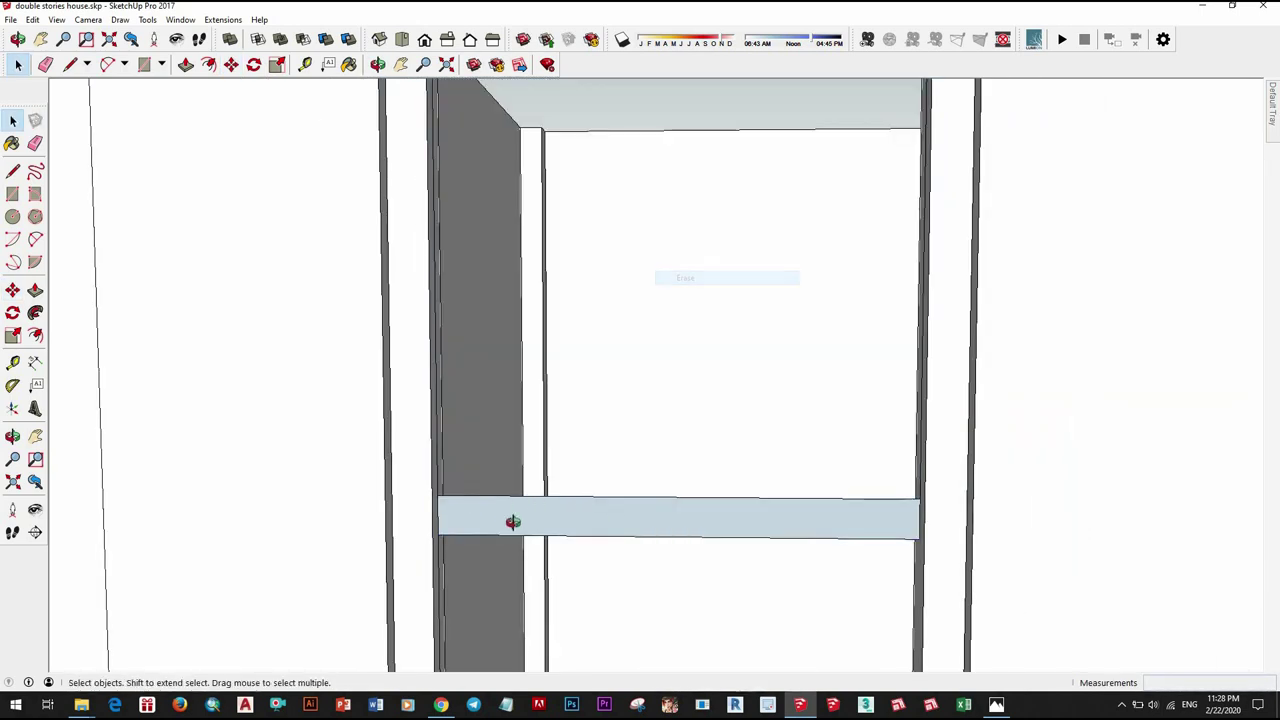
pyautogui.scroll(5, 514, 523)
pyautogui.scroll(2, 573, 431)
pyautogui.moveTo(573, 431)
pyautogui.mouseDown(button='middle')
pyautogui.moveTo(669, 220)
pyautogui.moveTo(497, 576)
pyautogui.mouseUp(button='middle')
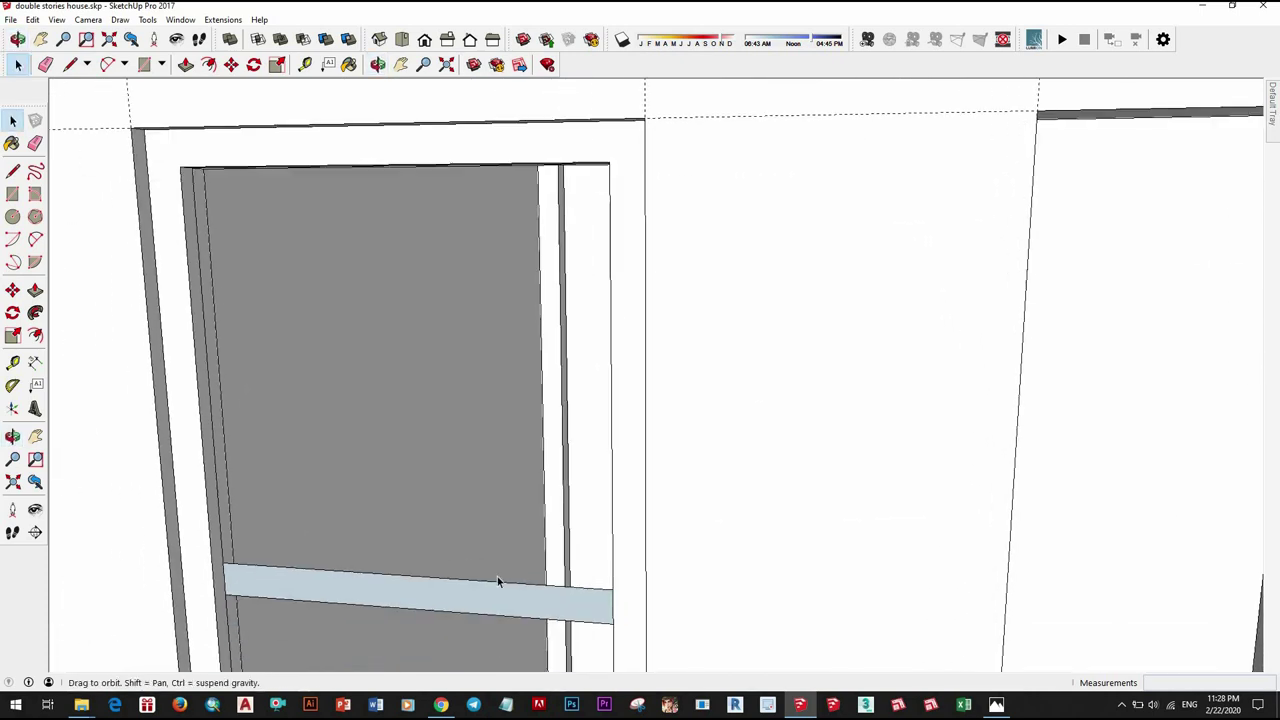
# Step: Copy the thin strip 600 mm lower across the opening
pyautogui.click(484, 582)
pyautogui.press('m')
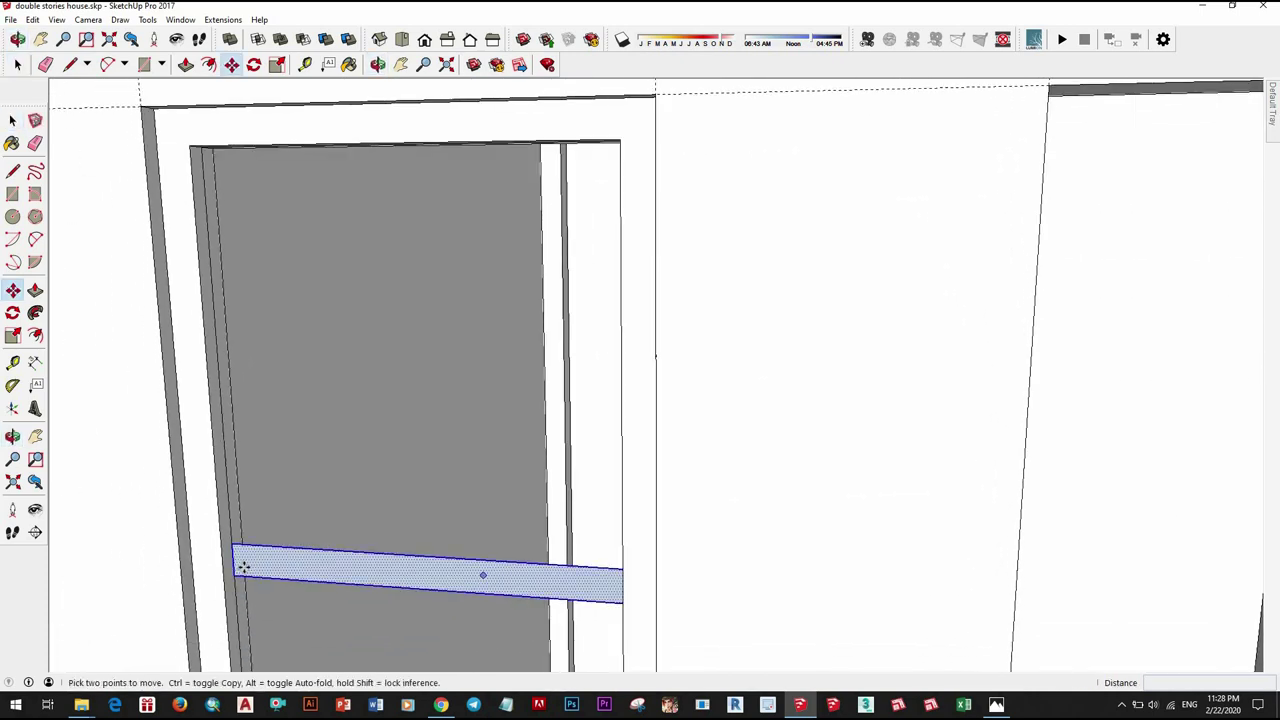
pyautogui.scroll(2, 225, 555)
pyautogui.click(259, 582)
pyautogui.press('ctrl')
pyautogui.scroll(-3, 259, 582)
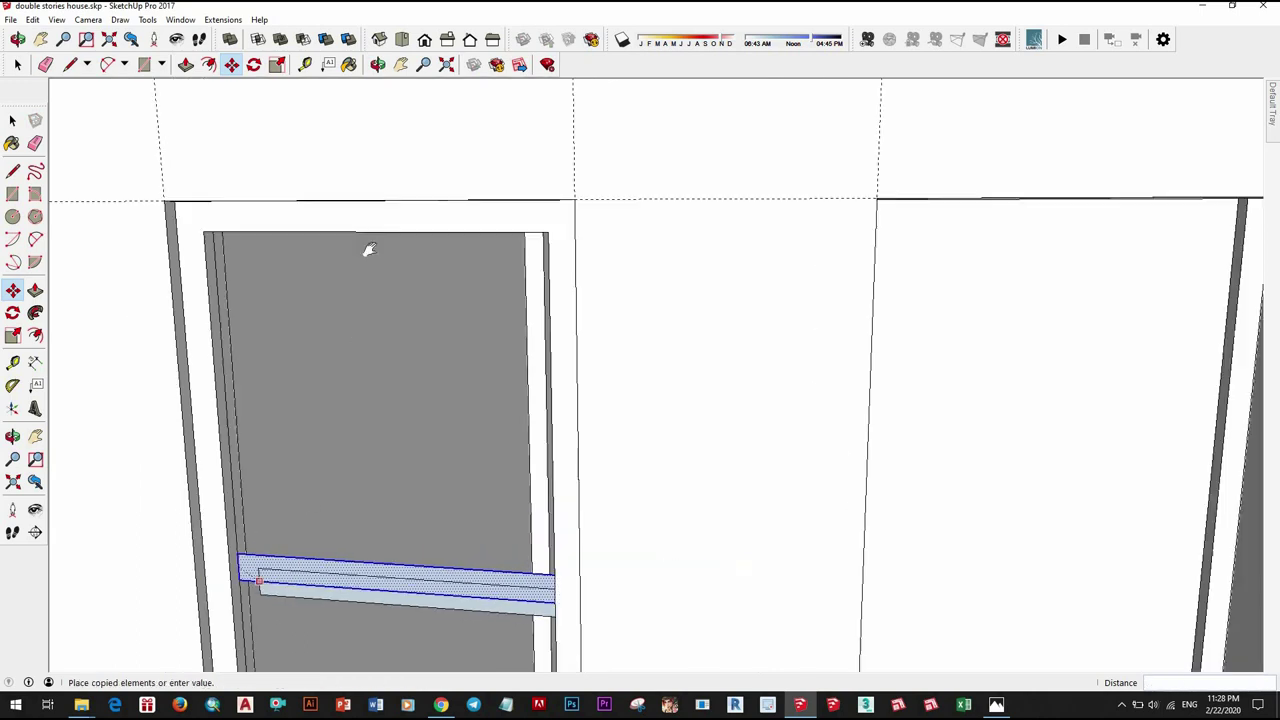
pyautogui.moveTo(366, 251); pyautogui.dragTo(355, 390, button='middle')
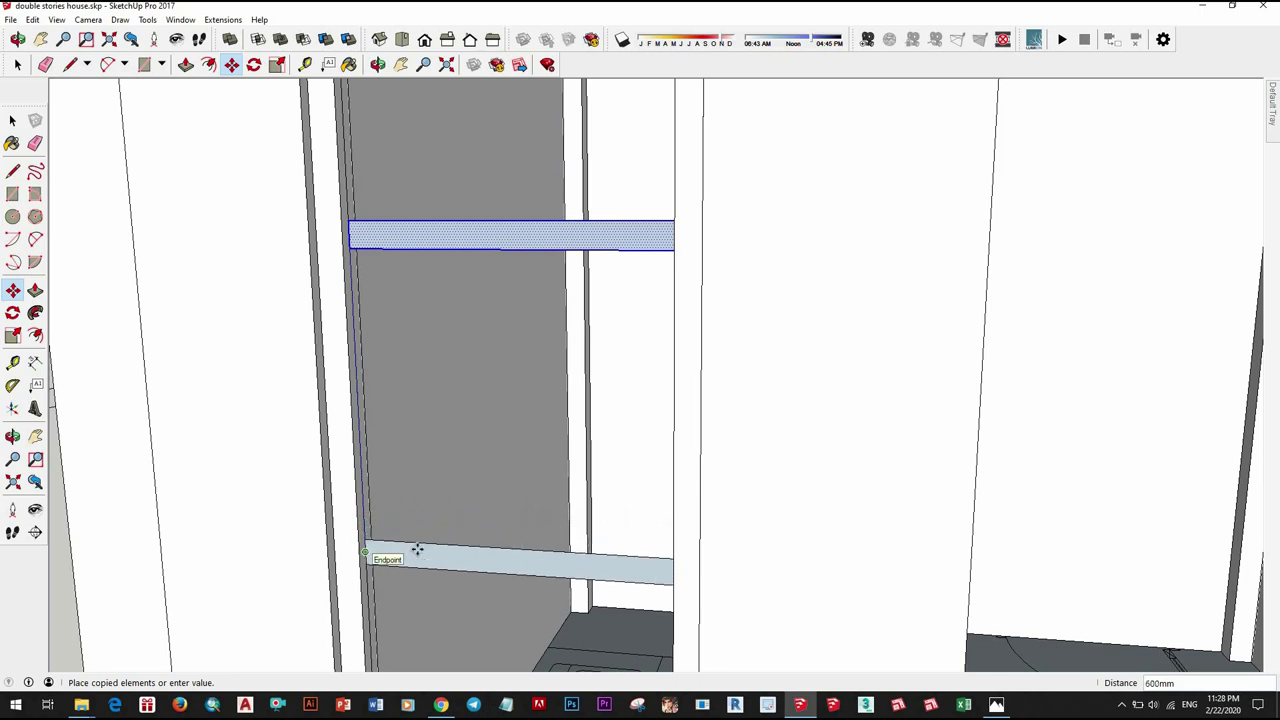
pyautogui.click(417, 549)
pyautogui.moveTo(417, 549); pyautogui.dragTo(474, 281, button='middle')
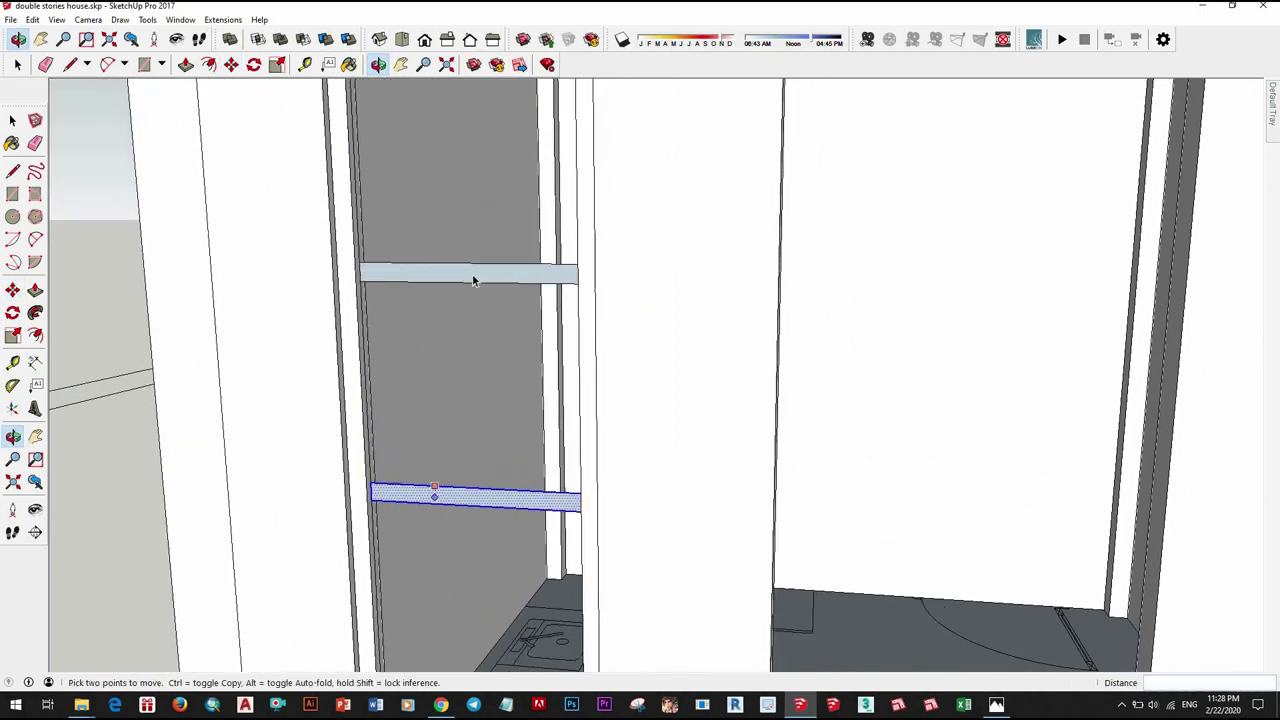
pyautogui.press('space')
# Step: Push/Pull the upper strip 25 mm deep into a solid crossbar
pyautogui.click(474, 273)
pyautogui.press('p')
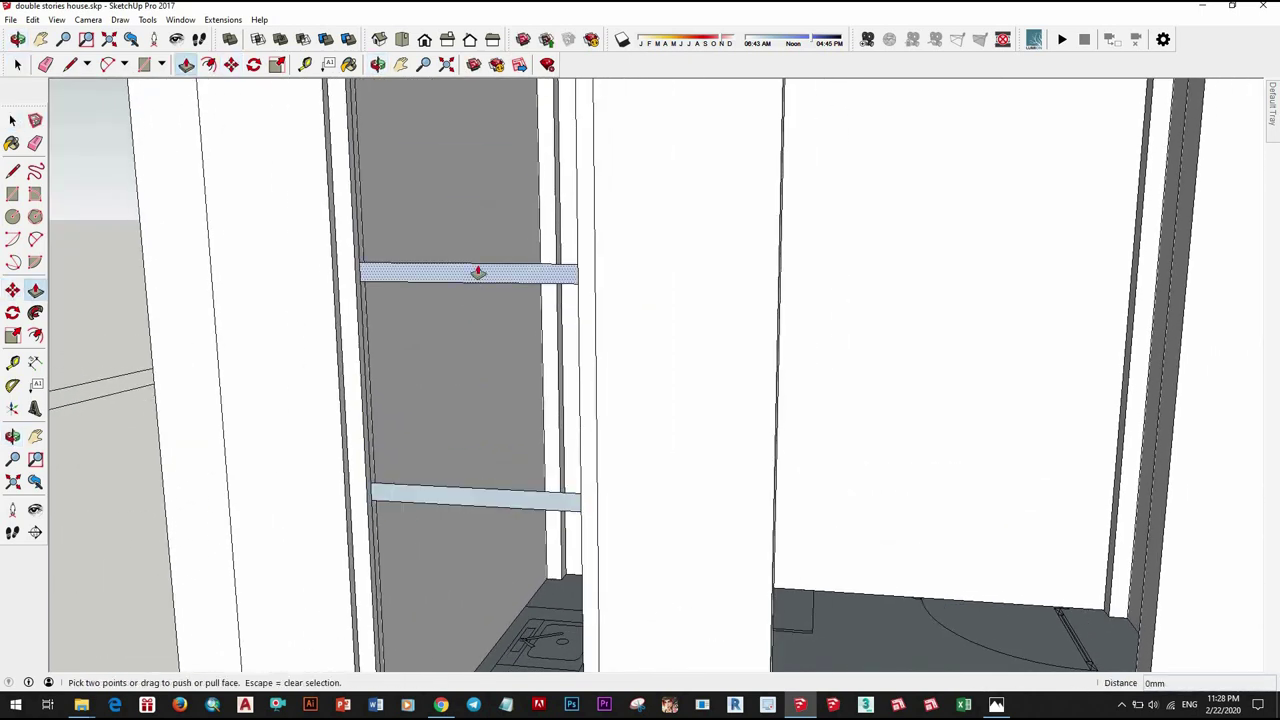
pyautogui.click(478, 272)
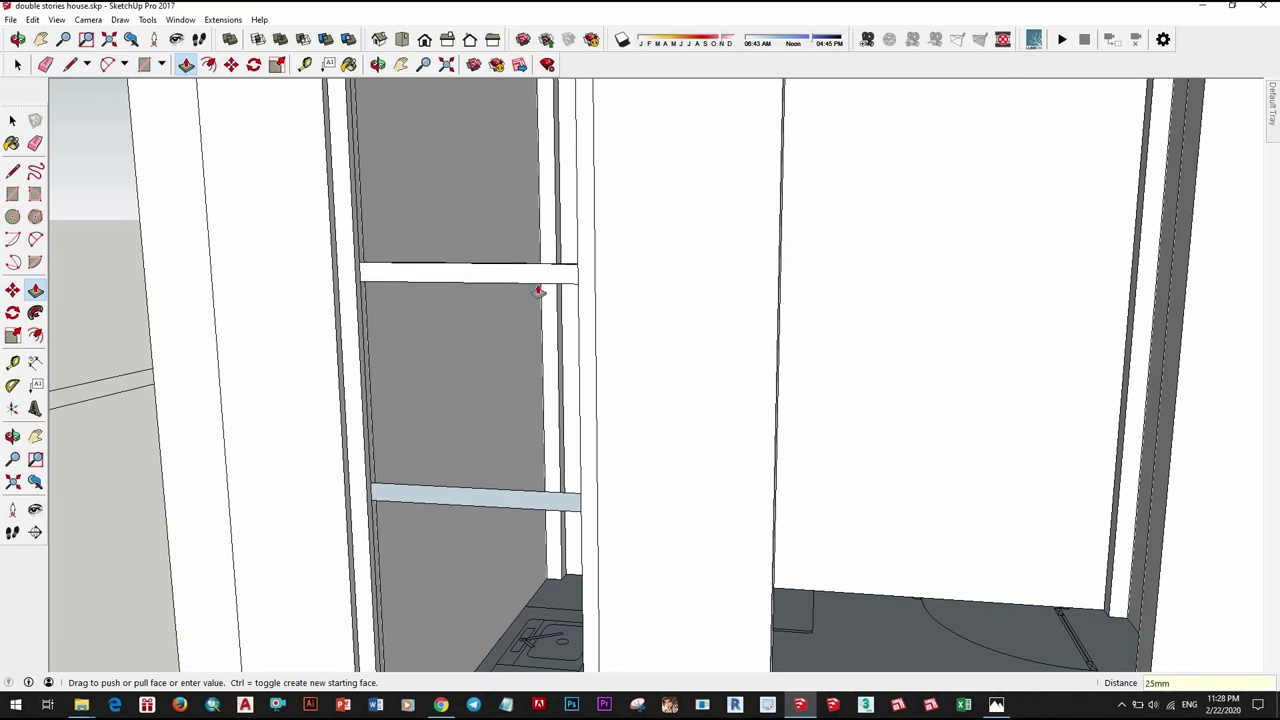
pyautogui.click(538, 291)
pyautogui.scroll(3, 538, 291)
pyautogui.moveTo(486, 371); pyautogui.dragTo(480, 300, button='middle')
pyautogui.click(480, 300)
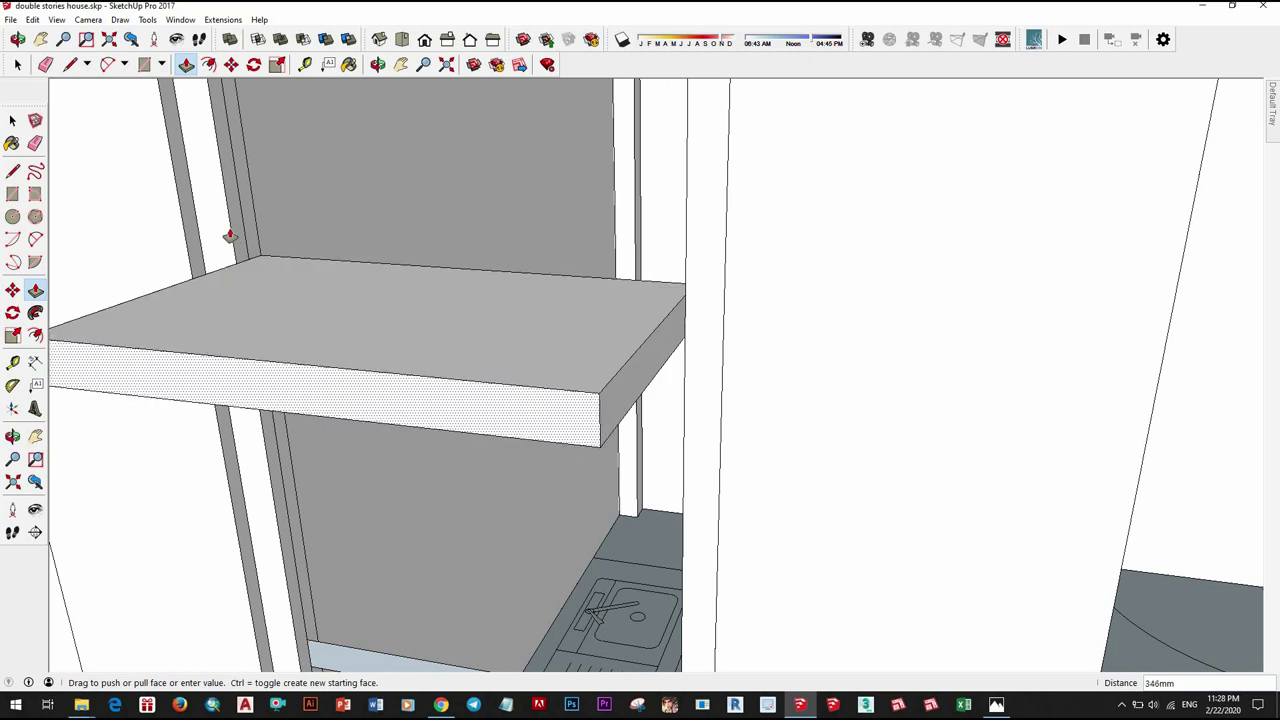
pyautogui.press('Escape')
pyautogui.scroll(2, 357, 429)
# Step: Extrude the lower strip 25 mm into a second solid crossbar
pyautogui.moveTo(357, 429); pyautogui.dragTo(339, 357, button='middle')
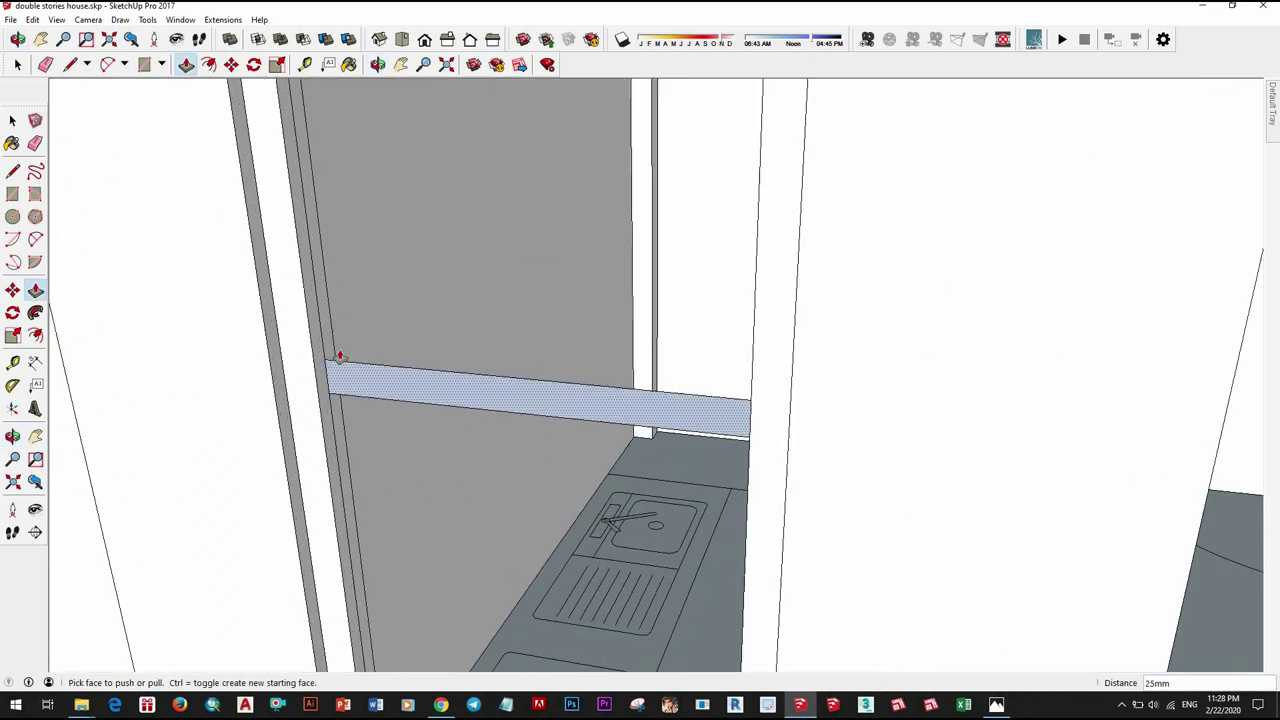
pyautogui.click(339, 357)
pyautogui.press('Escape')
pyautogui.moveTo(363, 443); pyautogui.dragTo(386, 357, button='middle')
pyautogui.click(371, 330)
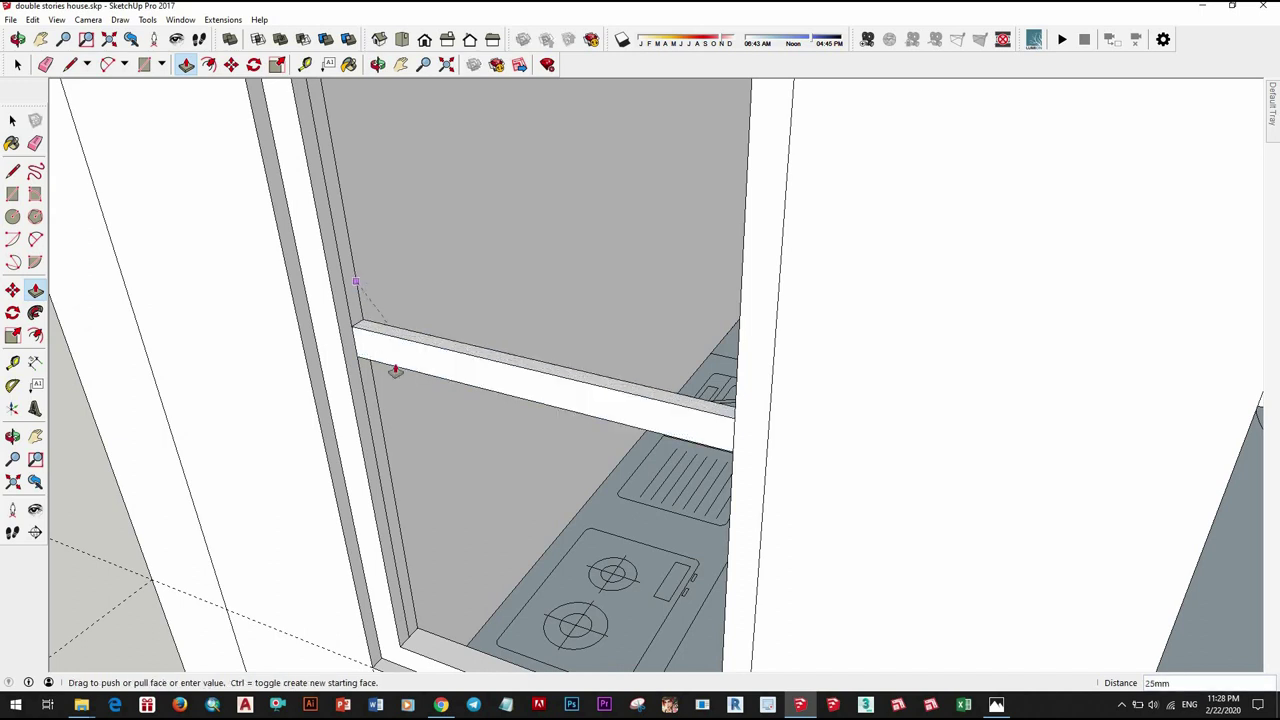
pyautogui.press('Escape')
pyautogui.click(428, 363)
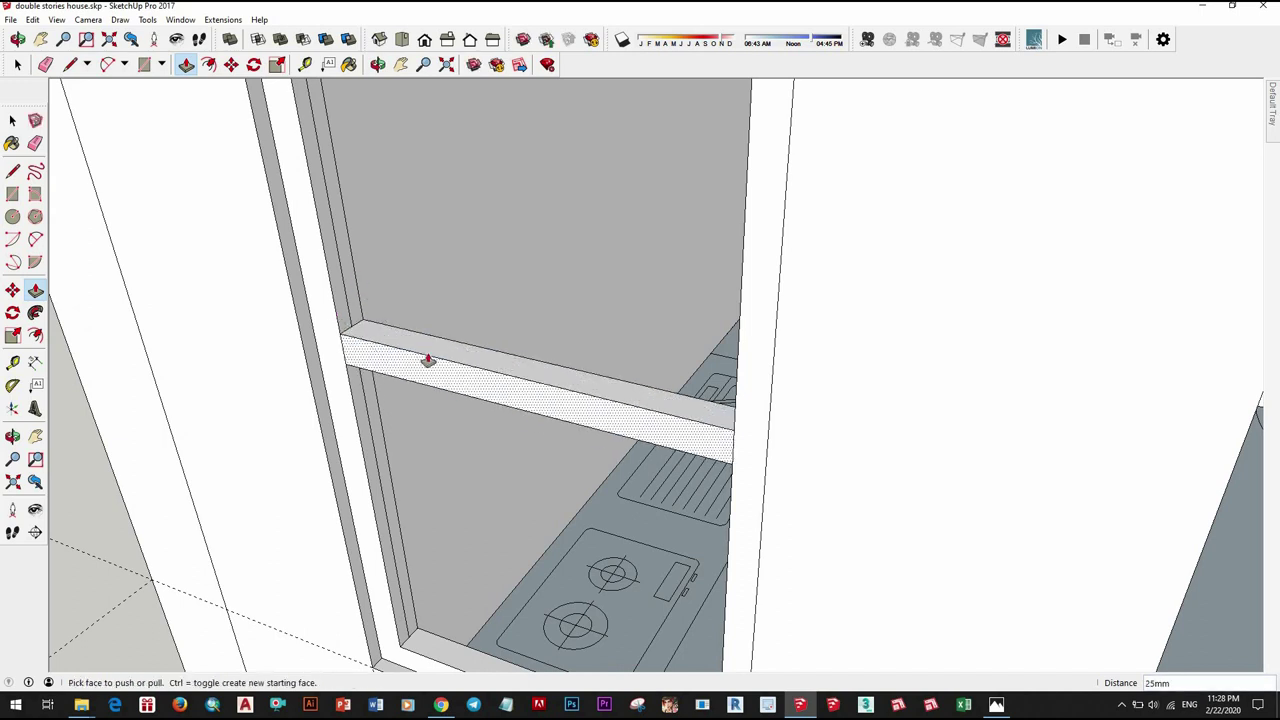
pyautogui.moveTo(428, 363); pyautogui.dragTo(378, 303, button='middle')
pyautogui.press('space')
pyautogui.scroll(2, 378, 305)
# Step: Activate the Eraser and zoom around to inspect the three-pane window
pyautogui.press('e')
pyautogui.scroll(3, 376, 307)
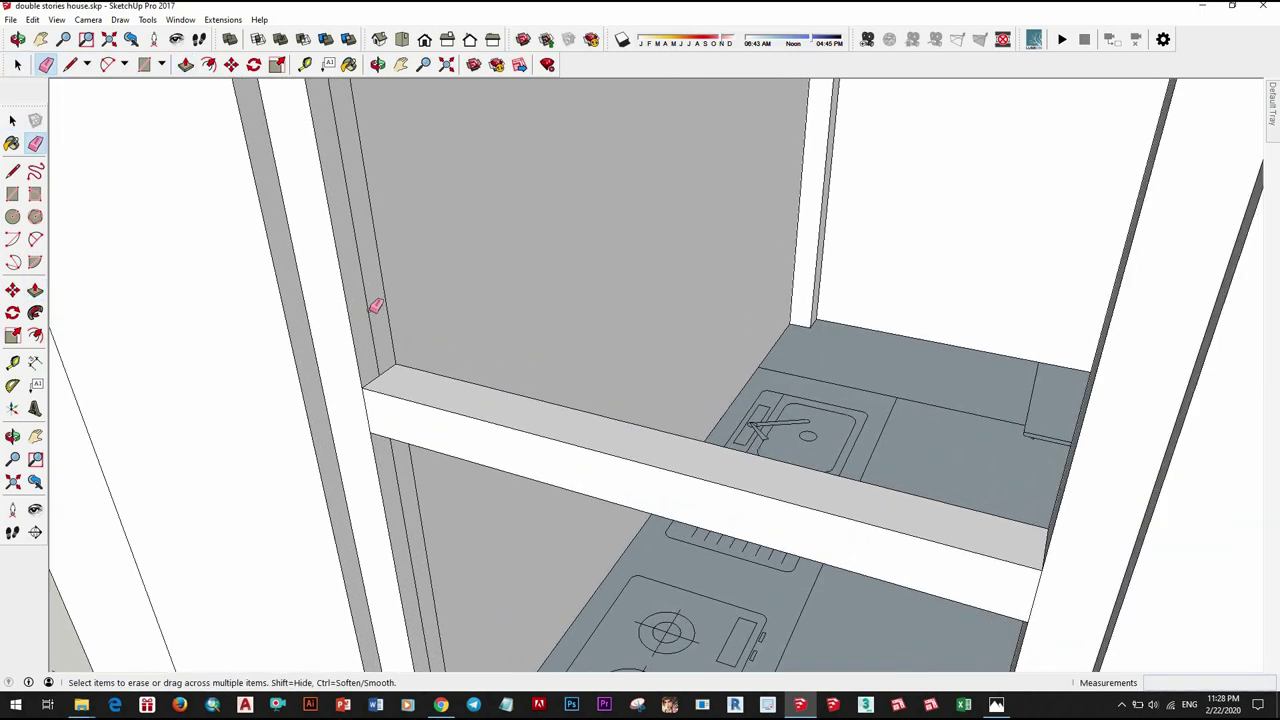
pyautogui.scroll(-1, 408, 476)
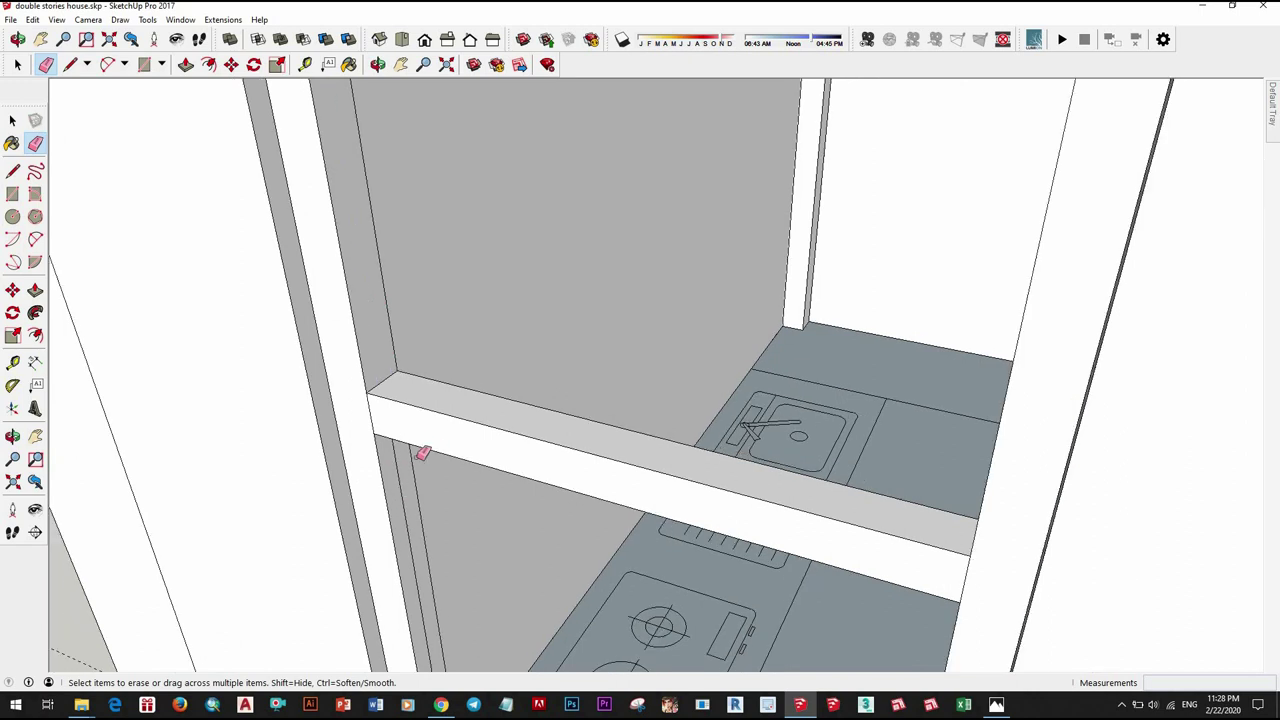
pyautogui.scroll(-3, 398, 358)
pyautogui.scroll(1, 363, 271)
pyautogui.scroll(2, 367, 275)
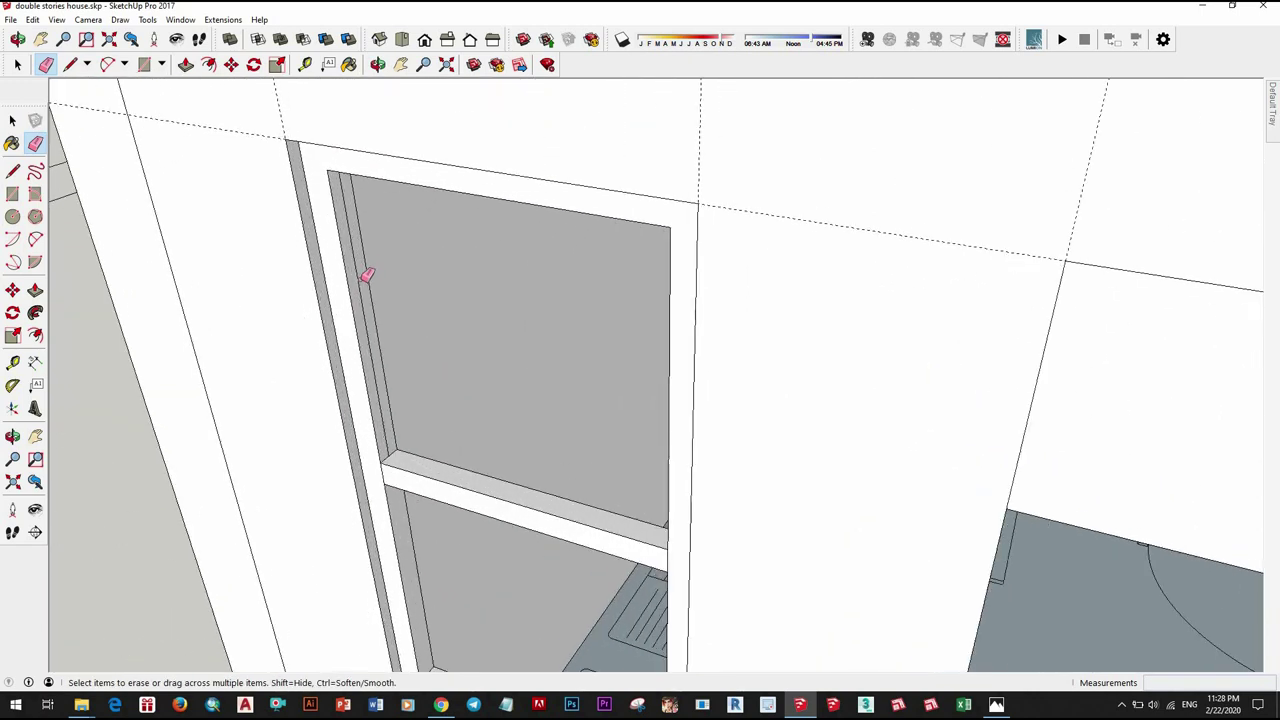
pyautogui.scroll(-3, 449, 318)
# Step: Orbit and zoom in to a close, high-angle view of the tall window's crossbar
pyautogui.scroll(-3, 497, 414)
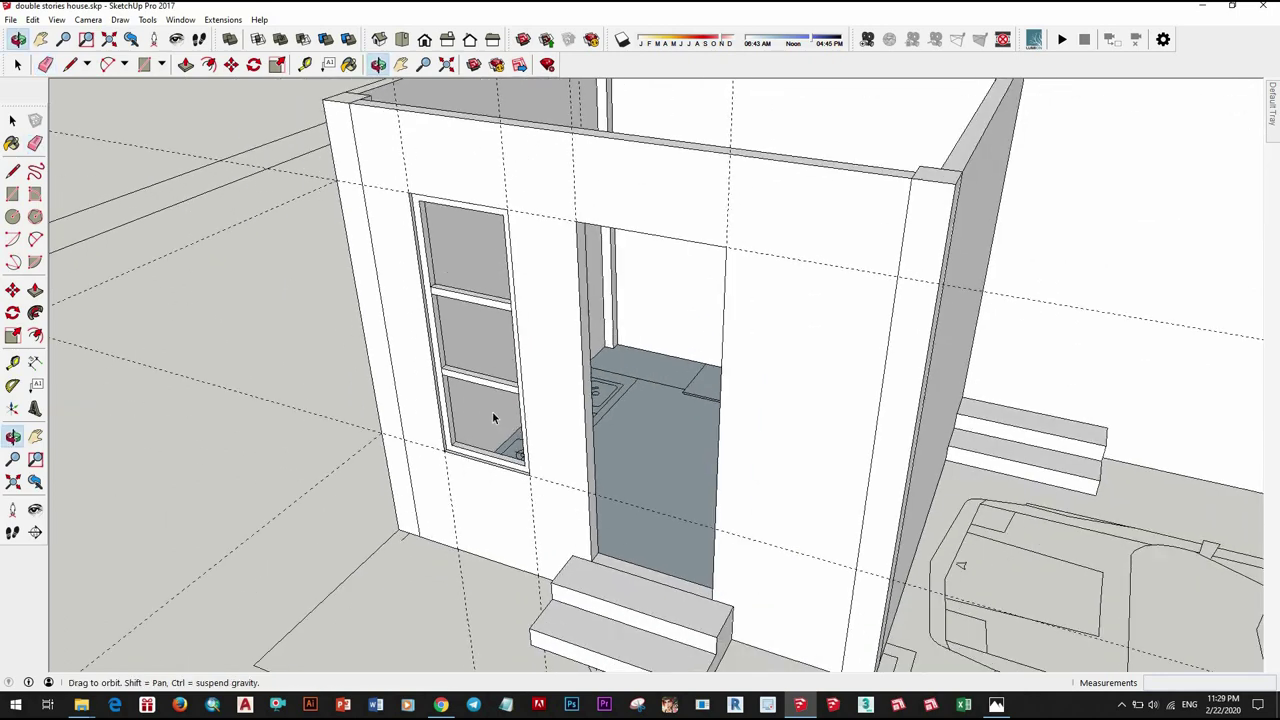
pyautogui.press('space')
pyautogui.moveTo(554, 421)
pyautogui.mouseDown(button='middle')
pyautogui.moveTo(838, 420)
pyautogui.moveTo(786, 251)
pyautogui.moveTo(600, 269)
pyautogui.mouseUp(button='middle')
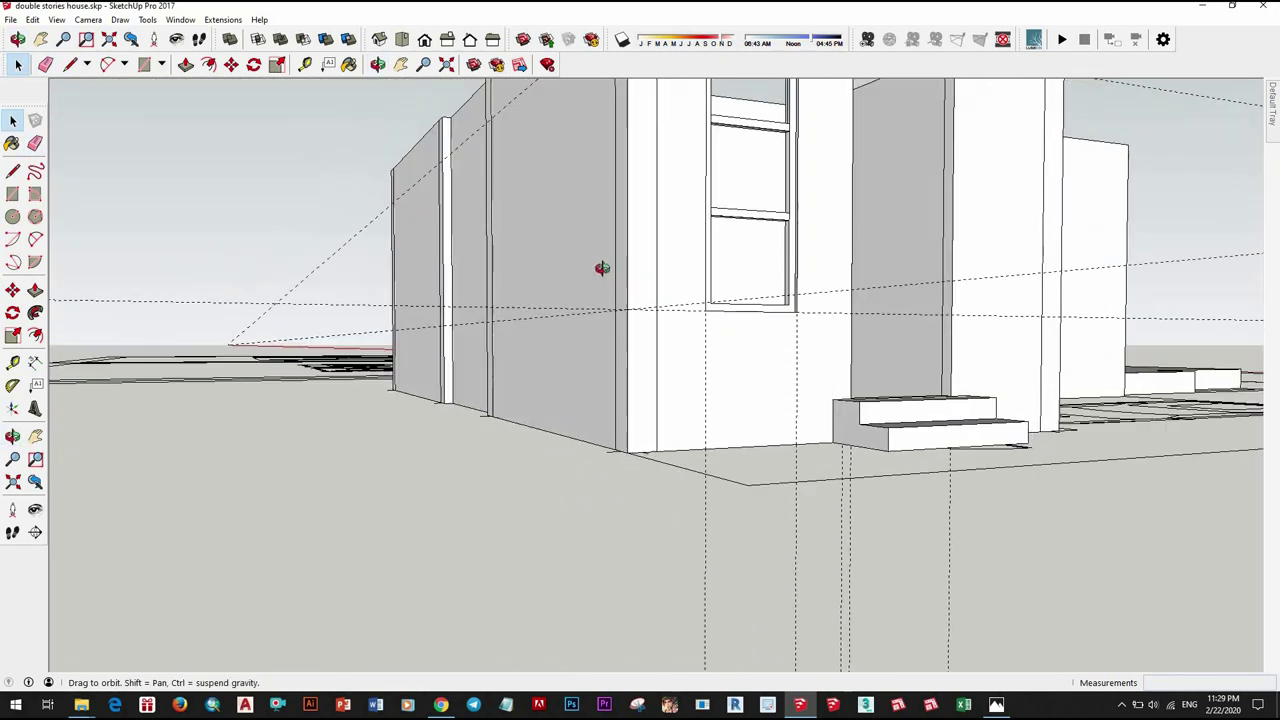
pyautogui.scroll(3, 595, 275)
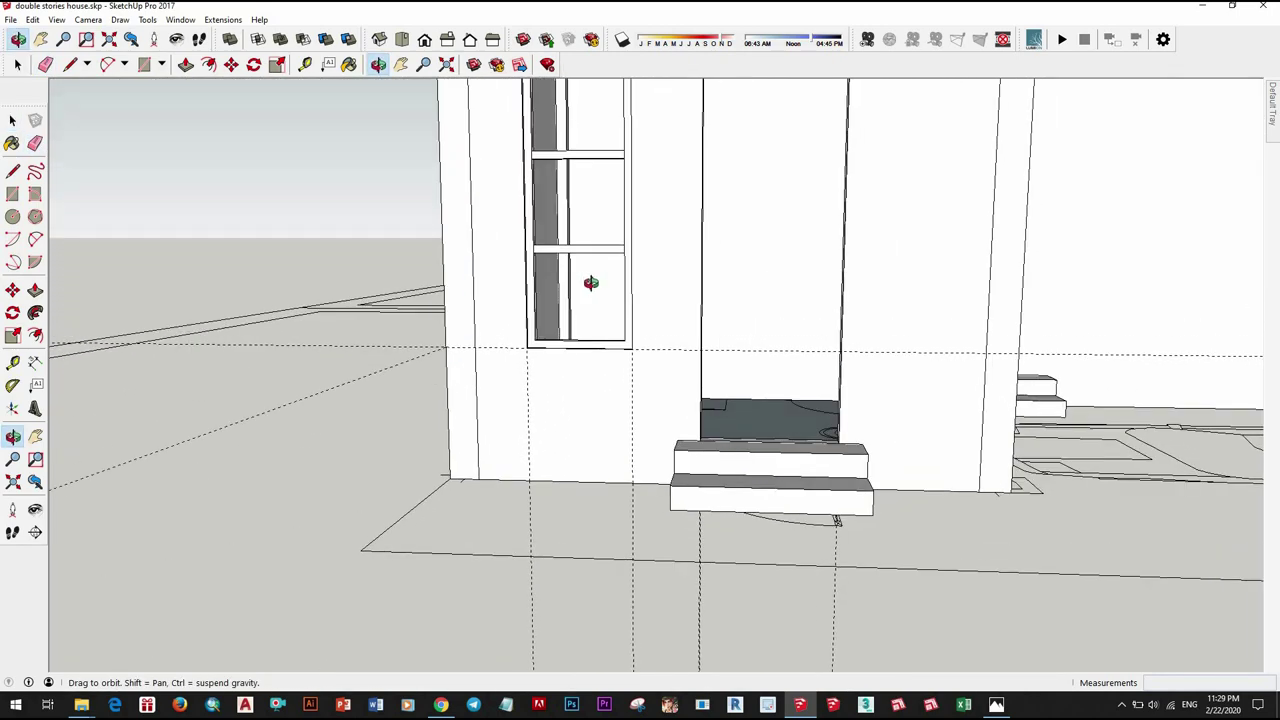
pyautogui.moveTo(603, 298)
pyautogui.mouseDown(button='middle')
pyautogui.moveTo(577, 351)
pyautogui.moveTo(429, 397)
pyautogui.moveTo(443, 363)
pyautogui.mouseUp(button='middle')
pyautogui.scroll(3, 462, 383)
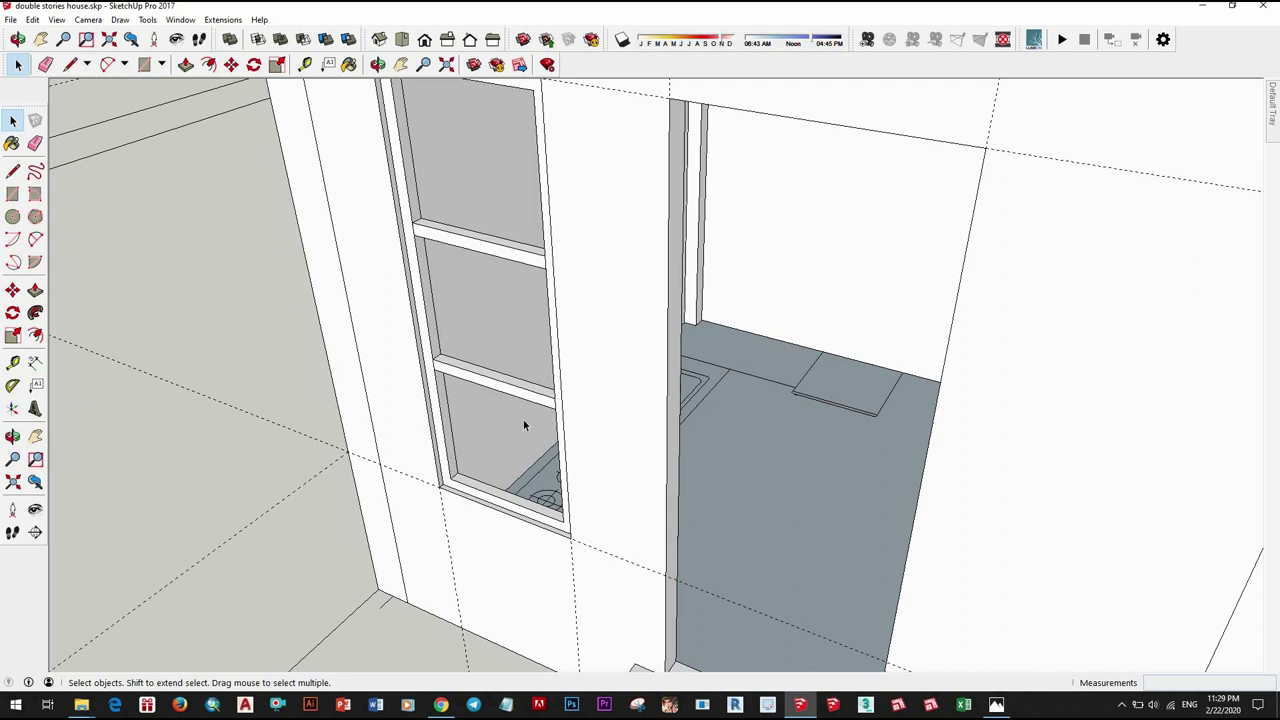
pyautogui.scroll(2, 470, 370)
pyautogui.scroll(1, 474, 377)
# Step: Push the crossbar's top face down 10 mm with Push/Pull
pyautogui.click(477, 374)
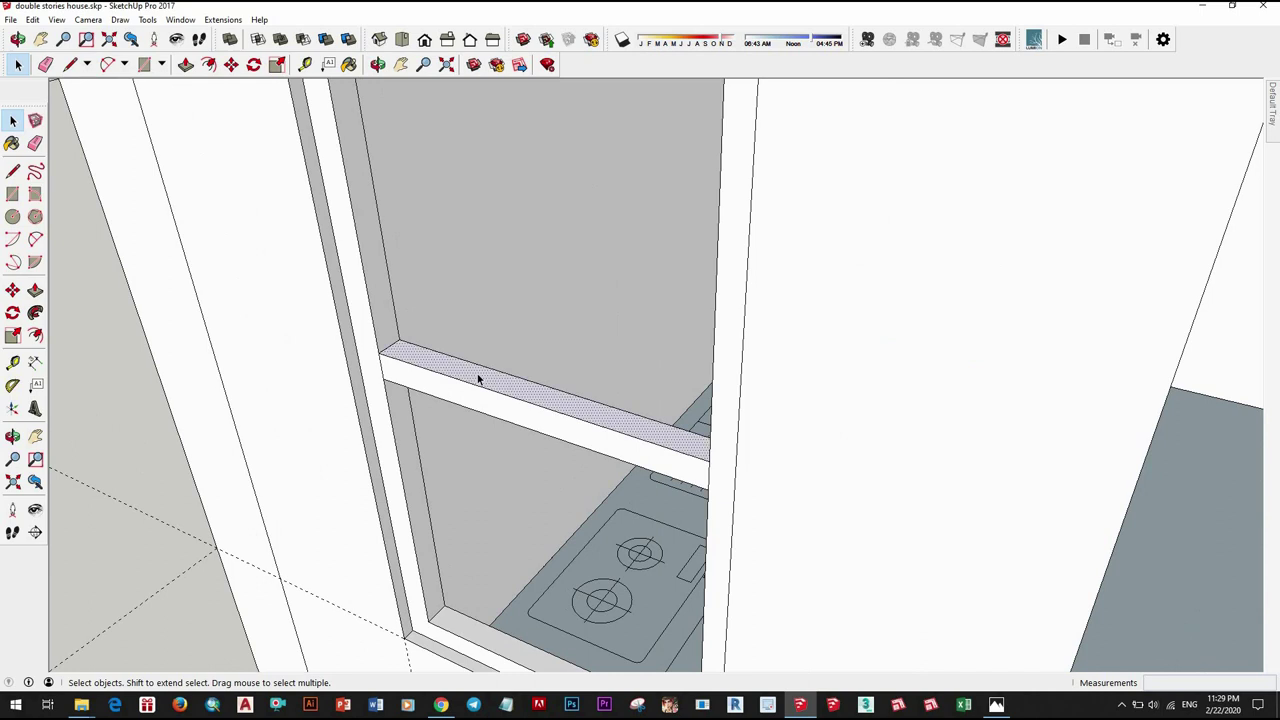
pyautogui.scroll(1, 477, 376)
pyautogui.press('p')
pyautogui.moveTo(477, 377); pyautogui.dragTo(480, 393)
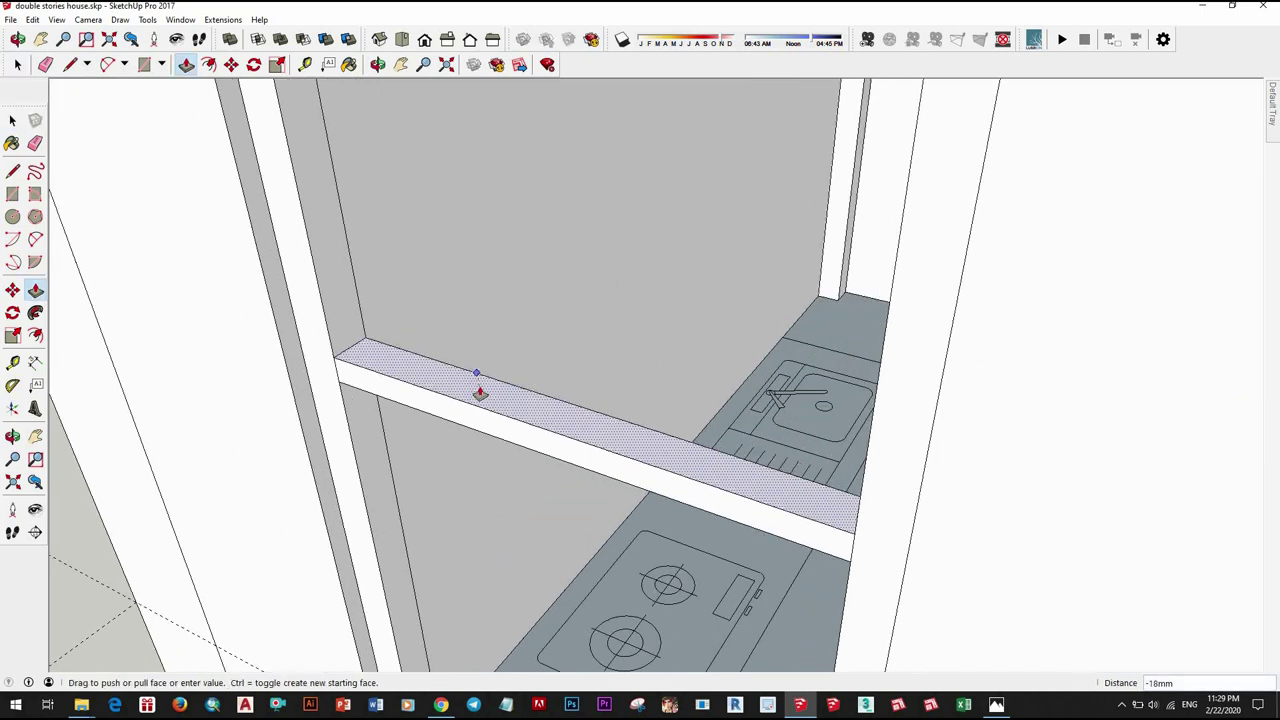
pyautogui.write('10')
pyautogui.press('Return')
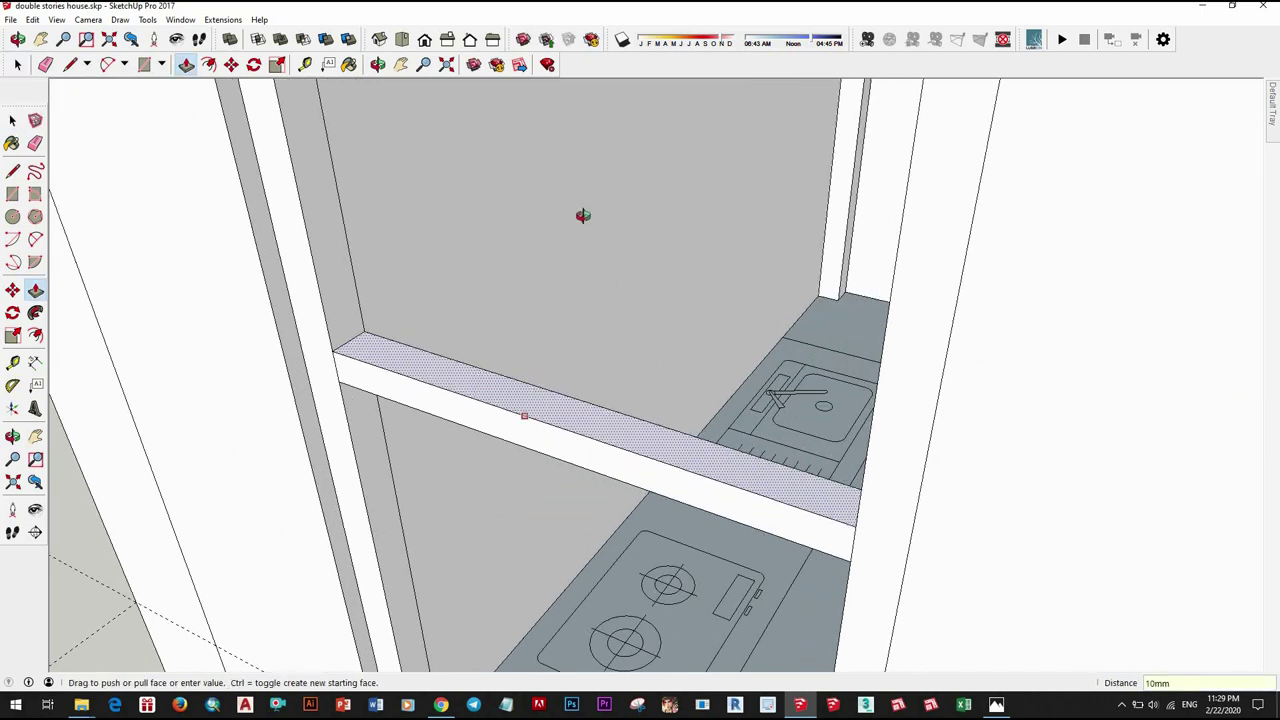
# Step: Push the crossbar's front face in 10 mm, then orbit back out to the house front
pyautogui.moveTo(517, 414); pyautogui.dragTo(615, 415, button='middle')
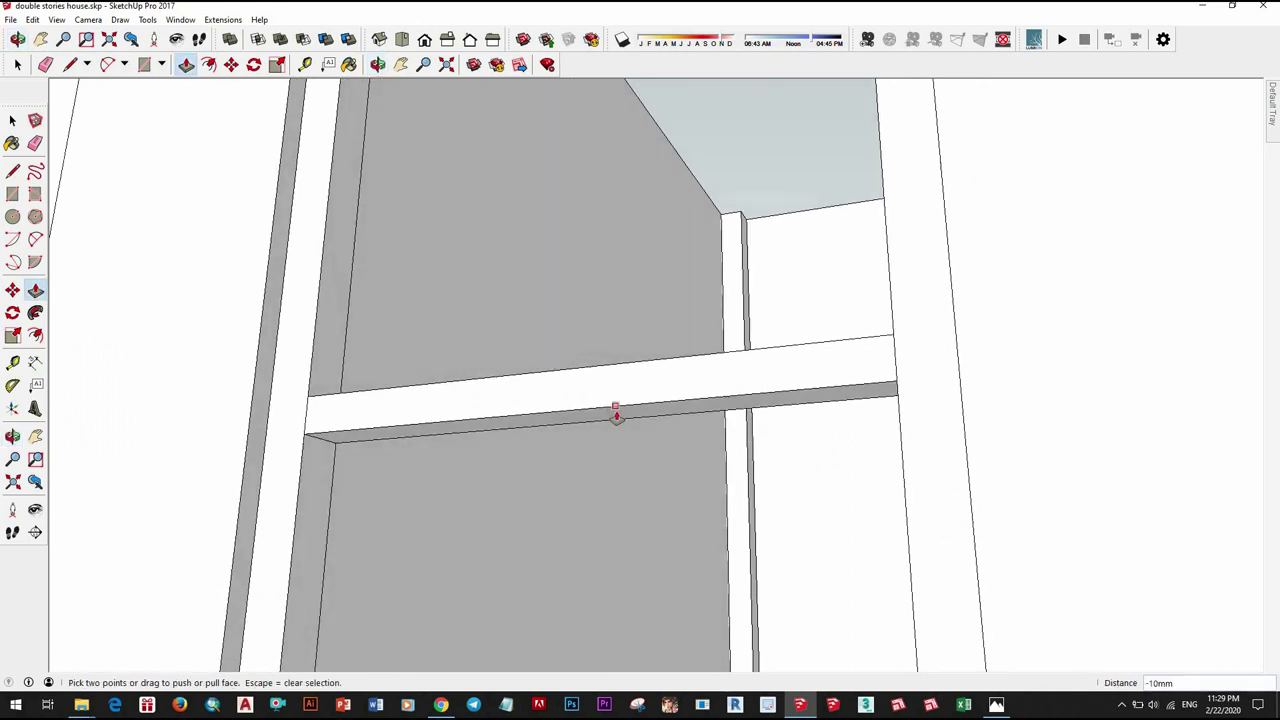
pyautogui.press('space')
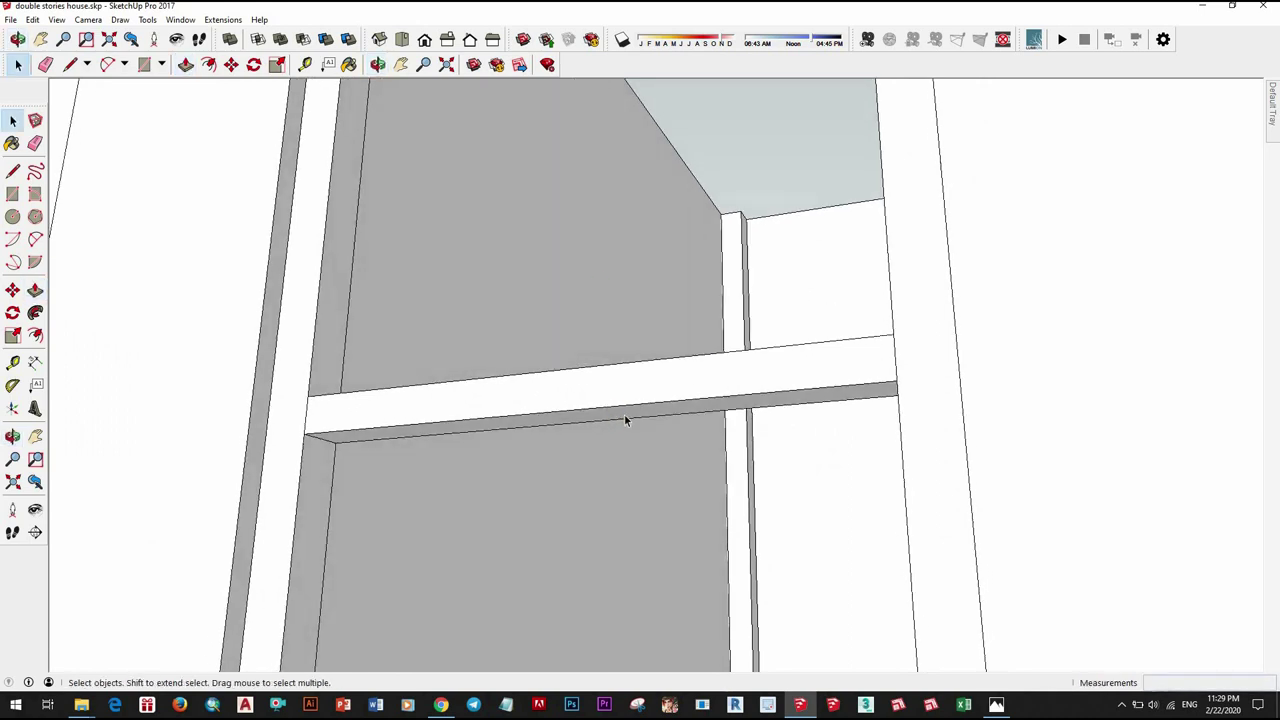
pyautogui.click(624, 414)
pyautogui.press('l')
pyautogui.press('p')
pyautogui.moveTo(624, 421); pyautogui.dragTo(625, 412)
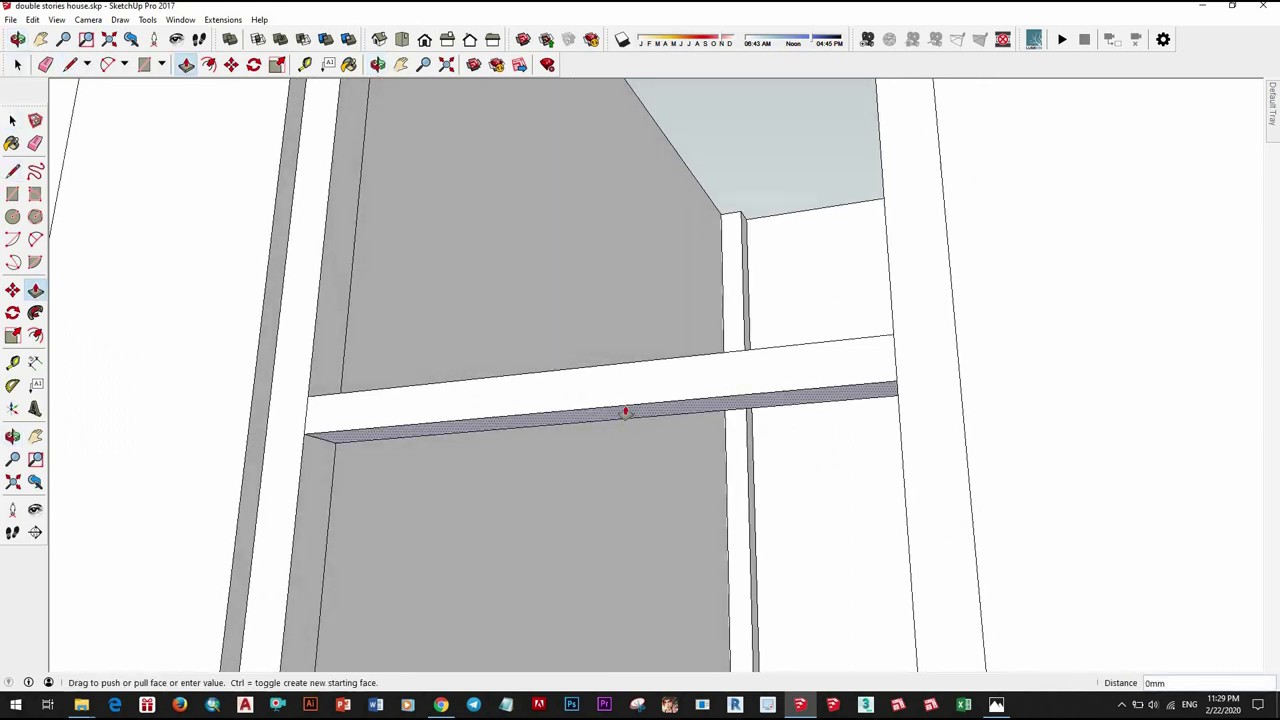
pyautogui.press('Return')
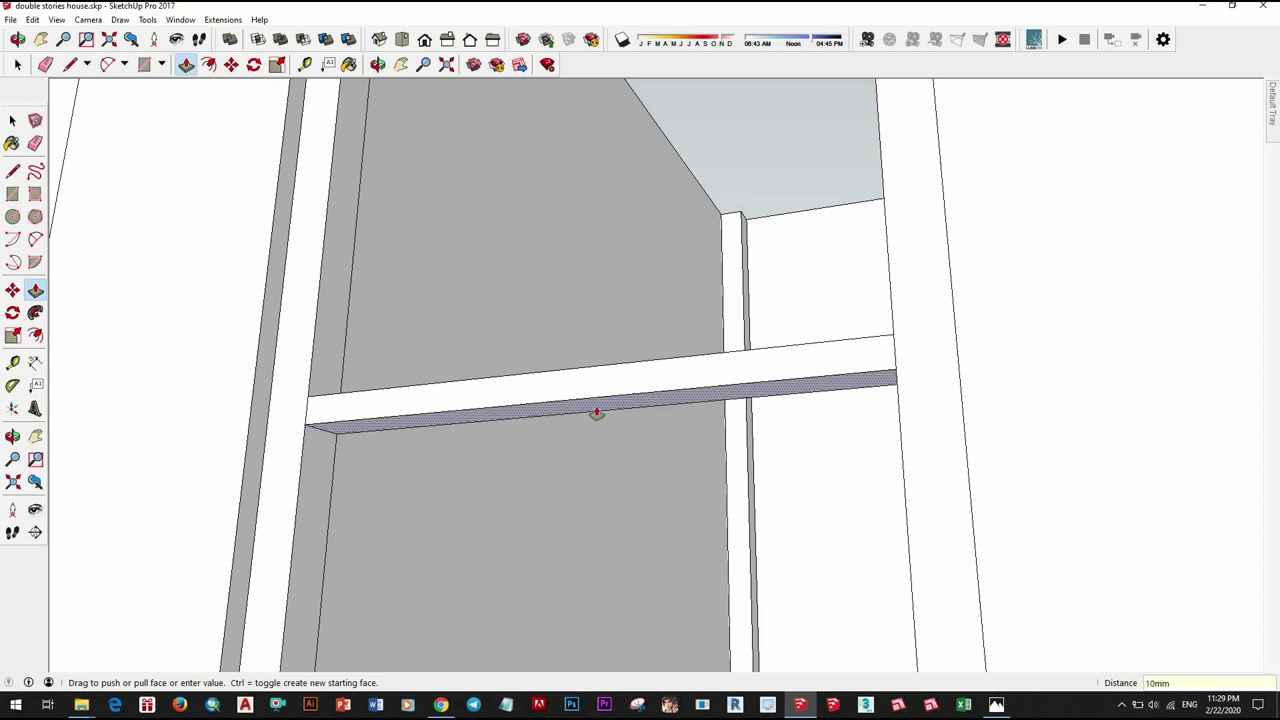
pyautogui.moveTo(594, 417)
pyautogui.mouseDown(button='middle')
pyautogui.moveTo(743, 553)
pyautogui.moveTo(717, 372)
pyautogui.mouseUp(button='middle')
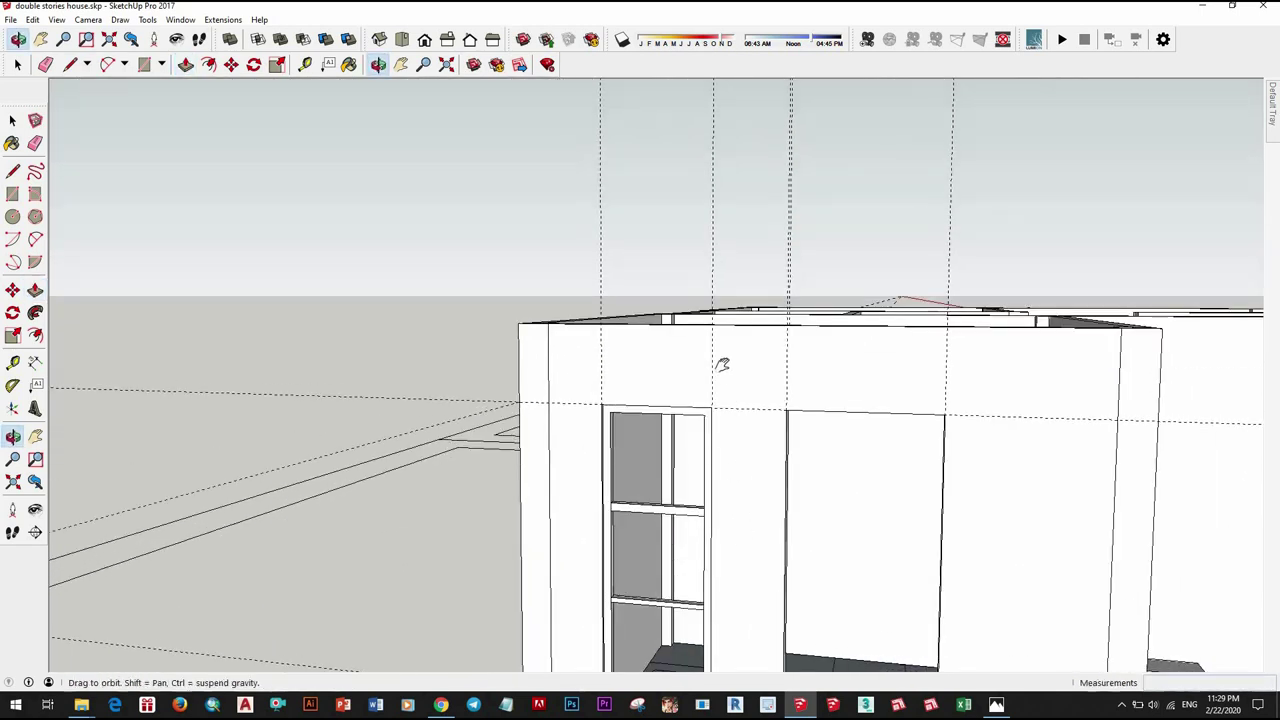
pyautogui.press('space')
pyautogui.scroll(-3, 689, 430)
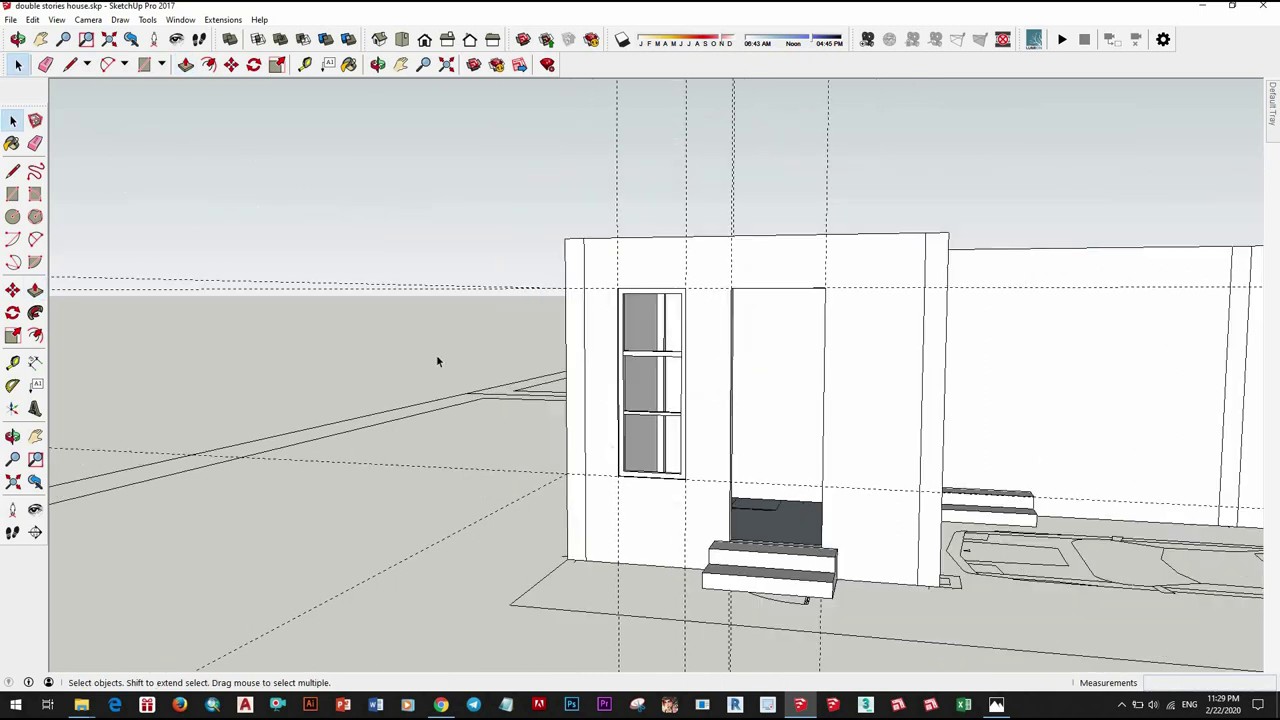
pyautogui.moveTo(681, 447)
pyautogui.mouseDown(button='middle')
pyautogui.moveTo(731, 380)
pyautogui.moveTo(703, 397)
pyautogui.moveTo(669, 460)
pyautogui.moveTo(698, 449)
pyautogui.moveTo(674, 491)
pyautogui.moveTo(507, 608)
pyautogui.mouseUp(button='middle')
pyautogui.scroll(3, 698, 449)
pyautogui.scroll(2, 709, 437)
# Step: Push the other crossbar's top face down 7.5 mm
pyautogui.scroll(2, 530, 620)
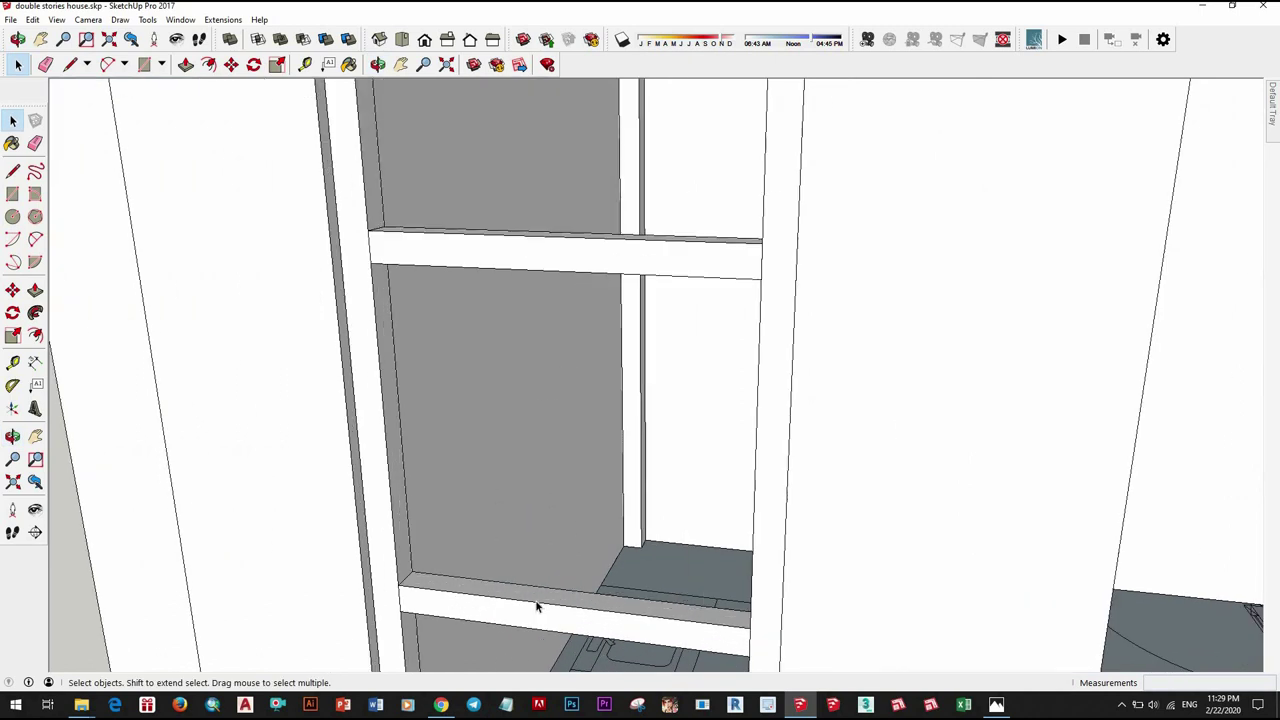
pyautogui.scroll(2, 537, 606)
pyautogui.click(547, 595)
pyautogui.press('p')
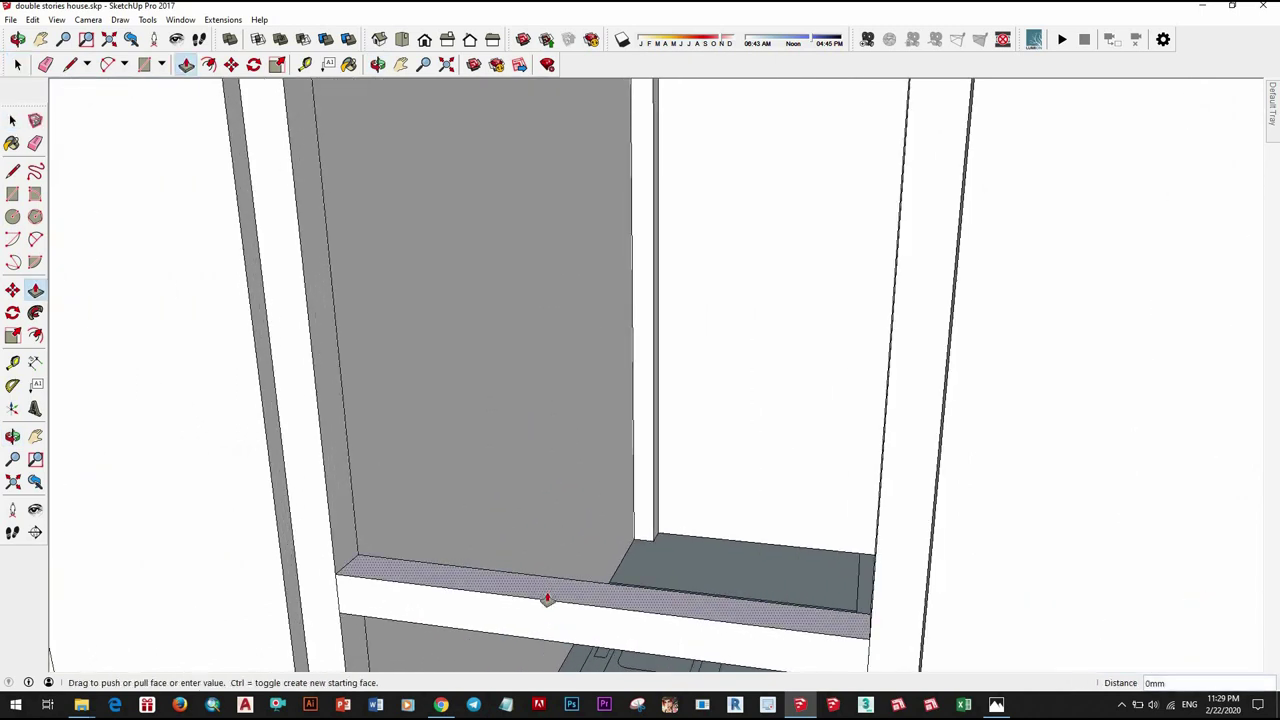
pyautogui.click(547, 595)
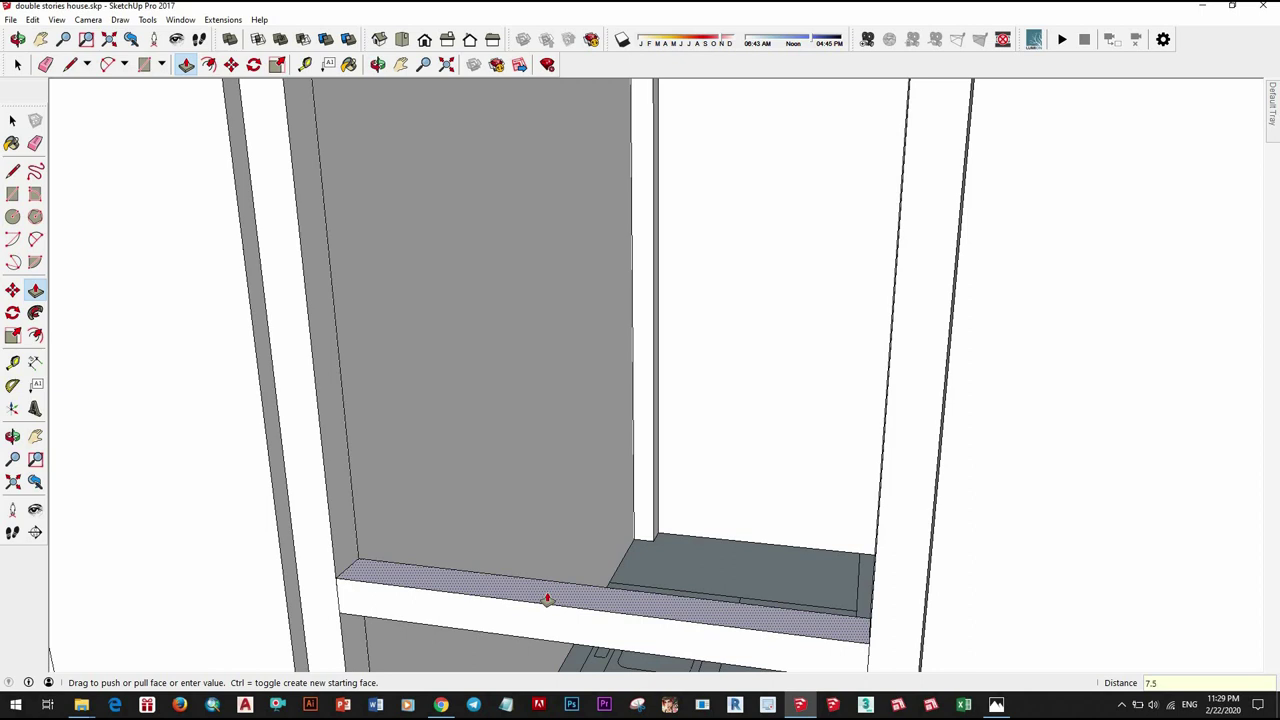
pyautogui.click(605, 388)
pyautogui.scroll(-3, 529, 437)
pyautogui.moveTo(529, 437)
pyautogui.mouseDown(button='middle')
pyautogui.moveTo(603, 500)
pyautogui.moveTo(697, 466)
pyautogui.moveTo(819, 336)
pyautogui.moveTo(789, 483)
pyautogui.moveTo(660, 398)
pyautogui.mouseUp(button='middle')
pyautogui.press('space')
pyautogui.click(660, 397)
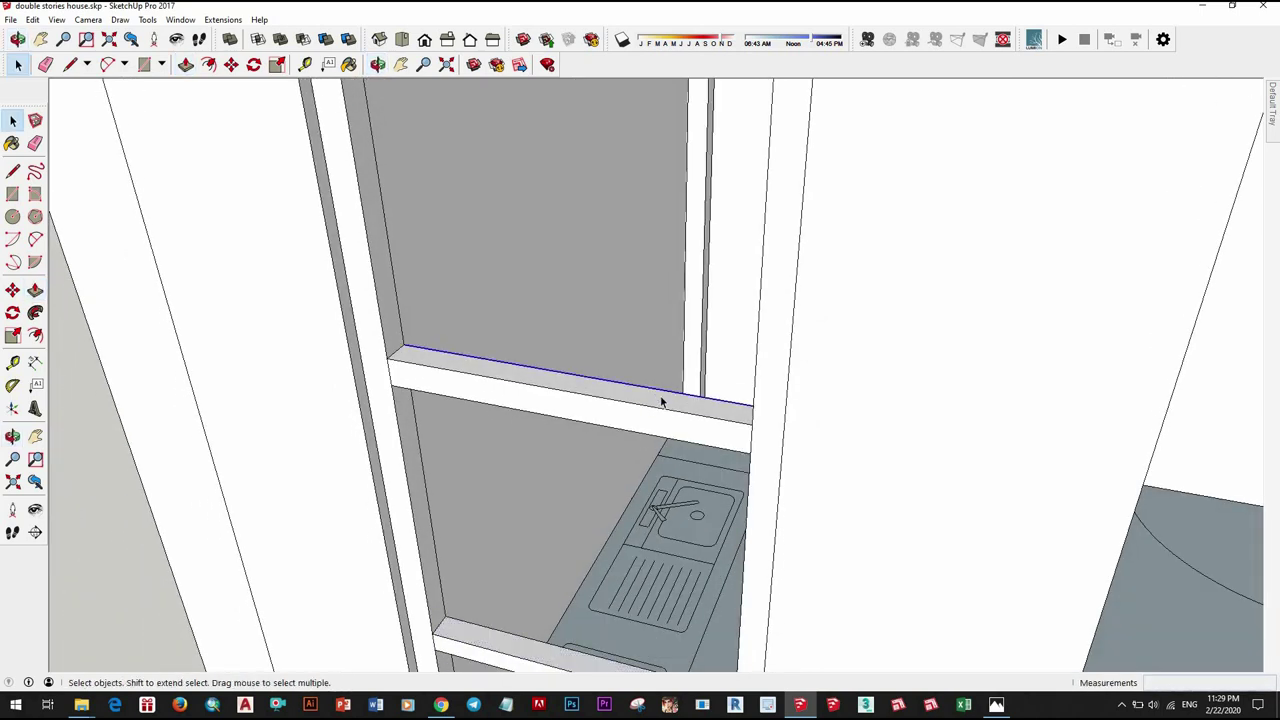
pyautogui.press('p')
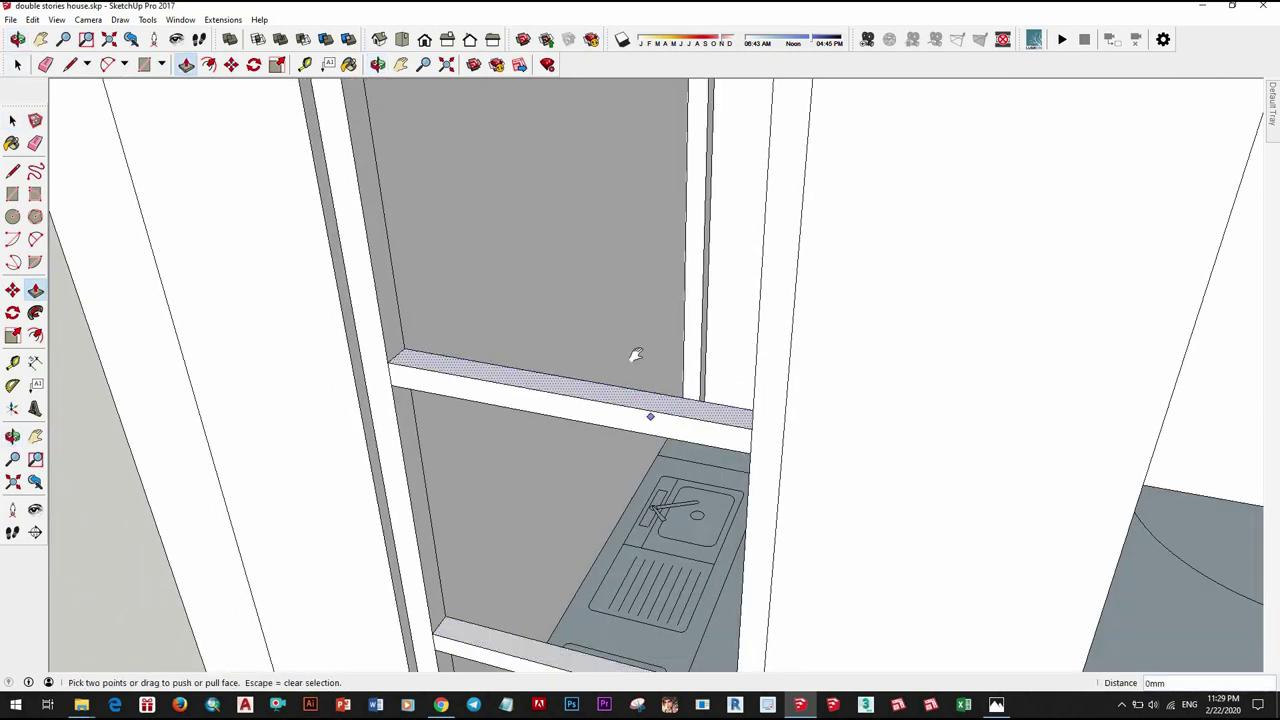
pyautogui.moveTo(632, 357); pyautogui.dragTo(611, 388, button='middle')
# Step: From a front view, push that crossbar's bottom face up 7.5 mm
pyautogui.press('space')
pyautogui.scroll(-5, 600, 380)
pyautogui.scroll(-2, 480, 379)
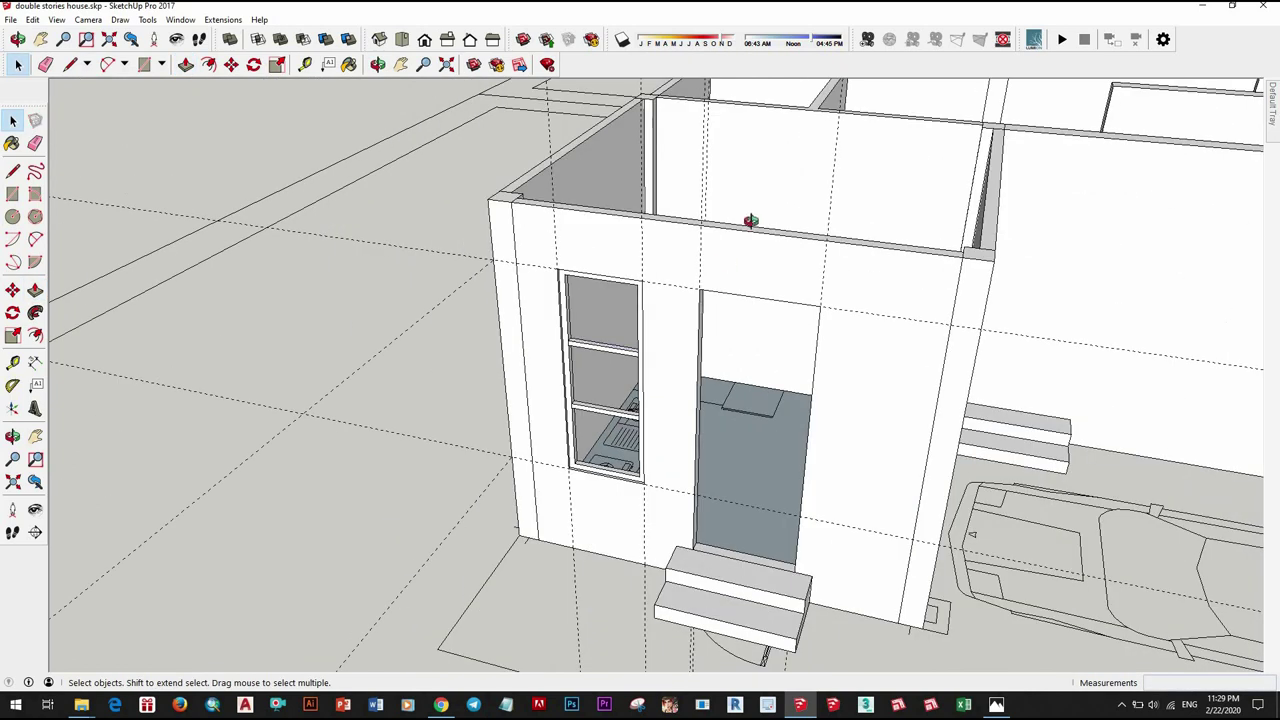
pyautogui.moveTo(751, 221)
pyautogui.mouseDown(button='middle')
pyautogui.moveTo(800, 134)
pyautogui.moveTo(780, 123)
pyautogui.moveTo(760, 191)
pyautogui.mouseUp(button='middle')
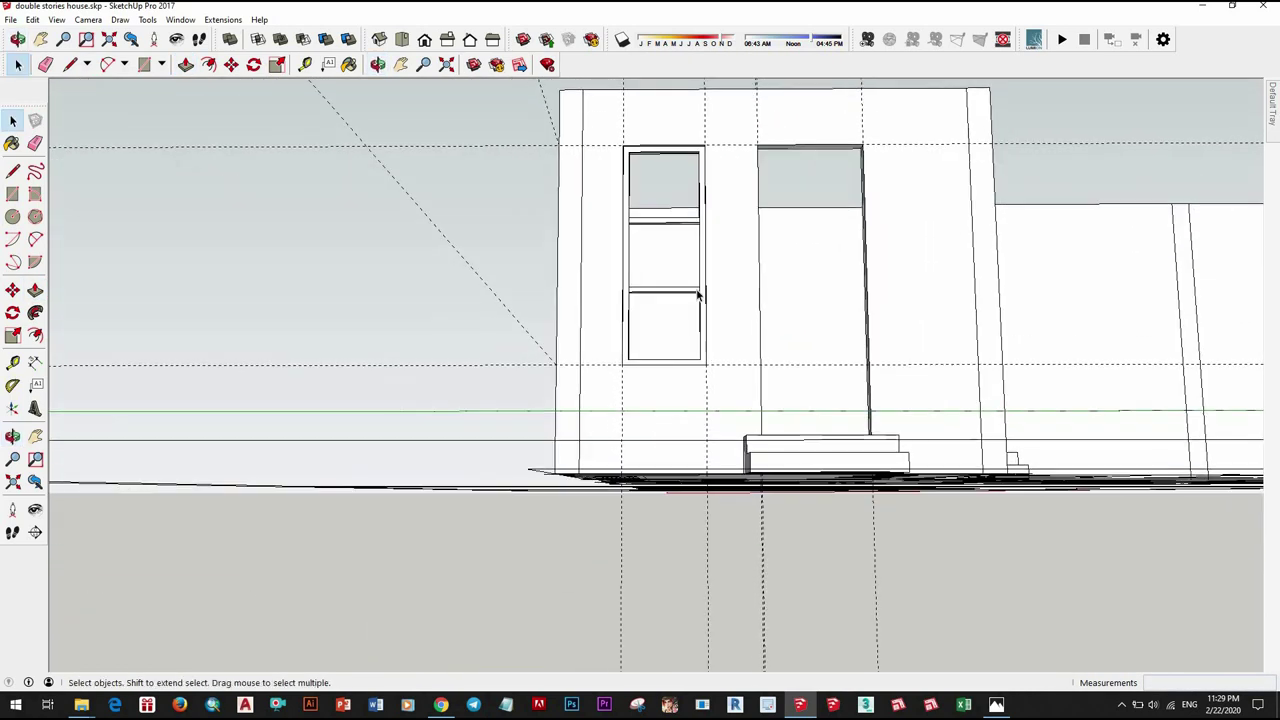
pyautogui.scroll(3, 698, 295)
pyautogui.scroll(5, 694, 289)
pyautogui.moveTo(706, 303)
pyautogui.mouseDown(button='middle')
pyautogui.moveTo(703, 329)
pyautogui.moveTo(703, 268)
pyautogui.moveTo(694, 348)
pyautogui.mouseUp(button='middle')
pyautogui.click(693, 348)
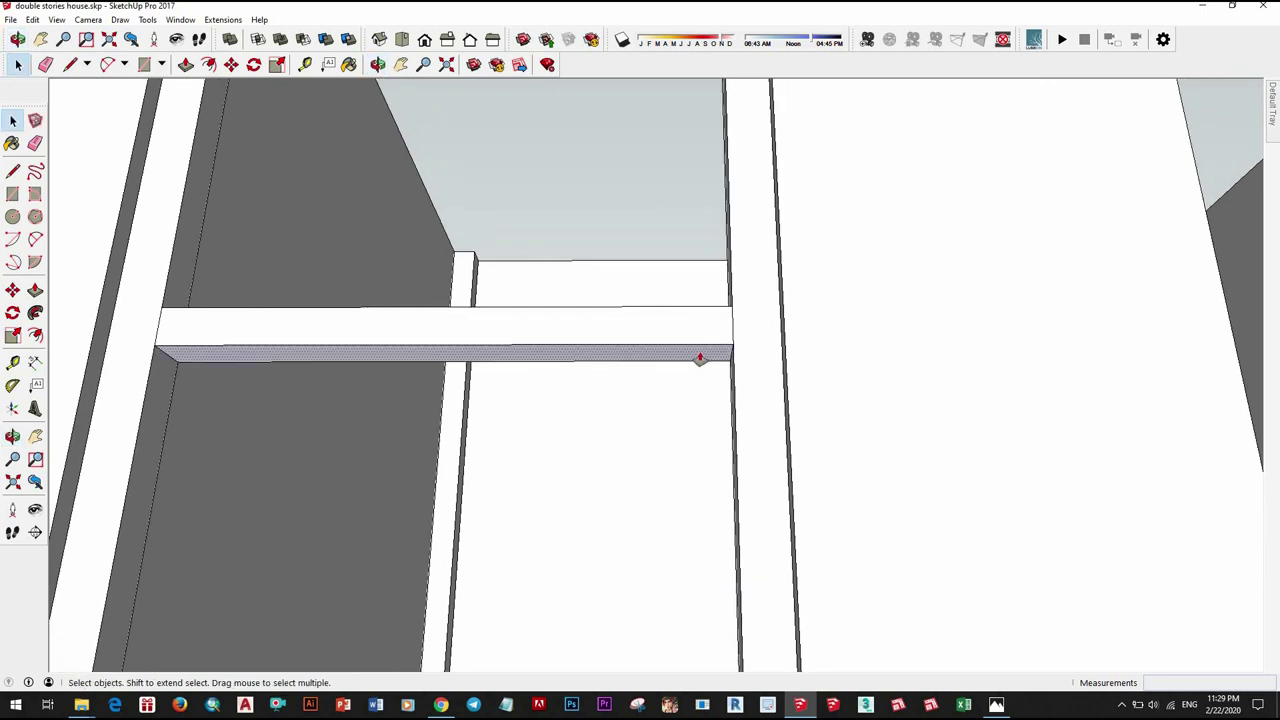
pyautogui.press('p')
pyautogui.click(700, 357)
pyautogui.write('7.5')
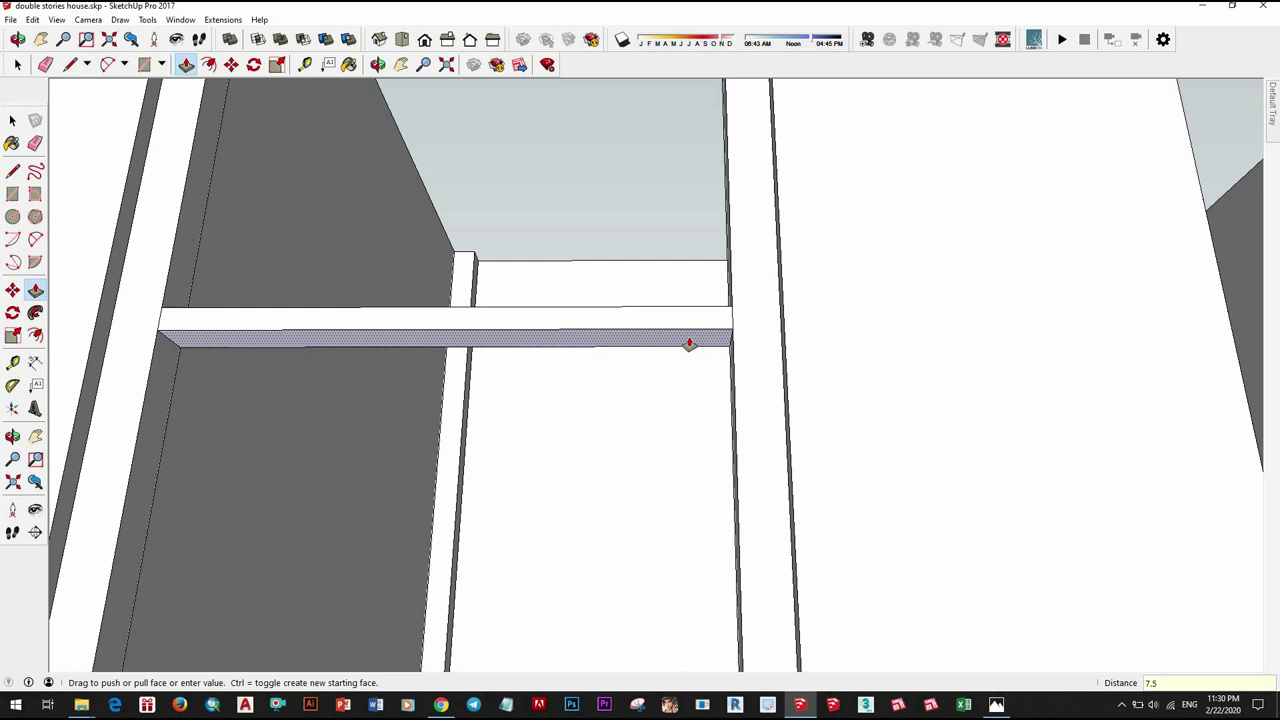
pyautogui.press('Return')
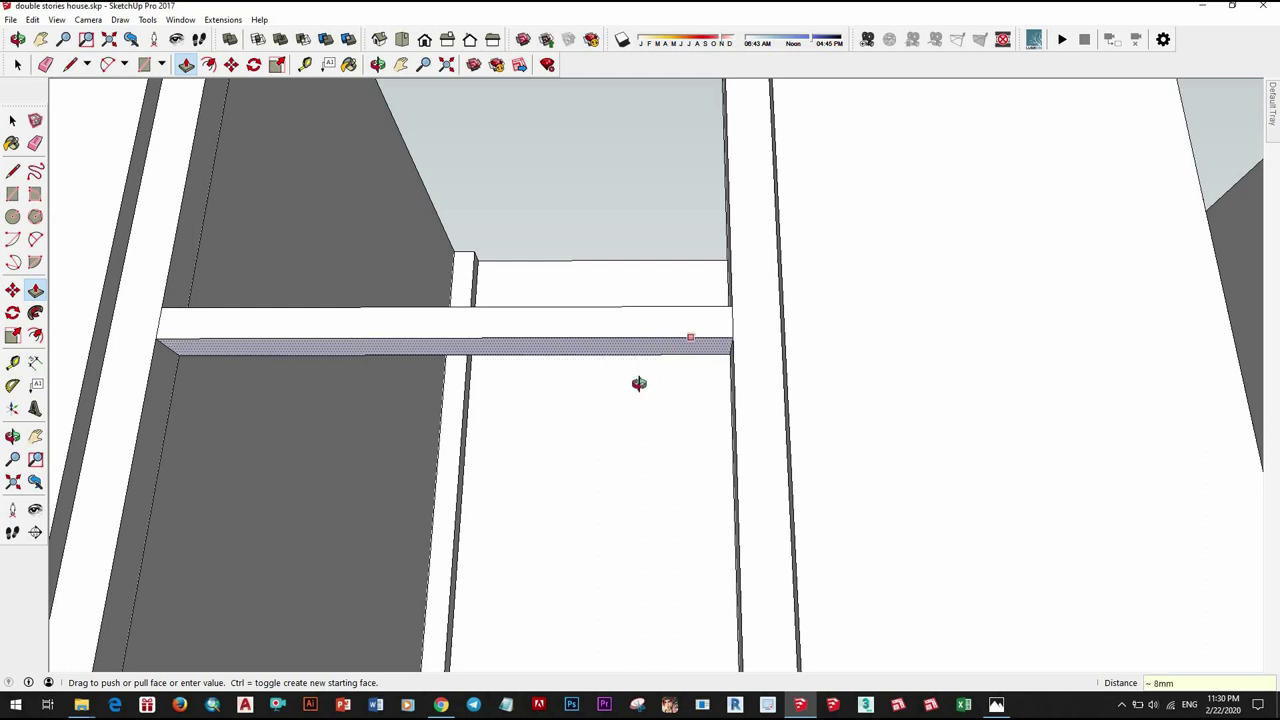
# Step: Orbit below to inspect the slimmed crossbar's underside, then return to eye level with the window
pyautogui.moveTo(637, 383)
pyautogui.mouseDown(button='middle')
pyautogui.moveTo(606, 431)
pyautogui.moveTo(600, 371)
pyautogui.mouseUp(button='middle')
pyautogui.scroll(-5, 600, 400)
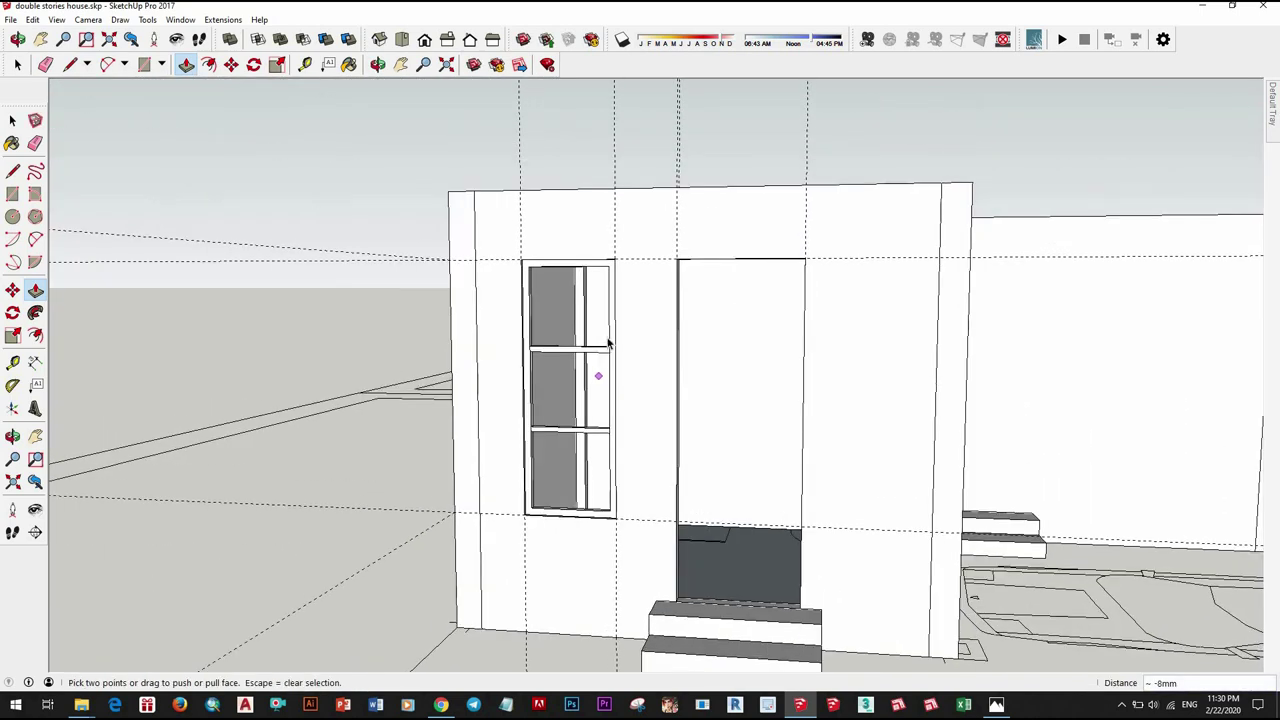
pyautogui.press('space')
pyautogui.scroll(5, 620, 335)
pyautogui.scroll(3, 650, 285)
pyautogui.scroll(2, 675, 230)
pyautogui.moveTo(686, 193); pyautogui.dragTo(664, 275, button='middle')
pyautogui.click(664, 275)
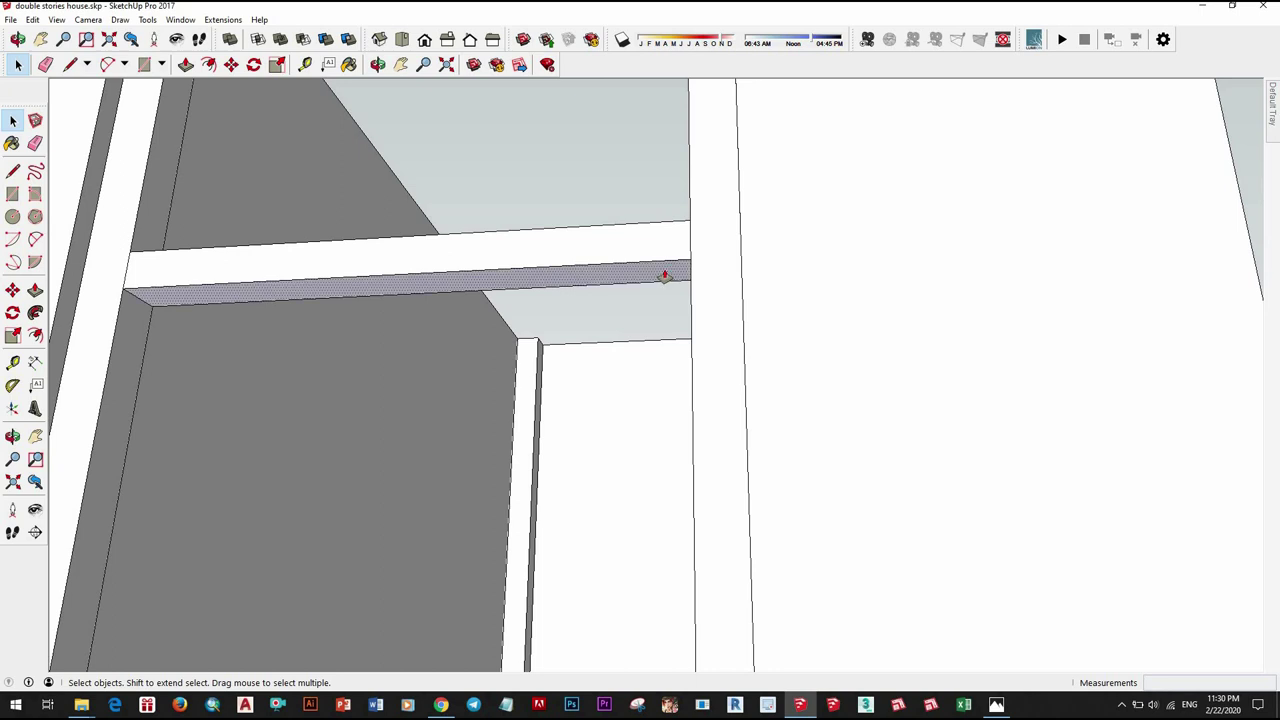
pyautogui.press('p')
pyautogui.press('space')
pyautogui.scroll(-10, 626, 302)
pyautogui.moveTo(607, 370)
pyautogui.mouseDown(button='middle')
pyautogui.moveTo(584, 480)
pyautogui.moveTo(588, 535)
pyautogui.moveTo(604, 470)
pyautogui.mouseUp(button='middle')
pyautogui.scroll(4, 600, 372)
pyautogui.scroll(3, 585, 385)
pyautogui.scroll(-5, 580, 388)
# Step: Group the selected window crossbars together
pyautogui.scroll(4, 604, 463)
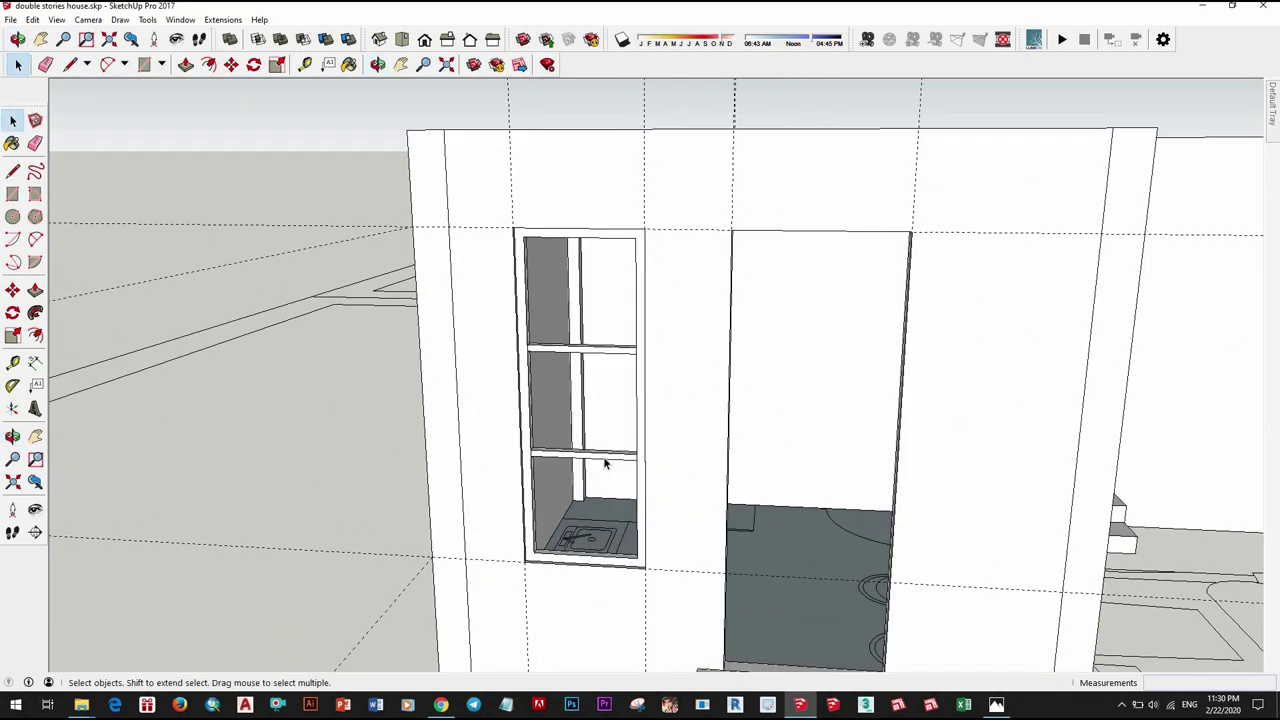
pyautogui.scroll(2, 604, 463)
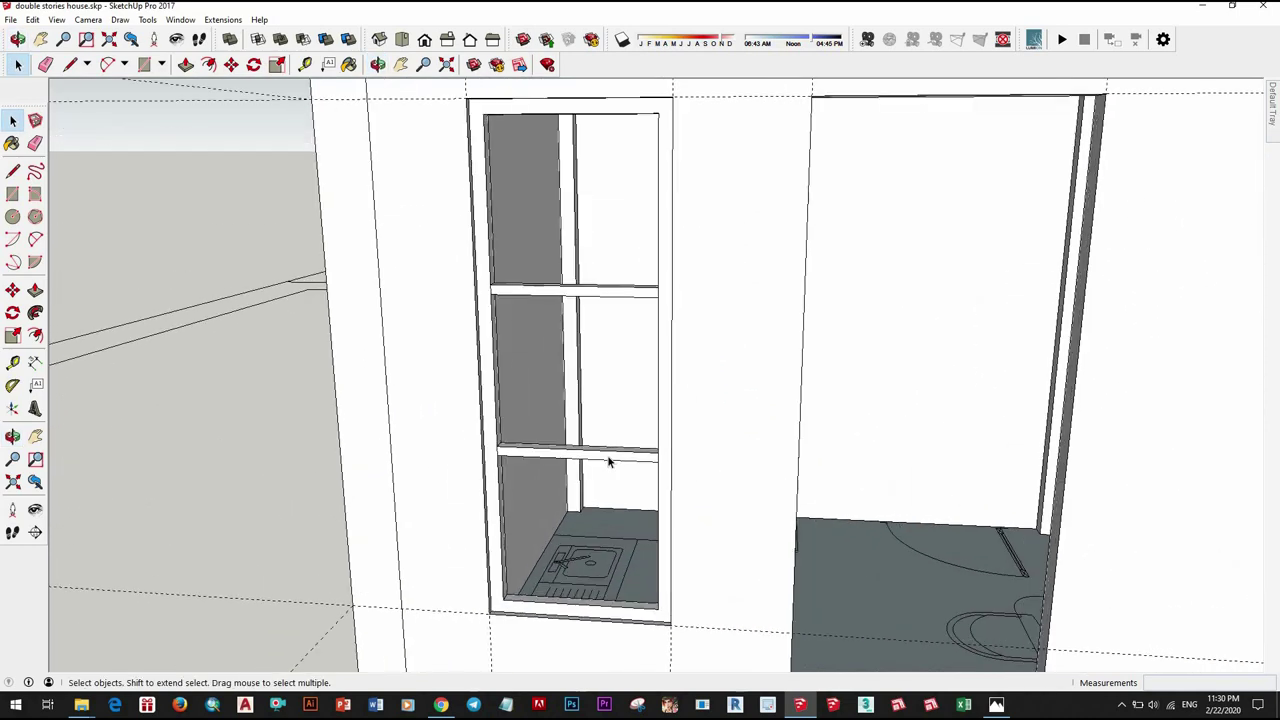
pyautogui.rightClick(618, 300)
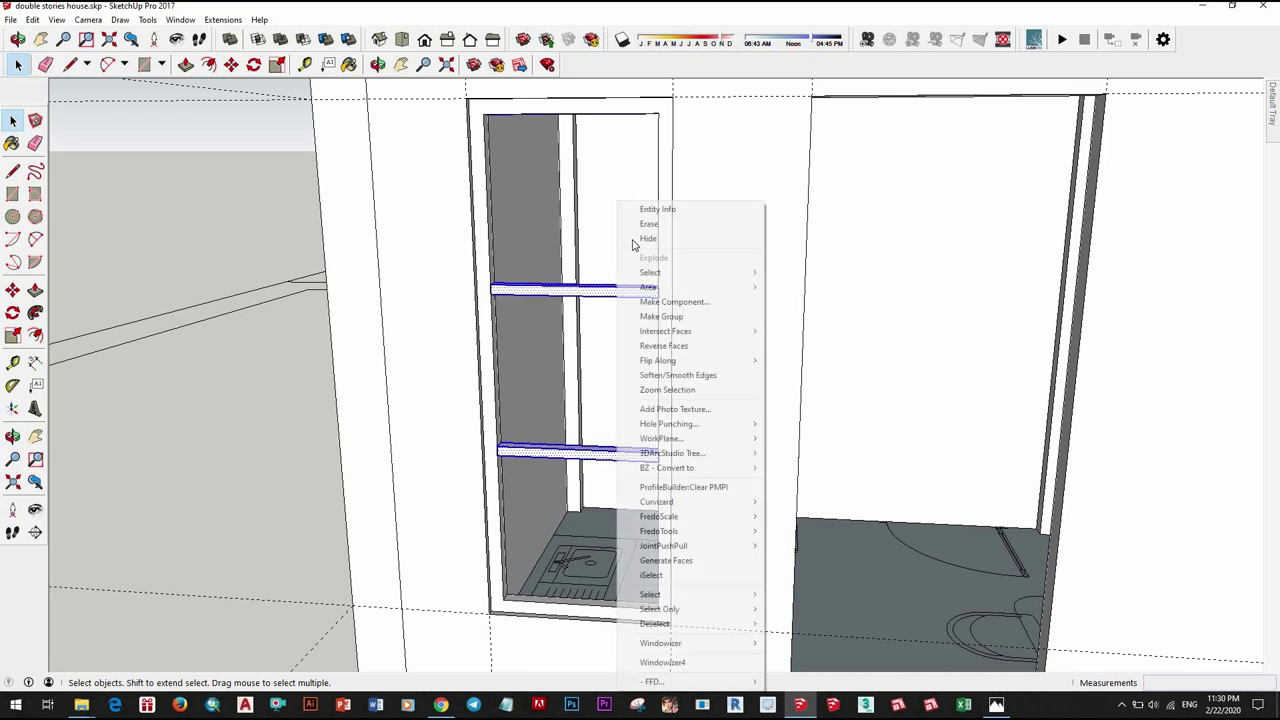
pyautogui.click(663, 317)
# Step: Open the crossbar group for editing and hide an edge of the window's top frame
pyautogui.moveTo(737, 143); pyautogui.dragTo(605, 268, button='middle')
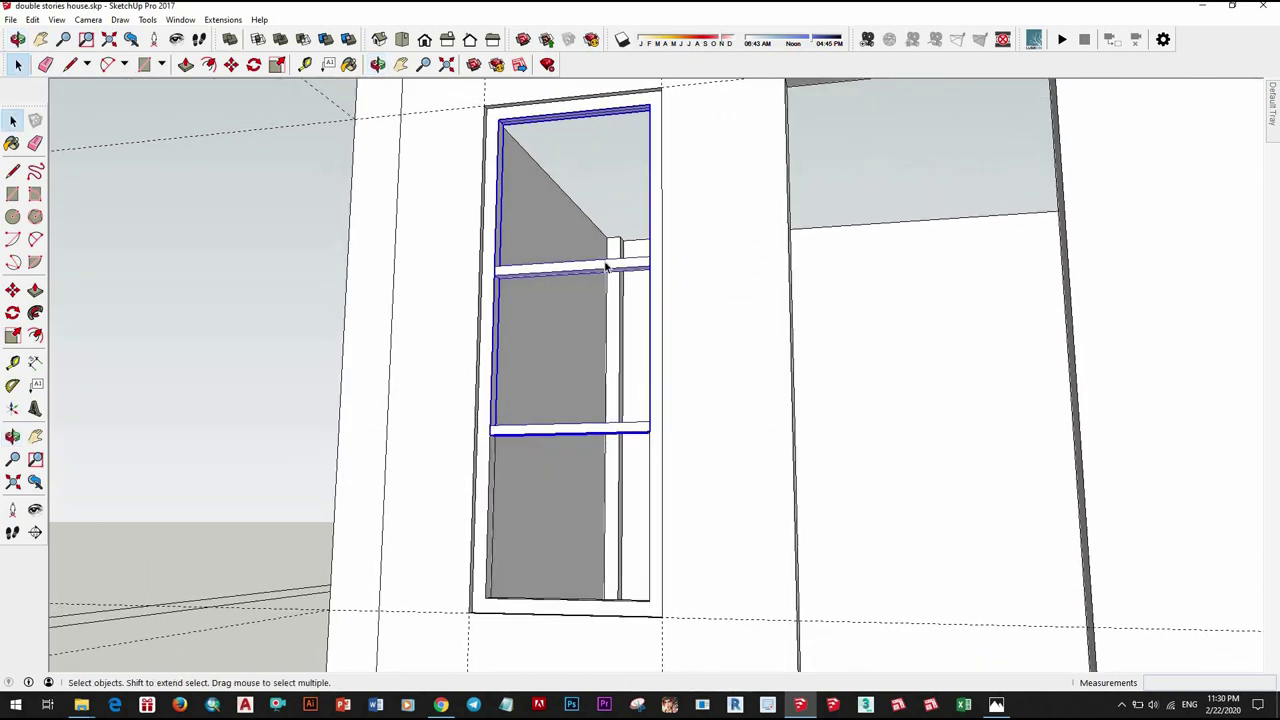
pyautogui.doubleClick(610, 272)
pyautogui.scroll(-5, 654, 125)
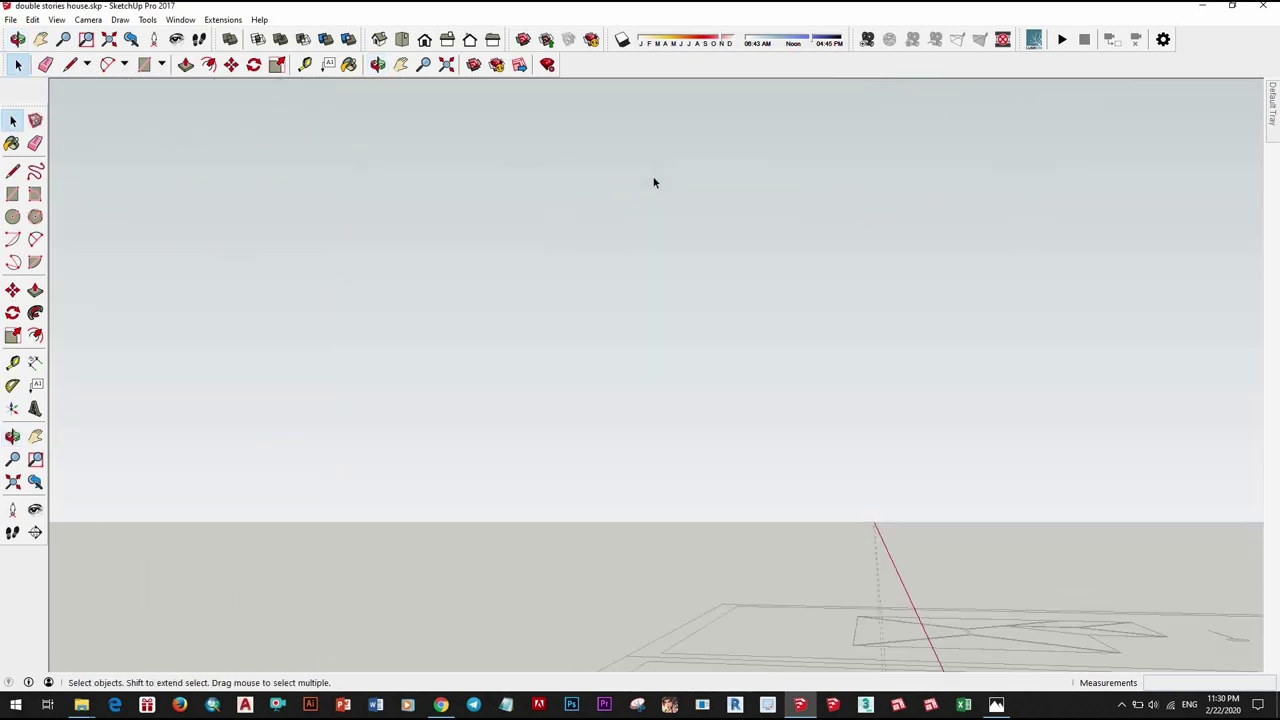
pyautogui.scroll(5, 651, 183)
pyautogui.moveTo(671, 208)
pyautogui.mouseDown(button='middle')
pyautogui.moveTo(842, 166)
pyautogui.moveTo(898, 380)
pyautogui.moveTo(915, 380)
pyautogui.mouseUp(button='middle')
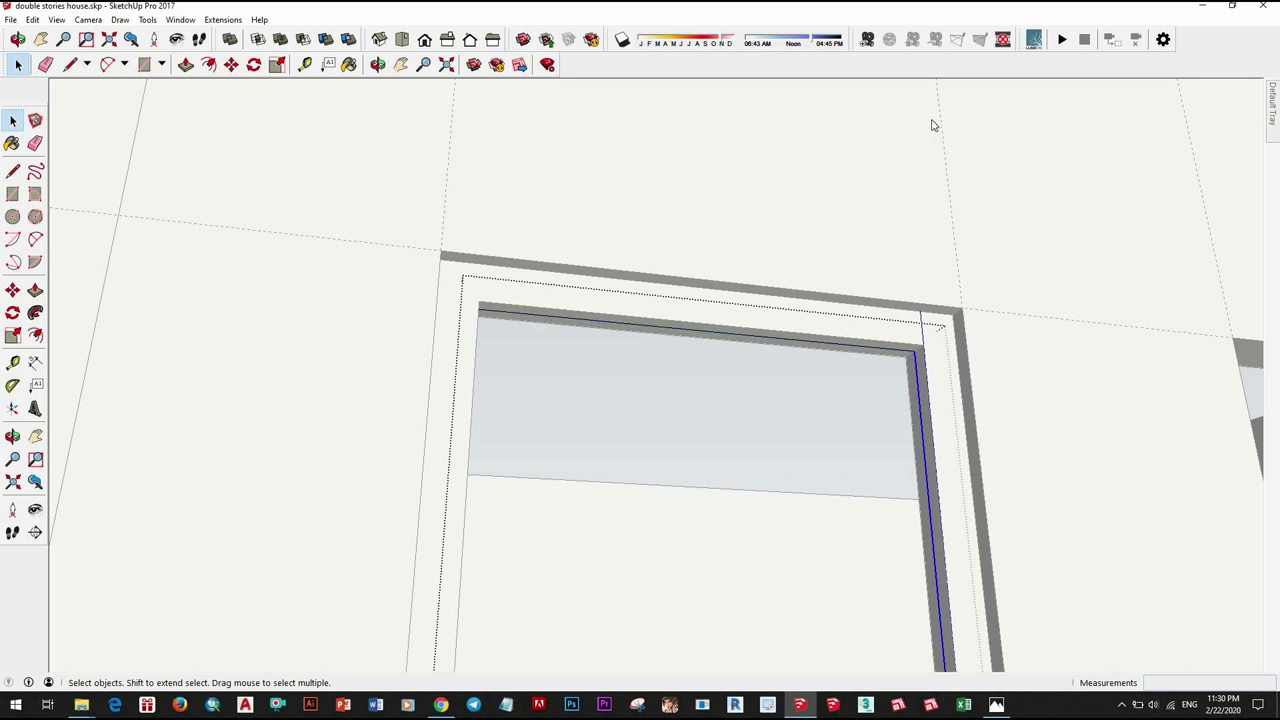
pyautogui.rightClick(917, 375)
pyautogui.click(950, 40)
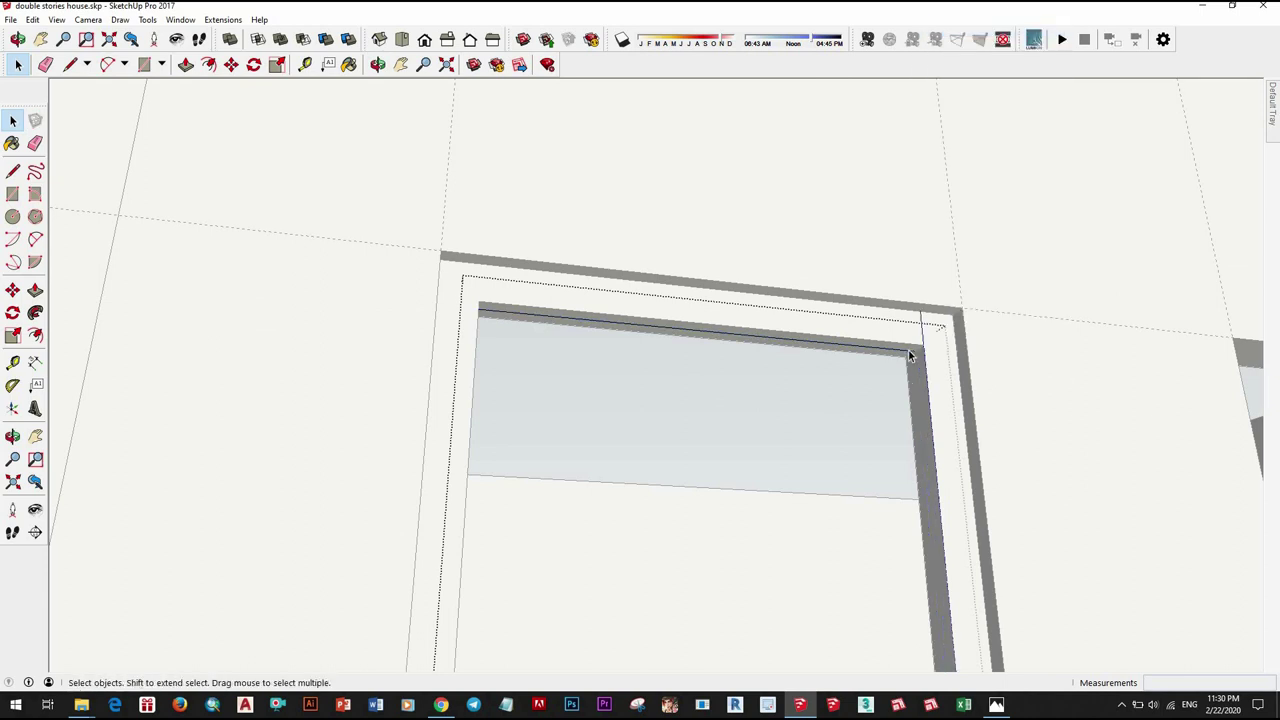
# Step: Orbit and zoom around to face the front wall with the tall window and door
pyautogui.rightClick(920, 325)
pyautogui.scroll(-5, 678, 403)
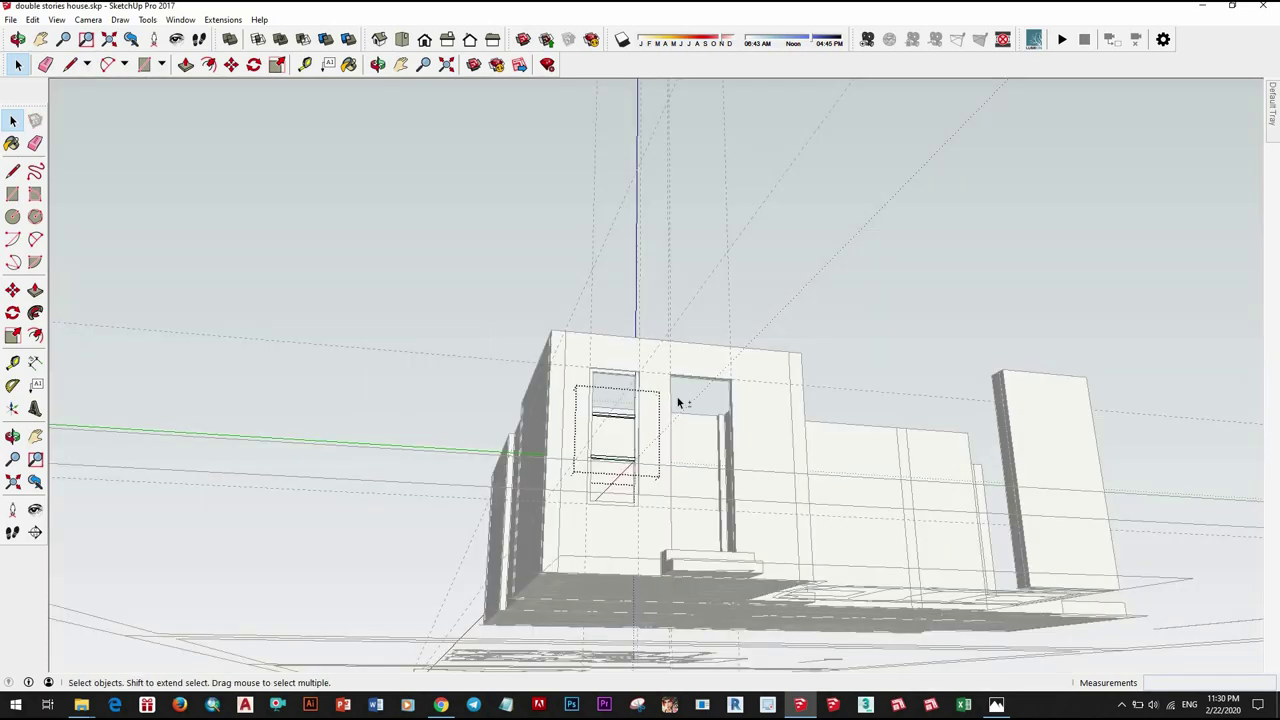
pyautogui.scroll(-3, 678, 403)
pyautogui.scroll(4, 583, 503)
pyautogui.scroll(4, 606, 337)
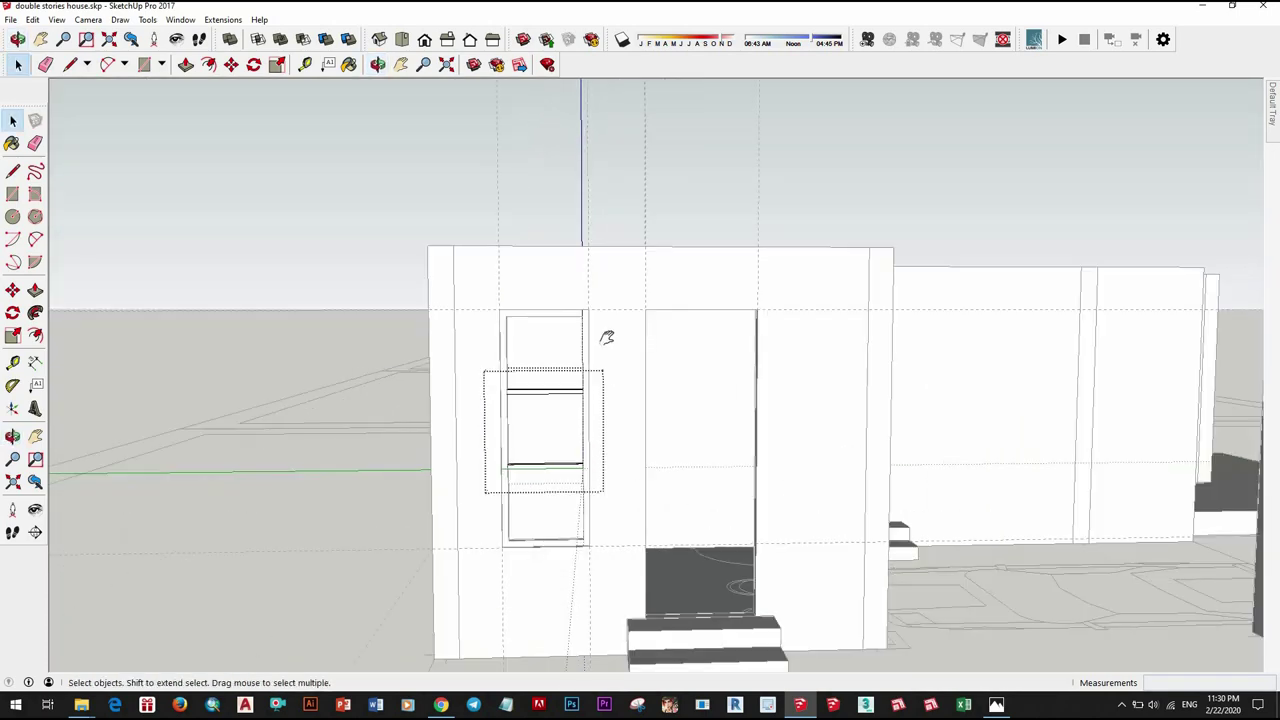
pyautogui.scroll(3, 606, 337)
pyautogui.moveTo(554, 583)
pyautogui.mouseDown(button='middle')
pyautogui.moveTo(880, 490)
pyautogui.moveTo(491, 563)
pyautogui.mouseUp(button='middle')
pyautogui.scroll(3, 477, 494)
pyautogui.scroll(-5, 341, 268)
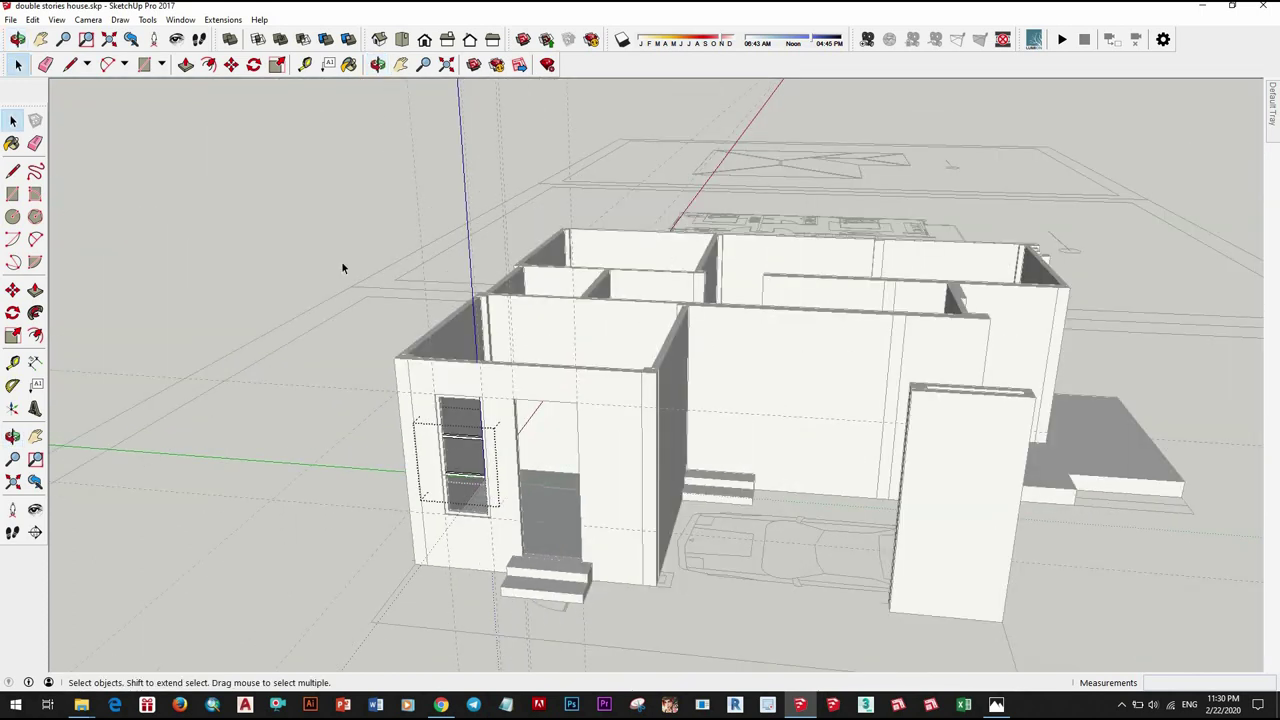
pyautogui.scroll(-2, 341, 261)
pyautogui.scroll(-1, 337, 249)
pyautogui.scroll(4, 505, 416)
pyautogui.scroll(3, 515, 389)
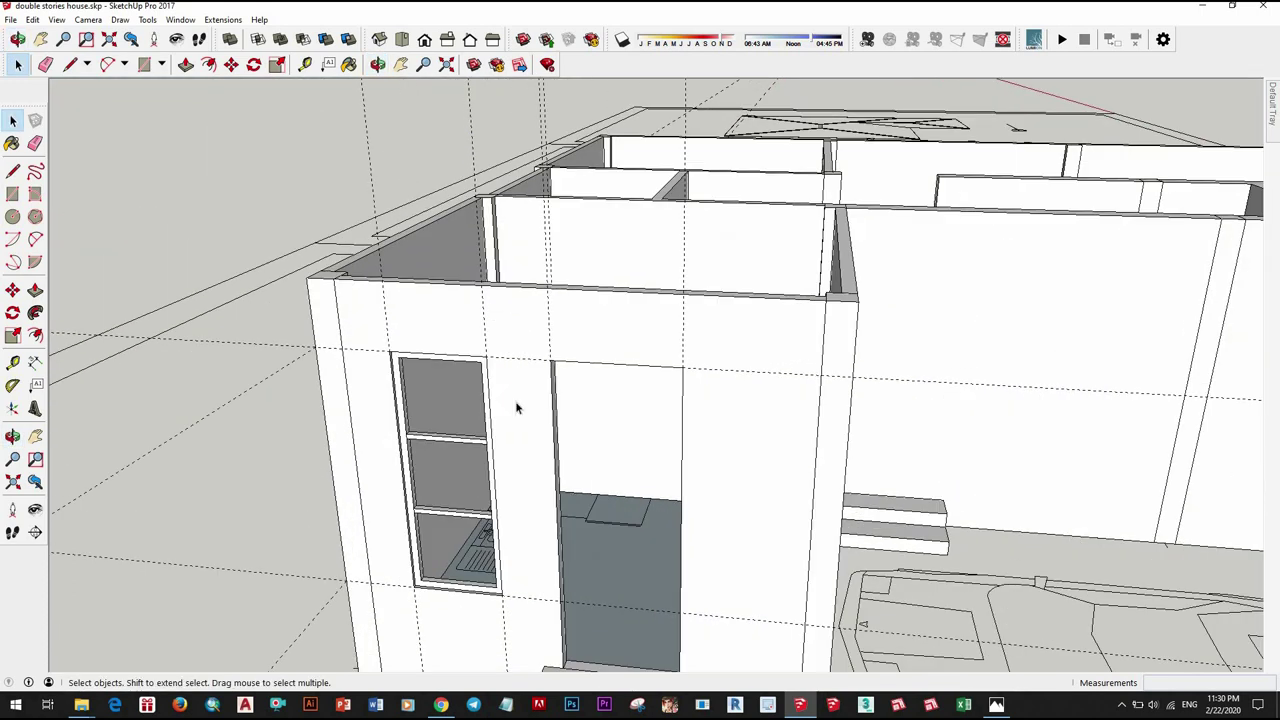
pyautogui.scroll(1, 517, 440)
pyautogui.scroll(-2, 538, 437)
pyautogui.moveTo(646, 466)
pyautogui.mouseDown(button='middle')
pyautogui.moveTo(689, 380)
pyautogui.moveTo(697, 260)
pyautogui.moveTo(717, 433)
pyautogui.moveTo(711, 423)
pyautogui.mouseUp(button='middle')
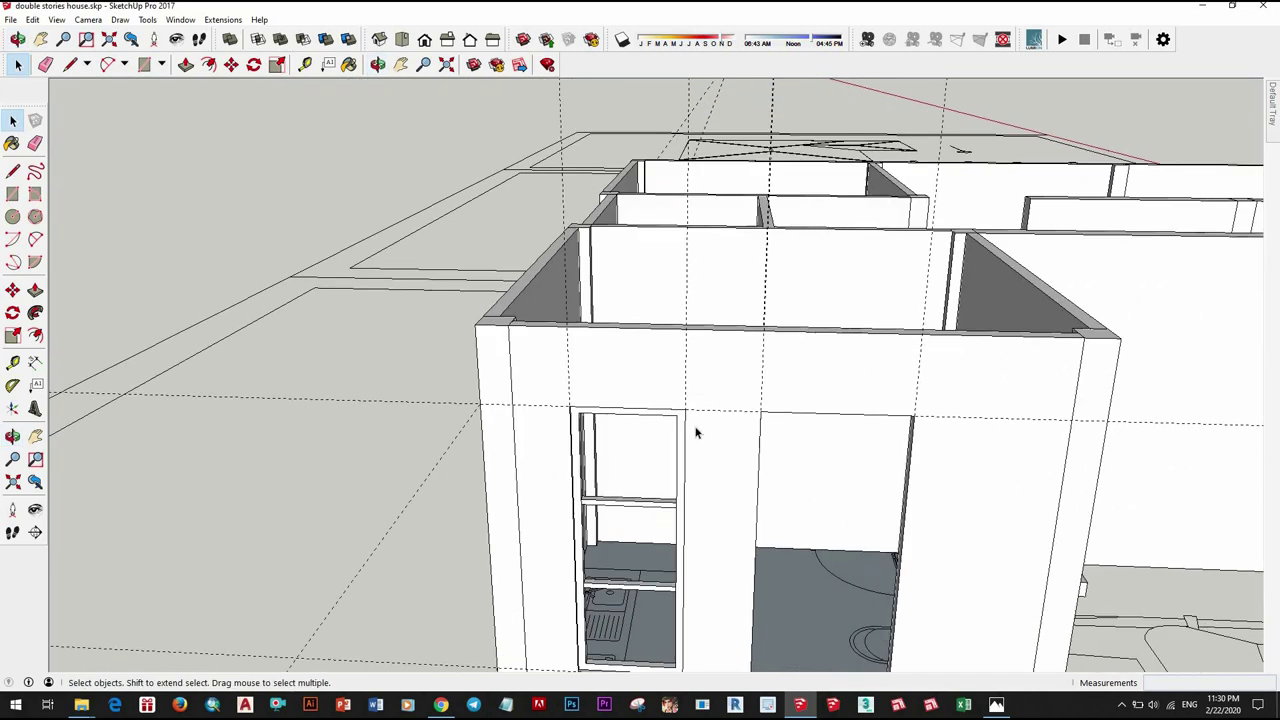
pyautogui.moveTo(667, 348); pyautogui.dragTo(676, 530, button='middle')
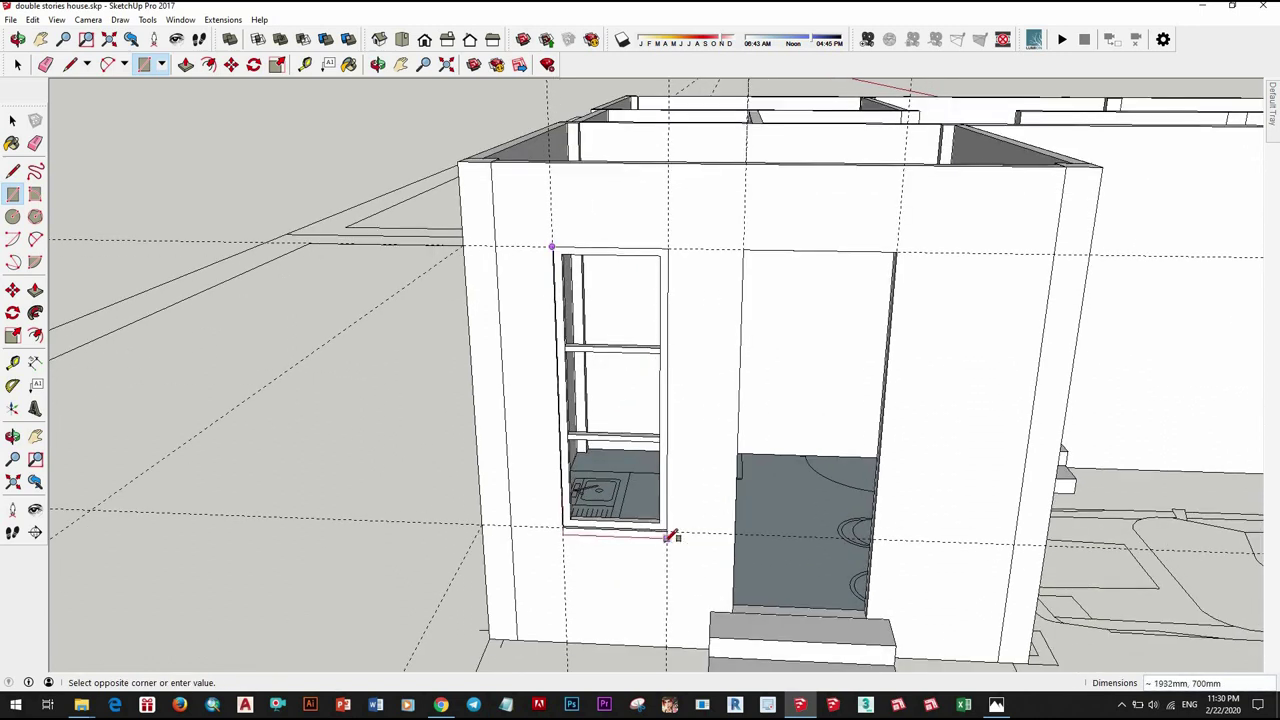
# Step: Finish the rectangle outlining the tall window opening
pyautogui.scroll(3, 673, 536)
pyautogui.scroll(3, 672, 530)
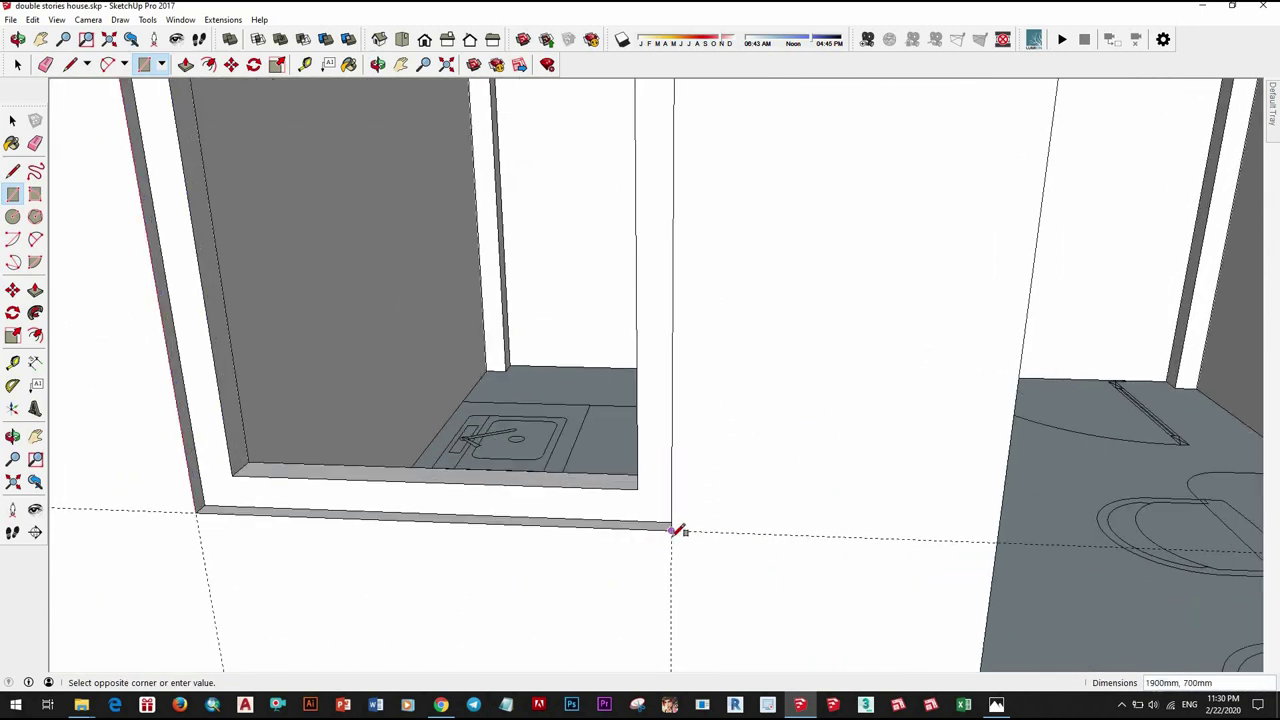
pyautogui.scroll(2, 672, 526)
pyautogui.click(665, 515)
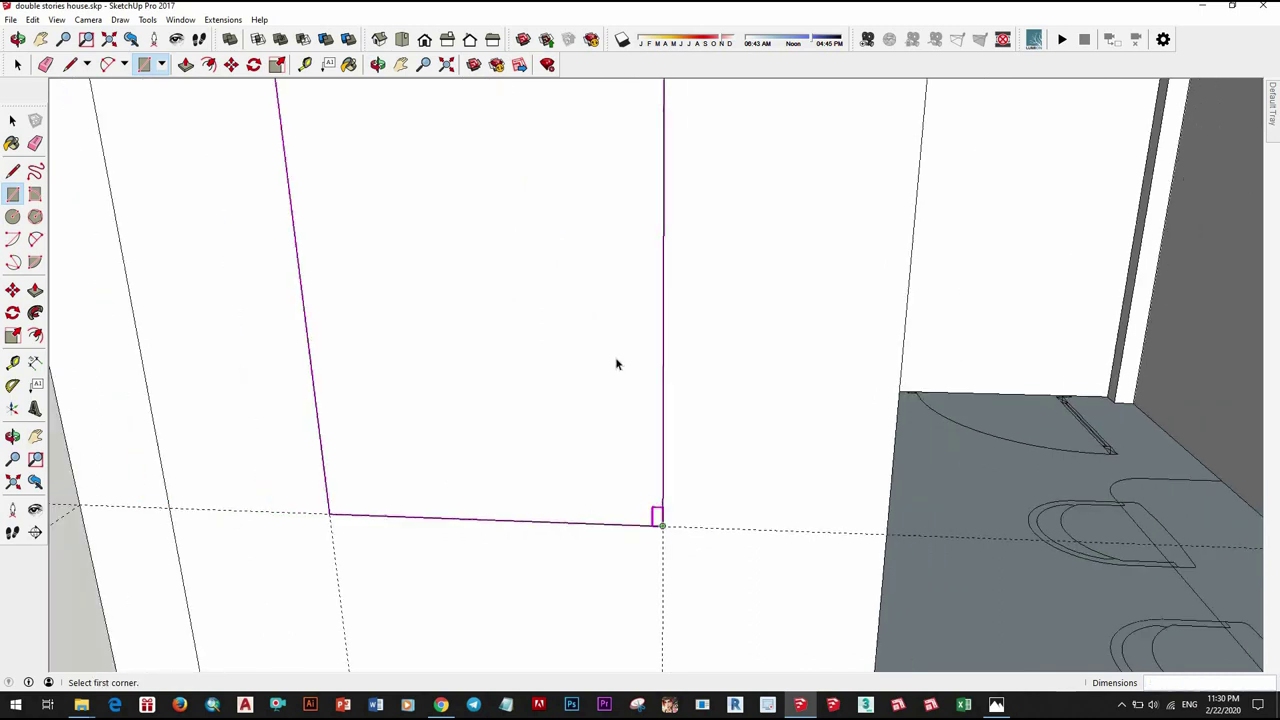
# Step: Offset the new window face's outline outward by 30
pyautogui.scroll(-2, 615, 358)
pyautogui.press('space')
pyautogui.click(624, 365)
pyautogui.press('f')
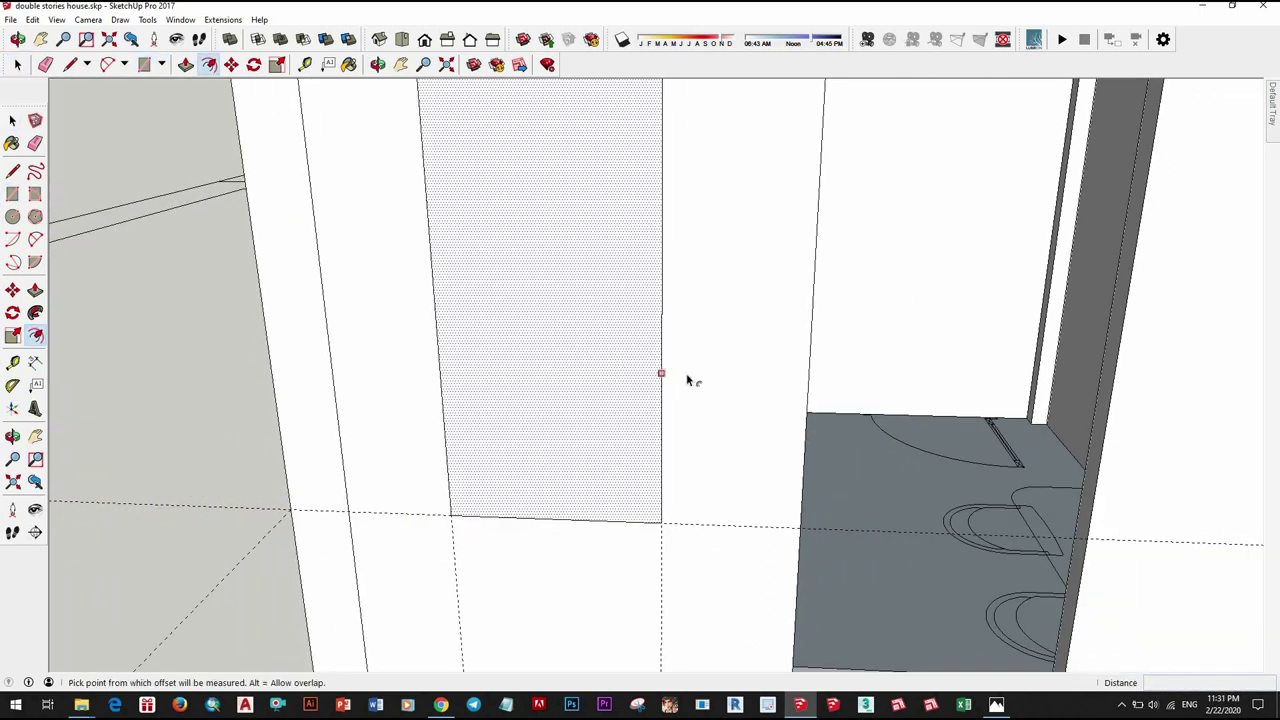
pyautogui.click(661, 373)
pyautogui.write('3')
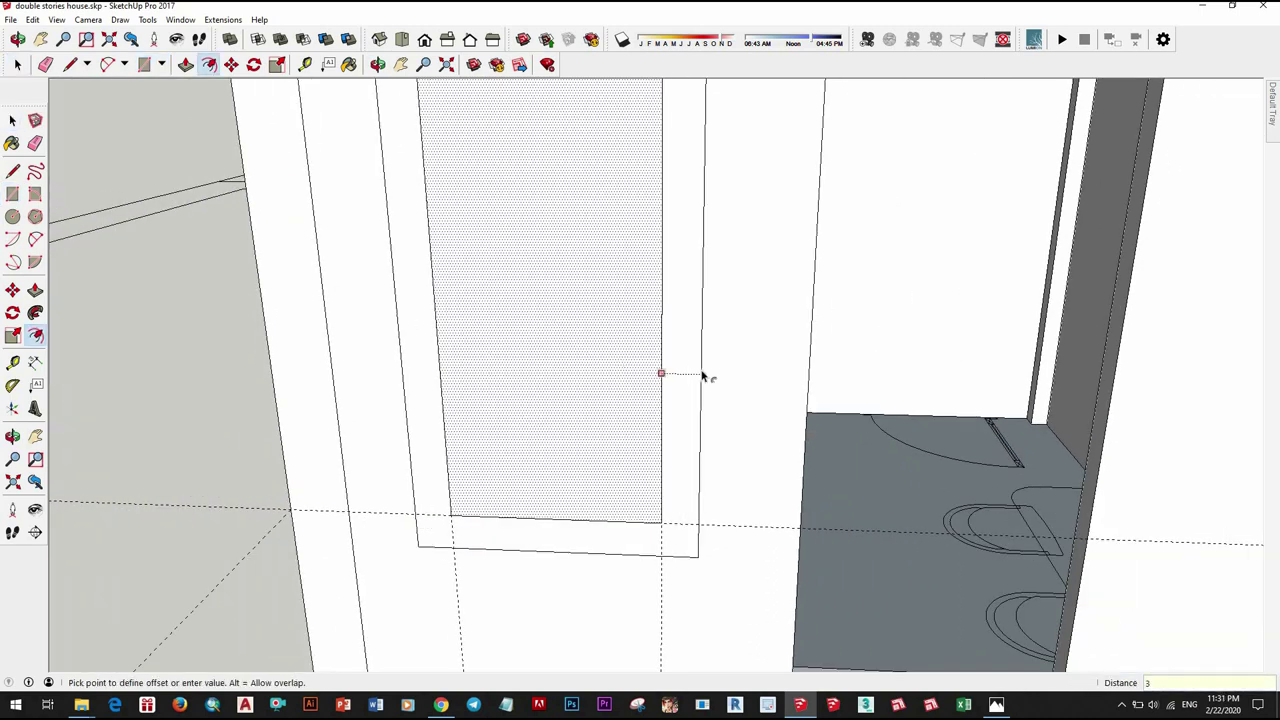
pyautogui.write('0')
pyautogui.press('Return')
# Step: Erase the inner window face, leaving only the trim ring
pyautogui.press('space')
pyautogui.rightClick(574, 335)
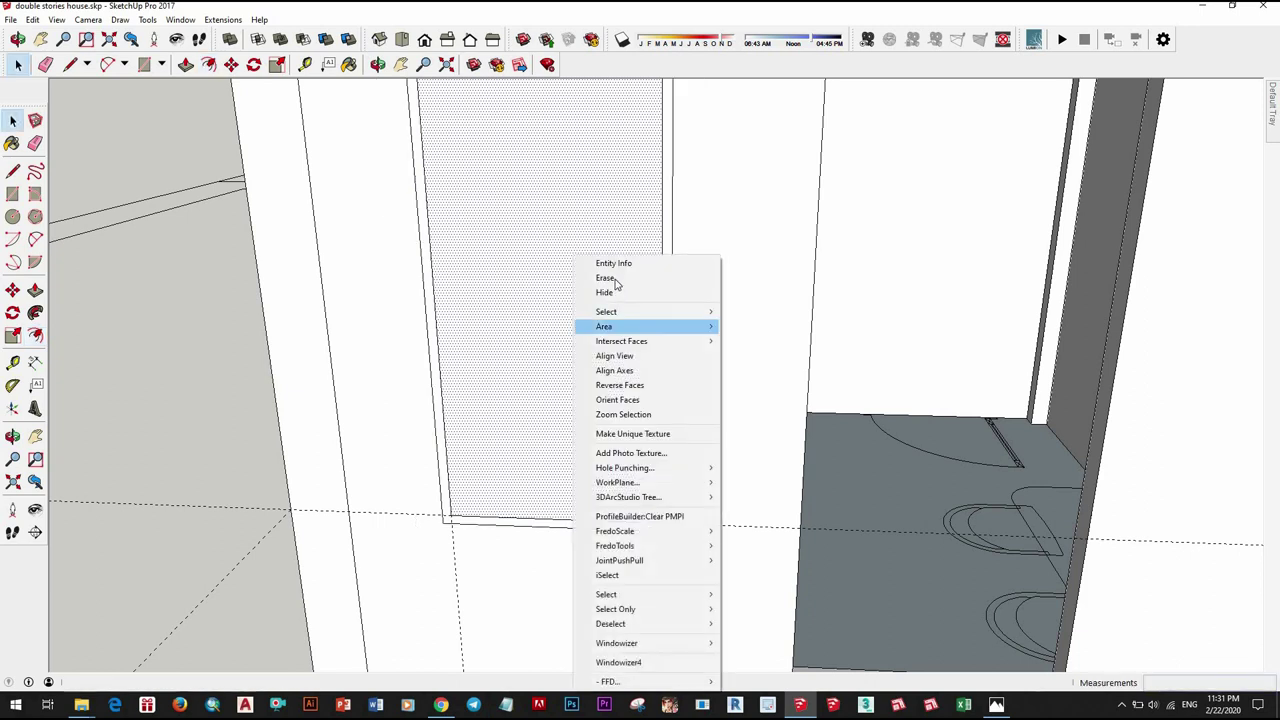
pyautogui.click(600, 274)
pyautogui.scroll(-3, 600, 256)
pyautogui.scroll(-2, 600, 256)
pyautogui.scroll(3, 650, 194)
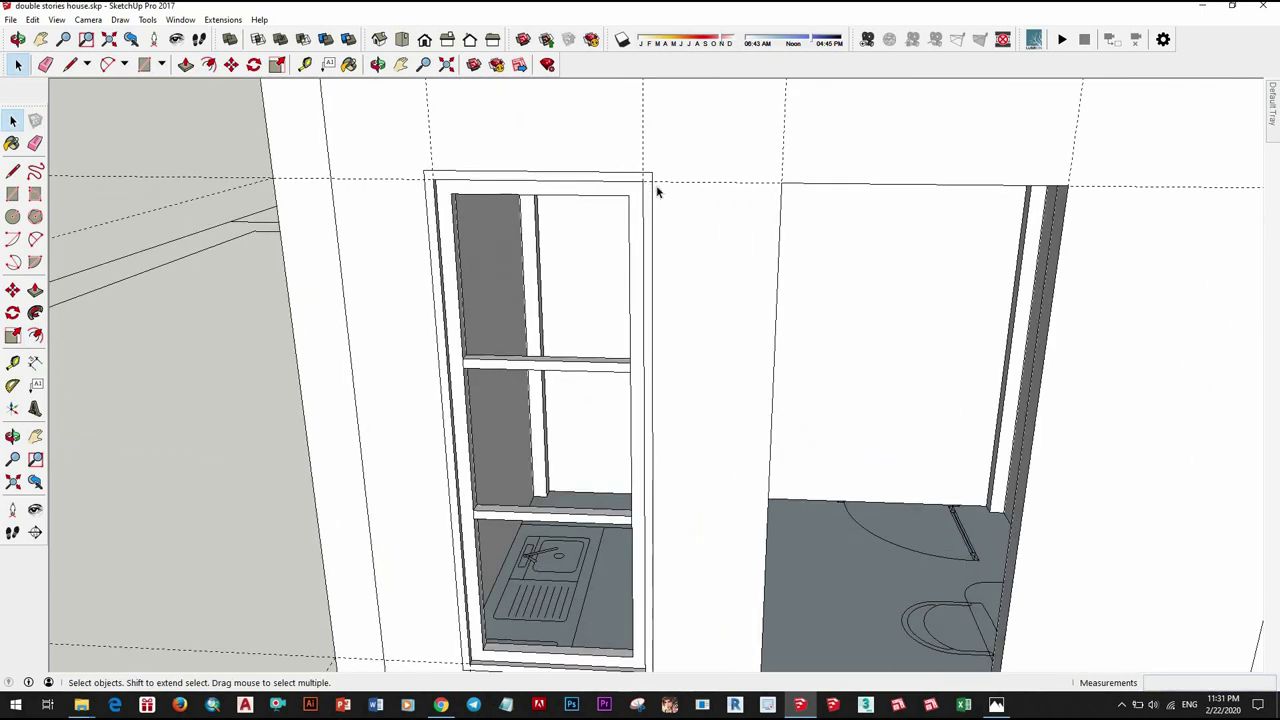
pyautogui.scroll(2, 657, 191)
# Step: Push/Pull the trim ring out 50 mm from the wall
pyautogui.press('p')
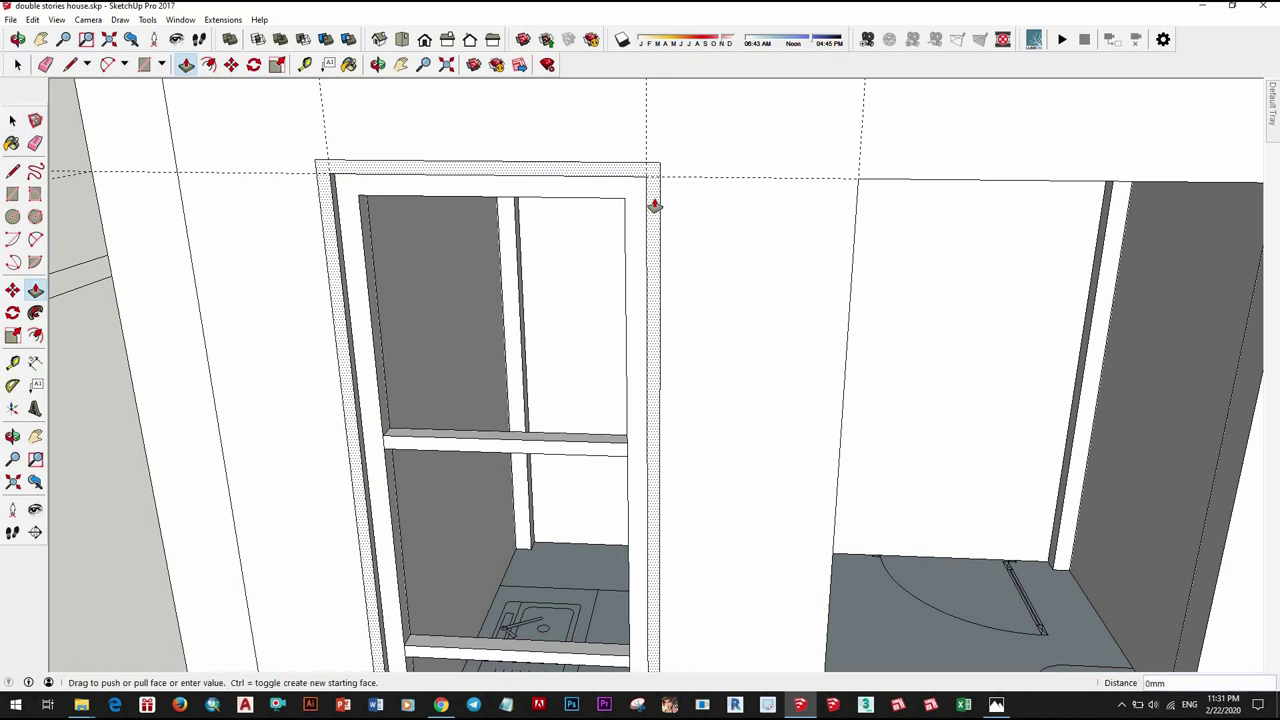
pyautogui.click(655, 206)
pyautogui.press('Return')
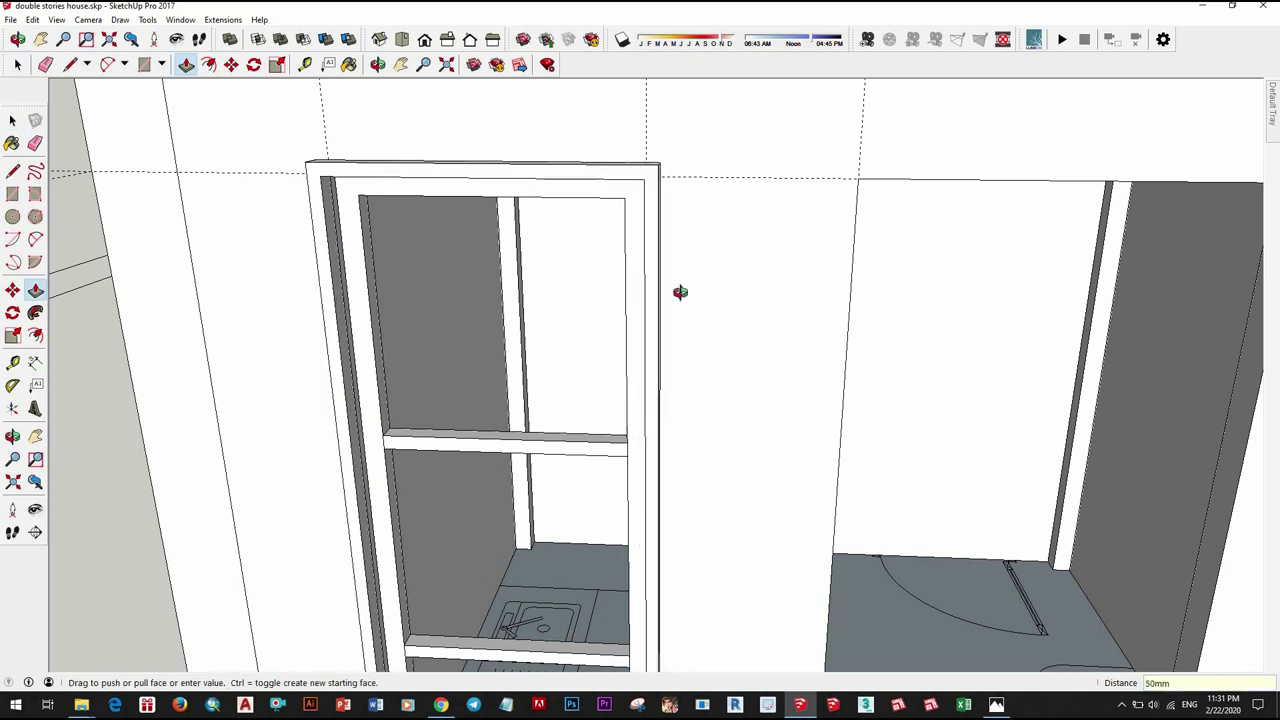
pyautogui.scroll(-2, 651, 260)
pyautogui.moveTo(709, 409)
pyautogui.mouseDown(button='middle')
pyautogui.moveTo(710, 292)
pyautogui.moveTo(634, 466)
pyautogui.mouseUp(button='middle')
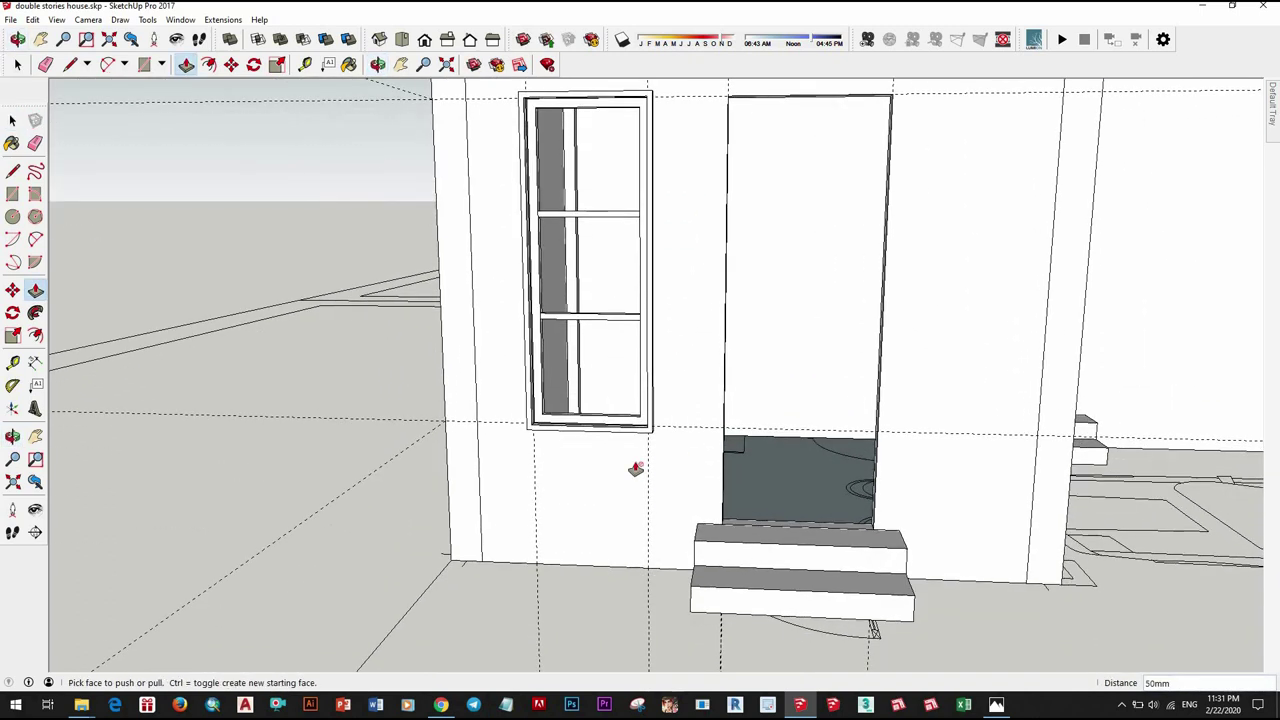
pyautogui.scroll(3, 630, 475)
pyautogui.scroll(3, 629, 468)
pyautogui.scroll(2, 635, 458)
# Step: Extend the trim's lower face, then orbit to a low frontal view of the house
pyautogui.click(640, 452)
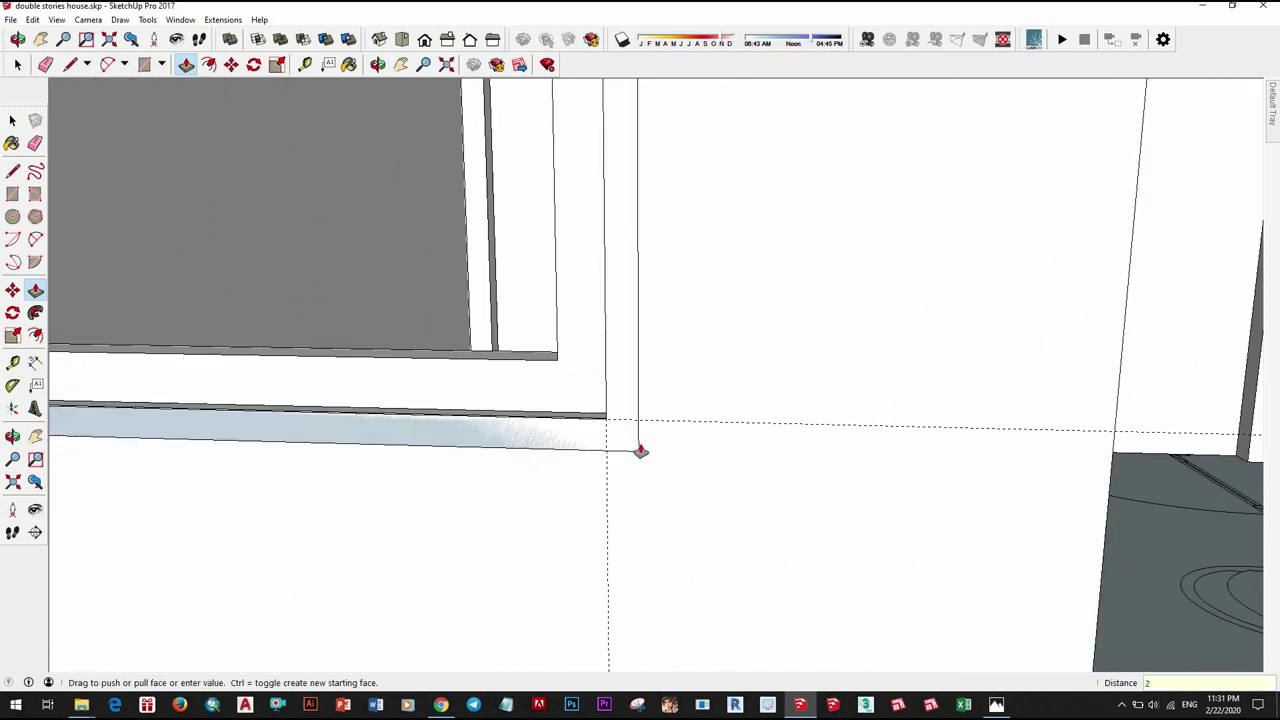
pyautogui.click(640, 451)
pyautogui.moveTo(471, 509)
pyautogui.mouseDown(button='middle')
pyautogui.moveTo(437, 343)
pyautogui.moveTo(686, 553)
pyautogui.moveTo(654, 383)
pyautogui.moveTo(677, 366)
pyautogui.moveTo(726, 489)
pyautogui.moveTo(727, 432)
pyautogui.mouseUp(button='middle')
pyautogui.press('space')
pyautogui.scroll(-3, 740, 386)
pyautogui.moveTo(740, 386)
pyautogui.mouseDown(button='middle')
pyautogui.moveTo(740, 363)
pyautogui.moveTo(723, 414)
pyautogui.mouseUp(button='middle')
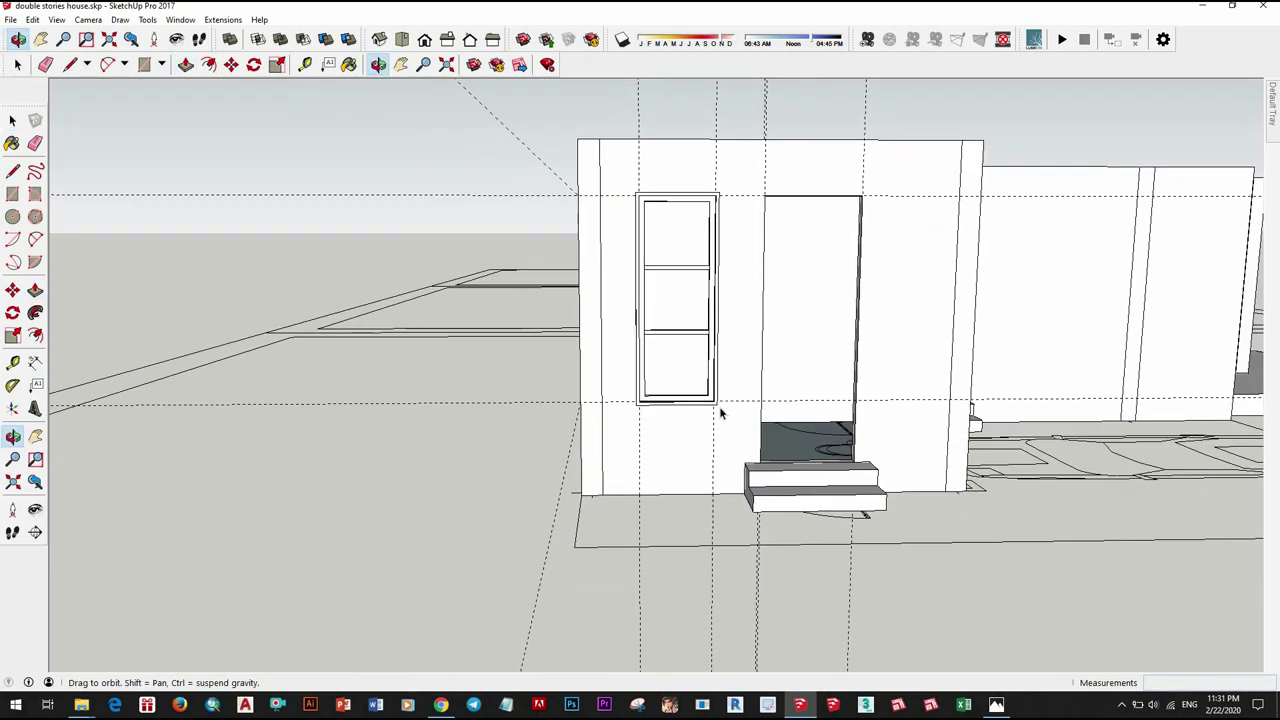
# Step: Explode the tall window group into loose geometry
pyautogui.scroll(2, 723, 405)
pyautogui.scroll(2, 710, 398)
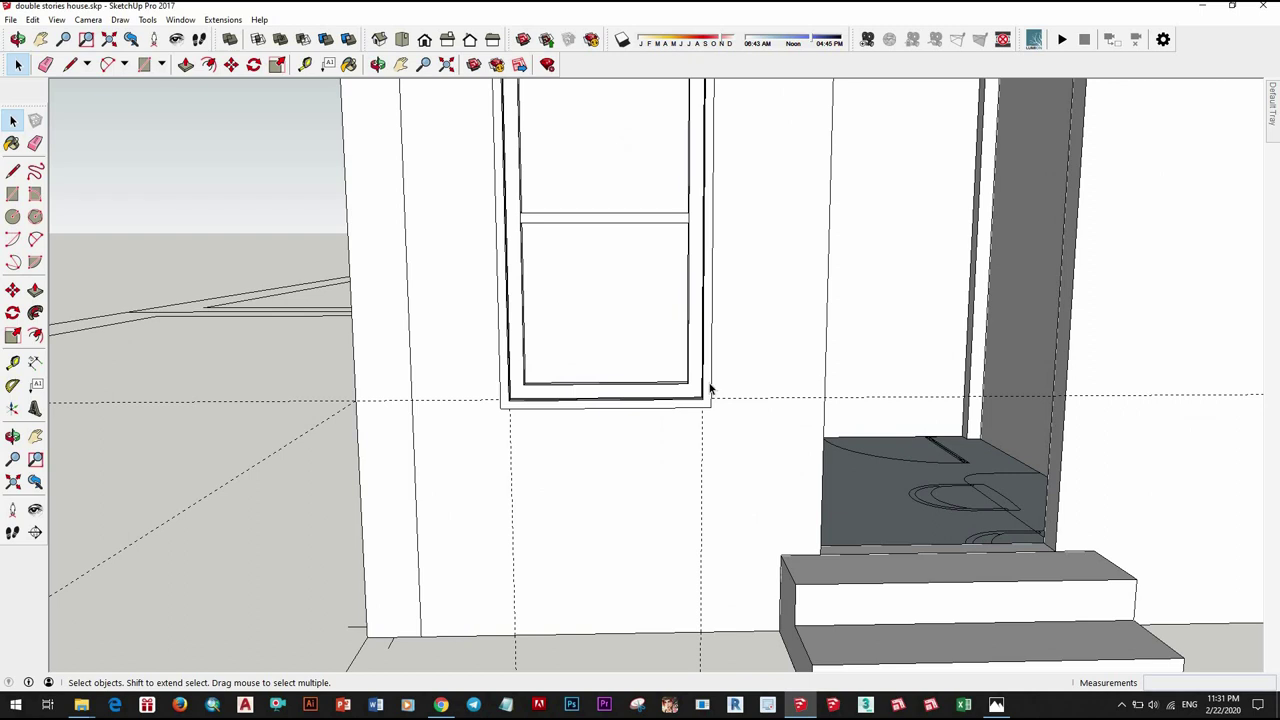
pyautogui.click(710, 388)
pyautogui.rightClick(709, 201)
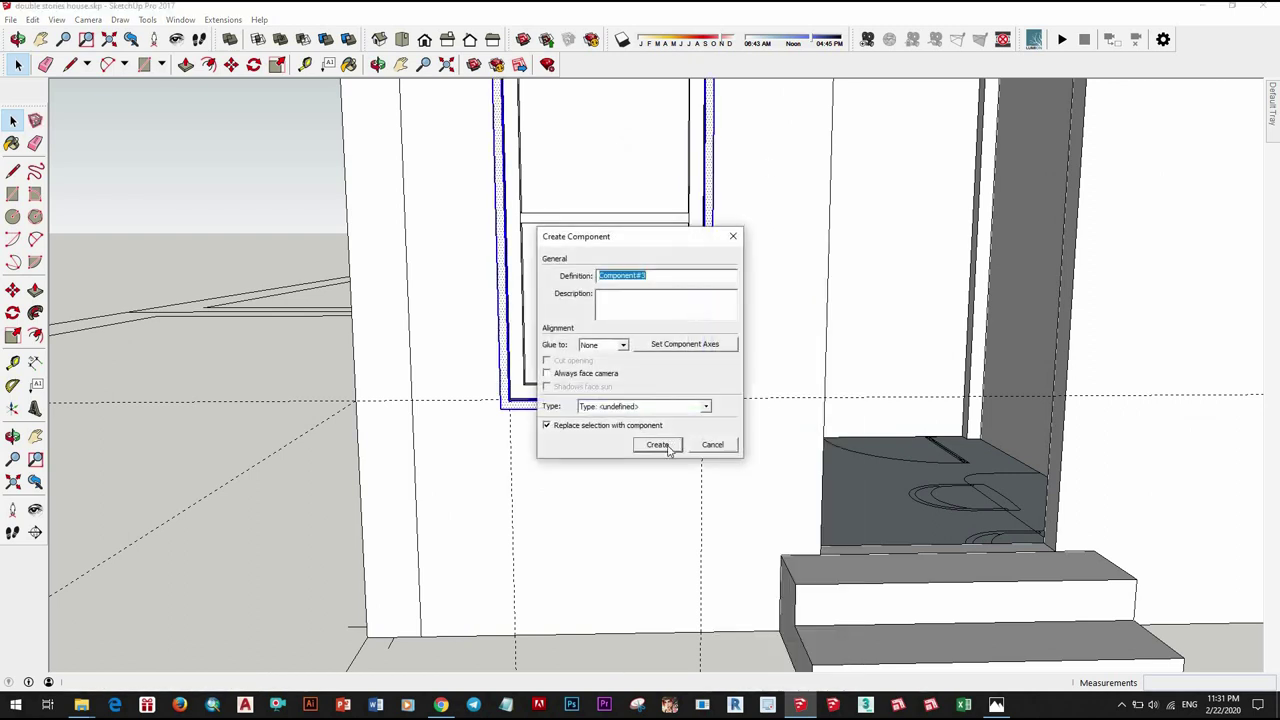
pyautogui.scroll(-3, 610, 375)
pyautogui.scroll(2, 580, 378)
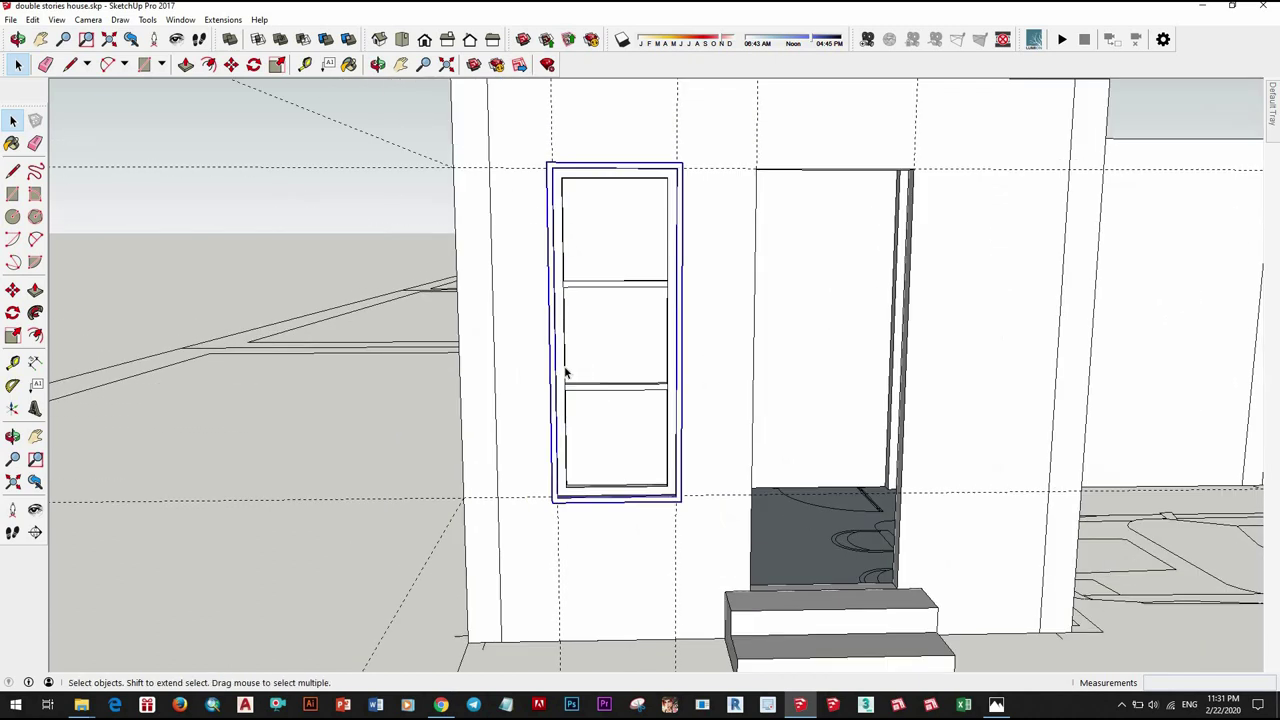
pyautogui.scroll(1, 563, 365)
pyautogui.rightClick(560, 357)
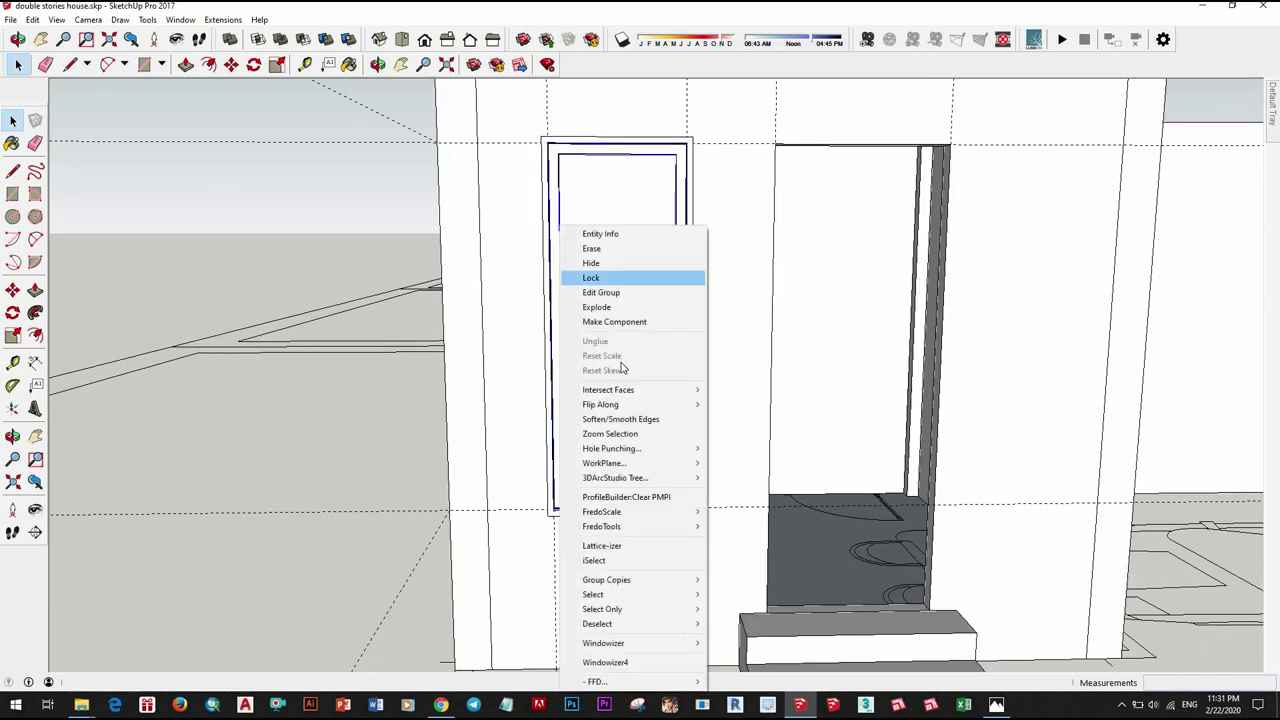
pyautogui.click(596, 307)
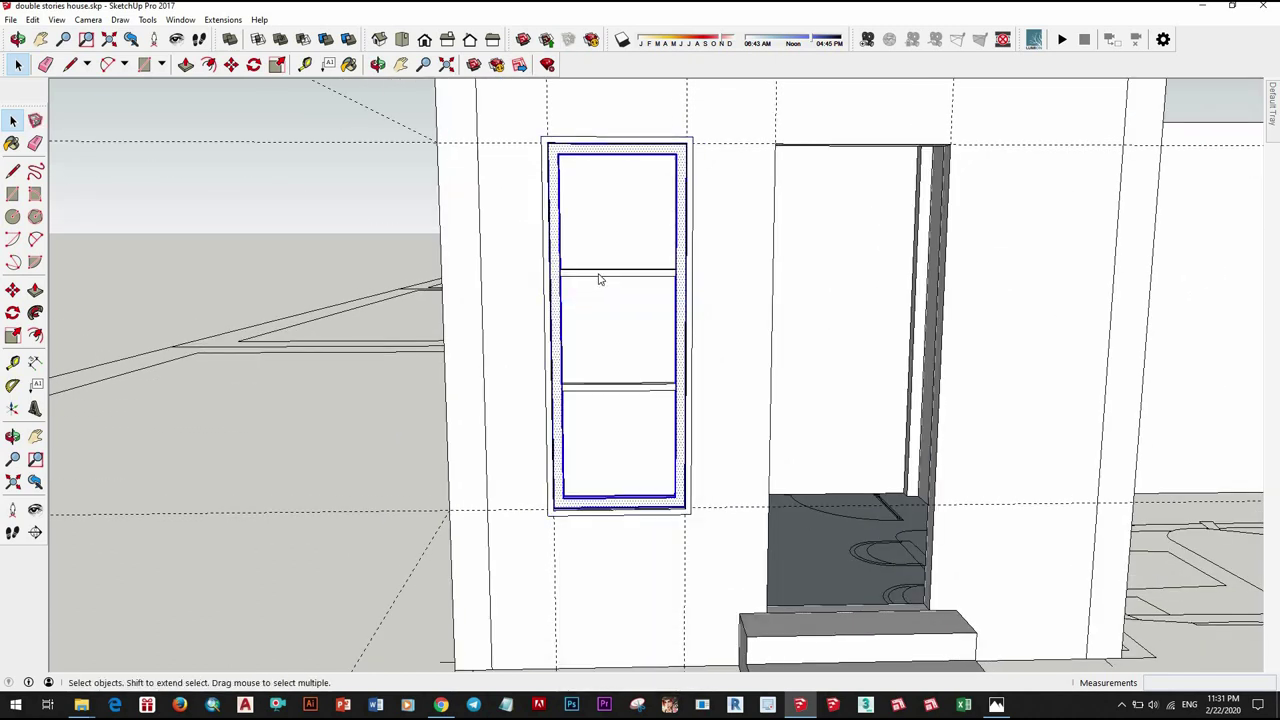
# Step: Select all the window's frame, trim and crossbar geometry and make it one component
pyautogui.rightClick(598, 279)
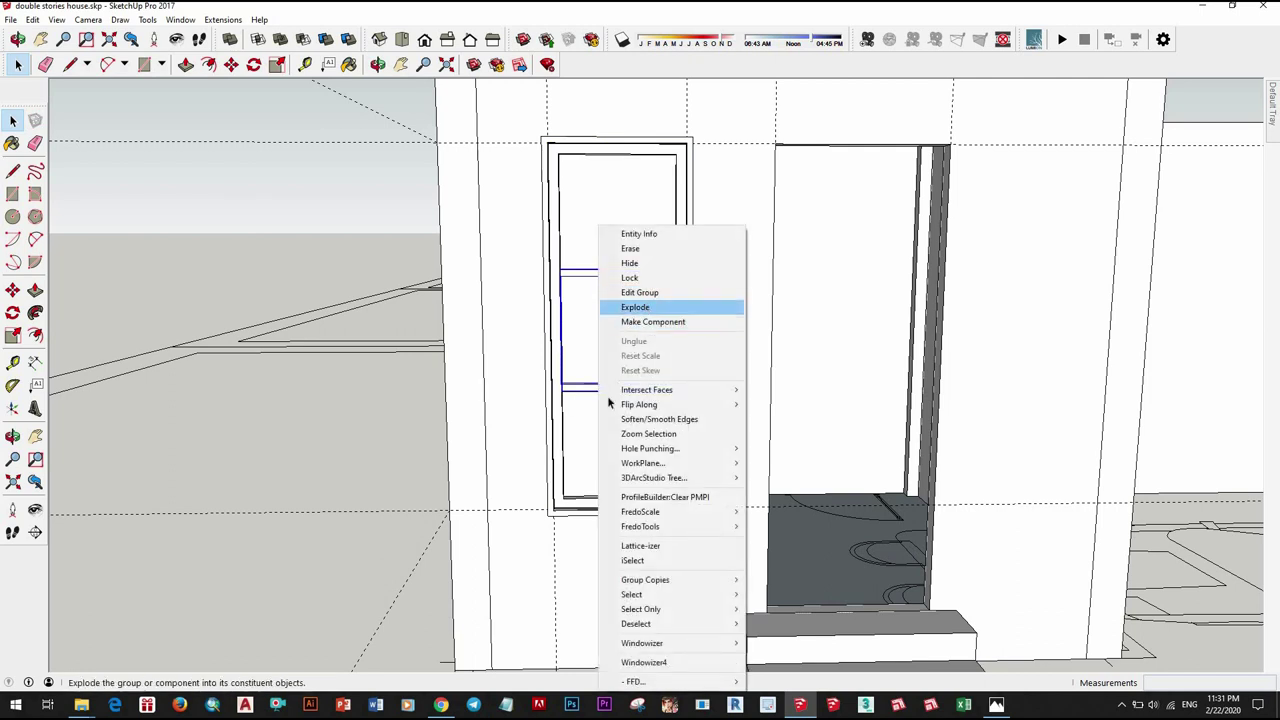
pyautogui.click(466, 414)
pyautogui.moveTo(466, 414); pyautogui.dragTo(353, 373, button='middle')
pyautogui.scroll(3, 329, 366)
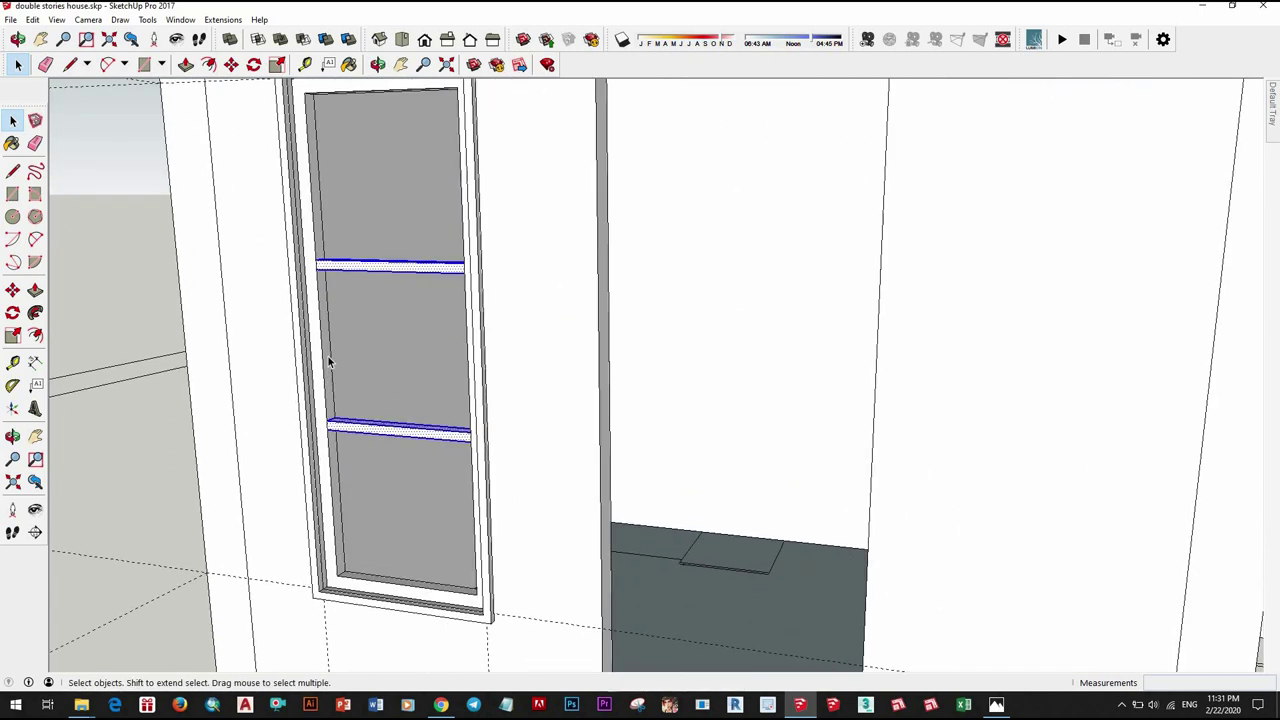
pyautogui.tripleClick(329, 363)
pyautogui.rightClick(329, 363)
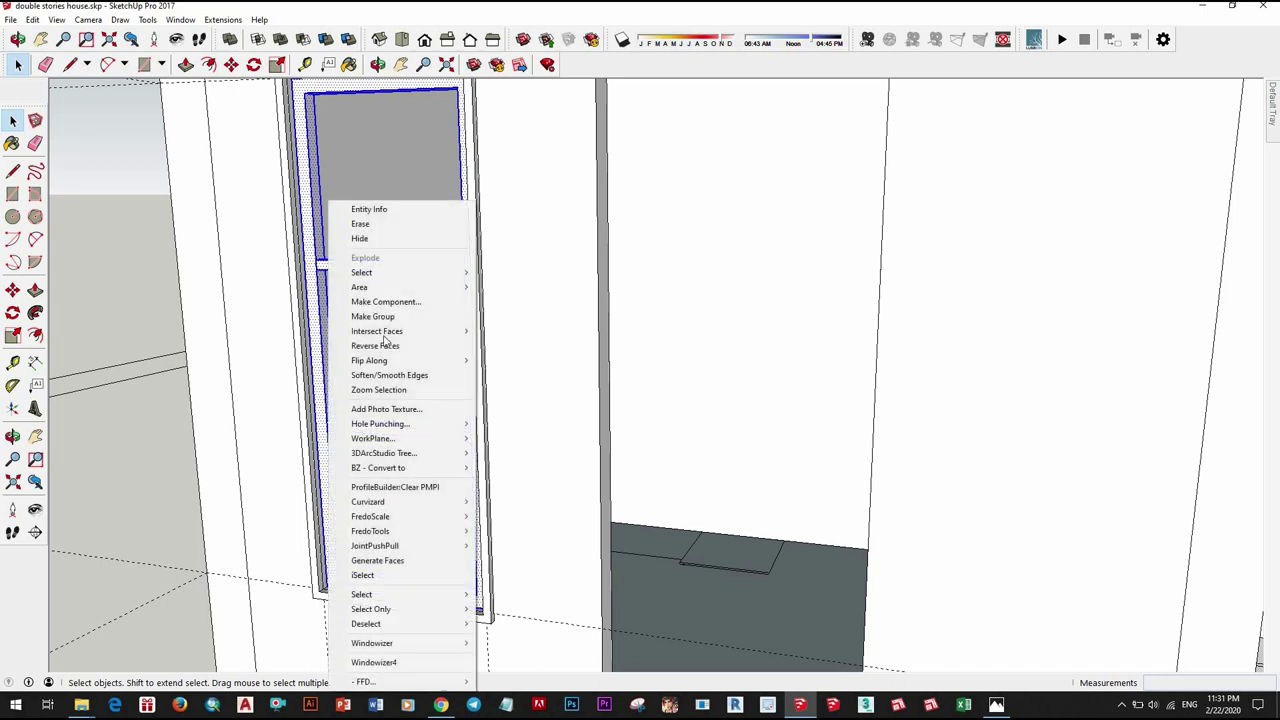
pyautogui.click(388, 301)
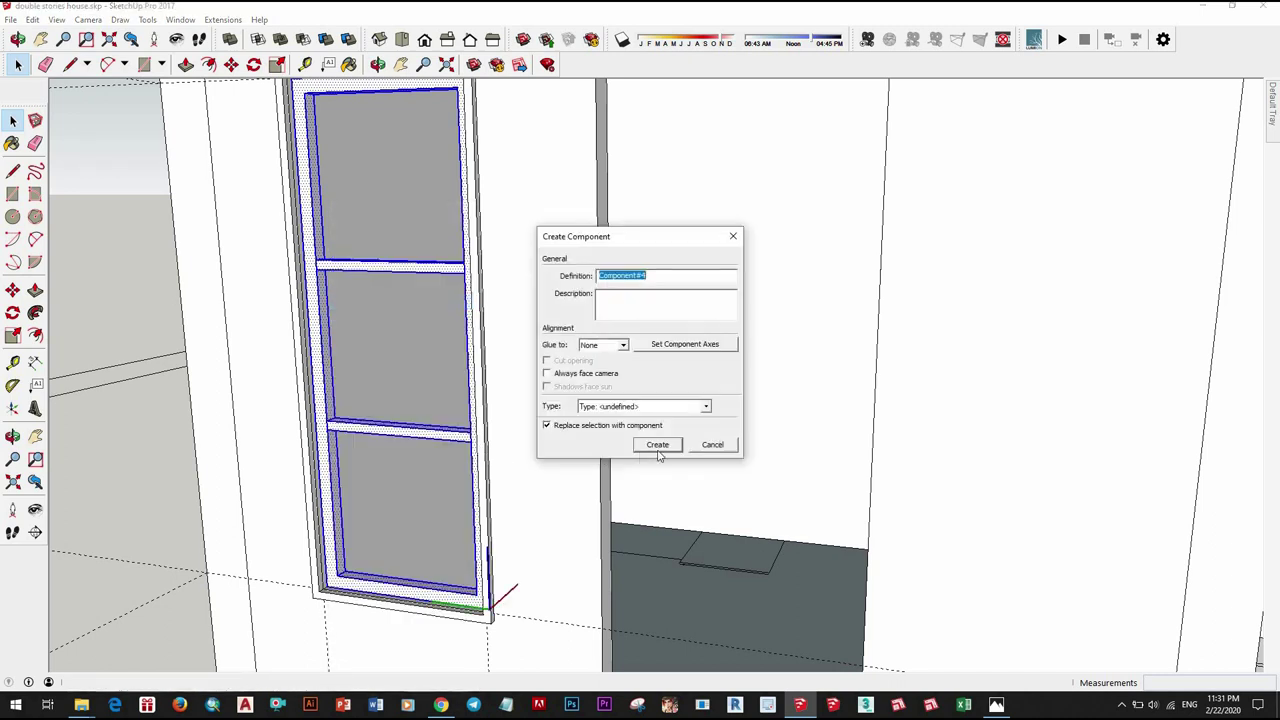
pyautogui.press('Return')
pyautogui.scroll(-5, 520, 434)
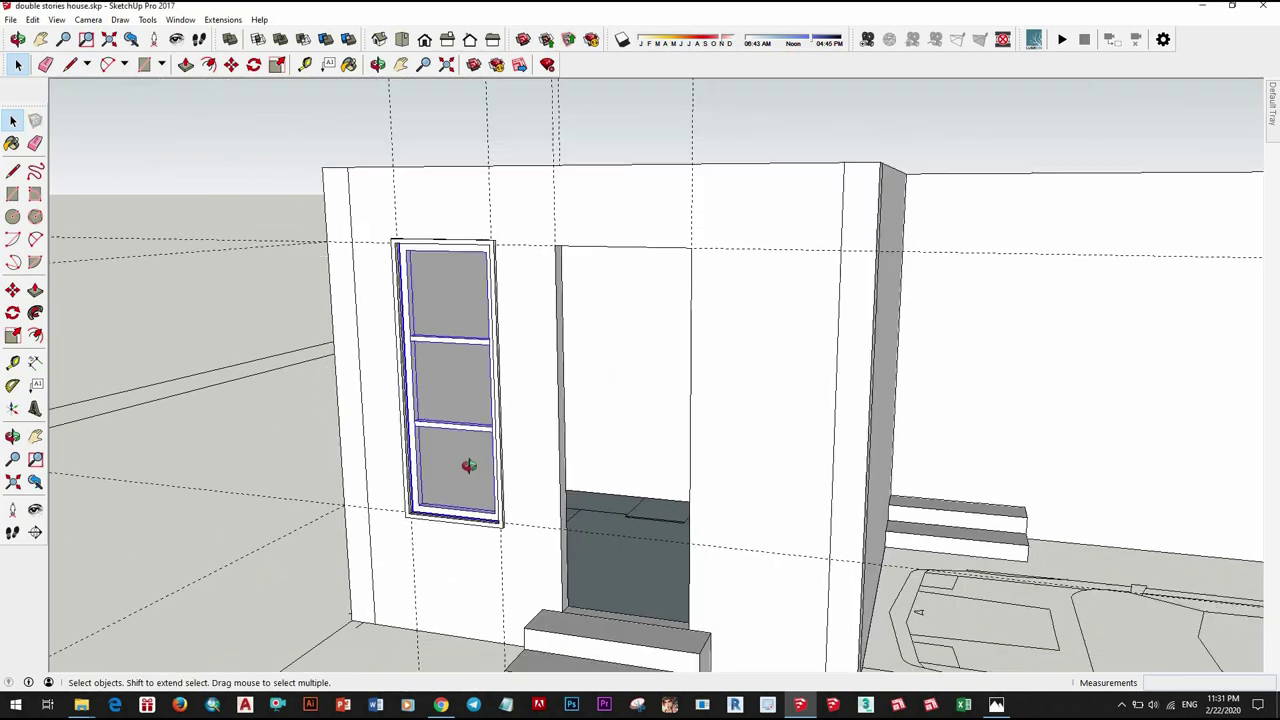
pyautogui.moveTo(457, 463); pyautogui.dragTo(521, 575, button='middle')
# Step: Draw a rectangle between the opposite inner corners of the upper window opening
pyautogui.scroll(-5, 553, 476)
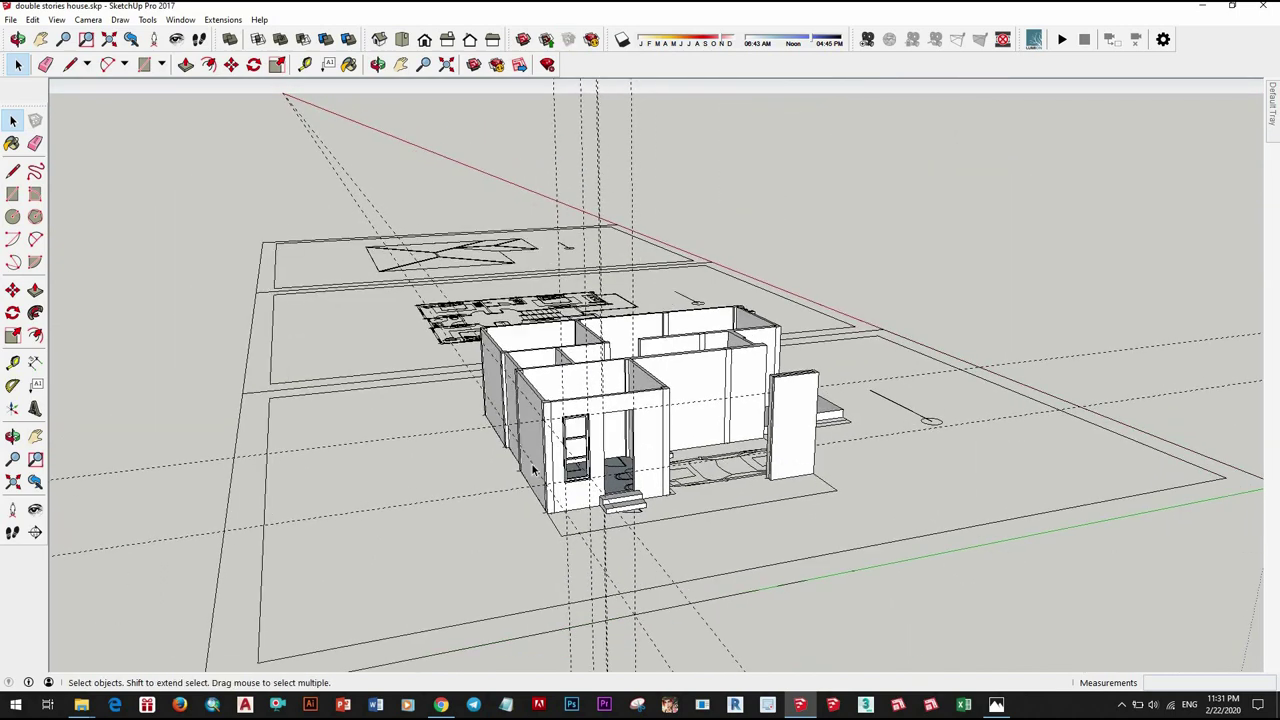
pyautogui.scroll(5, 553, 476)
pyautogui.scroll(3, 454, 460)
pyautogui.moveTo(454, 460); pyautogui.dragTo(381, 328, button='middle')
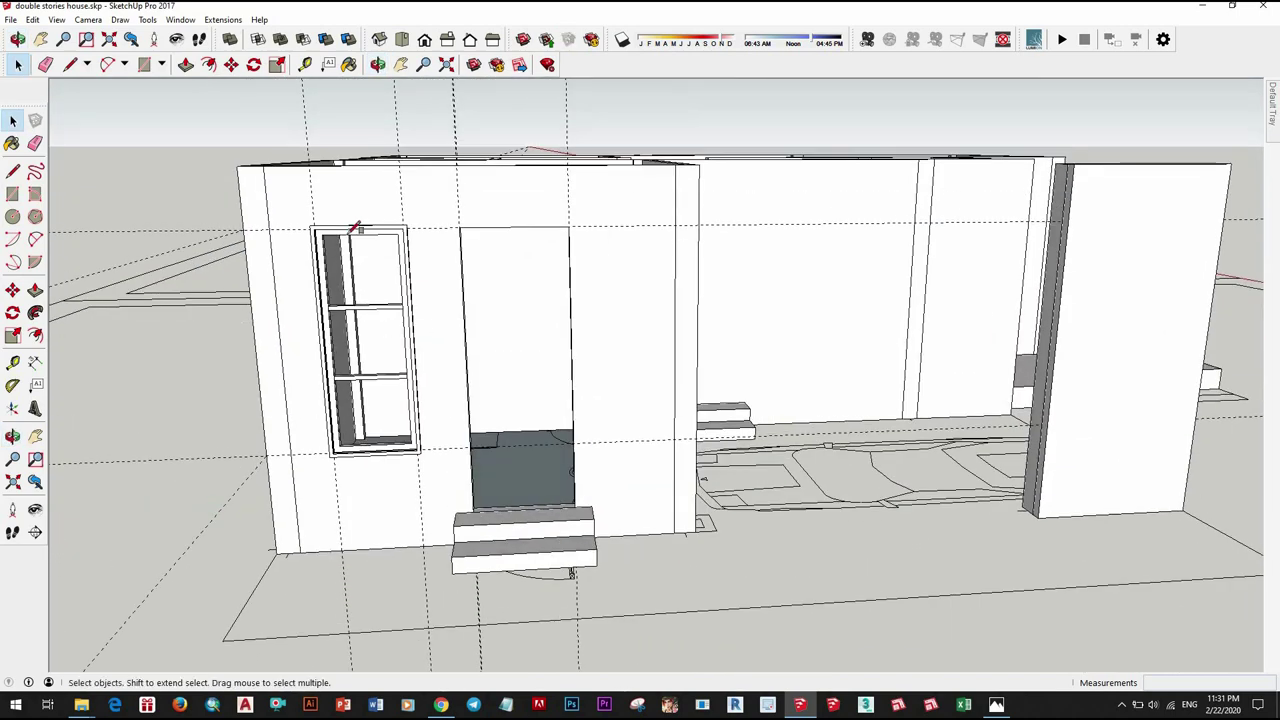
pyautogui.press('r')
pyautogui.scroll(3, 345, 232)
pyautogui.scroll(2, 297, 223)
pyautogui.scroll(2, 284, 174)
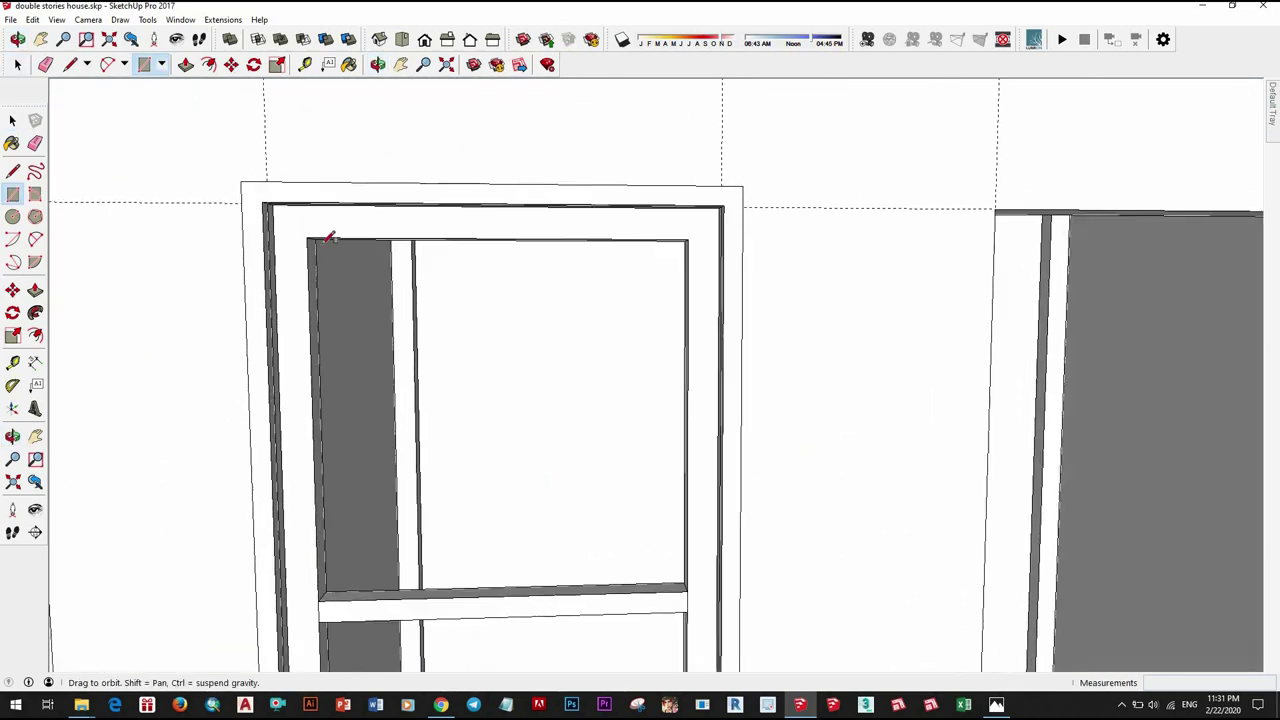
pyautogui.scroll(2, 329, 237)
pyautogui.scroll(2, 240, 183)
pyautogui.scroll(2, 374, 274)
pyautogui.moveTo(385, 248)
pyautogui.mouseDown(button='middle')
pyautogui.moveTo(426, 329)
pyautogui.moveTo(451, 329)
pyautogui.mouseUp(button='middle')
pyautogui.click(455, 338)
pyautogui.scroll(-3, 484, 441)
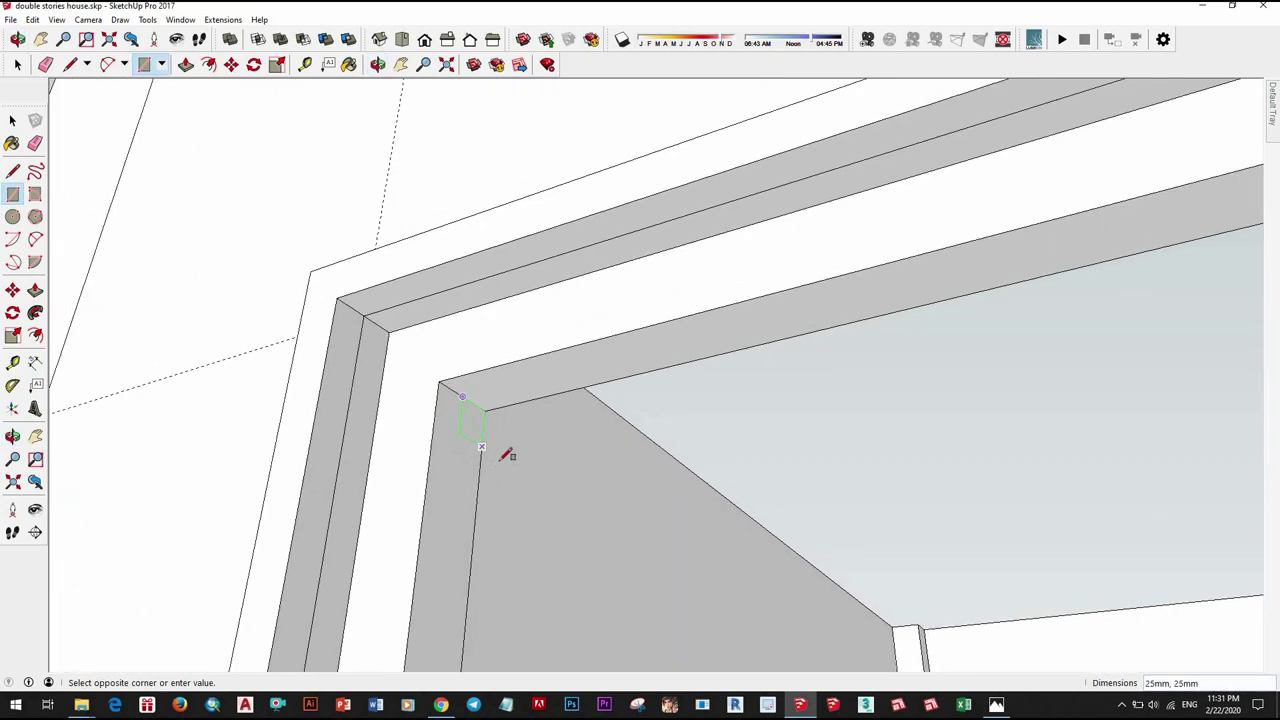
pyautogui.scroll(-4, 503, 451)
pyautogui.moveTo(623, 346)
pyautogui.mouseDown(button='middle')
pyautogui.moveTo(748, 534)
pyautogui.moveTo(859, 557)
pyautogui.moveTo(800, 514)
pyautogui.mouseUp(button='middle')
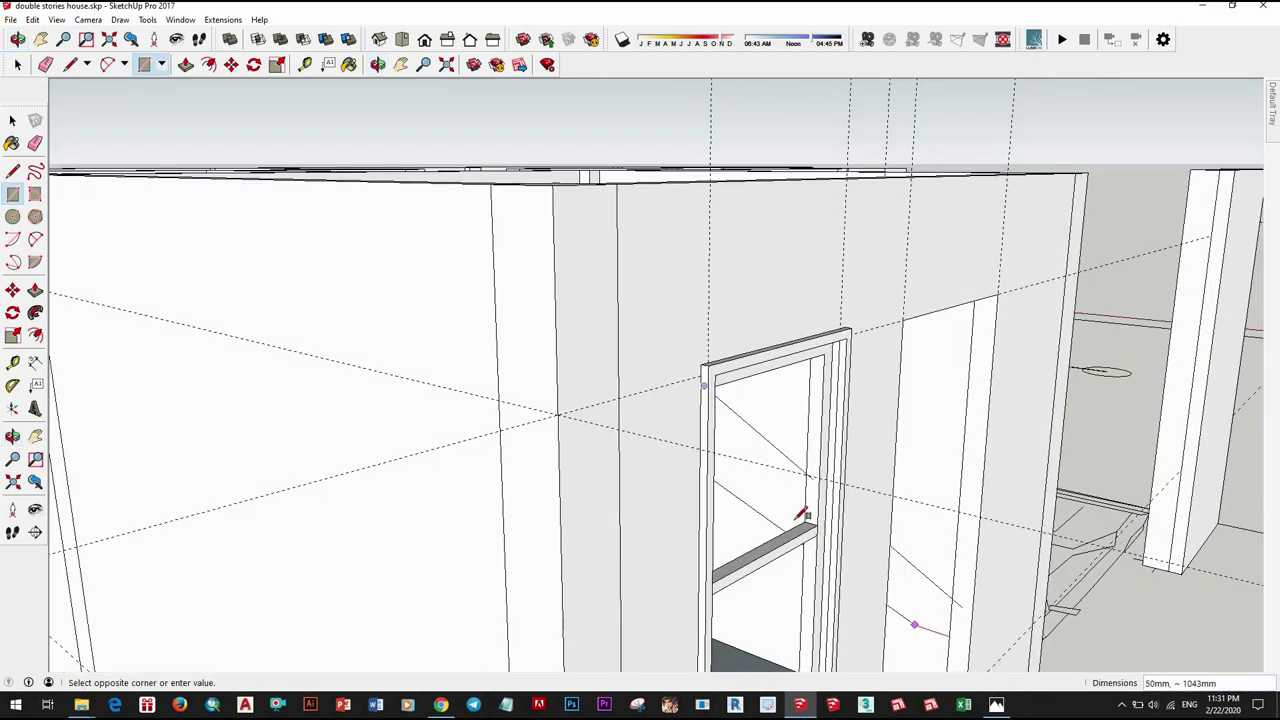
pyautogui.scroll(3, 805, 508)
pyautogui.scroll(2, 805, 502)
pyautogui.click(790, 510)
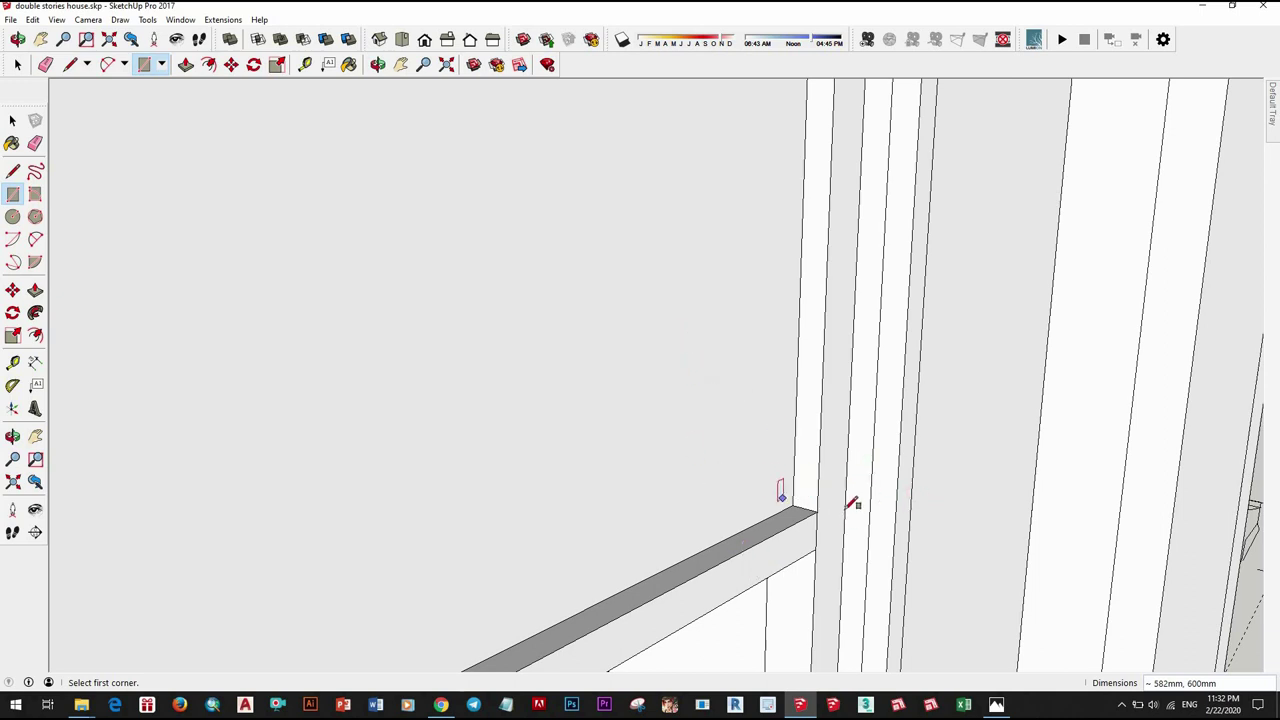
# Step: Orbit and zoom around the window frame to inspect the new pane face
pyautogui.moveTo(853, 503); pyautogui.dragTo(828, 240, button='middle')
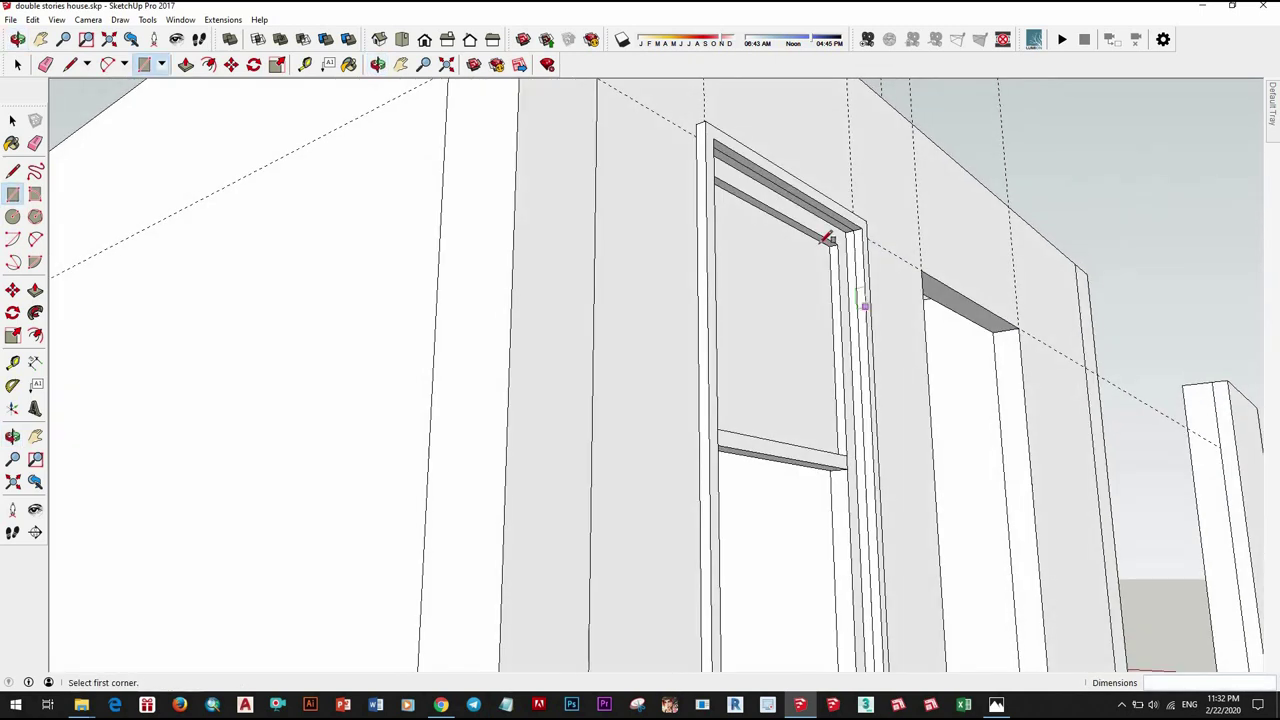
pyautogui.scroll(3, 828, 238)
pyautogui.scroll(3, 830, 205)
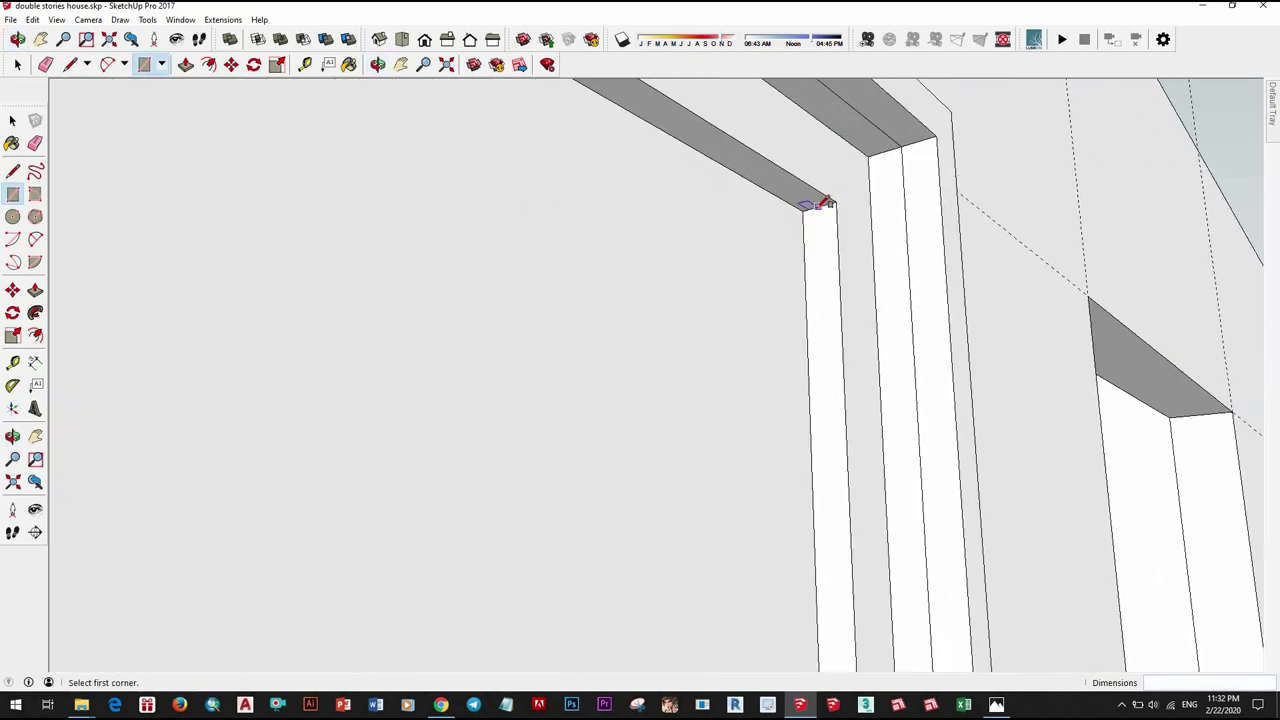
pyautogui.scroll(-3, 838, 386)
pyautogui.scroll(-3, 838, 389)
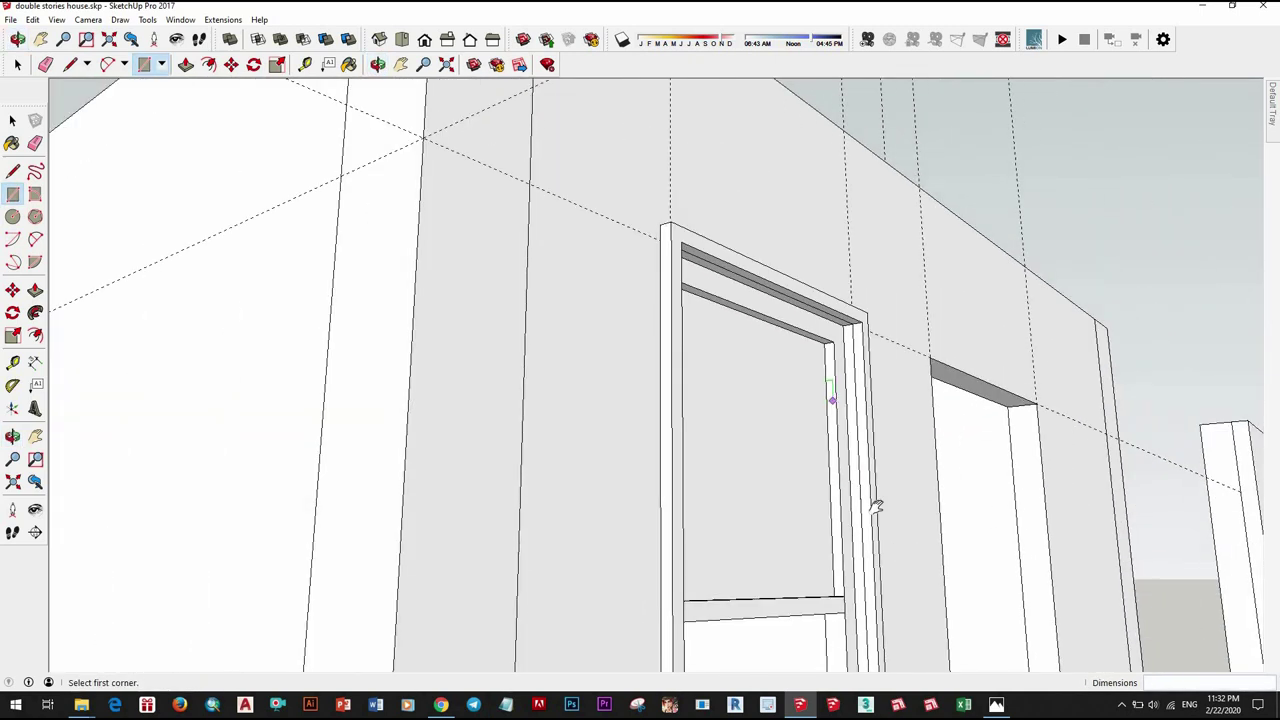
pyautogui.moveTo(877, 506); pyautogui.dragTo(500, 566, button='middle')
# Step: Make the upper window pane face a component of its own
pyautogui.scroll(-5, 500, 566)
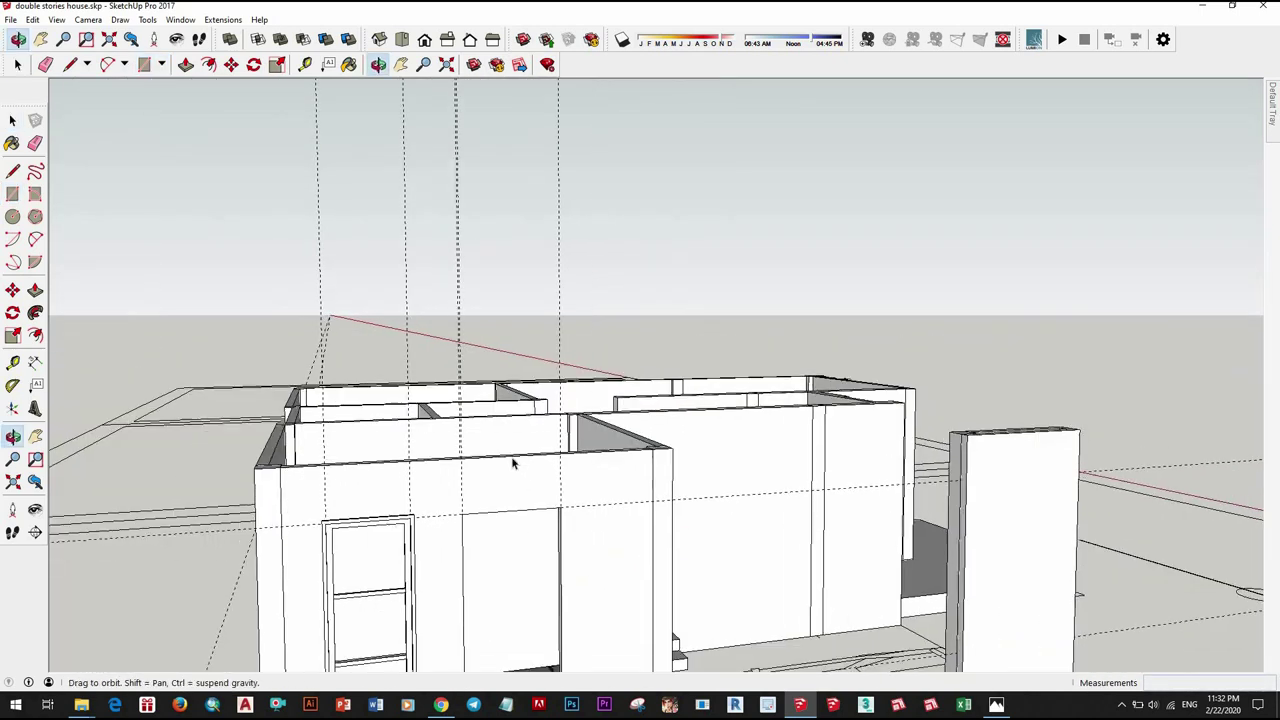
pyautogui.scroll(5, 514, 457)
pyautogui.moveTo(544, 453); pyautogui.dragTo(483, 374, button='middle')
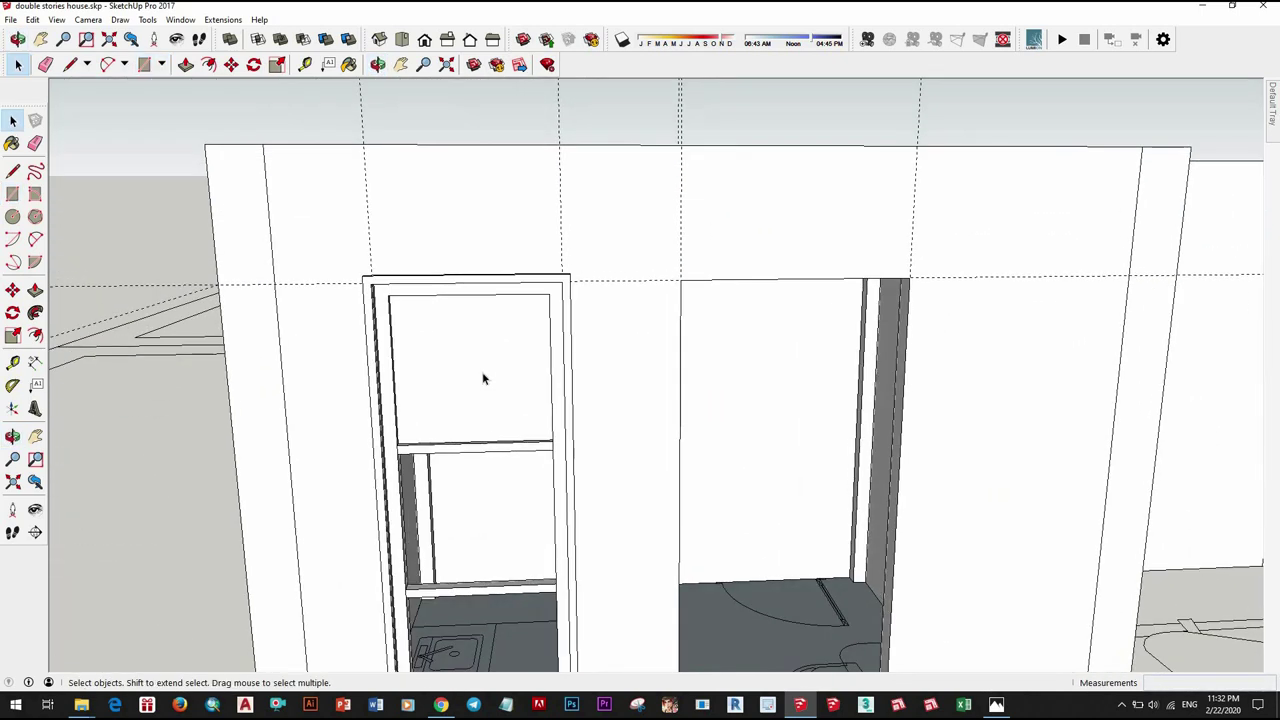
pyautogui.click(483, 374)
pyautogui.rightClick(483, 374)
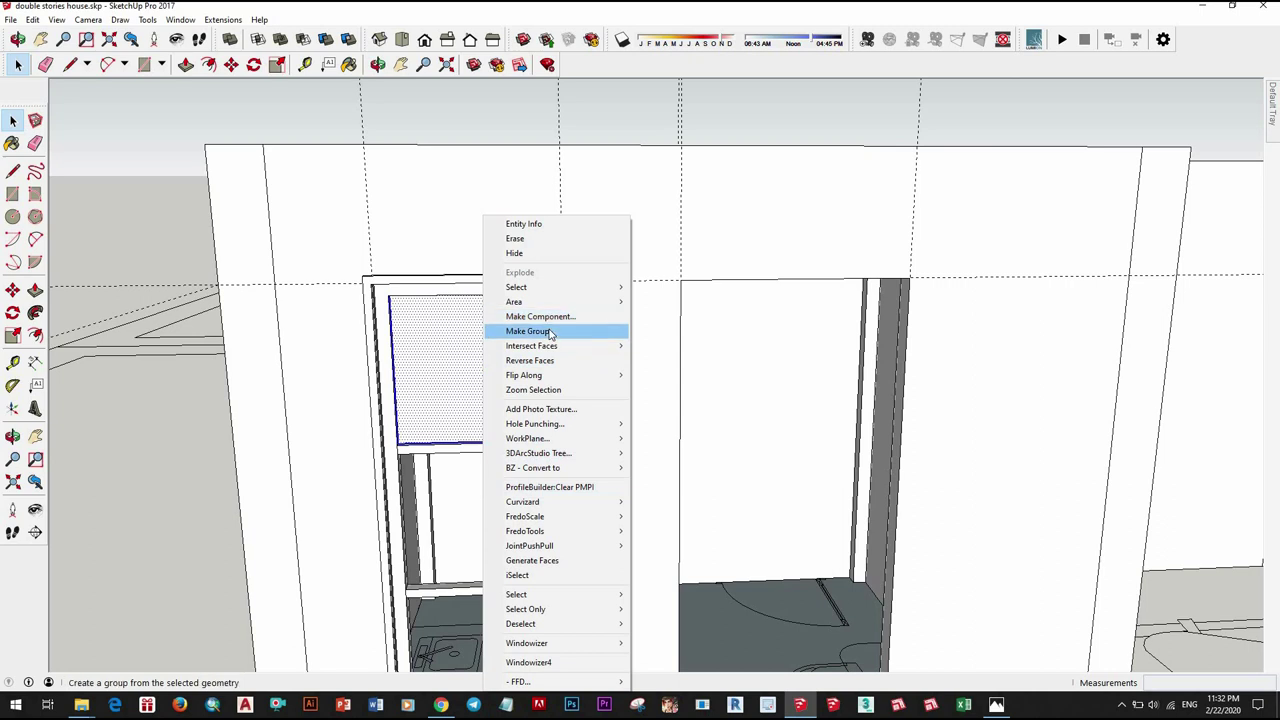
pyautogui.click(550, 316)
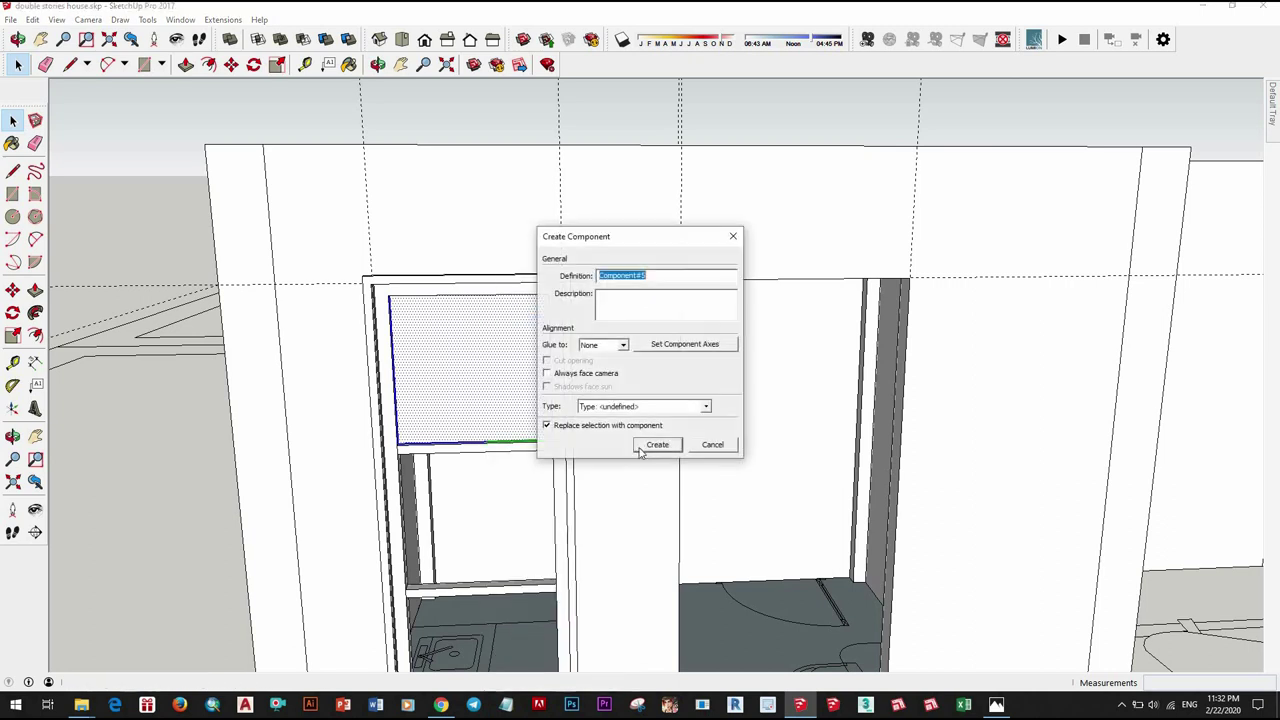
pyautogui.press('Return')
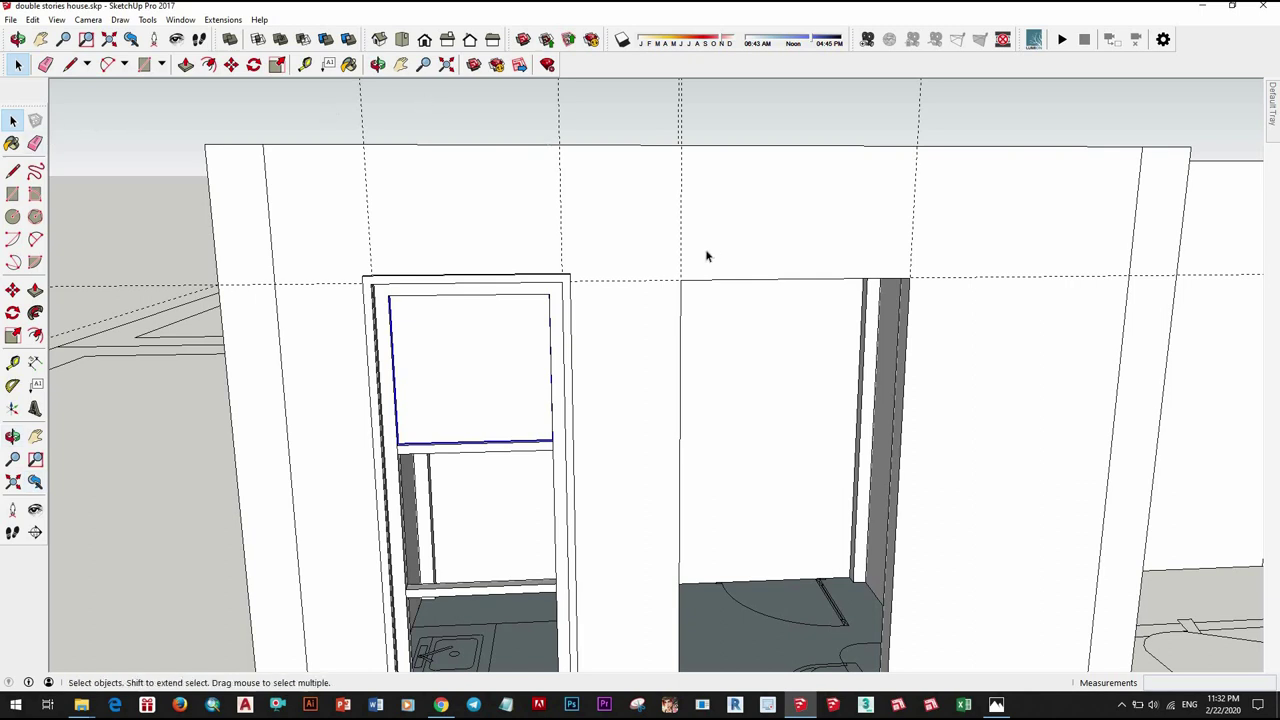
pyautogui.press('b')
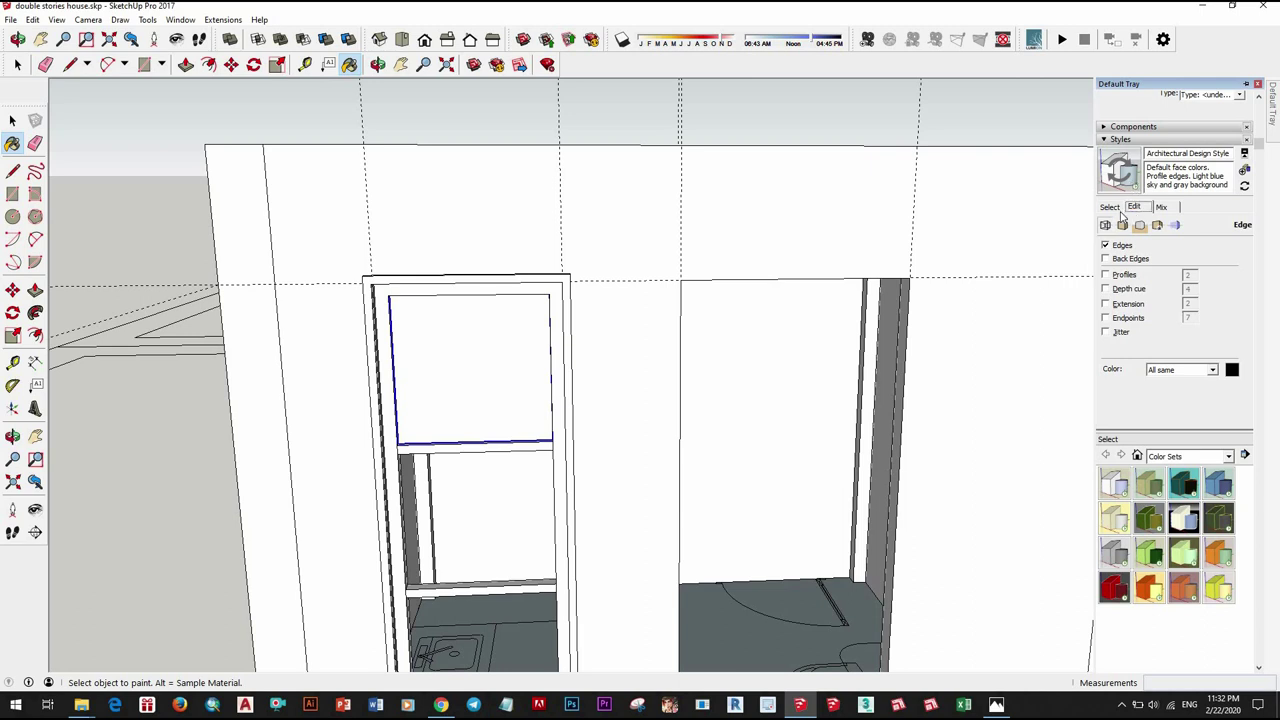
# Step: Browse the preset style colour sets in the tray
pyautogui.scroll(-3, 1178, 482)
pyautogui.scroll(4, 1180, 443)
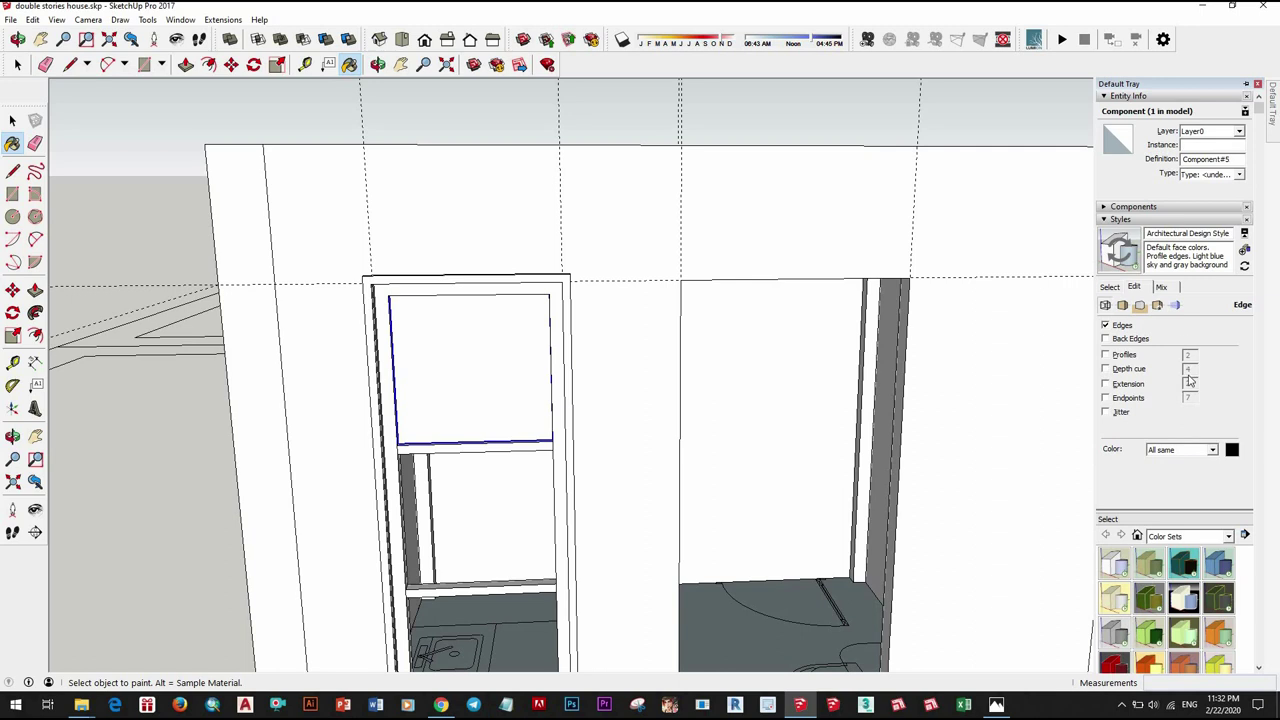
pyautogui.scroll(-3, 1176, 500)
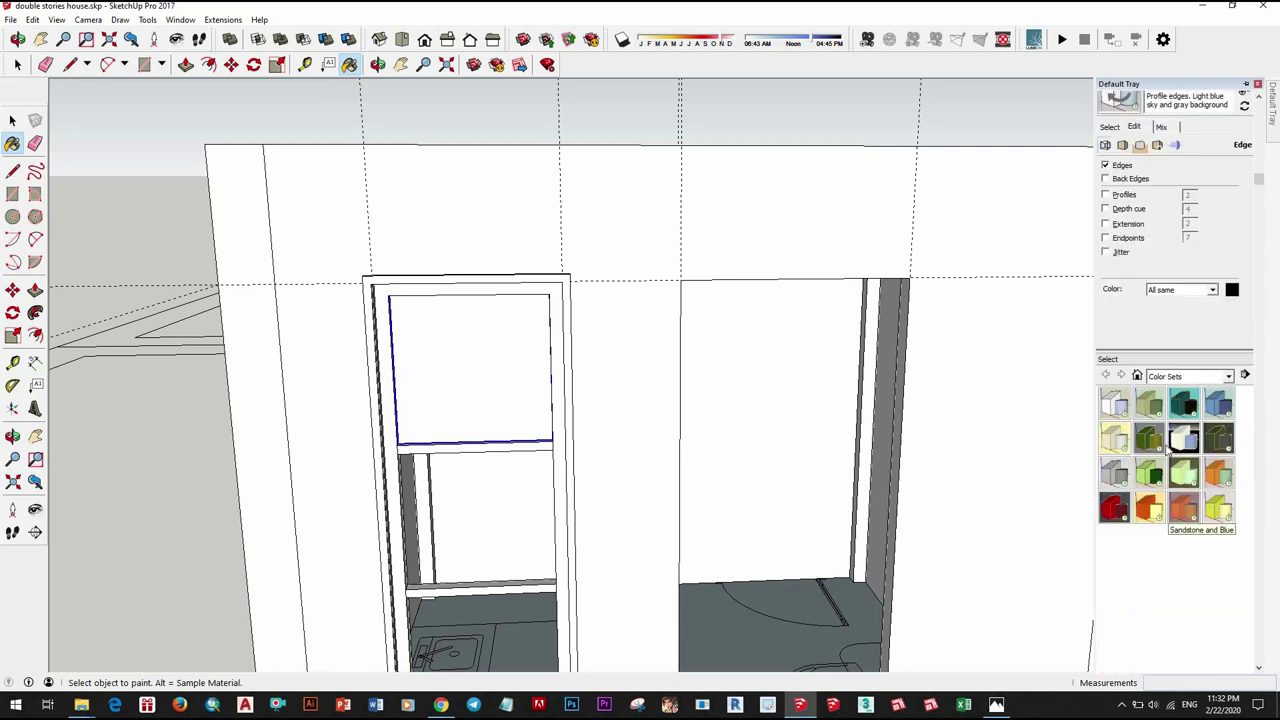
pyautogui.scroll(3, 1150, 400)
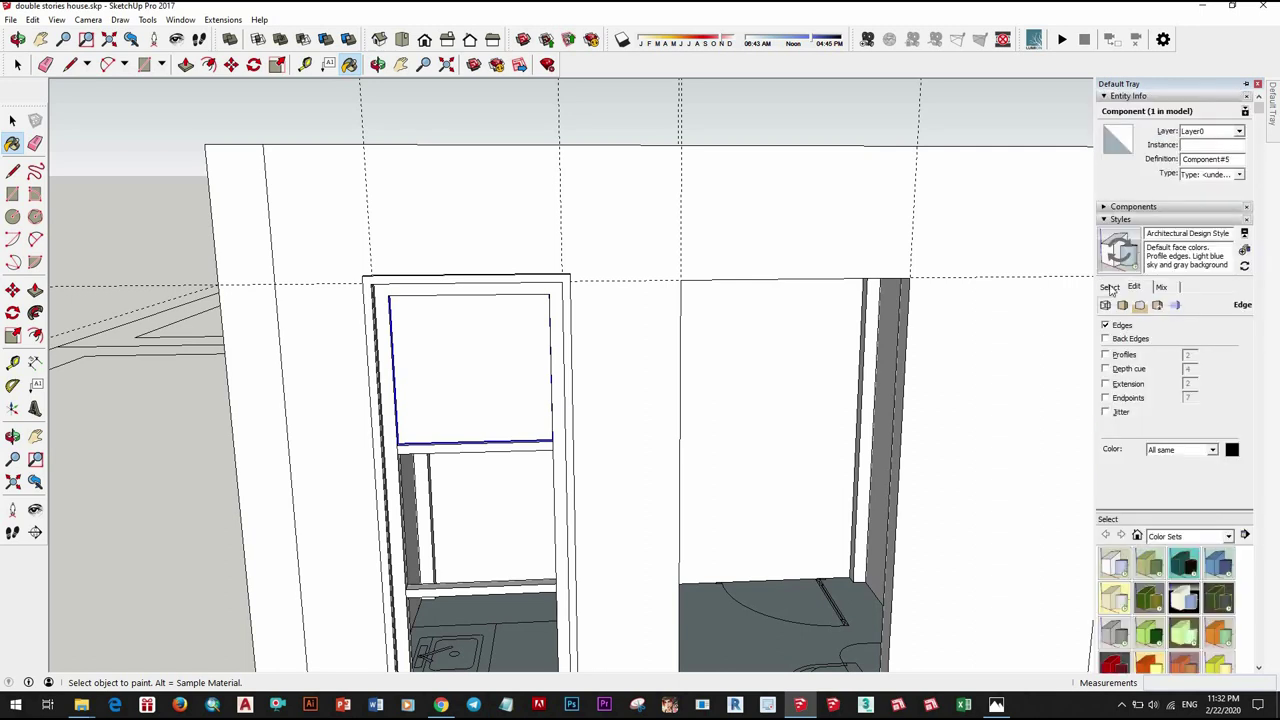
pyautogui.click(1110, 287)
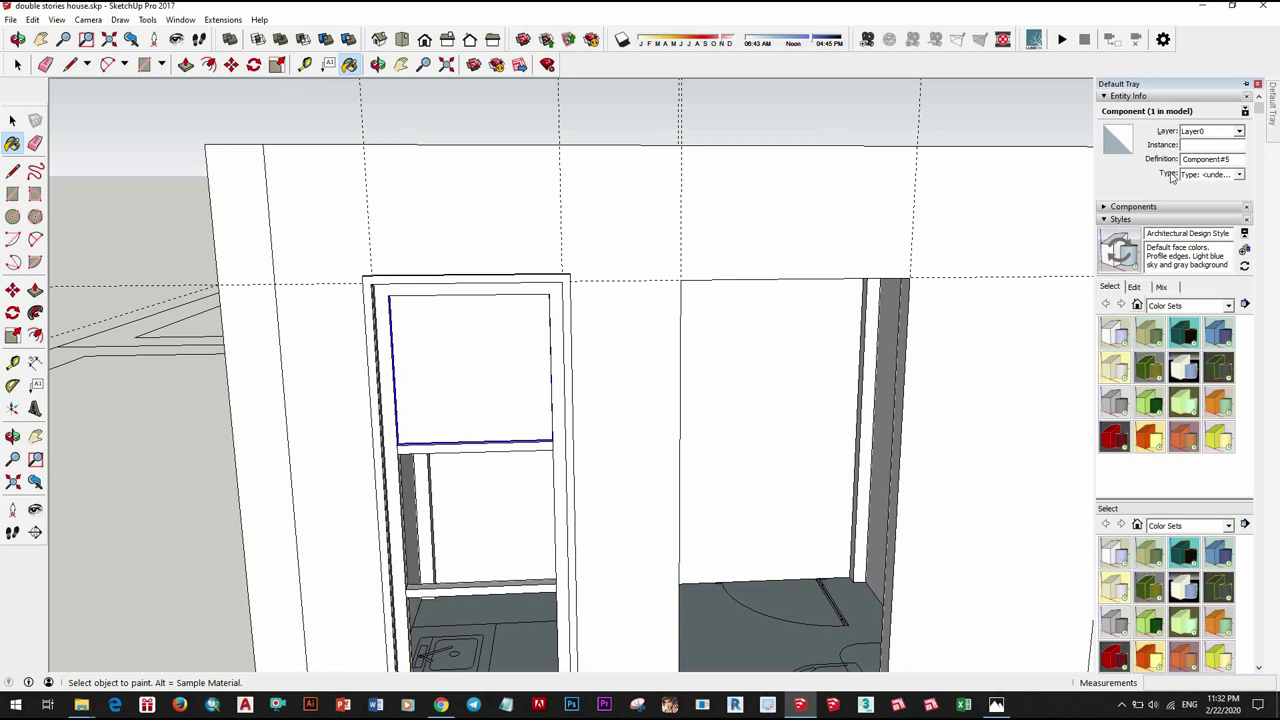
pyautogui.scroll(-4, 1208, 368)
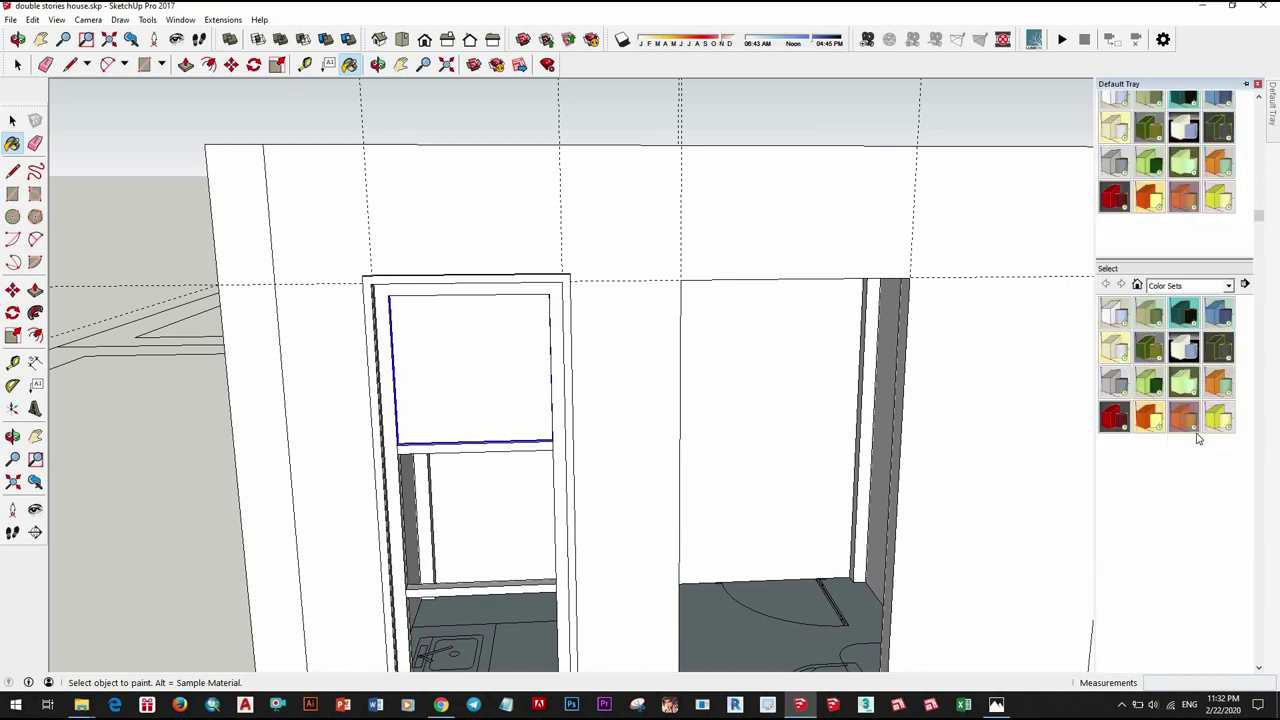
pyautogui.scroll(-5, 1198, 438)
pyautogui.scroll(-5, 1200, 445)
pyautogui.scroll(-5, 1200, 445)
pyautogui.scroll(2, 1210, 320)
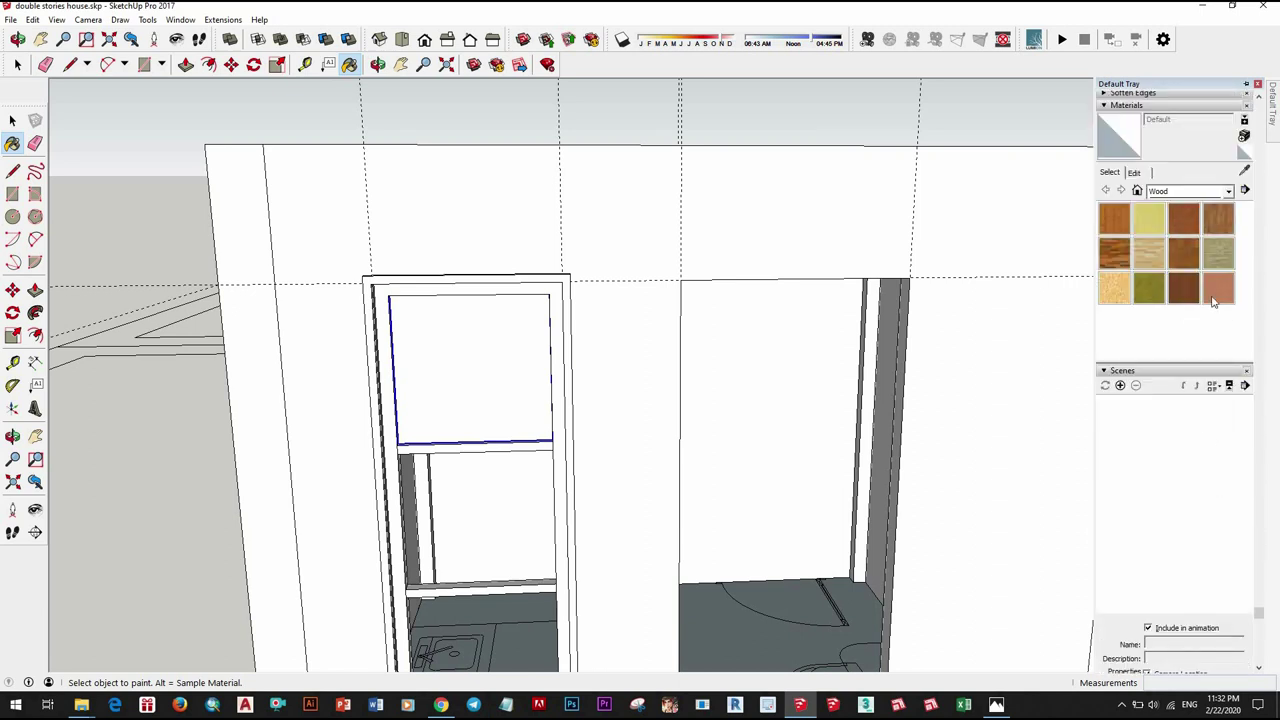
# Step: Apply Translucent Glass Blue from Glass and Mirrors to the upper pane
pyautogui.click(1226, 191)
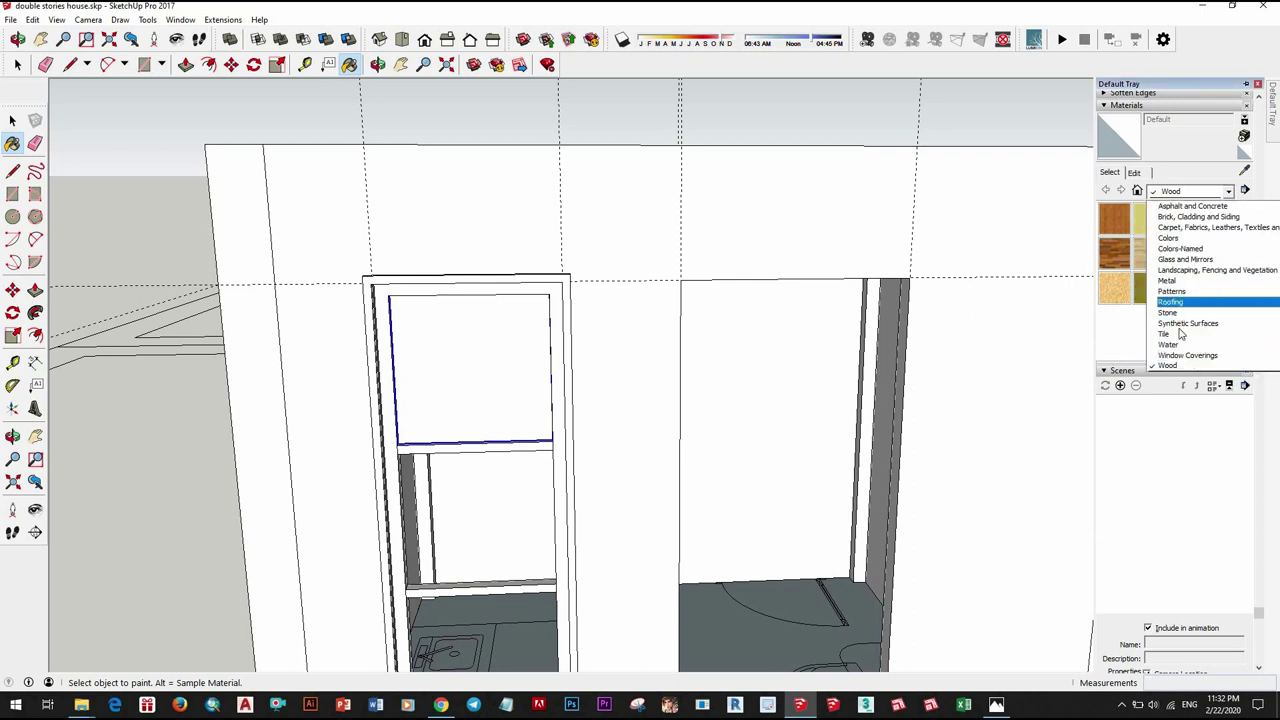
pyautogui.click(1186, 259)
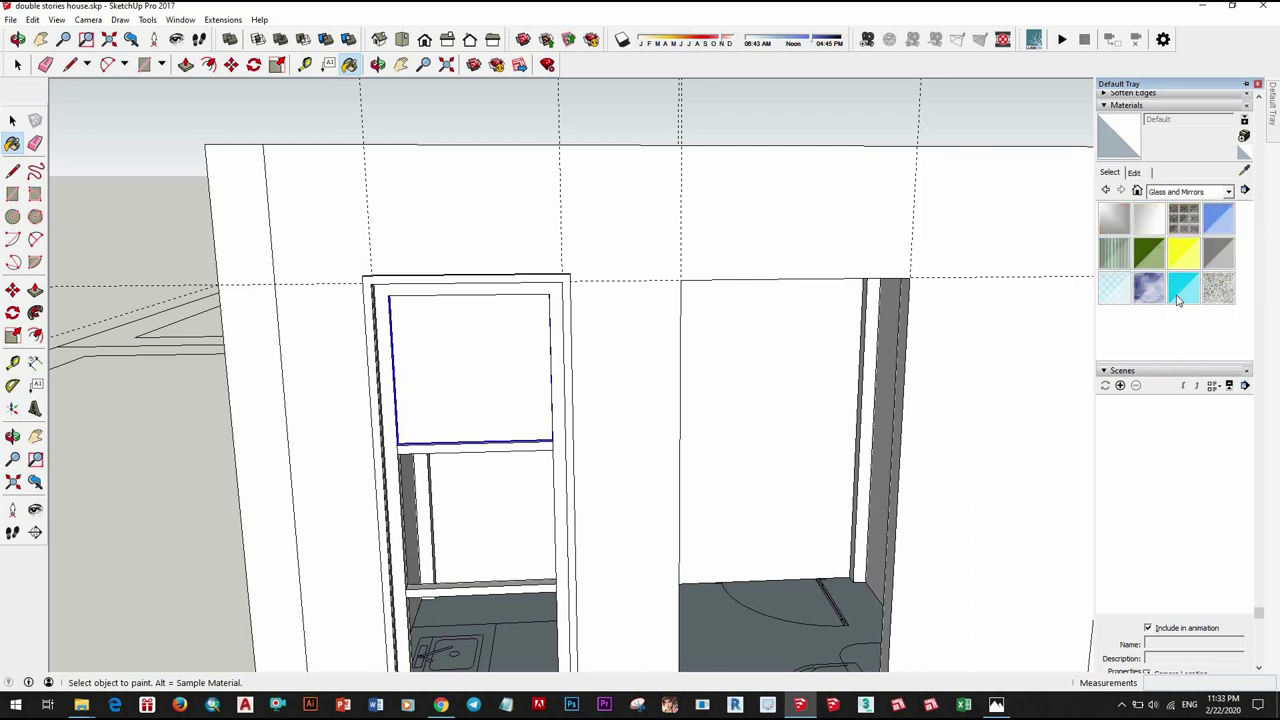
pyautogui.click(1222, 226)
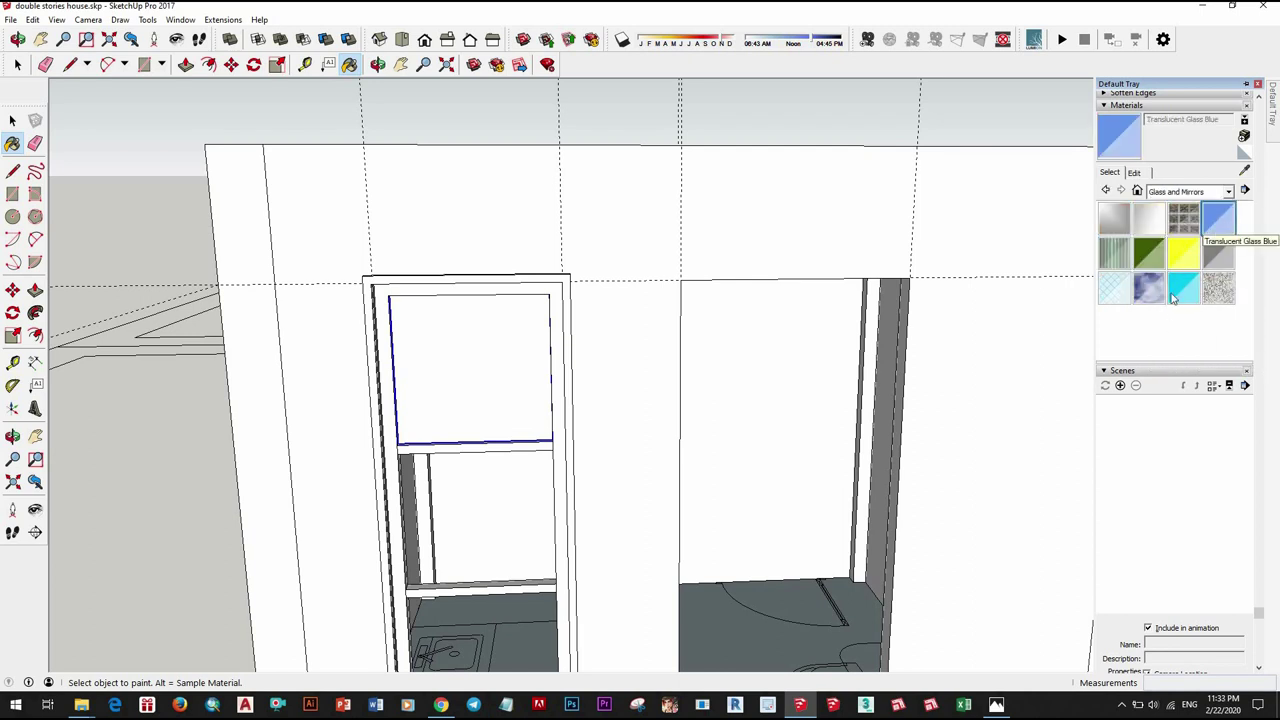
pyautogui.click(469, 402)
pyautogui.scroll(-3, 606, 449)
# Step: Copy the blue glass pane down into the window's lower openings with Move and Ctrl
pyautogui.moveTo(606, 423); pyautogui.dragTo(585, 392, button='middle')
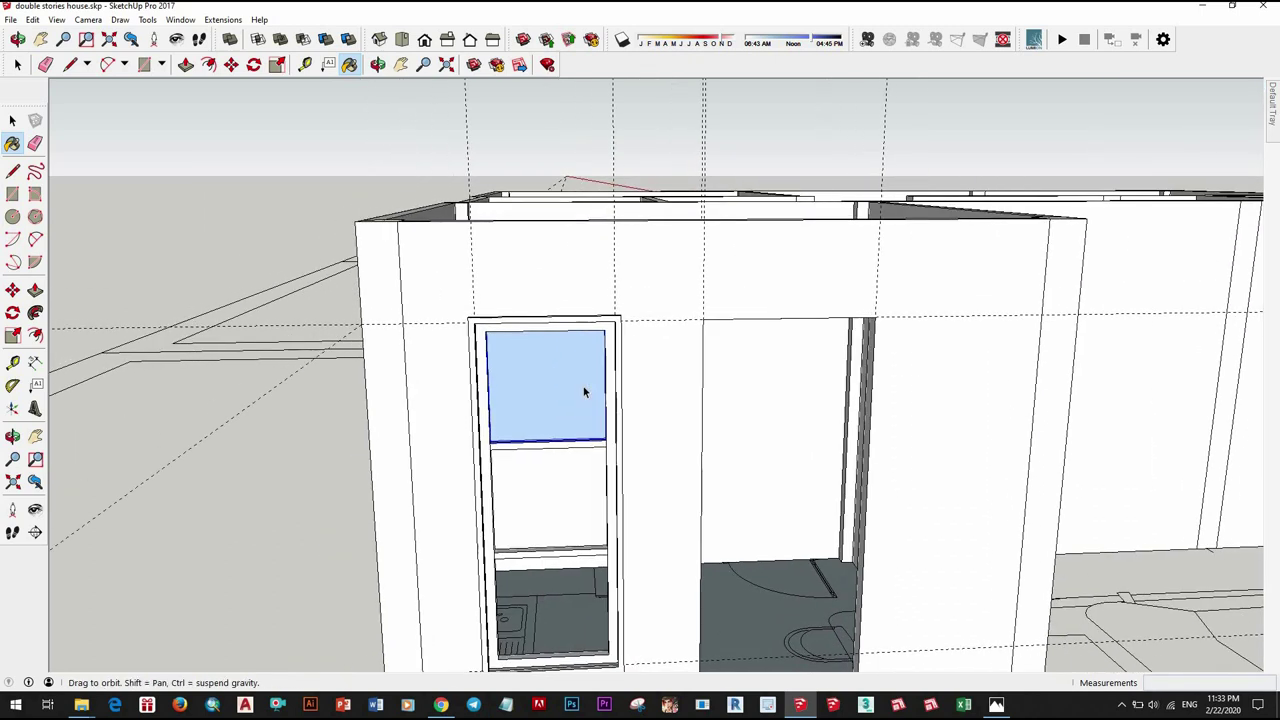
pyautogui.press('space')
pyautogui.press('m')
pyautogui.scroll(2, 495, 340)
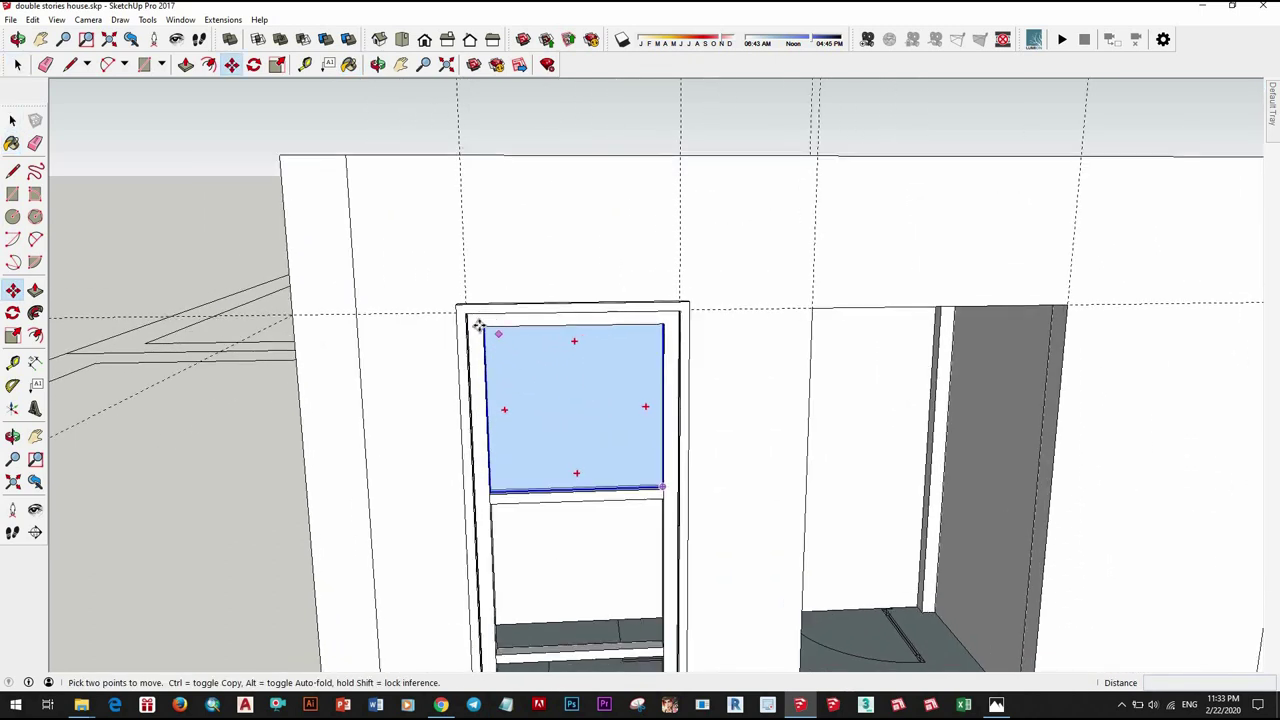
pyautogui.scroll(2, 482, 328)
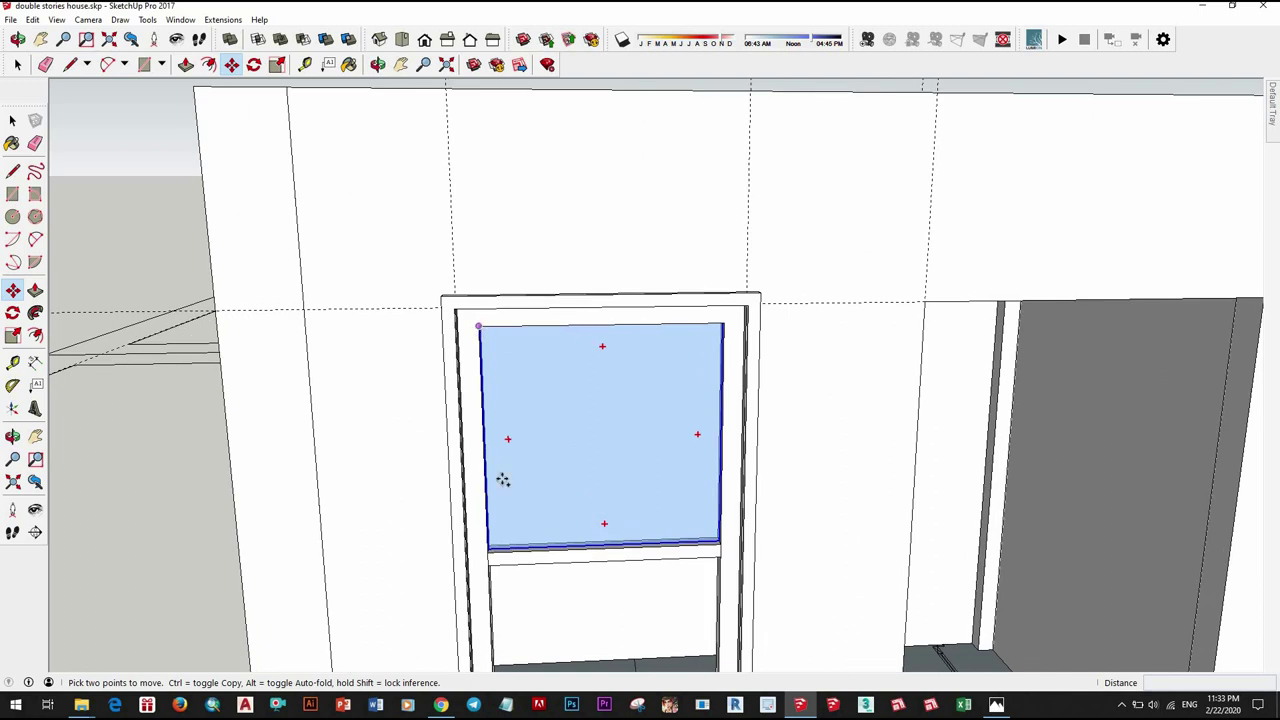
pyautogui.press('ctrl')
pyautogui.click(479, 326)
pyautogui.scroll(-2, 494, 443)
pyautogui.scroll(2, 480, 449)
pyautogui.scroll(1, 477, 449)
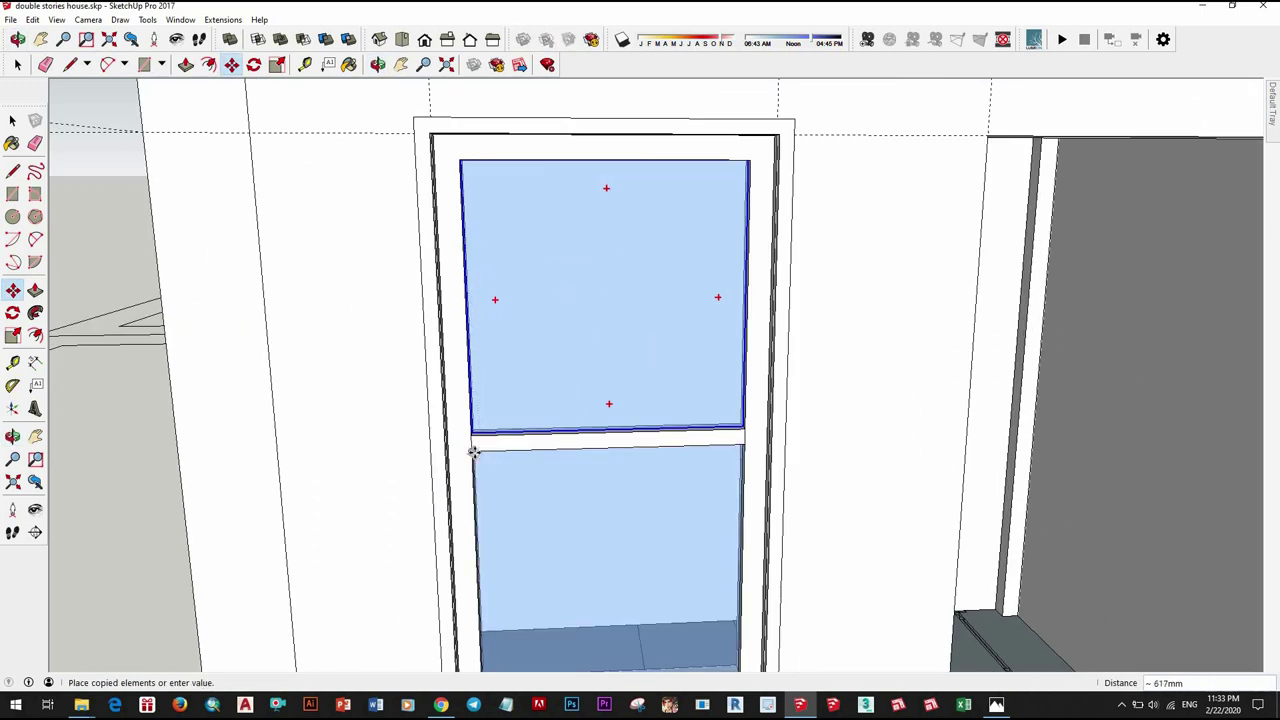
pyautogui.click(474, 452)
pyautogui.moveTo(551, 346); pyautogui.dragTo(515, 427, button='middle')
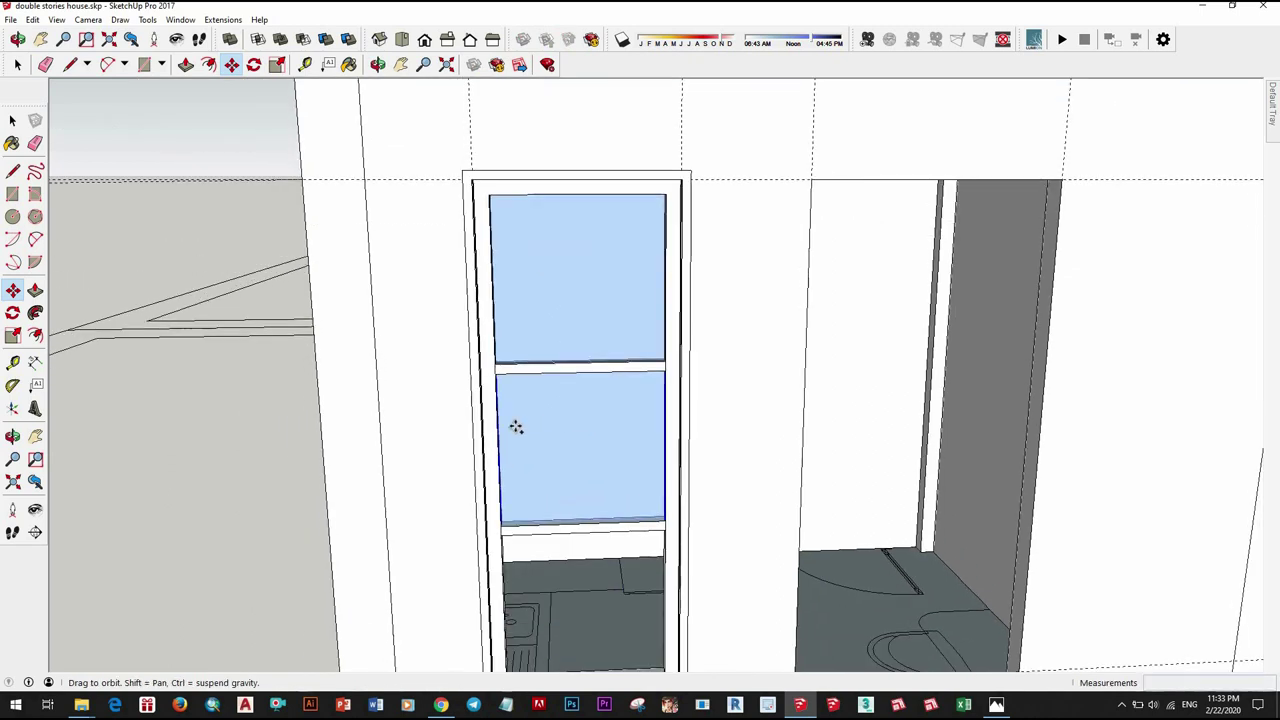
pyautogui.scroll(3, 500, 390)
pyautogui.scroll(3, 488, 335)
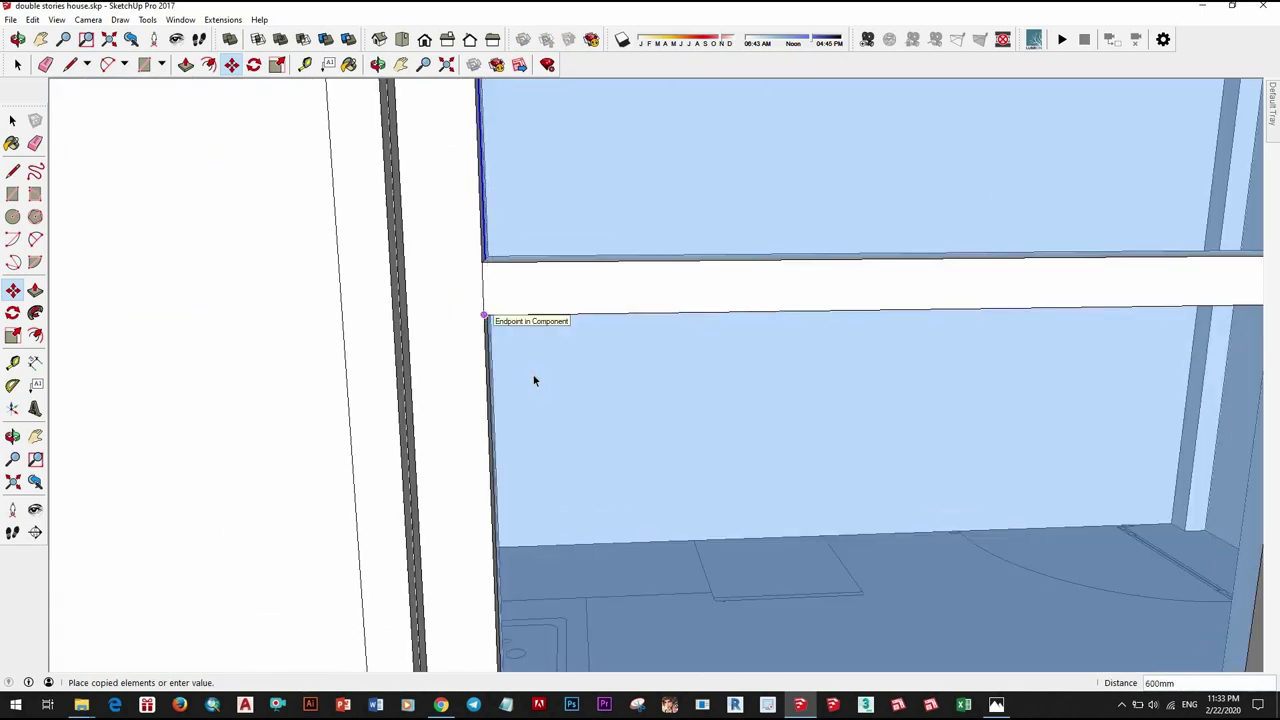
pyautogui.press('space')
pyautogui.scroll(-2, 534, 380)
pyautogui.scroll(-2, 608, 337)
pyautogui.scroll(-2, 637, 351)
# Step: Group the whole three-pane window, frame and glass together
pyautogui.scroll(-2, 651, 334)
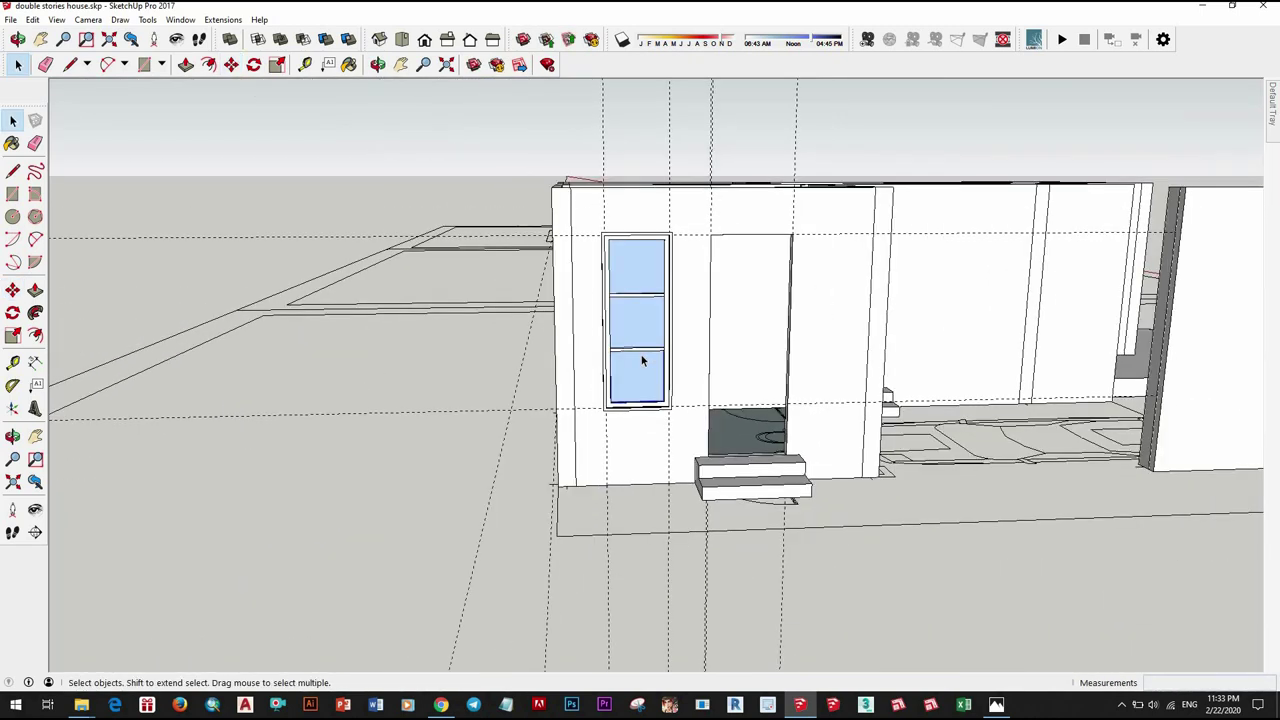
pyautogui.scroll(2, 643, 361)
pyautogui.scroll(2, 668, 288)
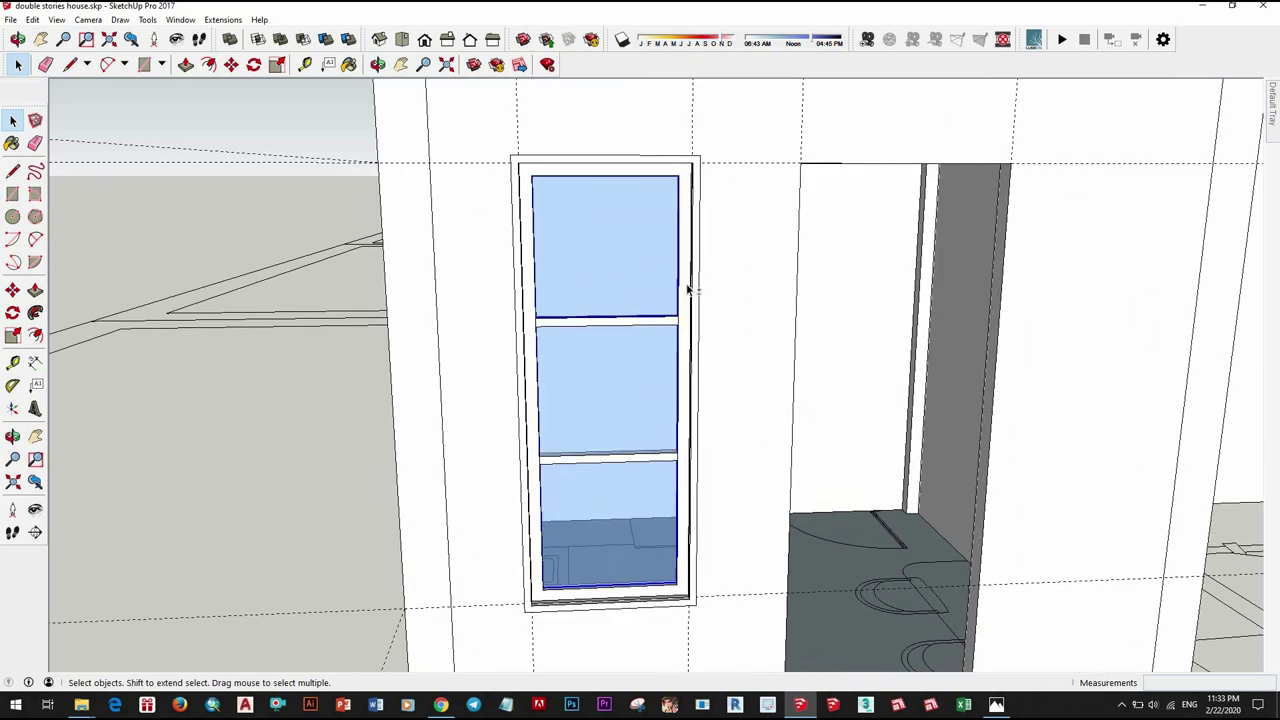
pyautogui.scroll(1, 686, 286)
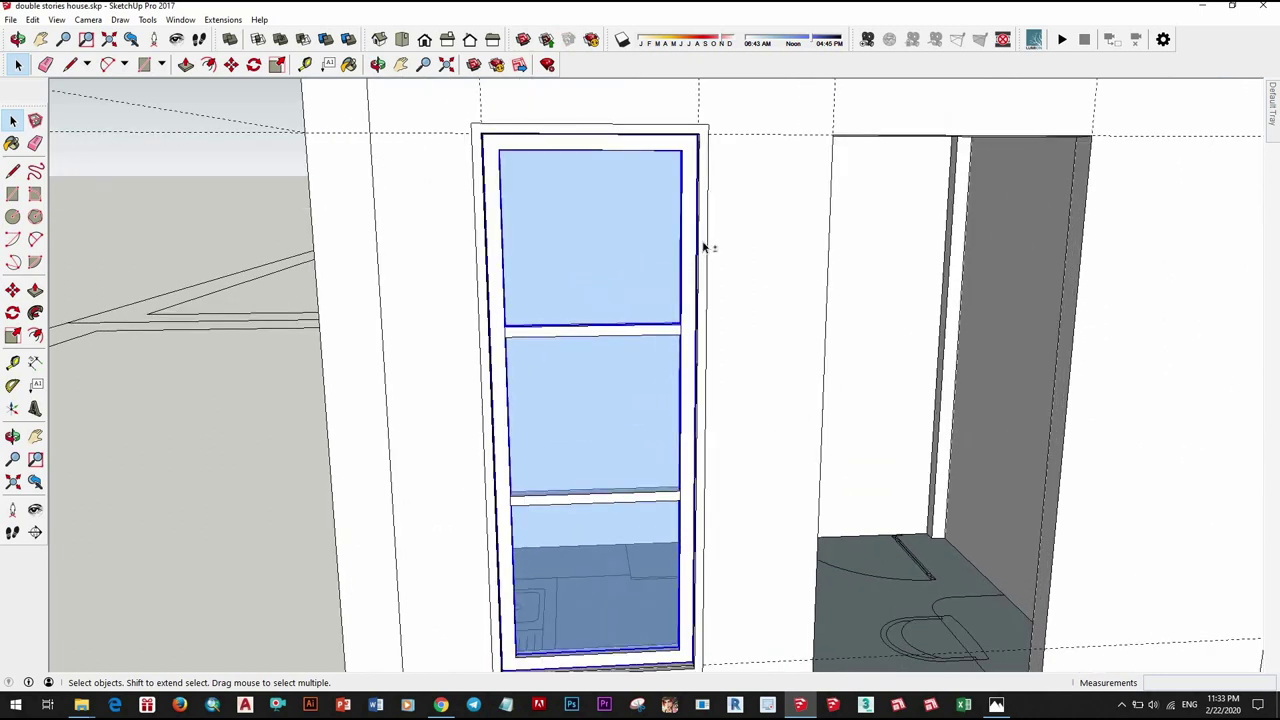
pyautogui.click(704, 246)
pyautogui.rightClick(705, 247)
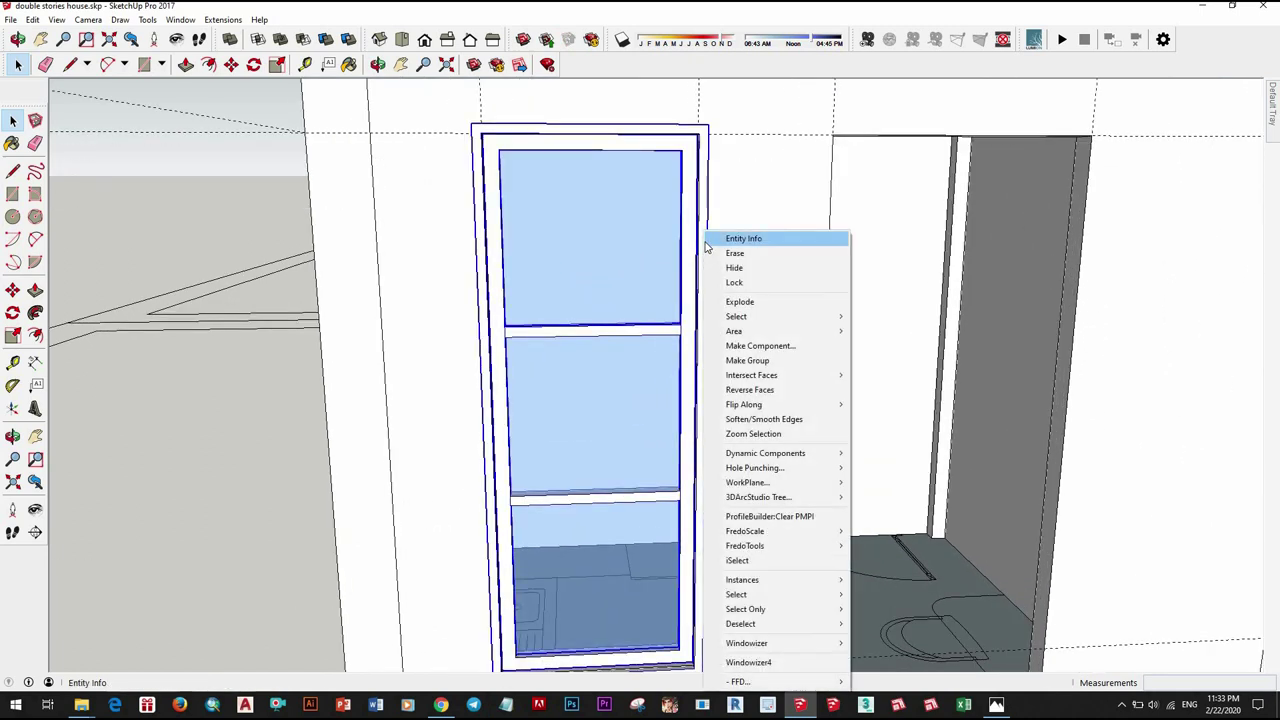
pyautogui.click(705, 215)
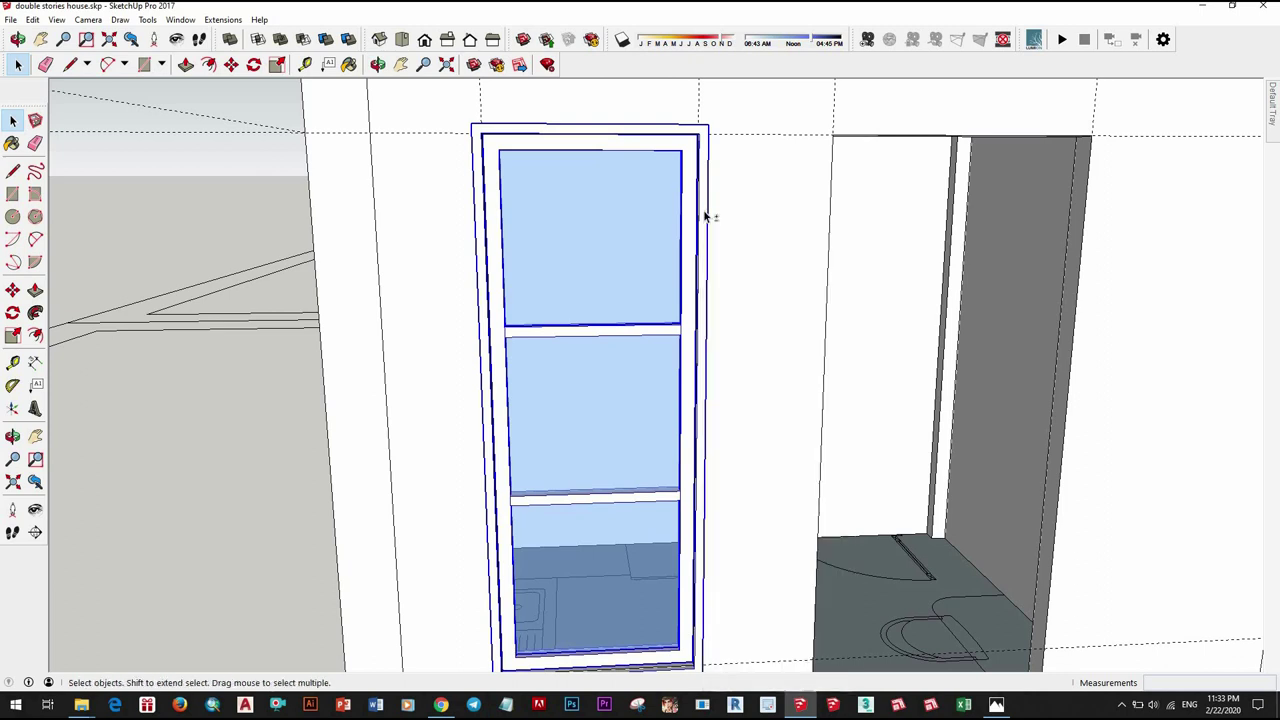
pyautogui.rightClick(697, 212)
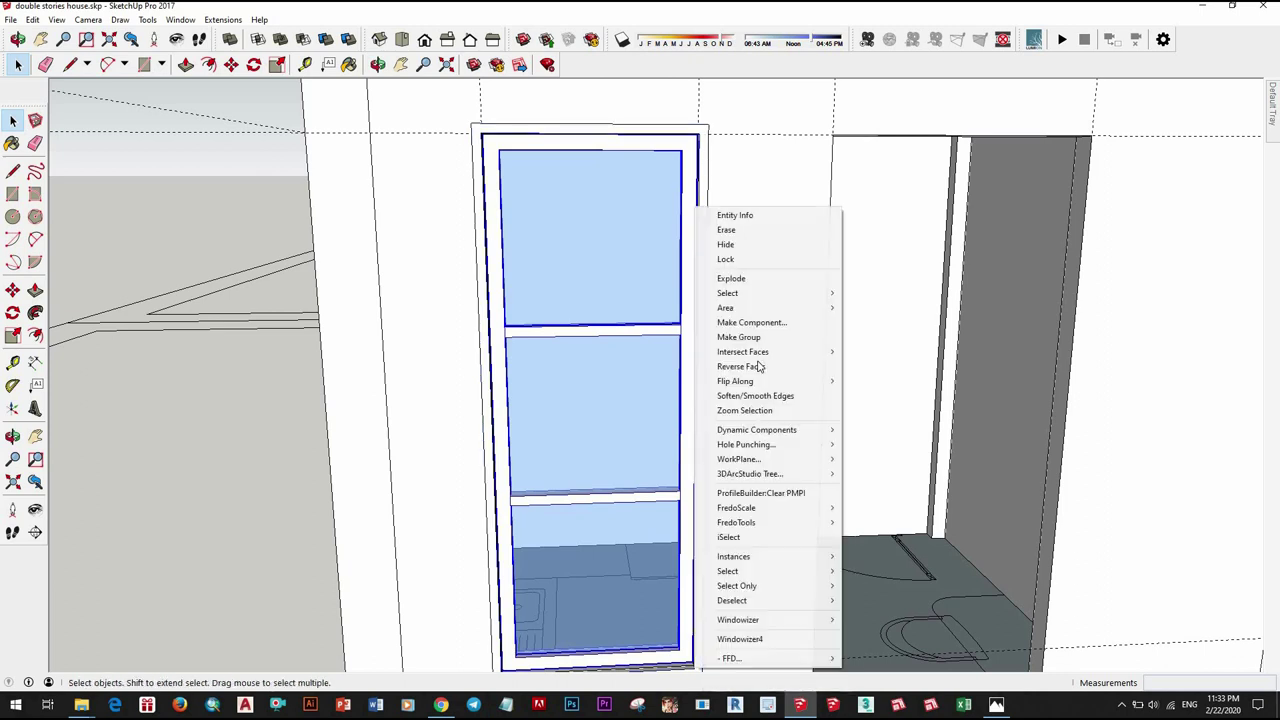
pyautogui.click(704, 246)
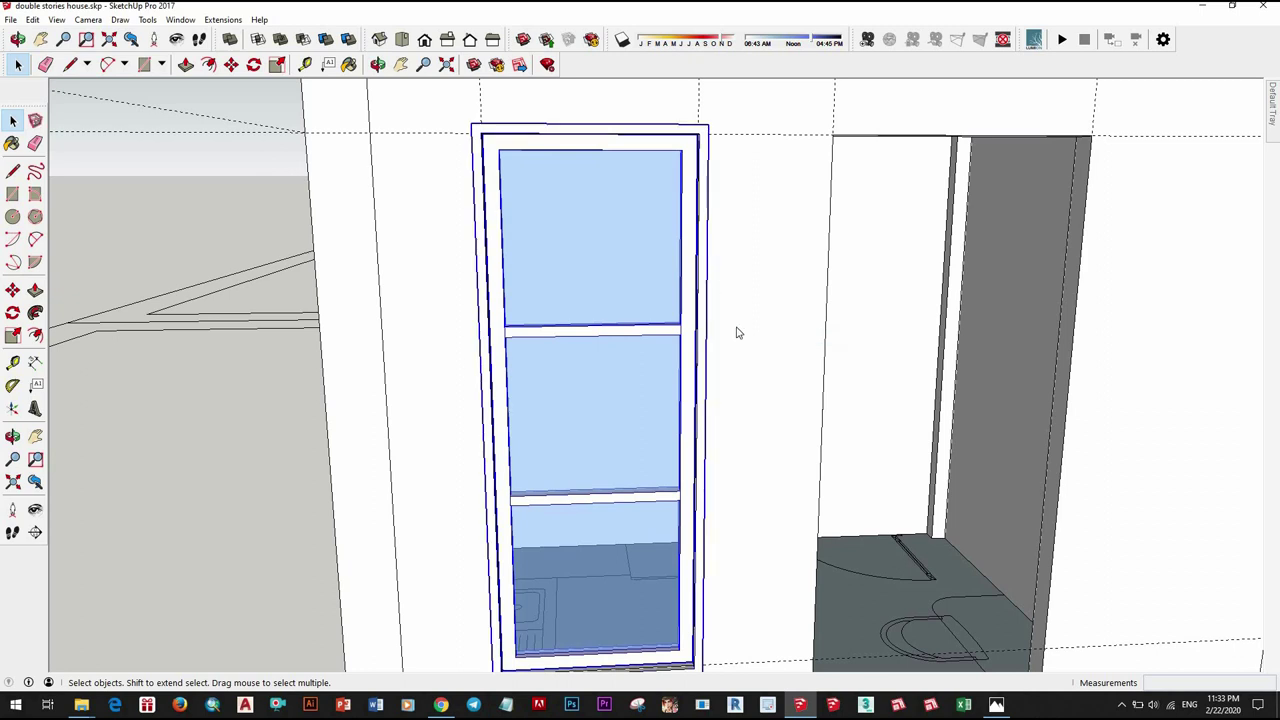
pyautogui.rightClick(704, 246)
pyautogui.press('Return')
# Step: Copy the glazed window from its bottom corner onto open ground beside the house
pyautogui.scroll(-5, 694, 471)
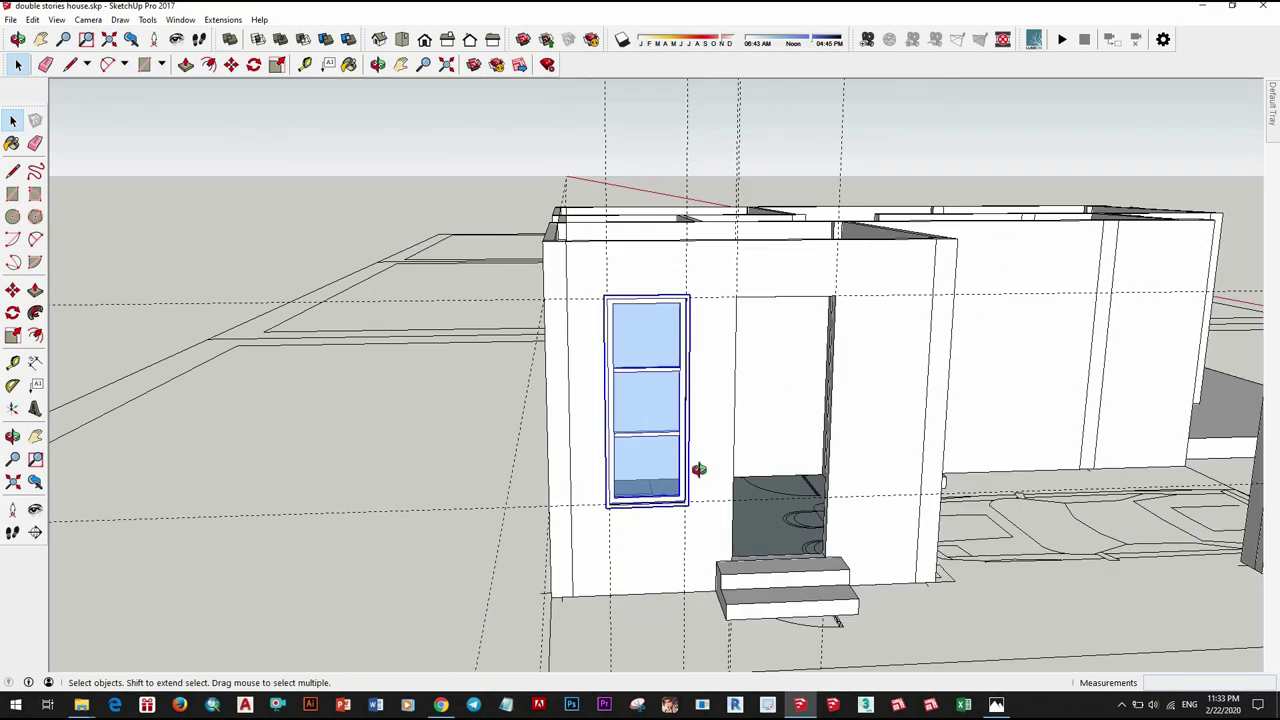
pyautogui.moveTo(694, 471); pyautogui.dragTo(686, 508, button='middle')
pyautogui.press('space')
pyautogui.press('m')
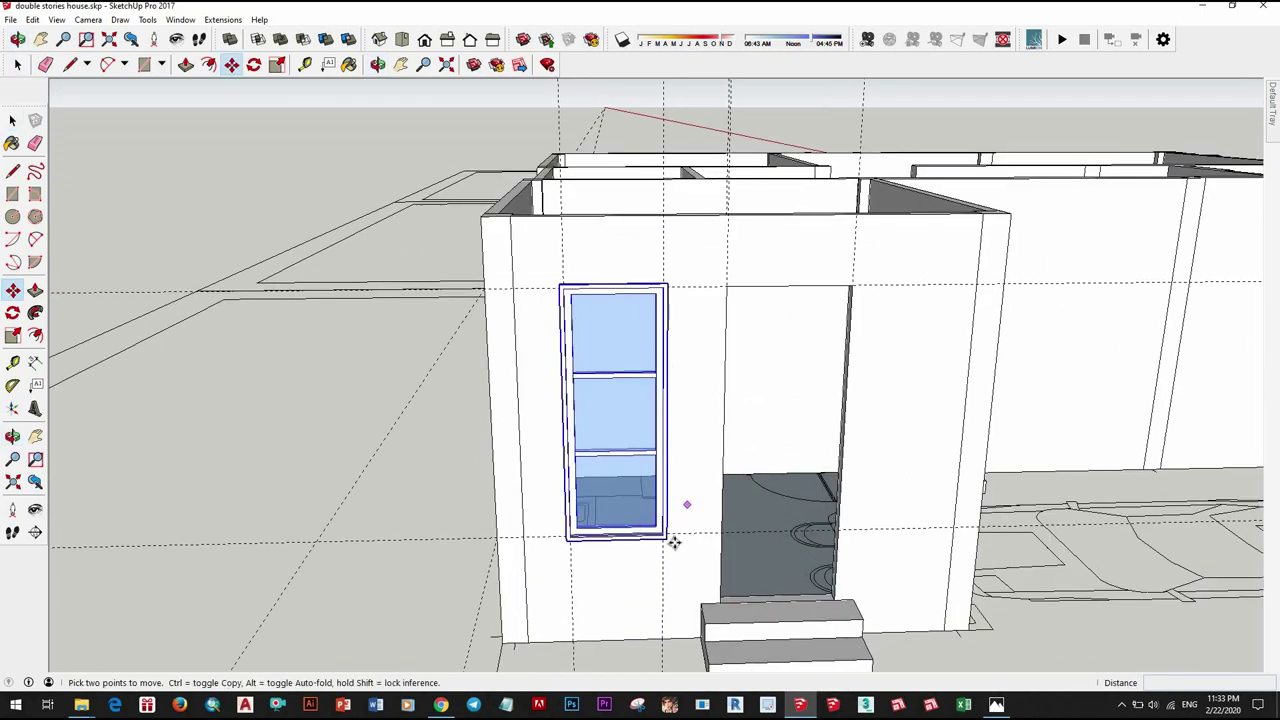
pyautogui.scroll(5, 674, 537)
pyautogui.moveTo(517, 568); pyautogui.dragTo(466, 561, button='middle')
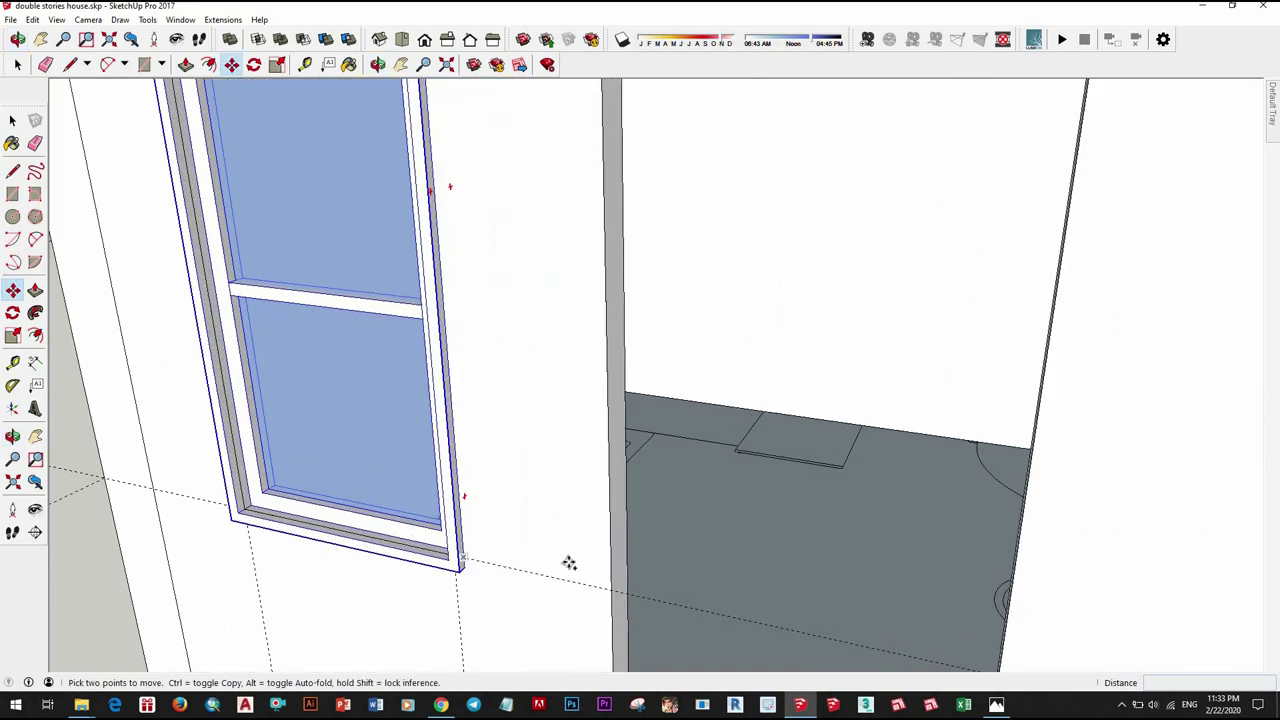
pyautogui.click(461, 568)
pyautogui.press('ctrl')
pyautogui.scroll(-5, 520, 560)
pyautogui.scroll(-3, 450, 540)
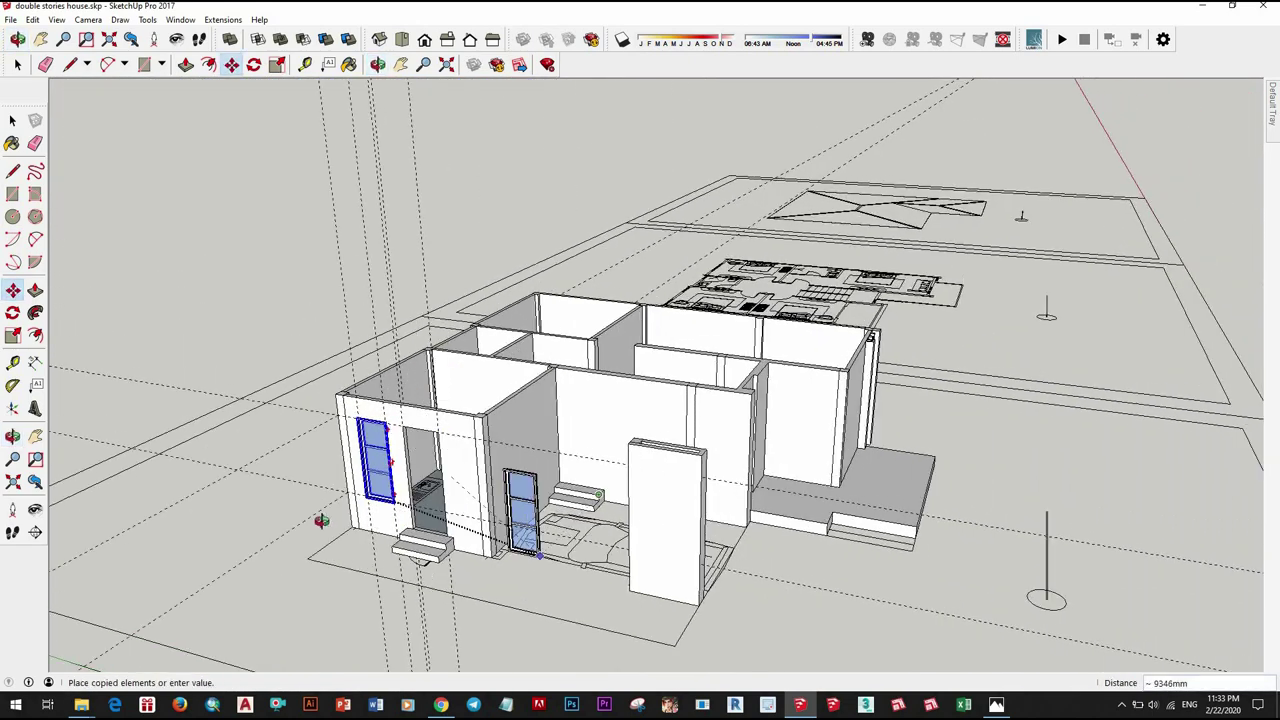
pyautogui.moveTo(540, 555); pyautogui.dragTo(663, 531, button='middle')
pyautogui.scroll(5, 650, 560)
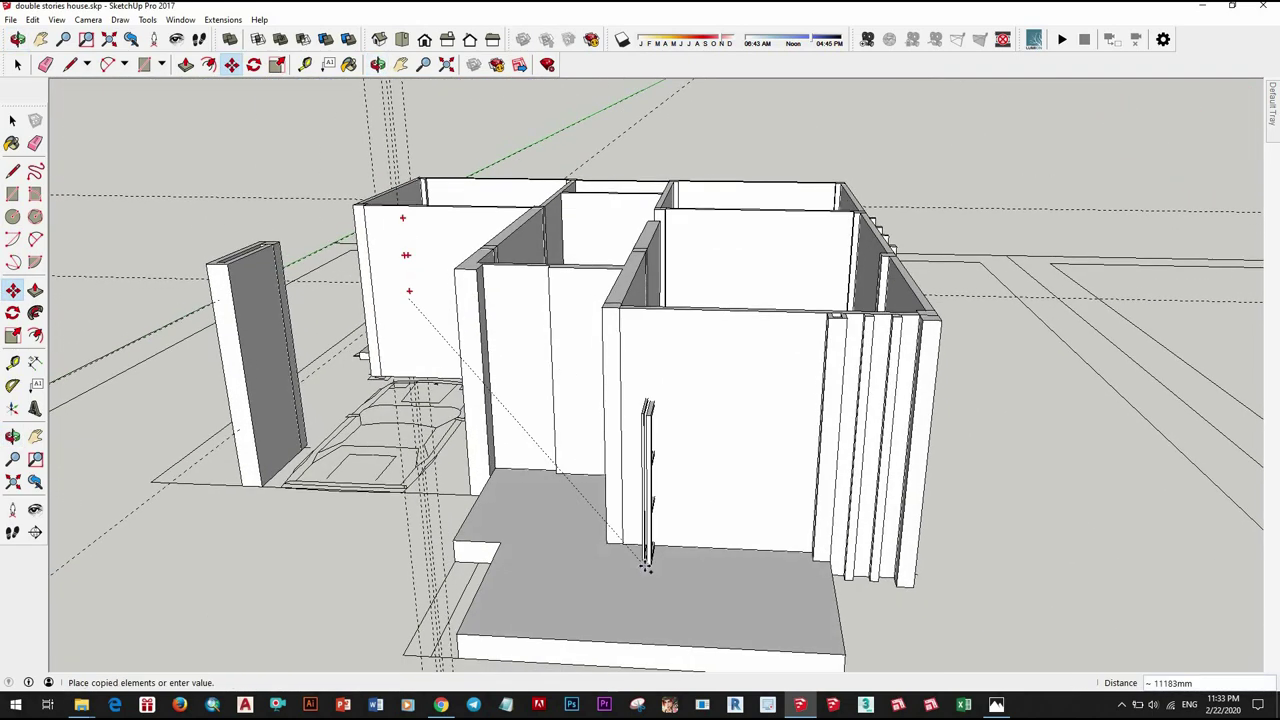
pyautogui.scroll(-5, 670, 566)
pyautogui.scroll(-2, 692, 560)
pyautogui.moveTo(691, 557)
pyautogui.mouseDown(button='middle')
pyautogui.moveTo(831, 563)
pyautogui.moveTo(868, 471)
pyautogui.moveTo(823, 434)
pyautogui.mouseUp(button='middle')
pyautogui.scroll(5, 831, 563)
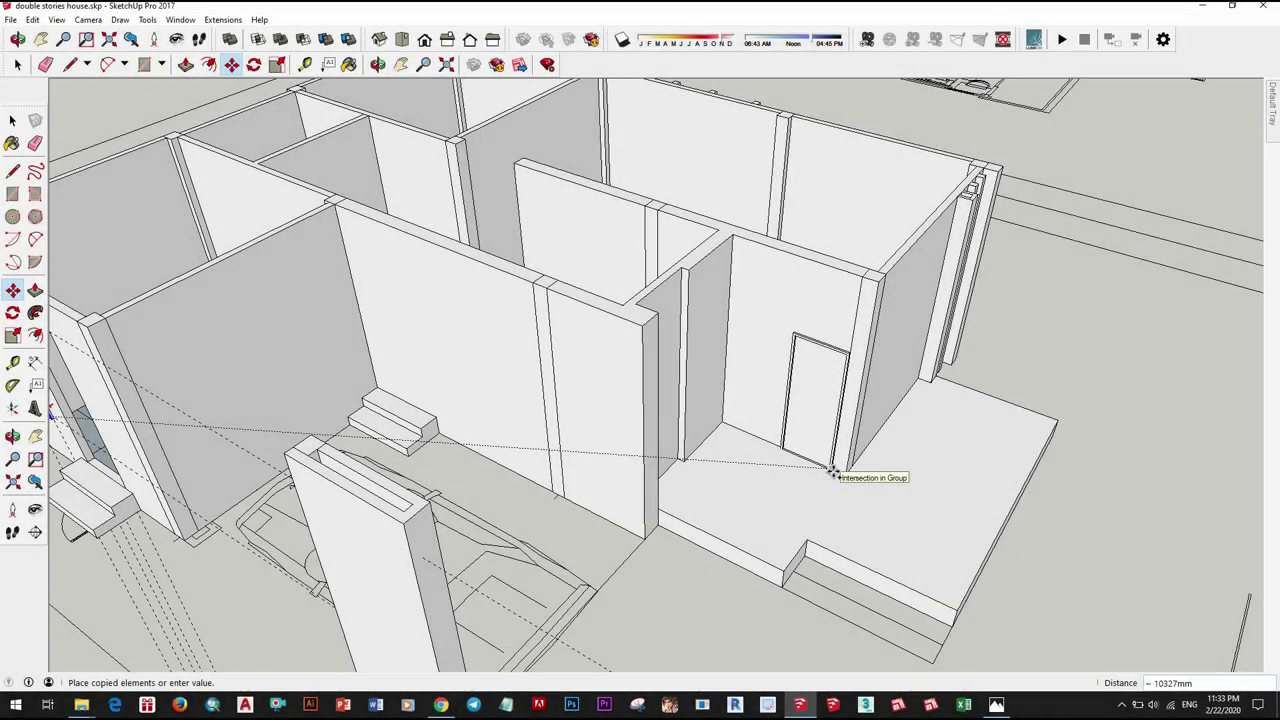
pyautogui.scroll(-5, 832, 471)
pyautogui.scroll(-3, 760, 490)
pyautogui.click(745, 505)
# Step: Explode the copied window and pull its outer trim frame aside
pyautogui.press('space')
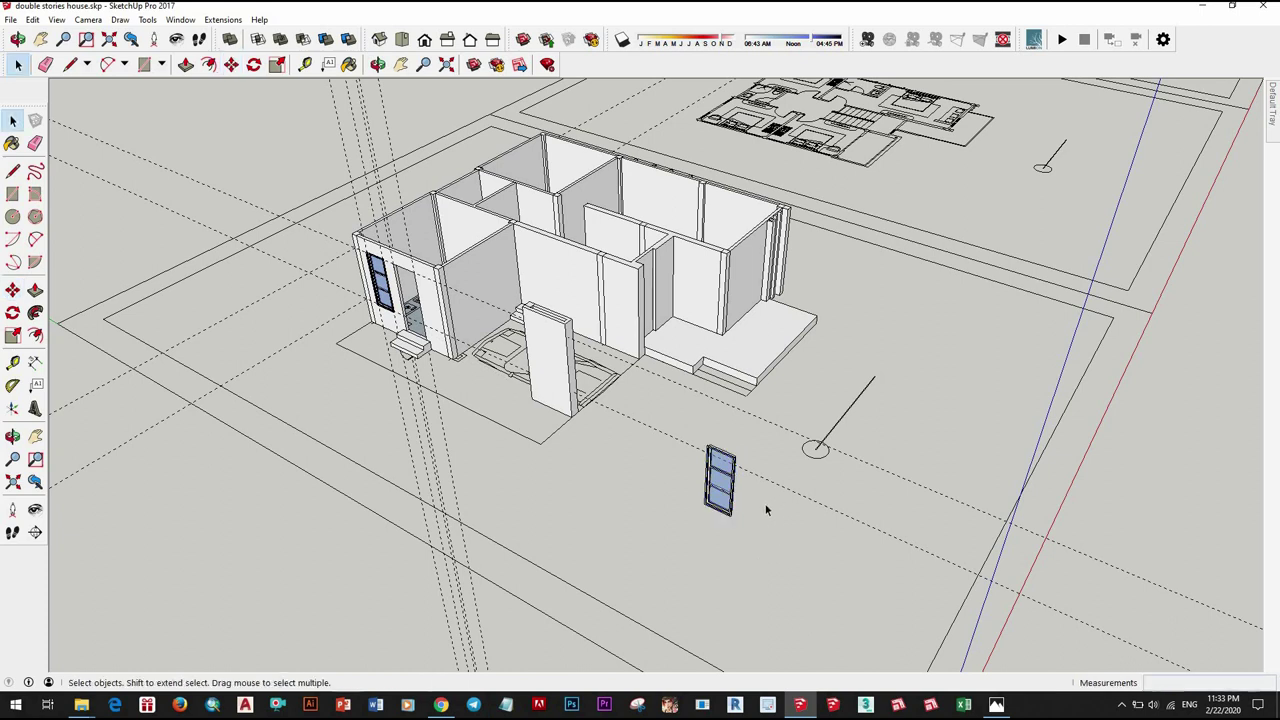
pyautogui.scroll(5, 765, 510)
pyautogui.scroll(-1, 730, 400)
pyautogui.click(678, 438)
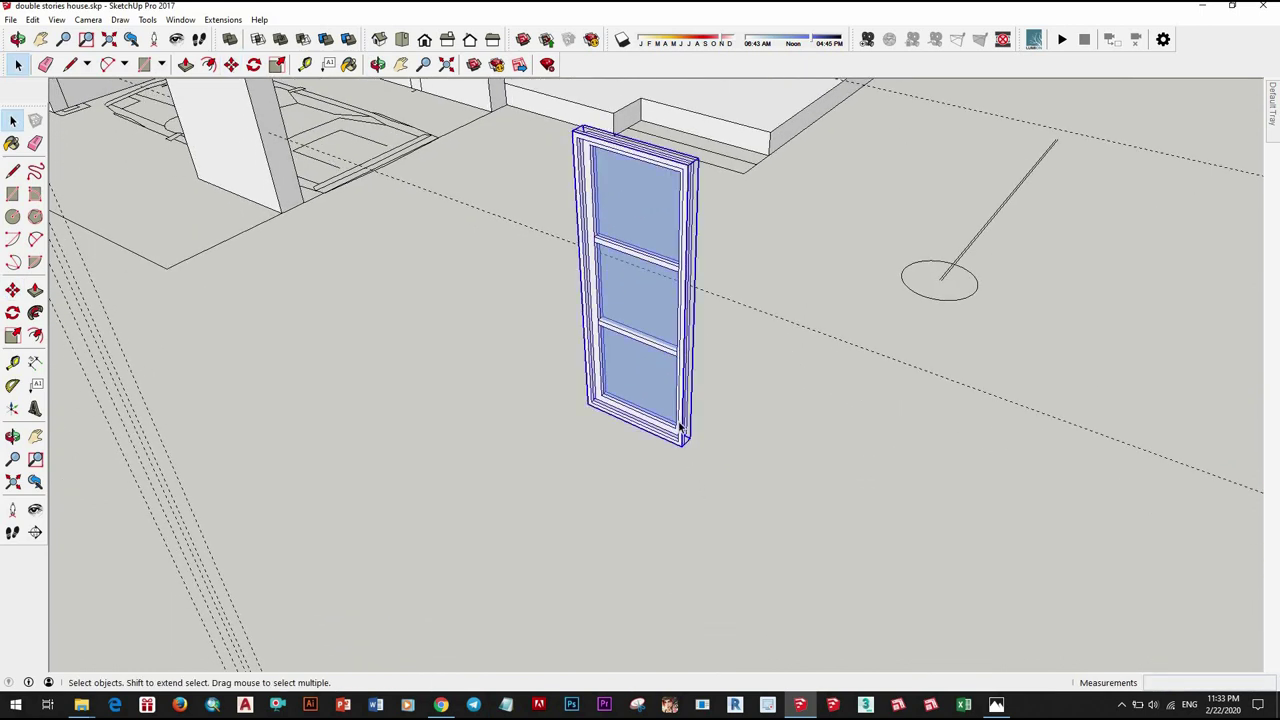
pyautogui.rightClick(680, 430)
pyautogui.click(727, 321)
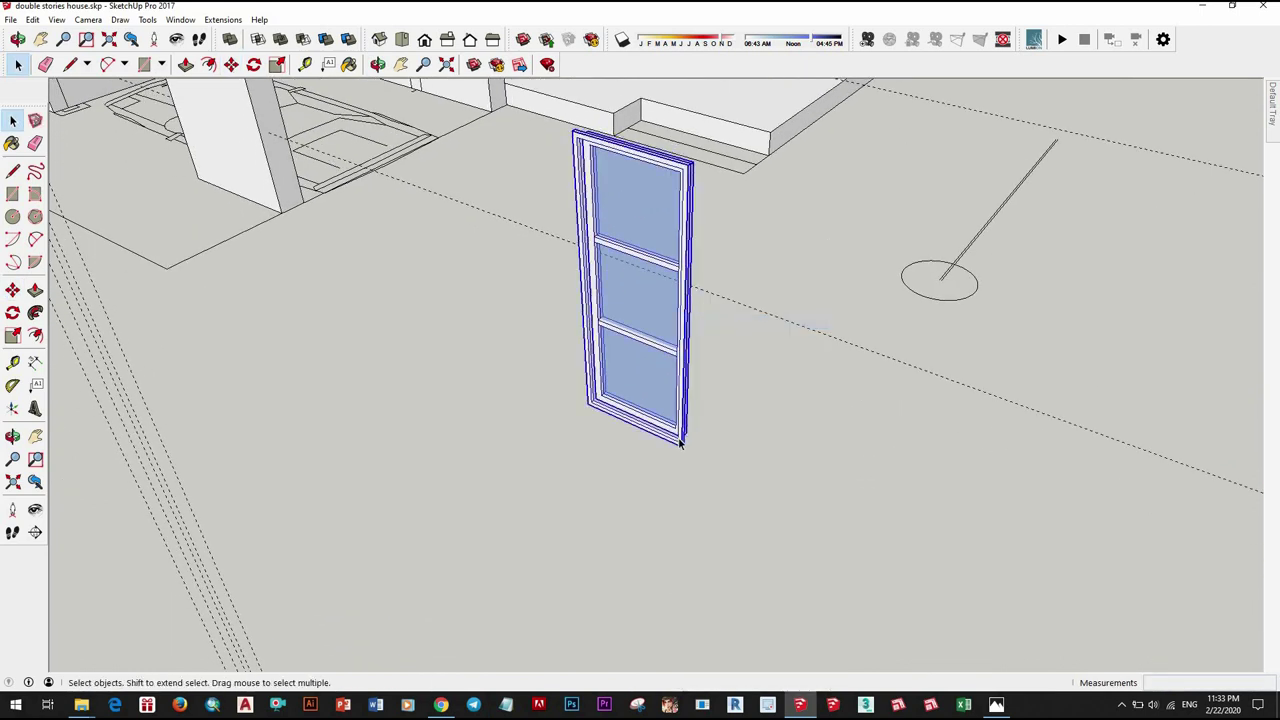
pyautogui.press('m')
pyautogui.click(703, 371)
# Step: Briefly toggle back-edge display to inspect the floor corner of the building
pyautogui.scroll(-3, 630, 368)
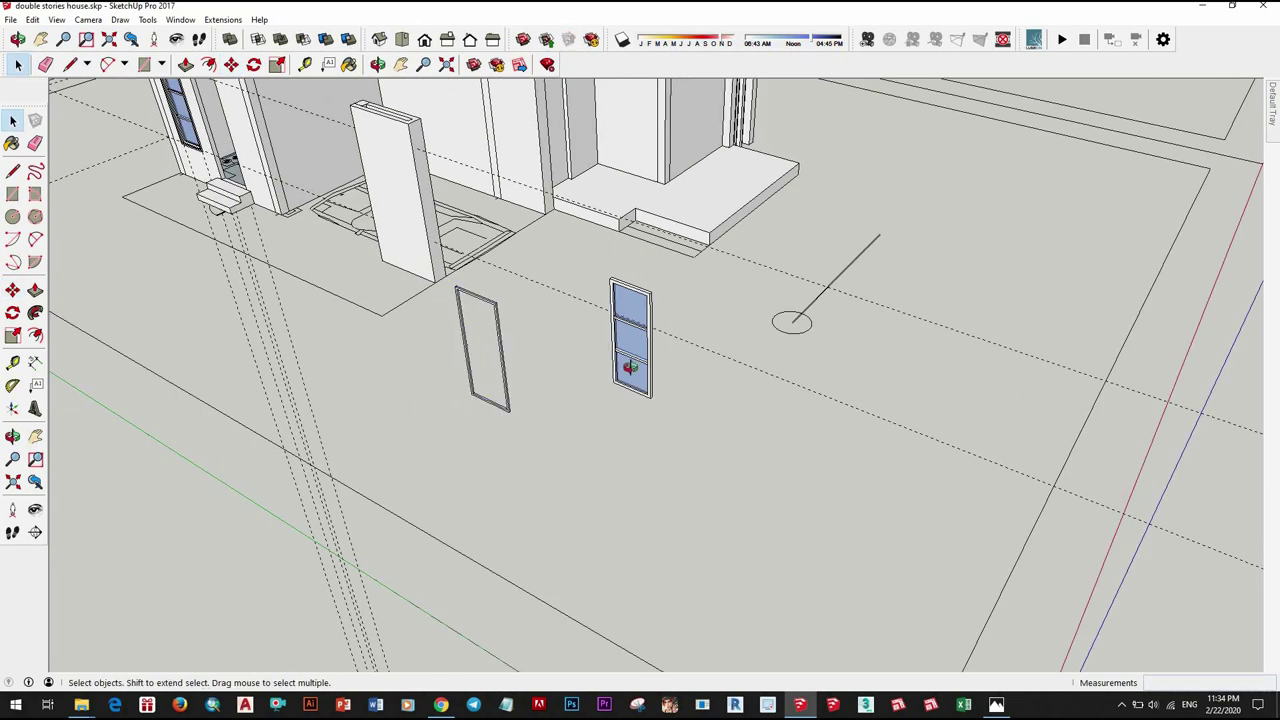
pyautogui.moveTo(630, 368); pyautogui.dragTo(648, 300, button='middle')
pyautogui.scroll(5, 648, 300)
pyautogui.press('k')
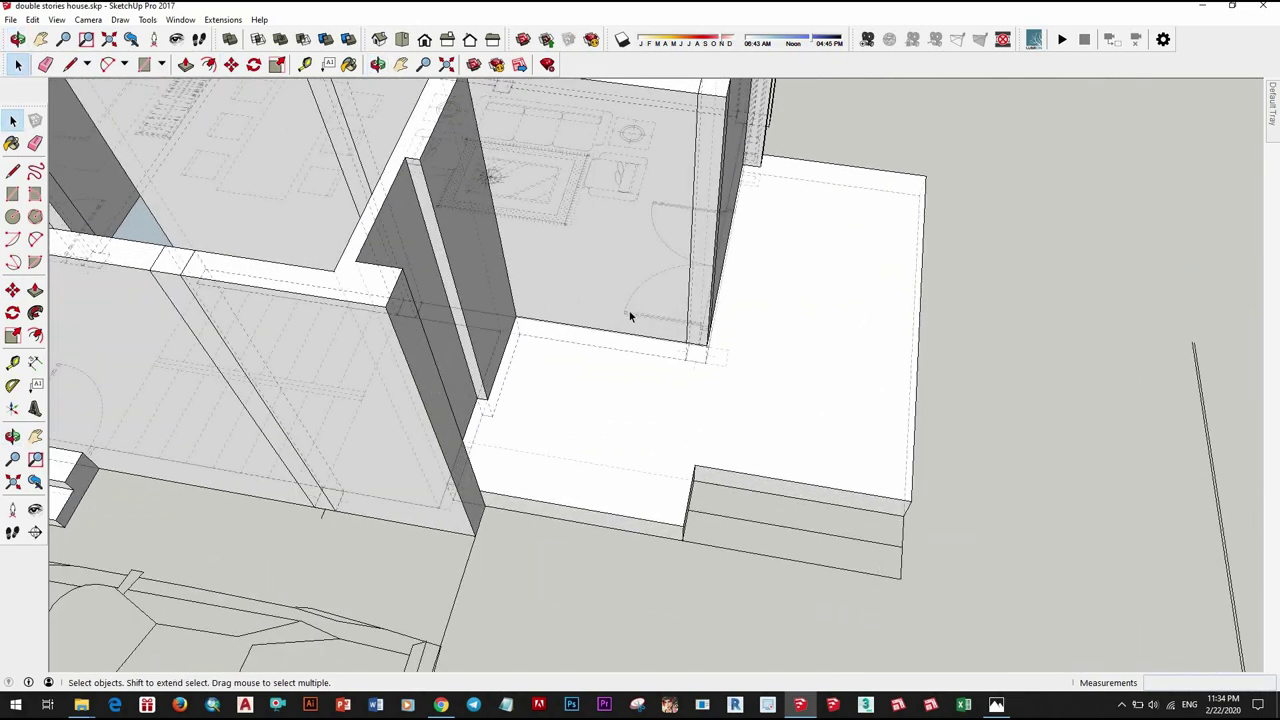
pyautogui.scroll(3, 649, 313)
pyautogui.moveTo(634, 420)
pyautogui.mouseDown(button='middle')
pyautogui.moveTo(894, 411)
pyautogui.moveTo(611, 389)
pyautogui.moveTo(663, 371)
pyautogui.mouseUp(button='middle')
pyautogui.scroll(-3, 611, 389)
pyautogui.press('k')
pyautogui.scroll(2, 666, 368)
# Step: Place two vertical guides 200mm in from the wall's side edge with the Tape Measure
pyautogui.press('space')
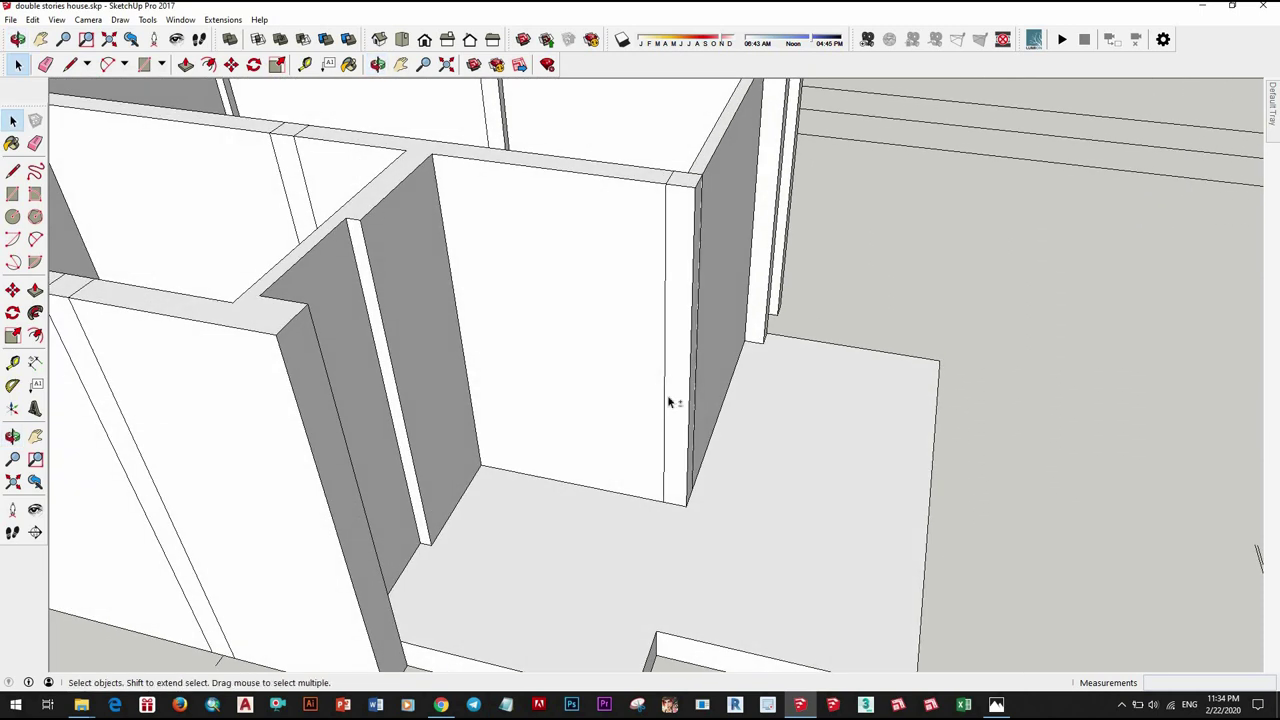
pyautogui.scroll(2, 669, 400)
pyautogui.scroll(3, 700, 400)
pyautogui.press('t')
pyautogui.click(701, 427)
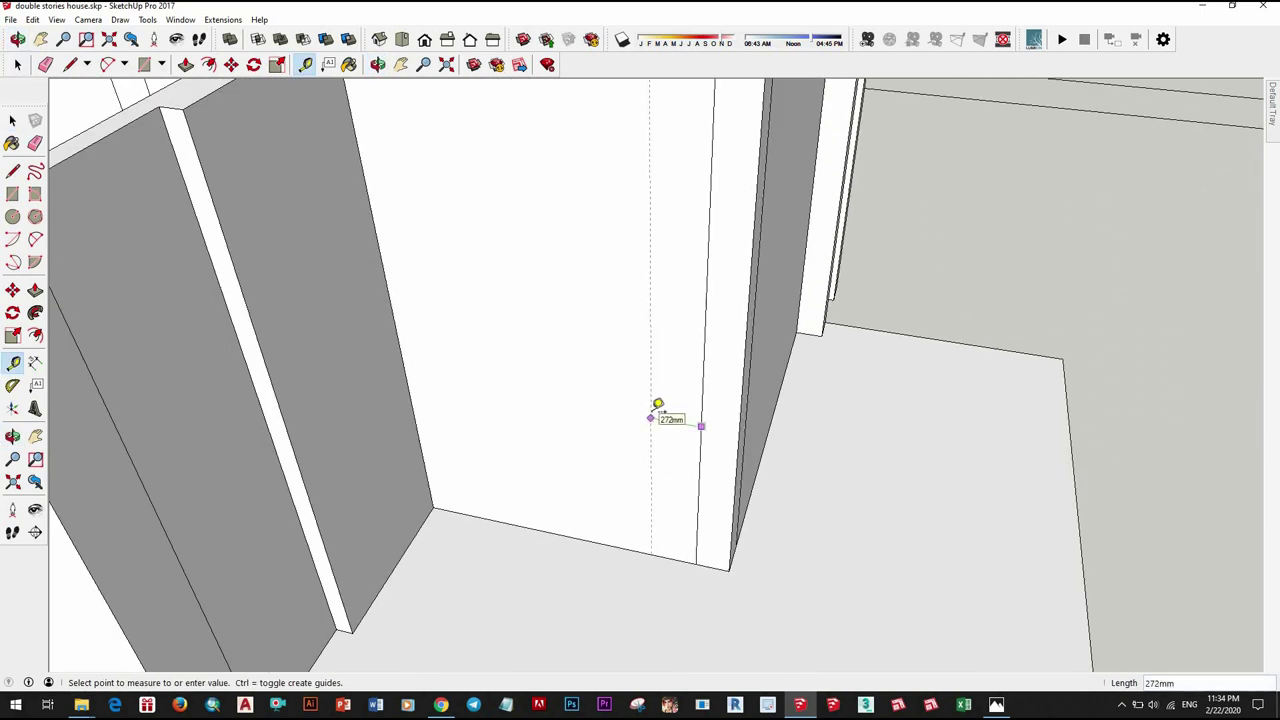
pyautogui.write('200')
pyautogui.press('Return')
pyautogui.click(664, 407)
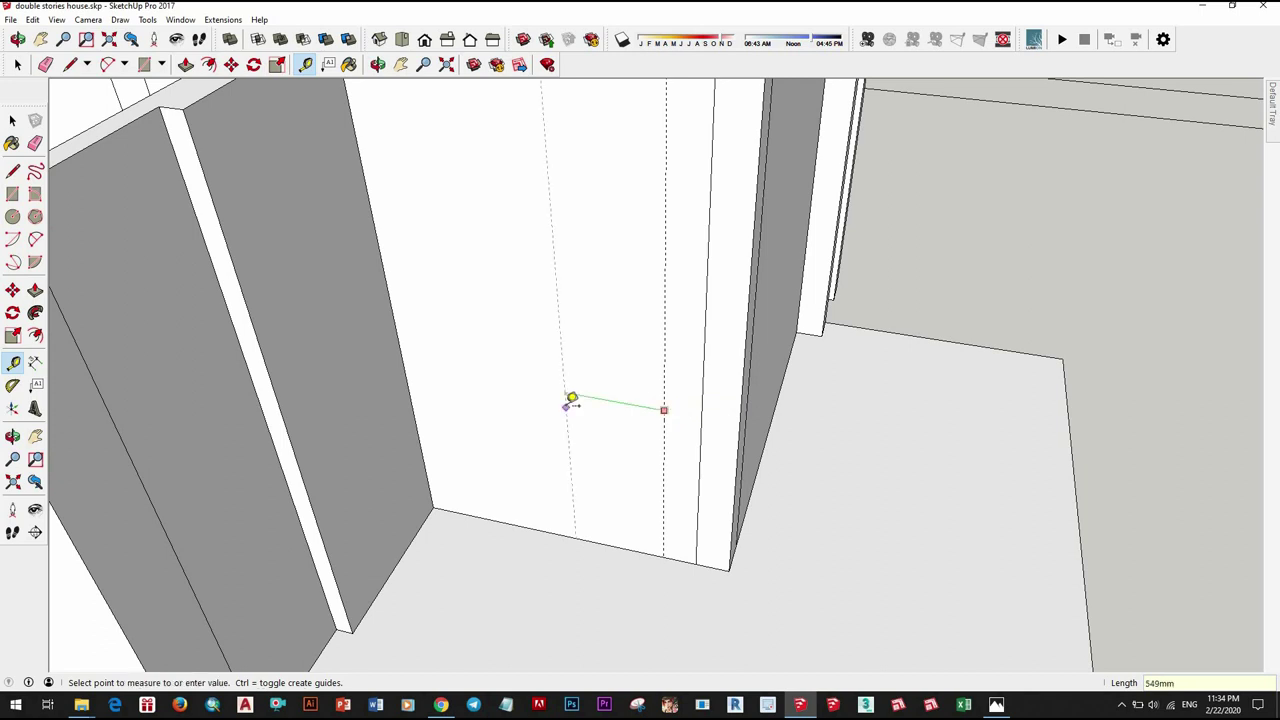
pyautogui.press('Return')
# Step: Add horizontal guides 600mm up from the wall's bottom edge, then select the T-shaped wall group
pyautogui.scroll(-5, 674, 416)
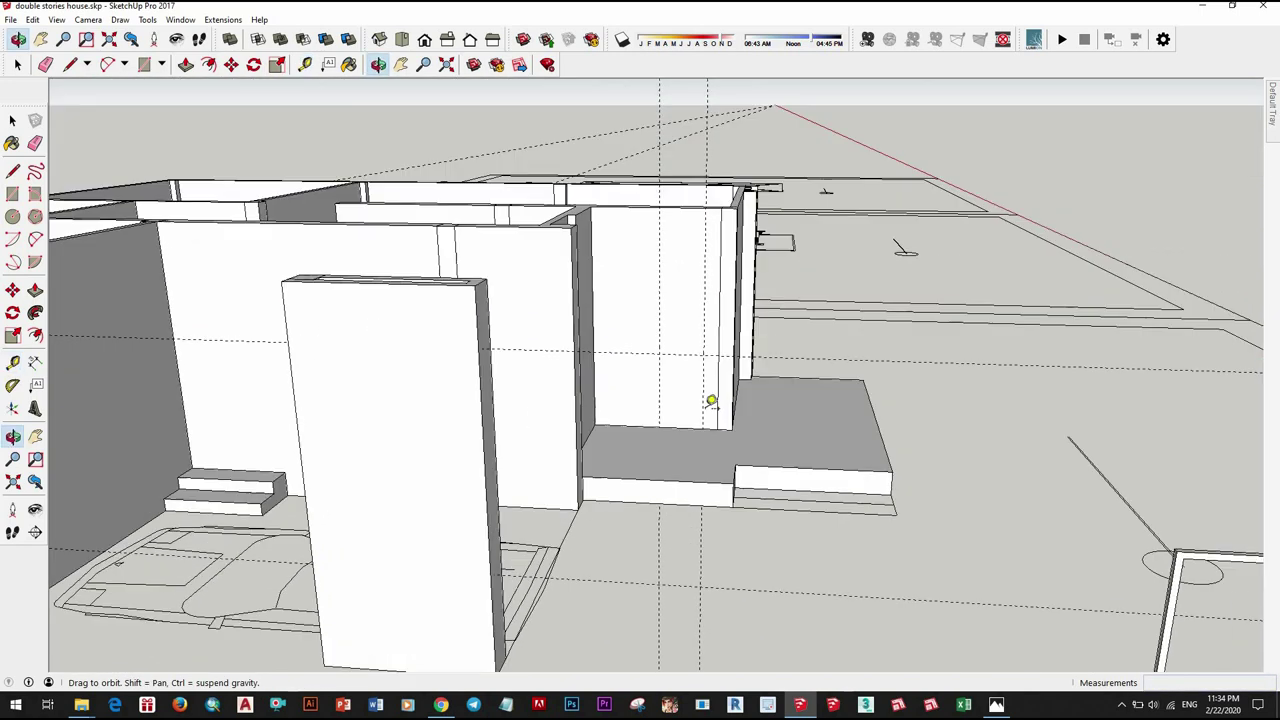
pyautogui.moveTo(709, 400); pyautogui.dragTo(634, 526, button='middle')
pyautogui.scroll(5, 634, 526)
pyautogui.click(714, 540)
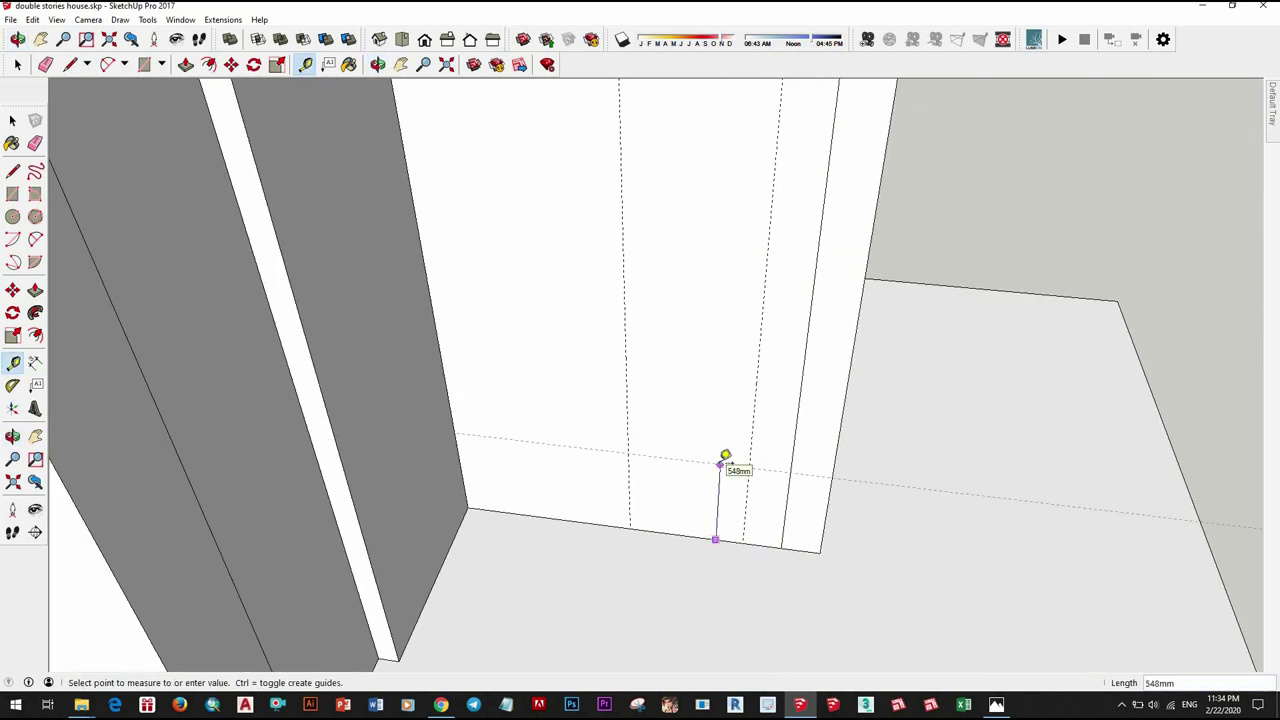
pyautogui.write('00')
pyautogui.press('Return')
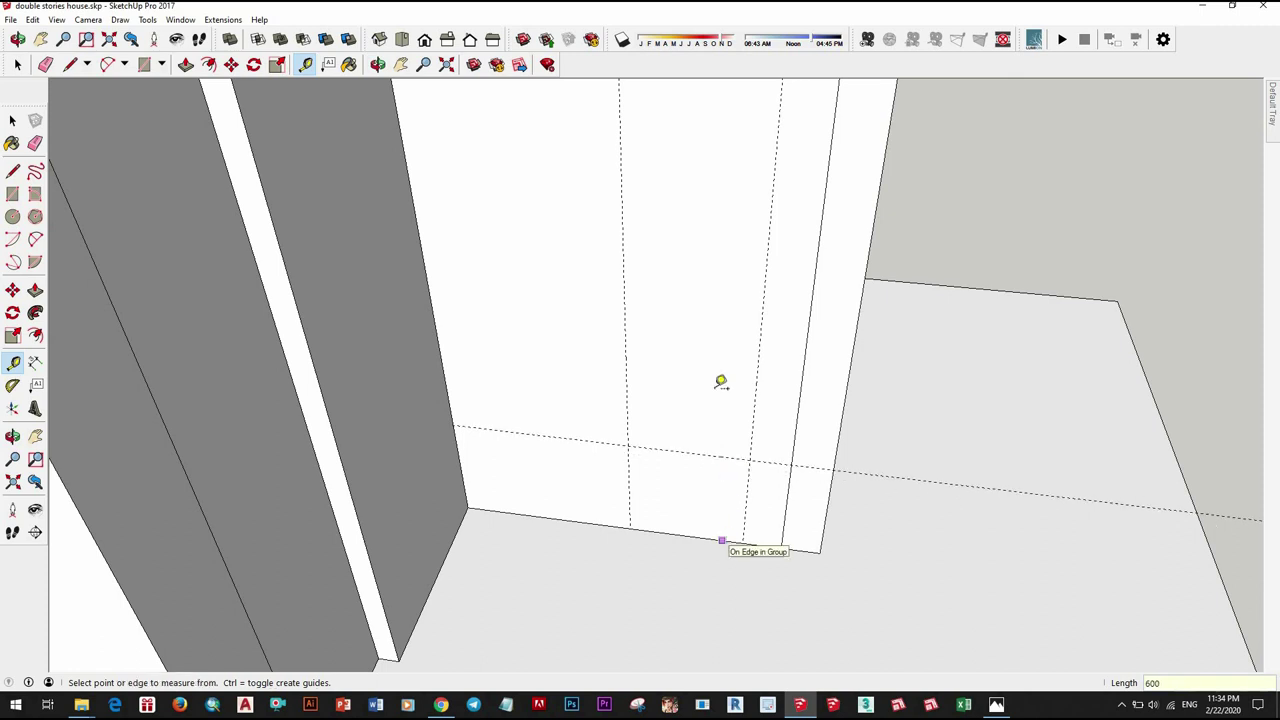
pyautogui.click(722, 540)
pyautogui.write('2500')
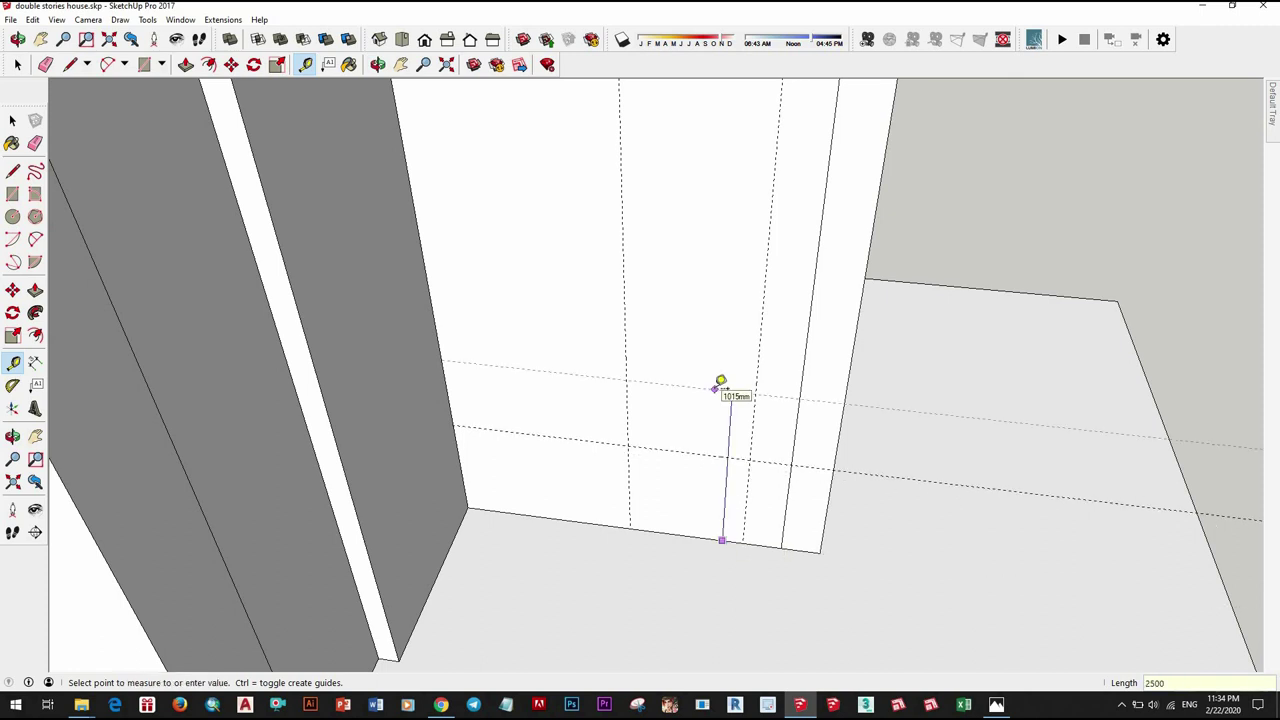
pyautogui.press('Return')
pyautogui.scroll(-3, 680, 371)
pyautogui.scroll(-2, 686, 380)
pyautogui.press('space')
pyautogui.click(686, 380)
# Step: Draw a rectangle between the guide intersections and push it into the wall as an opening
pyautogui.press('r')
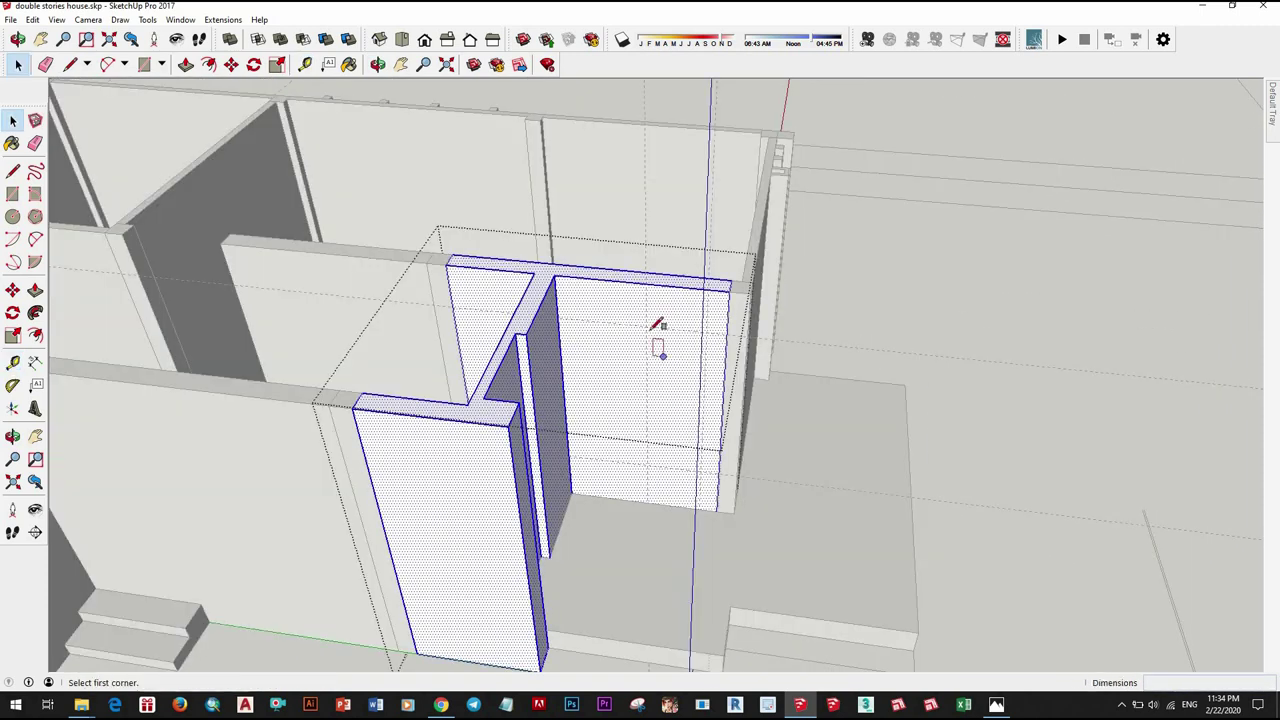
pyautogui.click(648, 328)
pyautogui.click(705, 468)
pyautogui.press('space')
pyautogui.click(676, 392)
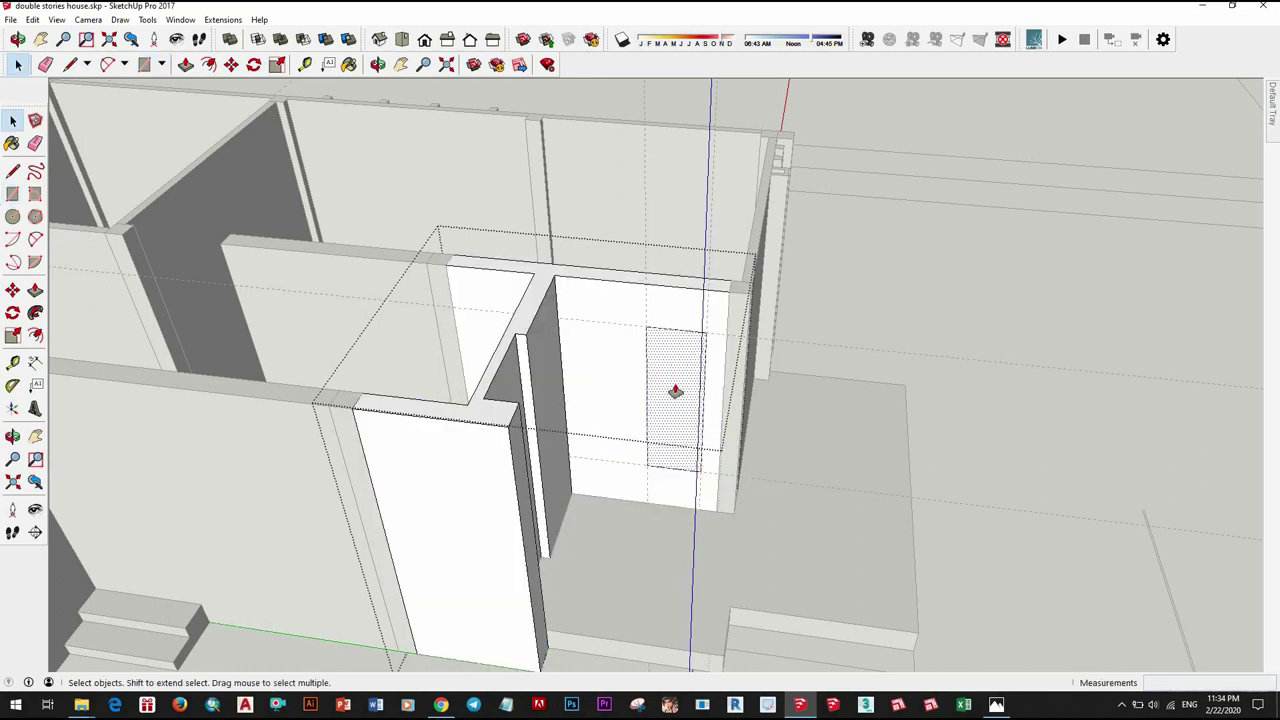
pyautogui.press('p')
pyautogui.moveTo(686, 349); pyautogui.dragTo(700, 443)
pyautogui.press('space')
pyautogui.scroll(-5, 726, 430)
pyautogui.scroll(-3, 766, 500)
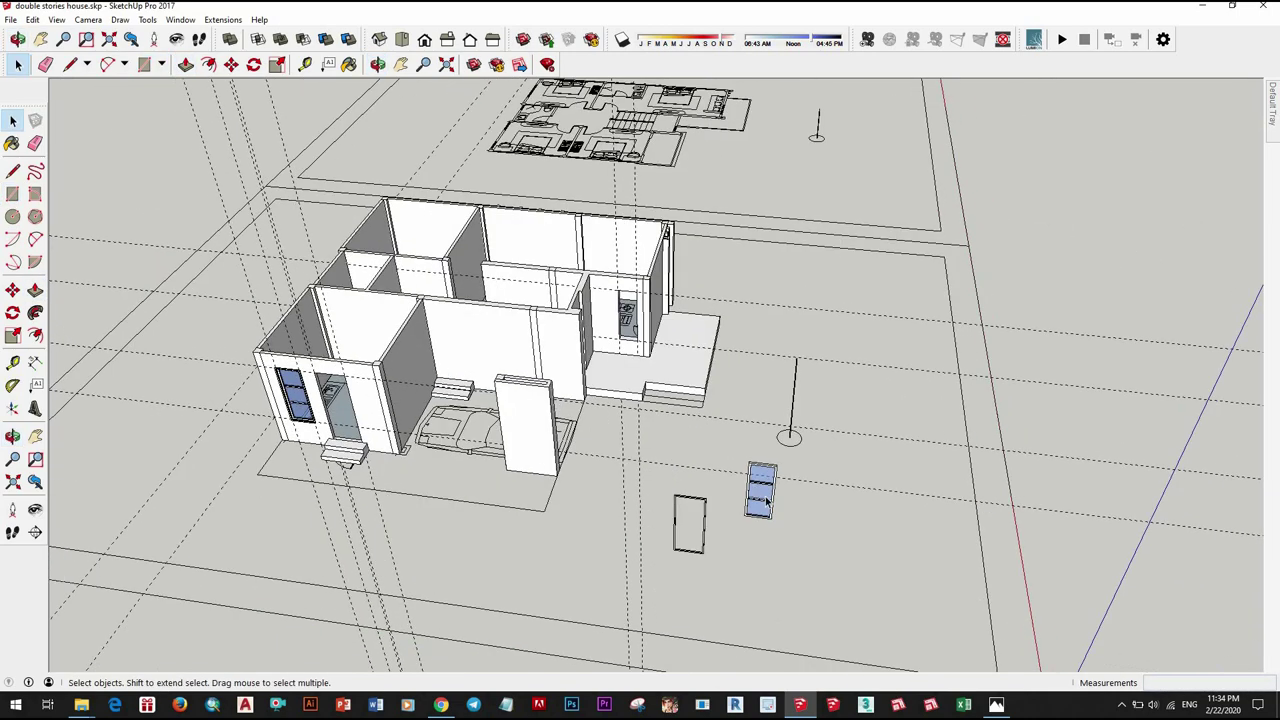
pyautogui.scroll(5, 766, 502)
pyautogui.scroll(-4, 789, 486)
pyautogui.scroll(2, 807, 518)
pyautogui.scroll(1, 697, 423)
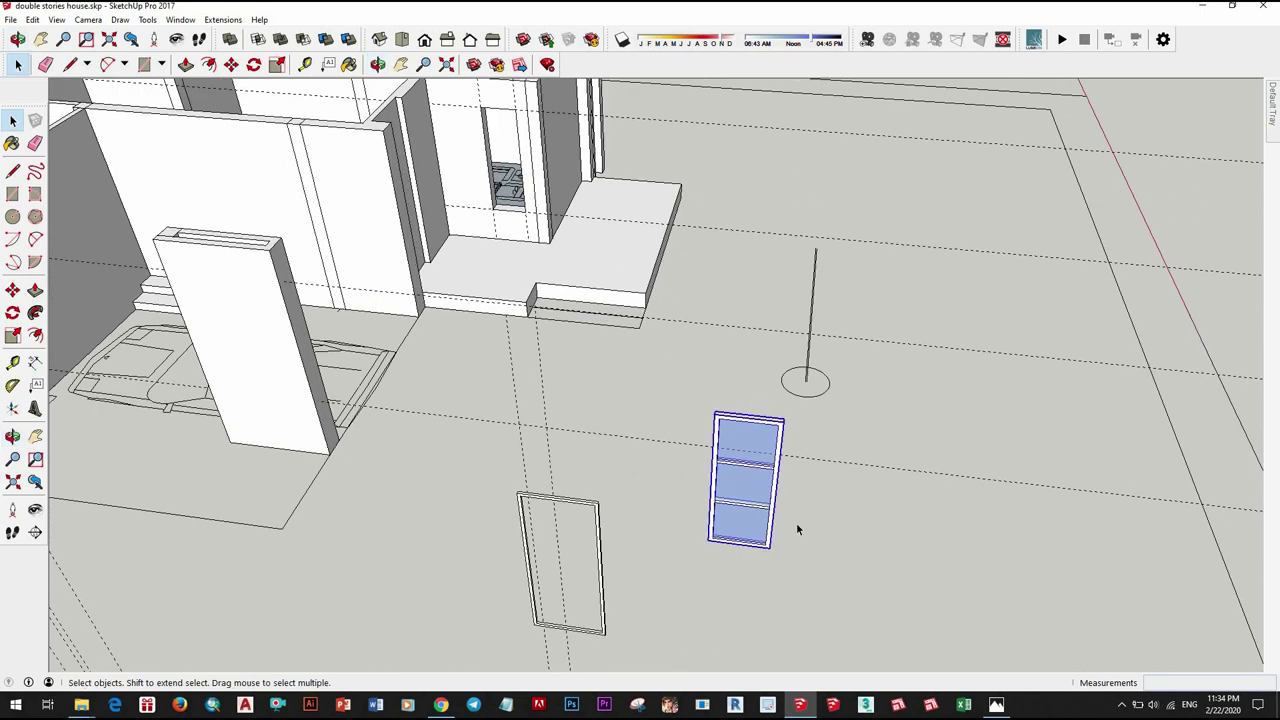
# Step: Open the tall window group for editing and make the selected window parts a group
pyautogui.press('m')
pyautogui.scroll(4, 729, 420)
pyautogui.scroll(-2, 687, 578)
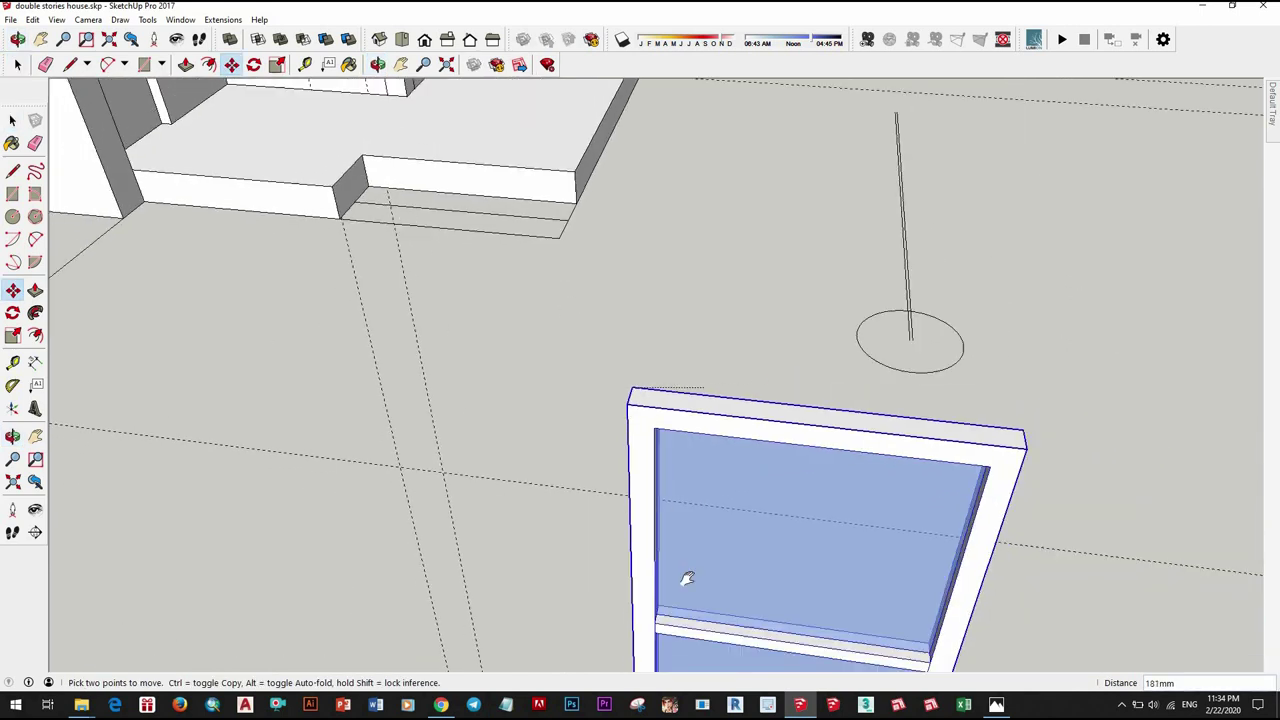
pyautogui.scroll(-3, 687, 578)
pyautogui.moveTo(543, 330); pyautogui.dragTo(560, 340, button='middle')
pyautogui.scroll(2, 657, 423)
pyautogui.moveTo(657, 423)
pyautogui.mouseDown(button='middle')
pyautogui.moveTo(541, 401)
pyautogui.moveTo(720, 480)
pyautogui.mouseUp(button='middle')
pyautogui.press('space')
pyautogui.scroll(3, 714, 477)
pyautogui.scroll(2, 696, 412)
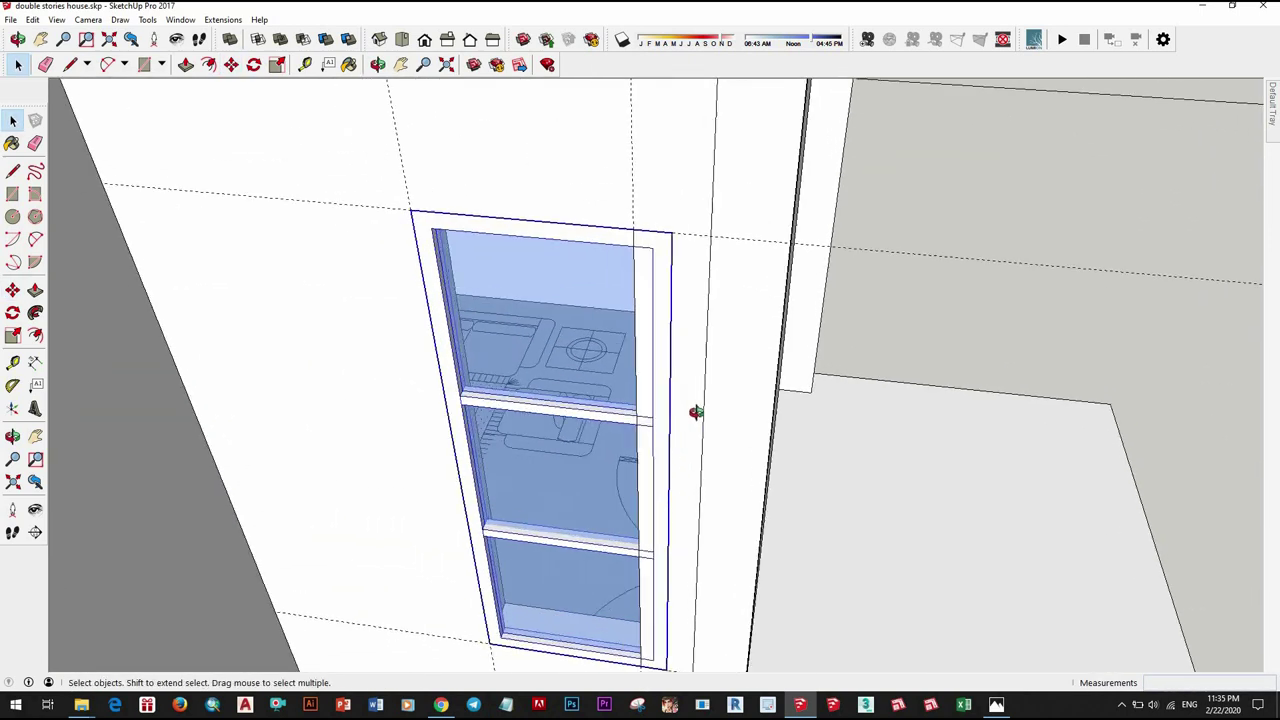
pyautogui.moveTo(696, 412); pyautogui.dragTo(755, 342, button='middle')
pyautogui.rightClick(678, 222)
pyautogui.doubleClick(671, 185)
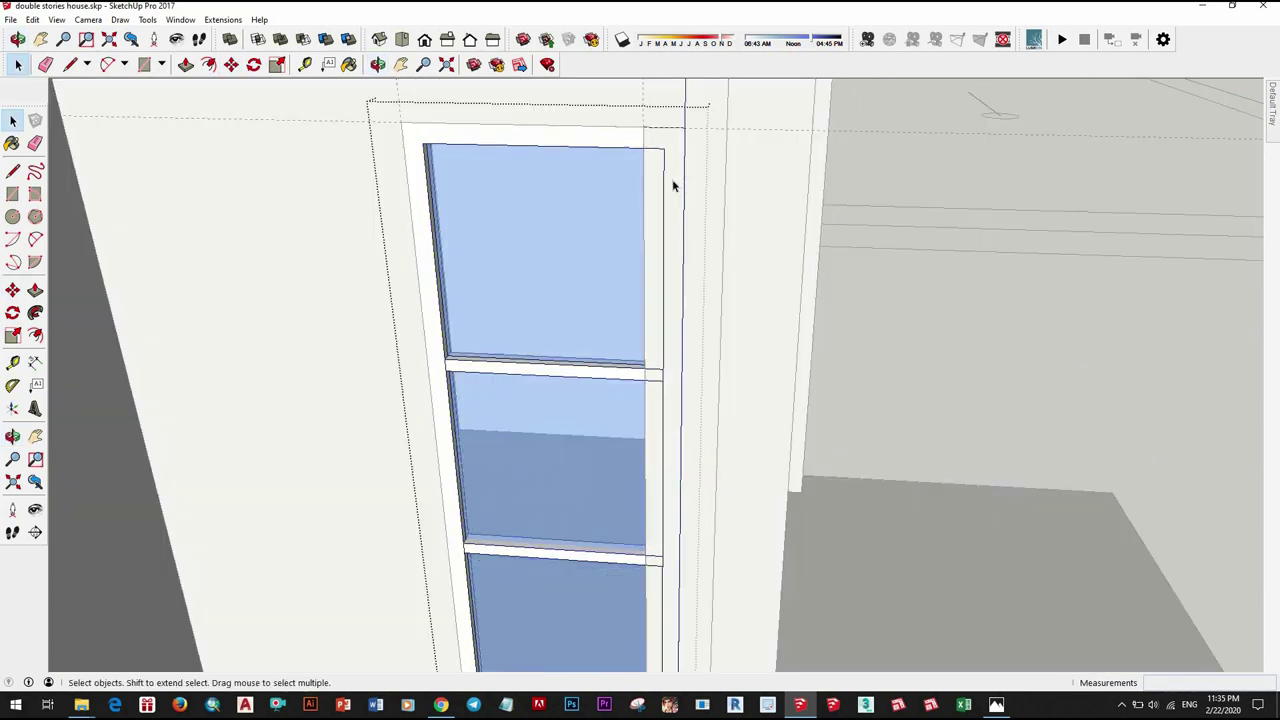
pyautogui.scroll(-2, 751, 309)
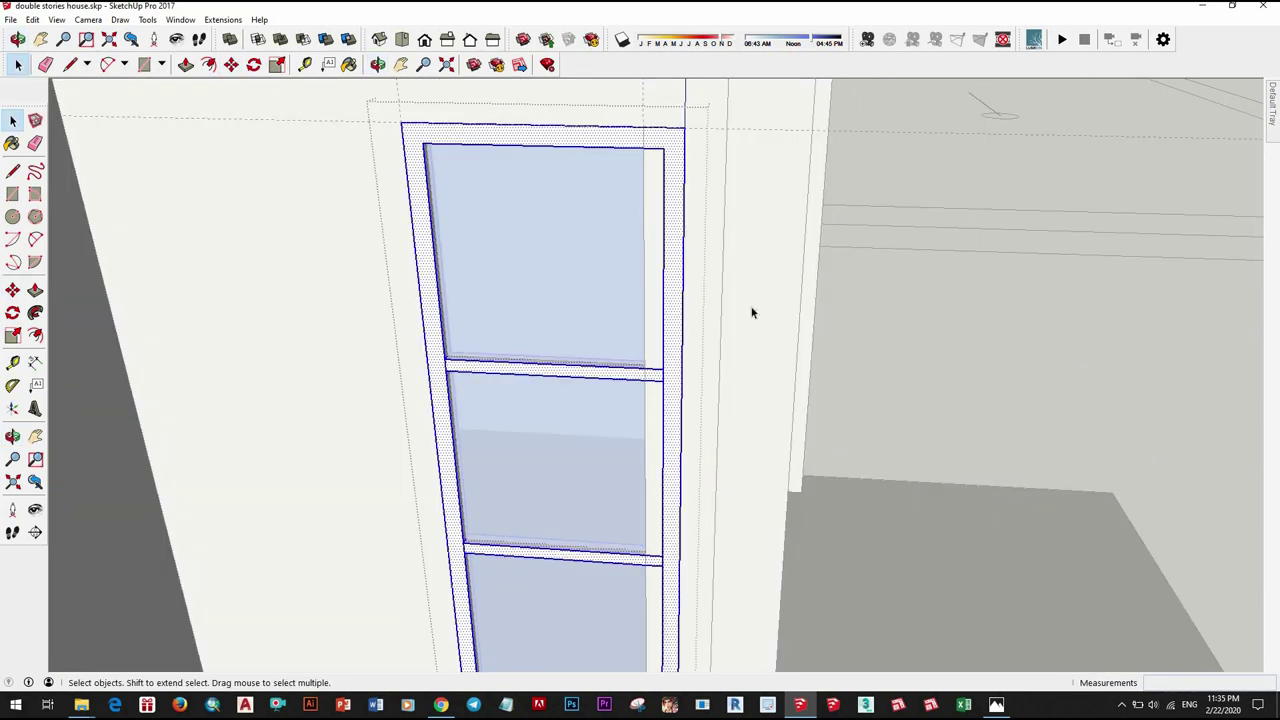
pyautogui.scroll(-3, 783, 337)
pyautogui.scroll(-4, 783, 337)
pyautogui.scroll(3, 757, 333)
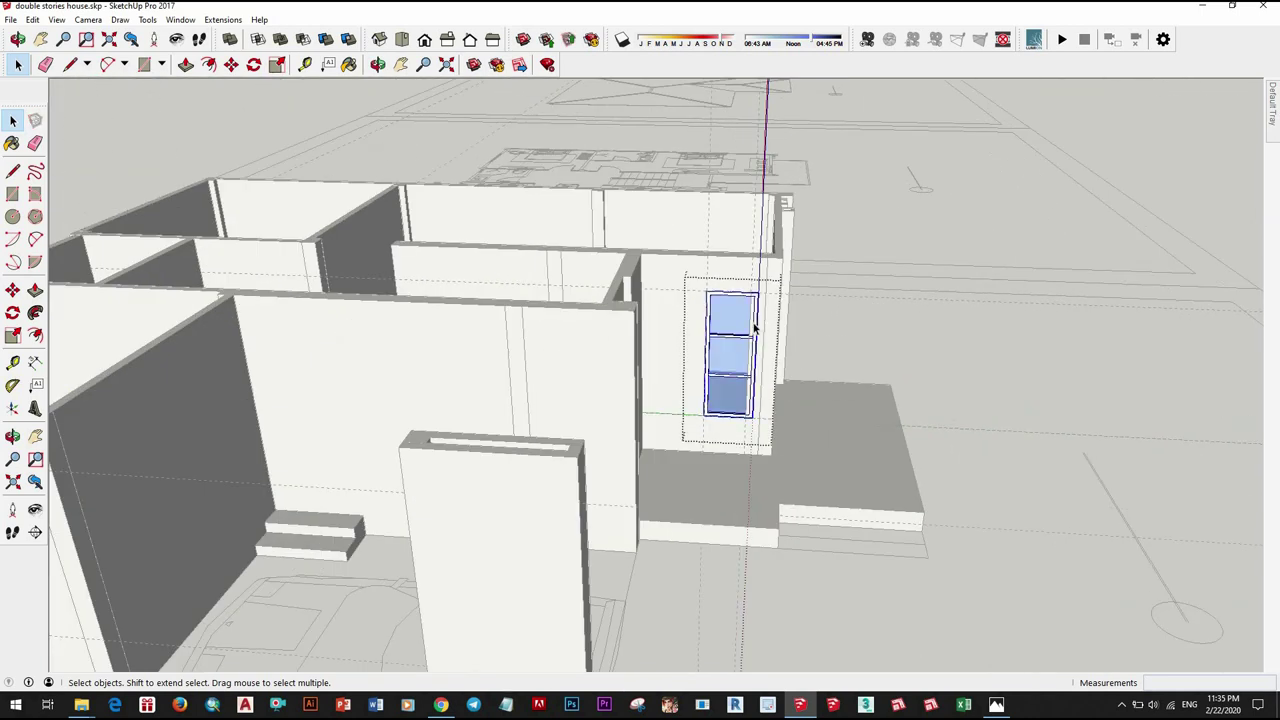
pyautogui.scroll(2, 755, 328)
pyautogui.rightClick(758, 318)
pyautogui.click(834, 217)
# Step: Move the grouped window 100mm from its lower corner
pyautogui.scroll(2, 786, 320)
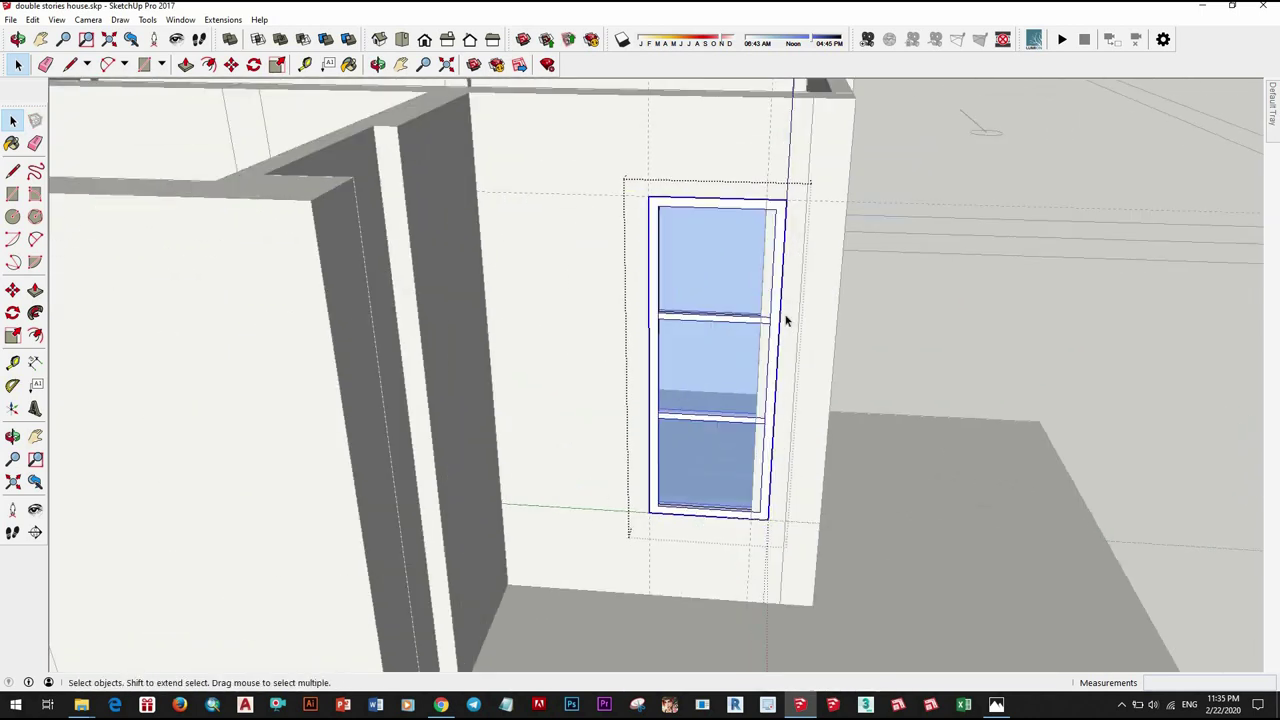
pyautogui.scroll(2, 786, 318)
pyautogui.click(786, 315)
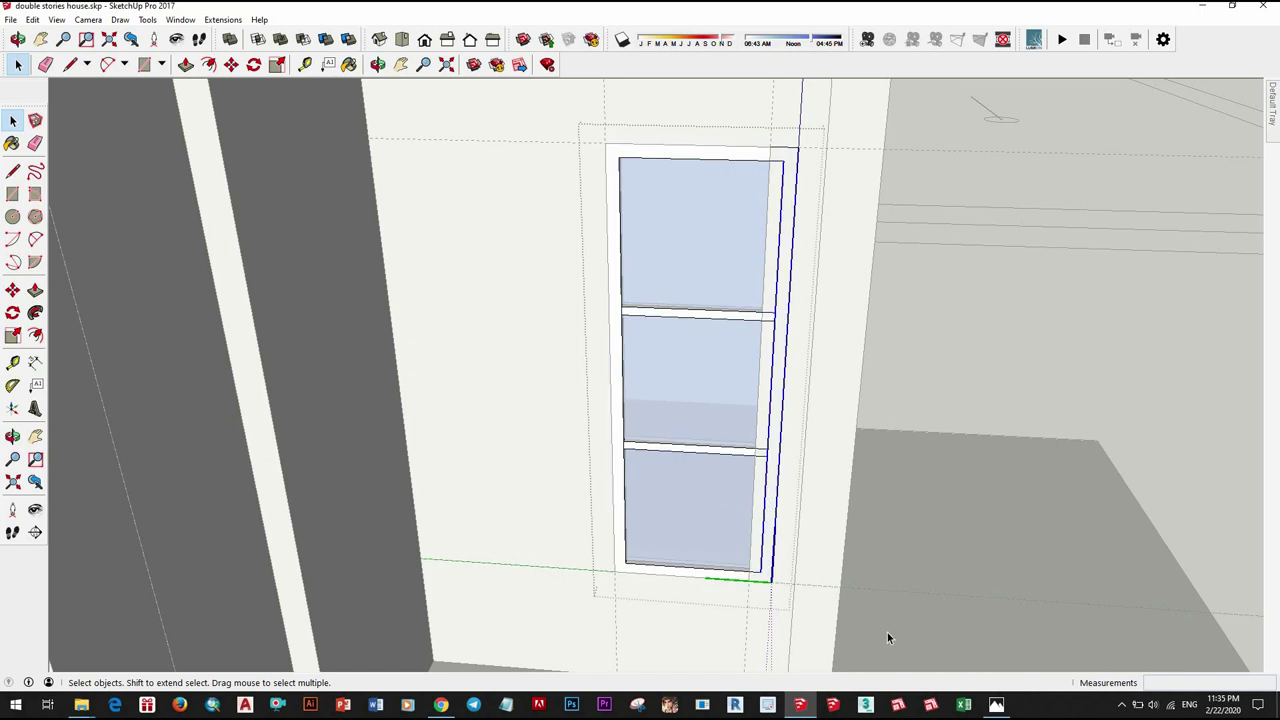
pyautogui.press('m')
pyautogui.scroll(2, 752, 569)
pyautogui.scroll(2, 757, 569)
pyautogui.click(716, 570)
pyautogui.press('Return')
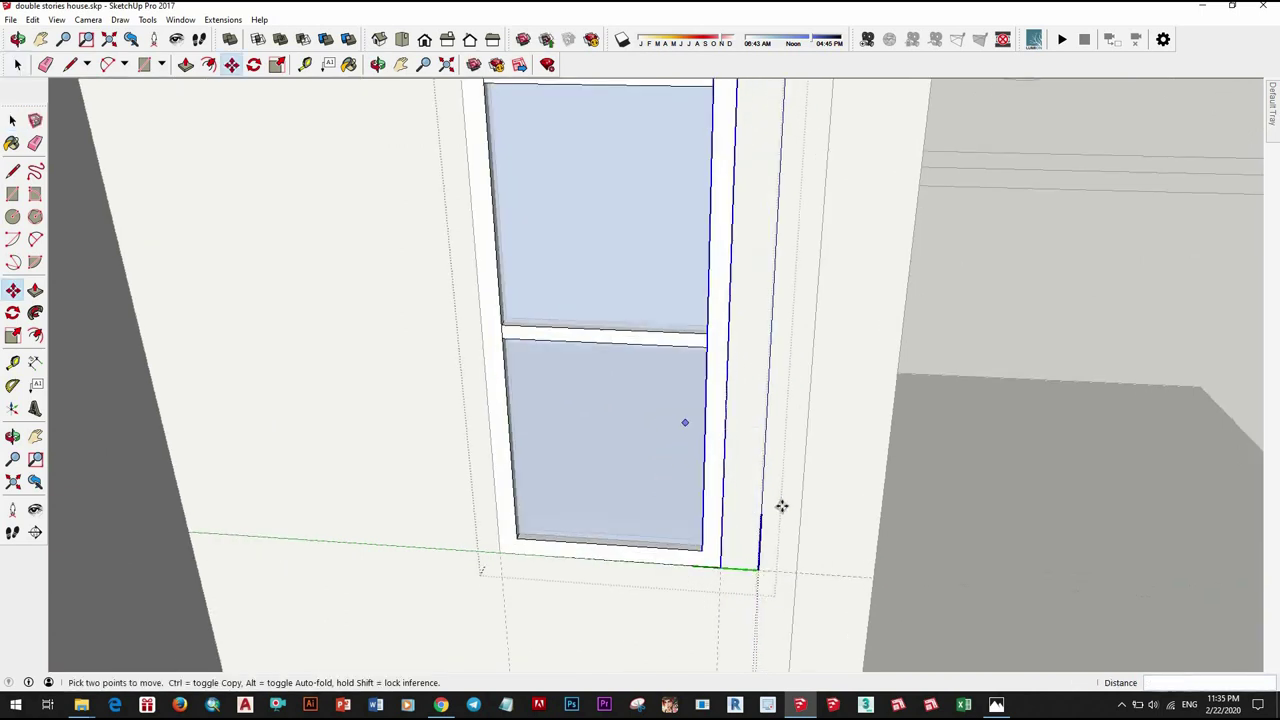
pyautogui.press('space')
pyautogui.scroll(-4, 780, 506)
# Step: Erase the middle and bottom glass panes, keeping only the top pane
pyautogui.click(778, 318)
pyautogui.scroll(2, 724, 281)
pyautogui.scroll(1, 724, 281)
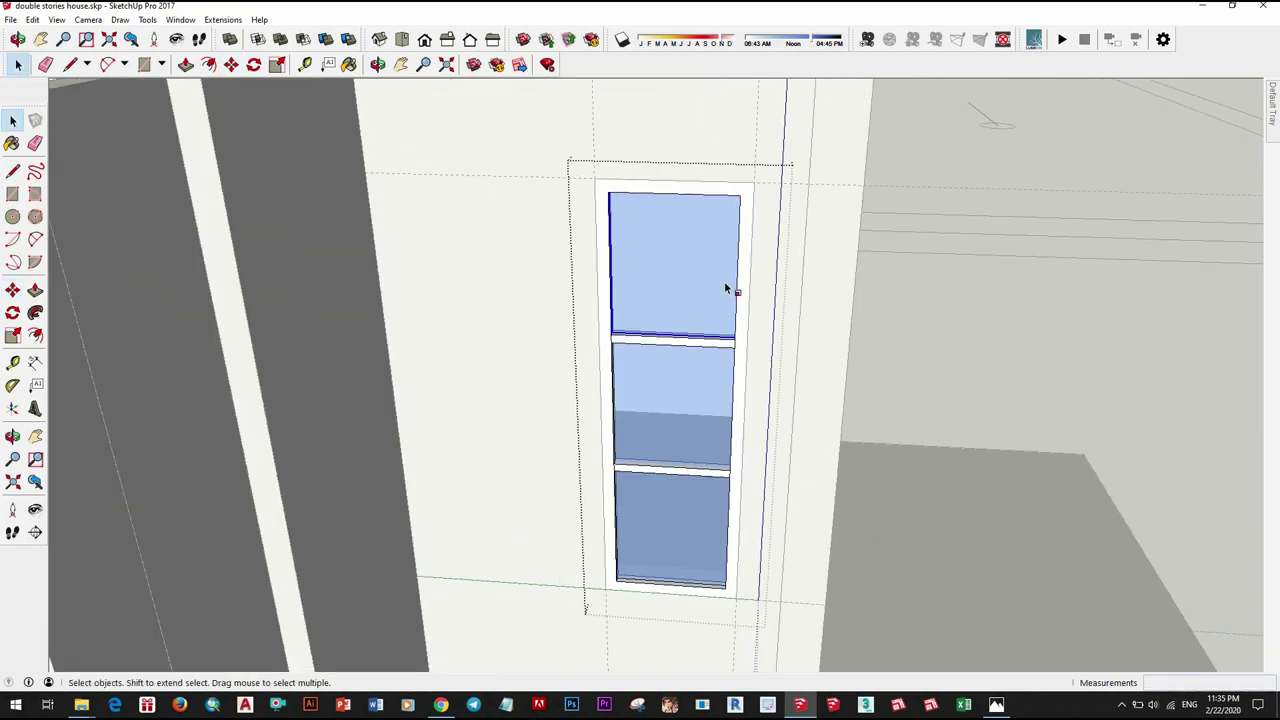
pyautogui.press('s')
pyautogui.moveTo(803, 336)
pyautogui.mouseDown(button='middle')
pyautogui.moveTo(703, 423)
pyautogui.moveTo(680, 352)
pyautogui.mouseUp(button='middle')
pyautogui.press('space')
pyautogui.rightClick(705, 347)
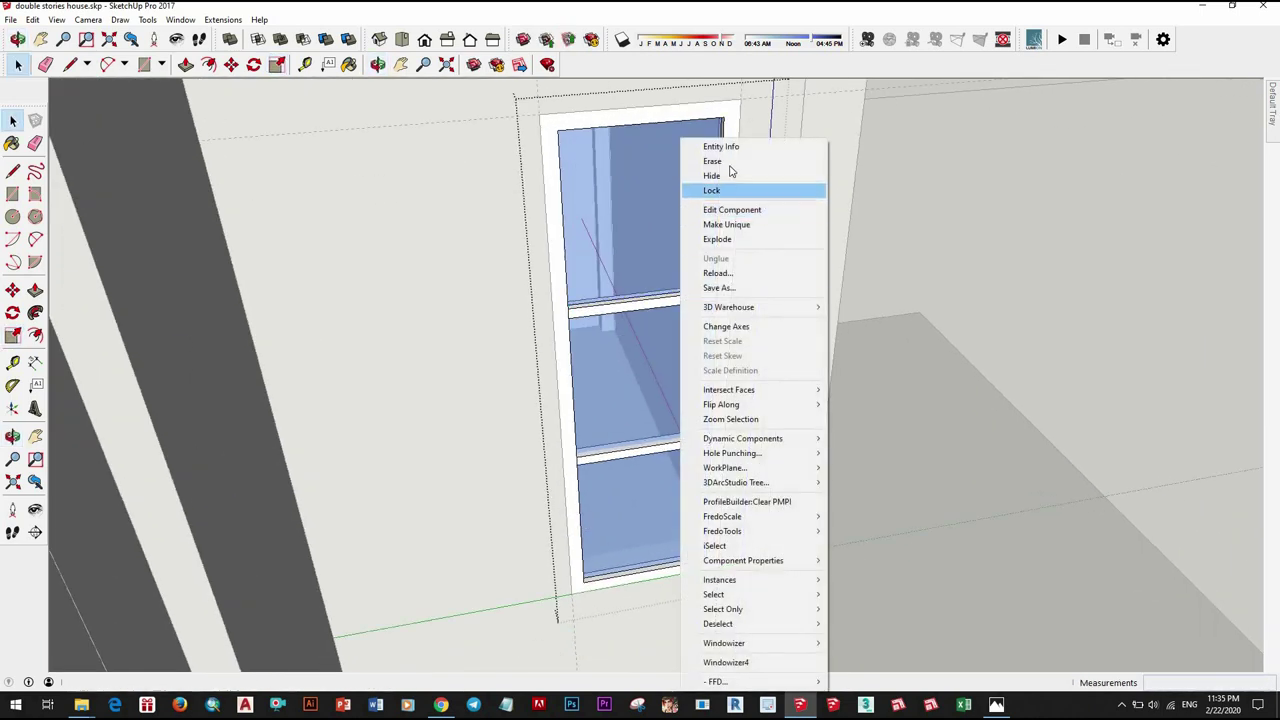
pyautogui.click(770, 163)
pyautogui.rightClick(666, 500)
pyautogui.click(690, 163)
# Step: Copy the top glass pane down into the middle opening with Ctrl-Move and repeat it x2
pyautogui.press('m')
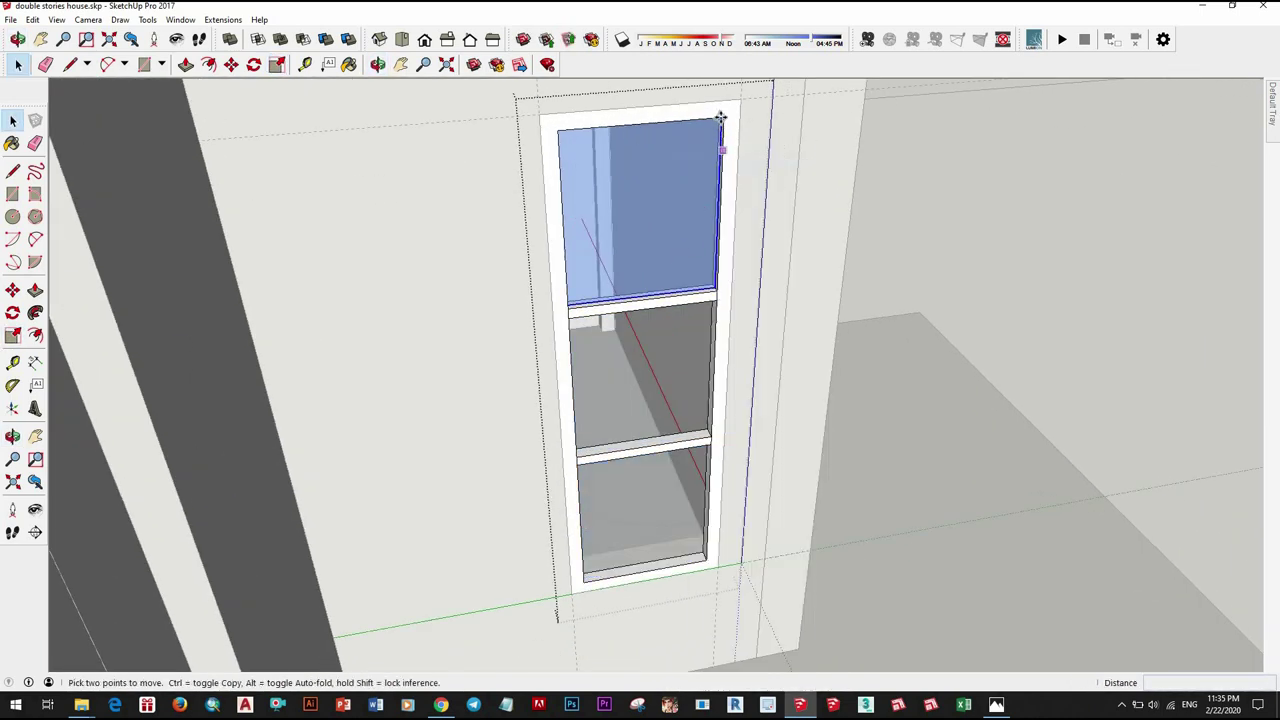
pyautogui.click(723, 120)
pyautogui.press('ctrl')
pyautogui.click(718, 298)
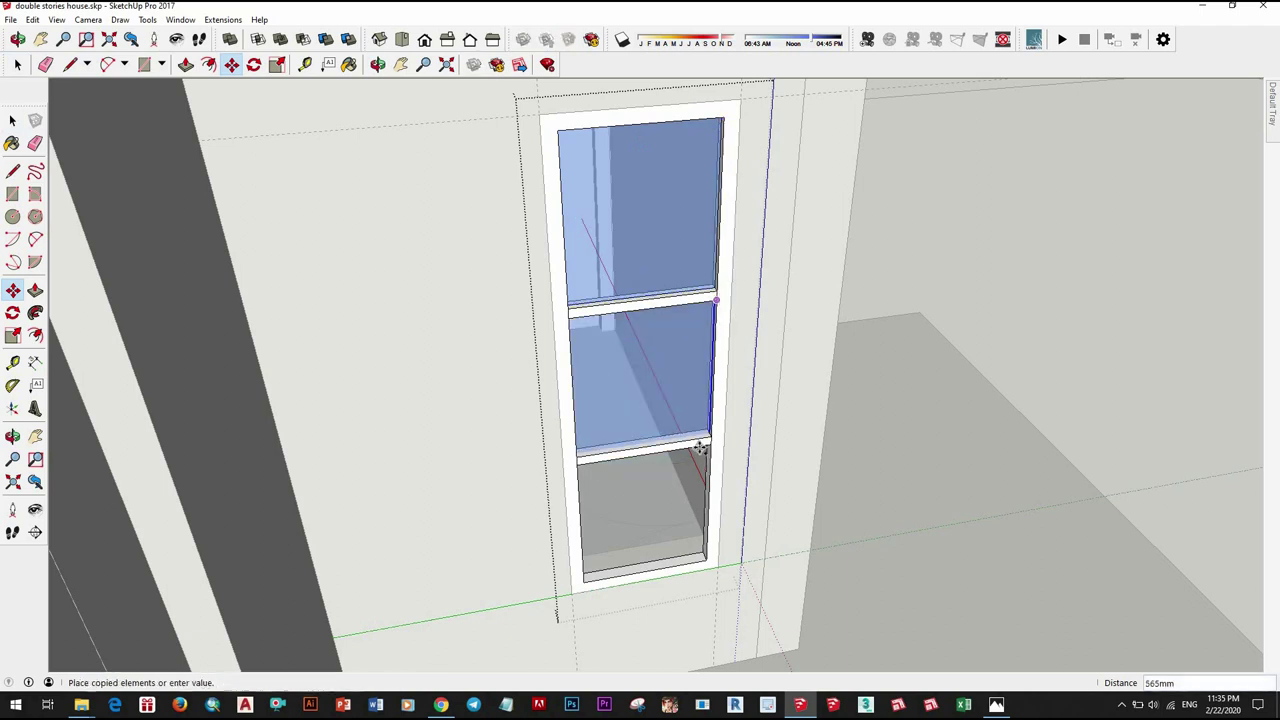
pyautogui.write('x2')
pyautogui.press('Return')
pyautogui.press('space')
pyautogui.scroll(-5, 683, 479)
pyautogui.moveTo(683, 479)
pyautogui.mouseDown(button='middle')
pyautogui.moveTo(766, 223)
pyautogui.moveTo(478, 511)
pyautogui.mouseUp(button='middle')
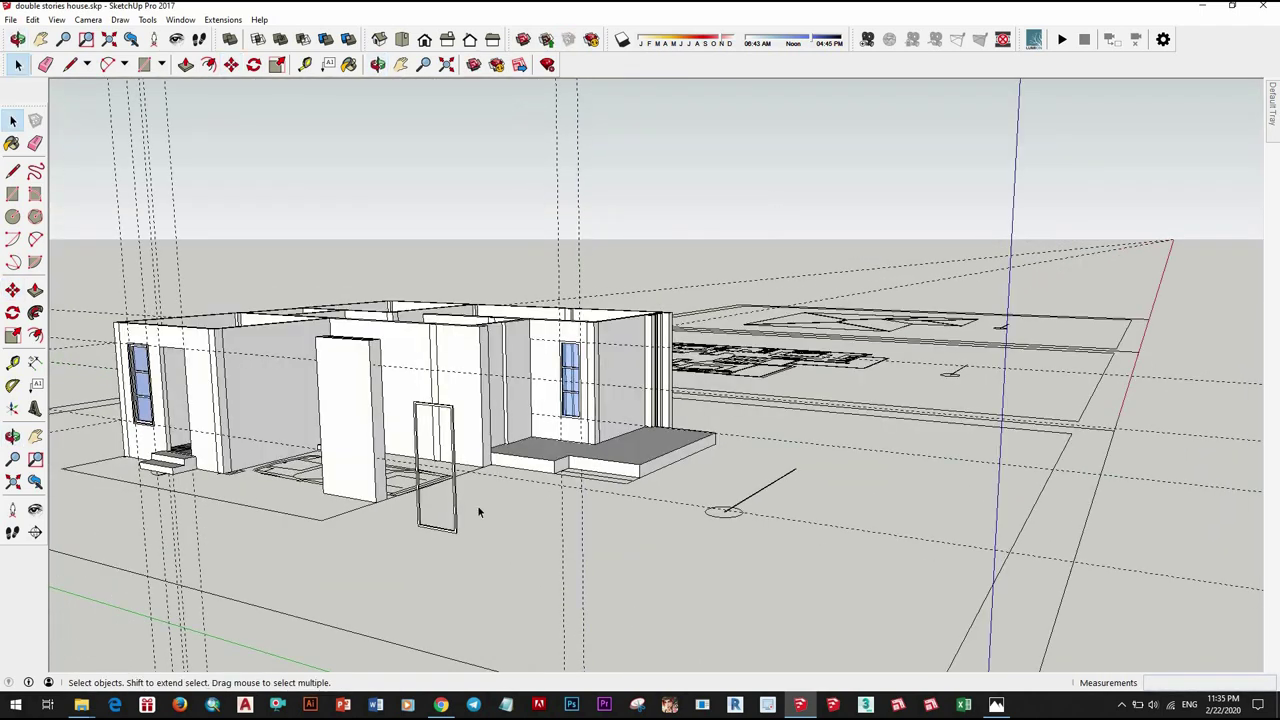
# Step: Move the standalone frame onto the tall window from its bottom corner
pyautogui.click(455, 528)
pyautogui.scroll(3, 455, 528)
pyautogui.scroll(3, 480, 554)
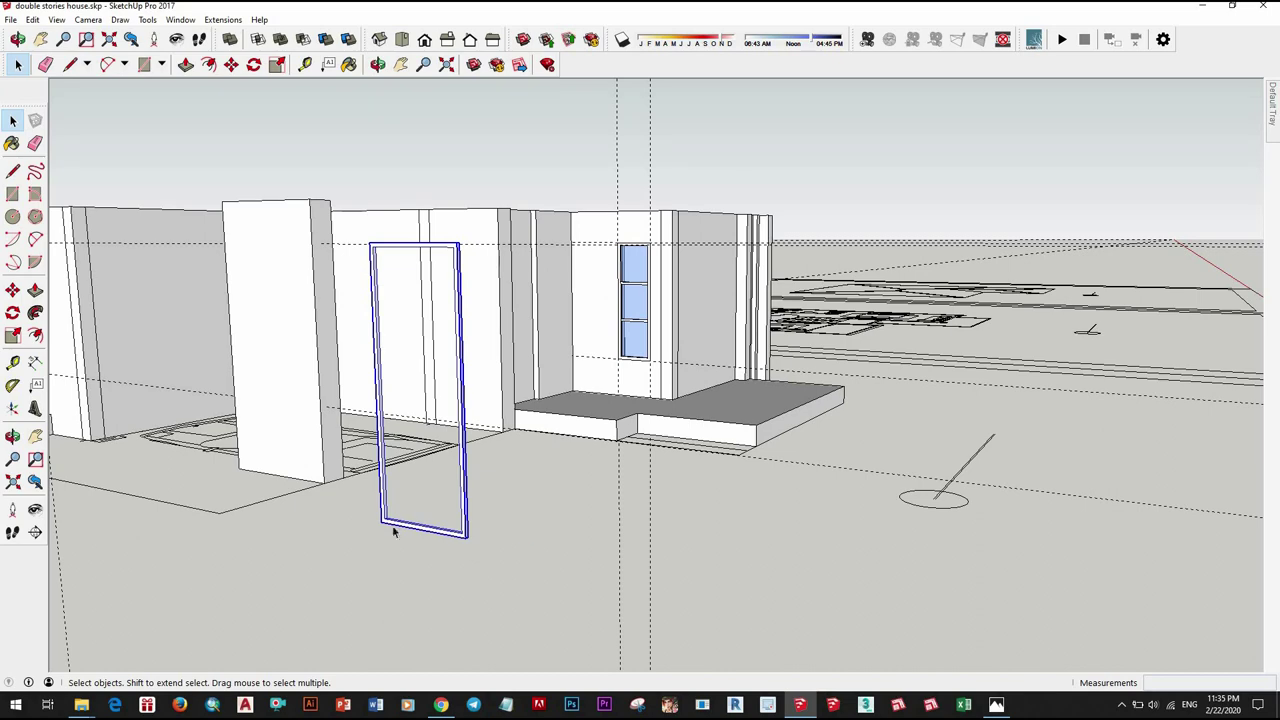
pyautogui.press('m')
pyautogui.scroll(2, 398, 520)
pyautogui.scroll(5, 420, 520)
pyautogui.scroll(-4, 480, 520)
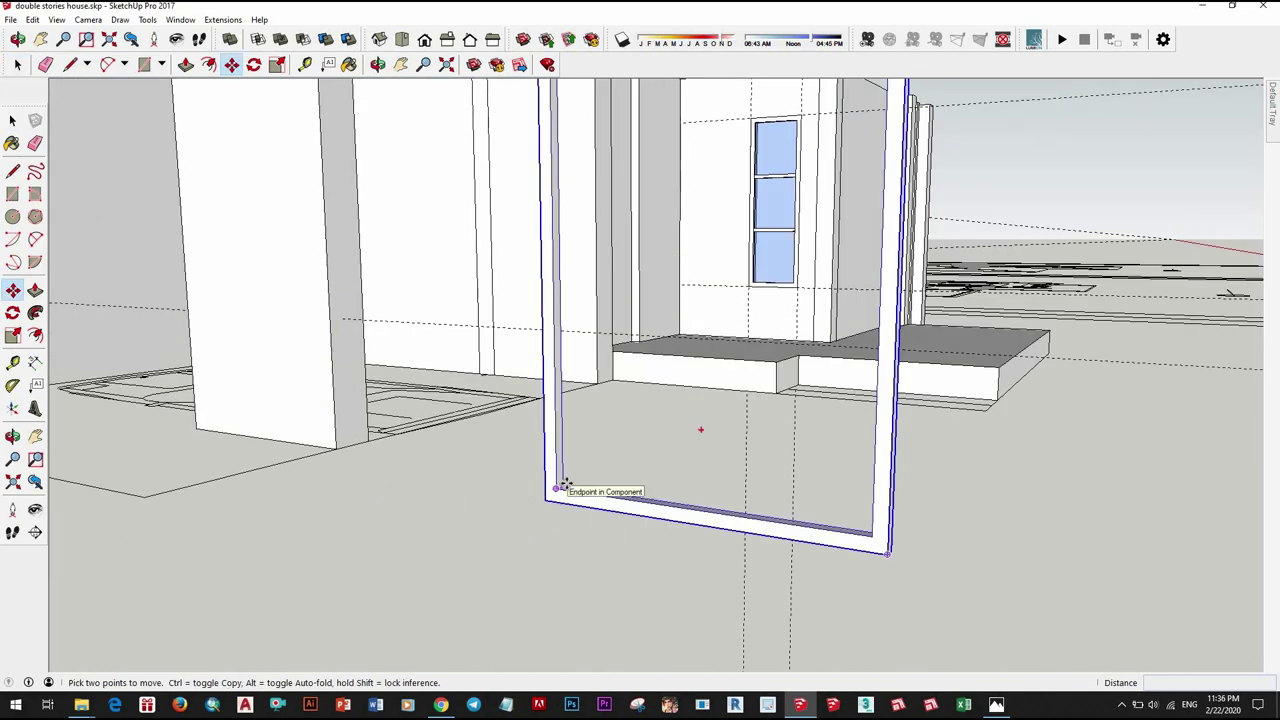
pyautogui.scroll(3, 563, 485)
pyautogui.scroll(-5, 569, 480)
pyautogui.moveTo(569, 480)
pyautogui.mouseDown(button='middle')
pyautogui.moveTo(480, 551)
pyautogui.moveTo(529, 514)
pyautogui.moveTo(338, 573)
pyautogui.mouseUp(button='middle')
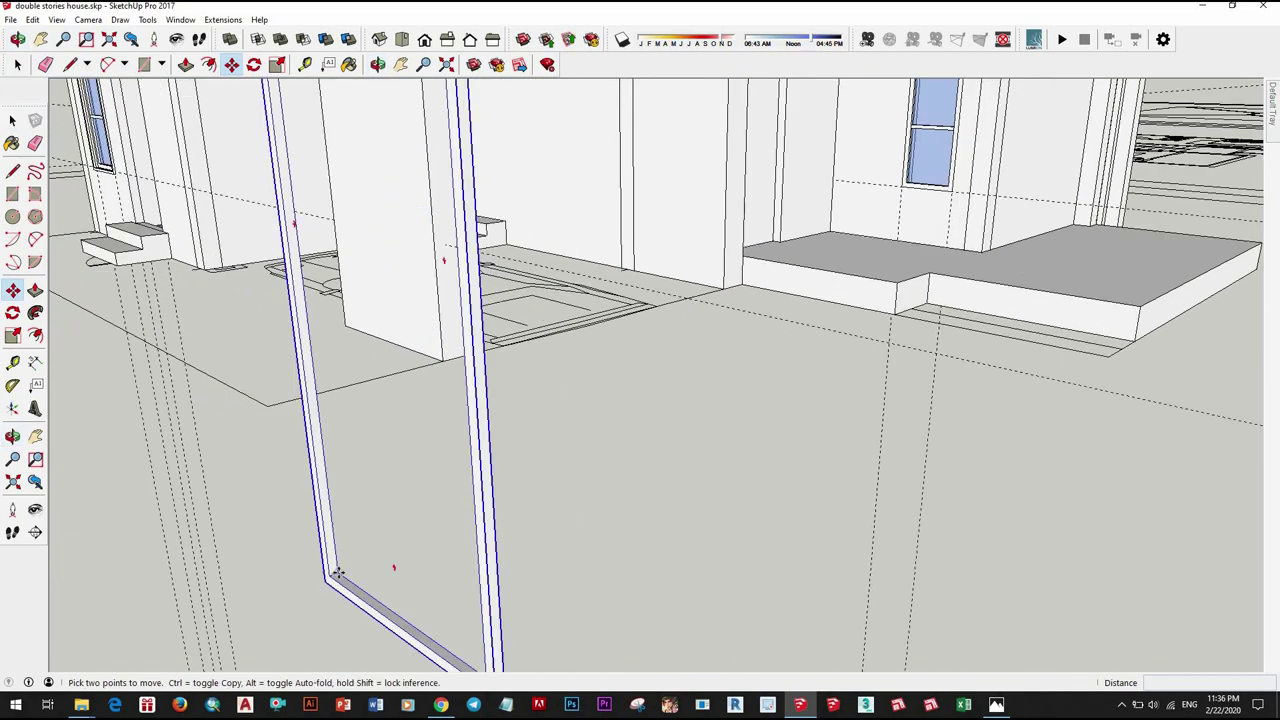
pyautogui.click(338, 573)
pyautogui.scroll(5, 800, 340)
pyautogui.scroll(2, 808, 340)
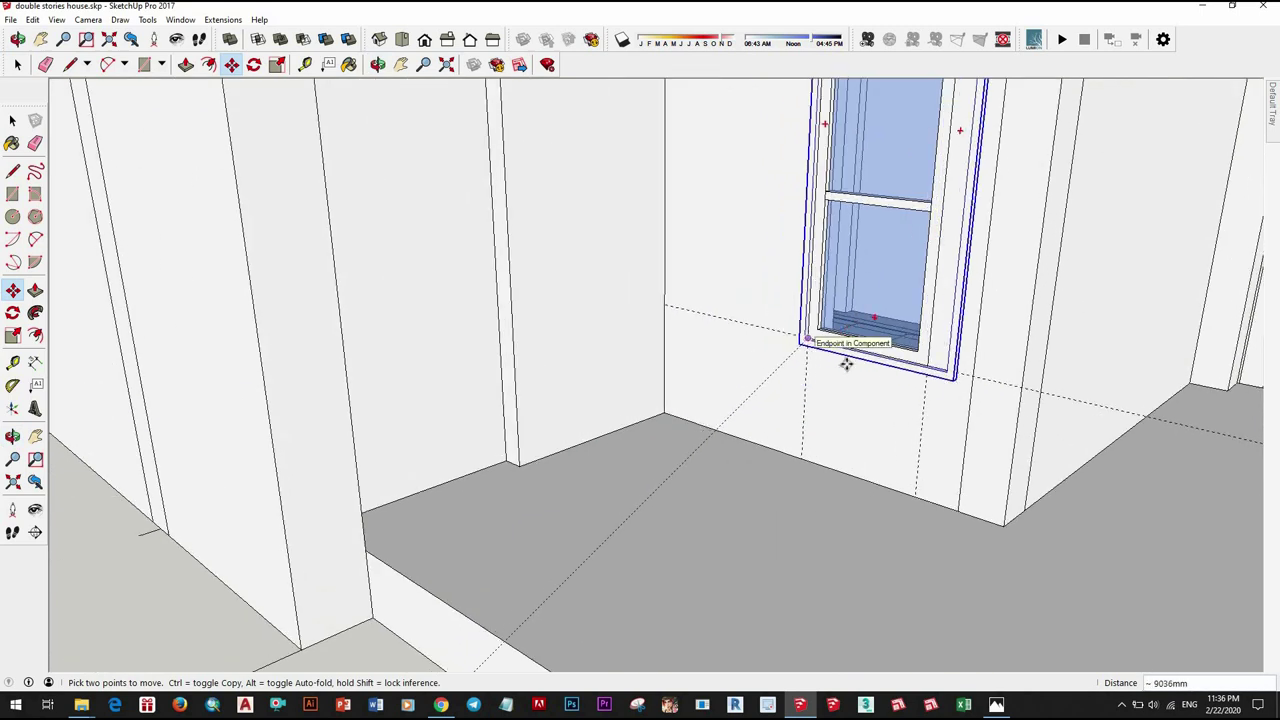
pyautogui.scroll(-5, 846, 364)
pyautogui.press('space')
# Step: Inside the window component, shift the jamb further left to fit the frame
pyautogui.rightClick(813, 205)
pyautogui.moveTo(813, 205)
pyautogui.mouseDown(button='middle')
pyautogui.moveTo(880, 465)
pyautogui.moveTo(895, 430)
pyautogui.mouseUp(button='middle')
pyautogui.doubleClick(920, 376)
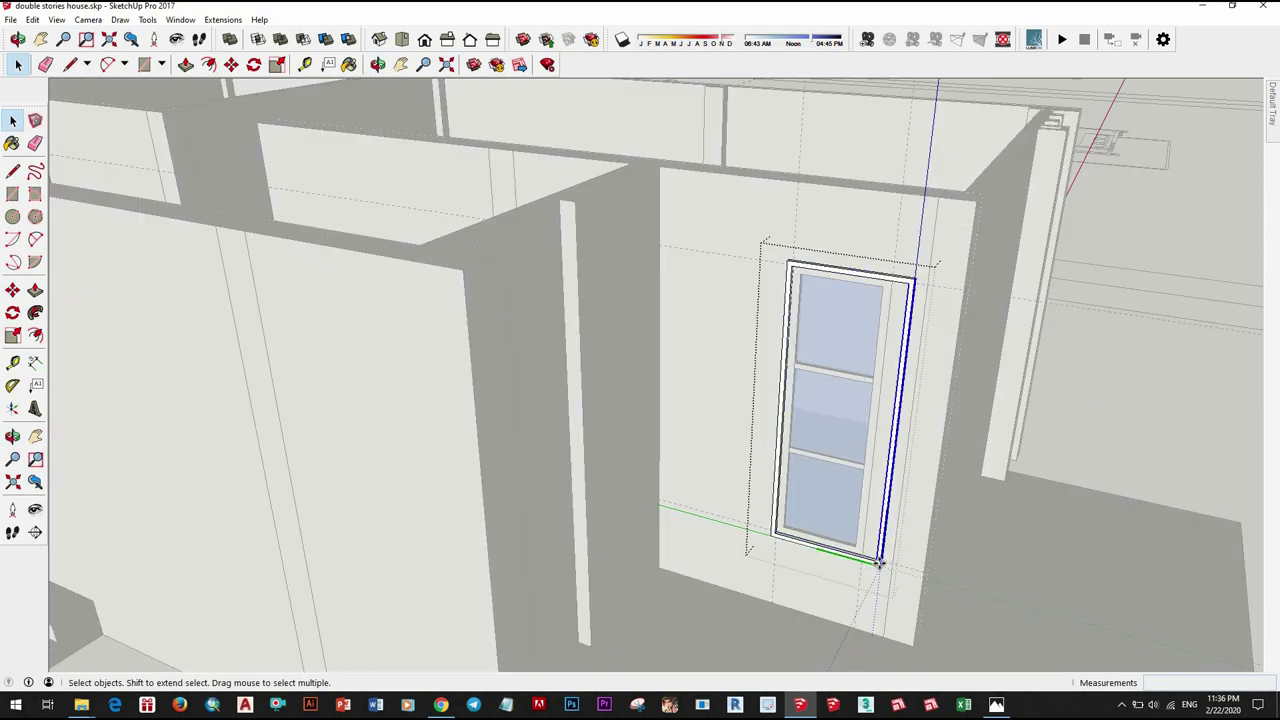
pyautogui.press('m')
pyautogui.scroll(3, 878, 563)
pyautogui.scroll(3, 885, 585)
pyautogui.moveTo(880, 589); pyautogui.dragTo(1134, 586, button='middle')
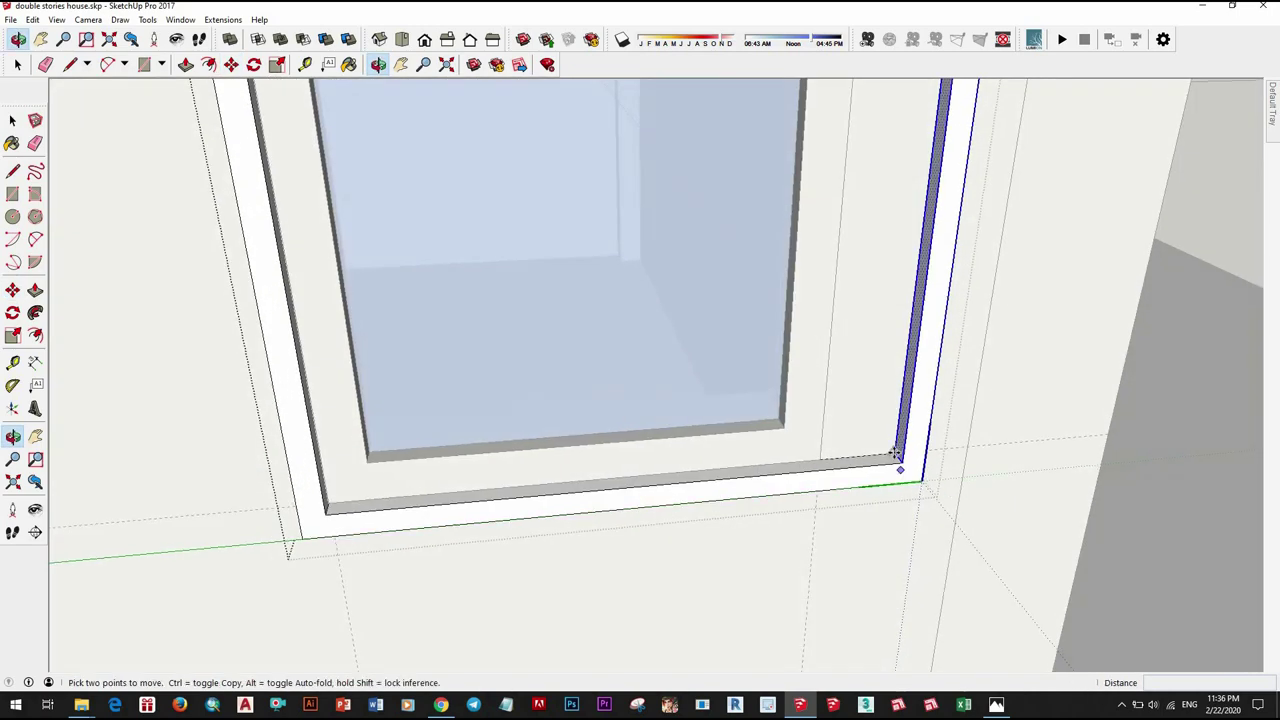
pyautogui.click(896, 452)
pyautogui.click(823, 451)
pyautogui.press('space')
pyautogui.scroll(-5, 785, 505)
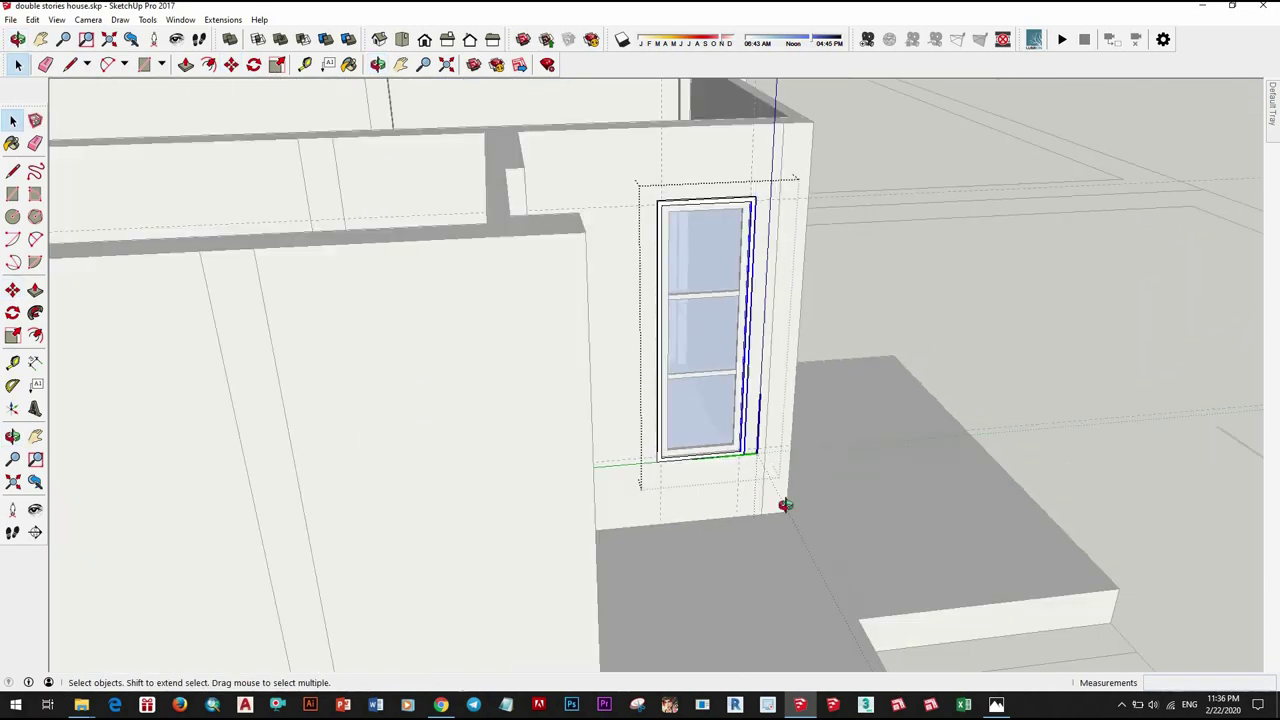
pyautogui.scroll(-5, 785, 505)
pyautogui.moveTo(927, 263)
pyautogui.mouseDown(button='middle')
pyautogui.moveTo(718, 545)
pyautogui.moveTo(580, 531)
pyautogui.mouseUp(button='middle')
pyautogui.scroll(3, 718, 545)
# Step: Copy the framed window onto the side wall with Ctrl-Move
pyautogui.press('m')
pyautogui.scroll(3, 567, 530)
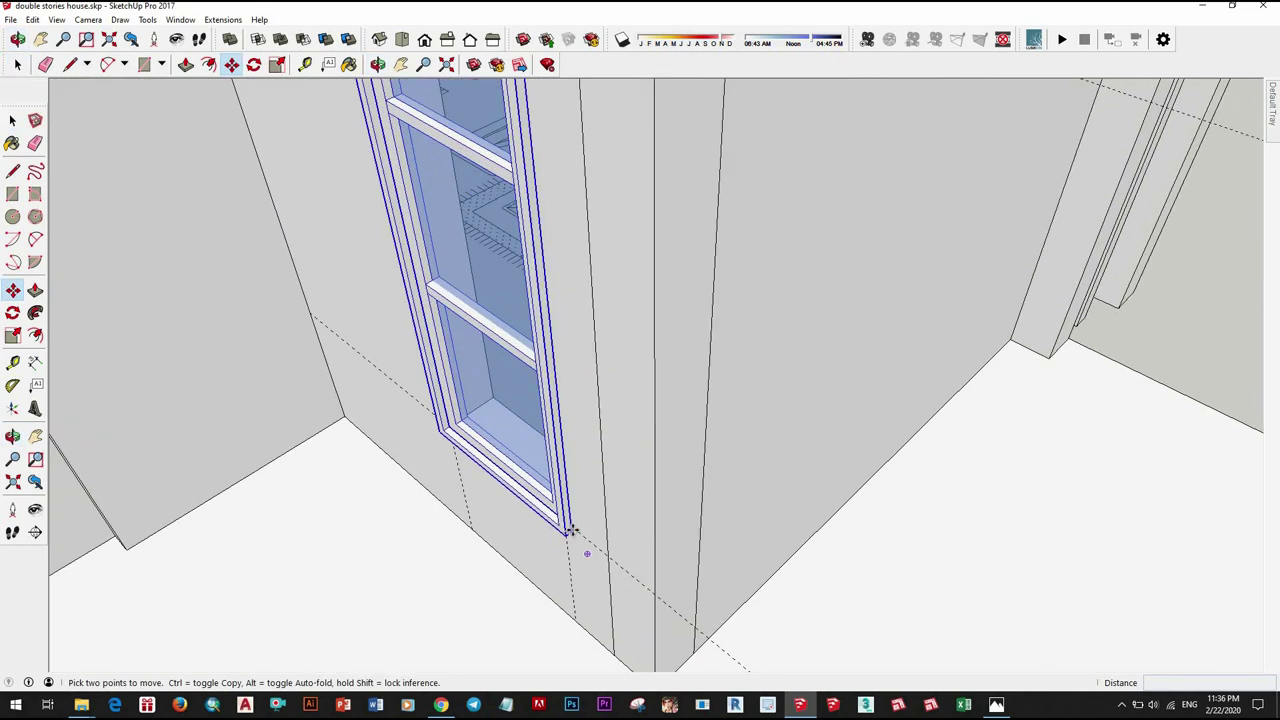
pyautogui.scroll(-2, 569, 530)
pyautogui.press('ctrl')
pyautogui.click(570, 535)
pyautogui.moveTo(729, 423)
pyautogui.mouseDown(button='middle')
pyautogui.moveTo(423, 429)
pyautogui.moveTo(596, 342)
pyautogui.mouseUp(button='middle')
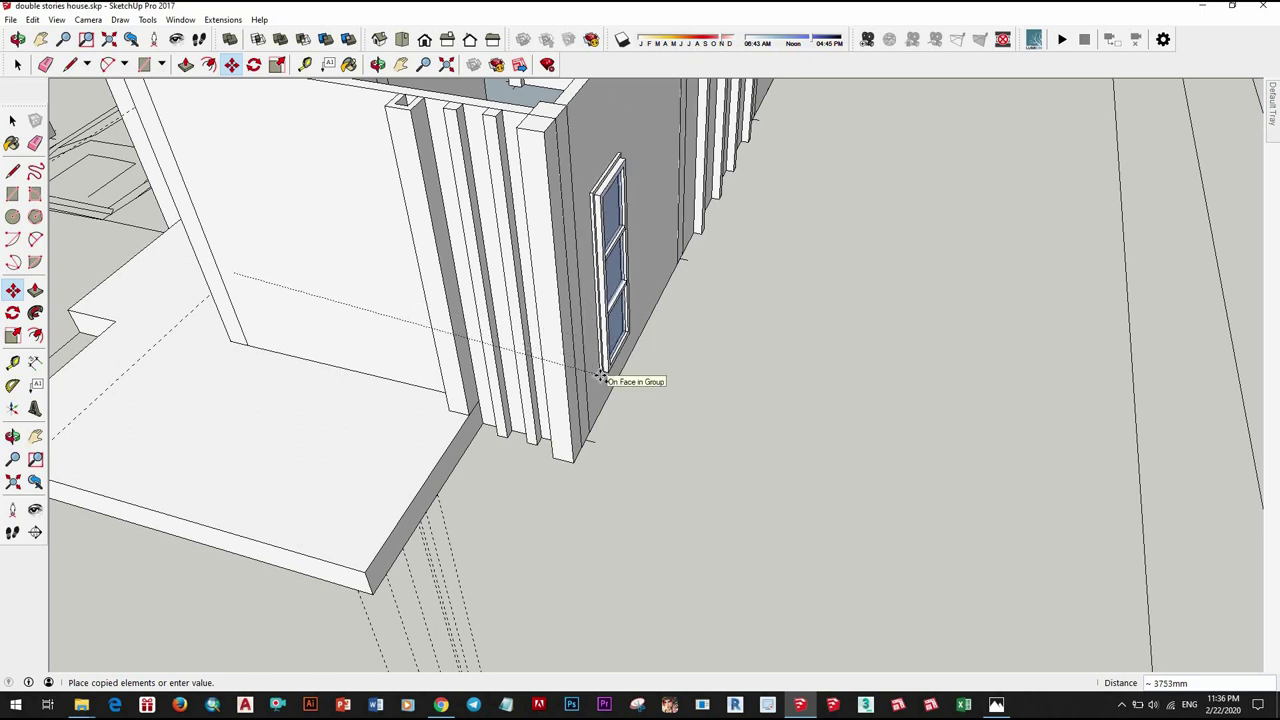
pyautogui.click(601, 376)
pyautogui.scroll(2, 601, 376)
pyautogui.moveTo(646, 417); pyautogui.dragTo(620, 440, button='middle')
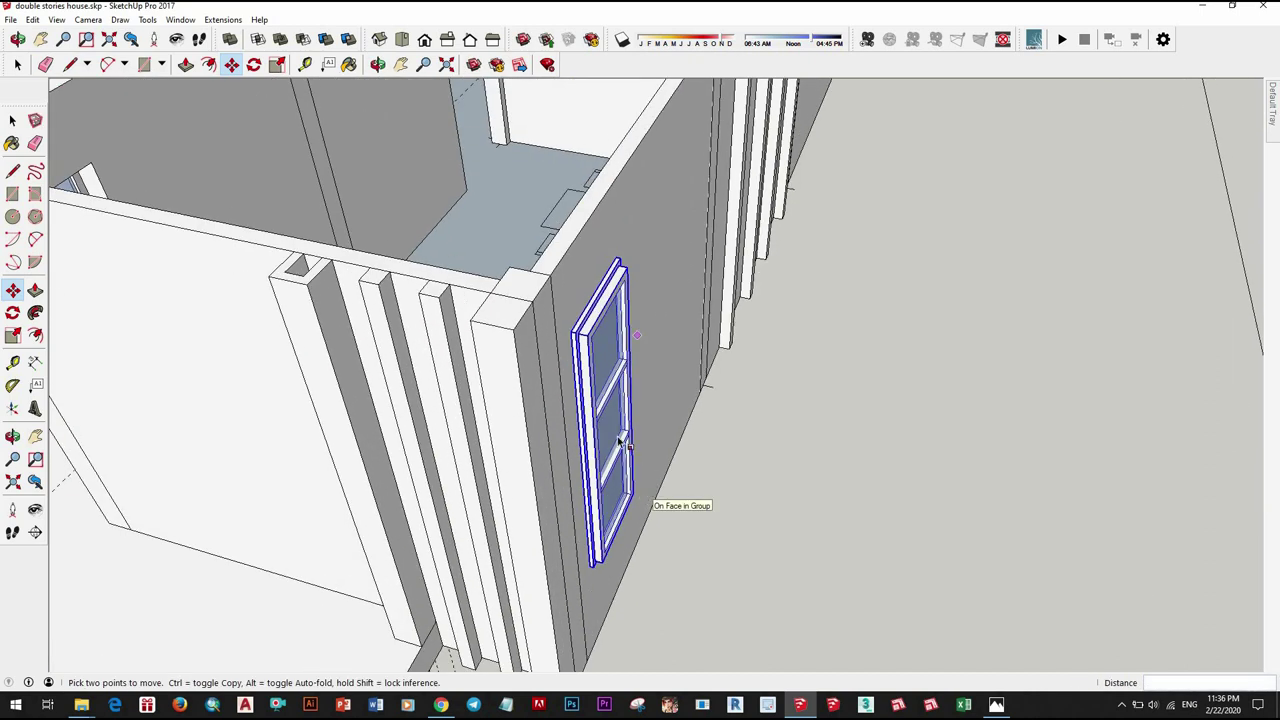
pyautogui.press('s')
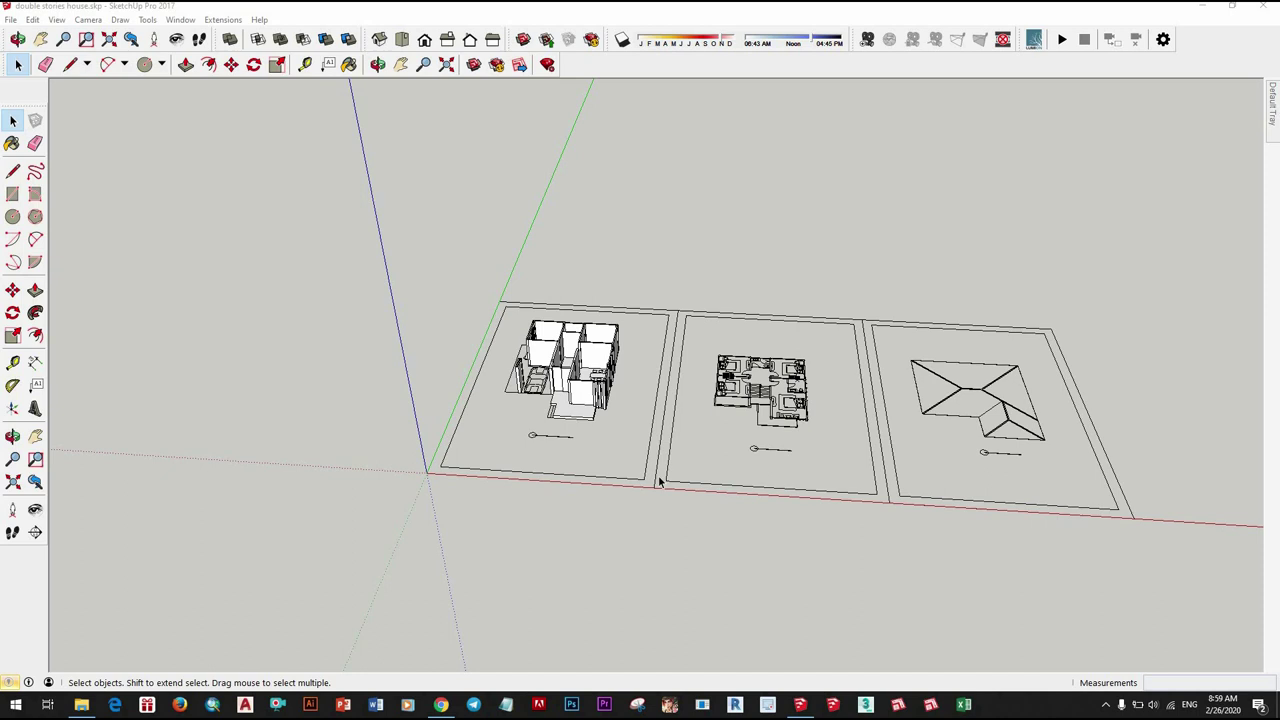
# Step: Orbit and zoom in close on the house model
pyautogui.scroll(1, 627, 432)
pyautogui.scroll(3, 627, 432)
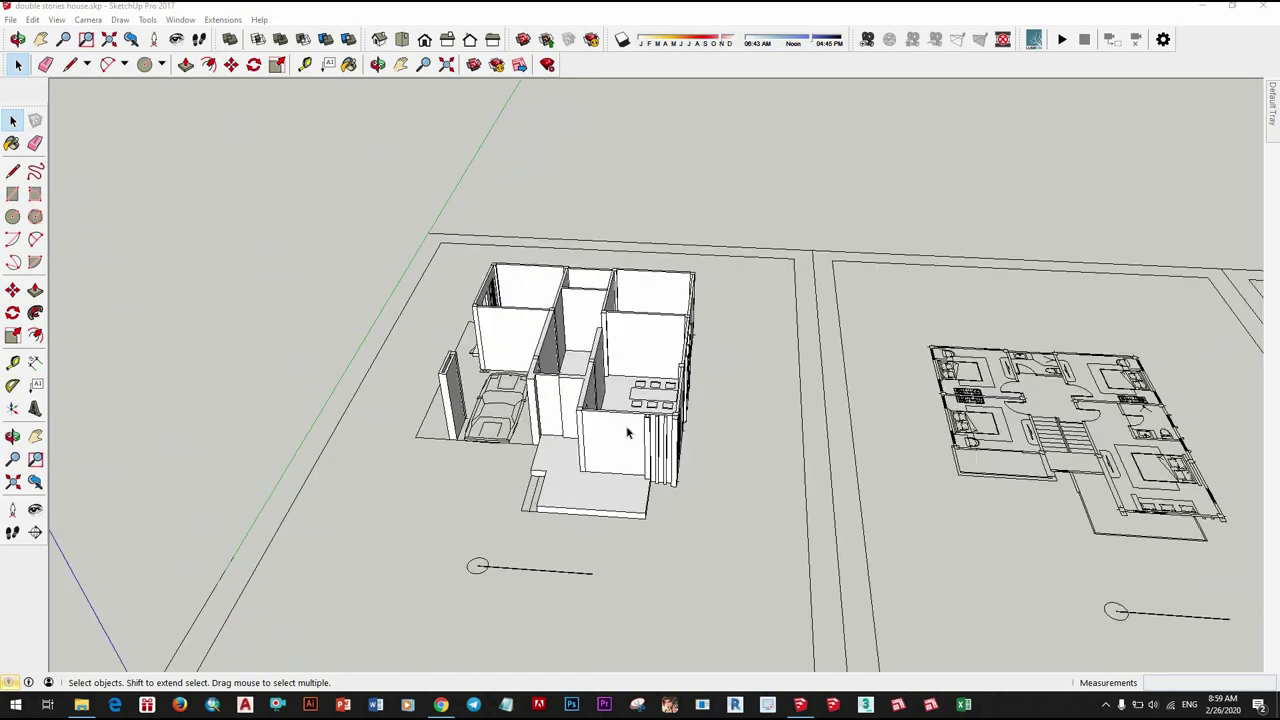
pyautogui.moveTo(627, 432); pyautogui.dragTo(1241, 93, button='middle')
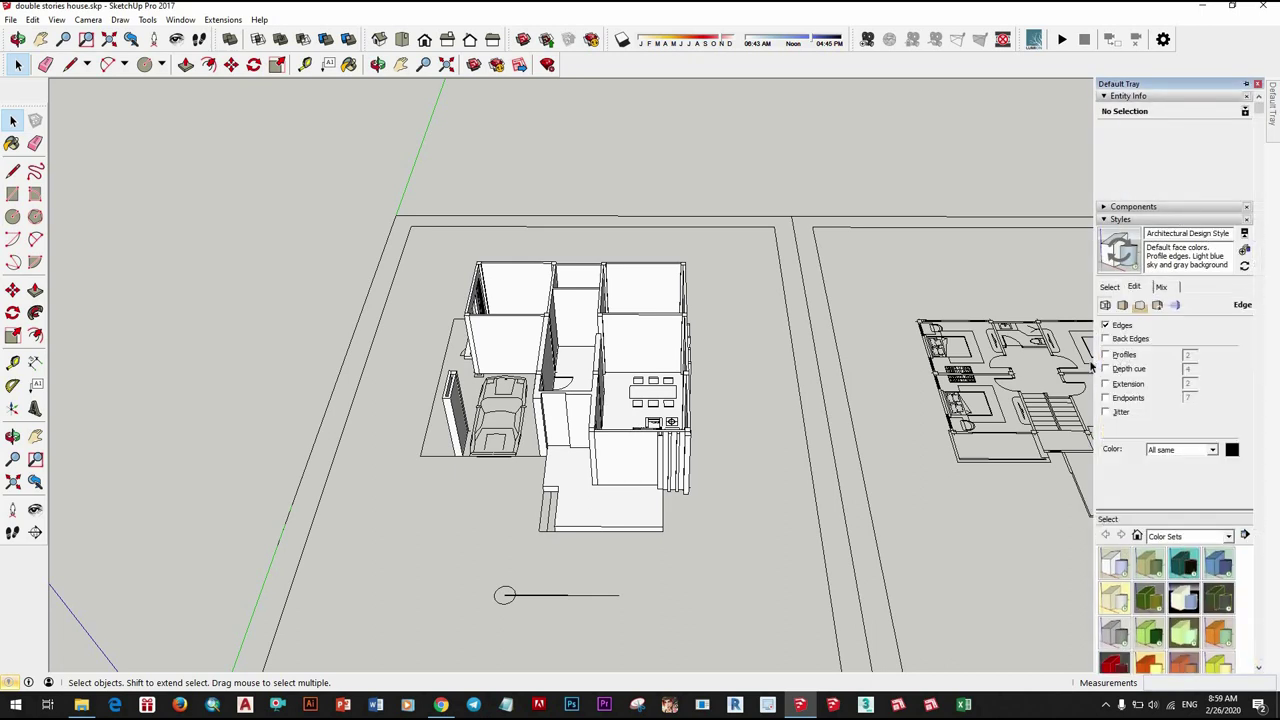
pyautogui.moveTo(647, 432)
pyautogui.mouseDown(button='middle')
pyautogui.moveTo(551, 449)
pyautogui.moveTo(721, 409)
pyautogui.moveTo(827, 494)
pyautogui.mouseUp(button='middle')
pyautogui.scroll(5, 551, 449)
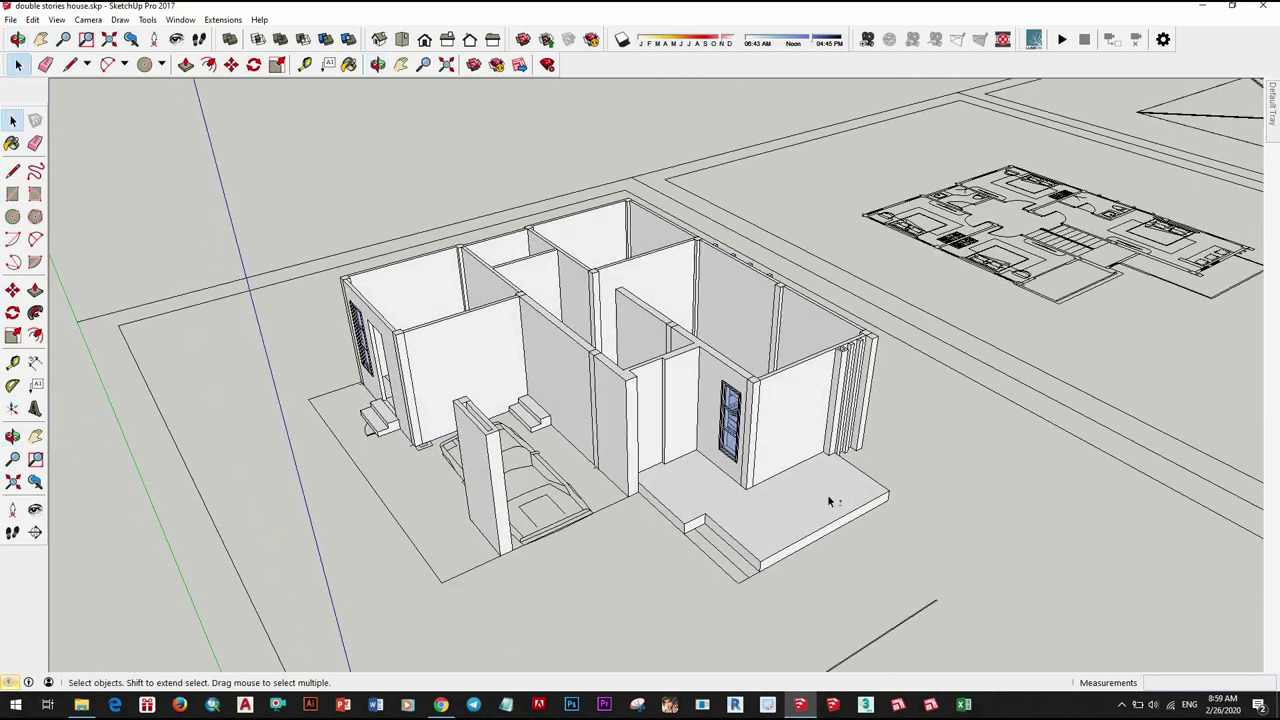
pyautogui.scroll(3, 827, 494)
pyautogui.moveTo(771, 531)
pyautogui.mouseDown(button='middle')
pyautogui.moveTo(645, 447)
pyautogui.moveTo(551, 419)
pyautogui.mouseUp(button='middle')
pyautogui.scroll(3, 634, 523)
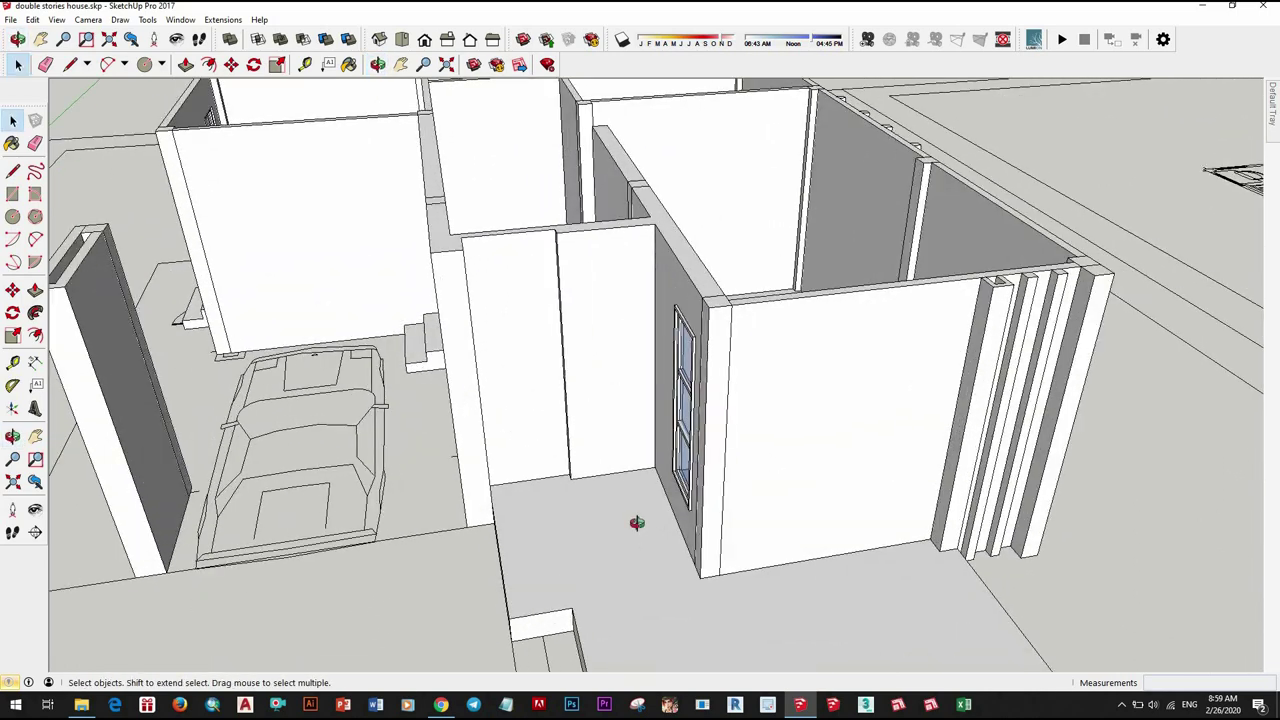
pyautogui.moveTo(634, 523)
pyautogui.mouseDown(button='middle')
pyautogui.moveTo(609, 486)
pyautogui.moveTo(594, 531)
pyautogui.mouseUp(button='middle')
pyautogui.press('space')
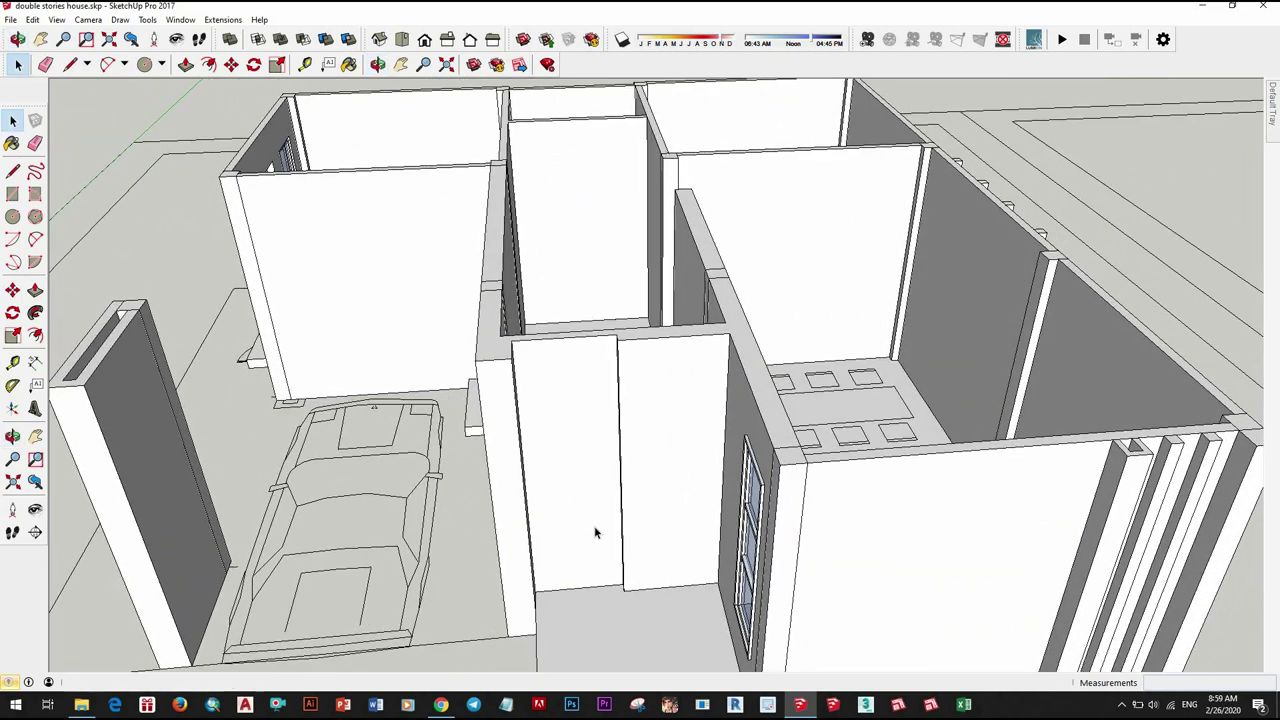
# Step: Turn on X-ray face style and inspect the central walls
pyautogui.press('x')
pyautogui.scroll(4, 587, 581)
pyautogui.moveTo(587, 581)
pyautogui.mouseDown(button='middle')
pyautogui.moveTo(583, 600)
pyautogui.moveTo(575, 500)
pyautogui.mouseUp(button='middle')
pyautogui.scroll(3, 574, 494)
# Step: Drag a first Tape Measure guide off the wall edge and re-angle the view
pyautogui.press('t')
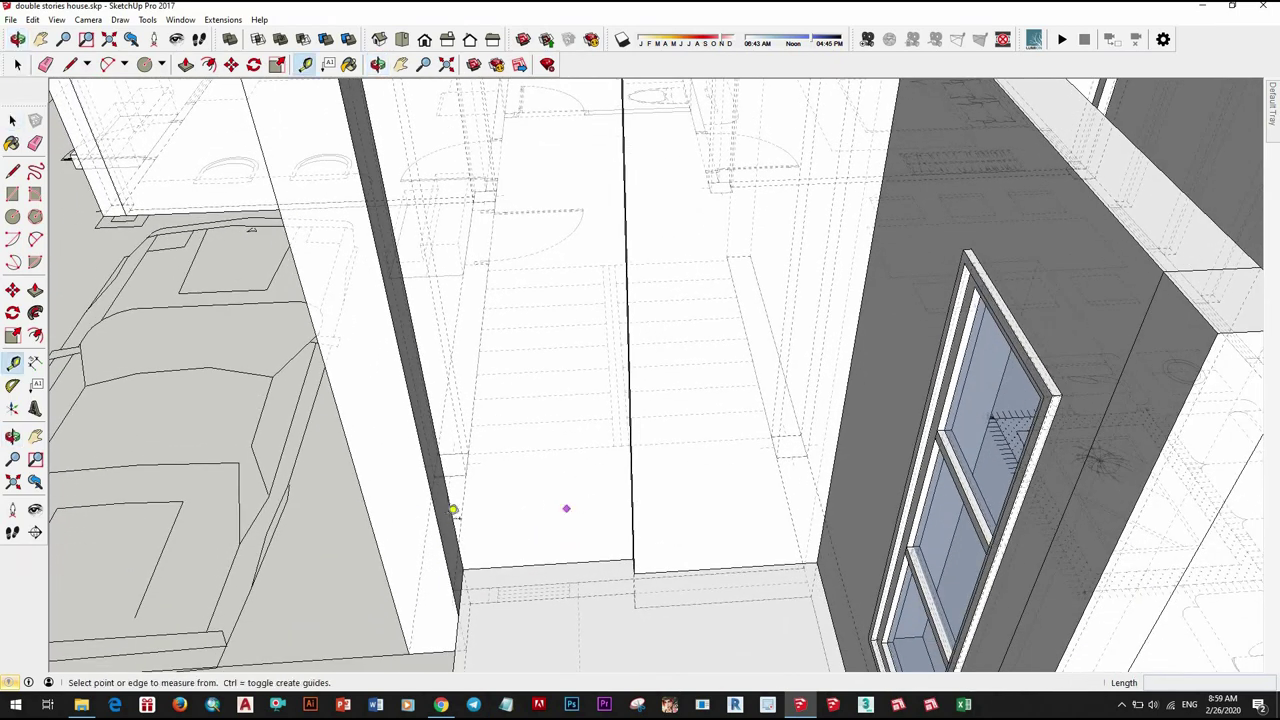
pyautogui.click(567, 582)
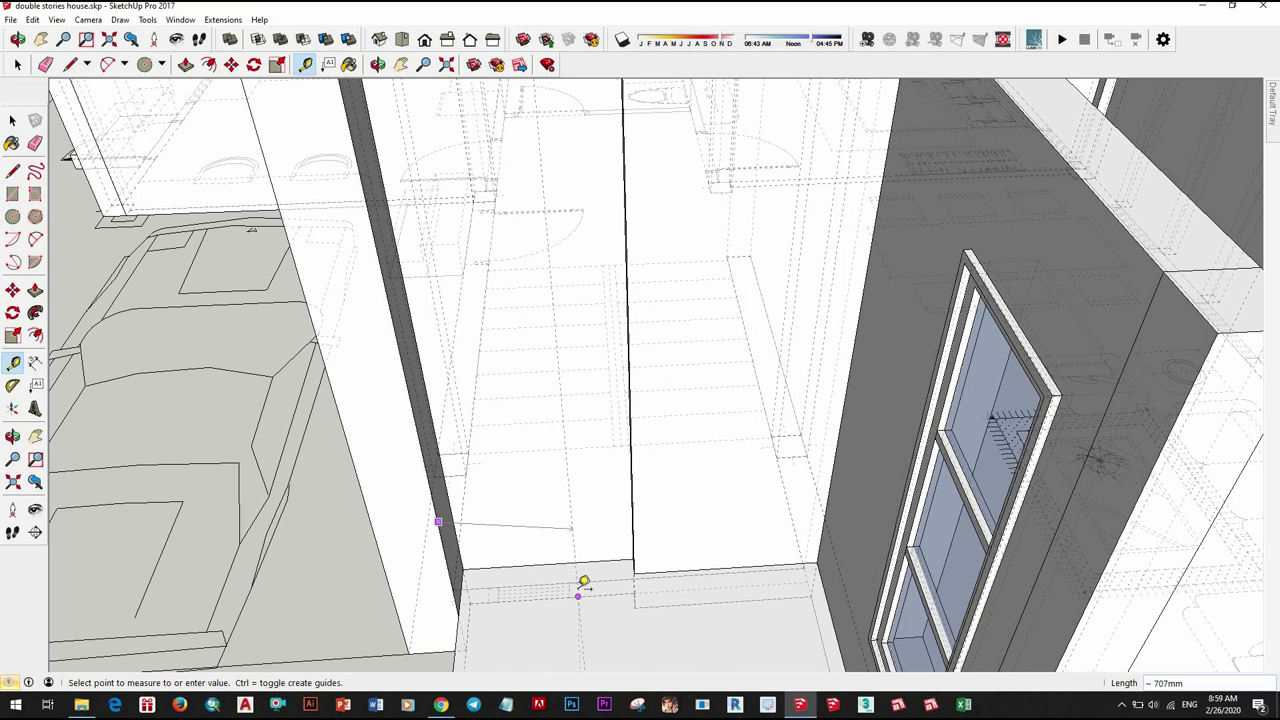
pyautogui.click(584, 582)
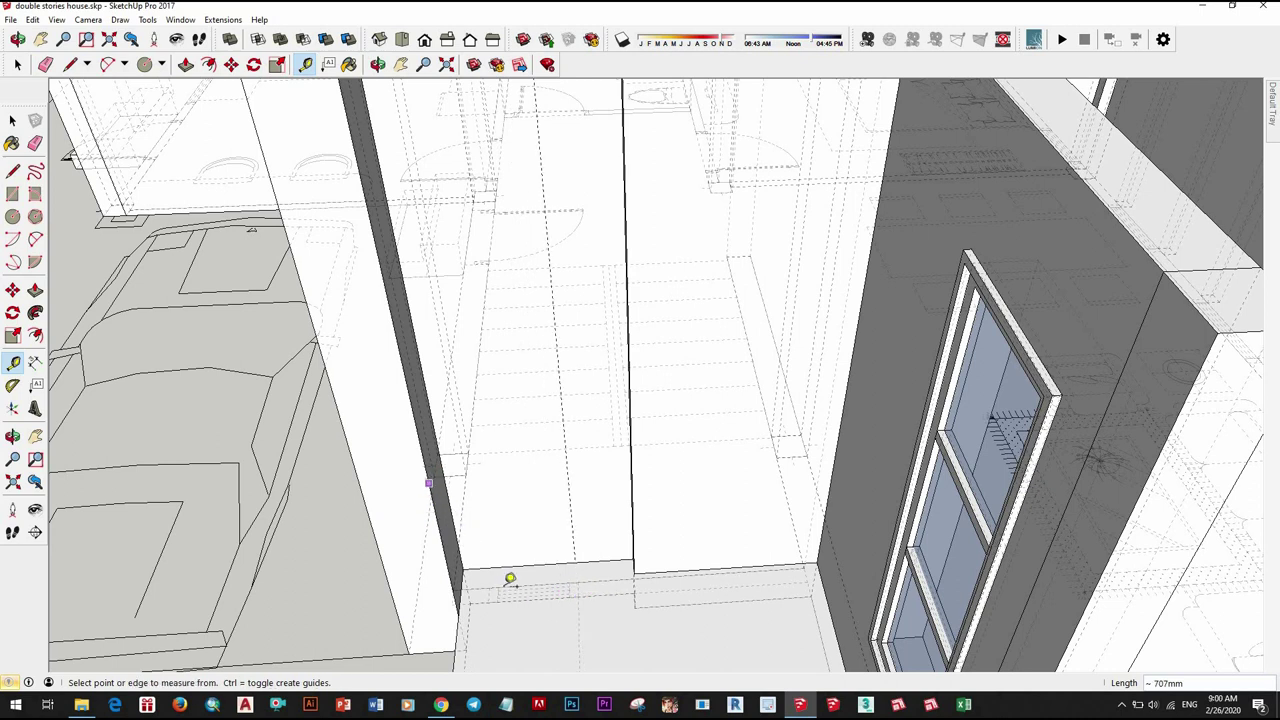
pyautogui.click(553, 597)
pyautogui.moveTo(548, 487)
pyautogui.mouseDown(button='middle')
pyautogui.moveTo(657, 560)
pyautogui.moveTo(634, 423)
pyautogui.moveTo(634, 500)
pyautogui.moveTo(660, 500)
pyautogui.moveTo(614, 474)
pyautogui.mouseUp(button='middle')
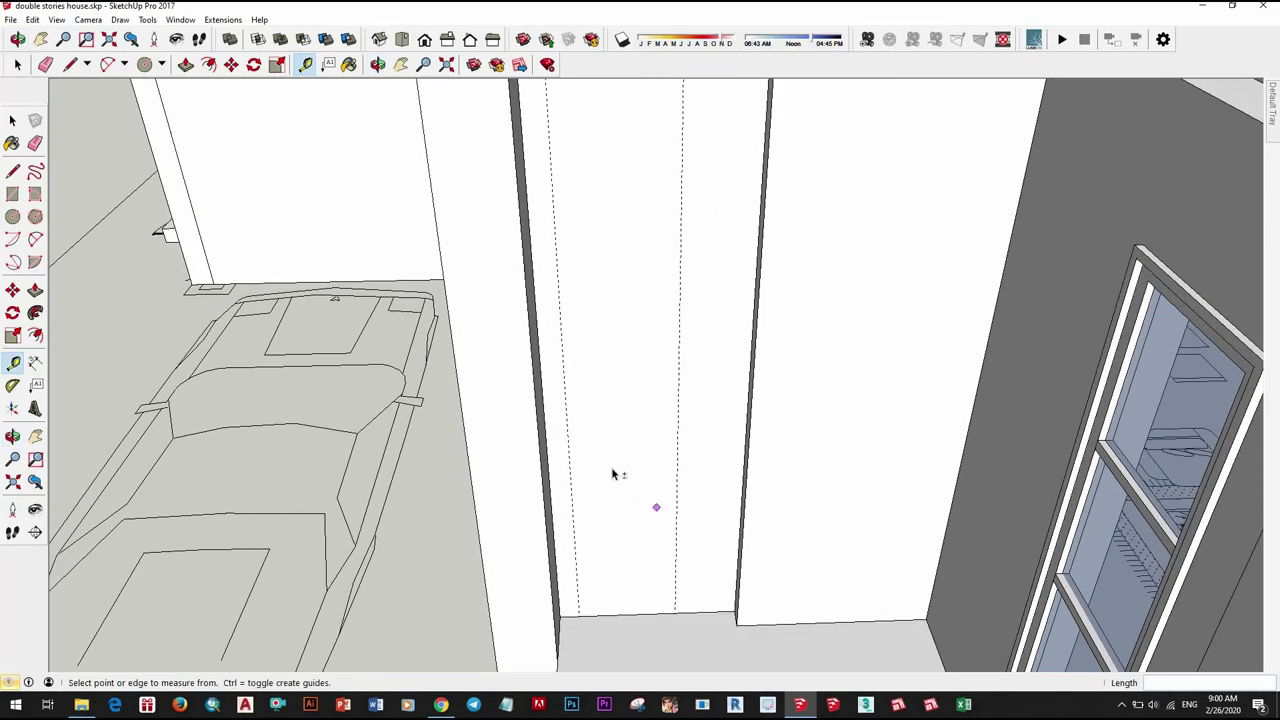
pyautogui.press('space')
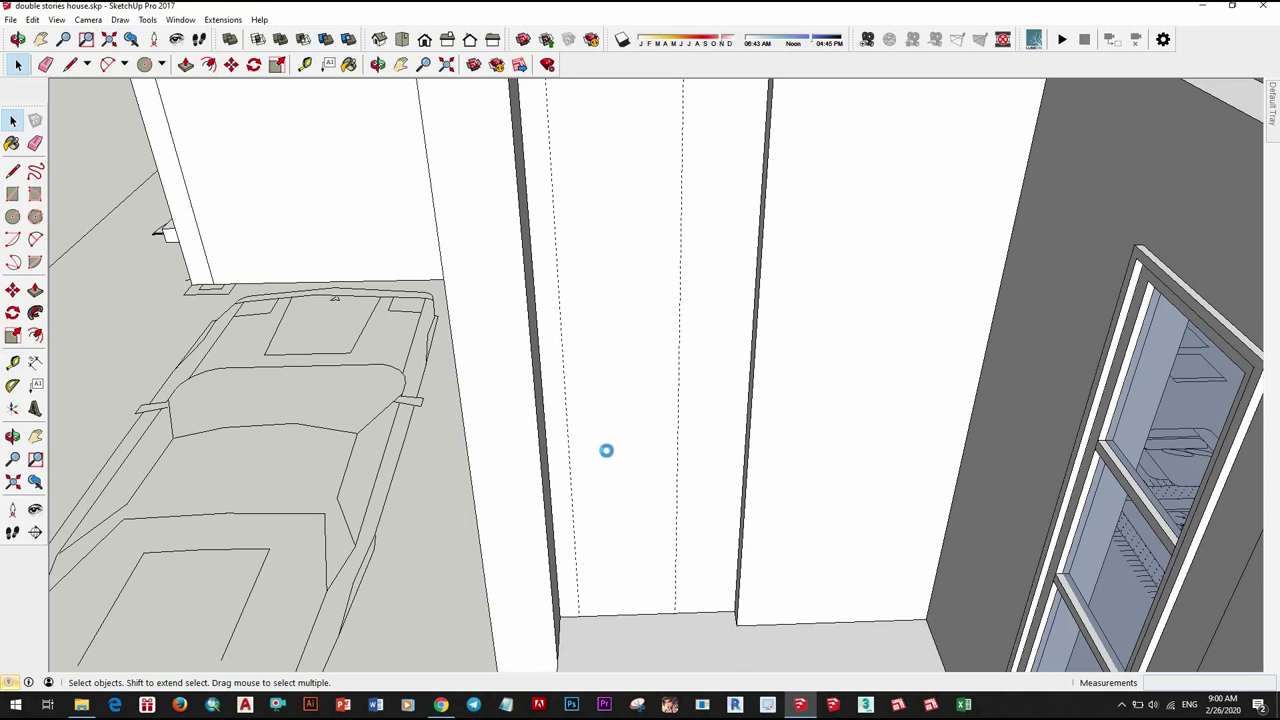
pyautogui.scroll(-1, 622, 444)
# Step: Place horizontal guides at 1200 mm above the floor and 500 mm above that
pyautogui.press('t')
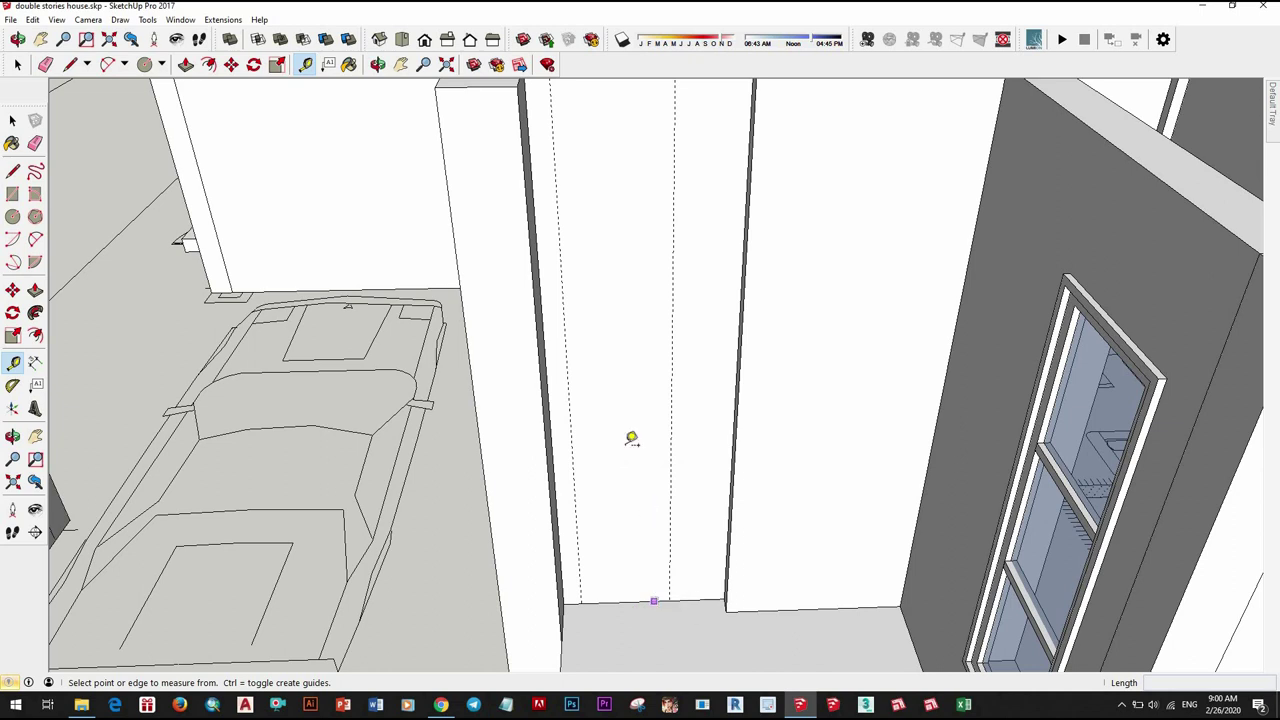
pyautogui.click(631, 438)
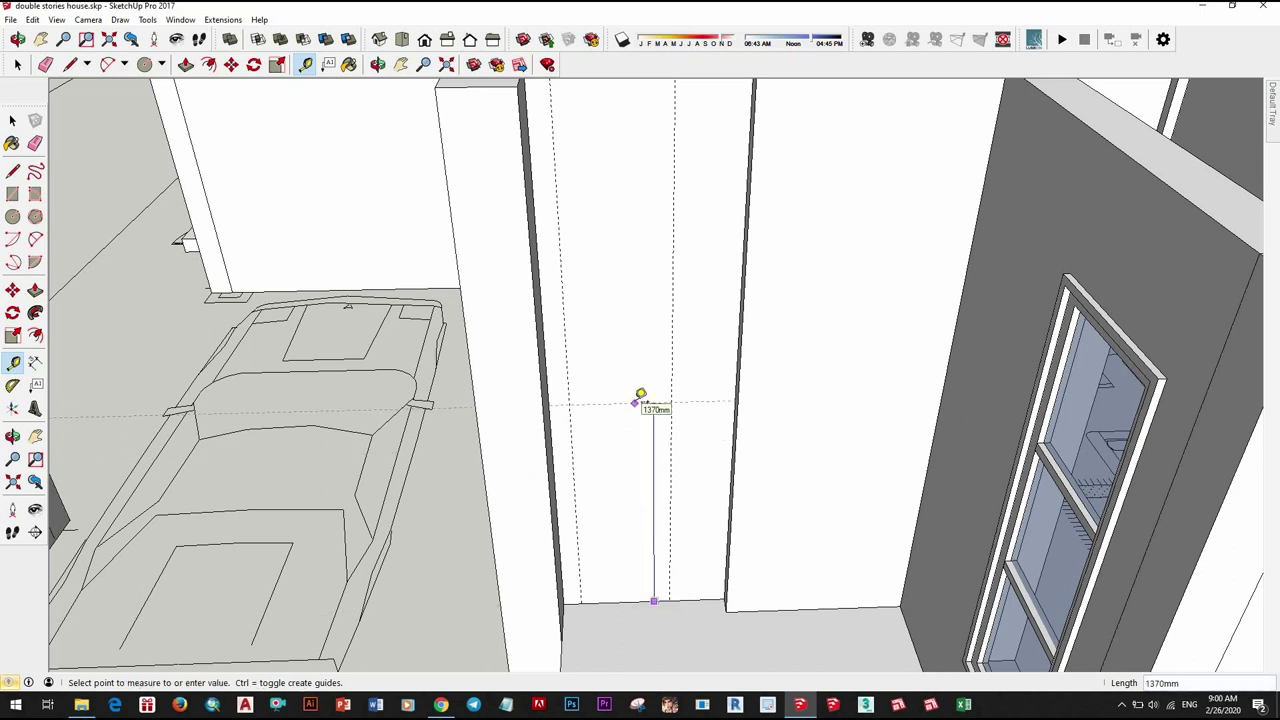
pyautogui.write('1200')
pyautogui.press('Return')
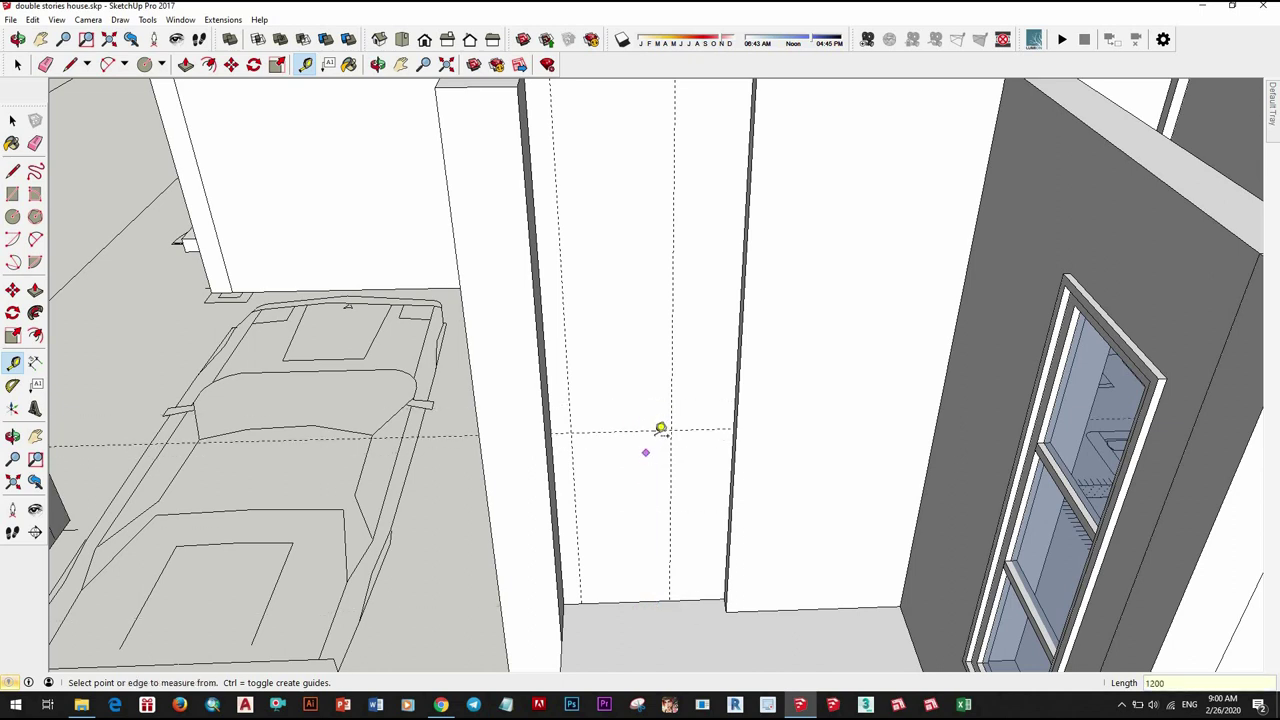
pyautogui.click(655, 431)
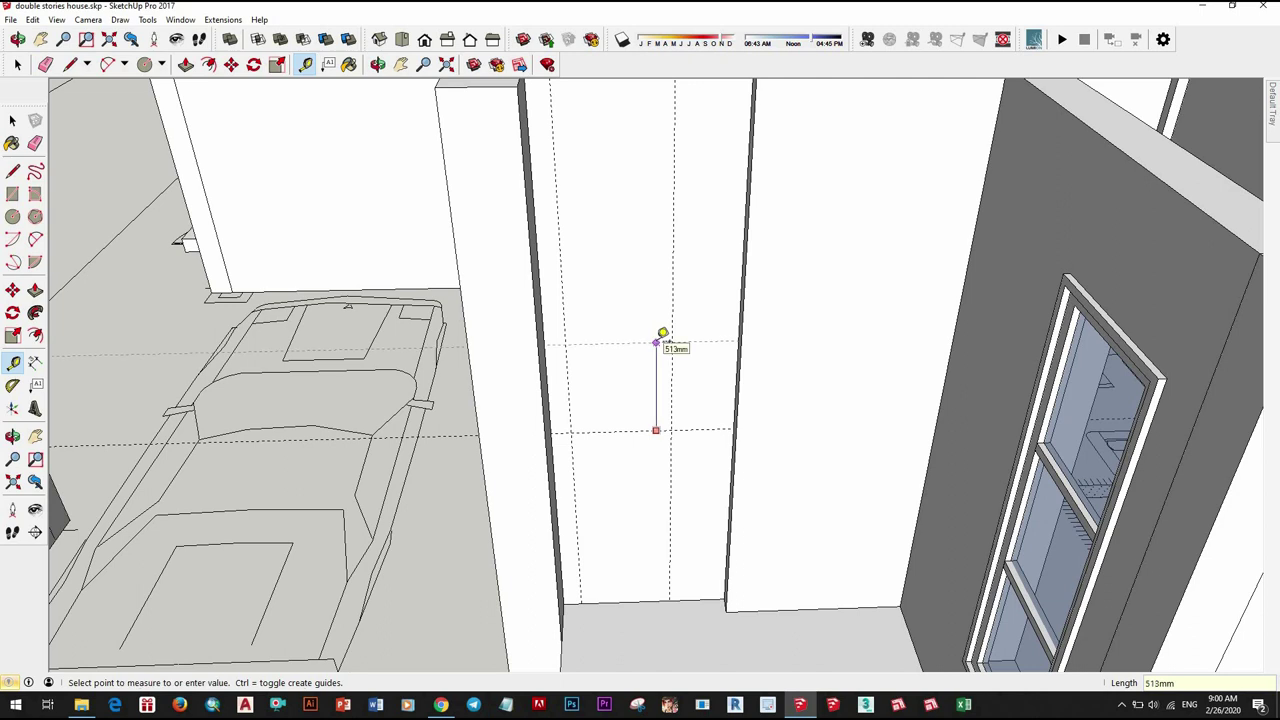
pyautogui.press('Return')
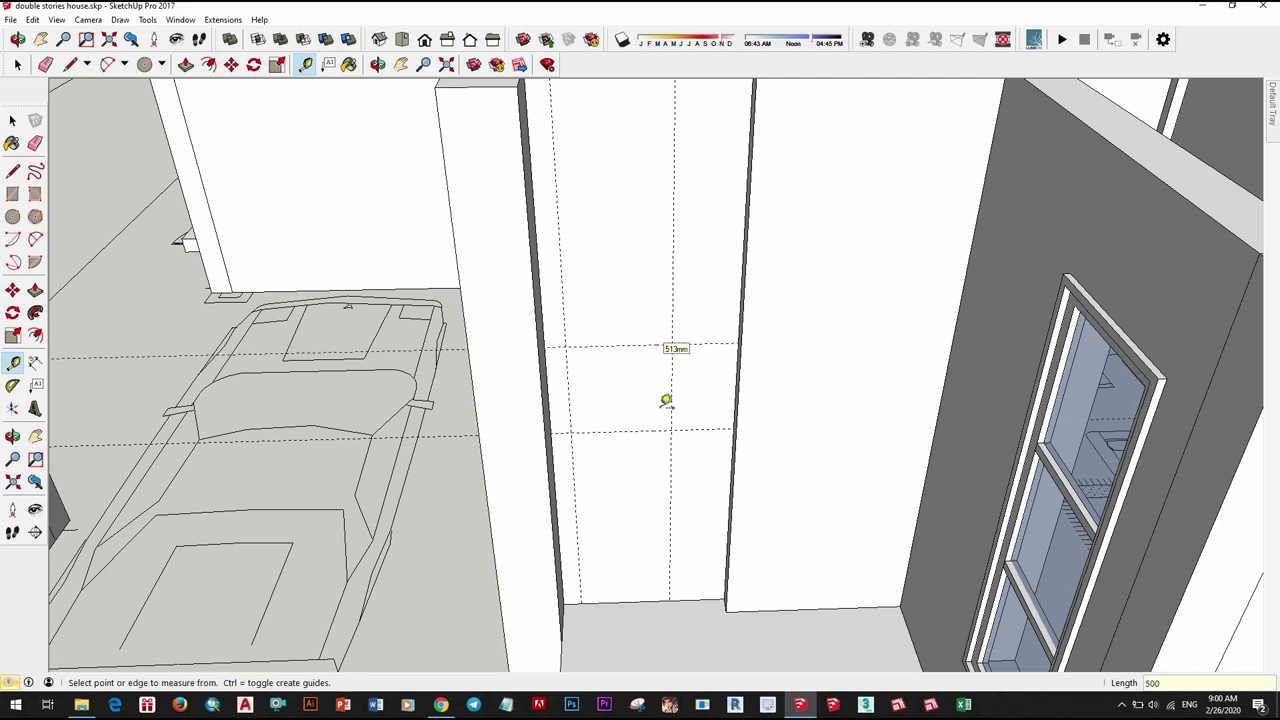
pyautogui.moveTo(634, 323); pyautogui.dragTo(606, 353, button='middle')
pyautogui.press('space')
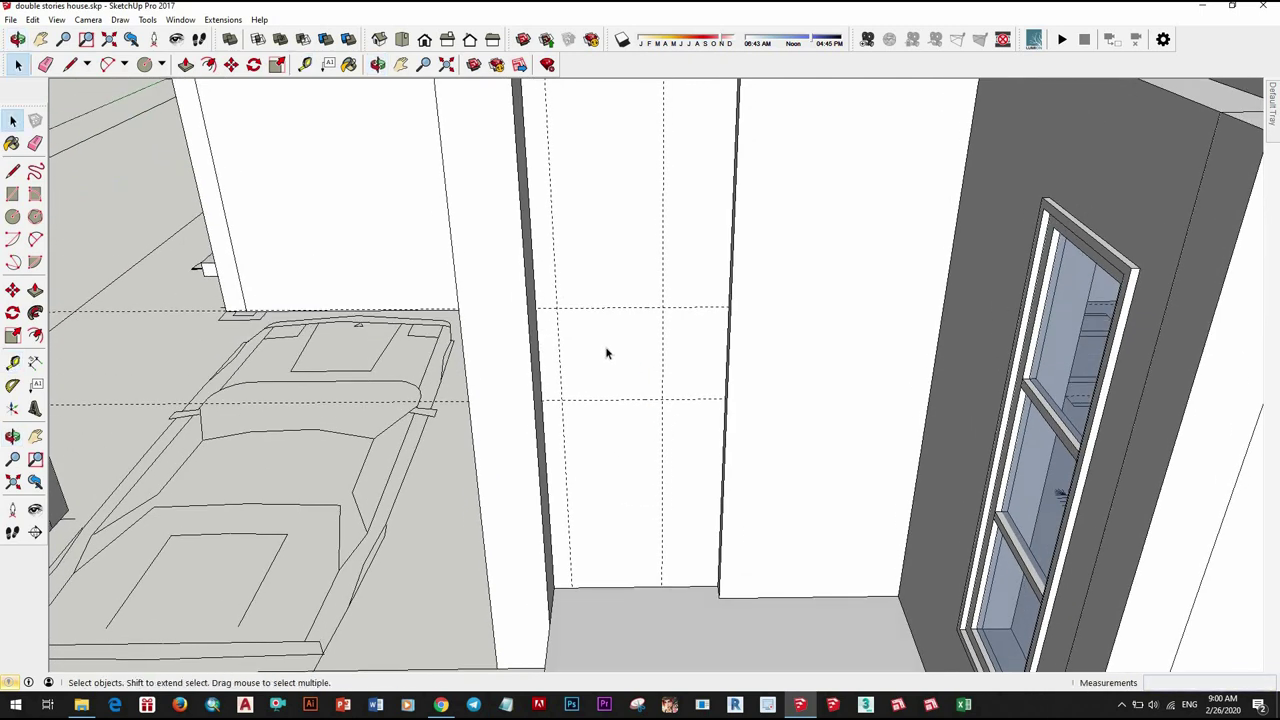
# Step: Draw a 500 mm square rectangle on the wall between the guide intersections
pyautogui.tripleClick(618, 335)
pyautogui.scroll(2, 618, 335)
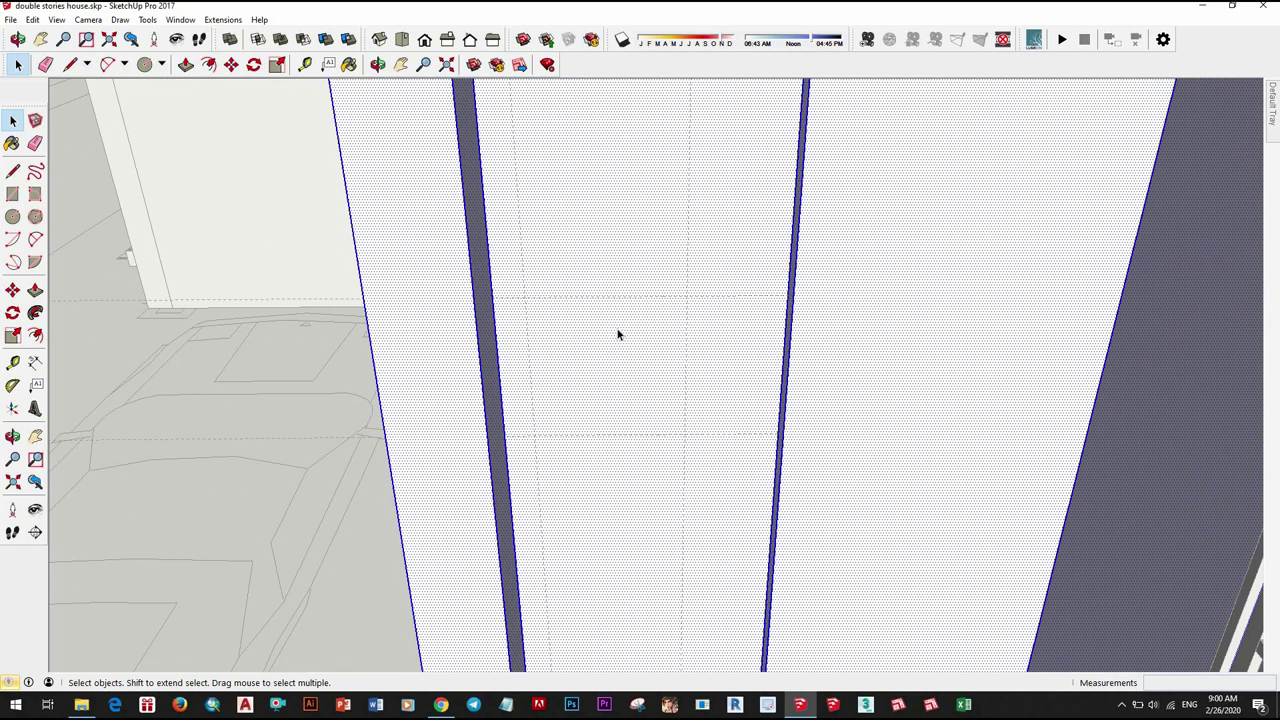
pyautogui.scroll(-2, 628, 391)
pyautogui.scroll(-1, 620, 377)
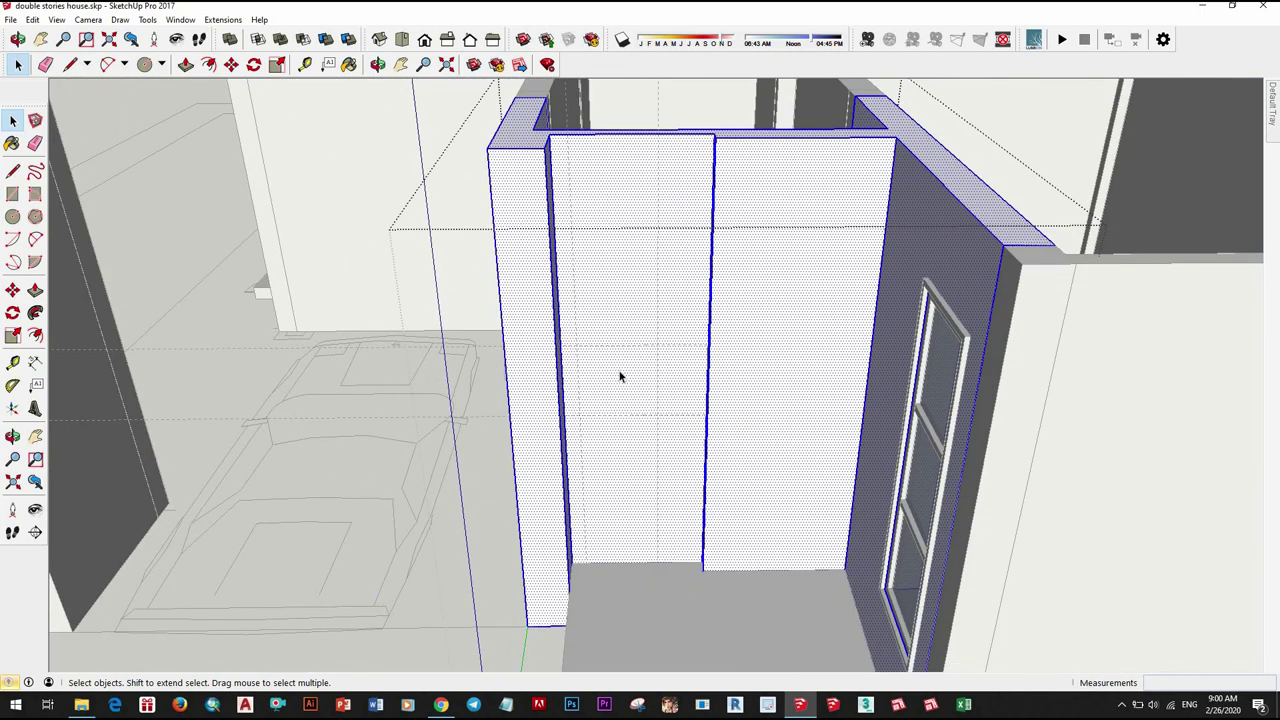
pyautogui.scroll(2, 620, 379)
pyautogui.press('r')
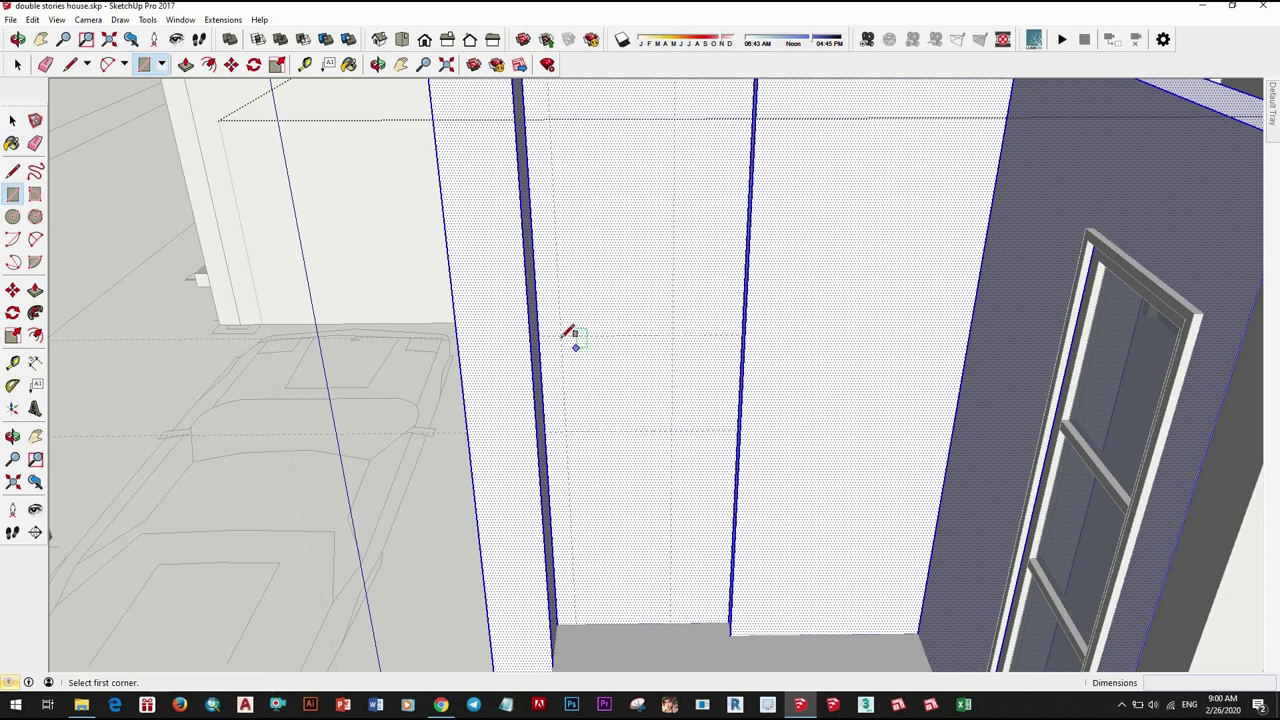
pyautogui.click(653, 452)
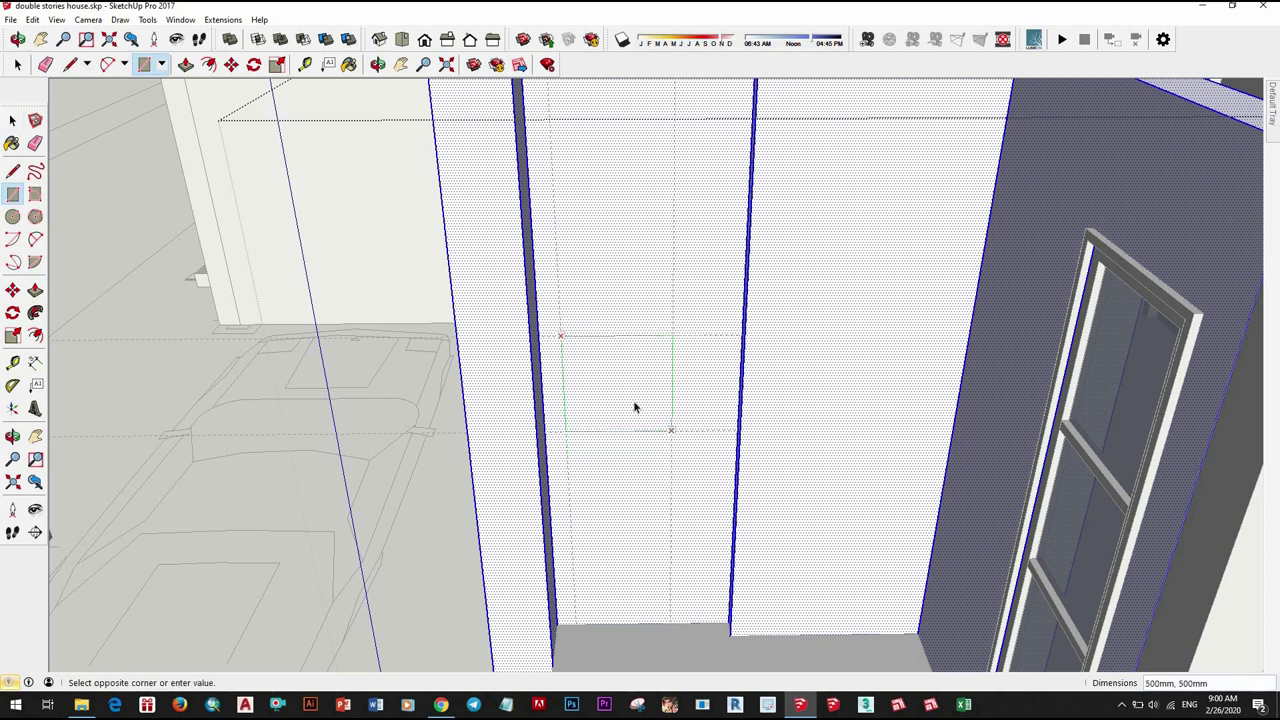
pyautogui.click(634, 407)
pyautogui.press('space')
pyautogui.click(636, 404)
# Step: Push/Pull the square through the wall to cut the window opening
pyautogui.press('p')
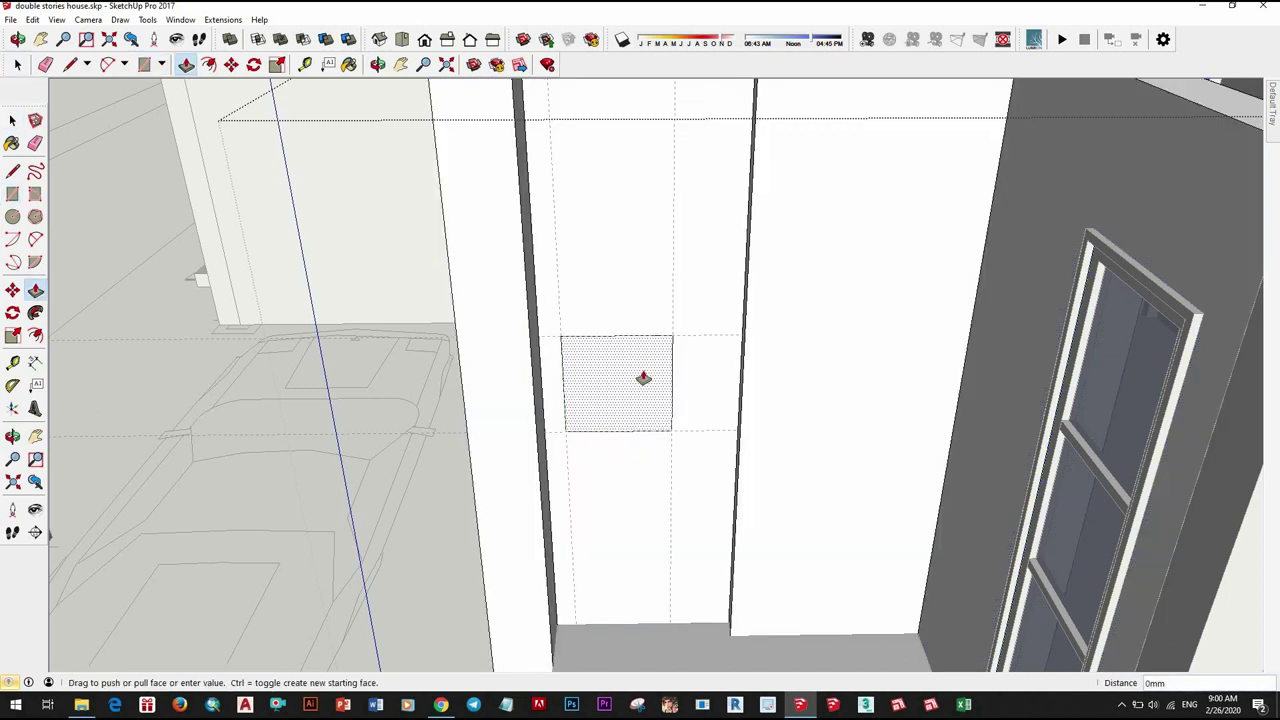
pyautogui.click(643, 378)
pyautogui.click(645, 390)
pyautogui.moveTo(634, 409); pyautogui.dragTo(423, 406, button='middle')
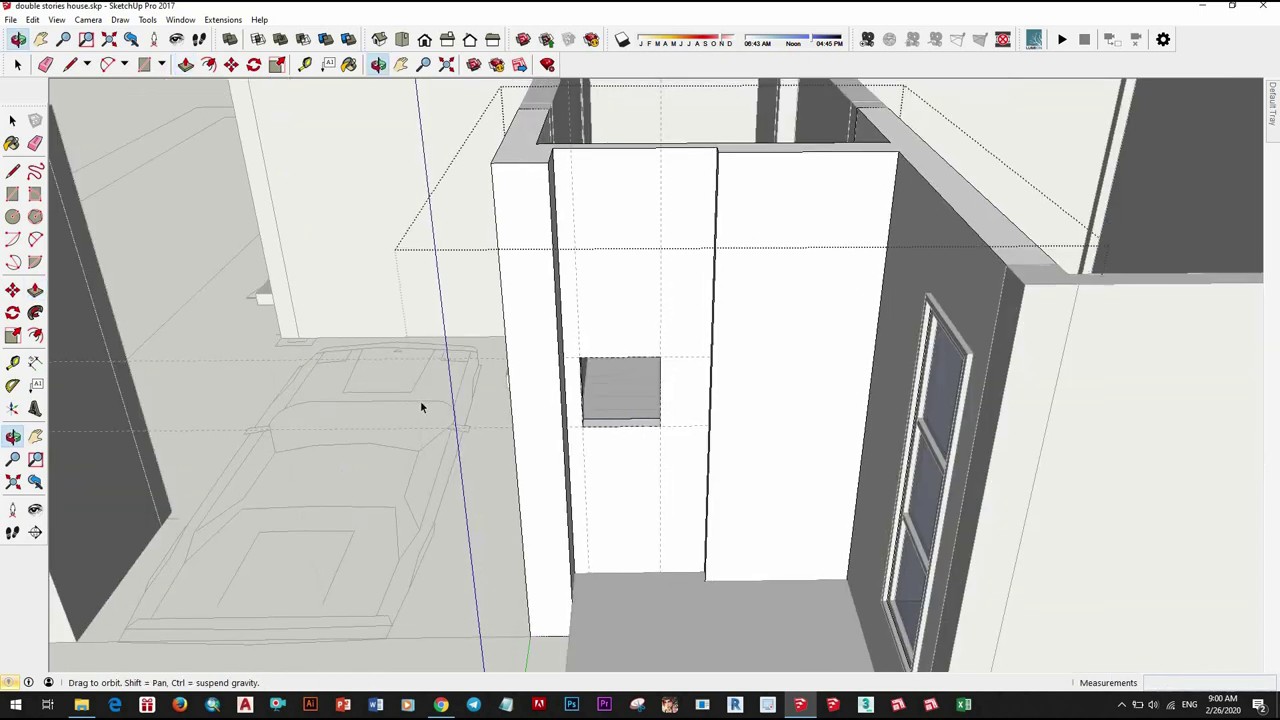
pyautogui.press('space')
pyautogui.scroll(2, 640, 480)
pyautogui.moveTo(667, 468)
pyautogui.mouseDown(button='middle')
pyautogui.moveTo(383, 146)
pyautogui.moveTo(588, 366)
pyautogui.moveTo(657, 388)
pyautogui.mouseUp(button='middle')
pyautogui.scroll(3, 657, 388)
pyautogui.scroll(3, 690, 392)
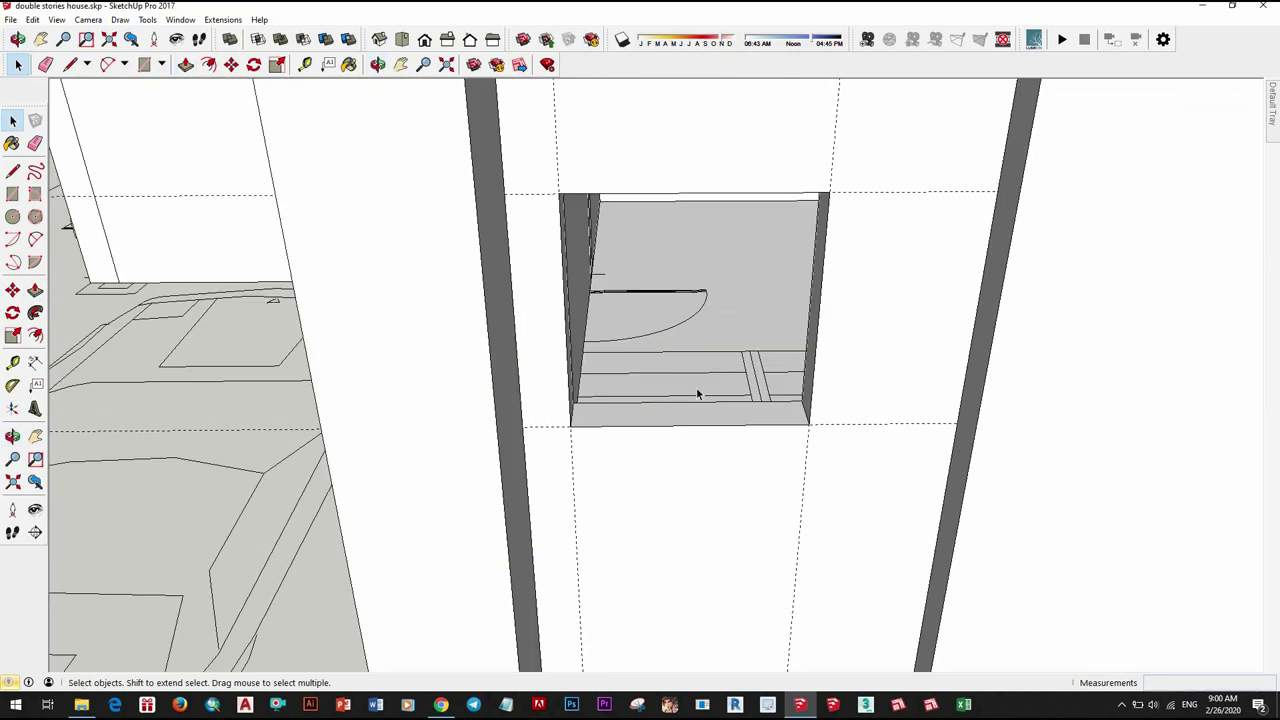
# Step: Cover the opening with a 500 mm square face and begin an inward offset
pyautogui.press('r')
pyautogui.click(558, 193)
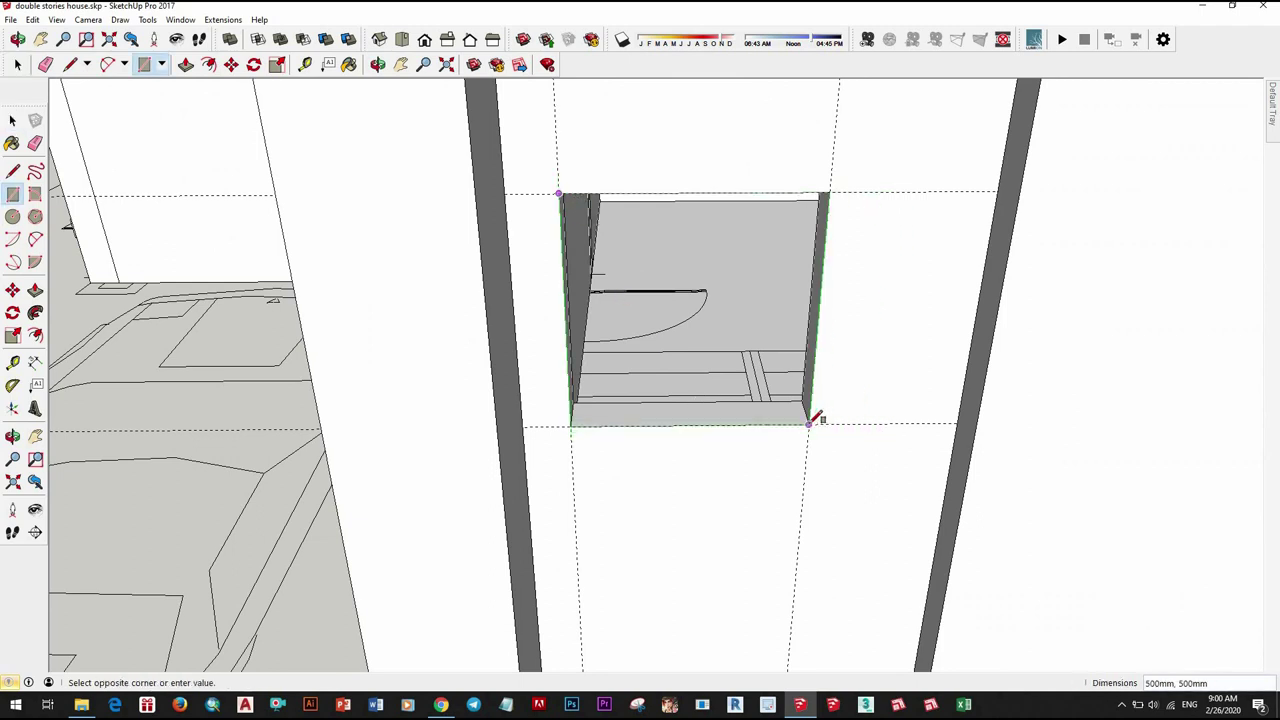
pyautogui.click(814, 421)
pyautogui.press('space')
pyautogui.click(718, 314)
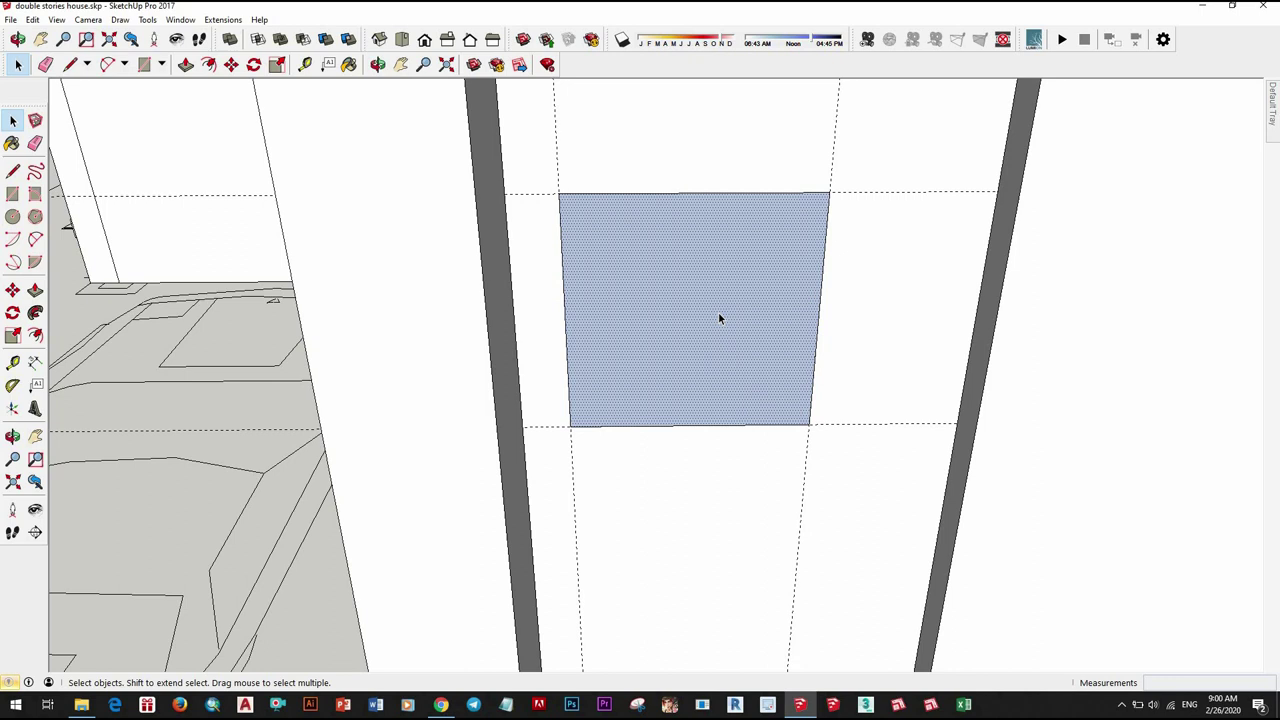
pyautogui.press('f')
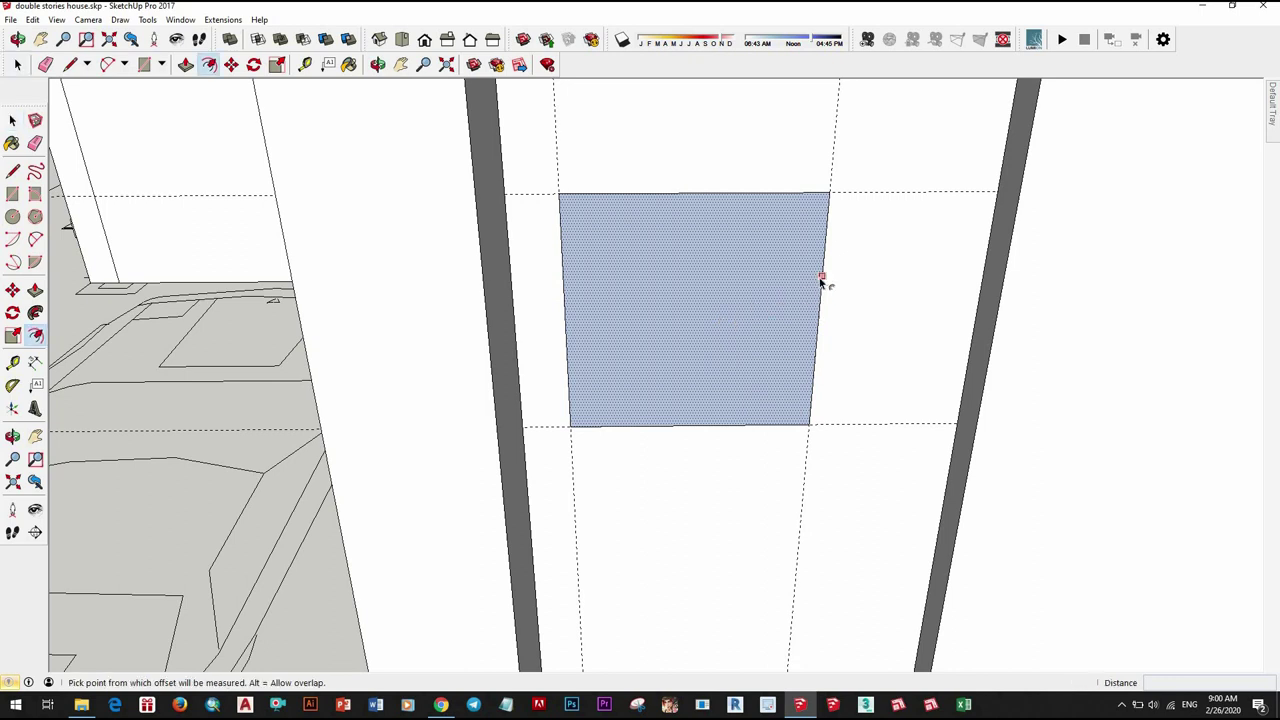
pyautogui.click(821, 278)
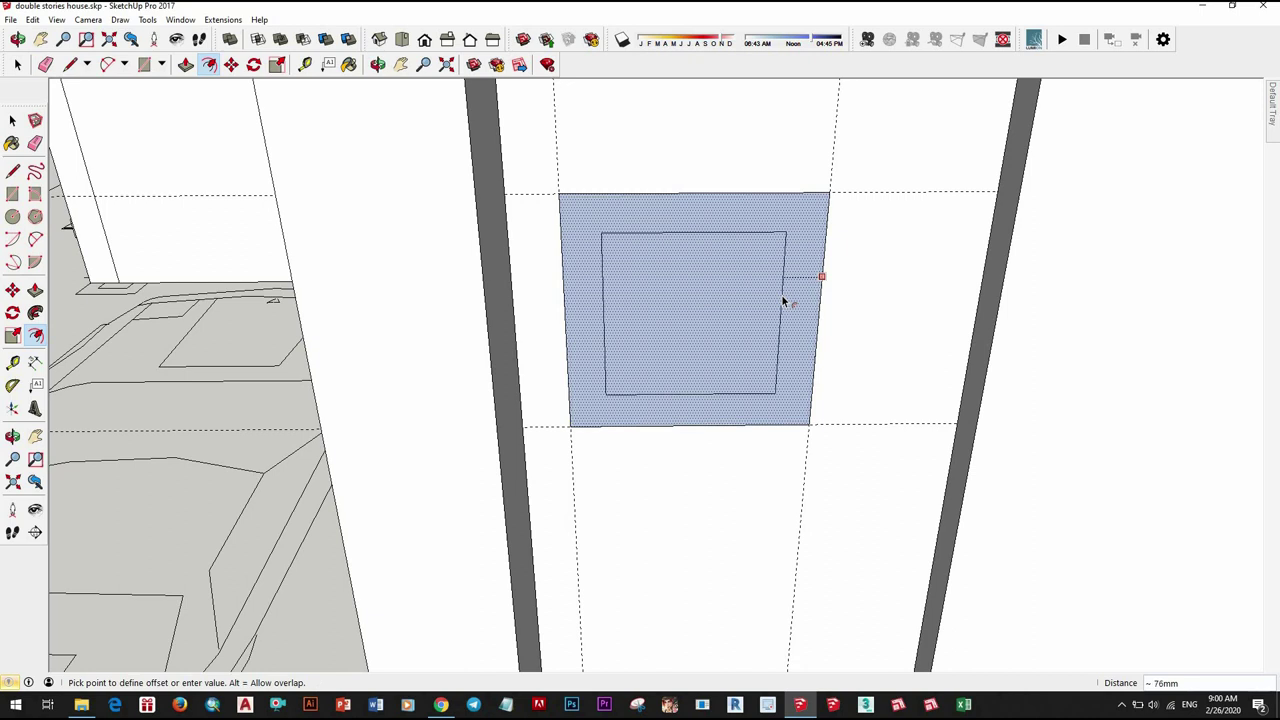
pyautogui.write('30')
# Step: Offset the face 30 mm inward and erase the inner face to open the window
pyautogui.press('Return')
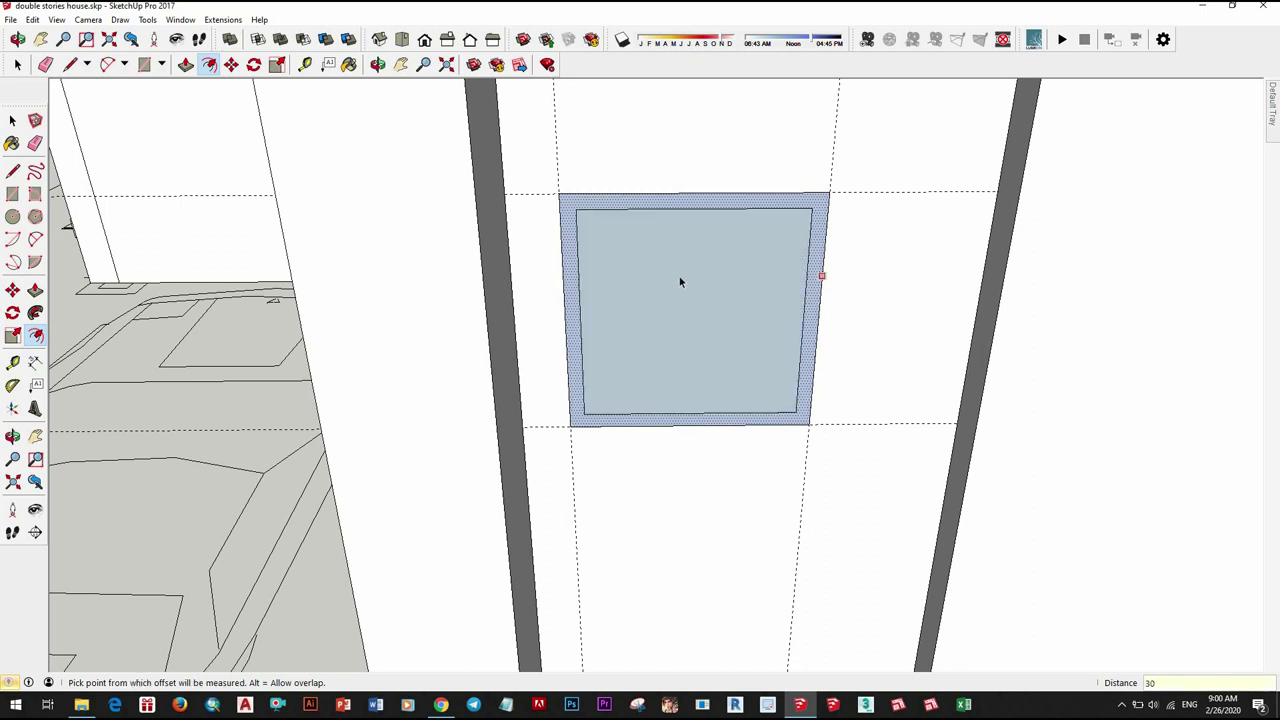
pyautogui.press('space')
pyautogui.rightClick(680, 256)
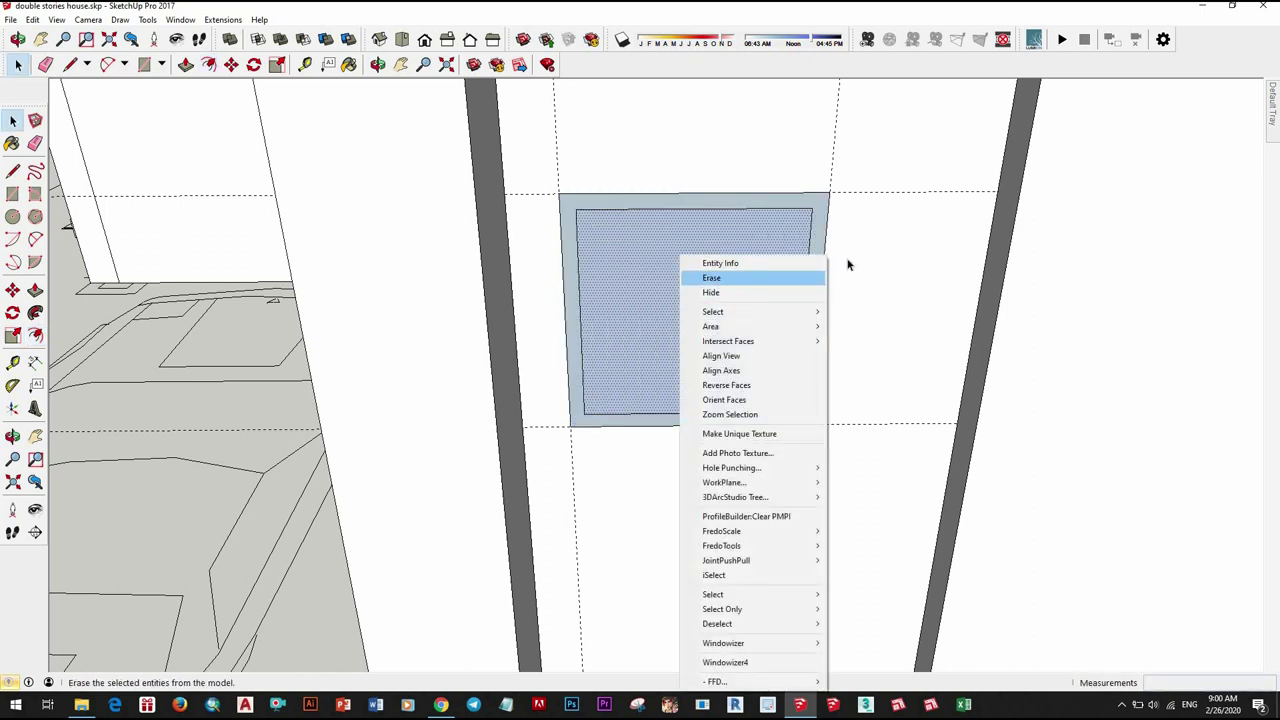
pyautogui.click(750, 277)
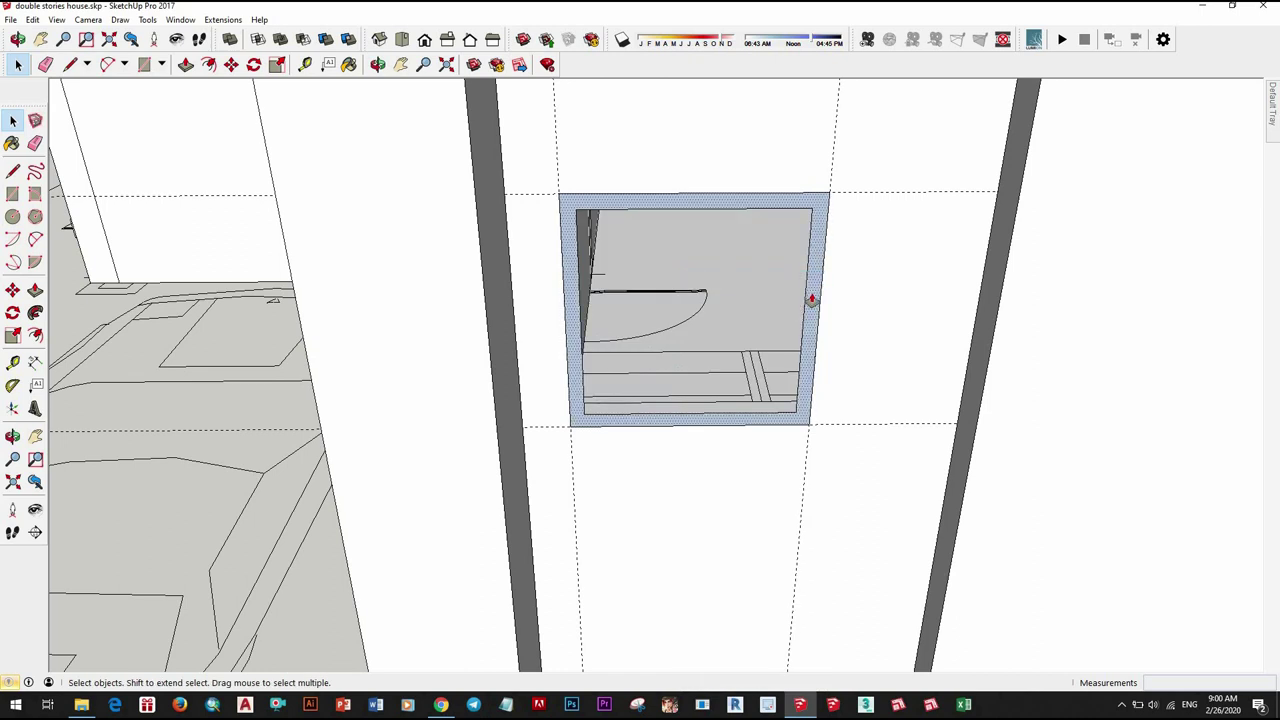
# Step: Push the frame ring 30 mm deep
pyautogui.press('p')
pyautogui.click(794, 280)
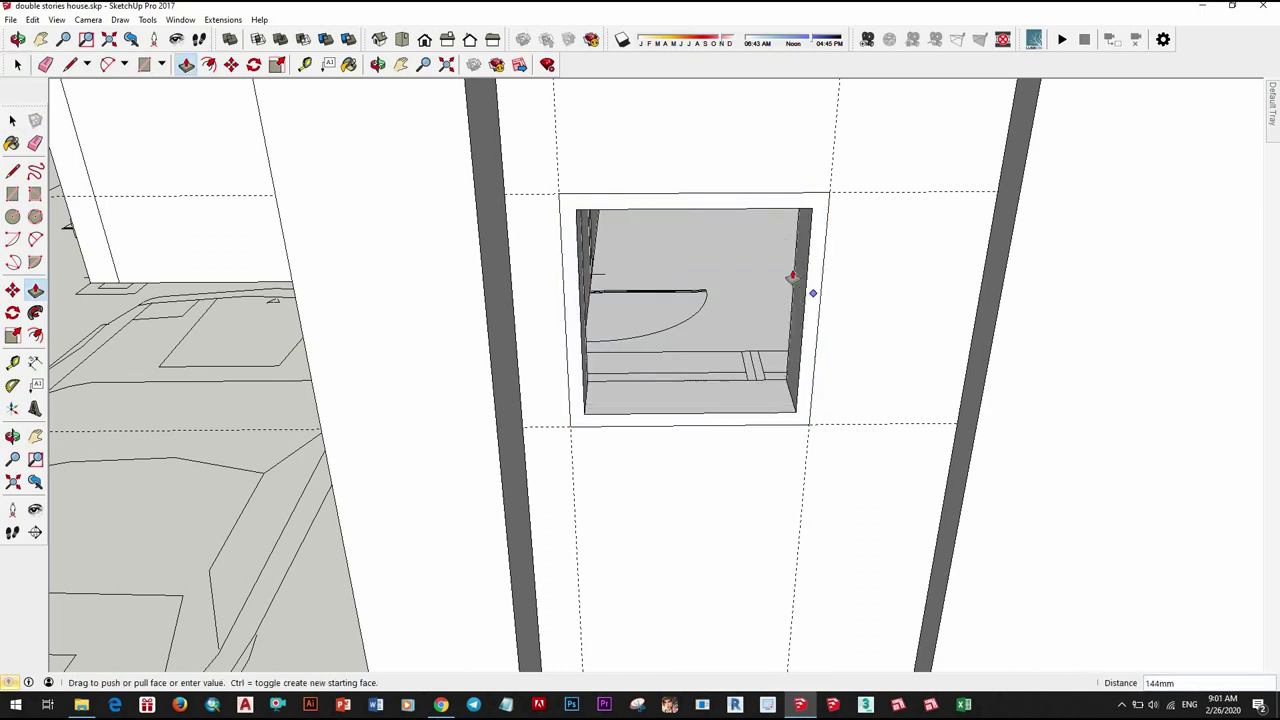
pyautogui.click(813, 292)
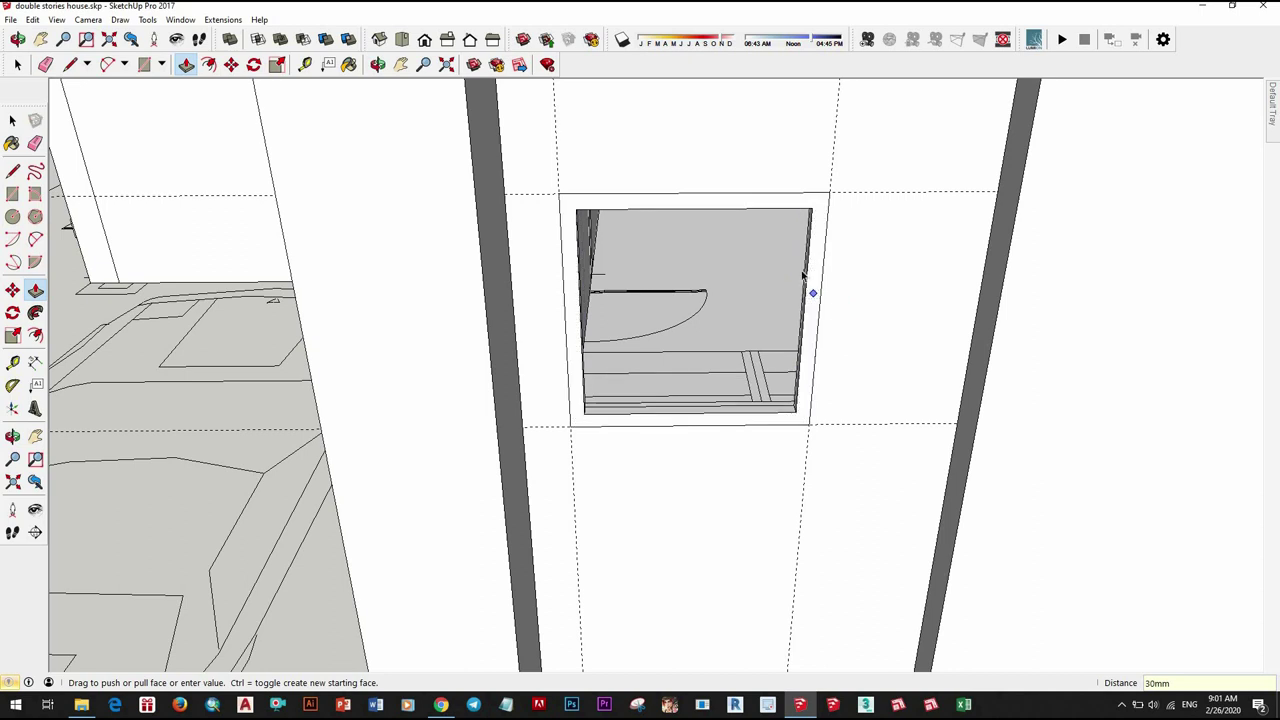
pyautogui.press('space')
# Step: Make the whole window frame a component
pyautogui.tripleClick(814, 258)
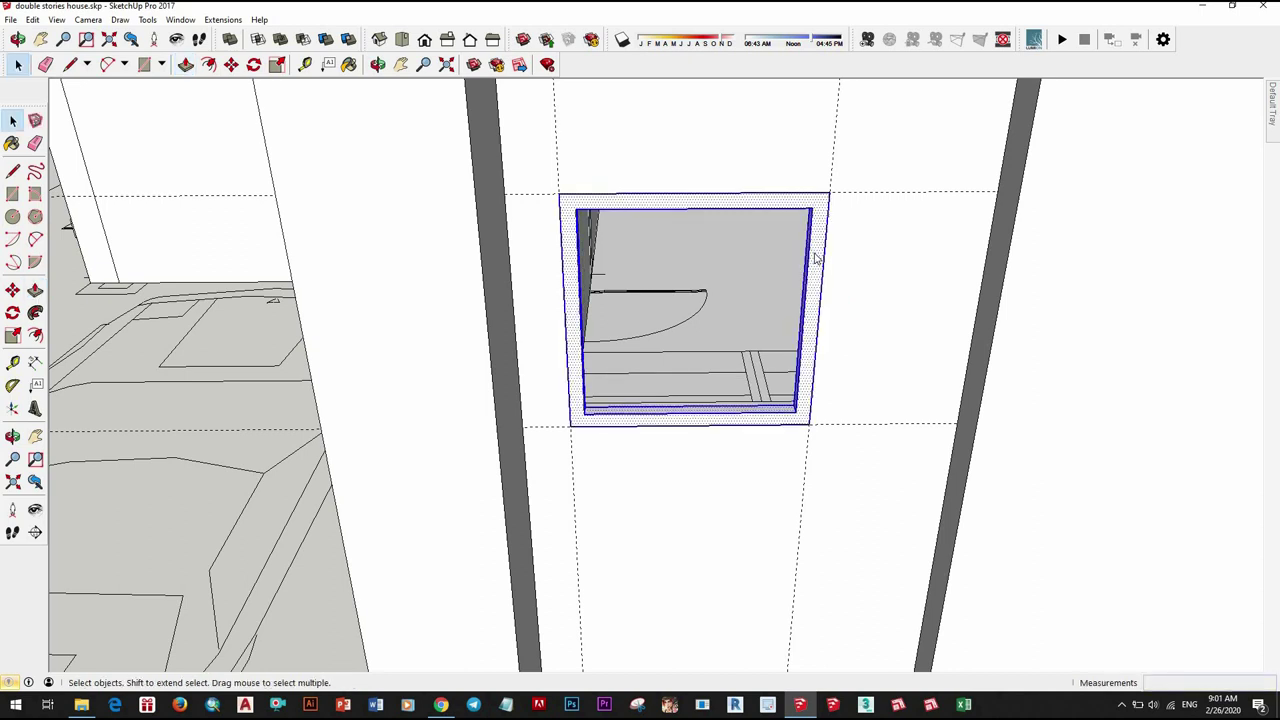
pyautogui.rightClick(814, 260)
pyautogui.click(870, 301)
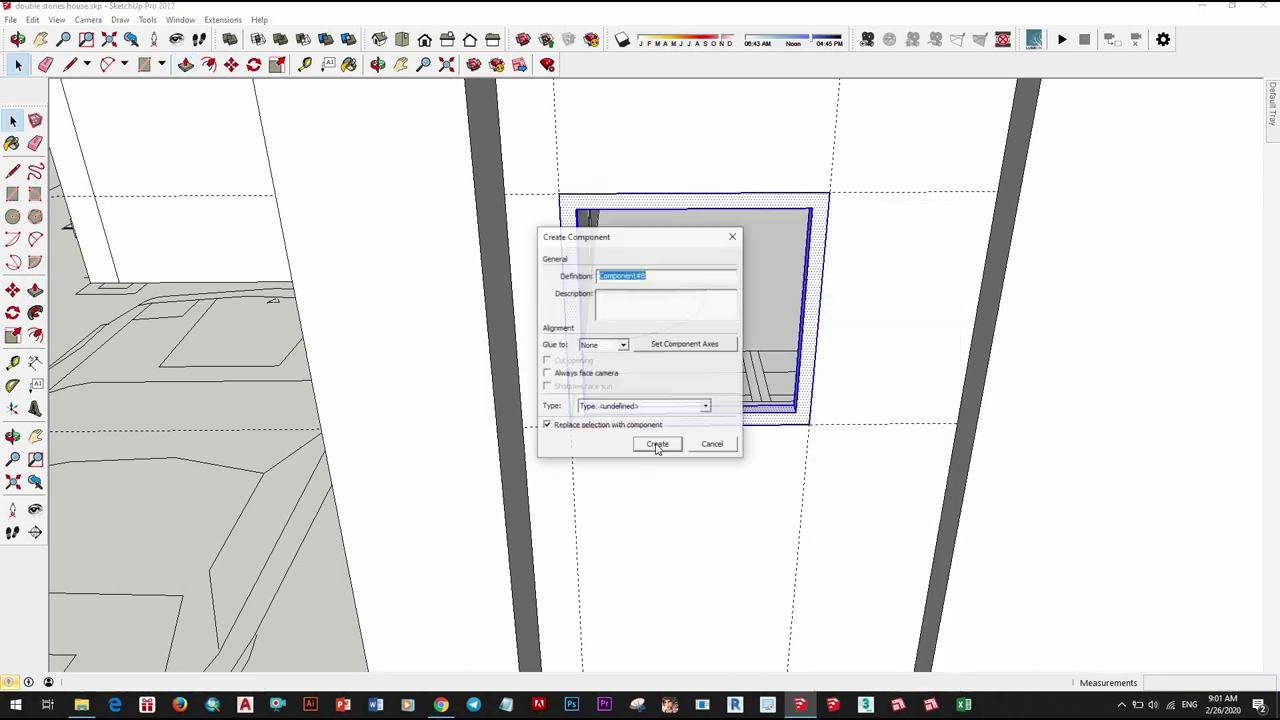
pyautogui.click(726, 336)
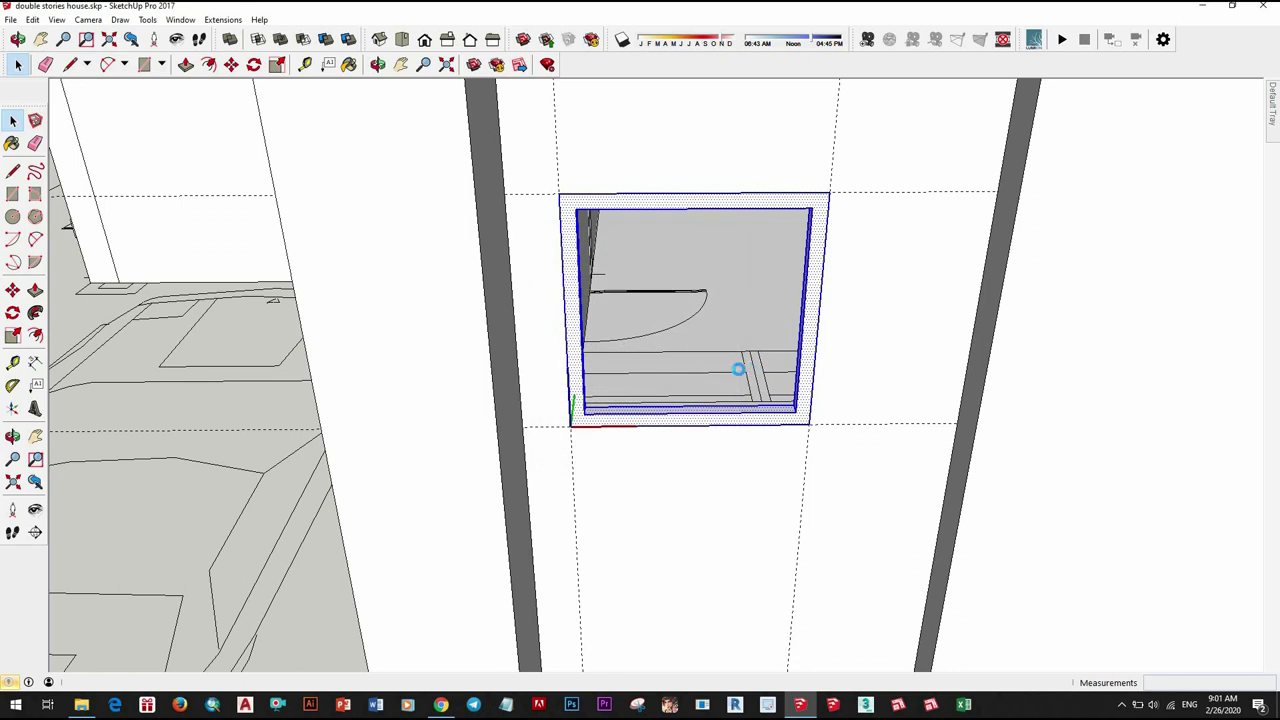
pyautogui.click(571, 424)
# Step: Move the frame component 47 mm so it sits inside the wall opening
pyautogui.moveTo(571, 424); pyautogui.dragTo(590, 420, button='middle')
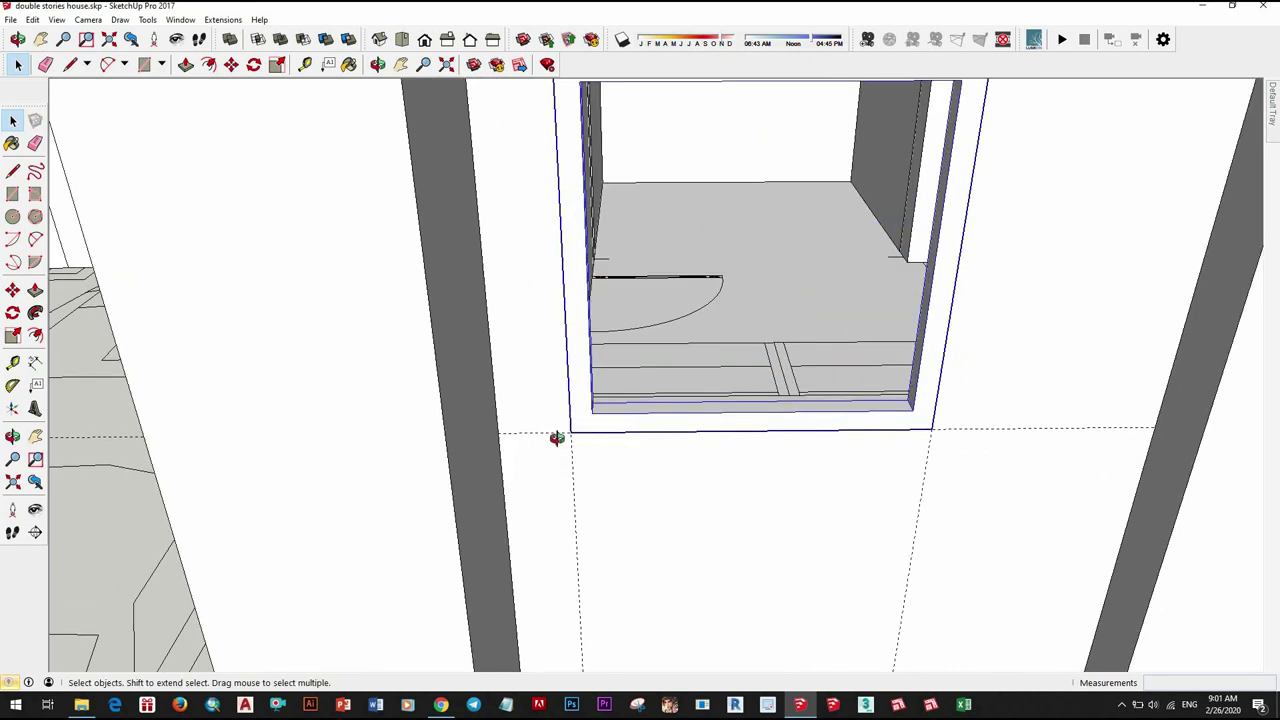
pyautogui.scroll(2, 592, 418)
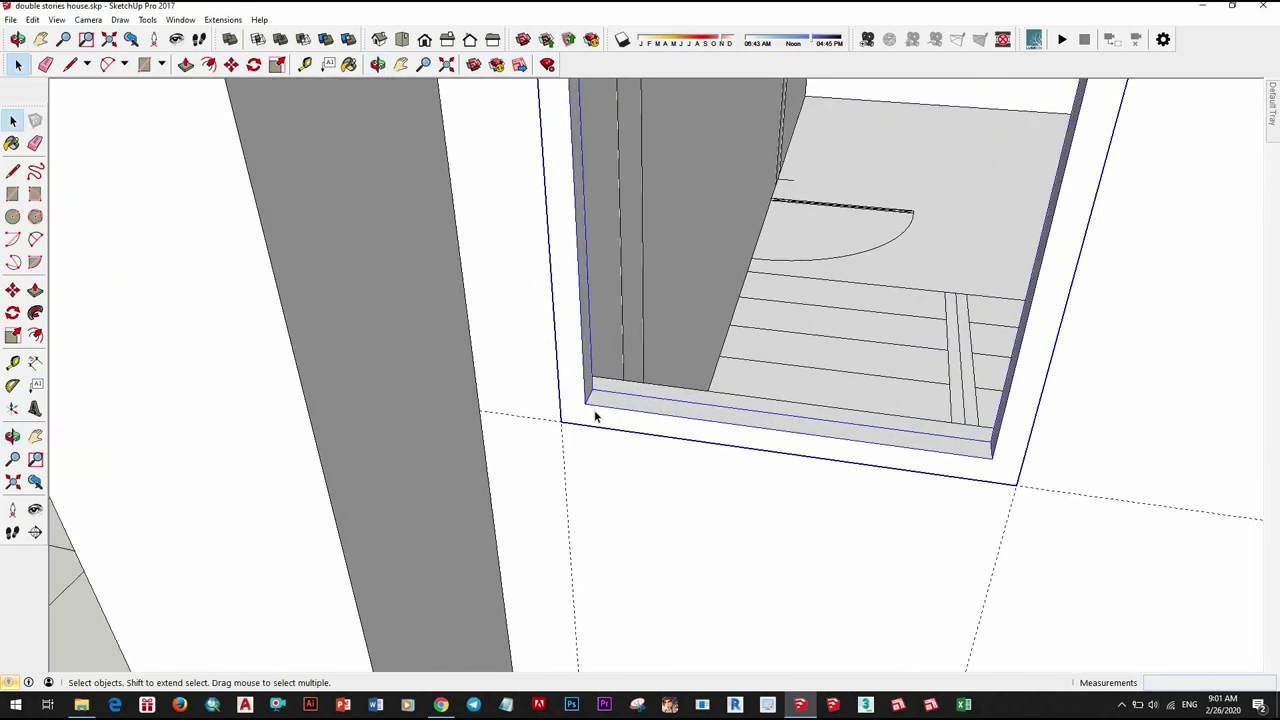
pyautogui.press('m')
pyautogui.scroll(1, 575, 412)
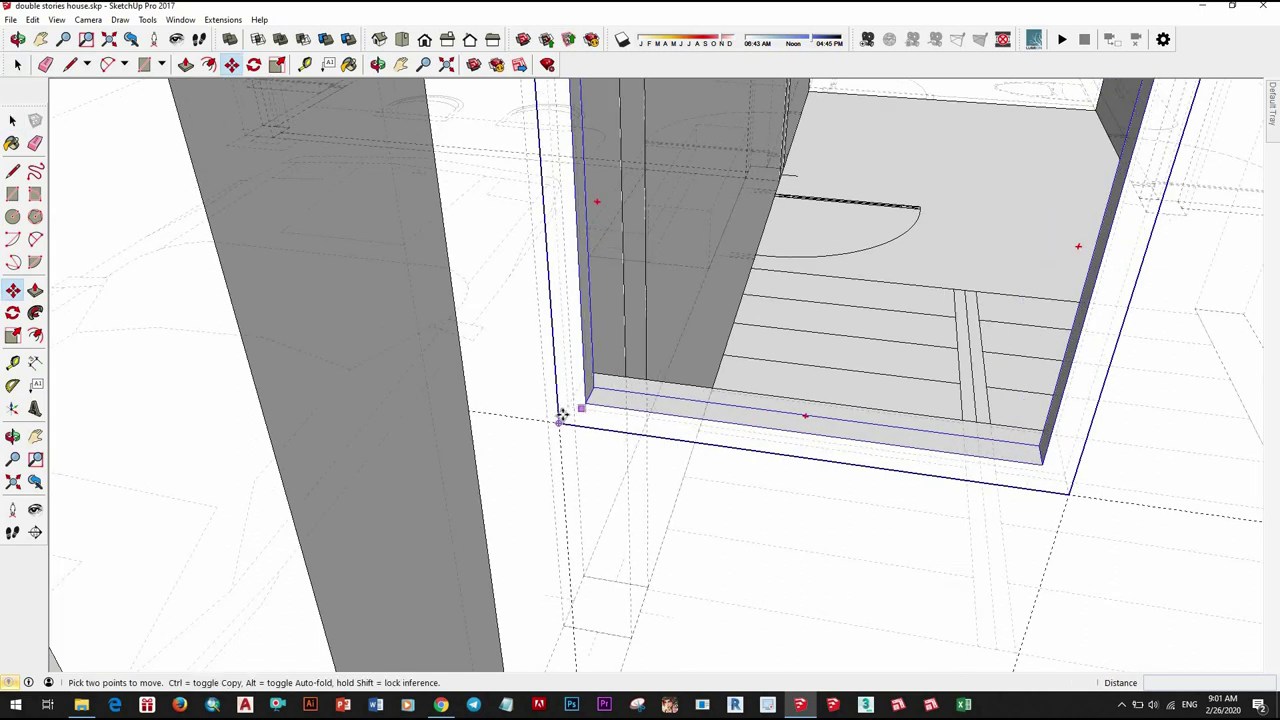
pyautogui.scroll(1, 560, 414)
pyautogui.click(595, 363)
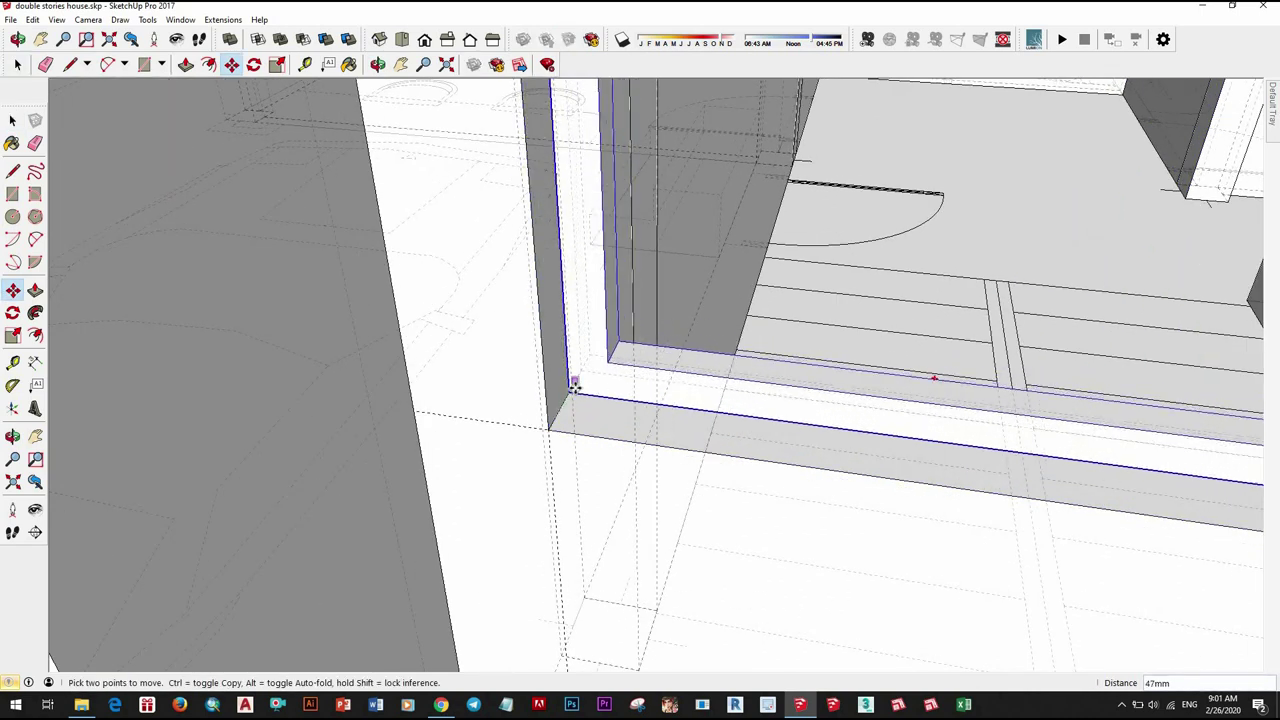
pyautogui.press('space')
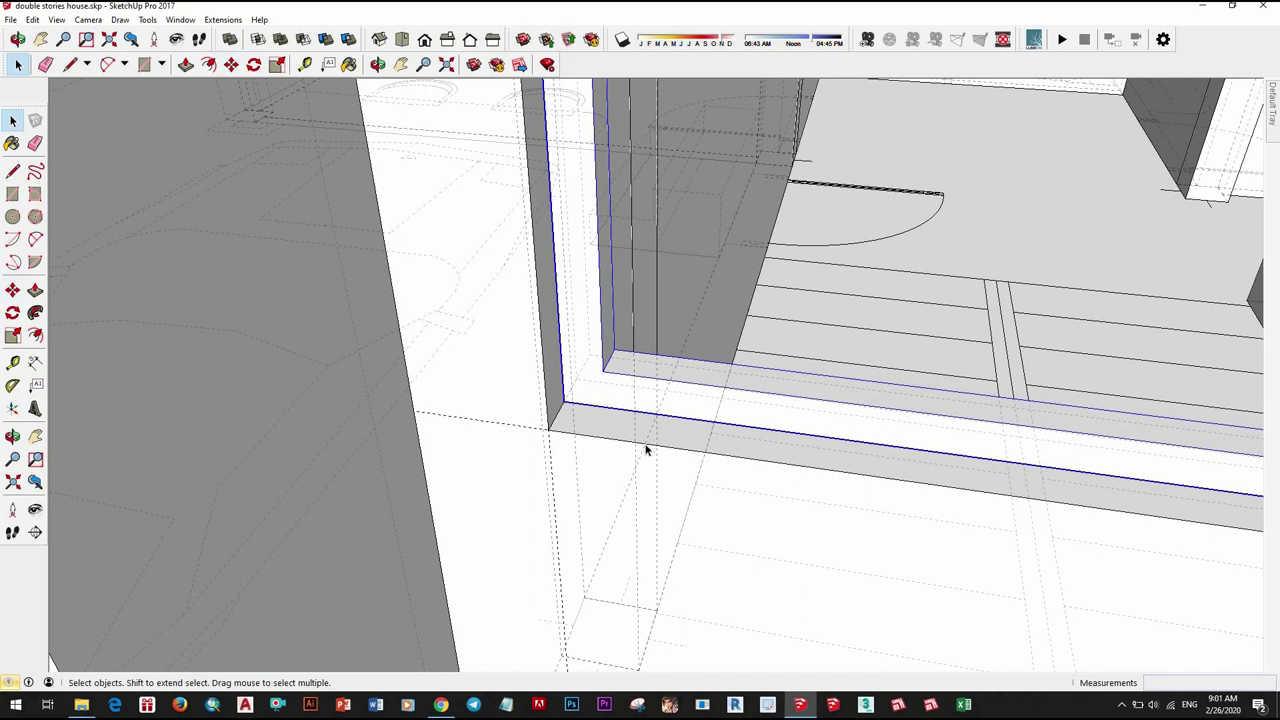
pyautogui.scroll(-1, 645, 450)
pyautogui.scroll(-2, 651, 423)
pyautogui.moveTo(586, 451); pyautogui.dragTo(586, 457, button='middle')
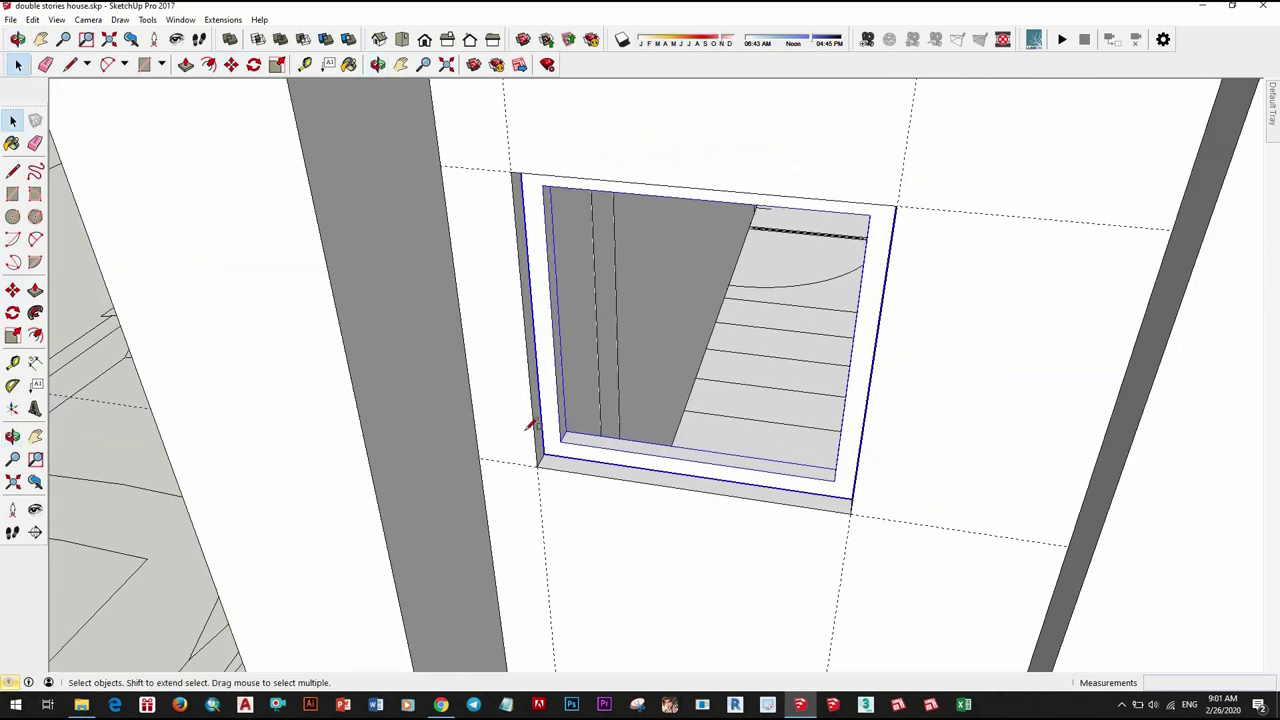
# Step: Draw the pane rectangle across the frame, ending at the far corner's midpoint
pyautogui.press('r')
pyautogui.scroll(2, 585, 425)
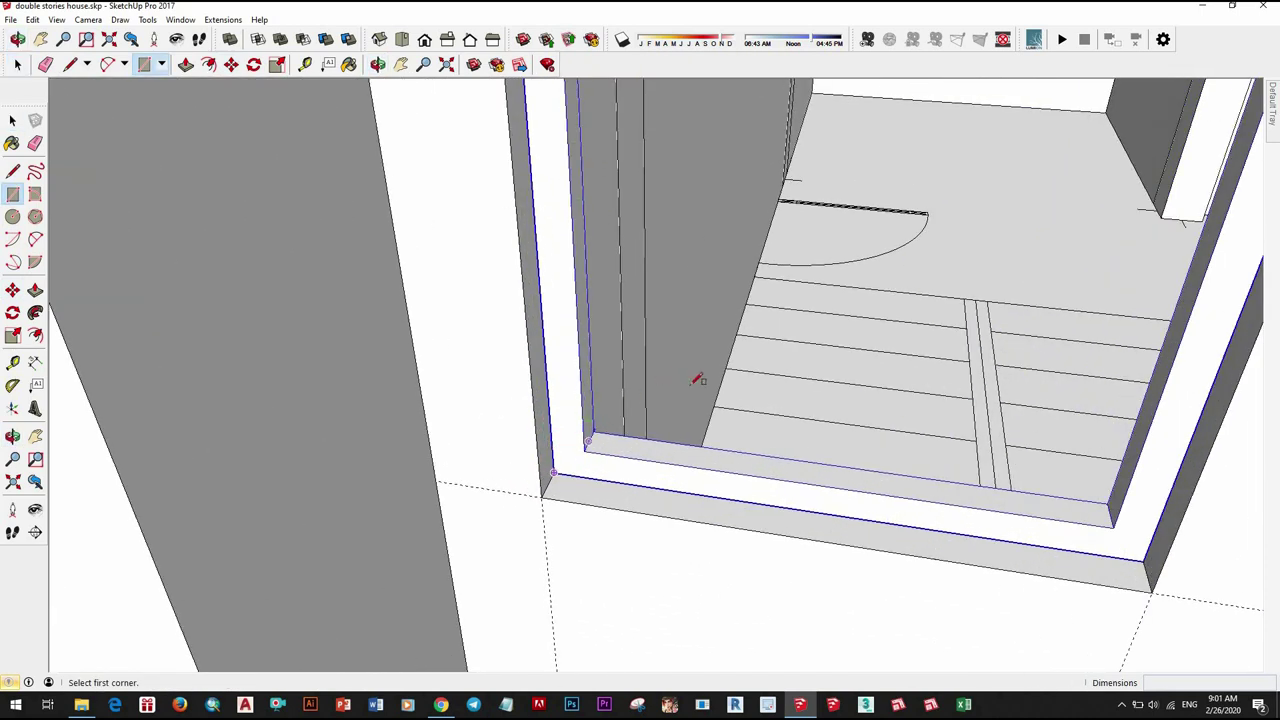
pyautogui.moveTo(697, 380)
pyautogui.mouseDown(button='middle')
pyautogui.moveTo(666, 397)
pyautogui.moveTo(849, 243)
pyautogui.moveTo(529, 431)
pyautogui.moveTo(746, 326)
pyautogui.mouseUp(button='middle')
pyautogui.scroll(2, 686, 266)
pyautogui.moveTo(686, 266); pyautogui.dragTo(611, 349, button='middle')
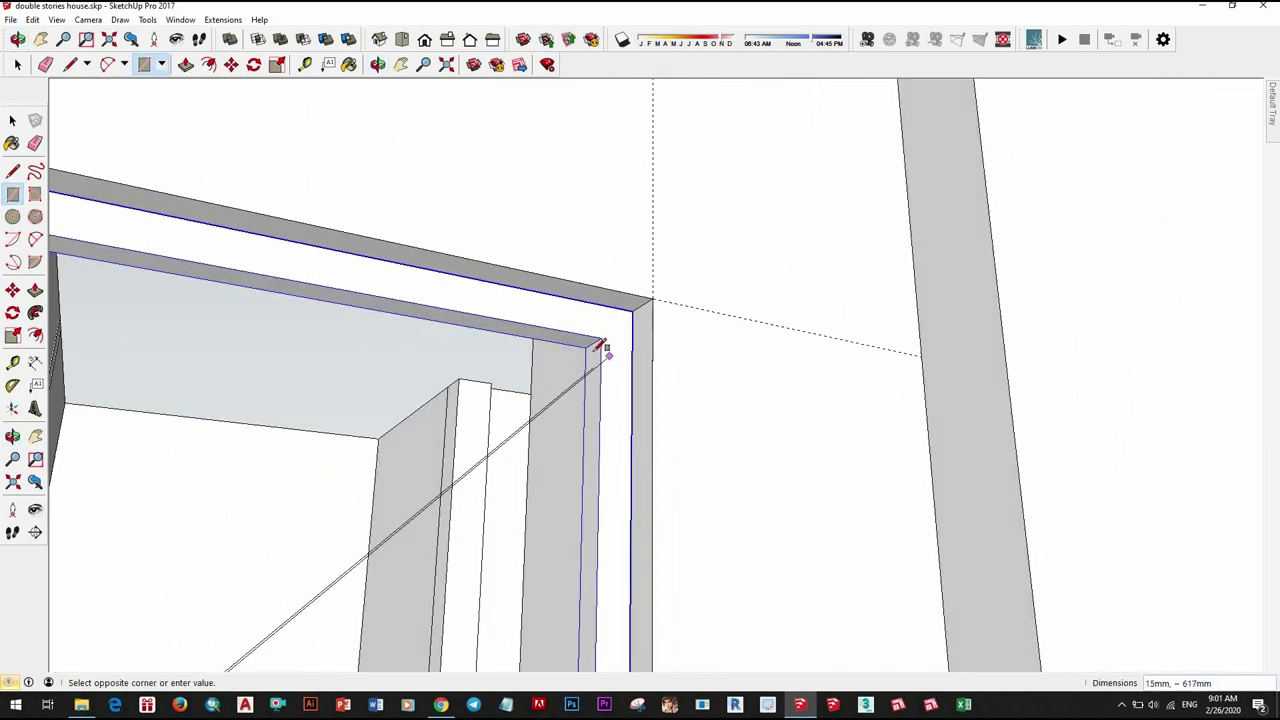
pyautogui.scroll(2, 604, 342)
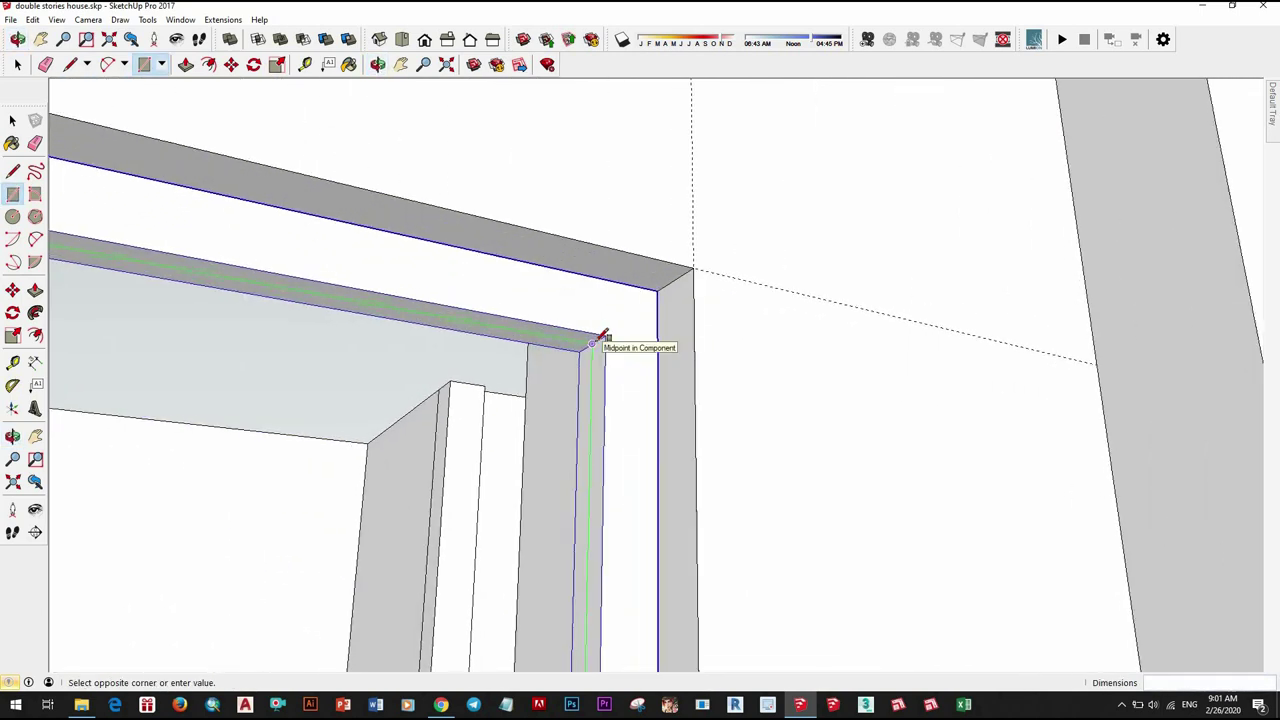
pyautogui.click(601, 341)
pyautogui.scroll(-2, 617, 400)
pyautogui.press('space')
pyautogui.moveTo(700, 434)
pyautogui.mouseDown(button='middle')
pyautogui.moveTo(494, 503)
pyautogui.moveTo(594, 468)
pyautogui.mouseUp(button='middle')
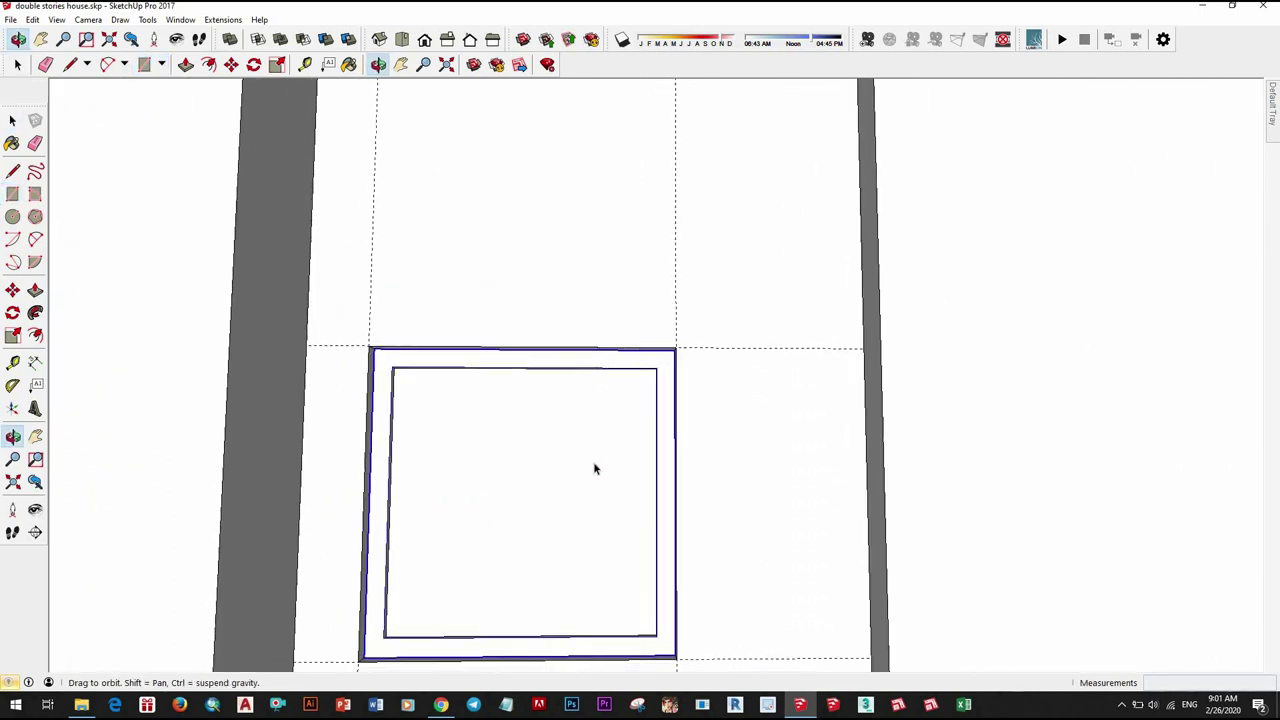
# Step: Make the selected pane face a component
pyautogui.doubleClick(594, 467)
pyautogui.rightClick(677, 315)
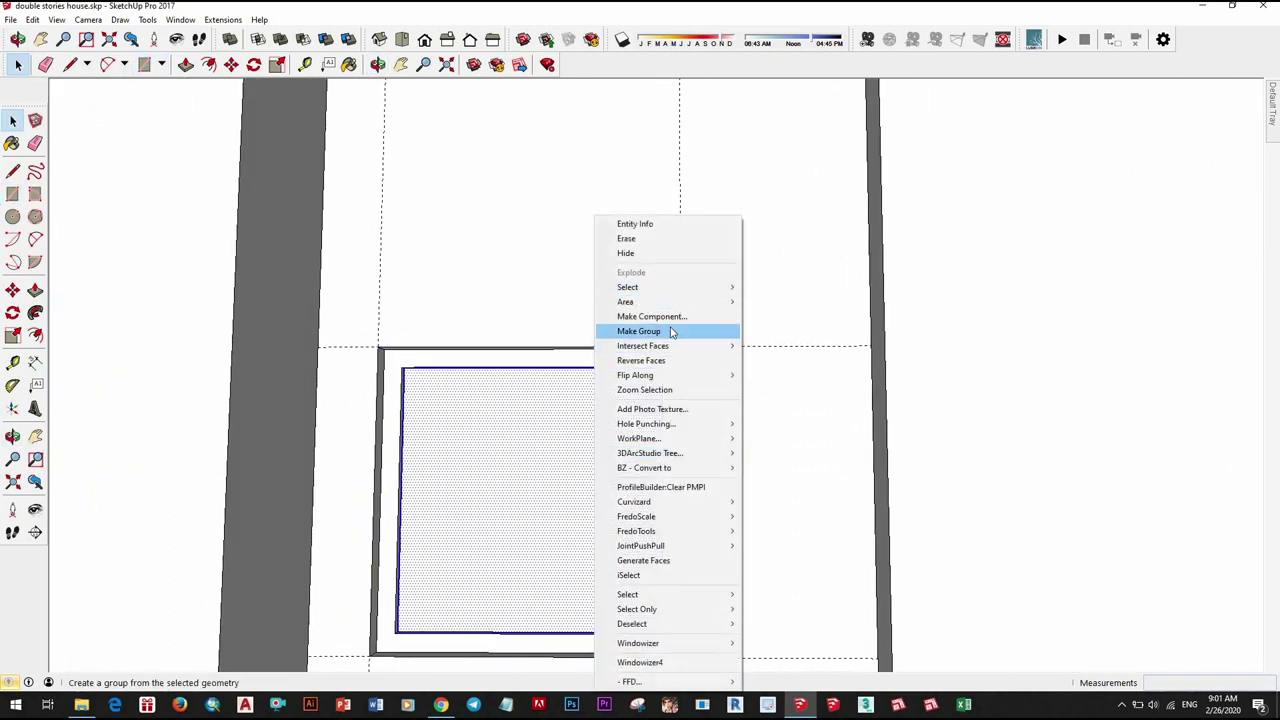
pyautogui.click(670, 316)
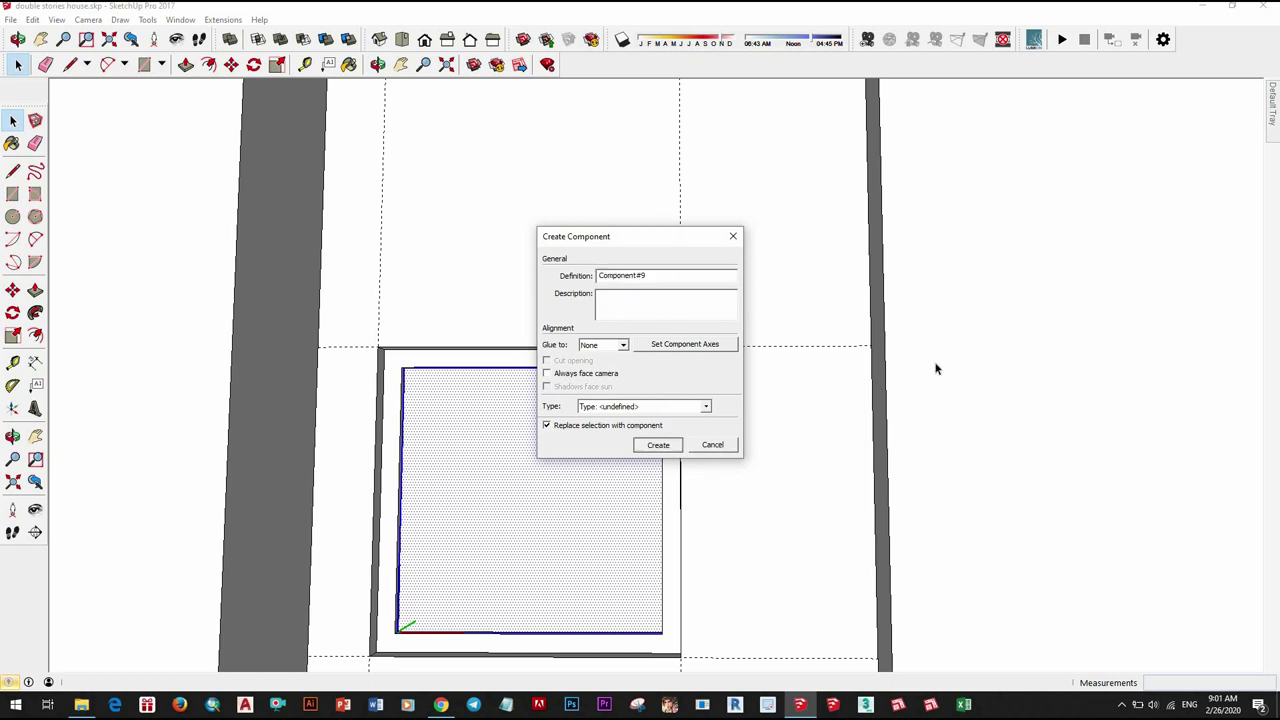
pyautogui.press('Return')
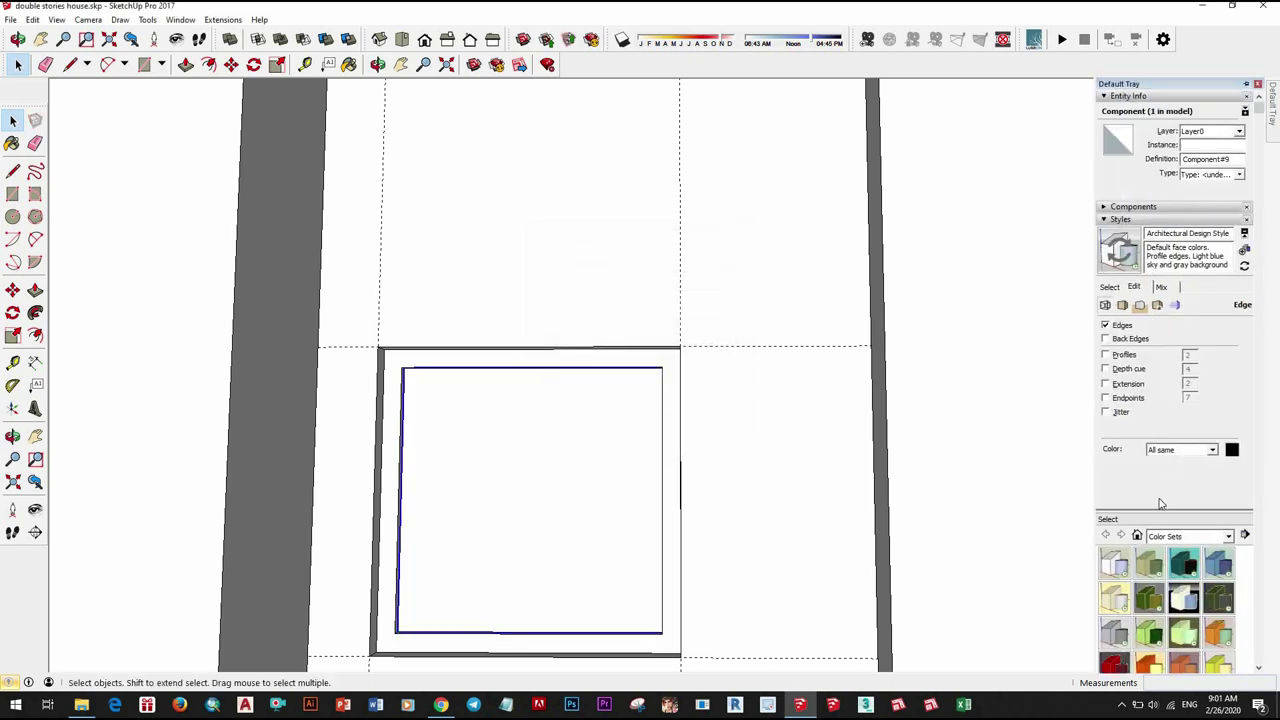
# Step: Paint the pane Translucent Glass Blue from the glass materials
pyautogui.click(1177, 335)
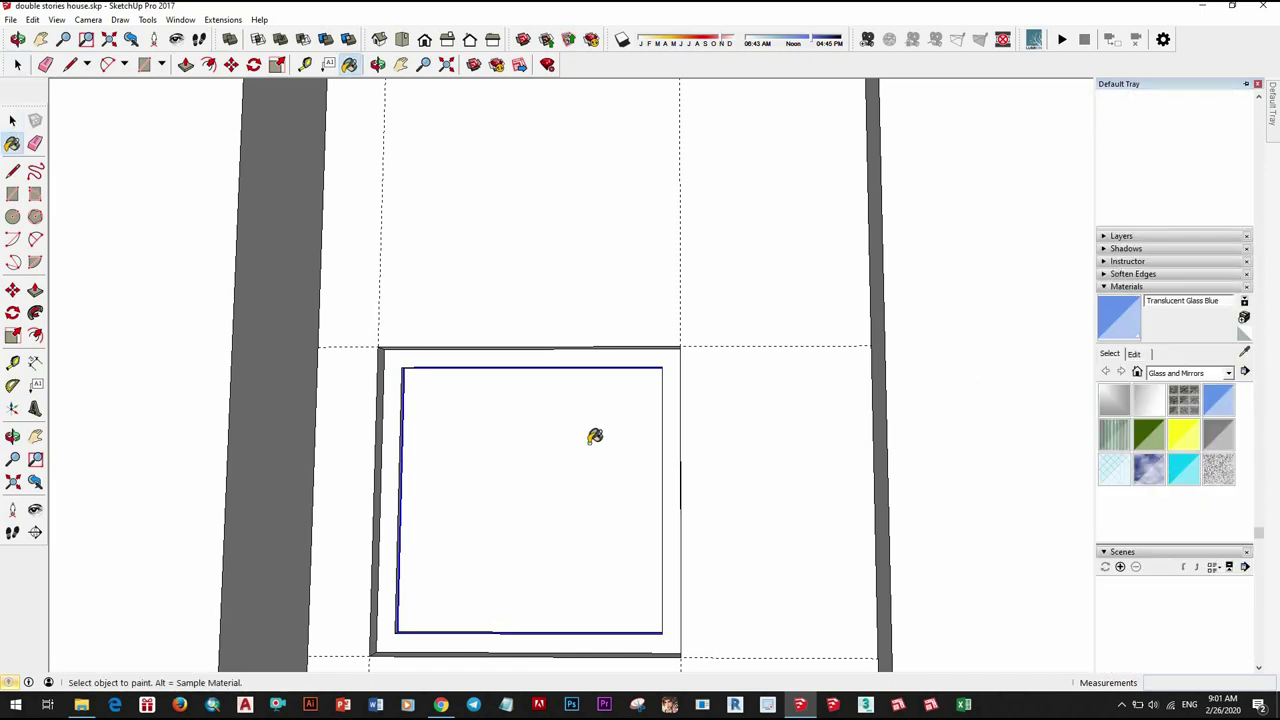
pyautogui.click(610, 410)
pyautogui.moveTo(623, 400); pyautogui.dragTo(650, 434, button='middle')
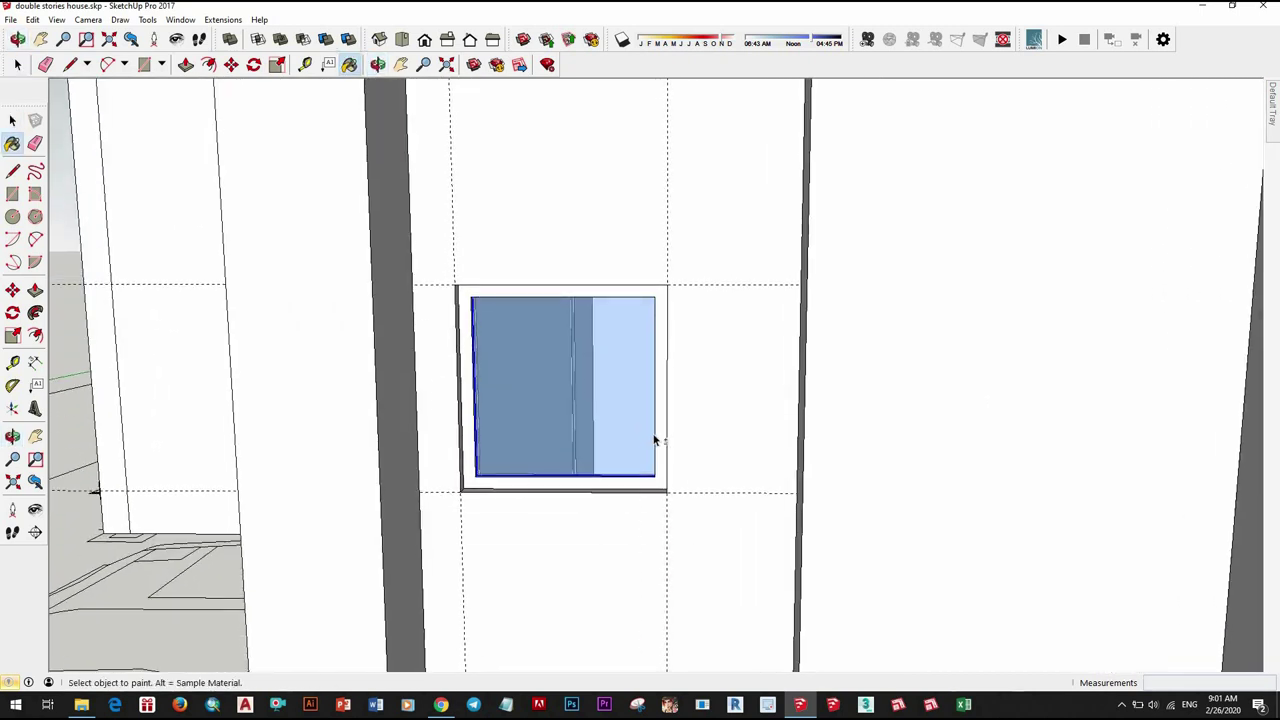
pyautogui.scroll(3, 663, 405)
# Step: Group the window frame and glass pane together
pyautogui.rightClick(665, 404)
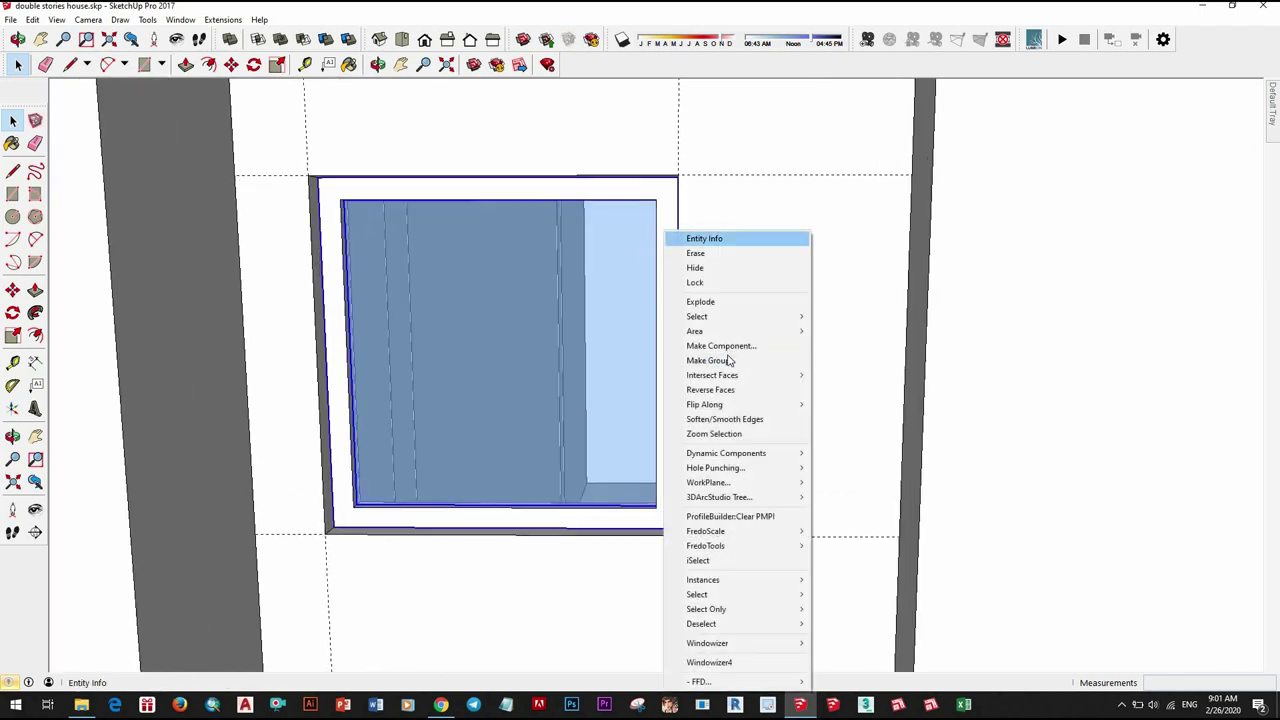
pyautogui.click(690, 361)
pyautogui.scroll(-5, 683, 389)
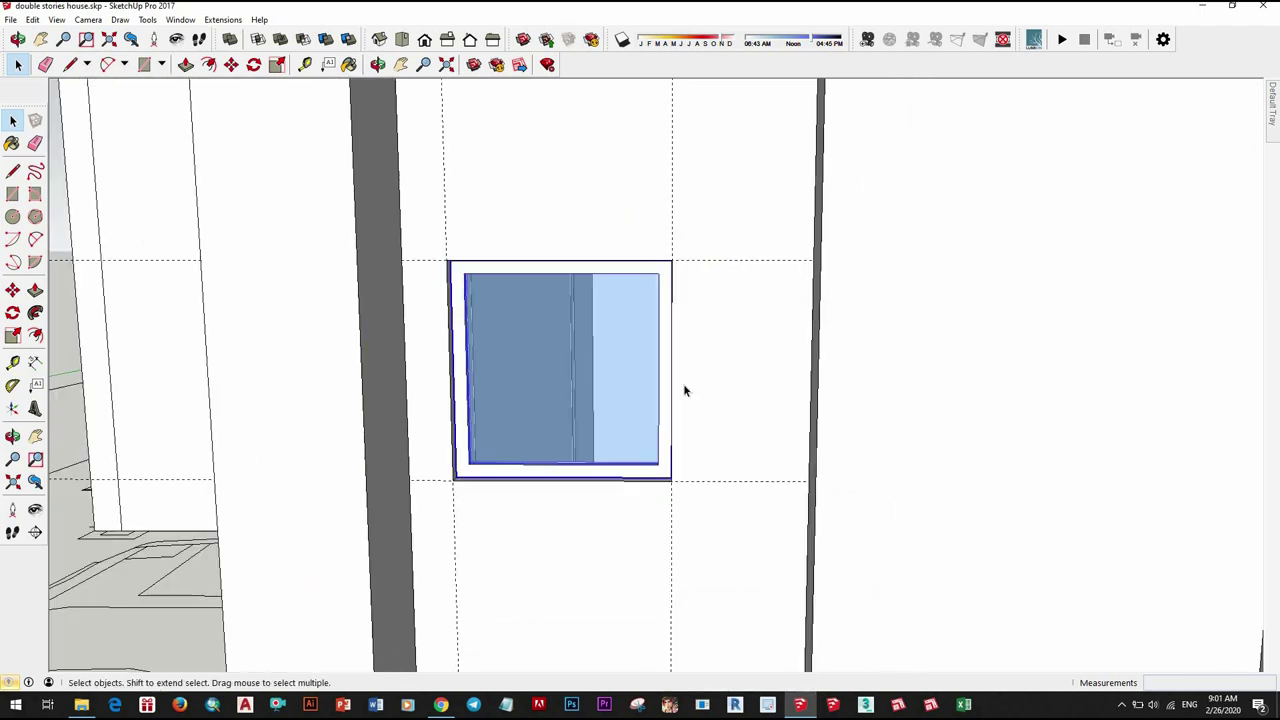
pyautogui.scroll(-5, 689, 349)
pyautogui.scroll(-5, 650, 290)
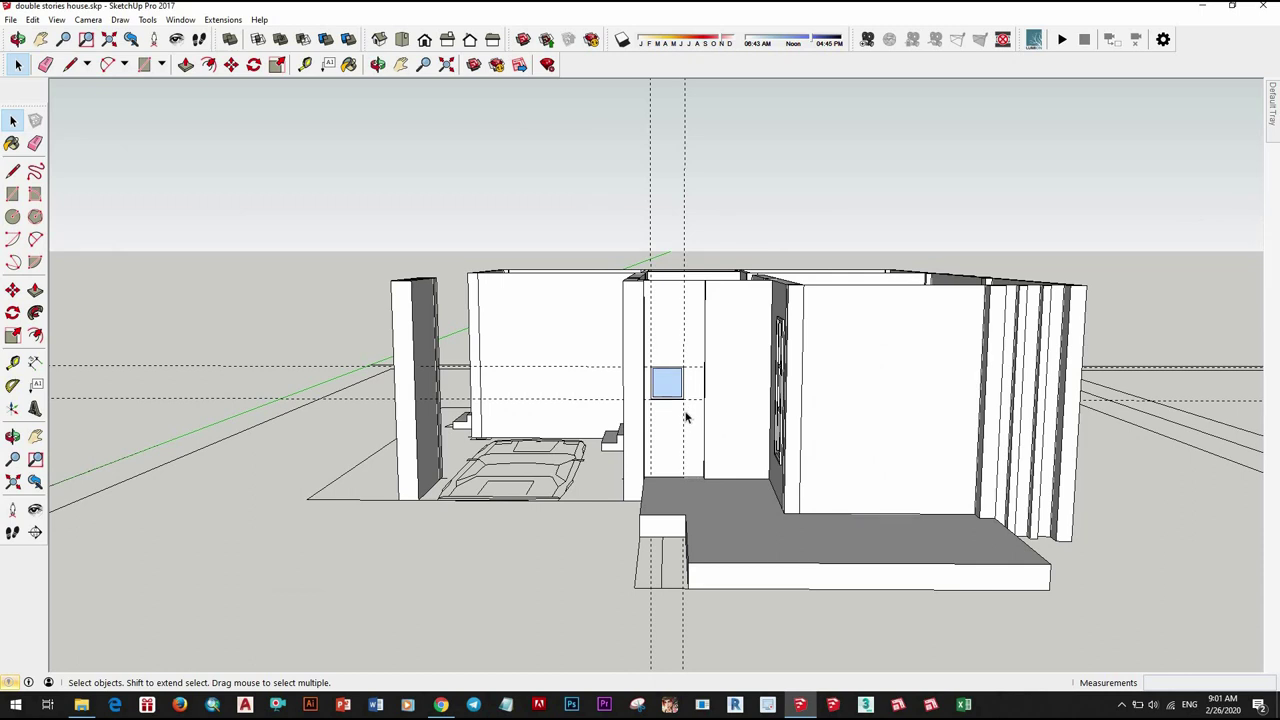
# Step: Draw a rectangle face covering the whole small window
pyautogui.scroll(3, 743, 400)
pyautogui.scroll(2, 743, 391)
pyautogui.scroll(1, 742, 390)
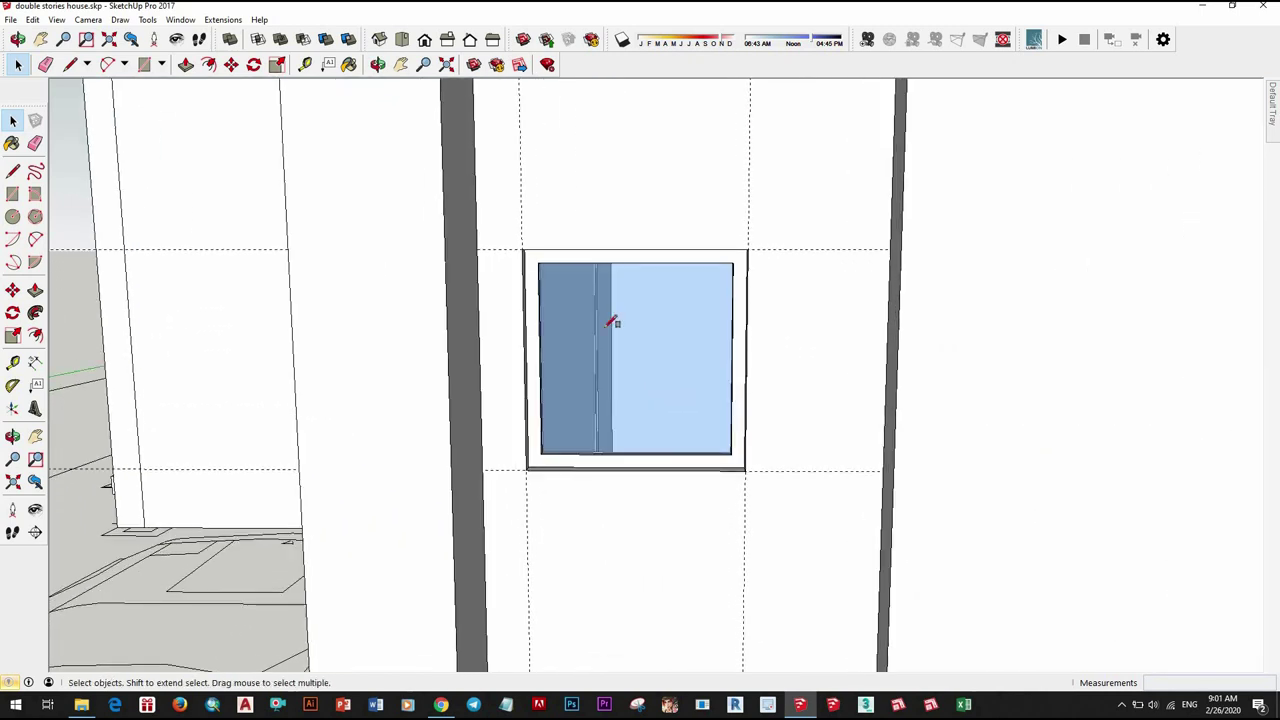
pyautogui.press('r')
pyautogui.click(522, 249)
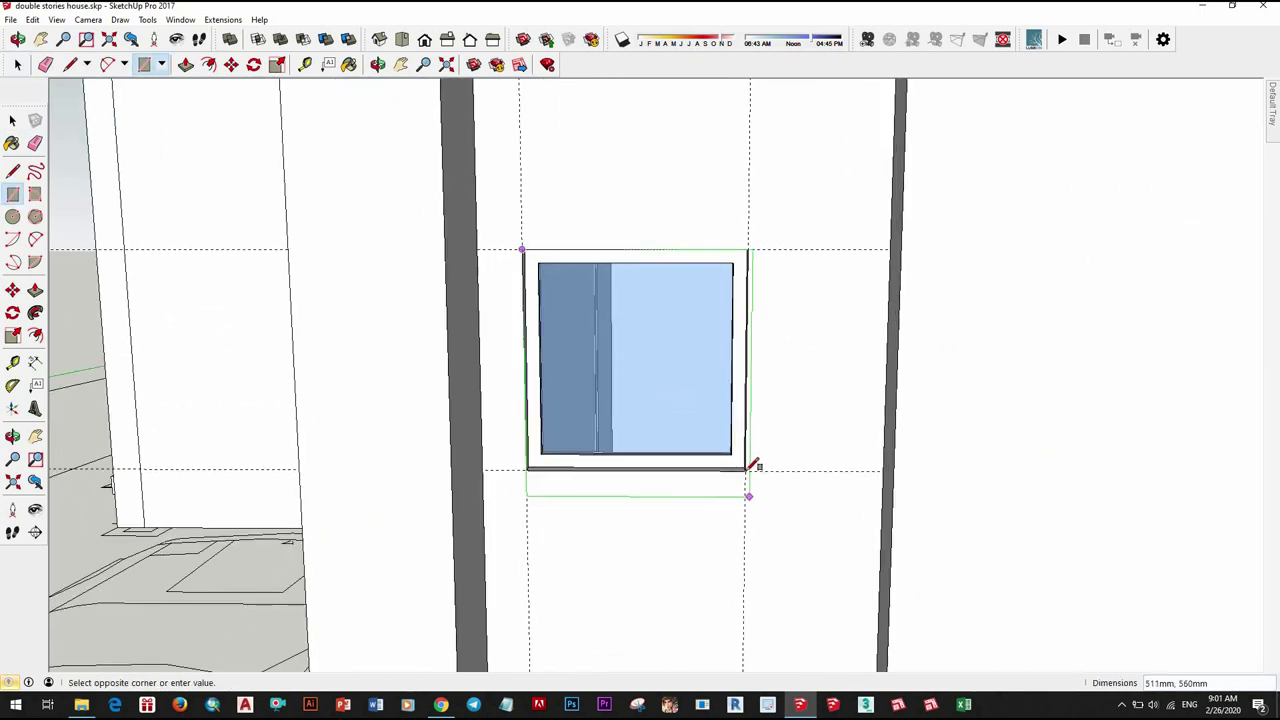
pyautogui.click(745, 470)
pyautogui.press('space')
pyautogui.click(702, 372)
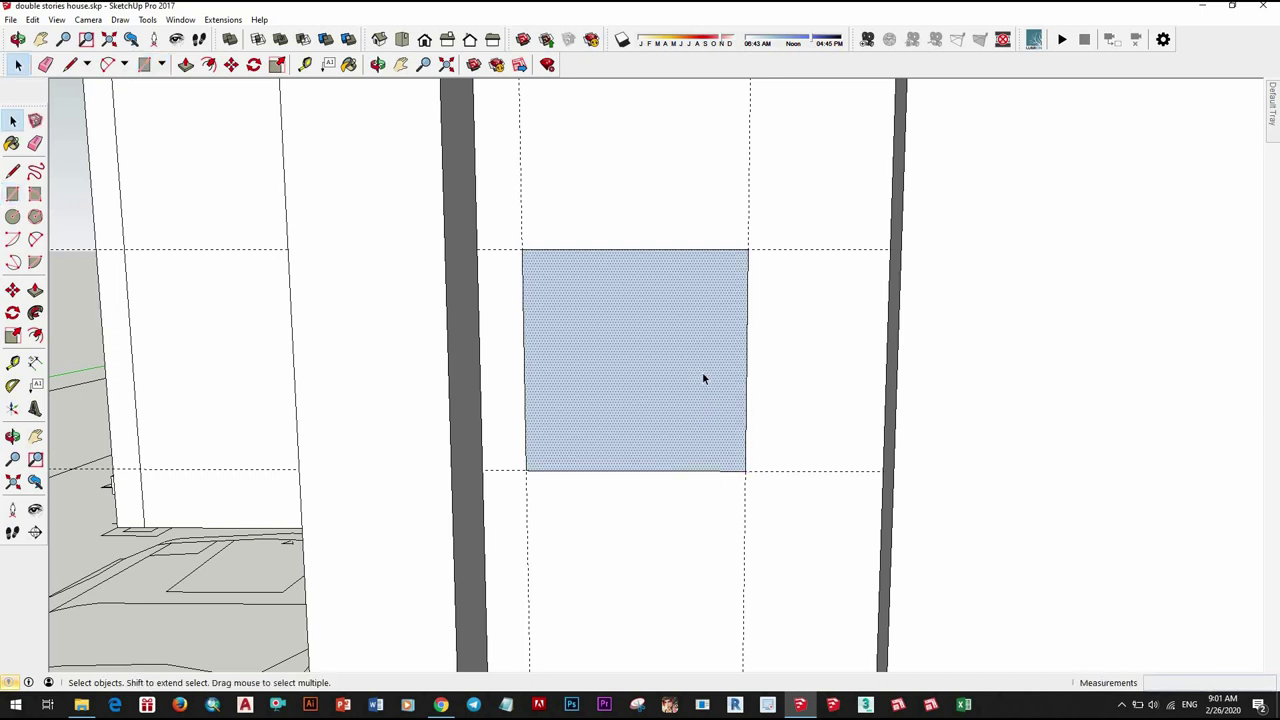
# Step: Offset the face 30 outward and erase the inner face over the window
pyautogui.press('f')
pyautogui.click(746, 361)
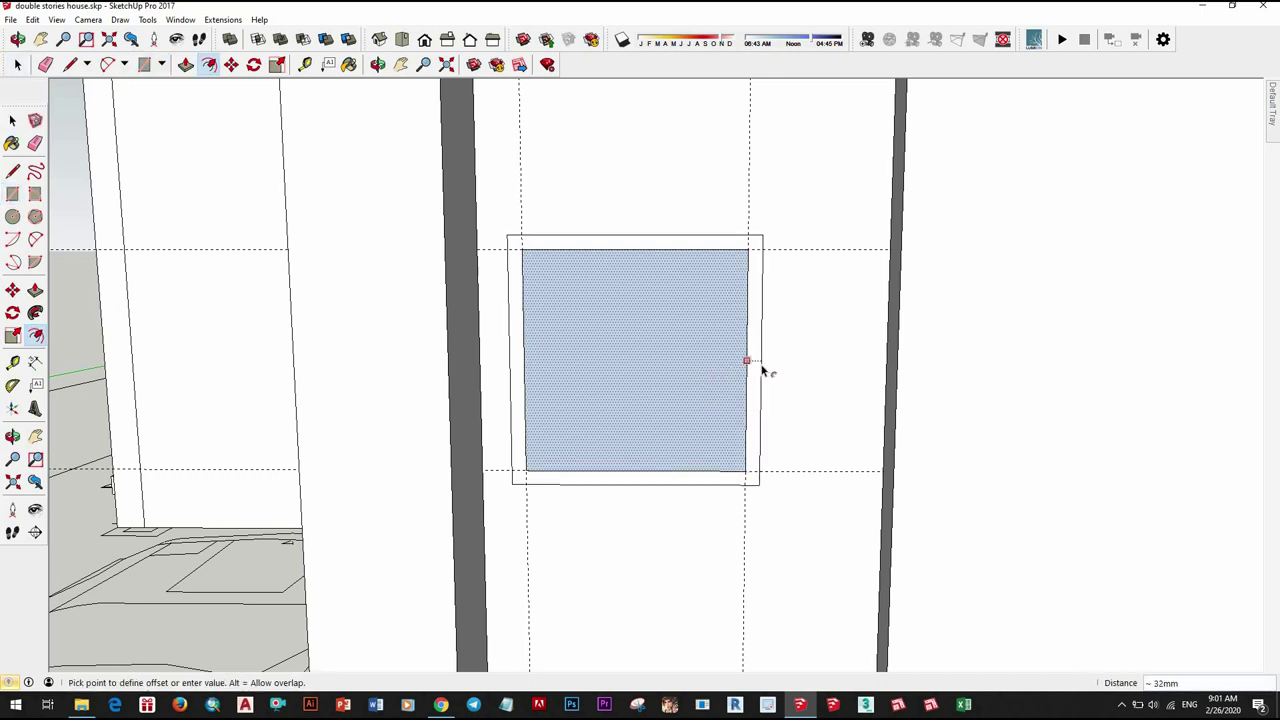
pyautogui.write('30')
pyautogui.click(752, 380)
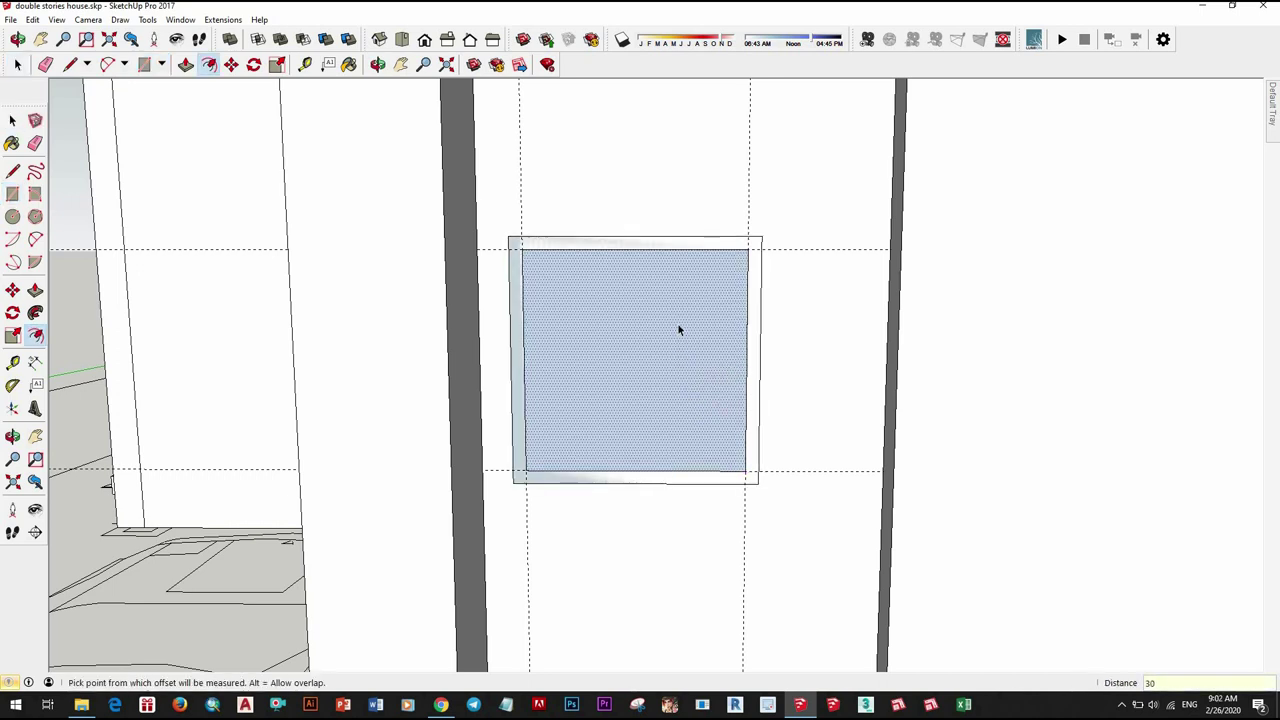
pyautogui.press('space')
pyautogui.rightClick(679, 320)
pyautogui.click(744, 278)
pyautogui.scroll(1, 750, 285)
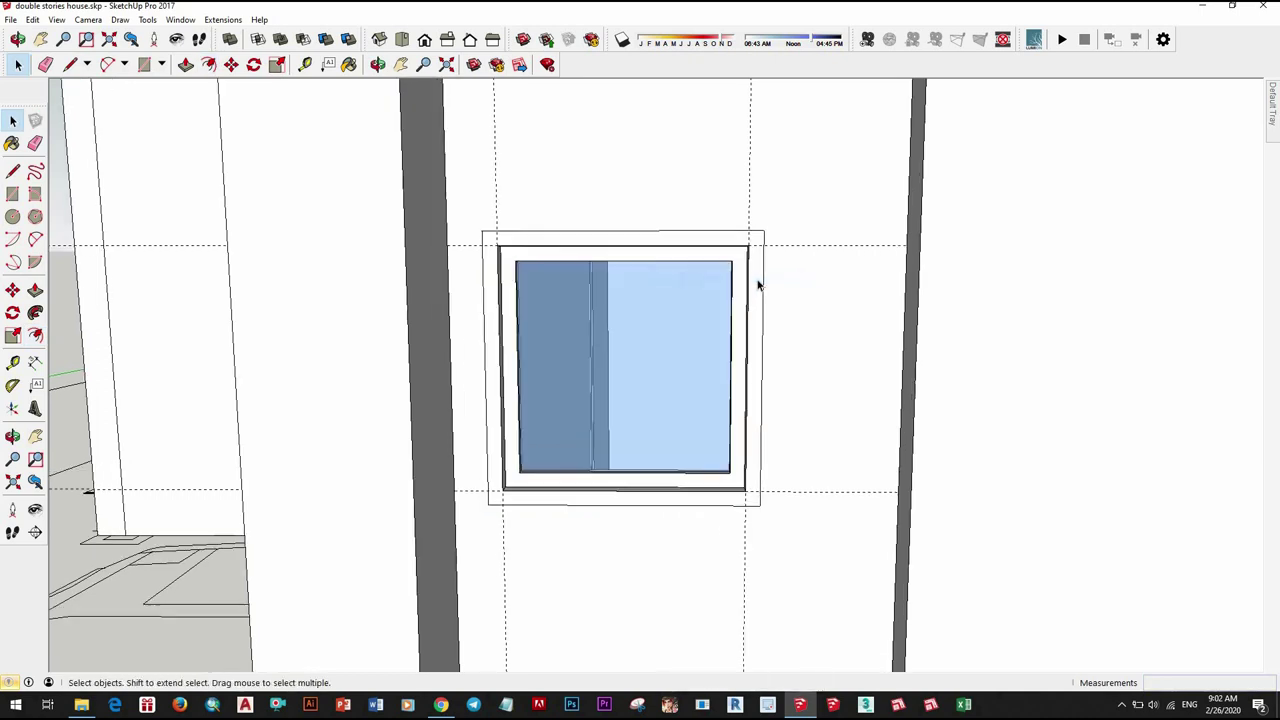
pyautogui.scroll(1, 758, 285)
# Step: Push/Pull the trim ring out by 30
pyautogui.press('p')
pyautogui.click(770, 305)
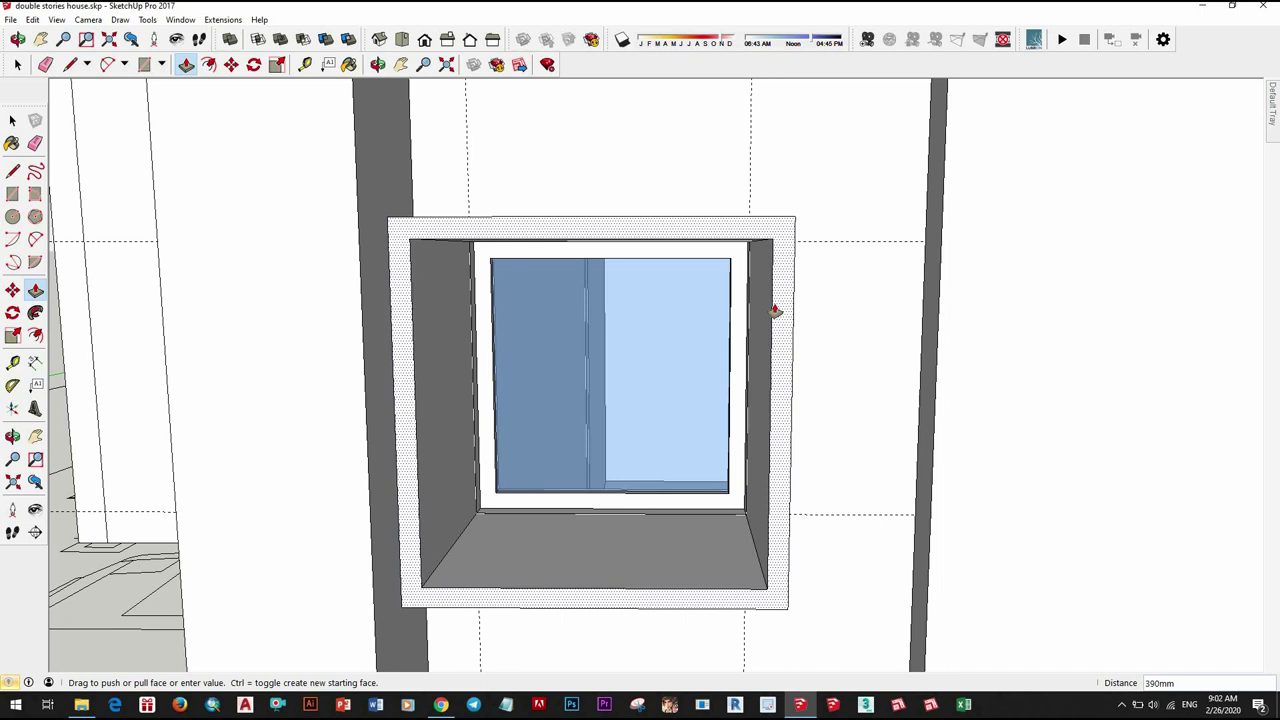
pyautogui.press('Return')
pyautogui.scroll(-2, 790, 340)
pyautogui.press('space')
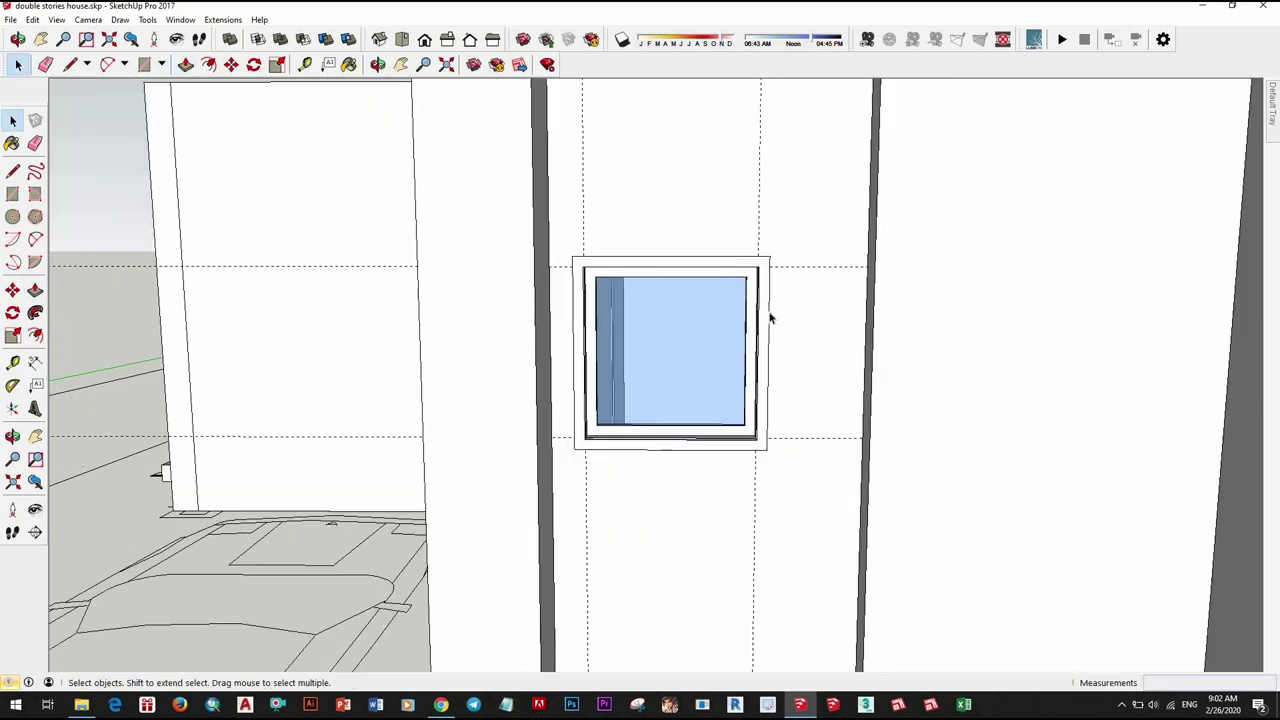
# Step: Group the outer trim ring
pyautogui.doubleClick(765, 294)
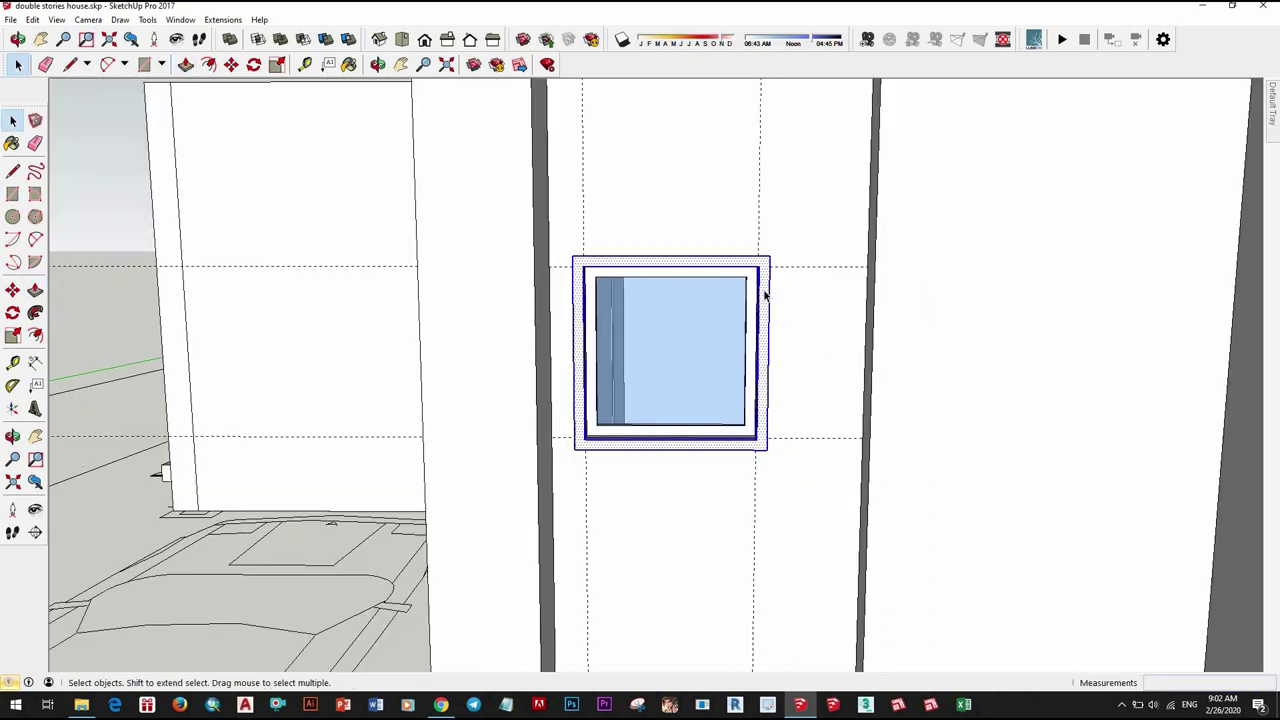
pyautogui.rightClick(764, 335)
pyautogui.click(828, 314)
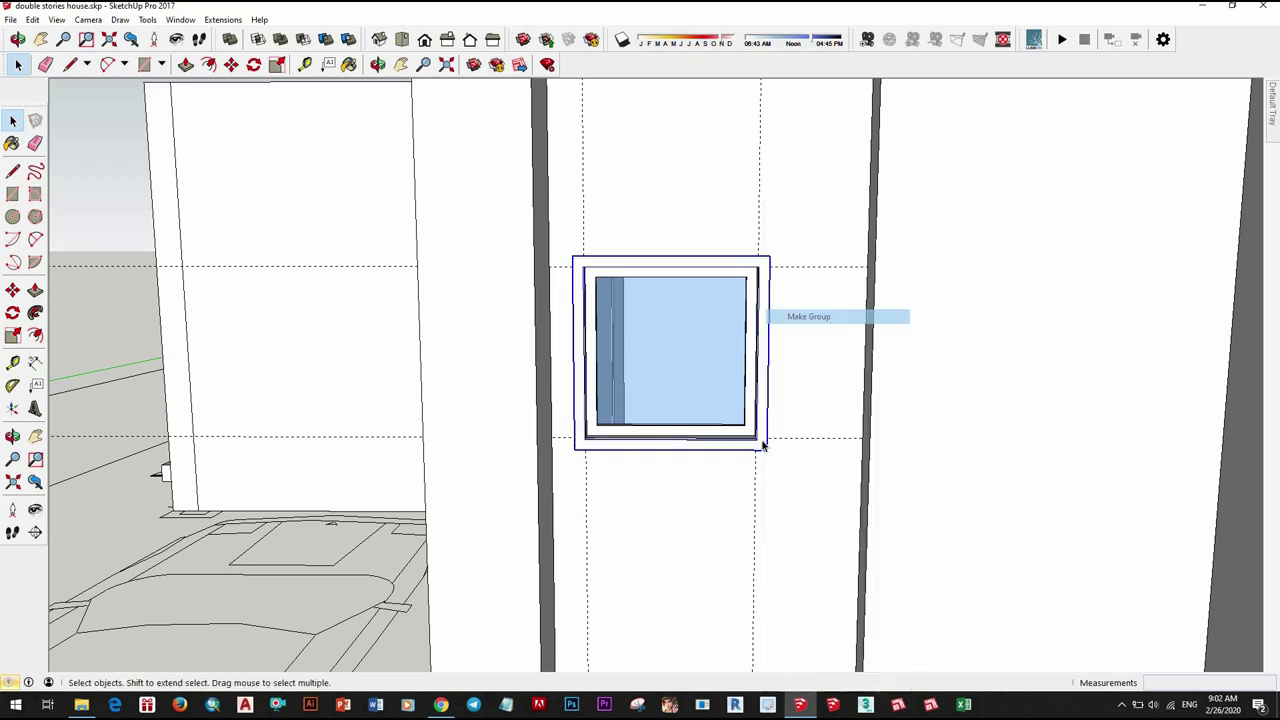
pyautogui.scroll(-5, 766, 443)
pyautogui.scroll(-5, 768, 436)
pyautogui.scroll(3, 760, 445)
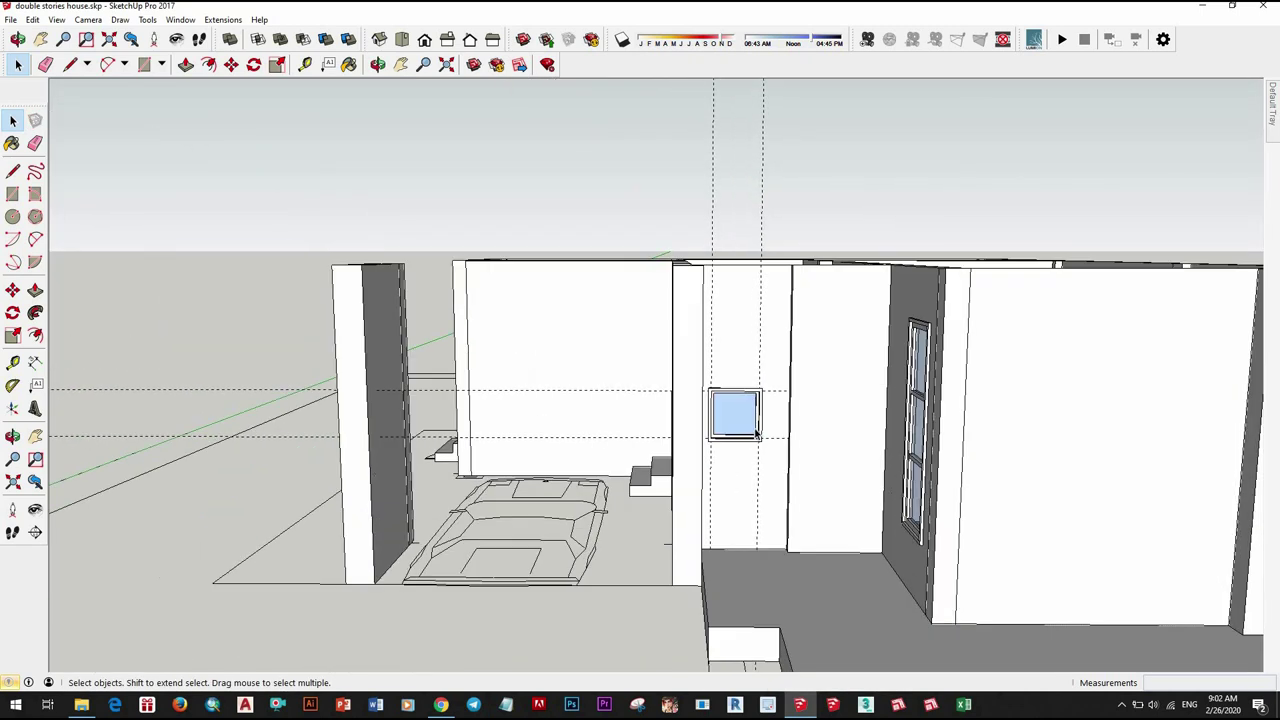
pyautogui.scroll(3, 783, 445)
pyautogui.scroll(2, 783, 447)
pyautogui.rightClick(791, 231)
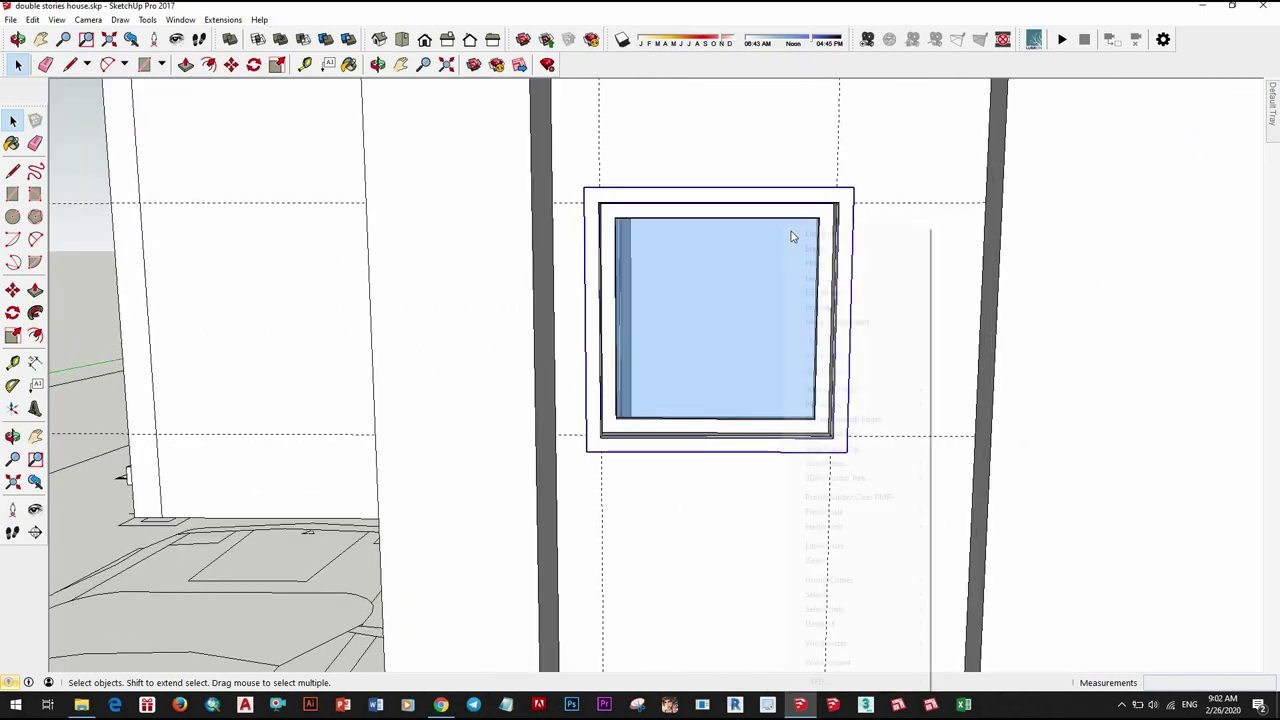
pyautogui.click(800, 246)
pyautogui.moveTo(766, 429); pyautogui.dragTo(779, 530, button='middle')
pyautogui.scroll(-4, 760, 480)
pyautogui.moveTo(743, 463); pyautogui.dragTo(760, 460, button='middle')
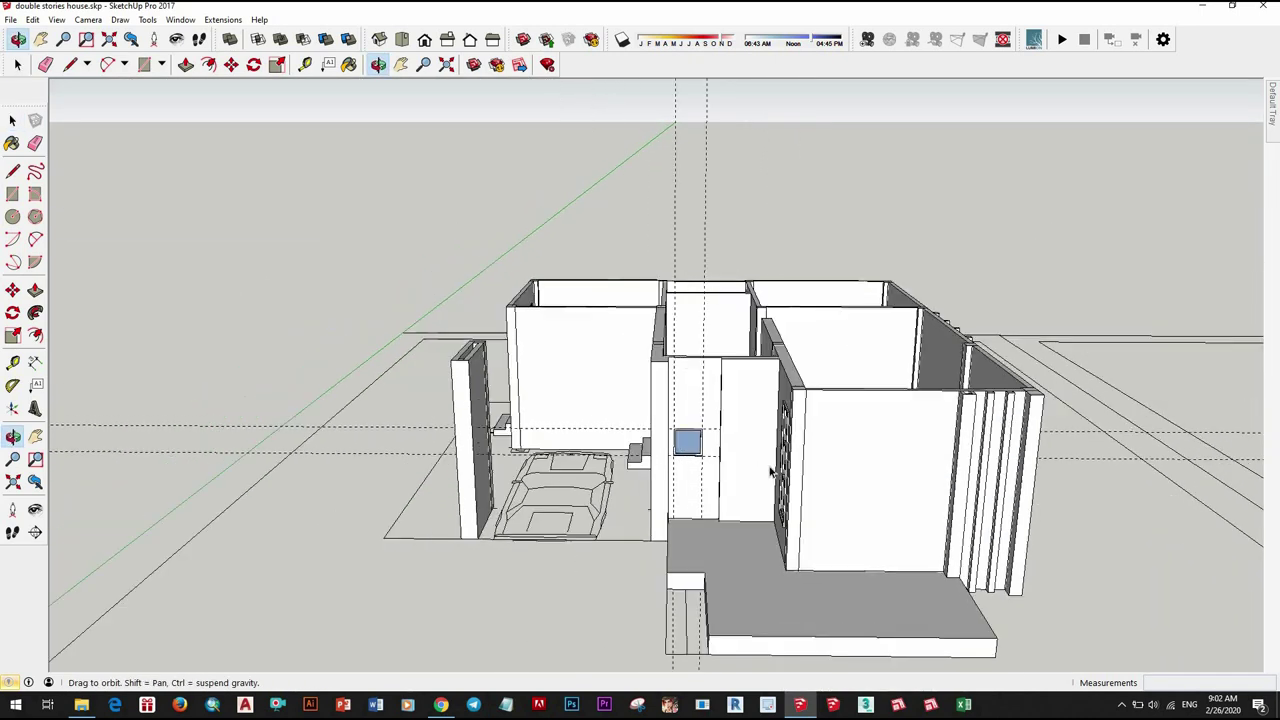
pyautogui.scroll(3, 780, 457)
pyautogui.scroll(2, 760, 420)
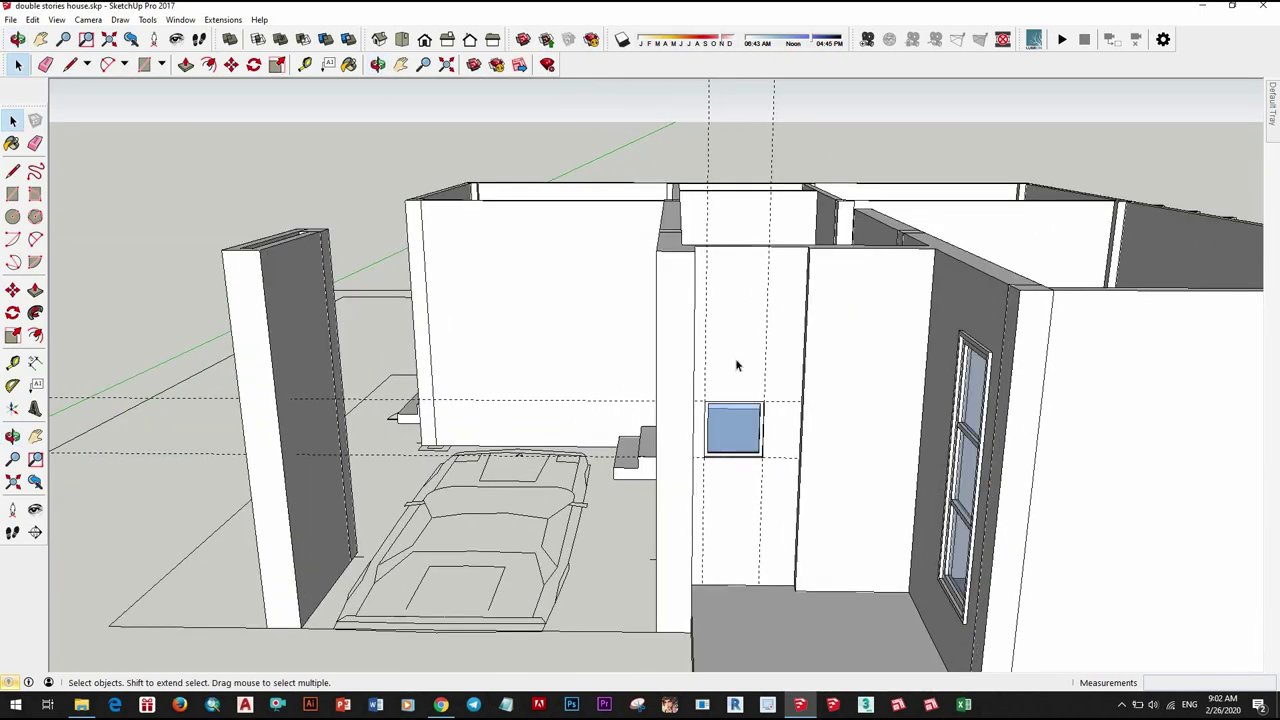
pyautogui.click(33, 20)
pyautogui.moveTo(837, 471)
pyautogui.mouseDown(button='middle')
pyautogui.moveTo(949, 540)
pyautogui.moveTo(903, 503)
pyautogui.mouseUp(button='middle')
pyautogui.moveTo(857, 409); pyautogui.dragTo(688, 400, button='middle')
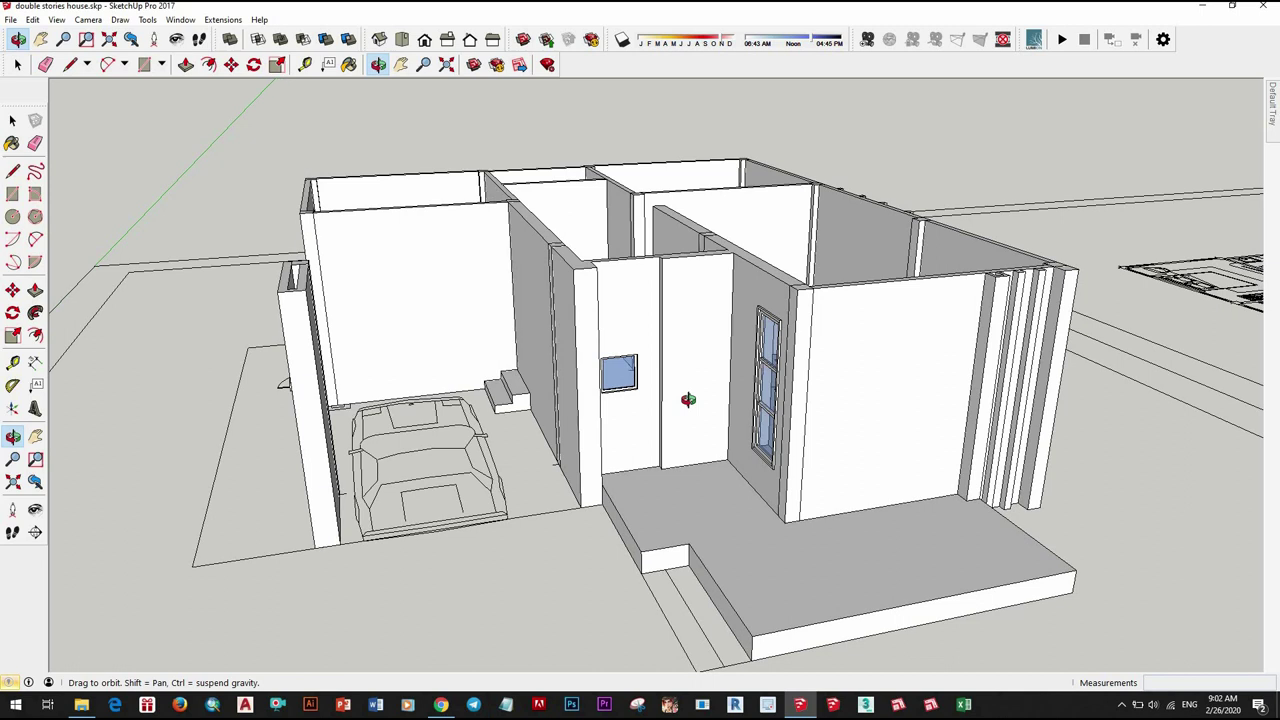
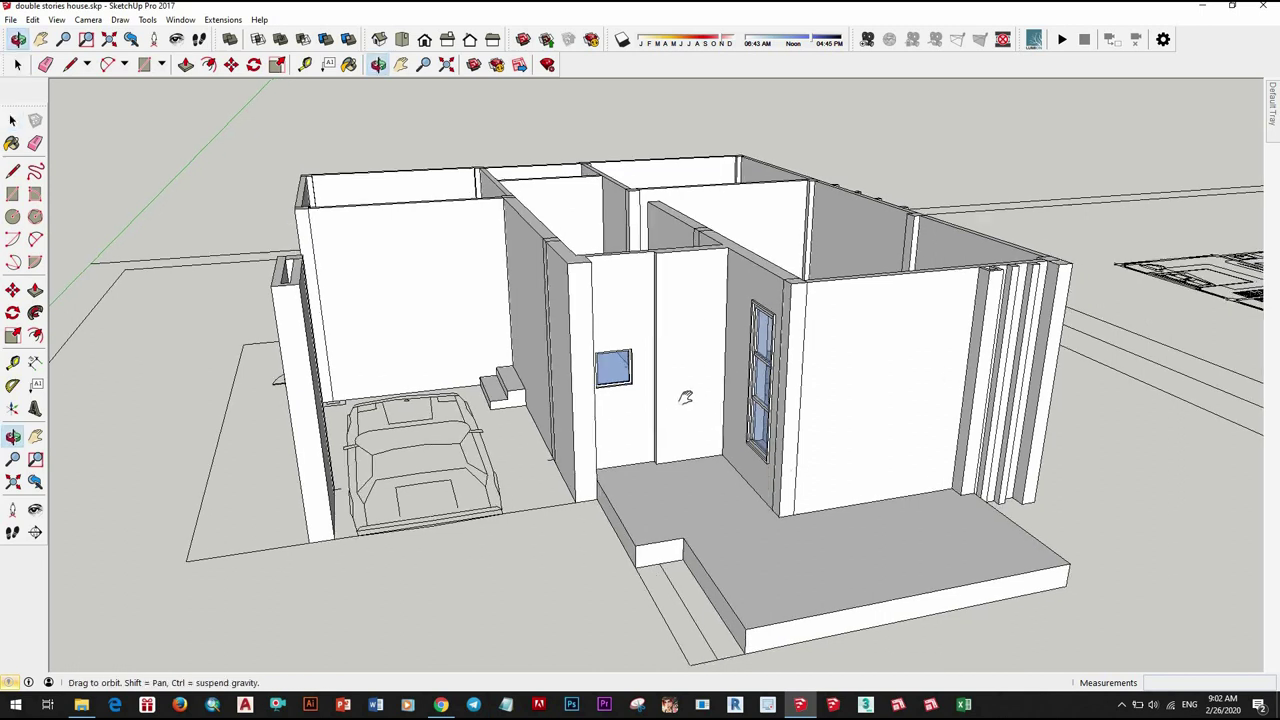
# Step: Place a vertical guide on the porch wall, measured from the wall's edge
pyautogui.moveTo(760, 455); pyautogui.dragTo(719, 494, button='middle')
pyautogui.scroll(2, 670, 440)
pyautogui.moveTo(670, 440)
pyautogui.mouseDown(button='middle')
pyautogui.moveTo(728, 486)
pyautogui.moveTo(654, 409)
pyautogui.mouseUp(button='middle')
pyautogui.scroll(2, 726, 397)
pyautogui.scroll(-2, 645, 325)
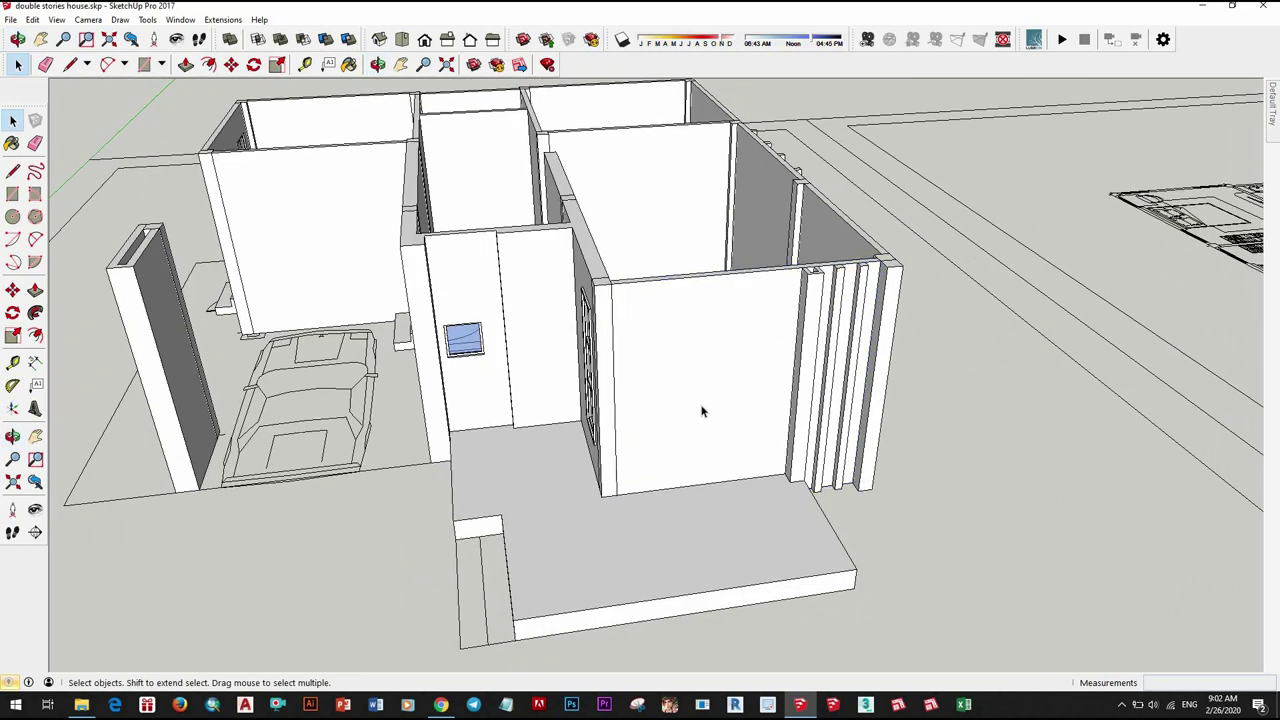
pyautogui.scroll(3, 610, 455)
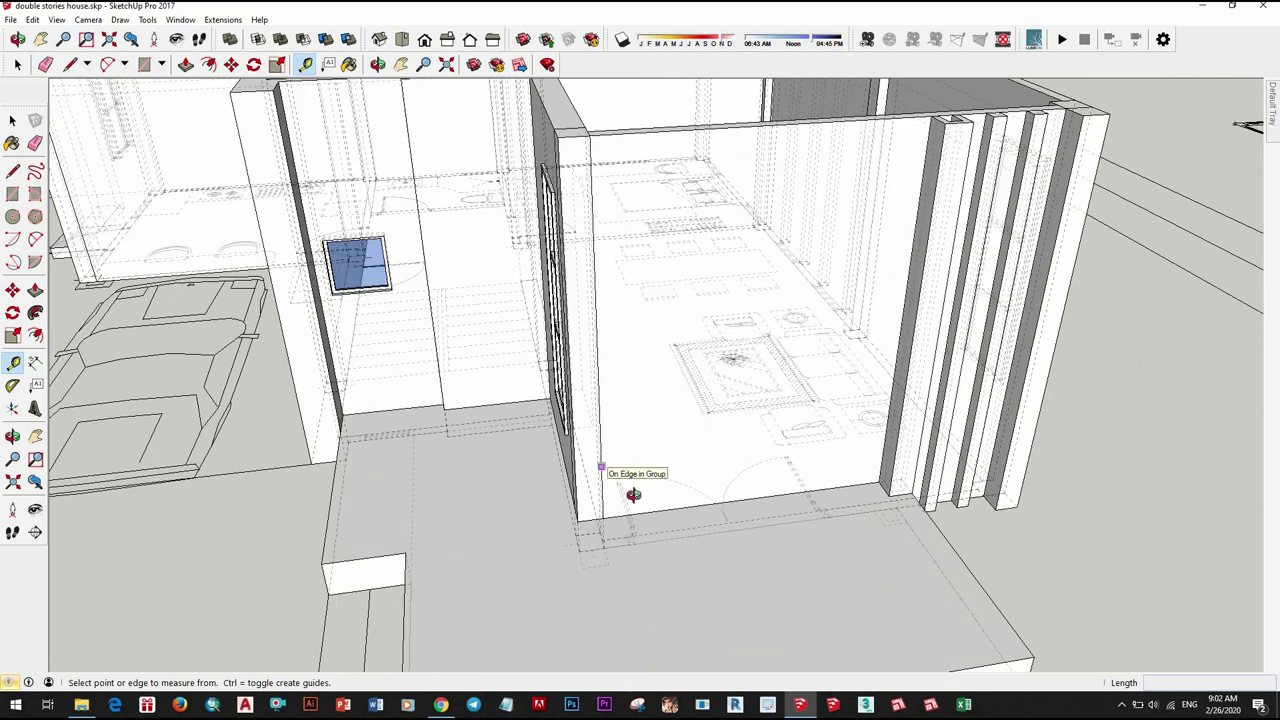
pyautogui.moveTo(622, 471); pyautogui.dragTo(594, 537, button='middle')
pyautogui.scroll(2, 580, 540)
pyautogui.click(554, 541)
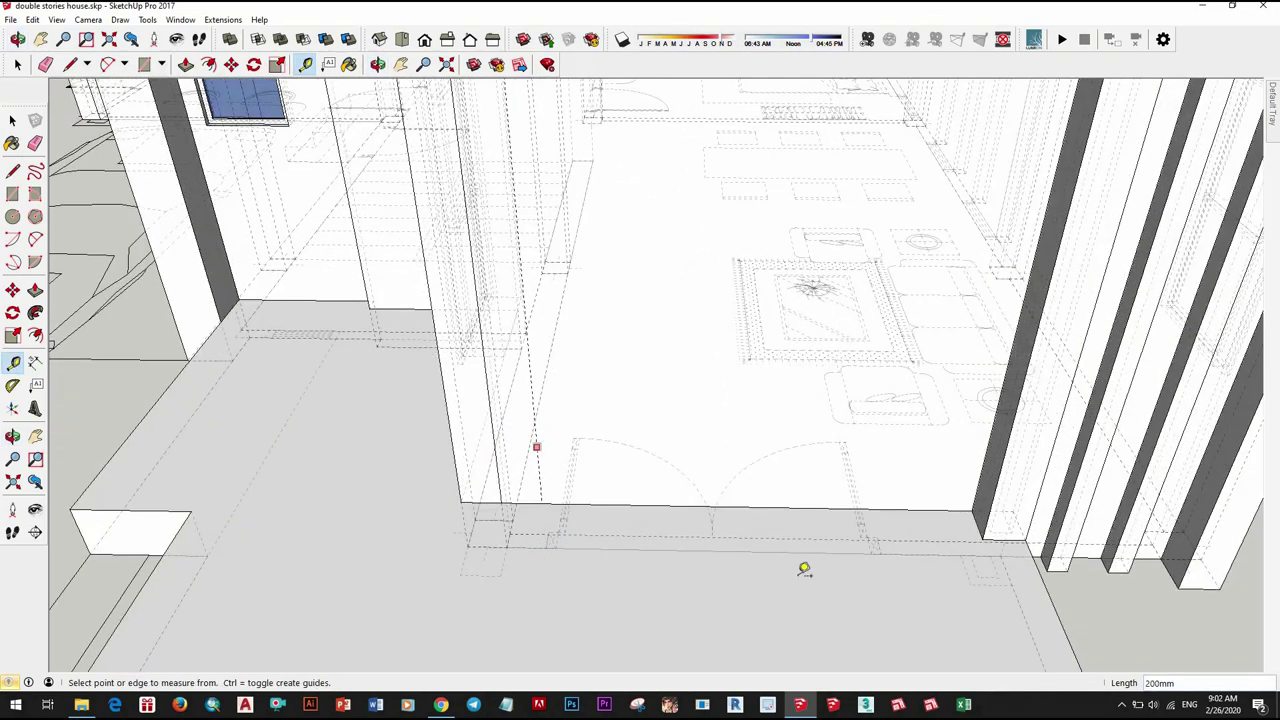
pyautogui.click(892, 548)
pyautogui.moveTo(892, 548); pyautogui.dragTo(841, 452, button='middle')
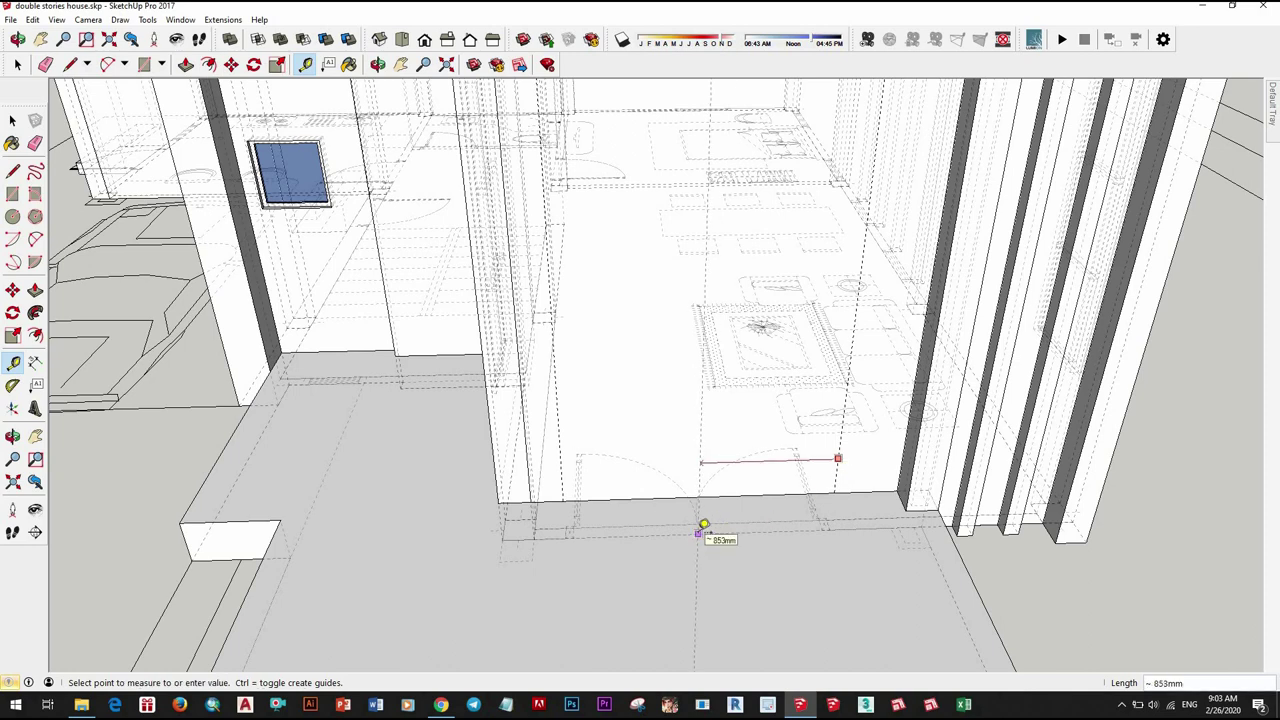
pyautogui.scroll(-5, 810, 492)
pyautogui.press('space')
# Step: Pull a horizontal guide 2500 mm up the front wall to mark the door height
pyautogui.moveTo(737, 514); pyautogui.dragTo(717, 449, button='middle')
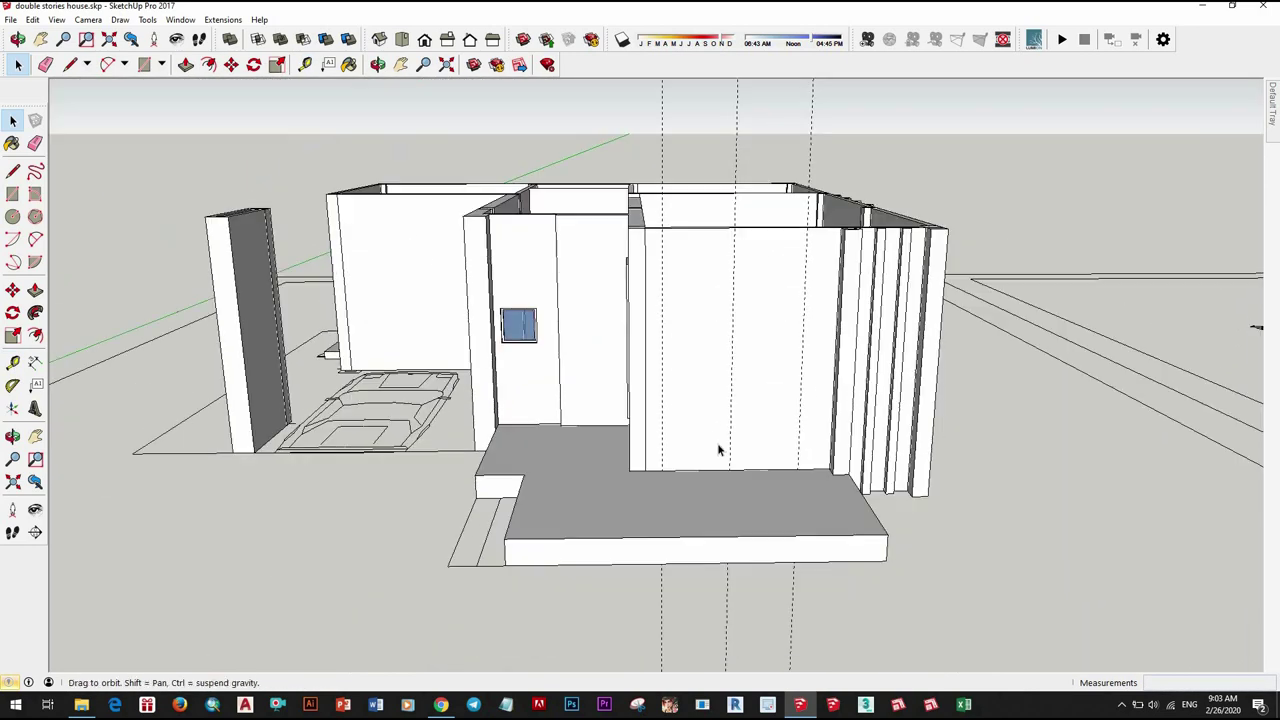
pyautogui.scroll(2, 708, 487)
pyautogui.press('t')
pyautogui.scroll(2, 710, 470)
pyautogui.scroll(-3, 709, 291)
pyautogui.moveTo(709, 291); pyautogui.dragTo(759, 248, button='middle')
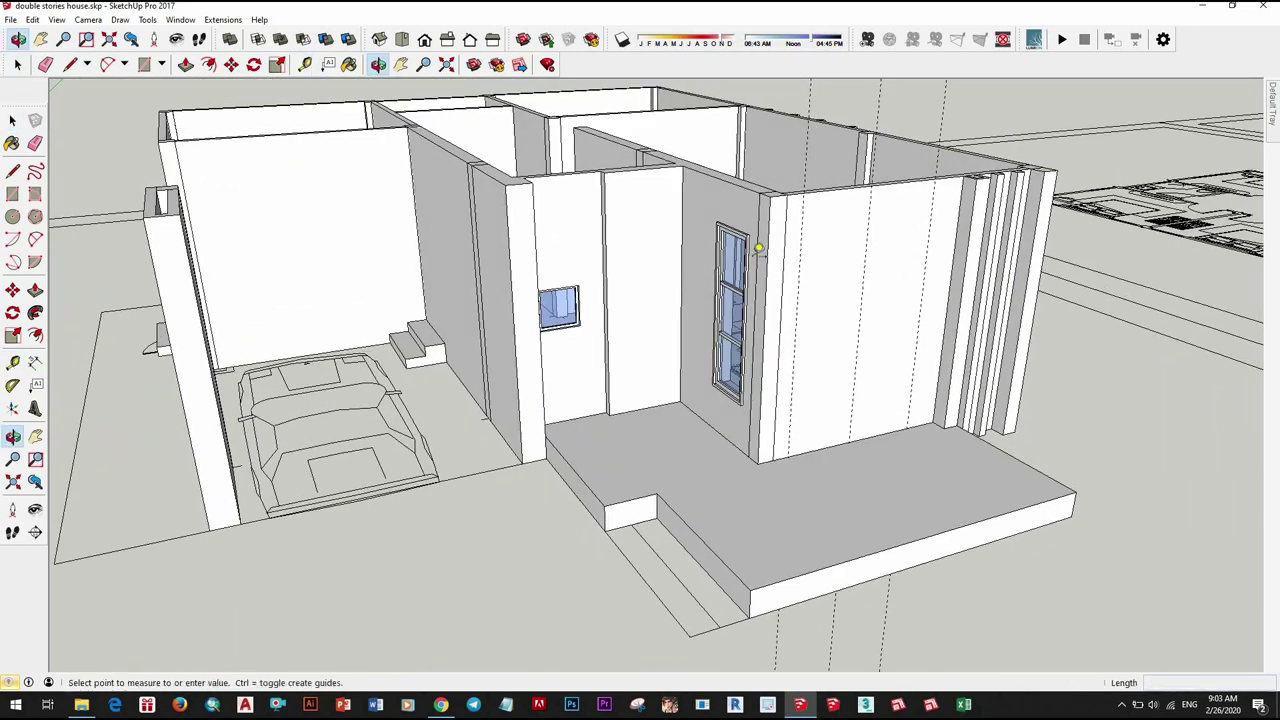
pyautogui.moveTo(820, 328); pyautogui.dragTo(834, 264, button='middle')
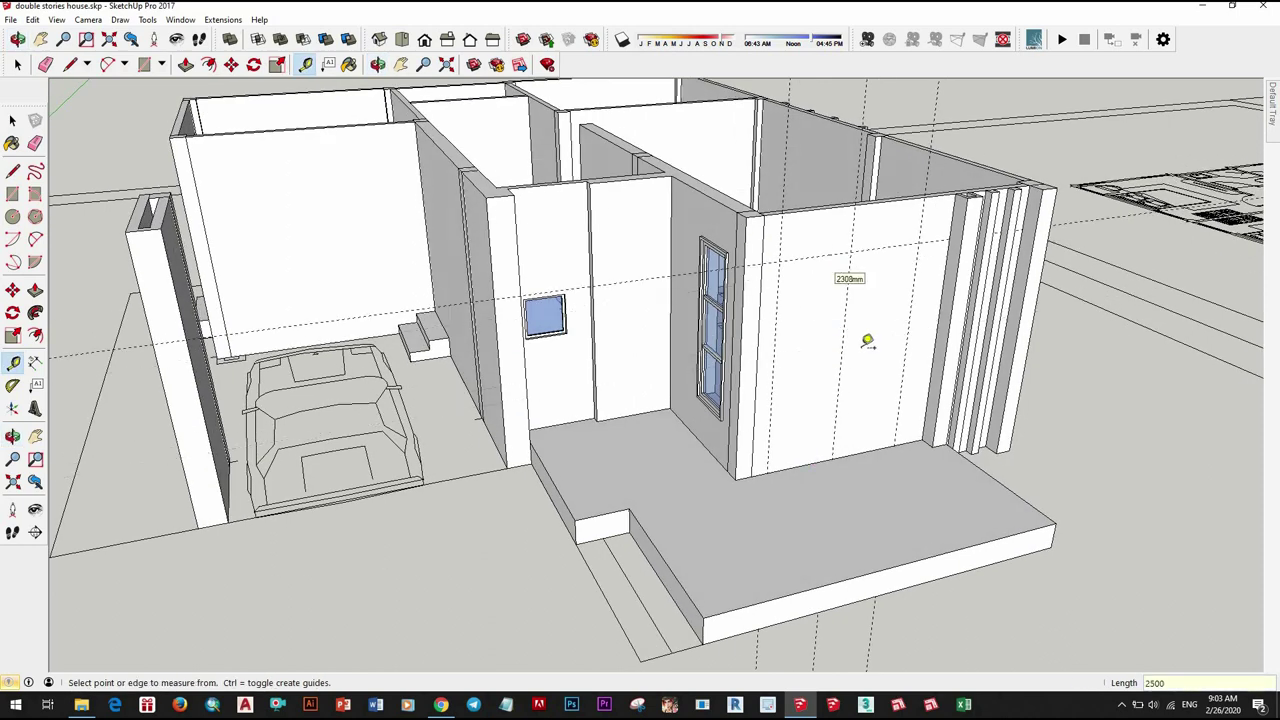
pyautogui.scroll(-3, 867, 341)
pyautogui.moveTo(867, 341)
pyautogui.mouseDown(button='middle')
pyautogui.moveTo(883, 289)
pyautogui.moveTo(817, 397)
pyautogui.moveTo(763, 391)
pyautogui.moveTo(719, 474)
pyautogui.moveTo(700, 437)
pyautogui.mouseUp(button='middle')
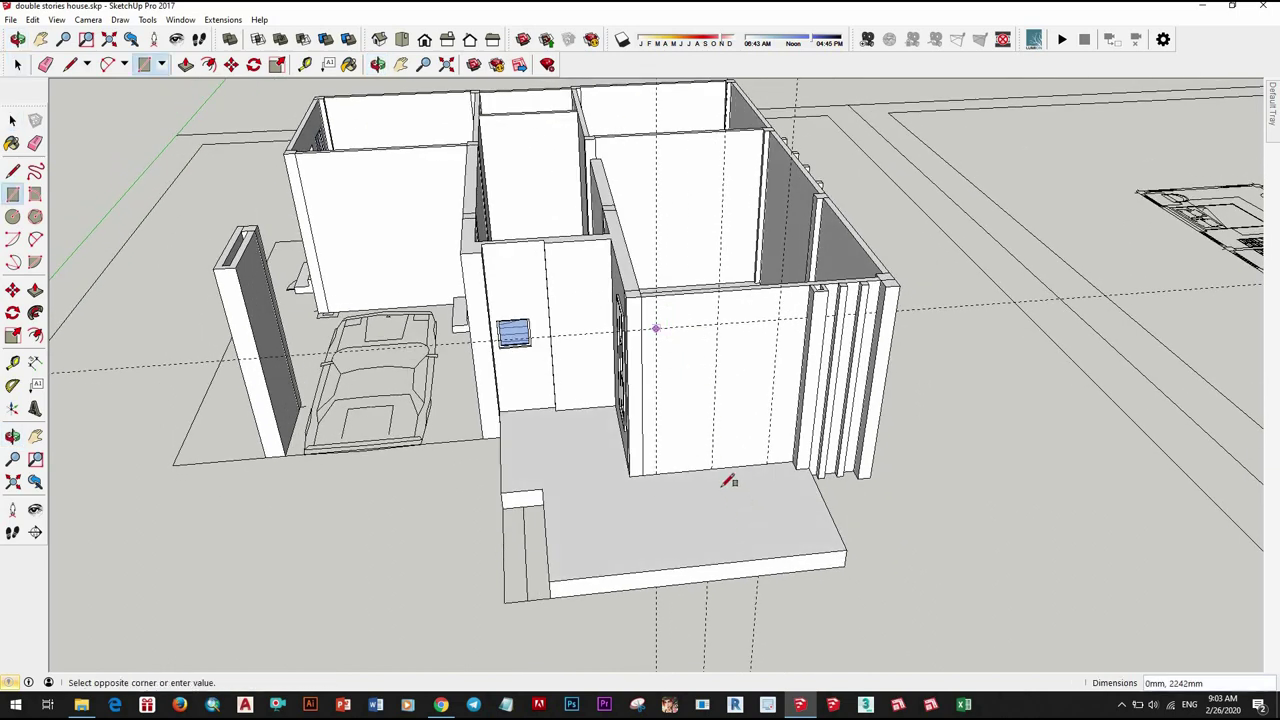
# Step: Finish the door rectangle and offset it inward to form the door frame
pyautogui.click(716, 464)
pyautogui.scroll(2, 718, 440)
pyautogui.scroll(2, 720, 429)
pyautogui.press('space')
pyautogui.click(722, 348)
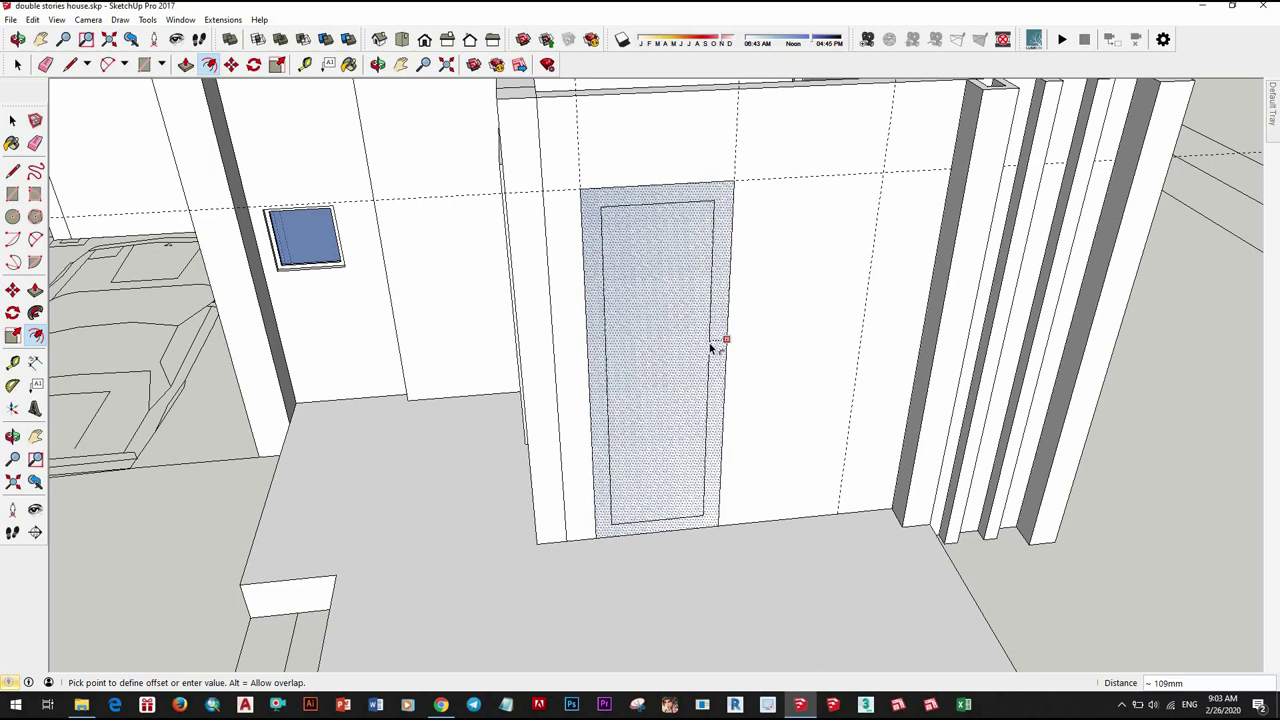
pyautogui.click(711, 347)
pyautogui.moveTo(686, 349)
pyautogui.mouseDown(button='middle')
pyautogui.moveTo(589, 403)
pyautogui.moveTo(631, 403)
pyautogui.moveTo(643, 339)
pyautogui.mouseUp(button='middle')
pyautogui.press('space')
# Step: Push the door panel 50 mm back into the wall
pyautogui.click(643, 339)
pyautogui.scroll(-1, 660, 334)
pyautogui.rightClick(674, 258)
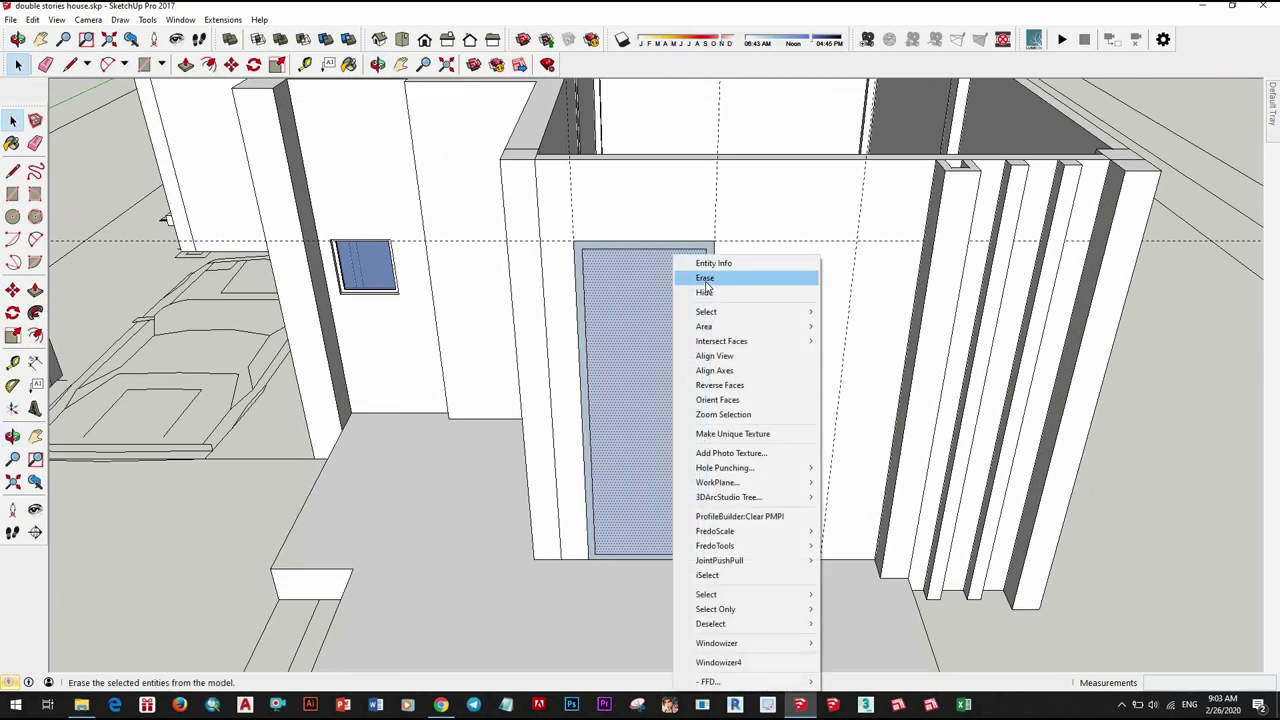
pyautogui.click(650, 448)
pyautogui.moveTo(650, 448); pyautogui.dragTo(697, 330, button='middle')
pyautogui.press('p')
pyautogui.click(697, 331)
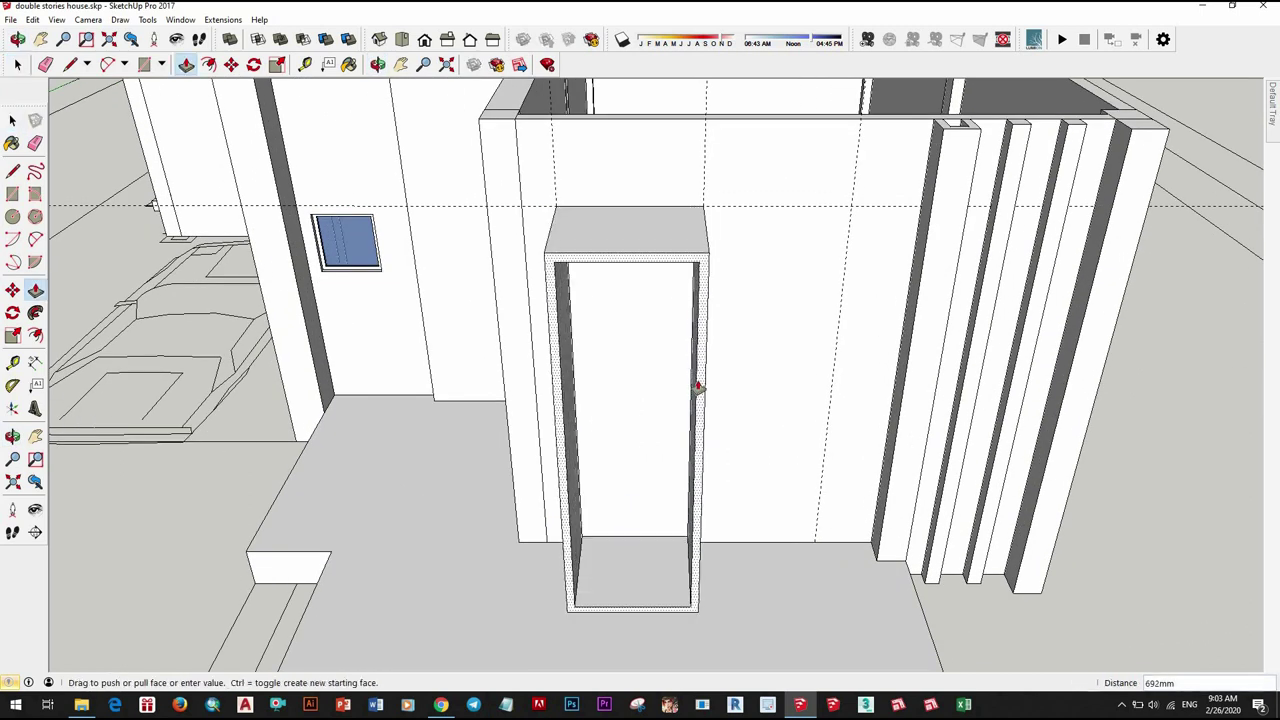
pyautogui.press('Return')
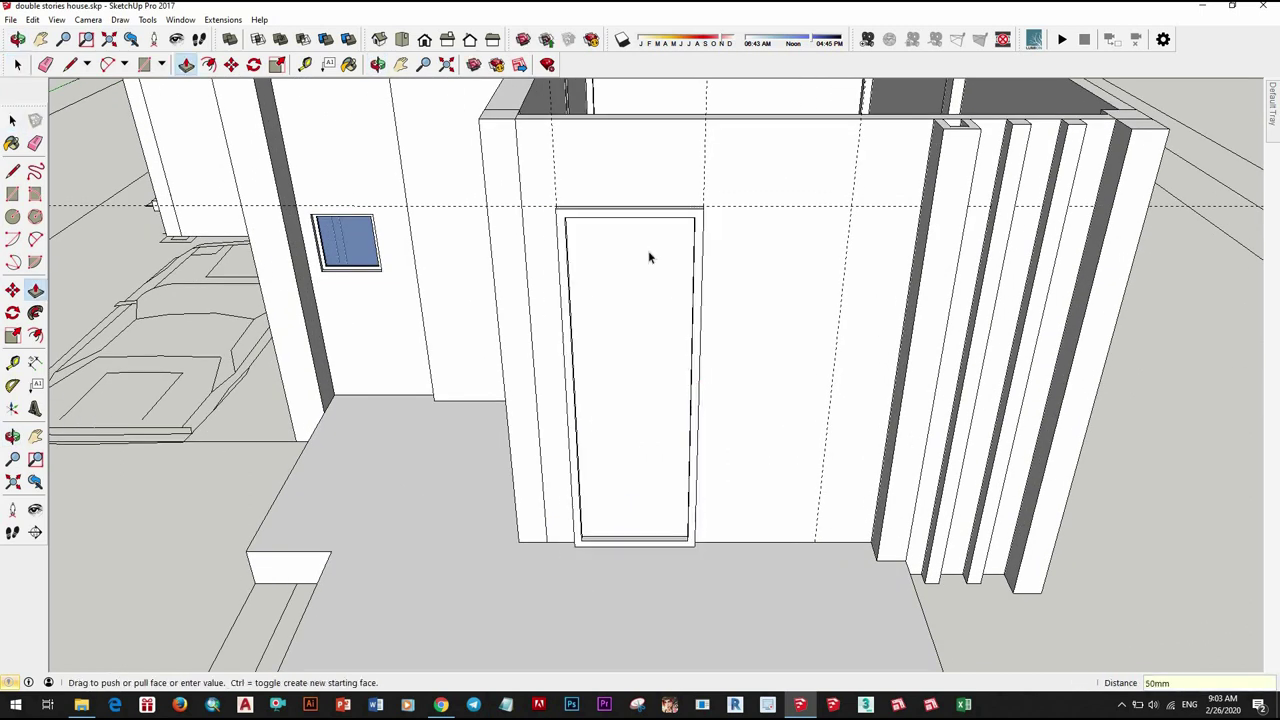
pyautogui.moveTo(737, 337)
pyautogui.mouseDown(button='middle')
pyautogui.moveTo(709, 363)
pyautogui.moveTo(387, 386)
pyautogui.moveTo(526, 308)
pyautogui.mouseUp(button='middle')
pyautogui.press('space')
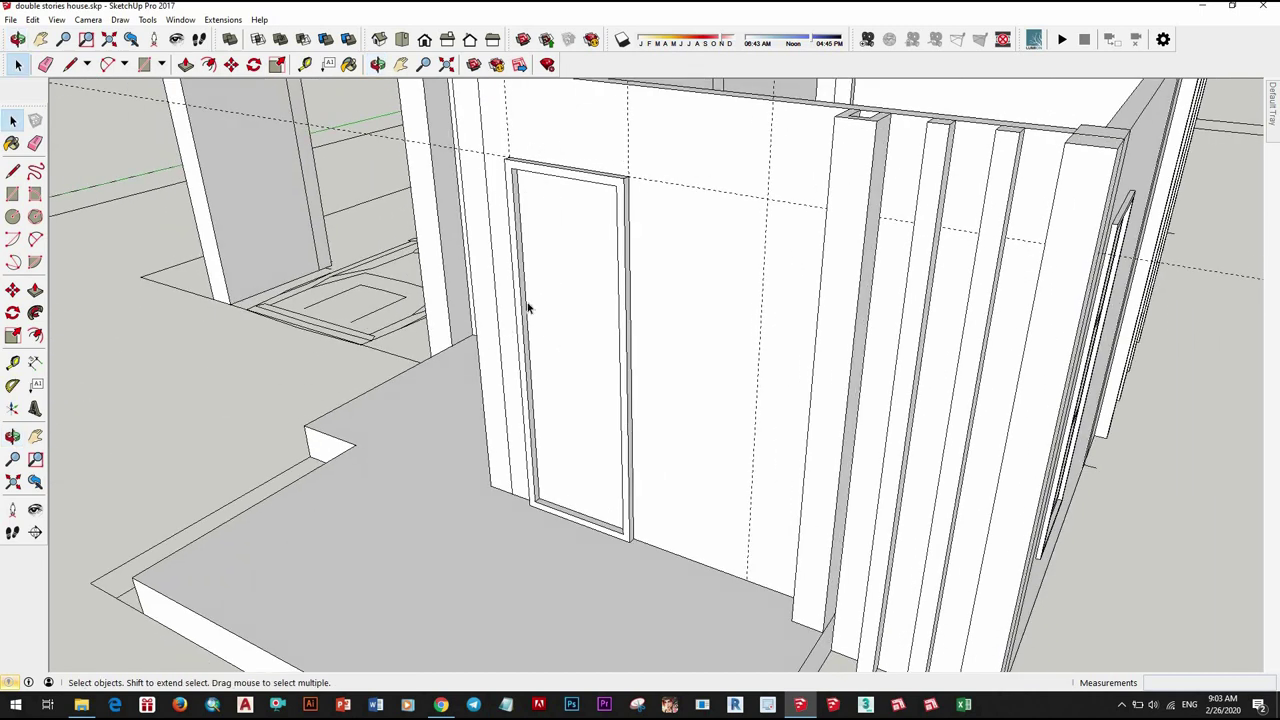
pyautogui.scroll(3, 520, 309)
# Step: Divide the door's side edge in two and draw a rail line from its midpoint
pyautogui.rightClick(518, 305)
pyautogui.click(547, 388)
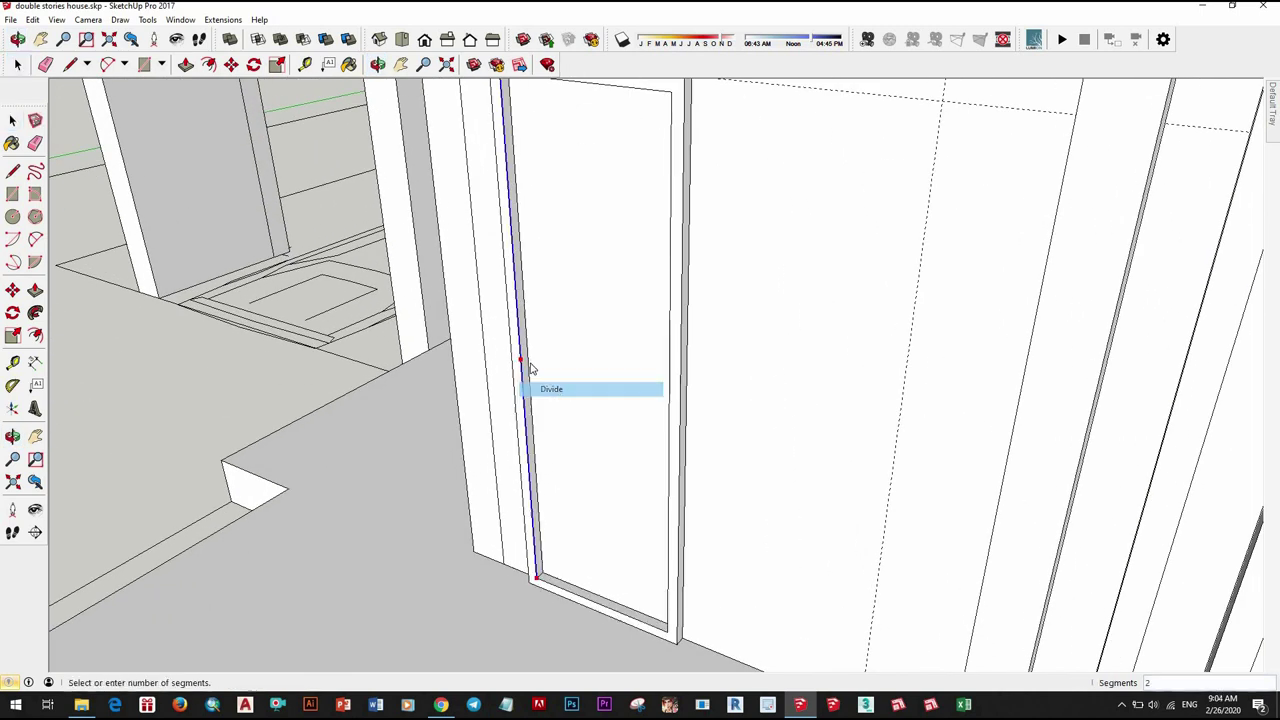
pyautogui.scroll(2, 561, 410)
pyautogui.scroll(1, 557, 371)
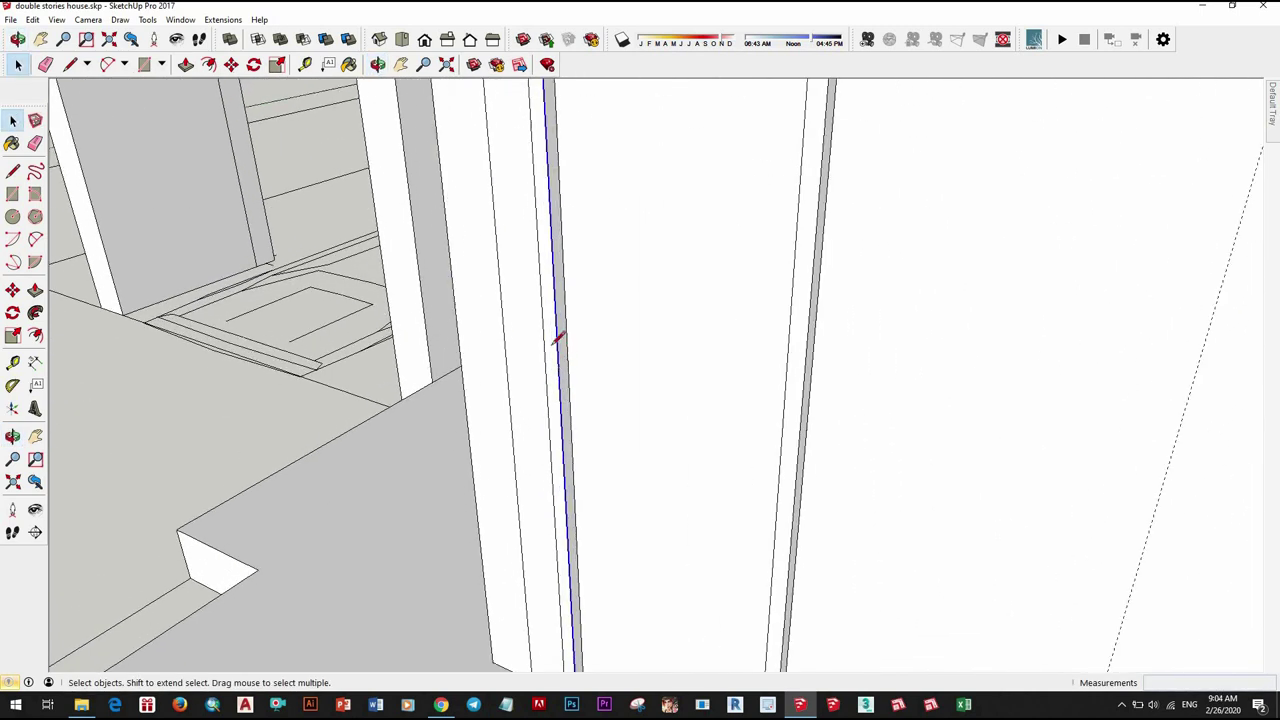
pyautogui.scroll(-2, 563, 331)
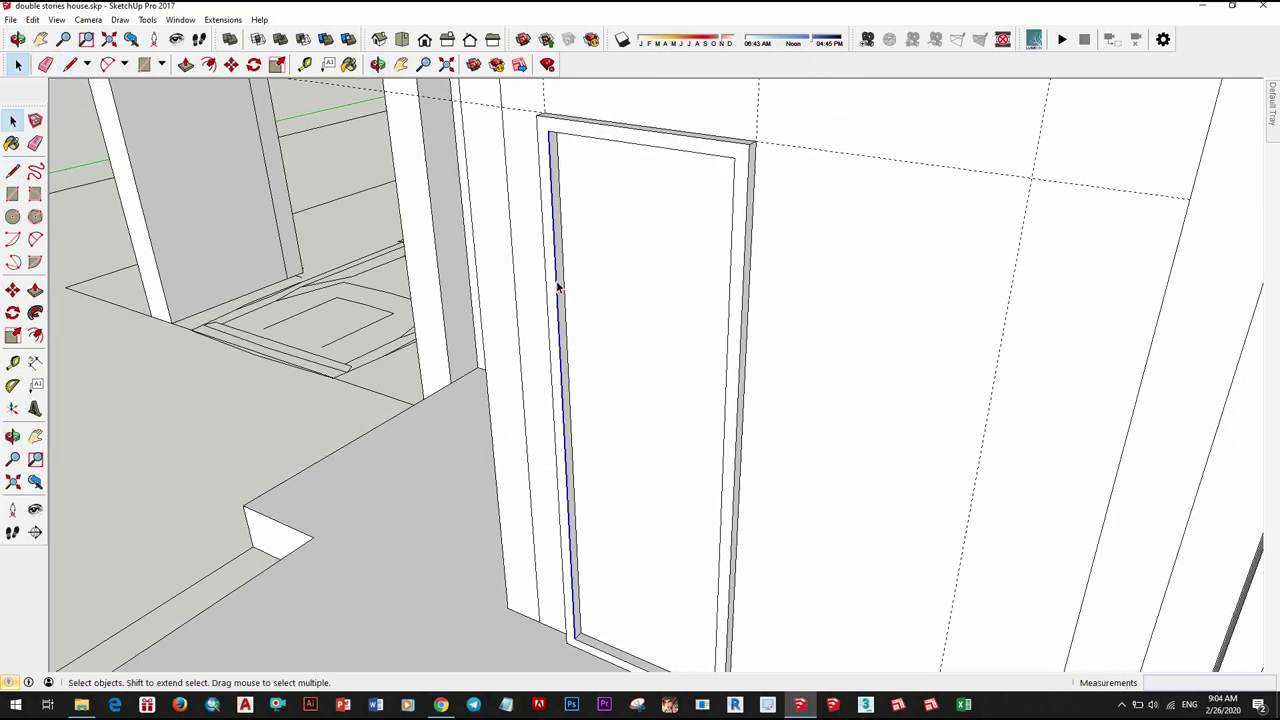
pyautogui.click(559, 330)
pyautogui.scroll(2, 553, 331)
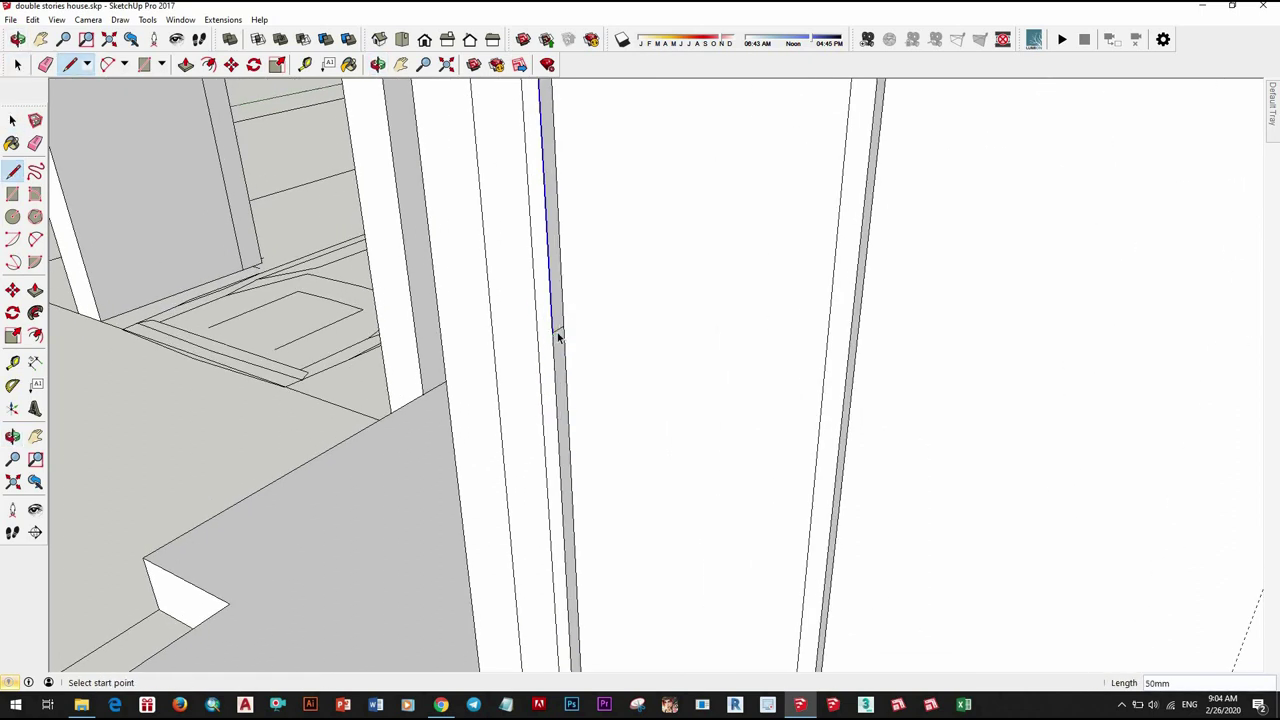
pyautogui.scroll(2, 559, 335)
pyautogui.press('space')
pyautogui.scroll(2, 559, 328)
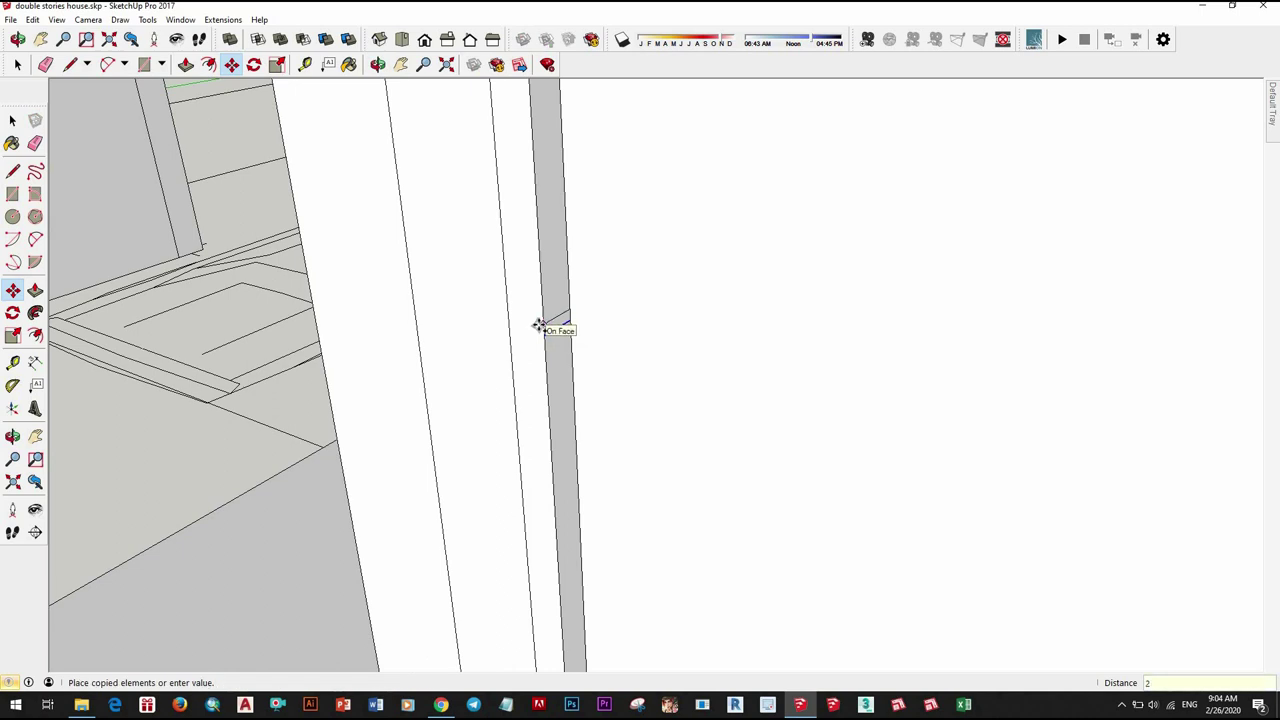
pyautogui.press('space')
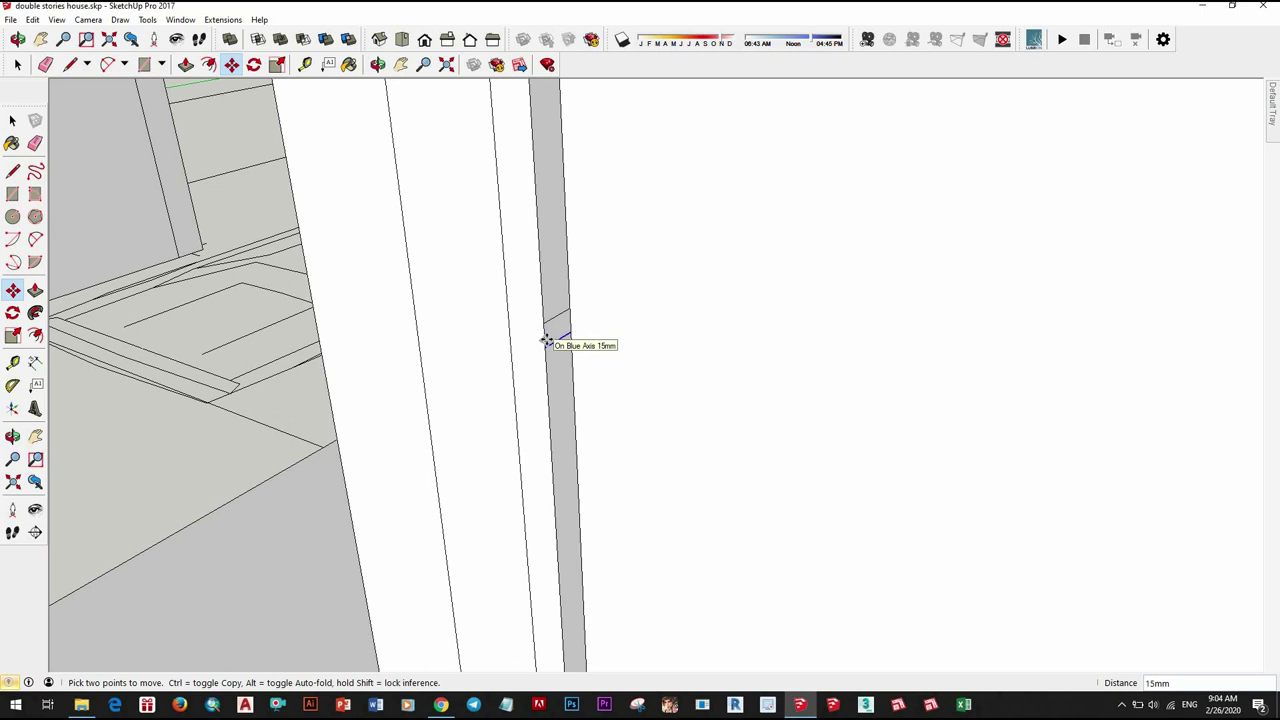
pyautogui.press('space')
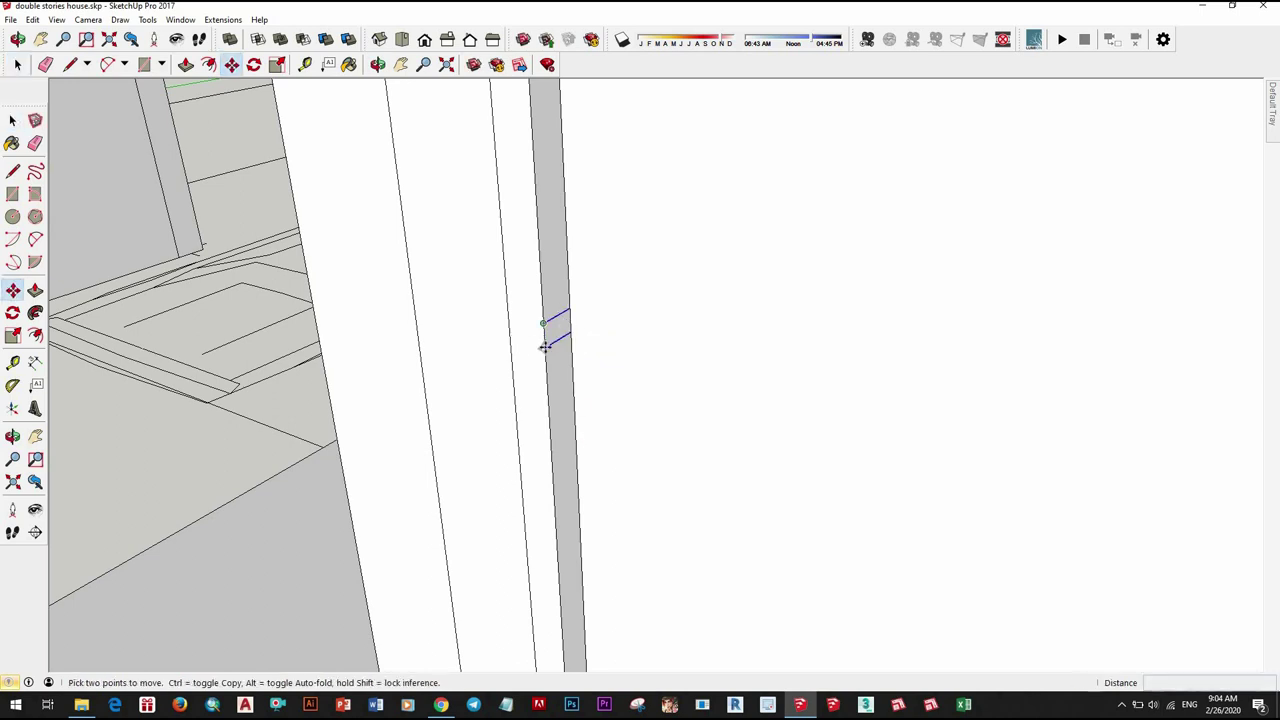
# Step: Copy the rail edge along the frame with Ctrl to make the second rail
pyautogui.click(544, 337)
pyautogui.press('ctrl')
pyautogui.moveTo(537, 423); pyautogui.dragTo(556, 404, button='middle')
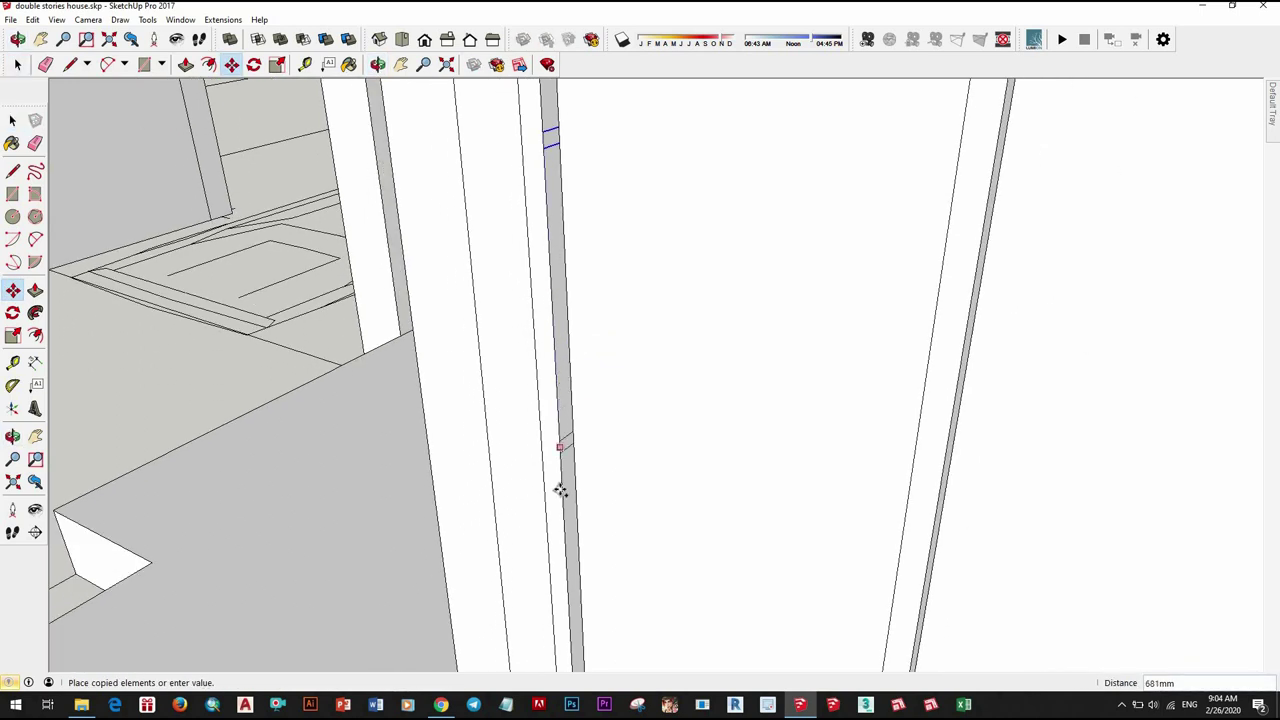
pyautogui.scroll(-5, 585, 483)
pyautogui.scroll(3, 623, 411)
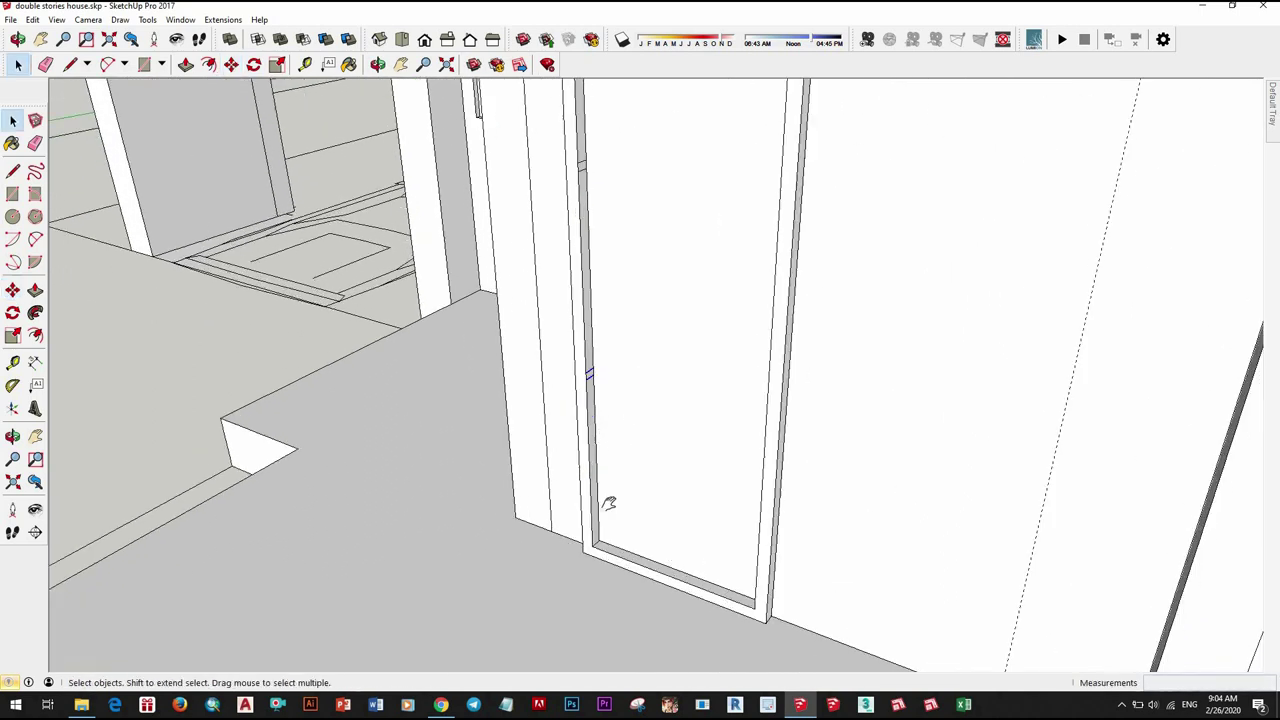
pyautogui.press('space')
pyautogui.scroll(2, 560, 489)
# Step: Push/Pull the new rail faces across the door
pyautogui.press('p')
pyautogui.scroll(3, 566, 436)
pyautogui.click(570, 320)
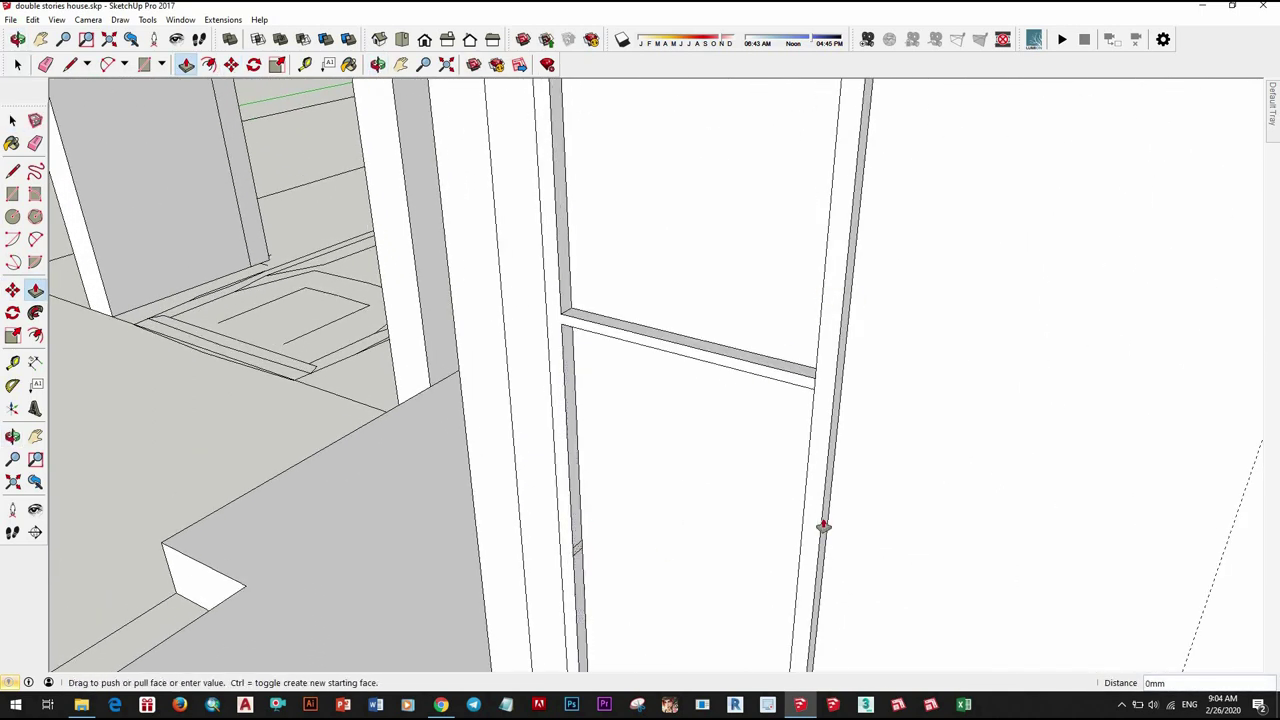
pyautogui.scroll(-3, 822, 527)
pyautogui.scroll(-4, 800, 500)
pyautogui.moveTo(751, 414)
pyautogui.mouseDown(button='middle')
pyautogui.moveTo(1020, 420)
pyautogui.moveTo(775, 361)
pyautogui.mouseUp(button='middle')
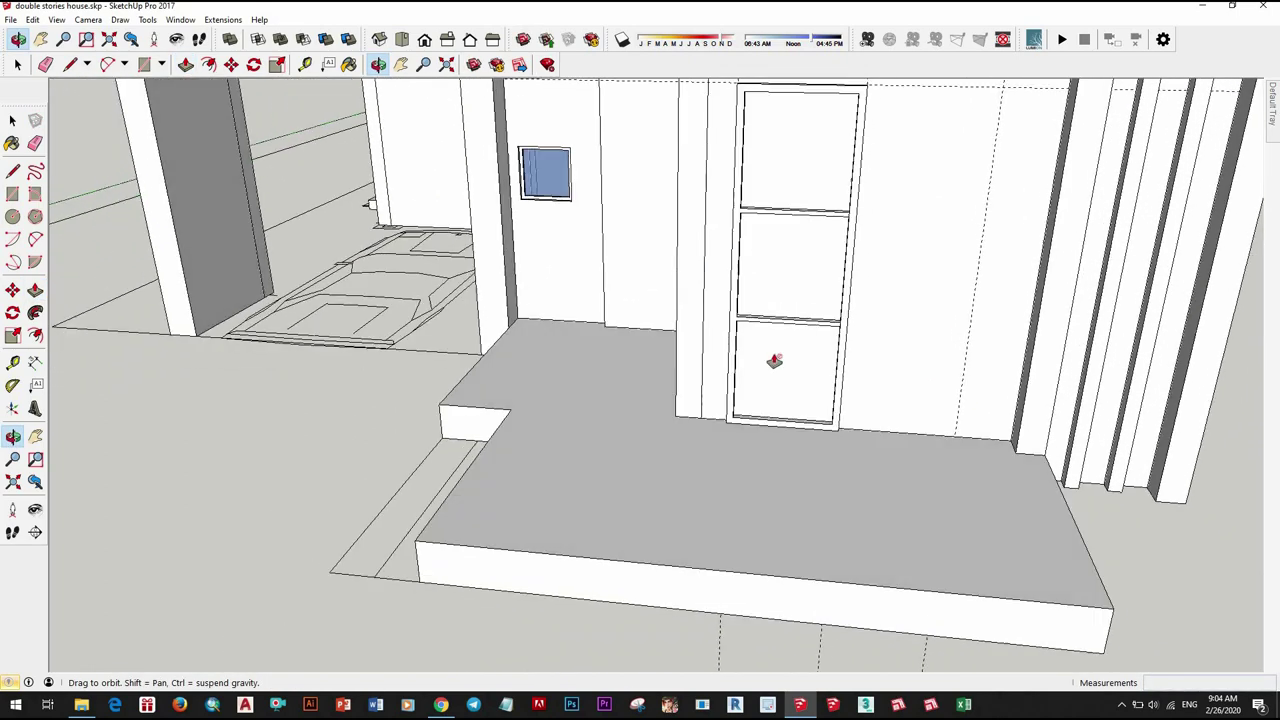
pyautogui.scroll(-4, 775, 361)
# Step: Select all the connected door frame geometry and make it a component
pyautogui.press('space')
pyautogui.scroll(5, 700, 400)
pyautogui.click(787, 430)
pyautogui.rightClick(791, 430)
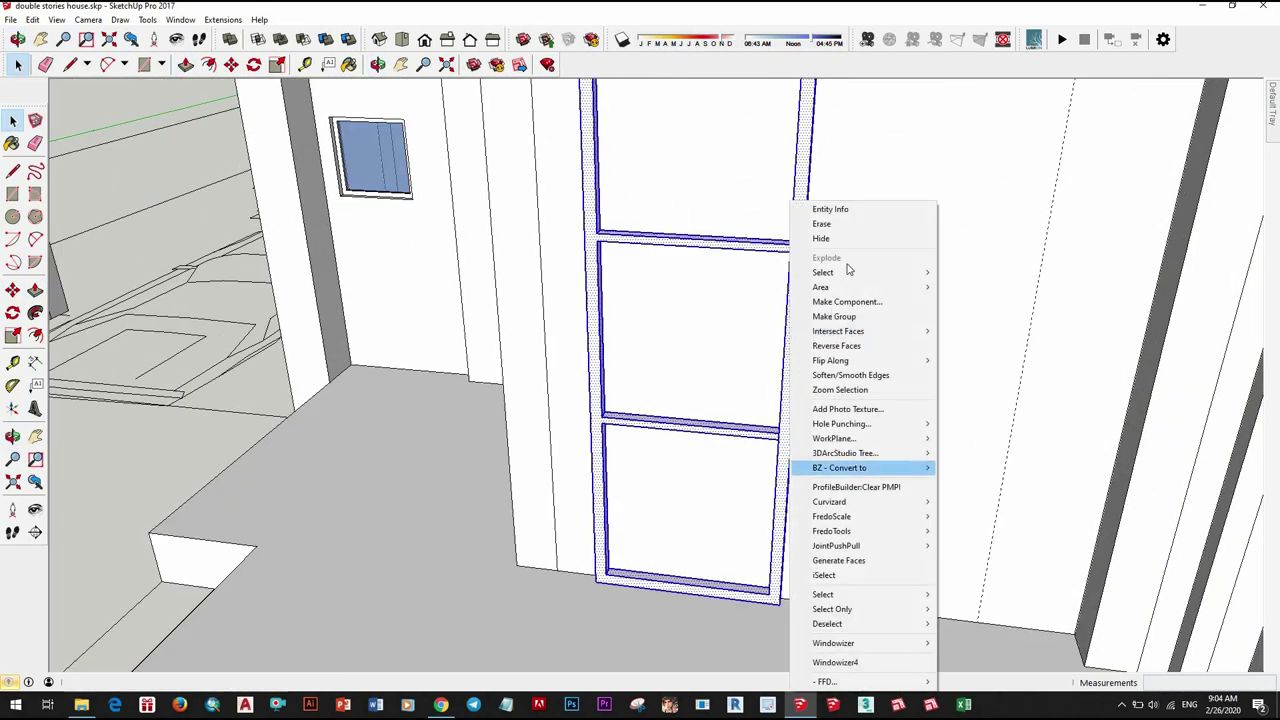
pyautogui.click(795, 430)
pyautogui.scroll(2, 795, 428)
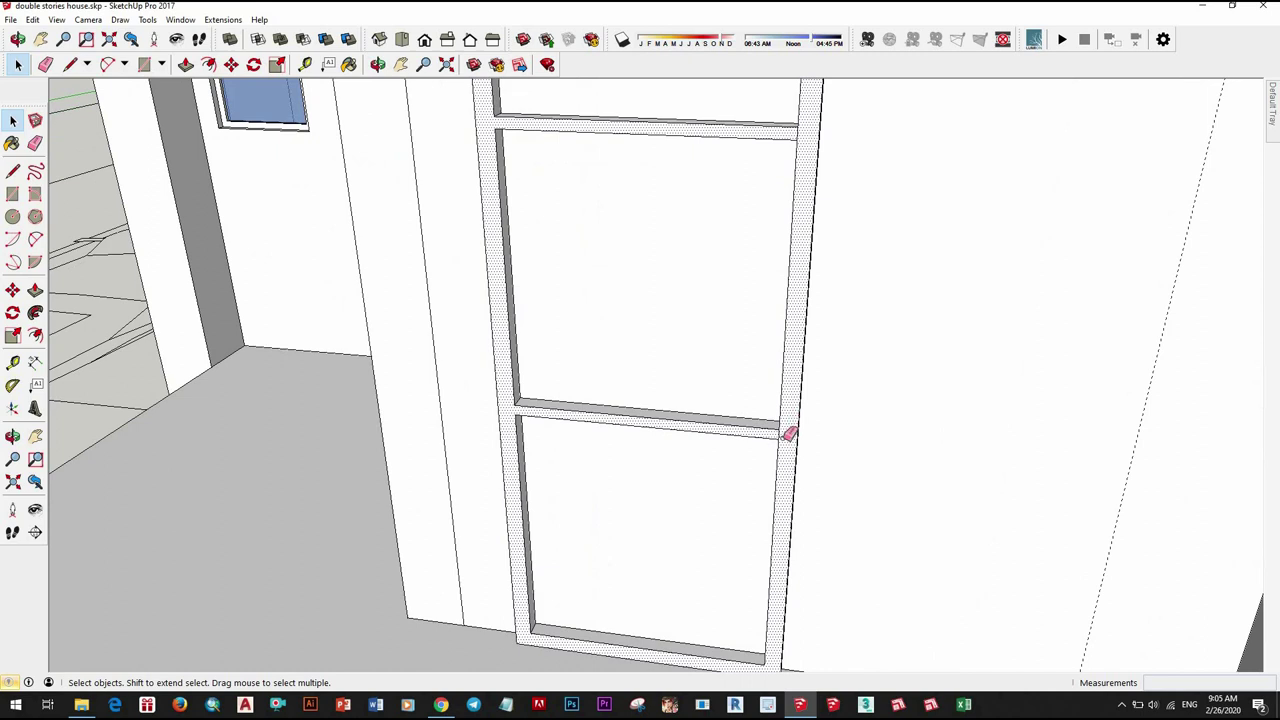
pyautogui.press('e')
pyautogui.scroll(3, 787, 433)
pyautogui.press('space')
pyautogui.tripleClick(800, 189)
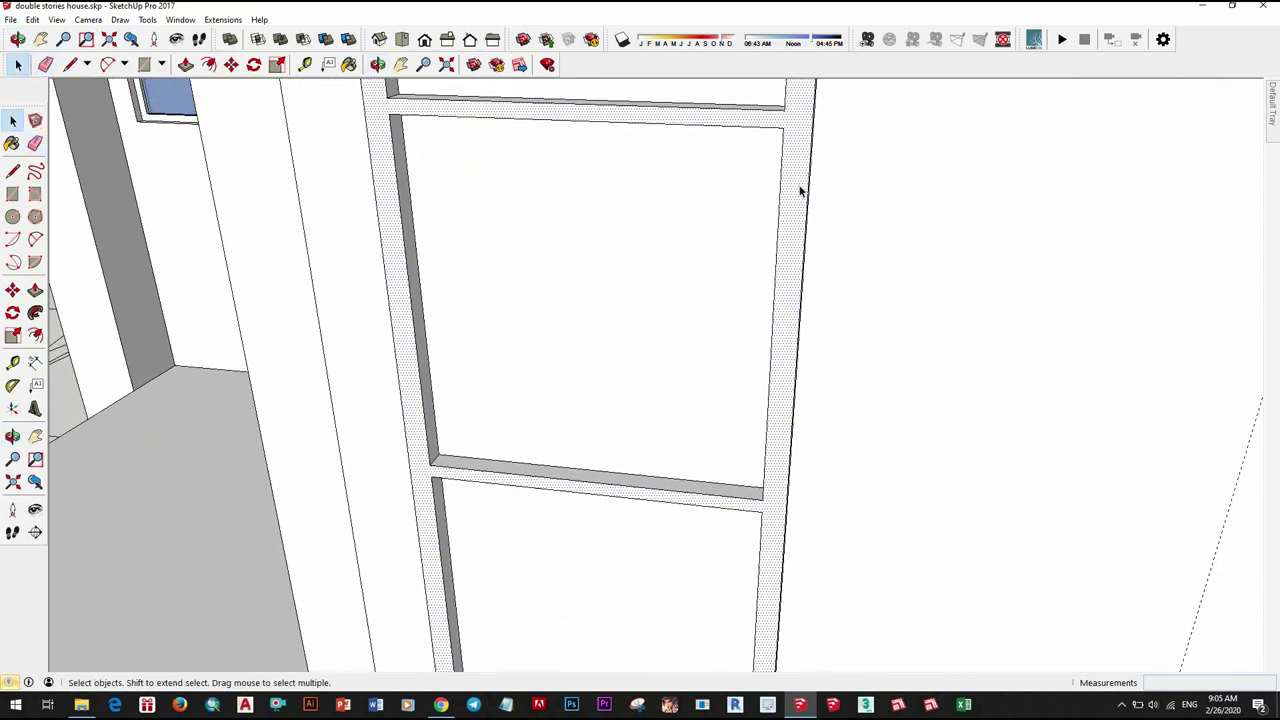
pyautogui.rightClick(829, 363)
pyautogui.click(850, 288)
pyautogui.click(647, 445)
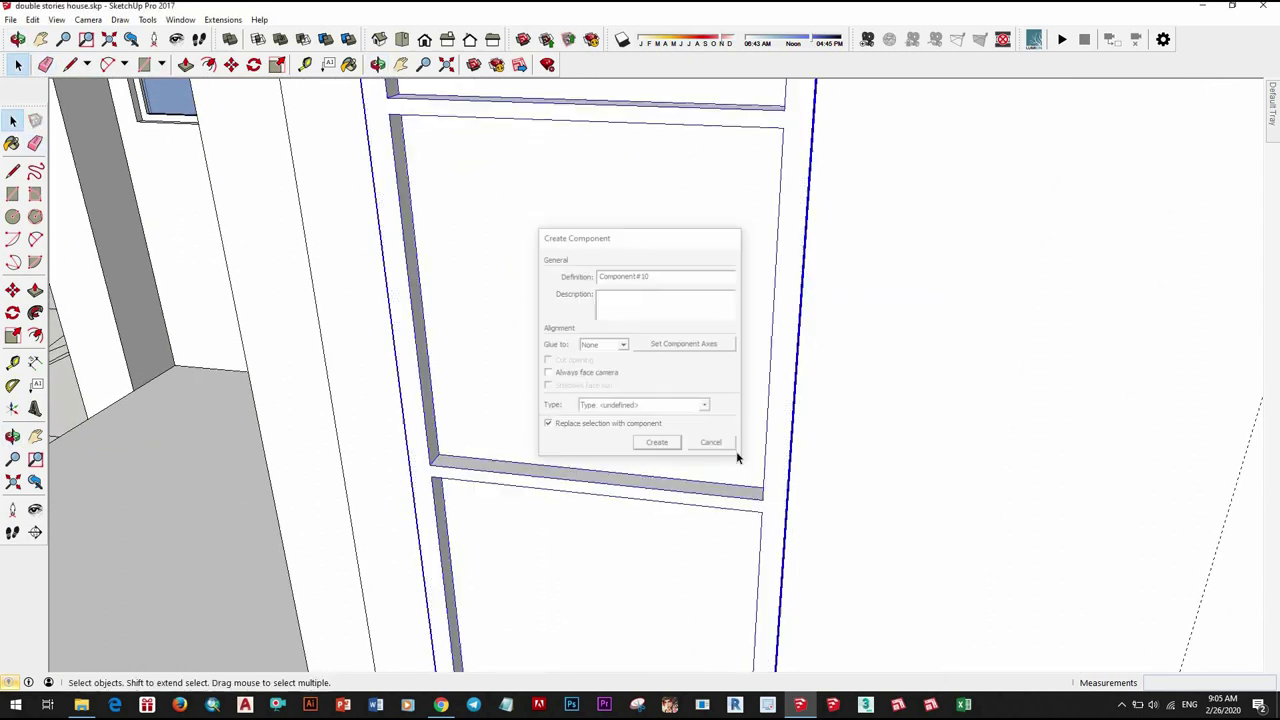
pyautogui.scroll(-5, 700, 420)
# Step: Draw a rectangle filling the door's top panel
pyautogui.press('m')
pyautogui.scroll(4, 627, 297)
pyautogui.press('space')
pyautogui.scroll(2, 757, 423)
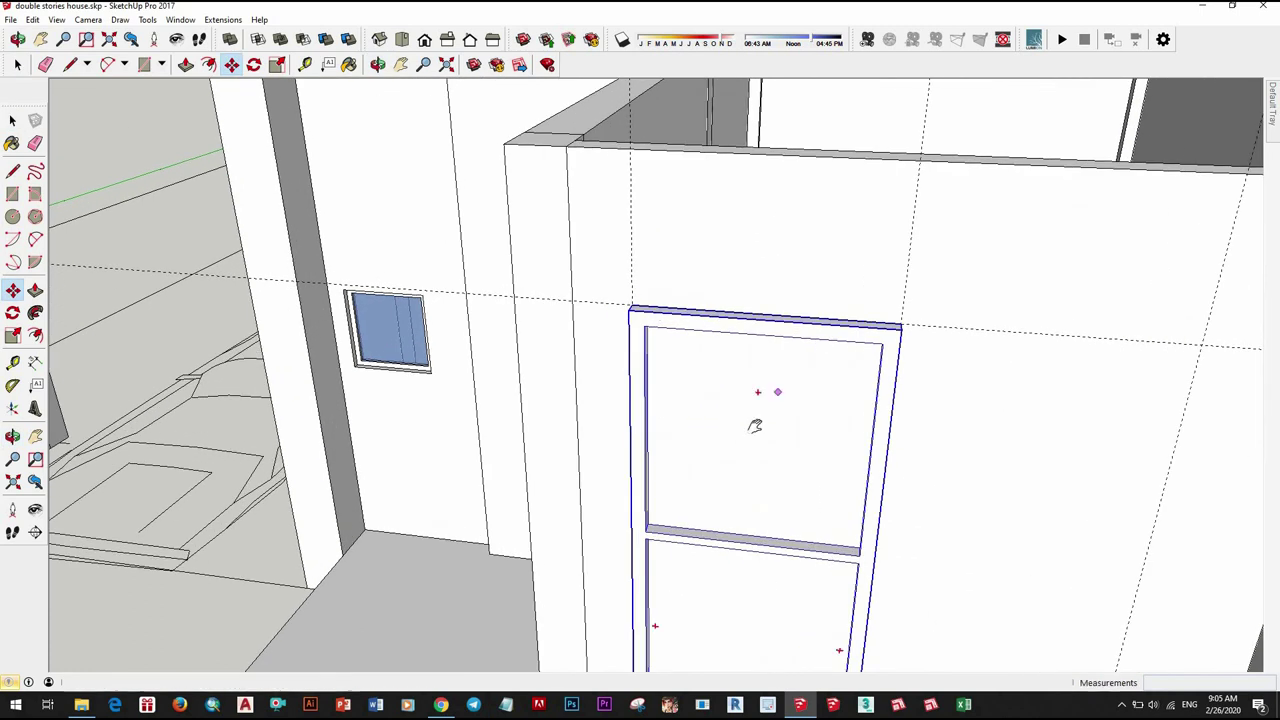
pyautogui.scroll(-2, 737, 350)
pyautogui.press('r')
pyautogui.scroll(3, 665, 270)
pyautogui.scroll(2, 600, 165)
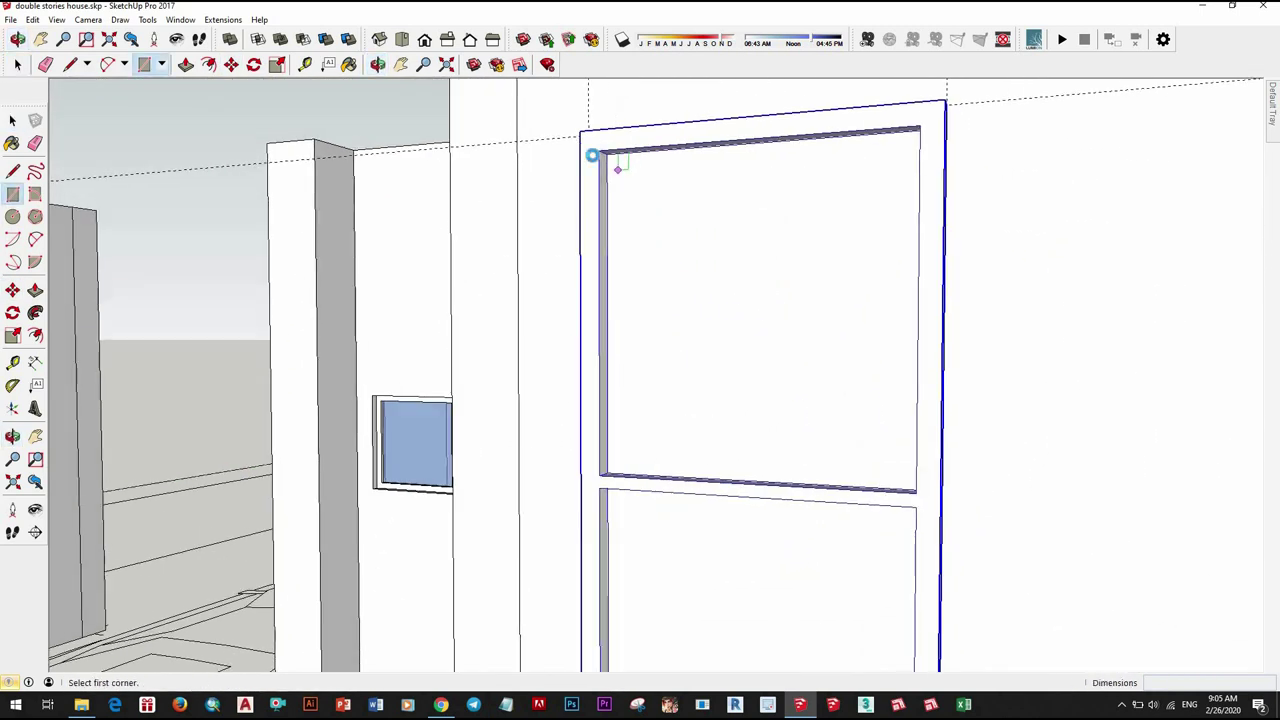
pyautogui.scroll(2, 594, 150)
pyautogui.click(606, 145)
pyautogui.scroll(2, 606, 112)
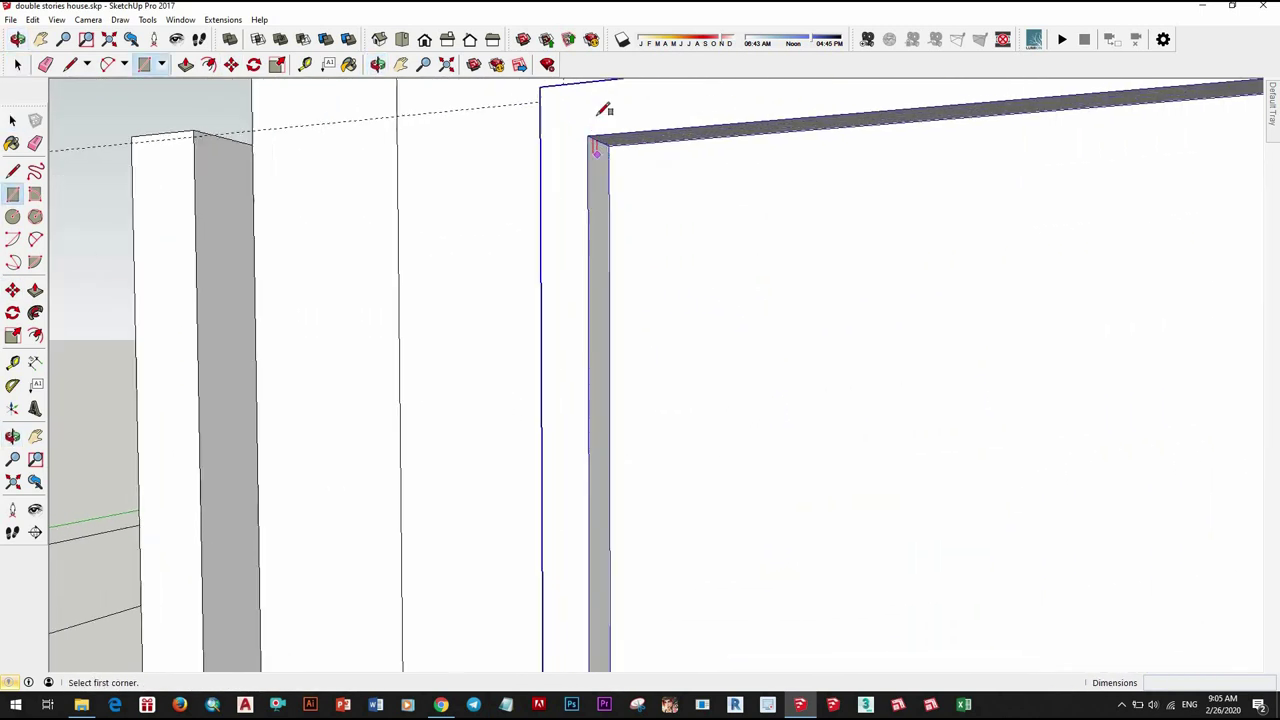
pyautogui.scroll(2, 600, 110)
pyautogui.scroll(-3, 734, 351)
pyautogui.scroll(-2, 900, 450)
pyautogui.scroll(3, 931, 463)
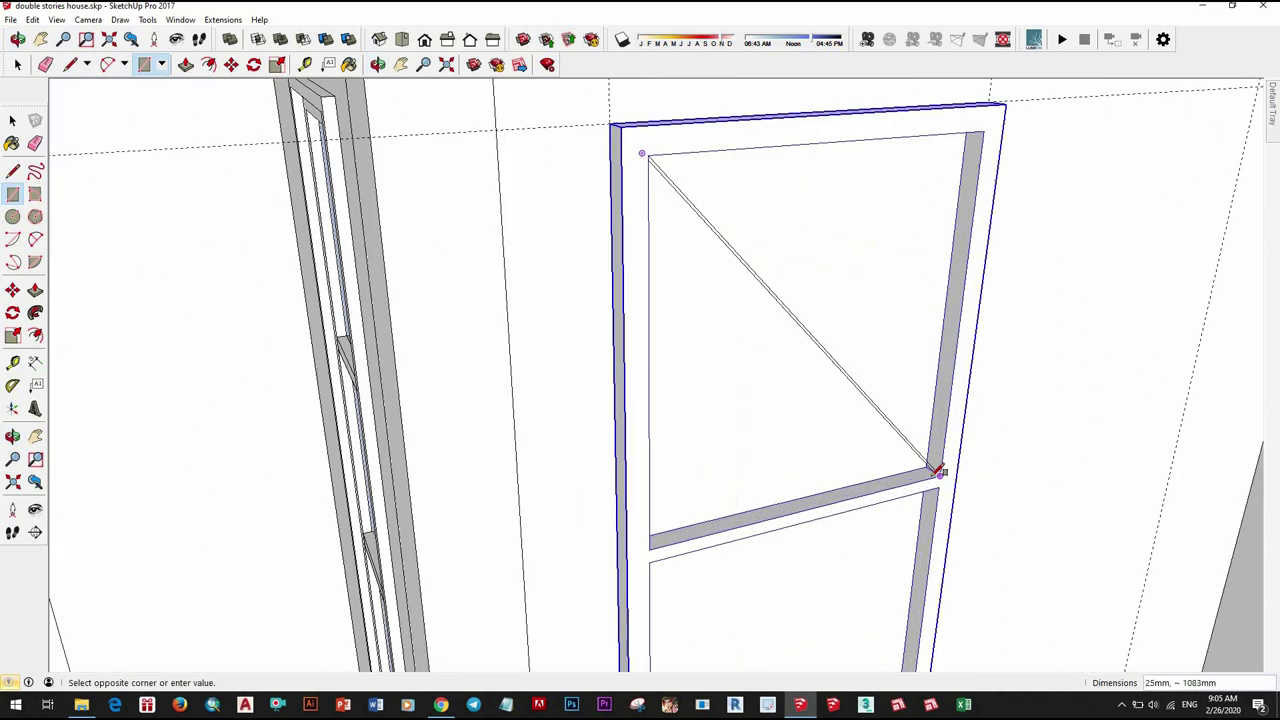
pyautogui.scroll(2, 931, 460)
pyautogui.click(931, 460)
pyautogui.scroll(-4, 840, 440)
pyautogui.scroll(-1, 845, 440)
# Step: Make the top-panel rectangle a component and paint it with light blue glass
pyautogui.press('space')
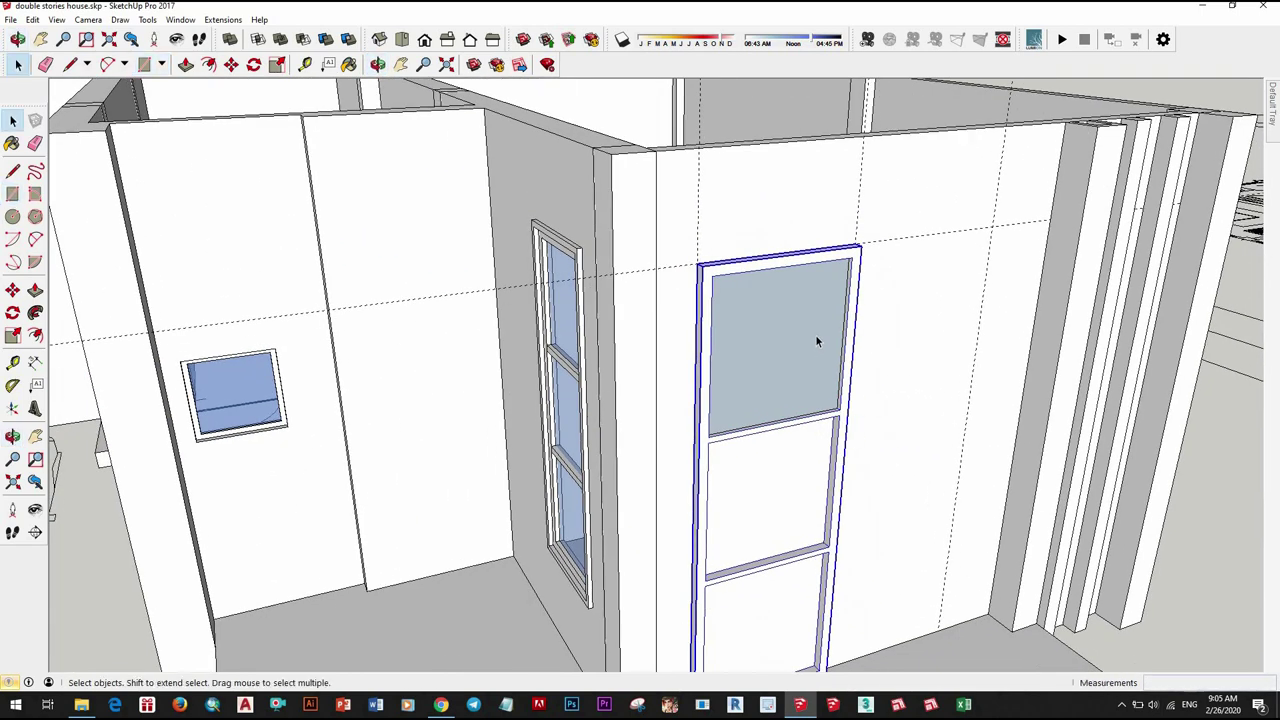
pyautogui.click(815, 334)
pyautogui.rightClick(815, 334)
pyautogui.click(875, 318)
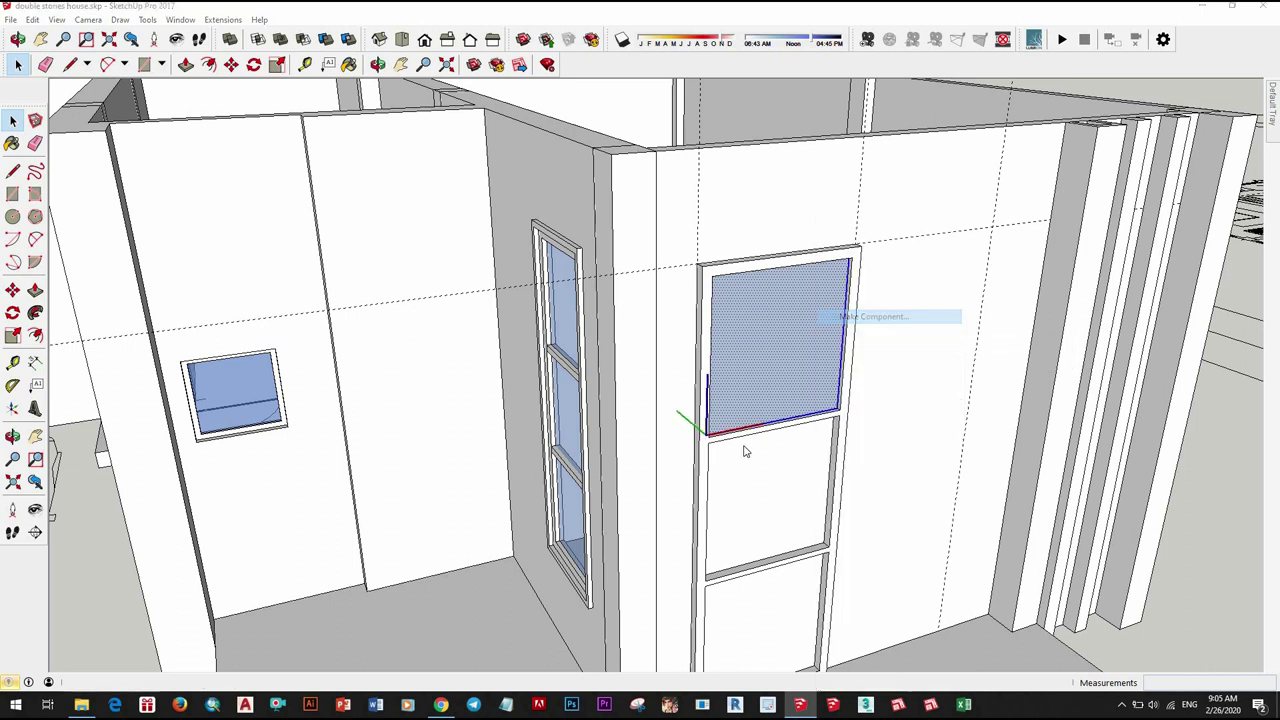
pyautogui.click(728, 446)
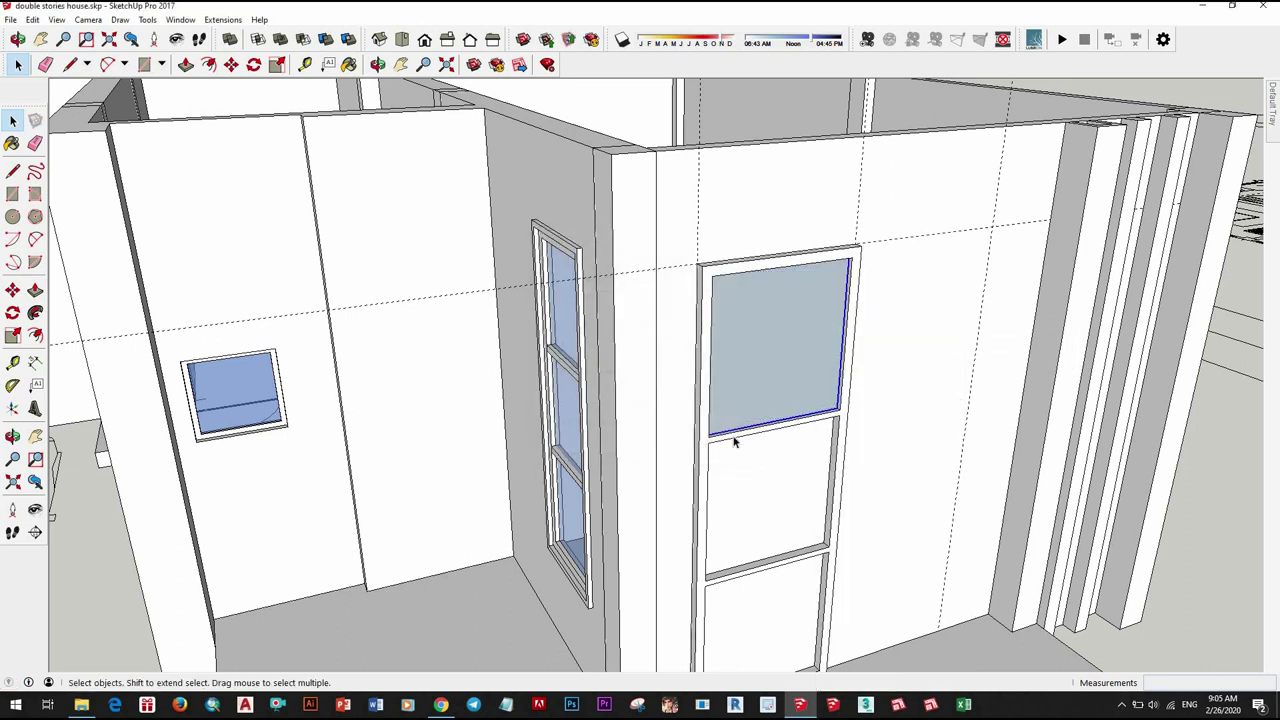
pyautogui.click(790, 330)
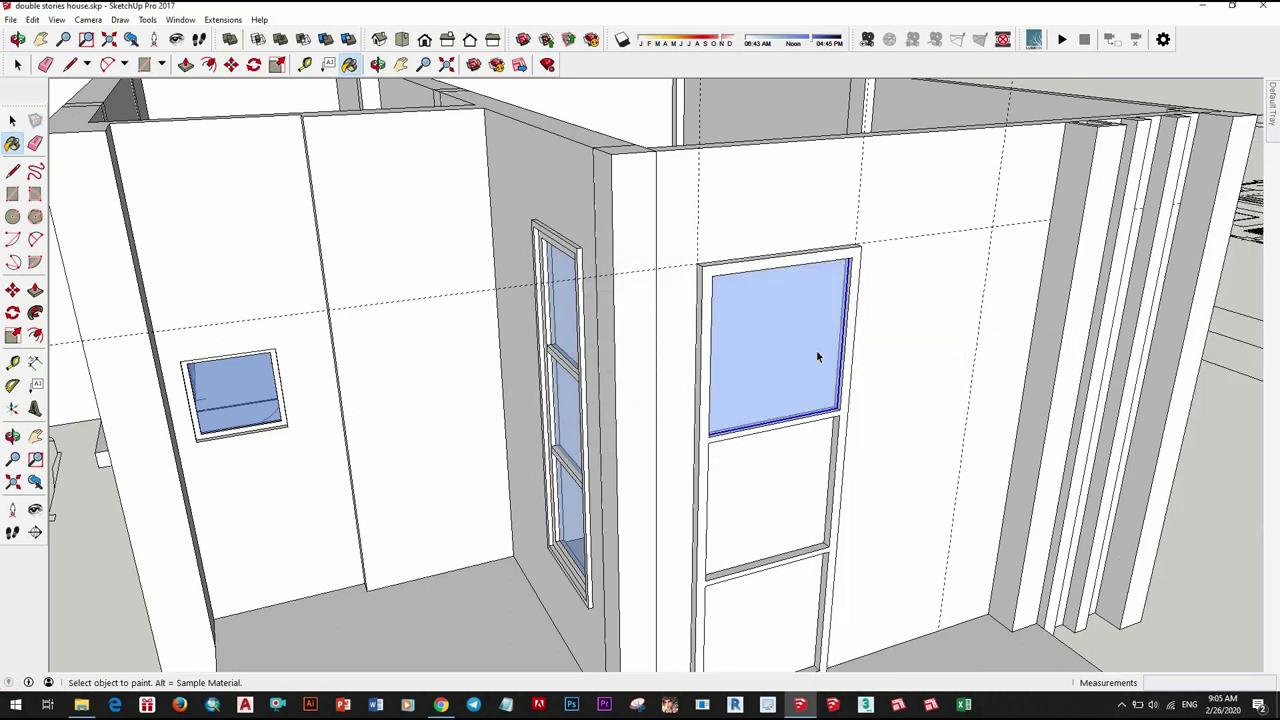
pyautogui.press('space')
# Step: Copy the glass pane into the lower door panel and scale it to fit
pyautogui.press('m')
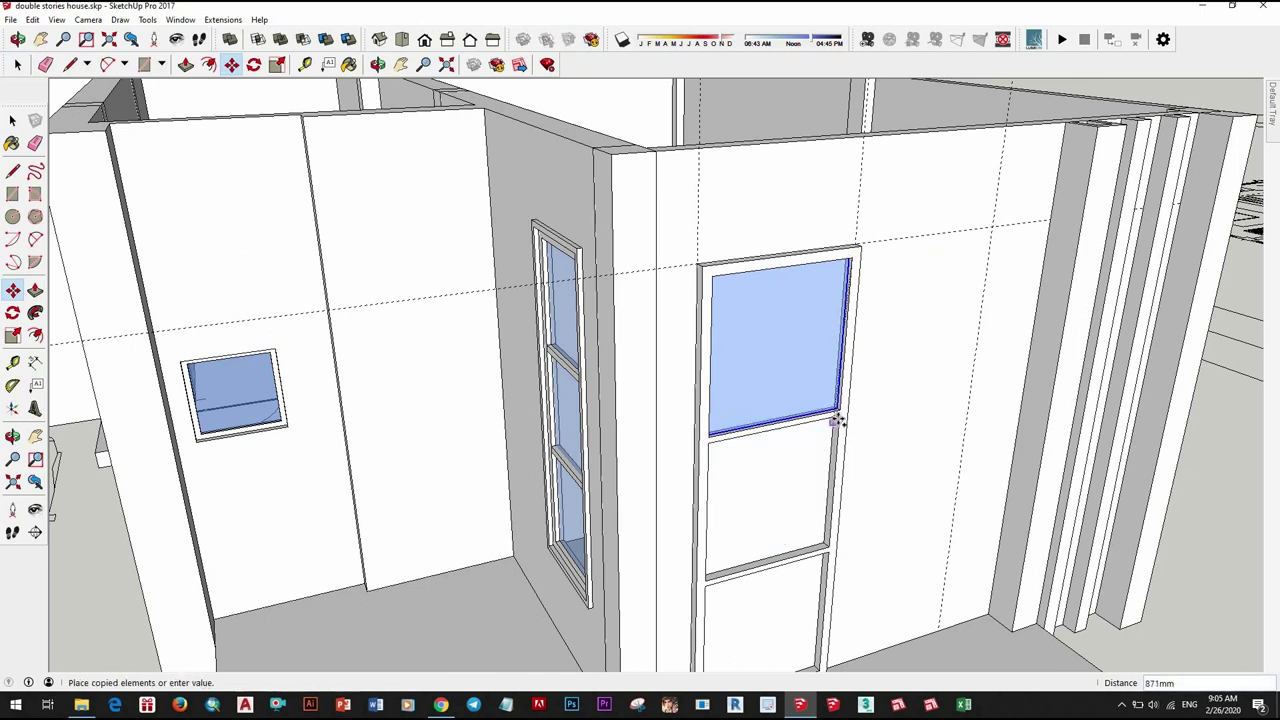
pyautogui.moveTo(835, 430); pyautogui.dragTo(803, 294, button='middle')
pyautogui.scroll(2, 785, 345)
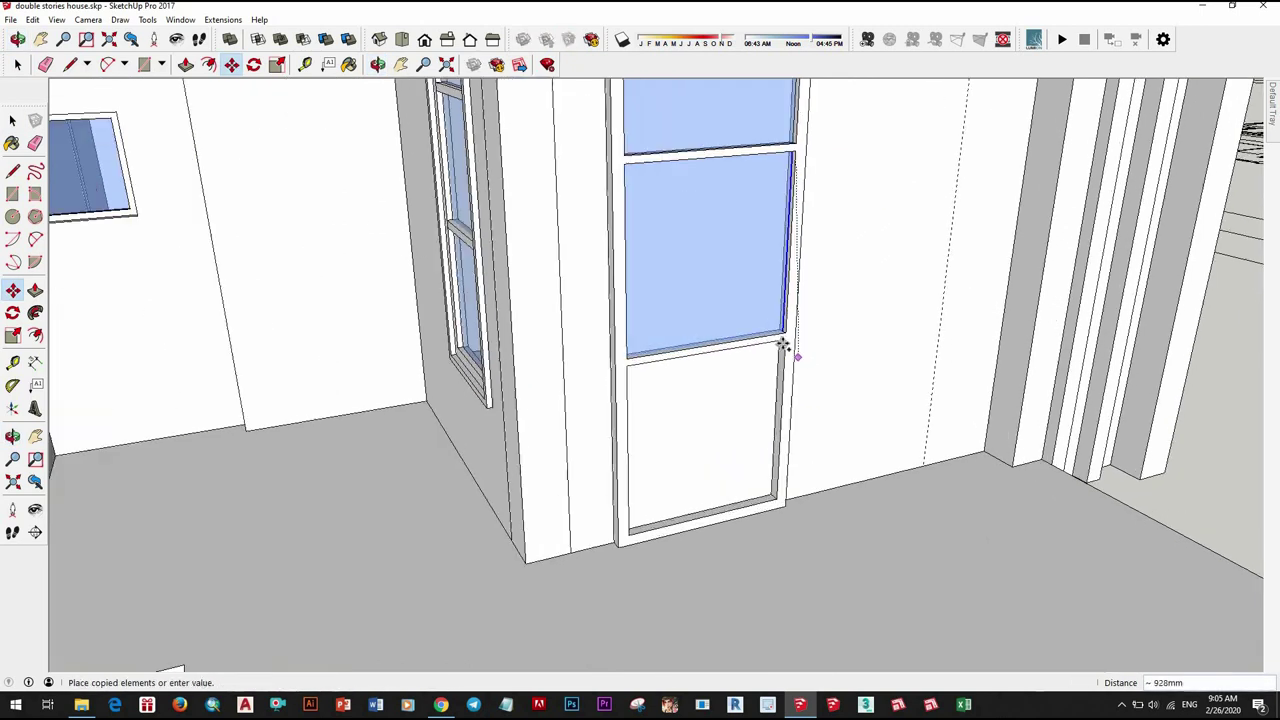
pyautogui.click(786, 352)
pyautogui.scroll(2, 762, 322)
pyautogui.press('space')
pyautogui.scroll(2, 755, 361)
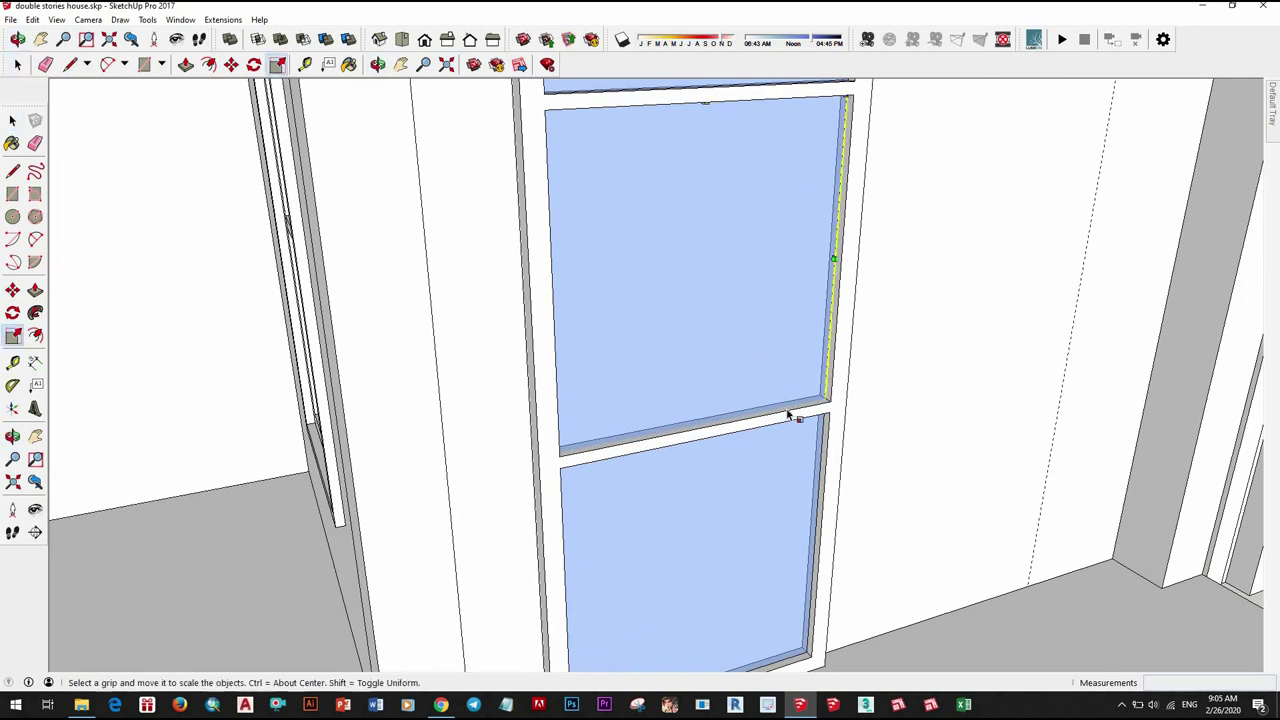
pyautogui.click(723, 409)
pyautogui.scroll(2, 692, 390)
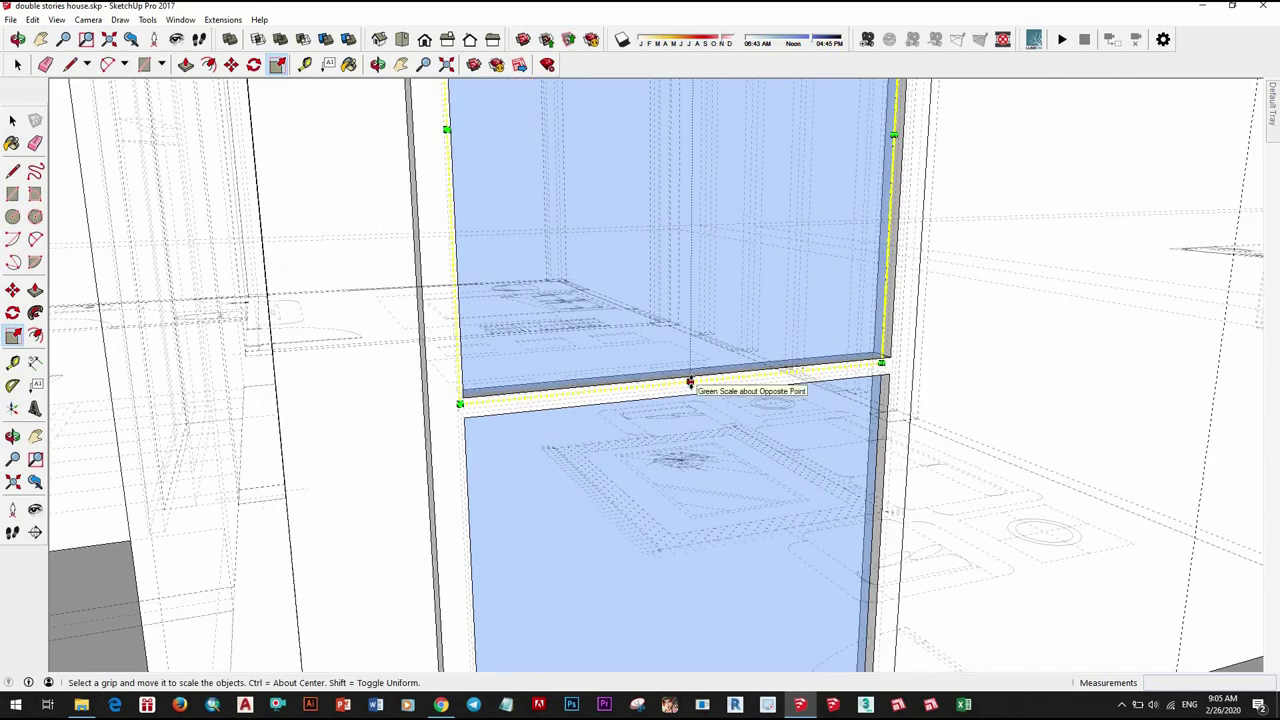
pyautogui.press('space')
pyautogui.scroll(-2, 708, 409)
pyautogui.scroll(-1, 715, 500)
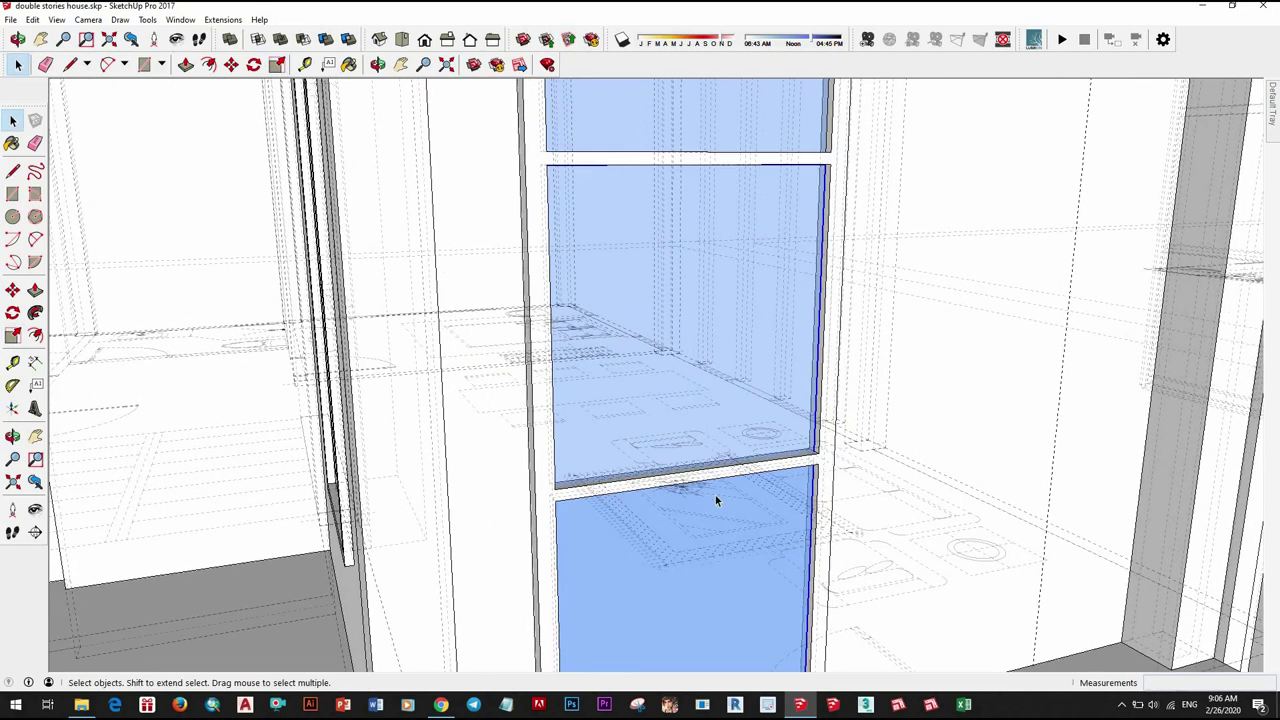
pyautogui.scroll(-3, 715, 500)
pyautogui.scroll(-1, 643, 443)
pyautogui.scroll(3, 643, 443)
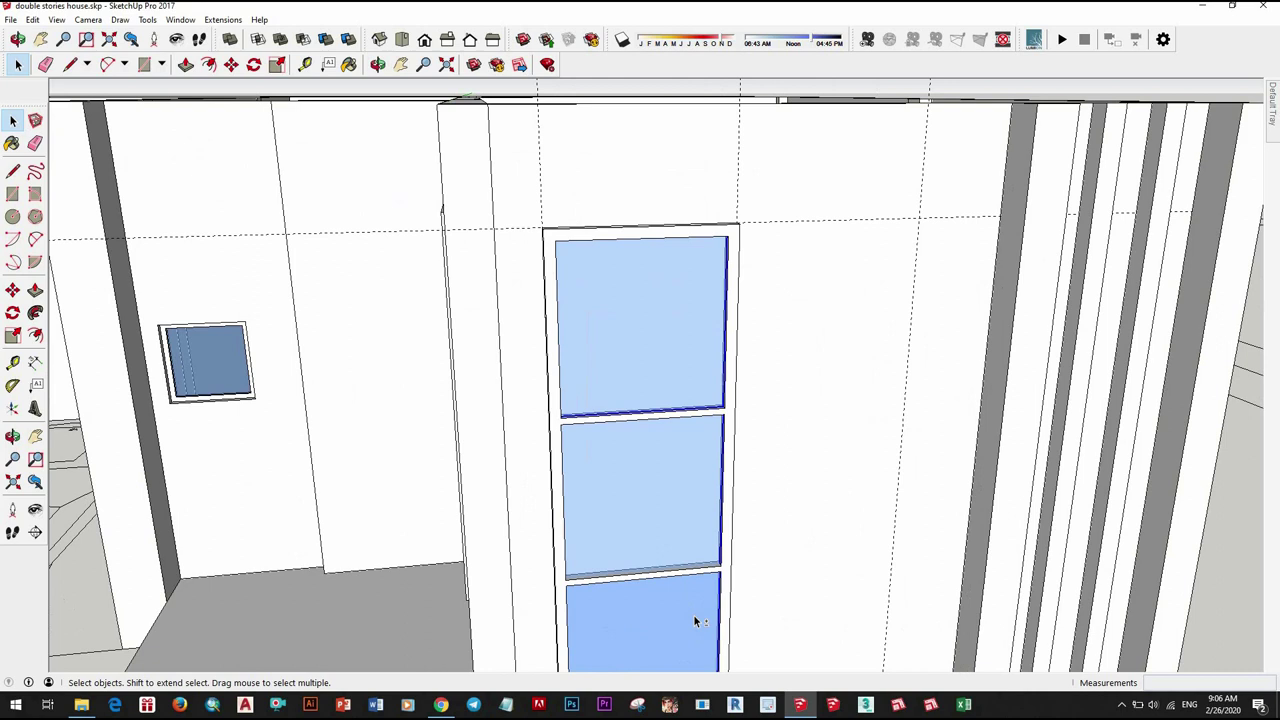
# Step: Make the whole glazed door a component
pyautogui.rightClick(728, 568)
pyautogui.click(760, 211)
pyautogui.click(712, 437)
pyautogui.scroll(-1, 708, 434)
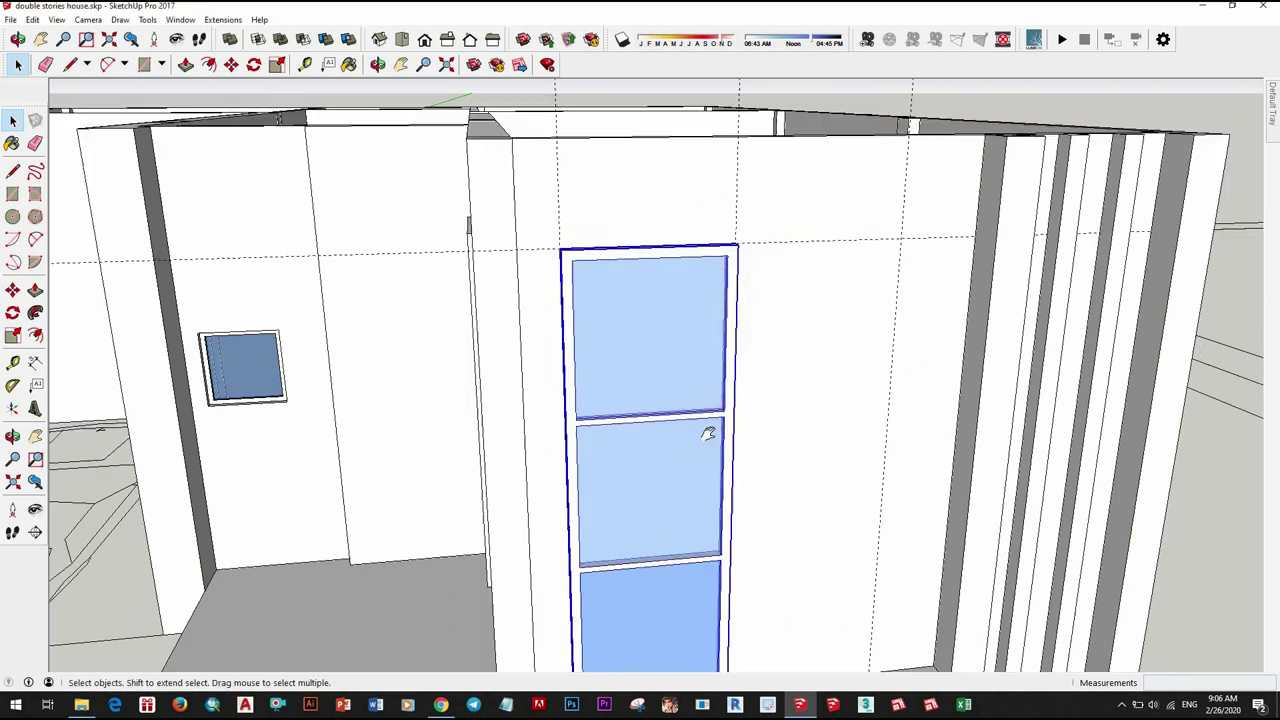
pyautogui.scroll(-2, 708, 434)
pyautogui.scroll(3, 583, 360)
# Step: Copy the door to the right of the original to form a door pair
pyautogui.press('m')
pyautogui.press('ctrl')
pyautogui.click(581, 346)
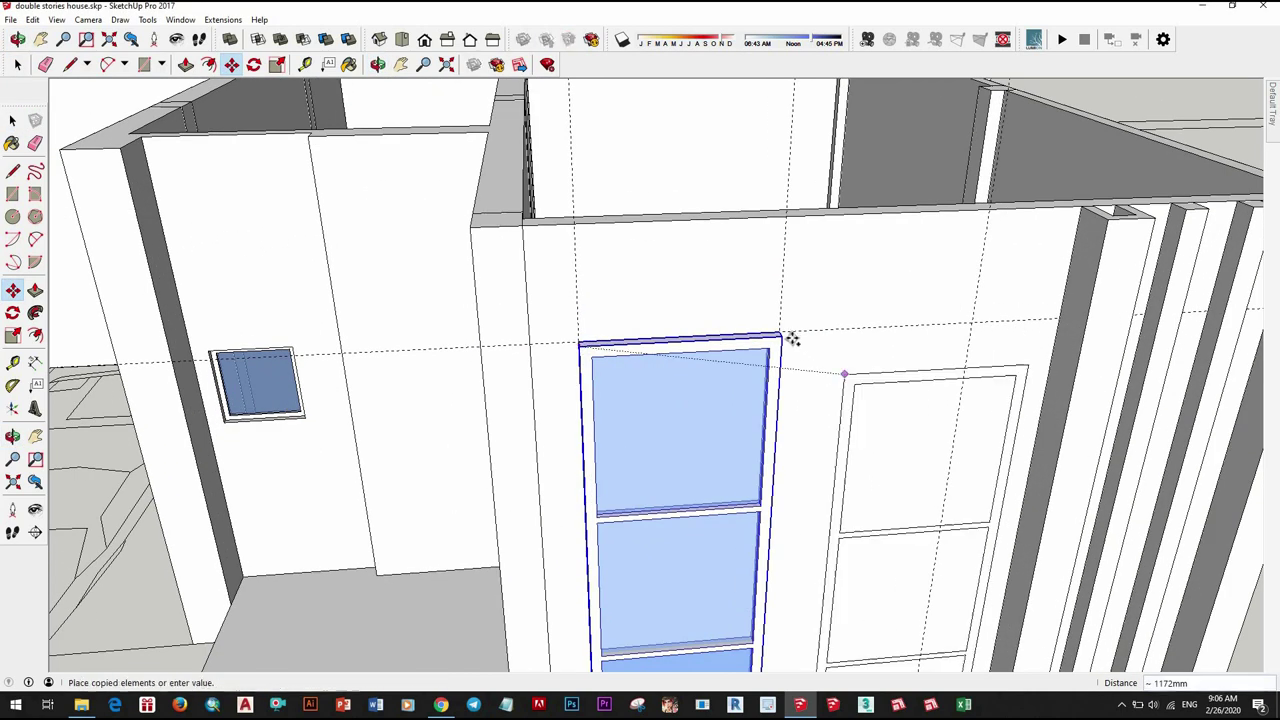
pyautogui.click(782, 336)
pyautogui.scroll(-3, 760, 397)
pyautogui.moveTo(782, 507); pyautogui.dragTo(702, 430, button='middle')
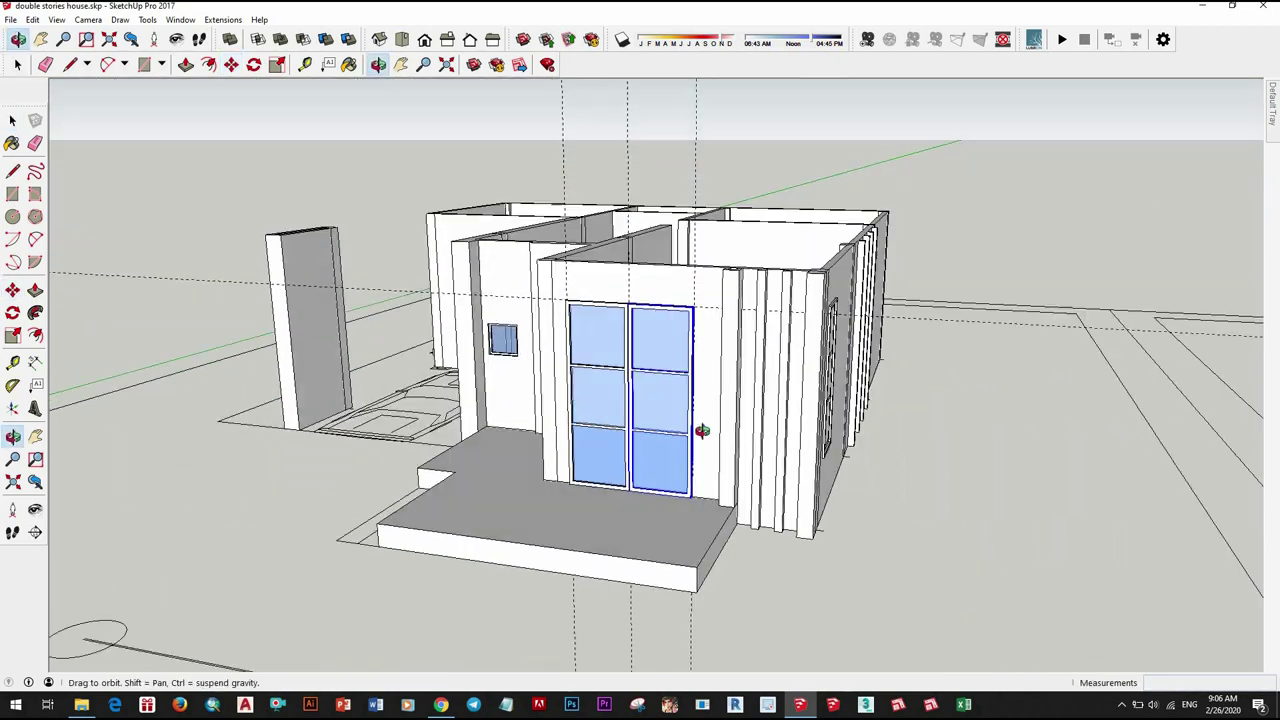
pyautogui.scroll(3, 686, 418)
# Step: Group the two doors together into one double door
pyautogui.rightClick(655, 390)
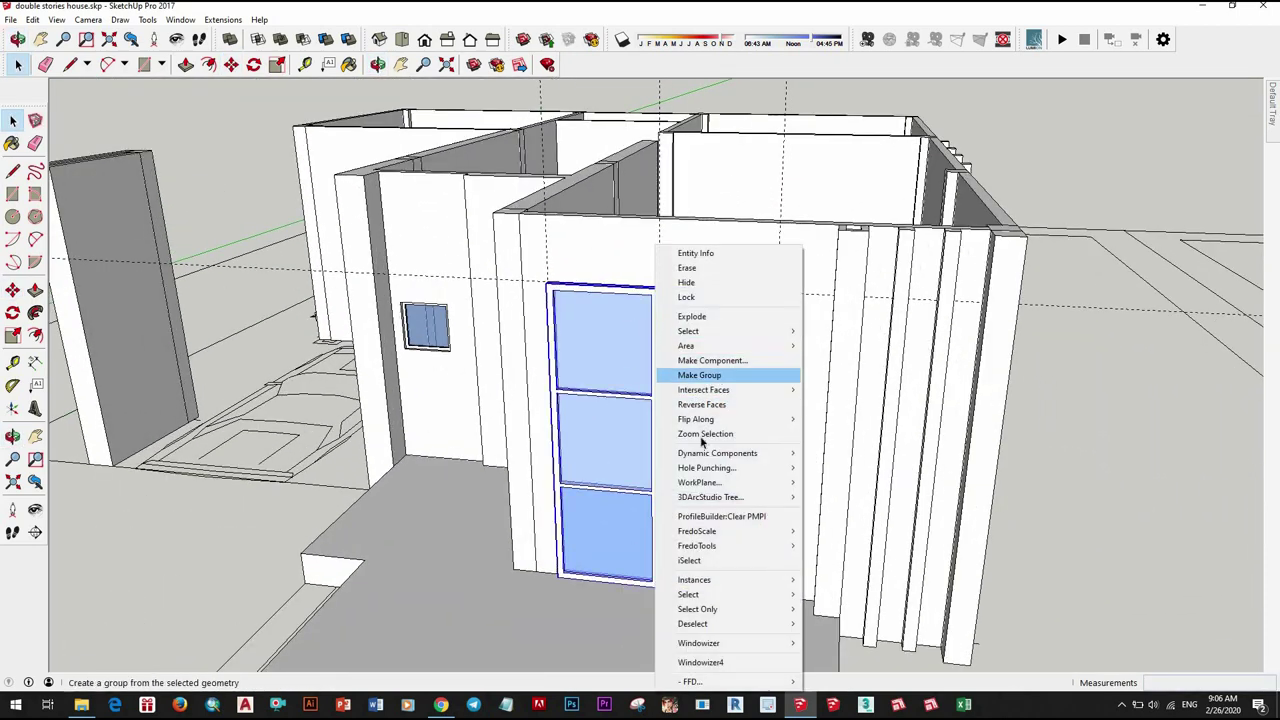
pyautogui.click(705, 372)
pyautogui.scroll(-3, 705, 372)
pyautogui.scroll(4, 674, 490)
pyautogui.press('m')
pyautogui.scroll(2, 765, 535)
pyautogui.moveTo(765, 535); pyautogui.dragTo(808, 505, button='middle')
pyautogui.scroll(-1, 637, 427)
pyautogui.press('space')
# Step: Inside the wall group, draw a rectangle at the doorway and select the door-shaped face
pyautogui.moveTo(637, 427); pyautogui.dragTo(739, 362, button='middle')
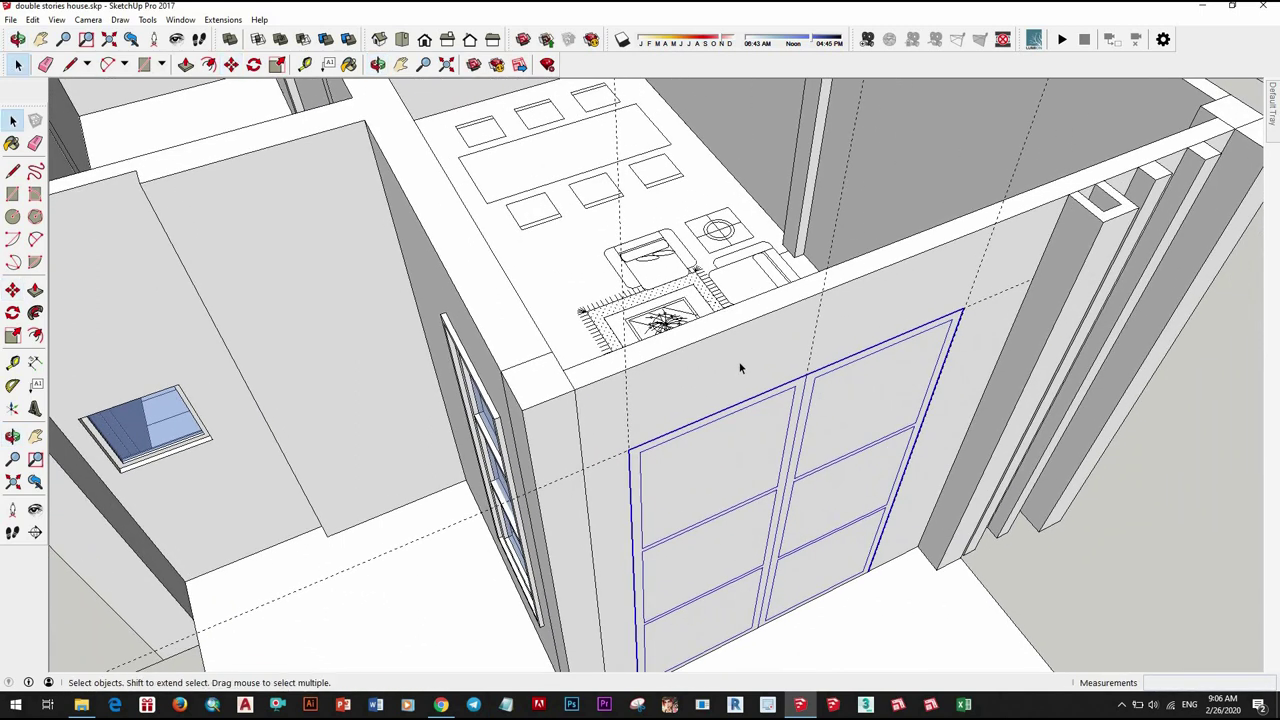
pyautogui.doubleClick(739, 362)
pyautogui.press('r')
pyautogui.click(628, 449)
pyautogui.scroll(-3, 829, 480)
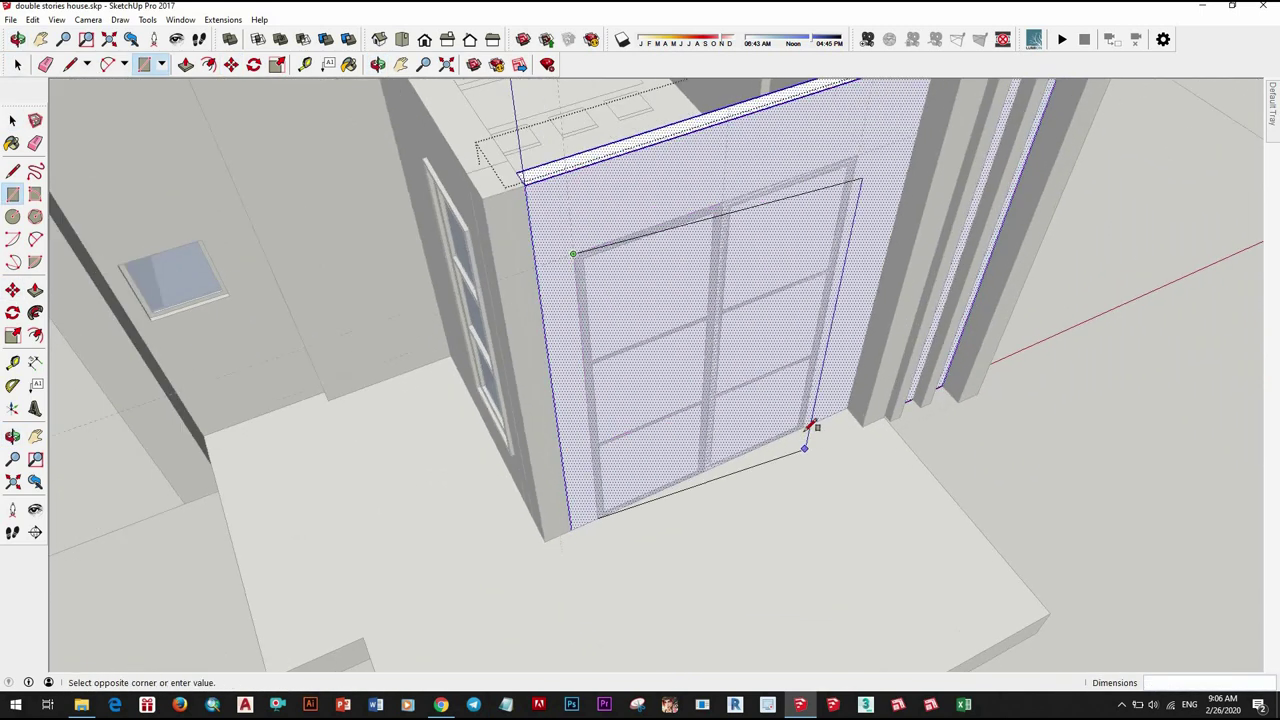
pyautogui.scroll(3, 814, 429)
pyautogui.press('space')
pyautogui.scroll(-3, 637, 329)
pyautogui.click(643, 400)
pyautogui.press('p')
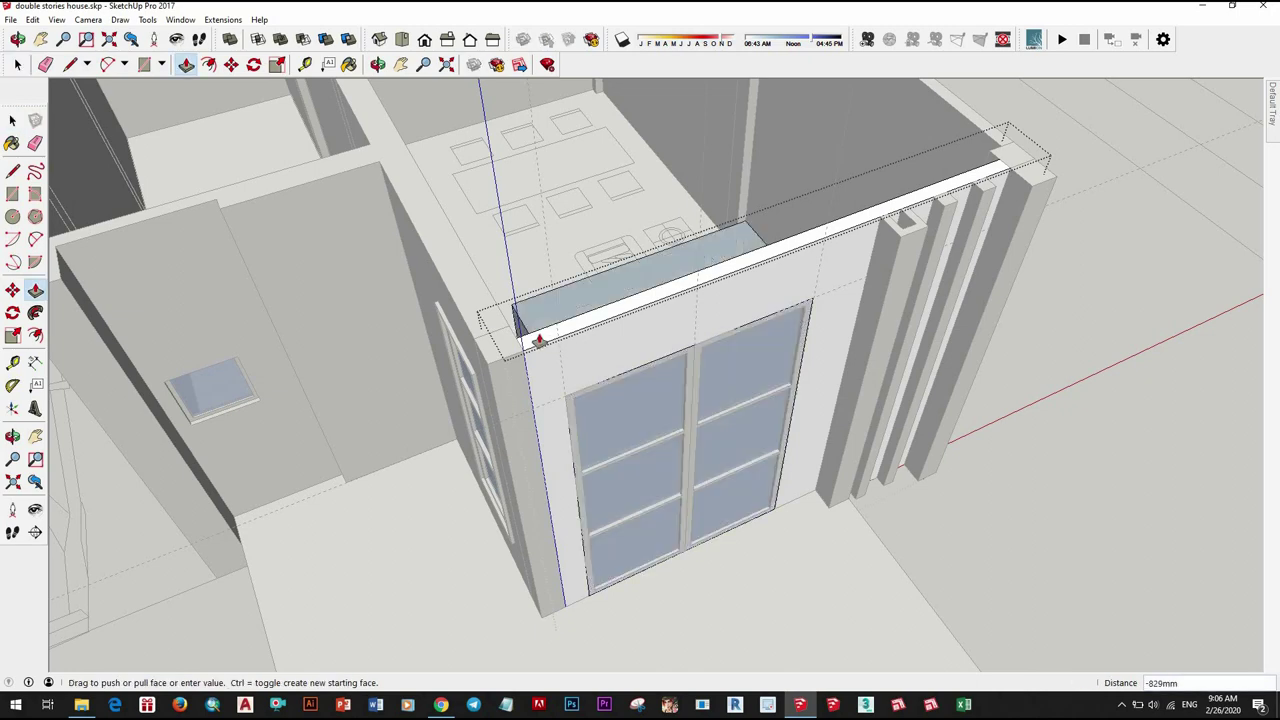
pyautogui.moveTo(571, 371)
pyautogui.mouseDown(button='middle')
pyautogui.moveTo(723, 400)
pyautogui.moveTo(614, 385)
pyautogui.mouseUp(button='middle')
pyautogui.press('space')
pyautogui.click(614, 385)
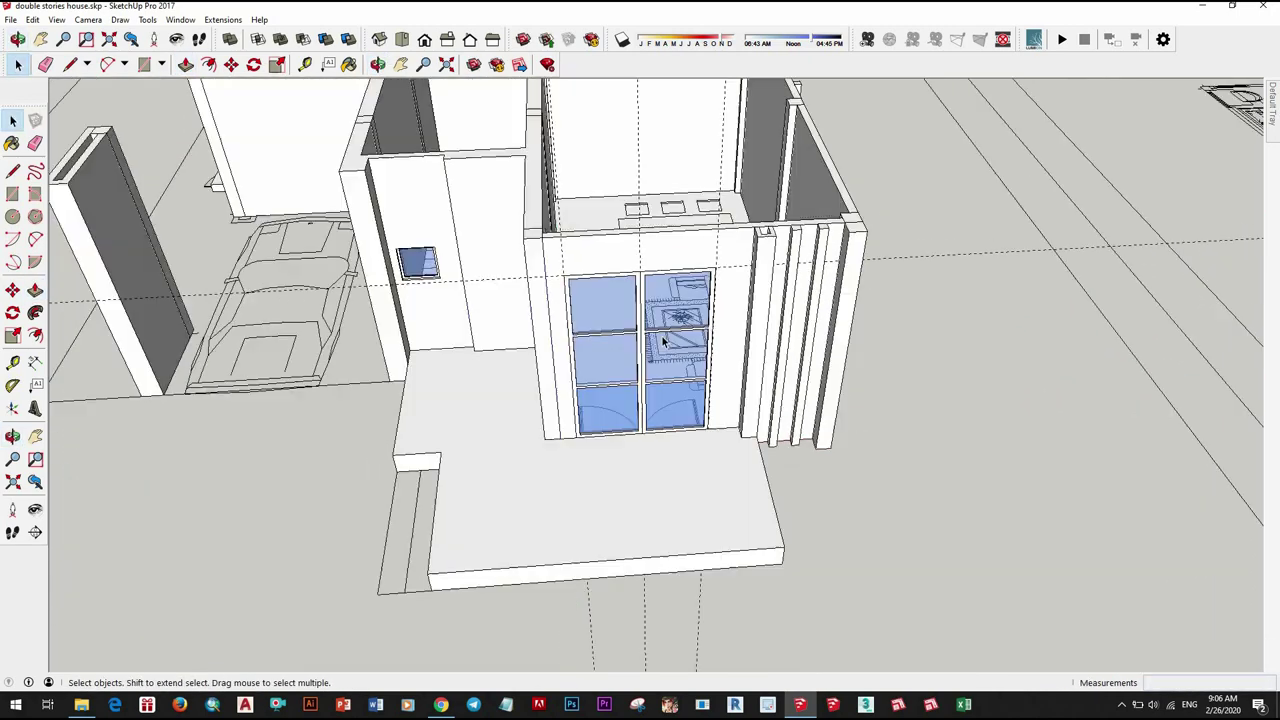
# Step: Orbit out to the whole house and start a rectangle at the door's top-left corner
pyautogui.scroll(2, 650, 378)
pyautogui.scroll(2, 432, 407)
pyautogui.scroll(2, 434, 429)
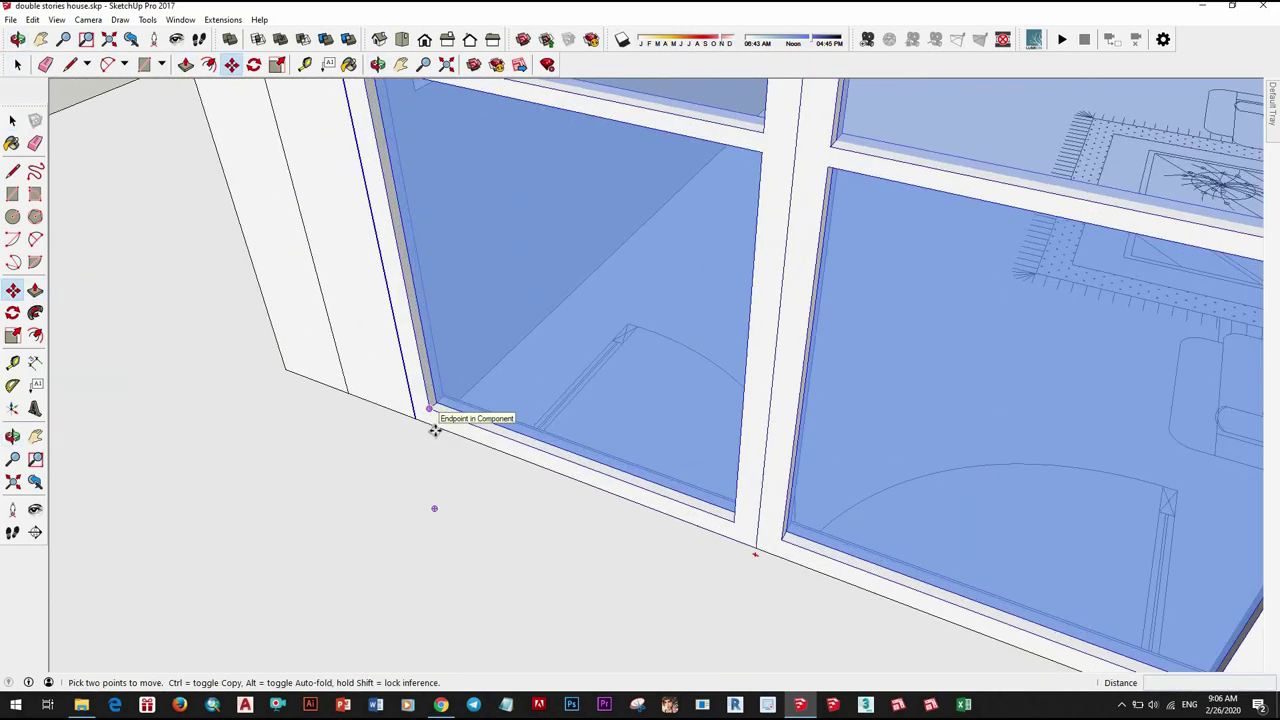
pyautogui.scroll(2, 440, 405)
pyautogui.scroll(-2, 470, 380)
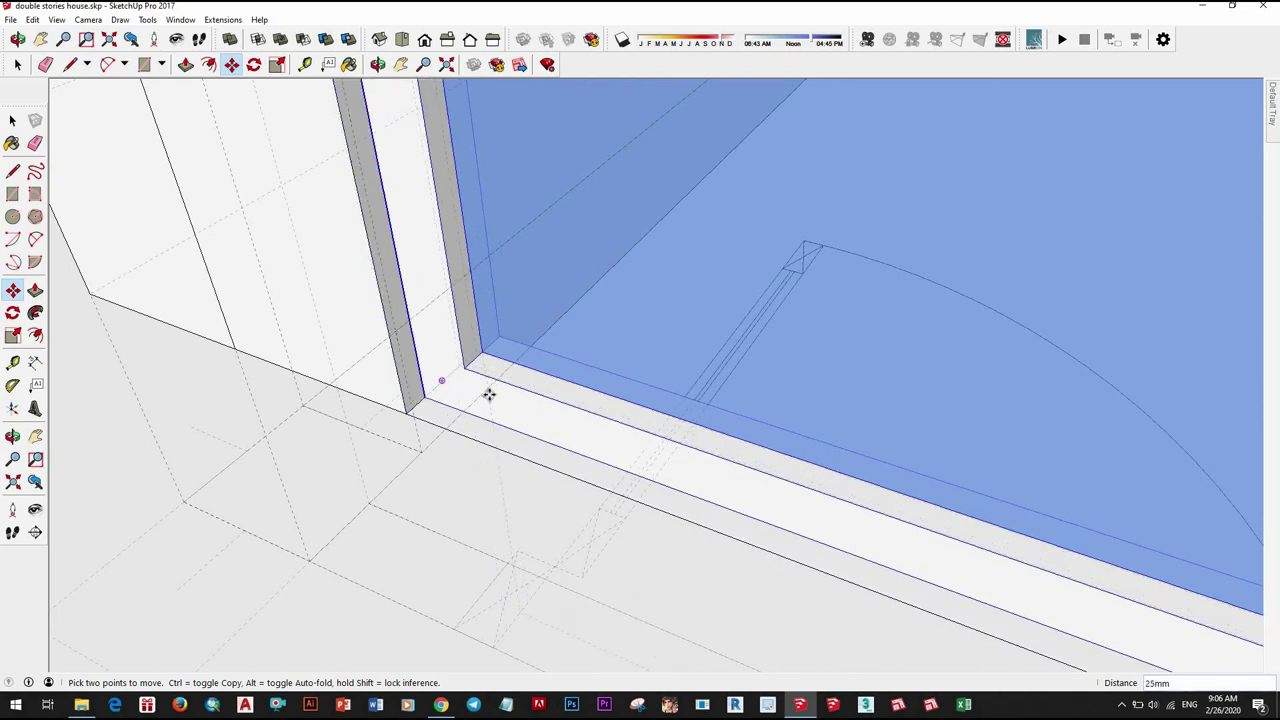
pyautogui.press('space')
pyautogui.scroll(-2, 623, 409)
pyautogui.scroll(-2, 646, 417)
pyautogui.scroll(-4, 646, 417)
pyautogui.moveTo(646, 417)
pyautogui.mouseDown(button='middle')
pyautogui.moveTo(850, 405)
pyautogui.moveTo(800, 371)
pyautogui.mouseUp(button='middle')
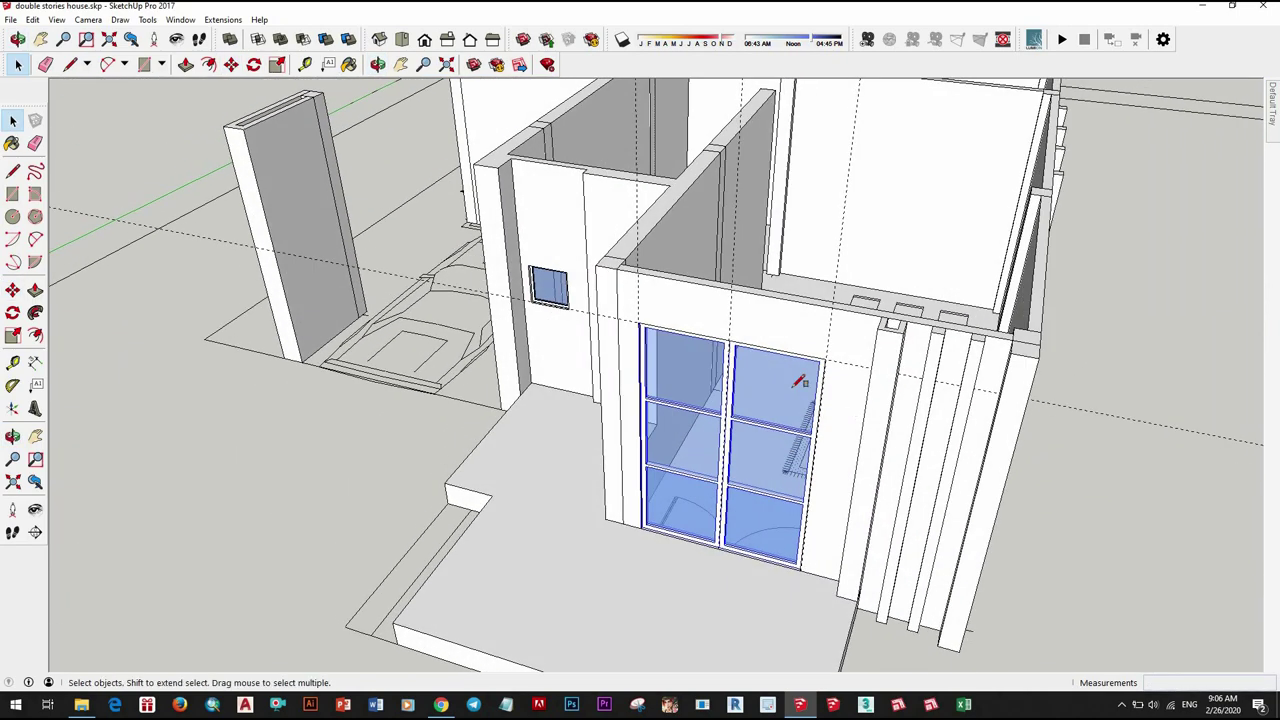
pyautogui.press('r')
pyautogui.scroll(2, 634, 300)
pyautogui.click(634, 300)
pyautogui.scroll(2, 820, 329)
pyautogui.scroll(2, 865, 483)
# Step: Complete the rectangle over the door opening and erase the face covering the glass doors
pyautogui.click(865, 483)
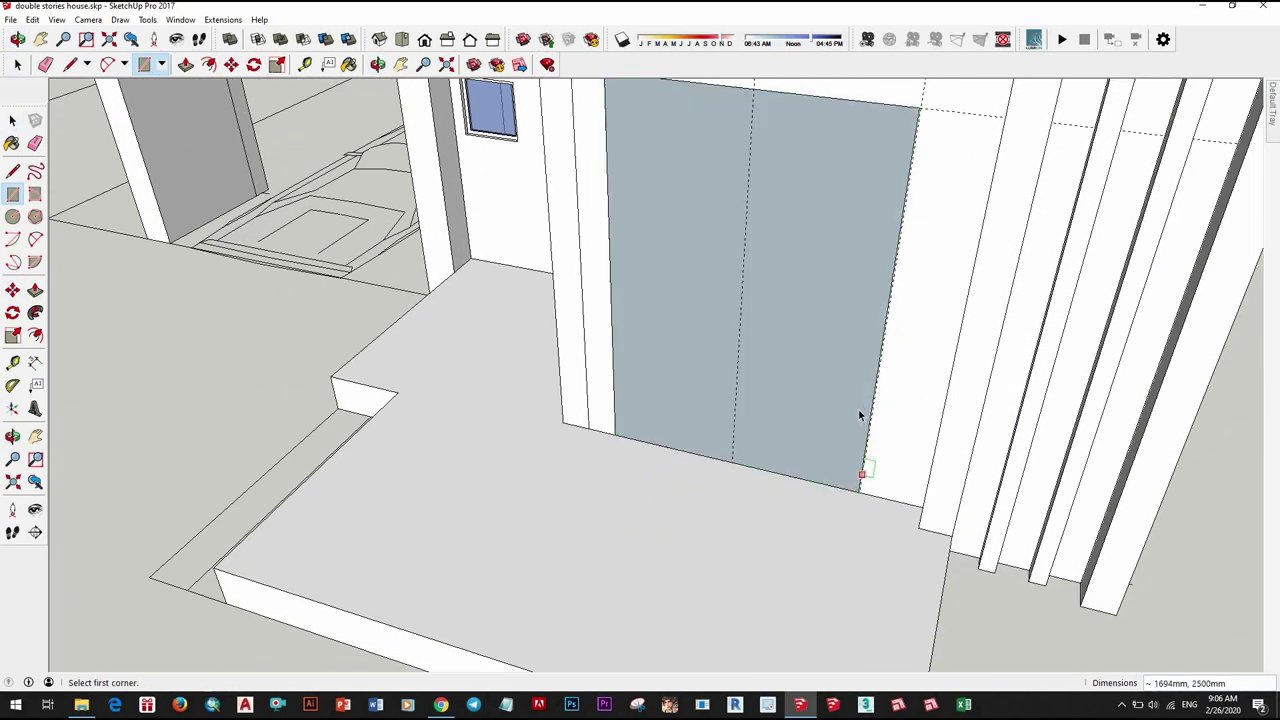
pyautogui.press('space')
pyautogui.click(858, 413)
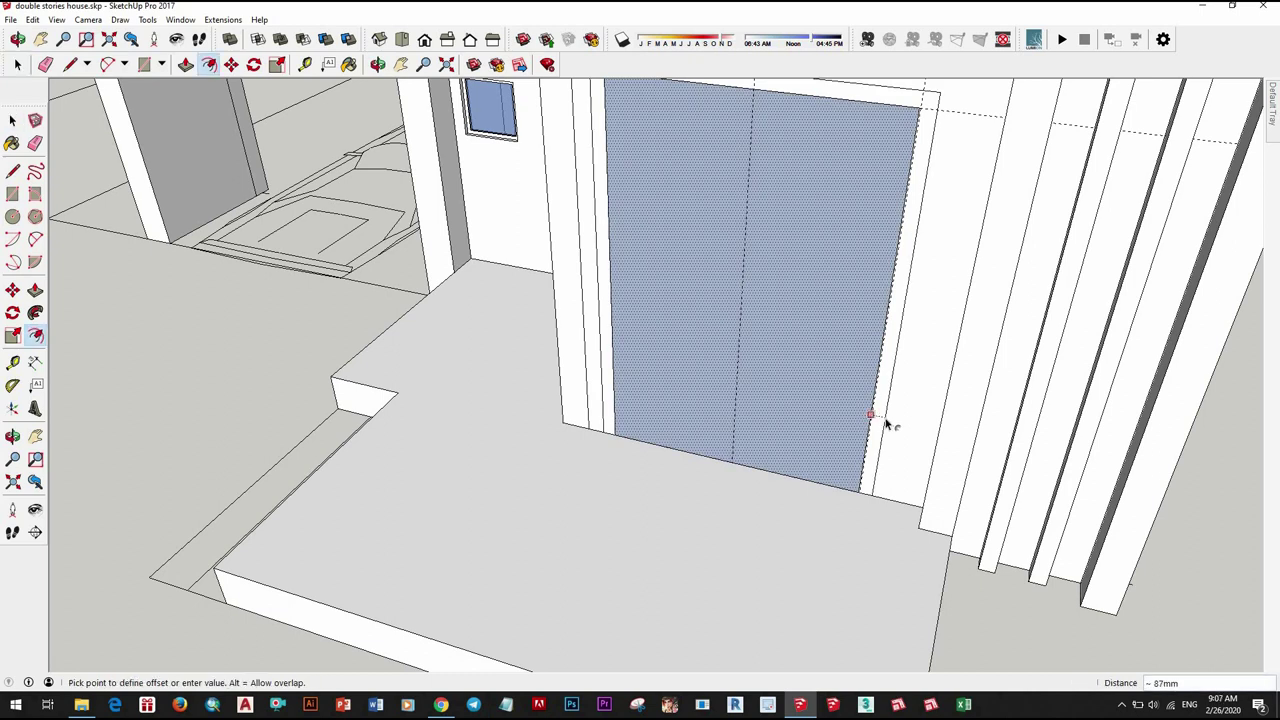
pyautogui.press('space')
pyautogui.scroll(-2, 681, 419)
pyautogui.scroll(3, 706, 372)
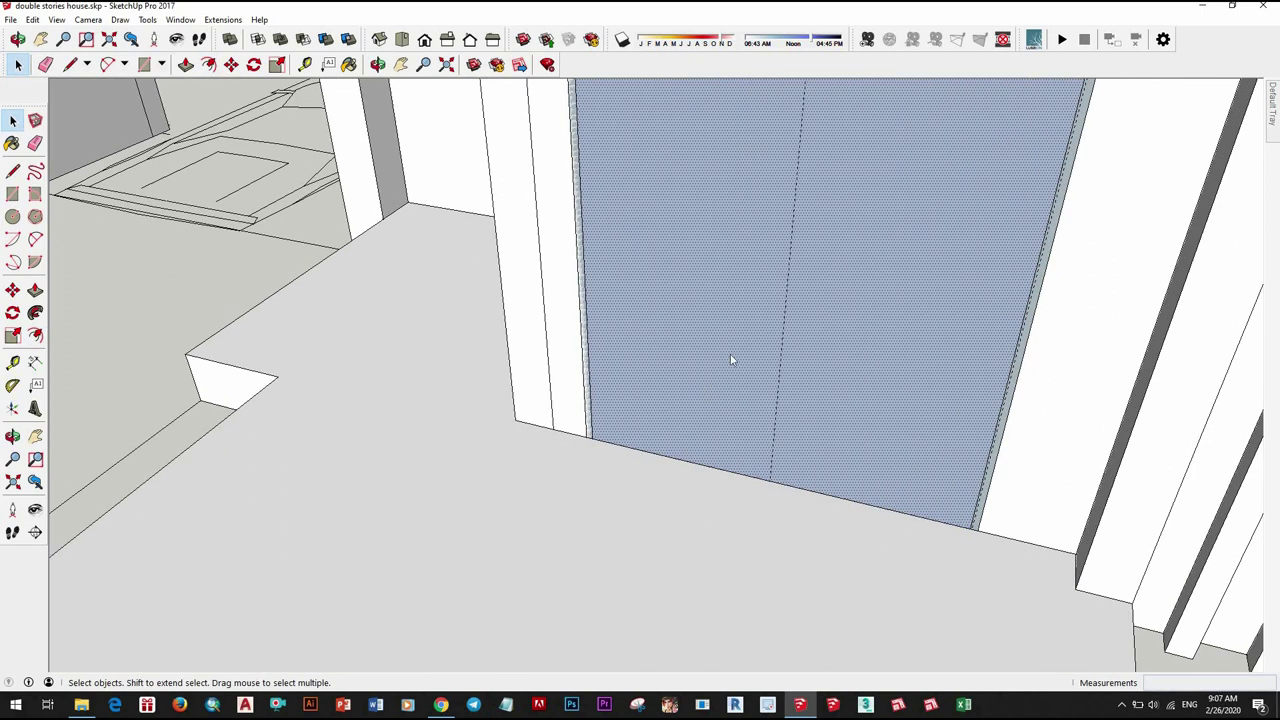
pyautogui.rightClick(707, 362)
pyautogui.click(740, 278)
# Step: Close a drawn line into a face and erase that face in front of the doors
pyautogui.scroll(1, 600, 425)
pyautogui.scroll(1, 600, 425)
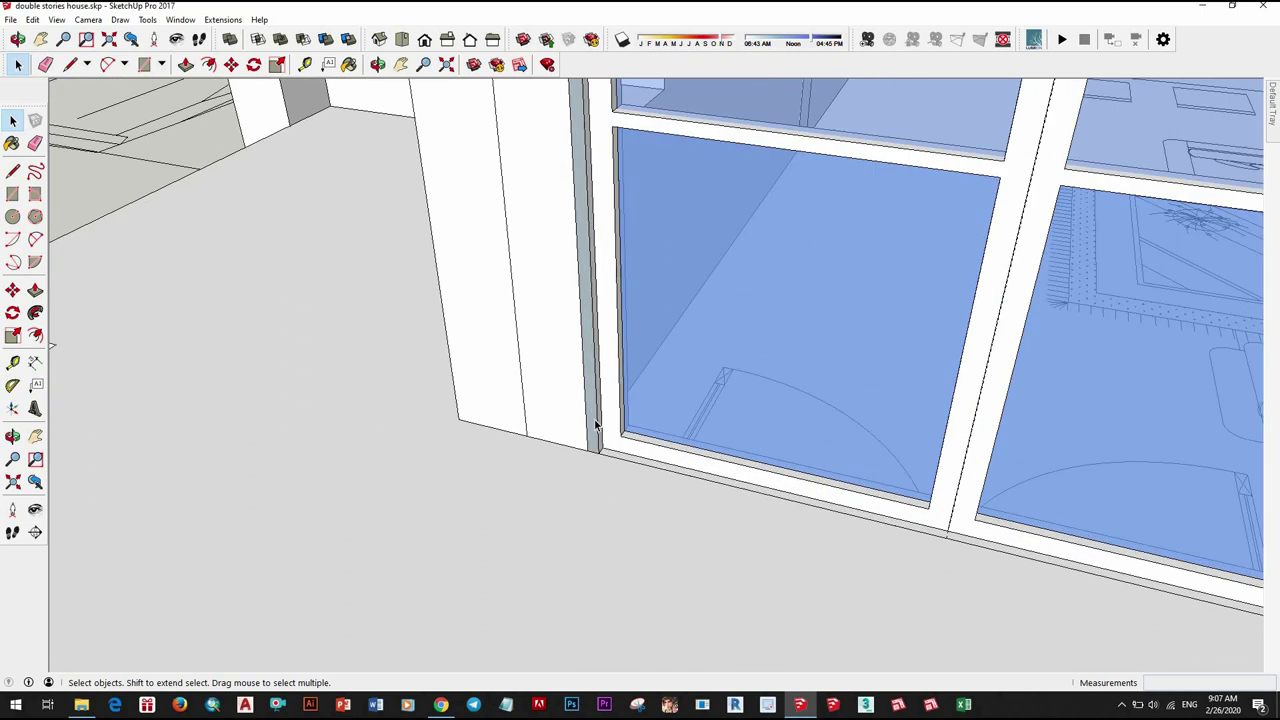
pyautogui.scroll(-2, 813, 497)
pyautogui.scroll(2, 789, 486)
pyautogui.click(789, 486)
pyautogui.press('space')
pyautogui.rightClick(740, 349)
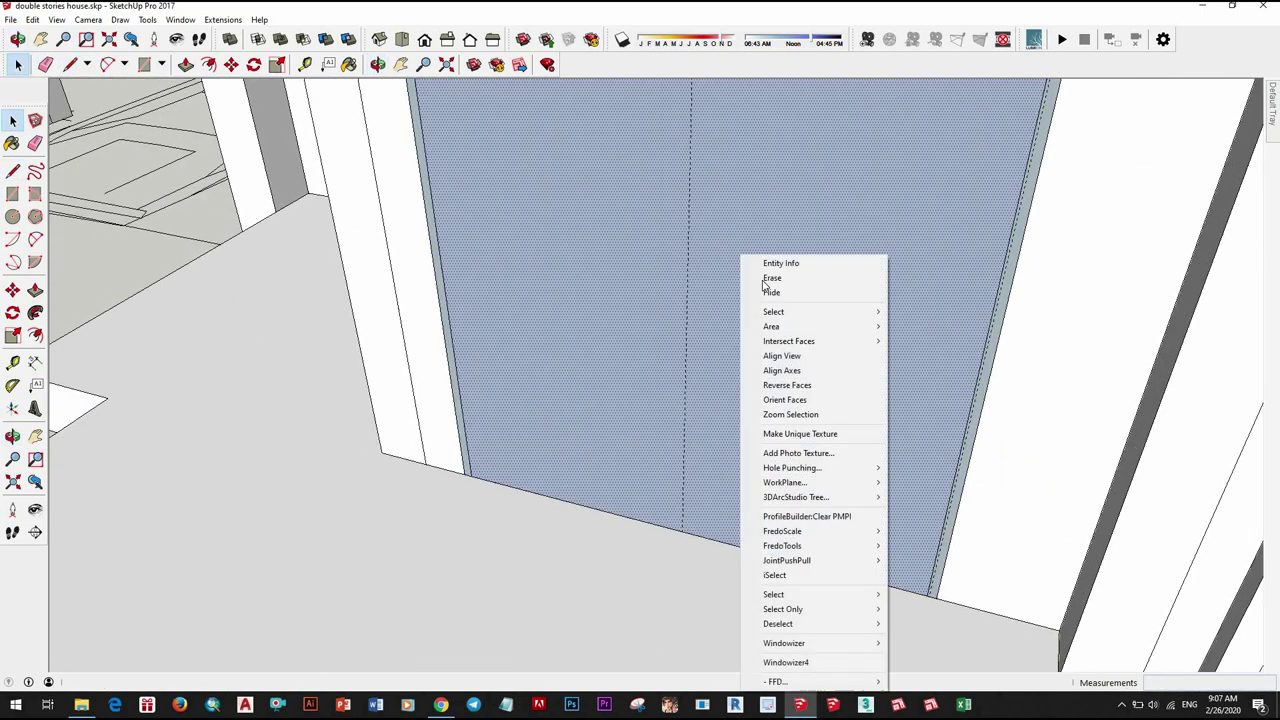
pyautogui.click(766, 278)
pyautogui.scroll(2, 403, 416)
pyautogui.scroll(1, 431, 452)
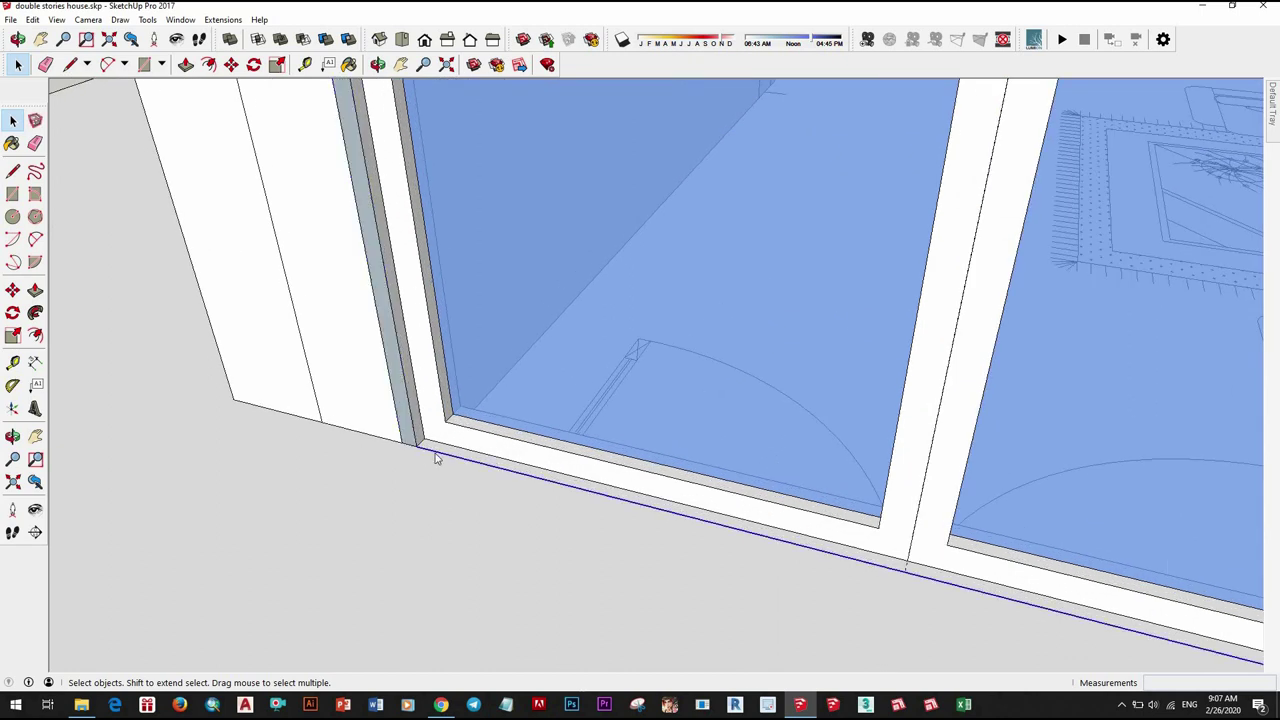
# Step: Erase the leftover edge at the door corner and check the door part's entity info
pyautogui.rightClick(435, 457)
pyautogui.click(523, 385)
pyautogui.scroll(1, 436, 462)
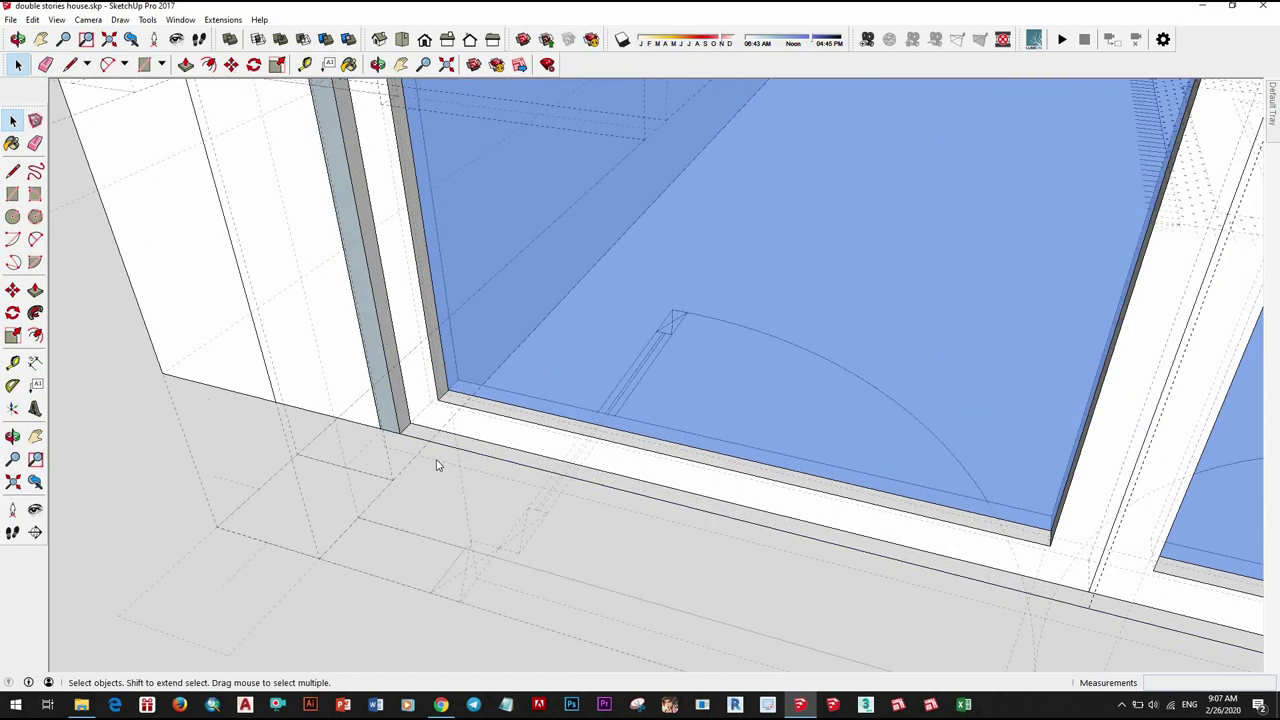
pyautogui.rightClick(436, 465)
pyautogui.click(386, 443)
pyautogui.rightClick(382, 443)
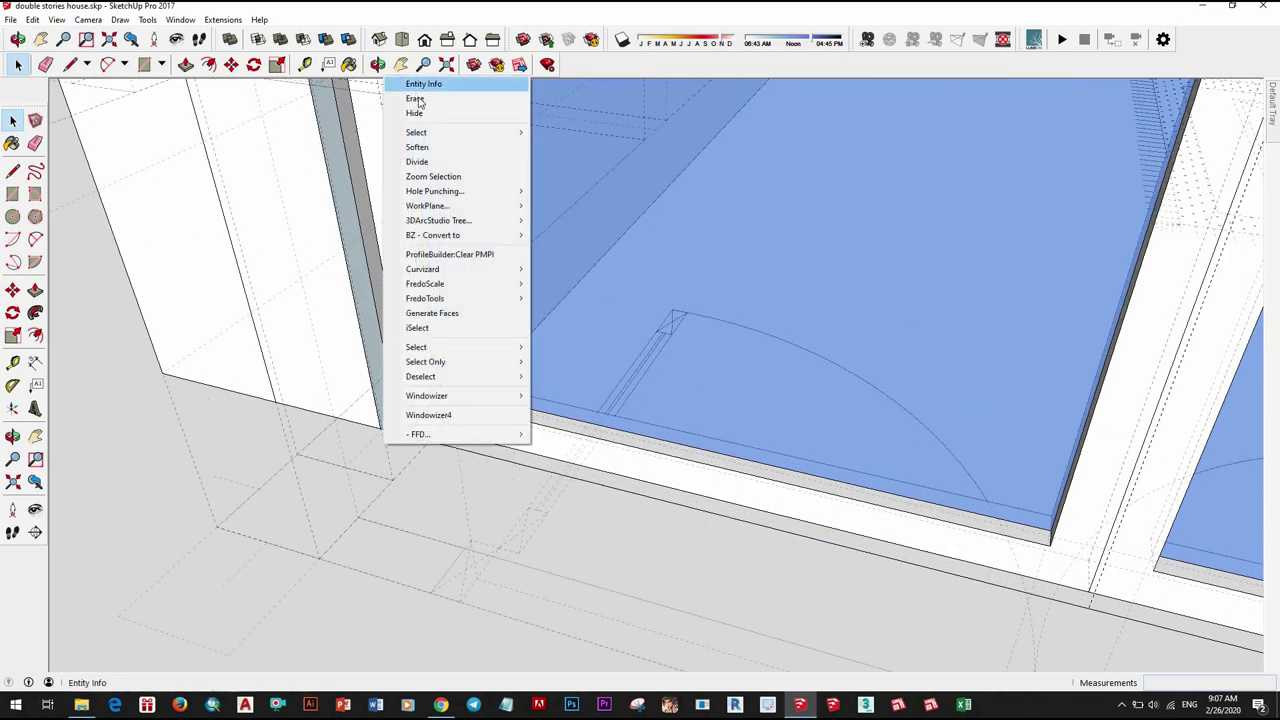
pyautogui.click(418, 100)
pyautogui.scroll(-2, 651, 543)
pyautogui.scroll(-2, 651, 543)
pyautogui.scroll(3, 697, 429)
pyautogui.rightClick(697, 429)
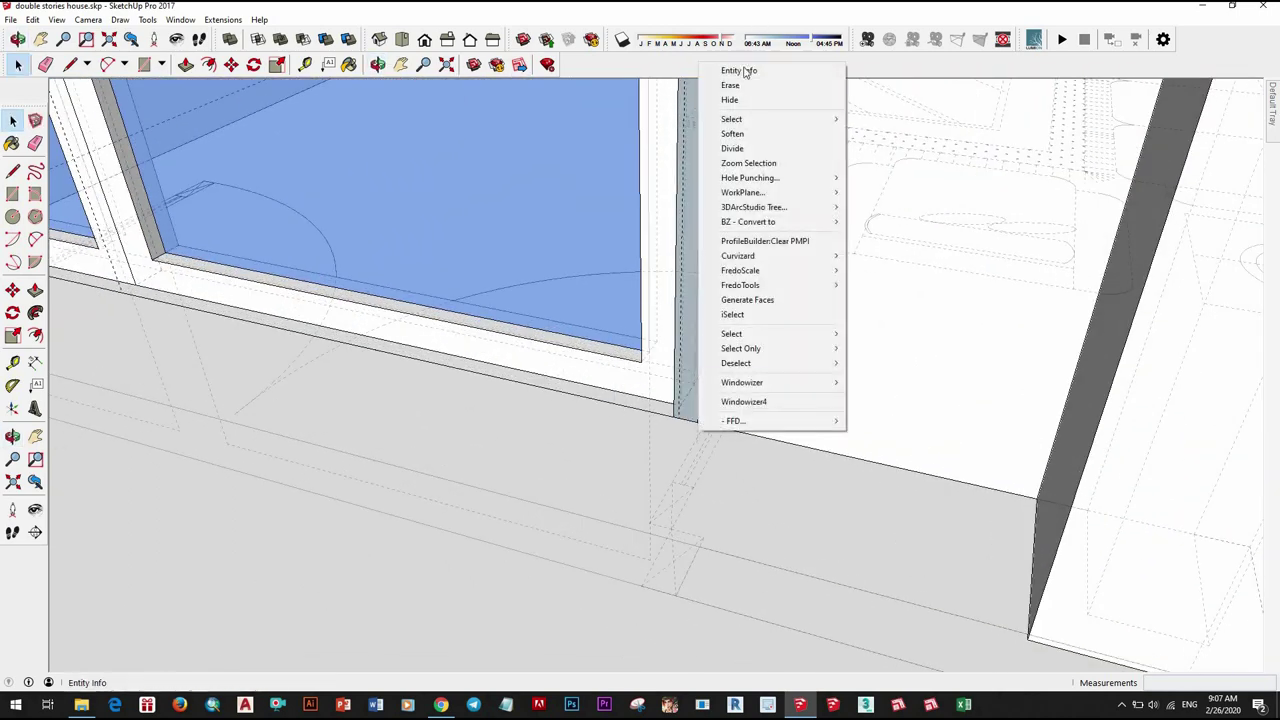
pyautogui.click(745, 73)
pyautogui.scroll(-3, 785, 394)
pyautogui.moveTo(766, 480); pyautogui.dragTo(785, 285, button='middle')
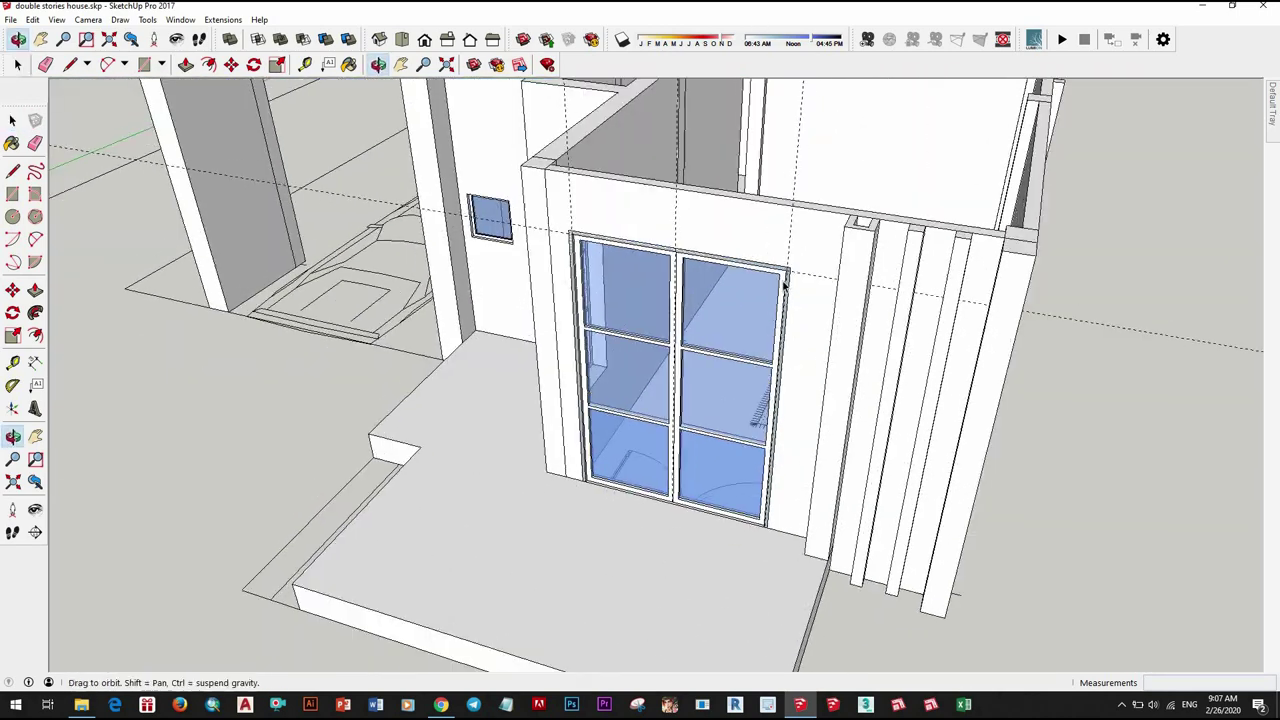
pyautogui.scroll(3, 785, 285)
pyautogui.scroll(2, 797, 285)
# Step: Select the glass door and turn it into its own component
pyautogui.press('p')
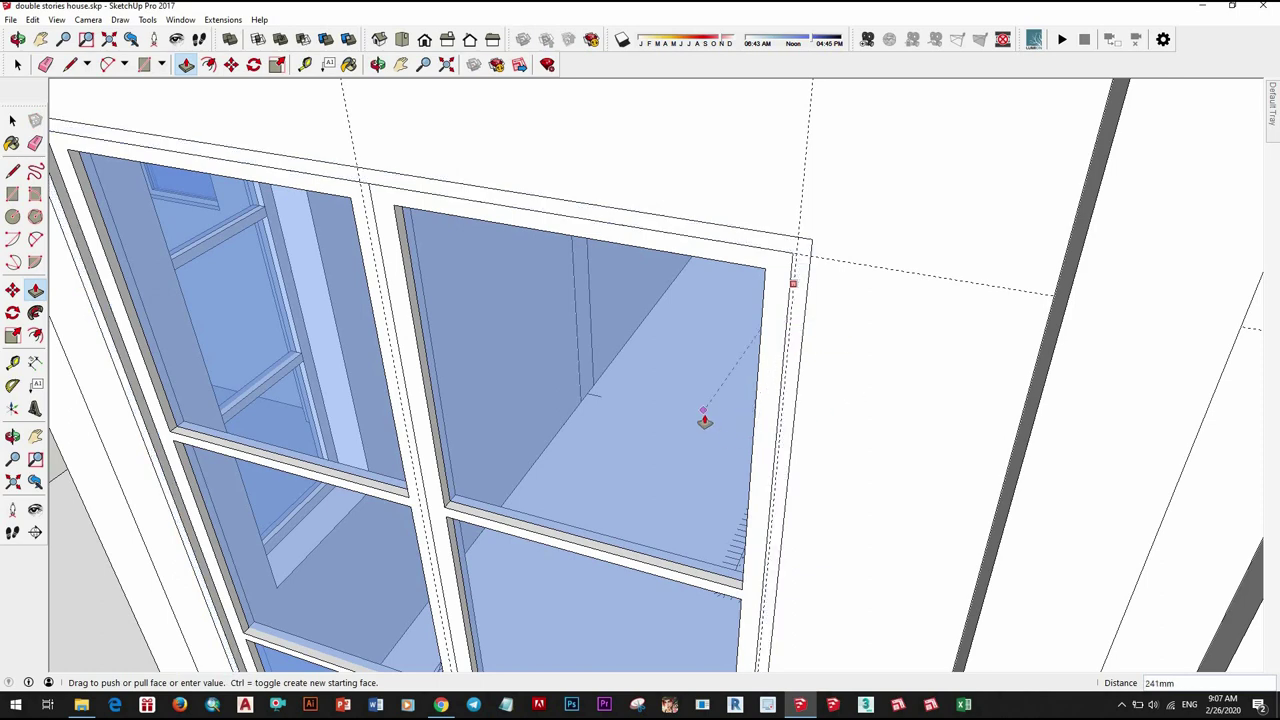
pyautogui.scroll(-4, 865, 428)
pyautogui.scroll(2, 800, 450)
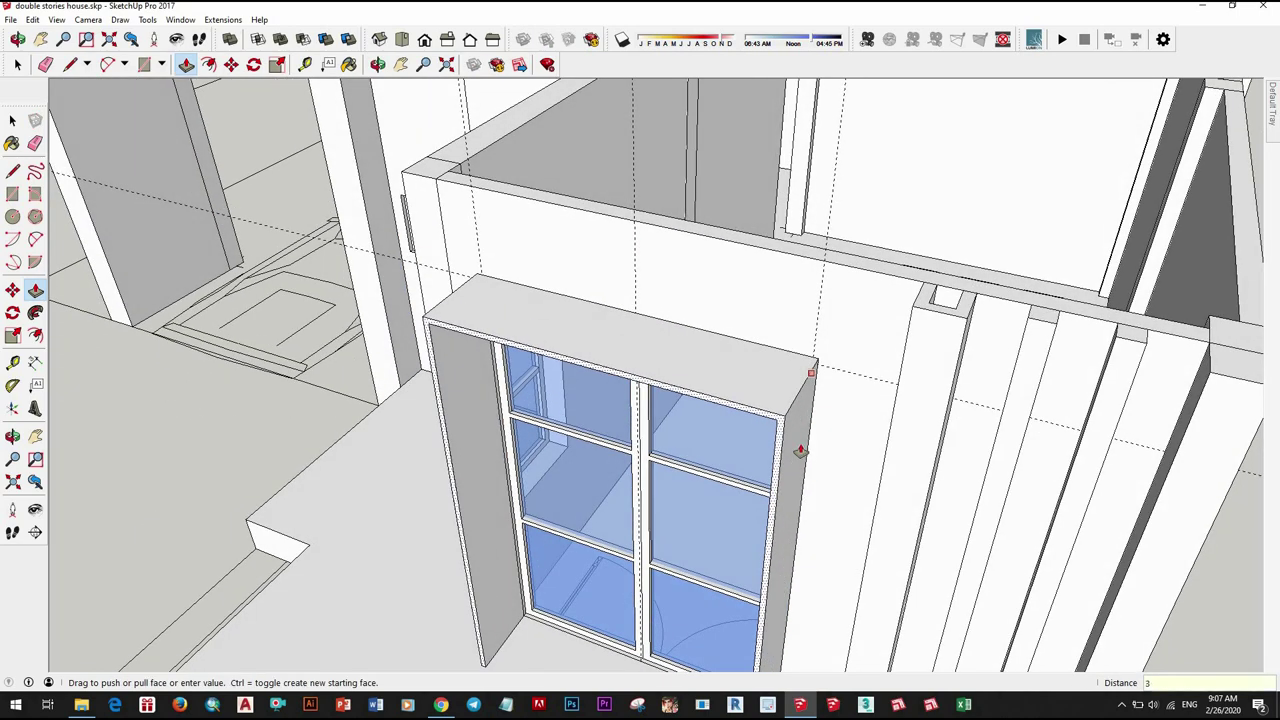
pyautogui.scroll(-3, 800, 450)
pyautogui.moveTo(791, 420); pyautogui.dragTo(835, 310, button='middle')
pyautogui.press('space')
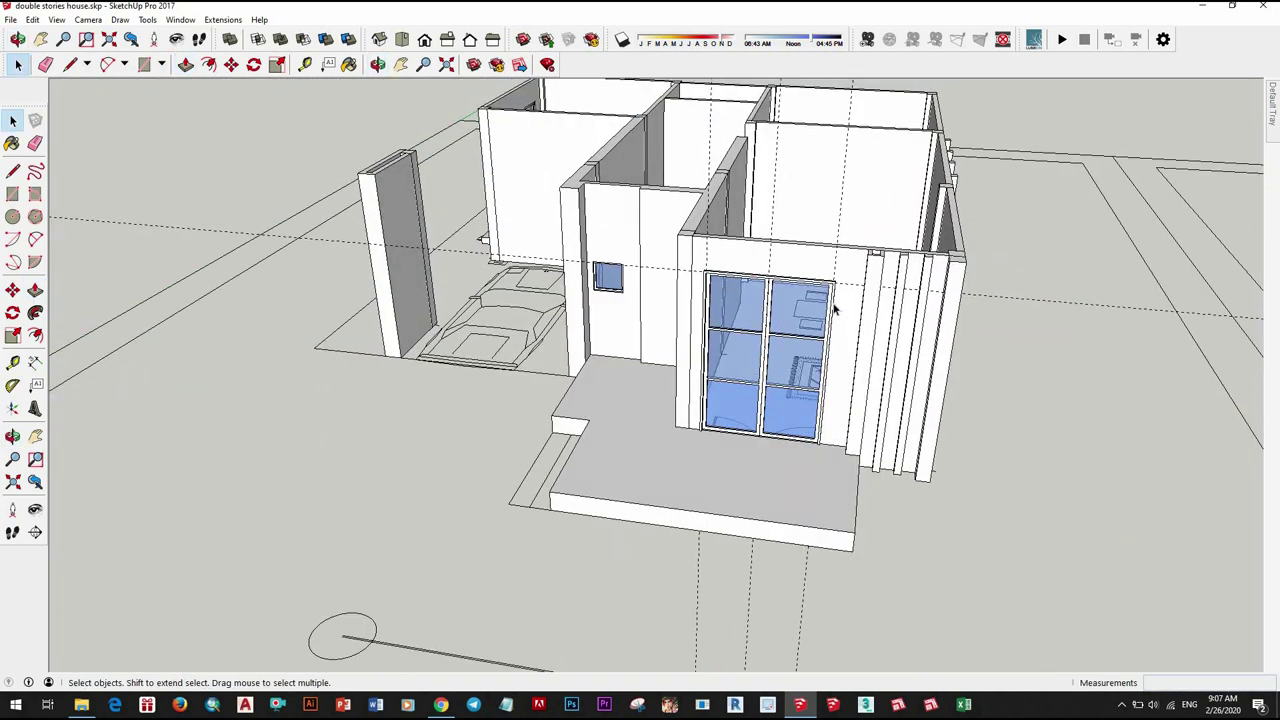
pyautogui.scroll(3, 835, 310)
pyautogui.click(831, 269)
pyautogui.rightClick(874, 323)
pyautogui.click(880, 314)
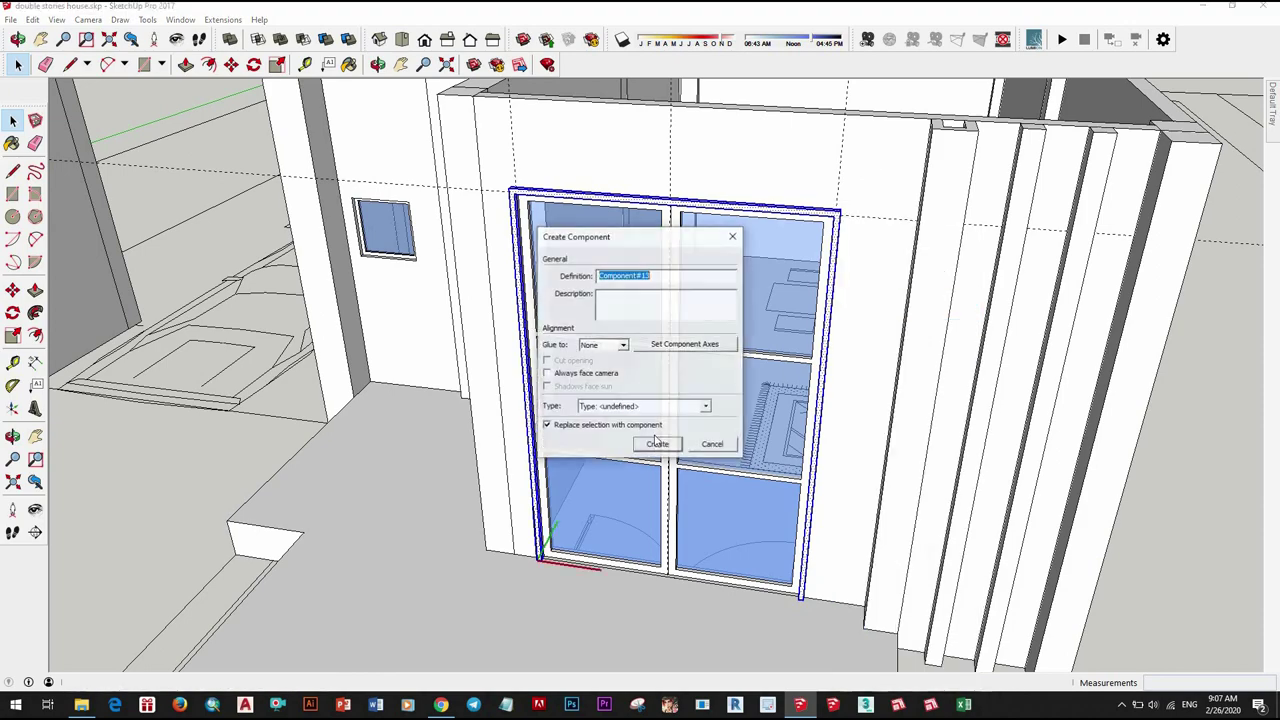
pyautogui.click(657, 443)
# Step: Orbit to view the whole house and open the wall group for editing
pyautogui.scroll(-5, 757, 475)
pyautogui.moveTo(1063, 533)
pyautogui.mouseDown(button='middle')
pyautogui.moveTo(595, 504)
pyautogui.moveTo(682, 484)
pyautogui.moveTo(658, 417)
pyautogui.moveTo(600, 420)
pyautogui.mouseUp(button='middle')
pyautogui.scroll(5, 682, 484)
pyautogui.scroll(-3, 700, 484)
pyautogui.doubleClick(691, 494)
pyautogui.scroll(-2, 695, 480)
# Step: Draw a rectangle on the wall top and push it down the wall height
pyautogui.scroll(-3, 600, 420)
pyautogui.click(472, 400)
pyautogui.scroll(4, 637, 380)
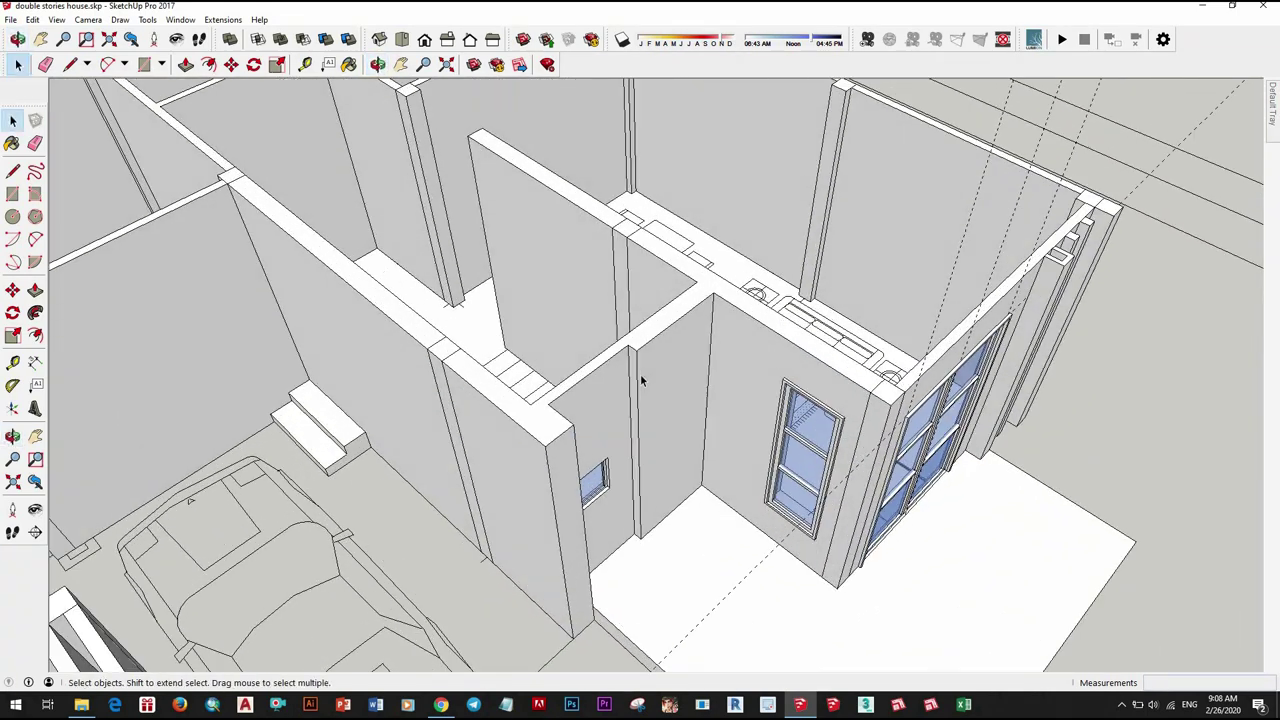
pyautogui.scroll(2, 632, 342)
pyautogui.click(689, 329)
pyautogui.press('space')
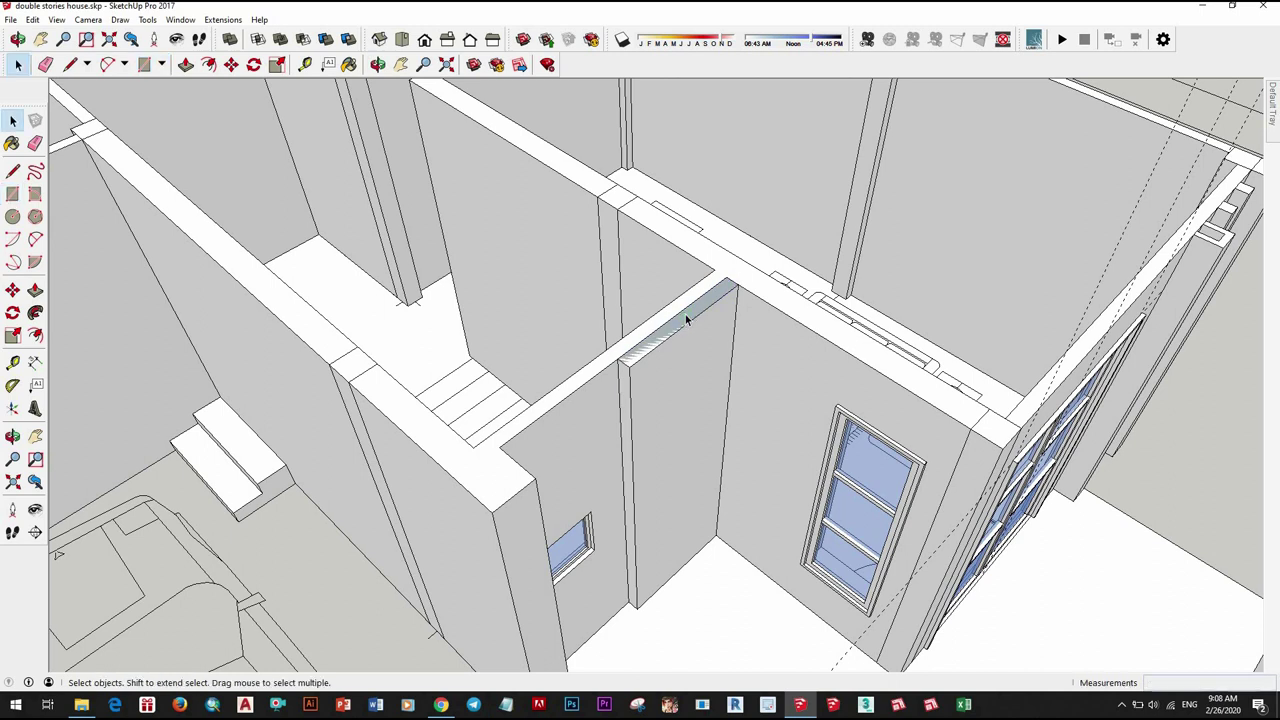
pyautogui.scroll(-2, 634, 453)
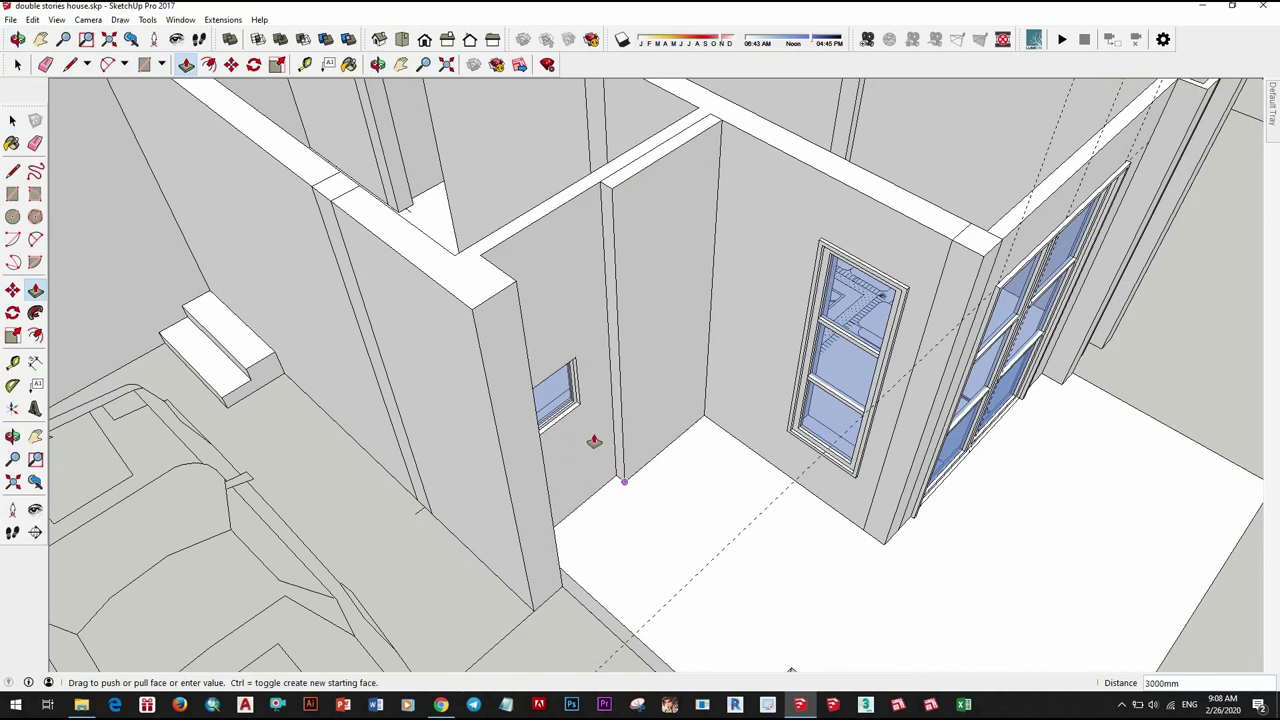
pyautogui.press('space')
pyautogui.click(595, 349)
# Step: Draw another rectangle on the interior wall tops, then cancel the push
pyautogui.moveTo(595, 349); pyautogui.dragTo(631, 232, button='middle')
pyautogui.moveTo(627, 346); pyautogui.dragTo(597, 352, button='middle')
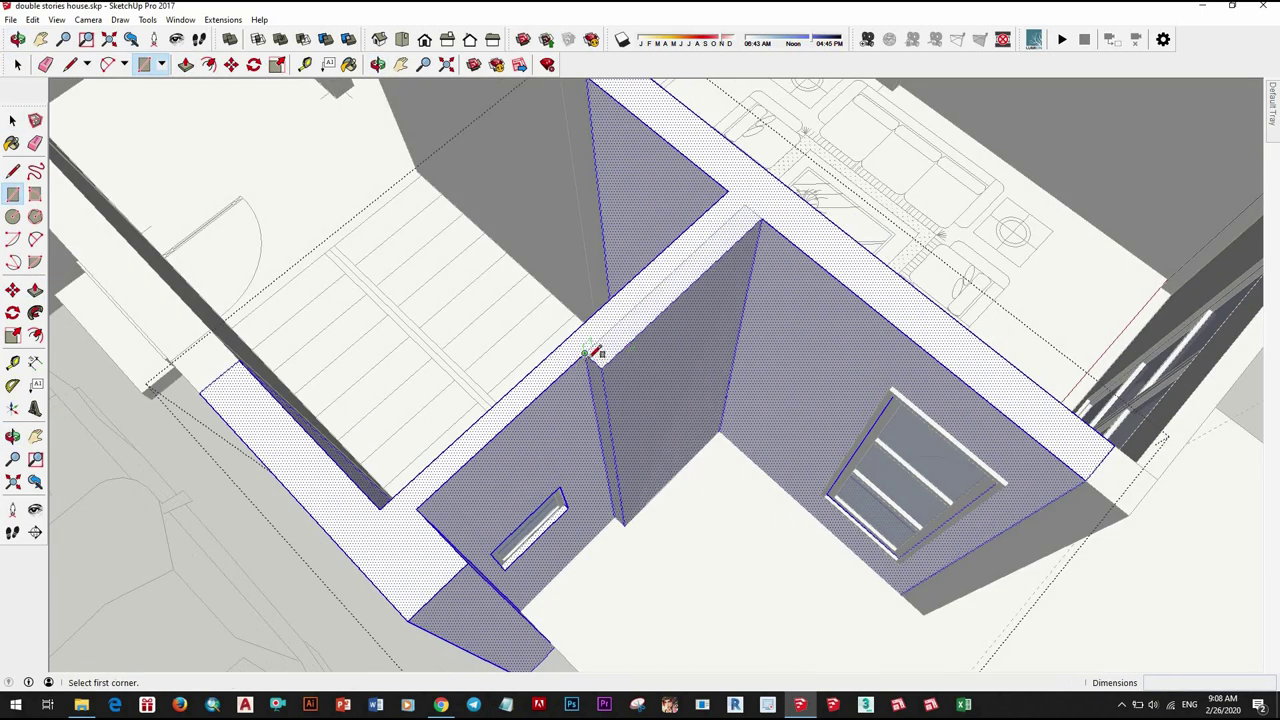
pyautogui.click(727, 253)
pyautogui.press('space')
pyautogui.press('p')
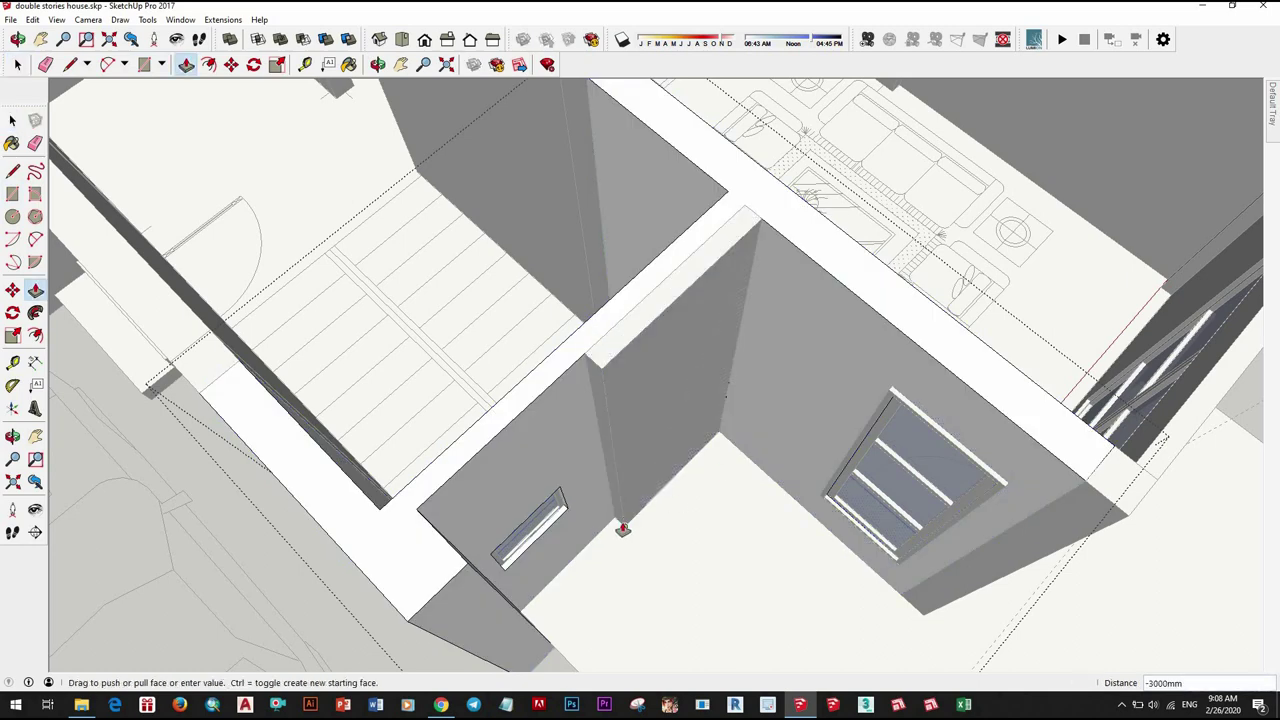
pyautogui.press('space')
pyautogui.scroll(-3, 622, 529)
pyautogui.moveTo(622, 529)
pyautogui.mouseDown(button='middle')
pyautogui.moveTo(1090, 395)
pyautogui.moveTo(661, 326)
pyautogui.moveTo(660, 400)
pyautogui.mouseUp(button='middle')
# Step: Turn the wall panel beside the small window into a component
pyautogui.press('space')
pyautogui.click(660, 400)
pyautogui.rightClick(660, 400)
pyautogui.click(718, 302)
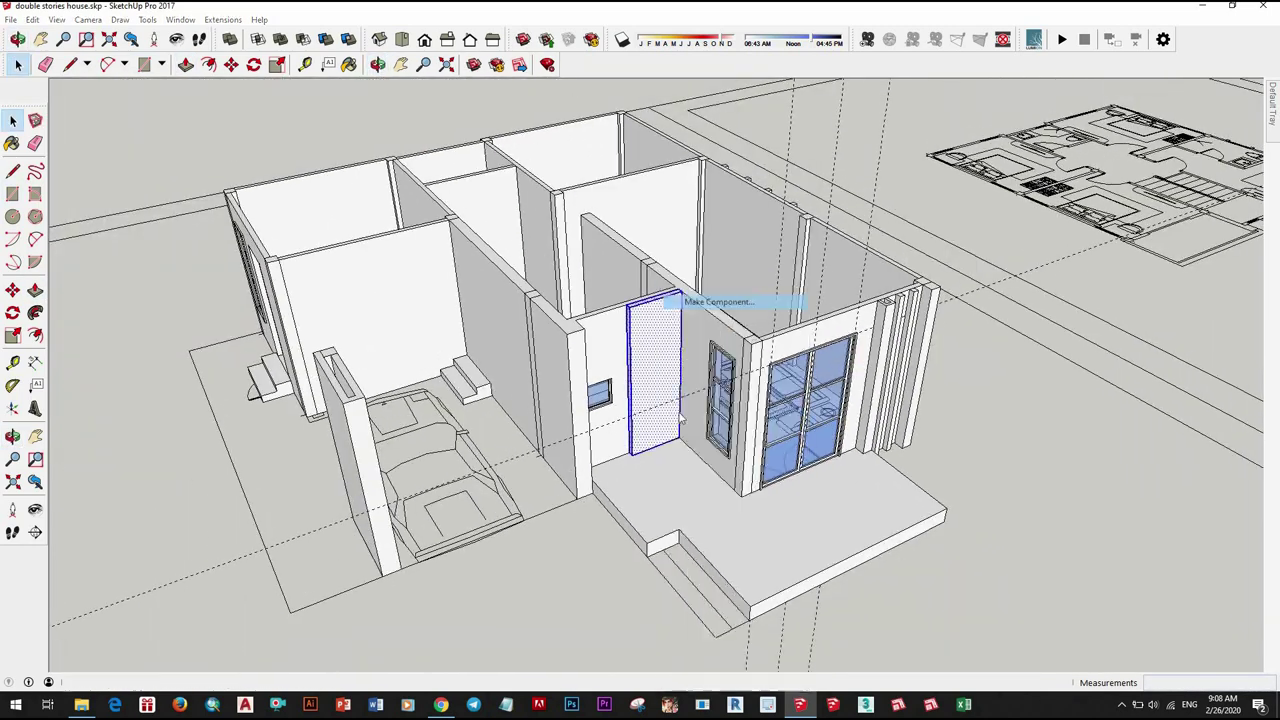
pyautogui.click(664, 446)
pyautogui.scroll(2, 686, 403)
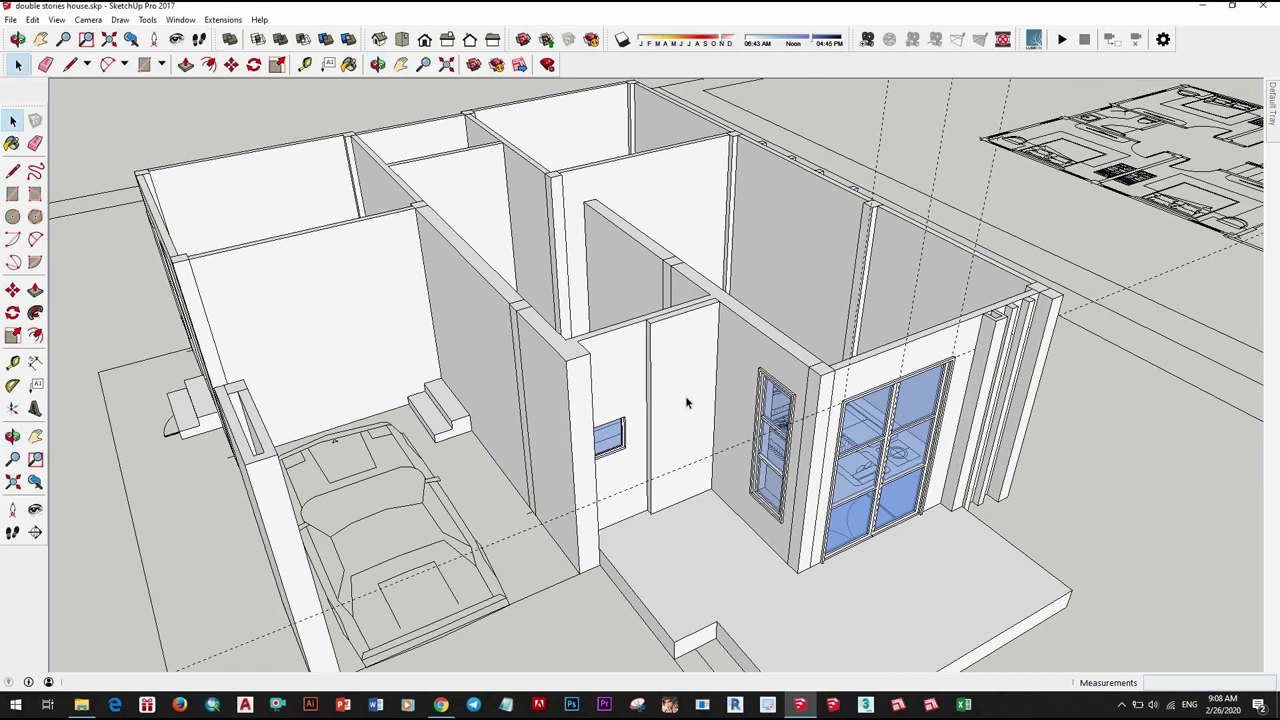
pyautogui.click(1228, 373)
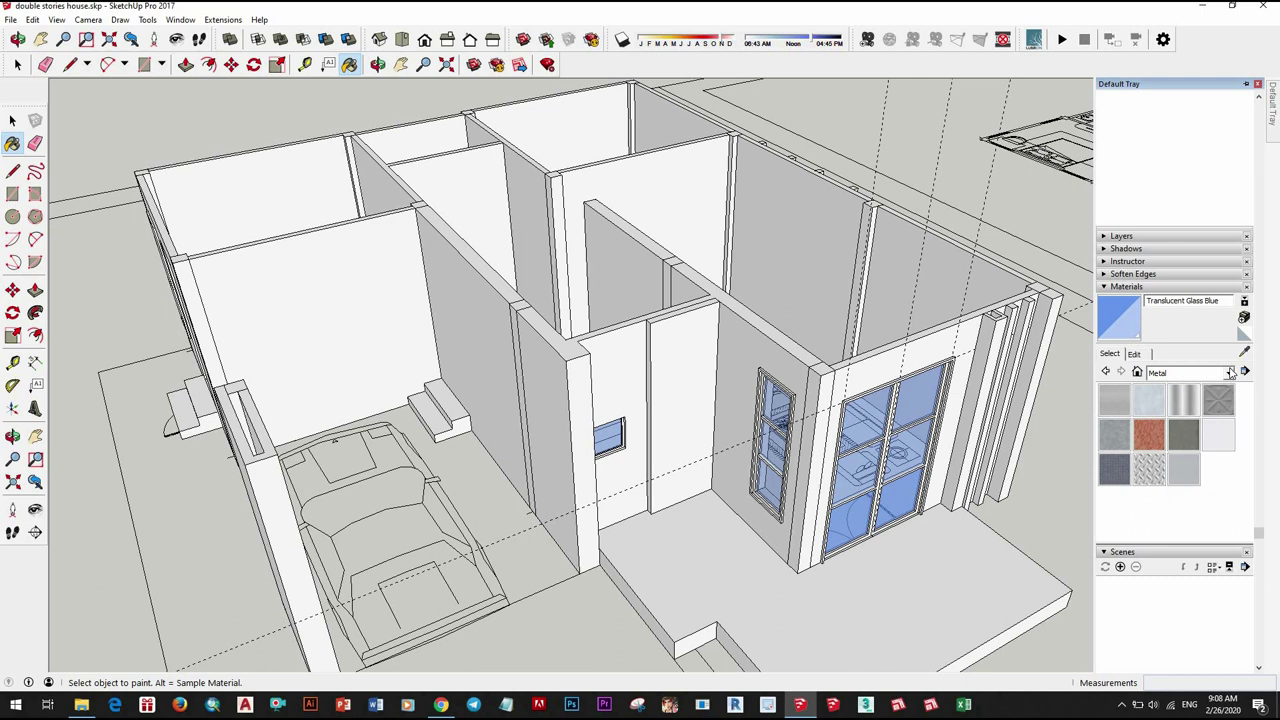
# Step: Pick the grey stone material and paint the split wall panel with it
pyautogui.click(1175, 430)
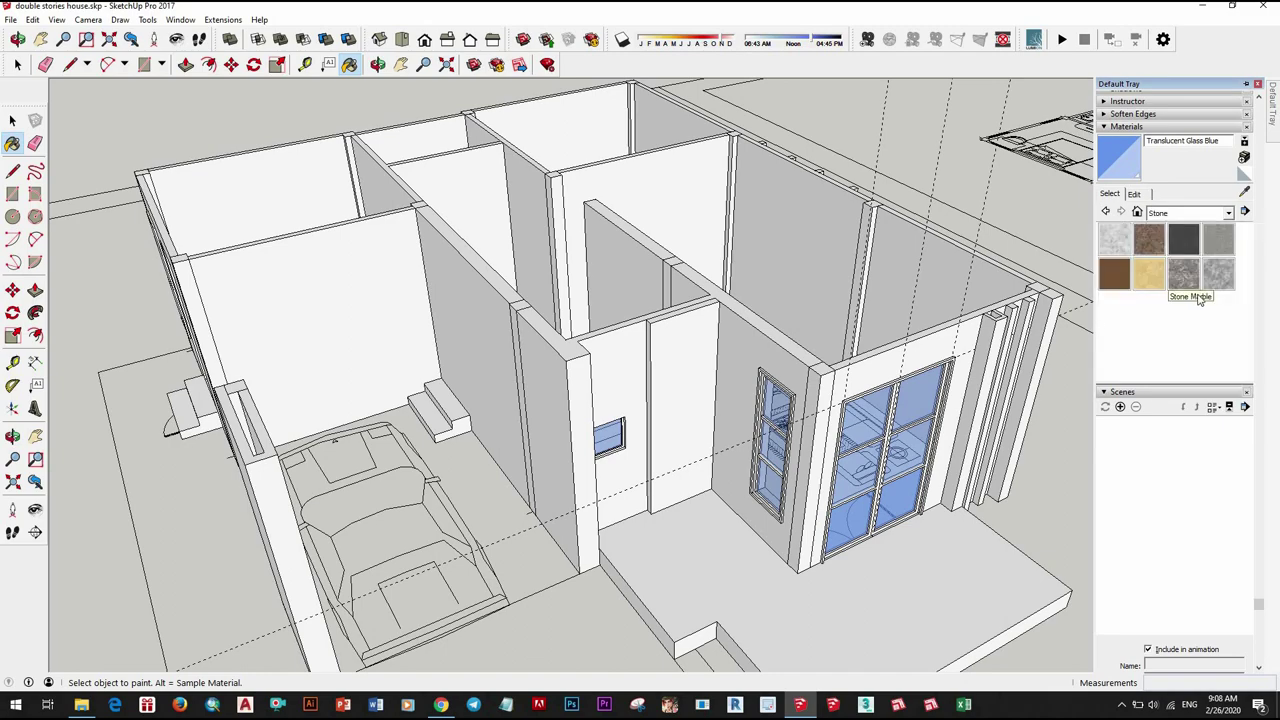
pyautogui.click(1230, 252)
pyautogui.click(674, 409)
pyautogui.scroll(2, 663, 337)
pyautogui.moveTo(663, 337); pyautogui.dragTo(674, 420, button='middle')
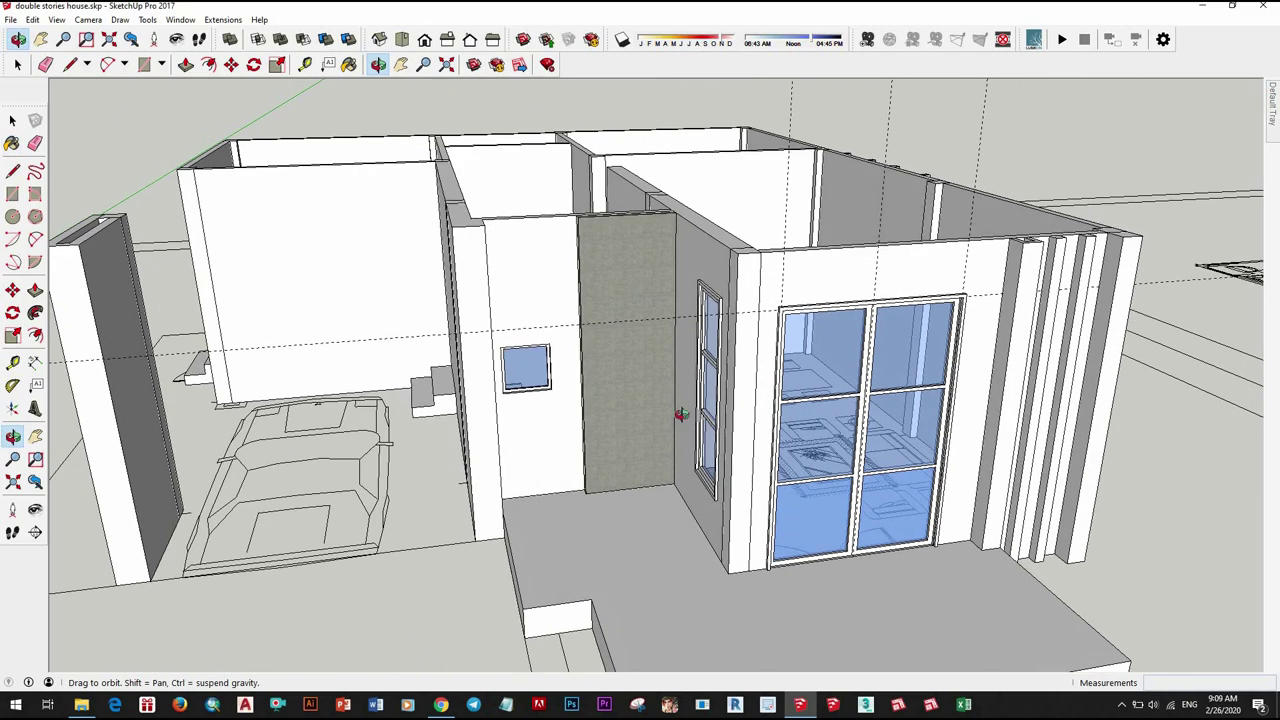
pyautogui.scroll(2, 770, 460)
pyautogui.scroll(-5, 770, 460)
# Step: Paint the freestanding wall with the grey stone material
pyautogui.press('space')
pyautogui.scroll(4, 757, 443)
pyautogui.moveTo(757, 443)
pyautogui.mouseDown(button='middle')
pyautogui.moveTo(700, 470)
pyautogui.moveTo(756, 497)
pyautogui.mouseUp(button='middle')
pyautogui.scroll(-2, 667, 487)
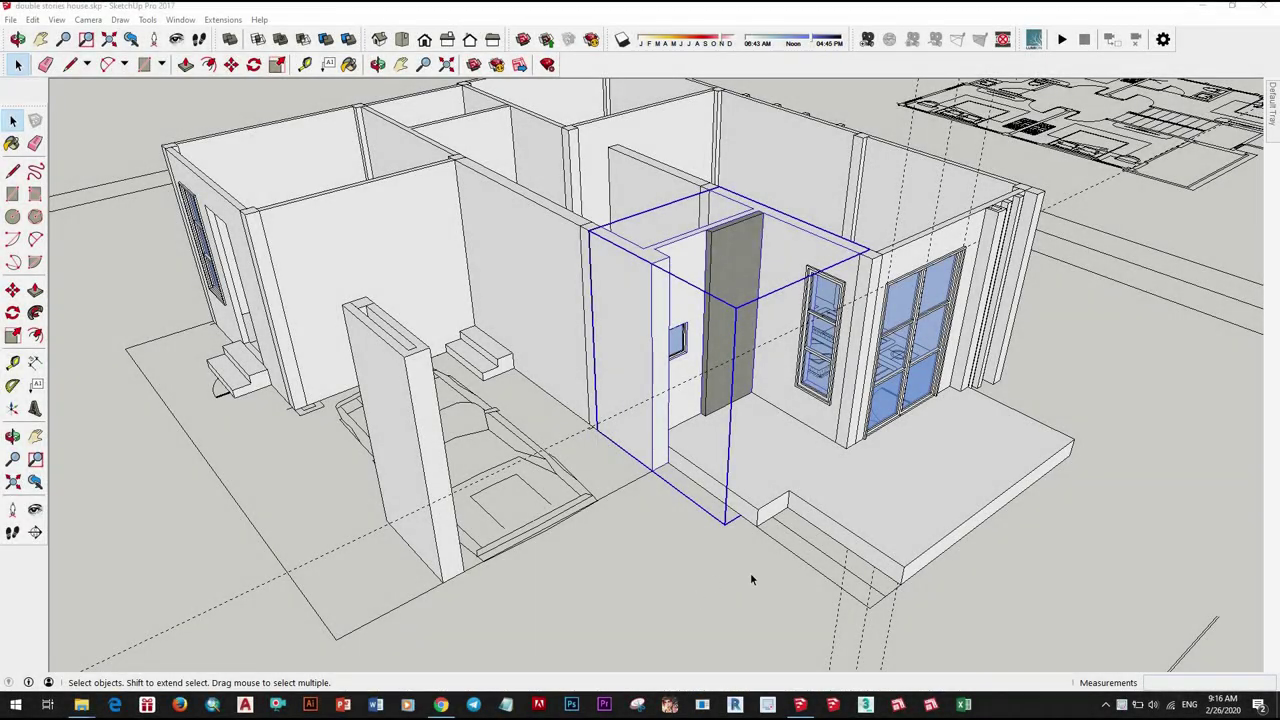
pyautogui.scroll(-2, 752, 578)
pyautogui.scroll(-2, 709, 514)
pyautogui.moveTo(723, 551)
pyautogui.mouseDown(button='middle')
pyautogui.moveTo(640, 480)
pyautogui.moveTo(700, 420)
pyautogui.mouseUp(button='middle')
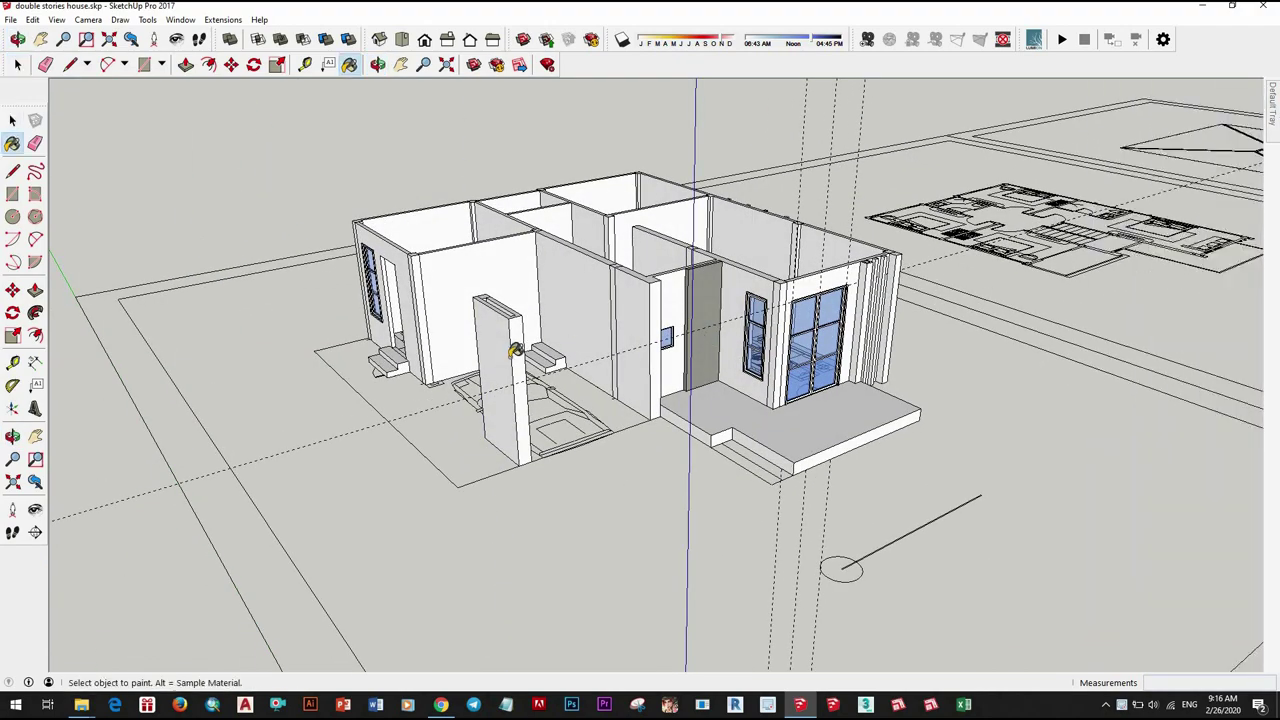
pyautogui.click(480, 385)
# Step: Turn toward the interior walls, open the wall group and select its face
pyautogui.moveTo(480, 385); pyautogui.dragTo(662, 398, button='middle')
pyautogui.scroll(3, 662, 400)
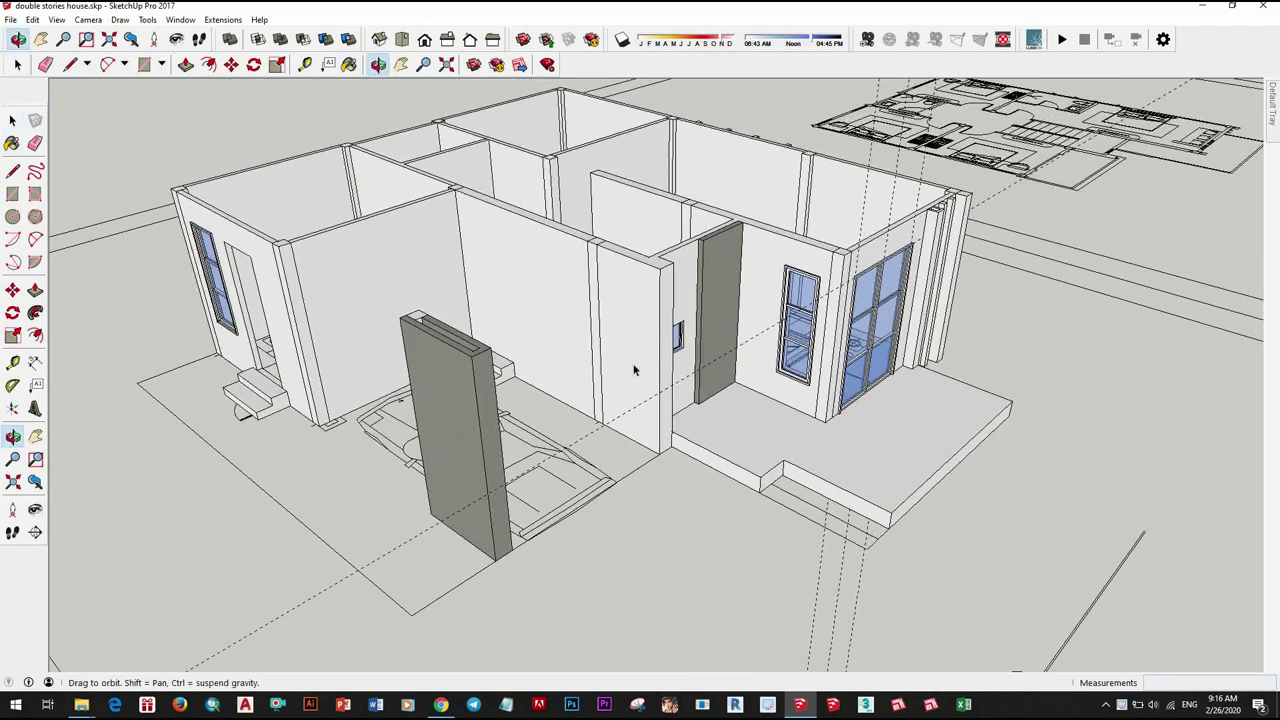
pyautogui.scroll(2, 634, 366)
pyautogui.scroll(-3, 600, 380)
pyautogui.scroll(2, 610, 350)
pyautogui.moveTo(610, 350)
pyautogui.mouseDown(button='middle')
pyautogui.moveTo(615, 330)
pyautogui.moveTo(620, 352)
pyautogui.mouseUp(button='middle')
pyautogui.moveTo(539, 532); pyautogui.dragTo(525, 377, button='middle')
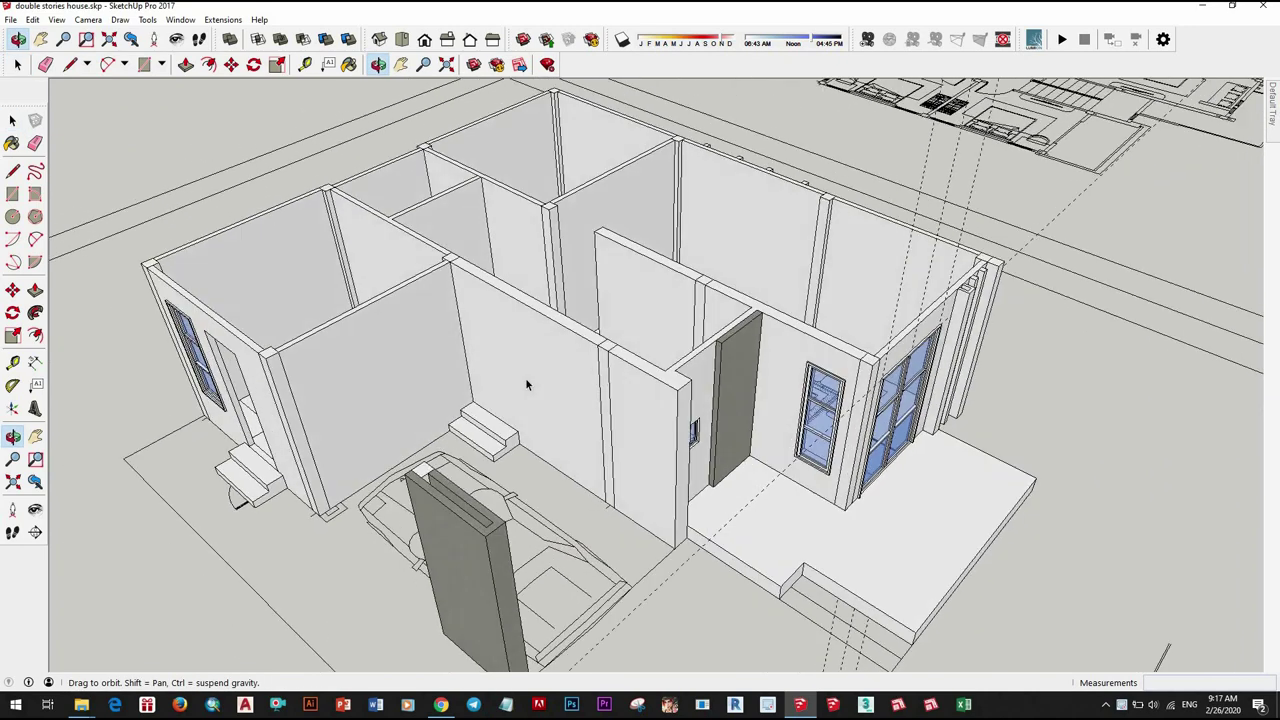
pyautogui.doubleClick(525, 377)
pyautogui.click(543, 372)
pyautogui.scroll(-5, 540, 398)
pyautogui.press('Escape')
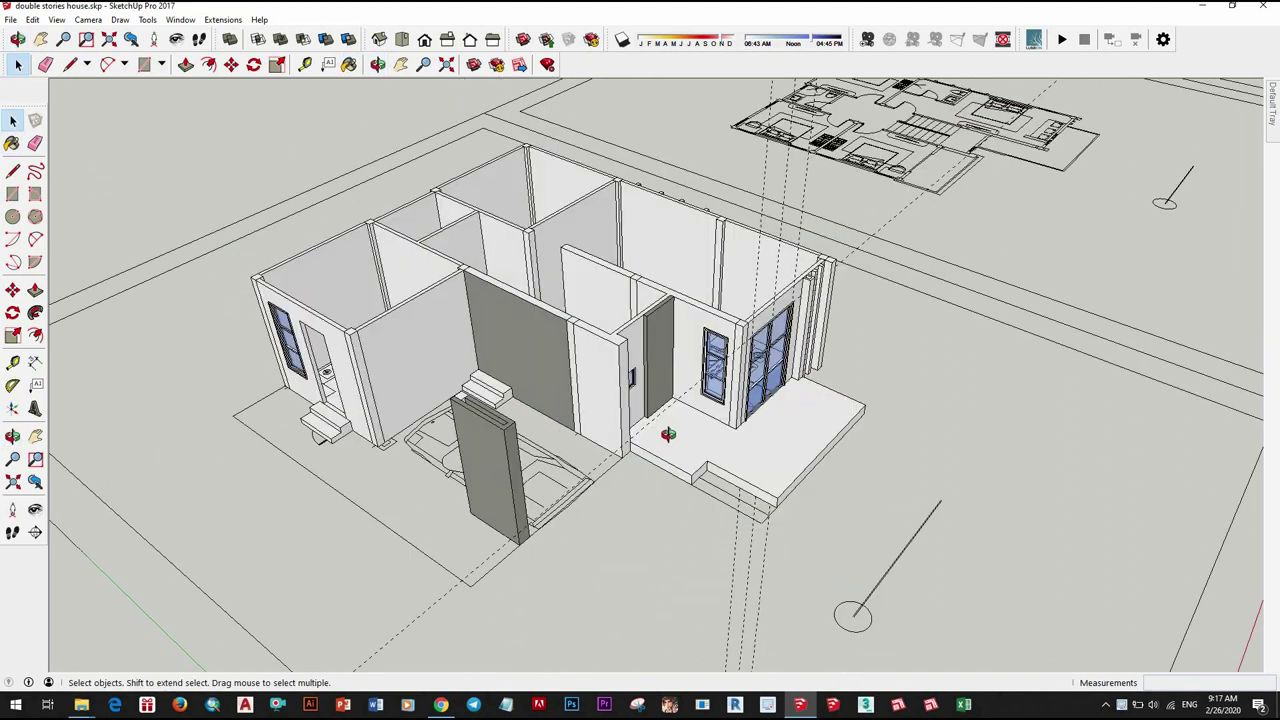
pyautogui.scroll(5, 600, 368)
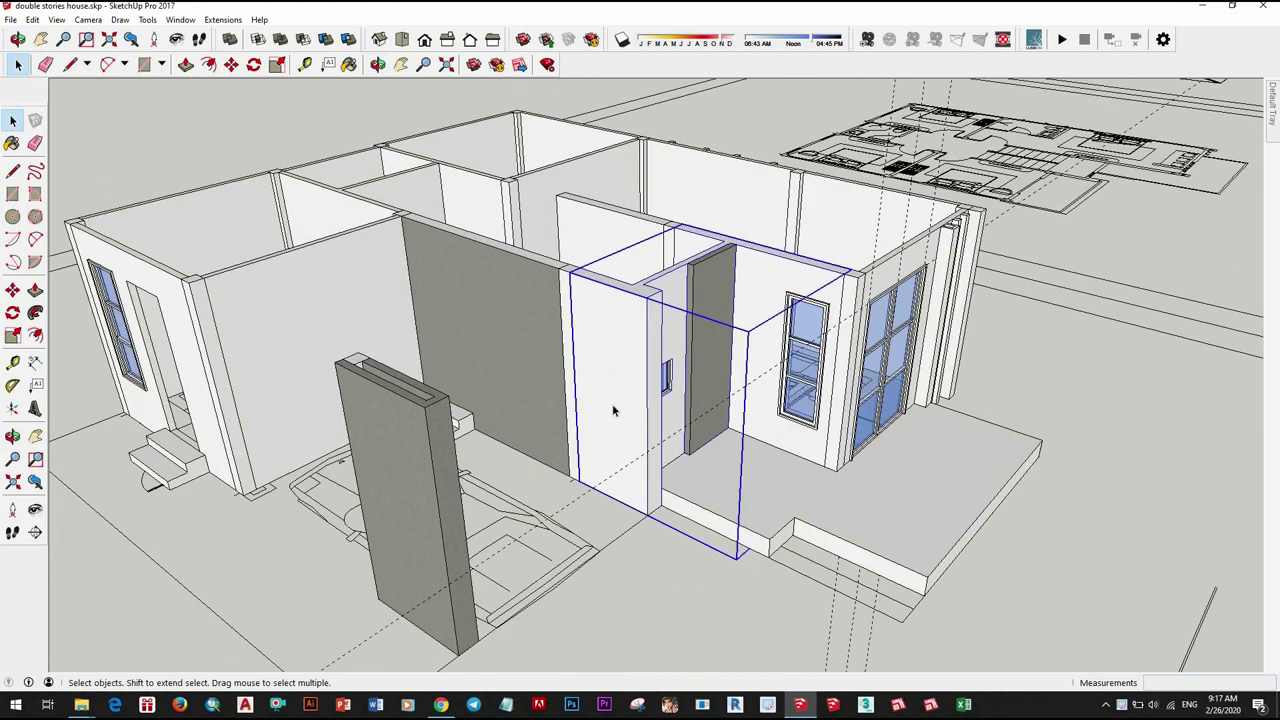
# Step: Paint the interior wall face grey stone with the Paint Bucket
pyautogui.doubleClick(604, 345)
pyautogui.press('Escape')
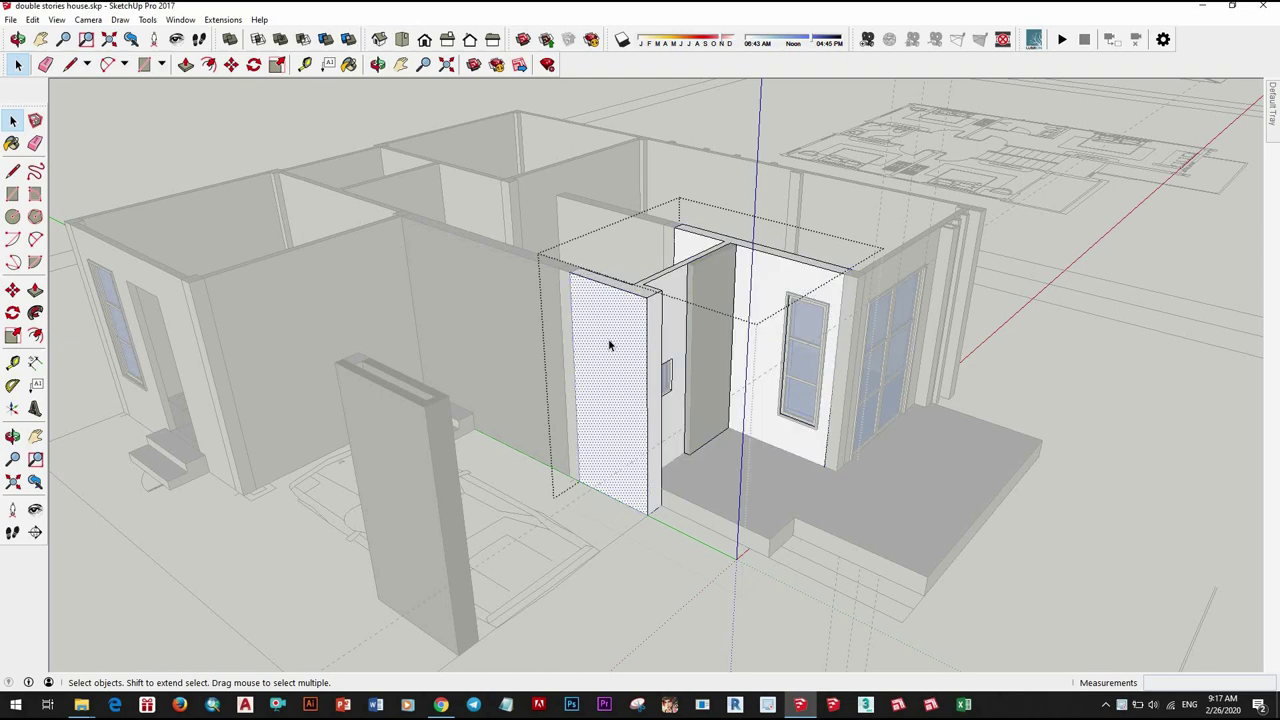
pyautogui.press('b')
pyautogui.click(608, 346)
pyautogui.scroll(4, 608, 350)
pyautogui.moveTo(612, 368)
pyautogui.mouseDown(button='middle')
pyautogui.moveTo(474, 403)
pyautogui.moveTo(449, 377)
pyautogui.mouseUp(button='middle')
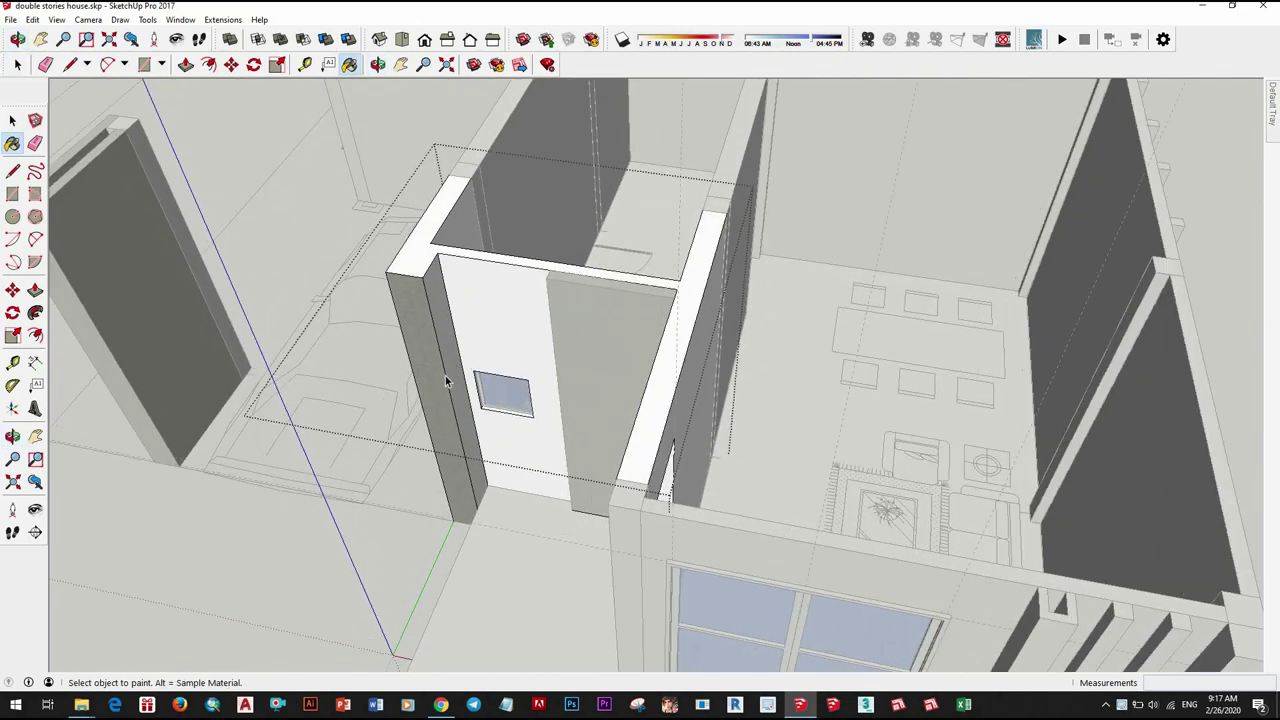
# Step: Select the column between the walls and open the column component for editing
pyautogui.press('space')
pyautogui.scroll(-5, 449, 377)
pyautogui.moveTo(345, 528)
pyautogui.mouseDown(button='middle')
pyautogui.moveTo(662, 372)
pyautogui.moveTo(600, 350)
pyautogui.moveTo(610, 330)
pyautogui.mouseUp(button='middle')
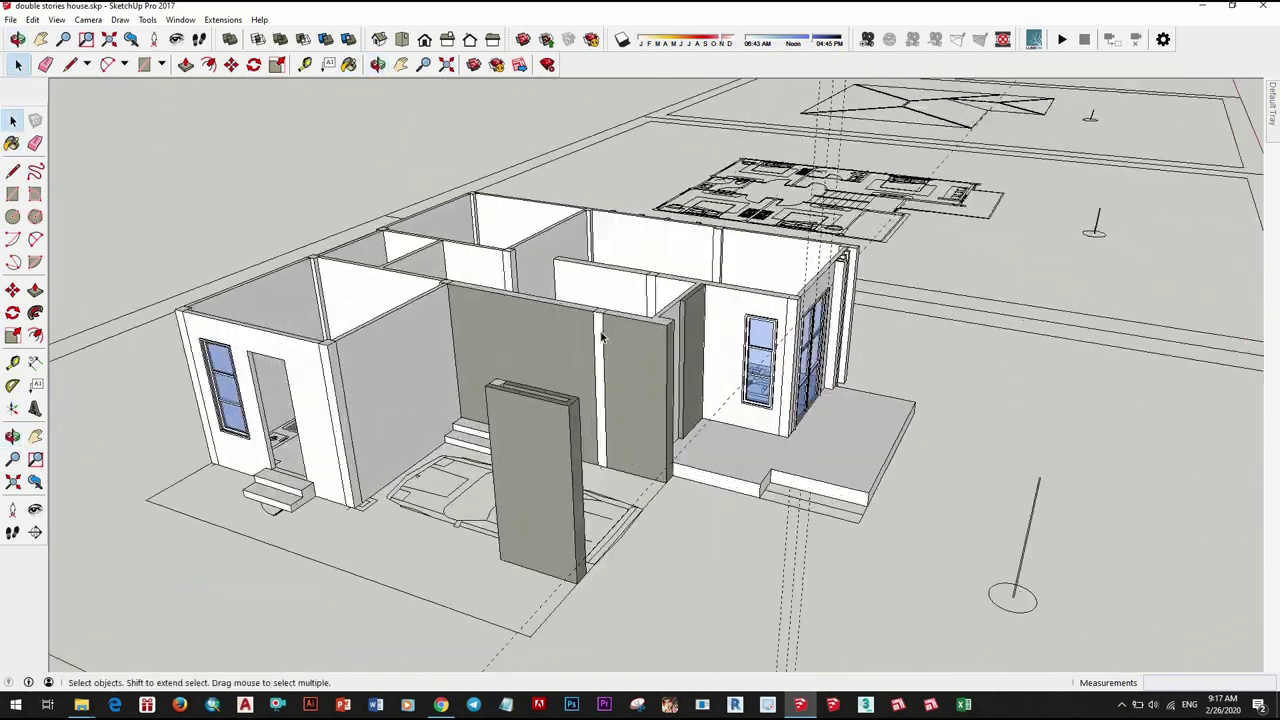
pyautogui.scroll(5, 610, 330)
pyautogui.click(610, 328)
pyautogui.scroll(-3, 610, 328)
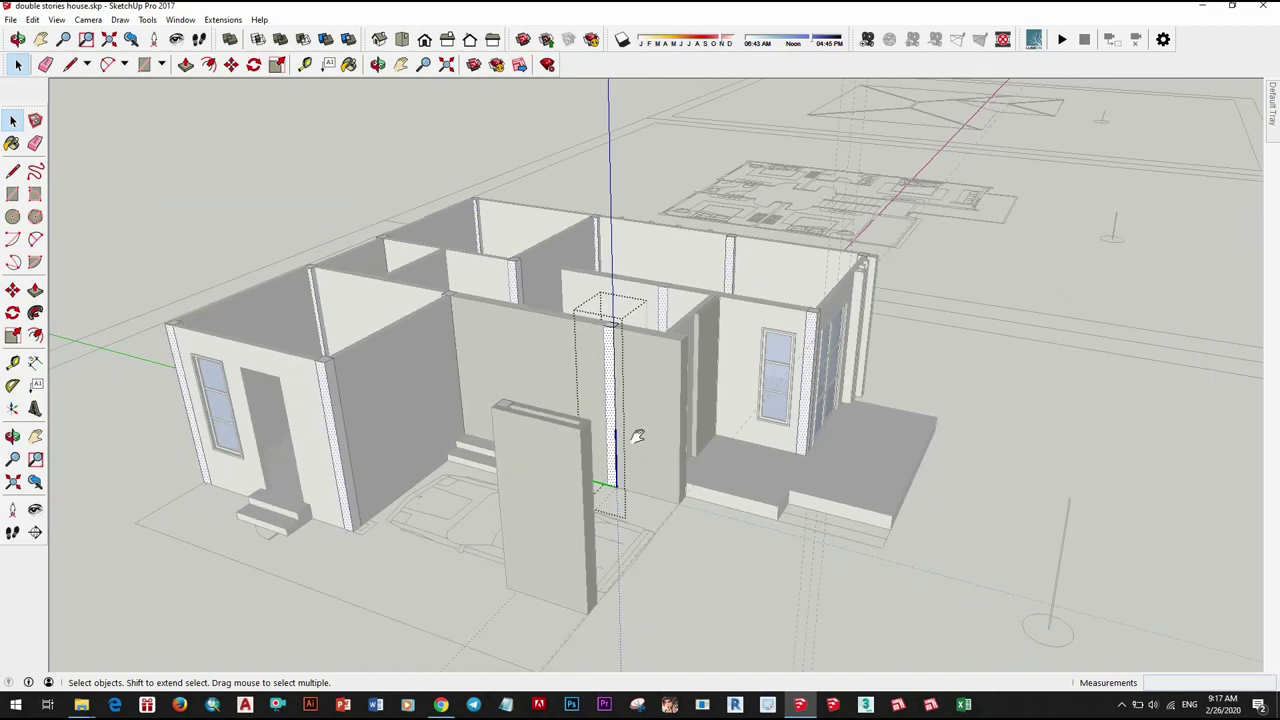
pyautogui.scroll(-2, 591, 327)
pyautogui.scroll(5, 591, 327)
pyautogui.moveTo(591, 327); pyautogui.dragTo(491, 500, button='middle')
pyautogui.scroll(-5, 491, 500)
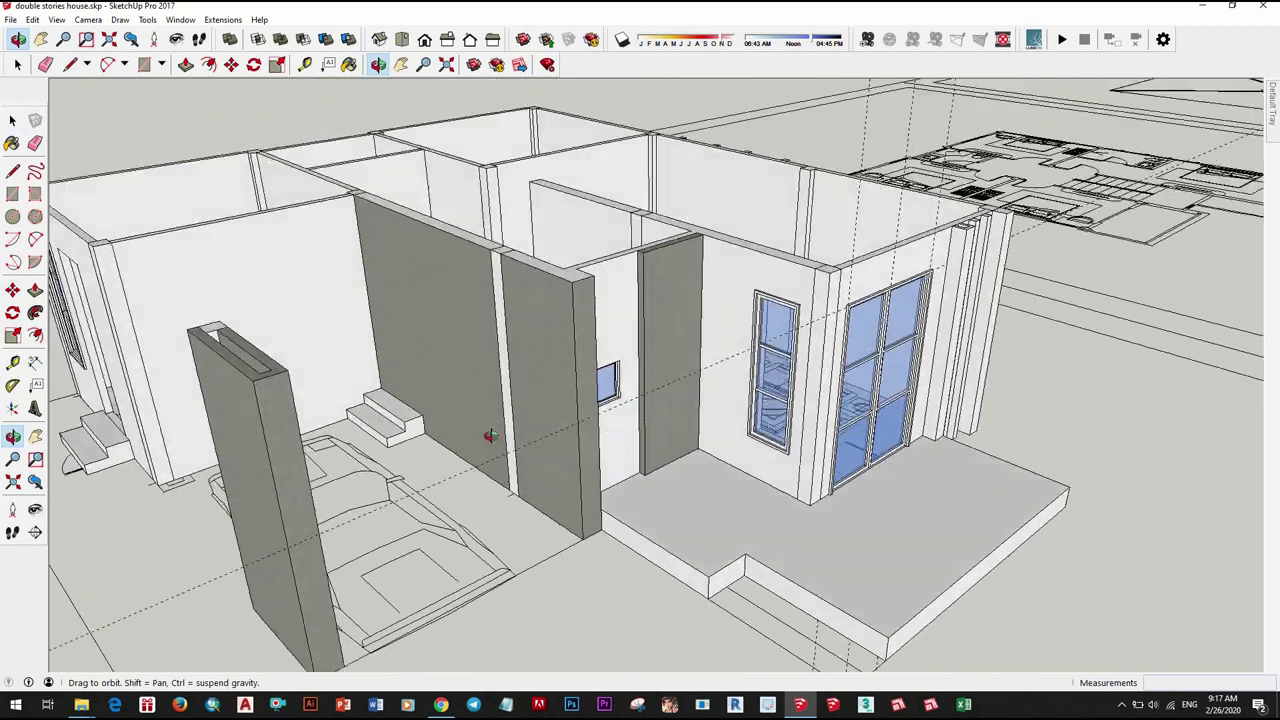
pyautogui.scroll(5, 508, 337)
pyautogui.rightClick(507, 124)
pyautogui.click(549, 210)
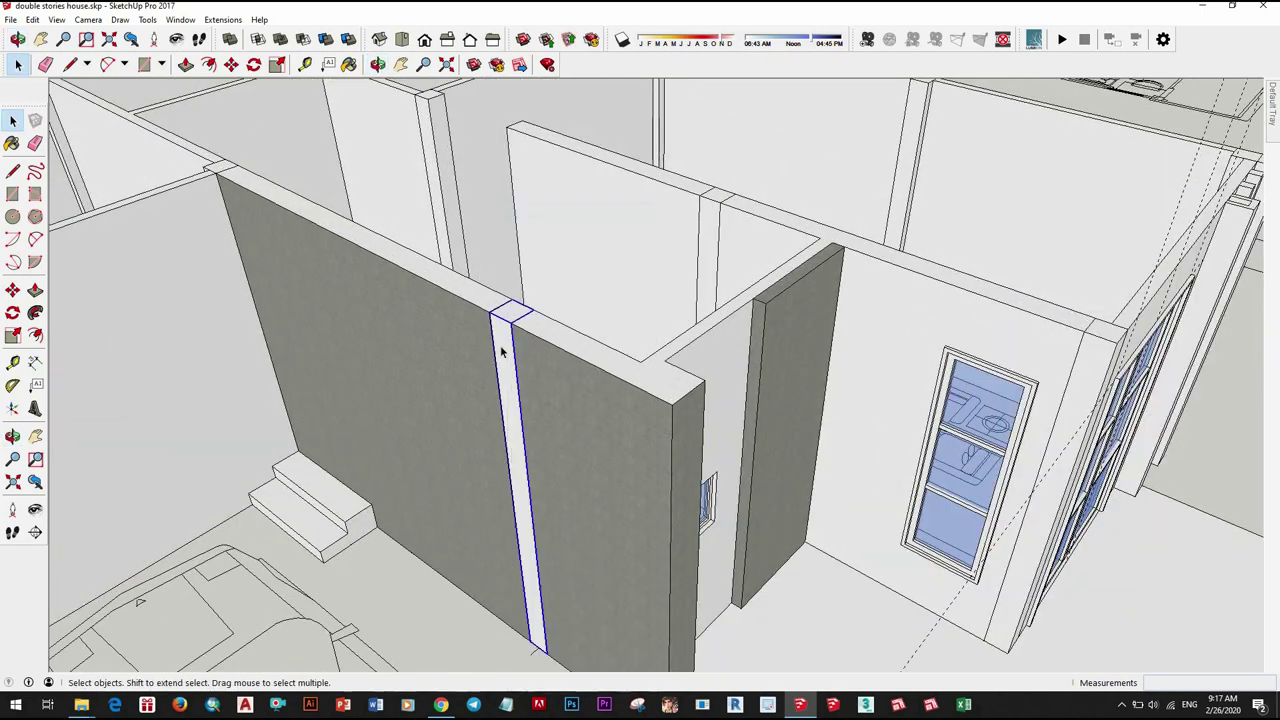
pyautogui.scroll(-5, 548, 437)
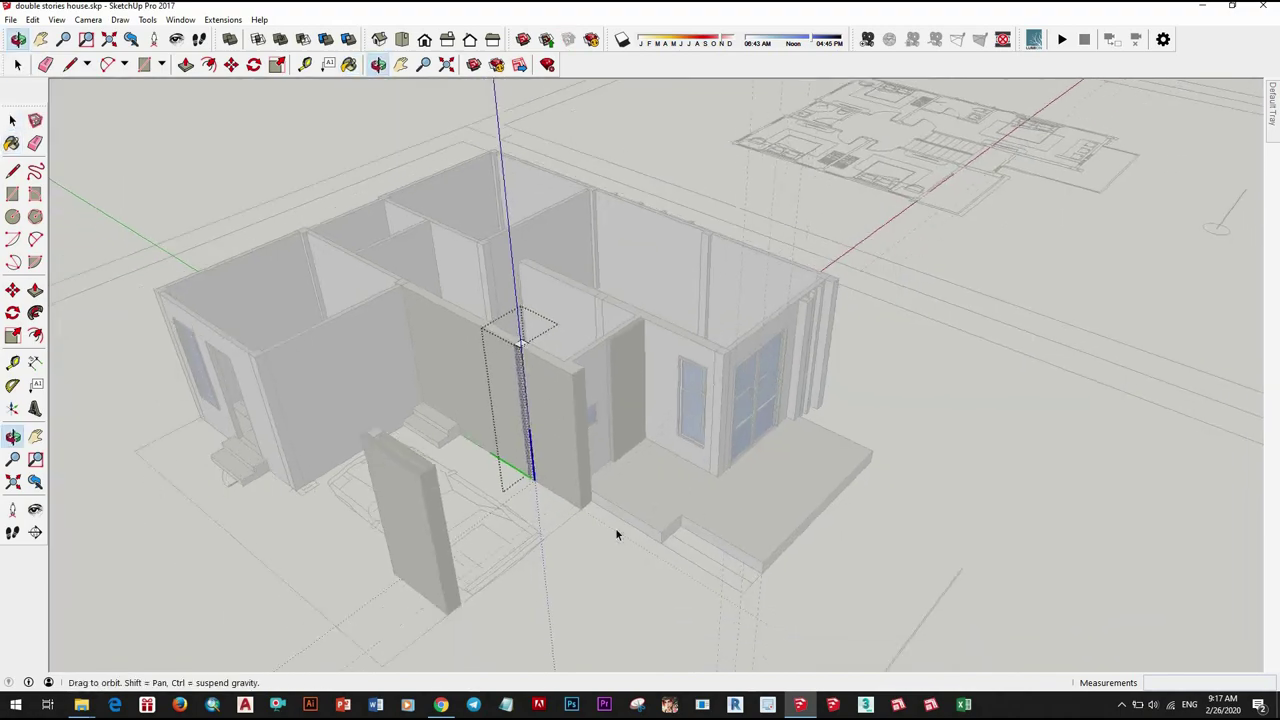
pyautogui.moveTo(615, 527)
pyautogui.mouseDown(button='middle')
pyautogui.moveTo(566, 179)
pyautogui.moveTo(683, 477)
pyautogui.mouseUp(button='middle')
pyautogui.scroll(3, 690, 427)
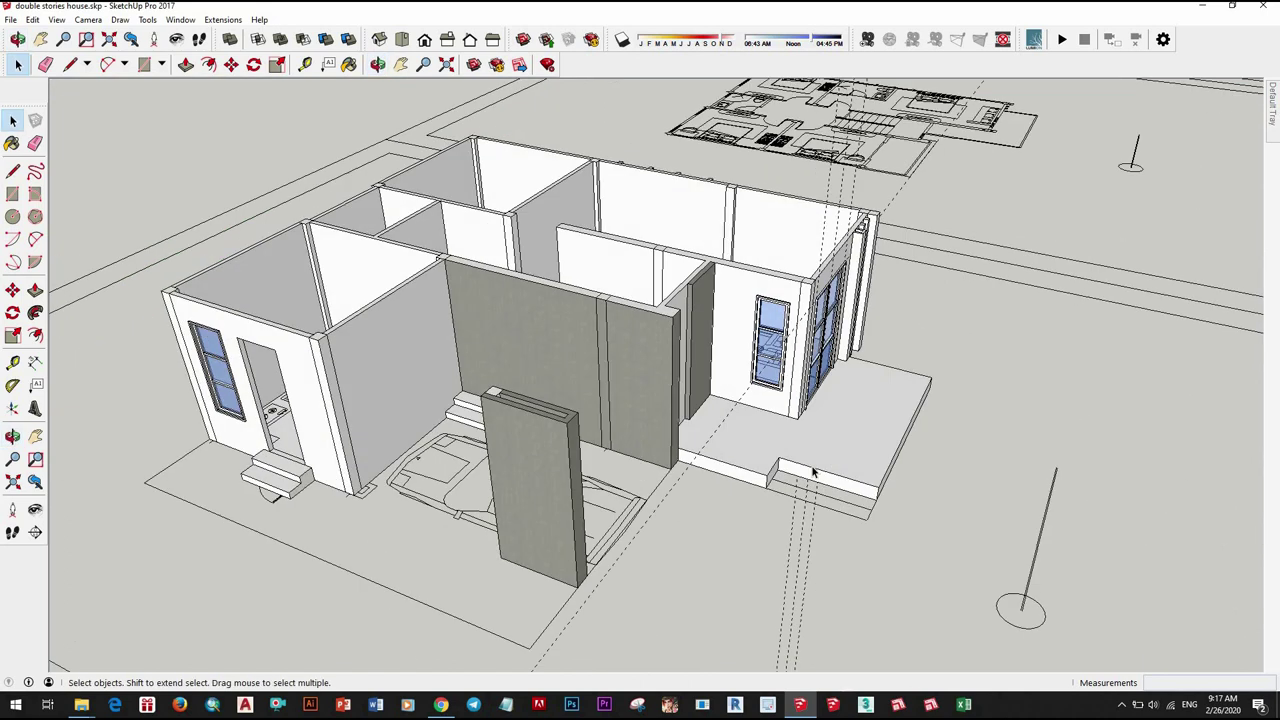
pyautogui.scroll(5, 683, 477)
# Step: Draw a rectangle in the porch notch and pull it up into a block
pyautogui.press('d')
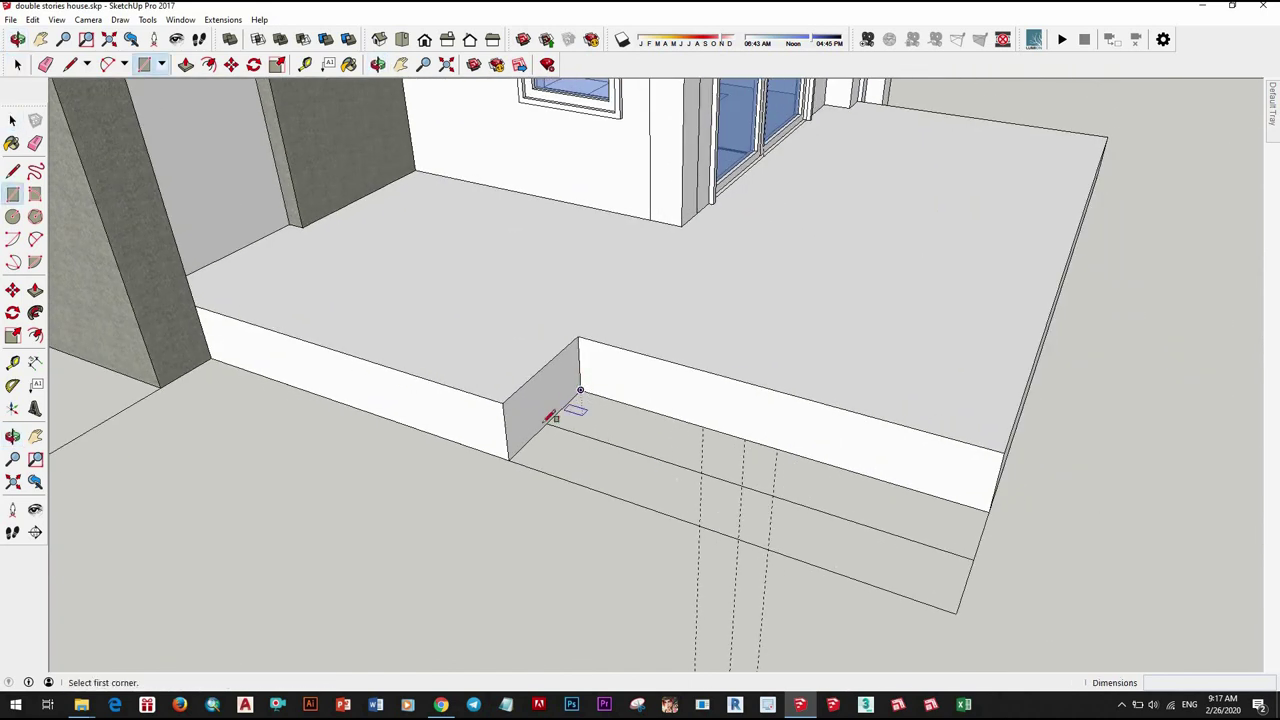
pyautogui.click(966, 606)
pyautogui.press('space')
pyautogui.press('p')
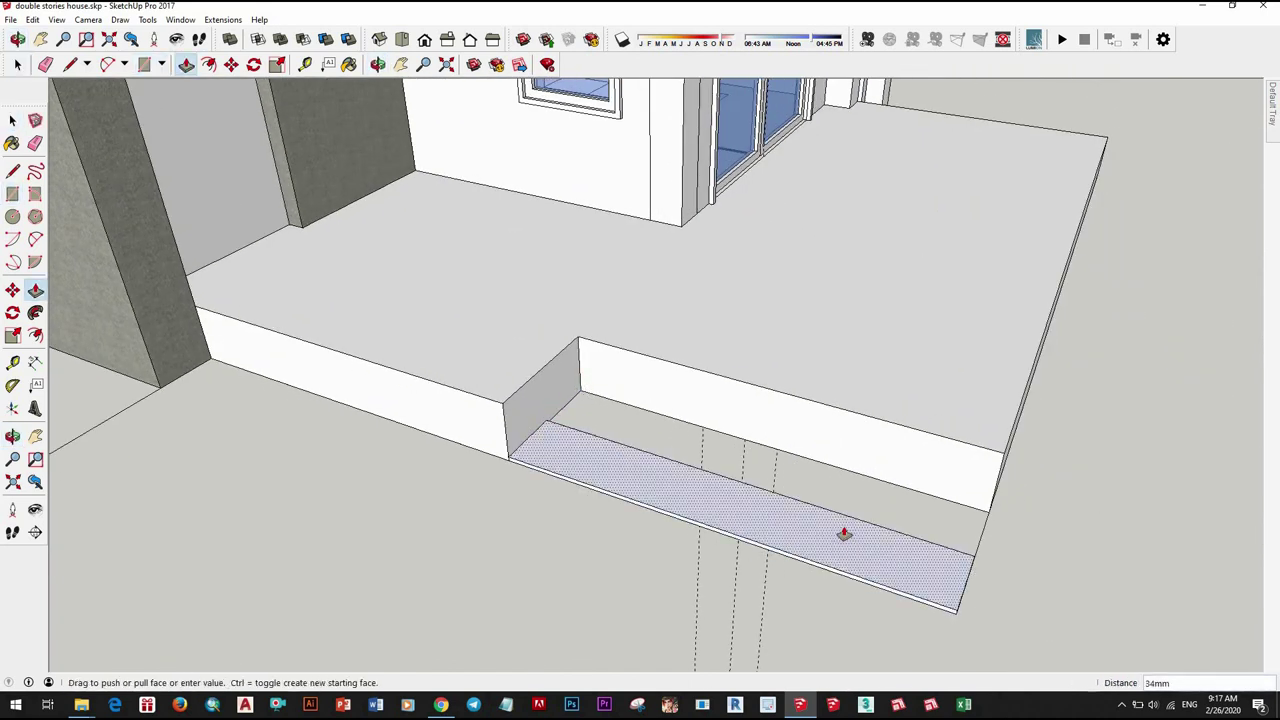
pyautogui.click(843, 531)
pyautogui.press('Return')
pyautogui.press('space')
# Step: Make the block a step component and move it down into the notch
pyautogui.tripleClick(787, 496)
pyautogui.rightClick(787, 496)
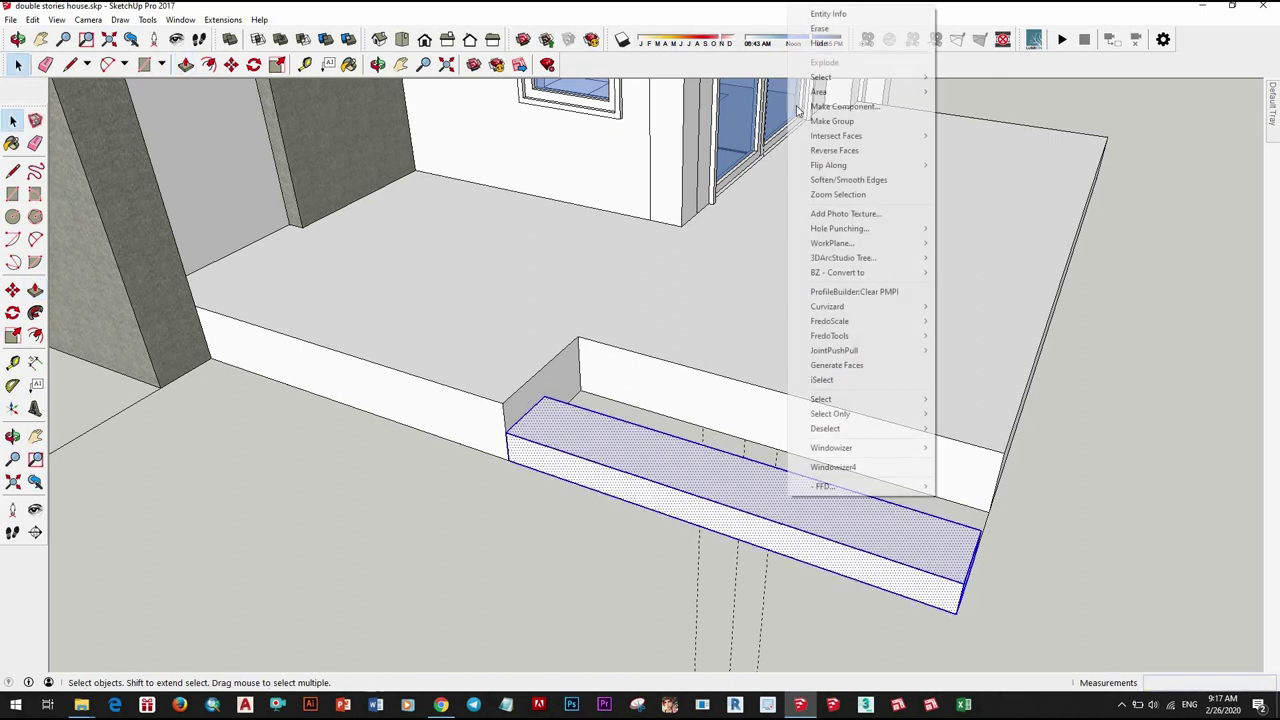
pyautogui.click(830, 106)
pyautogui.click(670, 446)
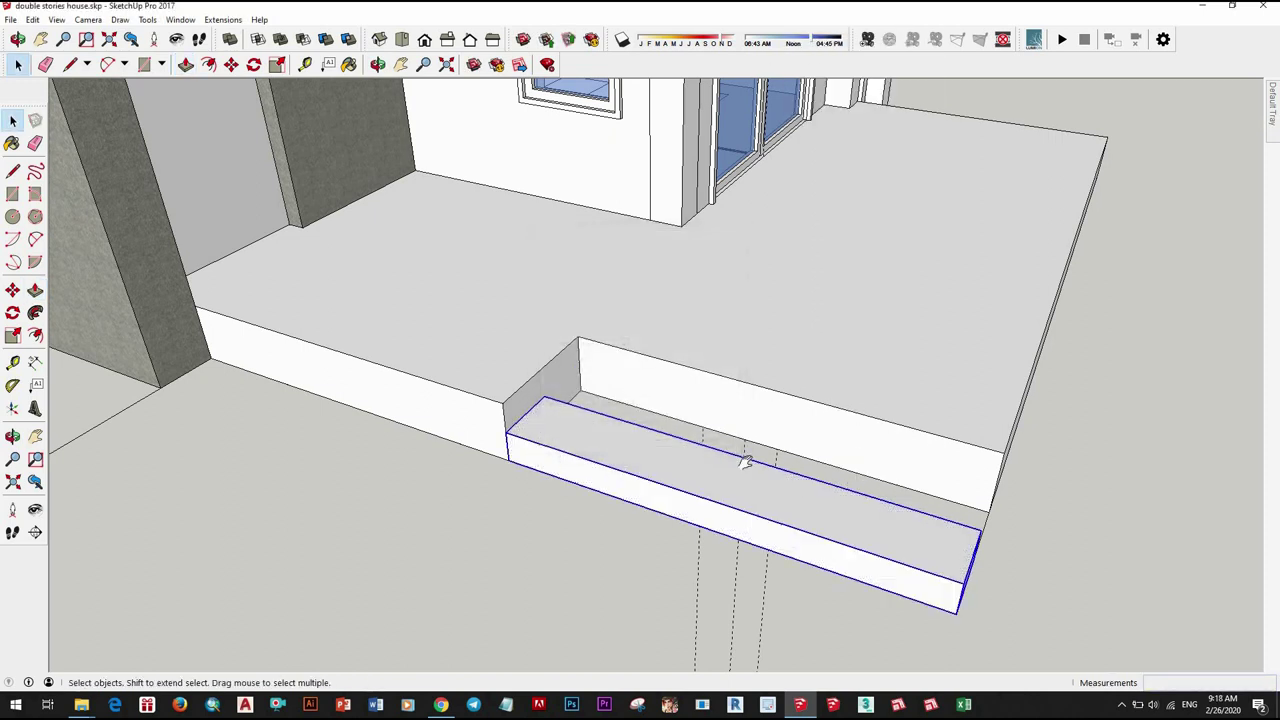
pyautogui.moveTo(743, 457)
pyautogui.mouseDown(button='middle')
pyautogui.moveTo(780, 502)
pyautogui.moveTo(663, 451)
pyautogui.mouseUp(button='middle')
pyautogui.click(830, 484)
pyautogui.click(823, 491)
pyautogui.press('space')
# Step: Open the step component for editing, then view the porch steps from around the house
pyautogui.rightClick(660, 455)
pyautogui.click(730, 210)
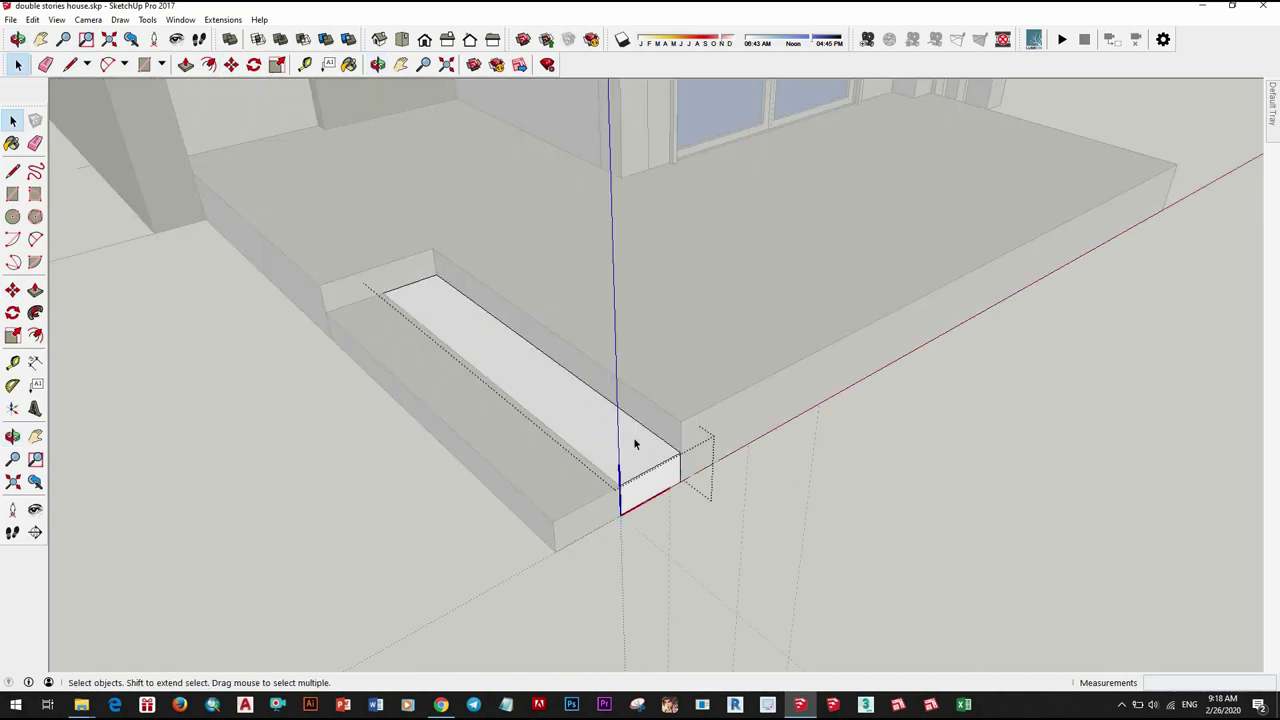
pyautogui.click(679, 437)
pyautogui.scroll(-3, 874, 471)
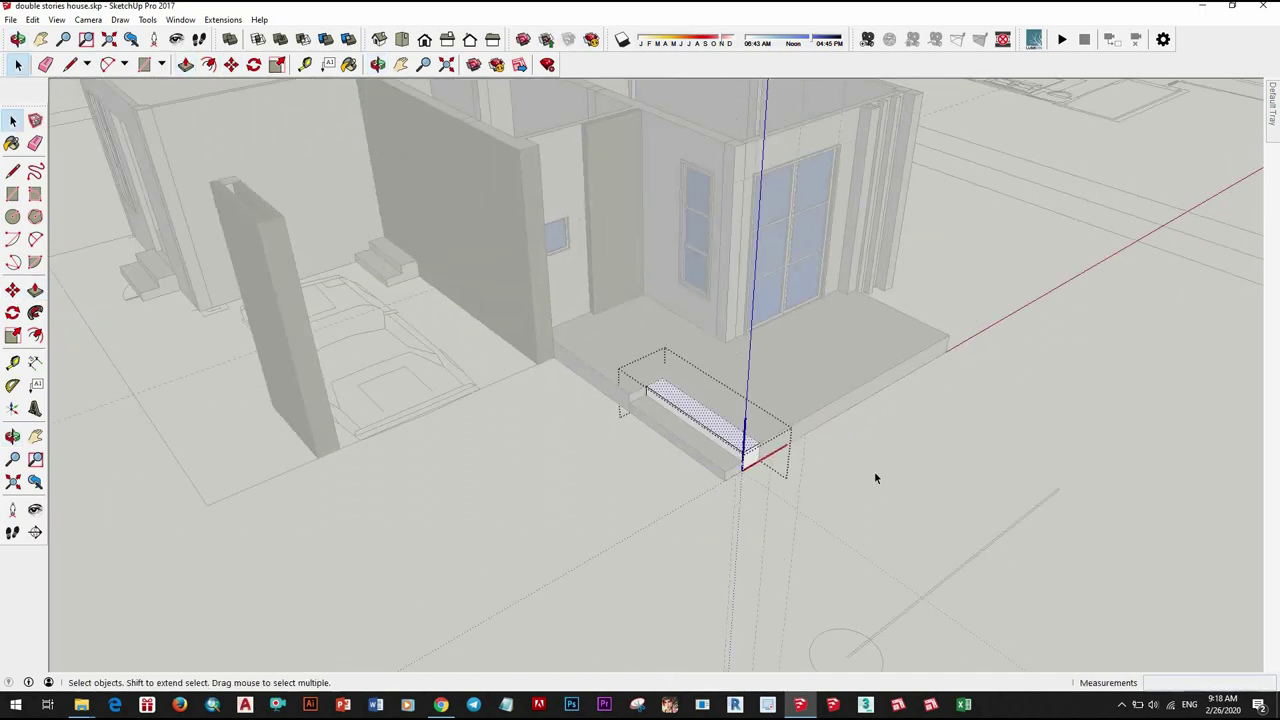
pyautogui.moveTo(874, 471); pyautogui.dragTo(626, 497, button='middle')
pyautogui.scroll(-5, 800, 497)
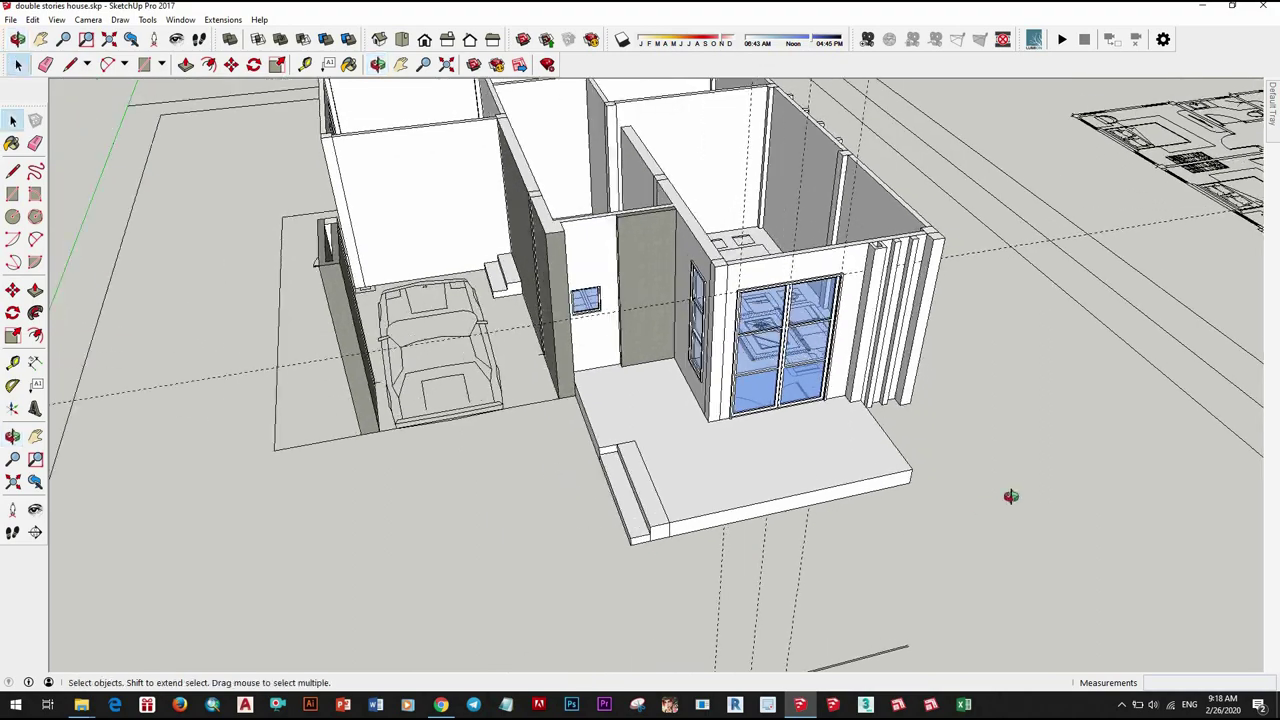
pyautogui.moveTo(1011, 497)
pyautogui.mouseDown(button='middle')
pyautogui.moveTo(685, 405)
pyautogui.moveTo(714, 509)
pyautogui.moveTo(748, 474)
pyautogui.moveTo(868, 524)
pyautogui.moveTo(723, 558)
pyautogui.mouseUp(button='middle')
pyautogui.scroll(4, 714, 509)
pyautogui.scroll(-5, 748, 474)
pyautogui.scroll(5, 733, 468)
pyautogui.scroll(3, 733, 468)
pyautogui.scroll(-5, 563, 457)
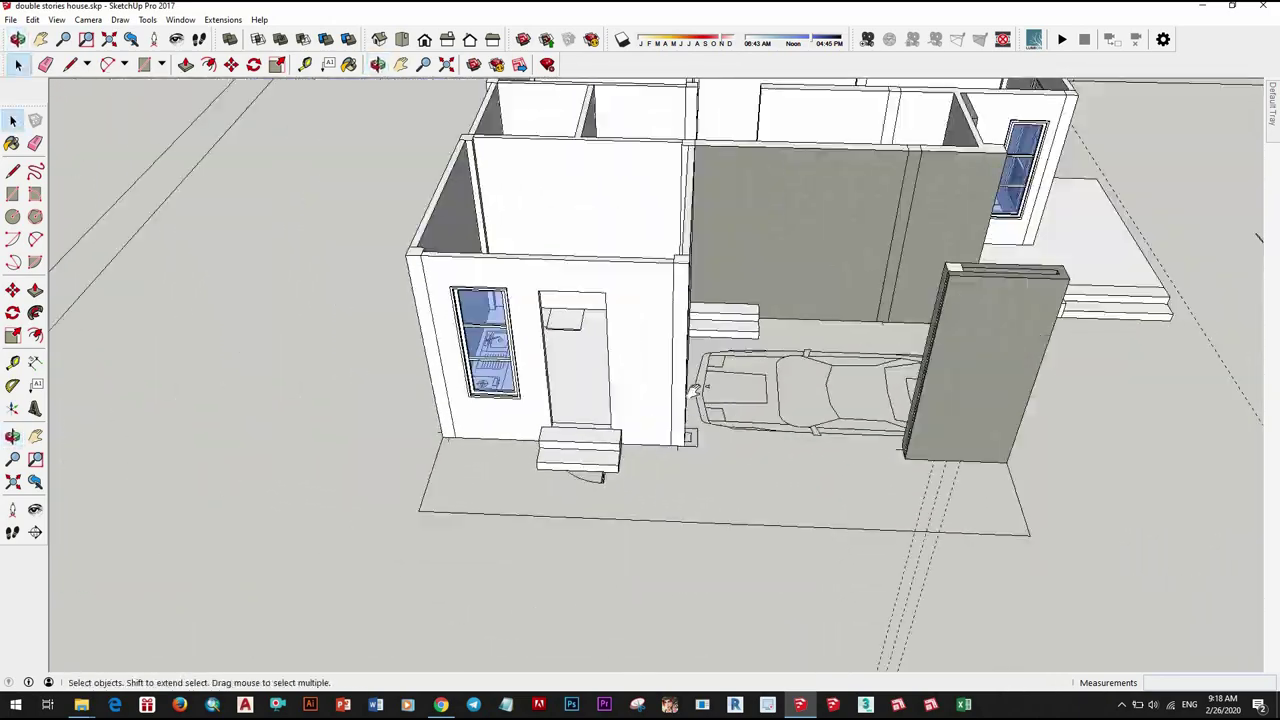
pyautogui.moveTo(563, 457)
pyautogui.mouseDown(button='middle')
pyautogui.moveTo(671, 509)
pyautogui.moveTo(790, 376)
pyautogui.moveTo(706, 429)
pyautogui.mouseUp(button='middle')
pyautogui.scroll(5, 671, 509)
pyautogui.scroll(3, 693, 411)
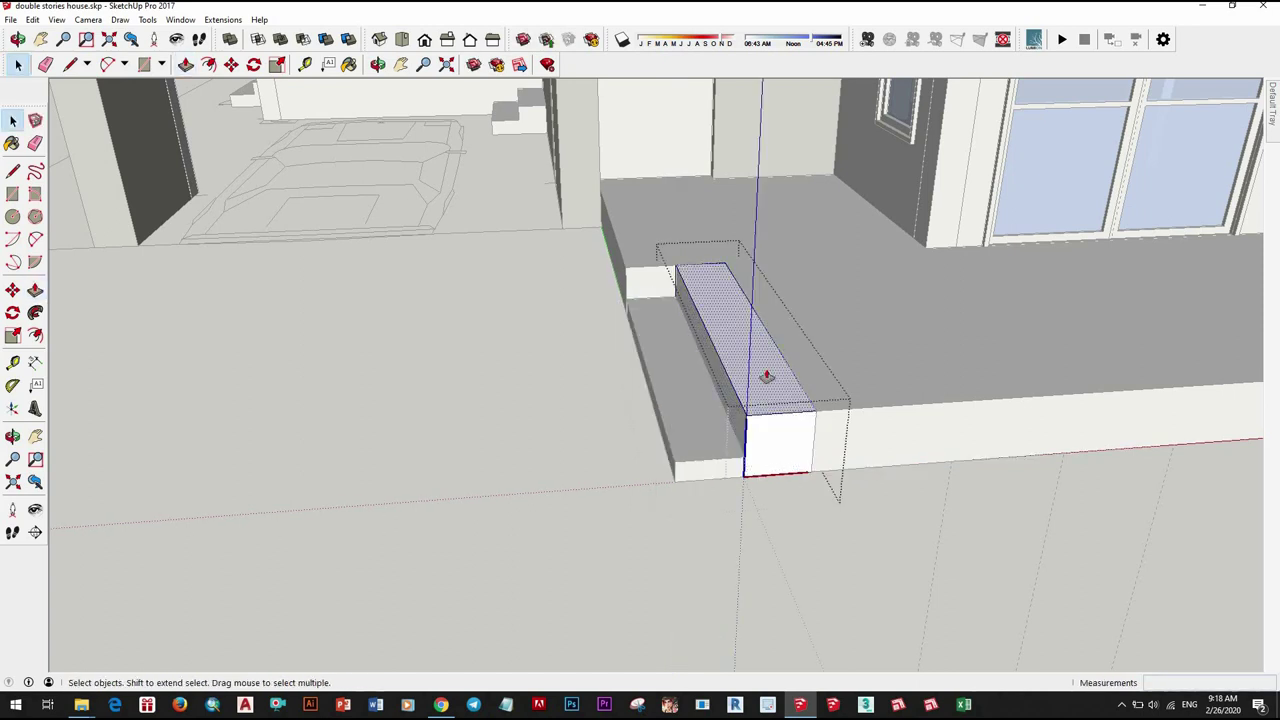
# Step: Push the step's top face down to form the second porch step
pyautogui.press('p')
pyautogui.click(767, 376)
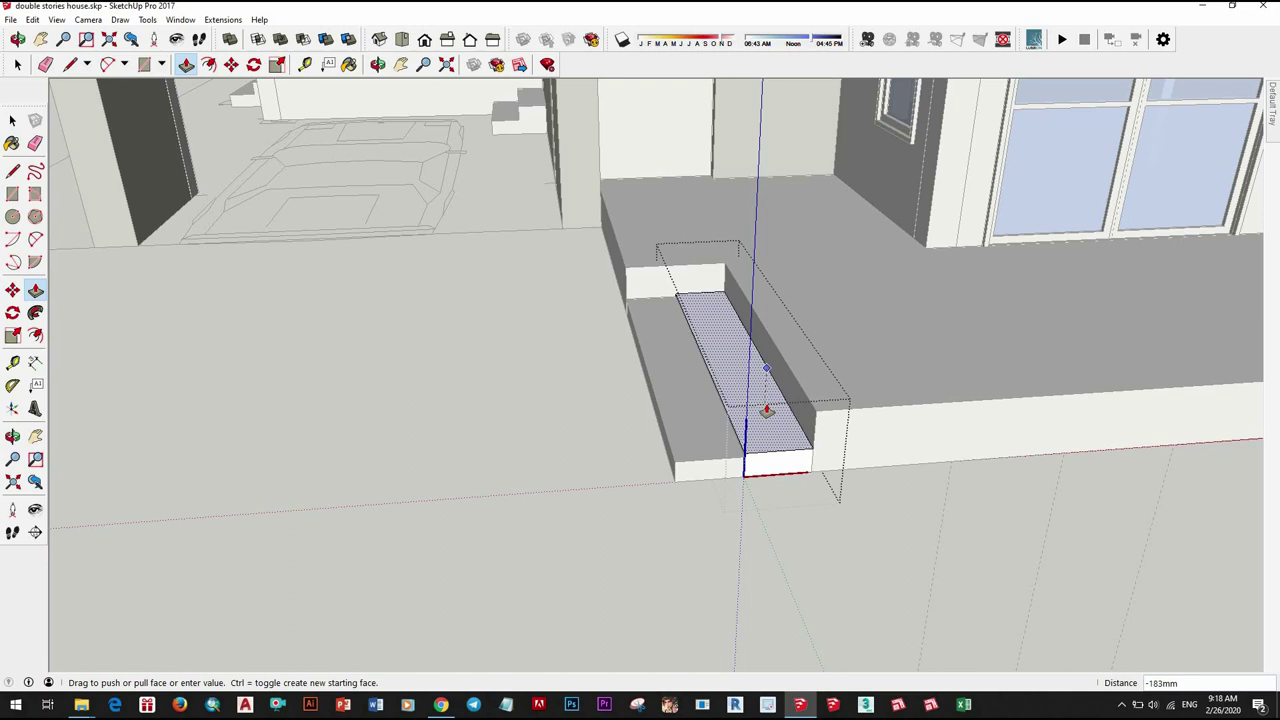
pyautogui.click(984, 416)
pyautogui.scroll(-5, 1043, 469)
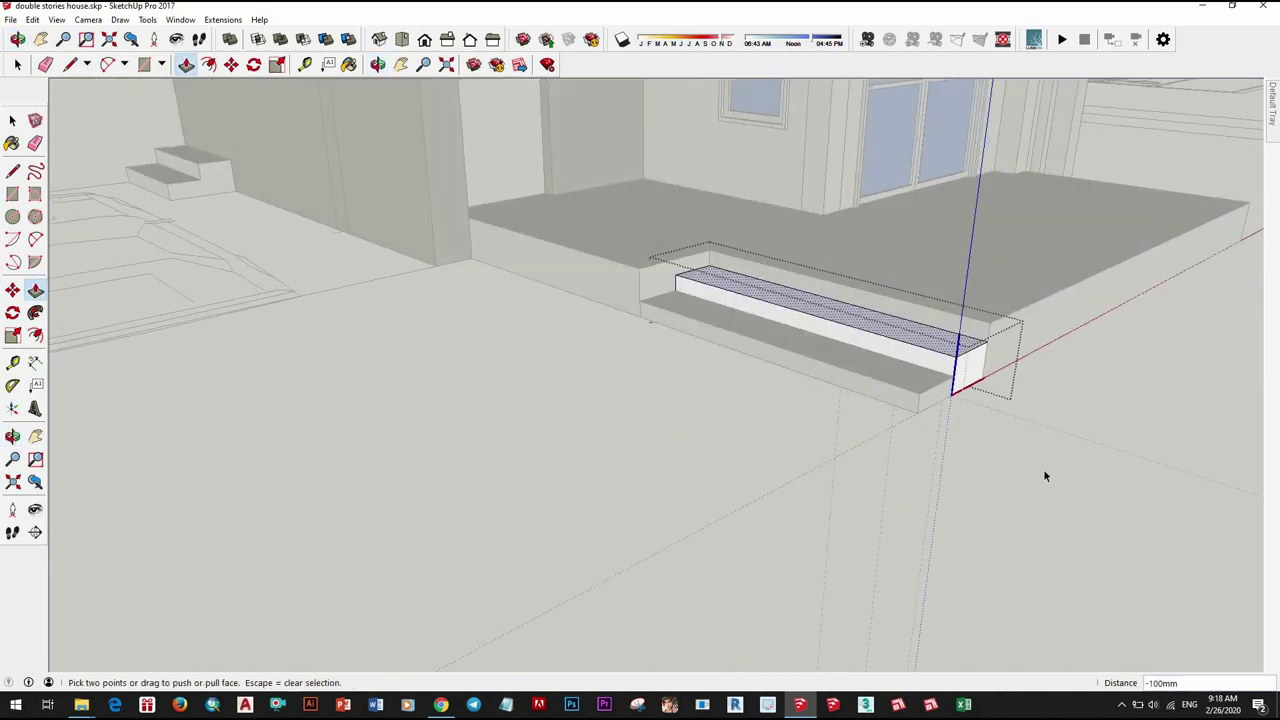
pyautogui.moveTo(1043, 469)
pyautogui.mouseDown(button='middle')
pyautogui.moveTo(829, 500)
pyautogui.moveTo(890, 432)
pyautogui.mouseUp(button='middle')
pyautogui.scroll(3, 890, 432)
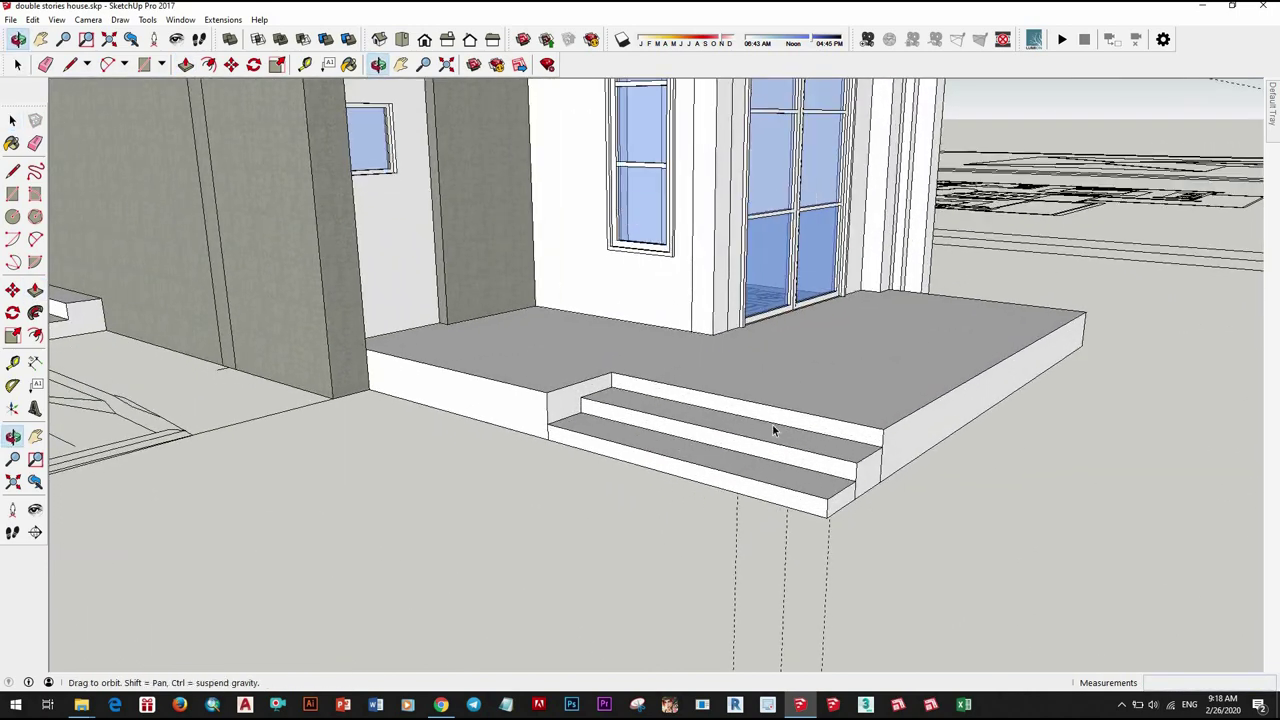
pyautogui.scroll(-2, 783, 480)
pyautogui.press('space')
pyautogui.moveTo(783, 480); pyautogui.dragTo(867, 569, button='middle')
pyautogui.scroll(-4, 867, 569)
pyautogui.scroll(2, 867, 569)
# Step: Select the side-door steps and push down the lower and upper treads
pyautogui.scroll(3, 867, 569)
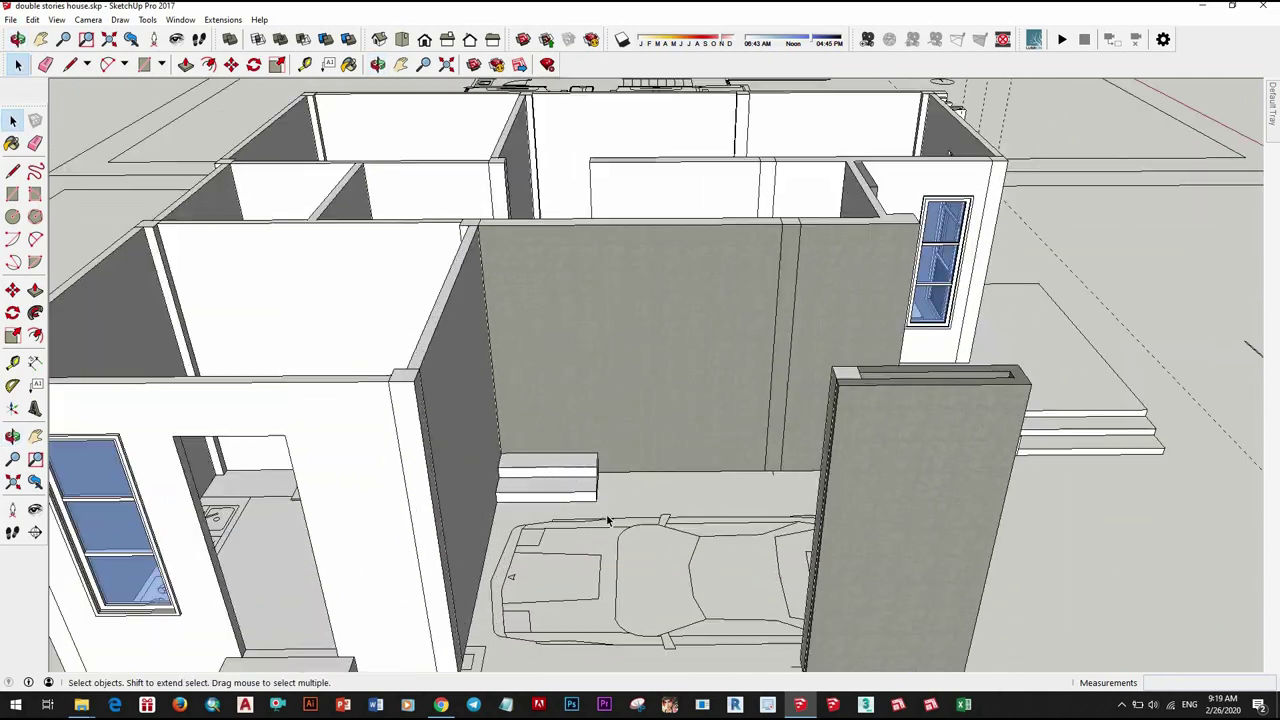
pyautogui.scroll(3, 700, 520)
pyautogui.moveTo(391, 557); pyautogui.dragTo(302, 428, button='middle')
pyautogui.scroll(1, 302, 428)
pyautogui.tripleClick(304, 435)
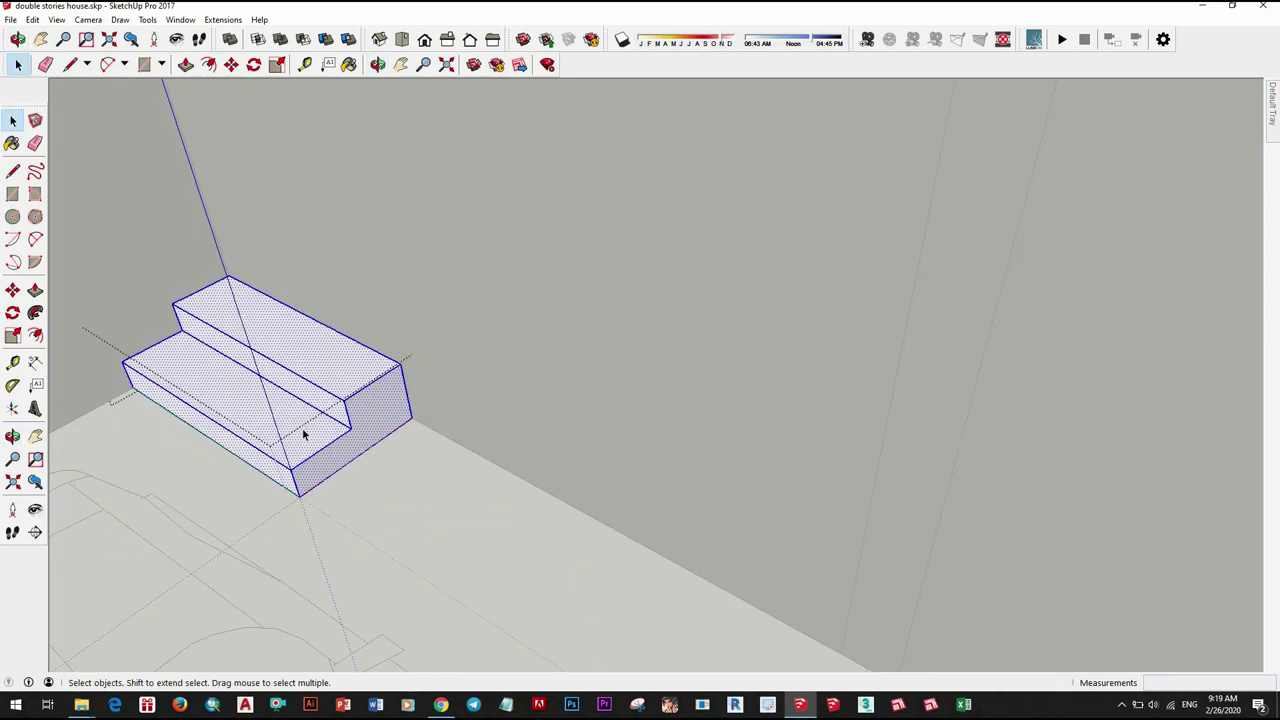
pyautogui.press('p')
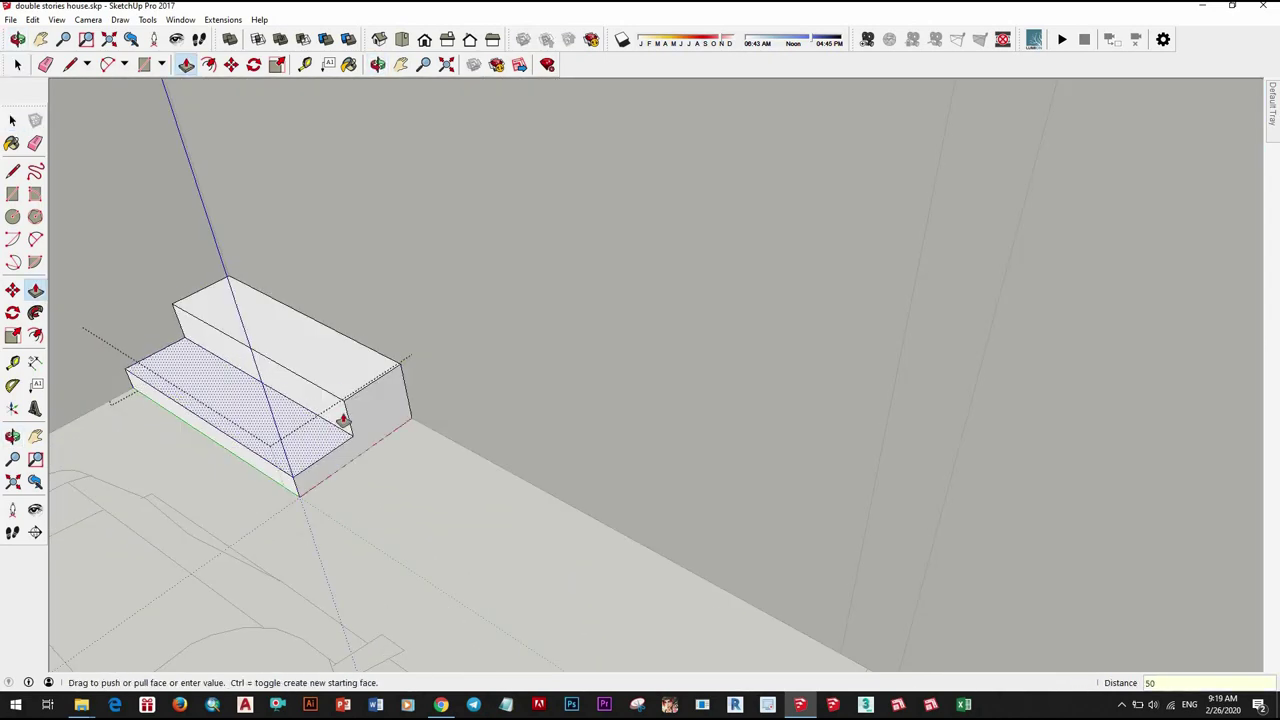
pyautogui.click(339, 380)
pyautogui.press('o')
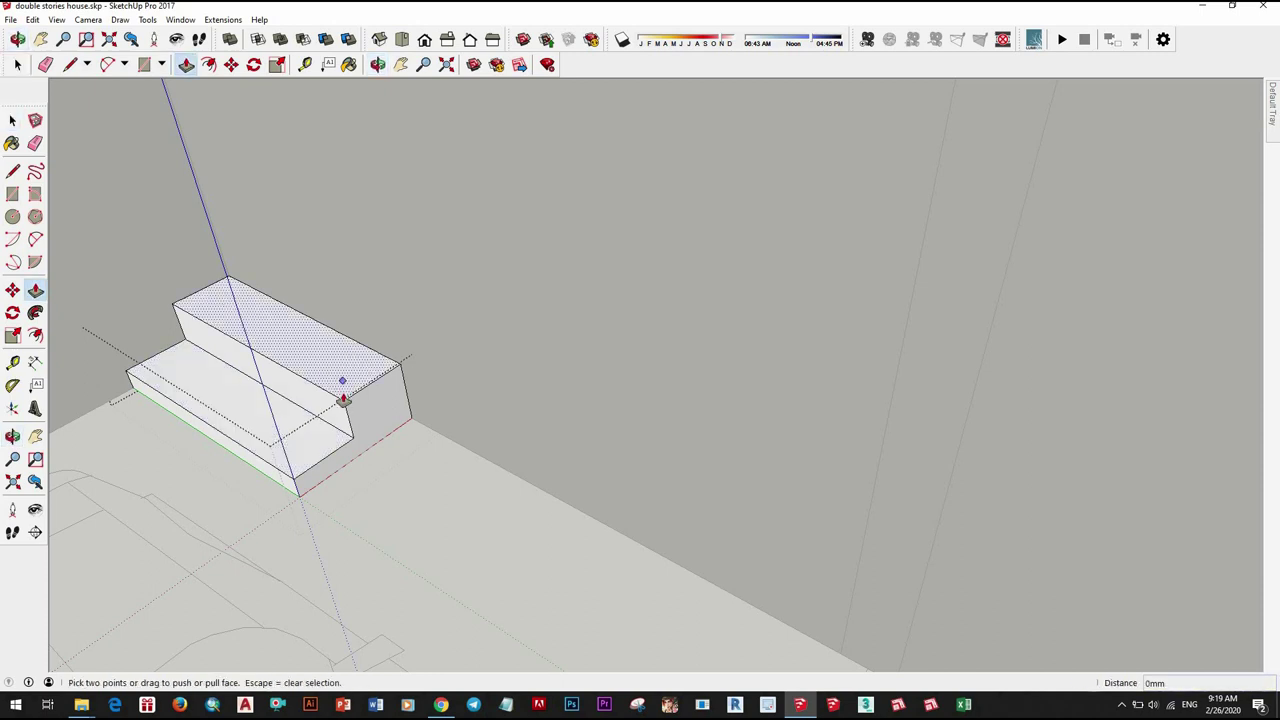
pyautogui.click(342, 399)
pyautogui.press('Return')
pyautogui.press('space')
pyautogui.scroll(-5, 343, 400)
pyautogui.moveTo(452, 370); pyautogui.dragTo(726, 334, button='middle')
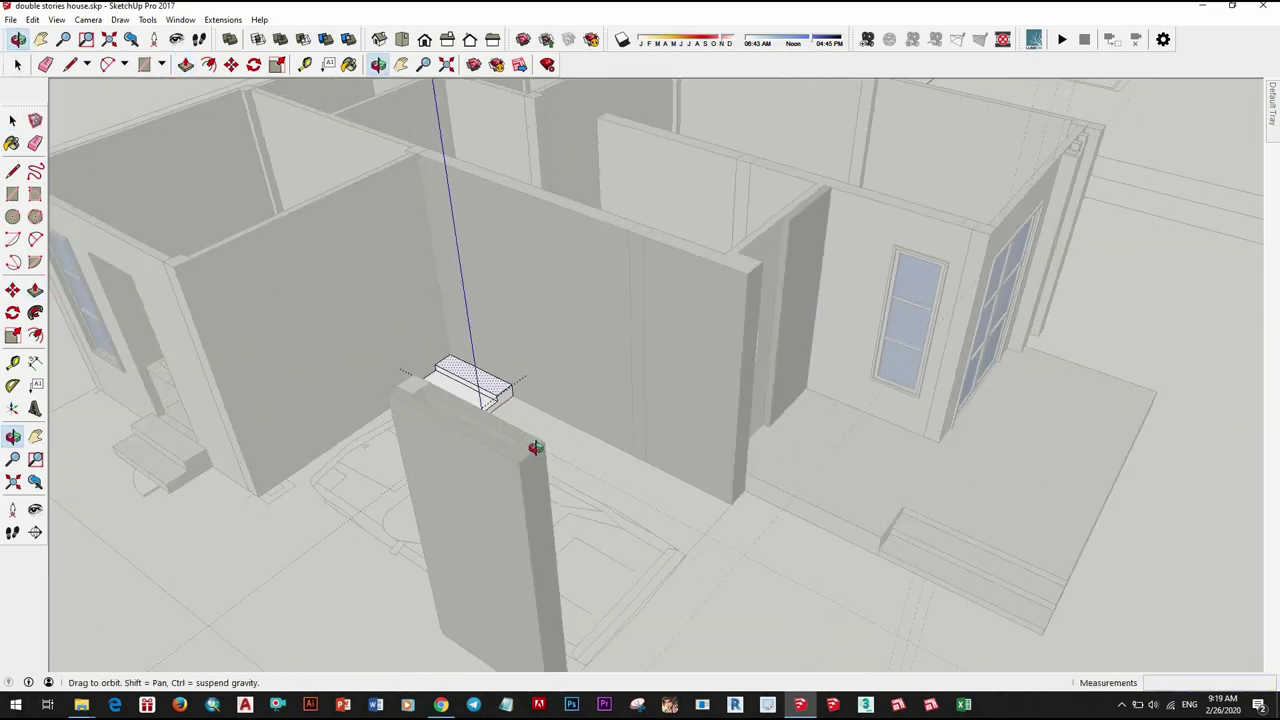
pyautogui.scroll(2, 518, 452)
pyautogui.scroll(5, 518, 452)
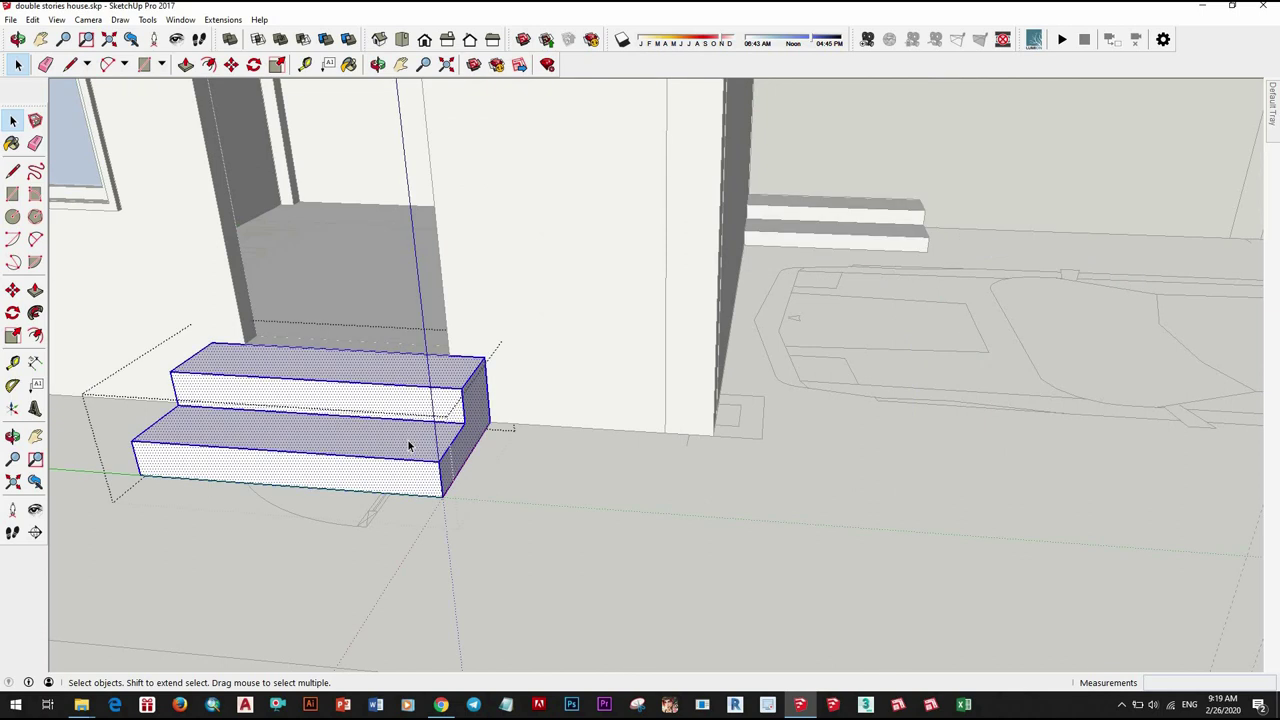
# Step: Inside the side steps group, lower the lower tread 50mm and the upper tread 100mm
pyautogui.doubleClick(410, 444)
pyautogui.press('p')
pyautogui.click(413, 458)
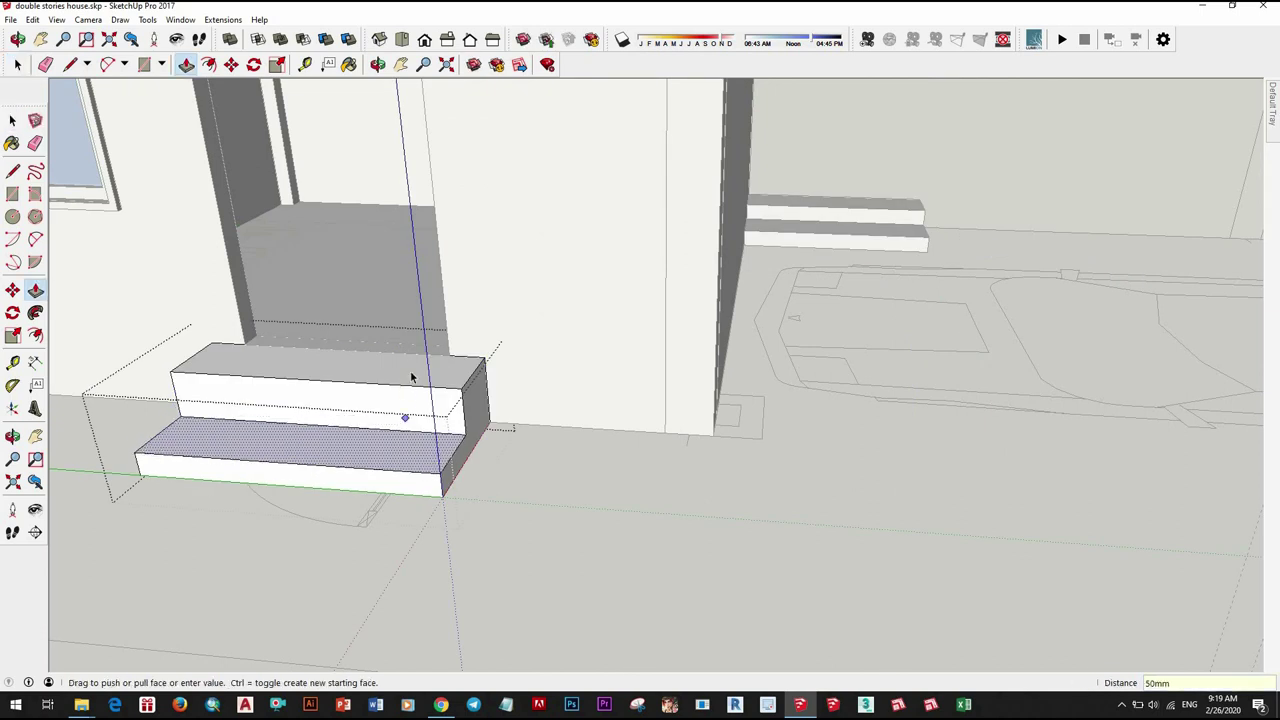
pyautogui.click(410, 376)
pyautogui.click(410, 378)
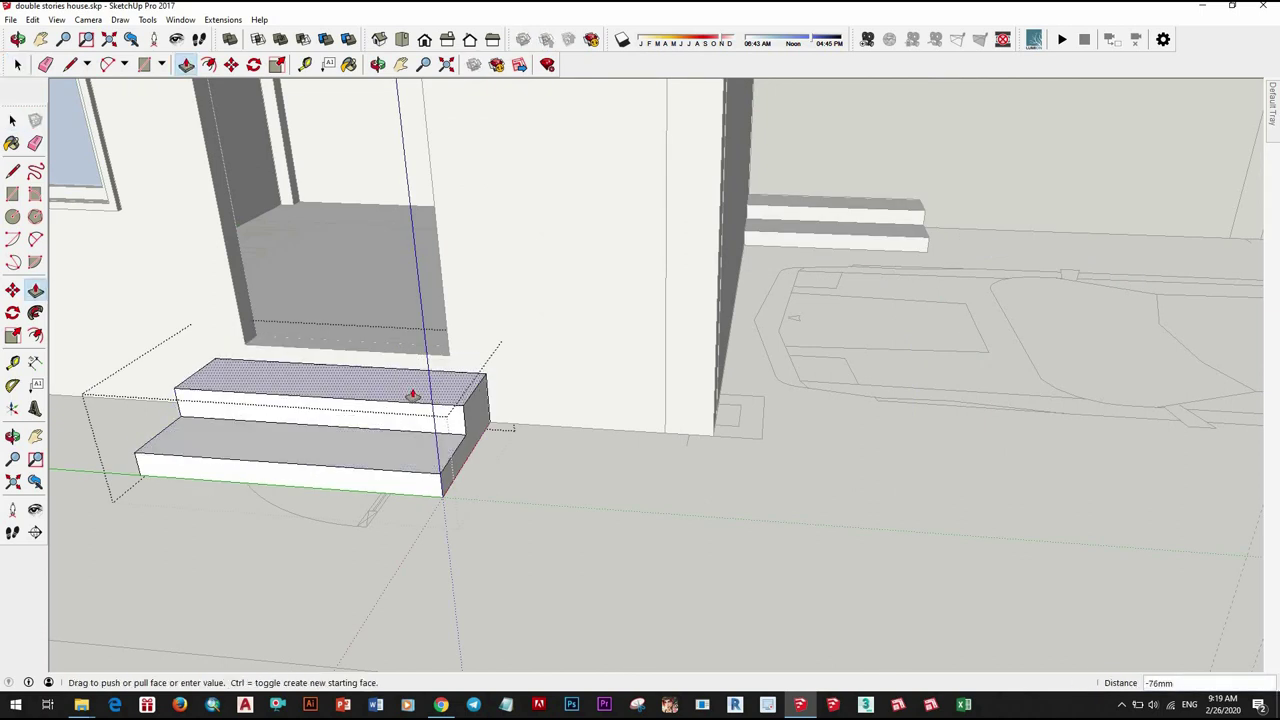
pyautogui.click(512, 432)
pyautogui.press('space')
pyautogui.scroll(-5, 600, 480)
pyautogui.moveTo(656, 528); pyautogui.dragTo(675, 550, button='middle')
pyautogui.scroll(2, 575, 532)
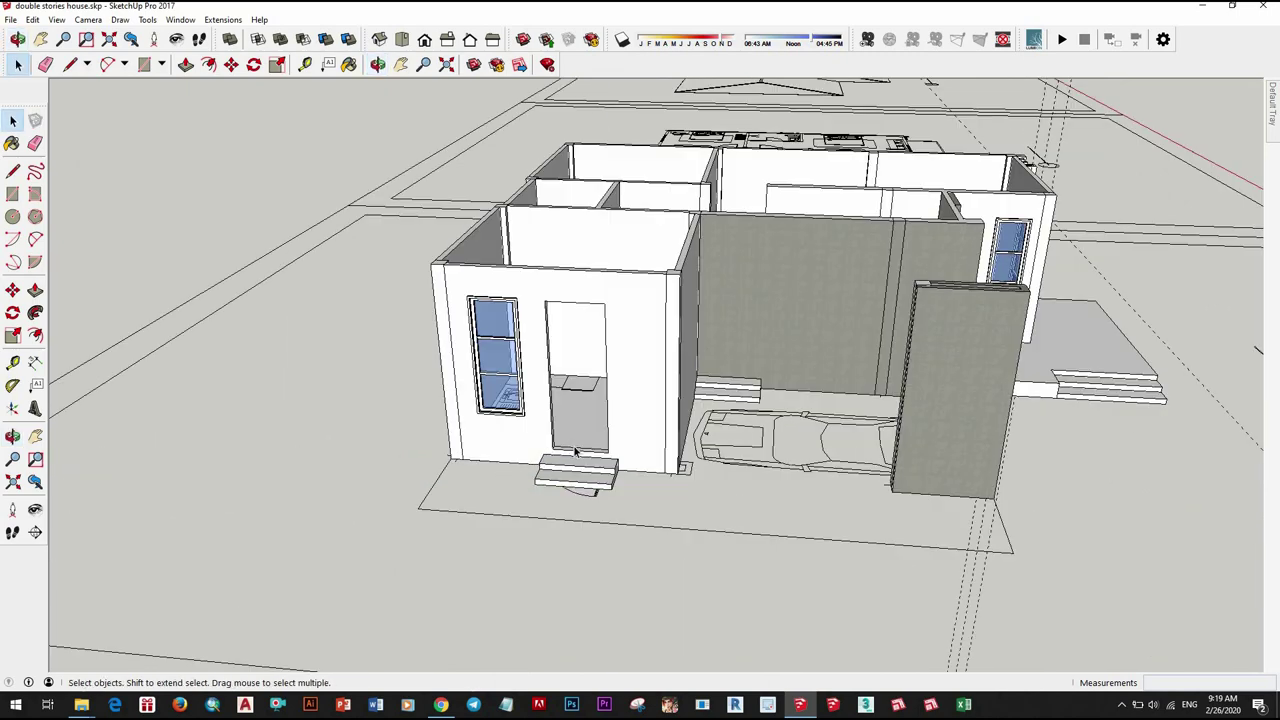
pyautogui.scroll(2, 577, 454)
pyautogui.scroll(-2, 605, 457)
pyautogui.scroll(-1, 610, 460)
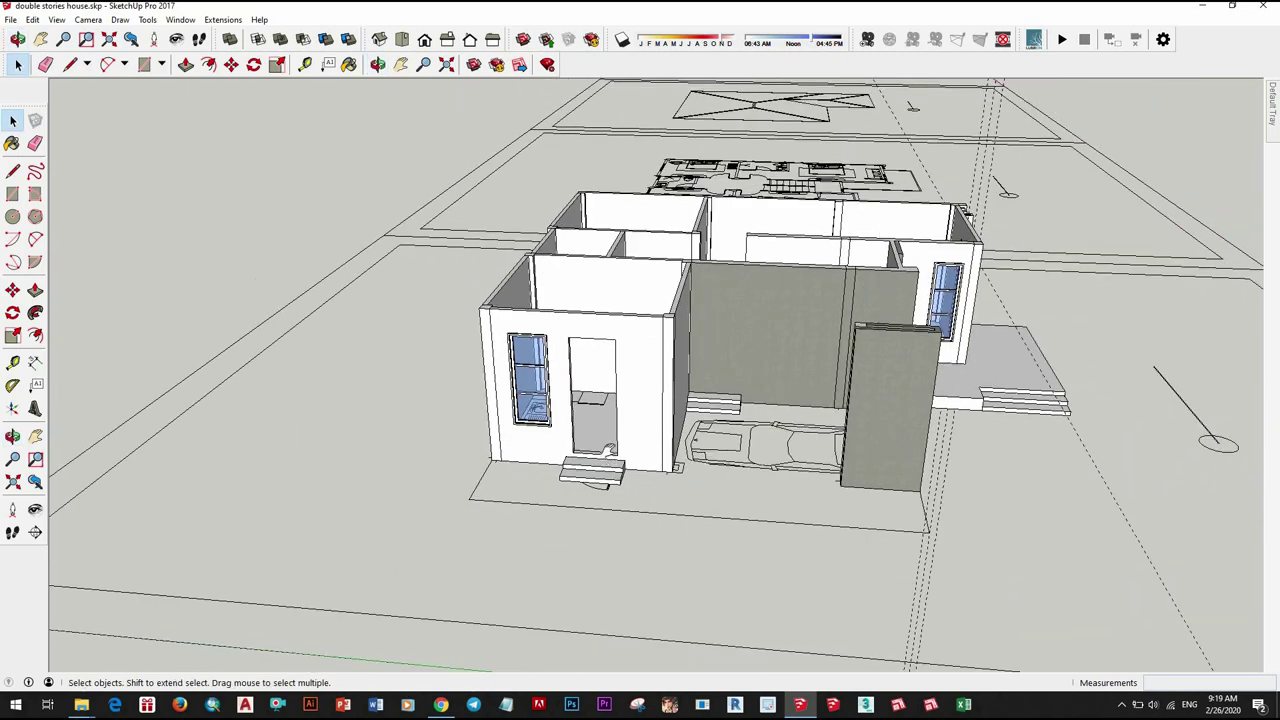
pyautogui.scroll(-2, 700, 480)
pyautogui.scroll(-2, 699, 473)
pyautogui.scroll(2, 698, 472)
# Step: Paste a copy of the blue glazed door beside the side entrance
pyautogui.moveTo(700, 474)
pyautogui.mouseDown(button='middle')
pyautogui.moveTo(782, 511)
pyautogui.moveTo(736, 430)
pyautogui.mouseUp(button='middle')
pyautogui.scroll(2, 733, 420)
pyautogui.scroll(2, 731, 421)
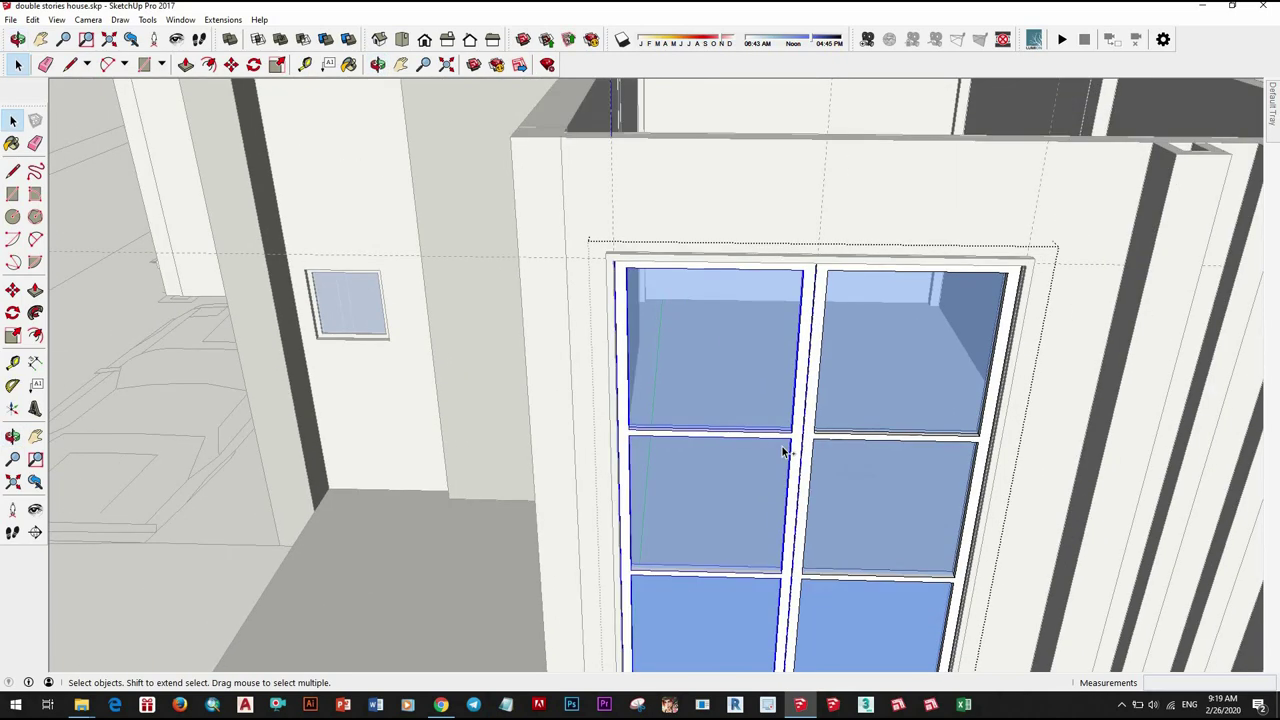
pyautogui.scroll(-3, 782, 446)
pyautogui.scroll(-3, 670, 547)
pyautogui.moveTo(670, 547); pyautogui.dragTo(734, 528, button='middle')
pyautogui.scroll(2, 614, 429)
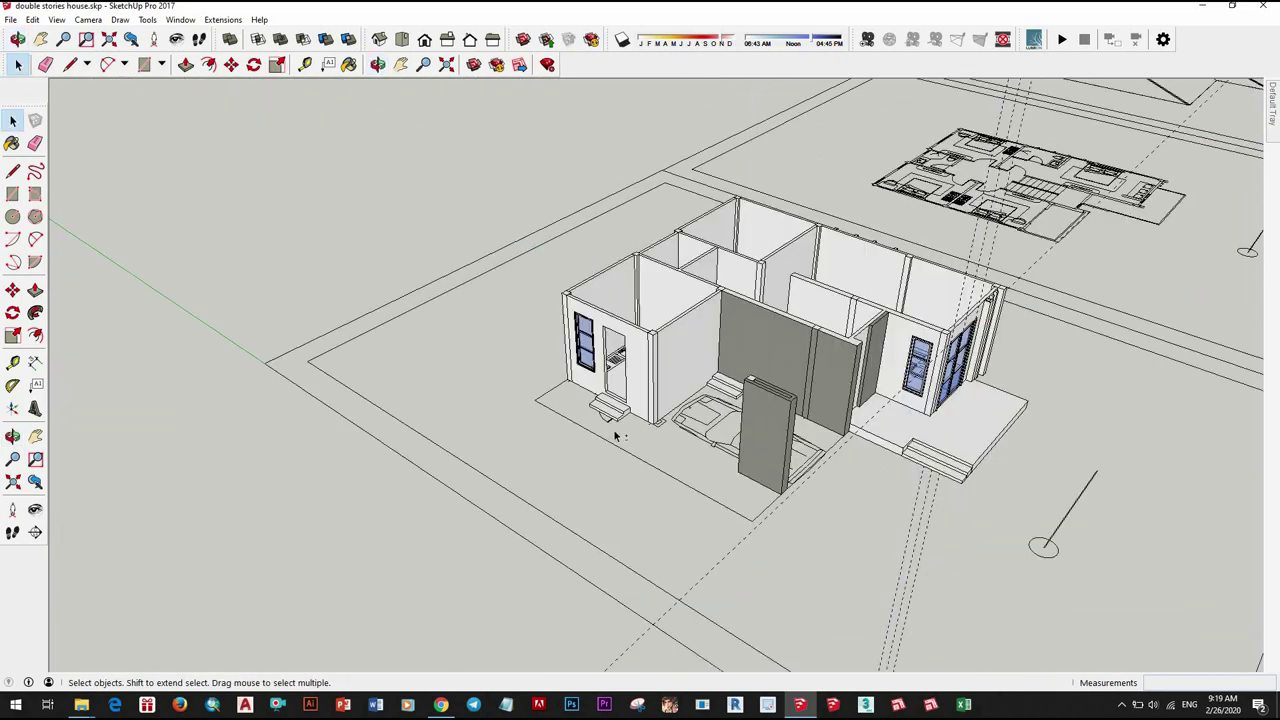
pyautogui.scroll(3, 766, 560)
pyautogui.hotkey('ctrl', 'v')
pyautogui.scroll(-2, 675, 537)
pyautogui.scroll(-2, 626, 543)
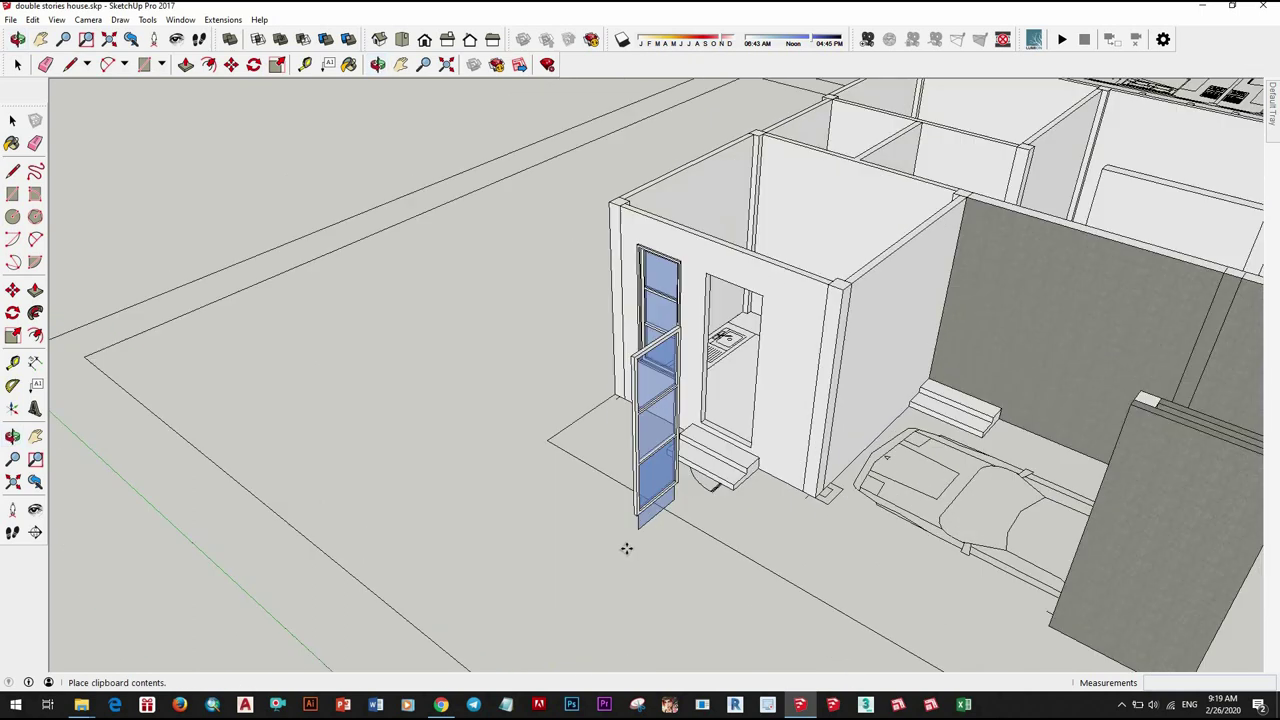
pyautogui.click(606, 500)
pyautogui.moveTo(606, 500); pyautogui.dragTo(560, 486, button='middle')
pyautogui.scroll(3, 598, 490)
pyautogui.scroll(2, 717, 511)
pyautogui.scroll(1, 724, 513)
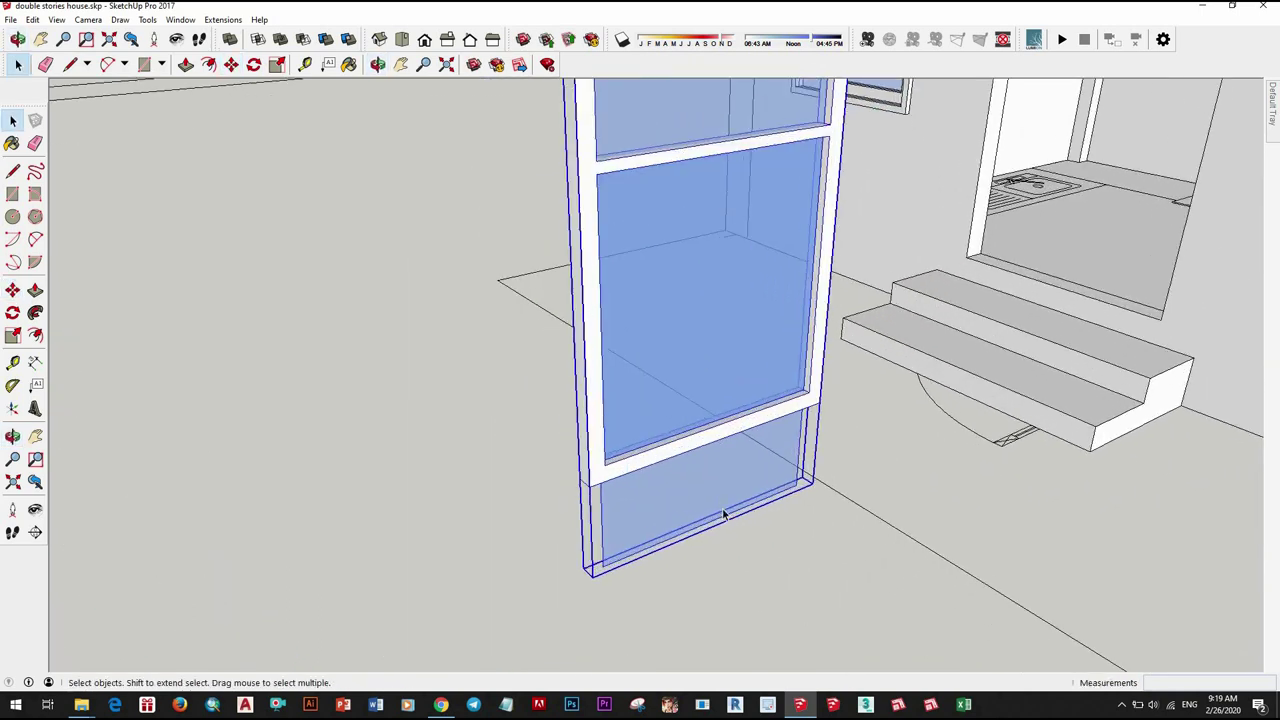
pyautogui.scroll(-1, 720, 496)
# Step: Rotate the pasted door 90 degrees about its base
pyautogui.doubleClick(722, 500)
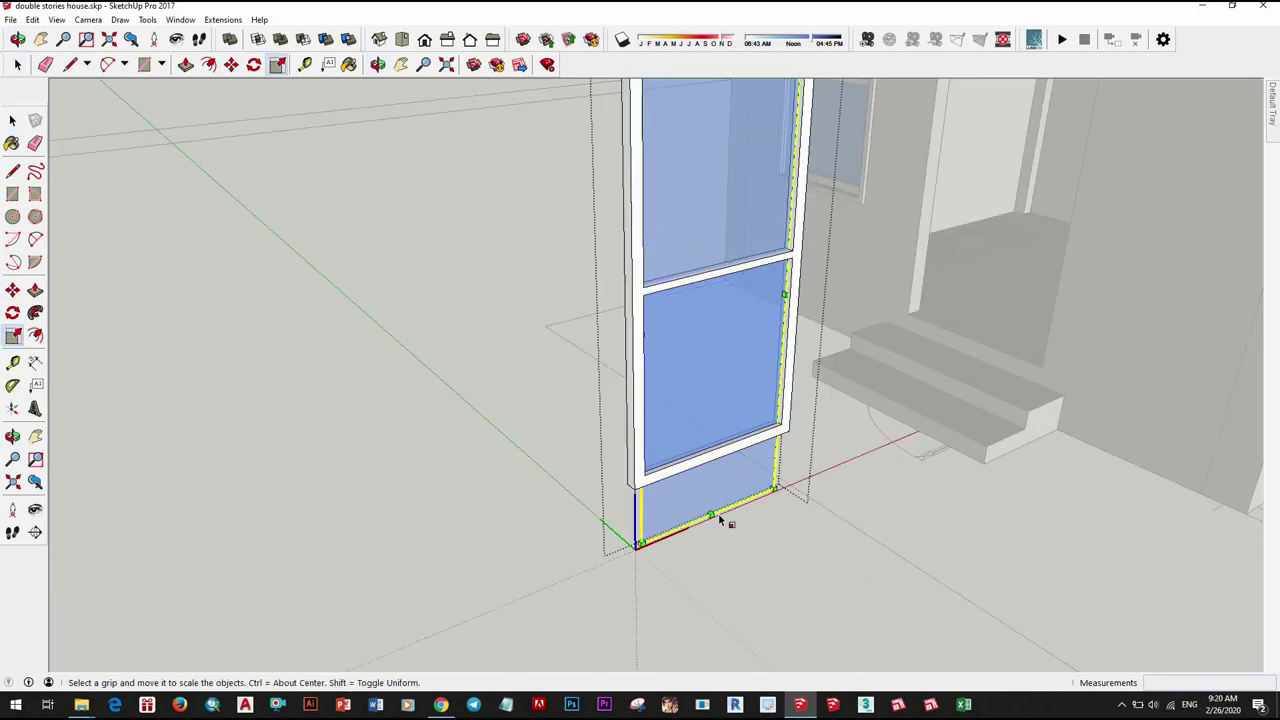
pyautogui.scroll(-3, 690, 500)
pyautogui.press('space')
pyautogui.scroll(-2, 700, 490)
pyautogui.press('Escape')
pyautogui.scroll(2, 729, 457)
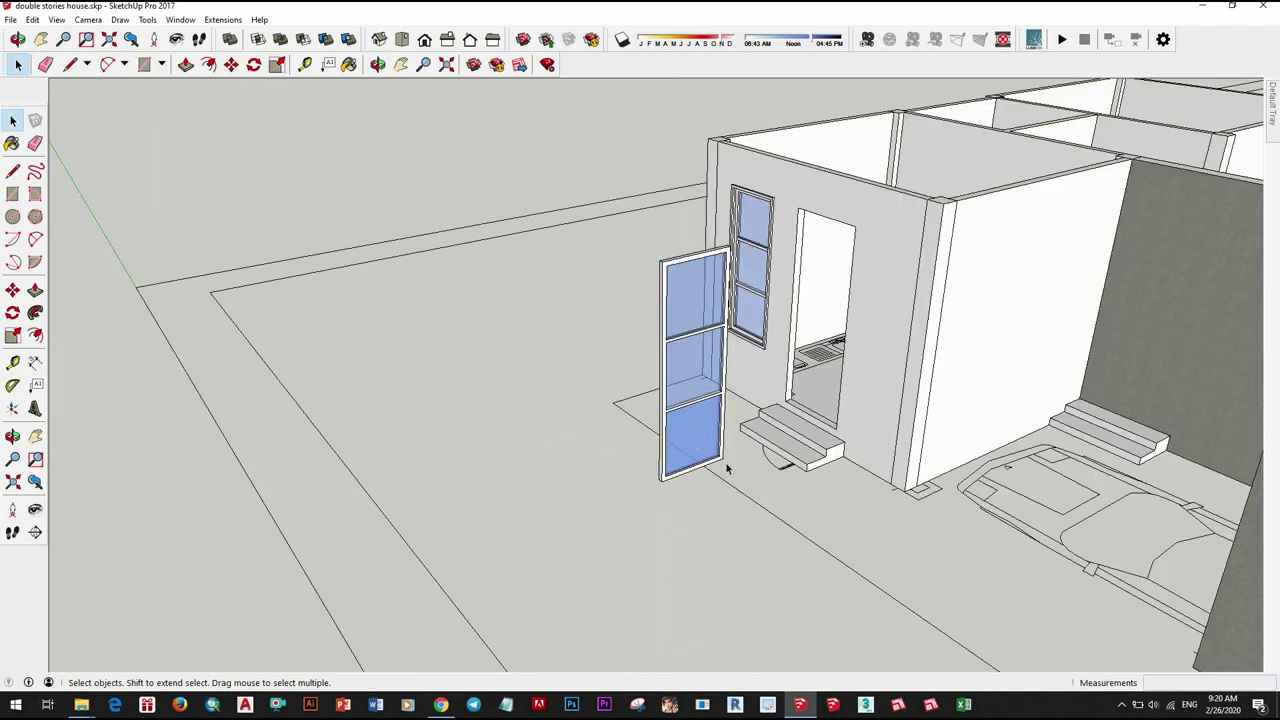
pyautogui.scroll(1, 730, 488)
pyautogui.click(733, 553)
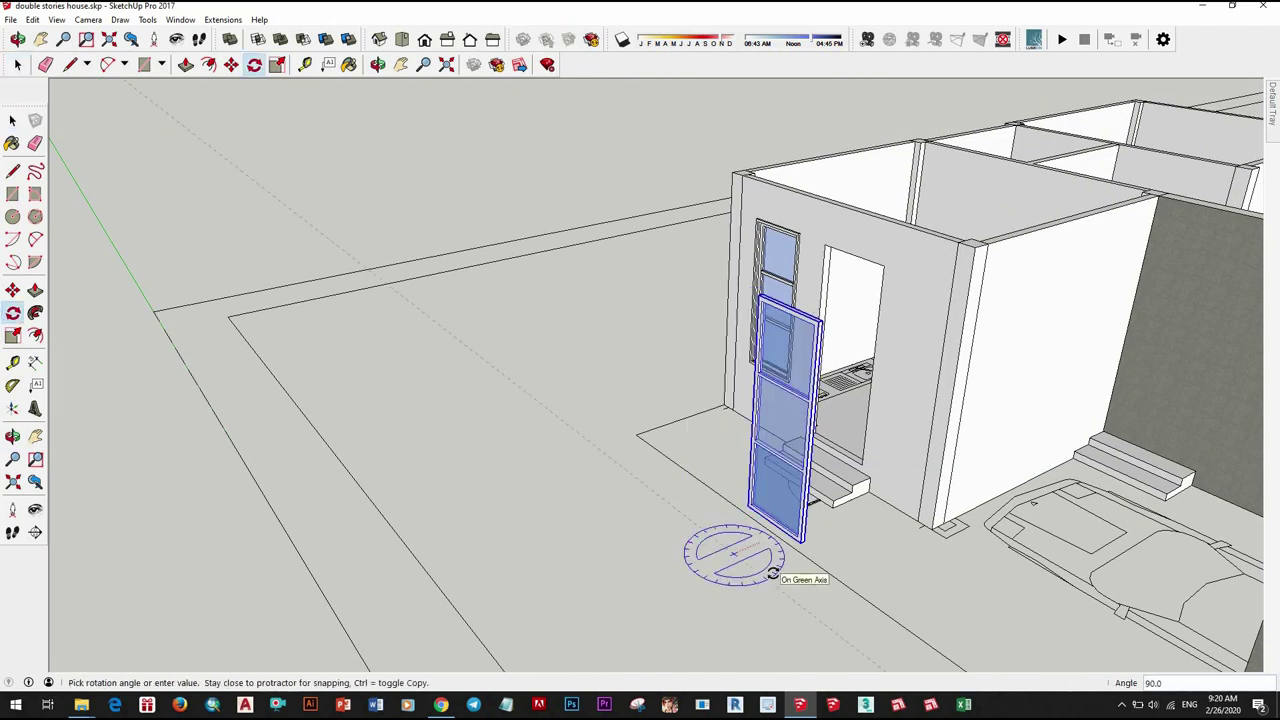
pyautogui.click(969, 601)
pyautogui.press('space')
pyautogui.scroll(2, 900, 560)
# Step: Move the door into the wall opening beside the window
pyautogui.press('m')
pyautogui.scroll(3, 817, 557)
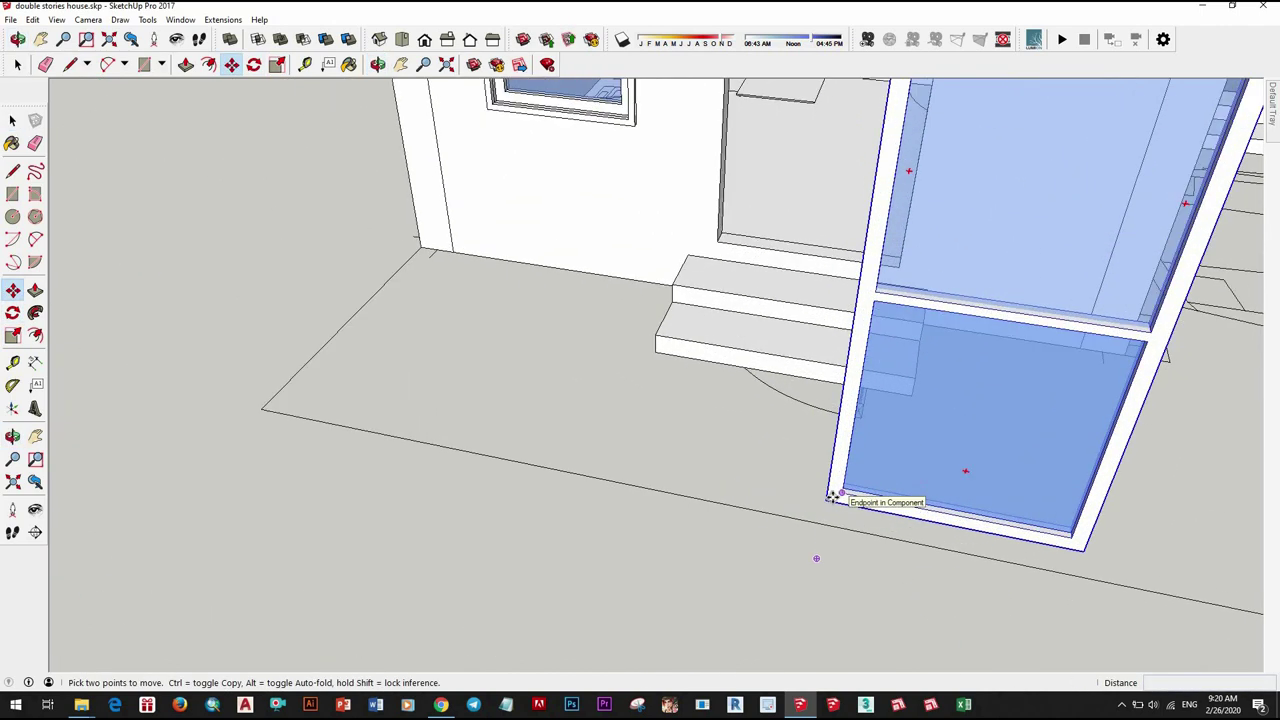
pyautogui.scroll(5, 806, 497)
pyautogui.scroll(-4, 806, 497)
pyautogui.scroll(2, 723, 471)
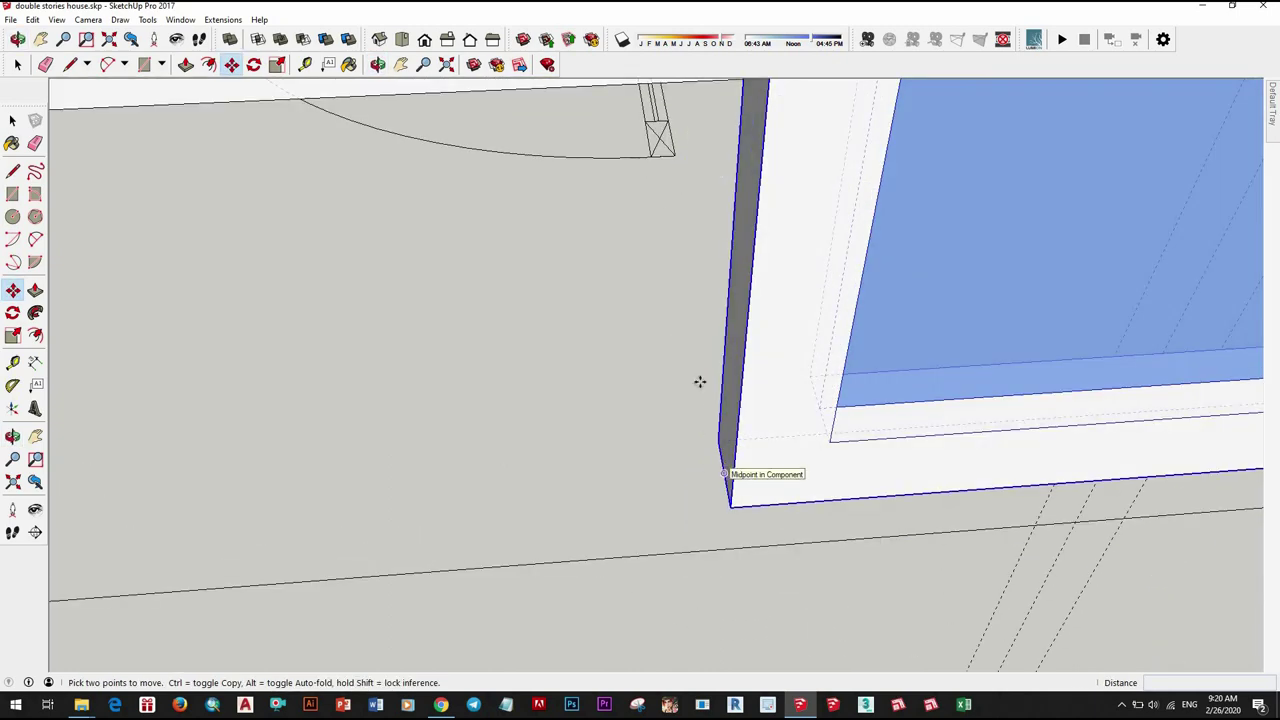
pyautogui.scroll(-5, 700, 381)
pyautogui.scroll(2, 723, 414)
pyautogui.scroll(3, 650, 470)
pyautogui.press('space')
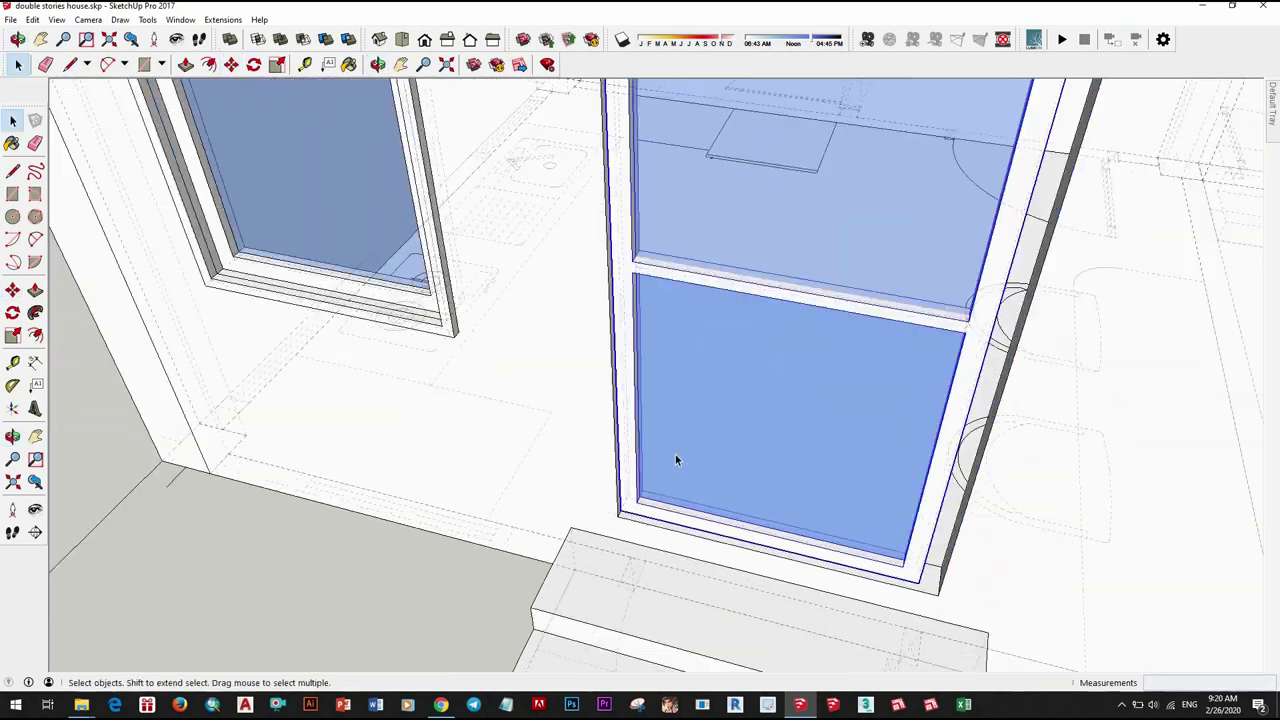
pyautogui.scroll(-3, 675, 460)
pyautogui.scroll(-3, 717, 523)
pyautogui.scroll(-2, 717, 523)
pyautogui.scroll(2, 733, 437)
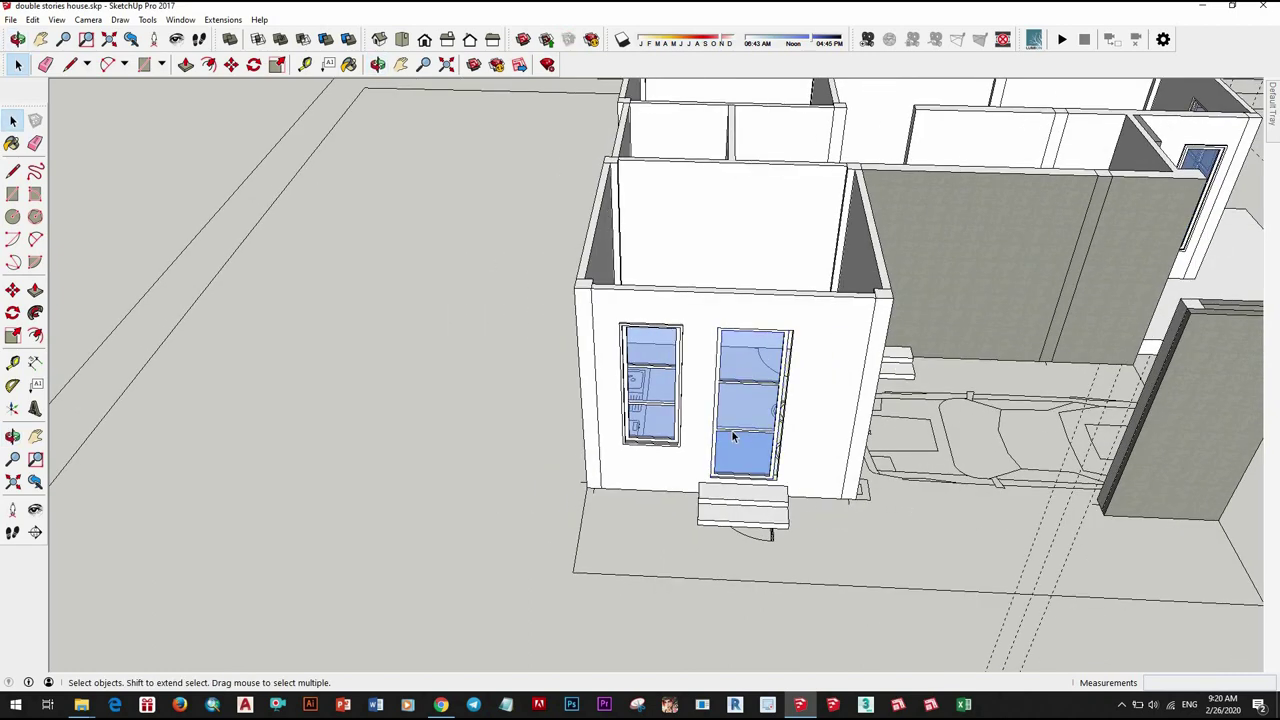
pyautogui.scroll(3, 733, 437)
pyautogui.scroll(-2, 750, 470)
# Step: Scale the door about 1.06 along the red axis to fill the opening
pyautogui.press('s')
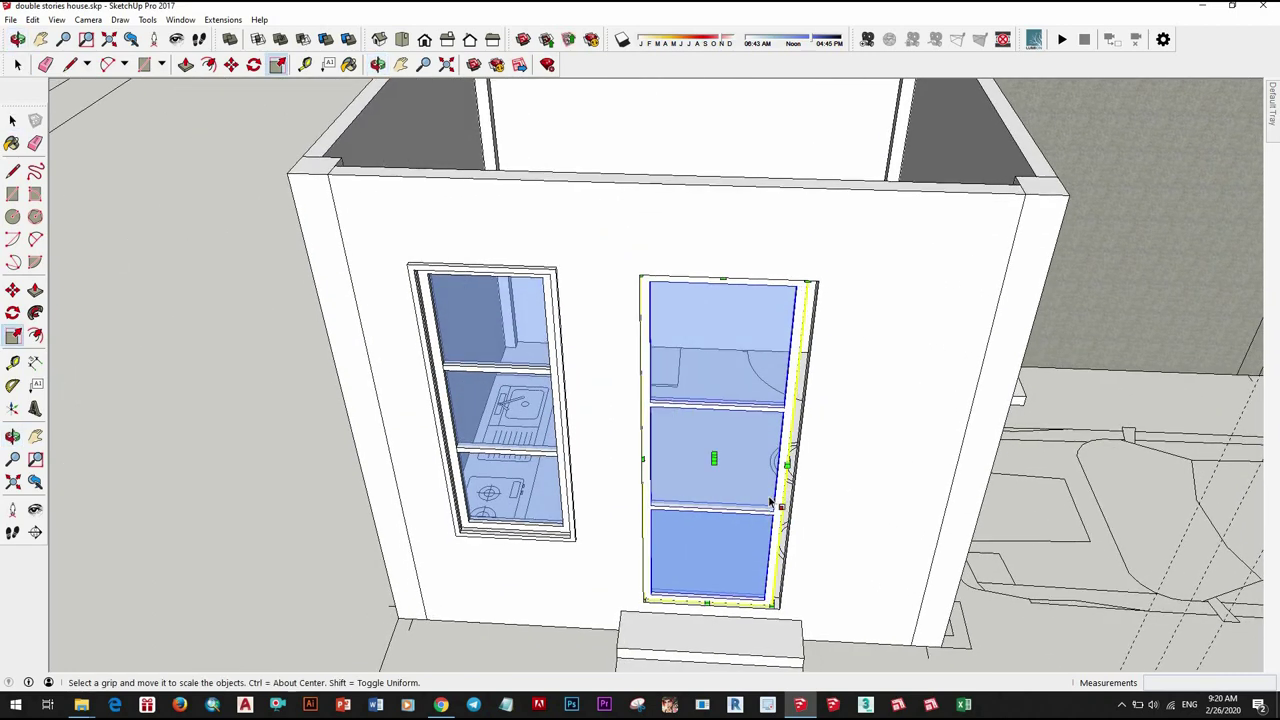
pyautogui.scroll(3, 770, 500)
pyautogui.scroll(2, 789, 449)
pyautogui.scroll(3, 703, 480)
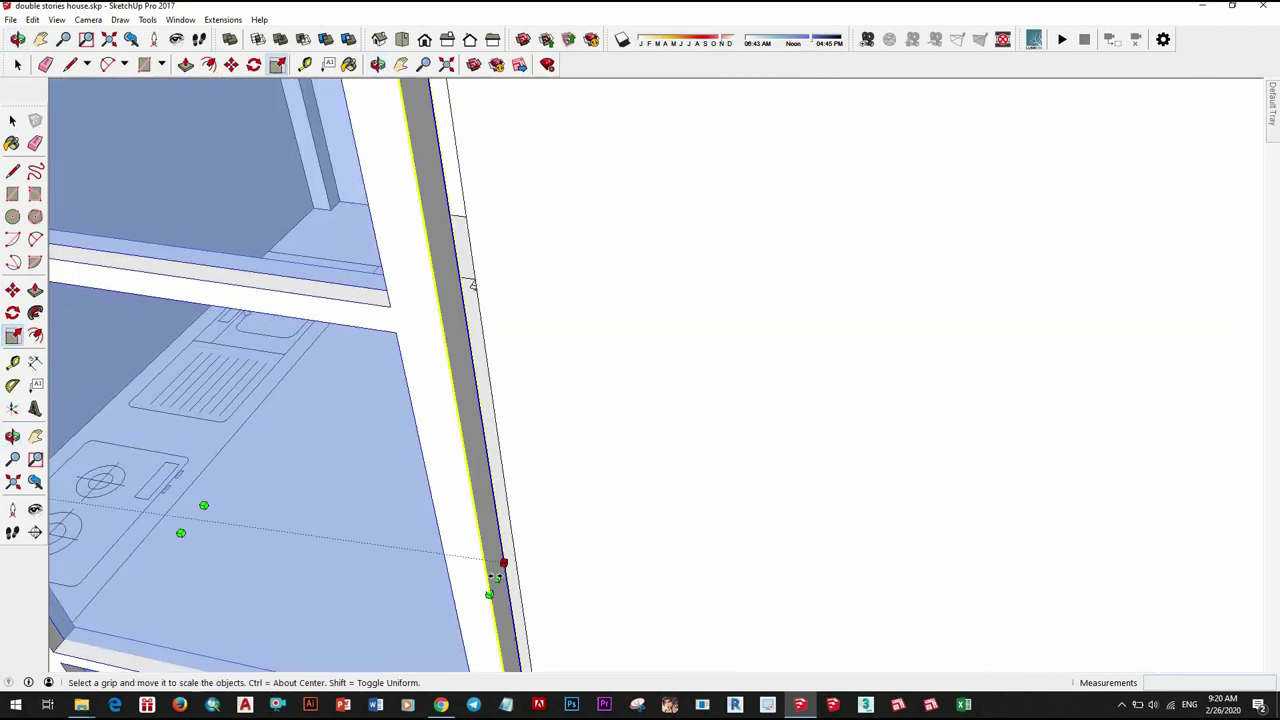
pyautogui.moveTo(505, 543); pyautogui.dragTo(576, 498)
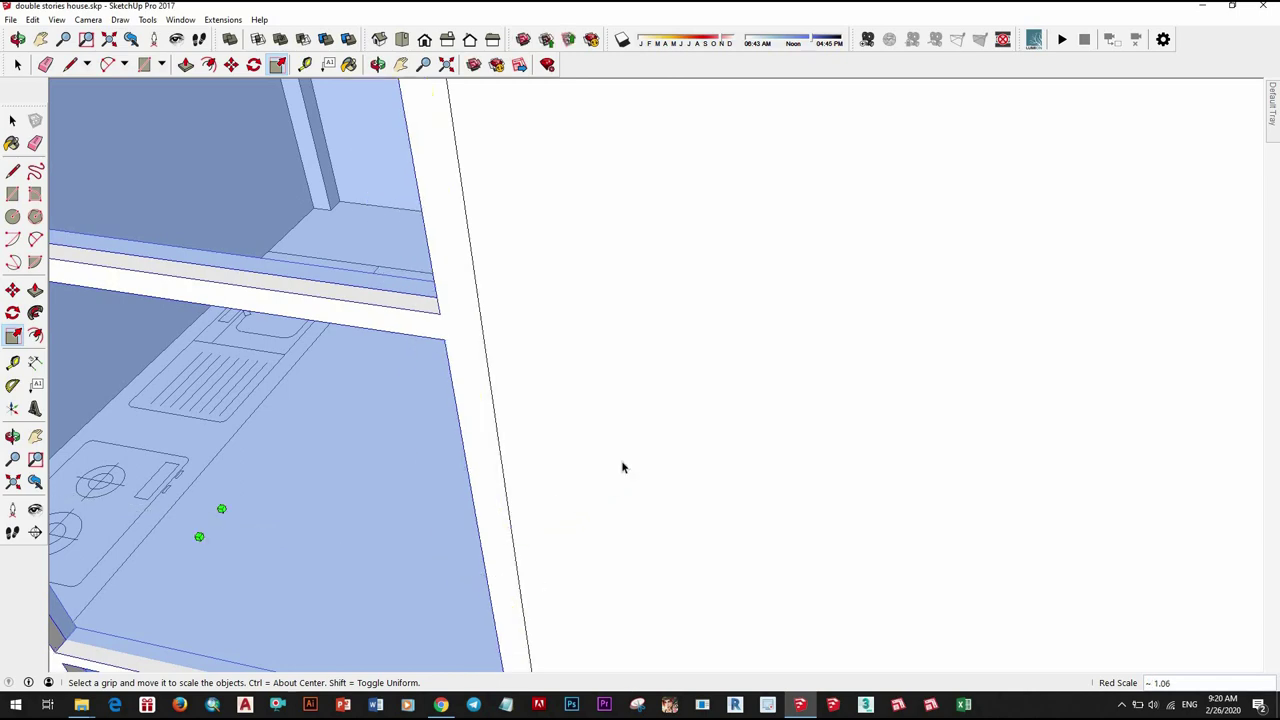
pyautogui.press('space')
pyautogui.scroll(-5, 715, 408)
pyautogui.scroll(-3, 715, 408)
pyautogui.scroll(-2, 700, 420)
pyautogui.scroll(4, 836, 428)
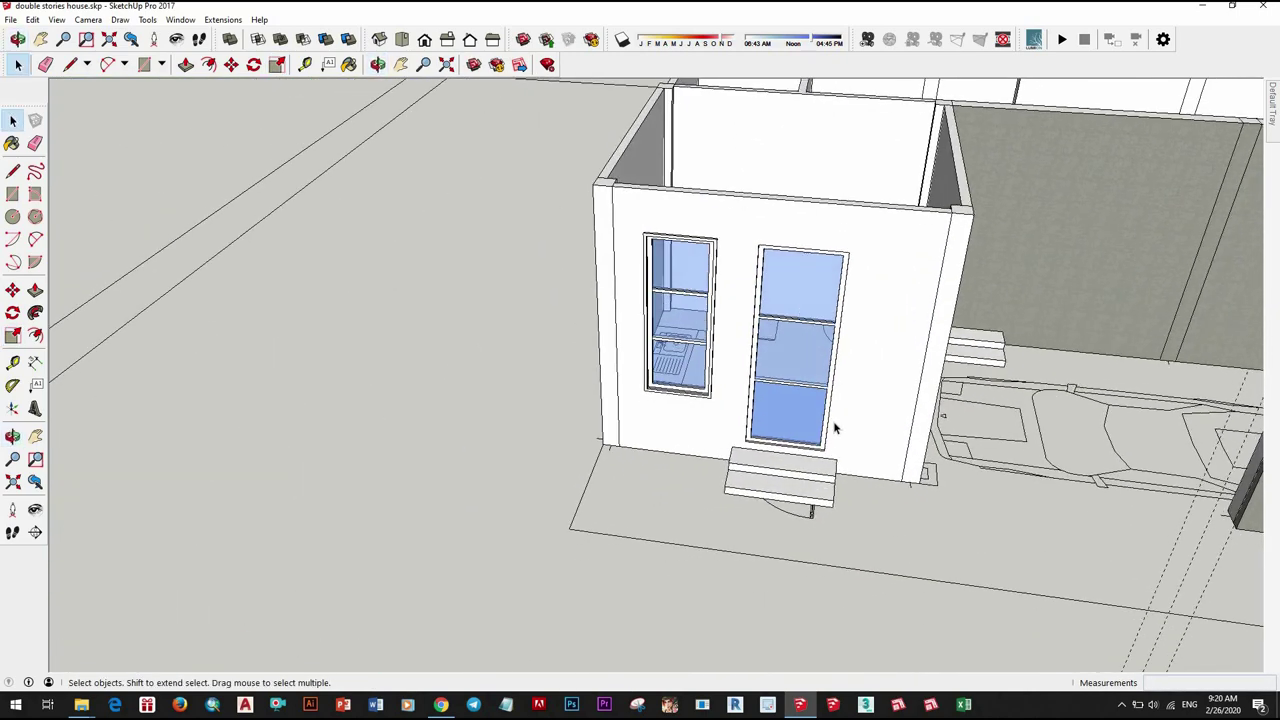
pyautogui.scroll(4, 836, 428)
pyautogui.moveTo(843, 443)
pyautogui.mouseDown(button='middle')
pyautogui.moveTo(840, 398)
pyautogui.moveTo(823, 517)
pyautogui.mouseUp(button='middle')
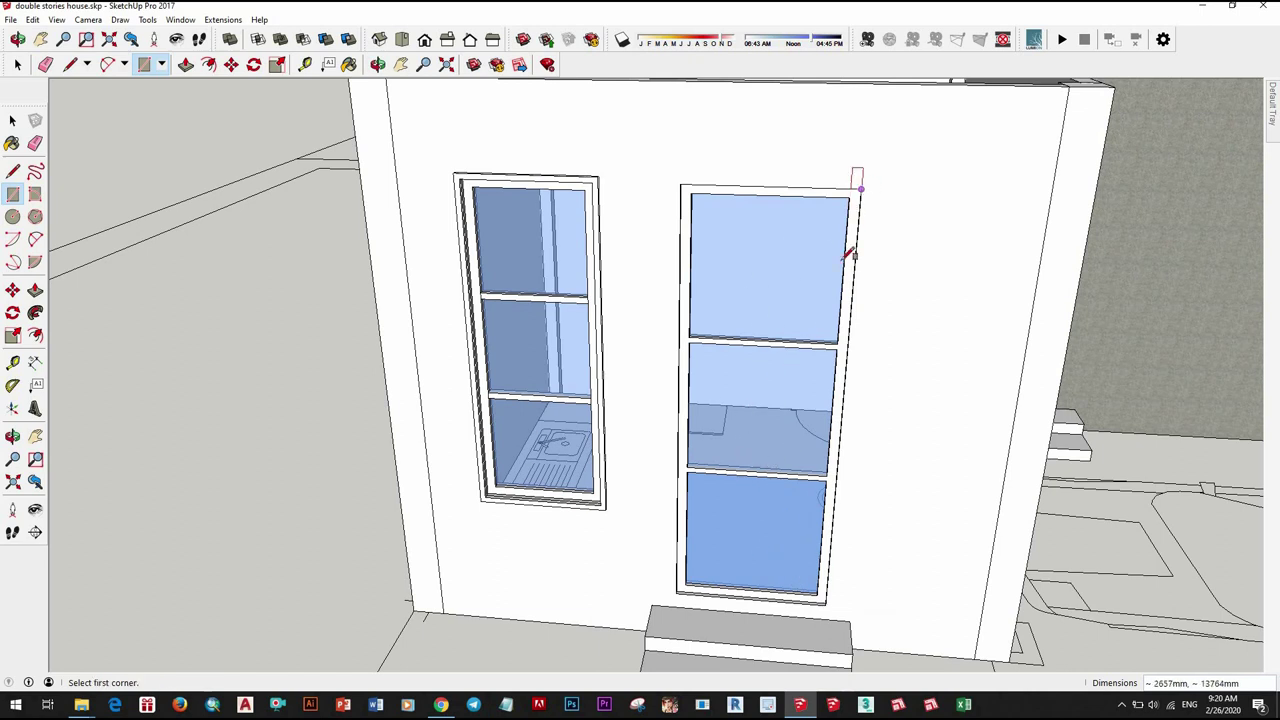
# Step: Outline the door with a rectangle and offset it outward into a frame
pyautogui.click(861, 188)
pyautogui.press('space')
pyautogui.click(780, 522)
pyautogui.press('f')
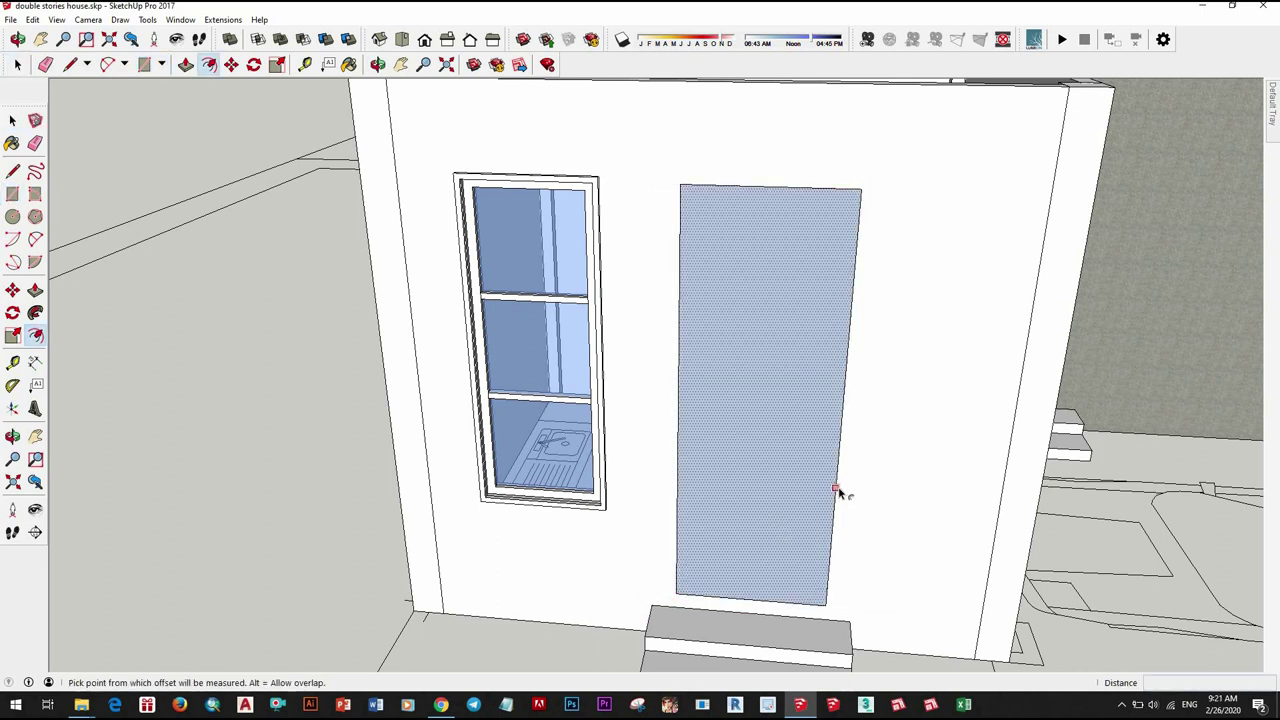
pyautogui.click(836, 487)
pyautogui.press('Return')
pyautogui.press('space')
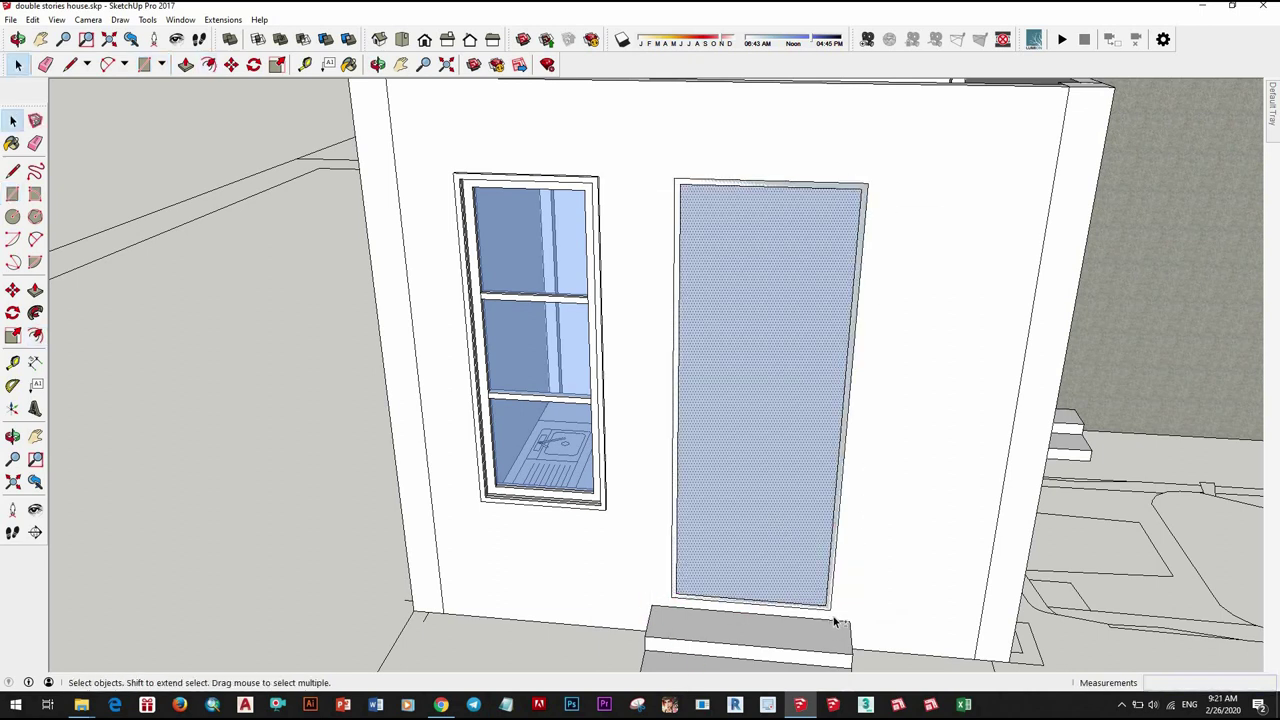
pyautogui.scroll(3, 833, 616)
pyautogui.scroll(2, 522, 571)
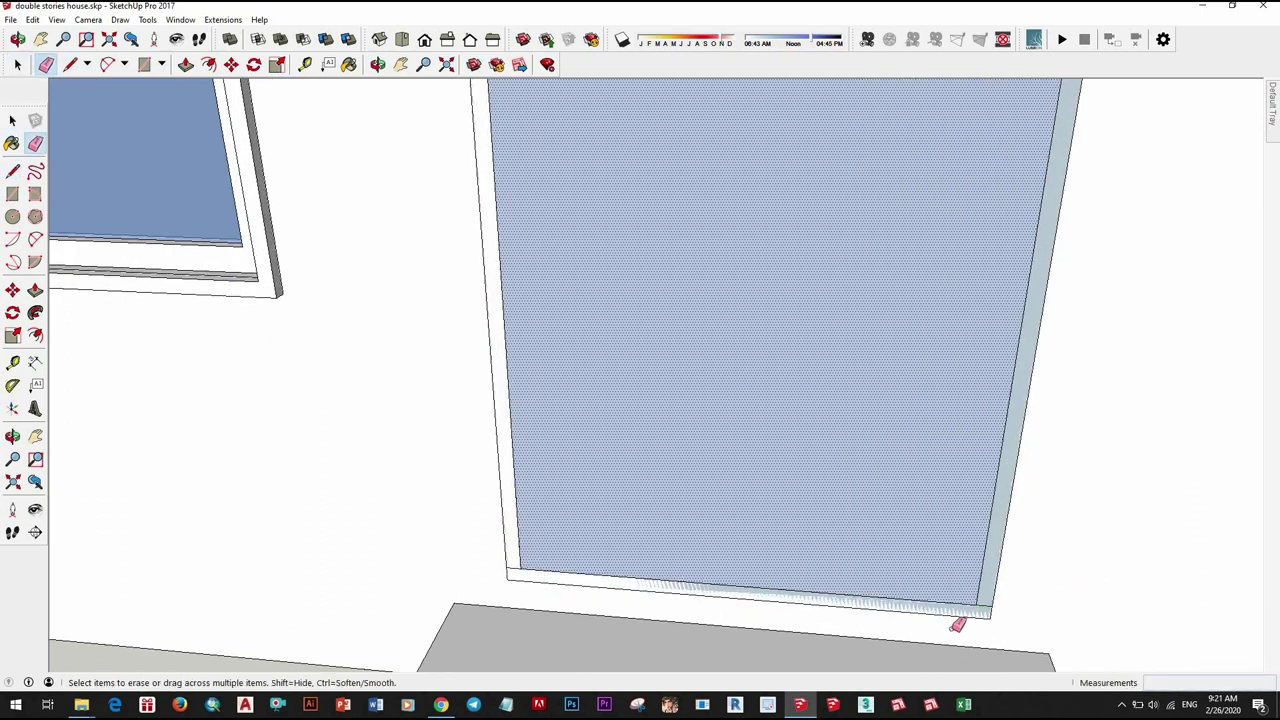
# Step: Erase the frame's bottom edge and the face covering the door glass
pyautogui.moveTo(957, 625); pyautogui.dragTo(494, 563)
pyautogui.scroll(2, 494, 563)
pyautogui.scroll(-2, 523, 574)
pyautogui.press('space')
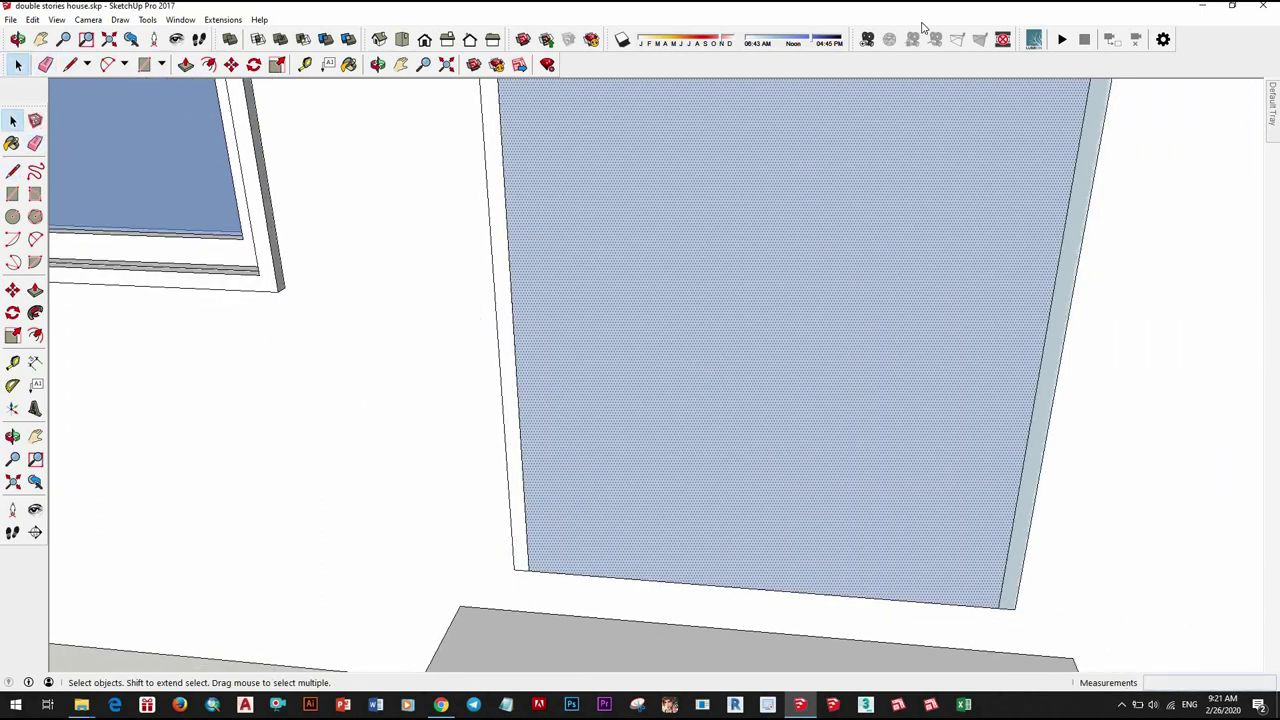
pyautogui.rightClick(805, 80)
pyautogui.click(815, 84)
# Step: Push/pull the frame jambs out 30 mm
pyautogui.rightClick(766, 594)
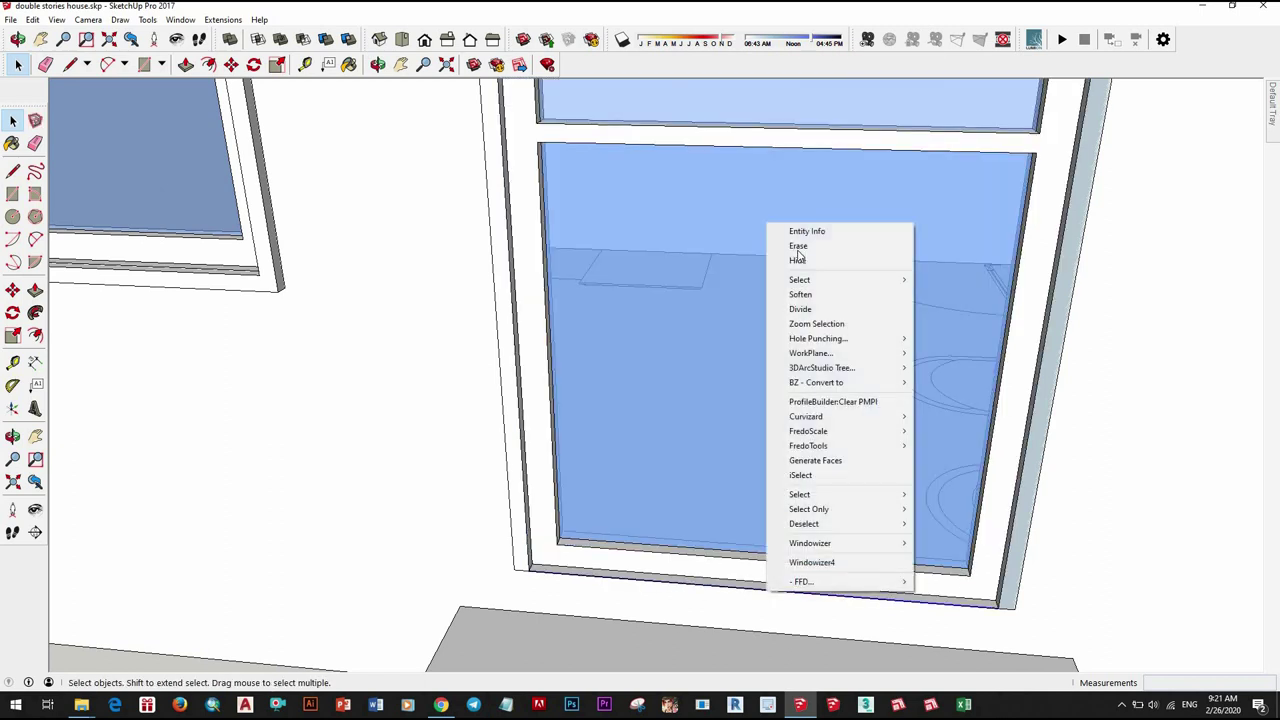
pyautogui.click(1006, 374)
pyautogui.write('p')
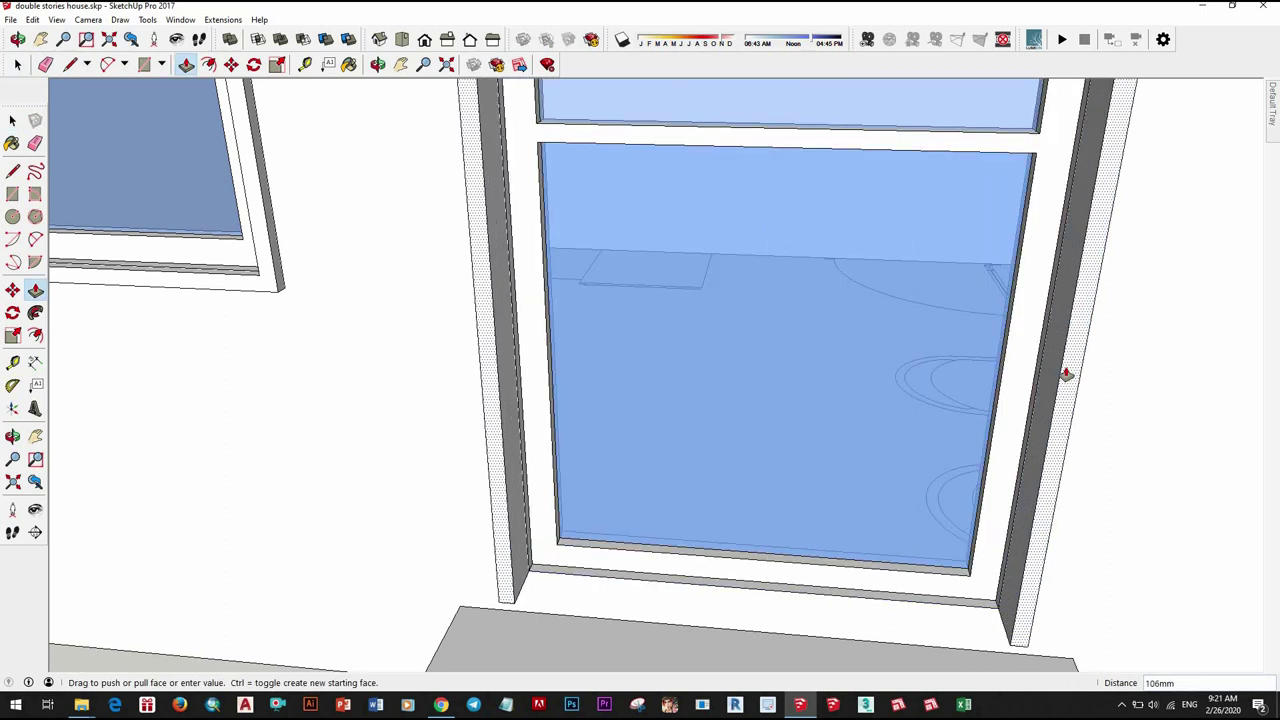
pyautogui.write('30')
pyautogui.press('Return')
# Step: Make the door frame jambs into a component
pyautogui.tripleClick(1051, 405)
pyautogui.rightClick(1051, 405)
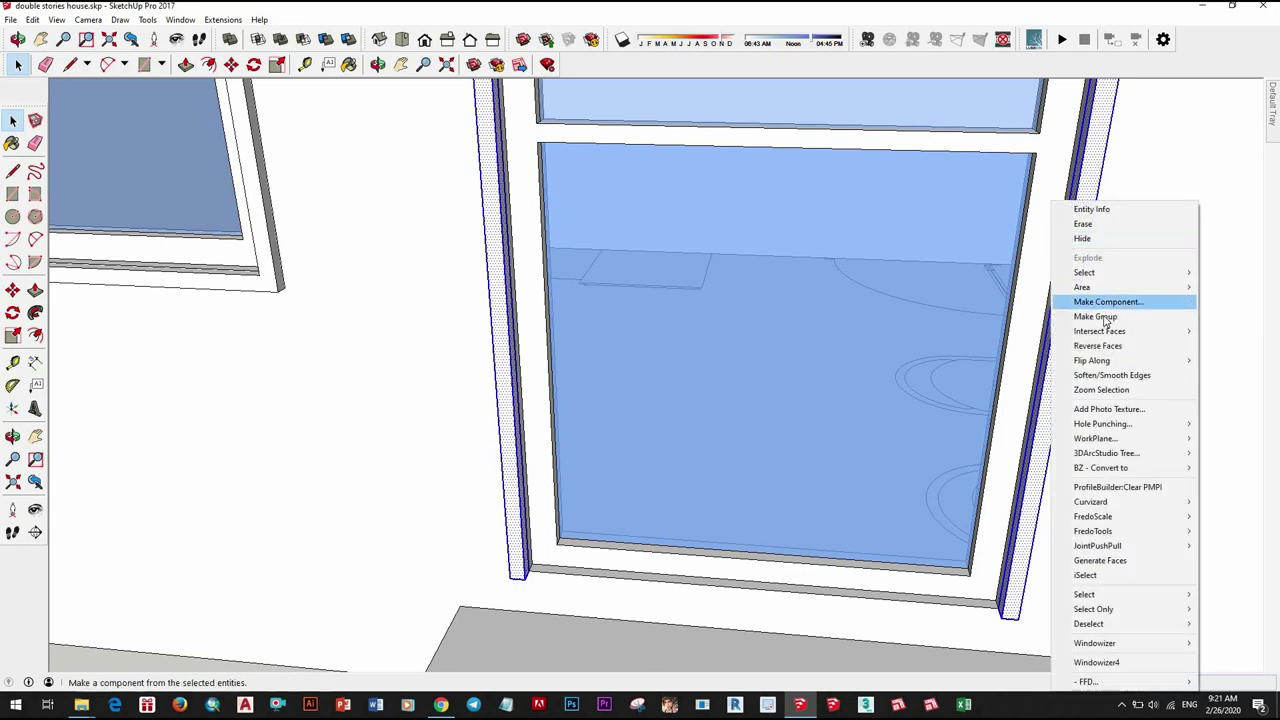
pyautogui.click(1108, 301)
pyautogui.click(657, 444)
pyautogui.scroll(-5, 762, 517)
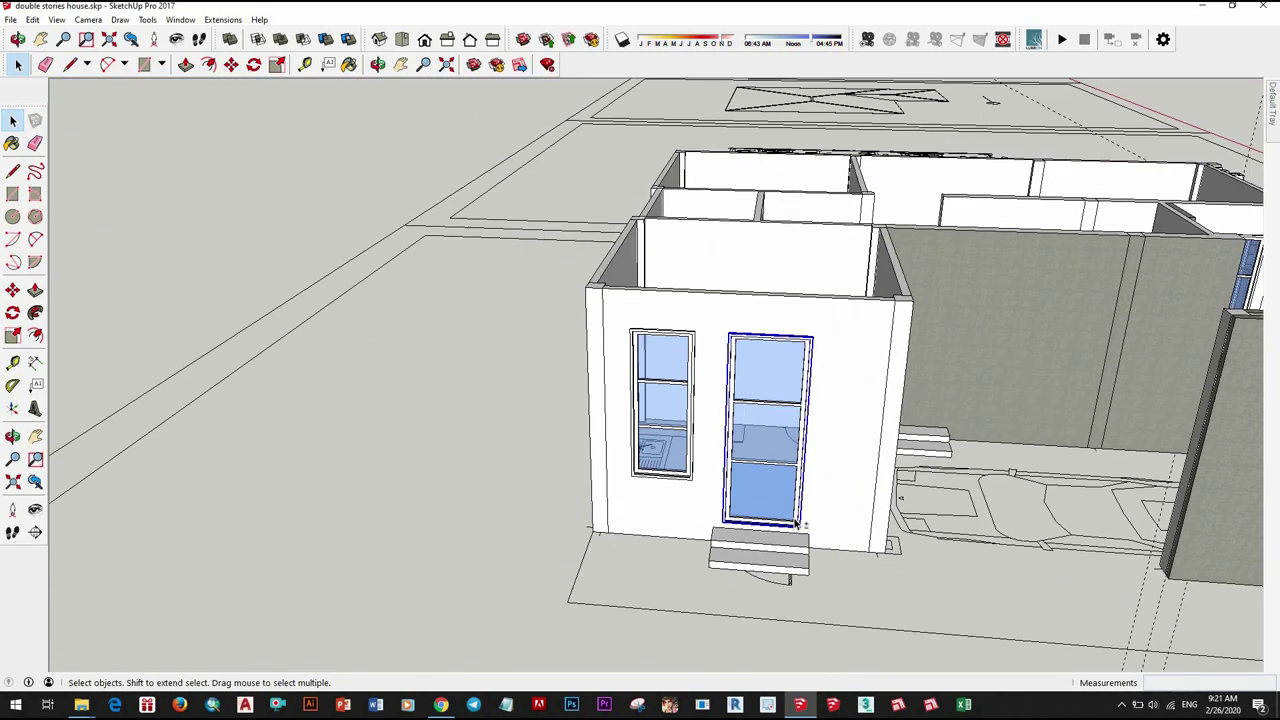
pyautogui.scroll(-2, 800, 525)
# Step: Orbit down to the front room's steps and open the steps group for editing
pyautogui.moveTo(737, 475)
pyautogui.mouseDown(button='middle')
pyautogui.moveTo(499, 373)
pyautogui.moveTo(649, 534)
pyautogui.mouseUp(button='middle')
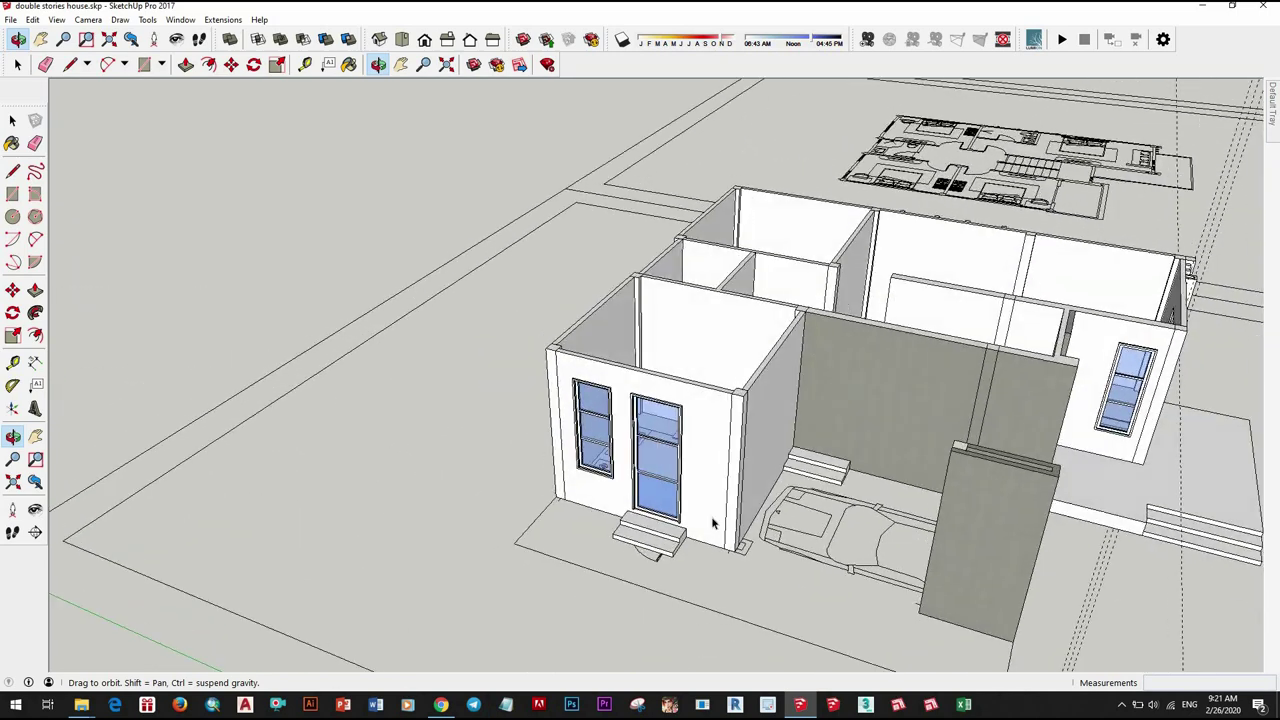
pyautogui.scroll(5, 751, 573)
pyautogui.moveTo(751, 573)
pyautogui.mouseDown(button='middle')
pyautogui.moveTo(537, 457)
pyautogui.moveTo(594, 503)
pyautogui.mouseUp(button='middle')
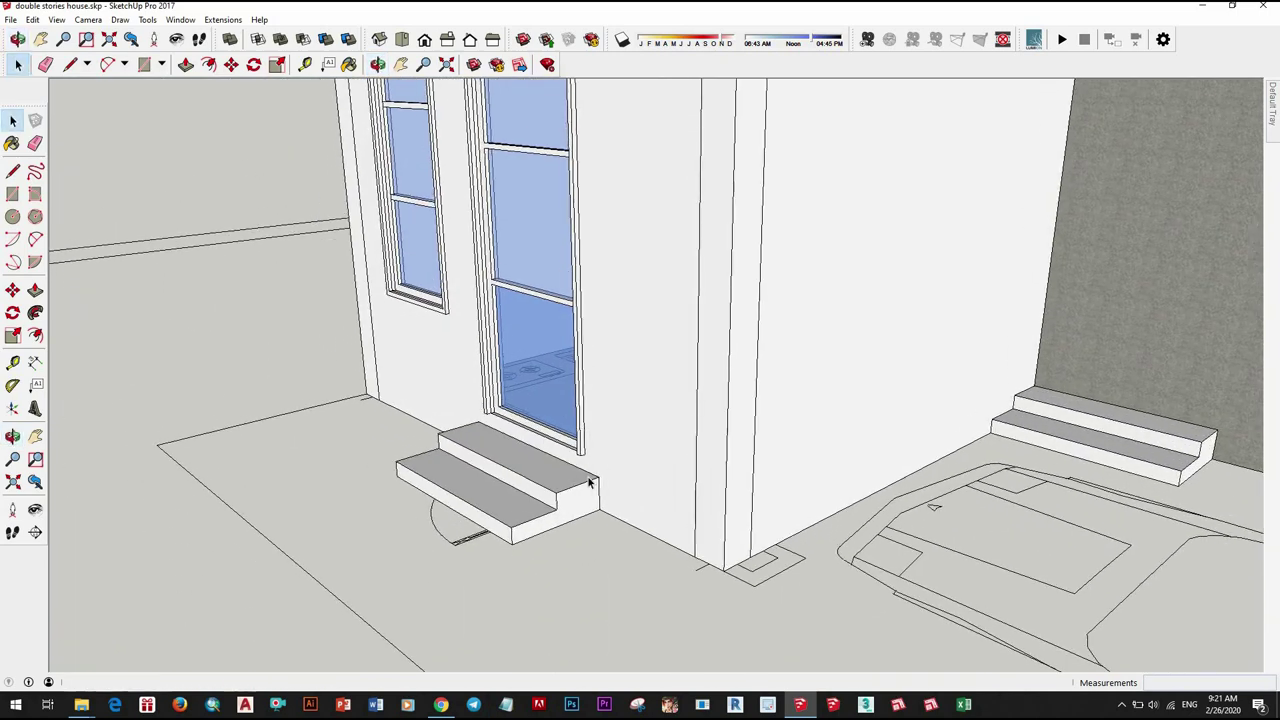
pyautogui.scroll(3, 600, 505)
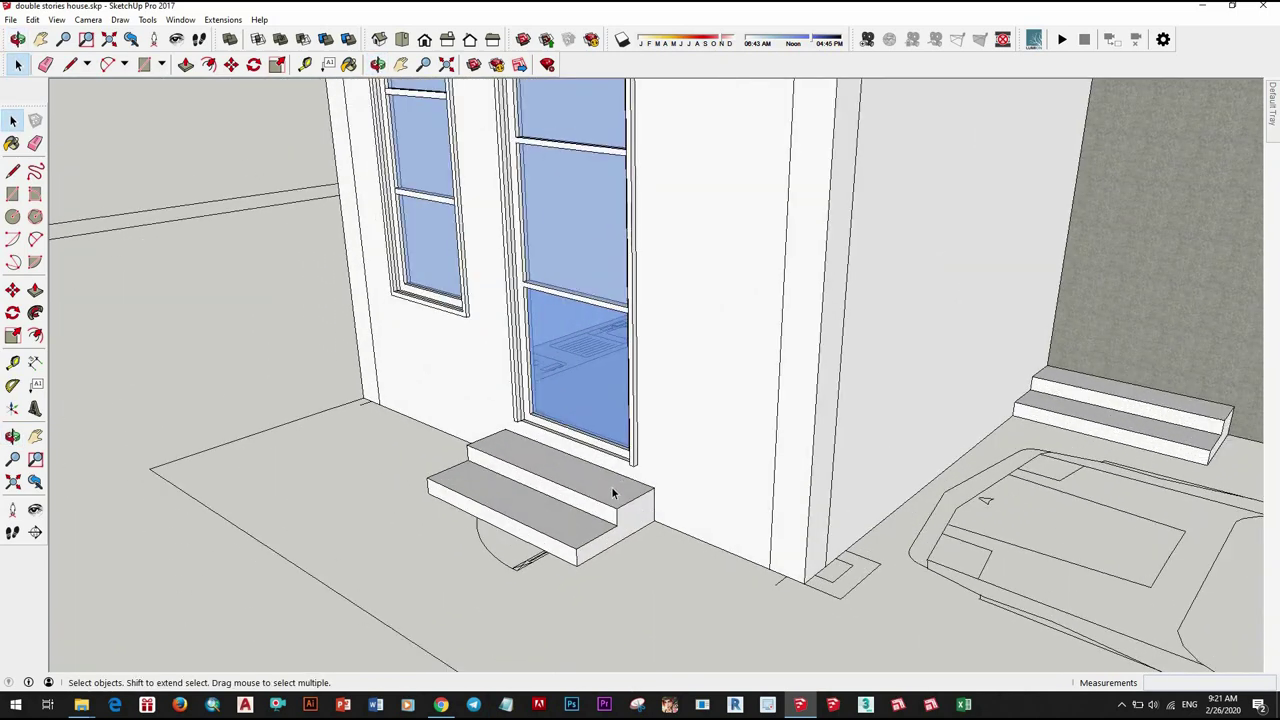
pyautogui.click(594, 488)
pyautogui.scroll(2, 598, 484)
pyautogui.doubleClick(603, 477)
# Step: Pull the lower front step's tread up to its new height
pyautogui.press('p')
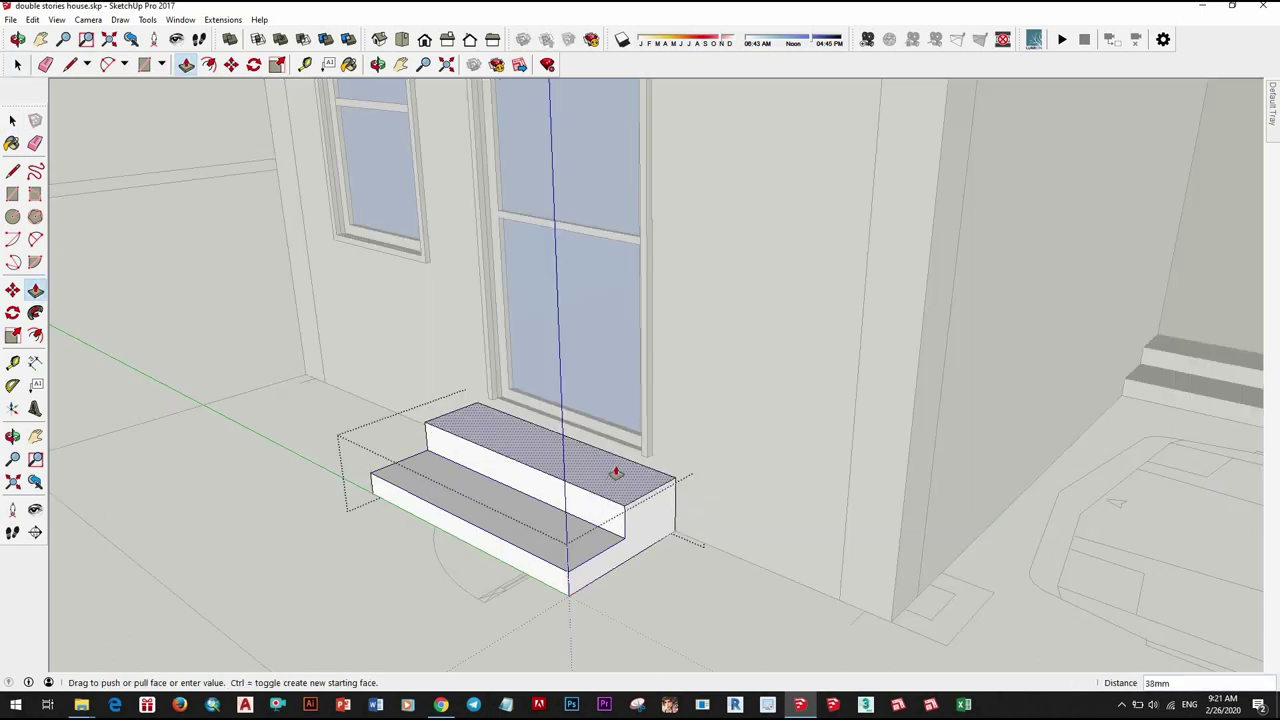
pyautogui.moveTo(594, 483); pyautogui.dragTo(629, 543, button='middle')
pyautogui.press('space')
pyautogui.click(649, 537)
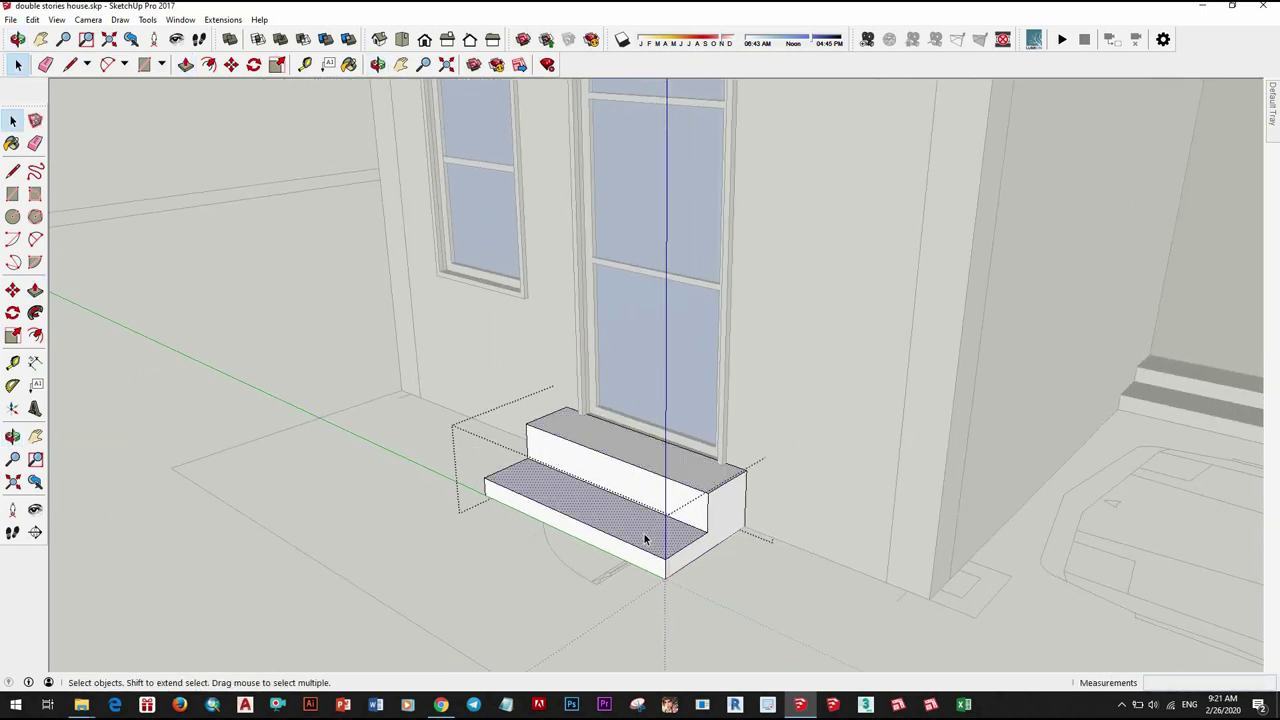
pyautogui.press('p')
pyautogui.click(651, 518)
pyautogui.write('50')
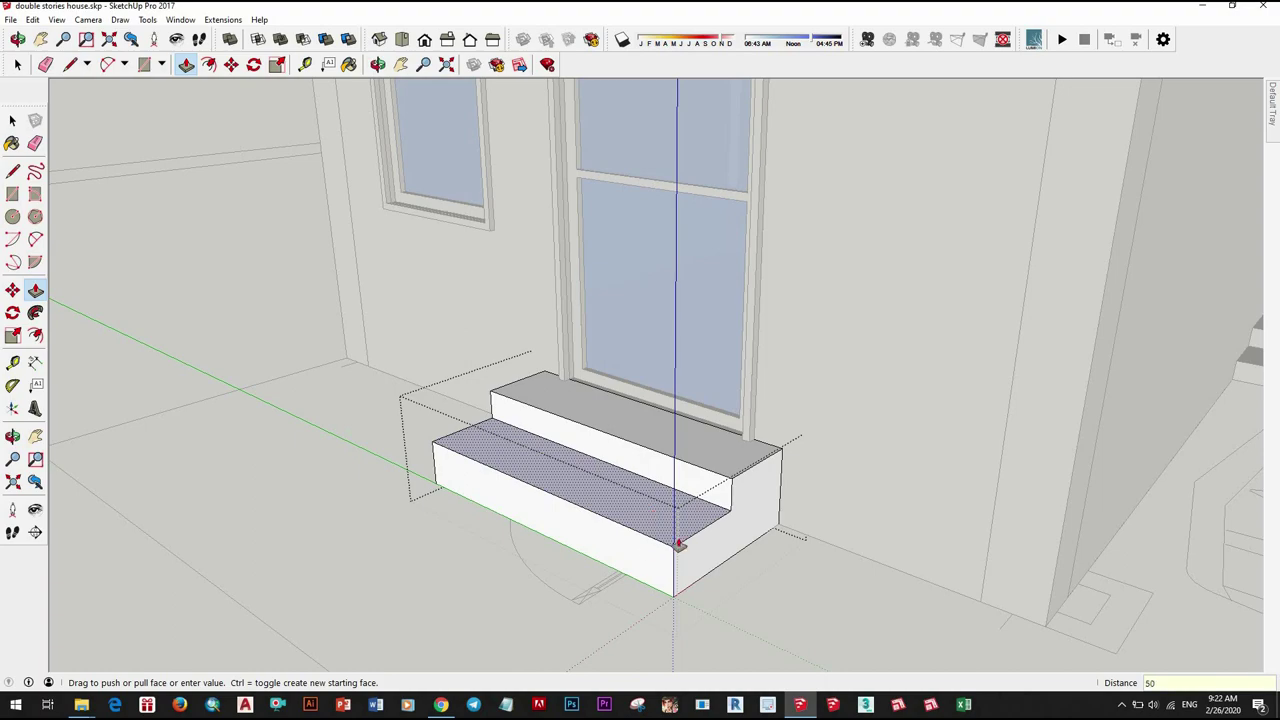
pyautogui.press('Return')
pyautogui.press('space')
pyautogui.scroll(-5, 463, 398)
# Step: Raise the side entrance steps' tread with Push/Pull
pyautogui.moveTo(463, 398)
pyautogui.mouseDown(button='middle')
pyautogui.moveTo(623, 517)
pyautogui.moveTo(787, 401)
pyautogui.moveTo(752, 549)
pyautogui.mouseUp(button='middle')
pyautogui.scroll(5, 752, 549)
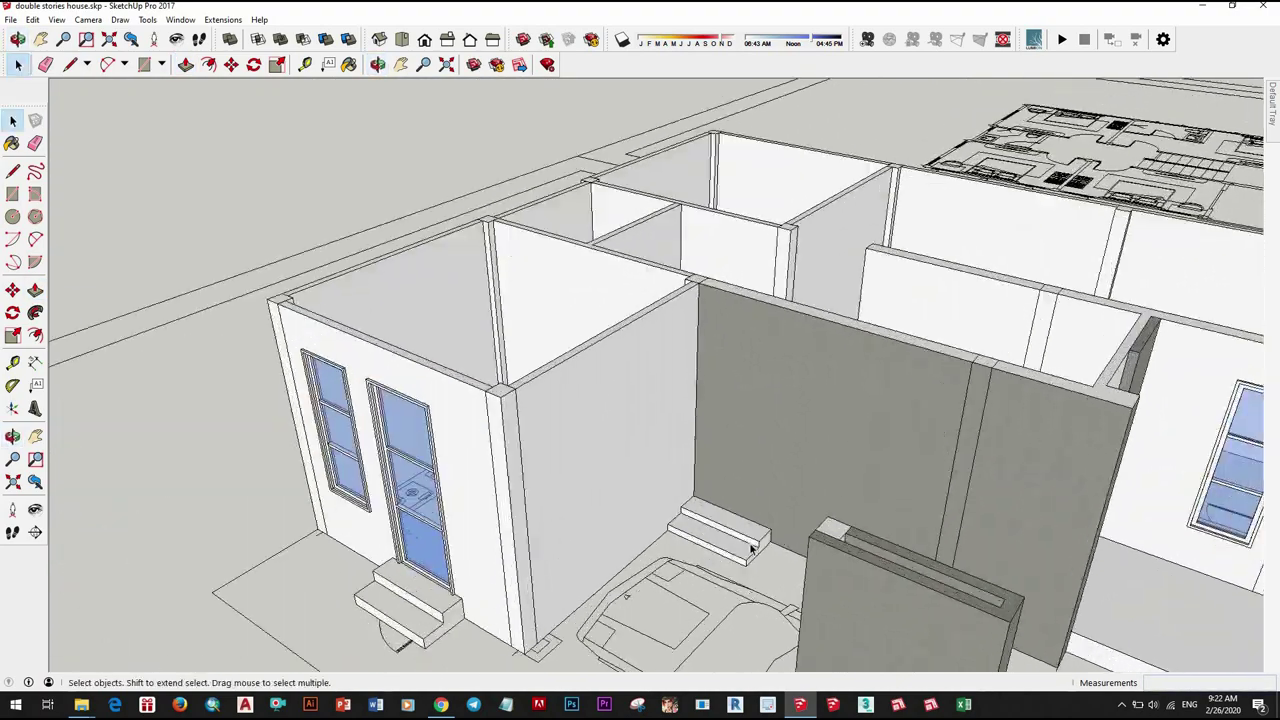
pyautogui.scroll(6, 752, 549)
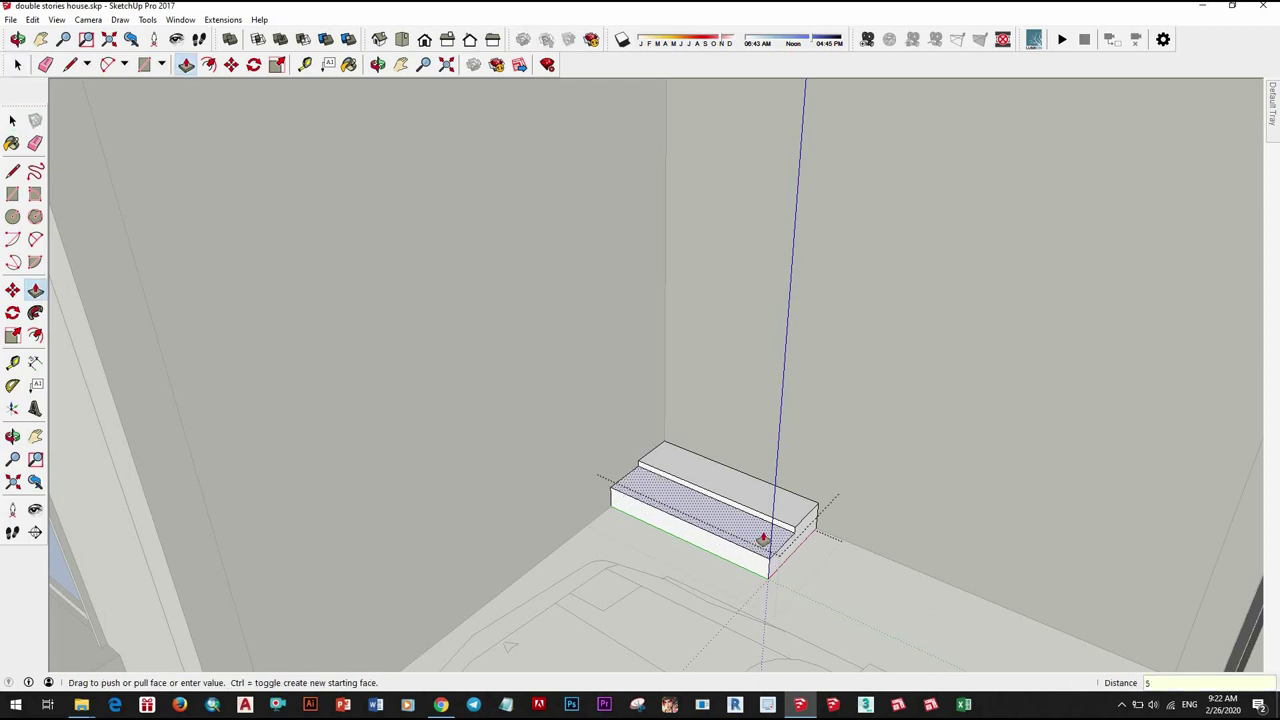
pyautogui.press('space')
pyautogui.press('p')
pyautogui.click(769, 502)
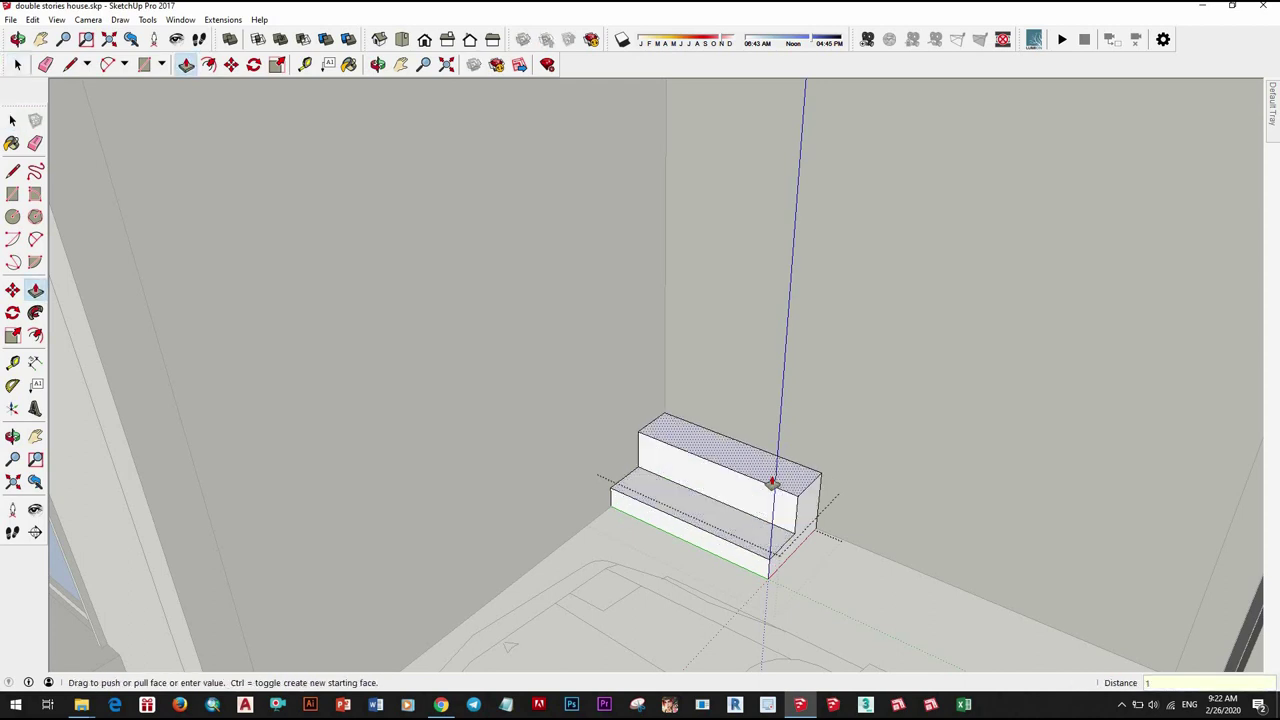
pyautogui.press('space')
pyautogui.scroll(-10, 880, 507)
pyautogui.moveTo(546, 220)
pyautogui.mouseDown(button='middle')
pyautogui.moveTo(875, 484)
pyautogui.moveTo(808, 546)
pyautogui.mouseUp(button='middle')
pyautogui.scroll(-3, 957, 497)
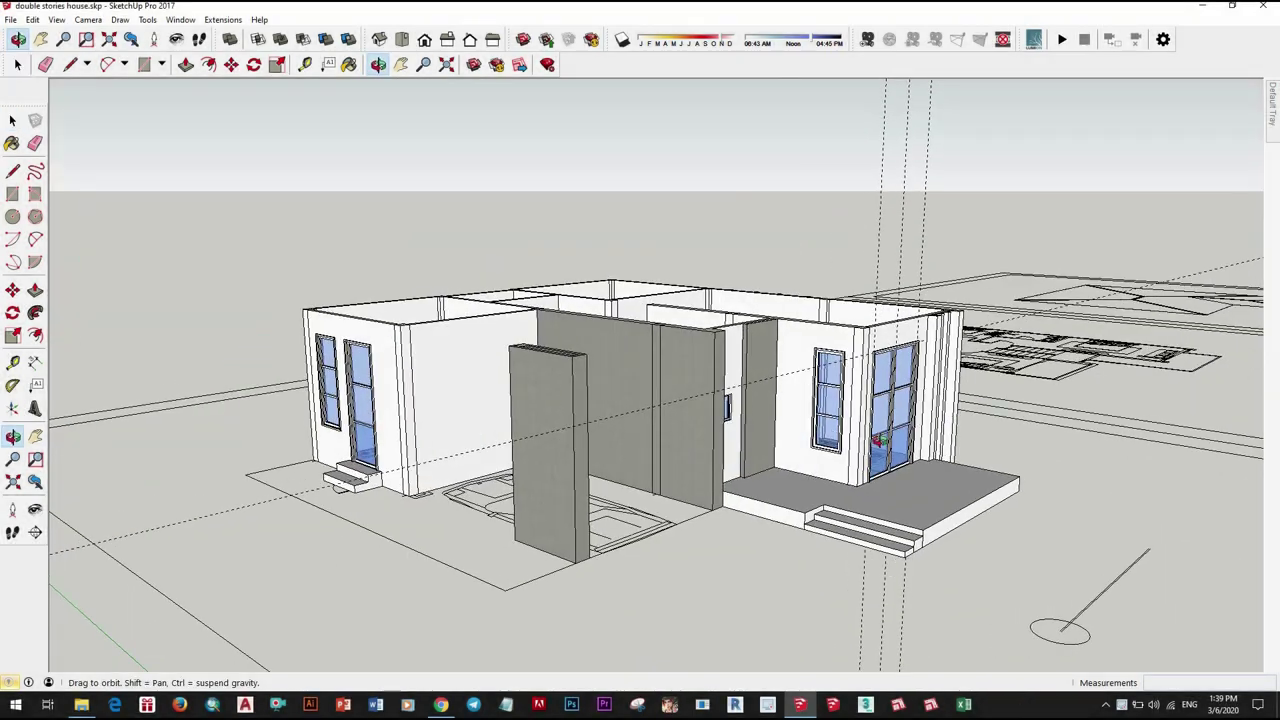
# Step: Collapse the Styles panel and show the Colors collection in Materials
pyautogui.moveTo(880, 440); pyautogui.dragTo(604, 440, button='middle')
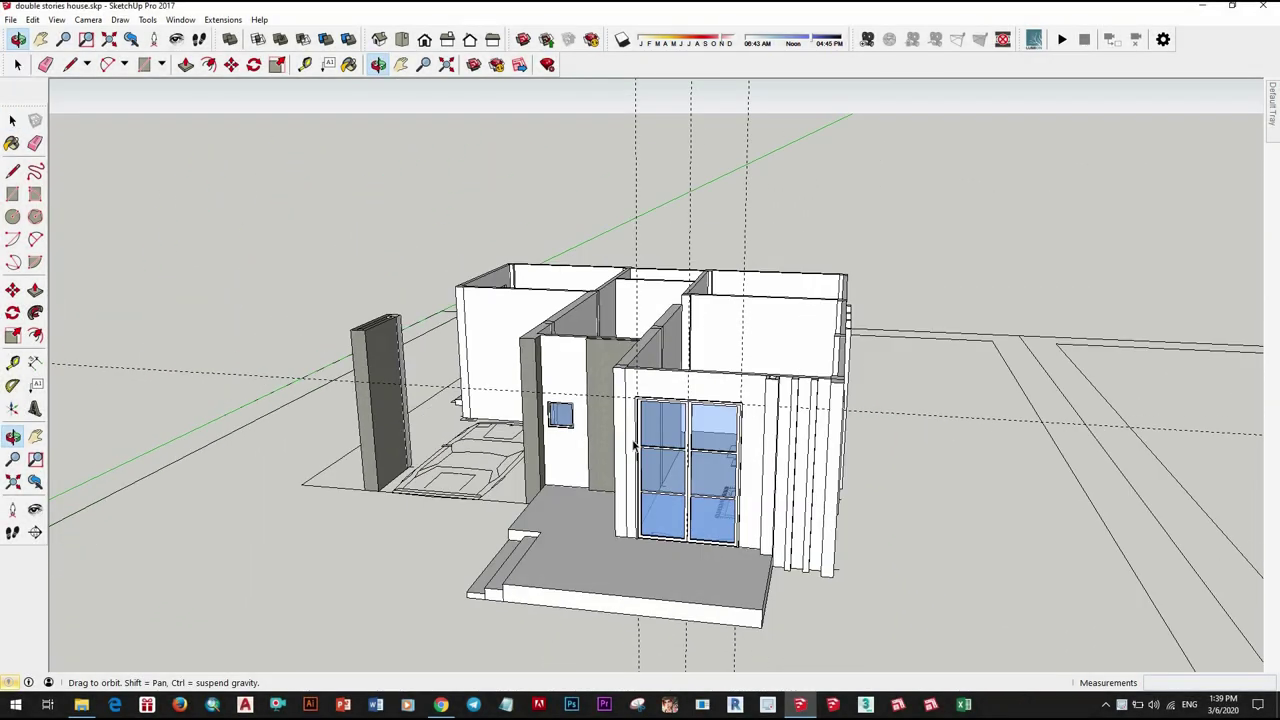
pyautogui.scroll(2, 786, 476)
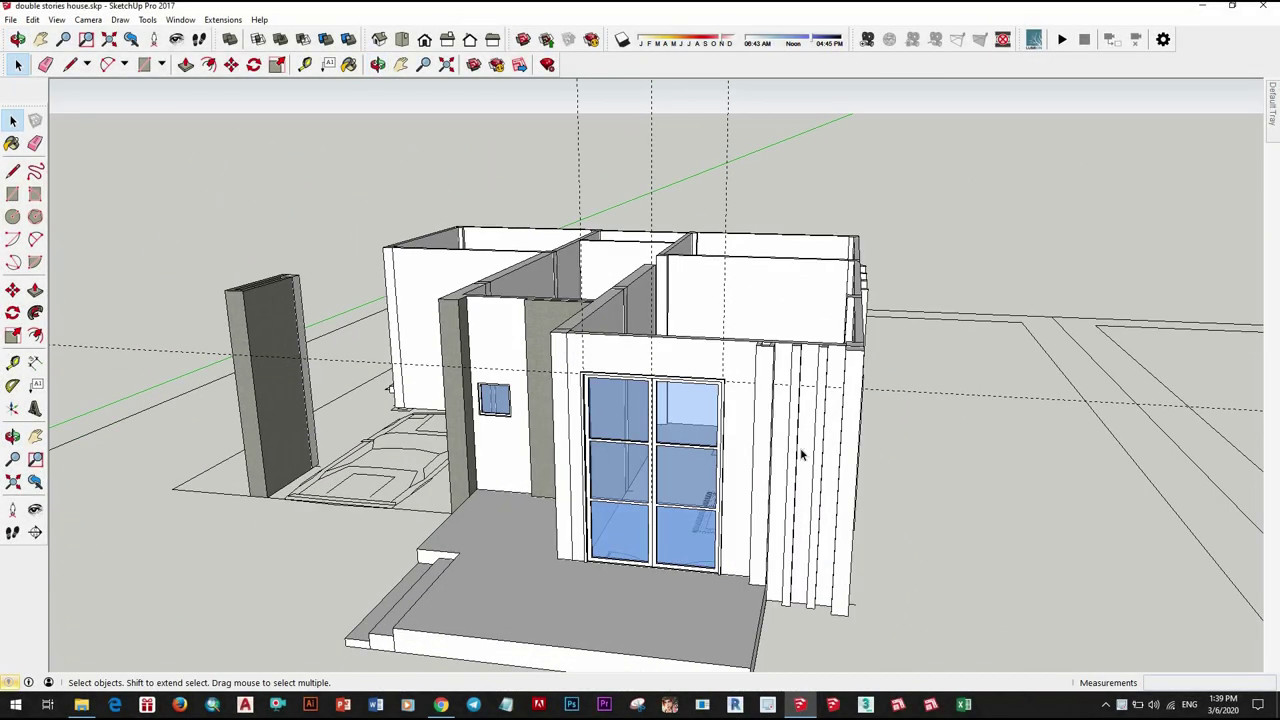
pyautogui.moveTo(750, 505); pyautogui.dragTo(711, 492, button='middle')
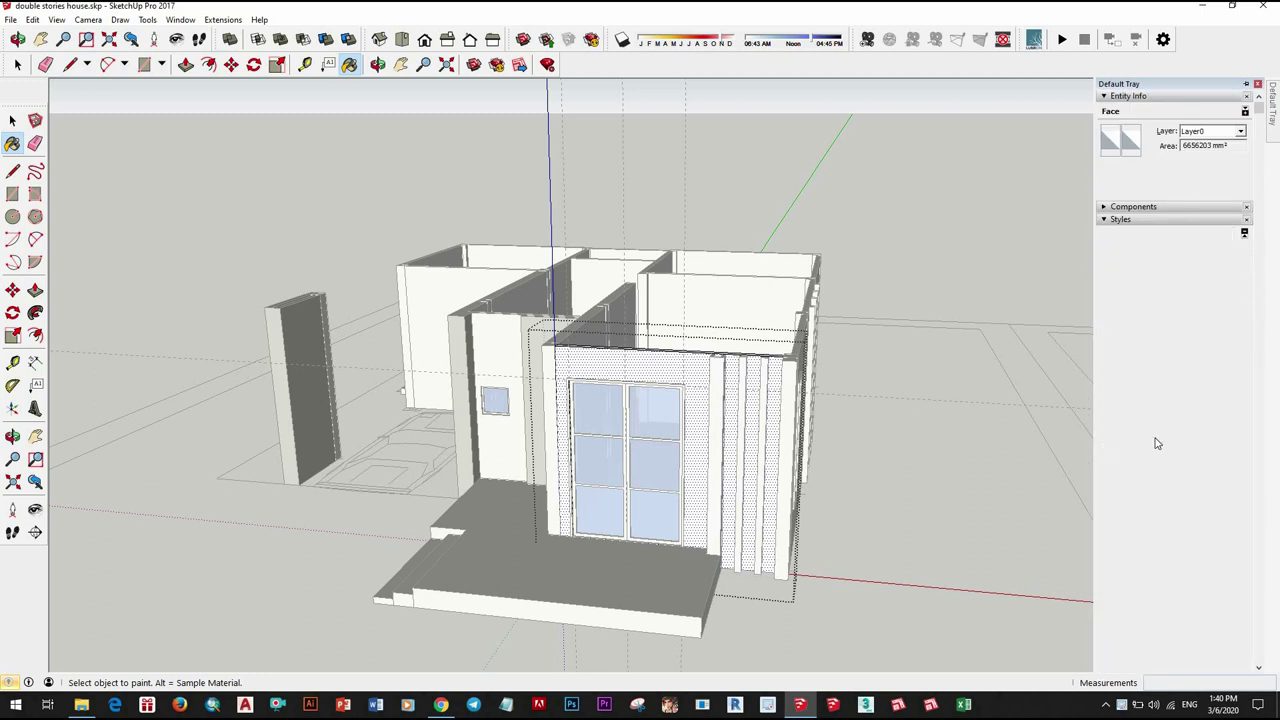
pyautogui.click(1105, 220)
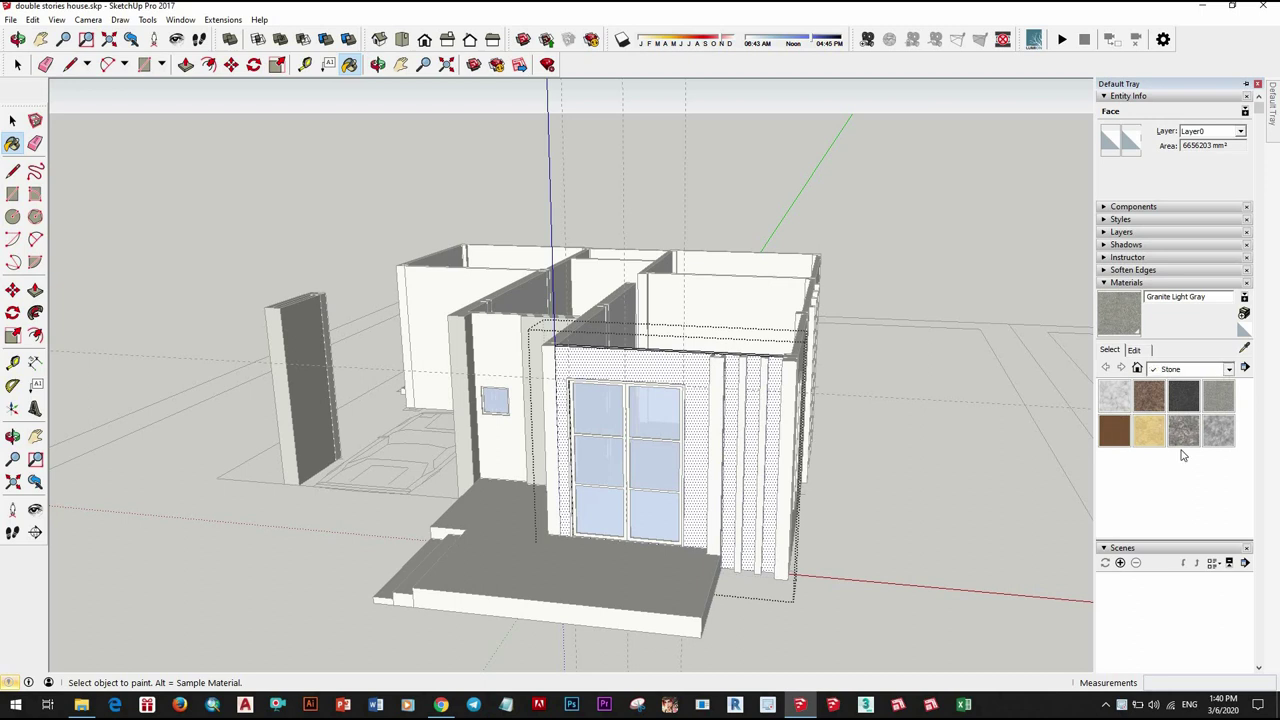
pyautogui.click(1170, 415)
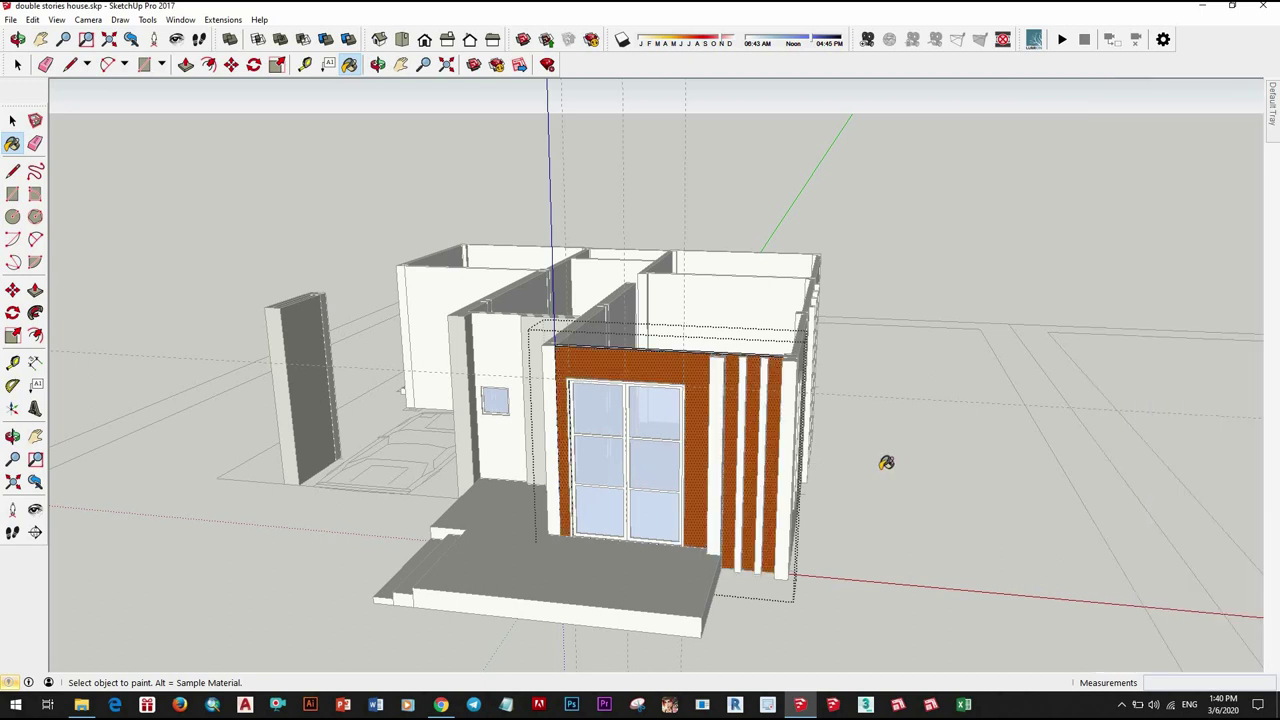
# Step: Paint the left room's glass-door wall burnt orange
pyautogui.scroll(-3, 925, 246)
pyautogui.moveTo(749, 557)
pyautogui.mouseDown(button='middle')
pyautogui.moveTo(786, 490)
pyautogui.moveTo(600, 420)
pyautogui.mouseUp(button='middle')
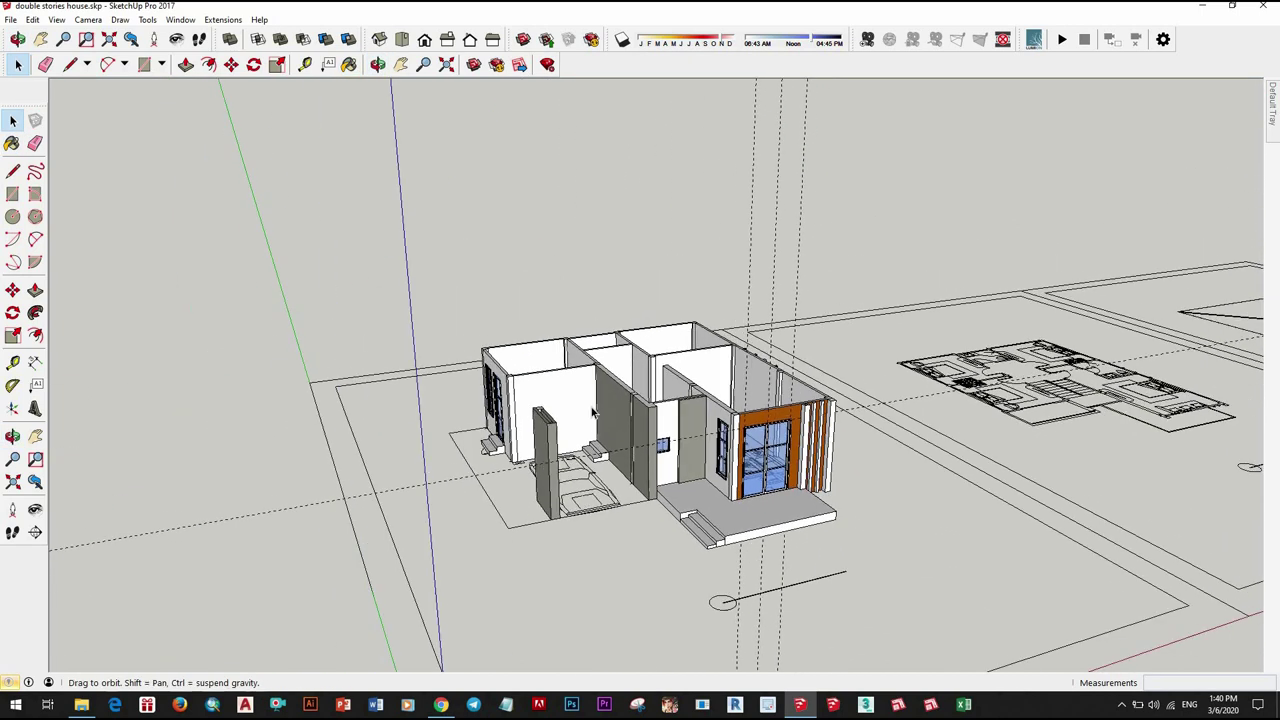
pyautogui.scroll(3, 557, 383)
pyautogui.click(557, 388)
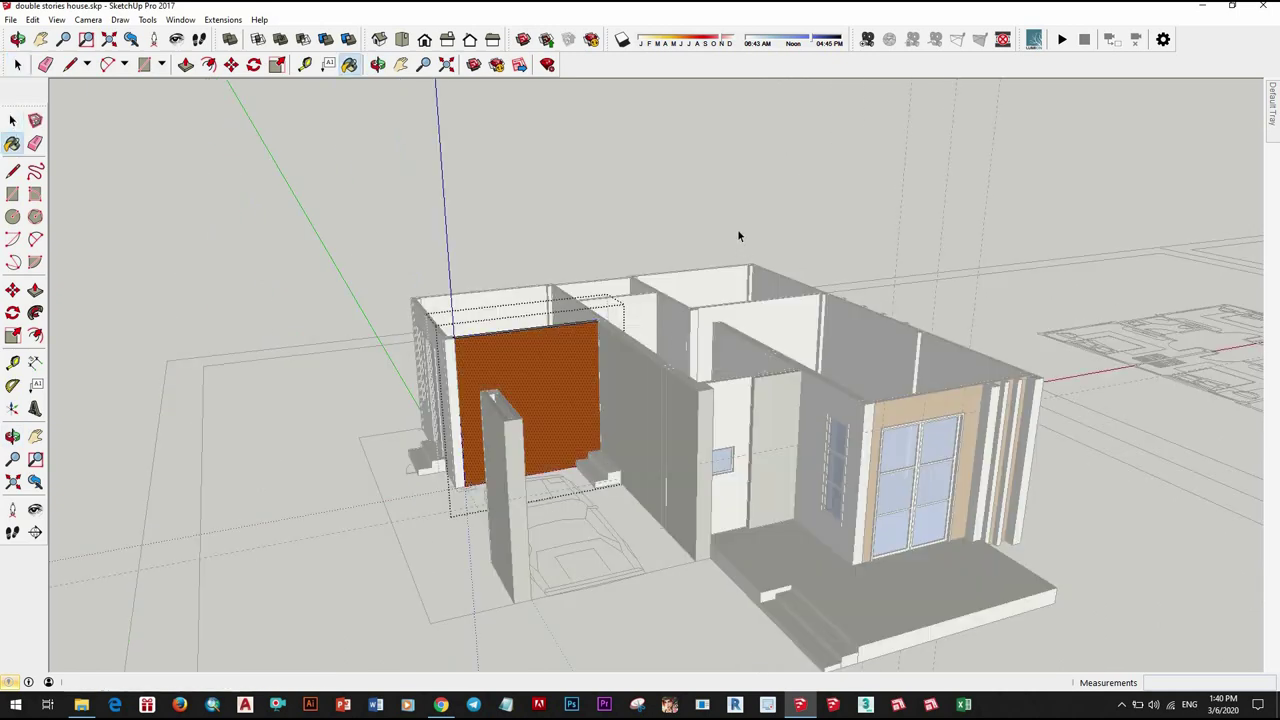
pyautogui.moveTo(738, 236)
pyautogui.mouseDown(button='middle')
pyautogui.moveTo(901, 500)
pyautogui.moveTo(612, 522)
pyautogui.mouseUp(button='middle')
pyautogui.scroll(-2, 800, 350)
pyautogui.scroll(3, 901, 500)
pyautogui.scroll(3, 612, 522)
pyautogui.scroll(2, 600, 505)
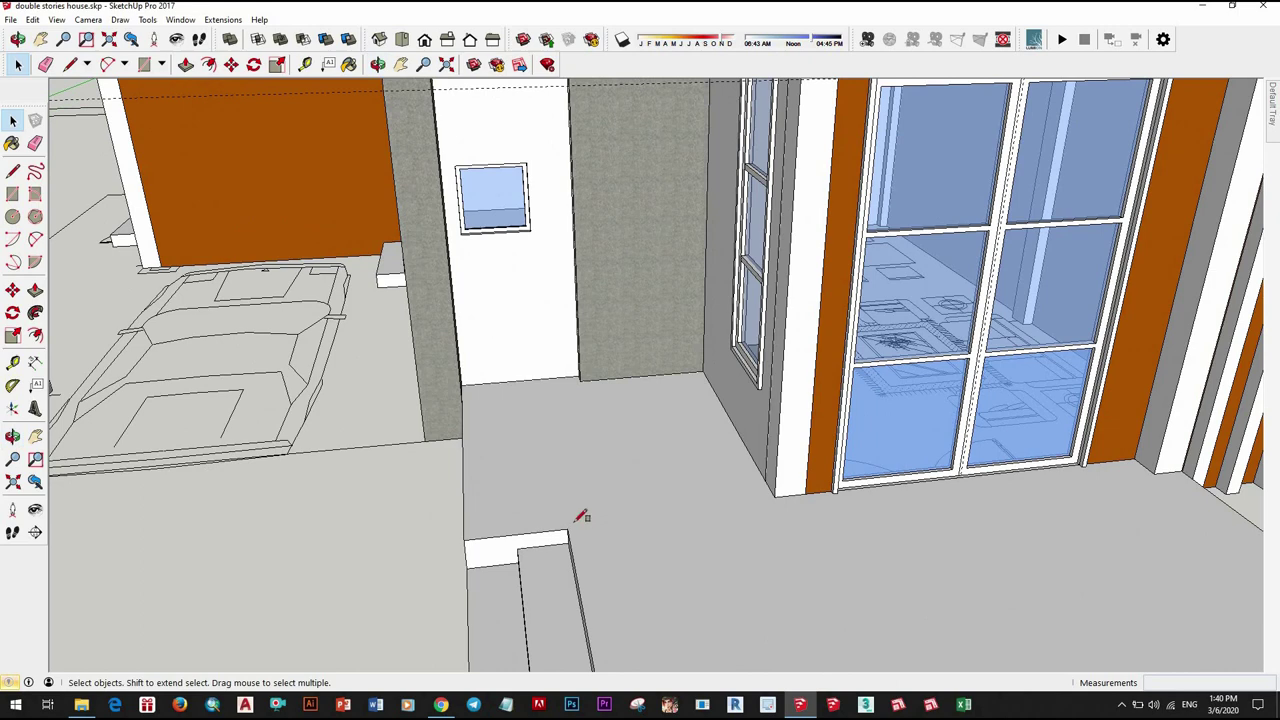
pyautogui.scroll(2, 525, 396)
# Step: Finish the rectangle beside the front step and offset an inner border on it
pyautogui.scroll(-2, 591, 412)
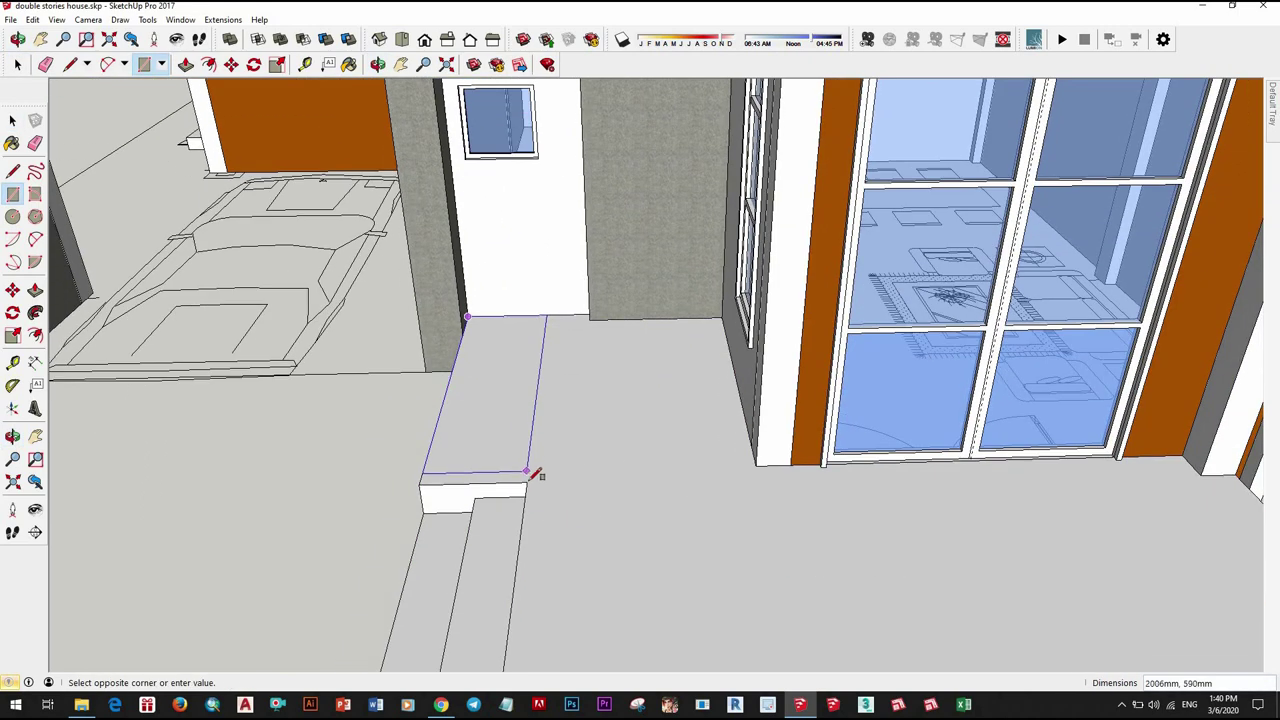
pyautogui.click(543, 471)
pyautogui.press('space')
pyautogui.click(573, 443)
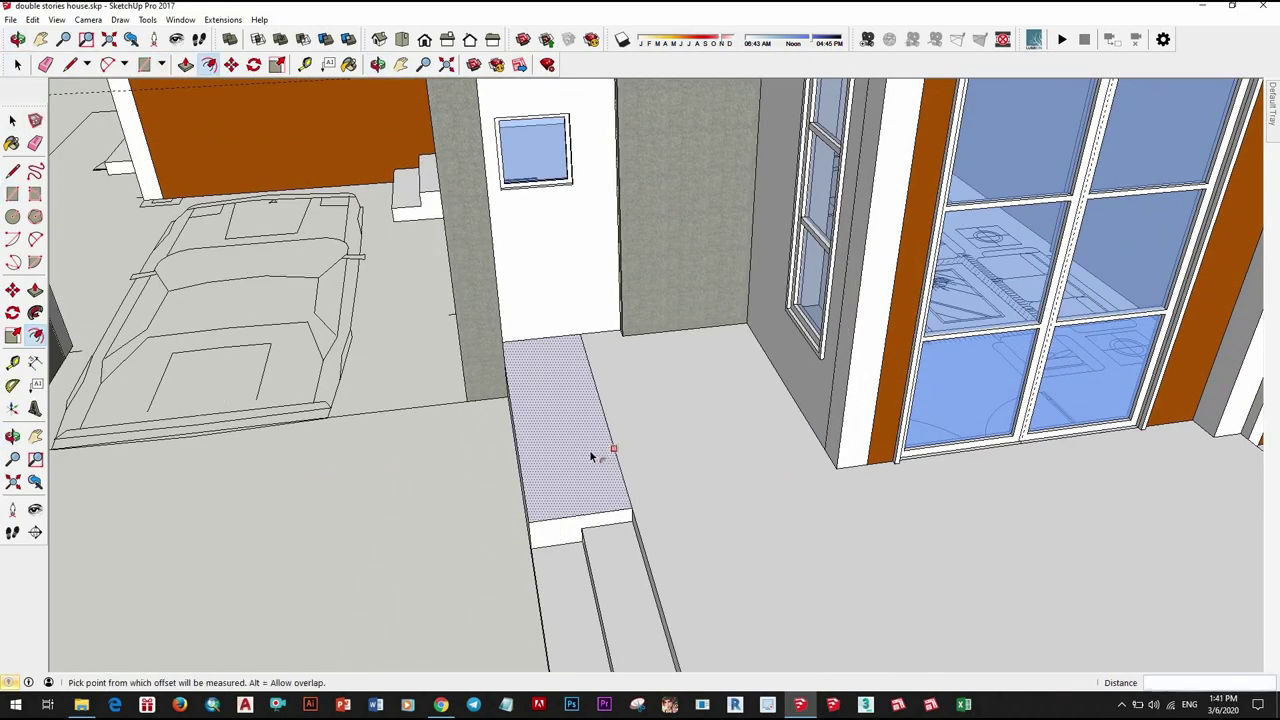
pyautogui.press('Escape')
pyautogui.moveTo(595, 452)
pyautogui.mouseDown(button='middle')
pyautogui.moveTo(686, 523)
pyautogui.moveTo(651, 534)
pyautogui.mouseUp(button='middle')
pyautogui.scroll(2, 705, 510)
pyautogui.click(720, 519)
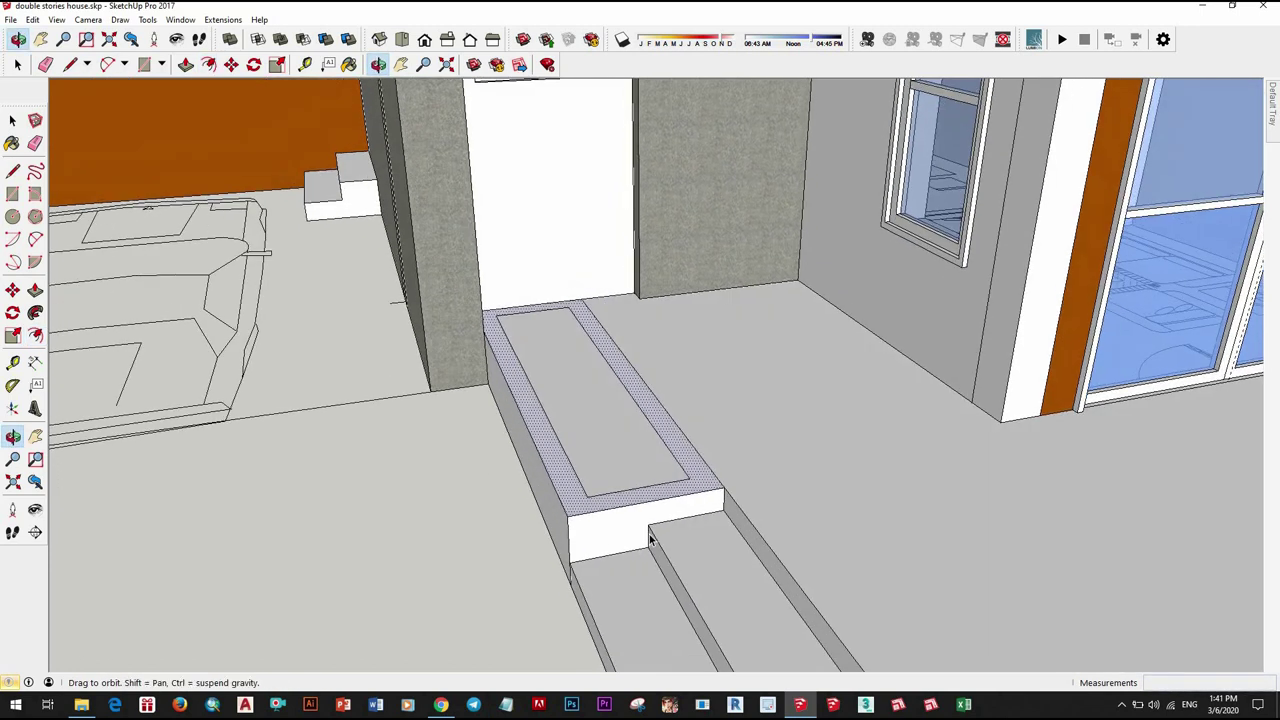
pyautogui.scroll(2, 640, 515)
# Step: Raise the border rim about 400 mm into planter walls and reverse its faces
pyautogui.press('space')
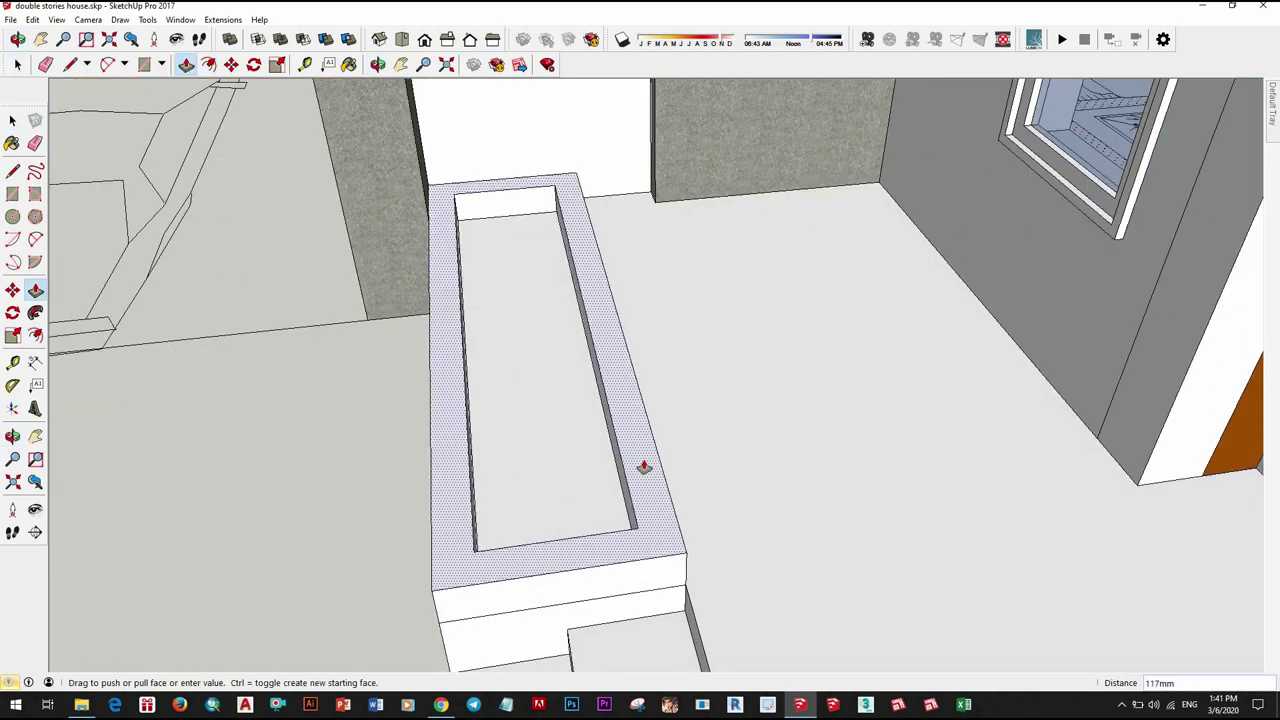
pyautogui.press('Return')
pyautogui.moveTo(642, 453)
pyautogui.mouseDown(button='middle')
pyautogui.moveTo(750, 410)
pyautogui.moveTo(993, 462)
pyautogui.moveTo(770, 497)
pyautogui.mouseUp(button='middle')
pyautogui.press('space')
pyautogui.rightClick(752, 412)
pyautogui.click(792, 345)
pyautogui.click(770, 497)
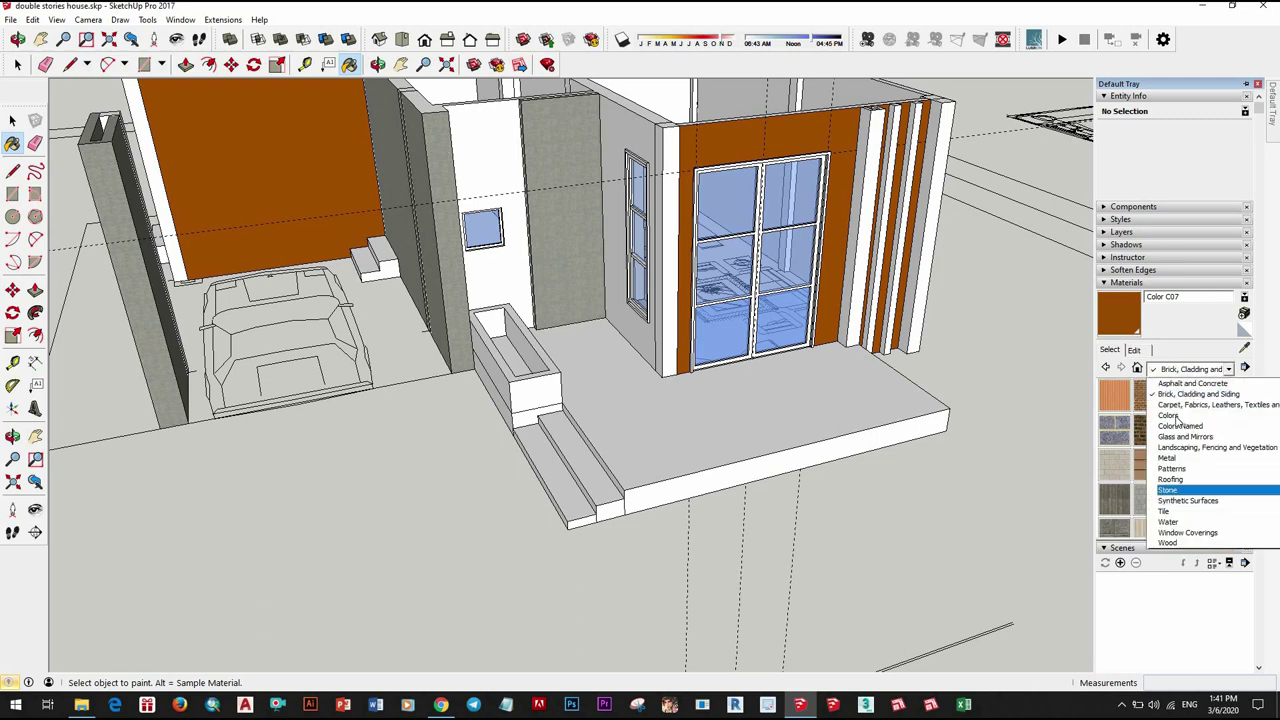
# Step: Orbit and zoom around the porch steps and garage, ending on the house's opposite side
pyautogui.scroll(-3, 729, 506)
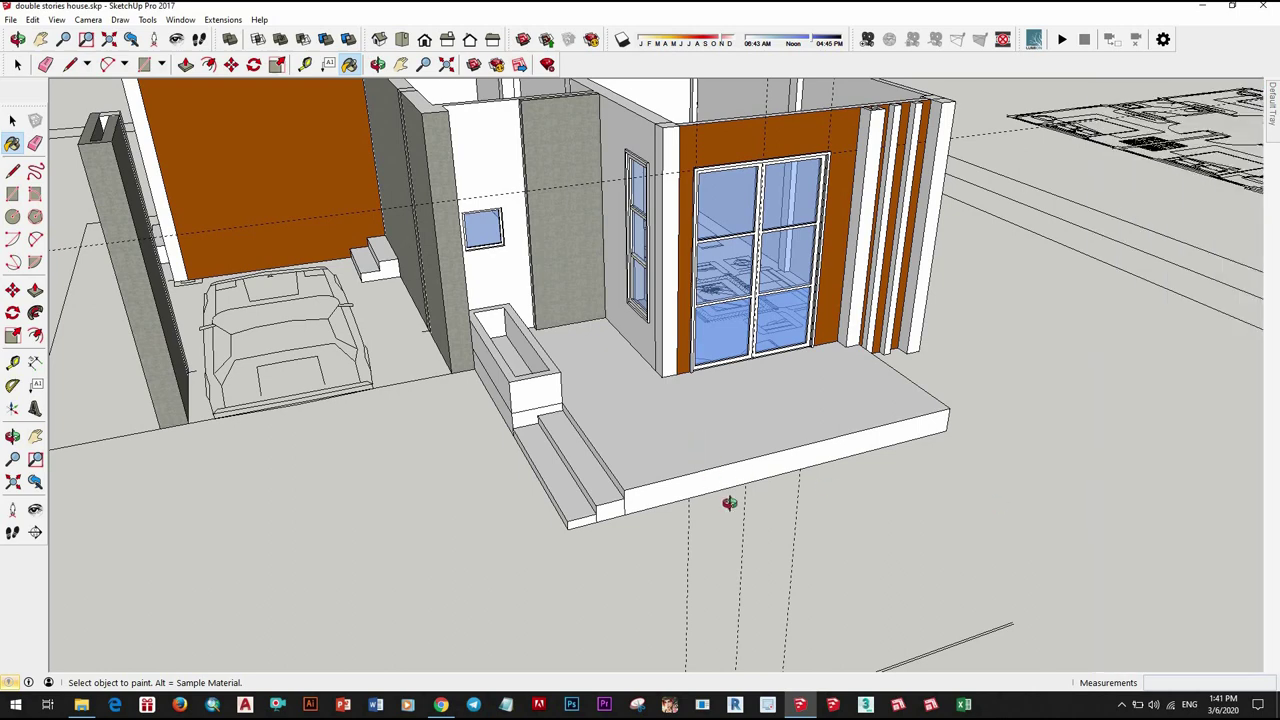
pyautogui.moveTo(729, 506); pyautogui.dragTo(746, 480, button='middle')
pyautogui.scroll(3, 603, 514)
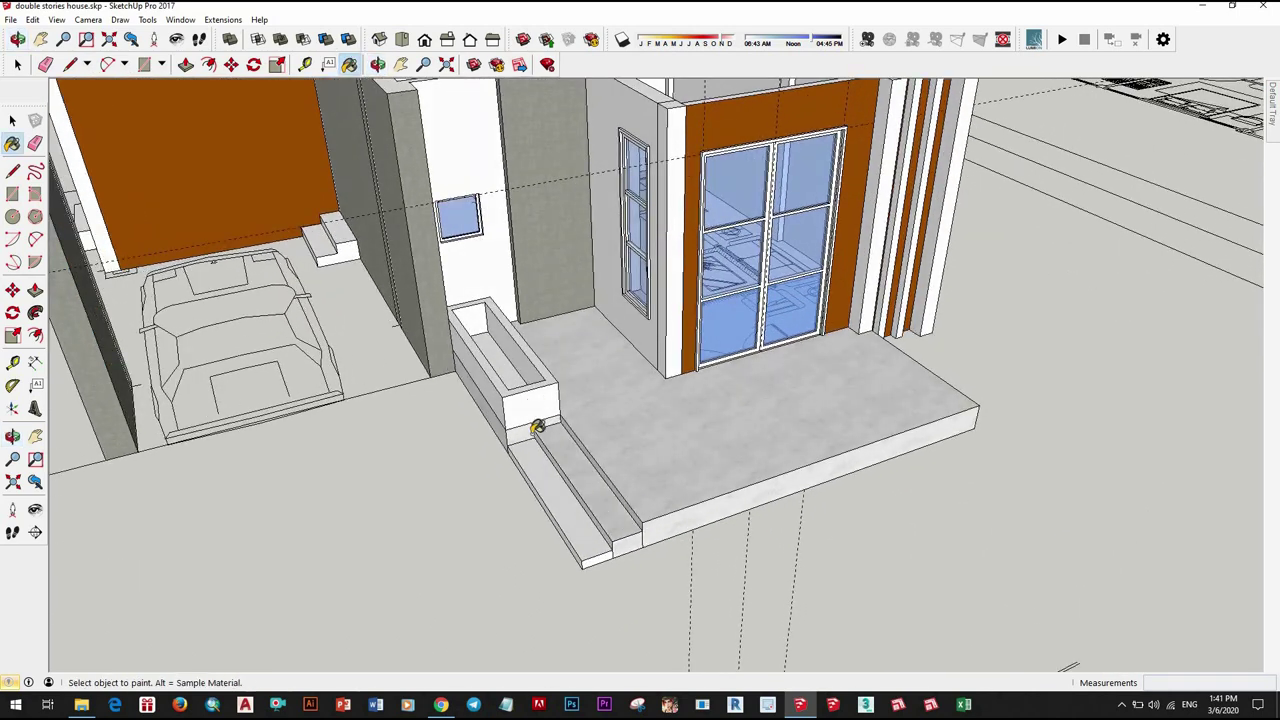
pyautogui.moveTo(692, 438)
pyautogui.mouseDown(button='middle')
pyautogui.moveTo(534, 451)
pyautogui.moveTo(869, 506)
pyautogui.moveTo(811, 389)
pyautogui.moveTo(569, 474)
pyautogui.moveTo(563, 394)
pyautogui.moveTo(1094, 414)
pyautogui.mouseUp(button='middle')
pyautogui.scroll(-2, 1094, 414)
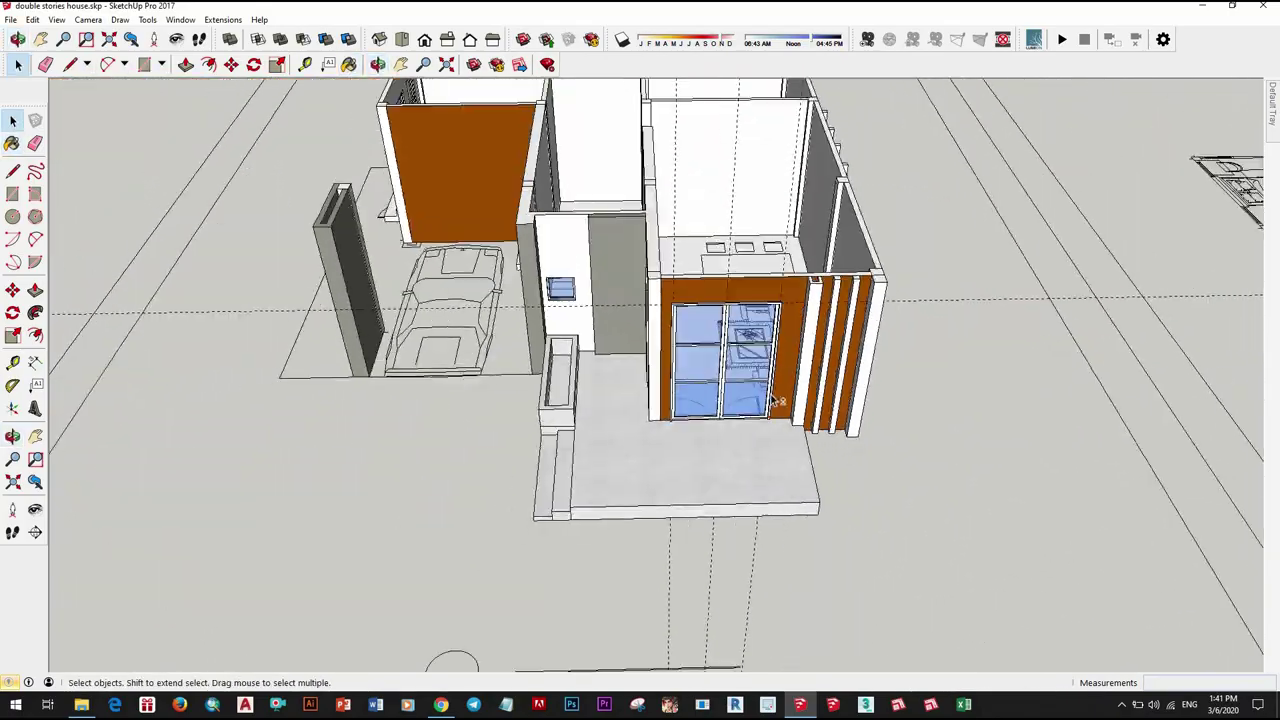
pyautogui.scroll(2, 760, 323)
pyautogui.scroll(-3, 760, 323)
pyautogui.scroll(4, 794, 360)
pyautogui.moveTo(663, 406)
pyautogui.mouseDown(button='middle')
pyautogui.moveTo(543, 457)
pyautogui.moveTo(616, 465)
pyautogui.mouseUp(button='middle')
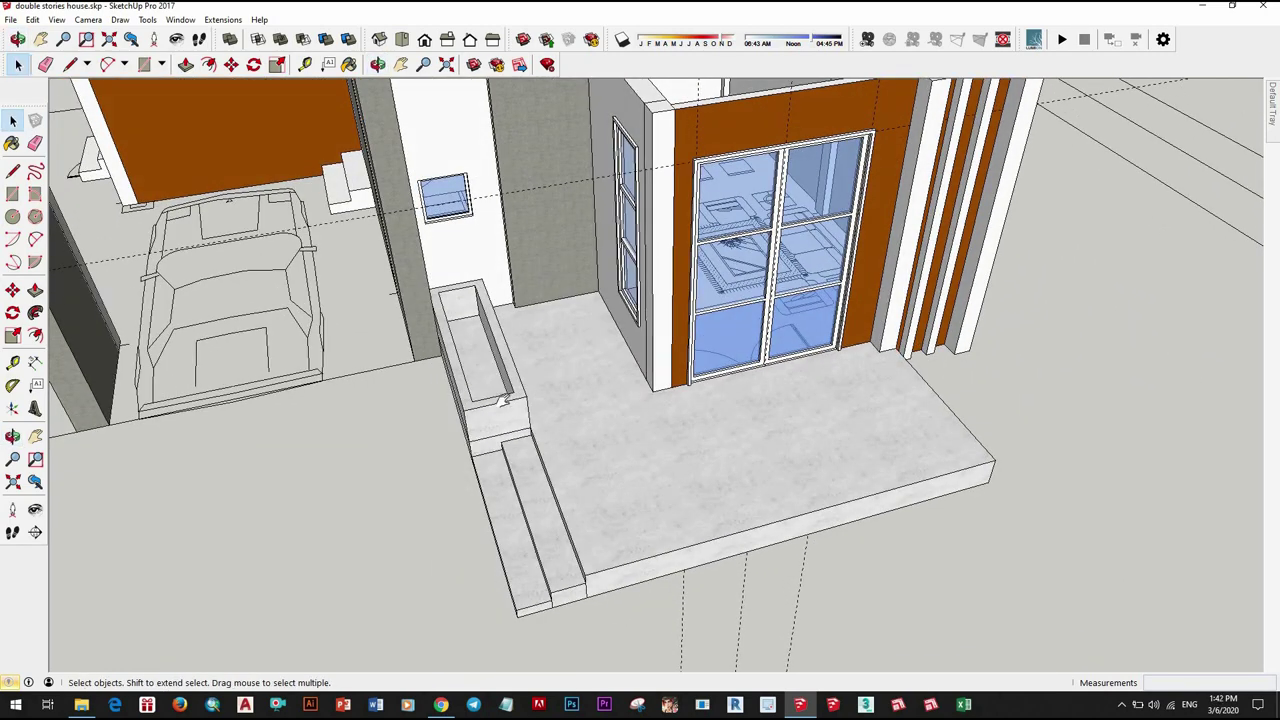
pyautogui.scroll(-3, 504, 398)
pyautogui.moveTo(504, 398)
pyautogui.mouseDown(button='middle')
pyautogui.moveTo(474, 457)
pyautogui.moveTo(806, 360)
pyautogui.moveTo(788, 370)
pyautogui.mouseUp(button='middle')
pyautogui.scroll(3, 520, 441)
pyautogui.scroll(-3, 520, 441)
pyautogui.scroll(1, 788, 370)
pyautogui.scroll(3, 686, 466)
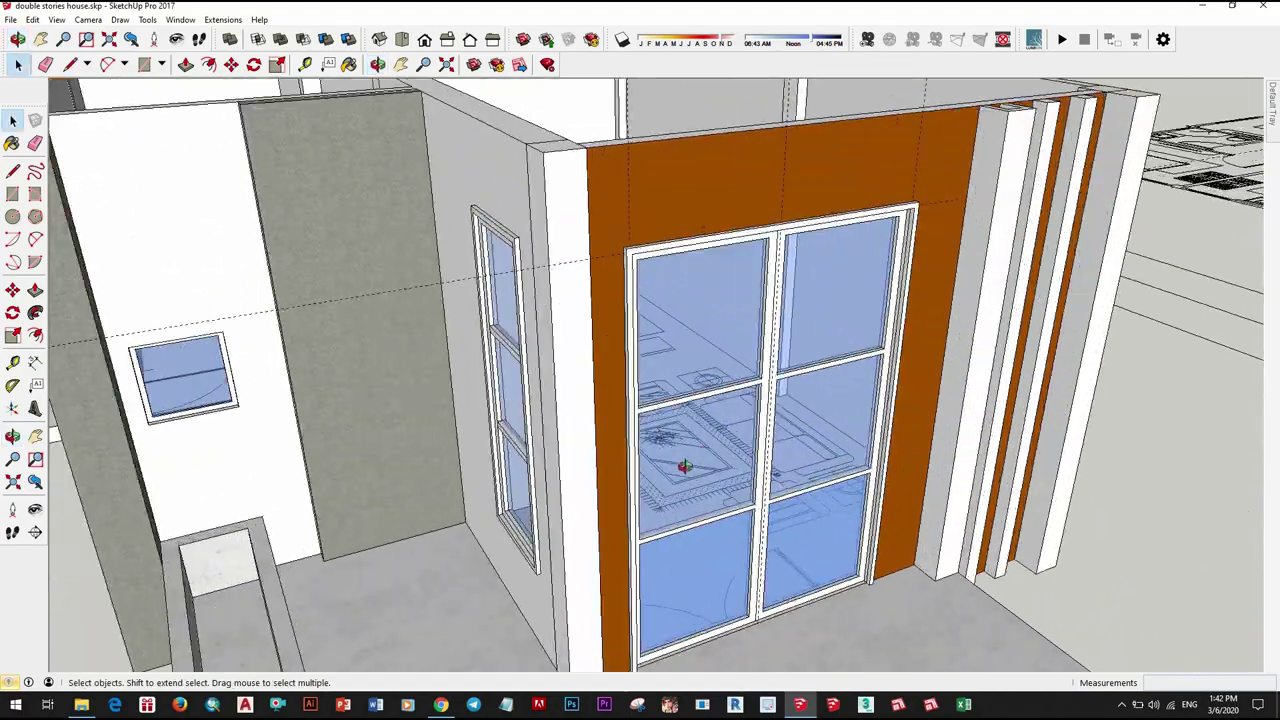
pyautogui.scroll(-2, 686, 466)
pyautogui.moveTo(686, 466)
pyautogui.mouseDown(button='middle')
pyautogui.moveTo(750, 400)
pyautogui.moveTo(611, 400)
pyautogui.mouseUp(button='middle')
# Step: Group the tall glazed door and copy it onto the grey wall above its steps
pyautogui.scroll(-2, 590, 370)
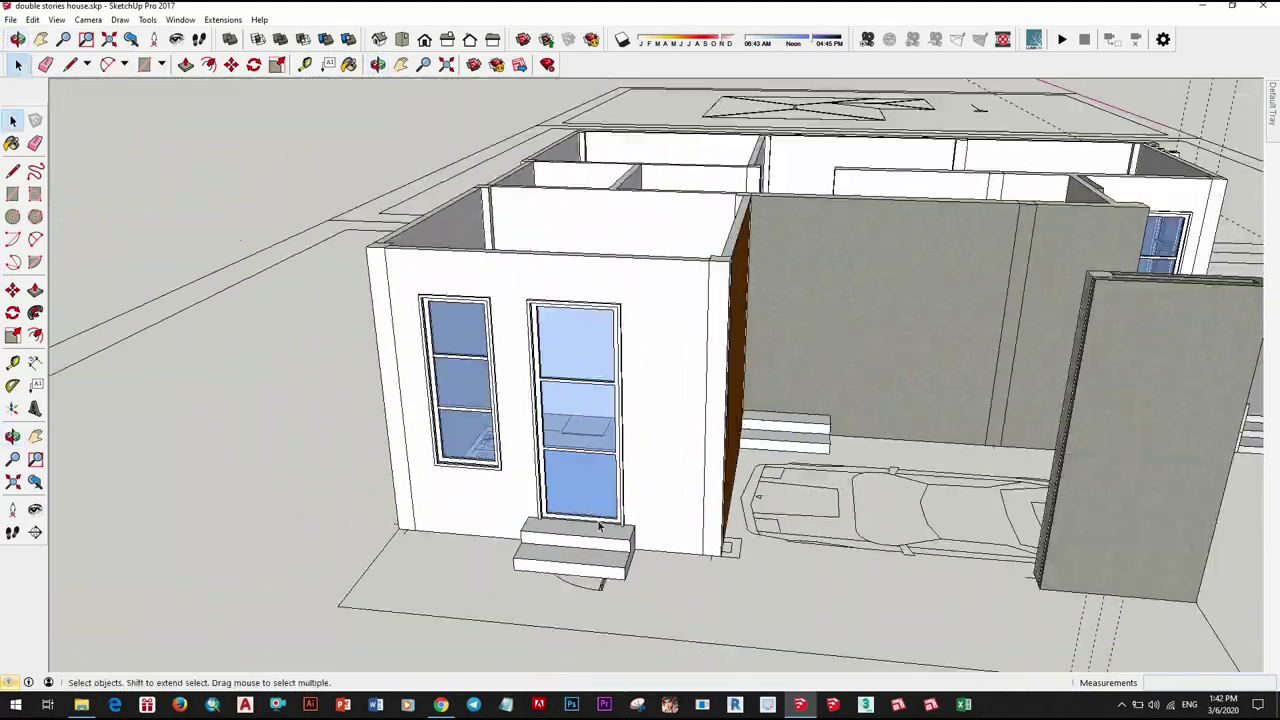
pyautogui.scroll(3, 612, 448)
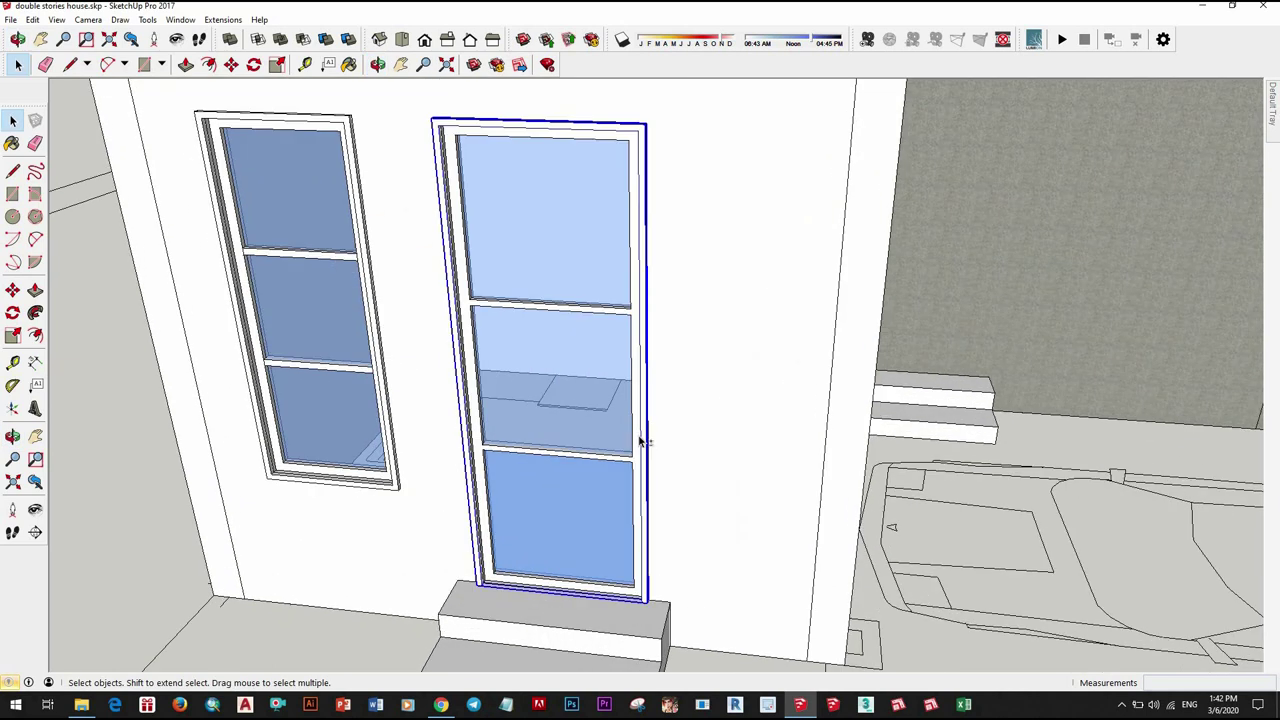
pyautogui.rightClick(655, 210)
pyautogui.click(714, 337)
pyautogui.press('m')
pyautogui.moveTo(677, 528)
pyautogui.mouseDown(button='middle')
pyautogui.moveTo(608, 563)
pyautogui.moveTo(537, 569)
pyautogui.moveTo(866, 403)
pyautogui.mouseUp(button='middle')
pyautogui.click(910, 375)
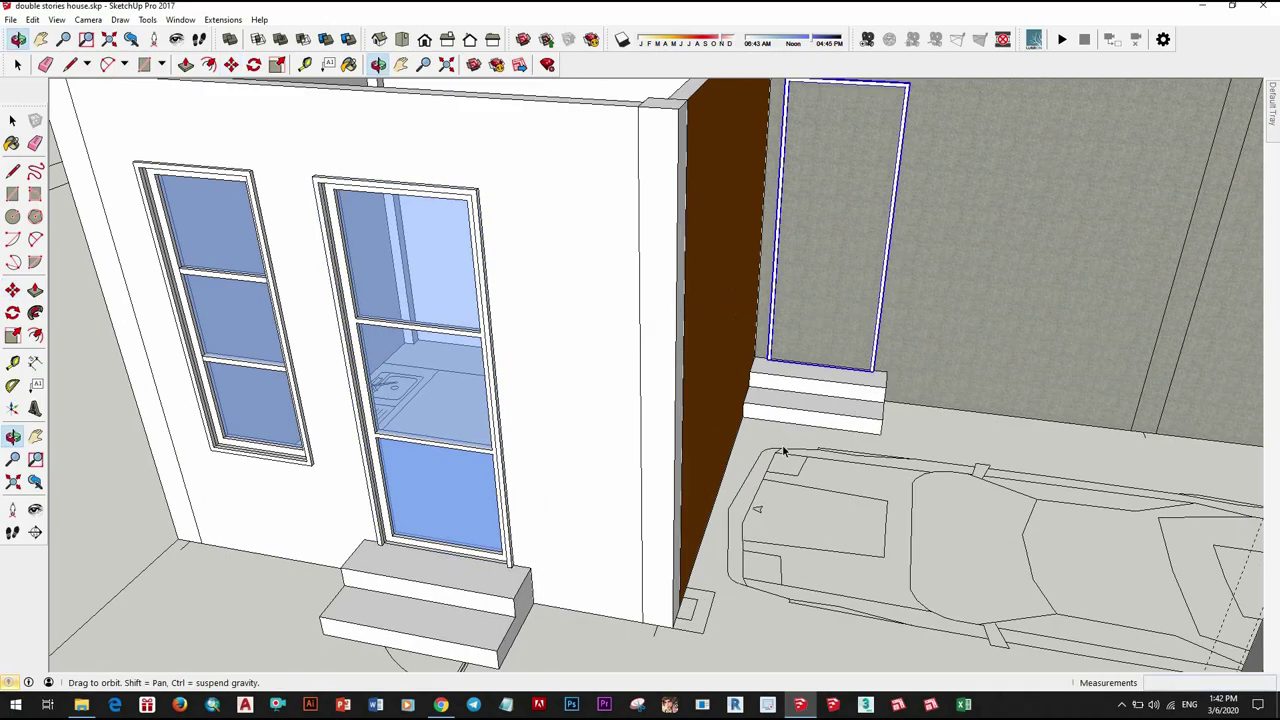
pyautogui.press('space')
# Step: Draw a rectangle on the grey wall from the door's top-left to lower corner
pyautogui.click(818, 340)
pyautogui.moveTo(818, 340)
pyautogui.mouseDown(button='middle')
pyautogui.moveTo(606, 416)
pyautogui.moveTo(678, 417)
pyautogui.mouseUp(button='middle')
pyautogui.scroll(3, 678, 423)
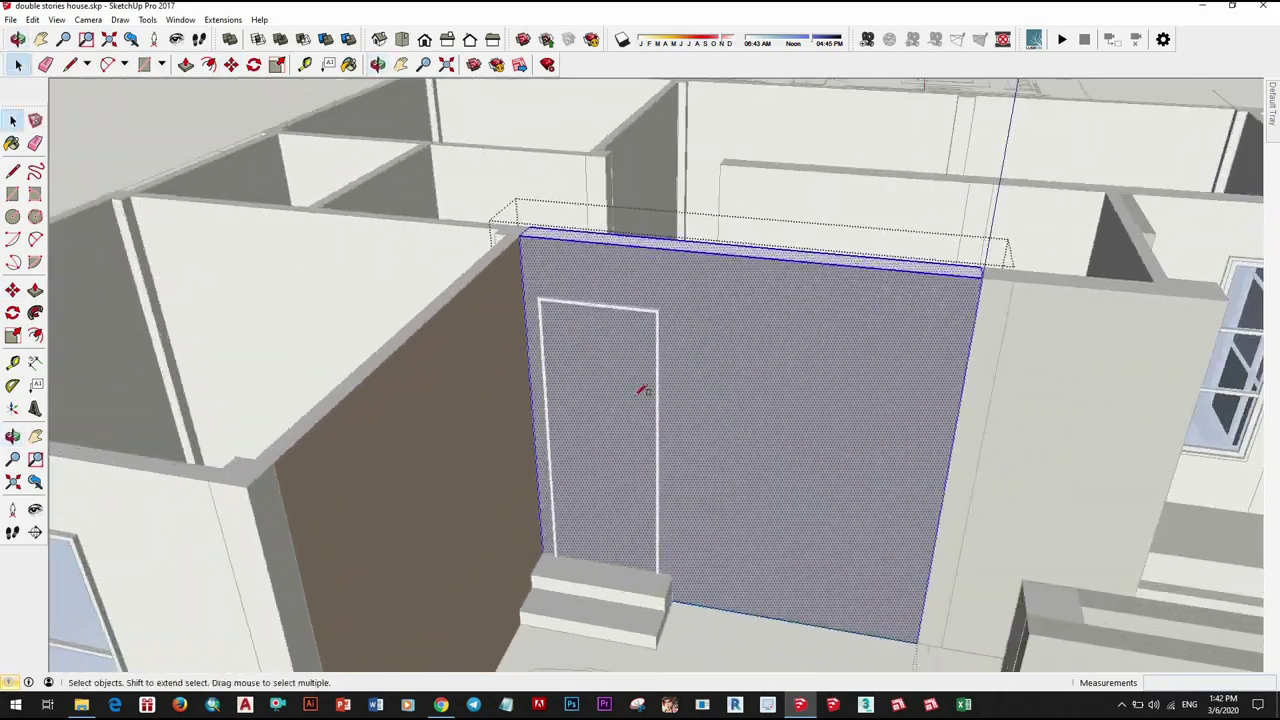
pyautogui.press('r')
pyautogui.scroll(3, 643, 391)
pyautogui.scroll(3, 643, 394)
pyautogui.scroll(1, 614, 194)
pyautogui.scroll(2, 500, 200)
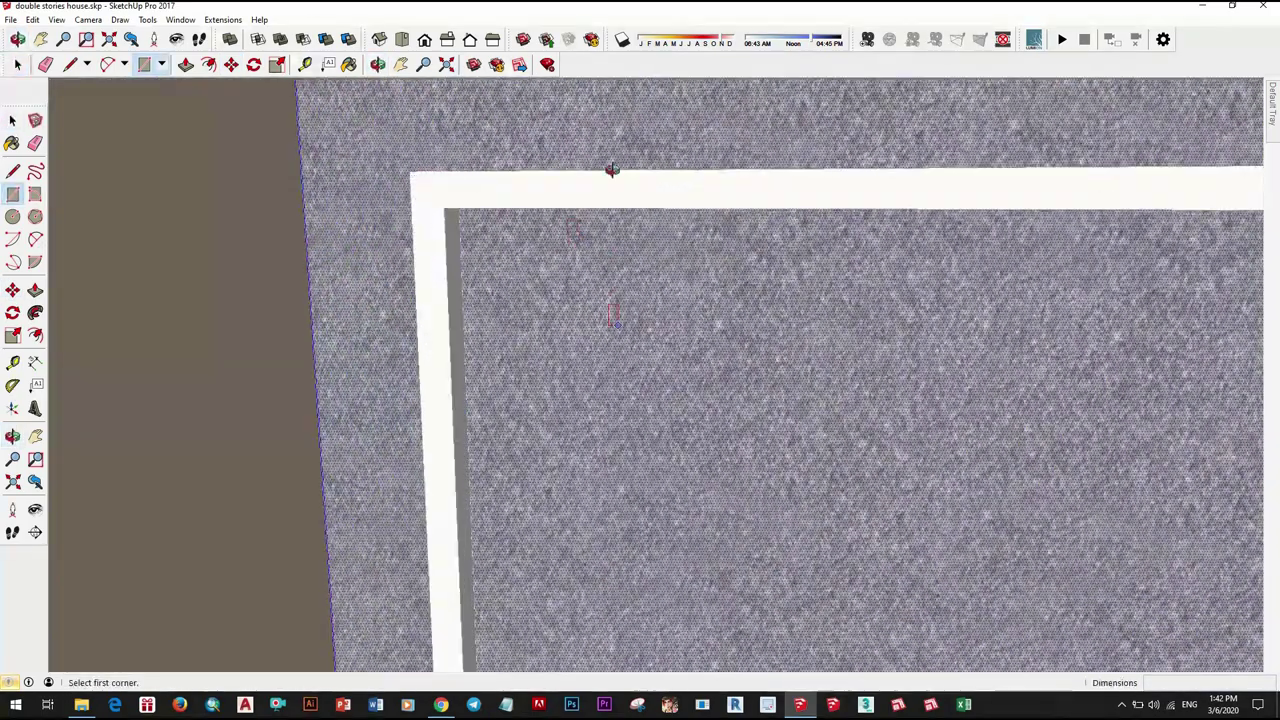
pyautogui.moveTo(608, 169); pyautogui.dragTo(491, 215, button='middle')
pyautogui.click(474, 225)
pyautogui.scroll(-3, 874, 397)
pyautogui.moveTo(874, 397)
pyautogui.mouseDown(button='middle')
pyautogui.moveTo(686, 574)
pyautogui.moveTo(714, 449)
pyautogui.moveTo(715, 487)
pyautogui.moveTo(823, 514)
pyautogui.mouseUp(button='middle')
pyautogui.scroll(3, 829, 502)
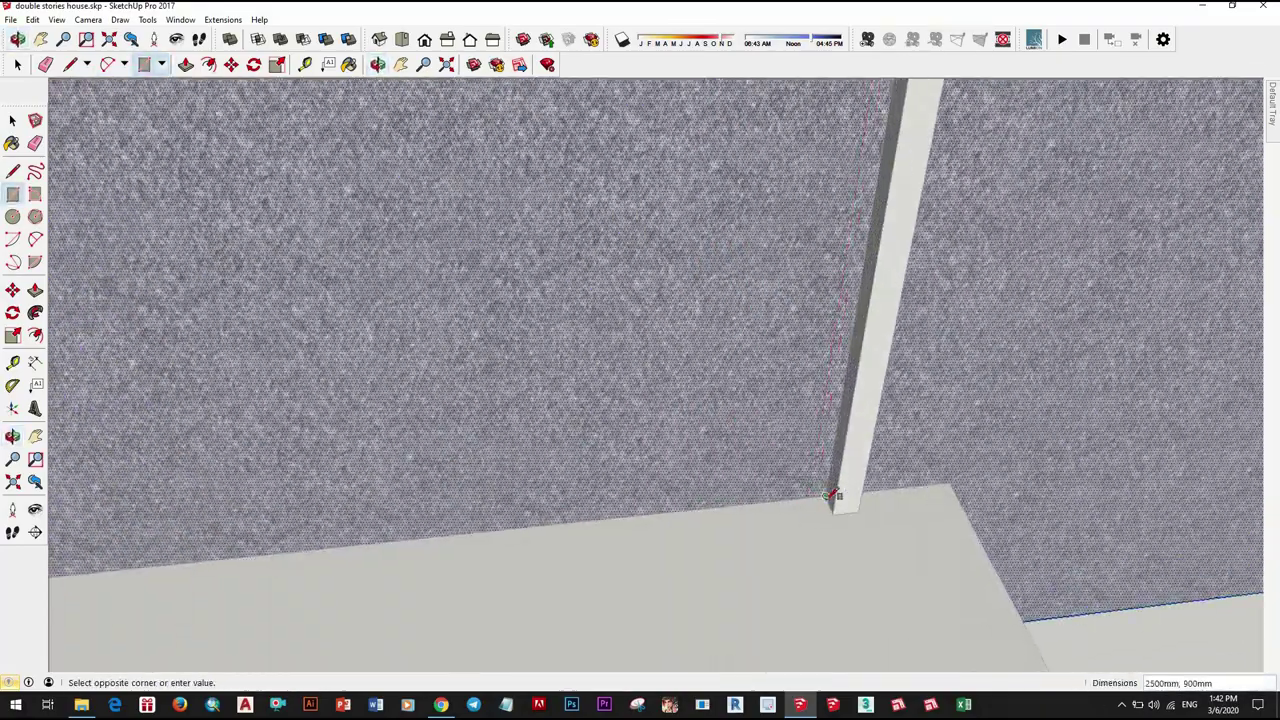
pyautogui.press('space')
pyautogui.click(668, 404)
# Step: Push/Pull the rectangle to cut the door opening into the grey wall
pyautogui.press('p')
pyautogui.scroll(-3, 660, 380)
pyautogui.scroll(-3, 640, 350)
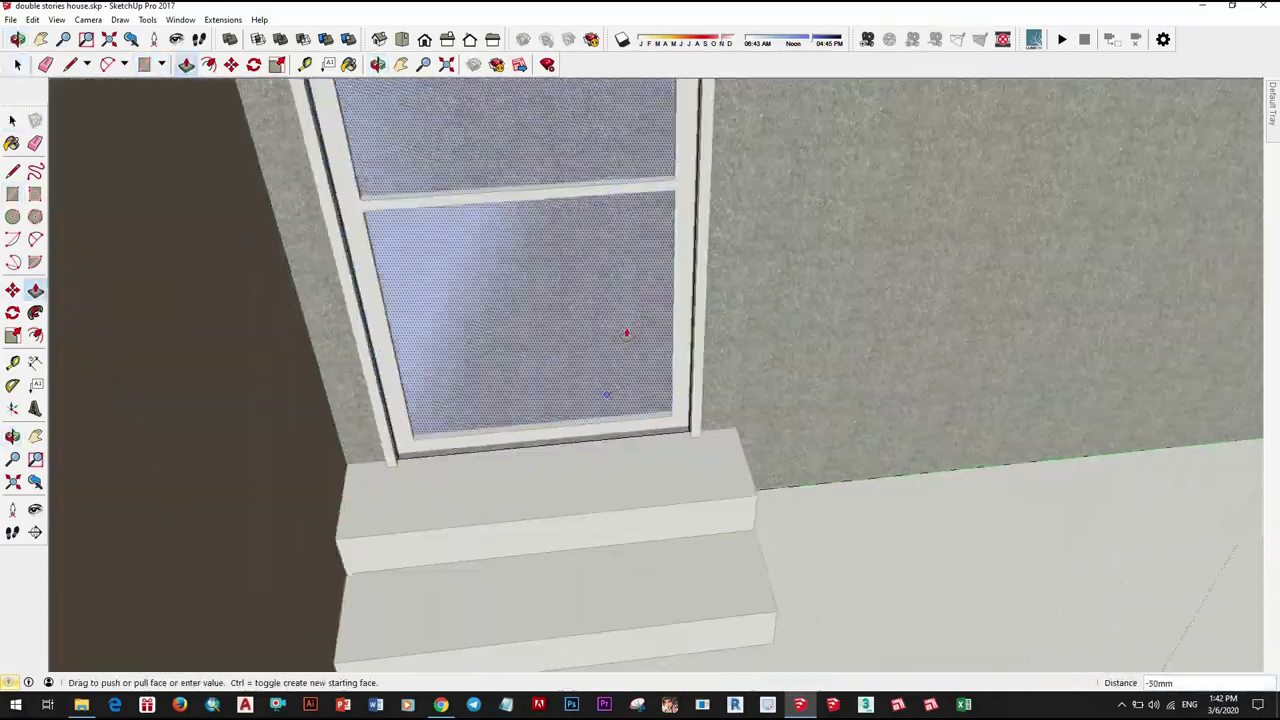
pyautogui.scroll(-3, 590, 280)
pyautogui.click(549, 205)
pyautogui.click(548, 192)
pyautogui.press('space')
pyautogui.scroll(-3, 578, 392)
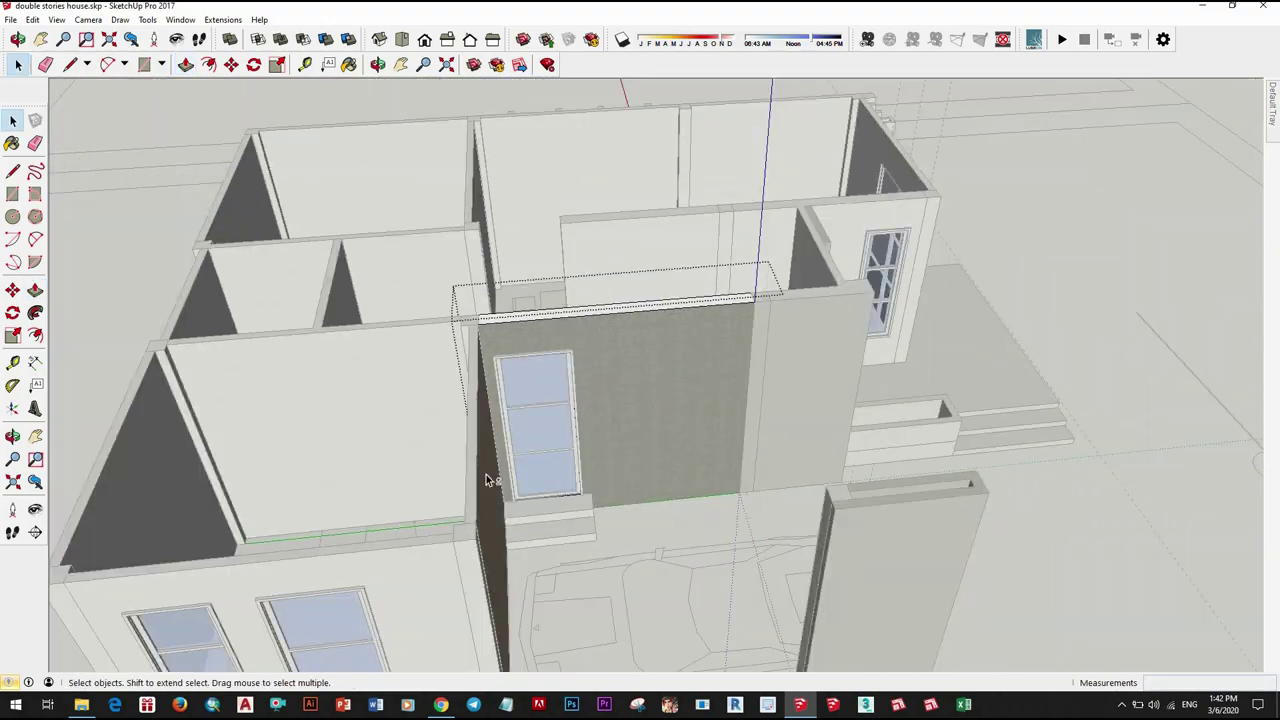
# Step: Orbit out to review the whole house, the new door, its sill and steps
pyautogui.moveTo(486, 474); pyautogui.dragTo(800, 307, button='middle')
pyautogui.scroll(2, 374, 432)
pyautogui.scroll(3, 374, 432)
pyautogui.scroll(3, 480, 451)
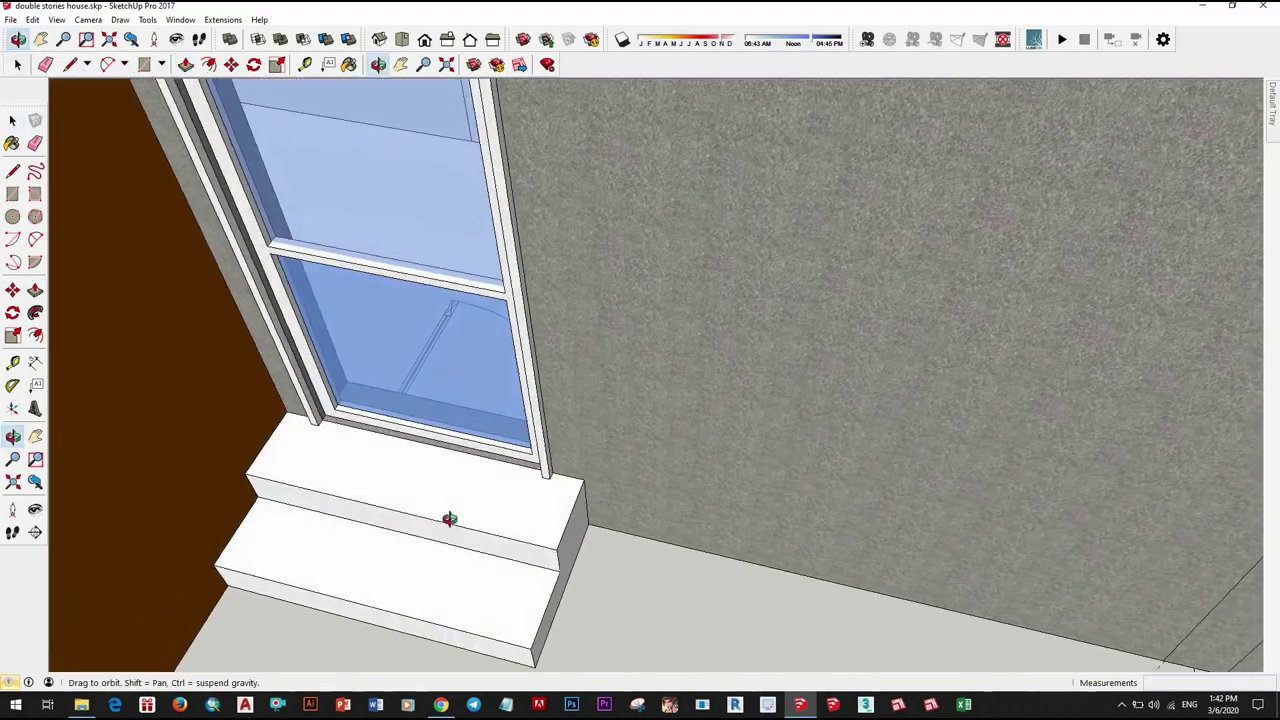
pyautogui.moveTo(449, 517); pyautogui.dragTo(657, 391, button='middle')
pyautogui.scroll(2, 481, 473)
pyautogui.scroll(2, 481, 473)
pyautogui.moveTo(557, 486); pyautogui.dragTo(620, 500, button='middle')
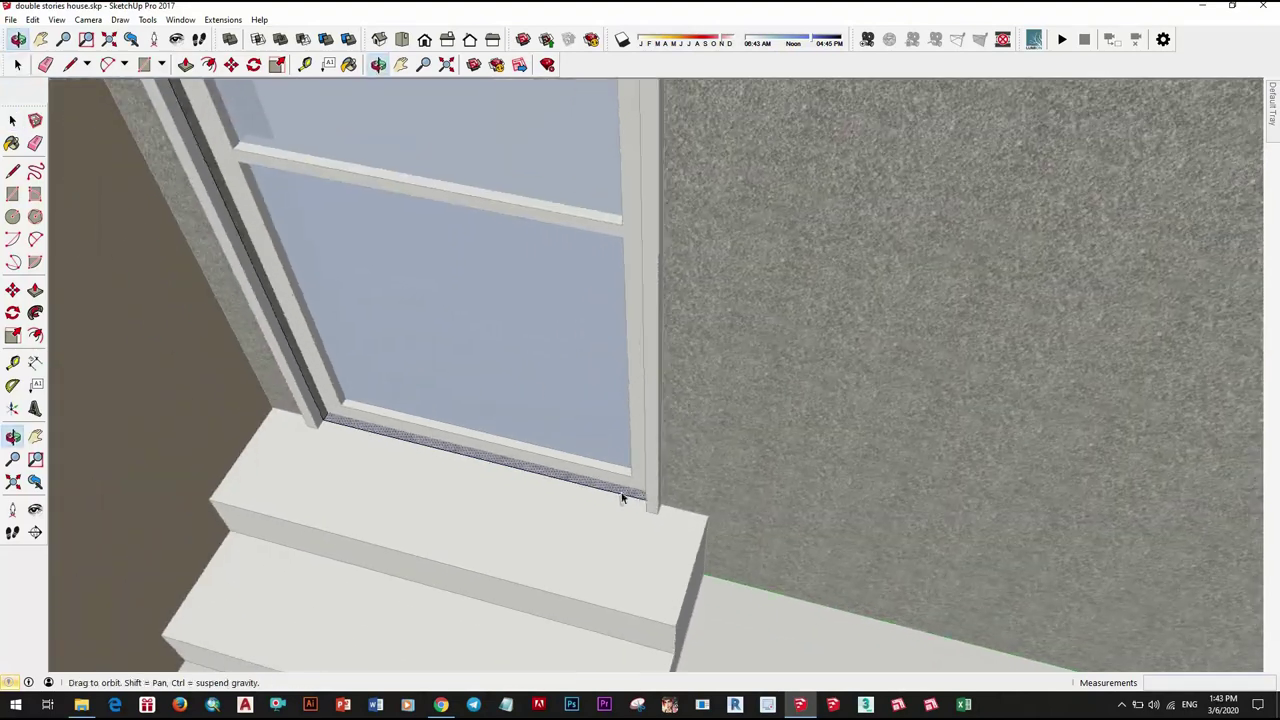
pyautogui.scroll(-2, 622, 389)
pyautogui.scroll(1, 613, 408)
pyautogui.scroll(1, 612, 408)
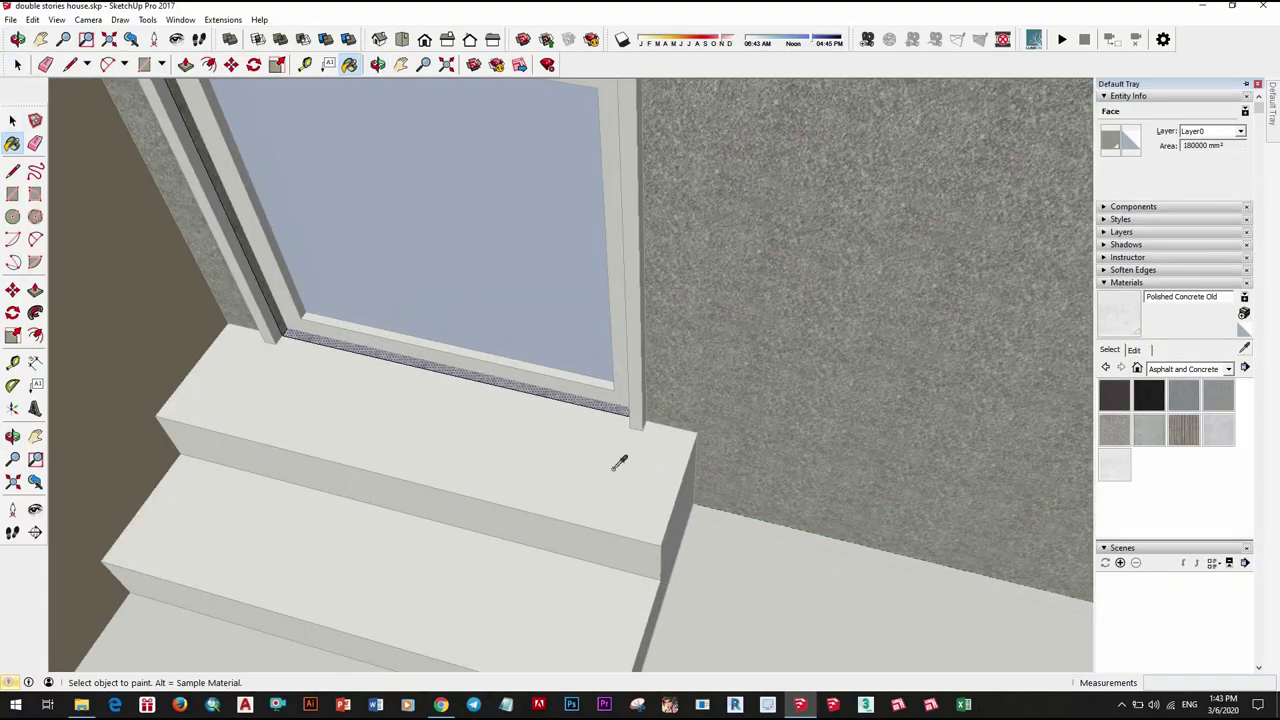
pyautogui.scroll(-2, 606, 390)
pyautogui.press('space')
pyautogui.scroll(-3, 543, 417)
pyautogui.scroll(-4, 549, 443)
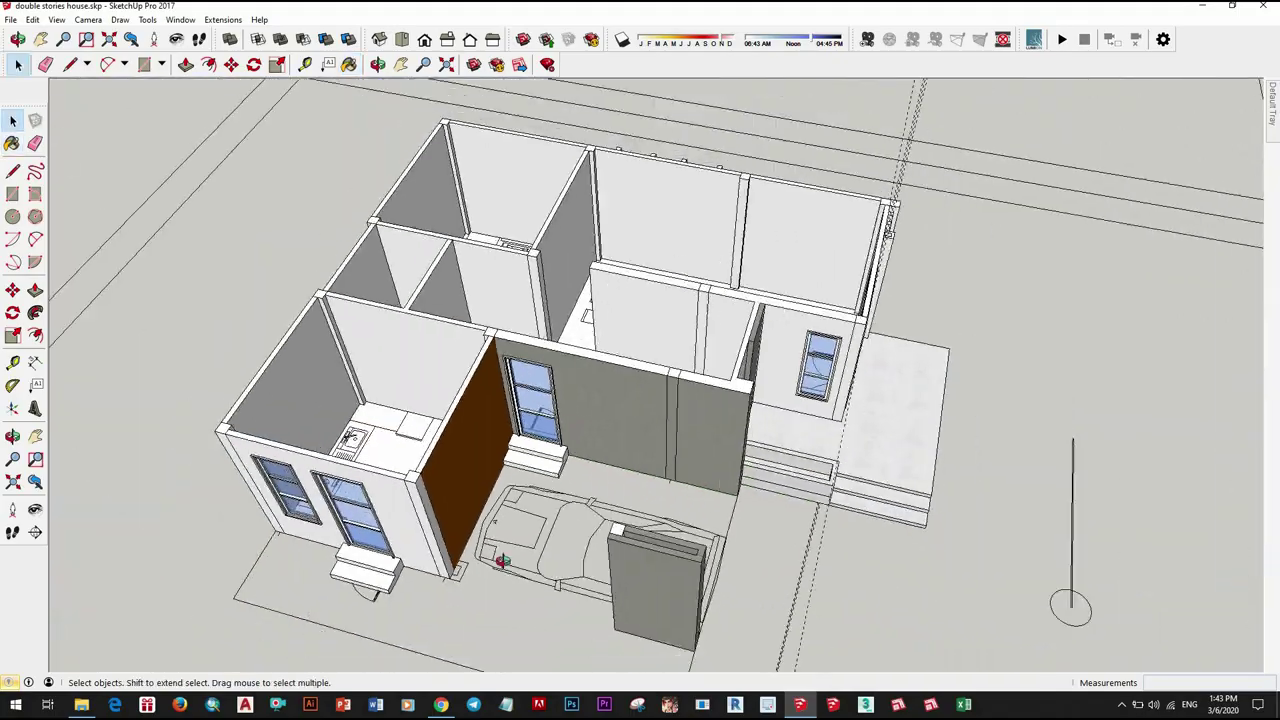
pyautogui.scroll(3, 607, 437)
# Step: Orbit and zoom to a new angle on the front window
pyautogui.scroll(3, 607, 437)
pyautogui.scroll(-3, 511, 515)
pyautogui.moveTo(543, 523)
pyautogui.mouseDown(button='middle')
pyautogui.moveTo(588, 438)
pyautogui.moveTo(529, 380)
pyautogui.moveTo(483, 366)
pyautogui.moveTo(680, 388)
pyautogui.moveTo(569, 431)
pyautogui.moveTo(464, 428)
pyautogui.moveTo(651, 409)
pyautogui.moveTo(450, 560)
pyautogui.mouseUp(button='middle')
pyautogui.scroll(4, 588, 438)
pyautogui.scroll(-3, 680, 388)
pyautogui.scroll(-2, 569, 431)
pyautogui.scroll(-3, 464, 428)
pyautogui.scroll(3, 726, 423)
# Step: Select the white wall and draw a rectangle around the tall window frame
pyautogui.click(569, 357)
pyautogui.scroll(2, 569, 357)
pyautogui.scroll(2, 491, 317)
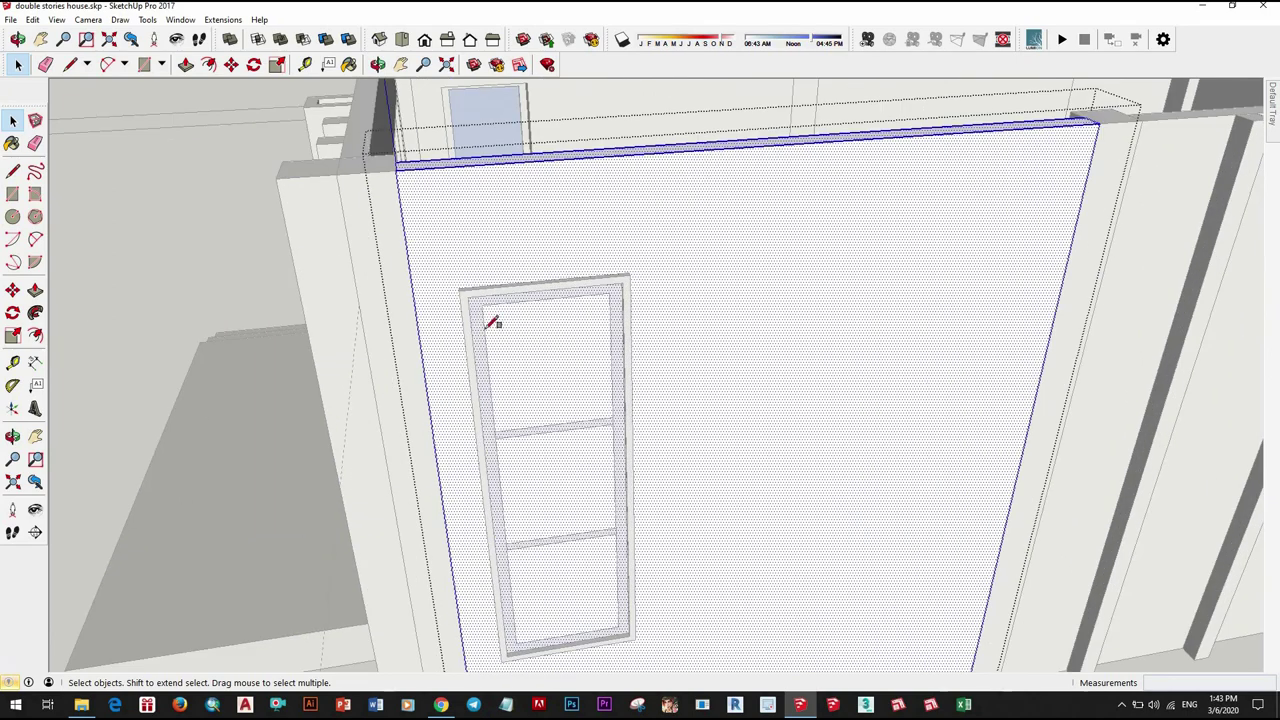
pyautogui.moveTo(491, 317)
pyautogui.mouseDown(button='middle')
pyautogui.moveTo(498, 216)
pyautogui.moveTo(543, 220)
pyautogui.mouseUp(button='middle')
pyautogui.scroll(3, 514, 343)
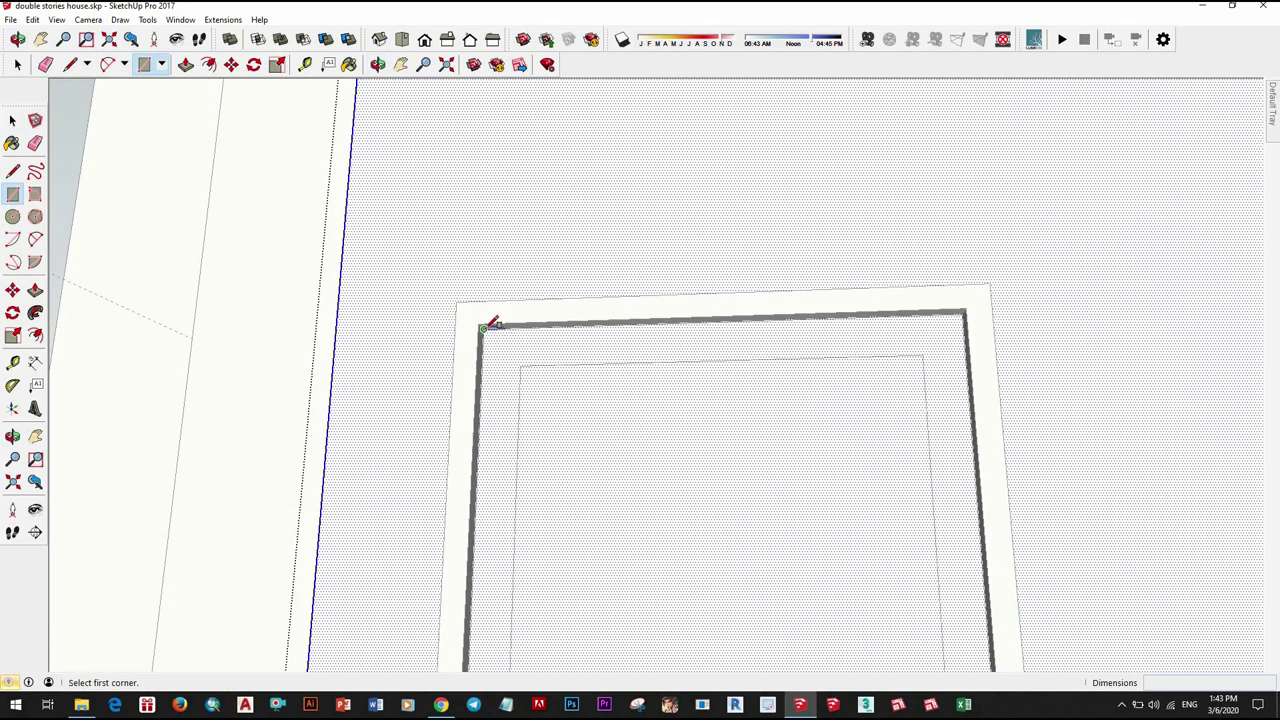
pyautogui.click(491, 323)
pyautogui.moveTo(766, 160)
pyautogui.mouseDown(button='middle')
pyautogui.moveTo(814, 443)
pyautogui.moveTo(814, 543)
pyautogui.moveTo(814, 443)
pyautogui.mouseUp(button='middle')
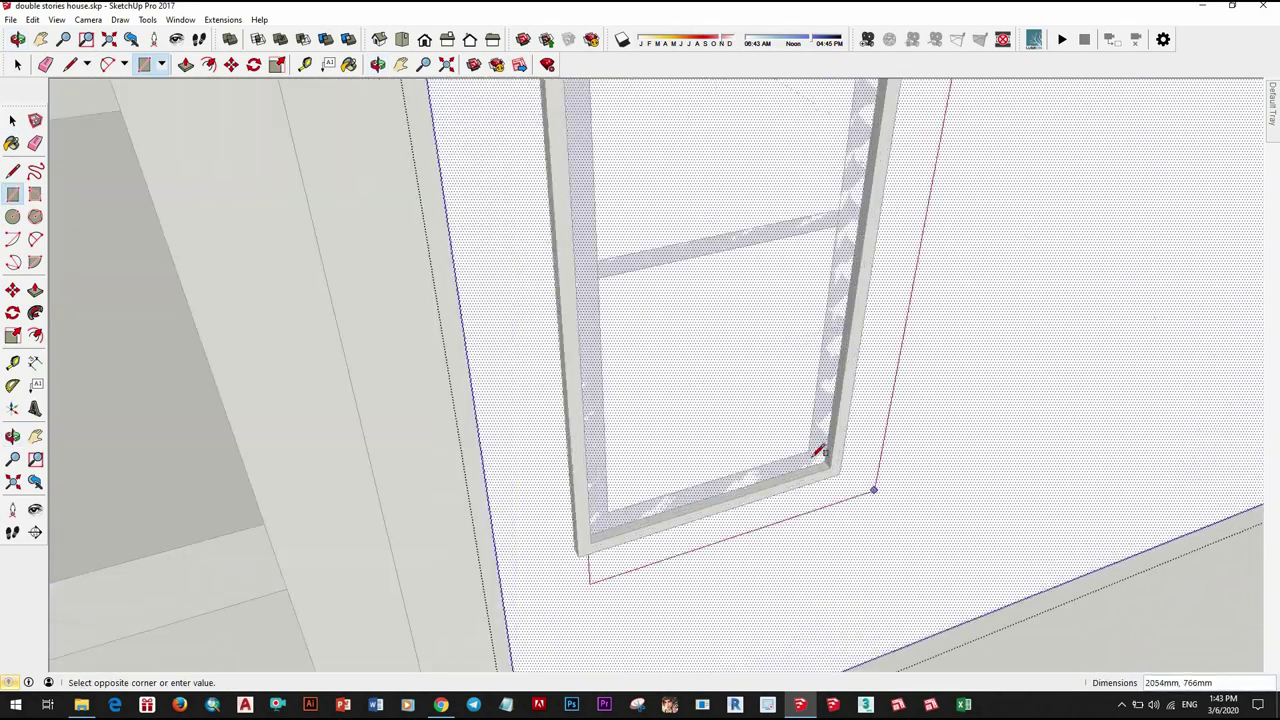
pyautogui.click(814, 443)
pyautogui.scroll(2, 728, 360)
# Step: Push/Pull the framed face through the white wall to open it
pyautogui.press('space')
pyautogui.scroll(-3, 723, 360)
pyautogui.press('p')
pyautogui.scroll(-2, 646, 560)
pyautogui.moveTo(646, 560); pyautogui.dragTo(580, 249, button='middle')
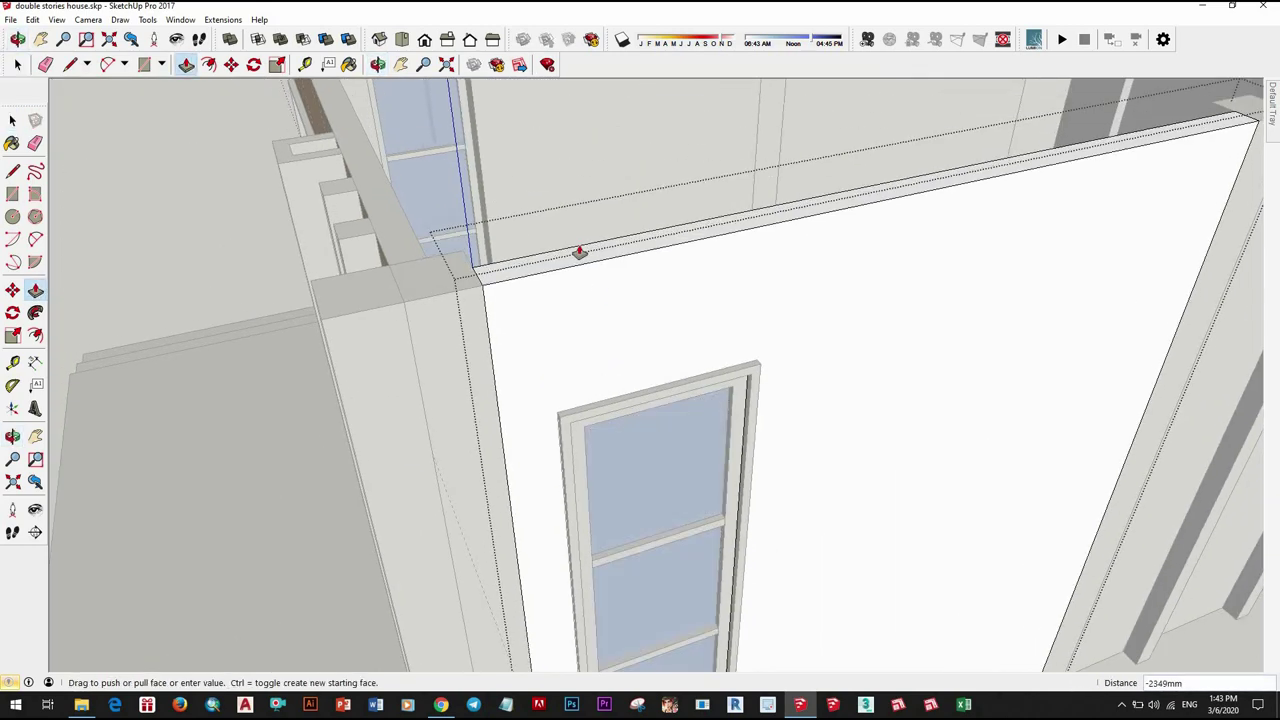
pyautogui.scroll(1, 703, 347)
pyautogui.press('space')
# Step: Orbit out to a higher view of the whole house
pyautogui.scroll(-2, 703, 347)
pyautogui.moveTo(723, 366); pyautogui.dragTo(497, 526, button='middle')
pyautogui.scroll(-3, 354, 571)
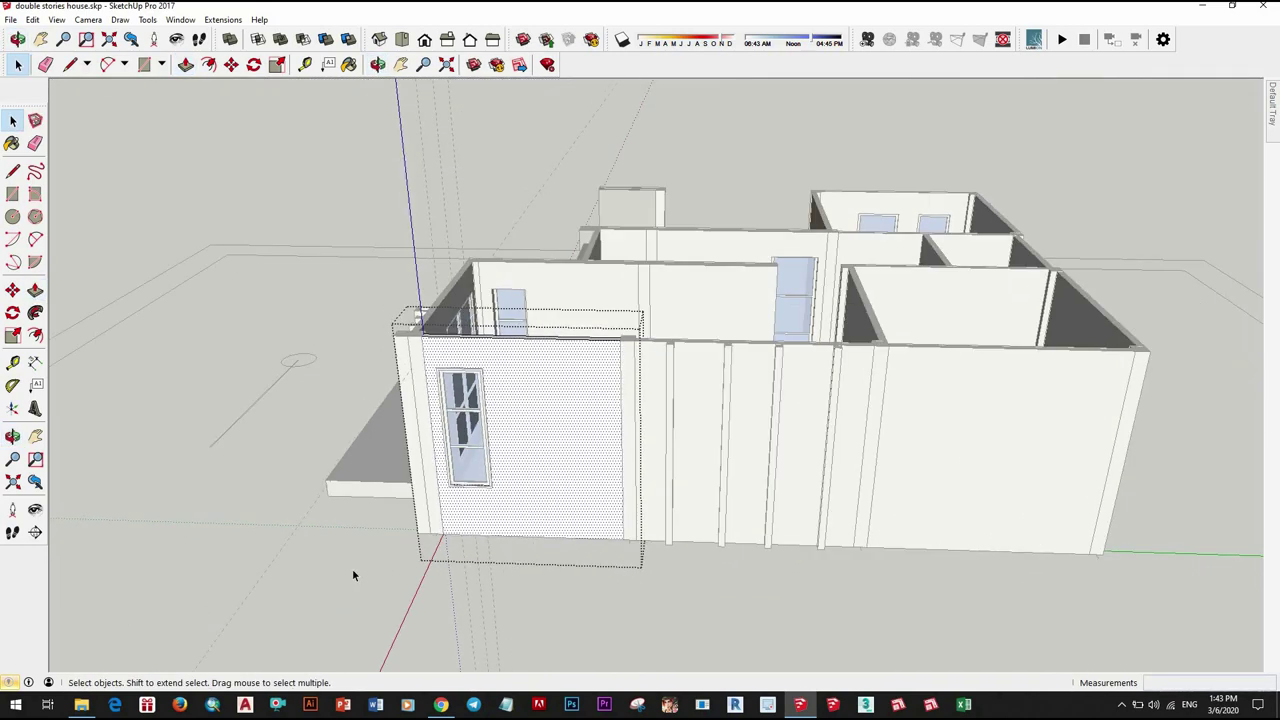
pyautogui.scroll(2, 838, 522)
pyautogui.scroll(-2, 838, 522)
pyautogui.moveTo(714, 503); pyautogui.dragTo(705, 505, button='middle')
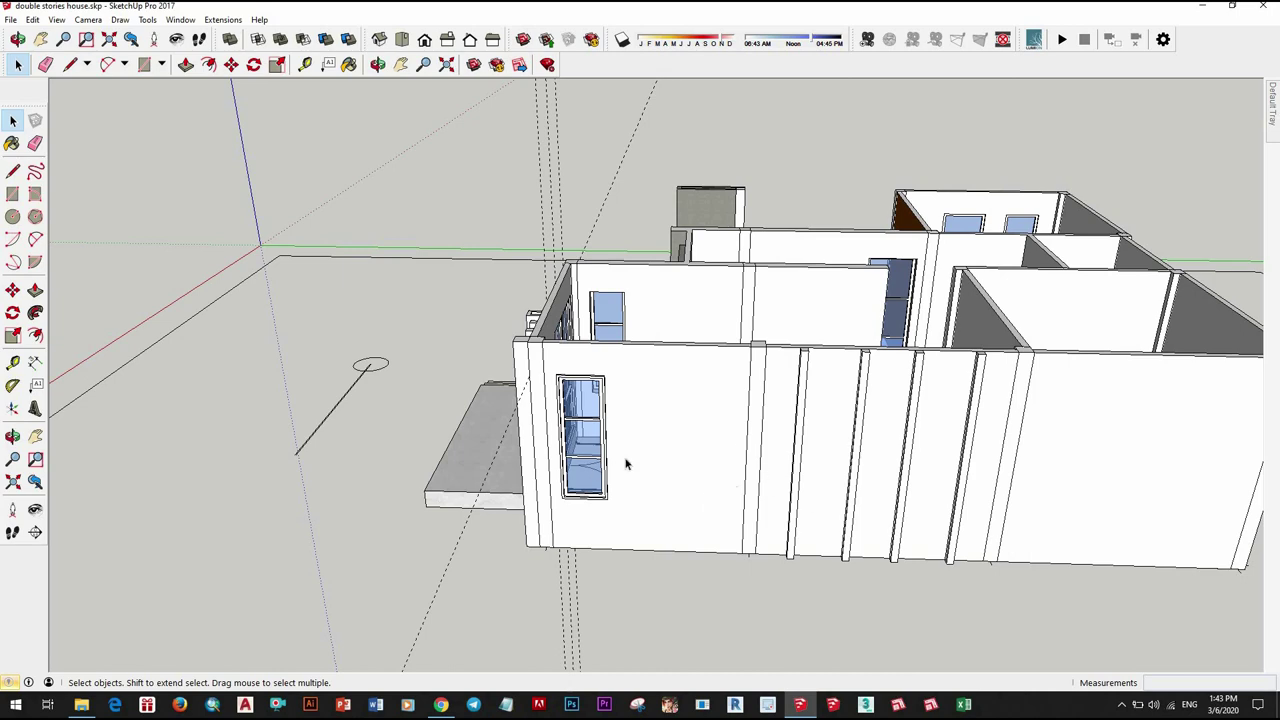
pyautogui.scroll(-2, 1012, 496)
# Step: Place a copy of the tall window on the grey front wall beside the existing one
pyautogui.moveTo(1012, 496); pyautogui.dragTo(808, 265, button='middle')
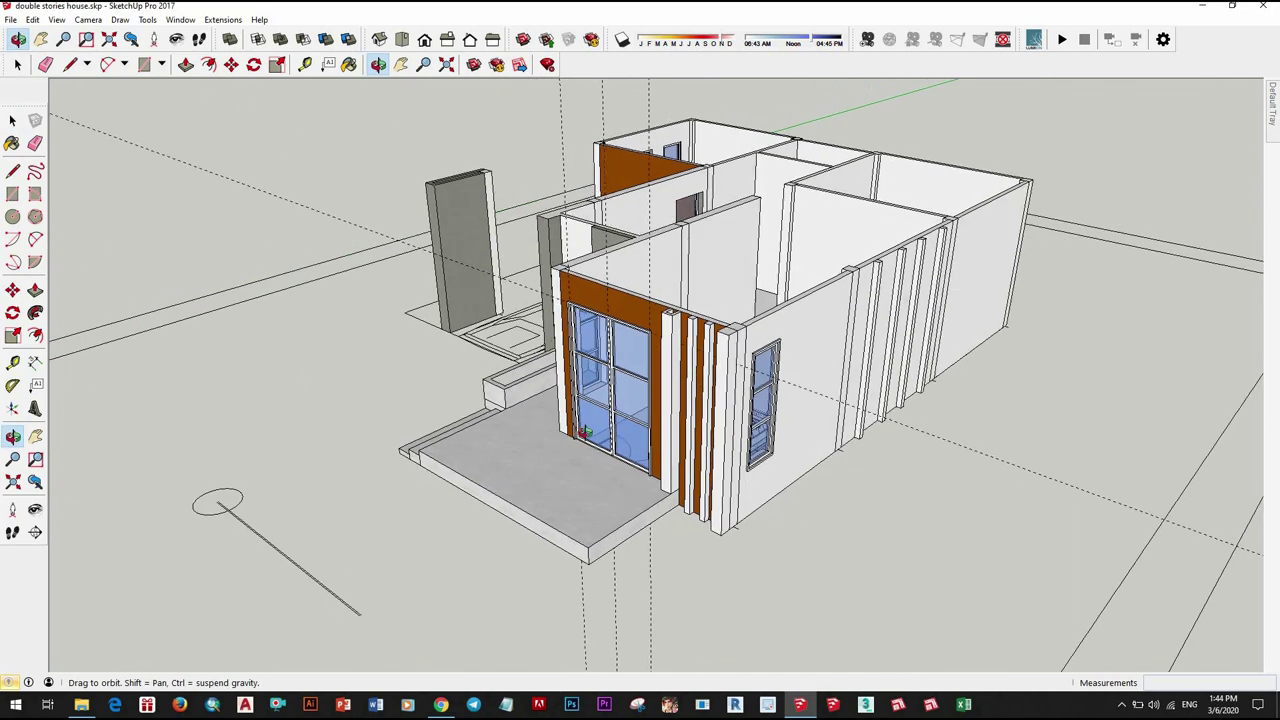
pyautogui.scroll(2, 808, 270)
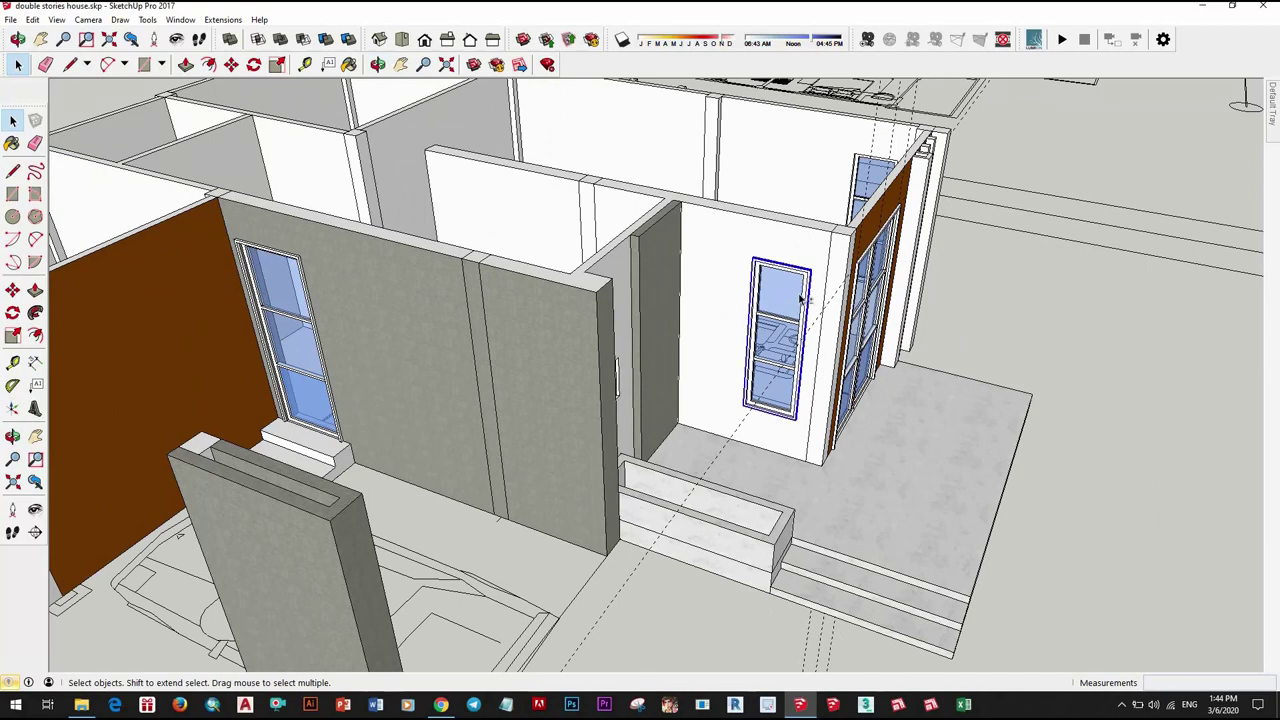
pyautogui.scroll(2, 800, 298)
pyautogui.rightClick(802, 333)
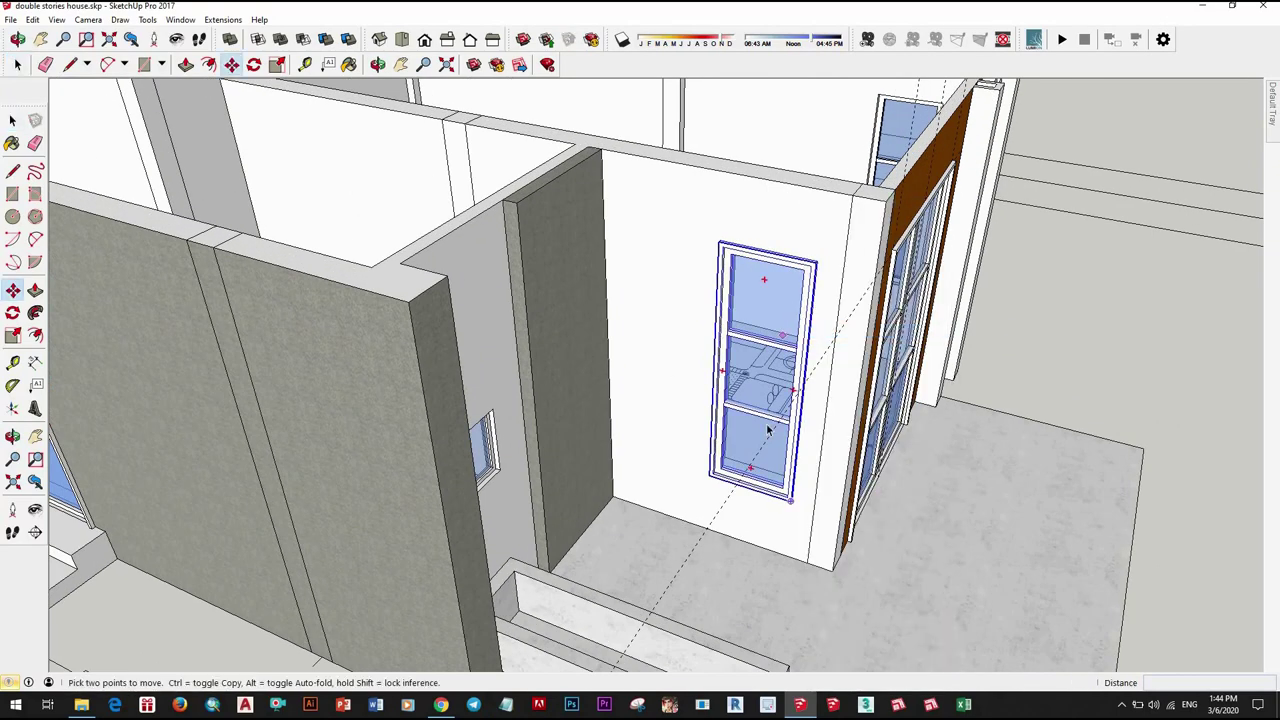
pyautogui.press('space')
pyautogui.scroll(-3, 768, 430)
pyautogui.moveTo(760, 440); pyautogui.dragTo(623, 535, button='middle')
pyautogui.scroll(3, 630, 533)
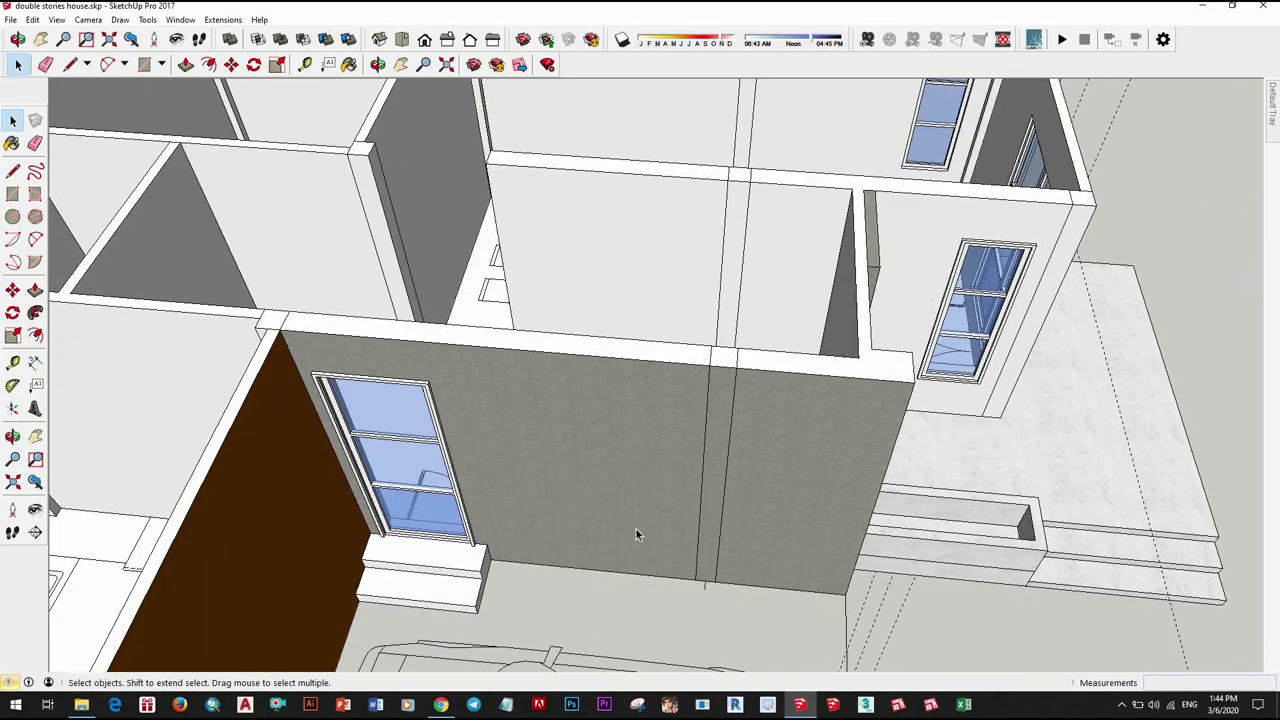
pyautogui.scroll(3, 618, 552)
pyautogui.scroll(-3, 626, 545)
pyautogui.moveTo(626, 545); pyautogui.dragTo(628, 528, button='middle')
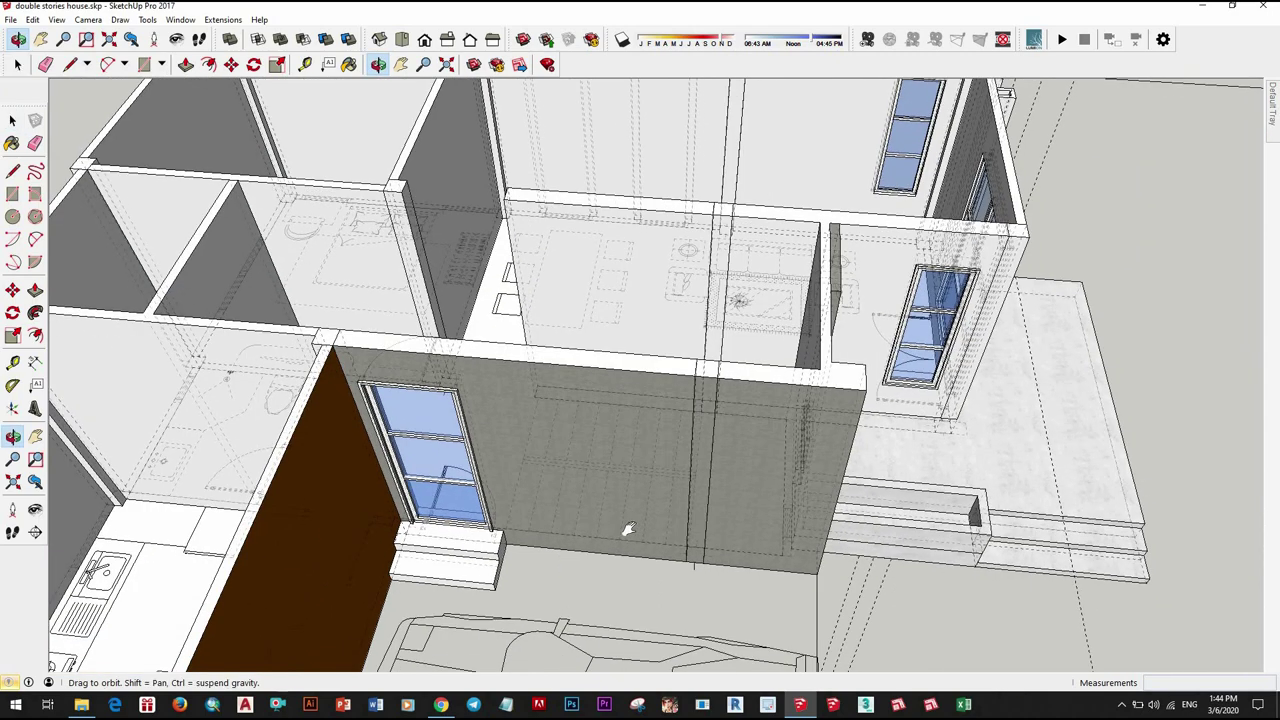
pyautogui.scroll(2, 629, 528)
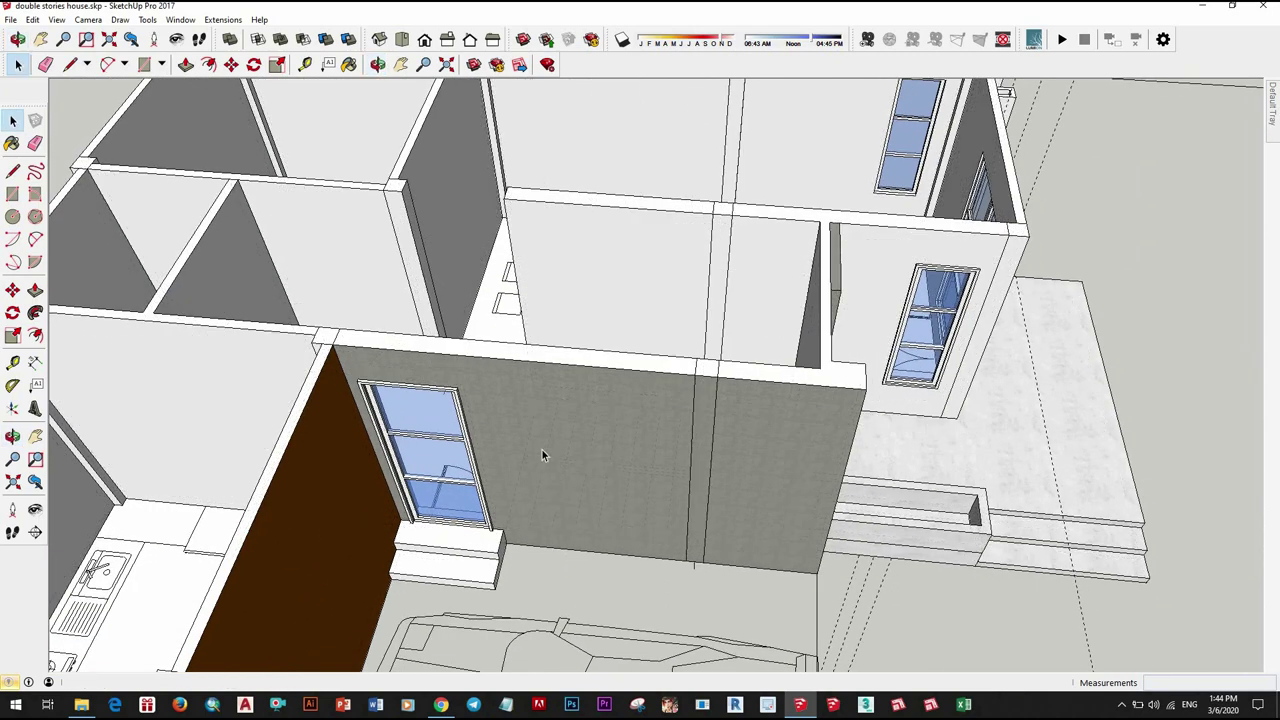
pyautogui.scroll(2, 463, 371)
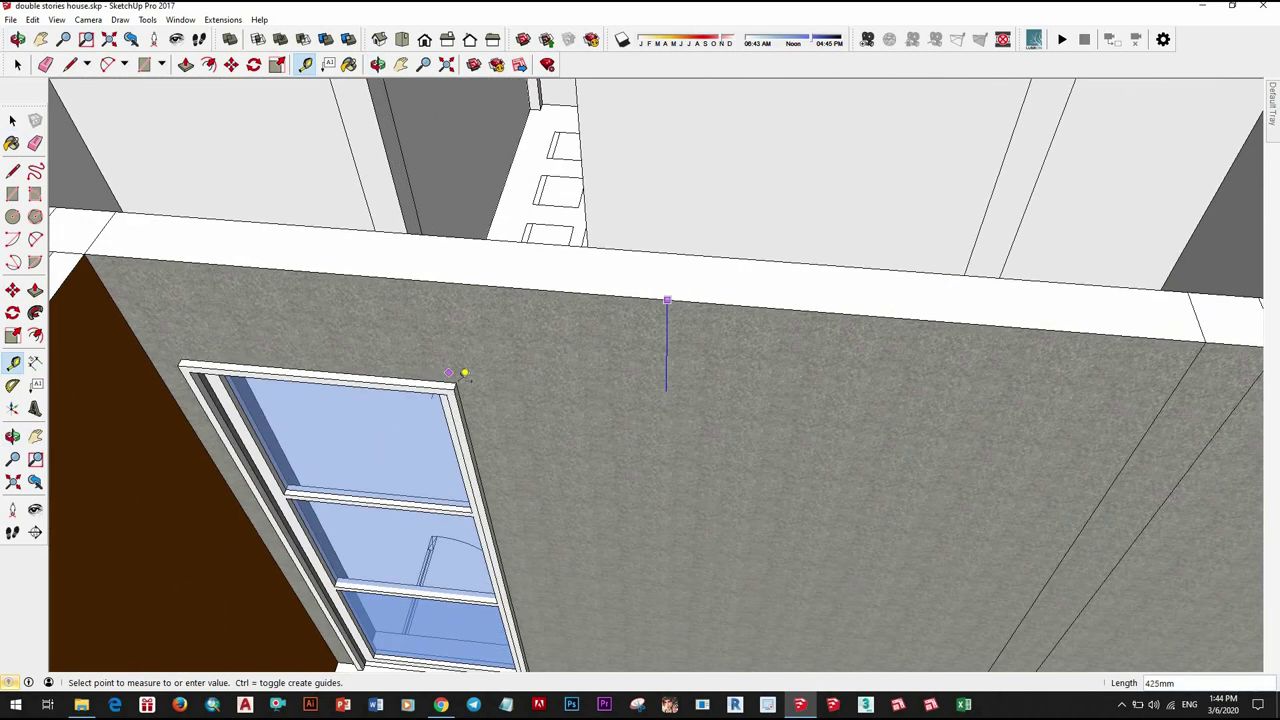
pyautogui.scroll(-2, 794, 442)
pyautogui.scroll(-2, 860, 400)
pyautogui.scroll(3, 925, 330)
pyautogui.press('space')
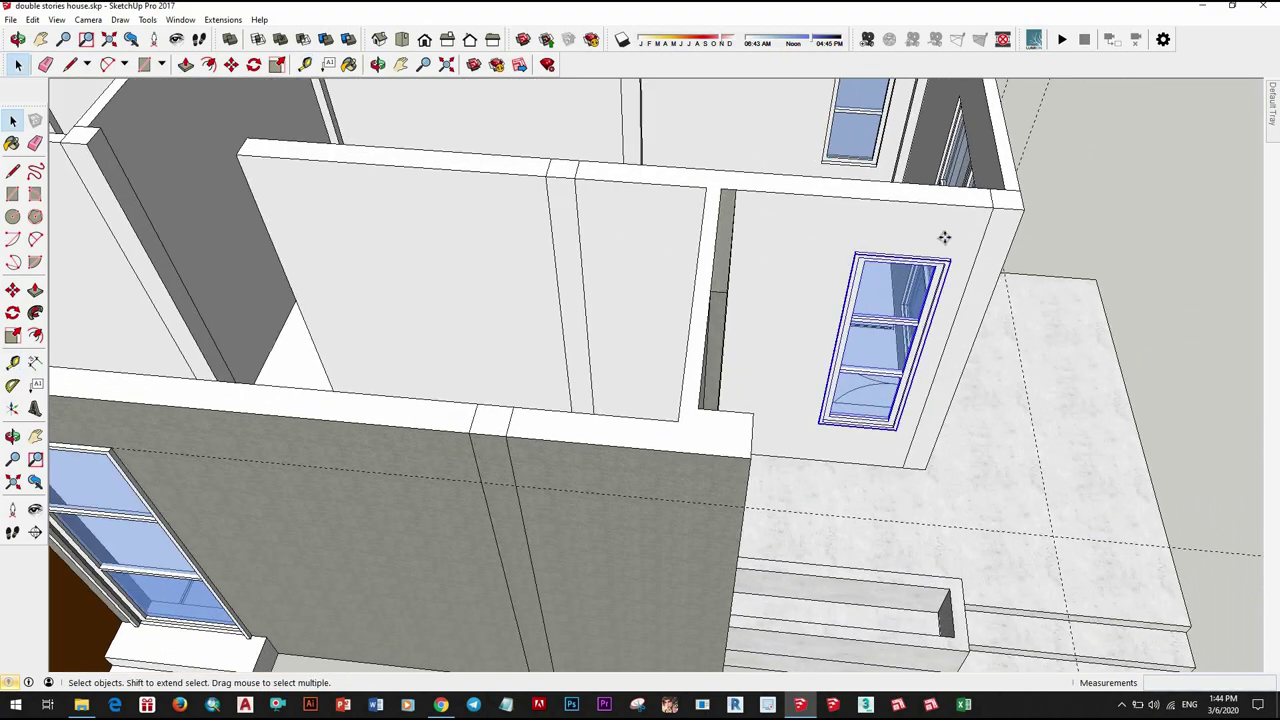
pyautogui.press('m')
pyautogui.scroll(3, 944, 237)
pyautogui.scroll(-3, 860, 318)
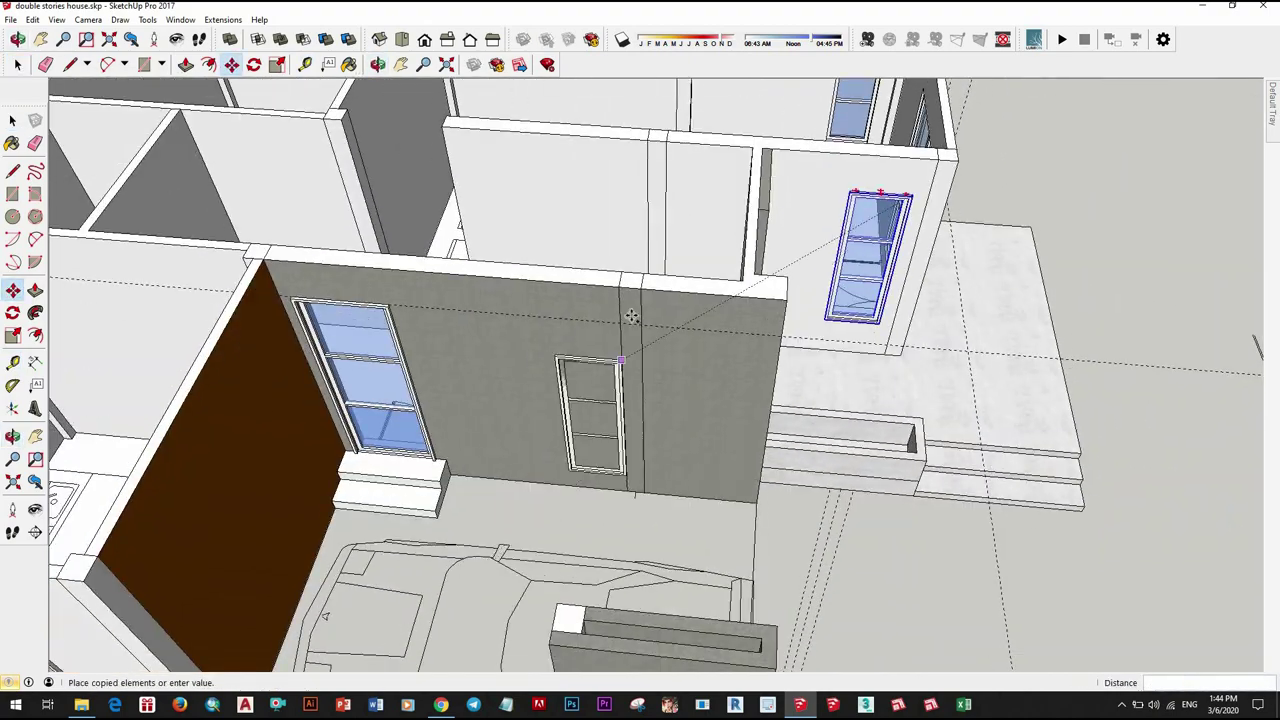
pyautogui.moveTo(860, 318)
pyautogui.mouseDown(button='middle')
pyautogui.moveTo(615, 333)
pyautogui.moveTo(650, 325)
pyautogui.mouseUp(button='middle')
pyautogui.scroll(3, 615, 333)
pyautogui.scroll(-3, 615, 333)
pyautogui.scroll(3, 650, 325)
pyautogui.scroll(3, 650, 325)
pyautogui.write('5')
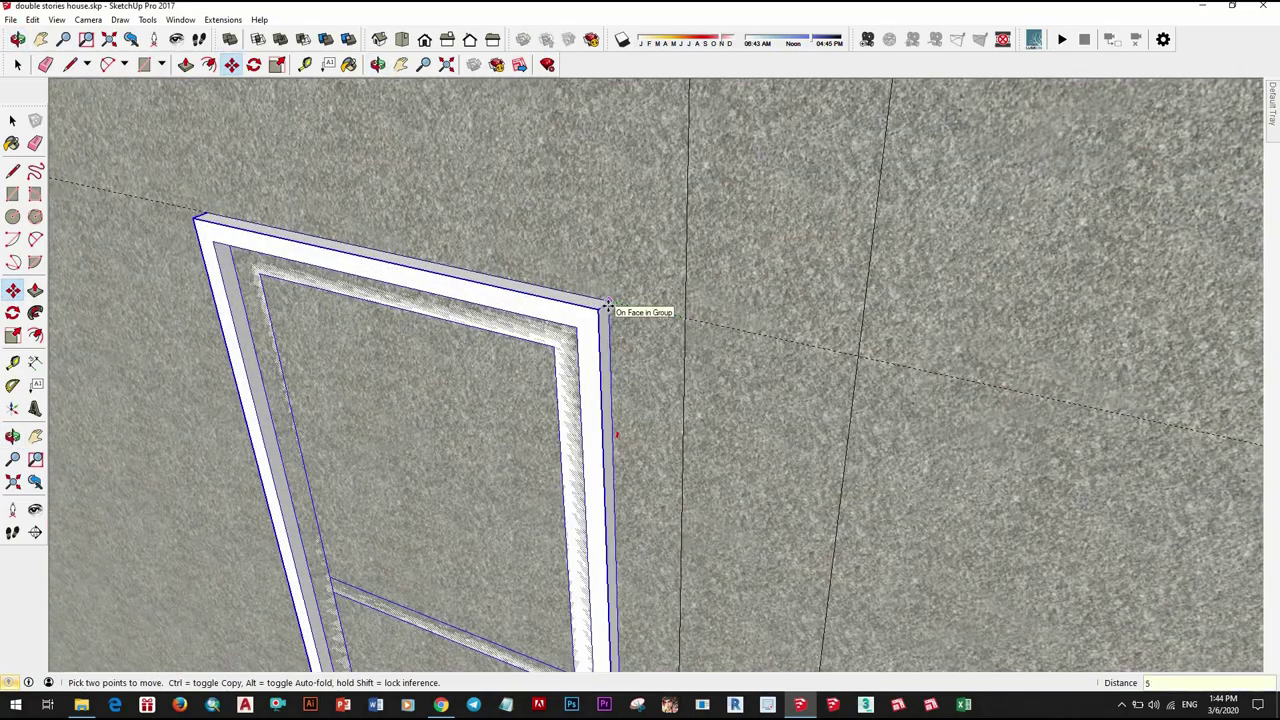
pyautogui.press('Return')
pyautogui.scroll(-5, 607, 303)
# Step: Draw a rectangle inside the copied window's frame on the grey wall
pyautogui.moveTo(737, 363); pyautogui.dragTo(878, 289, button='middle')
pyautogui.press('space')
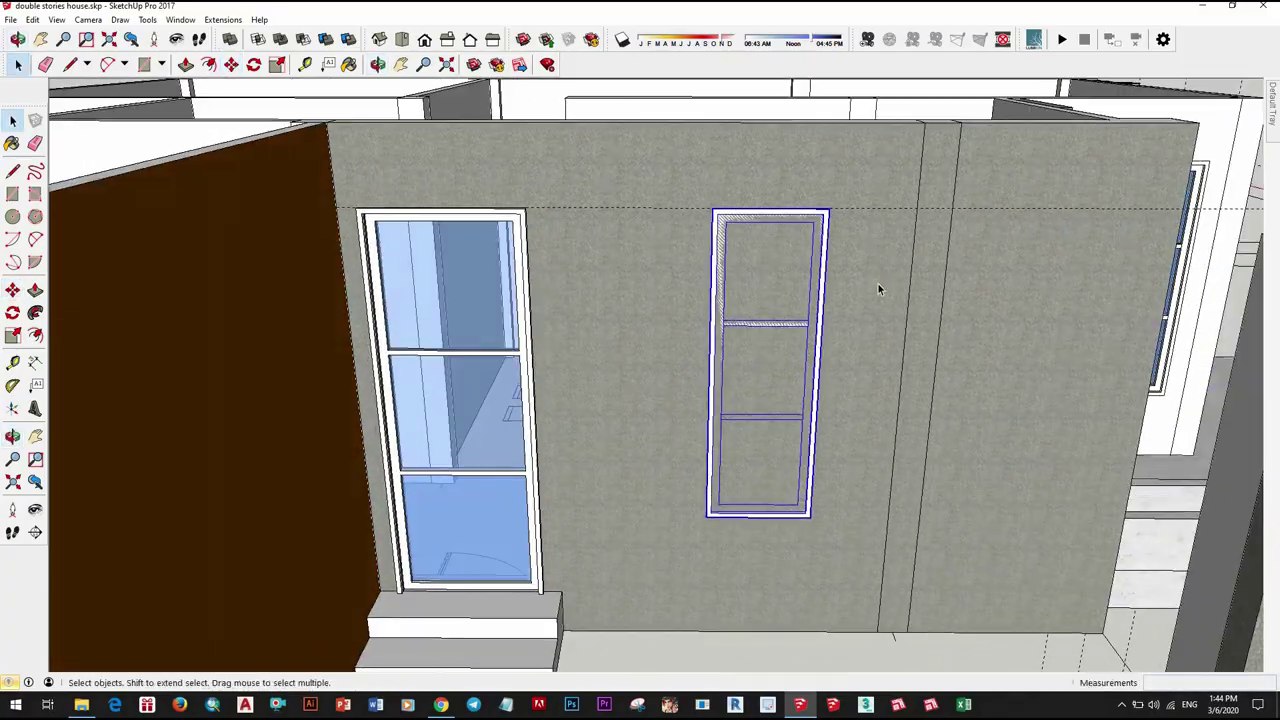
pyautogui.click(877, 290)
pyautogui.press('r')
pyautogui.scroll(3, 730, 225)
pyautogui.scroll(2, 670, 230)
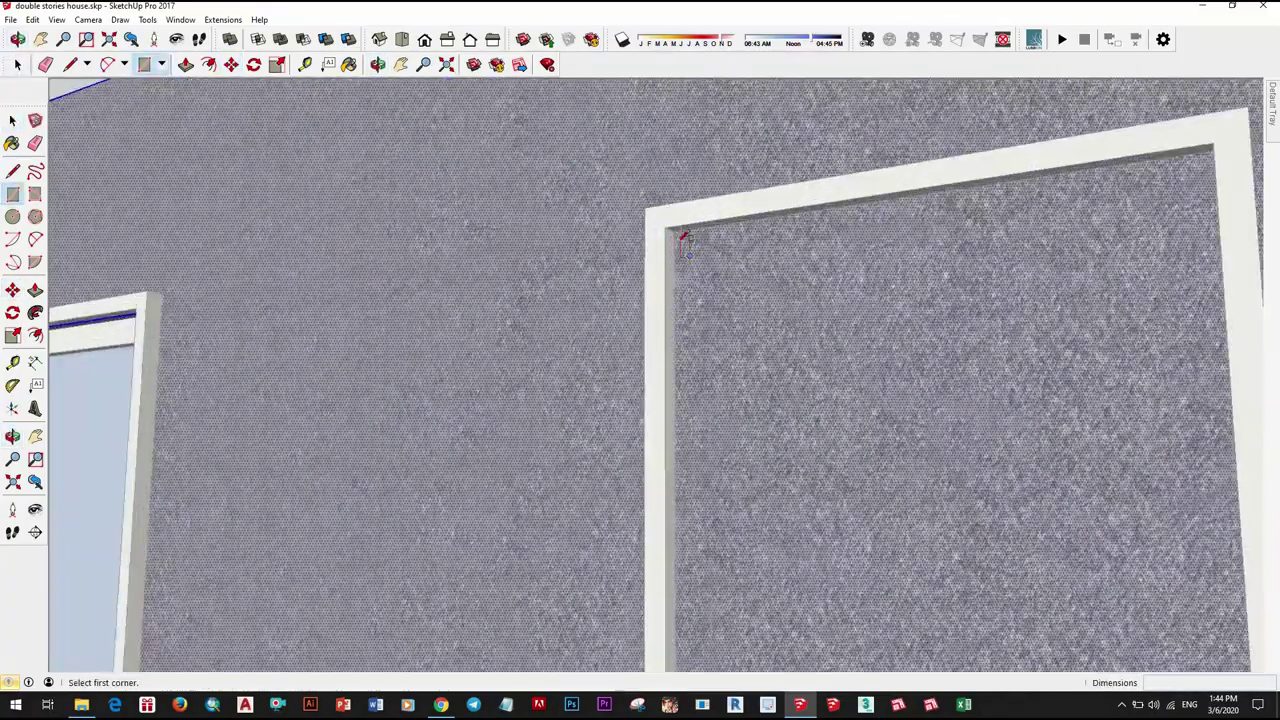
pyautogui.click(683, 240)
pyautogui.scroll(-3, 834, 557)
pyautogui.scroll(-2, 820, 386)
pyautogui.scroll(5, 727, 392)
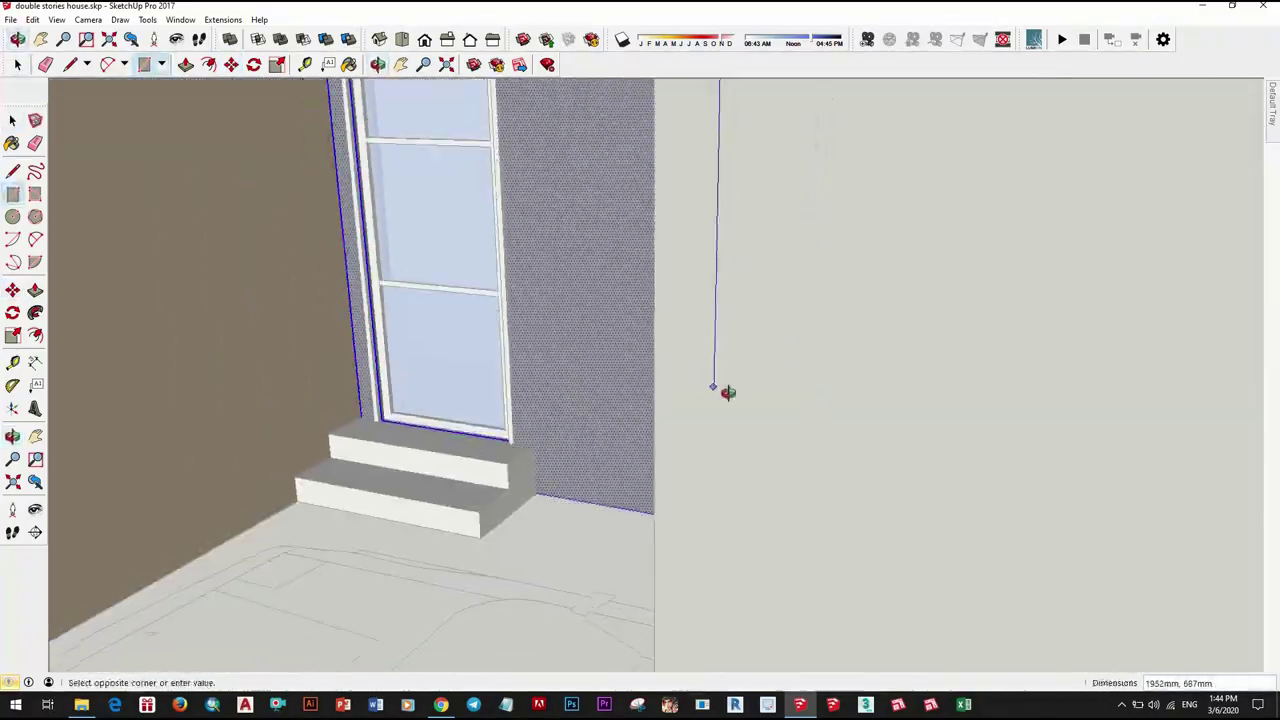
pyautogui.scroll(3, 727, 392)
pyautogui.scroll(2, 937, 420)
pyautogui.click(960, 434)
# Step: Push the framed face through the grey wall to open up the window
pyautogui.press('space')
pyautogui.click(840, 326)
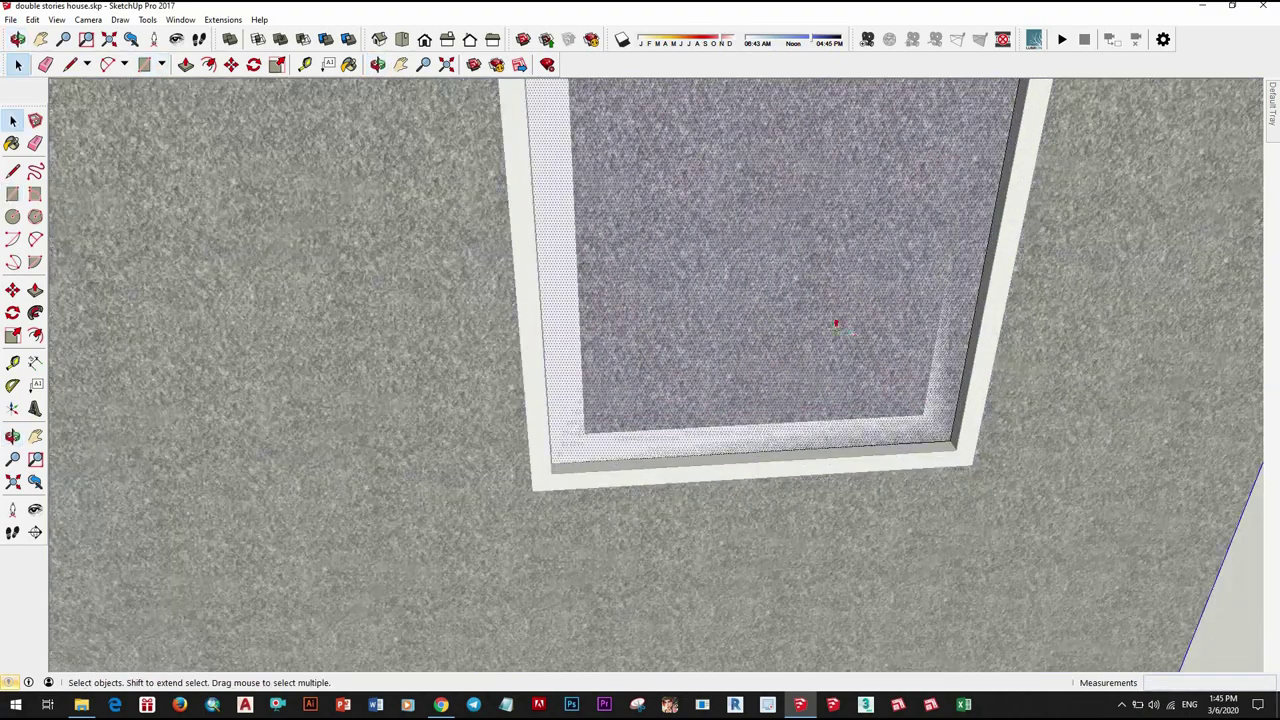
pyautogui.press('p')
pyautogui.scroll(-3, 820, 300)
pyautogui.scroll(-2, 771, 289)
pyautogui.scroll(3, 792, 315)
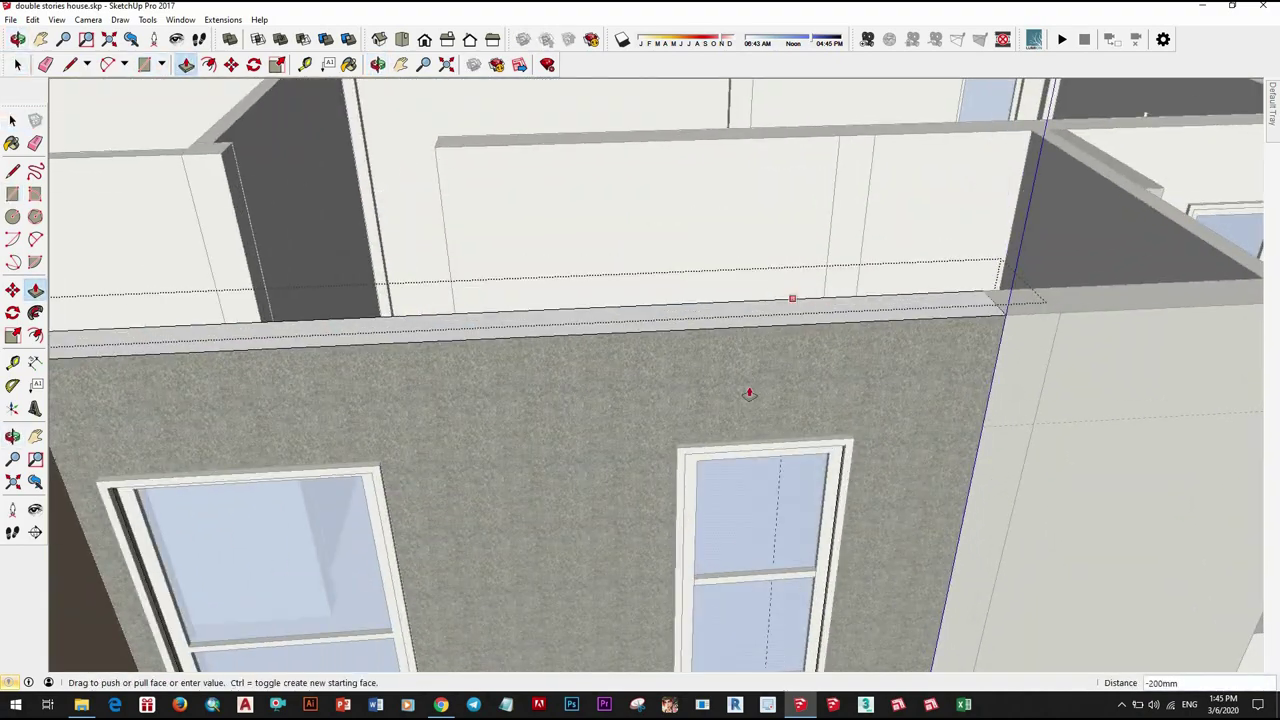
pyautogui.scroll(-2, 754, 394)
pyautogui.moveTo(757, 400); pyautogui.dragTo(726, 394, button='middle')
pyautogui.press('space')
pyautogui.scroll(-4, 726, 394)
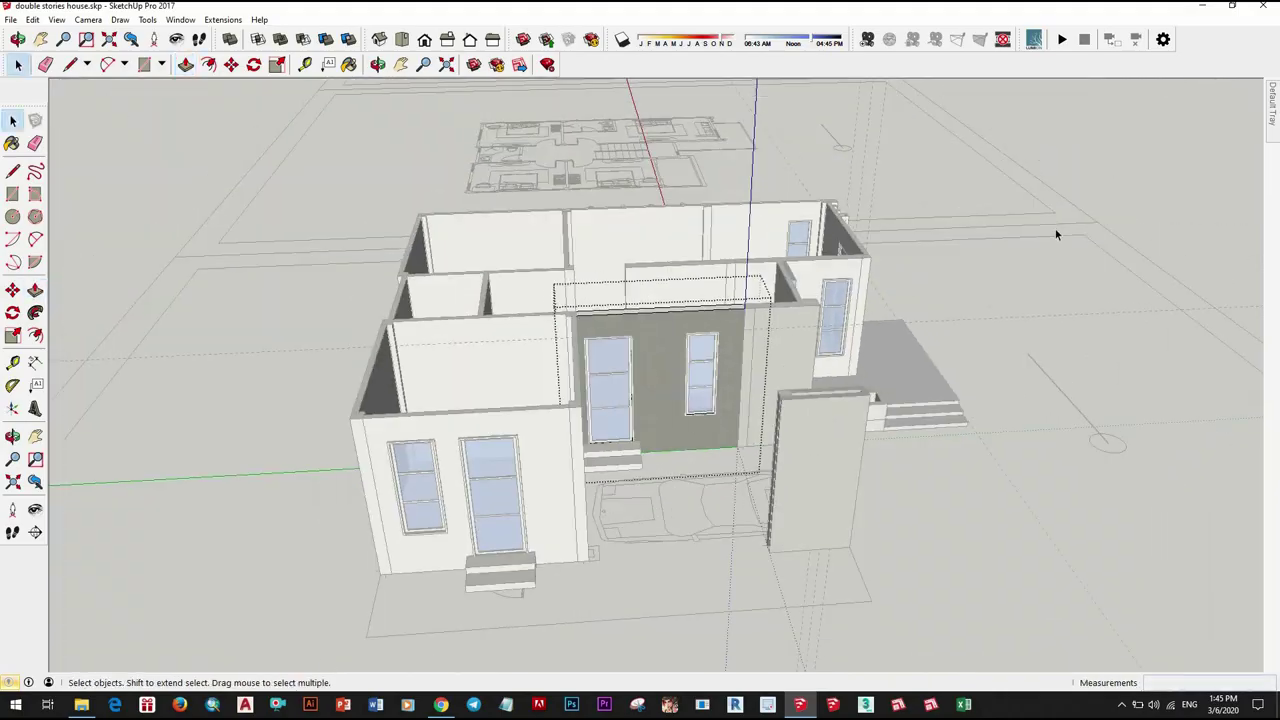
pyautogui.moveTo(1057, 234)
pyautogui.mouseDown(button='middle')
pyautogui.moveTo(303, 402)
pyautogui.moveTo(640, 350)
pyautogui.mouseUp(button='middle')
pyautogui.scroll(3, 641, 350)
# Step: Select the window on the pilastered side wall and open it for editing
pyautogui.scroll(-3, 609, 449)
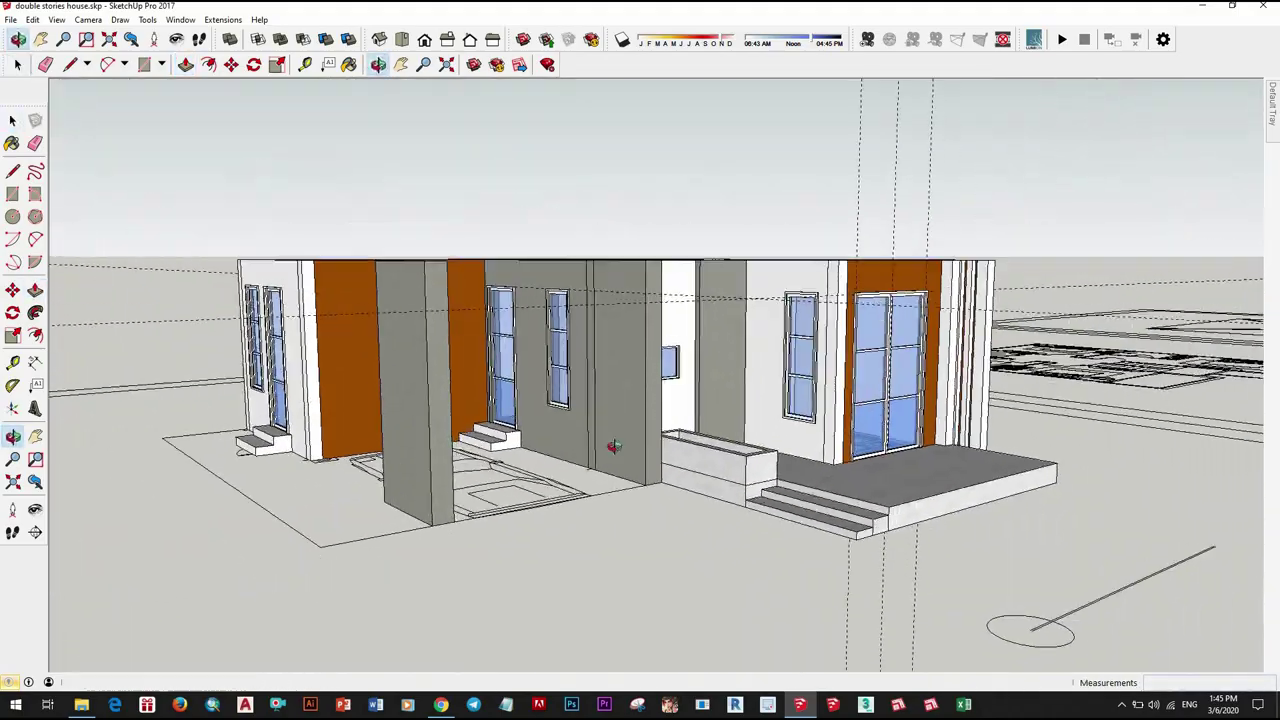
pyautogui.moveTo(609, 449)
pyautogui.mouseDown(button='middle')
pyautogui.moveTo(463, 464)
pyautogui.moveTo(754, 404)
pyautogui.mouseUp(button='middle')
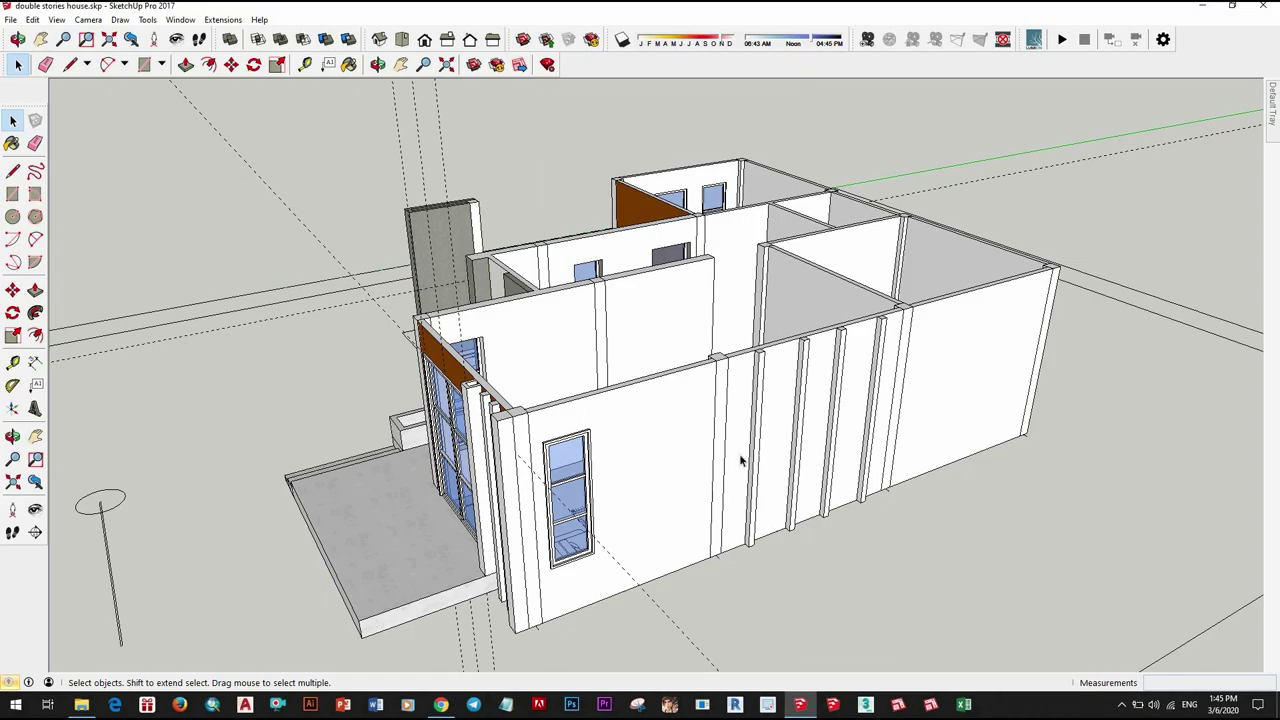
pyautogui.scroll(-3, 740, 460)
pyautogui.scroll(-2, 640, 514)
pyautogui.scroll(3, 657, 449)
pyautogui.moveTo(749, 463)
pyautogui.mouseDown(button='middle')
pyautogui.moveTo(1065, 453)
pyautogui.moveTo(266, 351)
pyautogui.mouseUp(button='middle')
pyautogui.scroll(4, 712, 388)
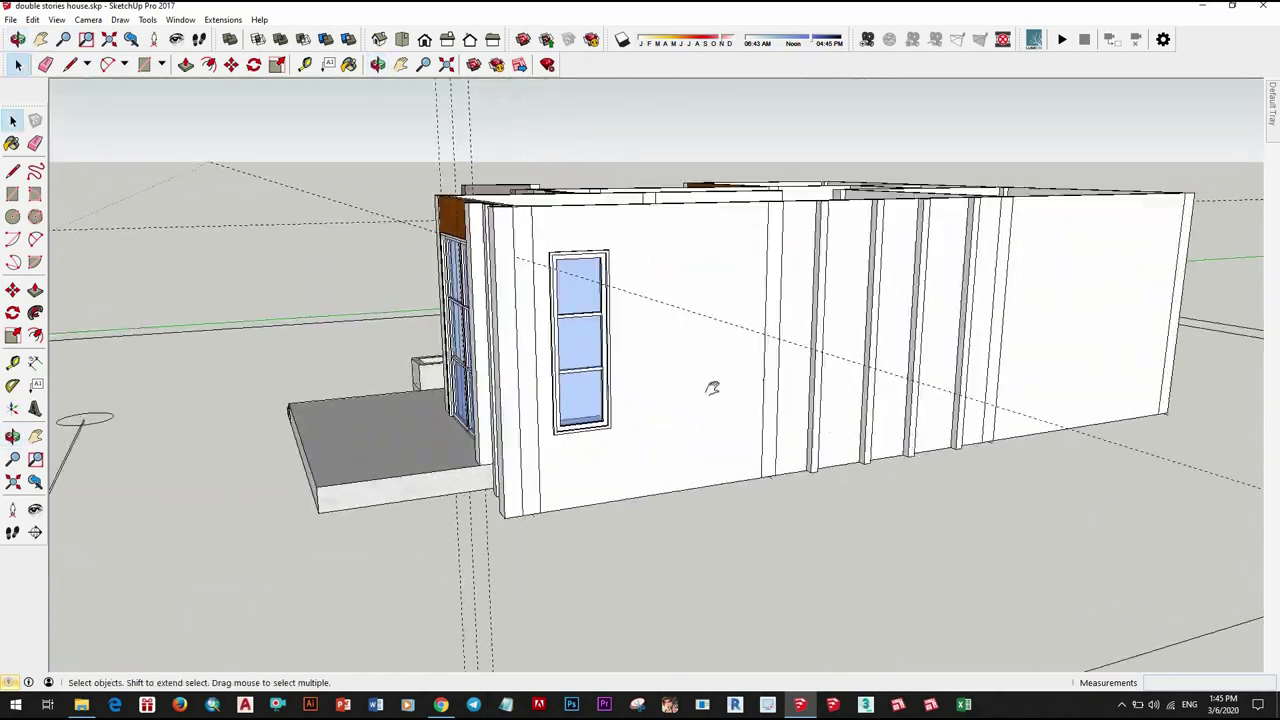
pyautogui.scroll(2, 712, 388)
pyautogui.scroll(2, 634, 406)
pyautogui.click(640, 428)
pyautogui.scroll(-2, 640, 428)
pyautogui.scroll(3, 668, 478)
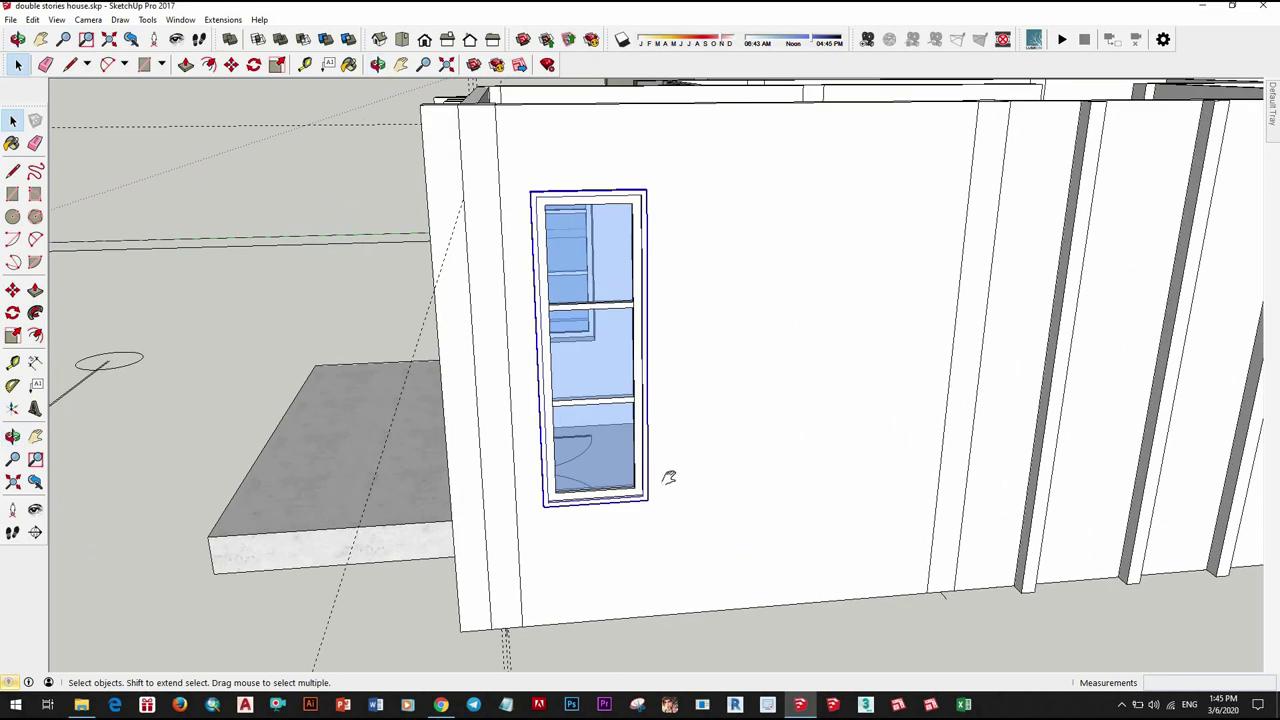
pyautogui.keyDown('shift'); pyautogui.moveTo(668, 478); pyautogui.dragTo(634, 520, button='middle'); pyautogui.keyUp('shift')
pyautogui.scroll(3, 645, 472)
pyautogui.scroll(-2, 643, 486)
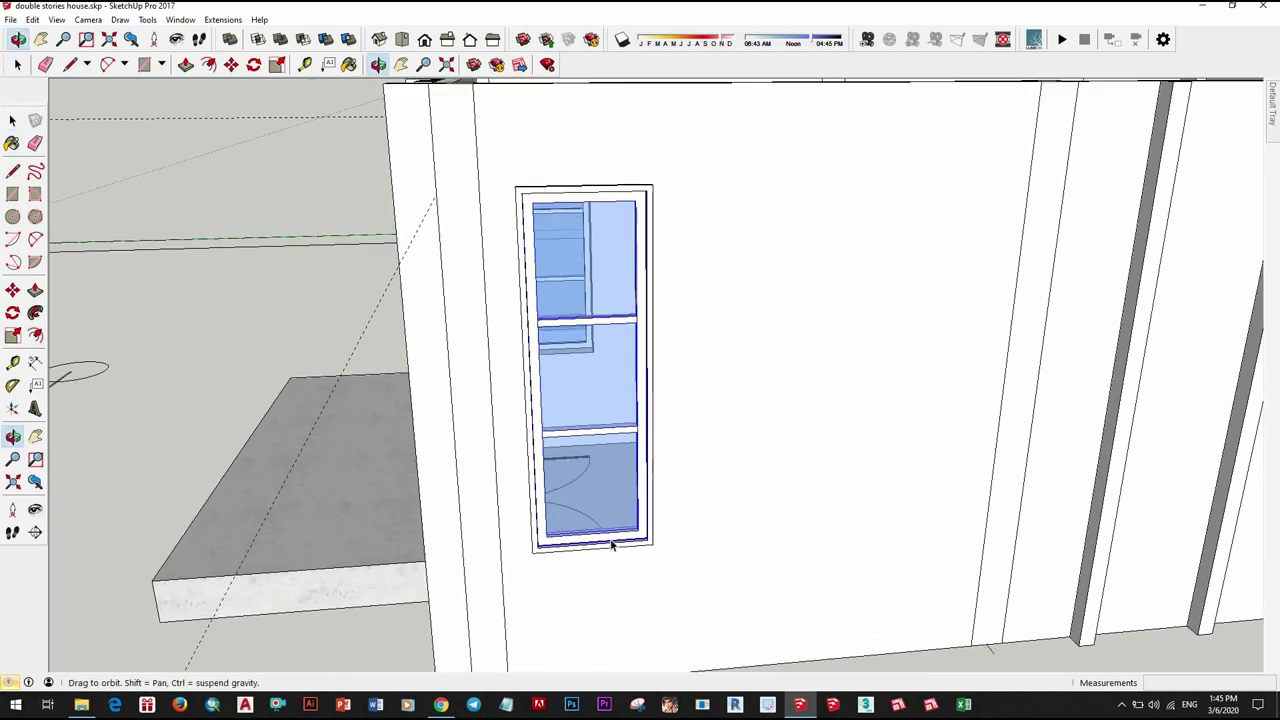
pyautogui.scroll(2, 628, 526)
pyautogui.press('m')
pyautogui.scroll(2, 628, 526)
pyautogui.scroll(2, 623, 543)
pyautogui.scroll(2, 380, 582)
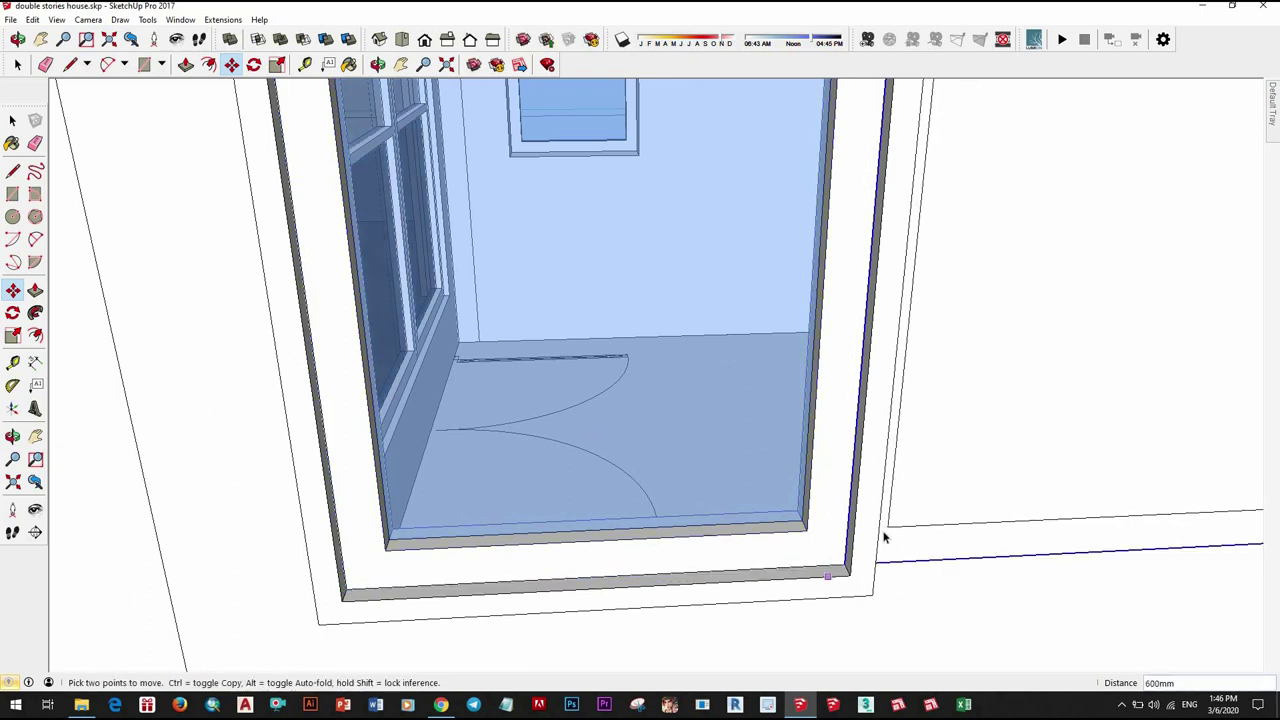
pyautogui.rightClick(870, 118)
pyautogui.click(905, 309)
pyautogui.scroll(3, 733, 350)
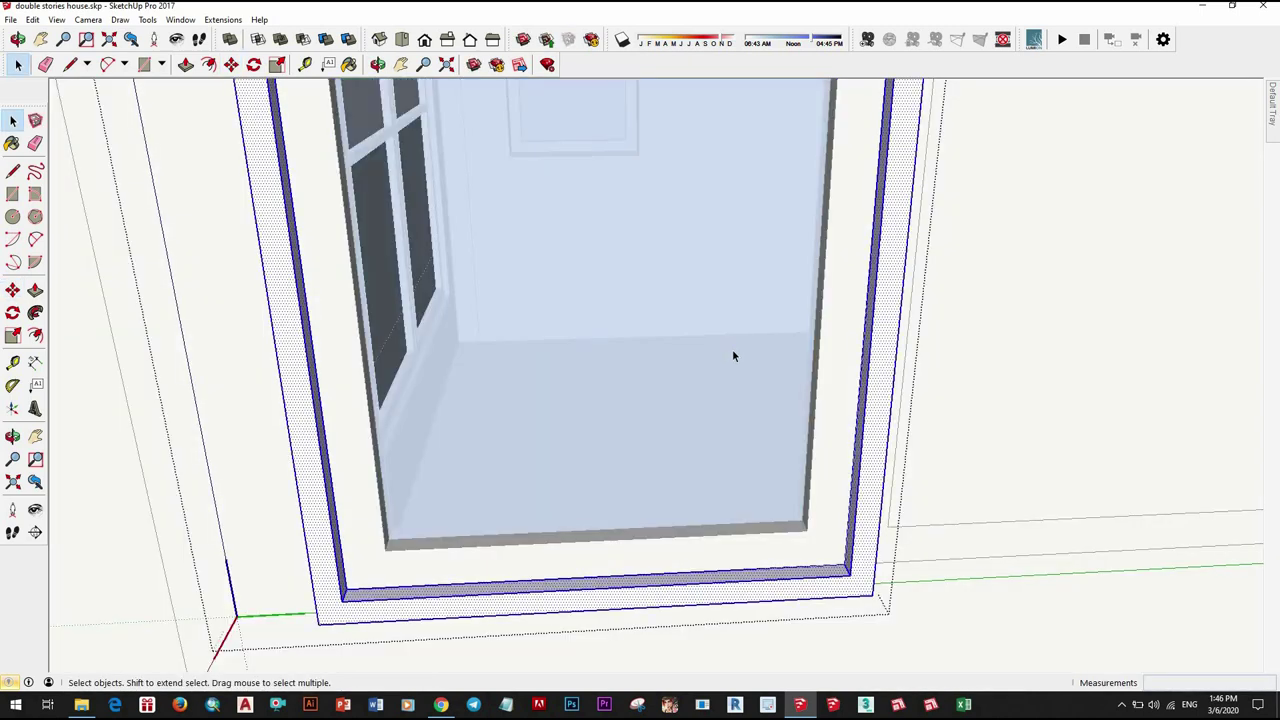
# Step: Stretch the window frame 606mm wider to form a double window
pyautogui.moveTo(804, 446); pyautogui.dragTo(714, 279, button='middle')
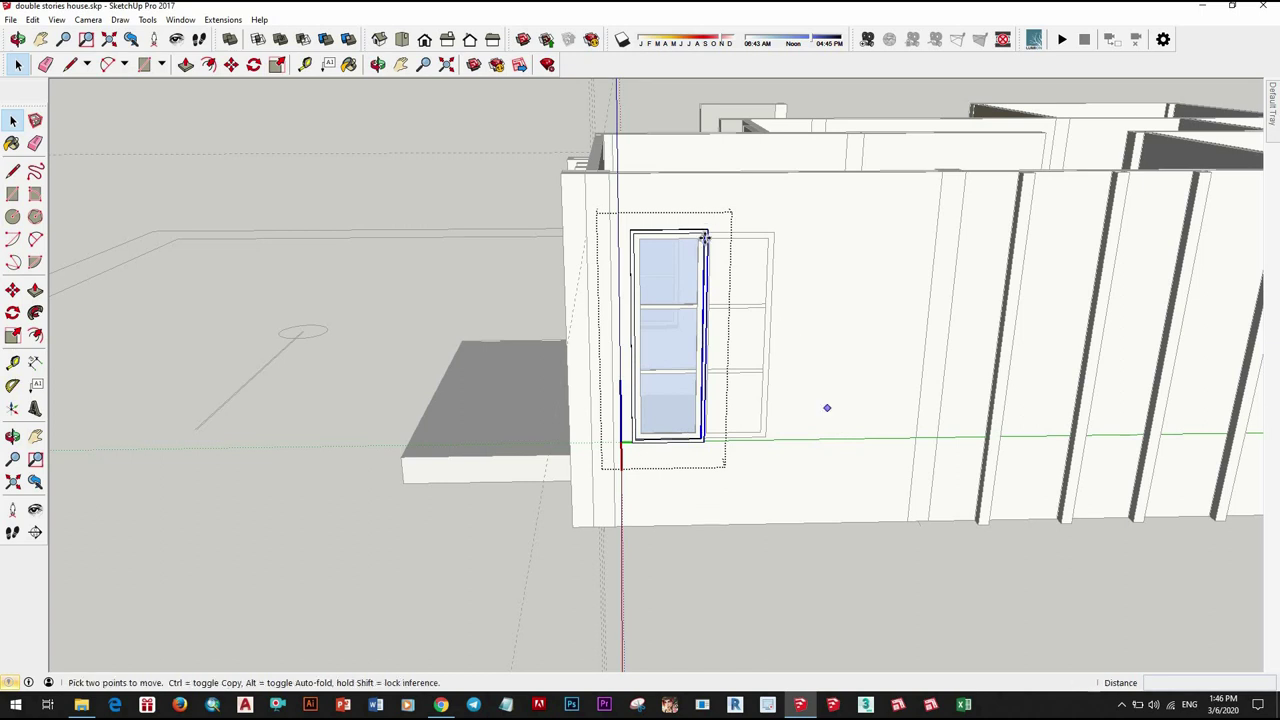
pyautogui.scroll(3, 704, 237)
pyautogui.scroll(2, 709, 337)
pyautogui.scroll(2, 697, 296)
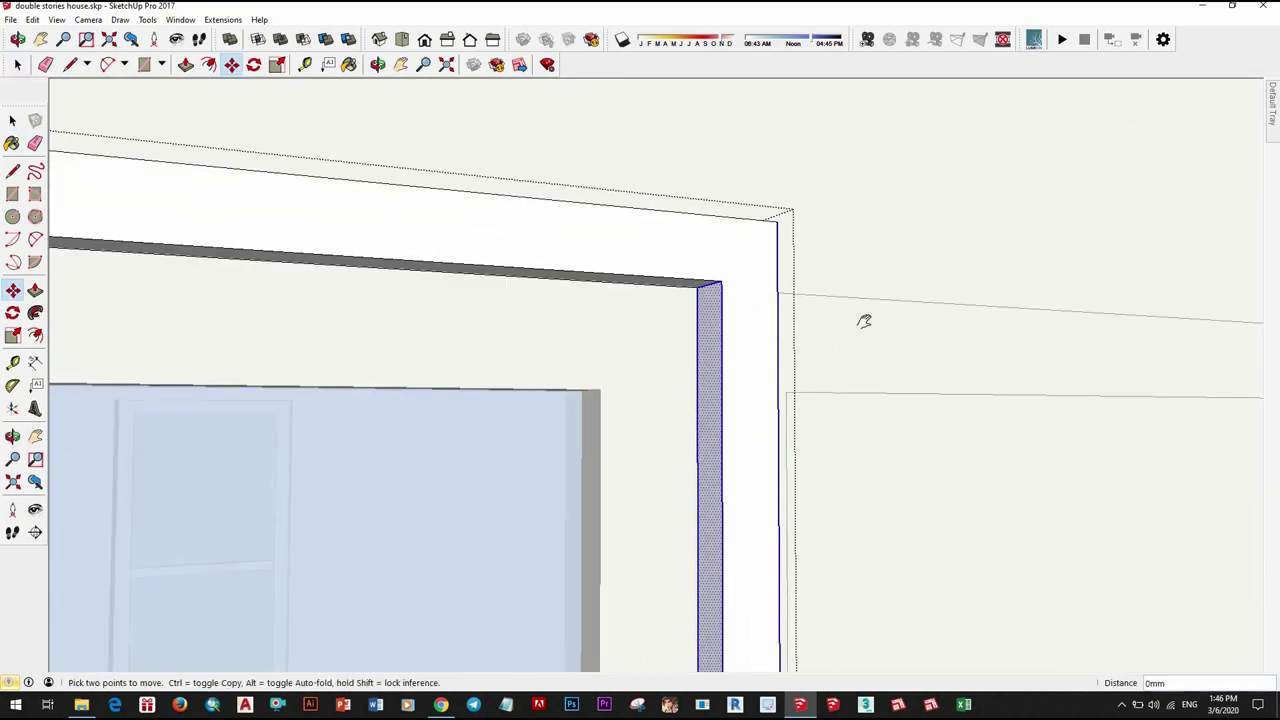
pyautogui.keyDown('shift'); pyautogui.moveTo(864, 321); pyautogui.dragTo(716, 329, button='middle'); pyautogui.keyUp('shift')
pyautogui.scroll(-5, 688, 412)
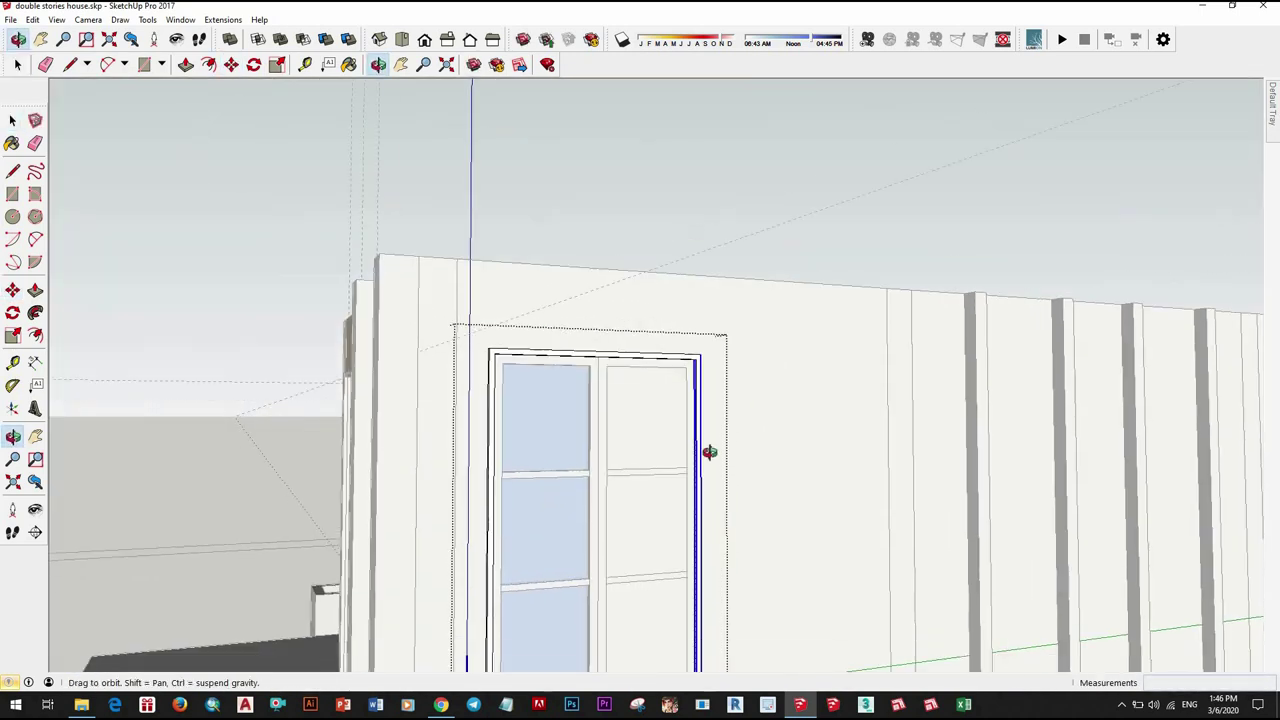
pyautogui.press('space')
pyautogui.scroll(2, 889, 503)
pyautogui.scroll(5, 818, 458)
pyautogui.scroll(2, 818, 458)
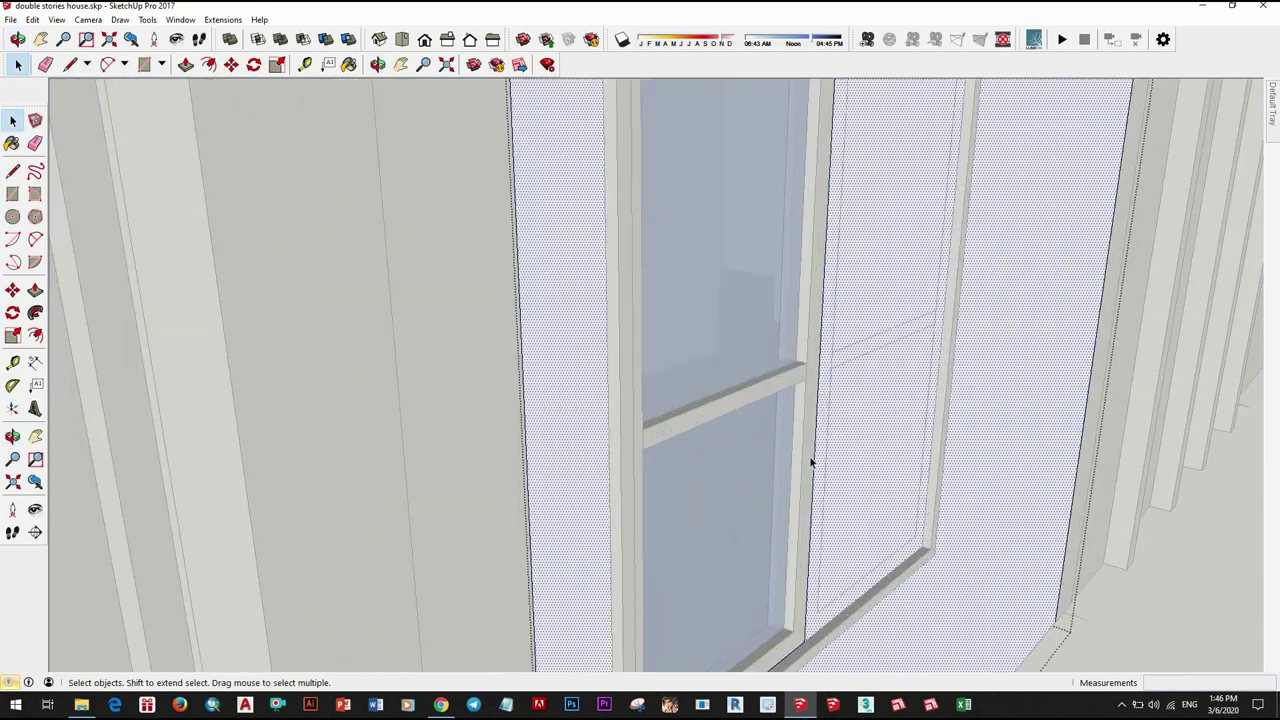
pyautogui.scroll(-3, 793, 450)
# Step: Push the widened window opening through the white end wall
pyautogui.press('m')
pyautogui.scroll(-2, 851, 429)
pyautogui.moveTo(671, 463); pyautogui.dragTo(583, 531, button='middle')
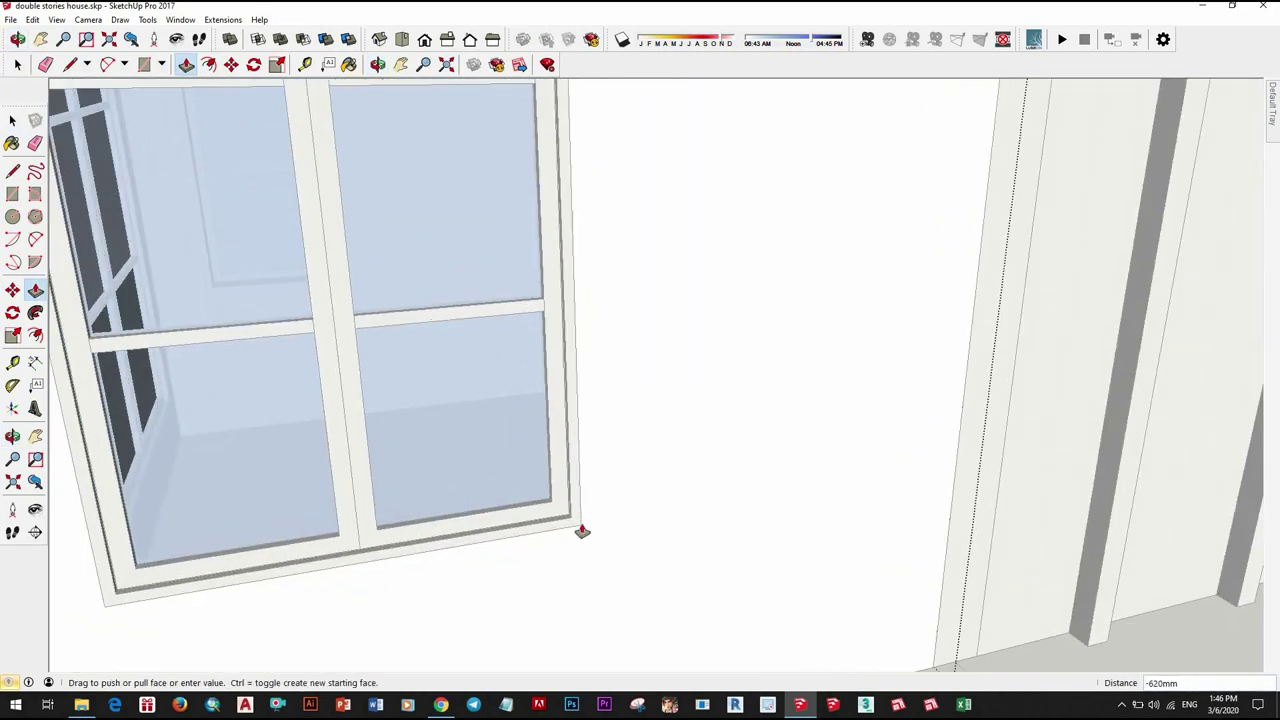
pyautogui.scroll(3, 580, 528)
pyautogui.scroll(-3, 594, 471)
pyautogui.moveTo(594, 471); pyautogui.dragTo(851, 509, button='middle')
pyautogui.scroll(3, 756, 445)
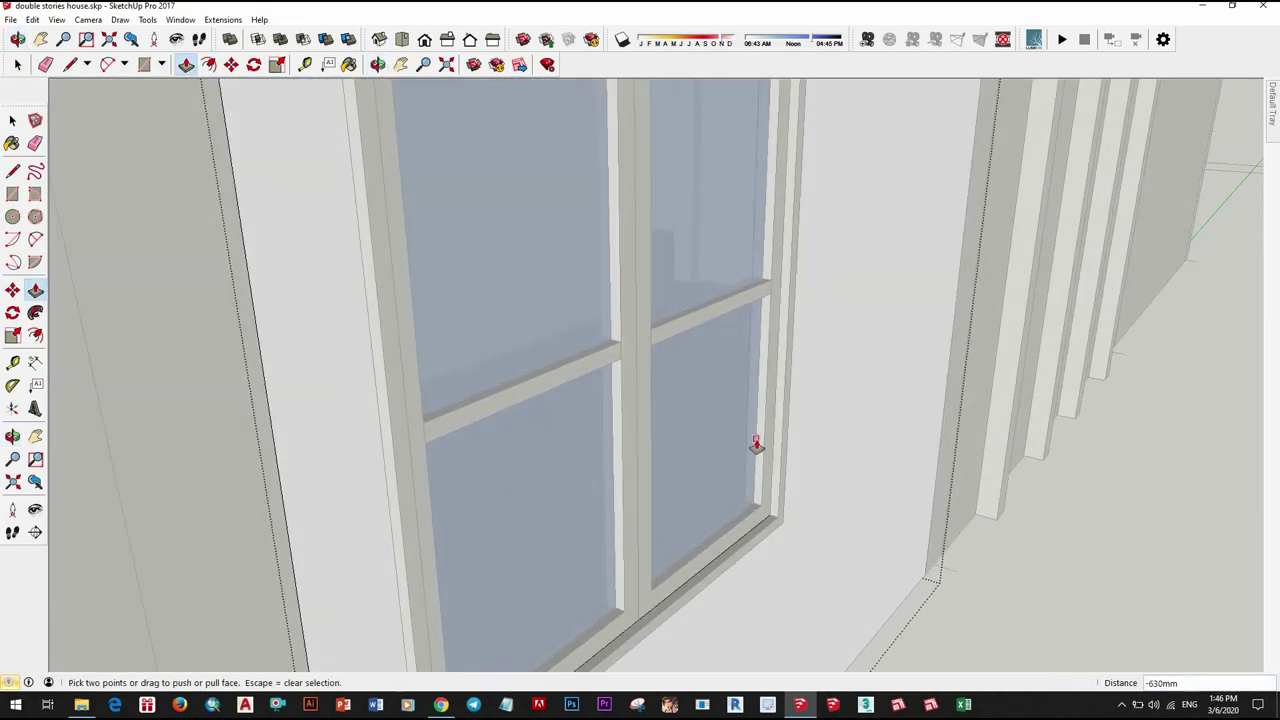
pyautogui.scroll(2, 745, 469)
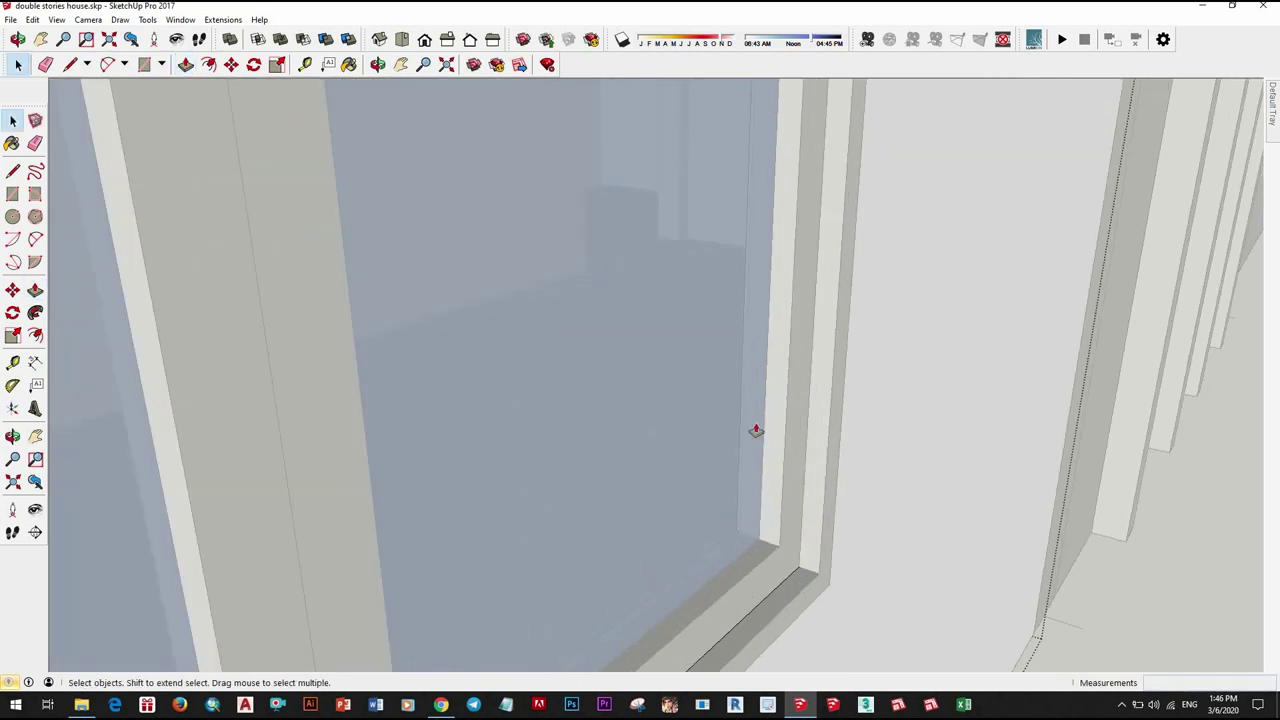
pyautogui.click(755, 425)
pyautogui.scroll(-3, 760, 420)
pyautogui.scroll(-3, 586, 480)
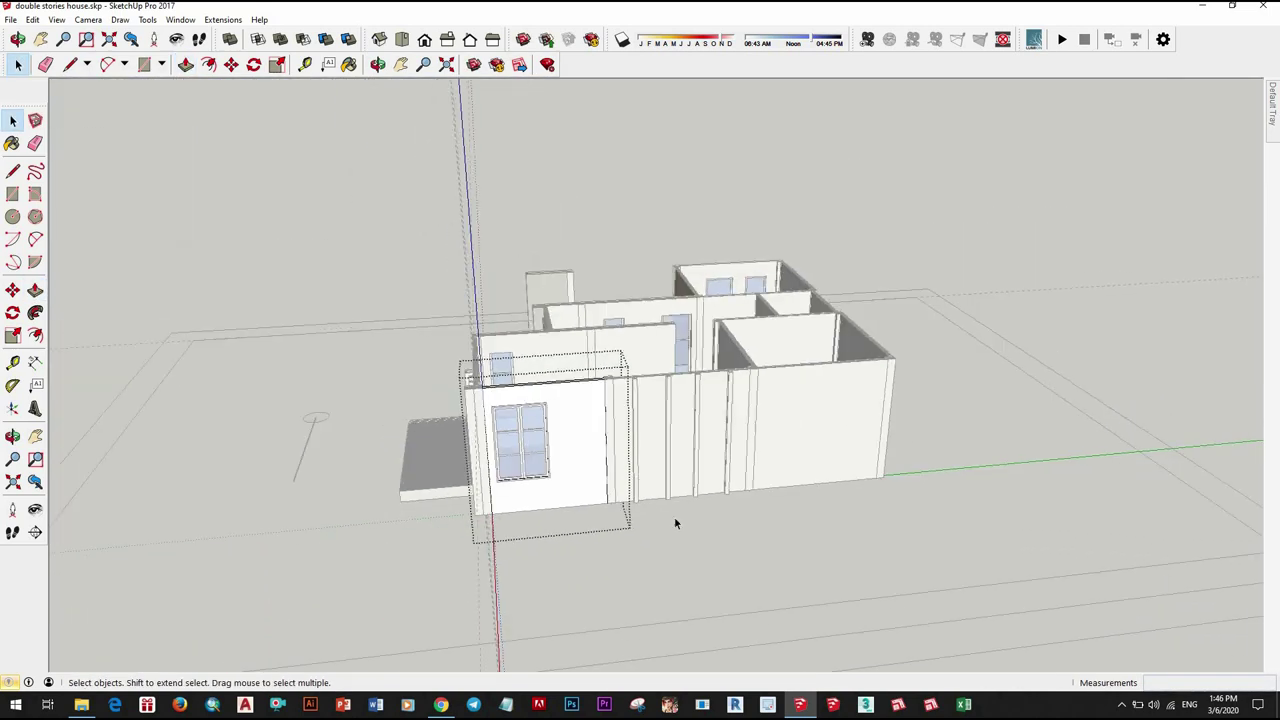
pyautogui.moveTo(674, 520)
pyautogui.mouseDown(button='middle')
pyautogui.moveTo(637, 540)
pyautogui.moveTo(567, 447)
pyautogui.mouseUp(button='middle')
pyautogui.scroll(2, 637, 540)
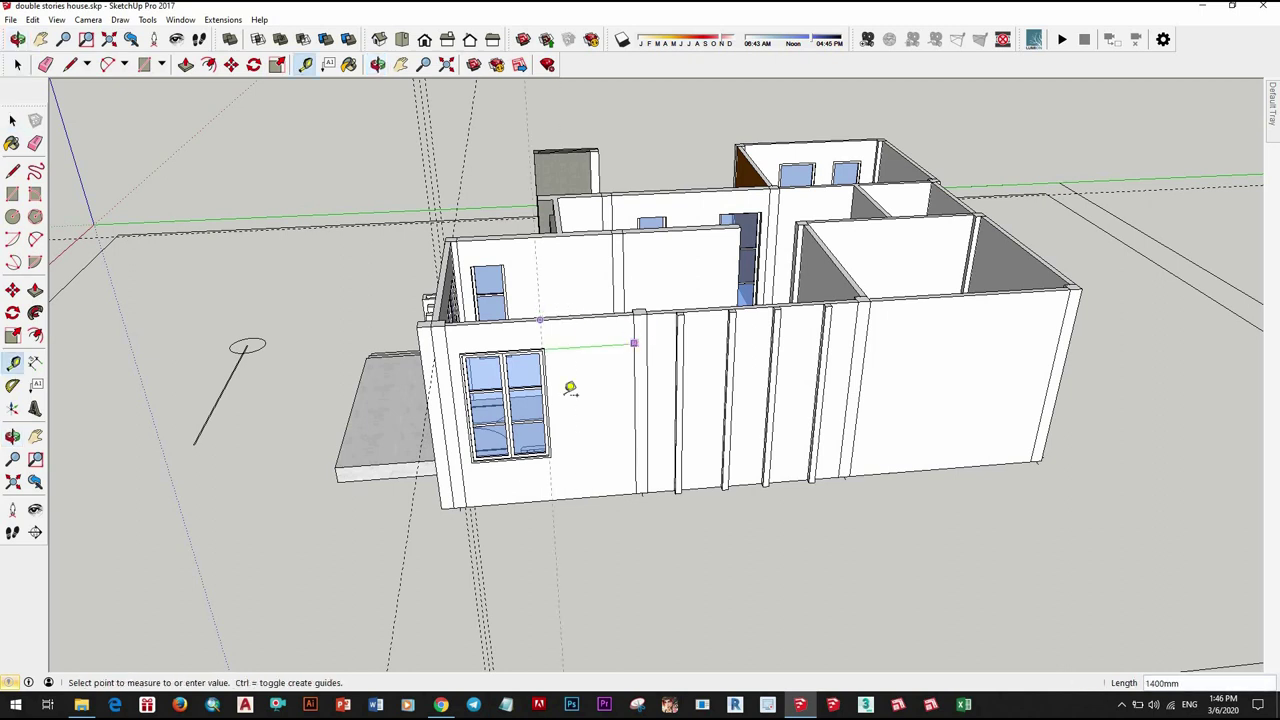
# Step: Make the double window's geometry a group and cancel the pending move
pyautogui.press('space')
pyautogui.click(505, 400)
pyautogui.scroll(3, 500, 400)
pyautogui.scroll(3, 490, 380)
pyautogui.scroll(2, 474, 352)
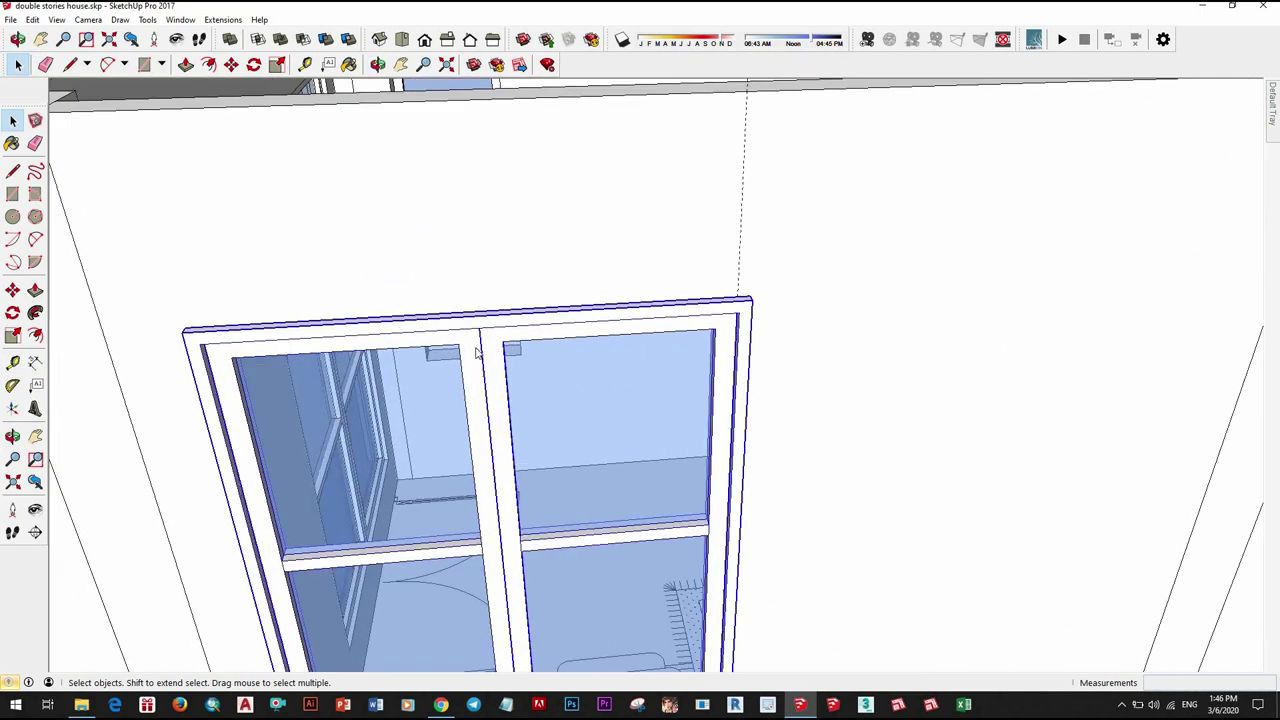
pyautogui.rightClick(476, 352)
pyautogui.click(504, 328)
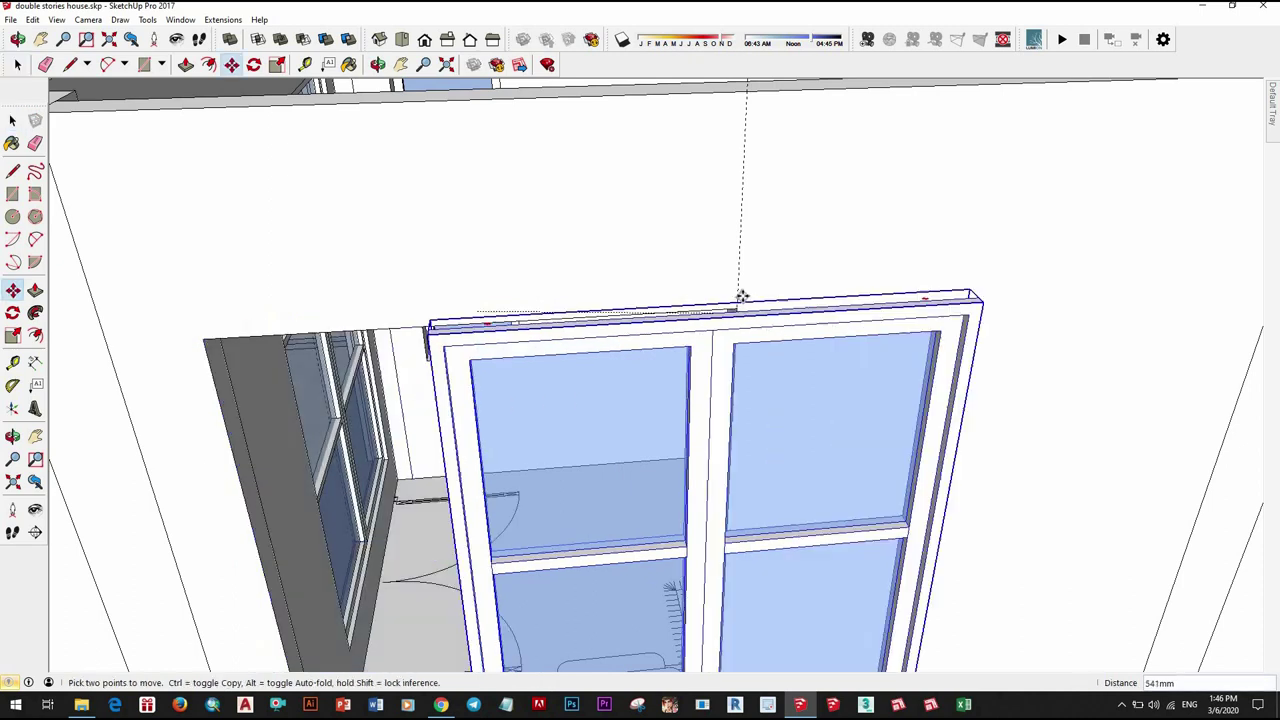
pyautogui.press('Escape')
pyautogui.scroll(-3, 677, 403)
pyautogui.press('space')
pyautogui.scroll(3, 500, 434)
pyautogui.moveTo(313, 478); pyautogui.dragTo(320, 492, button='middle')
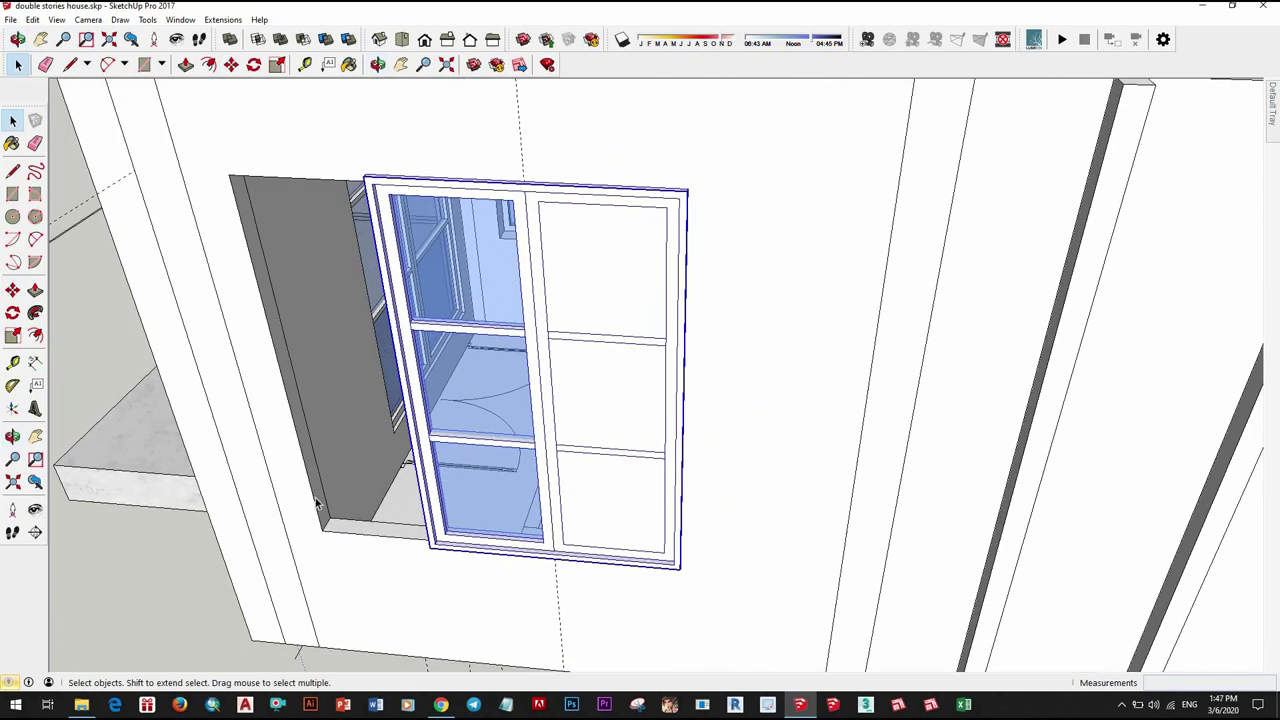
pyautogui.click(320, 492)
# Step: Orbit and zoom around the house to check the grouped window in its opening
pyautogui.scroll(3, 391, 337)
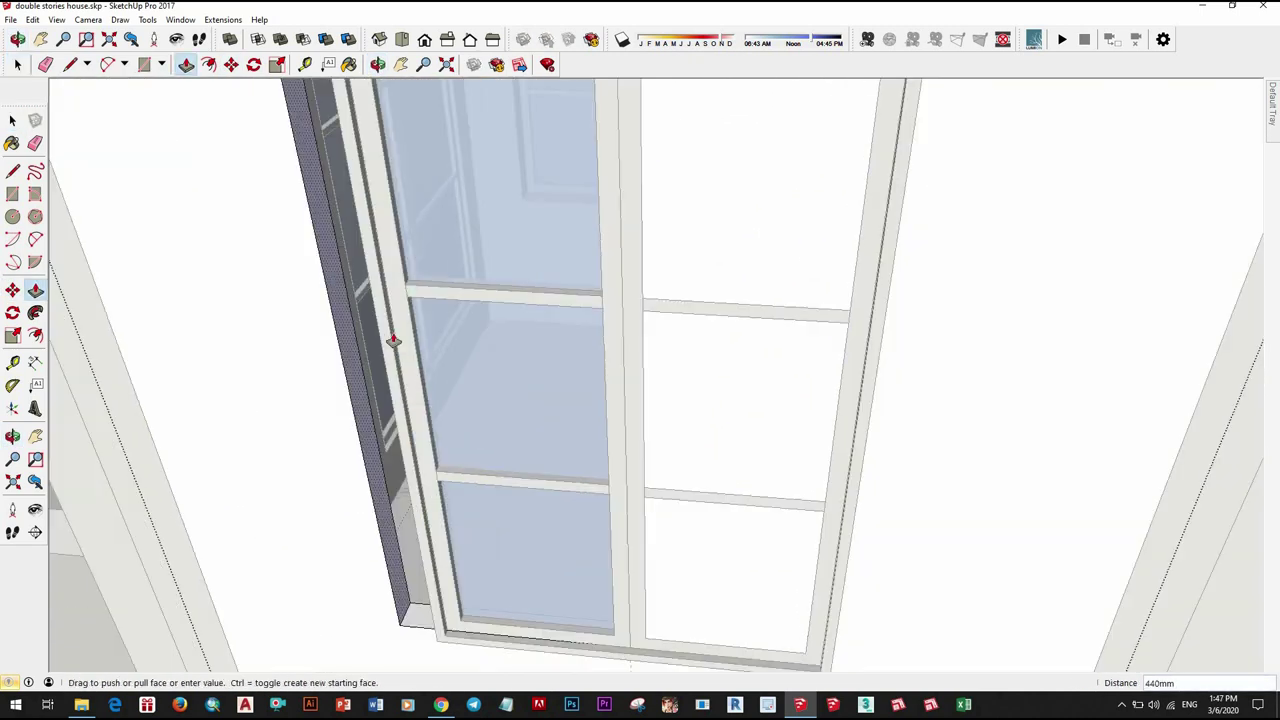
pyautogui.scroll(2, 391, 309)
pyautogui.scroll(-2, 680, 451)
pyautogui.scroll(-5, 700, 445)
pyautogui.scroll(5, 800, 470)
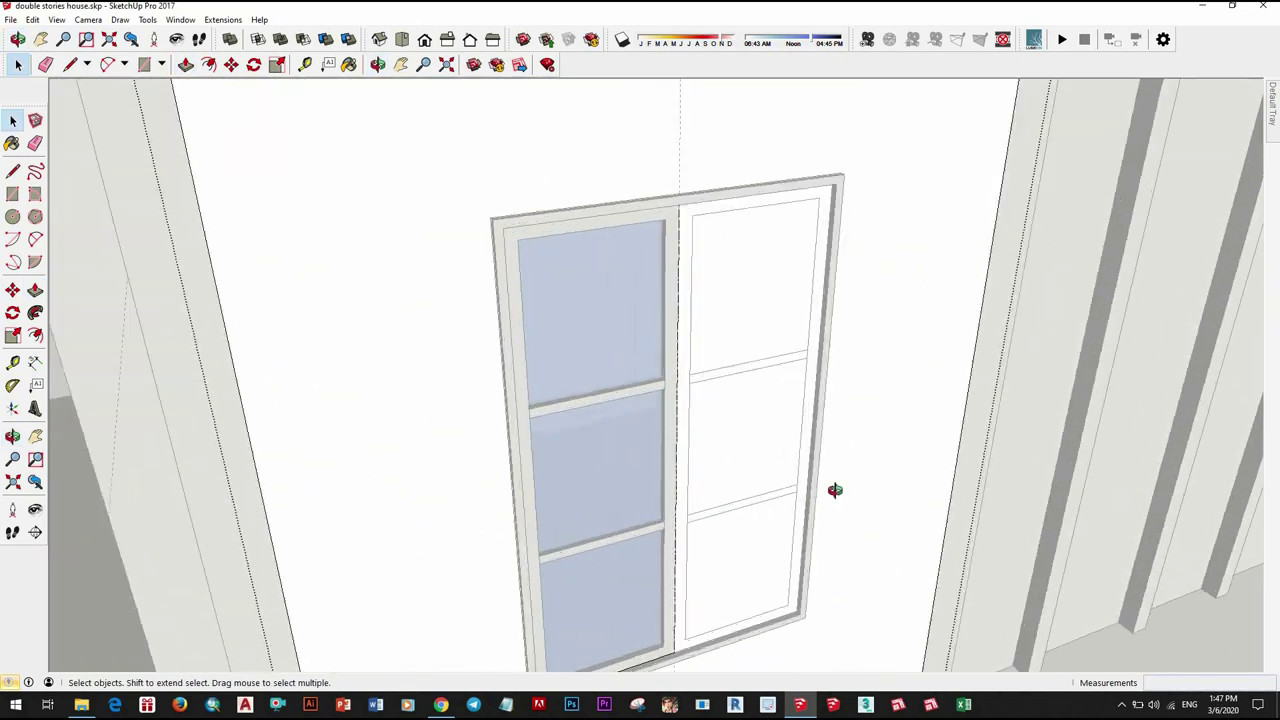
pyautogui.scroll(3, 843, 417)
pyautogui.scroll(2, 836, 397)
pyautogui.press('p')
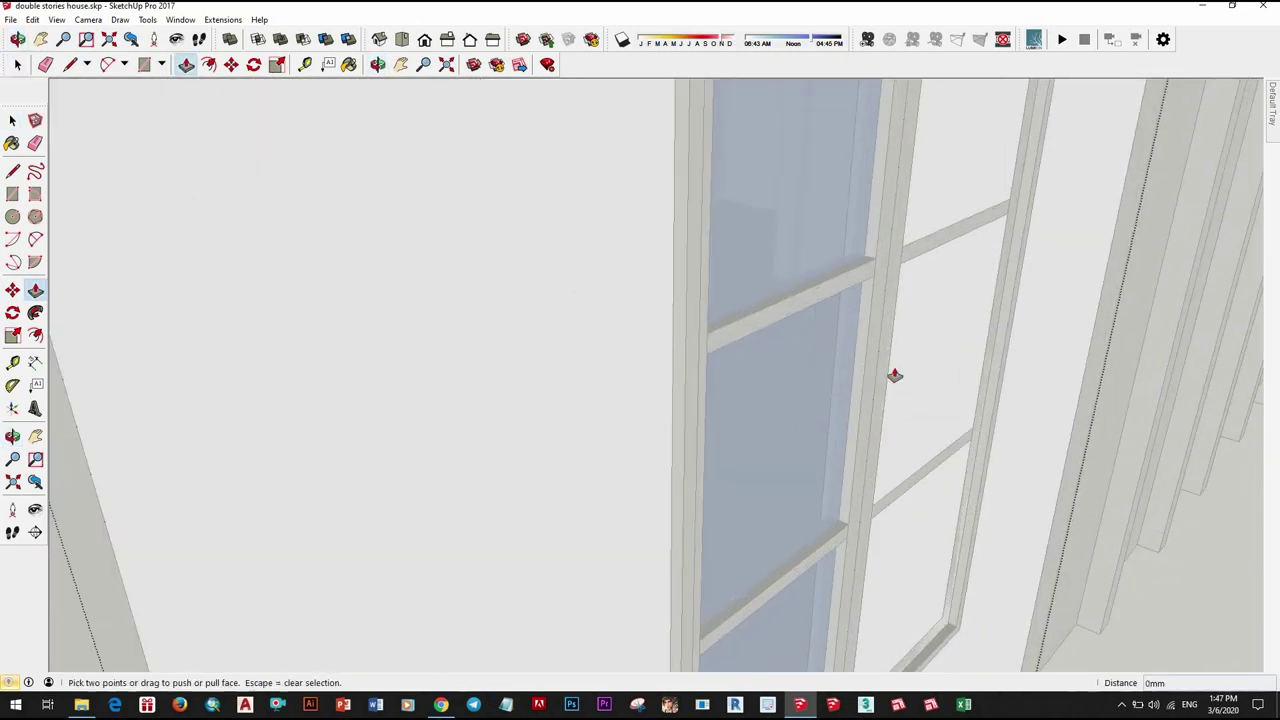
pyautogui.scroll(-3, 757, 446)
pyautogui.moveTo(757, 446); pyautogui.dragTo(660, 217, button='middle')
pyautogui.scroll(3, 673, 237)
pyautogui.press('space')
pyautogui.scroll(-3, 711, 503)
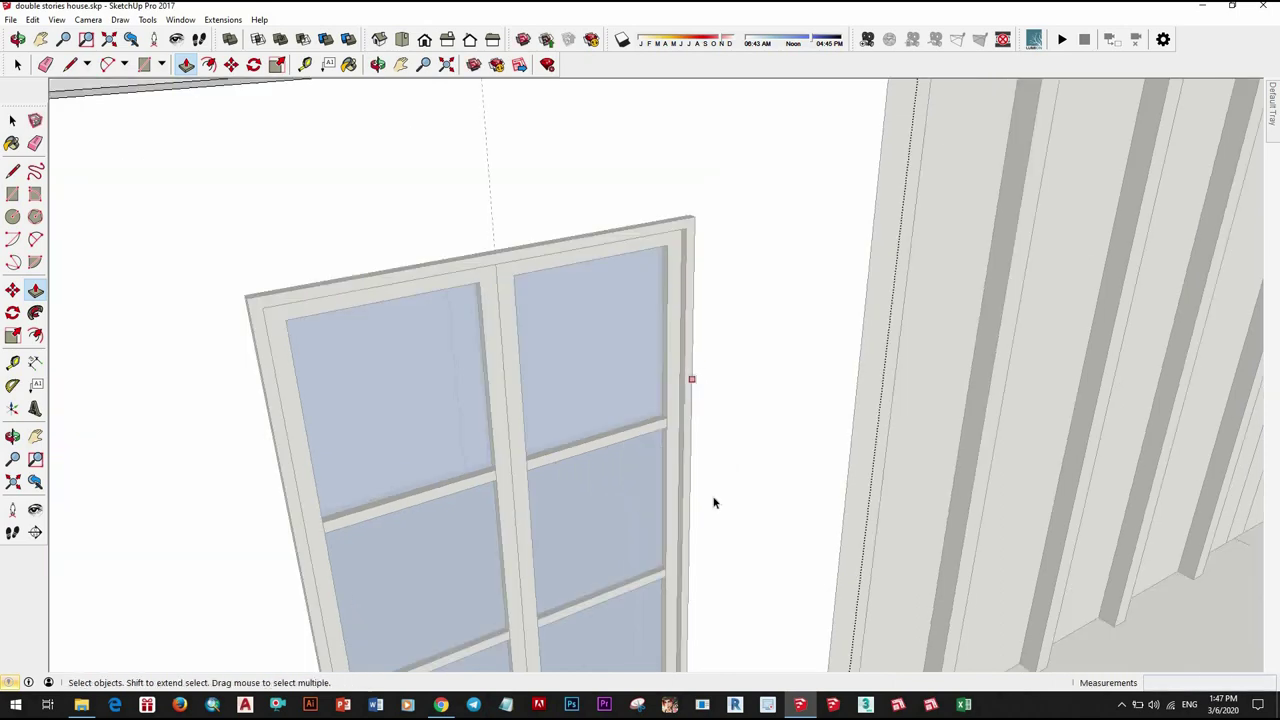
pyautogui.scroll(-4, 626, 403)
pyautogui.scroll(-3, 680, 470)
pyautogui.scroll(-1, 680, 472)
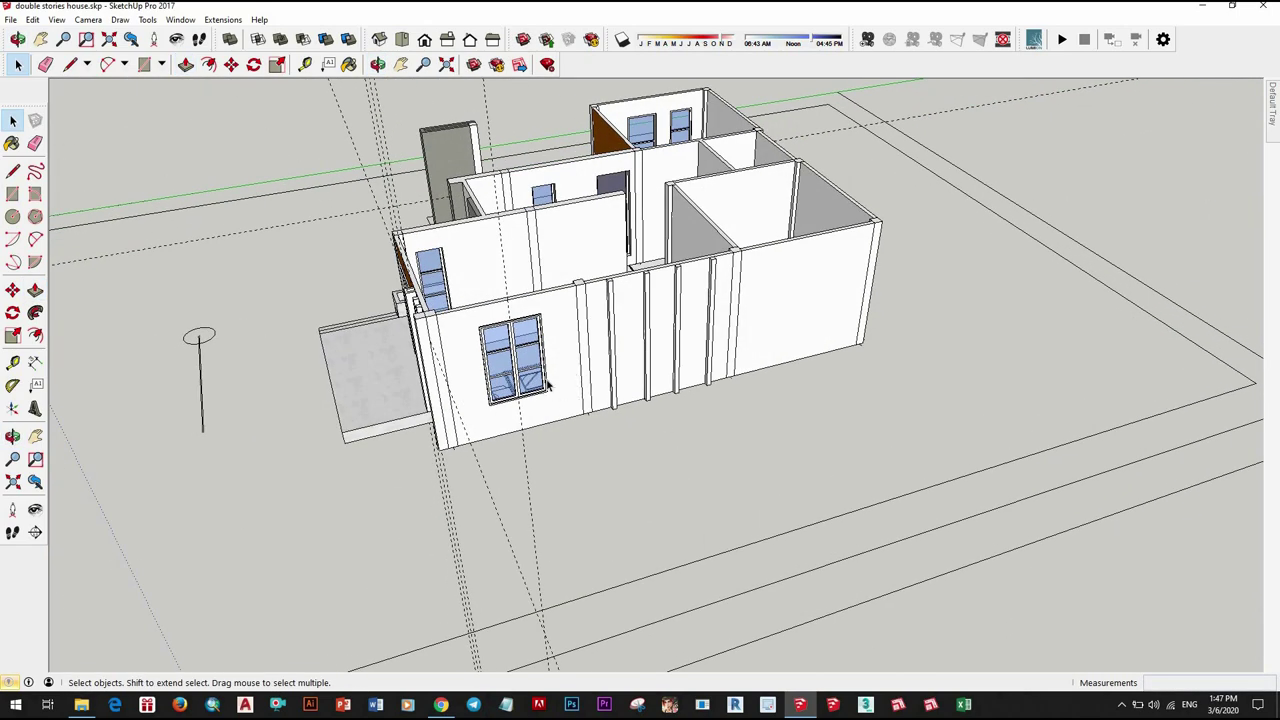
pyautogui.moveTo(548, 385); pyautogui.dragTo(473, 311, button='middle')
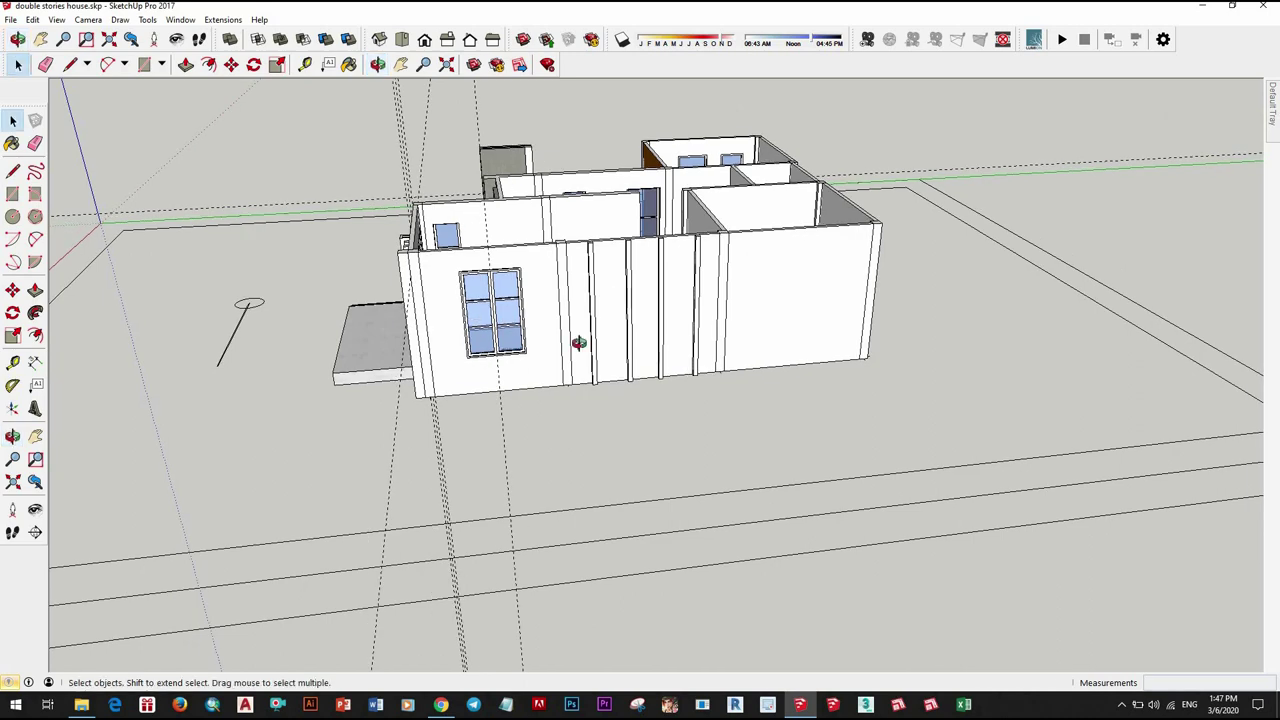
# Step: Copy the tall narrow window with Ctrl-Move and drop the copy on the ground outside
pyautogui.moveTo(579, 342); pyautogui.dragTo(613, 390, button='middle')
pyautogui.moveTo(836, 459); pyautogui.dragTo(926, 434, button='middle')
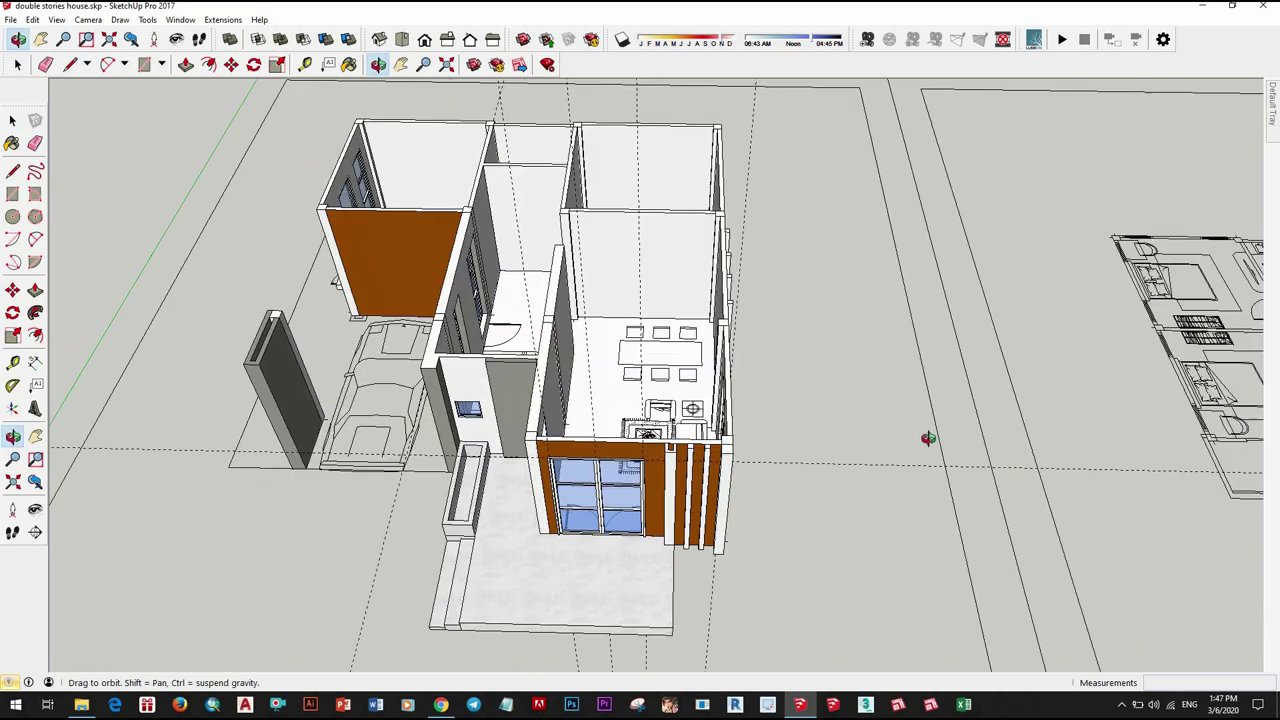
pyautogui.scroll(3, 695, 403)
pyautogui.press('m')
pyautogui.scroll(2, 715, 397)
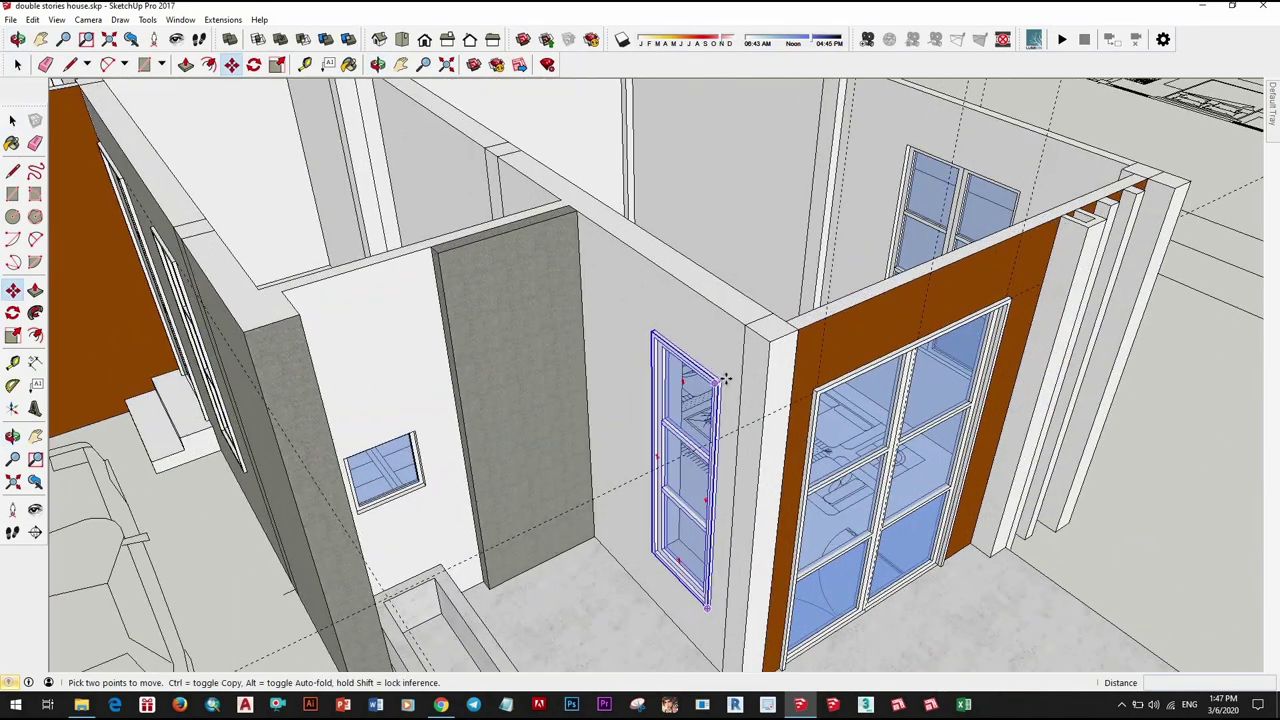
pyautogui.press('ctrl')
pyautogui.click(723, 381)
pyautogui.scroll(-3, 723, 381)
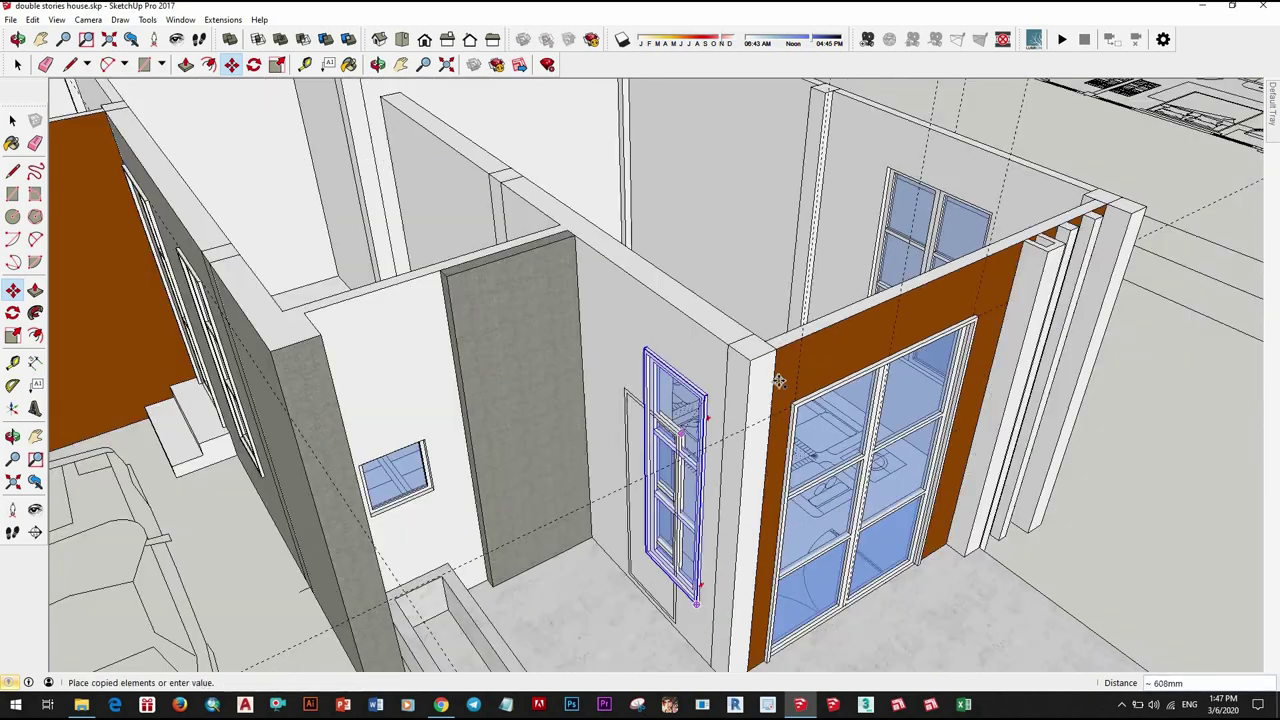
pyautogui.moveTo(723, 400); pyautogui.dragTo(214, 451, button='middle')
pyautogui.scroll(4, 762, 462)
pyautogui.click(792, 520)
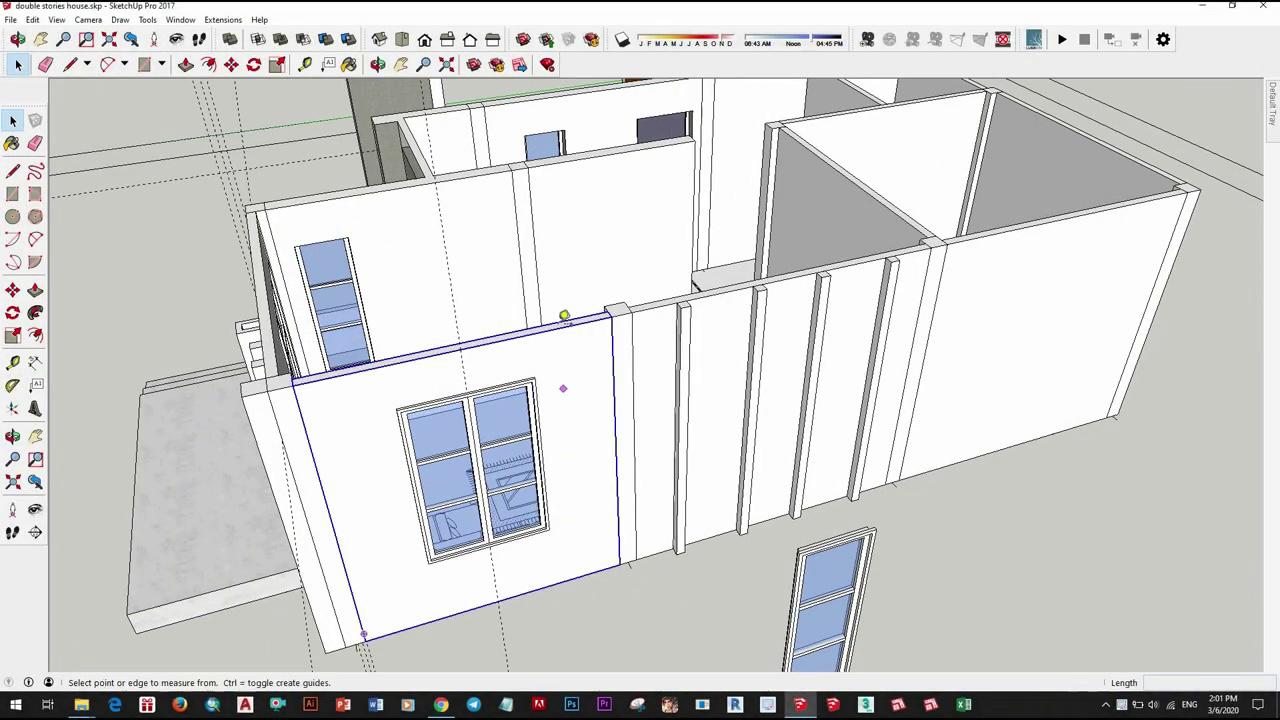
pyautogui.scroll(3, 580, 350)
pyautogui.scroll(-2, 640, 400)
pyautogui.press('space')
pyautogui.scroll(-1, 743, 523)
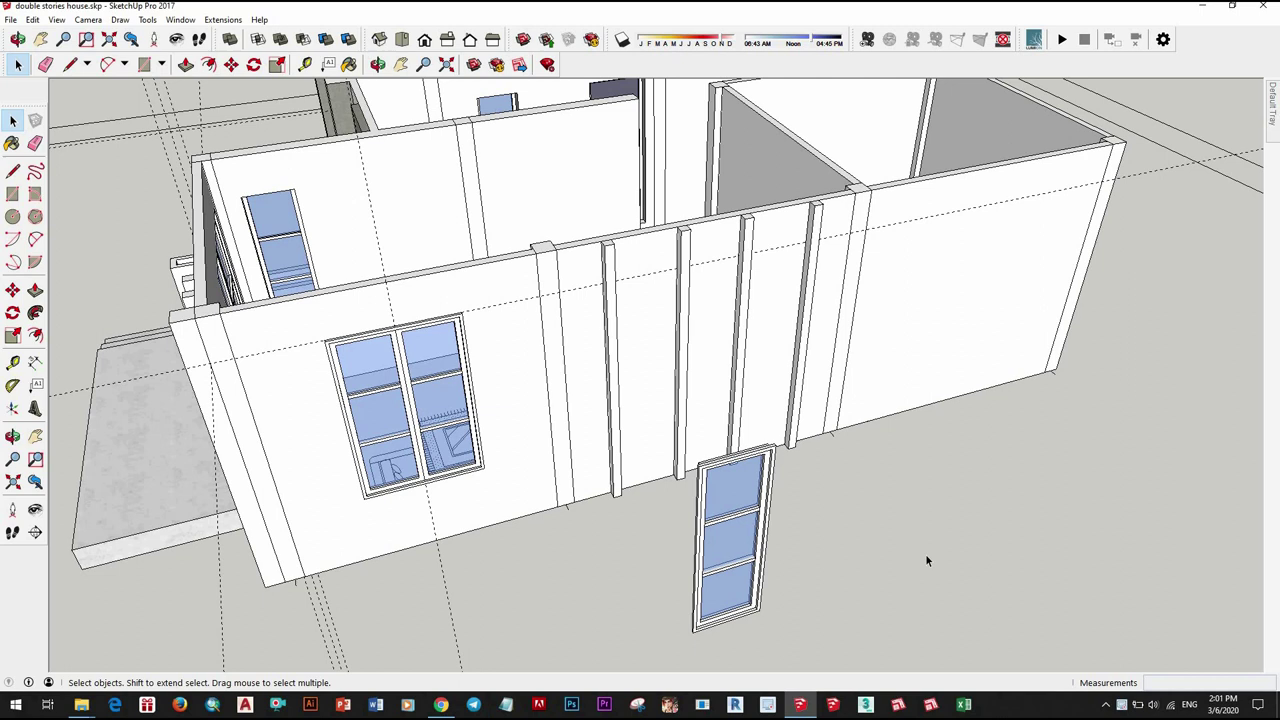
# Step: Move the window copy onto the side wall between two pilasters
pyautogui.click(758, 522)
pyautogui.moveTo(758, 522); pyautogui.dragTo(602, 516, button='middle')
pyautogui.press('m')
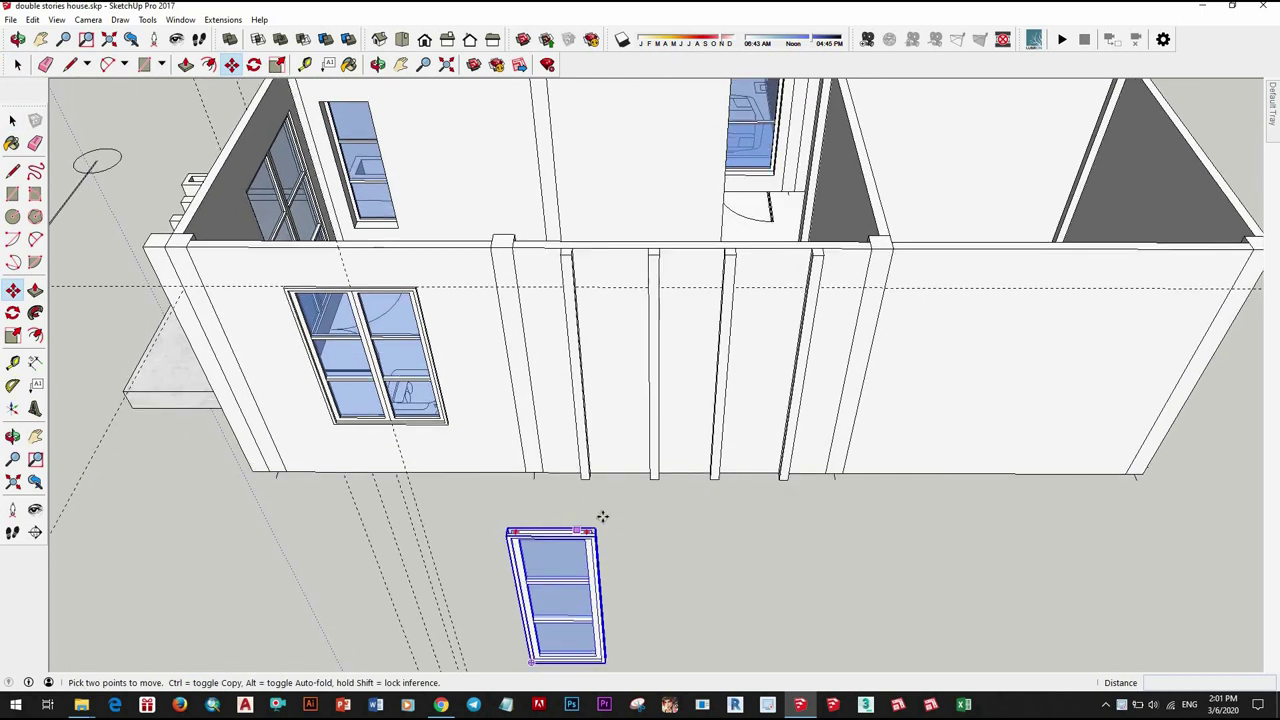
pyautogui.scroll(3, 602, 516)
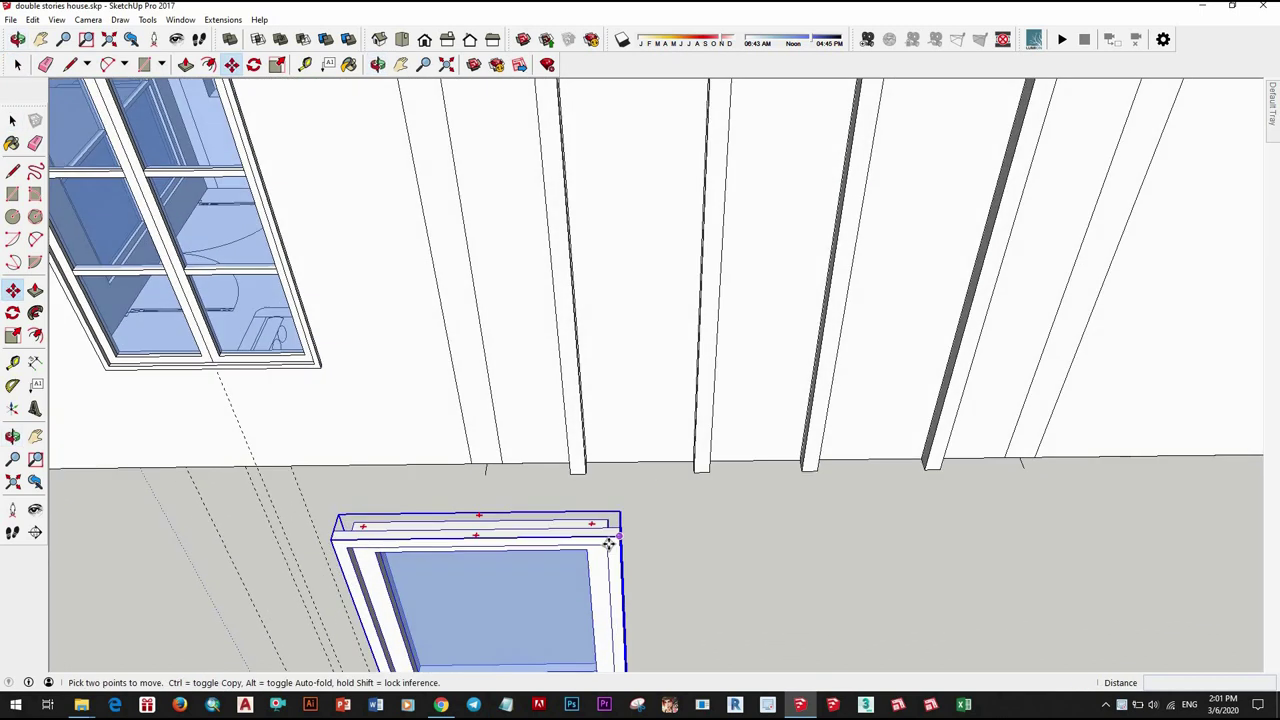
pyautogui.moveTo(610, 553); pyautogui.dragTo(594, 517, button='middle')
pyautogui.scroll(-5, 658, 398)
pyautogui.moveTo(658, 398)
pyautogui.mouseDown(button='middle')
pyautogui.moveTo(725, 383)
pyautogui.moveTo(731, 263)
pyautogui.moveTo(620, 206)
pyautogui.mouseUp(button='middle')
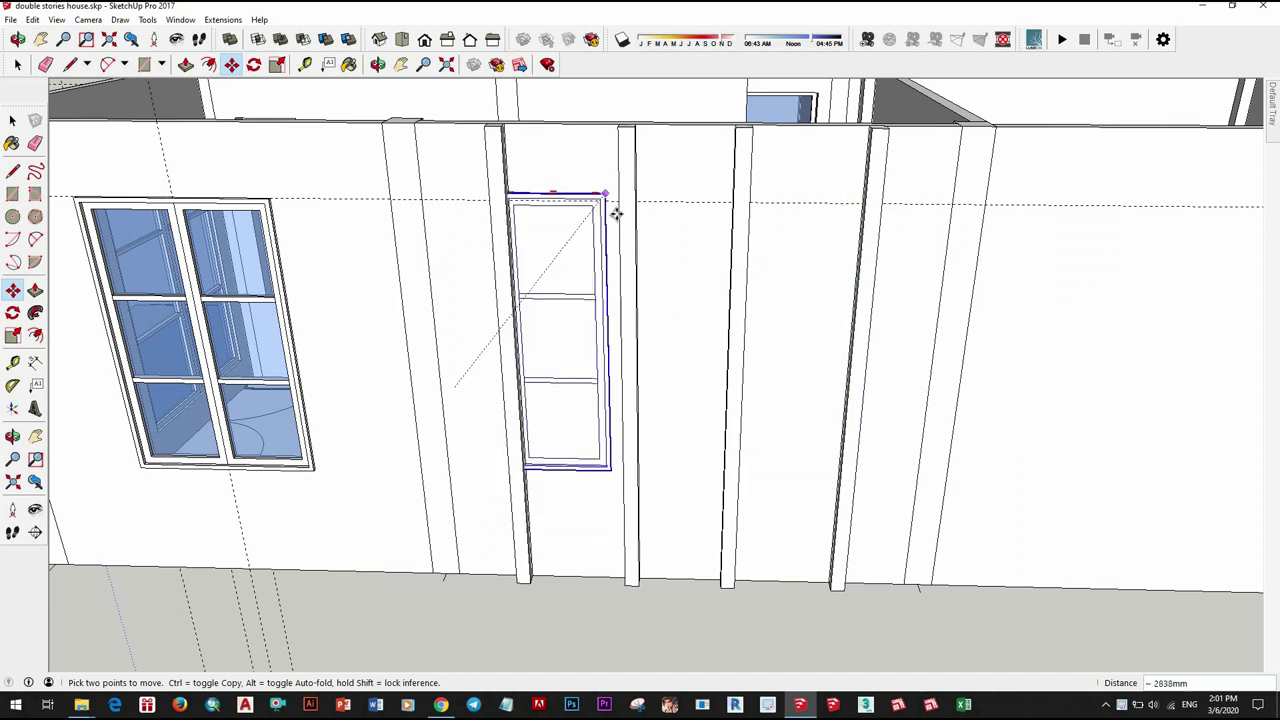
pyautogui.scroll(3, 743, 292)
pyautogui.click(743, 263)
pyautogui.press('space')
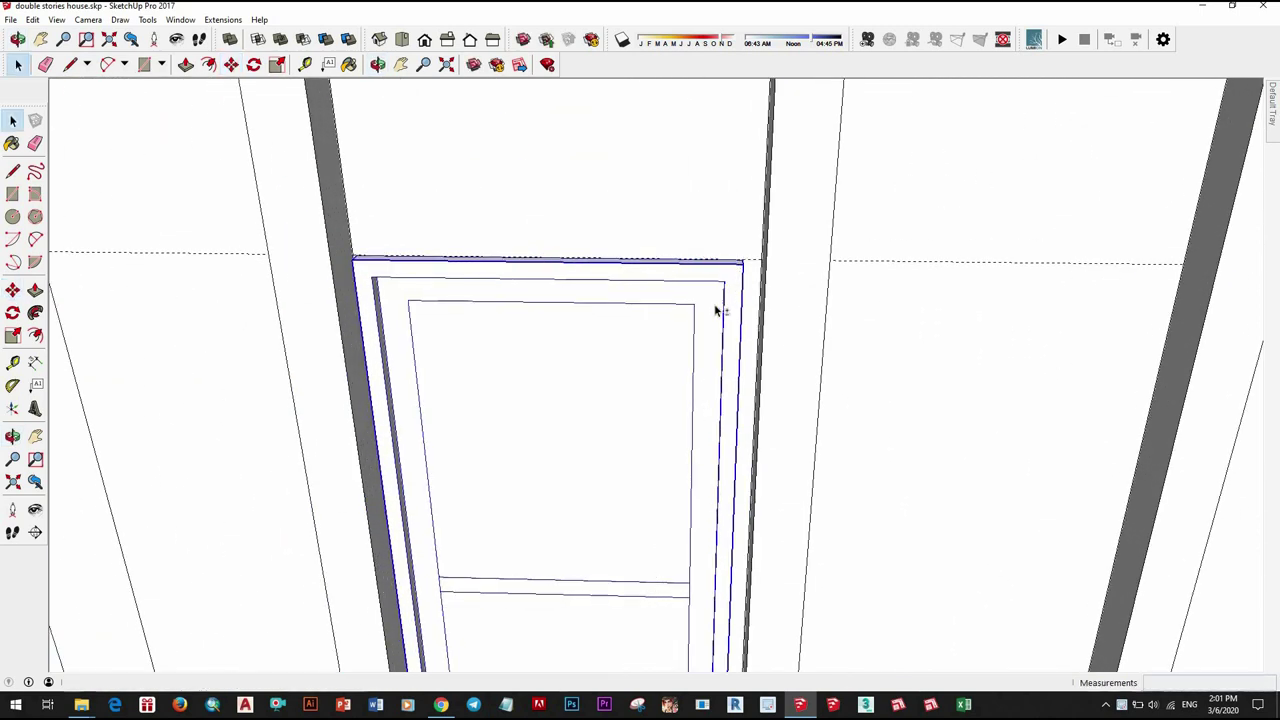
pyautogui.scroll(-3, 686, 323)
pyautogui.scroll(2, 686, 323)
pyautogui.moveTo(772, 245); pyautogui.dragTo(730, 253, button='middle')
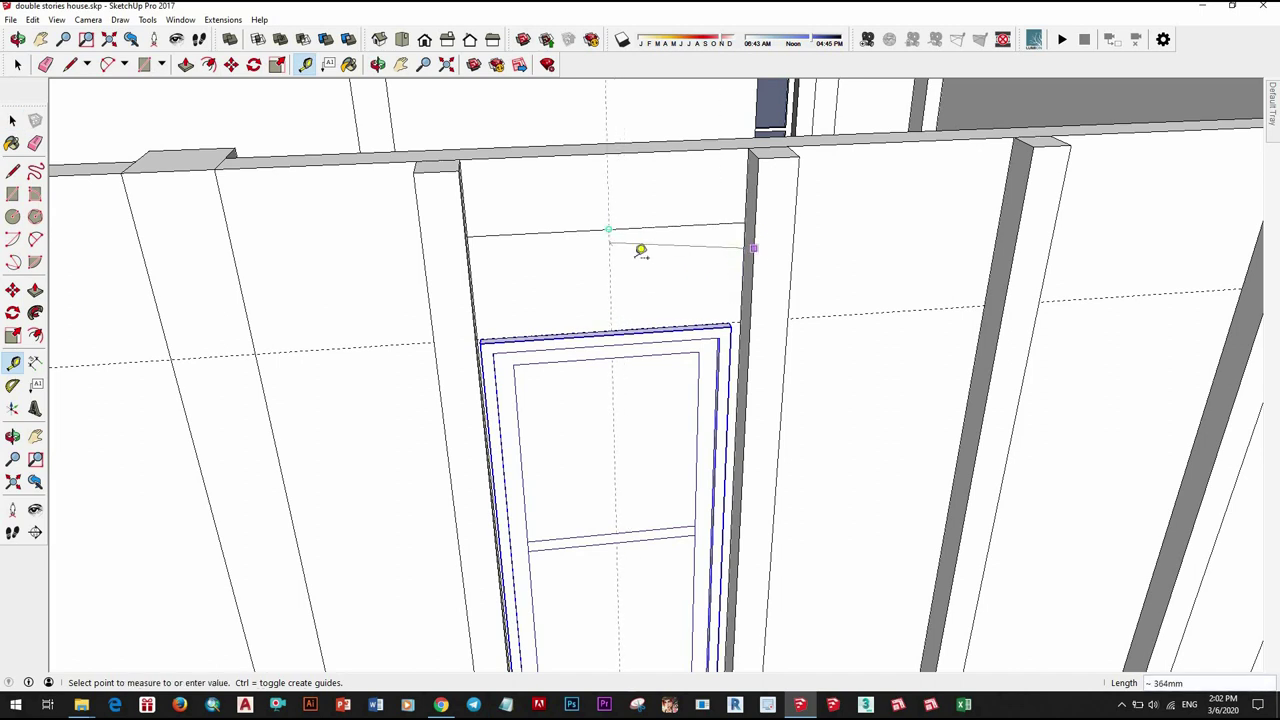
pyautogui.scroll(2, 633, 338)
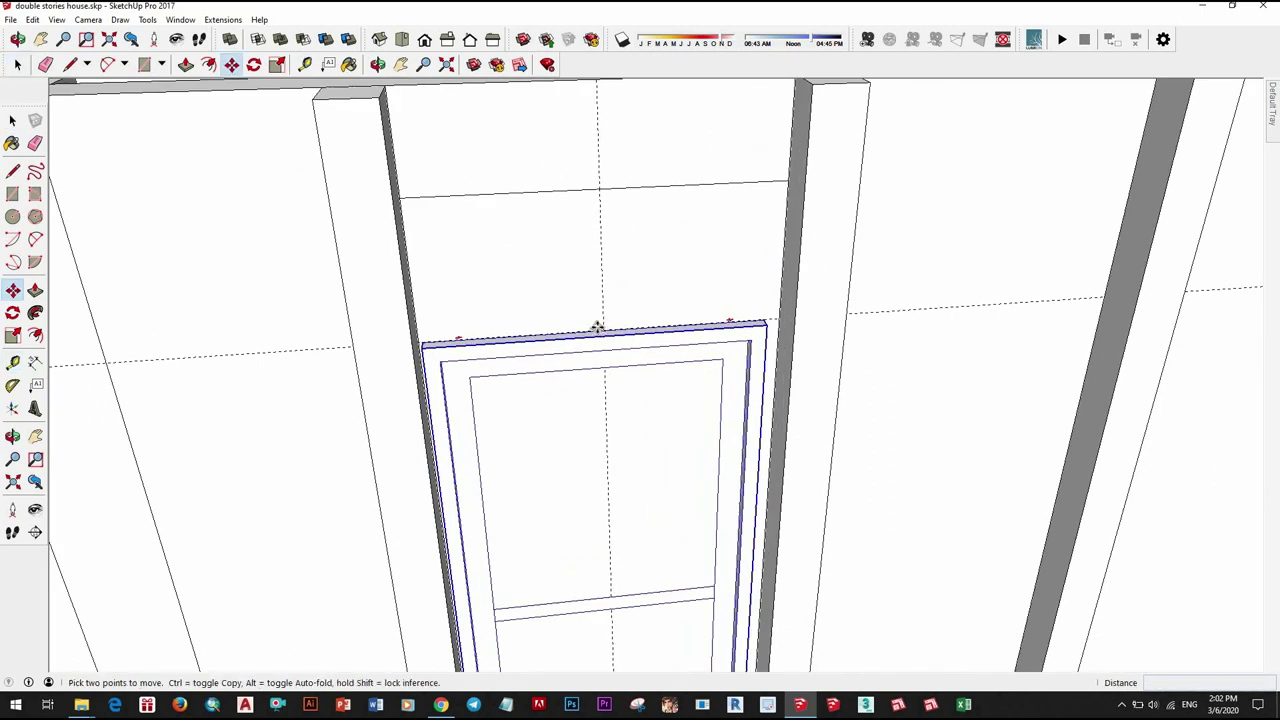
pyautogui.press('space')
# Step: Draw a rectangle on the wall matching the new window's frame
pyautogui.scroll(-2, 674, 383)
pyautogui.moveTo(600, 380); pyautogui.dragTo(601, 276, button='middle')
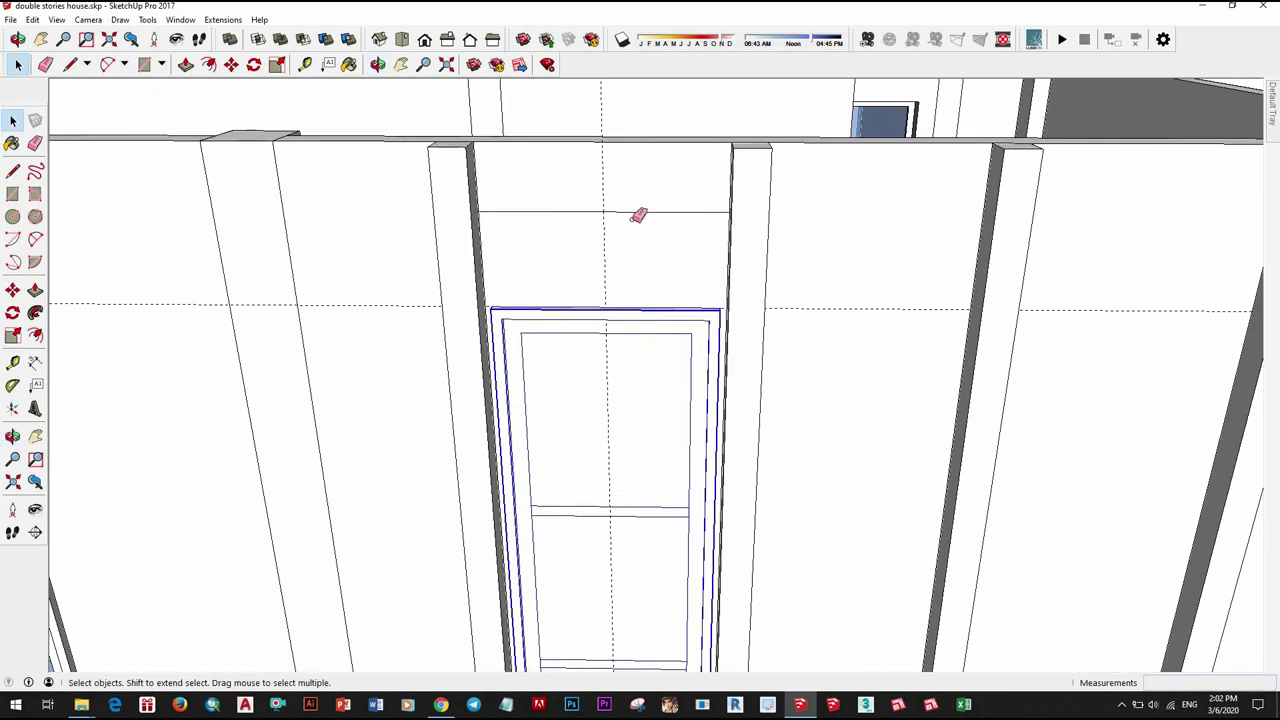
pyautogui.click(633, 247)
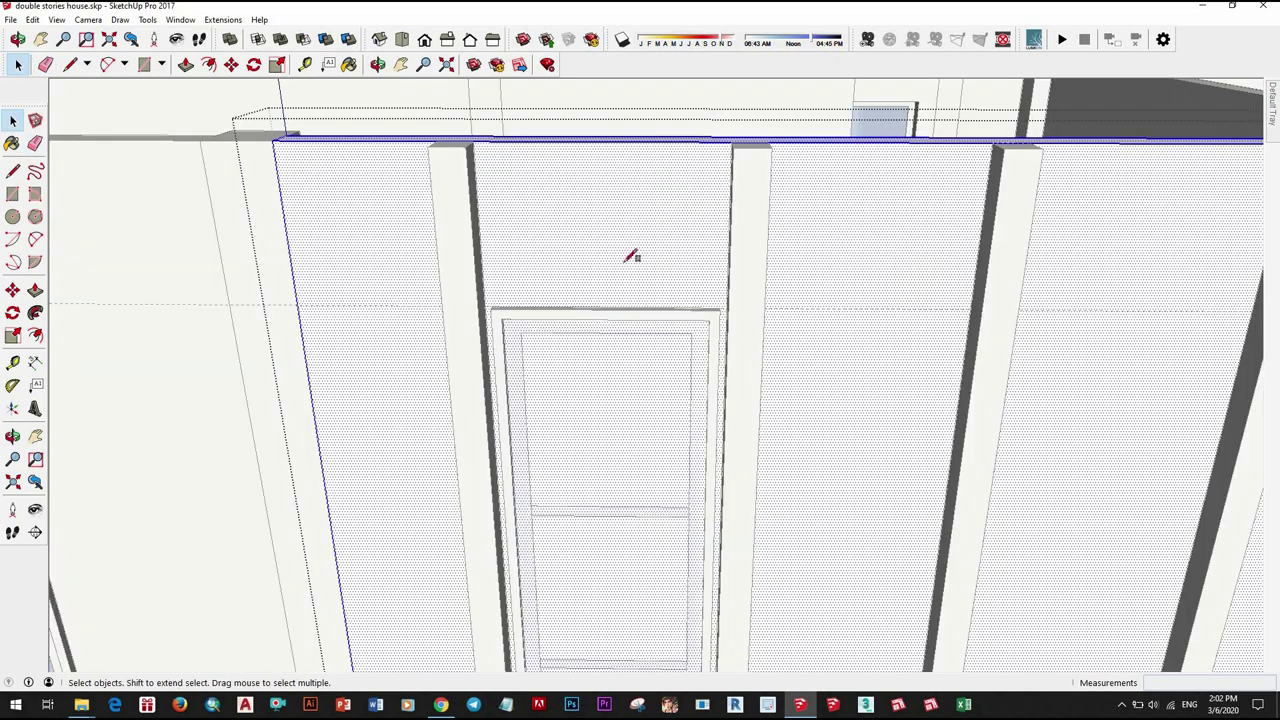
pyautogui.press('r')
pyautogui.scroll(2, 580, 240)
pyautogui.scroll(3, 523, 340)
pyautogui.scroll(2, 470, 312)
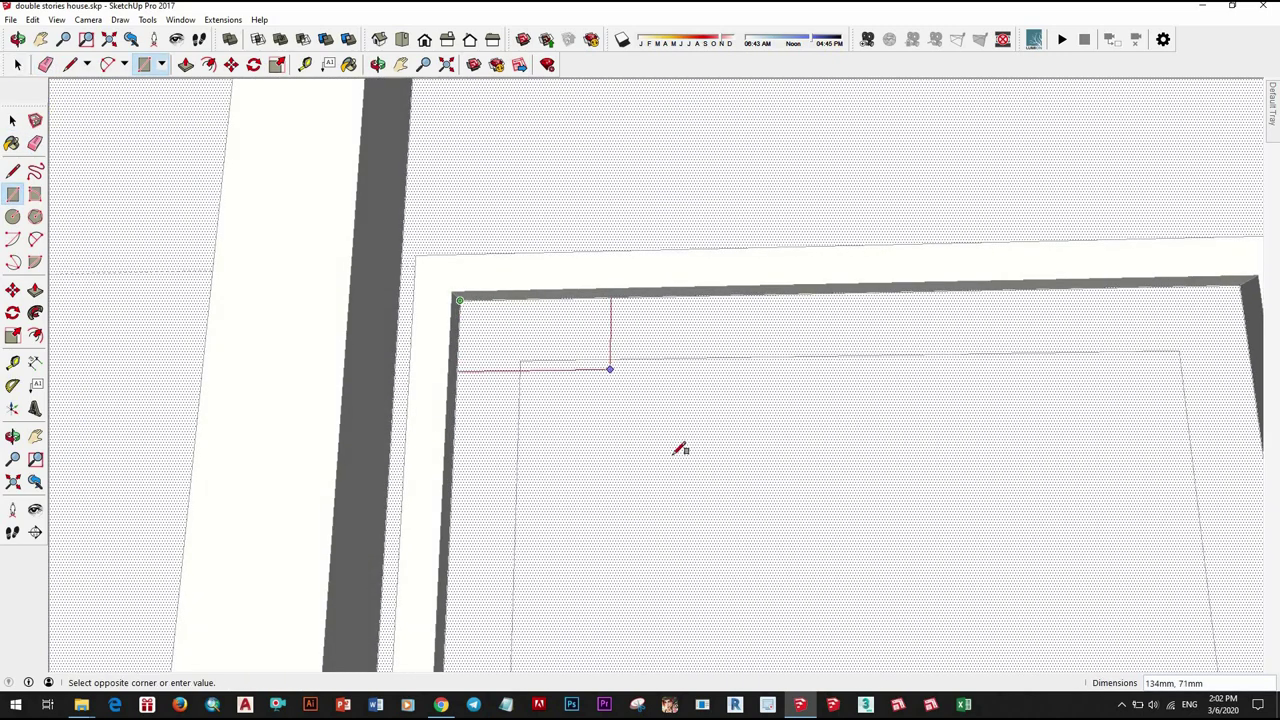
pyautogui.scroll(-5, 680, 449)
pyautogui.scroll(3, 709, 434)
pyautogui.scroll(3, 751, 449)
pyautogui.scroll(3, 728, 348)
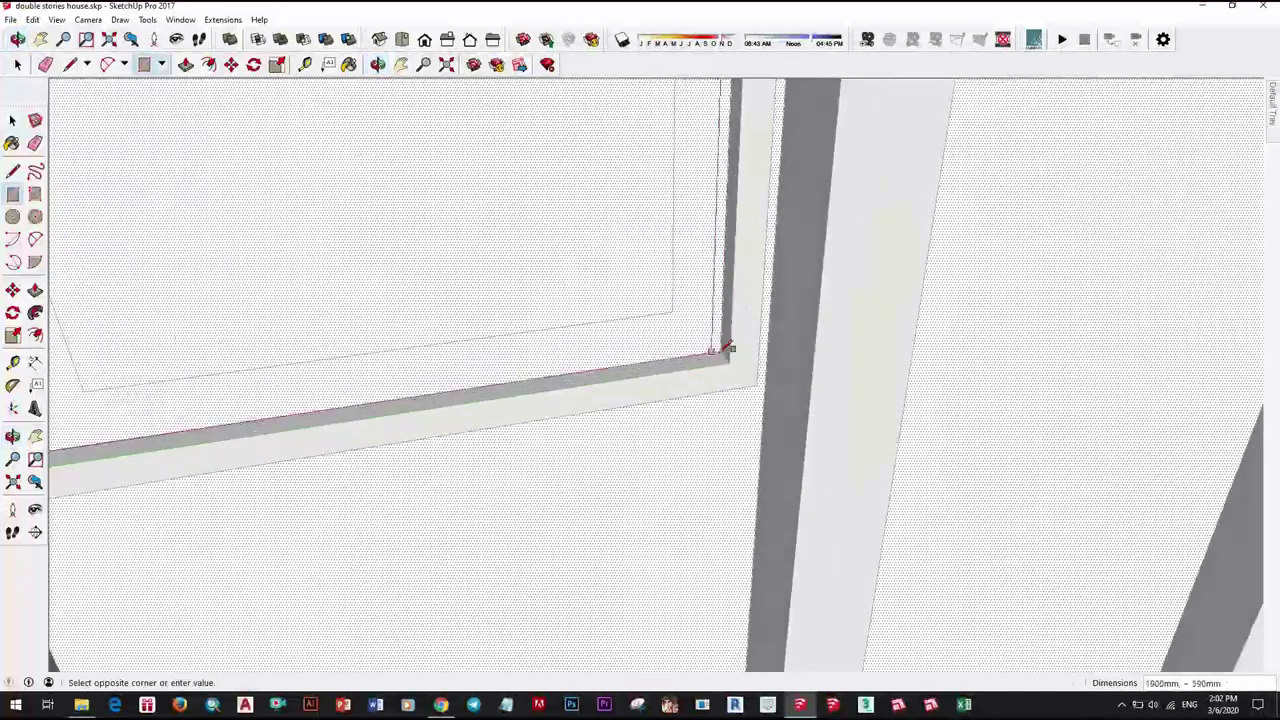
pyautogui.click(728, 348)
pyautogui.scroll(-3, 546, 269)
# Step: Push/Pull the rectangle into the wall to cut the window opening
pyautogui.press('p')
pyautogui.click(586, 337)
pyautogui.scroll(-3, 573, 234)
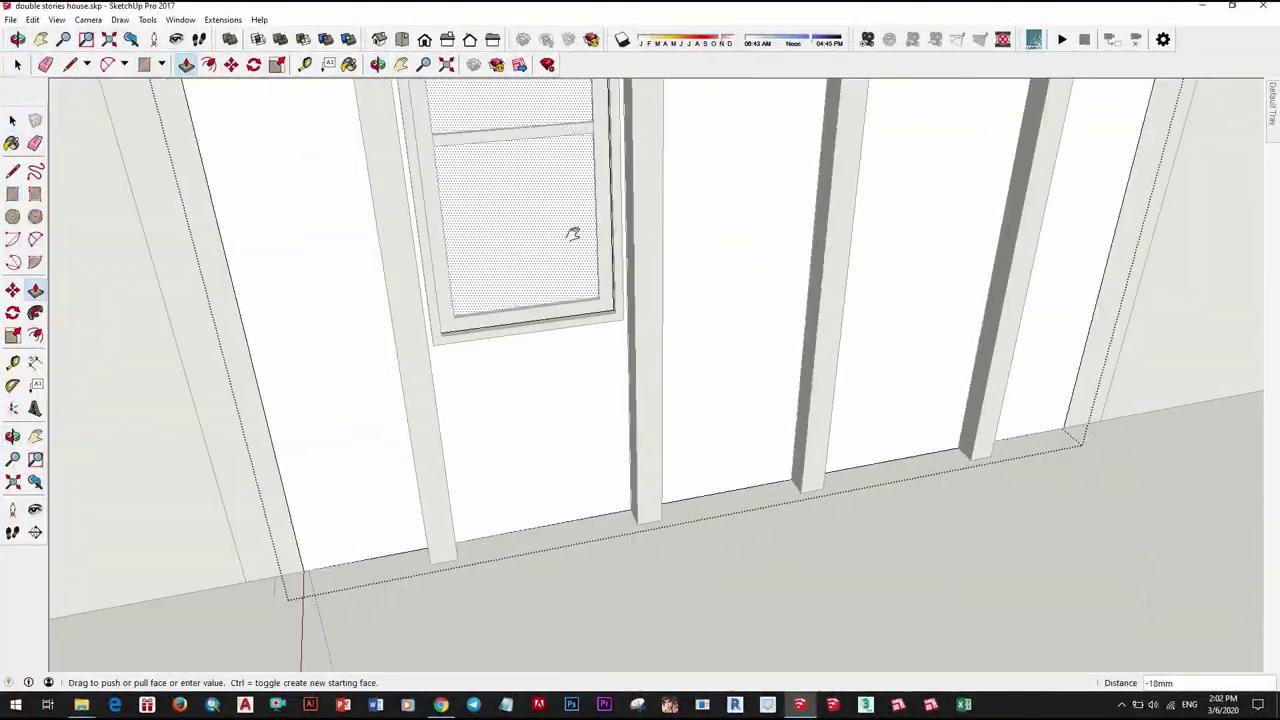
pyautogui.scroll(-4, 573, 234)
pyautogui.click(580, 237)
pyautogui.scroll(-2, 520, 350)
pyautogui.press('space')
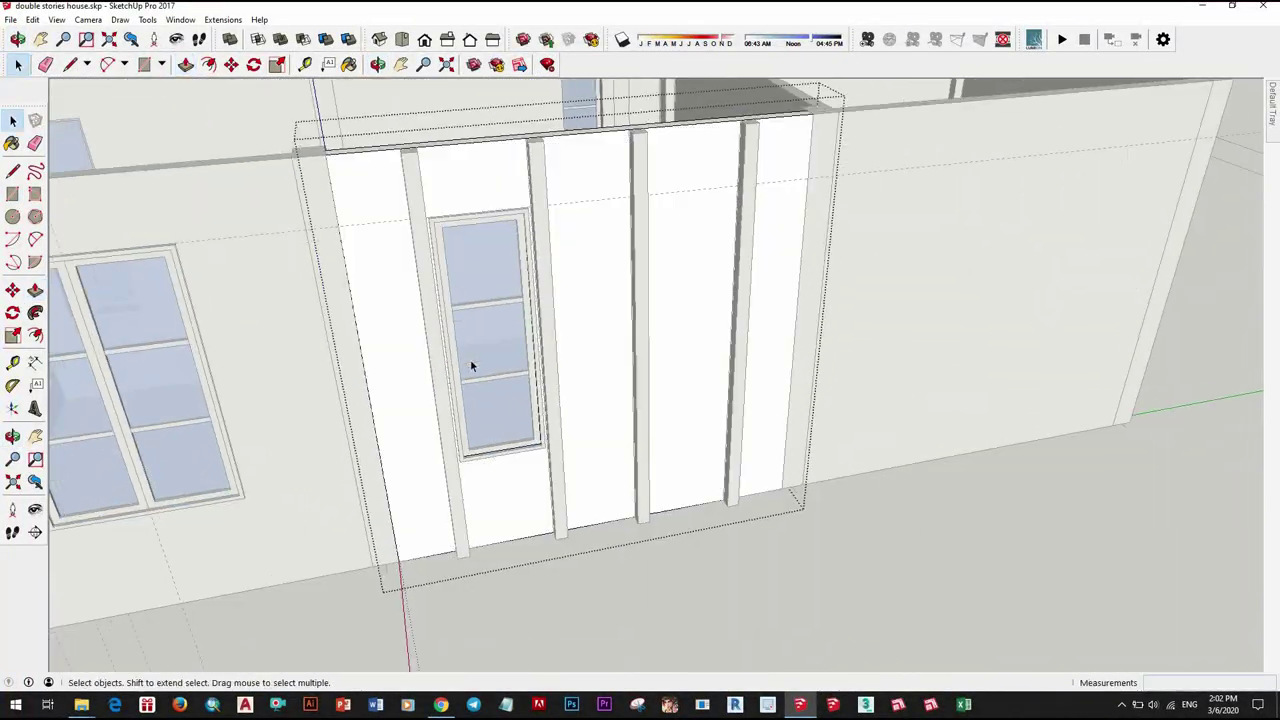
pyautogui.scroll(3, 472, 366)
pyautogui.scroll(-3, 540, 300)
pyautogui.press('m')
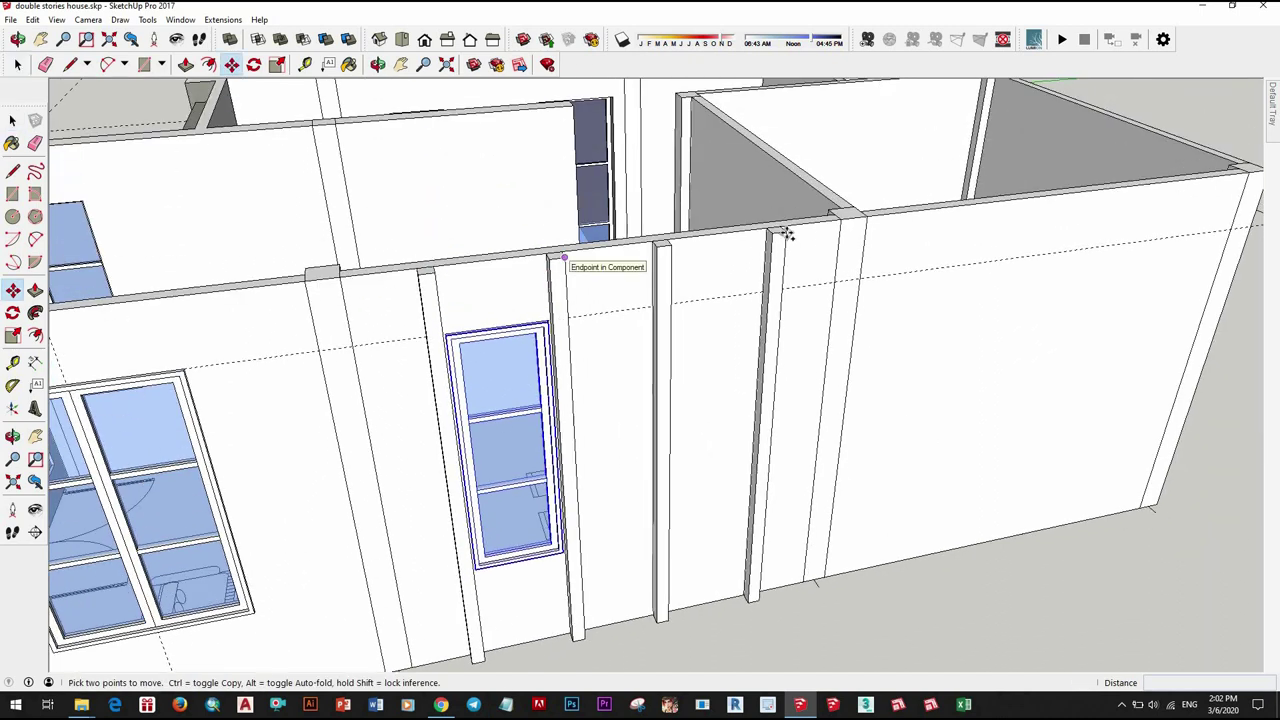
# Step: Place the window copy between the next pair of pilasters
pyautogui.click(826, 449)
pyautogui.moveTo(826, 449)
pyautogui.mouseDown(button='middle')
pyautogui.moveTo(683, 371)
pyautogui.moveTo(686, 318)
pyautogui.mouseUp(button='middle')
pyautogui.press('space')
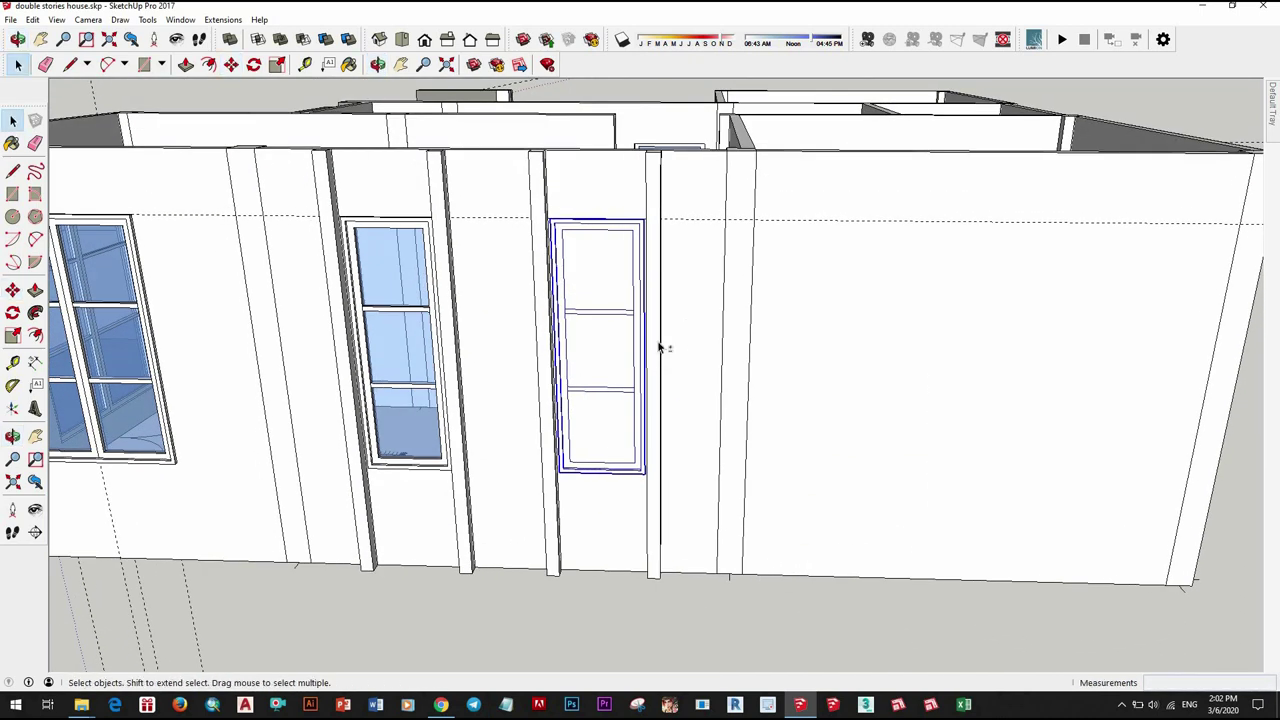
pyautogui.scroll(-2, 665, 350)
pyautogui.scroll(2, 692, 351)
# Step: Start a rectangle at the window frame's corner on the wall, then cancel it
pyautogui.click(693, 352)
pyautogui.scroll(2, 678, 340)
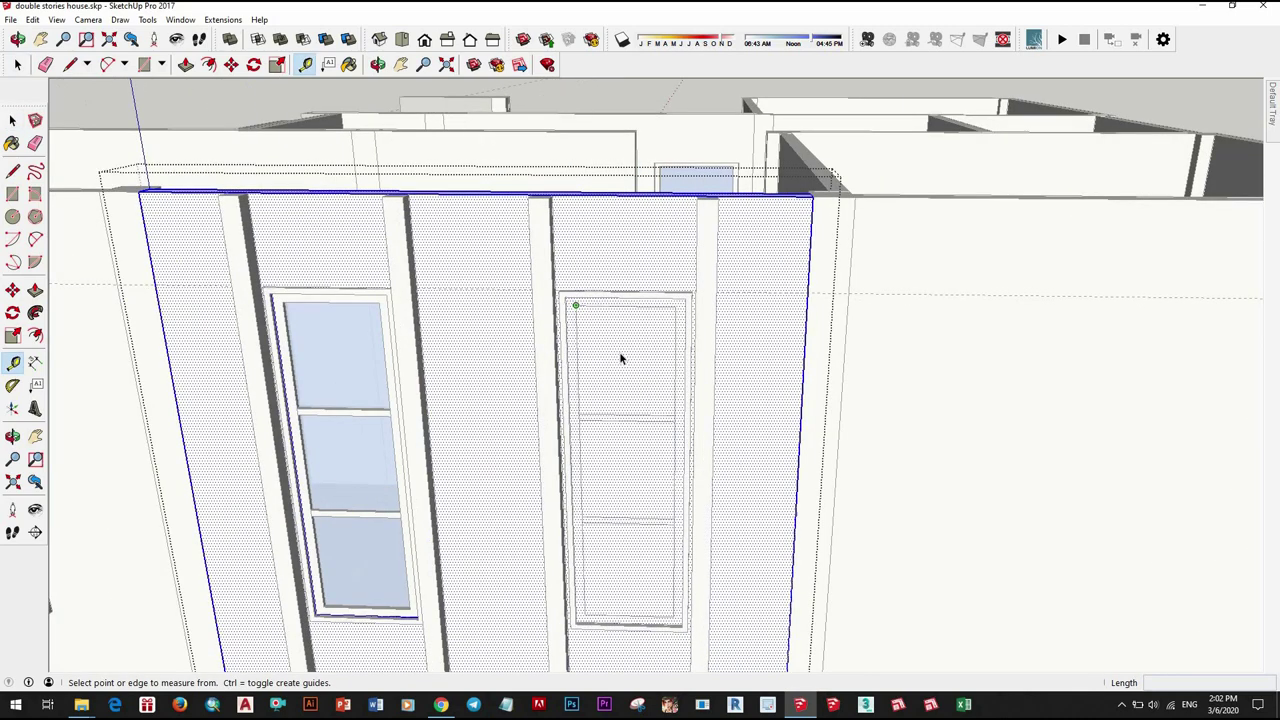
pyautogui.press('r')
pyautogui.scroll(3, 629, 334)
pyautogui.scroll(3, 580, 323)
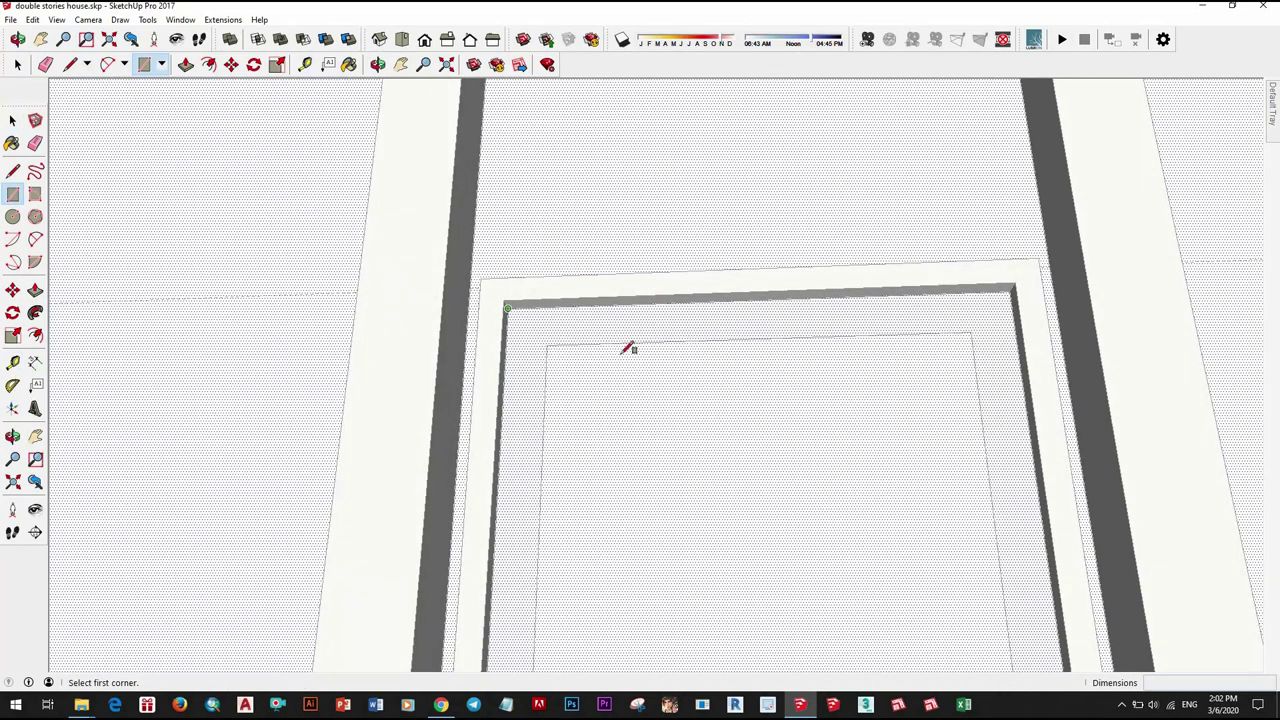
pyautogui.click(506, 305)
pyautogui.scroll(-5, 620, 346)
pyautogui.moveTo(694, 420); pyautogui.dragTo(737, 534, button='middle')
pyautogui.scroll(3, 760, 545)
pyautogui.scroll(3, 760, 480)
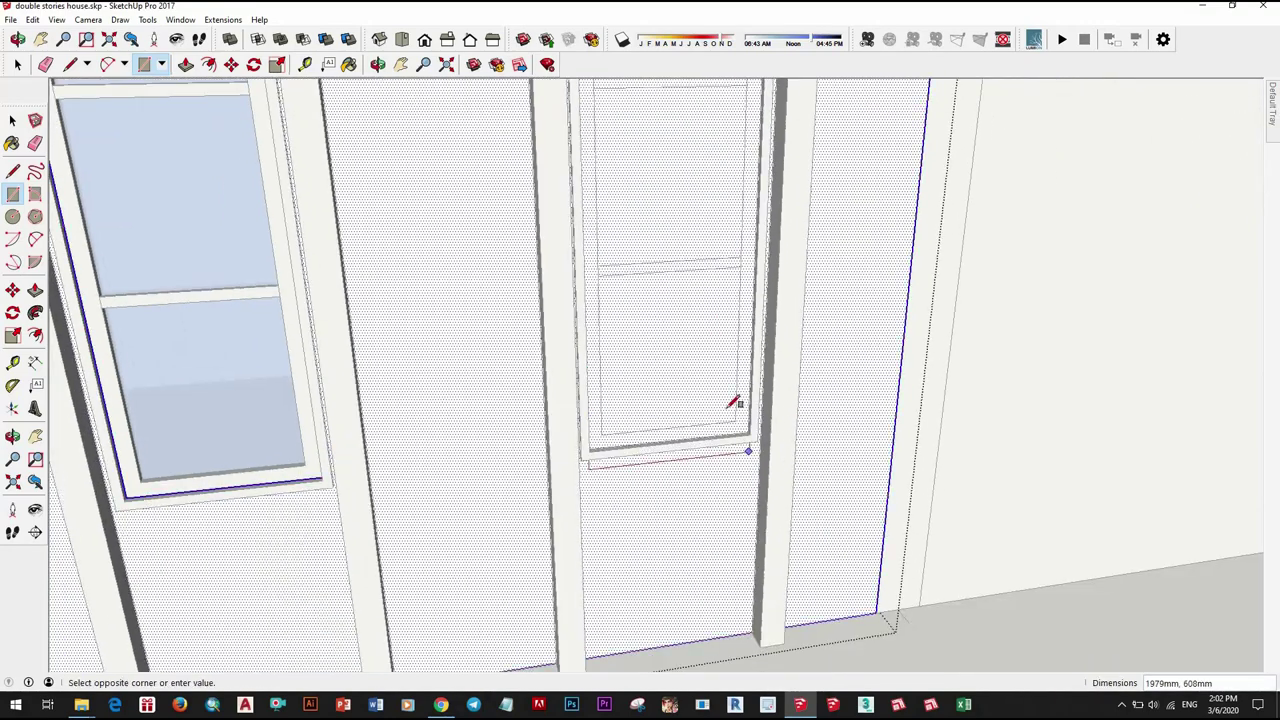
pyautogui.moveTo(734, 403); pyautogui.dragTo(734, 457, button='middle')
pyautogui.scroll(2, 717, 434)
pyautogui.press('space')
pyautogui.scroll(-5, 592, 390)
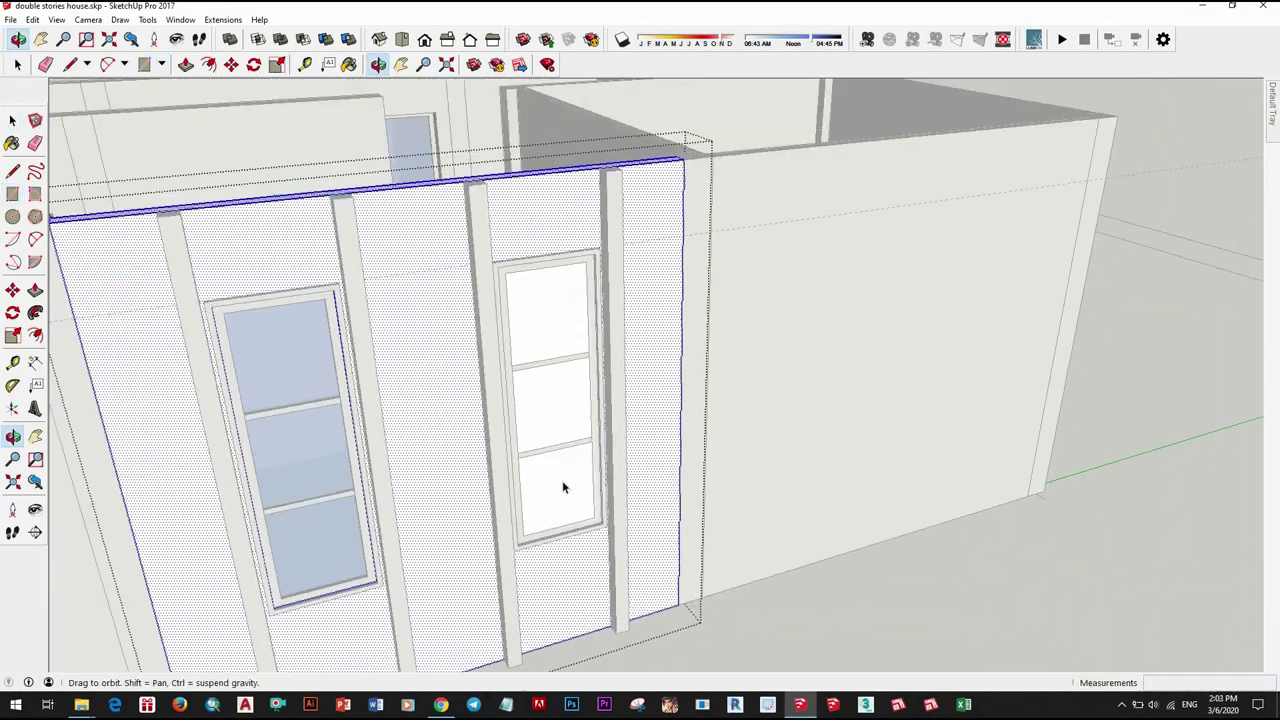
# Step: Select the window copy and begin moving it, then return to selection
pyautogui.moveTo(563, 486)
pyautogui.mouseDown(button='middle')
pyautogui.moveTo(543, 423)
pyautogui.moveTo(640, 470)
pyautogui.mouseUp(button='middle')
pyautogui.click(540, 410)
pyautogui.press('m')
pyautogui.scroll(-2, 703, 514)
pyautogui.scroll(-4, 703, 514)
pyautogui.scroll(4, 640, 470)
pyautogui.press('space')
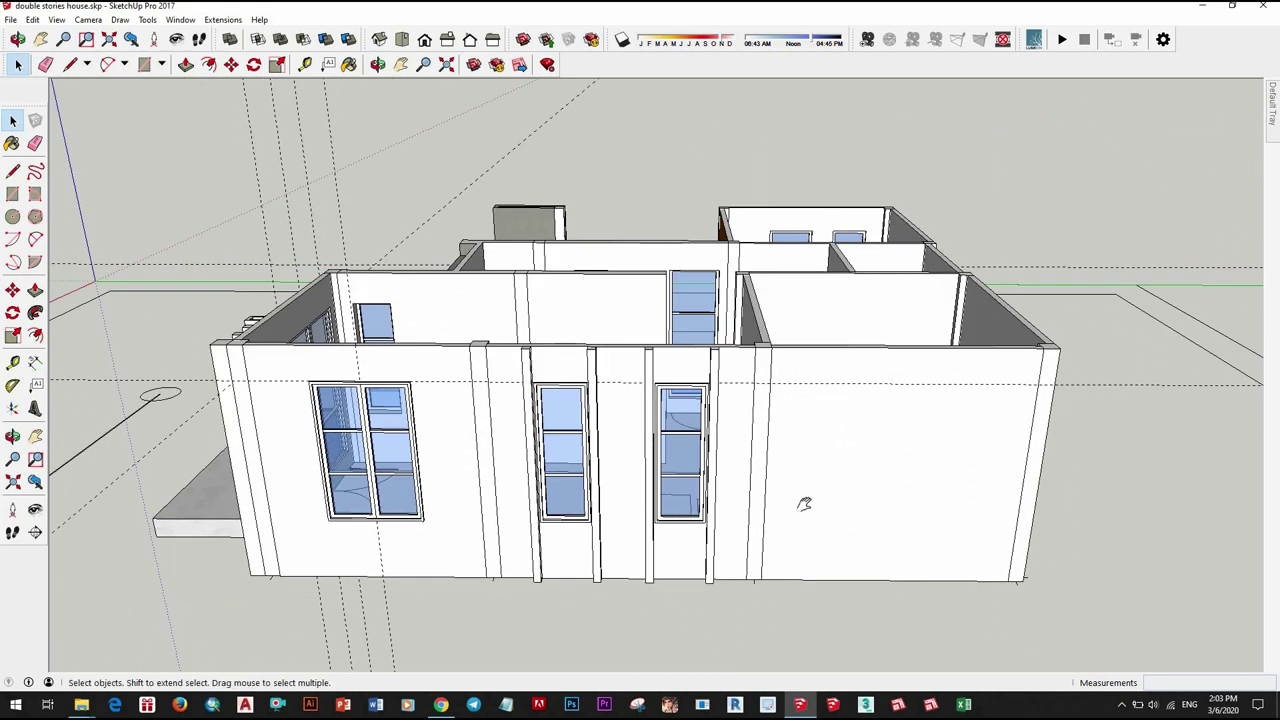
pyautogui.moveTo(804, 503)
pyautogui.mouseDown(button='middle')
pyautogui.moveTo(766, 500)
pyautogui.moveTo(772, 521)
pyautogui.mouseUp(button='middle')
pyautogui.press('x')
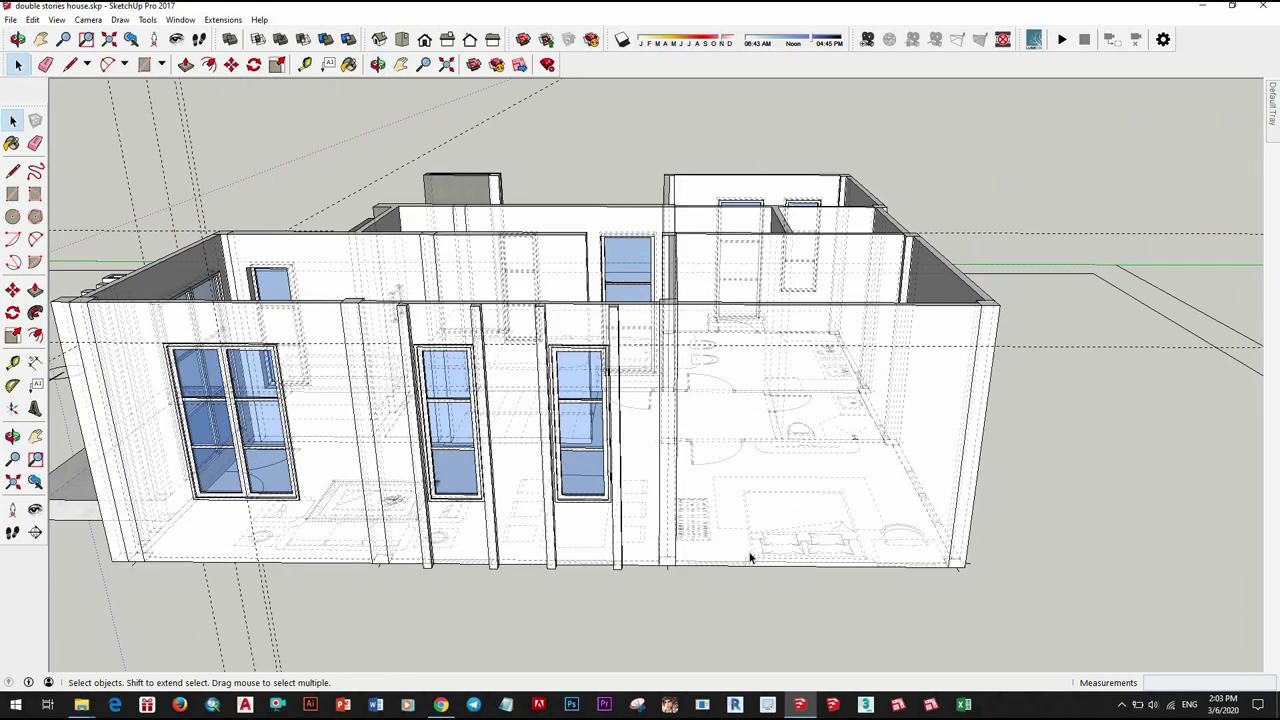
pyautogui.press('t')
pyautogui.scroll(3, 677, 534)
pyautogui.scroll(2, 658, 550)
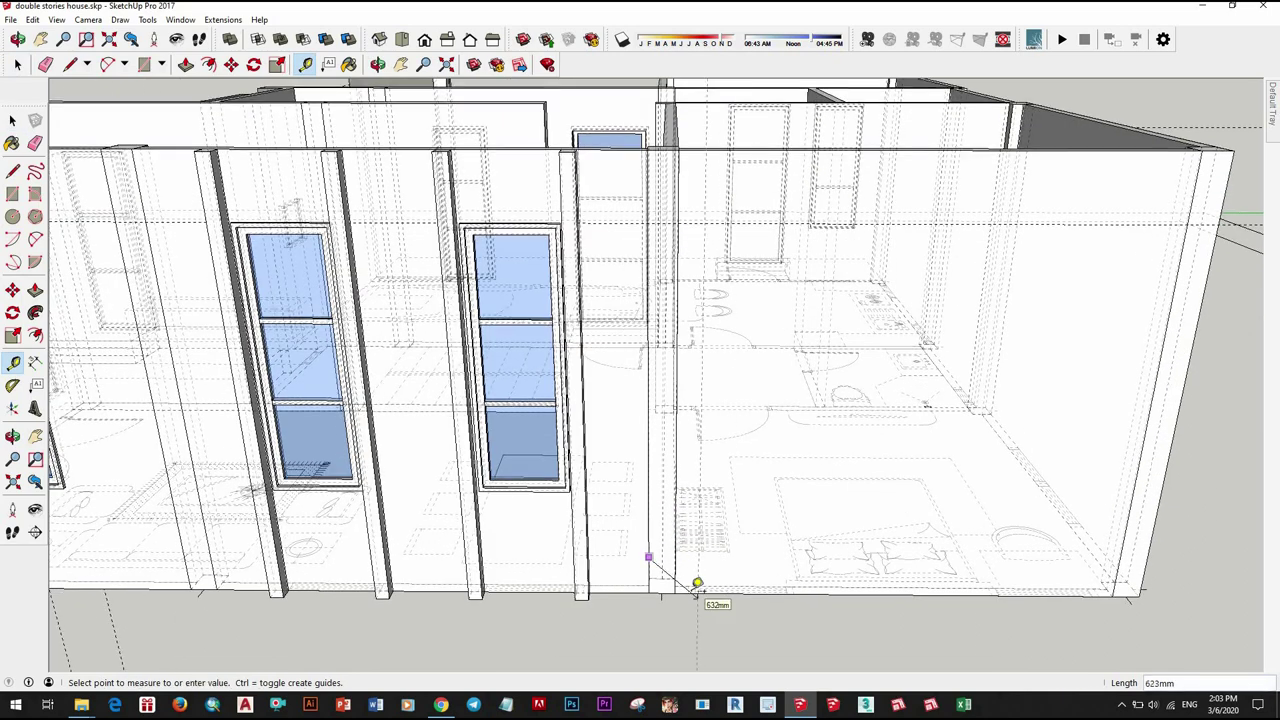
pyautogui.scroll(-5, 700, 590)
pyautogui.press('space')
pyautogui.press('x')
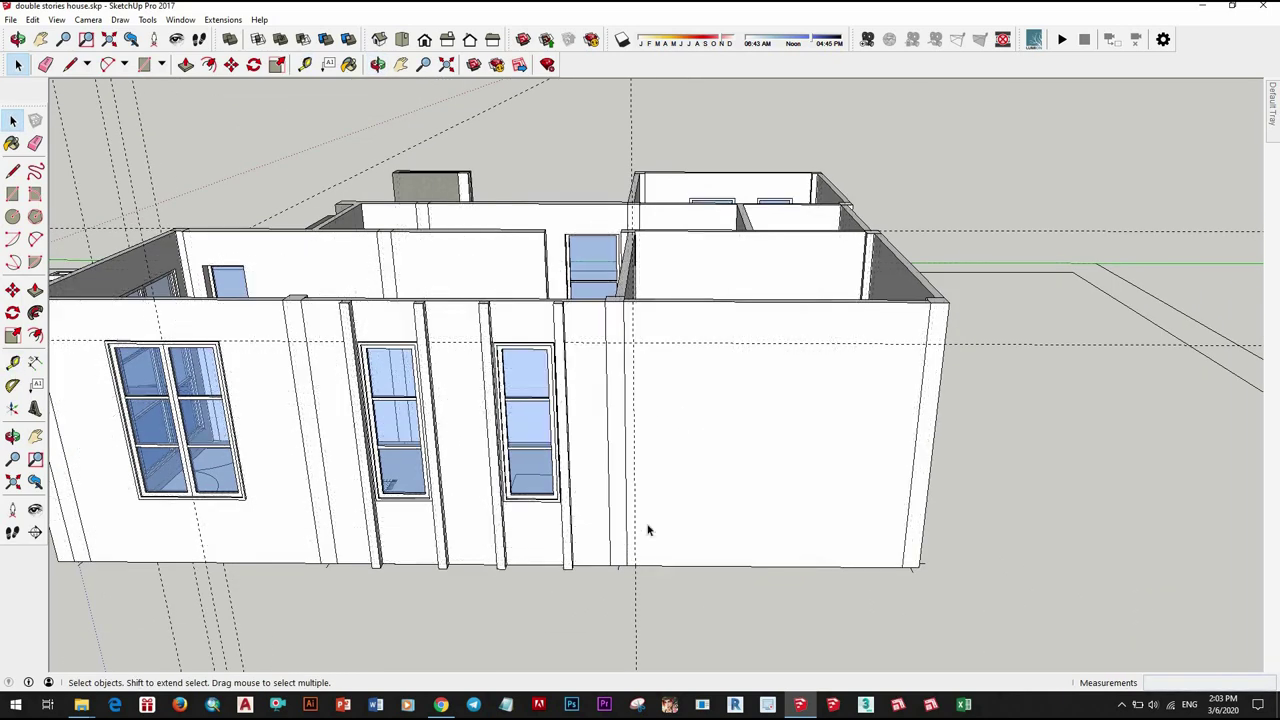
pyautogui.press('x')
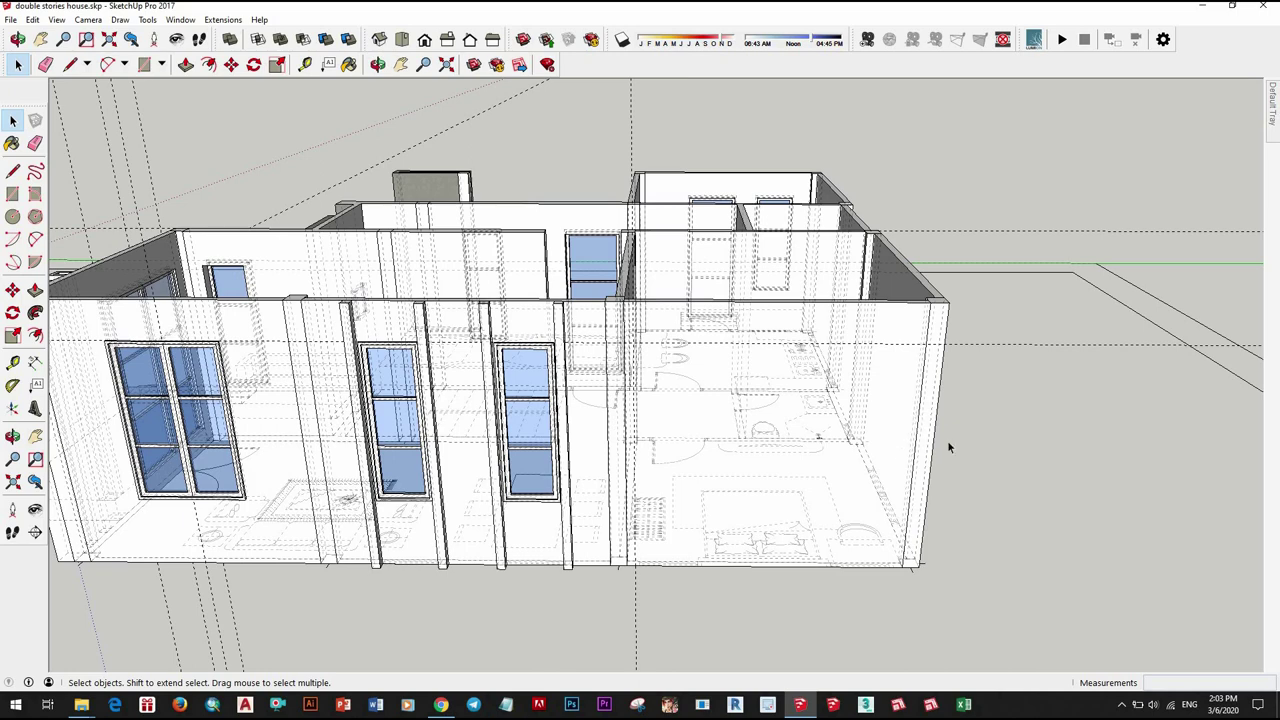
pyautogui.press('t')
pyautogui.scroll(2, 920, 417)
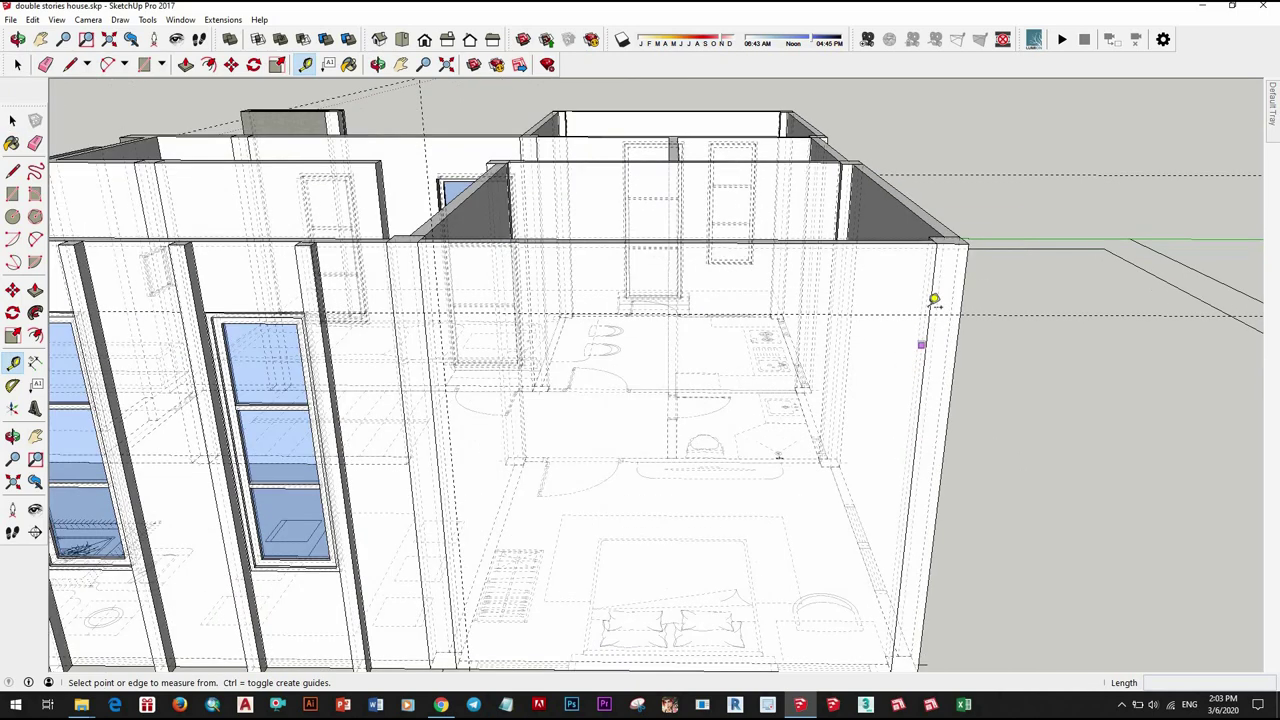
pyautogui.scroll(2, 823, 371)
pyautogui.scroll(2, 857, 511)
pyautogui.scroll(1, 914, 486)
pyautogui.press('space')
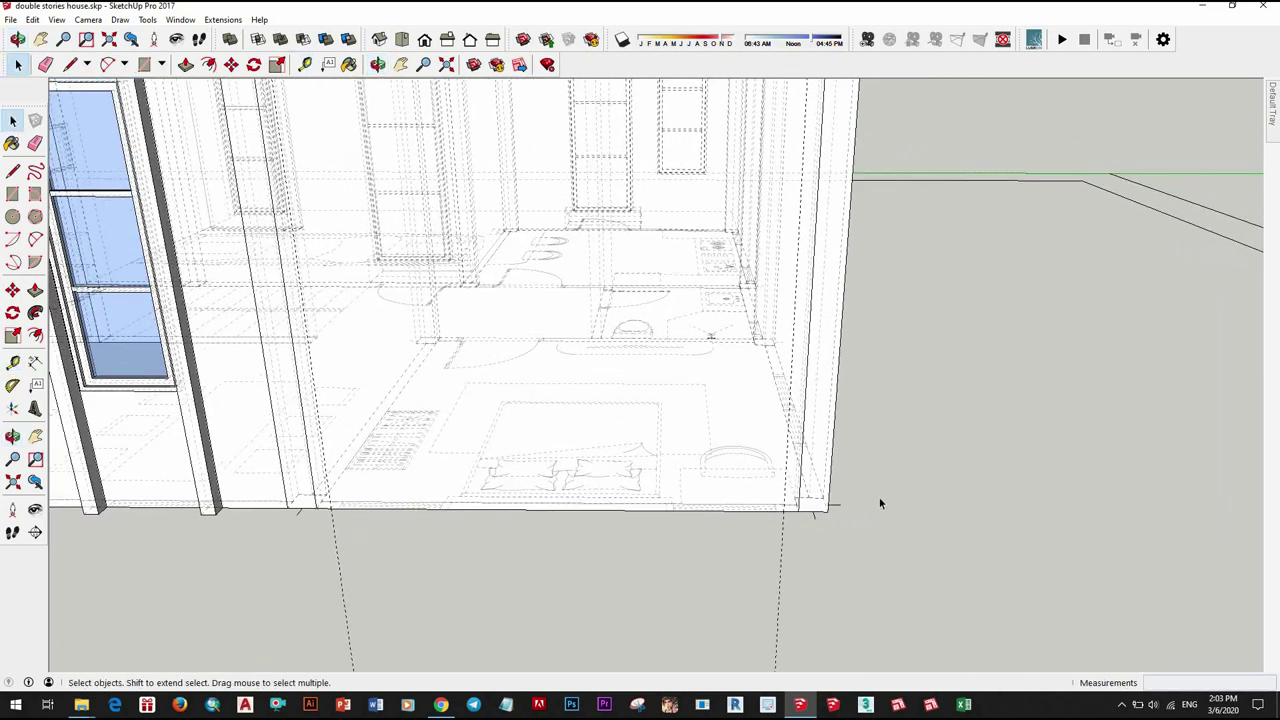
pyautogui.press('x')
pyautogui.scroll(-3, 711, 491)
pyautogui.scroll(-1, 711, 483)
pyautogui.scroll(2, 706, 452)
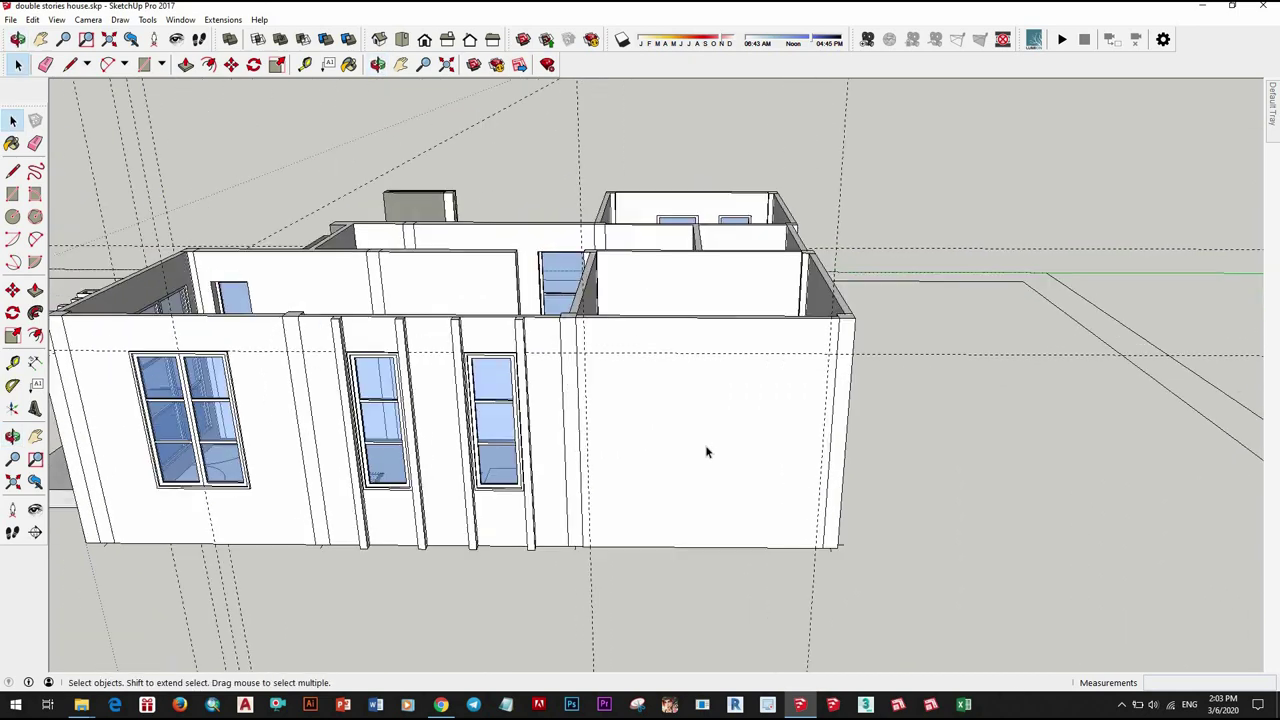
pyautogui.scroll(2, 500, 451)
pyautogui.scroll(1, 490, 400)
# Step: Copy the middle window with Ctrl-Move onto the blank right section of the wall
pyautogui.scroll(2, 455, 330)
pyautogui.press('m')
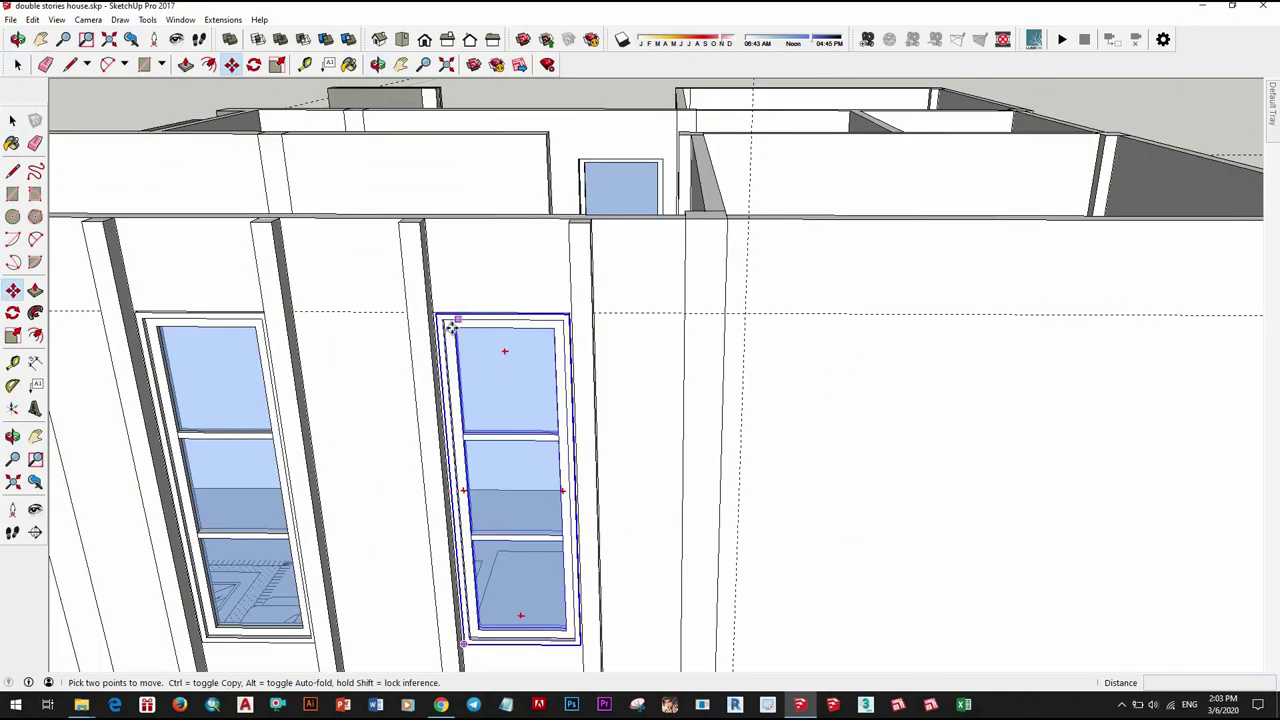
pyautogui.scroll(3, 452, 326)
pyautogui.moveTo(471, 349); pyautogui.dragTo(437, 346, button='middle')
pyautogui.scroll(2, 411, 295)
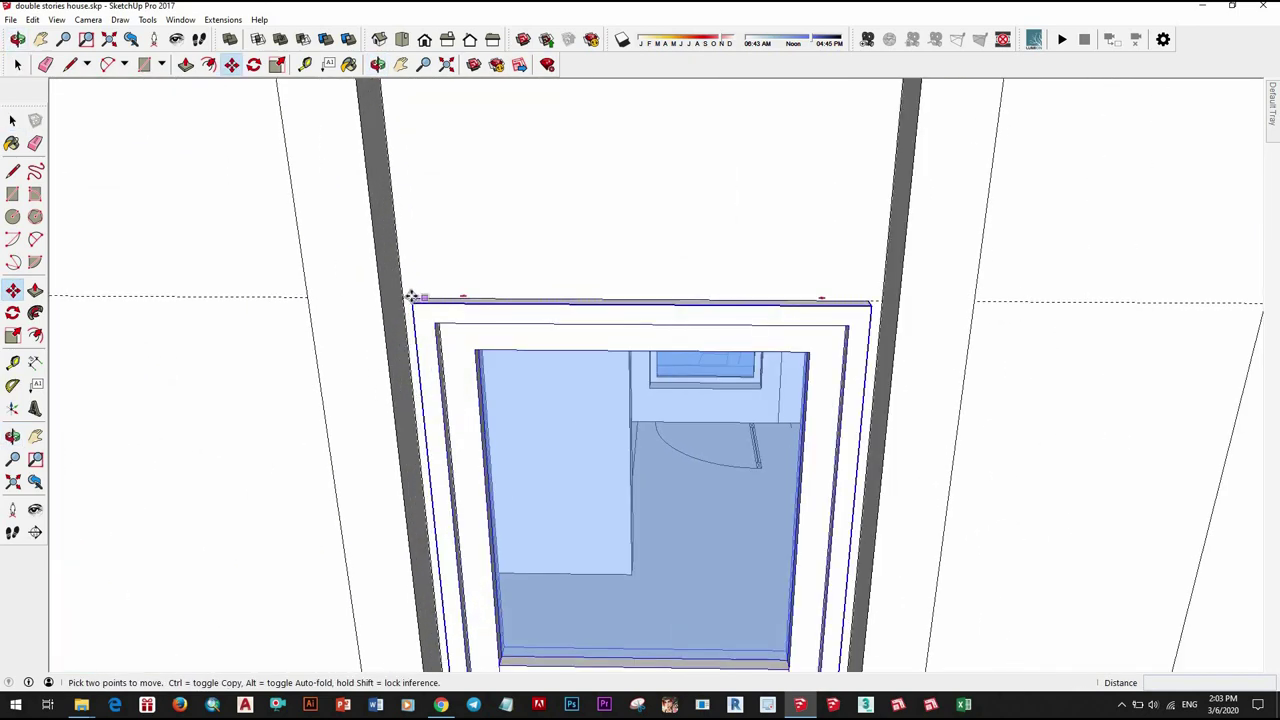
pyautogui.click(509, 312)
pyautogui.press('ctrl')
pyautogui.scroll(-2, 617, 329)
pyautogui.scroll(2, 629, 343)
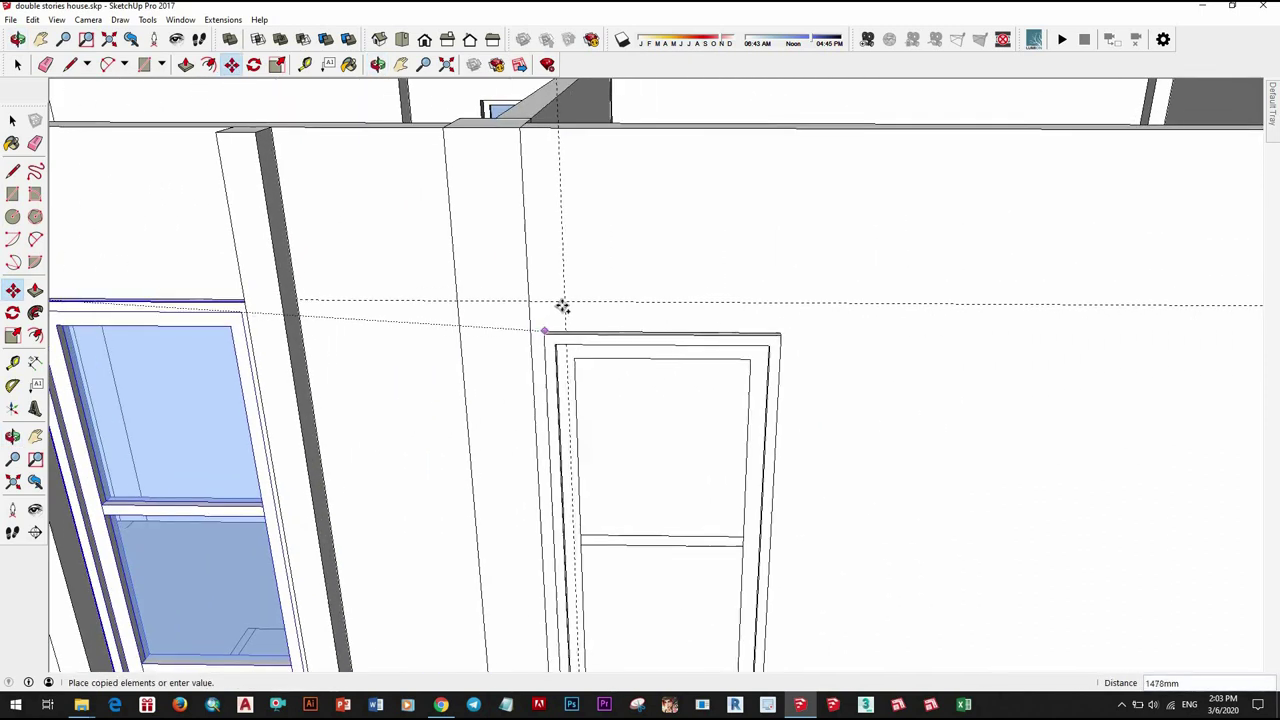
pyautogui.click(563, 305)
pyautogui.scroll(2, 786, 289)
pyautogui.scroll(1, 771, 328)
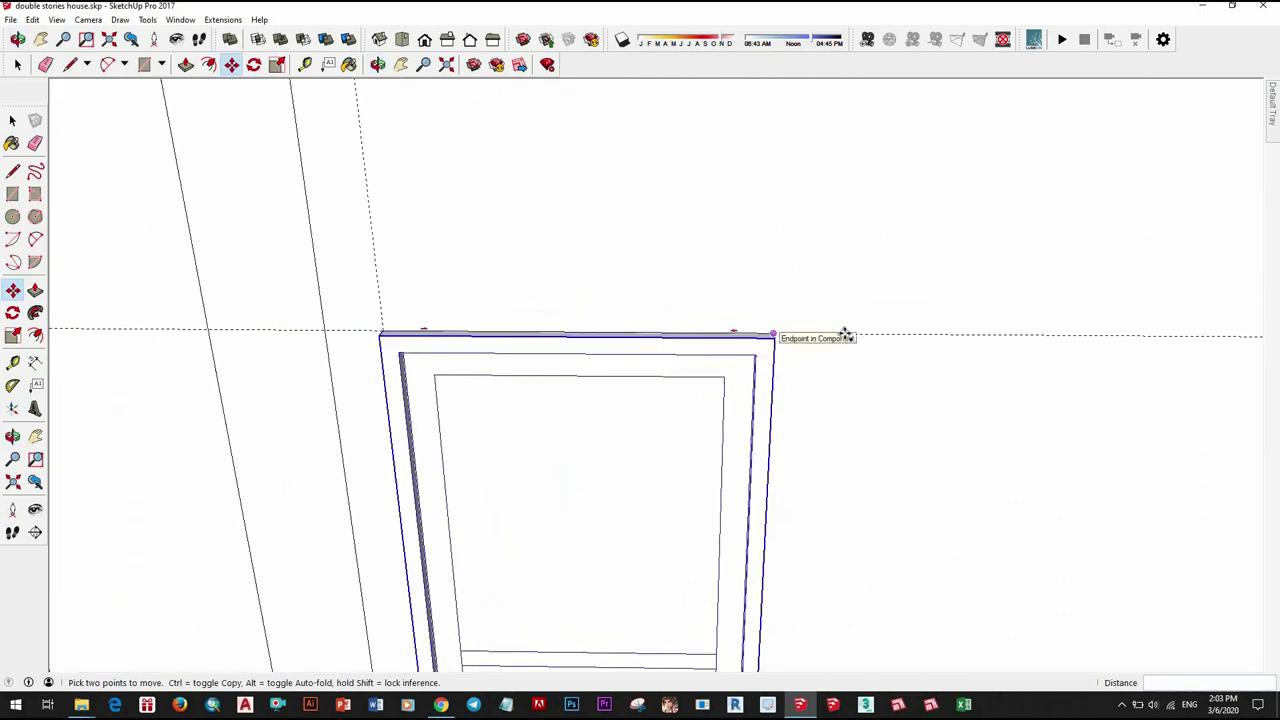
pyautogui.scroll(-3, 845, 333)
pyautogui.scroll(2, 763, 334)
pyautogui.click(786, 400)
pyautogui.press('space')
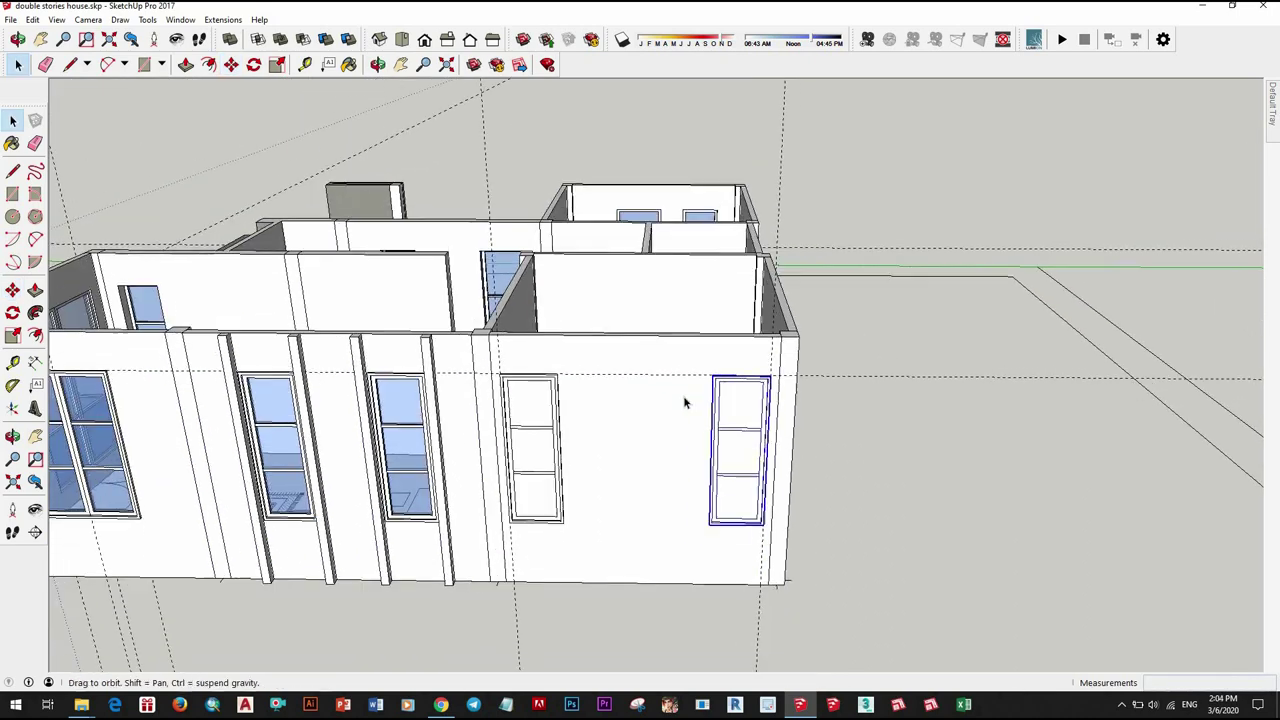
# Step: Start an opening rectangle at the new window's frame corner, then cancel it
pyautogui.click(517, 358)
pyautogui.press('r')
pyautogui.scroll(2, 560, 306)
pyautogui.scroll(2, 640, 420)
pyautogui.scroll(2, 600, 400)
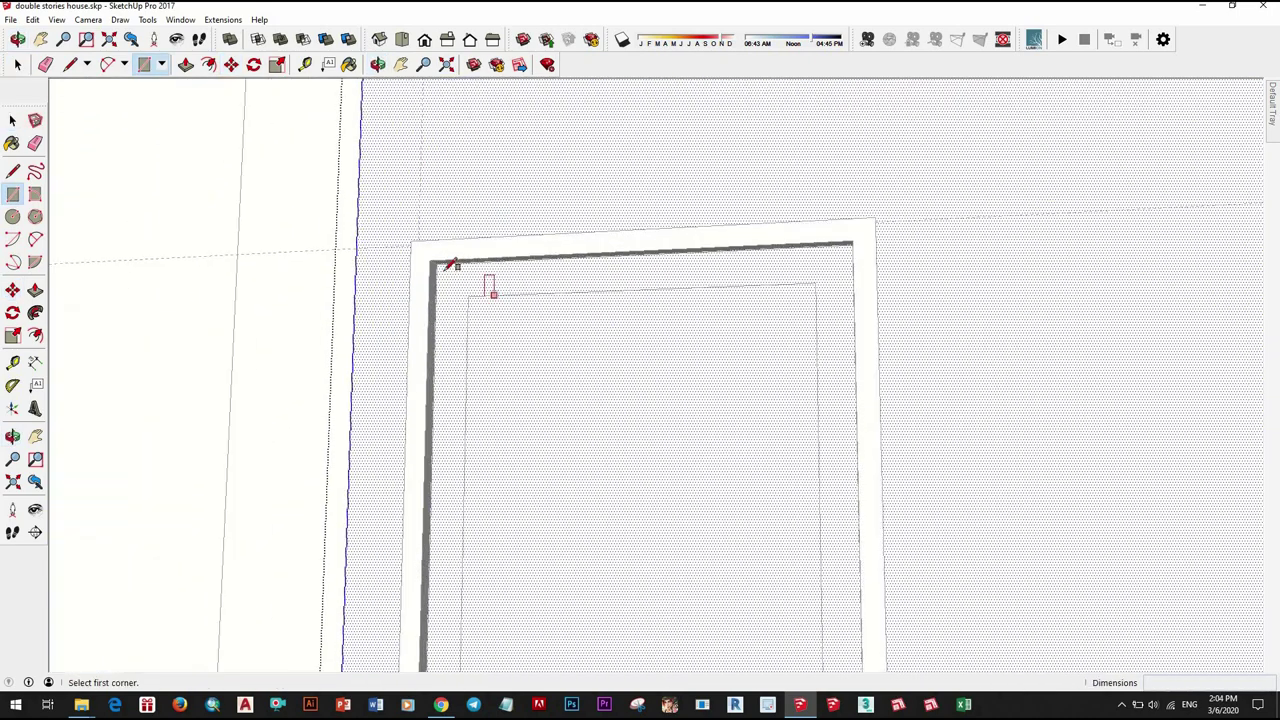
pyautogui.scroll(-3, 452, 265)
pyautogui.scroll(-2, 614, 337)
pyautogui.click(577, 337)
pyautogui.moveTo(731, 494); pyautogui.dragTo(920, 571, button='middle')
pyautogui.scroll(3, 920, 571)
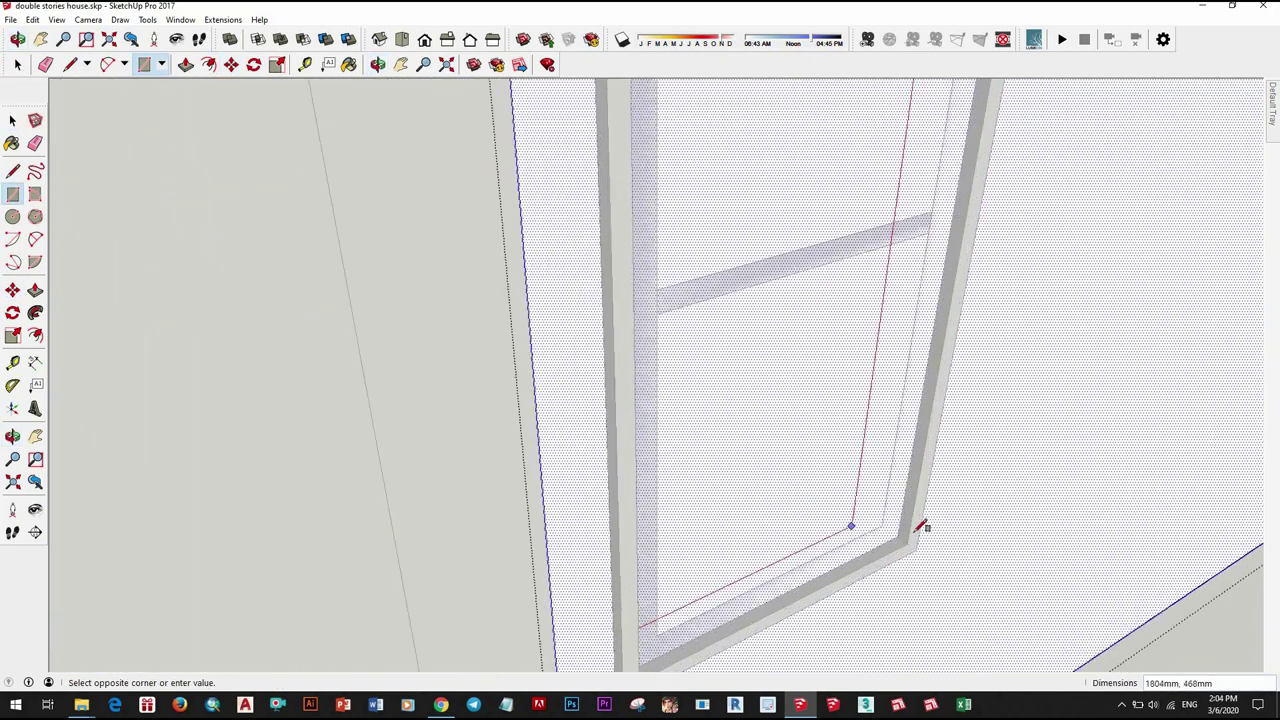
pyautogui.scroll(-2, 922, 527)
pyautogui.press('space')
pyautogui.scroll(-3, 663, 506)
pyautogui.scroll(-2, 757, 286)
# Step: Redraw the opening rectangle inside the new window's frame
pyautogui.press('r')
pyautogui.scroll(4, 893, 191)
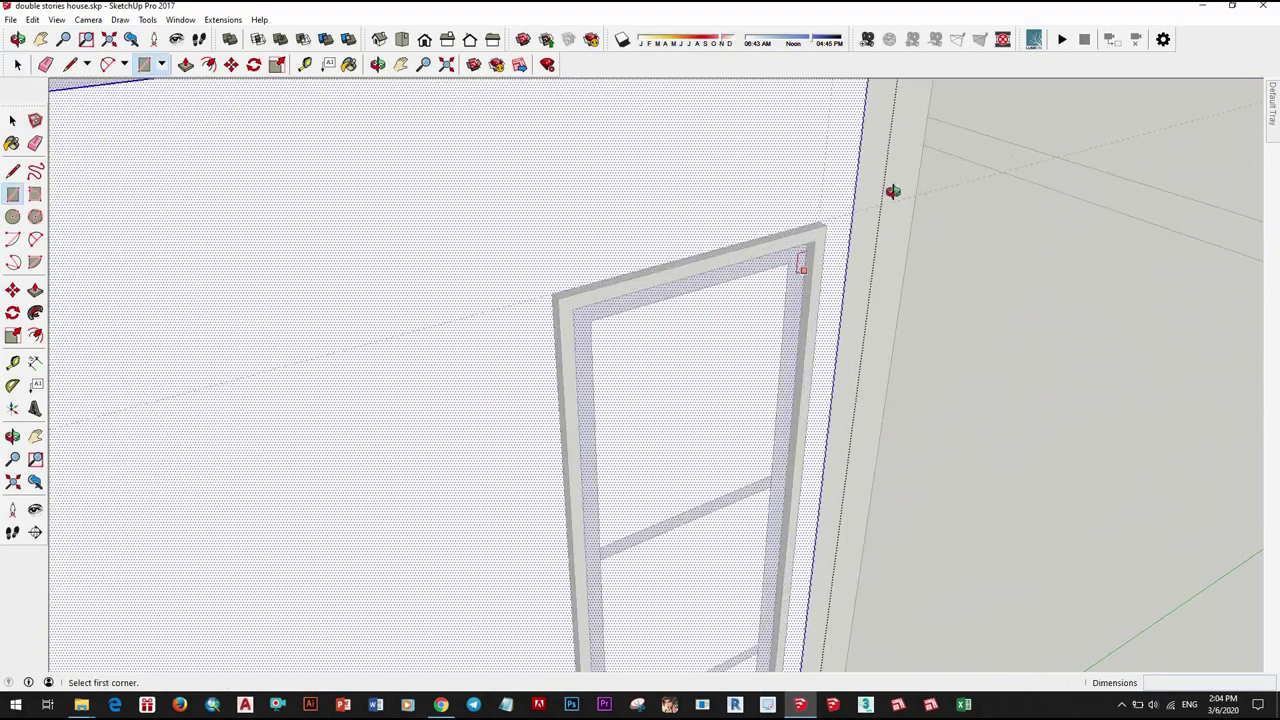
pyautogui.scroll(2, 801, 266)
pyautogui.scroll(3, 785, 258)
pyautogui.scroll(-3, 423, 586)
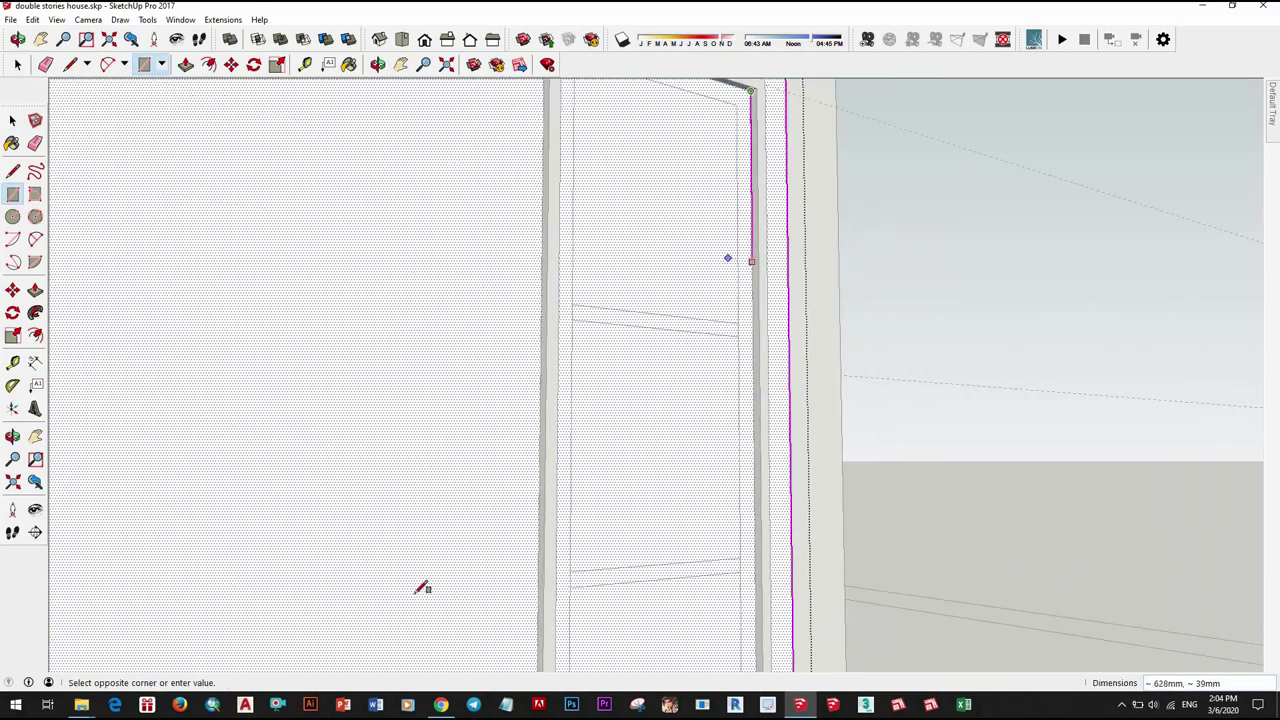
pyautogui.scroll(-3, 600, 366)
pyautogui.scroll(3, 586, 414)
pyautogui.scroll(3, 586, 414)
pyautogui.moveTo(586, 414)
pyautogui.mouseDown(button='middle')
pyautogui.moveTo(521, 398)
pyautogui.moveTo(586, 529)
pyautogui.mouseUp(button='middle')
pyautogui.click(521, 397)
pyautogui.scroll(-3, 557, 371)
# Step: Push/Pull the rectangle through the wall thickness and view the cut opening head-on
pyautogui.press('p')
pyautogui.click(674, 351)
pyautogui.moveTo(674, 351); pyautogui.dragTo(647, 192, button='middle')
pyautogui.scroll(-3, 640, 230)
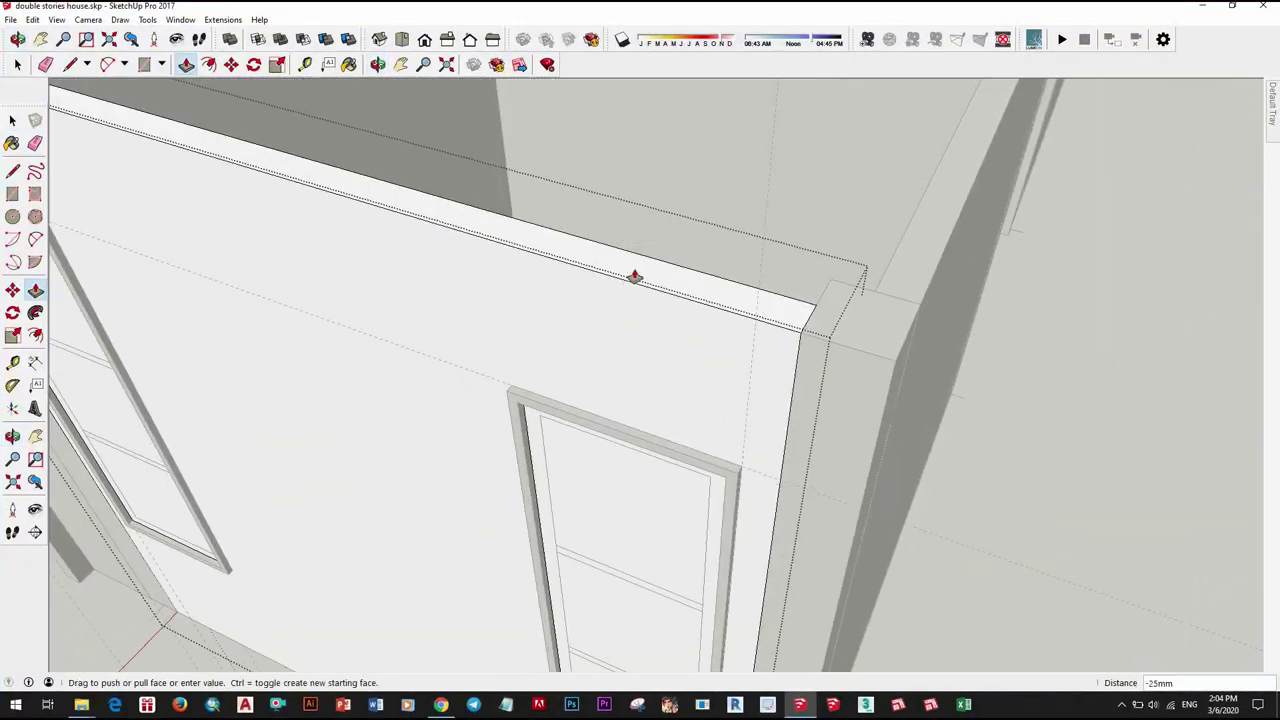
pyautogui.click(657, 331)
pyautogui.moveTo(657, 331); pyautogui.dragTo(560, 346, button='middle')
pyautogui.scroll(3, 580, 380)
pyautogui.press('space')
pyautogui.scroll(-5, 989, 514)
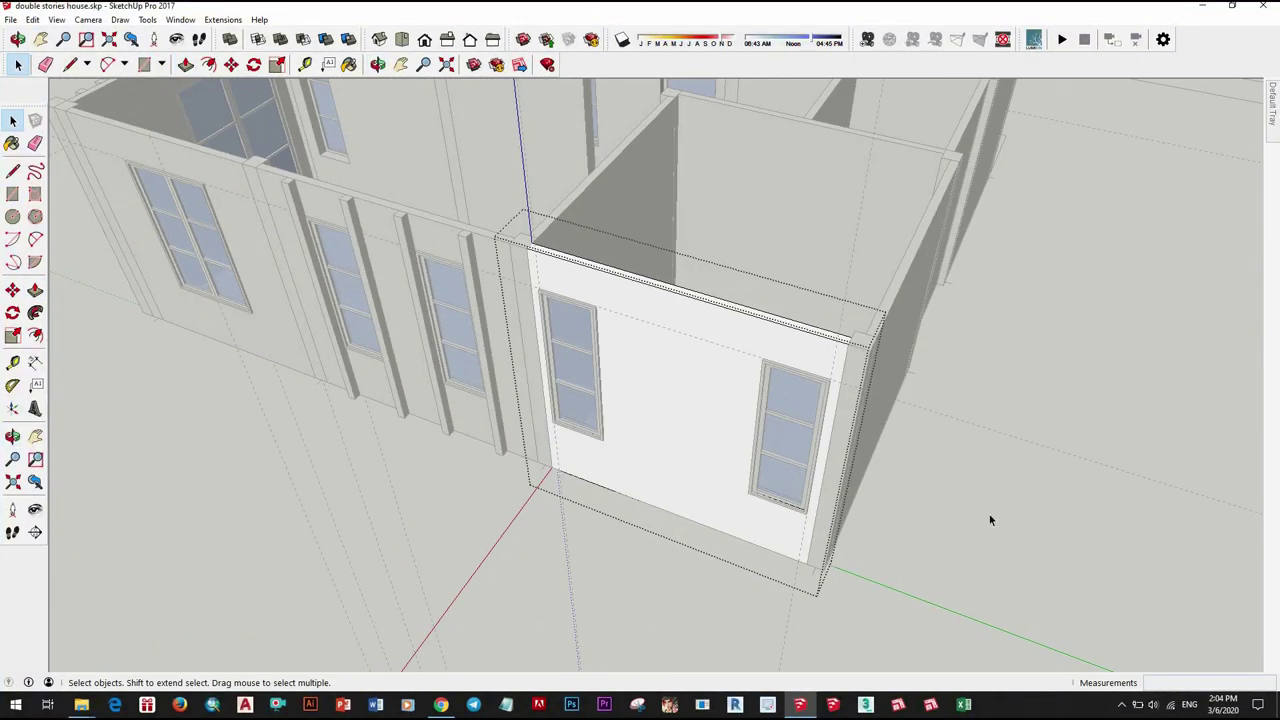
pyautogui.moveTo(989, 514)
pyautogui.mouseDown(button='middle')
pyautogui.moveTo(846, 360)
pyautogui.moveTo(766, 346)
pyautogui.moveTo(640, 486)
pyautogui.mouseUp(button='middle')
# Step: Paint the two pilasters beside the middle front window with the side wall's brown
pyautogui.scroll(-2, 620, 477)
pyautogui.scroll(3, 622, 489)
pyautogui.scroll(-4, 622, 489)
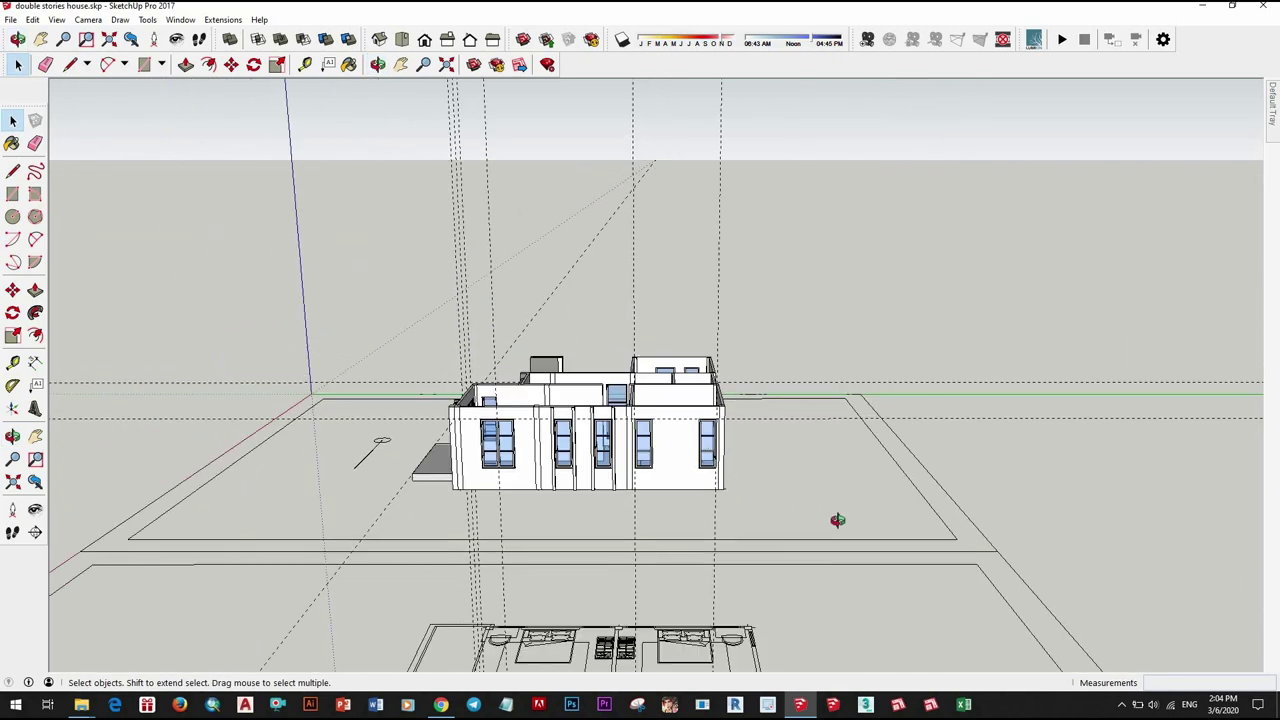
pyautogui.moveTo(834, 523); pyautogui.dragTo(653, 515, button='middle')
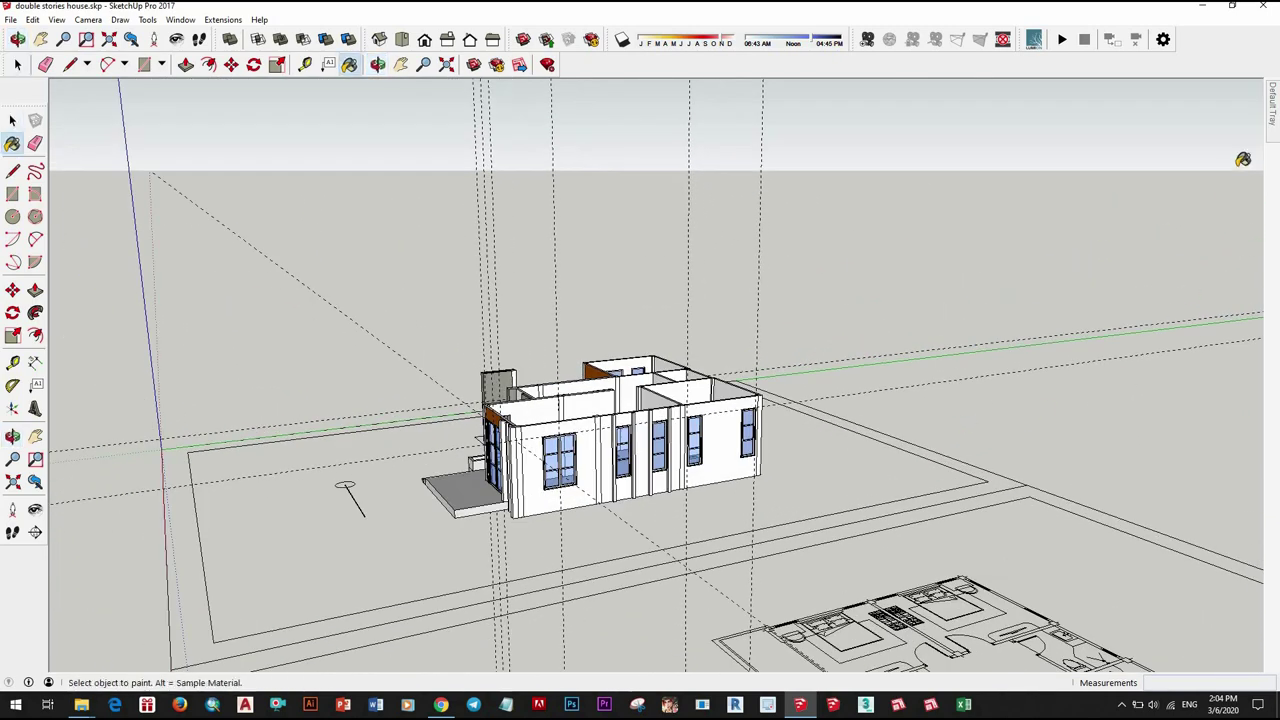
pyautogui.scroll(4, 706, 422)
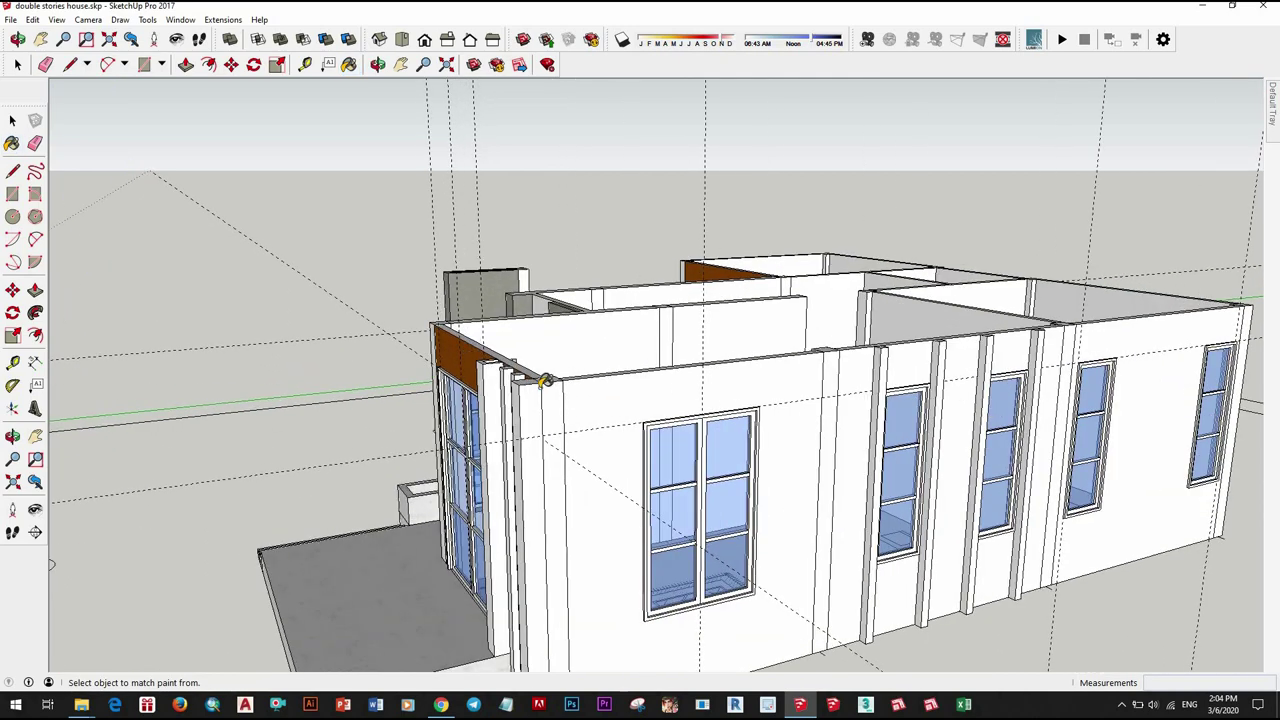
pyautogui.scroll(-1, 706, 422)
pyautogui.scroll(3, 706, 422)
pyautogui.keyDown('shift'); pyautogui.click(845, 365); pyautogui.keyUp('shift')
# Step: Orbit out to an overview of the whole house to check the brown pilasters
pyautogui.scroll(-2, 845, 365)
pyautogui.scroll(2, 848, 365)
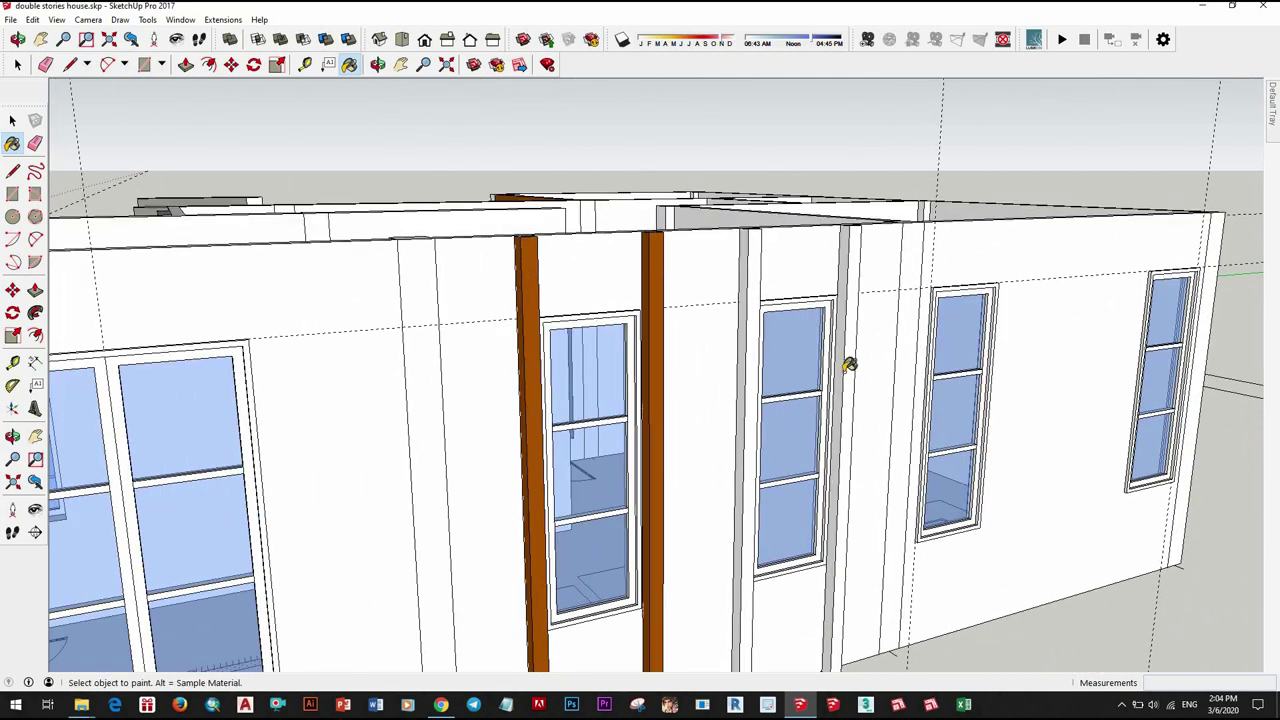
pyautogui.scroll(-3, 877, 440)
pyautogui.scroll(-2, 829, 449)
pyautogui.moveTo(929, 420)
pyautogui.mouseDown(button='middle')
pyautogui.moveTo(634, 514)
pyautogui.moveTo(467, 406)
pyautogui.moveTo(418, 466)
pyautogui.mouseUp(button='middle')
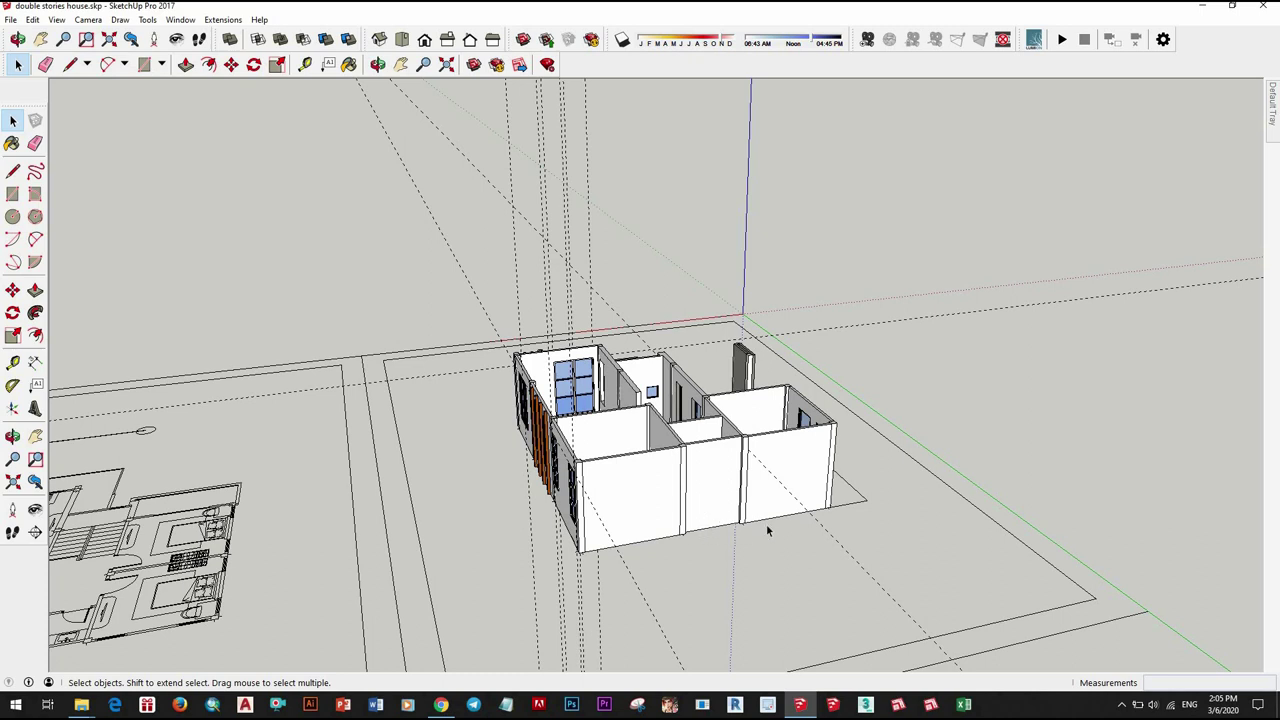
# Step: Copy the double window with Move+Ctrl and drop the copy near the house corner
pyautogui.scroll(-1, 767, 531)
pyautogui.moveTo(894, 480); pyautogui.dragTo(527, 448, button='middle')
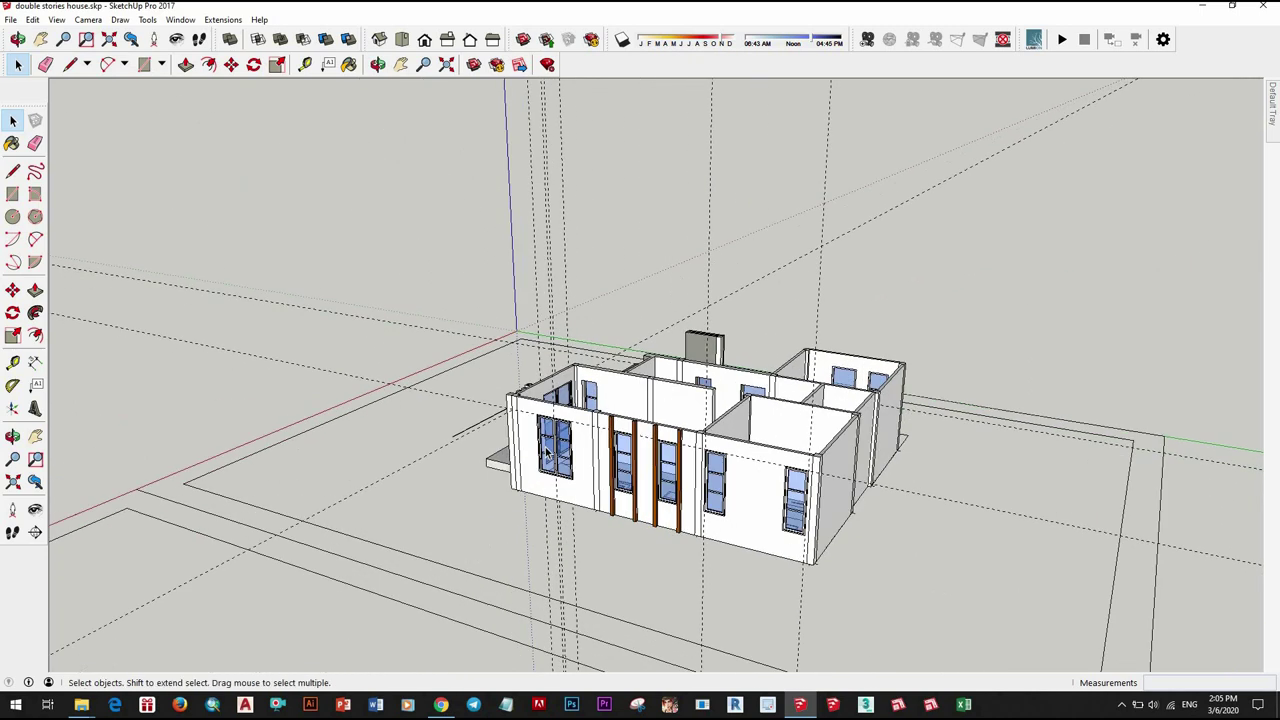
pyautogui.scroll(3, 527, 448)
pyautogui.scroll(3, 576, 510)
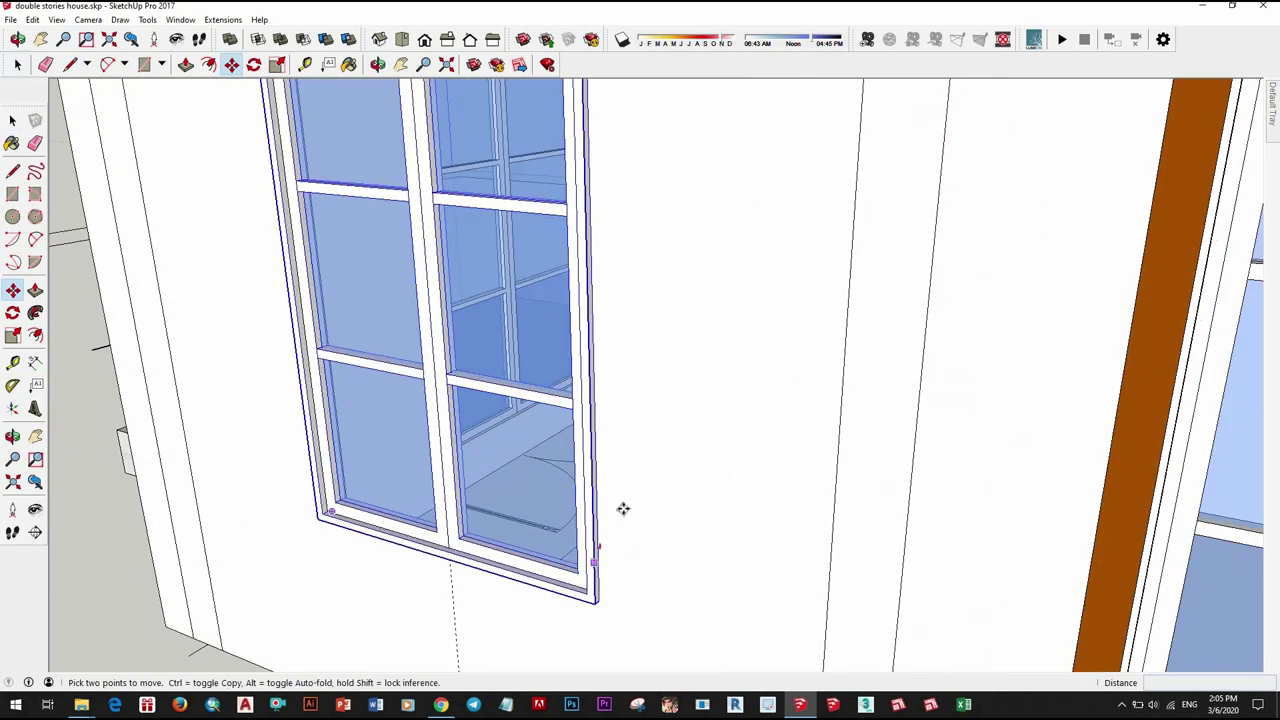
pyautogui.moveTo(623, 509); pyautogui.dragTo(380, 491, button='middle')
pyautogui.scroll(2, 380, 491)
pyautogui.press('m')
pyautogui.click(481, 488)
pyautogui.press('ctrl')
pyautogui.scroll(-3, 737, 500)
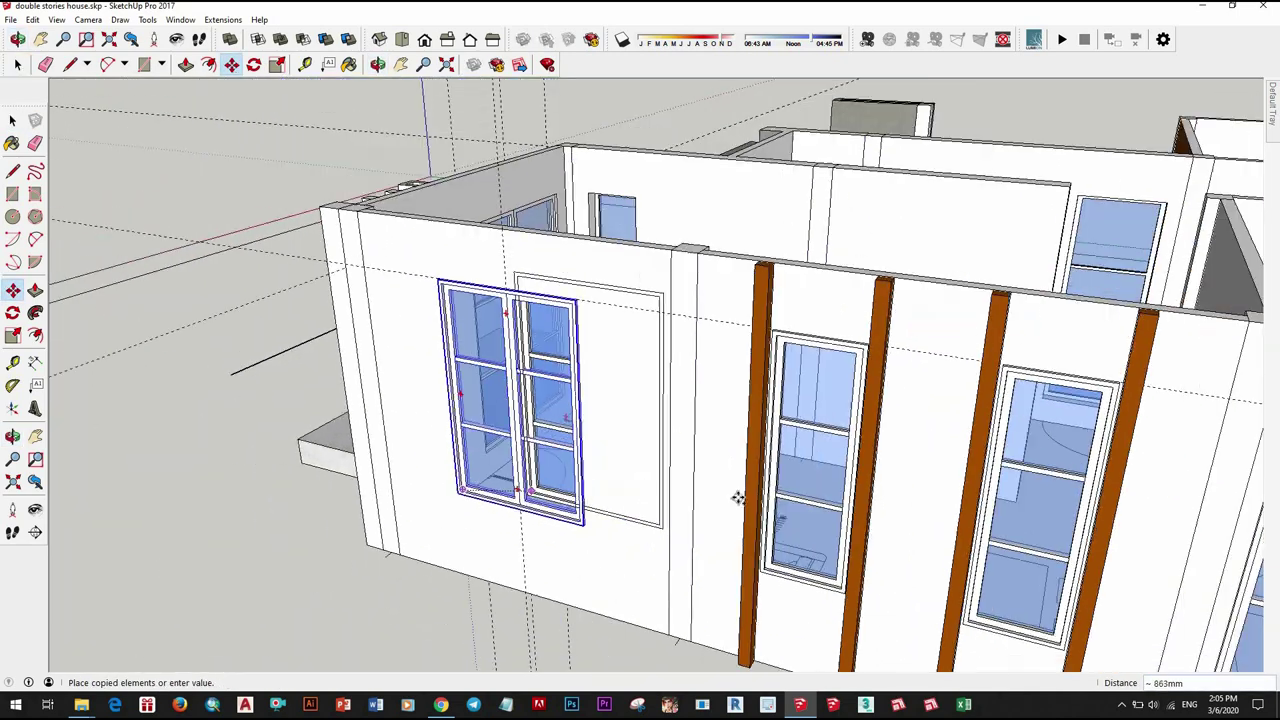
pyautogui.scroll(-2, 737, 500)
pyautogui.moveTo(737, 500); pyautogui.dragTo(700, 508, button='middle')
pyautogui.scroll(3, 700, 508)
pyautogui.click(707, 510)
# Step: Rotate the window copy 90 degrees about its bottom corner
pyautogui.press('space')
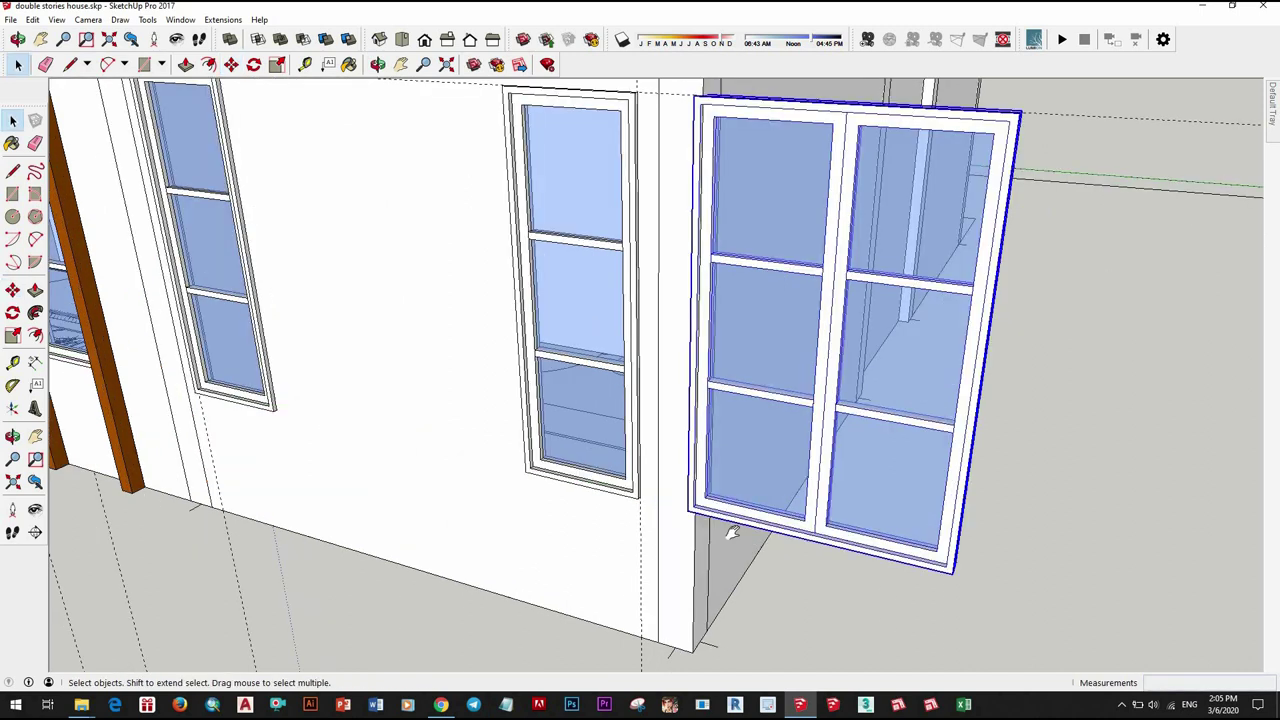
pyautogui.scroll(4, 690, 520)
pyautogui.press('q')
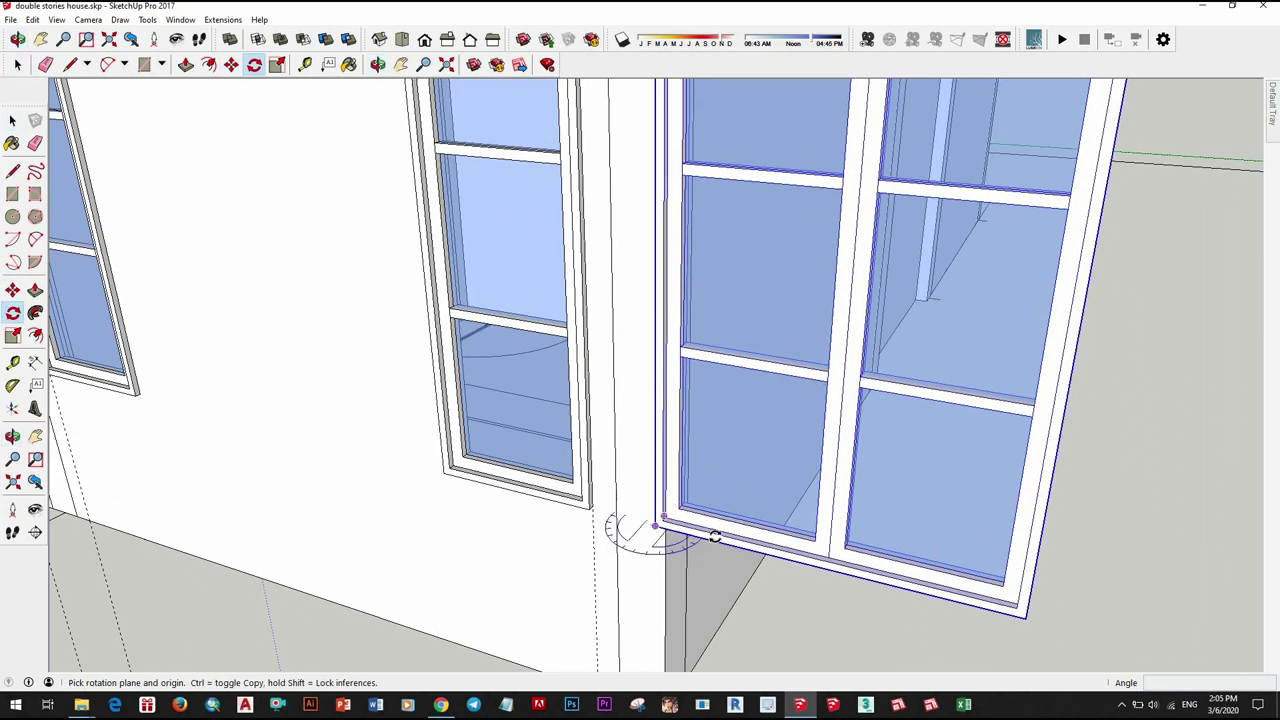
pyautogui.click(726, 543)
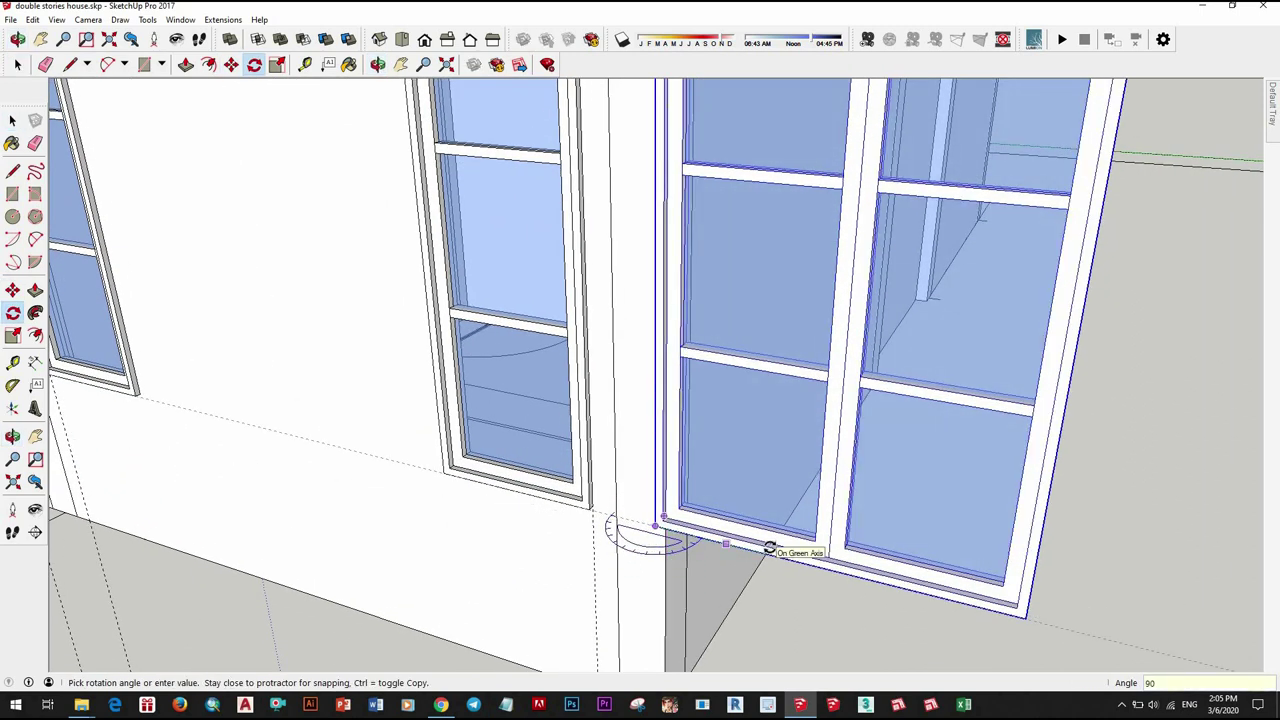
pyautogui.click(769, 548)
pyautogui.scroll(-3, 749, 534)
# Step: Move the rotated window copy against the side wall
pyautogui.press('space')
pyautogui.press('m')
pyautogui.scroll(2, 657, 523)
pyautogui.click(657, 525)
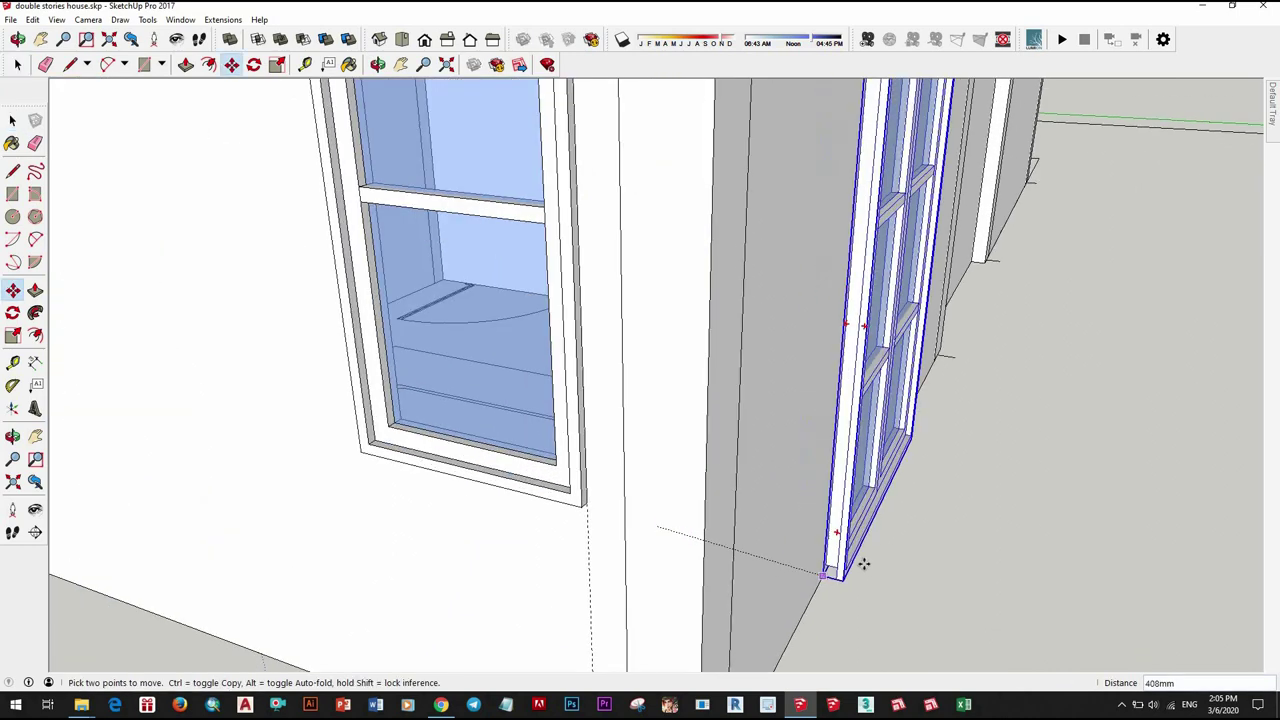
pyautogui.click(894, 563)
pyautogui.moveTo(894, 563)
pyautogui.mouseDown(button='middle')
pyautogui.moveTo(757, 543)
pyautogui.moveTo(814, 509)
pyautogui.moveTo(787, 540)
pyautogui.moveTo(829, 531)
pyautogui.moveTo(737, 563)
pyautogui.moveTo(751, 558)
pyautogui.mouseUp(button='middle')
pyautogui.press('space')
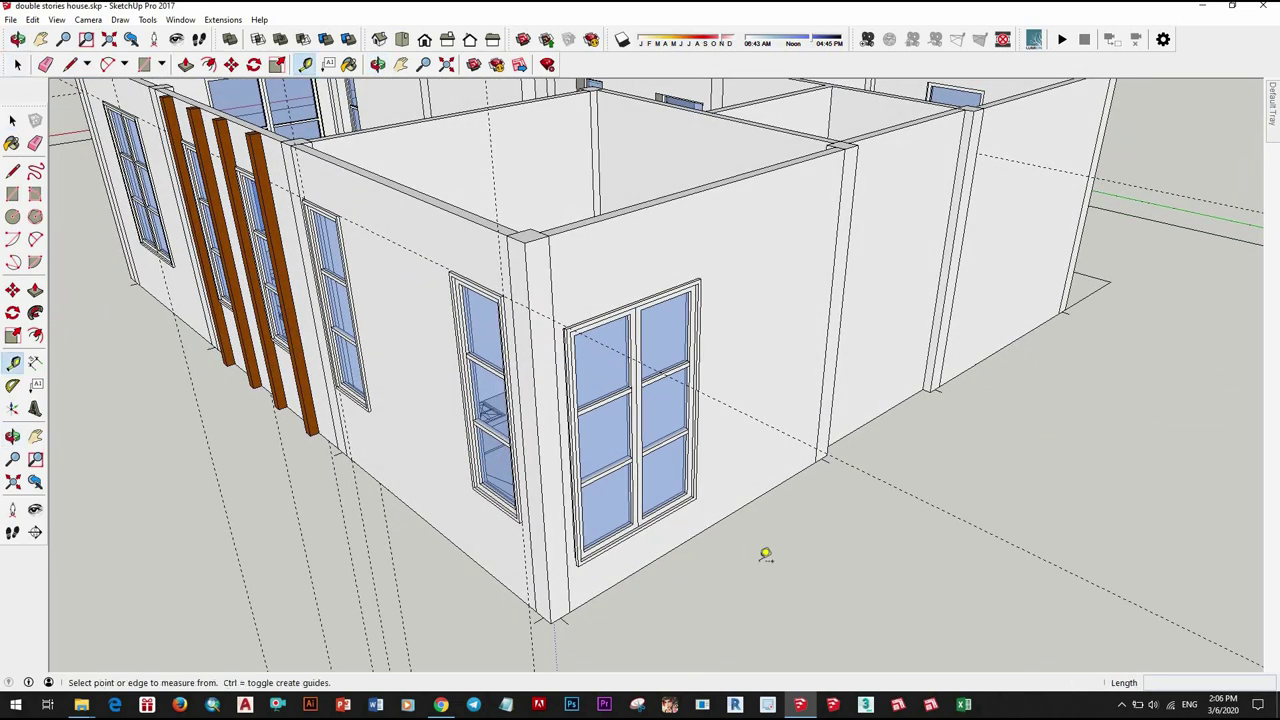
# Step: Check the offset with Tape Measure and move the window into position on the side wall
pyautogui.scroll(3, 543, 552)
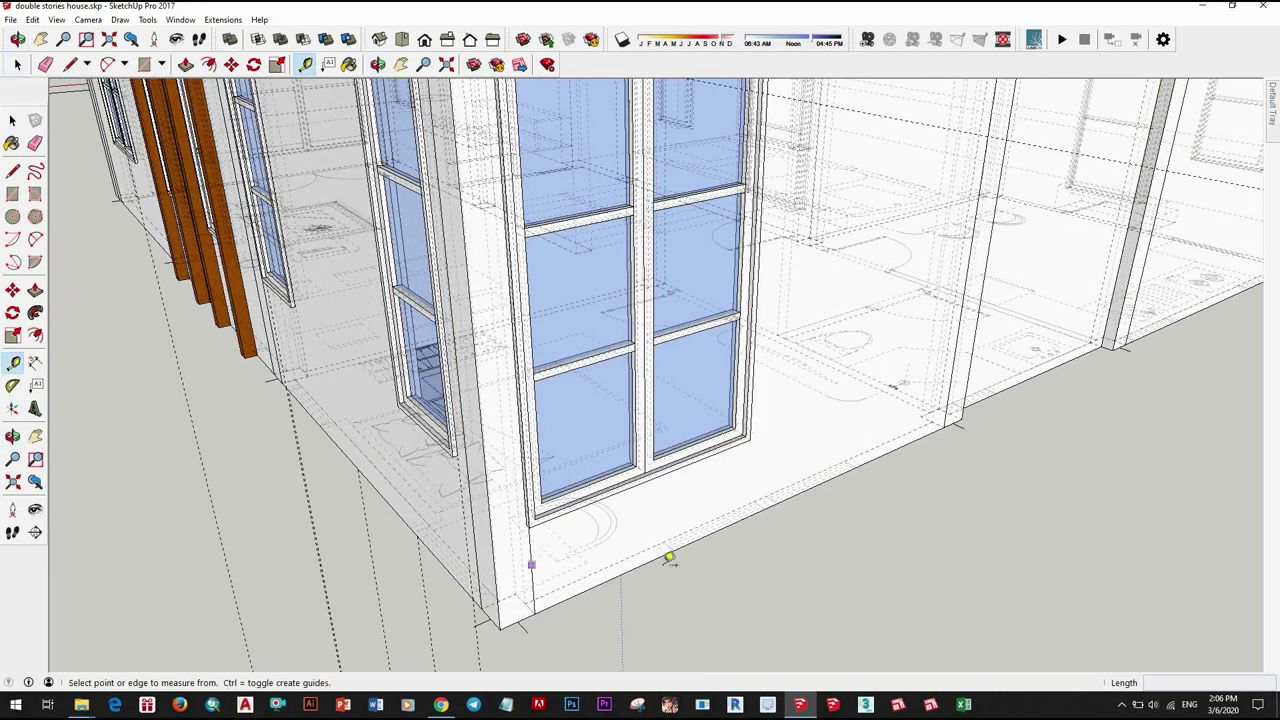
pyautogui.press('space')
pyautogui.scroll(-5, 766, 570)
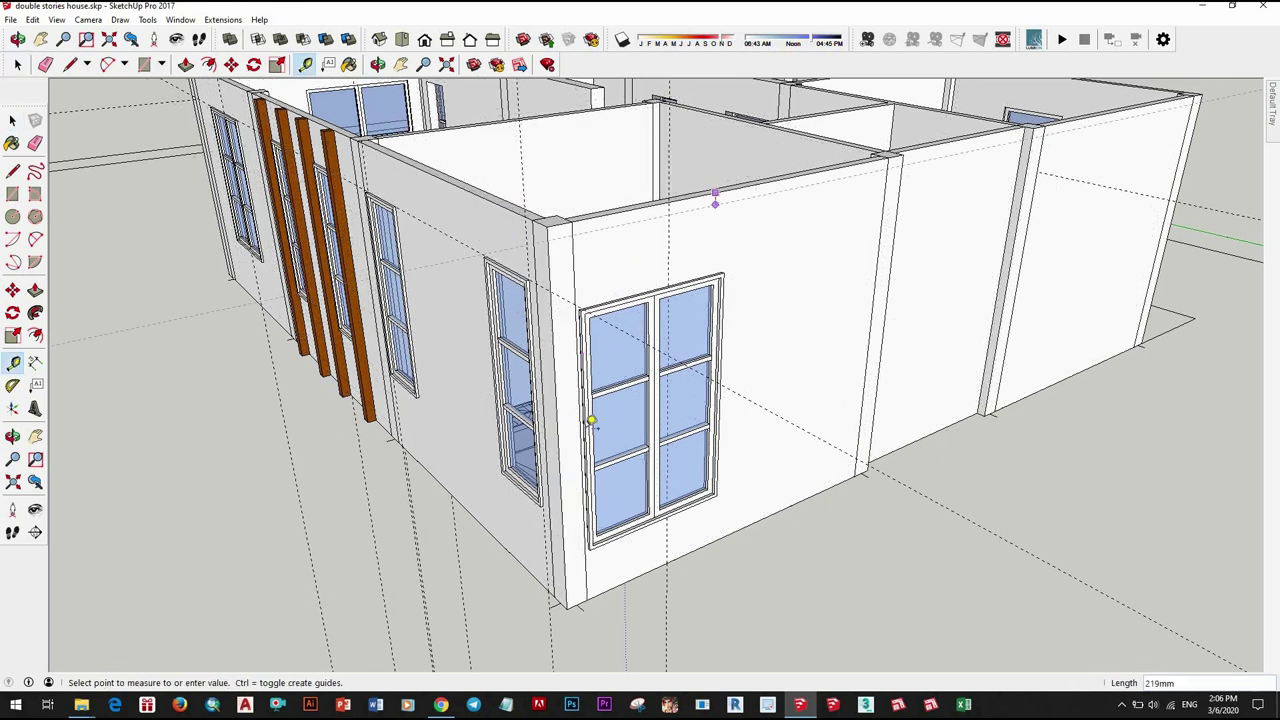
pyautogui.press('m')
pyautogui.scroll(3, 600, 318)
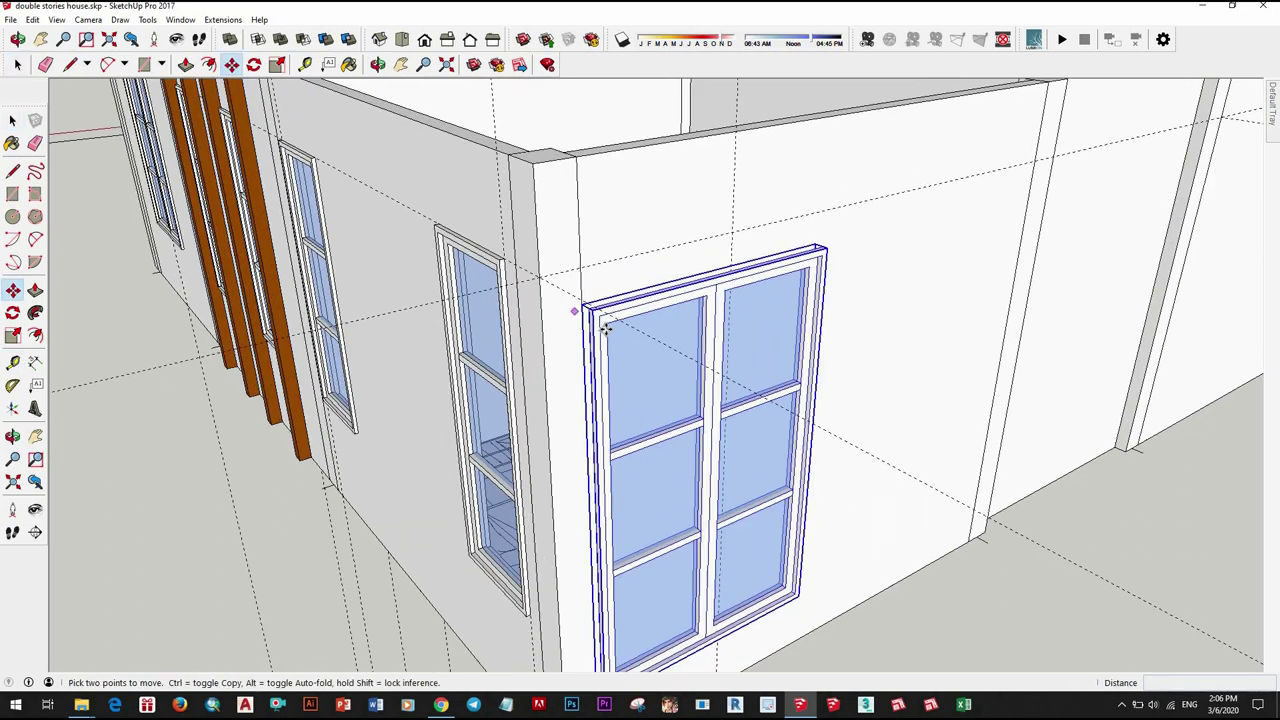
pyautogui.scroll(3, 588, 292)
pyautogui.scroll(-5, 697, 265)
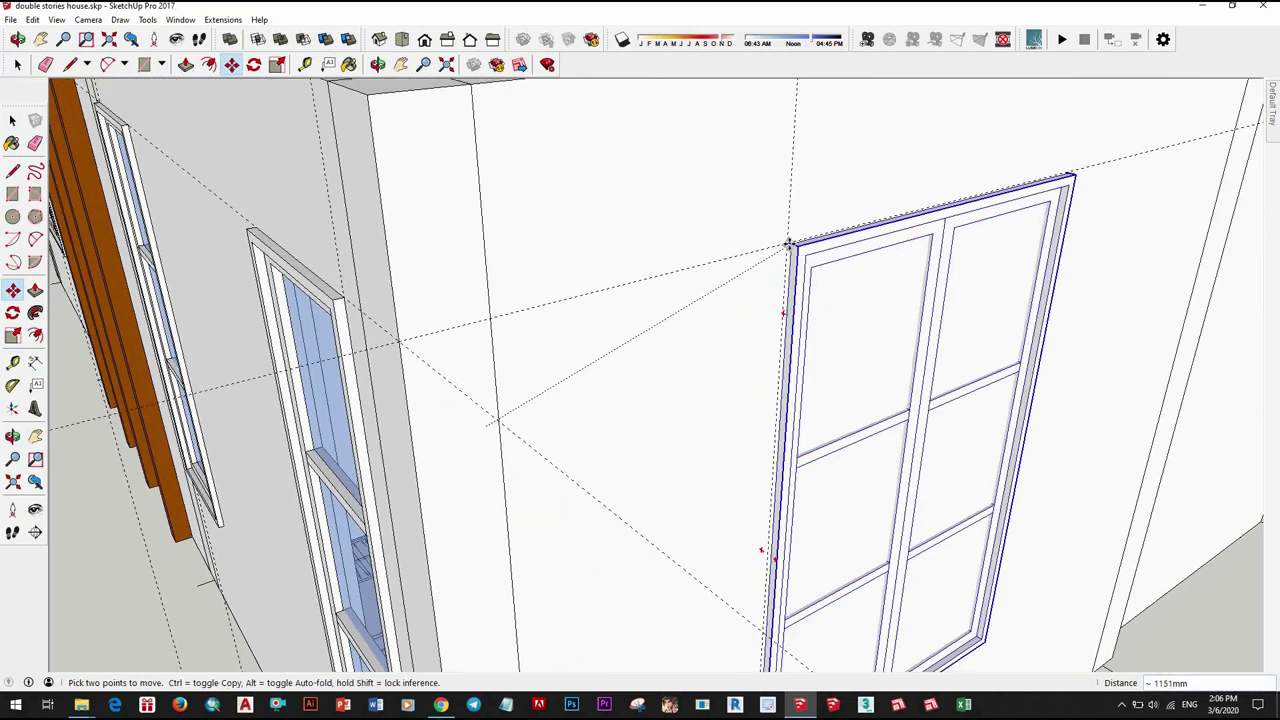
pyautogui.scroll(-3, 789, 251)
pyautogui.moveTo(809, 420); pyautogui.dragTo(609, 424, button='middle')
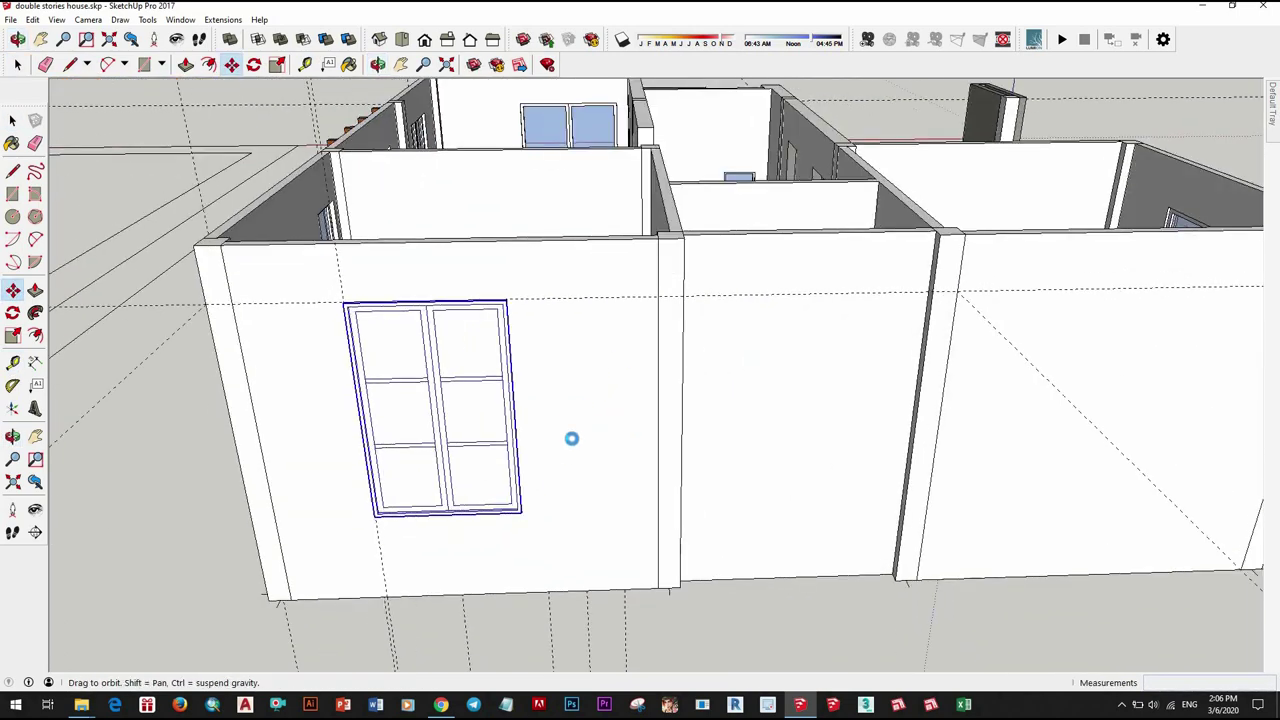
pyautogui.press('space')
# Step: Draw a rectangle on the side wall spanning the window's opposite corners
pyautogui.click(590, 400)
pyautogui.scroll(5, 468, 288)
pyautogui.press('r')
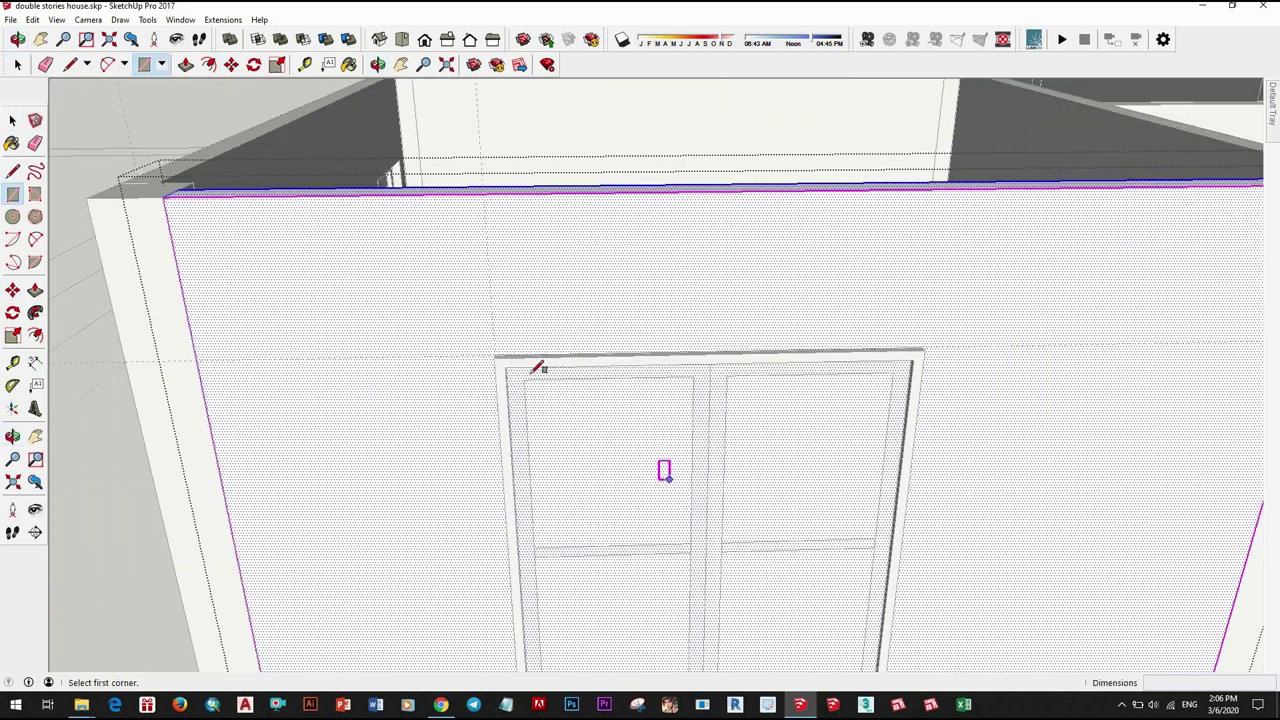
pyautogui.scroll(3, 538, 368)
pyautogui.scroll(2, 449, 251)
pyautogui.click(443, 234)
pyautogui.scroll(-3, 846, 443)
pyautogui.scroll(-3, 948, 548)
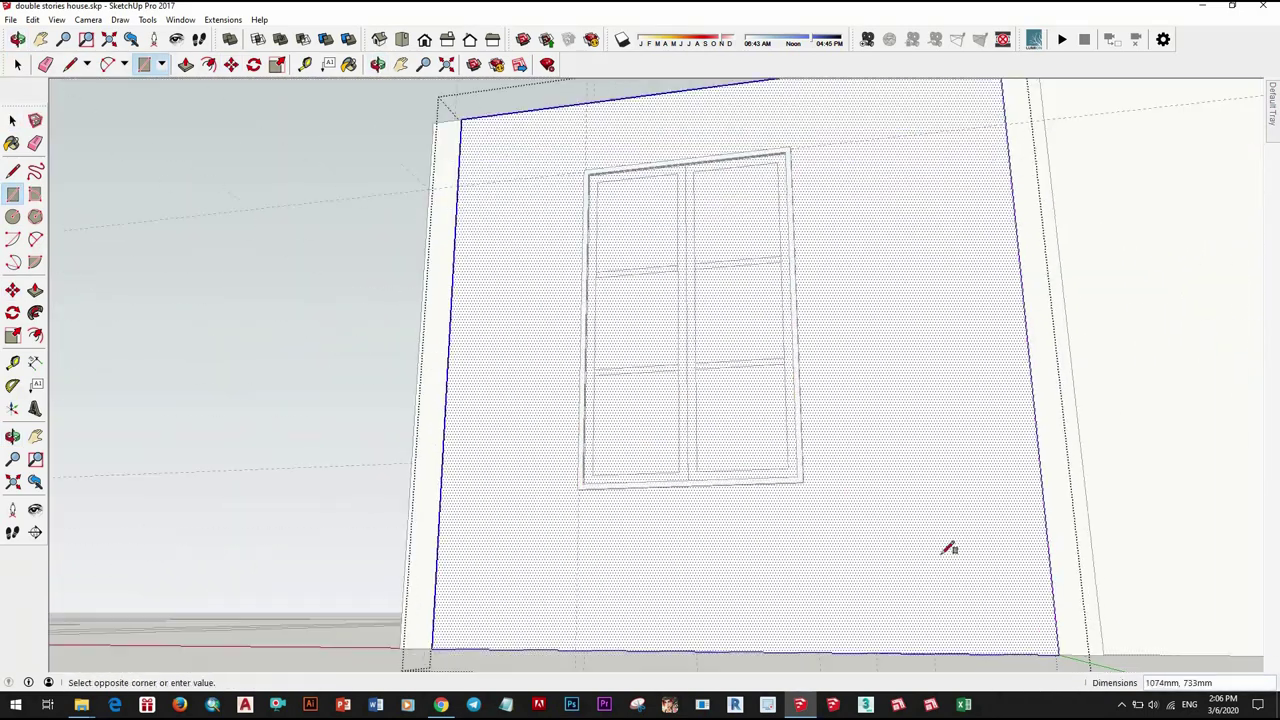
pyautogui.moveTo(948, 548); pyautogui.dragTo(811, 540, button='middle')
pyautogui.scroll(3, 903, 534)
pyautogui.click(903, 534)
pyautogui.scroll(2, 771, 466)
pyautogui.press('space')
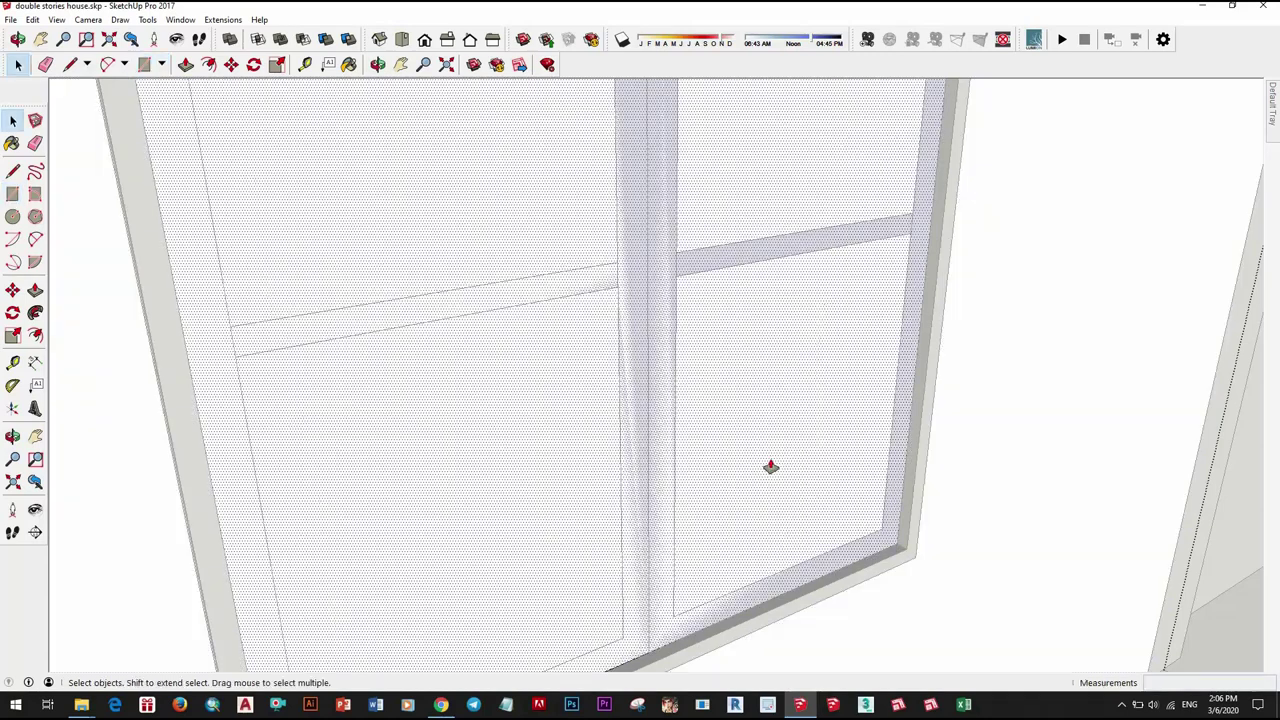
pyautogui.scroll(-3, 771, 466)
pyautogui.scroll(-5, 740, 486)
pyautogui.moveTo(945, 560)
pyautogui.mouseDown(button='middle')
pyautogui.moveTo(383, 389)
pyautogui.moveTo(428, 360)
pyautogui.moveTo(566, 337)
pyautogui.moveTo(556, 306)
pyautogui.mouseUp(button='middle')
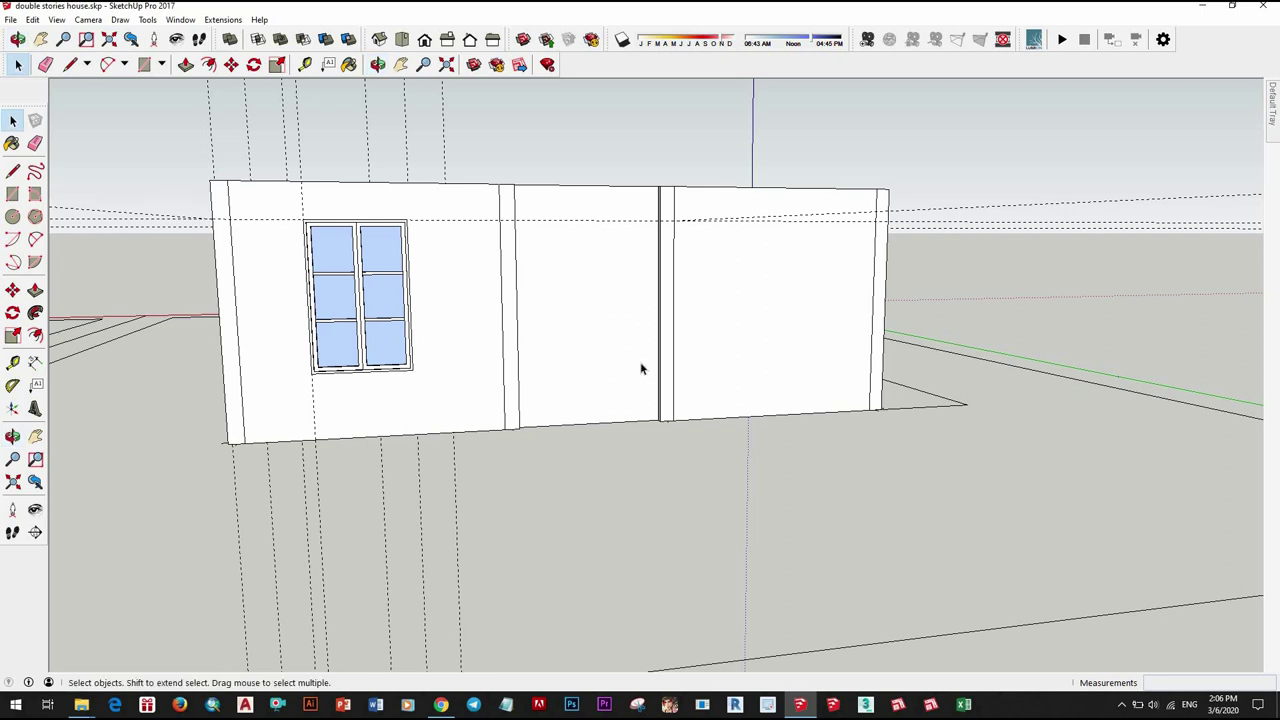
# Step: Turn off X-ray so the walls are no longer see-through
pyautogui.scroll(-3, 585, 400)
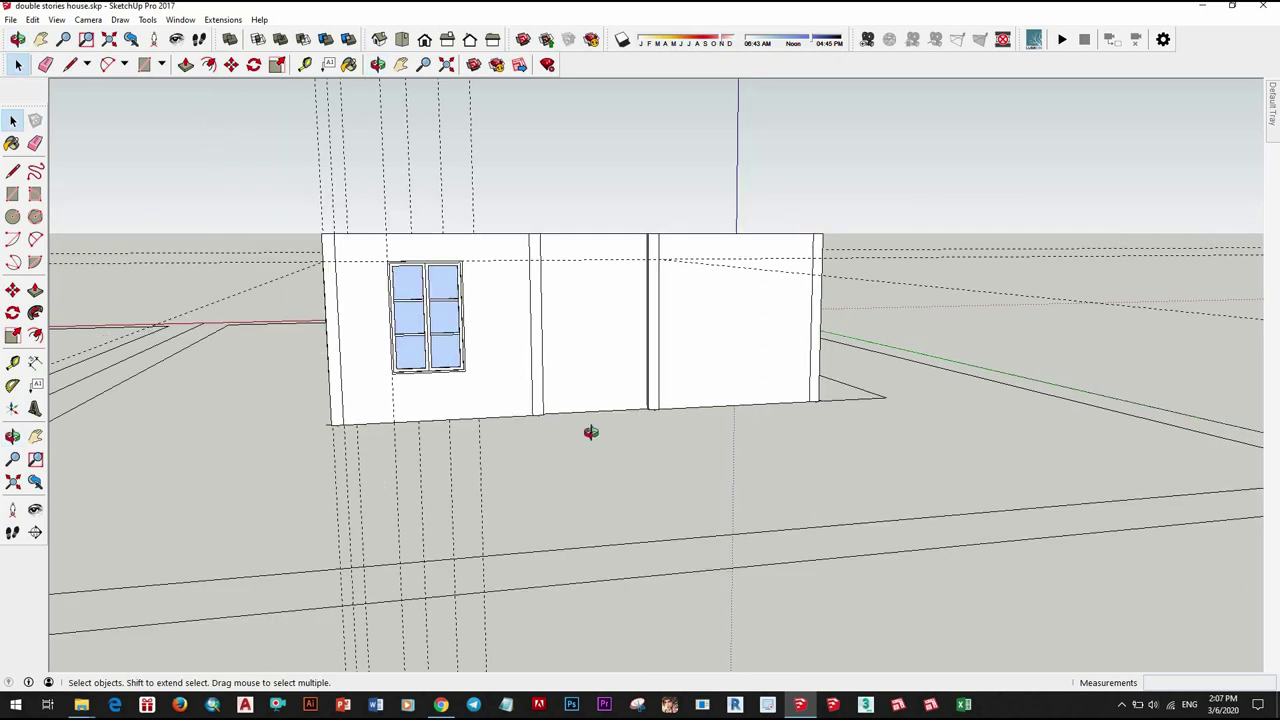
pyautogui.moveTo(591, 428)
pyautogui.mouseDown(button='middle')
pyautogui.moveTo(603, 471)
pyautogui.moveTo(623, 486)
pyautogui.mouseUp(button='middle')
pyautogui.scroll(5, 619, 510)
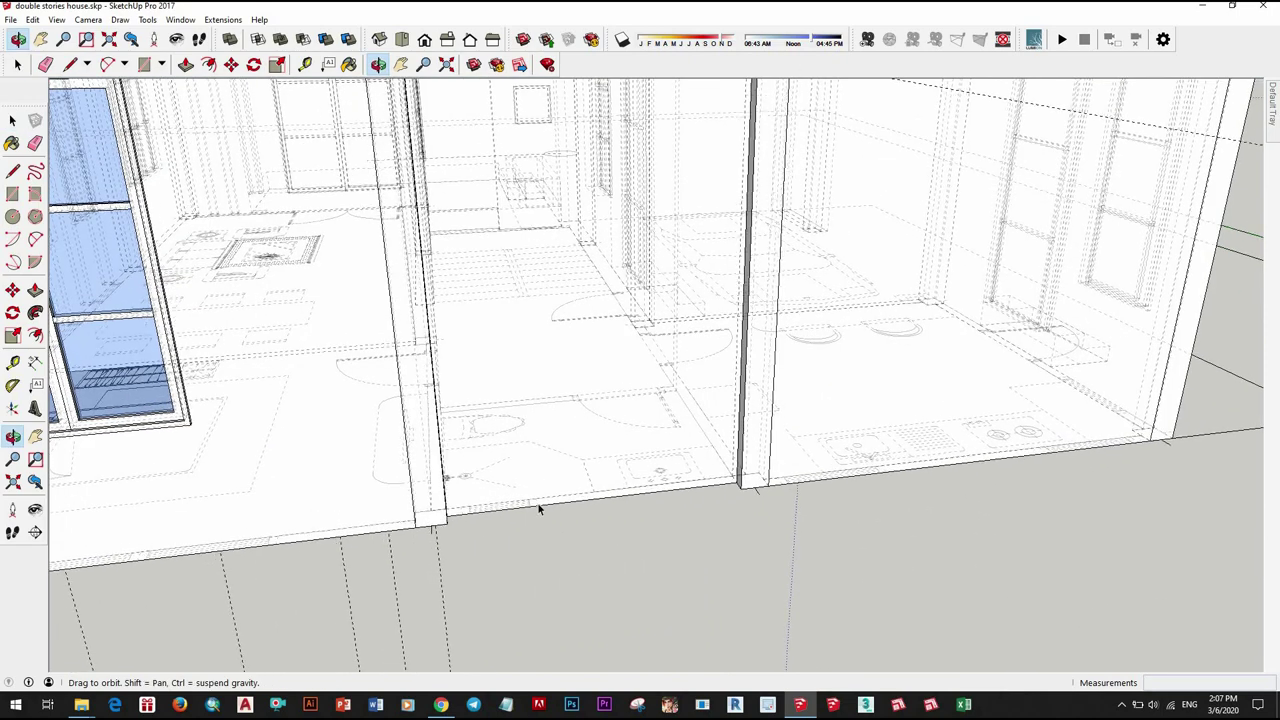
pyautogui.scroll(3, 537, 502)
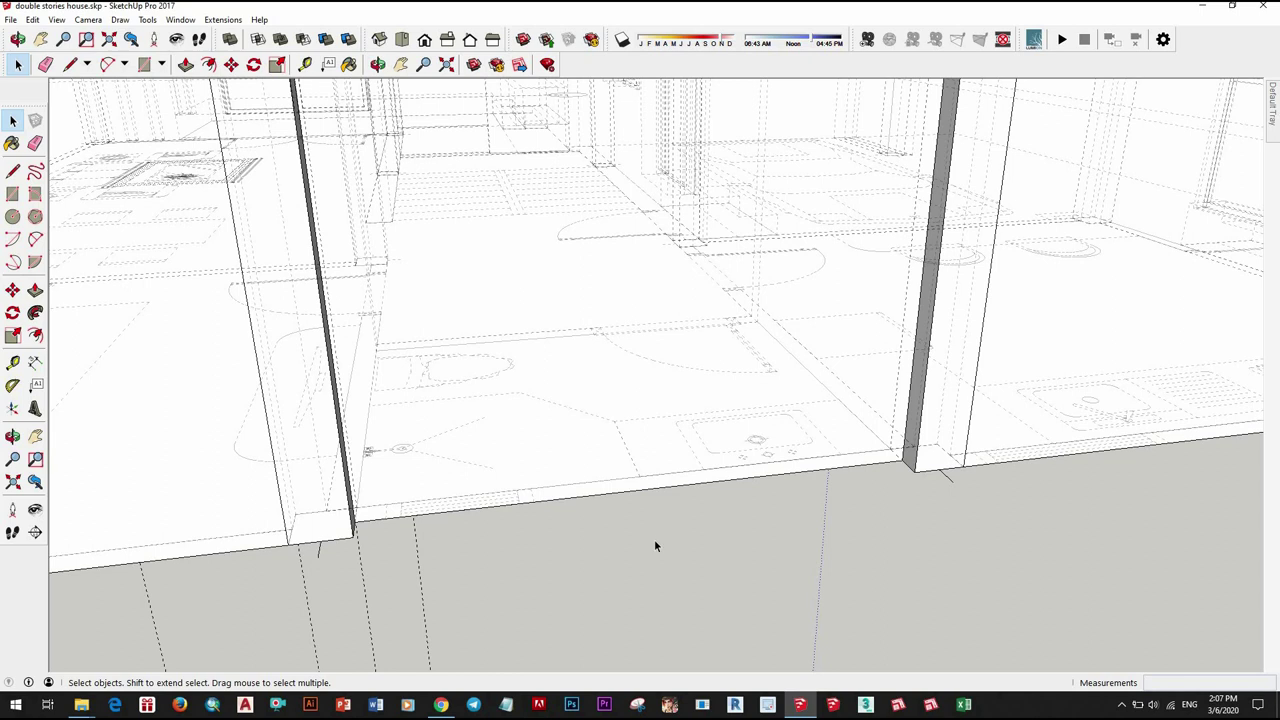
pyautogui.press('x')
pyautogui.scroll(-8, 563, 494)
# Step: Draw a small square on the middle wall panel beside the double window
pyautogui.press('r')
pyautogui.scroll(5, 645, 411)
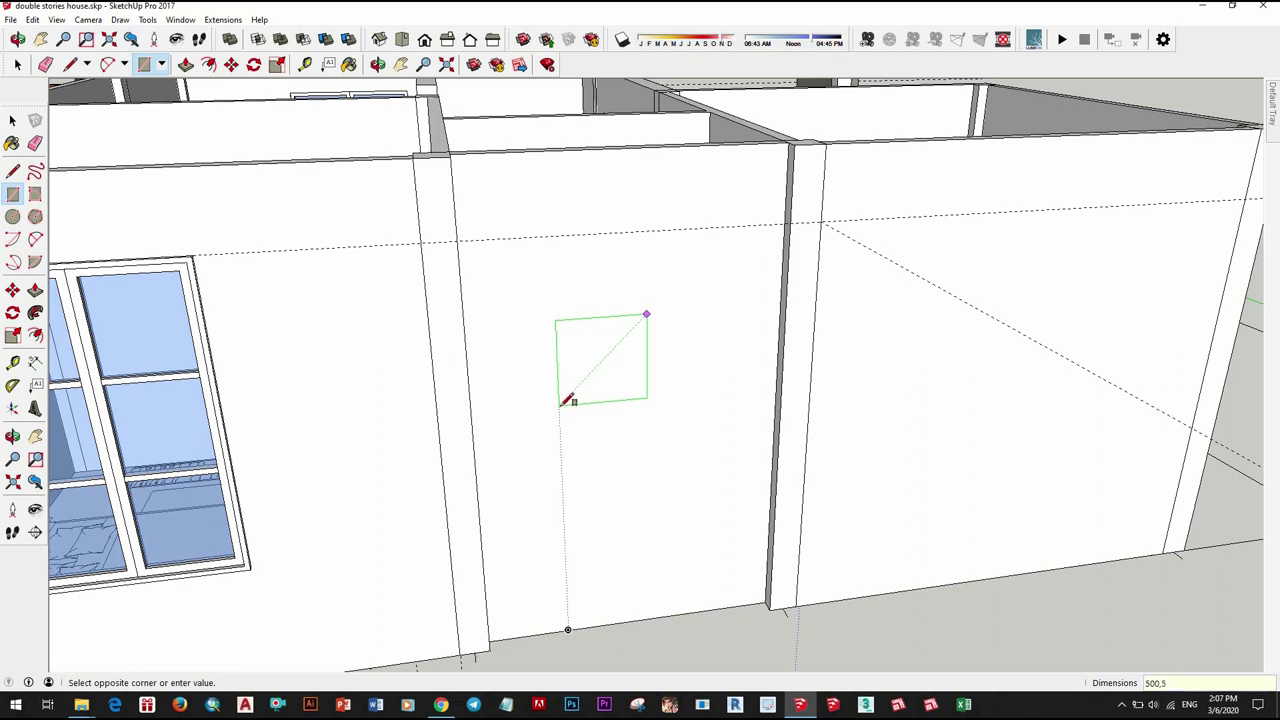
pyautogui.scroll(-5, 640, 440)
pyautogui.scroll(2, 430, 400)
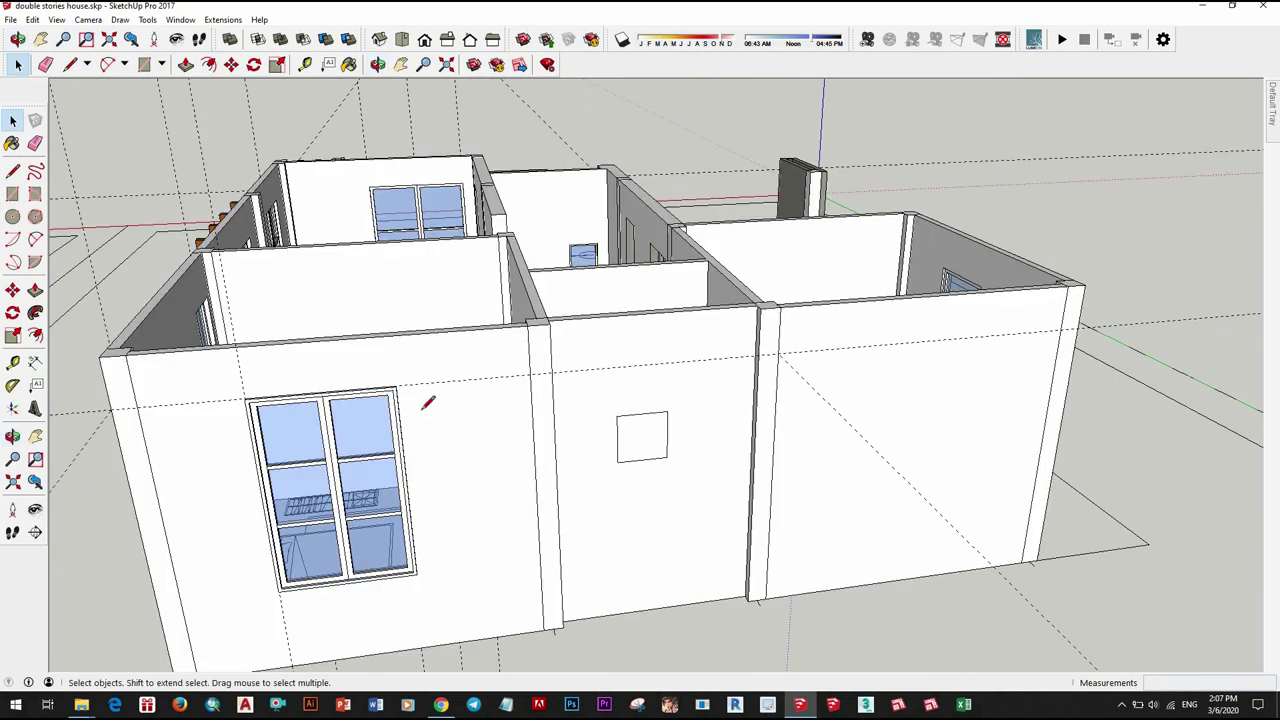
pyautogui.press('l')
pyautogui.scroll(2, 430, 400)
pyautogui.scroll(2, 255, 408)
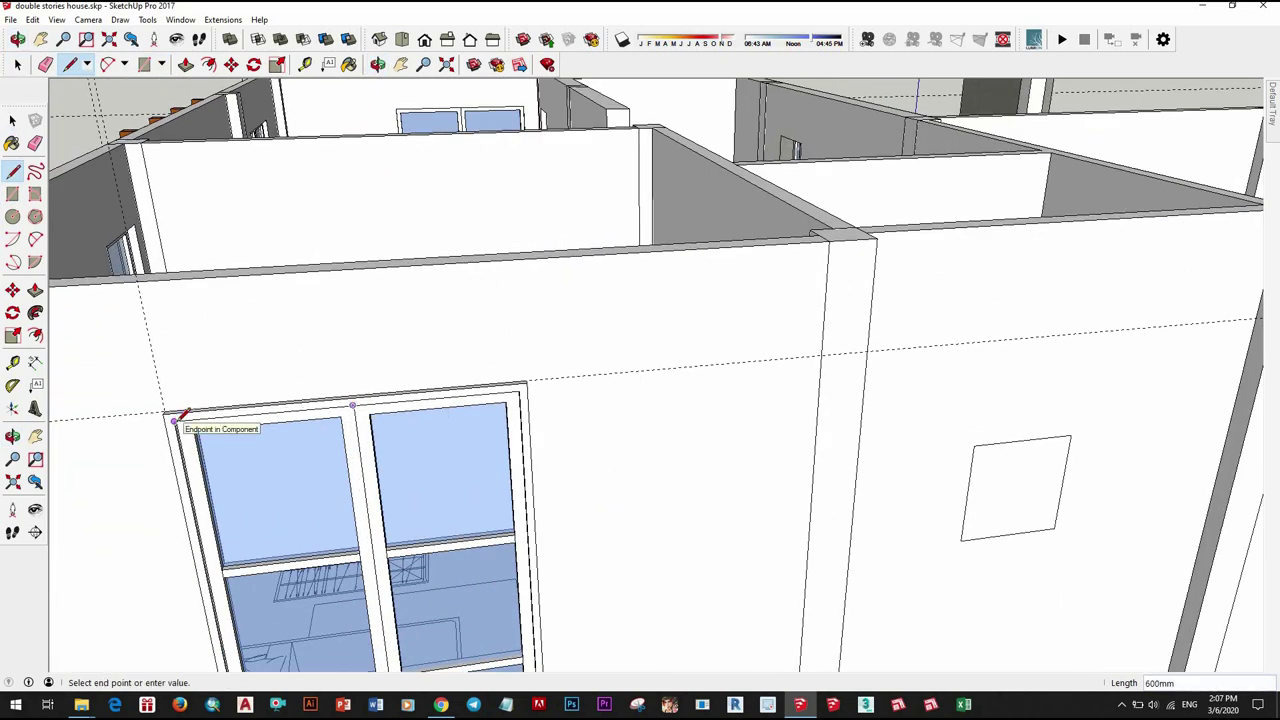
pyautogui.press('space')
pyautogui.scroll(-5, 569, 459)
# Step: Stretch the square's edge with Move into a larger outline and select its face
pyautogui.moveTo(569, 459)
pyautogui.mouseDown(button='middle')
pyautogui.moveTo(675, 520)
pyautogui.moveTo(686, 486)
pyautogui.mouseUp(button='middle')
pyautogui.scroll(3, 574, 420)
pyautogui.scroll(-2, 611, 397)
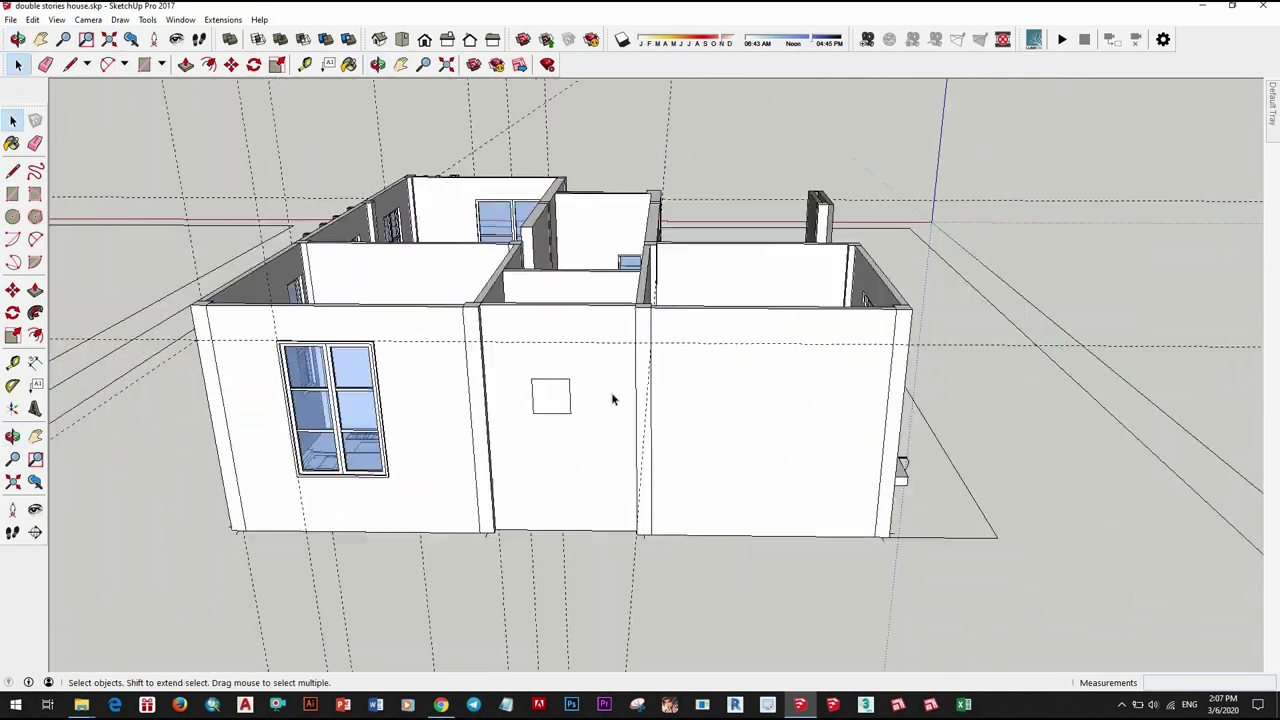
pyautogui.scroll(4, 785, 463)
pyautogui.moveTo(785, 463); pyautogui.dragTo(664, 410, button='middle')
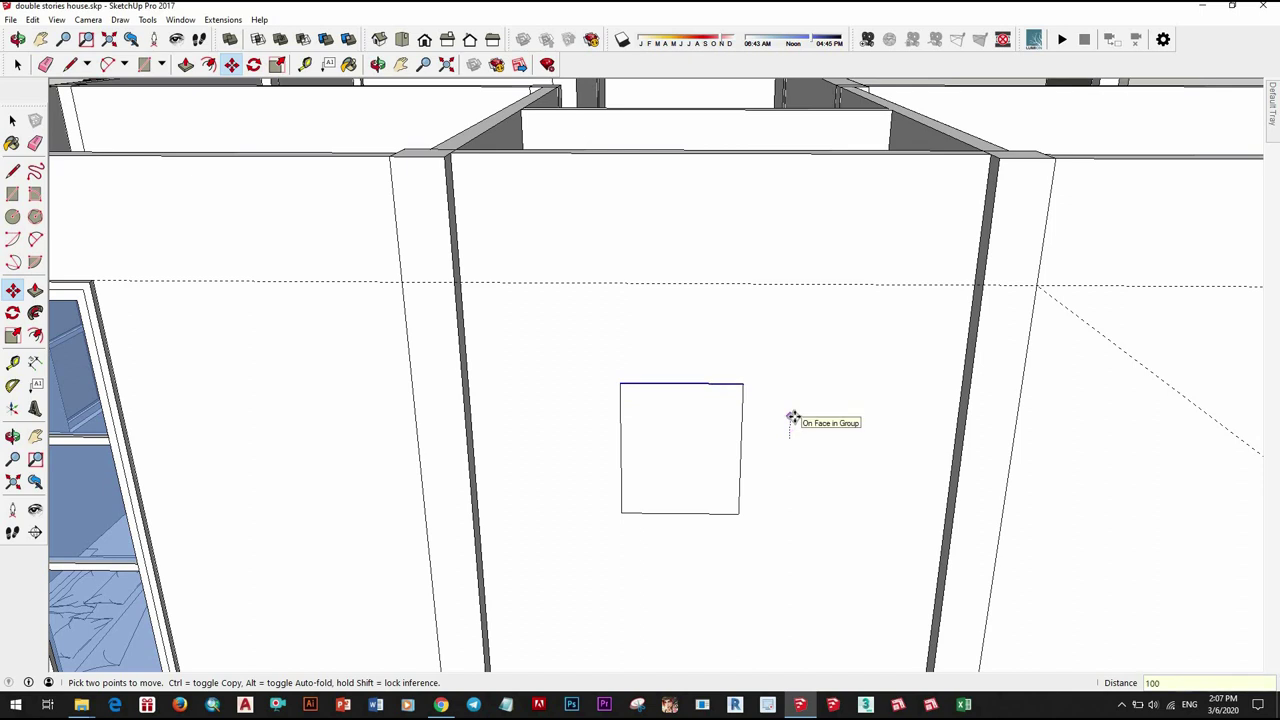
pyautogui.press('m')
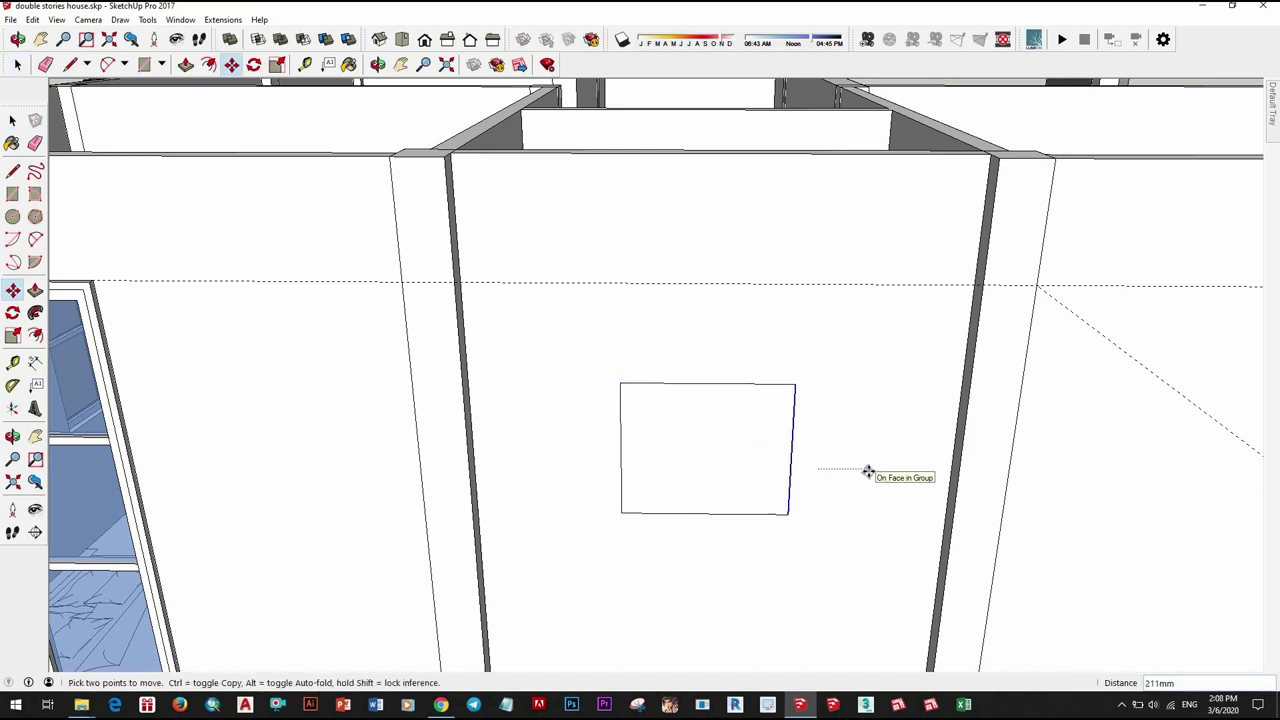
pyautogui.click(727, 436)
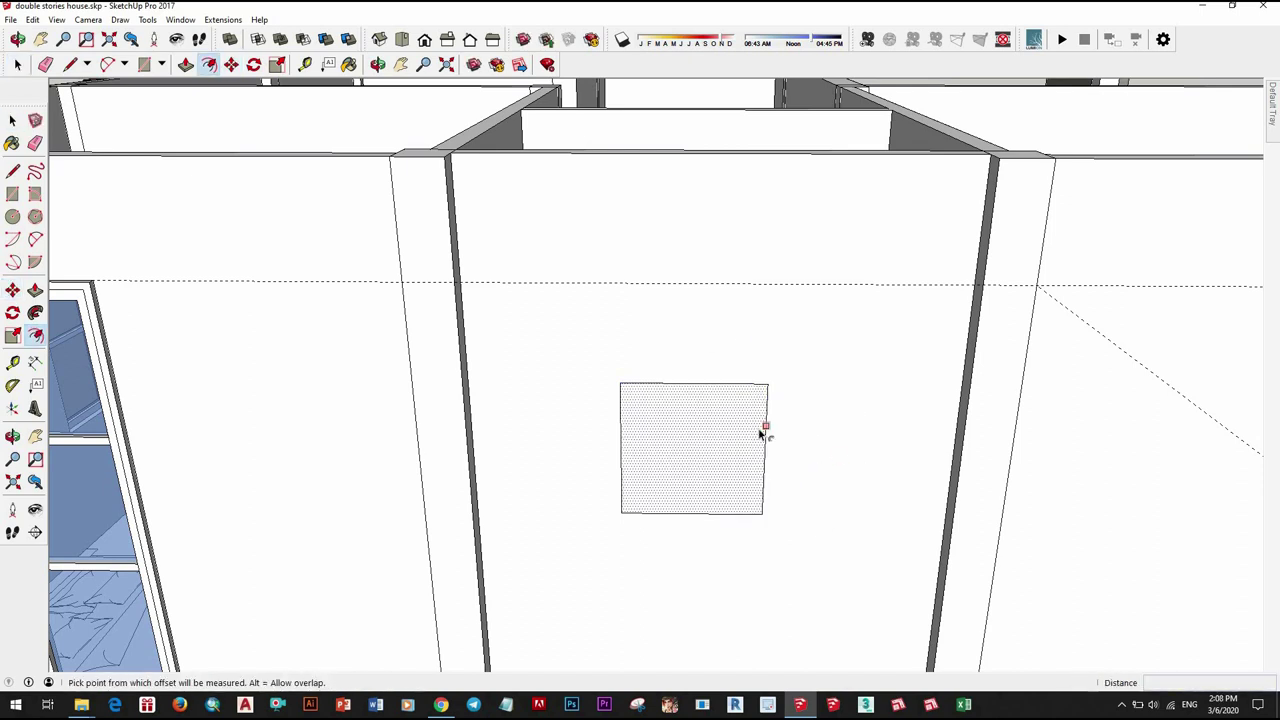
# Step: Push/Pull the square outline into a window frame
pyautogui.rightClick(728, 455)
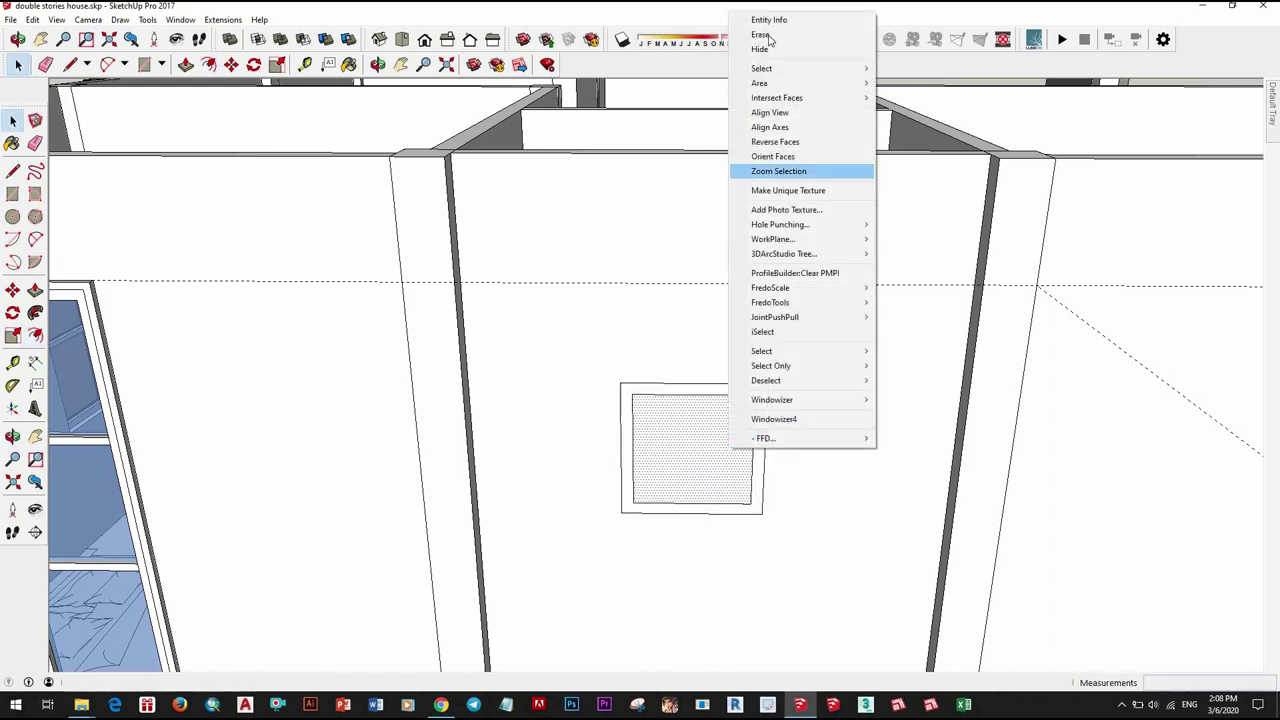
pyautogui.click(770, 171)
pyautogui.press('p')
pyautogui.click(754, 434)
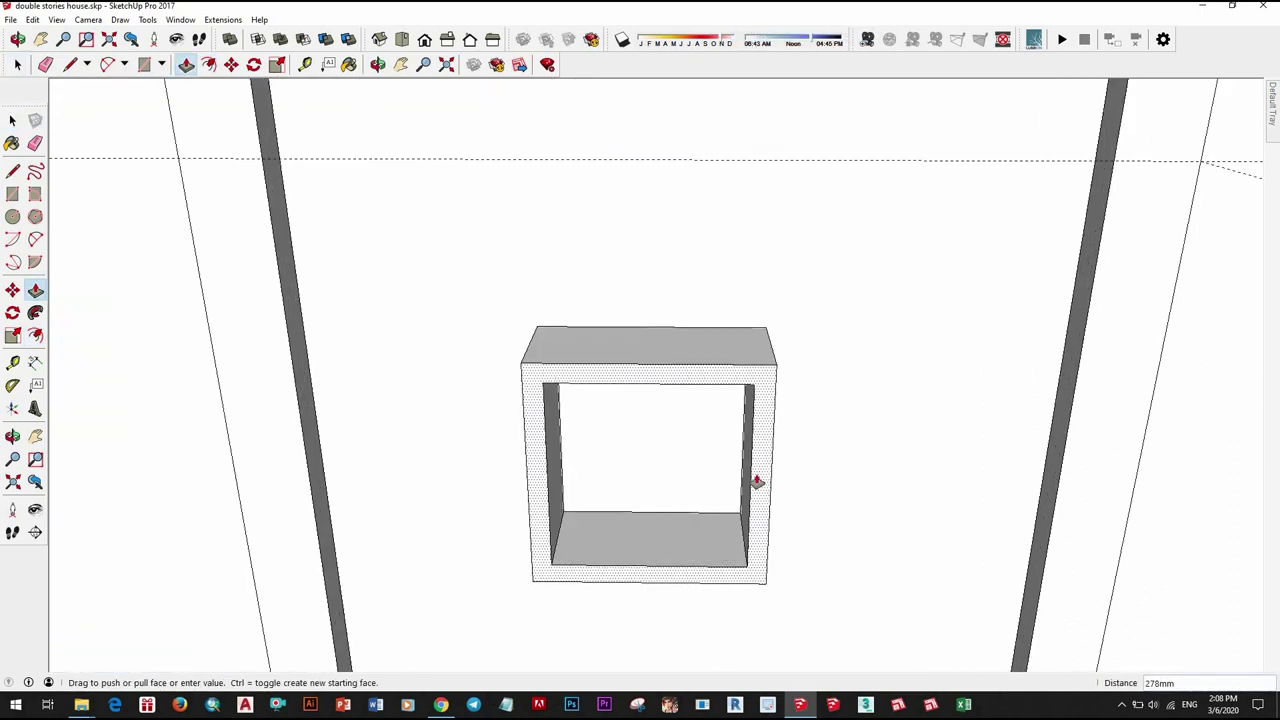
pyautogui.click(757, 482)
pyautogui.press('space')
# Step: Make the window frame a component
pyautogui.tripleClick(763, 414)
pyautogui.rightClick(763, 201)
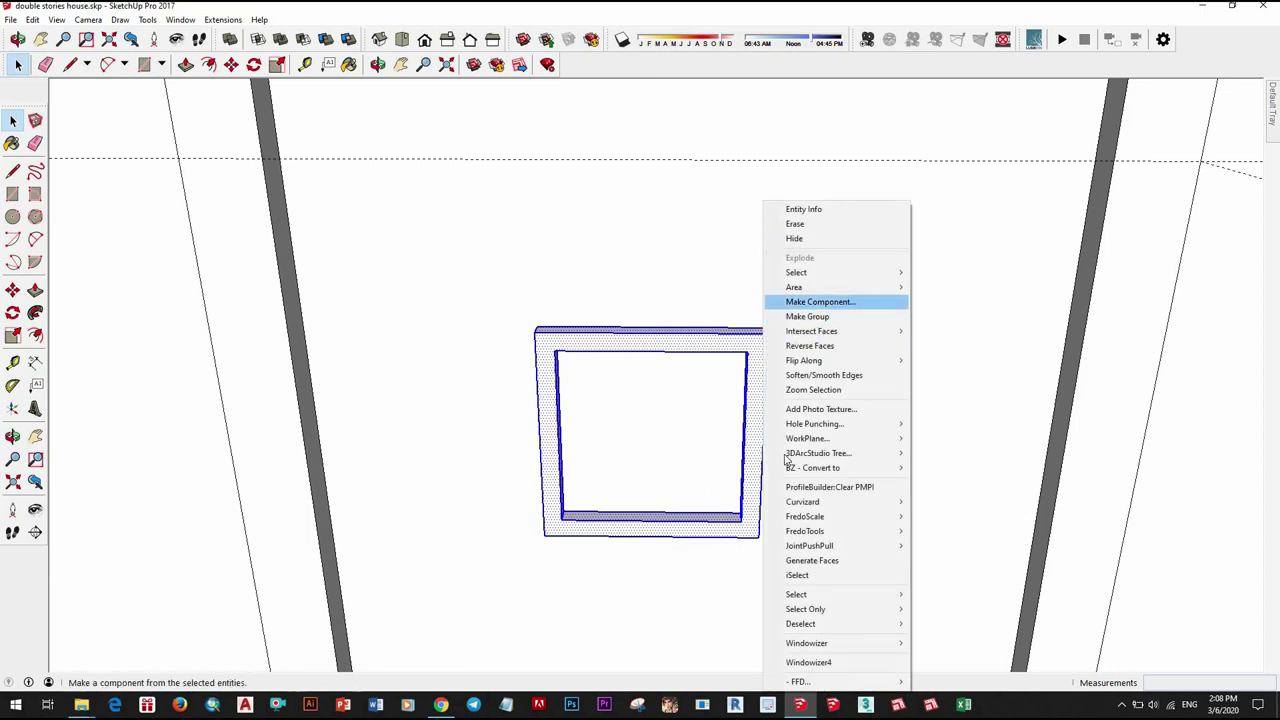
pyautogui.click(857, 300)
pyautogui.click(657, 445)
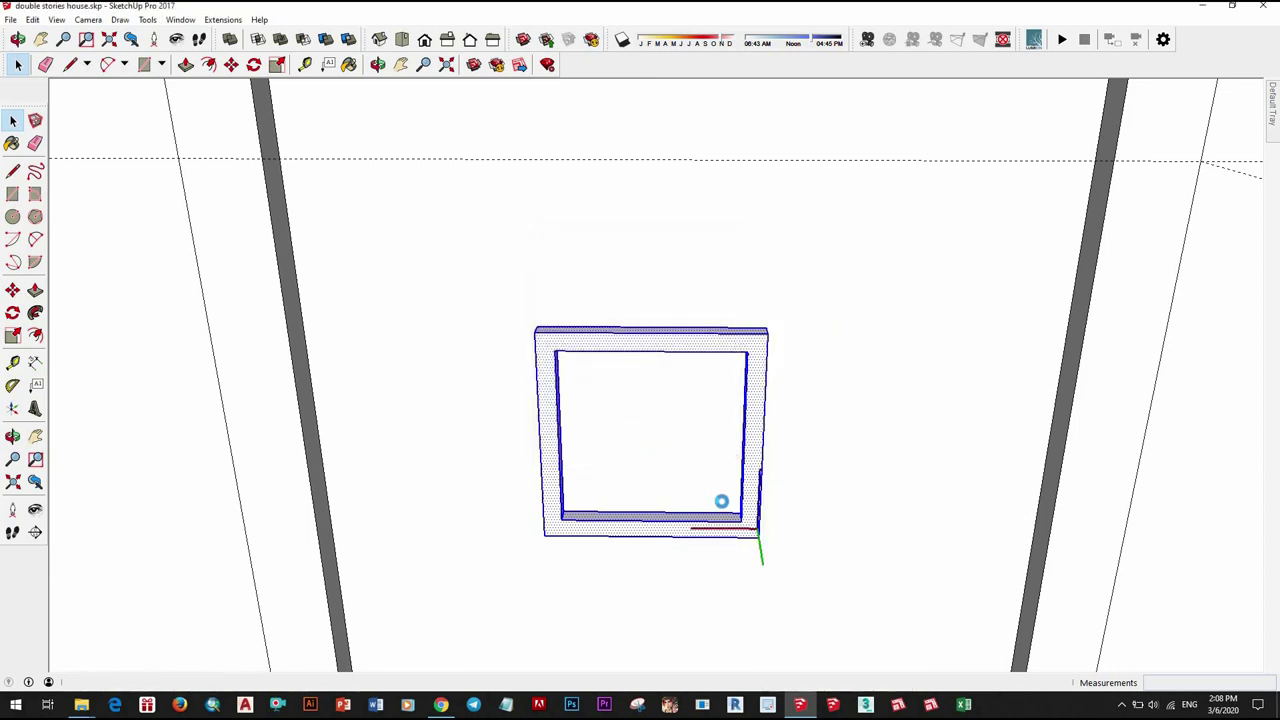
pyautogui.click(721, 501)
# Step: Draw a glass pane rectangle between the frame's inner corners
pyautogui.moveTo(588, 401)
pyautogui.mouseDown(button='middle')
pyautogui.moveTo(397, 197)
pyautogui.moveTo(565, 325)
pyautogui.mouseUp(button='middle')
pyautogui.scroll(3, 565, 325)
pyautogui.click(569, 320)
pyautogui.scroll(-3, 771, 451)
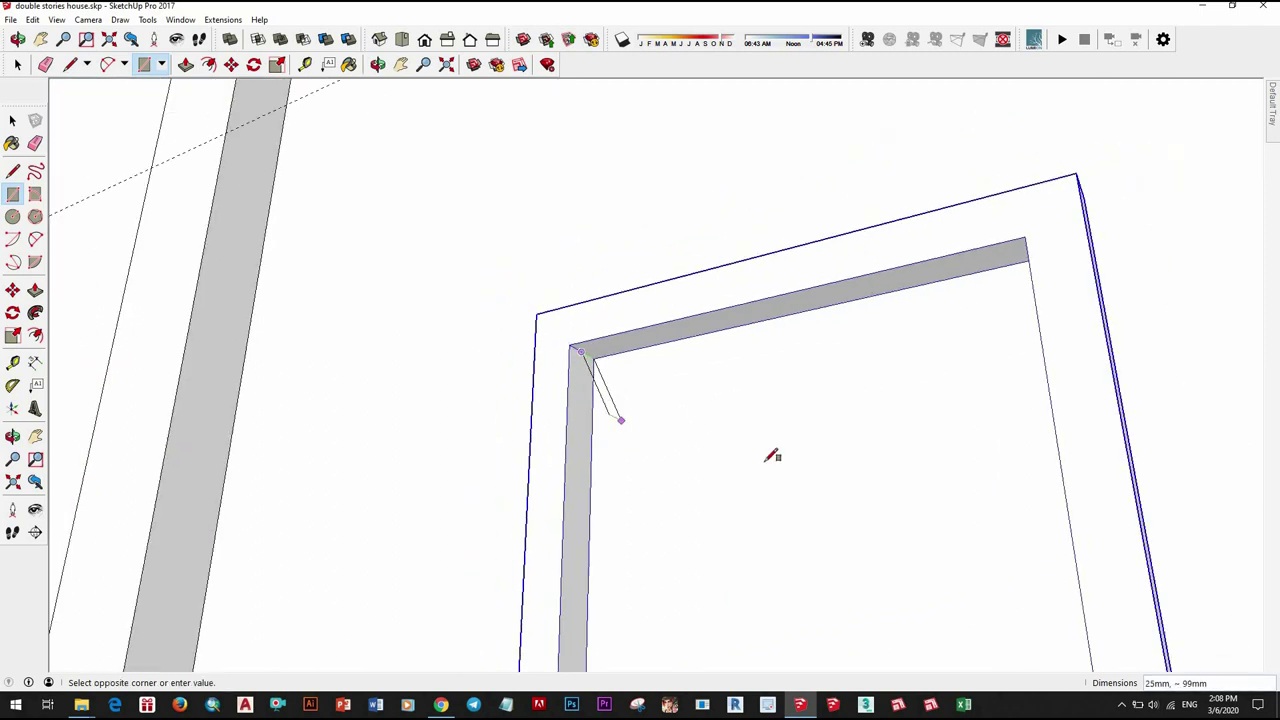
pyautogui.moveTo(771, 451)
pyautogui.mouseDown(button='middle')
pyautogui.moveTo(1034, 580)
pyautogui.moveTo(722, 517)
pyautogui.mouseUp(button='middle')
pyautogui.scroll(3, 700, 470)
pyautogui.click(666, 462)
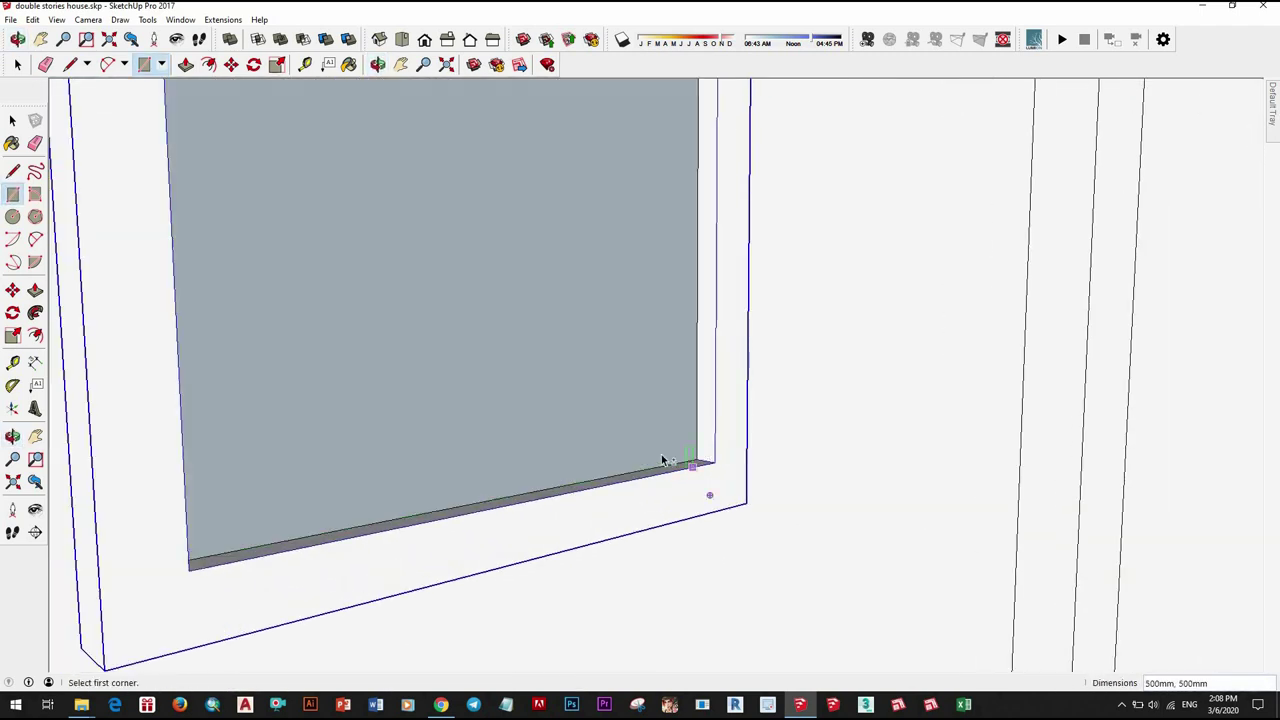
pyautogui.scroll(-5, 666, 462)
pyautogui.moveTo(666, 462)
pyautogui.mouseDown(button='middle')
pyautogui.moveTo(571, 523)
pyautogui.moveTo(1221, 323)
pyautogui.moveTo(1240, 340)
pyautogui.mouseUp(button='middle')
# Step: Paint the glass pane light blue
pyautogui.press('b')
pyautogui.scroll(-3, 1221, 323)
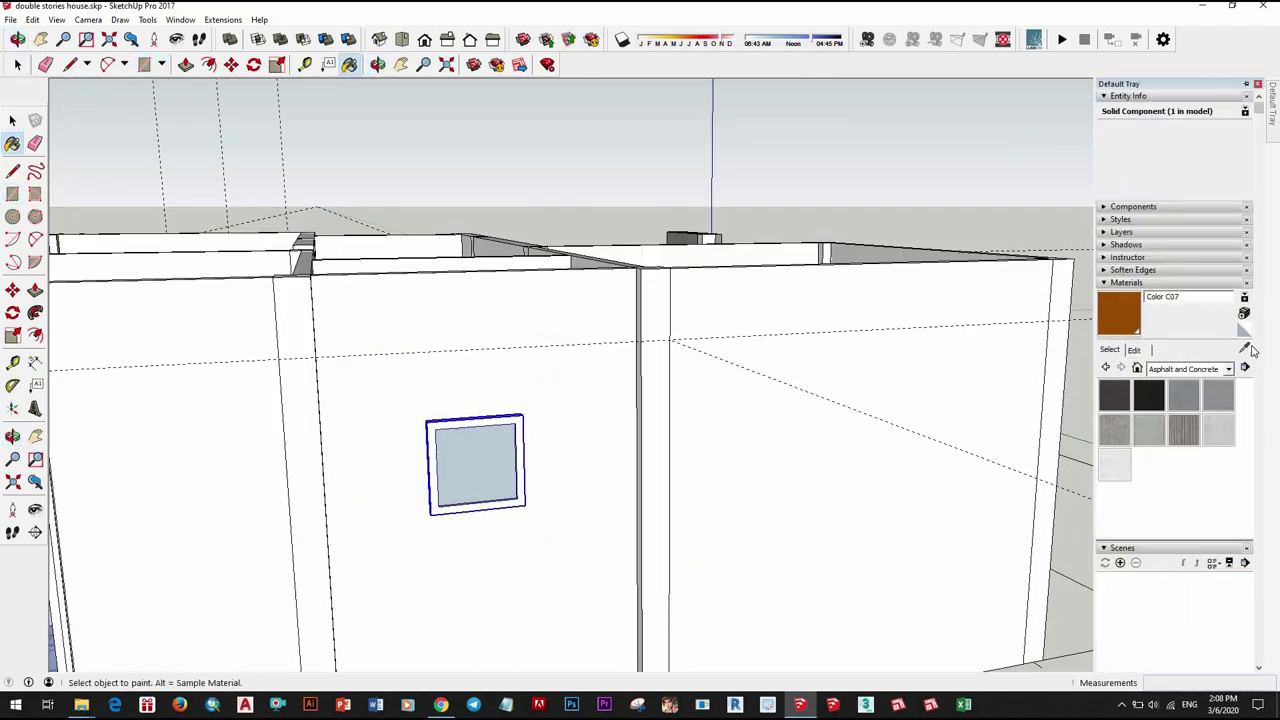
pyautogui.scroll(-3, 632, 474)
pyautogui.keyDown('alt'); pyautogui.click(440, 470); pyautogui.keyUp('alt')
# Step: Make the whole window, frame and glass, into one component
pyautogui.click(777, 417)
pyautogui.press('space')
pyautogui.scroll(3, 493, 412)
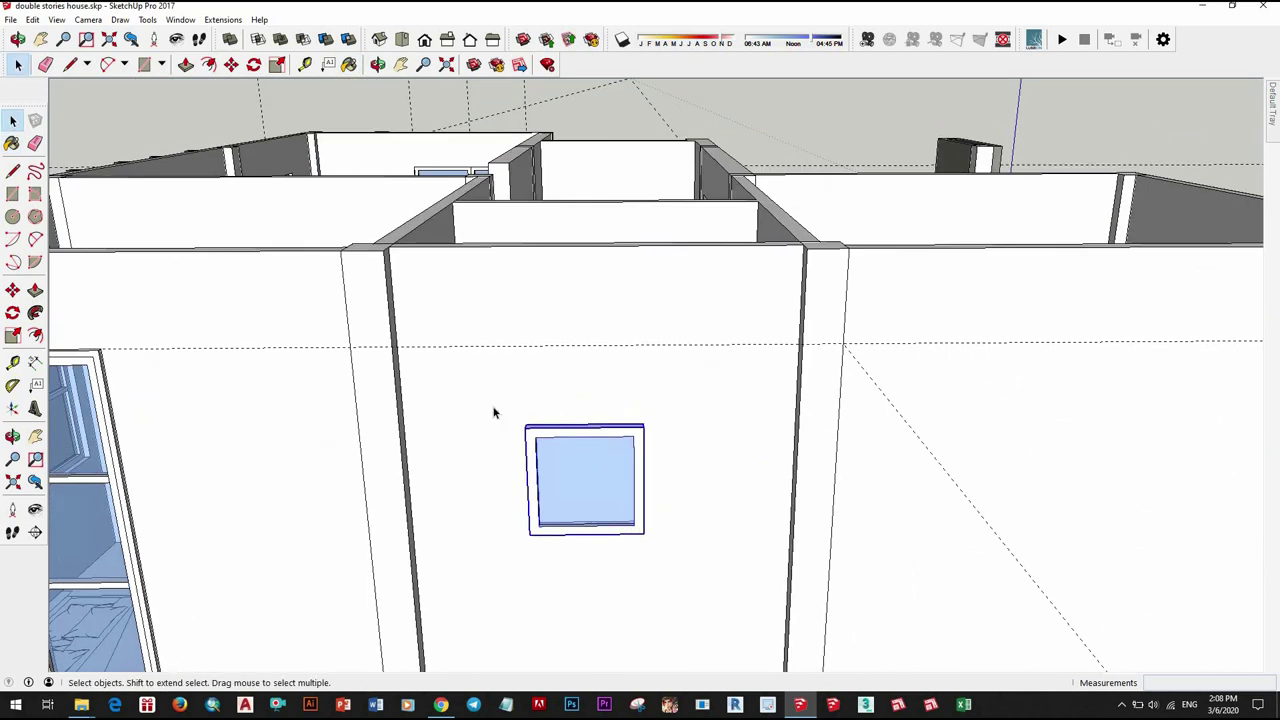
pyautogui.scroll(3, 640, 481)
pyautogui.rightClick(594, 471)
pyautogui.click(650, 322)
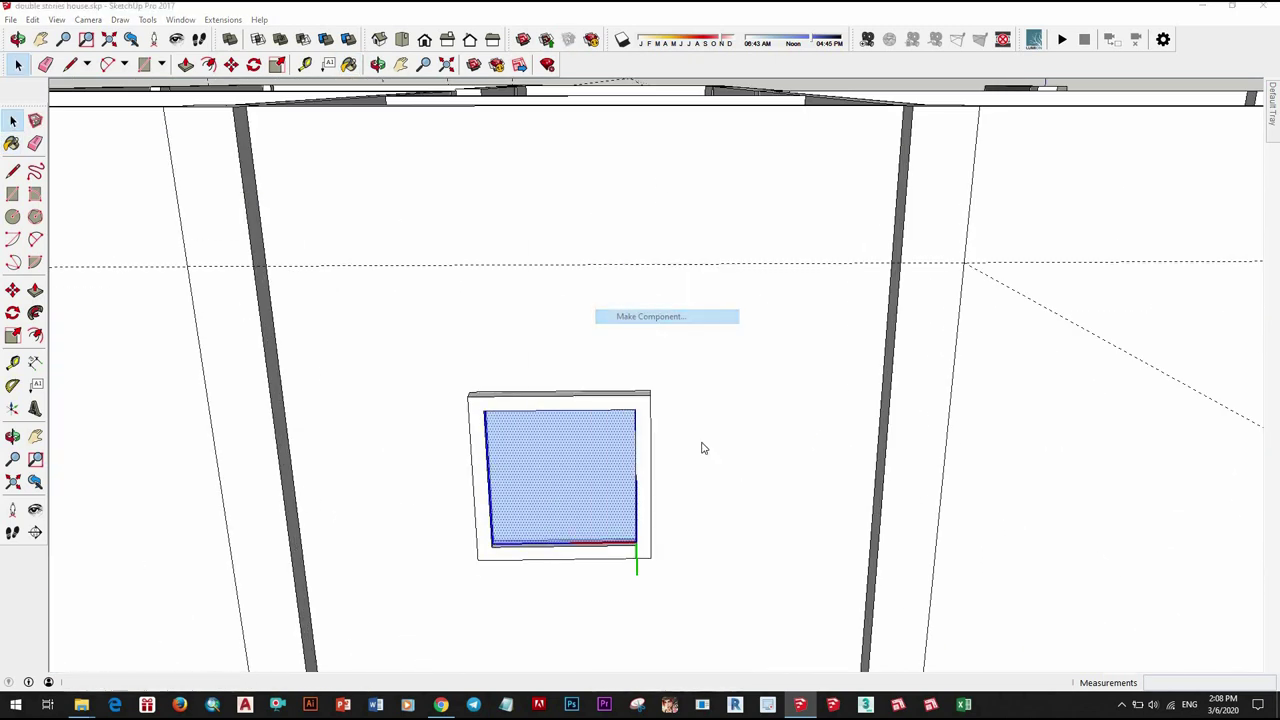
pyautogui.click(641, 450)
pyautogui.rightClick(646, 230)
# Step: Move the small window 100 mm in from the wall edge
pyautogui.click(686, 360)
pyautogui.moveTo(686, 360)
pyautogui.mouseDown(button='middle')
pyautogui.moveTo(757, 441)
pyautogui.moveTo(696, 481)
pyautogui.mouseUp(button='middle')
pyautogui.scroll(2, 757, 441)
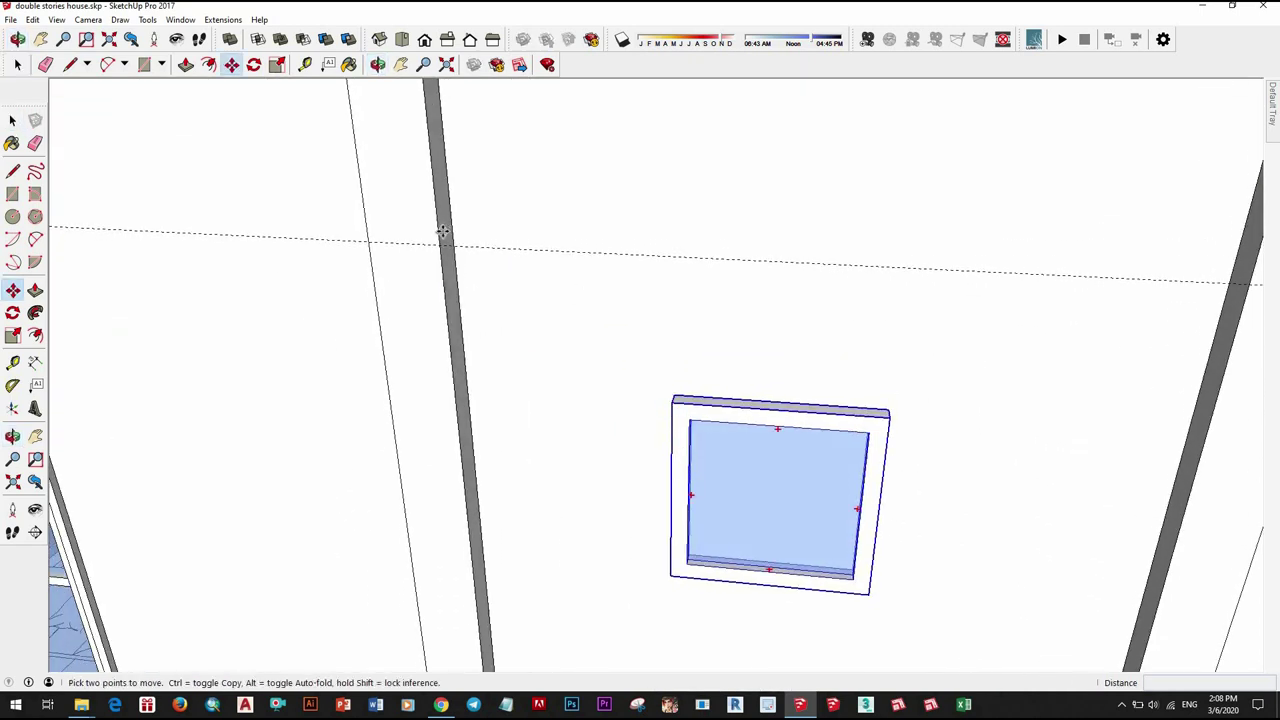
pyautogui.scroll(3, 632, 407)
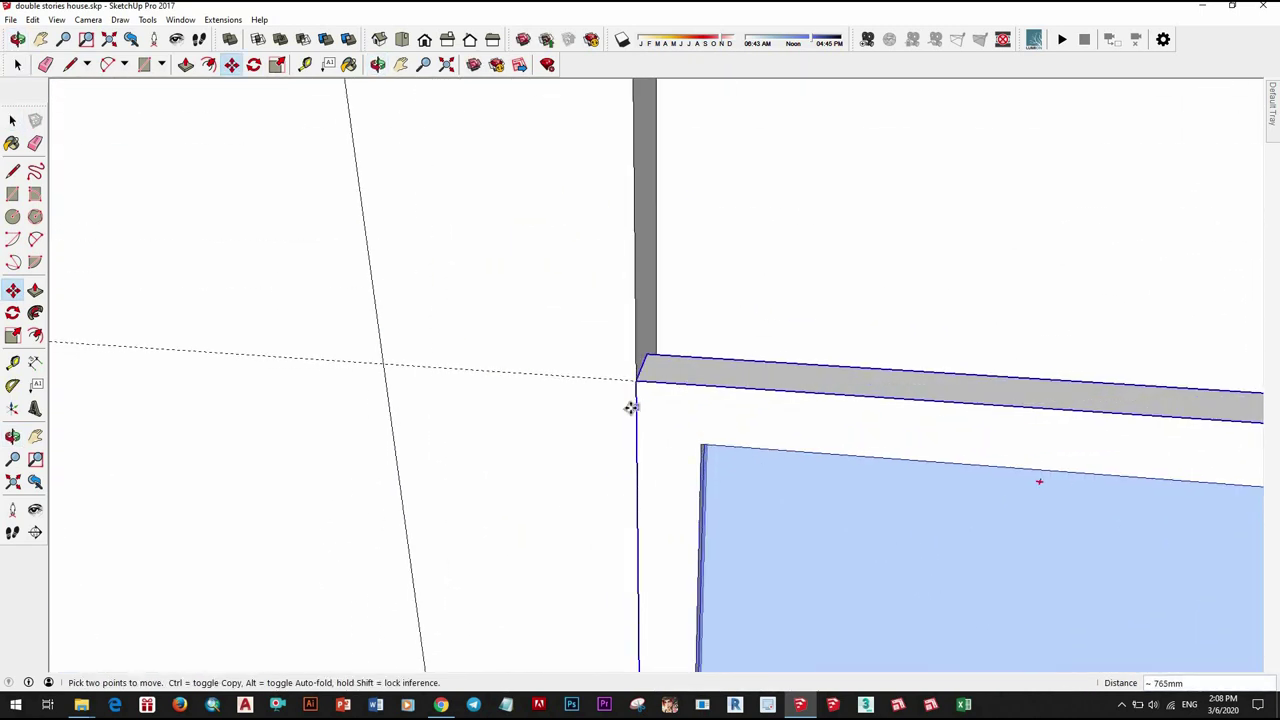
pyautogui.scroll(-1, 632, 407)
pyautogui.write('100')
pyautogui.press('Return')
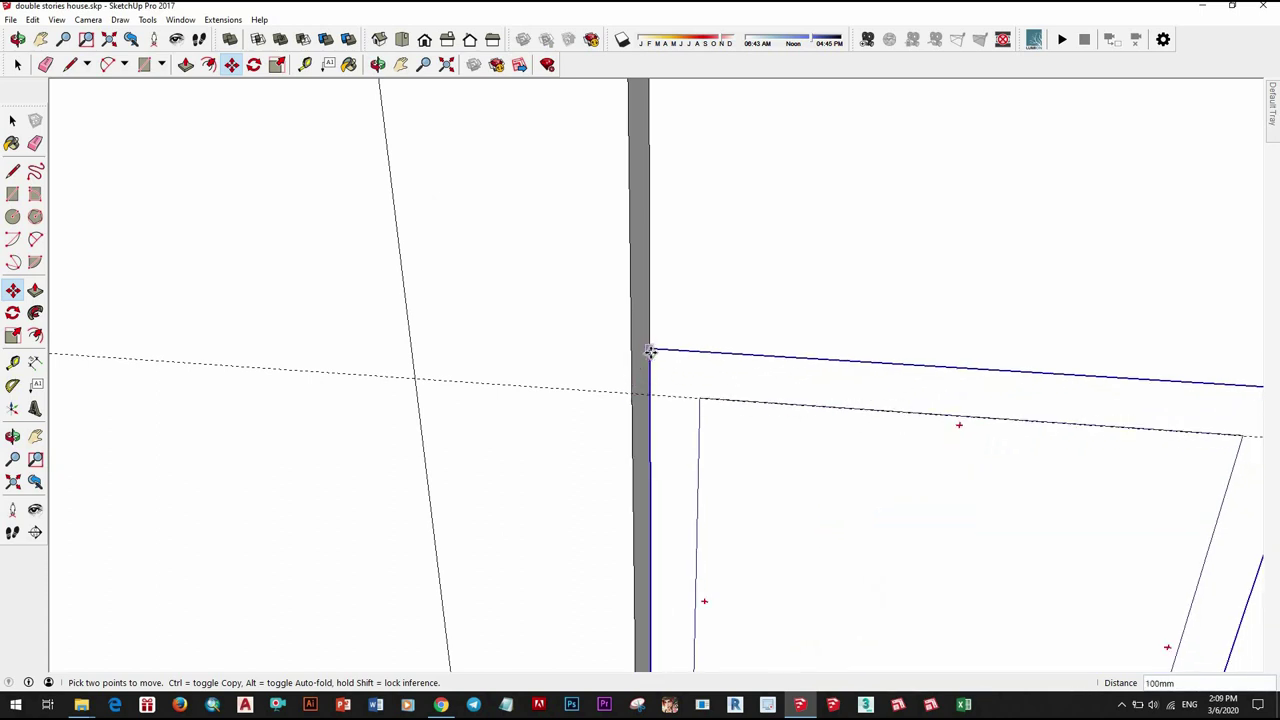
pyautogui.click(650, 346)
pyautogui.moveTo(597, 352); pyautogui.dragTo(700, 356, button='middle')
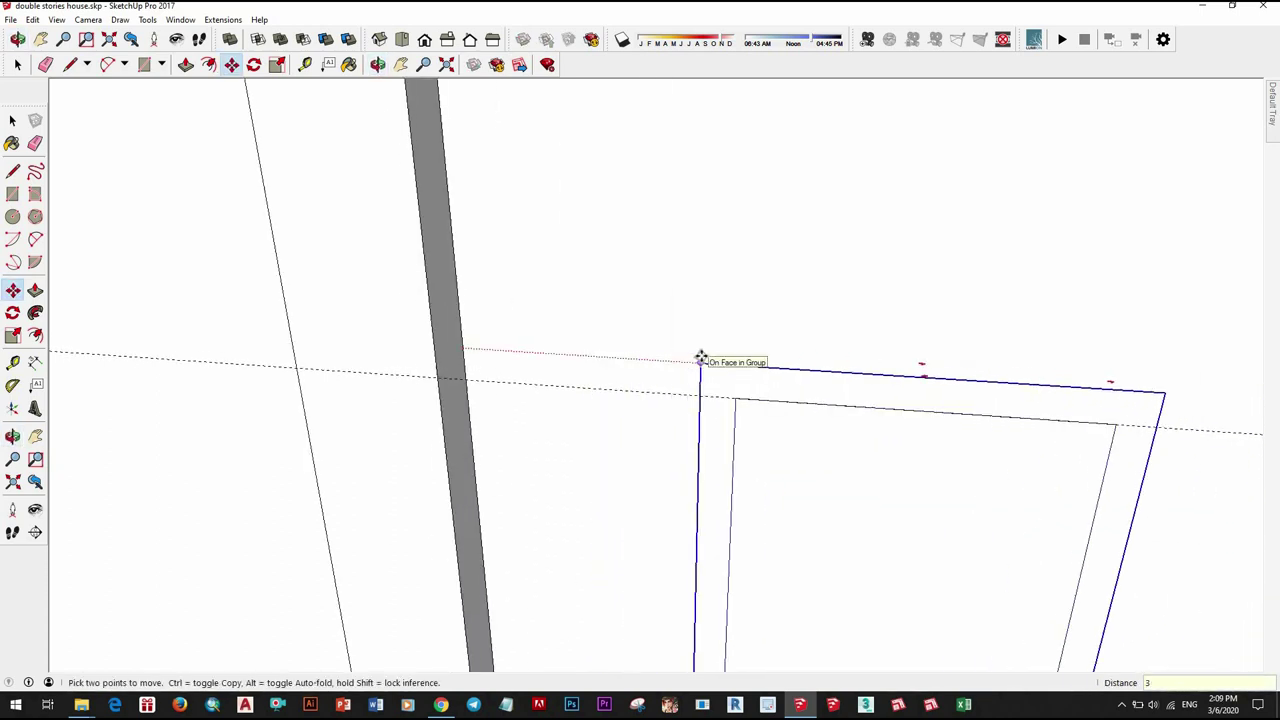
pyautogui.scroll(-5, 701, 358)
pyautogui.scroll(-3, 731, 431)
# Step: Select the wall face and the small window face to check their placement
pyautogui.press('space')
pyautogui.click(700, 437)
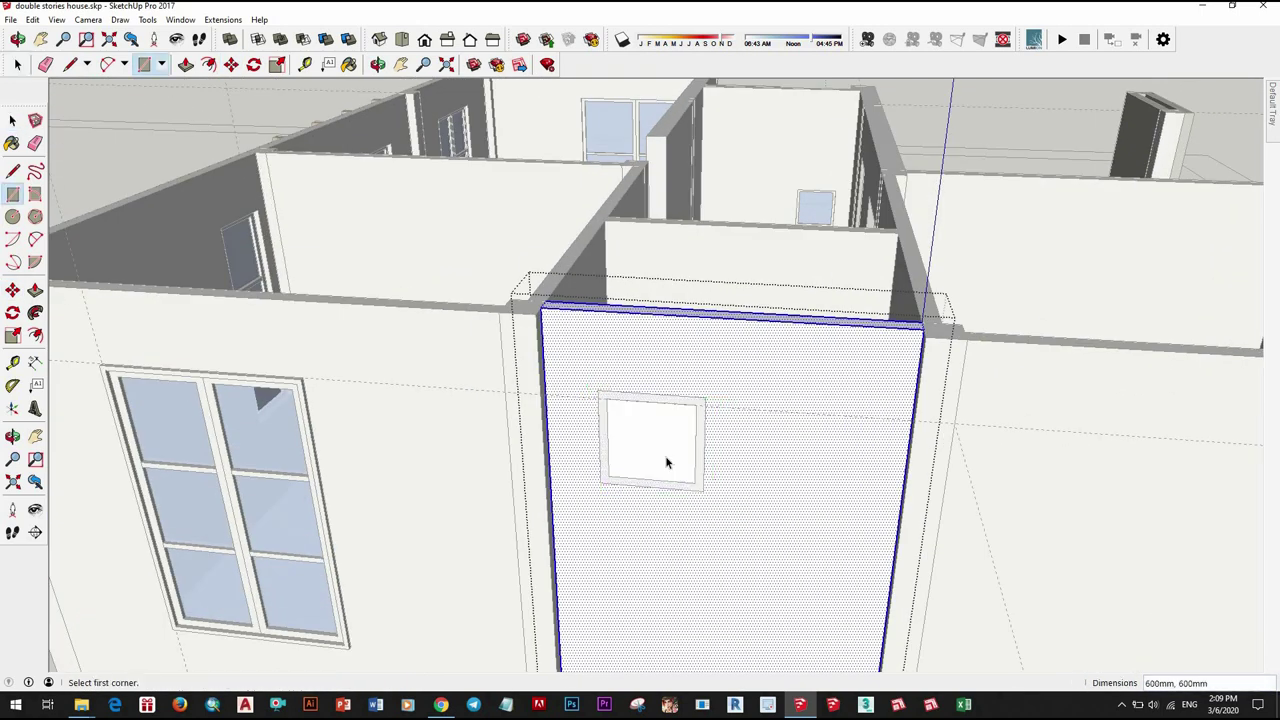
pyautogui.press('space')
pyautogui.click(666, 462)
pyautogui.scroll(-5, 823, 320)
pyautogui.moveTo(731, 503); pyautogui.dragTo(688, 459, button='middle')
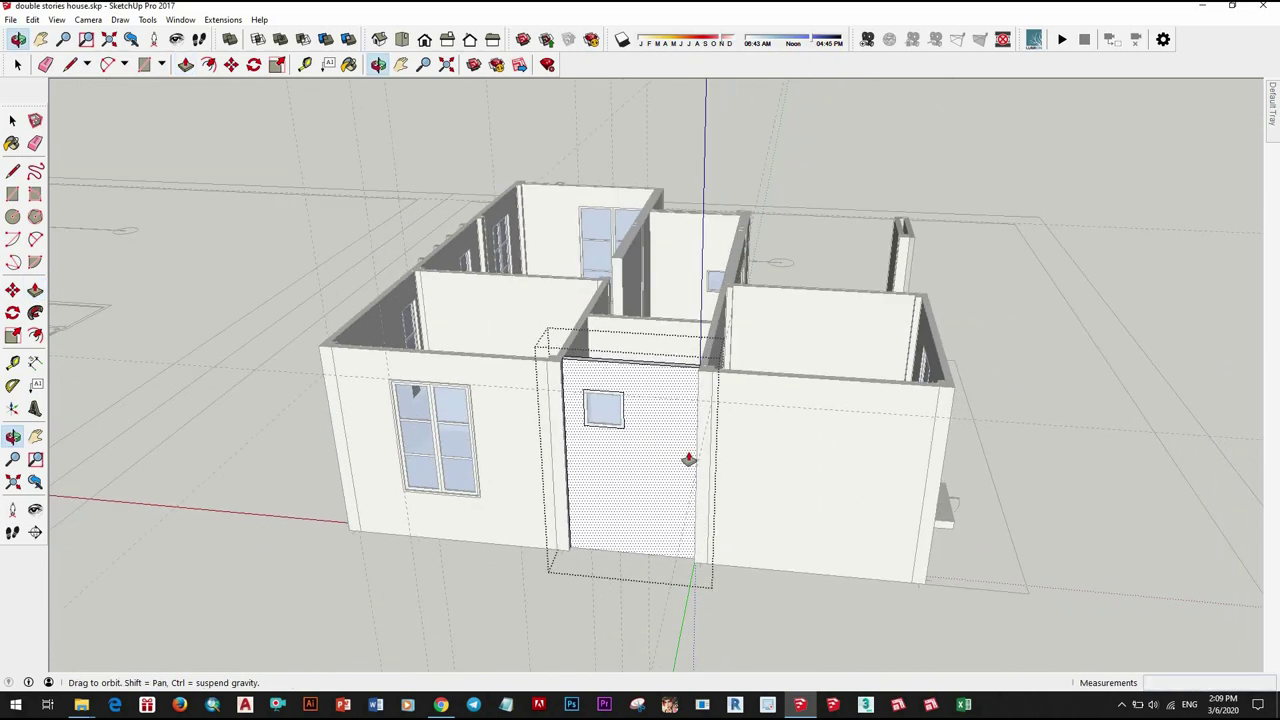
pyautogui.press('space')
# Step: Paint the entrance wall panel around the small window orange
pyautogui.scroll(-5, 1087, 380)
pyautogui.scroll(5, 849, 551)
pyautogui.moveTo(849, 551)
pyautogui.mouseDown(button='middle')
pyautogui.moveTo(786, 400)
pyautogui.moveTo(717, 465)
pyautogui.mouseUp(button='middle')
pyautogui.click(728, 466)
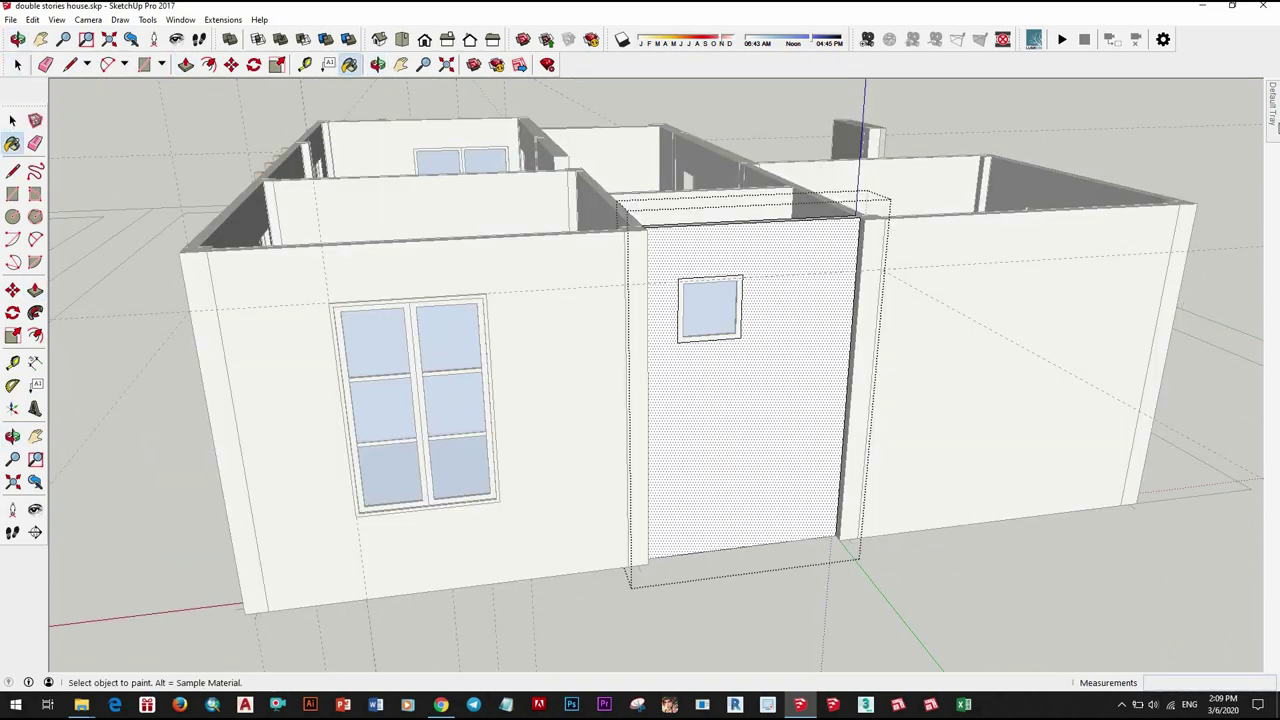
pyautogui.scroll(-5, 709, 316)
pyautogui.moveTo(594, 320); pyautogui.dragTo(517, 337, button='middle')
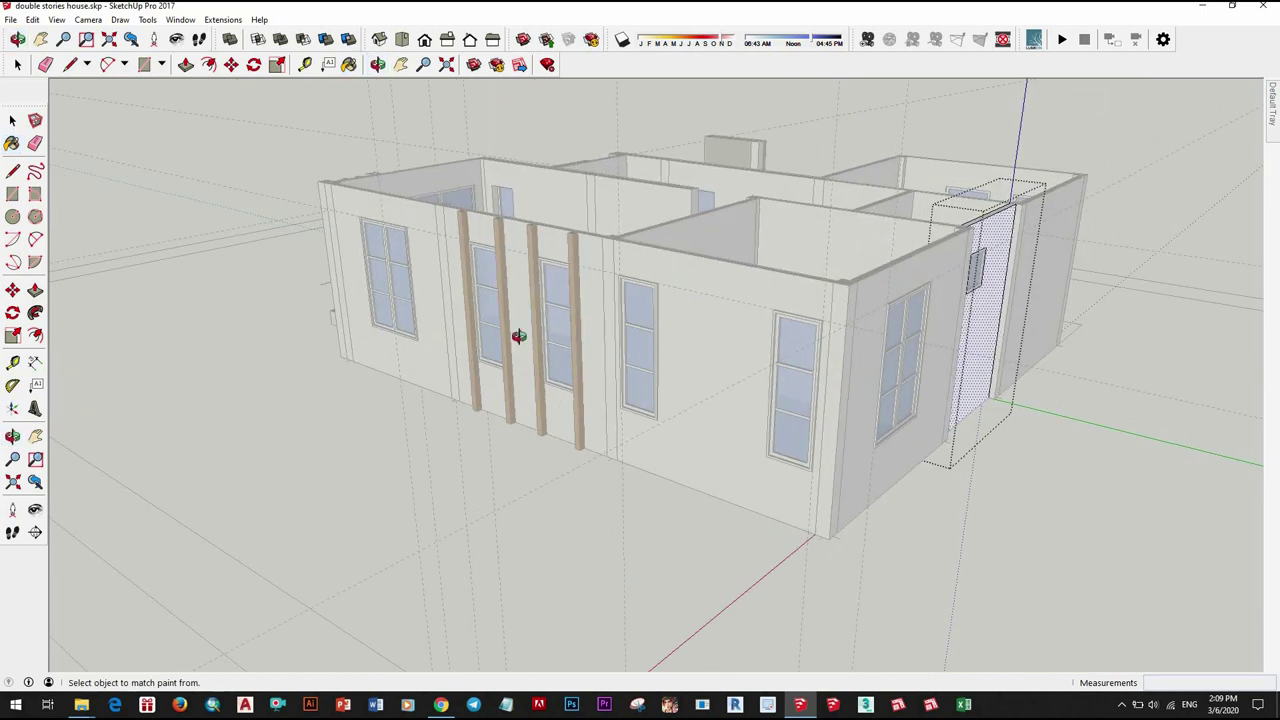
pyautogui.click(517, 337)
pyautogui.scroll(3, 517, 337)
pyautogui.click(663, 386)
pyautogui.moveTo(663, 386)
pyautogui.mouseDown(button='middle')
pyautogui.moveTo(932, 253)
pyautogui.moveTo(671, 393)
pyautogui.mouseUp(button='middle')
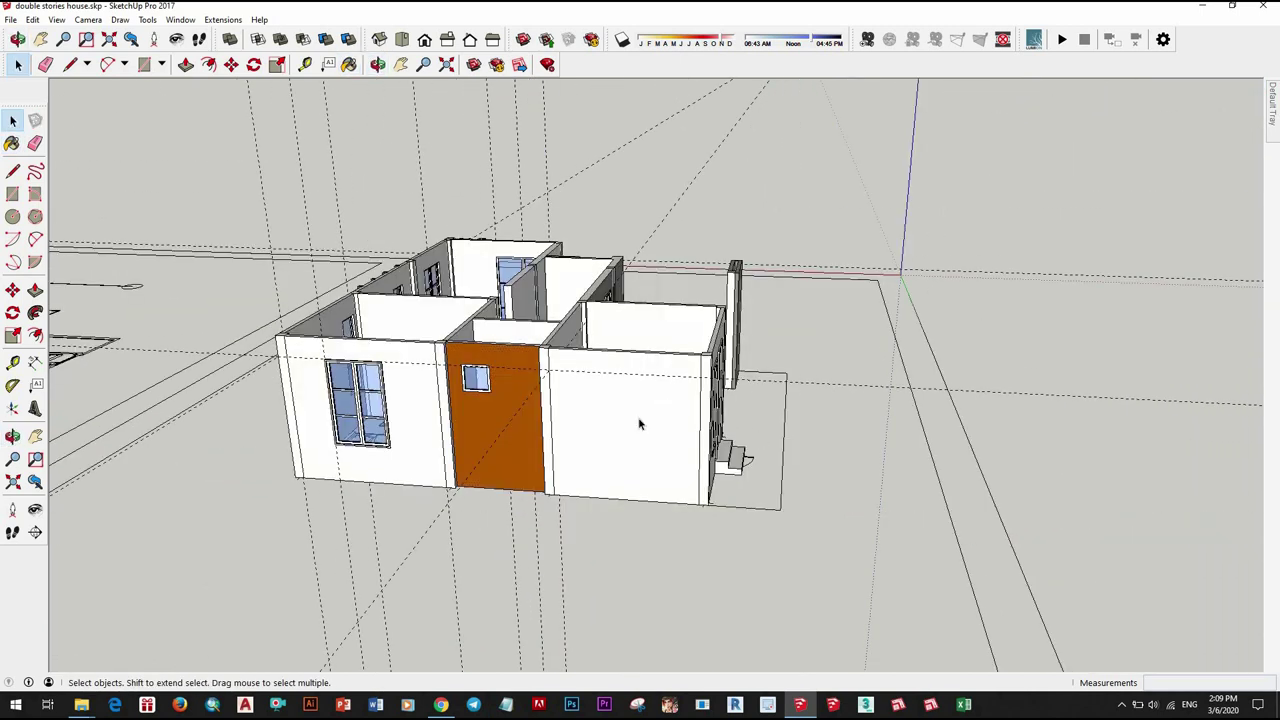
pyautogui.scroll(2, 660, 412)
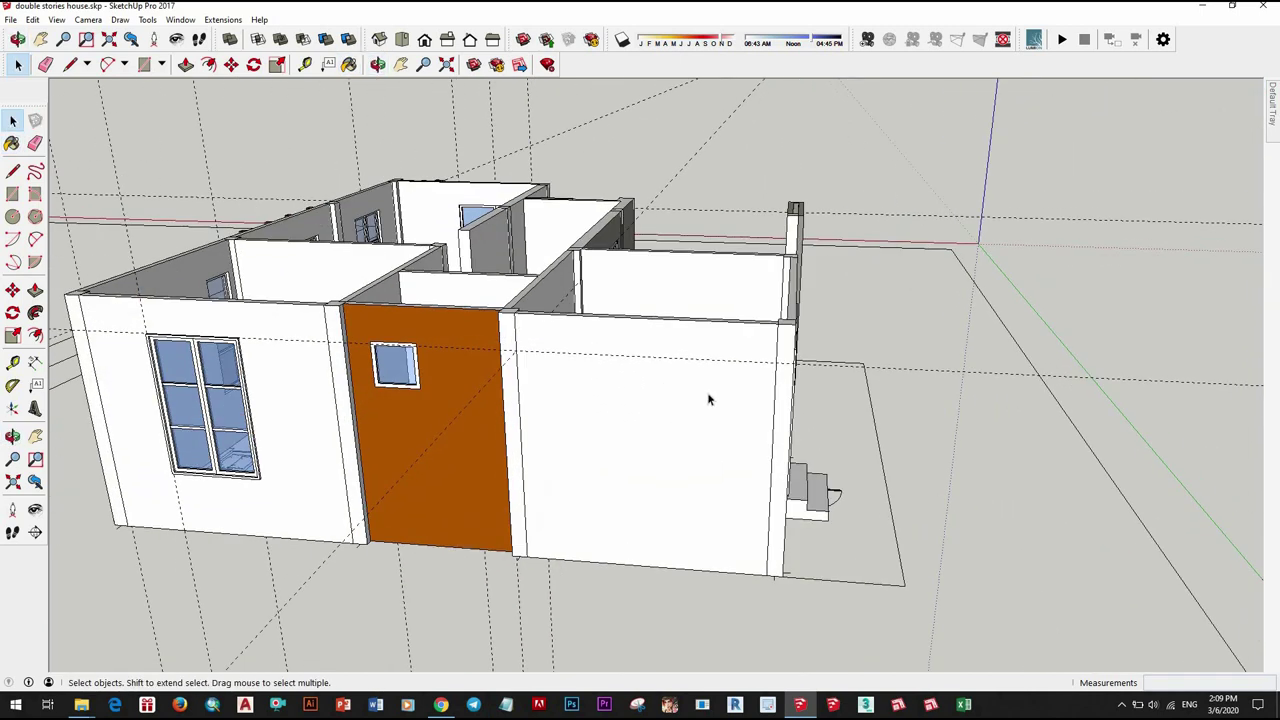
pyautogui.scroll(-3, 715, 400)
pyautogui.moveTo(715, 400)
pyautogui.mouseDown(button='middle')
pyautogui.moveTo(1077, 518)
pyautogui.moveTo(800, 537)
pyautogui.moveTo(400, 491)
pyautogui.moveTo(694, 529)
pyautogui.moveTo(820, 503)
pyautogui.moveTo(816, 517)
pyautogui.mouseUp(button='middle')
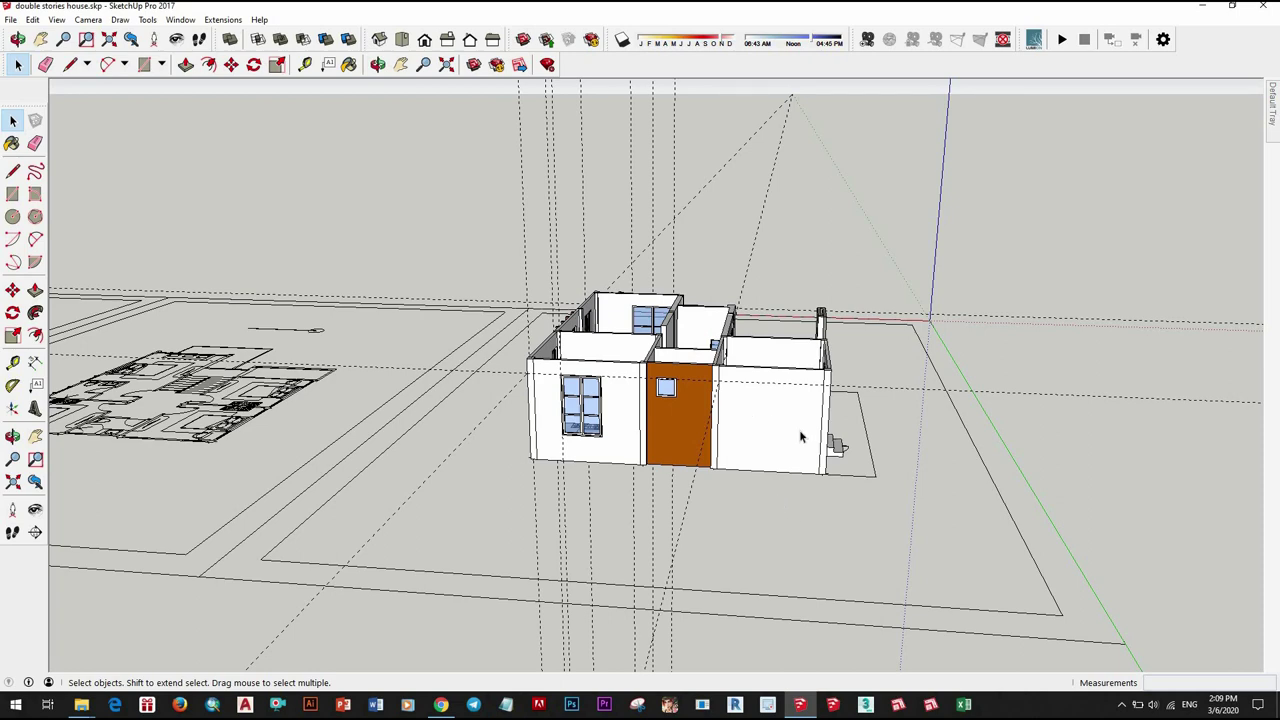
pyautogui.scroll(2, 750, 490)
pyautogui.scroll(3, 757, 527)
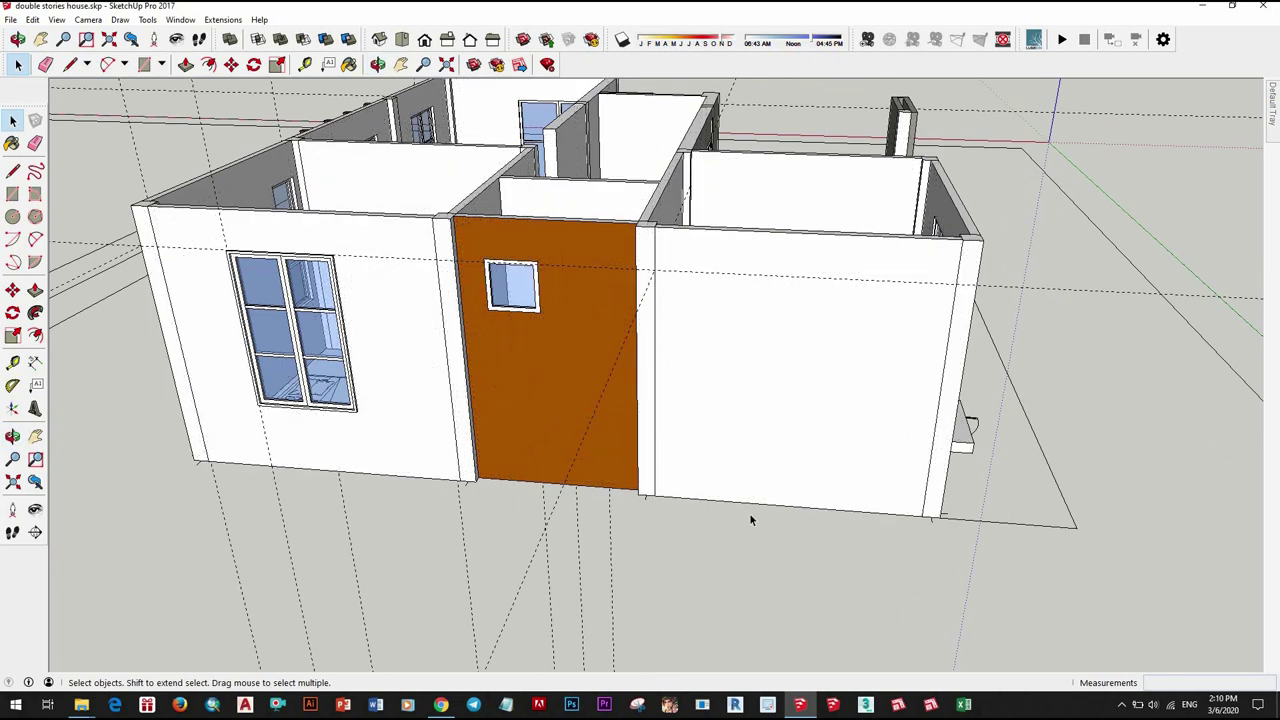
pyautogui.scroll(-2, 750, 513)
pyautogui.moveTo(750, 513); pyautogui.dragTo(708, 483, button='middle')
pyautogui.scroll(2, 636, 505)
pyautogui.moveTo(632, 505); pyautogui.dragTo(628, 510, button='middle')
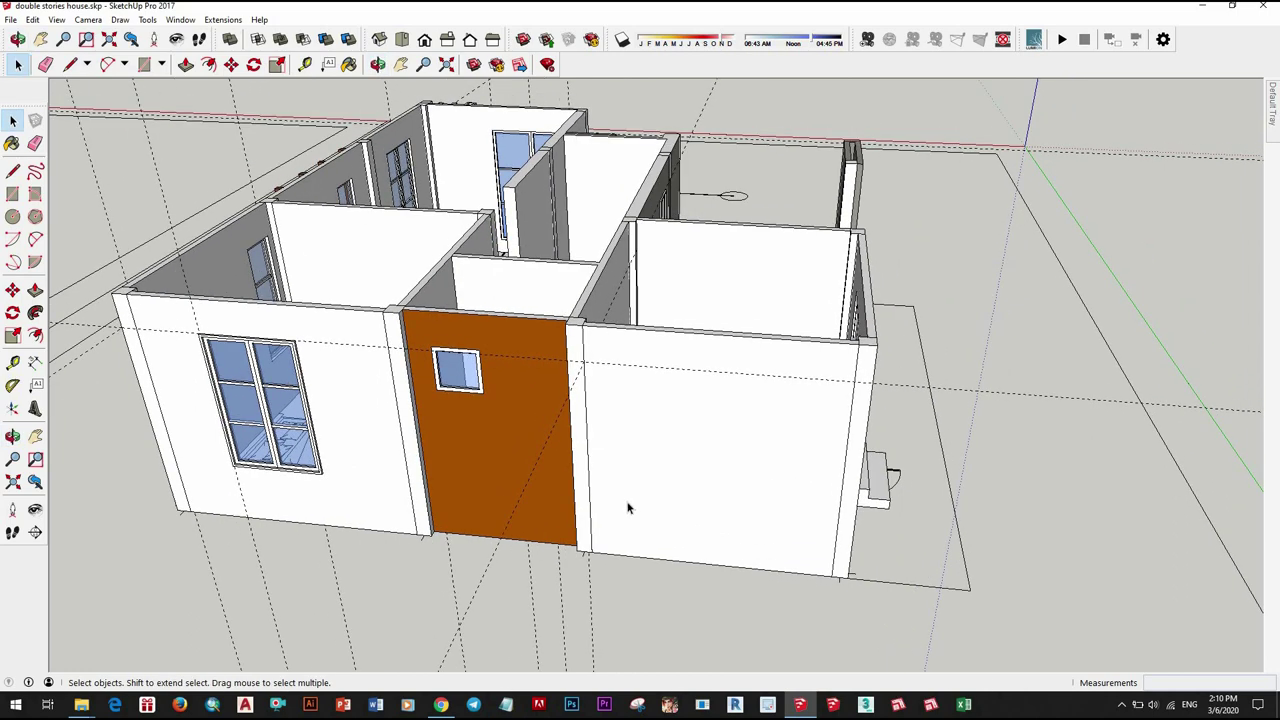
pyautogui.press('t')
pyautogui.scroll(3, 762, 491)
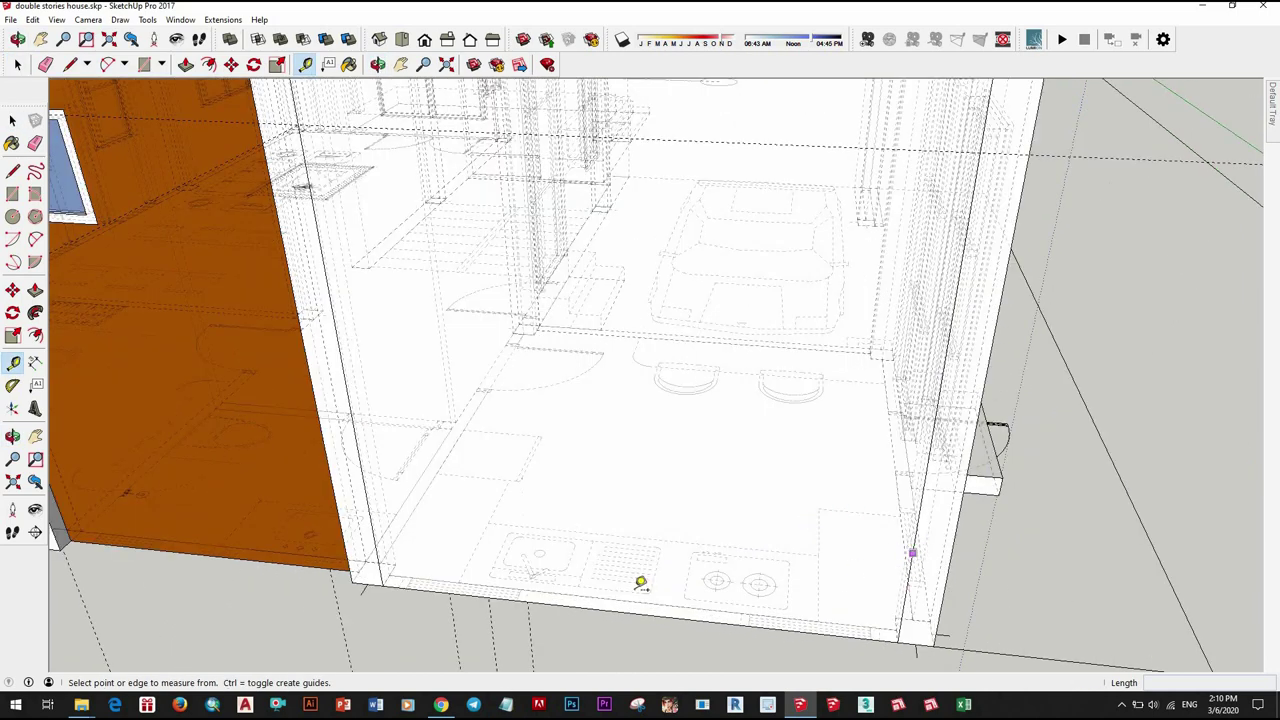
pyautogui.click(912, 552)
pyautogui.scroll(-3, 640, 582)
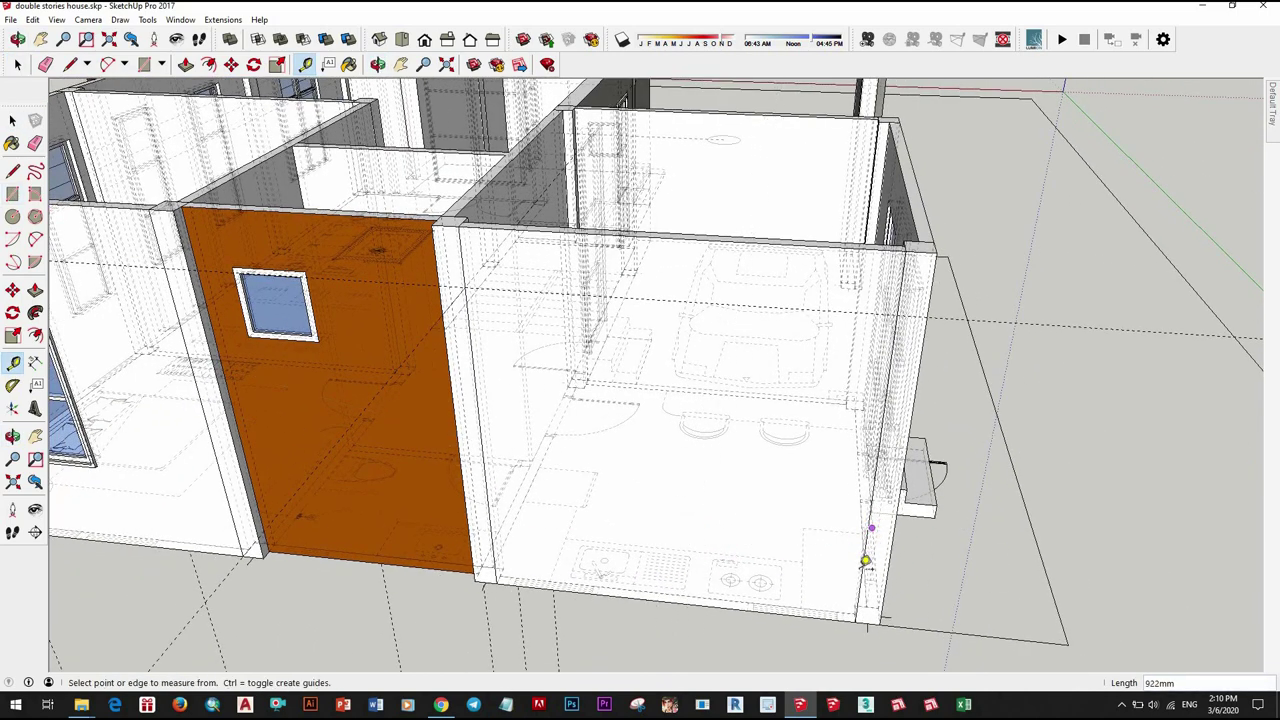
pyautogui.scroll(2, 866, 562)
pyautogui.scroll(1, 828, 635)
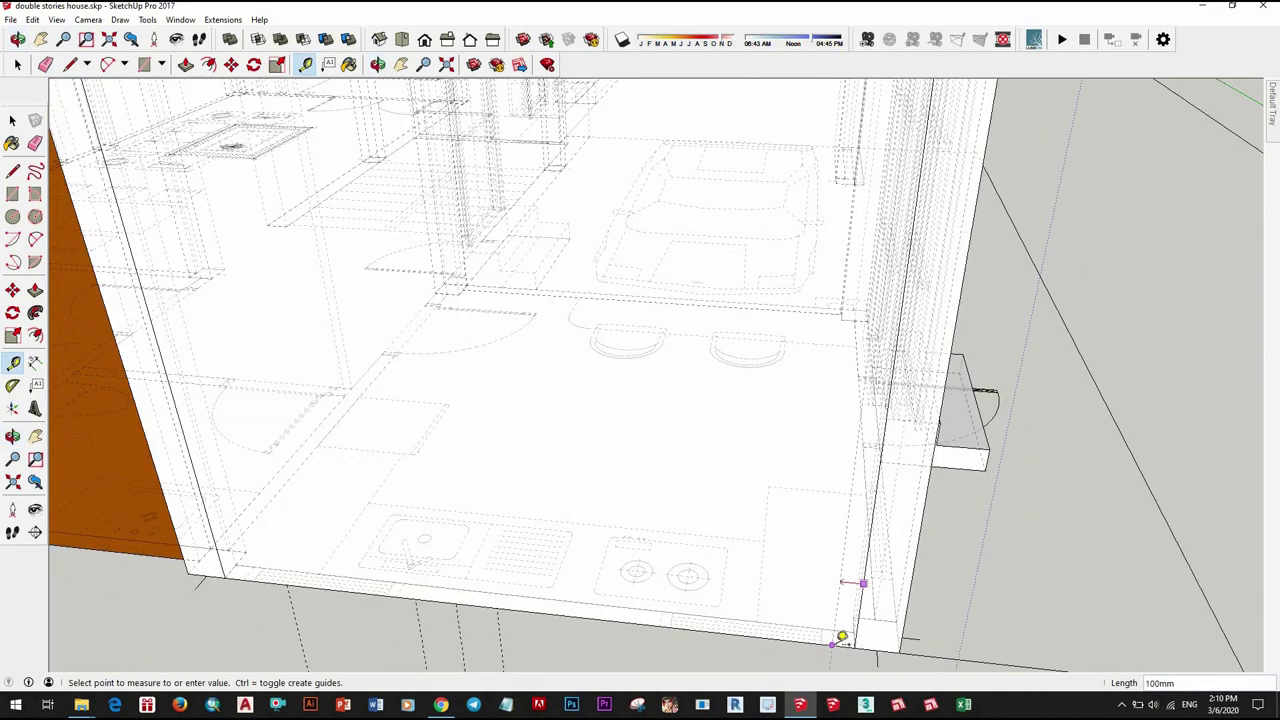
pyautogui.click(829, 661)
pyautogui.scroll(3, 508, 583)
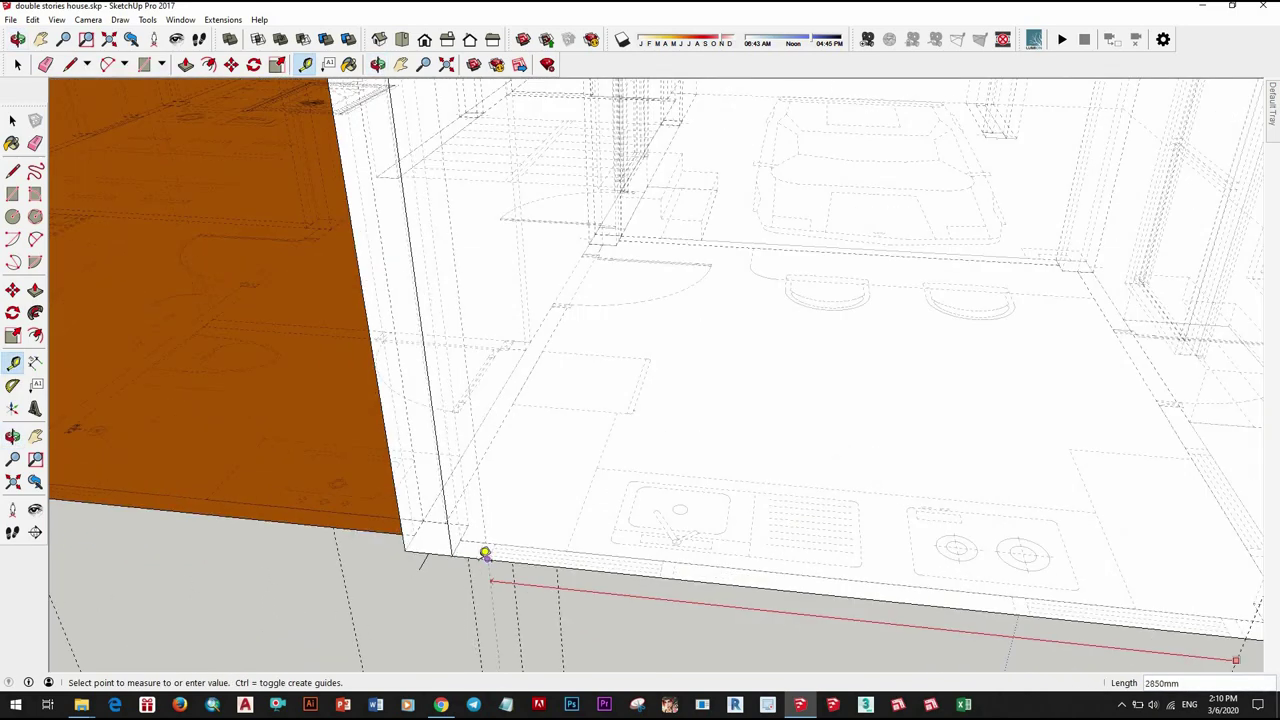
pyautogui.press('space')
pyautogui.scroll(-3, 606, 562)
pyautogui.scroll(-2, 606, 562)
pyautogui.scroll(-5, 590, 520)
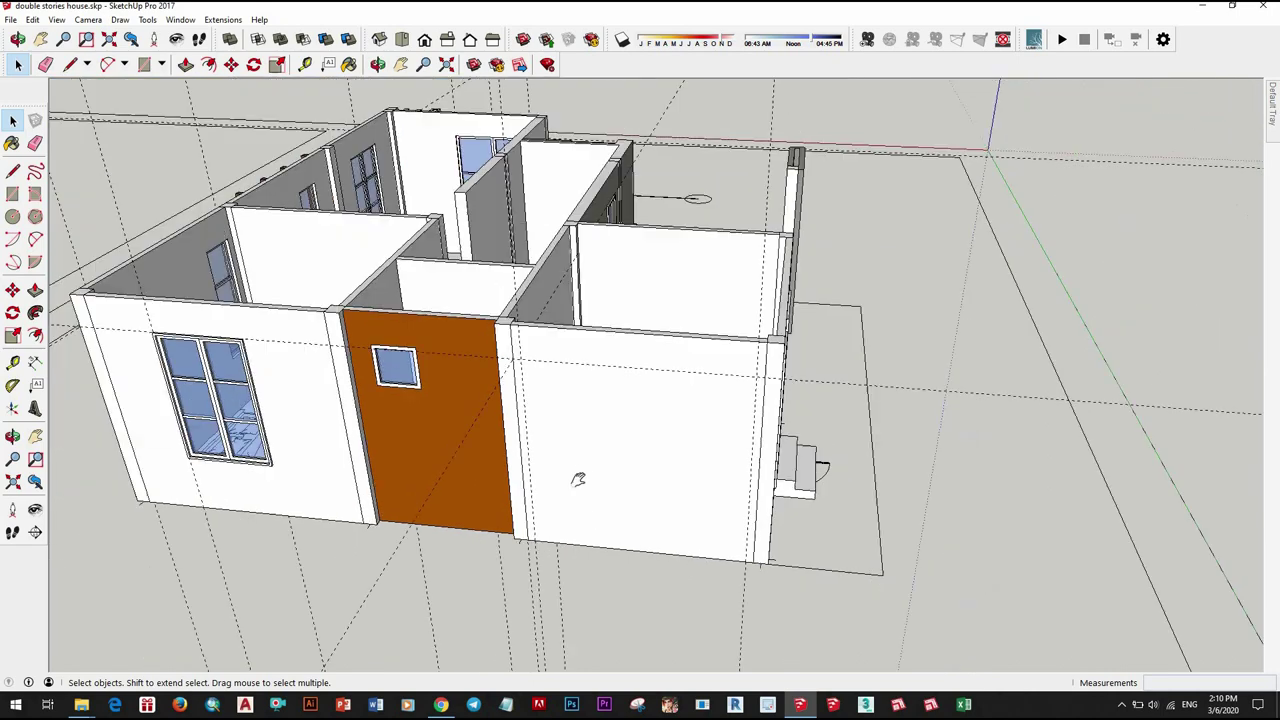
pyautogui.moveTo(578, 480)
pyautogui.mouseDown(button='middle')
pyautogui.moveTo(834, 506)
pyautogui.moveTo(651, 457)
pyautogui.moveTo(697, 497)
pyautogui.mouseUp(button='middle')
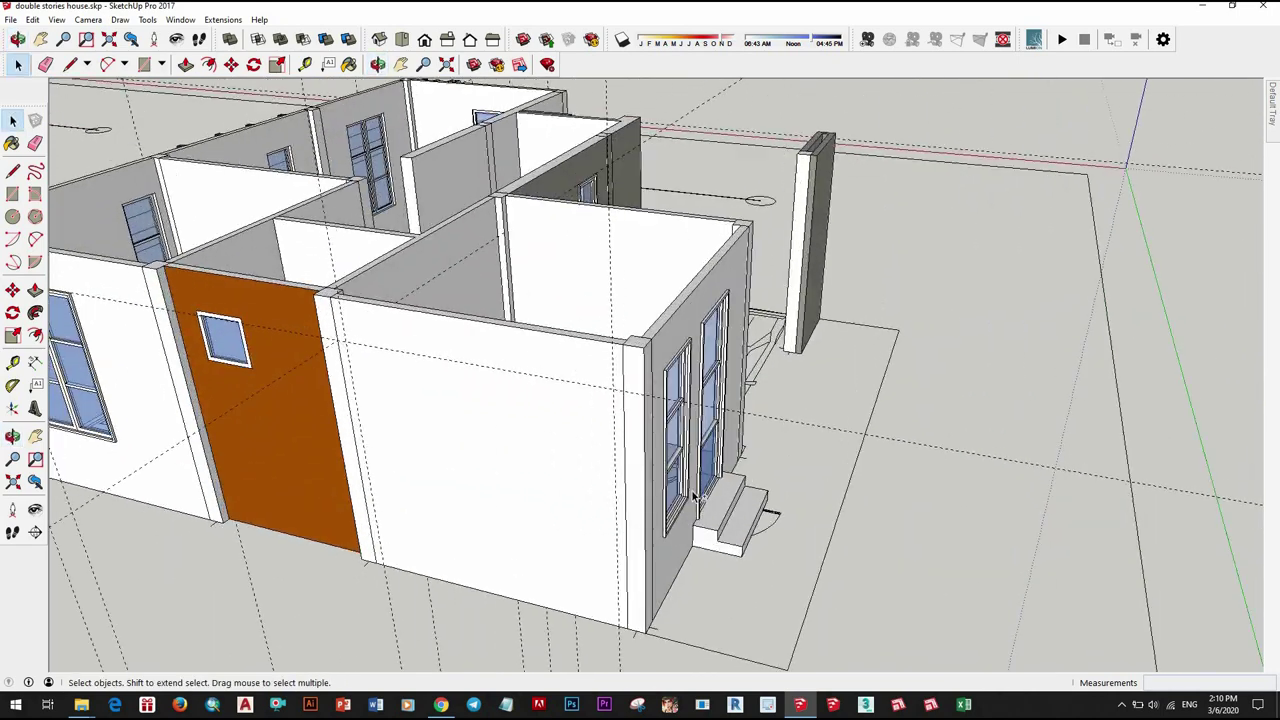
# Step: Pick up the side window with Move, holding Ctrl so it is copied
pyautogui.scroll(-2, 697, 497)
pyautogui.press('m')
pyautogui.press('ctrl')
pyautogui.click(700, 440)
pyautogui.scroll(-2, 704, 595)
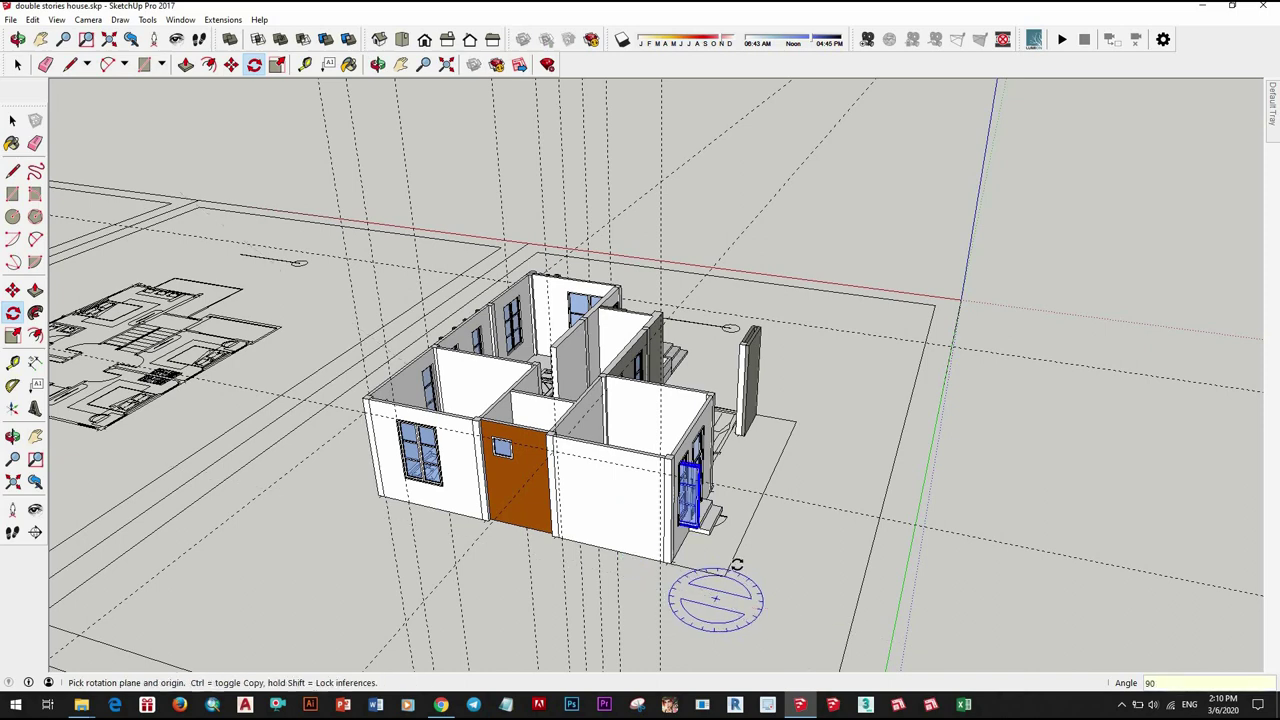
pyautogui.press('space')
pyautogui.scroll(3, 700, 490)
pyautogui.press('m')
pyautogui.scroll(6, 720, 480)
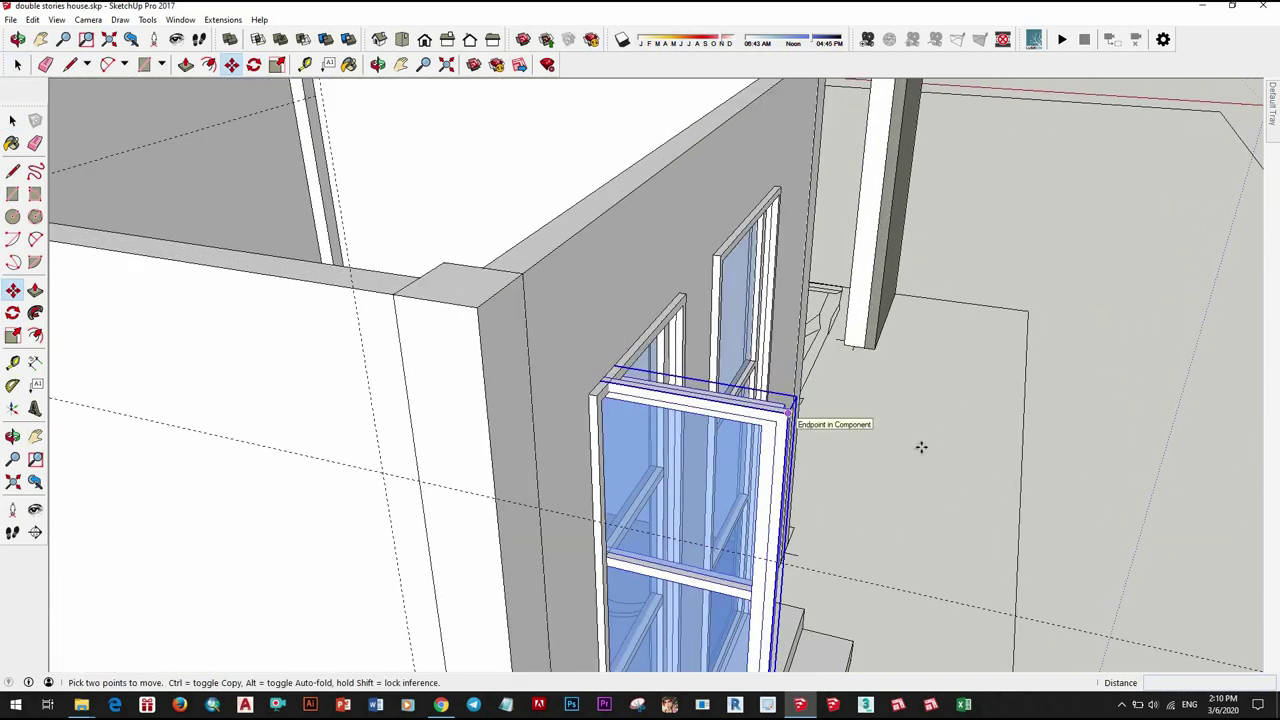
pyautogui.click(793, 408)
# Step: Slide the window copy along the wall face and set it beside the original
pyautogui.scroll(-5, 610, 450)
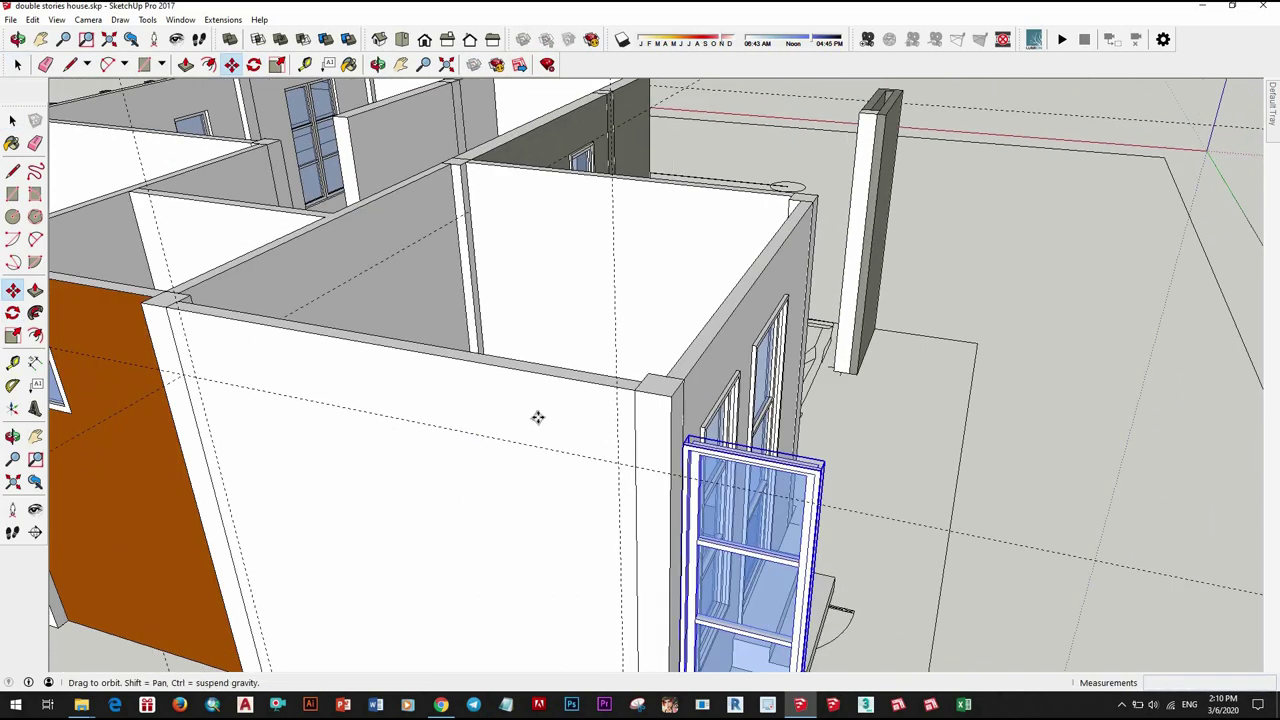
pyautogui.scroll(5, 550, 400)
pyautogui.scroll(1, 556, 410)
pyautogui.scroll(1, 561, 435)
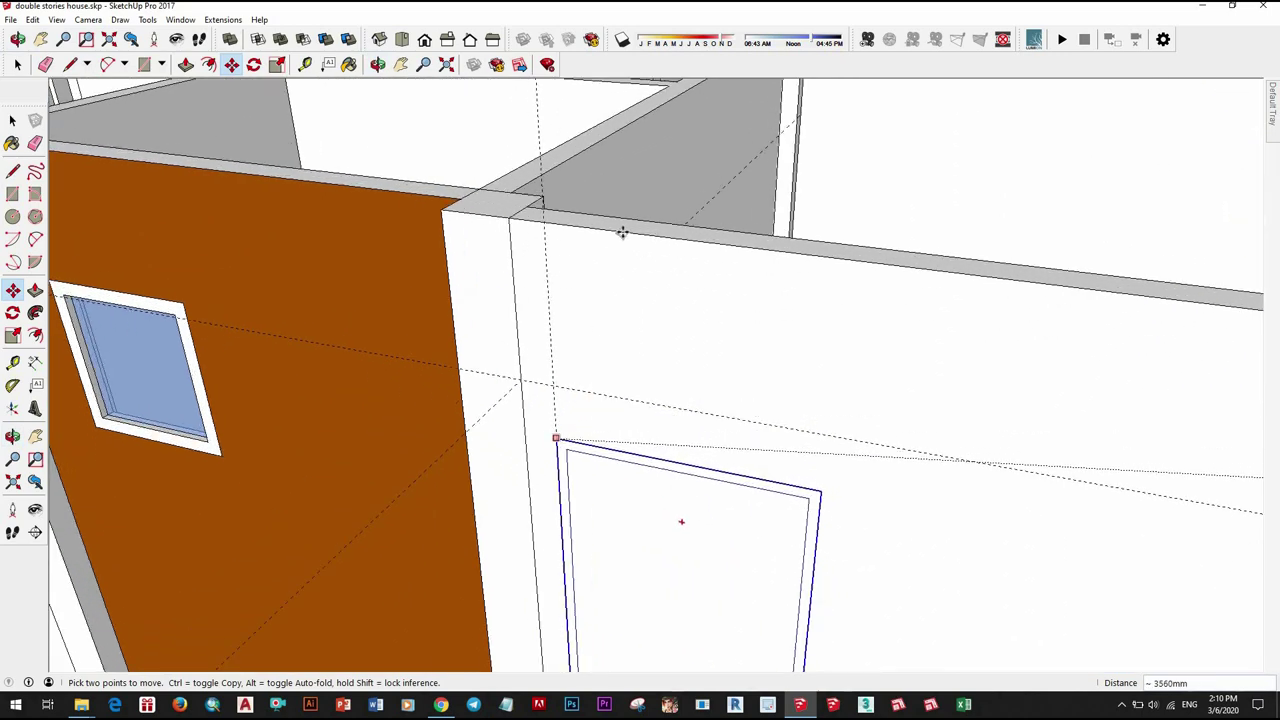
pyautogui.scroll(1, 500, 222)
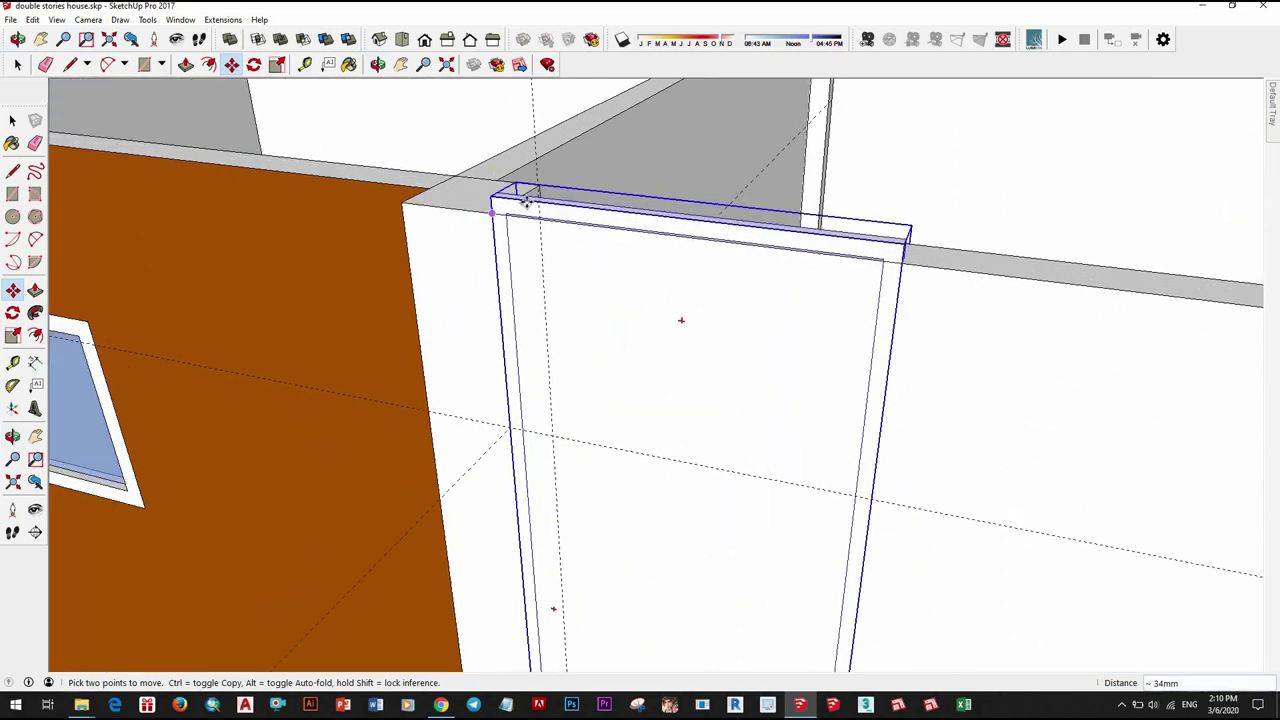
pyautogui.moveTo(527, 200)
pyautogui.mouseDown(button='middle')
pyautogui.moveTo(514, 251)
pyautogui.moveTo(449, 260)
pyautogui.moveTo(484, 374)
pyautogui.moveTo(631, 240)
pyautogui.moveTo(481, 325)
pyautogui.mouseUp(button='middle')
pyautogui.moveTo(690, 558)
pyautogui.mouseDown(button='middle')
pyautogui.moveTo(503, 440)
pyautogui.moveTo(654, 366)
pyautogui.moveTo(371, 466)
pyautogui.moveTo(626, 371)
pyautogui.mouseUp(button='middle')
pyautogui.scroll(5, 620, 370)
pyautogui.scroll(-5, 829, 317)
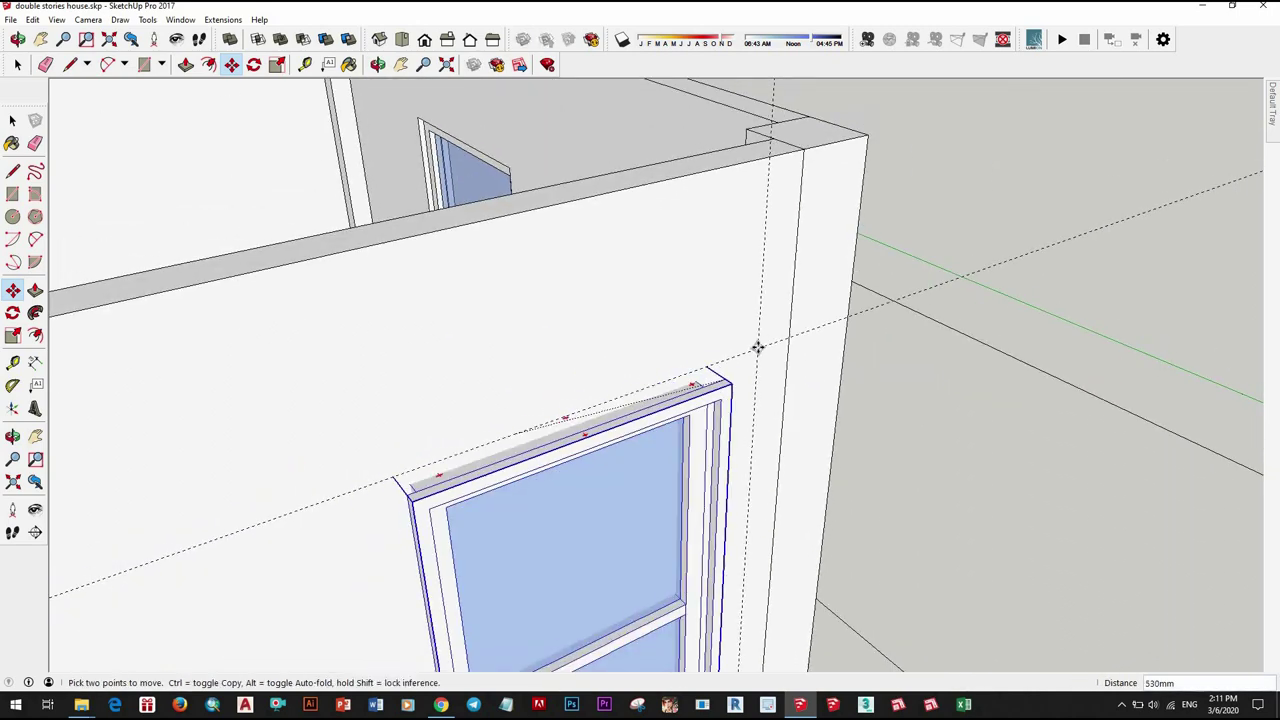
pyautogui.scroll(-3, 640, 450)
pyautogui.click(606, 541)
pyautogui.press('space')
pyautogui.moveTo(520, 494); pyautogui.dragTo(480, 471, button='middle')
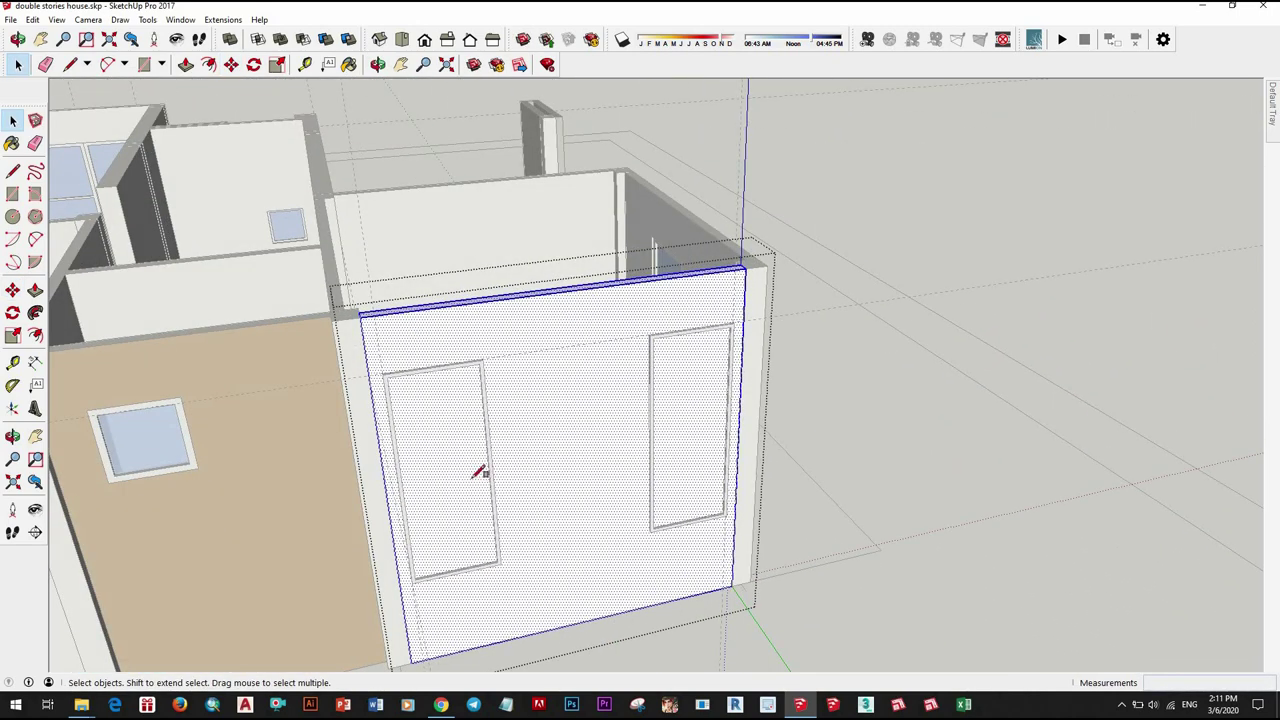
pyautogui.press('r')
pyautogui.scroll(3, 298, 443)
pyautogui.scroll(3, 298, 443)
pyautogui.moveTo(449, 389)
pyautogui.mouseDown(button='middle')
pyautogui.moveTo(869, 297)
pyautogui.moveTo(560, 603)
pyautogui.moveTo(751, 333)
pyautogui.mouseUp(button='middle')
pyautogui.scroll(2, 751, 333)
pyautogui.moveTo(737, 277)
pyautogui.mouseDown(button='middle')
pyautogui.moveTo(606, 466)
pyautogui.moveTo(437, 380)
pyautogui.mouseUp(button='middle')
pyautogui.scroll(2, 280, 270)
pyautogui.moveTo(652, 385); pyautogui.dragTo(606, 557, button='middle')
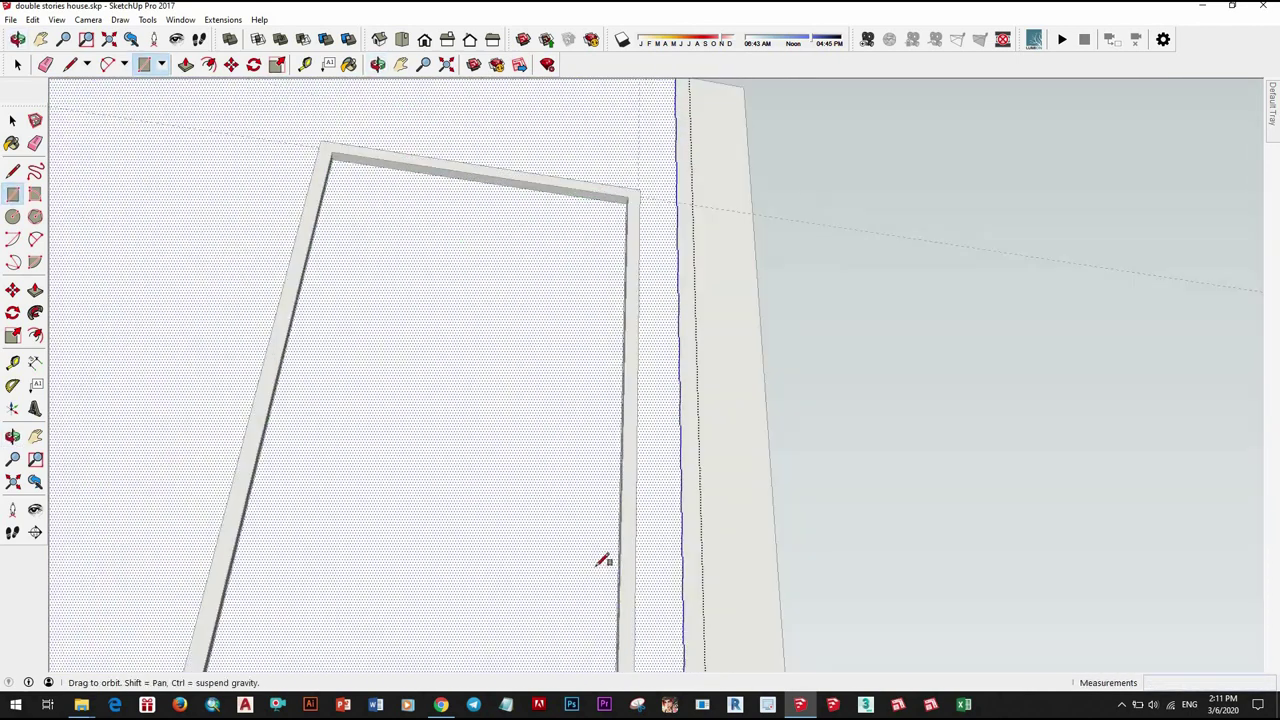
pyautogui.scroll(-3, 614, 334)
pyautogui.moveTo(614, 334); pyautogui.dragTo(697, 631, button='middle')
pyautogui.scroll(3, 698, 445)
pyautogui.moveTo(698, 445); pyautogui.dragTo(563, 480, button='middle')
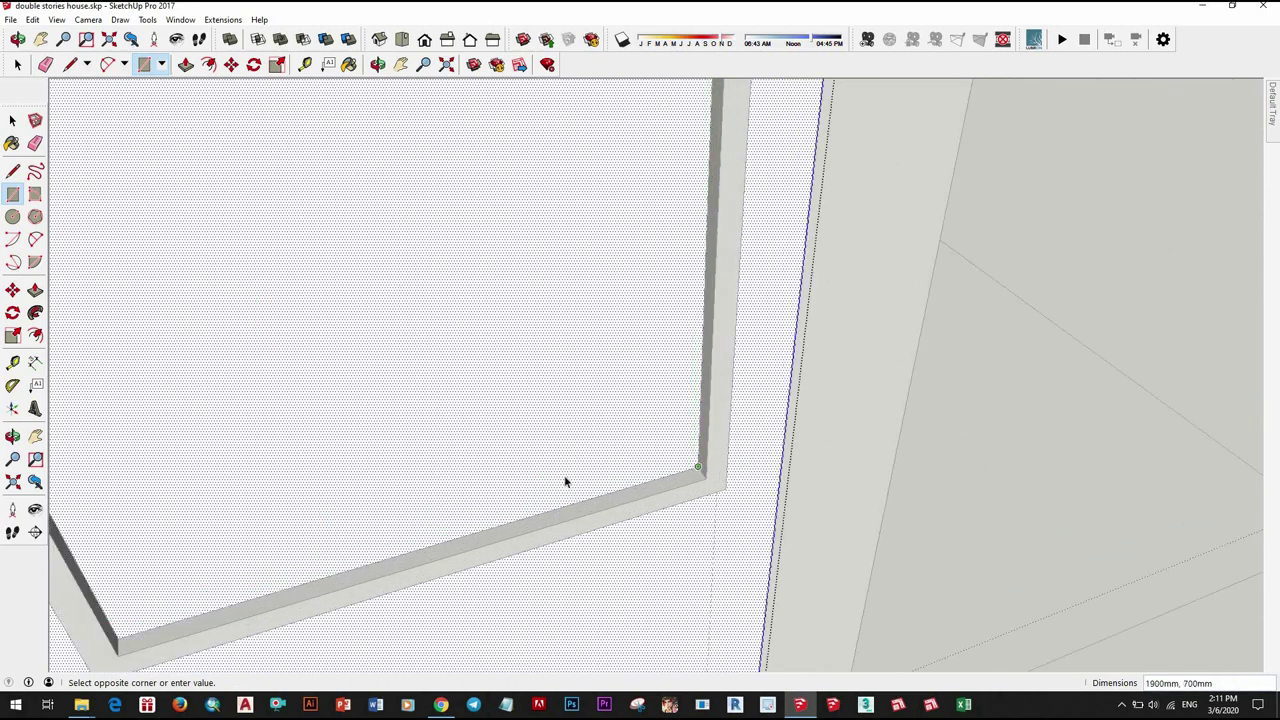
pyautogui.press('space')
pyautogui.scroll(-3, 546, 351)
pyautogui.scroll(-2, 612, 419)
pyautogui.moveTo(527, 307); pyautogui.dragTo(587, 453, button='middle')
pyautogui.press('p')
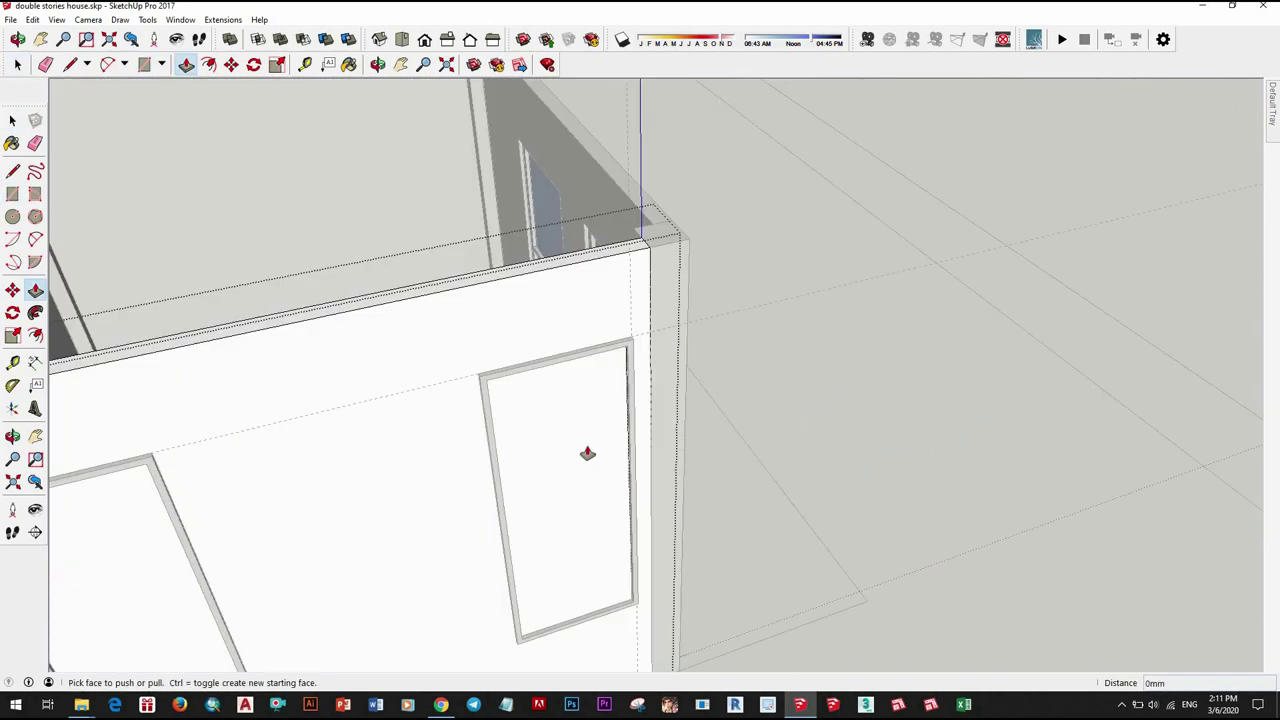
pyautogui.scroll(-2, 572, 264)
pyautogui.moveTo(597, 349)
pyautogui.mouseDown(button='middle')
pyautogui.moveTo(449, 409)
pyautogui.moveTo(689, 403)
pyautogui.moveTo(886, 441)
pyautogui.moveTo(514, 334)
pyautogui.moveTo(460, 335)
pyautogui.moveTo(693, 539)
pyautogui.moveTo(706, 515)
pyautogui.mouseUp(button='middle')
pyautogui.press('space')
pyautogui.scroll(-3, 886, 441)
pyautogui.scroll(2, 693, 539)
pyautogui.scroll(3, 690, 525)
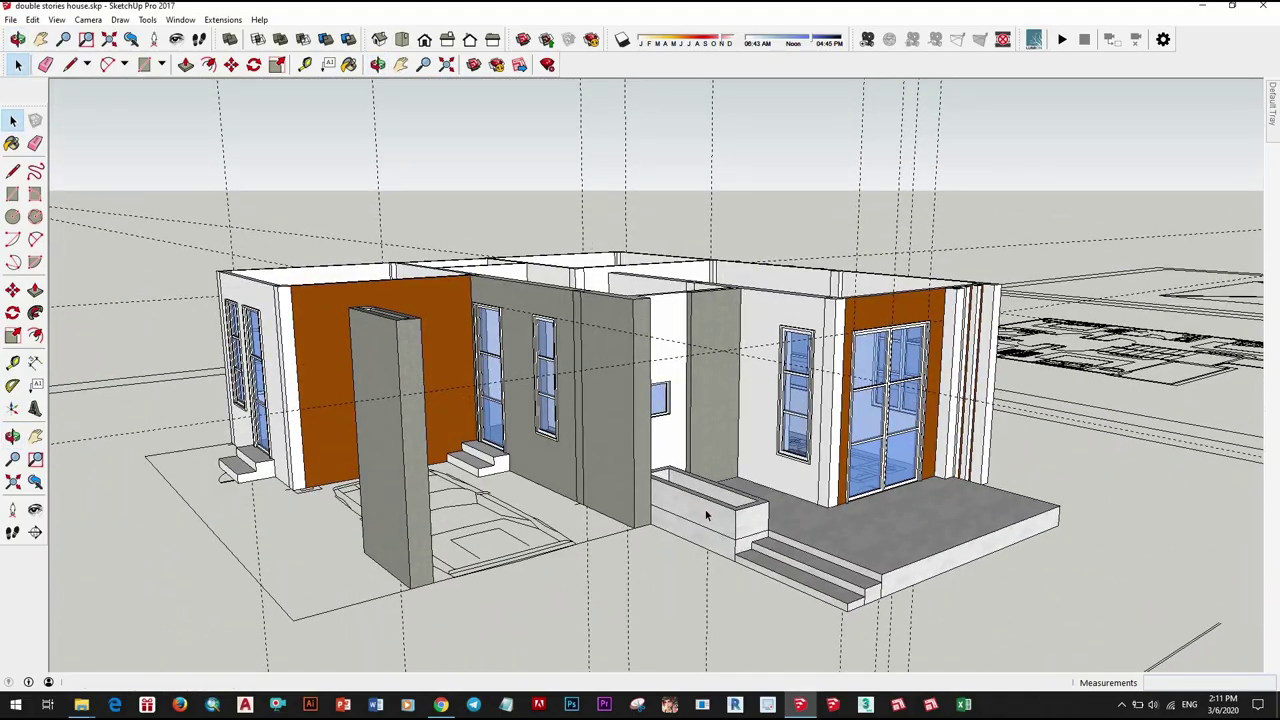
# Step: Orbit out to show the roof plan, then select the entire 3D house model
pyautogui.scroll(-5, 670, 489)
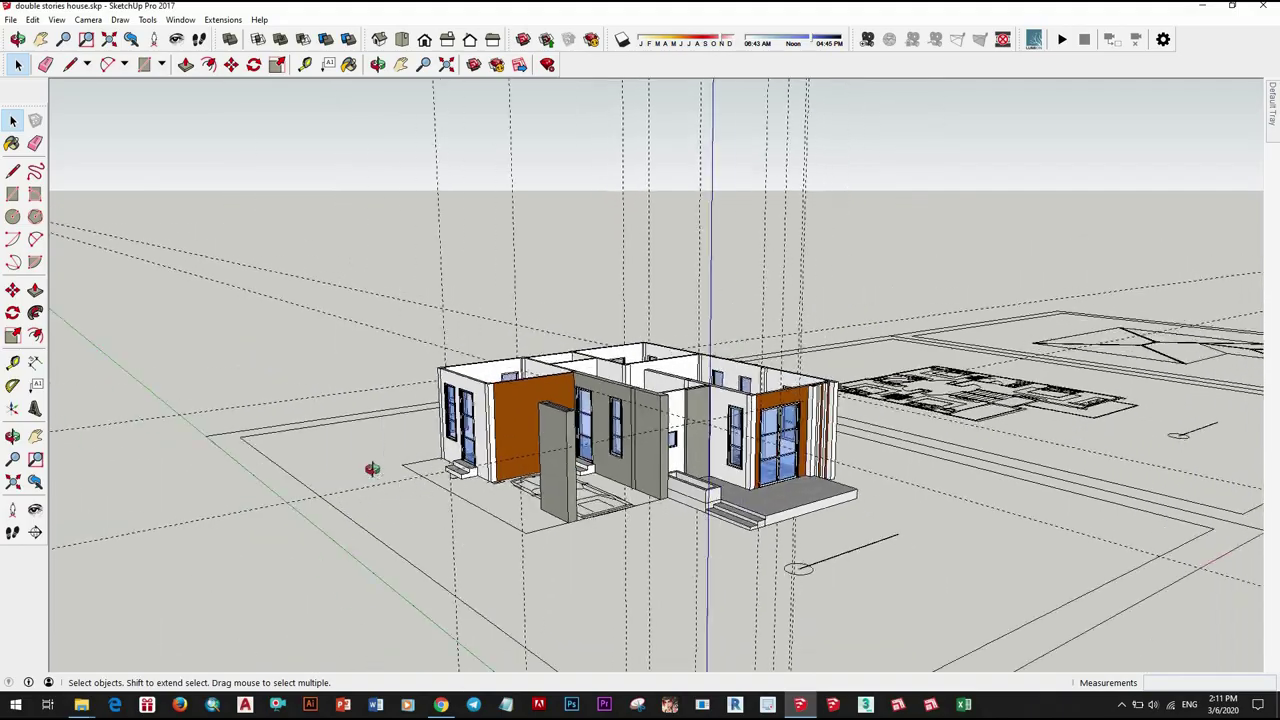
pyautogui.moveTo(670, 489)
pyautogui.mouseDown(button='middle')
pyautogui.moveTo(560, 400)
pyautogui.moveTo(1006, 446)
pyautogui.moveTo(849, 583)
pyautogui.moveTo(852, 560)
pyautogui.mouseUp(button='middle')
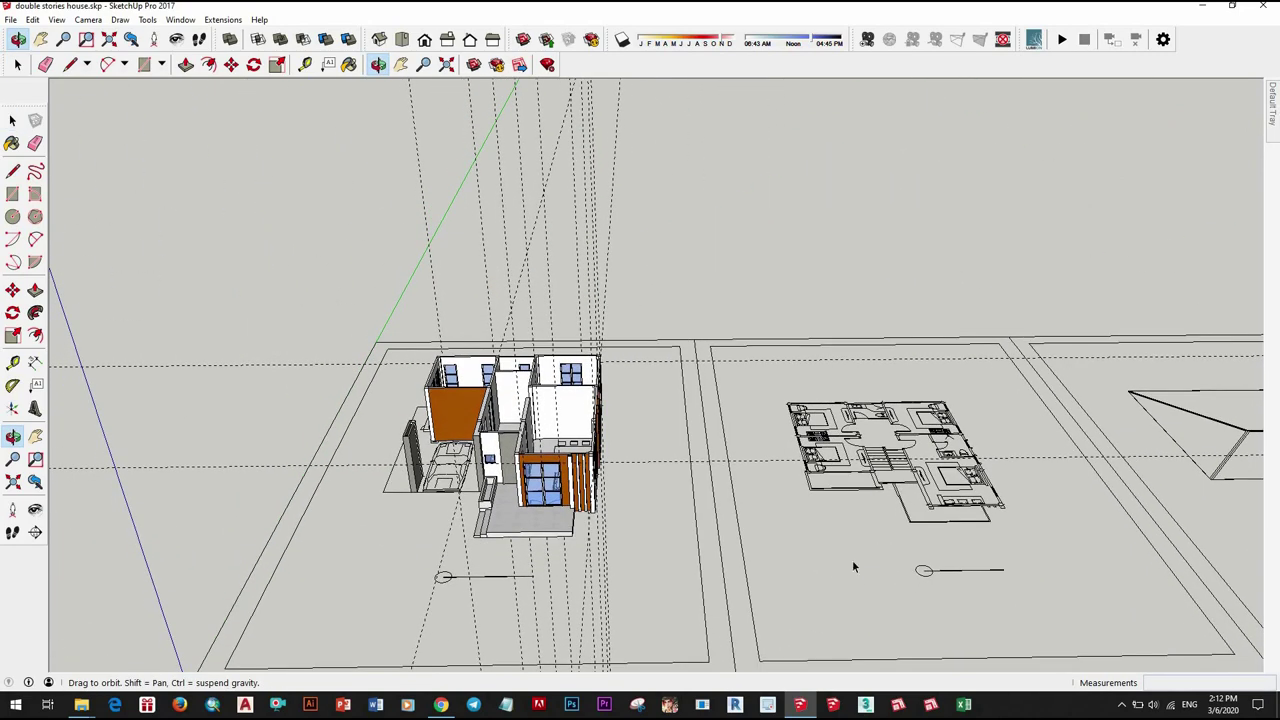
pyautogui.moveTo(505, 467); pyautogui.dragTo(744, 541, button='middle')
pyautogui.click(687, 497)
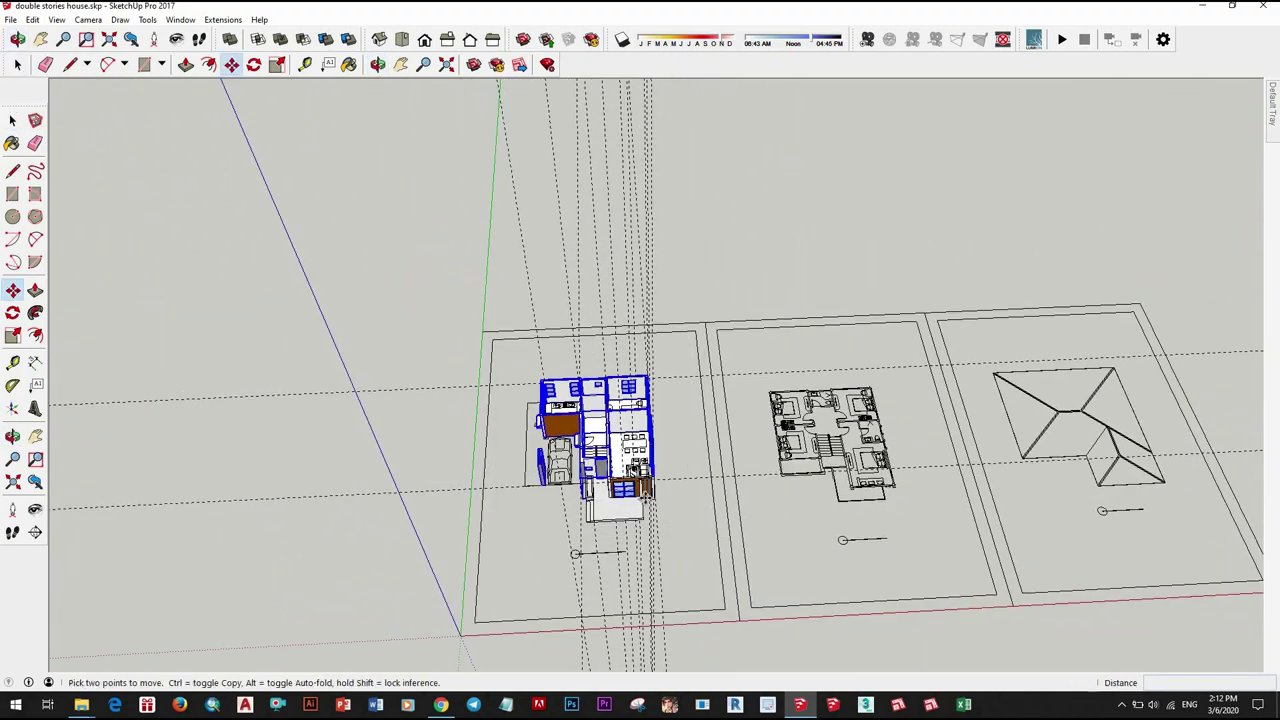
# Step: Copy the house from its corner base point onto the middle plot's floor plan
pyautogui.scroll(5, 669, 500)
pyautogui.scroll(-3, 680, 543)
pyautogui.press('space')
pyautogui.scroll(-3, 680, 543)
pyautogui.moveTo(680, 543)
pyautogui.mouseDown(button='middle')
pyautogui.moveTo(420, 468)
pyautogui.moveTo(623, 486)
pyautogui.mouseUp(button='middle')
pyautogui.scroll(4, 563, 475)
pyautogui.press('ctrl')
pyautogui.click(567, 467)
pyautogui.scroll(-5, 625, 503)
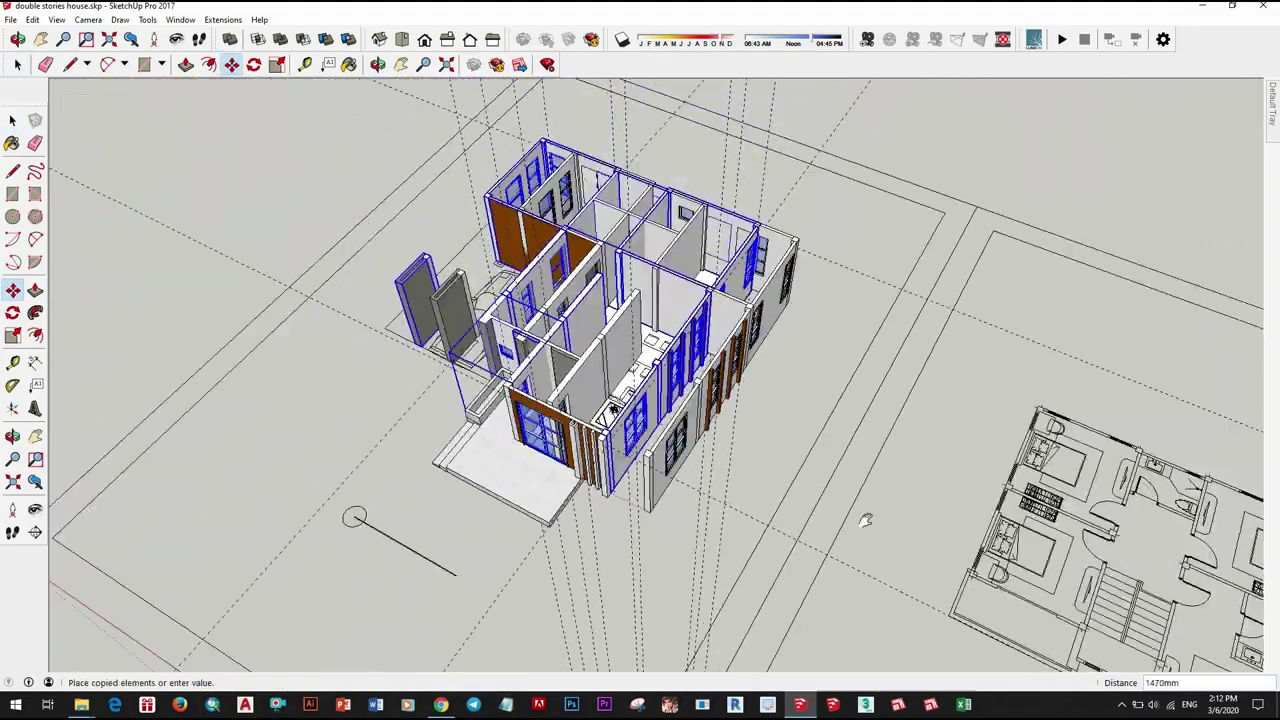
pyautogui.scroll(5, 653, 565)
pyautogui.scroll(-2, 653, 565)
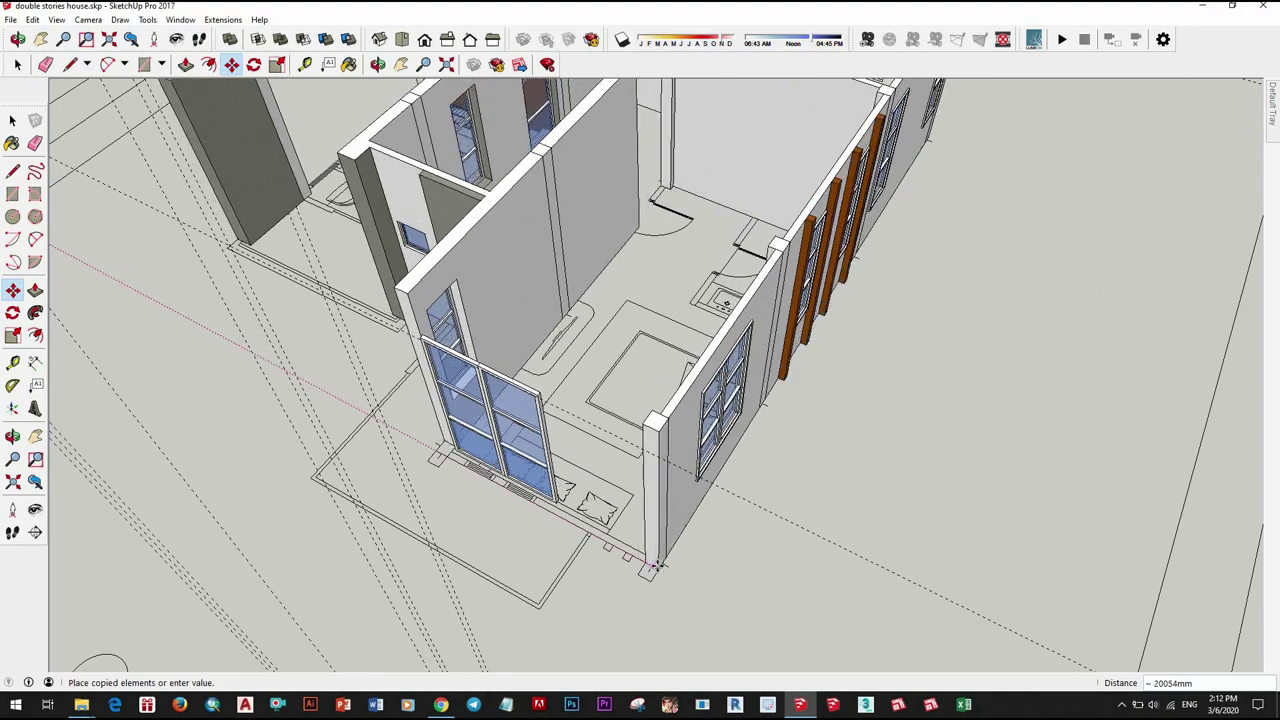
pyautogui.click(600, 530)
pyautogui.press('space')
# Step: Begin another house copy from a second base point, orbit to a top-down view, then cancel
pyautogui.scroll(-5, 560, 500)
pyautogui.scroll(5, 534, 538)
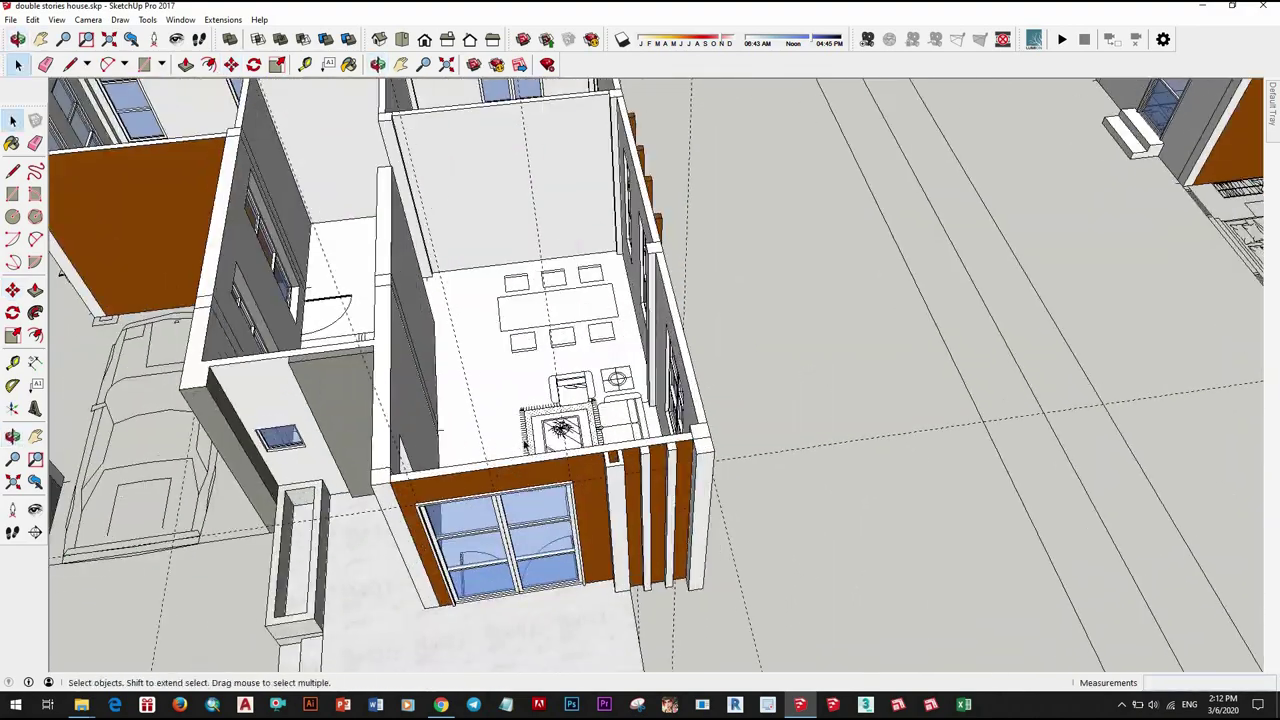
pyautogui.scroll(2, 527, 443)
pyautogui.press('ctrl')
pyautogui.click(841, 467)
pyautogui.scroll(-5, 841, 467)
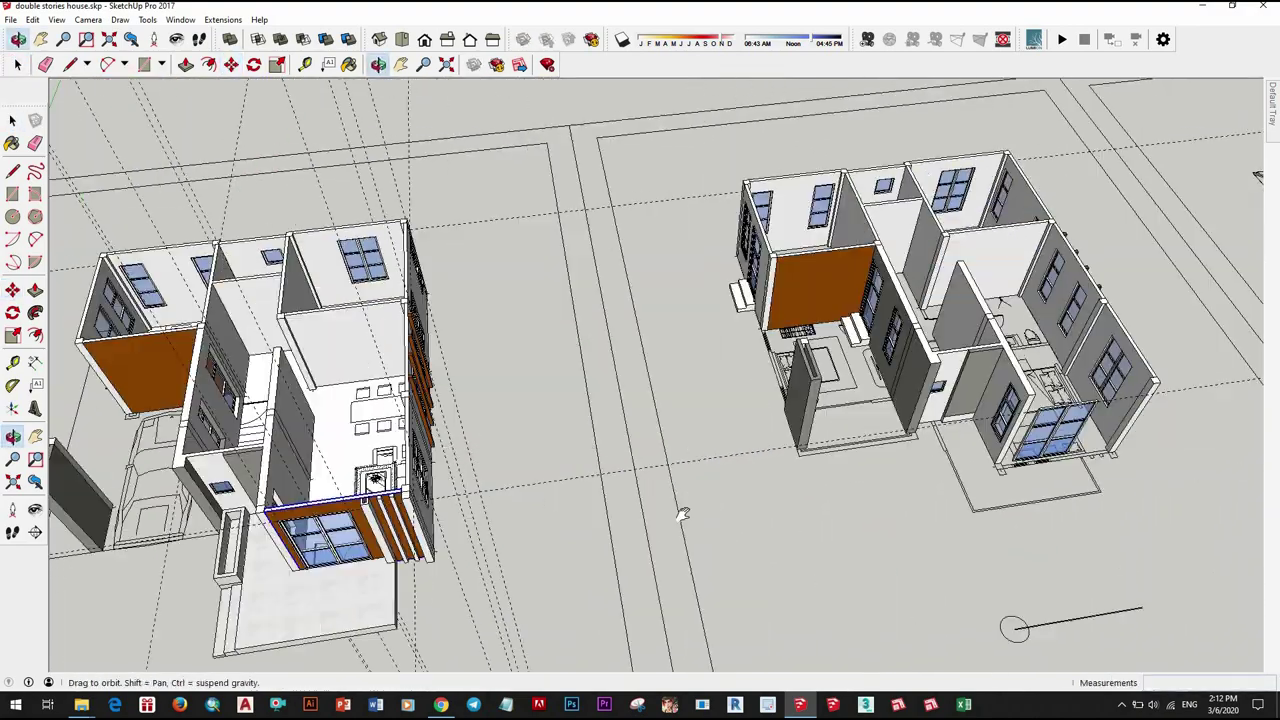
pyautogui.scroll(4, 780, 455)
pyautogui.scroll(2, 780, 455)
pyautogui.moveTo(598, 530); pyautogui.dragTo(760, 440, button='middle')
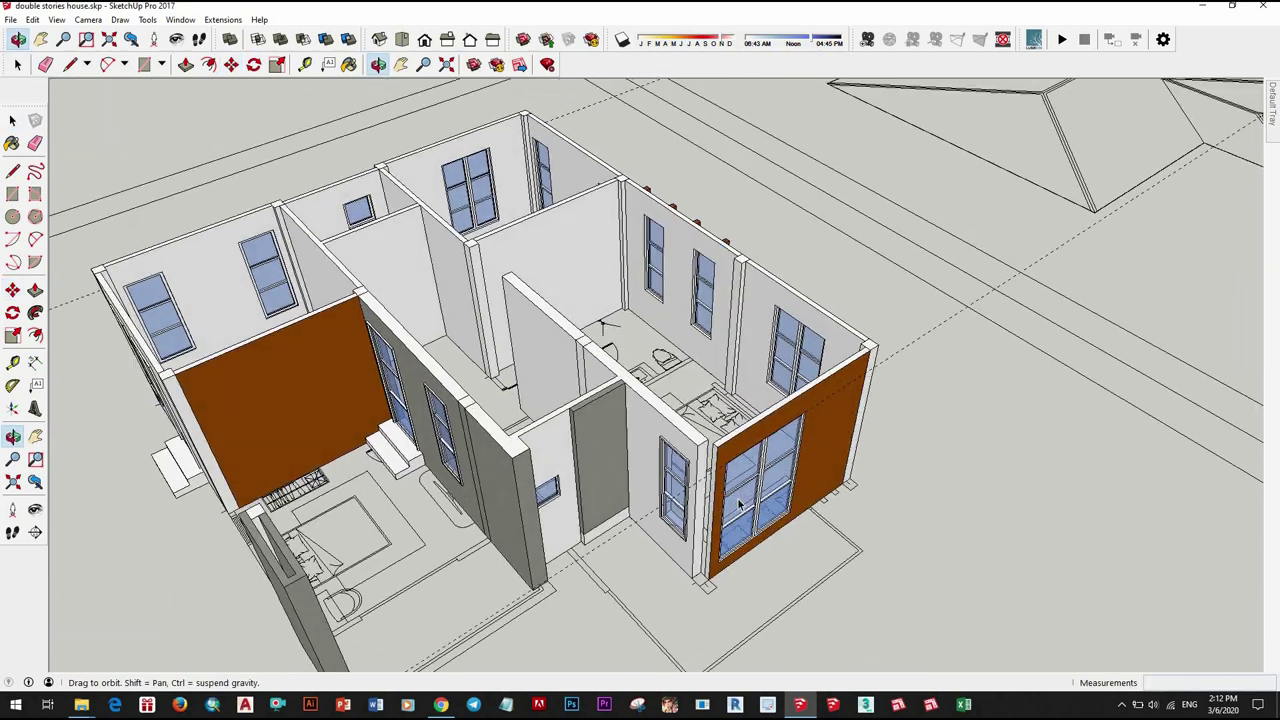
pyautogui.scroll(3, 855, 390)
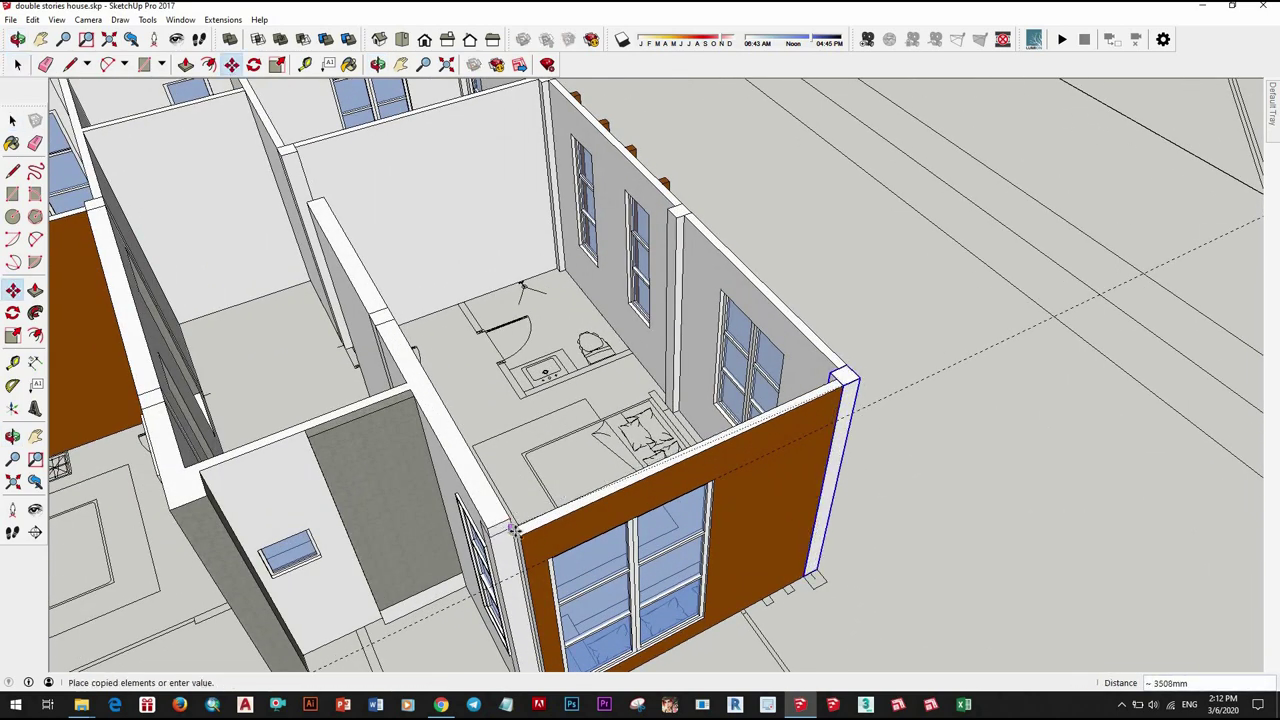
pyautogui.scroll(-5, 826, 410)
pyautogui.moveTo(829, 520)
pyautogui.mouseDown(button='middle')
pyautogui.moveTo(657, 547)
pyautogui.moveTo(497, 480)
pyautogui.mouseUp(button='middle')
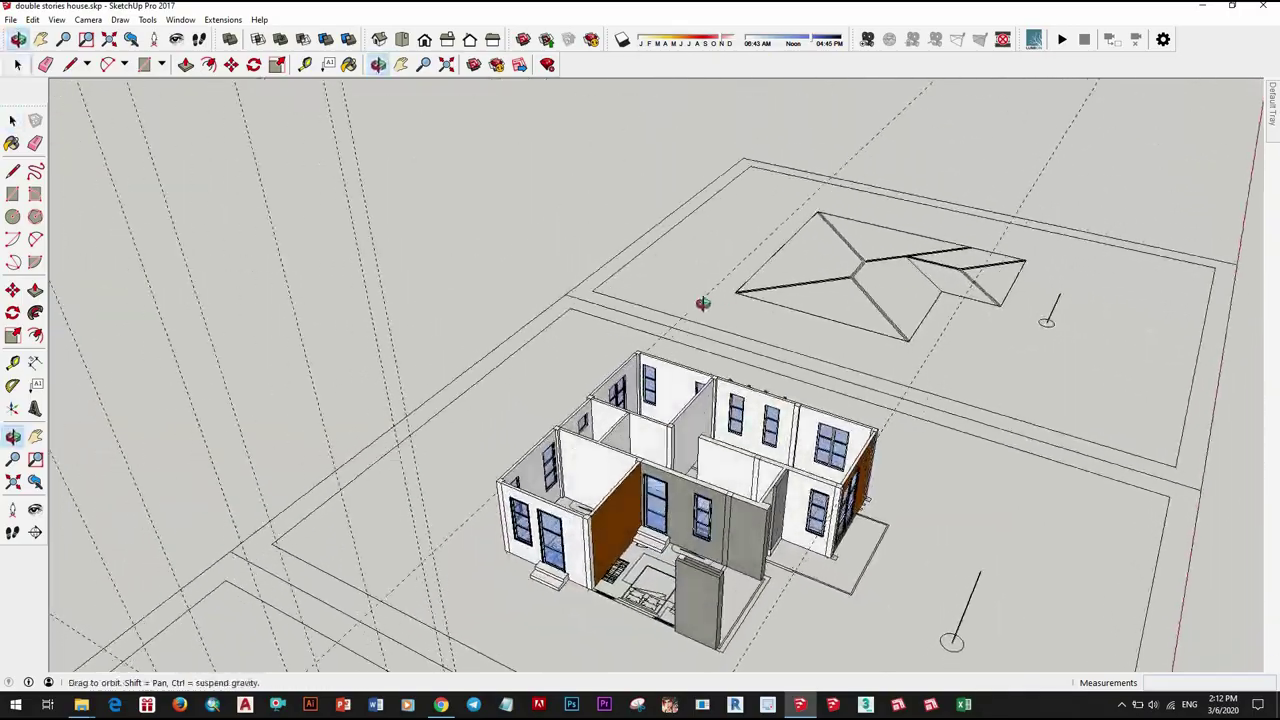
pyautogui.scroll(-5, 497, 480)
pyautogui.press('space')
# Step: Erase the window and steps from the copied house's wall
pyautogui.scroll(5, 700, 465)
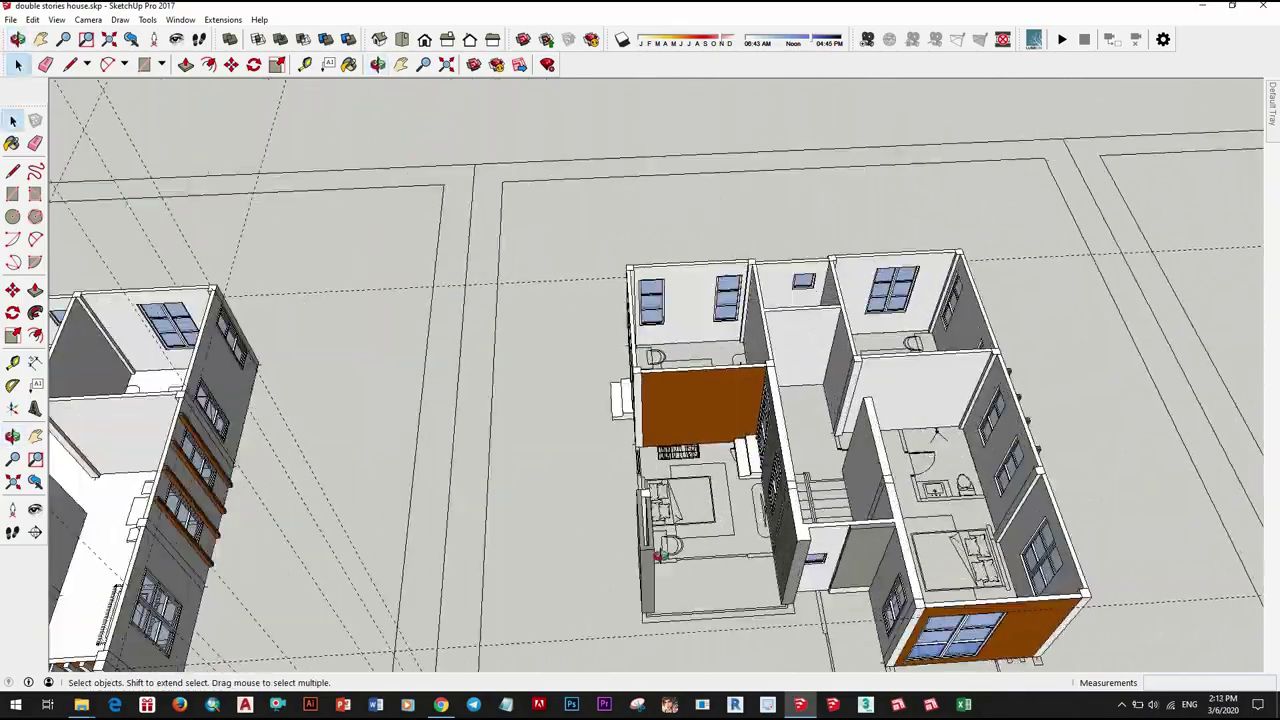
pyautogui.moveTo(700, 465); pyautogui.dragTo(700, 465, button='middle')
pyautogui.scroll(3, 700, 465)
pyautogui.scroll(-2, 510, 385)
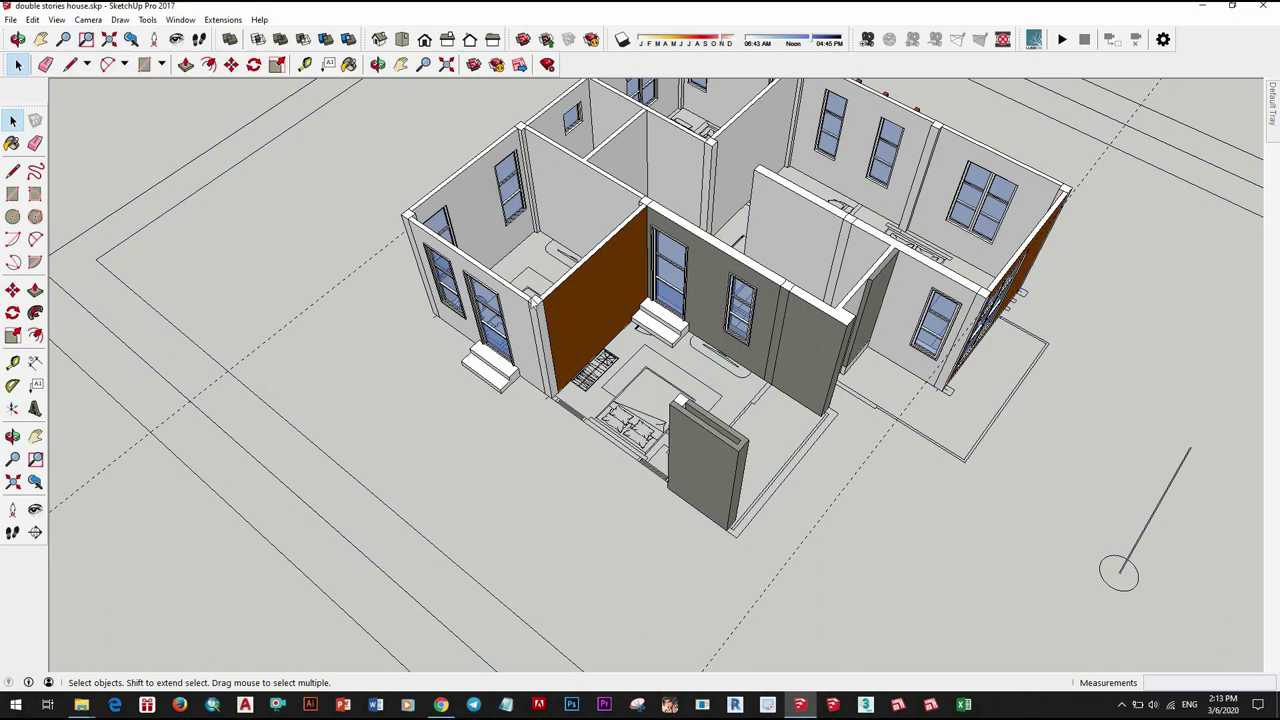
pyautogui.rightClick(490, 318)
pyautogui.click(526, 263)
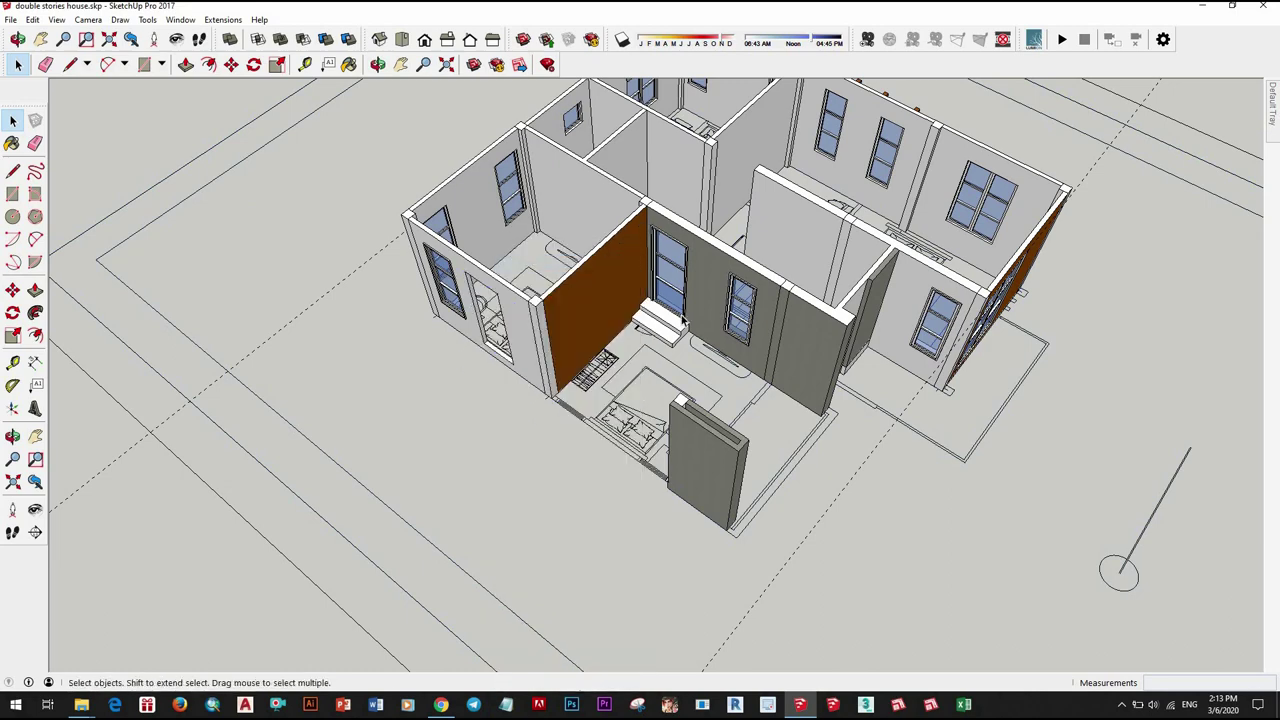
# Step: Push/pull the narrow door-jamb face on the left room's wall
pyautogui.moveTo(524, 381); pyautogui.dragTo(640, 370, button='middle')
pyautogui.scroll(5, 686, 354)
pyautogui.scroll(2, 563, 343)
pyautogui.click(563, 343)
pyautogui.click(565, 341)
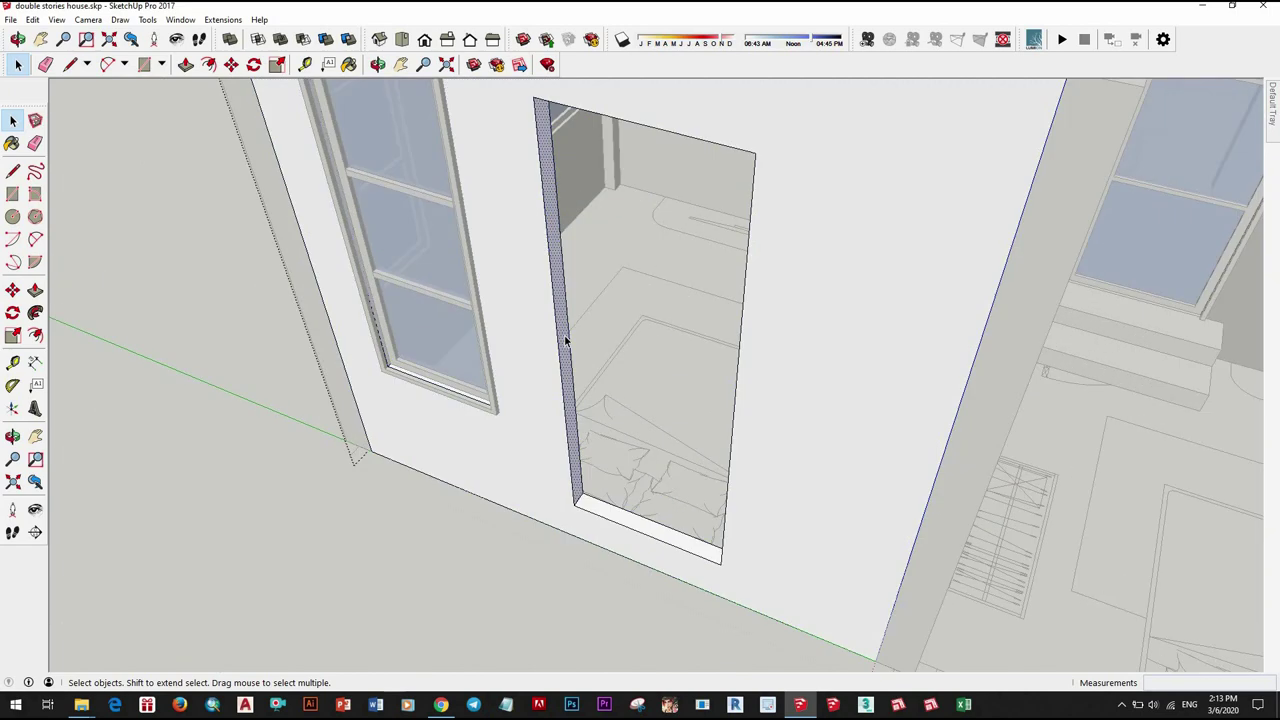
pyautogui.click(756, 170)
pyautogui.scroll(-5, 720, 389)
pyautogui.moveTo(720, 389)
pyautogui.mouseDown(button='middle')
pyautogui.moveTo(863, 500)
pyautogui.moveTo(545, 400)
pyautogui.mouseUp(button='middle')
pyautogui.press('space')
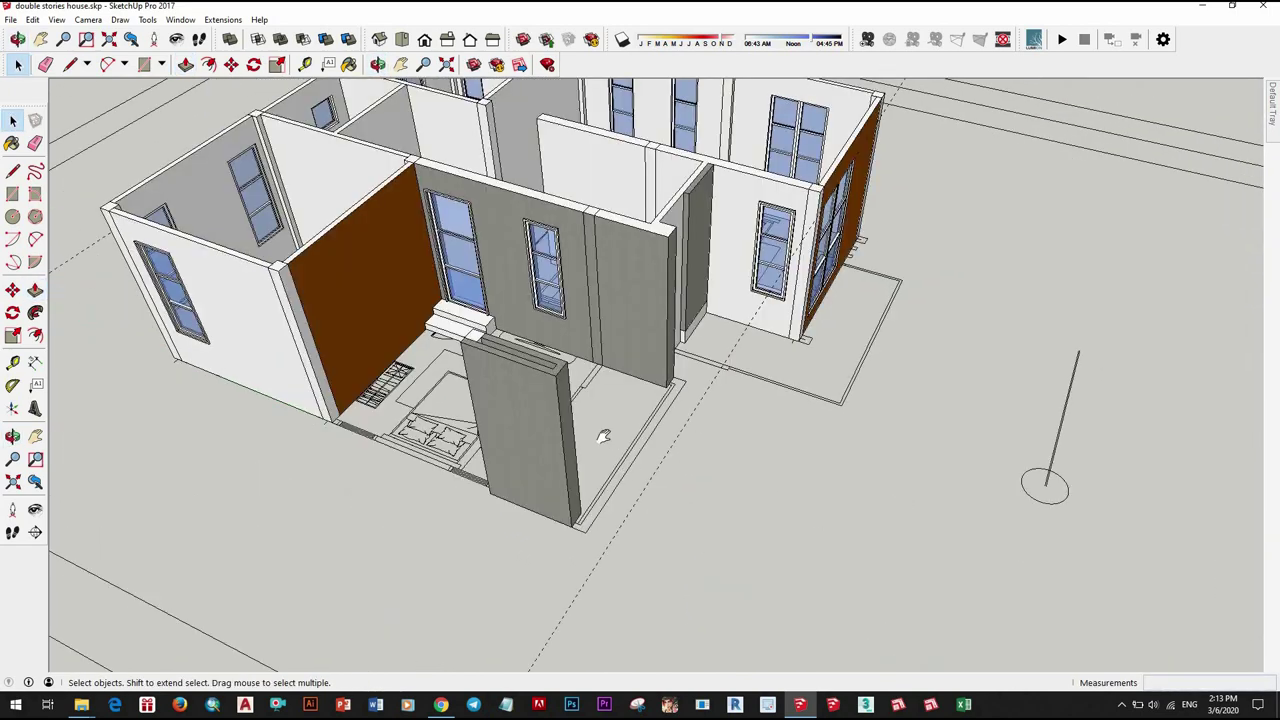
# Step: Delete the tall grey wall panel
pyautogui.rightClick(545, 400)
pyautogui.click(590, 260)
pyautogui.scroll(3, 551, 400)
pyautogui.scroll(-3, 651, 491)
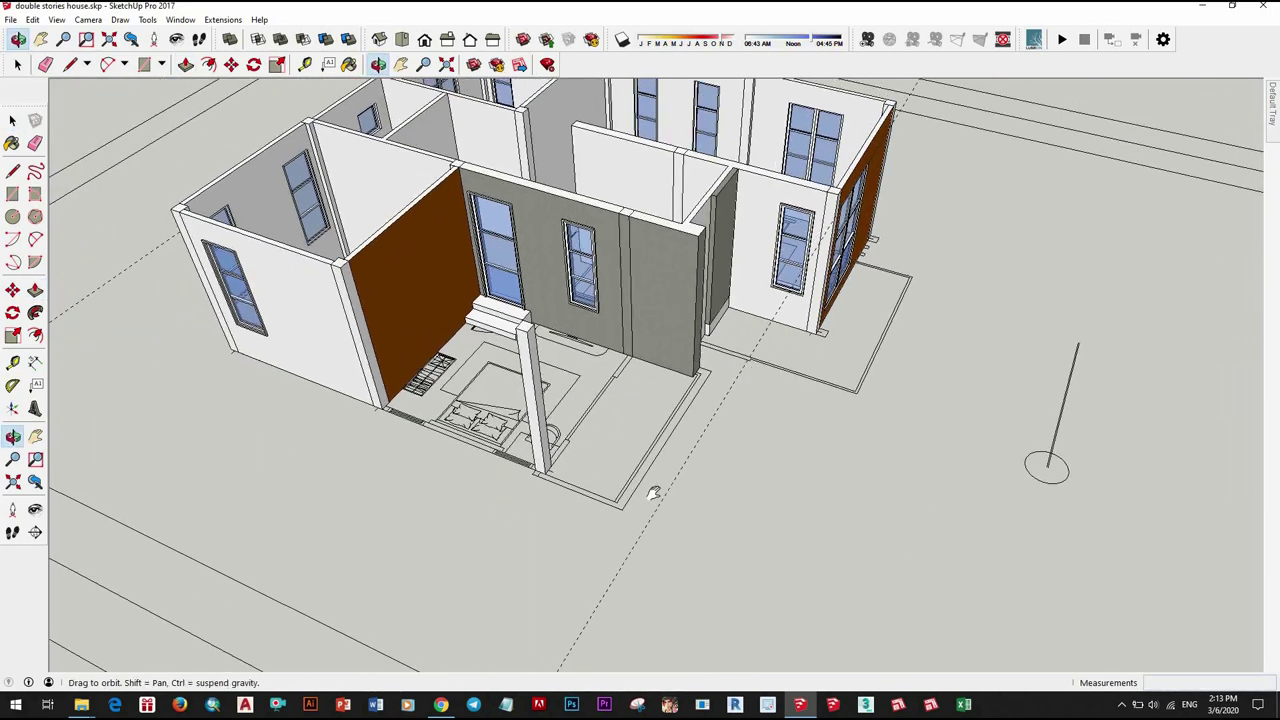
# Step: Copy the left front wall and place it beside the original
pyautogui.moveTo(651, 491)
pyautogui.mouseDown(button='middle')
pyautogui.moveTo(540, 494)
pyautogui.moveTo(549, 474)
pyautogui.moveTo(385, 358)
pyautogui.mouseUp(button='middle')
pyautogui.scroll(-3, 568, 460)
pyautogui.click(385, 358)
pyautogui.scroll(3, 392, 345)
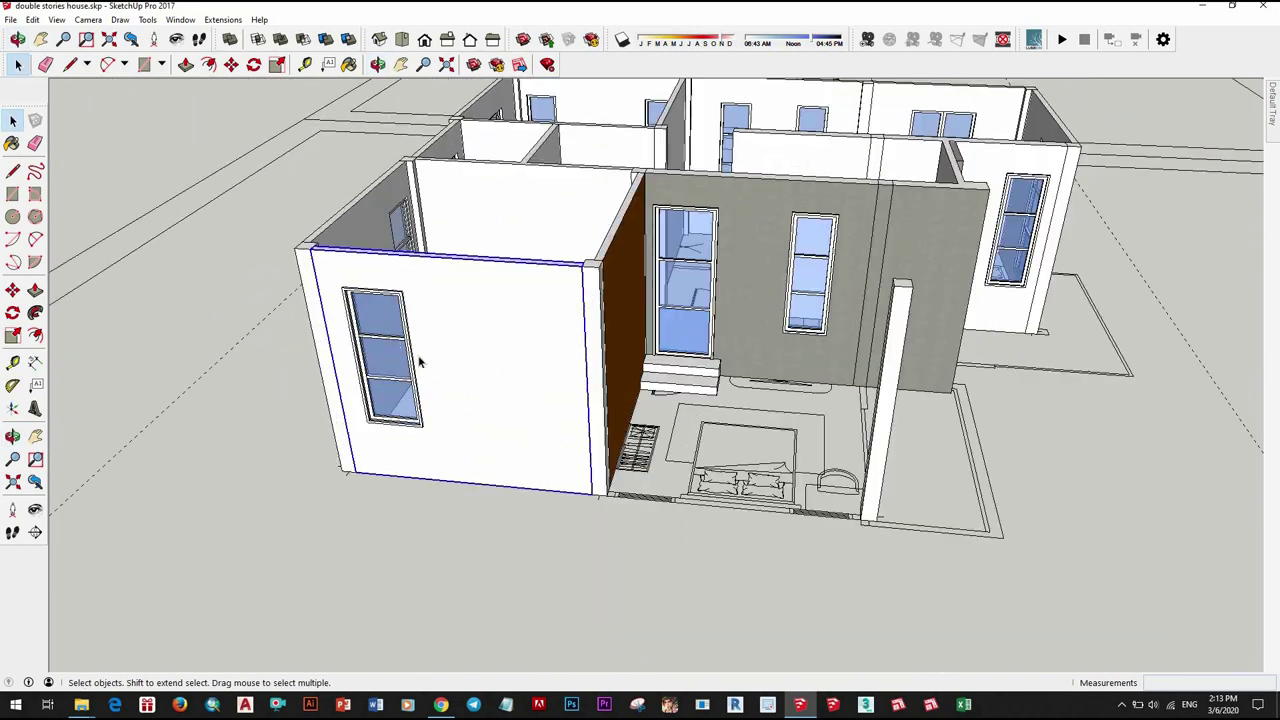
pyautogui.click(603, 270)
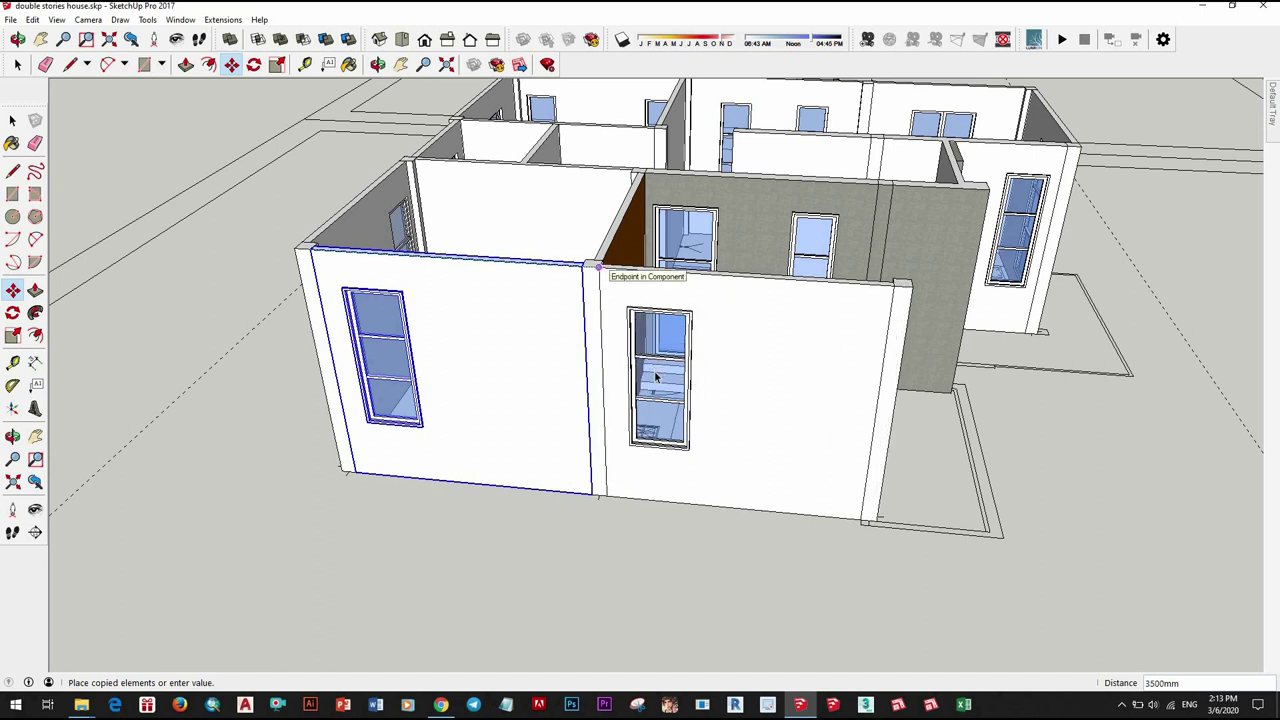
pyautogui.press('space')
# Step: Orbit to the copied wall's window and start a line at its corner, then cancel
pyautogui.scroll(-3, 1062, 513)
pyautogui.scroll(4, 691, 408)
pyautogui.moveTo(691, 408); pyautogui.dragTo(484, 364, button='middle')
pyautogui.press('l')
pyautogui.scroll(2, 400, 310)
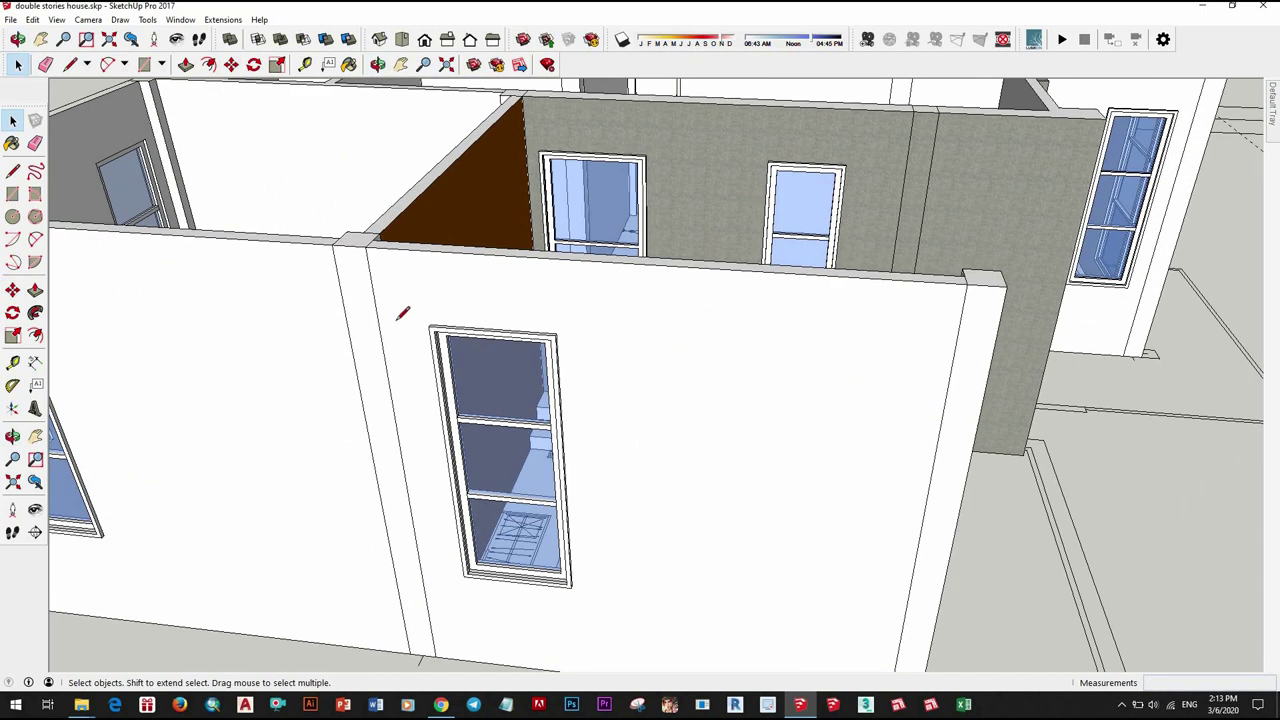
pyautogui.scroll(3, 447, 322)
pyautogui.click(446, 326)
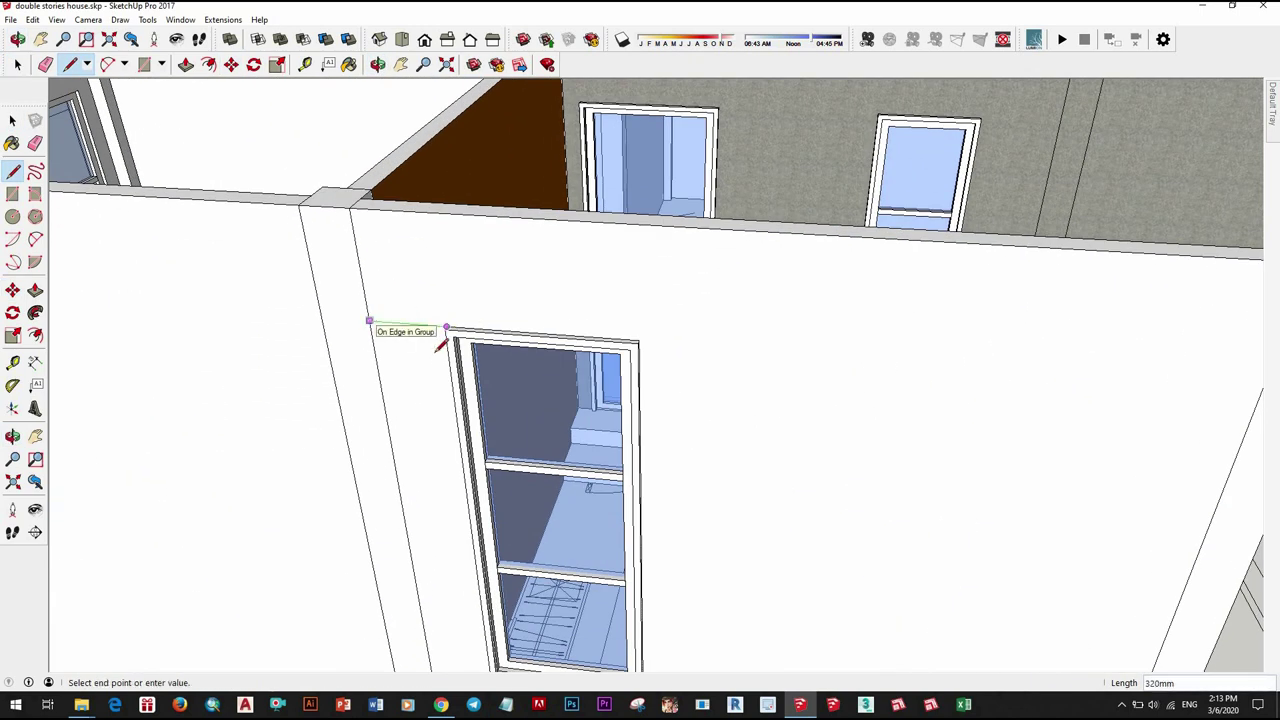
pyautogui.press('space')
pyautogui.scroll(-3, 533, 368)
# Step: Copy the window 125 mm along the wall and set the door copy at 320 mm
pyautogui.press('m')
pyautogui.scroll(2, 580, 370)
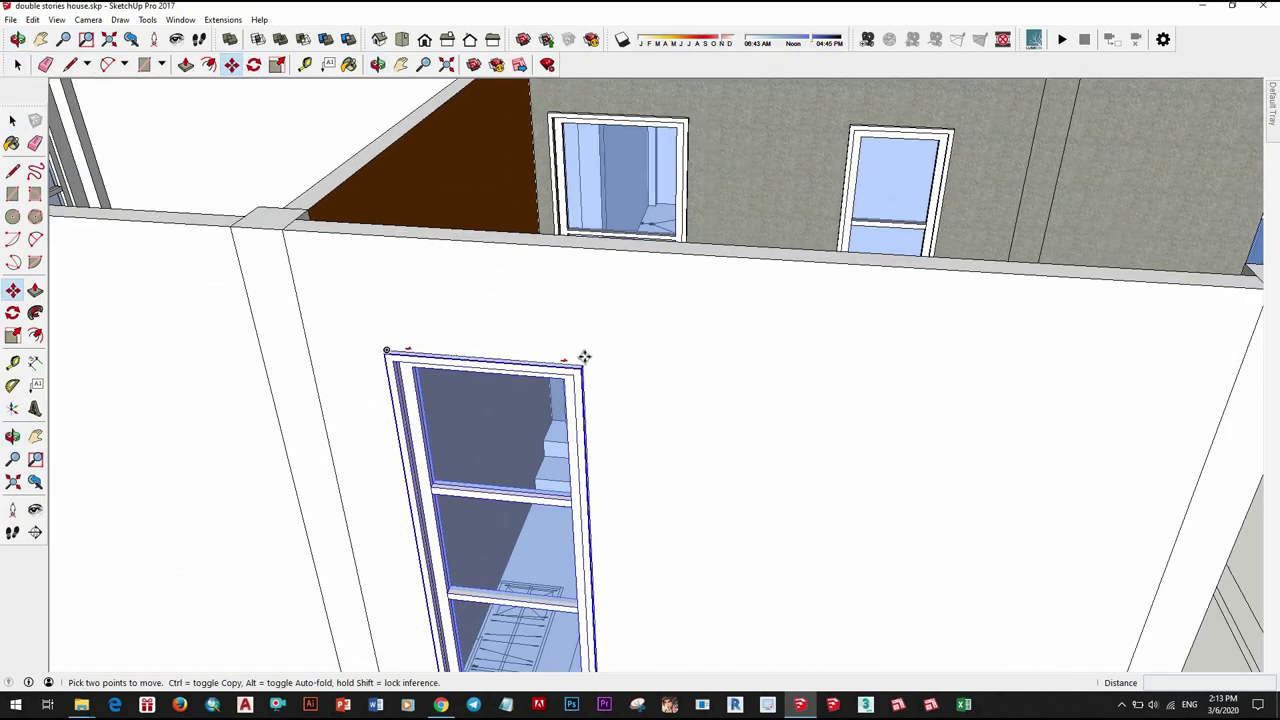
pyautogui.click(582, 362)
pyautogui.scroll(3, 777, 420)
pyautogui.scroll(-3, 697, 429)
pyautogui.moveTo(697, 429); pyautogui.dragTo(800, 423, button='middle')
pyautogui.press('ctrl')
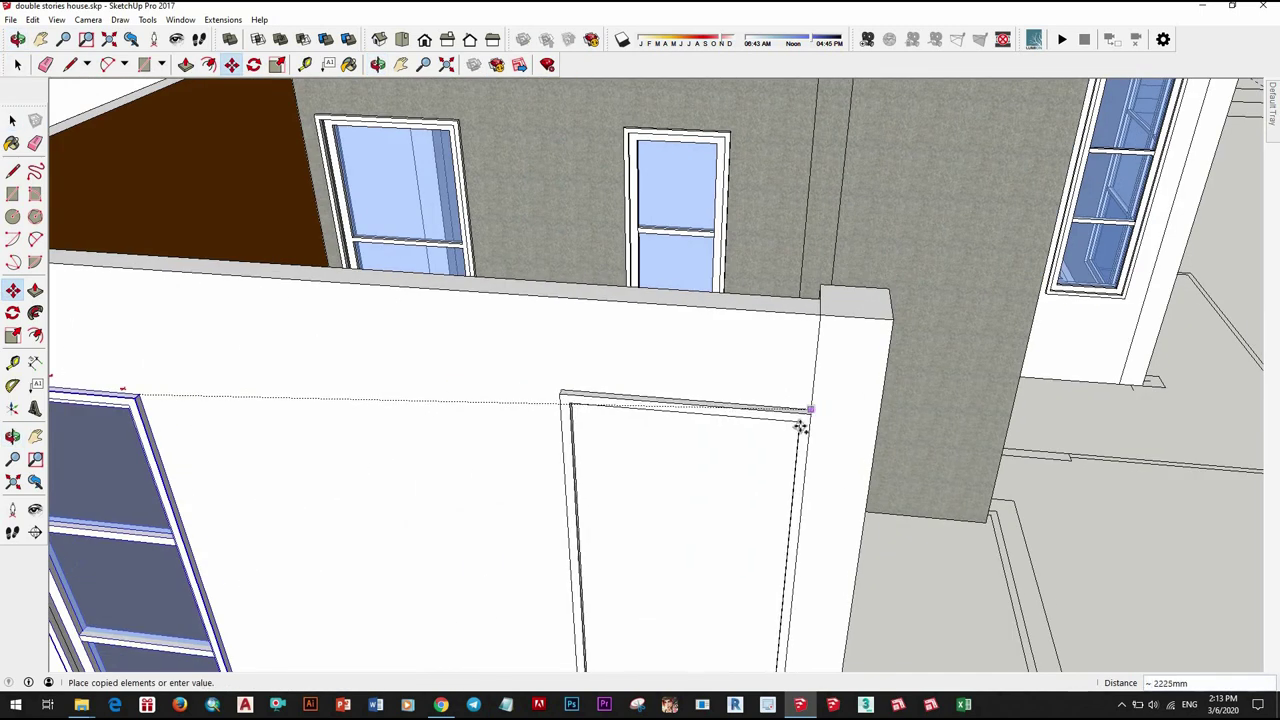
pyautogui.write('125')
pyautogui.press('Return')
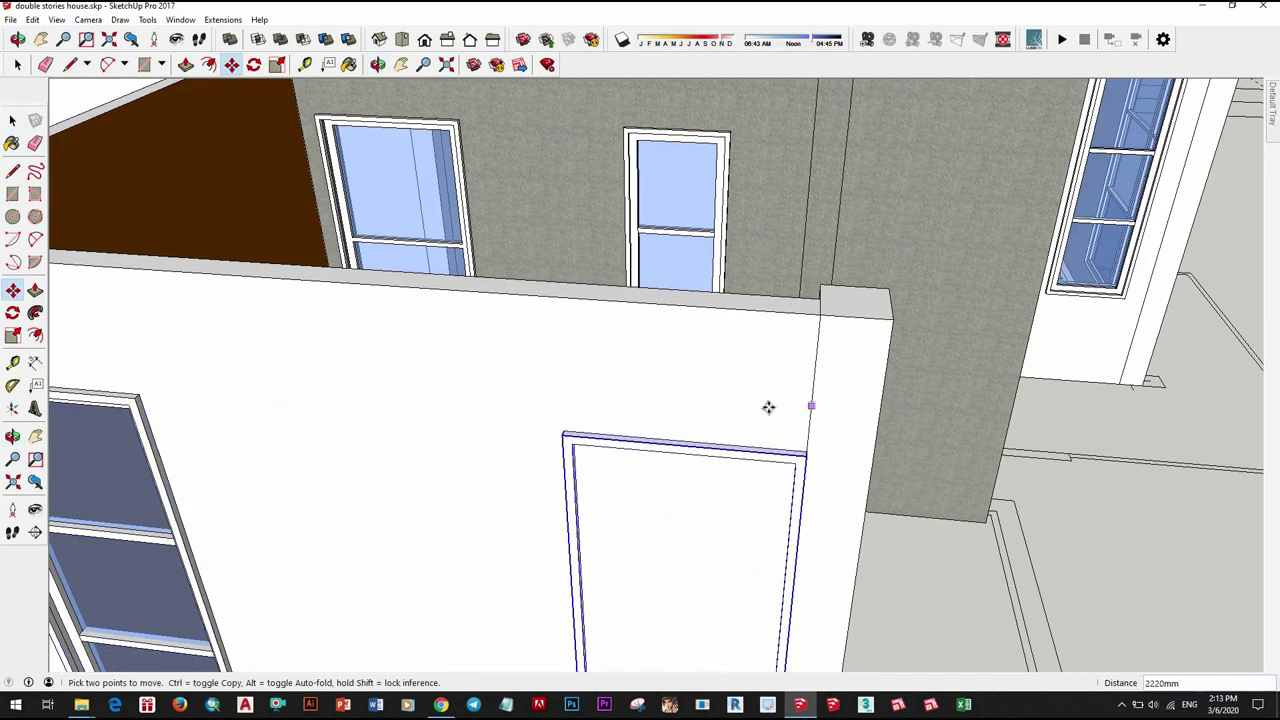
pyautogui.write('320')
pyautogui.press('Return')
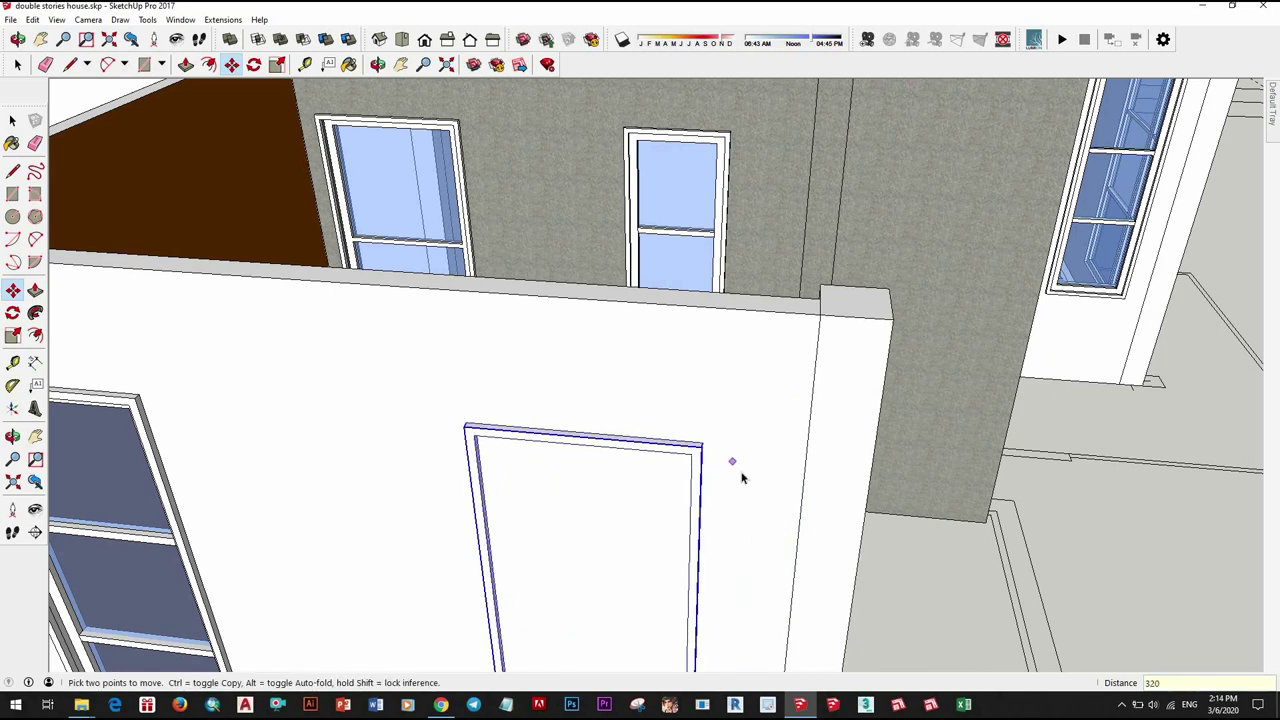
# Step: Draw a rectangle inside the door frame from its top-left to the opposite bottom corner
pyautogui.press('space')
pyautogui.scroll(-5, 749, 443)
pyautogui.click(690, 432)
pyautogui.press('r')
pyautogui.scroll(5, 660, 400)
pyautogui.scroll(3, 637, 380)
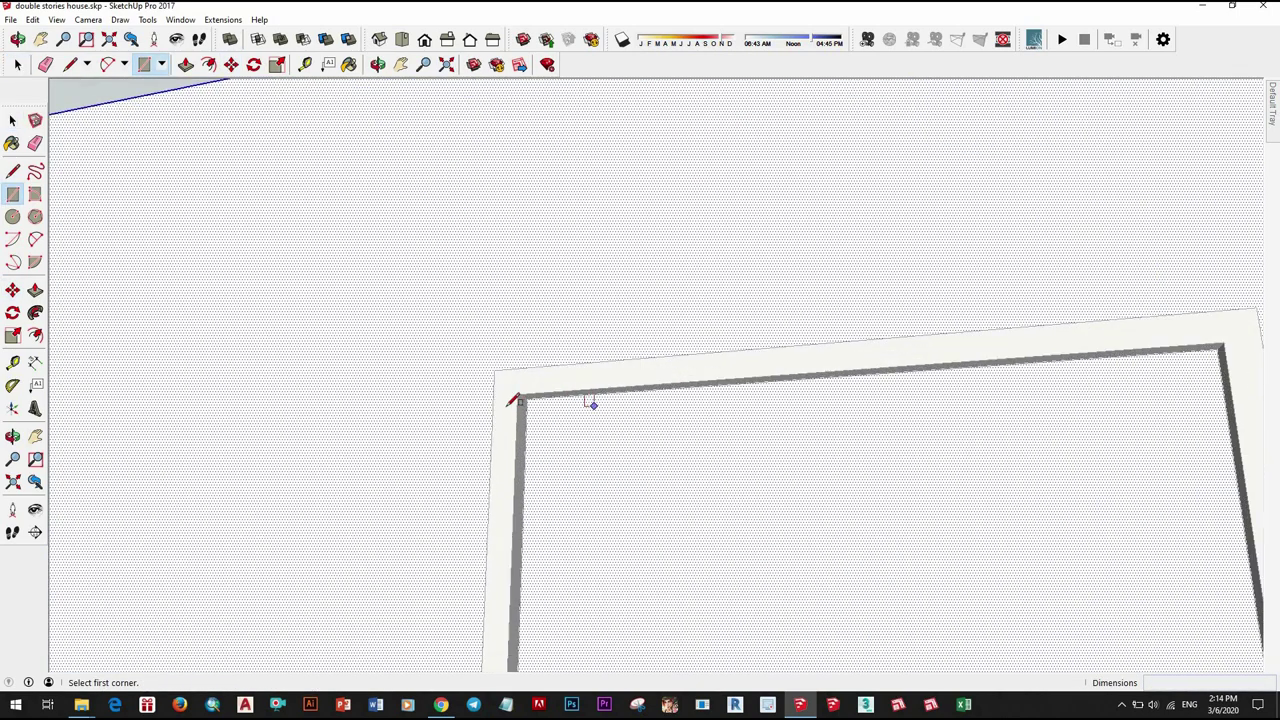
pyautogui.scroll(2, 592, 400)
pyautogui.click(509, 394)
pyautogui.scroll(-5, 509, 394)
pyautogui.scroll(1, 765, 450)
pyautogui.scroll(-3, 765, 450)
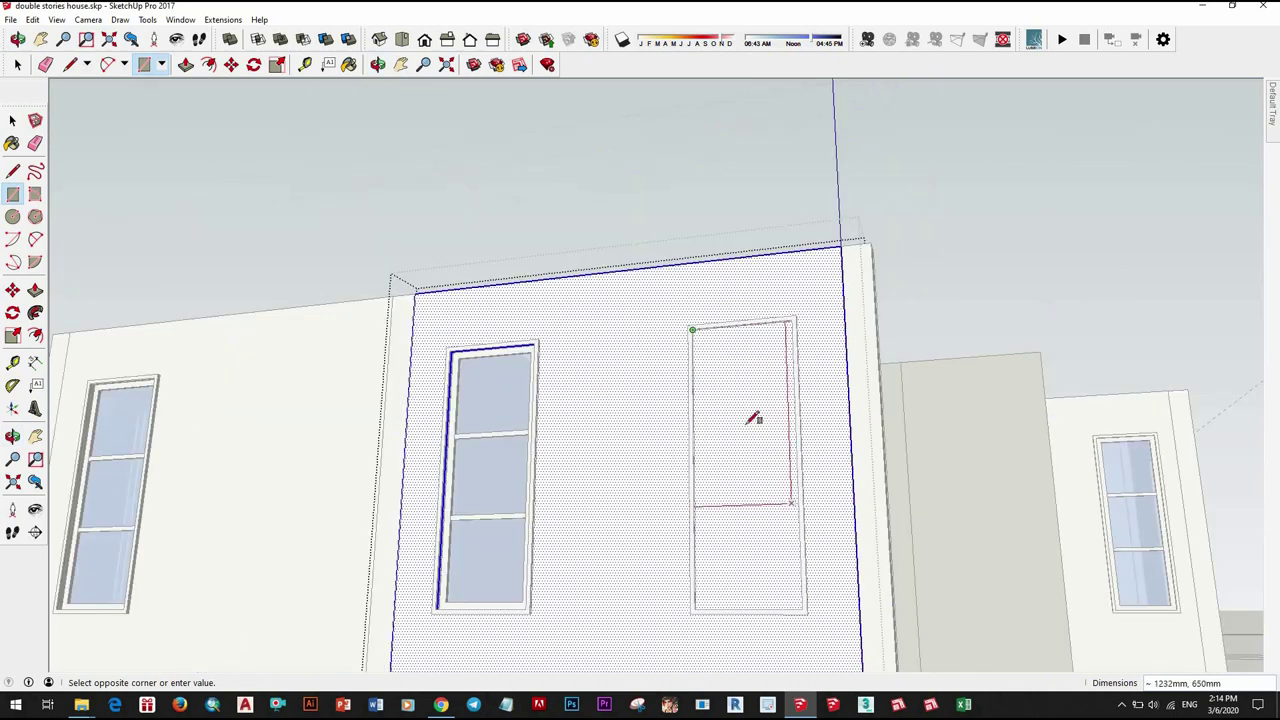
pyautogui.scroll(-2, 757, 417)
pyautogui.scroll(6, 743, 591)
pyautogui.moveTo(766, 600); pyautogui.dragTo(716, 527, button='middle')
pyautogui.scroll(3, 716, 527)
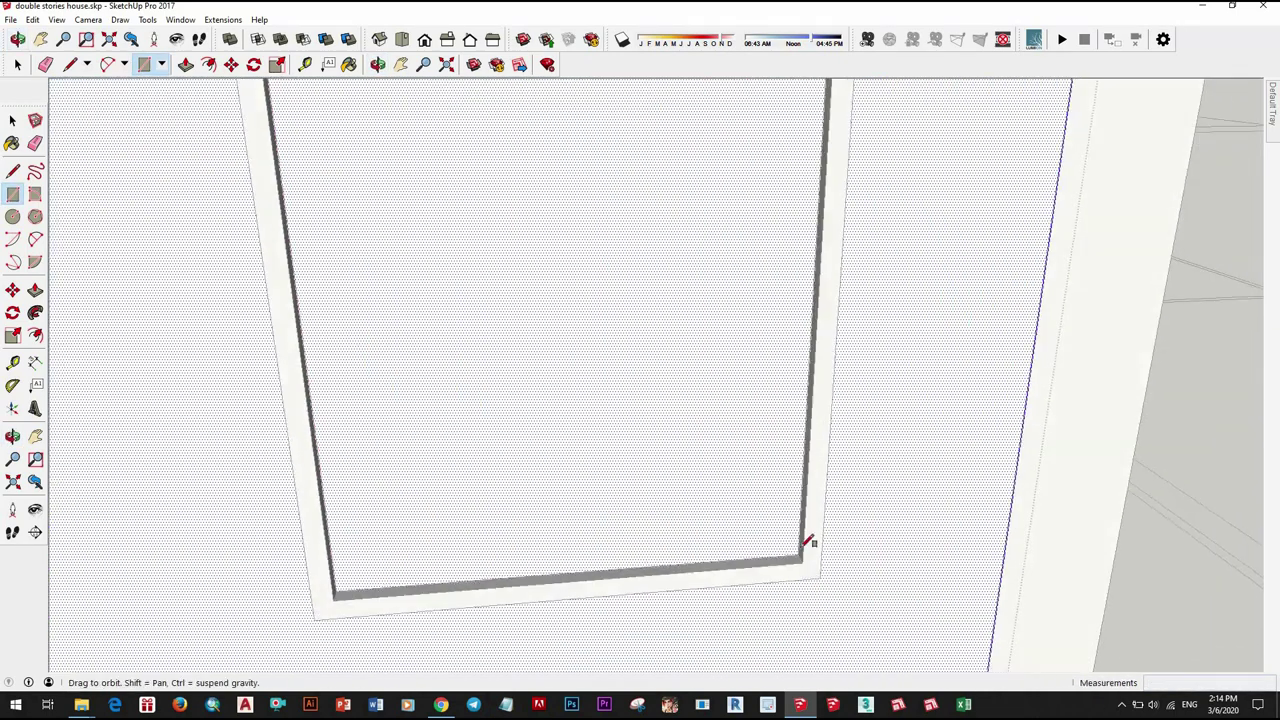
pyautogui.moveTo(808, 537); pyautogui.dragTo(691, 508, button='middle')
pyautogui.click(691, 508)
# Step: Push the new door panel face back into the wall to recess it
pyautogui.scroll(-5, 668, 451)
pyautogui.press('space')
pyautogui.click(668, 453)
pyautogui.press('p')
pyautogui.click(668, 453)
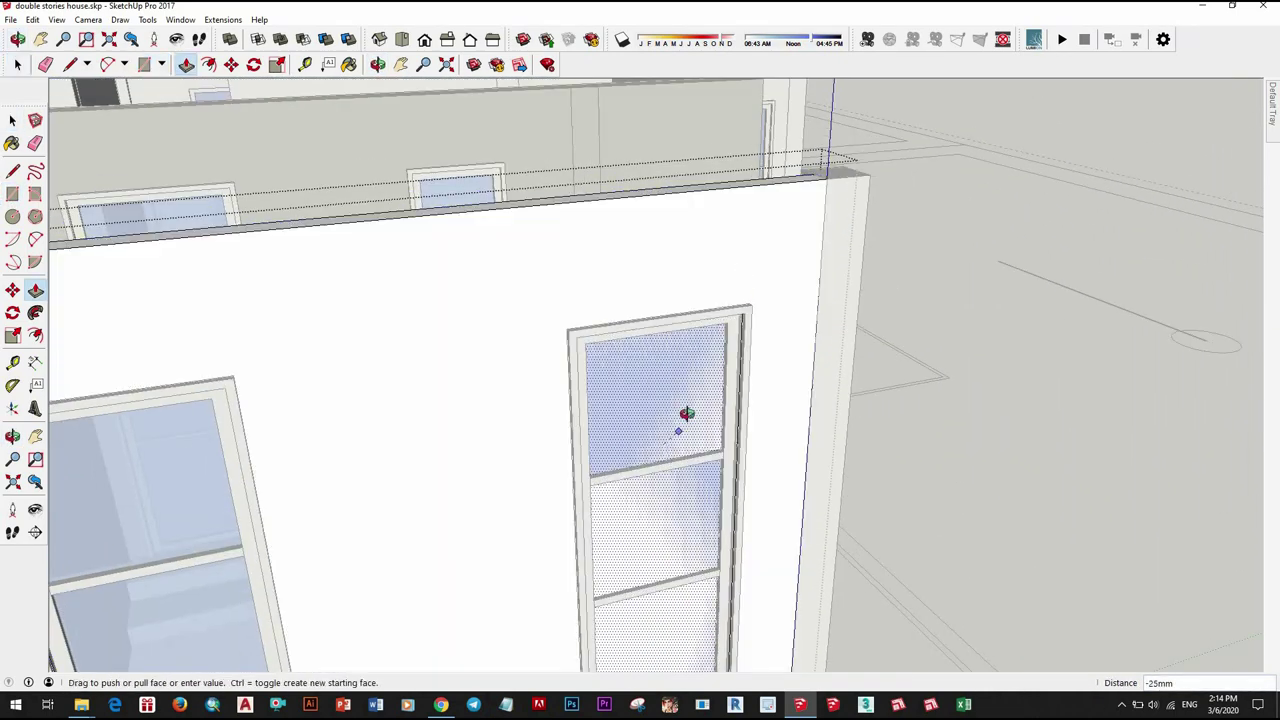
pyautogui.moveTo(677, 423); pyautogui.dragTo(726, 503, button='middle')
pyautogui.click(649, 526)
pyautogui.press('space')
pyautogui.scroll(-3, 948, 540)
pyautogui.moveTo(948, 540); pyautogui.dragTo(800, 400, button='middle')
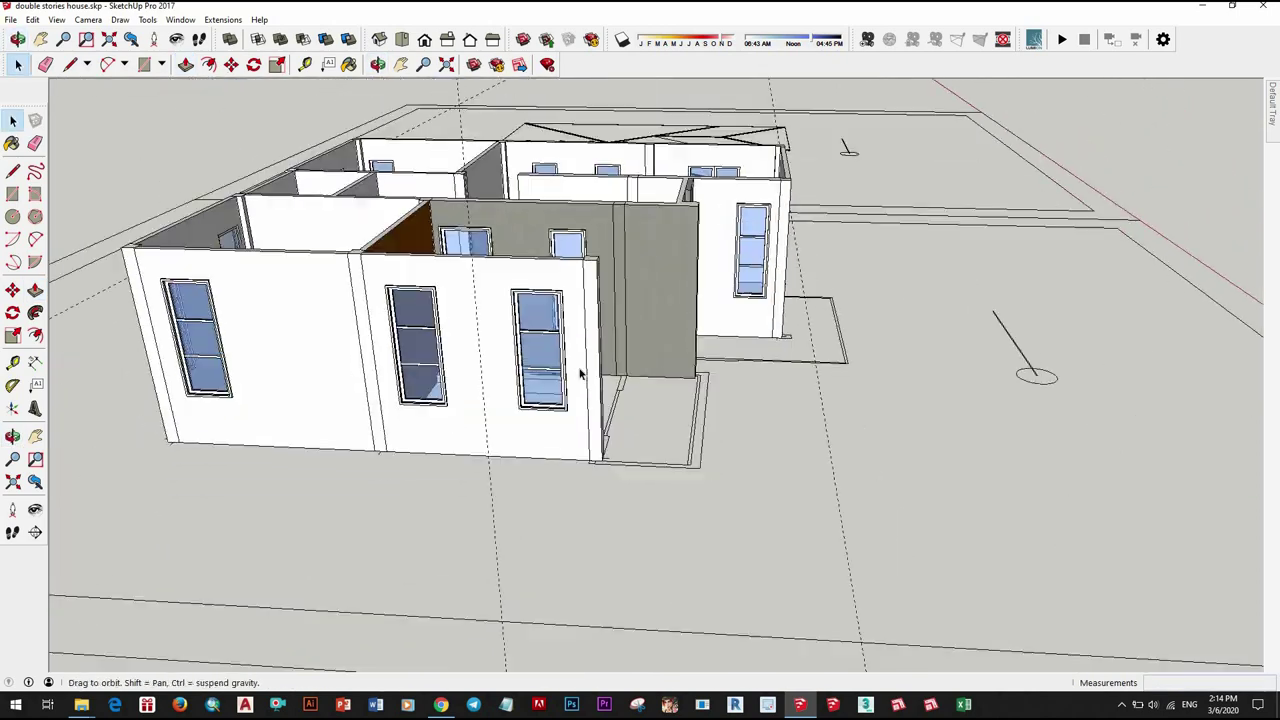
pyautogui.scroll(-3, 600, 580)
pyautogui.scroll(4, 600, 580)
pyautogui.moveTo(600, 580); pyautogui.dragTo(550, 404, button='middle')
# Step: Orbit and zoom in around the house to reach the orange wall's other side
pyautogui.press('space')
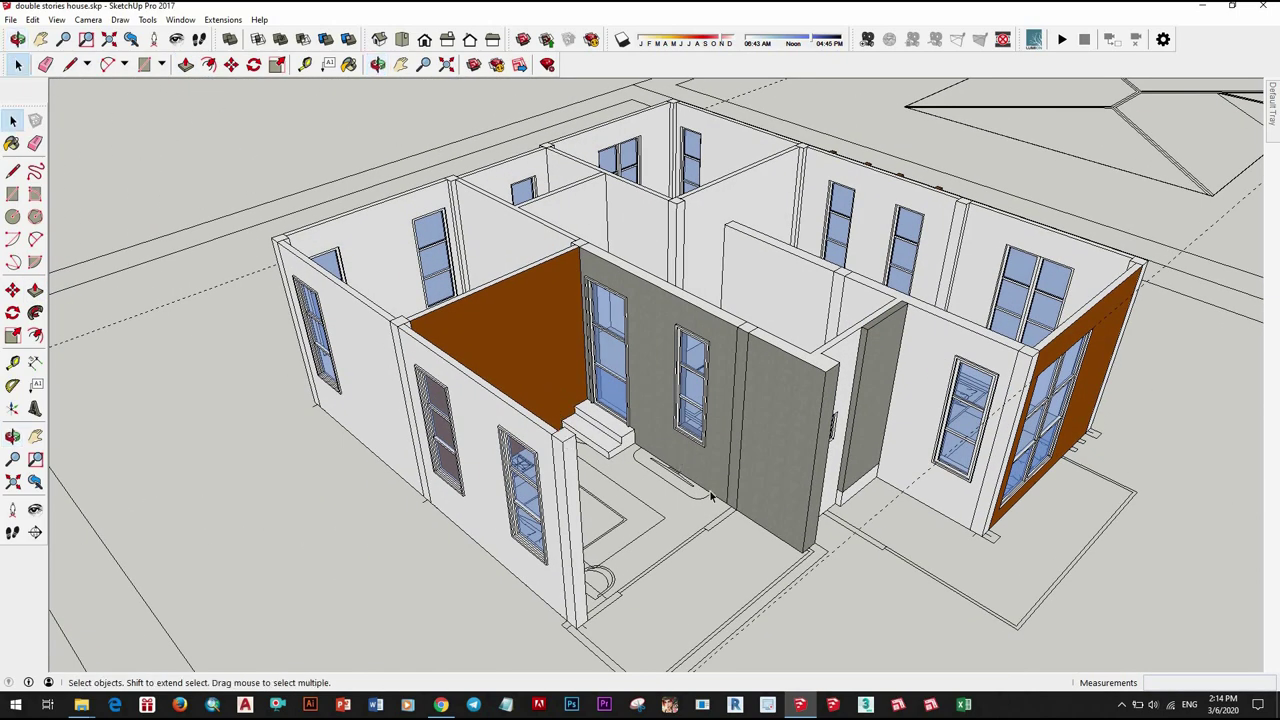
pyautogui.scroll(-3, 868, 488)
pyautogui.moveTo(868, 488); pyautogui.dragTo(701, 525, button='middle')
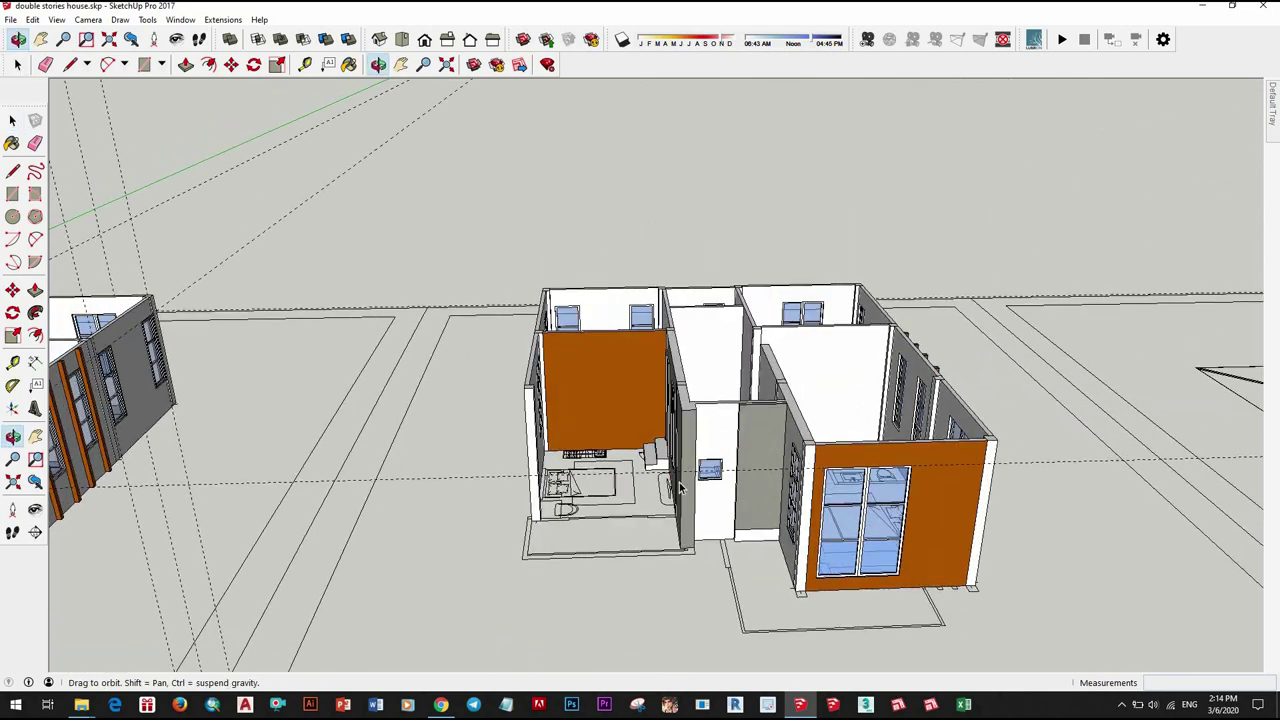
pyautogui.scroll(2, 701, 525)
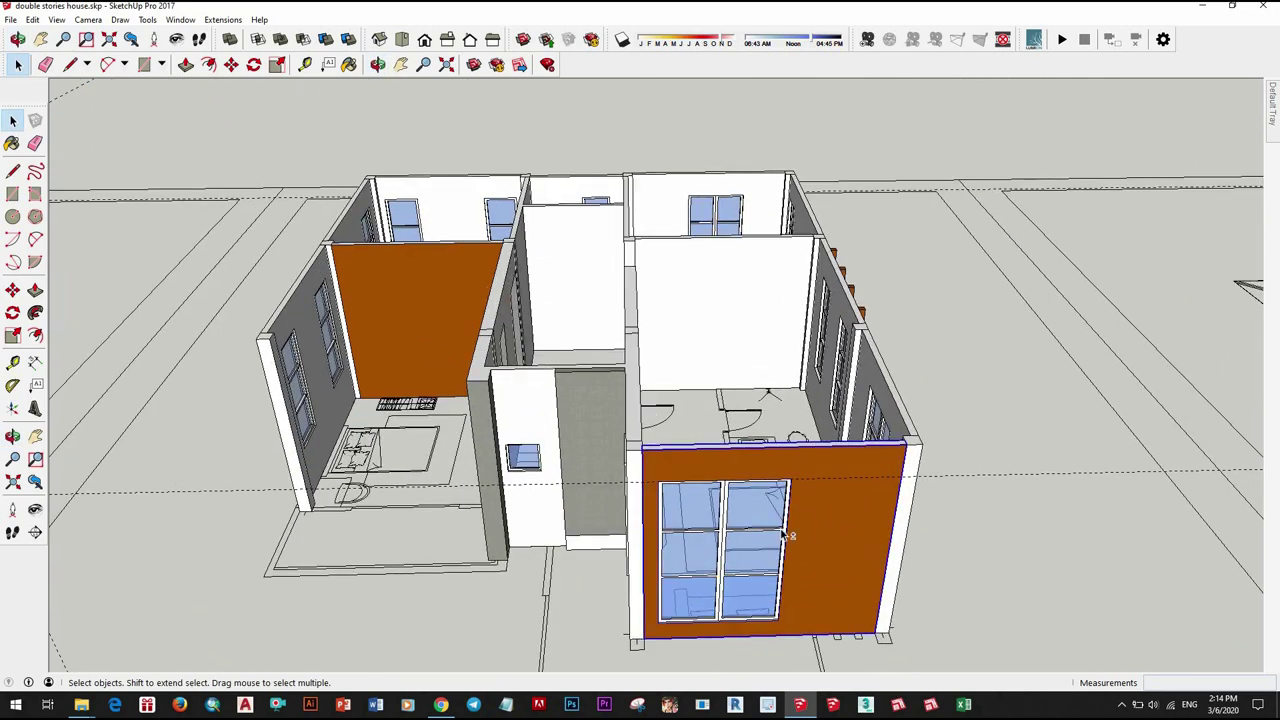
pyautogui.scroll(2, 645, 452)
pyautogui.scroll(2, 640, 465)
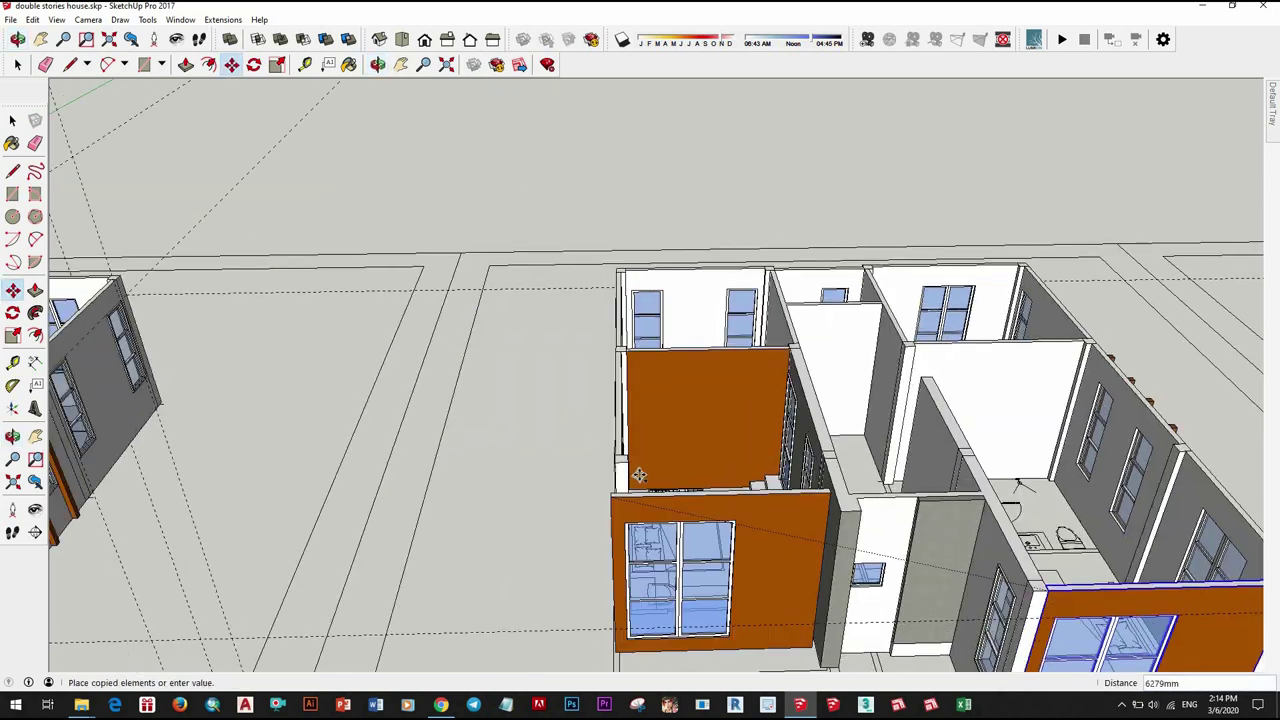
pyautogui.scroll(1, 640, 470)
pyautogui.moveTo(640, 473)
pyautogui.mouseDown(button='middle')
pyautogui.moveTo(716, 482)
pyautogui.moveTo(563, 491)
pyautogui.mouseUp(button='middle')
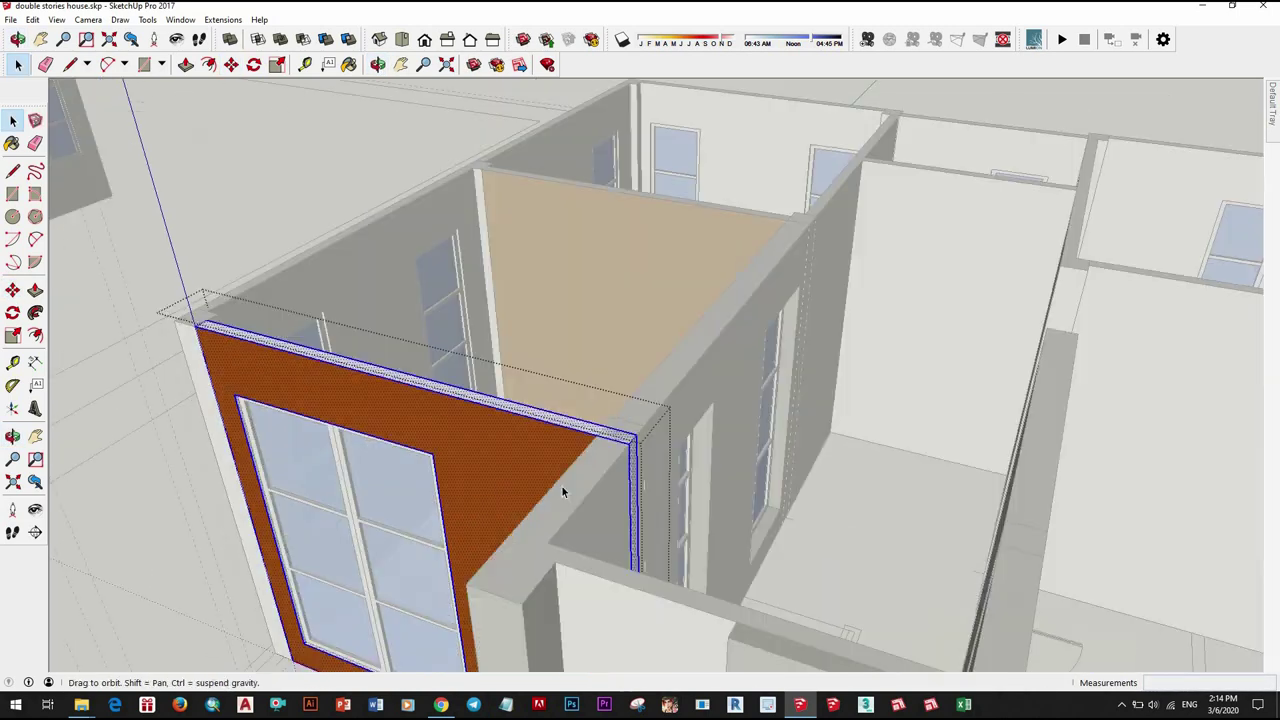
pyautogui.scroll(3, 529, 443)
pyautogui.moveTo(528, 450)
pyautogui.mouseDown(button='middle')
pyautogui.moveTo(623, 480)
pyautogui.moveTo(891, 417)
pyautogui.mouseUp(button='middle')
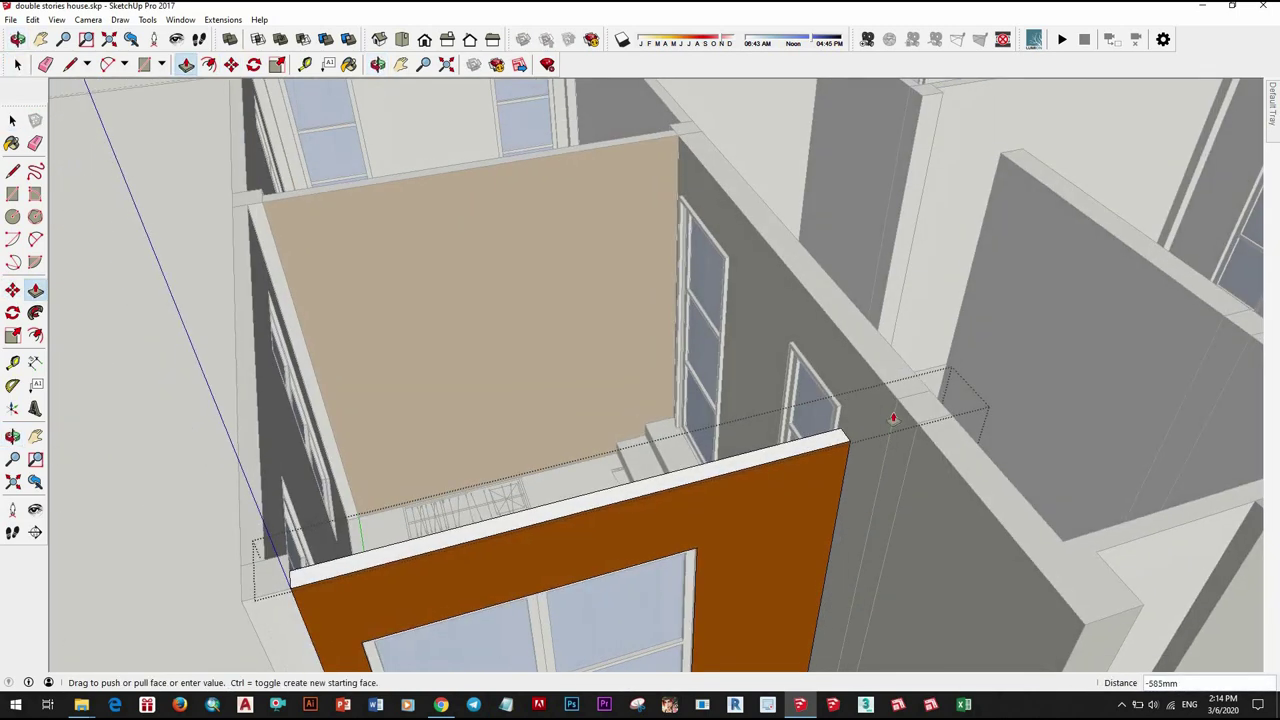
# Step: Zoom out to a higher view showing all three plots with both houses and the roof
pyautogui.scroll(-2, 699, 424)
pyautogui.scroll(-5, 730, 480)
pyautogui.moveTo(755, 536); pyautogui.dragTo(740, 536, button='middle')
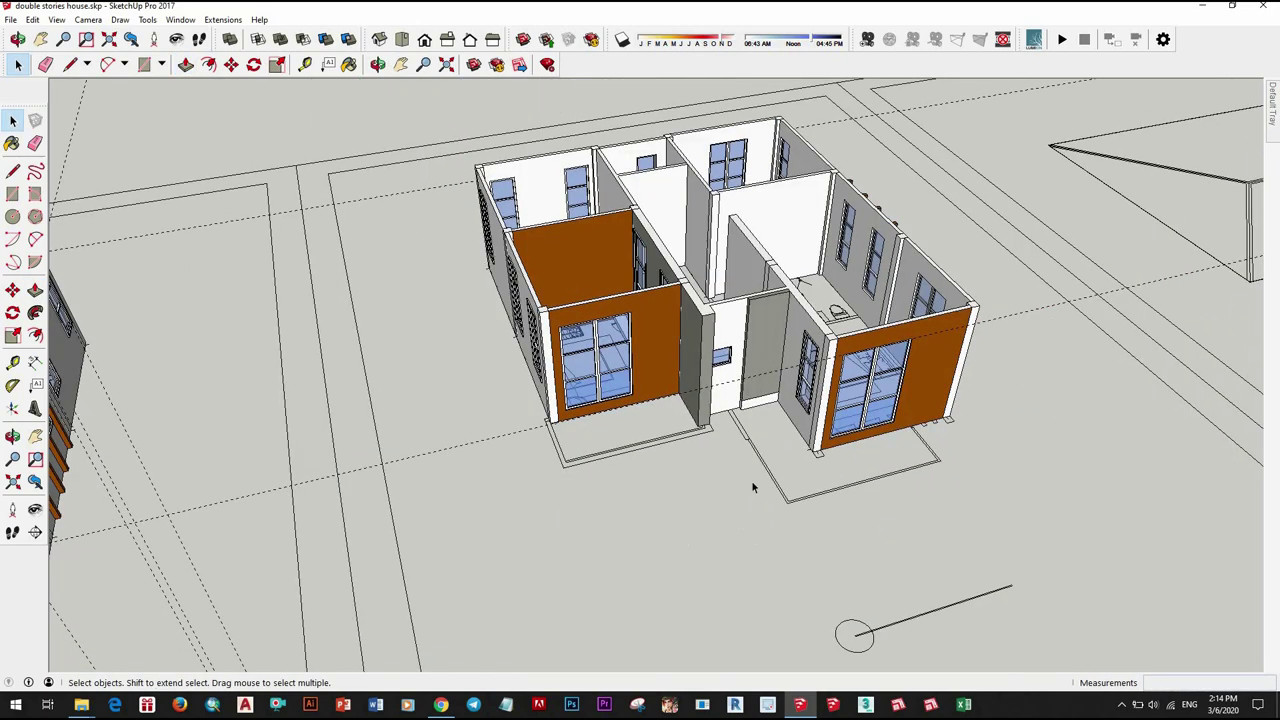
pyautogui.scroll(-4, 753, 487)
pyautogui.moveTo(753, 487)
pyautogui.mouseDown(button='middle')
pyautogui.moveTo(606, 337)
pyautogui.moveTo(606, 491)
pyautogui.moveTo(642, 518)
pyautogui.mouseUp(button='middle')
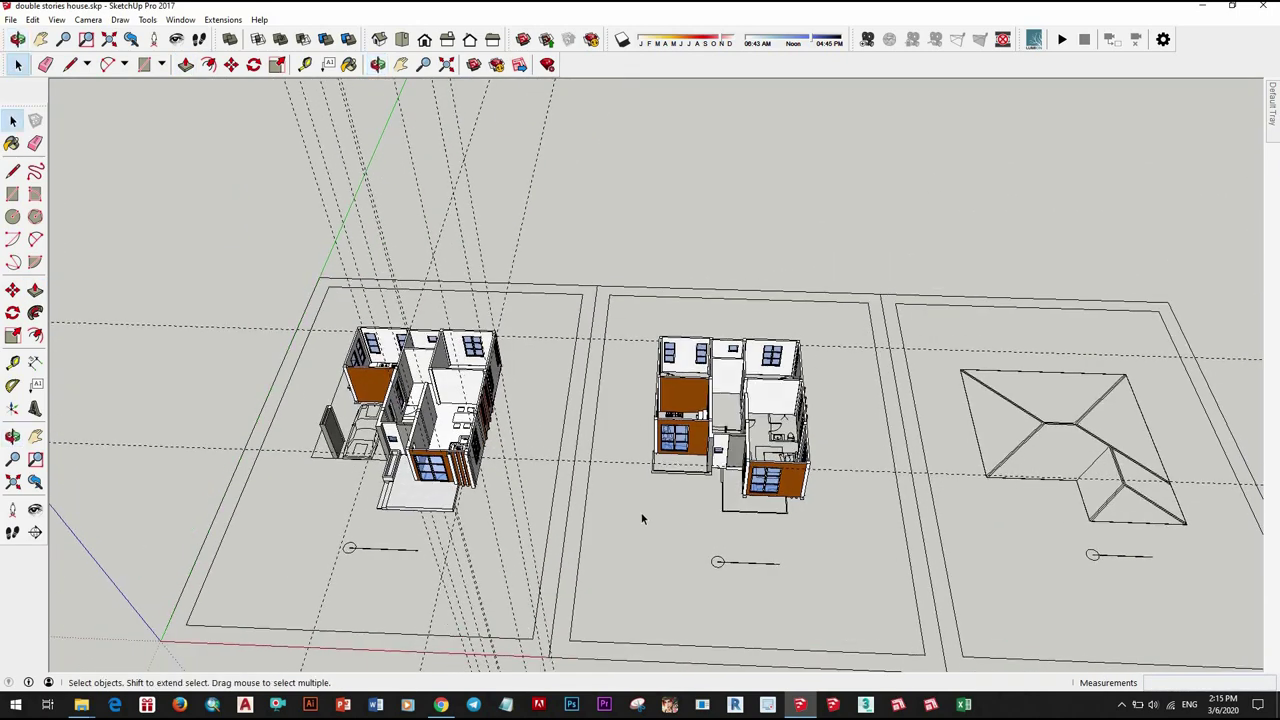
# Step: Turn the plots diagonally and start, then cancel, a trial slab line in the kitchen
pyautogui.scroll(-3, 642, 518)
pyautogui.moveTo(851, 480); pyautogui.dragTo(787, 470, button='middle')
pyautogui.scroll(5, 787, 470)
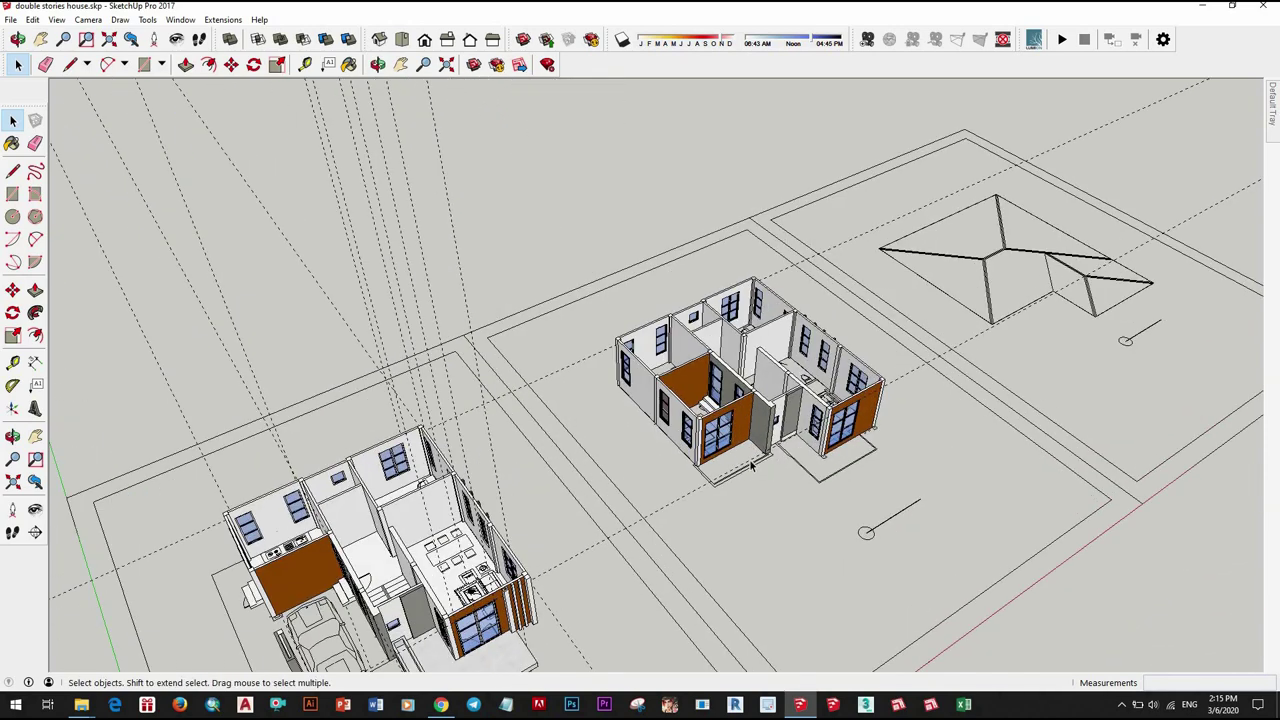
pyautogui.scroll(-3, 434, 527)
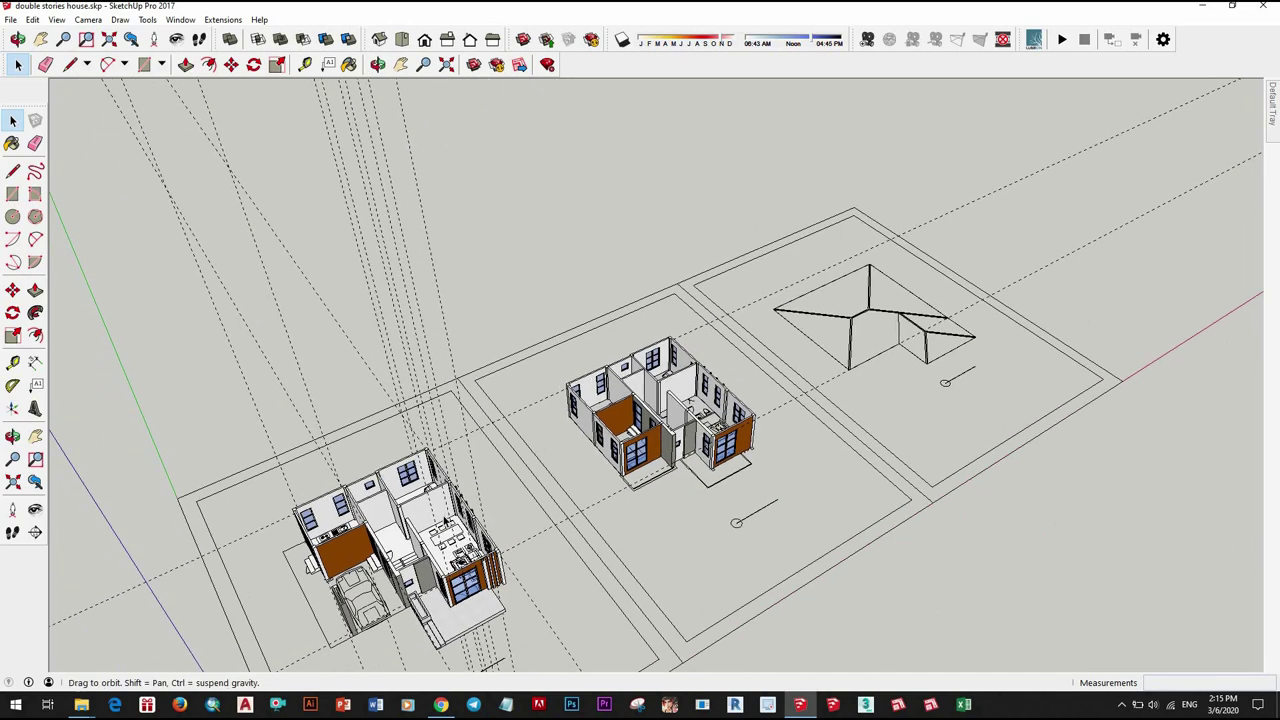
pyautogui.scroll(4, 466, 491)
pyautogui.moveTo(434, 527)
pyautogui.mouseDown(button='middle')
pyautogui.moveTo(466, 491)
pyautogui.moveTo(560, 482)
pyautogui.mouseUp(button='middle')
pyautogui.scroll(-3, 490, 480)
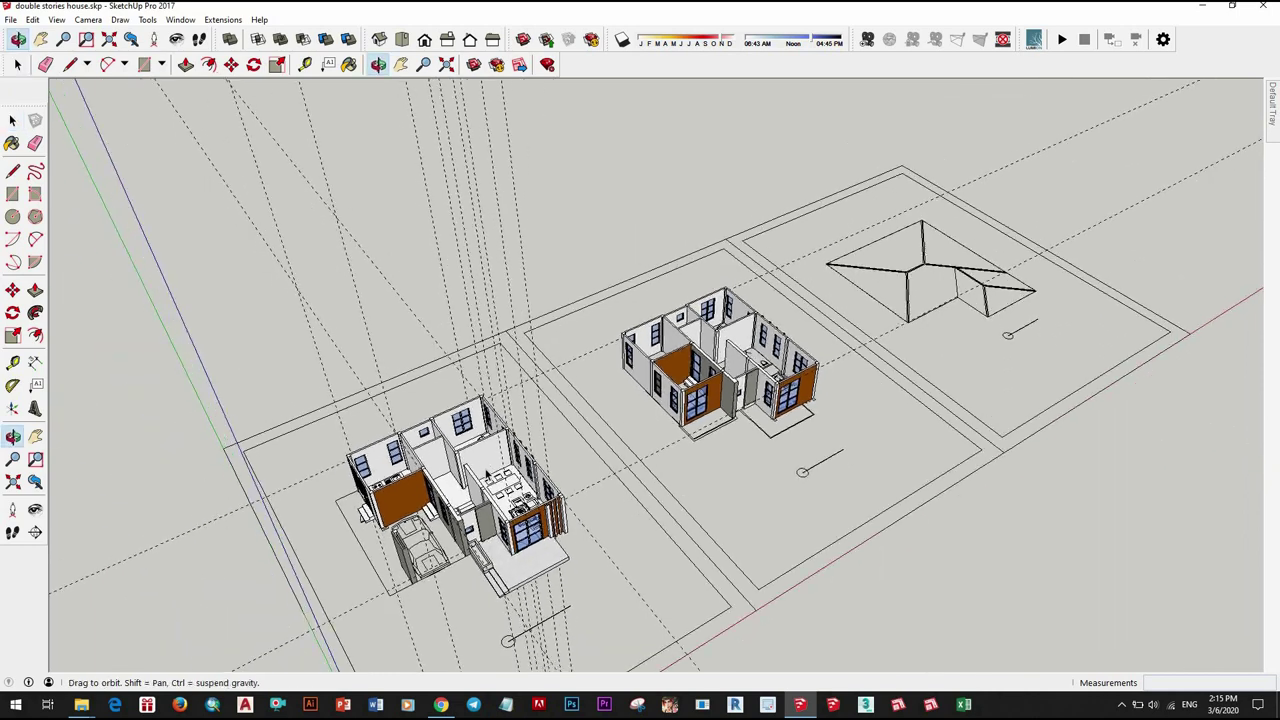
pyautogui.scroll(3, 560, 482)
pyautogui.scroll(1, 612, 484)
pyautogui.scroll(2, 612, 484)
pyautogui.press('l')
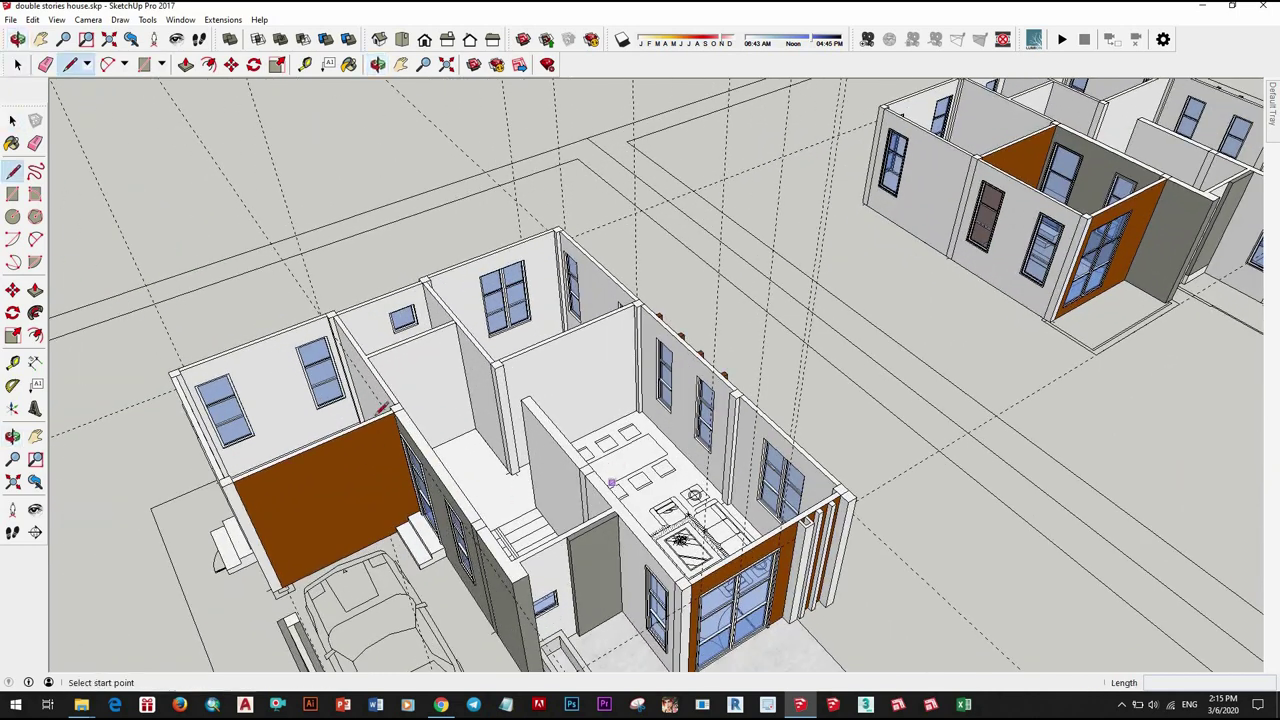
pyautogui.scroll(3, 612, 484)
pyautogui.click(470, 405)
pyautogui.scroll(-2, 470, 405)
pyautogui.scroll(3, 420, 500)
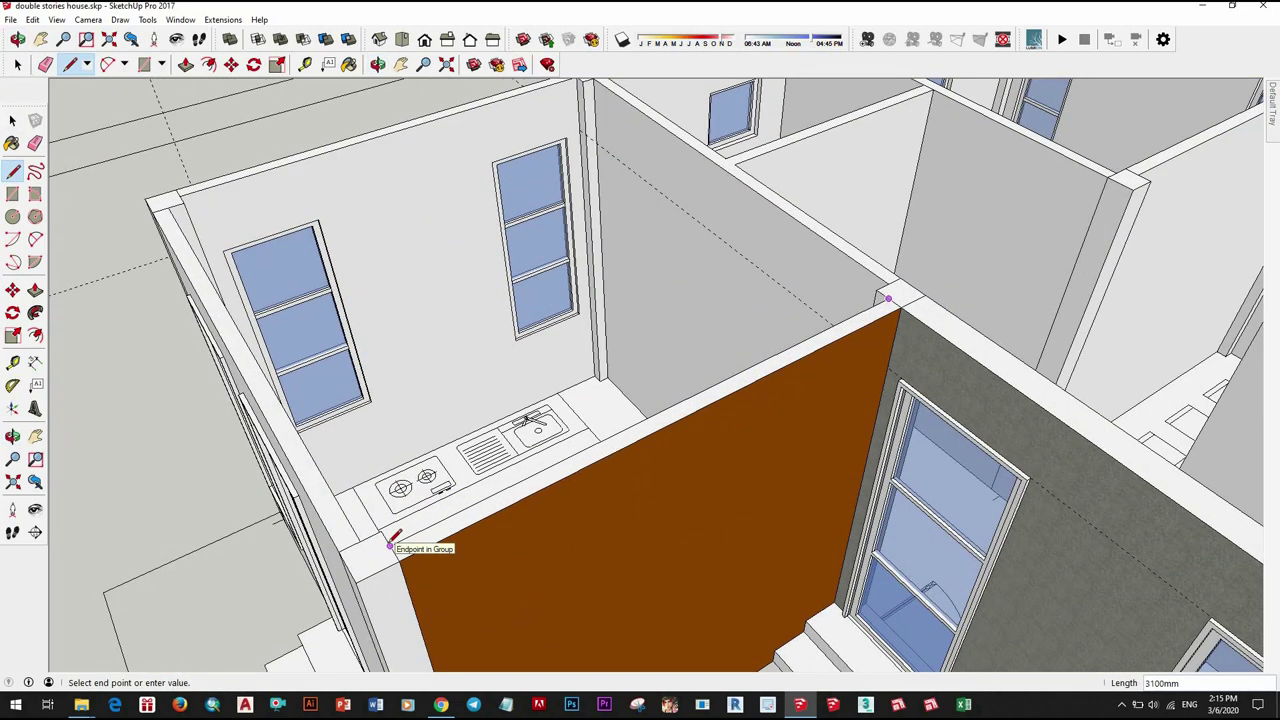
pyautogui.press('space')
pyautogui.scroll(-2, 388, 545)
pyautogui.moveTo(388, 545); pyautogui.dragTo(412, 519, button='middle')
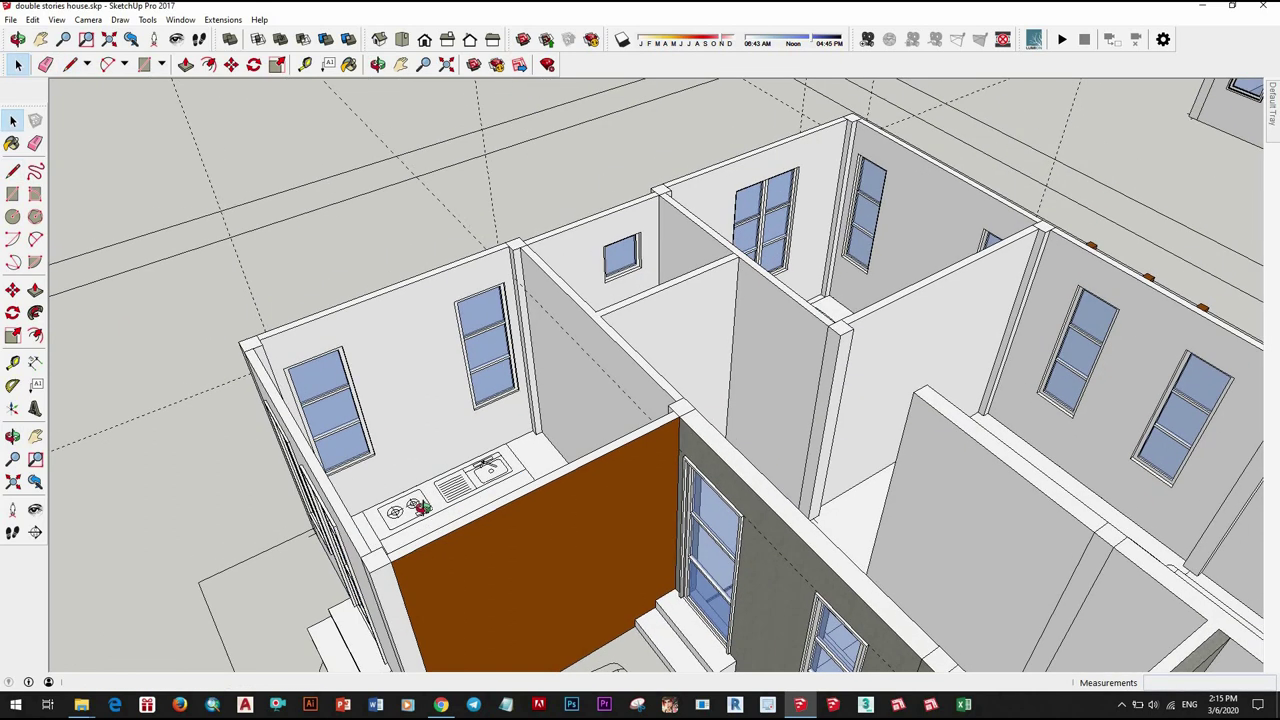
# Step: Draw the first slab edge from the kitchen wall corner along the wall top
pyautogui.press('l')
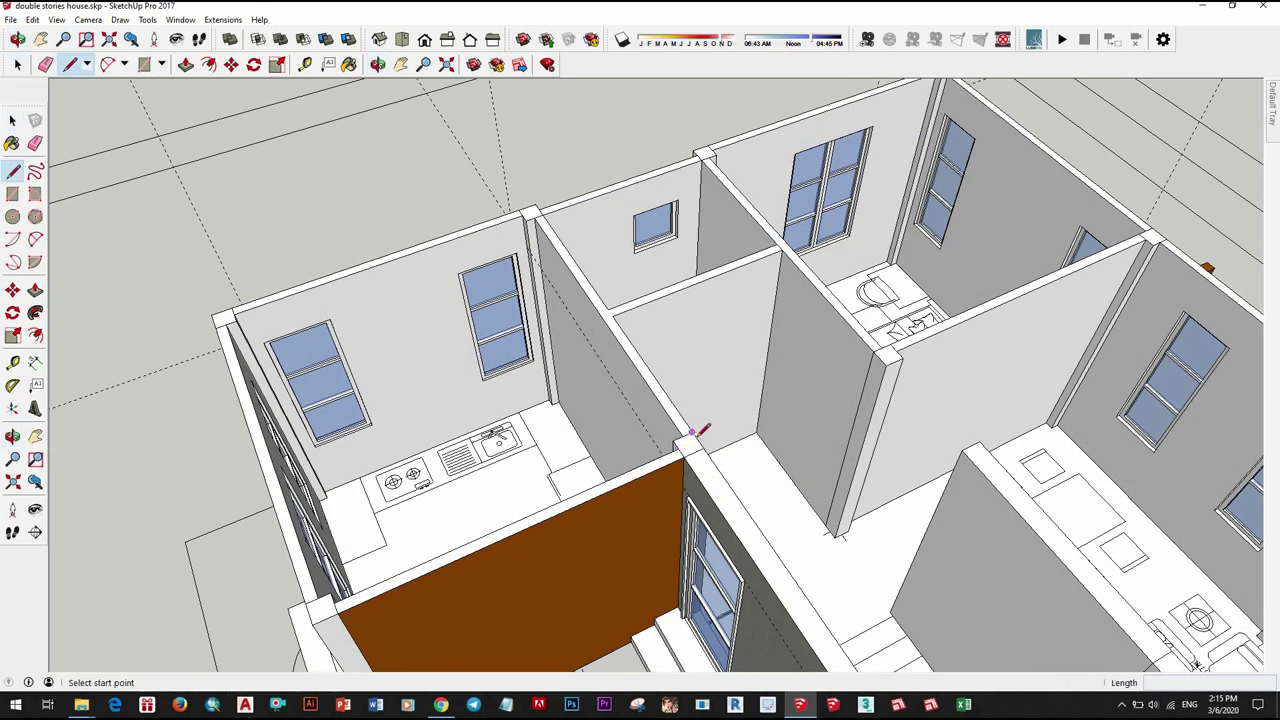
pyautogui.scroll(2, 692, 432)
pyautogui.scroll(1, 677, 434)
pyautogui.click(697, 423)
pyautogui.scroll(-1, 691, 409)
pyautogui.moveTo(691, 409); pyautogui.dragTo(645, 482, button='middle')
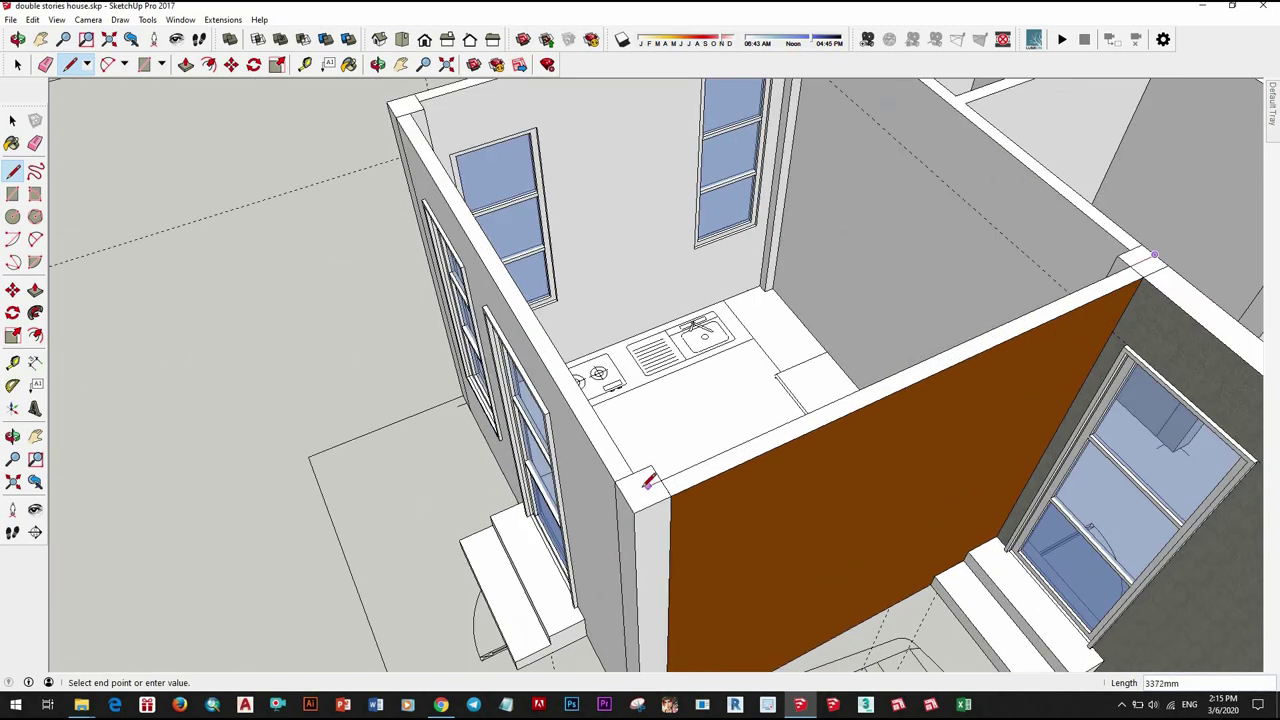
pyautogui.moveTo(573, 356); pyautogui.dragTo(463, 364, button='middle')
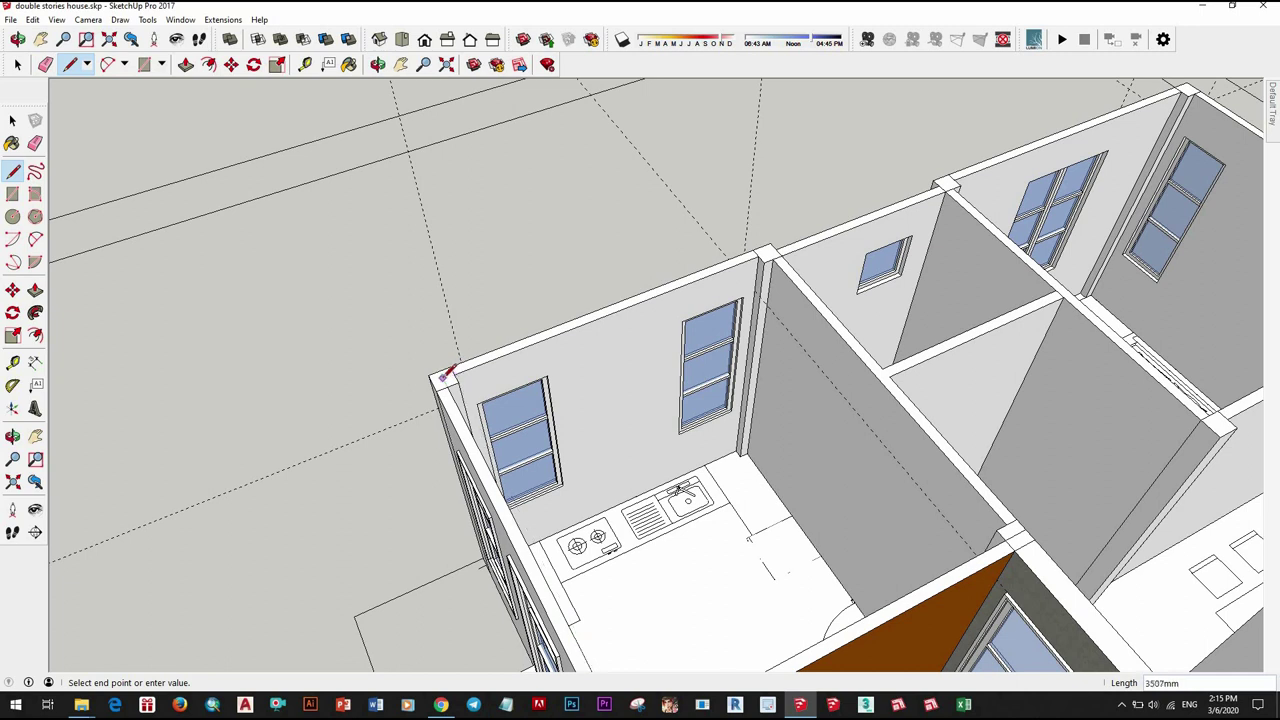
pyautogui.scroll(2, 441, 377)
pyautogui.scroll(1, 441, 382)
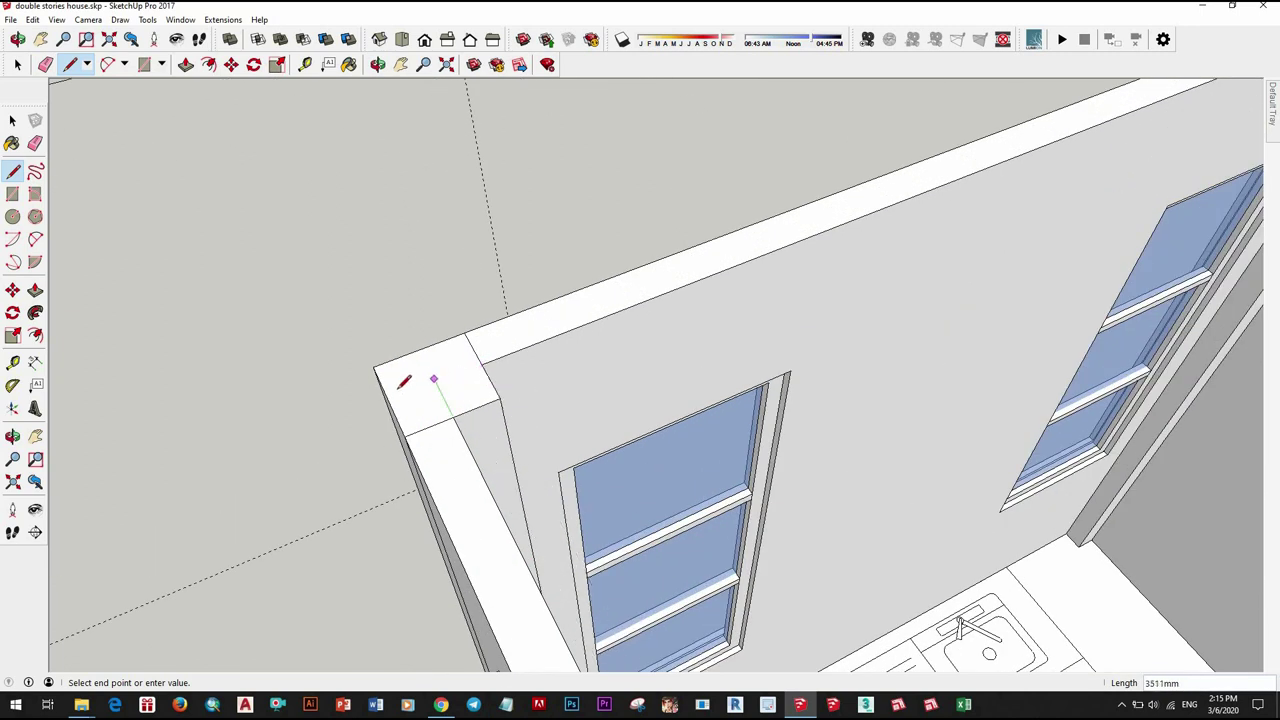
pyautogui.scroll(2, 462, 378)
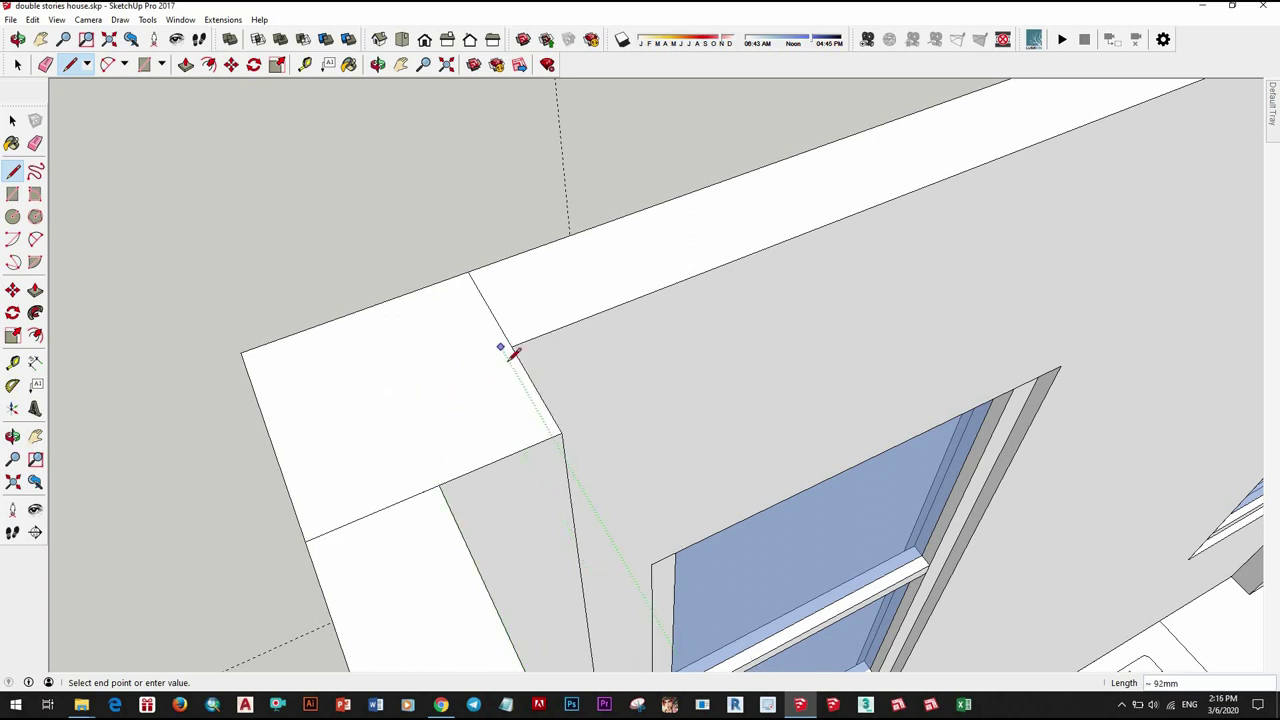
pyautogui.moveTo(512, 345)
pyautogui.mouseDown(button='middle')
pyautogui.moveTo(663, 277)
pyautogui.moveTo(937, 208)
pyautogui.moveTo(909, 211)
pyautogui.mouseUp(button='middle')
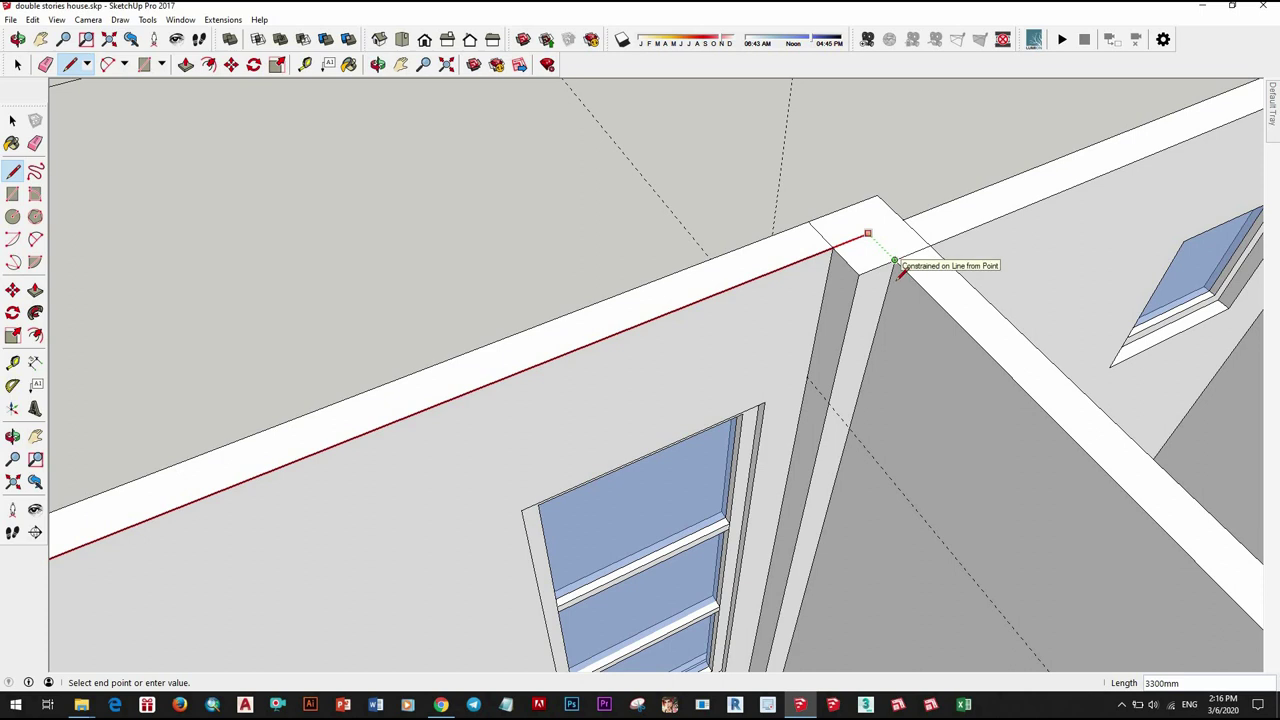
pyautogui.click(906, 249)
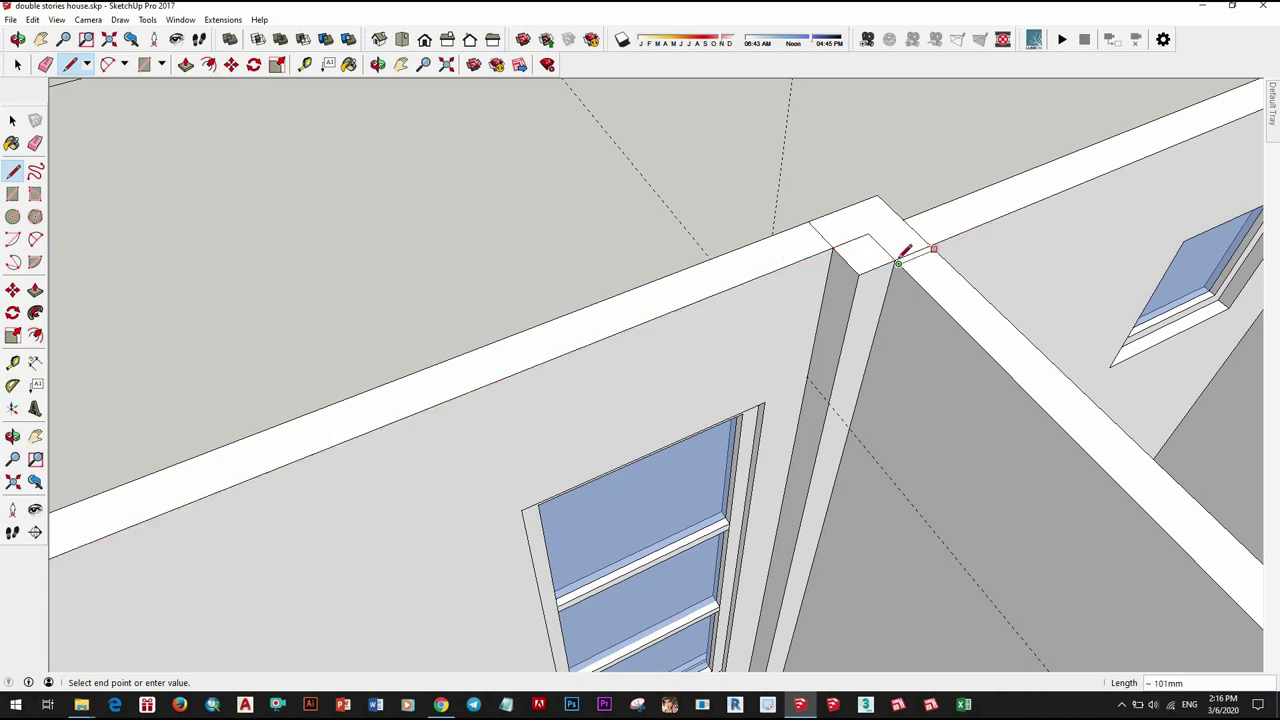
pyautogui.scroll(1, 906, 250)
pyautogui.press('Escape')
# Step: Continue the slab edge from the far wall corner across the living room
pyautogui.scroll(-3, 906, 249)
pyautogui.keyDown('shift'); pyautogui.moveTo(906, 249); pyautogui.dragTo(790, 292, button='middle'); pyautogui.keyUp('shift')
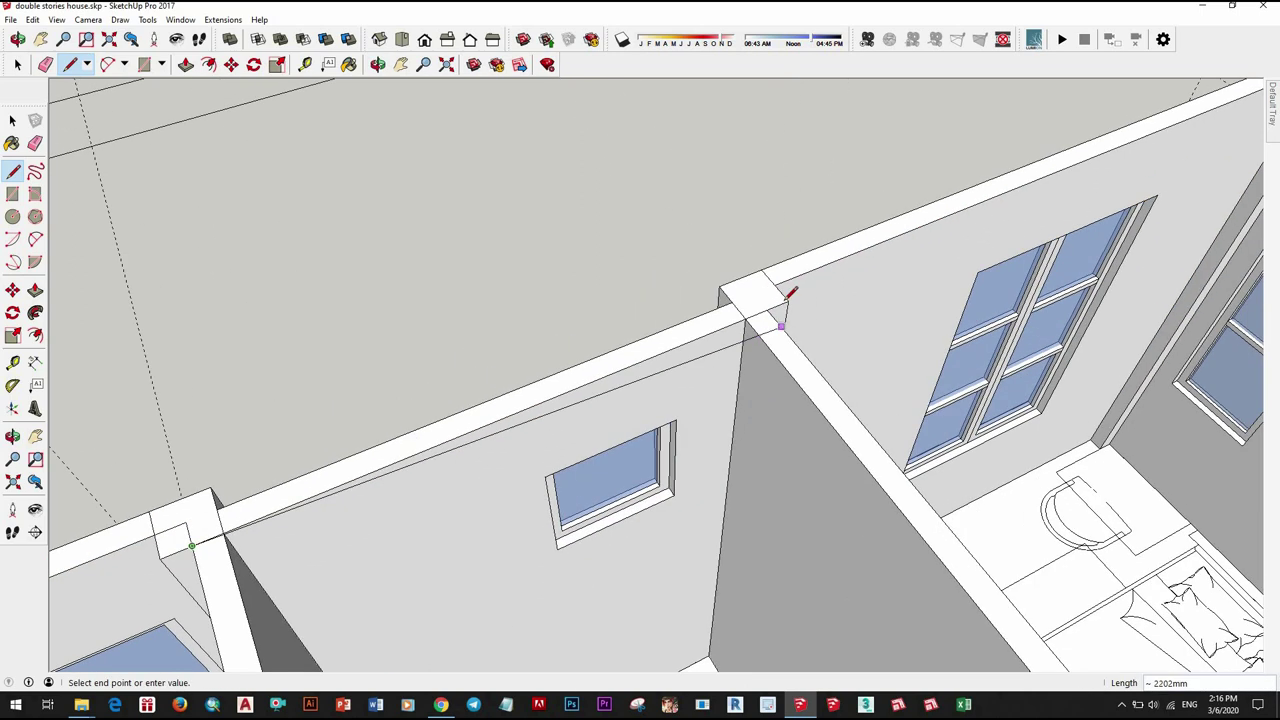
pyautogui.scroll(-5, 797, 266)
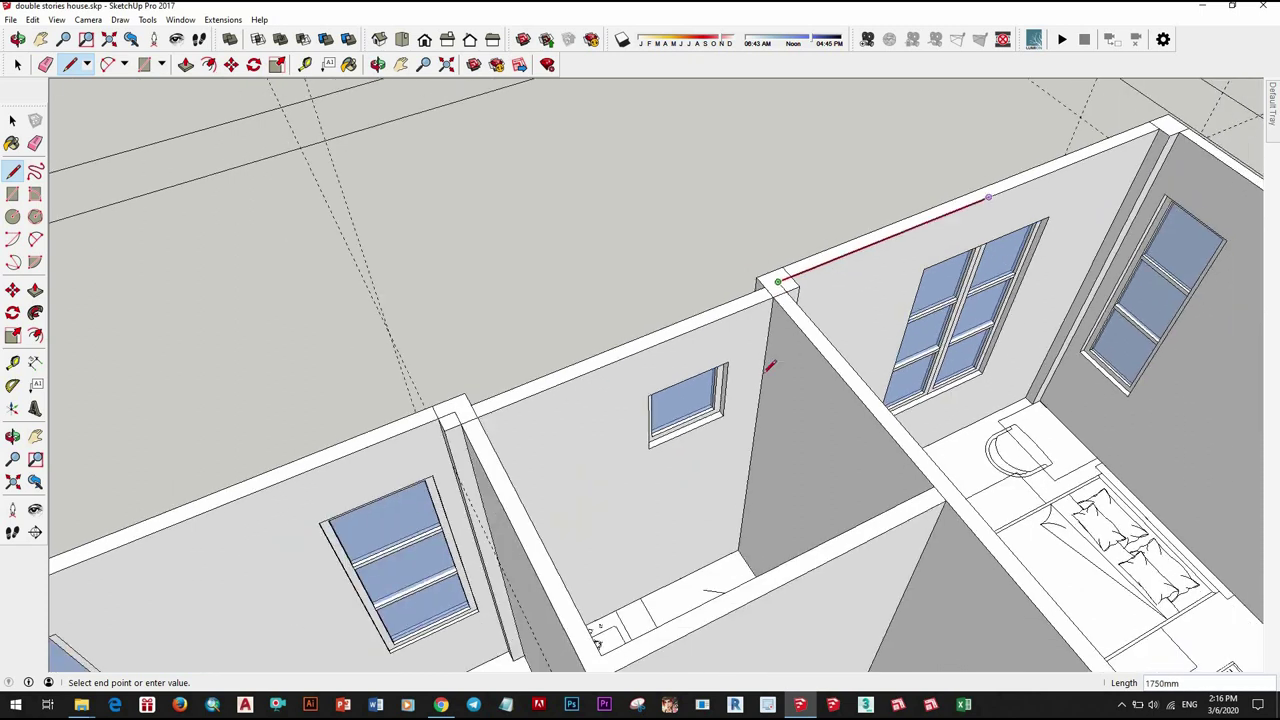
pyautogui.scroll(5, 780, 275)
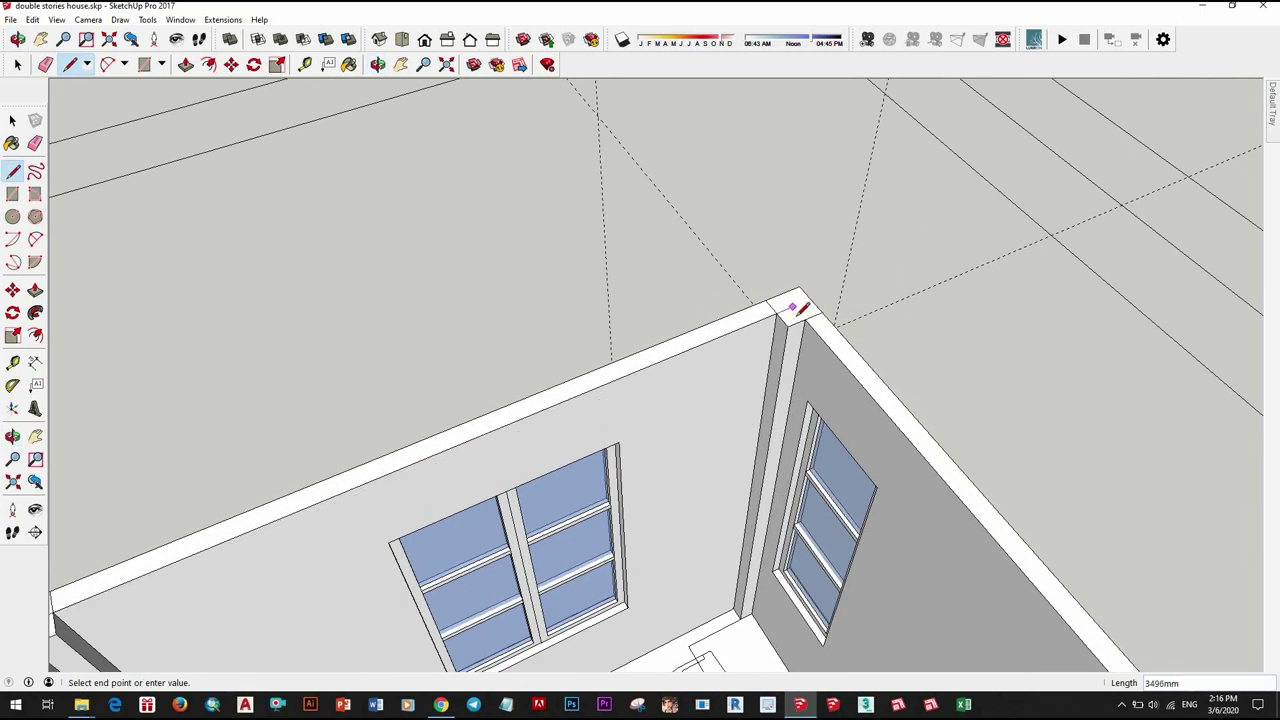
pyautogui.click(793, 303)
pyautogui.scroll(-2, 803, 366)
pyautogui.scroll(-3, 820, 366)
pyautogui.scroll(3, 820, 400)
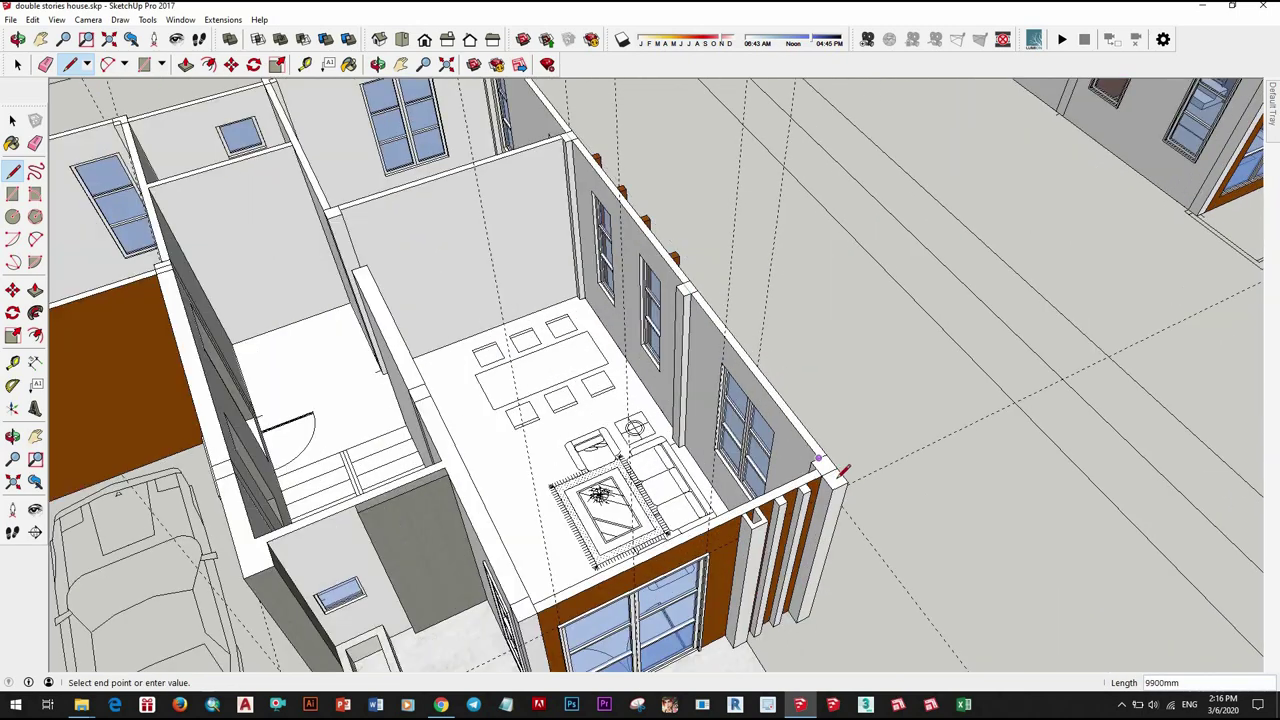
pyautogui.scroll(2, 833, 468)
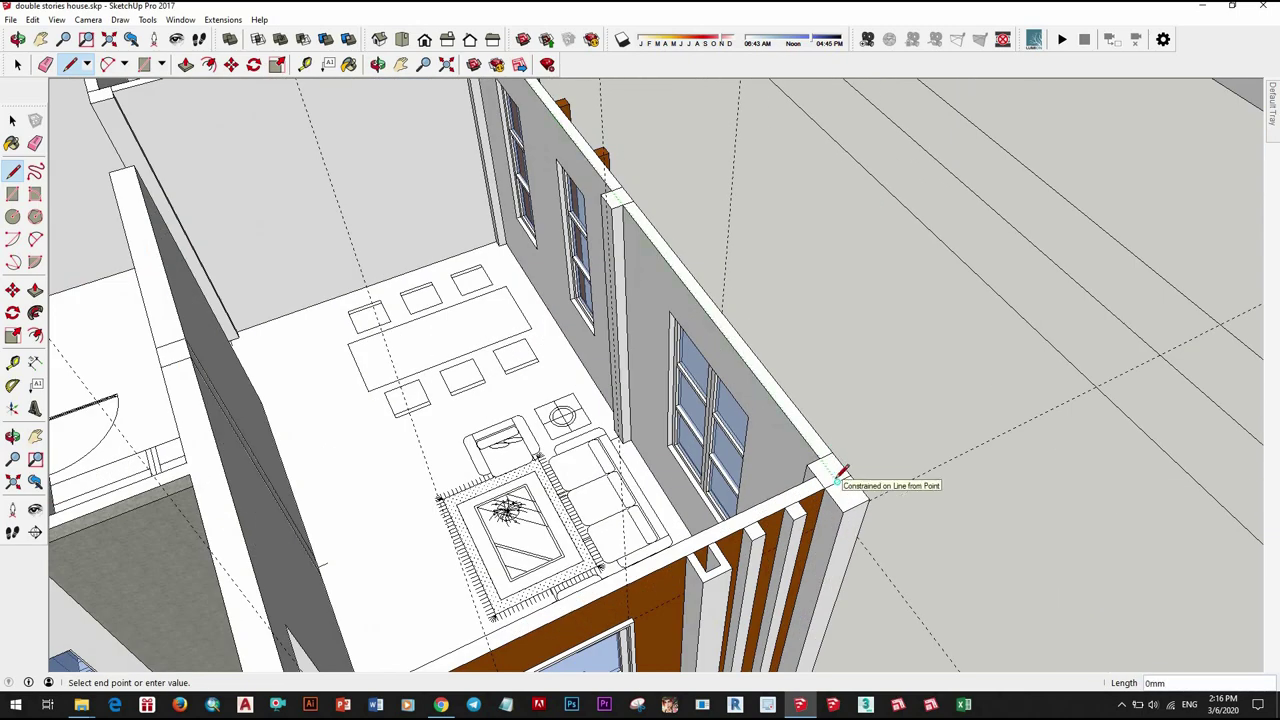
pyautogui.moveTo(678, 517)
pyautogui.mouseDown(button='middle')
pyautogui.moveTo(728, 426)
pyautogui.moveTo(815, 455)
pyautogui.mouseUp(button='middle')
pyautogui.scroll(-3, 660, 410)
pyautogui.scroll(3, 815, 455)
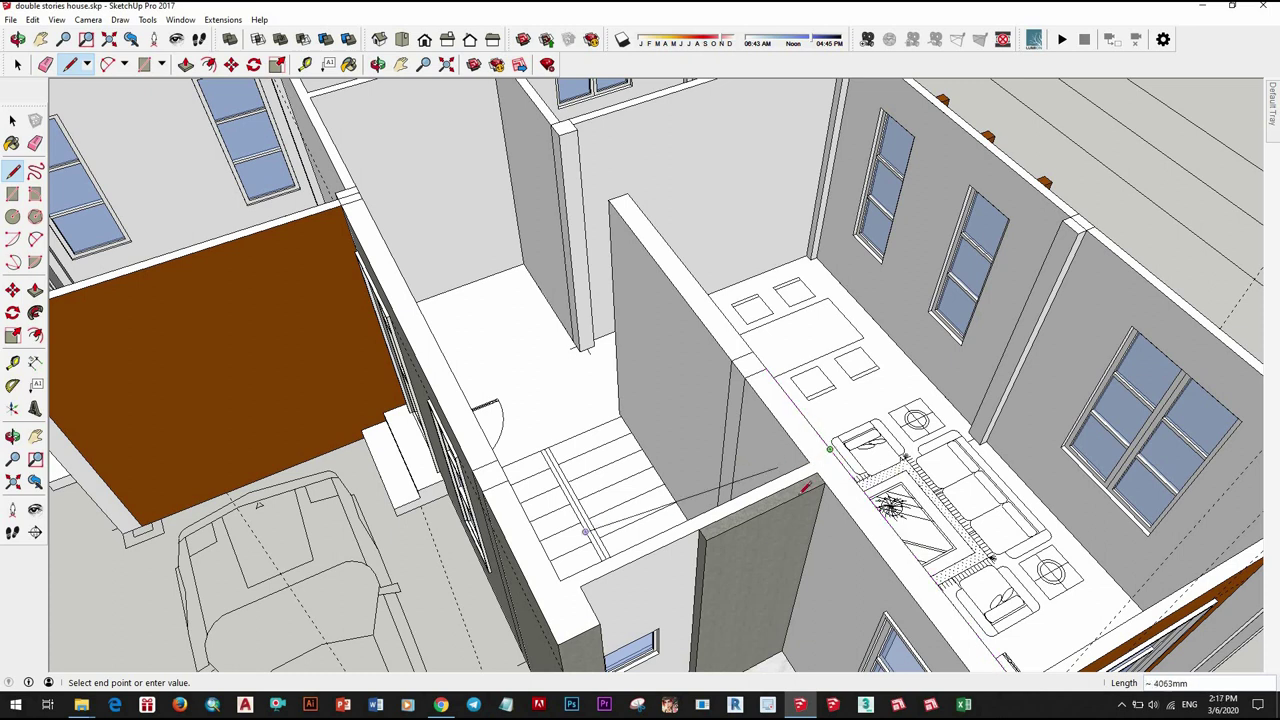
pyautogui.click(806, 459)
# Step: From a top-down plan view, close the slab outline at the garage wall corner
pyautogui.moveTo(806, 459)
pyautogui.mouseDown(button='middle')
pyautogui.moveTo(920, 520)
pyautogui.moveTo(877, 487)
pyautogui.mouseUp(button='middle')
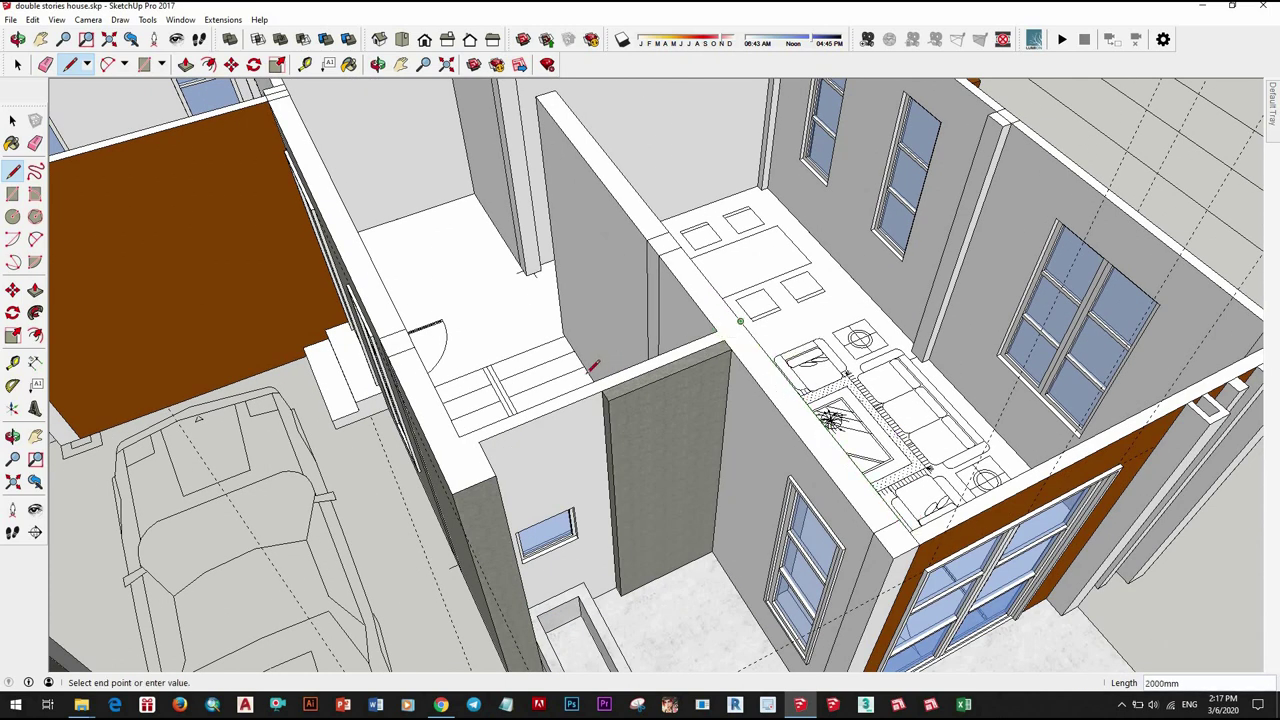
pyautogui.scroll(-3, 468, 383)
pyautogui.moveTo(468, 383); pyautogui.dragTo(620, 475, button='middle')
pyautogui.scroll(-3, 520, 420)
pyautogui.scroll(2, 560, 452)
pyautogui.scroll(-3, 580, 460)
pyautogui.scroll(4, 641, 487)
pyautogui.scroll(2, 641, 488)
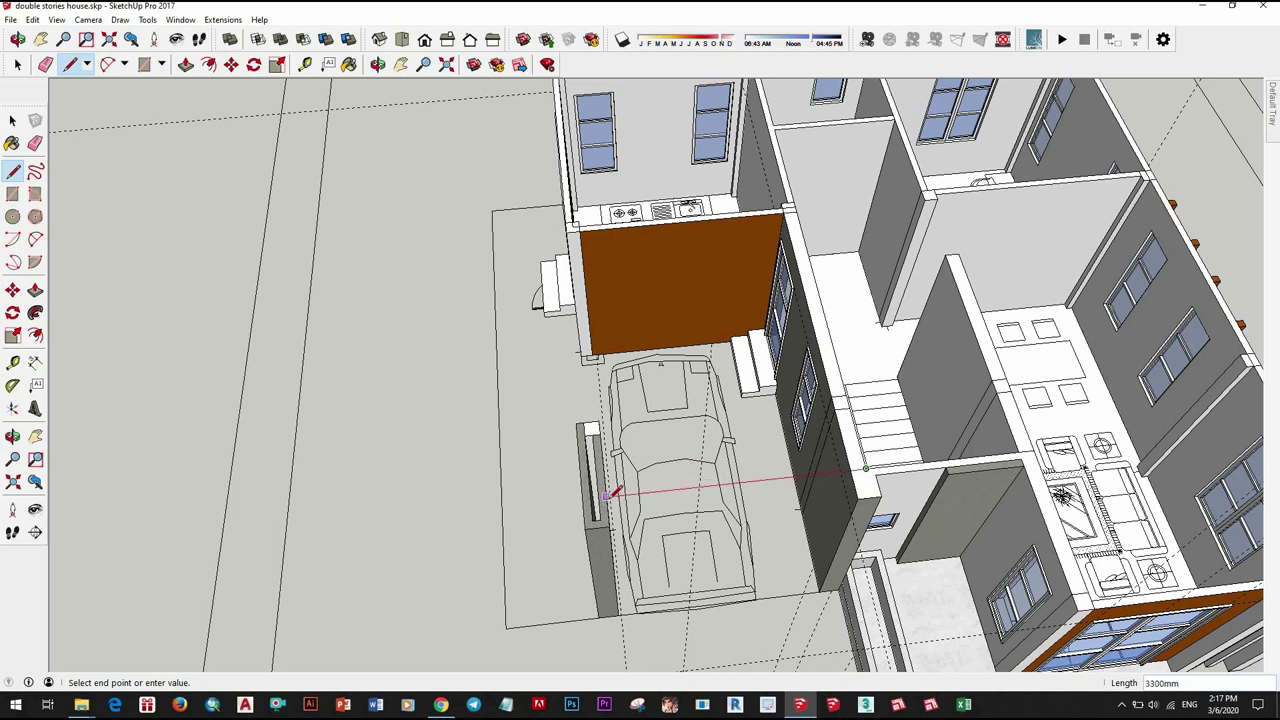
pyautogui.click(578, 222)
pyautogui.scroll(2, 578, 222)
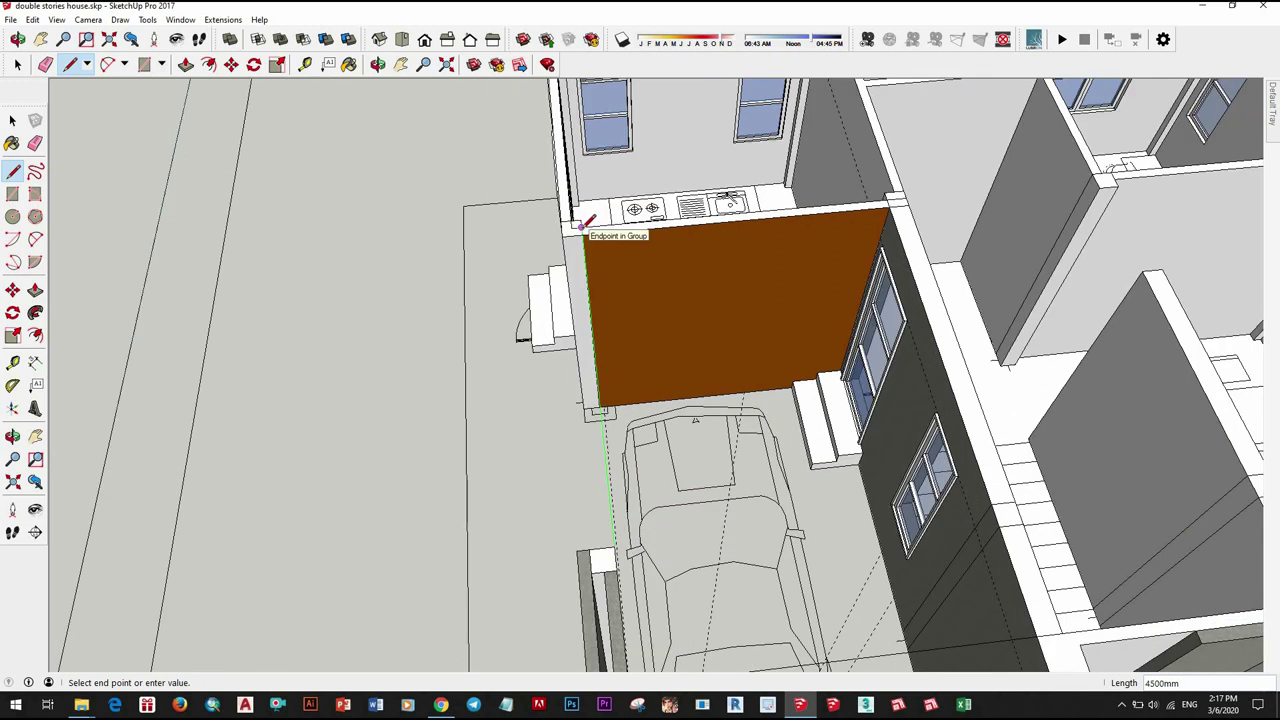
# Step: Push/Pull the traced slab face up to give the upper floor its thickness
pyautogui.scroll(-3, 580, 222)
pyautogui.scroll(-3, 620, 330)
pyautogui.press('space')
pyautogui.scroll(3, 643, 397)
pyautogui.press('p')
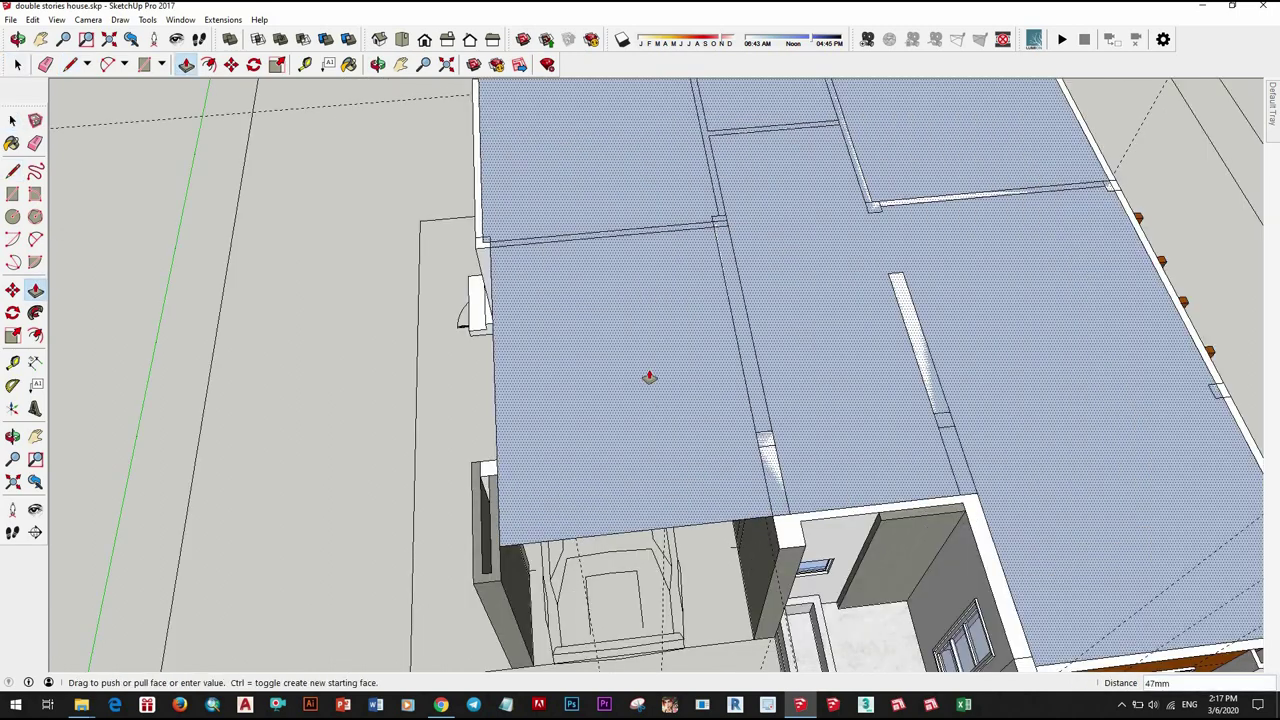
pyautogui.moveTo(649, 377); pyautogui.dragTo(656, 455)
pyautogui.write('12')
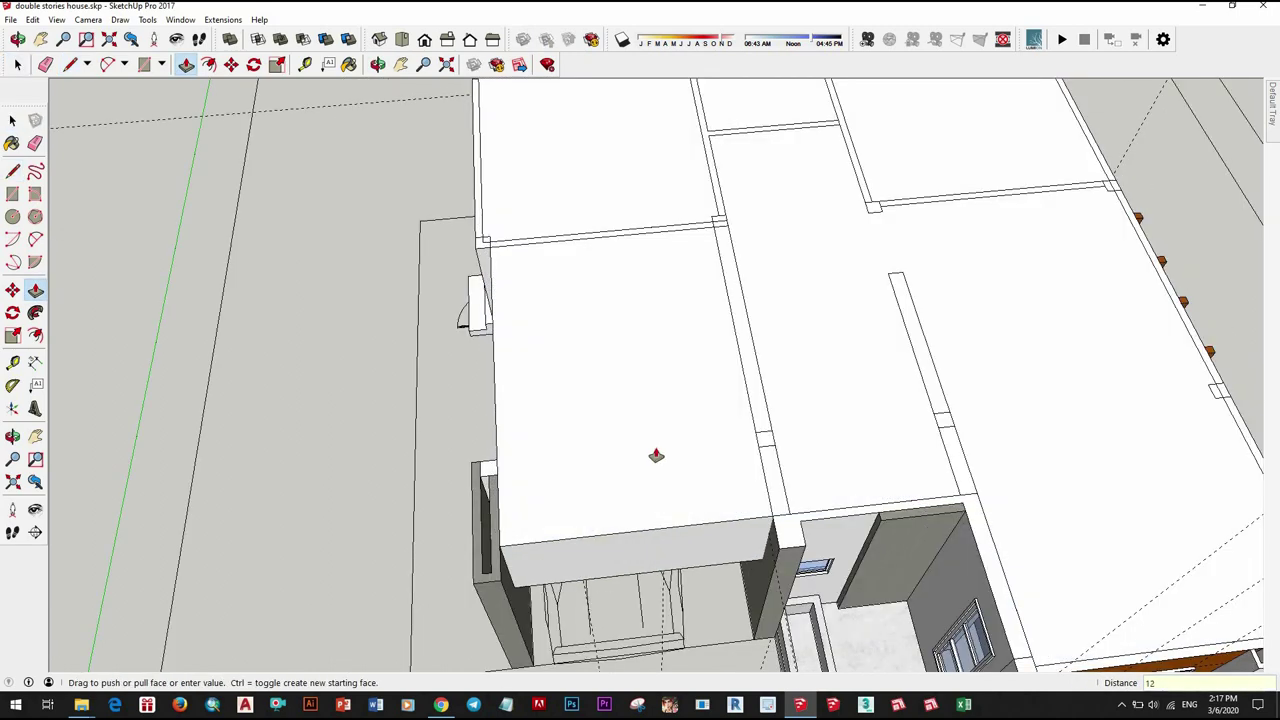
pyautogui.press('Return')
pyautogui.press('space')
# Step: Orbit around the new slab to inspect the part over the garage and its wall header
pyautogui.moveTo(657, 449); pyautogui.dragTo(606, 251, button='middle')
pyautogui.scroll(3, 714, 428)
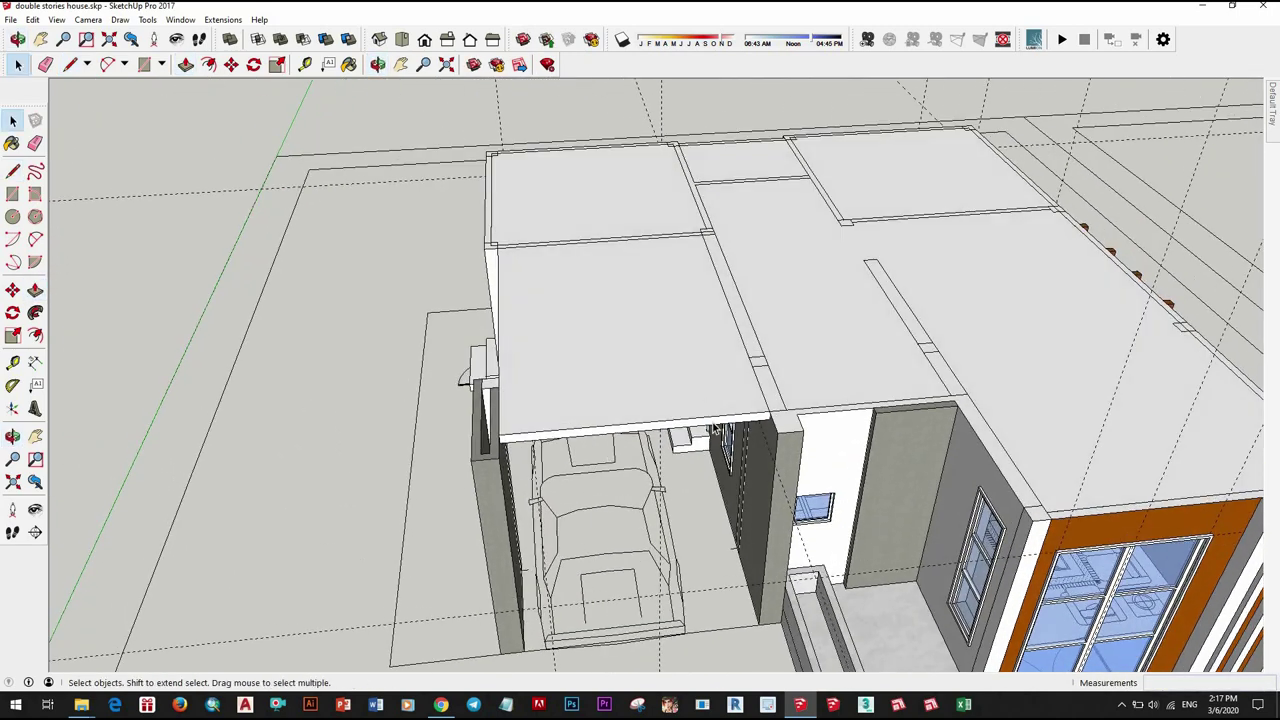
pyautogui.scroll(3, 714, 428)
pyautogui.scroll(2, 839, 428)
pyautogui.press('l')
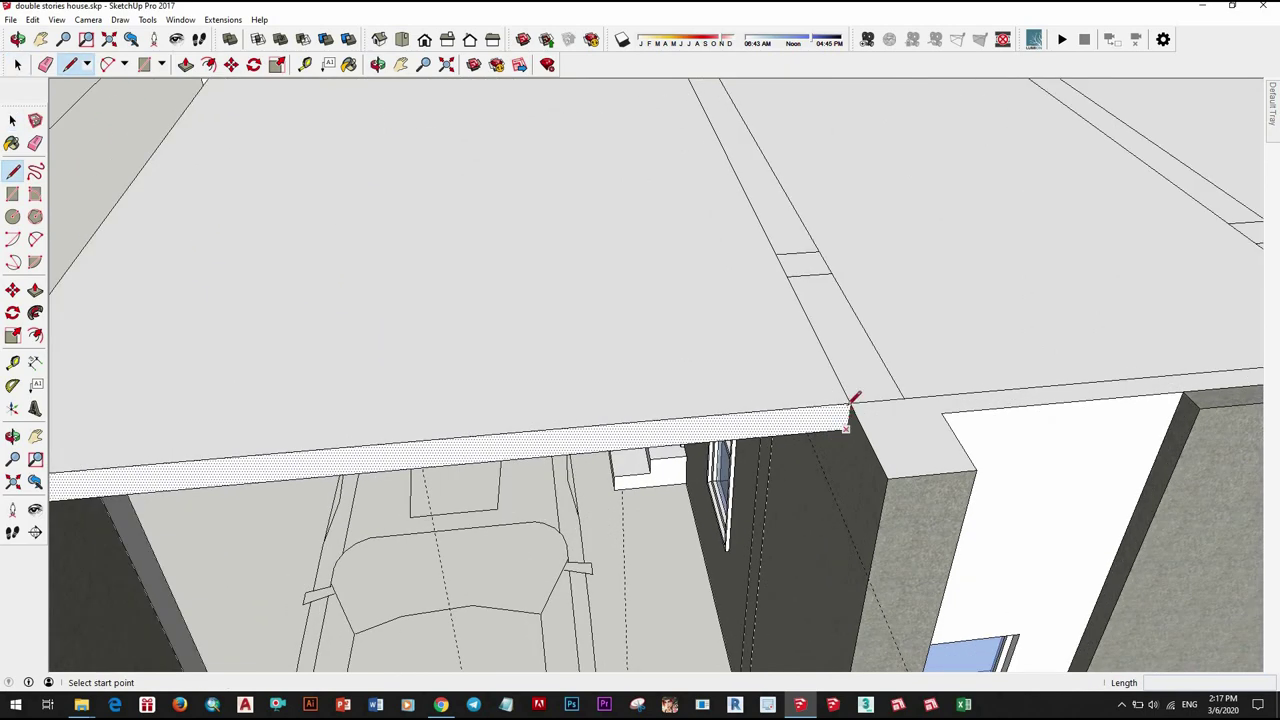
pyautogui.press('space')
pyautogui.press('p')
pyautogui.scroll(-5, 811, 430)
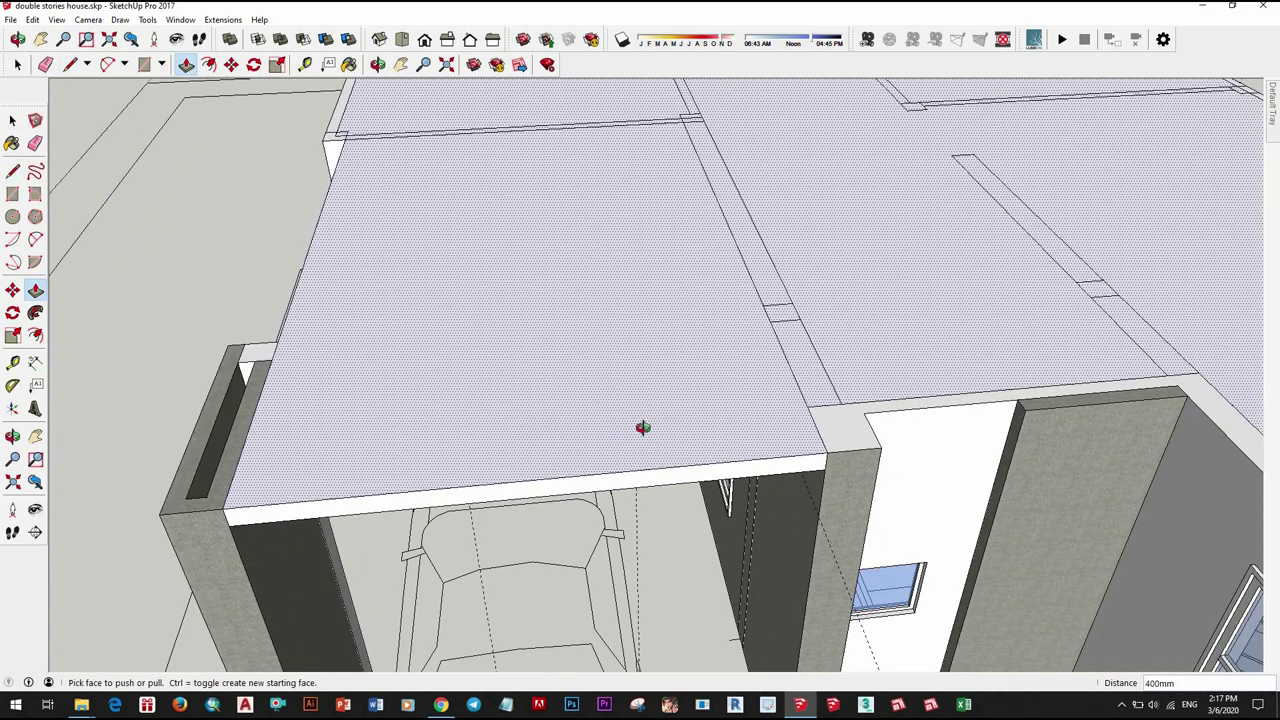
pyautogui.moveTo(643, 423); pyautogui.dragTo(707, 450, button='middle')
pyautogui.scroll(5, 830, 432)
pyautogui.press('space')
pyautogui.scroll(1, 830, 432)
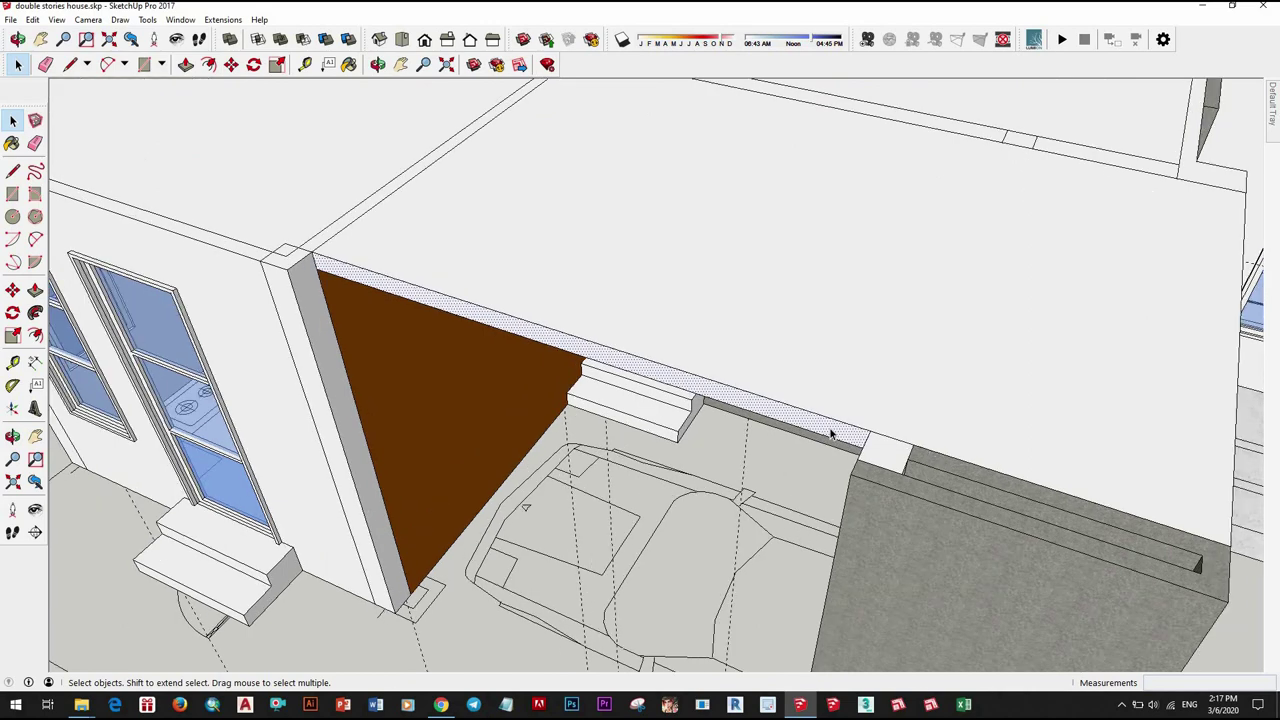
pyautogui.moveTo(913, 464); pyautogui.dragTo(966, 366, button='middle')
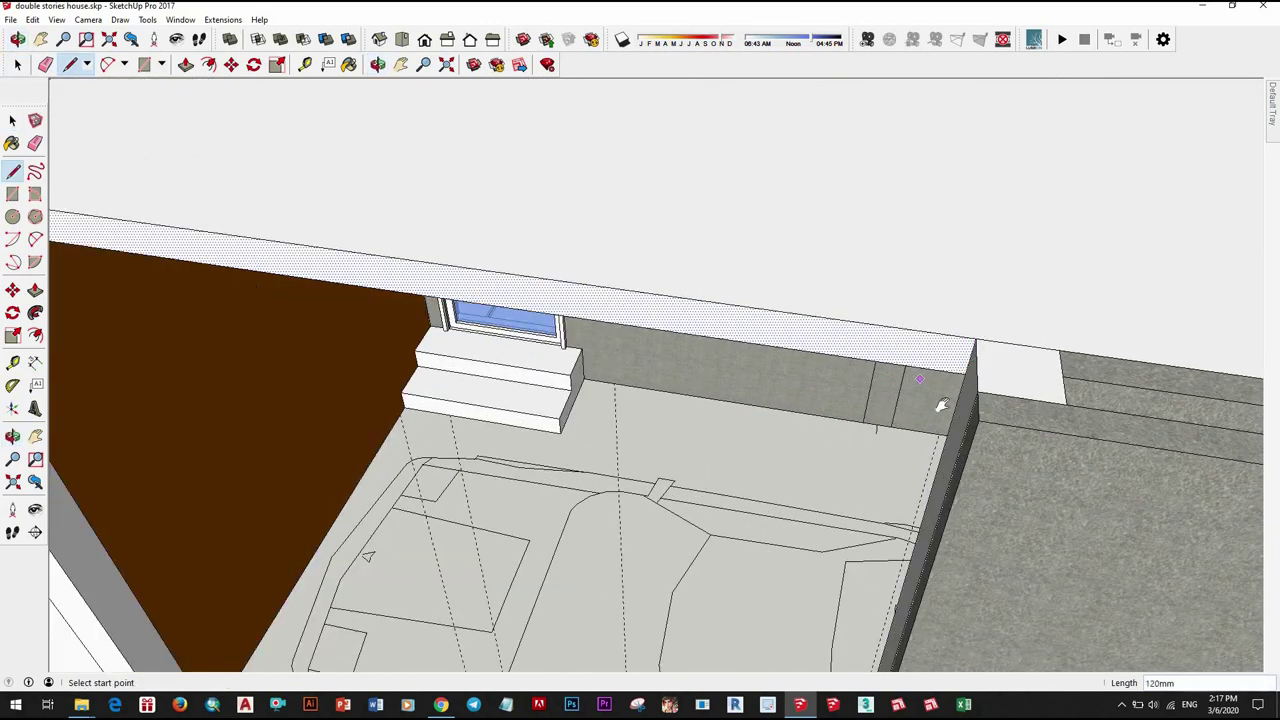
# Step: Extend the small garage header face so the slab continues over the garage
pyautogui.press('space')
pyautogui.scroll(-5, 941, 405)
pyautogui.scroll(3, 580, 343)
pyautogui.press('p')
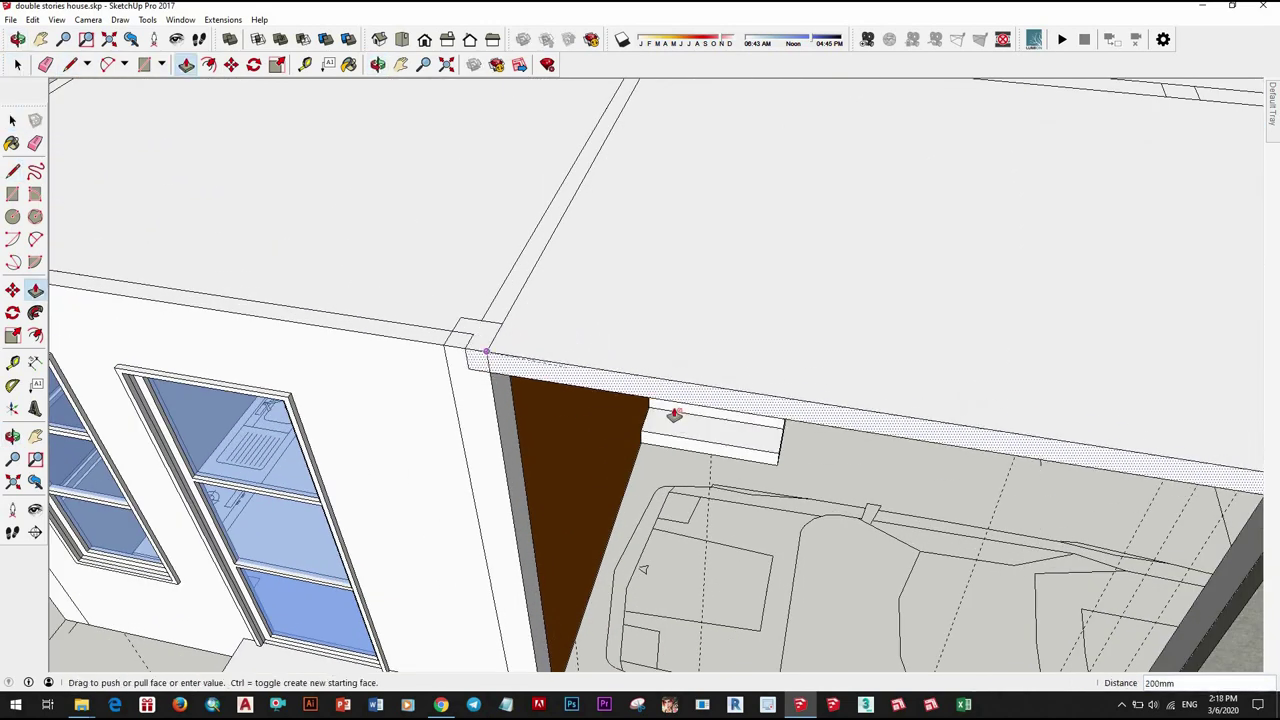
pyautogui.press('space')
pyautogui.scroll(-5, 675, 414)
pyautogui.scroll(2, 510, 392)
pyautogui.scroll(3, 510, 392)
pyautogui.press('l')
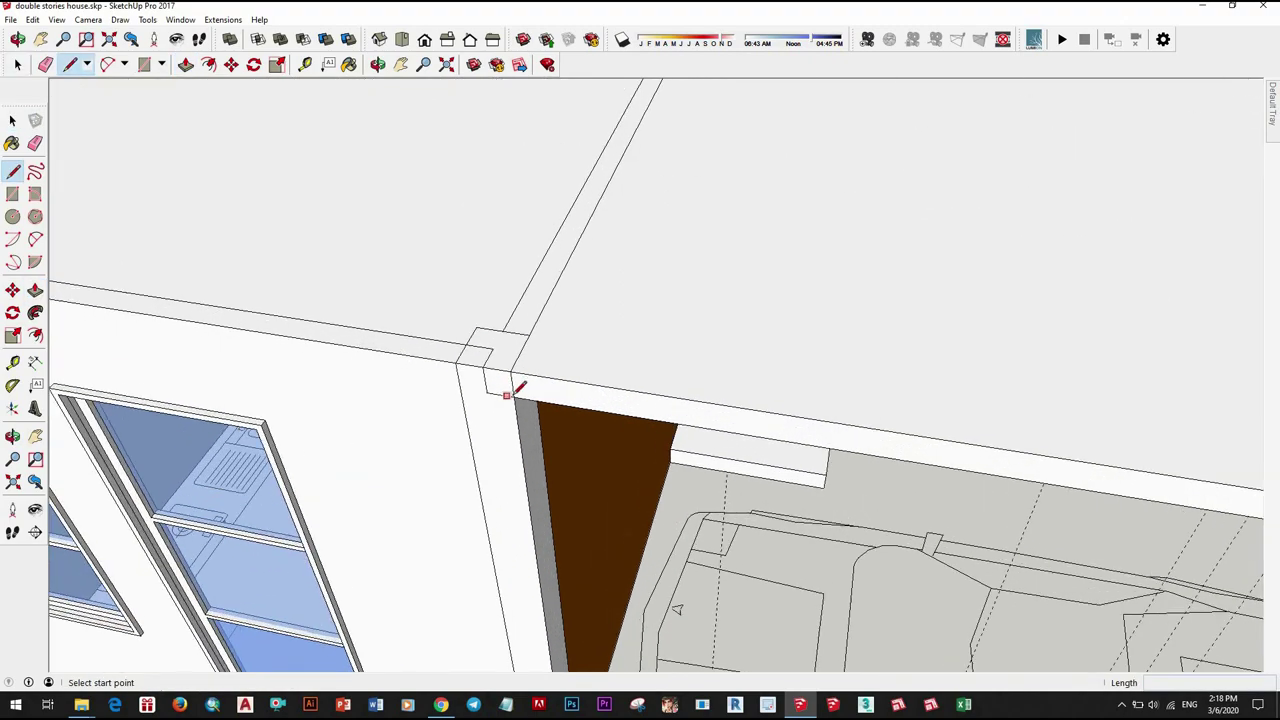
pyautogui.press('space')
pyautogui.press('p')
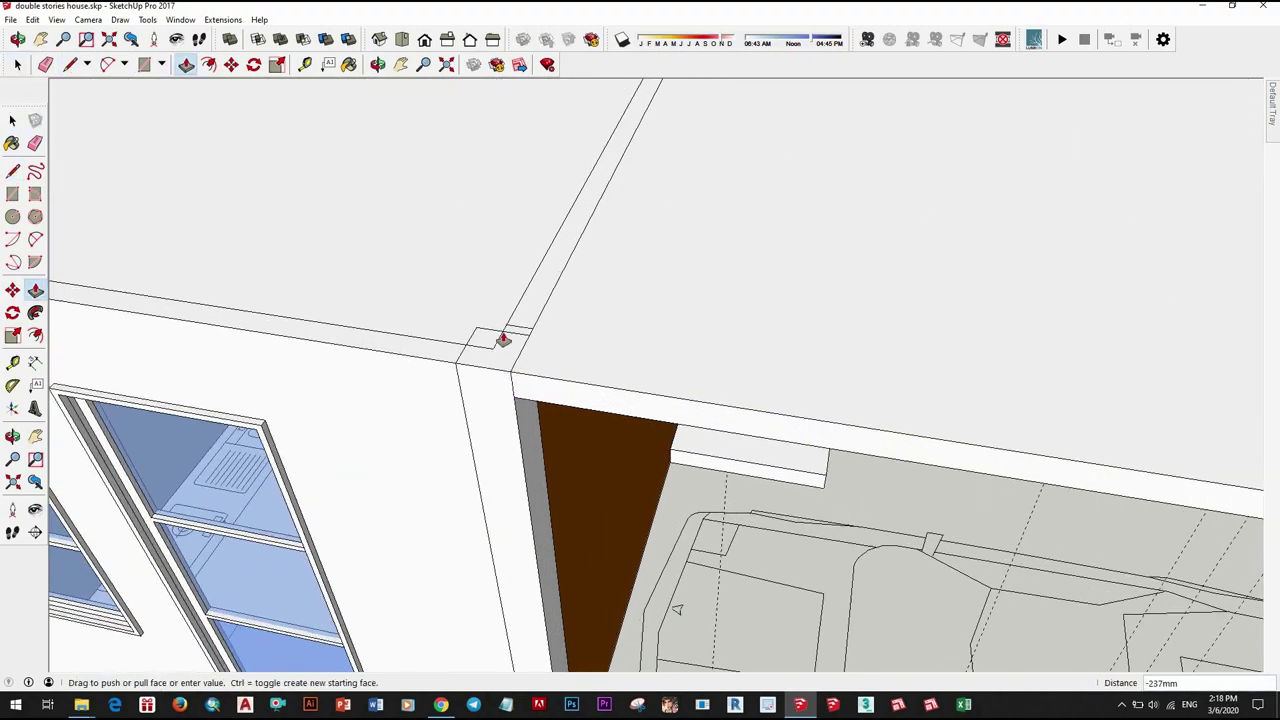
pyautogui.scroll(-2, 666, 374)
pyautogui.press('space')
pyautogui.scroll(-4, 791, 380)
pyautogui.press('o')
pyautogui.moveTo(694, 508)
pyautogui.mouseDown()
pyautogui.moveTo(291, 391)
pyautogui.moveTo(626, 374)
pyautogui.mouseUp()
pyautogui.press('space')
# Step: Make the whole slab a single group, then switch to X-ray to see the plan
pyautogui.tripleClick(626, 374)
pyautogui.rightClick(646, 204)
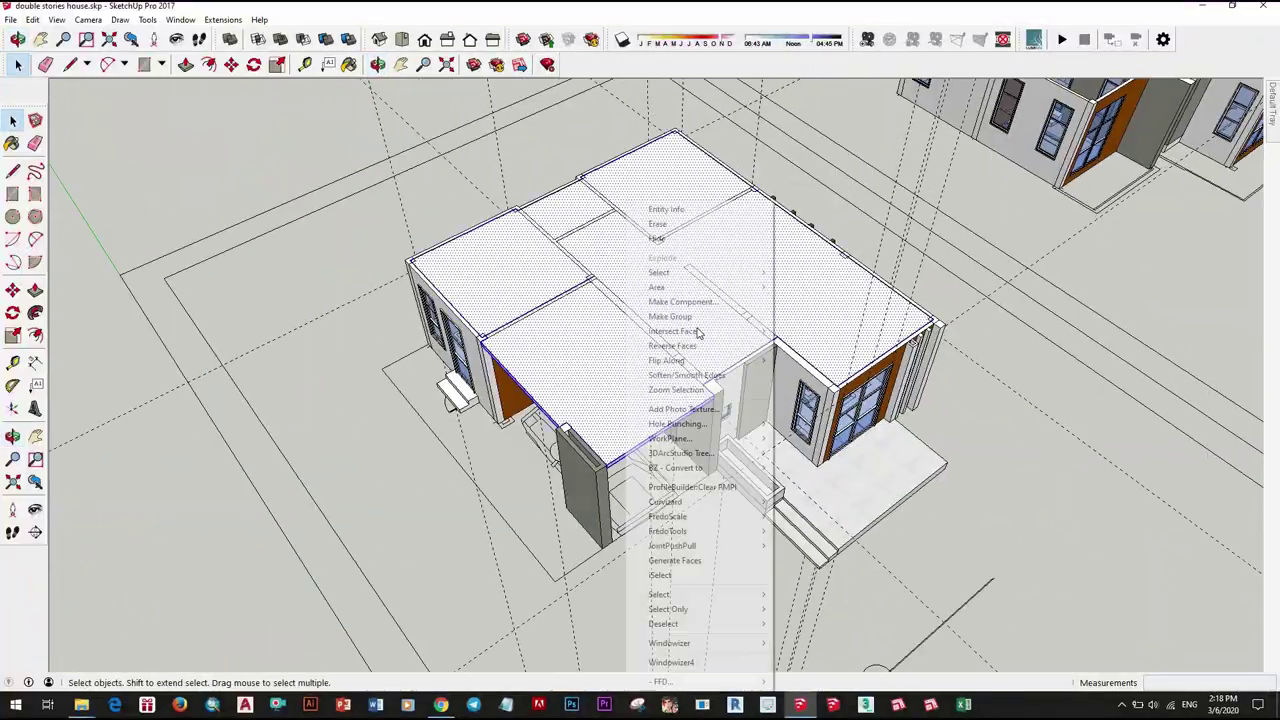
pyautogui.click(670, 316)
pyautogui.moveTo(670, 316)
pyautogui.mouseDown(button='middle')
pyautogui.moveTo(686, 491)
pyautogui.moveTo(600, 373)
pyautogui.mouseUp(button='middle')
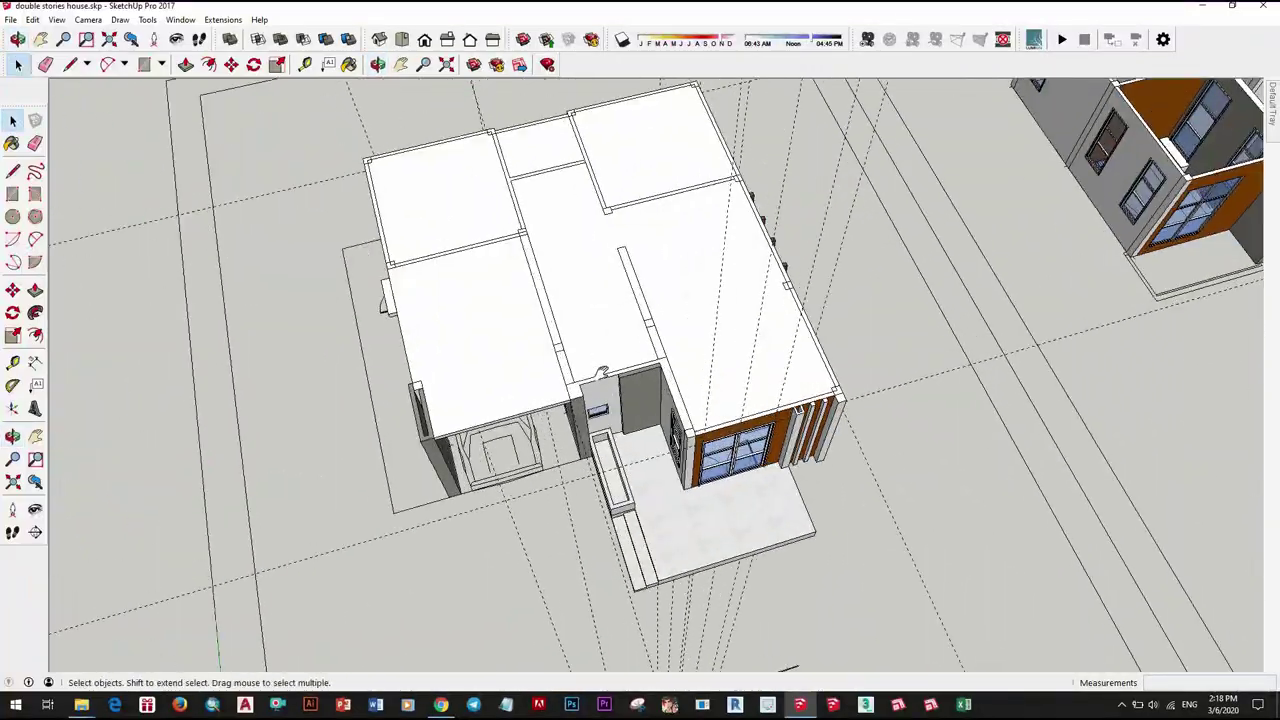
pyautogui.scroll(2, 602, 372)
pyautogui.press('x')
pyautogui.scroll(3, 622, 418)
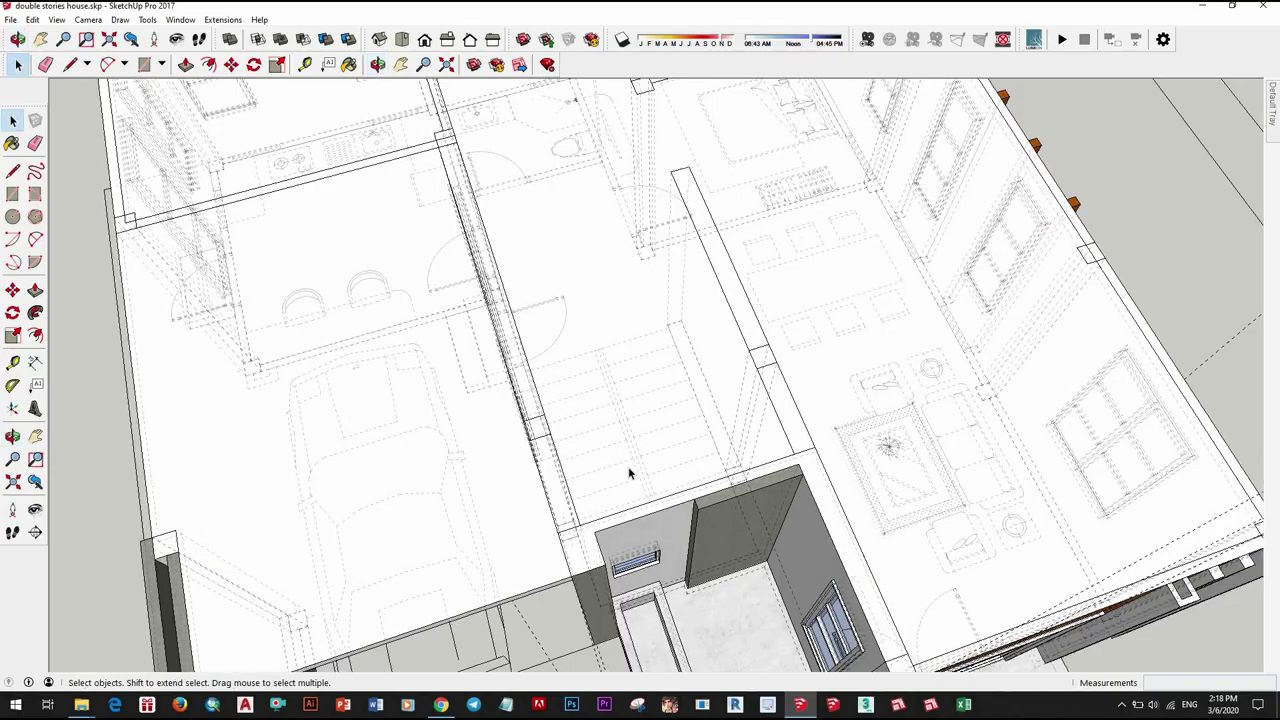
# Step: Place Tape Measure guides from the stair edges on the upper-floor slab
pyautogui.press('t')
pyautogui.moveTo(636, 451); pyautogui.dragTo(505, 404, button='middle')
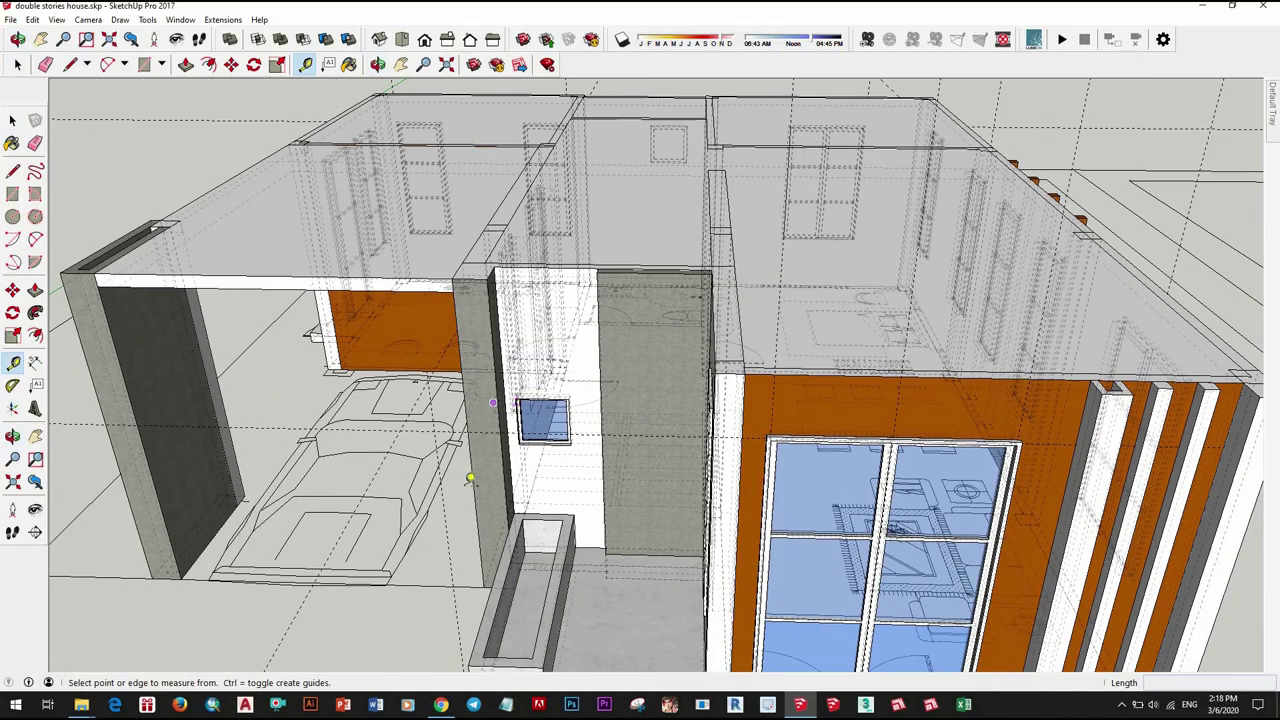
pyautogui.scroll(2, 470, 479)
pyautogui.click(457, 486)
pyautogui.moveTo(457, 486); pyautogui.dragTo(523, 486, button='middle')
pyautogui.scroll(3, 580, 420)
pyautogui.scroll(2, 578, 385)
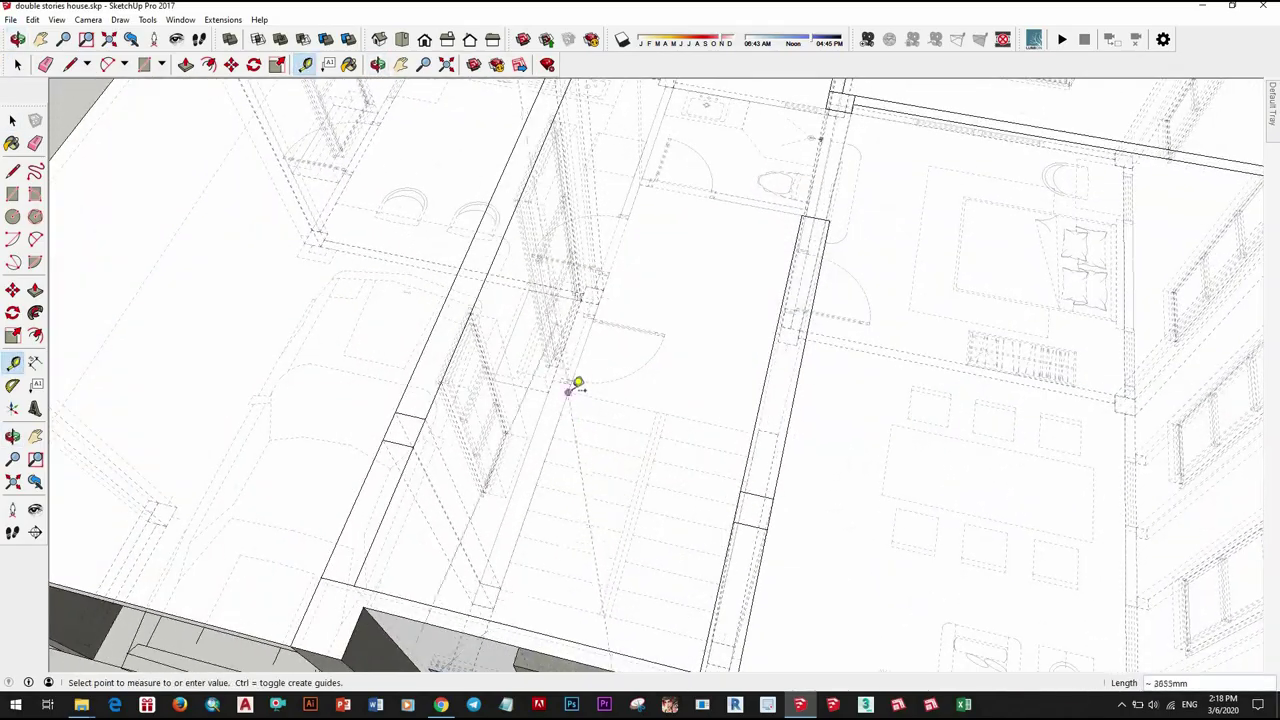
pyautogui.scroll(-3, 601, 438)
pyautogui.scroll(2, 620, 400)
pyautogui.scroll(2, 757, 329)
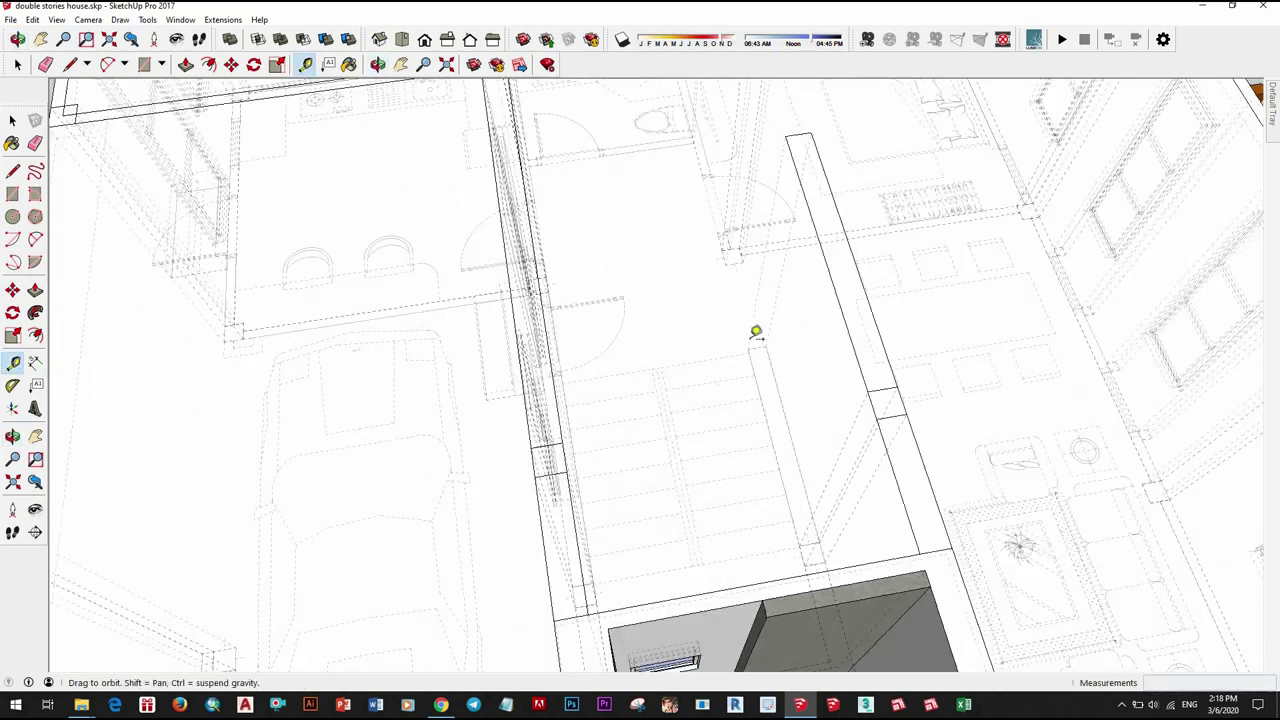
pyautogui.click(745, 340)
pyautogui.scroll(2, 747, 350)
pyautogui.scroll(1, 742, 344)
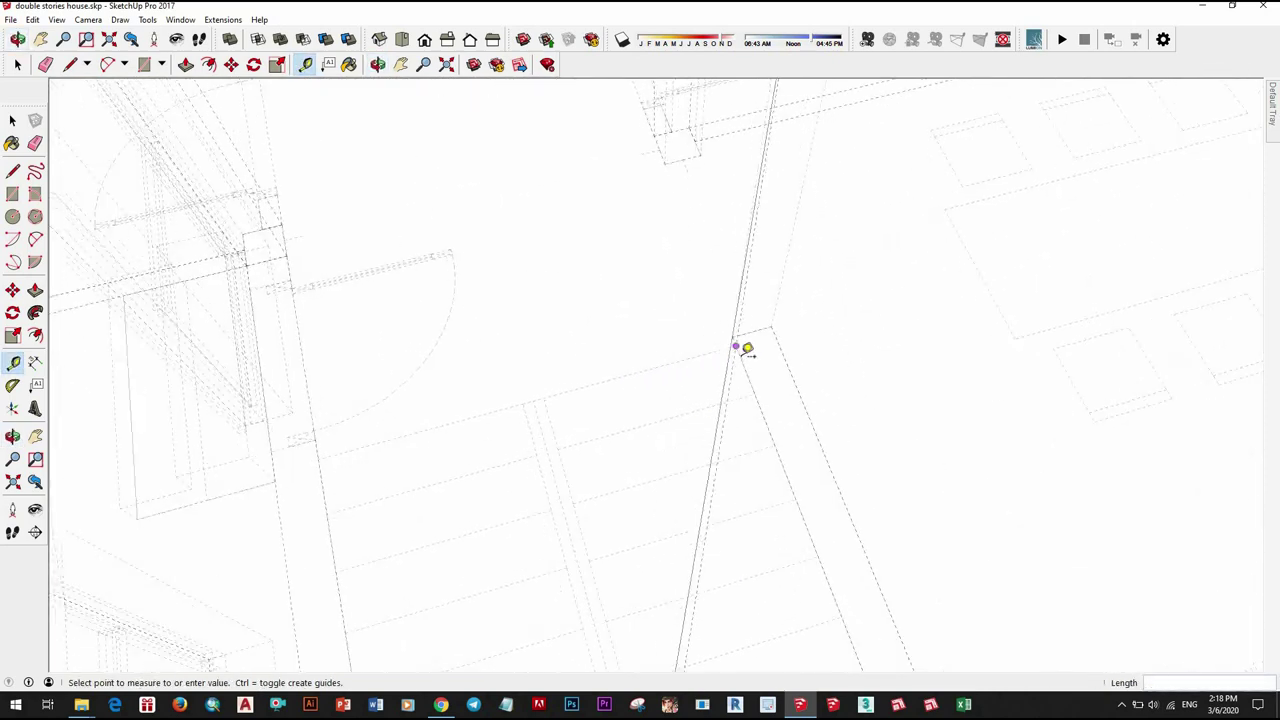
pyautogui.scroll(-2, 730, 375)
pyautogui.click(741, 285)
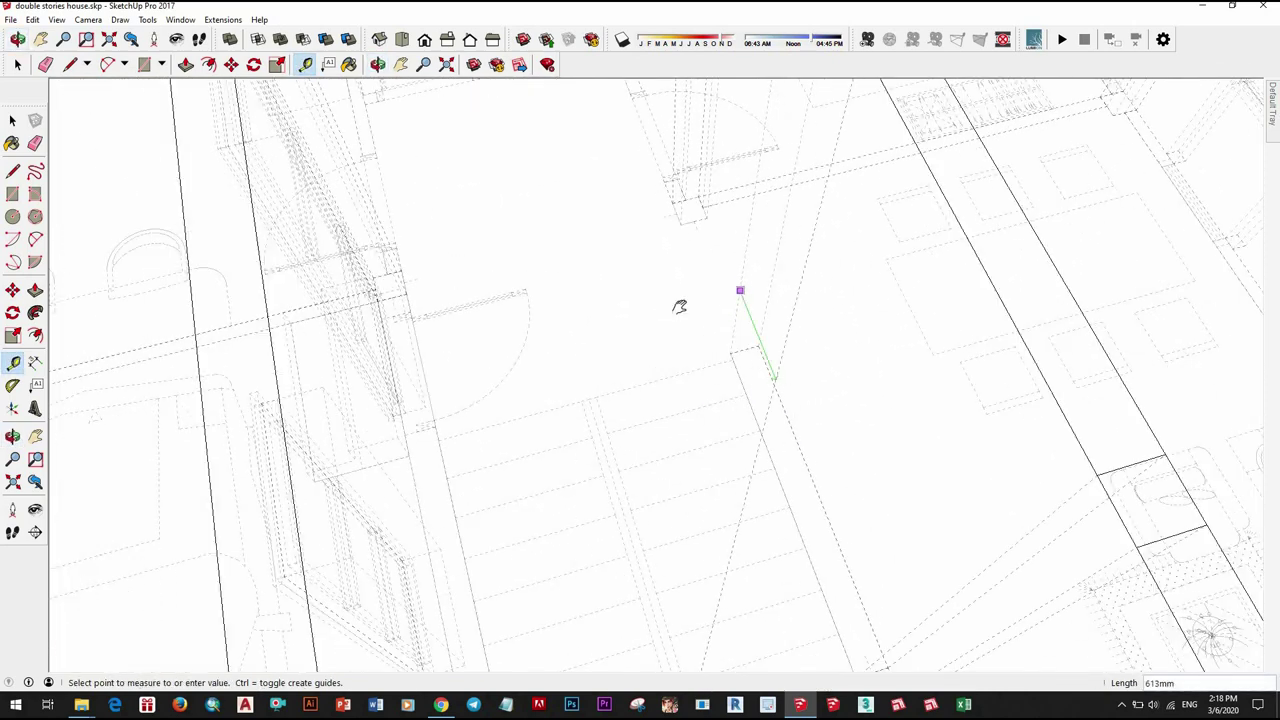
pyautogui.moveTo(680, 306)
pyautogui.mouseDown(button='middle')
pyautogui.moveTo(803, 471)
pyautogui.moveTo(1020, 485)
pyautogui.mouseUp(button='middle')
pyautogui.scroll(1, 780, 490)
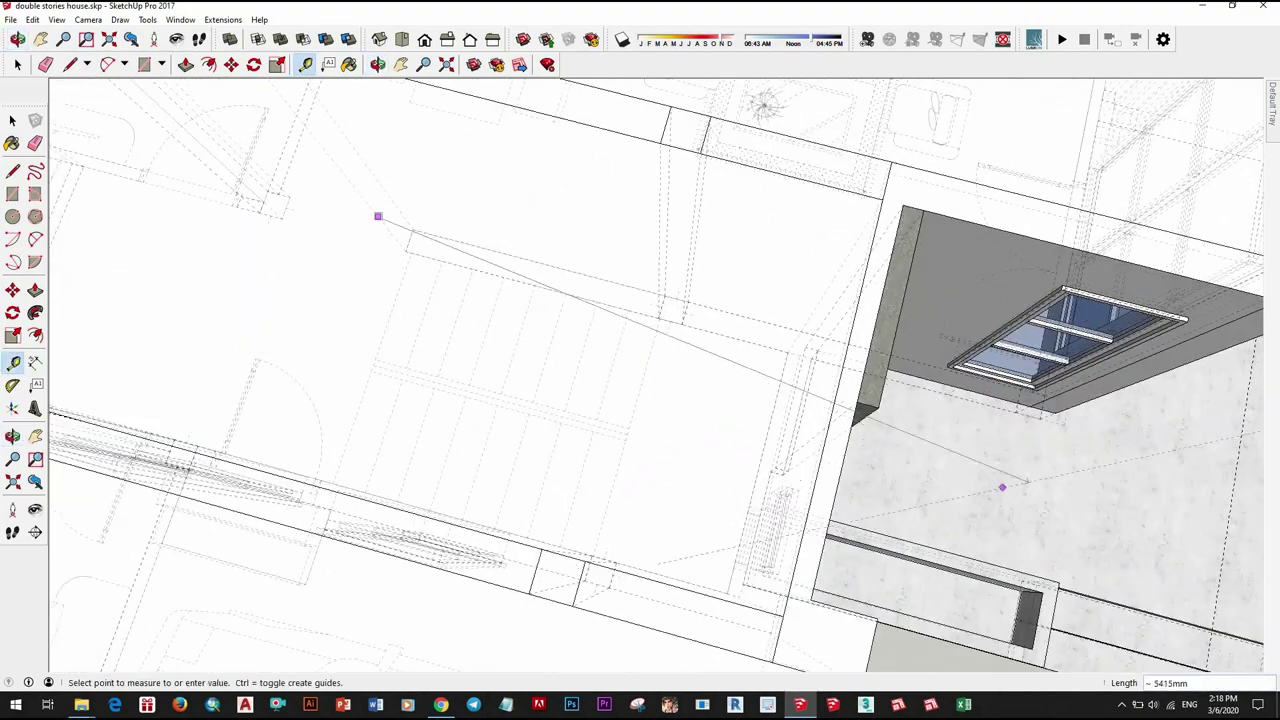
pyautogui.moveTo(820, 381); pyautogui.dragTo(737, 386, button='middle')
# Step: Draw a rectangle on the slab over the stairwell
pyautogui.press('space')
pyautogui.scroll(-1, 630, 365)
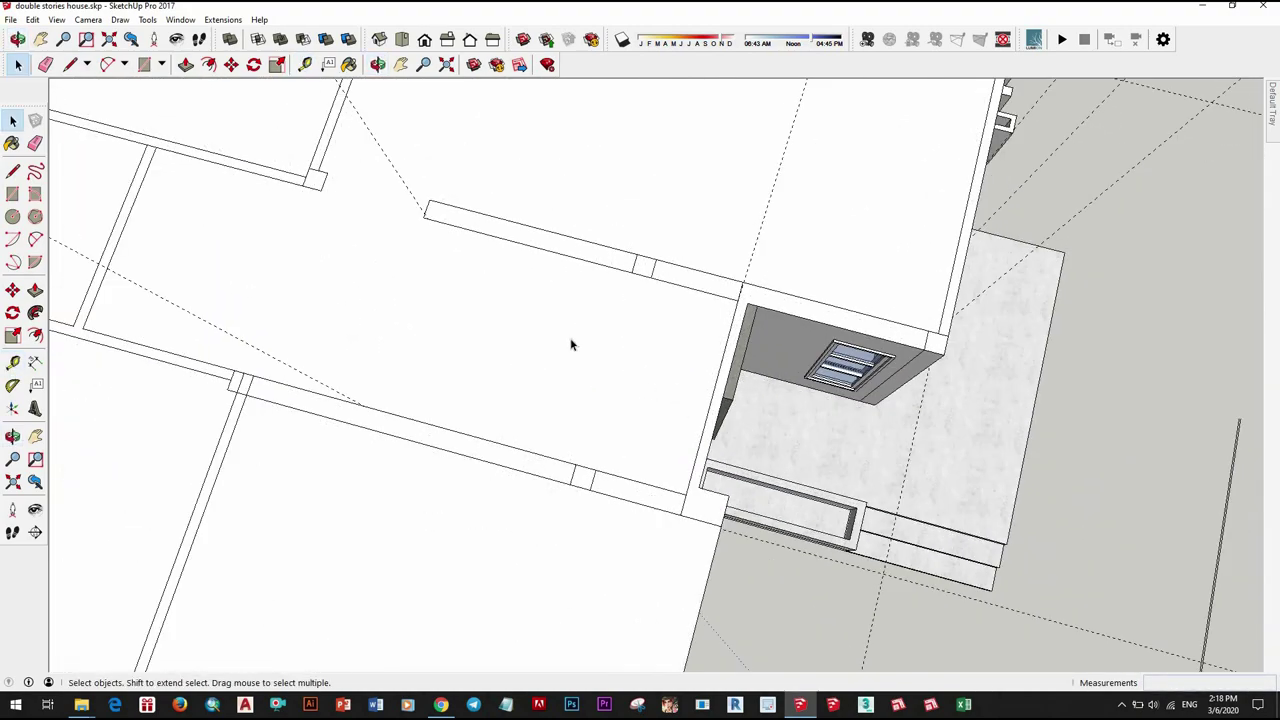
pyautogui.moveTo(571, 343); pyautogui.dragTo(519, 260, button='middle')
pyautogui.press('r')
pyautogui.scroll(2, 443, 225)
pyautogui.scroll(-2, 657, 363)
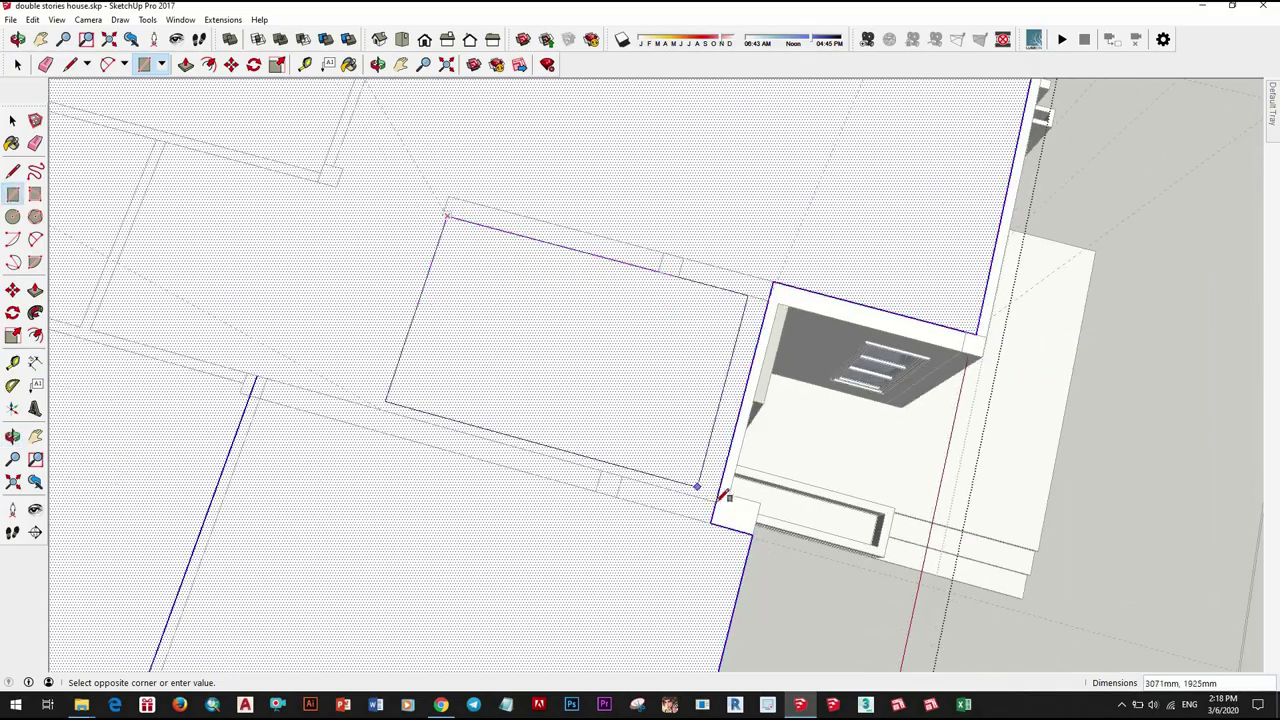
pyautogui.click(723, 491)
# Step: Push/Pull the rectangle down through the slab to open the stairwell
pyautogui.press('space')
pyautogui.press('p')
pyautogui.click(606, 380)
pyautogui.click(598, 433)
pyautogui.moveTo(598, 433); pyautogui.dragTo(945, 376, button='middle')
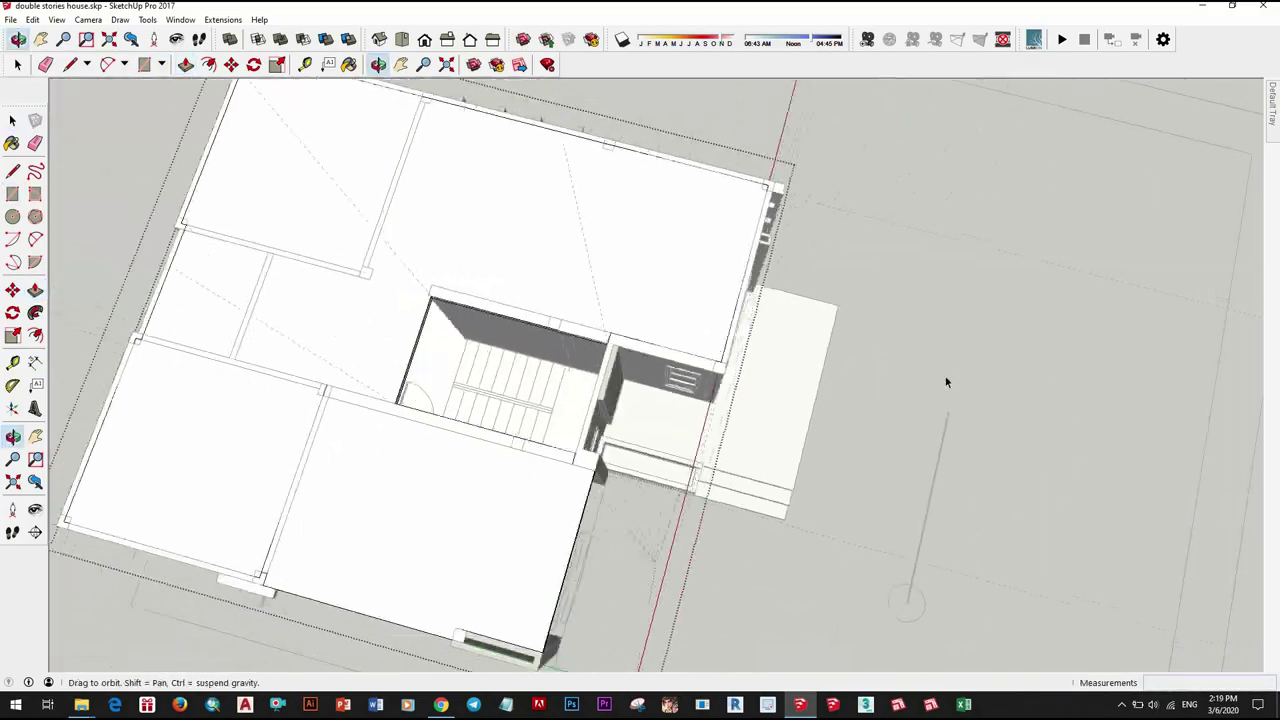
pyautogui.press('space')
pyautogui.moveTo(700, 450)
pyautogui.mouseDown(button='middle')
pyautogui.moveTo(585, 540)
pyautogui.moveTo(932, 420)
pyautogui.moveTo(484, 467)
pyautogui.moveTo(508, 491)
pyautogui.mouseUp(button='middle')
pyautogui.click(32, 19)
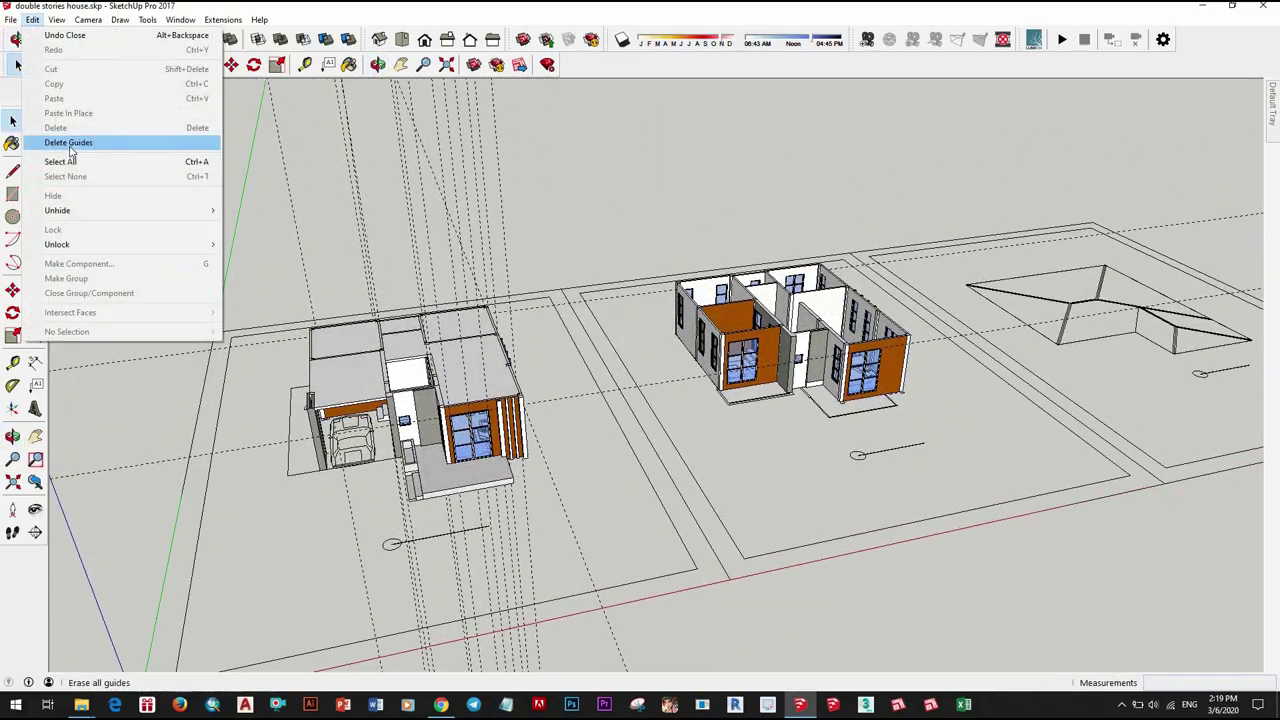
pyautogui.click(68, 142)
pyautogui.moveTo(554, 407); pyautogui.dragTo(859, 479, button='middle')
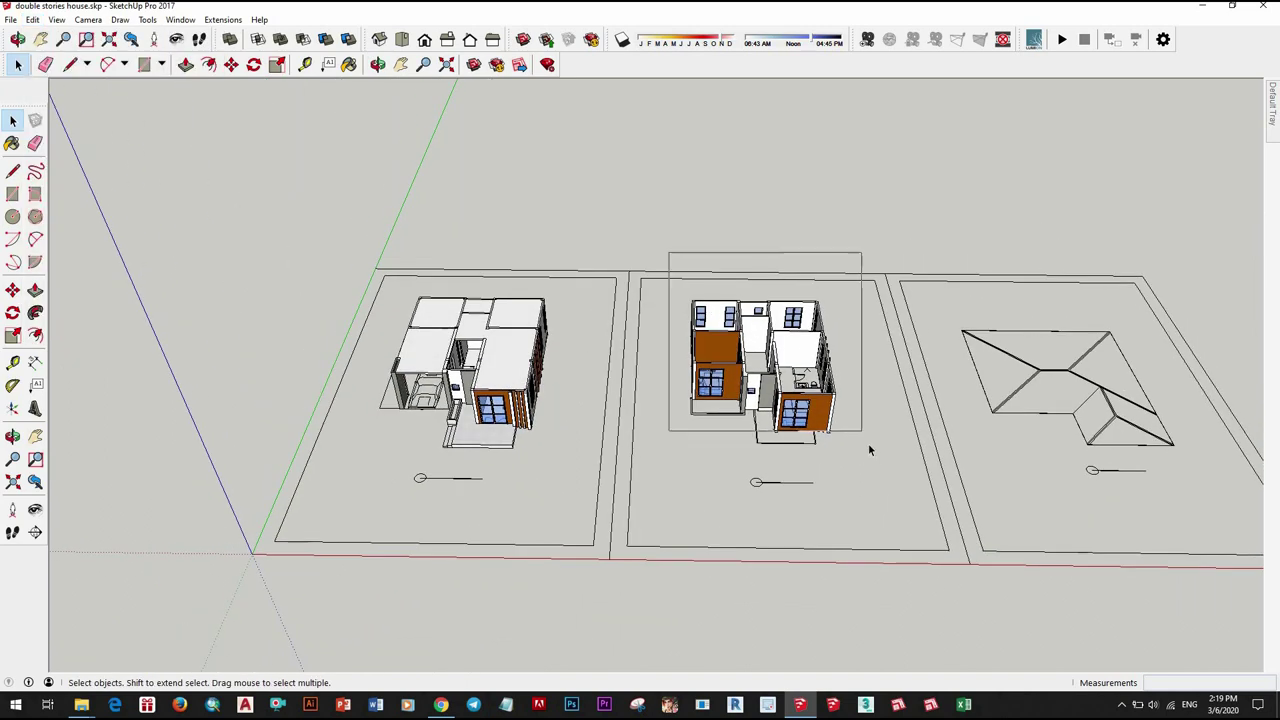
pyautogui.click(800, 400)
pyautogui.press('m')
pyautogui.scroll(5, 800, 400)
pyautogui.press('ctrl')
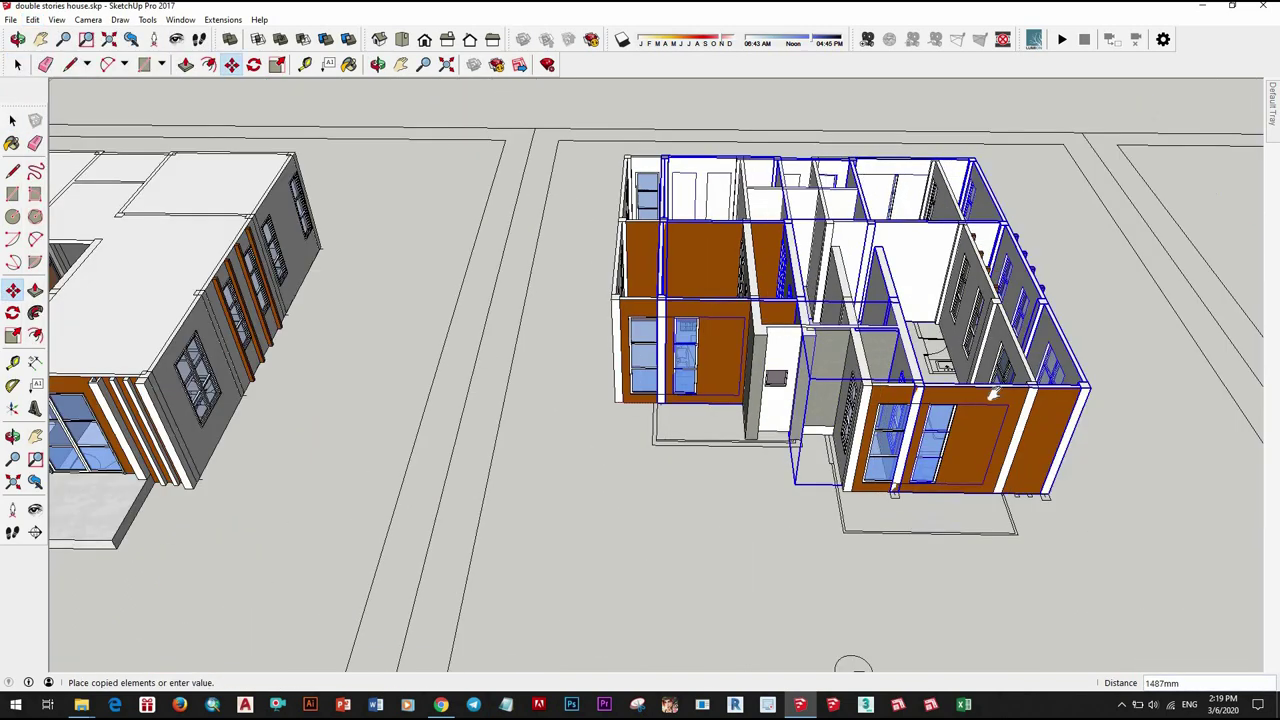
pyautogui.moveTo(993, 395); pyautogui.dragTo(700, 420, button='middle')
pyautogui.scroll(5, 680, 420)
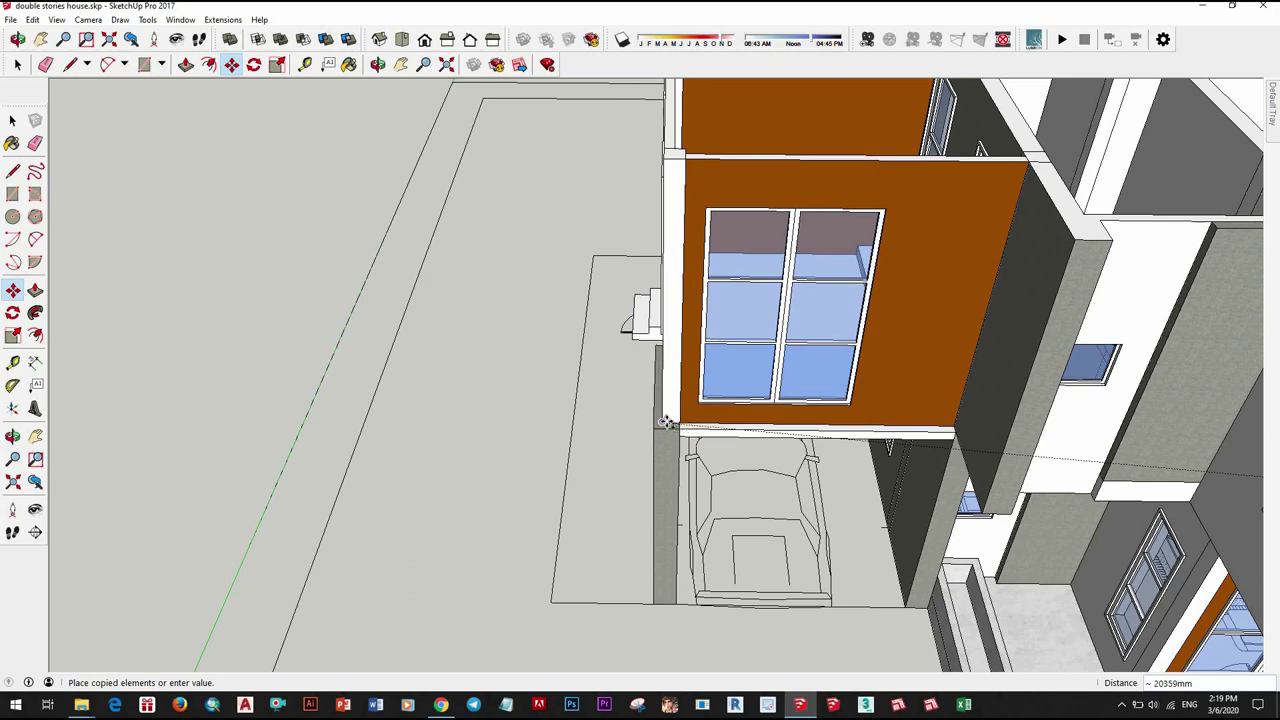
pyautogui.scroll(-5, 623, 400)
pyautogui.moveTo(623, 400)
pyautogui.mouseDown(button='middle')
pyautogui.moveTo(371, 263)
pyautogui.moveTo(931, 394)
pyautogui.mouseUp(button='middle')
pyautogui.scroll(5, 572, 372)
pyautogui.scroll(1, 572, 372)
pyautogui.scroll(1, 572, 372)
pyautogui.scroll(-5, 572, 372)
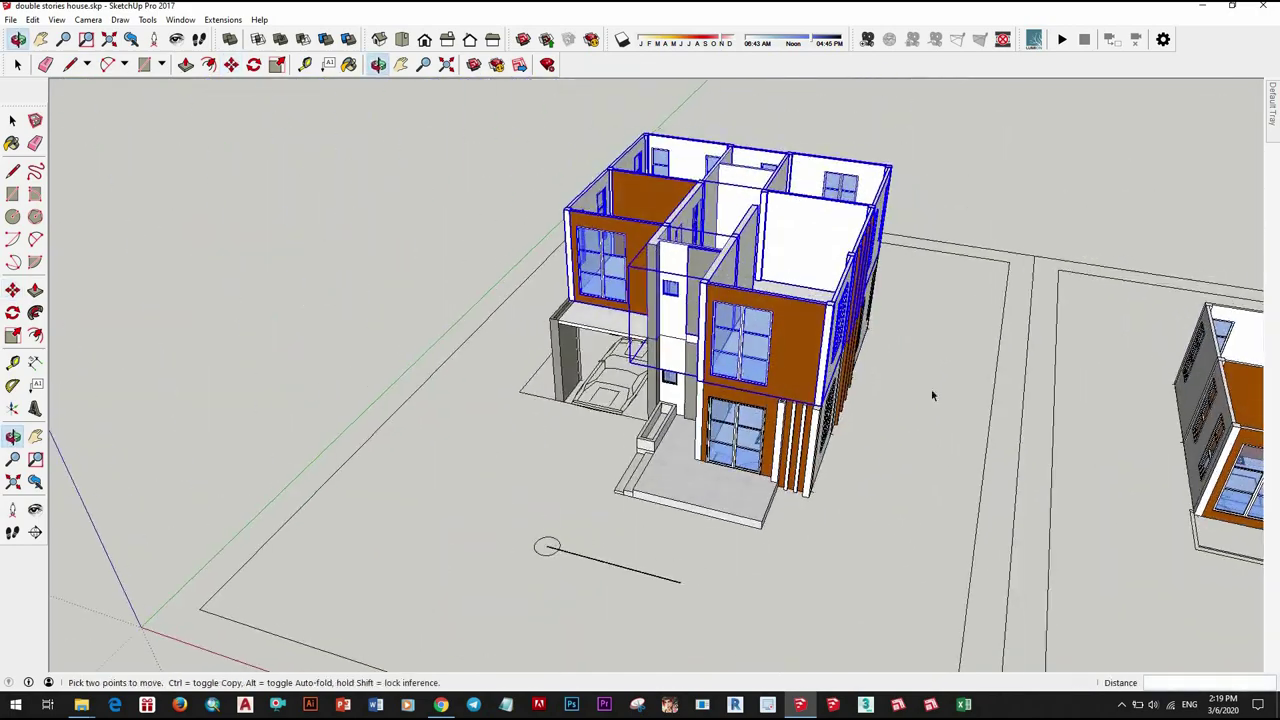
pyautogui.scroll(5, 800, 518)
pyautogui.press('space')
pyautogui.scroll(-5, 800, 518)
pyautogui.scroll(6, 618, 392)
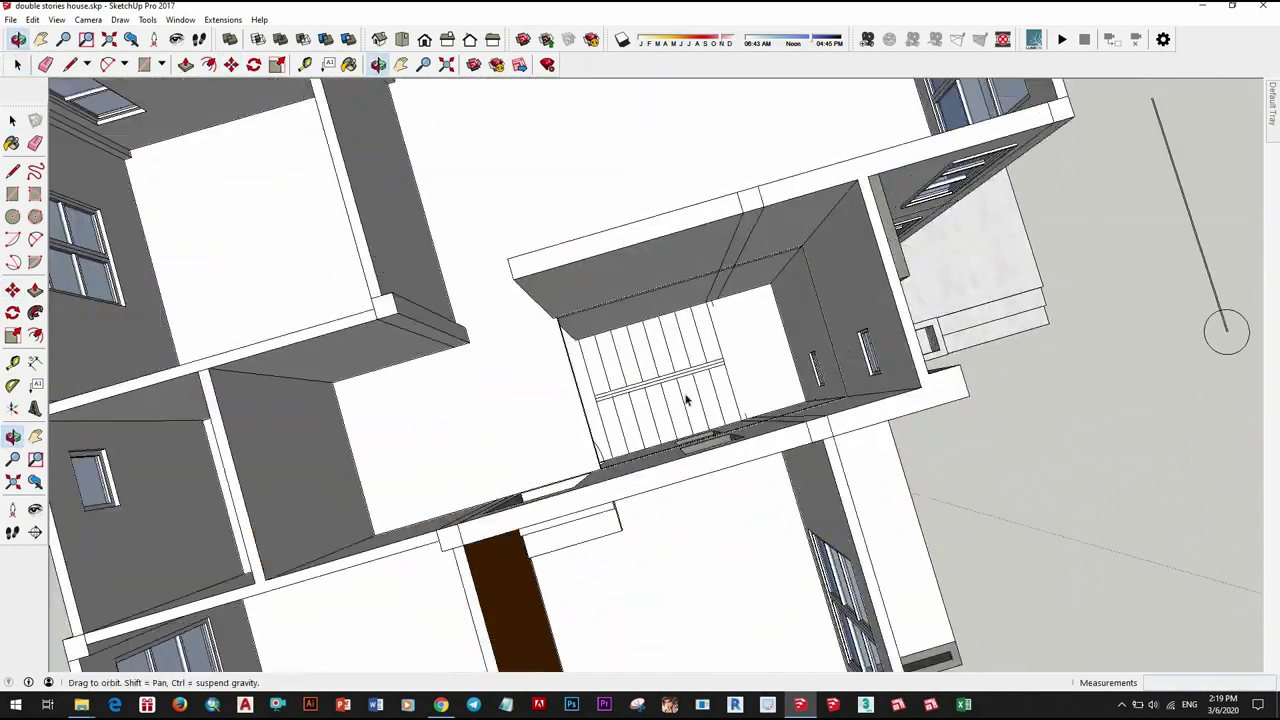
# Step: Draw a rectangle at the stairwell edge and push/pull it into a tread block
pyautogui.moveTo(618, 392); pyautogui.dragTo(557, 313, button='middle')
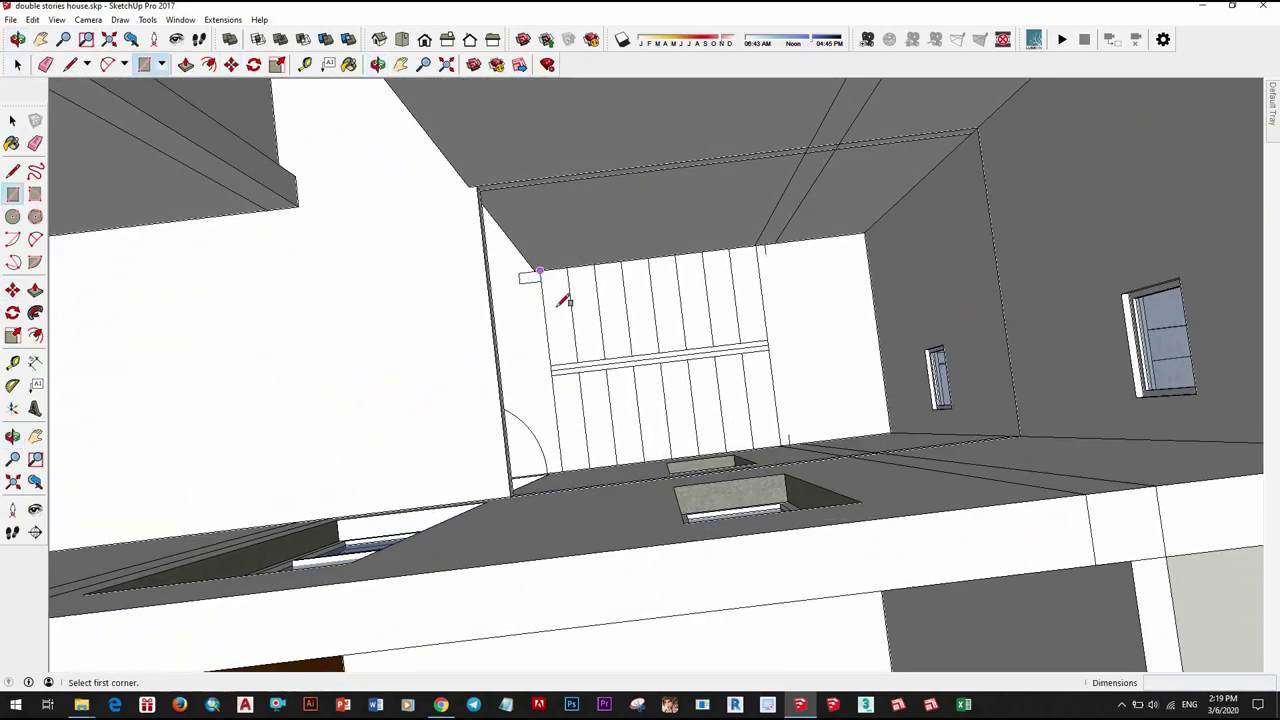
pyautogui.click(576, 361)
pyautogui.press('space')
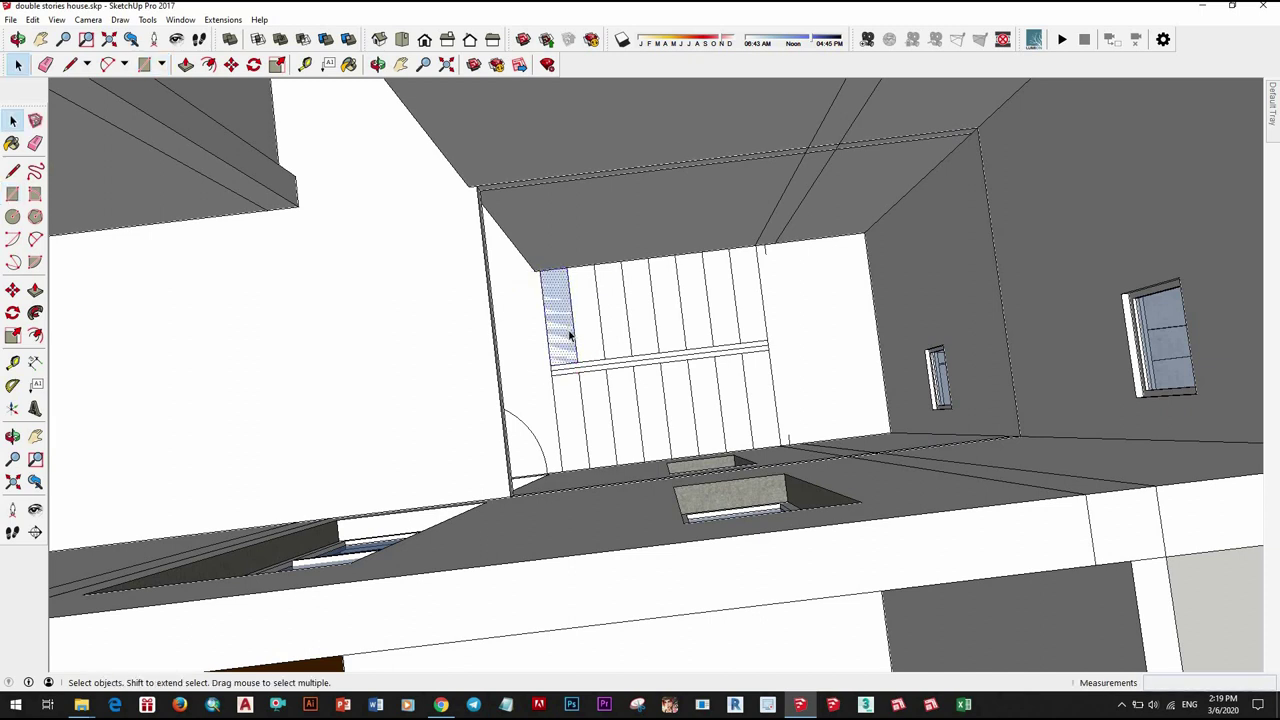
pyautogui.press('p')
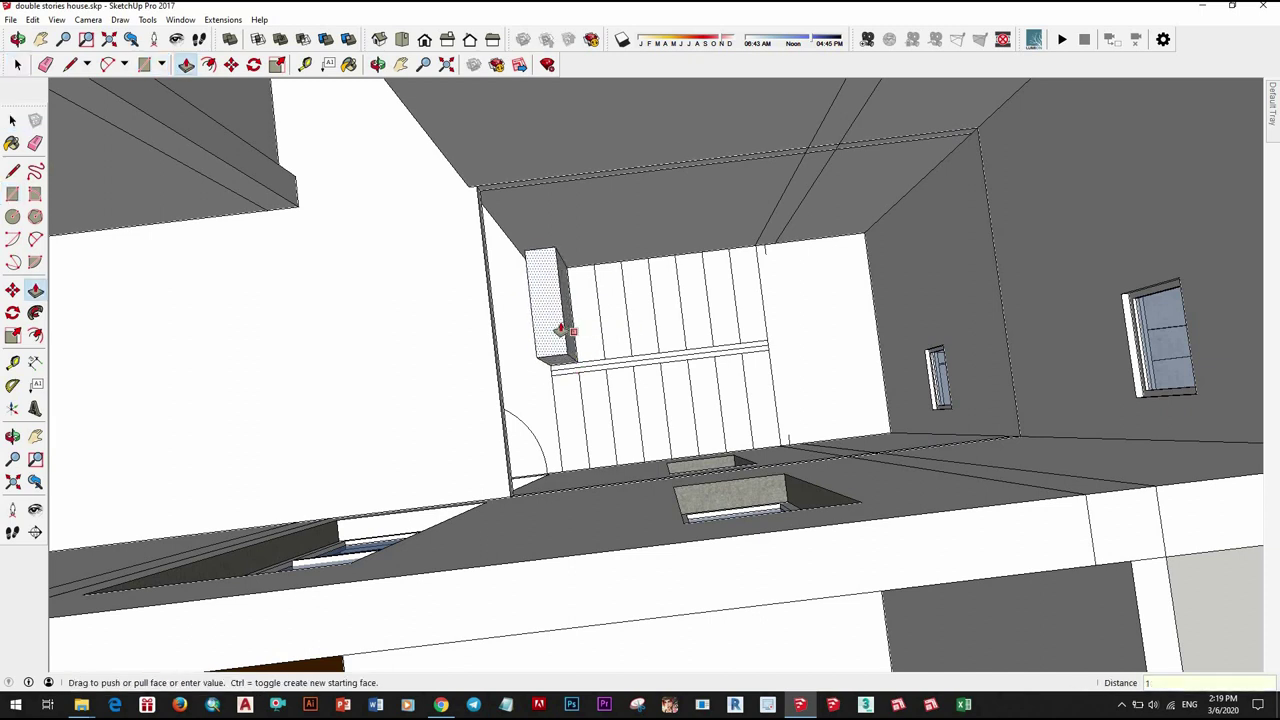
pyautogui.press('space')
# Step: Make the tread block into a component
pyautogui.doubleClick(556, 320)
pyautogui.rightClick(560, 330)
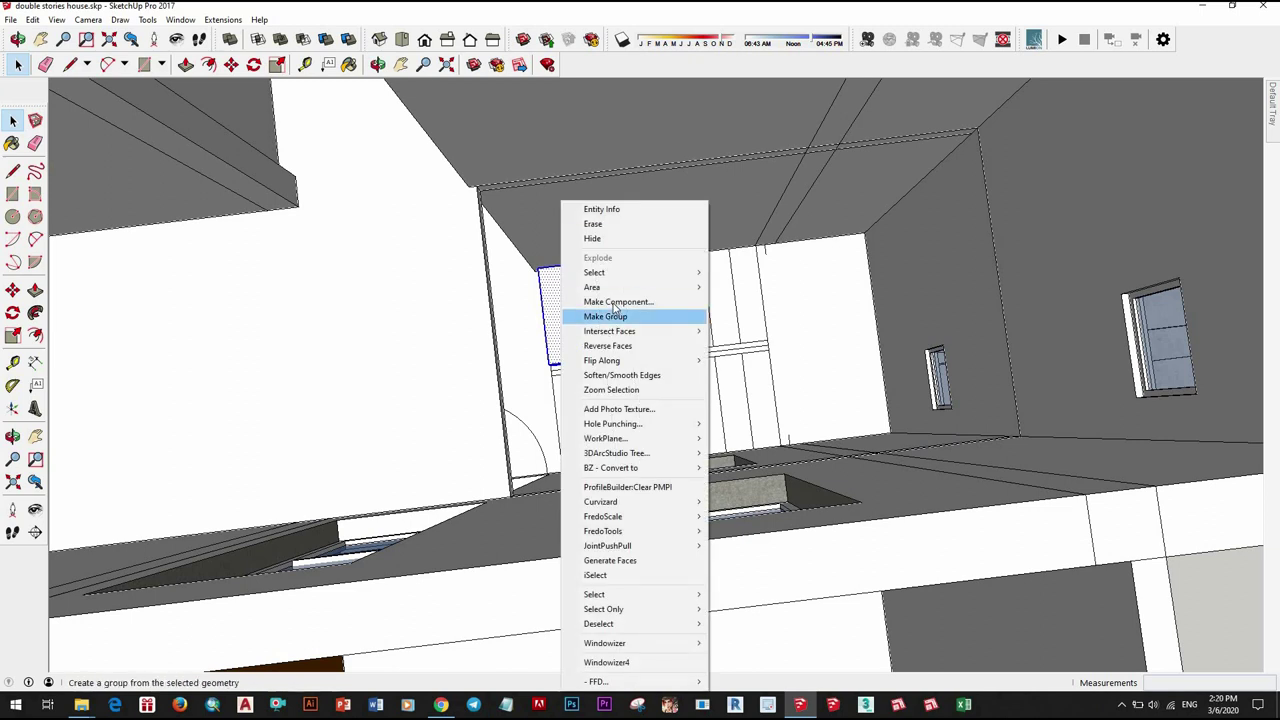
pyautogui.click(620, 298)
pyautogui.click(654, 444)
# Step: Copy the tread with Ctrl-Move and repeat it into a row of six treads
pyautogui.scroll(5, 563, 374)
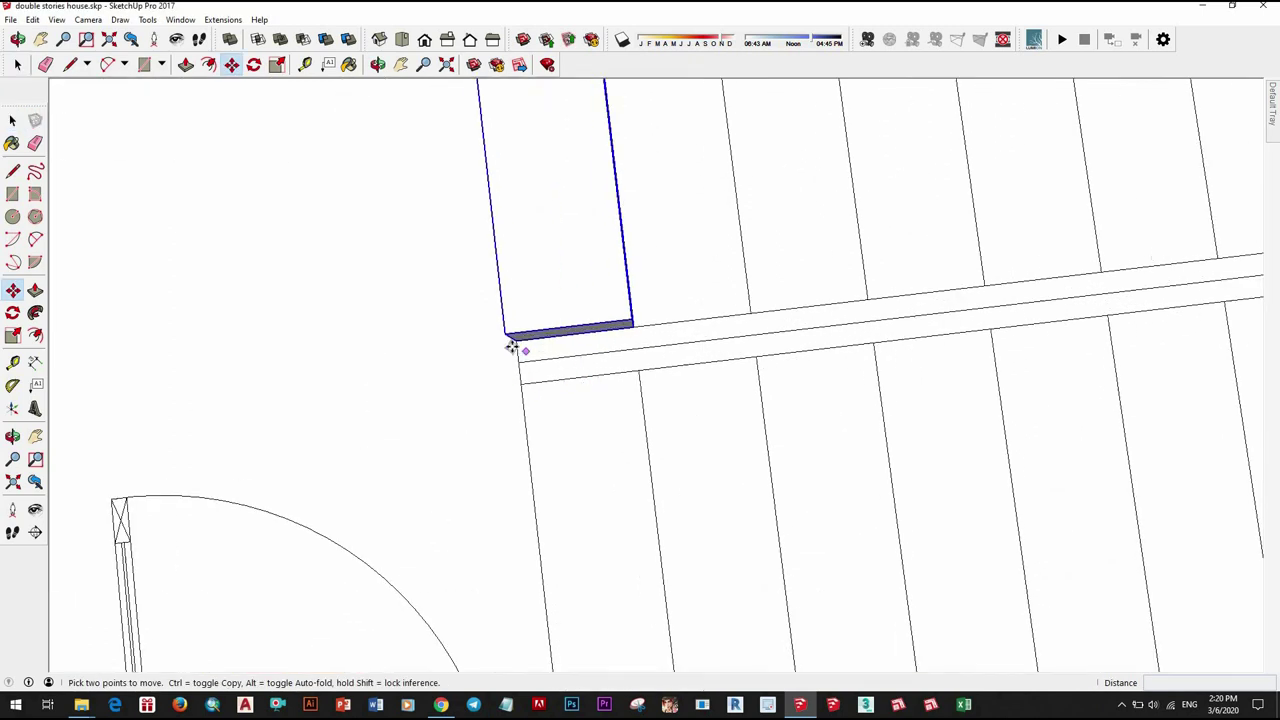
pyautogui.click(500, 332)
pyautogui.press('ctrl')
pyautogui.click(657, 325)
pyautogui.write('x5')
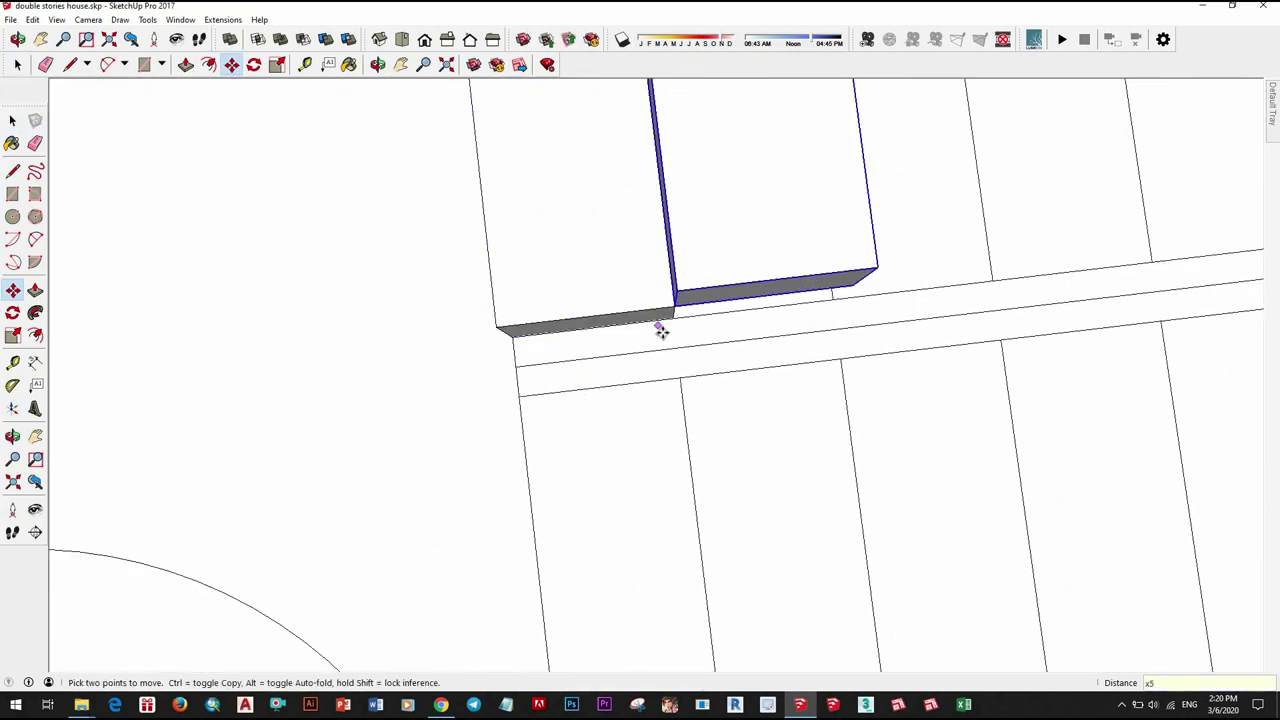
pyautogui.press('Return')
pyautogui.scroll(-5, 663, 333)
pyautogui.press('space')
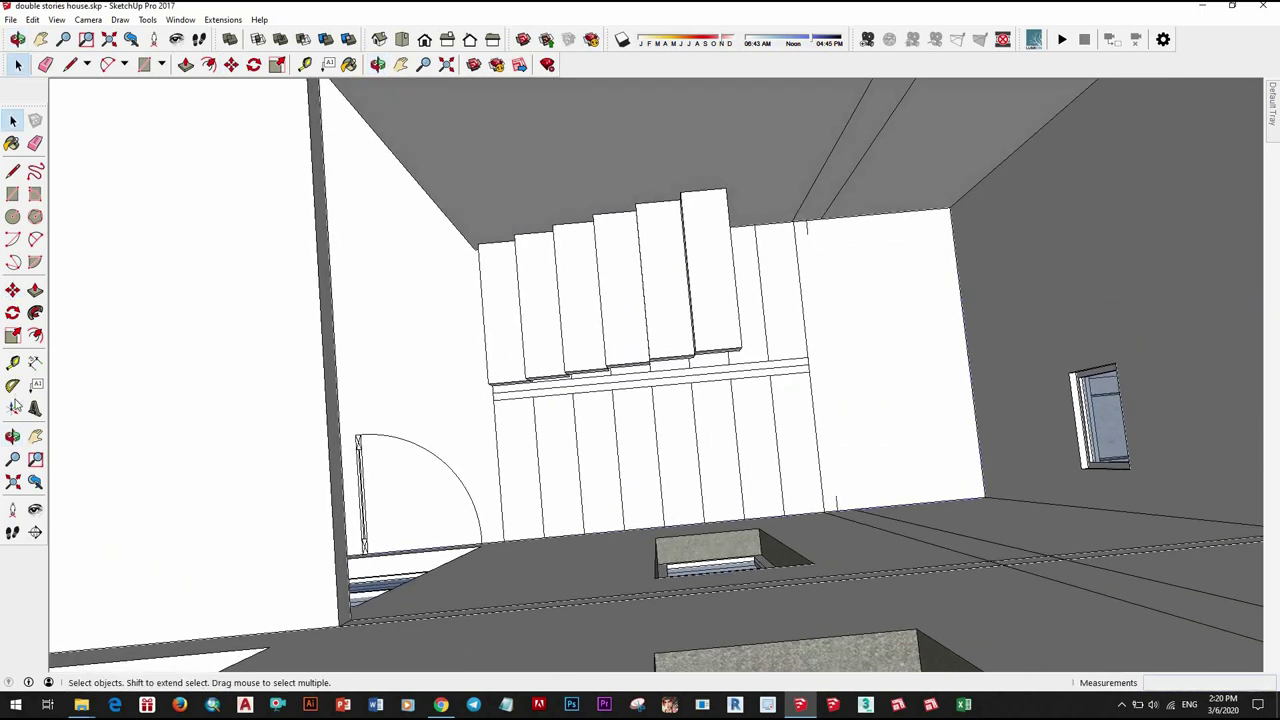
# Step: Check the tread run with the Tape Measure and select the last tread
pyautogui.click(14, 363)
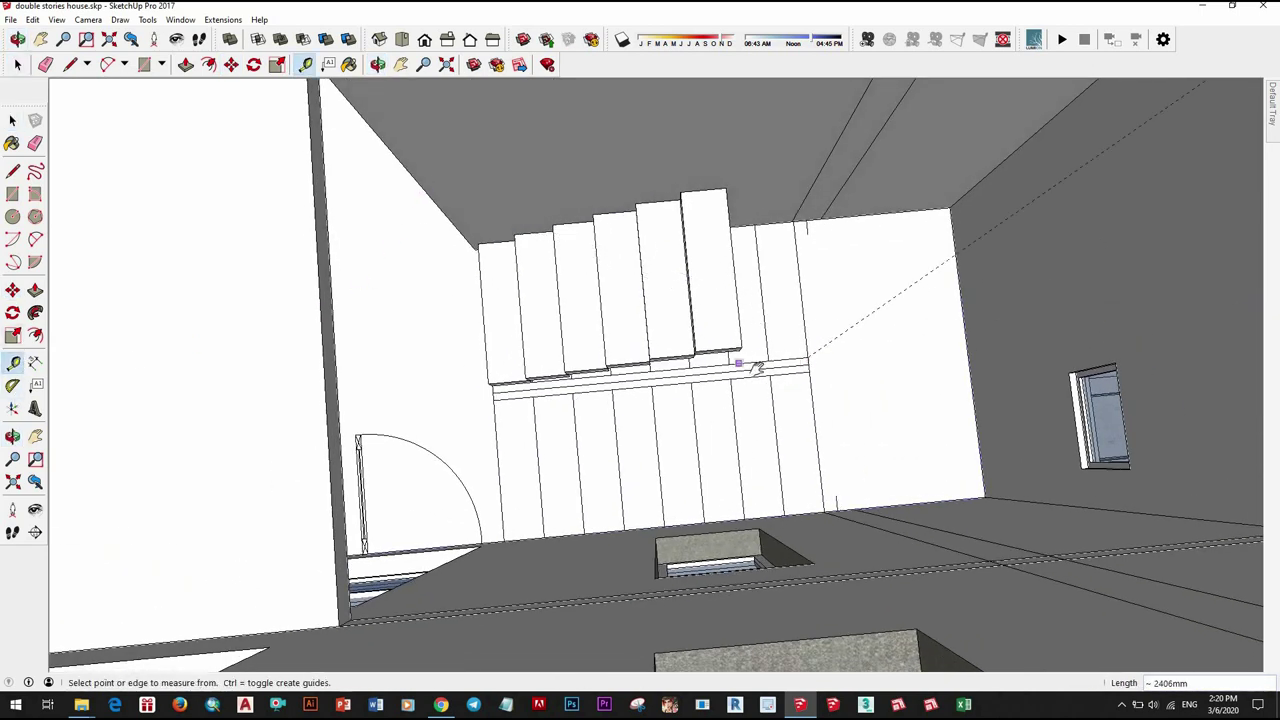
pyautogui.press('space')
pyautogui.moveTo(757, 368); pyautogui.dragTo(620, 412, button='middle')
pyautogui.click(655, 400)
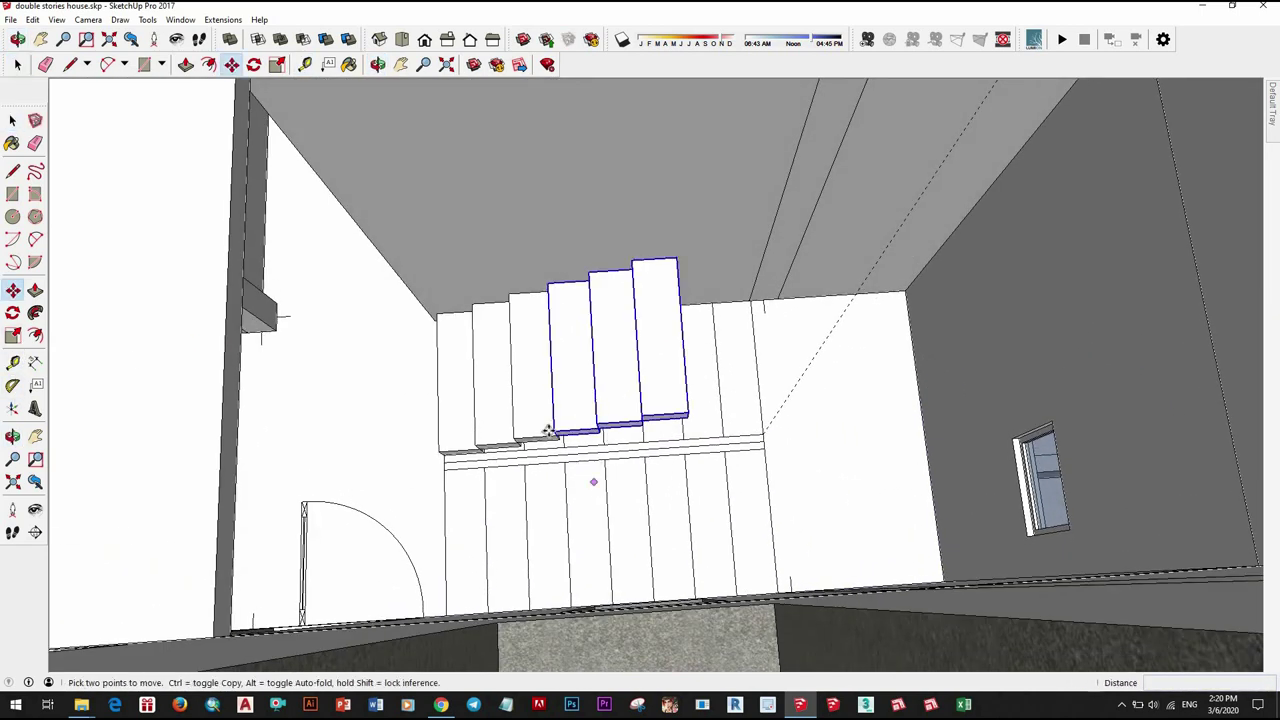
pyautogui.moveTo(548, 432)
pyautogui.mouseDown(button='middle')
pyautogui.moveTo(757, 343)
pyautogui.moveTo(749, 420)
pyautogui.moveTo(494, 371)
pyautogui.moveTo(694, 414)
pyautogui.mouseUp(button='middle')
# Step: Push/pull the top tread's face out to 396 mm
pyautogui.press('space')
pyautogui.rightClick(742, 298)
pyautogui.scroll(2, 700, 418)
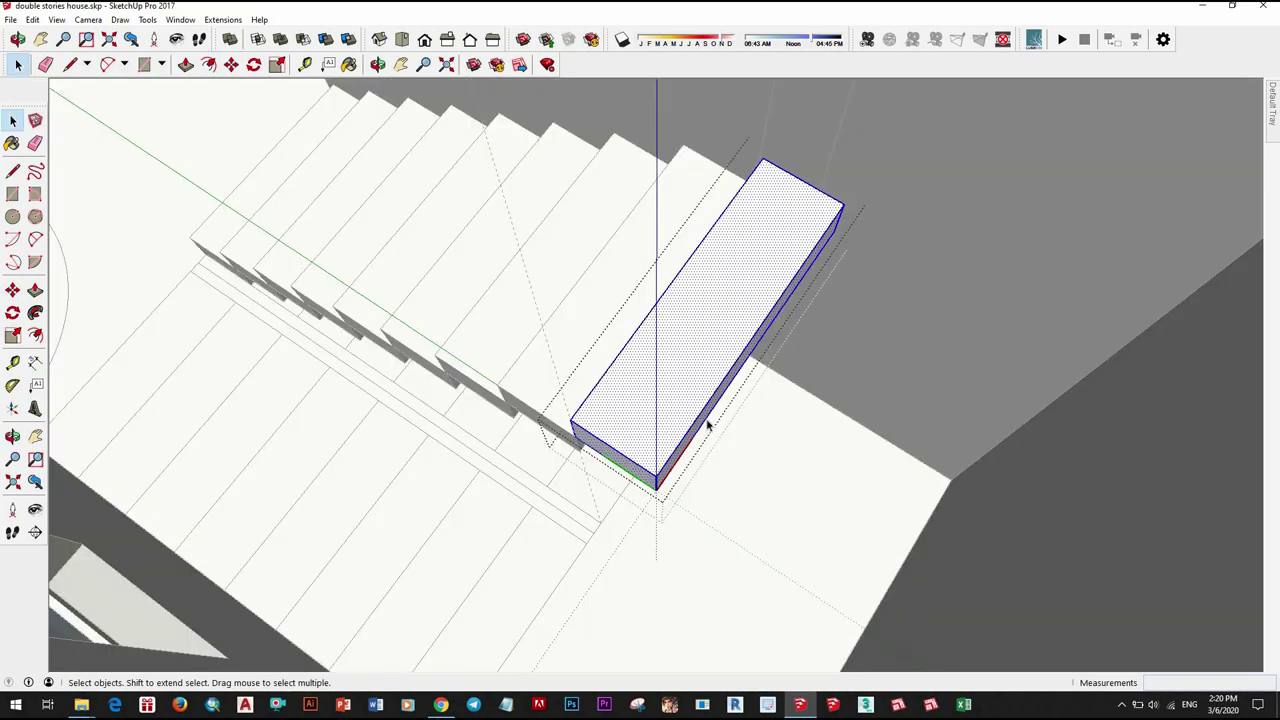
pyautogui.scroll(3, 706, 410)
pyautogui.press('p')
pyautogui.moveTo(800, 451)
pyautogui.mouseDown(button='middle')
pyautogui.moveTo(680, 406)
pyautogui.moveTo(889, 406)
pyautogui.mouseUp(button='middle')
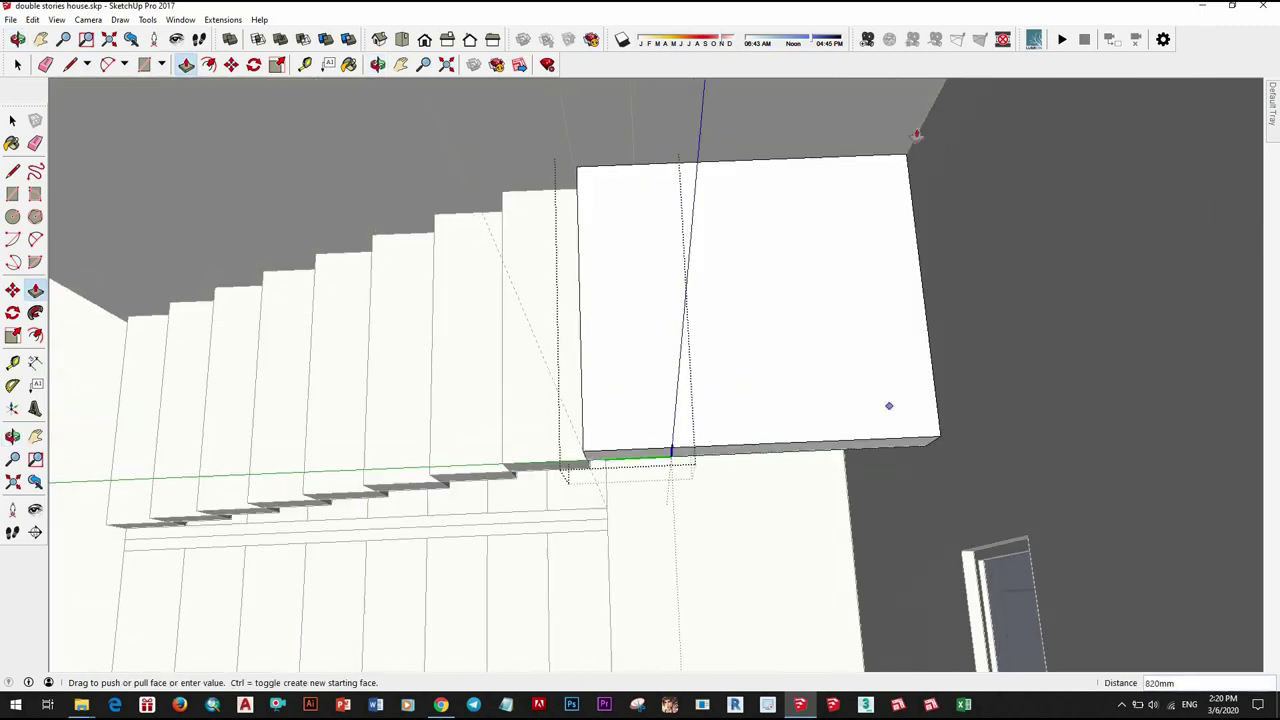
pyautogui.moveTo(911, 238); pyautogui.dragTo(909, 403, button='middle')
pyautogui.scroll(3, 880, 400)
pyautogui.scroll(-1, 874, 411)
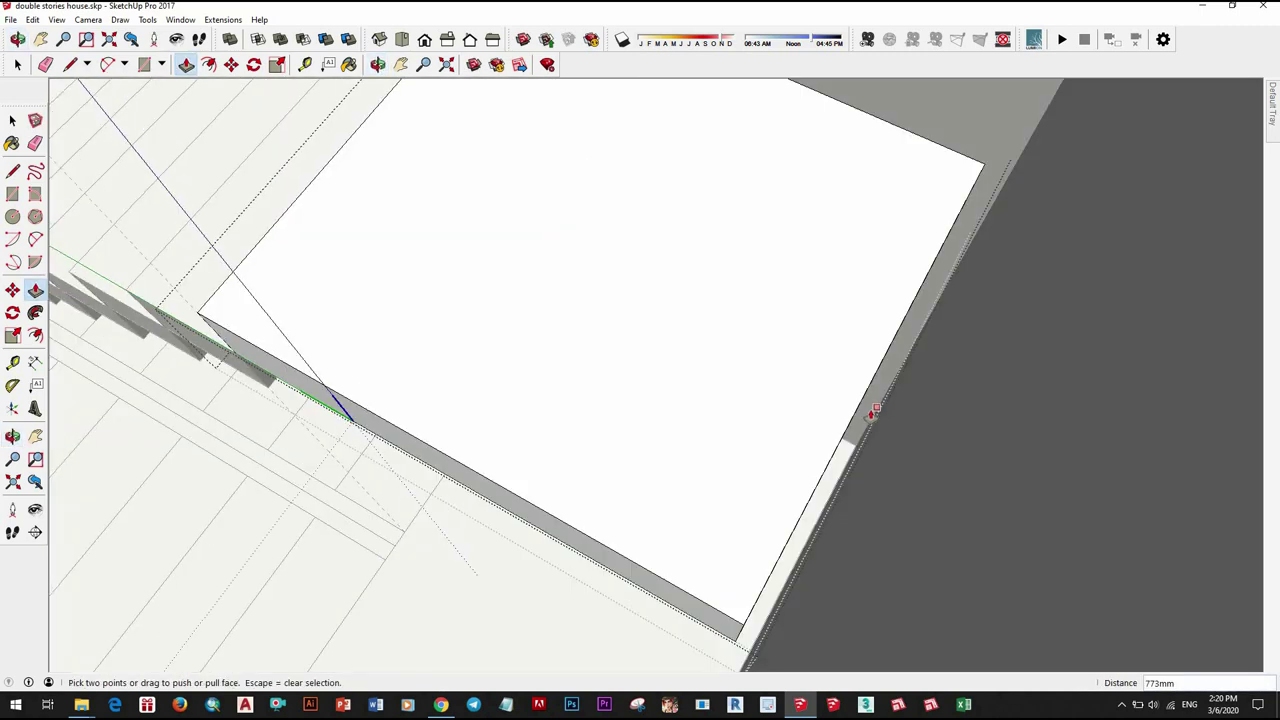
pyautogui.click(1010, 178)
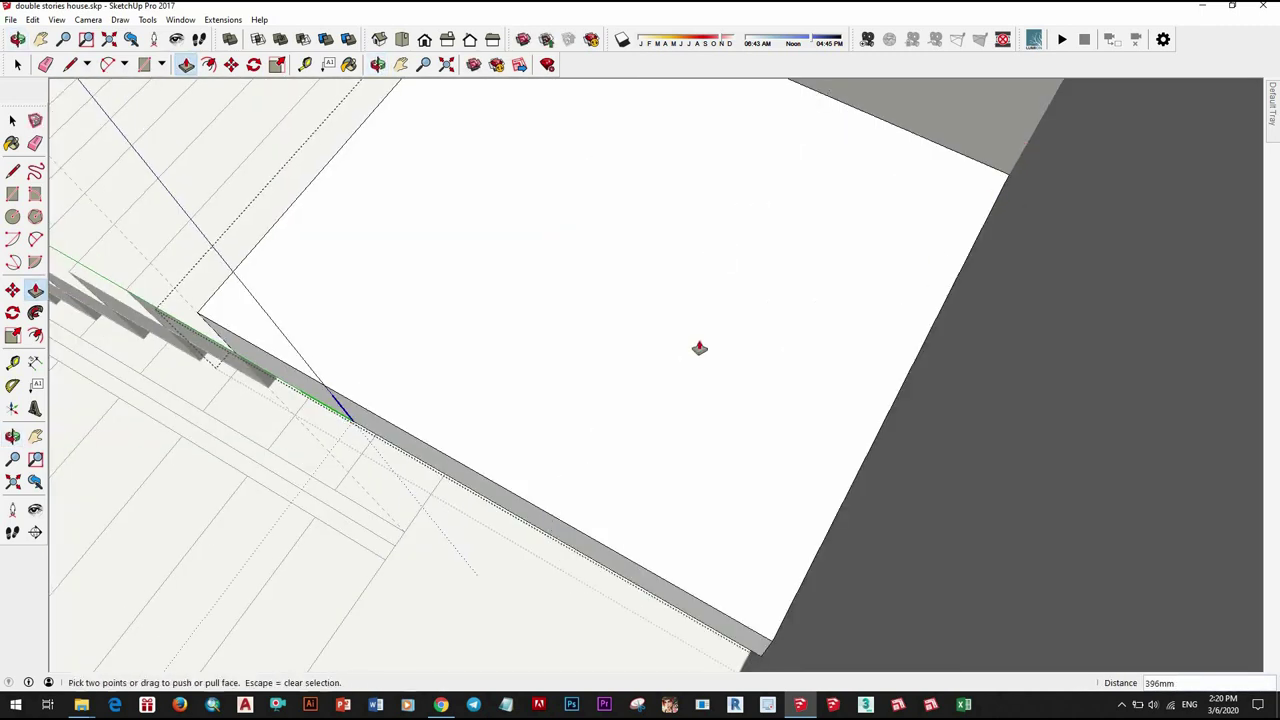
pyautogui.moveTo(700, 349)
pyautogui.mouseDown(button='middle')
pyautogui.moveTo(775, 410)
pyautogui.moveTo(540, 357)
pyautogui.mouseUp(button='middle')
# Step: Pull out another face of the top tread to complete the landing block
pyautogui.press('p')
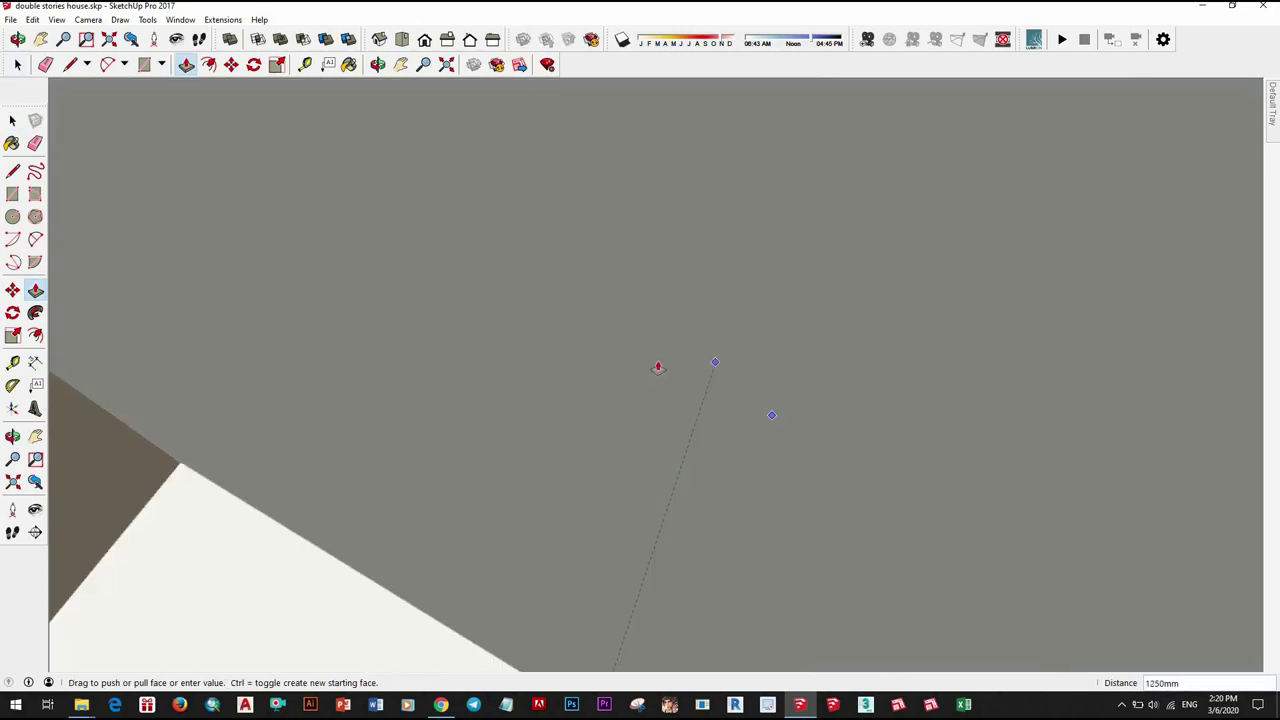
pyautogui.scroll(-3, 443, 481)
pyautogui.moveTo(443, 481)
pyautogui.mouseDown(button='middle')
pyautogui.moveTo(844, 471)
pyautogui.moveTo(629, 409)
pyautogui.moveTo(554, 443)
pyautogui.moveTo(614, 484)
pyautogui.moveTo(657, 429)
pyautogui.moveTo(623, 434)
pyautogui.mouseUp(button='middle')
pyautogui.click(877, 443)
pyautogui.press('space')
# Step: Select the top stair treads together with a lower tread
pyautogui.scroll(5, 614, 484)
pyautogui.click(652, 440)
pyautogui.scroll(2, 637, 485)
pyautogui.keyDown('shift'); pyautogui.click(608, 508); pyautogui.keyUp('shift')
# Step: Add another lower tread to the stair selection
pyautogui.moveTo(608, 508); pyautogui.dragTo(594, 506, button='middle')
pyautogui.keyDown('shift'); pyautogui.click(594, 506); pyautogui.keyUp('shift')
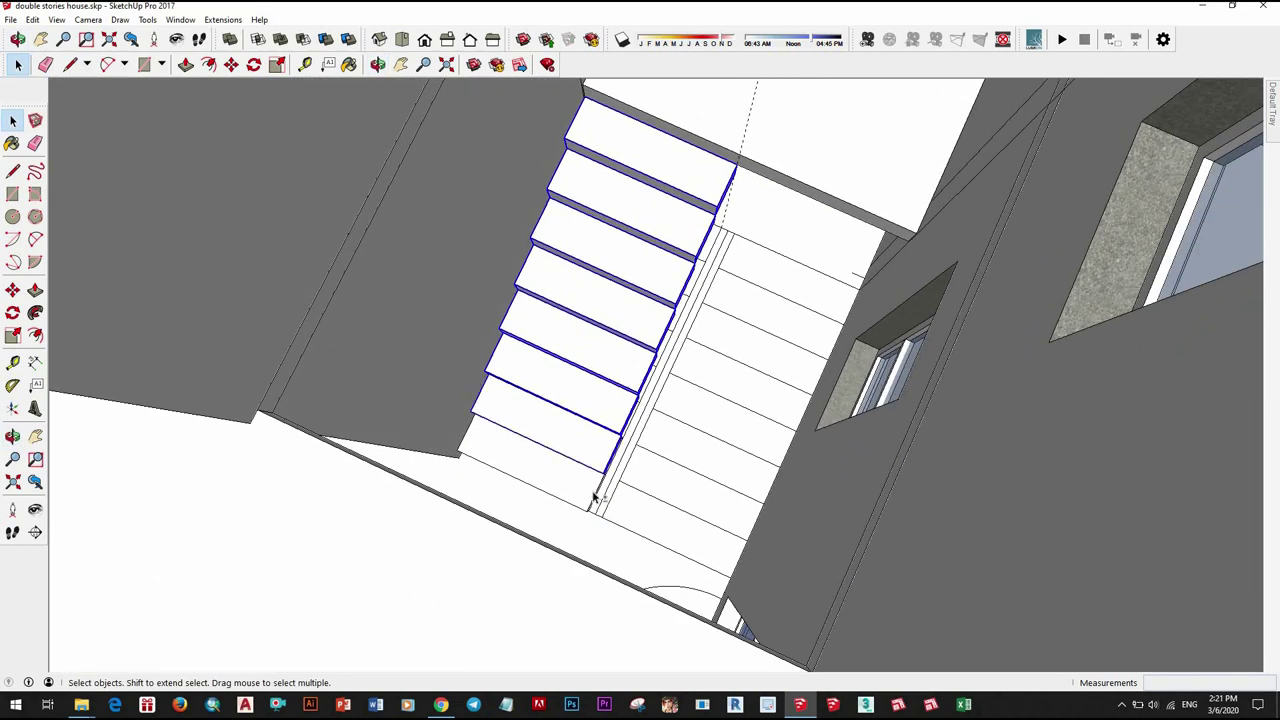
pyautogui.scroll(2, 613, 497)
pyautogui.scroll(3, 613, 497)
pyautogui.moveTo(466, 351)
pyautogui.mouseDown(button='middle')
pyautogui.moveTo(677, 320)
pyautogui.moveTo(640, 366)
pyautogui.moveTo(440, 180)
pyautogui.moveTo(549, 214)
pyautogui.moveTo(623, 377)
pyautogui.mouseUp(button='middle')
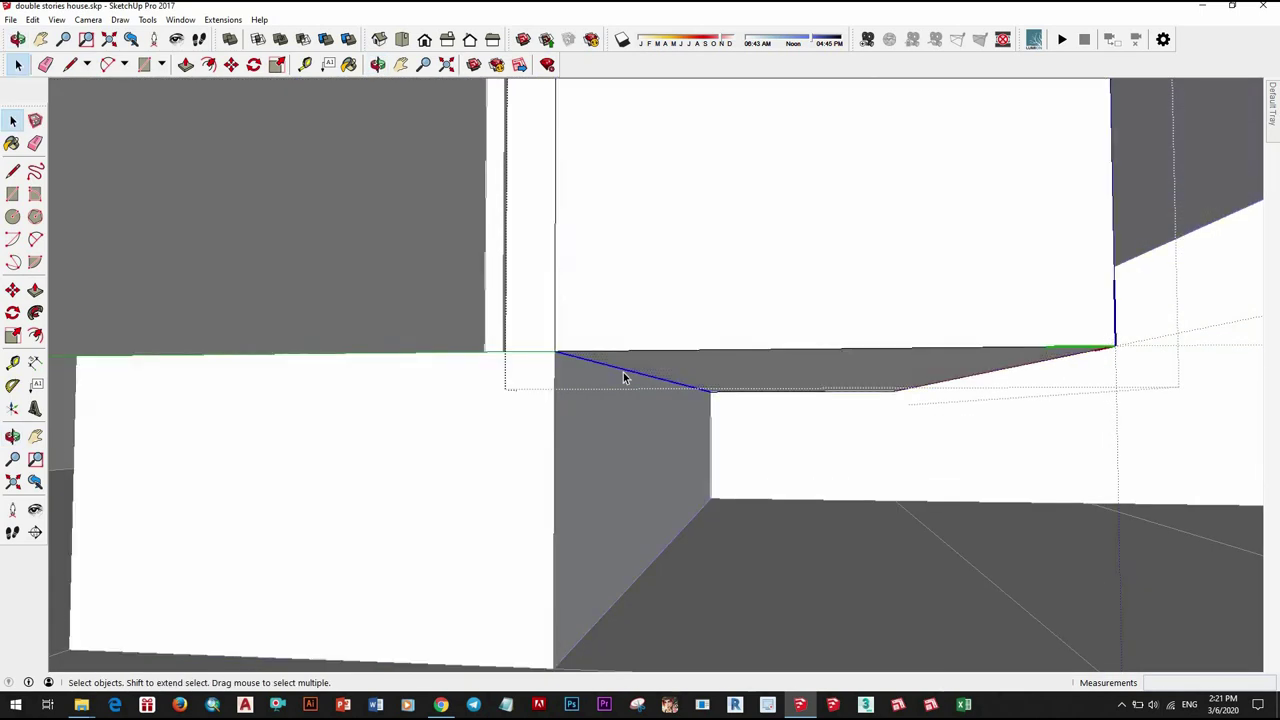
pyautogui.moveTo(559, 462)
pyautogui.mouseDown(button='middle')
pyautogui.moveTo(528, 508)
pyautogui.moveTo(528, 546)
pyautogui.moveTo(643, 400)
pyautogui.moveTo(588, 462)
pyautogui.mouseUp(button='middle')
pyautogui.press('space')
pyautogui.scroll(-3, 588, 462)
pyautogui.scroll(-3, 614, 403)
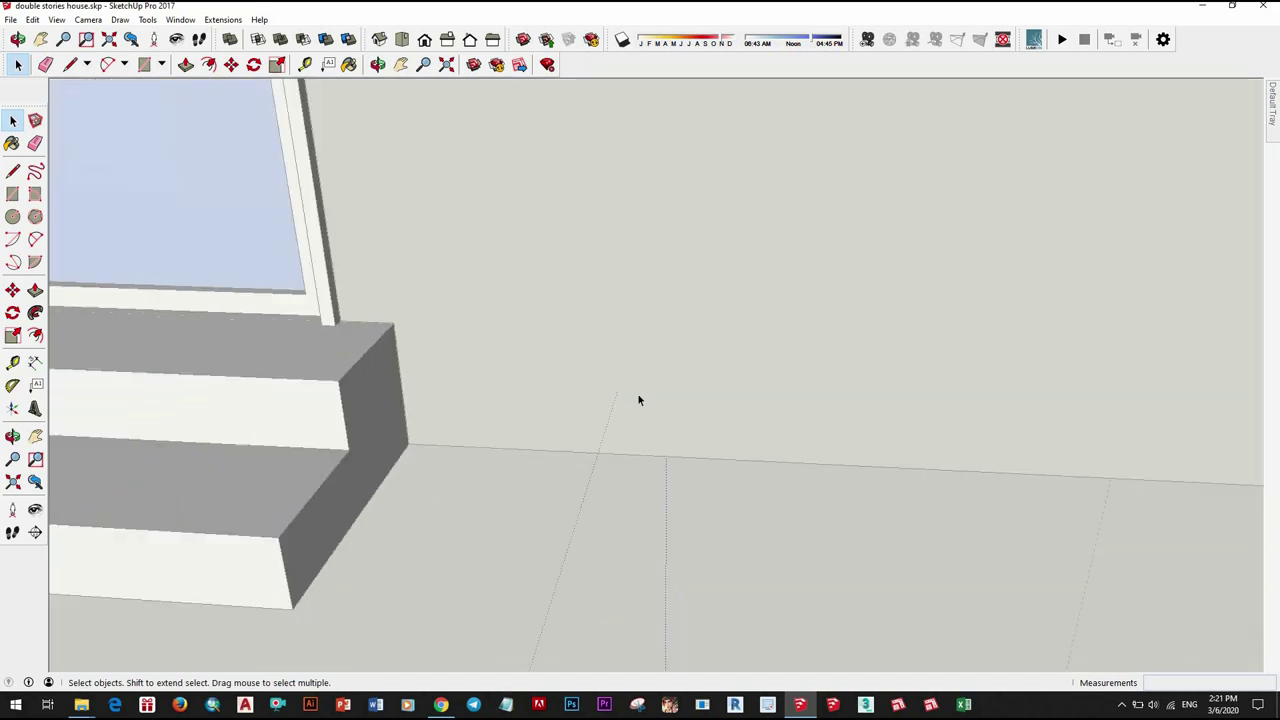
pyautogui.scroll(-3, 637, 397)
pyautogui.scroll(-3, 666, 406)
pyautogui.moveTo(666, 406); pyautogui.dragTo(636, 456, button='middle')
pyautogui.scroll(3, 636, 456)
pyautogui.scroll(3, 670, 450)
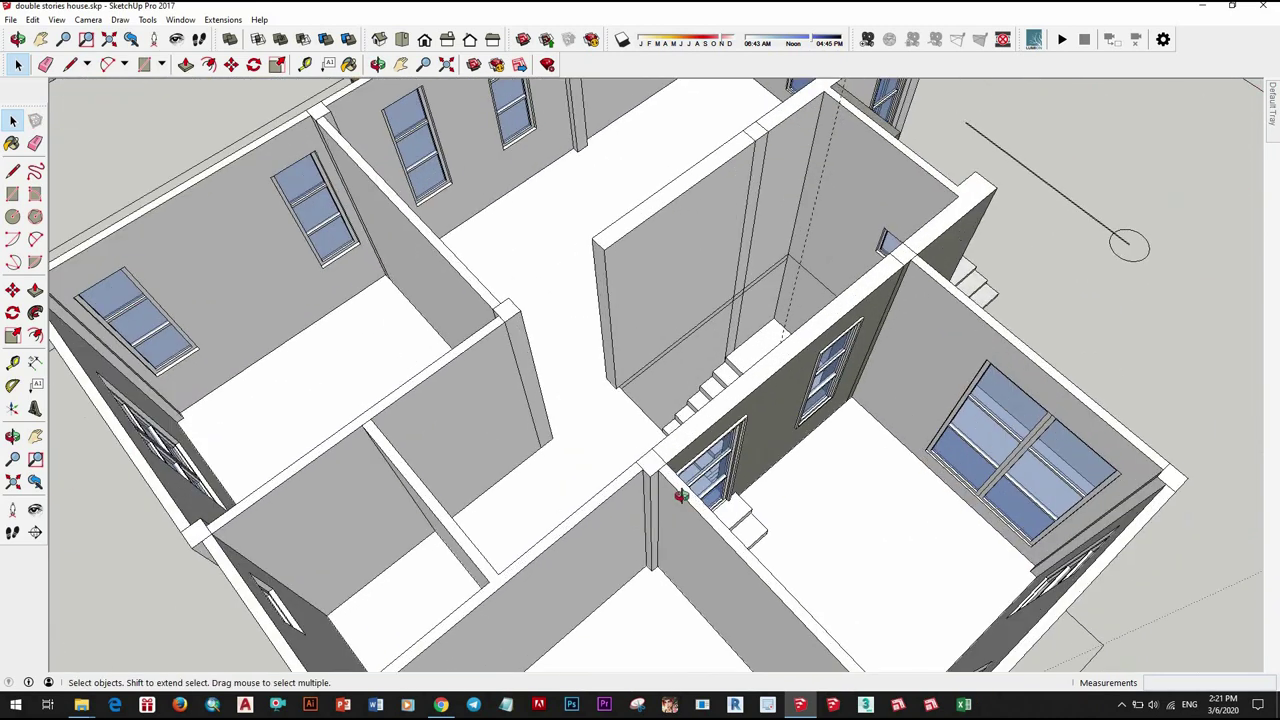
pyautogui.scroll(3, 691, 420)
pyautogui.scroll(3, 601, 417)
pyautogui.moveTo(601, 417); pyautogui.dragTo(812, 440, button='middle')
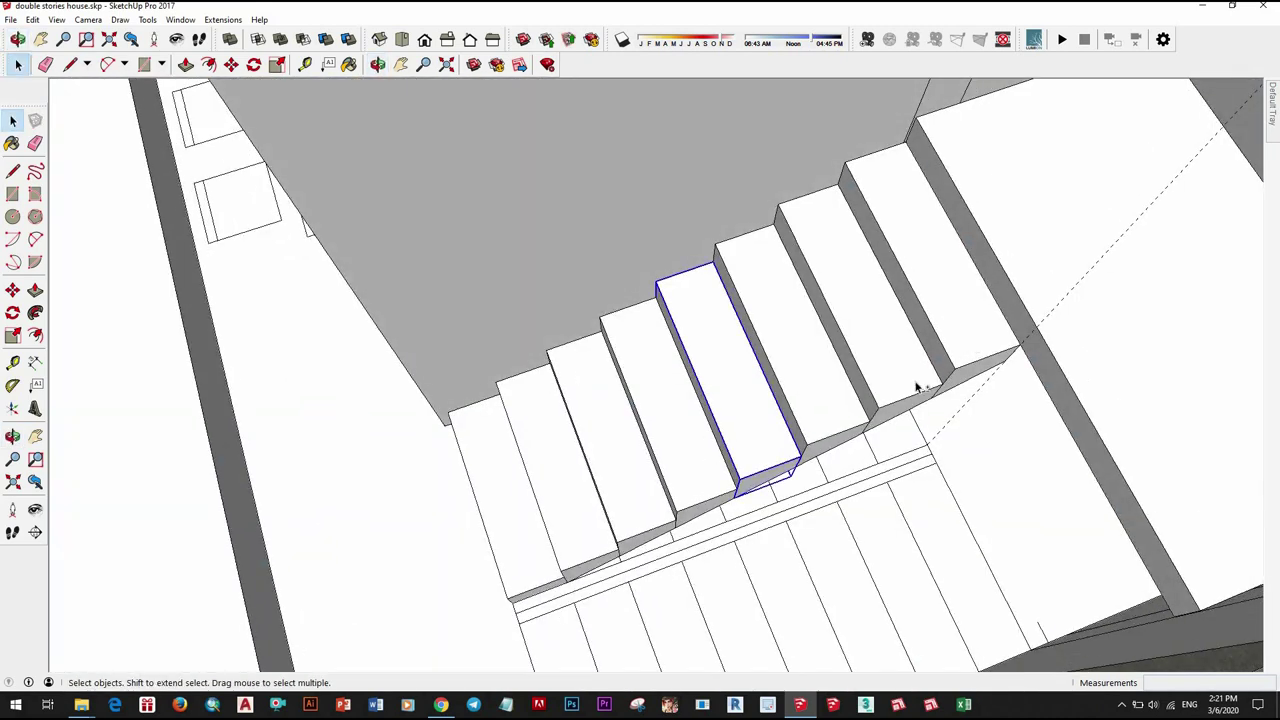
# Step: Explode the selected treads into loose geometry
pyautogui.rightClick(527, 570)
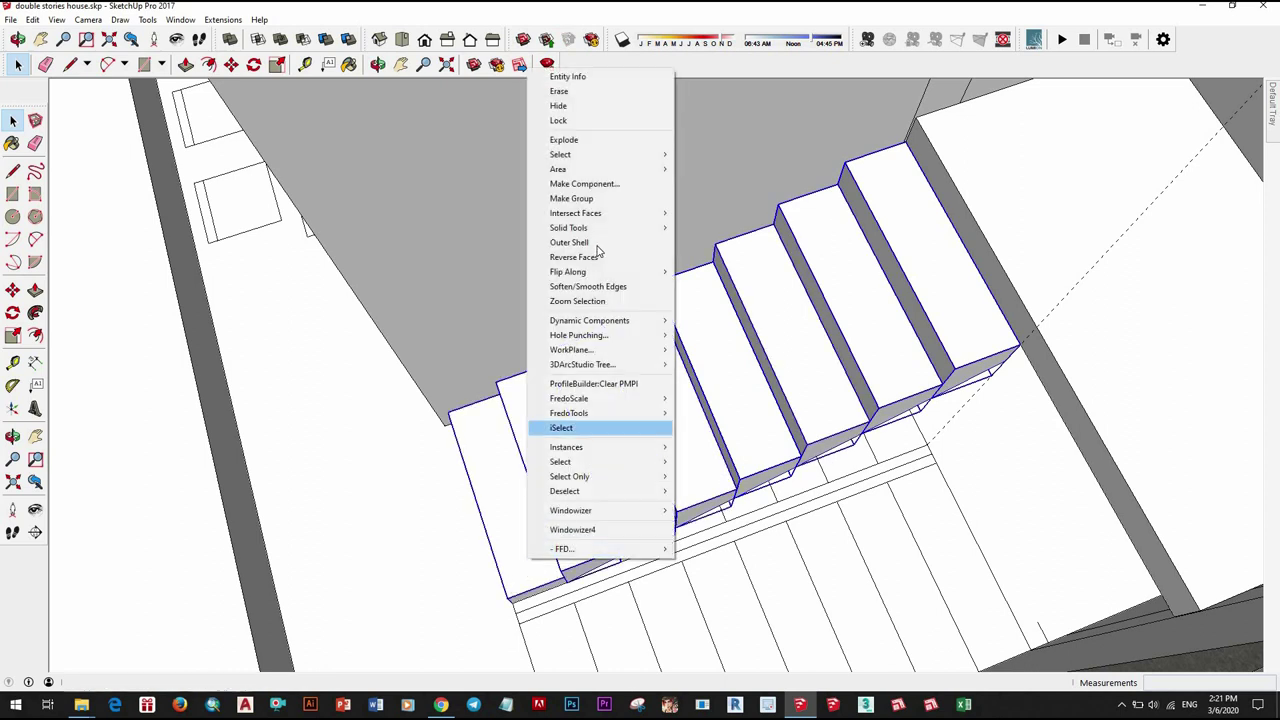
pyautogui.moveTo(815, 385)
pyautogui.mouseDown(button='middle')
pyautogui.moveTo(900, 420)
pyautogui.moveTo(771, 405)
pyautogui.mouseUp(button='middle')
pyautogui.scroll(5, 771, 405)
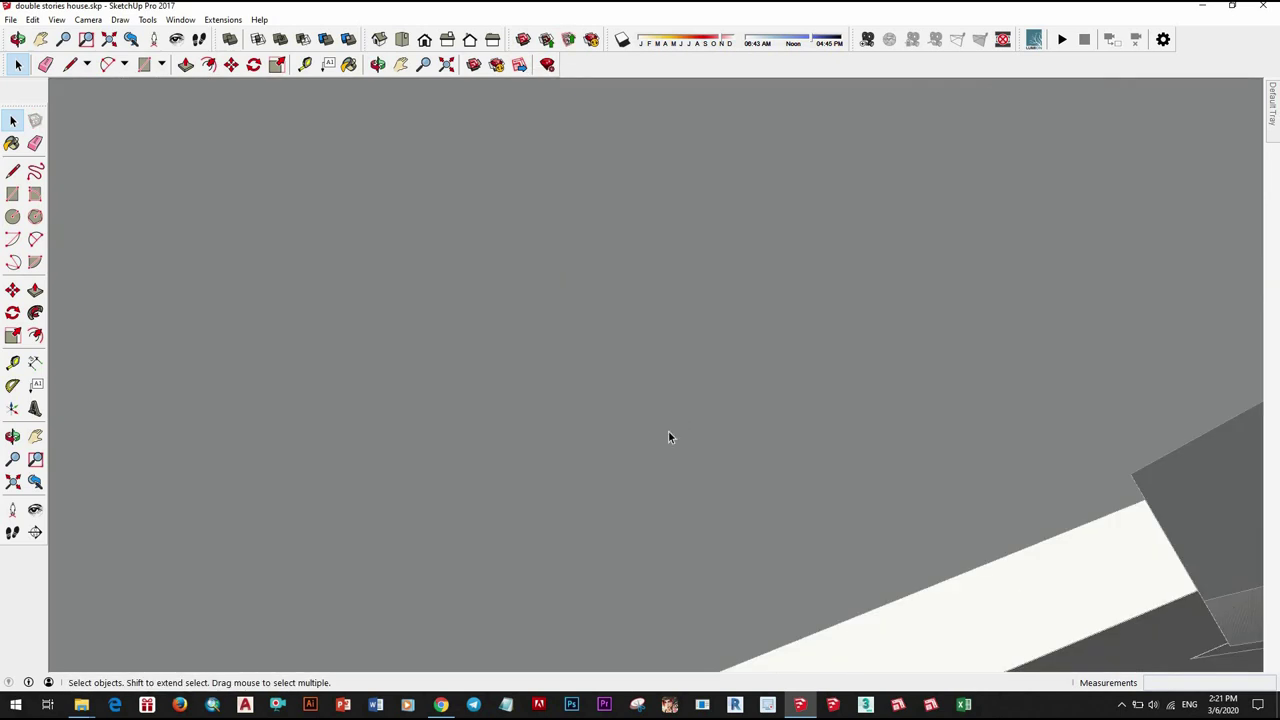
pyautogui.moveTo(664, 382)
pyautogui.mouseDown(button='middle')
pyautogui.moveTo(588, 403)
pyautogui.moveTo(689, 580)
pyautogui.moveTo(662, 483)
pyautogui.moveTo(720, 497)
pyautogui.mouseUp(button='middle')
pyautogui.scroll(-5, 600, 377)
pyautogui.scroll(3, 720, 497)
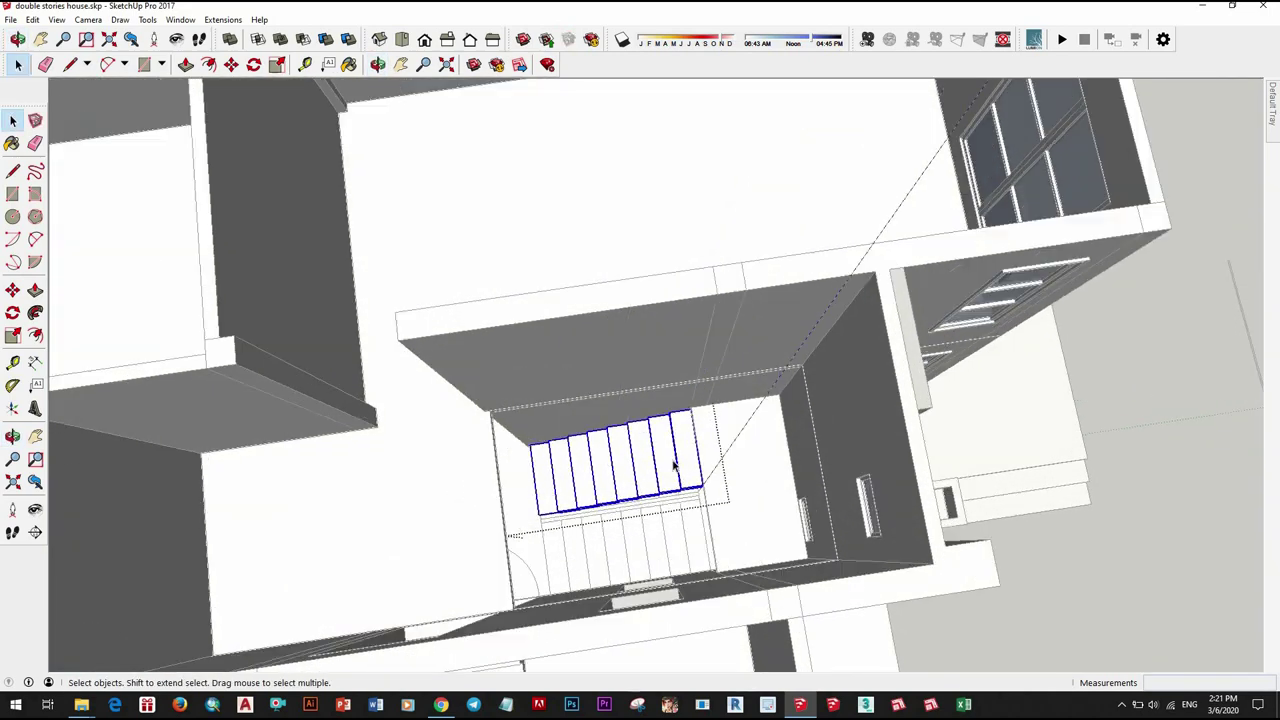
pyautogui.scroll(3, 700, 420)
pyautogui.rightClick(668, 350)
pyautogui.click(703, 273)
# Step: Erase the dividing edges under the upper treads for a smooth sloped soffit
pyautogui.scroll(5, 763, 380)
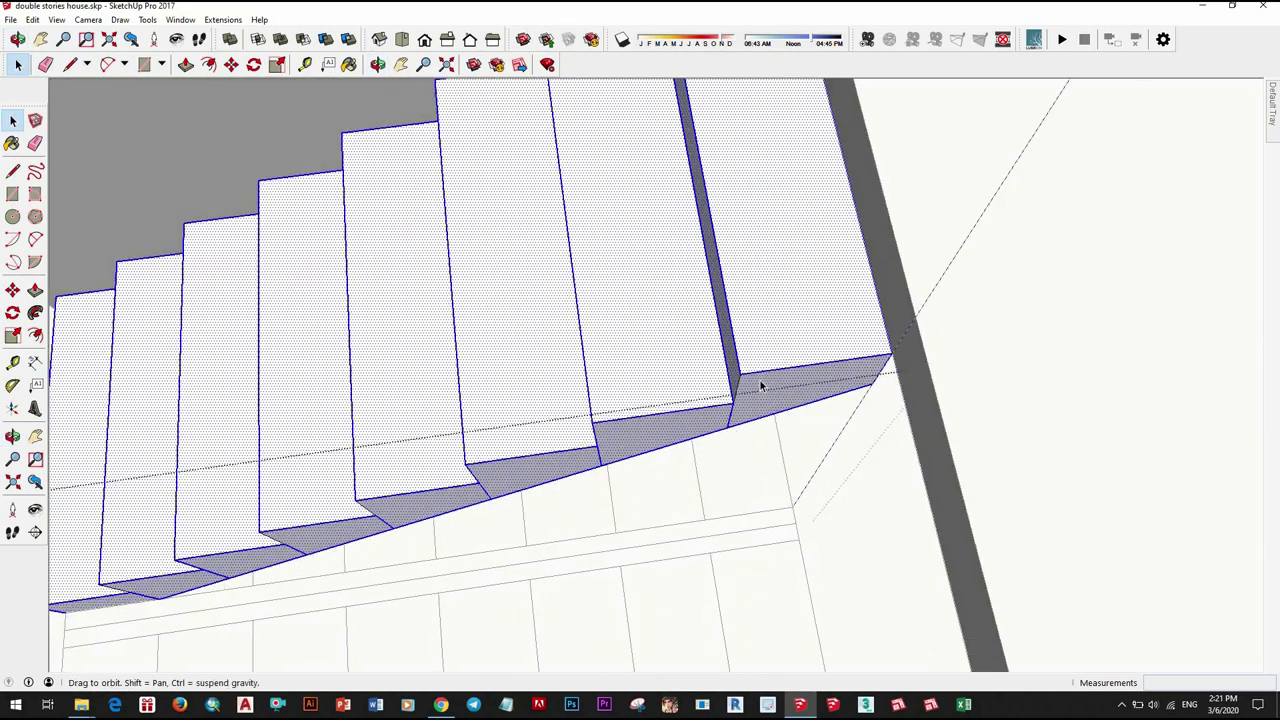
pyautogui.press('e')
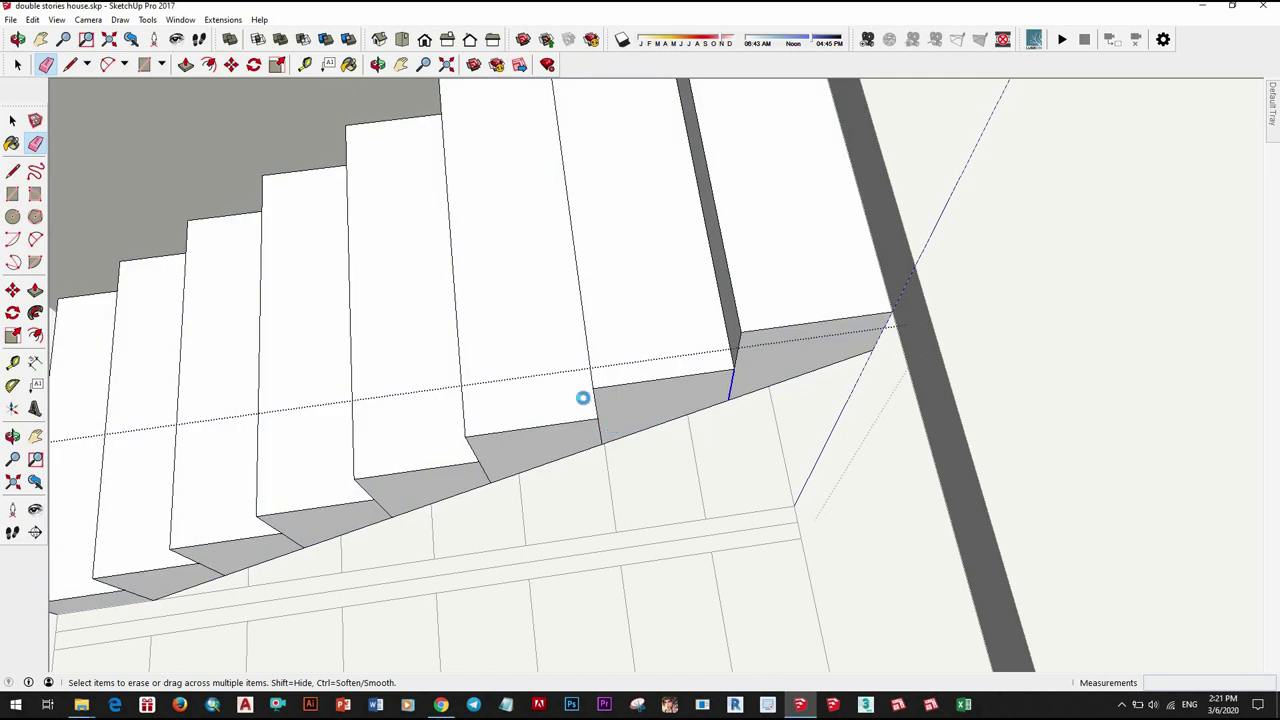
pyautogui.moveTo(617, 424)
pyautogui.mouseDown(button='middle')
pyautogui.moveTo(714, 386)
pyautogui.moveTo(662, 424)
pyautogui.mouseUp(button='middle')
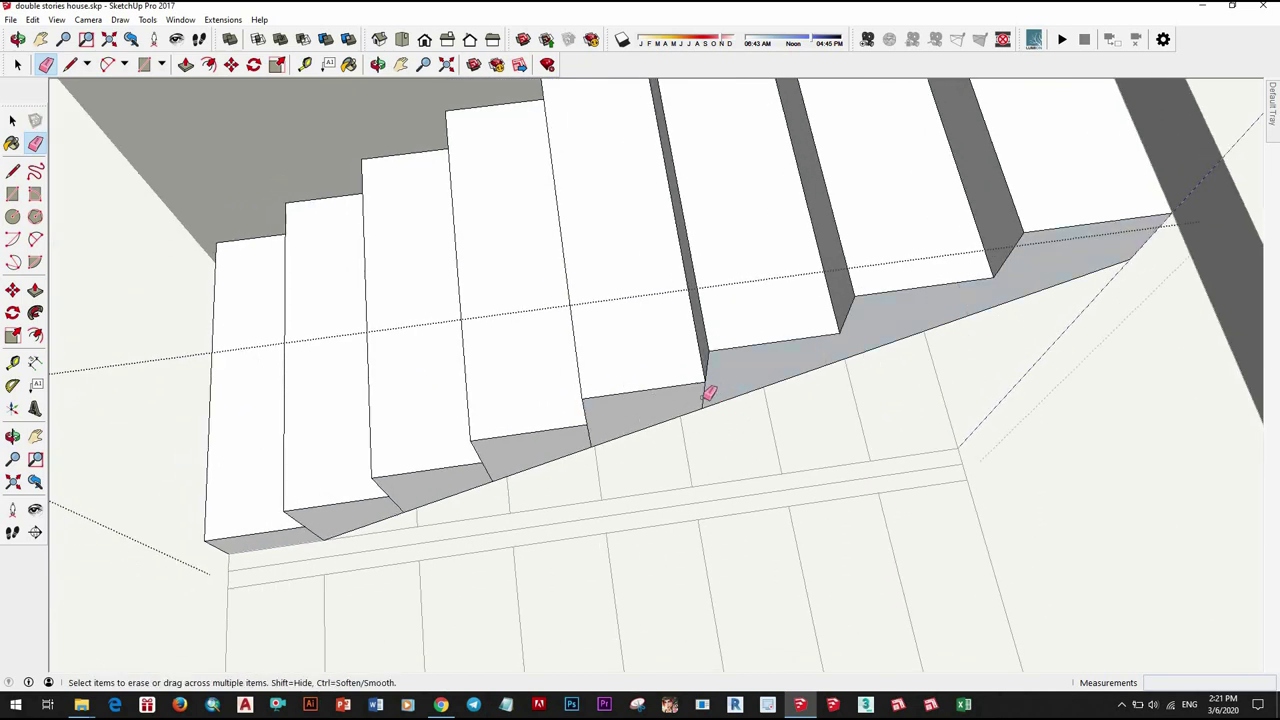
pyautogui.scroll(3, 700, 405)
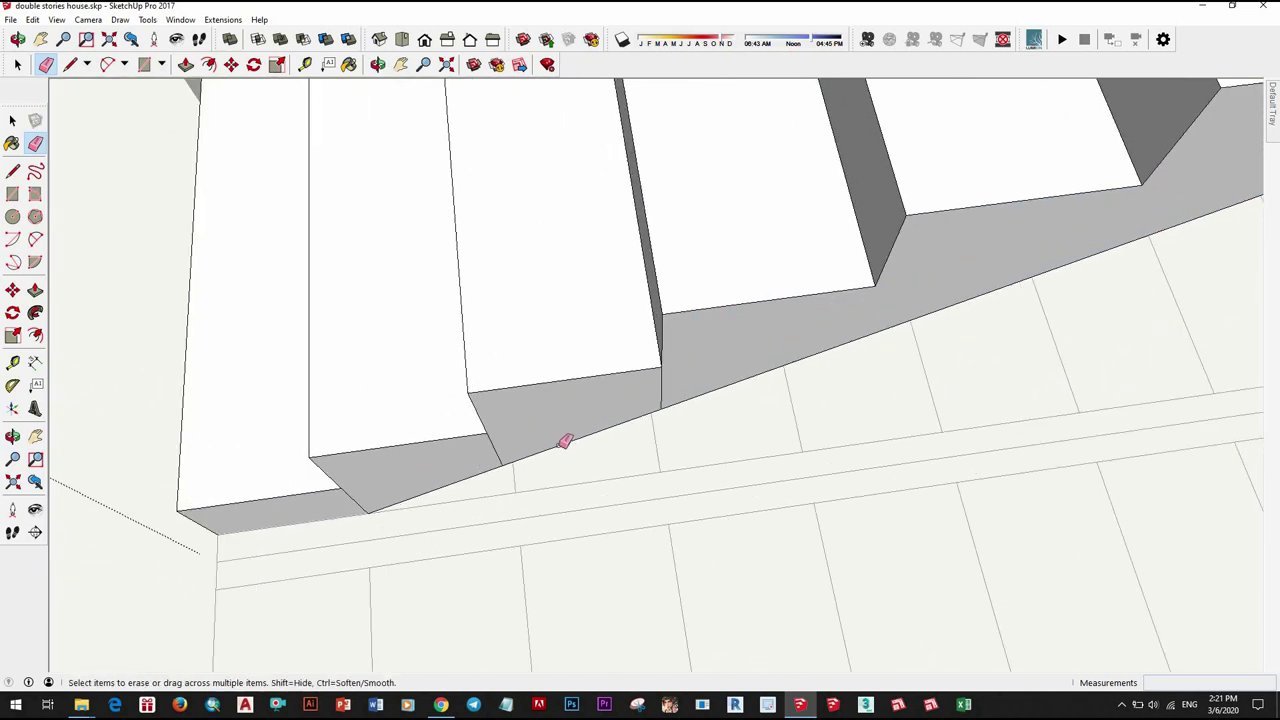
pyautogui.scroll(-3, 587, 413)
pyautogui.press('space')
pyautogui.scroll(5, 596, 364)
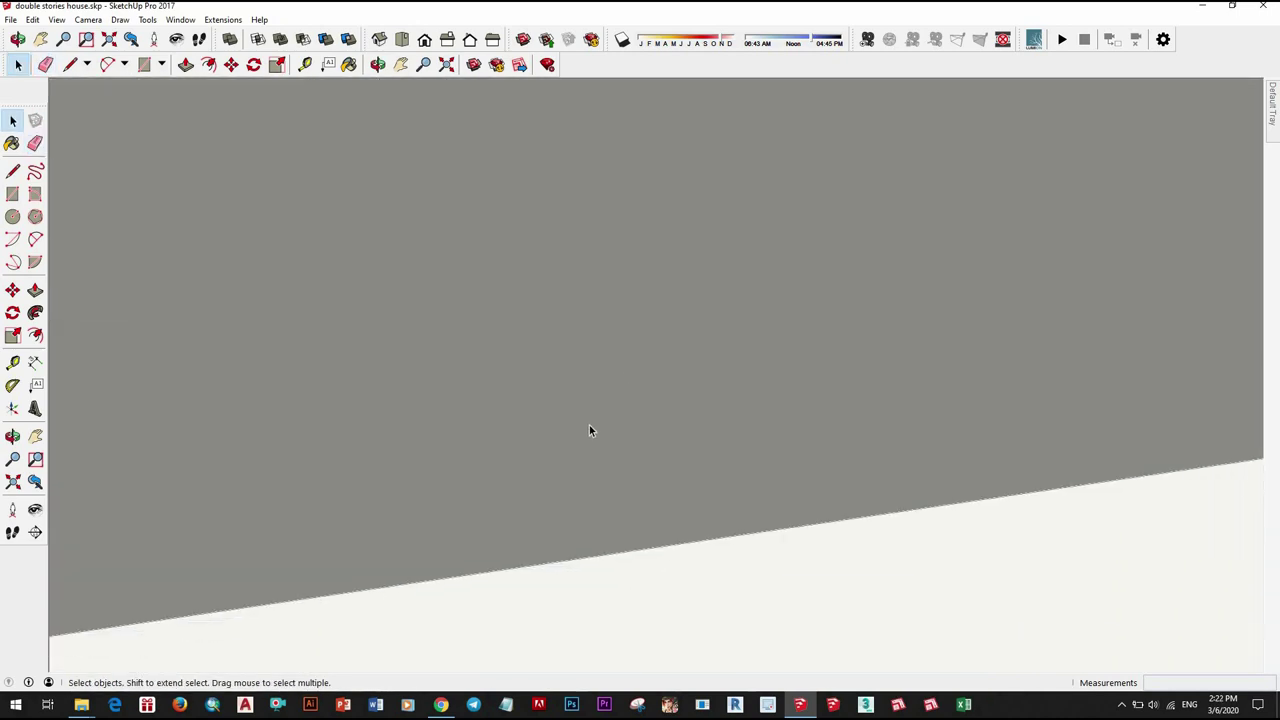
# Step: Look down into the stairwell from above and select the left stair flight
pyautogui.scroll(-5, 589, 431)
pyautogui.scroll(-5, 612, 432)
pyautogui.moveTo(651, 368)
pyautogui.mouseDown(button='middle')
pyautogui.moveTo(1038, 528)
pyautogui.moveTo(566, 405)
pyautogui.moveTo(727, 308)
pyautogui.mouseUp(button='middle')
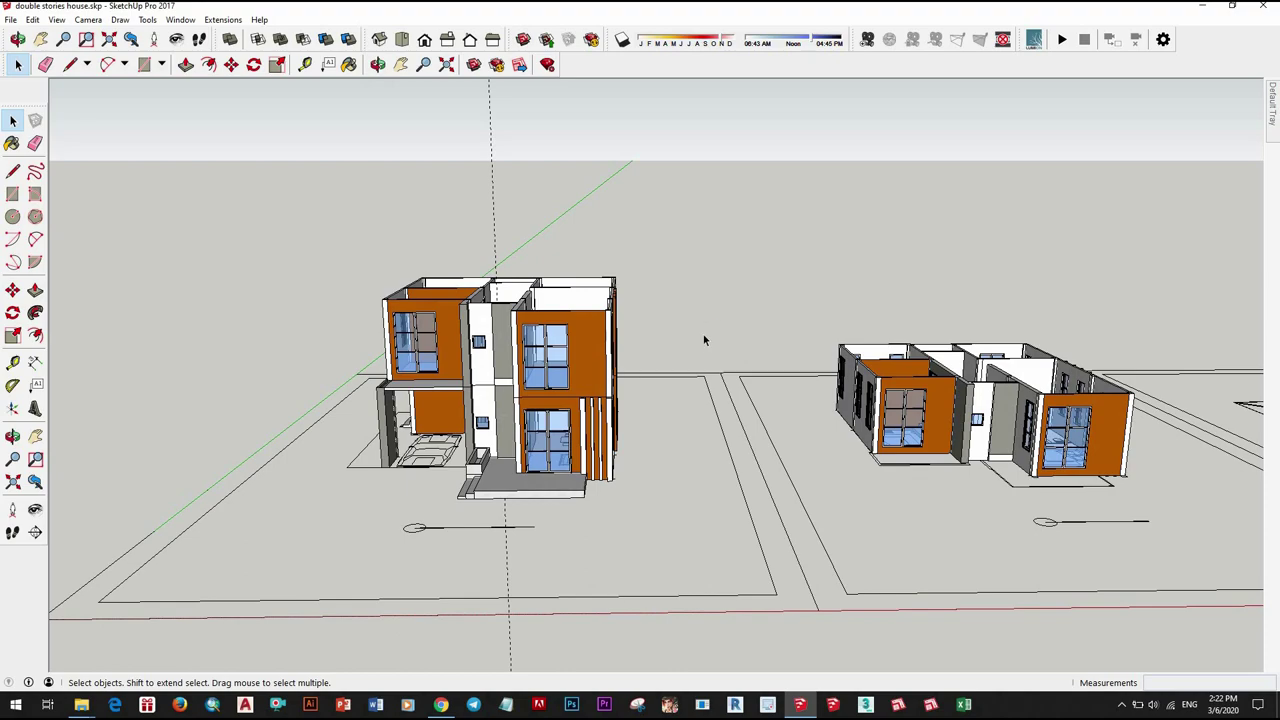
pyautogui.moveTo(516, 418)
pyautogui.mouseDown(button='middle')
pyautogui.moveTo(797, 551)
pyautogui.moveTo(766, 523)
pyautogui.mouseUp(button='middle')
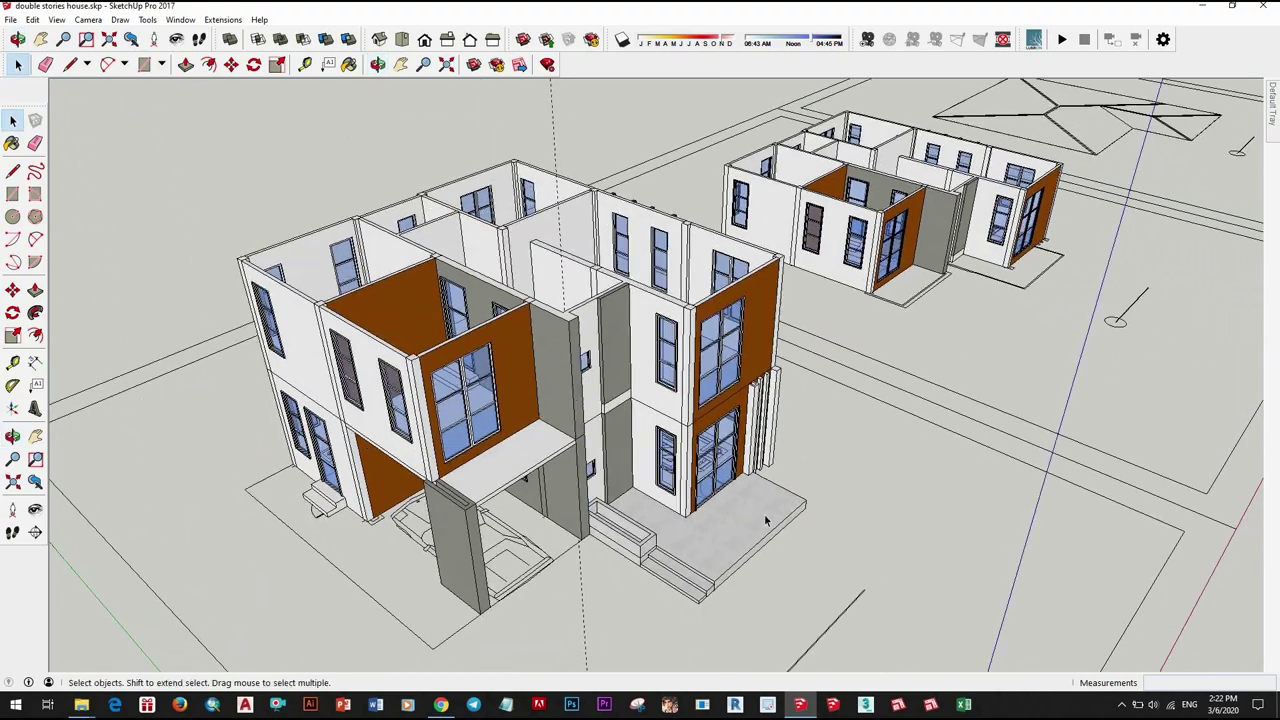
pyautogui.scroll(3, 846, 531)
pyautogui.scroll(4, 643, 450)
pyautogui.scroll(2, 641, 450)
pyautogui.click(641, 441)
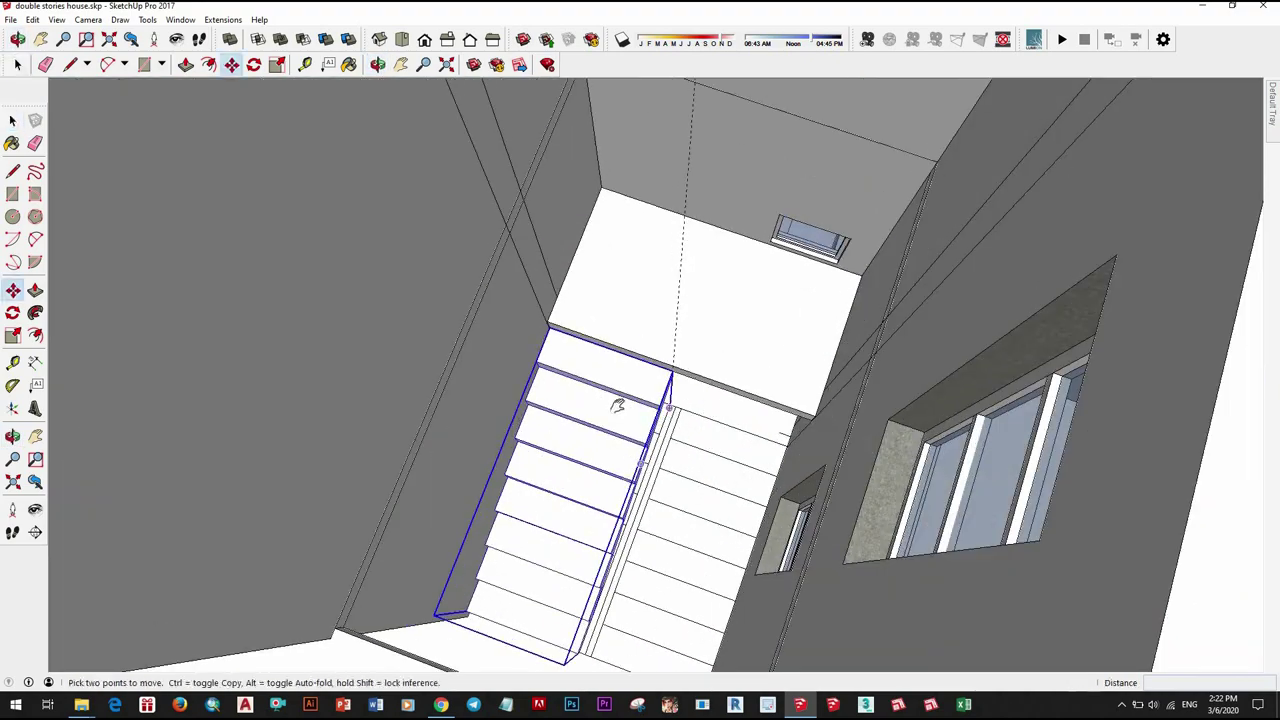
pyautogui.moveTo(617, 405); pyautogui.dragTo(543, 543, button='middle')
pyautogui.scroll(5, 529, 549)
# Step: Start moving the stair flight from its corner while orbiting to check its alignment
pyautogui.press('ctrl')
pyautogui.click(662, 347)
pyautogui.scroll(-3, 680, 300)
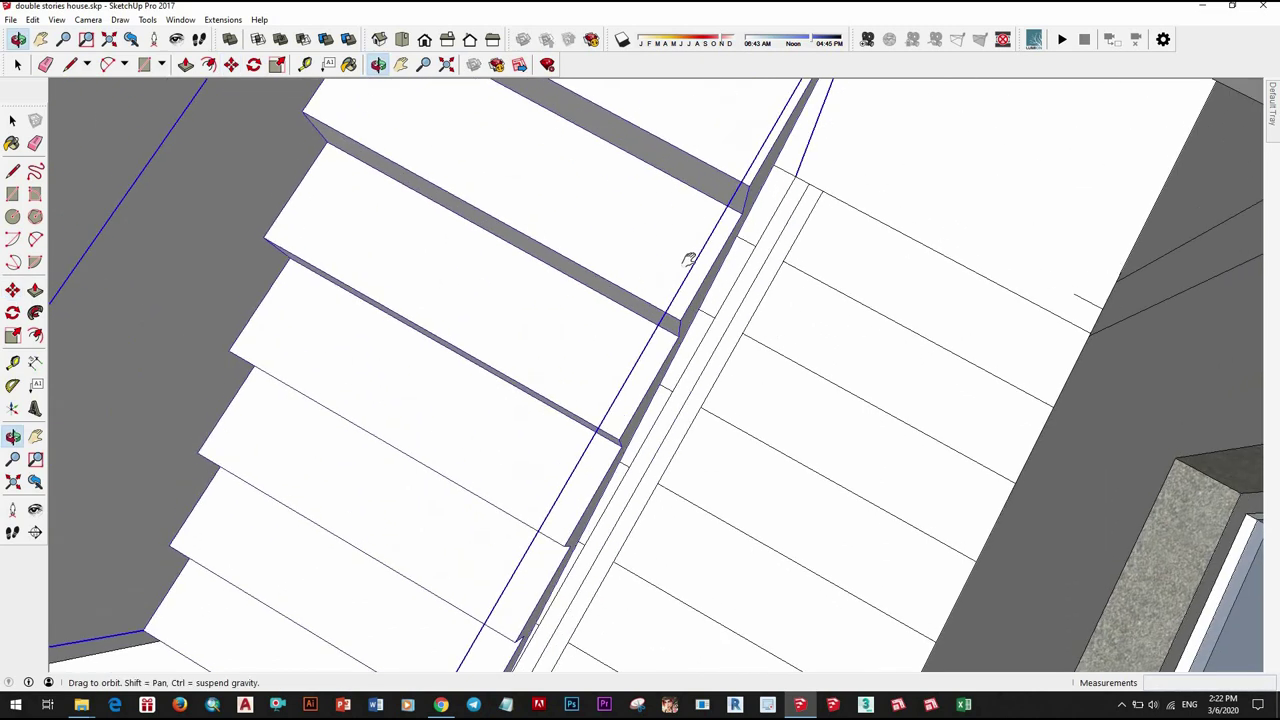
pyautogui.scroll(3, 752, 299)
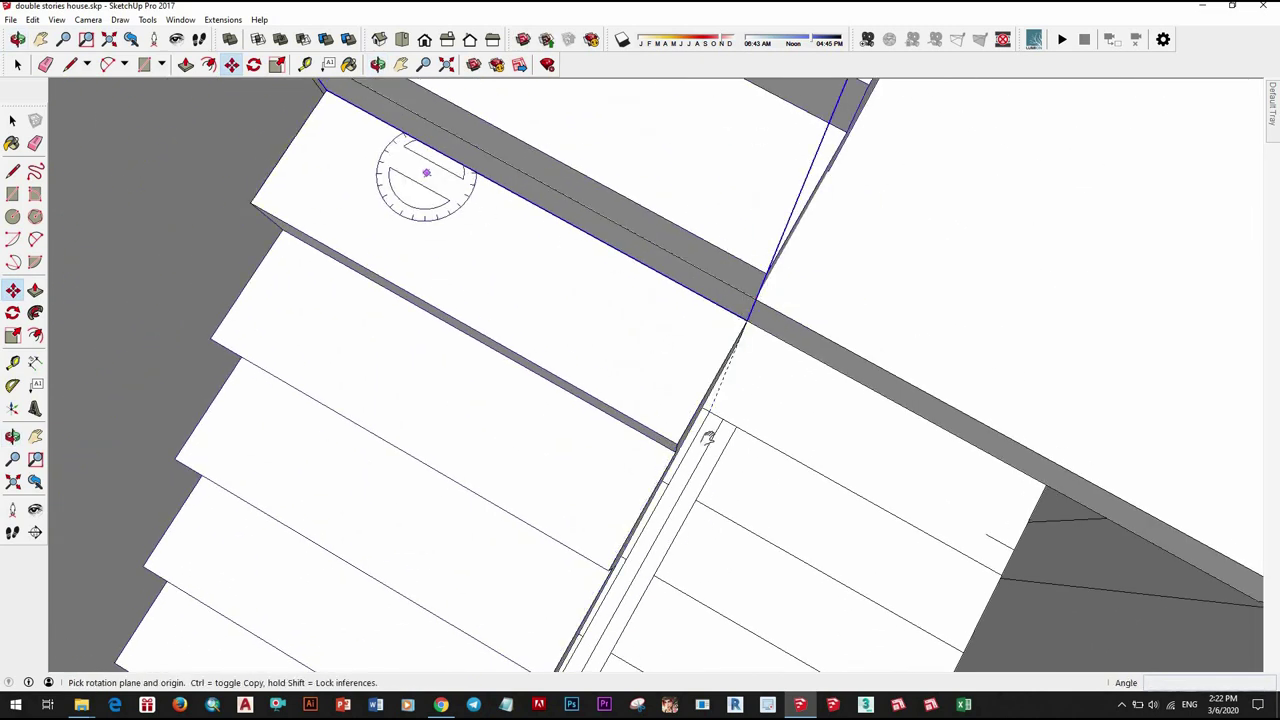
pyautogui.scroll(1, 400, 257)
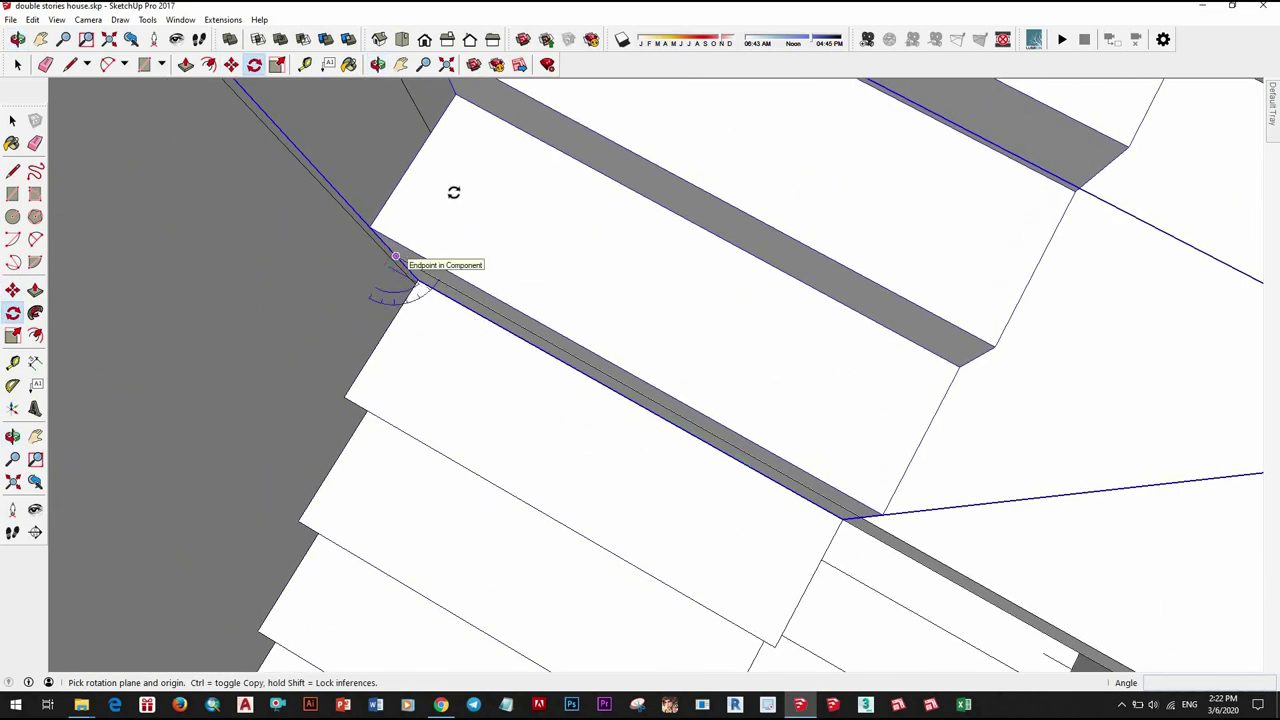
pyautogui.moveTo(396, 258); pyautogui.dragTo(497, 380, button='middle')
pyautogui.moveTo(626, 406); pyautogui.dragTo(709, 420, button='middle')
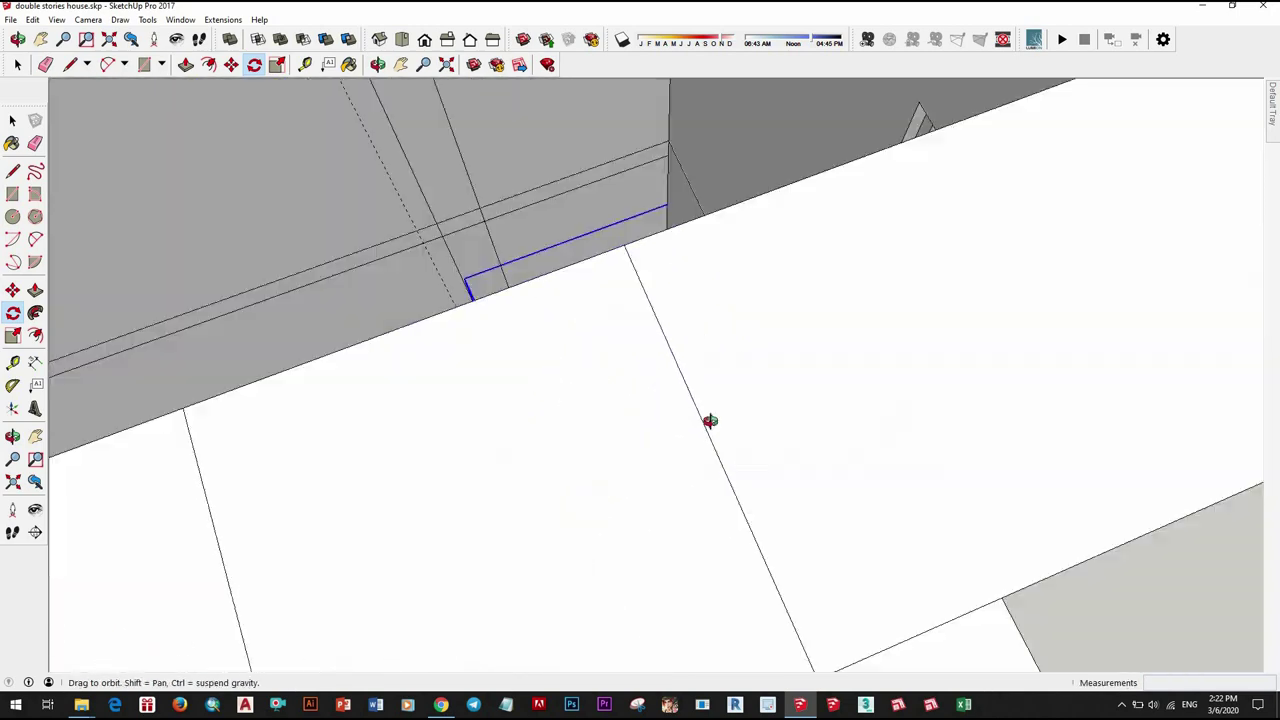
pyautogui.scroll(-5, 716, 450)
pyautogui.moveTo(718, 515); pyautogui.dragTo(691, 409, button='middle')
pyautogui.scroll(3, 700, 390)
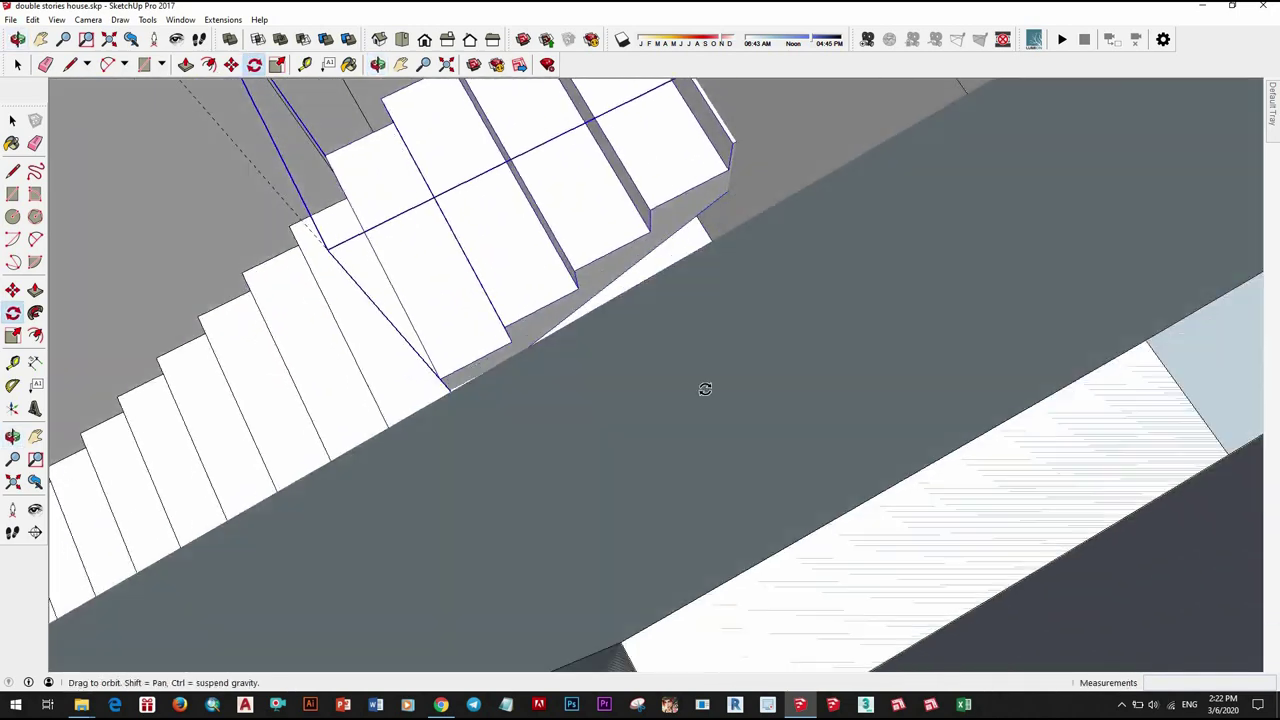
pyautogui.scroll(3, 691, 380)
pyautogui.scroll(3, 697, 400)
pyautogui.scroll(3, 723, 394)
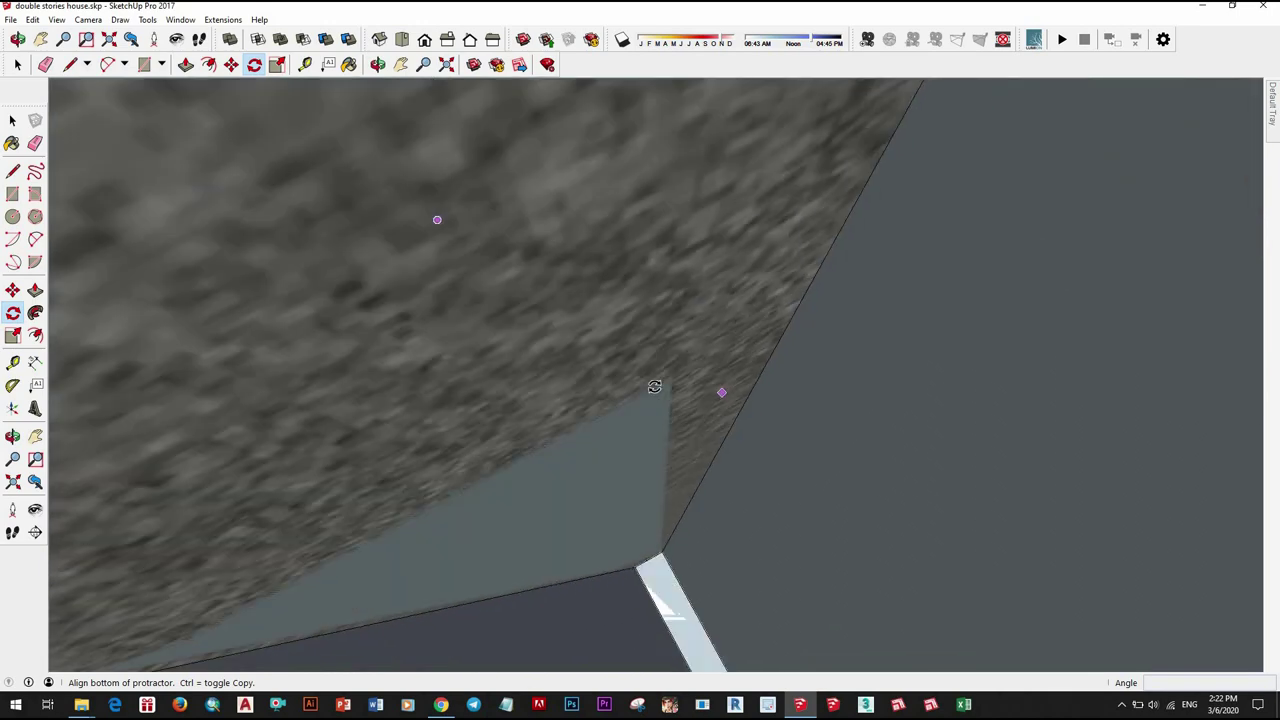
pyautogui.scroll(3, 683, 377)
pyautogui.scroll(2, 847, 593)
pyautogui.scroll(-3, 847, 593)
pyautogui.scroll(-3, 594, 465)
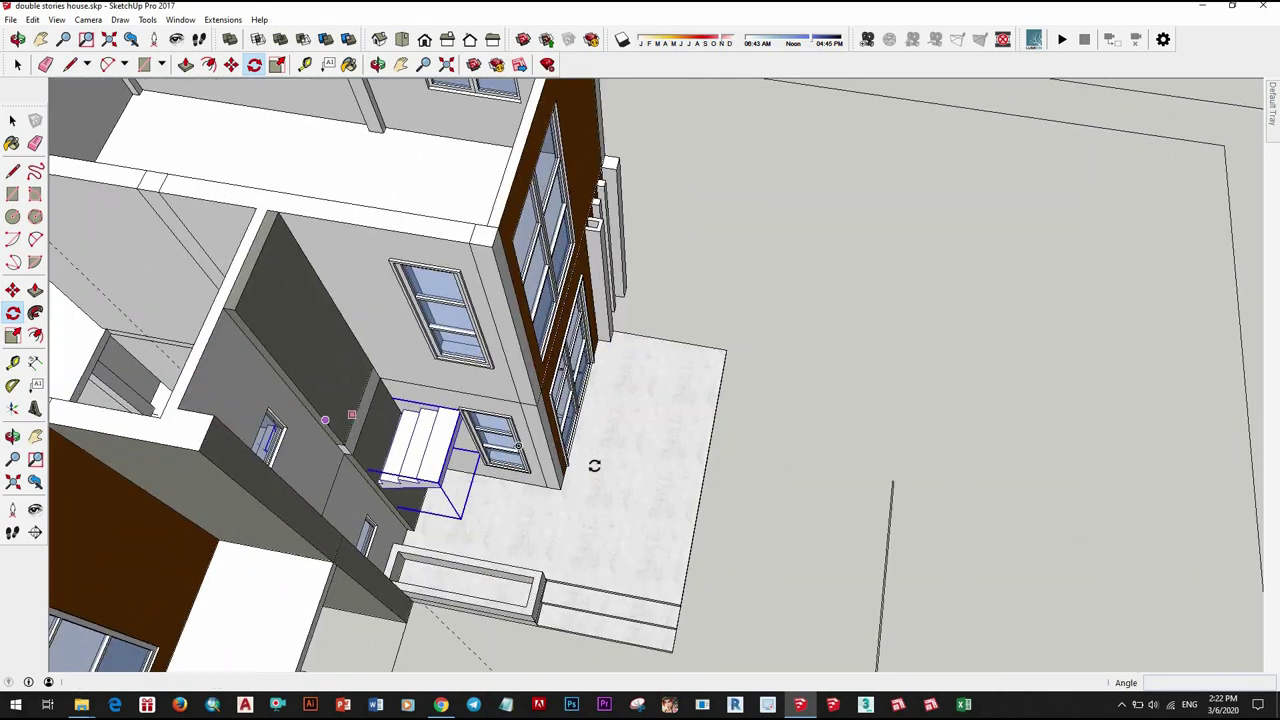
pyautogui.moveTo(543, 483); pyautogui.dragTo(386, 457, button='middle')
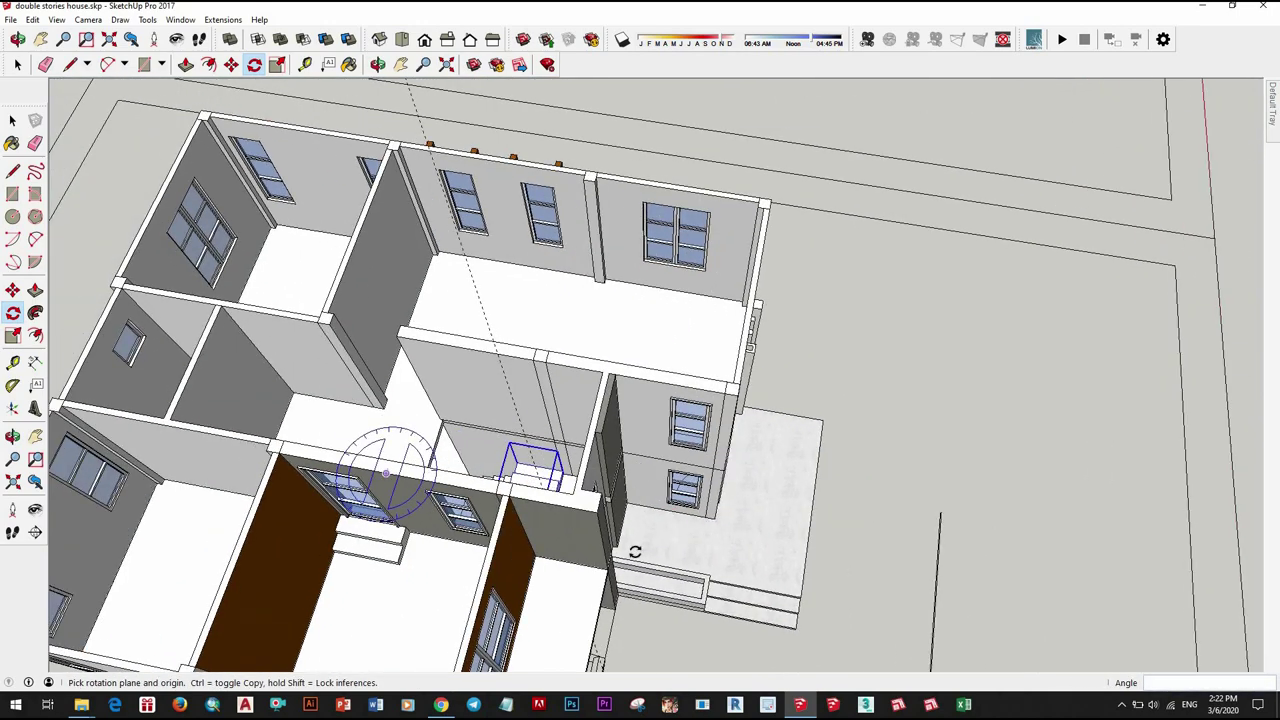
pyautogui.scroll(5, 460, 470)
pyautogui.scroll(3, 743, 409)
pyautogui.scroll(2, 800, 340)
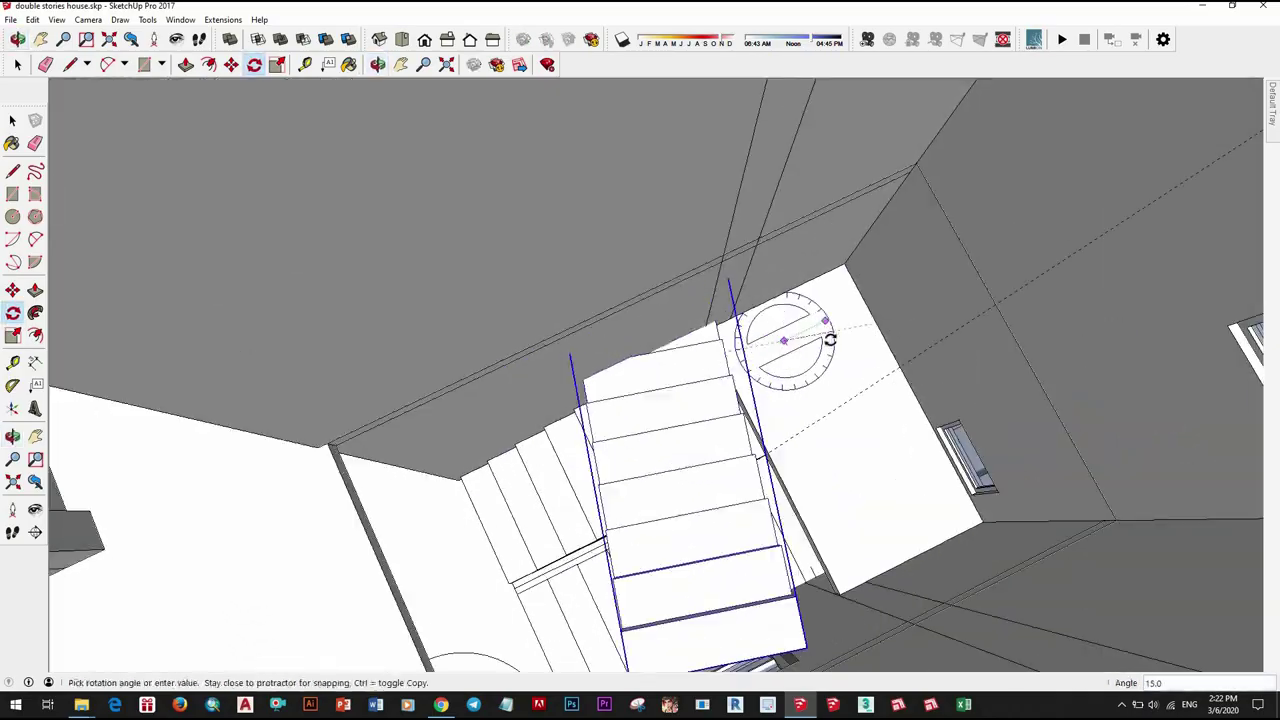
pyautogui.scroll(-10, 672, 430)
pyautogui.moveTo(980, 357)
pyautogui.mouseDown(button='middle')
pyautogui.moveTo(1000, 266)
pyautogui.moveTo(971, 257)
pyautogui.moveTo(585, 541)
pyautogui.mouseUp(button='middle')
# Step: Move the upper flight's underside corner 10mm along its edge against the wall corner
pyautogui.press('space')
pyautogui.scroll(5, 585, 541)
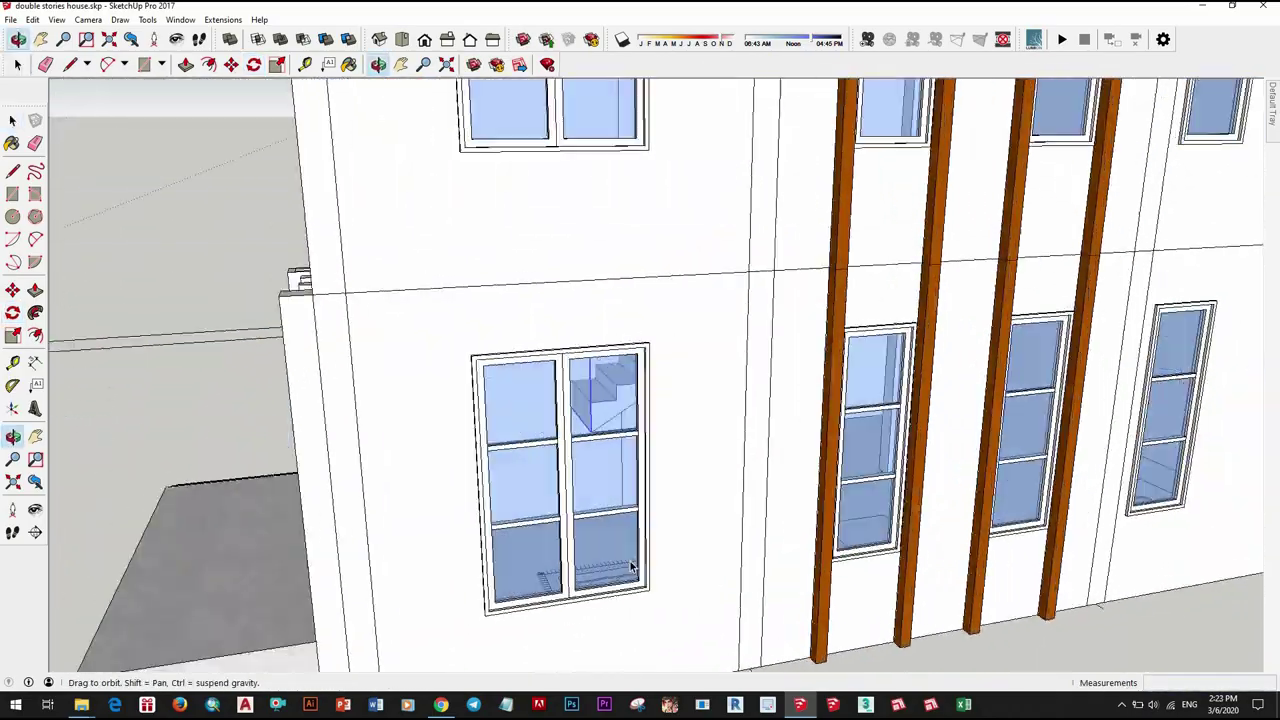
pyautogui.scroll(-6, 634, 566)
pyautogui.press('m')
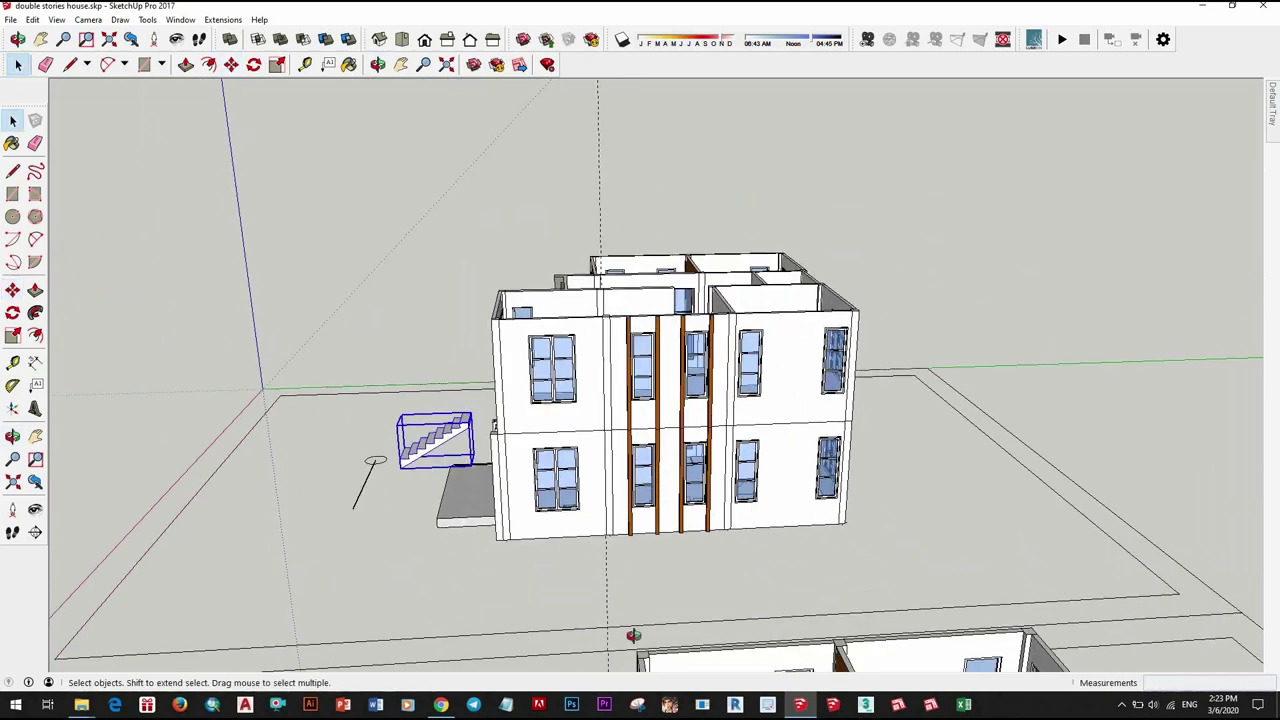
pyautogui.moveTo(633, 635); pyautogui.dragTo(500, 591, button='middle')
pyautogui.scroll(4, 508, 571)
pyautogui.press('m')
pyautogui.scroll(2, 514, 500)
pyautogui.scroll(-6, 514, 500)
pyautogui.moveTo(514, 500)
pyautogui.mouseDown(button='middle')
pyautogui.moveTo(624, 318)
pyautogui.moveTo(640, 360)
pyautogui.moveTo(674, 331)
pyautogui.moveTo(641, 400)
pyautogui.moveTo(508, 292)
pyautogui.mouseUp(button='middle')
pyautogui.scroll(5, 640, 360)
pyautogui.scroll(3, 629, 389)
pyautogui.scroll(2, 641, 400)
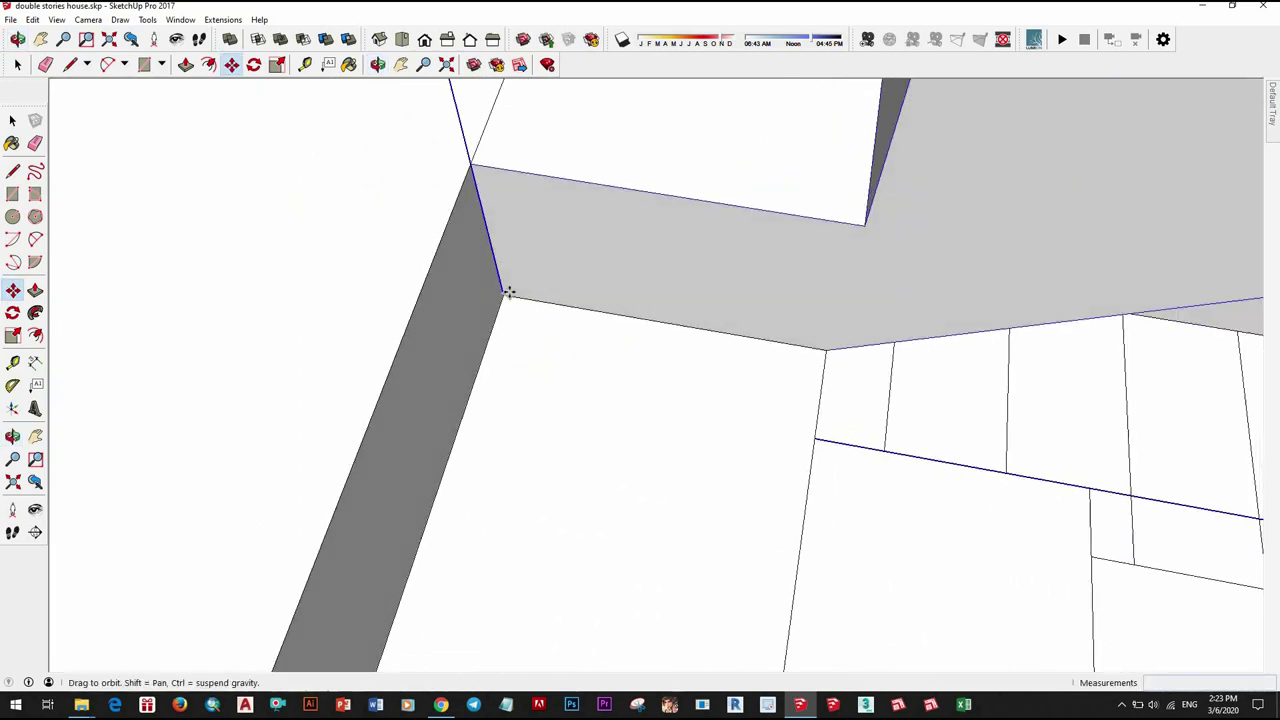
pyautogui.scroll(-2, 495, 300)
pyautogui.moveTo(463, 466); pyautogui.dragTo(463, 420, button='middle')
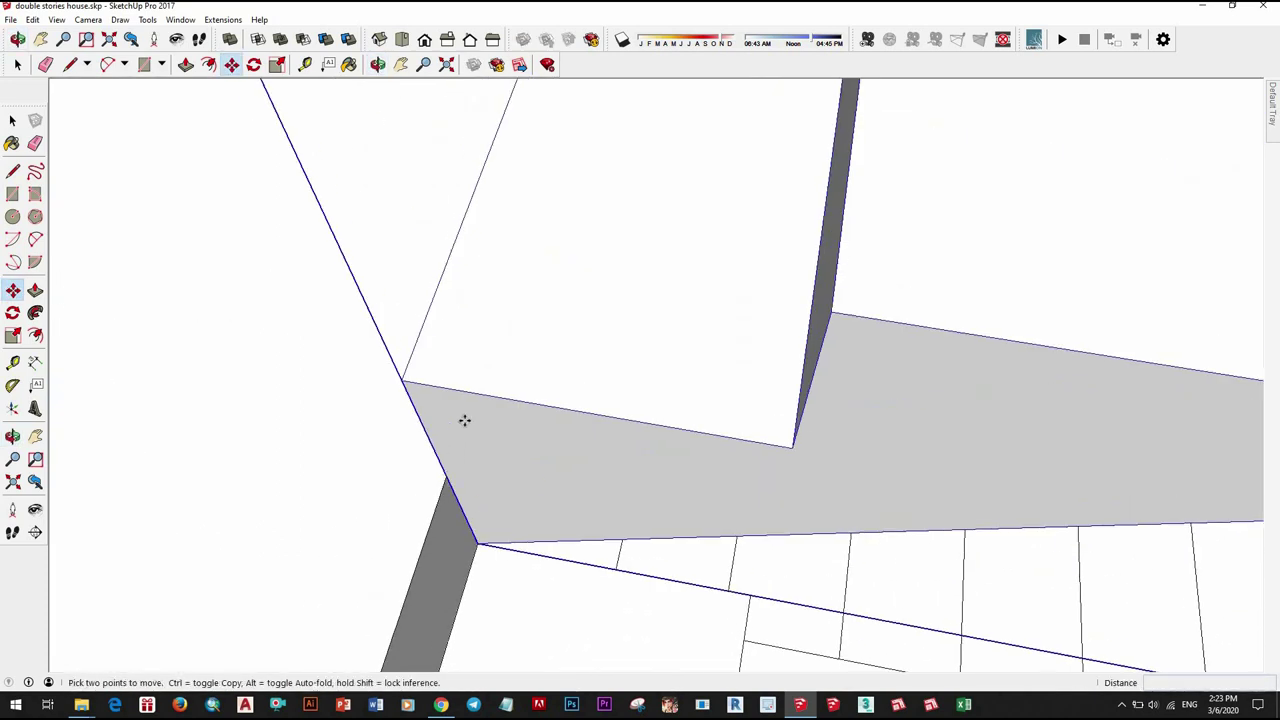
pyautogui.click(463, 424)
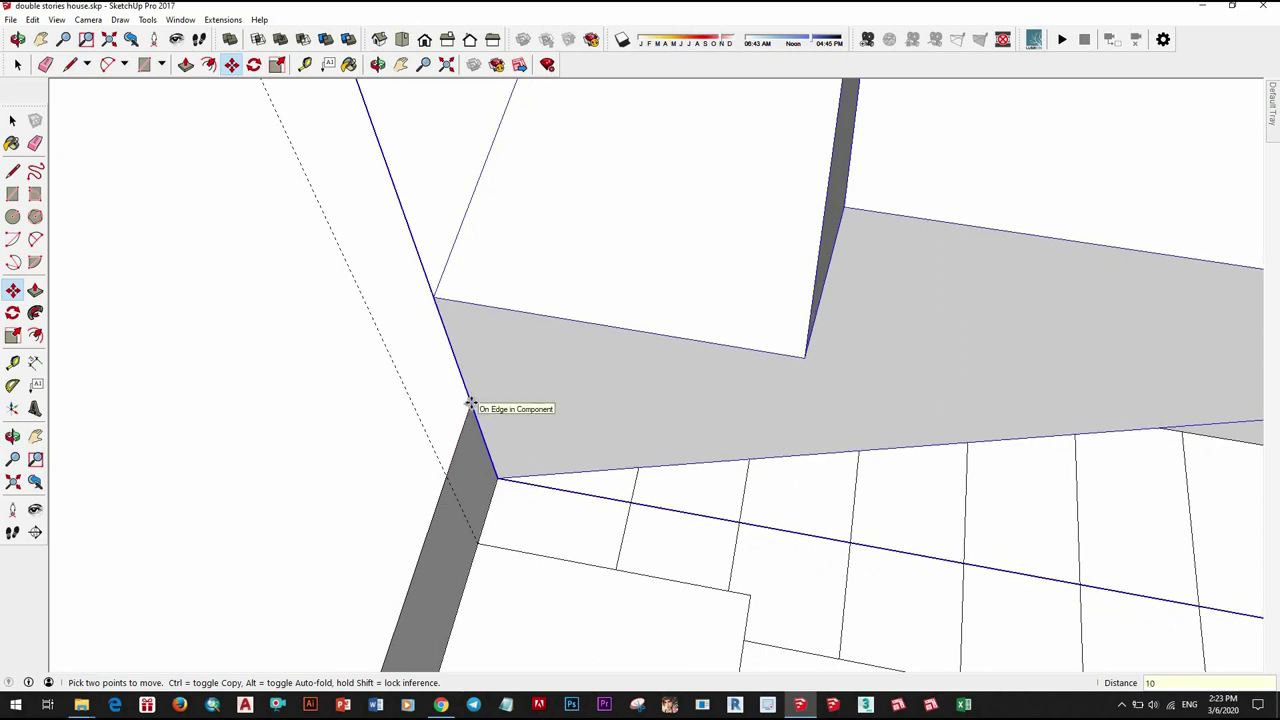
pyautogui.click(470, 403)
pyautogui.press('space')
# Step: Orbit to a new angle to review the repositioned stair flight
pyautogui.scroll(10, 520, 440)
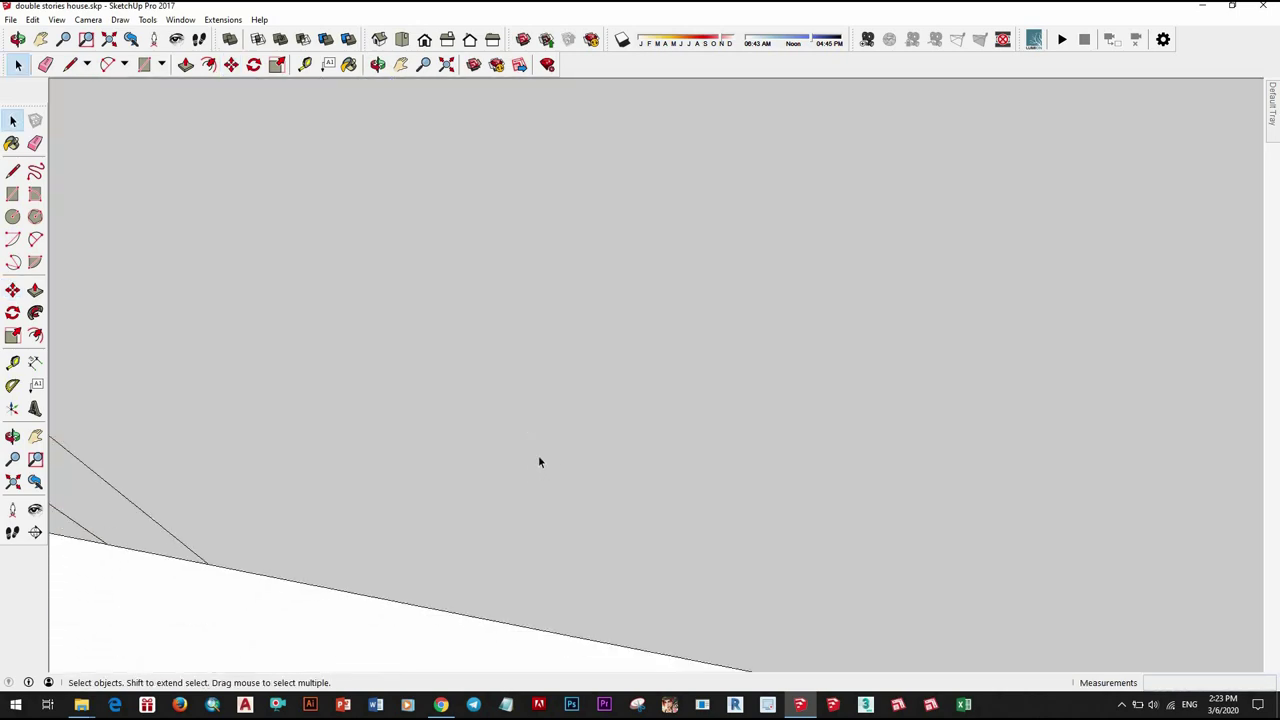
pyautogui.scroll(-5, 539, 461)
pyautogui.scroll(-5, 539, 461)
pyautogui.scroll(3, 775, 431)
pyautogui.moveTo(775, 431)
pyautogui.mouseDown(button='middle')
pyautogui.moveTo(843, 442)
pyautogui.moveTo(650, 461)
pyautogui.moveTo(743, 535)
pyautogui.mouseUp(button='middle')
pyautogui.scroll(3, 843, 442)
pyautogui.scroll(-3, 650, 461)
pyautogui.scroll(3, 743, 535)
pyautogui.scroll(3, 743, 535)
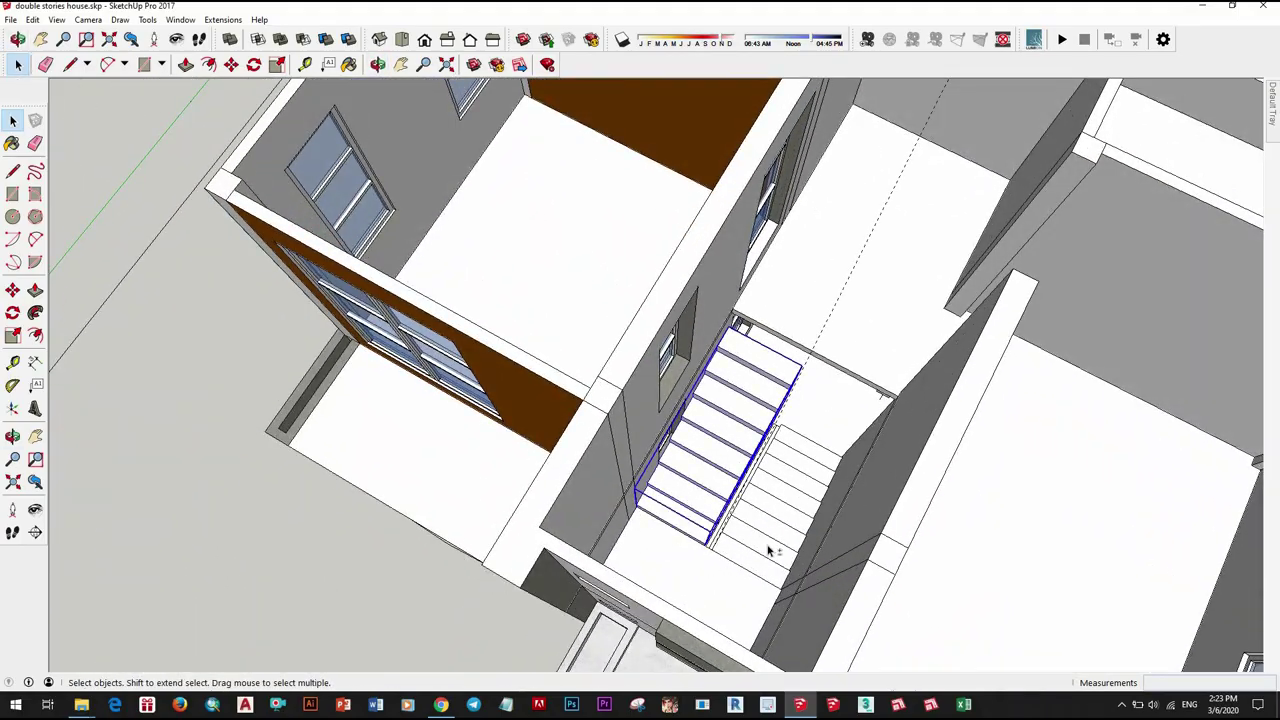
# Step: Bring up the stair flight's context menu, then dismiss it
pyautogui.rightClick(770, 550)
pyautogui.click(765, 485)
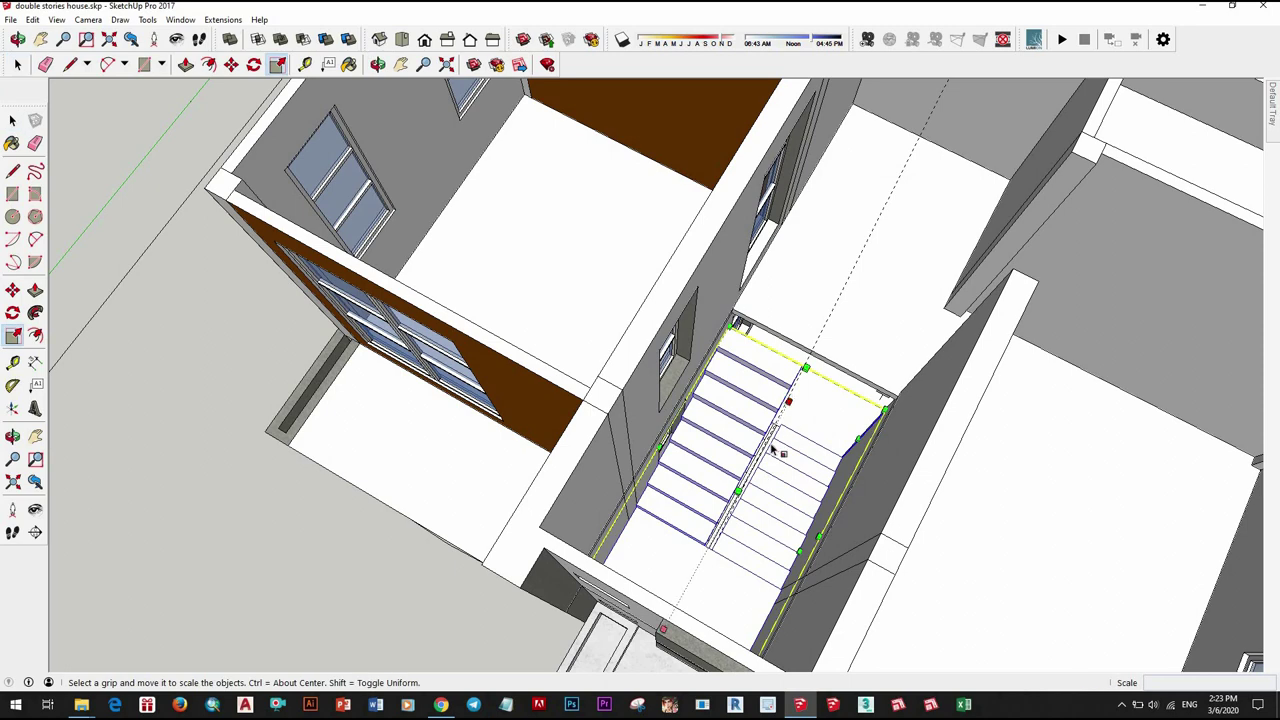
pyautogui.scroll(3, 851, 388)
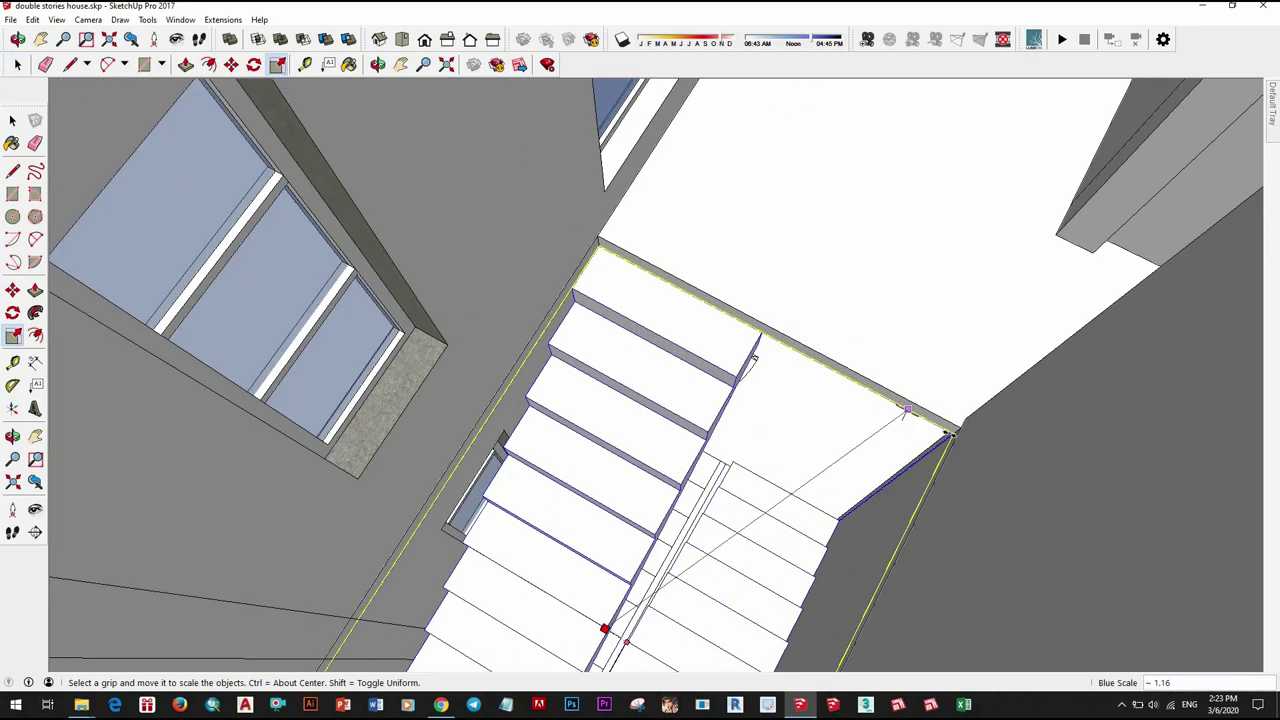
pyautogui.scroll(-5, 785, 383)
pyautogui.scroll(-3, 785, 383)
pyautogui.scroll(5, 763, 380)
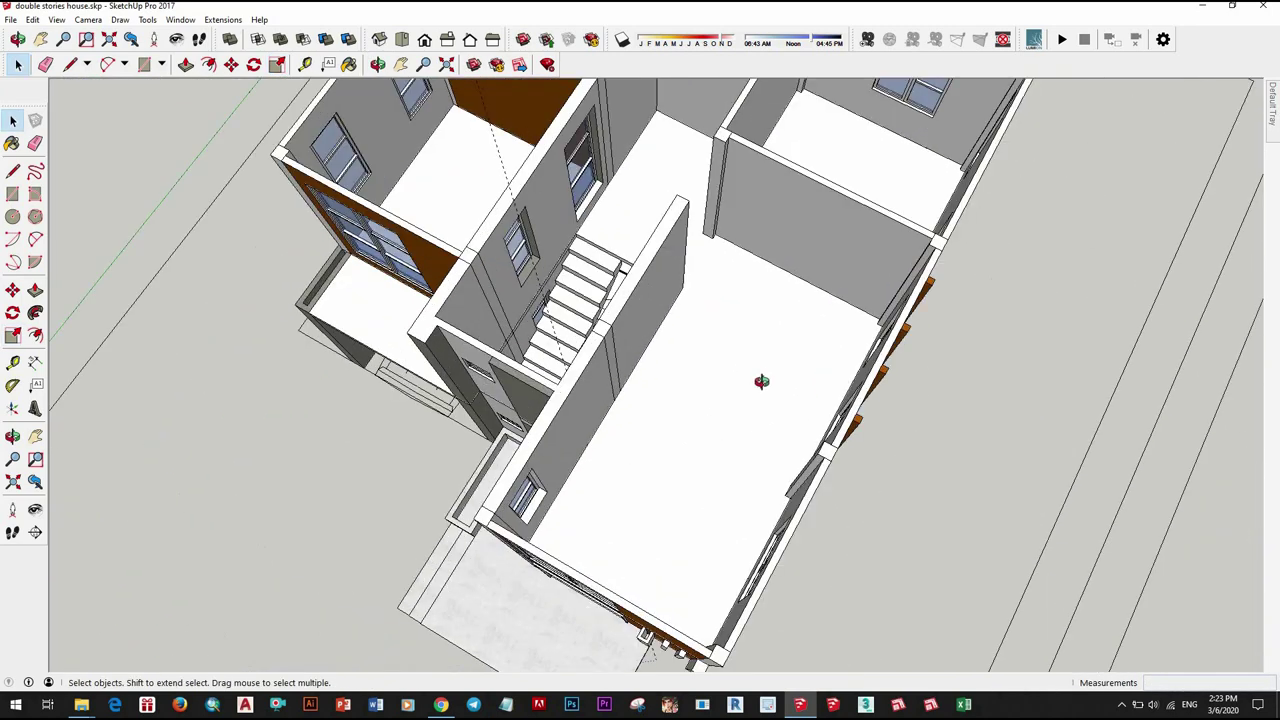
# Step: Orbit around the staircase and down to a low view of the two-storey house
pyautogui.moveTo(763, 380)
pyautogui.mouseDown(button='middle')
pyautogui.moveTo(893, 283)
pyautogui.moveTo(503, 468)
pyautogui.mouseUp(button='middle')
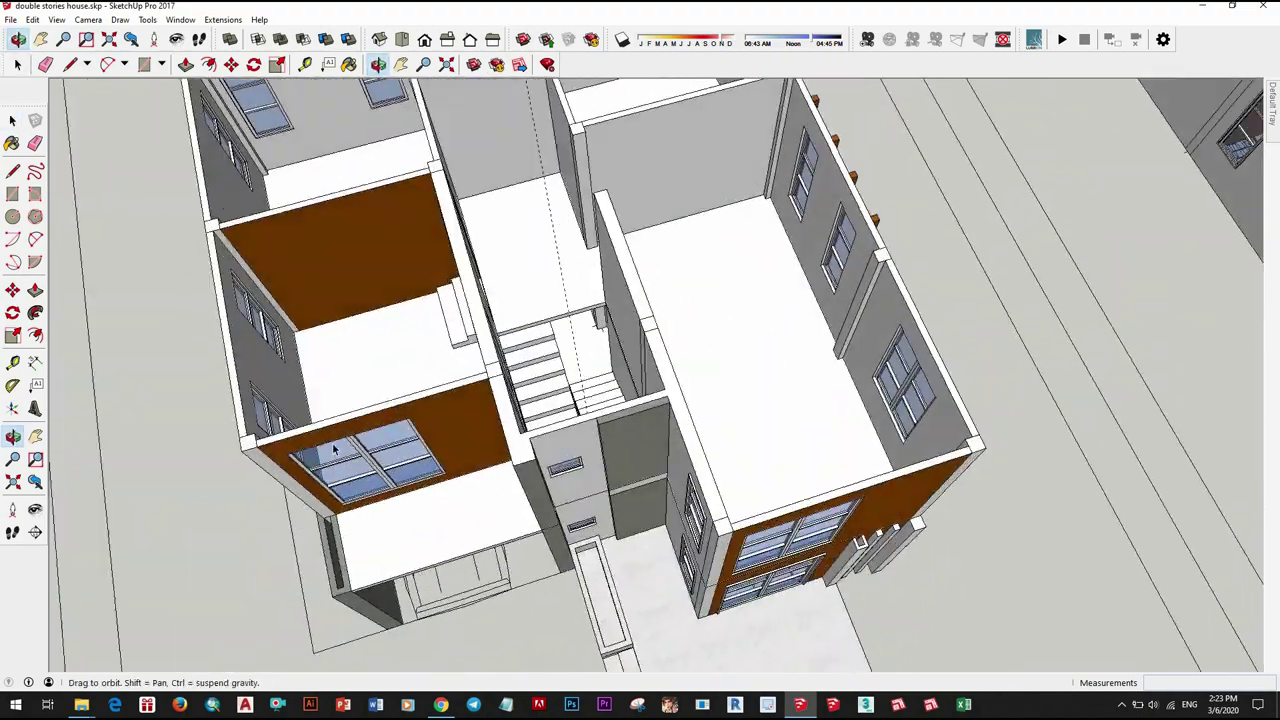
pyautogui.scroll(-3, 503, 468)
pyautogui.scroll(3, 555, 350)
pyautogui.scroll(5, 714, 323)
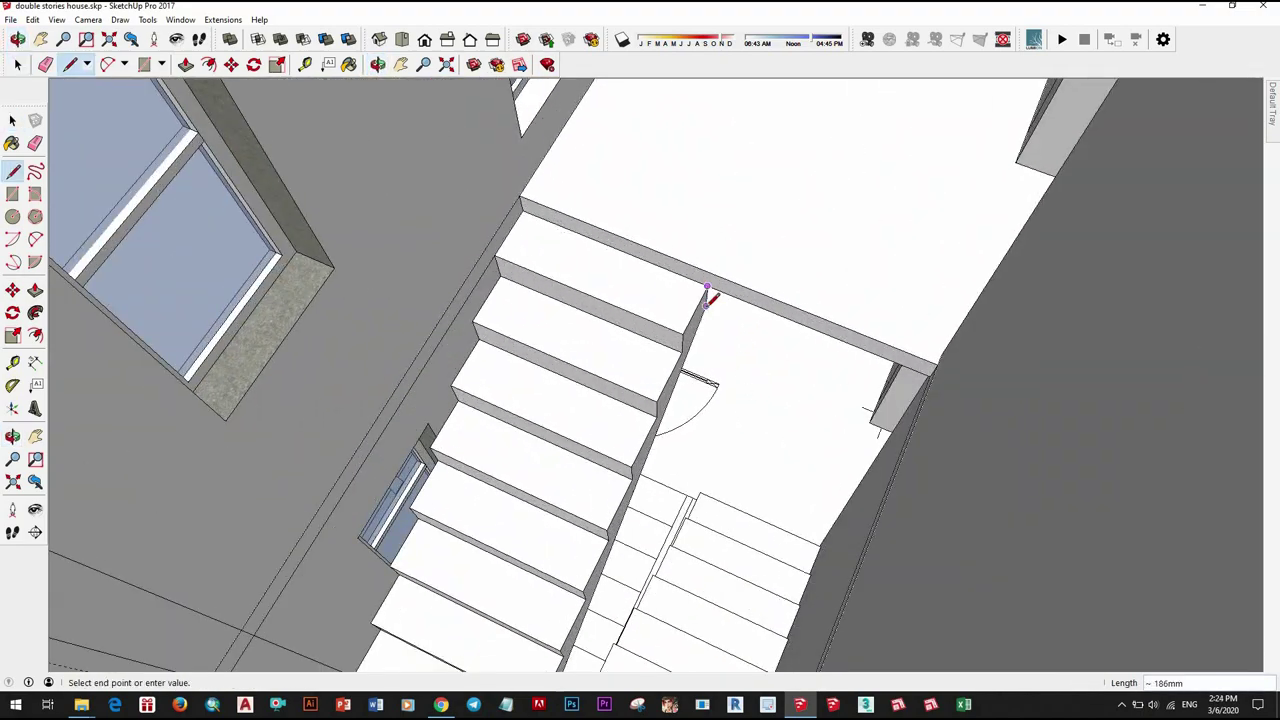
pyautogui.scroll(-3, 611, 450)
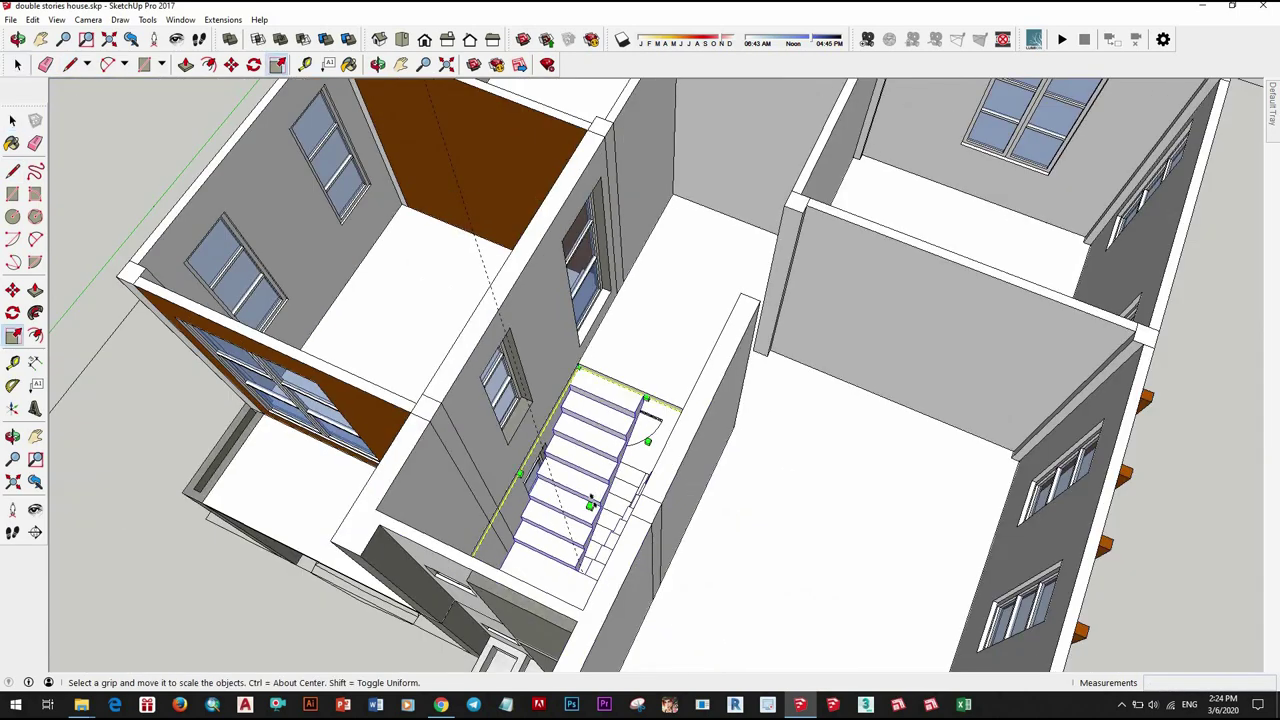
pyautogui.scroll(-5, 614, 412)
pyautogui.moveTo(614, 412); pyautogui.dragTo(481, 479, button='middle')
pyautogui.scroll(6, 500, 470)
pyautogui.scroll(-6, 481, 479)
pyautogui.moveTo(557, 360)
pyautogui.mouseDown(button='middle')
pyautogui.moveTo(668, 420)
pyautogui.moveTo(678, 515)
pyautogui.moveTo(809, 449)
pyautogui.mouseUp(button='middle')
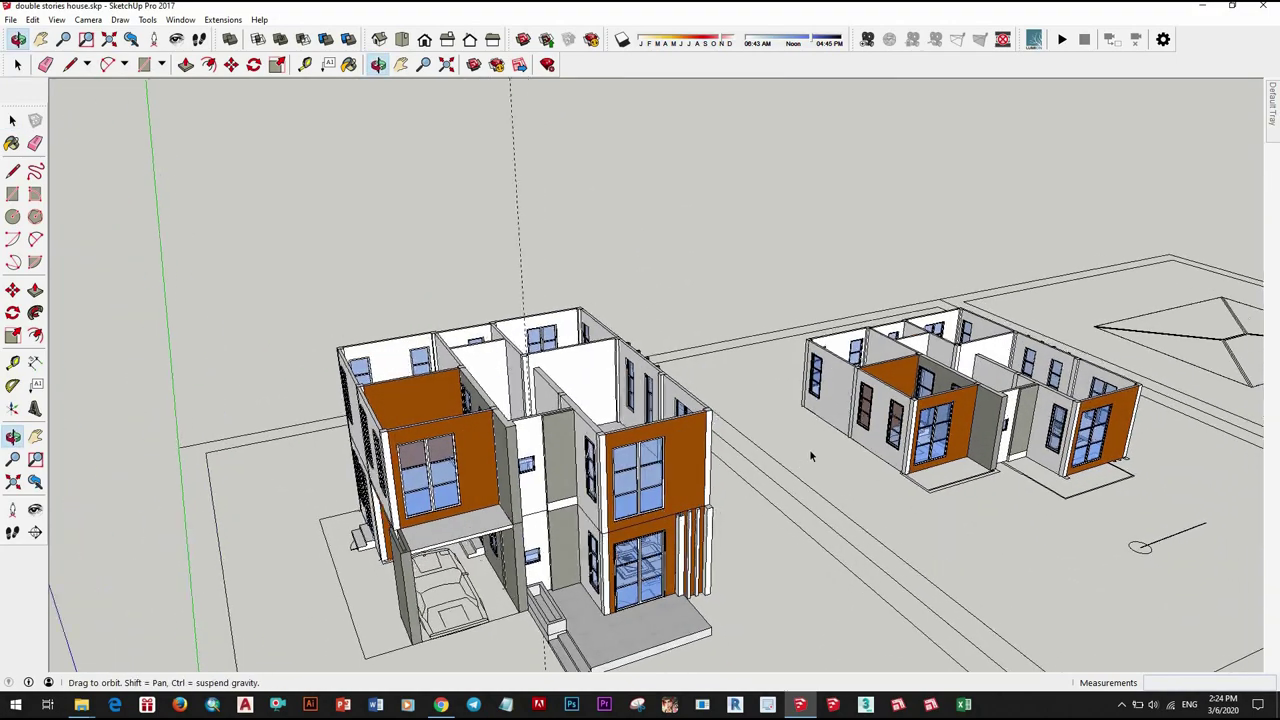
# Step: Zoom in on the single-storey house's doorway and select its threshold strip
pyautogui.scroll(5, 695, 530)
pyautogui.moveTo(695, 530); pyautogui.dragTo(678, 486, button='middle')
pyautogui.scroll(3, 678, 486)
pyautogui.scroll(2, 605, 430)
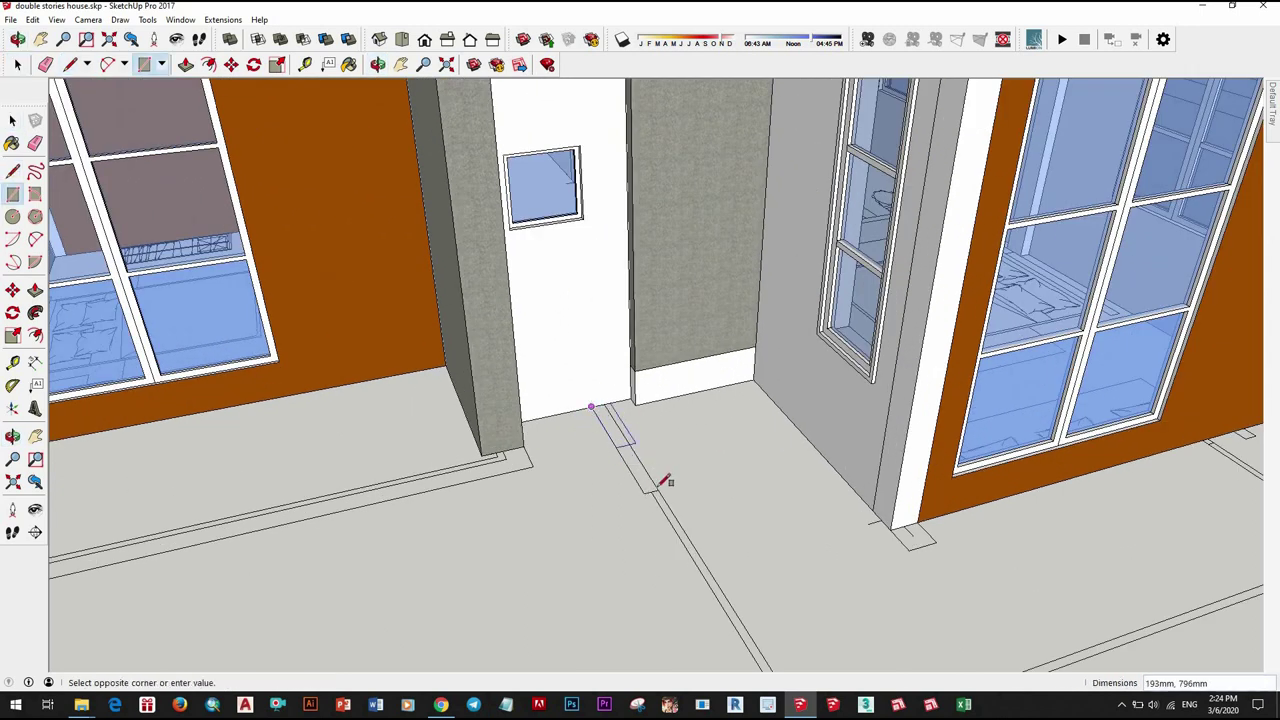
pyautogui.scroll(-3, 666, 463)
pyautogui.scroll(3, 600, 450)
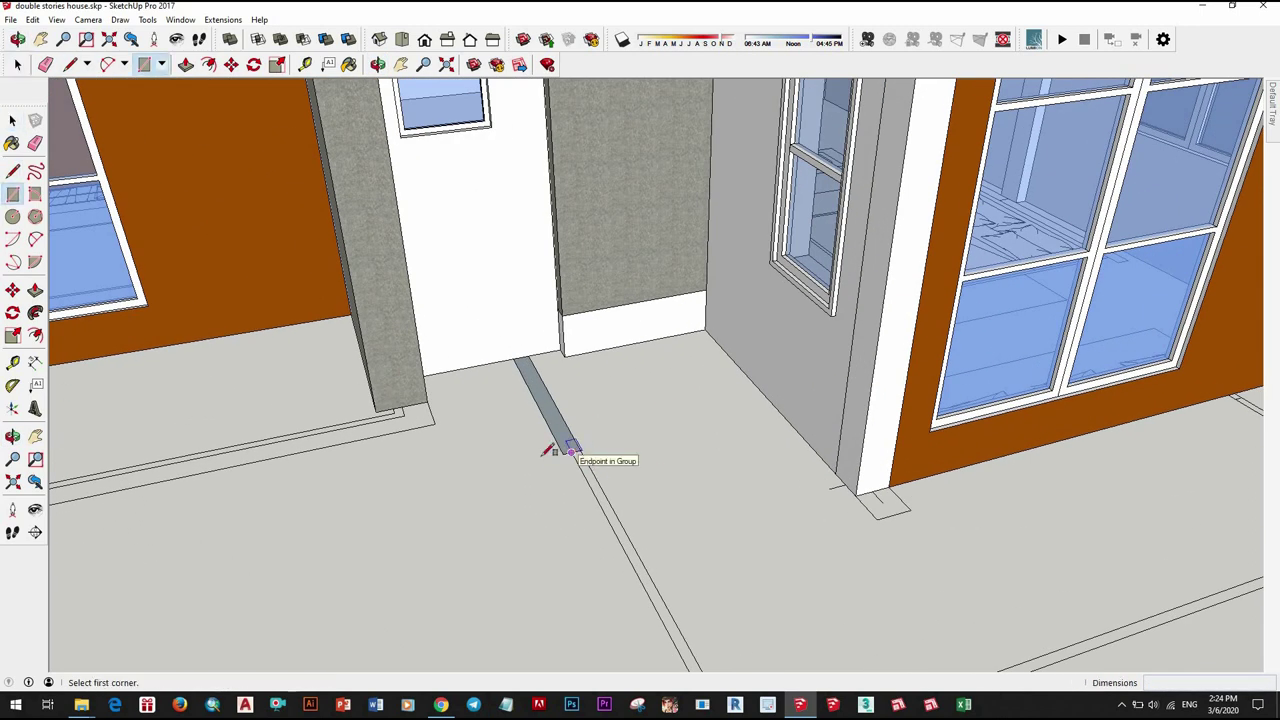
pyautogui.moveTo(557, 449); pyautogui.dragTo(534, 473, button='middle')
pyautogui.scroll(-3, 534, 473)
pyautogui.scroll(3, 470, 400)
pyautogui.click(465, 390)
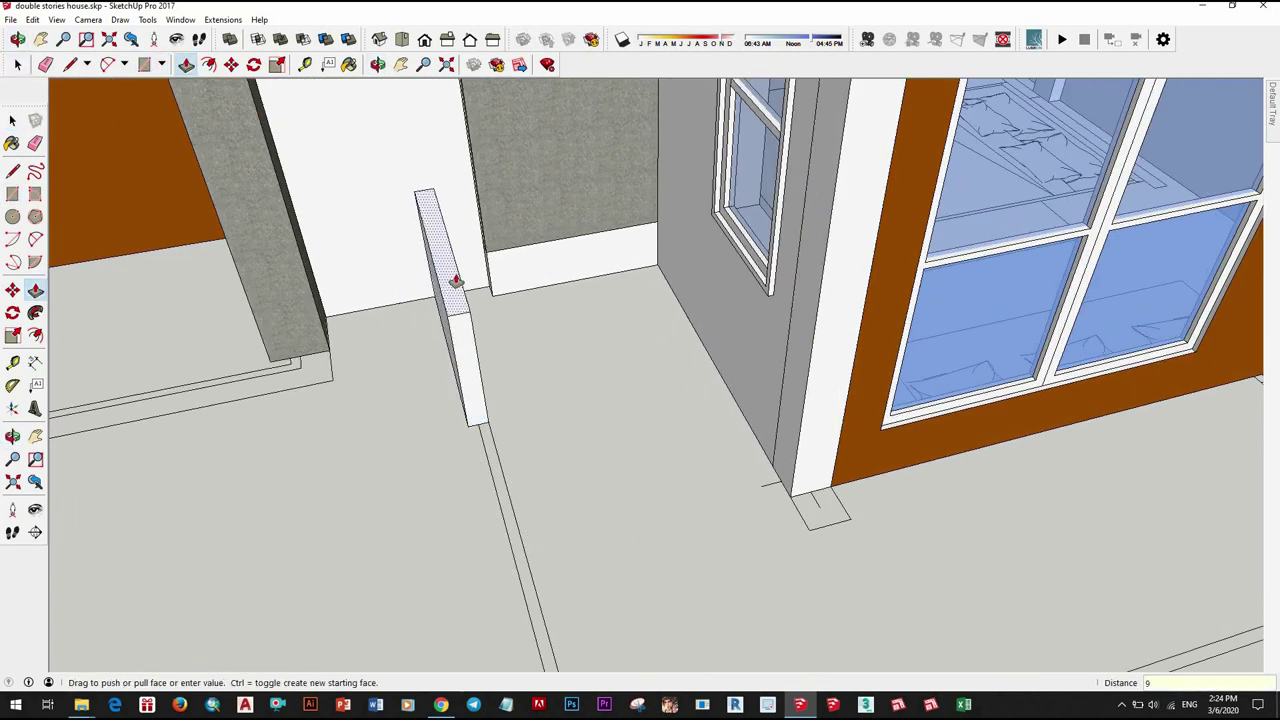
pyautogui.press('space')
pyautogui.scroll(-5, 496, 387)
# Step: Make the narrow upright wall block at the doorway a group
pyautogui.rightClick(567, 218)
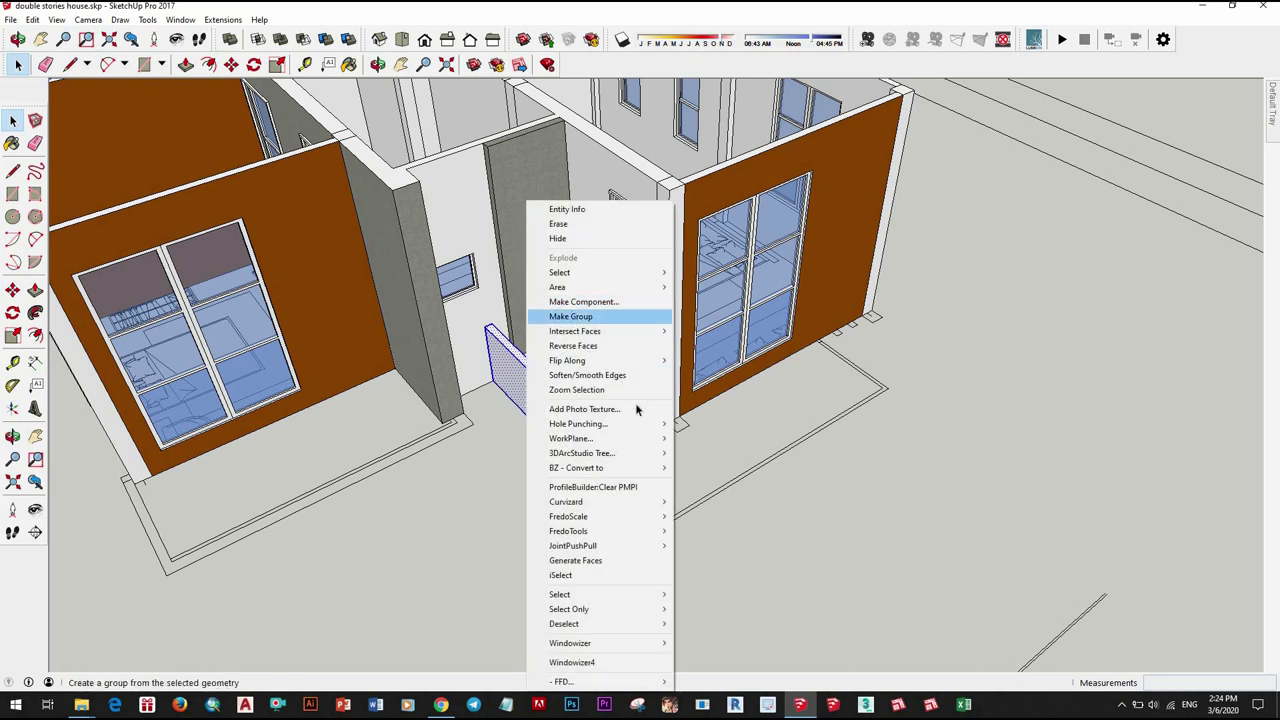
pyautogui.click(600, 314)
pyautogui.moveTo(600, 314); pyautogui.dragTo(773, 478, button='middle')
pyautogui.scroll(3, 574, 460)
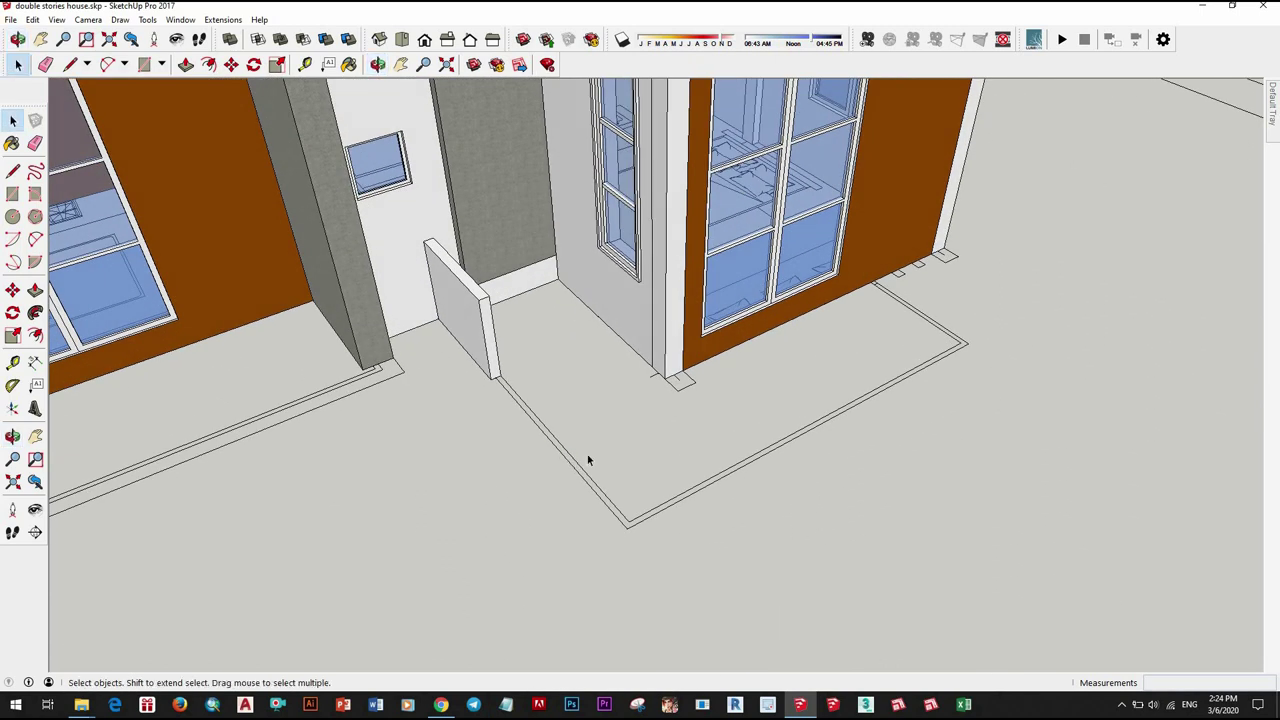
pyautogui.scroll(2, 590, 462)
# Step: Draw a 50×50 square at the wall end and extrude it into a 900mm post
pyautogui.press('l')
pyautogui.scroll(2, 648, 536)
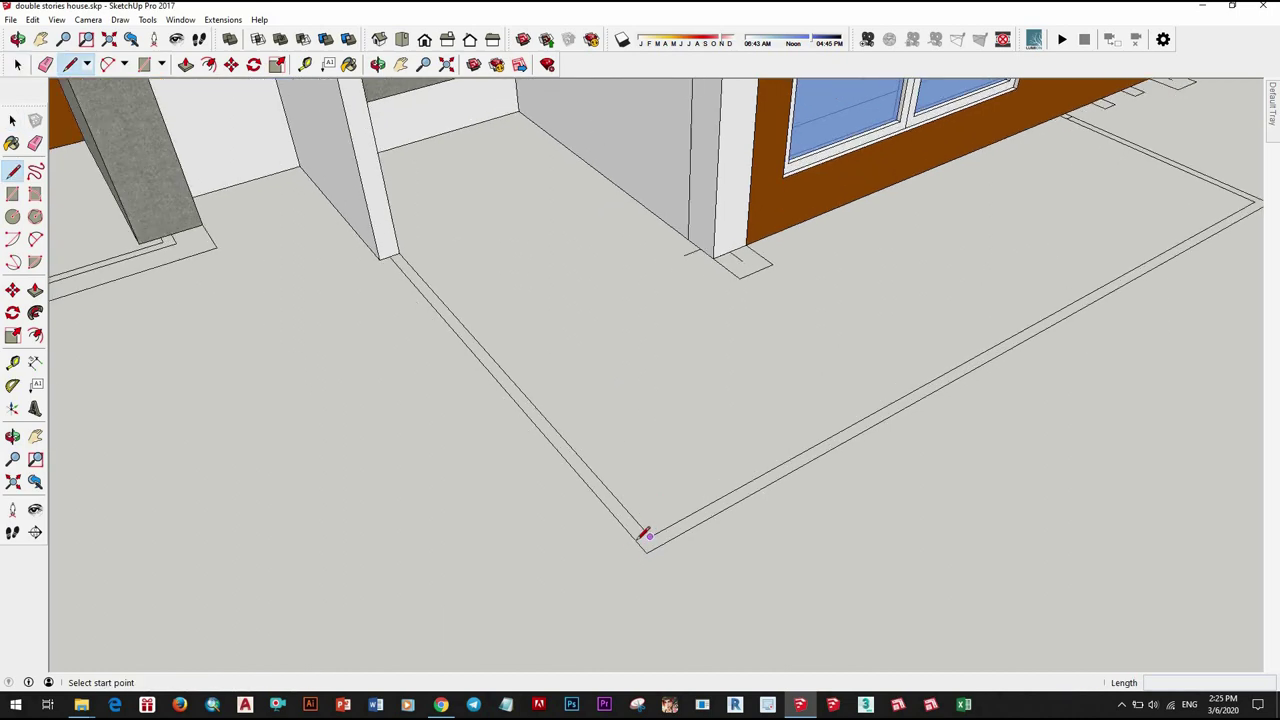
pyautogui.scroll(-5, 518, 502)
pyautogui.moveTo(386, 569)
pyautogui.mouseDown(button='middle')
pyautogui.moveTo(423, 549)
pyautogui.moveTo(489, 557)
pyautogui.moveTo(623, 527)
pyautogui.moveTo(572, 527)
pyautogui.mouseUp(button='middle')
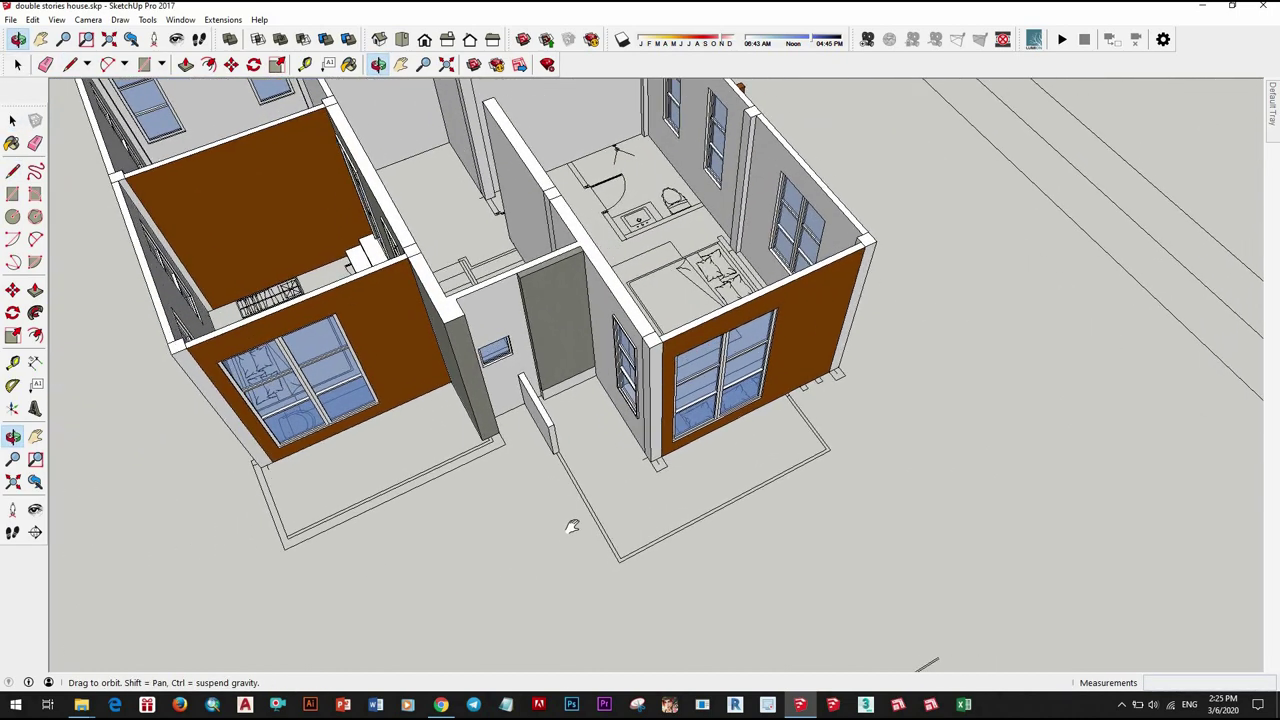
pyautogui.scroll(3, 564, 468)
pyautogui.scroll(2, 564, 468)
pyautogui.press('r')
pyautogui.click(553, 472)
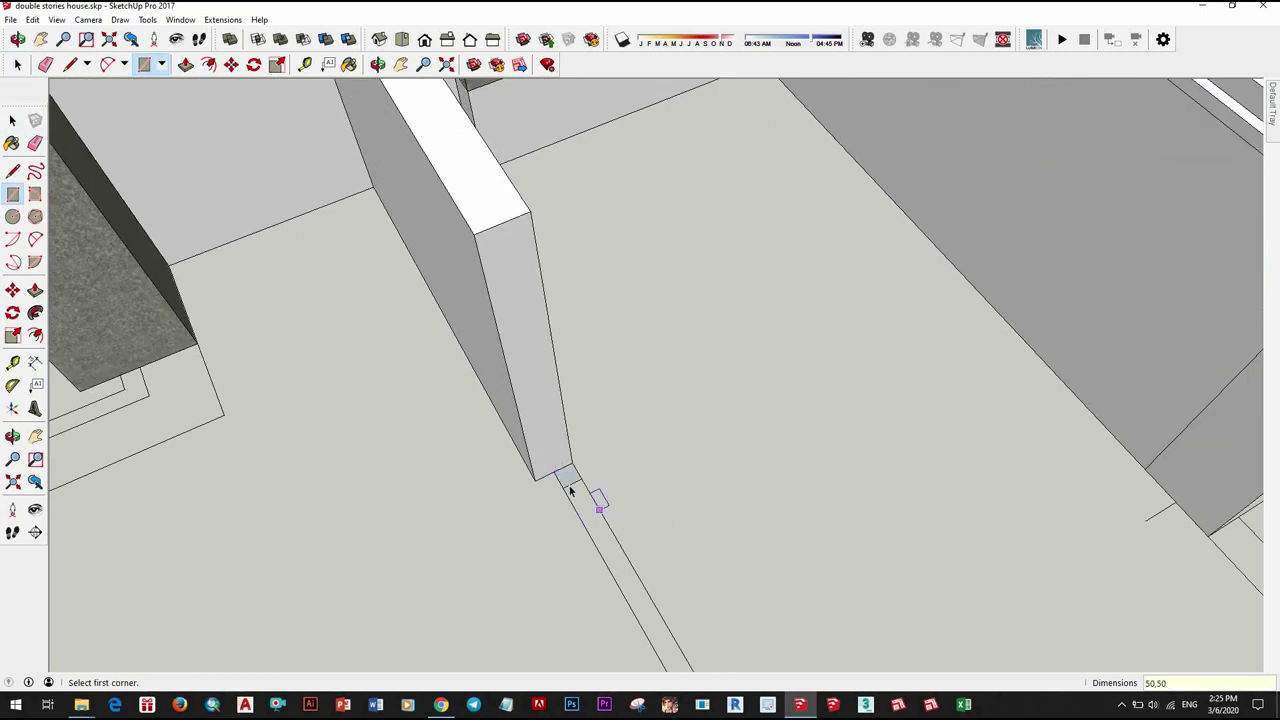
pyautogui.scroll(1, 570, 490)
pyautogui.press('space')
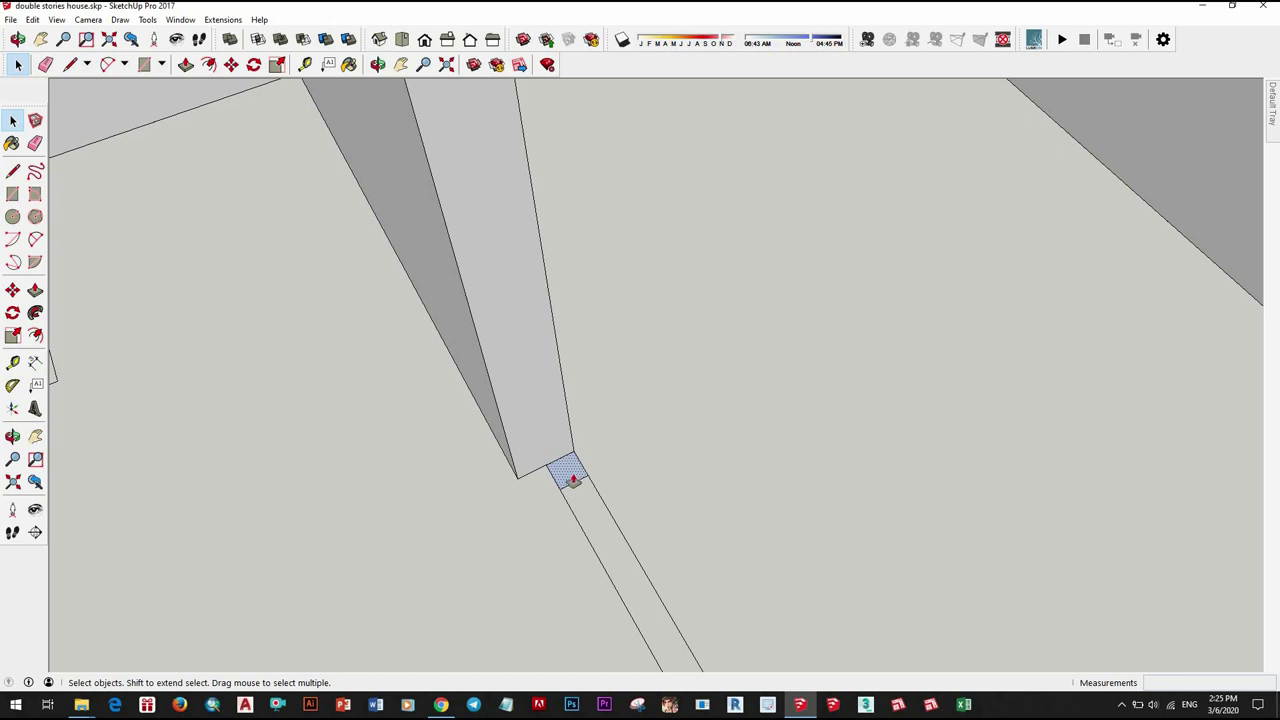
pyautogui.press('p')
pyautogui.click(573, 474)
pyautogui.moveTo(573, 474); pyautogui.dragTo(515, 332, button='middle')
# Step: Turn the whole 900mm post into a component
pyautogui.tripleClick(552, 370)
pyautogui.rightClick(552, 370)
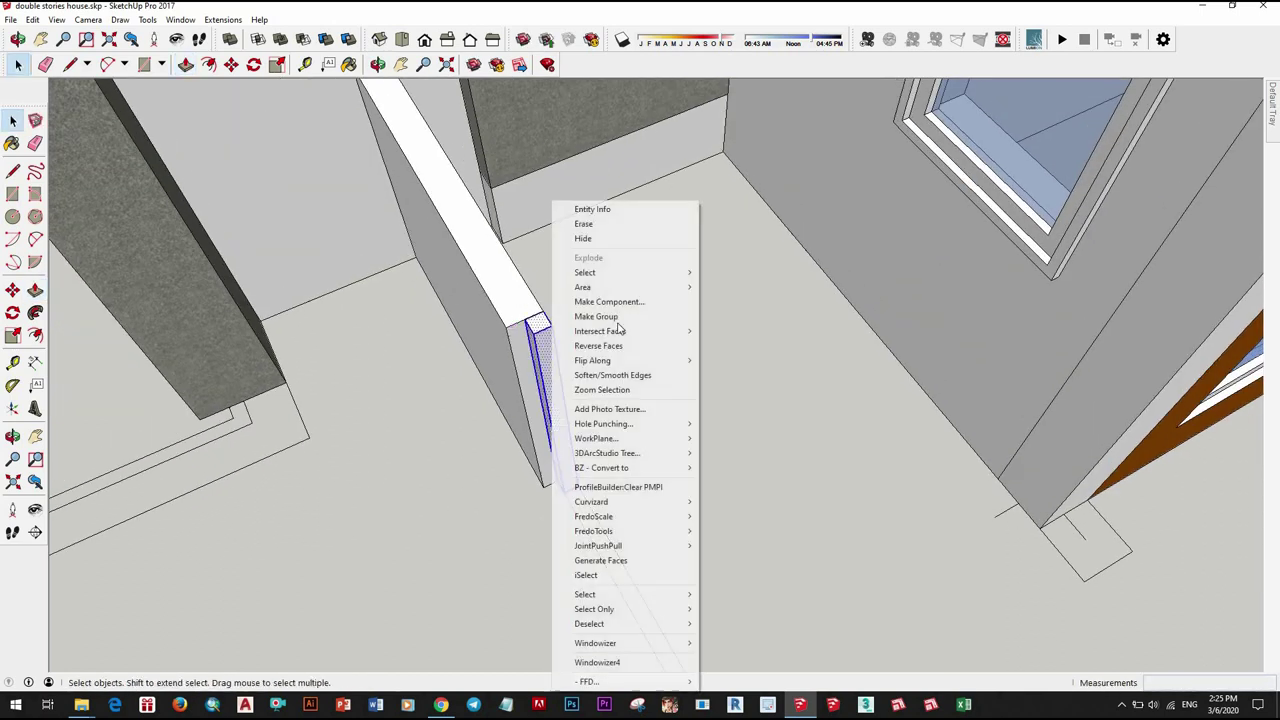
pyautogui.click(590, 300)
pyautogui.click(653, 443)
# Step: Copy the post to the far outline corner and space copies evenly between them (/5)
pyautogui.press('m')
pyautogui.moveTo(580, 531); pyautogui.dragTo(566, 452, button='middle')
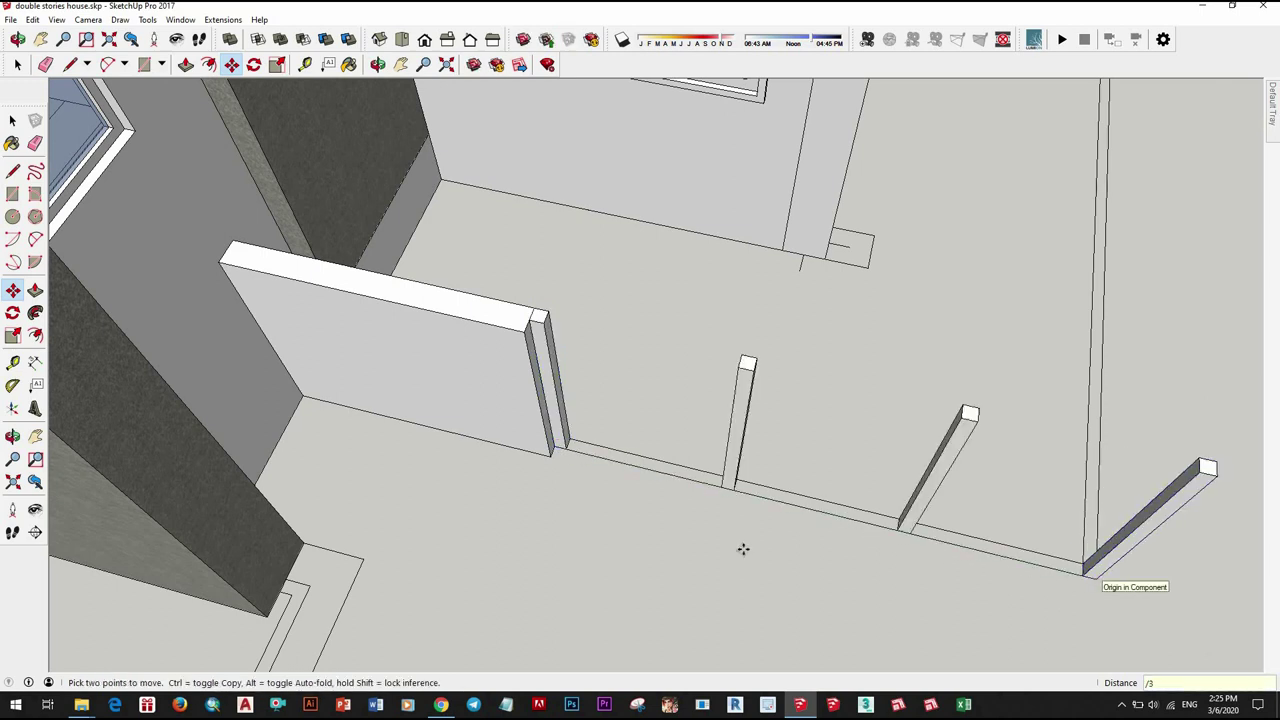
pyautogui.moveTo(743, 549); pyautogui.dragTo(671, 536, button='middle')
pyautogui.press('space')
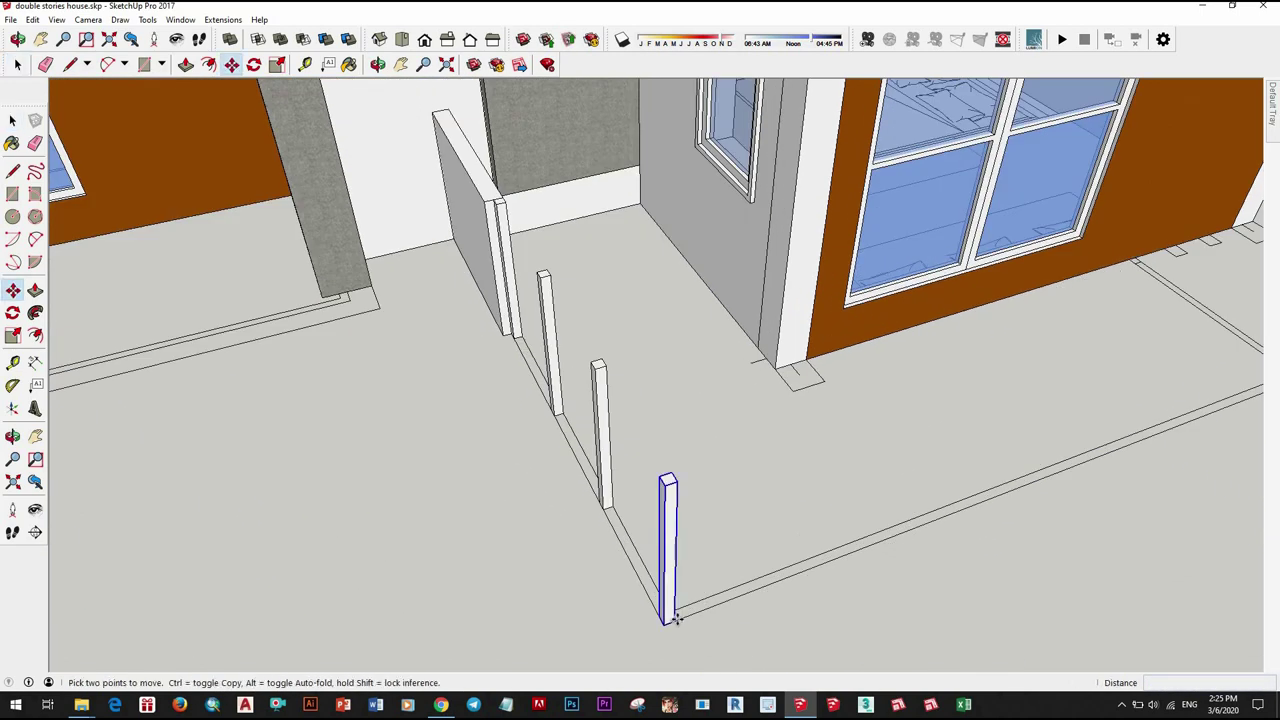
pyautogui.moveTo(559, 620); pyautogui.dragTo(1027, 457, button='middle')
pyautogui.write('/5')
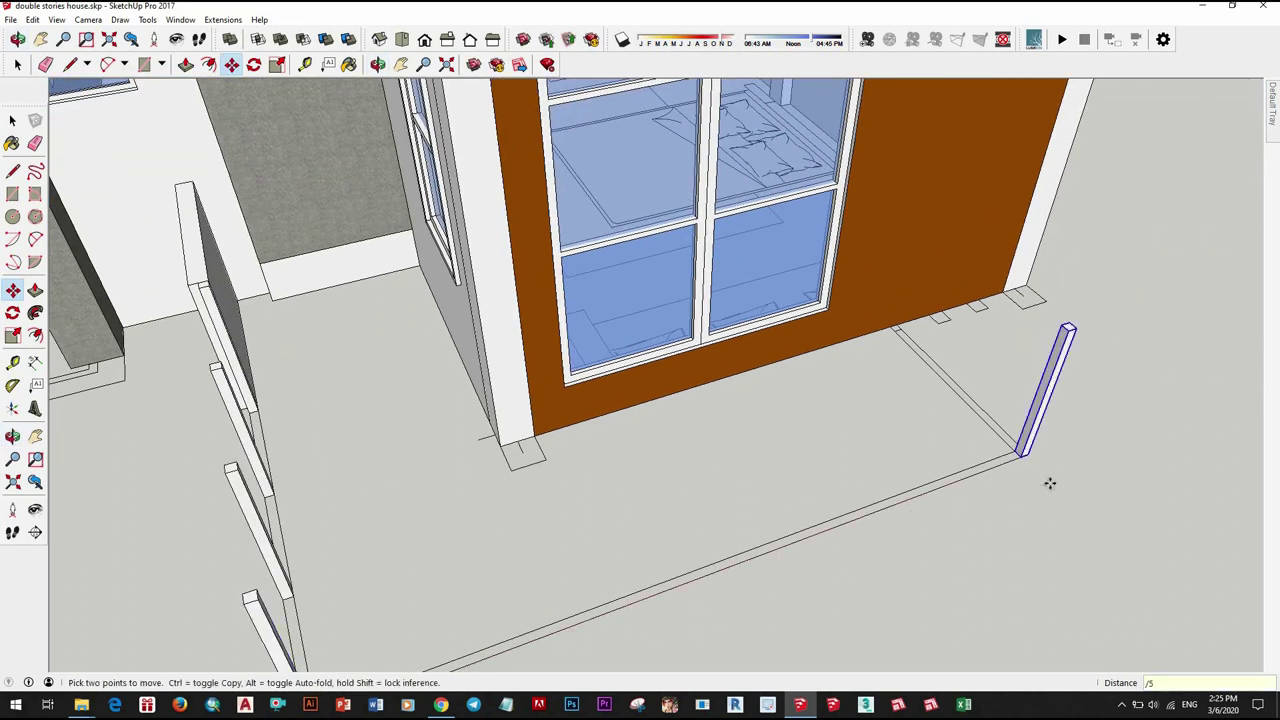
pyautogui.press('Return')
pyautogui.scroll(-5, 1050, 483)
pyautogui.scroll(5, 946, 594)
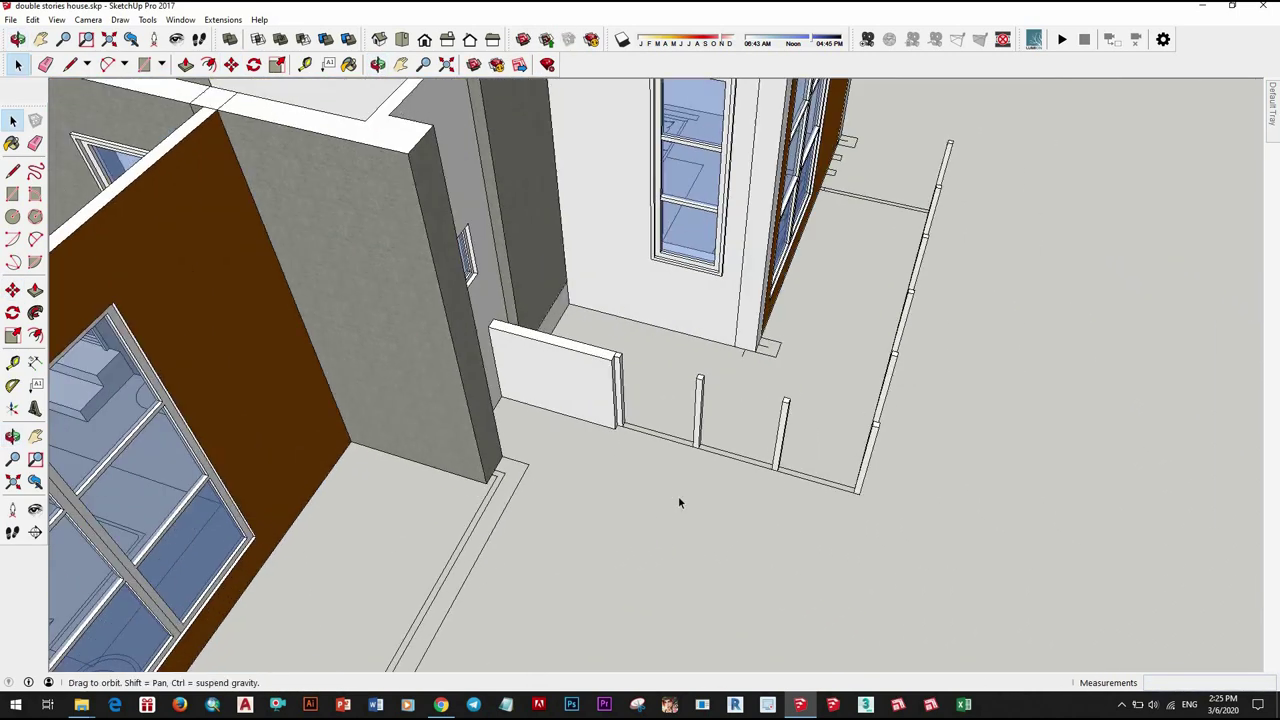
pyautogui.moveTo(678, 496); pyautogui.dragTo(496, 457, button='middle')
pyautogui.scroll(2, 390, 430)
# Step: Draw the rail strip rectangle from a post base to the corner endpoint
pyautogui.press('space')
pyautogui.scroll(2, 371, 410)
pyautogui.press('r')
pyautogui.click(371, 405)
pyautogui.moveTo(371, 405); pyautogui.dragTo(810, 513, button='middle')
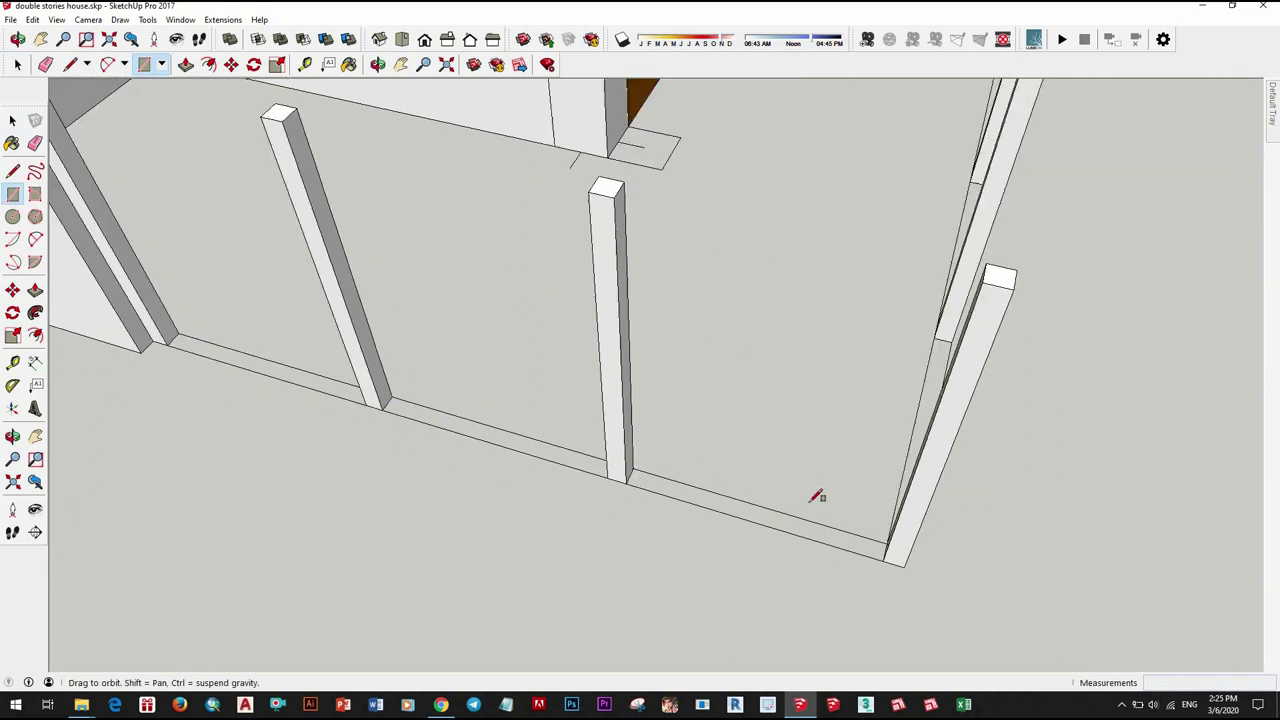
pyautogui.scroll(-4, 958, 432)
pyautogui.moveTo(374, 286); pyautogui.dragTo(580, 446, button='middle')
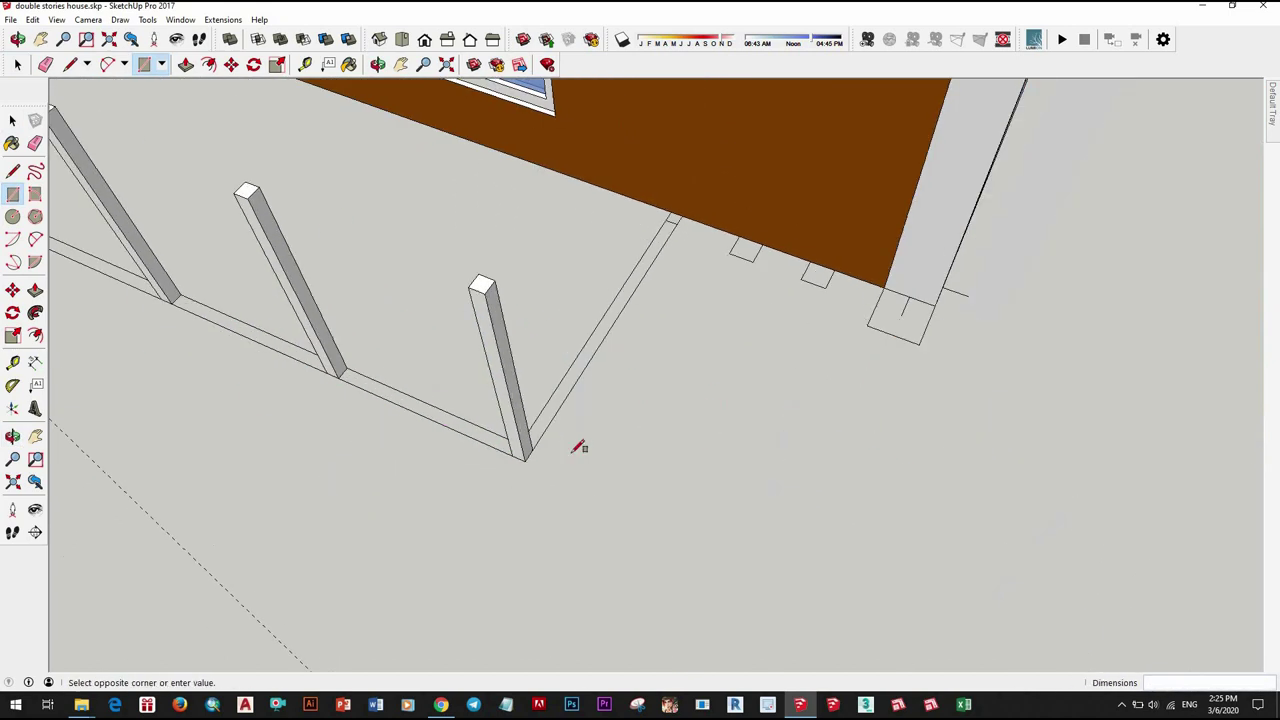
pyautogui.scroll(3, 567, 489)
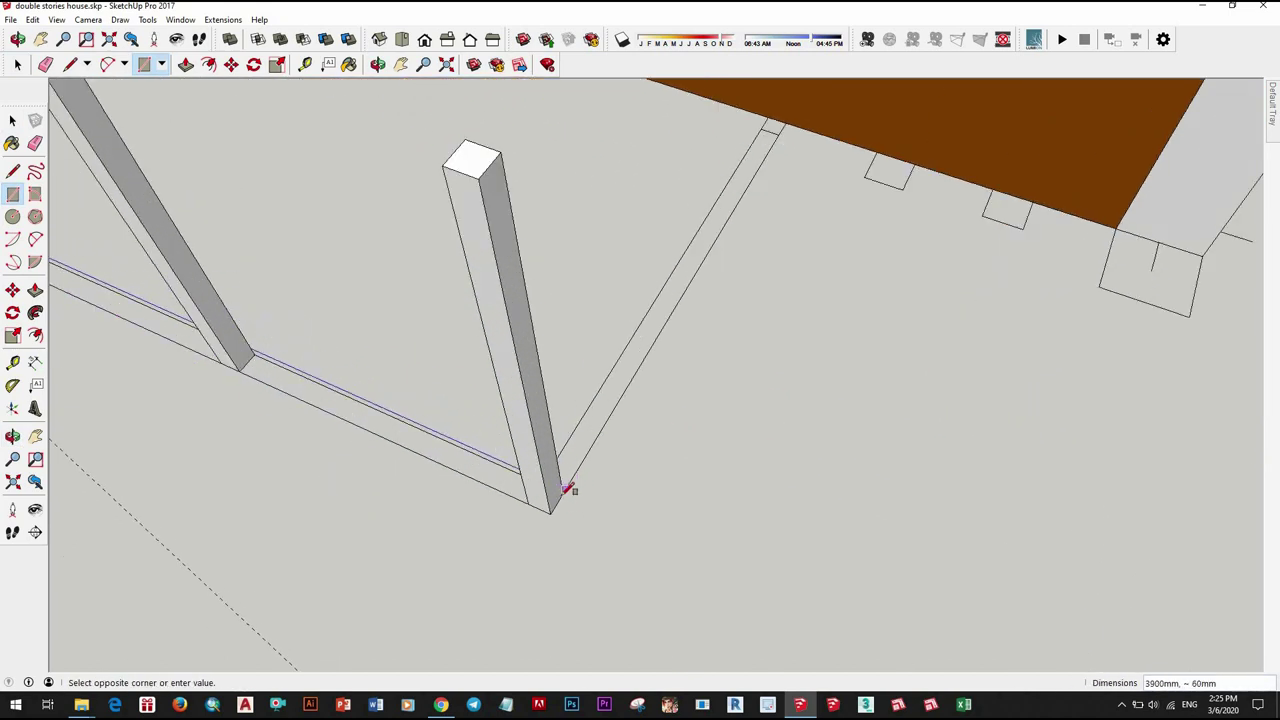
pyautogui.click(770, 117)
pyautogui.scroll(-3, 663, 423)
pyautogui.press('space')
# Step: Place a copy of the L-shaped base strip away from the fence
pyautogui.scroll(-2, 671, 409)
pyautogui.click(668, 387)
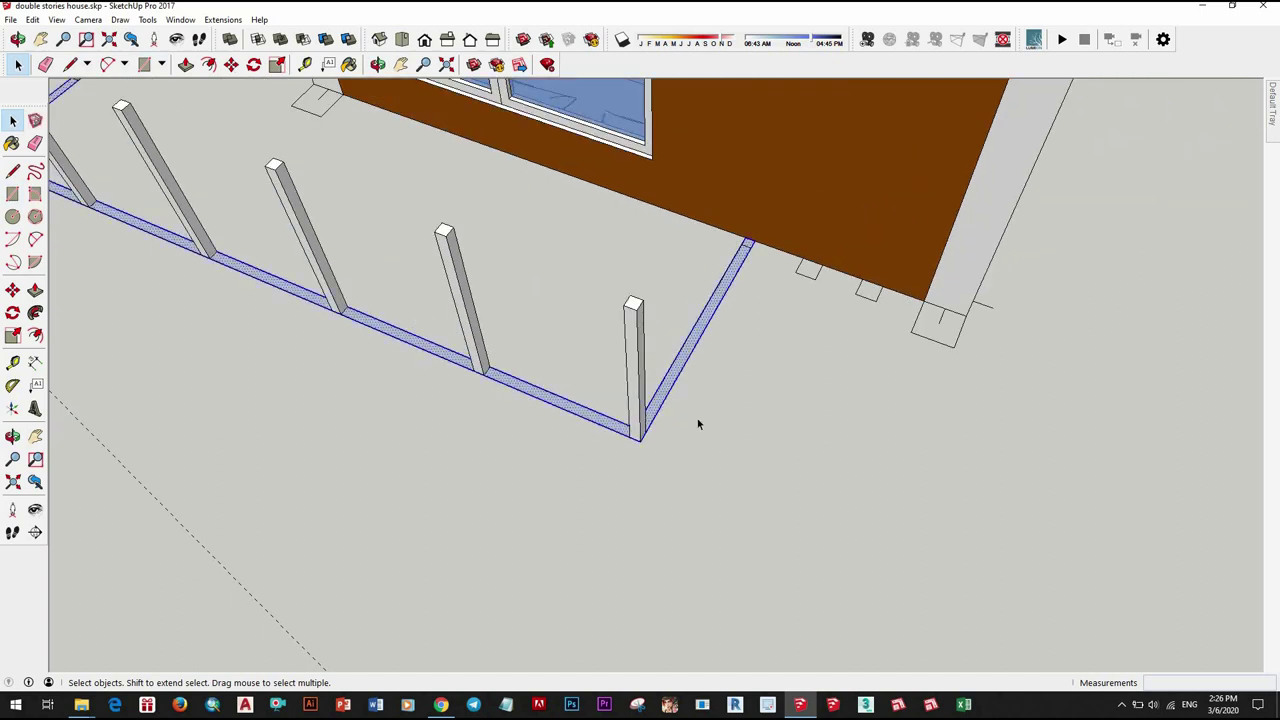
pyautogui.press('m')
pyautogui.scroll(-3, 806, 486)
pyautogui.click(577, 506)
pyautogui.moveTo(746, 349); pyautogui.dragTo(681, 396, button='middle')
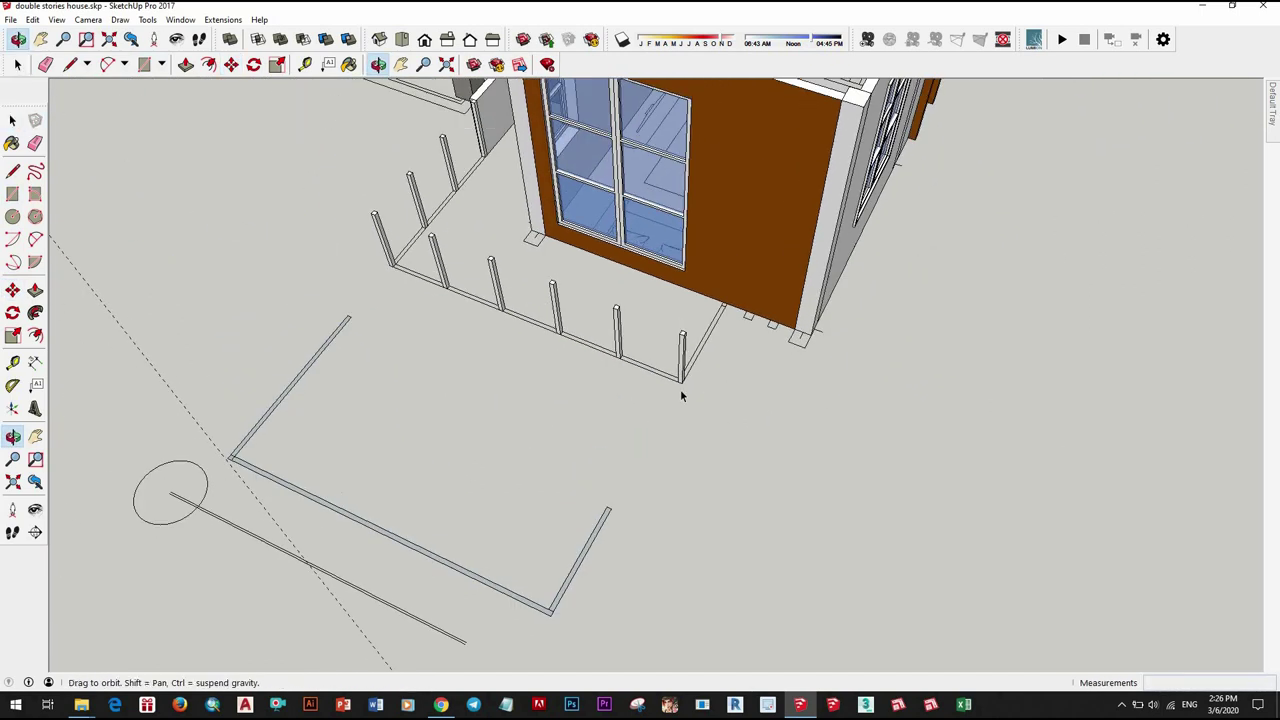
pyautogui.scroll(3, 681, 396)
pyautogui.scroll(4, 700, 409)
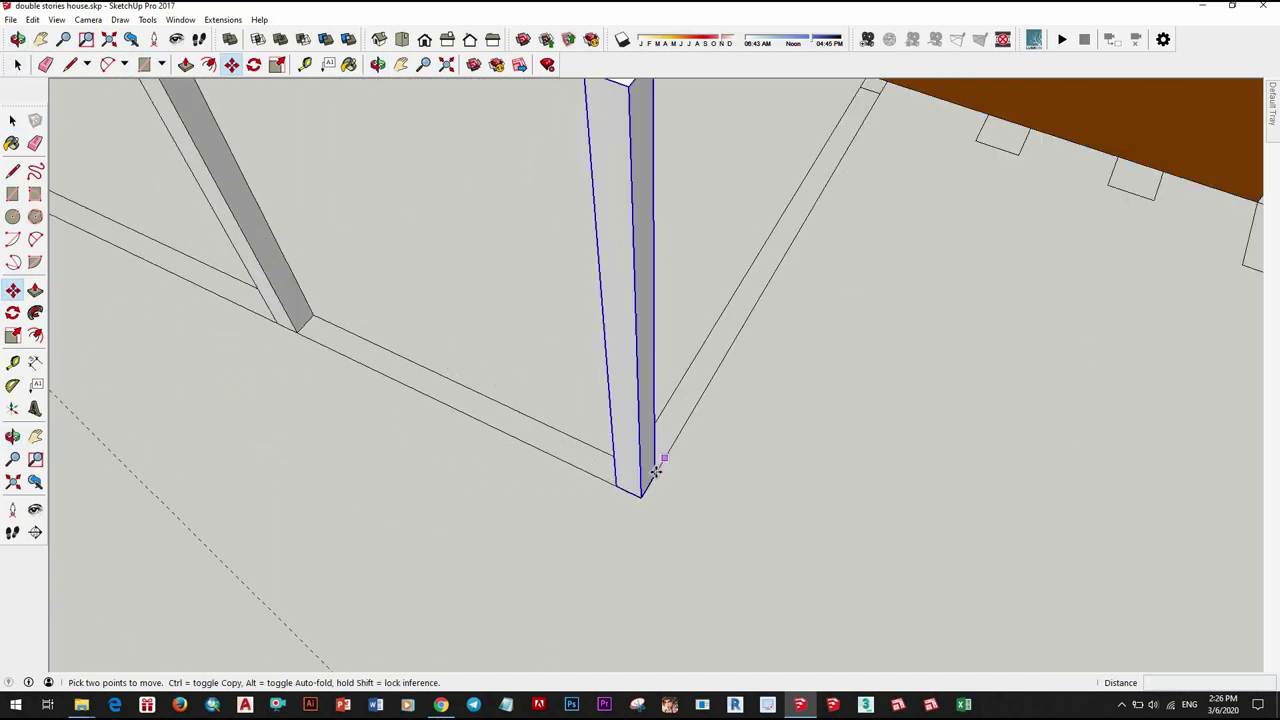
pyautogui.scroll(-3, 661, 447)
pyautogui.scroll(-5, 710, 413)
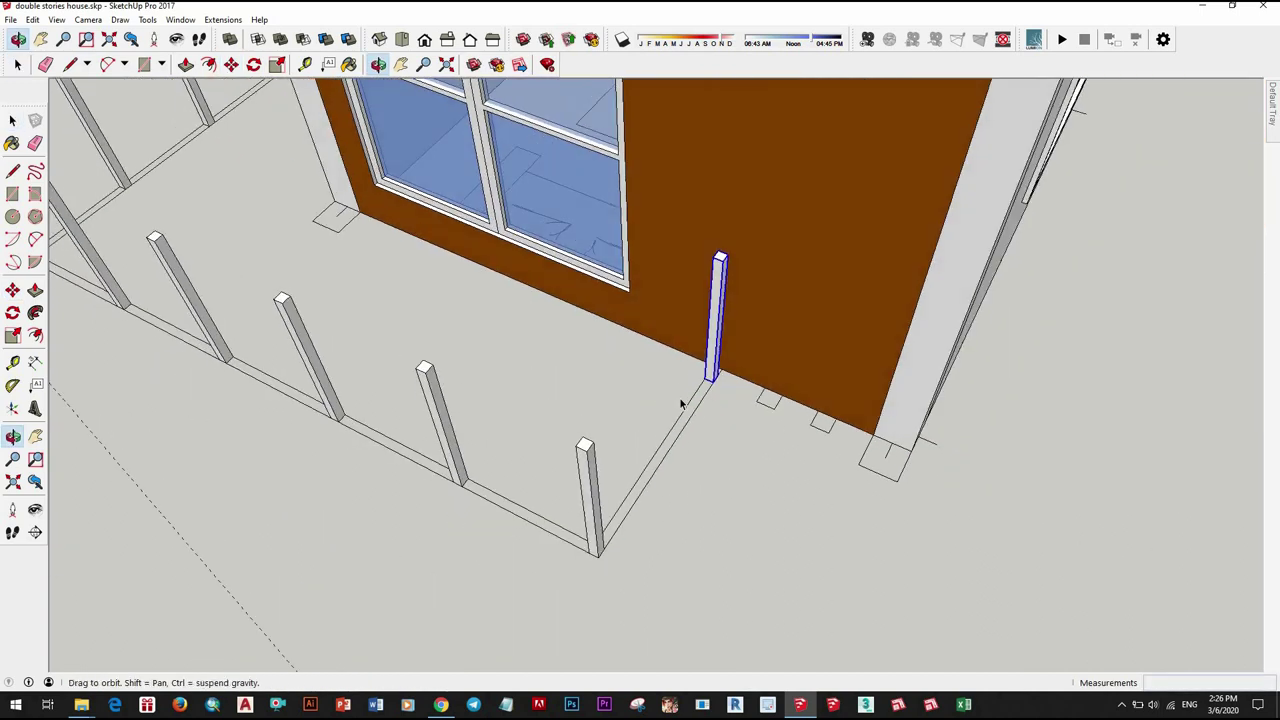
pyautogui.press('space')
pyautogui.scroll(-3, 680, 400)
pyautogui.scroll(3, 597, 517)
pyautogui.scroll(2, 557, 574)
pyautogui.press('e')
pyautogui.scroll(-4, 536, 578)
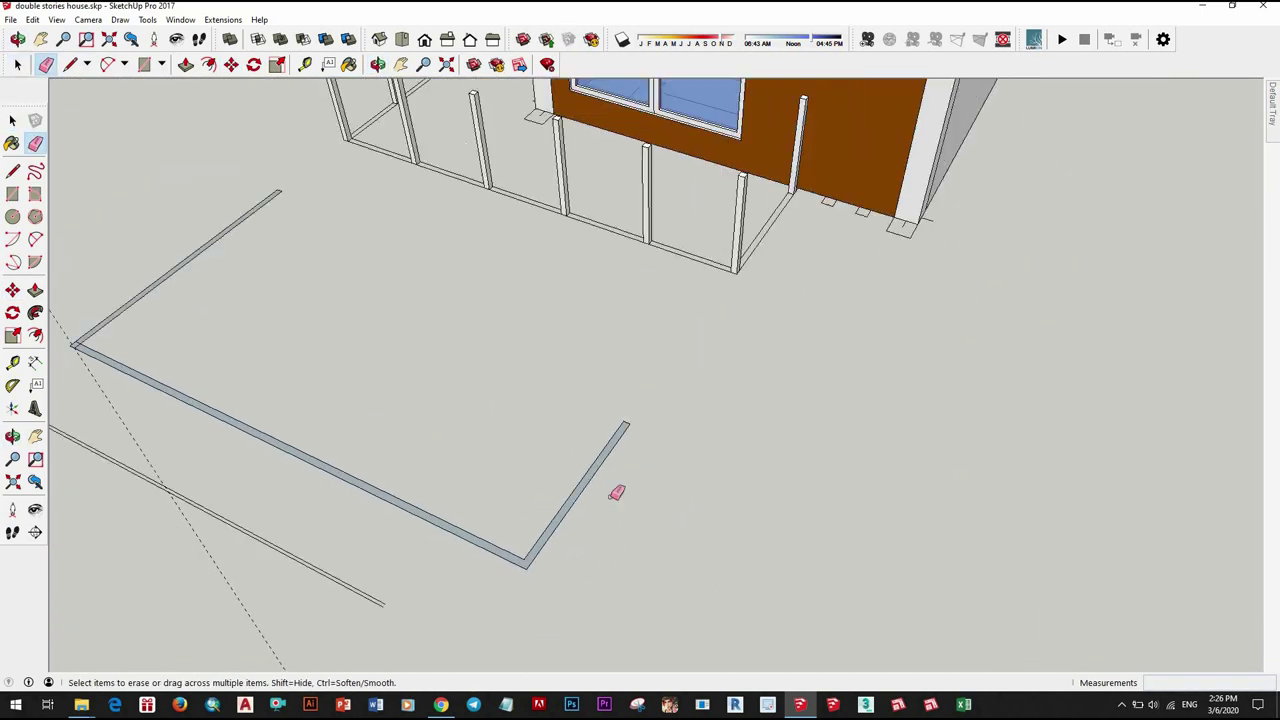
pyautogui.scroll(4, 484, 460)
# Step: Offset a band inside the copied strip and erase the outer bands
pyautogui.press('space')
pyautogui.click(520, 504)
pyautogui.scroll(1, 525, 505)
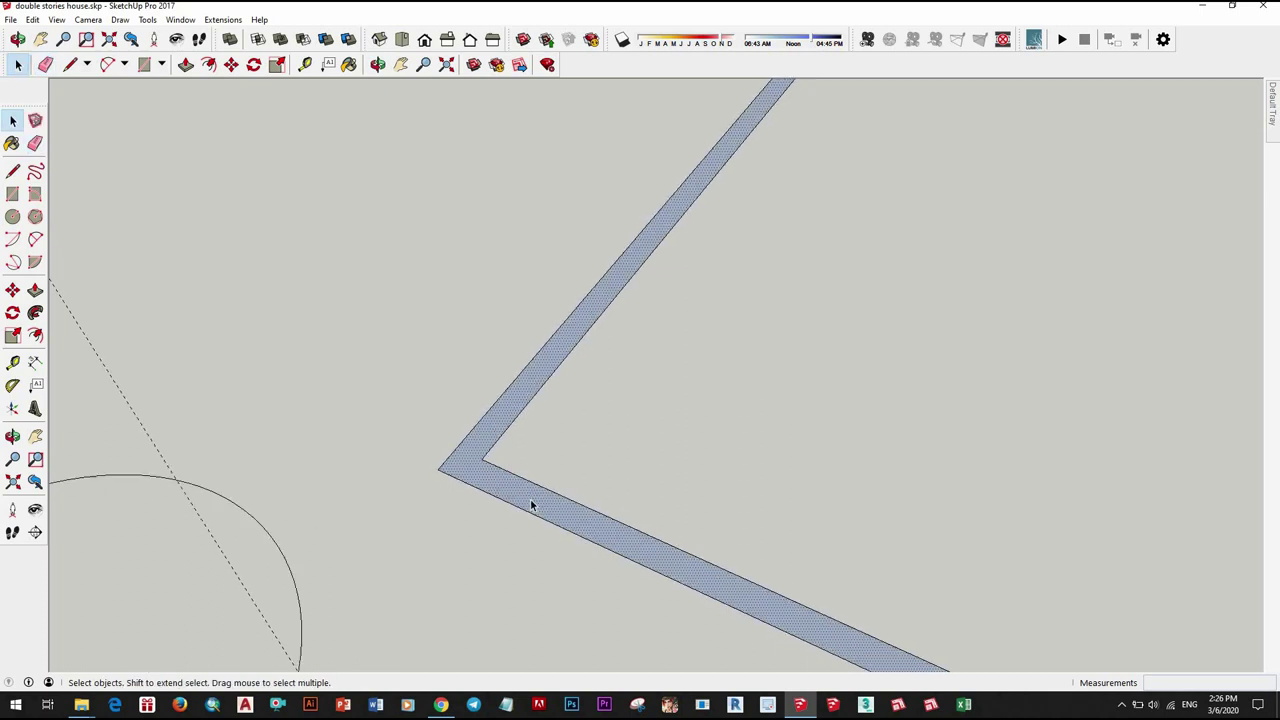
pyautogui.scroll(1, 531, 506)
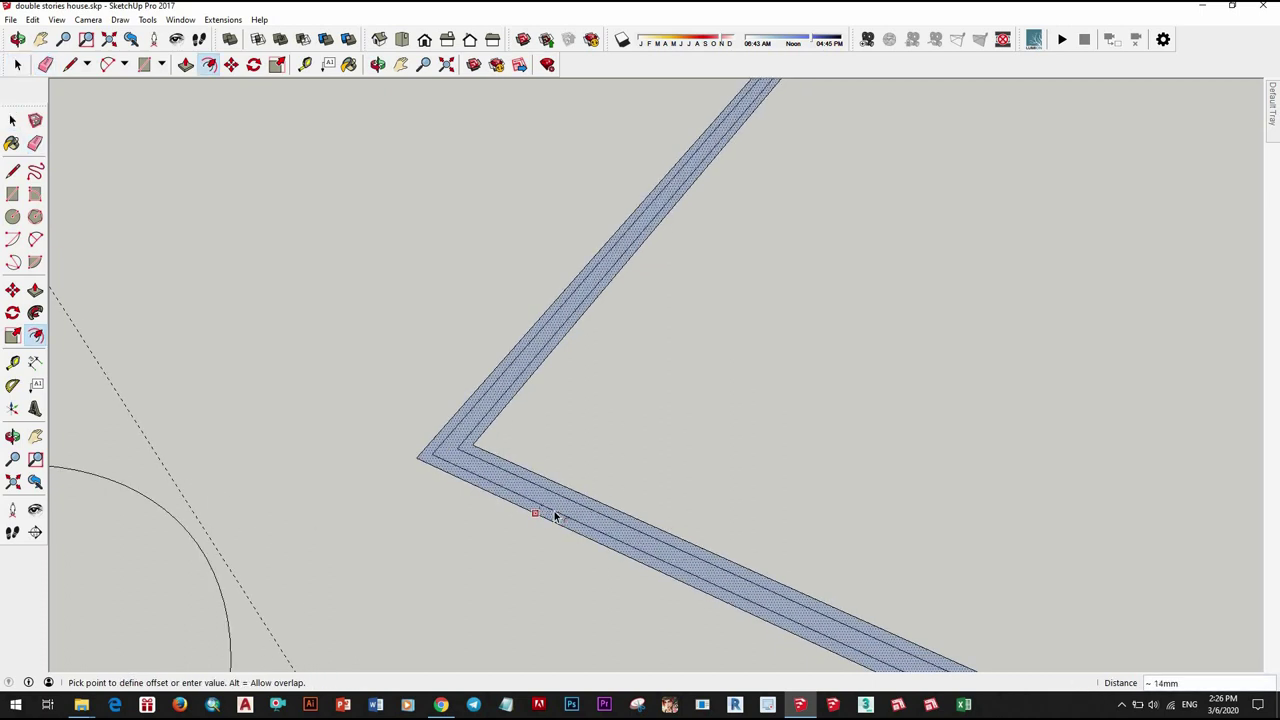
pyautogui.hotkey('ctrl', 'z')
pyautogui.scroll(2, 580, 537)
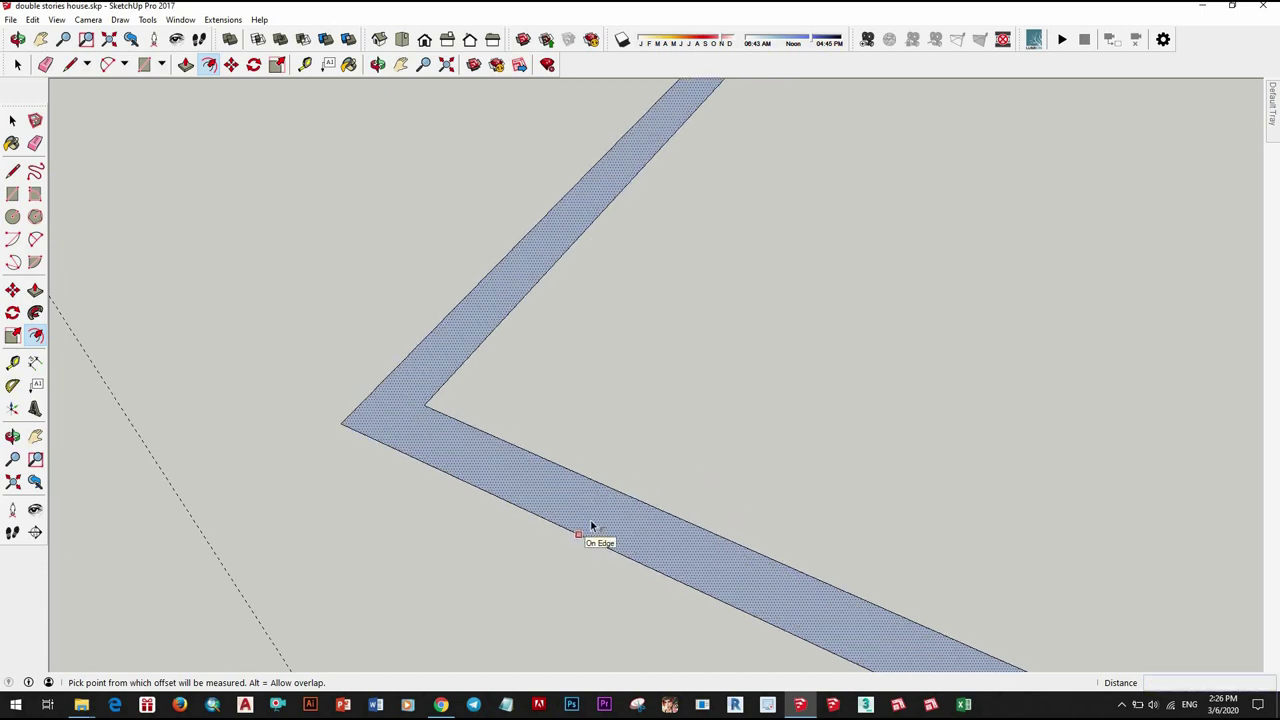
pyautogui.click(590, 520)
pyautogui.press('space')
pyautogui.scroll(2, 589, 500)
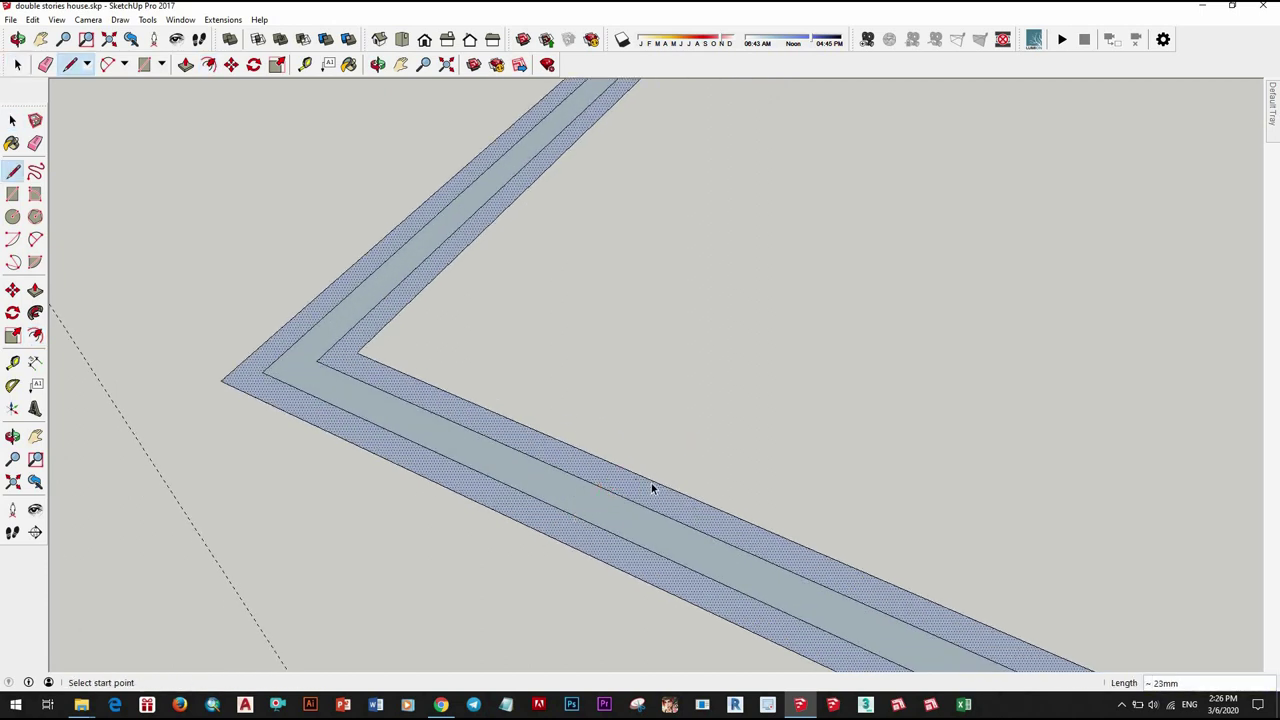
pyautogui.press('e')
pyautogui.scroll(2, 651, 488)
pyautogui.scroll(-4, 674, 526)
pyautogui.scroll(2, 428, 388)
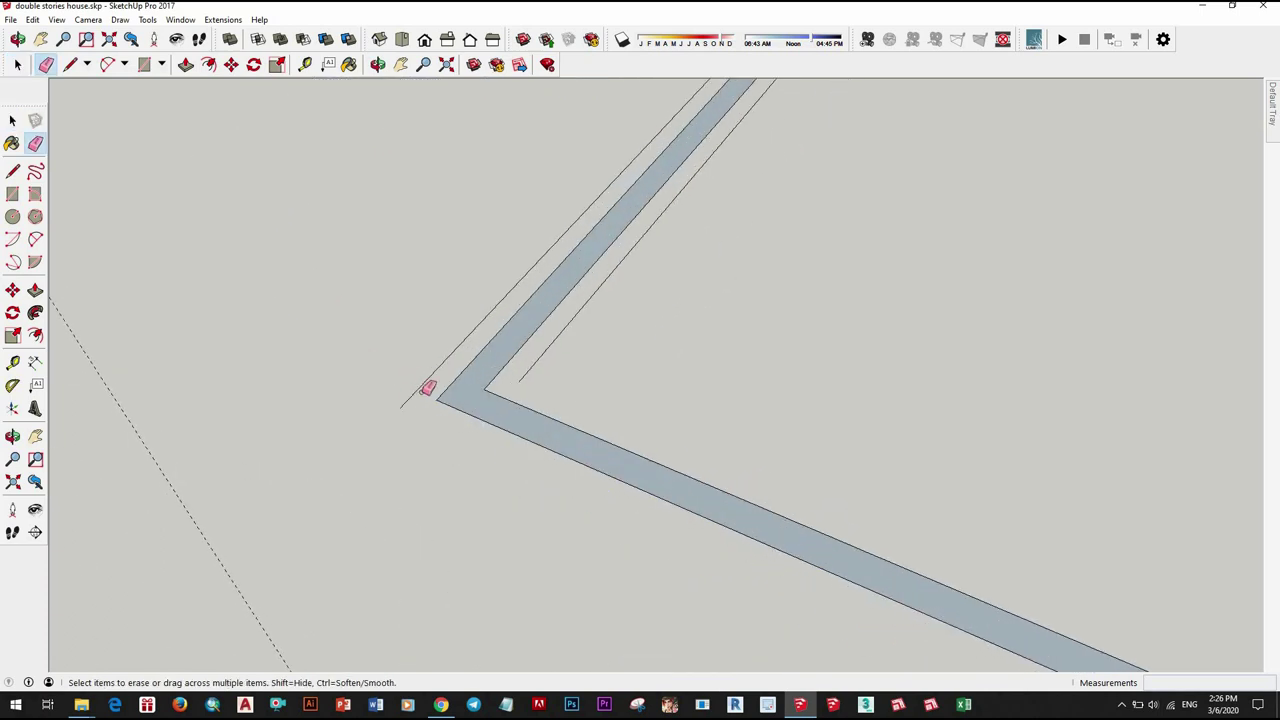
pyautogui.scroll(-3, 565, 370)
pyautogui.scroll(3, 702, 293)
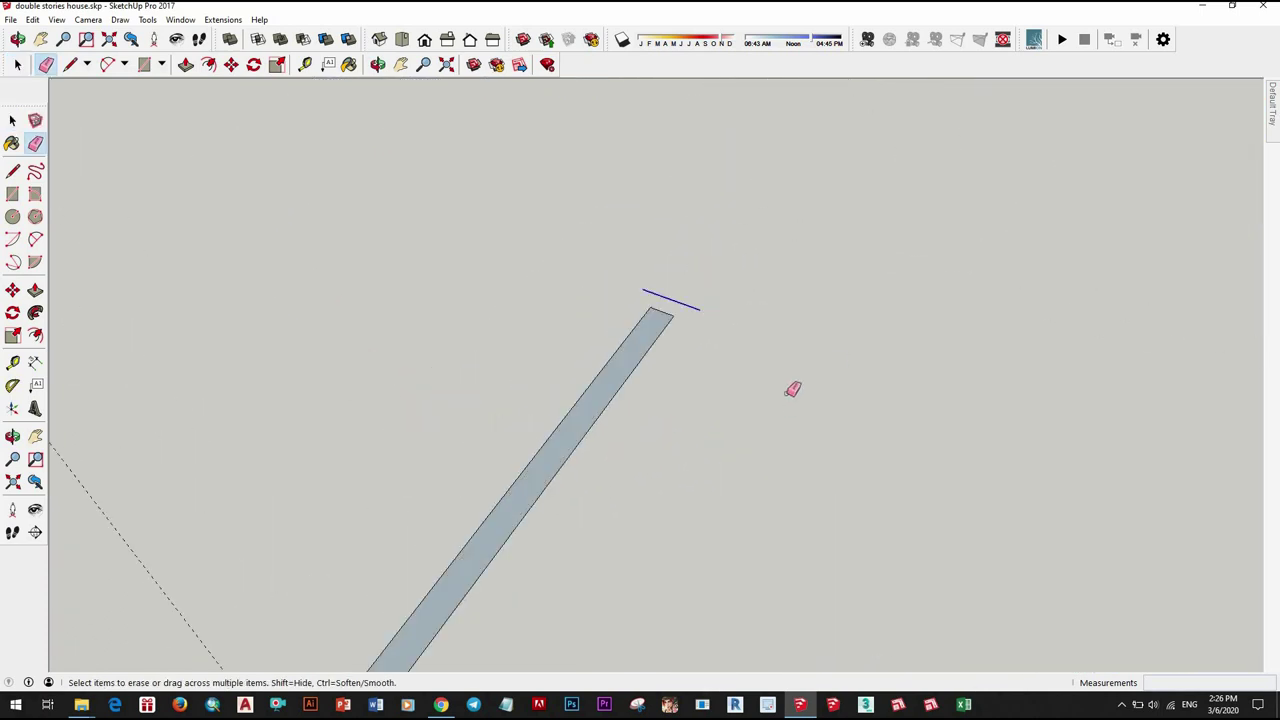
pyautogui.scroll(-5, 792, 389)
pyautogui.scroll(2, 748, 344)
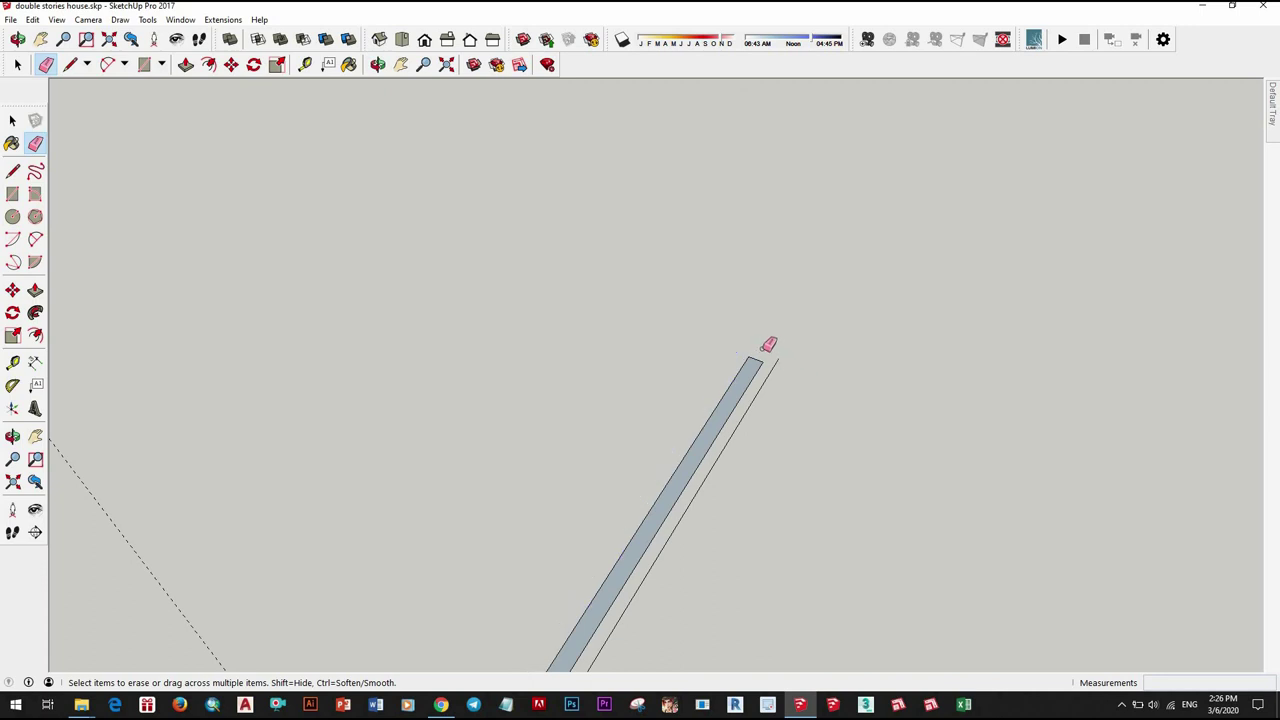
pyautogui.scroll(-3, 783, 523)
pyautogui.scroll(-2, 760, 500)
pyautogui.scroll(3, 745, 470)
# Step: Raise the L-shaped strip face and make the whole strip a component
pyautogui.press('space')
pyautogui.click(742, 444)
pyautogui.press('p')
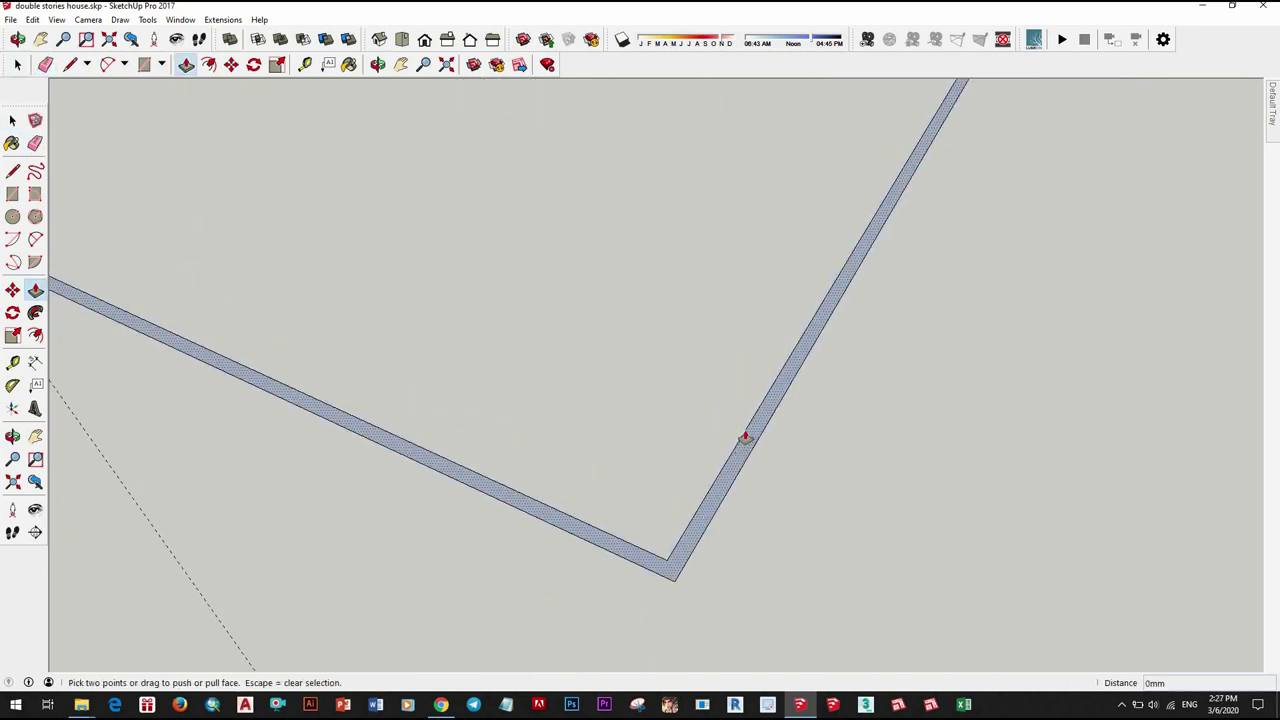
pyautogui.click(745, 437)
pyautogui.click(745, 440)
pyautogui.press('space')
pyautogui.tripleClick(729, 477)
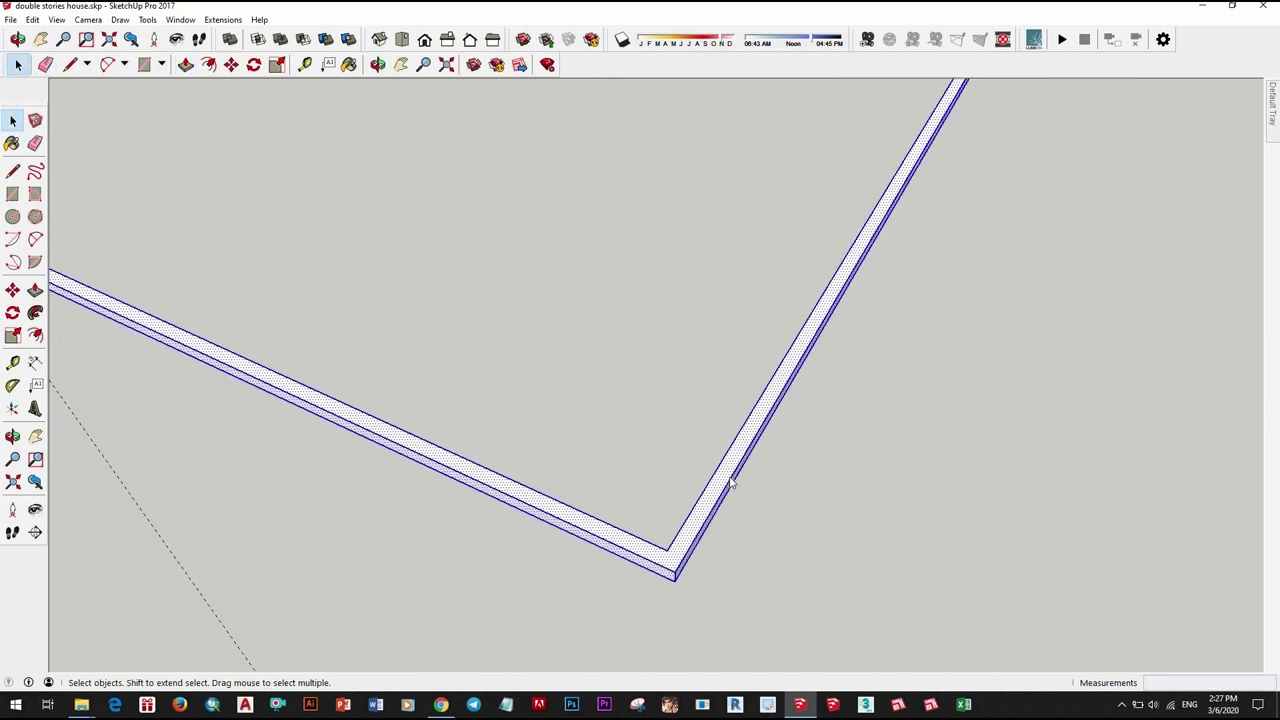
pyautogui.rightClick(729, 477)
pyautogui.click(800, 301)
pyautogui.click(654, 443)
pyautogui.moveTo(654, 443)
pyautogui.mouseDown(button='middle')
pyautogui.moveTo(614, 383)
pyautogui.moveTo(594, 451)
pyautogui.moveTo(605, 452)
pyautogui.mouseUp(button='middle')
pyautogui.scroll(5, 605, 452)
# Step: Inside the strip component, pull the beam's end face outward
pyautogui.doubleClick(600, 440)
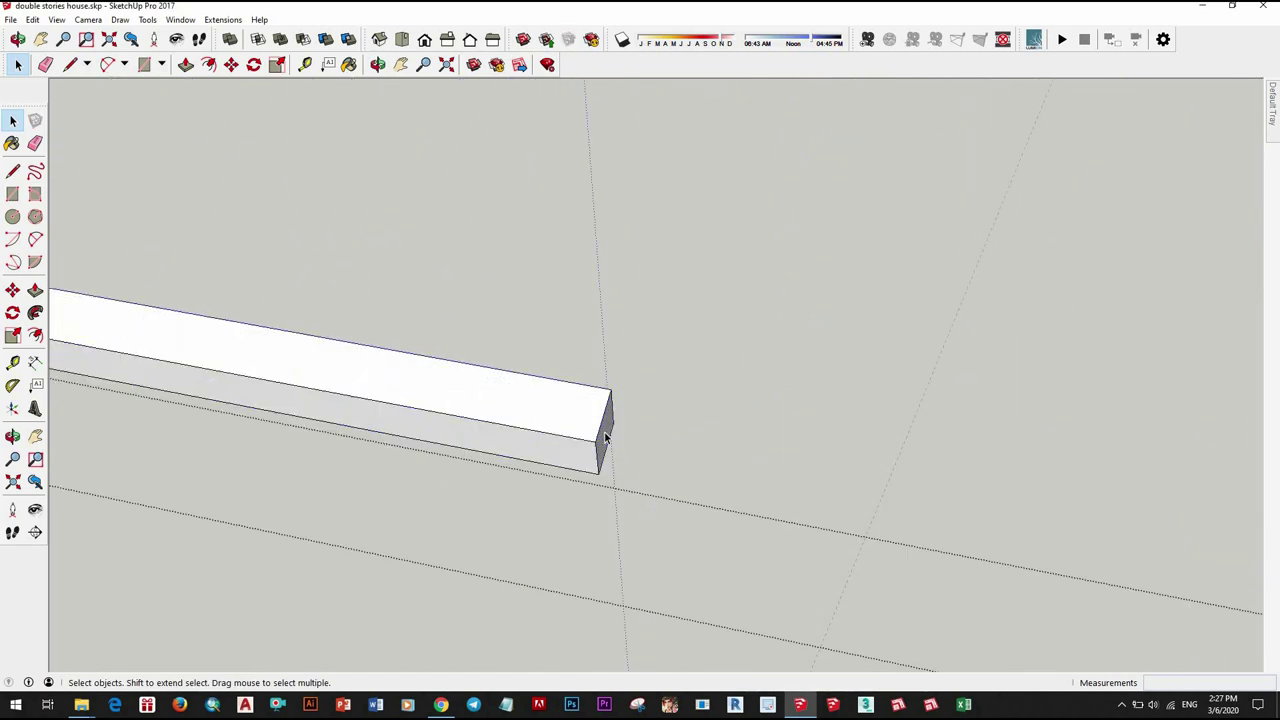
pyautogui.press('p')
pyautogui.click(657, 446)
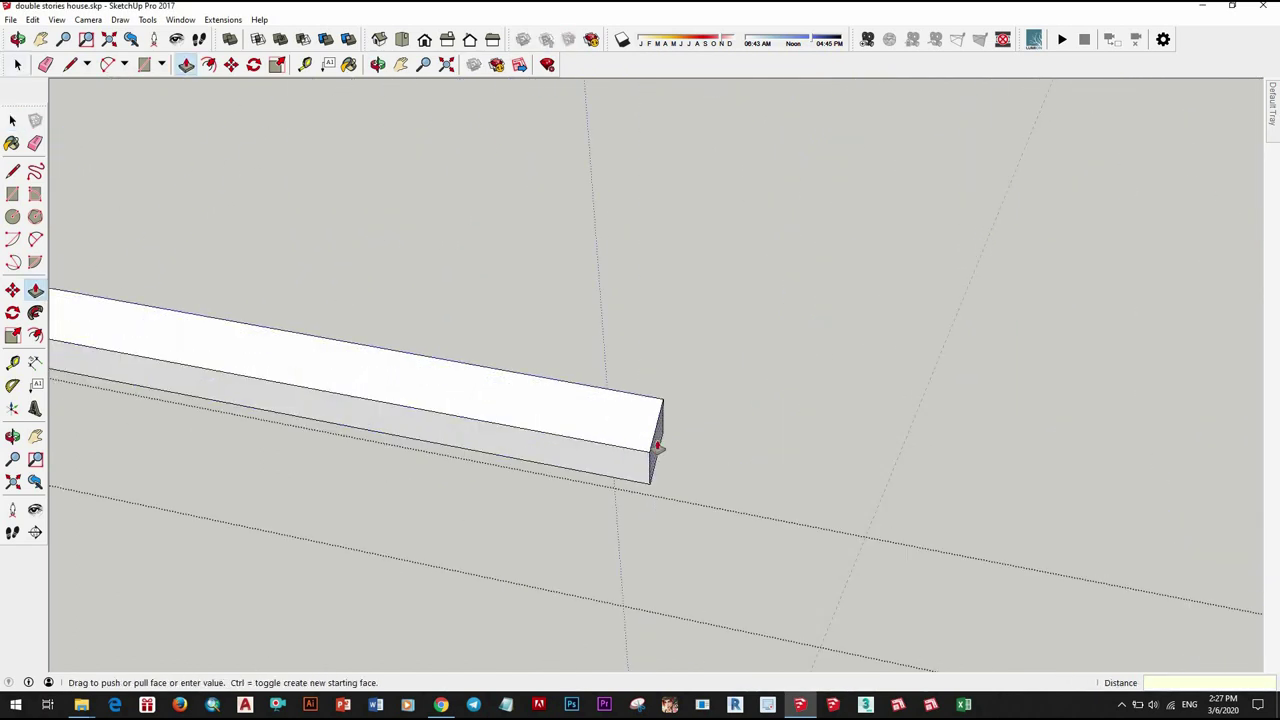
pyautogui.write('15')
pyautogui.click(652, 456)
pyautogui.press('space')
# Step: Extend the beam's free end near the building further, then select the beam
pyautogui.moveTo(591, 537)
pyautogui.mouseDown(button='middle')
pyautogui.moveTo(685, 408)
pyautogui.moveTo(483, 609)
pyautogui.moveTo(957, 646)
pyautogui.moveTo(171, 205)
pyautogui.mouseUp(button='middle')
pyautogui.scroll(-5, 463, 332)
pyautogui.moveTo(463, 332); pyautogui.dragTo(624, 458, button='middle')
pyautogui.scroll(5, 591, 360)
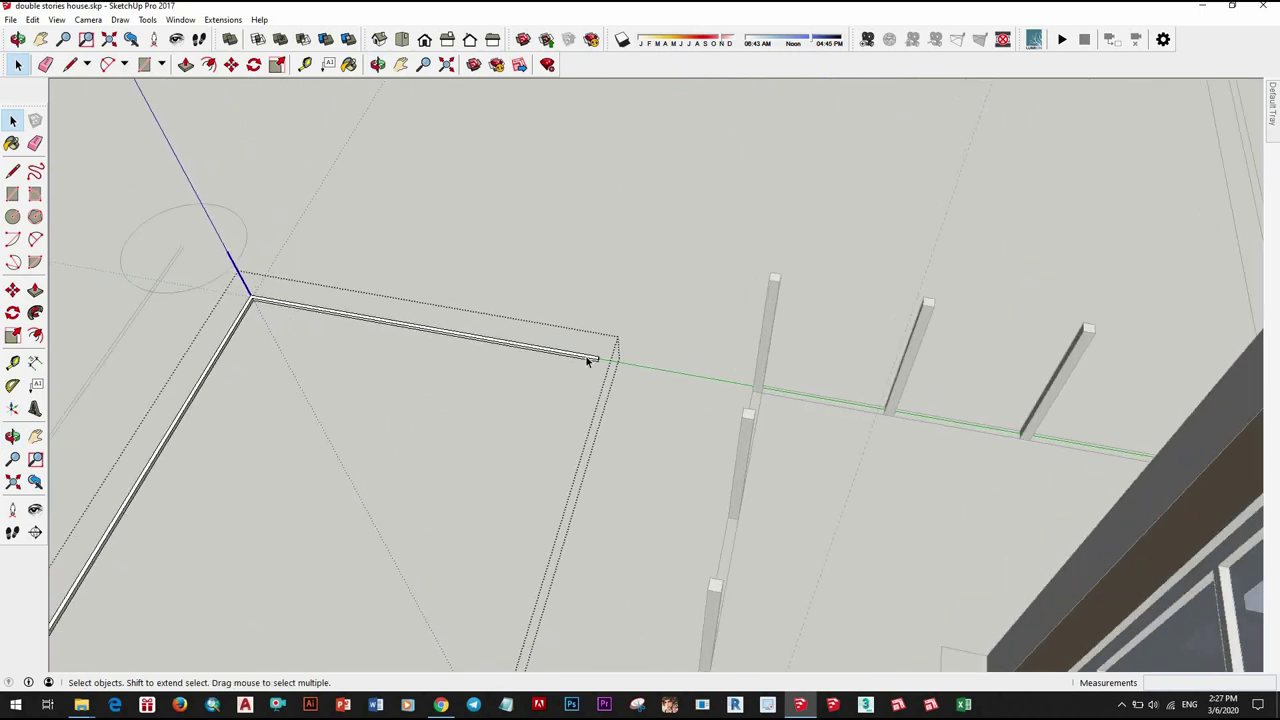
pyautogui.scroll(3, 638, 374)
pyautogui.scroll(2, 638, 374)
pyautogui.press('p')
pyautogui.click(706, 381)
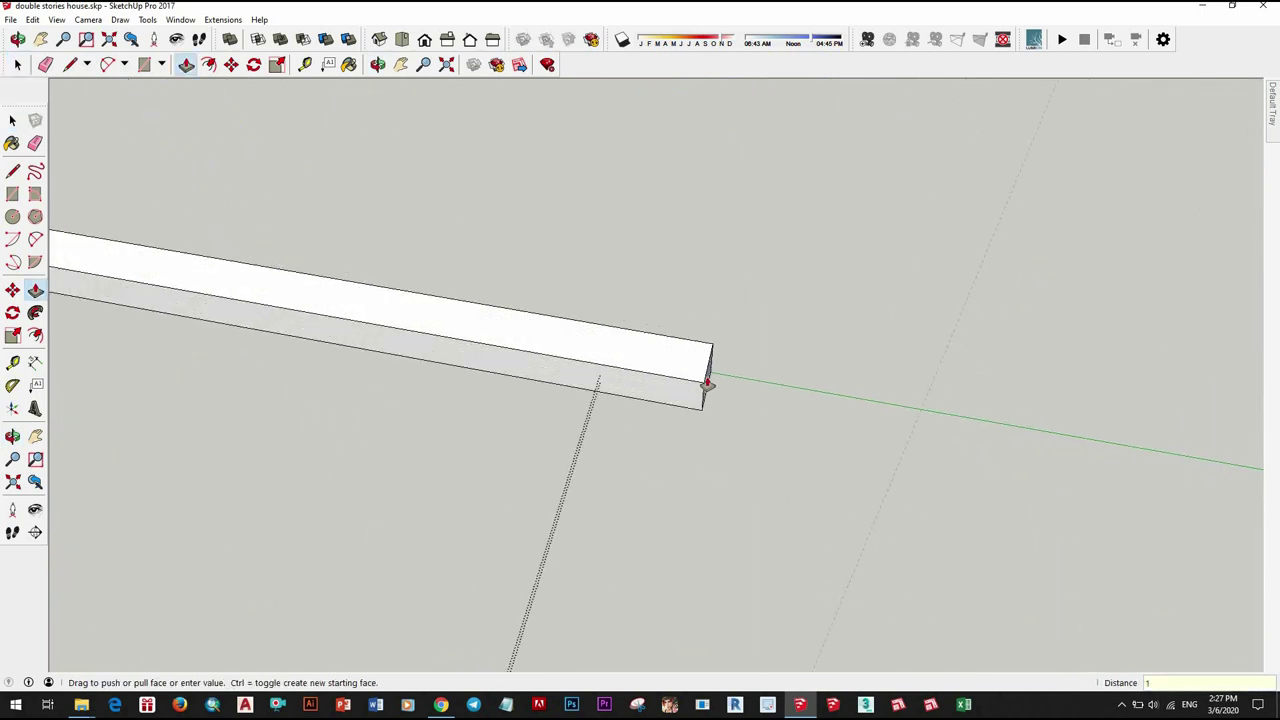
pyautogui.click(706, 388)
pyautogui.press('space')
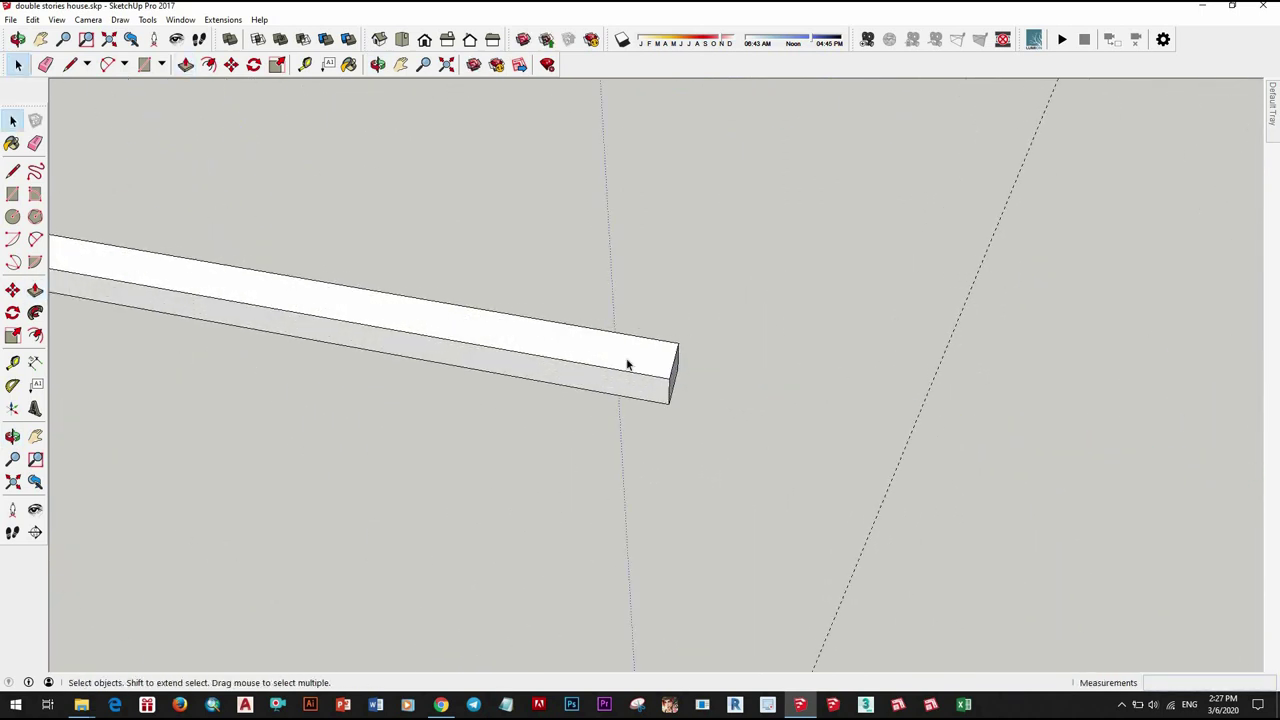
pyautogui.click(597, 360)
pyautogui.moveTo(597, 360)
pyautogui.mouseDown(button='middle')
pyautogui.moveTo(772, 353)
pyautogui.moveTo(884, 301)
pyautogui.moveTo(571, 394)
pyautogui.mouseUp(button='middle')
# Step: Move the rail so its corner sits on the fence post tops
pyautogui.scroll(-3, 846, 320)
pyautogui.scroll(3, 507, 375)
pyautogui.press('m')
pyautogui.click(507, 375)
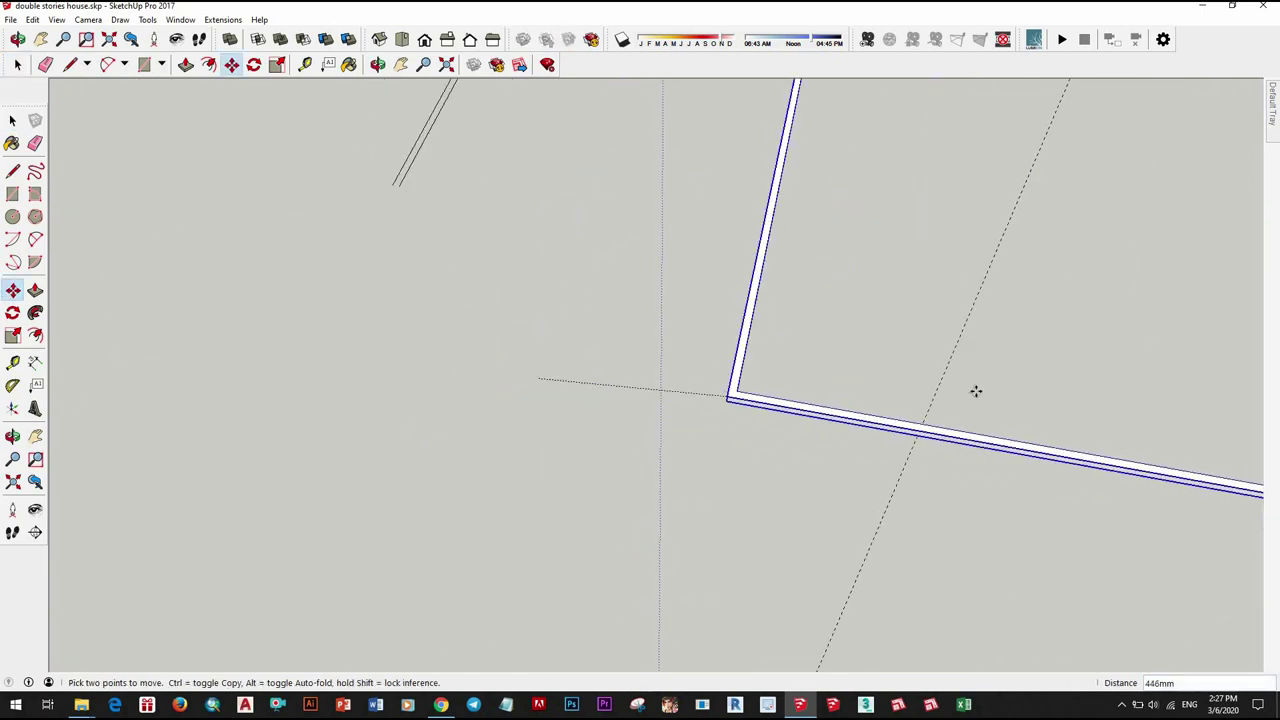
pyautogui.scroll(-3, 974, 391)
pyautogui.scroll(3, 707, 437)
pyautogui.scroll(2, 707, 437)
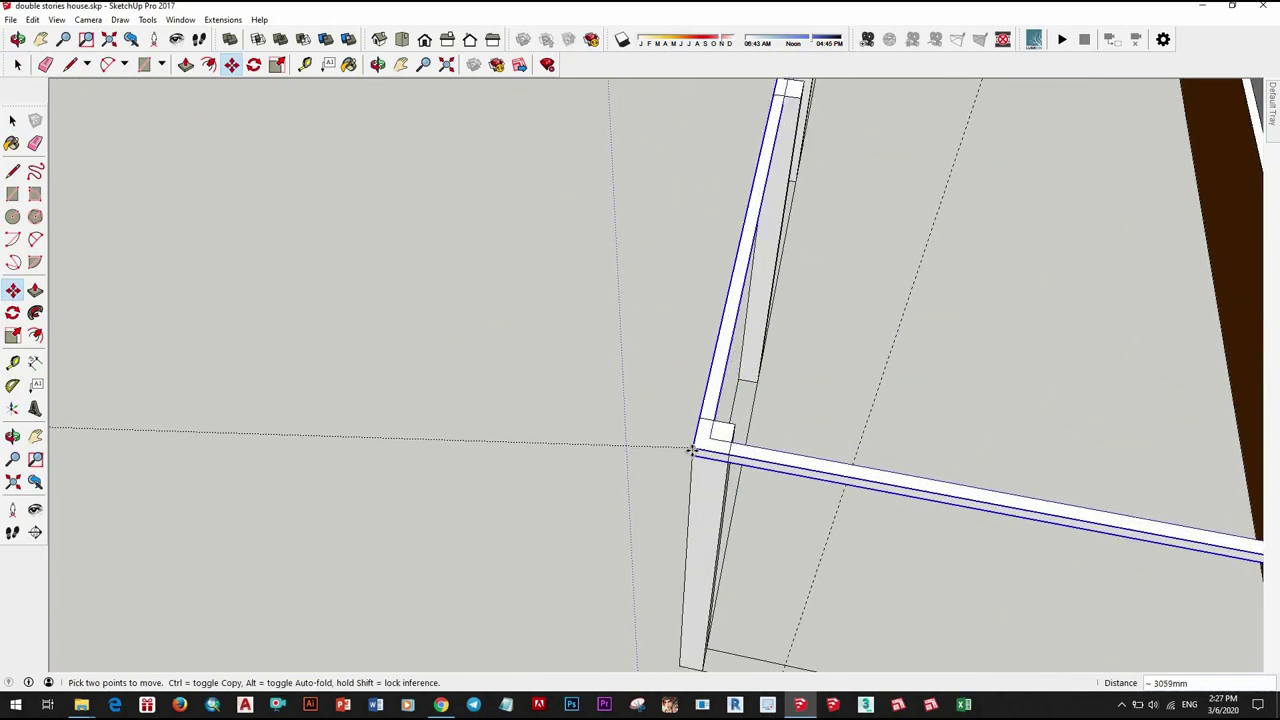
pyautogui.click(700, 443)
pyautogui.scroll(-2, 766, 434)
pyautogui.moveTo(766, 434); pyautogui.dragTo(966, 534, button='middle')
pyautogui.scroll(3, 966, 534)
pyautogui.moveTo(920, 409)
pyautogui.mouseDown(button='middle')
pyautogui.moveTo(986, 466)
pyautogui.moveTo(928, 514)
pyautogui.moveTo(600, 494)
pyautogui.mouseUp(button='middle')
pyautogui.scroll(-3, 986, 466)
pyautogui.scroll(2, 590, 494)
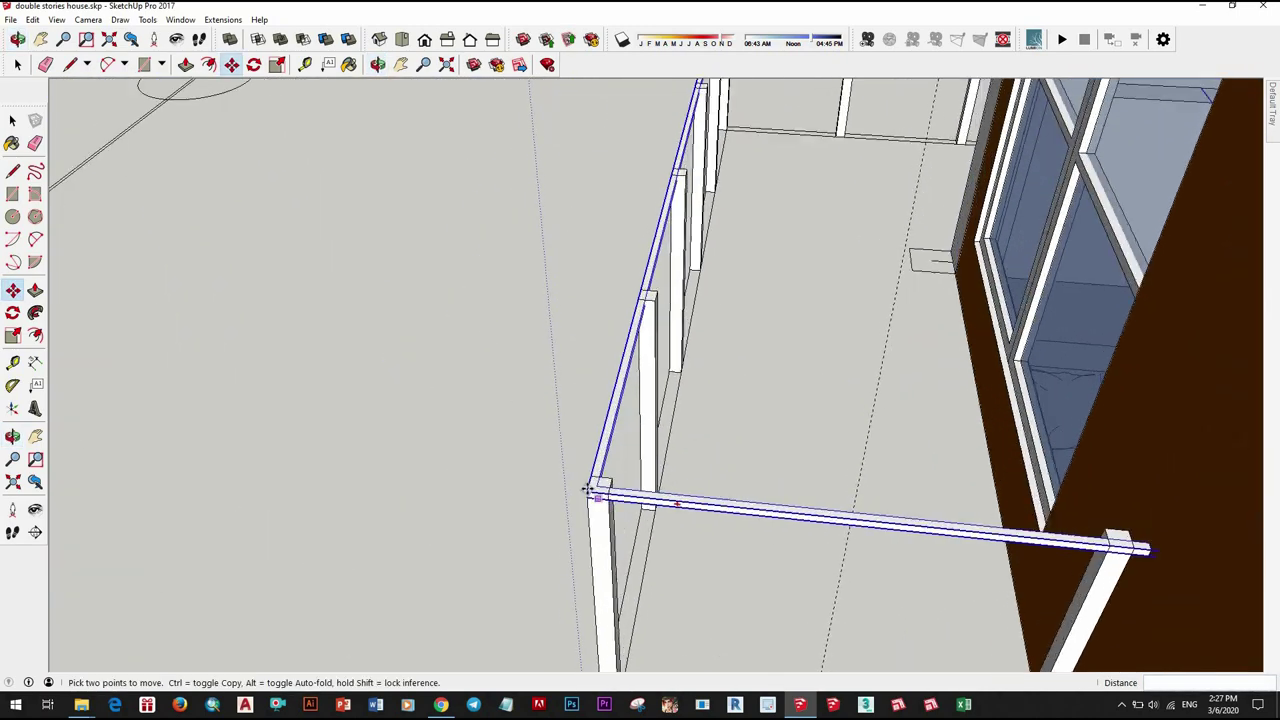
pyautogui.scroll(3, 566, 493)
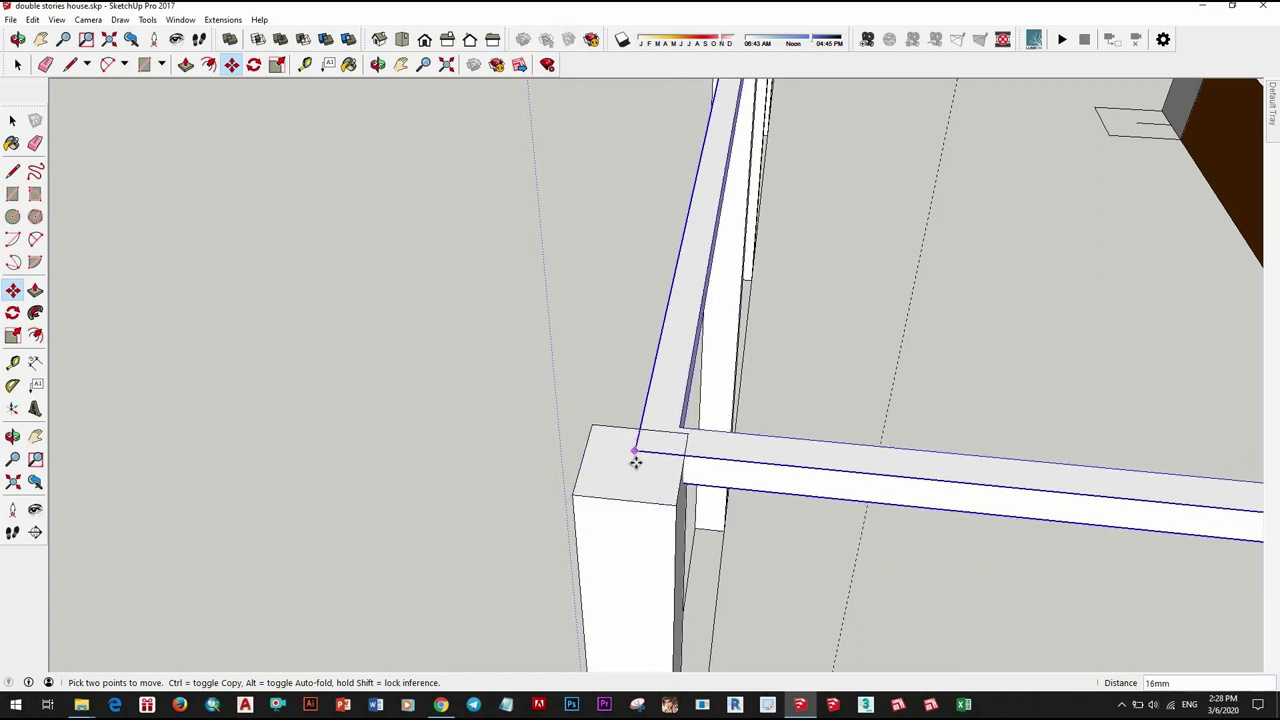
pyautogui.click(628, 464)
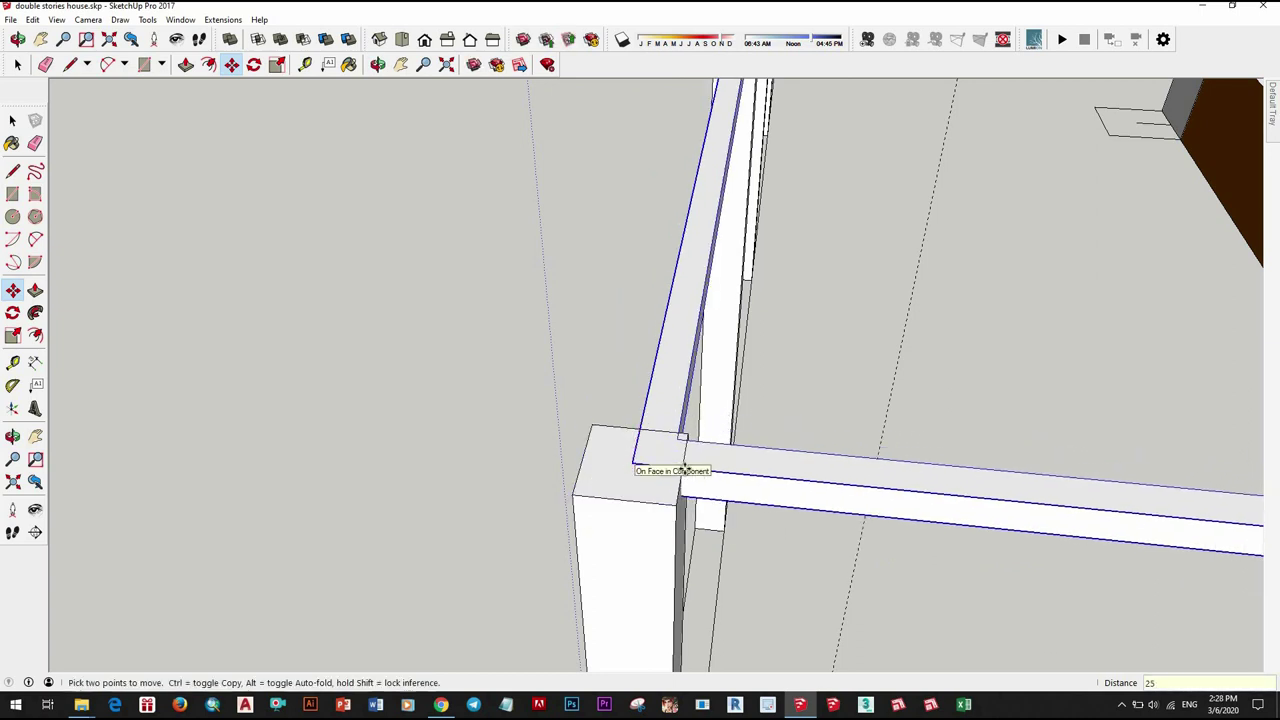
pyautogui.scroll(1, 682, 442)
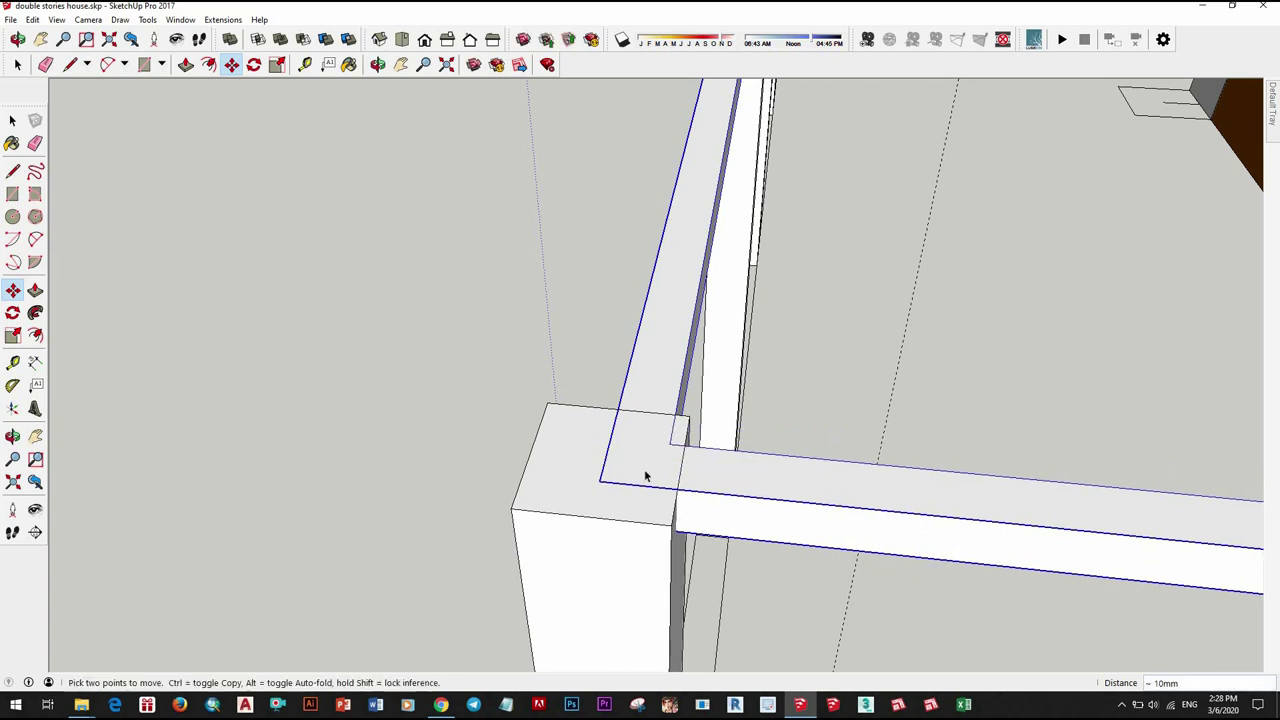
pyautogui.moveTo(646, 474); pyautogui.dragTo(634, 449, button='middle')
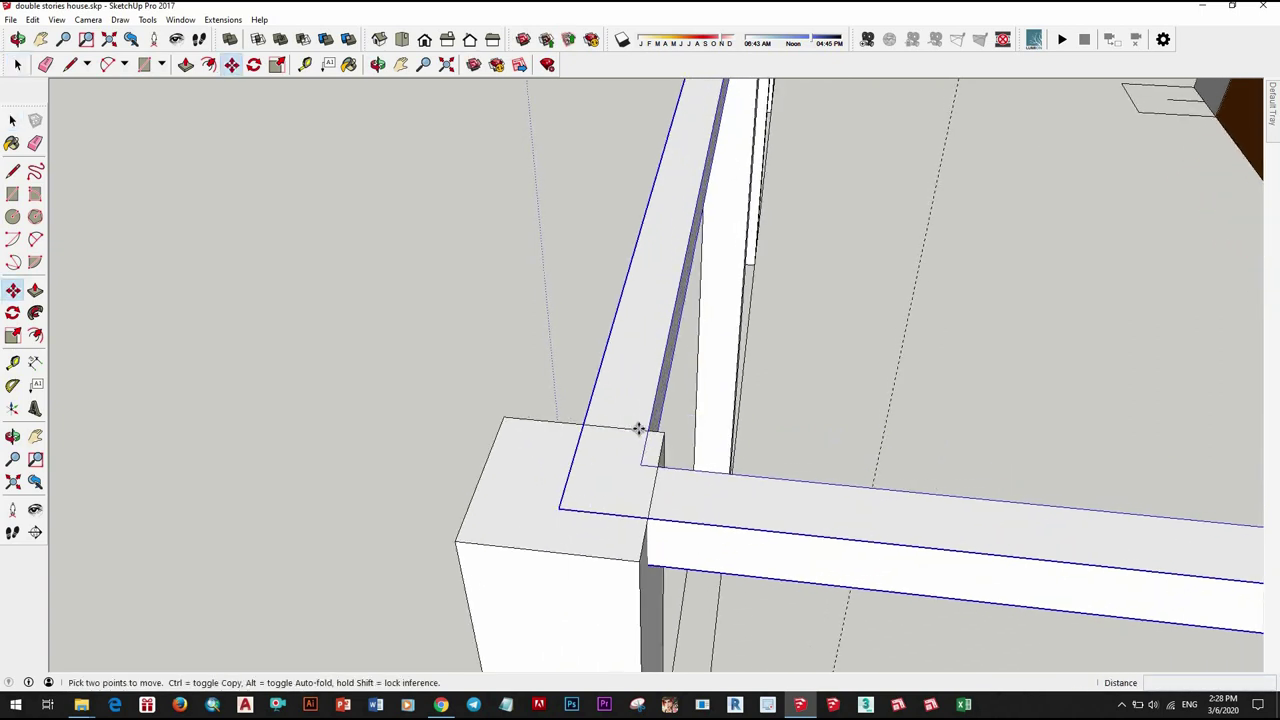
pyautogui.scroll(-2, 638, 428)
pyautogui.scroll(-3, 628, 451)
pyautogui.moveTo(628, 455); pyautogui.dragTo(673, 386, button='middle')
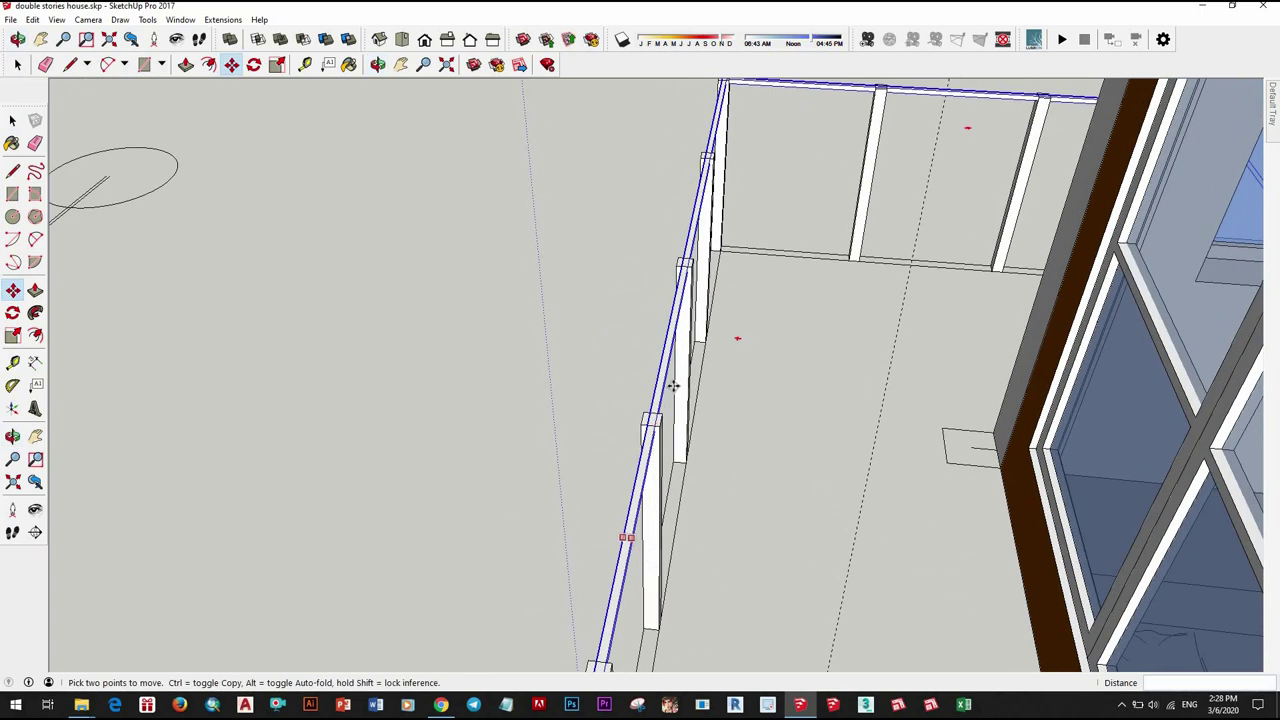
pyautogui.scroll(2, 673, 386)
pyautogui.scroll(2, 660, 371)
pyautogui.scroll(-2, 645, 375)
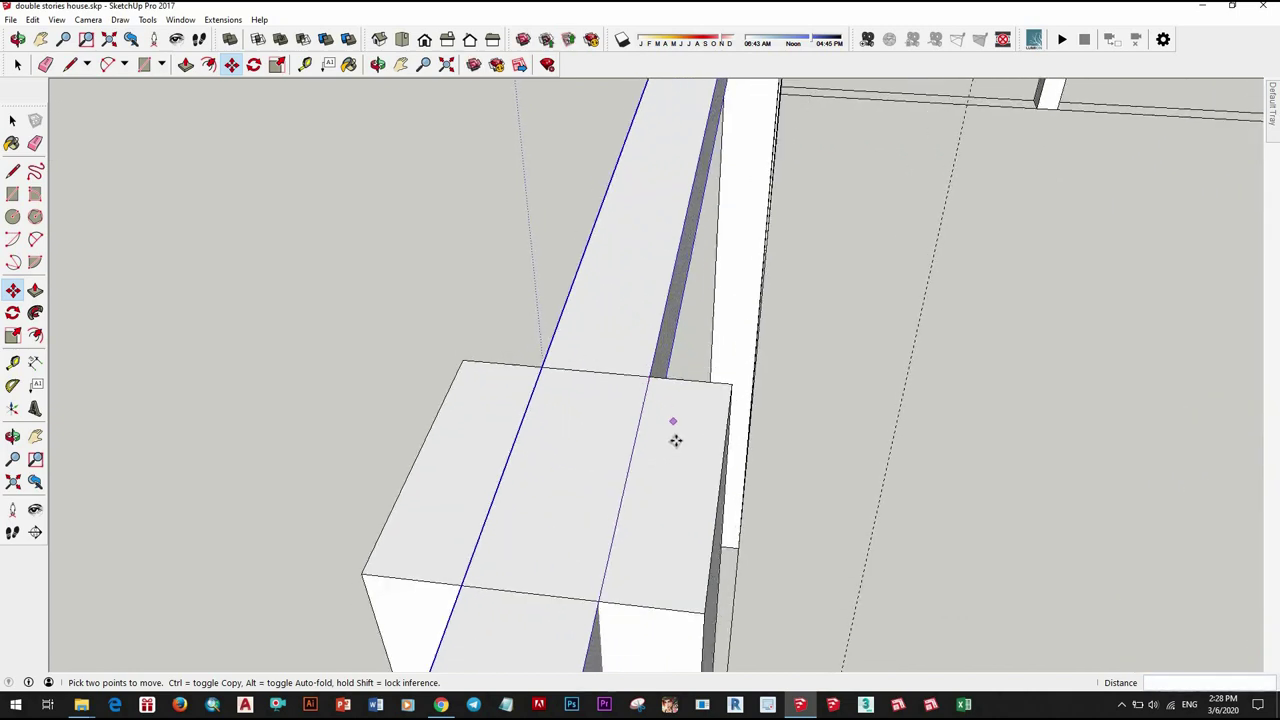
pyautogui.scroll(-3, 674, 434)
pyautogui.moveTo(674, 434)
pyautogui.mouseDown(button='middle')
pyautogui.moveTo(762, 470)
pyautogui.moveTo(934, 371)
pyautogui.moveTo(740, 463)
pyautogui.mouseUp(button='middle')
pyautogui.scroll(2, 934, 371)
pyautogui.scroll(2, 694, 423)
pyautogui.scroll(2, 778, 428)
pyautogui.scroll(-5, 778, 428)
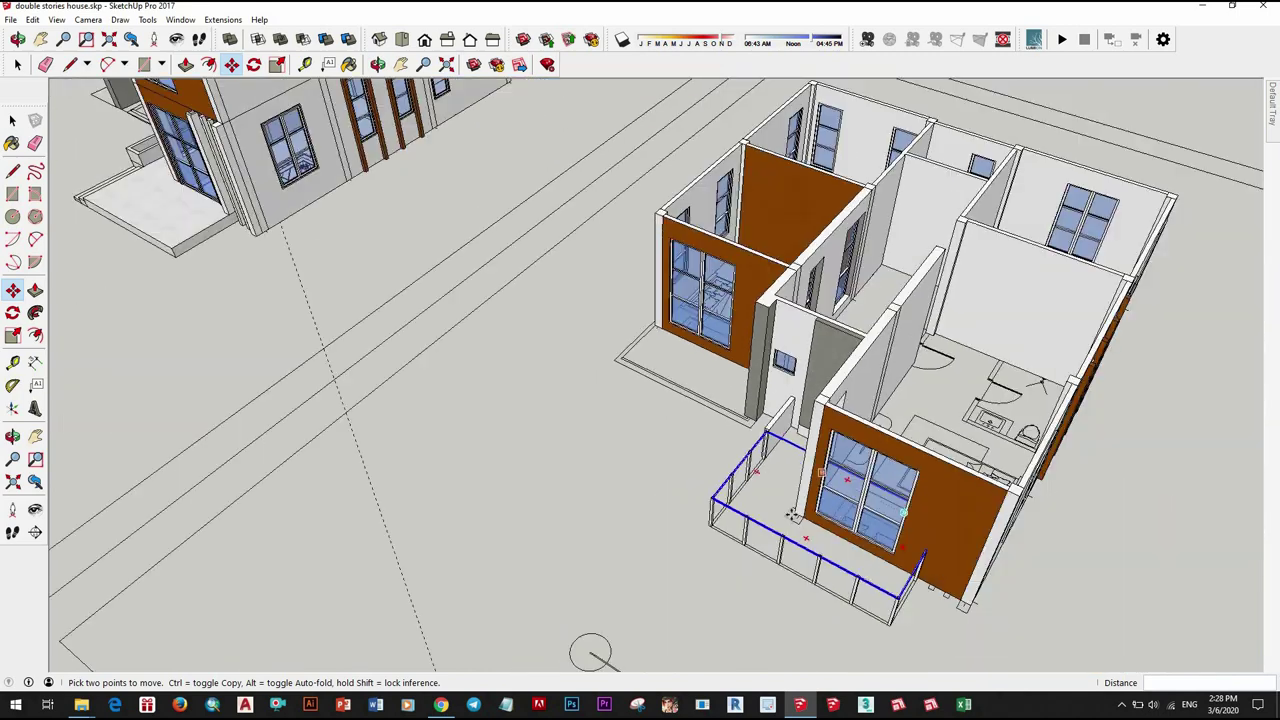
pyautogui.scroll(4, 760, 380)
# Step: Pull the rail's overhanging end back 100mm so it ends flush with the post
pyautogui.press('space')
pyautogui.scroll(3, 754, 323)
pyautogui.scroll(1, 755, 323)
pyautogui.moveTo(757, 286); pyautogui.dragTo(969, 414)
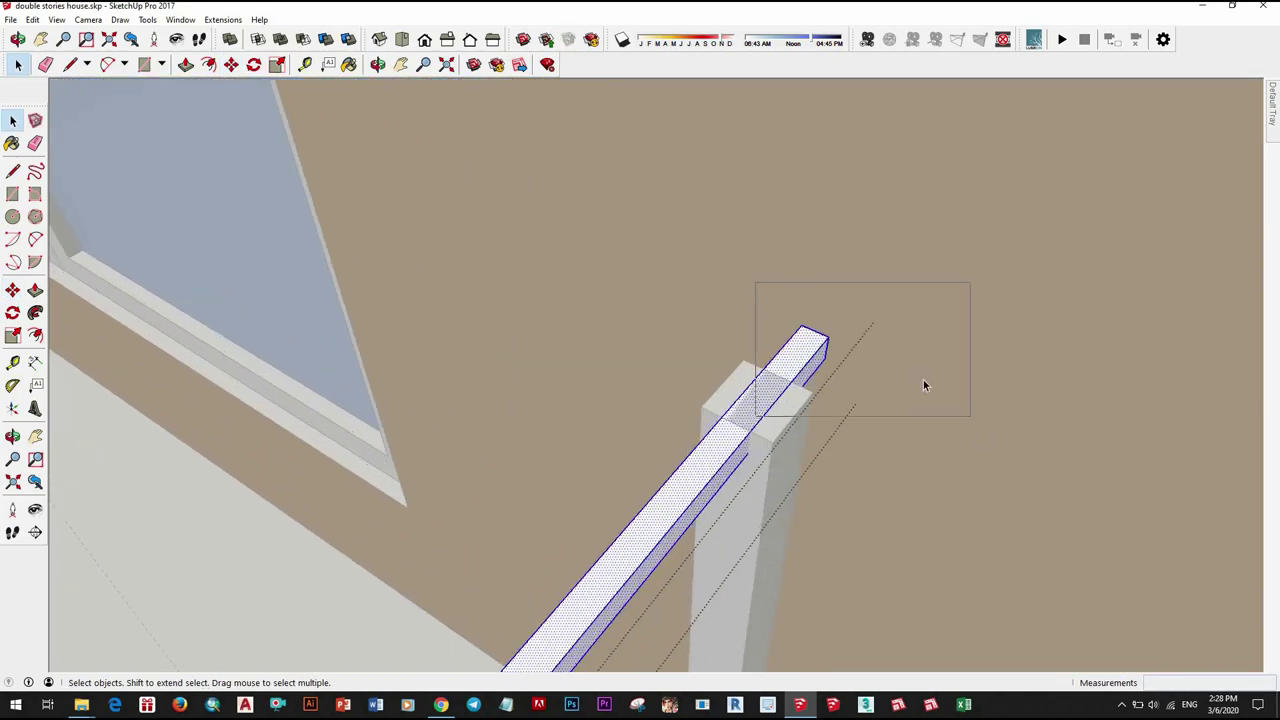
pyautogui.press('m')
pyautogui.click(745, 428)
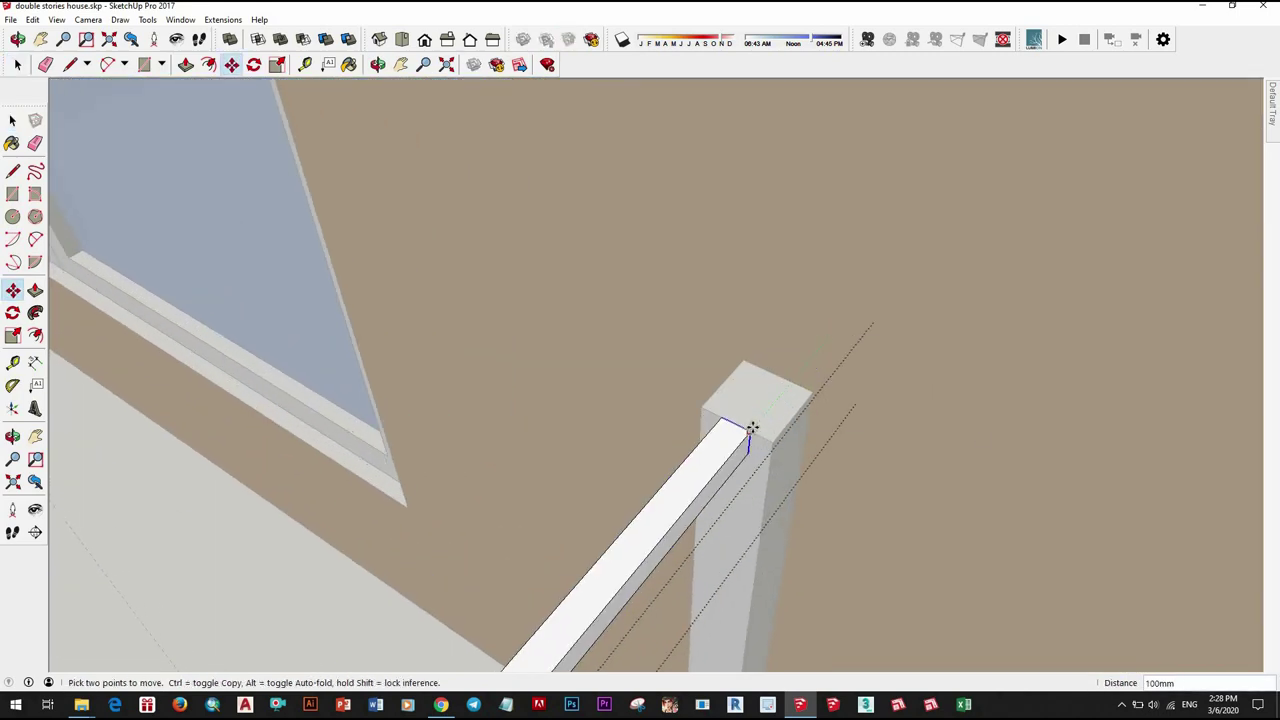
pyautogui.scroll(2, 797, 428)
pyautogui.press('space')
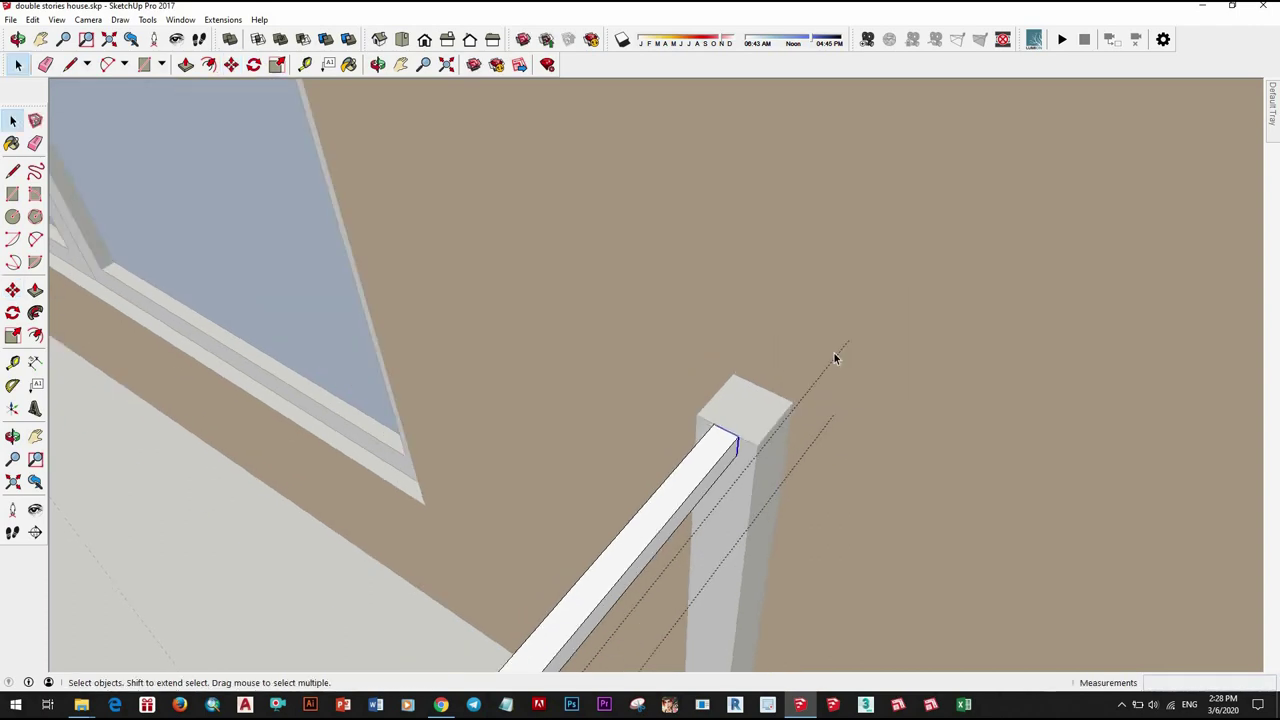
# Step: Copy the top rail down 880mm toward floor level to form the horizontal bars
pyautogui.scroll(-5, 837, 354)
pyautogui.moveTo(1007, 484); pyautogui.dragTo(927, 467, button='middle')
pyautogui.scroll(3, 606, 310)
pyautogui.scroll(3, 531, 371)
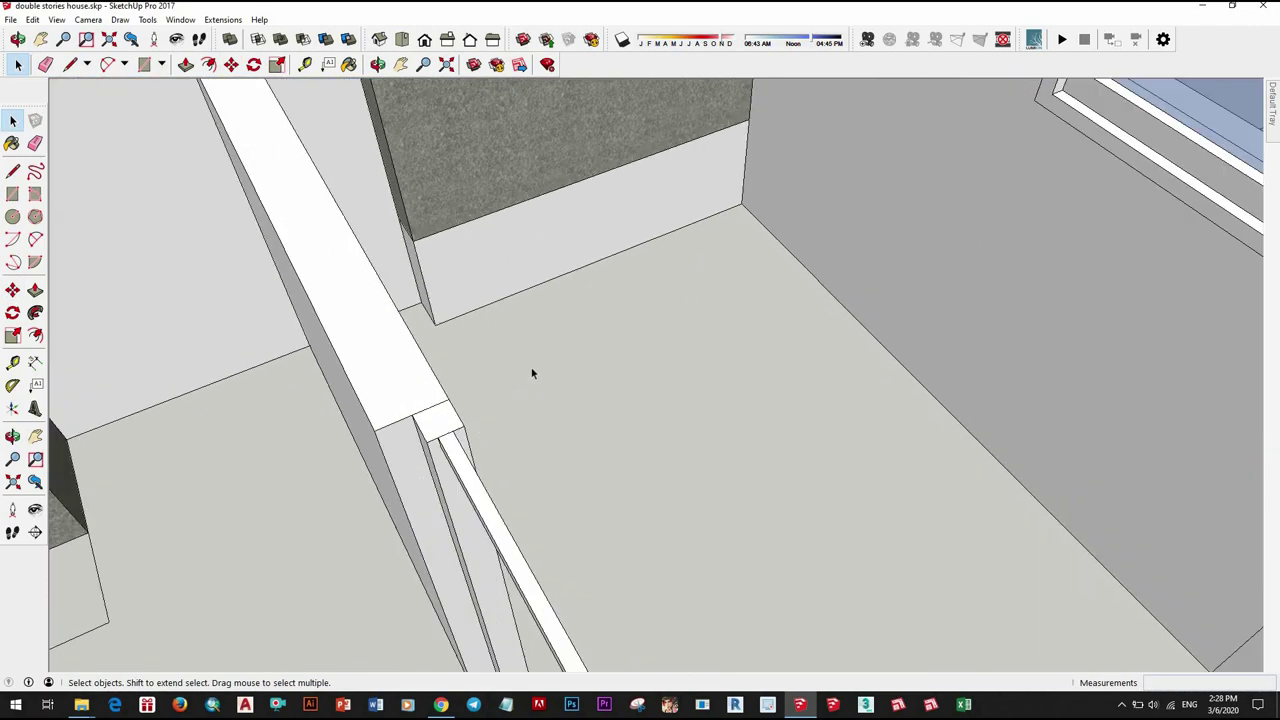
pyautogui.scroll(-3, 571, 400)
pyautogui.scroll(-2, 571, 400)
pyautogui.scroll(4, 628, 486)
pyautogui.click(628, 485)
pyautogui.press('m')
pyautogui.scroll(-3, 794, 529)
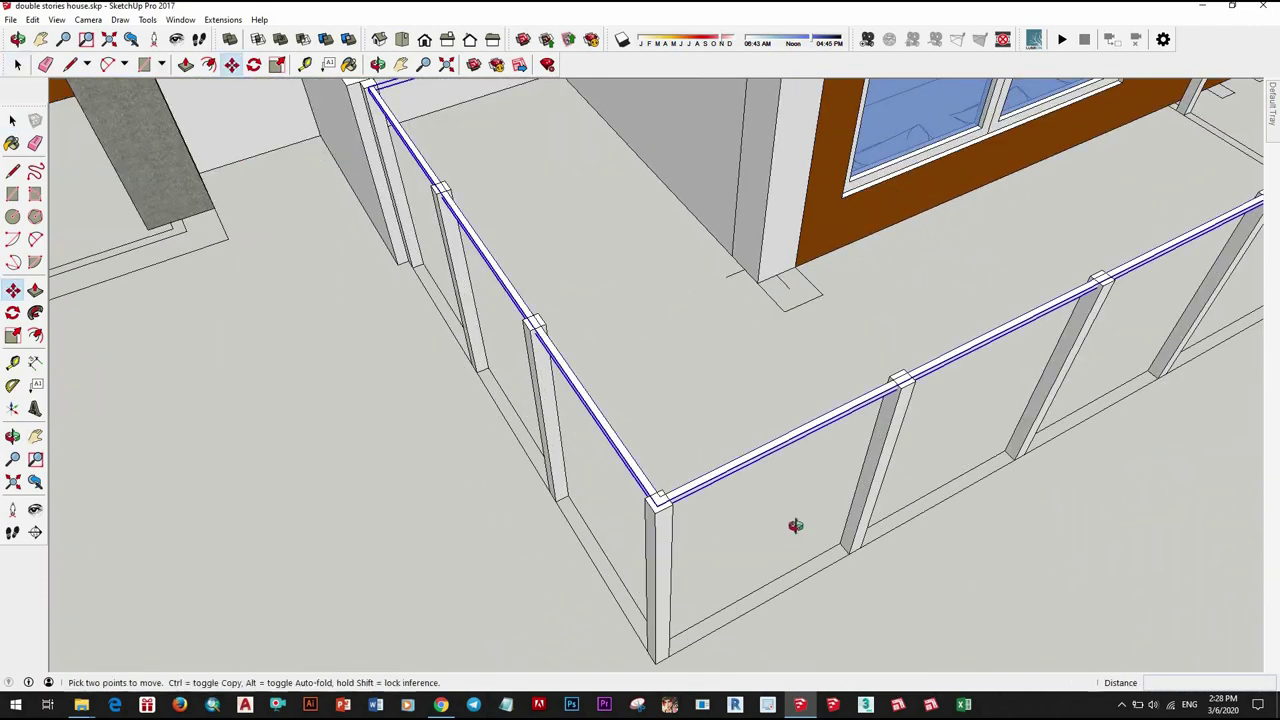
pyautogui.moveTo(794, 529)
pyautogui.mouseDown(button='middle')
pyautogui.moveTo(800, 363)
pyautogui.moveTo(571, 437)
pyautogui.mouseUp(button='middle')
pyautogui.scroll(3, 561, 479)
pyautogui.click(561, 479)
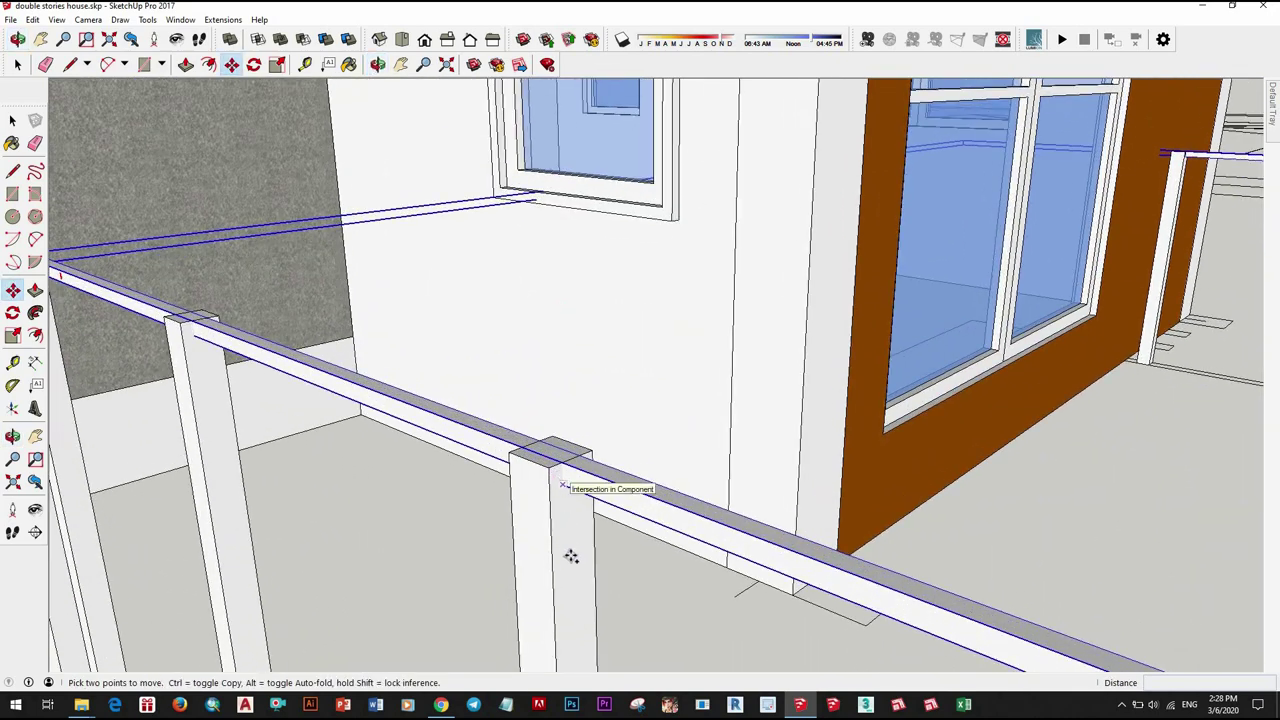
pyautogui.scroll(-3, 571, 557)
pyautogui.scroll(3, 563, 471)
pyautogui.click(563, 483)
pyautogui.scroll(-3, 563, 483)
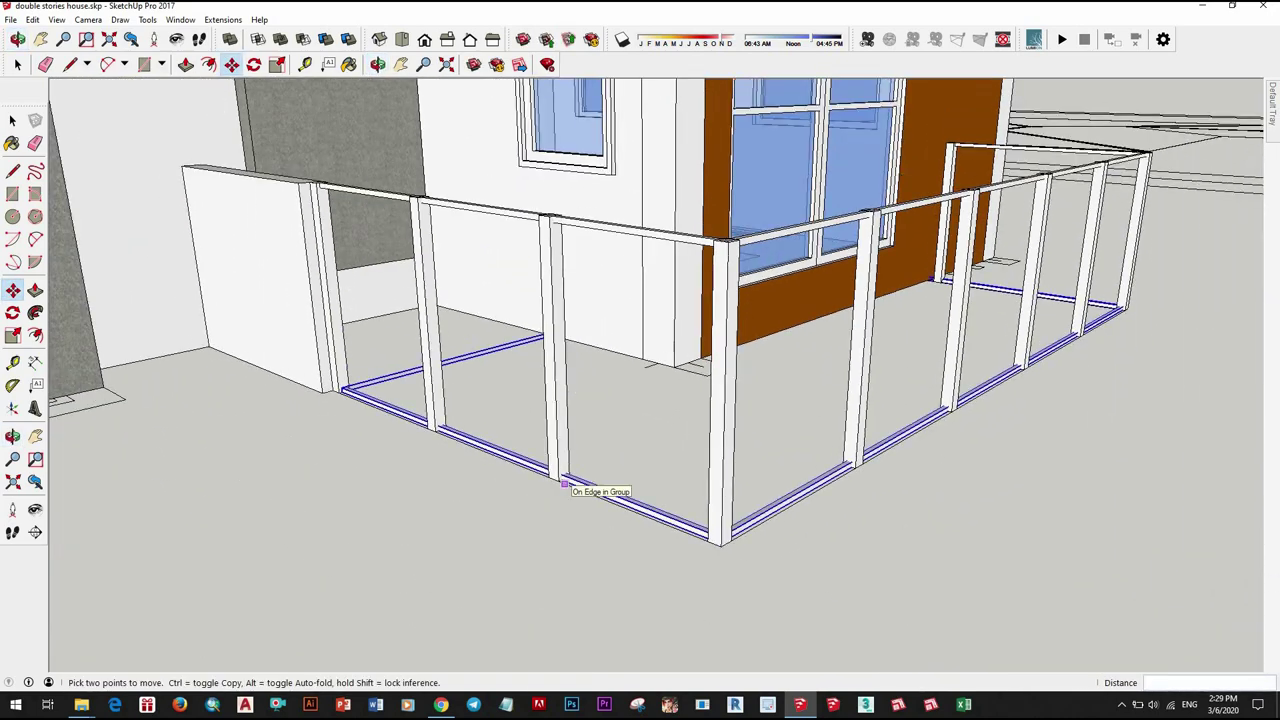
pyautogui.scroll(-2, 557, 491)
pyautogui.scroll(-4, 555, 480)
pyautogui.moveTo(555, 480)
pyautogui.mouseDown(button='middle')
pyautogui.moveTo(580, 436)
pyautogui.moveTo(600, 460)
pyautogui.mouseUp(button='middle')
pyautogui.press('space')
pyautogui.scroll(5, 640, 490)
# Step: Select the fence's horizontal bars and switch the Materials library to Metal
pyautogui.scroll(2, 652, 498)
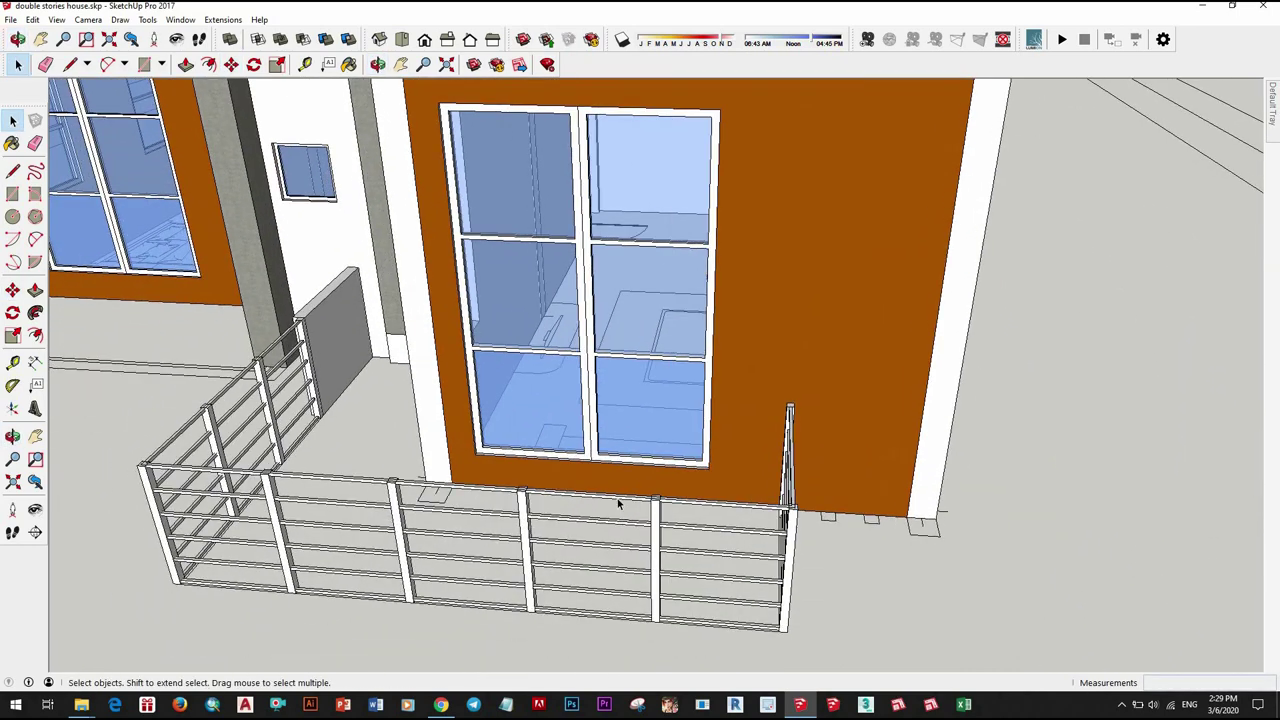
pyautogui.click(617, 500)
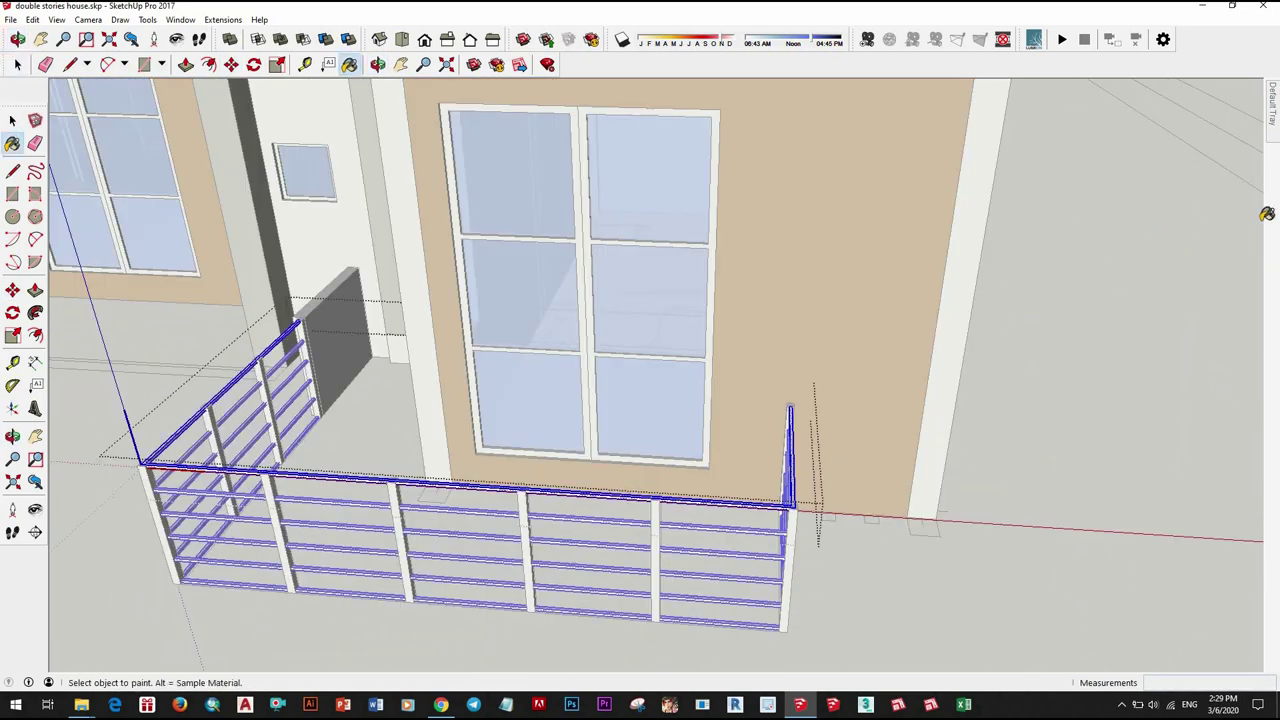
pyautogui.moveTo(1272, 105)
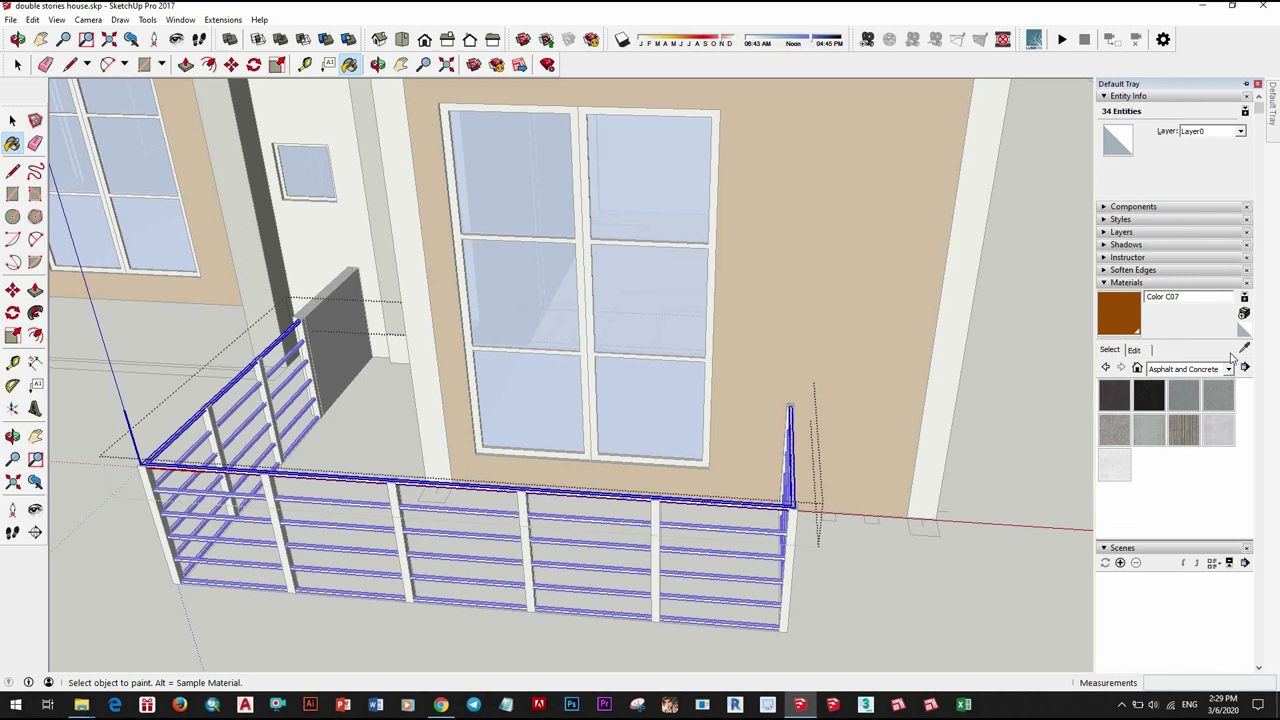
pyautogui.click(1228, 369)
pyautogui.click(1195, 463)
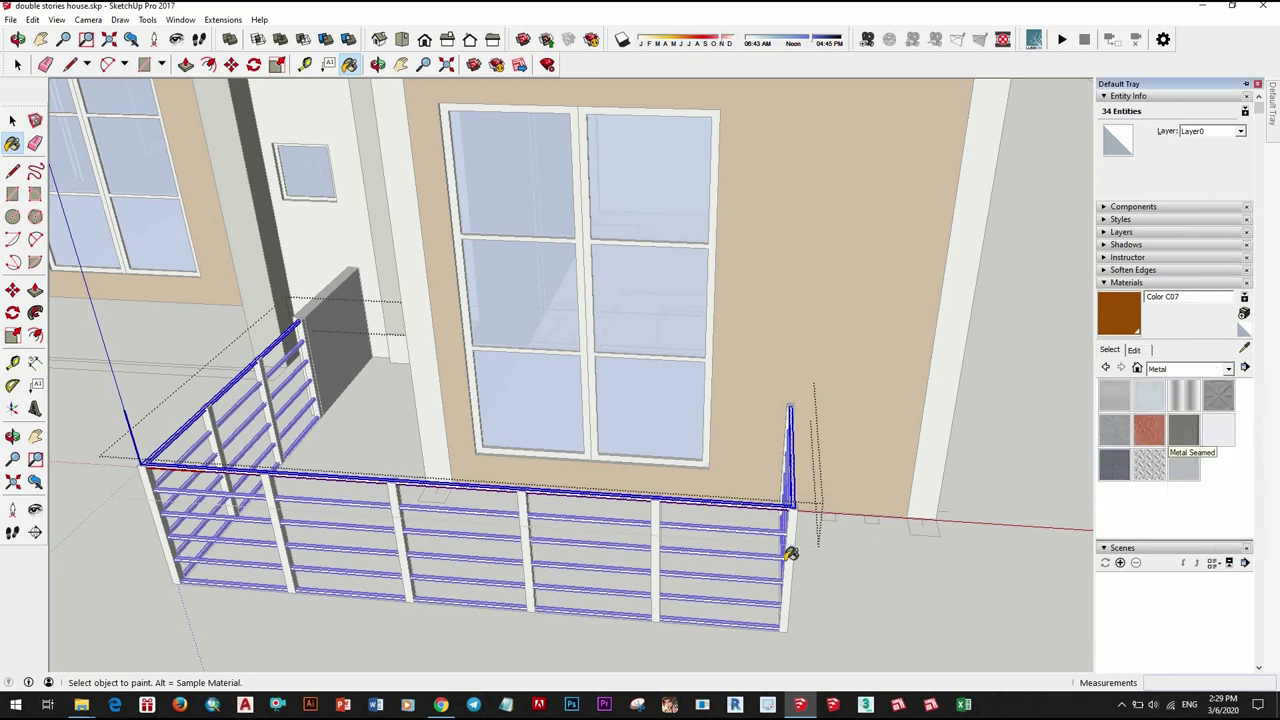
pyautogui.scroll(3, 785, 500)
pyautogui.scroll(-1, 775, 480)
# Step: Open the end post for editing, then exit and view the whole house
pyautogui.press('space')
pyautogui.doubleClick(768, 508)
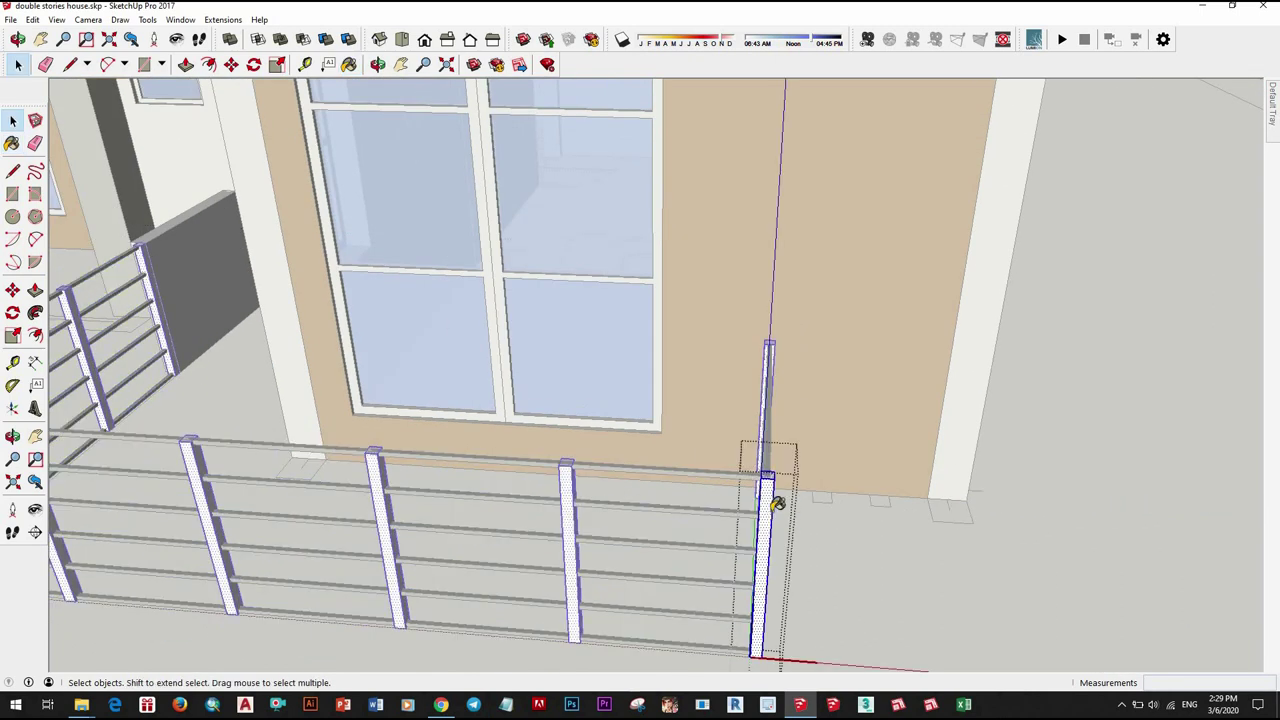
pyautogui.scroll(-10, 890, 520)
pyautogui.click(1000, 534)
pyautogui.moveTo(1000, 534)
pyautogui.mouseDown(button='middle')
pyautogui.moveTo(980, 486)
pyautogui.moveTo(951, 463)
pyautogui.mouseUp(button='middle')
pyautogui.scroll(2, 951, 460)
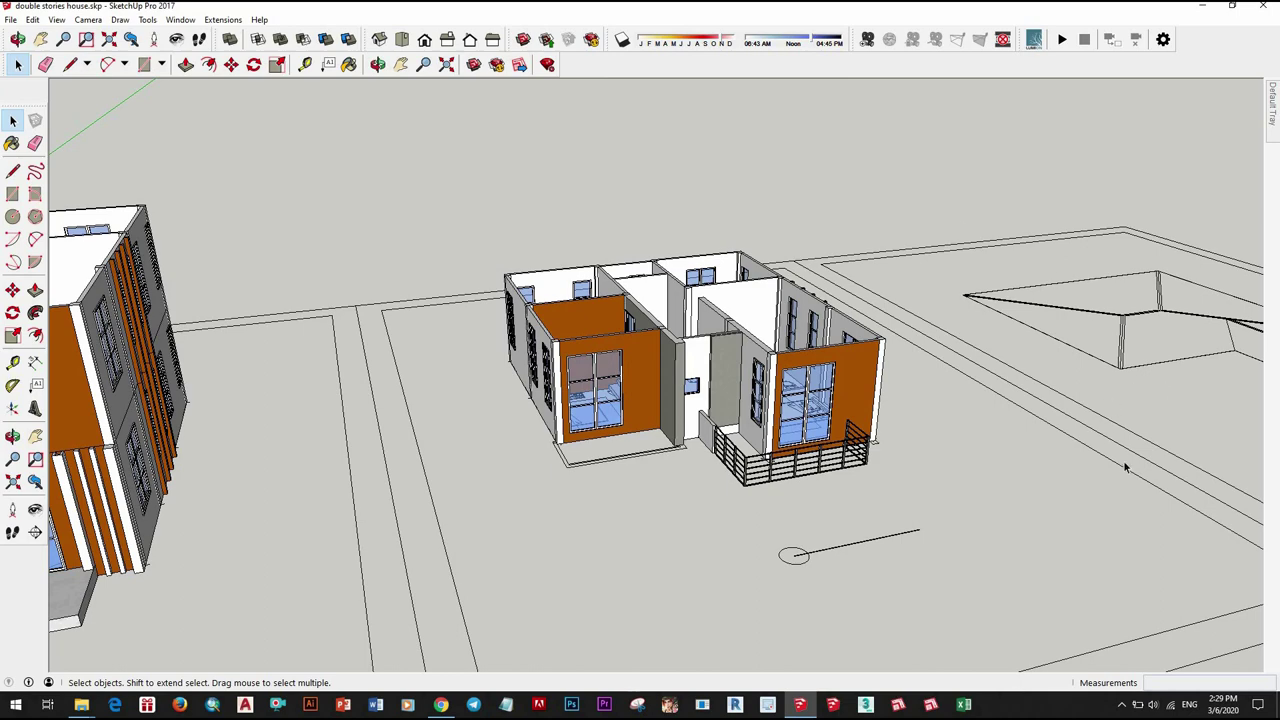
# Step: Select the front balcony's horizontal-bar railing and make it one group
pyautogui.scroll(5, 706, 494)
pyautogui.moveTo(706, 494)
pyautogui.mouseDown(button='middle')
pyautogui.moveTo(1005, 391)
pyautogui.moveTo(928, 414)
pyautogui.mouseUp(button='middle')
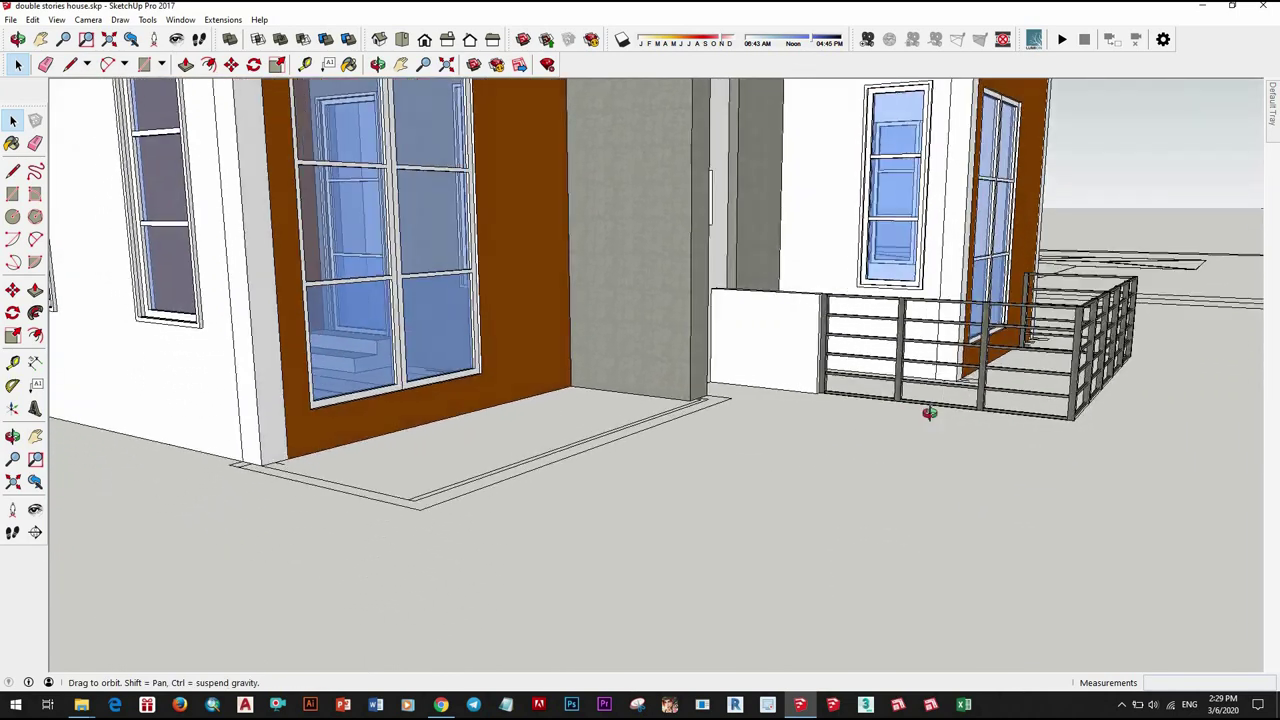
pyautogui.scroll(-3, 1000, 464)
pyautogui.scroll(-3, 1000, 464)
pyautogui.scroll(4, 1000, 464)
pyautogui.scroll(2, 1000, 464)
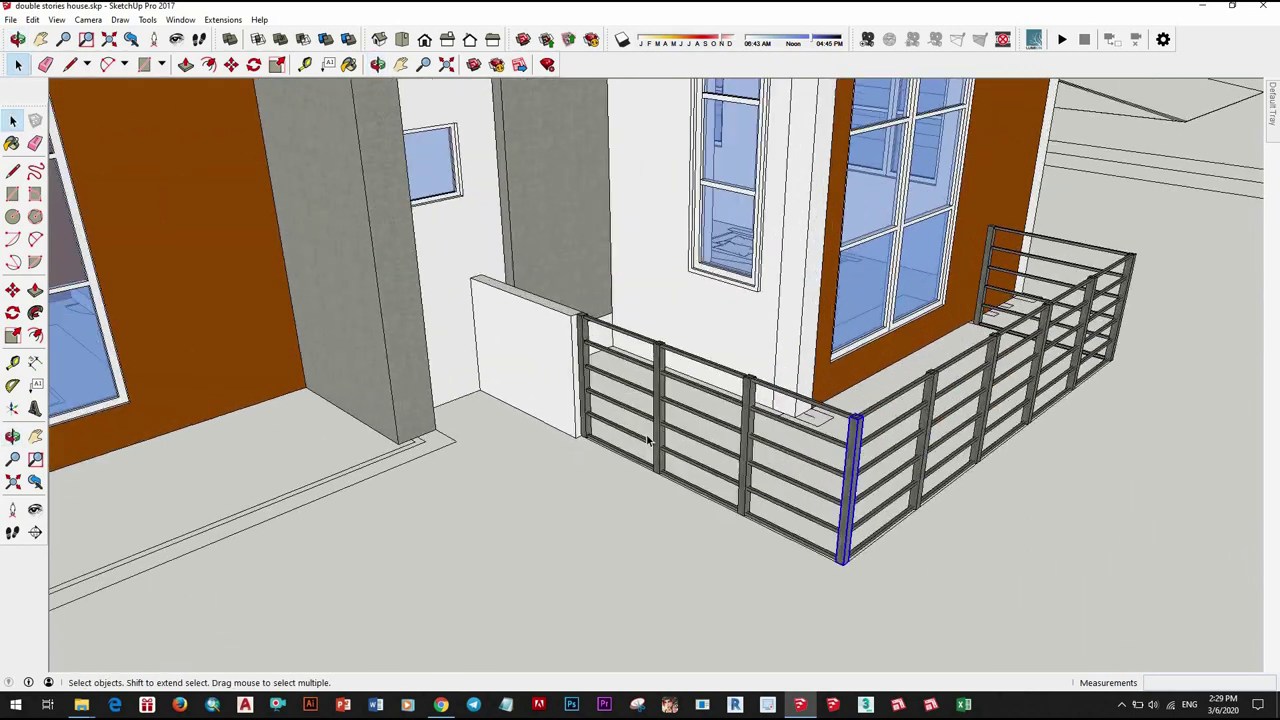
pyautogui.moveTo(1000, 464)
pyautogui.mouseDown(button='middle')
pyautogui.moveTo(541, 408)
pyautogui.moveTo(822, 548)
pyautogui.mouseUp(button='middle')
pyautogui.click(740, 500)
pyautogui.scroll(3, 670, 490)
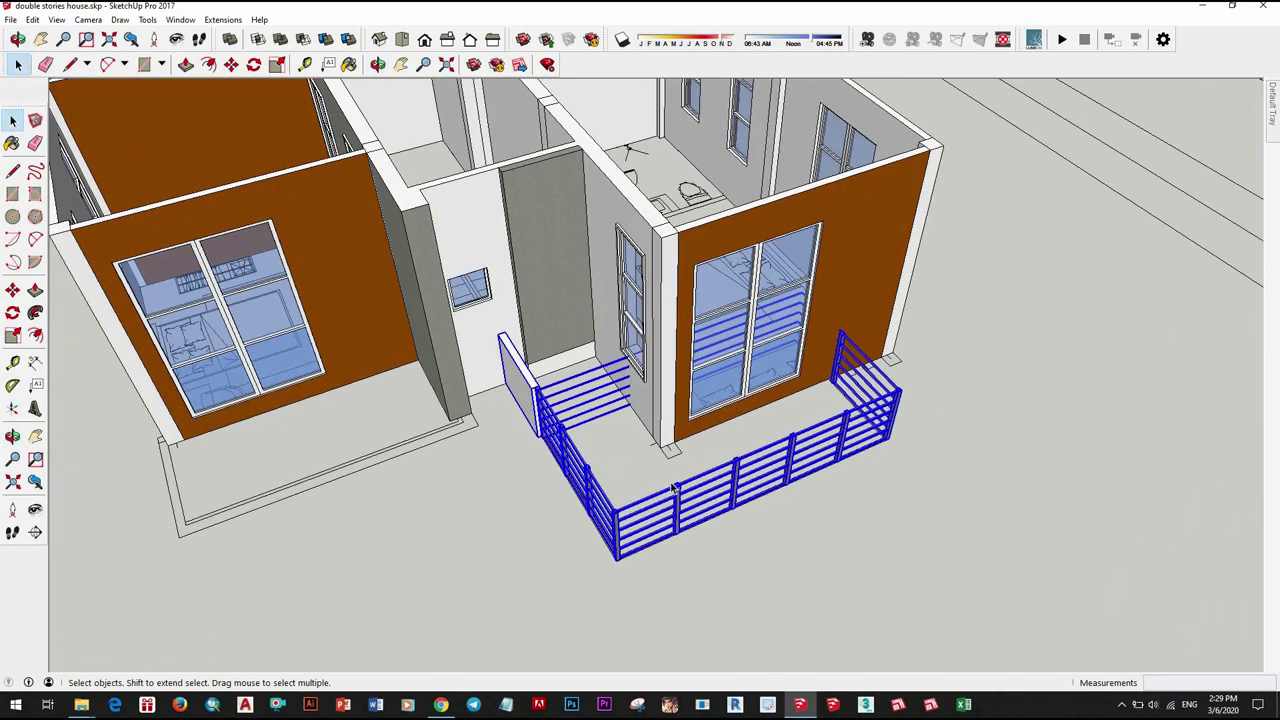
pyautogui.moveTo(670, 490); pyautogui.dragTo(662, 497, button='middle')
pyautogui.scroll(3, 662, 497)
pyautogui.rightClick(686, 510)
pyautogui.click(760, 188)
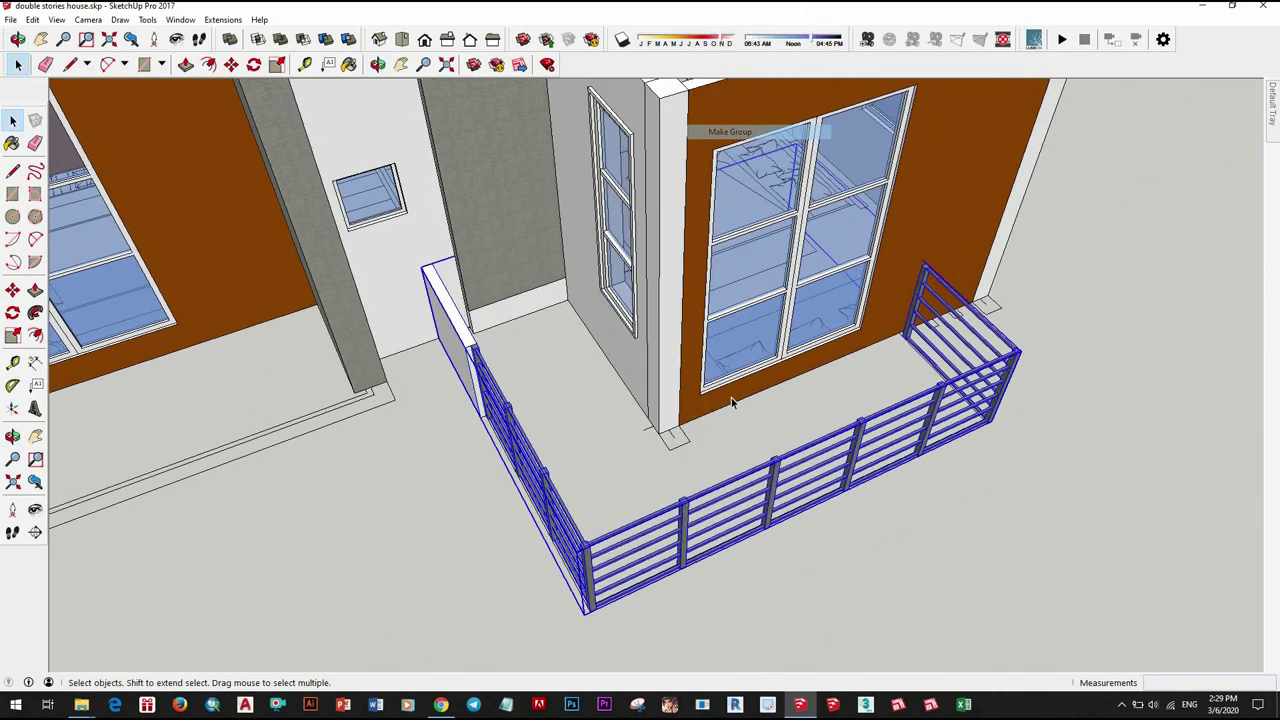
# Step: Orbit out to a steeper view of the slab corner
pyautogui.scroll(-4, 731, 397)
pyautogui.moveTo(731, 397)
pyautogui.mouseDown(button='middle')
pyautogui.moveTo(783, 447)
pyautogui.moveTo(727, 395)
pyautogui.mouseUp(button='middle')
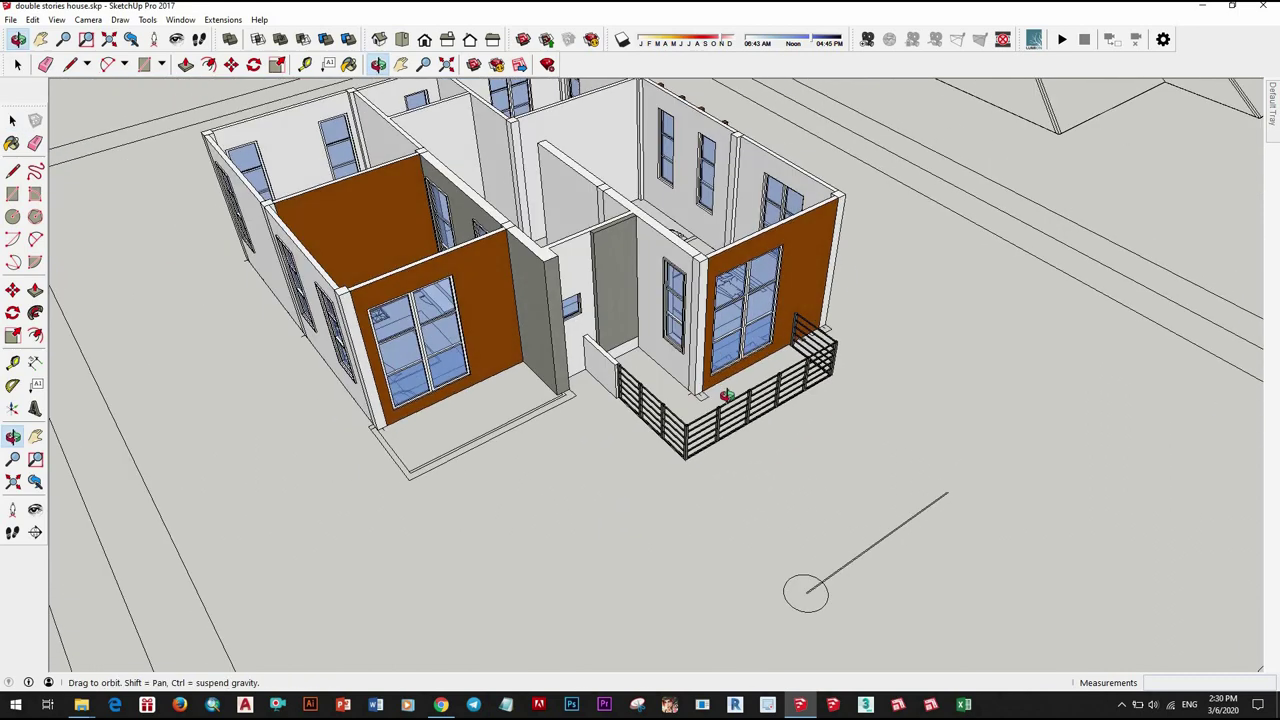
pyautogui.scroll(2, 436, 464)
pyautogui.scroll(2, 423, 463)
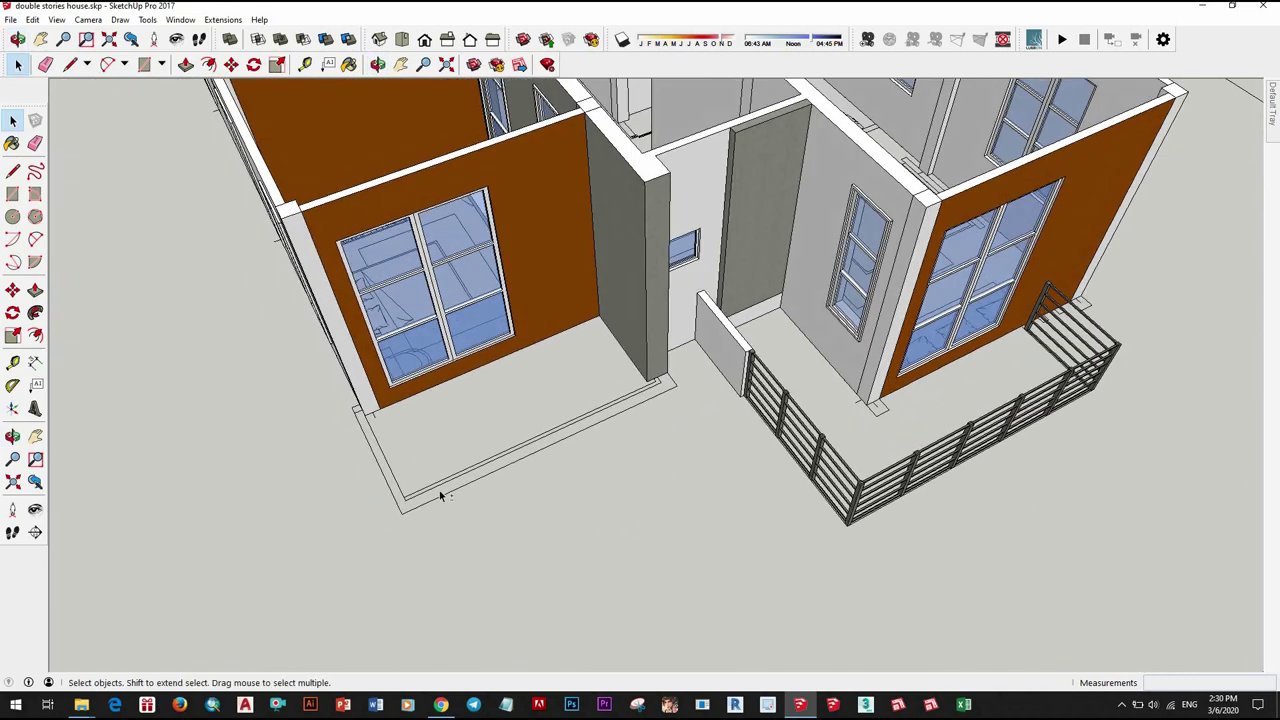
pyautogui.moveTo(443, 494); pyautogui.dragTo(491, 517, button='middle')
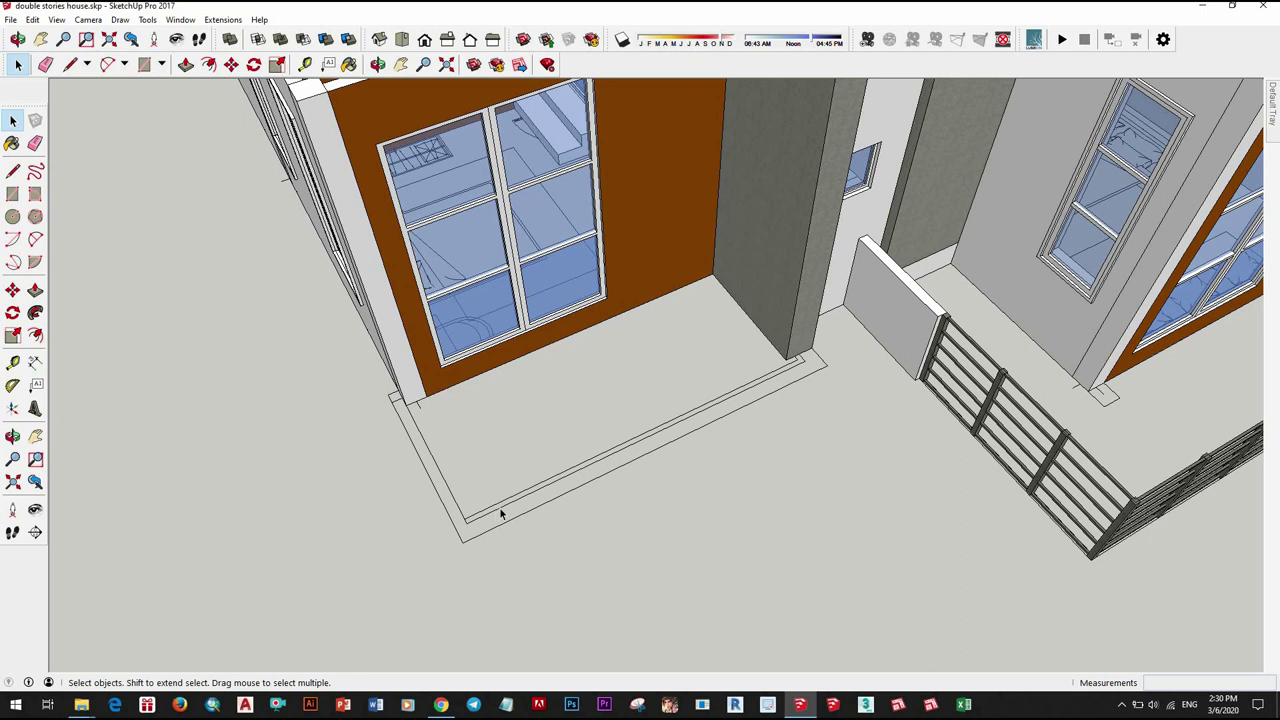
pyautogui.scroll(2, 432, 441)
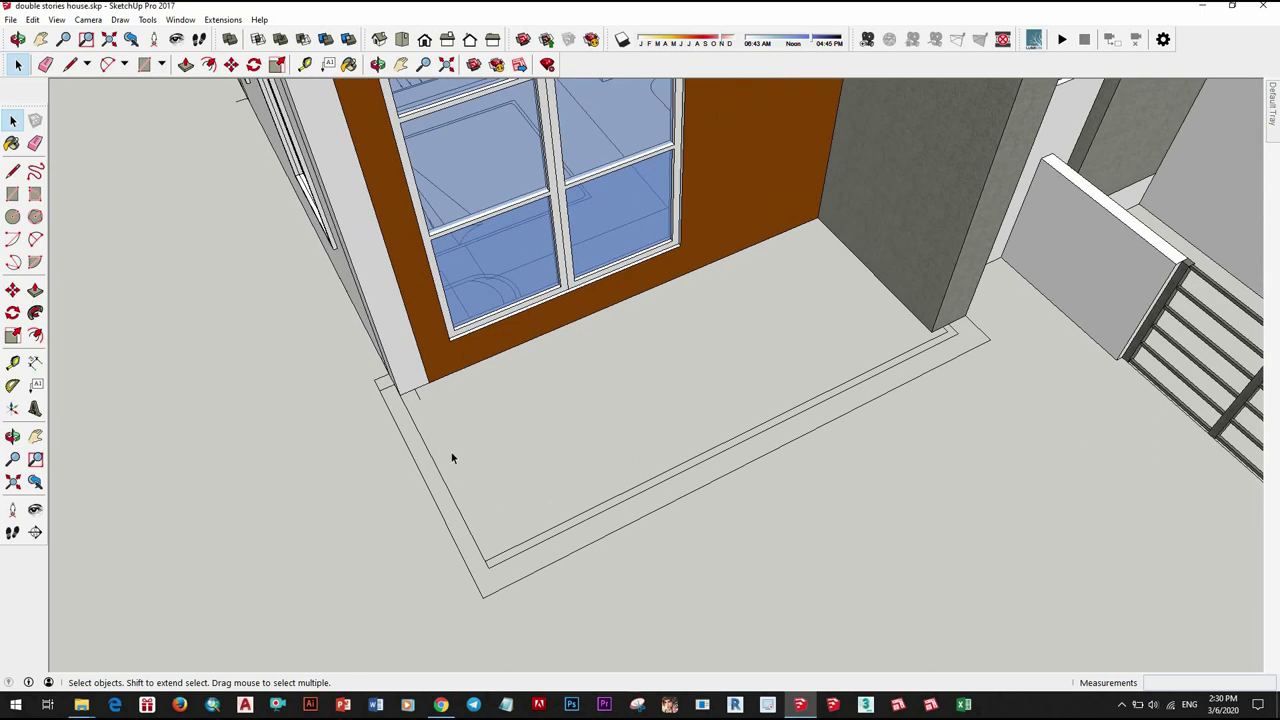
# Step: Draw a thin rectangle strip along the slab's left edge
pyautogui.press('t')
pyautogui.press('r')
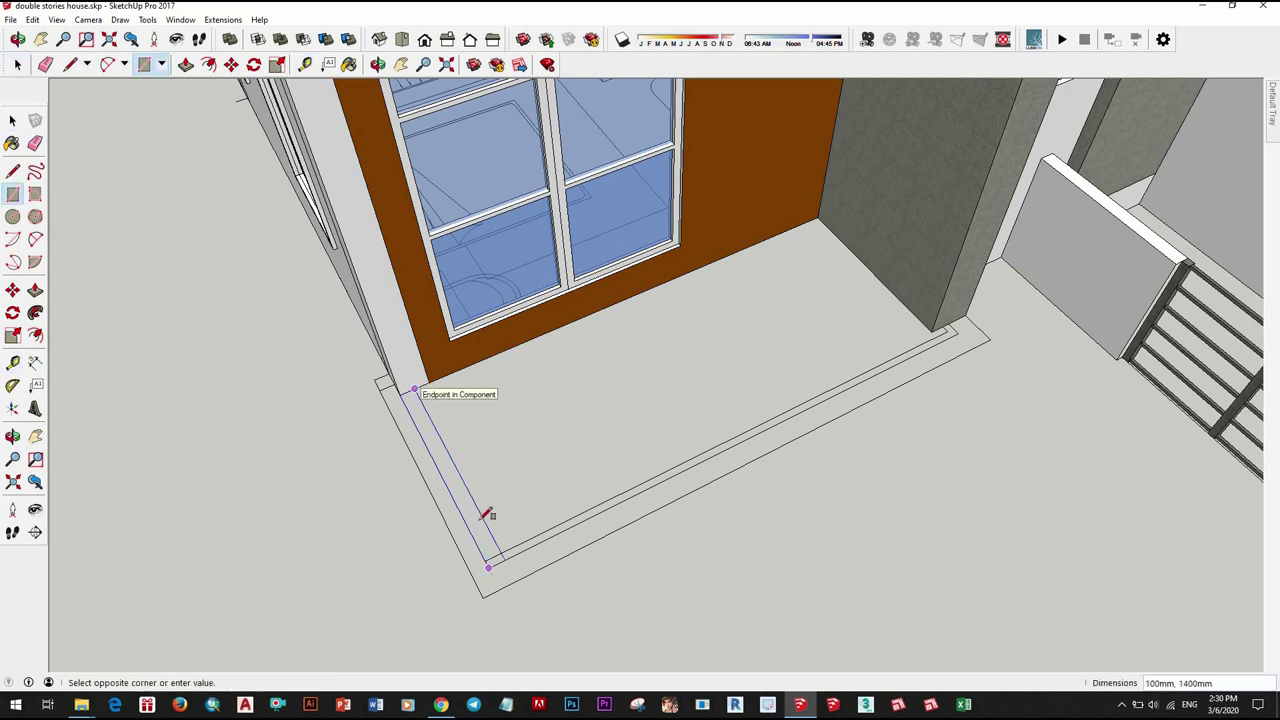
pyautogui.click(487, 514)
pyautogui.press('space')
pyautogui.scroll(2, 473, 517)
pyautogui.scroll(2, 470, 530)
pyautogui.press('m')
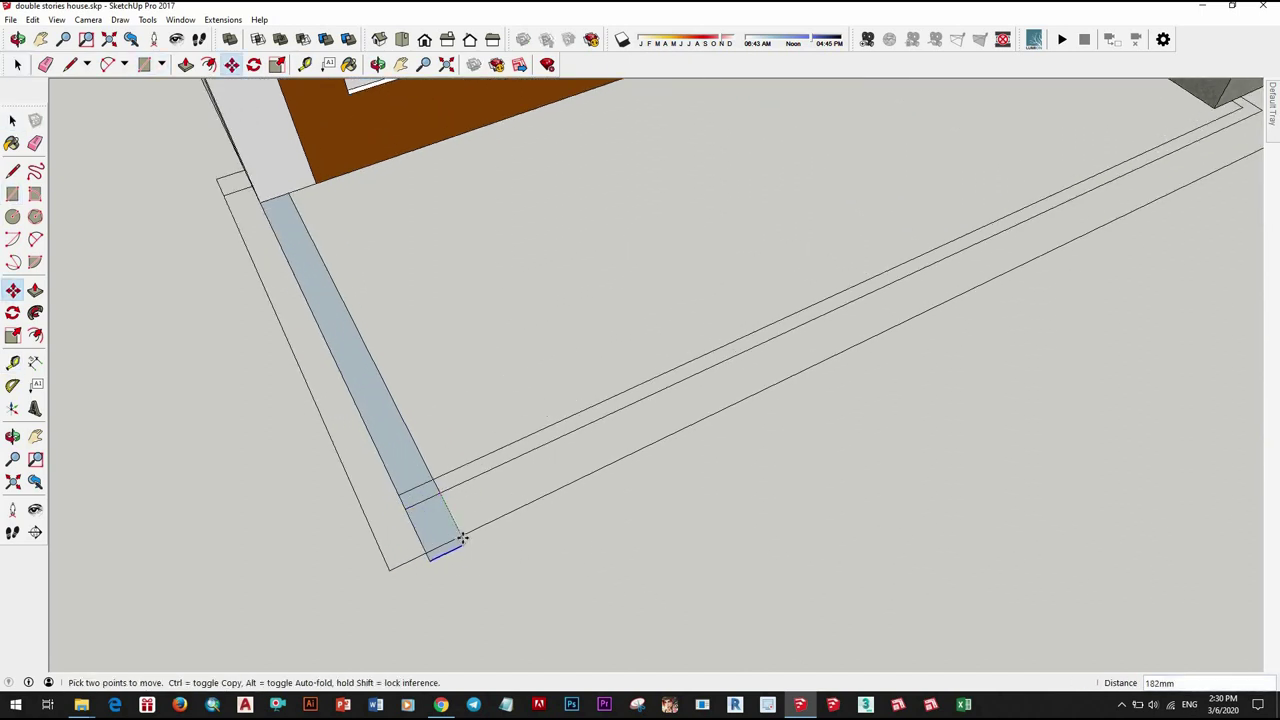
pyautogui.press('space')
pyautogui.scroll(1, 490, 525)
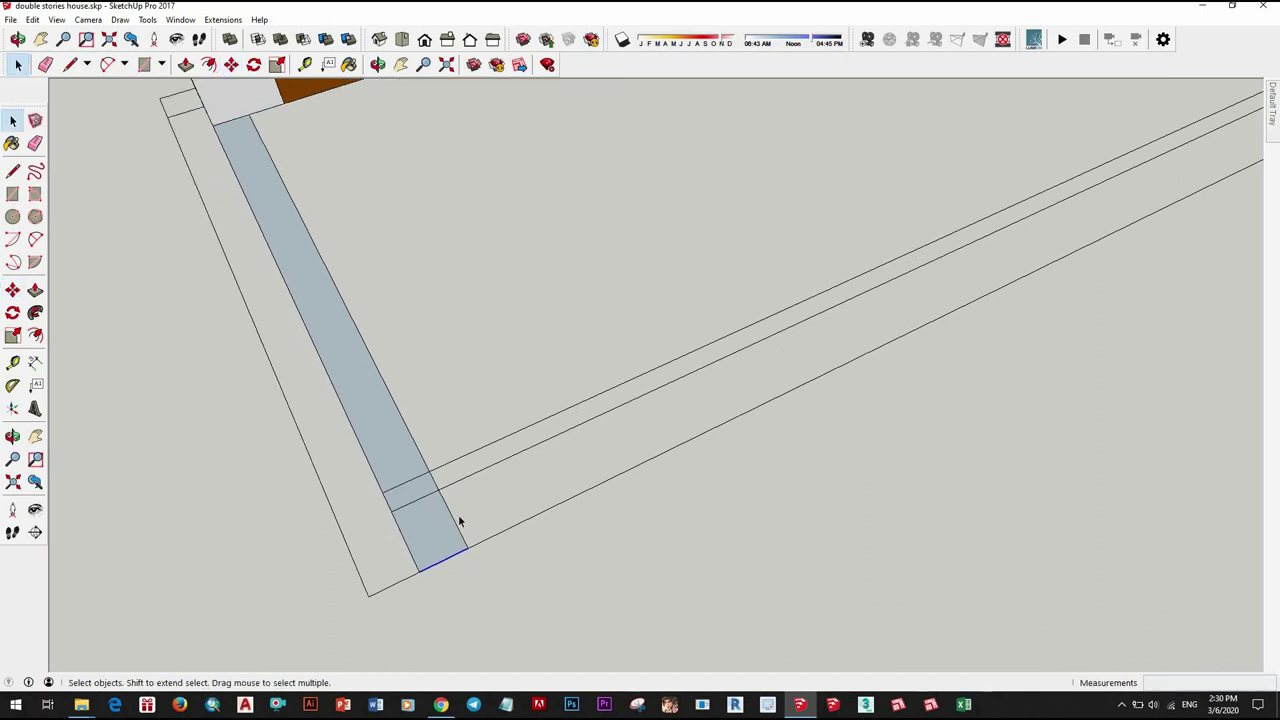
pyautogui.scroll(1, 560, 510)
# Step: Place a guide parallel to the slab edge and draw a thin strip along the front edge
pyautogui.press('t')
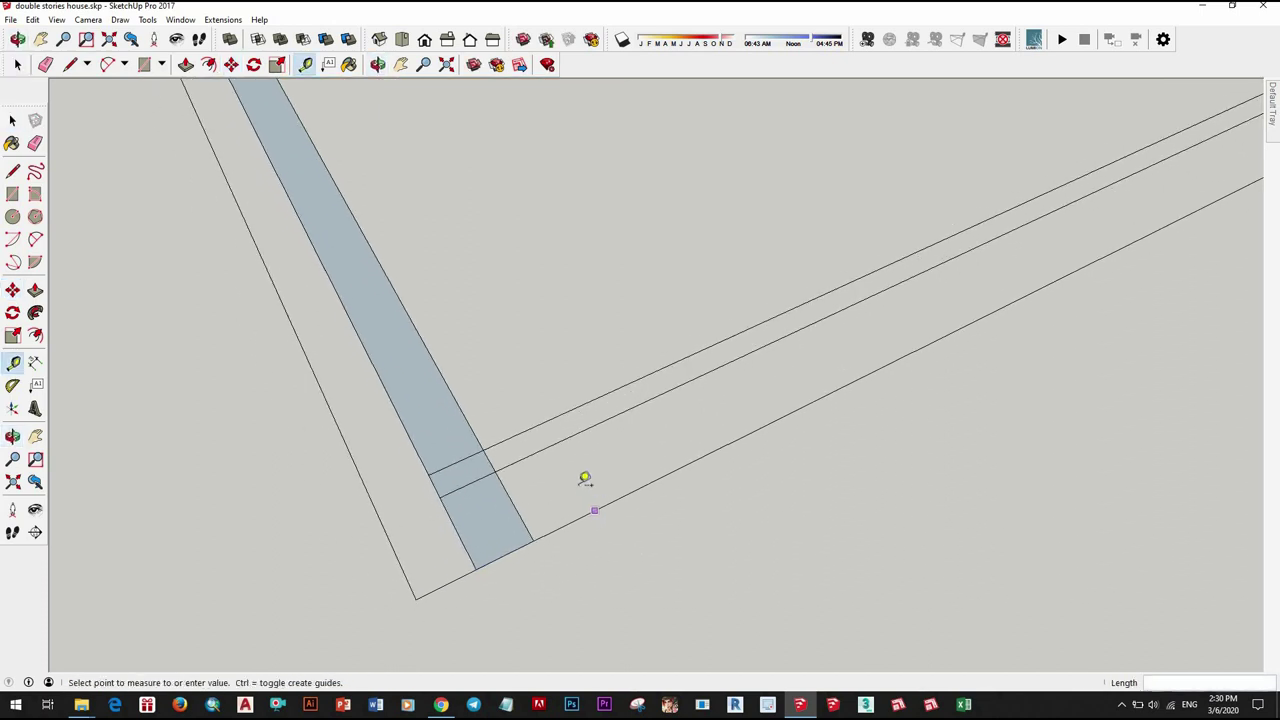
pyautogui.write('1')
pyautogui.click(579, 468)
pyautogui.scroll(-1, 584, 480)
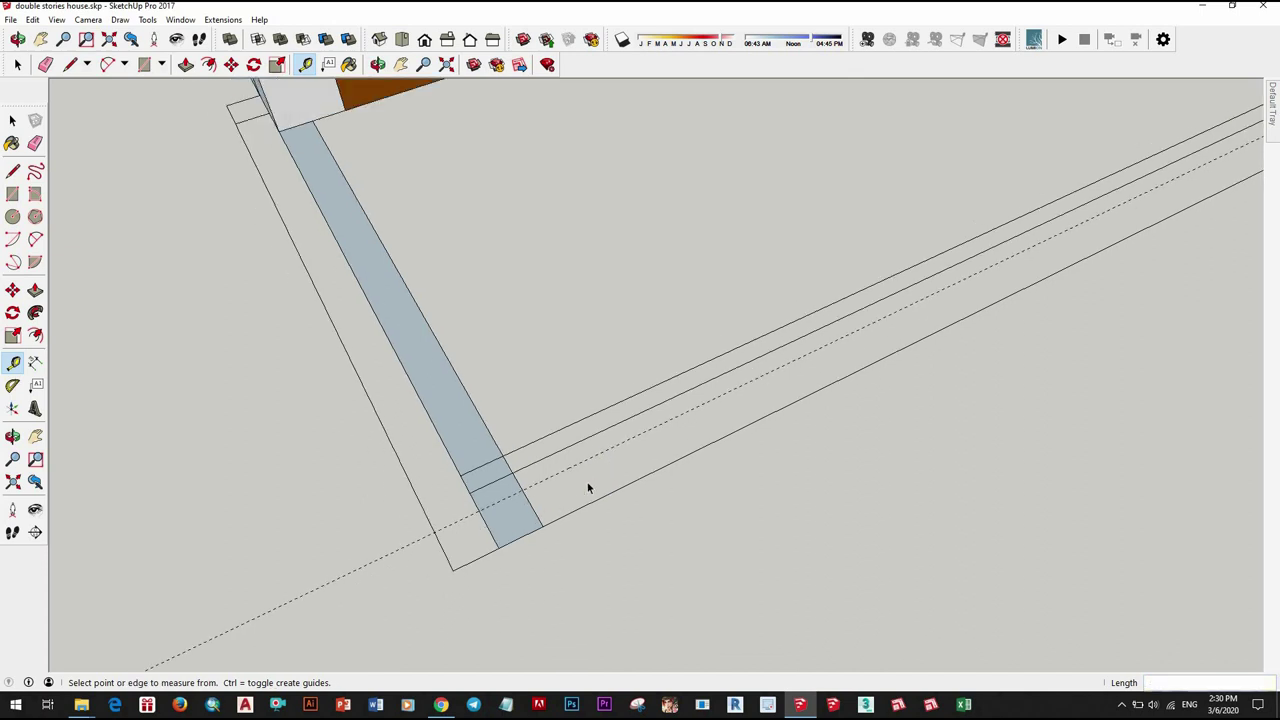
pyautogui.scroll(1, 592, 492)
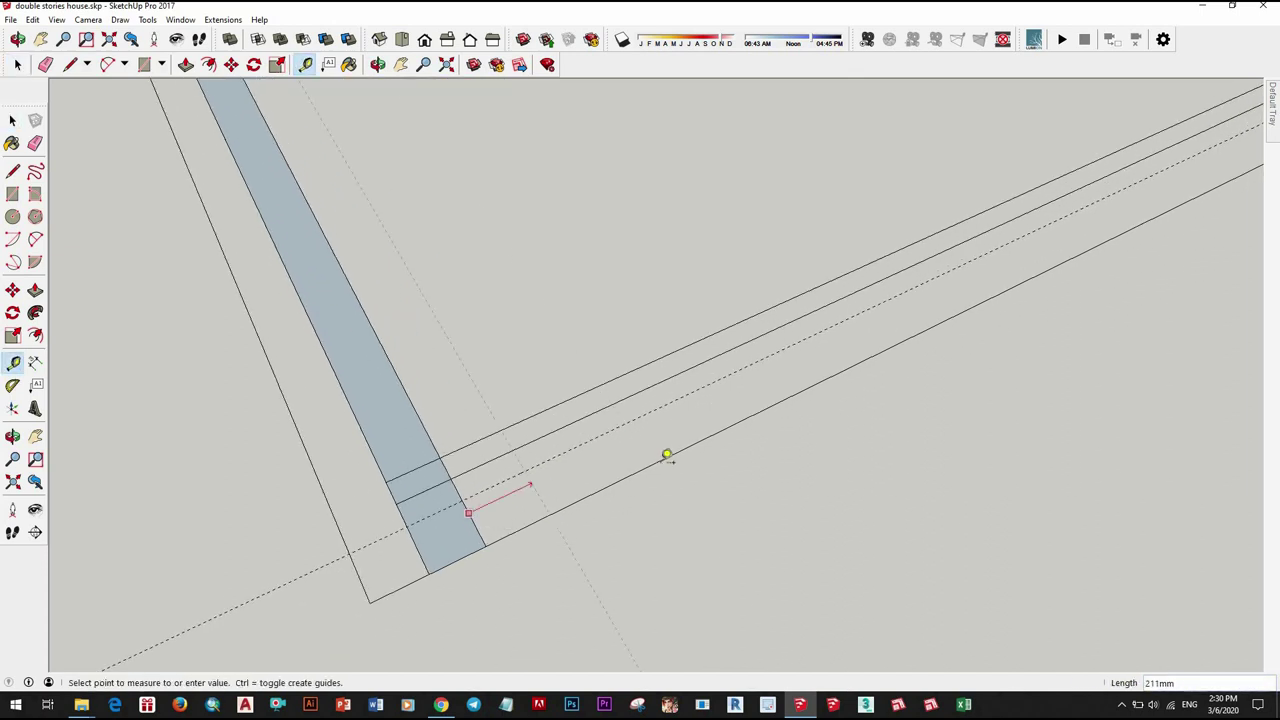
pyautogui.scroll(-2, 605, 460)
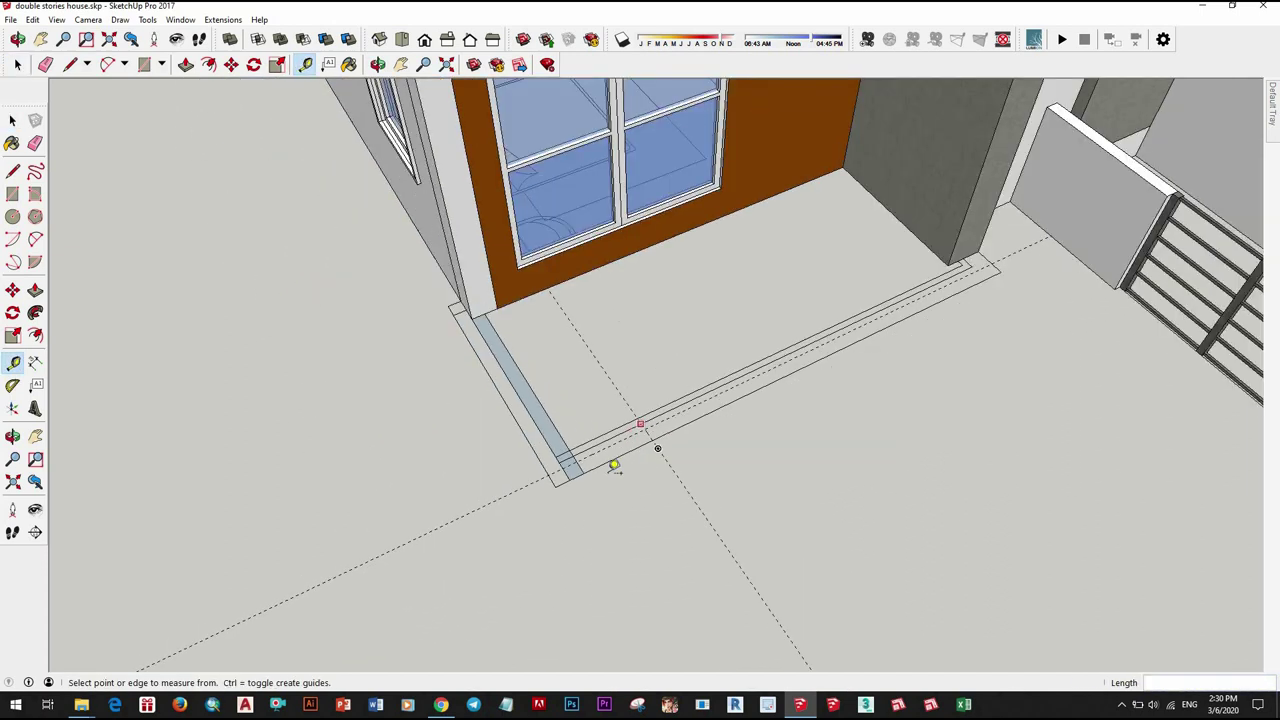
pyautogui.scroll(1, 600, 470)
pyautogui.press('space')
pyautogui.scroll(1, 580, 510)
pyautogui.press('r')
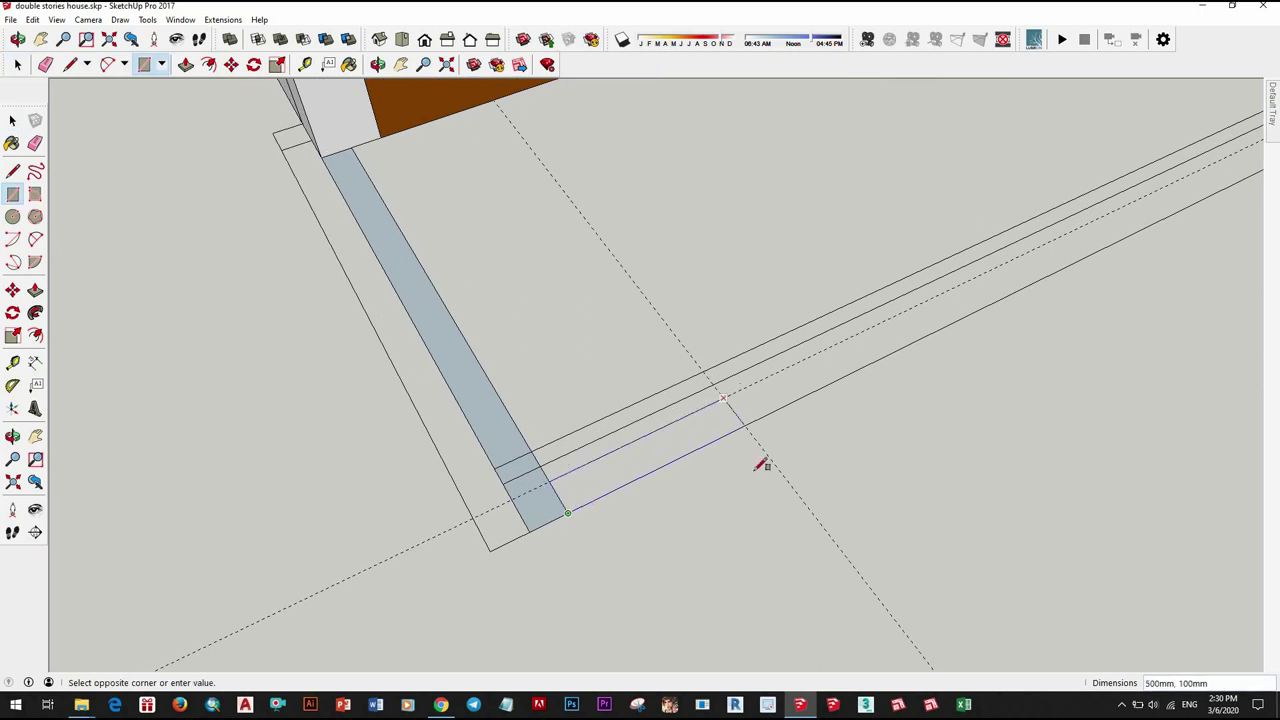
pyautogui.click(757, 469)
pyautogui.press('space')
pyautogui.scroll(-3, 581, 495)
# Step: Push/Pull the L-shaped strip up into a low wall
pyautogui.rightClick(584, 494)
pyautogui.scroll(3, 753, 480)
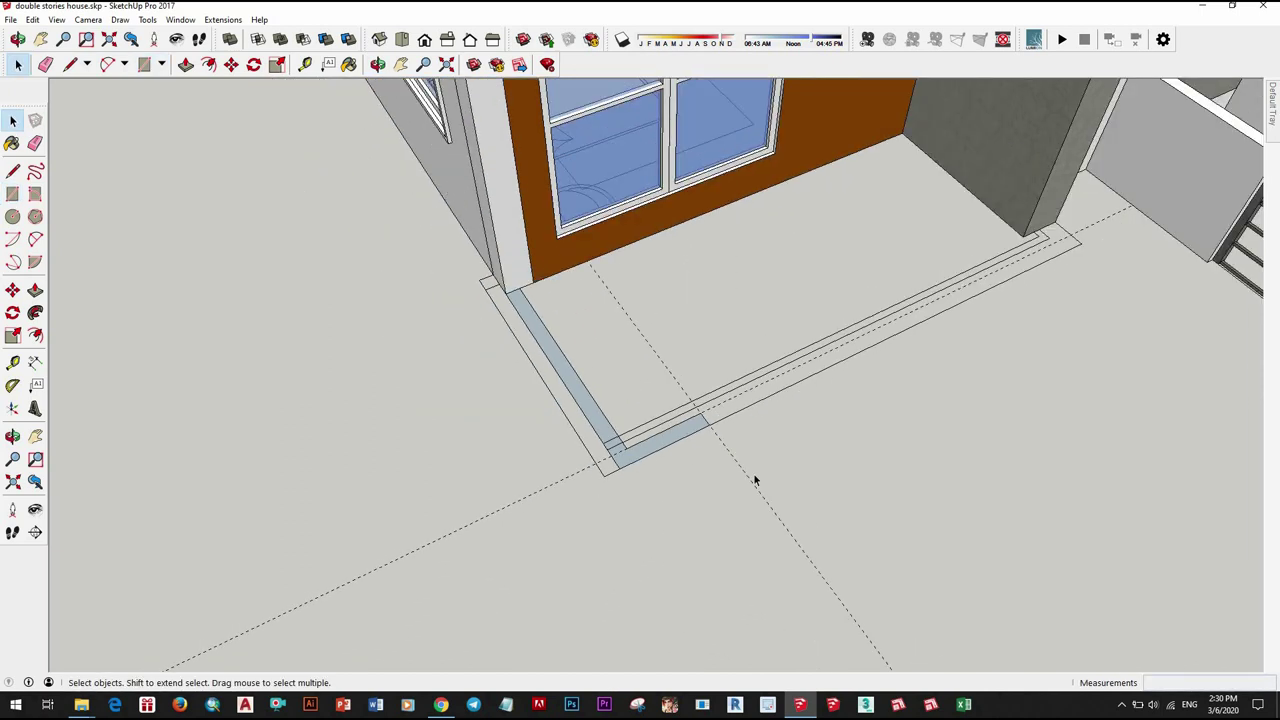
pyautogui.moveTo(755, 480); pyautogui.dragTo(784, 476, button='middle')
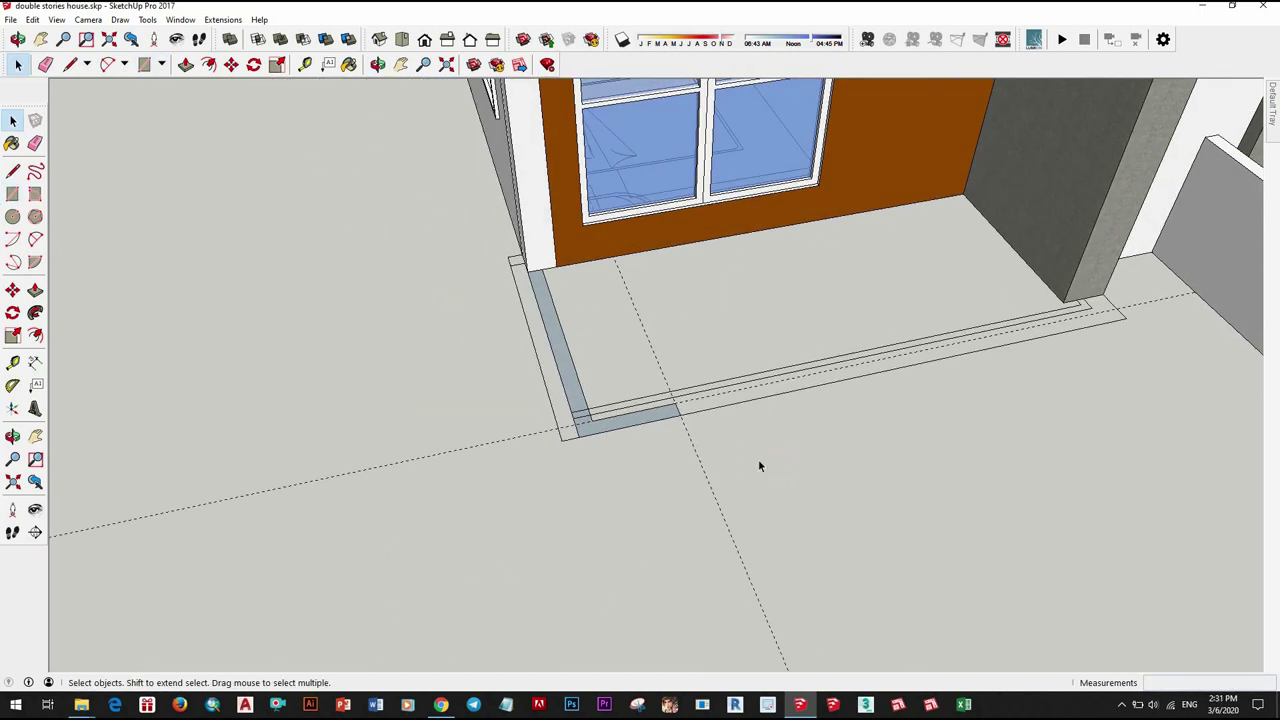
pyautogui.moveTo(779, 498)
pyautogui.mouseDown(button='middle')
pyautogui.moveTo(558, 541)
pyautogui.moveTo(588, 548)
pyautogui.moveTo(531, 531)
pyautogui.mouseUp(button='middle')
pyautogui.scroll(1, 537, 532)
pyautogui.press('p')
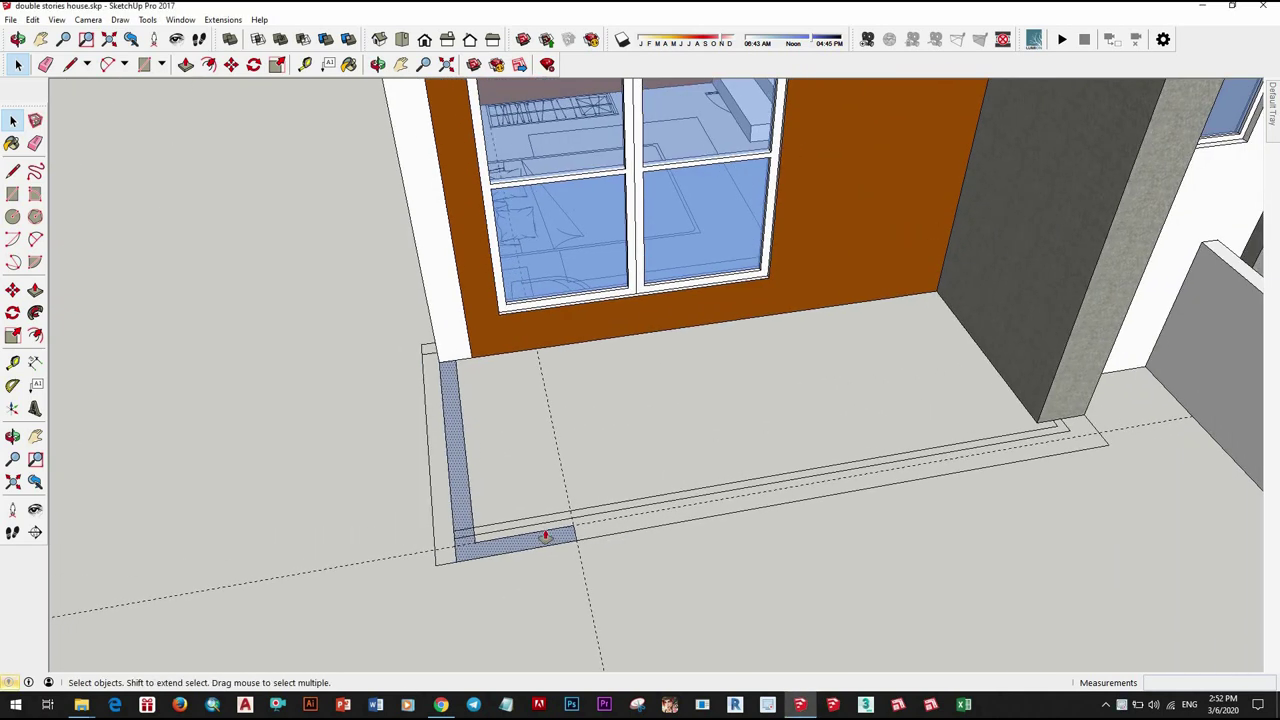
pyautogui.scroll(-3, 543, 537)
pyautogui.click(557, 503)
pyautogui.press('space')
# Step: Reverse the faces of the low wall
pyautogui.scroll(2, 557, 503)
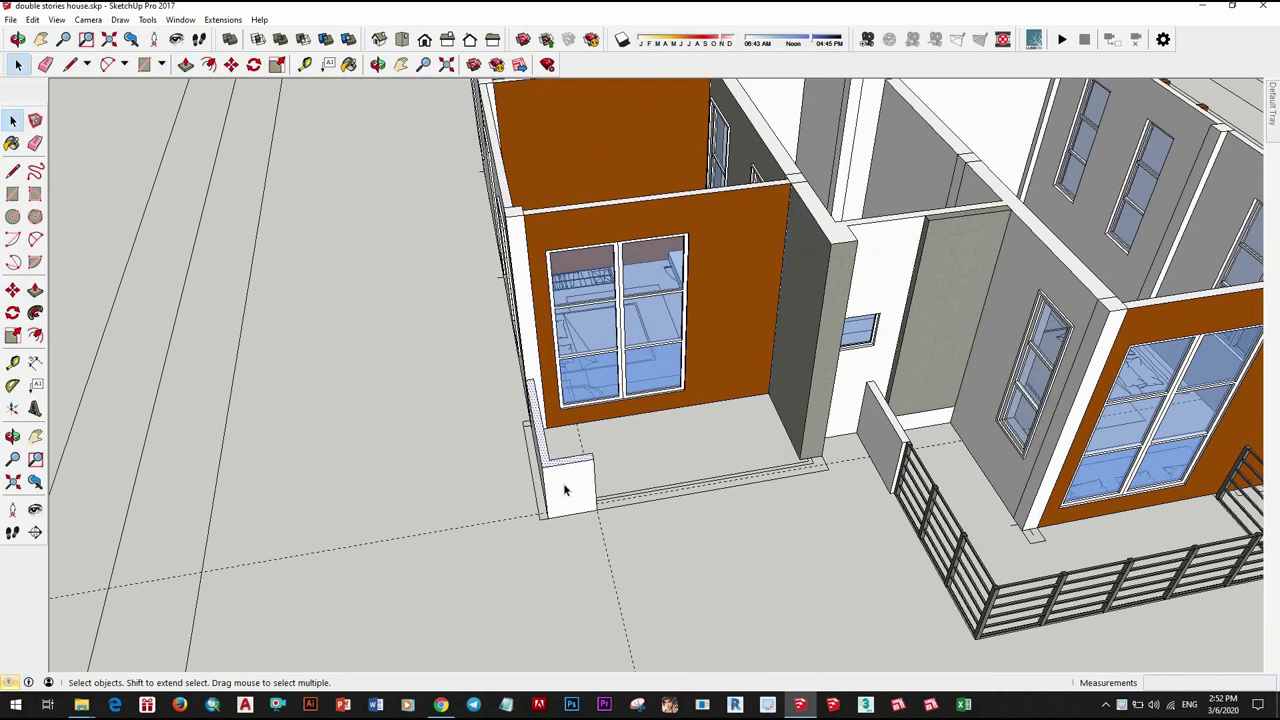
pyautogui.rightClick(565, 488)
pyautogui.click(615, 343)
pyautogui.scroll(3, 725, 528)
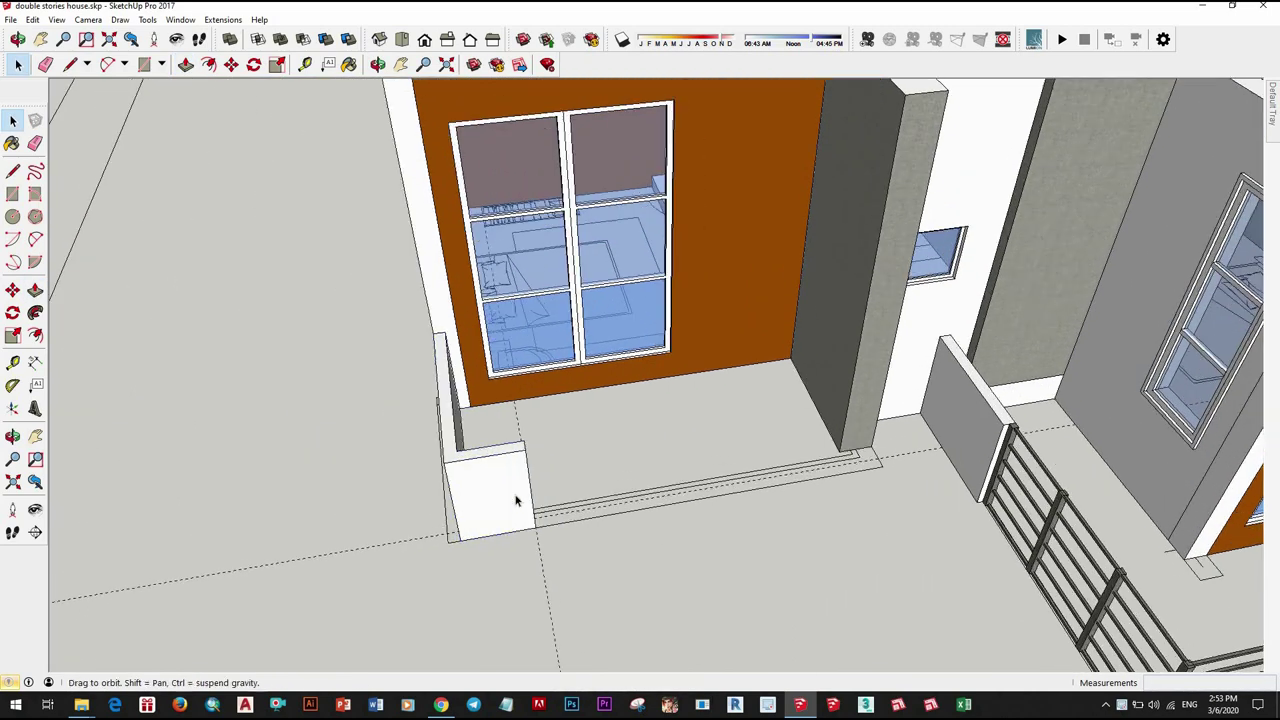
pyautogui.moveTo(517, 503)
pyautogui.mouseDown(button='middle')
pyautogui.moveTo(463, 473)
pyautogui.moveTo(388, 519)
pyautogui.mouseUp(button='middle')
# Step: Draw a small rectangle, extrude it into a tall post, and make it a component
pyautogui.press('r')
pyautogui.click(447, 541)
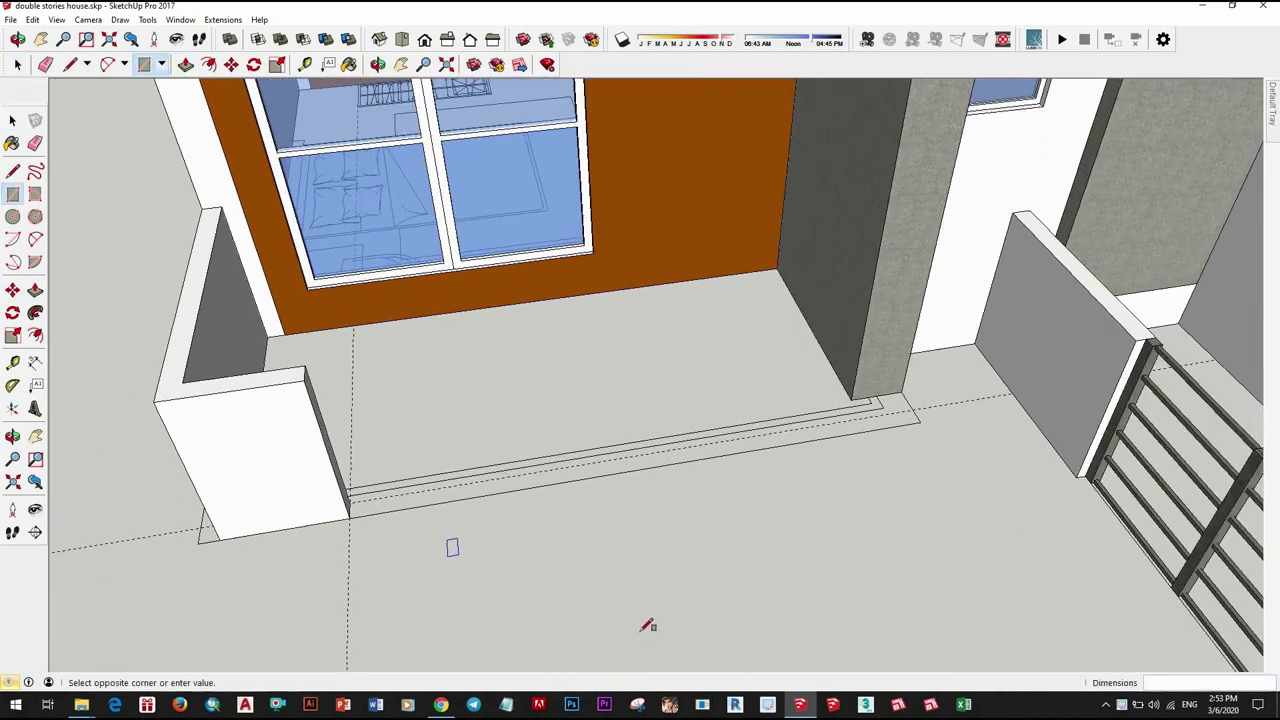
pyautogui.scroll(2, 437, 568)
pyautogui.press('space')
pyautogui.press('p')
pyautogui.click(455, 557)
pyautogui.press('space')
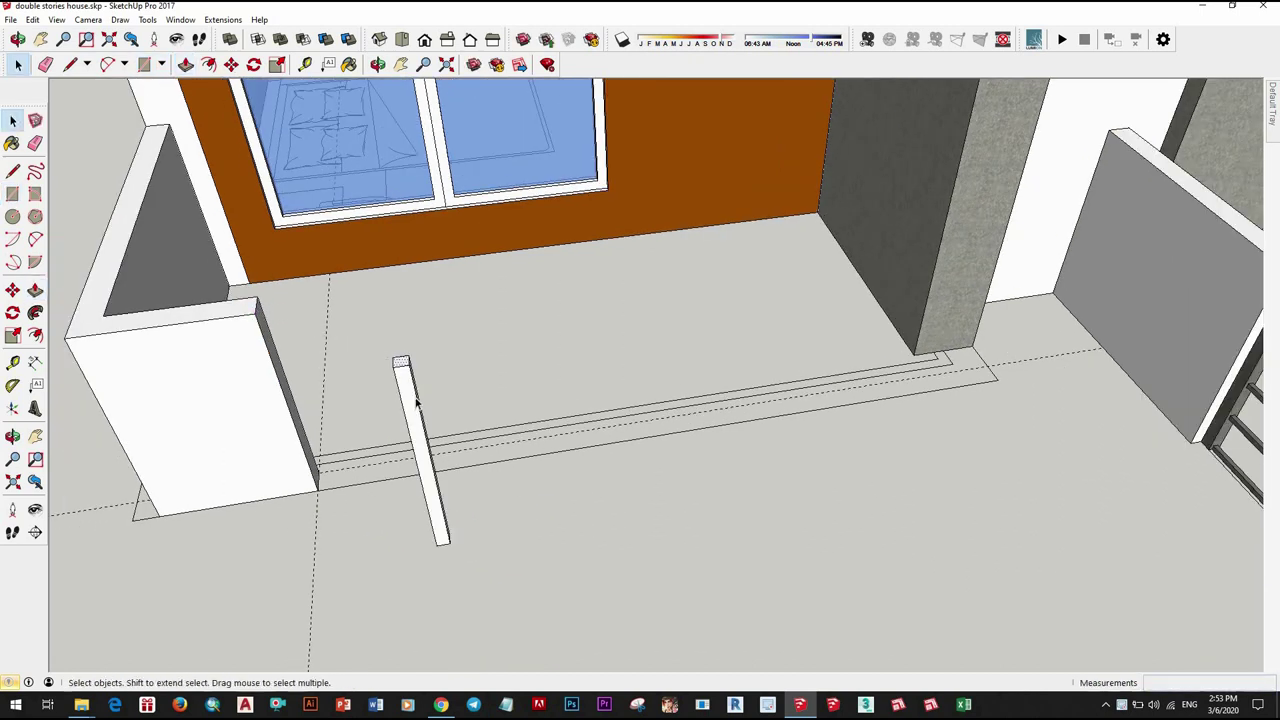
pyautogui.rightClick(412, 402)
pyautogui.click(470, 307)
pyautogui.click(640, 446)
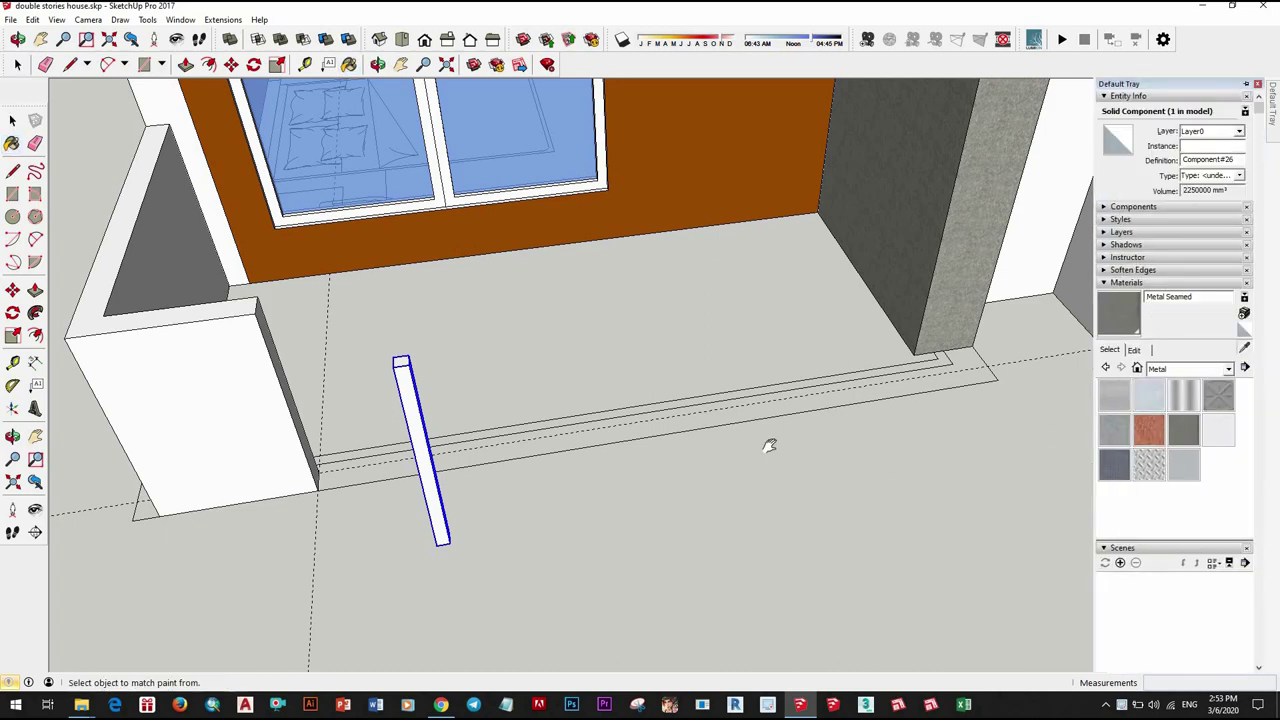
# Step: Move the post to the end of the low wall
pyautogui.keyDown('shift'); pyautogui.moveTo(769, 446); pyautogui.dragTo(500, 446, button='middle'); pyautogui.keyUp('shift')
pyautogui.moveTo(803, 445); pyautogui.dragTo(537, 417, button='middle')
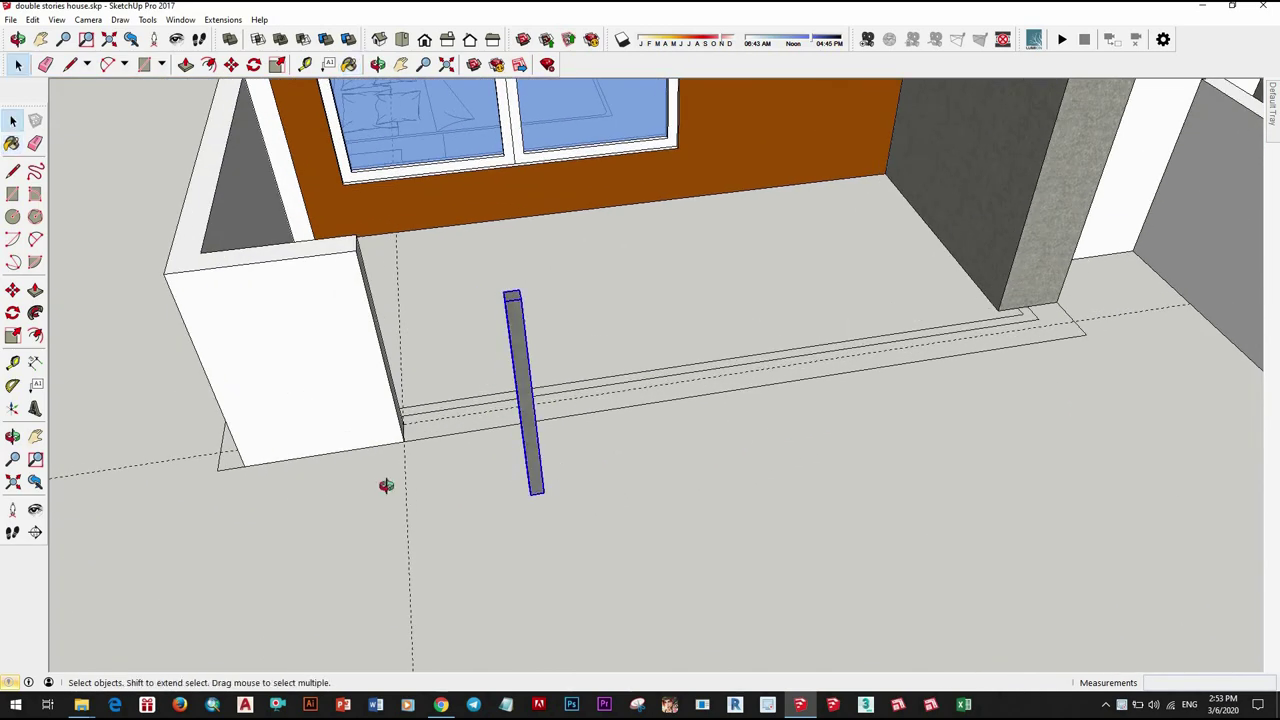
pyautogui.press('m')
pyautogui.moveTo(386, 486)
pyautogui.mouseDown(button='middle')
pyautogui.moveTo(349, 457)
pyautogui.moveTo(586, 557)
pyautogui.moveTo(411, 351)
pyautogui.mouseUp(button='middle')
pyautogui.scroll(2, 588, 564)
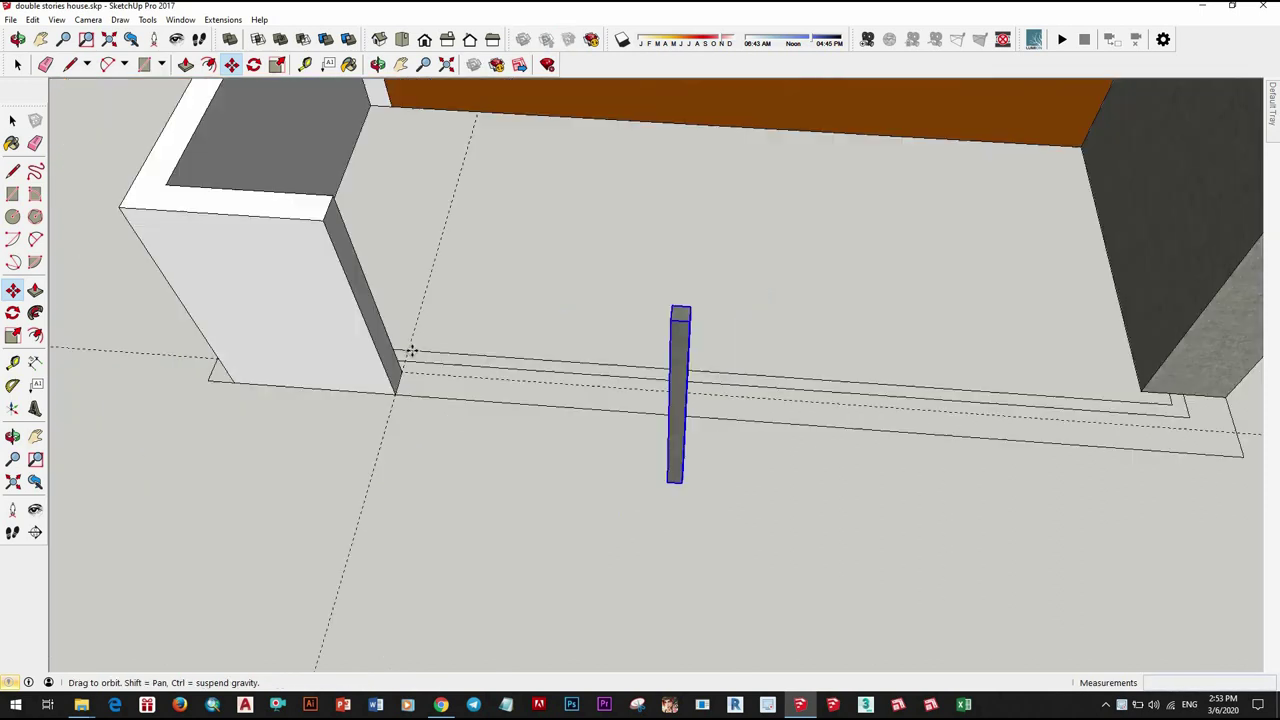
pyautogui.scroll(3, 411, 351)
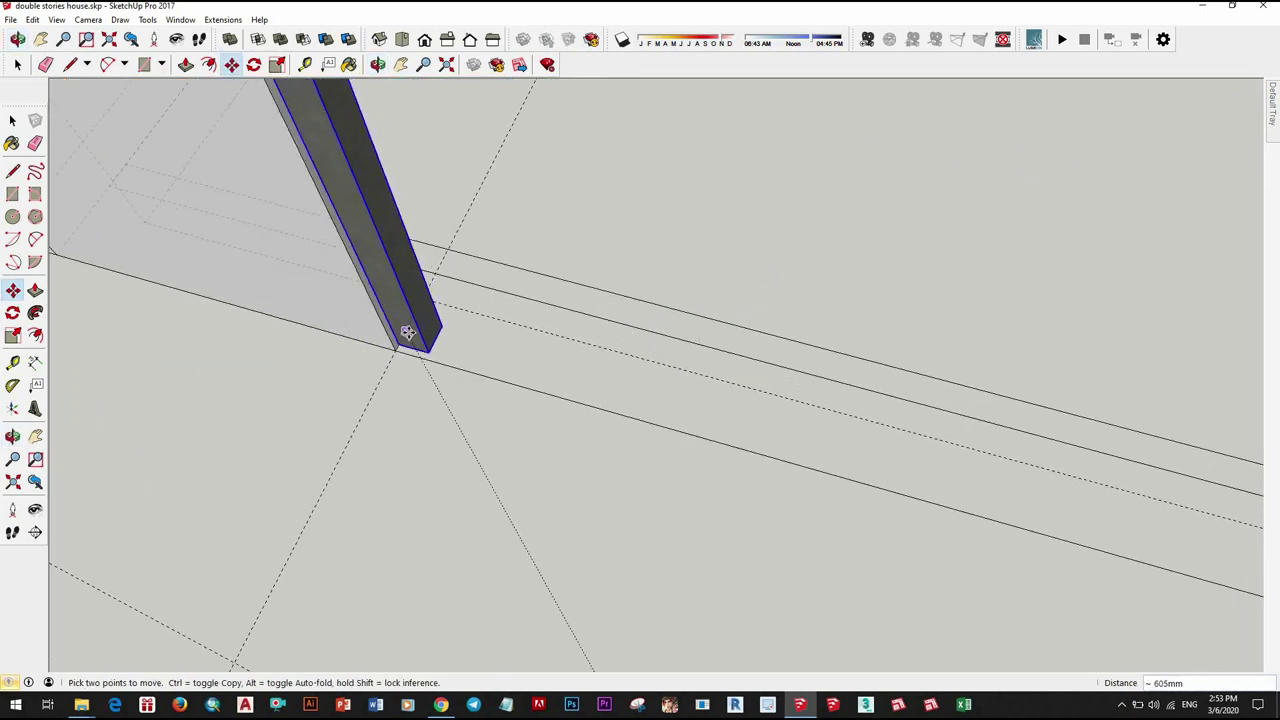
pyautogui.click(477, 354)
pyautogui.press('space')
pyautogui.moveTo(686, 457)
pyautogui.mouseDown(button='middle')
pyautogui.moveTo(703, 484)
pyautogui.moveTo(520, 363)
pyautogui.moveTo(509, 408)
pyautogui.moveTo(521, 388)
pyautogui.mouseUp(button='middle')
pyautogui.click(703, 484)
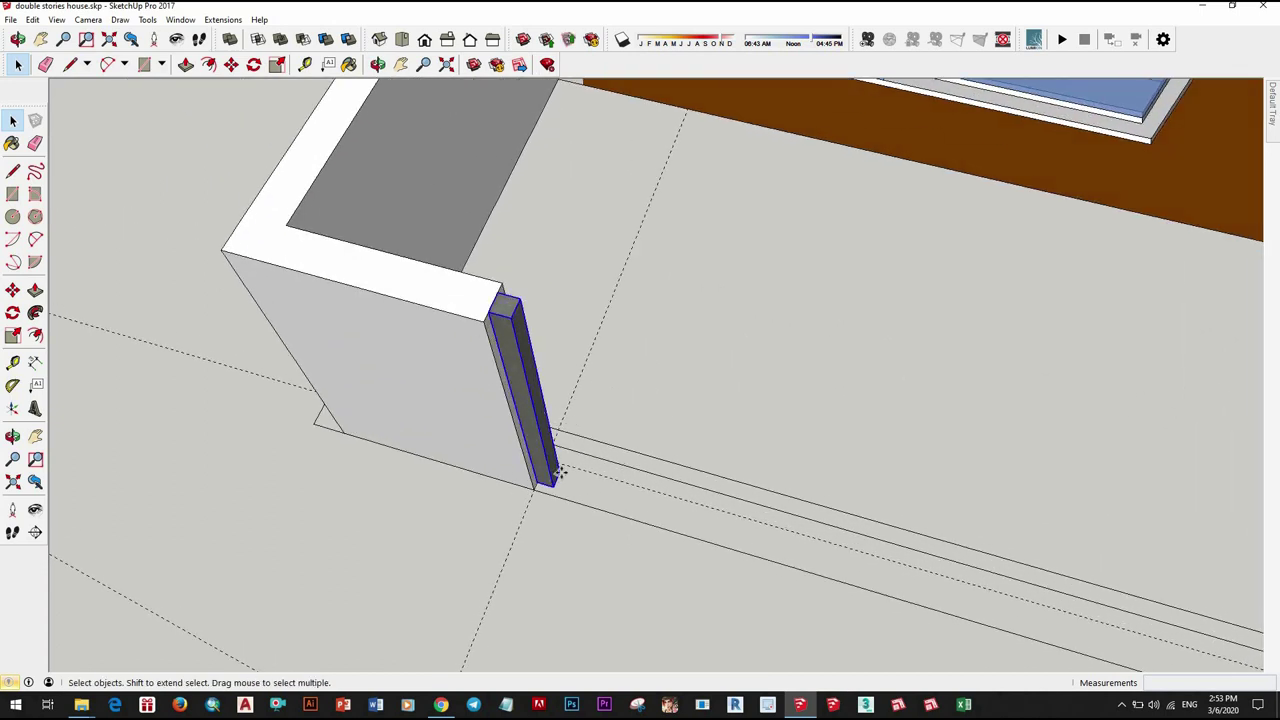
# Step: Begin a Ctrl-Move copy of the post, then cancel it
pyautogui.press('m')
pyautogui.scroll(3, 555, 480)
pyautogui.press('ctrl')
pyautogui.click(543, 491)
pyautogui.scroll(-5, 663, 431)
pyautogui.moveTo(663, 431); pyautogui.dragTo(595, 452, button='middle')
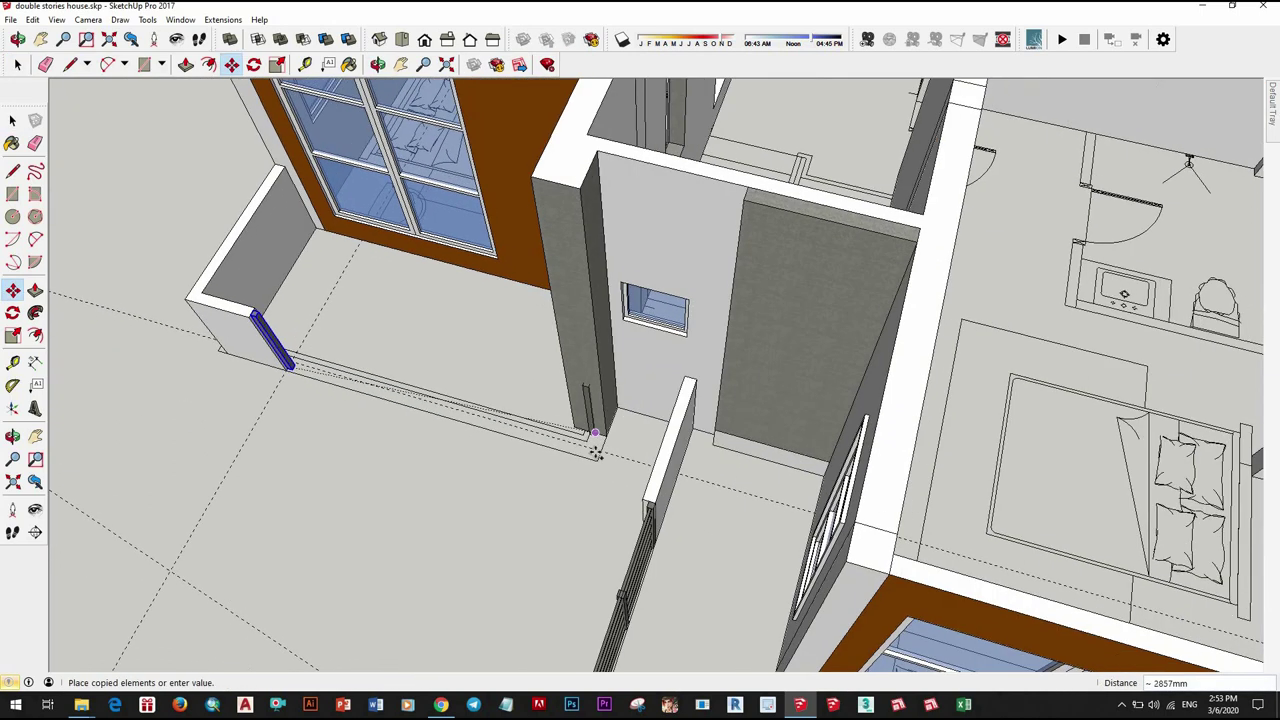
pyautogui.scroll(2, 595, 452)
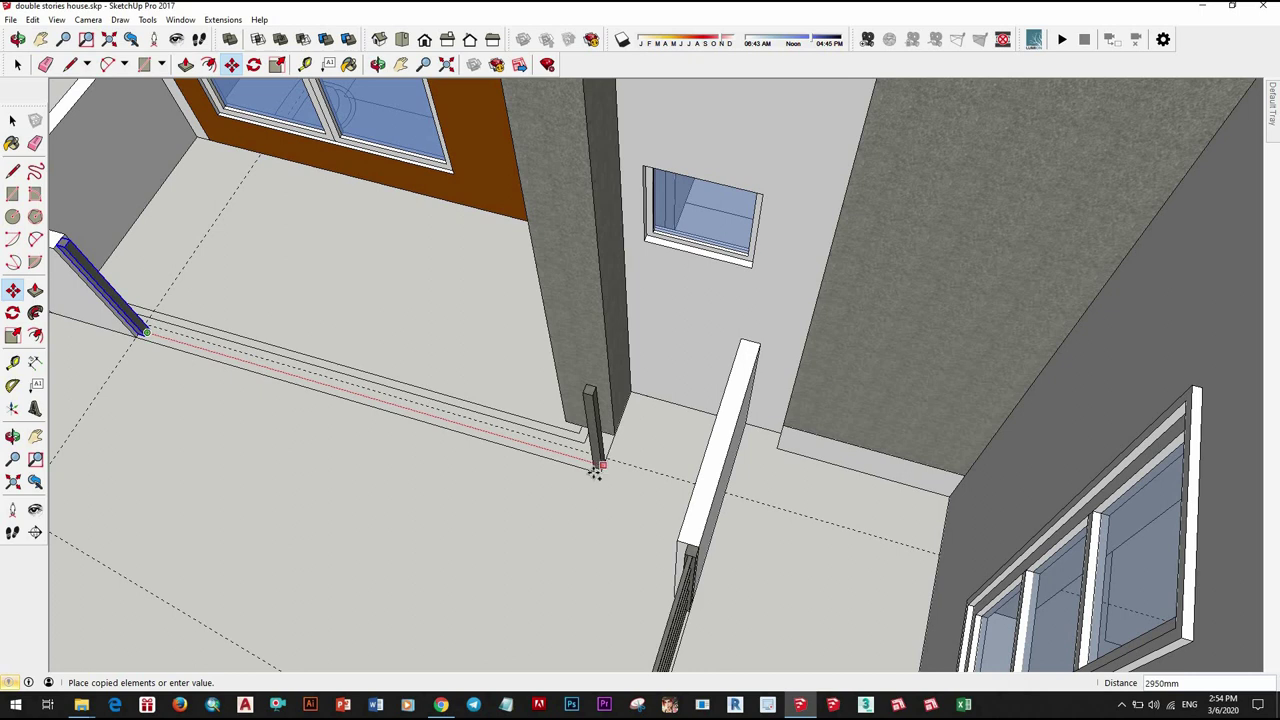
pyautogui.press('Escape')
pyautogui.moveTo(576, 518)
pyautogui.mouseDown(button='middle')
pyautogui.moveTo(640, 515)
pyautogui.moveTo(623, 534)
pyautogui.mouseUp(button='middle')
pyautogui.press('space')
pyautogui.scroll(2, 679, 515)
# Step: Measure from the post's base with the Tape Measure
pyautogui.press('t')
pyautogui.click(724, 467)
pyautogui.press('space')
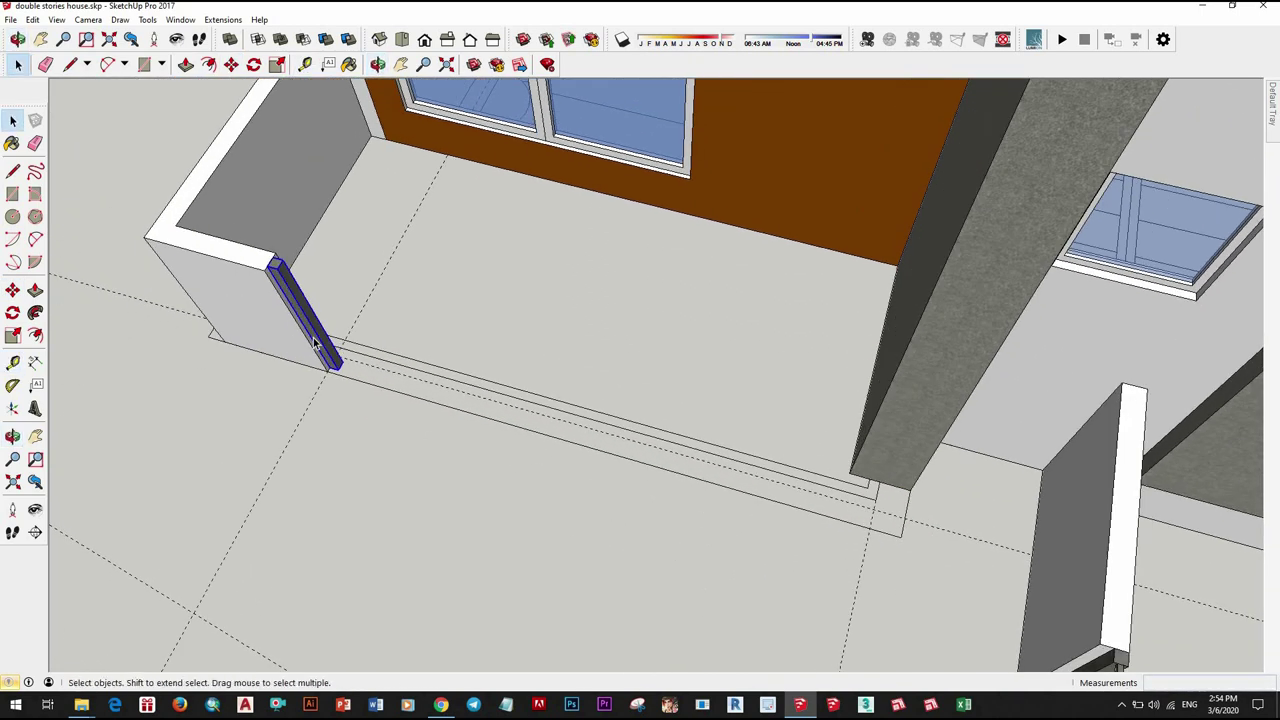
pyautogui.scroll(2, 359, 397)
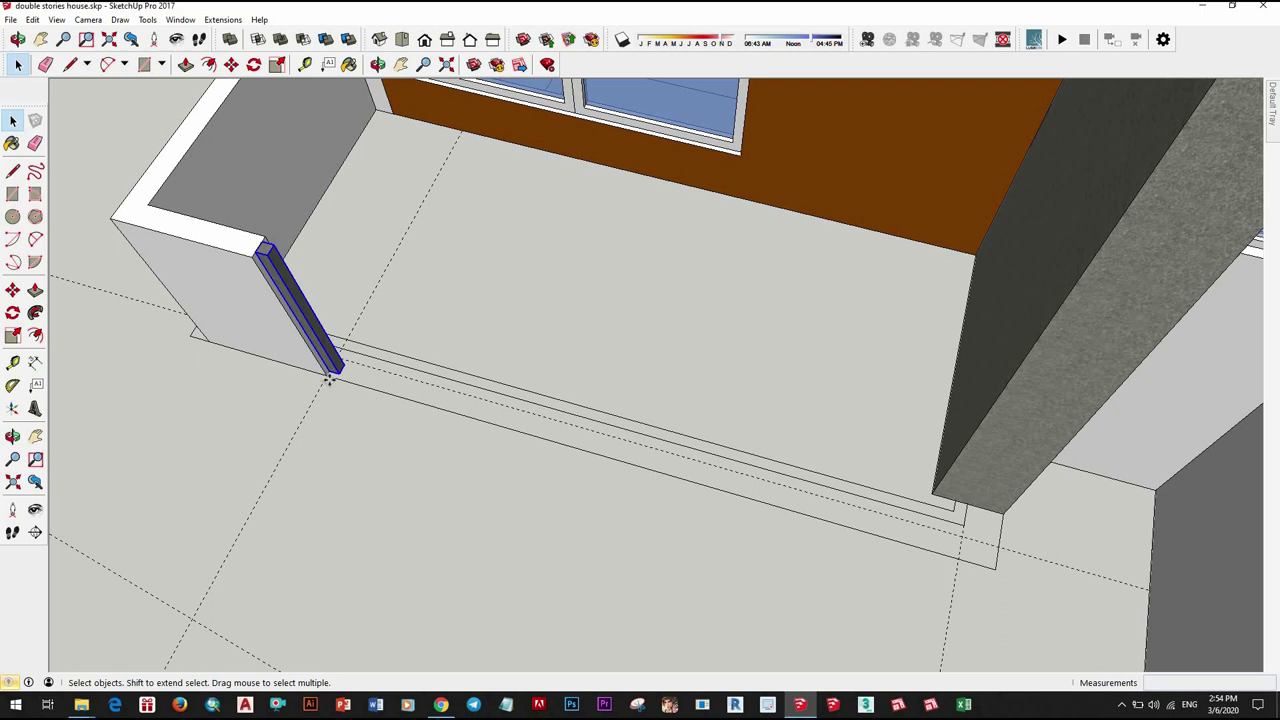
# Step: Copy the post to the balcony's far end and array it /4 for even spacing
pyautogui.press('m')
pyautogui.scroll(2, 340, 368)
pyautogui.scroll(2, 343, 368)
pyautogui.click(343, 375)
pyautogui.press('ctrl')
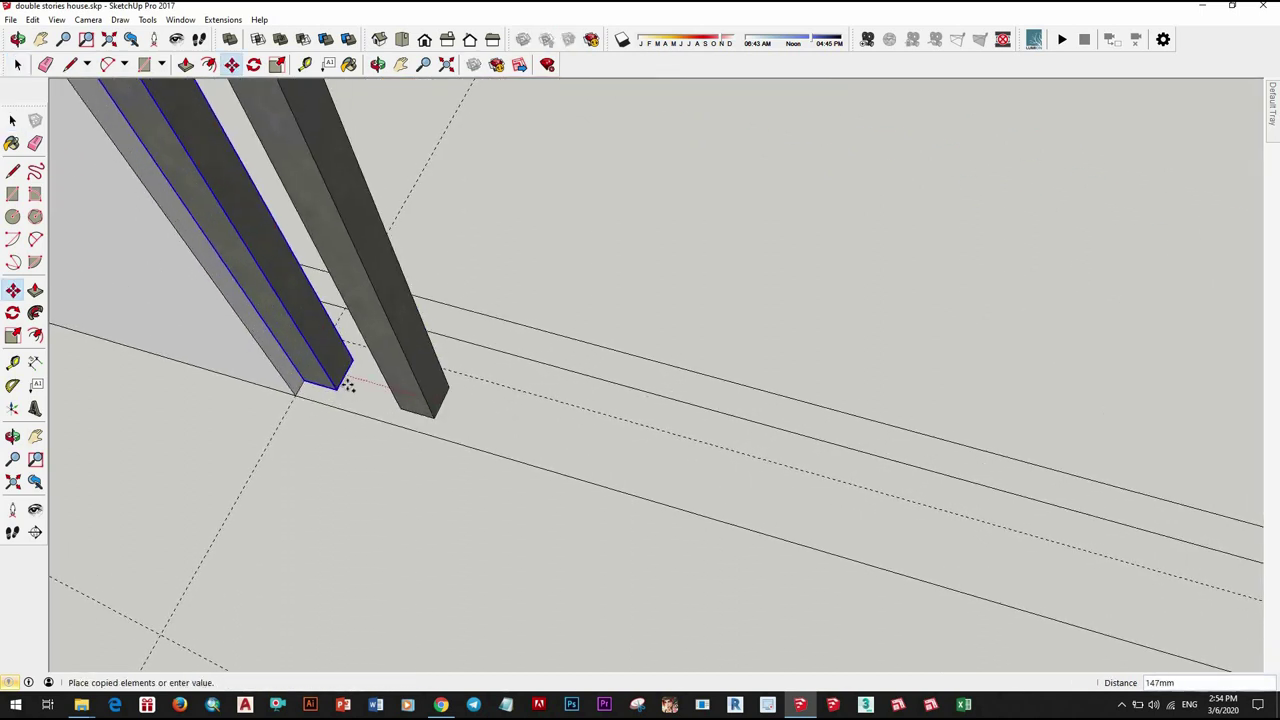
pyautogui.moveTo(343, 378)
pyautogui.mouseDown(button='middle')
pyautogui.moveTo(320, 357)
pyautogui.moveTo(503, 402)
pyautogui.mouseUp(button='middle')
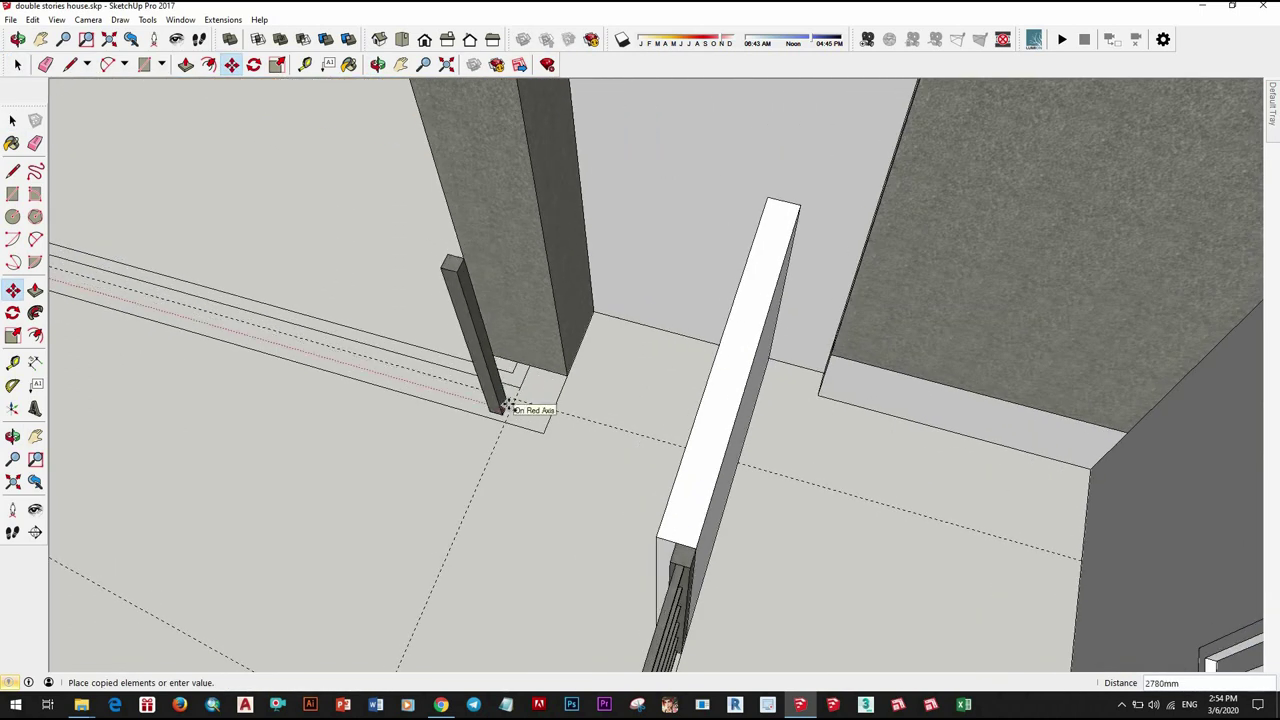
pyautogui.click(507, 408)
pyautogui.write('/4')
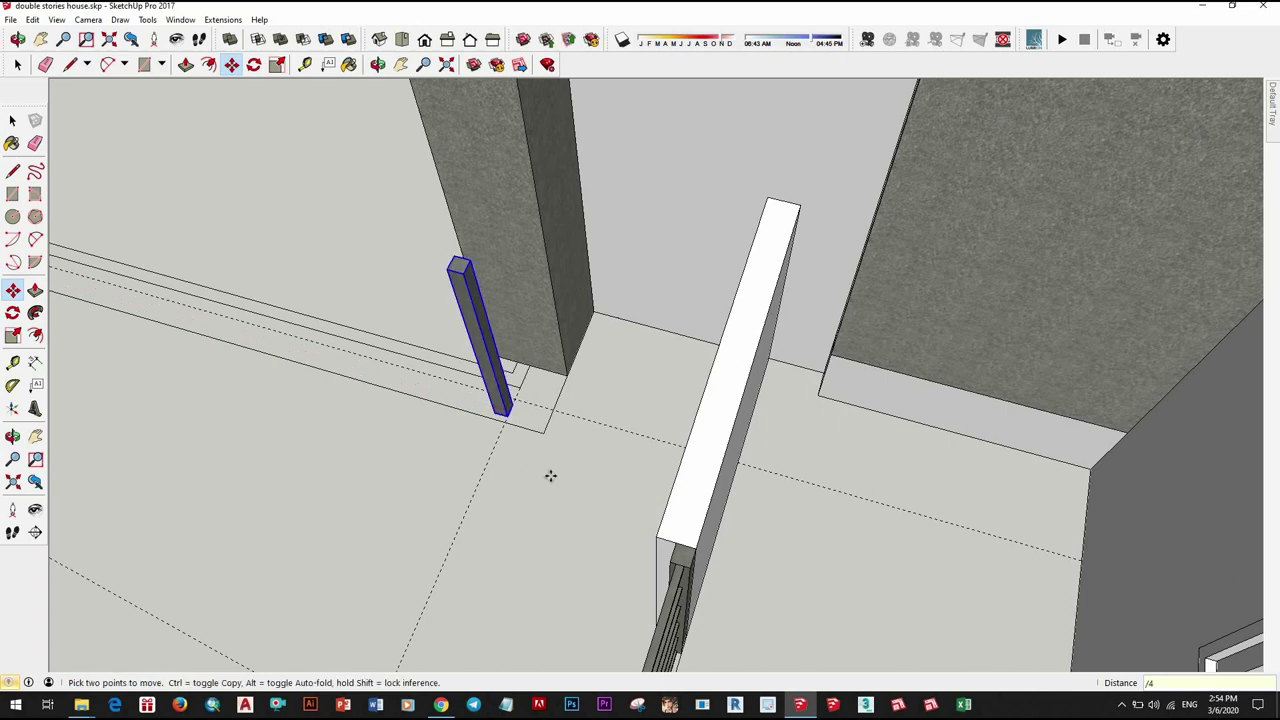
pyautogui.press('Return')
pyautogui.scroll(-3, 451, 386)
pyautogui.moveTo(451, 386)
pyautogui.mouseDown(button='middle')
pyautogui.moveTo(300, 180)
pyautogui.moveTo(682, 539)
pyautogui.mouseUp(button='middle')
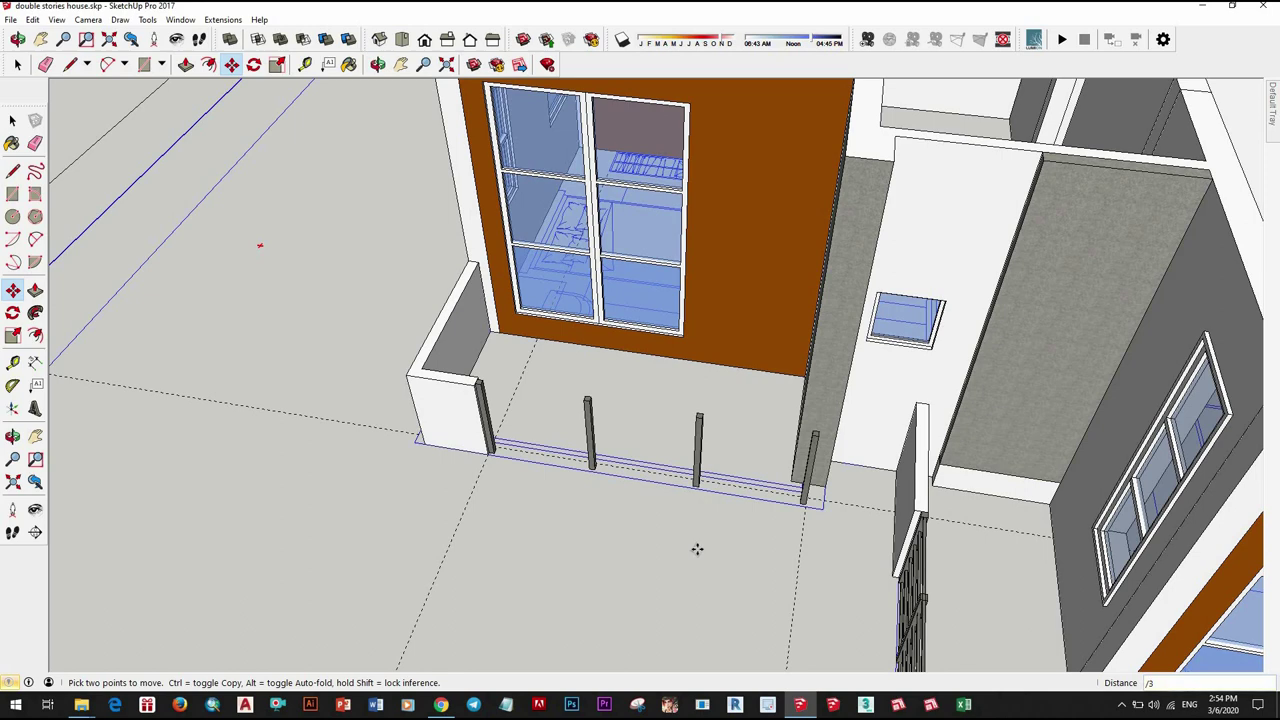
pyautogui.scroll(-3, 697, 549)
pyautogui.moveTo(671, 540)
pyautogui.mouseDown(button='middle')
pyautogui.moveTo(606, 560)
pyautogui.moveTo(640, 386)
pyautogui.moveTo(653, 527)
pyautogui.mouseUp(button='middle')
pyautogui.scroll(3, 660, 560)
pyautogui.scroll(2, 662, 568)
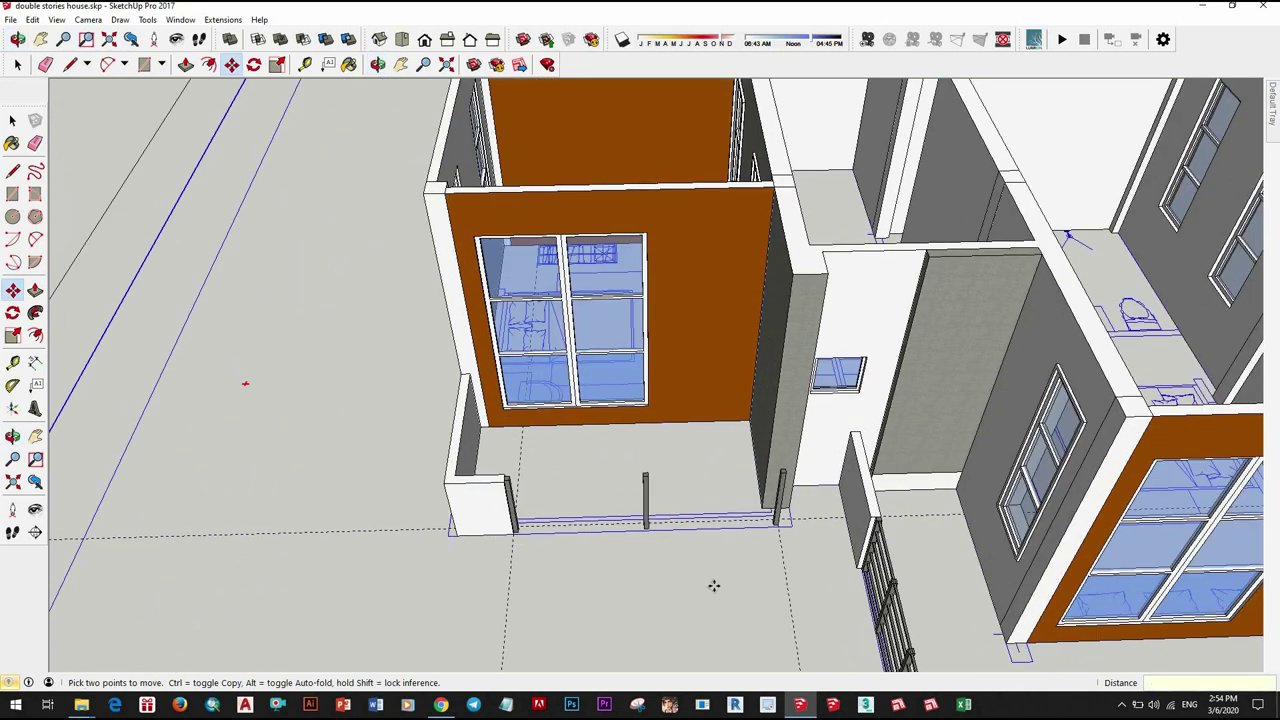
# Step: Place another copy of the post against the column by the right wall
pyautogui.press('space')
pyautogui.scroll(2, 877, 557)
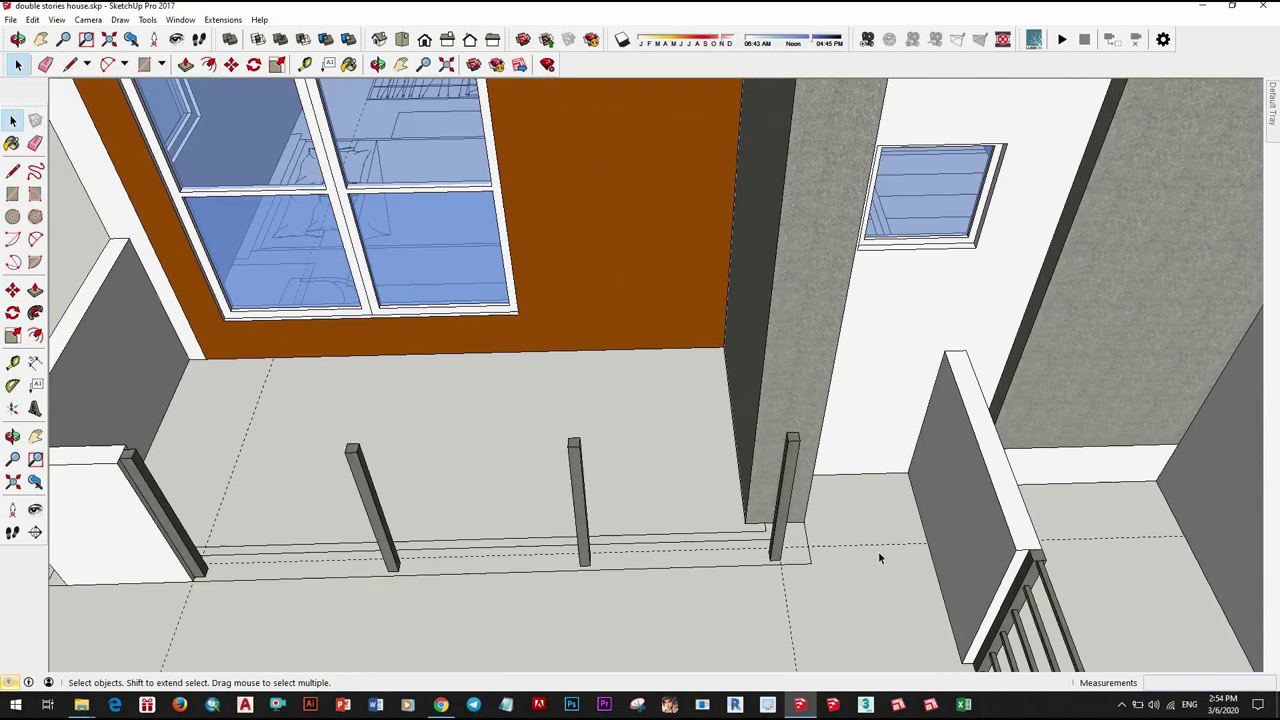
pyautogui.scroll(3, 845, 470)
pyautogui.press('m')
pyautogui.scroll(3, 845, 493)
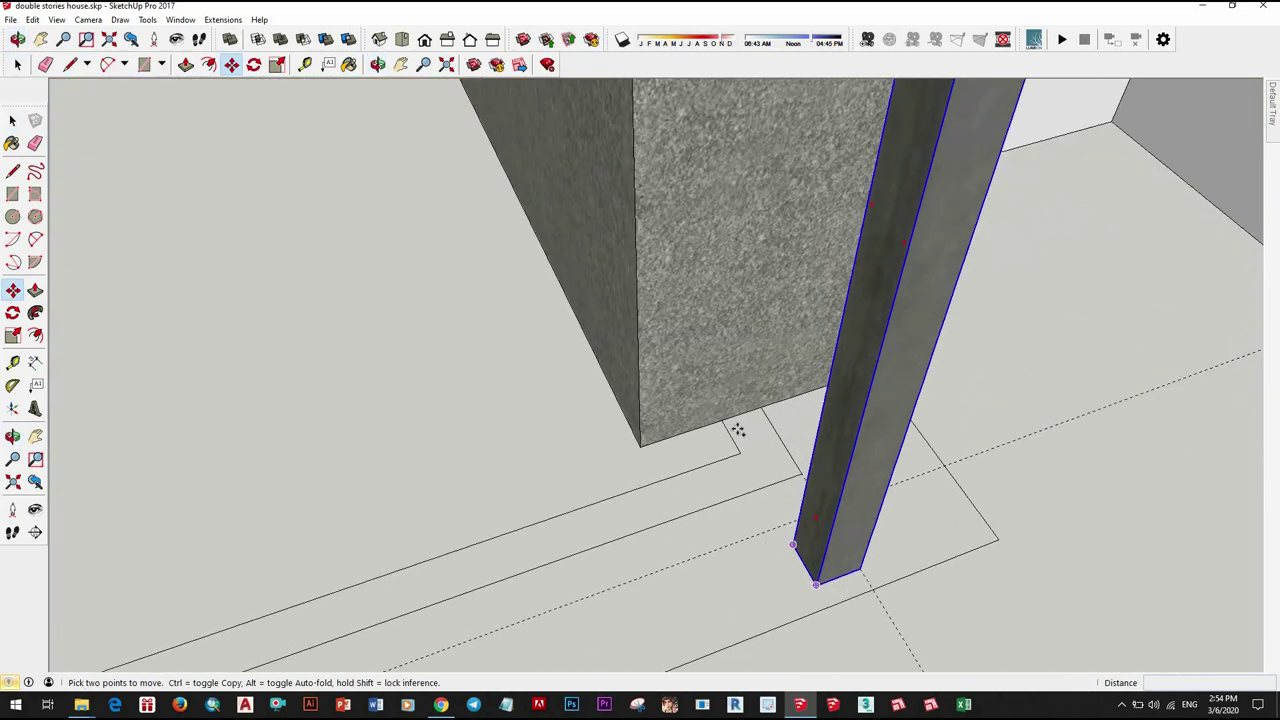
pyautogui.keyDown('ctrl'); pyautogui.moveTo(794, 551); pyautogui.dragTo(737, 429); pyautogui.keyUp('ctrl')
pyautogui.press('space')
pyautogui.scroll(2, 866, 336)
pyautogui.scroll(-5, 865, 336)
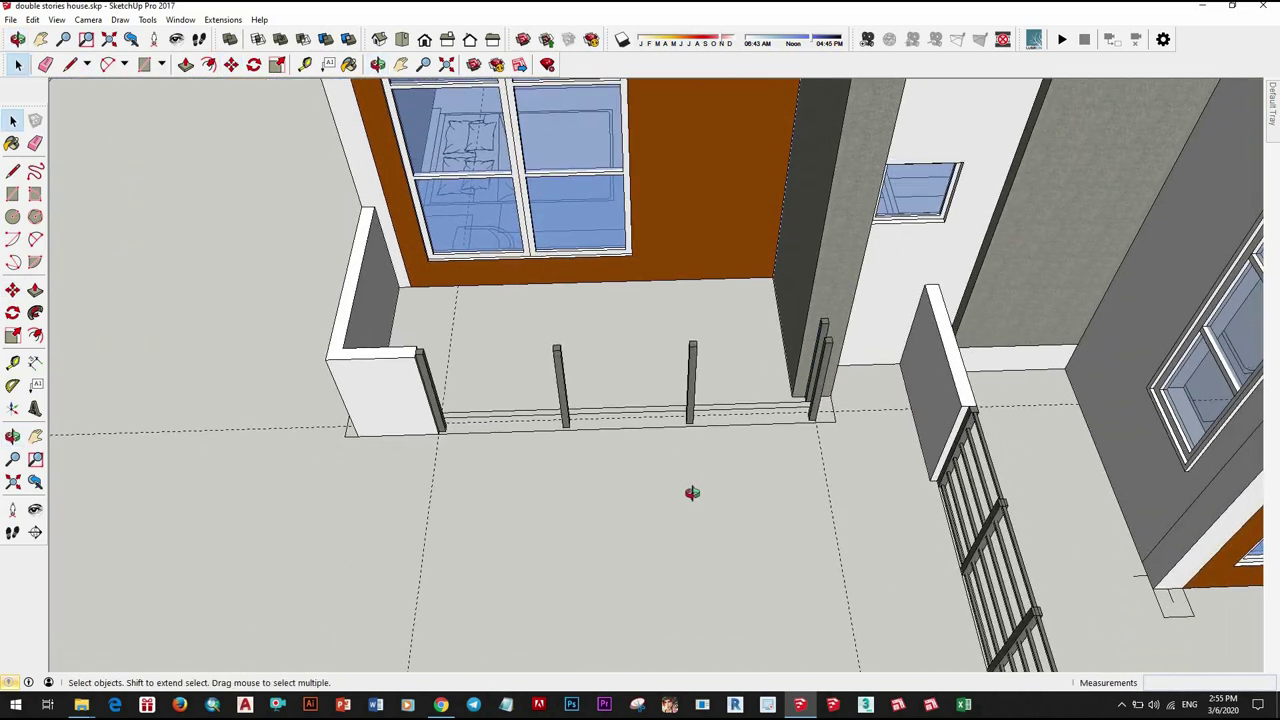
pyautogui.moveTo(737, 417)
pyautogui.mouseDown(button='middle')
pyautogui.moveTo(526, 470)
pyautogui.moveTo(541, 495)
pyautogui.mouseUp(button='middle')
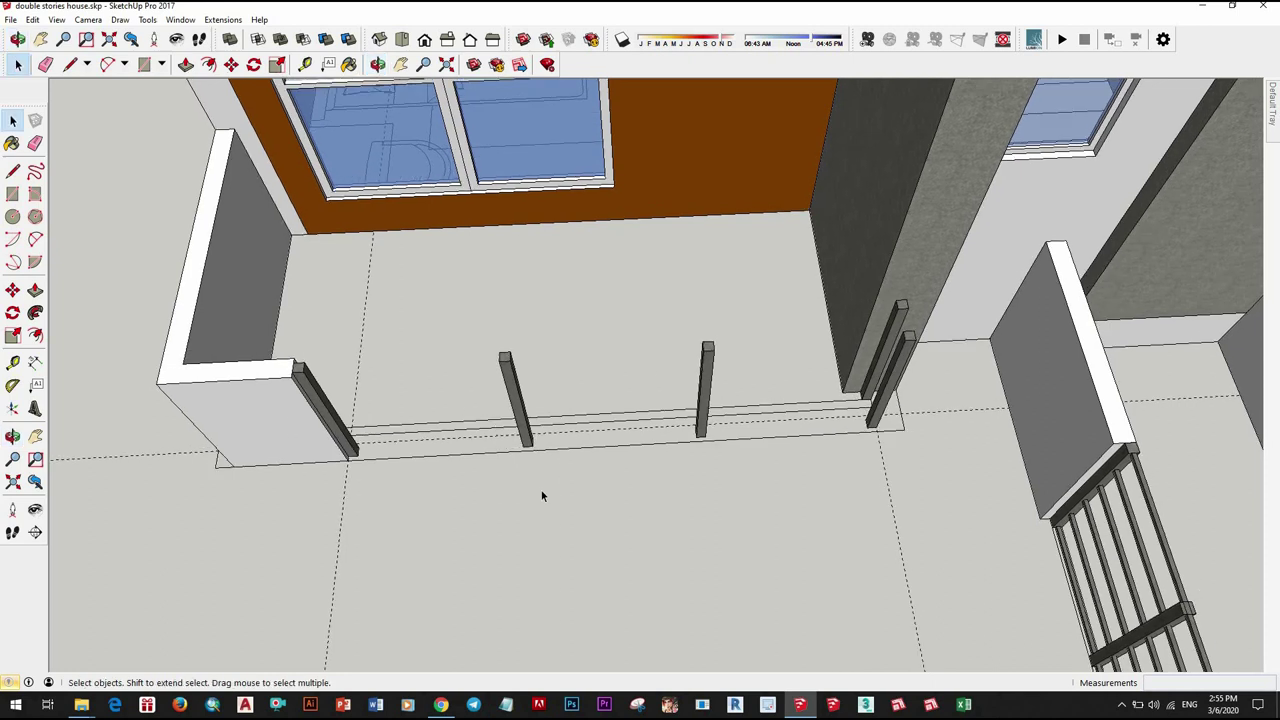
# Step: Draw a 2800 by 50 mm rectangle along the balcony edge
pyautogui.press('r')
pyautogui.scroll(2, 842, 400)
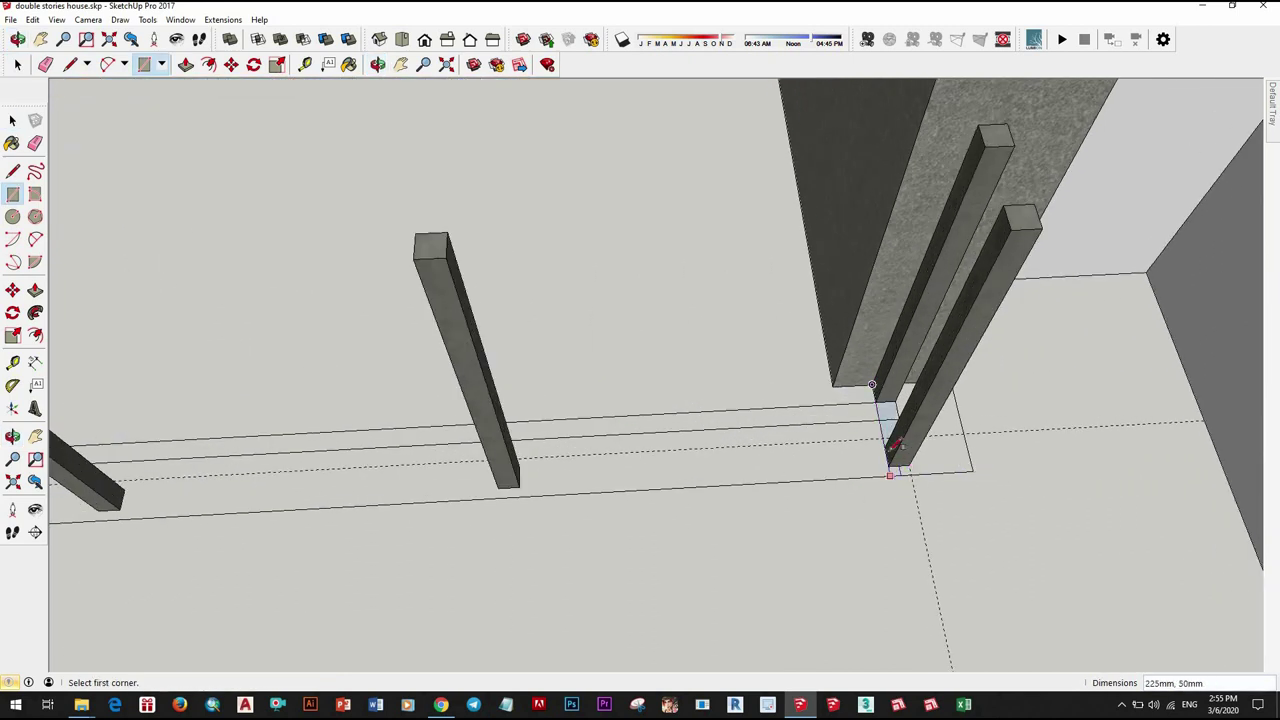
pyautogui.moveTo(617, 413); pyautogui.dragTo(608, 443, button='middle')
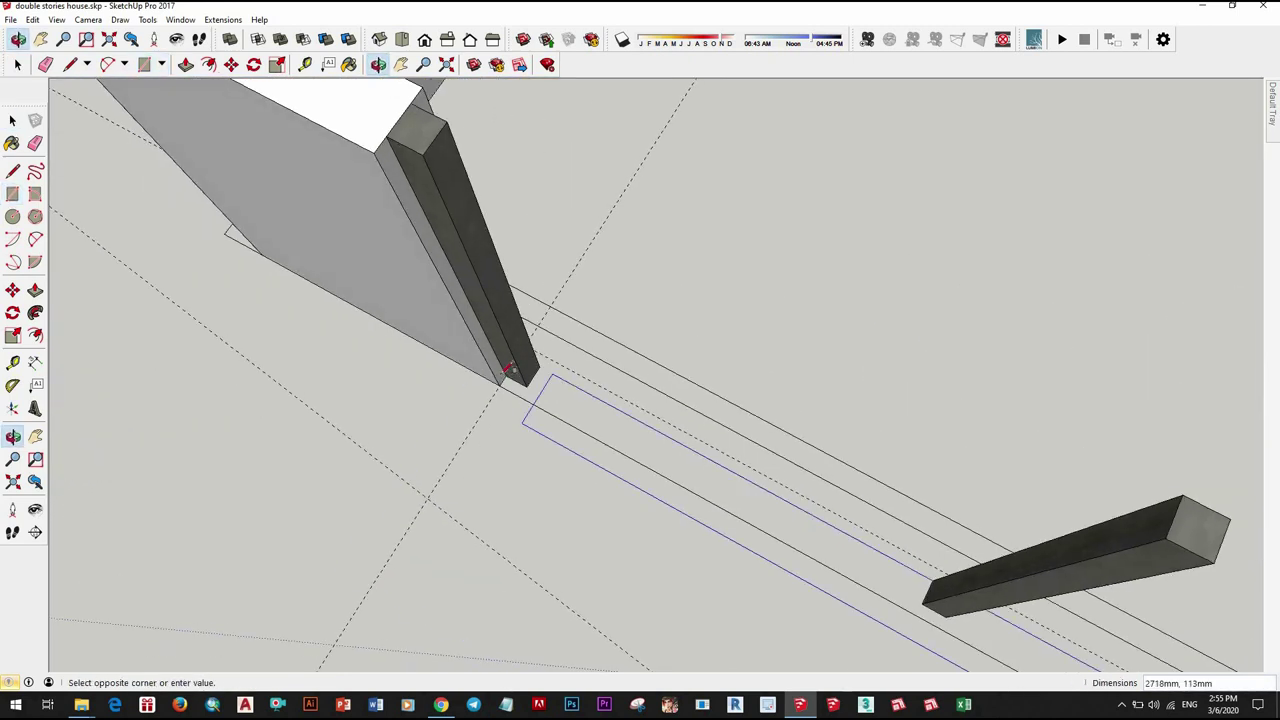
pyautogui.write('2800,50')
pyautogui.press('Return')
# Step: Try offsetting the strip's outline, then undo to remove the extra offset lines
pyautogui.press('space')
pyautogui.click(736, 488)
pyautogui.scroll(-3, 588, 366)
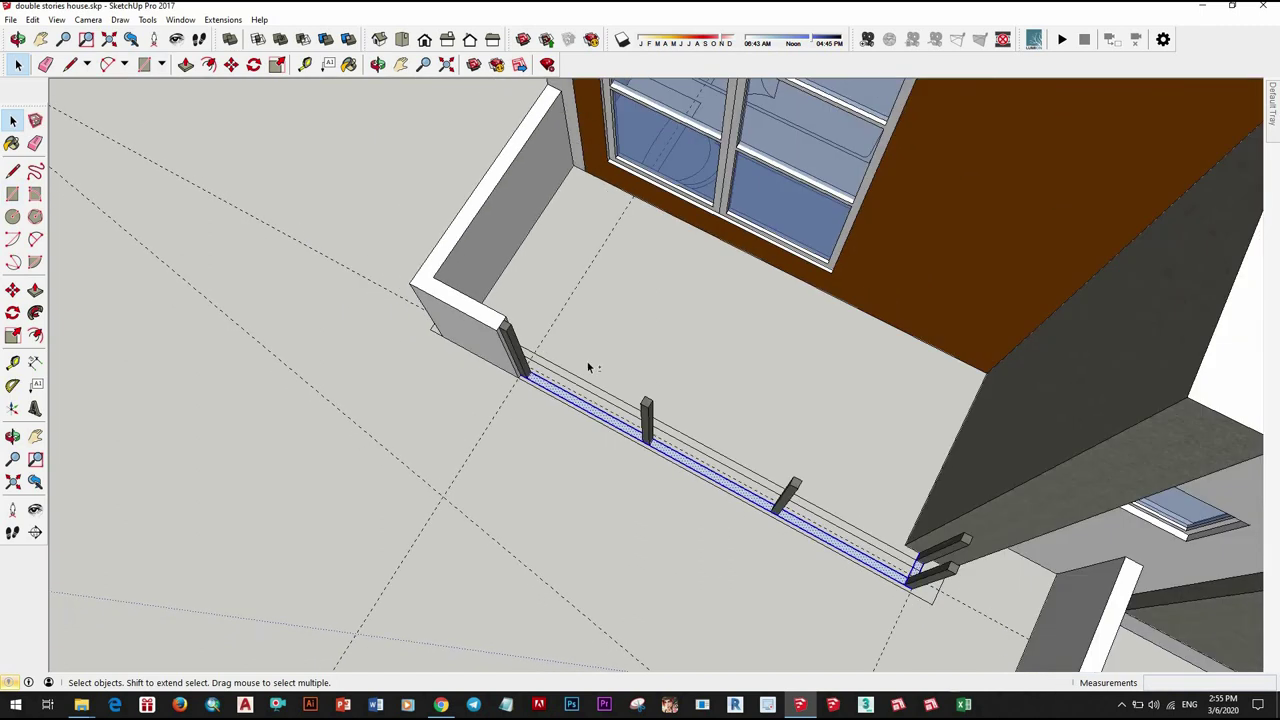
pyautogui.scroll(-1, 711, 467)
pyautogui.press('m')
pyautogui.press('space')
pyautogui.scroll(3, 655, 528)
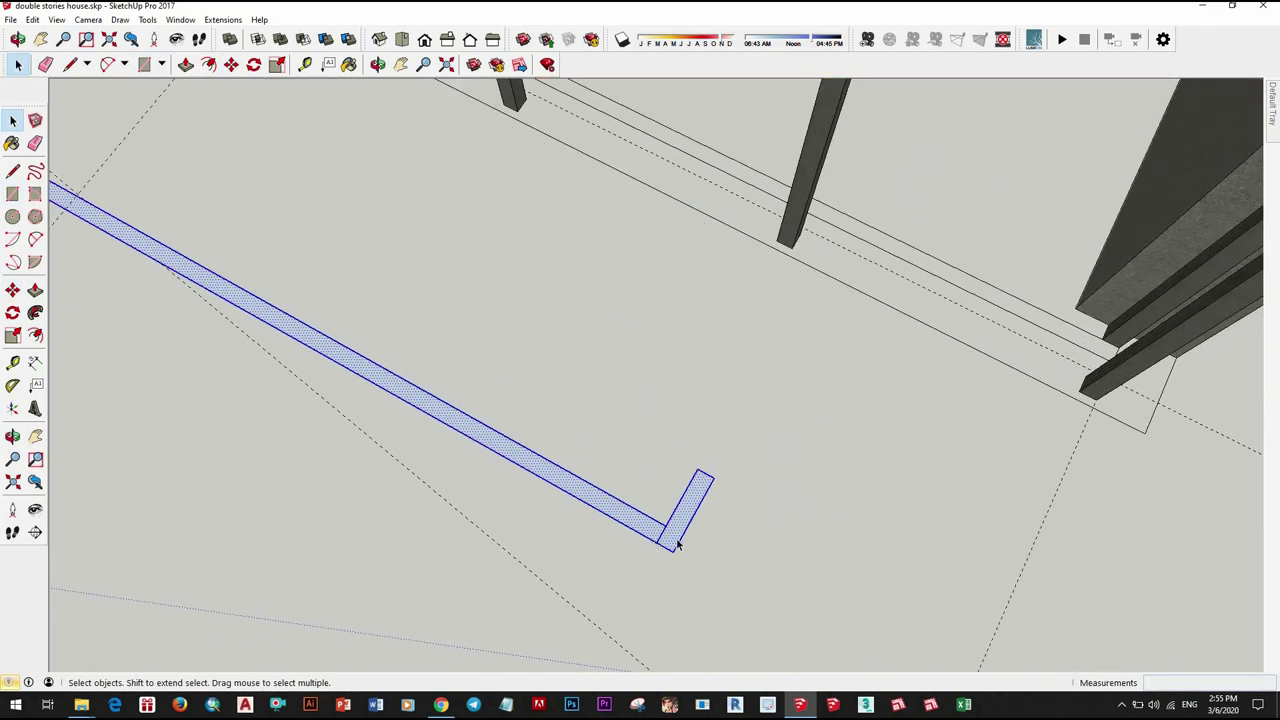
pyautogui.scroll(2, 660, 535)
pyautogui.scroll(1, 665, 540)
pyautogui.scroll(-3, 665, 540)
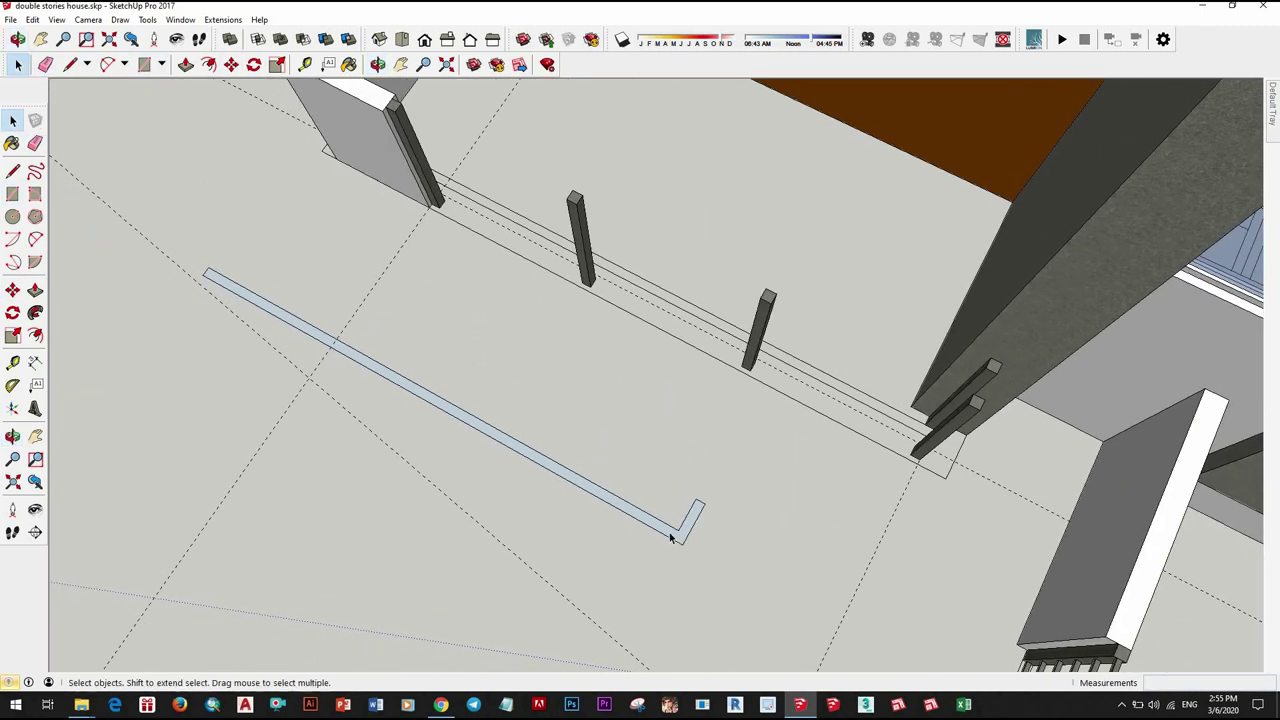
pyautogui.scroll(3, 670, 537)
pyautogui.click(670, 537)
pyautogui.scroll(1, 668, 546)
pyautogui.click(672, 533)
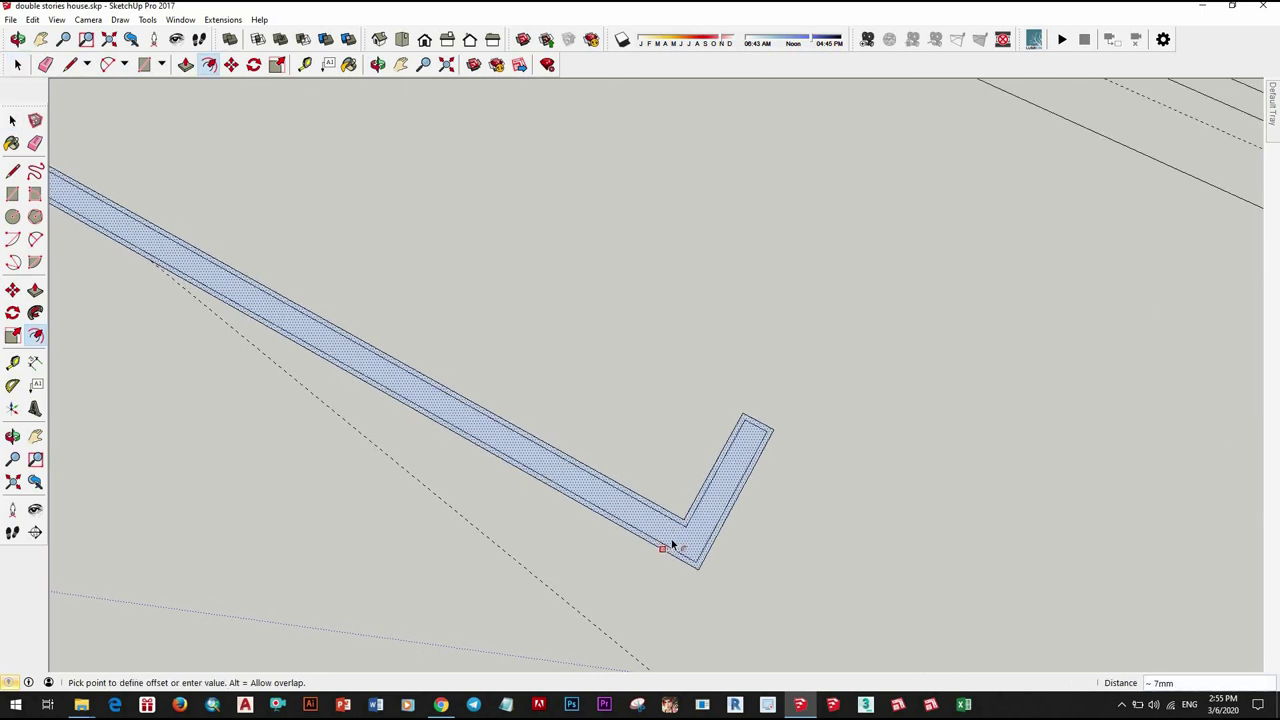
pyautogui.press('space')
pyautogui.scroll(-2, 857, 634)
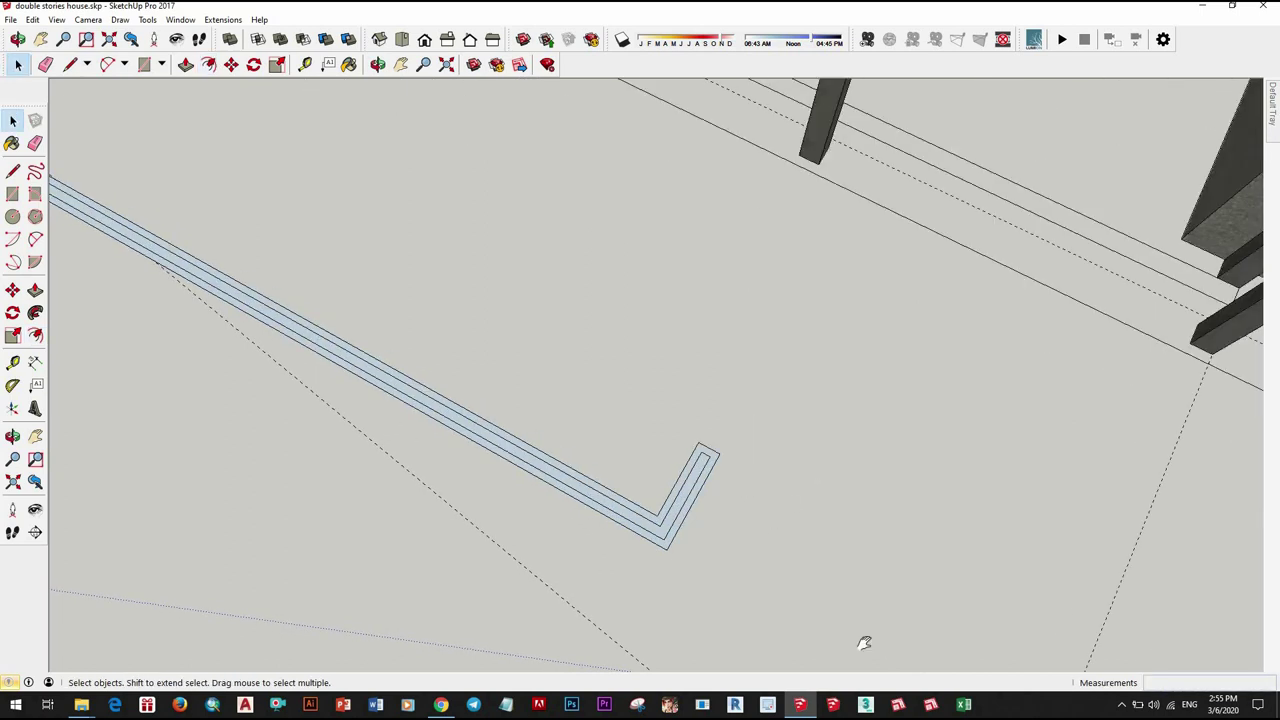
pyautogui.scroll(2, 771, 557)
pyautogui.scroll(-2, 874, 597)
pyautogui.press('e')
pyautogui.scroll(2, 764, 545)
pyautogui.hotkey('ctrl', 'z')
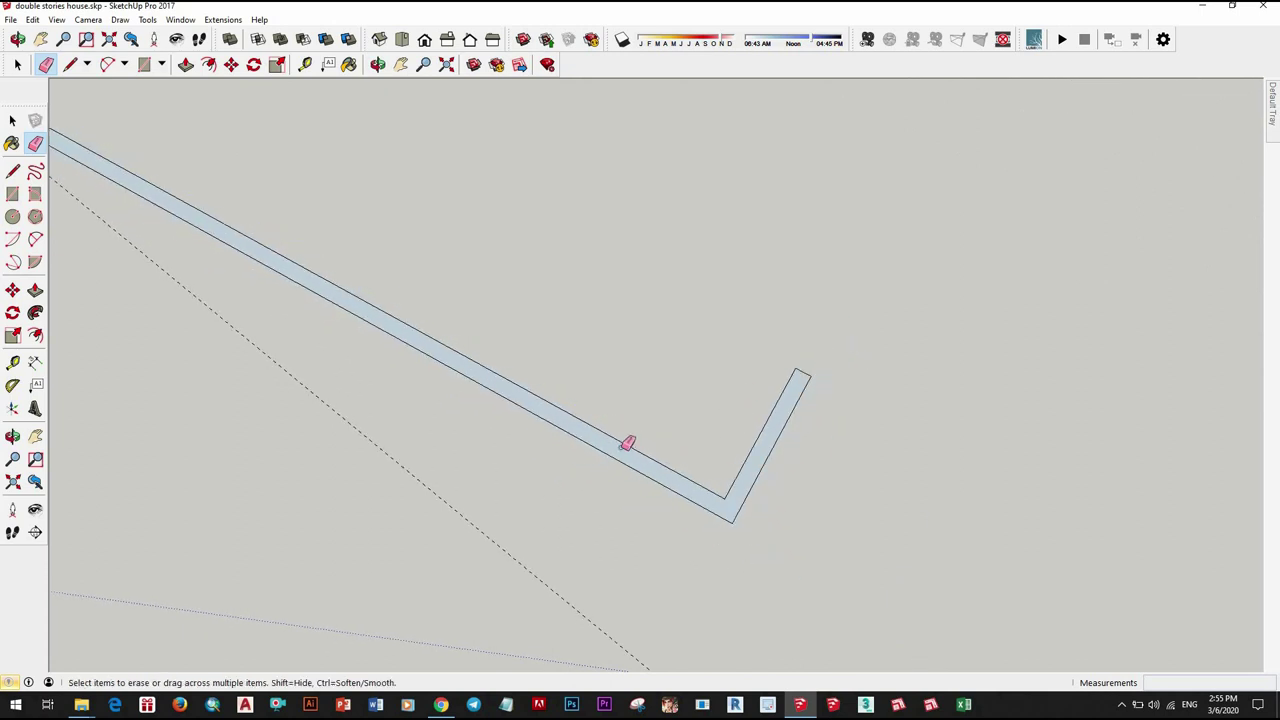
# Step: Push/Pull the strip up 20mm into a solid bar and make it a group
pyautogui.scroll(-3, 627, 443)
pyautogui.scroll(3, 665, 338)
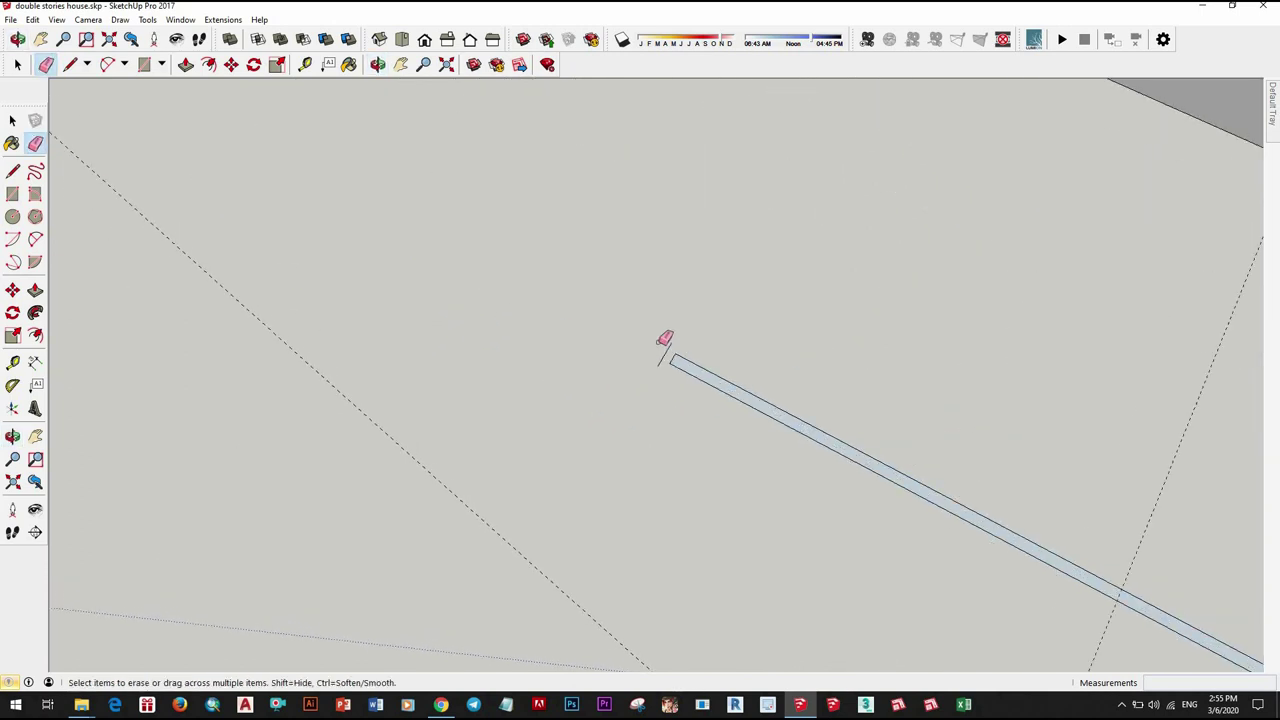
pyautogui.click(749, 381)
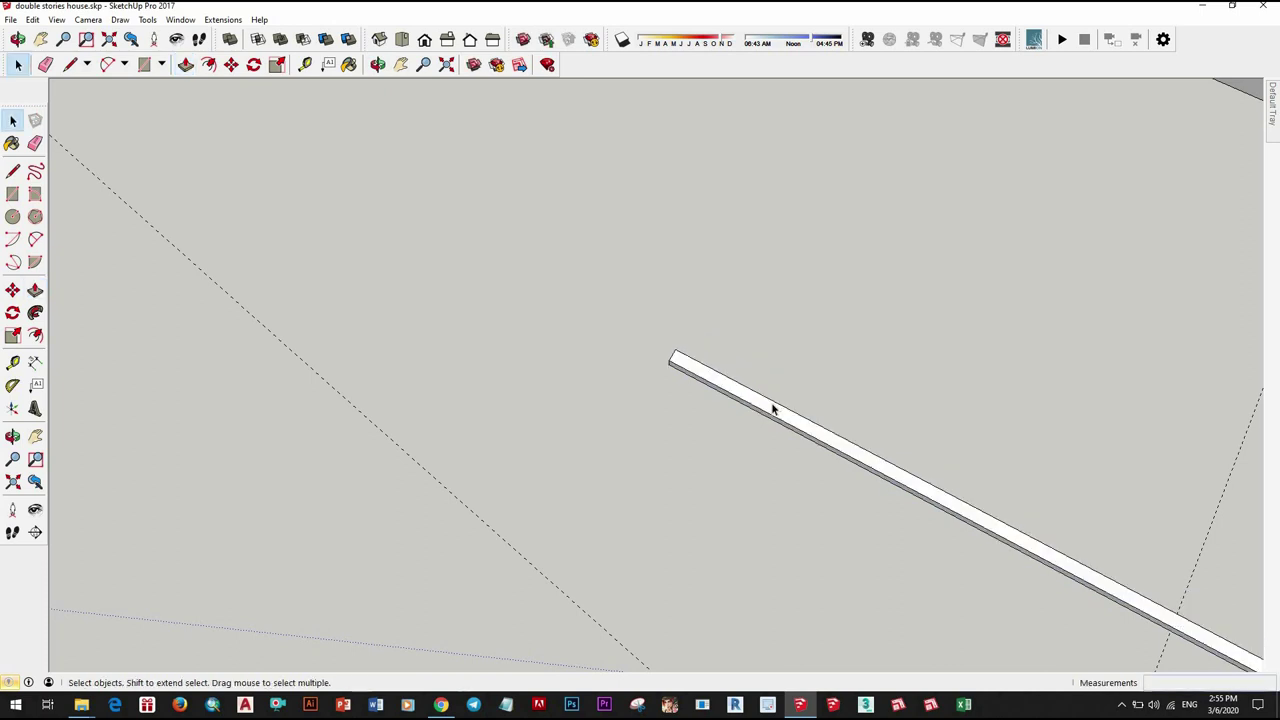
pyautogui.rightClick(770, 412)
pyautogui.click(815, 314)
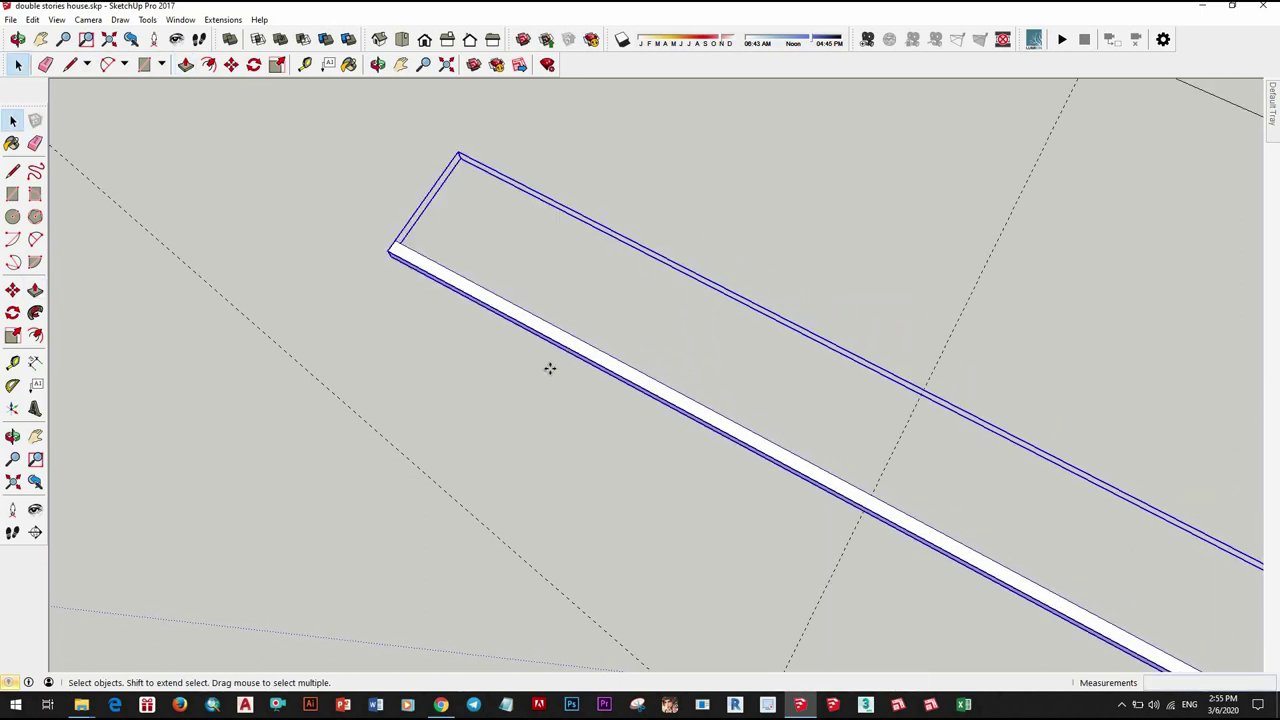
# Step: Orbit around the rail's corner at the column to inspect the balcony railing
pyautogui.scroll(-3, 624, 383)
pyautogui.scroll(3, 380, 151)
pyautogui.click(494, 143)
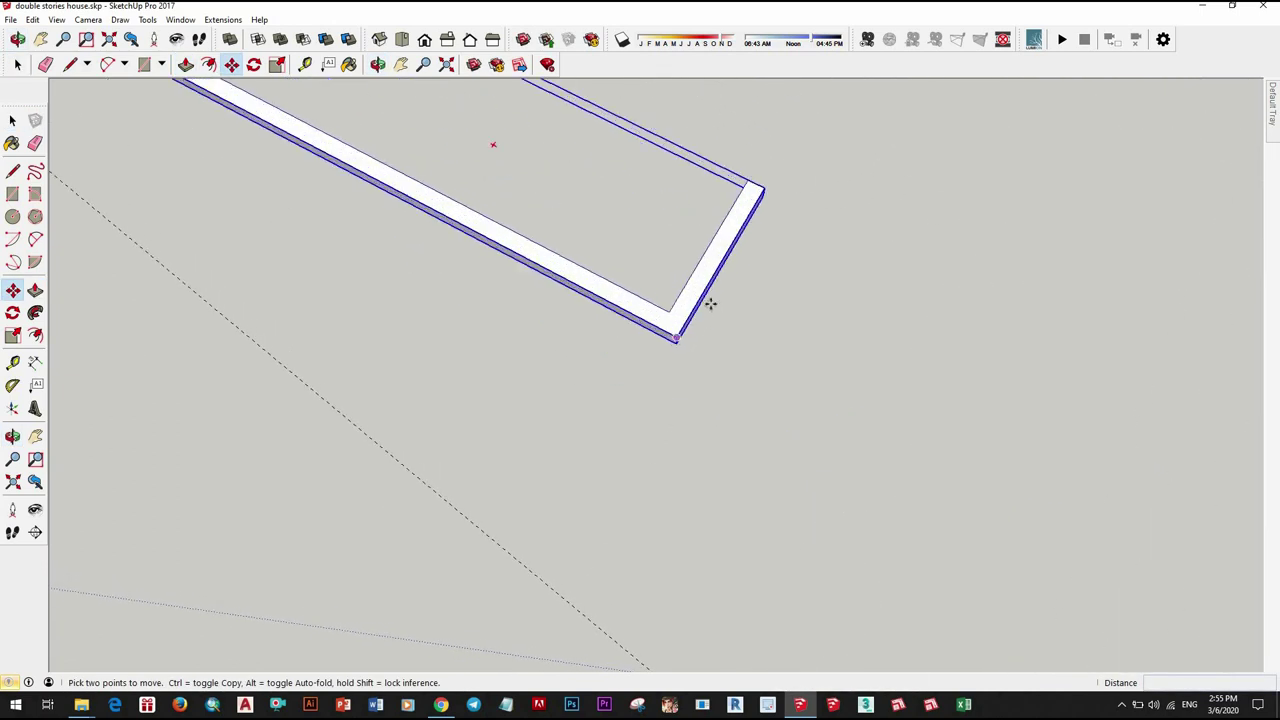
pyautogui.scroll(1, 709, 300)
pyautogui.scroll(-3, 843, 252)
pyautogui.scroll(4, 777, 309)
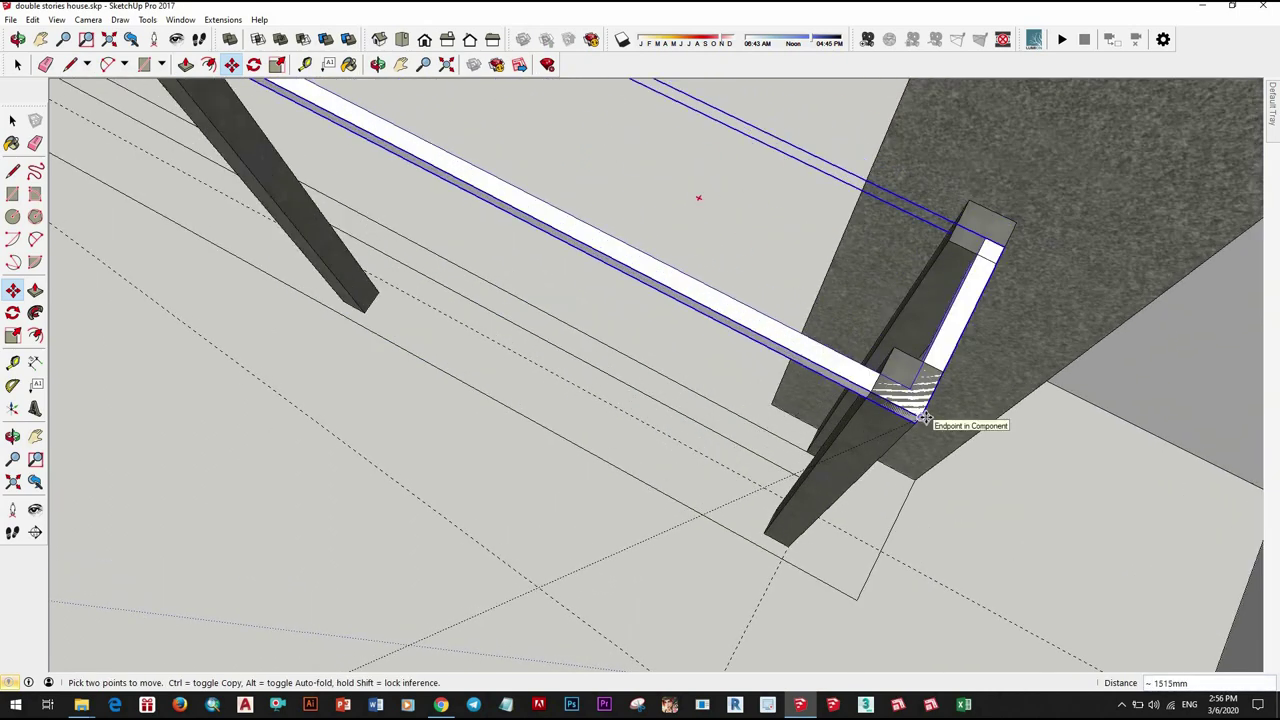
pyautogui.moveTo(929, 423); pyautogui.dragTo(835, 387, button='middle')
pyautogui.scroll(2, 834, 388)
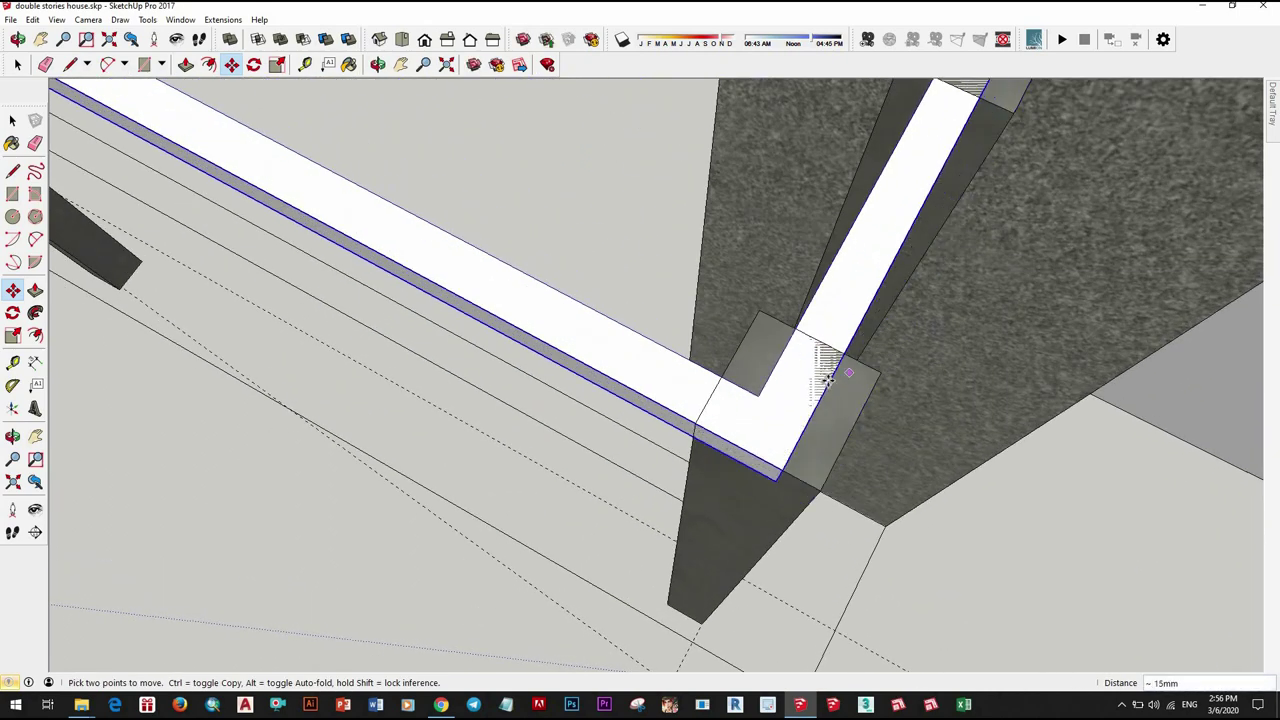
pyautogui.scroll(-3, 828, 378)
pyautogui.moveTo(760, 470)
pyautogui.mouseDown(button='middle')
pyautogui.moveTo(720, 450)
pyautogui.moveTo(820, 346)
pyautogui.moveTo(802, 435)
pyautogui.mouseUp(button='middle')
pyautogui.scroll(3, 709, 441)
pyautogui.scroll(-2, 717, 428)
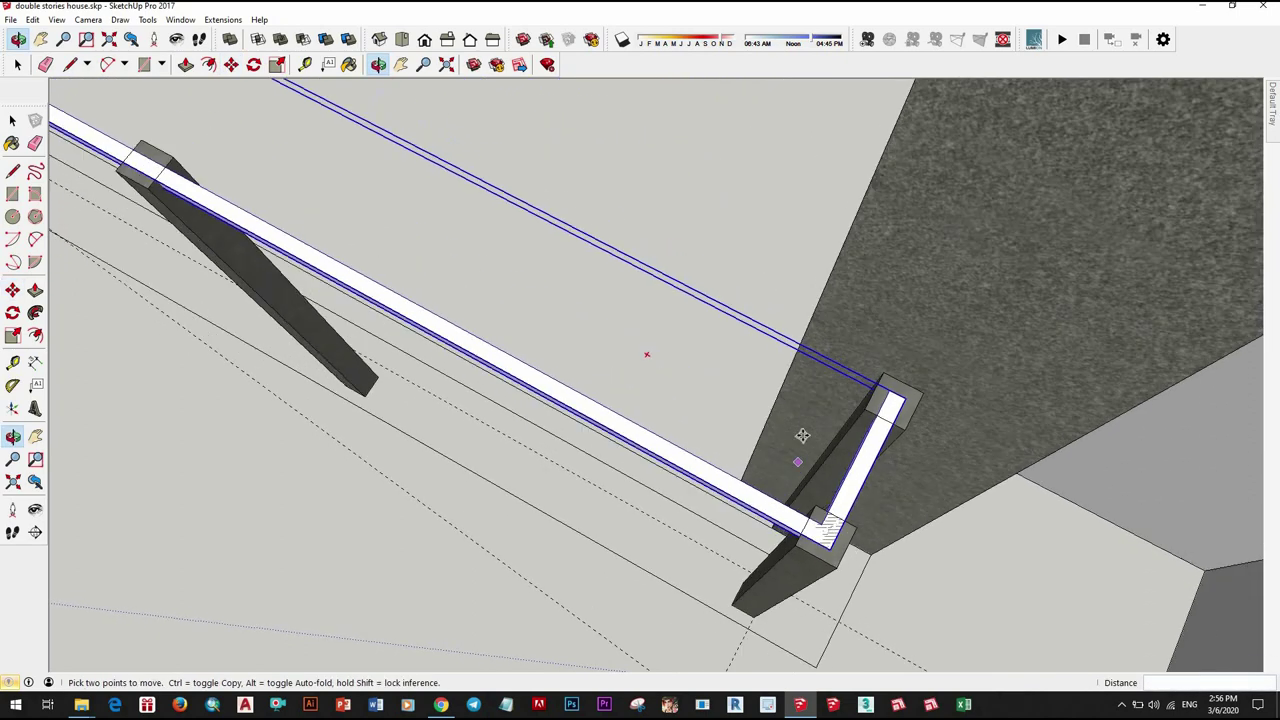
pyautogui.scroll(-3, 802, 435)
pyautogui.scroll(2, 380, 255)
pyautogui.scroll(2, 370, 245)
pyautogui.scroll(2, 425, 277)
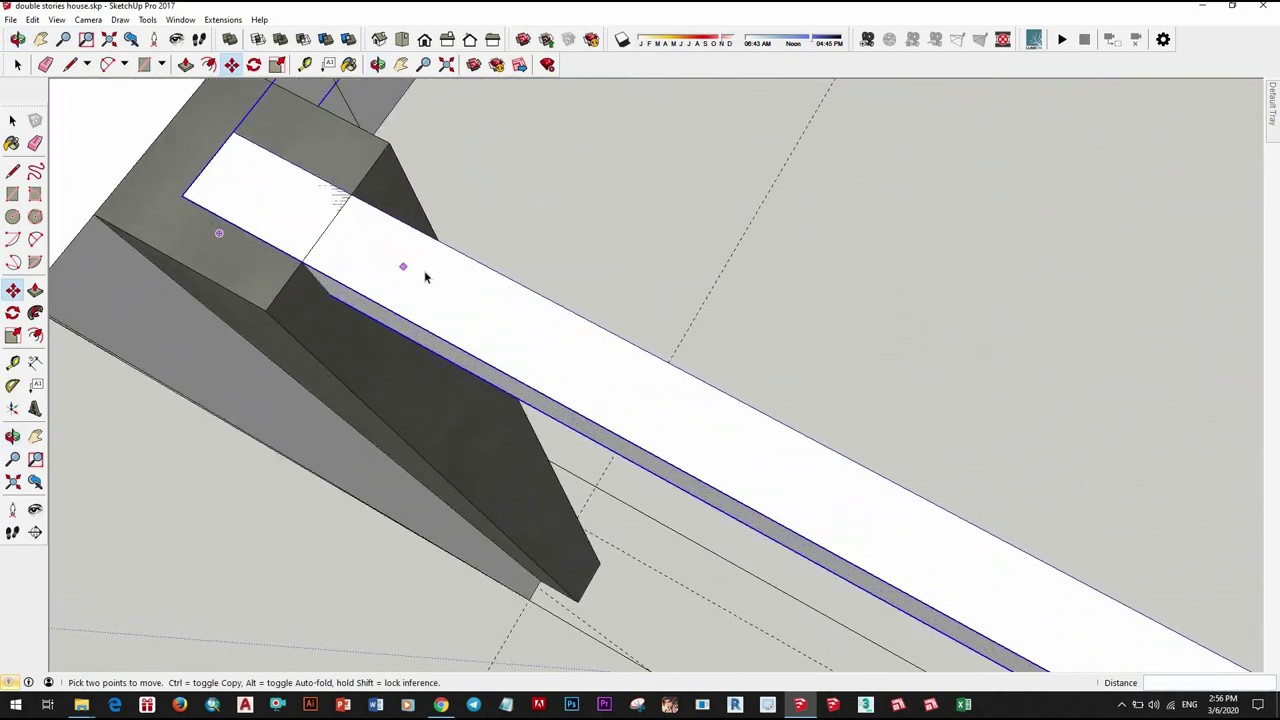
pyautogui.press('space')
pyautogui.scroll(-2, 425, 277)
pyautogui.scroll(3, 600, 470)
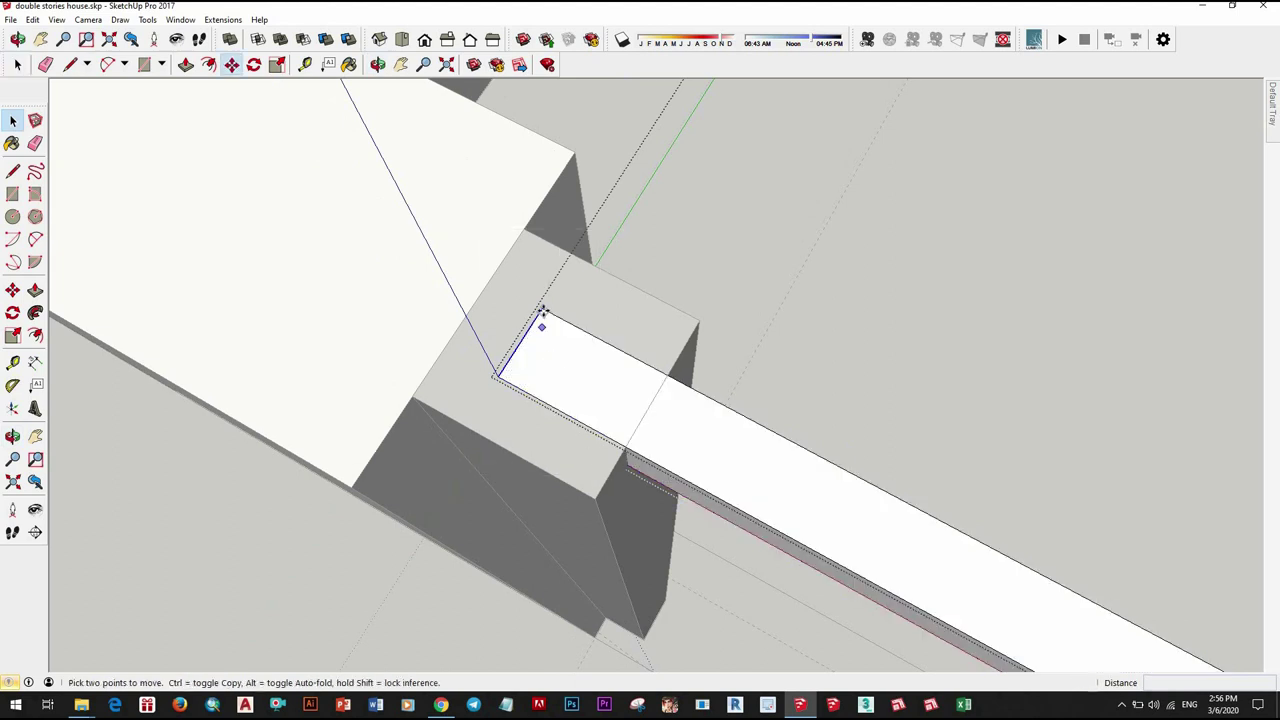
pyautogui.scroll(-3, 687, 440)
pyautogui.scroll(-2, 786, 443)
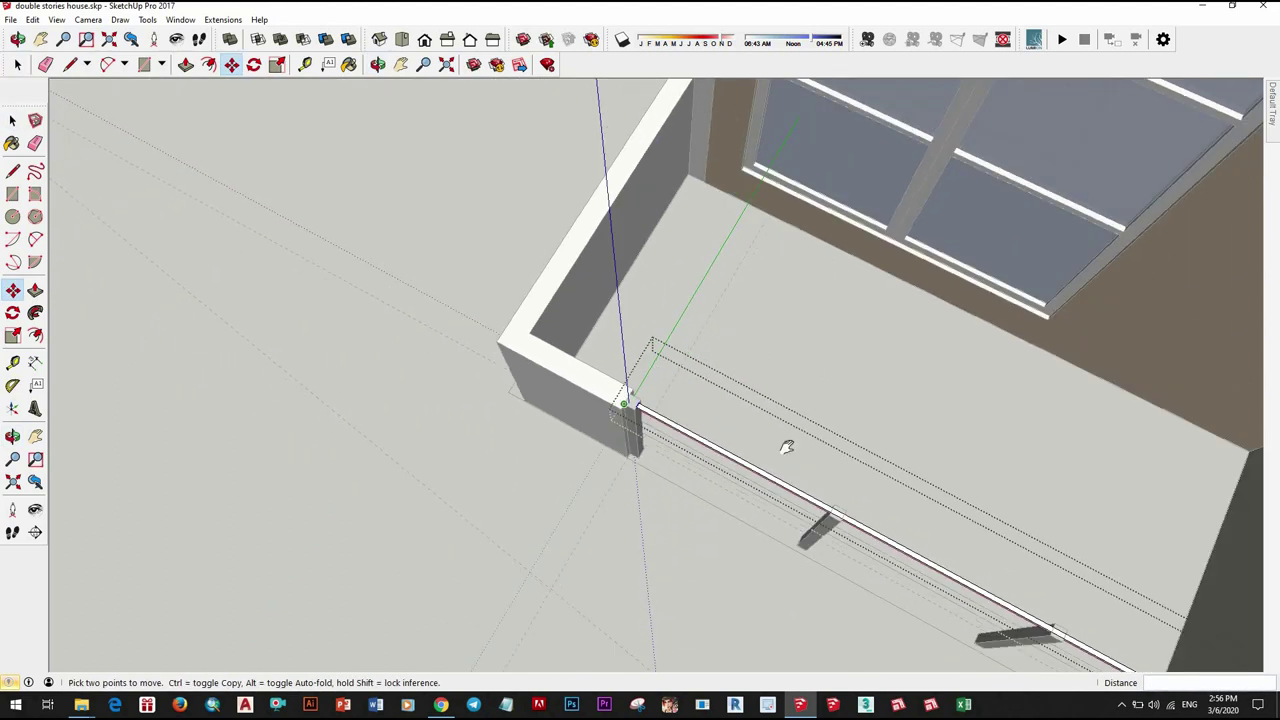
pyautogui.moveTo(786, 443); pyautogui.dragTo(829, 509, button='middle')
pyautogui.press('space')
pyautogui.scroll(4, 842, 436)
pyautogui.scroll(2, 842, 436)
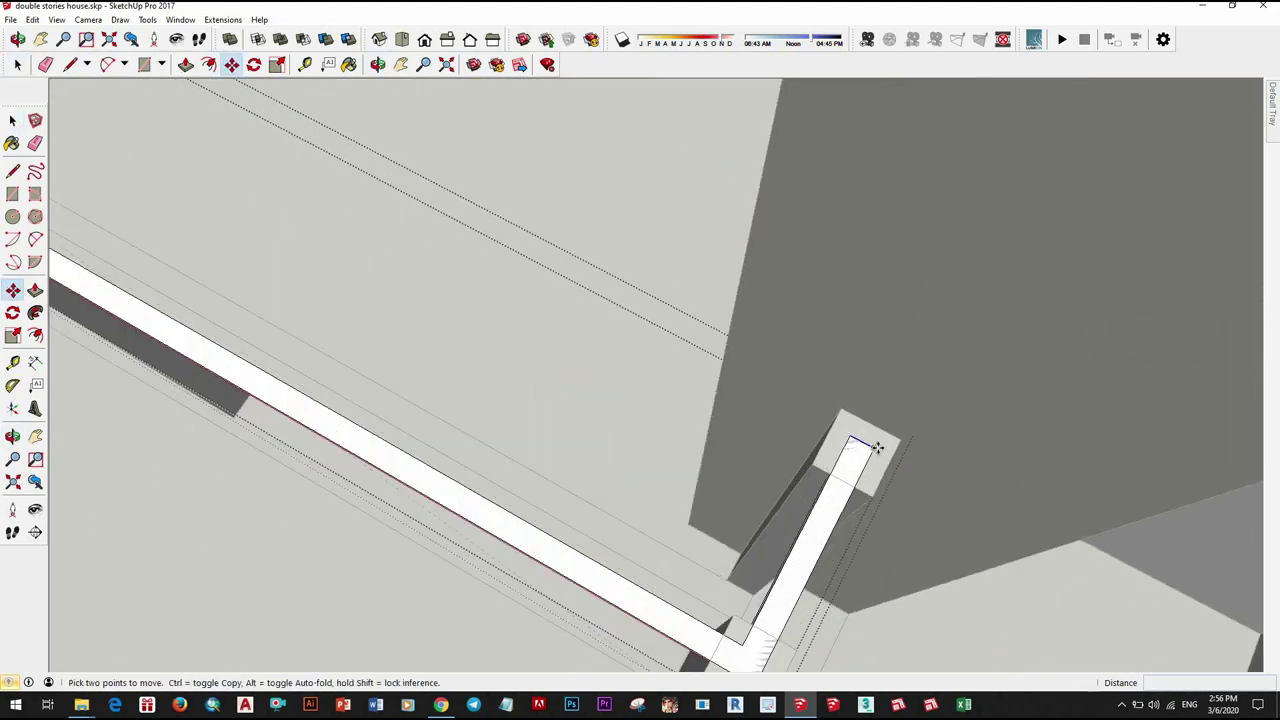
pyautogui.press('space')
pyautogui.scroll(-3, 802, 457)
pyautogui.moveTo(737, 443); pyautogui.dragTo(760, 346, button='middle')
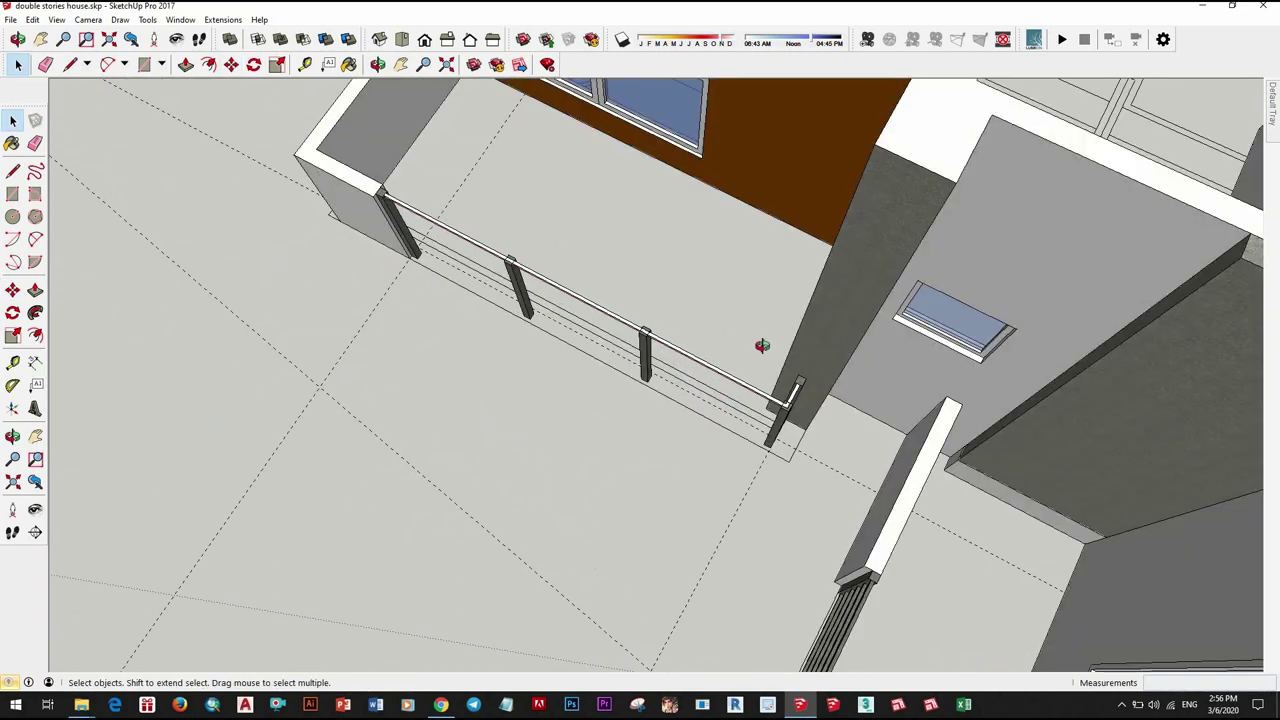
pyautogui.scroll(2, 760, 343)
# Step: Copy the top rail 880mm down and array it into 4 evenly spaced rails
pyautogui.click(818, 326)
pyautogui.scroll(3, 825, 315)
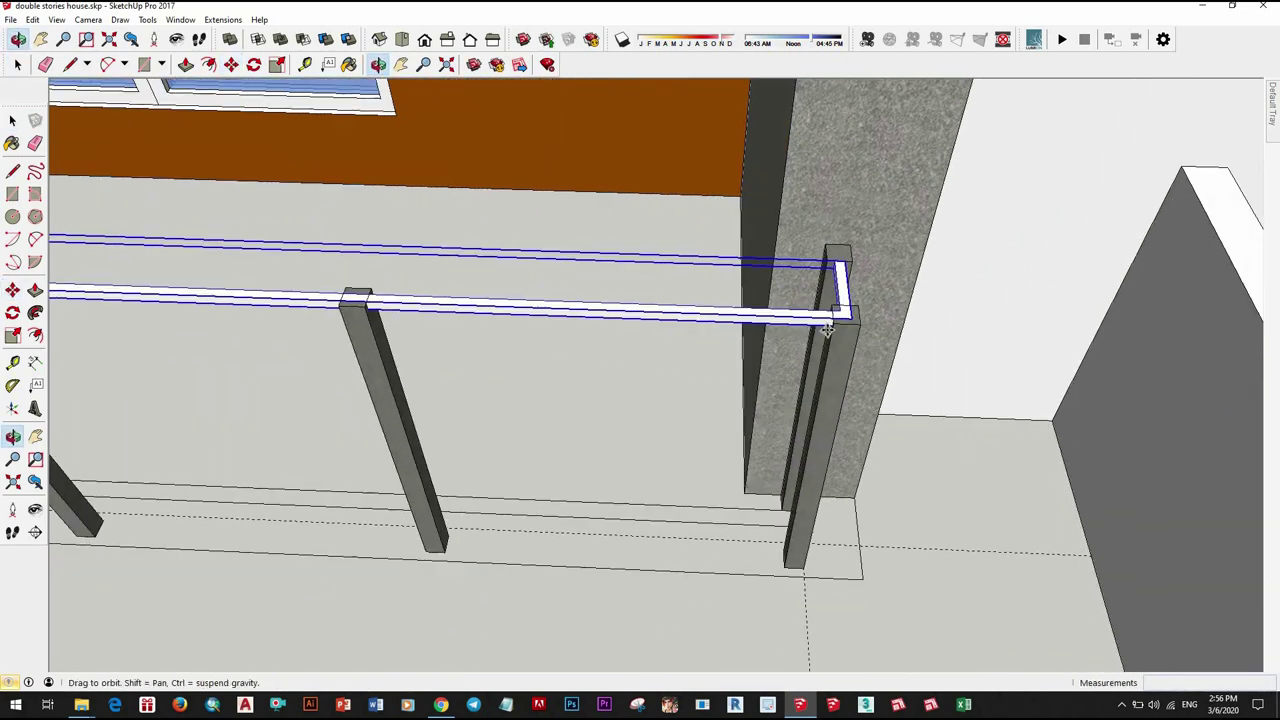
pyautogui.scroll(2, 833, 305)
pyautogui.press('m')
pyautogui.click(816, 407)
pyautogui.press('ctrl')
pyautogui.scroll(-3, 816, 407)
pyautogui.moveTo(800, 514); pyautogui.dragTo(829, 509, button='middle')
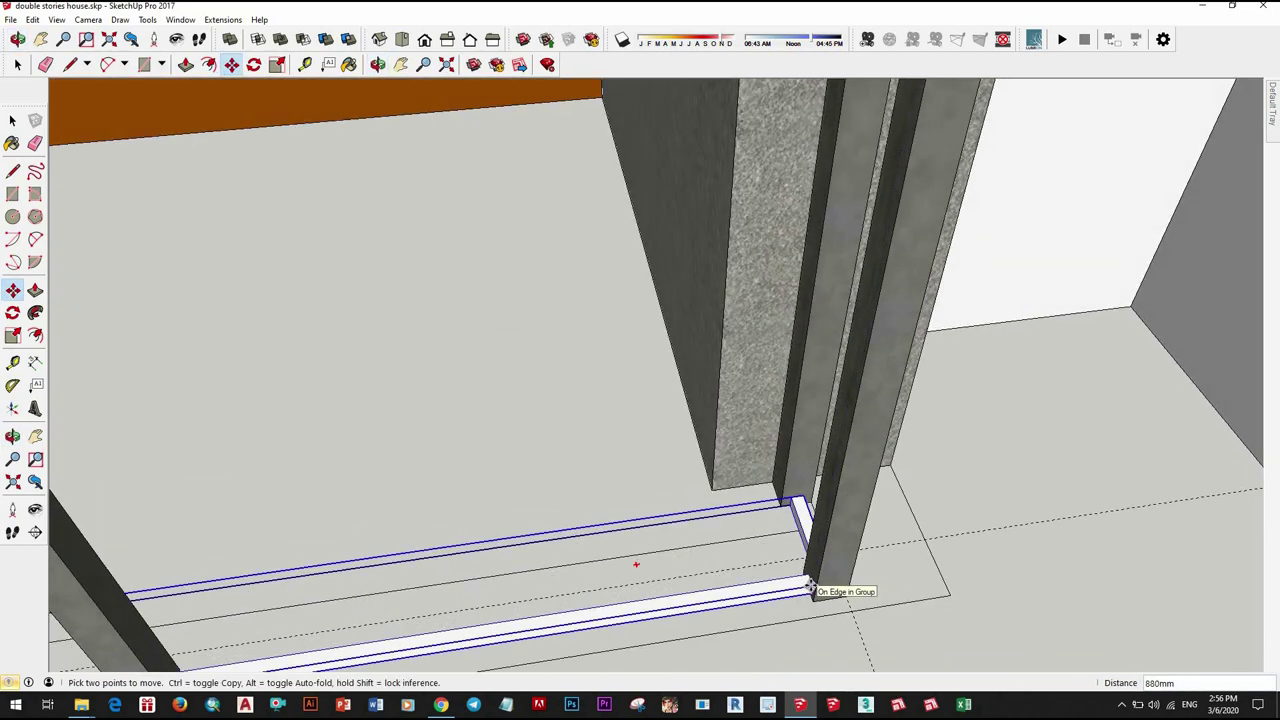
pyautogui.write('4')
pyautogui.press('Return')
pyautogui.scroll(-3, 828, 591)
pyautogui.moveTo(828, 591)
pyautogui.mouseDown(button='middle')
pyautogui.moveTo(985, 383)
pyautogui.moveTo(634, 471)
pyautogui.mouseUp(button='middle')
# Step: Paint the balcony railing dark grey with the Metal Seamed material
pyautogui.press('space')
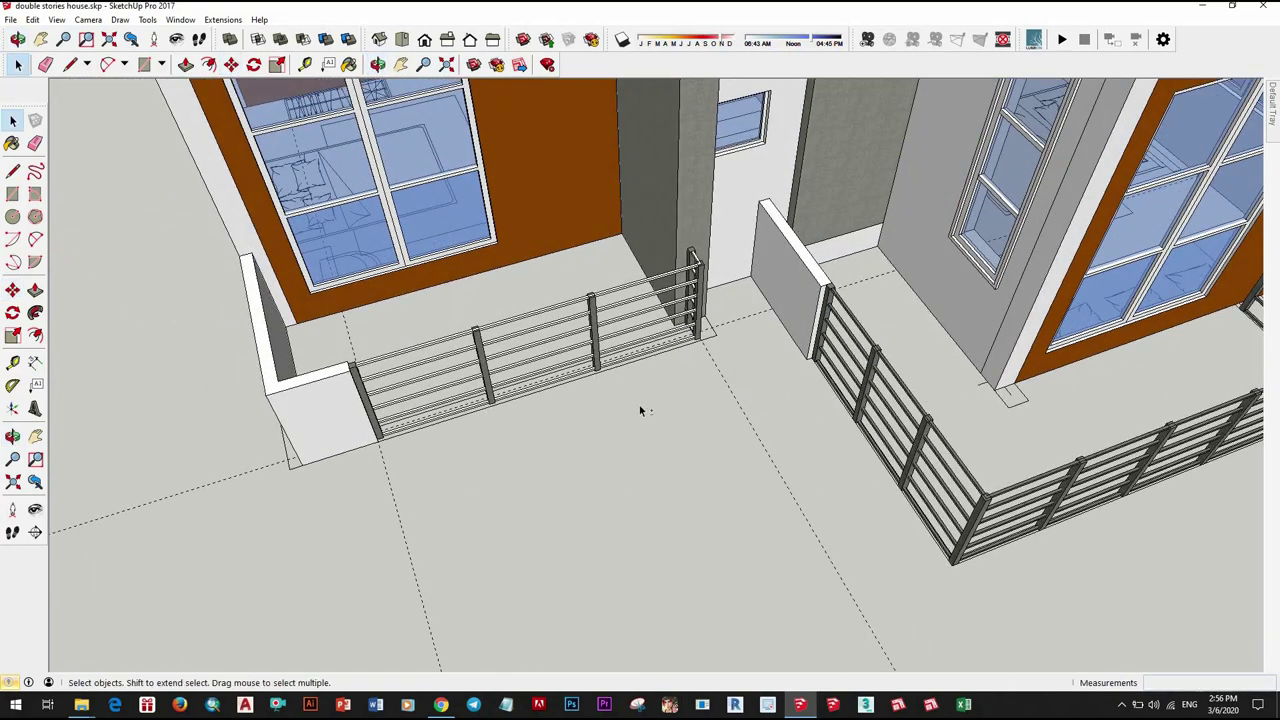
pyautogui.scroll(3, 639, 405)
pyautogui.scroll(2, 851, 371)
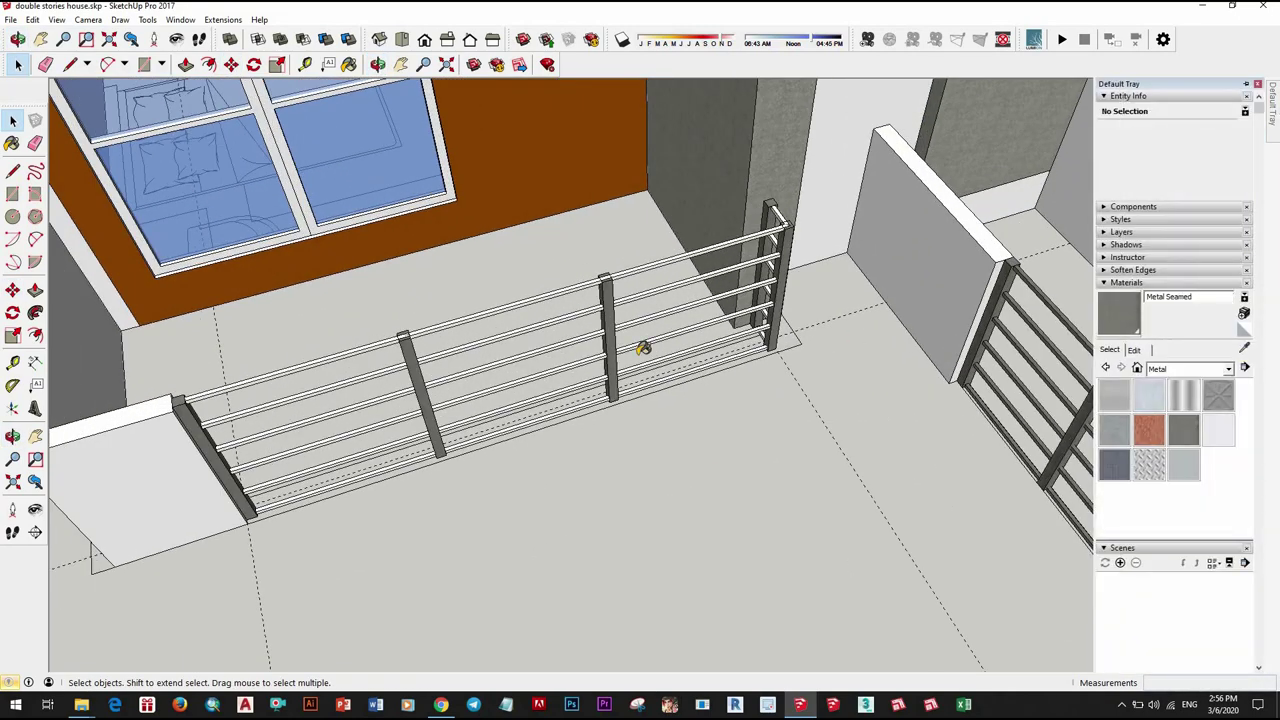
pyautogui.press('space')
pyautogui.doubleClick(659, 267)
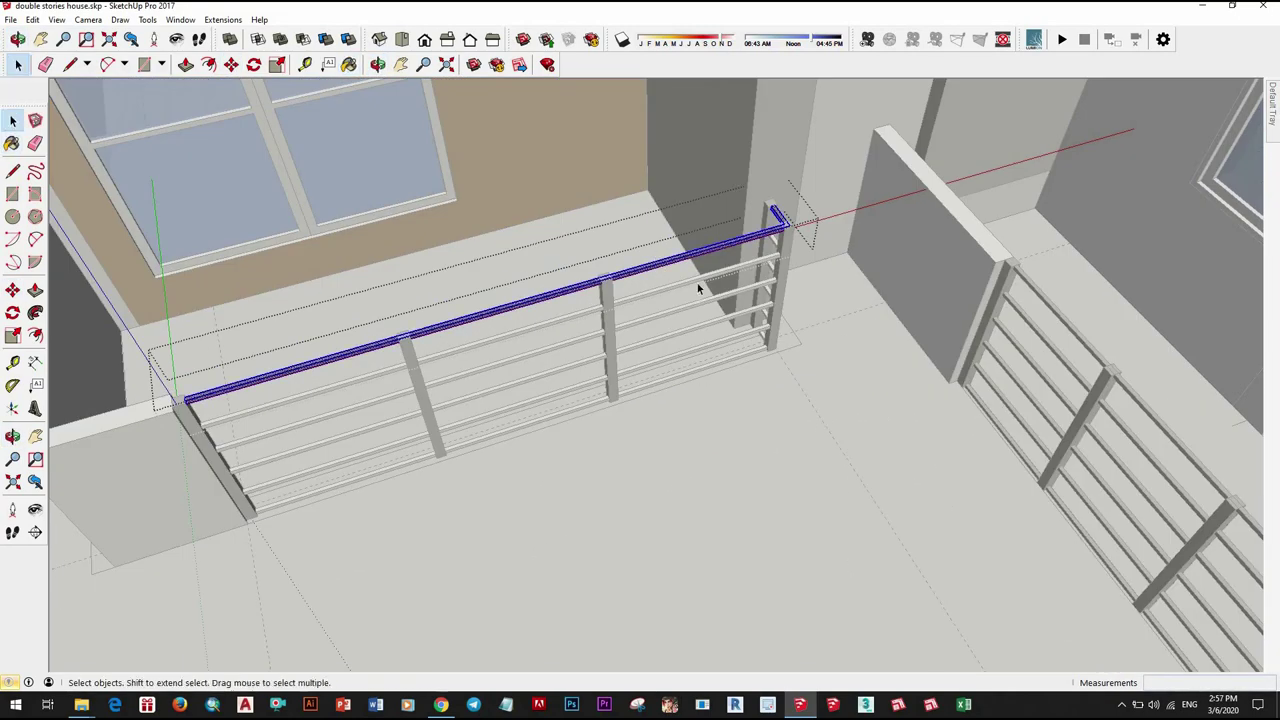
pyautogui.press('b')
pyautogui.click(700, 278)
pyautogui.press('space')
pyautogui.click(730, 438)
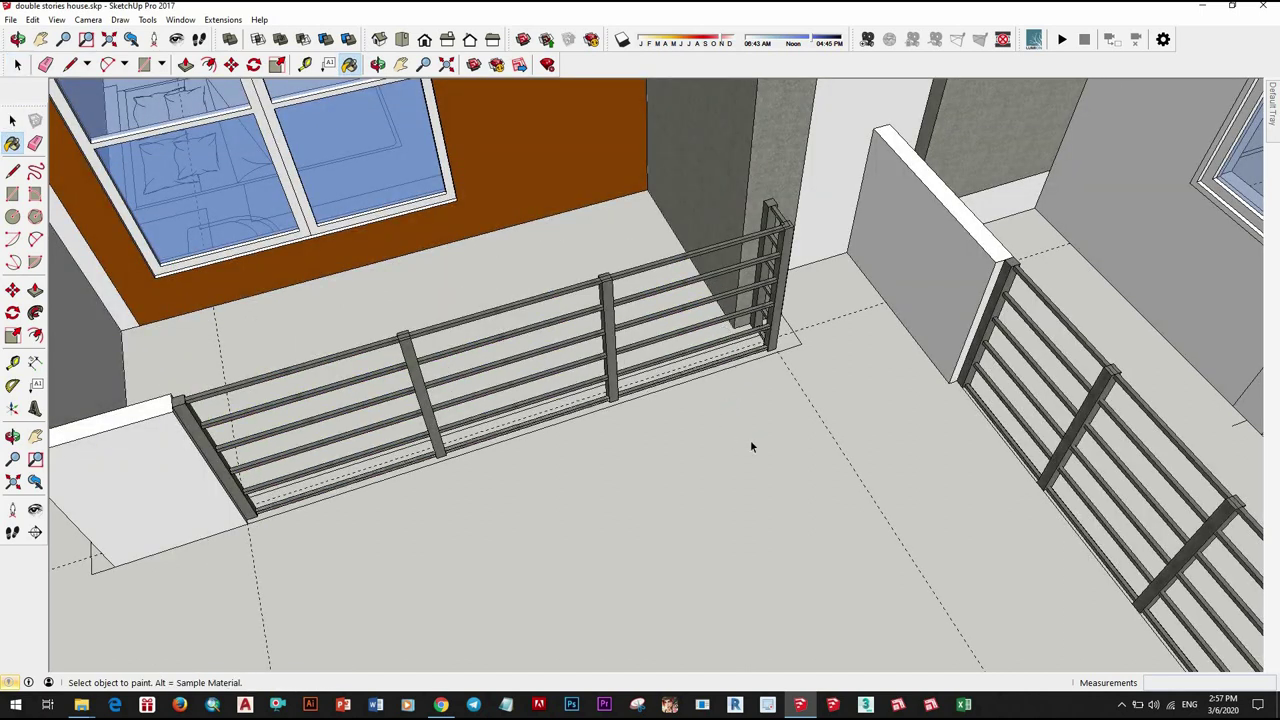
pyautogui.press('space')
# Step: Select the left balcony railing and make it a single group
pyautogui.scroll(-5, 752, 447)
pyautogui.moveTo(623, 466); pyautogui.dragTo(274, 295, button='middle')
pyautogui.moveTo(267, 291); pyautogui.dragTo(749, 528)
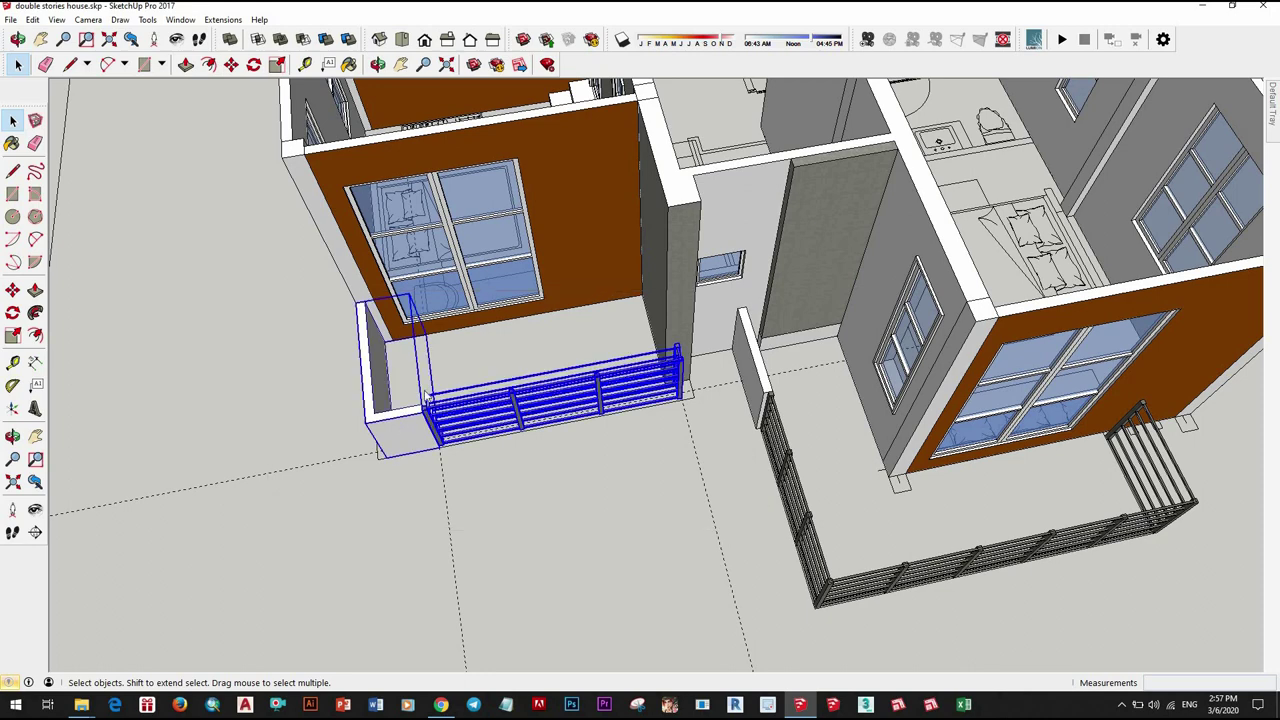
pyautogui.rightClick(402, 184)
pyautogui.click(457, 308)
# Step: Copy the grouped railings onto the neighbouring house's balconies
pyautogui.moveTo(457, 308); pyautogui.dragTo(712, 437, button='middle')
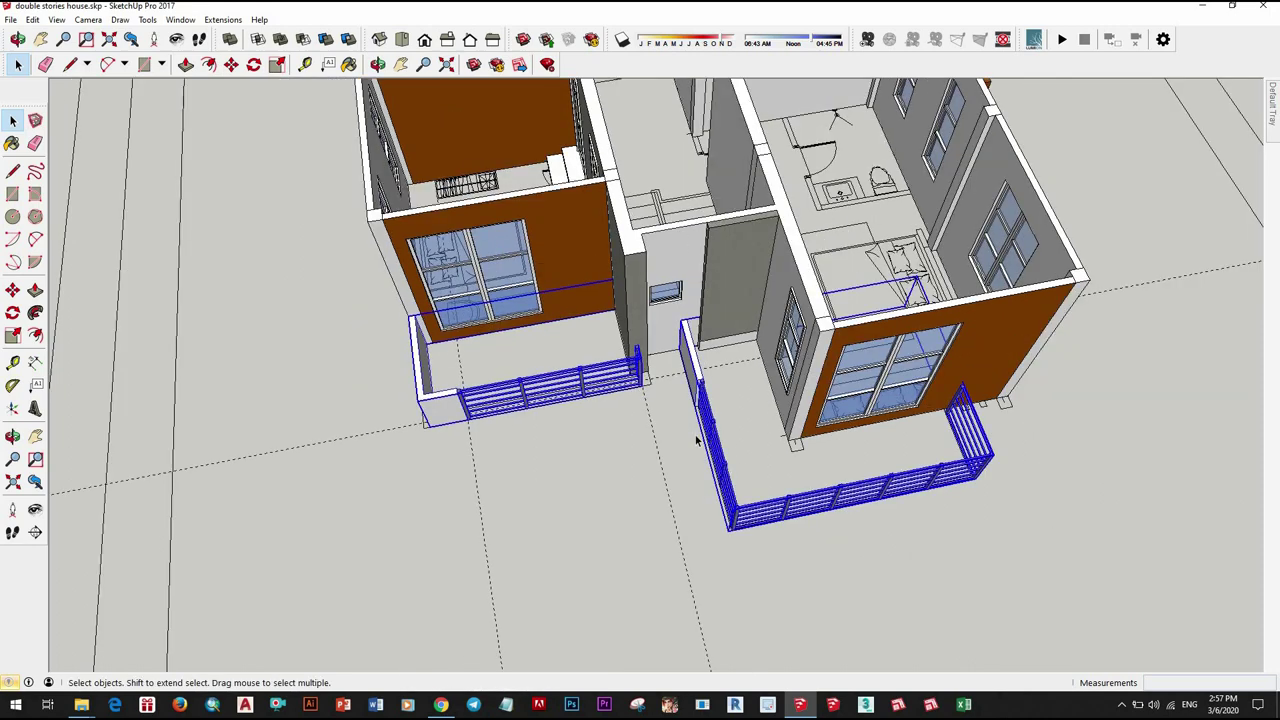
pyautogui.click(616, 309)
pyautogui.scroll(-5, 616, 309)
pyautogui.scroll(5, 808, 304)
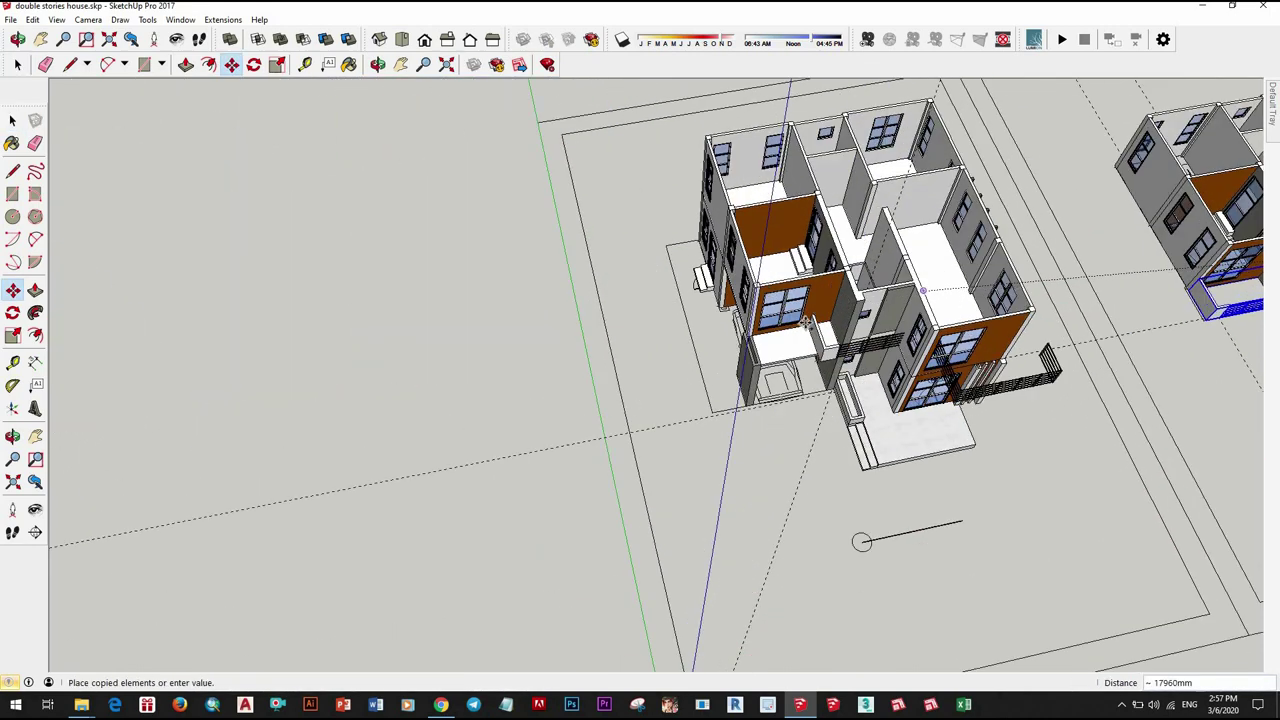
pyautogui.scroll(3, 808, 304)
pyautogui.moveTo(757, 254)
pyautogui.mouseDown(button='middle')
pyautogui.moveTo(870, 345)
pyautogui.moveTo(914, 401)
pyautogui.moveTo(923, 394)
pyautogui.mouseUp(button='middle')
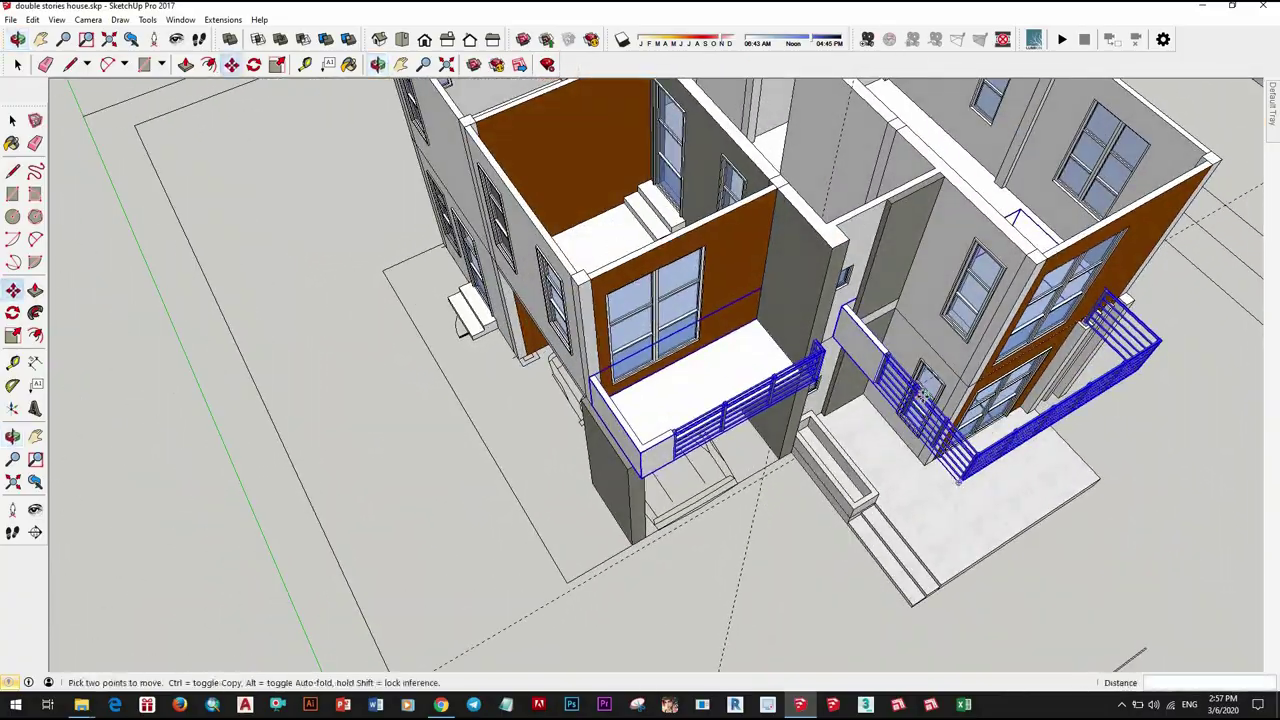
# Step: Clear the selection and draw a rectangle over the neighbouring unit's balcony floor
pyautogui.scroll(-5, 986, 399)
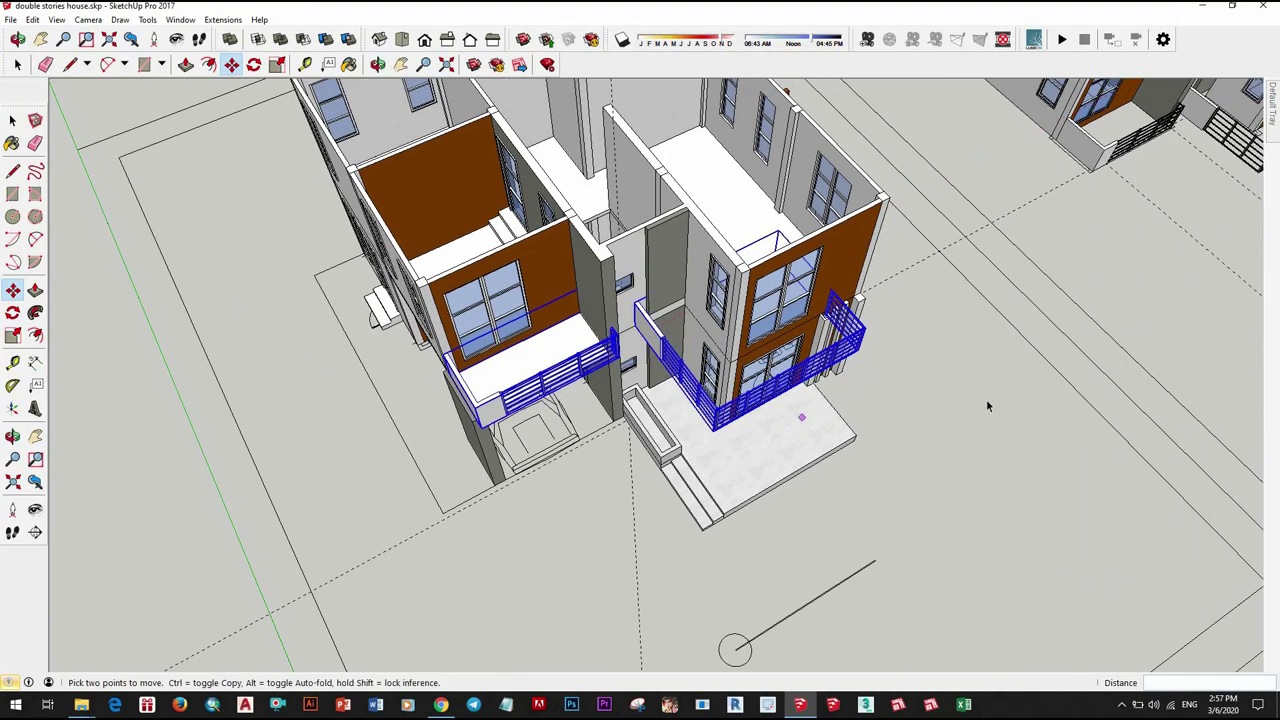
pyautogui.press('space')
pyautogui.click(967, 338)
pyautogui.scroll(3, 967, 338)
pyautogui.scroll(-5, 880, 420)
pyautogui.scroll(10, 702, 369)
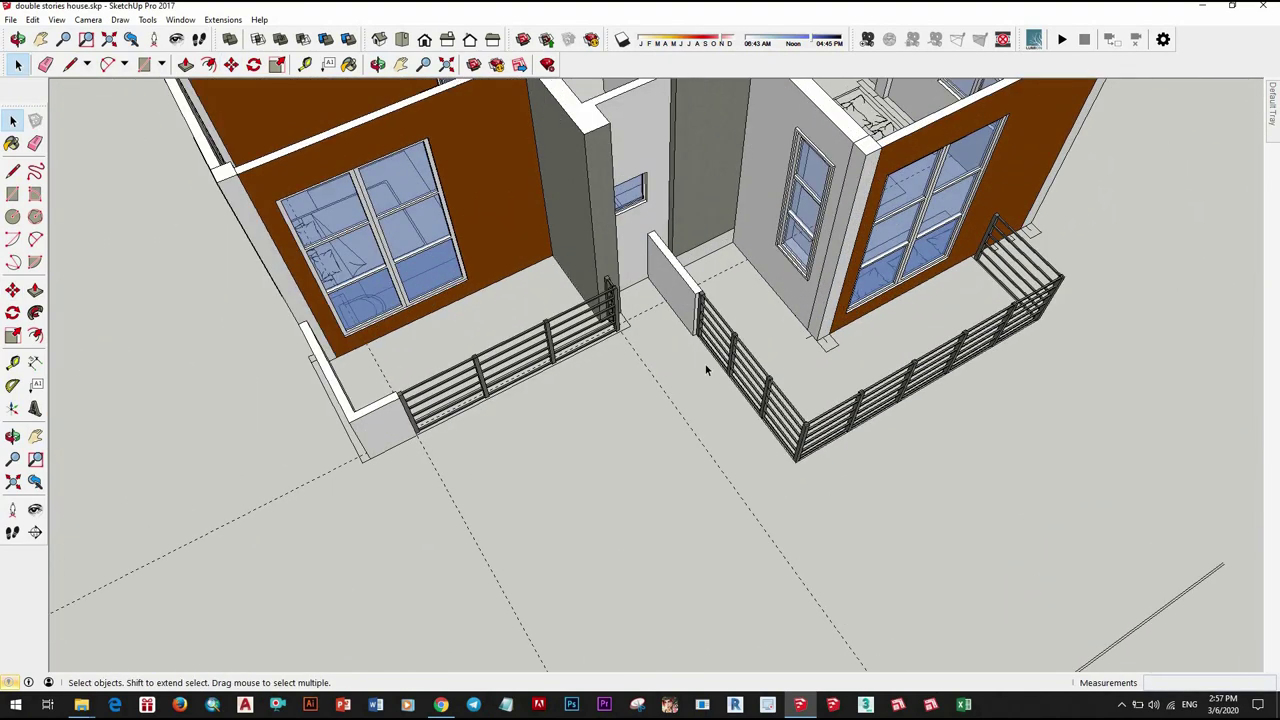
pyautogui.press('r')
pyautogui.scroll(2, 680, 283)
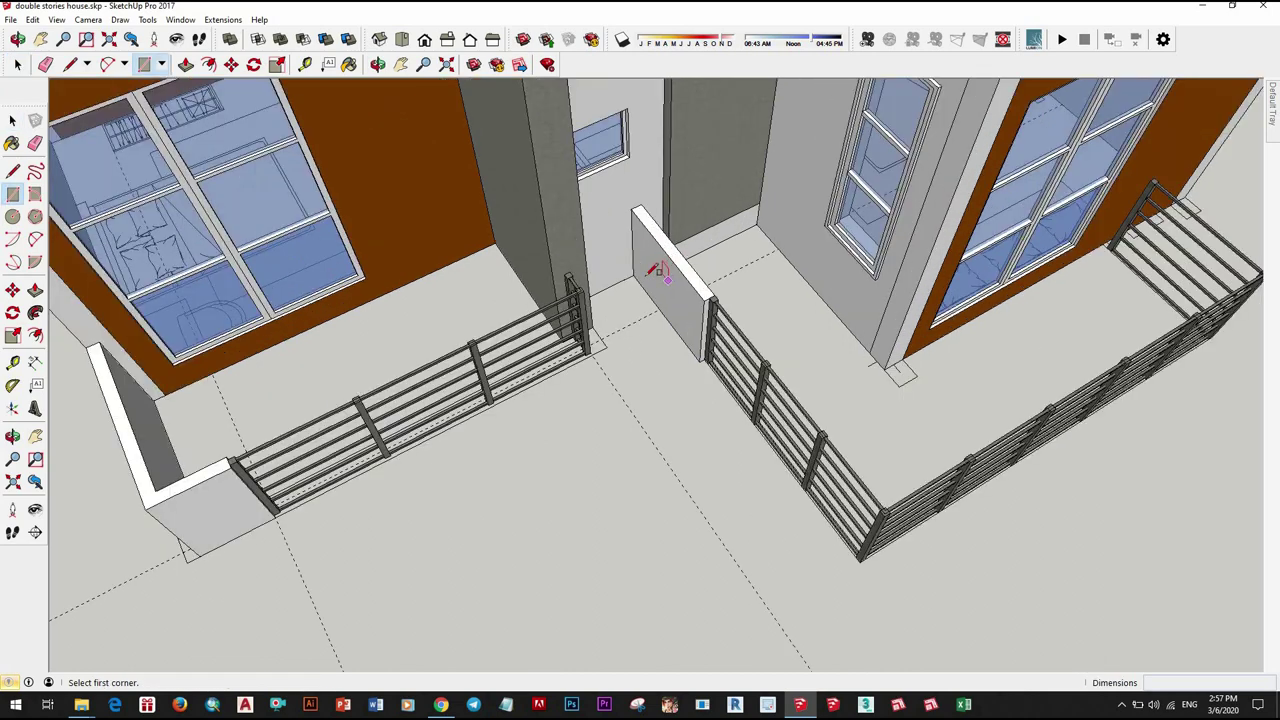
pyautogui.scroll(3, 837, 337)
pyautogui.scroll(2, 837, 337)
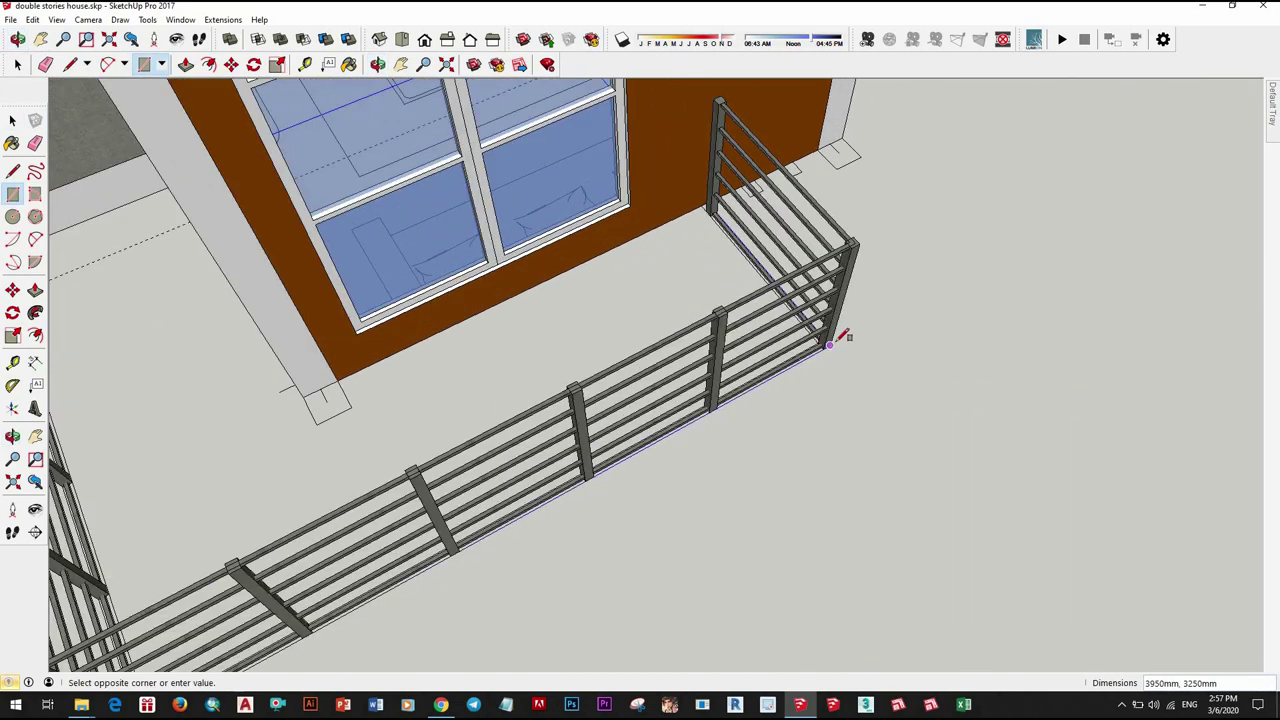
pyautogui.scroll(2, 829, 343)
pyautogui.click(775, 325)
pyautogui.scroll(2, 775, 325)
pyautogui.scroll(-5, 775, 325)
# Step: Adjust the floor edge, then push the balcony floor face down 120mm into a slab
pyautogui.press('space')
pyautogui.scroll(3, 686, 523)
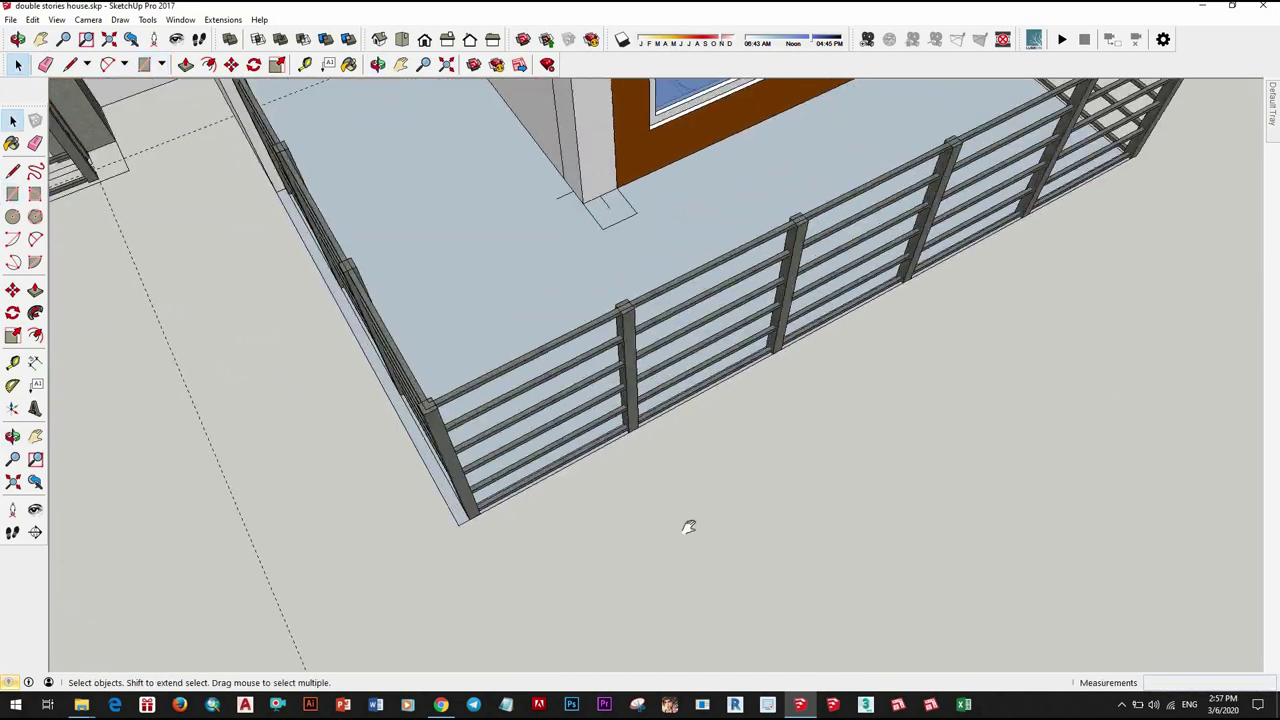
pyautogui.scroll(2, 643, 471)
pyautogui.scroll(1, 643, 471)
pyautogui.click(733, 577)
pyautogui.press('m')
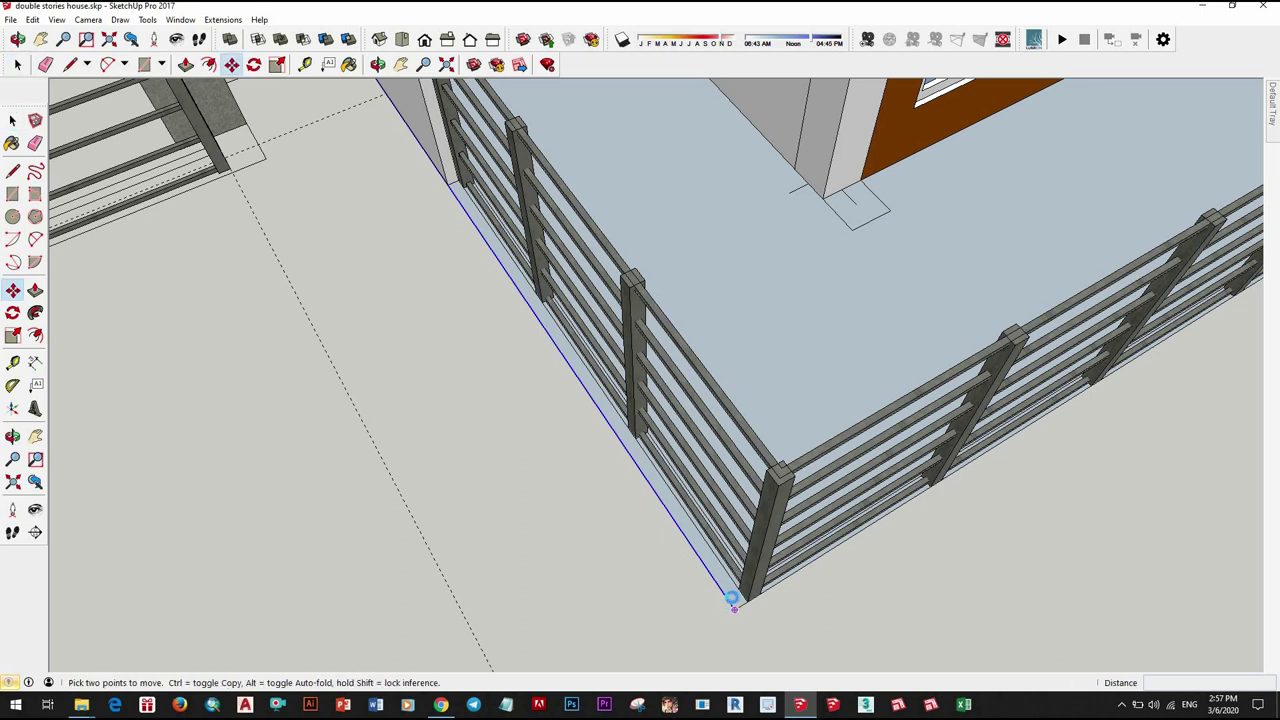
pyautogui.scroll(-3, 814, 510)
pyautogui.scroll(4, 690, 560)
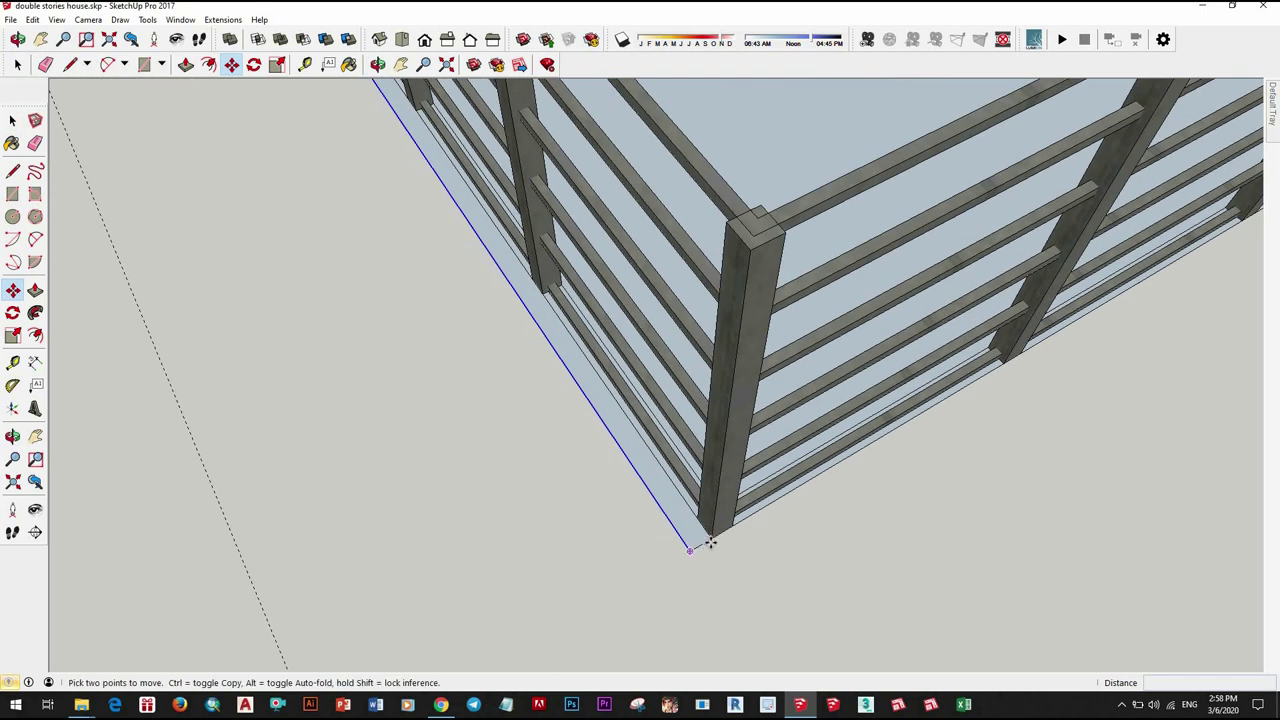
pyautogui.scroll(-5, 665, 457)
pyautogui.press('space')
pyautogui.click(723, 343)
pyautogui.press('p')
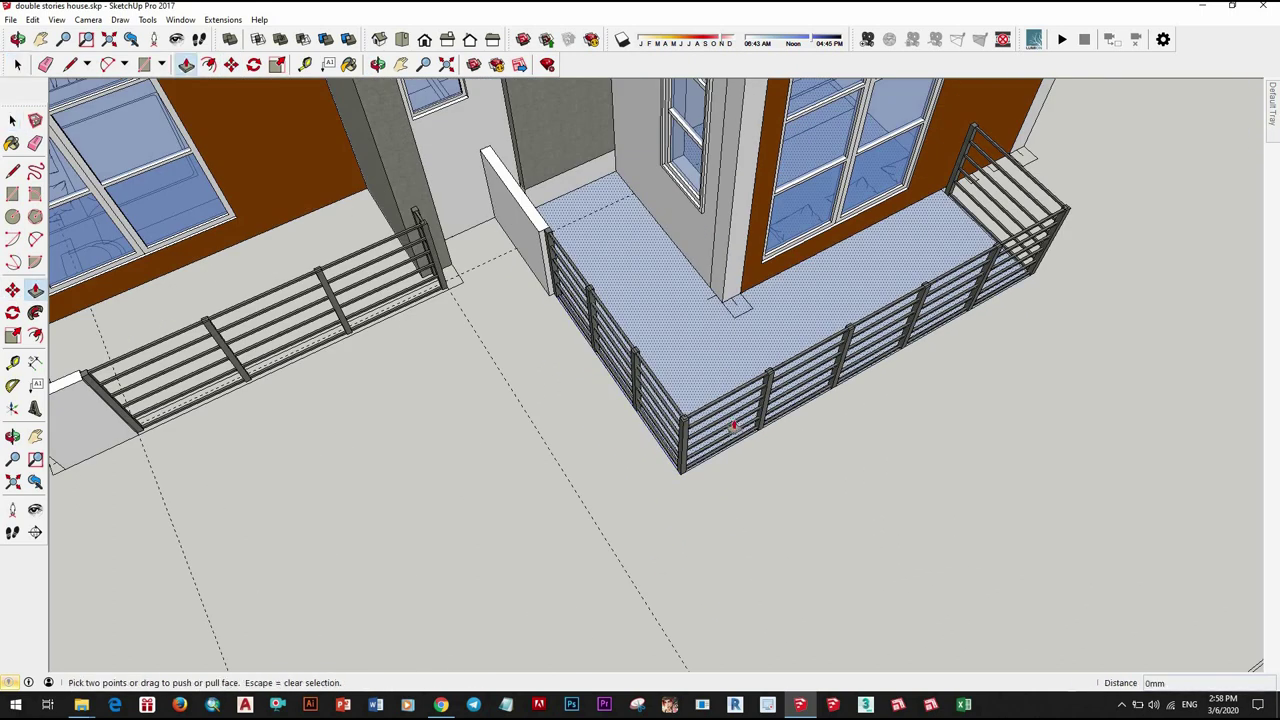
pyautogui.moveTo(723, 345); pyautogui.dragTo(787, 498)
pyautogui.write('120')
pyautogui.press('Return')
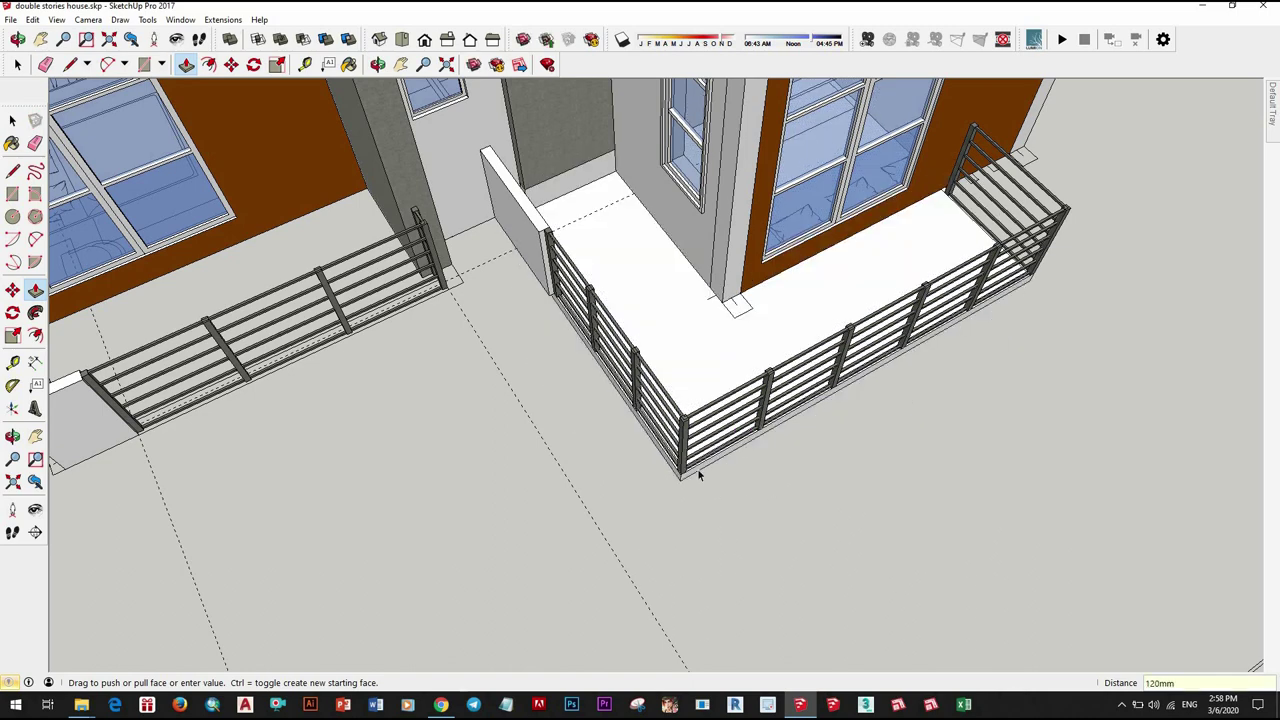
# Step: Select the entire 120mm balcony slab and make it a single group
pyautogui.press('space')
pyautogui.scroll(3, 718, 458)
pyautogui.scroll(2, 718, 460)
pyautogui.tripleClick(798, 263)
pyautogui.rightClick(718, 460)
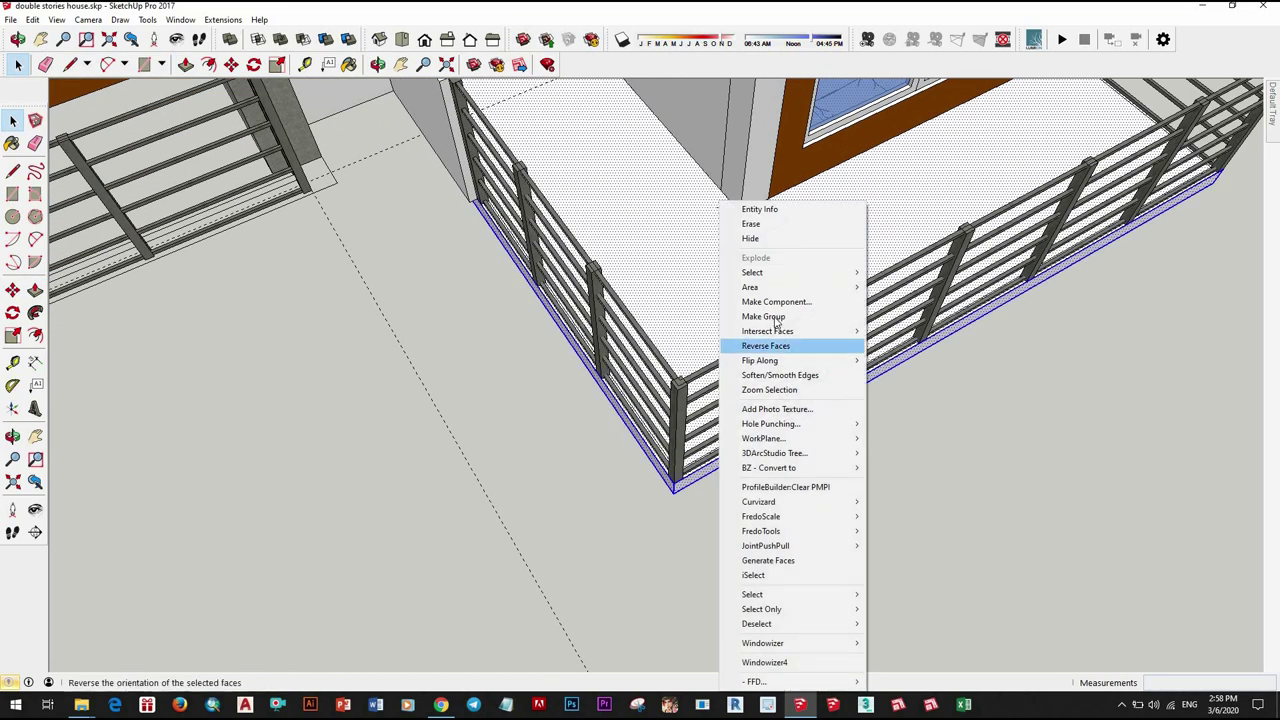
pyautogui.click(760, 317)
pyautogui.moveTo(760, 317); pyautogui.dragTo(855, 325, button='middle')
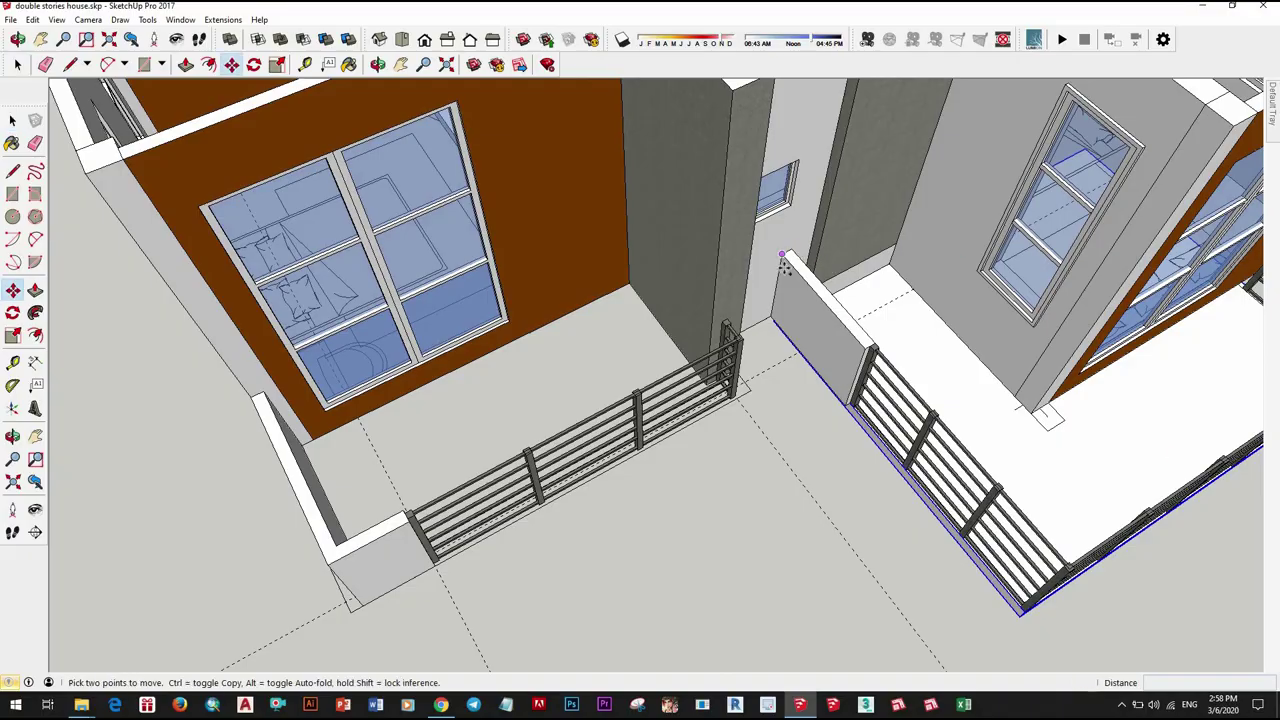
pyautogui.press('ctrl')
pyautogui.click(783, 262)
pyautogui.scroll(-8, 783, 262)
pyautogui.scroll(10, 558, 330)
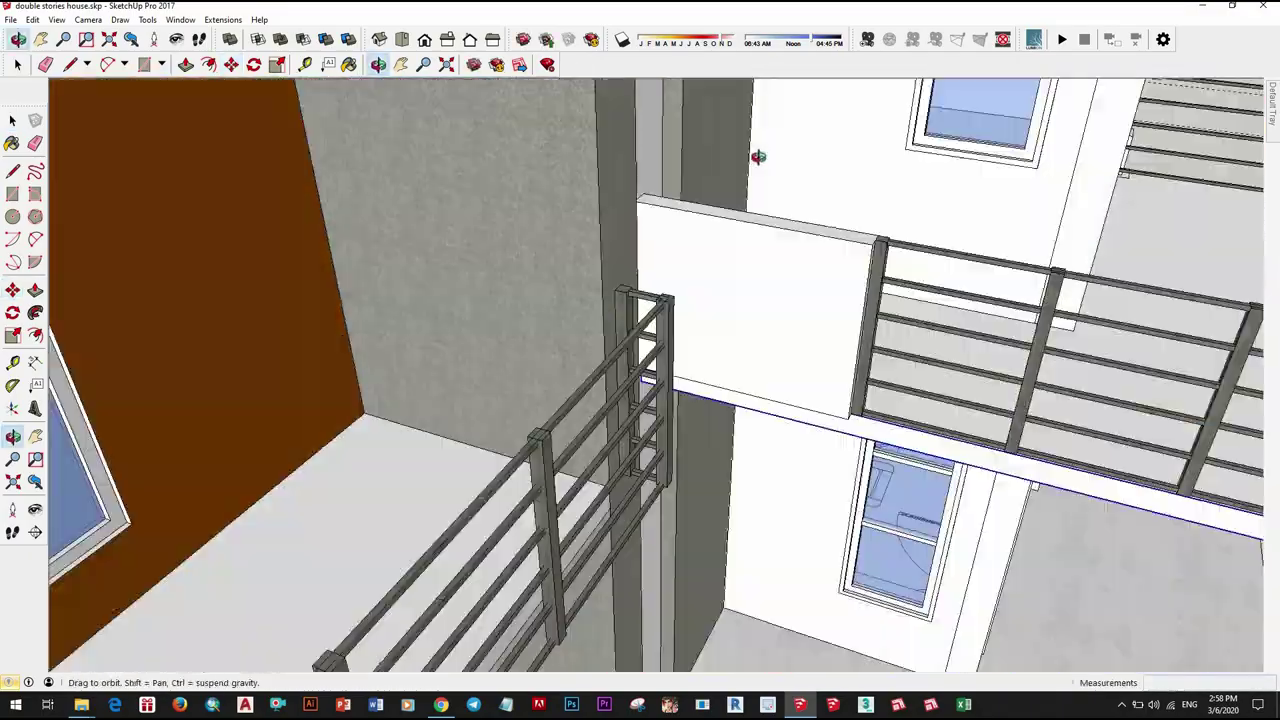
pyautogui.moveTo(585, 366)
pyautogui.mouseDown(button='middle')
pyautogui.moveTo(723, 323)
pyautogui.moveTo(888, 510)
pyautogui.moveTo(760, 480)
pyautogui.mouseUp(button='middle')
pyautogui.scroll(-6, 723, 323)
pyautogui.scroll(-5, 700, 470)
pyautogui.scroll(8, 613, 458)
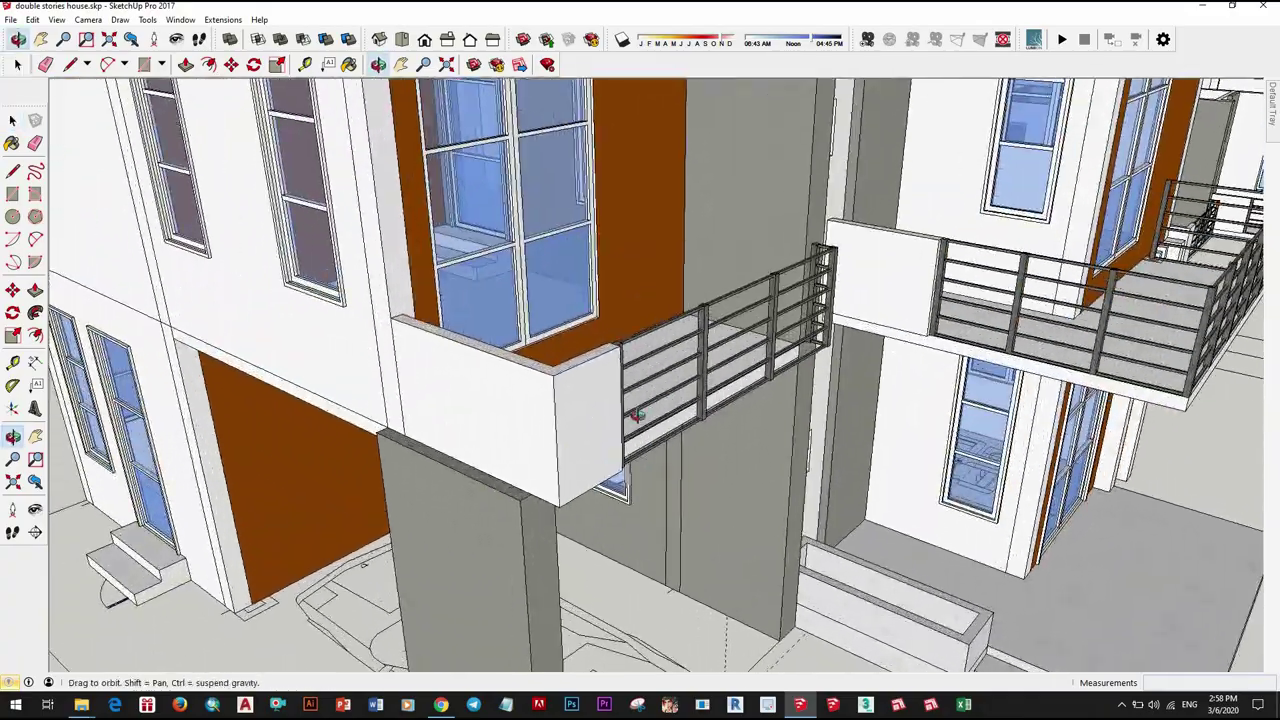
pyautogui.scroll(3, 613, 458)
pyautogui.scroll(-2, 613, 458)
pyautogui.moveTo(534, 408)
pyautogui.mouseDown(button='middle')
pyautogui.moveTo(728, 456)
pyautogui.moveTo(707, 465)
pyautogui.moveTo(509, 249)
pyautogui.moveTo(550, 376)
pyautogui.mouseUp(button='middle')
pyautogui.doubleClick(509, 249)
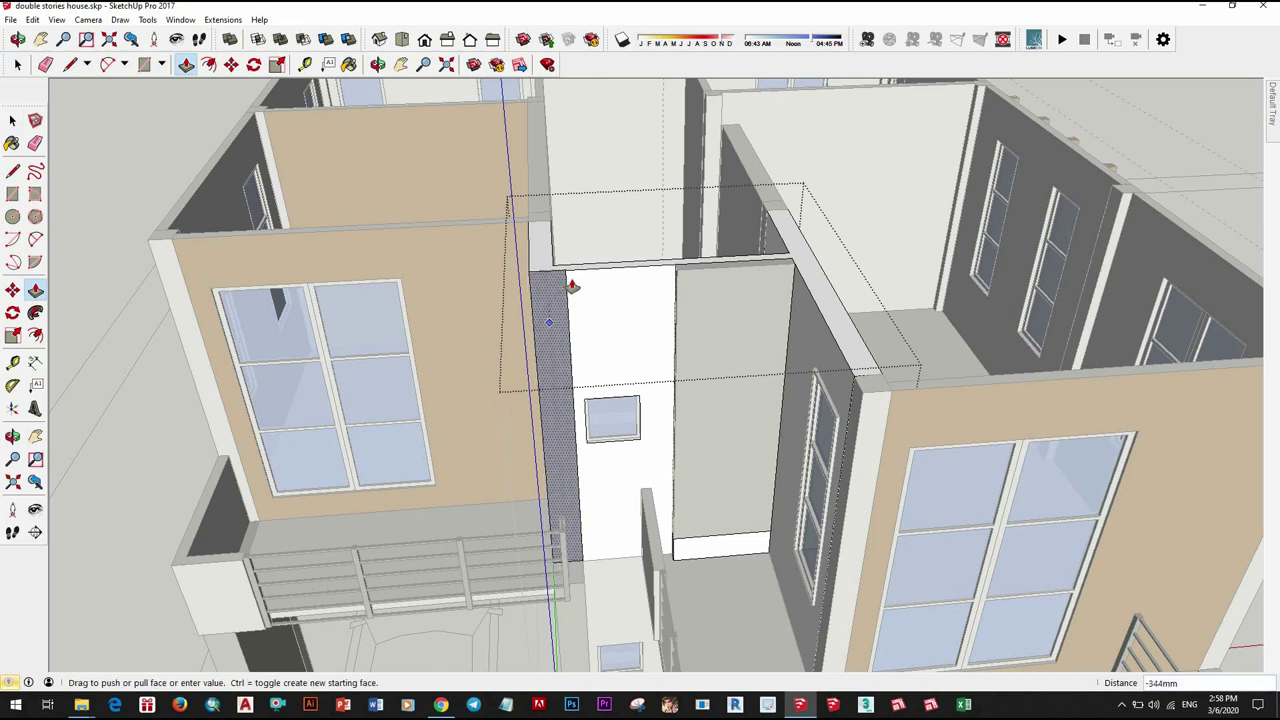
pyautogui.press('space')
pyautogui.scroll(2, 600, 349)
pyautogui.scroll(2, 623, 488)
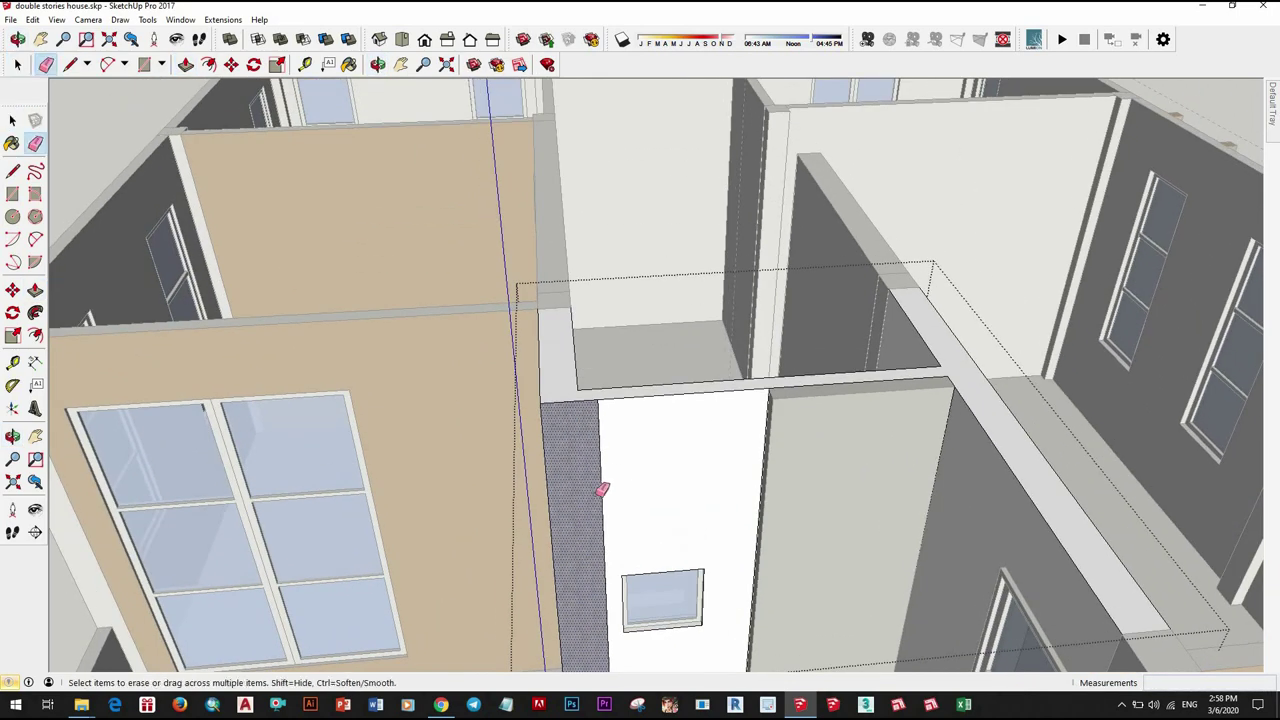
pyautogui.press('space')
pyautogui.scroll(-10, 631, 471)
pyautogui.press('Escape')
pyautogui.scroll(3, 742, 564)
pyautogui.scroll(4, 698, 450)
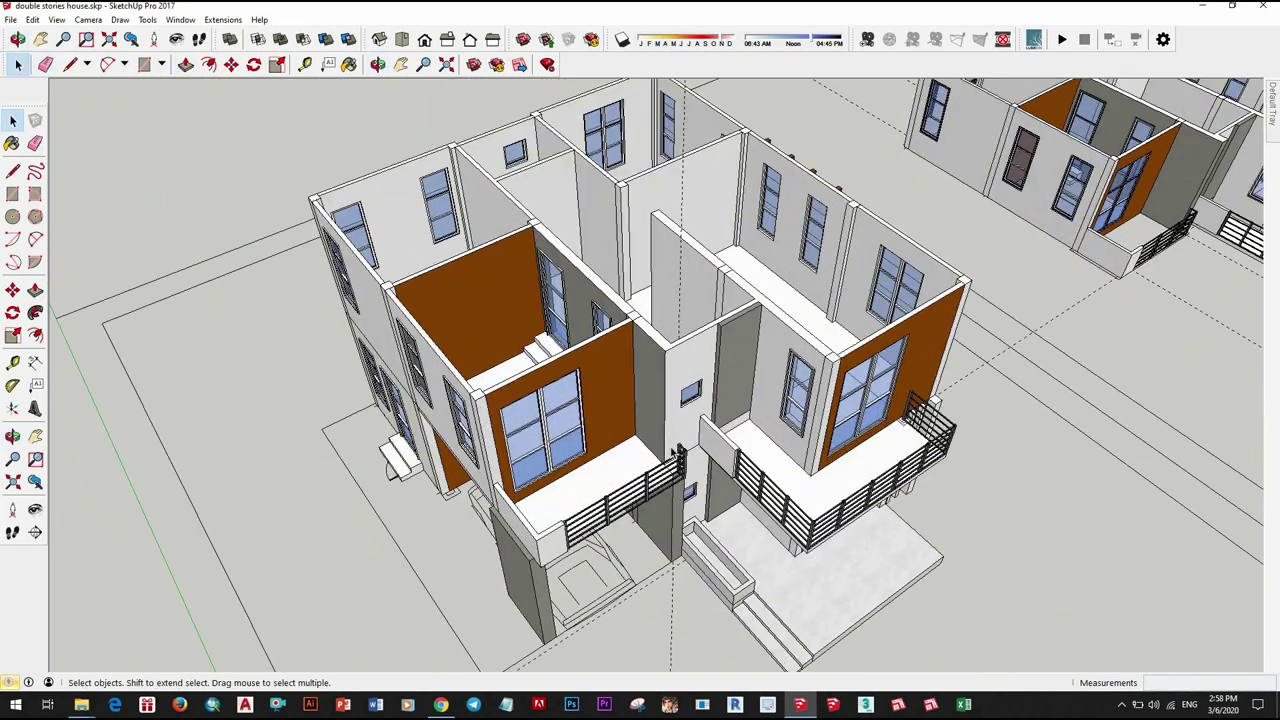
pyautogui.scroll(3, 698, 450)
pyautogui.scroll(3, 698, 450)
pyautogui.press('m')
pyautogui.scroll(3, 690, 440)
pyautogui.scroll(3, 671, 406)
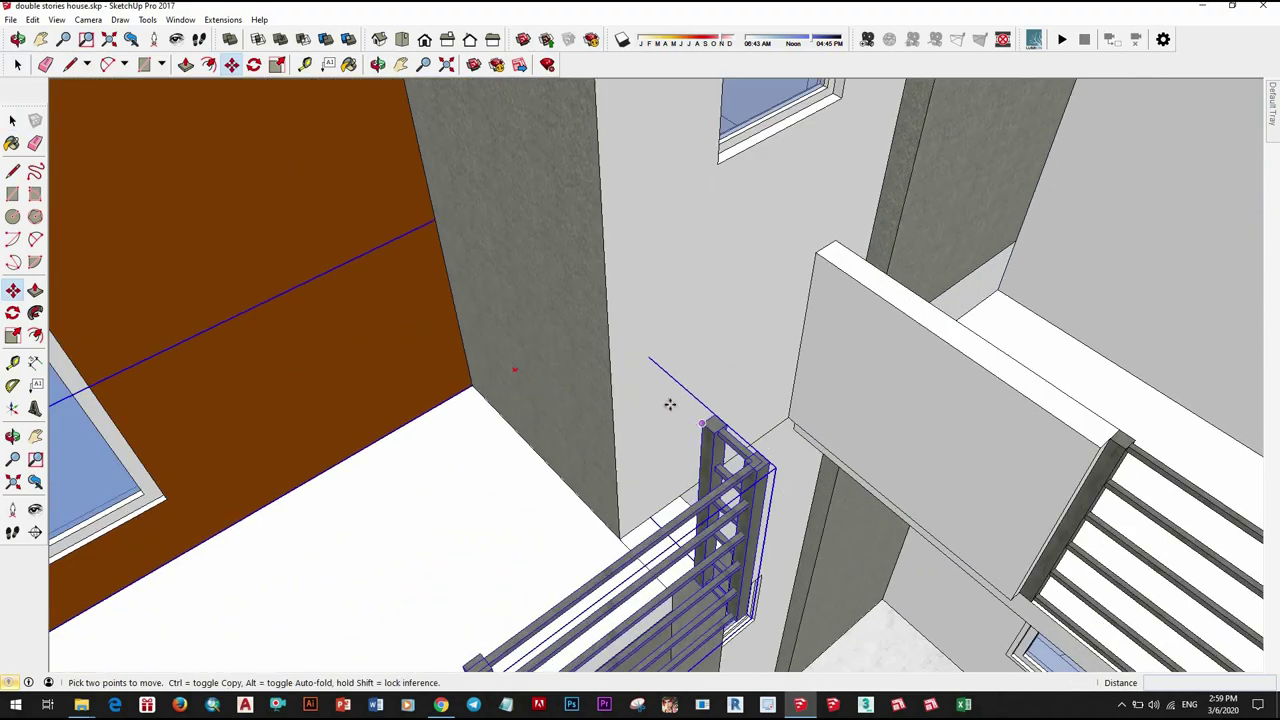
pyautogui.click(660, 386)
pyautogui.click(671, 370)
pyautogui.press('space')
pyautogui.scroll(-3, 540, 450)
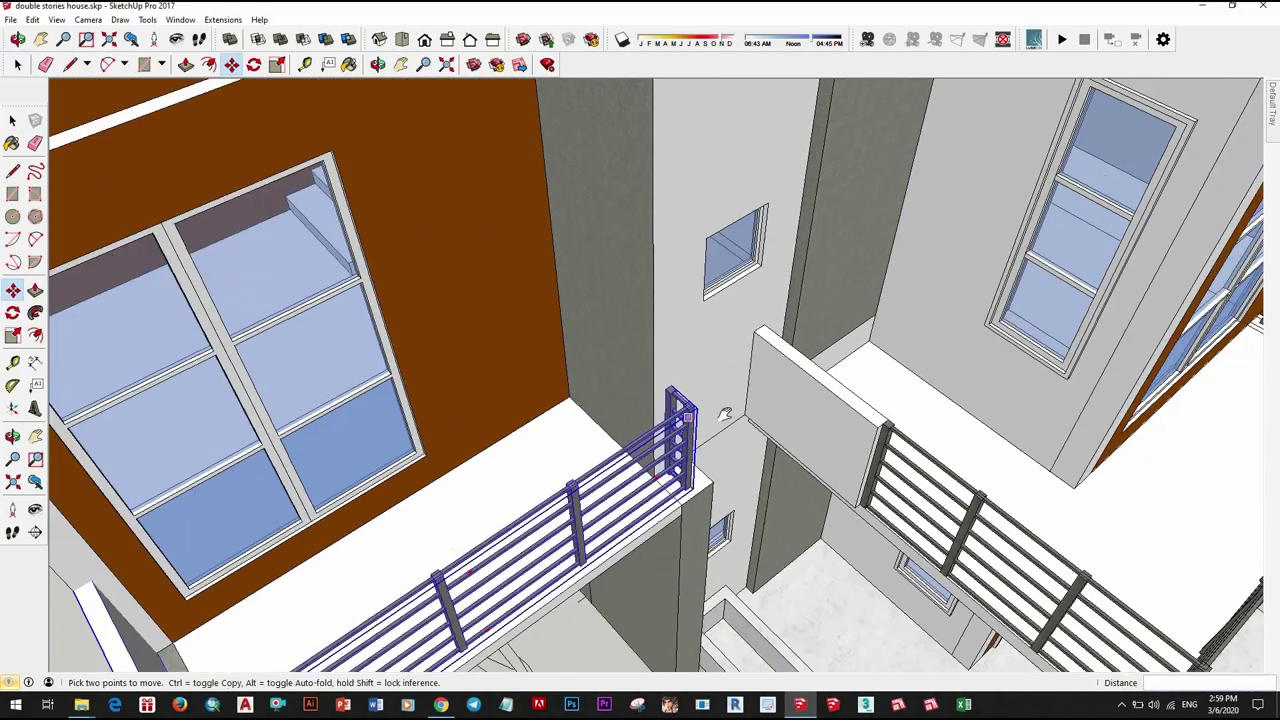
pyautogui.scroll(-3, 418, 511)
pyautogui.moveTo(418, 513); pyautogui.dragTo(720, 437, button='middle')
pyautogui.scroll(5, 540, 346)
pyautogui.click(700, 491)
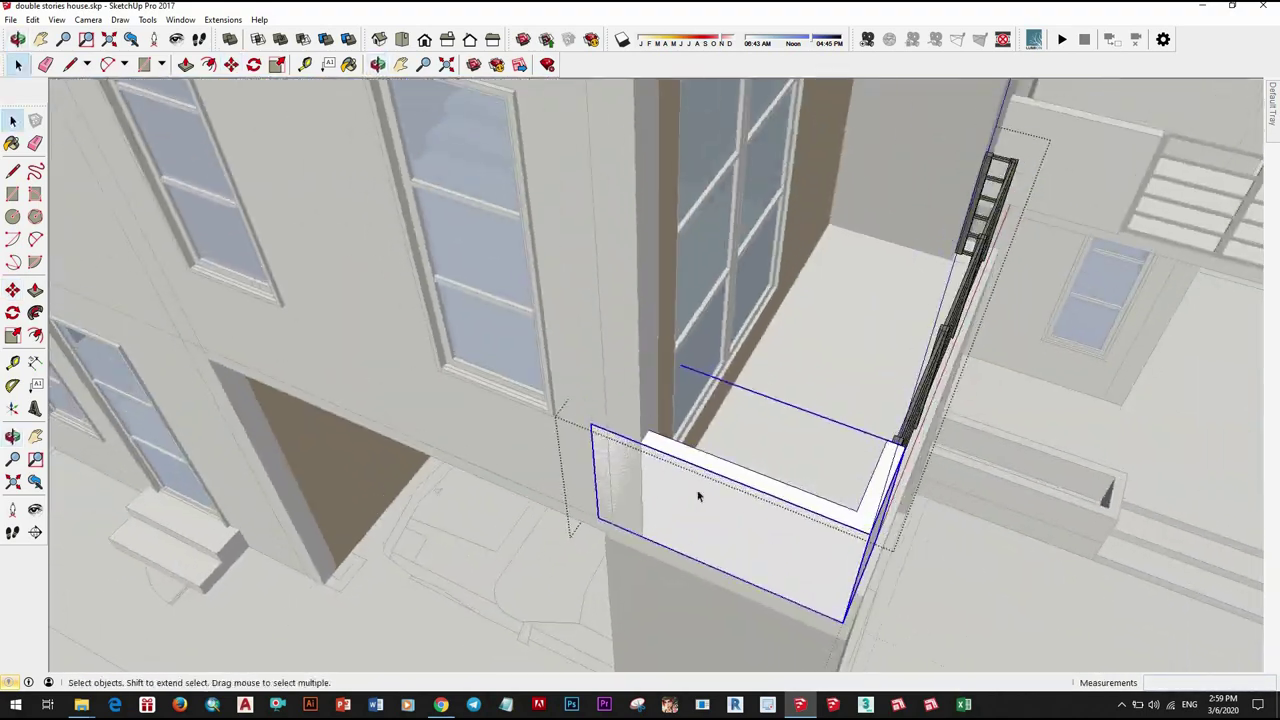
pyautogui.moveTo(700, 491); pyautogui.dragTo(723, 260, button='middle')
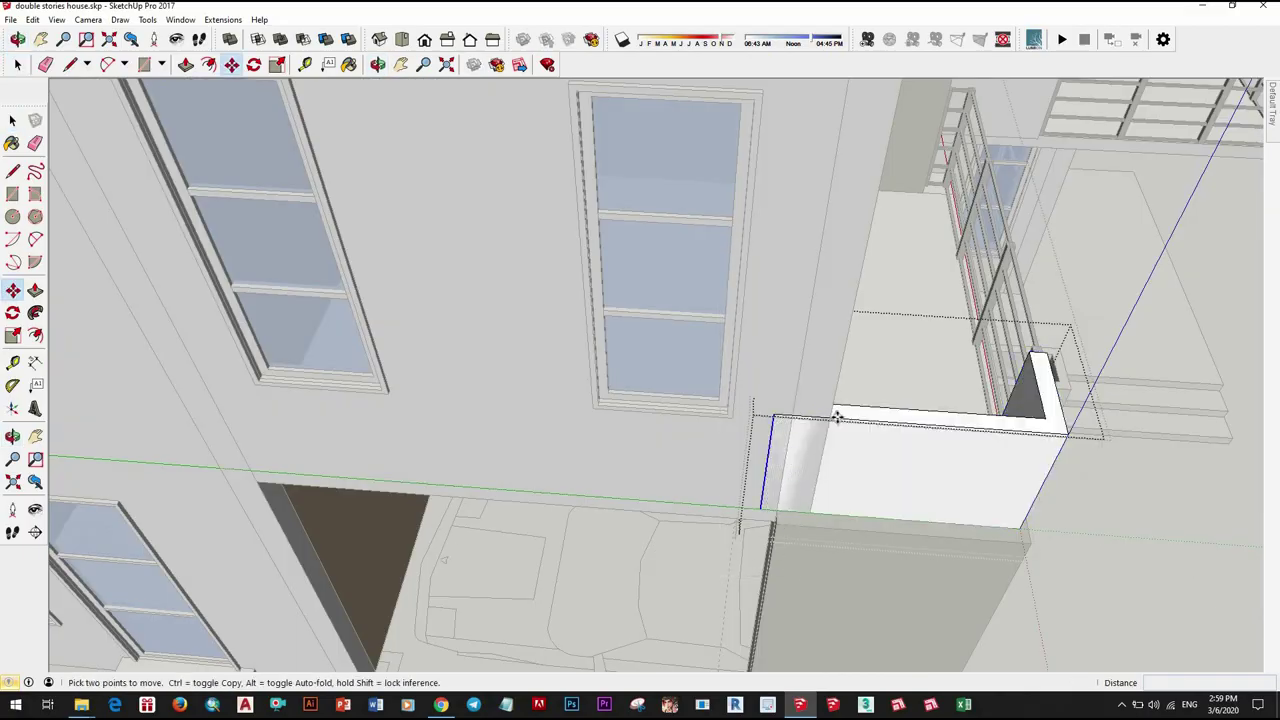
pyautogui.scroll(-5, 765, 485)
pyautogui.moveTo(765, 485); pyautogui.dragTo(908, 531, button='middle')
pyautogui.press('space')
pyautogui.scroll(-3, 591, 500)
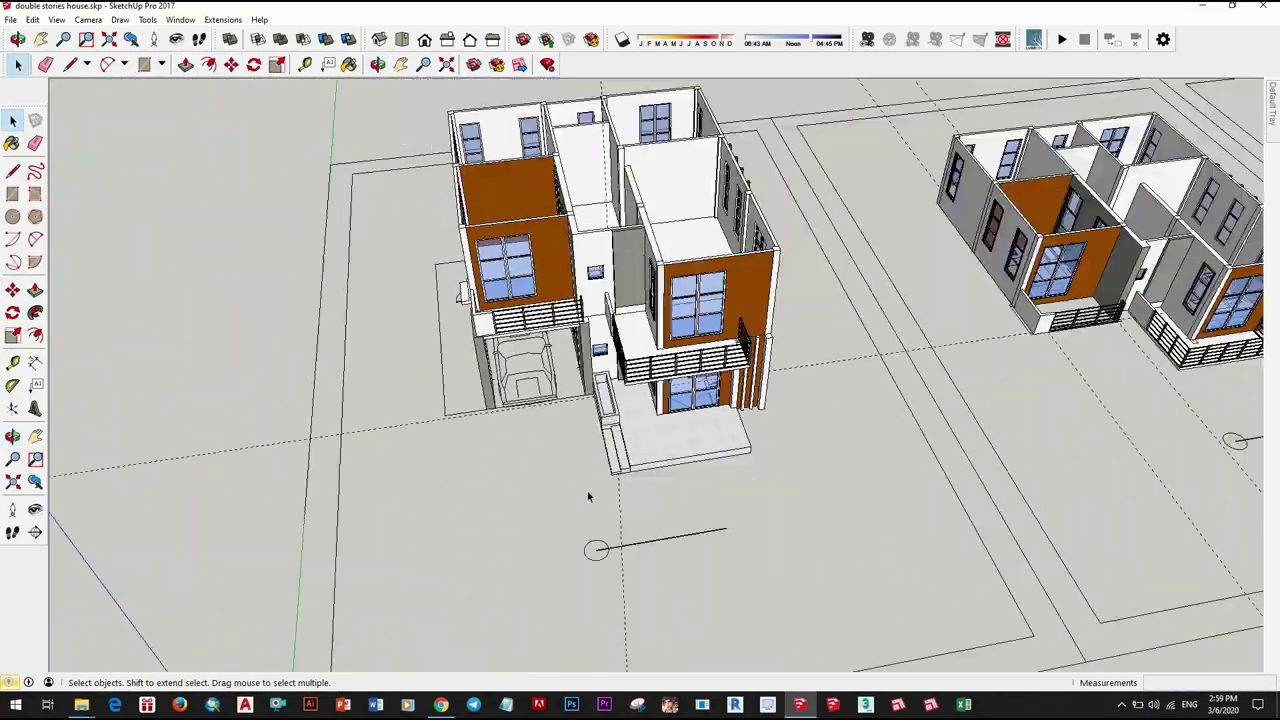
pyautogui.scroll(5, 607, 325)
pyautogui.moveTo(591, 500)
pyautogui.mouseDown(button='middle')
pyautogui.moveTo(607, 325)
pyautogui.moveTo(640, 420)
pyautogui.mouseUp(button='middle')
pyautogui.scroll(-5, 640, 420)
pyautogui.scroll(5, 686, 509)
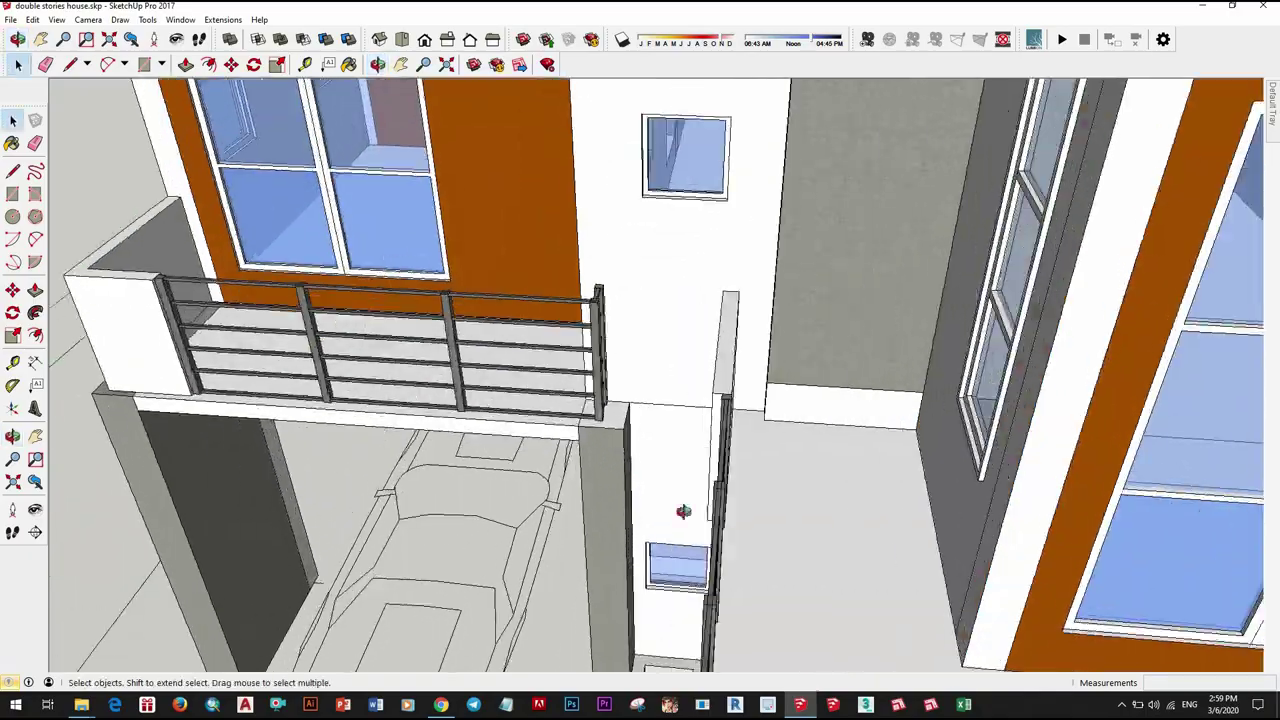
pyautogui.scroll(4, 798, 527)
pyautogui.scroll(-5, 798, 527)
pyautogui.moveTo(798, 527); pyautogui.dragTo(663, 371, button='middle')
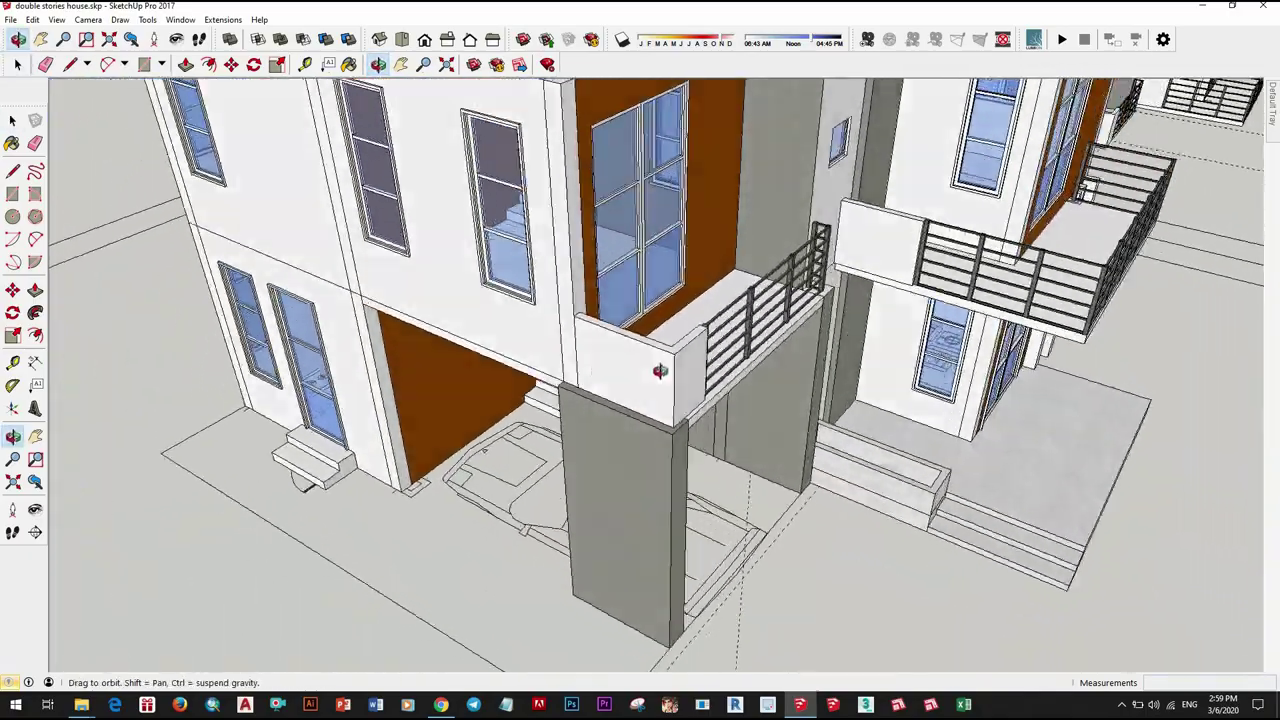
# Step: Push the balcony slab's underside down 30 to thicken it
pyautogui.scroll(2, 592, 410)
pyautogui.scroll(3, 592, 410)
pyautogui.moveTo(583, 394)
pyautogui.mouseDown(button='middle')
pyautogui.moveTo(587, 421)
pyautogui.moveTo(330, 286)
pyautogui.mouseUp(button='middle')
pyautogui.scroll(1, 587, 421)
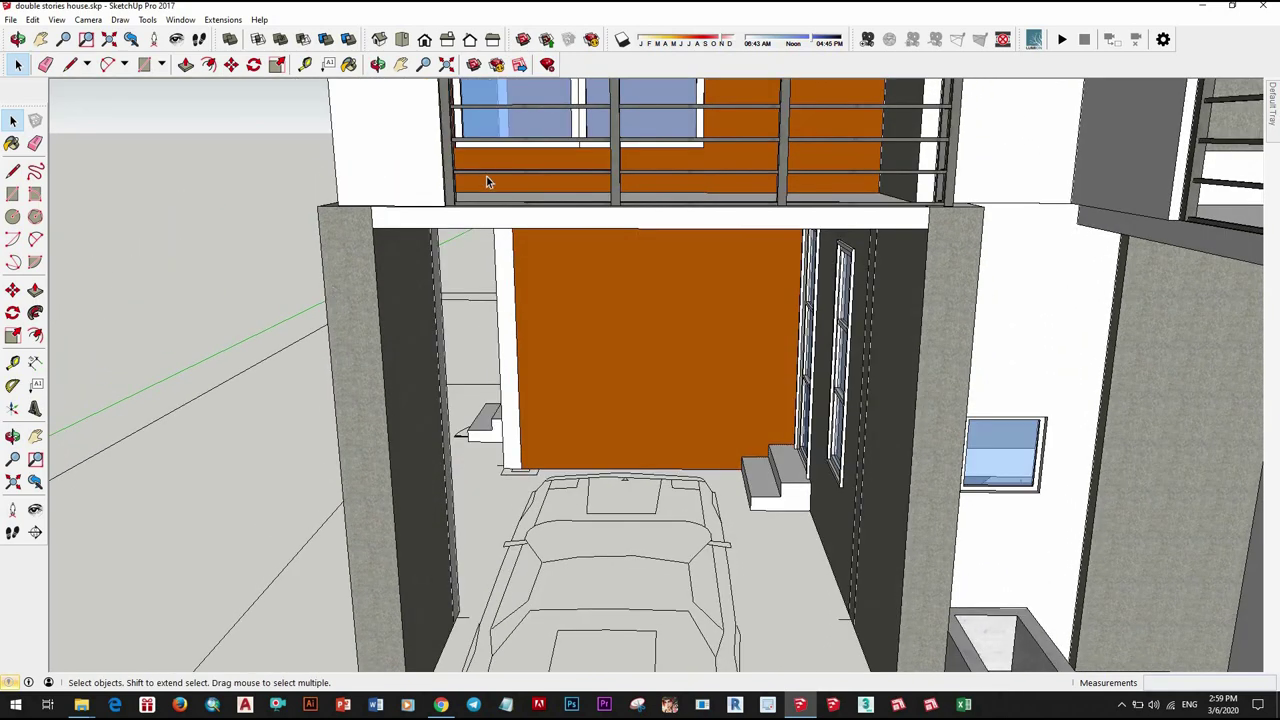
pyautogui.moveTo(486, 181); pyautogui.dragTo(491, 211, button='middle')
pyautogui.scroll(2, 491, 211)
pyautogui.scroll(1, 491, 216)
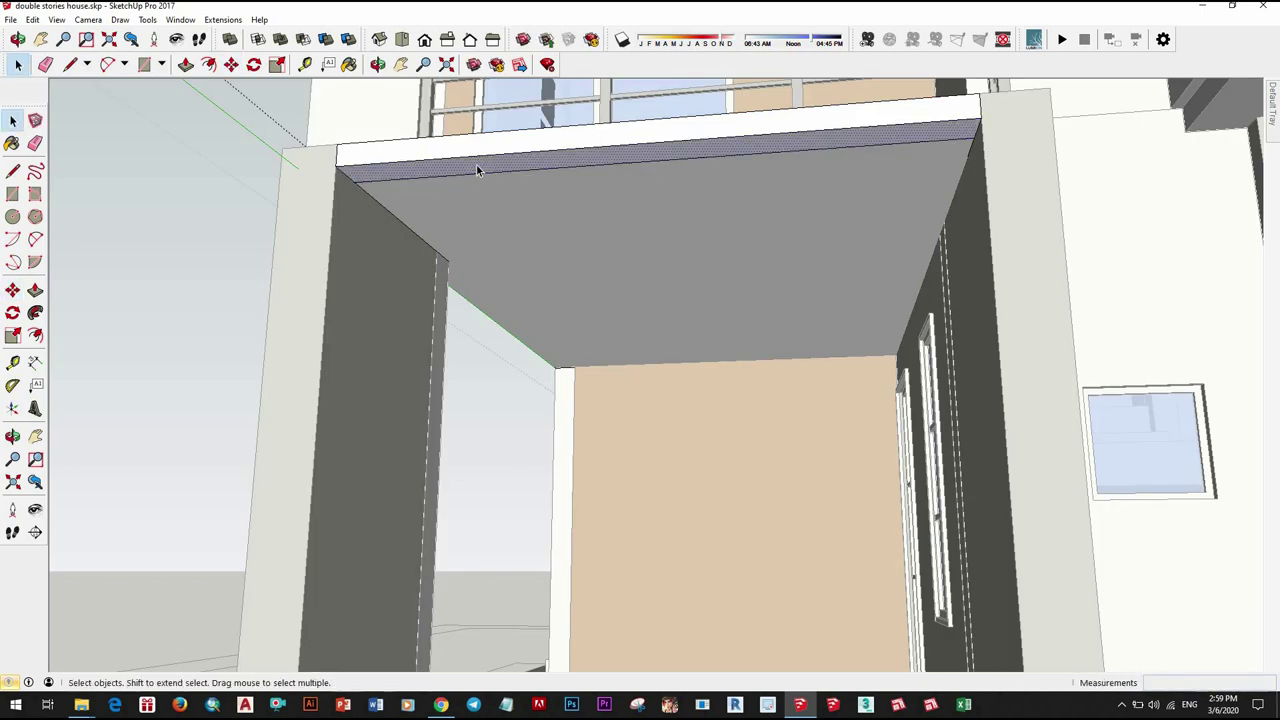
pyautogui.click(481, 217)
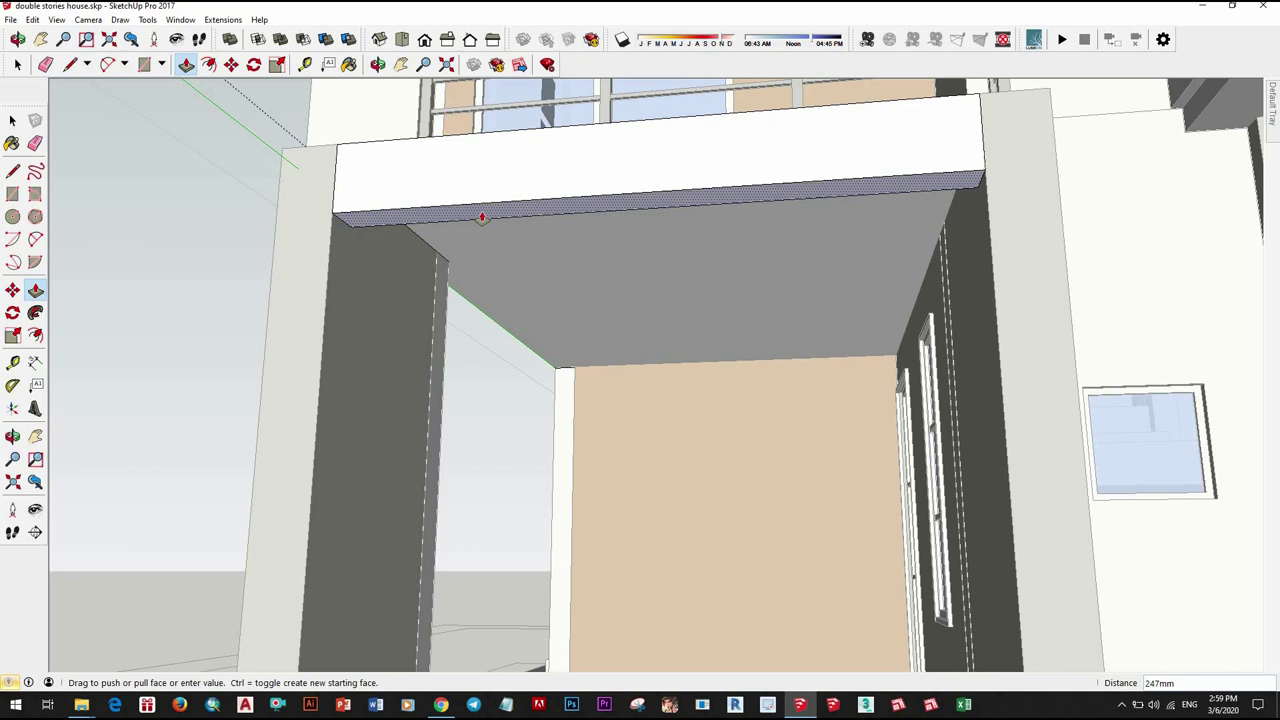
pyautogui.press('Return')
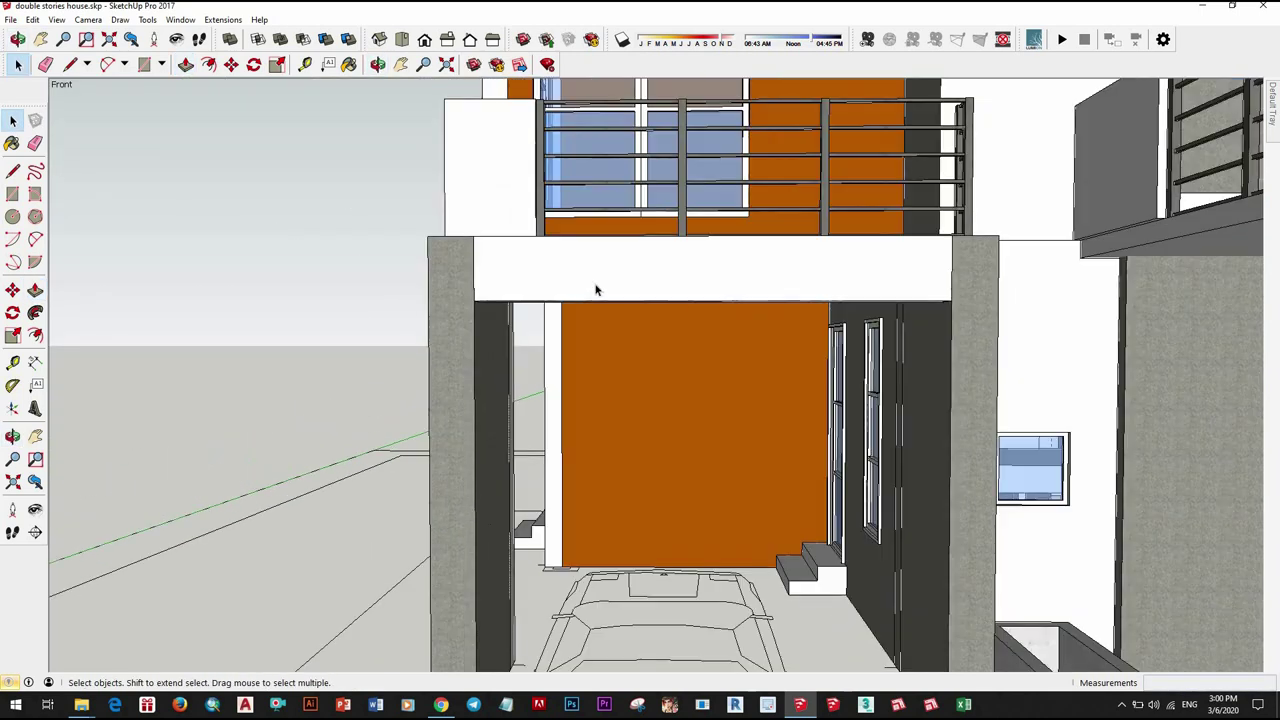
# Step: Inside the carport beam group, push the beam's bottom face downward to thicken it
pyautogui.click(595, 290)
pyautogui.doubleClick(551, 306)
pyautogui.scroll(3, 551, 306)
pyautogui.click(554, 307)
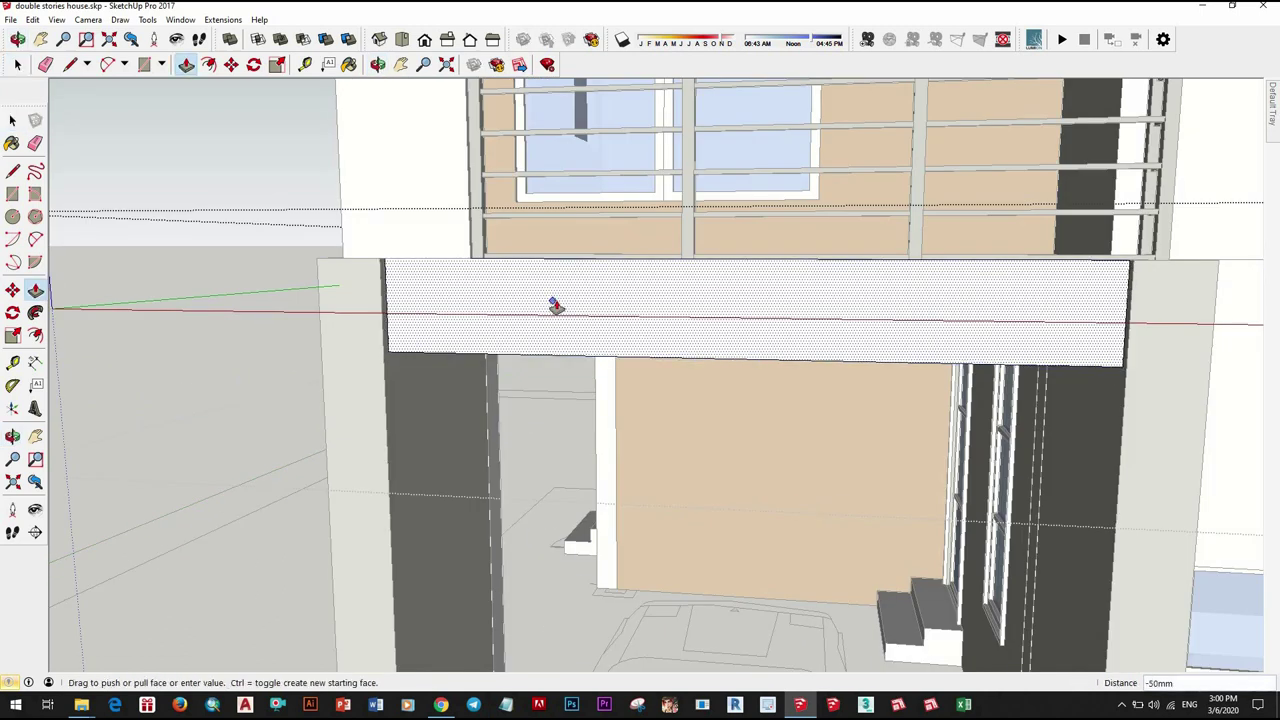
pyautogui.press('Return')
# Step: Extend the left carport column's upper section outward to wrap the balcony slab's end
pyautogui.scroll(-3, 428, 302)
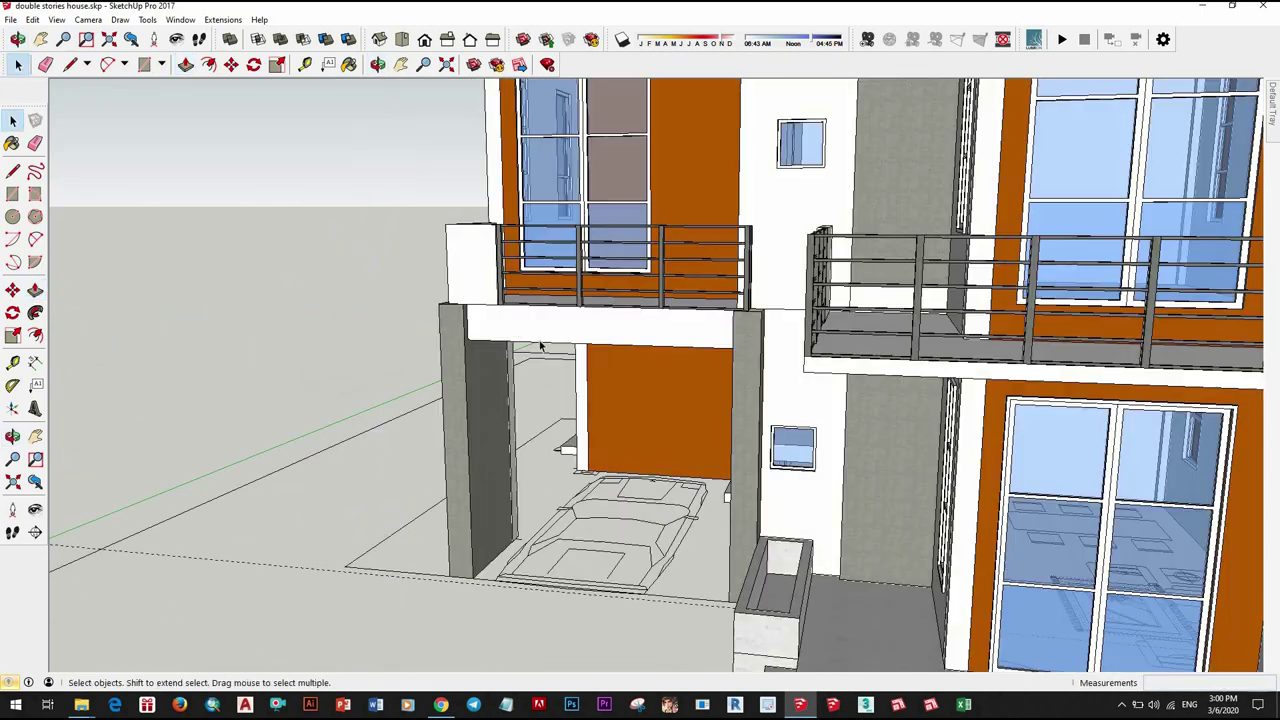
pyautogui.scroll(3, 461, 351)
pyautogui.scroll(-3, 499, 316)
pyautogui.scroll(5, 331, 290)
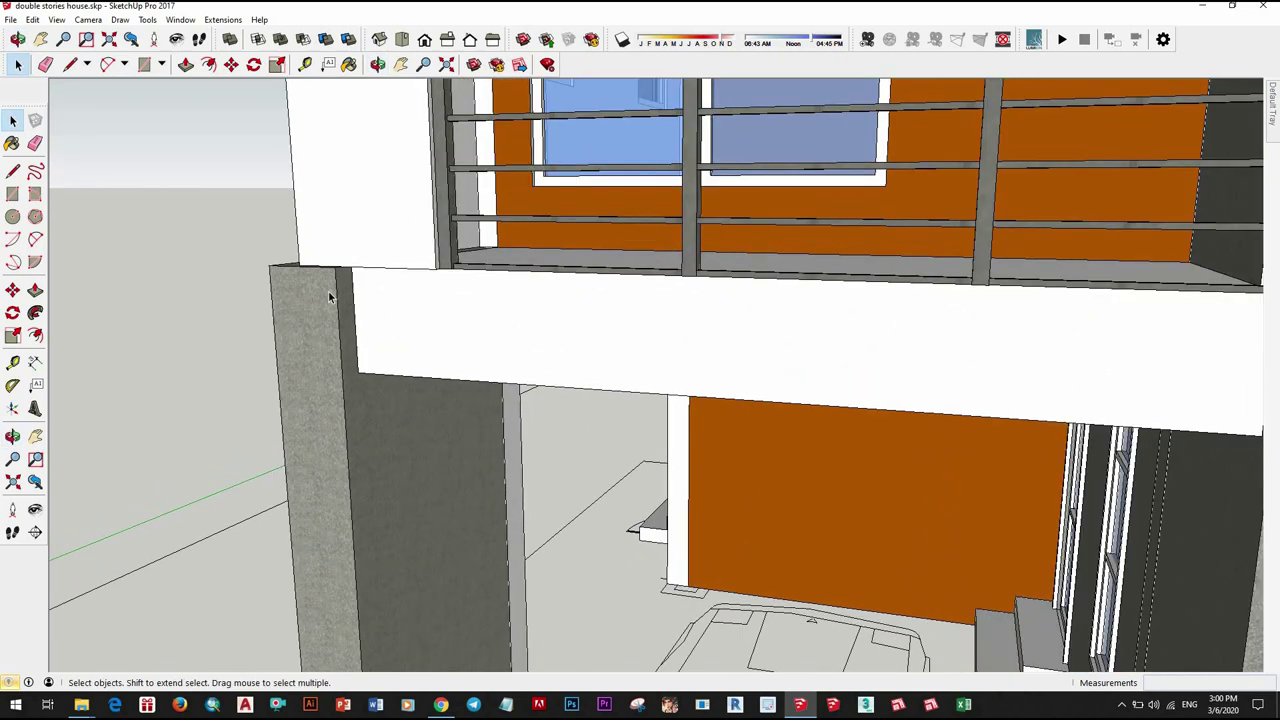
pyautogui.click(331, 300)
pyautogui.moveTo(331, 300)
pyautogui.mouseDown(button='middle')
pyautogui.moveTo(329, 333)
pyautogui.moveTo(380, 317)
pyautogui.moveTo(377, 399)
pyautogui.moveTo(419, 351)
pyautogui.mouseUp(button='middle')
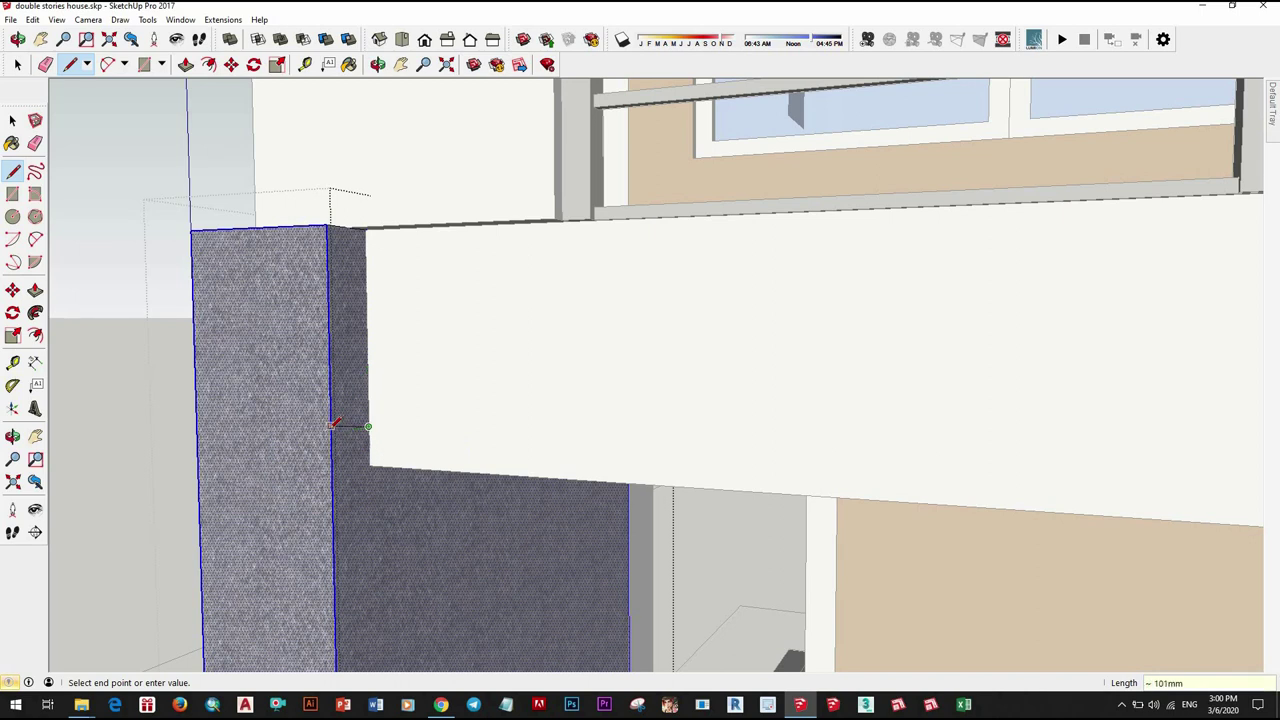
pyautogui.press('space')
pyautogui.press('p')
pyautogui.scroll(-3, 591, 391)
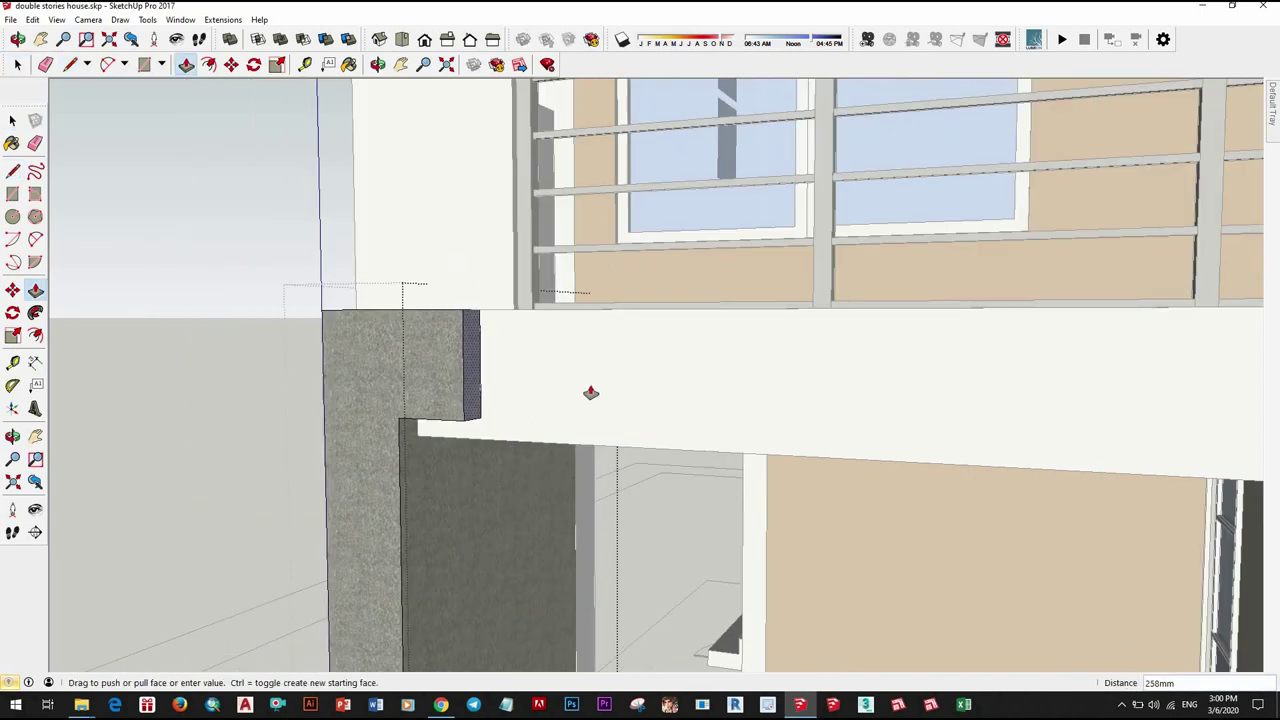
pyautogui.scroll(-3, 826, 391)
pyautogui.scroll(2, 826, 391)
pyautogui.press('space')
pyautogui.scroll(-5, 826, 391)
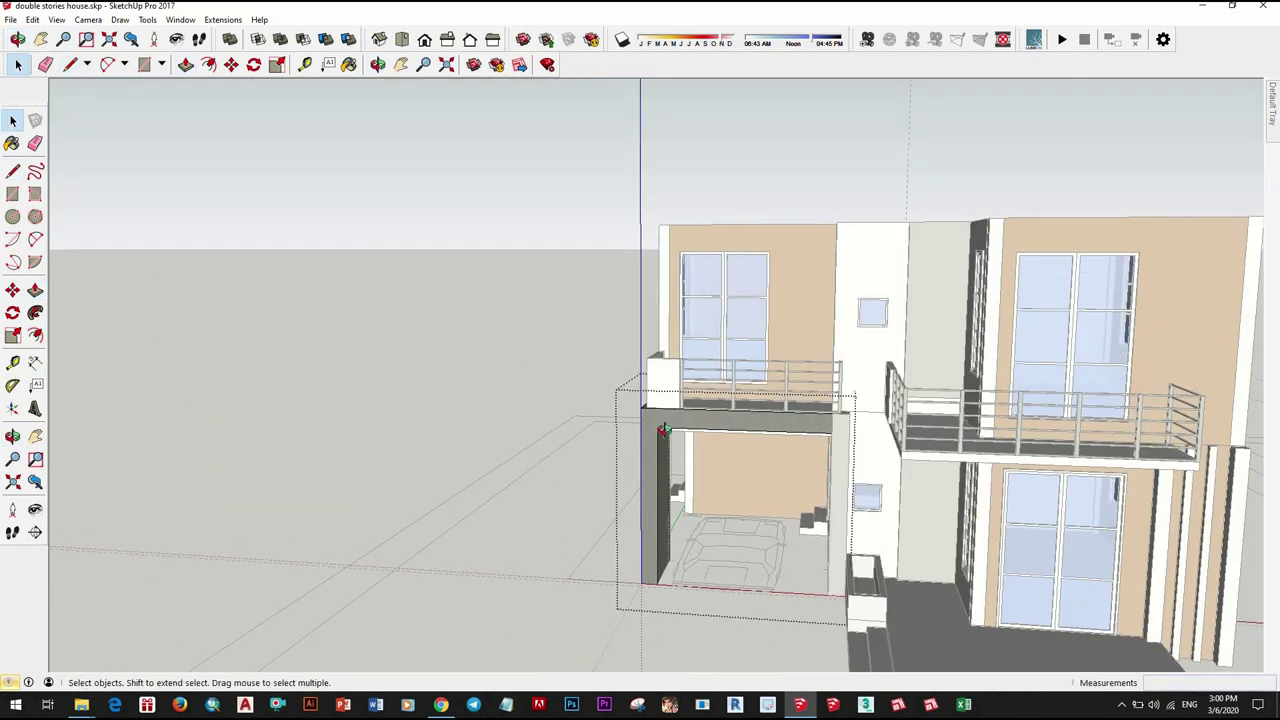
pyautogui.moveTo(826, 391); pyautogui.dragTo(943, 353, button='middle')
pyautogui.moveTo(943, 353); pyautogui.dragTo(958, 432)
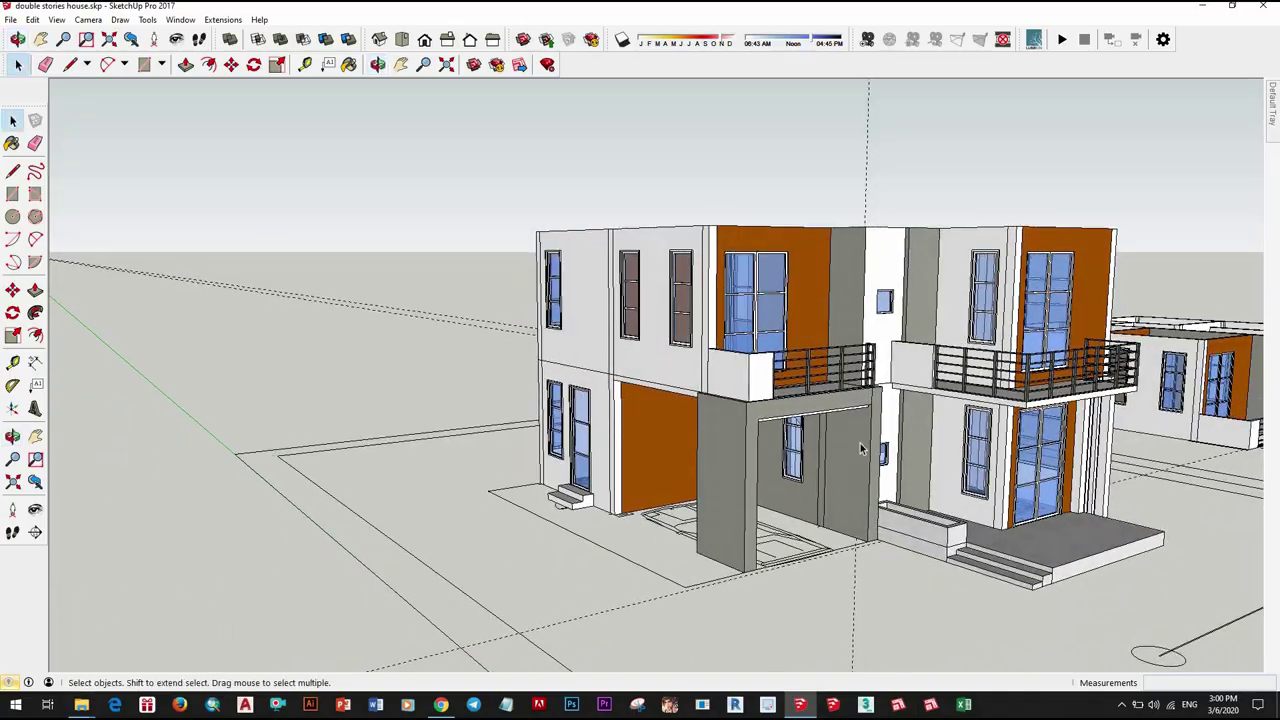
# Step: Face the house front and select the upper balcony slab, then clear the selection
pyautogui.scroll(-3, 696, 434)
pyautogui.scroll(5, 720, 400)
pyautogui.scroll(2, 735, 375)
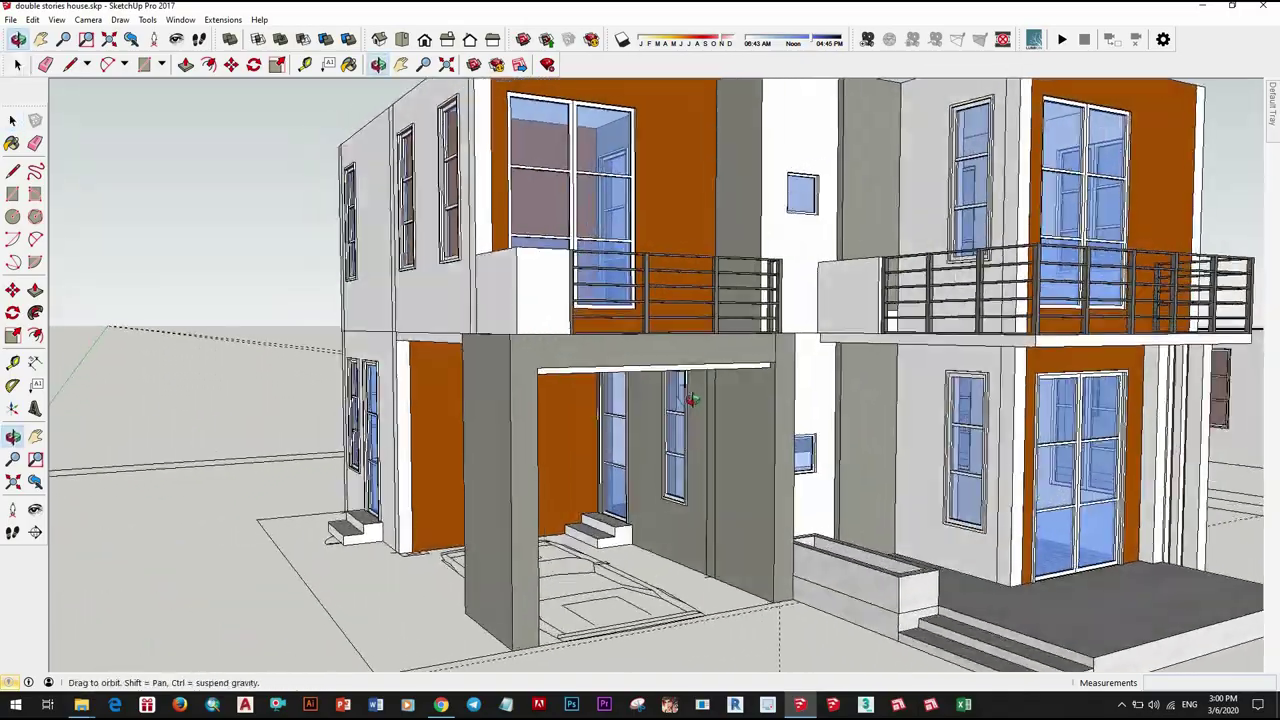
pyautogui.scroll(1, 740, 368)
pyautogui.moveTo(740, 368); pyautogui.dragTo(612, 428, button='middle')
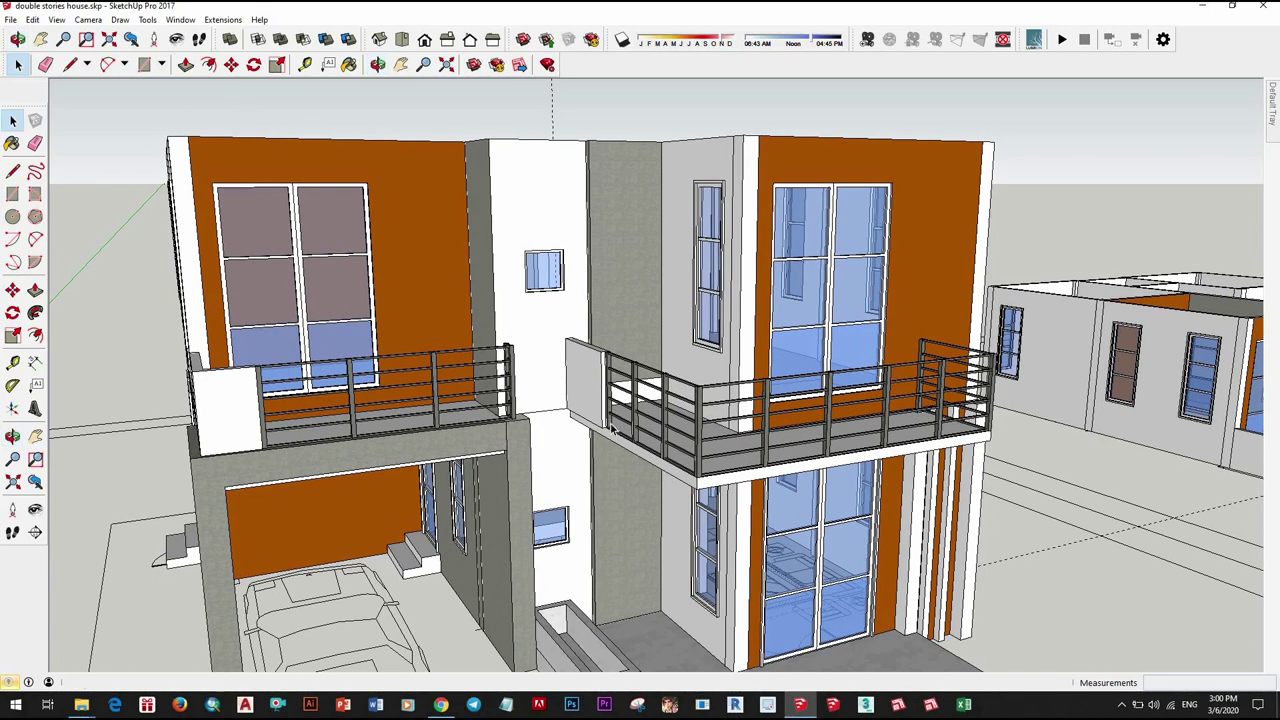
pyautogui.scroll(-3, 621, 419)
pyautogui.scroll(5, 629, 334)
pyautogui.scroll(2, 623, 294)
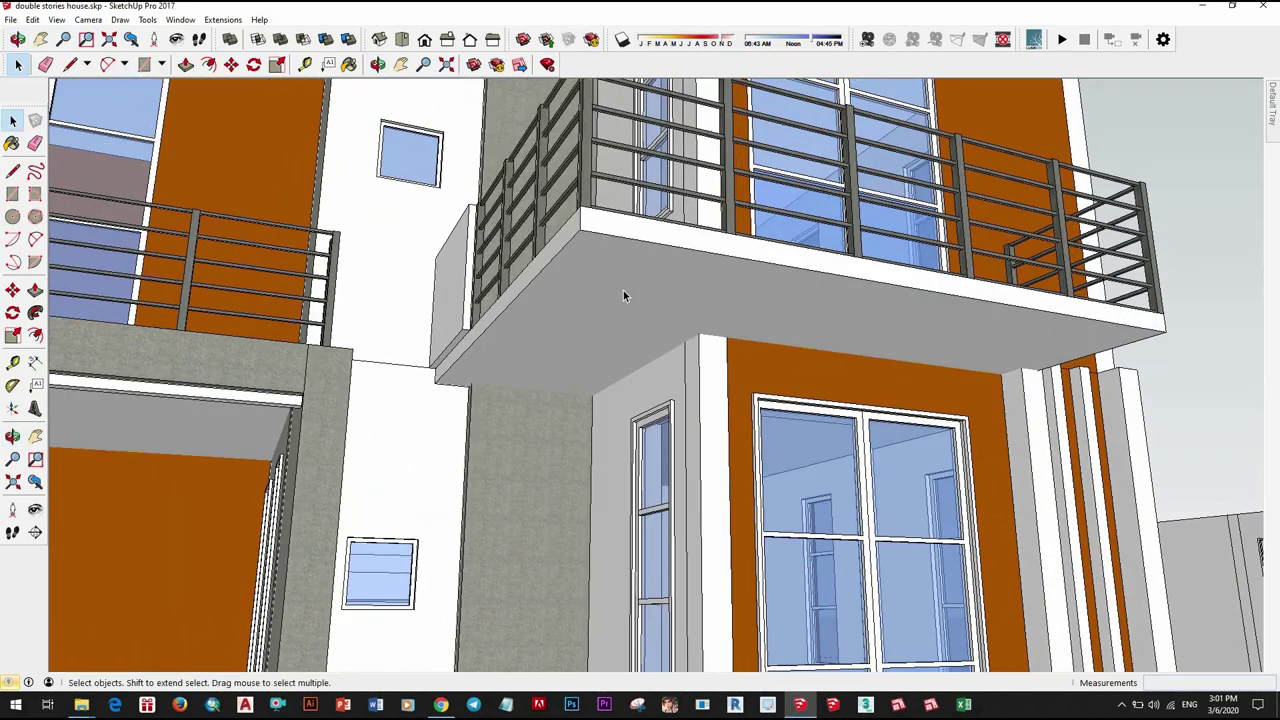
pyautogui.scroll(1, 627, 251)
pyautogui.click(627, 251)
pyautogui.scroll(1, 655, 250)
pyautogui.click(658, 252)
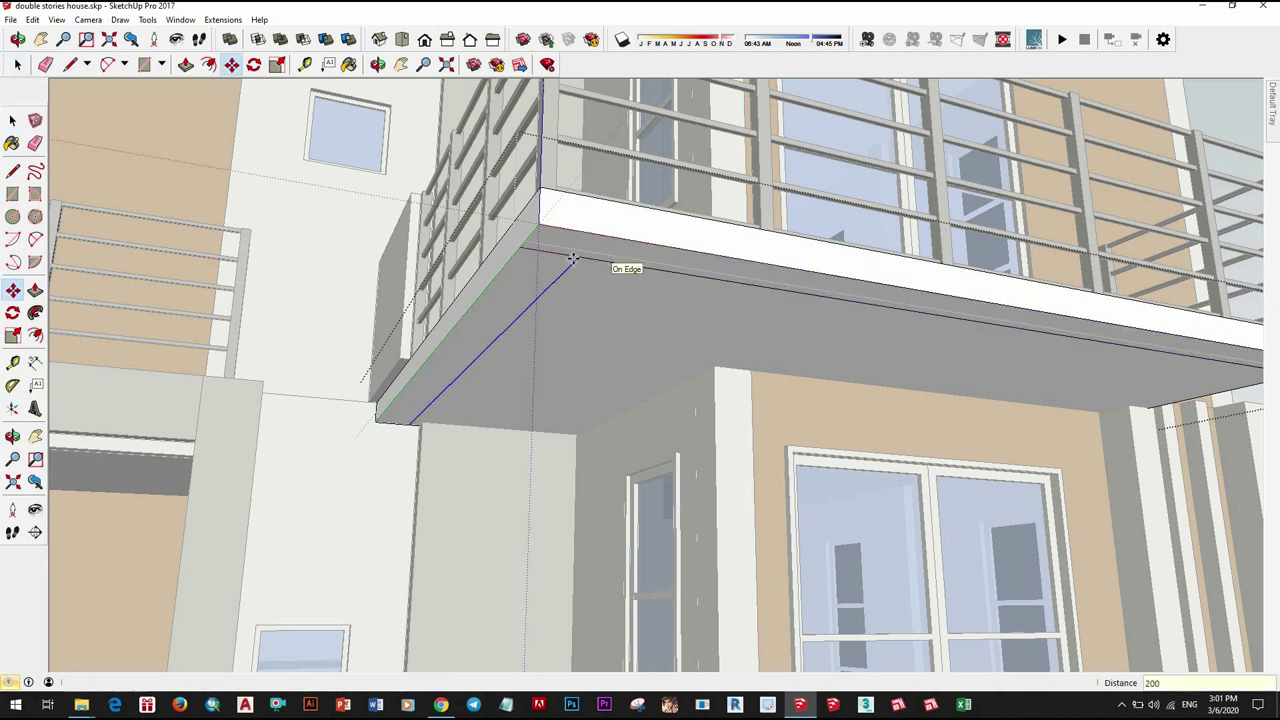
# Step: Orbit around the front, side and back to inspect both balconies' thick grey slabs
pyautogui.scroll(-3, 554, 252)
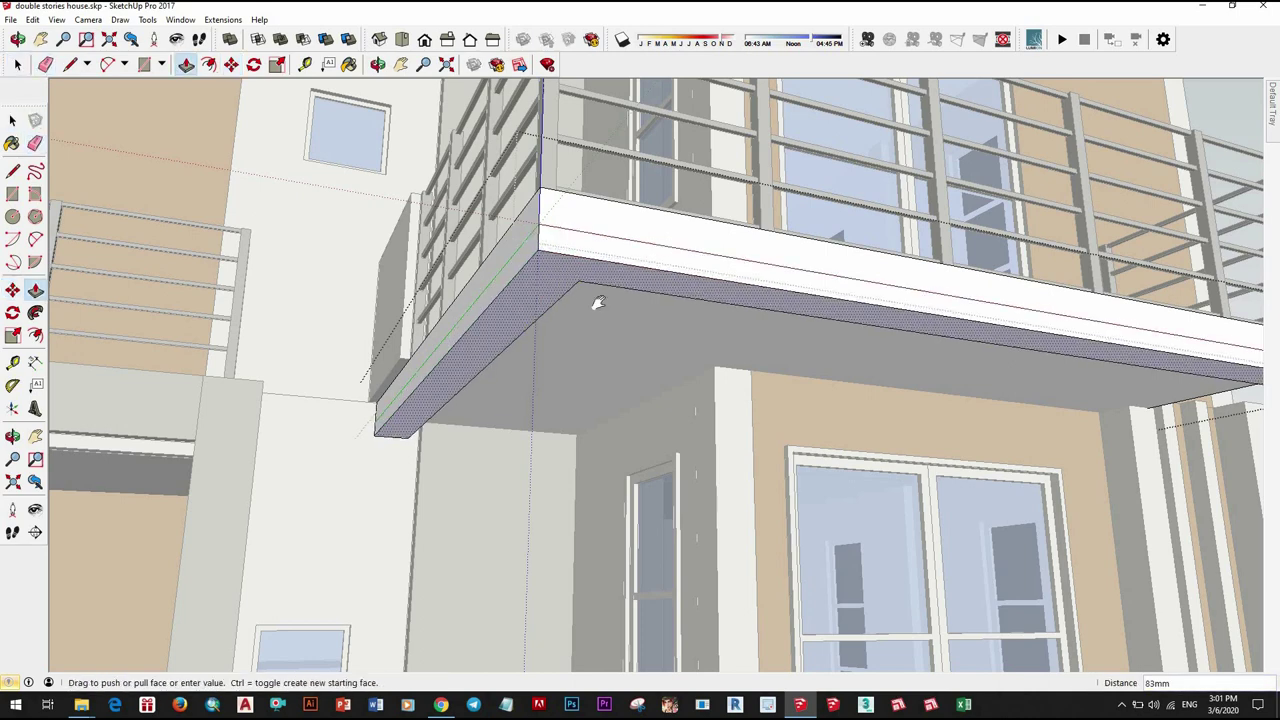
pyautogui.moveTo(594, 297); pyautogui.dragTo(449, 429, button='middle')
pyautogui.scroll(-5, 806, 360)
pyautogui.moveTo(806, 360)
pyautogui.mouseDown(button='middle')
pyautogui.moveTo(731, 535)
pyautogui.moveTo(871, 502)
pyautogui.mouseUp(button='middle')
pyautogui.scroll(3, 871, 502)
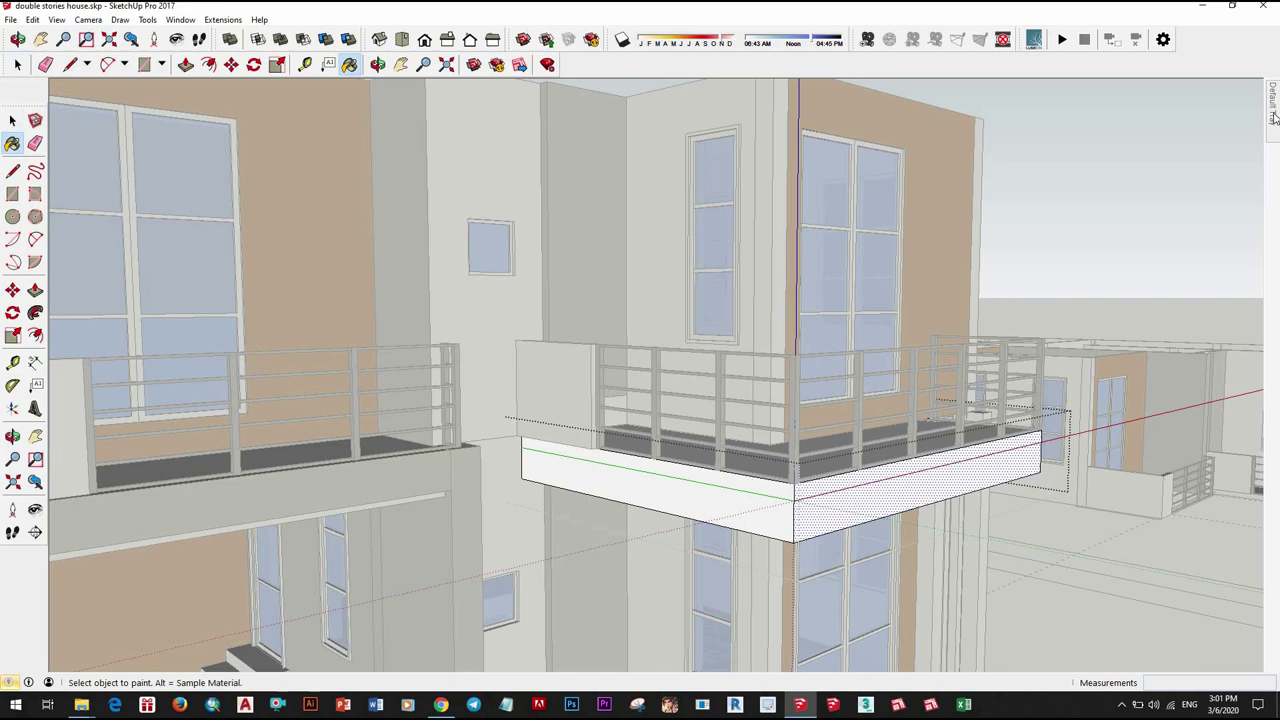
pyautogui.press('space')
pyautogui.scroll(-3, 1009, 237)
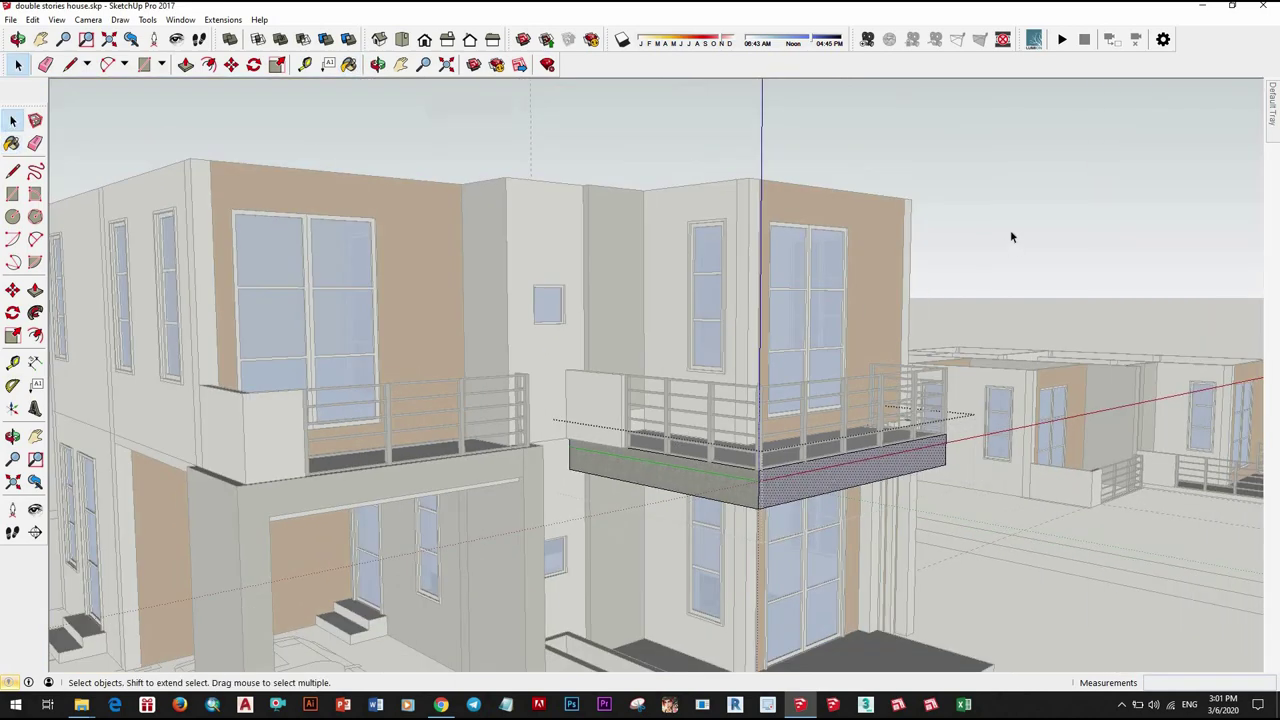
pyautogui.scroll(-3, 594, 337)
pyautogui.moveTo(594, 337)
pyautogui.mouseDown(button='middle')
pyautogui.moveTo(540, 425)
pyautogui.moveTo(520, 343)
pyautogui.mouseUp(button='middle')
pyautogui.scroll(-3, 540, 425)
pyautogui.scroll(4, 540, 425)
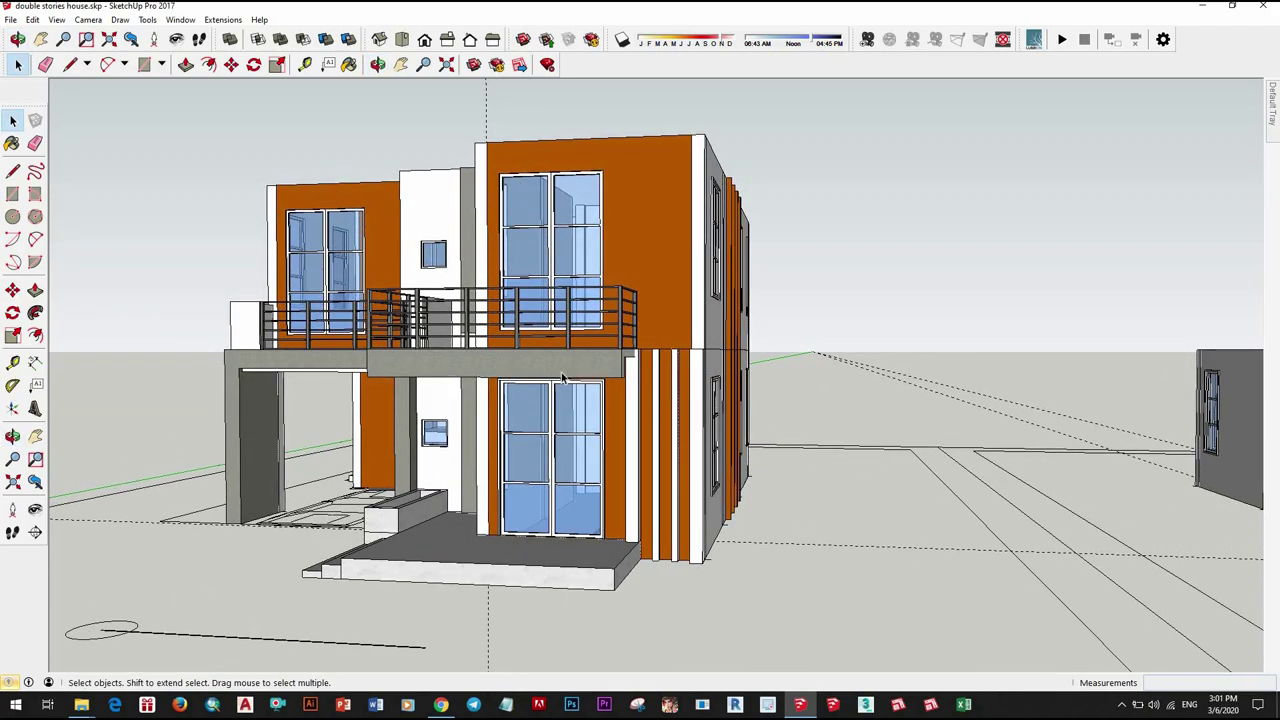
pyautogui.scroll(-3, 575, 385)
pyautogui.moveTo(575, 385)
pyautogui.mouseDown(button='middle')
pyautogui.moveTo(797, 455)
pyautogui.moveTo(560, 420)
pyautogui.moveTo(517, 430)
pyautogui.moveTo(691, 417)
pyautogui.moveTo(974, 434)
pyautogui.moveTo(894, 460)
pyautogui.moveTo(689, 487)
pyautogui.mouseUp(button='middle')
pyautogui.scroll(3, 560, 420)
pyautogui.scroll(3, 560, 420)
pyautogui.scroll(-3, 691, 417)
pyautogui.scroll(3, 691, 417)
pyautogui.scroll(-3, 691, 417)
pyautogui.scroll(3, 894, 460)
# Step: On the opposite side, draw the floor-line band rectangle across the wall, 200 mm below the floor line
pyautogui.moveTo(485, 476); pyautogui.dragTo(936, 376)
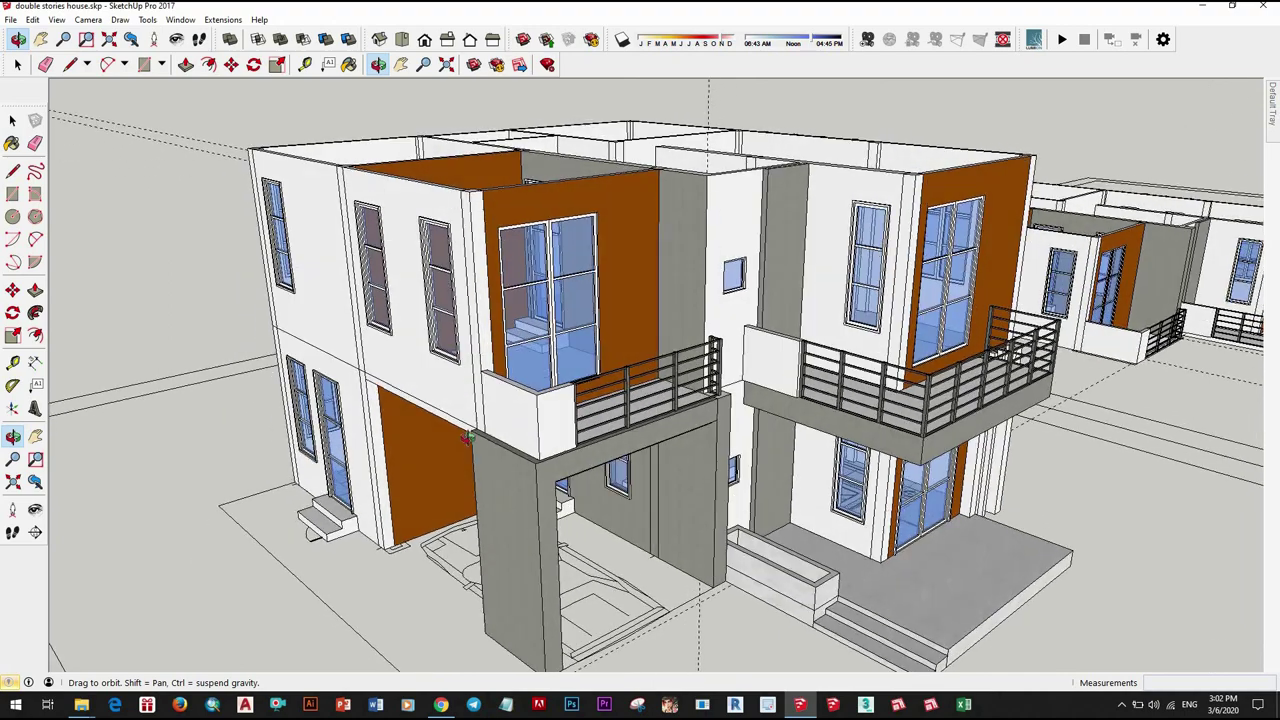
pyautogui.scroll(3, 930, 372)
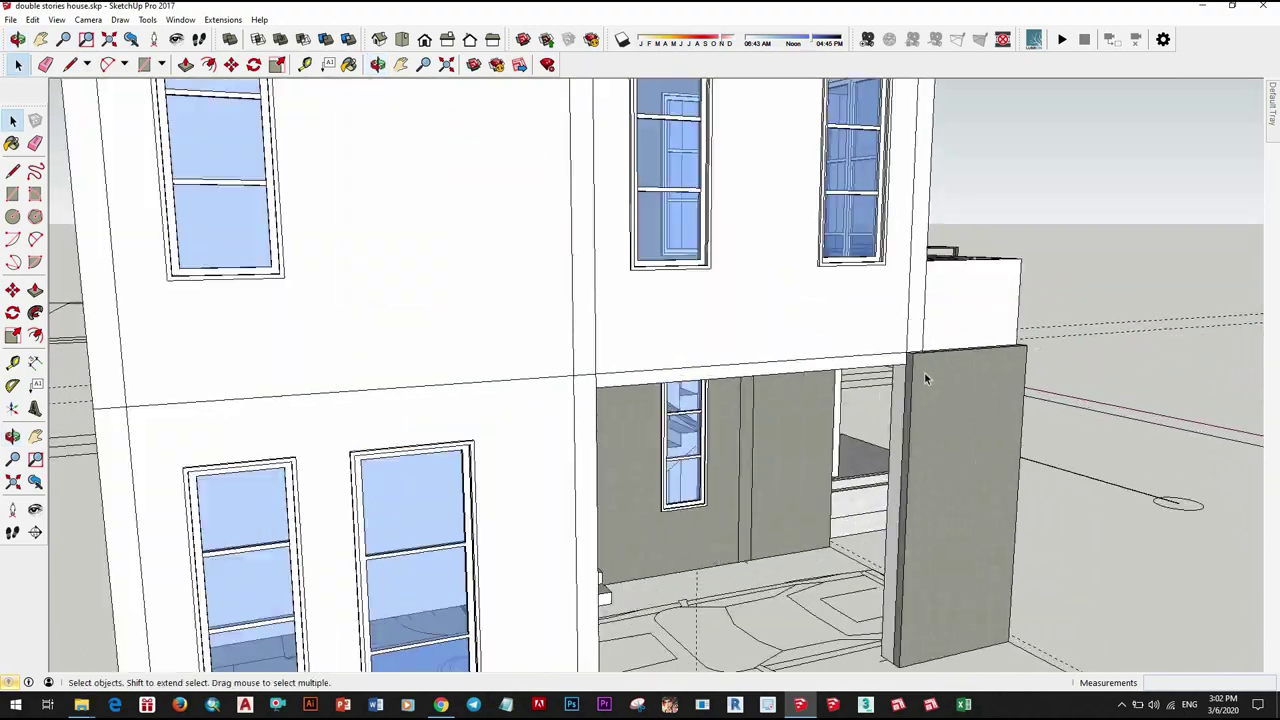
pyautogui.press('space')
pyautogui.click(486, 380)
pyautogui.write('300')
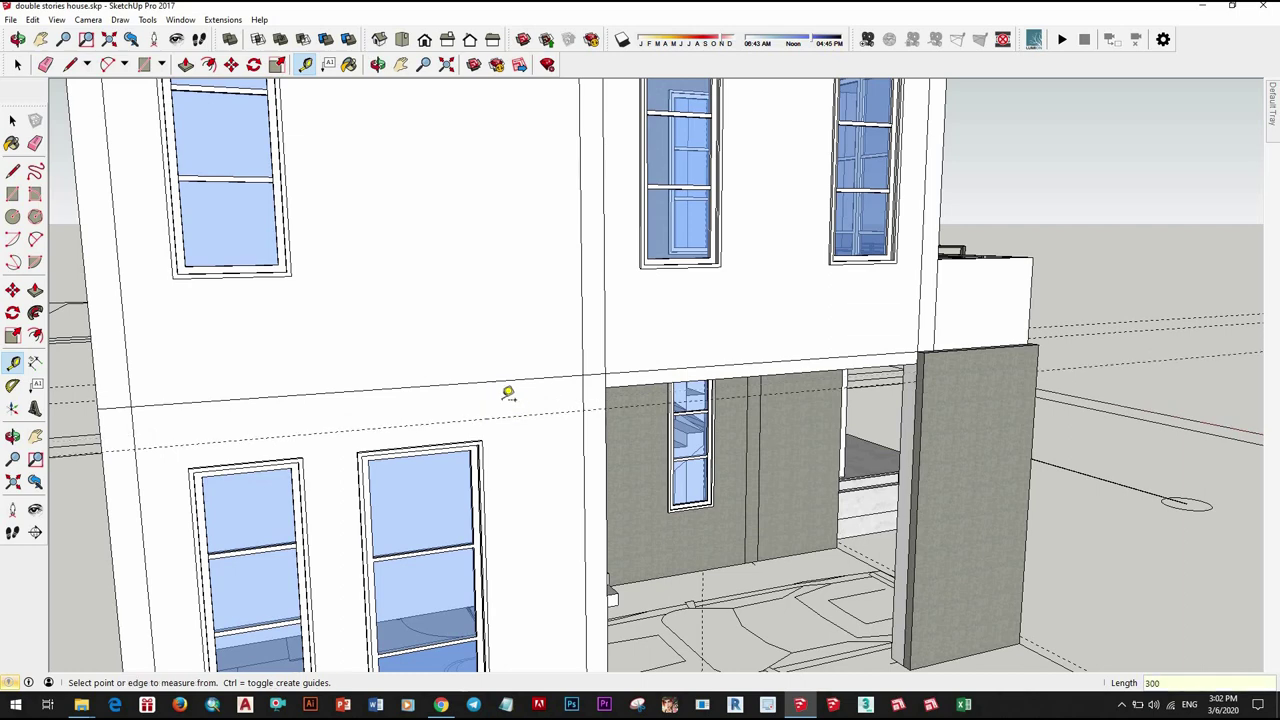
pyautogui.press('space')
pyautogui.scroll(-1, 925, 355)
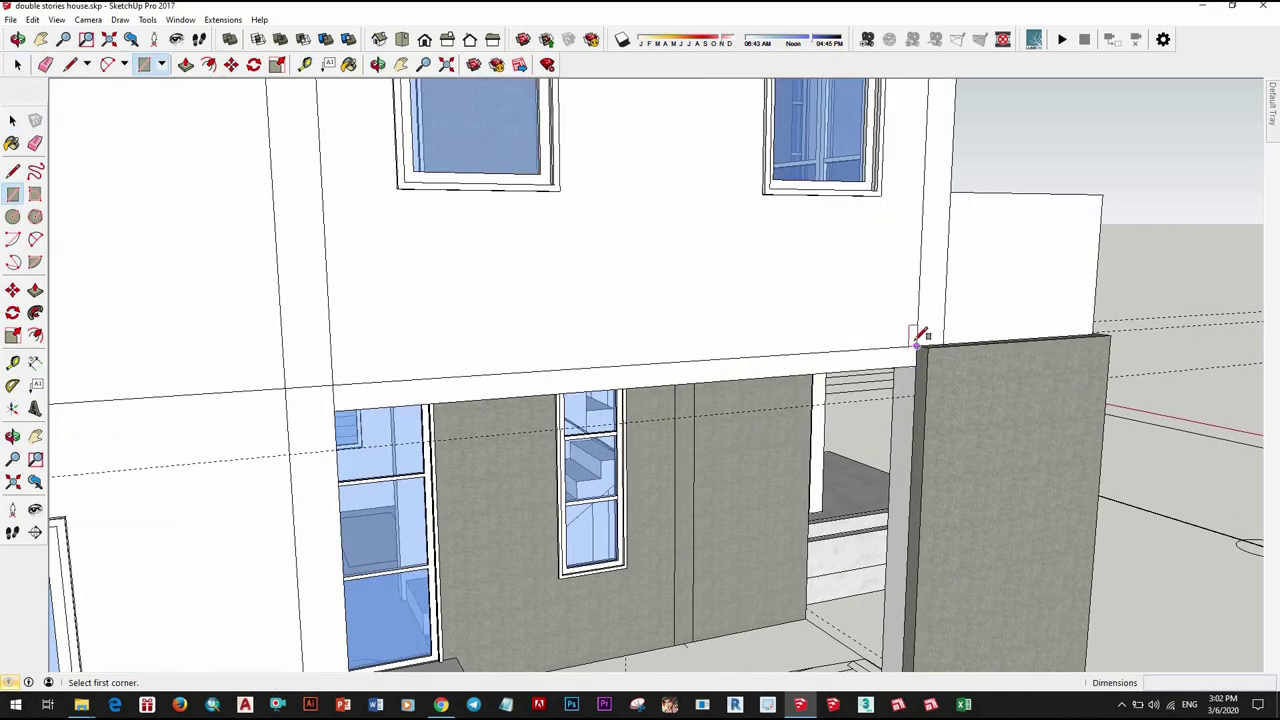
pyautogui.click(920, 333)
pyautogui.scroll(-3, 766, 434)
pyautogui.scroll(-3, 690, 432)
pyautogui.scroll(2, 740, 440)
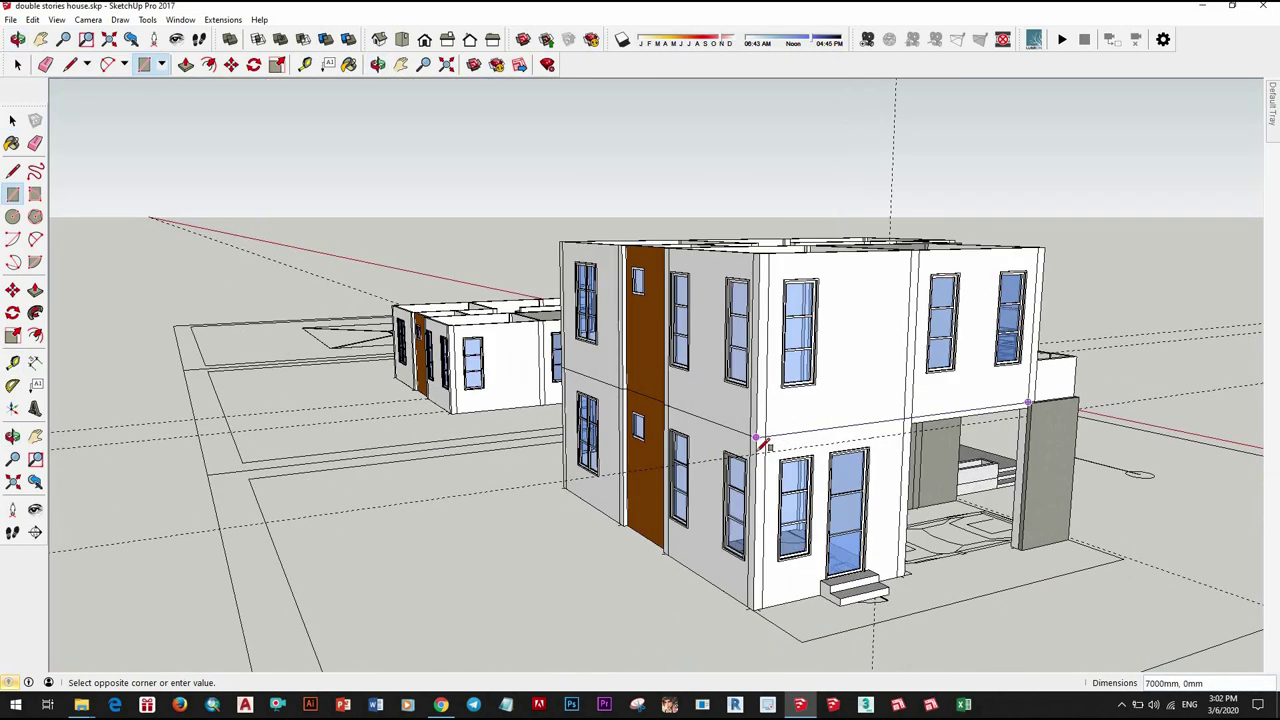
pyautogui.scroll(2, 763, 443)
pyautogui.click(762, 452)
pyautogui.scroll(3, 705, 428)
pyautogui.press('space')
pyautogui.scroll(2, 710, 424)
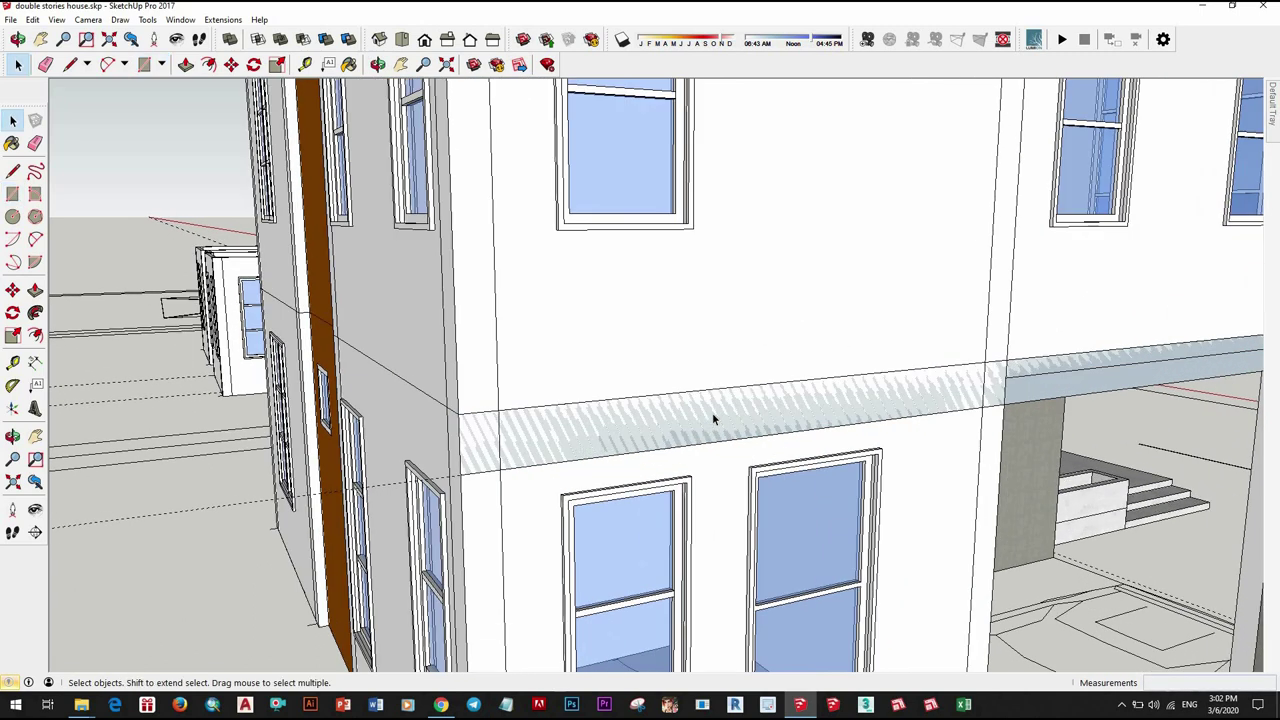
# Step: Pull the band face outward into a ledge and pull out its end face
pyautogui.press('p')
pyautogui.click(1051, 386)
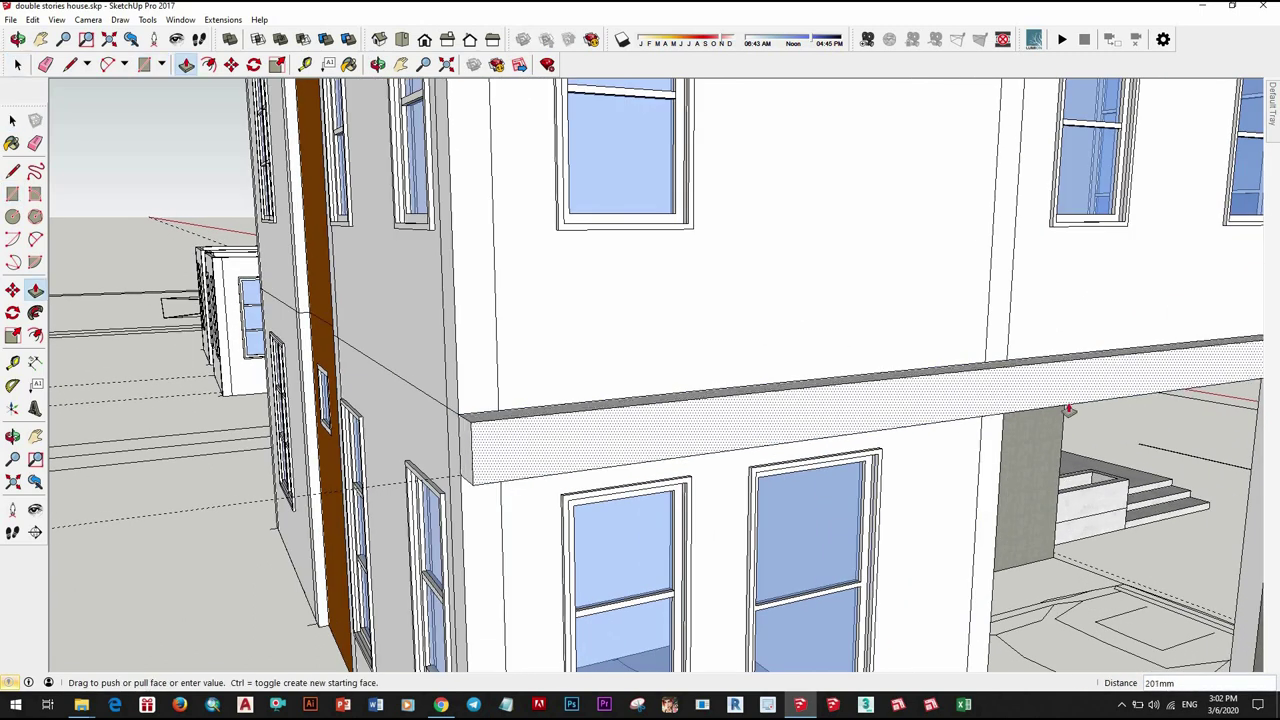
pyautogui.write('1')
pyautogui.press('Return')
pyautogui.scroll(3, 731, 508)
pyautogui.moveTo(731, 508); pyautogui.dragTo(609, 480, button='middle')
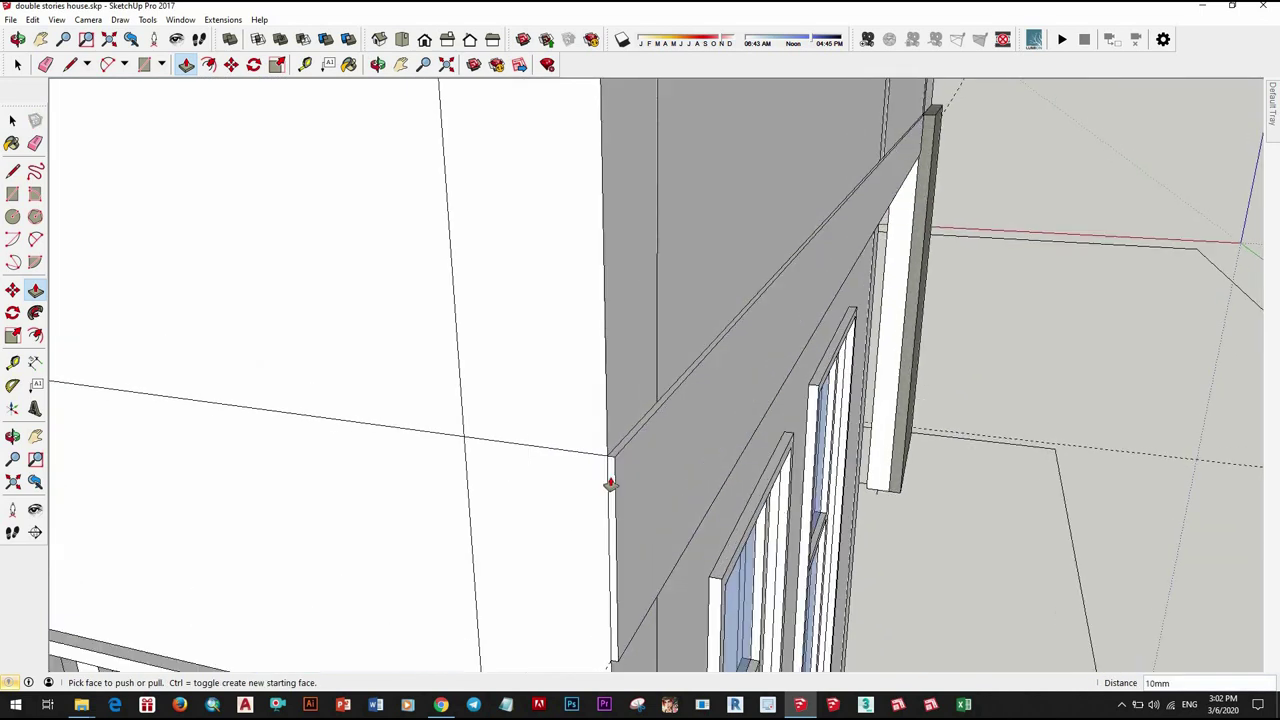
pyautogui.click(598, 492)
pyautogui.click(597, 499)
pyautogui.scroll(-2, 646, 517)
pyautogui.scroll(4, 777, 457)
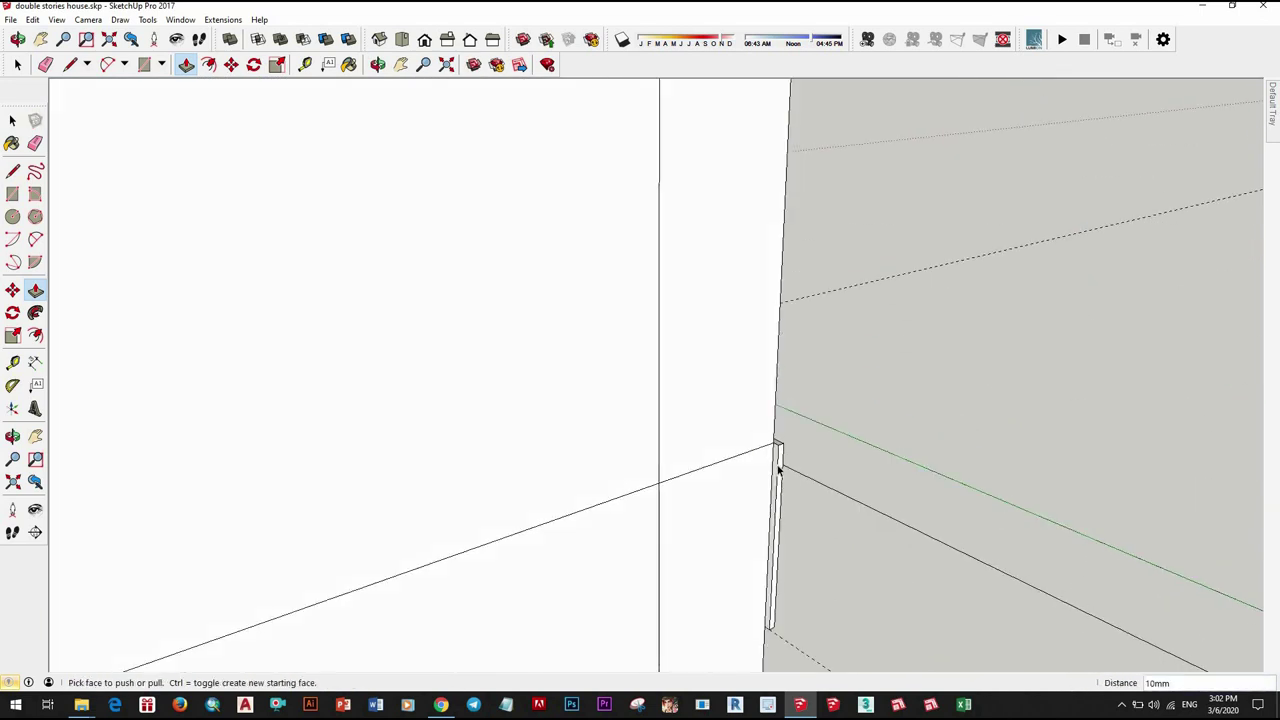
# Step: Copy the thin strip at the ledge end to the wall corner
pyautogui.press('space')
pyautogui.click(779, 470)
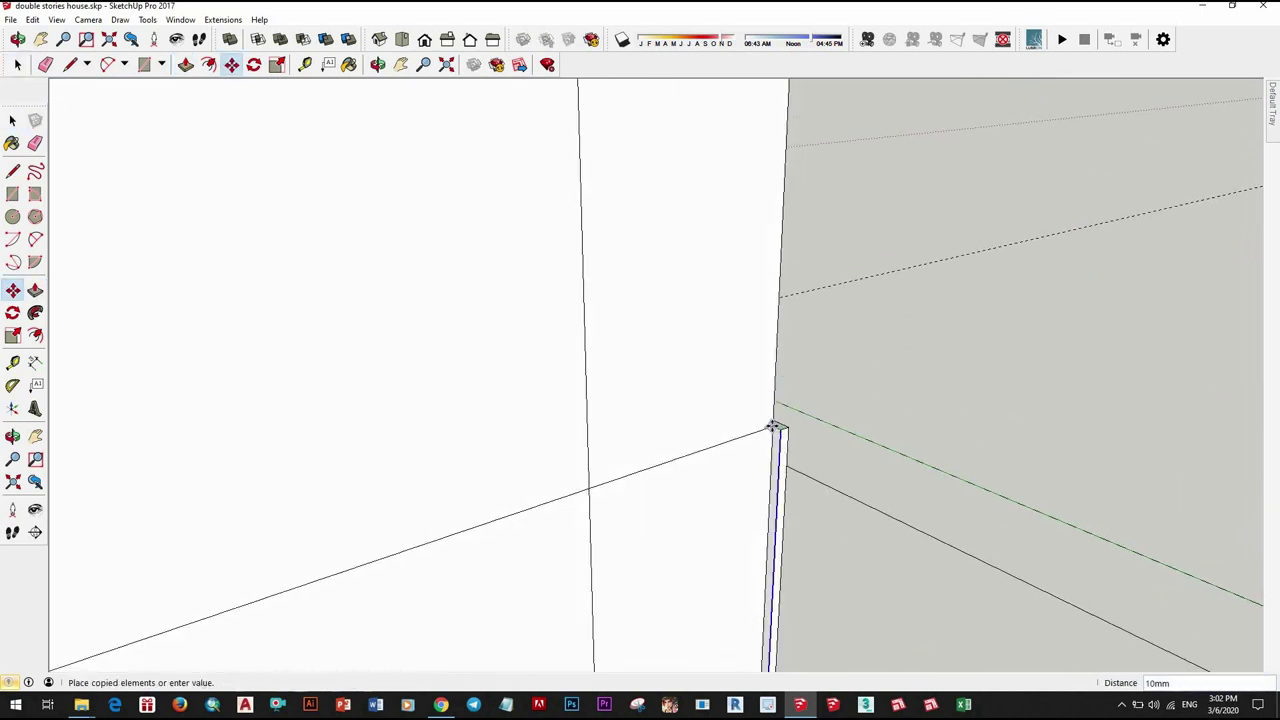
pyautogui.click(775, 428)
pyautogui.scroll(-2, 777, 437)
# Step: Extend the ledge's end face along the wall up to the brown wall
pyautogui.press('p')
pyautogui.click(534, 491)
pyautogui.scroll(-3, 534, 491)
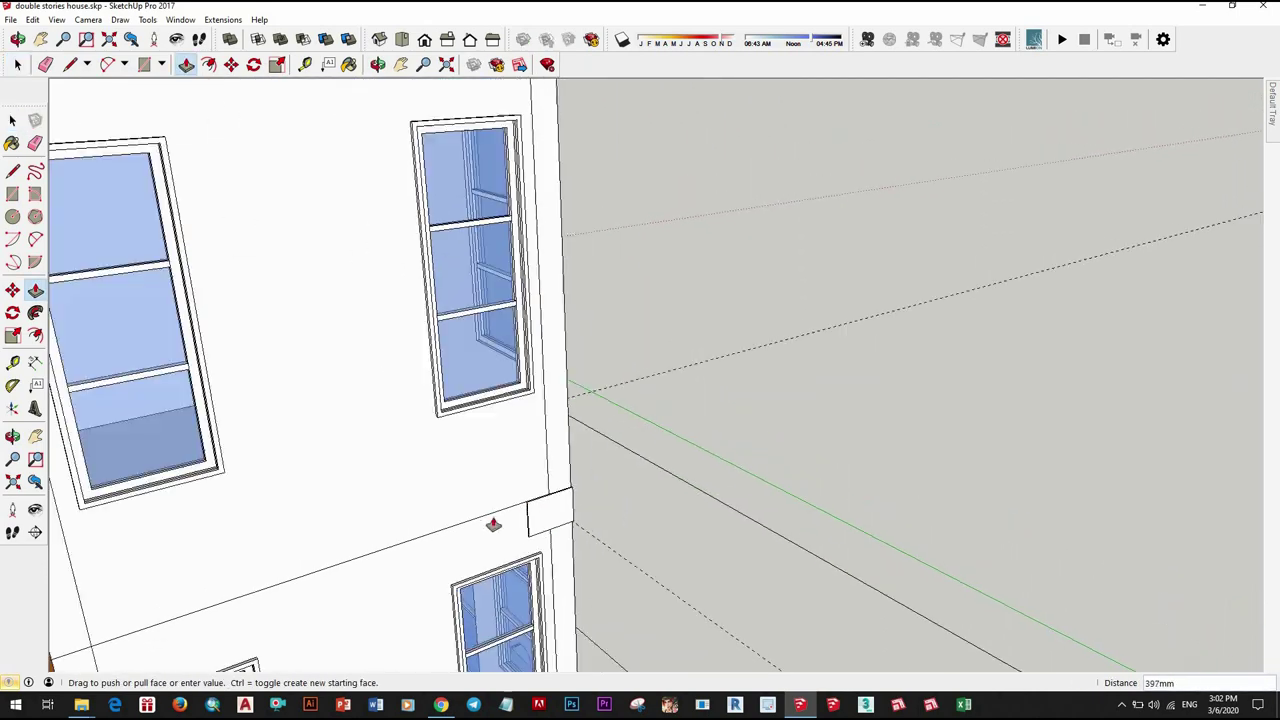
pyautogui.scroll(-5, 493, 524)
pyautogui.scroll(5, 520, 518)
pyautogui.scroll(2, 486, 525)
pyautogui.scroll(1, 459, 532)
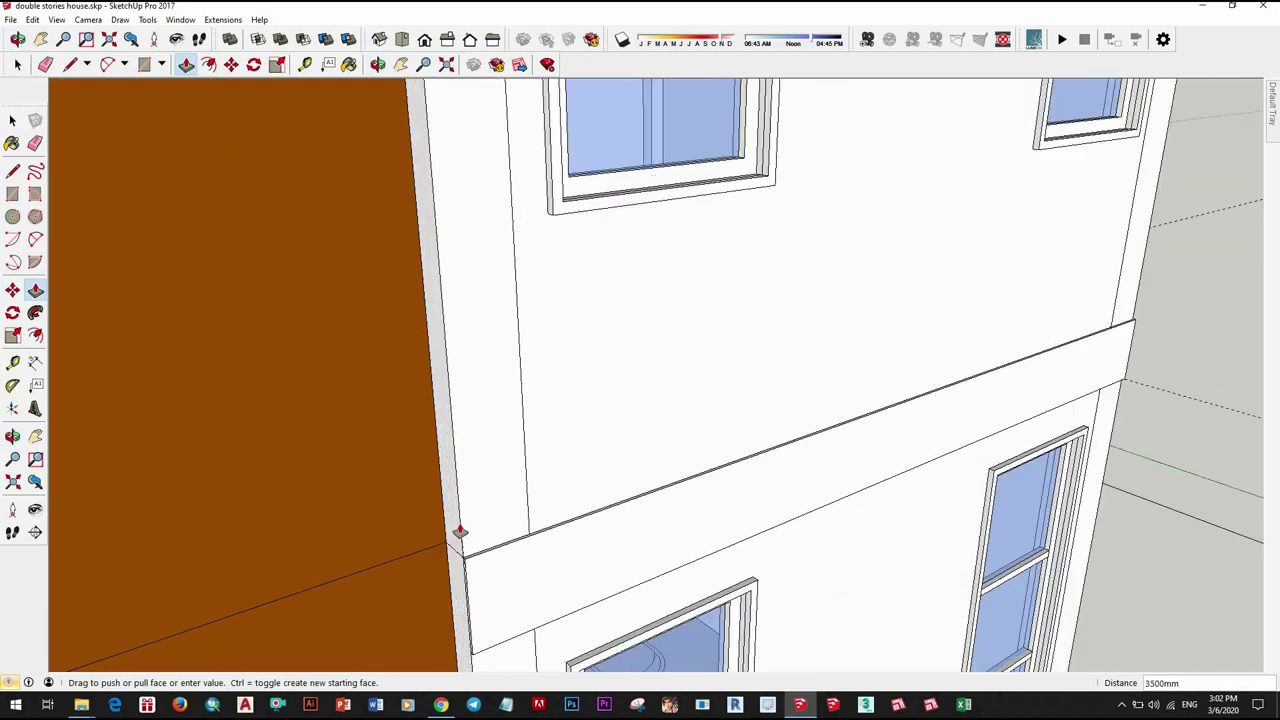
pyautogui.click(459, 532)
pyautogui.scroll(2, 615, 604)
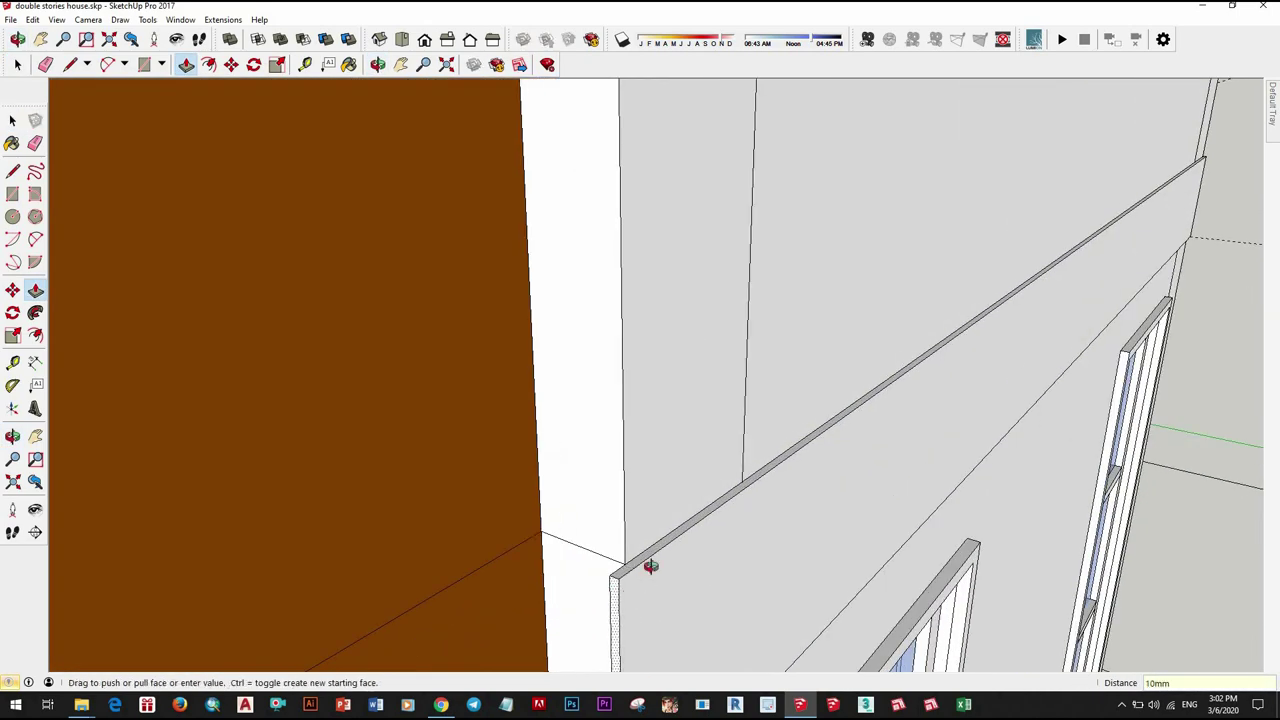
pyautogui.click(650, 566)
pyautogui.scroll(1, 630, 568)
pyautogui.press('space')
pyautogui.scroll(-1, 620, 550)
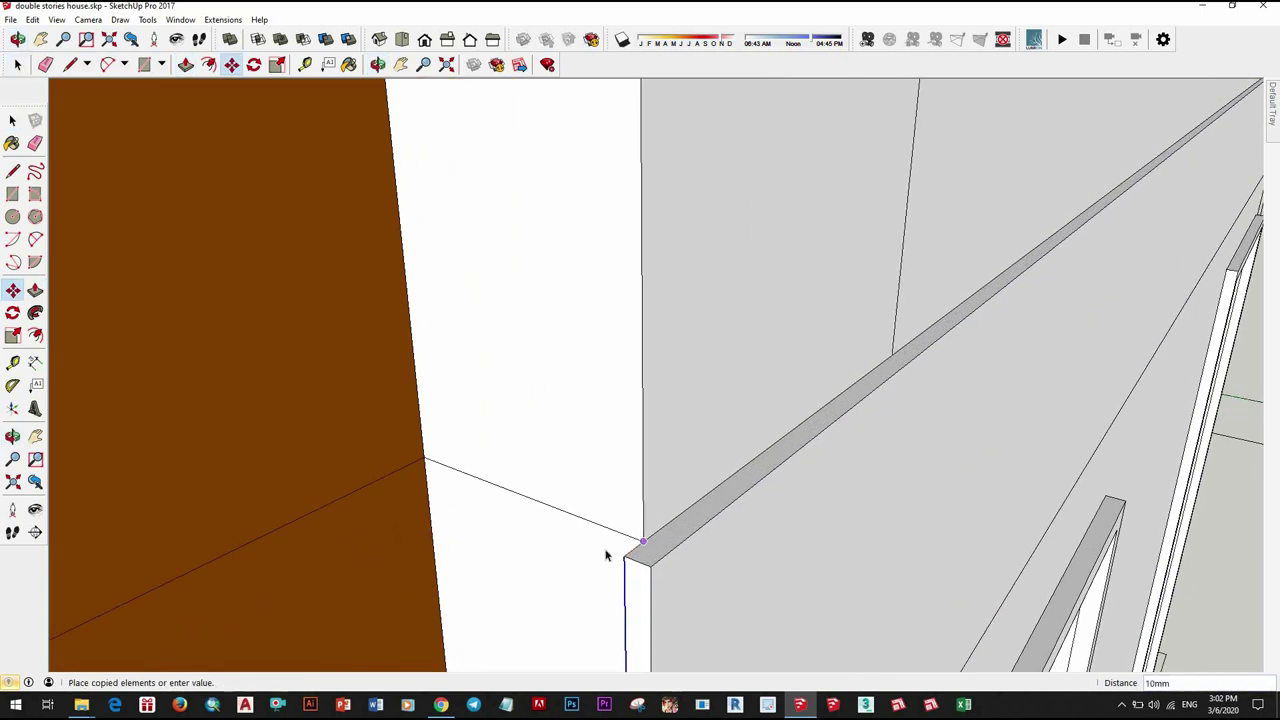
# Step: Pull the ledge face around the corner and out along the adjacent wall
pyautogui.moveTo(608, 551)
pyautogui.mouseDown(button='middle')
pyautogui.moveTo(791, 551)
pyautogui.moveTo(845, 569)
pyautogui.mouseUp(button='middle')
pyautogui.press('space')
pyautogui.press('p')
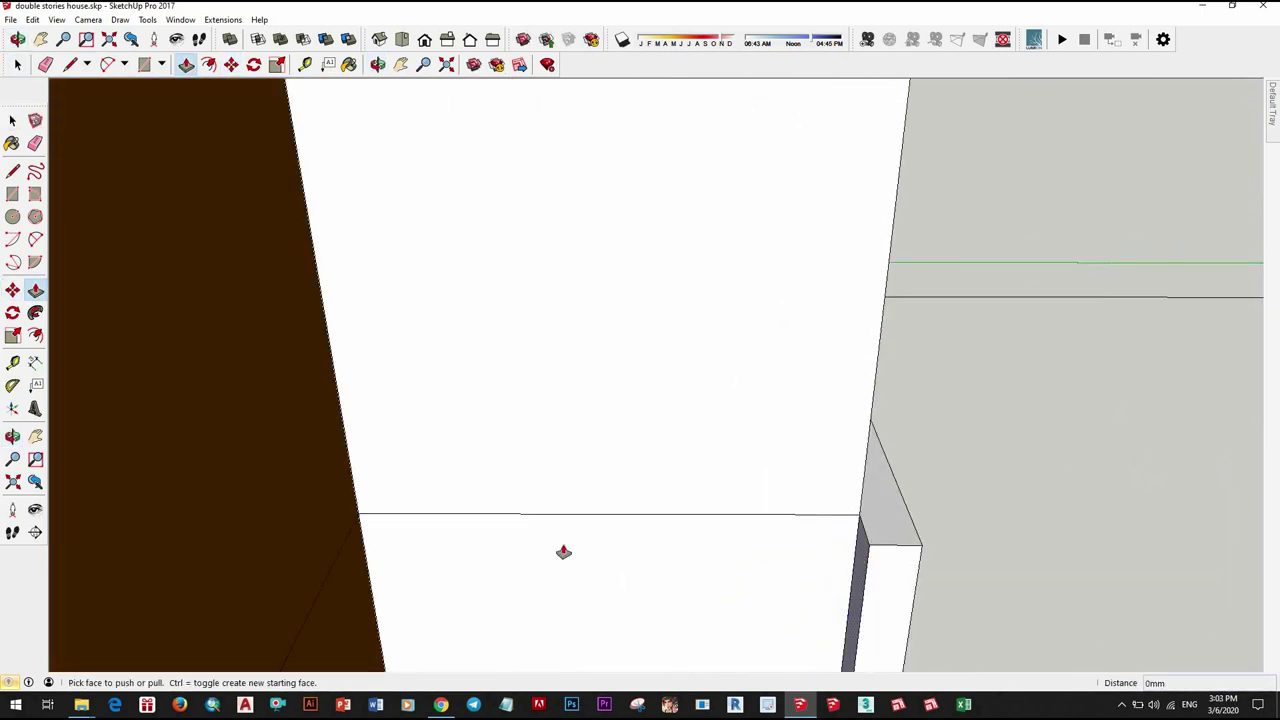
pyautogui.click(563, 551)
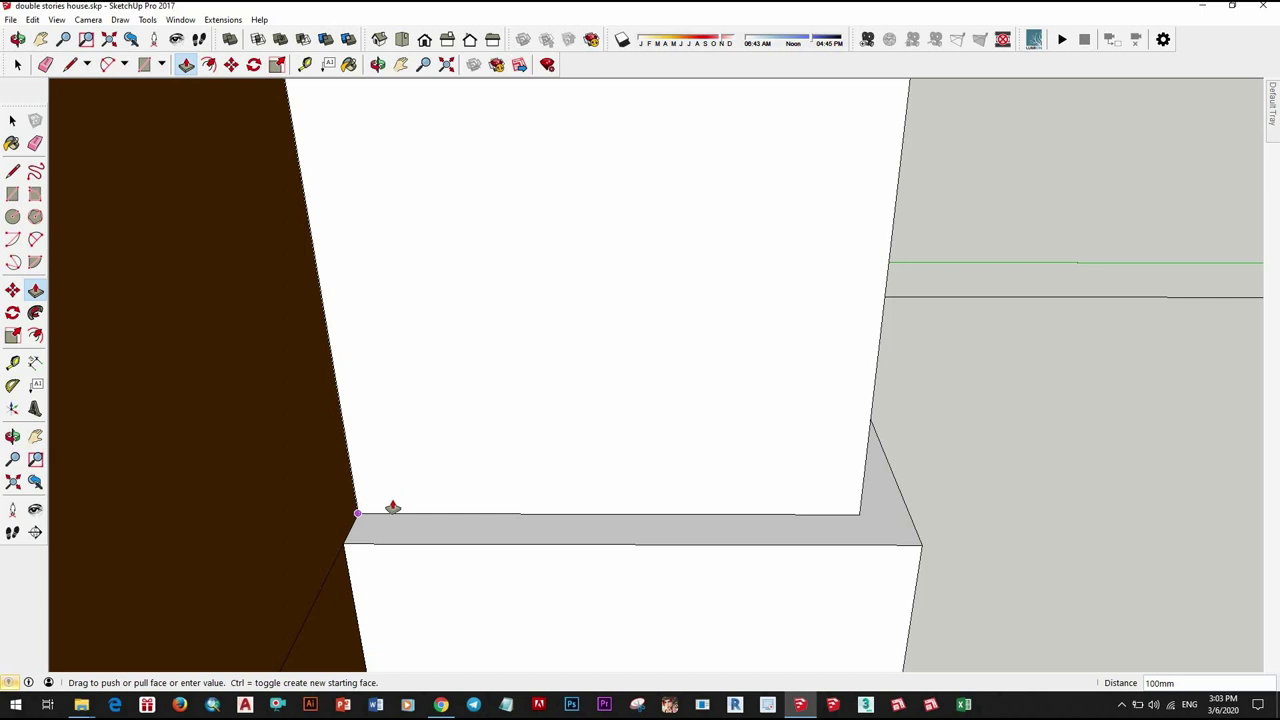
pyautogui.click(392, 507)
pyautogui.moveTo(392, 507); pyautogui.dragTo(246, 494, button='middle')
pyautogui.press('space')
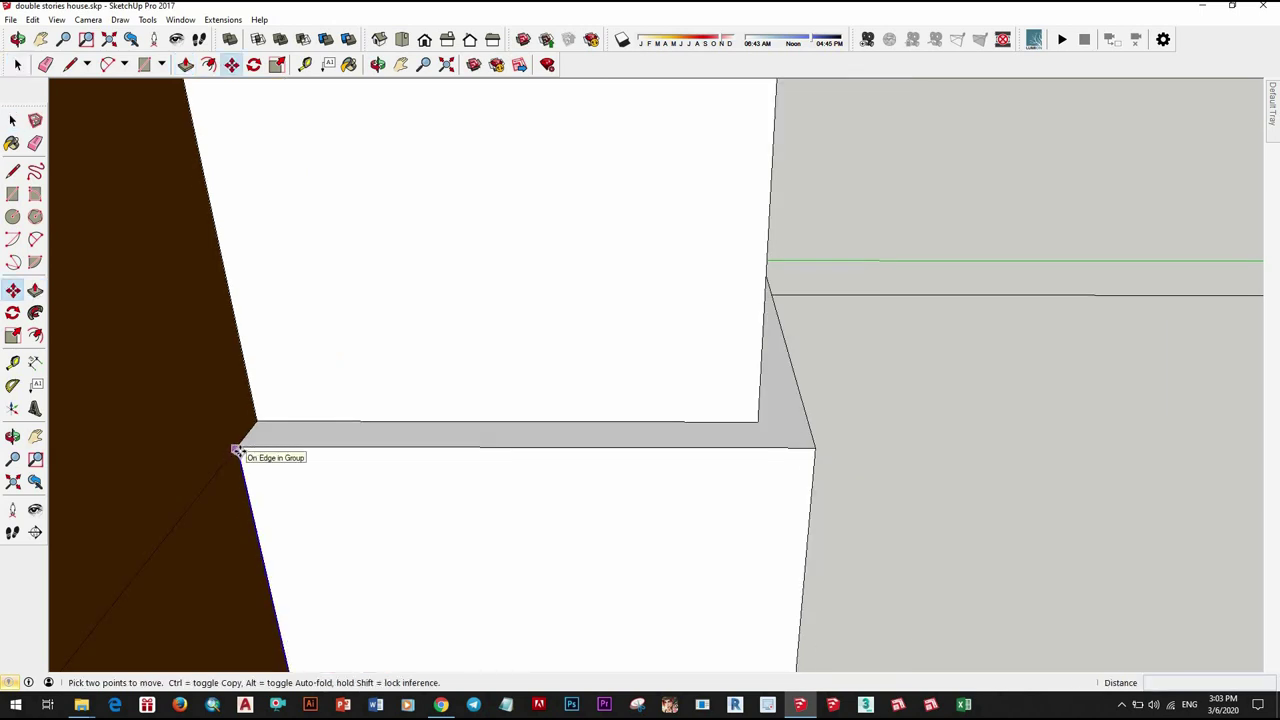
# Step: Copy an edge 10 mm from the corner and extend the narrow band along the brown wall
pyautogui.click(300, 446)
pyautogui.press('ctrl')
pyautogui.click(316, 470)
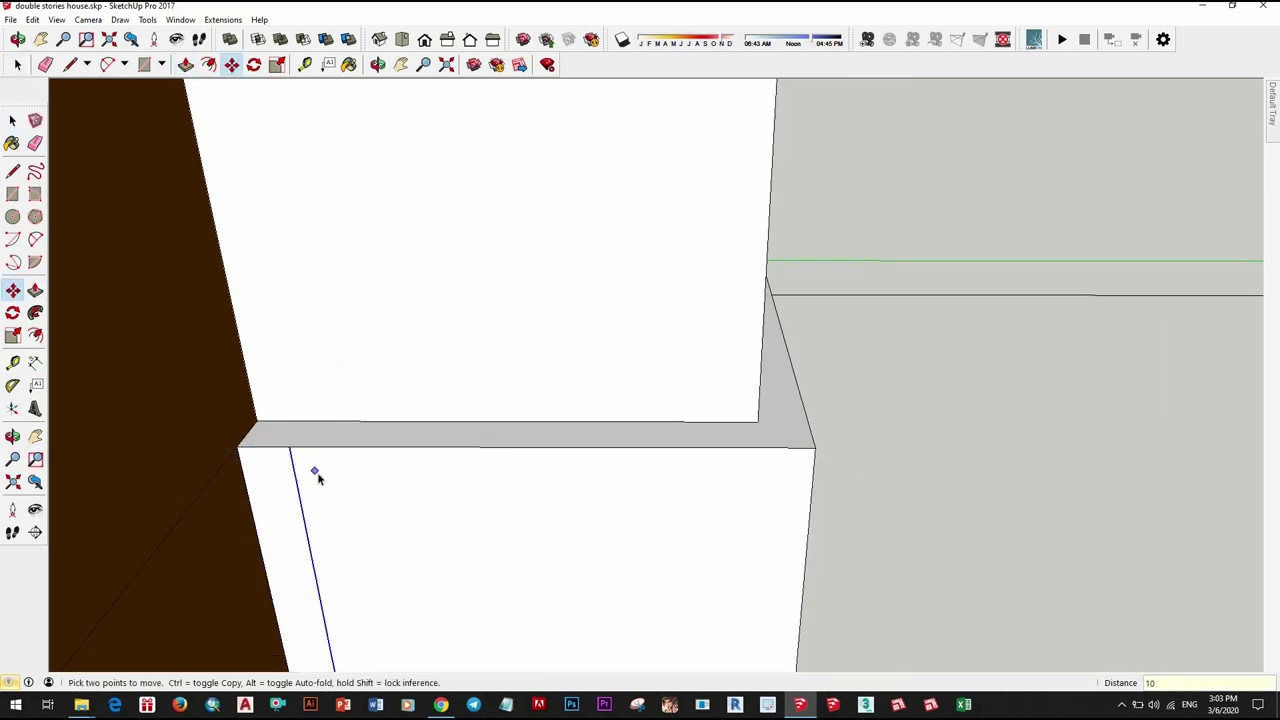
pyautogui.press('p')
pyautogui.moveTo(254, 503)
pyautogui.mouseDown(button='middle')
pyautogui.moveTo(351, 451)
pyautogui.moveTo(435, 432)
pyautogui.mouseUp(button='middle')
pyautogui.click(435, 432)
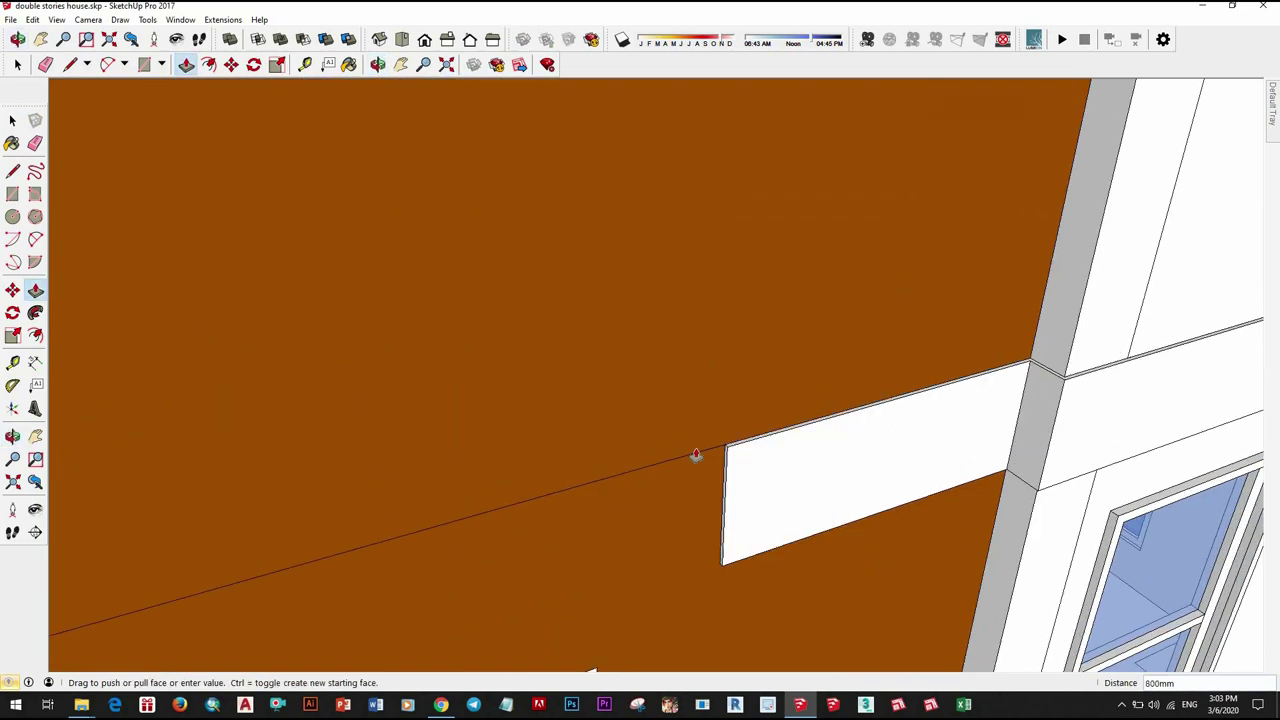
pyautogui.click(694, 451)
pyautogui.moveTo(694, 451)
pyautogui.mouseDown(button='middle')
pyautogui.moveTo(334, 466)
pyautogui.moveTo(307, 384)
pyautogui.moveTo(554, 426)
pyautogui.moveTo(514, 362)
pyautogui.moveTo(814, 491)
pyautogui.moveTo(820, 394)
pyautogui.mouseUp(button='middle')
pyautogui.press('space')
# Step: Push the white band face at the corner out by 1990 mm
pyautogui.click(307, 380)
pyautogui.press('p')
pyautogui.scroll(3, 820, 394)
pyautogui.click(778, 375)
pyautogui.moveTo(497, 398)
pyautogui.mouseDown(button='middle')
pyautogui.moveTo(417, 374)
pyautogui.moveTo(543, 440)
pyautogui.moveTo(491, 366)
pyautogui.moveTo(500, 390)
pyautogui.mouseUp(button='middle')
pyautogui.click(497, 385)
# Step: Copy the band's left edge and begin pulling the narrow strip face at the corner
pyautogui.press('space')
pyautogui.click(502, 400)
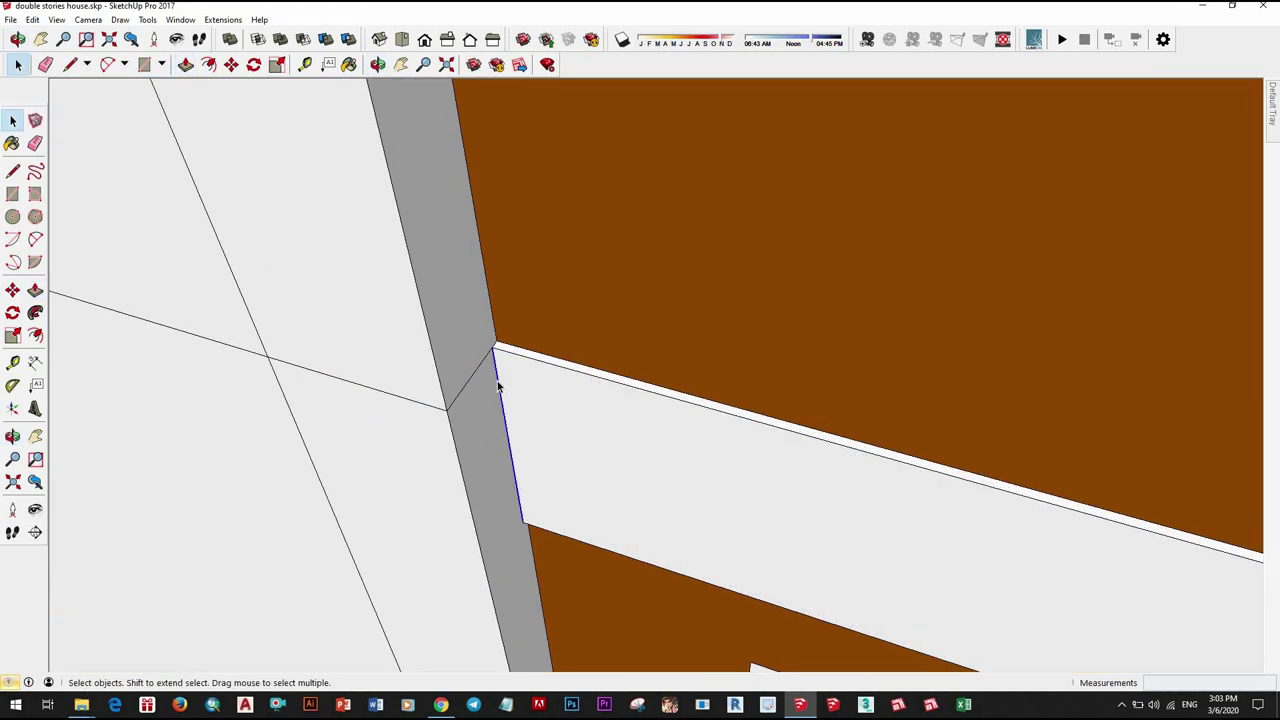
pyautogui.press('m')
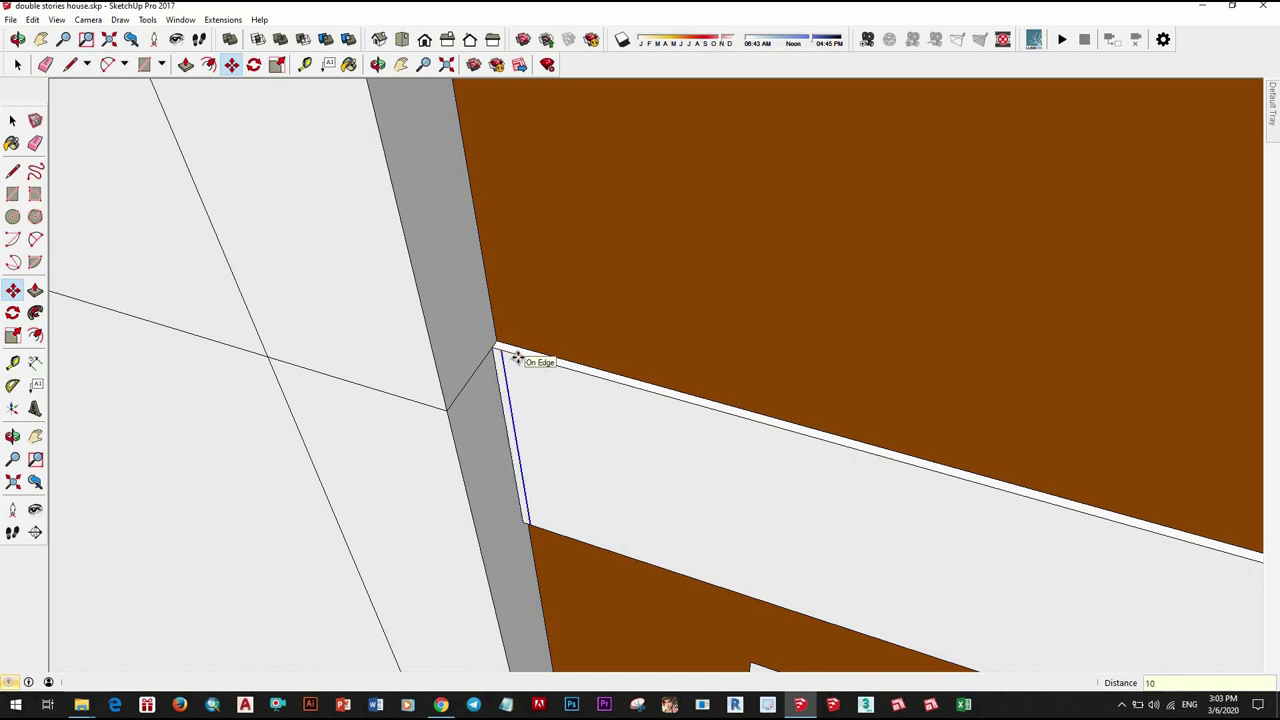
pyautogui.press('p')
pyautogui.click(455, 417)
pyautogui.moveTo(471, 449); pyautogui.dragTo(722, 535, button='middle')
pyautogui.press('Return')
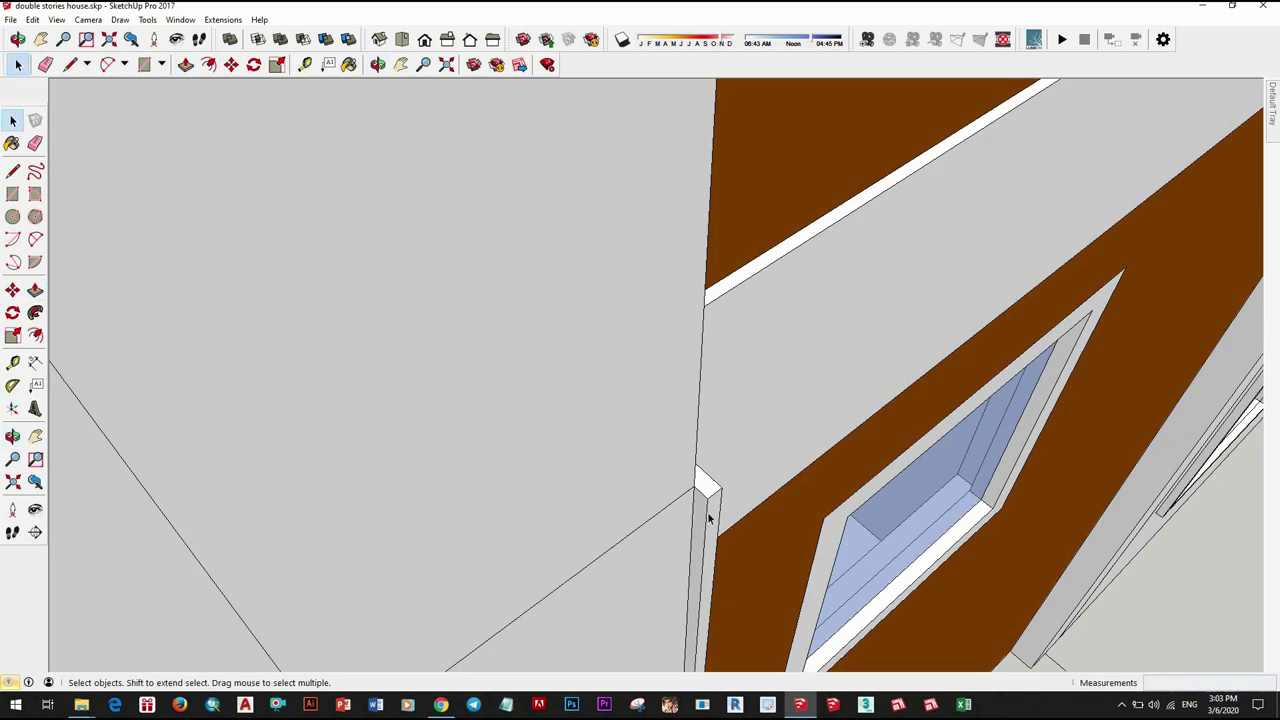
pyautogui.press('space')
# Step: Pull the thin corner face of the narrow strip outward
pyautogui.click(701, 517)
pyautogui.press('p')
pyautogui.scroll(-3, 637, 551)
pyautogui.scroll(-4, 586, 571)
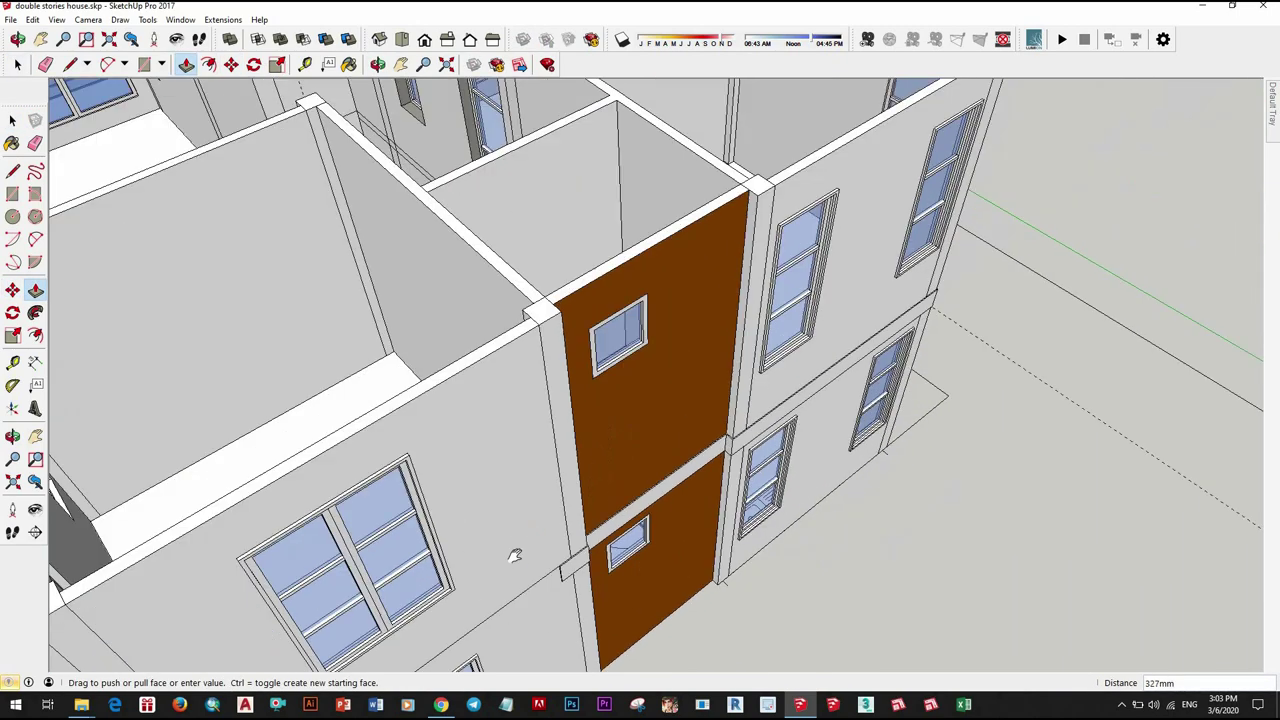
pyautogui.scroll(-3, 517, 554)
pyautogui.scroll(4, 435, 555)
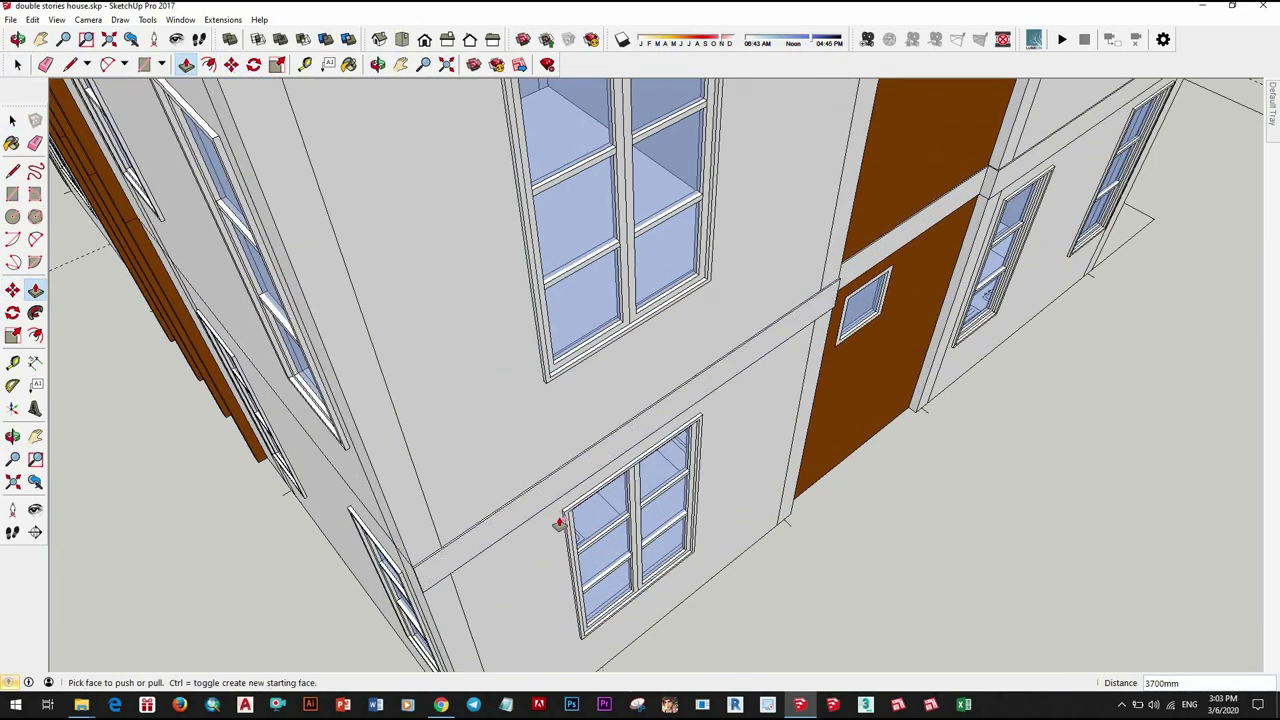
pyautogui.scroll(2, 558, 524)
pyautogui.press('space')
pyautogui.scroll(3, 620, 525)
pyautogui.scroll(3, 630, 523)
pyautogui.scroll(2, 650, 530)
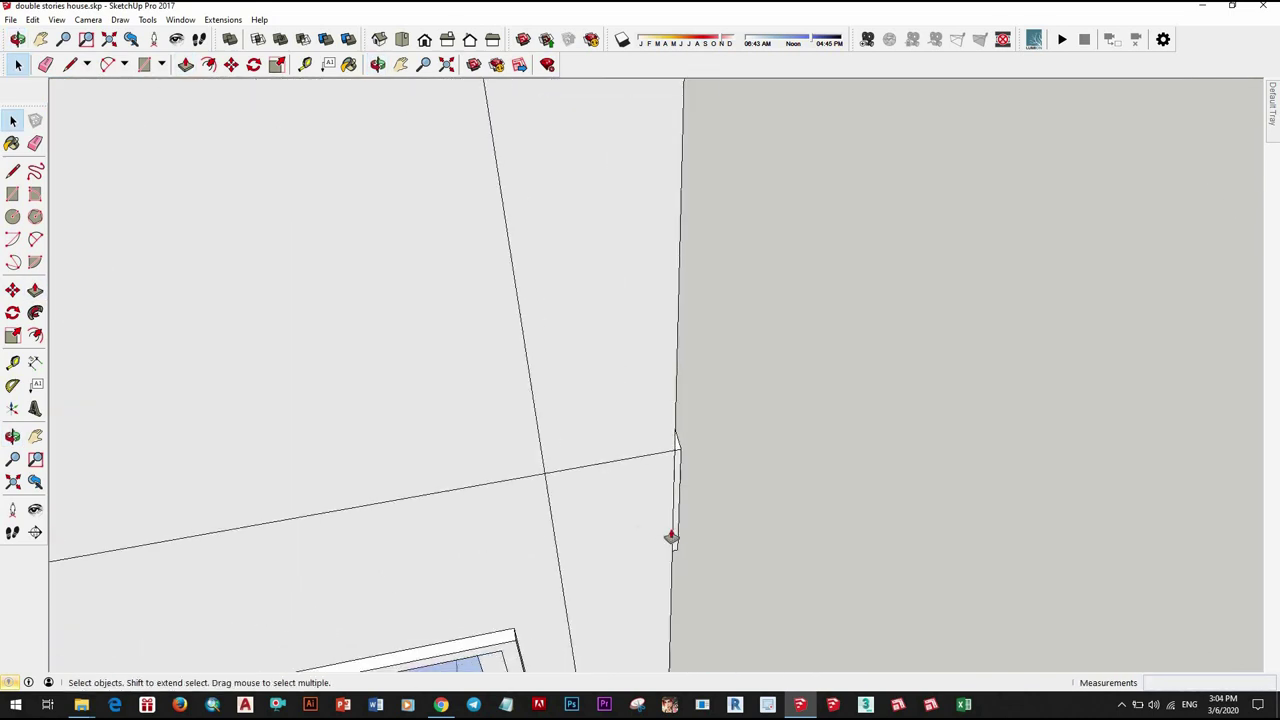
pyautogui.press('p')
pyautogui.scroll(1, 680, 500)
pyautogui.moveTo(686, 477); pyautogui.dragTo(701, 499)
pyautogui.moveTo(679, 483)
pyautogui.mouseDown(button='middle')
pyautogui.moveTo(709, 461)
pyautogui.moveTo(719, 371)
pyautogui.mouseUp(button='middle')
# Step: Extend the thin corner strip along the wall
pyautogui.press('space')
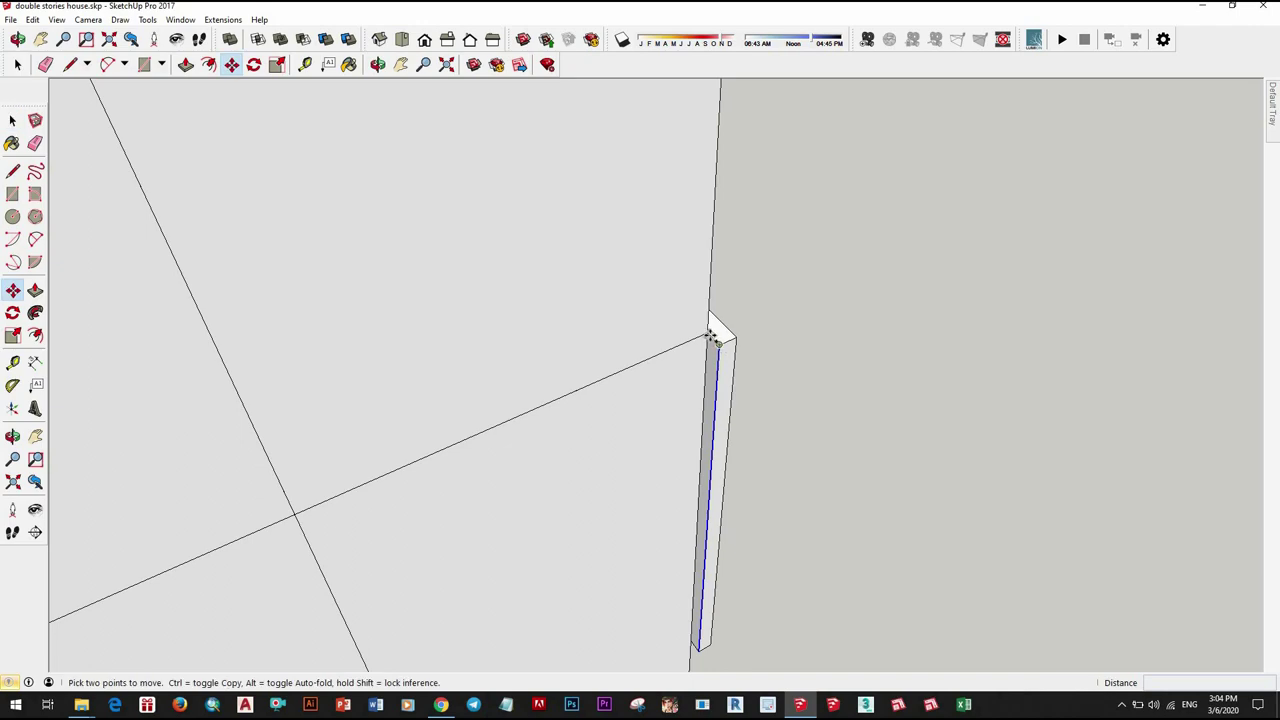
pyautogui.press('space')
pyautogui.press('p')
pyautogui.moveTo(654, 420); pyautogui.dragTo(545, 484)
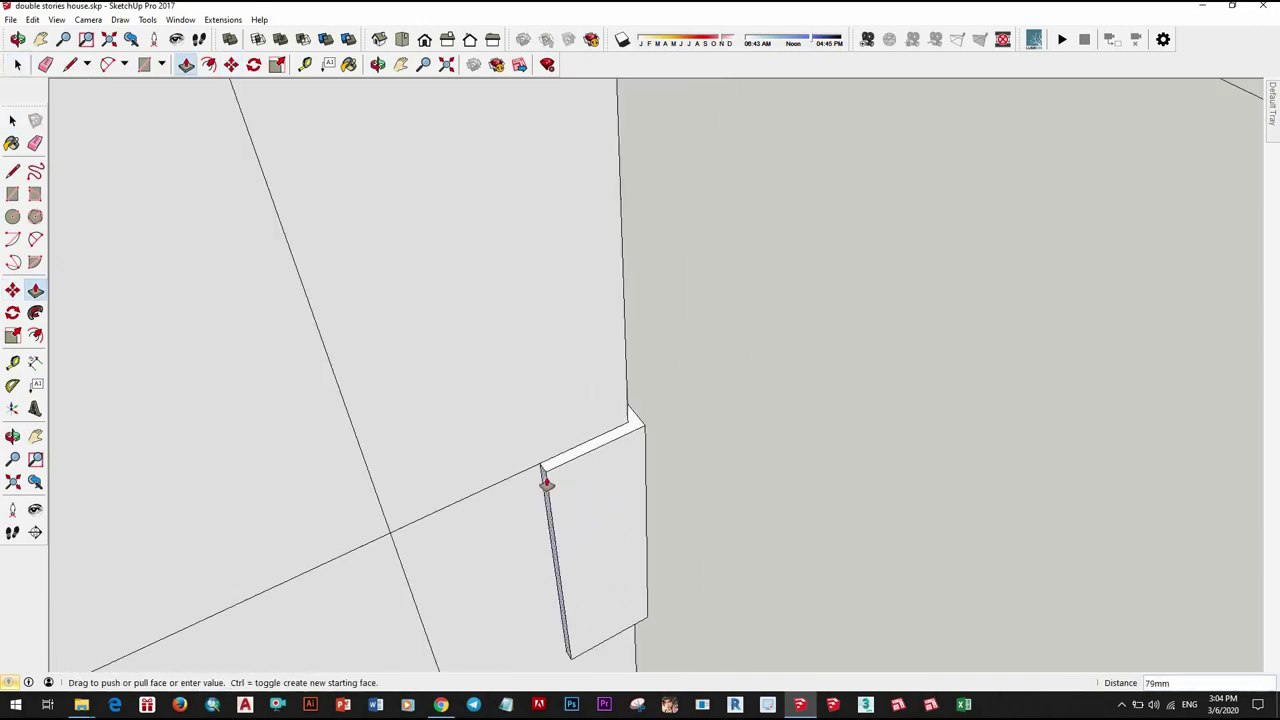
pyautogui.scroll(-3, 545, 484)
pyautogui.scroll(-3, 523, 503)
pyautogui.scroll(4, 780, 451)
pyautogui.scroll(3, 634, 531)
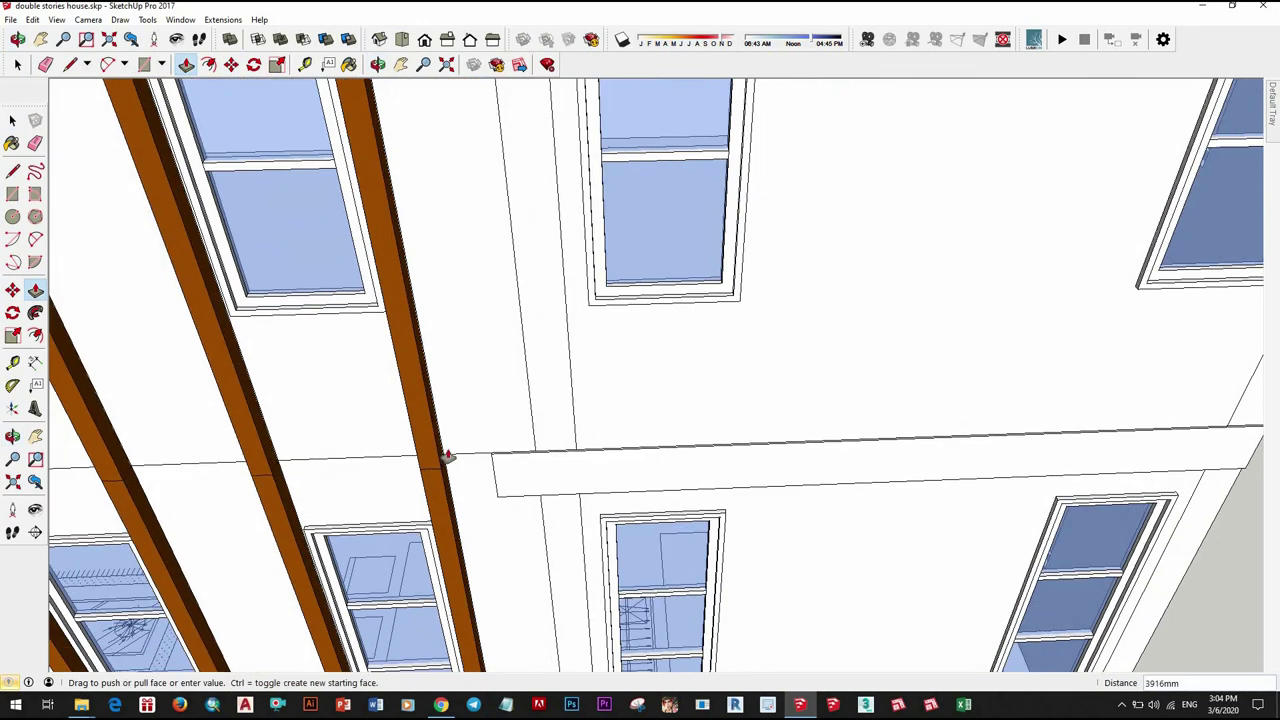
pyautogui.scroll(2, 447, 456)
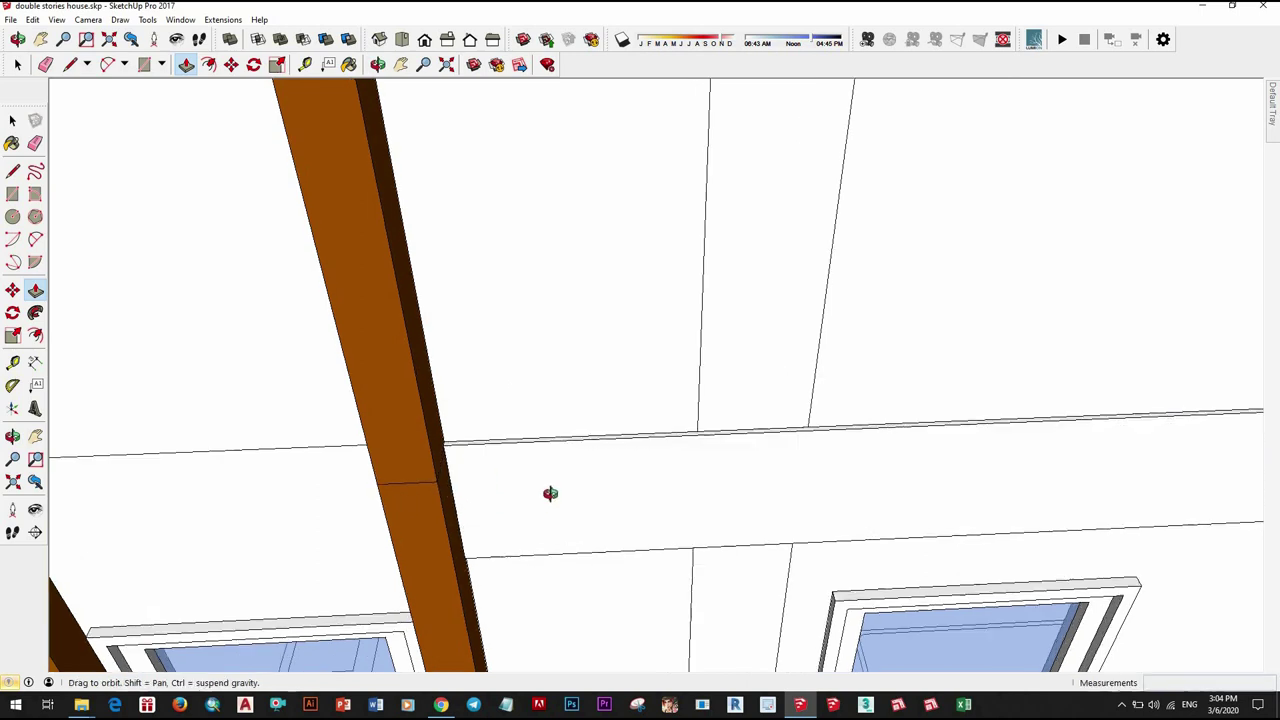
# Step: On the balcony-side wall, pull the band face at the corner toward the brown wall
pyautogui.moveTo(549, 491)
pyautogui.mouseDown(button='middle')
pyautogui.moveTo(484, 530)
pyautogui.moveTo(580, 523)
pyautogui.moveTo(505, 510)
pyautogui.mouseUp(button='middle')
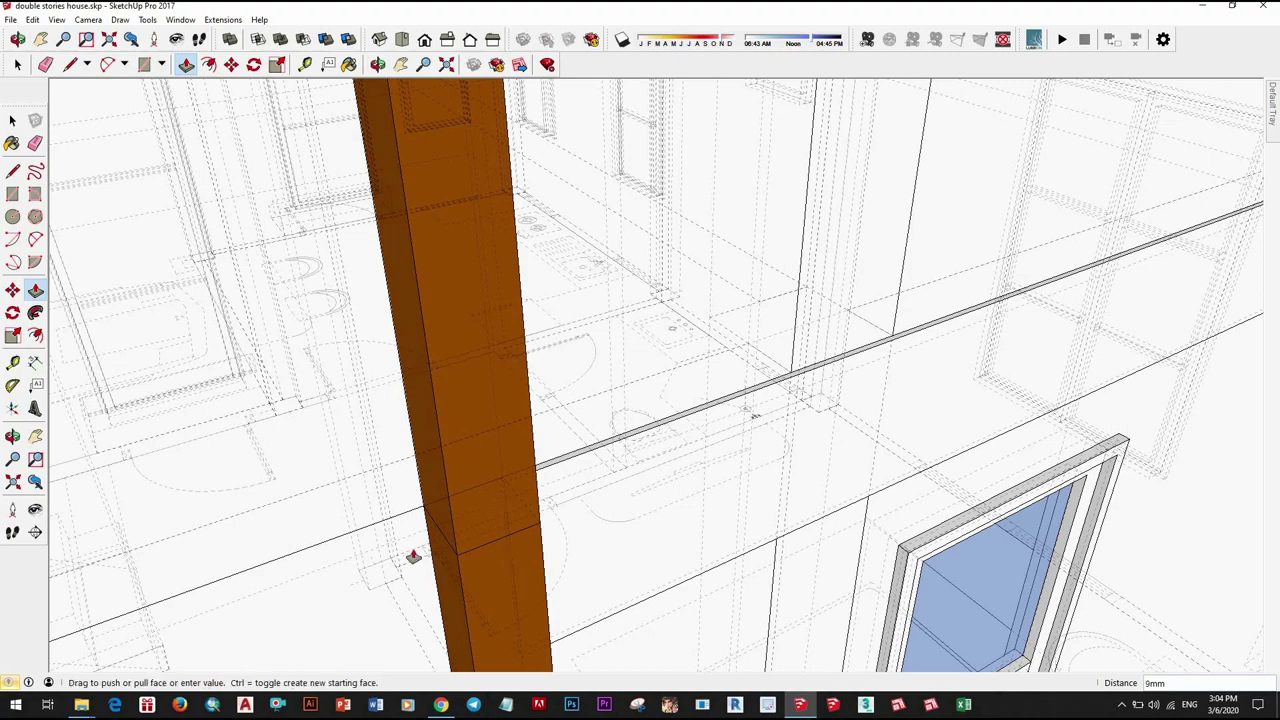
pyautogui.moveTo(323, 580)
pyautogui.mouseDown(button='middle')
pyautogui.moveTo(500, 530)
pyautogui.moveTo(790, 521)
pyautogui.moveTo(763, 514)
pyautogui.mouseUp(button='middle')
pyautogui.scroll(2, 790, 521)
pyautogui.scroll(2, 790, 521)
pyautogui.scroll(1, 790, 521)
pyautogui.scroll(1, 766, 543)
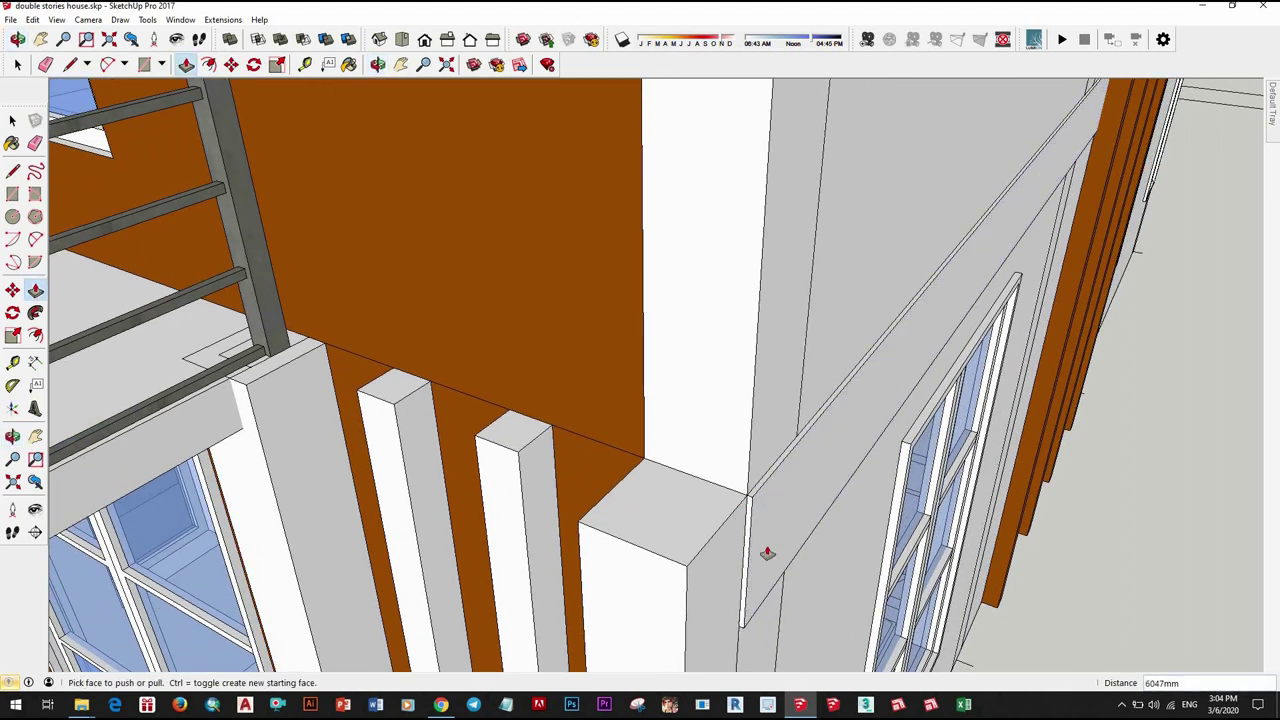
pyautogui.scroll(2, 737, 506)
pyautogui.scroll(1, 691, 558)
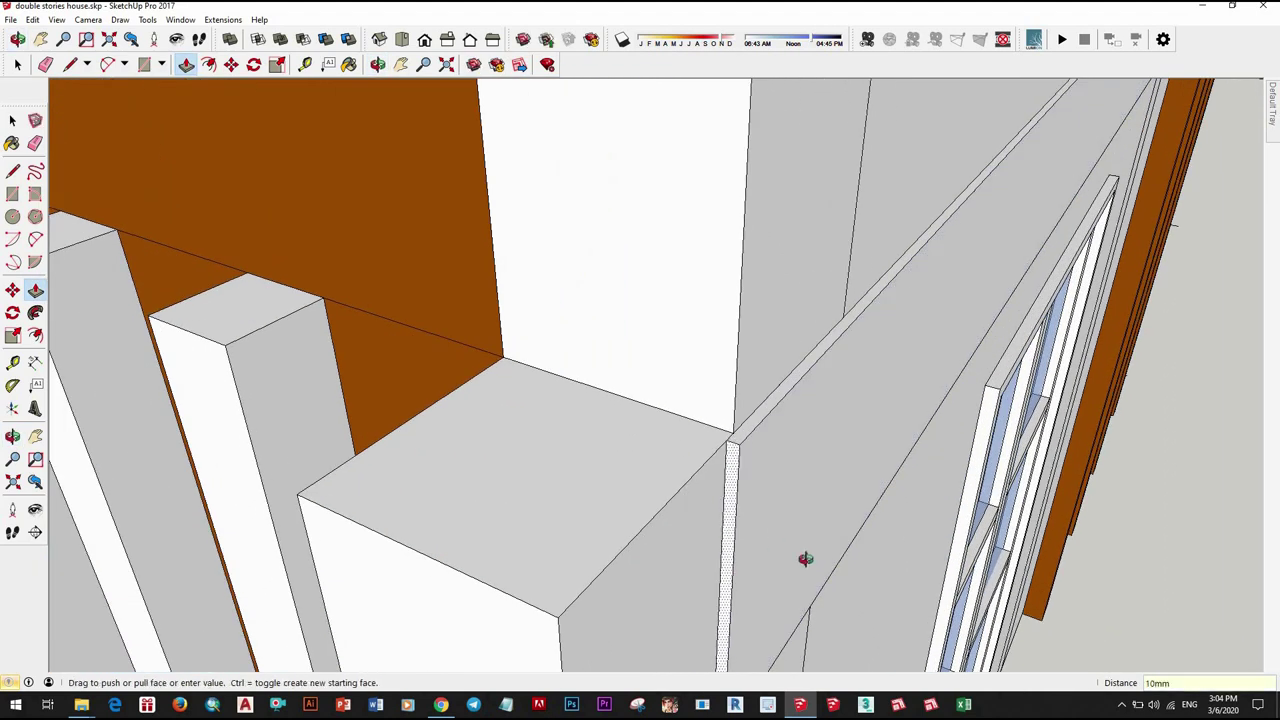
pyautogui.press('space')
pyautogui.scroll(3, 743, 463)
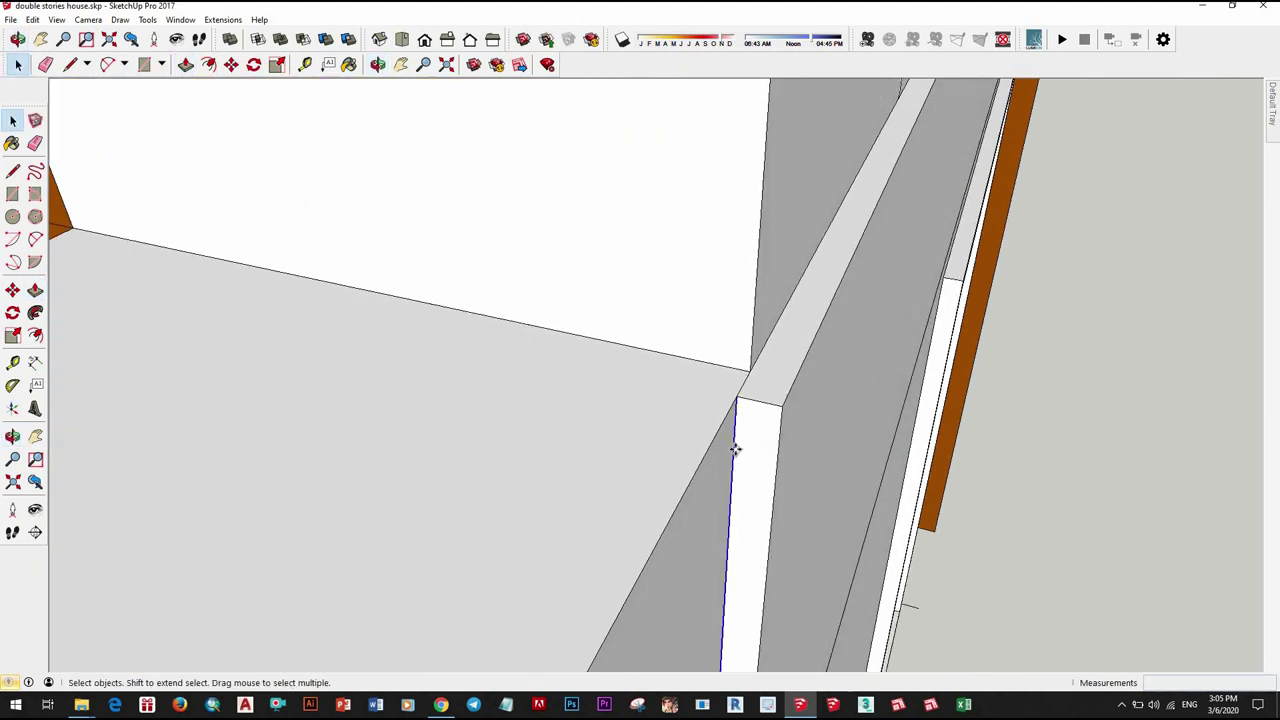
pyautogui.press('m')
pyautogui.press('space')
pyautogui.moveTo(668, 506); pyautogui.dragTo(866, 543, button='middle')
pyautogui.press('p')
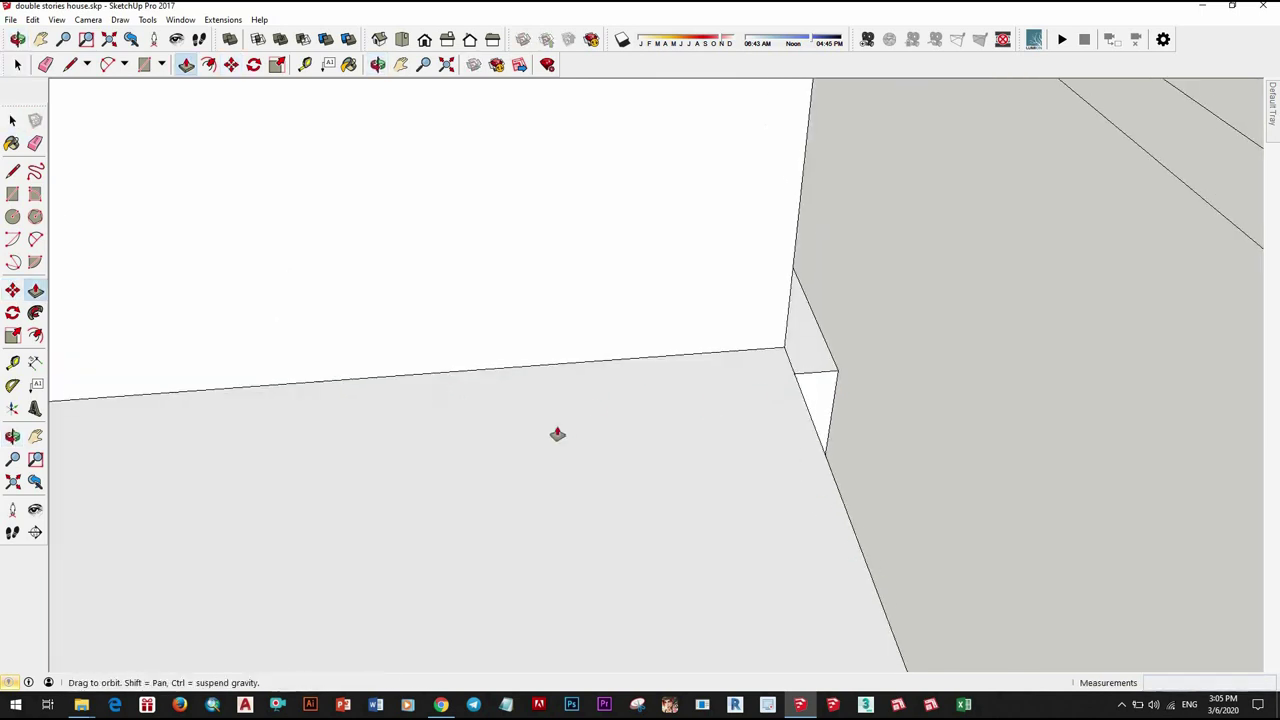
pyautogui.moveTo(557, 434); pyautogui.dragTo(825, 392, button='middle')
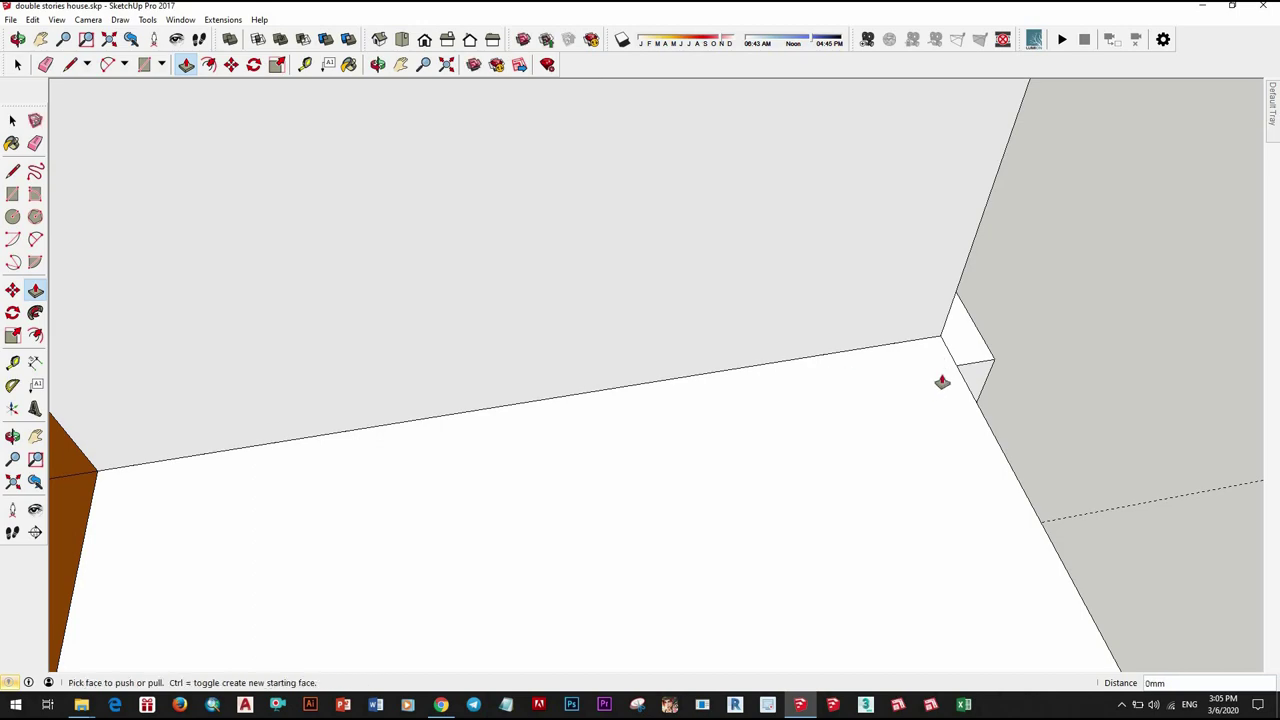
pyautogui.moveTo(942, 382); pyautogui.dragTo(557, 400, button='middle')
pyautogui.click(557, 400)
pyautogui.moveTo(464, 469)
pyautogui.mouseDown(button='middle')
pyautogui.moveTo(863, 466)
pyautogui.moveTo(743, 529)
pyautogui.moveTo(728, 457)
pyautogui.moveTo(708, 449)
pyautogui.moveTo(809, 477)
pyautogui.moveTo(707, 457)
pyautogui.moveTo(733, 452)
pyautogui.mouseUp(button='middle')
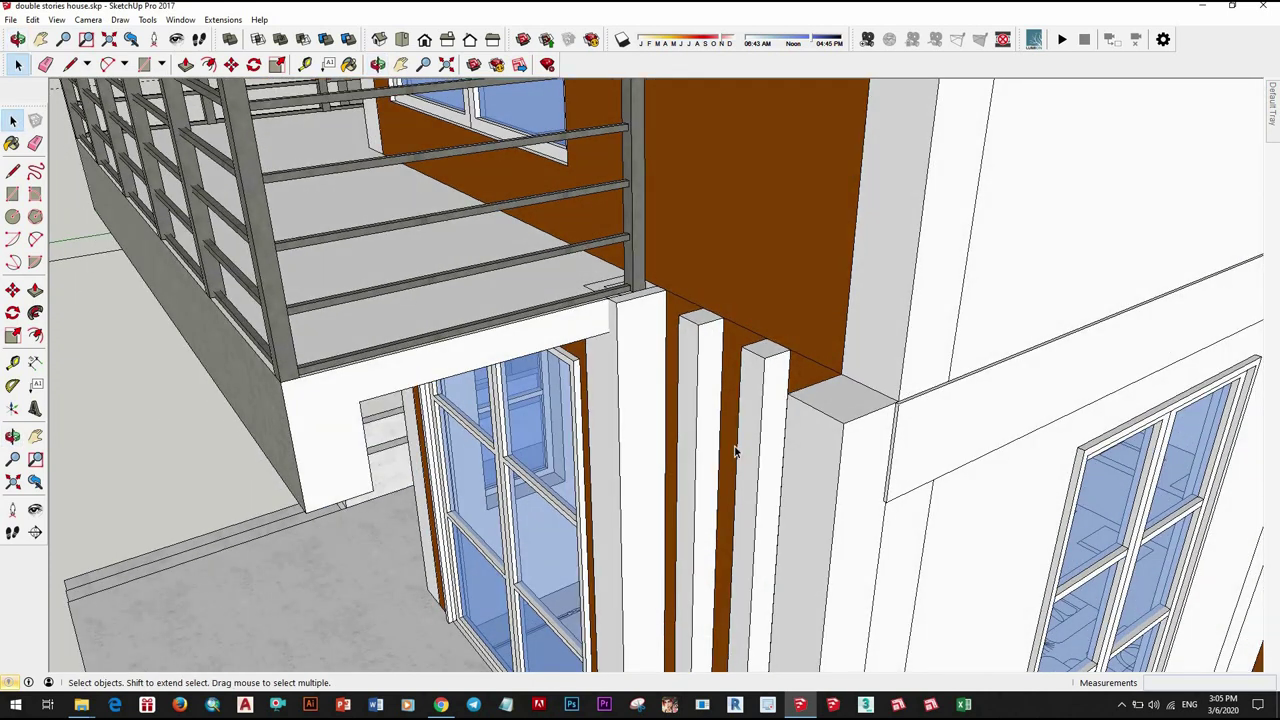
# Step: Inside the balcony slab group, make a copy of the triangular face beneath the slab
pyautogui.scroll(2, 346, 449)
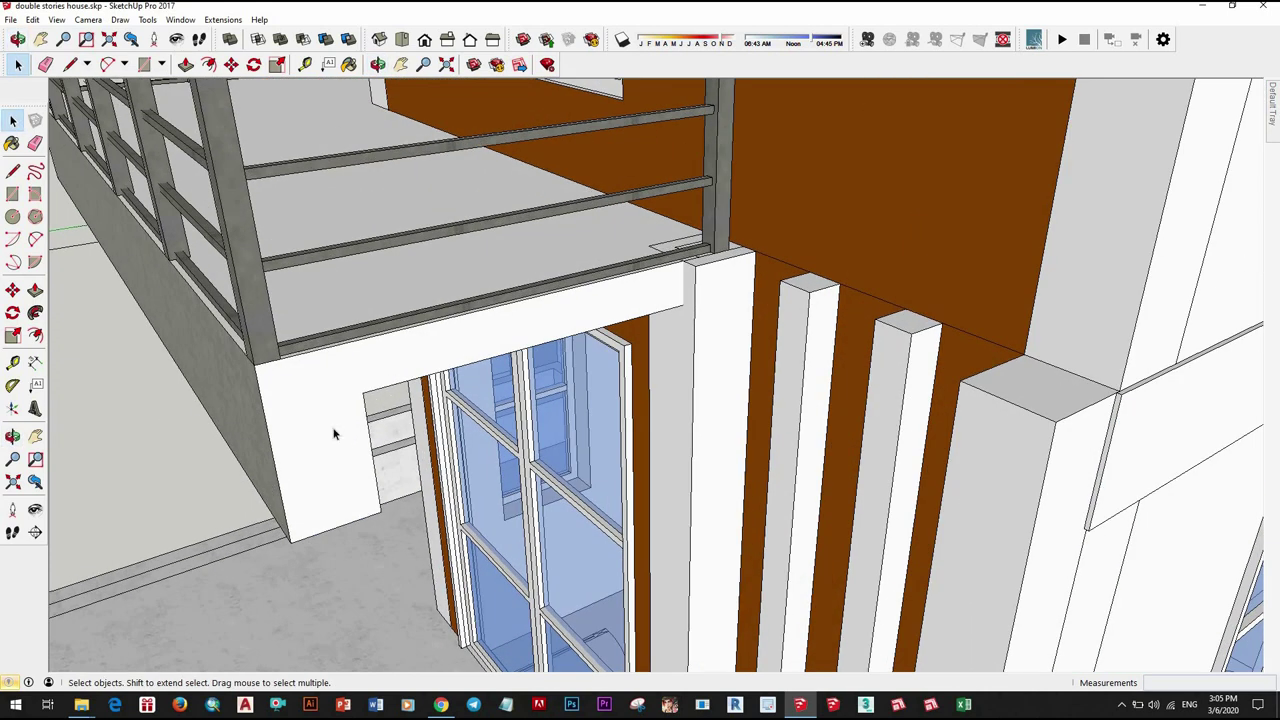
pyautogui.moveTo(335, 433)
pyautogui.mouseDown(button='middle')
pyautogui.moveTo(363, 377)
pyautogui.moveTo(417, 394)
pyautogui.mouseUp(button='middle')
pyautogui.doubleClick(449, 396)
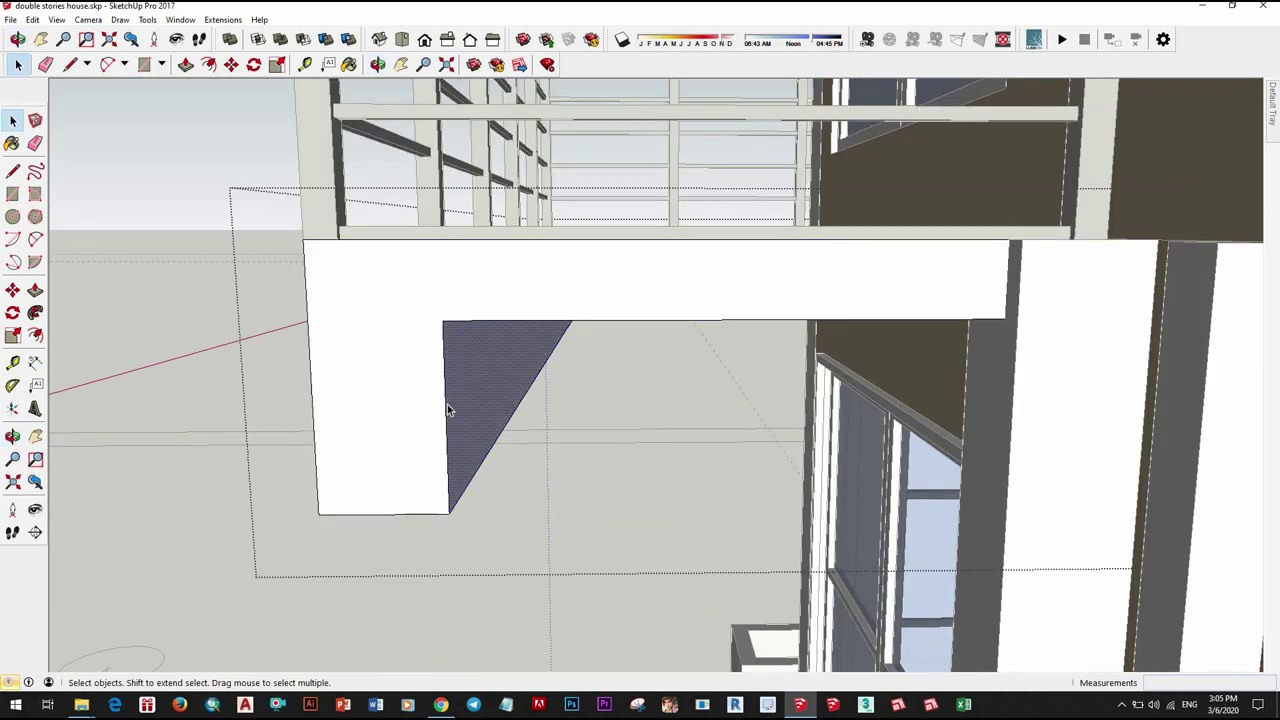
pyautogui.press('m')
pyautogui.click(451, 513)
pyautogui.press('ctrl')
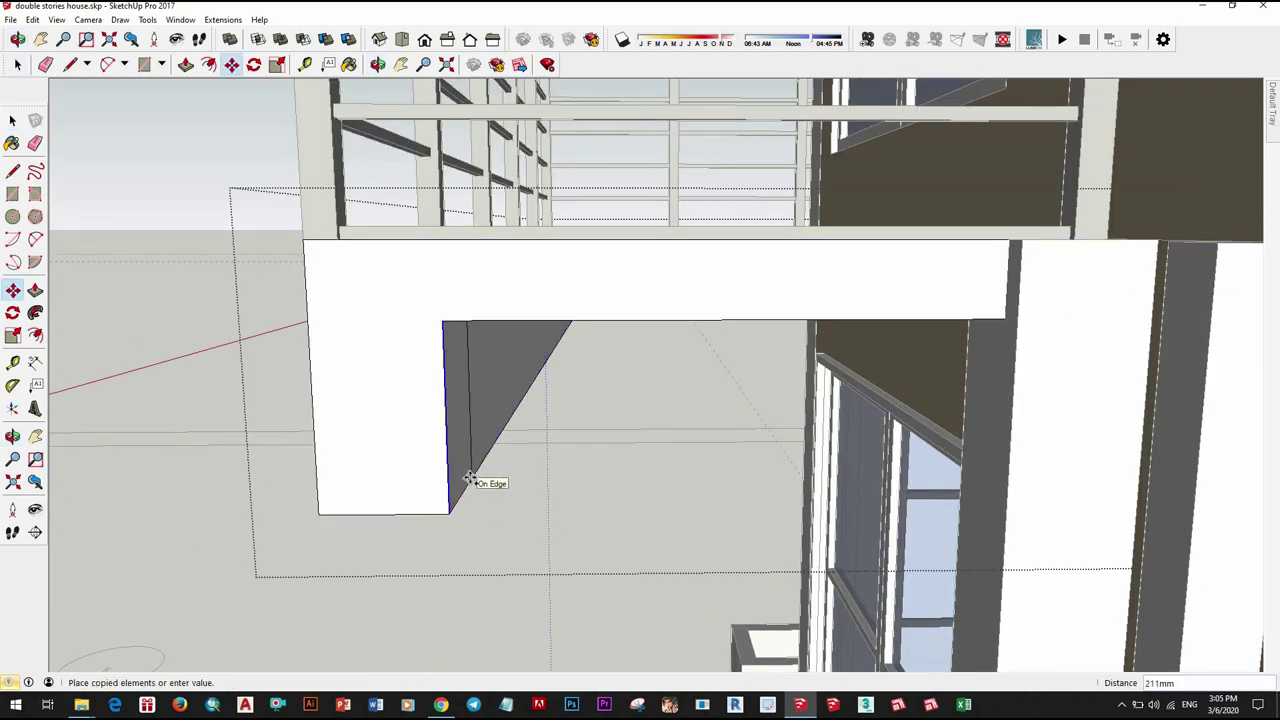
pyautogui.moveTo(476, 345); pyautogui.dragTo(352, 422, button='middle')
pyautogui.press('space')
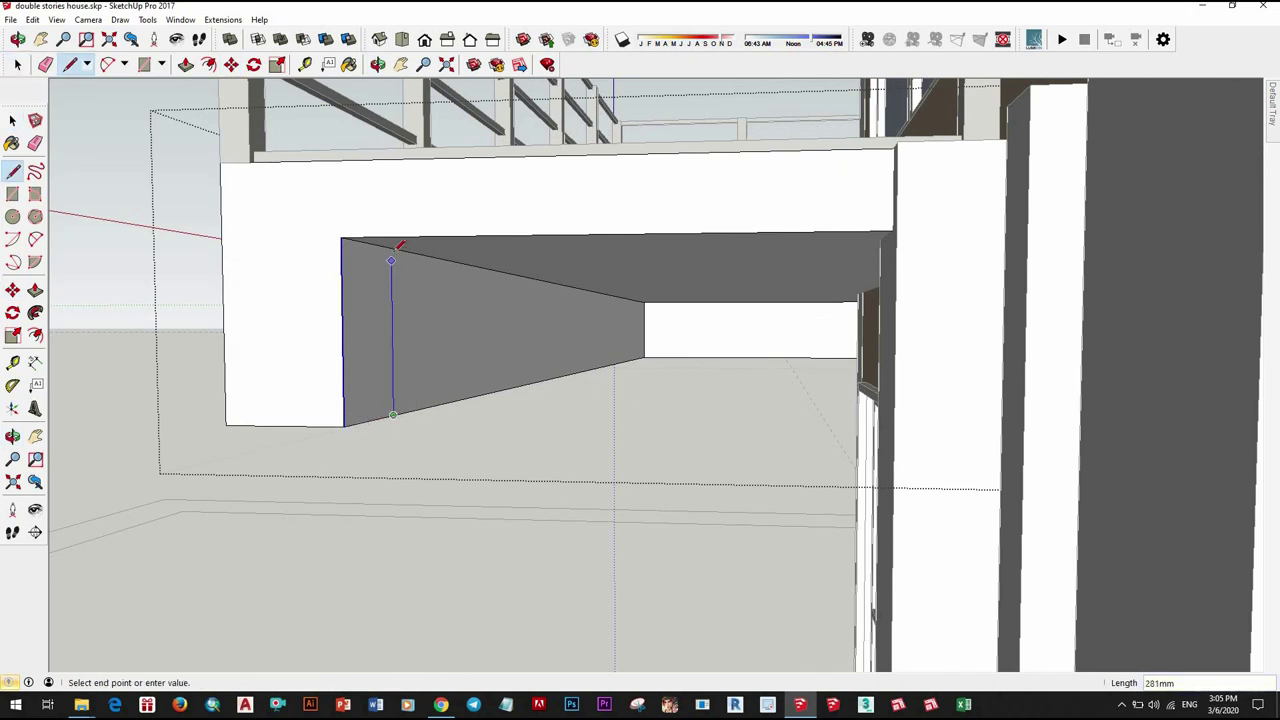
# Step: Push/Pull the copied face to fill the gap under the balcony slab
pyautogui.press('space')
pyautogui.press('p')
pyautogui.click(377, 311)
pyautogui.moveTo(608, 309); pyautogui.dragTo(757, 266, button='middle')
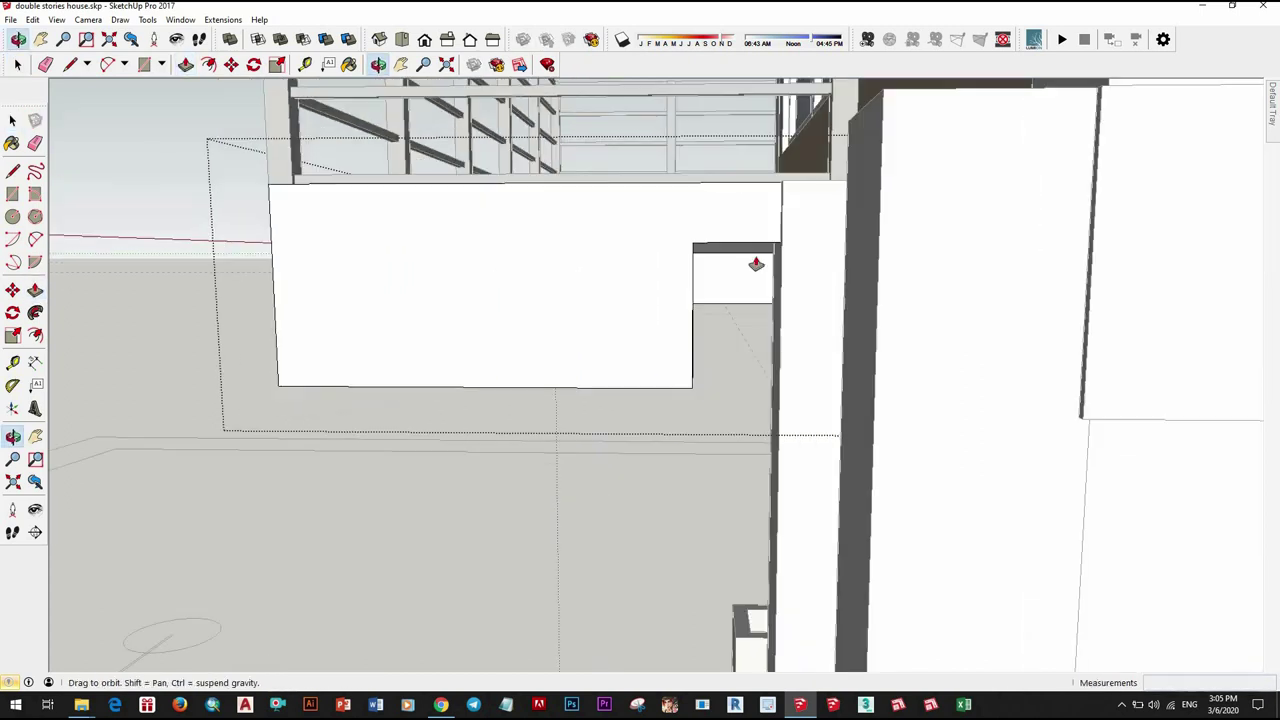
pyautogui.click(771, 225)
pyautogui.scroll(5, 771, 225)
pyautogui.scroll(-5, 789, 309)
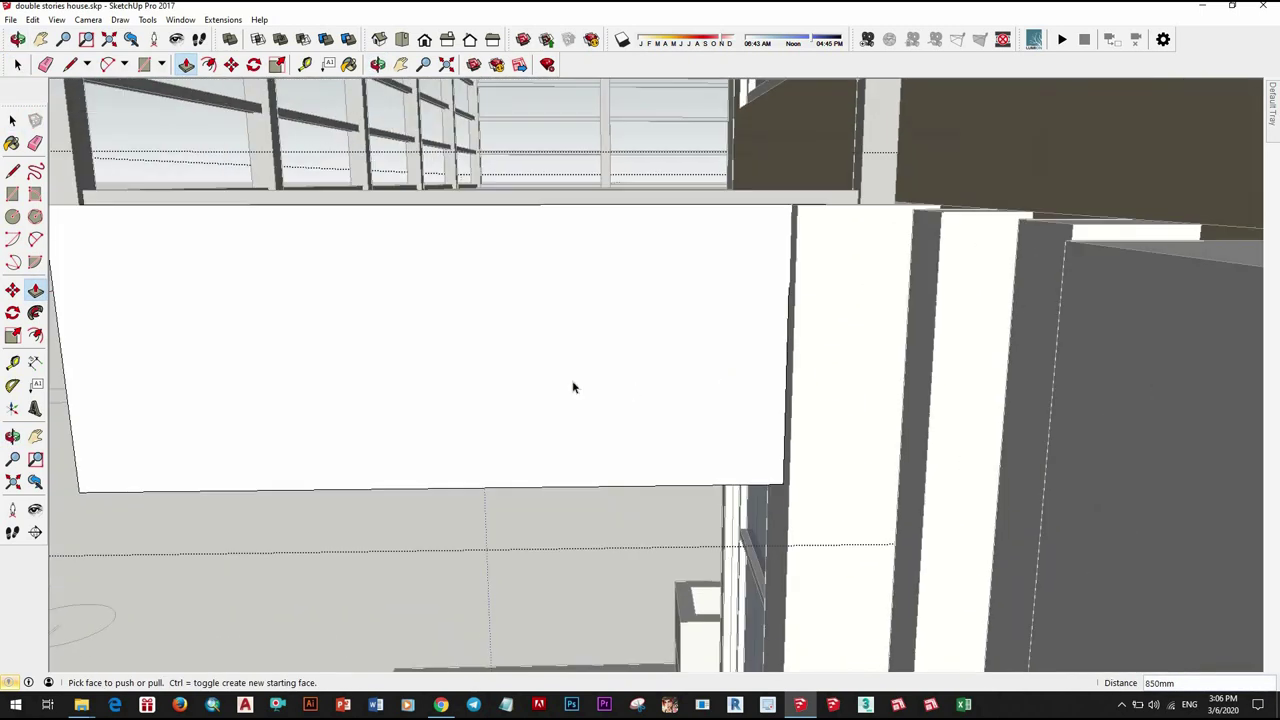
pyautogui.moveTo(574, 383); pyautogui.dragTo(695, 510, button='middle')
pyautogui.press('space')
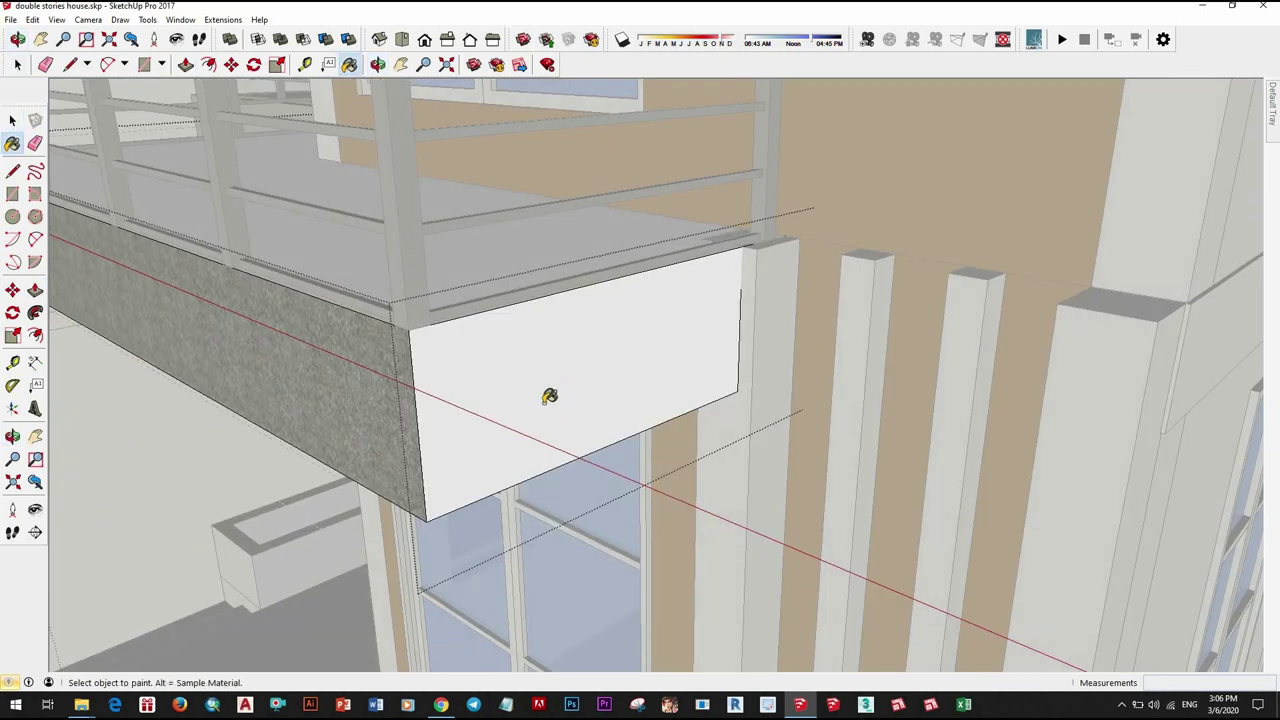
# Step: Paint the slab's end face with the concrete material
pyautogui.click(549, 396)
pyautogui.press('space')
pyautogui.scroll(-5, 580, 390)
pyautogui.scroll(5, 395, 294)
# Step: Orbit around to the house facade and select a wall face
pyautogui.moveTo(395, 294)
pyautogui.mouseDown(button='middle')
pyautogui.moveTo(590, 488)
pyautogui.moveTo(657, 280)
pyautogui.mouseUp(button='middle')
pyautogui.scroll(3, 590, 488)
pyautogui.scroll(5, 509, 366)
pyautogui.scroll(-5, 500, 438)
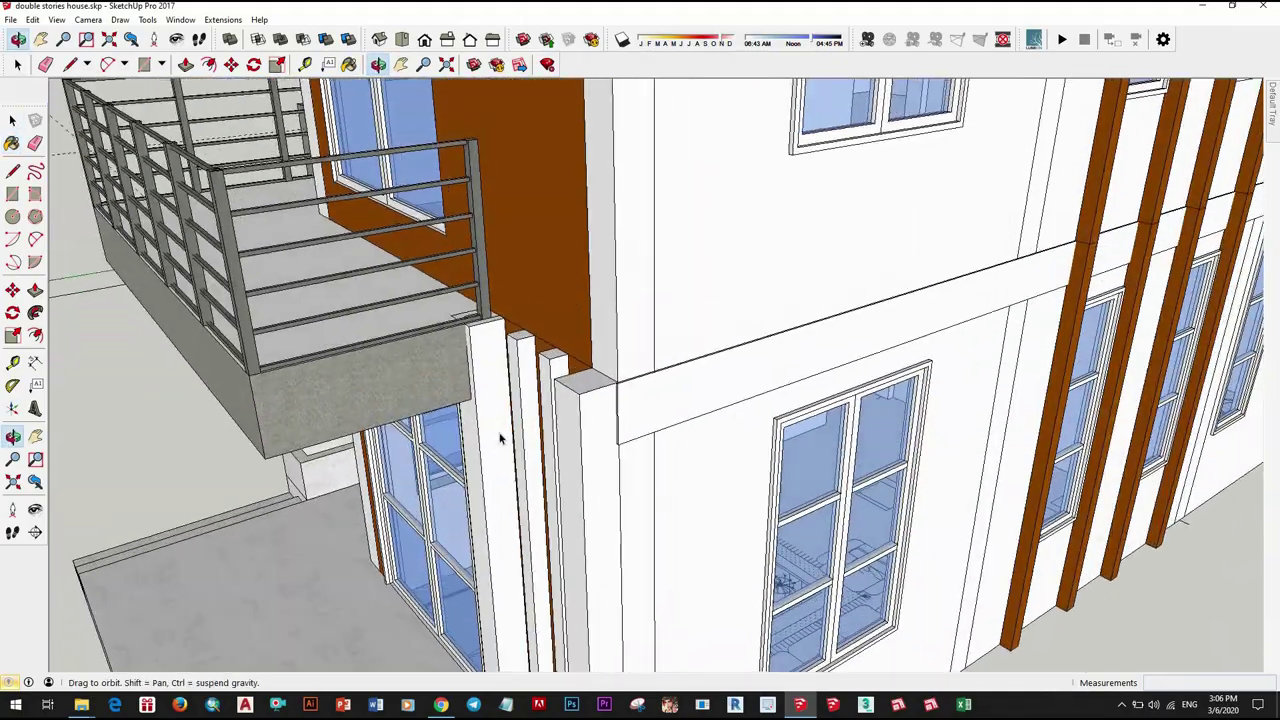
pyautogui.moveTo(500, 438); pyautogui.dragTo(505, 443, button='middle')
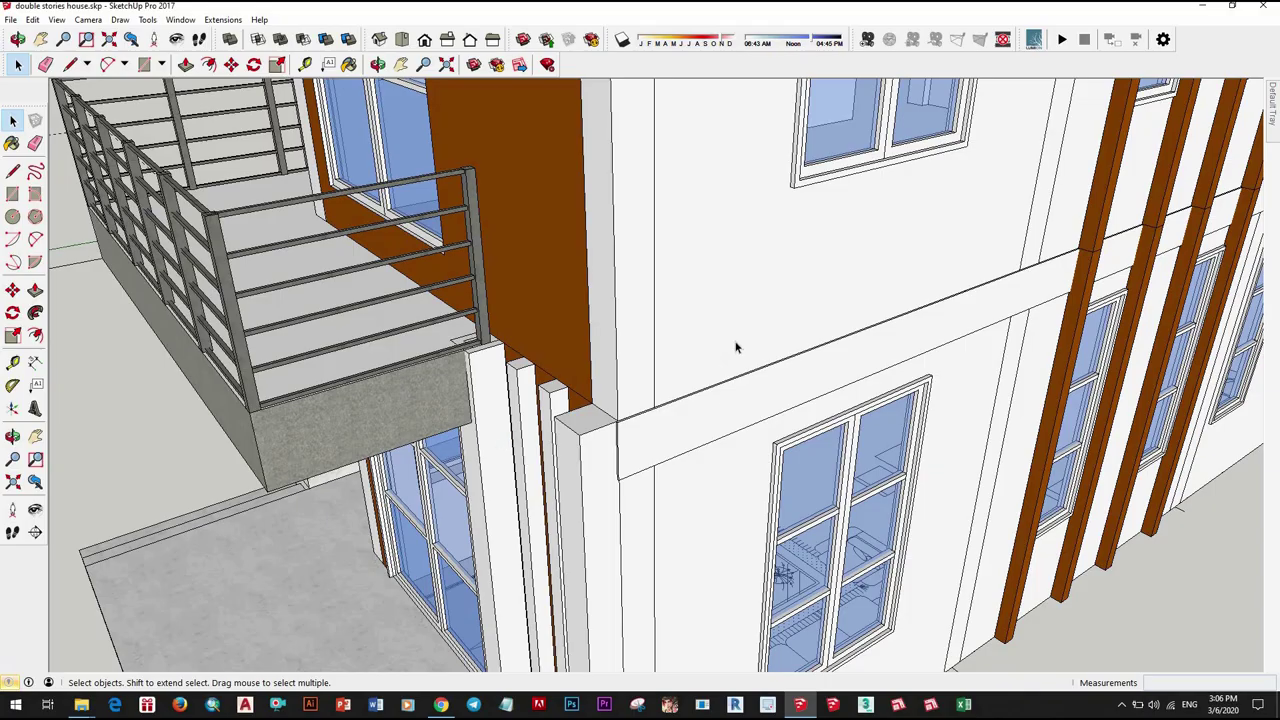
pyautogui.scroll(-5, 736, 347)
pyautogui.scroll(5, 723, 417)
pyautogui.moveTo(634, 386); pyautogui.dragTo(649, 369, button='middle')
pyautogui.click(655, 395)
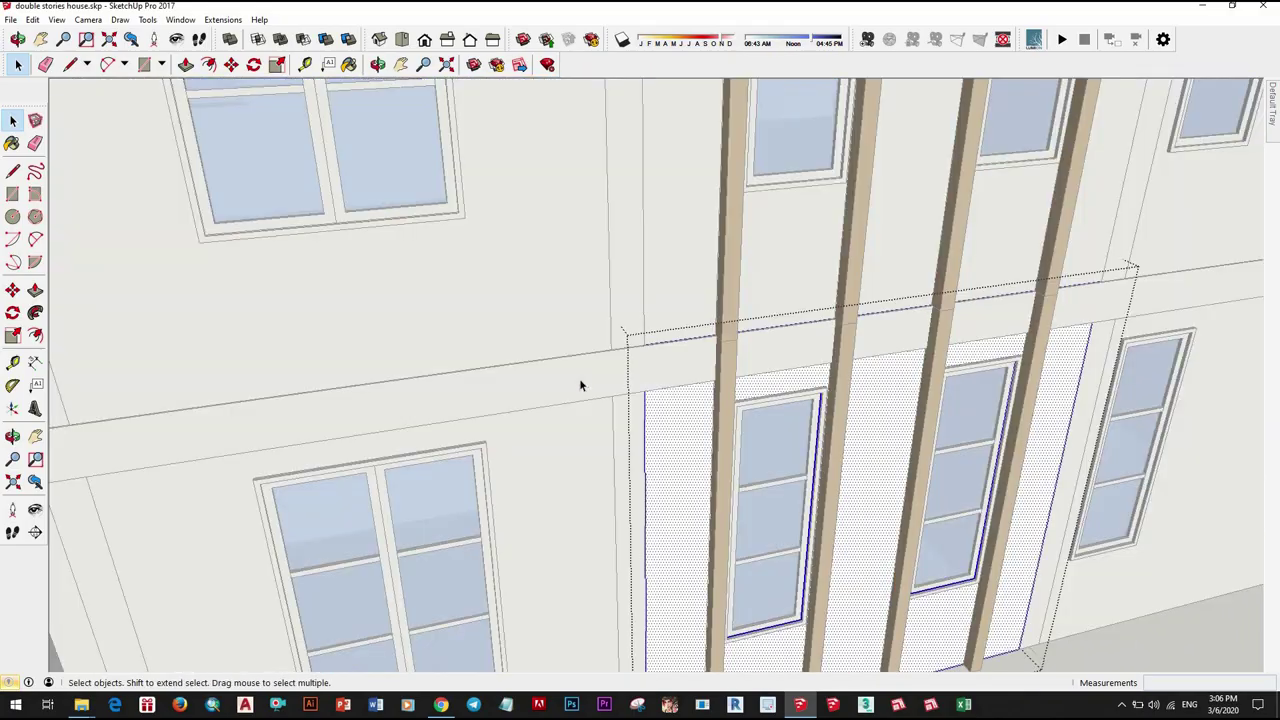
# Step: Select the floor-line band and zoom the view to frame it
pyautogui.scroll(-3, 991, 566)
pyautogui.scroll(-5, 843, 346)
pyautogui.scroll(5, 846, 346)
pyautogui.moveTo(846, 346)
pyautogui.mouseDown(button='middle')
pyautogui.moveTo(702, 352)
pyautogui.moveTo(640, 414)
pyautogui.mouseUp(button='middle')
pyautogui.scroll(-5, 640, 414)
pyautogui.scroll(5, 806, 297)
pyautogui.scroll(-2, 822, 318)
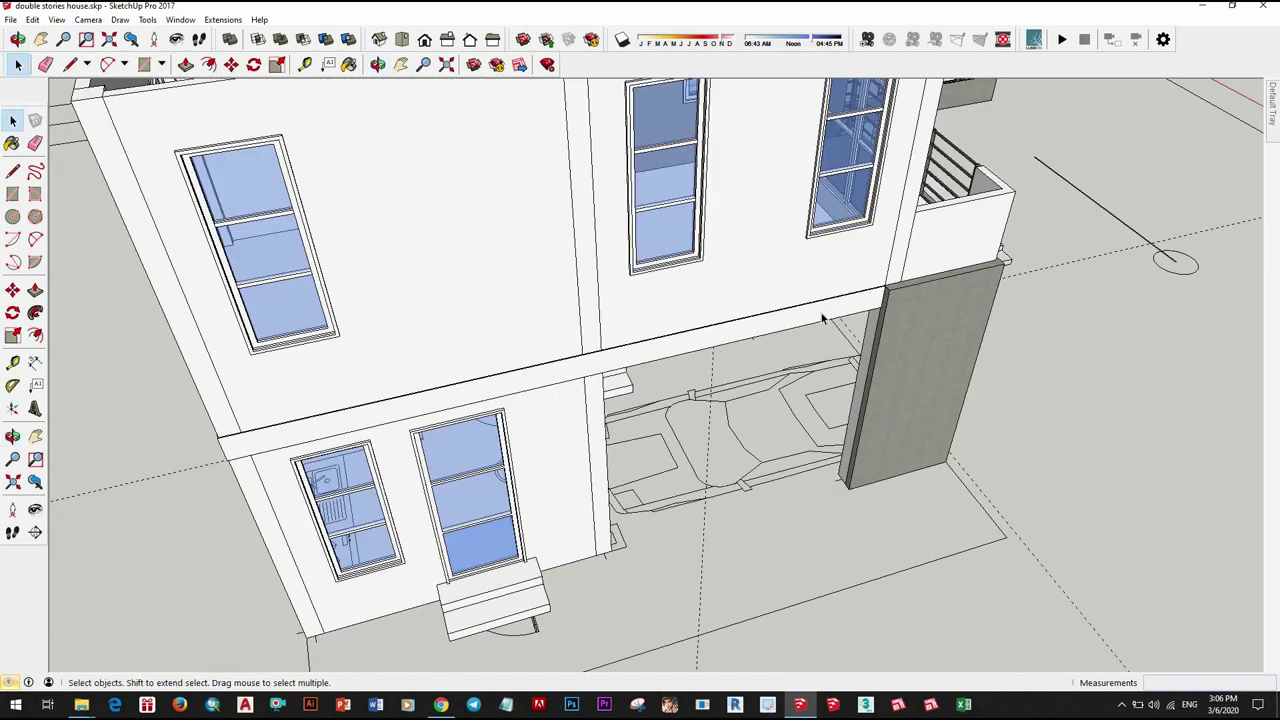
pyautogui.click(822, 318)
pyautogui.rightClick(822, 318)
pyautogui.click(856, 316)
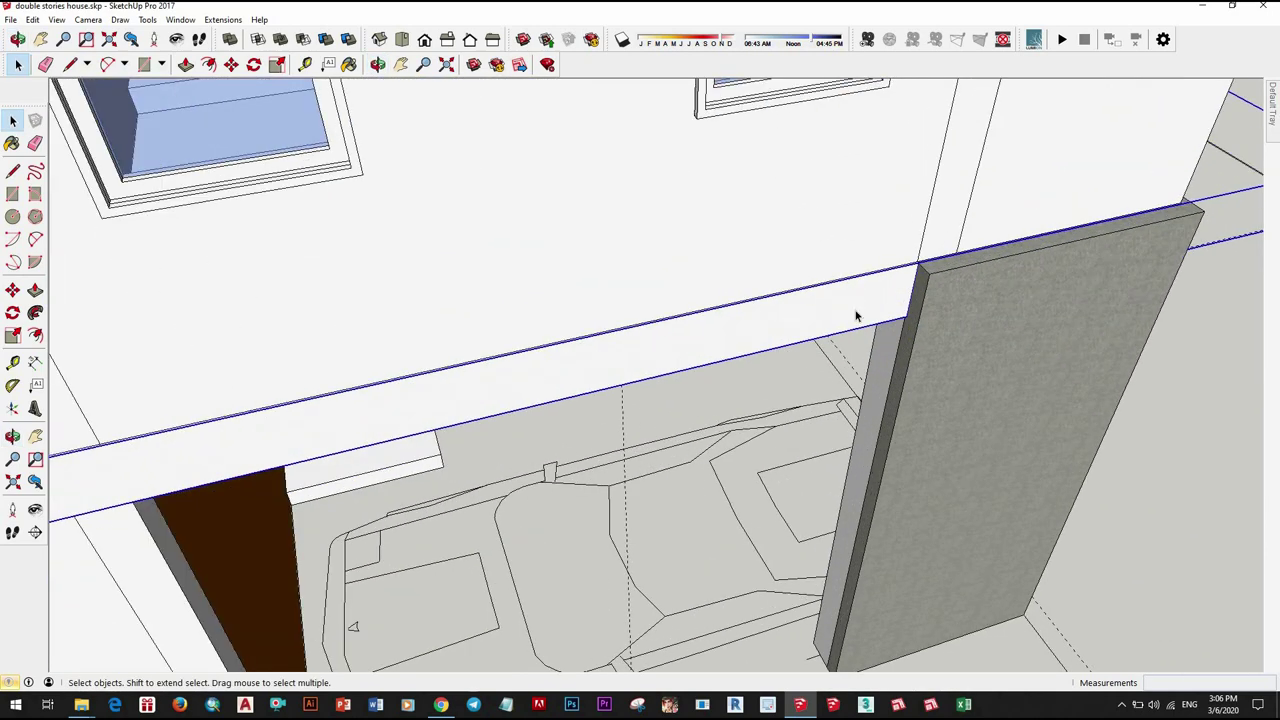
pyautogui.scroll(-3, 856, 316)
# Step: Offset the band face inward to create an inner outline
pyautogui.moveTo(723, 429); pyautogui.dragTo(546, 443, button='middle')
pyautogui.scroll(1, 546, 443)
pyautogui.scroll(2, 571, 426)
pyautogui.press('f')
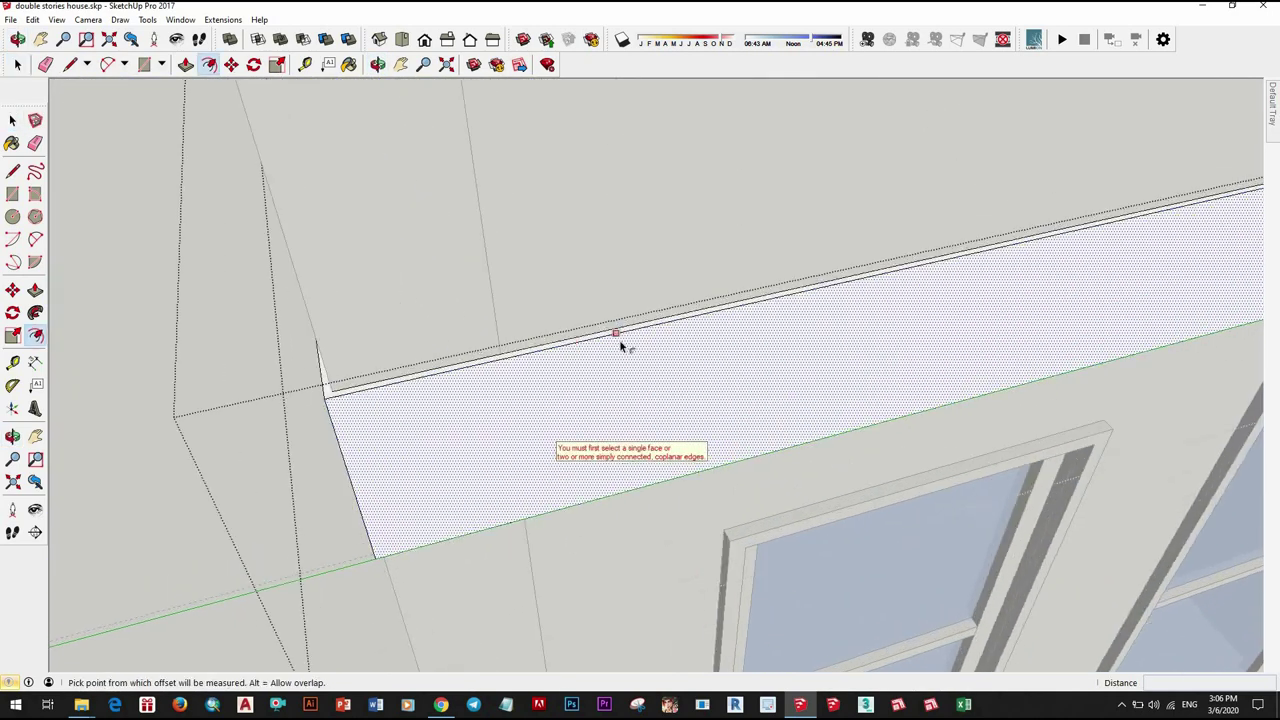
pyautogui.click(619, 344)
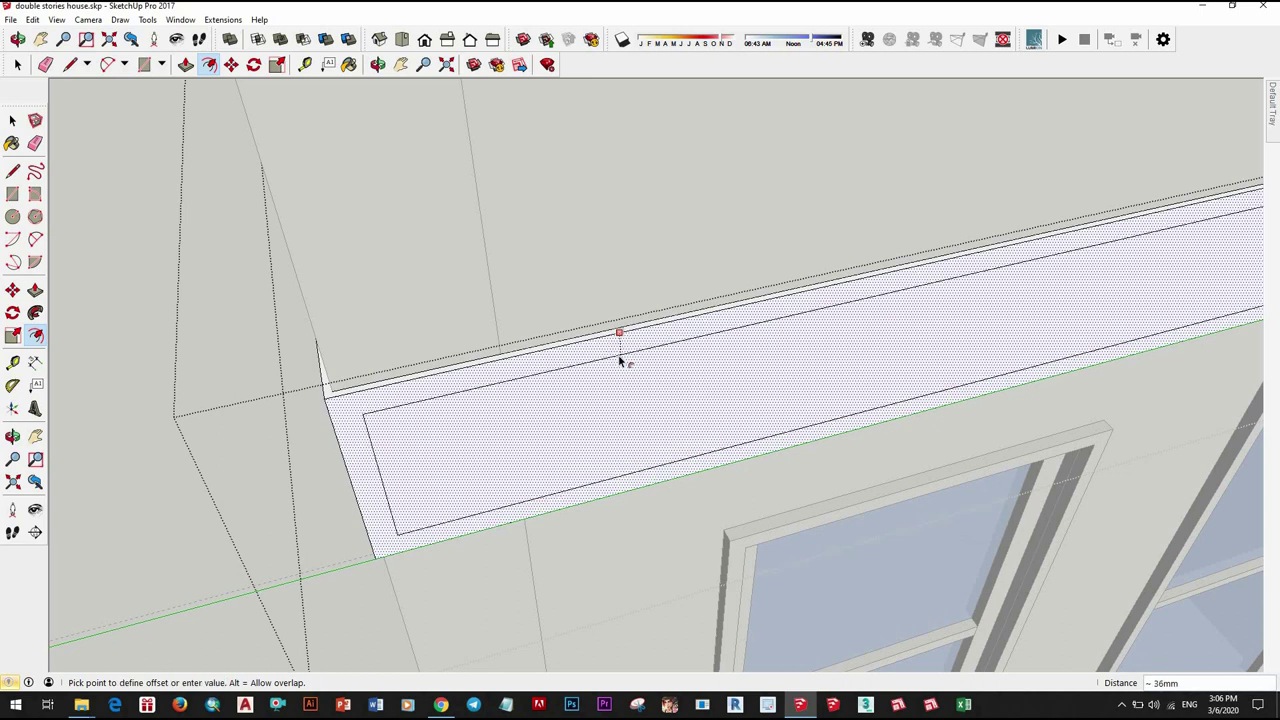
pyautogui.press('Return')
pyautogui.moveTo(622, 394); pyautogui.dragTo(589, 263, button='middle')
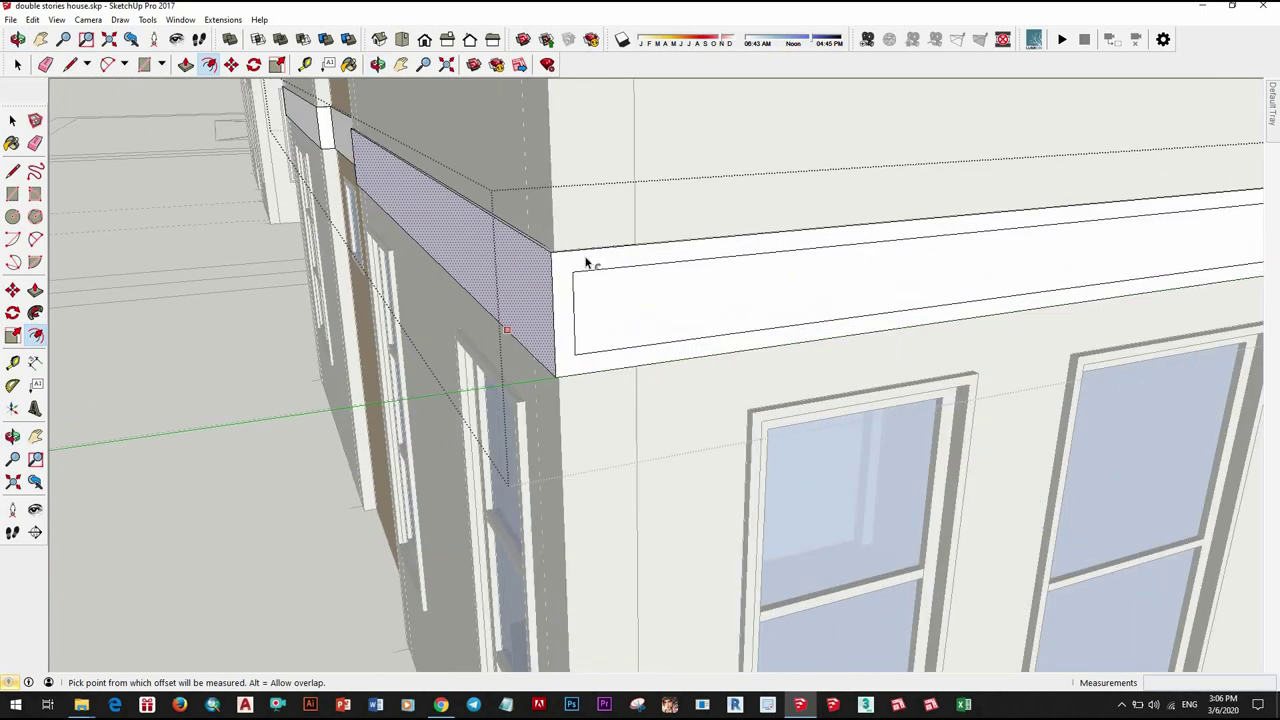
pyautogui.press('space')
# Step: Clear the current selection and select the band's outer face
pyautogui.moveTo(582, 364)
pyautogui.mouseDown(button='middle')
pyautogui.moveTo(600, 300)
pyautogui.moveTo(565, 250)
pyautogui.mouseUp(button='middle')
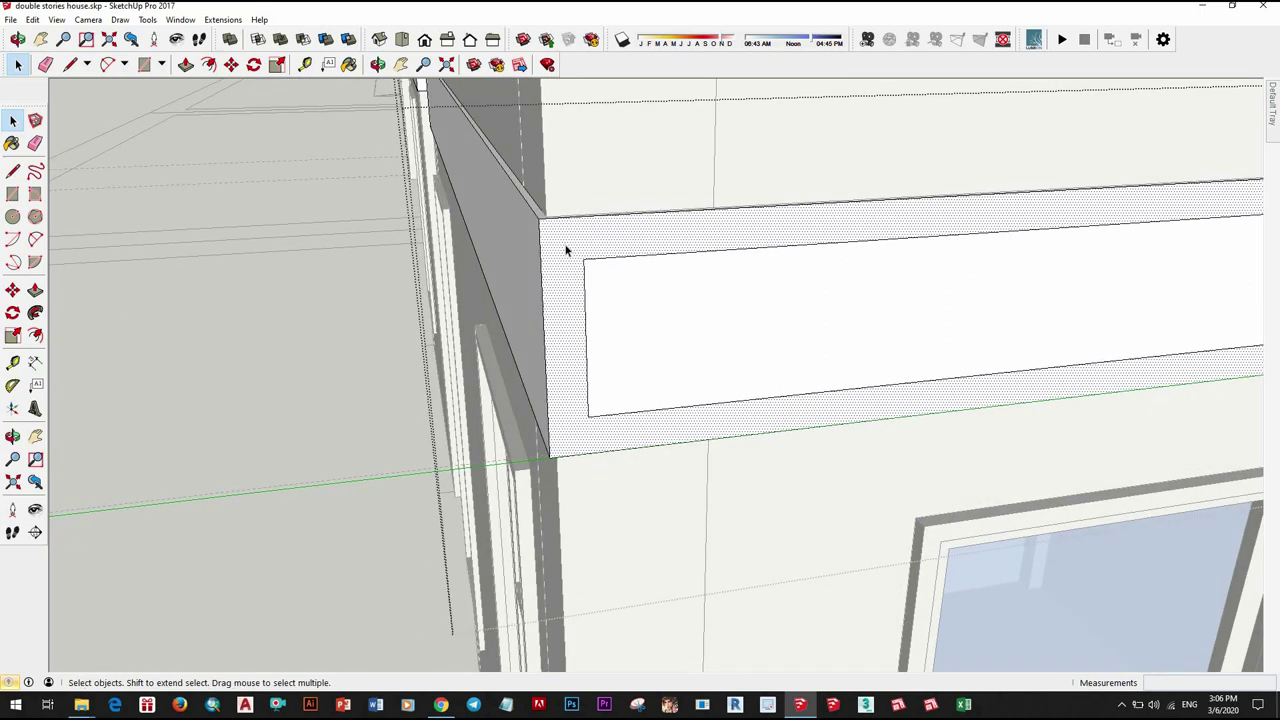
pyautogui.press('Escape')
pyautogui.press('m')
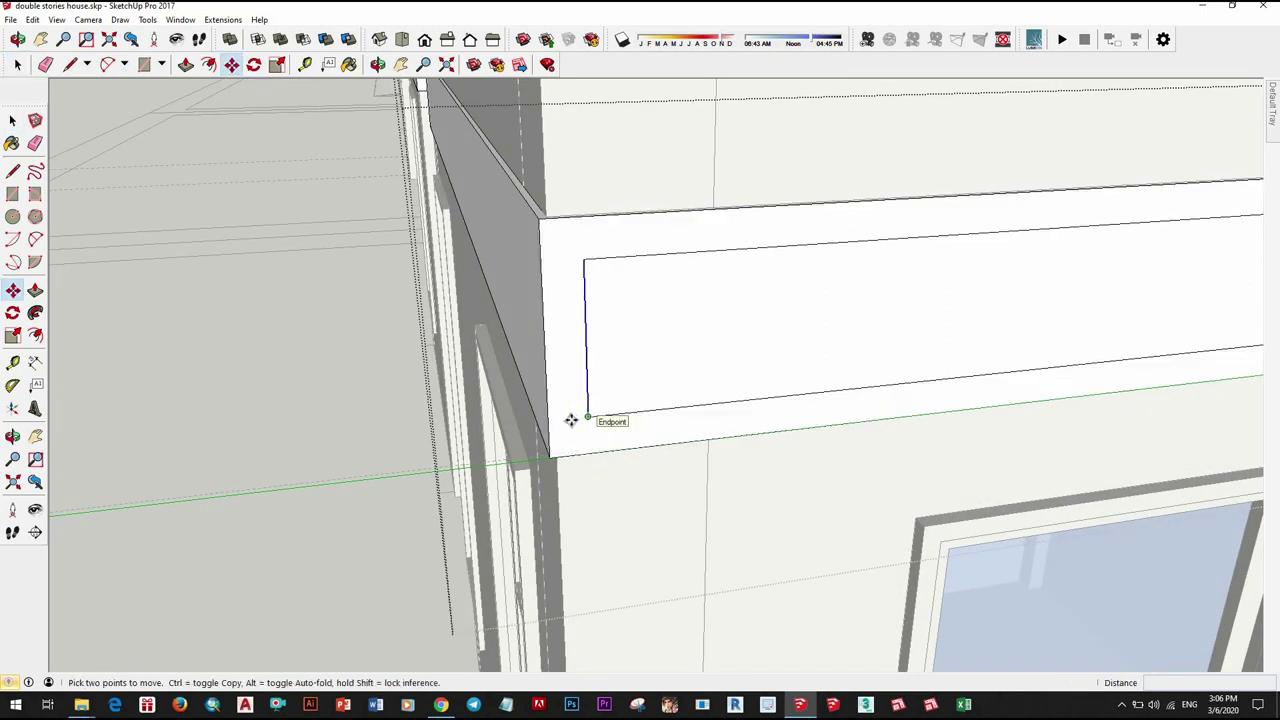
pyautogui.press('space')
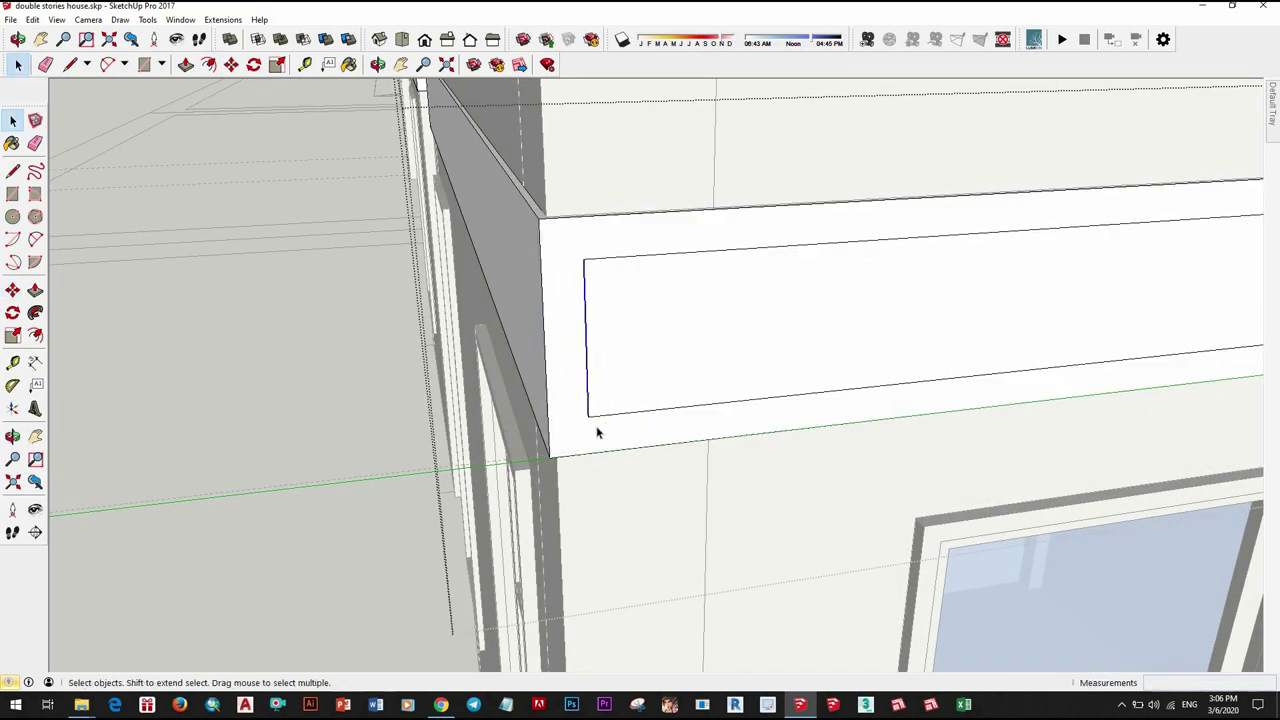
pyautogui.click(600, 434)
pyautogui.moveTo(935, 471)
pyautogui.mouseDown(button='middle')
pyautogui.moveTo(646, 448)
pyautogui.moveTo(520, 351)
pyautogui.moveTo(628, 356)
pyautogui.moveTo(403, 260)
pyautogui.mouseUp(button='middle')
# Step: Push/Pull the band face to square off its end beside the brown wall
pyautogui.press('p')
pyautogui.click(643, 443)
pyautogui.scroll(2, 515, 345)
pyautogui.click(403, 260)
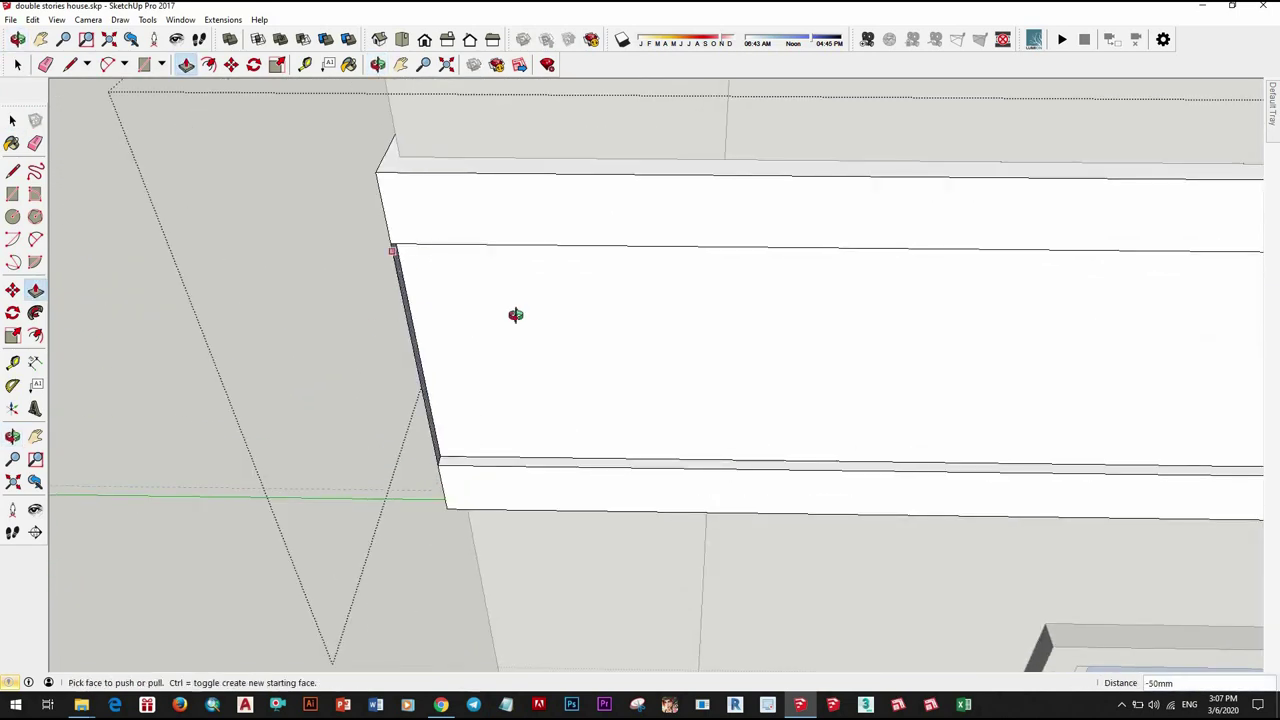
pyautogui.moveTo(517, 314)
pyautogui.mouseDown(button='middle')
pyautogui.moveTo(691, 346)
pyautogui.moveTo(696, 334)
pyautogui.mouseUp(button='middle')
pyautogui.press('space')
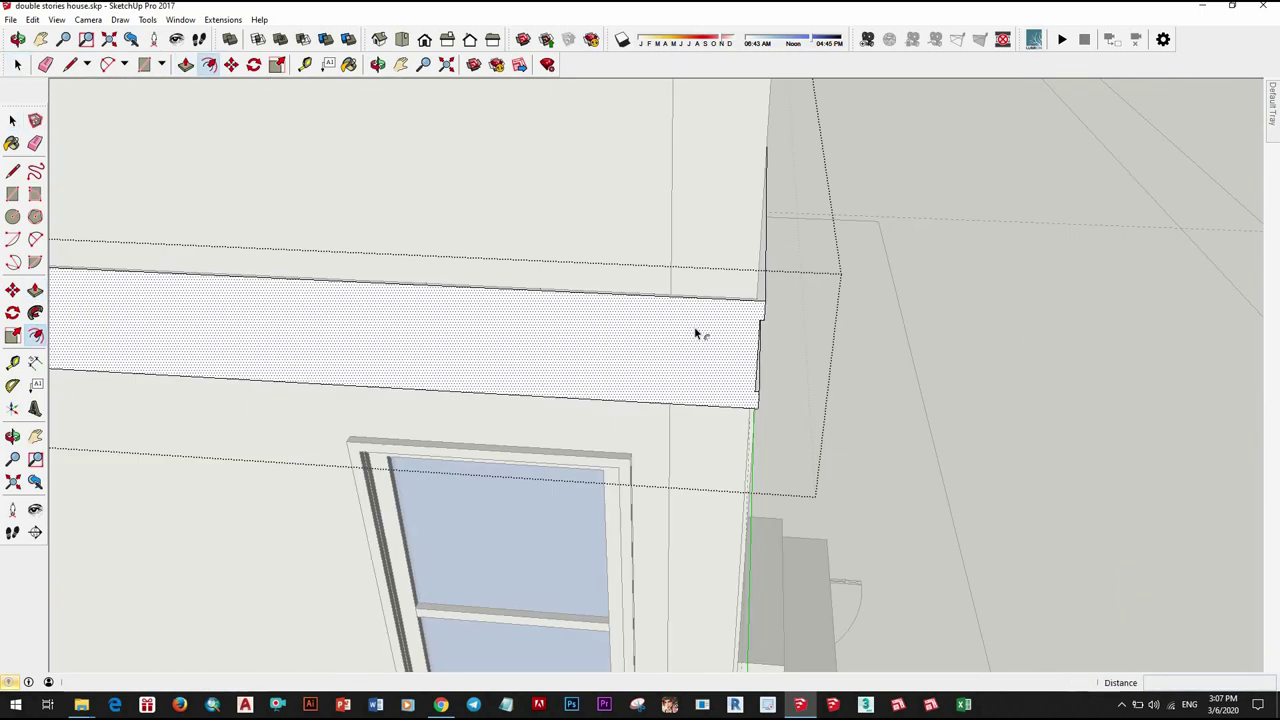
pyautogui.scroll(2, 690, 338)
pyautogui.press('space')
pyautogui.click(771, 310)
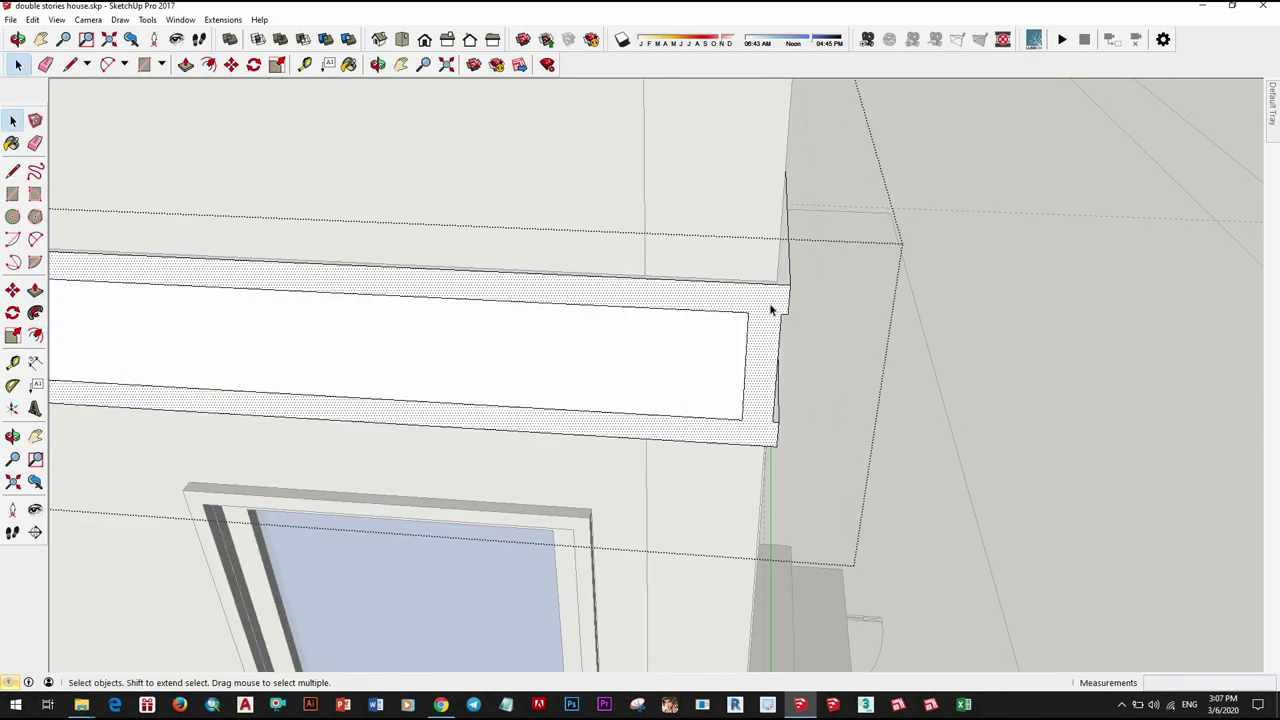
# Step: Push the band's inner strip 50 mm into the wall to form the recess
pyautogui.press('p')
pyautogui.click(760, 329)
pyautogui.press('Return')
pyautogui.moveTo(774, 358); pyautogui.dragTo(957, 300, button='middle')
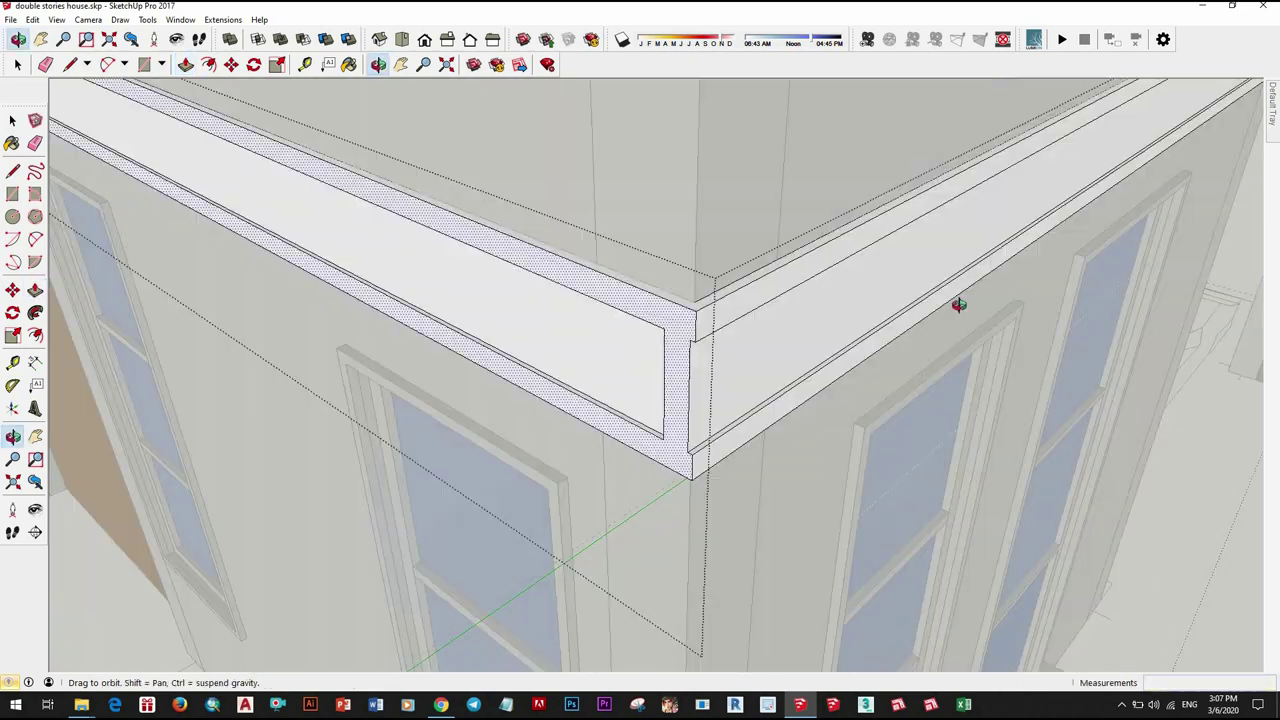
pyautogui.scroll(3, 791, 289)
pyautogui.scroll(1, 795, 290)
pyautogui.click(852, 337)
pyautogui.scroll(-2, 623, 349)
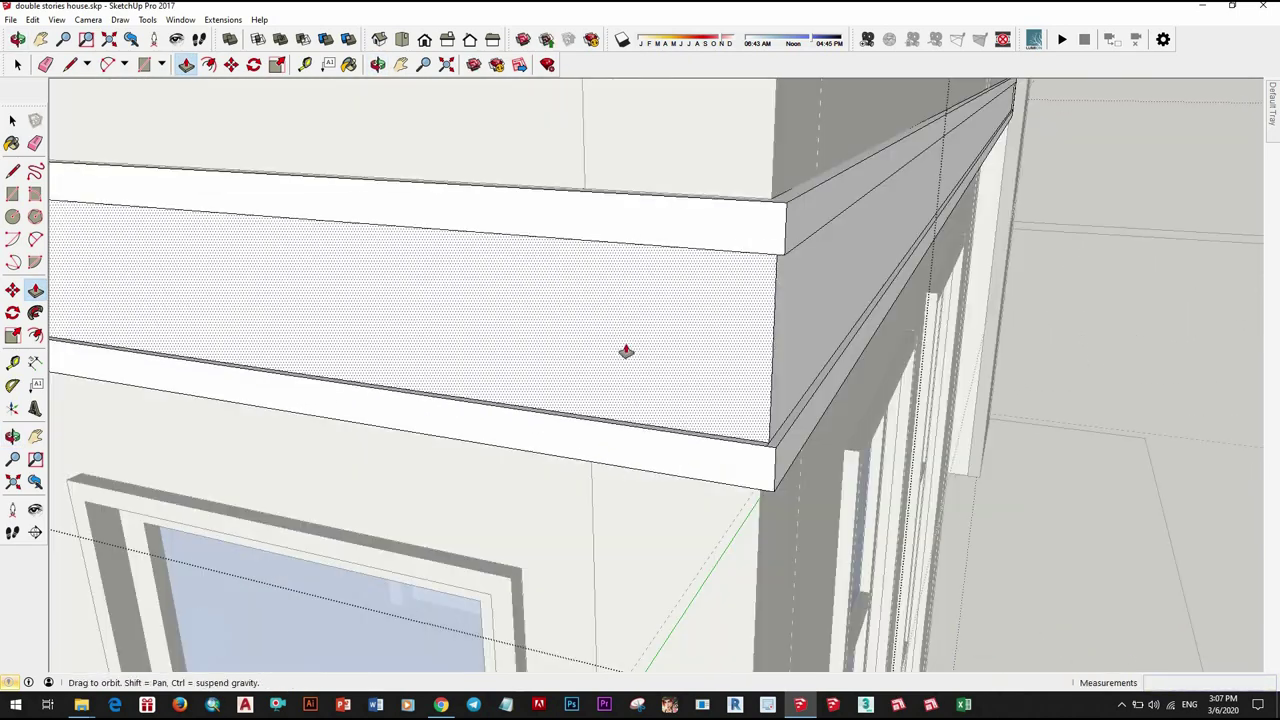
pyautogui.scroll(-2, 617, 354)
pyautogui.scroll(-1, 686, 363)
pyautogui.scroll(5, 855, 387)
# Step: Orbit around the wall corner to inspect the recessed band panel
pyautogui.moveTo(855, 387); pyautogui.dragTo(977, 369, button='middle')
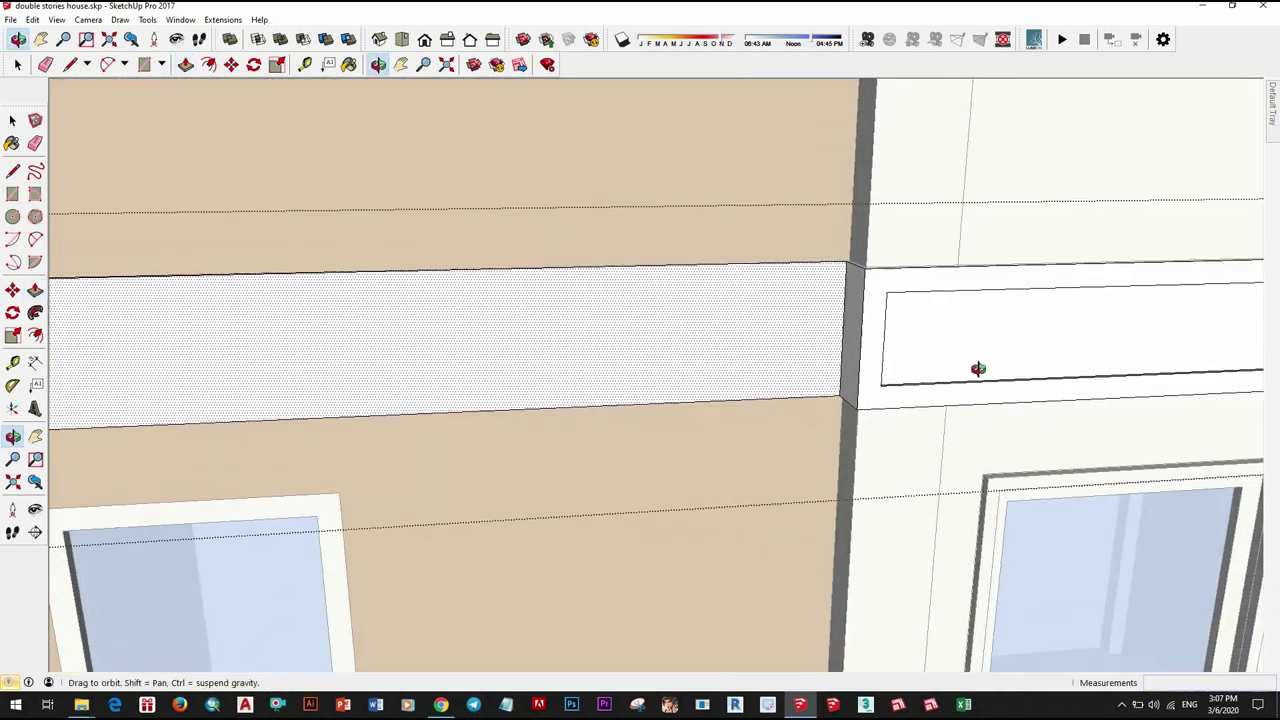
pyautogui.scroll(2, 857, 337)
pyautogui.press('space')
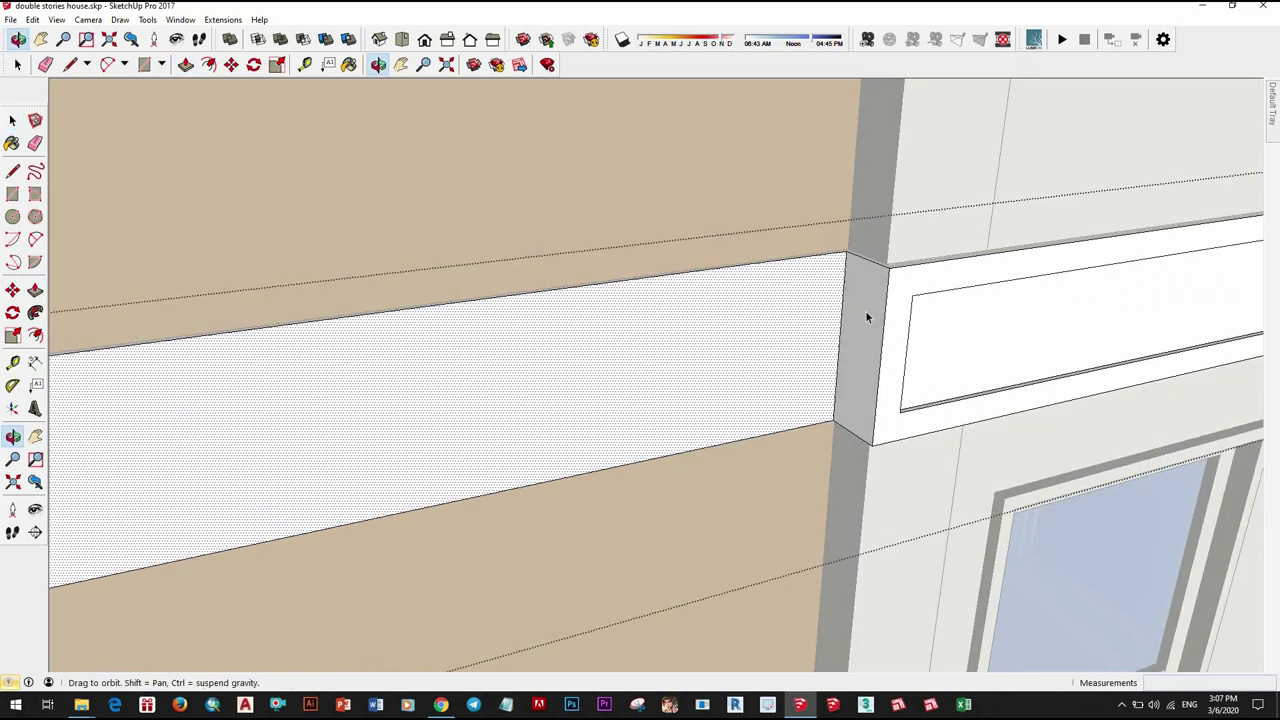
pyautogui.scroll(2, 866, 308)
pyautogui.moveTo(851, 363); pyautogui.dragTo(717, 456, button='middle')
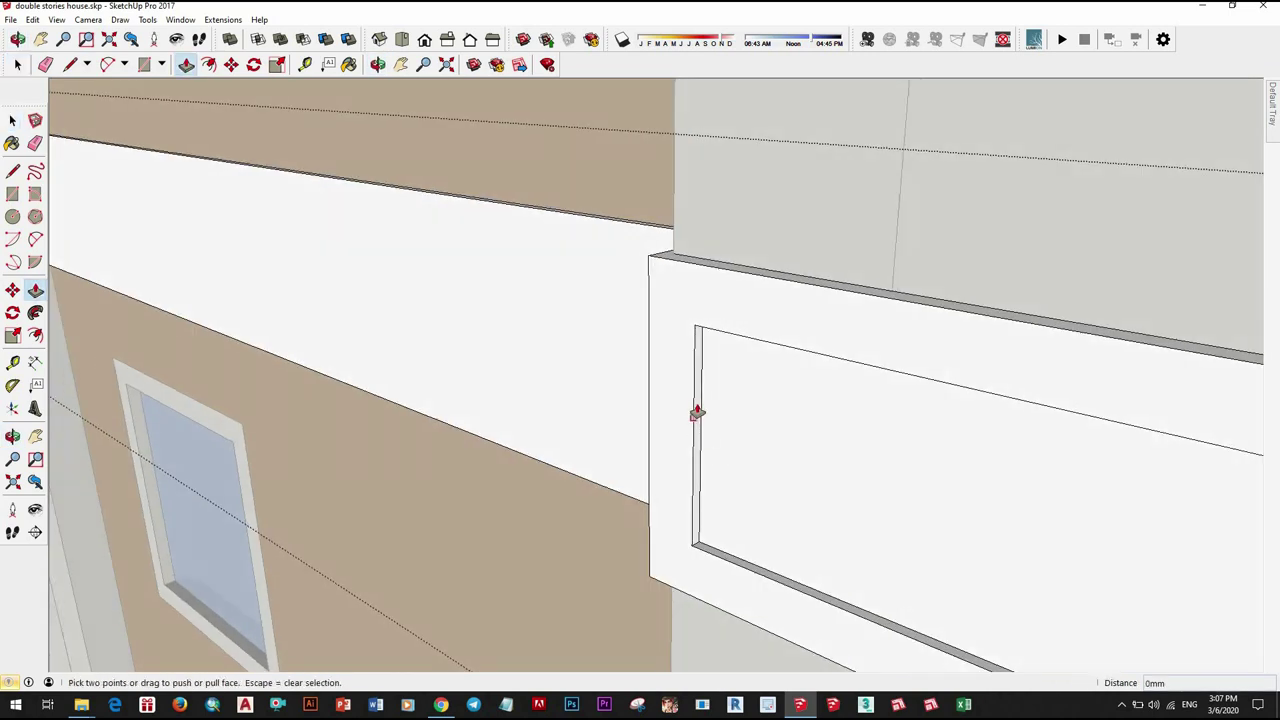
pyautogui.moveTo(662, 356)
pyautogui.mouseDown(button='middle')
pyautogui.moveTo(931, 437)
pyautogui.moveTo(712, 403)
pyautogui.mouseUp(button='middle')
# Step: Cancel the end-face offset and draw an edge splitting the band's end face
pyautogui.press('space')
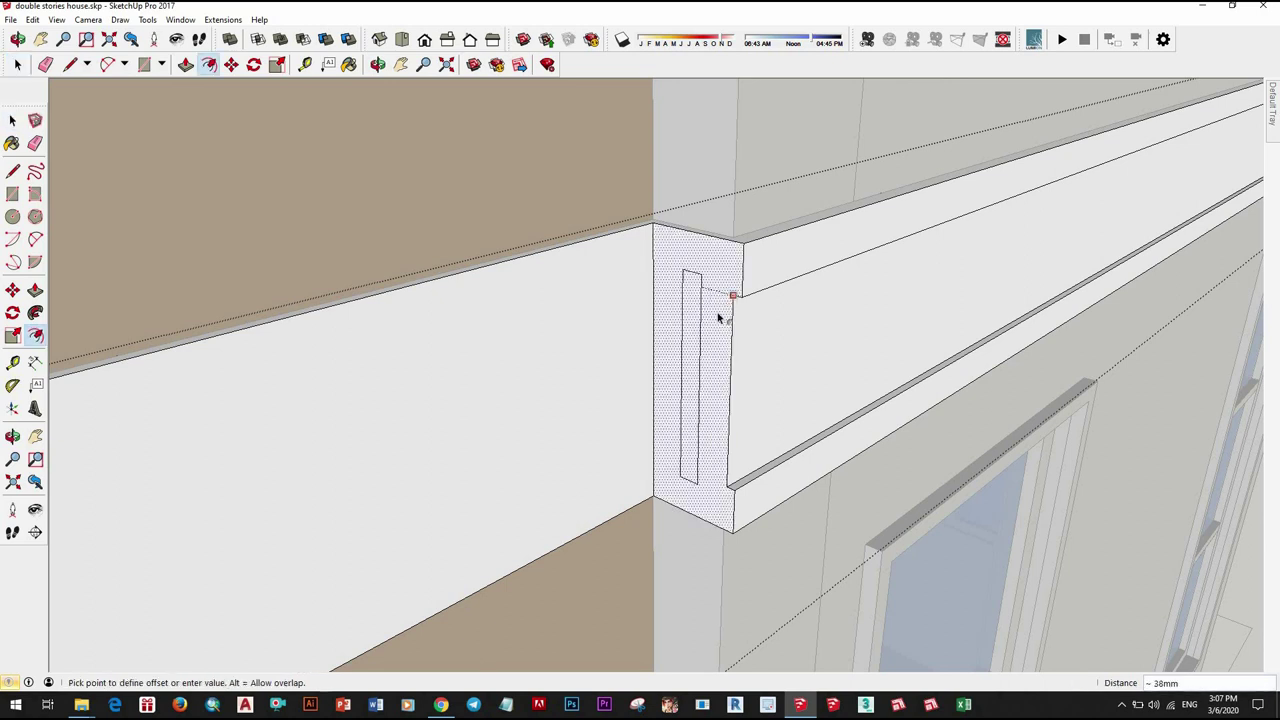
pyautogui.press('Escape')
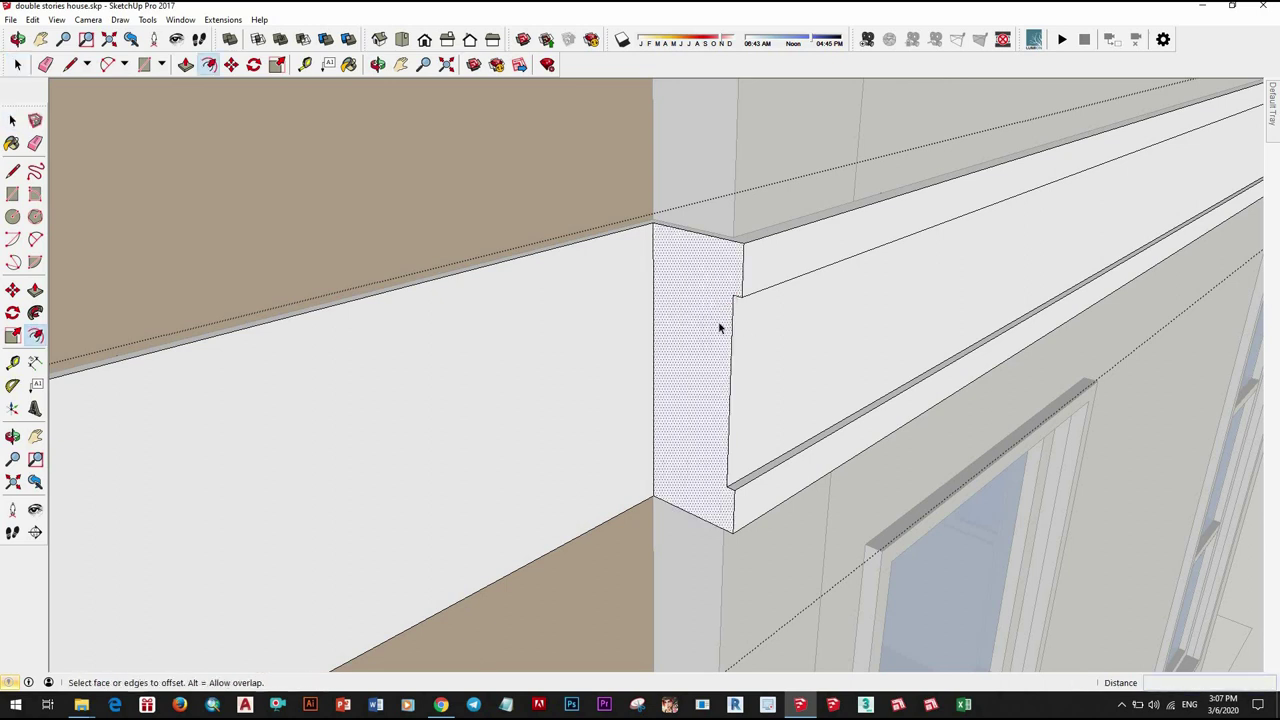
pyautogui.press('space')
pyautogui.moveTo(714, 349)
pyautogui.mouseDown(button='middle')
pyautogui.moveTo(846, 371)
pyautogui.moveTo(814, 375)
pyautogui.mouseUp(button='middle')
pyautogui.press('l')
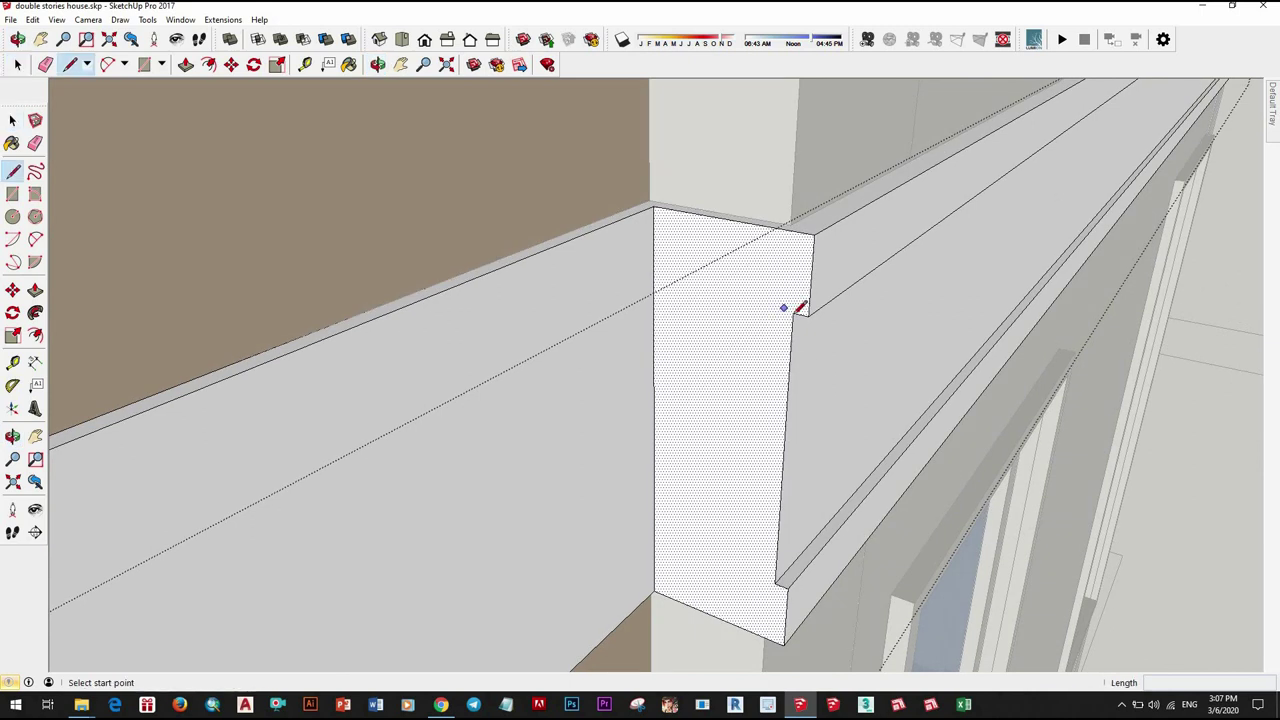
pyautogui.click(654, 283)
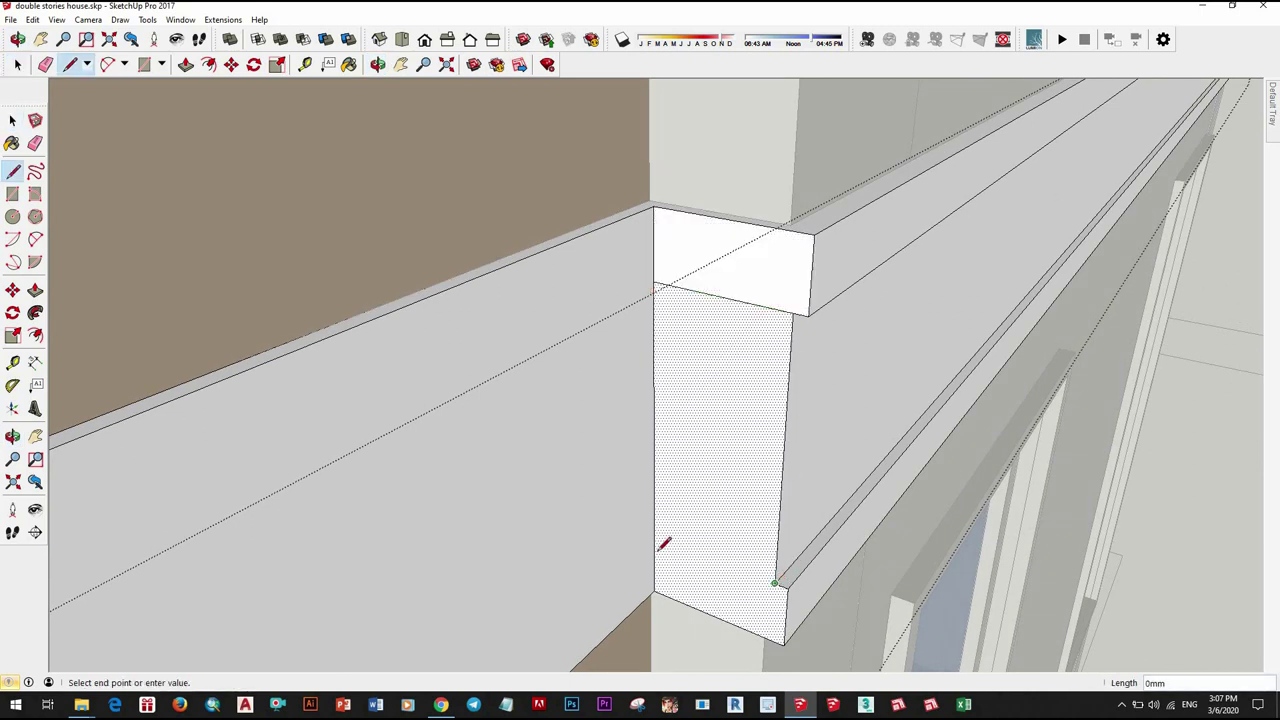
pyautogui.click(774, 583)
pyautogui.moveTo(774, 583); pyautogui.dragTo(749, 284, button='middle')
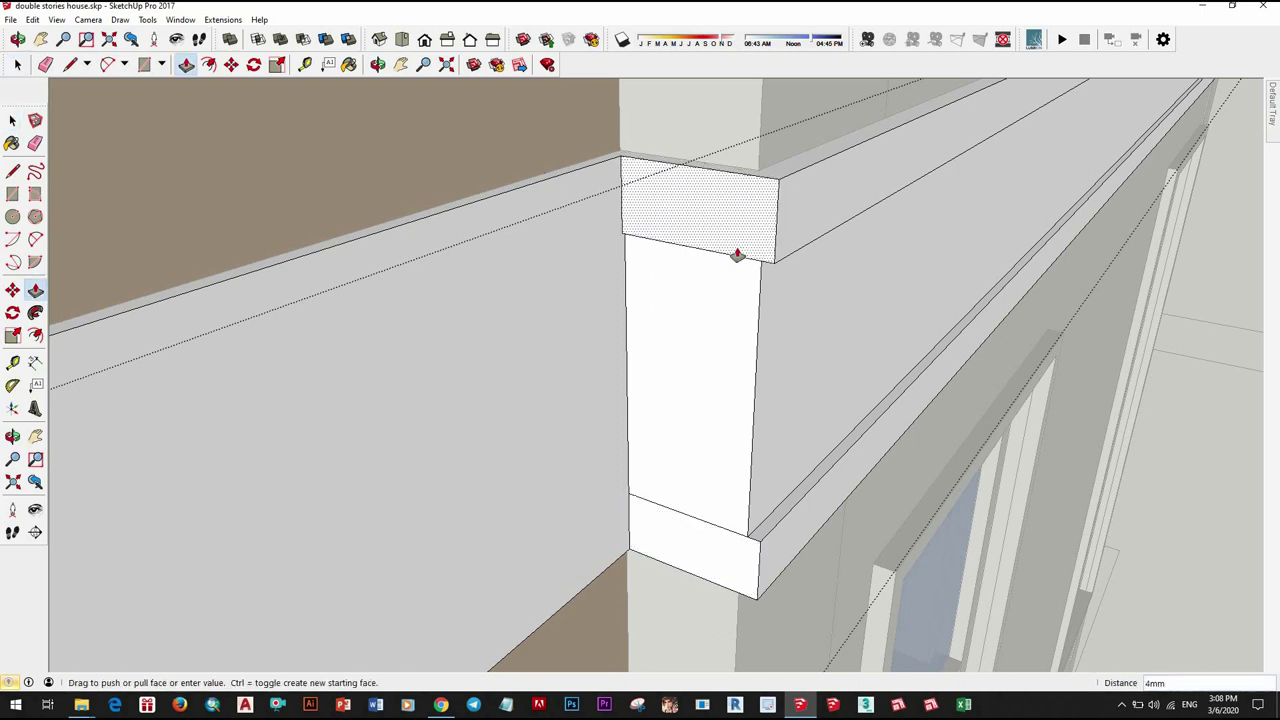
# Step: Push the top and bottom band pieces out by the same 10 mm
pyautogui.doubleClick(737, 252)
pyautogui.doubleClick(758, 527)
pyautogui.scroll(5, 689, 551)
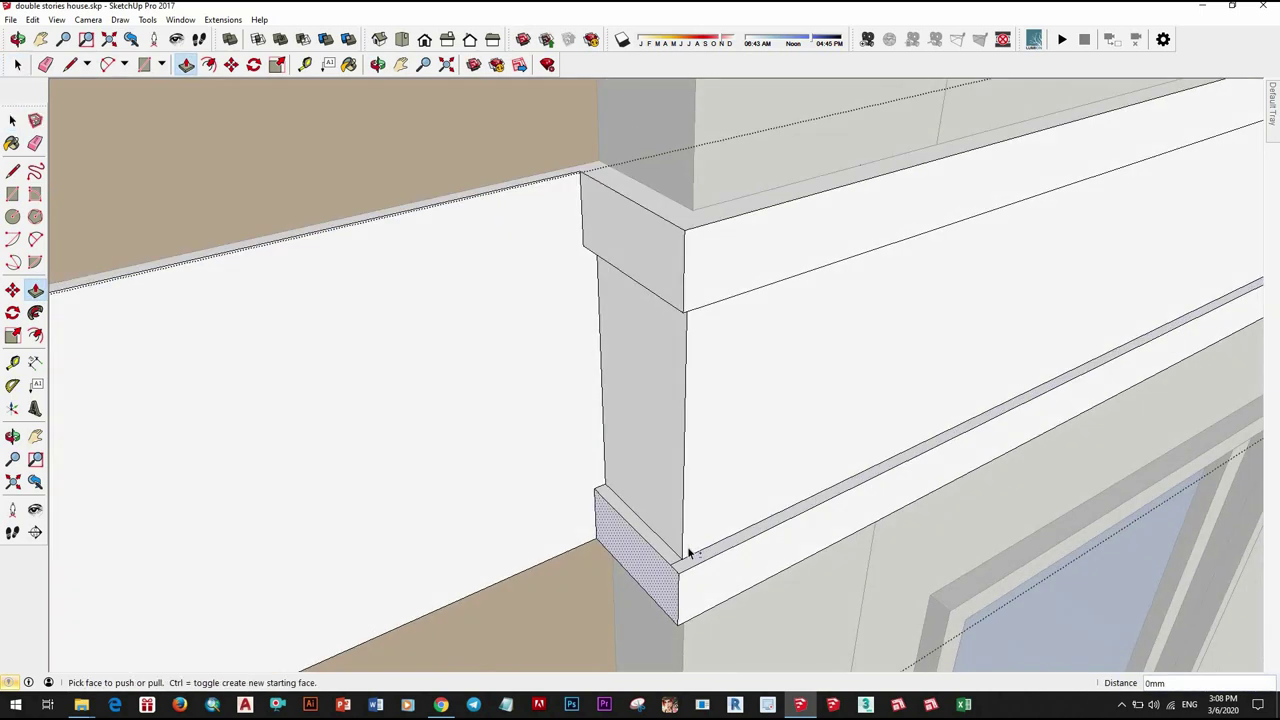
pyautogui.press('space')
pyautogui.press('e')
pyautogui.moveTo(612, 484)
pyautogui.mouseDown(button='middle')
pyautogui.moveTo(751, 471)
pyautogui.moveTo(683, 265)
pyautogui.mouseUp(button='middle')
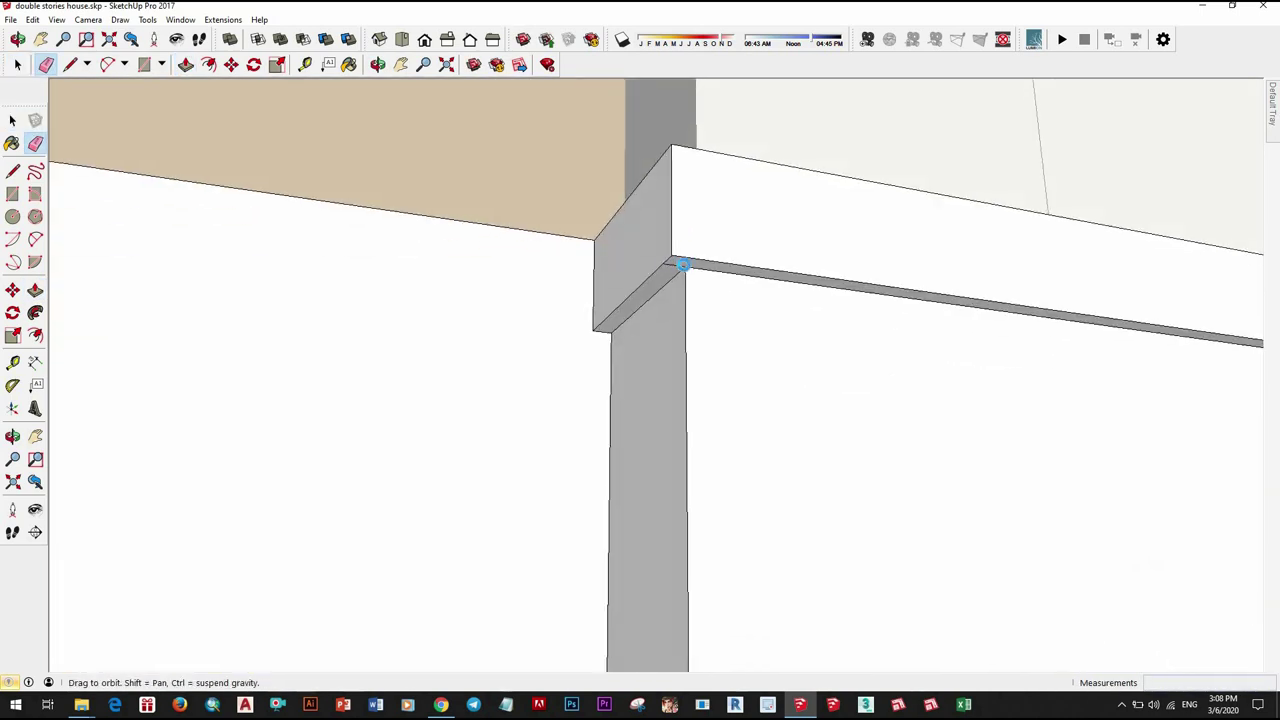
pyautogui.moveTo(700, 308)
pyautogui.mouseDown(button='middle')
pyautogui.moveTo(674, 240)
pyautogui.moveTo(700, 280)
pyautogui.moveTo(651, 534)
pyautogui.mouseUp(button='middle')
# Step: Offset the band face between the pillars inward to create an inner outline
pyautogui.press('space')
pyautogui.scroll(-2, 893, 533)
pyautogui.scroll(-3, 646, 517)
pyautogui.scroll(2, 657, 509)
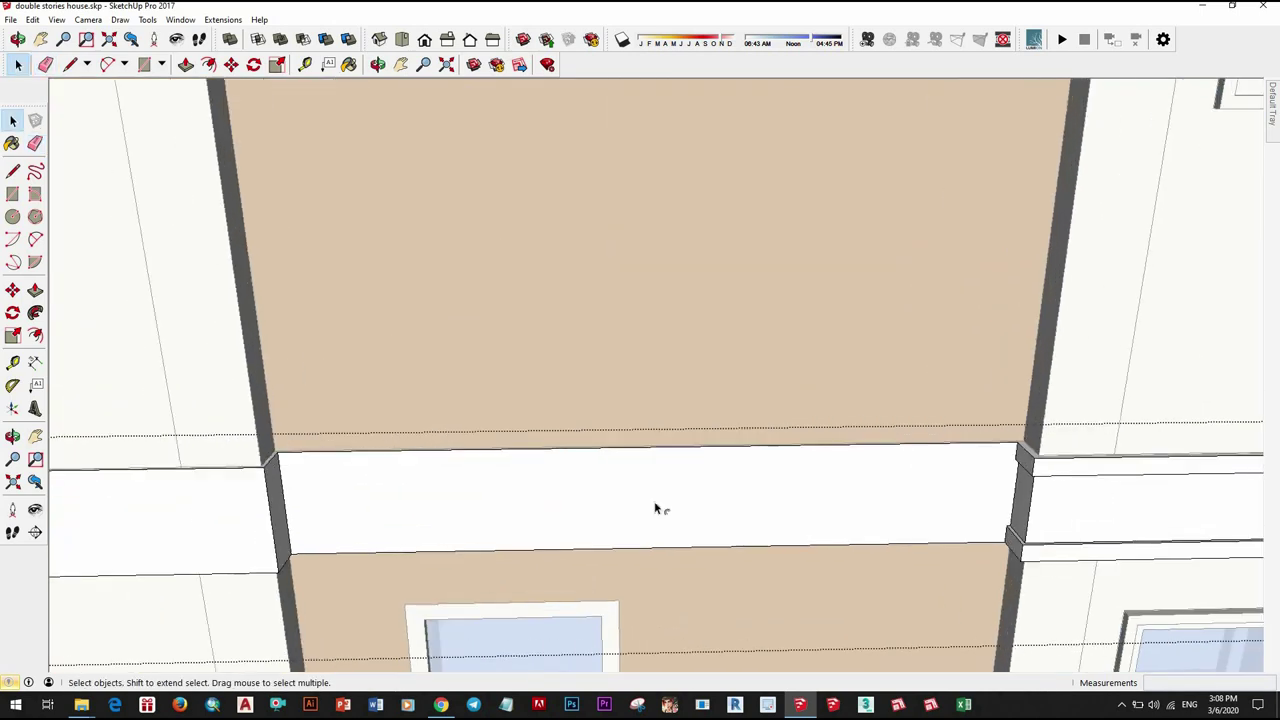
pyautogui.click(660, 505)
pyautogui.press('f')
pyautogui.scroll(2, 666, 489)
pyautogui.click(667, 428)
pyautogui.click(669, 477)
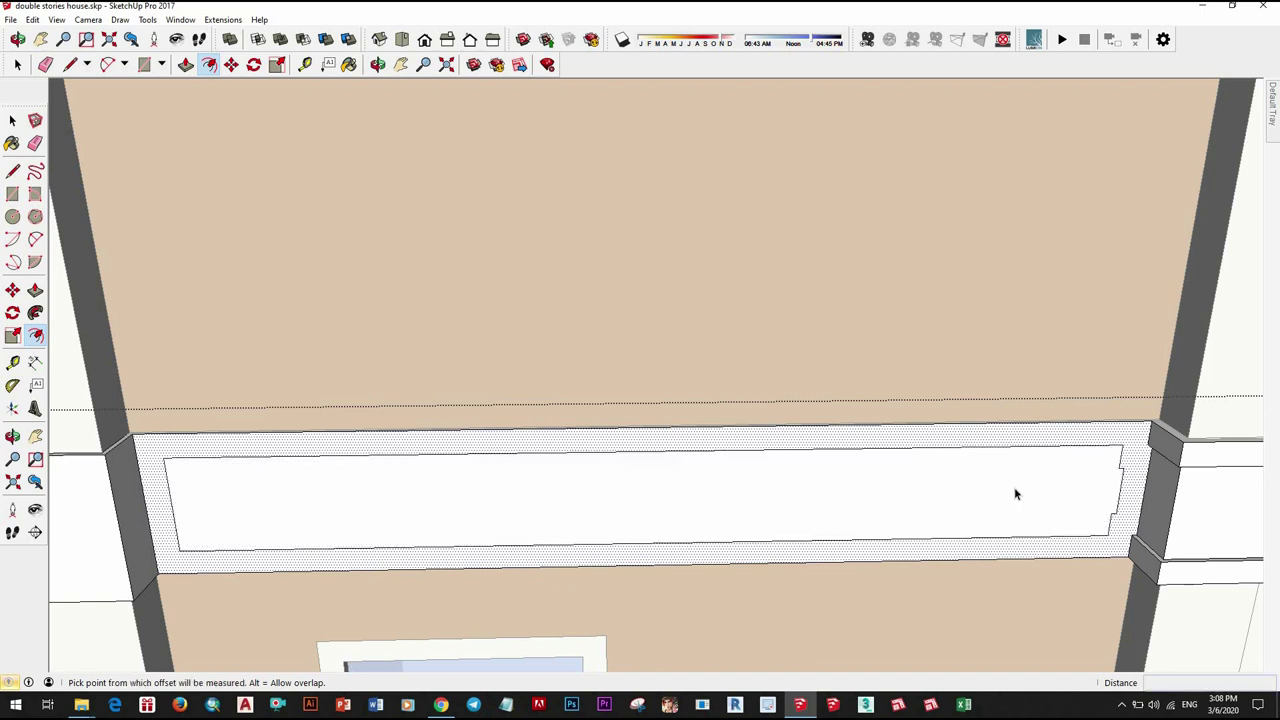
pyautogui.press('space')
pyautogui.scroll(3, 1010, 490)
# Step: Push the band's outer border out 10 mm at its right end
pyautogui.moveTo(908, 477); pyautogui.dragTo(911, 357, button='middle')
pyautogui.click(913, 358)
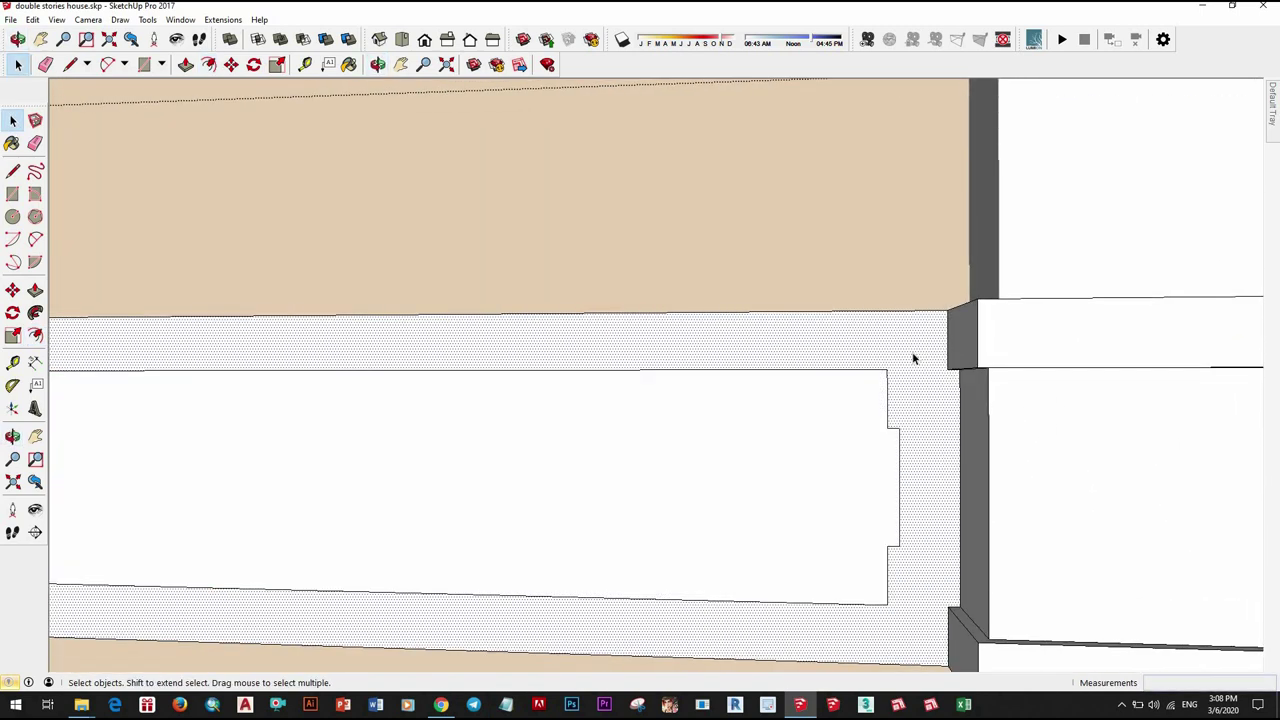
pyautogui.press('p')
pyautogui.click(916, 360)
pyautogui.write('10')
pyautogui.press('Return')
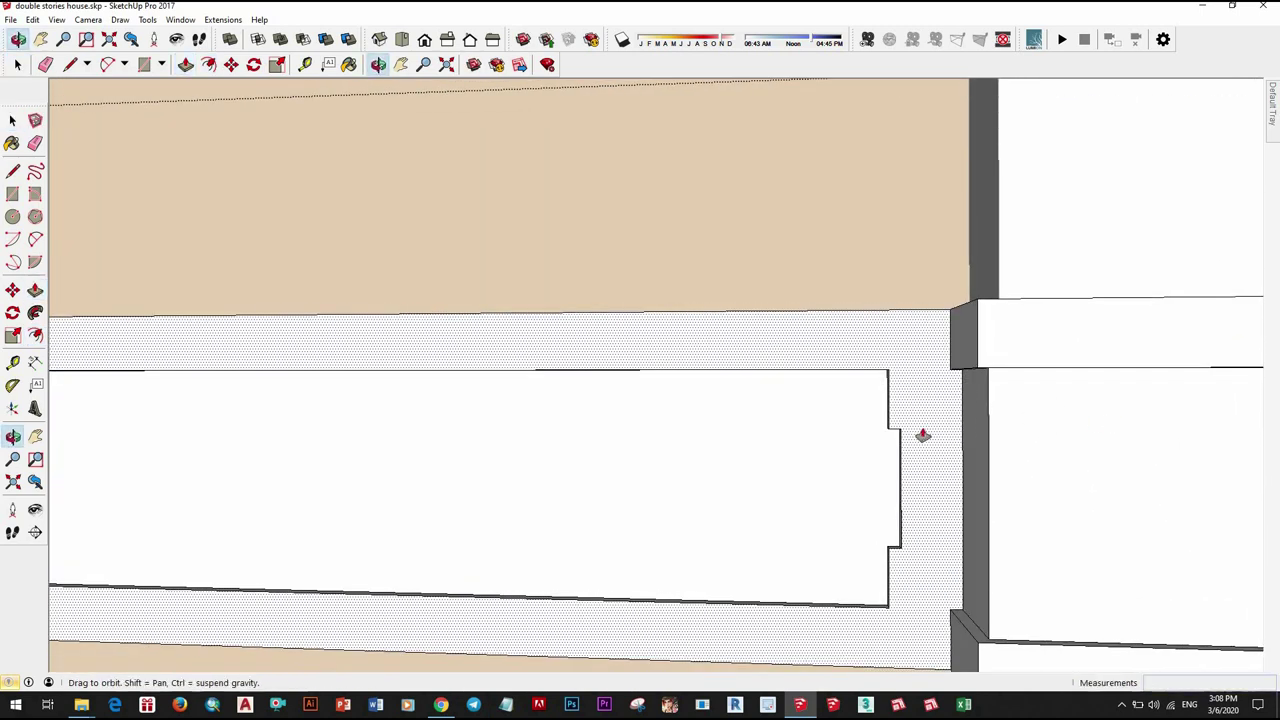
# Step: Reshape the narrow notch face at the band end and clean up stray edges
pyautogui.moveTo(923, 371); pyautogui.dragTo(838, 400, button='middle')
pyautogui.click(838, 400)
pyautogui.click(910, 366)
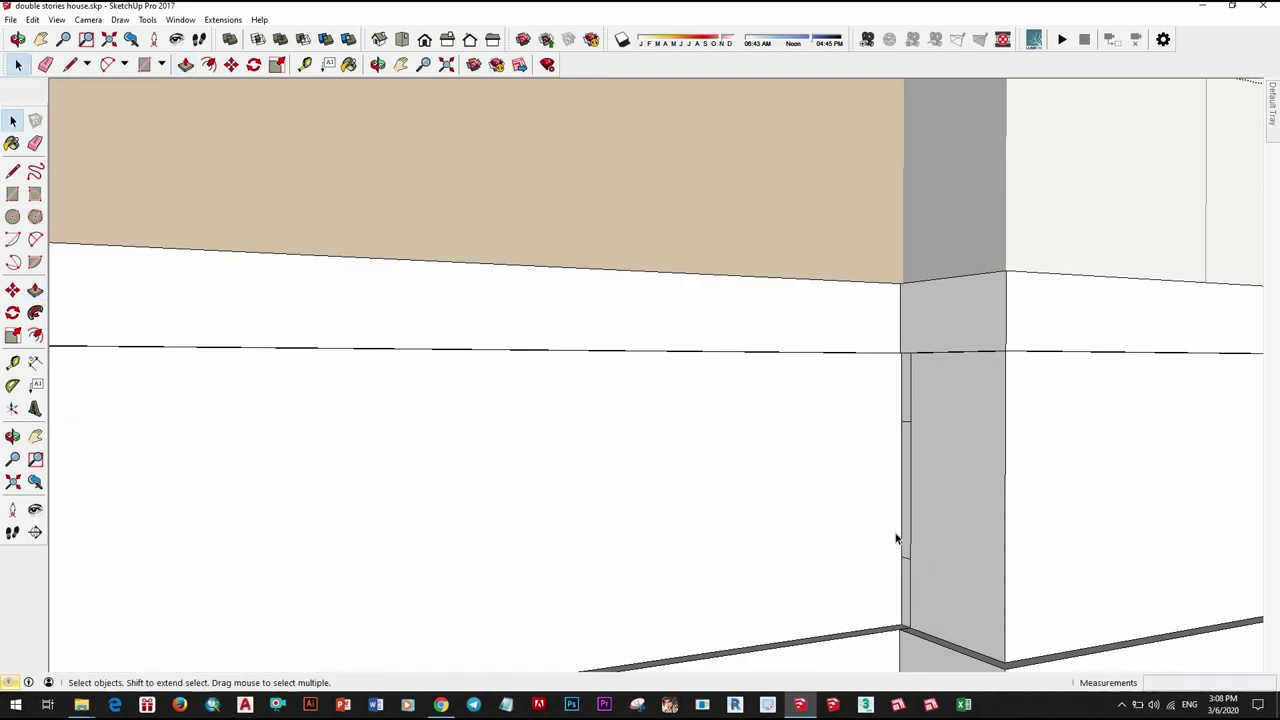
pyautogui.press('e')
pyautogui.scroll(3, 913, 567)
pyautogui.scroll(-2, 830, 460)
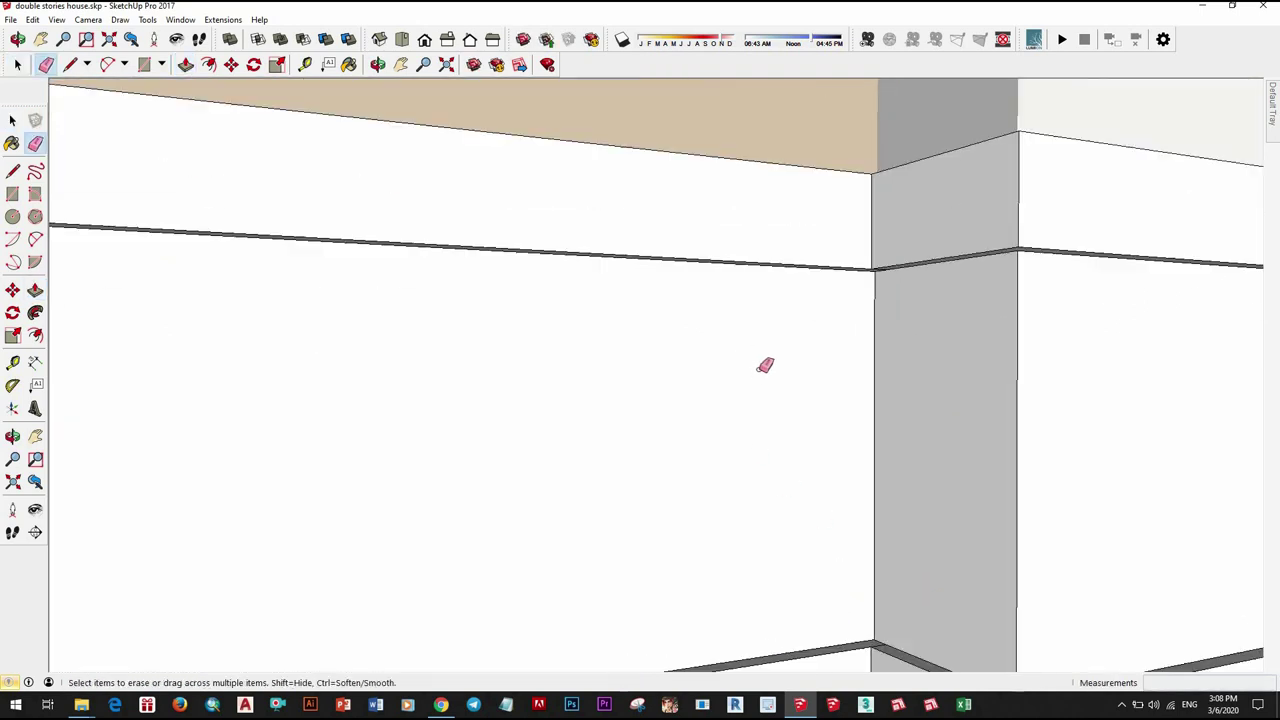
pyautogui.moveTo(766, 366)
pyautogui.mouseDown(button='middle')
pyautogui.moveTo(643, 477)
pyautogui.moveTo(714, 451)
pyautogui.mouseUp(button='middle')
pyautogui.scroll(3, 482, 407)
pyautogui.moveTo(482, 407); pyautogui.dragTo(643, 443, button='middle')
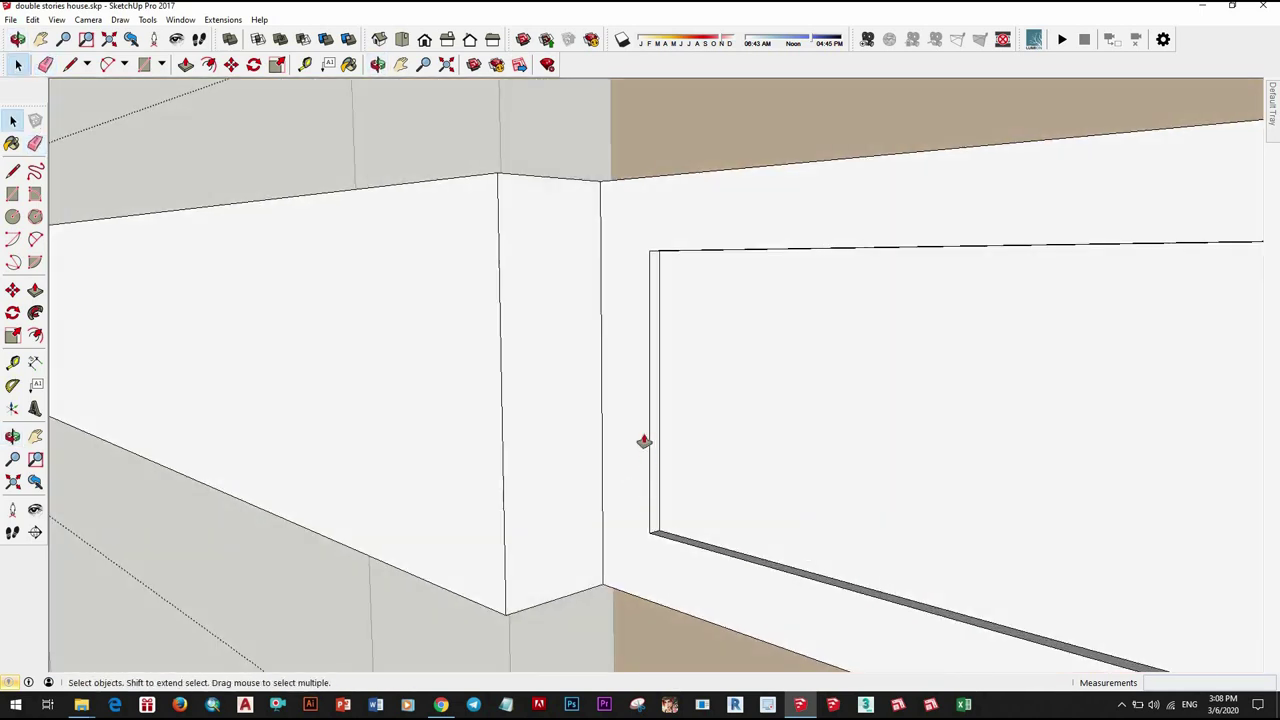
# Step: Try an offset on the pillar's front face, then abandon it
pyautogui.press('p')
pyautogui.scroll(2, 579, 369)
pyautogui.moveTo(585, 365)
pyautogui.mouseDown(button='middle')
pyautogui.moveTo(606, 457)
pyautogui.moveTo(600, 420)
pyautogui.mouseUp(button='middle')
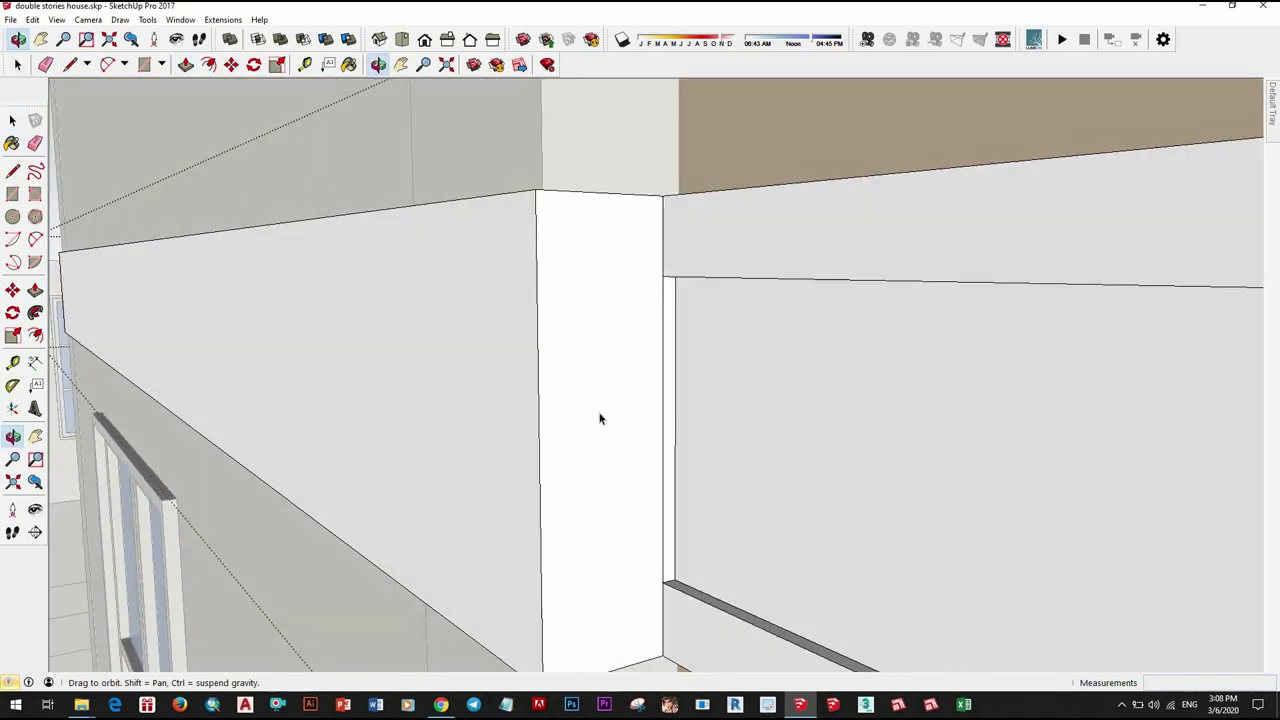
pyautogui.press('space')
pyautogui.click(603, 418)
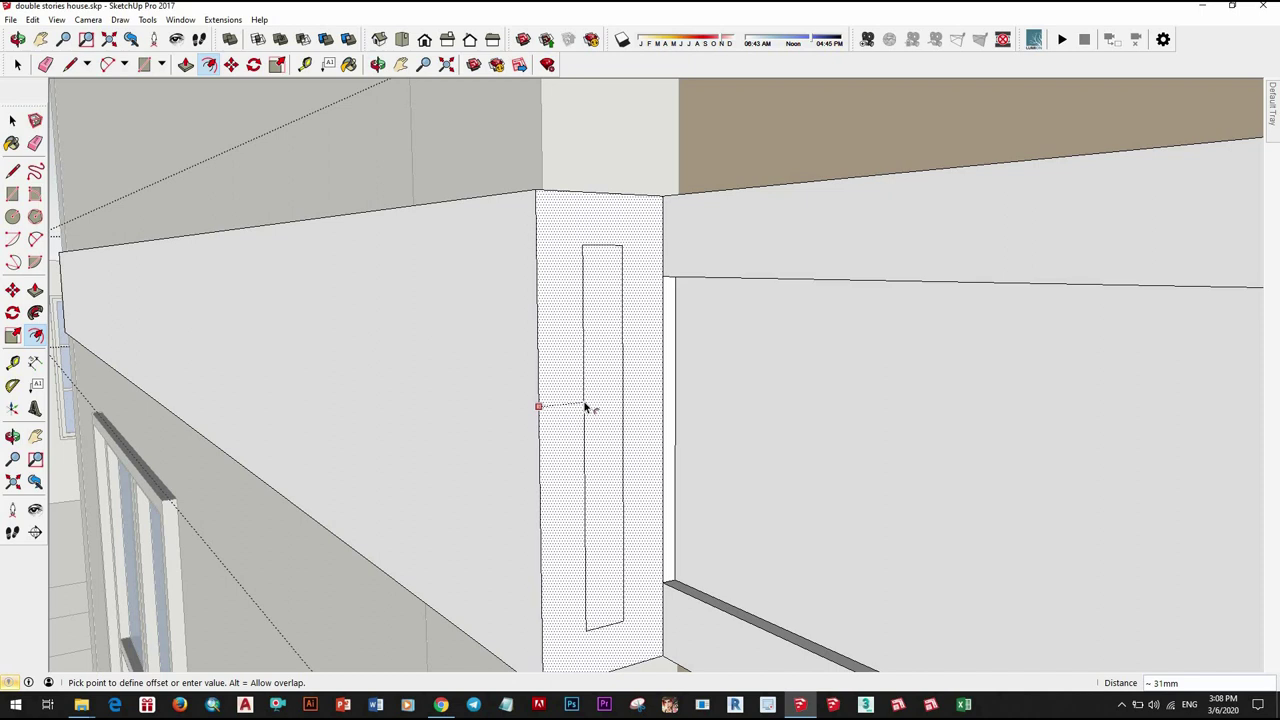
pyautogui.press('space')
pyautogui.moveTo(590, 407)
pyautogui.mouseDown(button='middle')
pyautogui.moveTo(671, 409)
pyautogui.moveTo(705, 378)
pyautogui.mouseUp(button='middle')
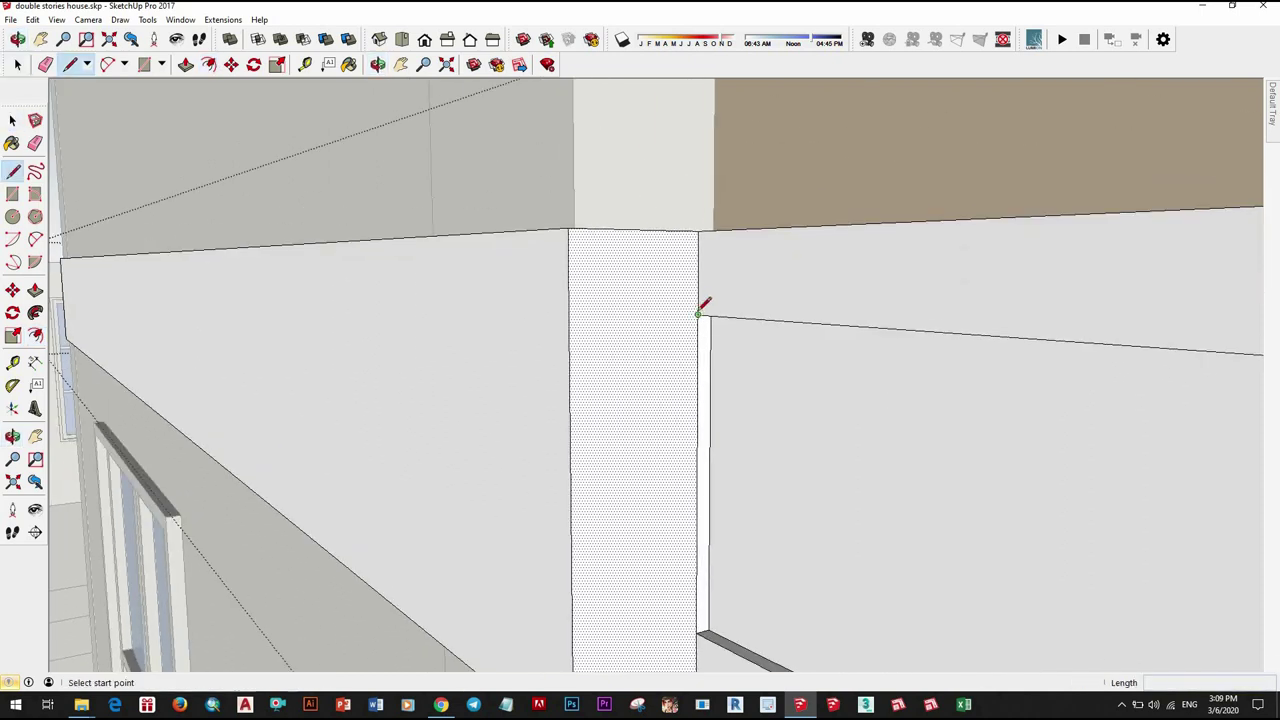
pyautogui.moveTo(712, 538); pyautogui.dragTo(577, 580, button='middle')
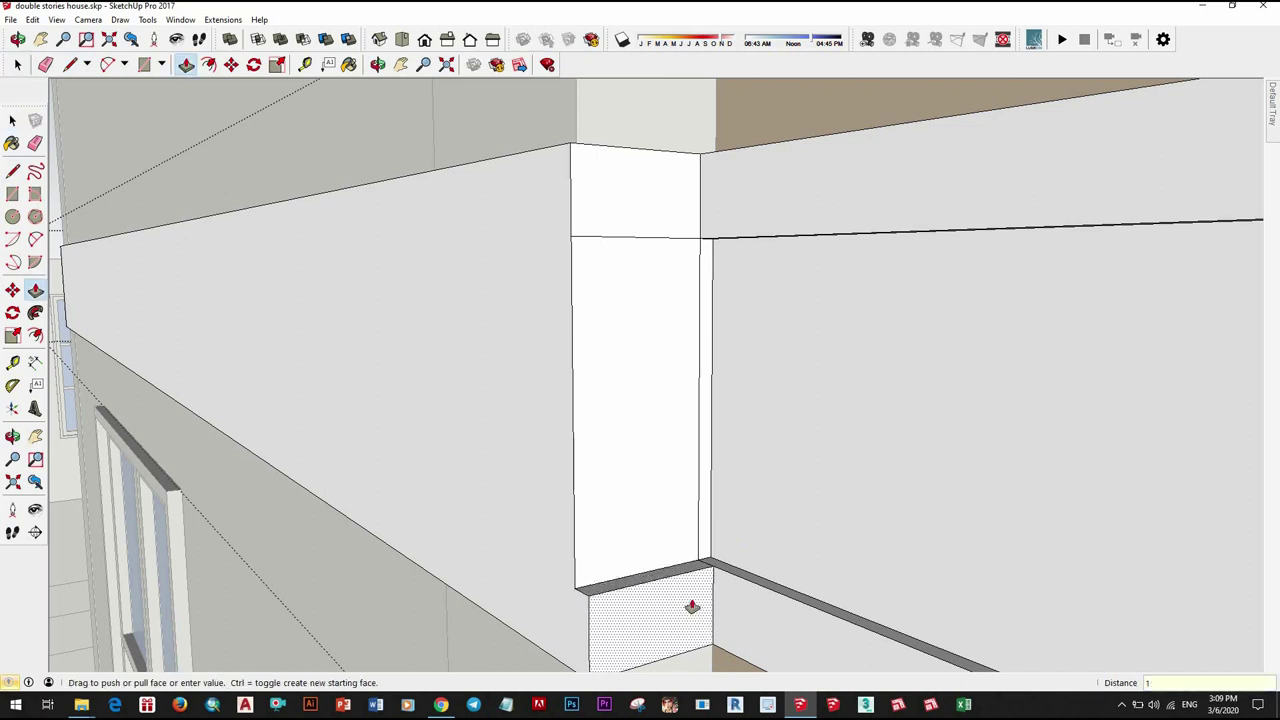
pyautogui.moveTo(668, 228)
pyautogui.mouseDown(button='middle')
pyautogui.moveTo(777, 406)
pyautogui.moveTo(677, 443)
pyautogui.moveTo(911, 477)
pyautogui.moveTo(937, 443)
pyautogui.mouseUp(button='middle')
# Step: Offset the front wall band face to outline its inset strip at the corner
pyautogui.press('space')
pyautogui.click(937, 443)
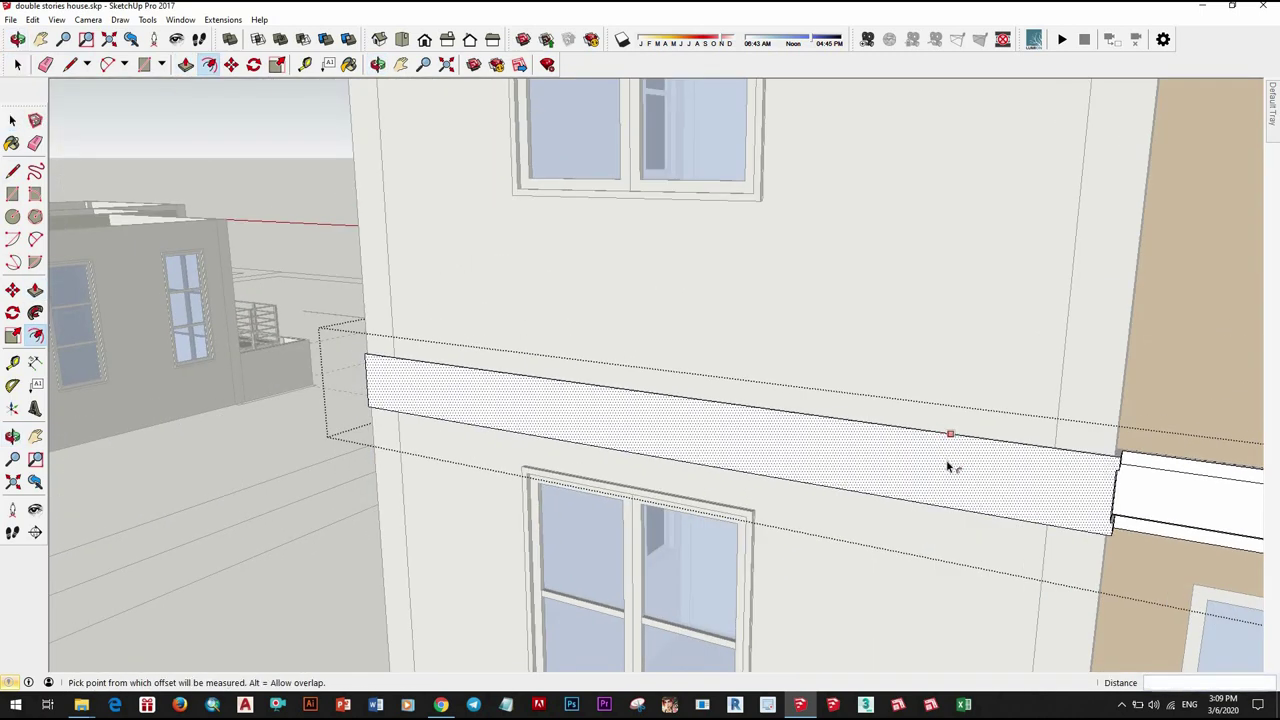
pyautogui.press('space')
pyautogui.scroll(4, 1097, 505)
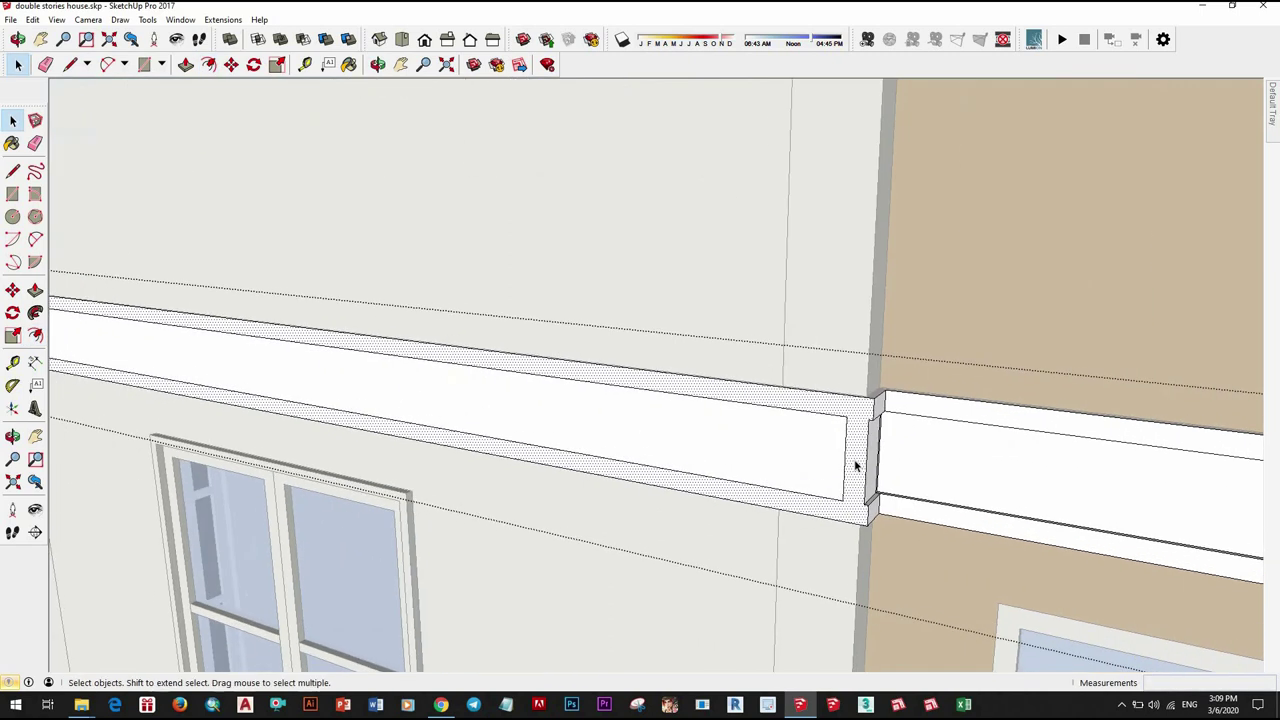
pyautogui.press('p')
pyautogui.moveTo(846, 440)
pyautogui.mouseDown(button='middle')
pyautogui.moveTo(1120, 457)
pyautogui.moveTo(849, 374)
pyautogui.moveTo(920, 346)
pyautogui.moveTo(720, 483)
pyautogui.moveTo(729, 406)
pyautogui.moveTo(731, 476)
pyautogui.moveTo(660, 260)
pyautogui.moveTo(714, 263)
pyautogui.mouseUp(button='middle')
pyautogui.press('space')
pyautogui.press('e')
# Step: Orbit and zoom around the building to inspect the band by the column and window wall
pyautogui.scroll(2, 731, 476)
pyautogui.scroll(2, 728, 495)
pyautogui.scroll(3, 720, 286)
pyautogui.scroll(-2, 676, 289)
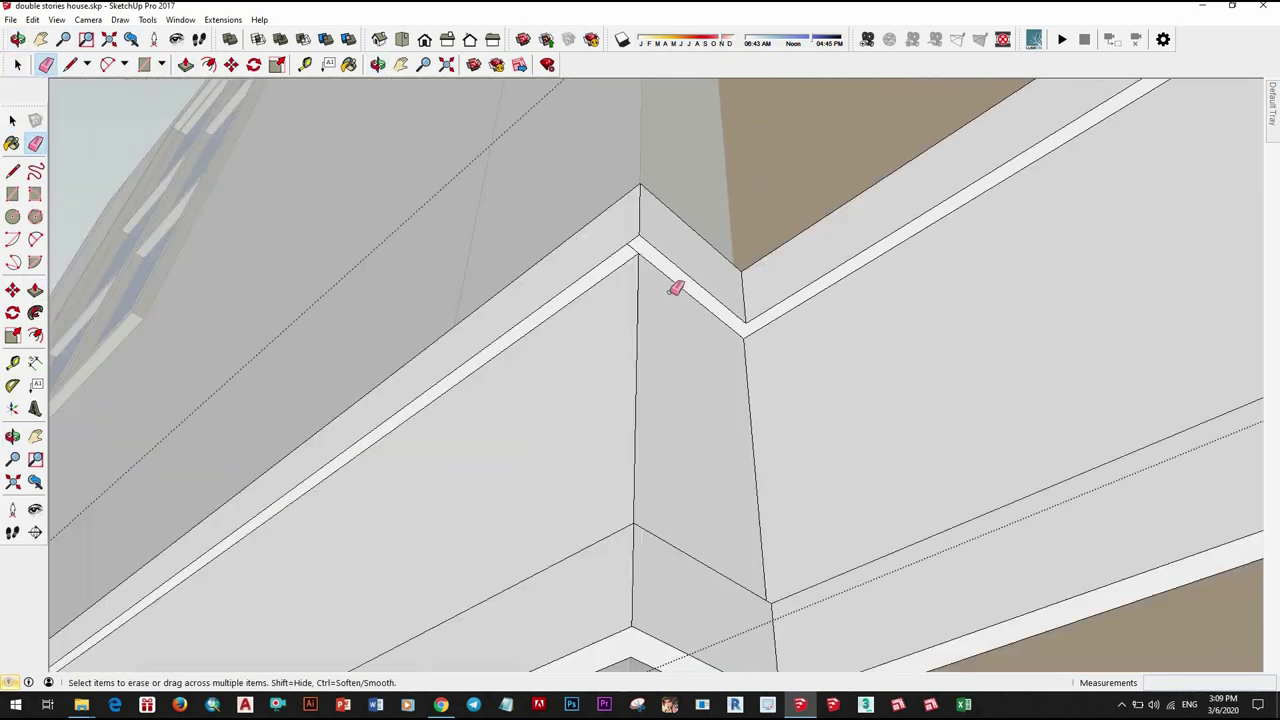
pyautogui.scroll(2, 660, 268)
pyautogui.scroll(2, 651, 280)
pyautogui.moveTo(651, 317)
pyautogui.mouseDown(button='middle')
pyautogui.moveTo(640, 469)
pyautogui.moveTo(752, 618)
pyautogui.moveTo(710, 490)
pyautogui.mouseUp(button='middle')
pyautogui.scroll(2, 710, 490)
pyautogui.scroll(-3, 650, 450)
pyautogui.scroll(-3, 950, 577)
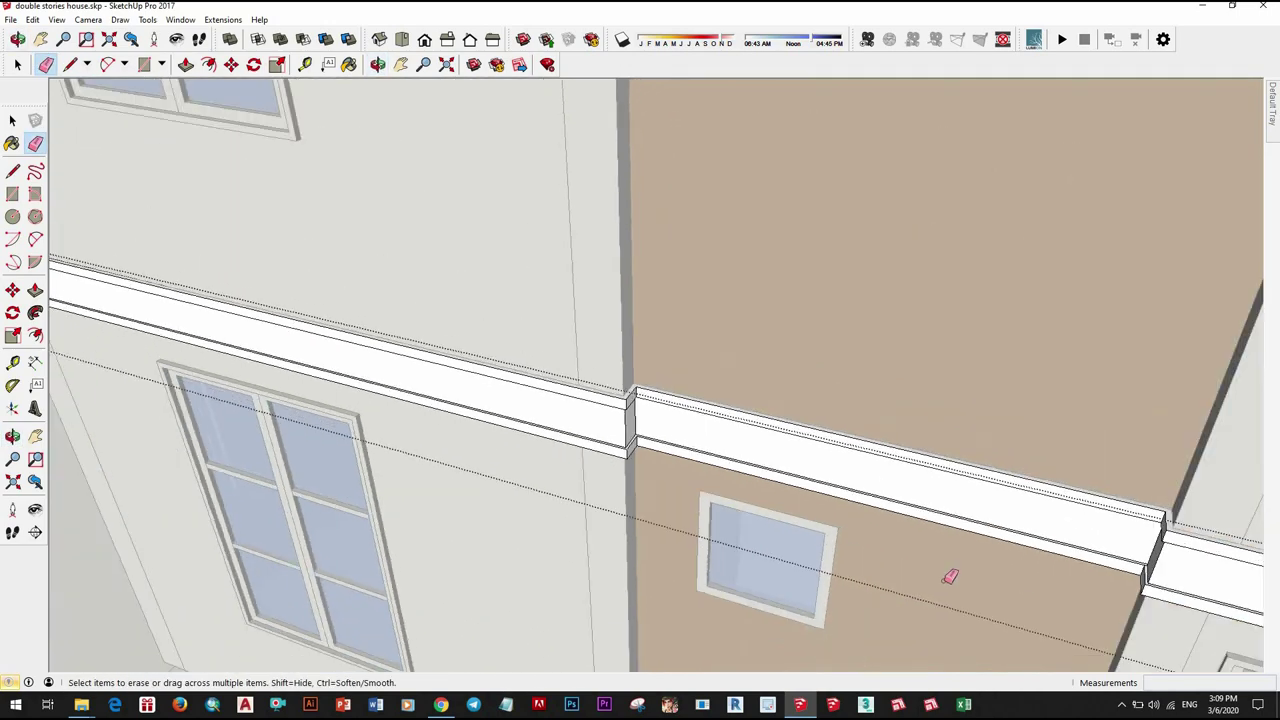
pyautogui.moveTo(950, 577)
pyautogui.mouseDown(button='middle')
pyautogui.moveTo(951, 414)
pyautogui.moveTo(814, 509)
pyautogui.mouseUp(button='middle')
pyautogui.scroll(3, 546, 471)
pyautogui.moveTo(546, 471); pyautogui.dragTo(586, 514, button='middle')
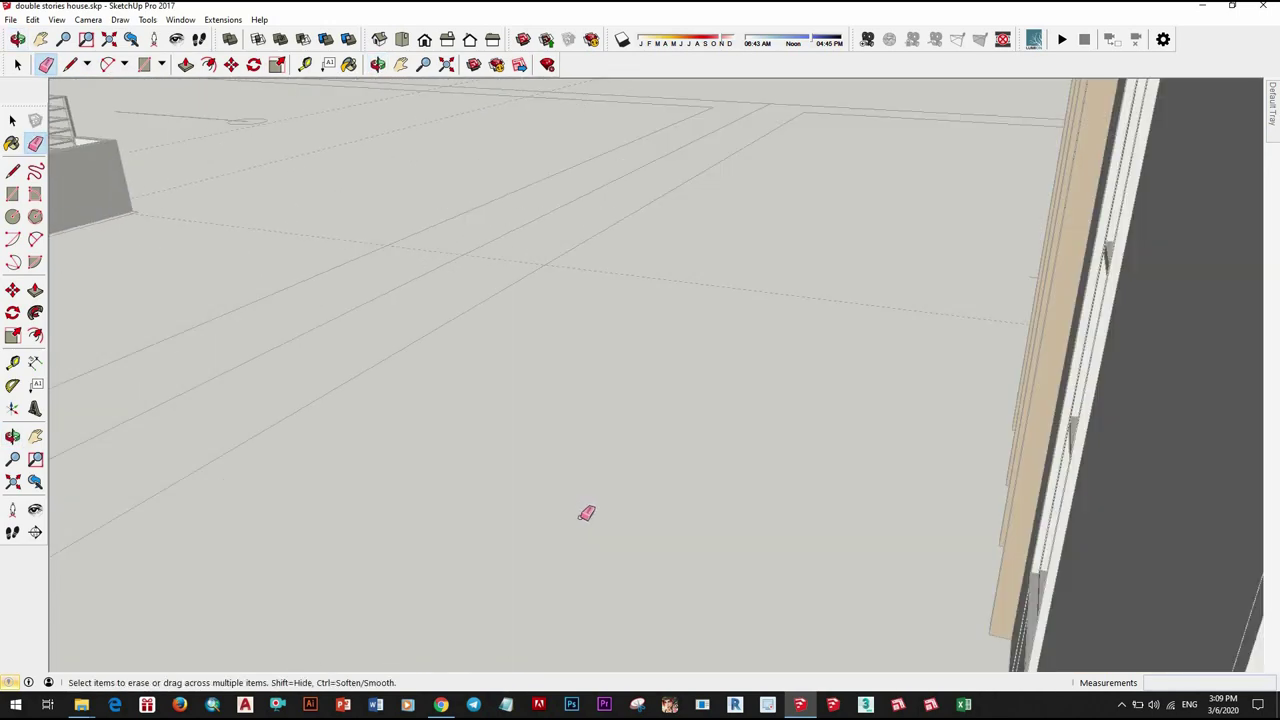
pyautogui.moveTo(715, 478)
pyautogui.mouseDown(button='middle')
pyautogui.moveTo(634, 457)
pyautogui.moveTo(720, 454)
pyautogui.moveTo(523, 417)
pyautogui.moveTo(645, 463)
pyautogui.mouseUp(button='middle')
pyautogui.scroll(3, 634, 457)
# Step: Finish pushing the band's end face and look at the band crossing the pillars
pyautogui.click(573, 440)
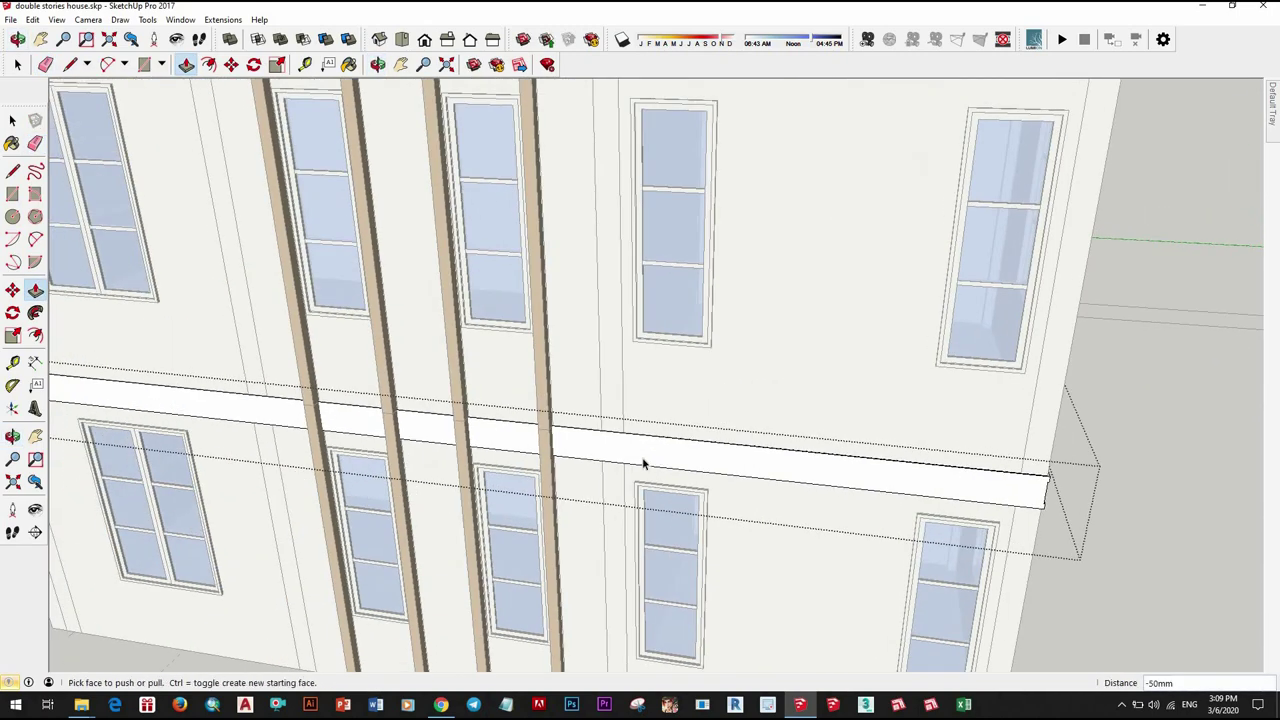
pyautogui.scroll(-5, 648, 486)
pyautogui.moveTo(749, 500); pyautogui.dragTo(871, 480, button='middle')
pyautogui.scroll(5, 871, 480)
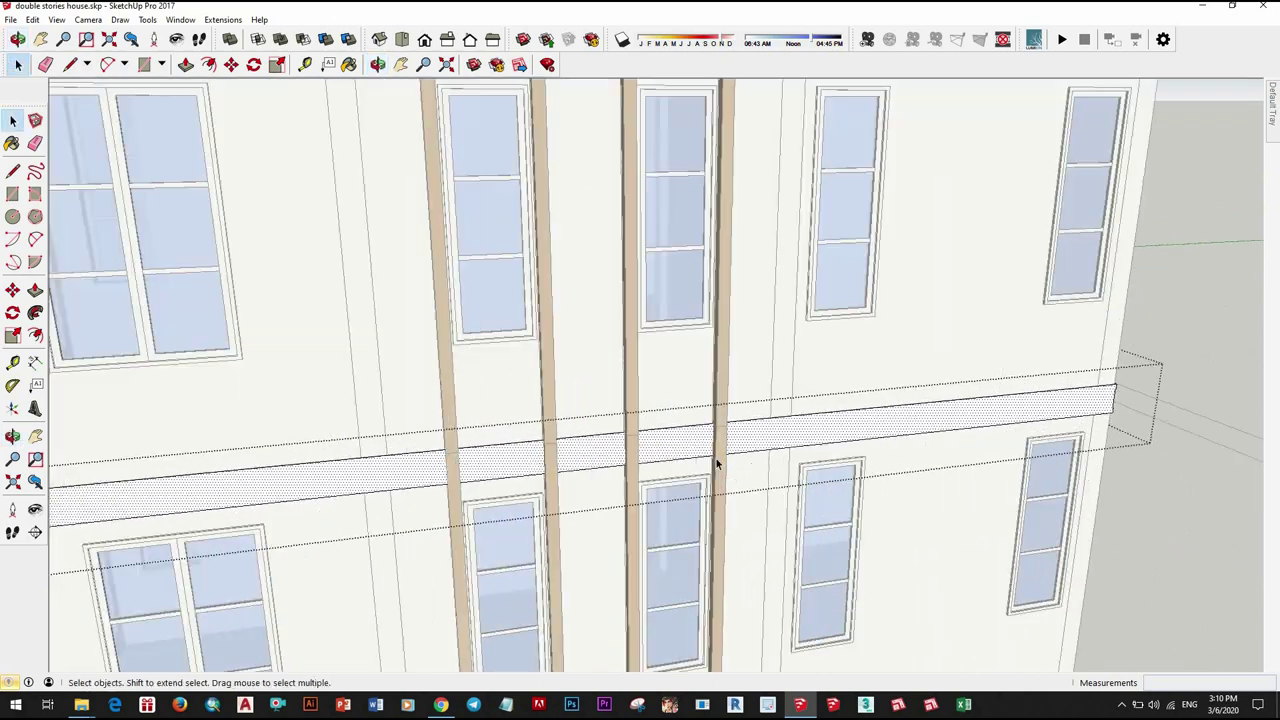
pyautogui.moveTo(717, 457)
pyautogui.mouseDown(button='middle')
pyautogui.moveTo(437, 447)
pyautogui.moveTo(686, 457)
pyautogui.mouseUp(button='middle')
pyautogui.scroll(3, 651, 455)
# Step: Draw a rectangle on the band beside the pillars, ending on the band edge
pyautogui.press('r')
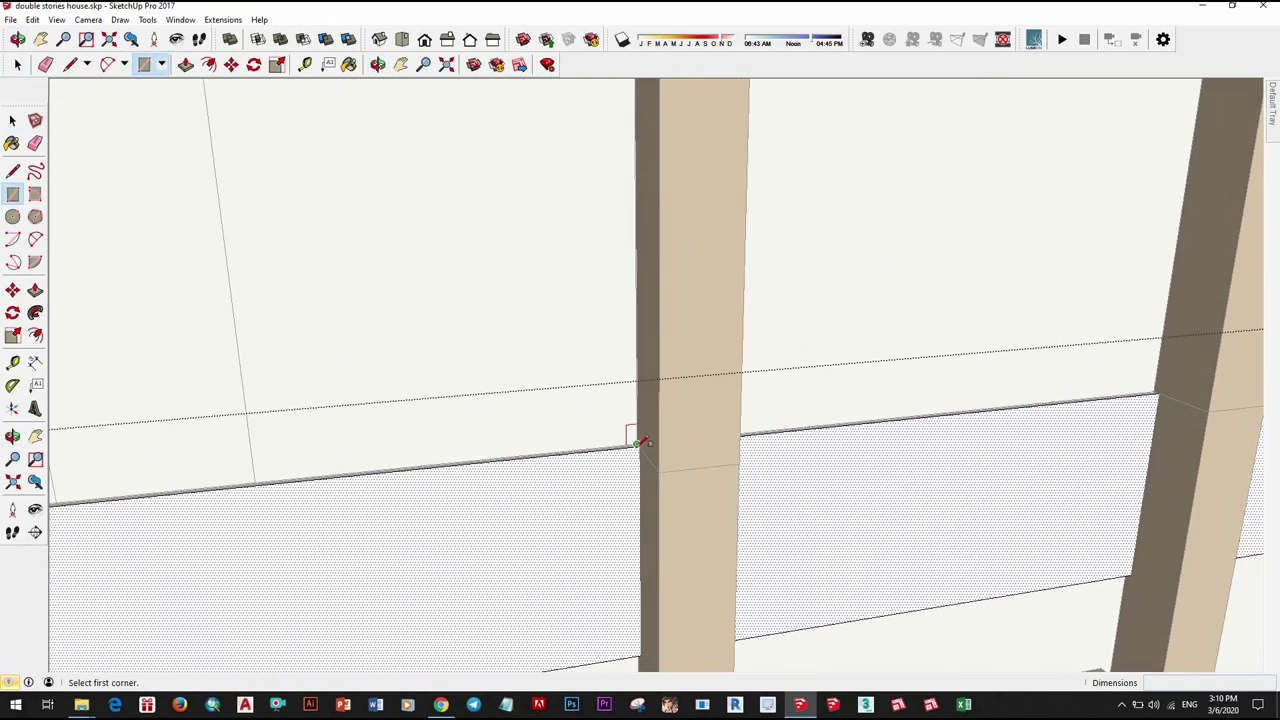
pyautogui.scroll(1, 640, 441)
pyautogui.scroll(2, 640, 441)
pyautogui.scroll(-3, 686, 480)
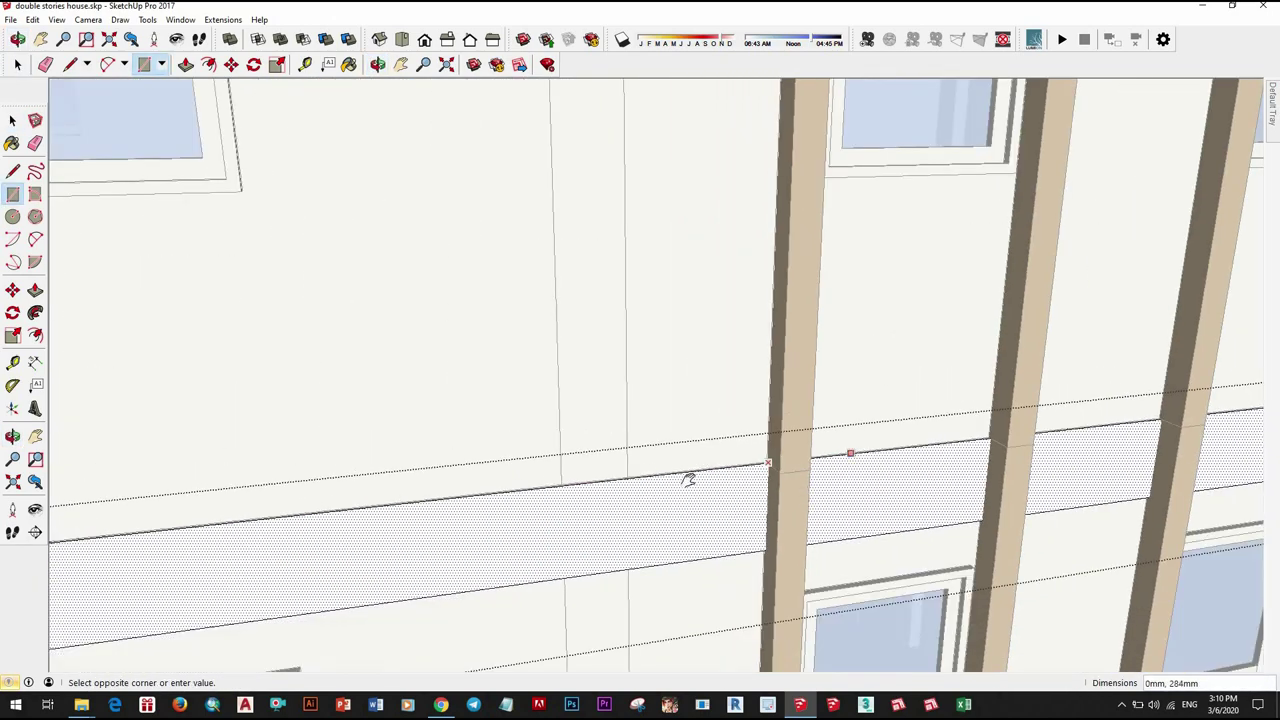
pyautogui.moveTo(686, 480); pyautogui.dragTo(729, 500, button='middle')
pyautogui.scroll(2, 694, 486)
pyautogui.scroll(2, 683, 471)
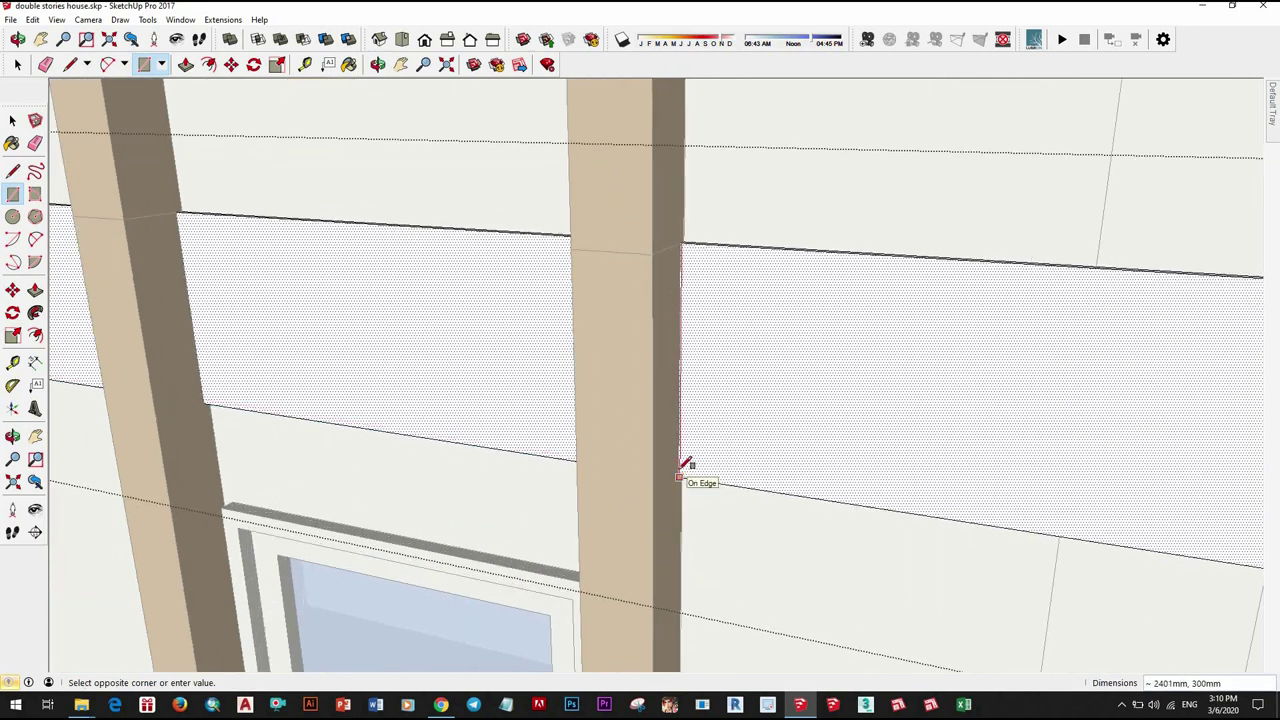
pyautogui.scroll(2, 684, 465)
pyautogui.click(686, 477)
# Step: Push the new band face back and erase stray edges across the pillars
pyautogui.press('space')
pyautogui.scroll(-3, 629, 449)
pyautogui.press('p')
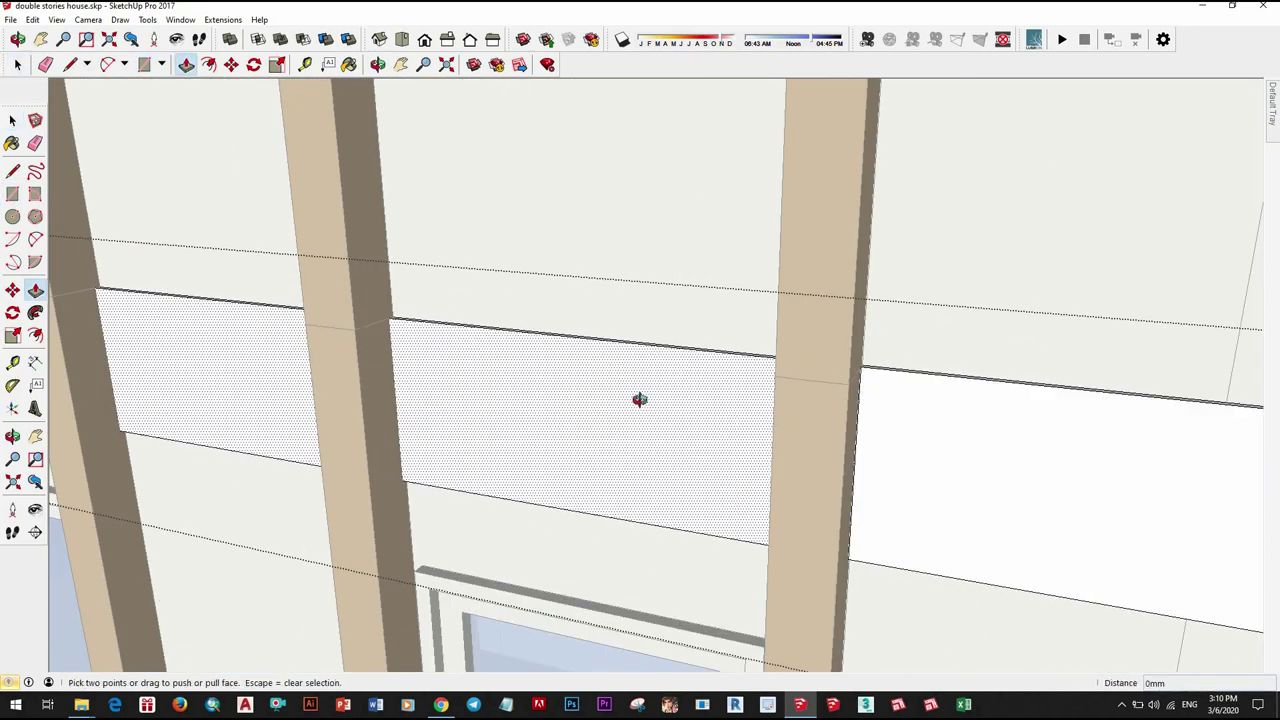
pyautogui.click(640, 399)
pyautogui.moveTo(640, 399); pyautogui.dragTo(736, 391, button='middle')
pyautogui.press('e')
pyautogui.moveTo(702, 476); pyautogui.dragTo(686, 489, button='middle')
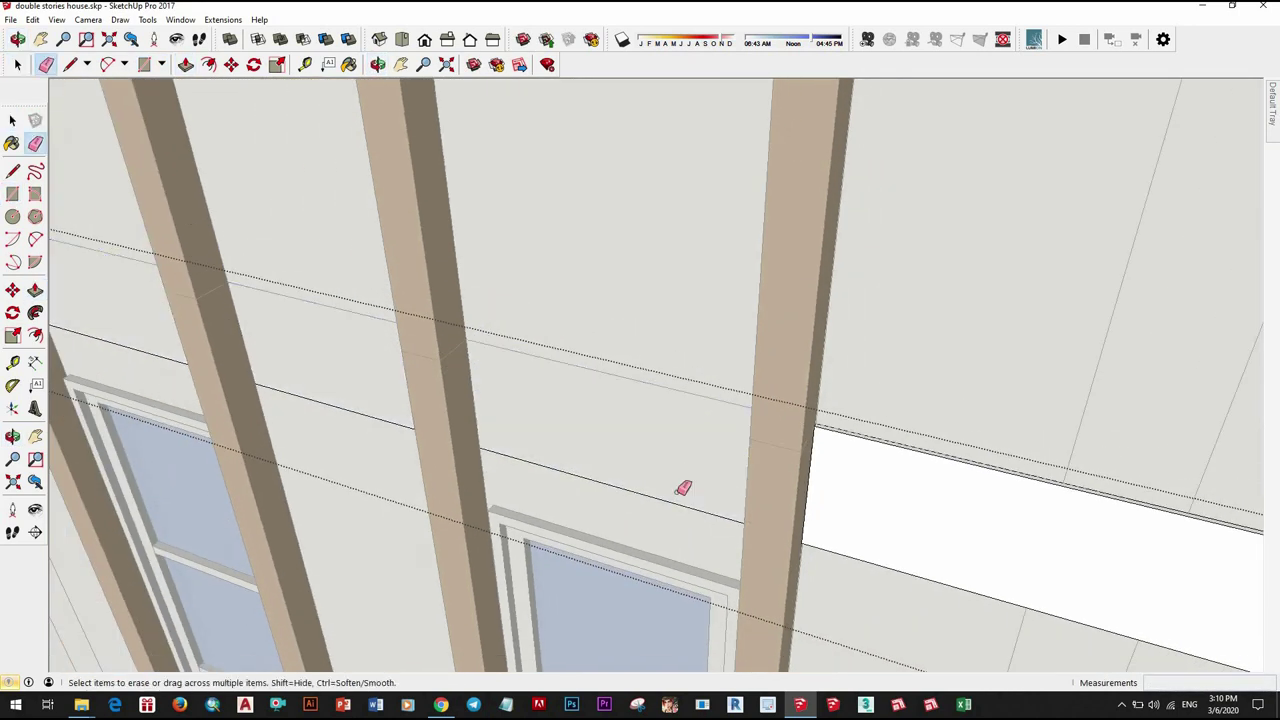
pyautogui.press('space')
pyautogui.scroll(-5, 700, 500)
pyautogui.scroll(5, 814, 500)
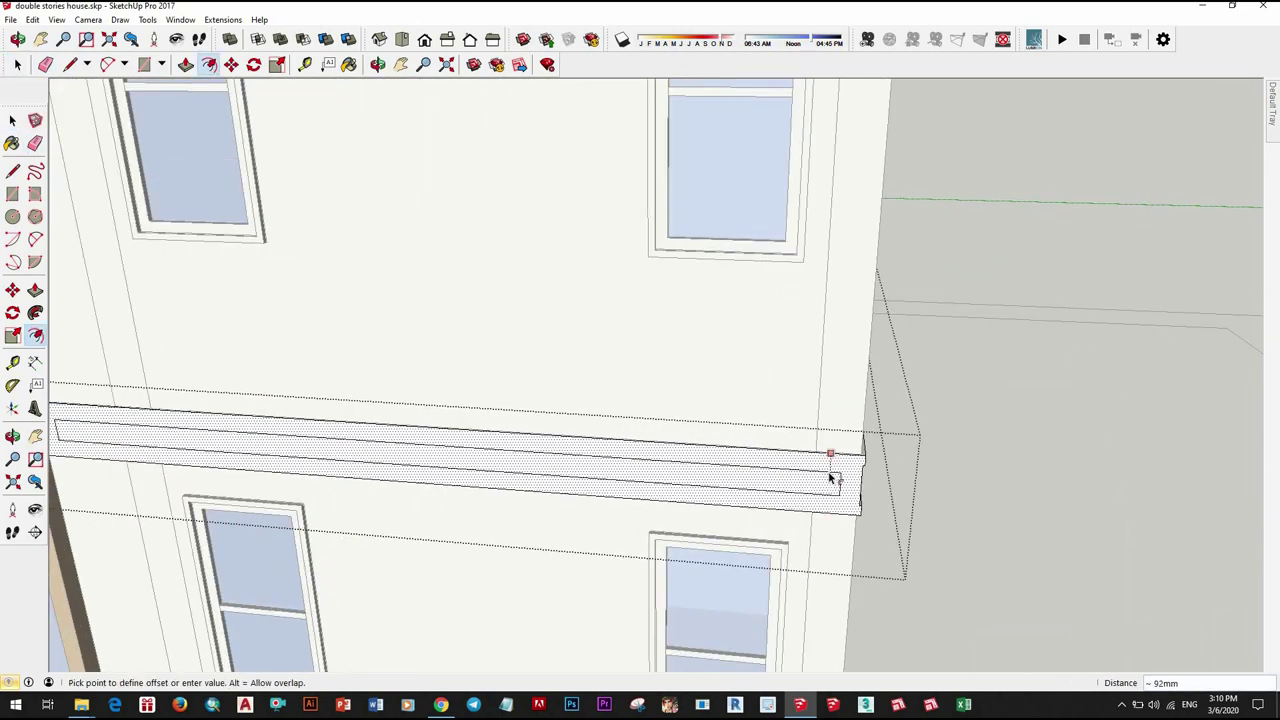
pyautogui.scroll(3, 851, 494)
# Step: Push the band border by 10 mm and finish the band end face
pyautogui.press('space')
pyautogui.scroll(2, 874, 451)
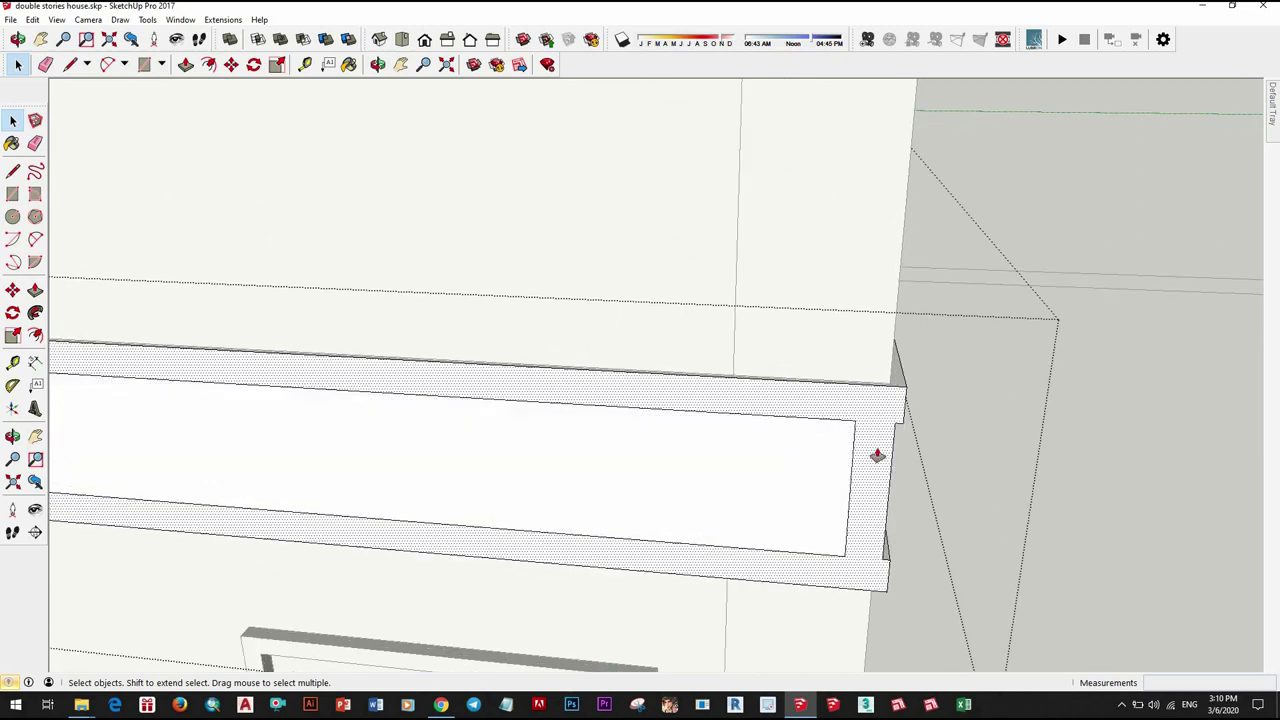
pyautogui.write('p0')
pyautogui.press('Return')
pyautogui.moveTo(857, 463); pyautogui.dragTo(887, 382, button='middle')
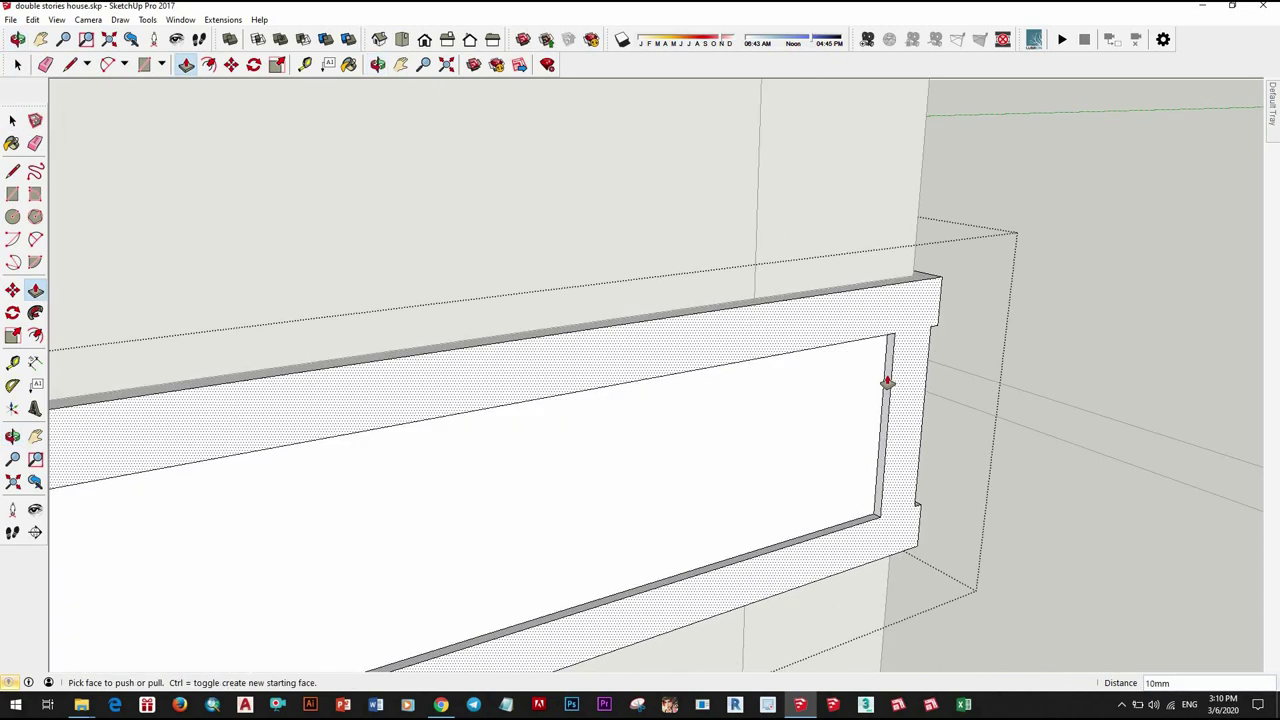
pyautogui.click(937, 442)
# Step: Select the recessed band face to push it 50mm into the wall
pyautogui.moveTo(937, 442)
pyautogui.mouseDown(button='middle')
pyautogui.moveTo(669, 486)
pyautogui.moveTo(583, 463)
pyautogui.mouseUp(button='middle')
pyautogui.scroll(-3, 583, 463)
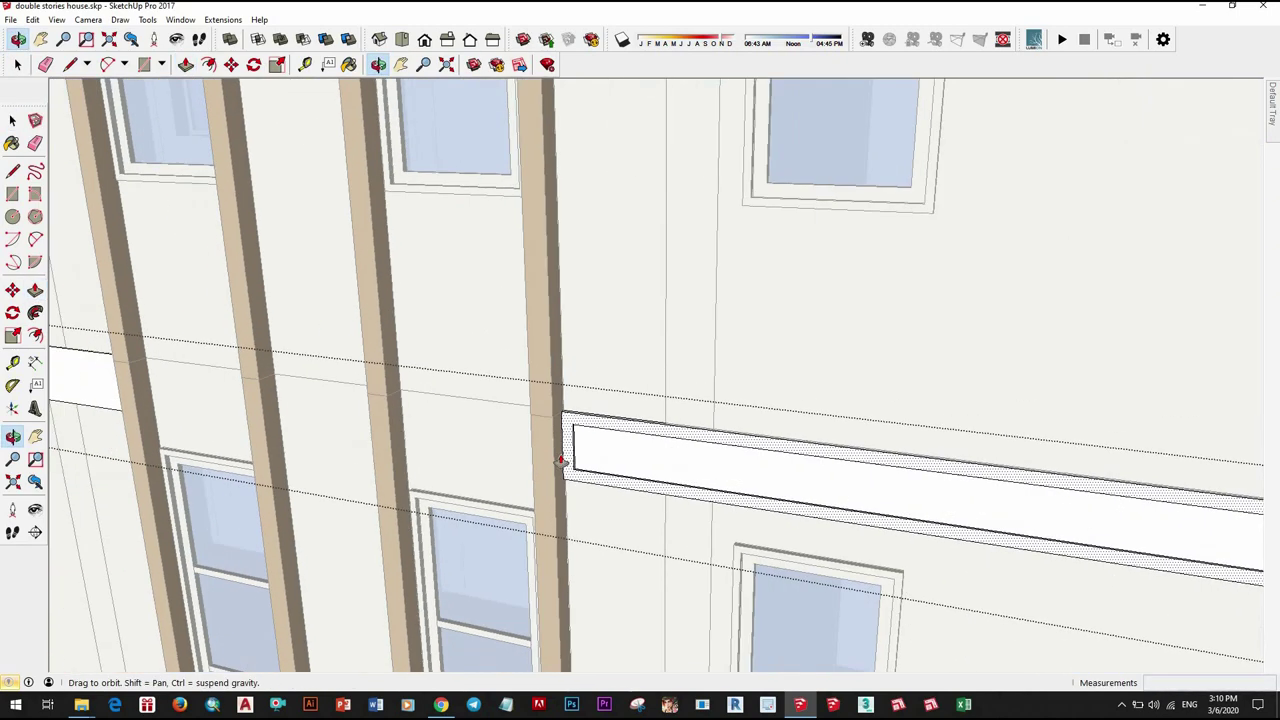
pyautogui.scroll(3, 628, 451)
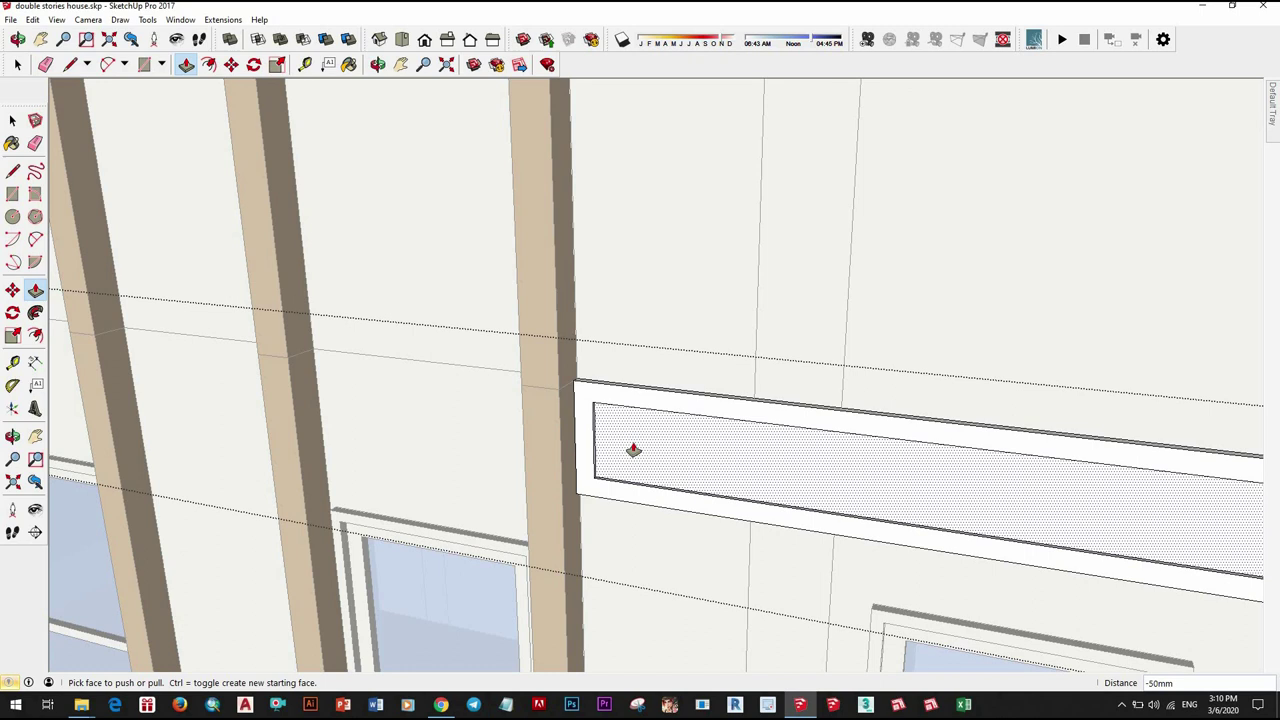
pyautogui.moveTo(606, 384); pyautogui.dragTo(529, 414, button='middle')
pyautogui.scroll(3, 550, 412)
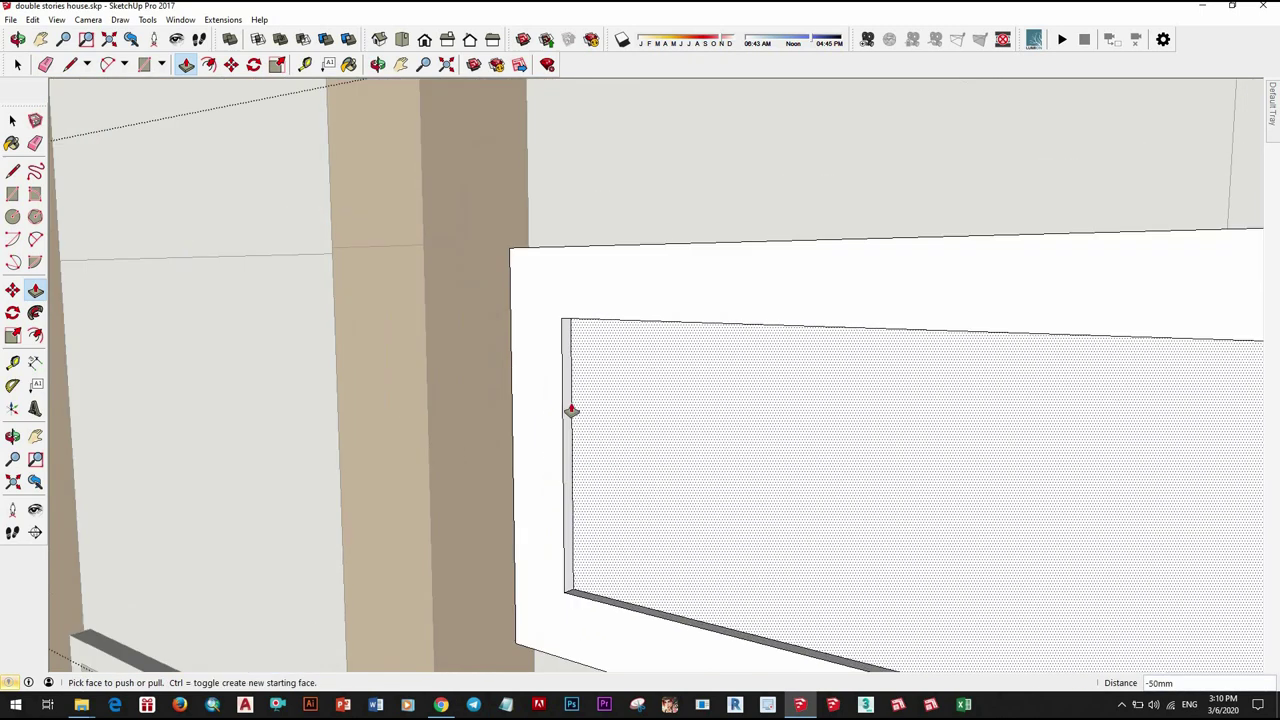
pyautogui.click(568, 407)
pyautogui.scroll(-5, 548, 431)
# Step: Erase the duplicate house standing beside the model
pyautogui.press('space')
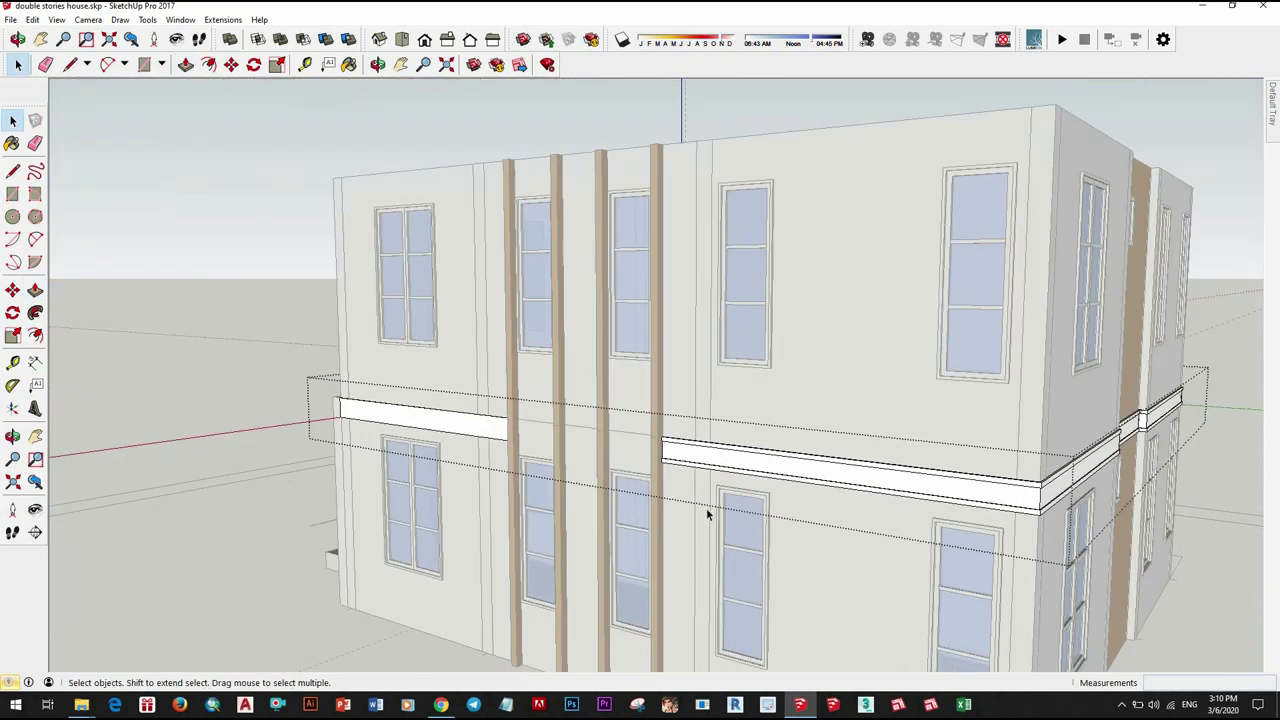
pyautogui.scroll(-5, 709, 514)
pyautogui.moveTo(1143, 429); pyautogui.dragTo(718, 463, button='middle')
pyautogui.scroll(5, 718, 463)
pyautogui.moveTo(851, 383); pyautogui.dragTo(600, 363, button='middle')
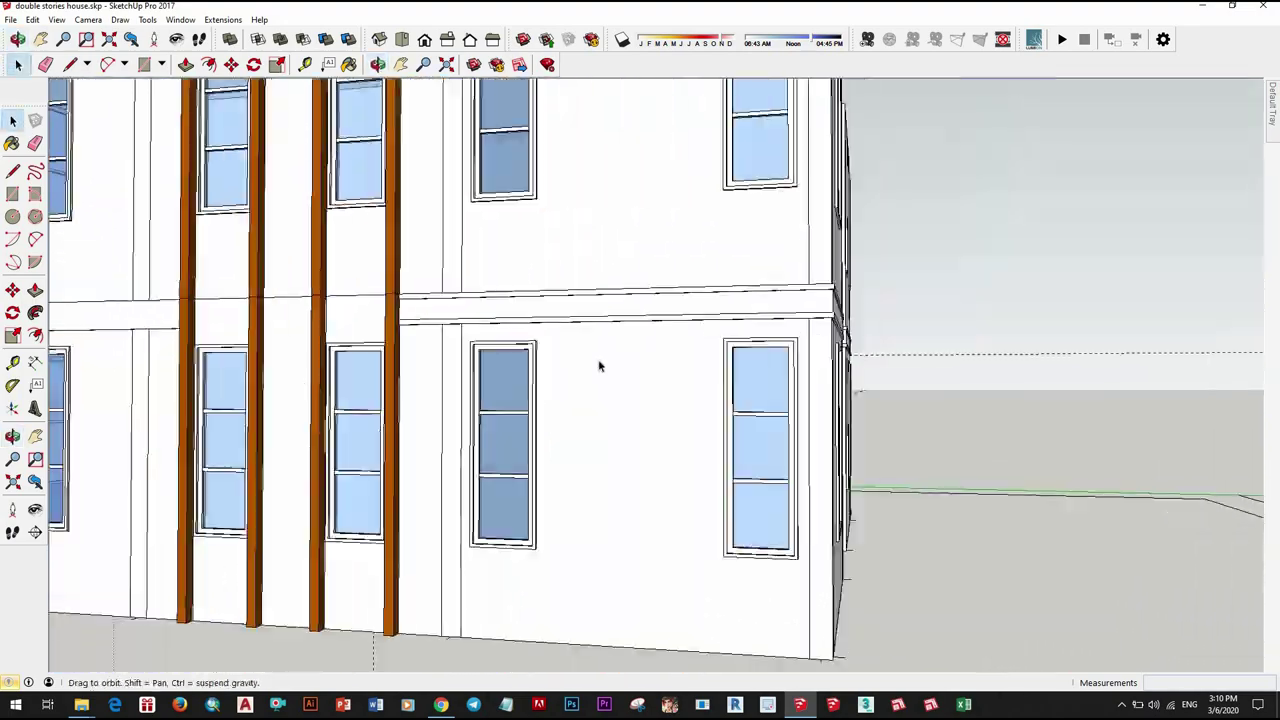
pyautogui.scroll(-5, 600, 363)
pyautogui.moveTo(623, 437)
pyautogui.mouseDown(button='middle')
pyautogui.moveTo(555, 495)
pyautogui.moveTo(850, 516)
pyautogui.moveTo(697, 292)
pyautogui.mouseUp(button='middle')
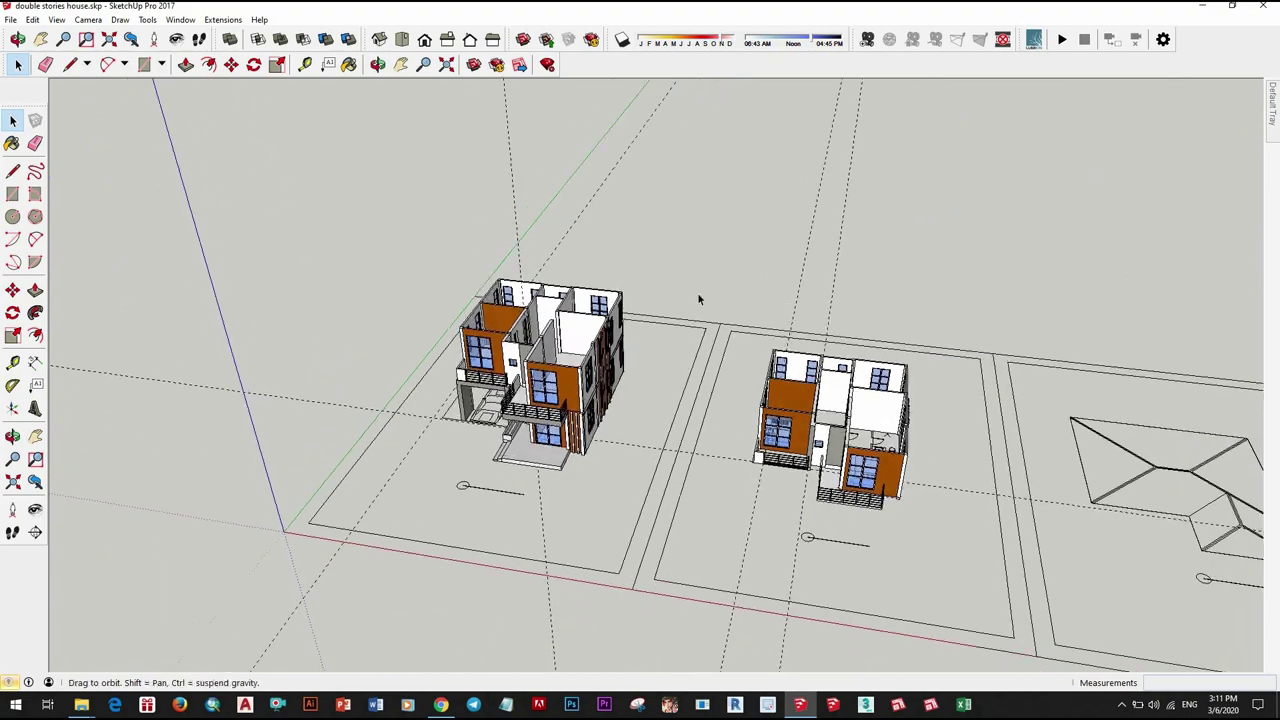
pyautogui.click(810, 430)
pyautogui.rightClick(866, 430)
pyautogui.click(895, 226)
# Step: Enter the white fin group at the front corner and extend the first fin upward
pyautogui.scroll(3, 640, 380)
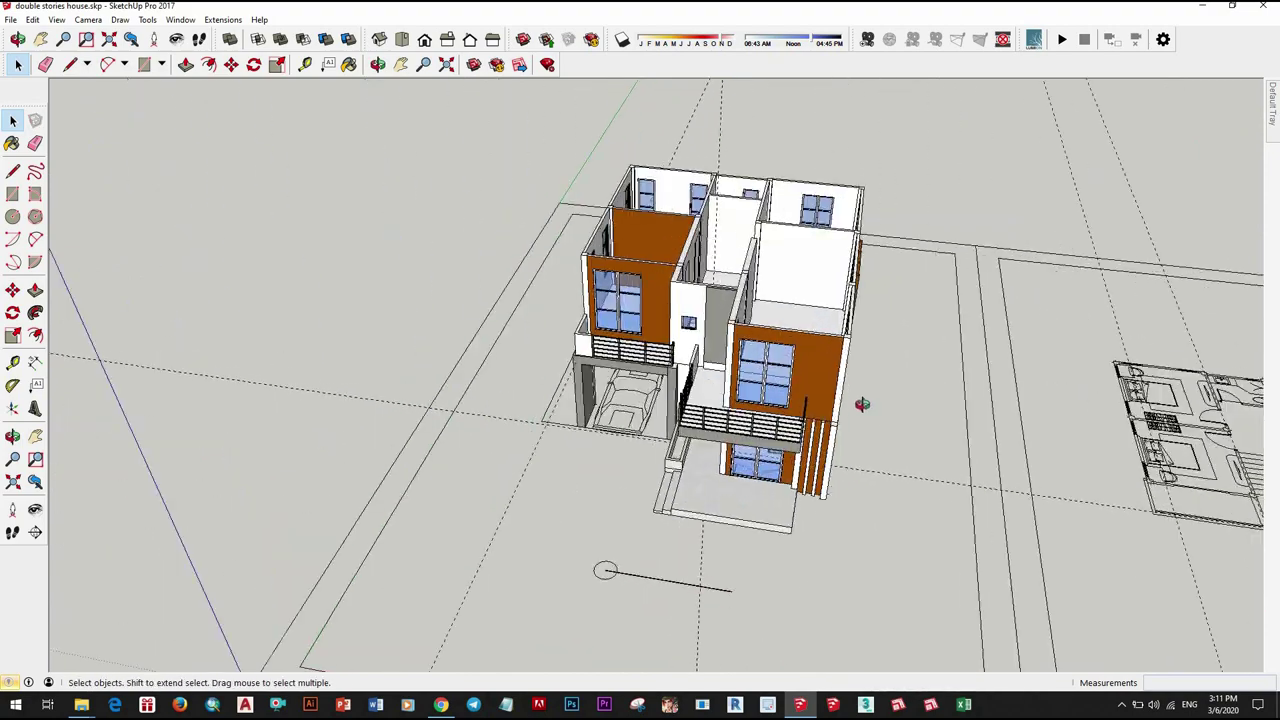
pyautogui.scroll(3, 640, 380)
pyautogui.moveTo(636, 352); pyautogui.dragTo(688, 402, button='middle')
pyautogui.scroll(3, 679, 407)
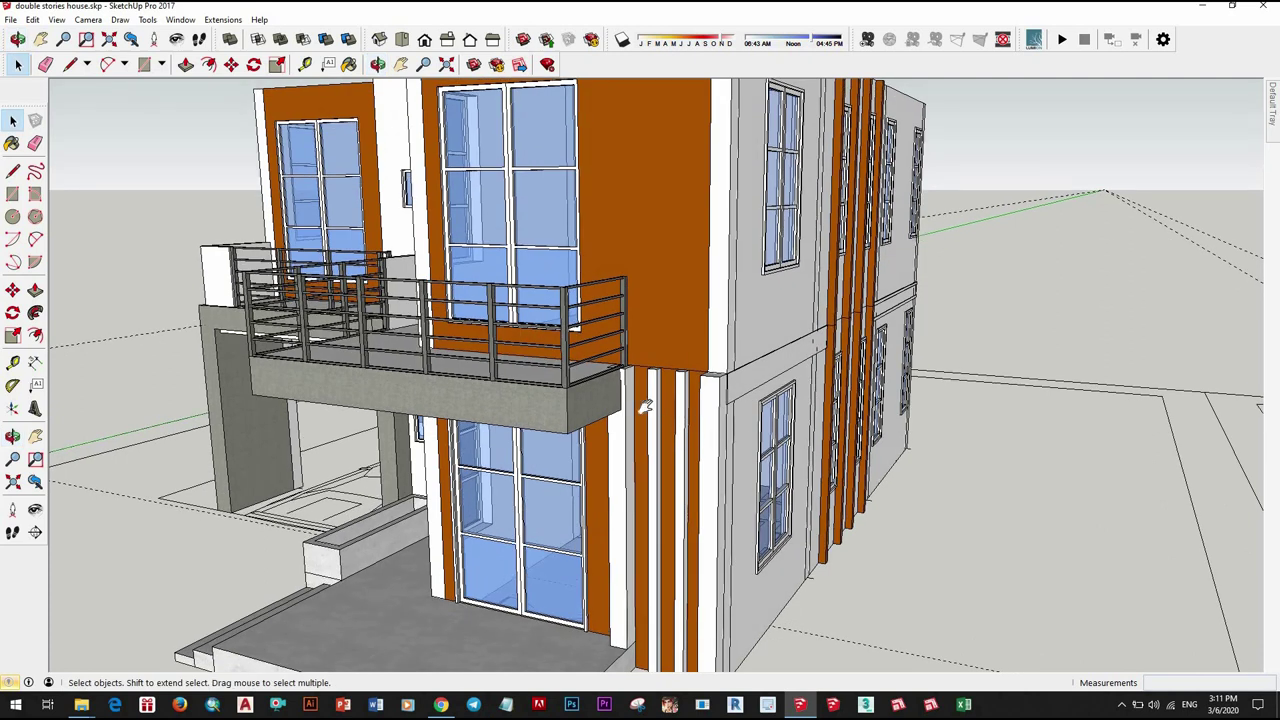
pyautogui.moveTo(645, 405); pyautogui.dragTo(690, 470, button='middle')
pyautogui.scroll(3, 700, 480)
pyautogui.doubleClick(700, 480)
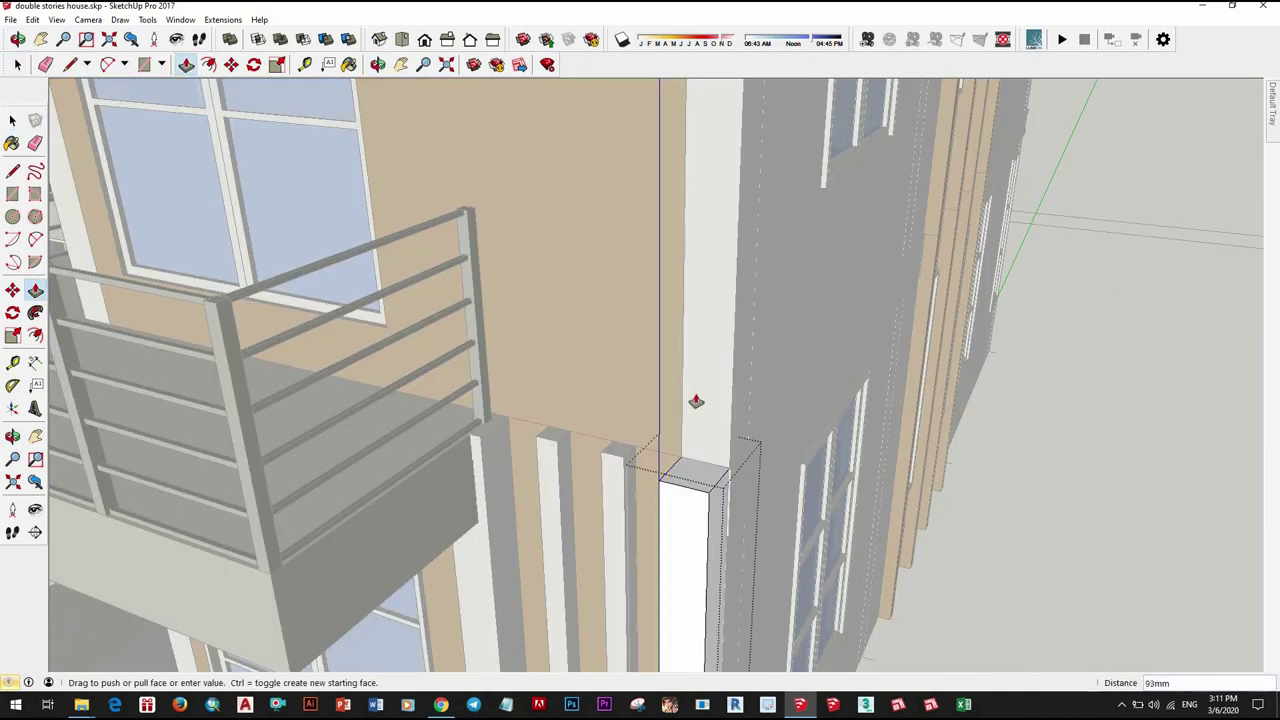
pyautogui.scroll(-5, 696, 401)
pyautogui.click(660, 553)
pyautogui.press('space')
# Step: Extend the neighbouring white fin to full wall height
pyautogui.scroll(3, 660, 553)
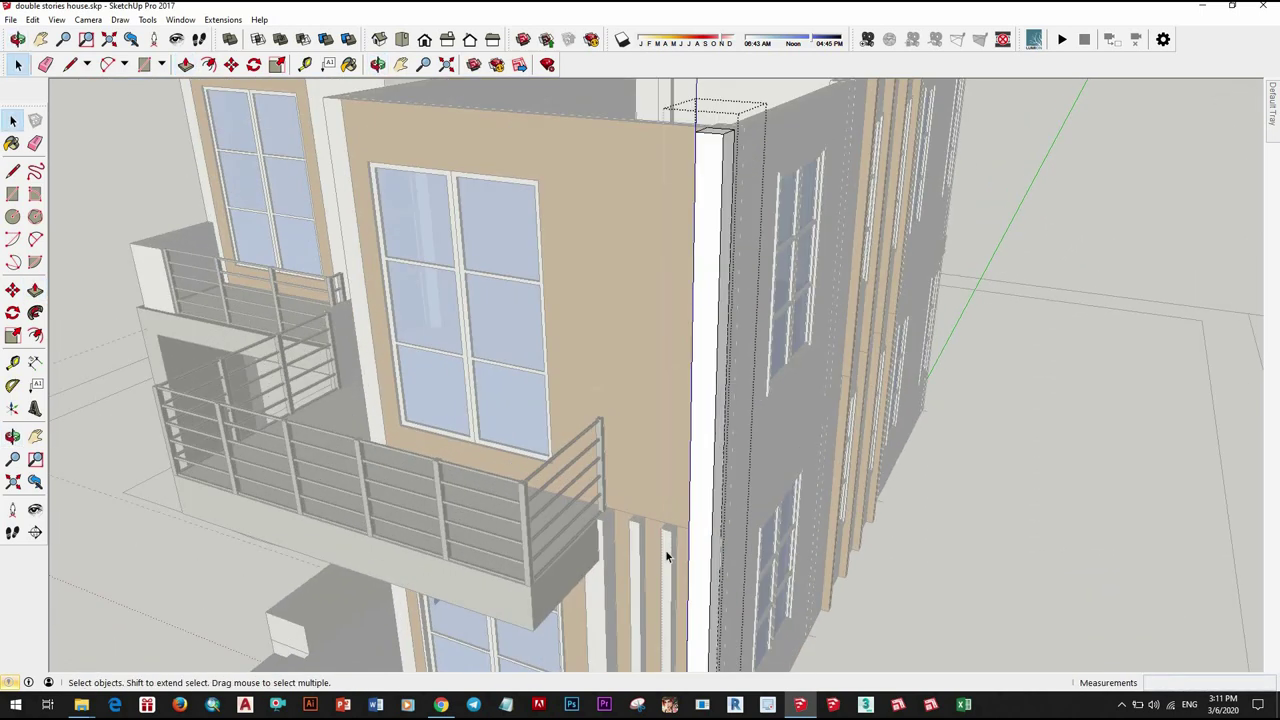
pyautogui.click(663, 545)
pyautogui.scroll(2, 667, 537)
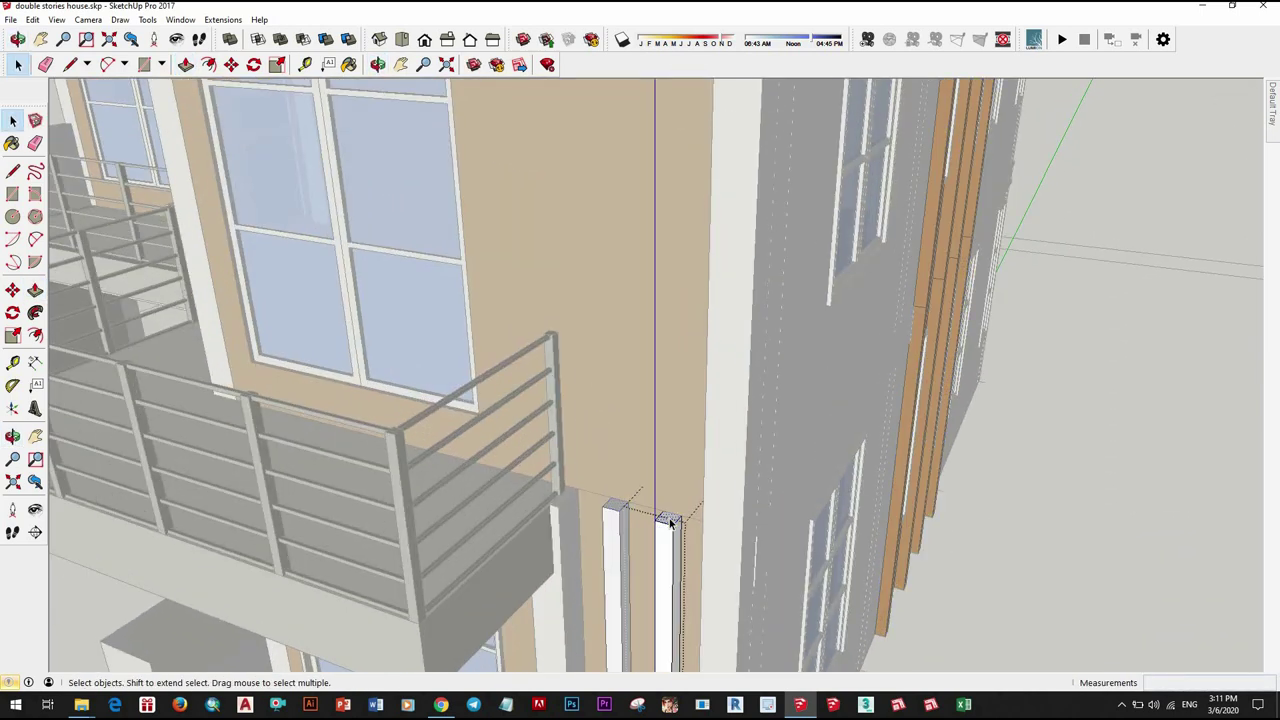
pyautogui.scroll(-5, 669, 446)
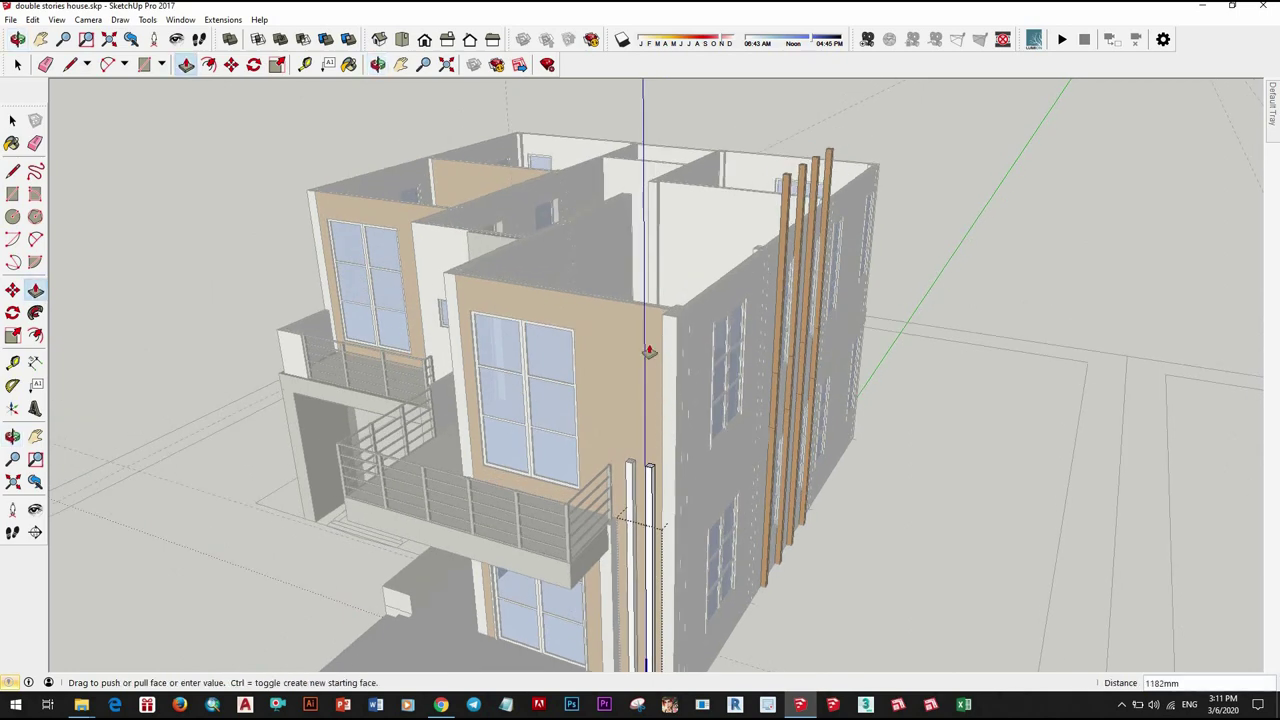
pyautogui.click(607, 553)
pyautogui.press('space')
pyautogui.scroll(3, 607, 553)
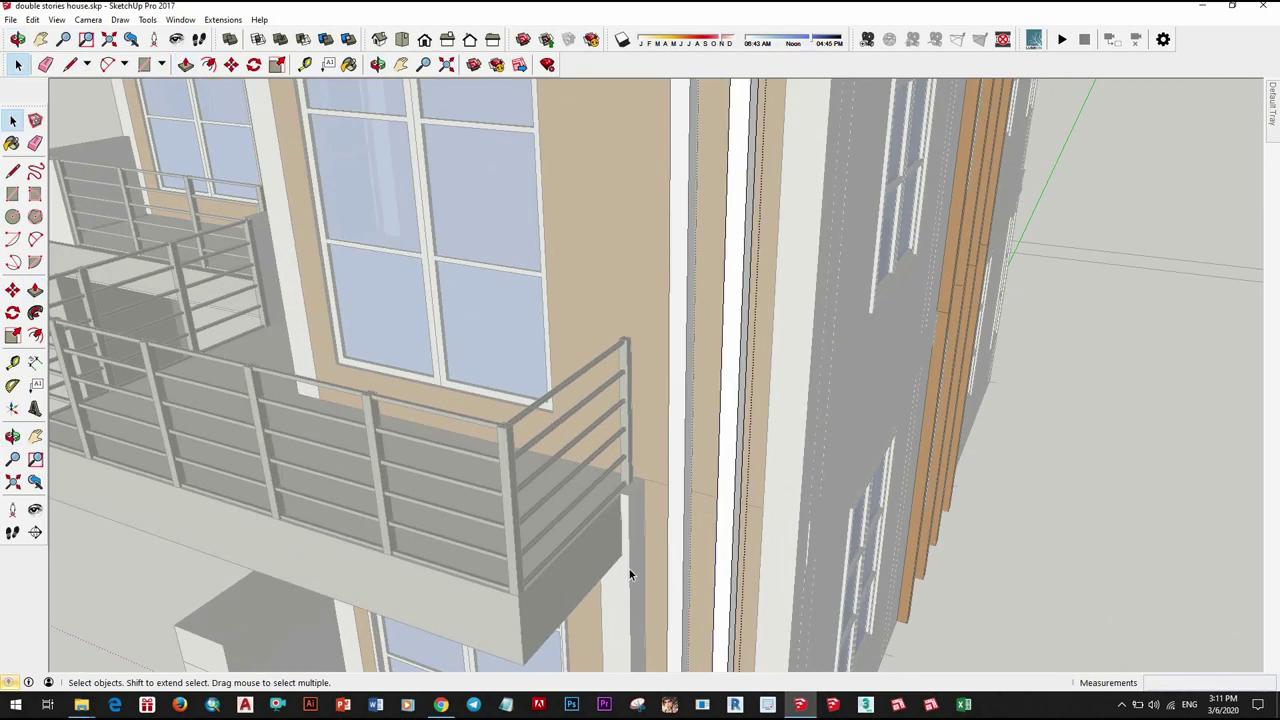
# Step: Push/Pull the fin beside the balcony up into the upper storey
pyautogui.click(638, 488)
pyautogui.scroll(2, 640, 487)
pyautogui.press('p')
pyautogui.click(636, 488)
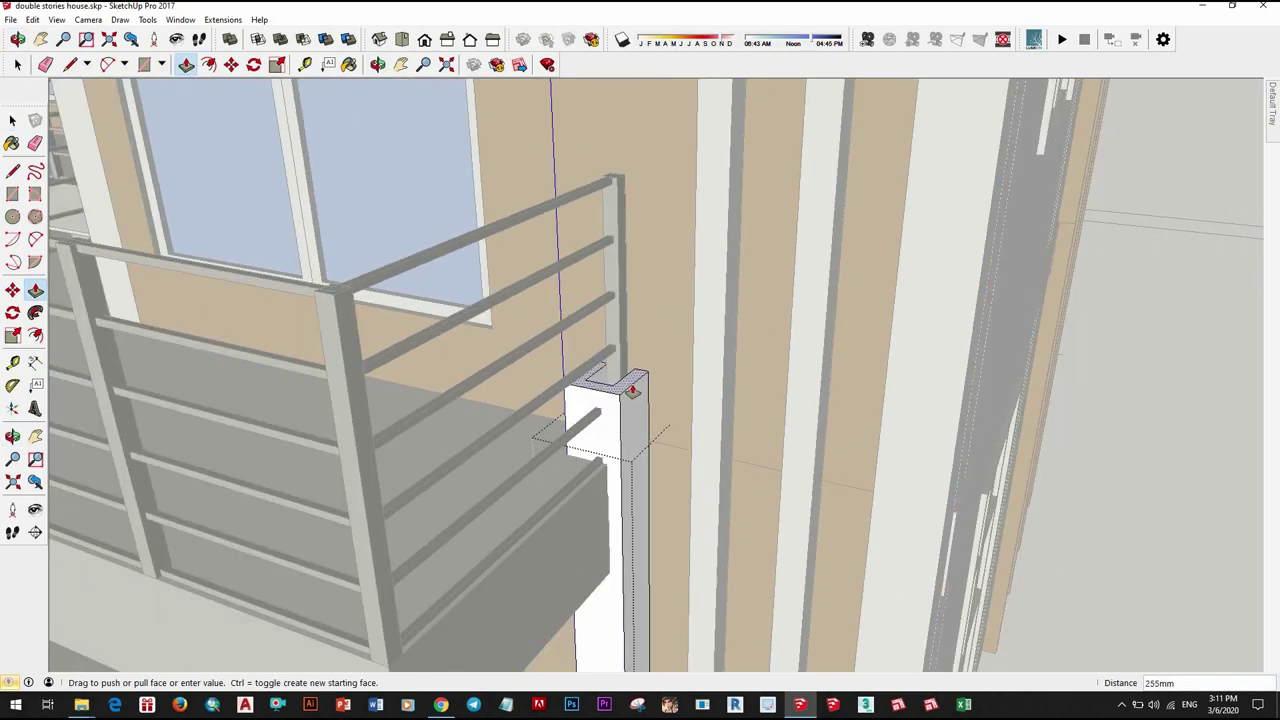
pyautogui.scroll(-5, 636, 488)
pyautogui.scroll(2, 614, 394)
pyautogui.click(722, 467)
pyautogui.press('space')
# Step: Erase one of the tall orange fins
pyautogui.scroll(-3, 722, 467)
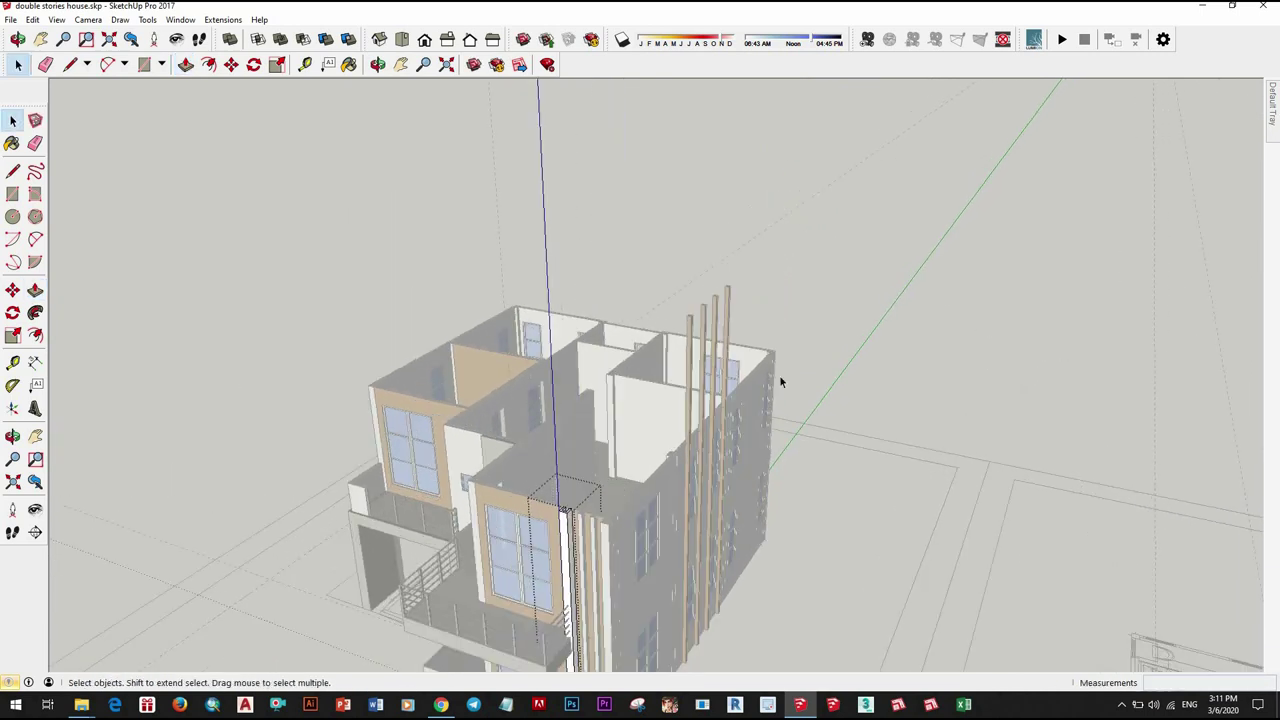
pyautogui.scroll(3, 779, 375)
pyautogui.rightClick(700, 325)
pyautogui.click(720, 147)
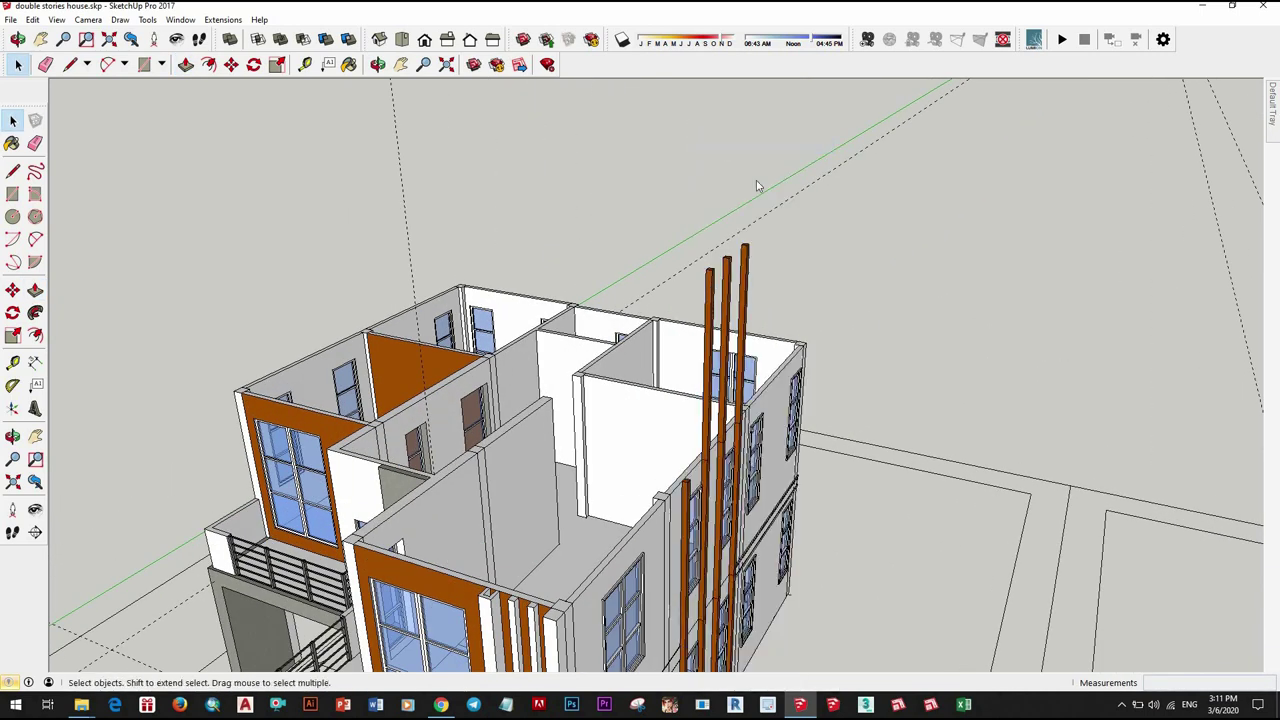
# Step: Erase the remaining tall orange fins sticking up above the roof
pyautogui.rightClick(708, 300)
pyautogui.click(730, 146)
pyautogui.rightClick(720, 320)
pyautogui.click(745, 146)
pyautogui.rightClick(744, 300)
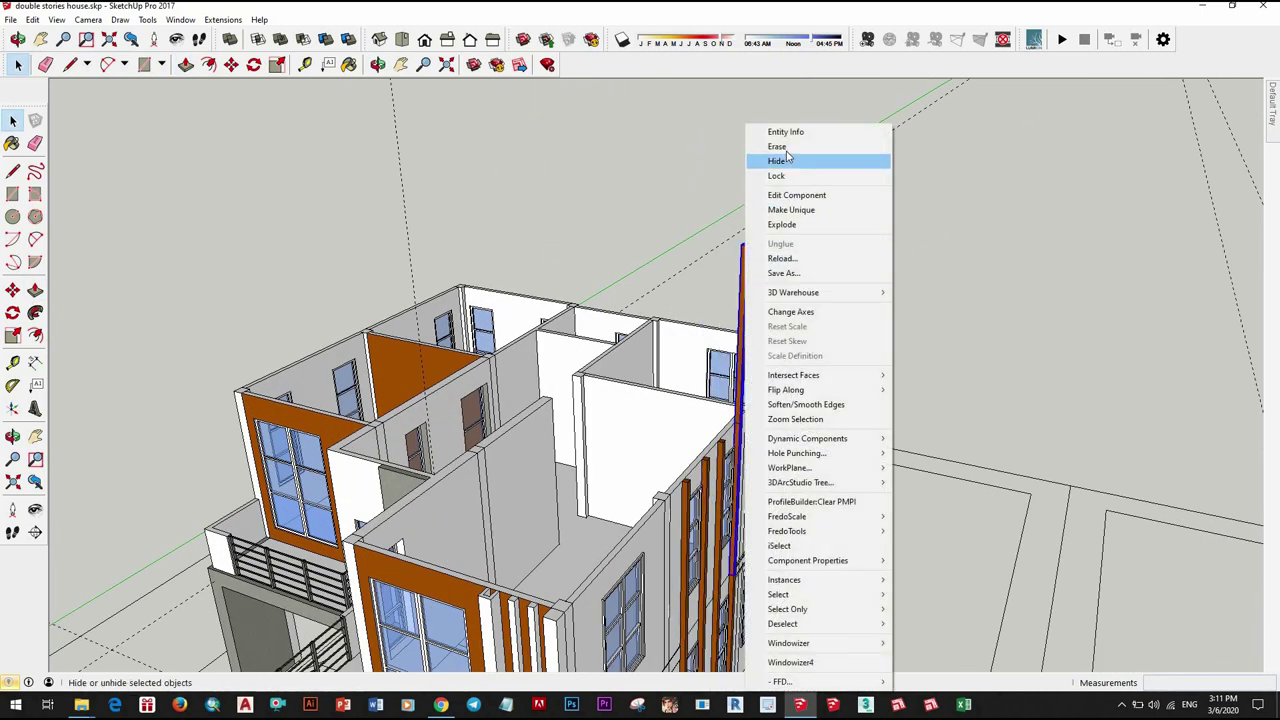
pyautogui.click(786, 155)
pyautogui.scroll(-3, 786, 155)
pyautogui.scroll(5, 726, 397)
# Step: Orbit around and above the house to check the fins from several sides
pyautogui.moveTo(726, 397); pyautogui.dragTo(460, 446, button='middle')
pyautogui.scroll(-3, 460, 446)
pyautogui.moveTo(329, 514)
pyautogui.mouseDown(button='middle')
pyautogui.moveTo(976, 508)
pyautogui.moveTo(646, 236)
pyautogui.moveTo(812, 488)
pyautogui.moveTo(645, 512)
pyautogui.mouseUp(button='middle')
pyautogui.scroll(3, 976, 508)
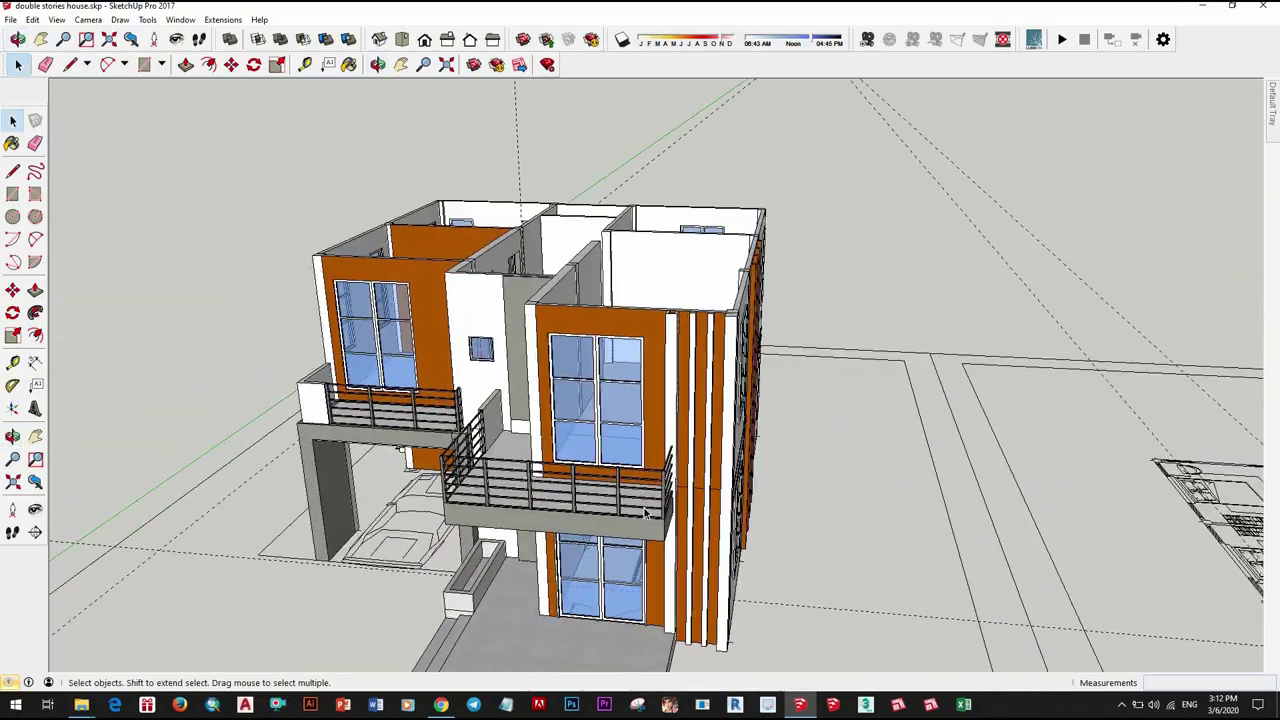
pyautogui.scroll(-3, 455, 537)
pyautogui.moveTo(455, 537)
pyautogui.mouseDown(button='middle')
pyautogui.moveTo(515, 468)
pyautogui.moveTo(500, 283)
pyautogui.moveTo(400, 420)
pyautogui.mouseUp(button='middle')
pyautogui.scroll(5, 515, 468)
pyautogui.scroll(3, 500, 283)
pyautogui.scroll(-3, 337, 463)
pyautogui.moveTo(337, 463)
pyautogui.mouseDown(button='middle')
pyautogui.moveTo(600, 430)
pyautogui.moveTo(610, 469)
pyautogui.moveTo(868, 481)
pyautogui.mouseUp(button='middle')
pyautogui.scroll(3, 635, 440)
pyautogui.press('space')
# Step: Orbit to oblique and overhead views showing the floor plan, roof plan and interior walls
pyautogui.scroll(2, 868, 481)
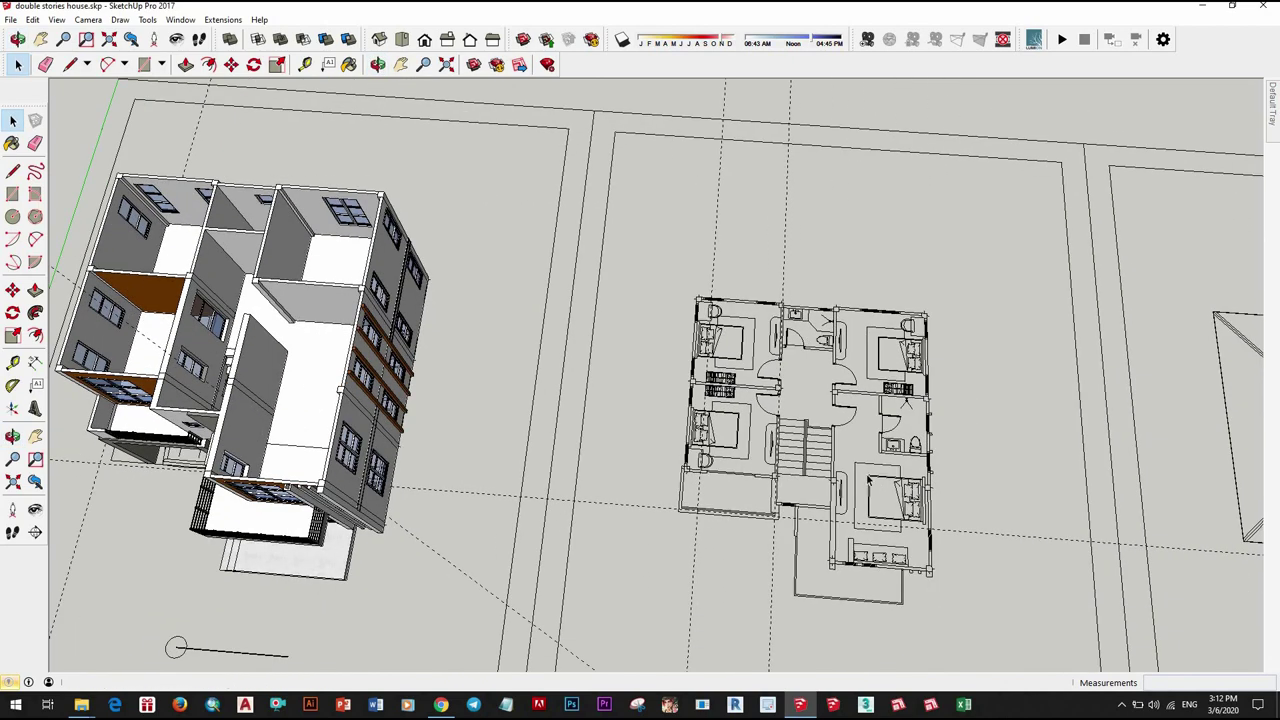
pyautogui.moveTo(397, 440); pyautogui.dragTo(607, 480, button='middle')
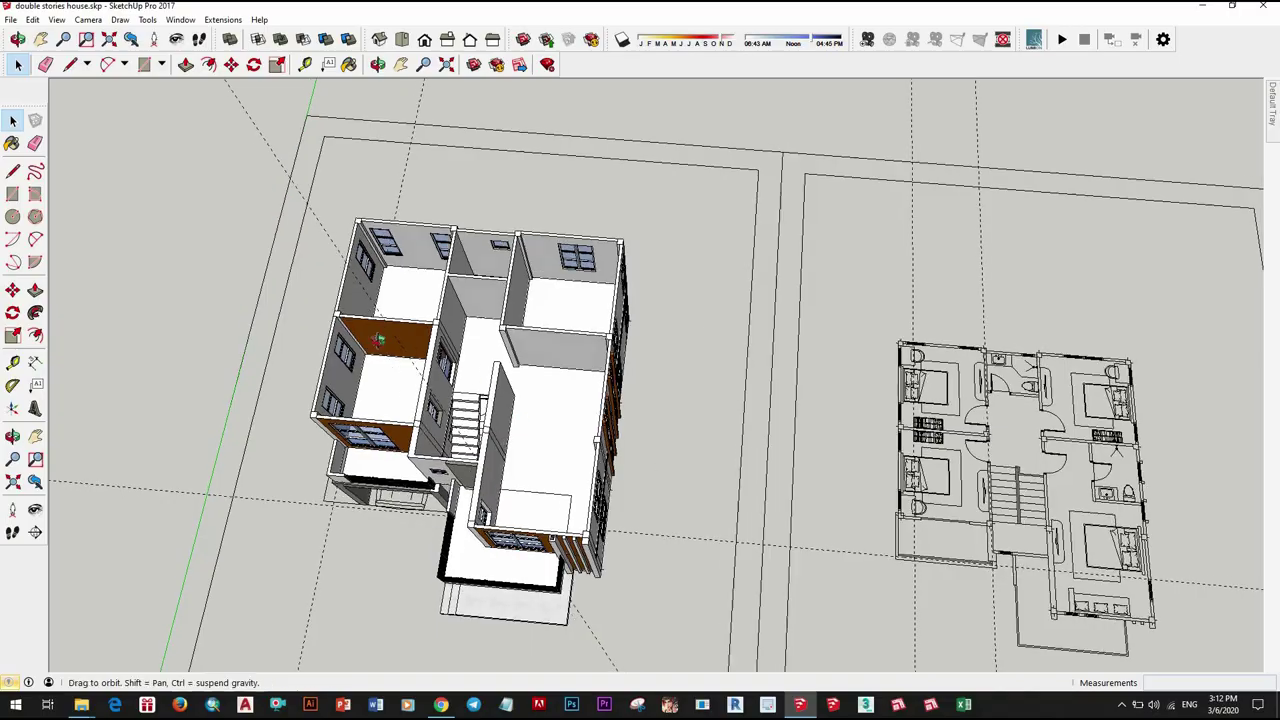
pyautogui.moveTo(379, 340)
pyautogui.mouseDown(button='middle')
pyautogui.moveTo(469, 339)
pyautogui.moveTo(635, 486)
pyautogui.moveTo(815, 485)
pyautogui.moveTo(688, 497)
pyautogui.moveTo(730, 547)
pyautogui.moveTo(851, 528)
pyautogui.moveTo(810, 590)
pyautogui.mouseUp(button='middle')
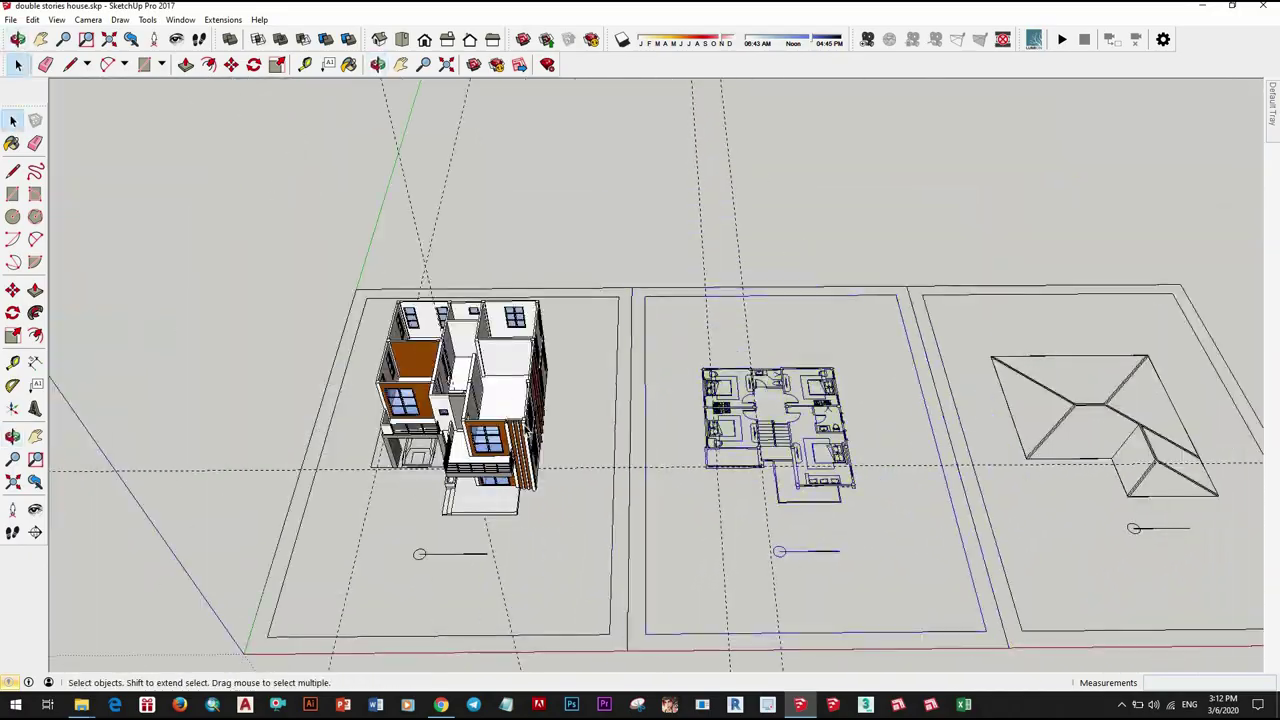
pyautogui.moveTo(527, 428)
pyautogui.mouseDown(button='middle')
pyautogui.moveTo(510, 413)
pyautogui.moveTo(520, 400)
pyautogui.mouseUp(button='middle')
pyautogui.press('space')
pyautogui.scroll(5, 520, 400)
pyautogui.scroll(4, 306, 411)
pyautogui.moveTo(306, 411)
pyautogui.mouseDown(button='middle')
pyautogui.moveTo(705, 232)
pyautogui.moveTo(663, 294)
pyautogui.moveTo(606, 449)
pyautogui.moveTo(440, 463)
pyautogui.moveTo(263, 430)
pyautogui.moveTo(630, 400)
pyautogui.moveTo(800, 460)
pyautogui.moveTo(822, 443)
pyautogui.moveTo(530, 388)
pyautogui.moveTo(656, 475)
pyautogui.moveTo(789, 411)
pyautogui.mouseUp(button='middle')
pyautogui.scroll(-5, 822, 443)
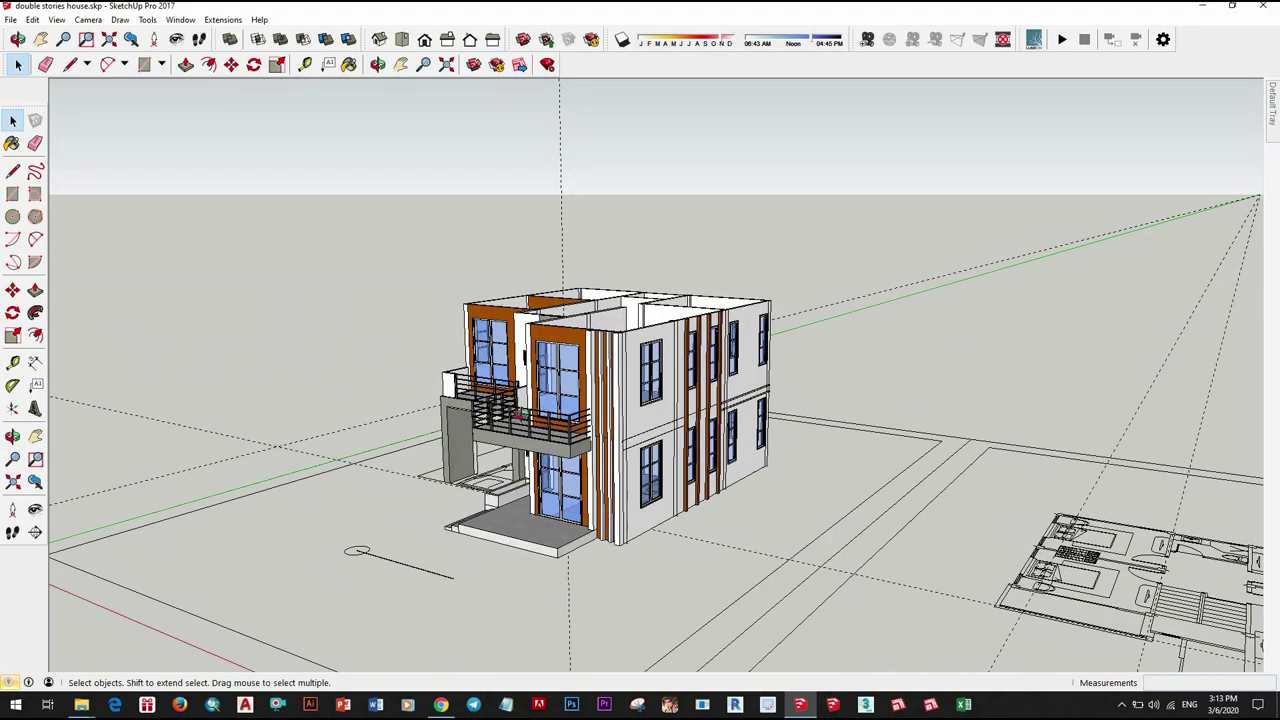
# Step: Orbit and zoom in on a corner of the roof plan with the Rectangle tool active
pyautogui.moveTo(520, 413); pyautogui.dragTo(758, 418, button='middle')
pyautogui.moveTo(733, 516); pyautogui.dragTo(733, 517, button='middle')
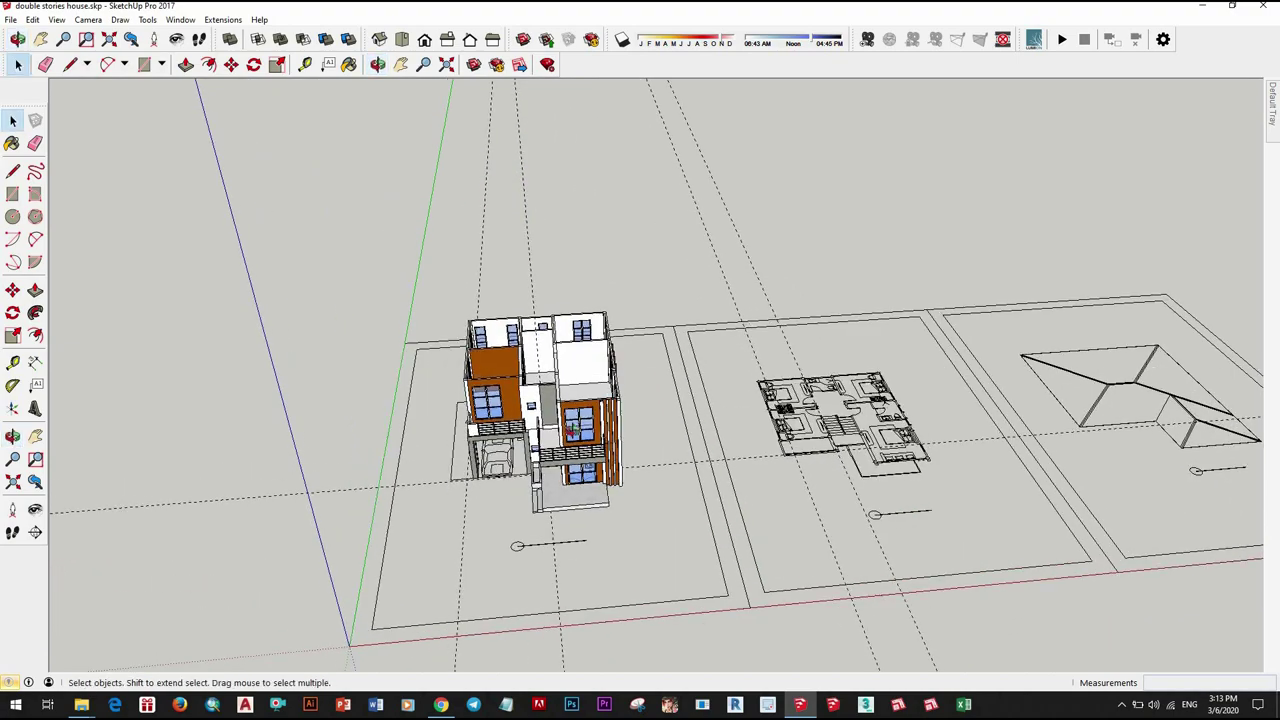
pyautogui.moveTo(573, 428)
pyautogui.mouseDown(button='middle')
pyautogui.moveTo(829, 366)
pyautogui.moveTo(537, 323)
pyautogui.moveTo(457, 409)
pyautogui.moveTo(825, 500)
pyautogui.moveTo(909, 591)
pyautogui.moveTo(880, 603)
pyautogui.moveTo(1070, 498)
pyautogui.mouseUp(button='middle')
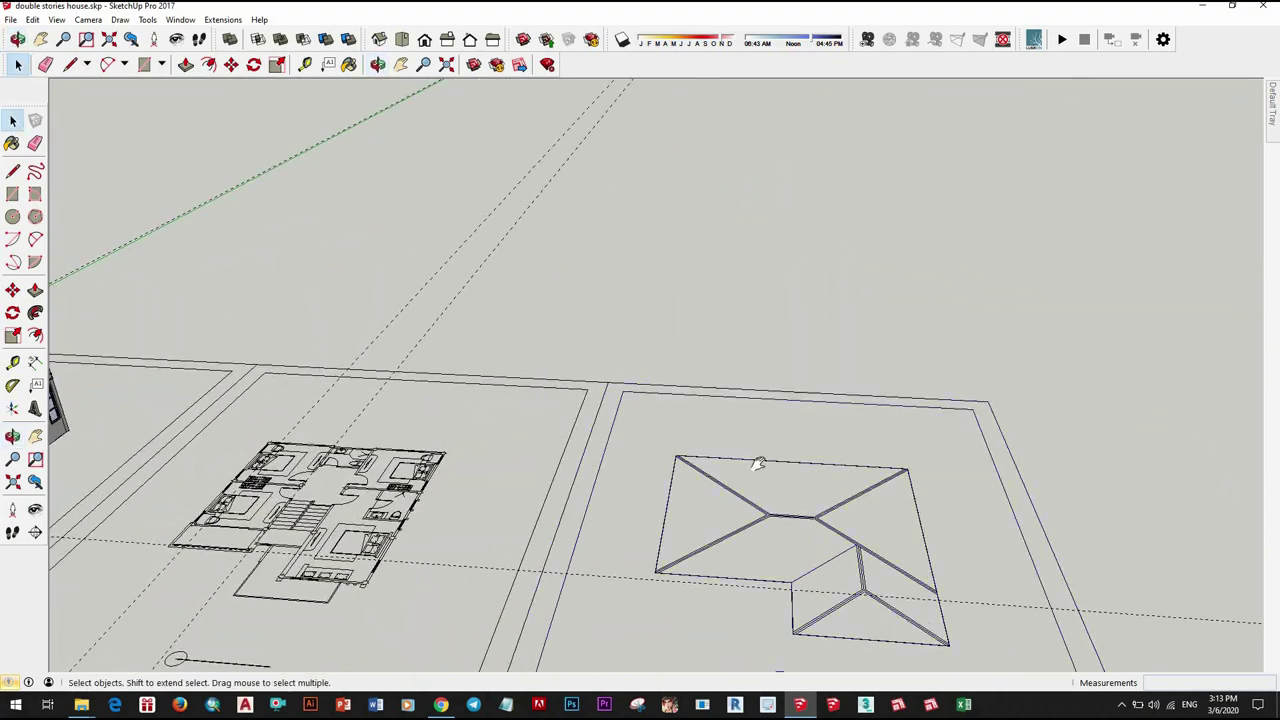
pyautogui.scroll(-2, 758, 463)
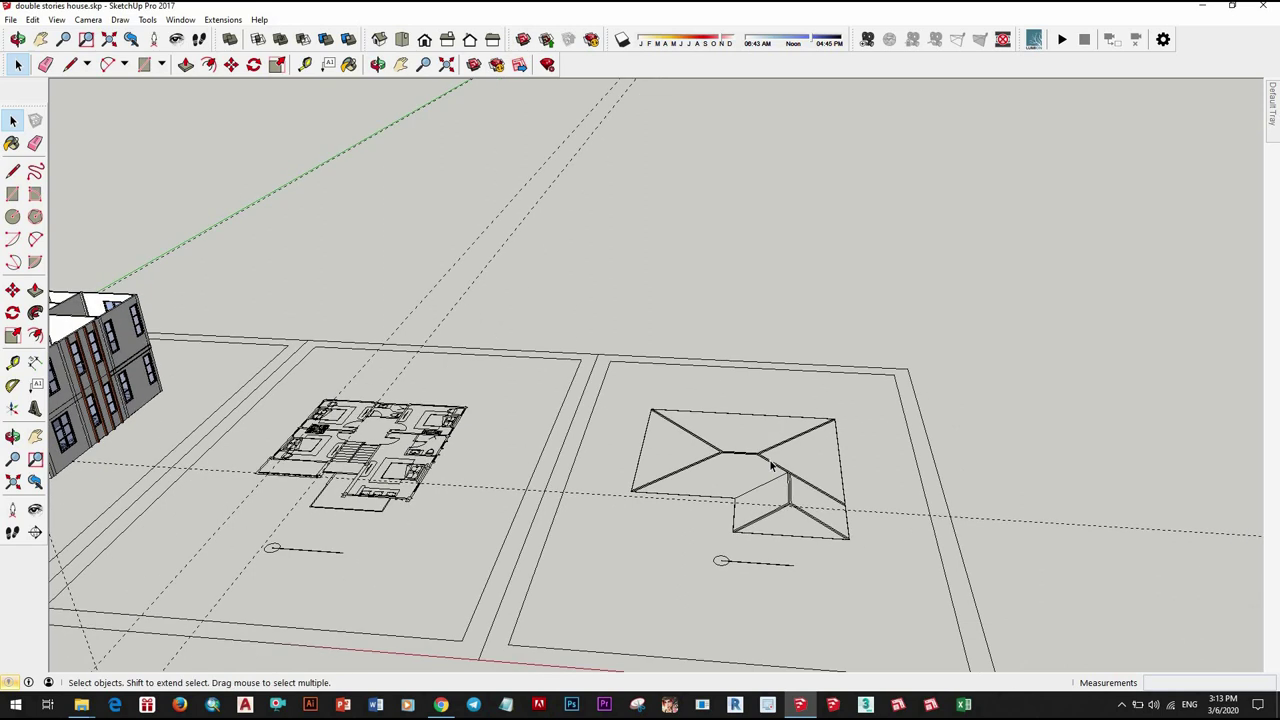
pyautogui.press('r')
pyautogui.scroll(2, 652, 405)
pyautogui.scroll(2, 658, 397)
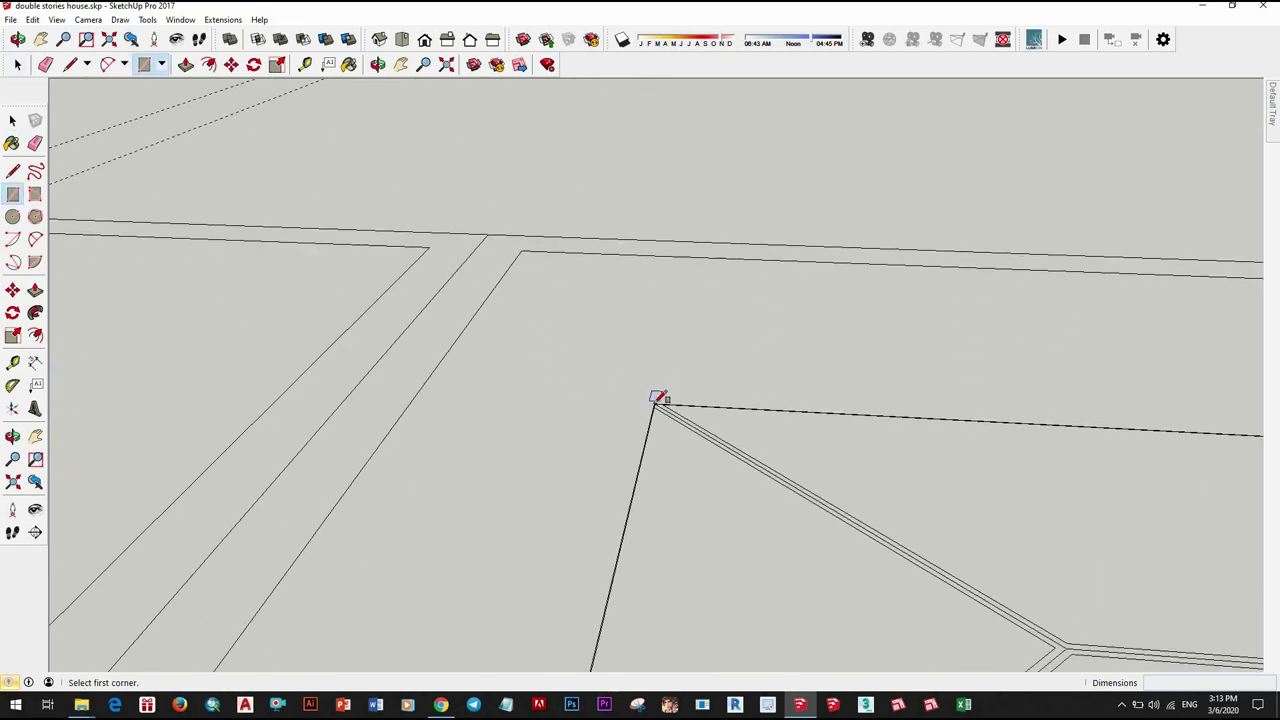
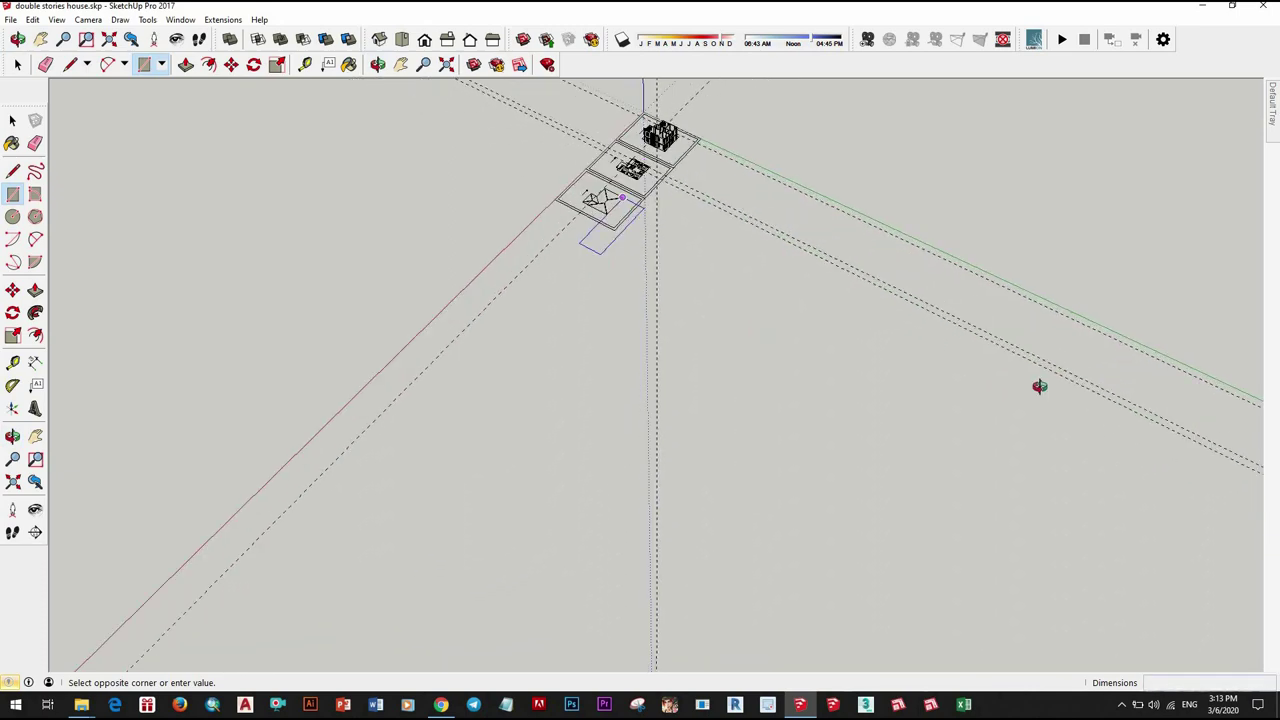
# Step: Bring the L-shaped roof plan into view and trace a flat face over its outline
pyautogui.moveTo(575, 307); pyautogui.dragTo(560, 330, button='middle')
pyautogui.scroll(5, 560, 330)
pyautogui.click(415, 207)
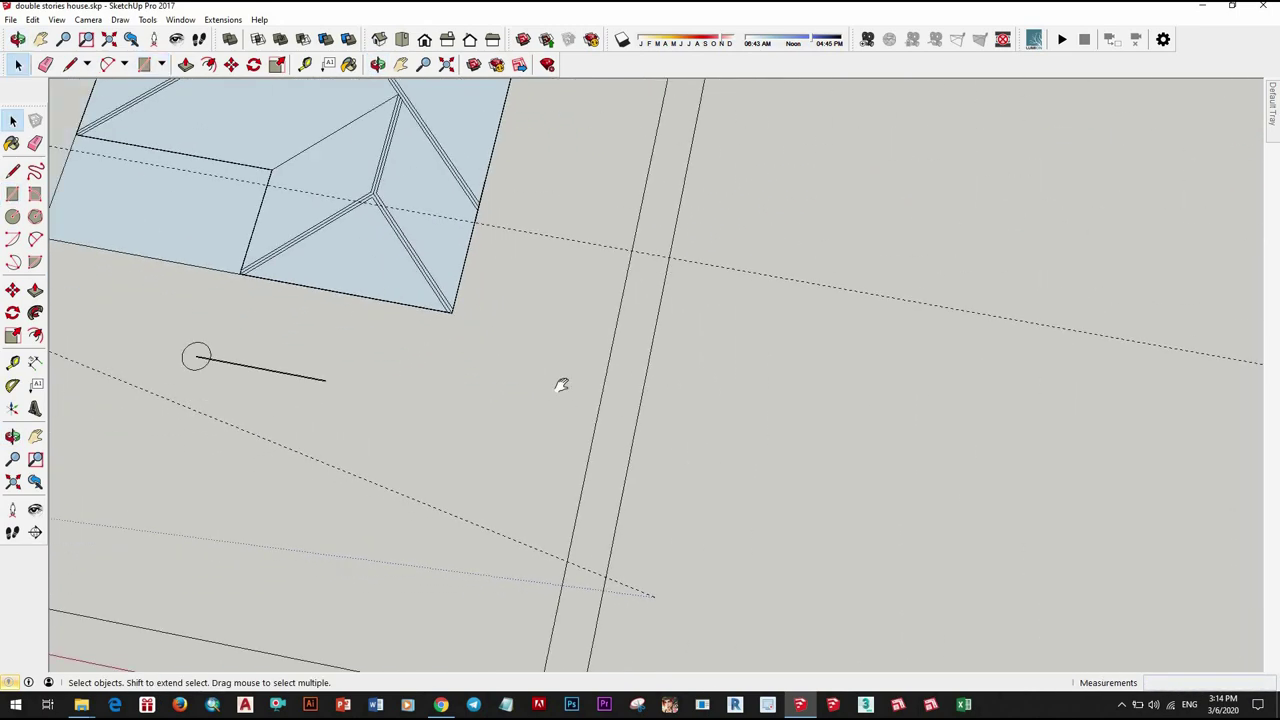
pyautogui.keyDown('shift'); pyautogui.moveTo(561, 385); pyautogui.dragTo(528, 392, button='middle'); pyautogui.keyUp('shift')
pyautogui.scroll(2, 528, 392)
pyautogui.scroll(2, 528, 392)
pyautogui.scroll(4, 666, 305)
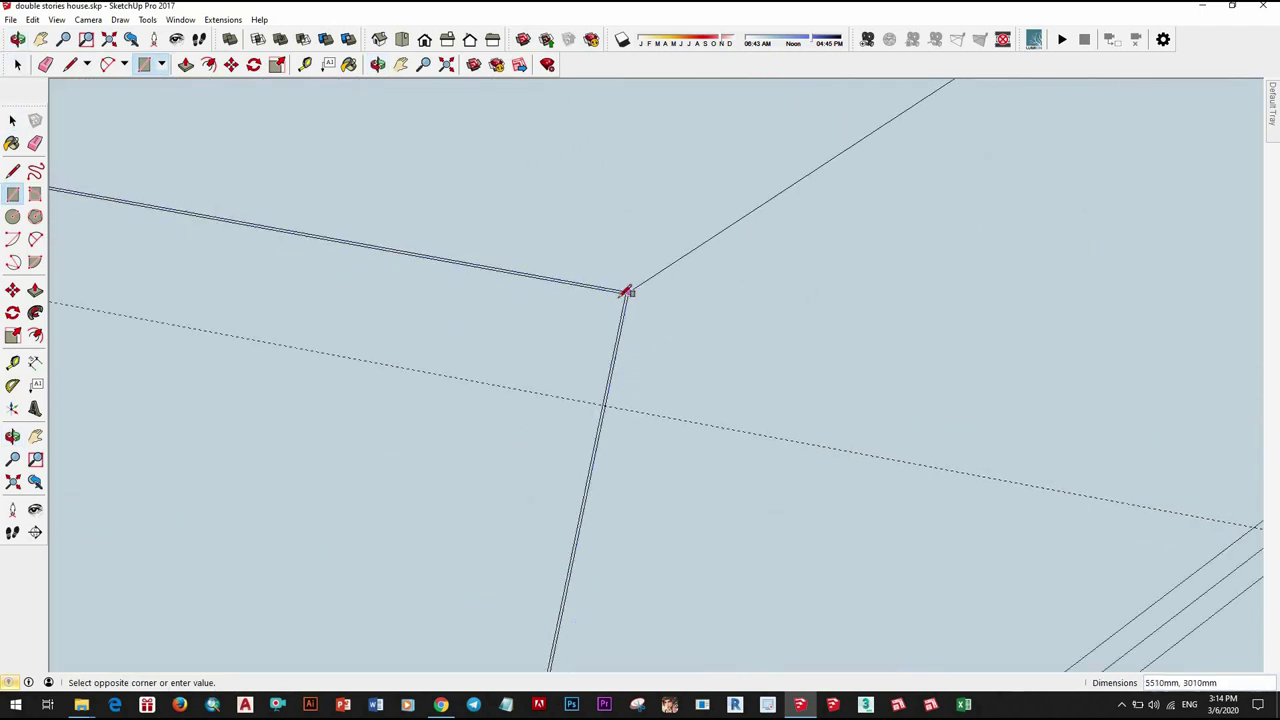
pyautogui.press('e')
pyautogui.scroll(2, 620, 470)
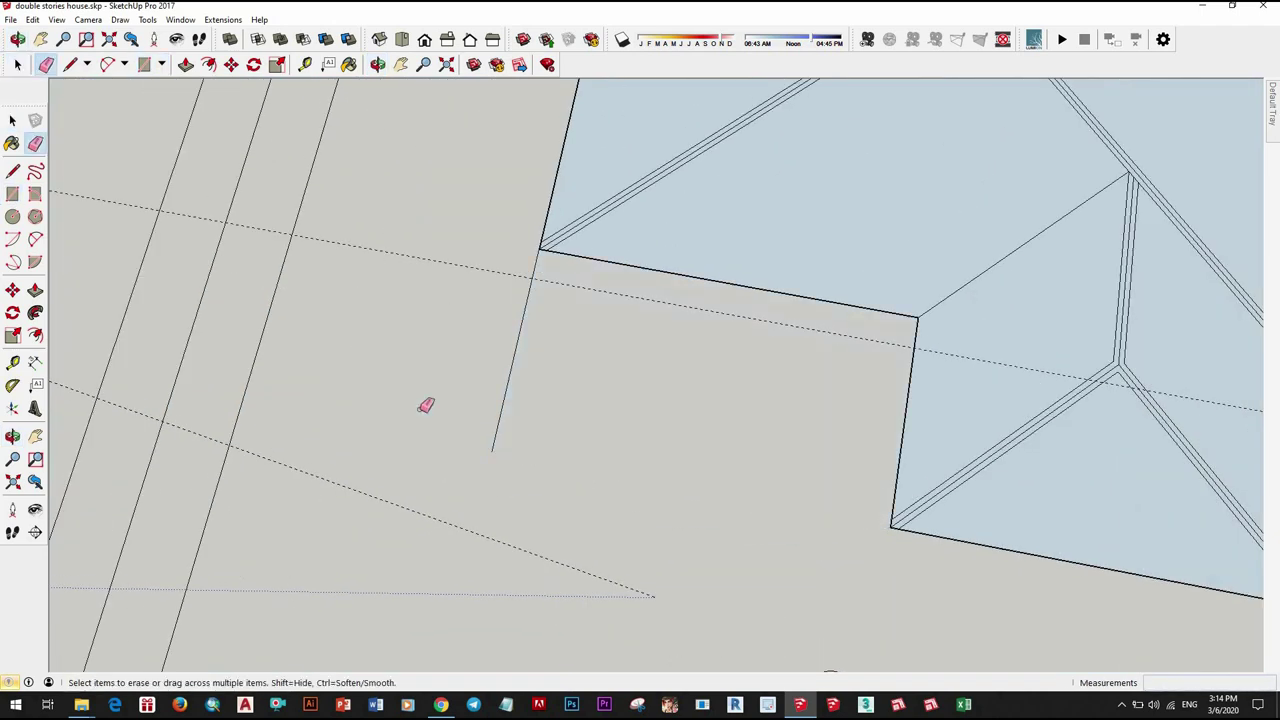
pyautogui.press('space')
pyautogui.scroll(-3, 751, 417)
pyautogui.scroll(-2, 735, 430)
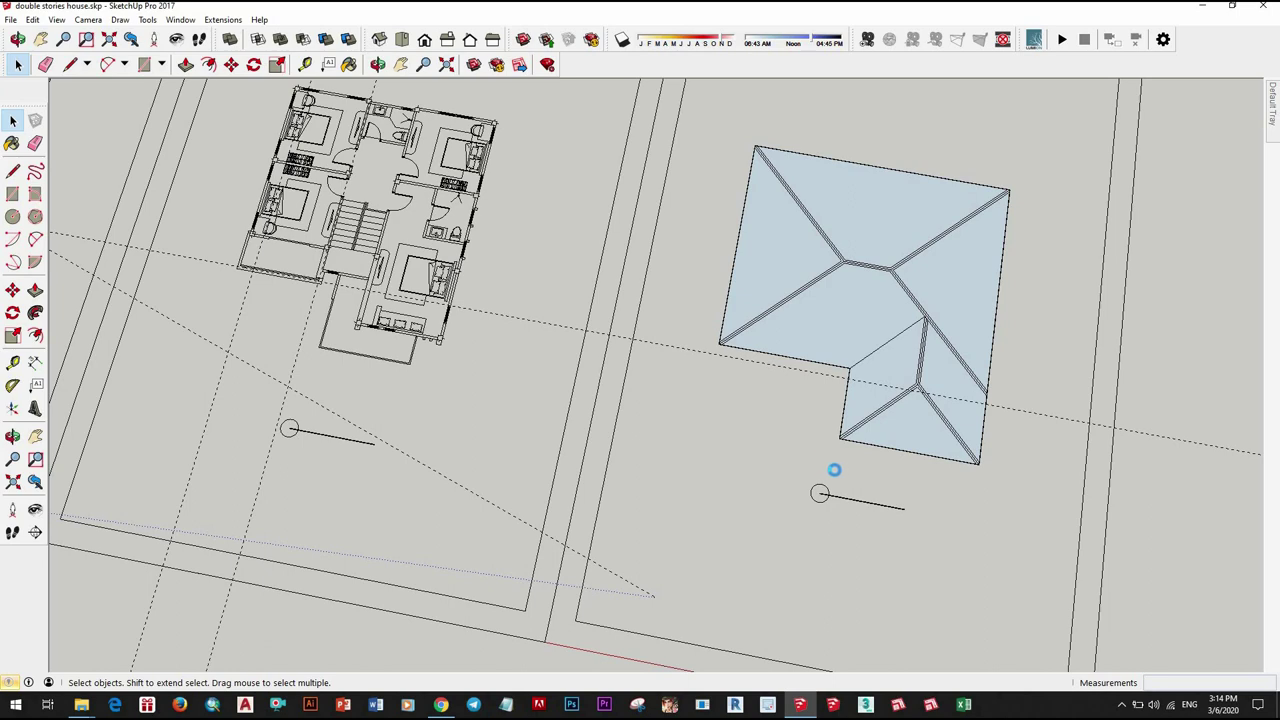
pyautogui.moveTo(815, 395)
pyautogui.mouseDown(button='middle')
pyautogui.moveTo(783, 430)
pyautogui.moveTo(897, 400)
pyautogui.mouseUp(button='middle')
# Step: Reverse the roof plan's faces so their front sides face up
pyautogui.scroll(3, 574, 456)
pyautogui.rightClick(574, 456)
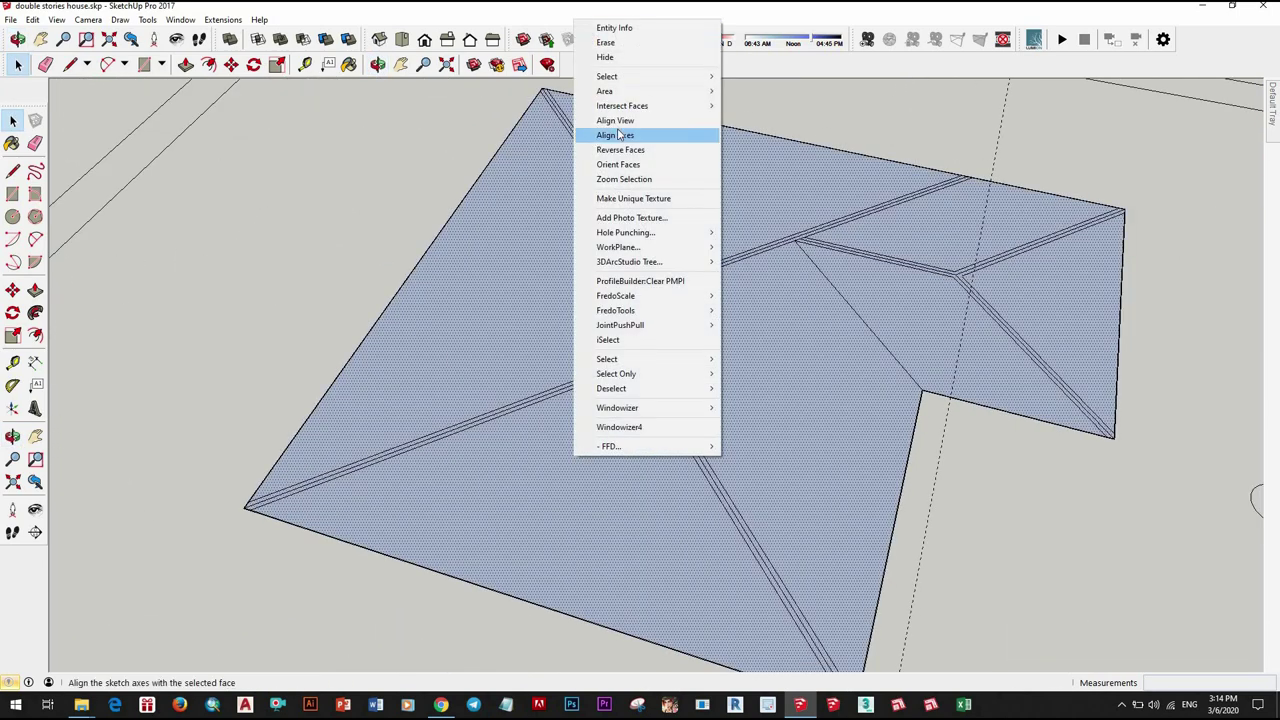
pyautogui.click(620, 149)
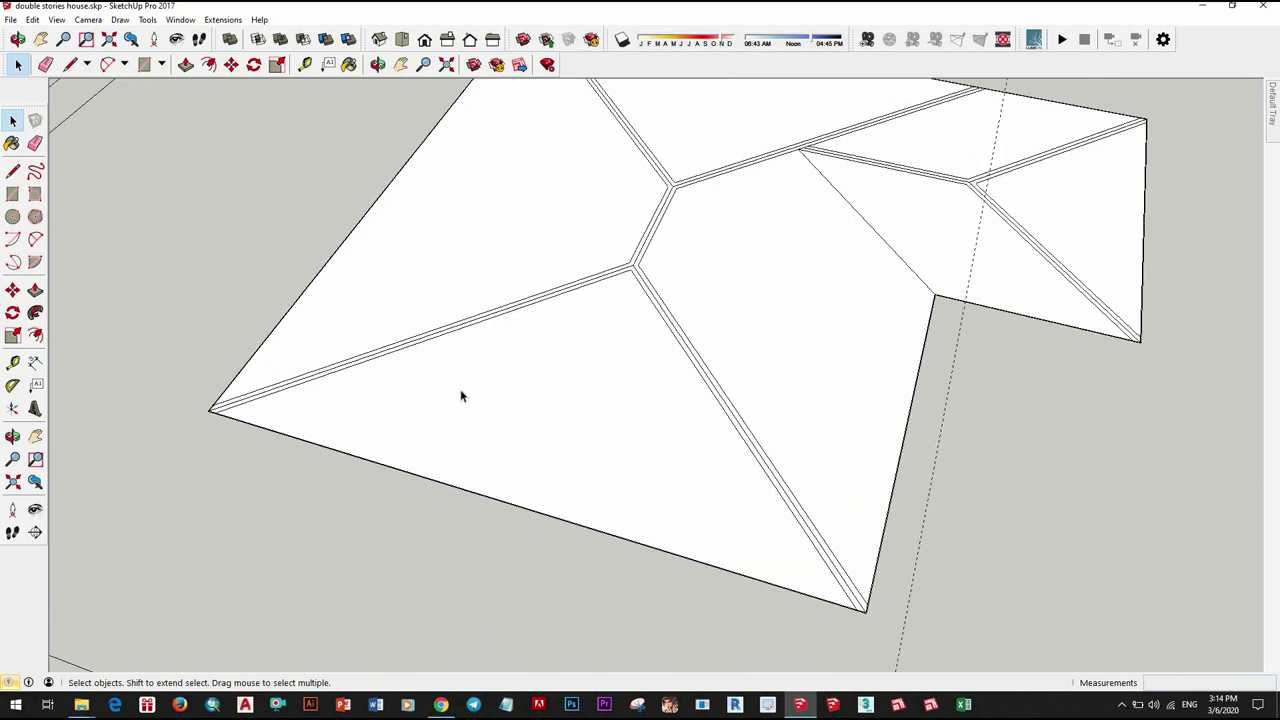
pyautogui.scroll(1, 600, 525)
pyautogui.scroll(4, 660, 530)
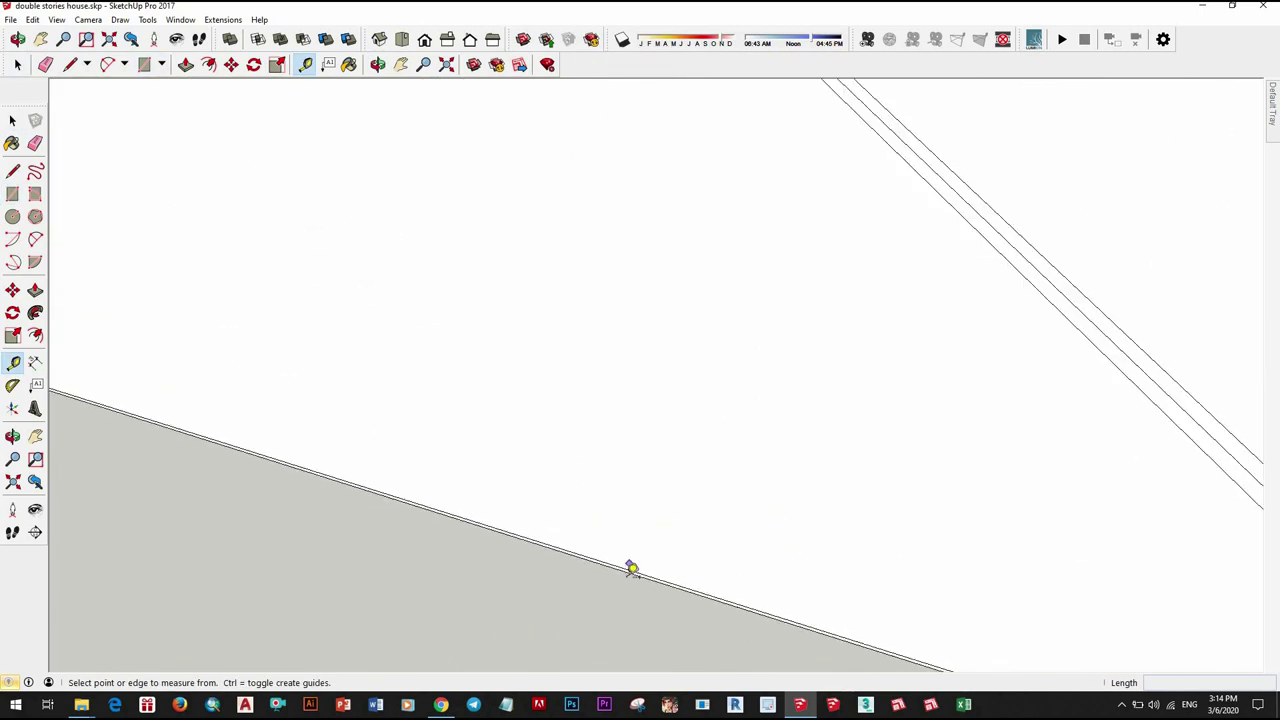
pyautogui.scroll(-3, 656, 580)
pyautogui.scroll(-3, 574, 528)
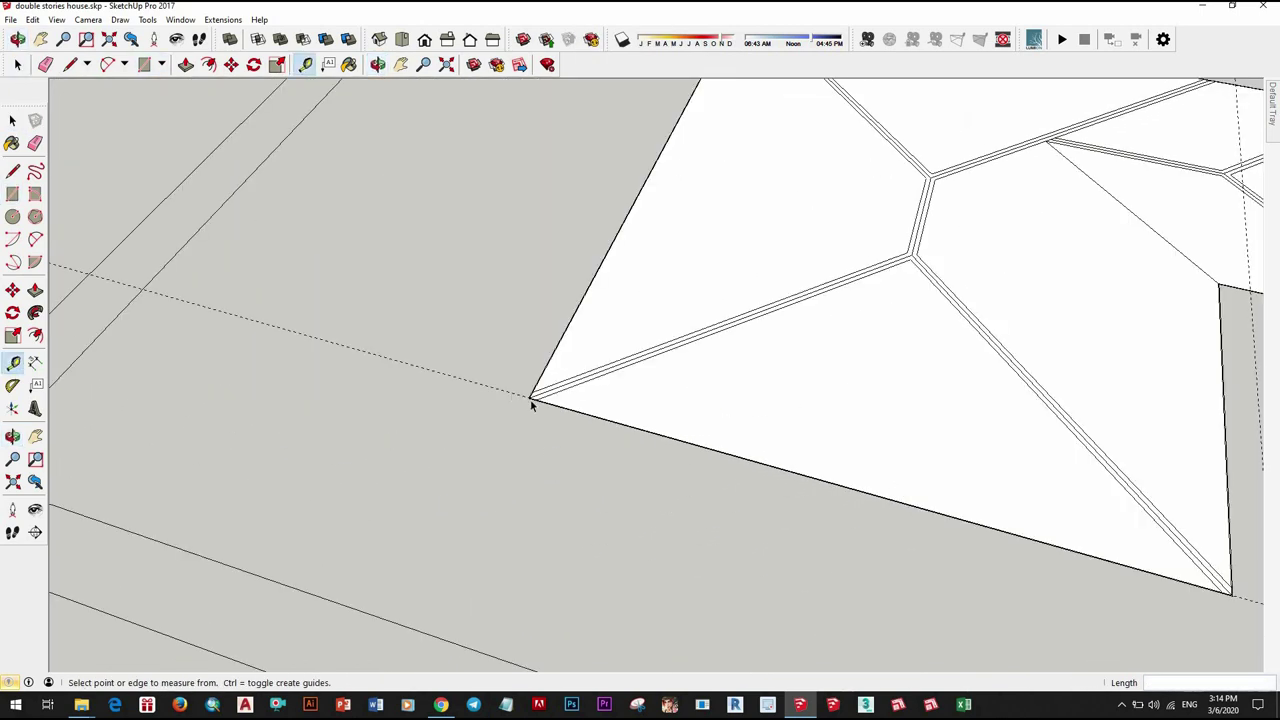
pyautogui.press('space')
# Step: Draw a hip line from the roof corner to the ridge junction, then select all roof geometry
pyautogui.scroll(3, 521, 433)
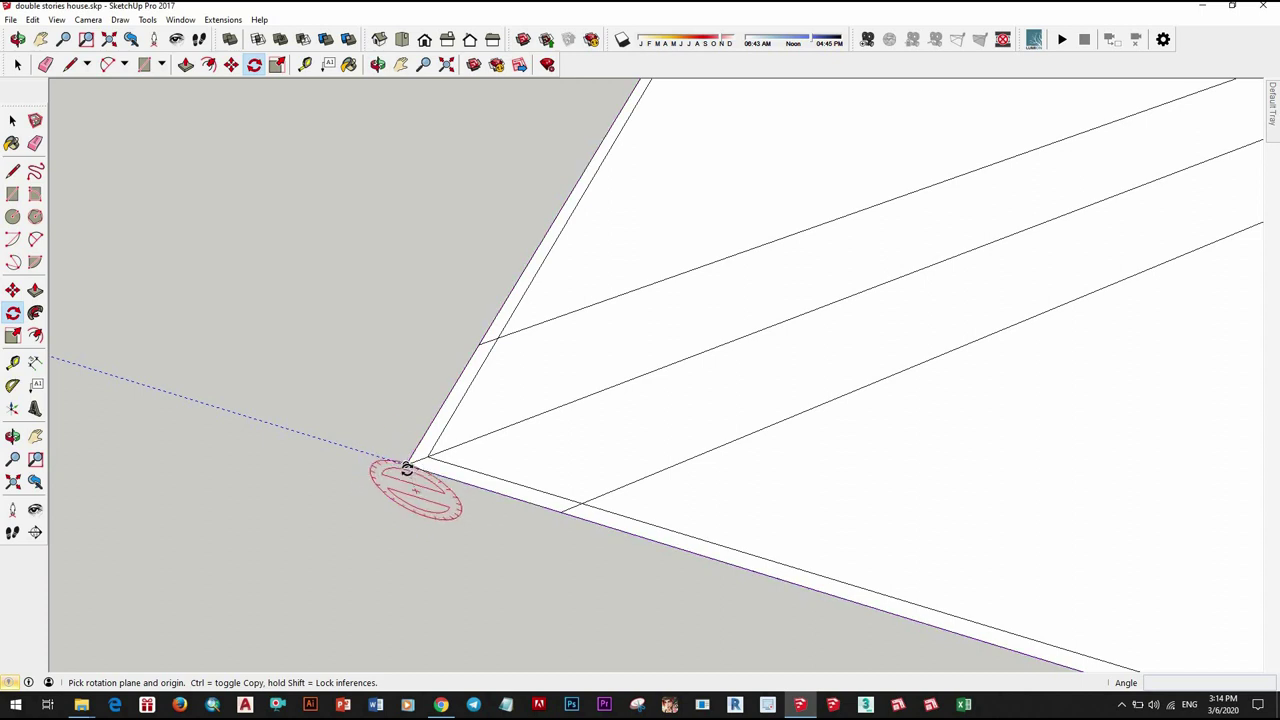
pyautogui.scroll(-2, 592, 507)
pyautogui.scroll(-2, 826, 446)
pyautogui.scroll(-3, 831, 511)
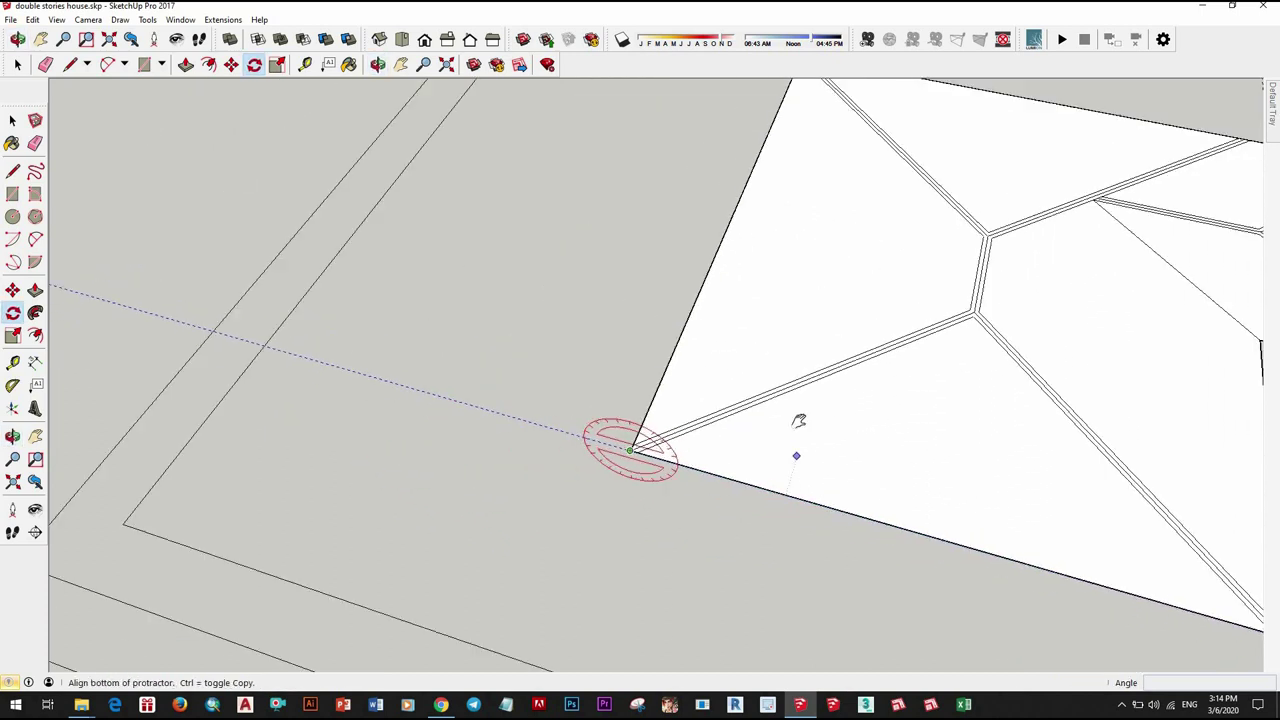
pyautogui.scroll(-1, 800, 420)
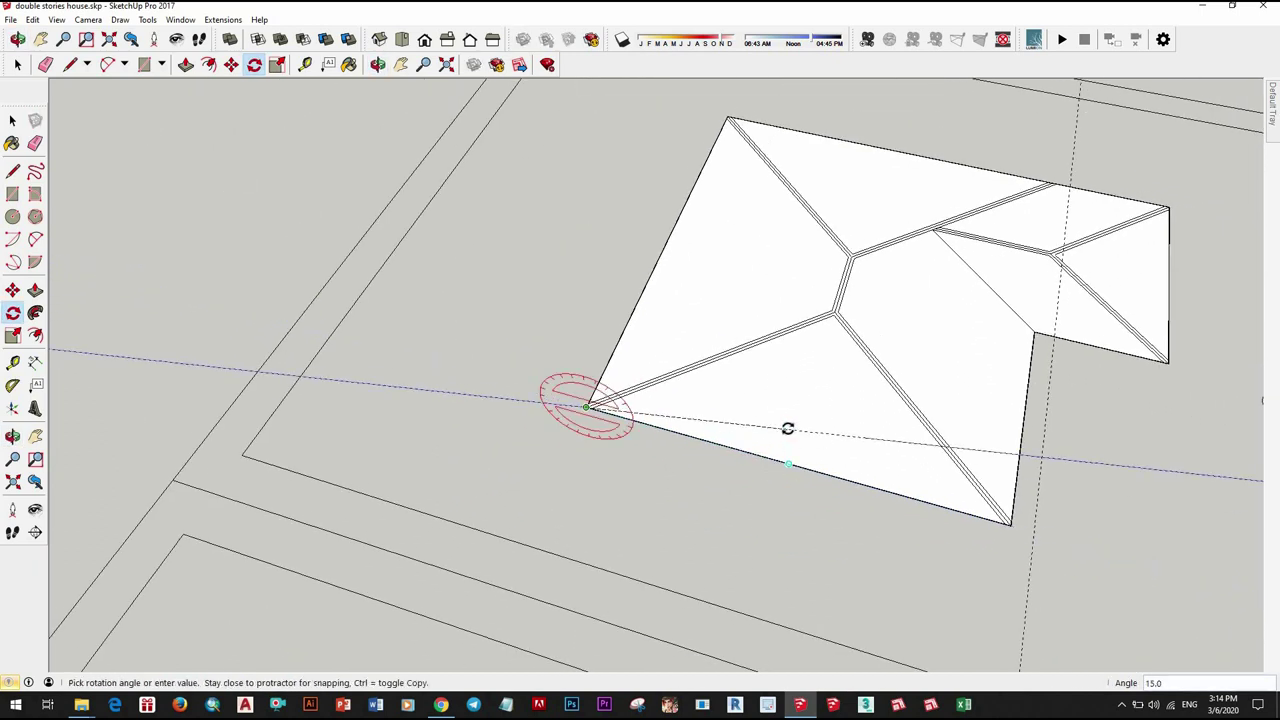
pyautogui.moveTo(890, 394); pyautogui.dragTo(870, 392, button='middle')
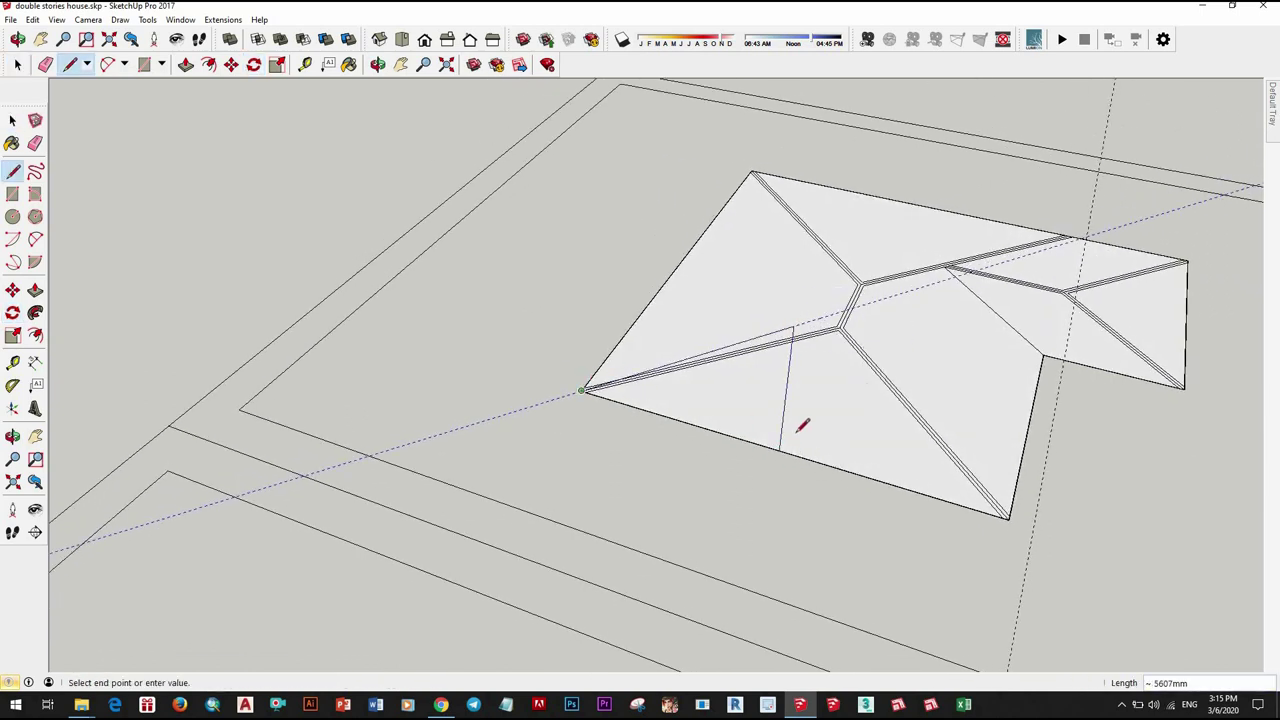
pyautogui.scroll(2, 595, 392)
pyautogui.scroll(3, 640, 372)
pyautogui.scroll(2, 505, 368)
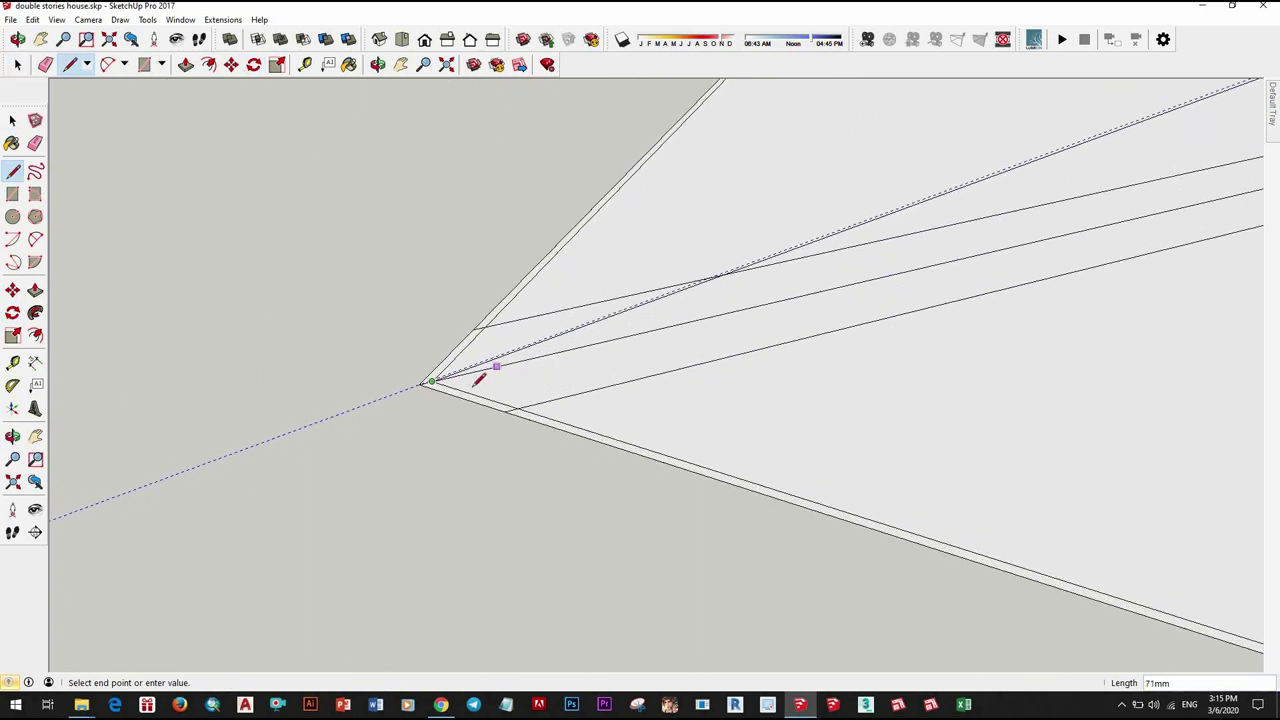
pyautogui.click(418, 384)
pyautogui.scroll(-2, 857, 291)
pyautogui.moveTo(857, 291); pyautogui.dragTo(914, 246, button='middle')
pyautogui.click(1020, 200)
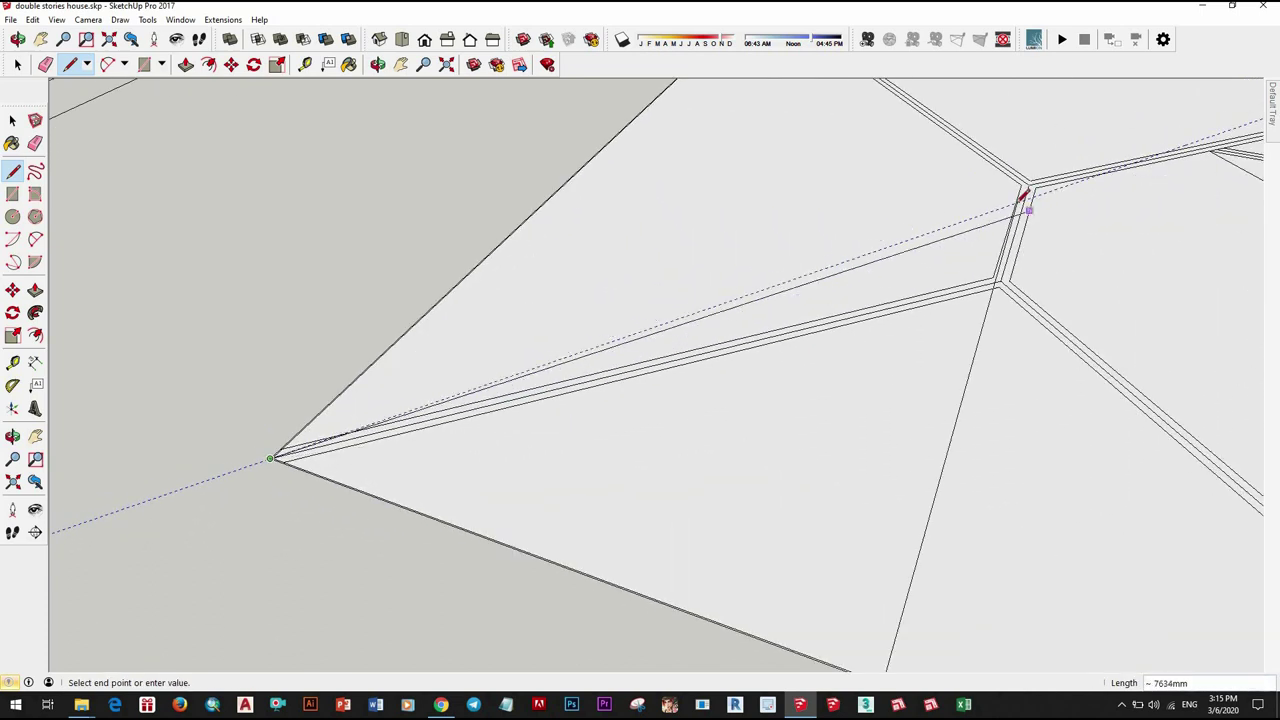
pyautogui.moveTo(1020, 200)
pyautogui.mouseDown(button='middle')
pyautogui.moveTo(967, 424)
pyautogui.moveTo(760, 380)
pyautogui.mouseUp(button='middle')
pyautogui.hotkey('ctrl', 'a')
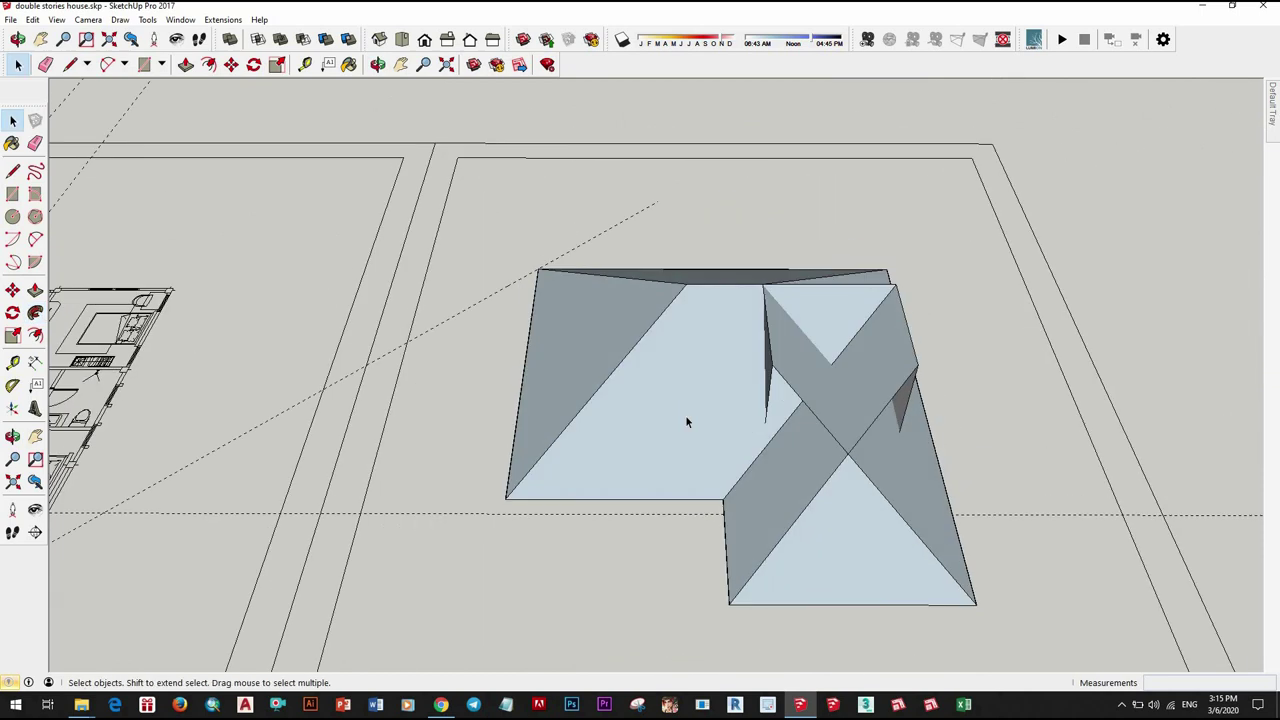
# Step: Reverse the faces of the whole connected roof
pyautogui.tripleClick(685, 415)
pyautogui.rightClick(685, 415)
pyautogui.click(740, 343)
pyautogui.scroll(3, 700, 426)
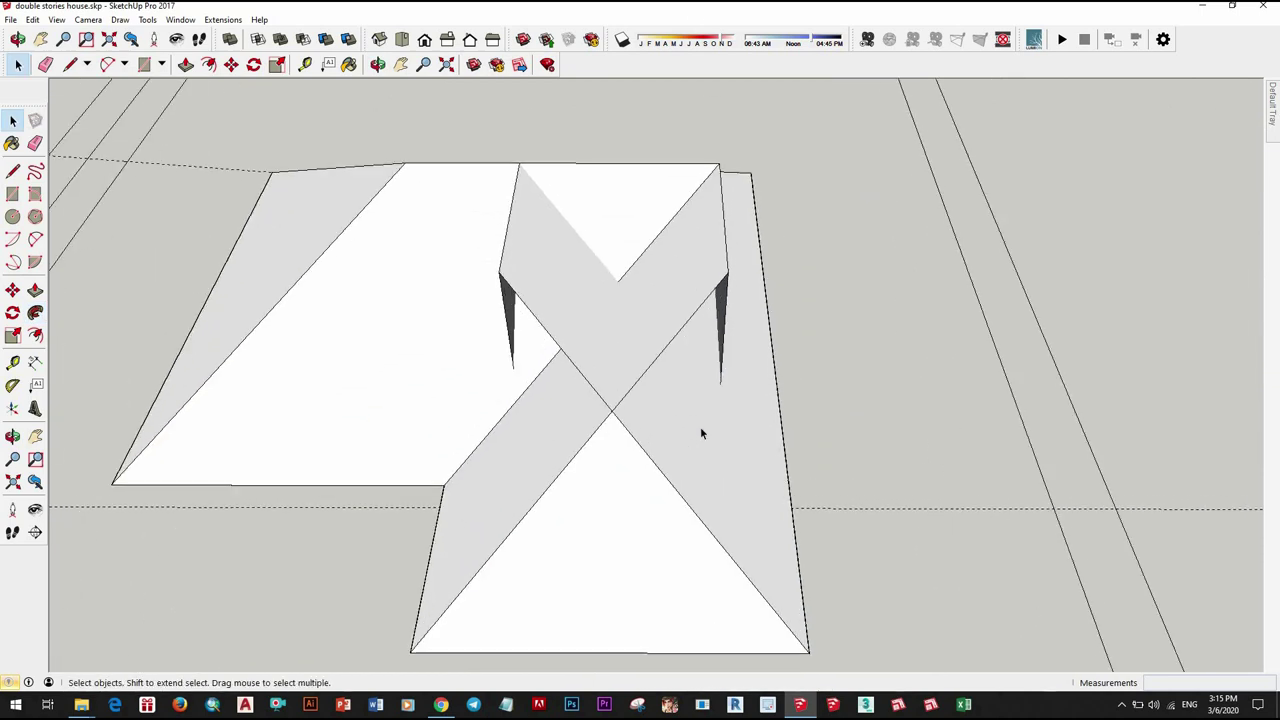
# Step: Intersect the roof faces with the model
pyautogui.tripleClick(700, 426)
pyautogui.rightClick(700, 426)
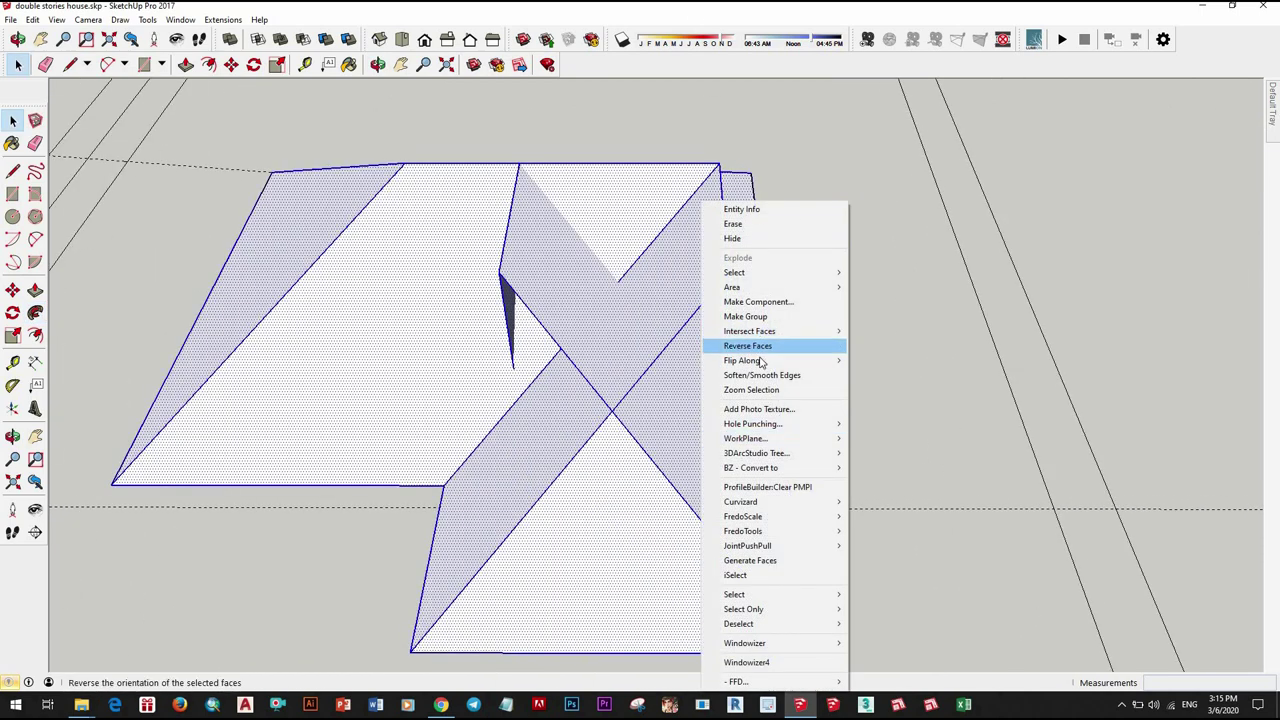
pyautogui.click(880, 331)
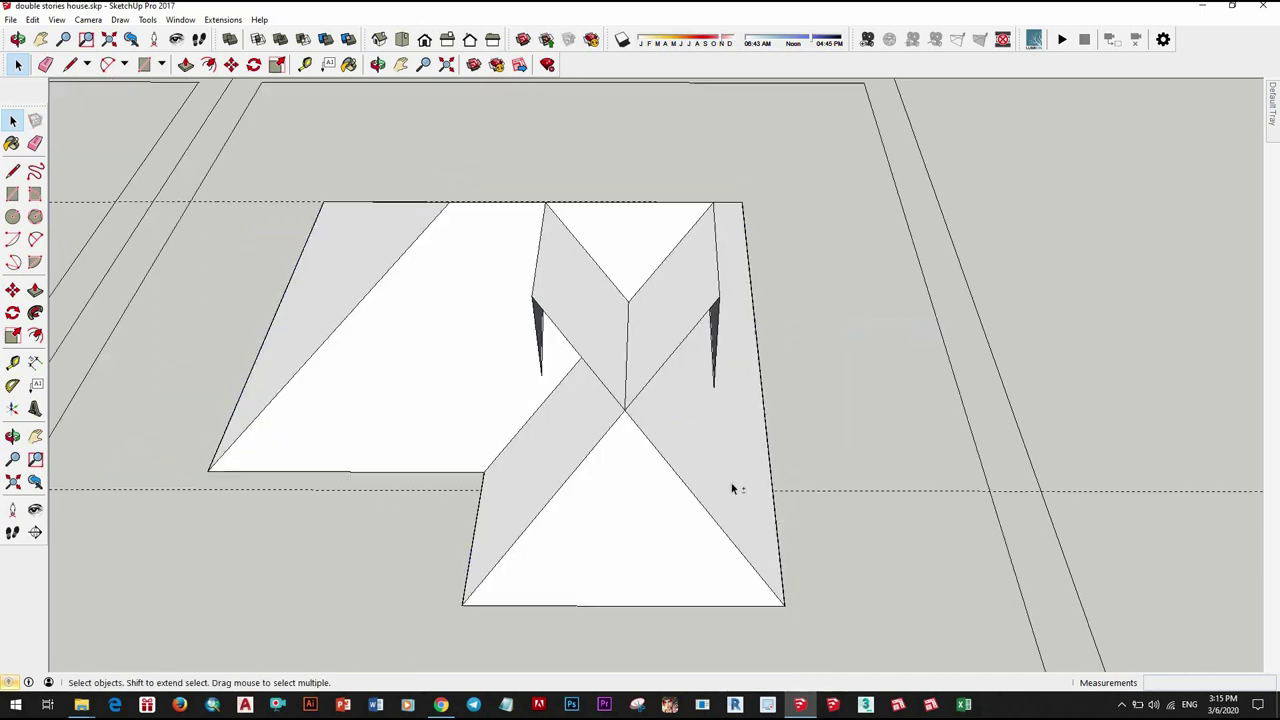
pyautogui.moveTo(734, 486)
pyautogui.mouseDown(button='middle')
pyautogui.moveTo(917, 486)
pyautogui.moveTo(711, 474)
pyautogui.mouseUp(button='middle')
# Step: Erase the stray vertical face and leftover edges under the roof
pyautogui.press('e')
pyautogui.scroll(2, 615, 433)
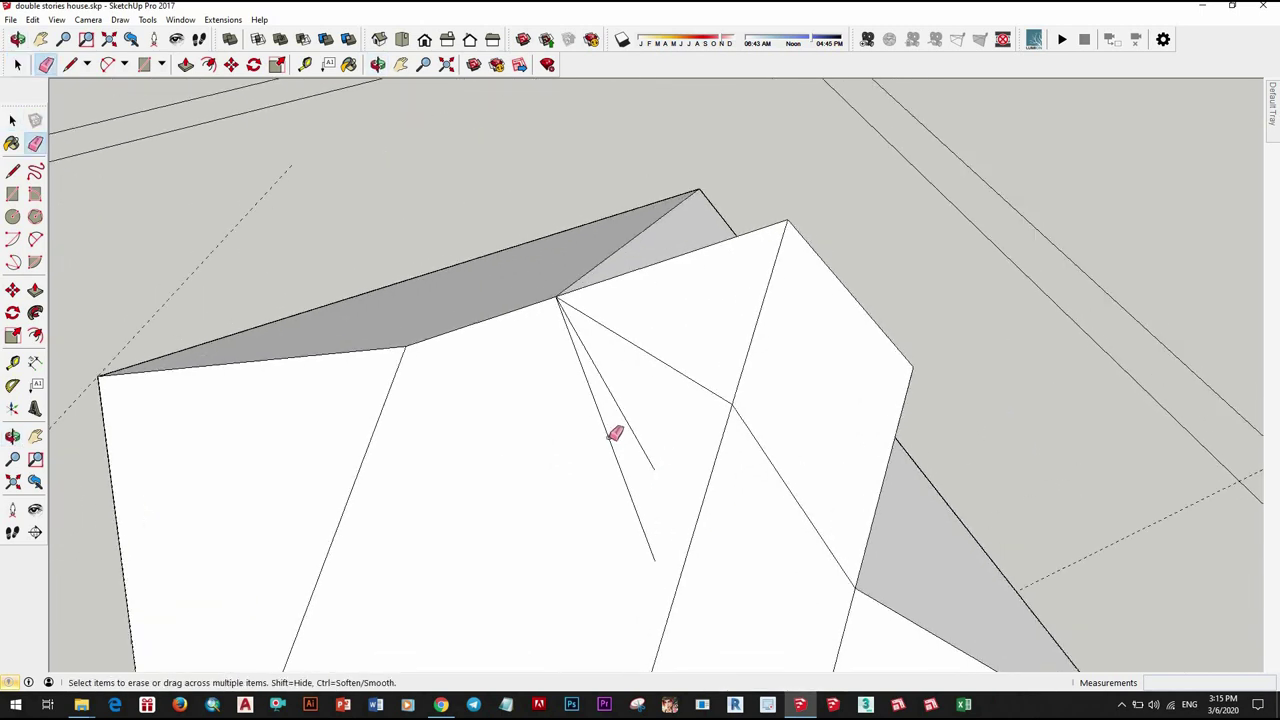
pyautogui.moveTo(590, 505)
pyautogui.mouseDown(button='middle')
pyautogui.moveTo(606, 523)
pyautogui.moveTo(591, 523)
pyautogui.mouseUp(button='middle')
pyautogui.moveTo(591, 523); pyautogui.dragTo(651, 369)
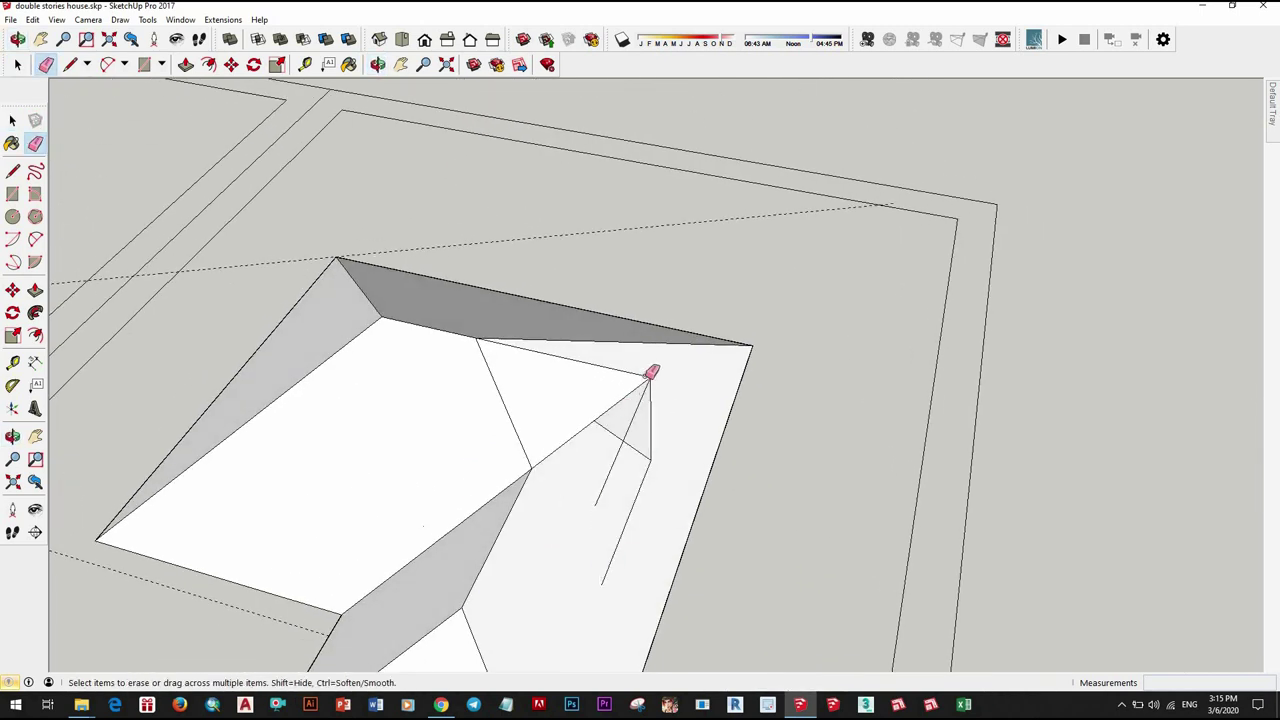
pyautogui.scroll(-5, 652, 496)
pyautogui.scroll(-2, 777, 274)
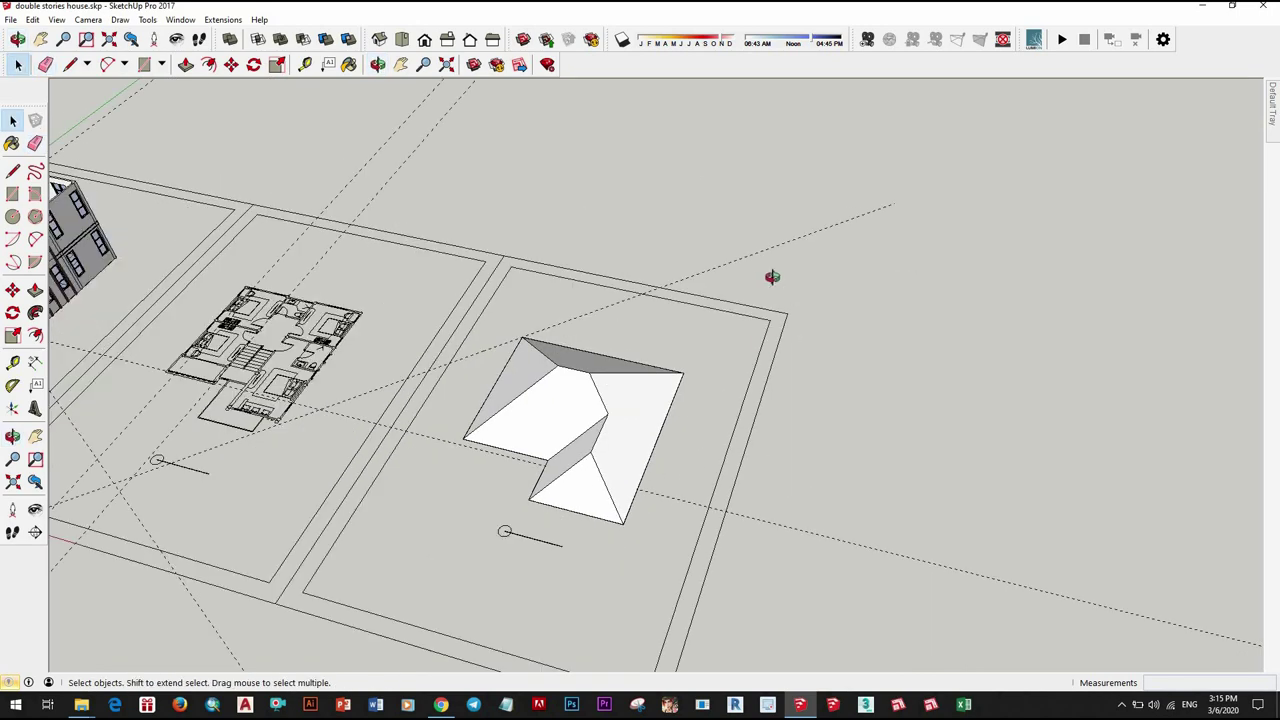
pyautogui.moveTo(777, 274)
pyautogui.mouseDown(button='middle')
pyautogui.moveTo(674, 294)
pyautogui.moveTo(738, 371)
pyautogui.moveTo(608, 343)
pyautogui.mouseUp(button='middle')
# Step: Make the entire roof into a group
pyautogui.tripleClick(608, 343)
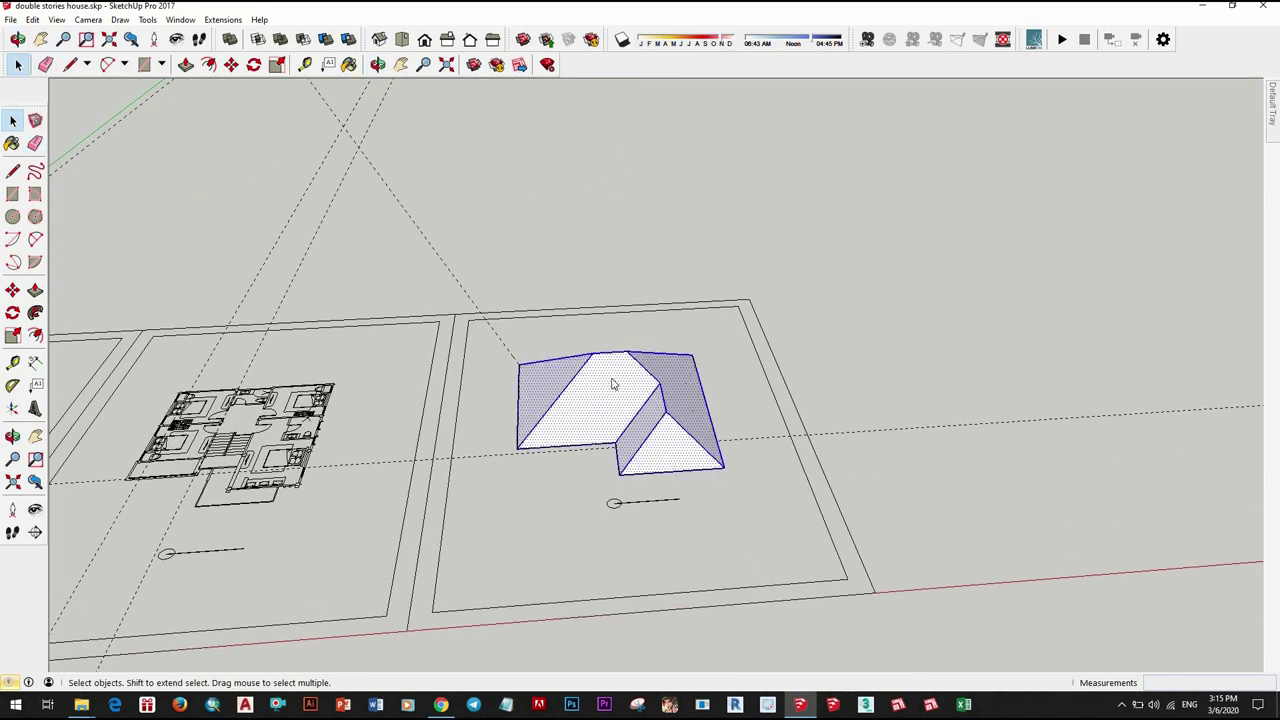
pyautogui.rightClick(610, 345)
pyautogui.click(655, 316)
pyautogui.moveTo(627, 413)
pyautogui.mouseDown(button='middle')
pyautogui.moveTo(700, 449)
pyautogui.moveTo(586, 220)
pyautogui.mouseUp(button='middle')
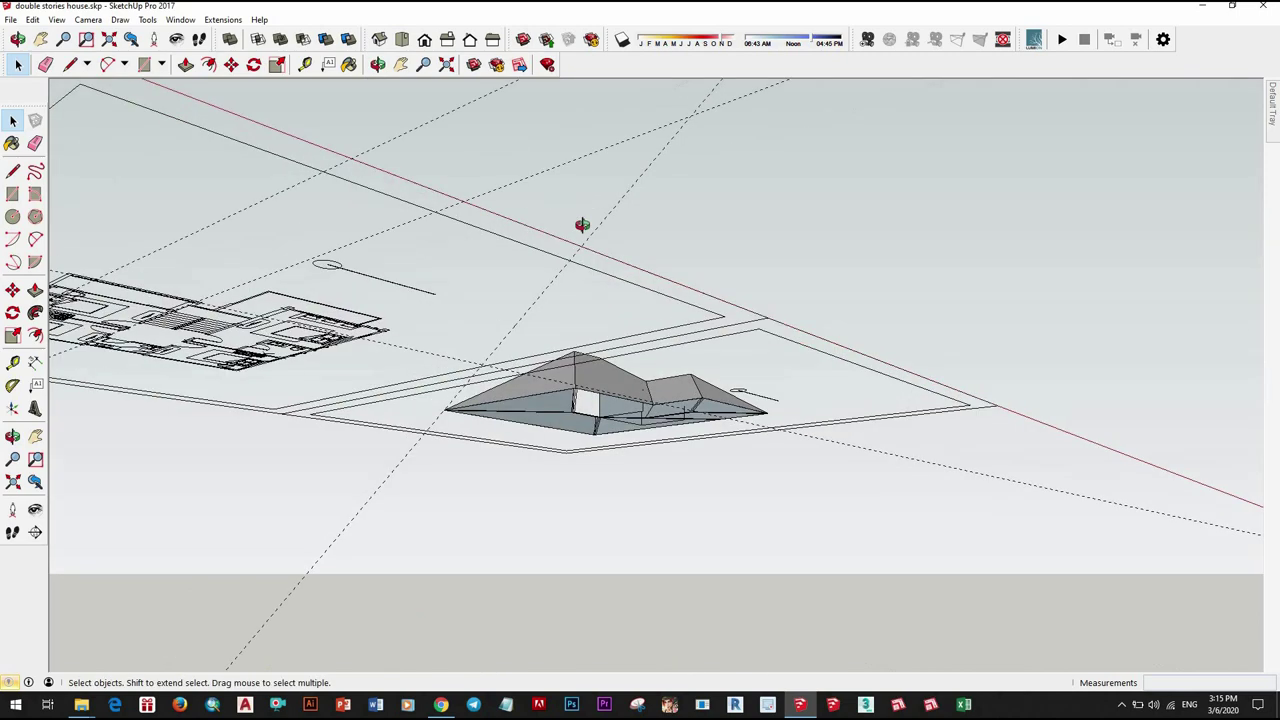
pyautogui.scroll(3, 586, 300)
pyautogui.scroll(3, 575, 384)
# Step: Draw a rectangle to close the missing face at the roof apex
pyautogui.press('r')
pyautogui.scroll(2, 568, 250)
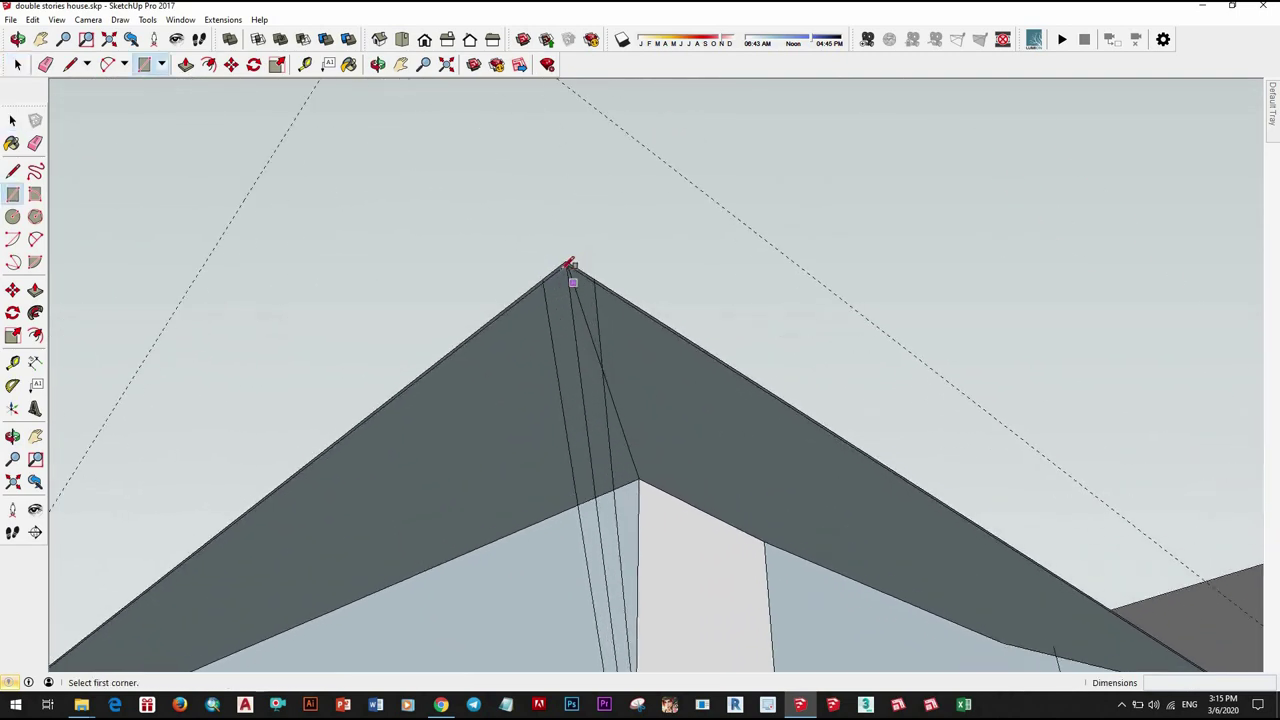
pyautogui.scroll(2, 563, 240)
pyautogui.click(565, 237)
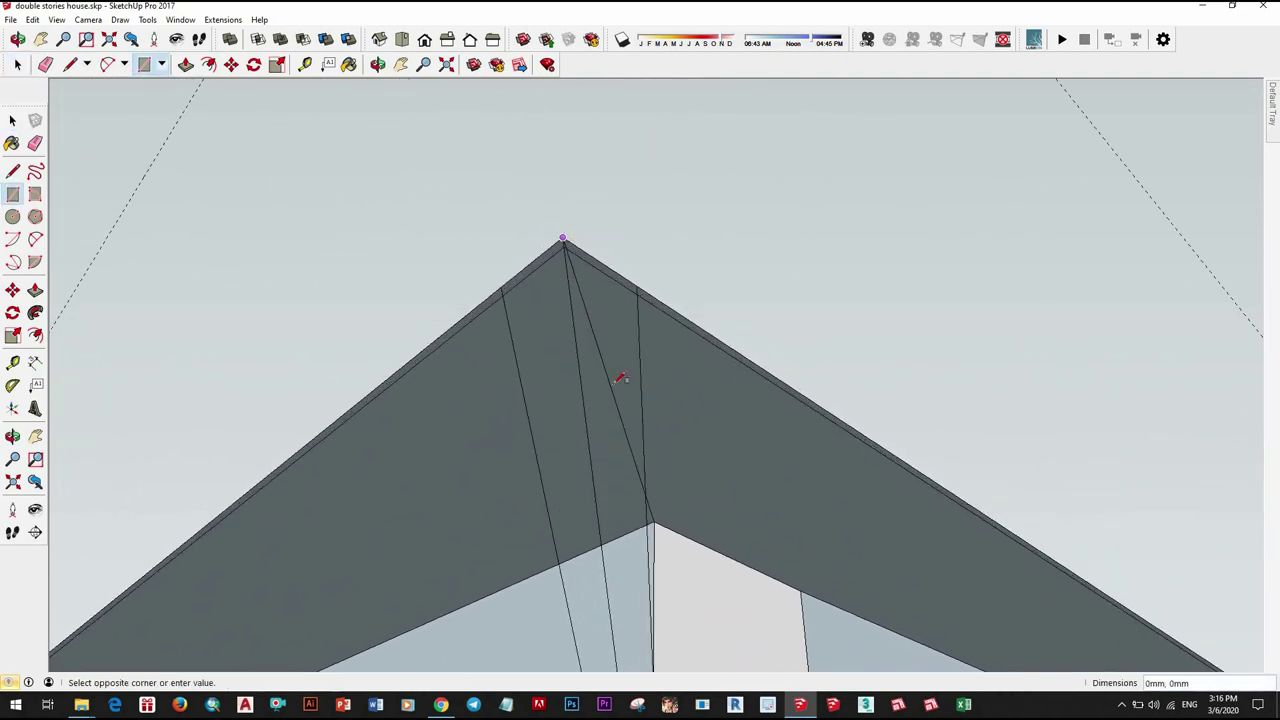
pyautogui.scroll(-2, 600, 300)
pyautogui.scroll(-3, 615, 380)
pyautogui.scroll(-1, 650, 350)
pyautogui.scroll(3, 534, 437)
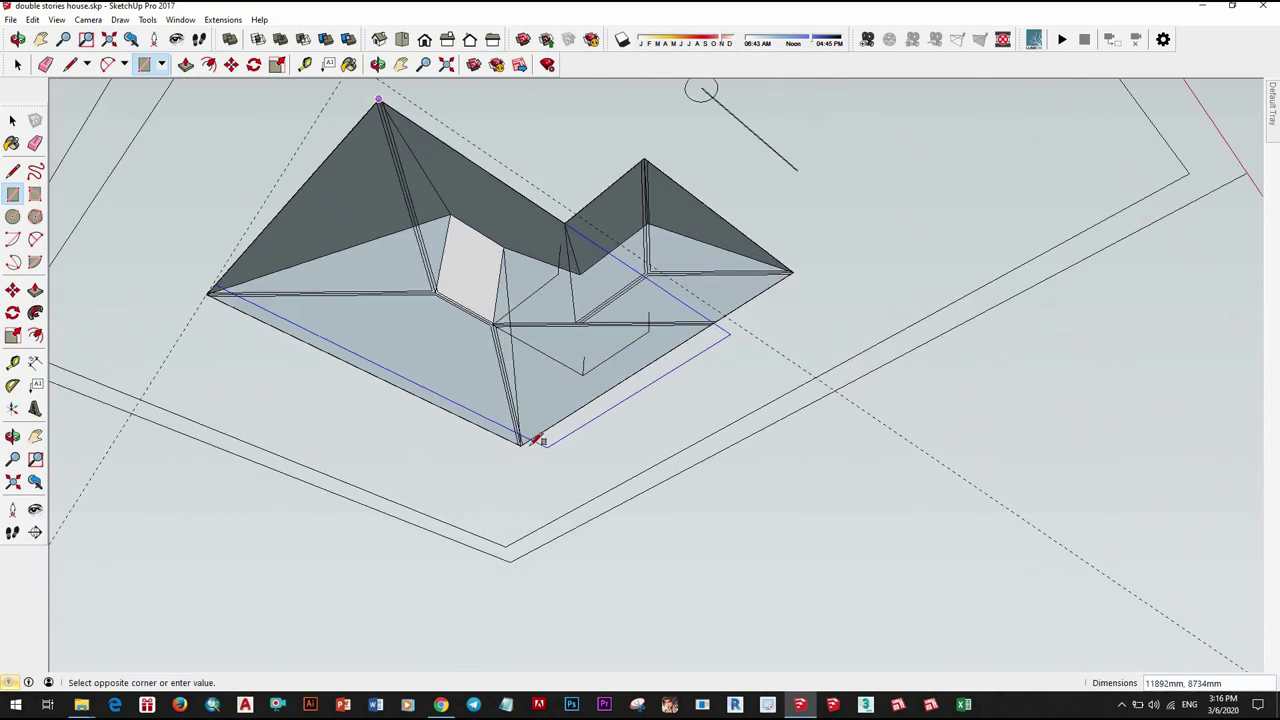
pyautogui.scroll(3, 512, 434)
pyautogui.scroll(2, 530, 410)
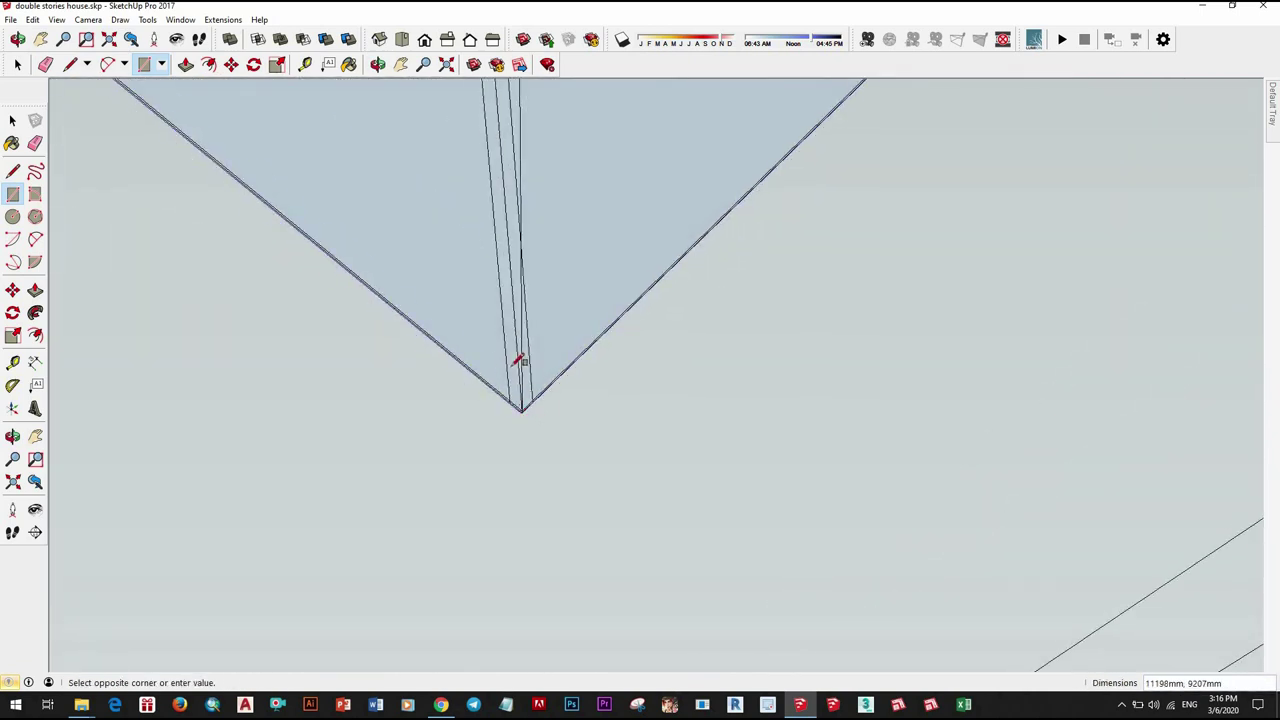
pyautogui.scroll(1, 525, 430)
pyautogui.click(531, 451)
pyautogui.scroll(-2, 526, 491)
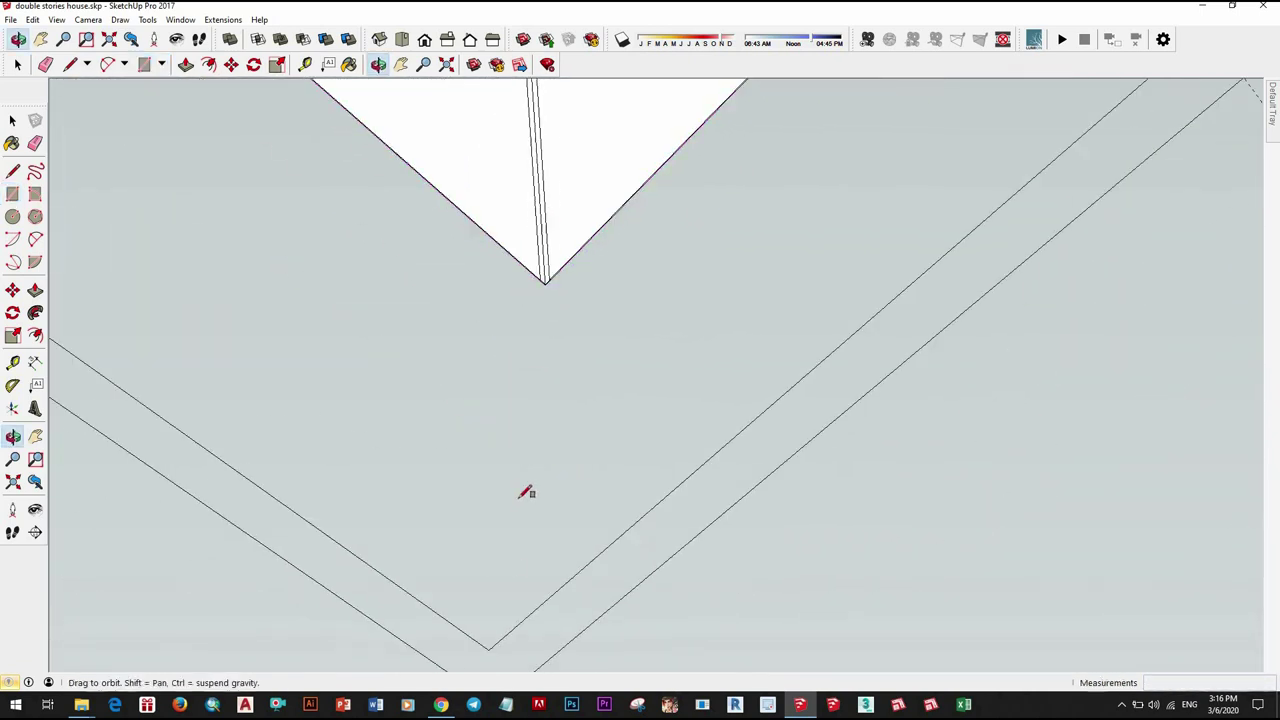
pyautogui.scroll(-3, 566, 426)
pyautogui.scroll(3, 526, 429)
pyautogui.scroll(2, 548, 420)
# Step: Fill another roof corner gap with a second rectangle
pyautogui.click(543, 425)
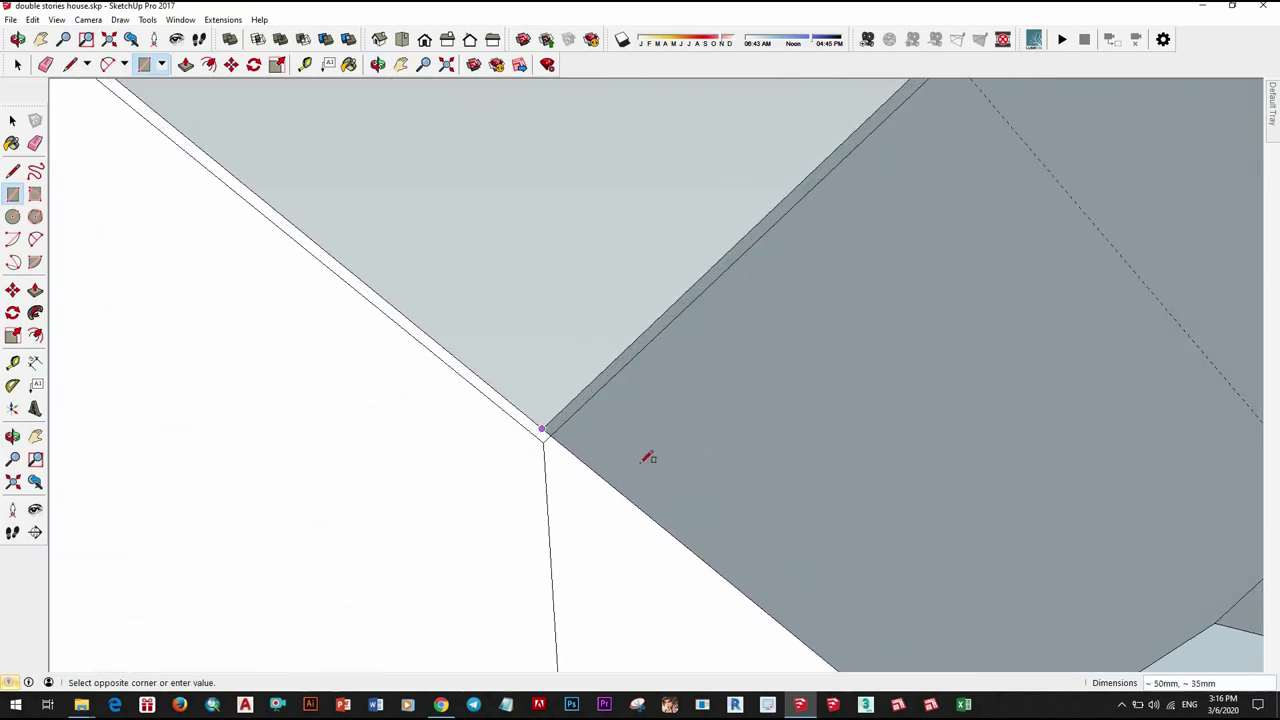
pyautogui.scroll(-1, 777, 417)
pyautogui.scroll(-2, 780, 437)
pyautogui.scroll(3, 787, 455)
pyautogui.scroll(-1, 787, 455)
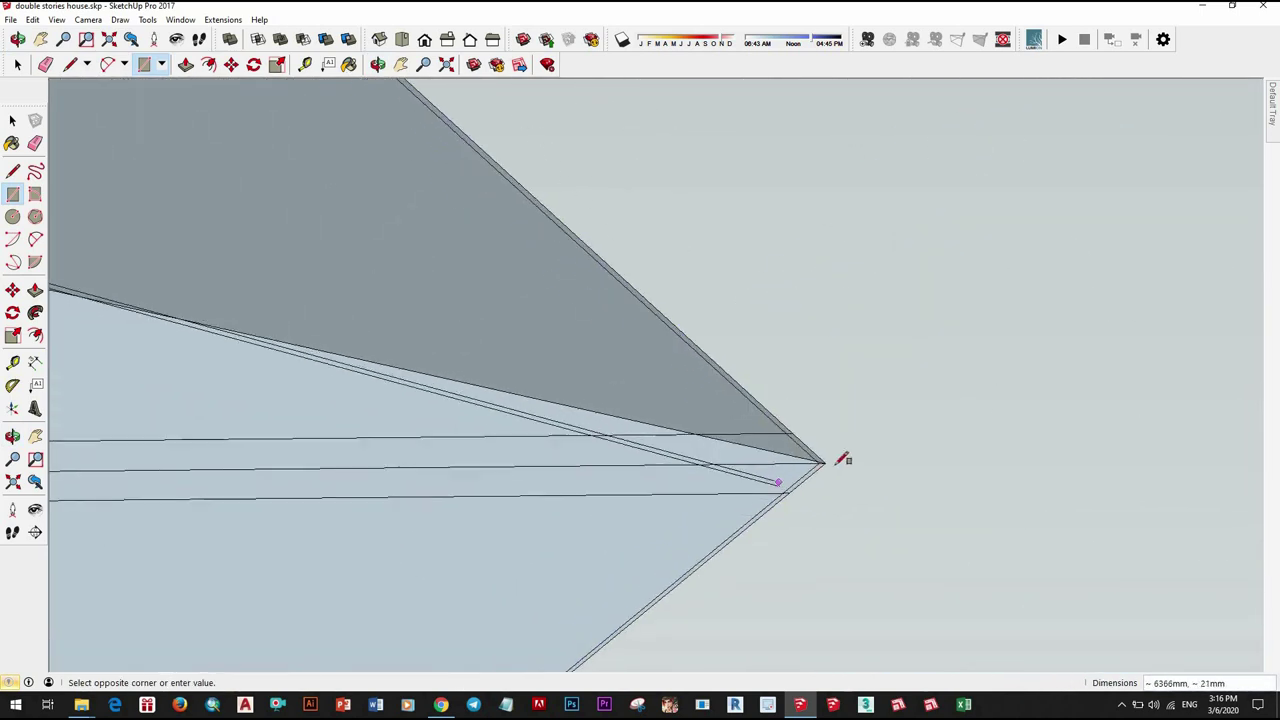
pyautogui.click(706, 471)
pyautogui.scroll(2, 450, 400)
pyautogui.press('space')
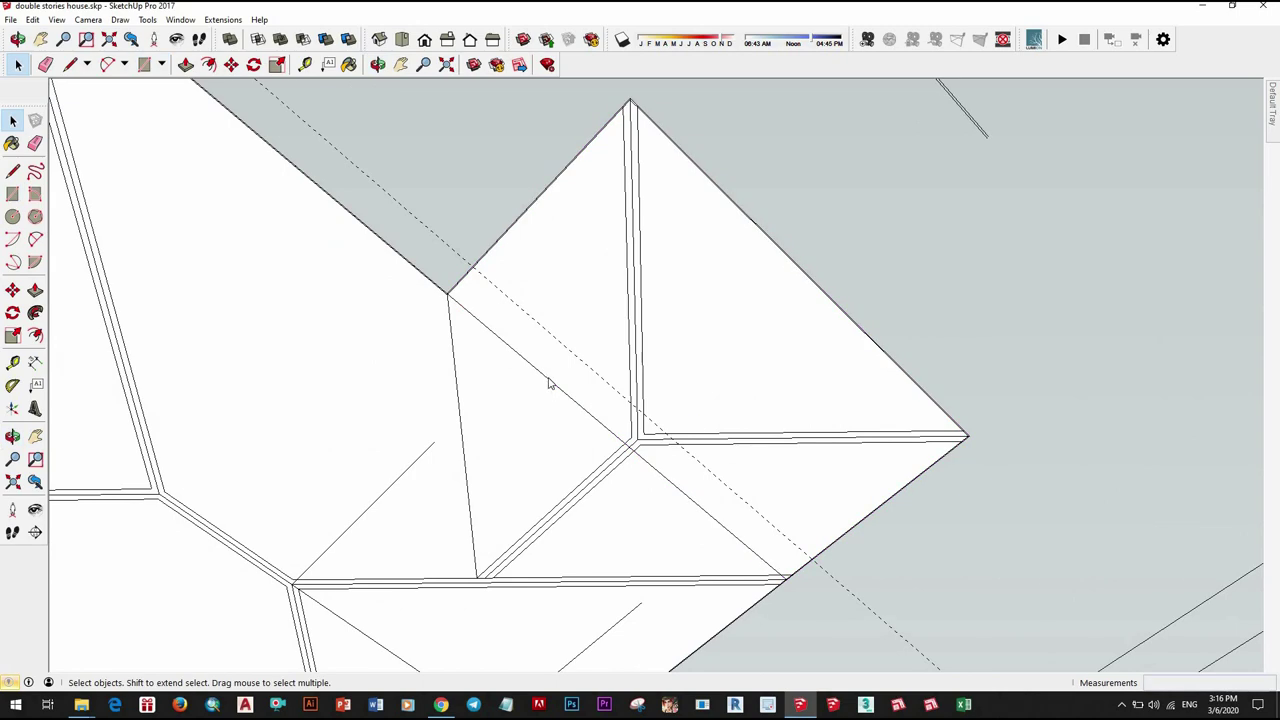
pyautogui.rightClick(549, 377)
# Step: Select the roof footprint face and start pulling it into a slab
pyautogui.moveTo(549, 377)
pyautogui.mouseDown(button='middle')
pyautogui.moveTo(643, 377)
pyautogui.moveTo(501, 333)
pyautogui.mouseUp(button='middle')
pyautogui.scroll(2, 501, 333)
pyautogui.click(503, 331)
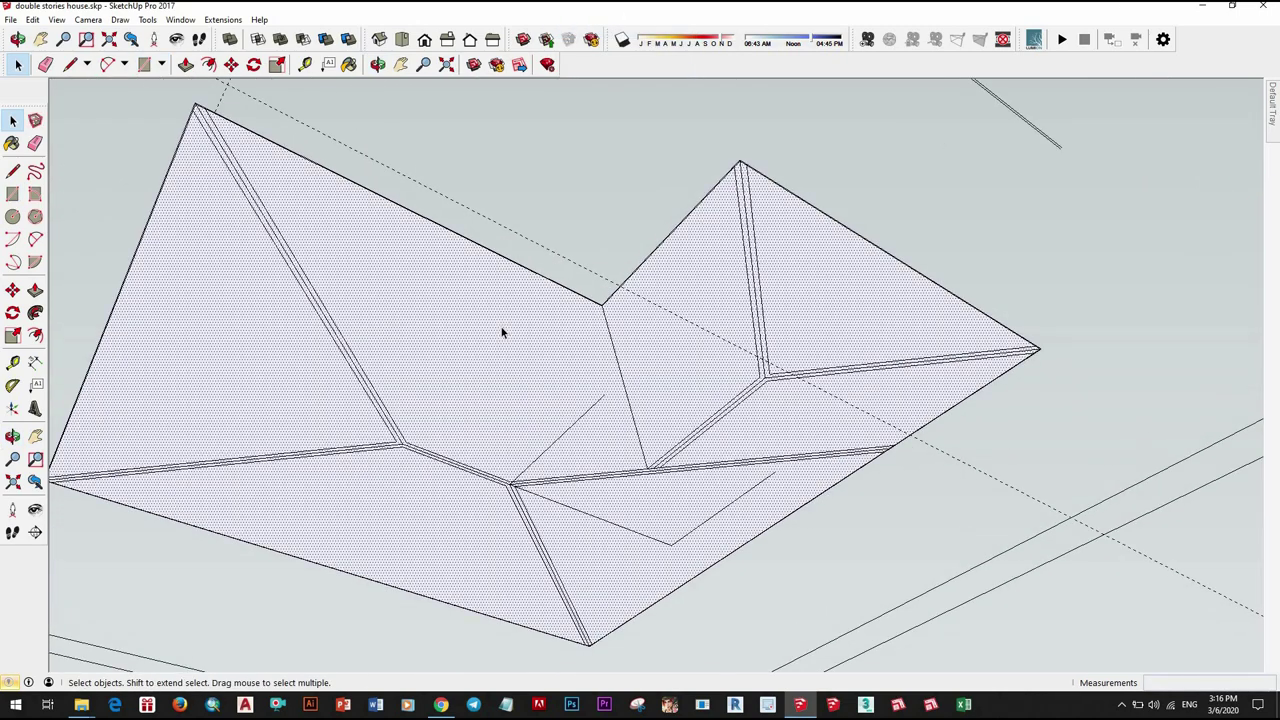
pyautogui.press('p')
pyautogui.click(504, 363)
# Step: Confirm the 200mm slab thickness and orbit around the slab corner
pyautogui.press('Return')
pyautogui.scroll(-3, 600, 400)
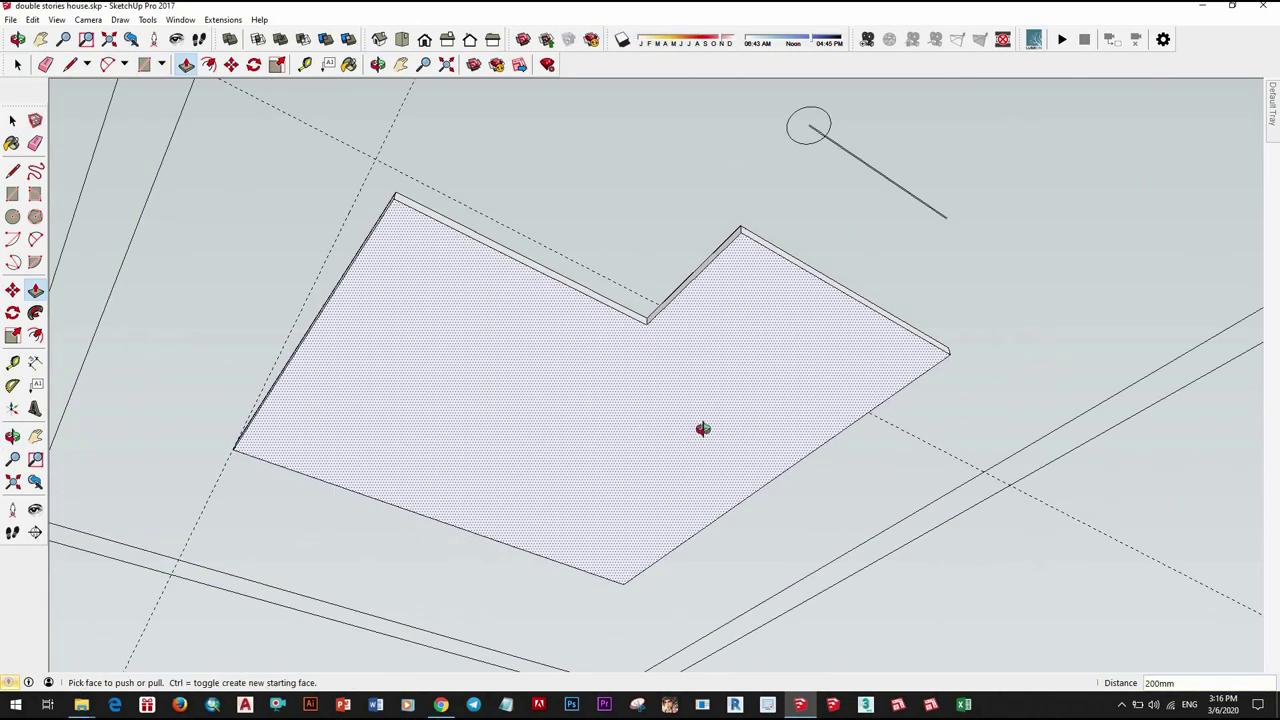
pyautogui.moveTo(694, 429)
pyautogui.mouseDown(button='middle')
pyautogui.moveTo(694, 486)
pyautogui.moveTo(694, 466)
pyautogui.mouseUp(button='middle')
pyautogui.press('space')
pyautogui.scroll(2, 673, 467)
pyautogui.scroll(2, 576, 431)
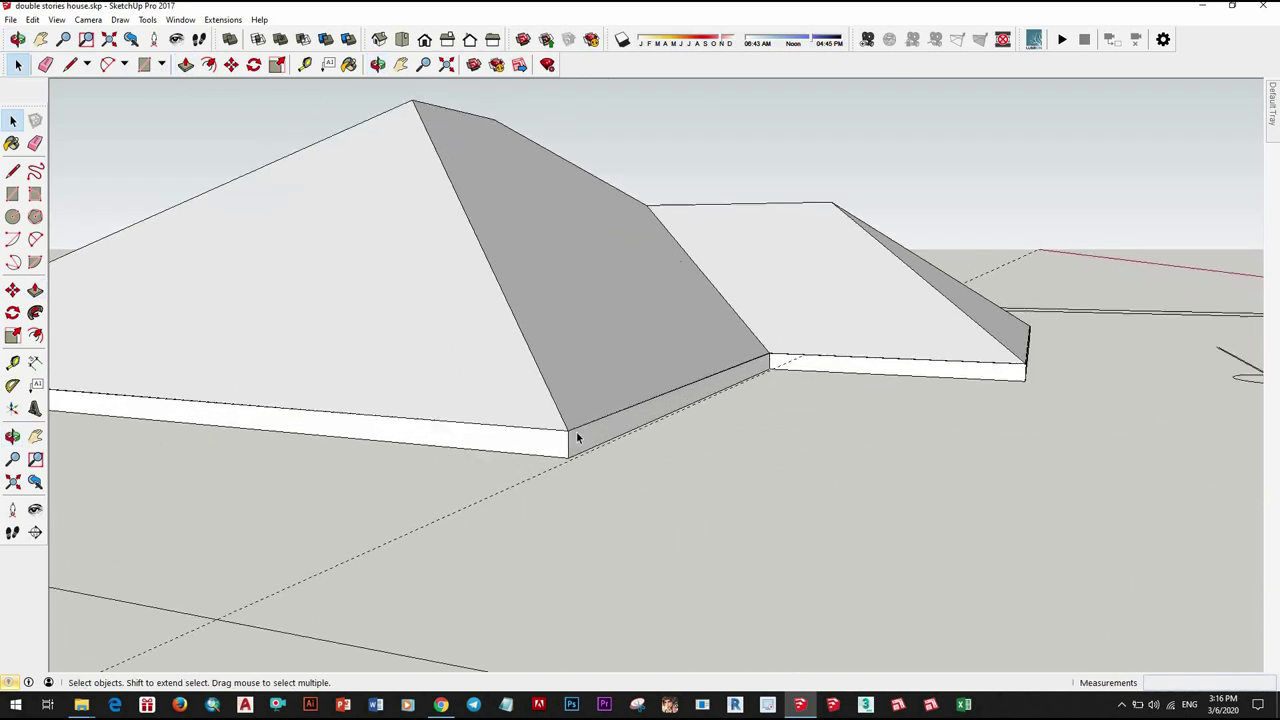
pyautogui.moveTo(576, 431)
pyautogui.mouseDown(button='middle')
pyautogui.moveTo(826, 454)
pyautogui.moveTo(637, 391)
pyautogui.moveTo(621, 445)
pyautogui.moveTo(960, 537)
pyautogui.moveTo(817, 506)
pyautogui.moveTo(576, 485)
pyautogui.moveTo(951, 506)
pyautogui.moveTo(505, 410)
pyautogui.mouseUp(button='middle')
pyautogui.scroll(-2, 621, 445)
pyautogui.scroll(-2, 576, 485)
pyautogui.scroll(-3, 576, 485)
pyautogui.scroll(2, 751, 466)
pyautogui.scroll(3, 505, 410)
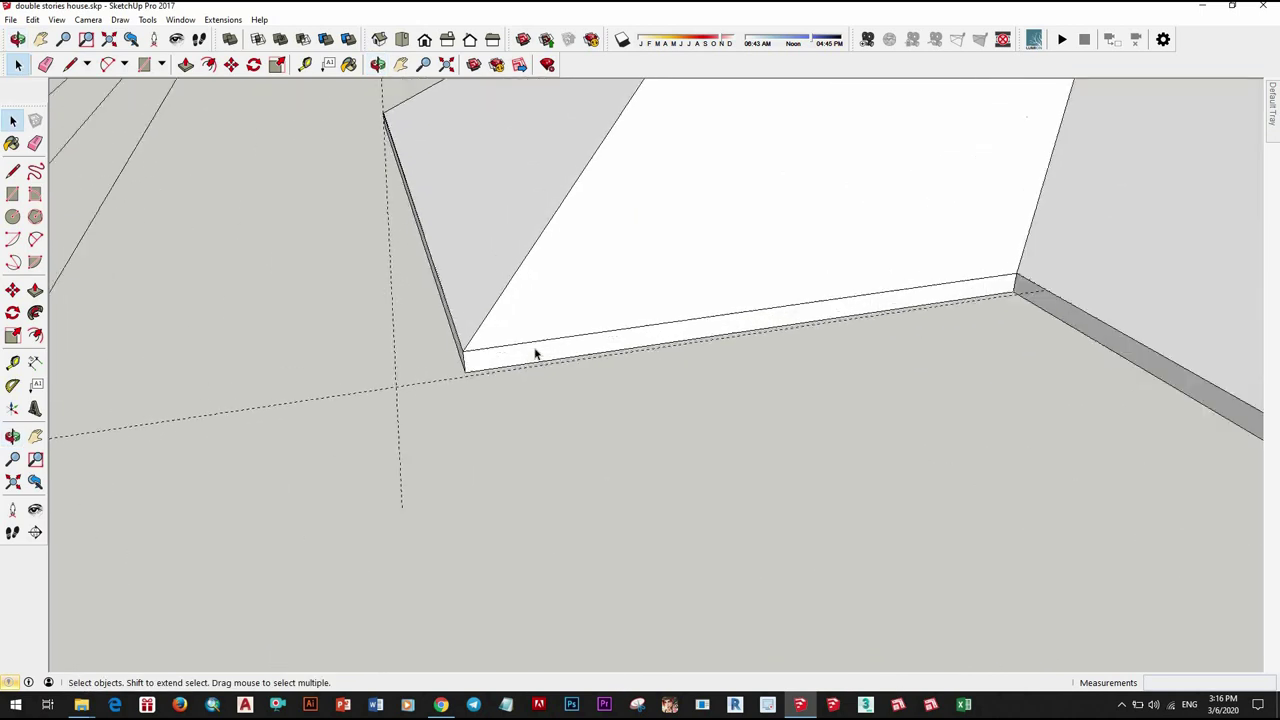
# Step: Copy the slab's side face down onto the ground as a separate strip
pyautogui.click(472, 374)
pyautogui.press('m')
pyautogui.click(1062, 286)
pyautogui.press('ctrl')
pyautogui.scroll(-2, 605, 409)
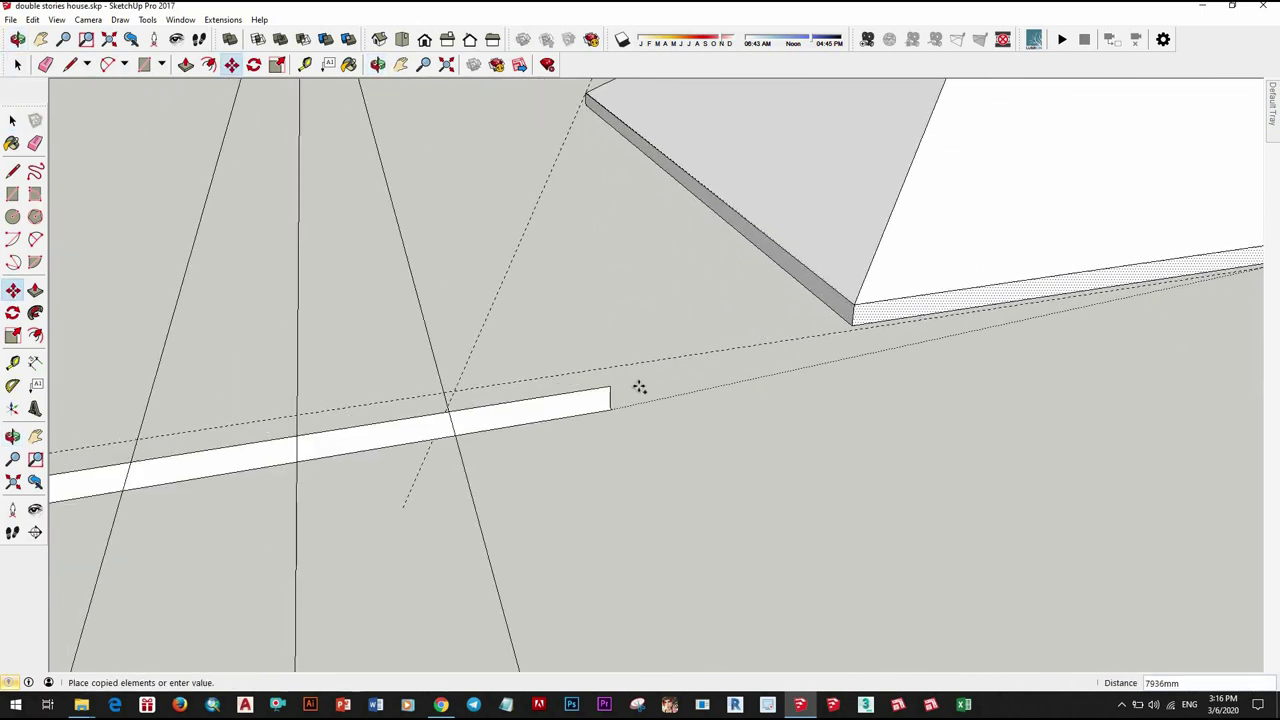
pyautogui.click(640, 382)
pyautogui.press('space')
pyautogui.scroll(2, 670, 378)
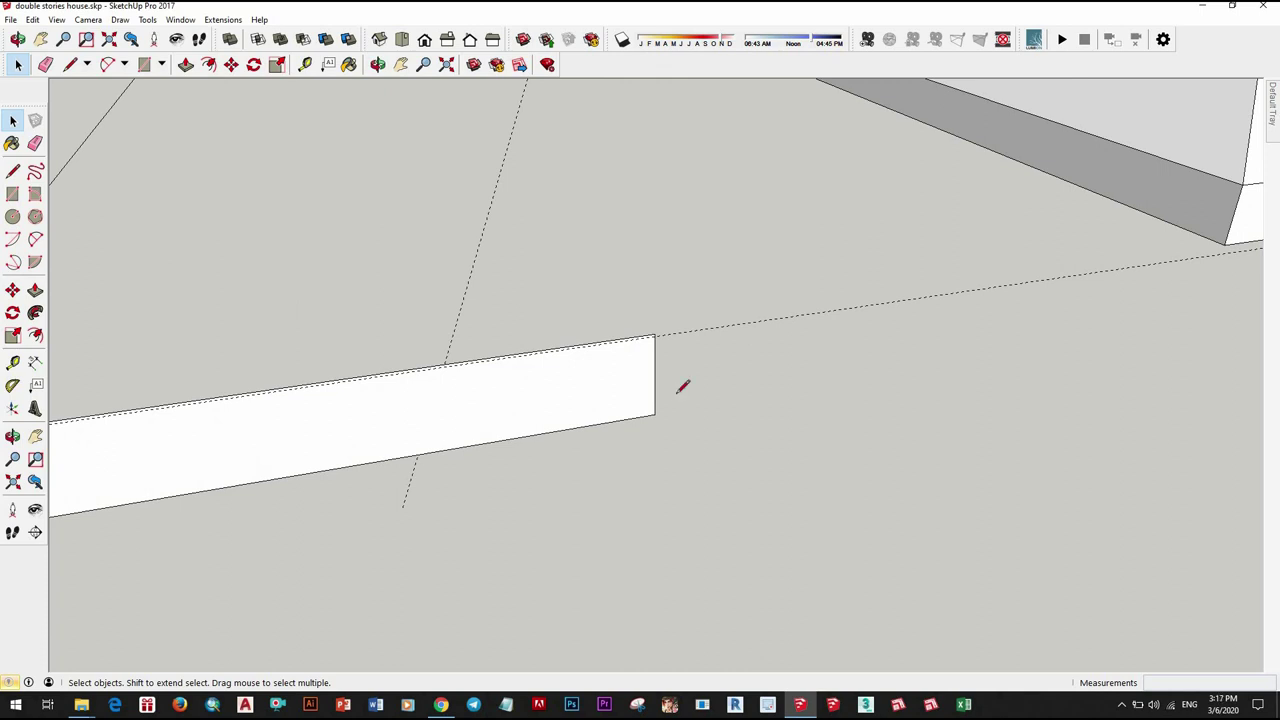
# Step: Copy the strip's end edge 200mm along it
pyautogui.press('l')
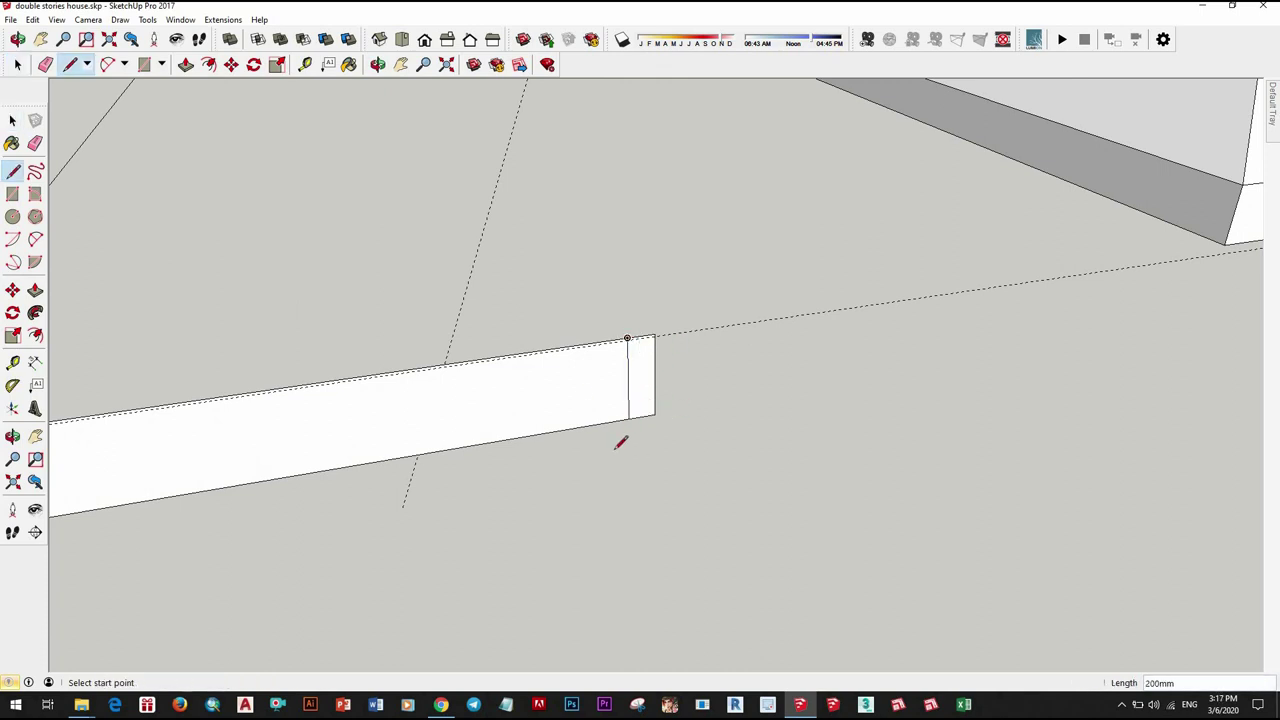
pyautogui.press('space')
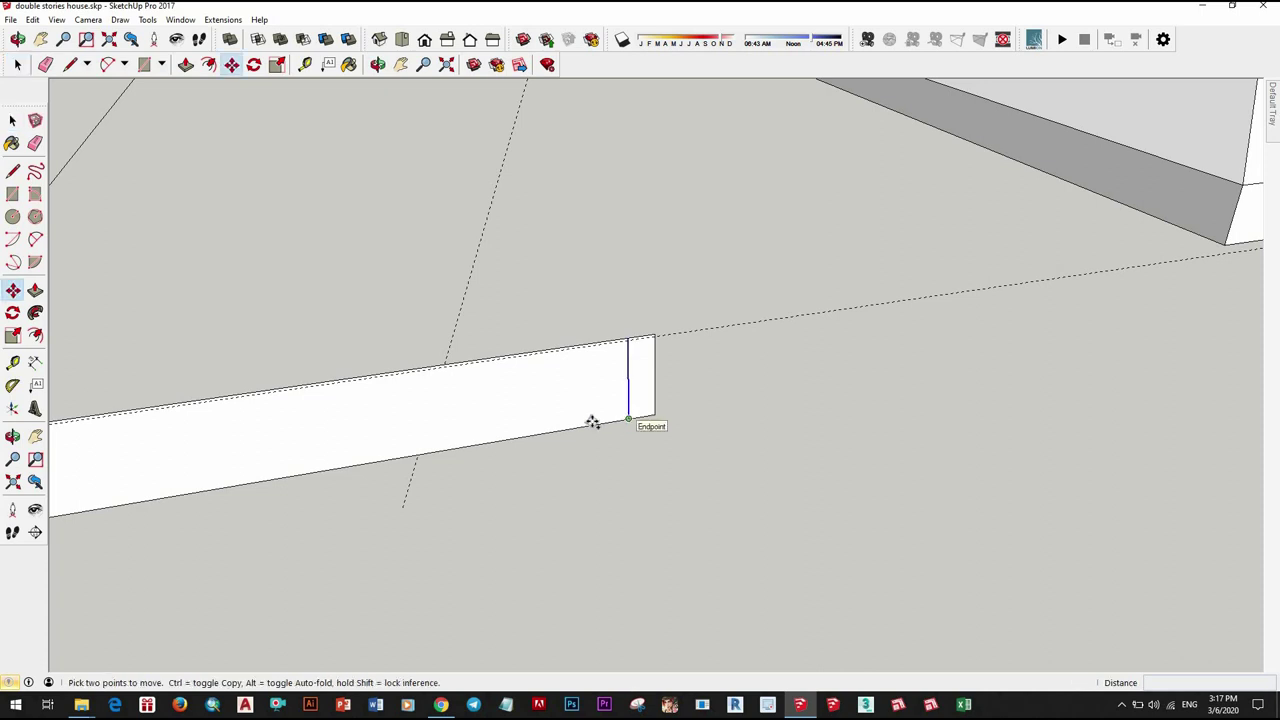
pyautogui.click(593, 422)
pyautogui.write('200')
pyautogui.press('Return')
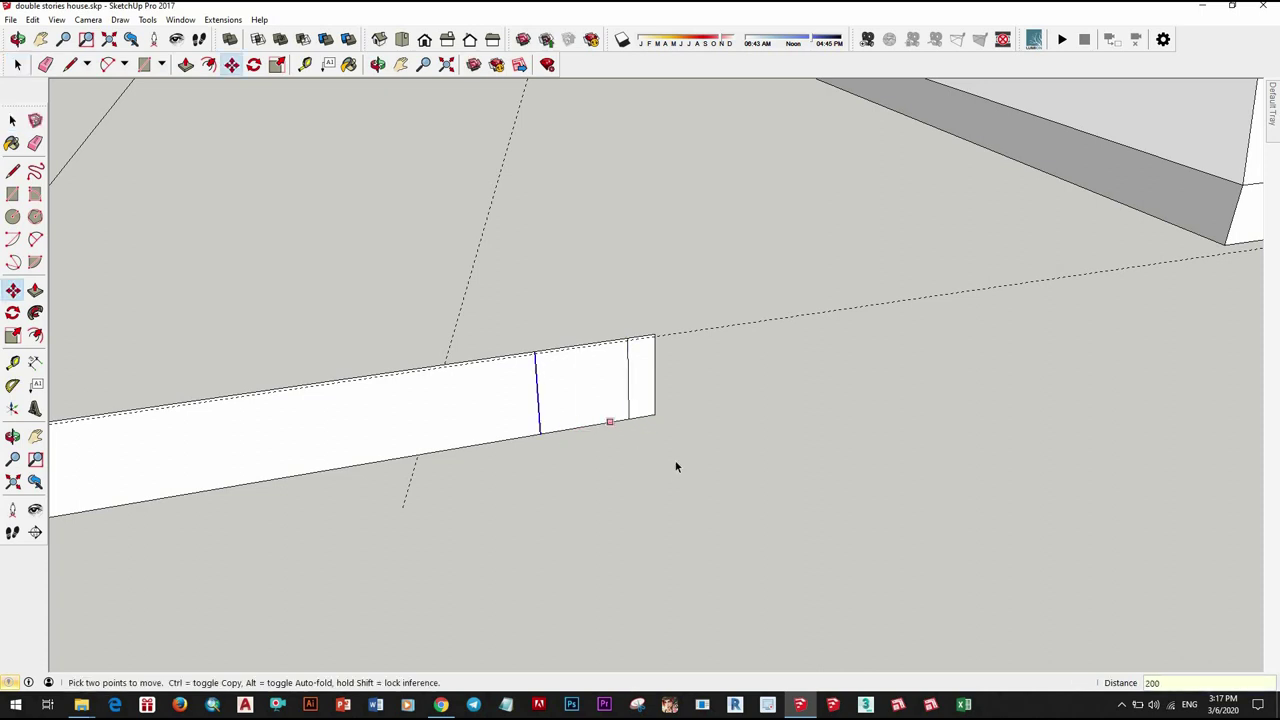
pyautogui.press('space')
# Step: Erase the long strip, keeping only the small end square
pyautogui.press('e')
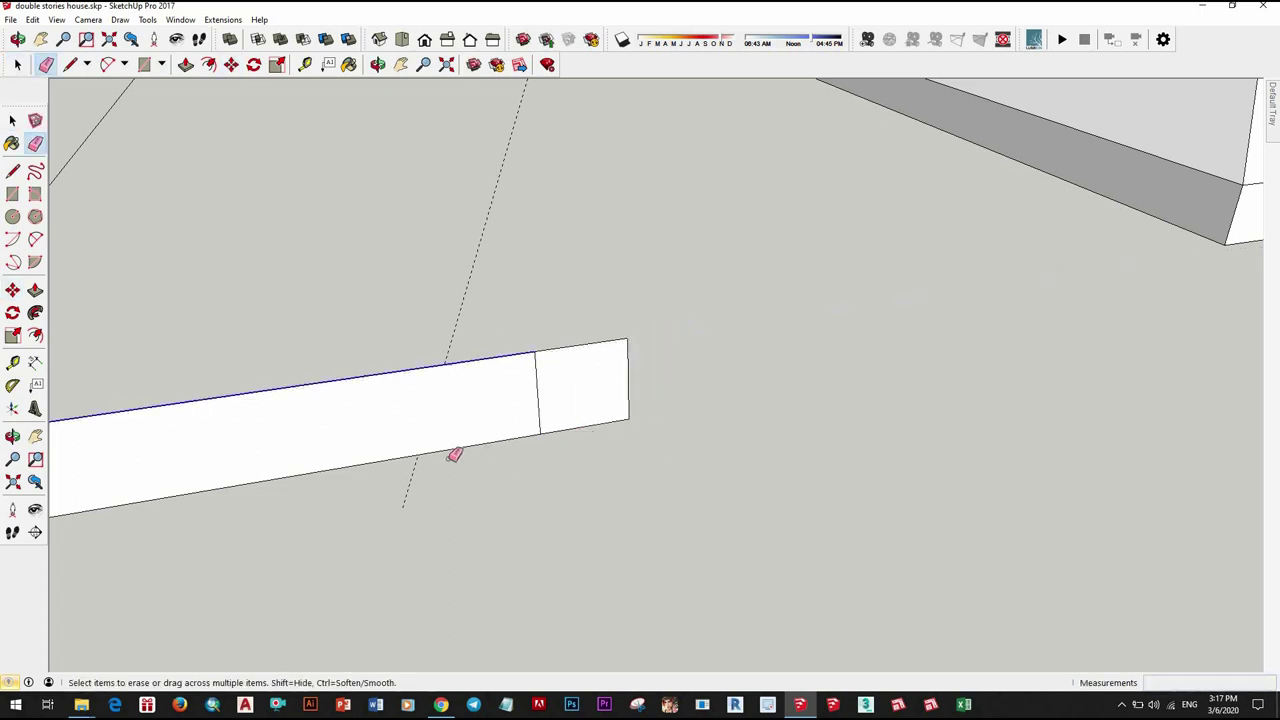
pyautogui.click(452, 458)
pyautogui.scroll(-3, 494, 406)
pyautogui.moveTo(500, 446); pyautogui.dragTo(410, 447, button='middle')
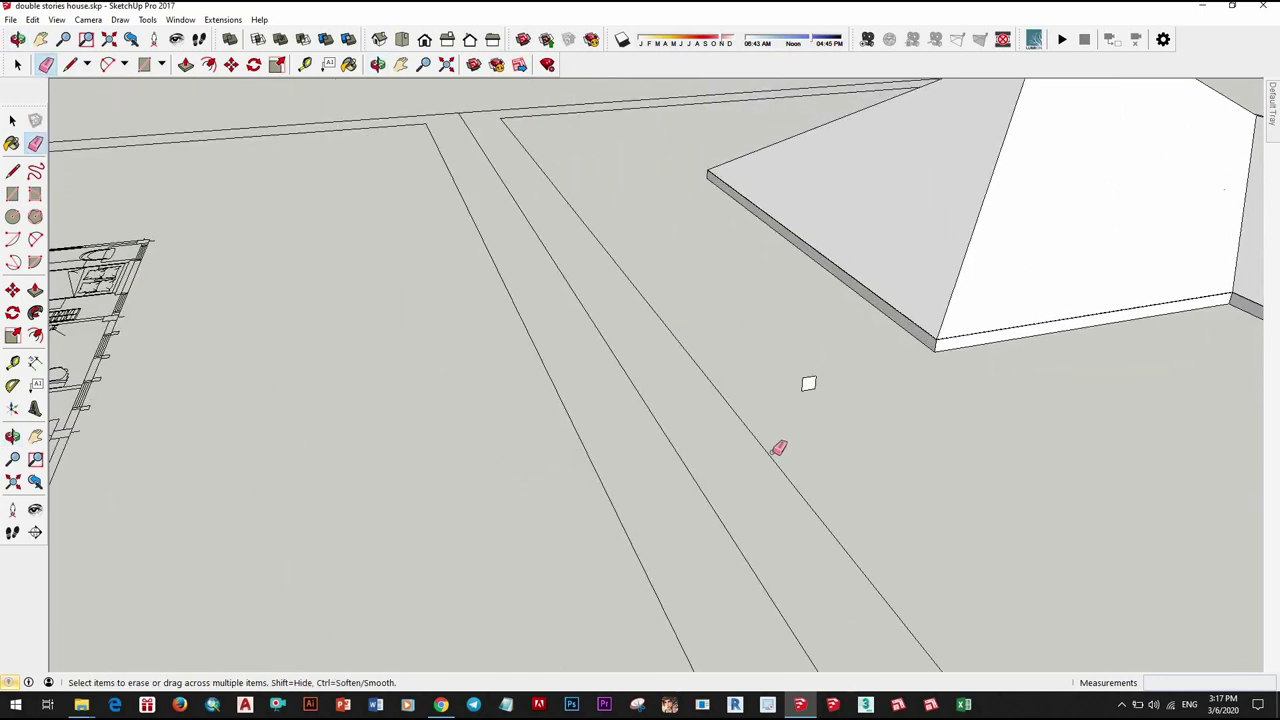
pyautogui.press('space')
pyautogui.scroll(3, 767, 438)
pyautogui.scroll(3, 767, 438)
pyautogui.scroll(3, 740, 410)
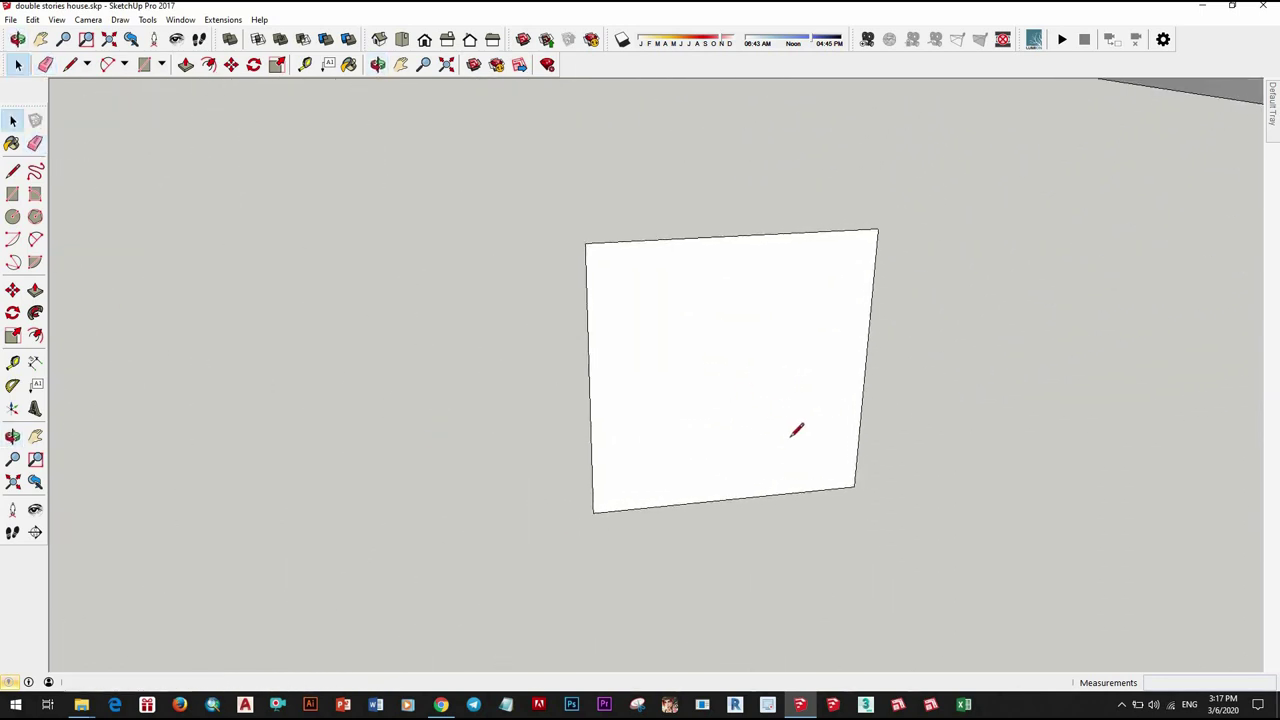
# Step: Move the square's left edge inward to make a tall rectangle
pyautogui.press('l')
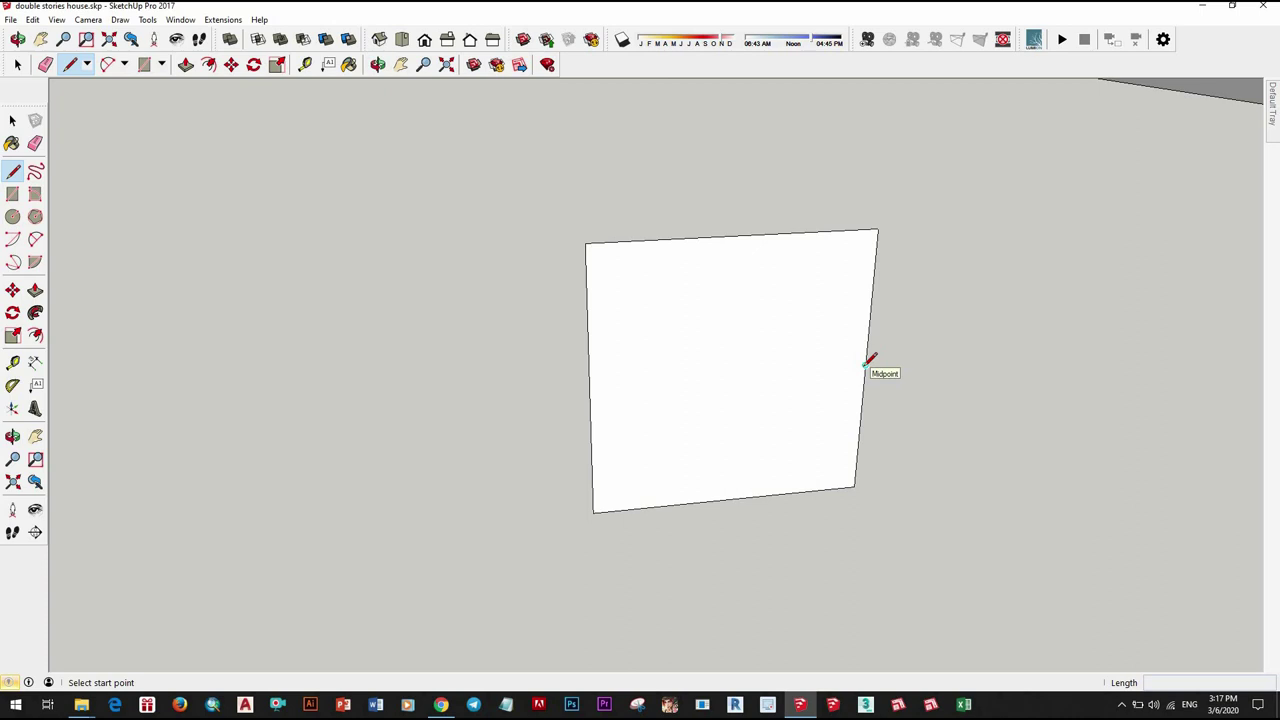
pyautogui.press('space')
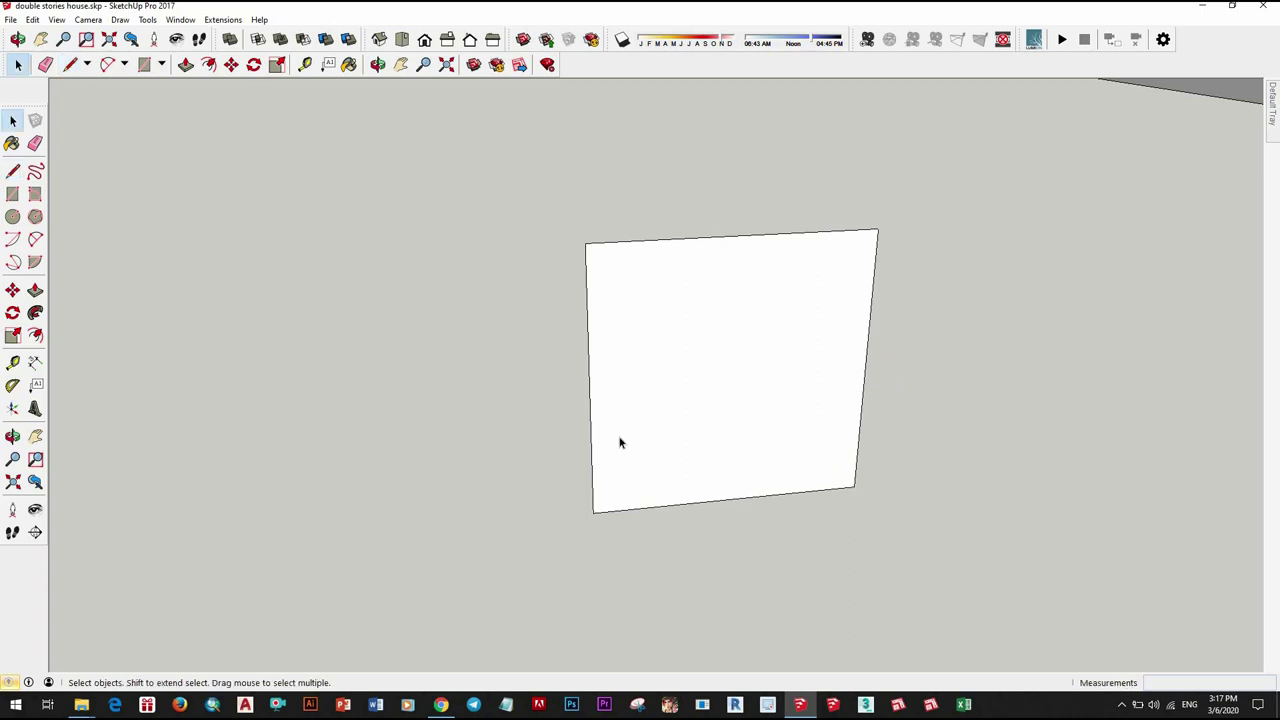
pyautogui.click(592, 512)
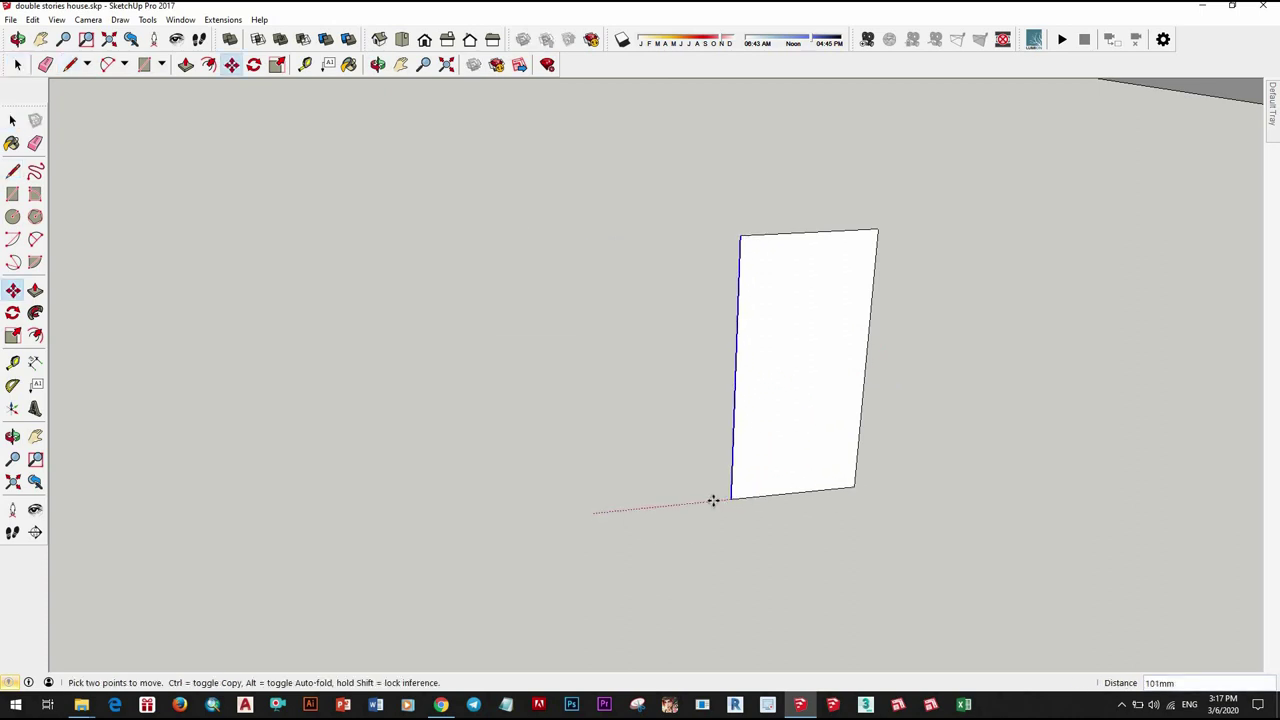
pyautogui.press('Return')
pyautogui.press('space')
pyautogui.moveTo(849, 457)
pyautogui.mouseDown(button='middle')
pyautogui.moveTo(789, 431)
pyautogui.moveTo(821, 493)
pyautogui.mouseUp(button='middle')
# Step: Add a Tape Measure guide across the rectangle, about 47mm from another guide
pyautogui.click(784, 304)
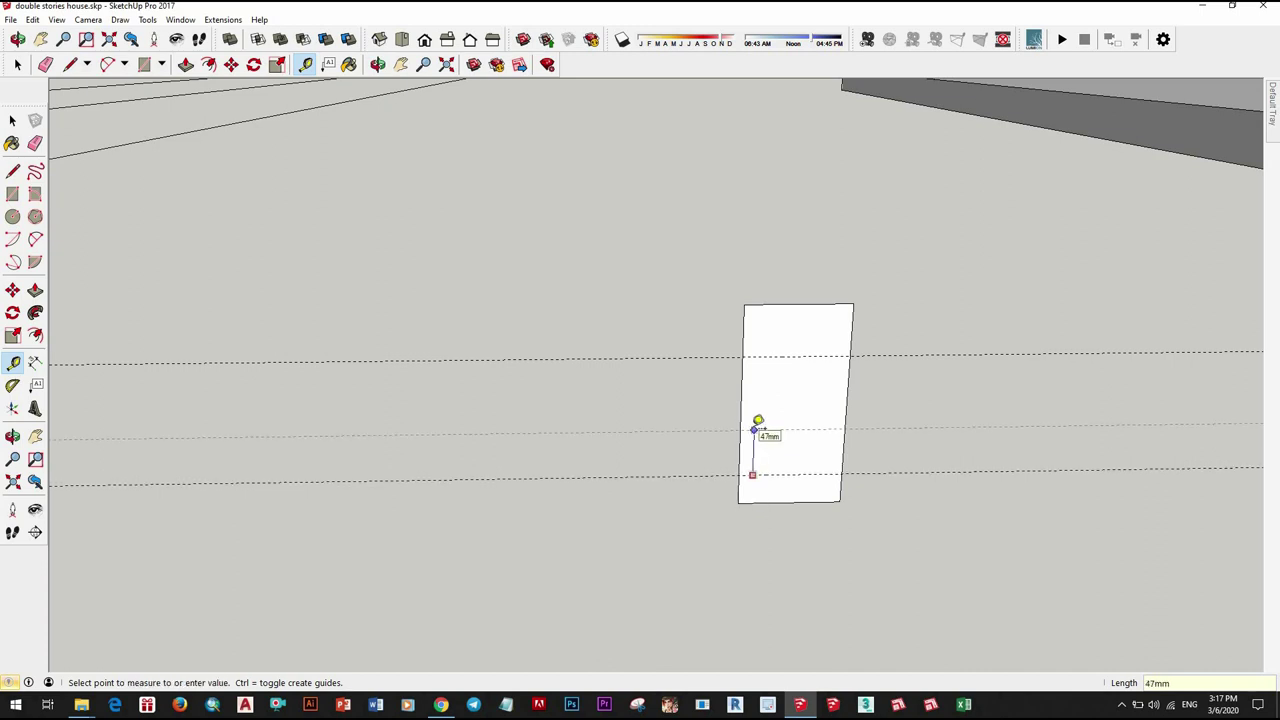
pyautogui.press('Return')
pyautogui.moveTo(757, 430)
pyautogui.mouseDown(button='middle')
pyautogui.moveTo(880, 537)
pyautogui.moveTo(771, 409)
pyautogui.moveTo(716, 418)
pyautogui.mouseUp(button='middle')
pyautogui.press('space')
# Step: Draw a 2 Point Arc in the top corner and line segments down the face
pyautogui.press('a')
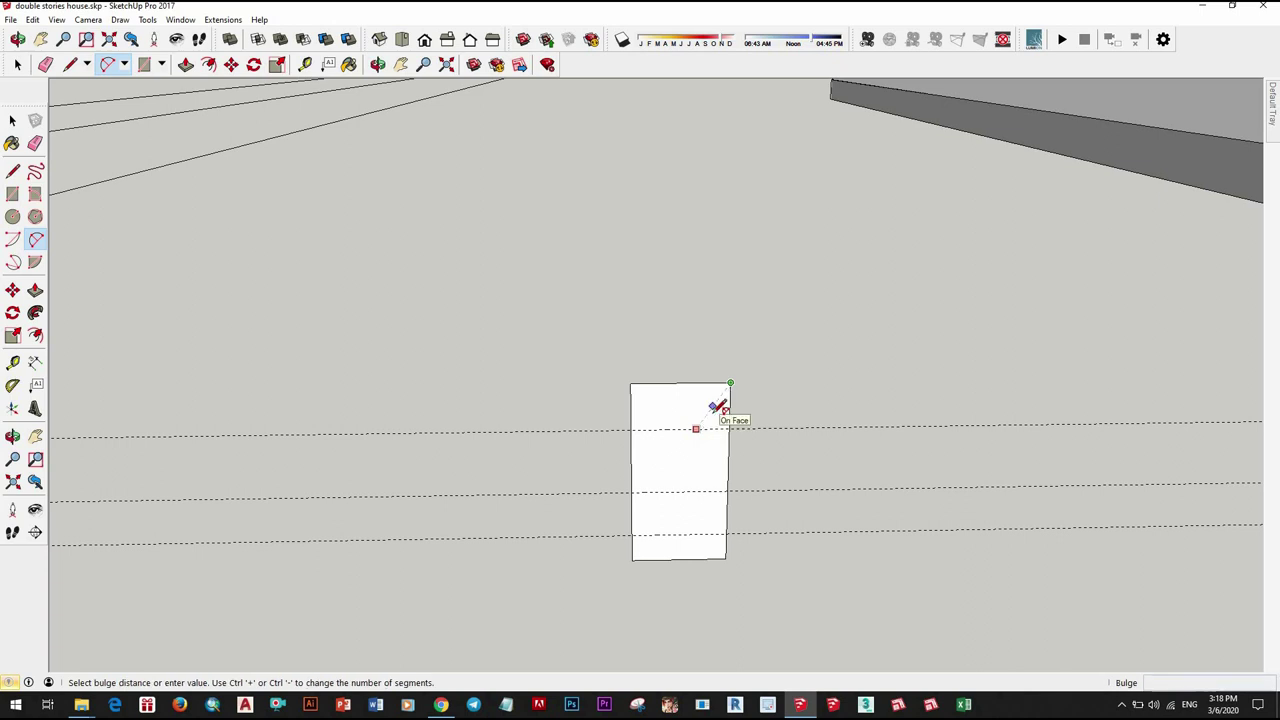
pyautogui.scroll(2, 716, 410)
pyautogui.click(728, 420)
pyautogui.press('l')
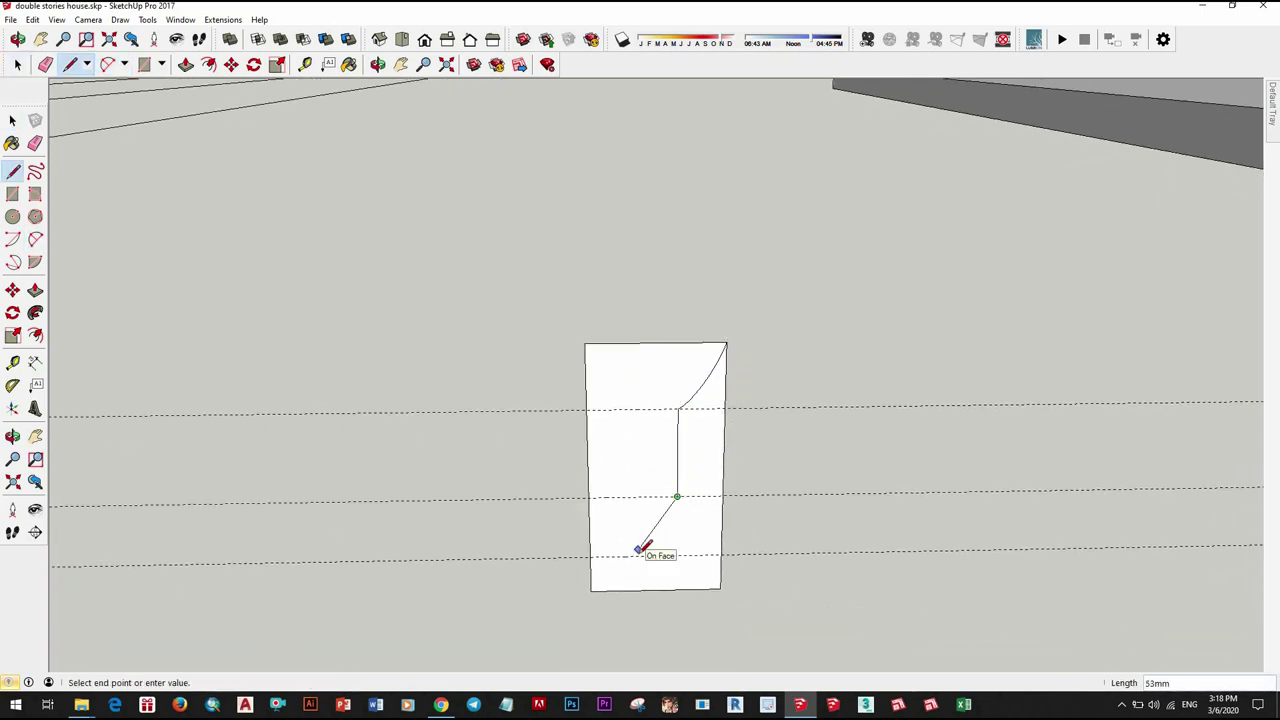
pyautogui.scroll(-2, 700, 520)
pyautogui.press('space')
pyautogui.scroll(-2, 660, 530)
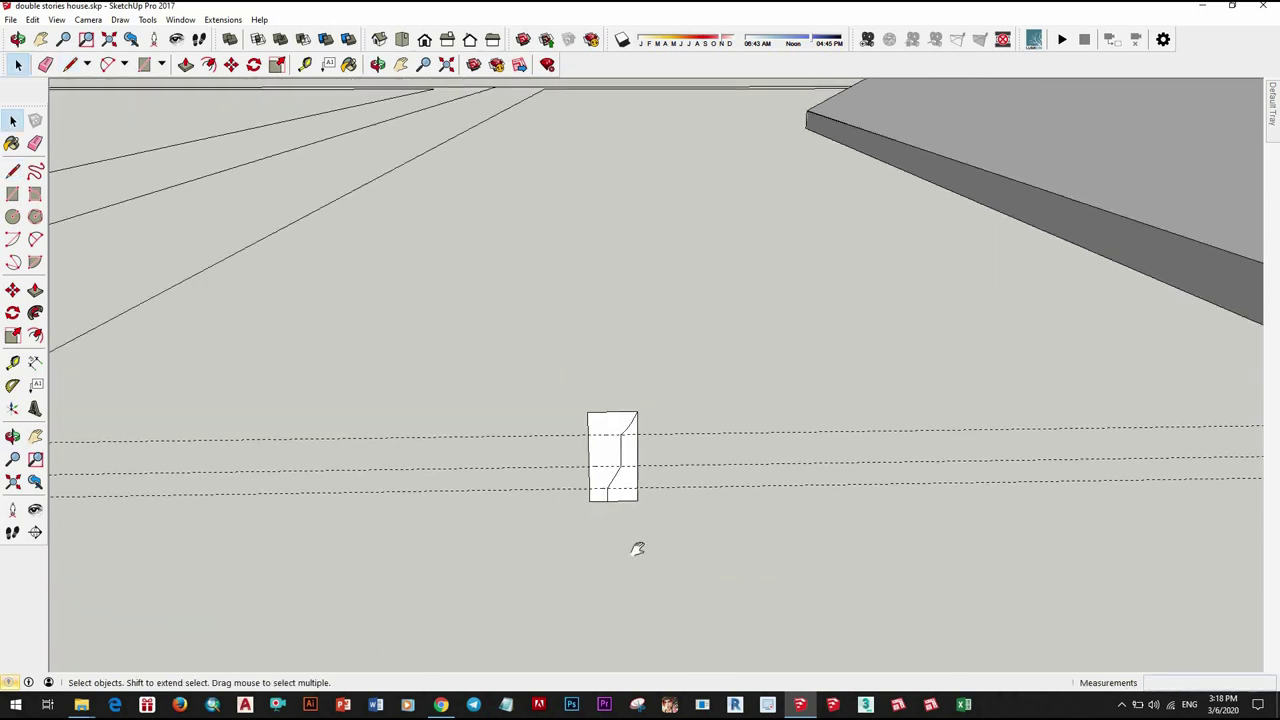
pyautogui.scroll(3, 630, 517)
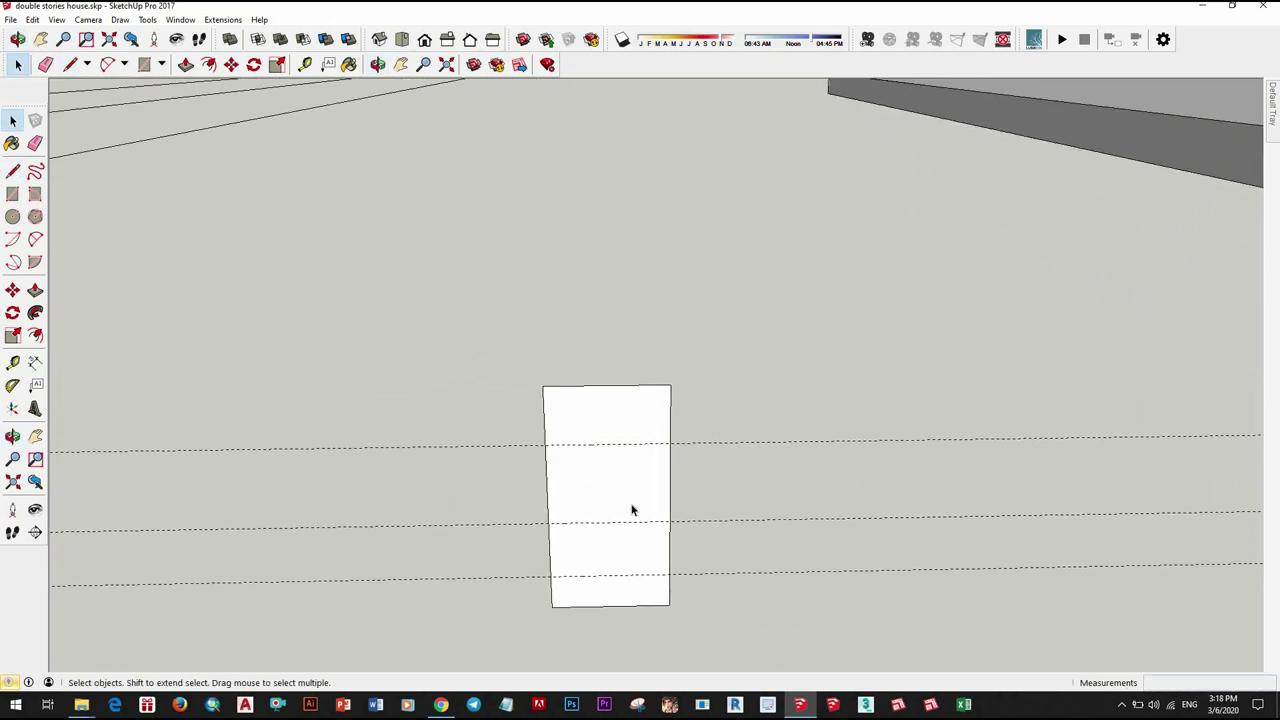
# Step: Finish the vertical edge on the guide line and add an arc tangent to it
pyautogui.click(608, 443)
pyautogui.press('space')
pyautogui.press('a')
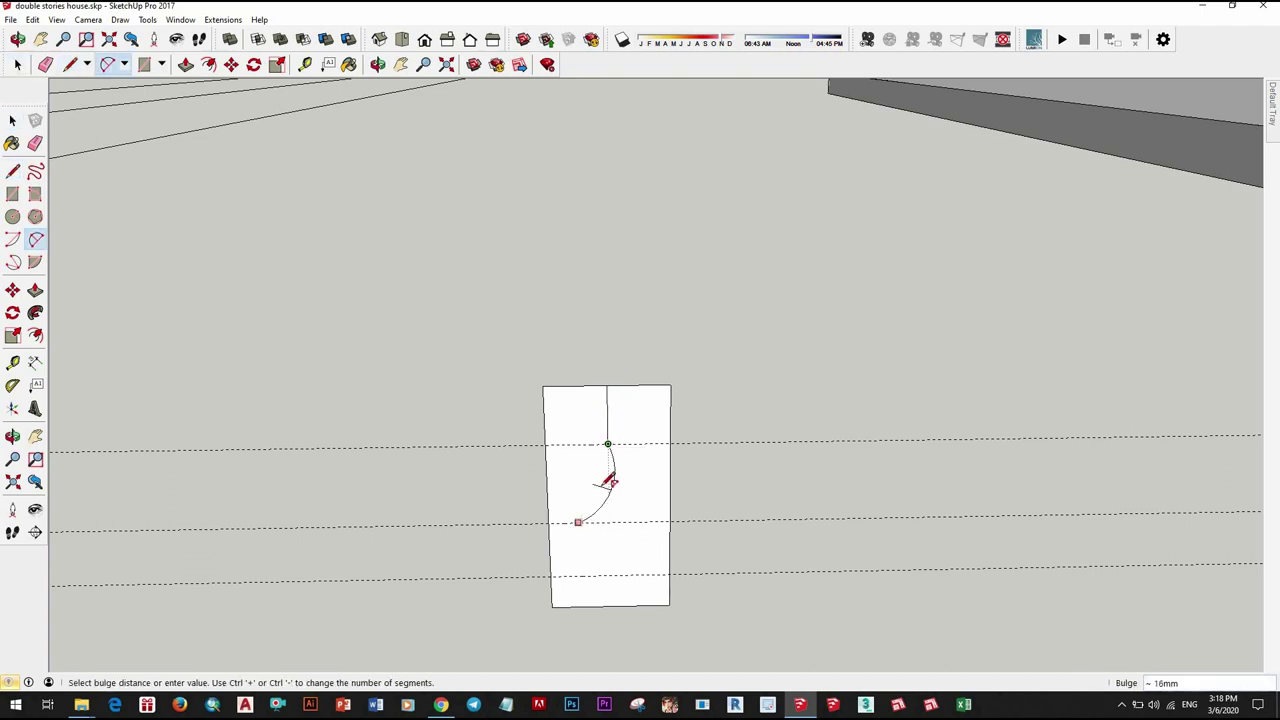
pyautogui.scroll(1, 609, 483)
pyautogui.click(646, 449)
pyautogui.scroll(-1, 640, 470)
# Step: Draw a horizontal edge across the rectangle and orbit to inspect the curved profile
pyautogui.press('space')
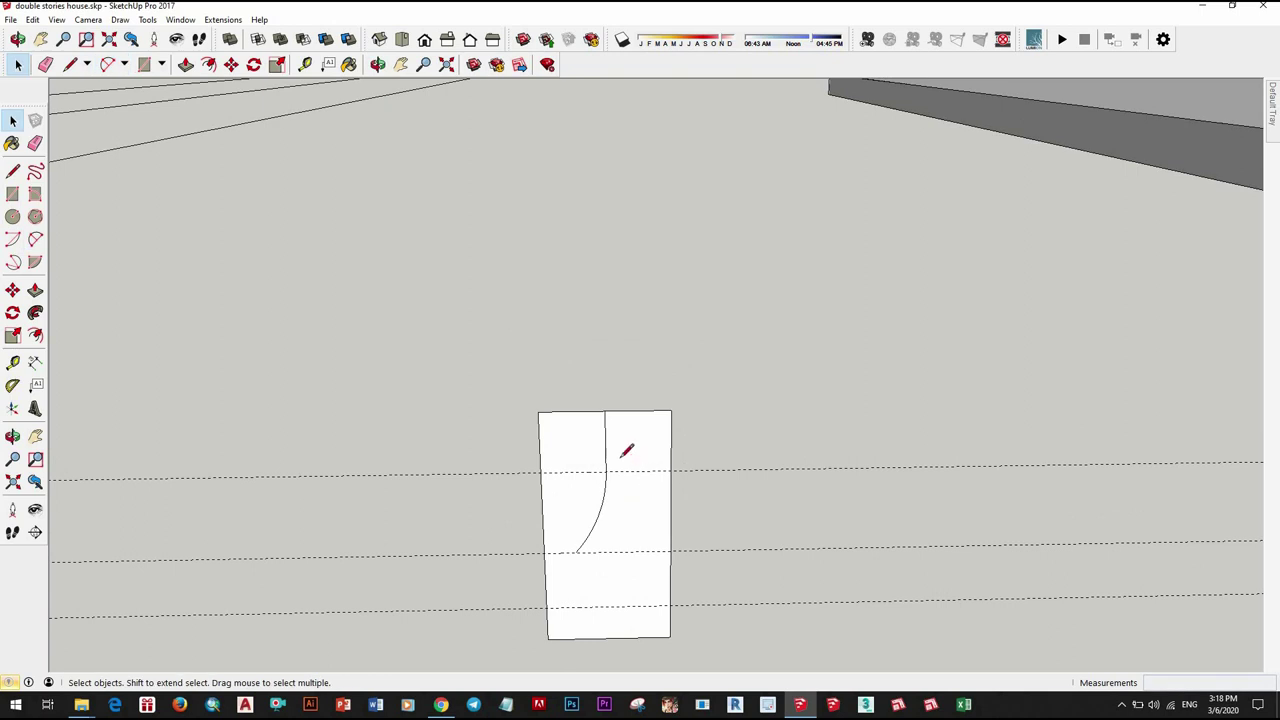
pyautogui.press('l')
pyautogui.click(671, 469)
pyautogui.moveTo(671, 469); pyautogui.dragTo(663, 503, button='middle')
pyautogui.press('space')
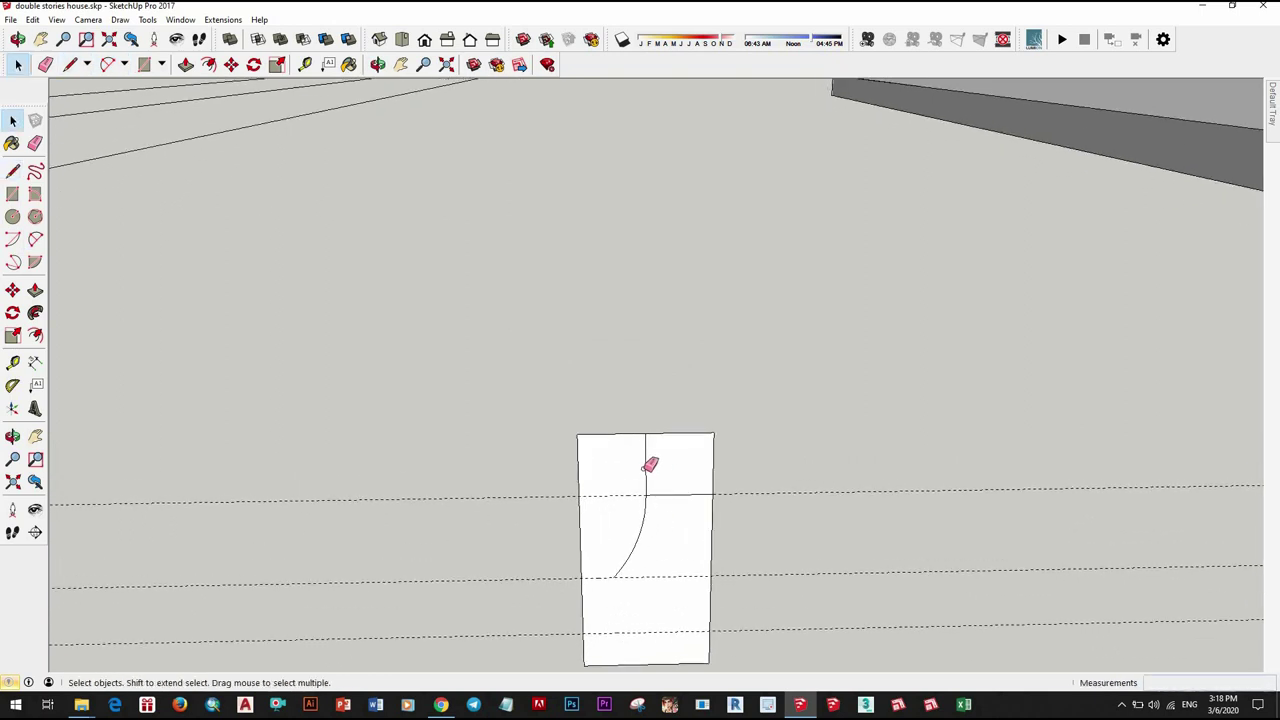
pyautogui.moveTo(649, 457); pyautogui.dragTo(655, 533, button='middle')
pyautogui.scroll(1, 655, 533)
pyautogui.press('l')
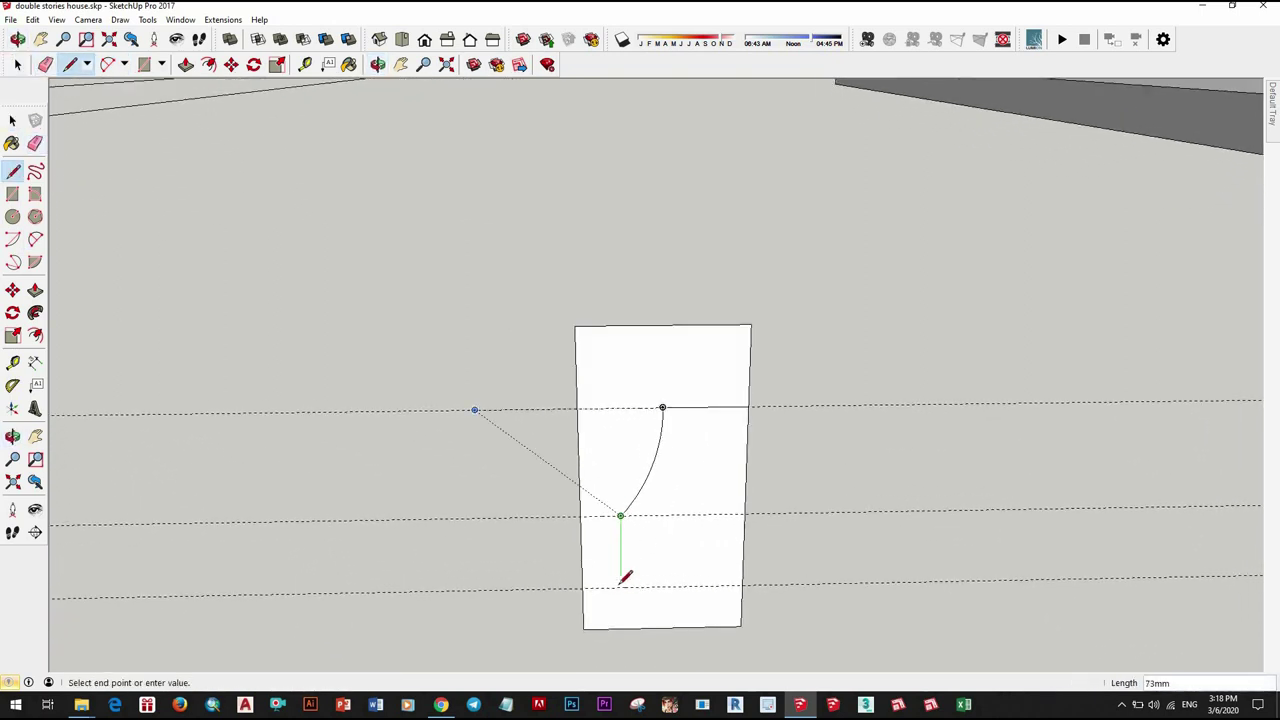
pyautogui.scroll(-2, 693, 613)
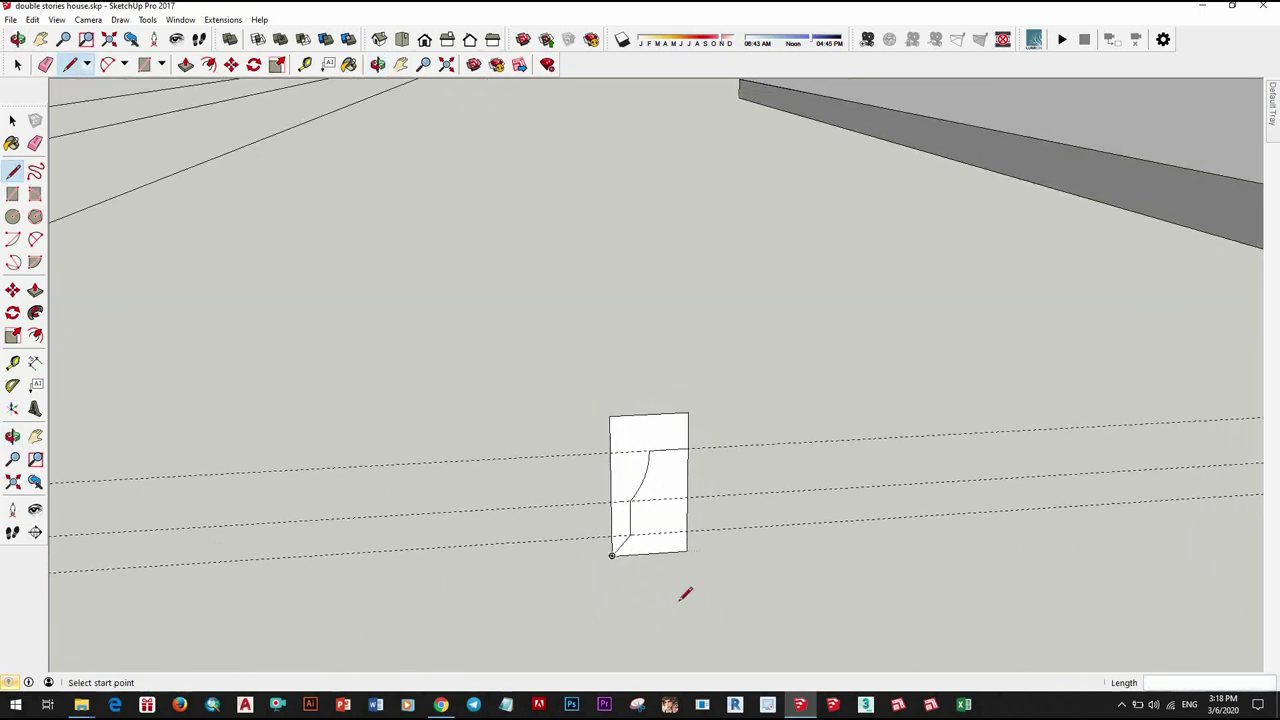
pyautogui.moveTo(686, 591); pyautogui.dragTo(608, 614, button='middle')
pyautogui.scroll(1, 608, 614)
pyautogui.moveTo(610, 535); pyautogui.dragTo(681, 569, button='middle')
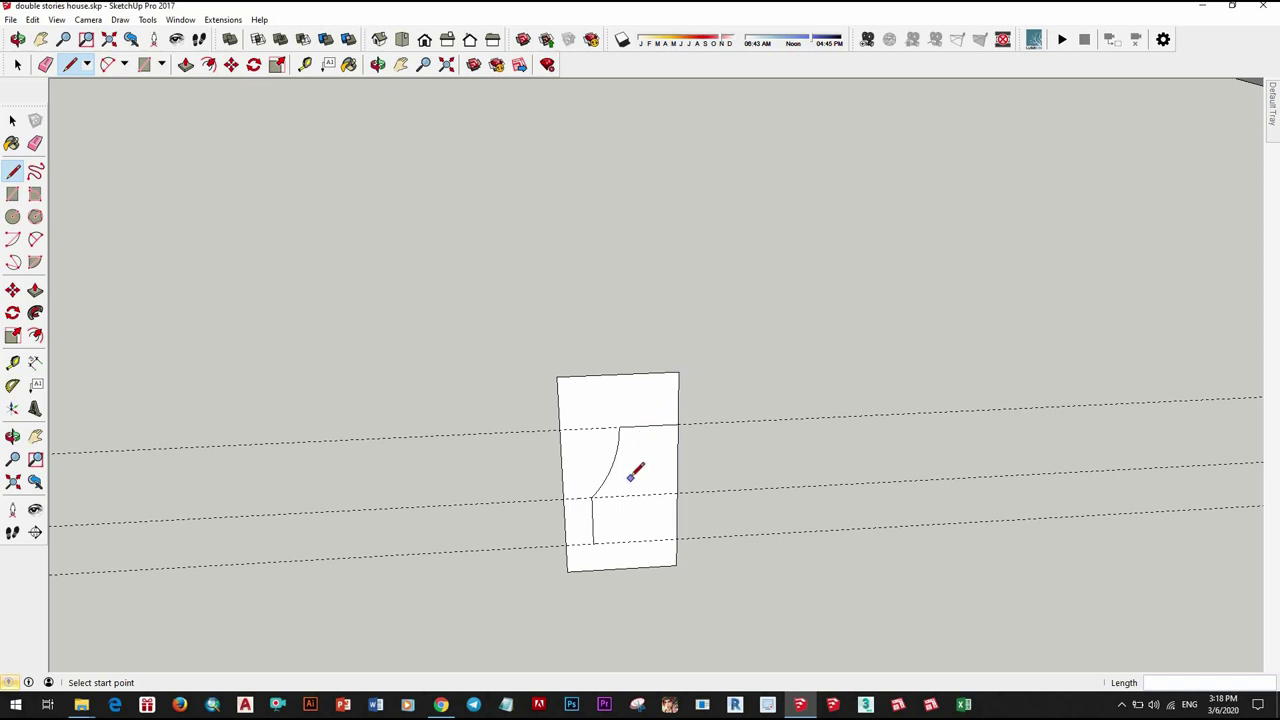
# Step: Undo the last stroke and the earlier curve, bringing the face back into view
pyautogui.hotkey('ctrl', 'z')
pyautogui.scroll(1, 680, 420)
pyautogui.scroll(1, 686, 380)
pyautogui.hotkey('shift', 'p')
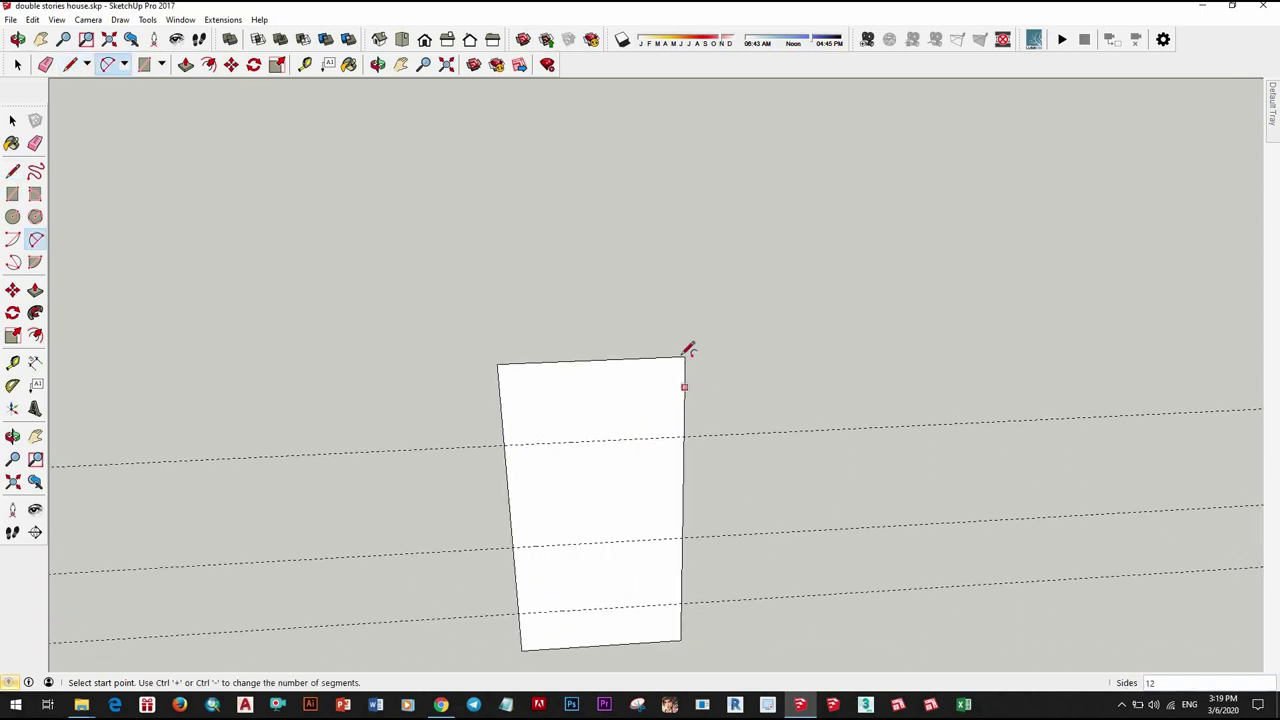
pyautogui.press('space')
pyautogui.keyDown('shift'); pyautogui.moveTo(681, 373); pyautogui.dragTo(667, 426, button='middle'); pyautogui.keyUp('shift')
pyautogui.scroll(1, 686, 428)
# Step: Place three vertical guide lines on the face, 30mm and 50mm from the right edge
pyautogui.press('t')
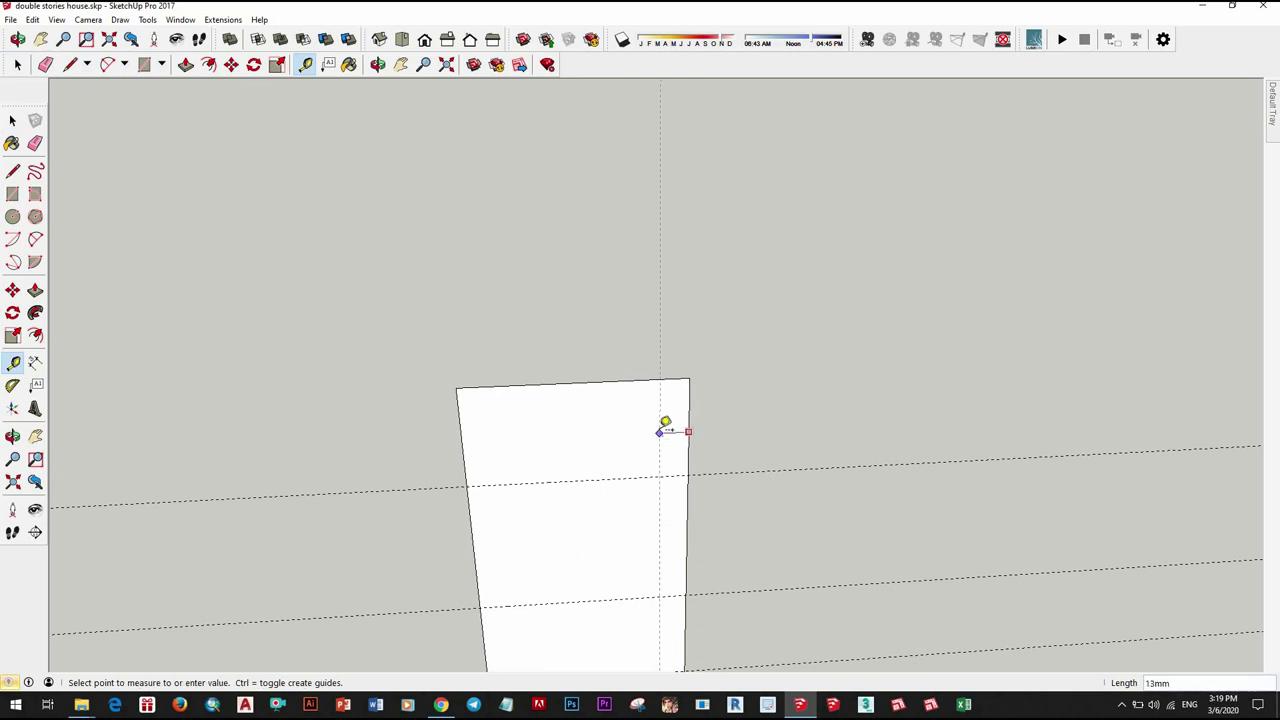
pyautogui.press('Return')
pyautogui.press('space')
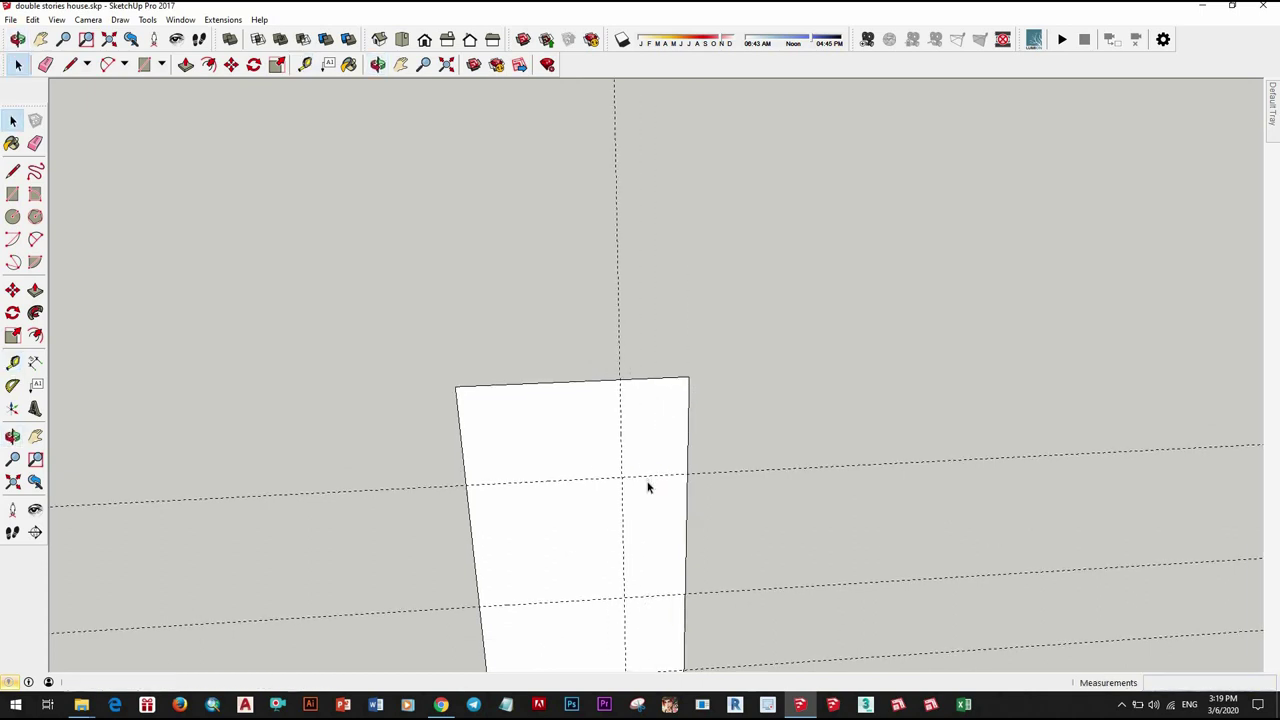
pyautogui.press('t')
pyautogui.click(687, 423)
pyautogui.click(618, 408)
pyautogui.press('space')
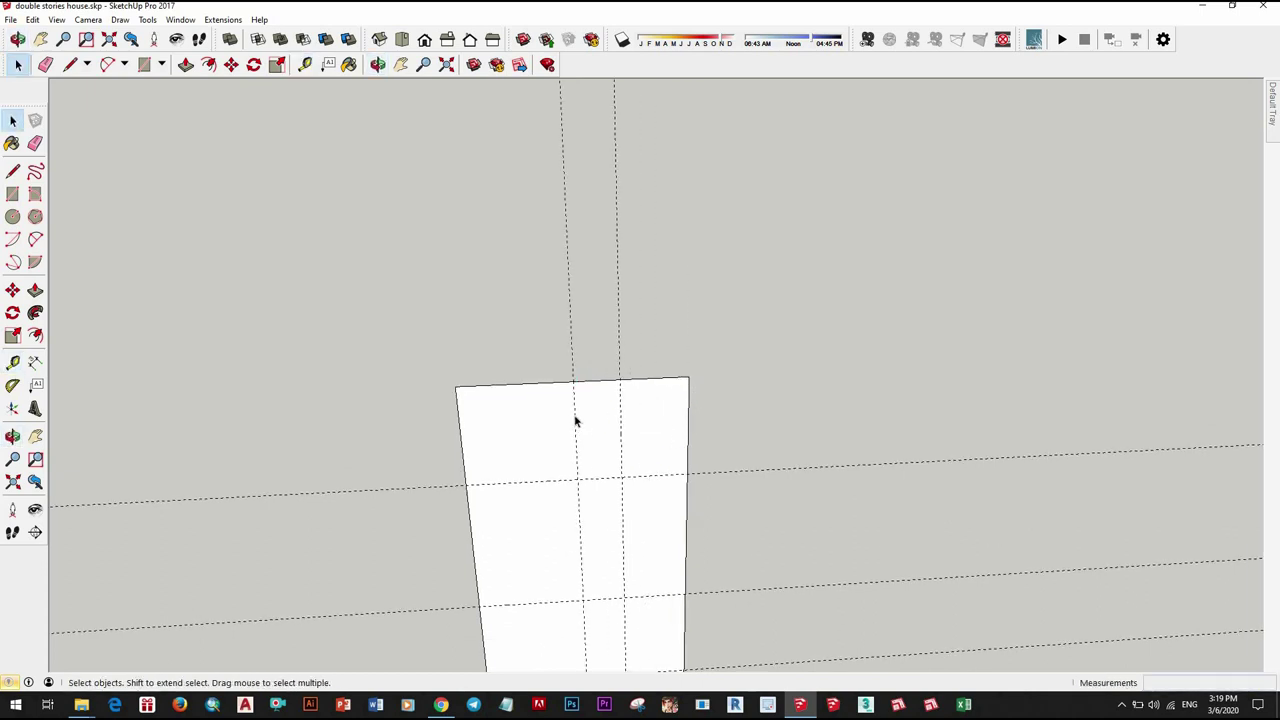
pyautogui.click(613, 386)
pyautogui.press('space')
pyautogui.scroll(-1, 586, 449)
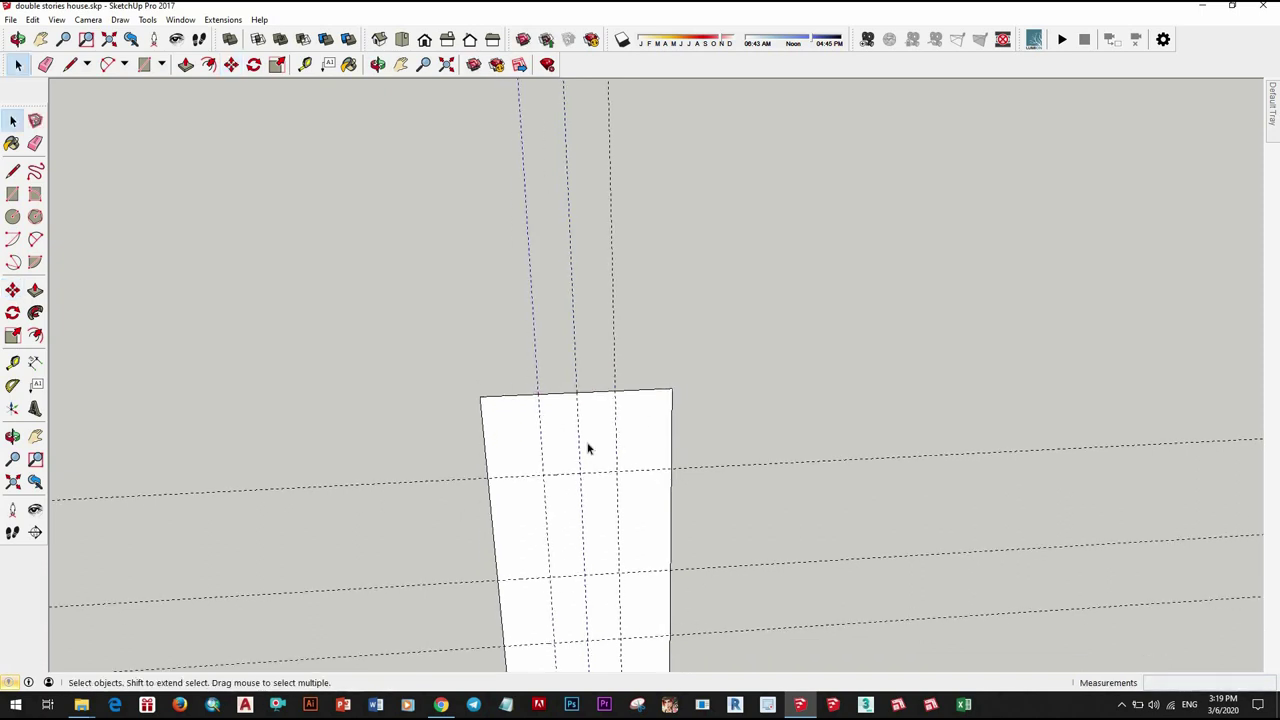
pyautogui.scroll(2, 608, 463)
# Step: Complete the top arc and draw a line from its lower end to the guide intersection
pyautogui.press('n')
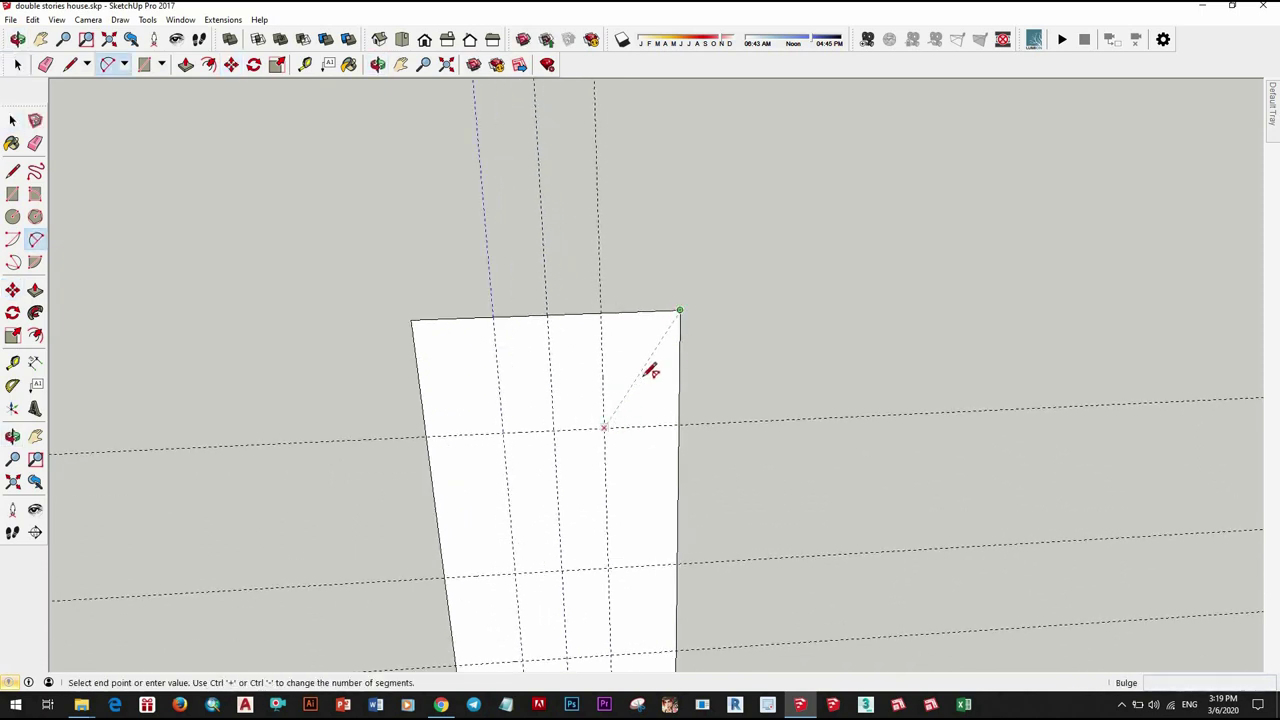
pyautogui.click(662, 397)
pyautogui.scroll(-1, 586, 326)
pyautogui.scroll(1, 606, 366)
pyautogui.press('space')
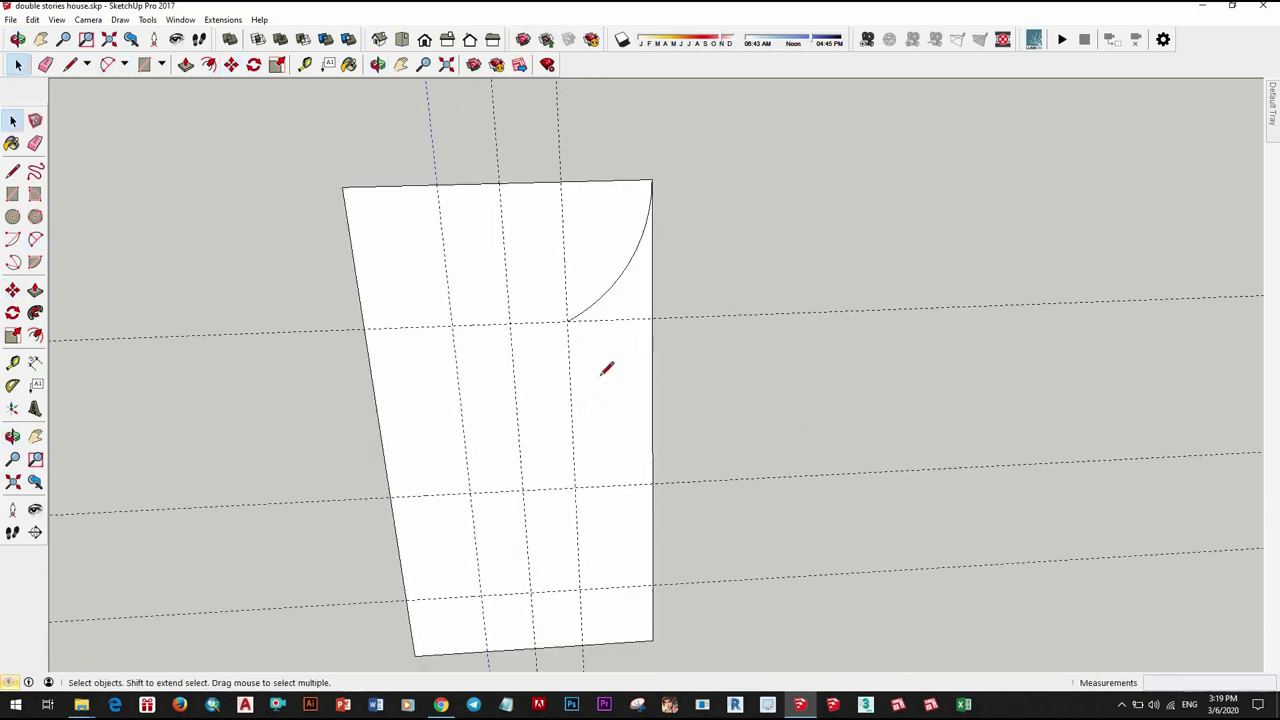
pyautogui.press('l')
pyautogui.click(567, 321)
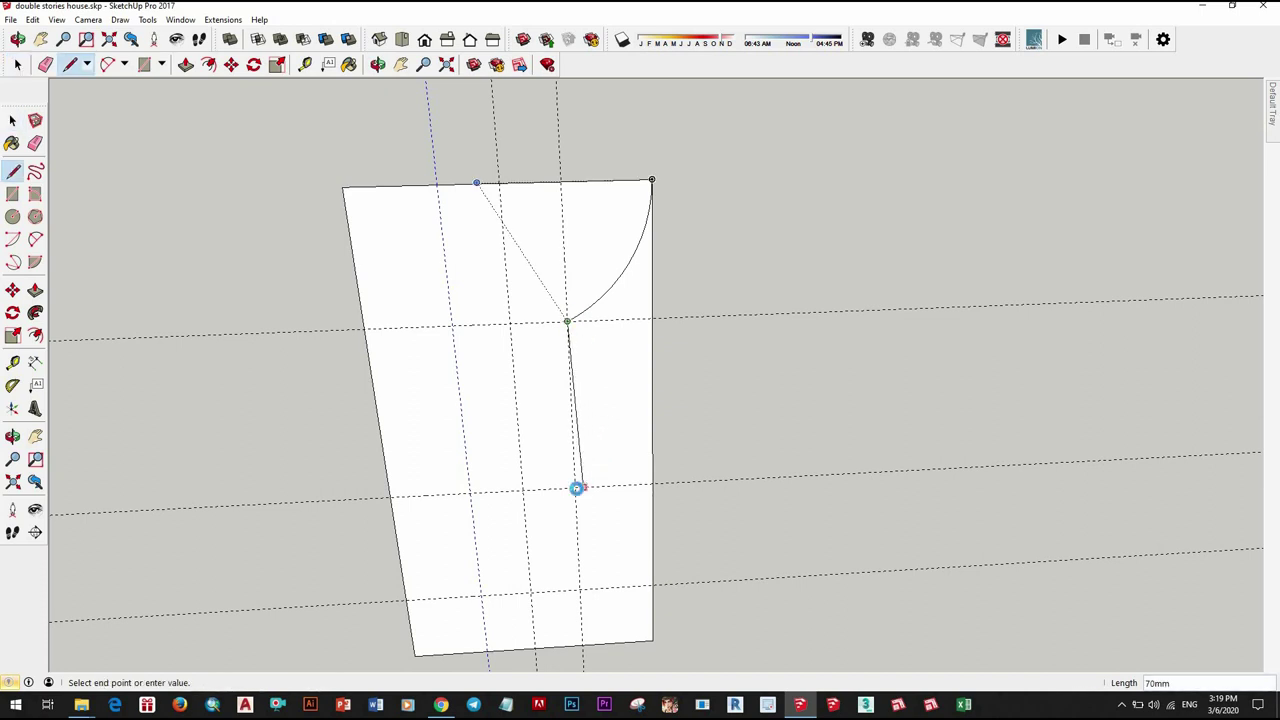
pyautogui.click(635, 484)
# Step: Add a lower arc from the line's end and a line down to the bottom
pyautogui.press('a')
pyautogui.click(619, 459)
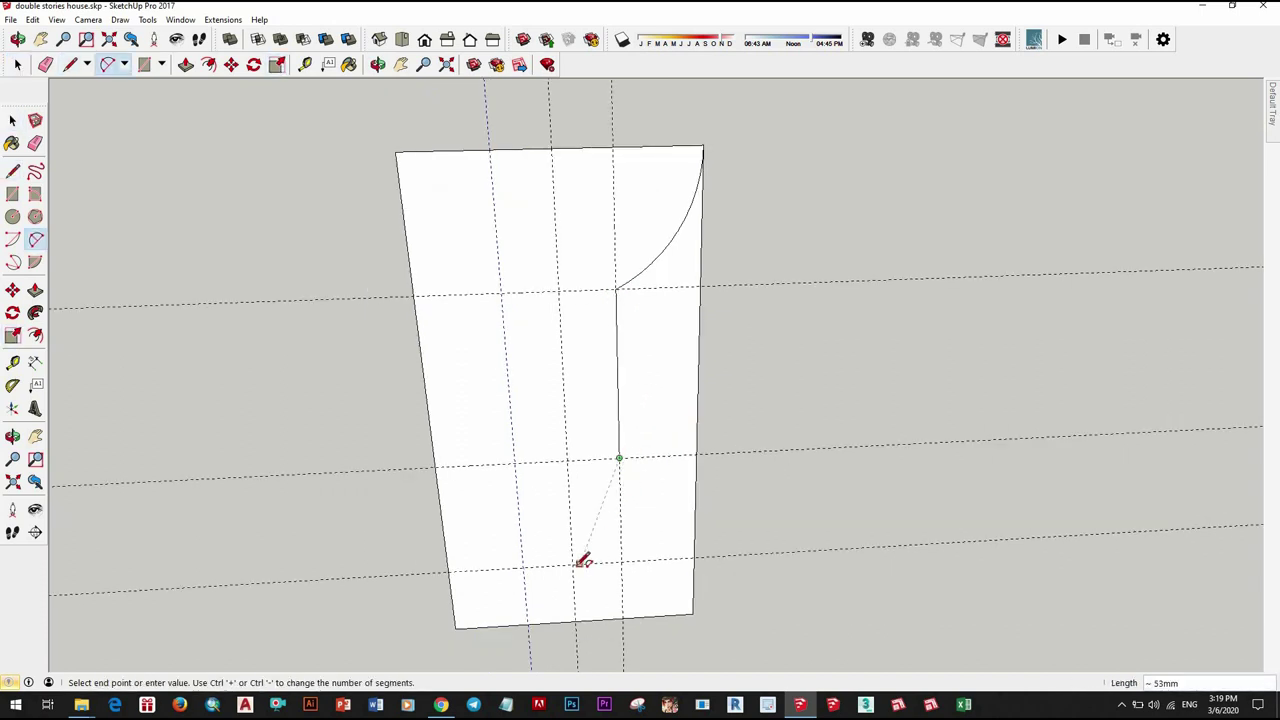
pyautogui.click(617, 510)
pyautogui.scroll(-1, 650, 525)
pyautogui.press('space')
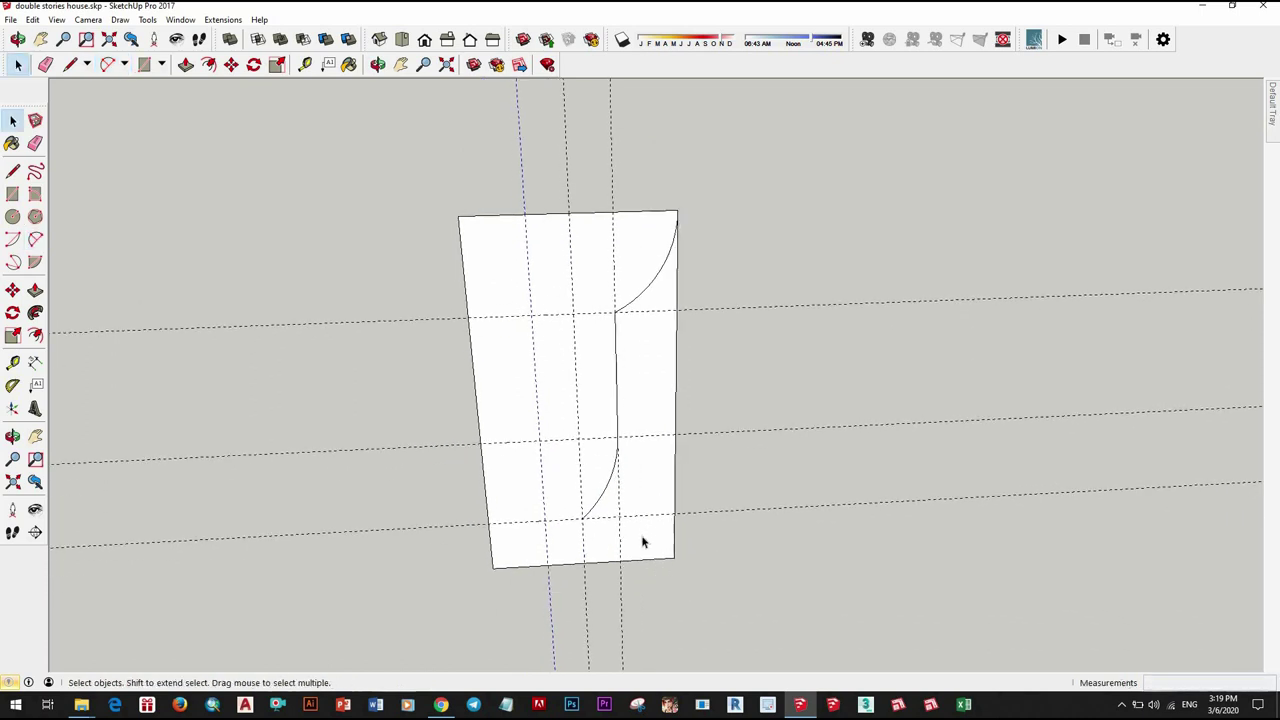
pyautogui.press('l')
pyautogui.click(583, 563)
pyautogui.press('space')
pyautogui.scroll(-1, 640, 550)
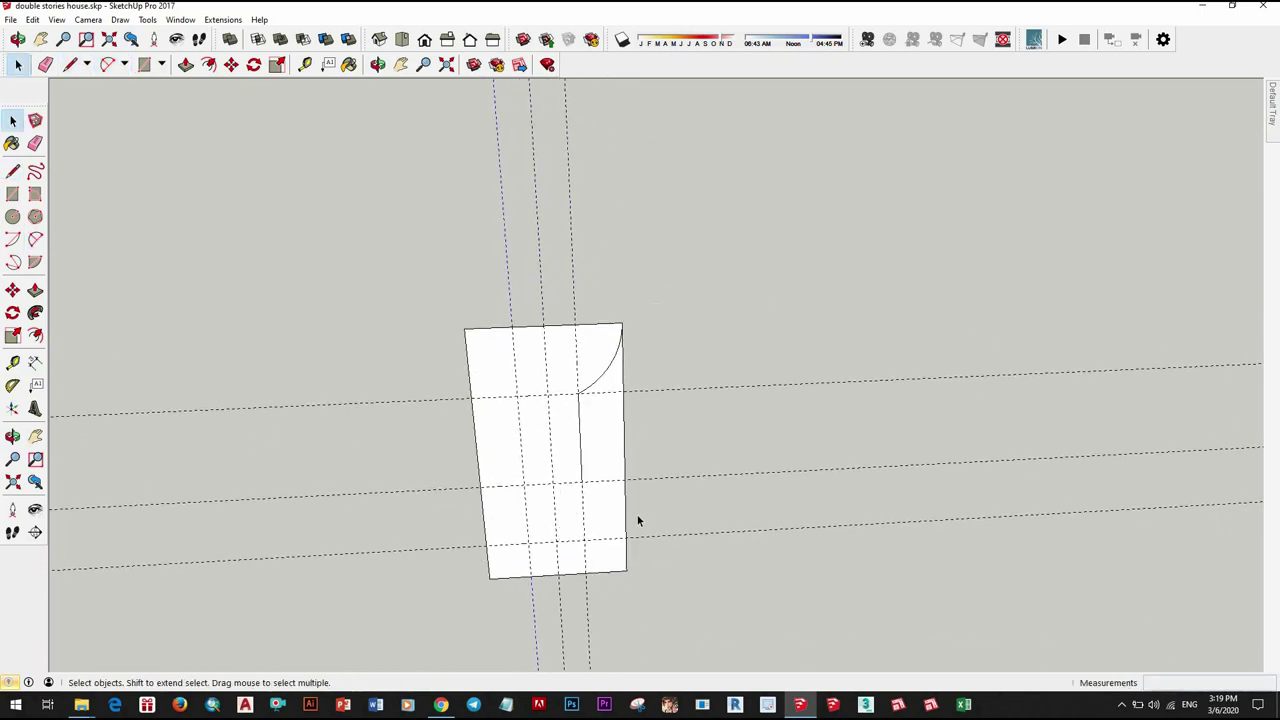
# Step: Try a slanted line from the arc's end to a guide intersection, then cancel and undo it
pyautogui.click(579, 392)
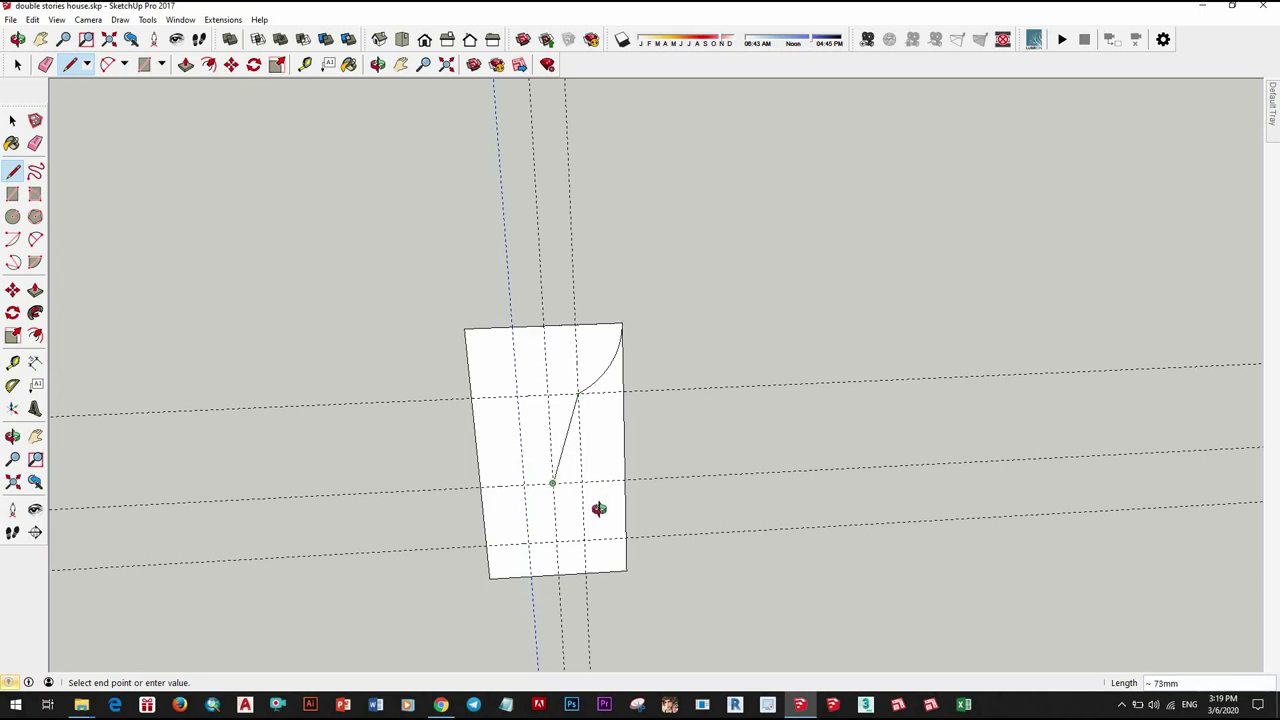
pyautogui.moveTo(598, 509); pyautogui.dragTo(610, 519, button='middle')
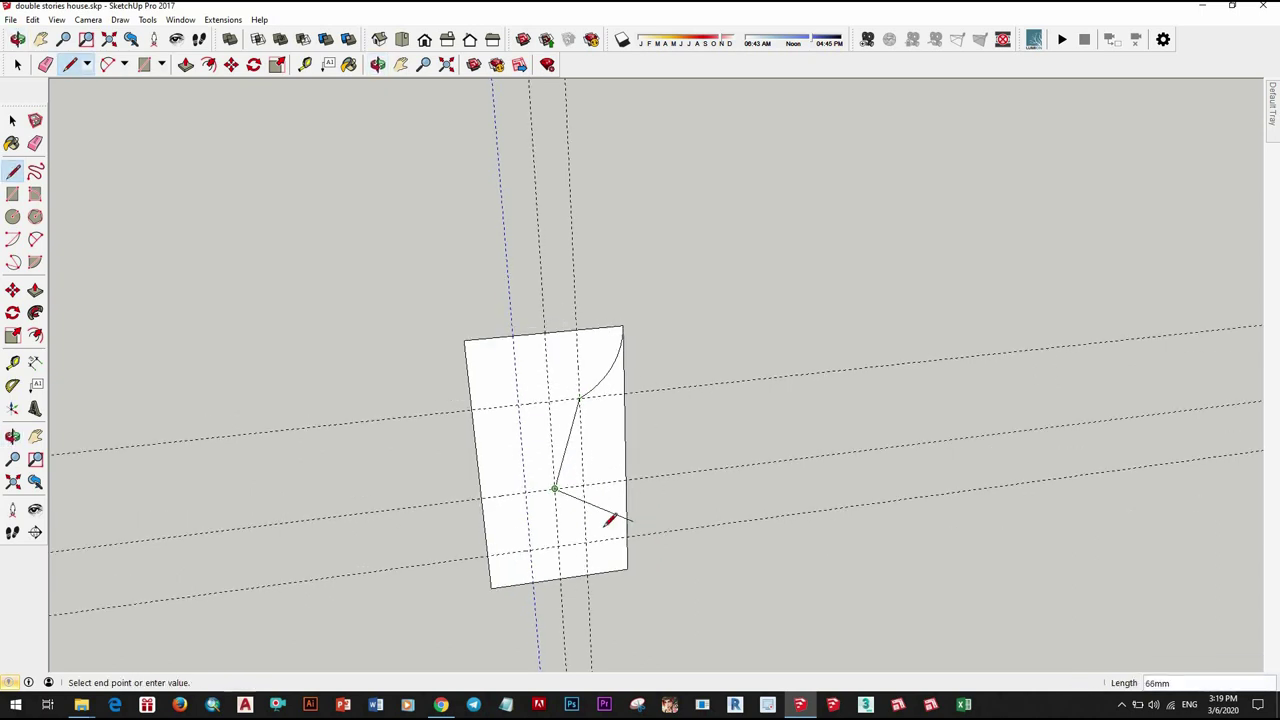
pyautogui.click(547, 528)
pyautogui.scroll(2, 554, 523)
pyautogui.scroll(1, 554, 508)
pyautogui.scroll(1, 557, 503)
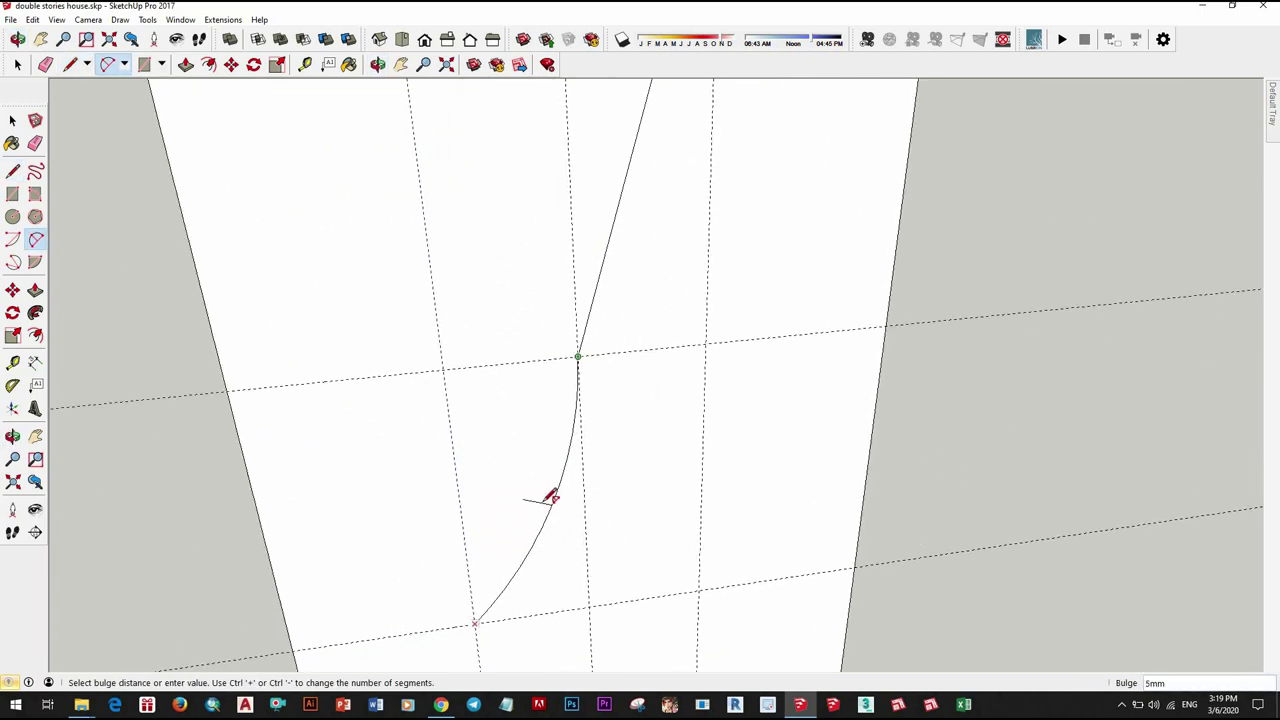
pyautogui.scroll(-1, 527, 495)
pyautogui.scroll(-1, 549, 505)
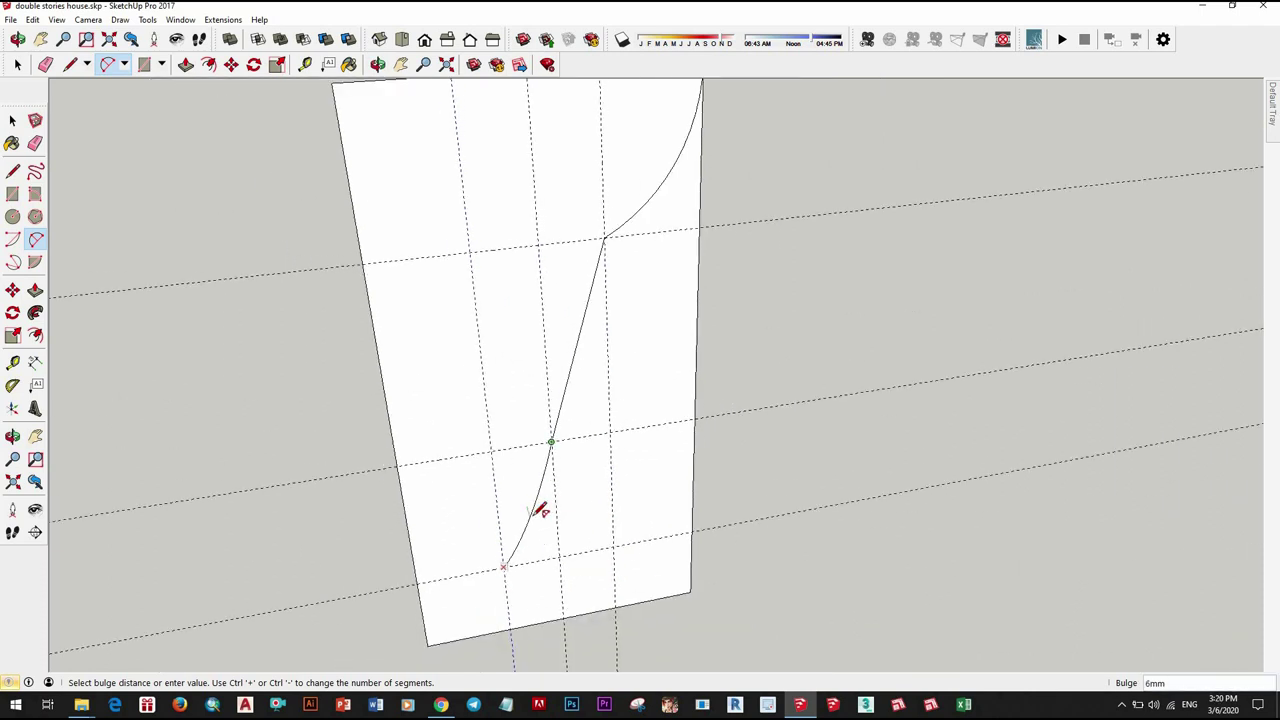
pyautogui.scroll(1, 541, 505)
pyautogui.scroll(-3, 553, 522)
pyautogui.press('Escape')
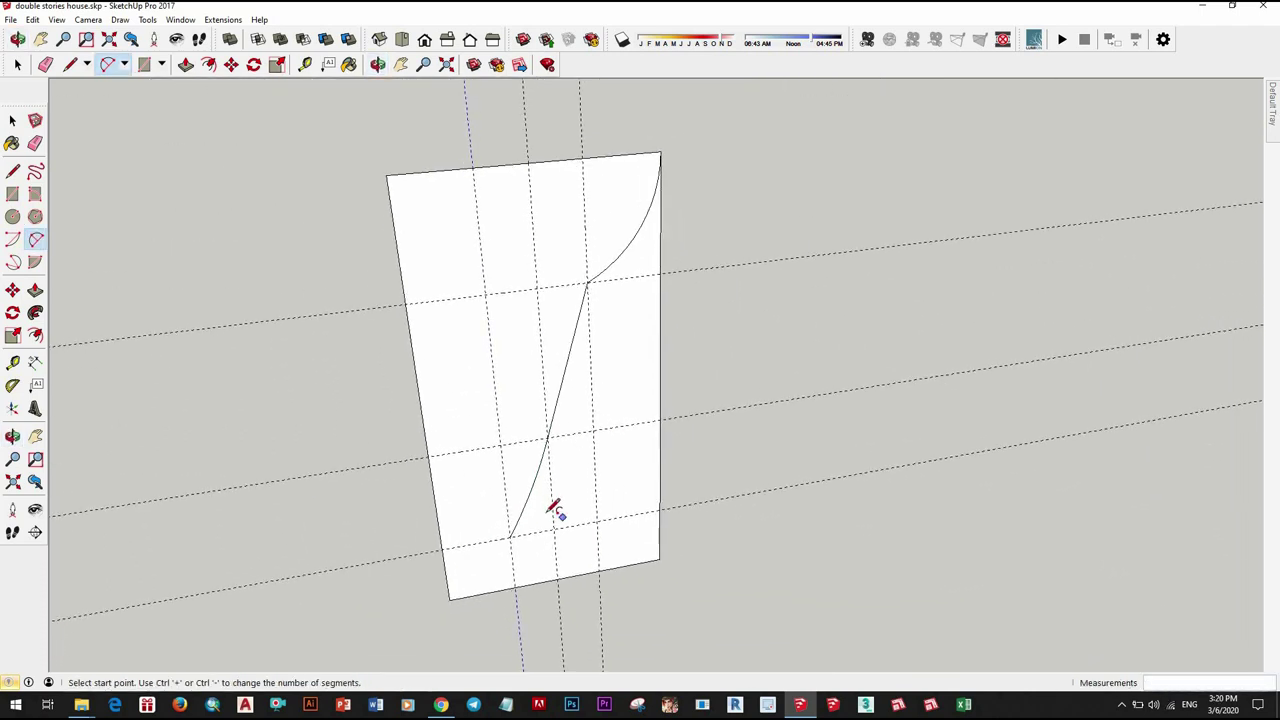
pyautogui.press('space')
# Step: Draw a horizontal line from the left edge's midpoint and a vertical line to the arc's lower end
pyautogui.press('l')
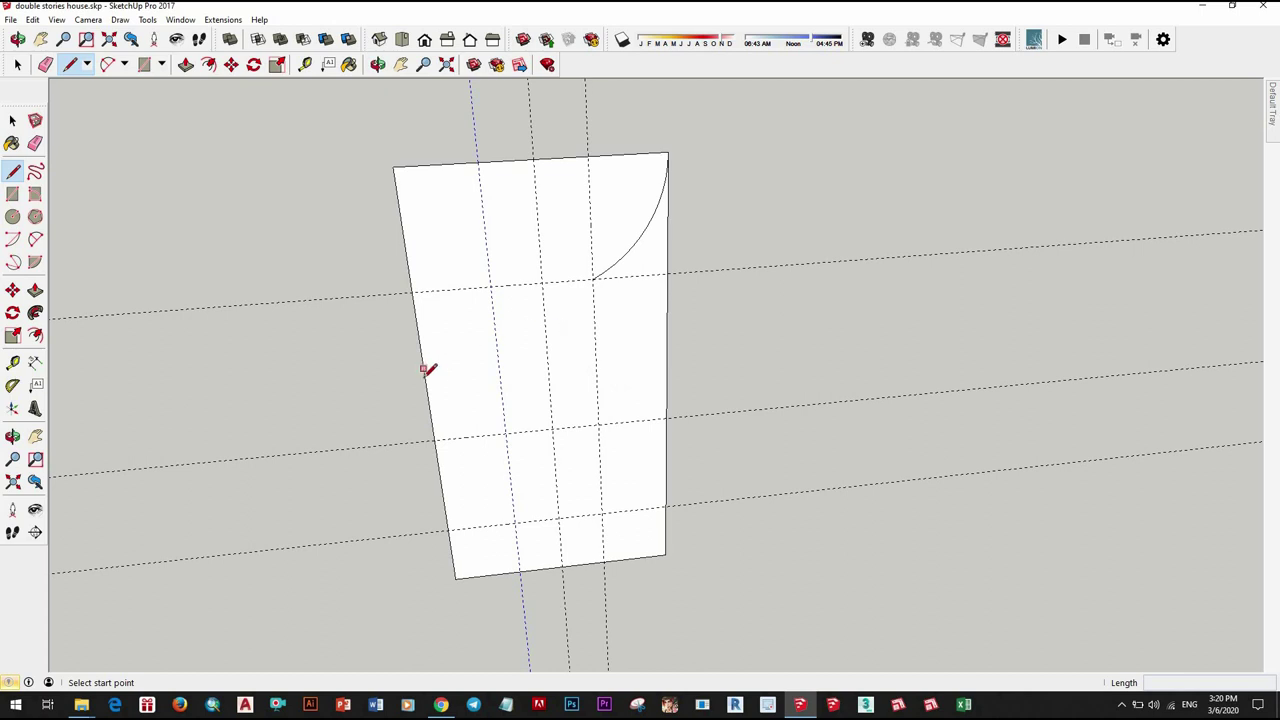
pyautogui.click(428, 400)
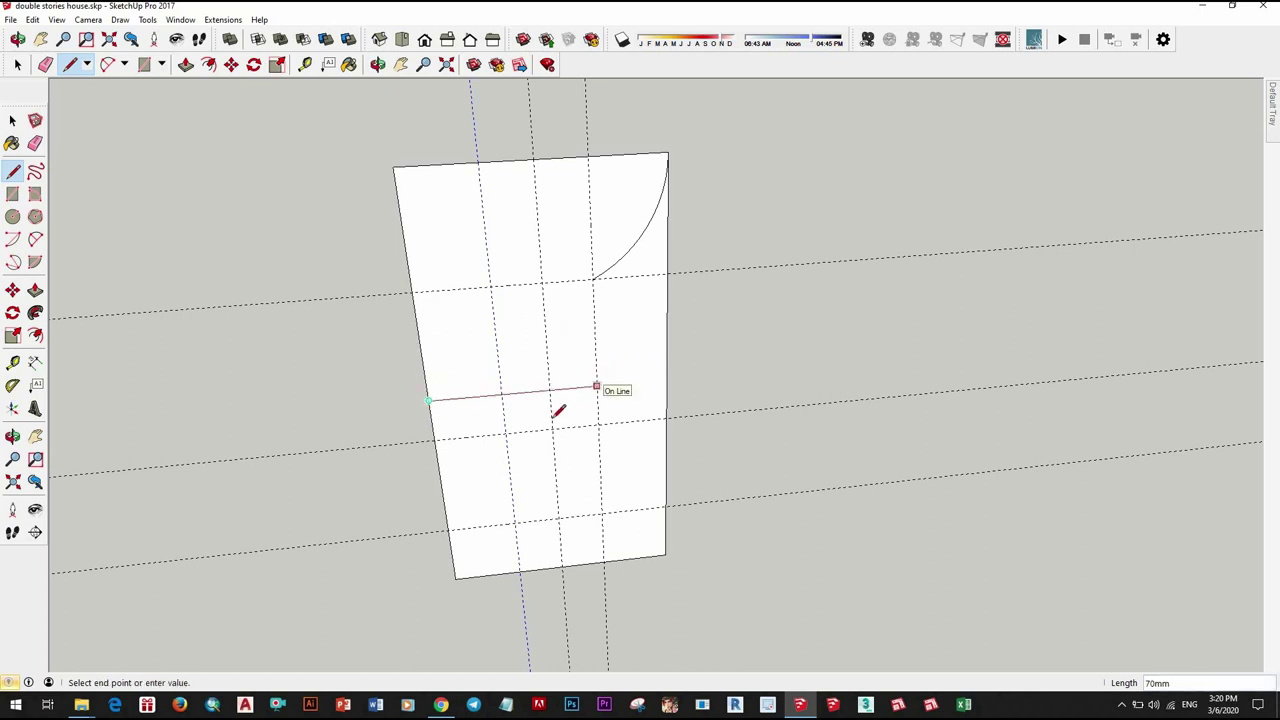
pyautogui.press('space')
pyautogui.press('l')
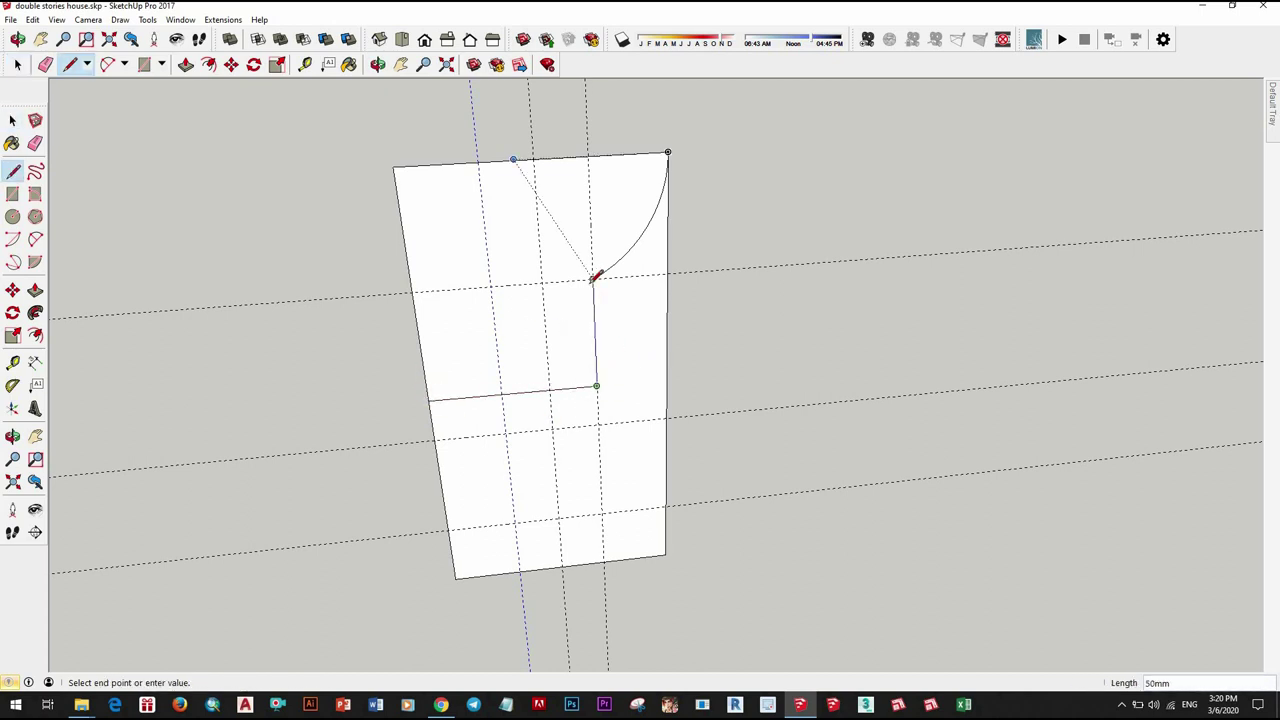
pyautogui.click(595, 277)
pyautogui.press('space')
pyautogui.press('m')
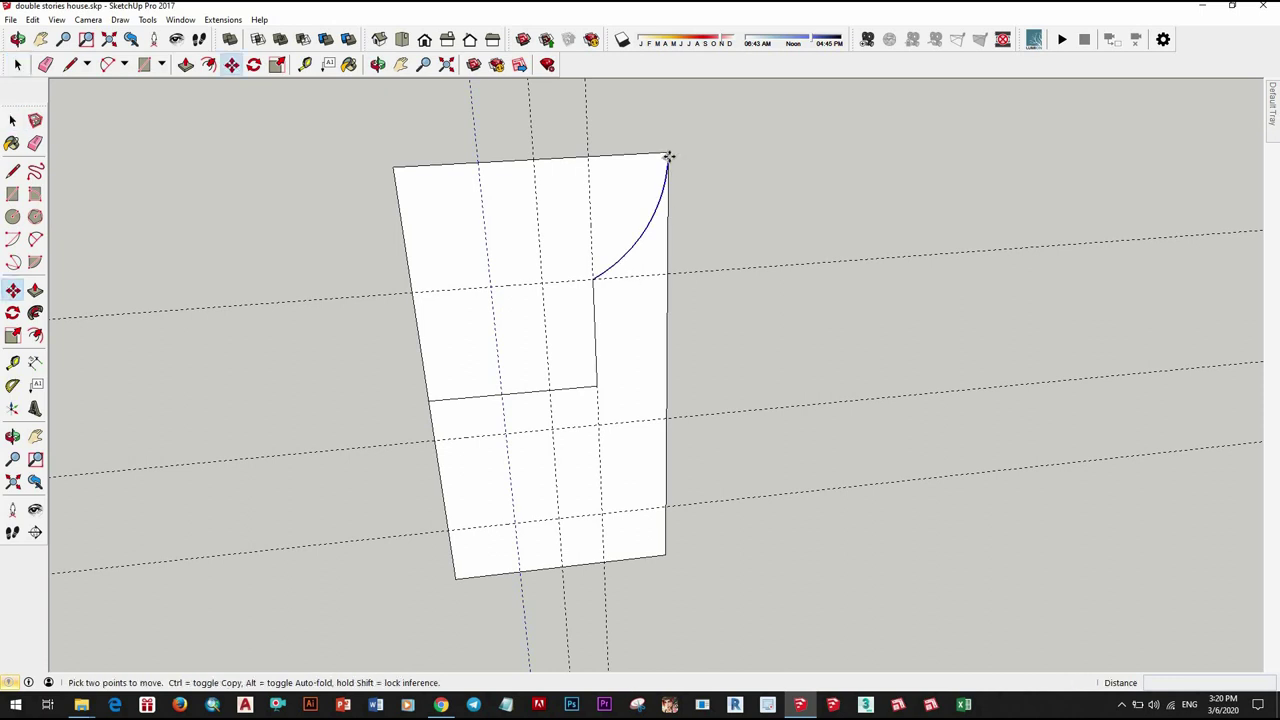
pyautogui.press('ctrl')
pyautogui.click(668, 157)
pyautogui.press('space')
# Step: Draw a second lower arc from the horizontal line's end toward the lower left
pyautogui.press('a')
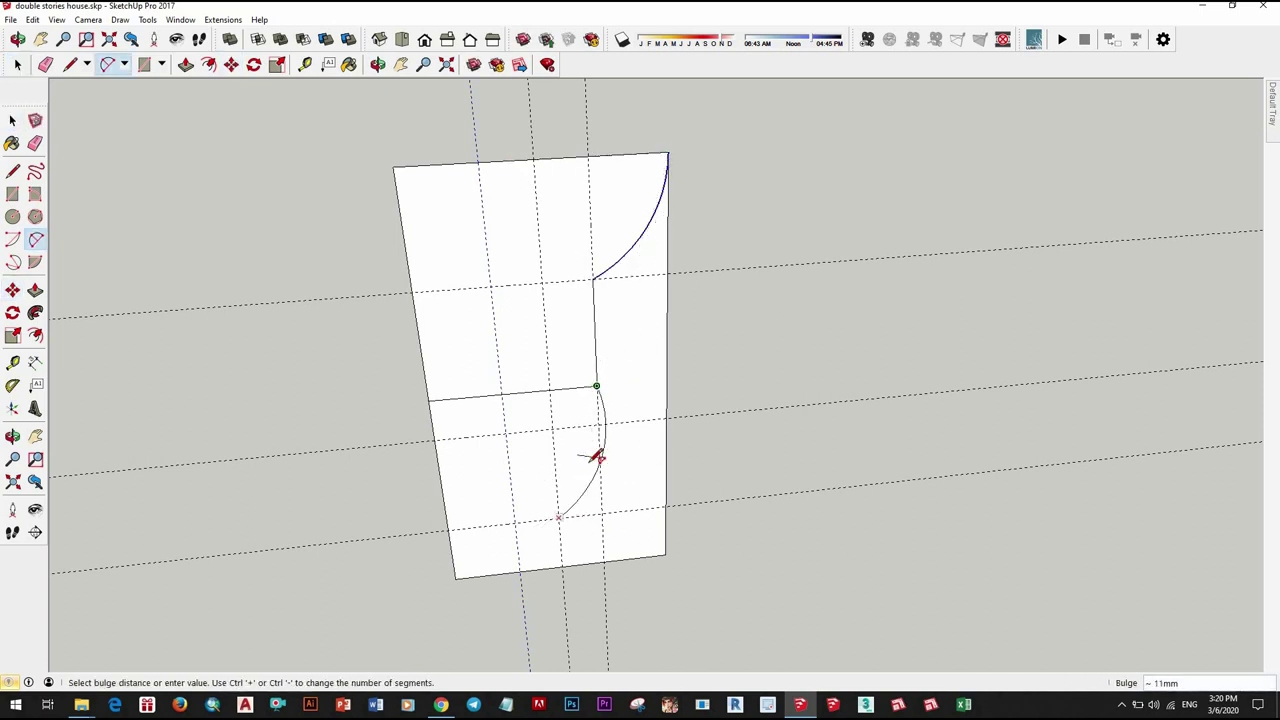
pyautogui.scroll(3, 597, 457)
pyautogui.press('Escape')
pyautogui.click(607, 294)
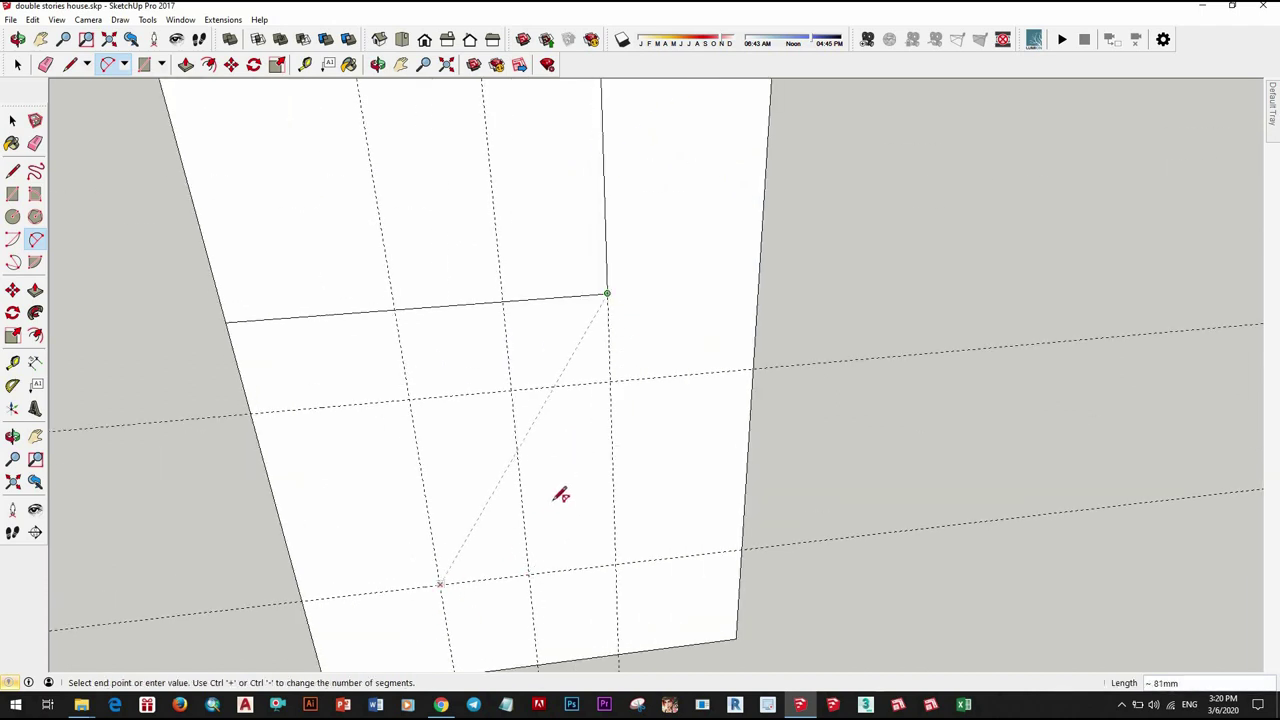
pyautogui.click(440, 584)
pyautogui.scroll(-3, 575, 455)
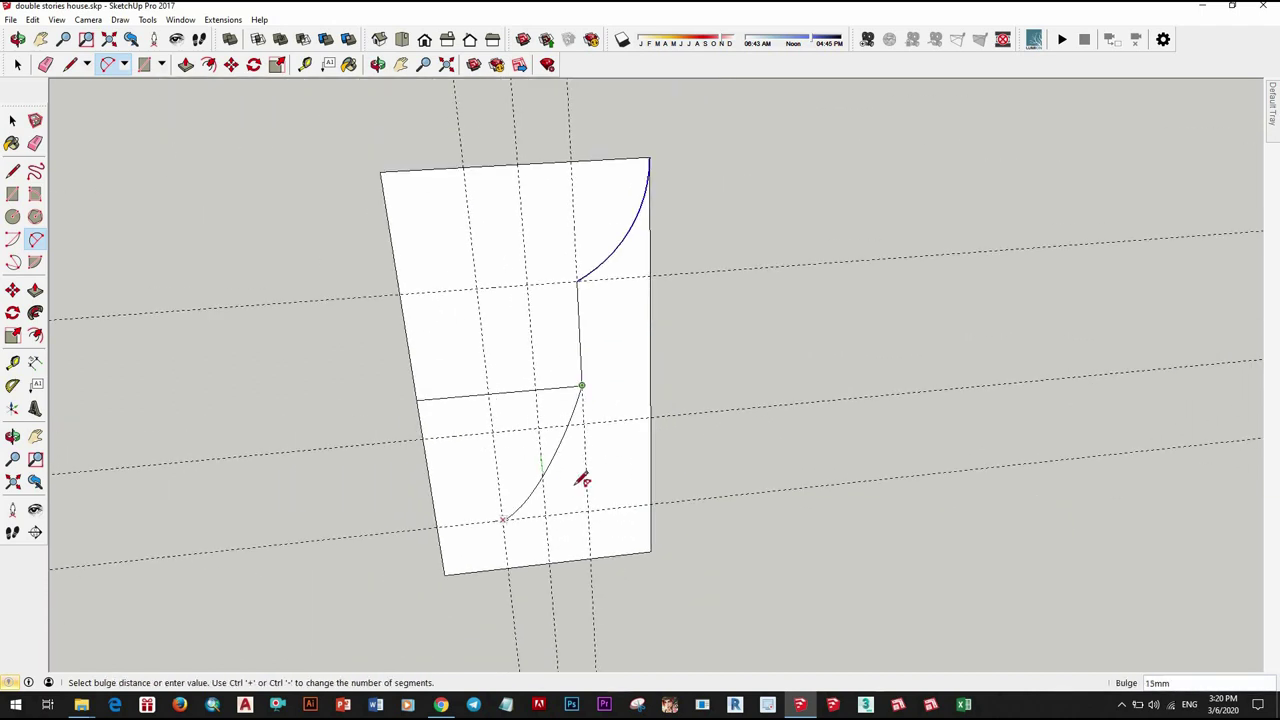
pyautogui.click(560, 478)
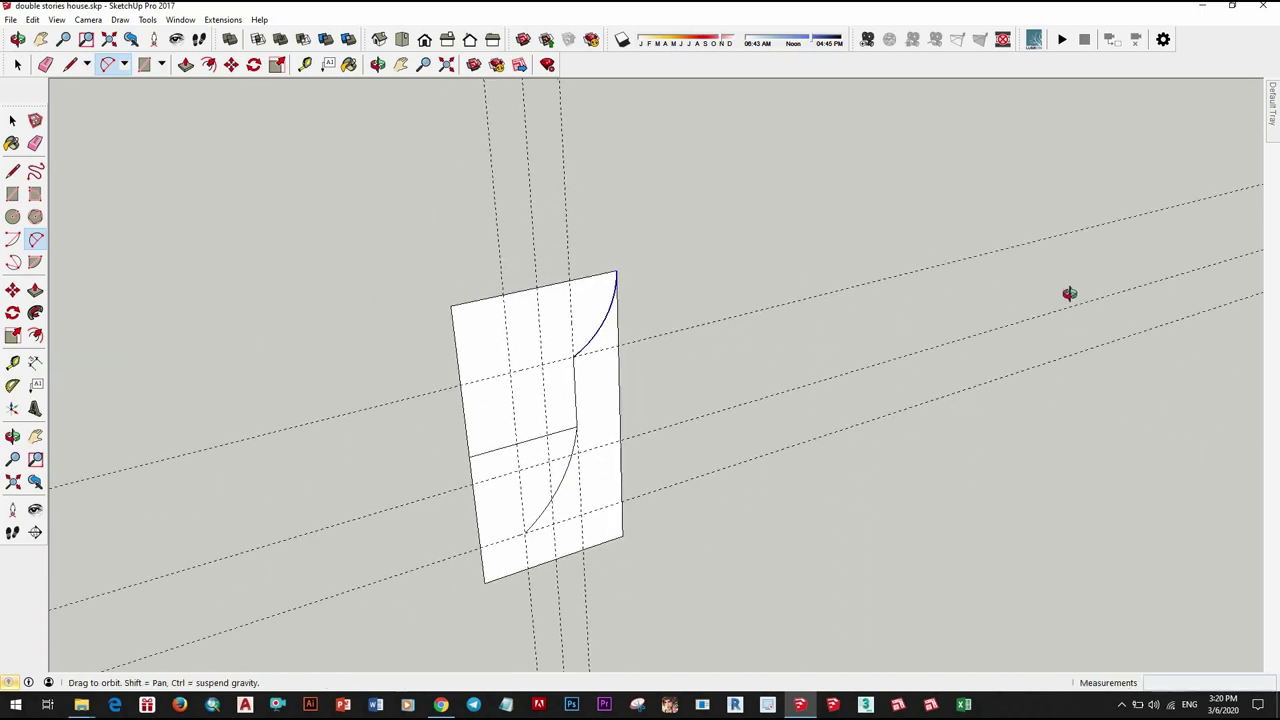
pyautogui.moveTo(560, 478)
pyautogui.mouseDown(button='middle')
pyautogui.moveTo(586, 514)
pyautogui.moveTo(523, 537)
pyautogui.mouseUp(button='middle')
pyautogui.press('space')
pyautogui.click(565, 528)
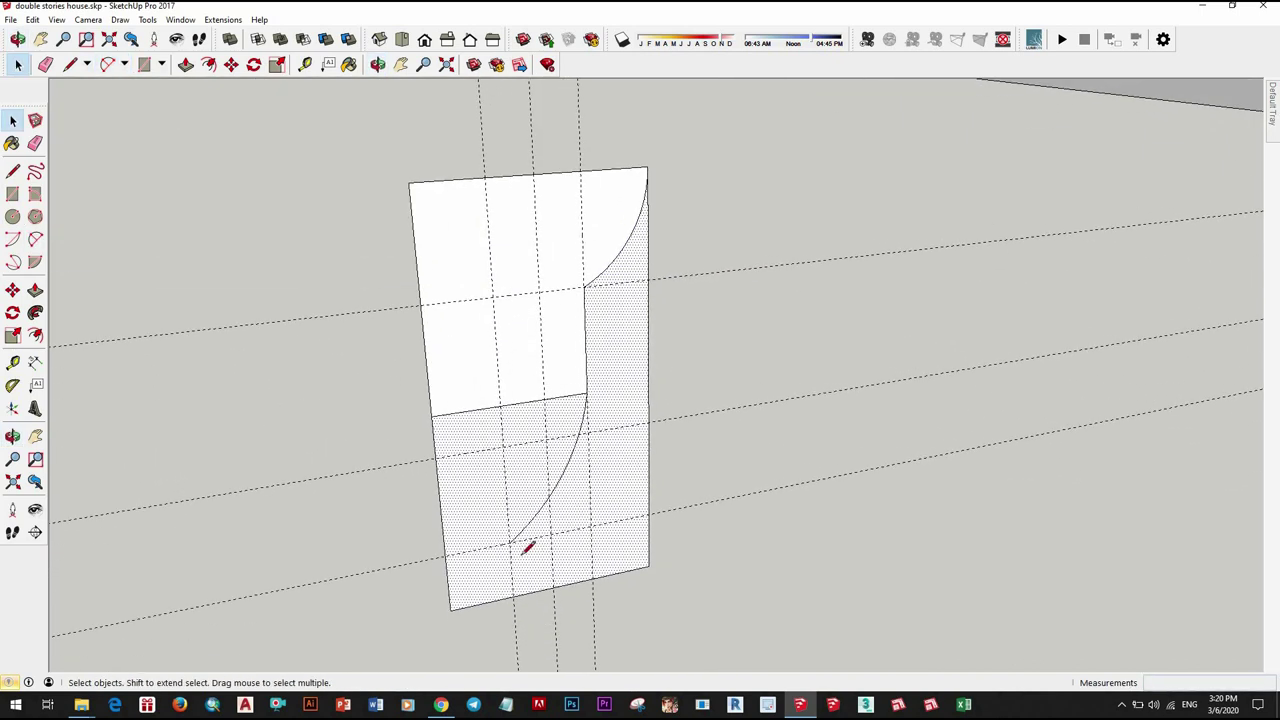
# Step: Draw a line from the lower arc's end down to the bottom edge
pyautogui.press('l')
pyautogui.click(510, 548)
pyautogui.click(513, 598)
pyautogui.press('space')
pyautogui.click(527, 503)
# Step: Erase the guide line and the unwanted right part, leaving one profile face
pyautogui.press('e')
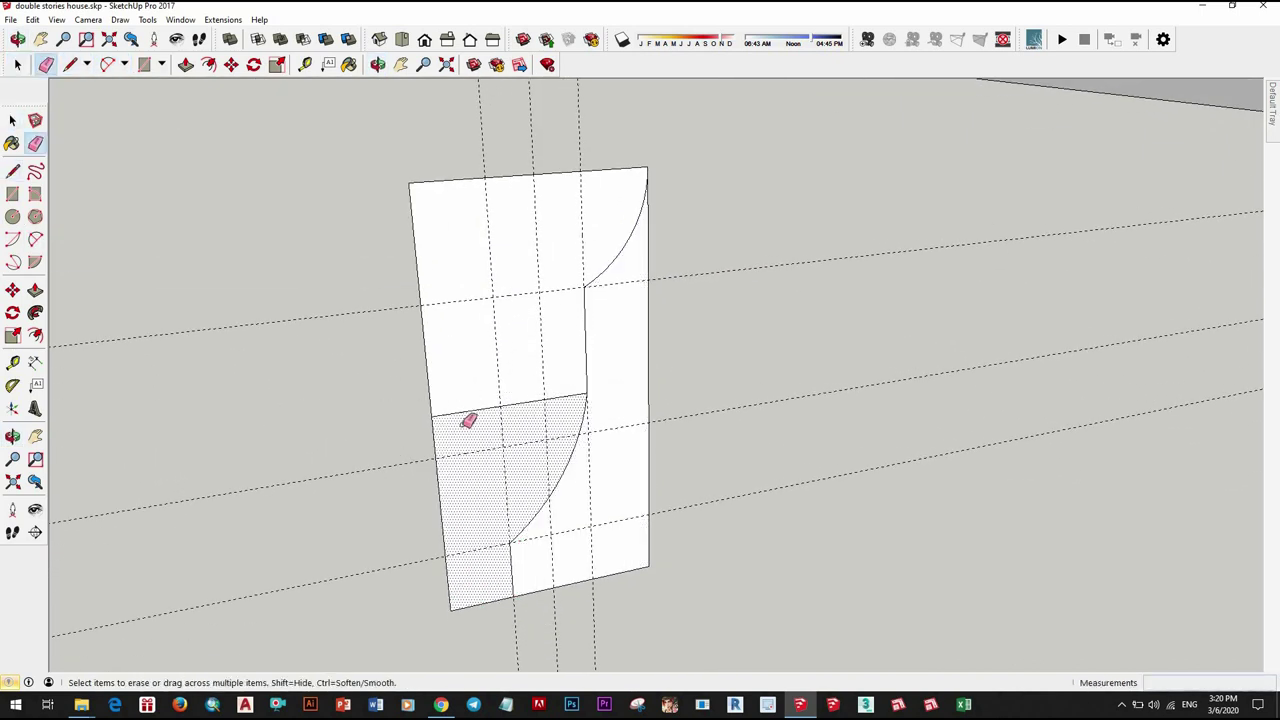
pyautogui.scroll(-3, 534, 491)
pyautogui.moveTo(703, 418); pyautogui.dragTo(657, 449, button='middle')
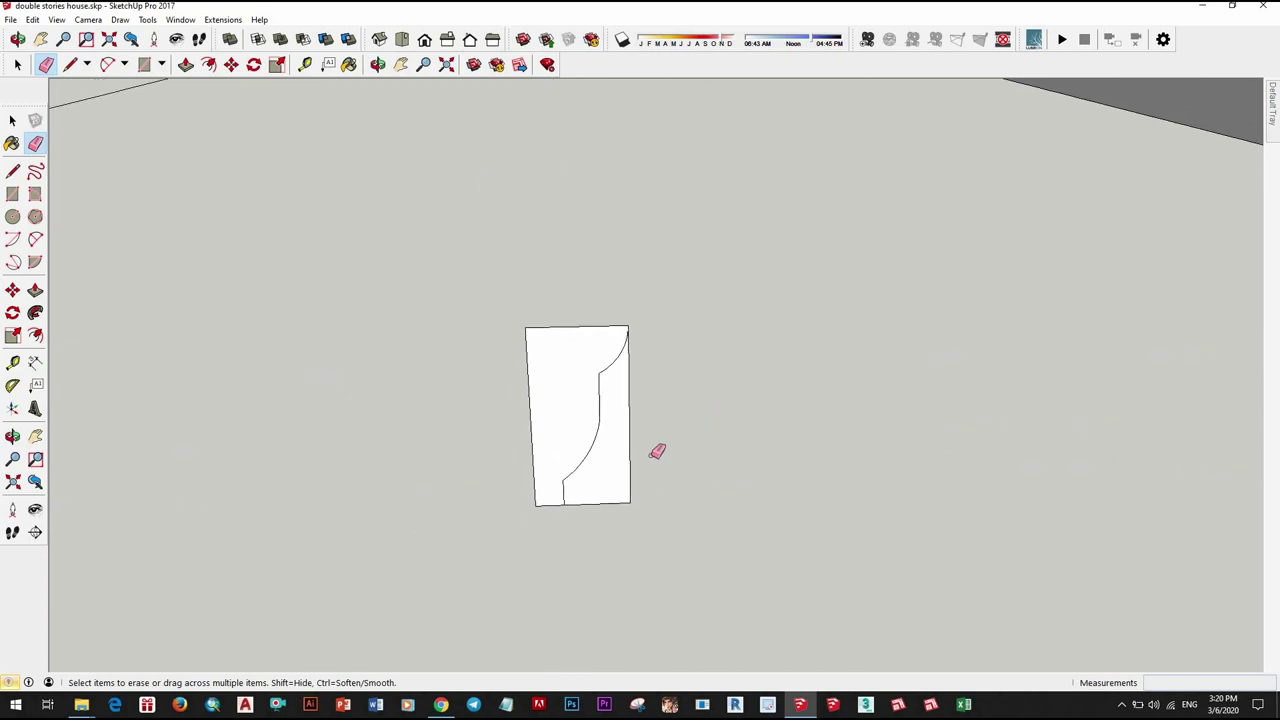
pyautogui.moveTo(657, 449); pyautogui.dragTo(700, 483)
pyautogui.press('space')
pyautogui.click(581, 413)
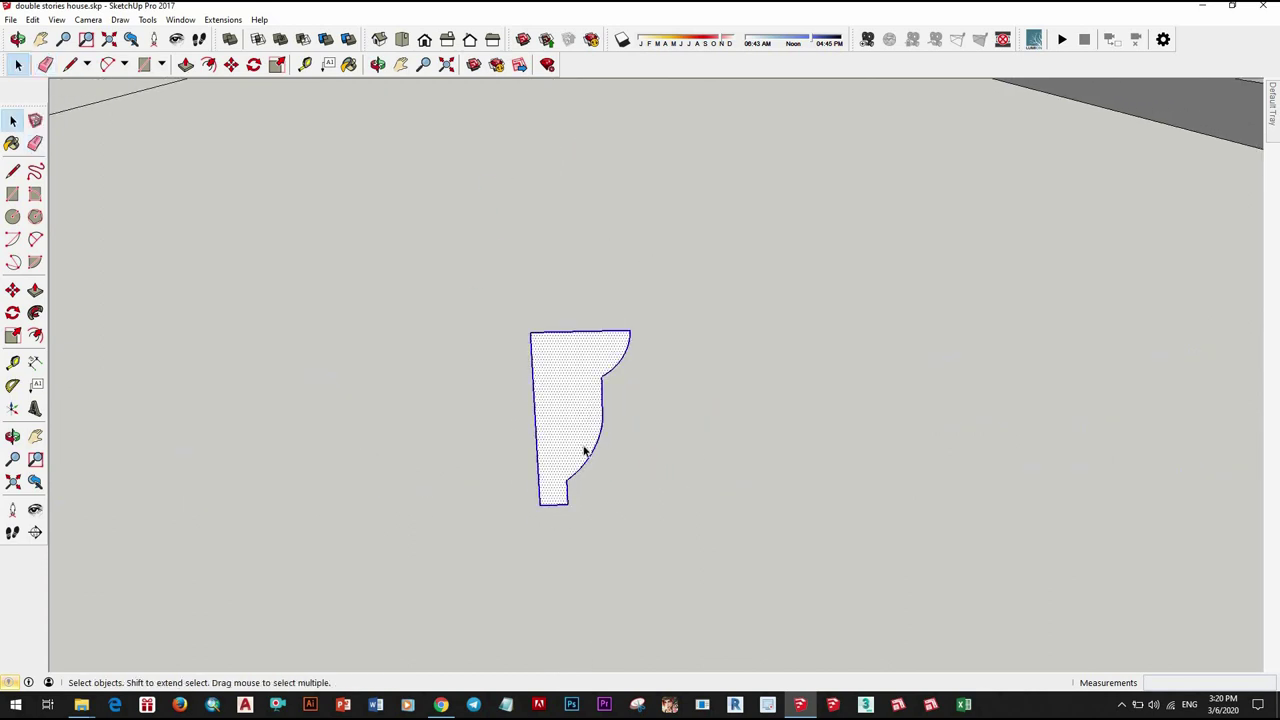
# Step: Rotate the moulding profile face 90° so it stands upright
pyautogui.scroll(-1, 600, 435)
pyautogui.moveTo(606, 423)
pyautogui.mouseDown(button='middle')
pyautogui.moveTo(723, 511)
pyautogui.moveTo(628, 527)
pyautogui.moveTo(632, 492)
pyautogui.mouseUp(button='middle')
pyautogui.press('q')
pyautogui.click(632, 494)
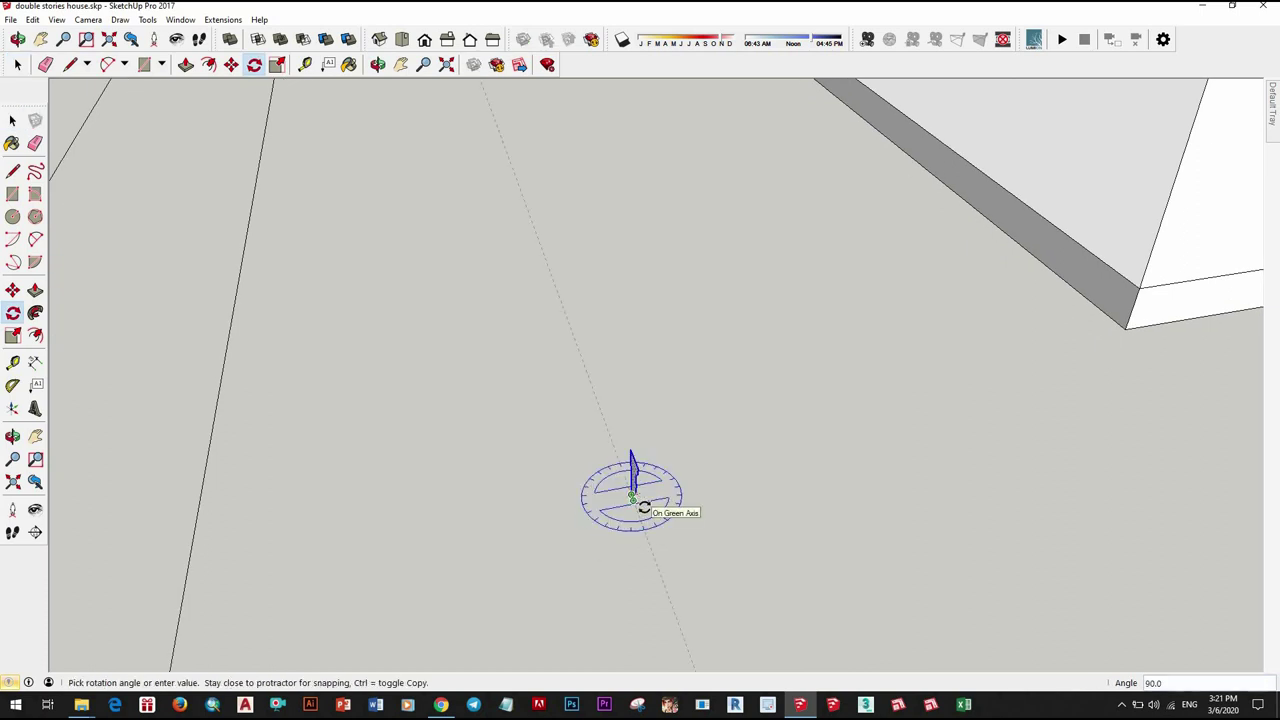
pyautogui.write('90')
pyautogui.press('Return')
pyautogui.press('space')
pyautogui.moveTo(658, 535); pyautogui.dragTo(747, 552, button='middle')
# Step: Copy the upright profile to the roof slab's corner under the eave and check it
pyautogui.press('m')
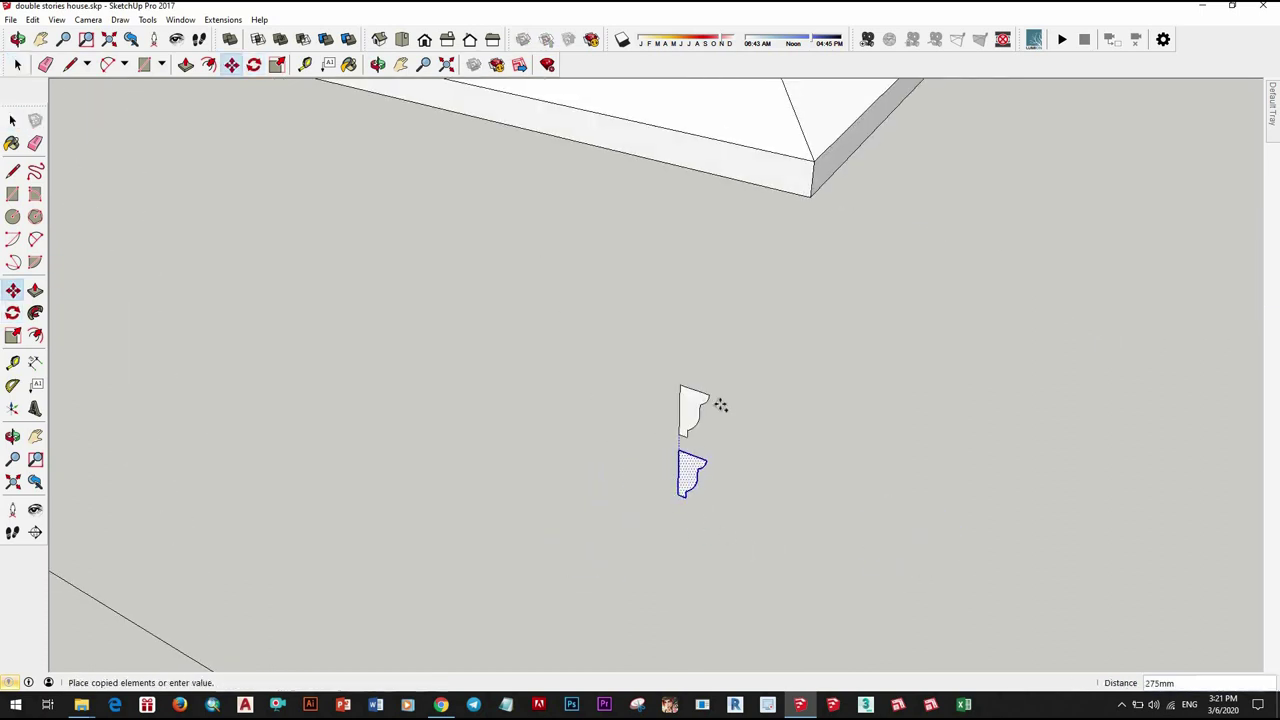
pyautogui.moveTo(717, 403)
pyautogui.mouseDown(button='middle')
pyautogui.moveTo(772, 511)
pyautogui.moveTo(900, 523)
pyautogui.mouseUp(button='middle')
pyautogui.click(772, 511)
pyautogui.press('ctrl')
pyautogui.scroll(5, 757, 491)
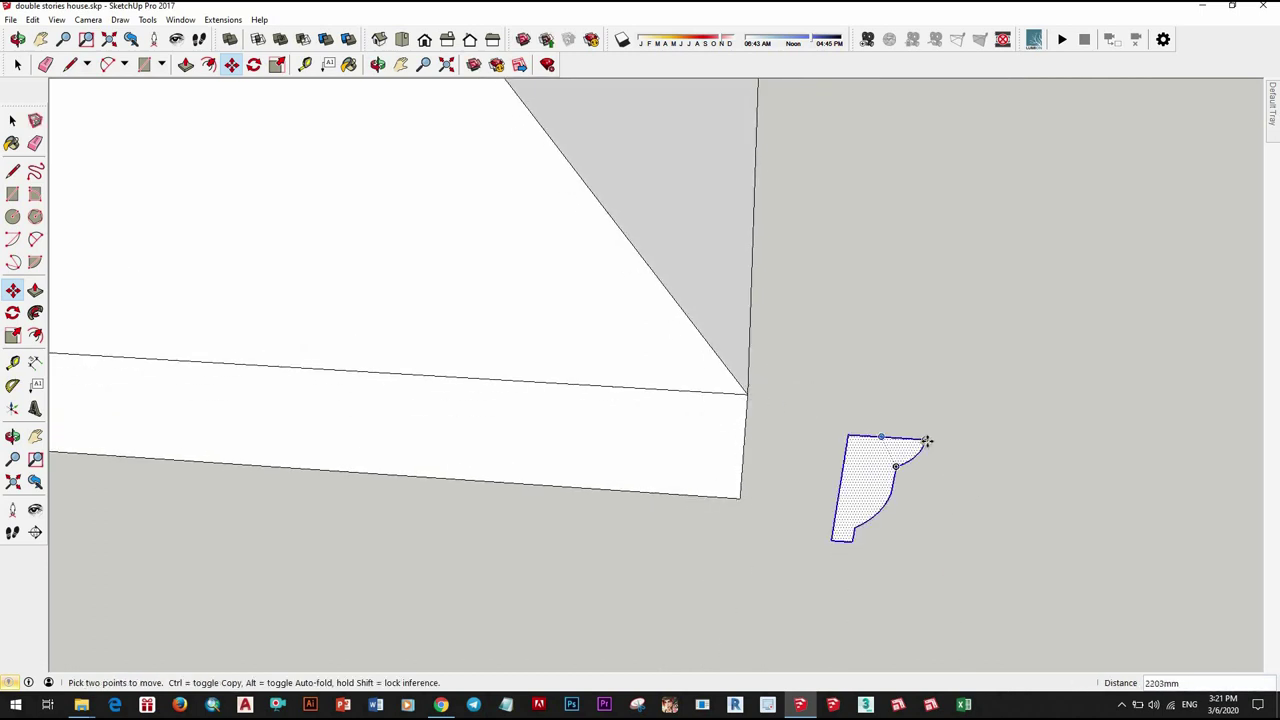
pyautogui.click(752, 399)
pyautogui.press('space')
pyautogui.moveTo(747, 568); pyautogui.dragTo(734, 583, button='middle')
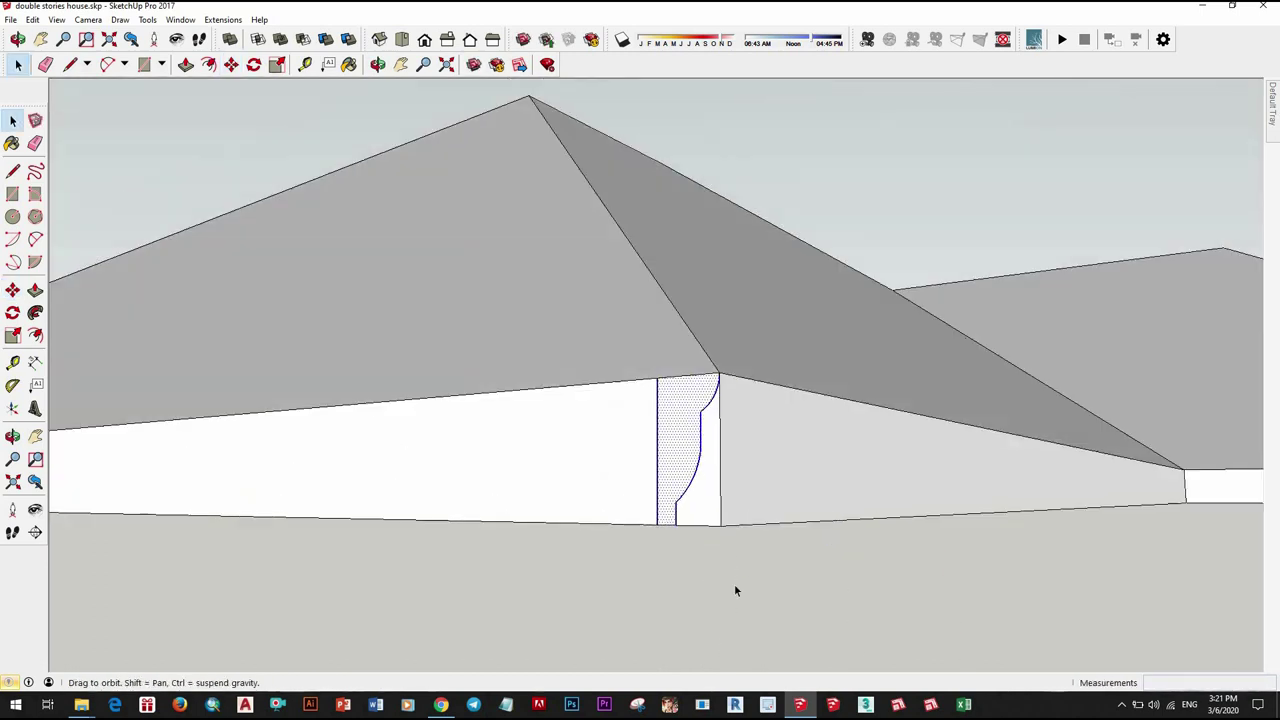
pyautogui.moveTo(600, 400)
pyautogui.mouseDown(button='middle')
pyautogui.moveTo(914, 509)
pyautogui.moveTo(854, 291)
pyautogui.moveTo(1018, 267)
pyautogui.moveTo(734, 340)
pyautogui.moveTo(986, 423)
pyautogui.moveTo(863, 486)
pyautogui.moveTo(585, 508)
pyautogui.mouseUp(button='middle')
pyautogui.press('p')
pyautogui.press('F6')
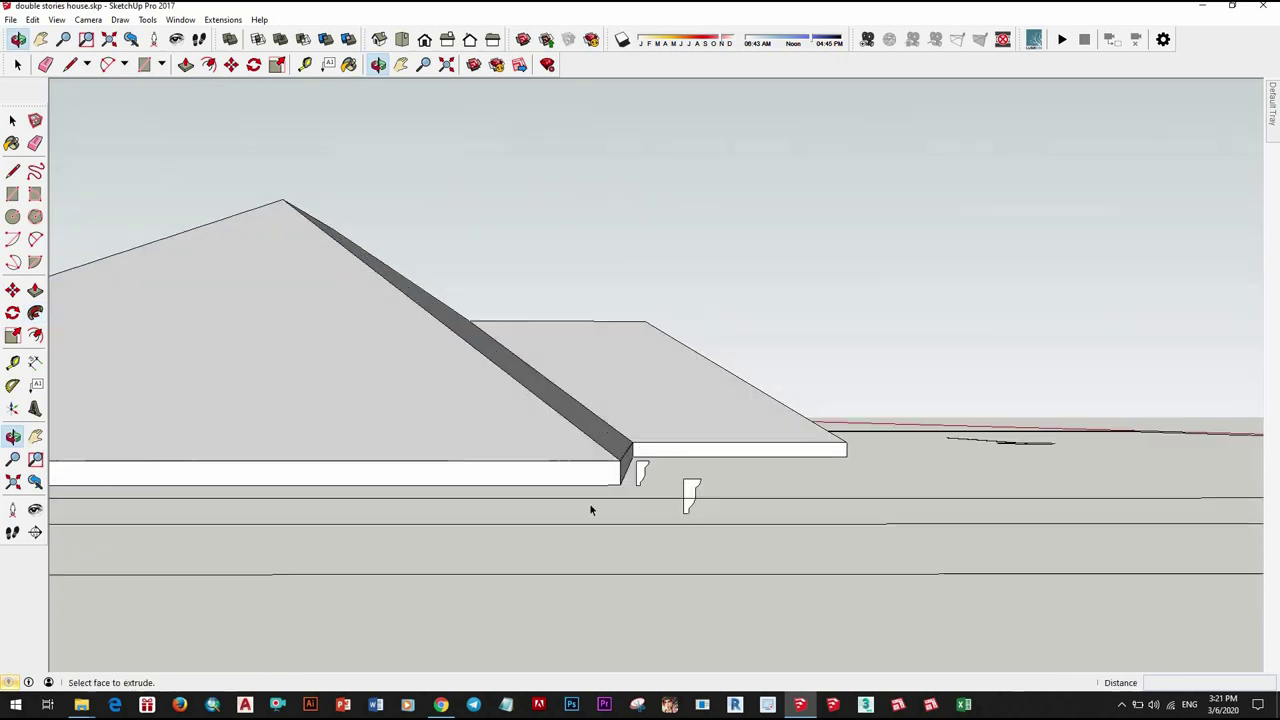
# Step: Offset the eave underside face and push the inset face up into the eave
pyautogui.press('space')
pyautogui.moveTo(681, 545)
pyautogui.mouseDown(button='middle')
pyautogui.moveTo(640, 376)
pyautogui.moveTo(689, 497)
pyautogui.moveTo(729, 511)
pyautogui.mouseUp(button='middle')
pyautogui.press('f')
pyautogui.click(779, 474)
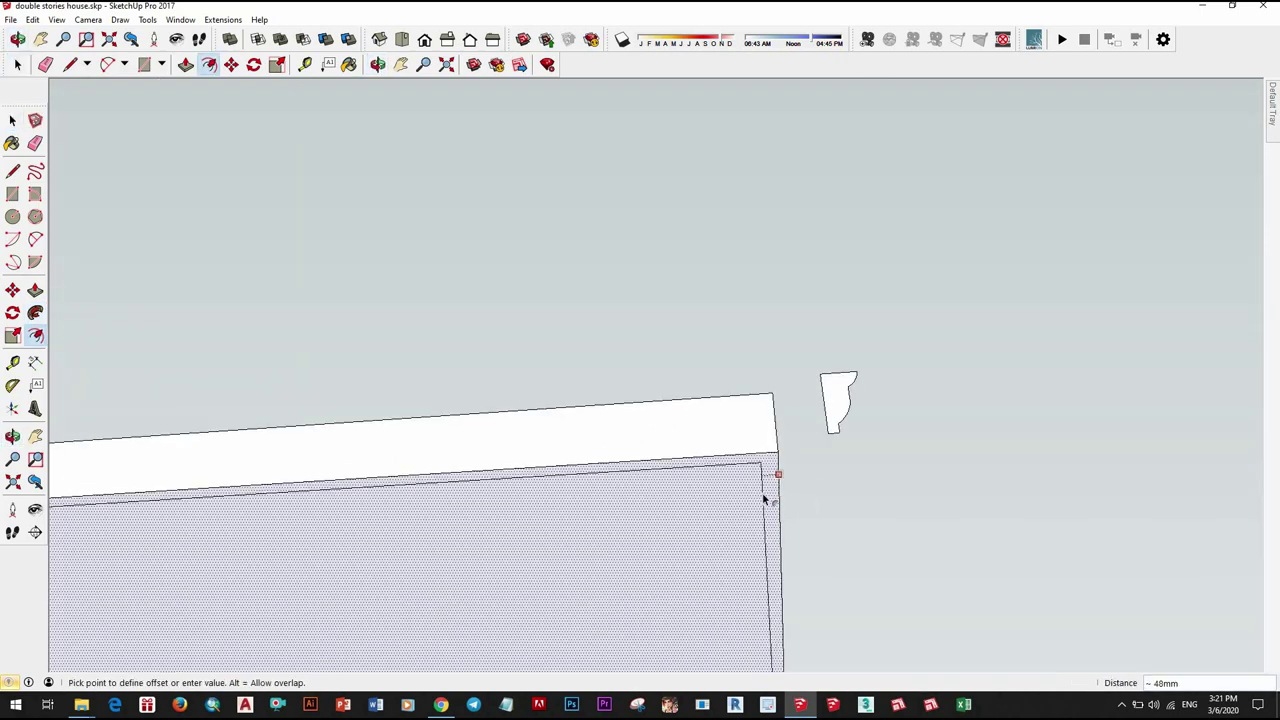
pyautogui.click(731, 500)
pyautogui.press('space')
pyautogui.press('p')
pyautogui.click(760, 420)
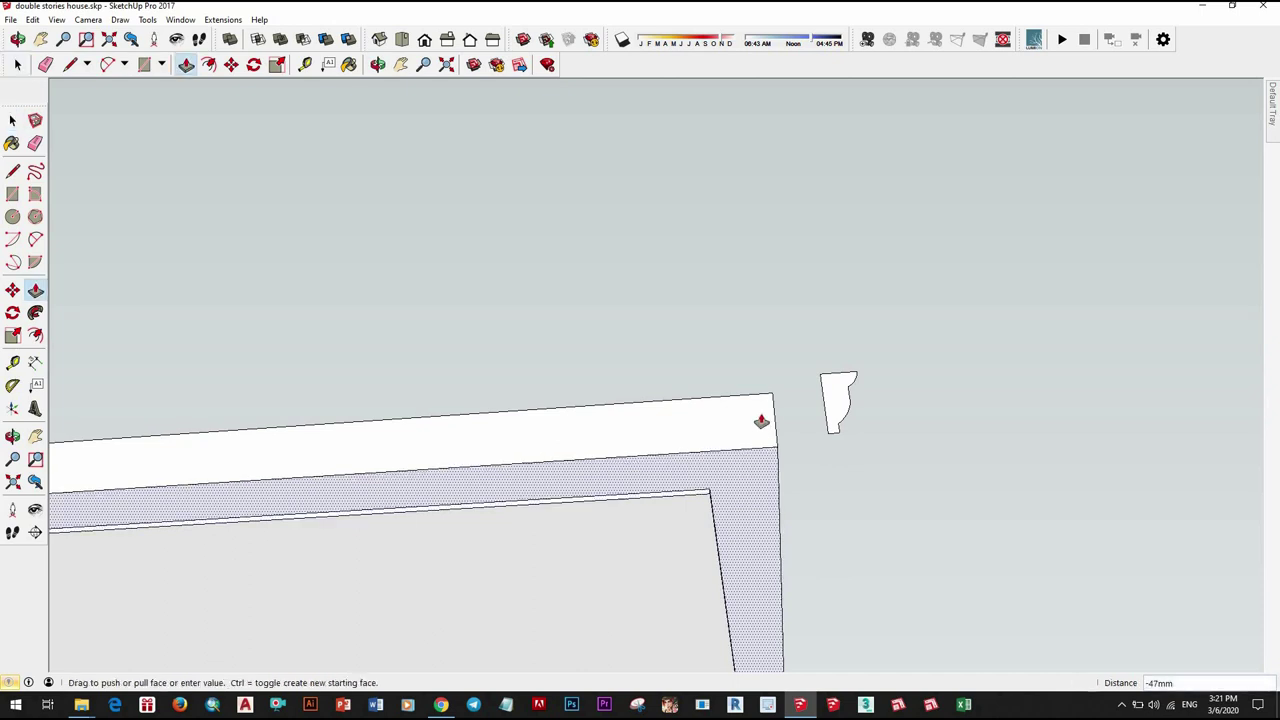
pyautogui.click(691, 470)
pyautogui.moveTo(691, 470)
pyautogui.mouseDown(button='middle')
pyautogui.moveTo(591, 571)
pyautogui.moveTo(709, 600)
pyautogui.moveTo(677, 523)
pyautogui.moveTo(679, 466)
pyautogui.mouseUp(button='middle')
pyautogui.press('space')
# Step: Move the moulding profile to the eave corner
pyautogui.press('m')
pyautogui.scroll(2, 679, 470)
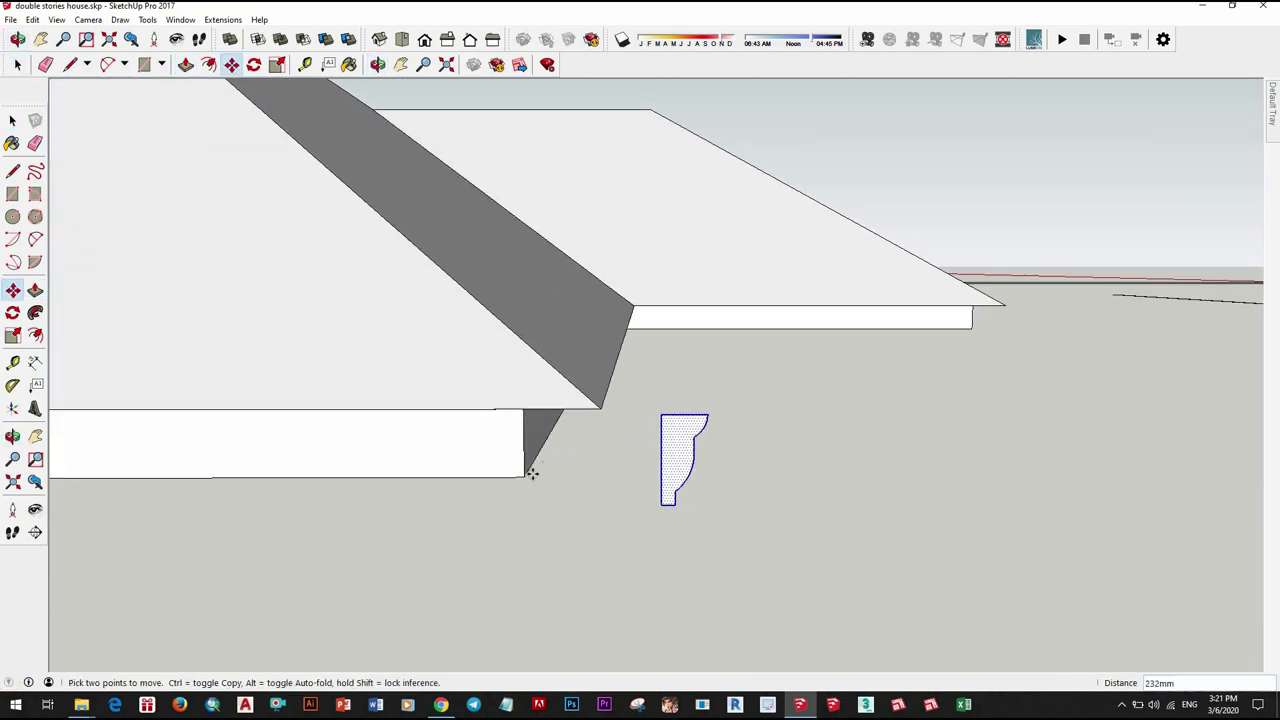
pyautogui.click(660, 504)
pyautogui.click(528, 471)
pyautogui.moveTo(546, 480)
pyautogui.mouseDown(button='middle')
pyautogui.moveTo(651, 309)
pyautogui.moveTo(620, 420)
pyautogui.moveTo(637, 446)
pyautogui.mouseUp(button='middle')
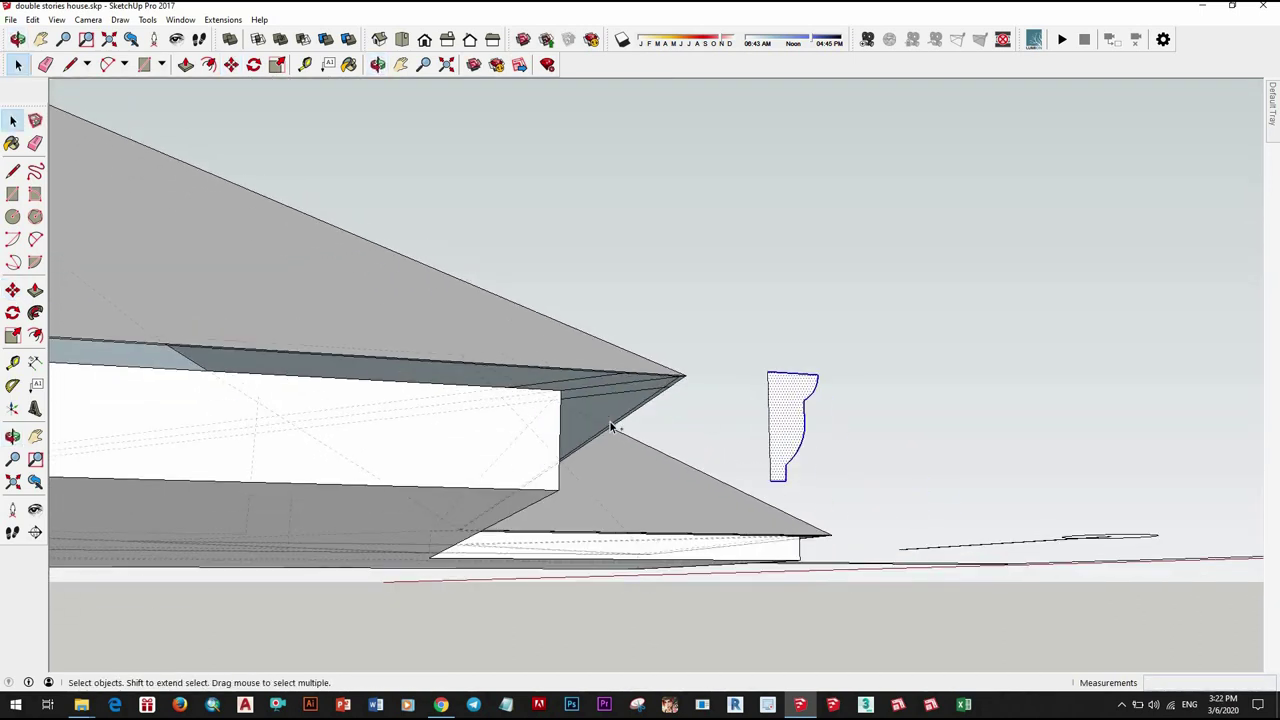
pyautogui.scroll(2, 630, 505)
# Step: Pull the lower band face out 80mm beneath the eave
pyautogui.press('f')
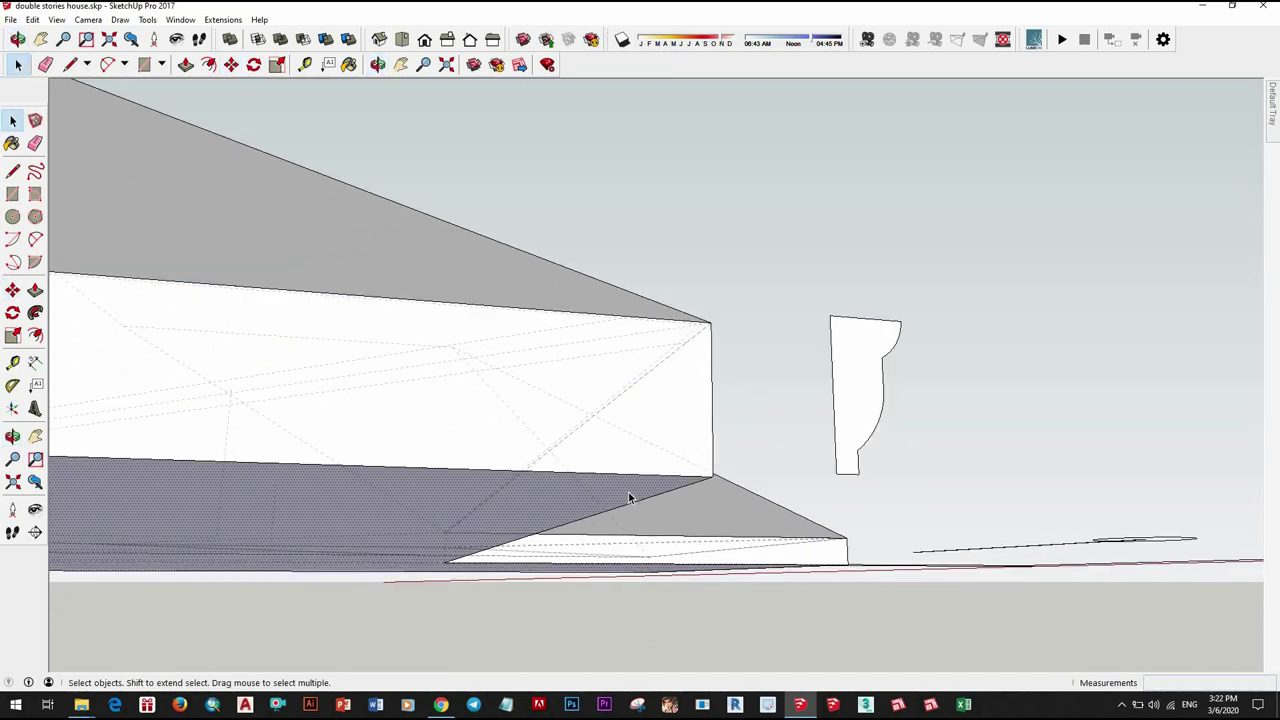
pyautogui.scroll(2, 690, 498)
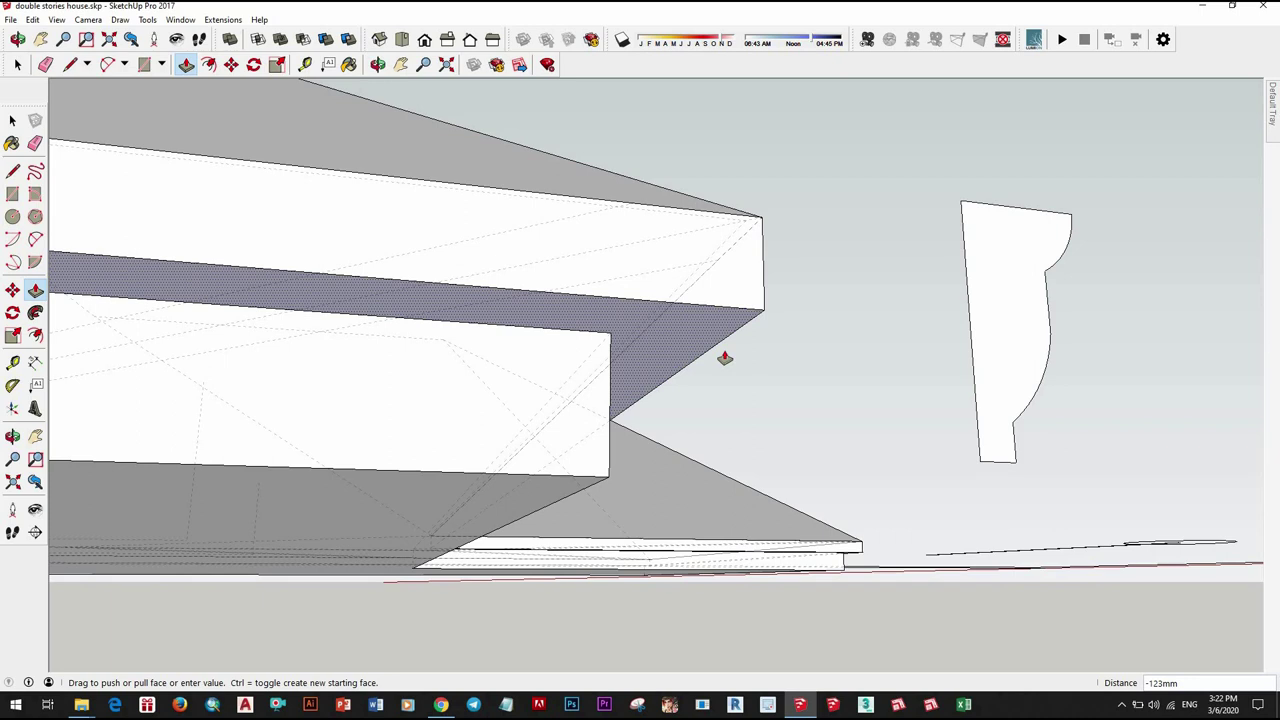
pyautogui.write('0')
pyautogui.press('Return')
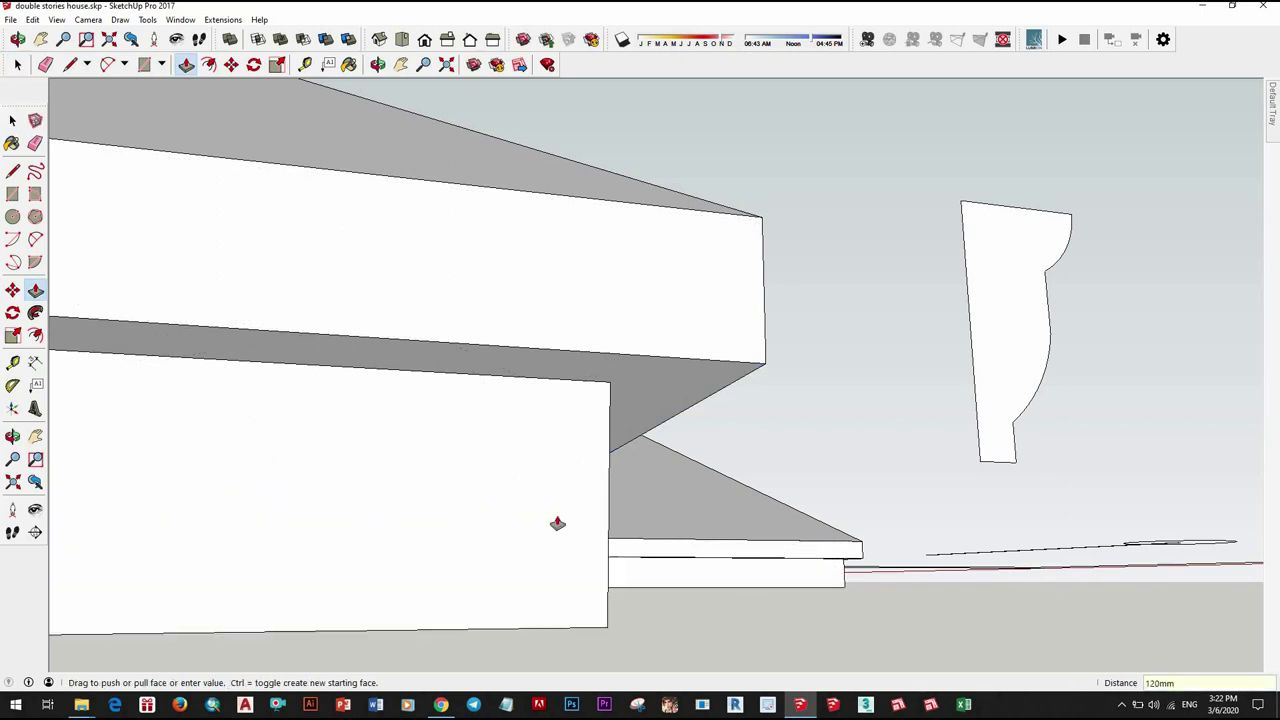
pyautogui.scroll(-3, 731, 434)
pyautogui.press('space')
pyautogui.click(763, 403)
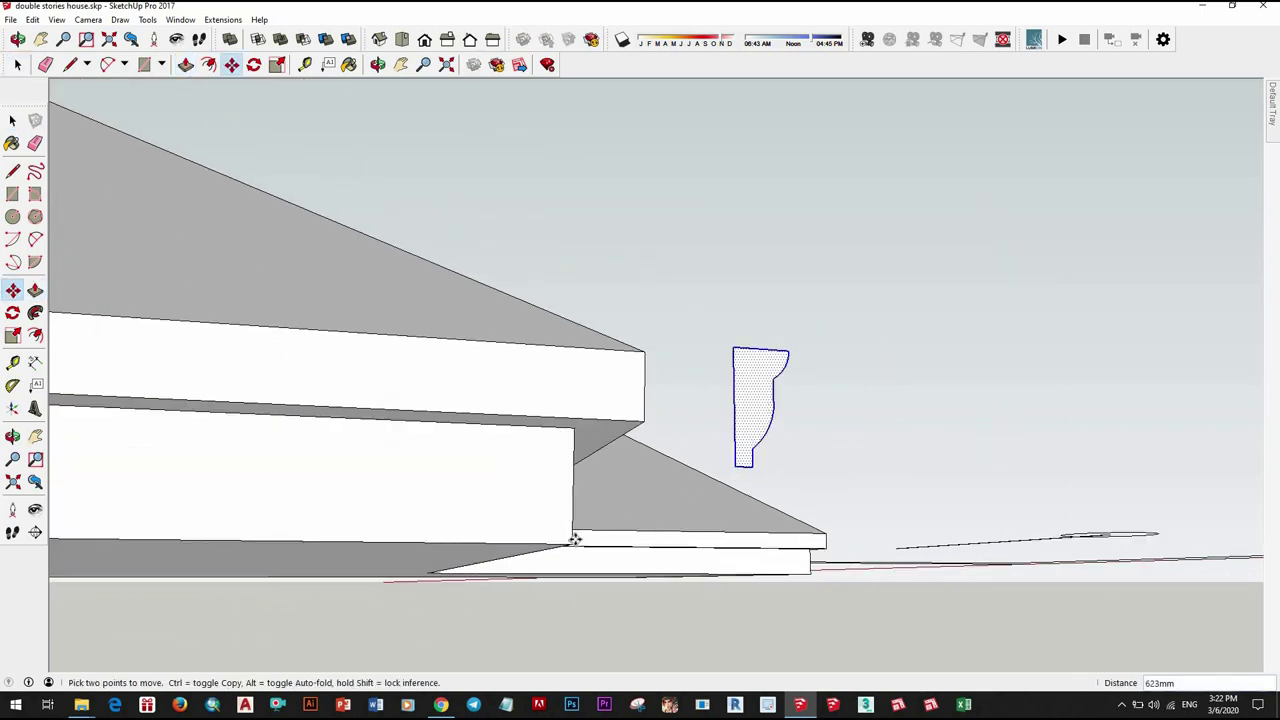
# Step: Move the moulding profile onto the eave corner and sweep it around the eave edges with Follow Me
pyautogui.moveTo(568, 541); pyautogui.dragTo(511, 571, button='middle')
pyautogui.click(44, 312)
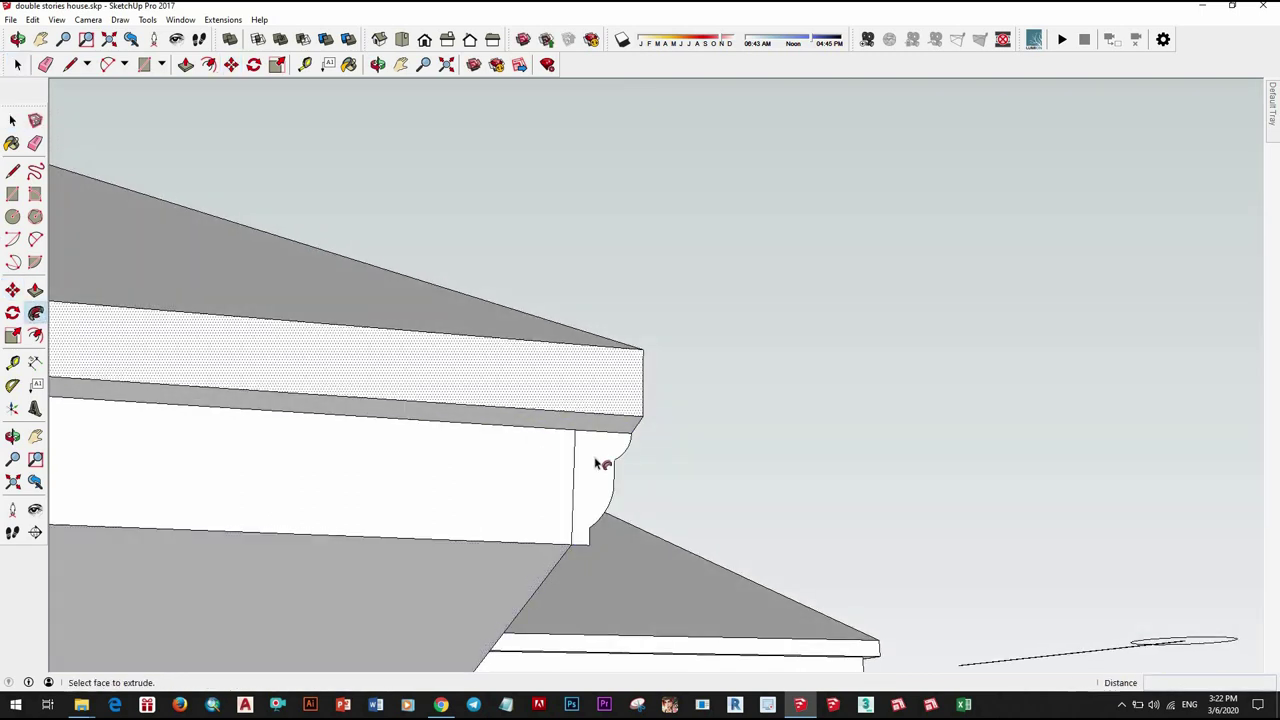
pyautogui.moveTo(600, 463)
pyautogui.mouseDown()
pyautogui.moveTo(478, 487)
pyautogui.moveTo(543, 543)
pyautogui.mouseUp()
pyautogui.press('space')
# Step: Select the new eave moulding, then orbit out and select the whole roof group
pyautogui.click(490, 454)
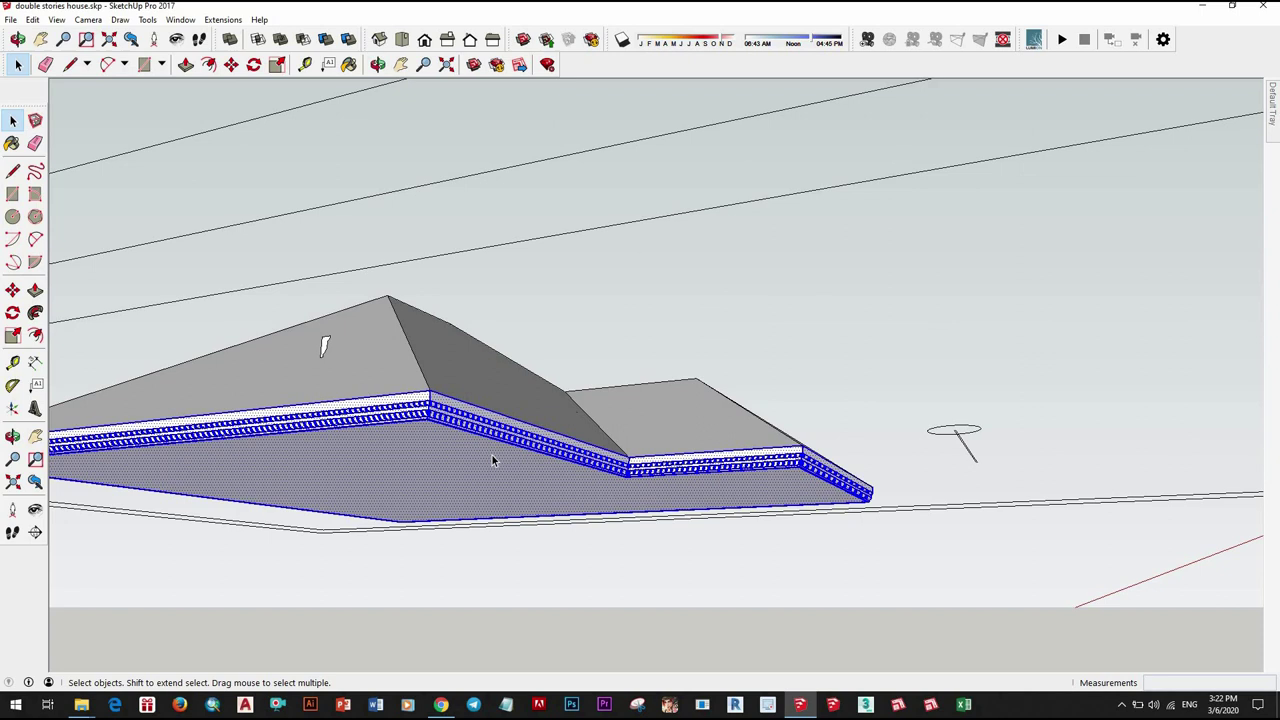
pyautogui.rightClick(506, 212)
pyautogui.click(543, 251)
pyautogui.moveTo(486, 562)
pyautogui.mouseDown(button='middle')
pyautogui.moveTo(521, 277)
pyautogui.moveTo(761, 409)
pyautogui.moveTo(871, 305)
pyautogui.mouseUp(button='middle')
pyautogui.press('space')
pyautogui.click(521, 277)
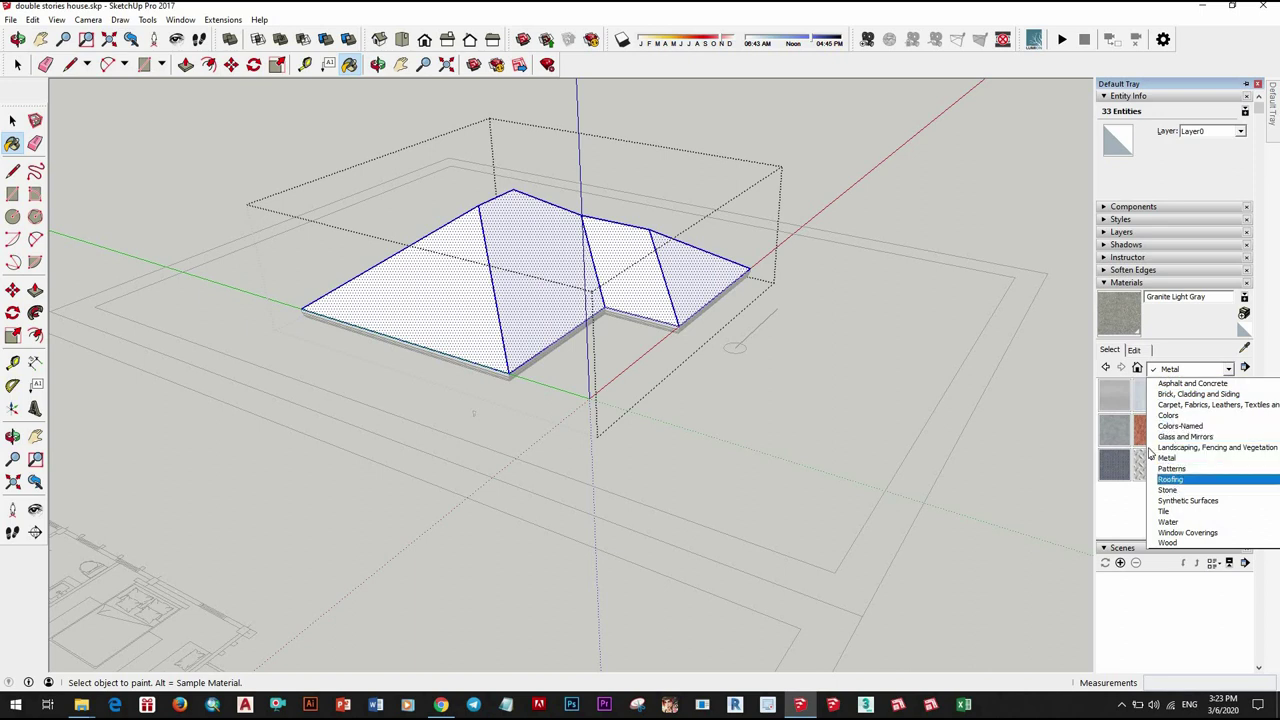
# Step: Paint one roof slope with an orange roofing-tile material
pyautogui.scroll(2, 622, 330)
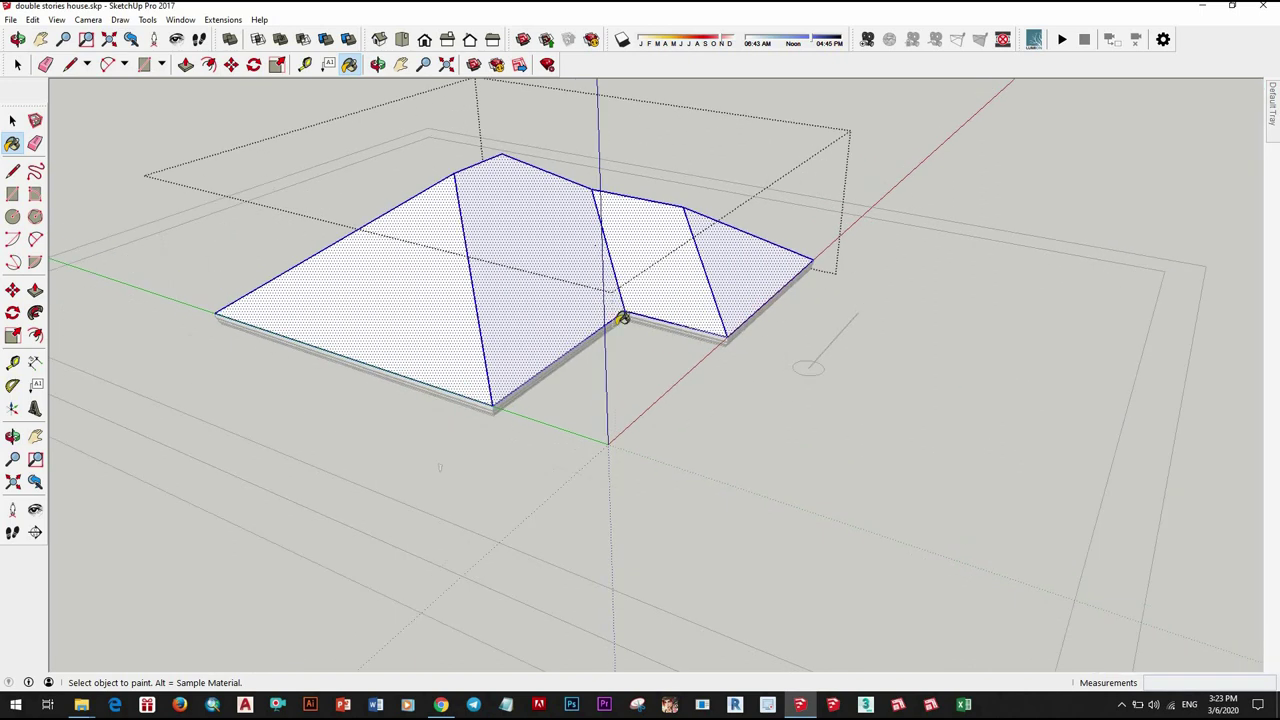
pyautogui.click(570, 308)
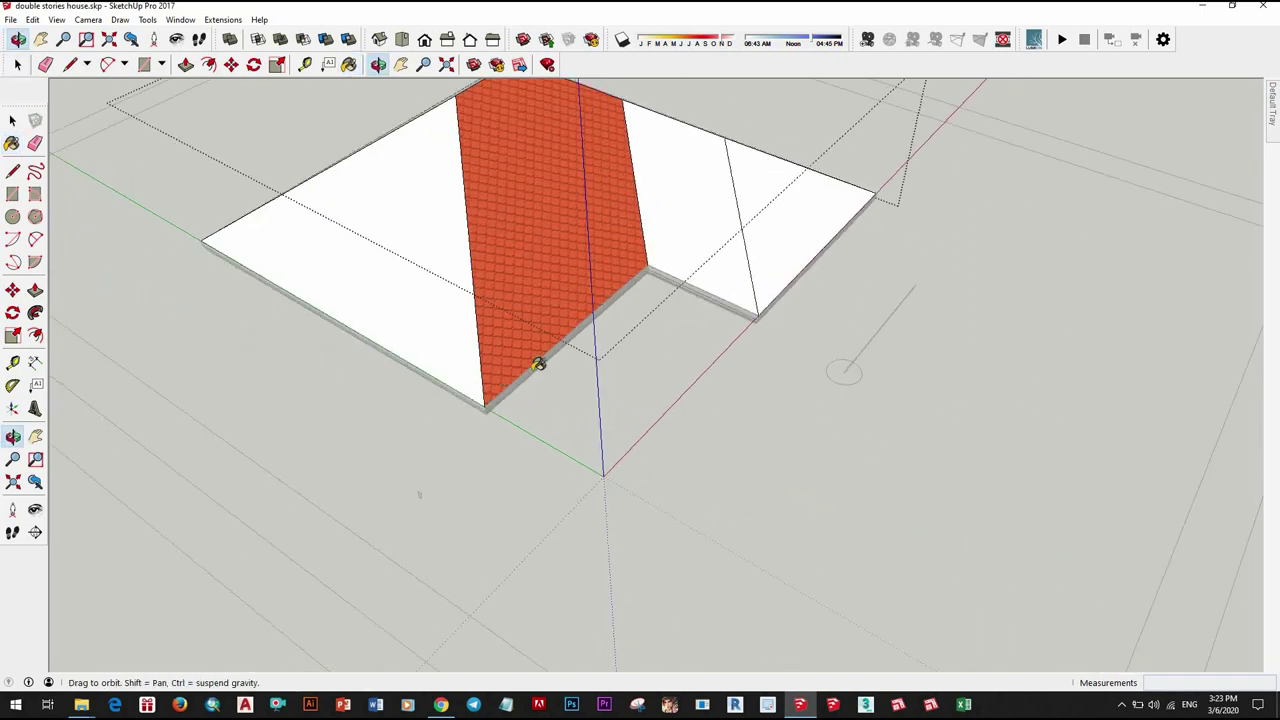
pyautogui.scroll(3, 443, 514)
pyautogui.scroll(-2, 569, 391)
pyautogui.moveTo(569, 391); pyautogui.dragTo(760, 300, button='middle')
pyautogui.moveTo(1271, 104)
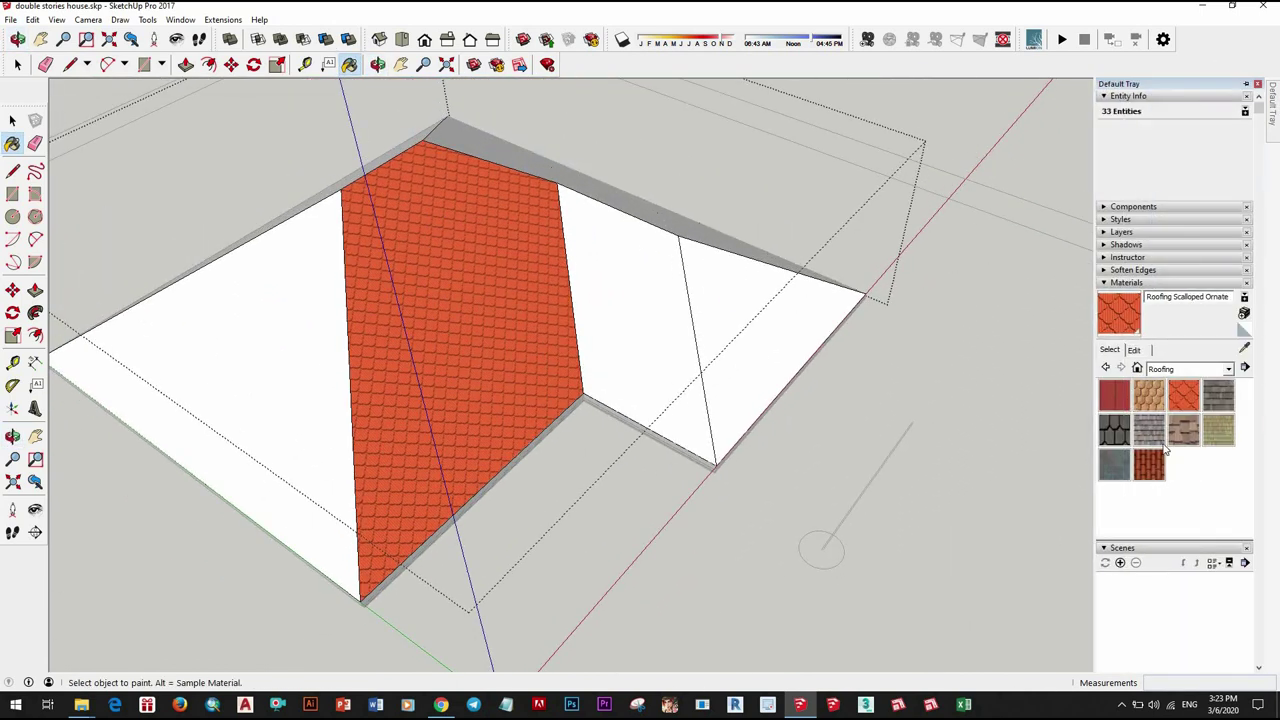
# Step: Try dark scalloped shingles on the slope, then settle on orange-red tiles
pyautogui.click(494, 349)
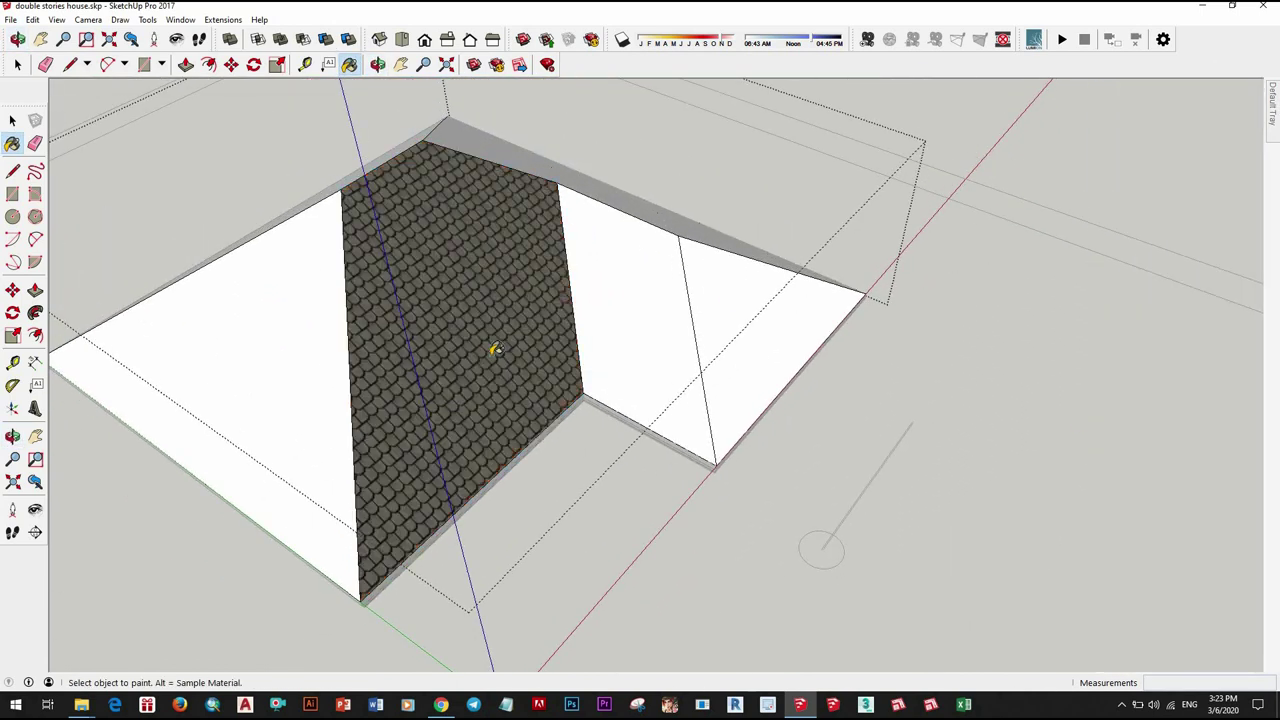
pyautogui.click(569, 357)
pyautogui.scroll(-4, 958, 246)
pyautogui.press('space')
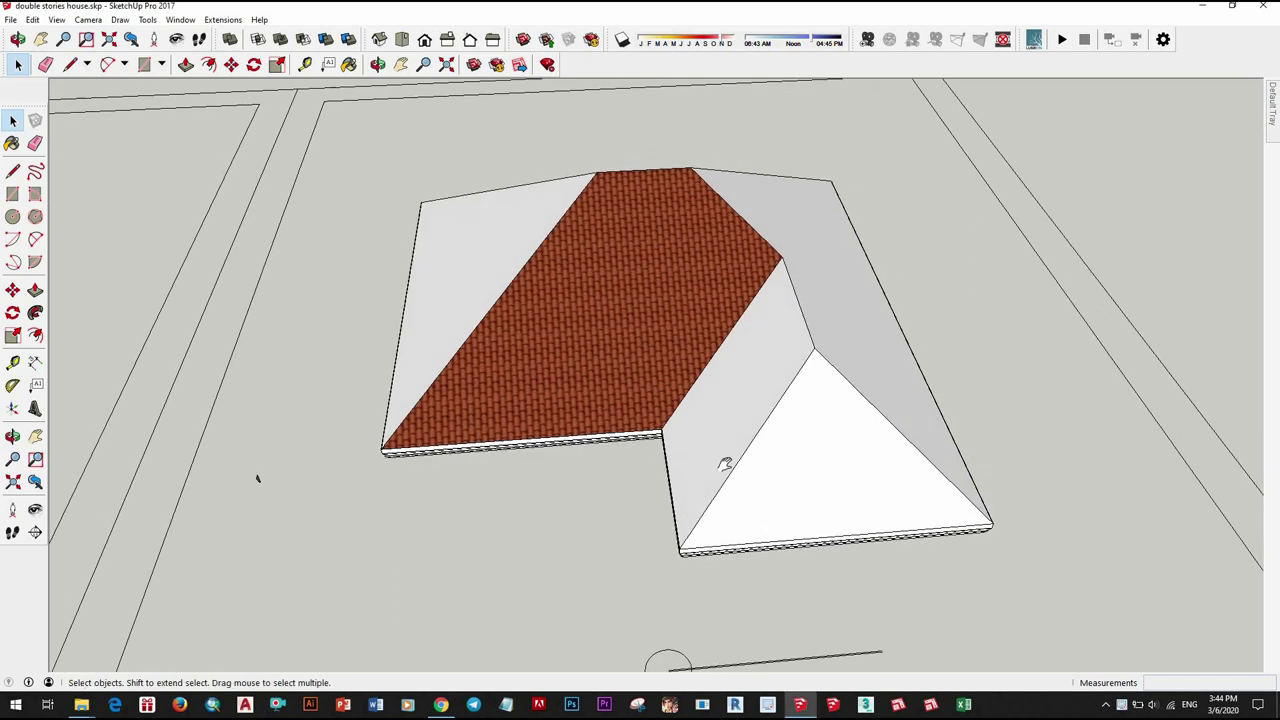
pyautogui.scroll(-2, 725, 465)
pyautogui.moveTo(725, 465); pyautogui.dragTo(927, 448, button='middle')
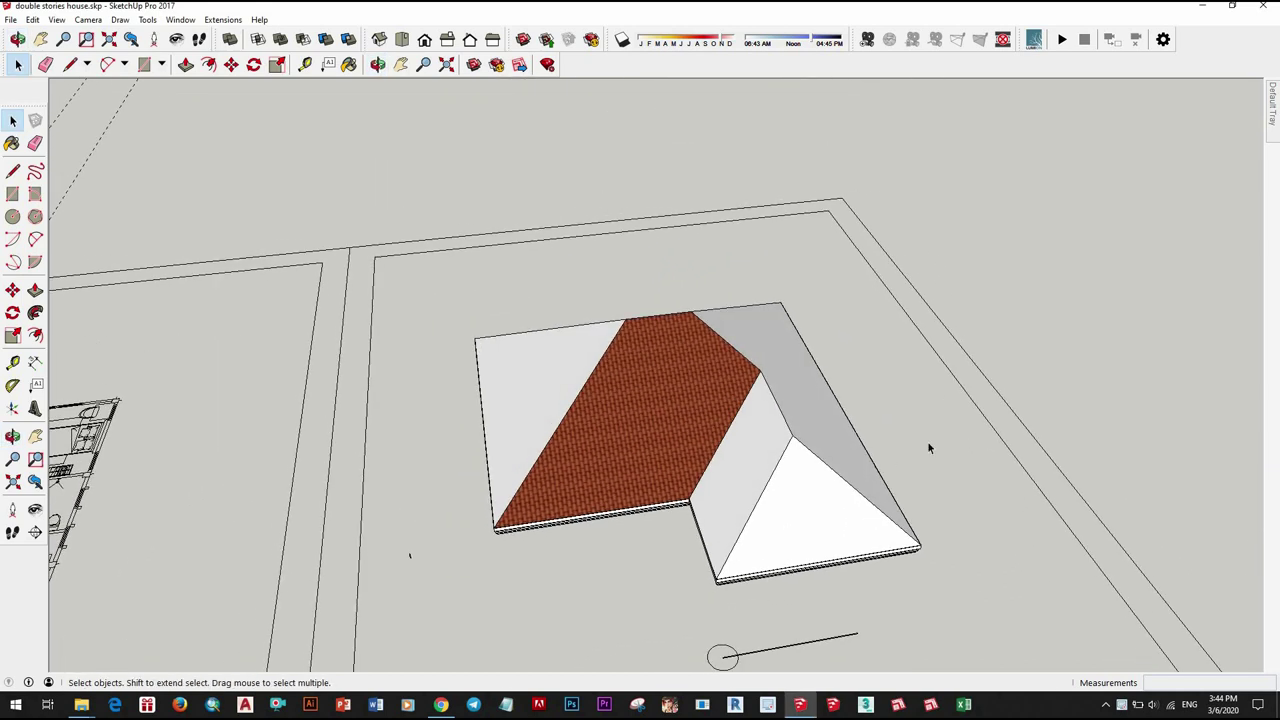
# Step: Switch to the web browser and flip through the YouTube Studio, videos and Analytics tabs
pyautogui.click(441, 706)
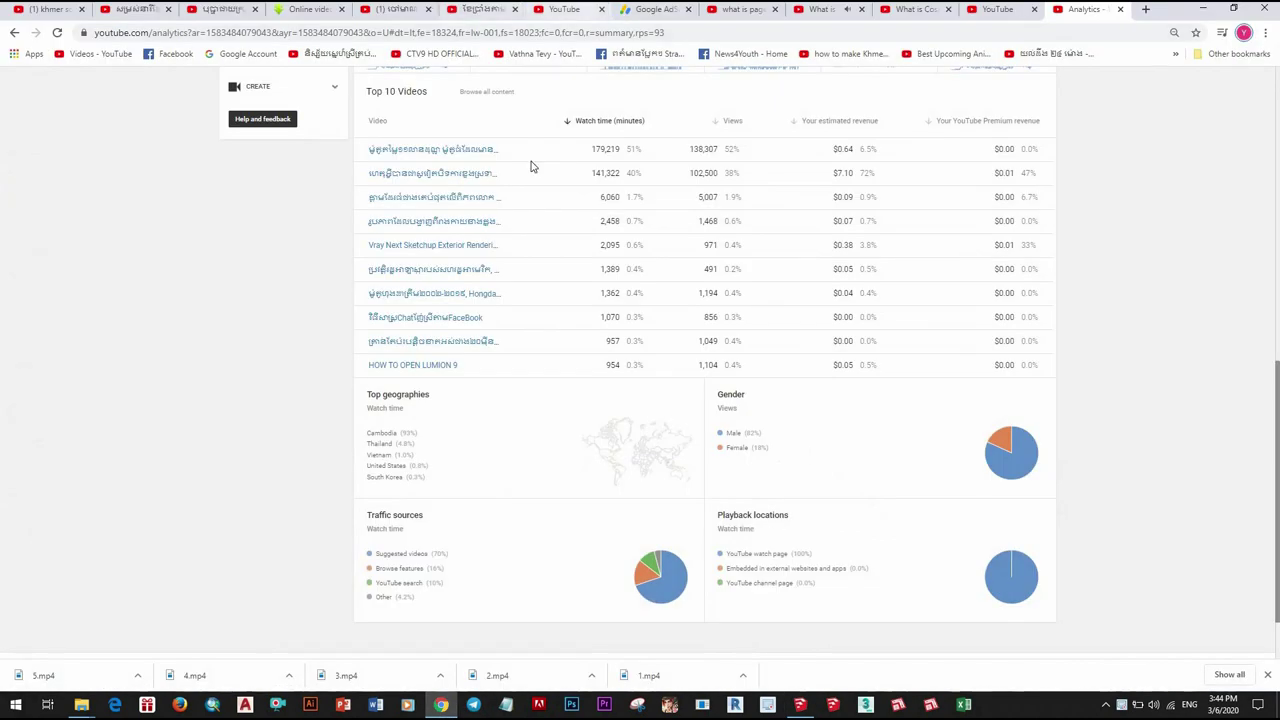
pyautogui.click(560, 9)
pyautogui.click(395, 9)
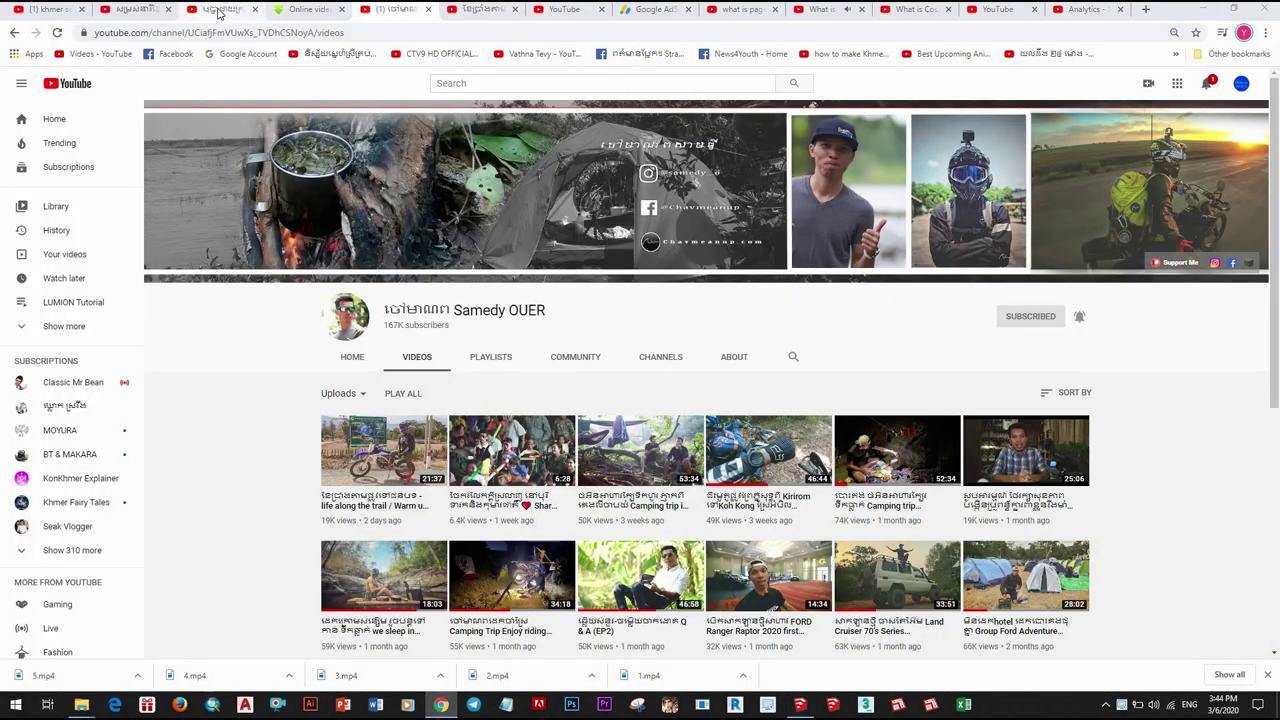
pyautogui.click(219, 12)
pyautogui.click(997, 9)
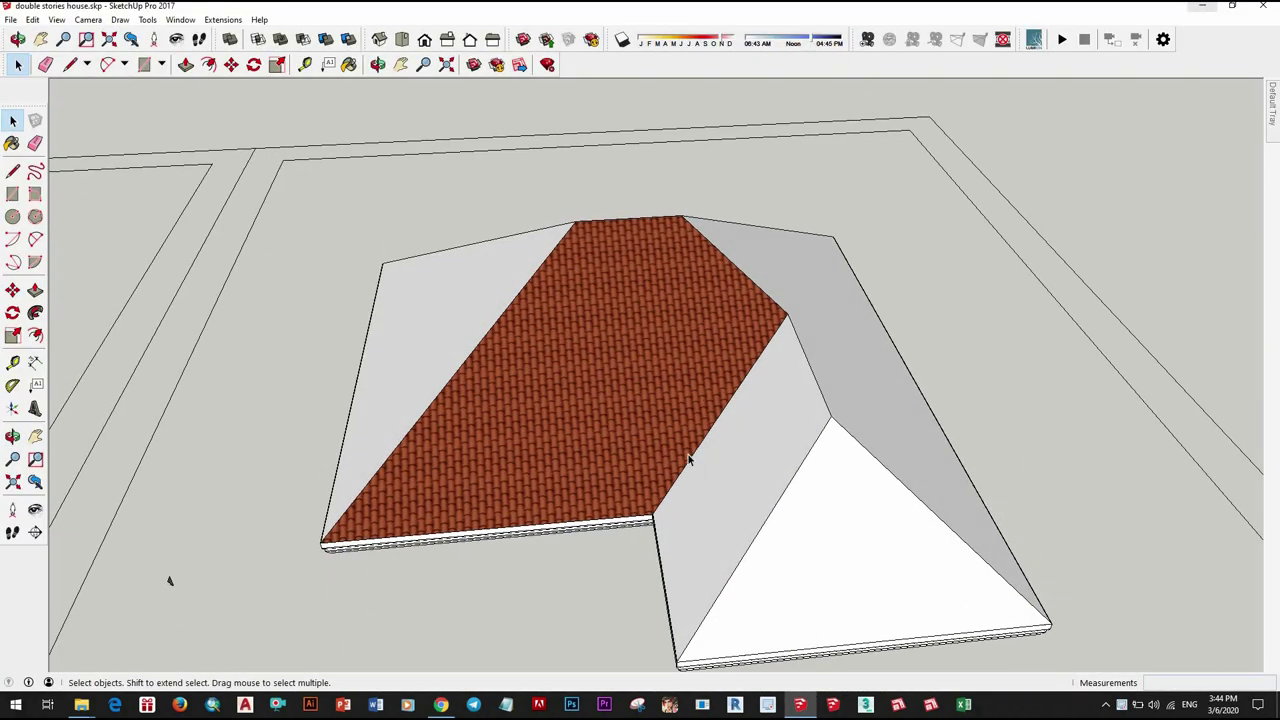
# Step: Select the house group and orbit around to the separate tiled hip roof
pyautogui.scroll(-5, 688, 458)
pyautogui.scroll(5, 759, 466)
pyautogui.click(685, 430)
pyautogui.moveTo(685, 430); pyautogui.dragTo(840, 326, button='middle')
pyautogui.press('b')
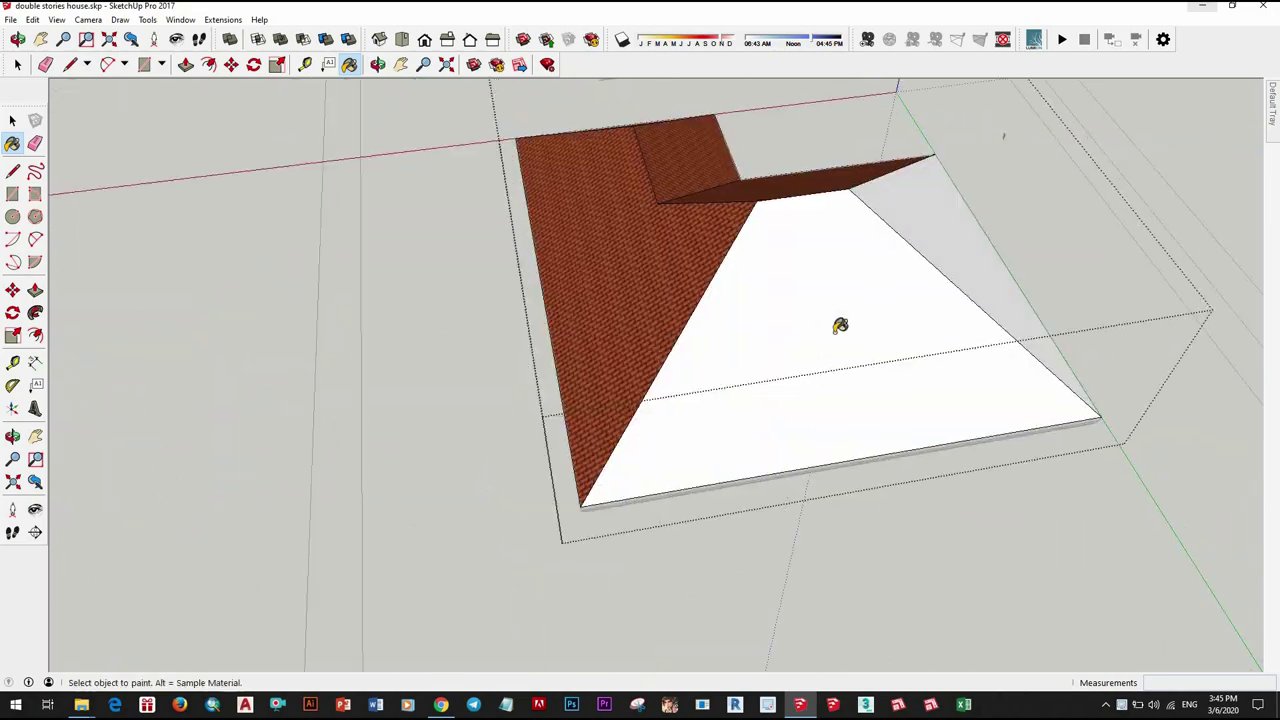
pyautogui.scroll(-3, 840, 326)
pyautogui.moveTo(740, 429); pyautogui.dragTo(1022, 385, button='middle')
pyautogui.moveTo(1207, 461)
pyautogui.mouseDown(button='middle')
pyautogui.moveTo(546, 294)
pyautogui.moveTo(689, 494)
pyautogui.mouseUp(button='middle')
pyautogui.scroll(5, 617, 471)
pyautogui.moveTo(617, 471)
pyautogui.mouseDown(button='middle')
pyautogui.moveTo(757, 326)
pyautogui.moveTo(508, 420)
pyautogui.moveTo(563, 257)
pyautogui.moveTo(580, 279)
pyautogui.mouseUp(button='middle')
# Step: Copy the tiled hip roof from its corner onto the house corner using Move with Ctrl
pyautogui.click(754, 326)
pyautogui.press('m')
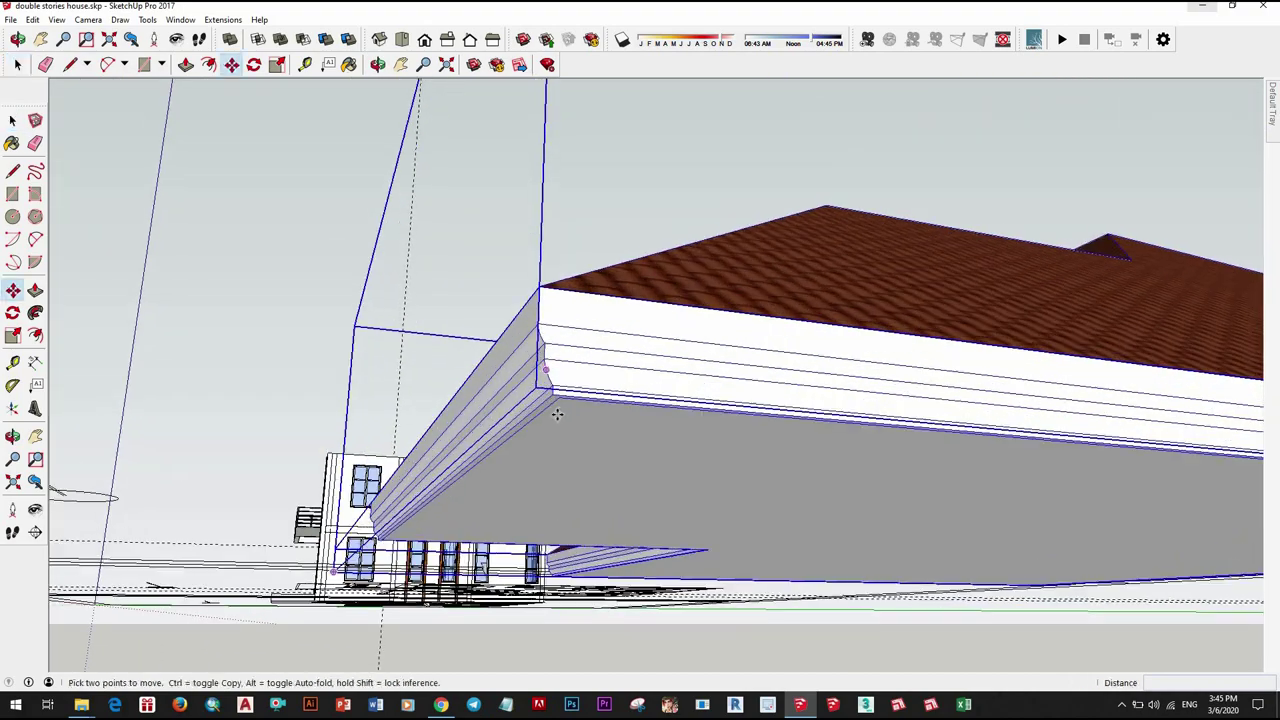
pyautogui.scroll(4, 548, 378)
pyautogui.click(542, 360)
pyautogui.press('ctrl')
pyautogui.scroll(-3, 542, 360)
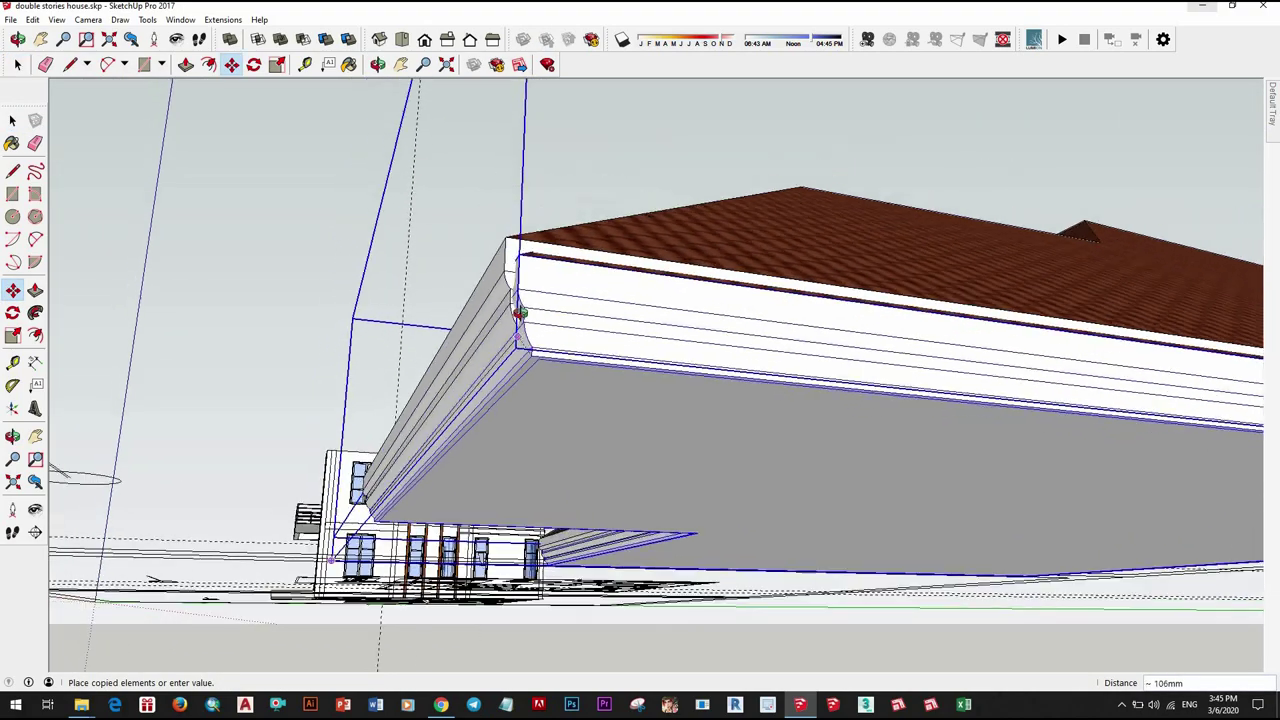
pyautogui.moveTo(542, 360); pyautogui.dragTo(509, 414, button='middle')
pyautogui.scroll(-5, 563, 437)
pyautogui.scroll(3, 599, 358)
pyautogui.scroll(5, 599, 358)
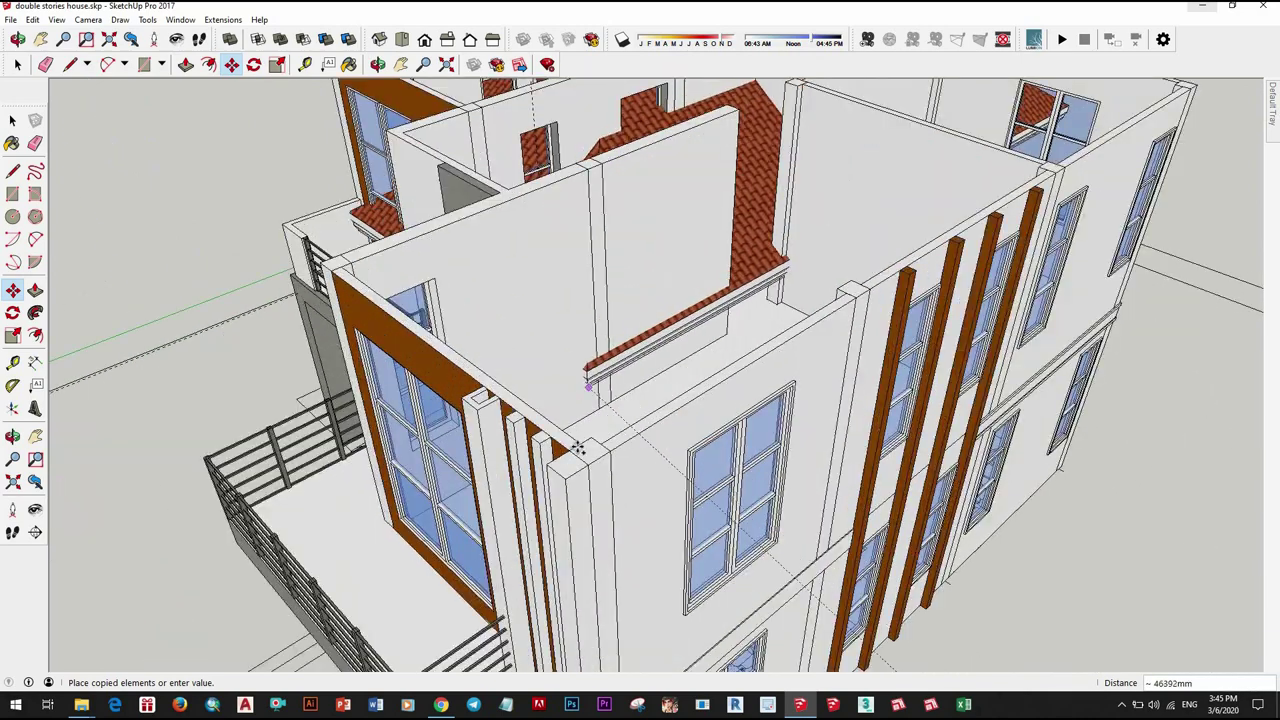
pyautogui.click(595, 462)
# Step: Enter 100 to constrain the roof copy's move and begin nudging it from its corner
pyautogui.scroll(5, 595, 462)
pyautogui.scroll(-5, 595, 462)
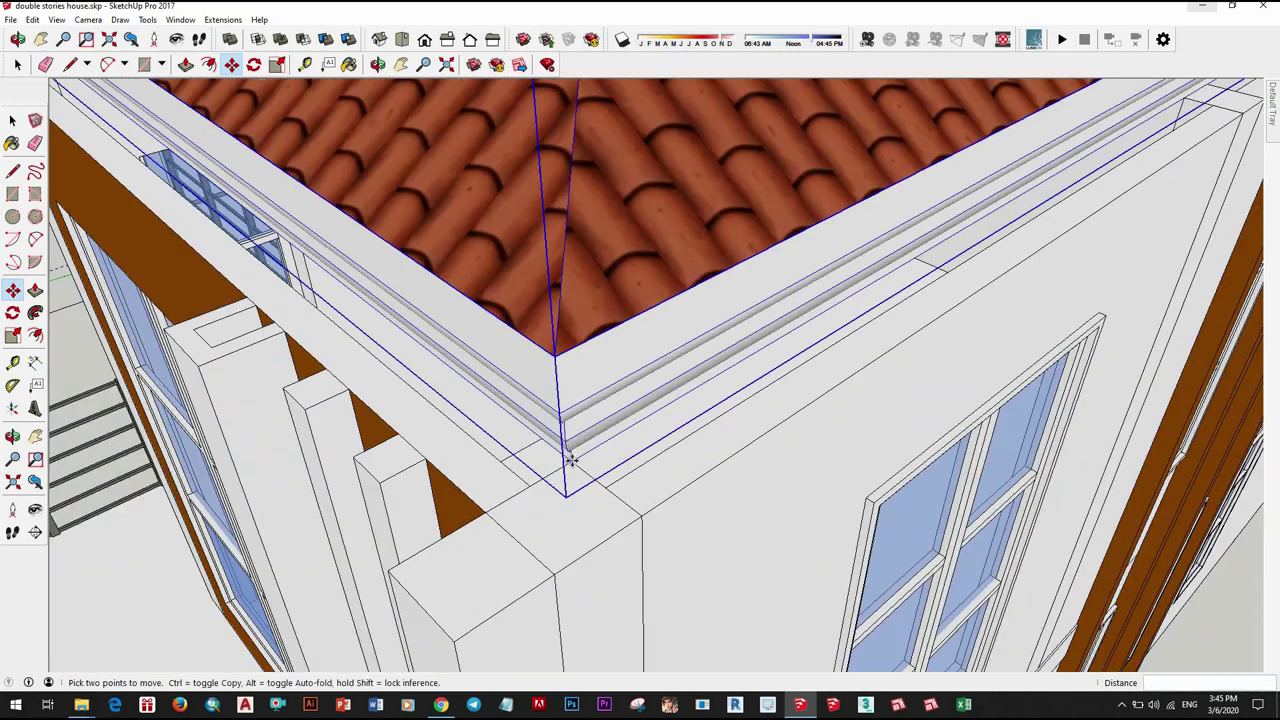
pyautogui.write('100')
pyautogui.press('Return')
pyautogui.click(602, 487)
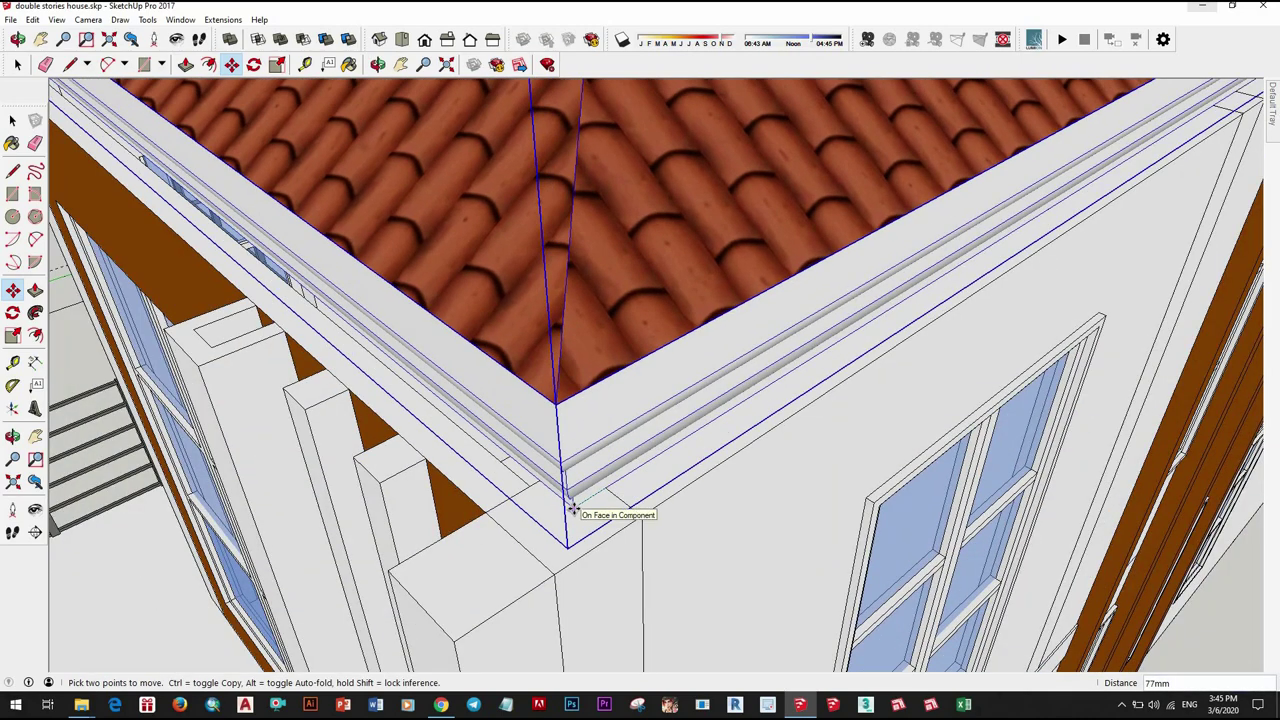
pyautogui.moveTo(572, 508)
pyautogui.mouseDown(button='middle')
pyautogui.moveTo(586, 517)
pyautogui.moveTo(606, 343)
pyautogui.moveTo(594, 437)
pyautogui.moveTo(692, 412)
pyautogui.moveTo(513, 398)
pyautogui.moveTo(525, 280)
pyautogui.mouseUp(button='middle')
pyautogui.scroll(-5, 692, 412)
pyautogui.press('space')
# Step: Orbit around the front, top and side of the house to check the roof's alignment
pyautogui.scroll(3, 525, 268)
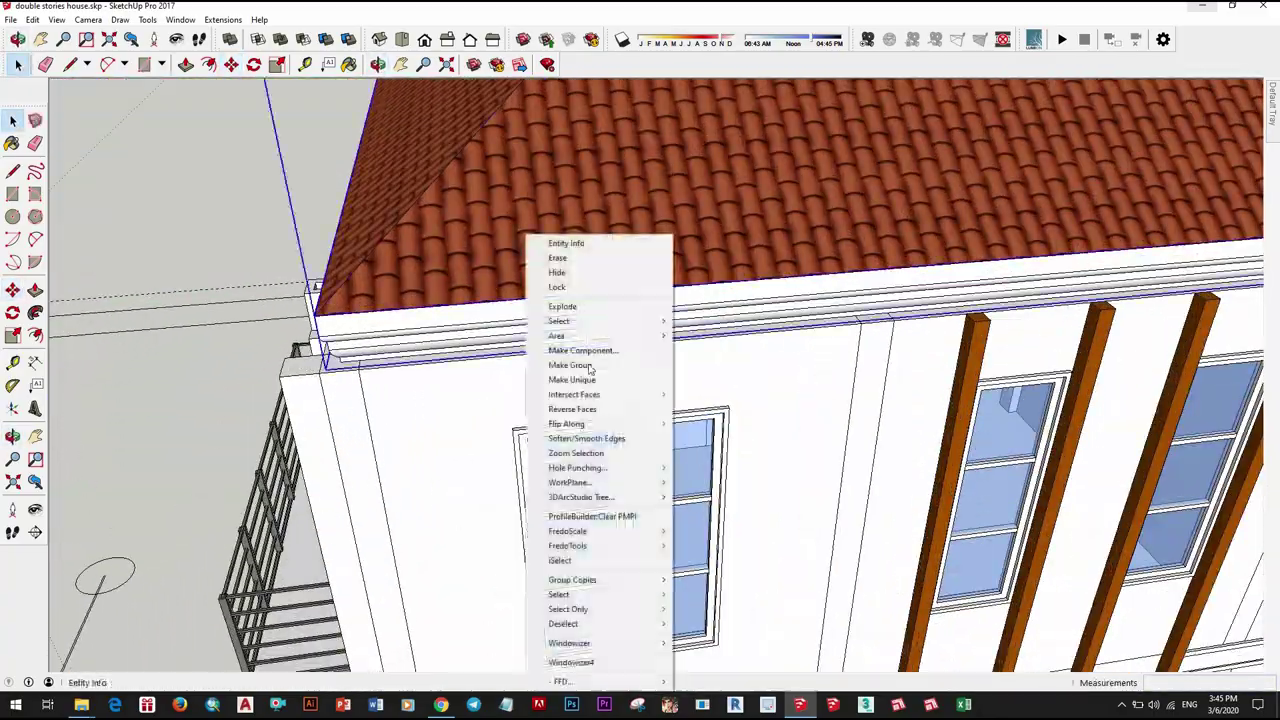
pyautogui.scroll(3, 418, 389)
pyautogui.press('m')
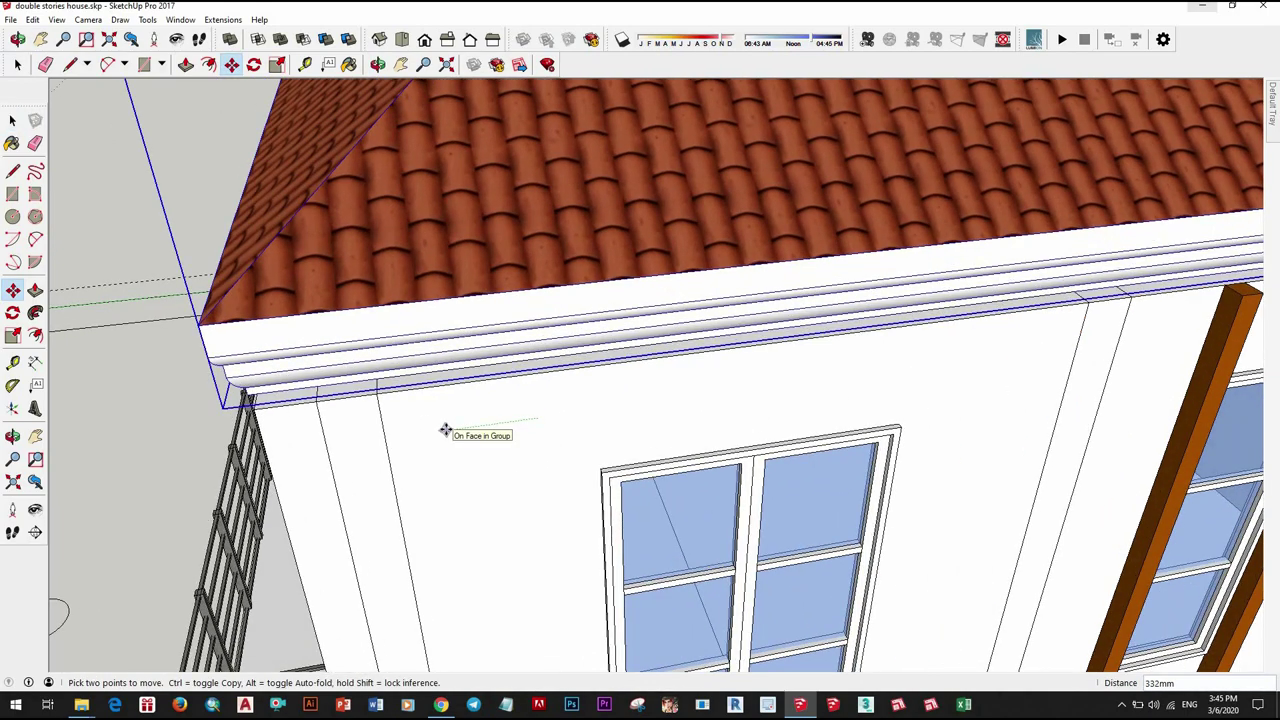
pyautogui.scroll(-5, 476, 419)
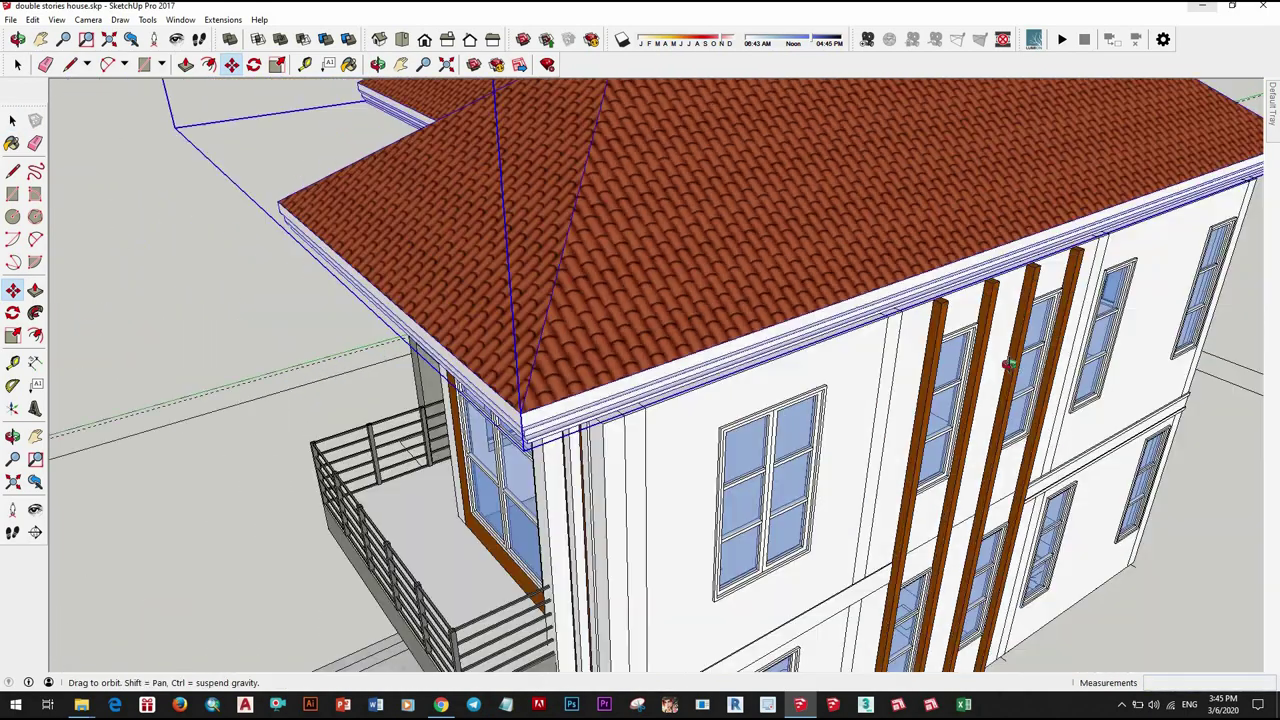
pyautogui.moveTo(476, 419); pyautogui.dragTo(623, 347, button='middle')
pyautogui.scroll(4, 623, 347)
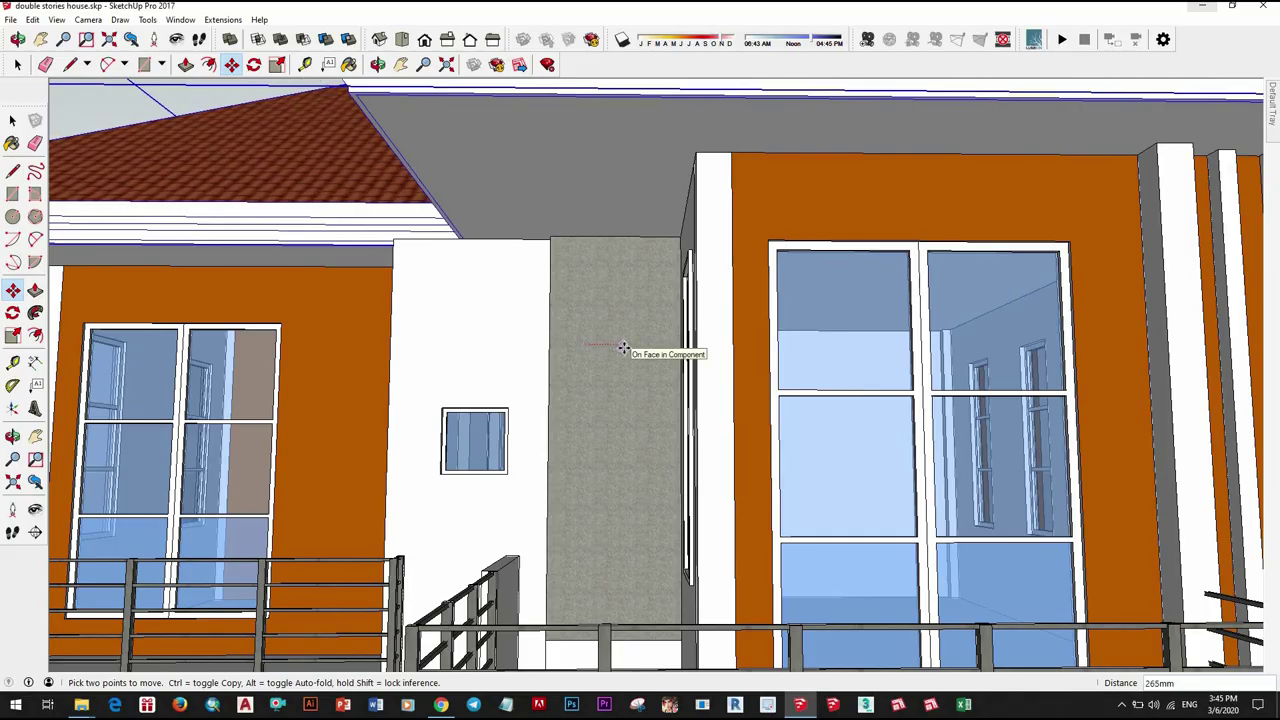
pyautogui.moveTo(599, 345); pyautogui.dragTo(766, 477, button='middle')
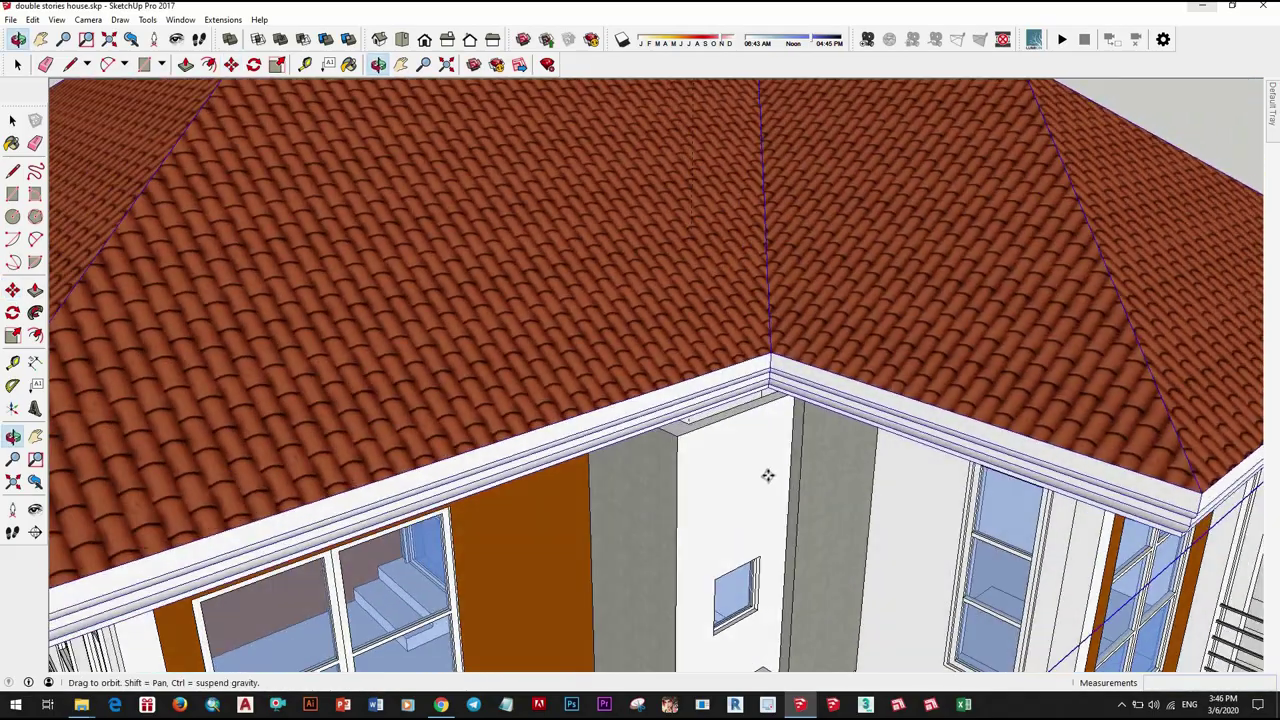
pyautogui.scroll(-5, 766, 477)
pyautogui.moveTo(908, 420)
pyautogui.mouseDown(button='middle')
pyautogui.moveTo(867, 279)
pyautogui.moveTo(640, 400)
pyautogui.mouseUp(button='middle')
pyautogui.scroll(4, 640, 400)
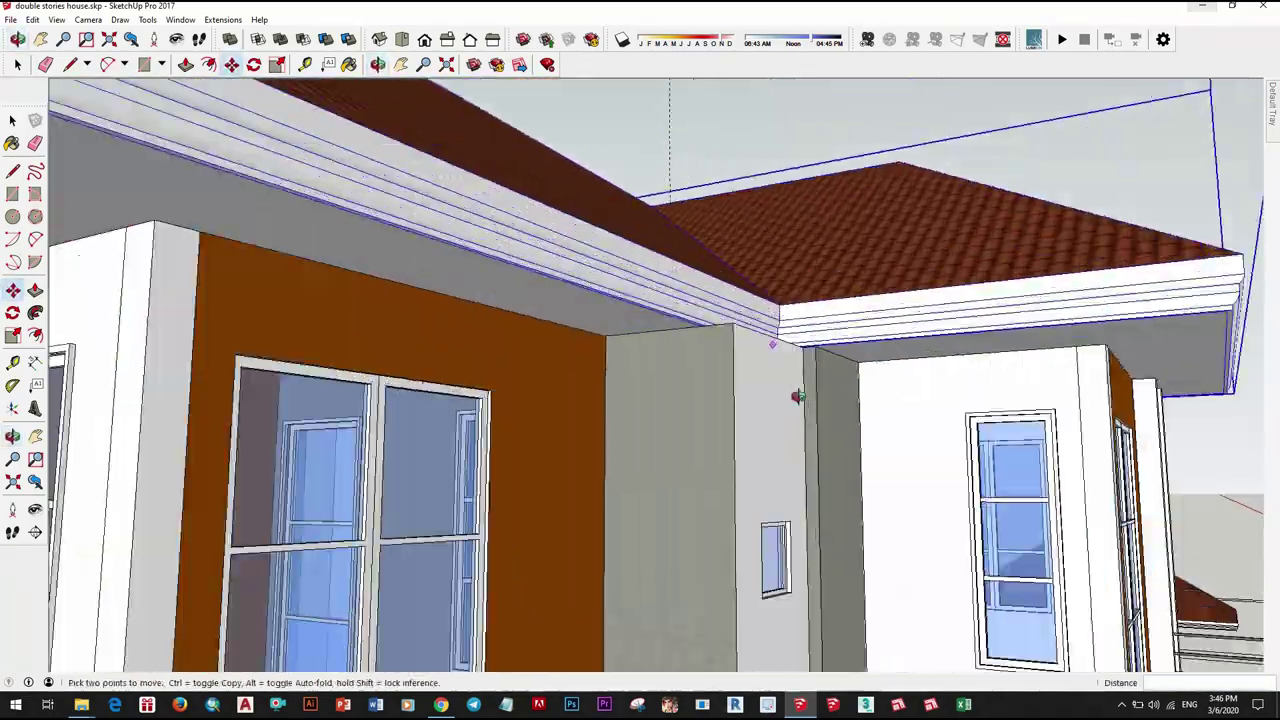
pyautogui.scroll(3, 581, 430)
pyautogui.scroll(-3, 578, 418)
pyautogui.scroll(2, 575, 408)
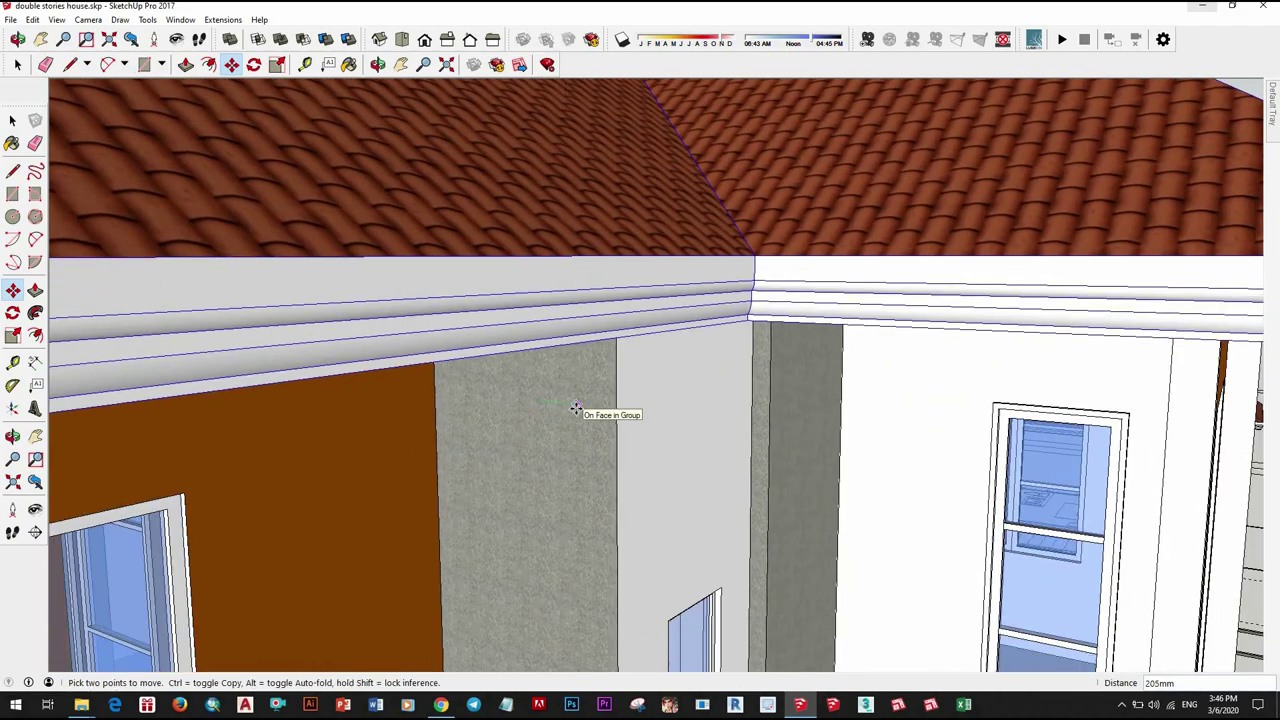
pyautogui.scroll(-3, 575, 408)
# Step: Shift the roof eave along the wall into line with the house corner and balcony
pyautogui.moveTo(575, 408)
pyautogui.mouseDown(button='middle')
pyautogui.moveTo(500, 450)
pyautogui.moveTo(420, 390)
pyautogui.moveTo(480, 300)
pyautogui.mouseUp(button='middle')
pyautogui.scroll(2, 395, 373)
pyautogui.click(363, 366)
pyautogui.press('Return')
pyautogui.press('space')
# Step: Make another small shift of the roof, then orbit out to an aerial view of the site
pyautogui.scroll(-5, 400, 371)
pyautogui.scroll(5, 569, 400)
pyautogui.scroll(2, 456, 441)
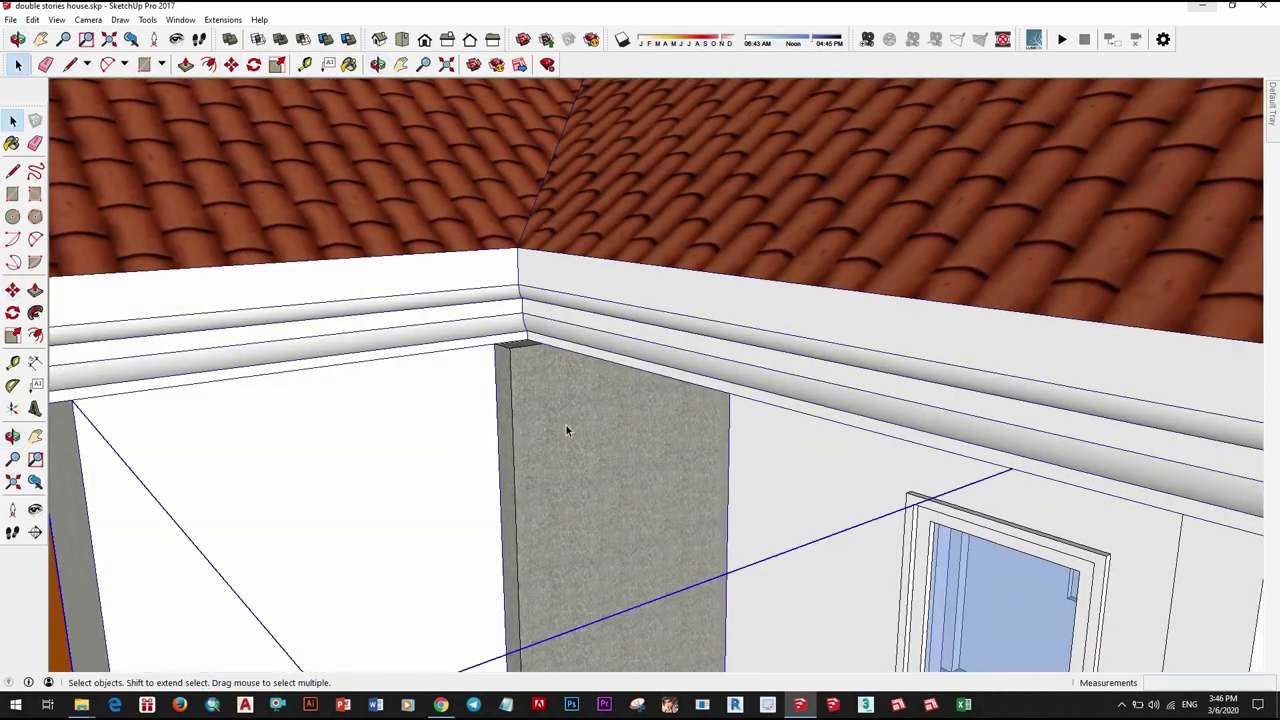
pyautogui.press('m')
pyautogui.click(440, 460)
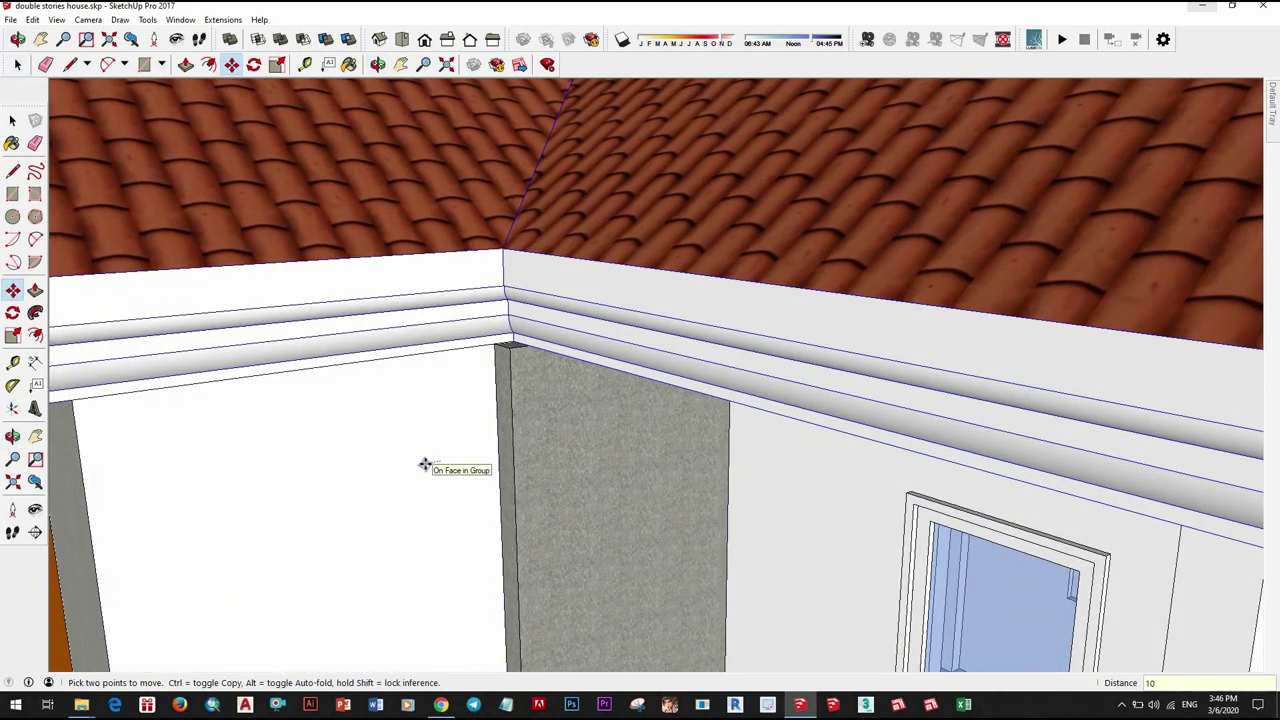
pyautogui.press('Return')
pyautogui.press('space')
pyautogui.scroll(-5, 730, 368)
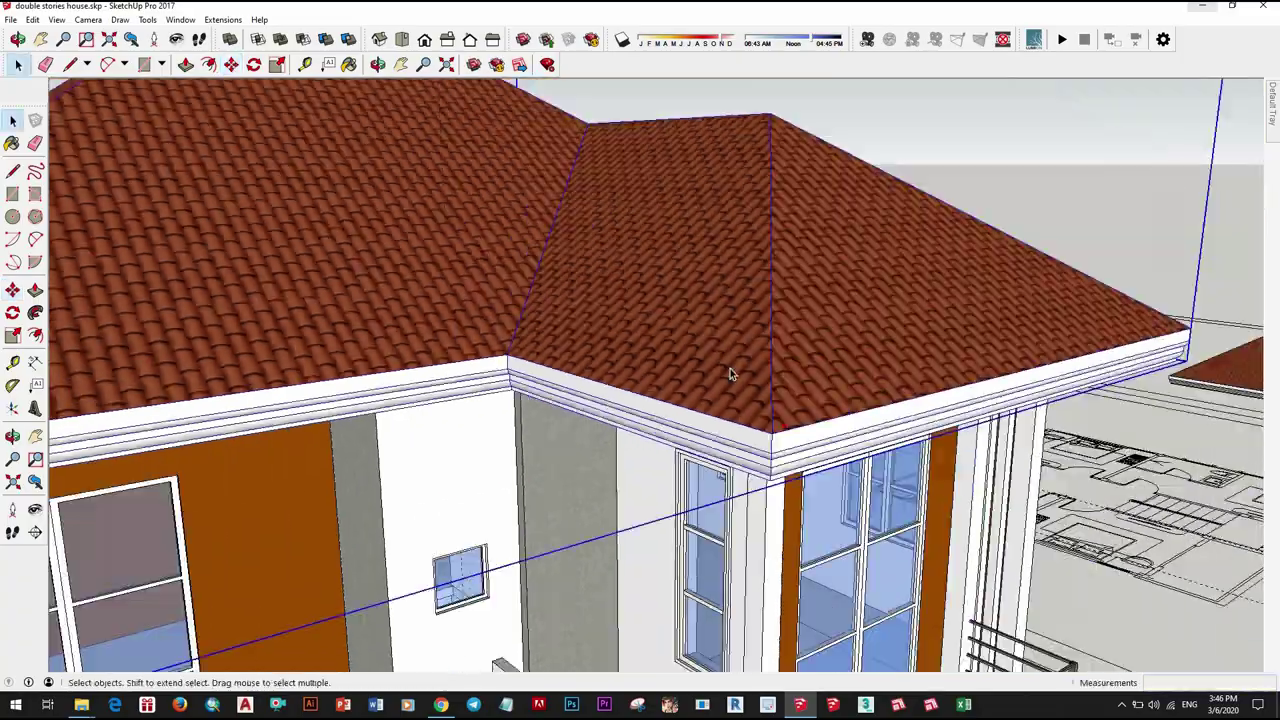
pyautogui.scroll(-3, 709, 303)
pyautogui.moveTo(709, 303)
pyautogui.mouseDown(button='middle')
pyautogui.moveTo(633, 184)
pyautogui.moveTo(698, 398)
pyautogui.moveTo(848, 232)
pyautogui.moveTo(737, 346)
pyautogui.moveTo(968, 427)
pyautogui.mouseUp(button='middle')
pyautogui.scroll(-5, 698, 398)
pyautogui.scroll(-2, 748, 320)
# Step: Erase the spare tiled roof on the right of the floor plan
pyautogui.click(933, 378)
pyautogui.rightClick(918, 385)
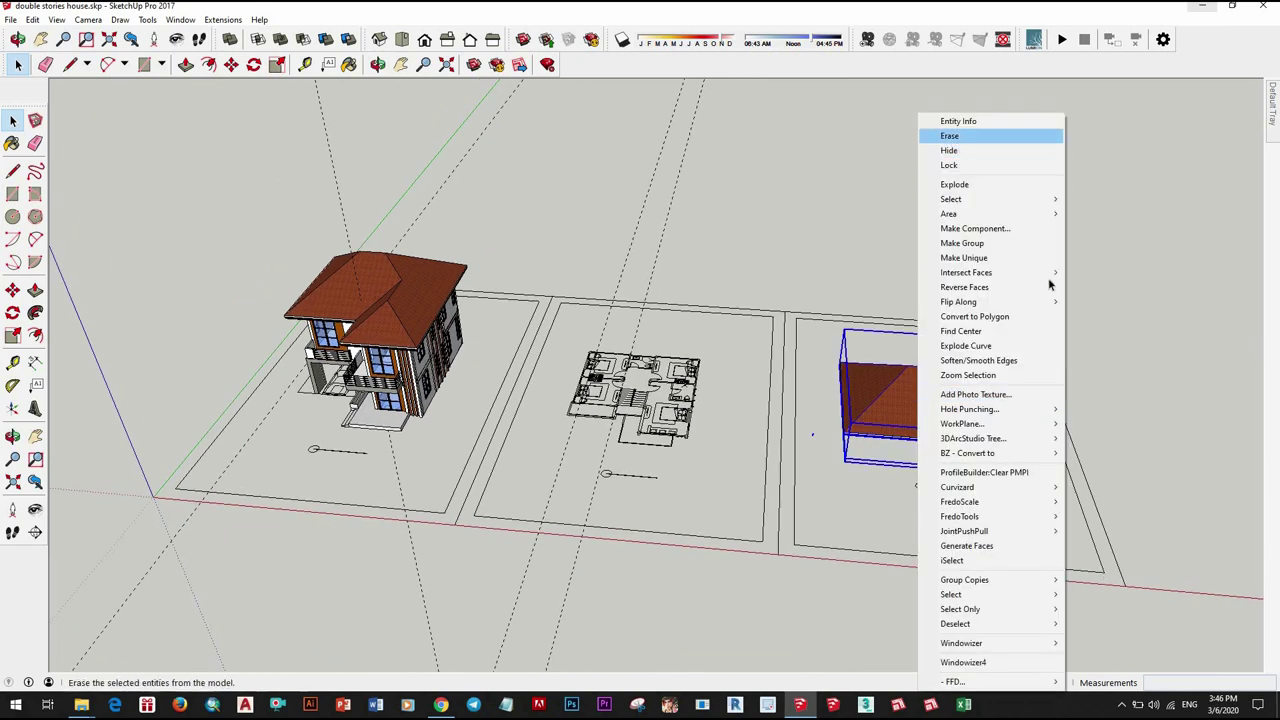
pyautogui.click(949, 135)
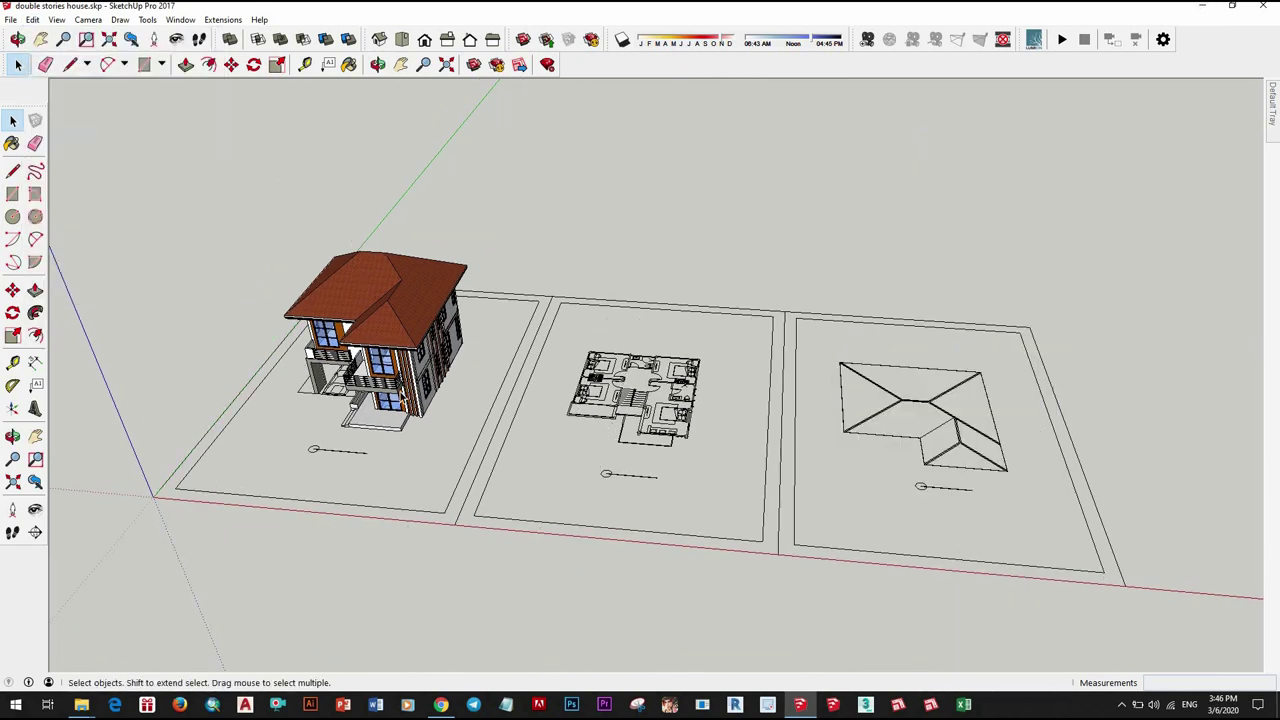
pyautogui.scroll(3, 679, 180)
pyautogui.moveTo(679, 180)
pyautogui.mouseDown(button='middle')
pyautogui.moveTo(572, 278)
pyautogui.moveTo(579, 408)
pyautogui.mouseUp(button='middle')
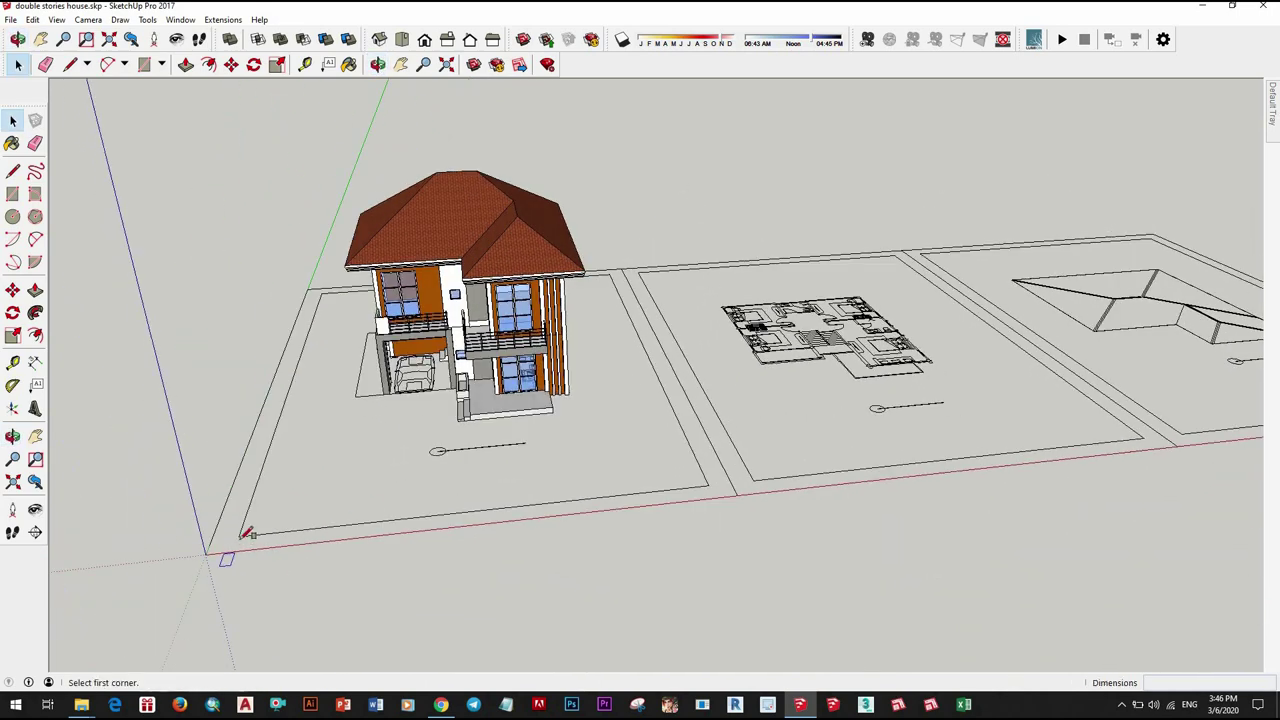
# Step: Draw a rectangle around the house and Push/Pull it into a raised ground slab
pyautogui.click(617, 268)
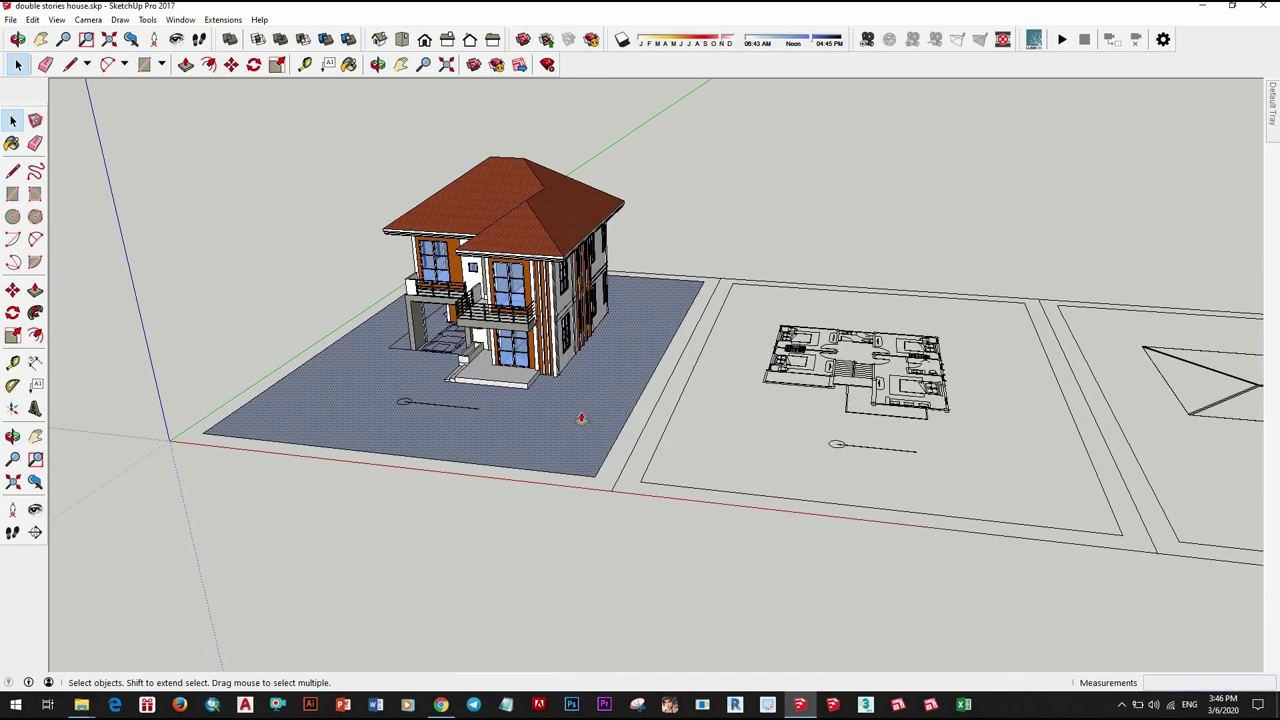
pyautogui.press('p')
pyautogui.moveTo(580, 411); pyautogui.dragTo(593, 521)
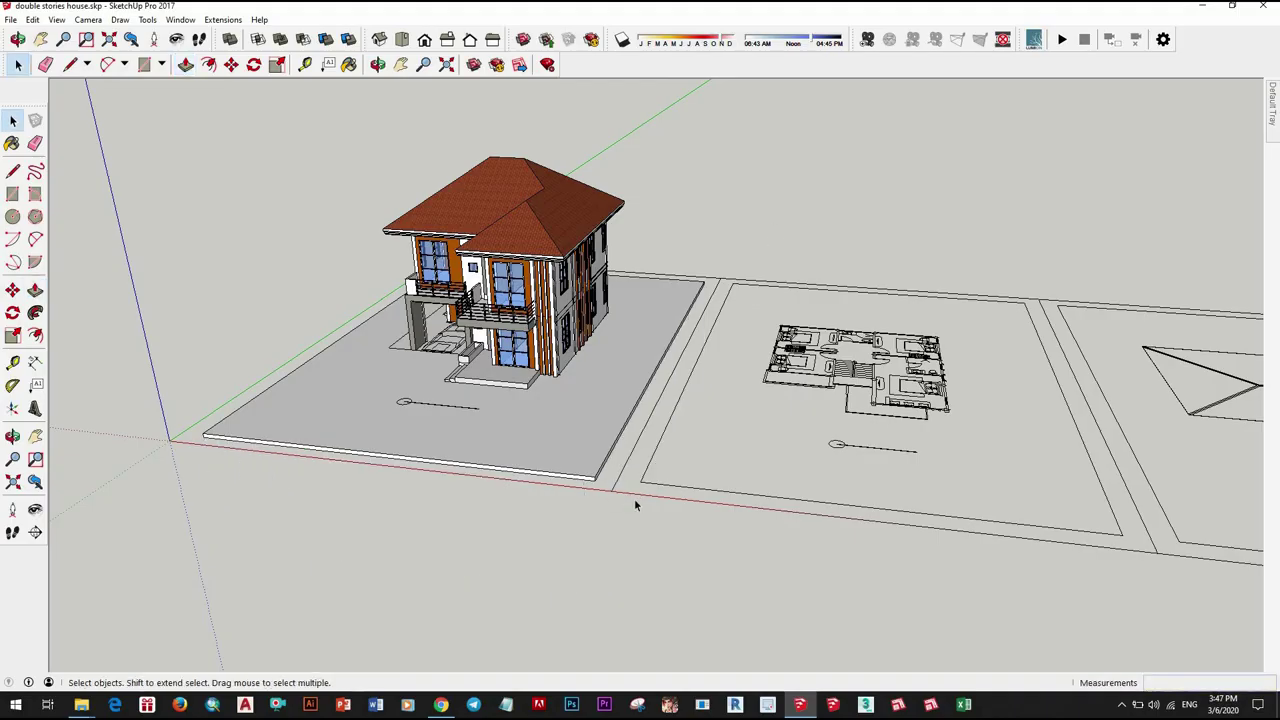
pyautogui.scroll(3, 630, 470)
pyautogui.rightClick(625, 449)
pyautogui.moveTo(580, 423)
pyautogui.mouseDown(button='middle')
pyautogui.moveTo(381, 383)
pyautogui.moveTo(586, 449)
pyautogui.moveTo(635, 405)
pyautogui.moveTo(598, 452)
pyautogui.moveTo(724, 498)
pyautogui.moveTo(580, 572)
pyautogui.mouseUp(button='middle')
pyautogui.scroll(-2, 586, 449)
pyautogui.scroll(5, 600, 430)
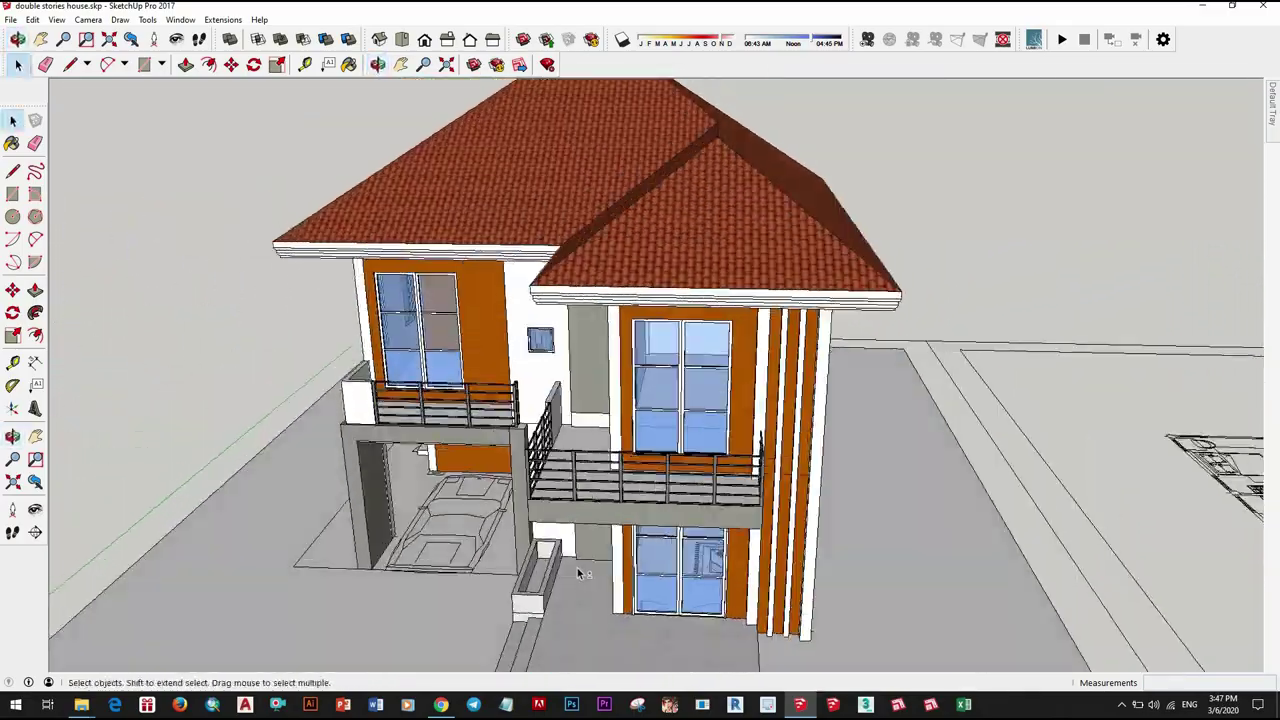
pyautogui.scroll(4, 583, 572)
pyautogui.scroll(4, 620, 555)
pyautogui.scroll(3, 656, 541)
pyautogui.click(645, 549)
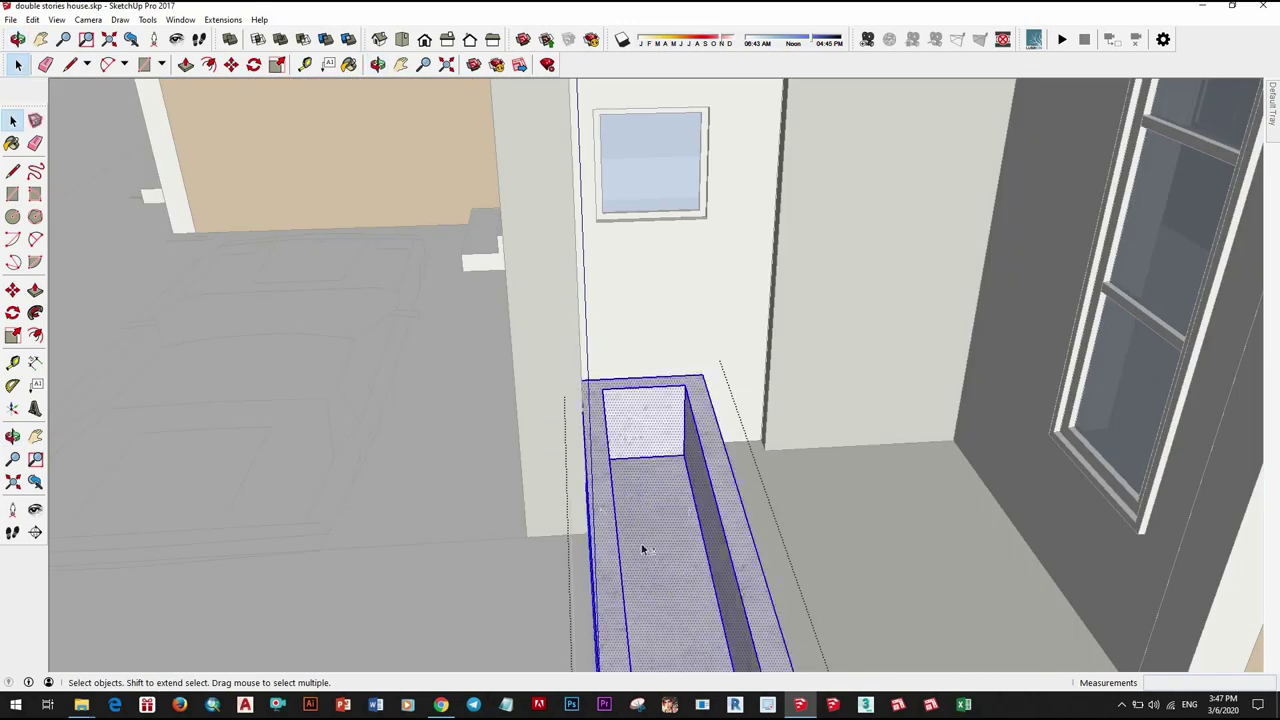
pyautogui.scroll(-2, 610, 505)
pyautogui.press('p')
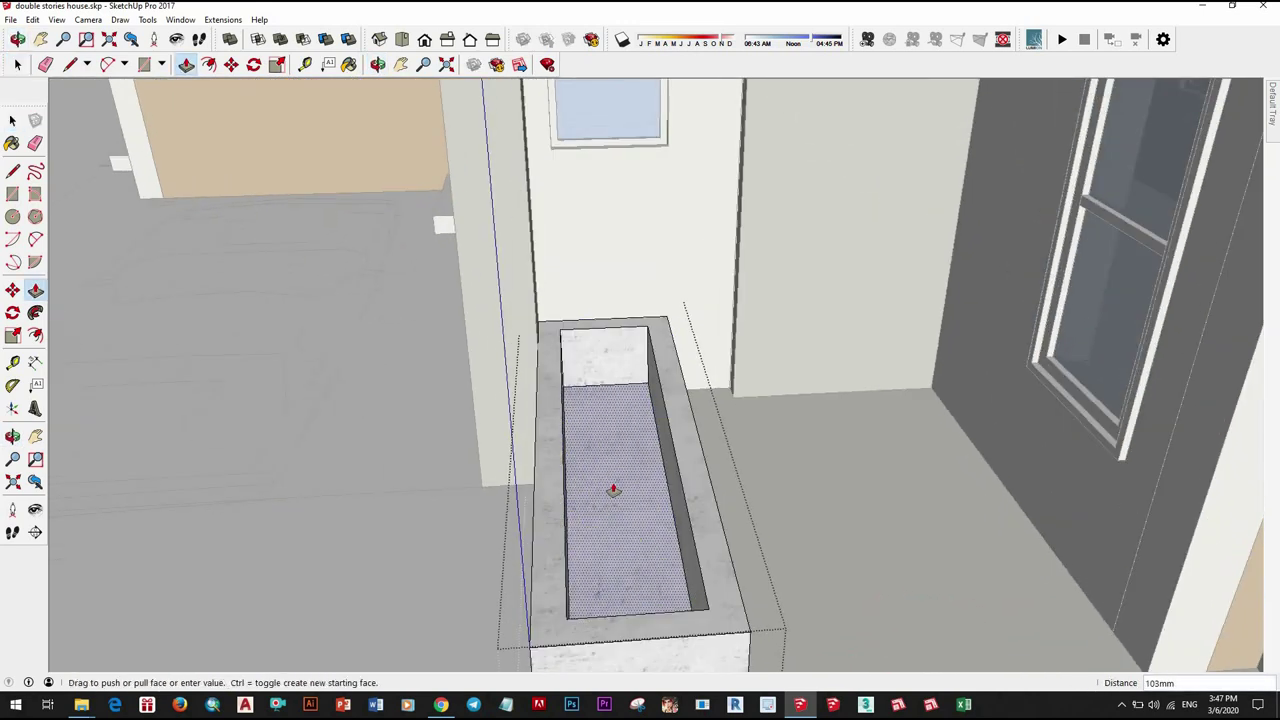
pyautogui.press('Return')
pyautogui.scroll(-3, 630, 480)
pyautogui.press('space')
pyautogui.scroll(3, 591, 471)
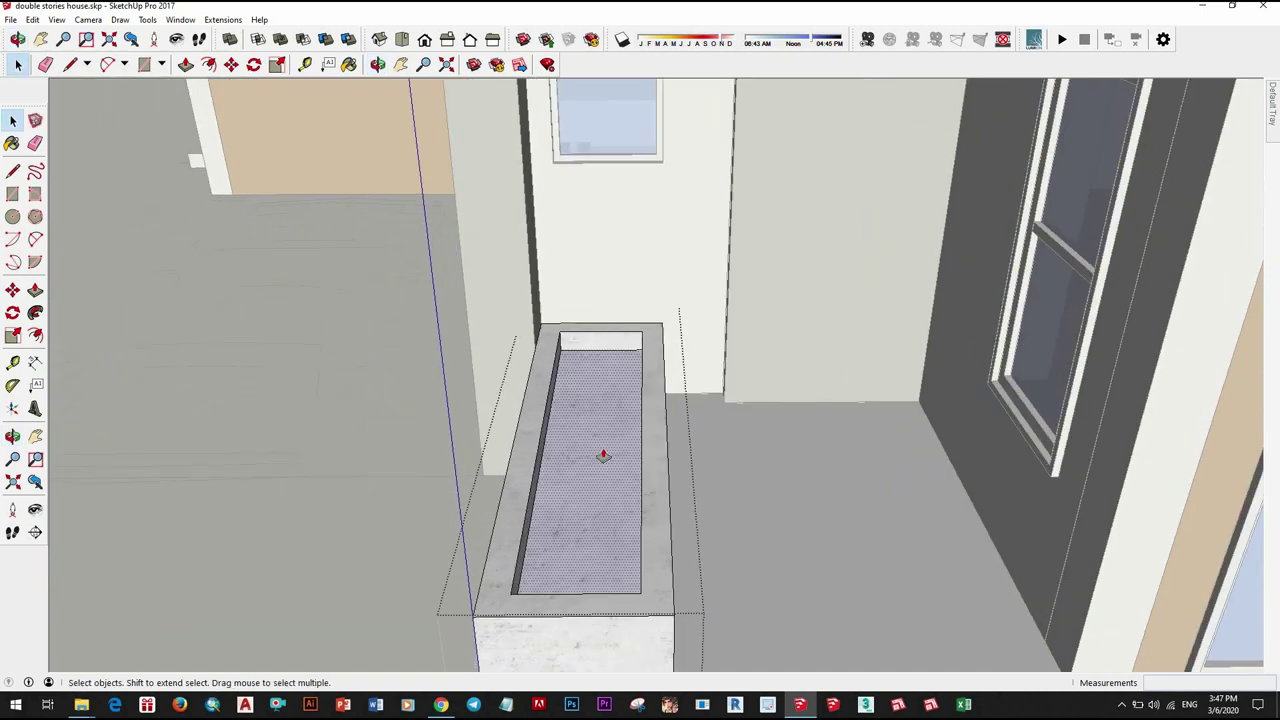
pyautogui.write('5')
pyautogui.press('Return')
pyautogui.scroll(-2, 597, 479)
pyautogui.press('space')
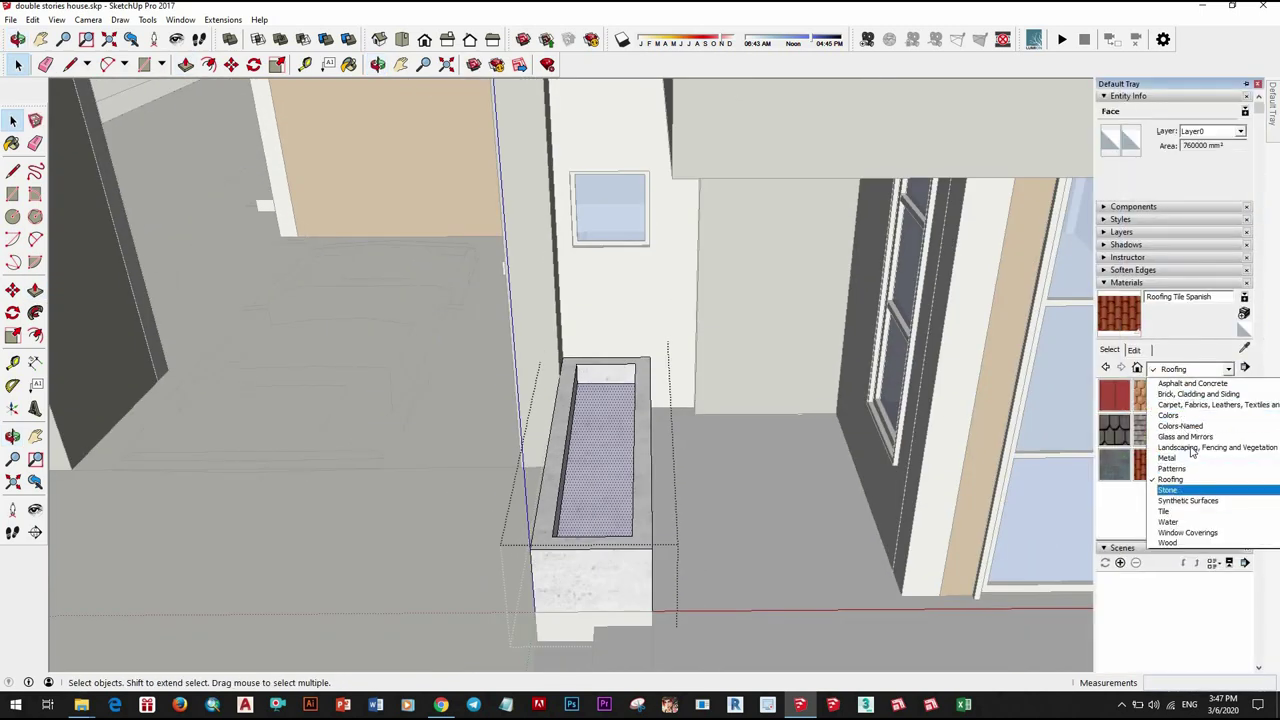
pyautogui.click(649, 484)
pyautogui.scroll(-5, 649, 484)
pyautogui.scroll(-3, 700, 480)
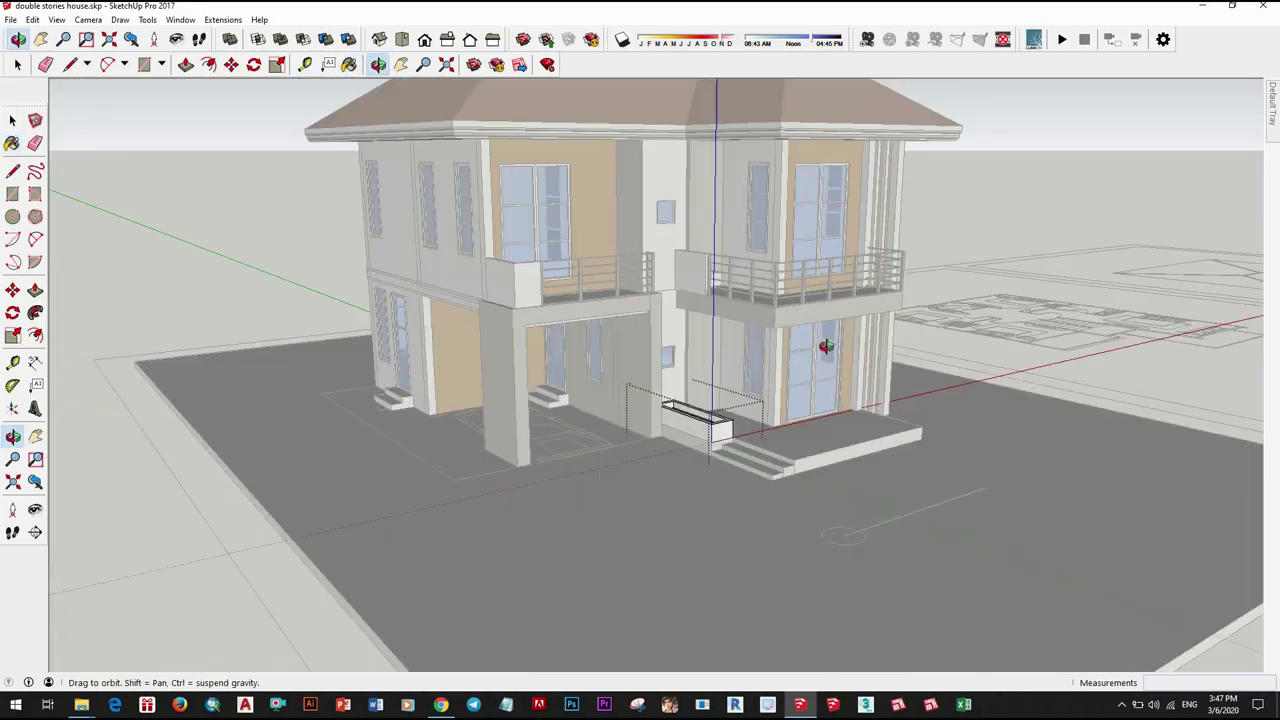
pyautogui.moveTo(700, 480); pyautogui.dragTo(760, 508, button='middle')
pyautogui.scroll(-2, 760, 508)
pyautogui.scroll(5, 640, 400)
pyautogui.scroll(3, 600, 430)
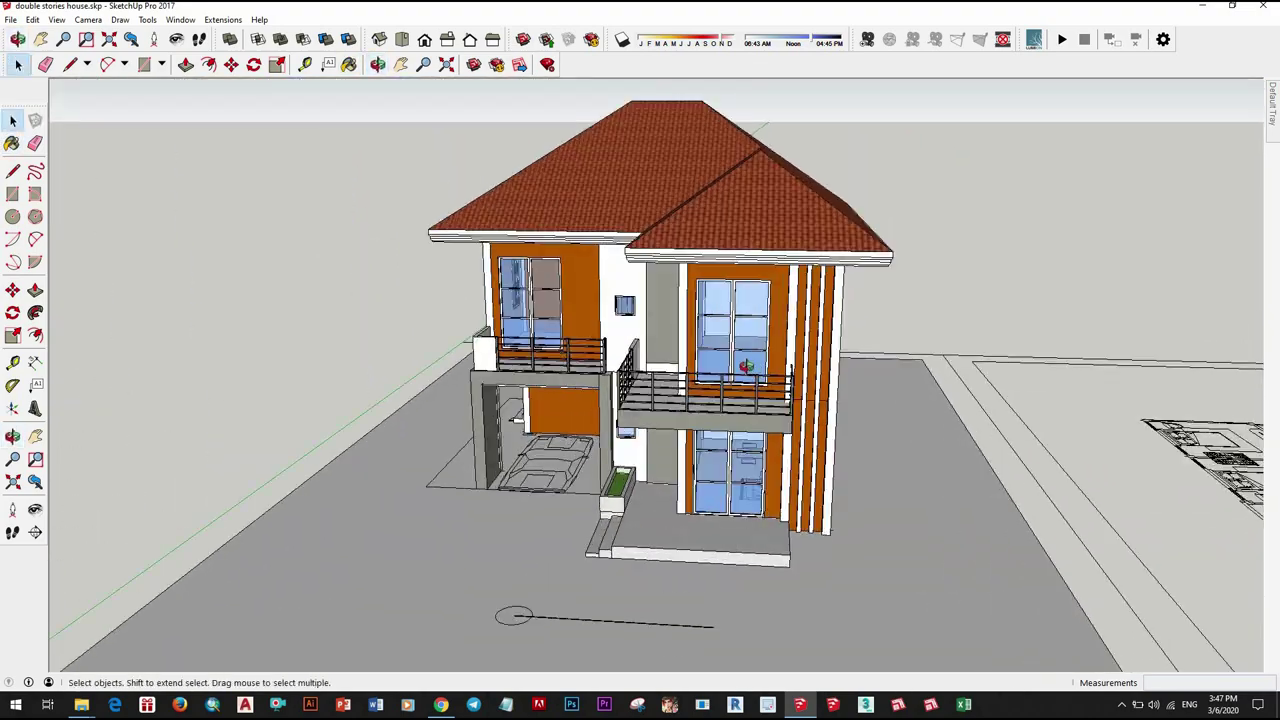
pyautogui.moveTo(600, 430)
pyautogui.mouseDown(button='middle')
pyautogui.moveTo(460, 474)
pyautogui.moveTo(922, 410)
pyautogui.mouseUp(button='middle')
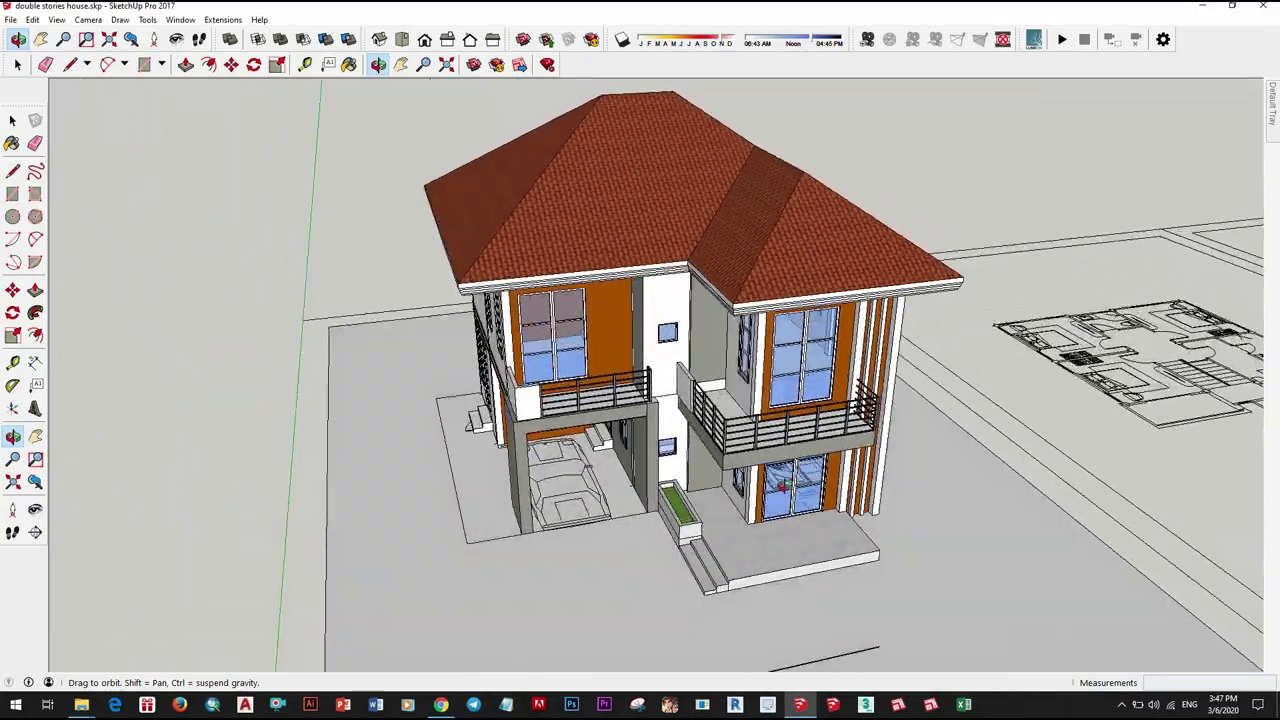
pyautogui.moveTo(922, 410)
pyautogui.mouseDown(button='middle')
pyautogui.moveTo(547, 372)
pyautogui.moveTo(546, 430)
pyautogui.mouseUp(button='middle')
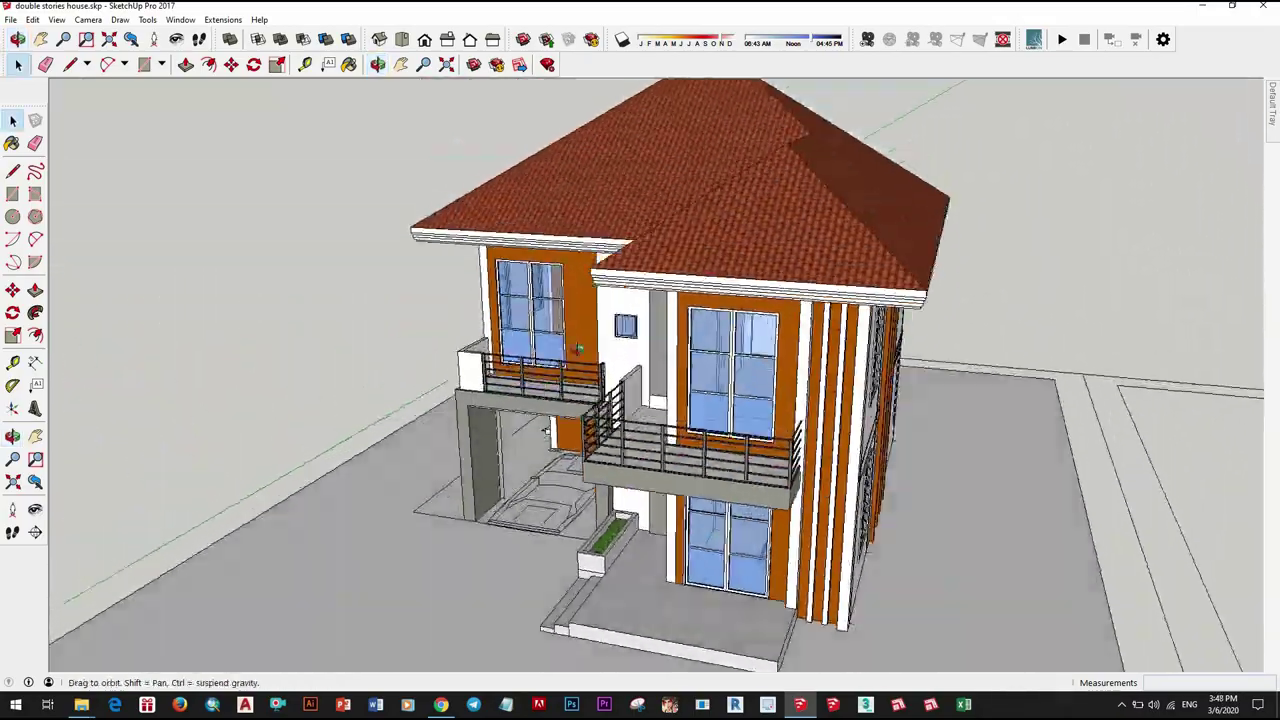
pyautogui.moveTo(578, 348)
pyautogui.mouseDown(button='middle')
pyautogui.moveTo(522, 237)
pyautogui.moveTo(686, 395)
pyautogui.moveTo(618, 320)
pyautogui.moveTo(714, 392)
pyautogui.mouseUp(button='middle')
pyautogui.scroll(-5, 876, 338)
pyautogui.moveTo(876, 338); pyautogui.dragTo(808, 338, button='middle')
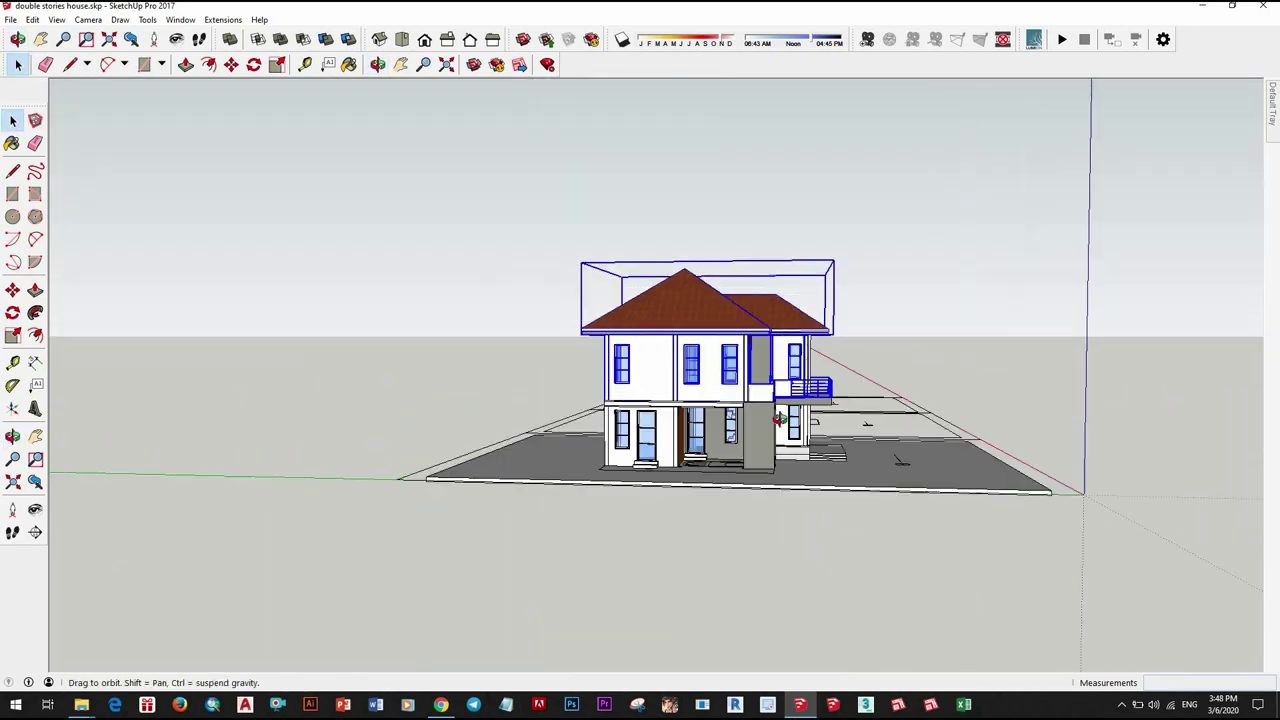
pyautogui.scroll(5, 729, 432)
pyautogui.moveTo(729, 432); pyautogui.dragTo(739, 427, button='middle')
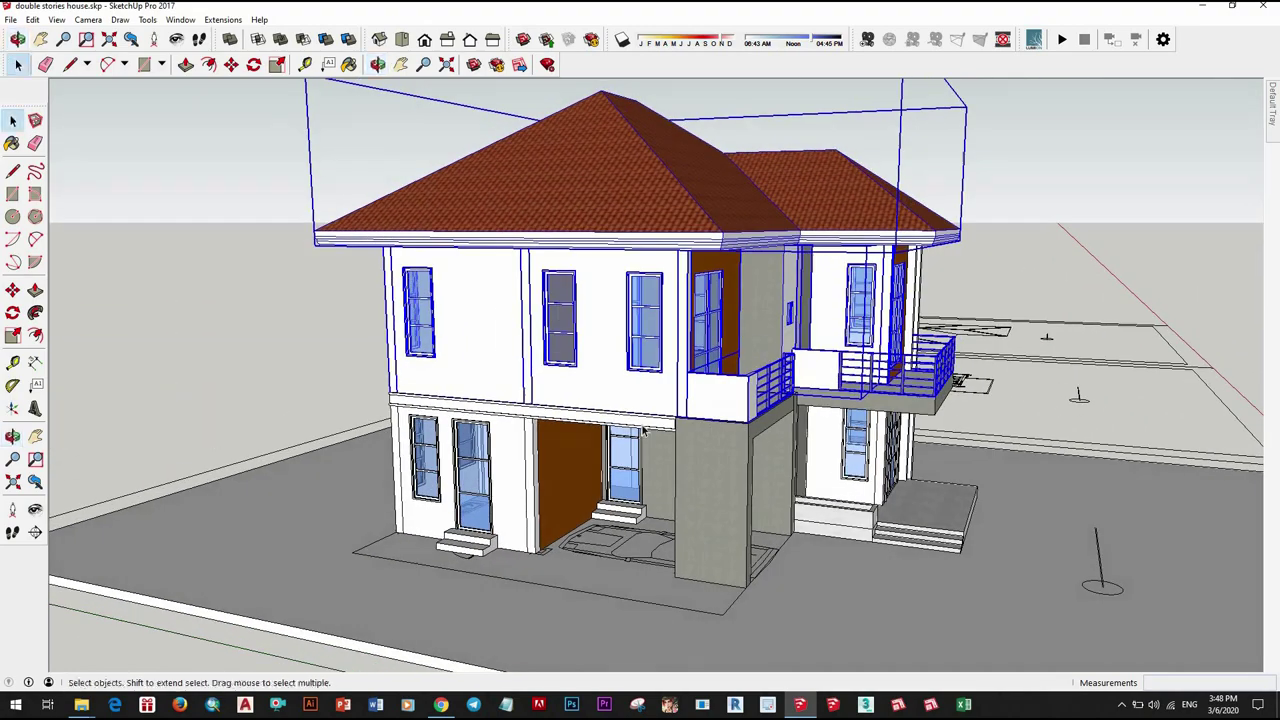
pyautogui.scroll(3, 643, 429)
pyautogui.scroll(-3, 643, 429)
pyautogui.moveTo(643, 429); pyautogui.dragTo(626, 412, button='middle')
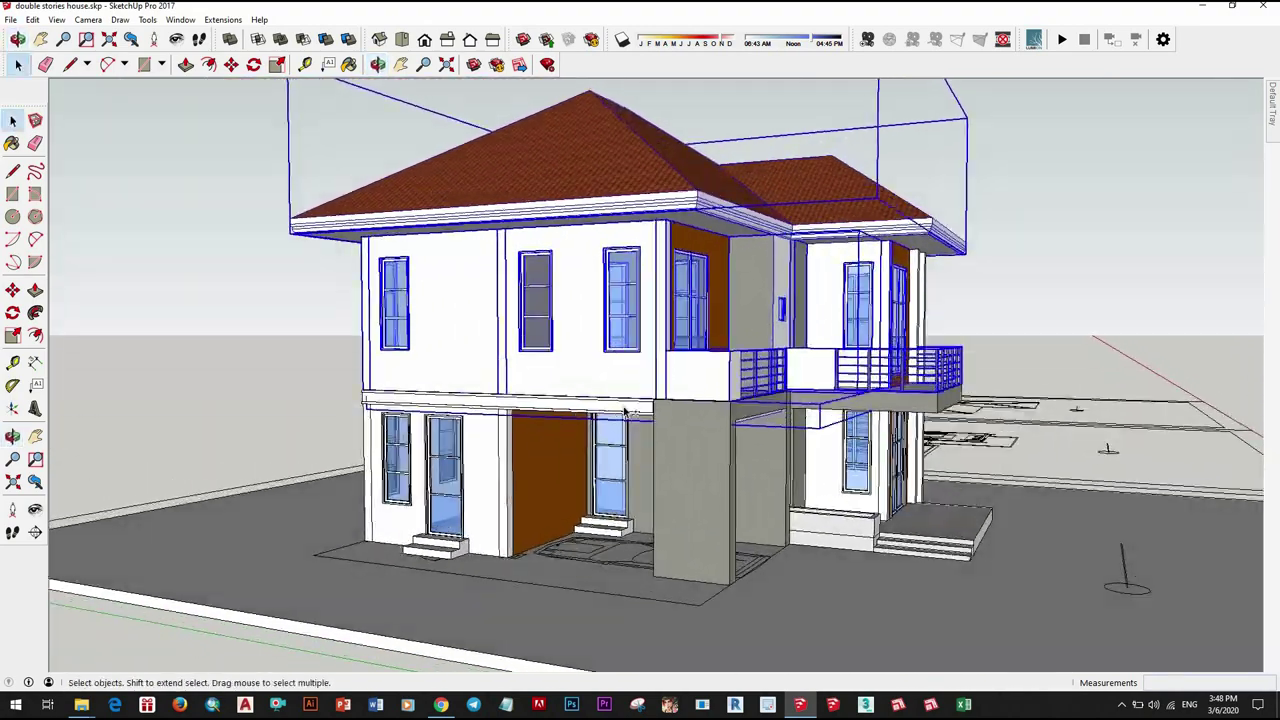
pyautogui.scroll(2, 626, 412)
pyautogui.scroll(-2, 626, 412)
pyautogui.scroll(3, 610, 416)
pyautogui.scroll(2, 598, 421)
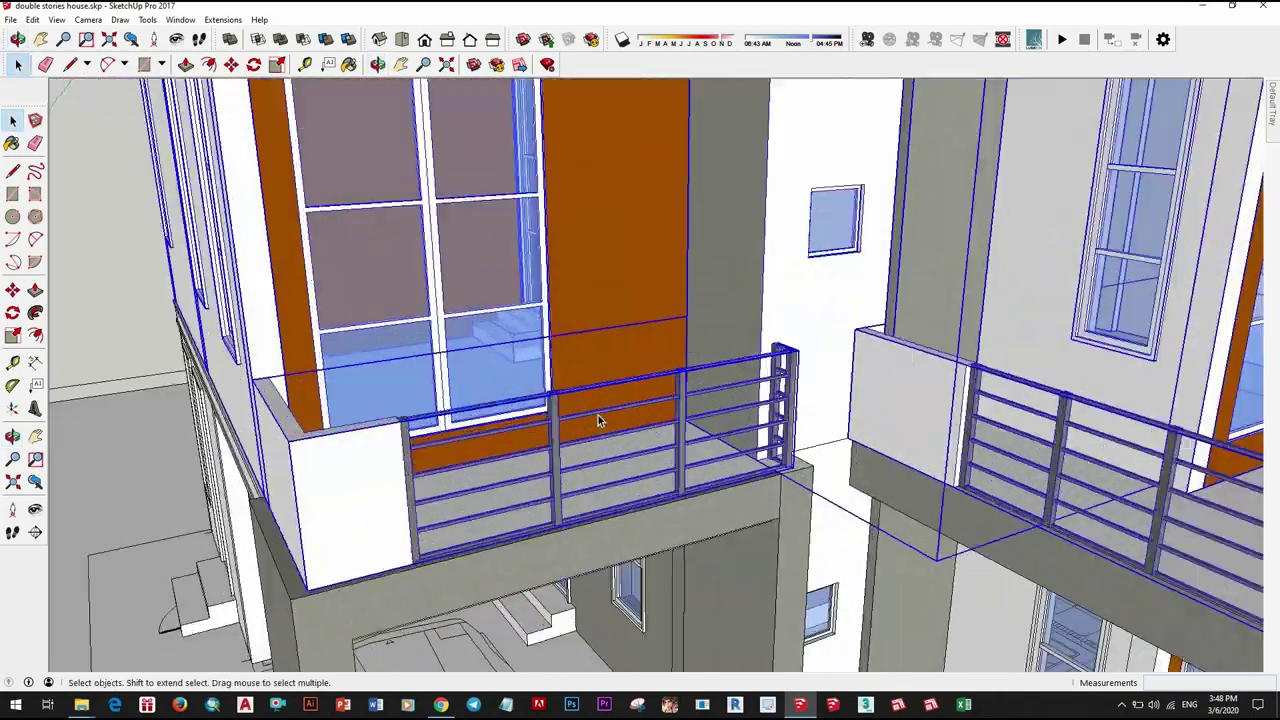
pyautogui.scroll(-3, 383, 466)
pyautogui.scroll(3, 500, 440)
pyautogui.scroll(-3, 640, 448)
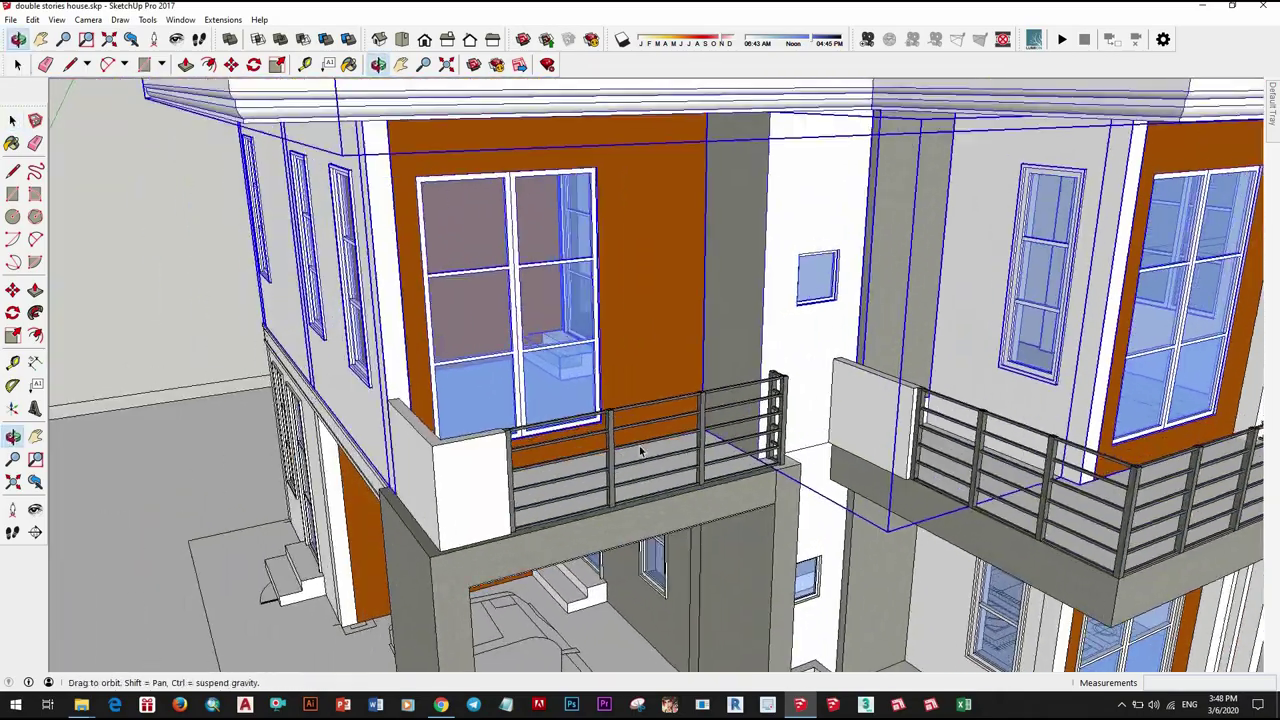
pyautogui.scroll(3, 599, 410)
pyautogui.press('m')
pyautogui.scroll(3, 599, 410)
pyautogui.scroll(3, 623, 423)
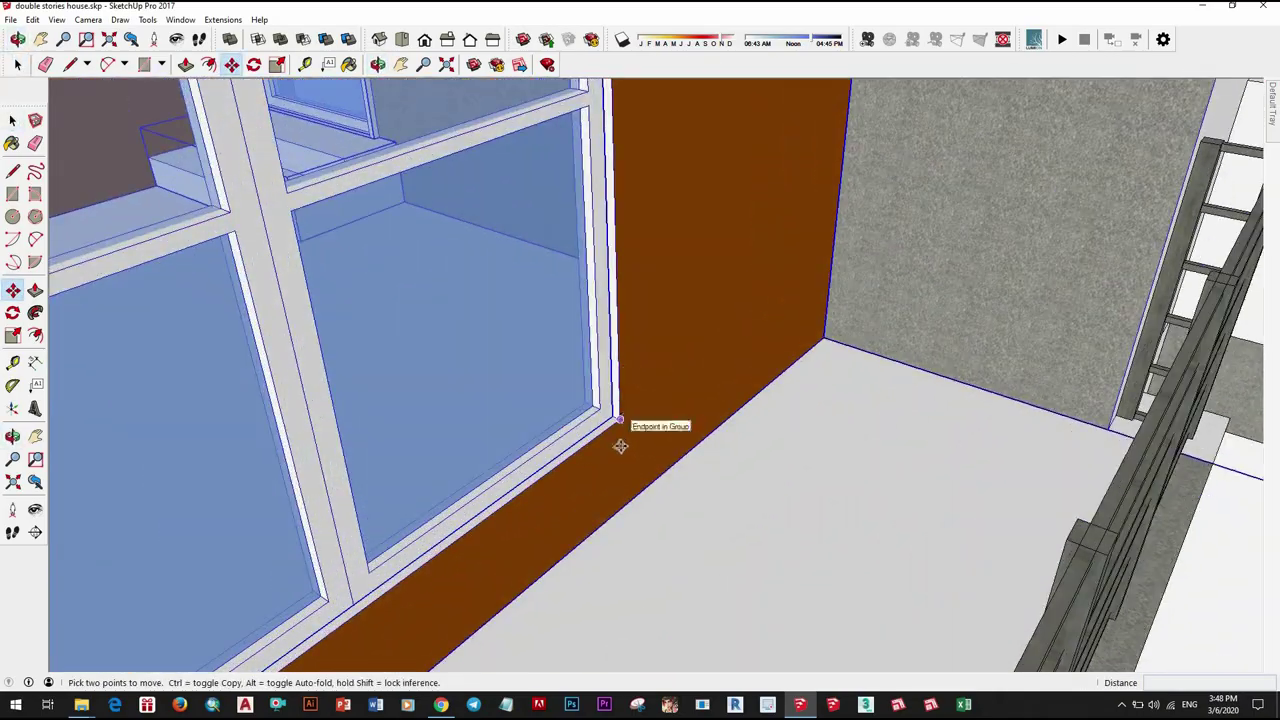
pyautogui.scroll(-5, 633, 477)
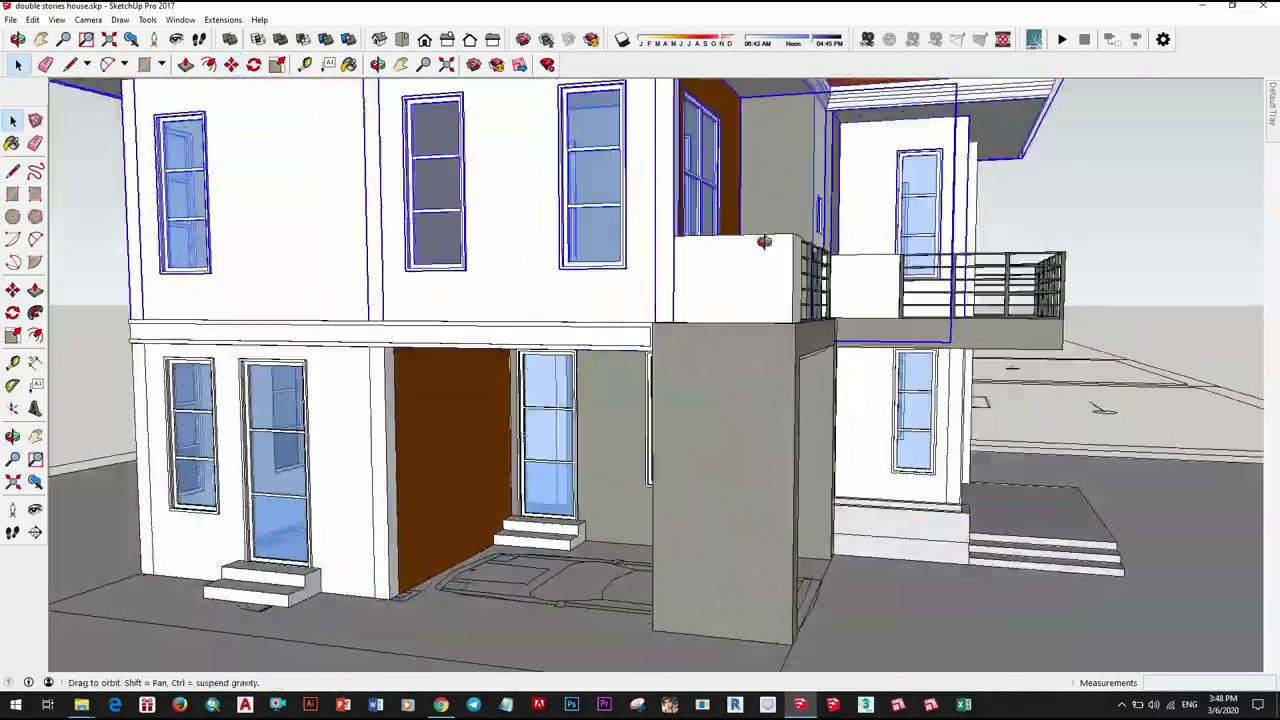
pyautogui.moveTo(766, 243)
pyautogui.mouseDown(button='middle')
pyautogui.moveTo(674, 257)
pyautogui.moveTo(698, 244)
pyautogui.moveTo(680, 290)
pyautogui.moveTo(610, 280)
pyautogui.moveTo(560, 300)
pyautogui.moveTo(300, 294)
pyautogui.moveTo(901, 449)
pyautogui.moveTo(620, 350)
pyautogui.moveTo(574, 300)
pyautogui.mouseUp(button='middle')
pyautogui.scroll(-3, 697, 243)
pyautogui.scroll(3, 549, 308)
pyautogui.scroll(2, 610, 345)
pyautogui.scroll(2, 604, 338)
pyautogui.scroll(3, 604, 338)
pyautogui.scroll(-1, 591, 323)
pyautogui.scroll(3, 576, 338)
pyautogui.press('m')
pyautogui.scroll(2, 573, 296)
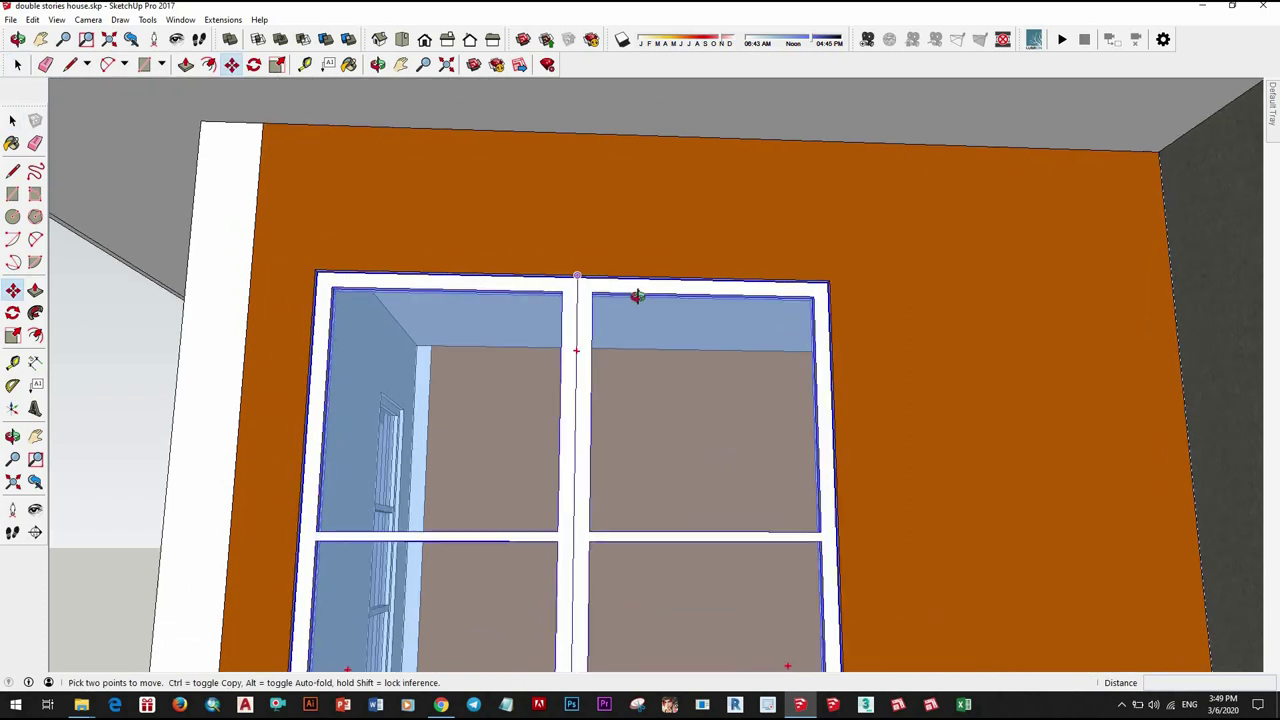
pyautogui.scroll(2, 620, 300)
pyautogui.scroll(2, 590, 290)
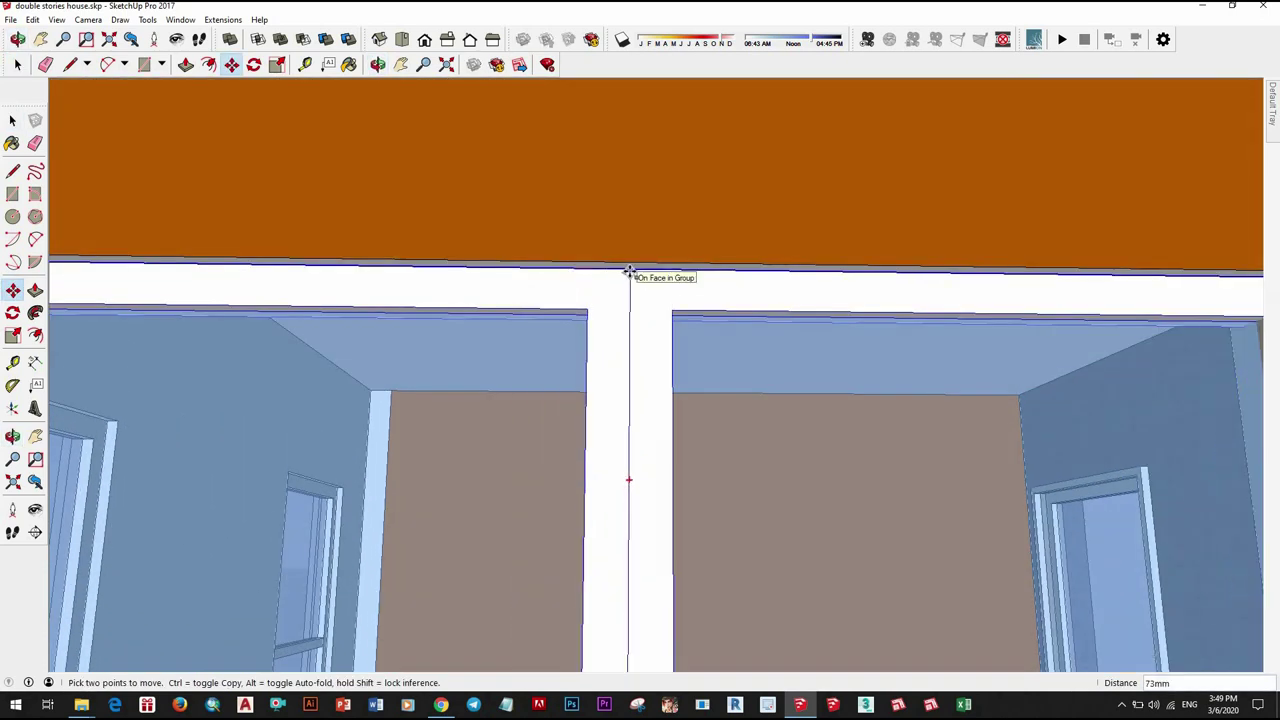
pyautogui.click(629, 271)
pyautogui.scroll(-3, 700, 260)
pyautogui.moveTo(737, 246); pyautogui.dragTo(739, 197, button='middle')
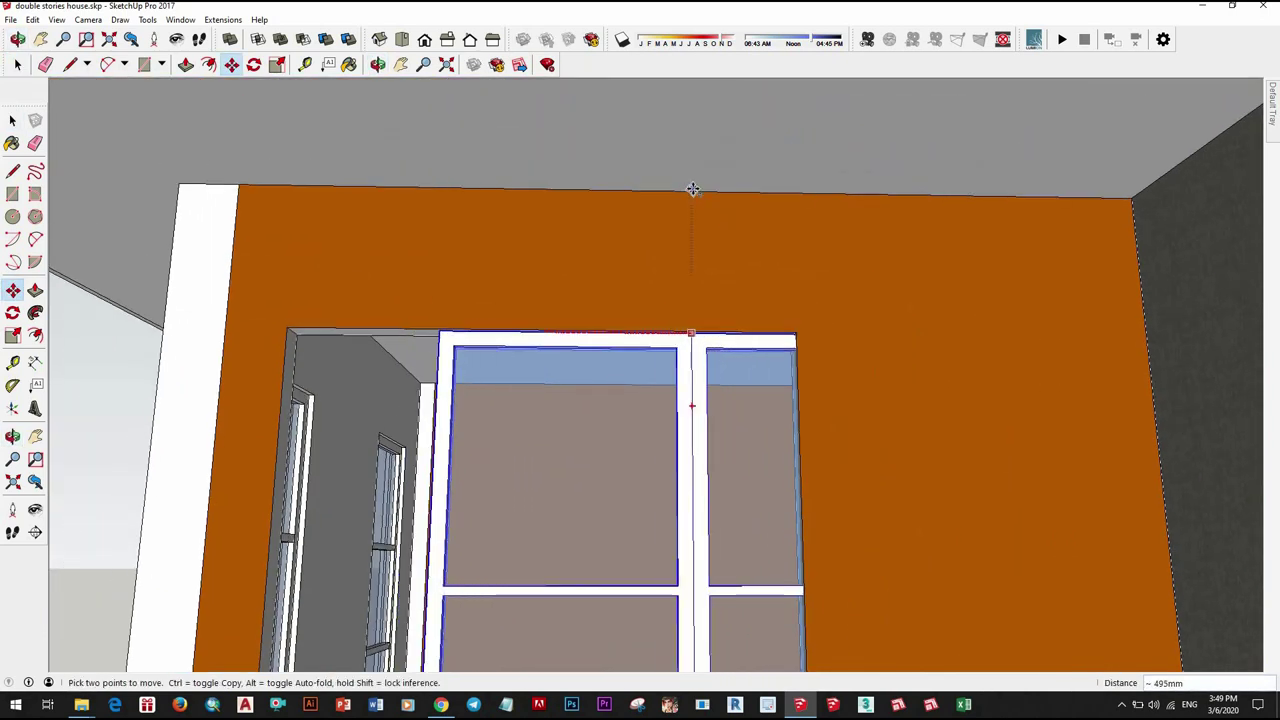
pyautogui.press('space')
pyautogui.scroll(-3, 866, 176)
pyautogui.click(866, 176)
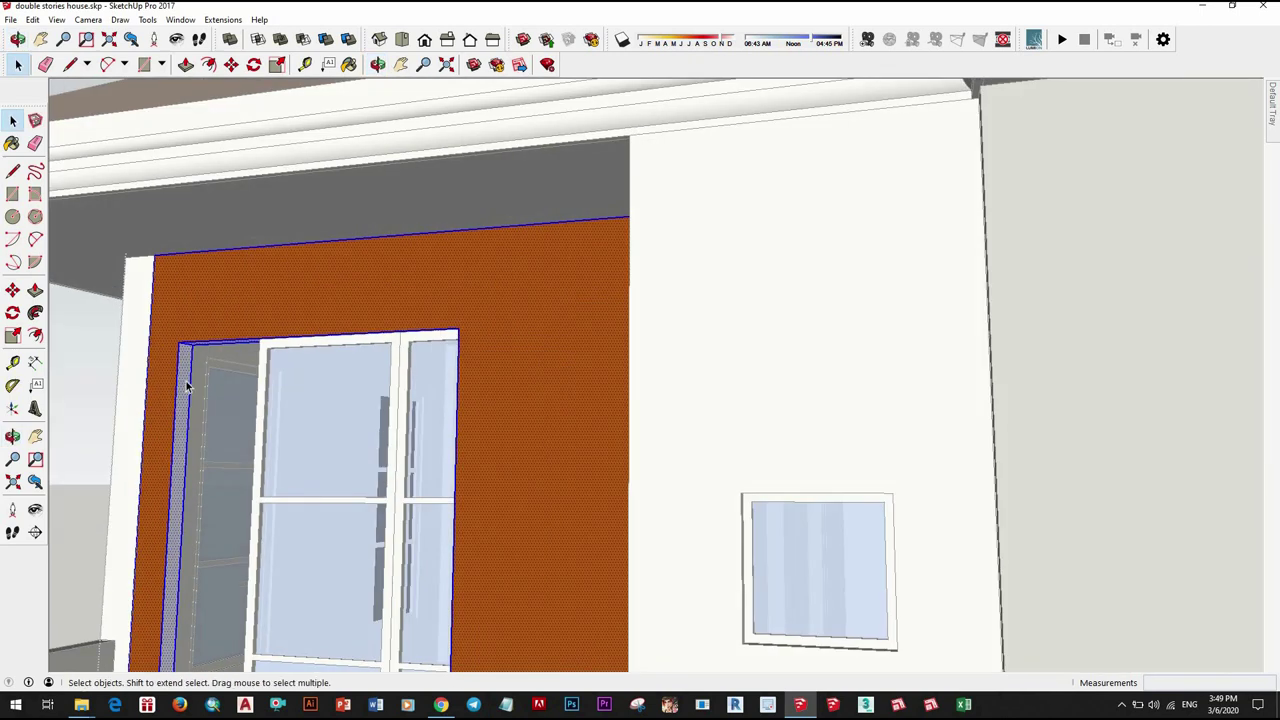
pyautogui.scroll(4, 185, 370)
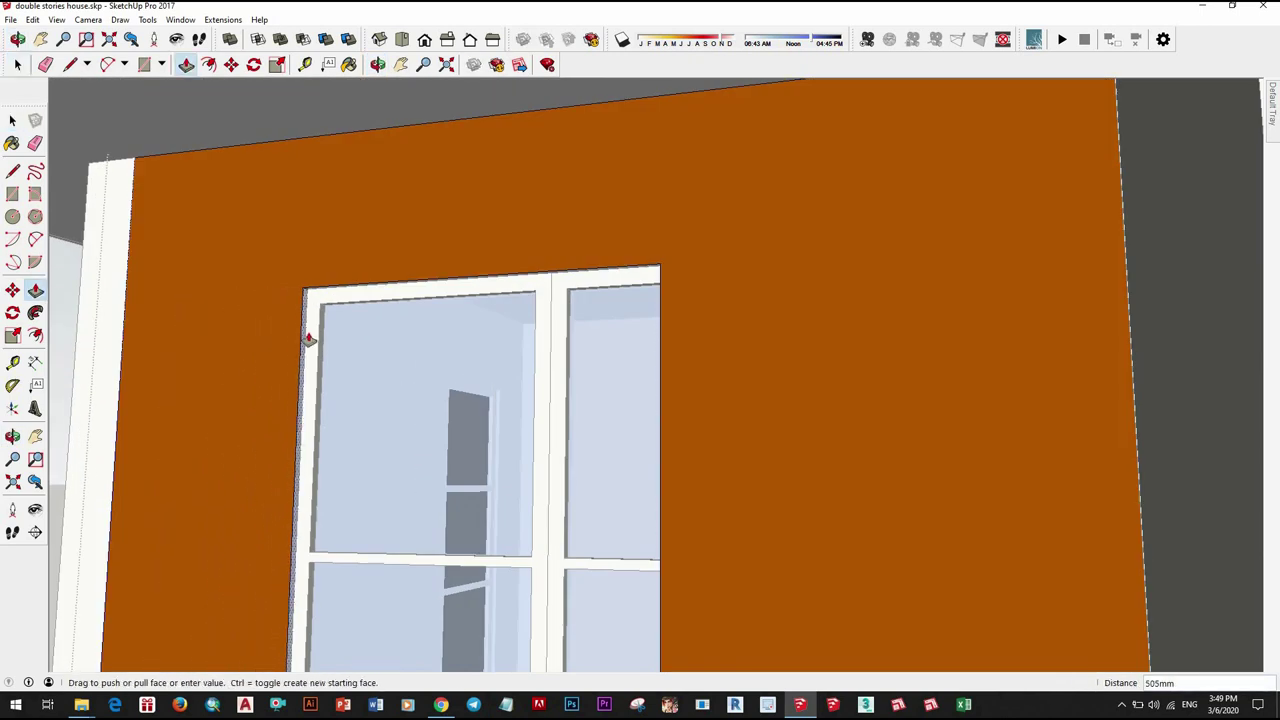
pyautogui.press('space')
pyautogui.scroll(2, 970, 390)
pyautogui.scroll(3, 925, 315)
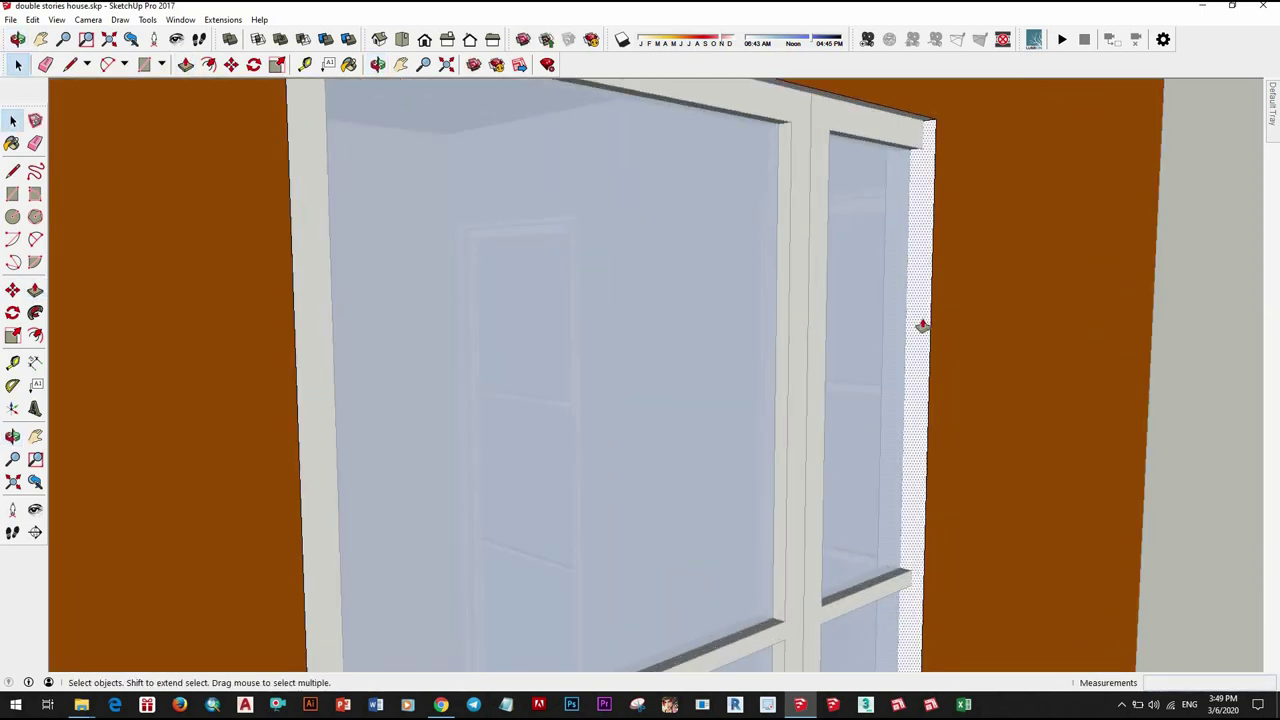
pyautogui.press('p')
pyautogui.scroll(-3, 922, 325)
pyautogui.scroll(3, 762, 320)
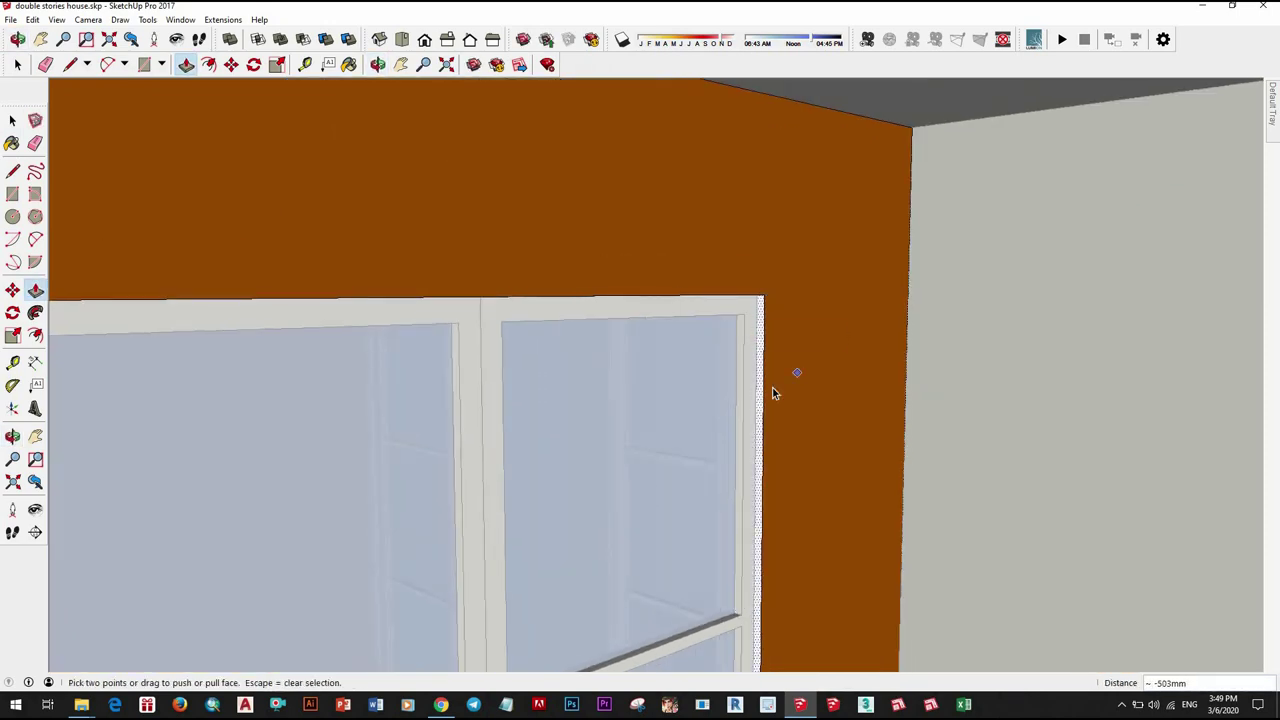
pyautogui.press('space')
pyautogui.scroll(-5, 772, 390)
pyautogui.moveTo(683, 434); pyautogui.dragTo(608, 480, button='middle')
pyautogui.scroll(-4, 531, 400)
pyautogui.moveTo(531, 400); pyautogui.dragTo(650, 570, button='middle')
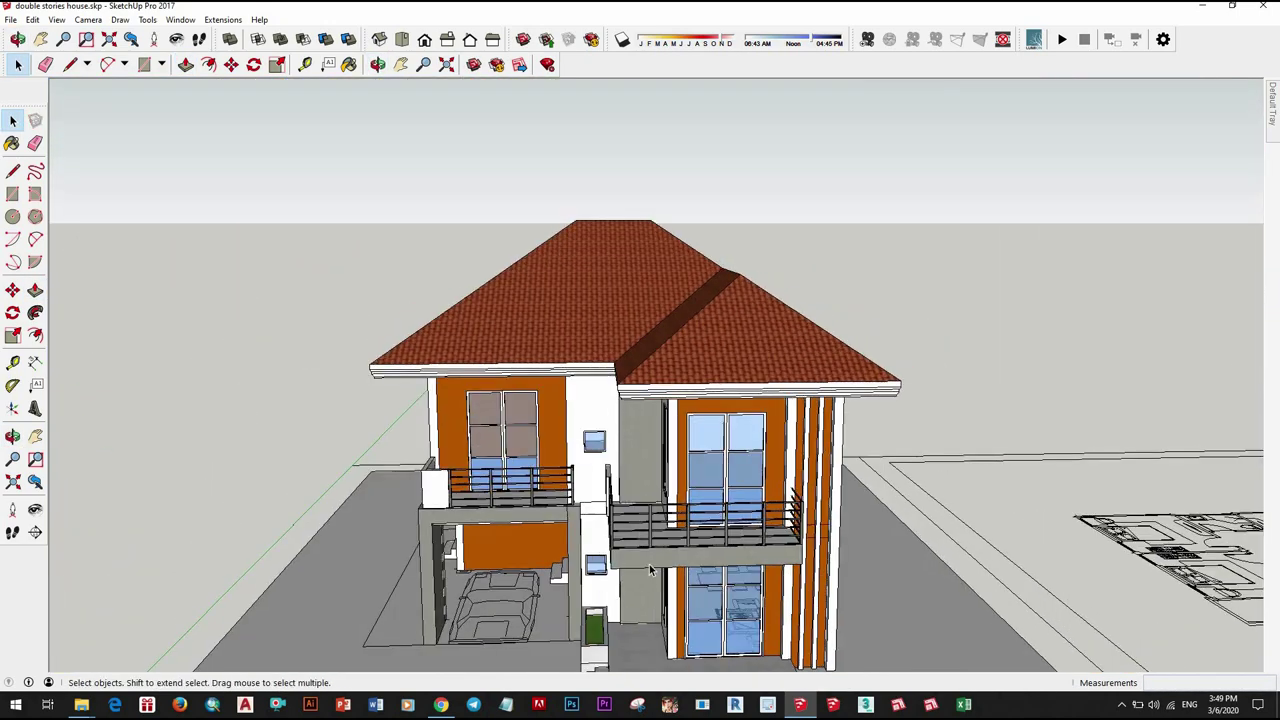
pyautogui.scroll(5, 650, 570)
pyautogui.scroll(1, 662, 459)
pyautogui.scroll(3, 620, 514)
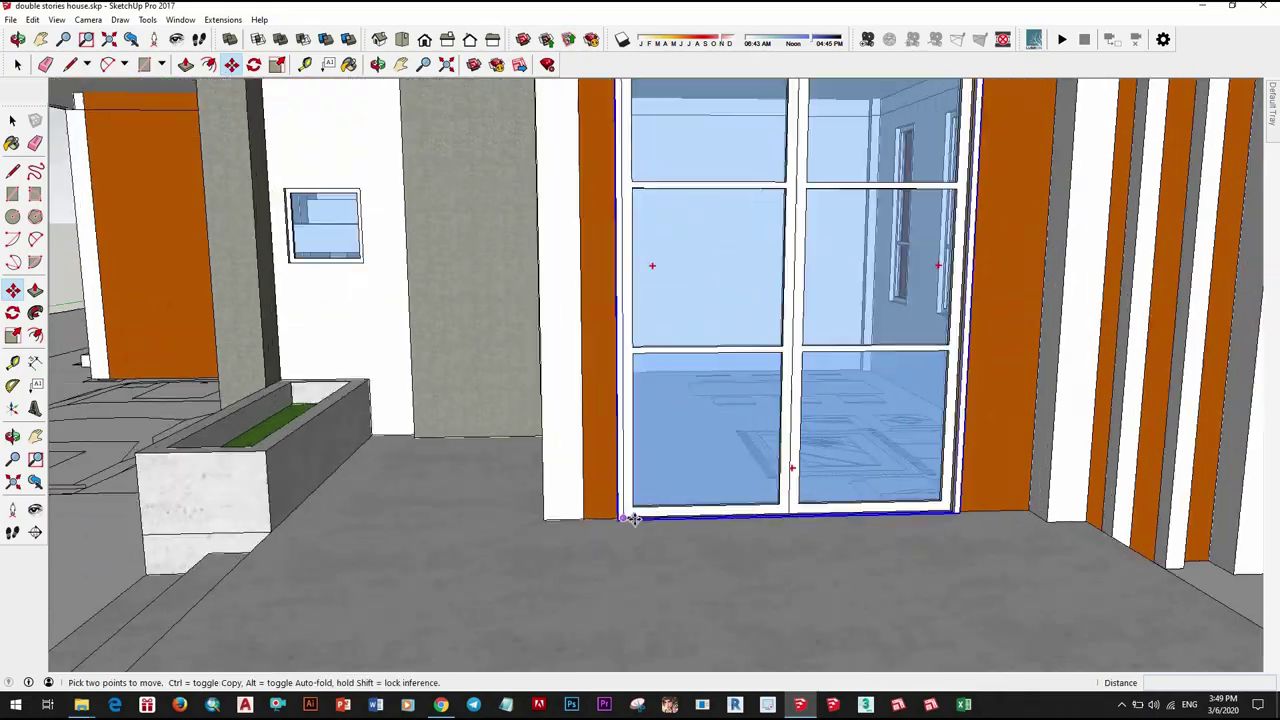
pyautogui.scroll(2, 571, 518)
pyautogui.scroll(2, 537, 514)
pyautogui.click(511, 516)
pyautogui.press('ctrl')
pyautogui.scroll(-4, 511, 516)
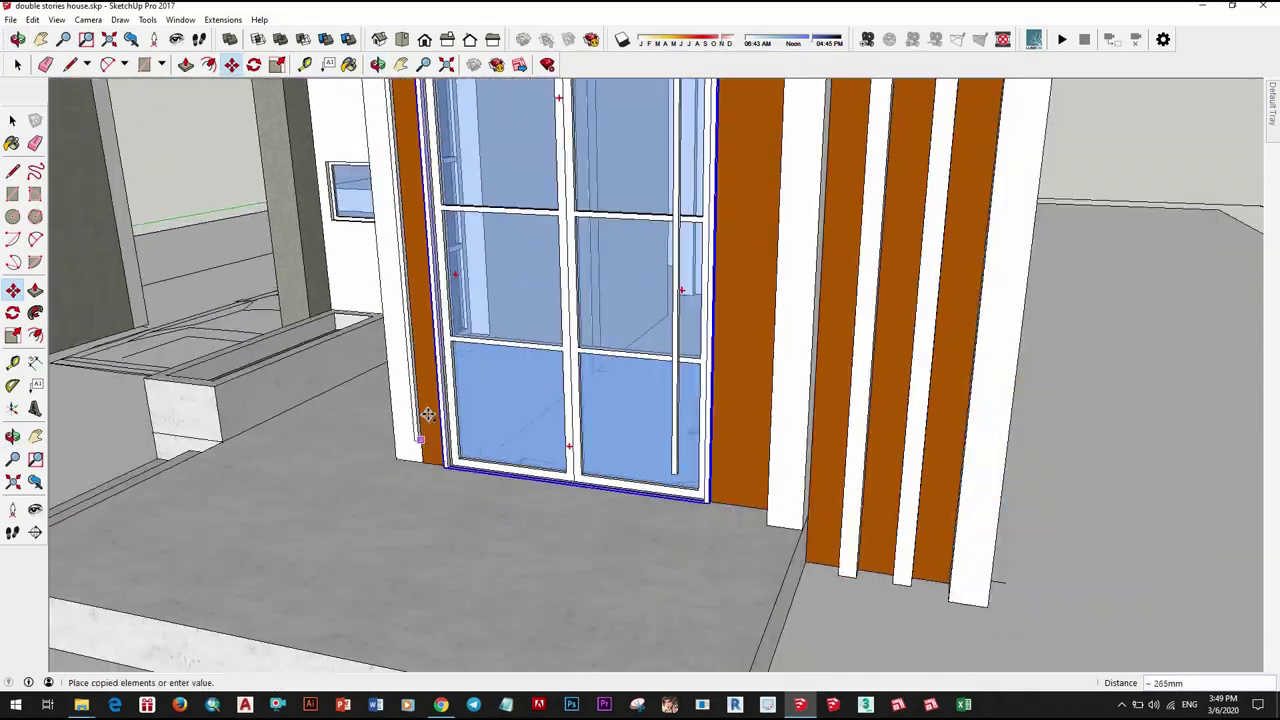
pyautogui.scroll(-4, 511, 516)
pyautogui.scroll(4, 564, 560)
pyautogui.scroll(3, 564, 560)
pyautogui.scroll(3, 564, 560)
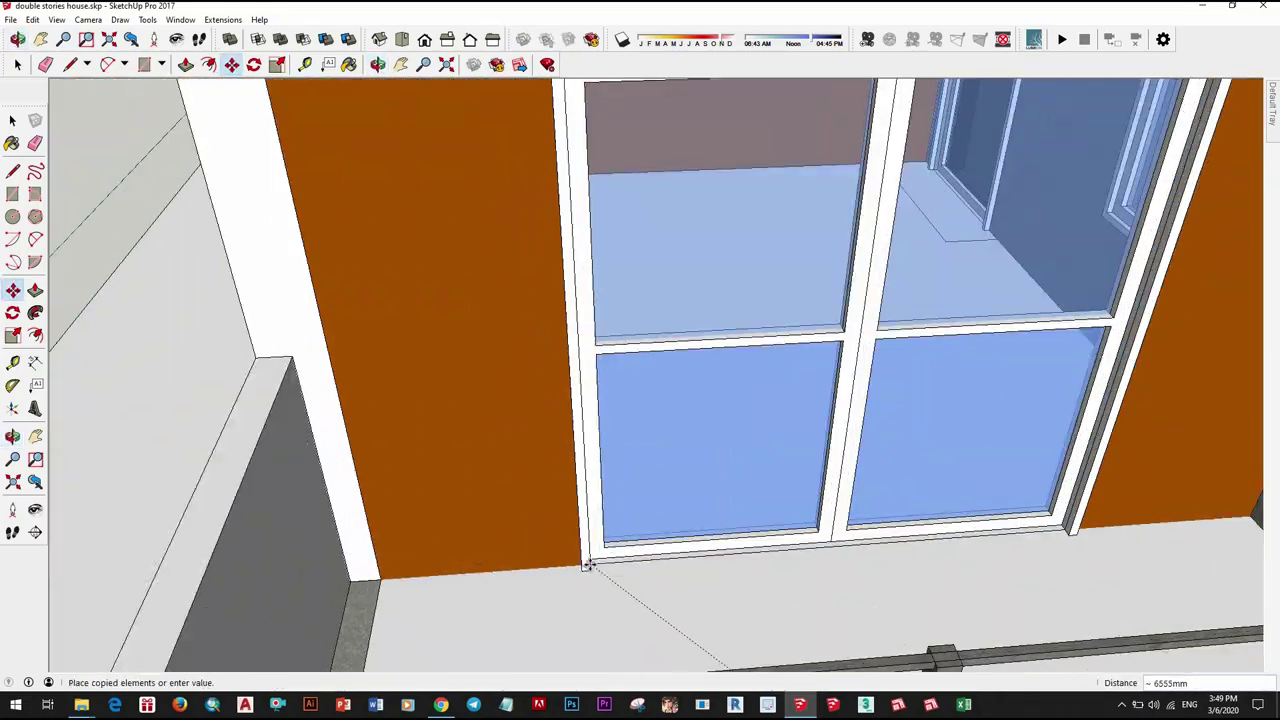
pyautogui.scroll(2, 461, 557)
pyautogui.scroll(-5, 555, 506)
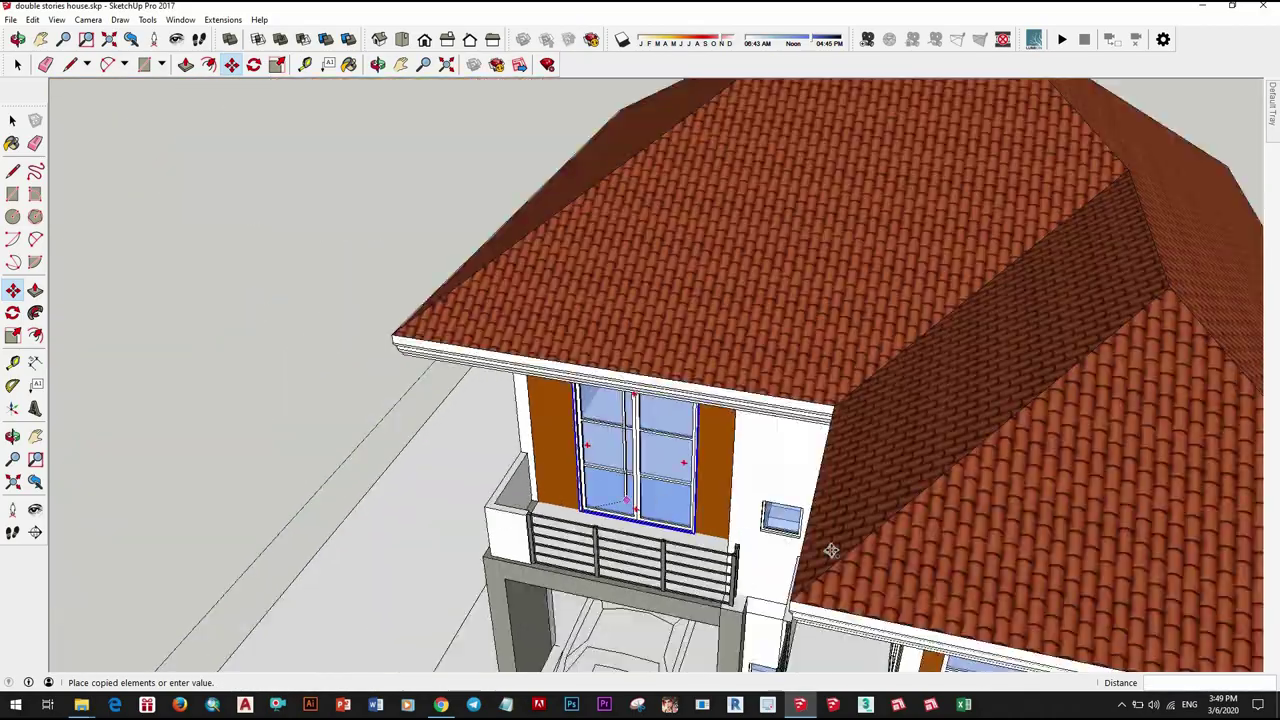
pyautogui.scroll(-2, 600, 500)
pyautogui.scroll(5, 643, 490)
pyautogui.scroll(2, 655, 500)
pyautogui.scroll(-5, 655, 500)
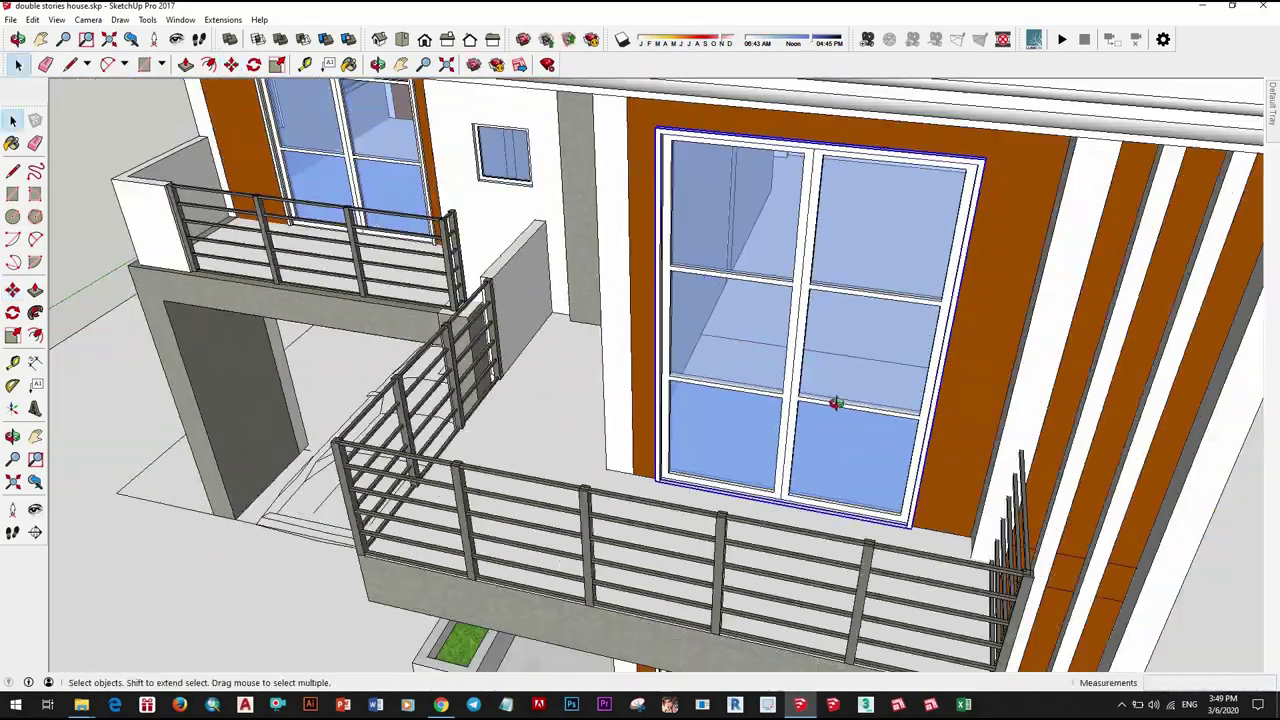
pyautogui.scroll(-3, 834, 403)
pyautogui.scroll(-2, 834, 403)
pyautogui.moveTo(834, 403)
pyautogui.mouseDown(button='middle')
pyautogui.moveTo(898, 418)
pyautogui.moveTo(700, 440)
pyautogui.mouseUp(button='middle')
# Step: Place the camera at eye level near the porch and walk back from the house
pyautogui.press('space')
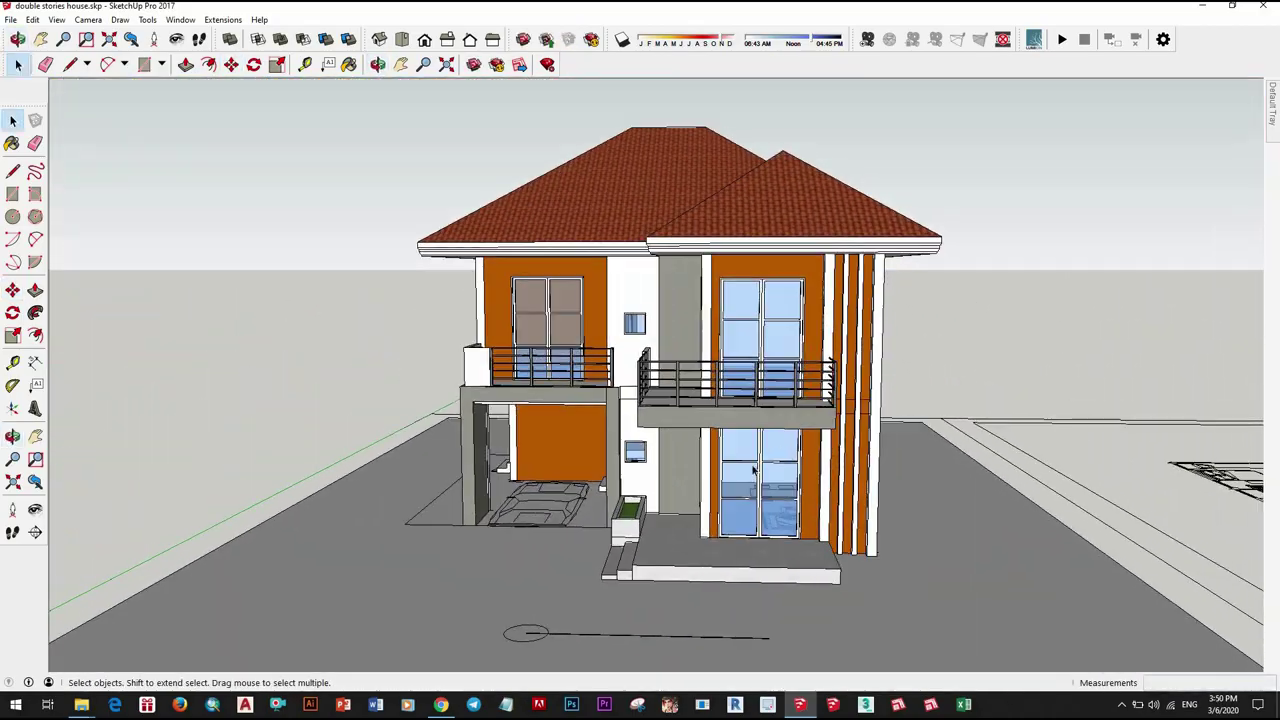
pyautogui.scroll(-2, 184, 473)
pyautogui.click(784, 612)
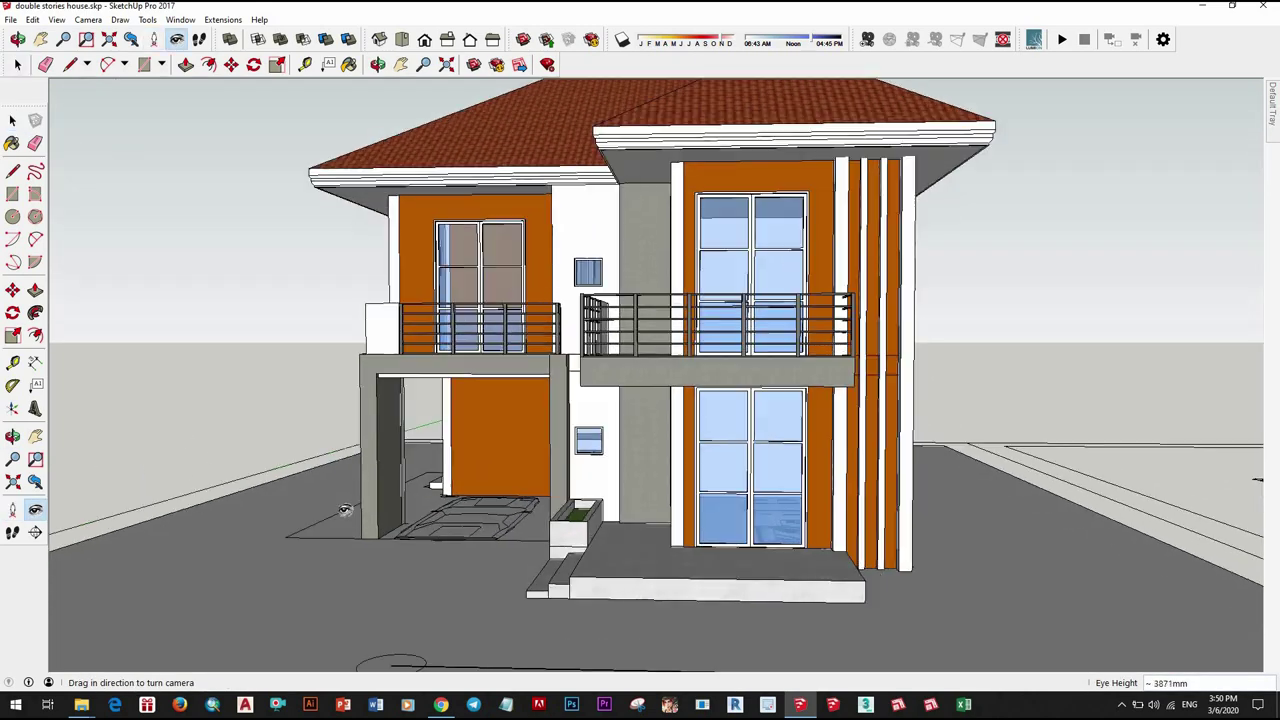
pyautogui.click(12, 532)
pyautogui.moveTo(537, 508)
pyautogui.mouseDown()
pyautogui.moveTo(545, 570)
pyautogui.moveTo(594, 623)
pyautogui.mouseUp()
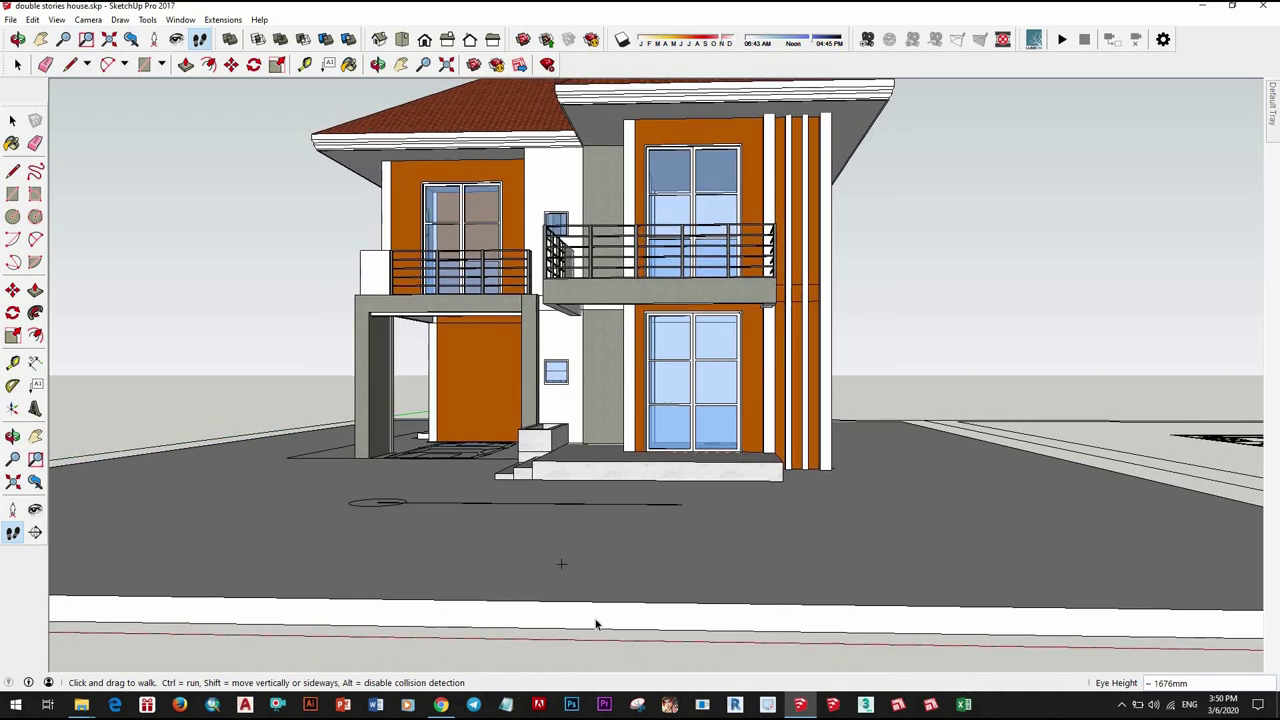
pyautogui.press('space')
# Step: Push/Pull the front ground strip outward by 3190mm
pyautogui.press('p')
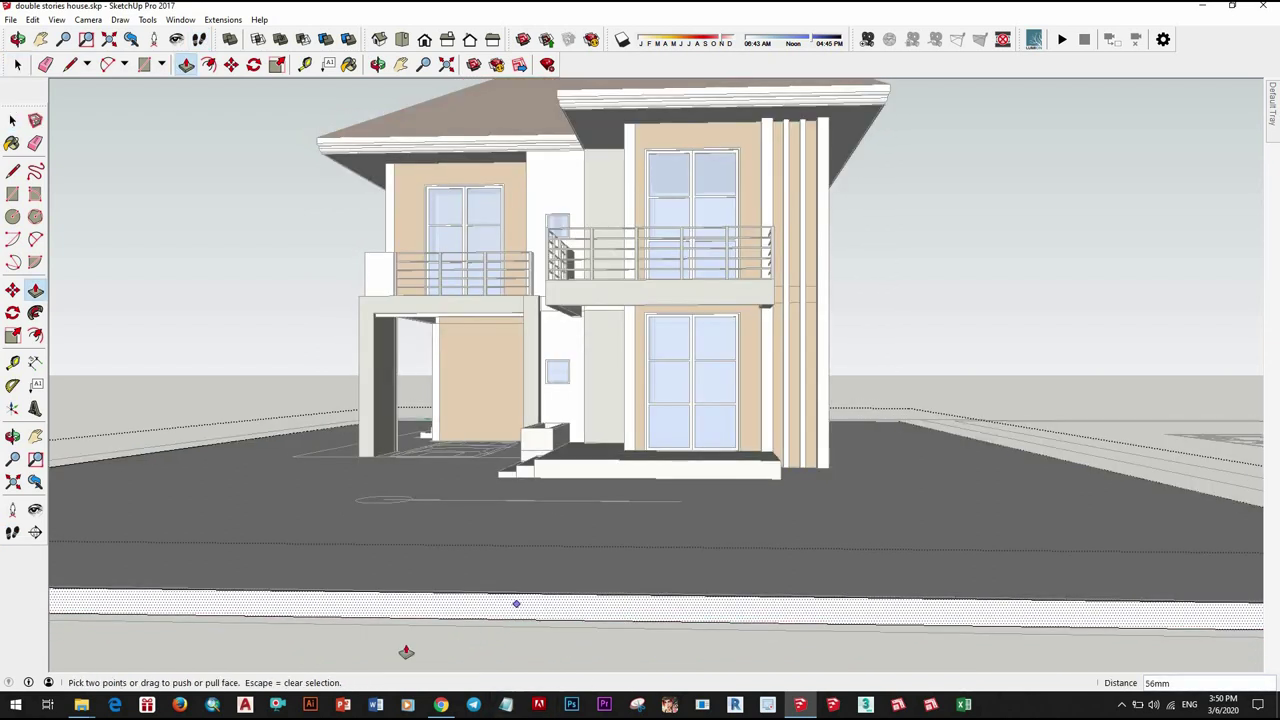
pyautogui.click(406, 651)
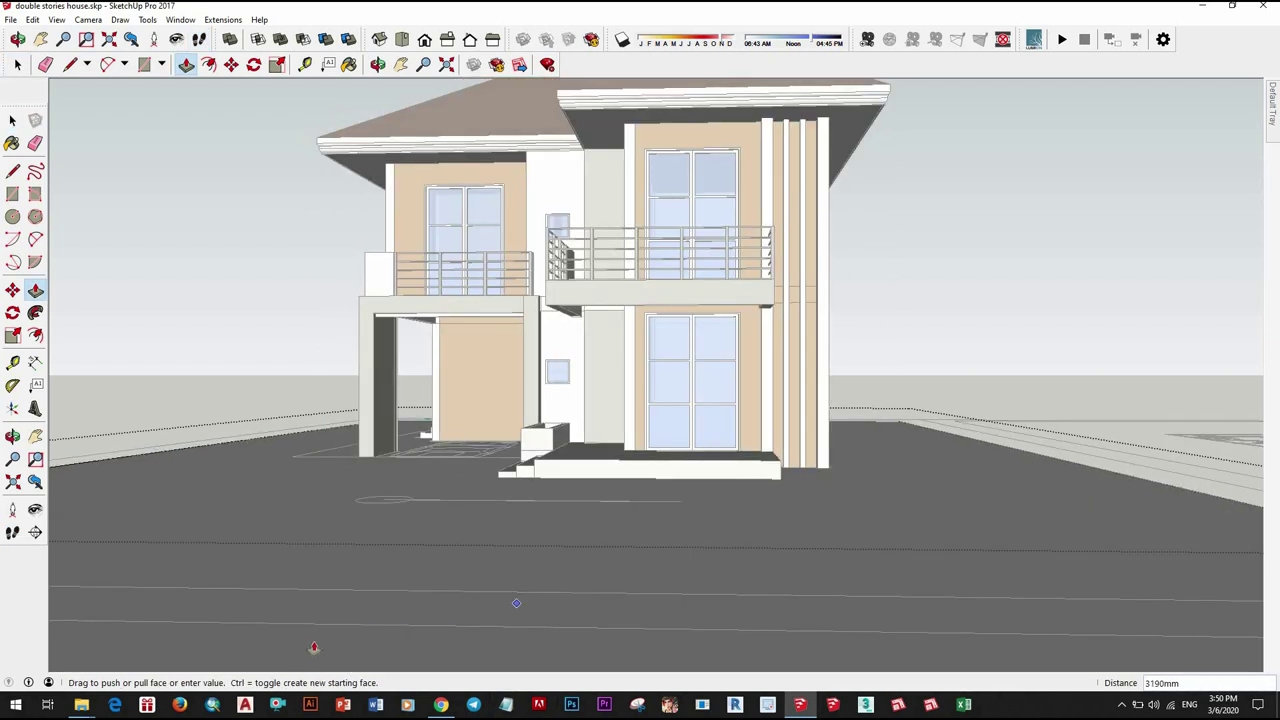
pyautogui.click(313, 648)
pyautogui.press('space')
pyautogui.write('1700')
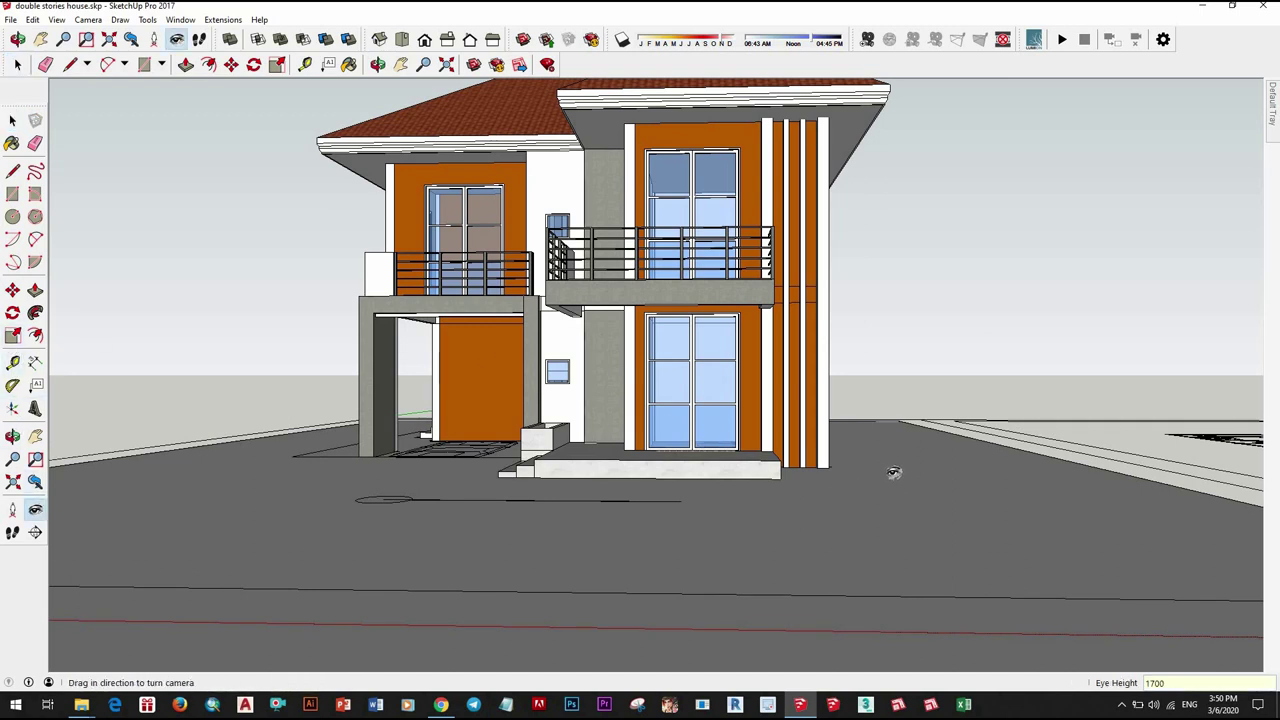
# Step: Set the eye height to 1700mm, check the Camera menu, and orbit to a corner view
pyautogui.press('Return')
pyautogui.click(34, 19)
pyautogui.moveTo(88, 19)
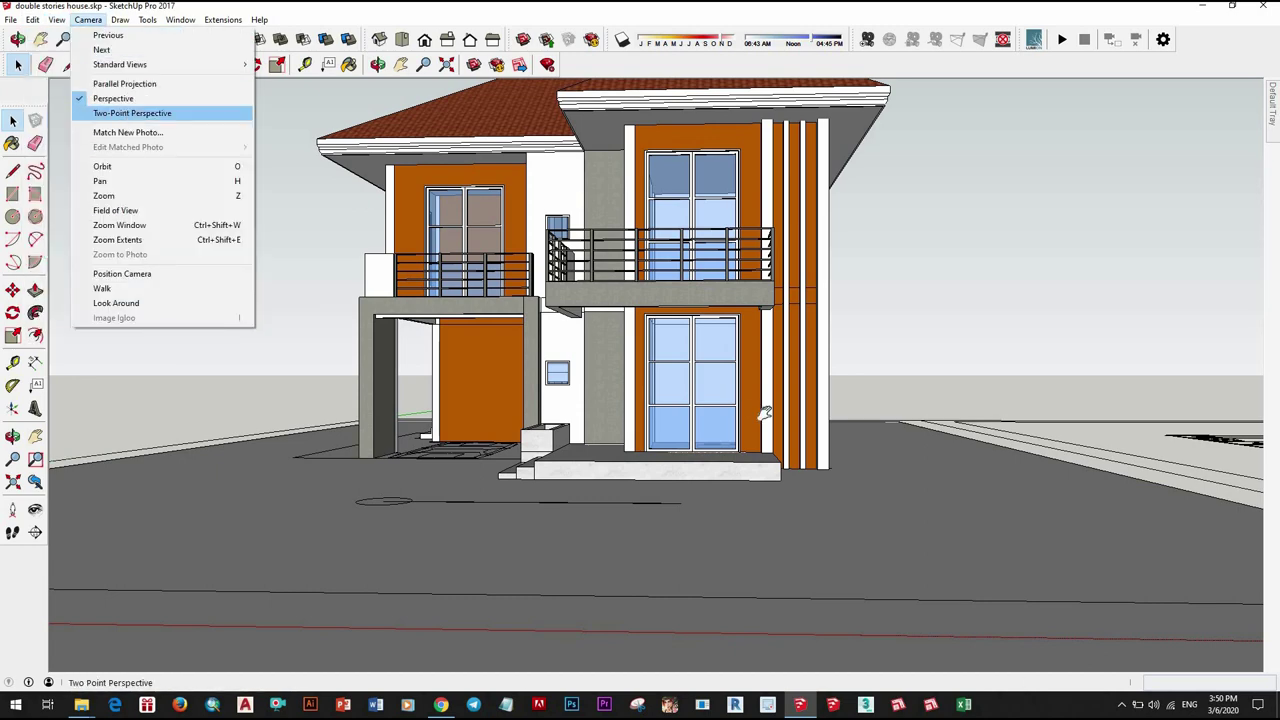
pyautogui.press('Escape')
pyautogui.moveTo(765, 413)
pyautogui.mouseDown(button='middle')
pyautogui.moveTo(779, 392)
pyautogui.moveTo(797, 488)
pyautogui.mouseUp(button='middle')
# Step: Orbit and zoom around the house and ground slab to view it from a new angle
pyautogui.scroll(-3, 797, 488)
pyautogui.scroll(2, 728, 486)
pyautogui.click(737, 487)
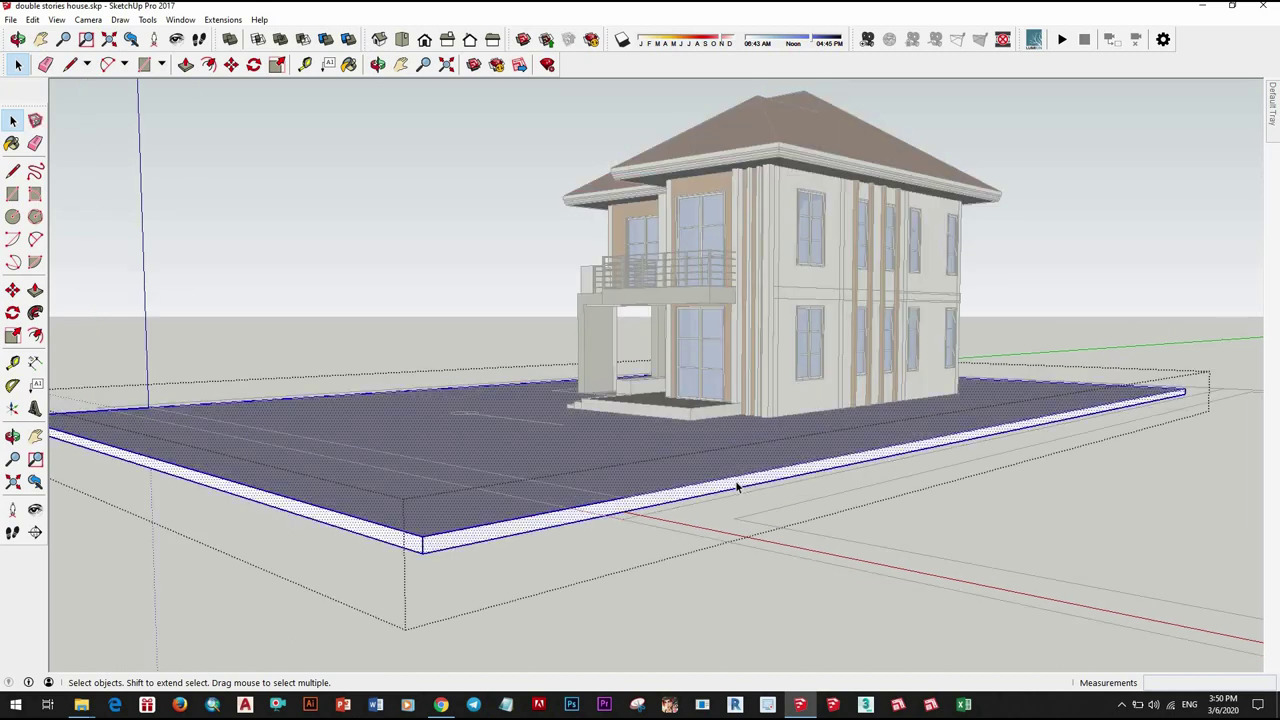
pyautogui.press('Escape')
pyautogui.scroll(-3, 769, 483)
pyautogui.moveTo(769, 483)
pyautogui.mouseDown(button='middle')
pyautogui.moveTo(920, 567)
pyautogui.moveTo(648, 592)
pyautogui.mouseUp(button='middle')
pyautogui.scroll(3, 648, 592)
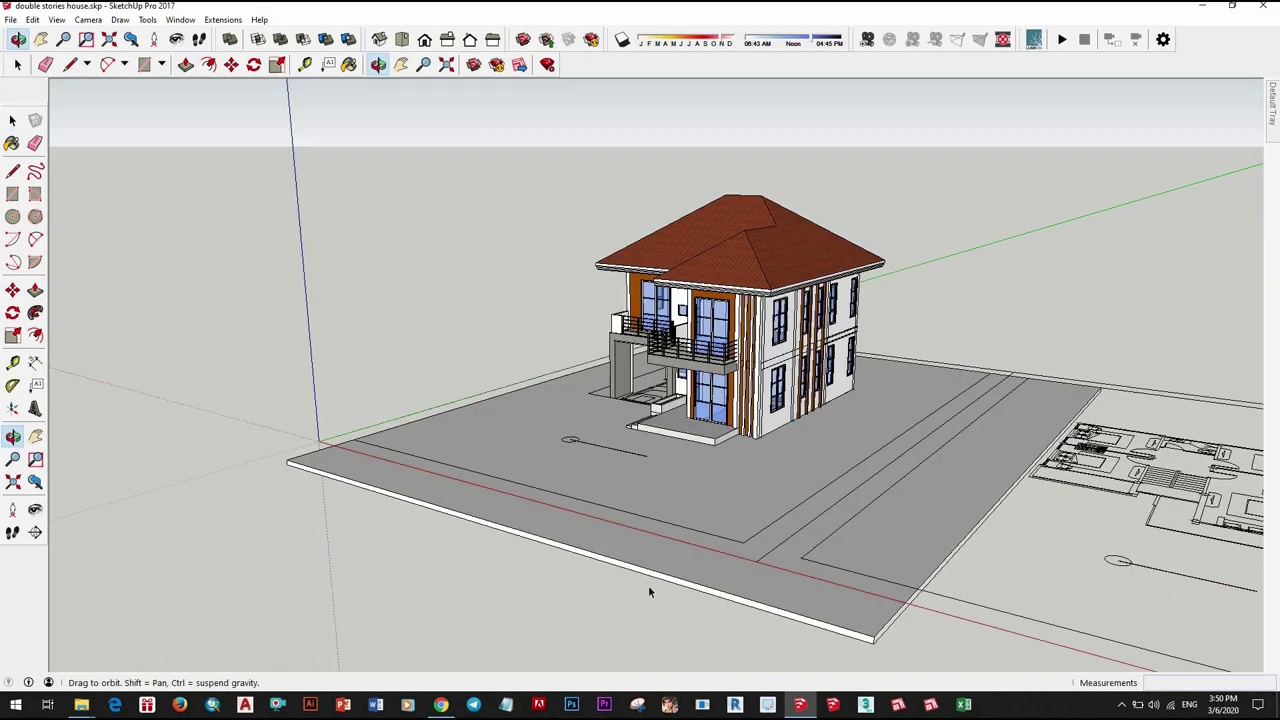
# Step: Open the ground slab group to inspect its edge, then exit and show the whole house
pyautogui.press('space')
pyautogui.click(657, 612)
pyautogui.doubleClick(663, 611)
pyautogui.press('p')
pyautogui.press('space')
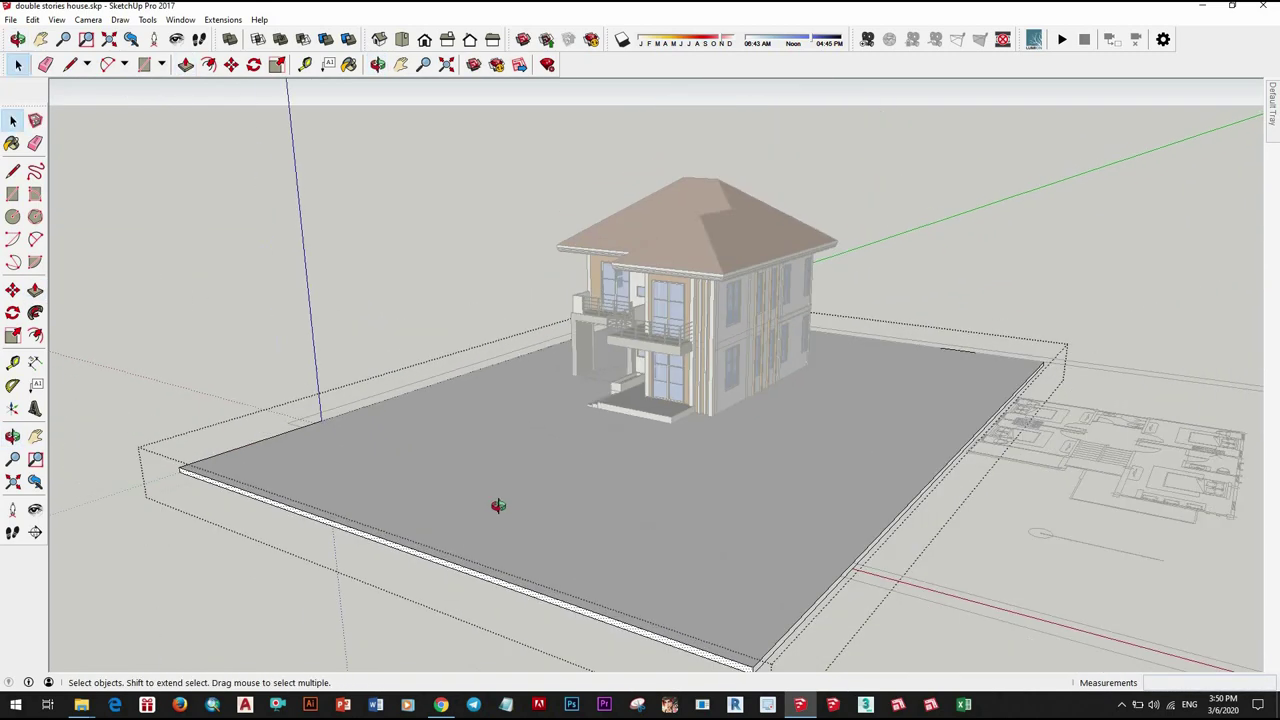
pyautogui.moveTo(498, 505); pyautogui.dragTo(746, 609, button='middle')
pyautogui.scroll(3, 770, 620)
pyautogui.scroll(3, 786, 627)
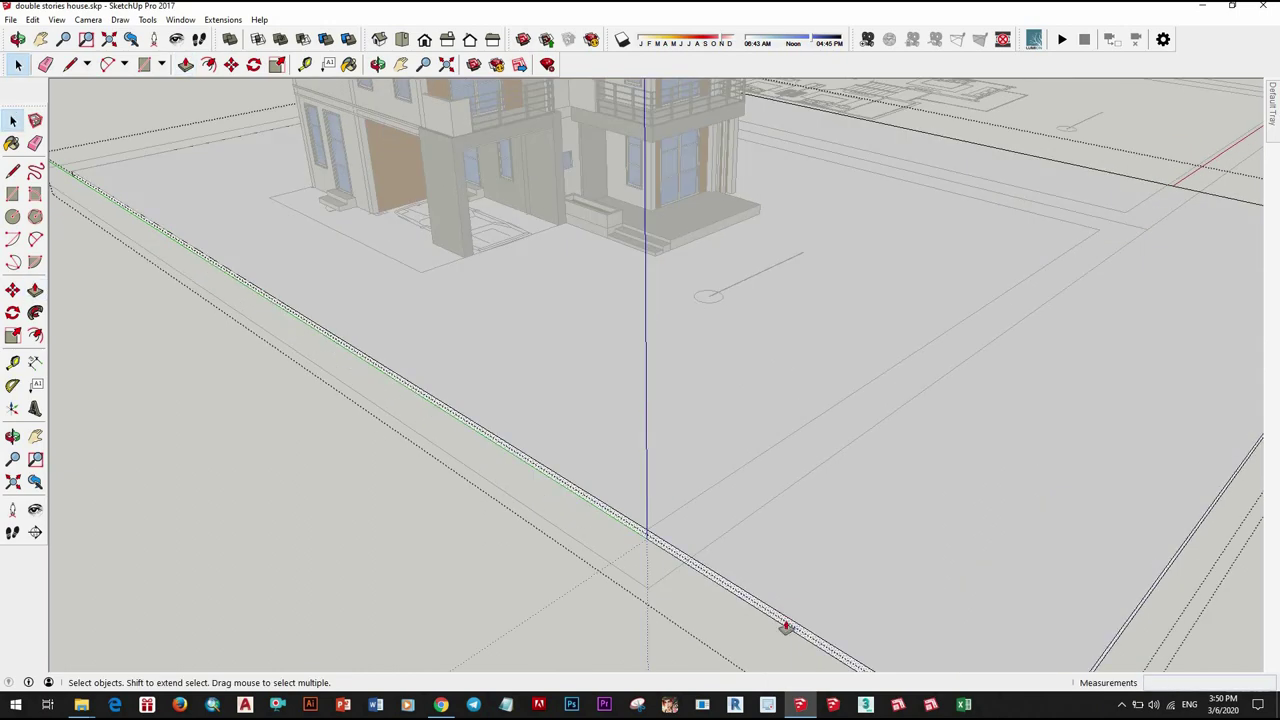
pyautogui.scroll(-3, 786, 627)
pyautogui.scroll(-3, 566, 509)
pyautogui.press('Escape')
pyautogui.moveTo(566, 509)
pyautogui.mouseDown(button='middle')
pyautogui.moveTo(697, 363)
pyautogui.moveTo(128, 380)
pyautogui.moveTo(40, 430)
pyautogui.mouseUp(button='middle')
# Step: Place the camera near the house at an eye height of 1700mm
pyautogui.click(12, 509)
pyautogui.moveTo(560, 490); pyautogui.dragTo(669, 486, button='middle')
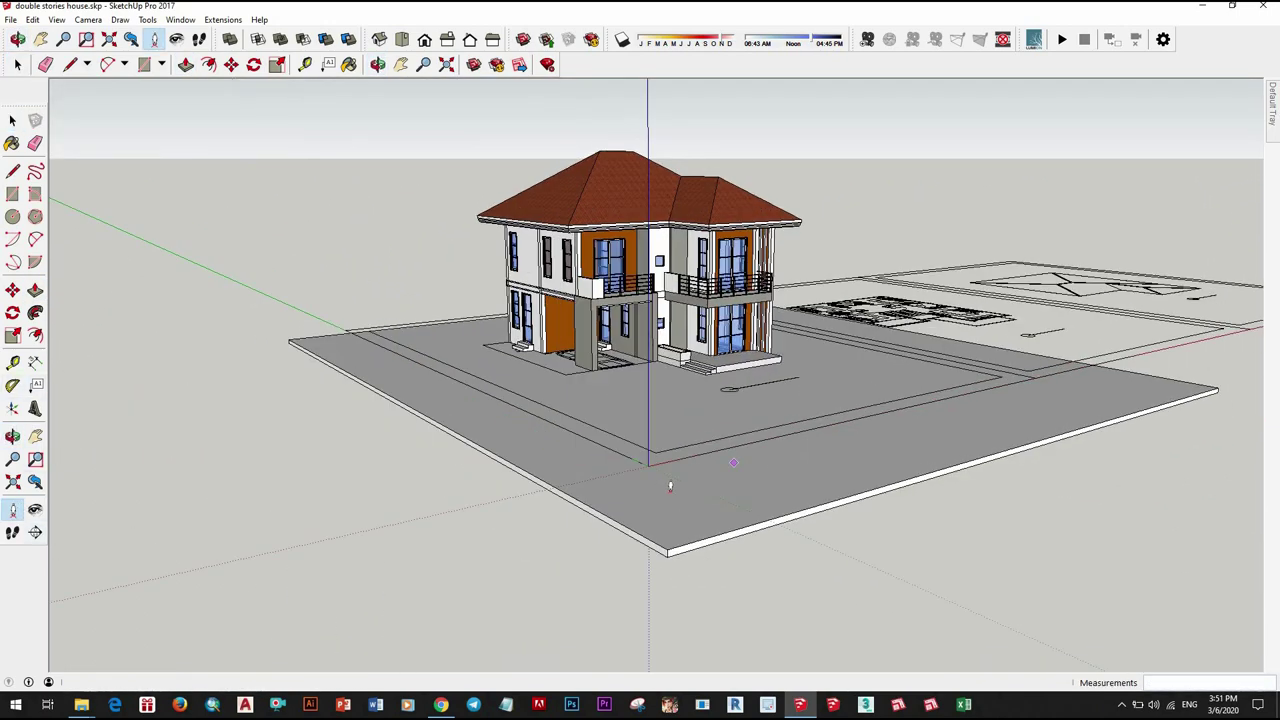
pyautogui.click(676, 486)
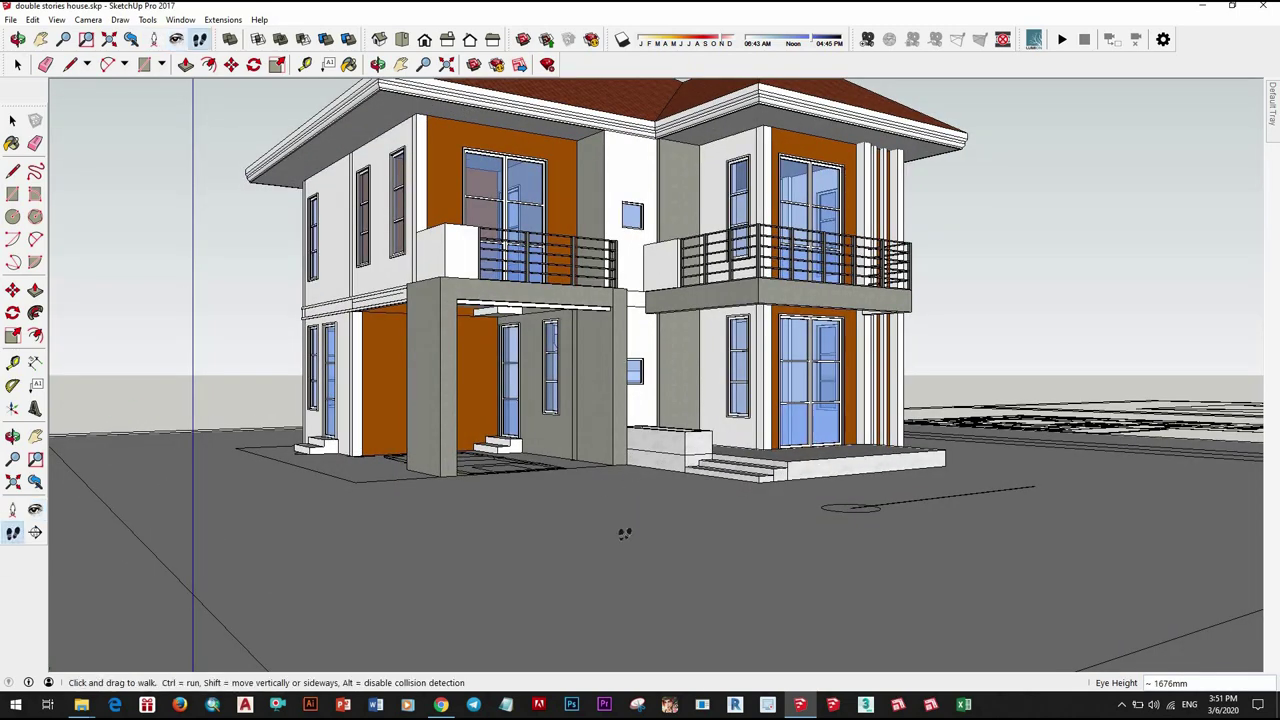
pyautogui.moveTo(622, 469); pyautogui.dragTo(618, 488)
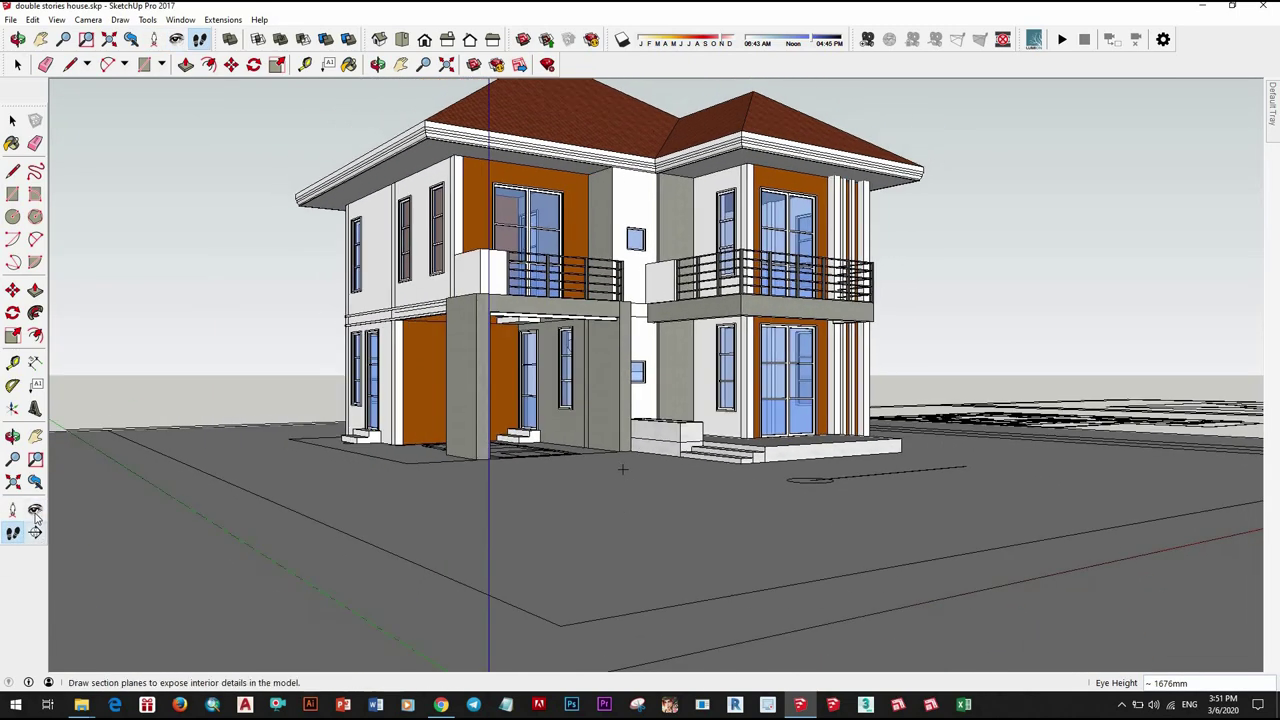
pyautogui.write('170')
pyautogui.press('Return')
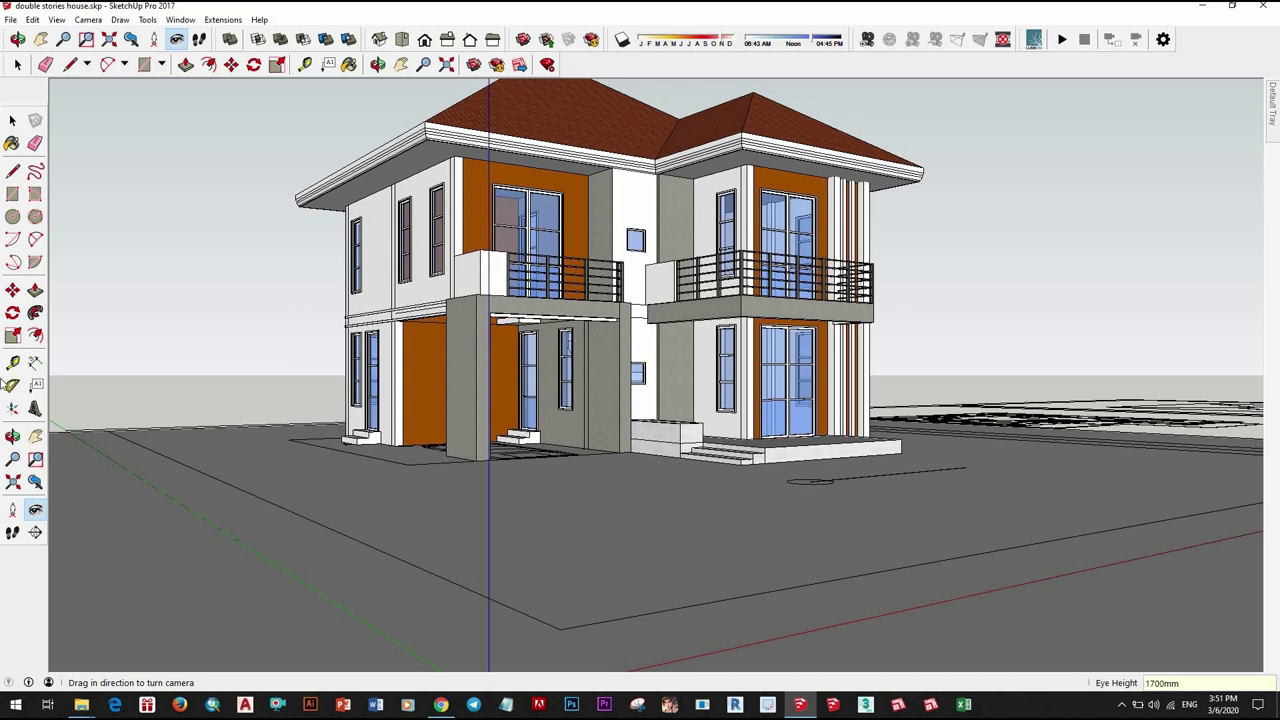
# Step: Switch to Two-Point Perspective and walk the camera to frame the house at 1700mm eye height
pyautogui.click(88, 20)
pyautogui.click(100, 111)
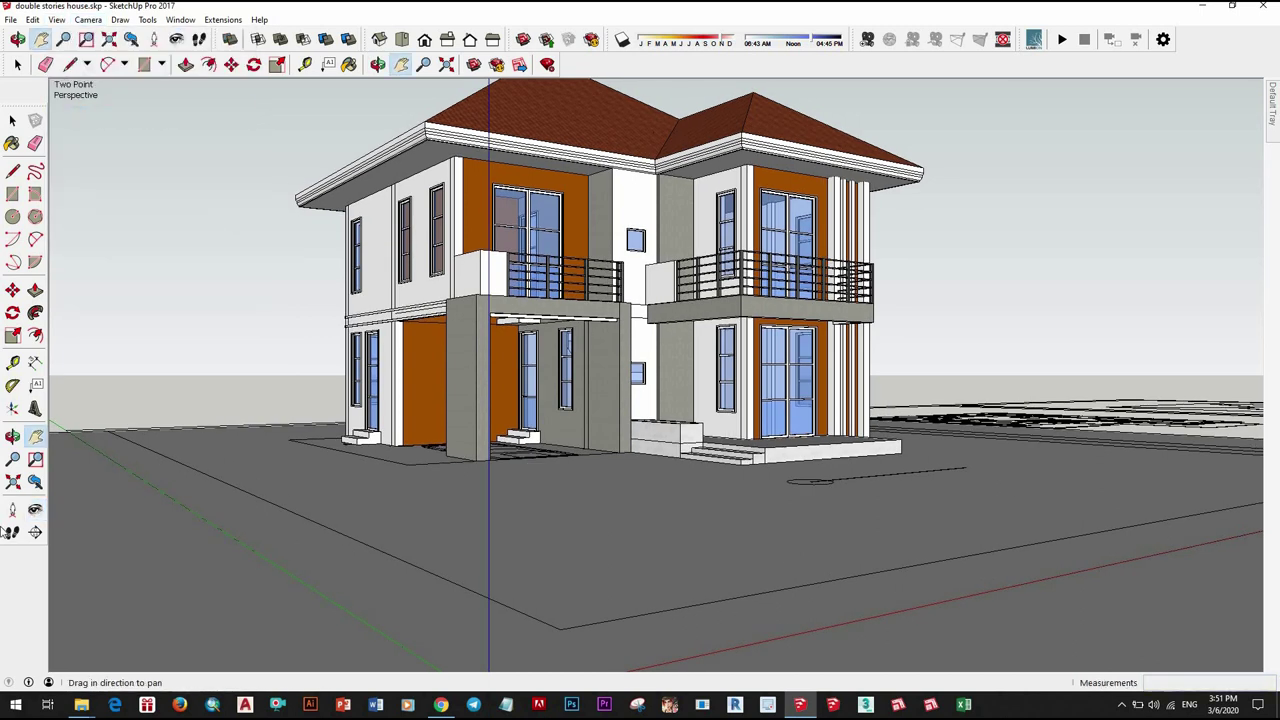
pyautogui.click(12, 532)
pyautogui.moveTo(583, 571); pyautogui.dragTo(615, 467)
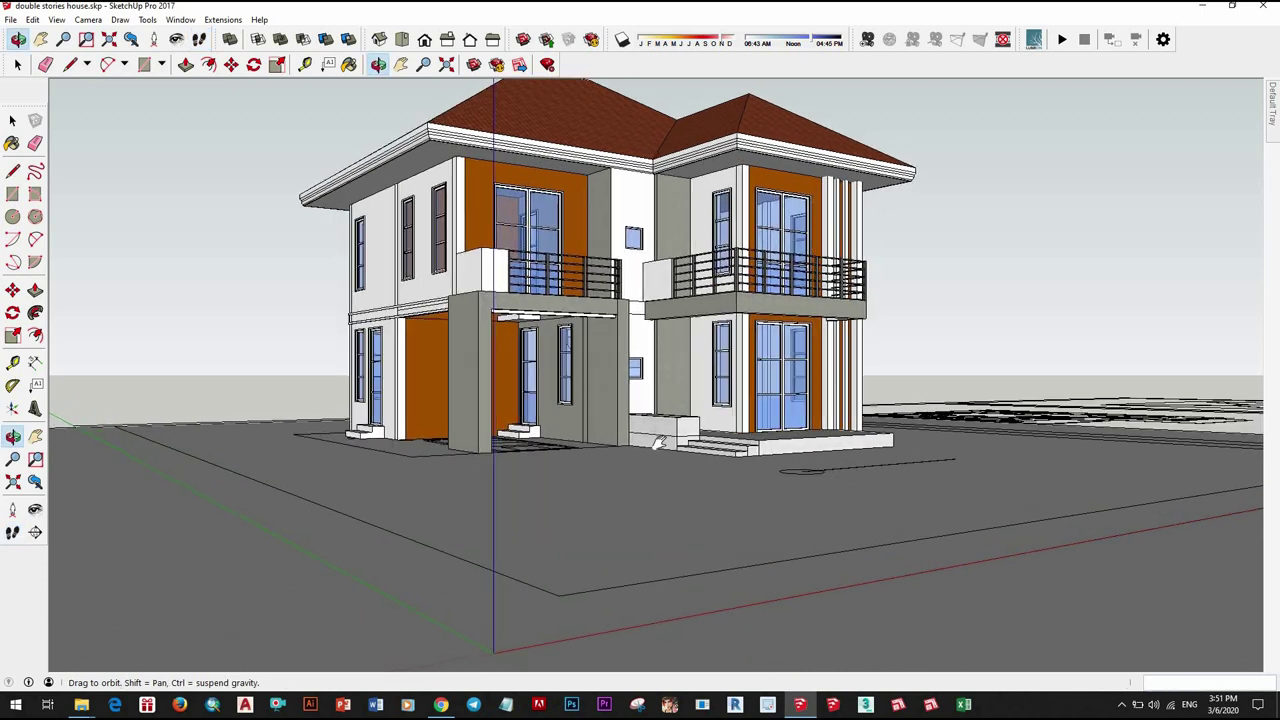
pyautogui.moveTo(622, 432); pyautogui.dragTo(650, 460)
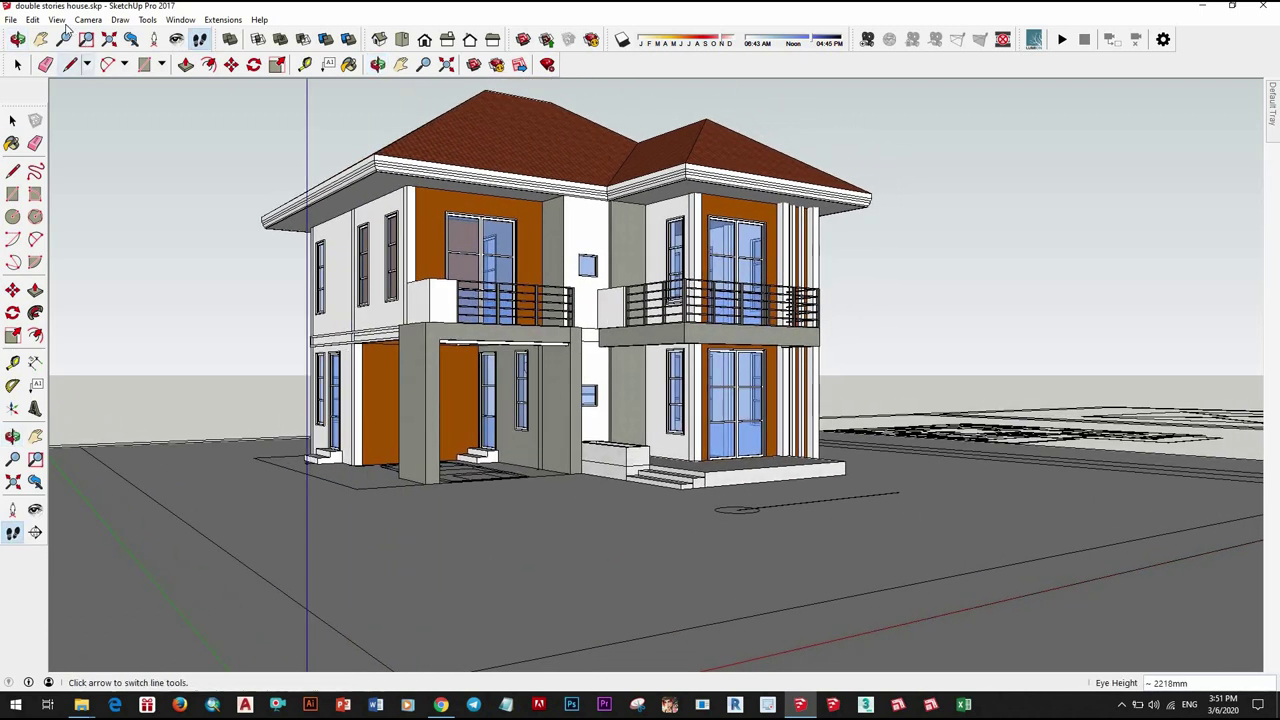
pyautogui.click(120, 105)
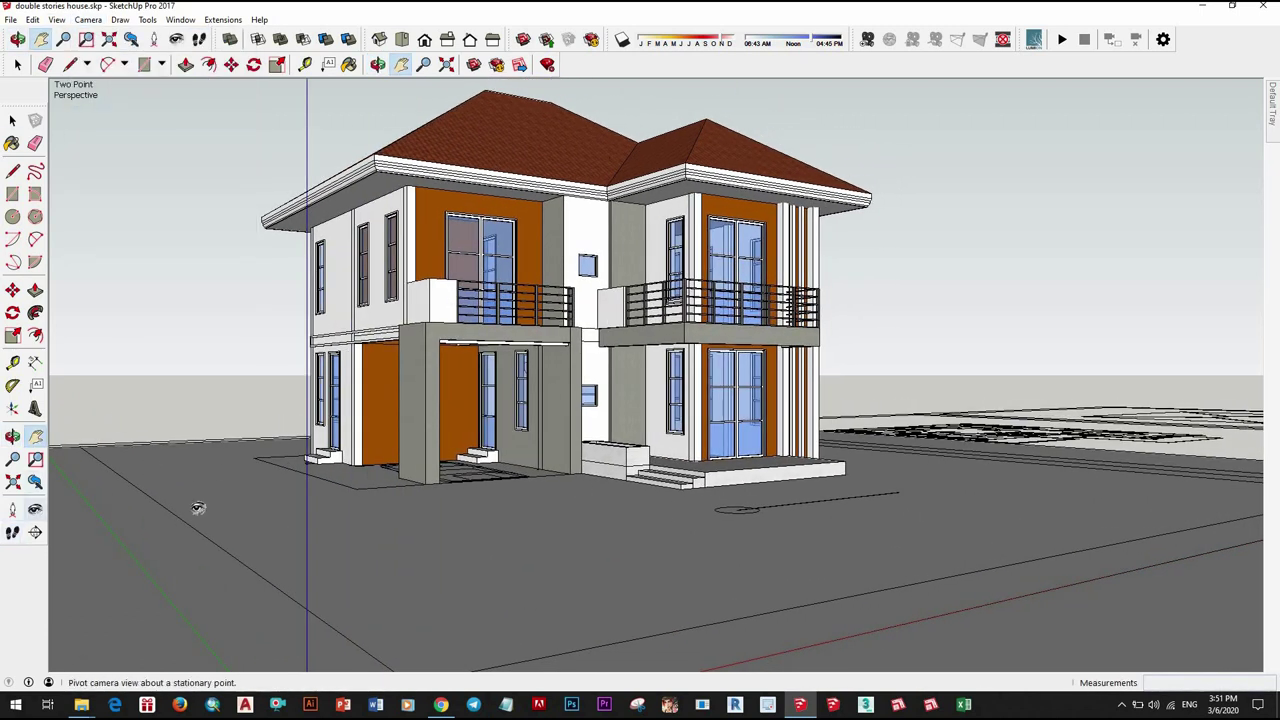
pyautogui.write('1700')
pyautogui.press('Return')
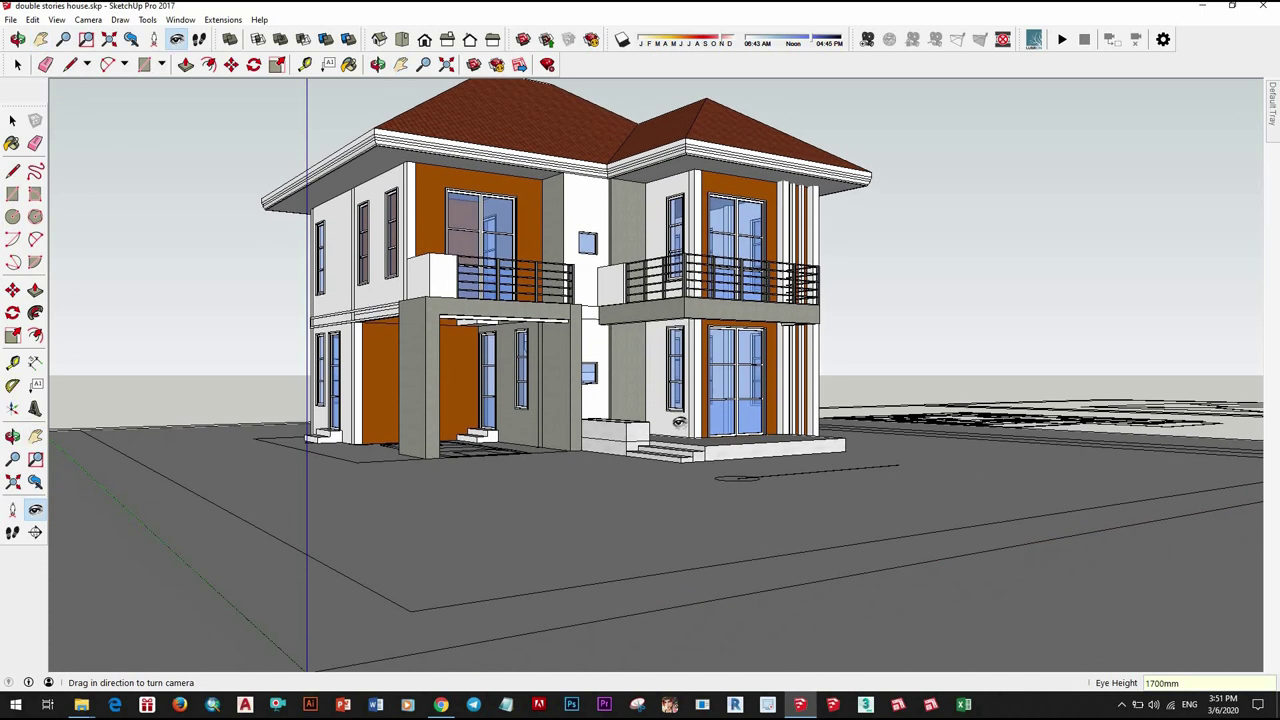
pyautogui.moveTo(363, 532)
pyautogui.mouseDown(button='middle')
pyautogui.moveTo(463, 514)
pyautogui.moveTo(460, 557)
pyautogui.moveTo(507, 552)
pyautogui.mouseUp(button='middle')
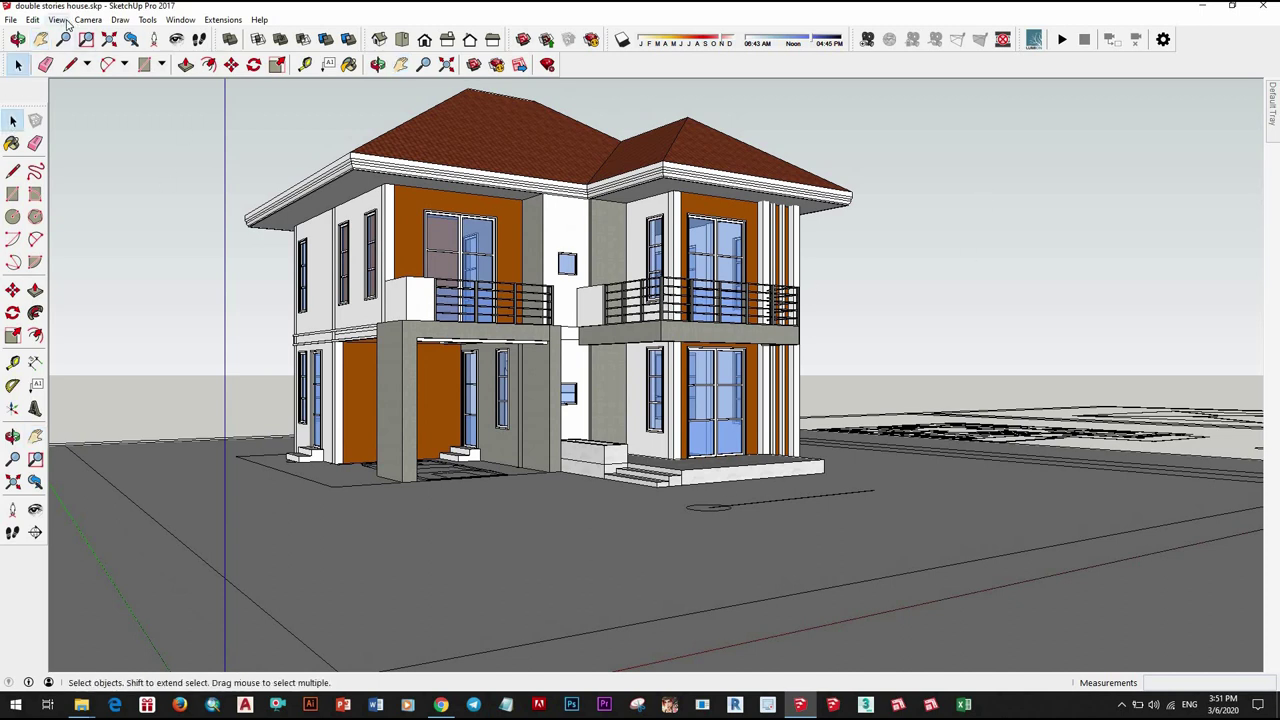
# Step: Save the current eye-level view as Scene 1
pyautogui.click(62, 20)
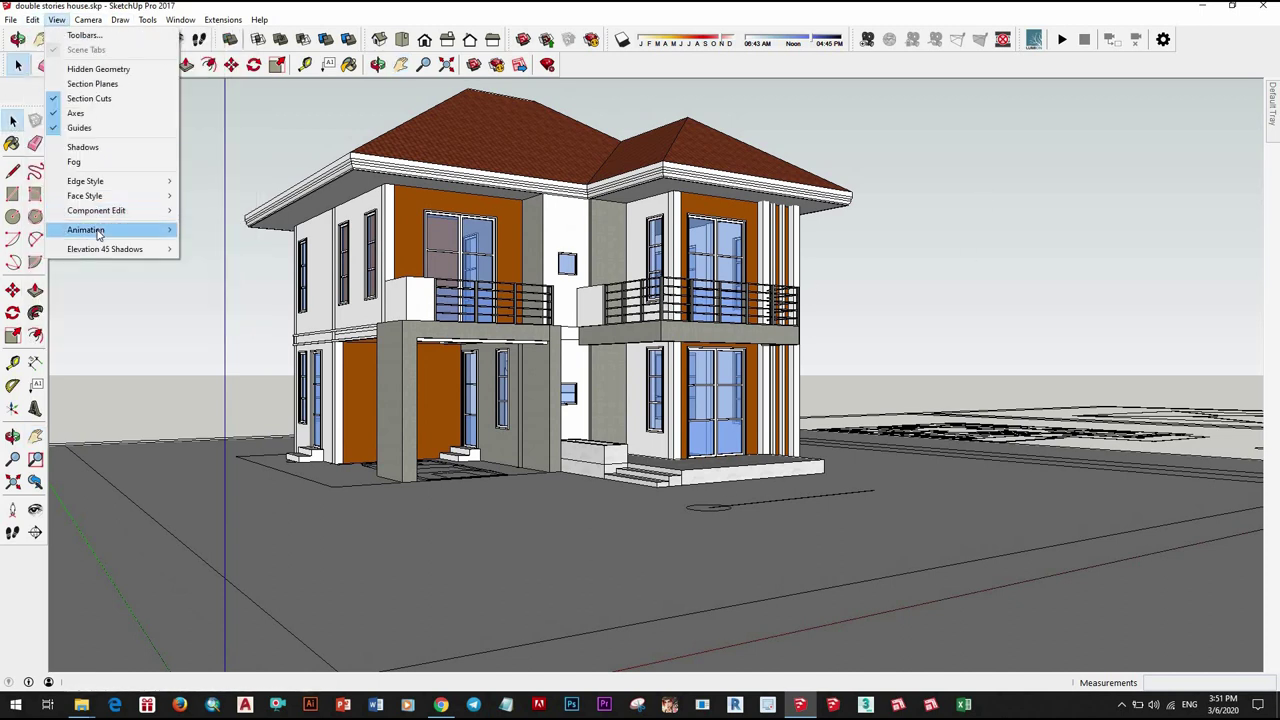
pyautogui.moveTo(86, 230)
pyautogui.click(279, 236)
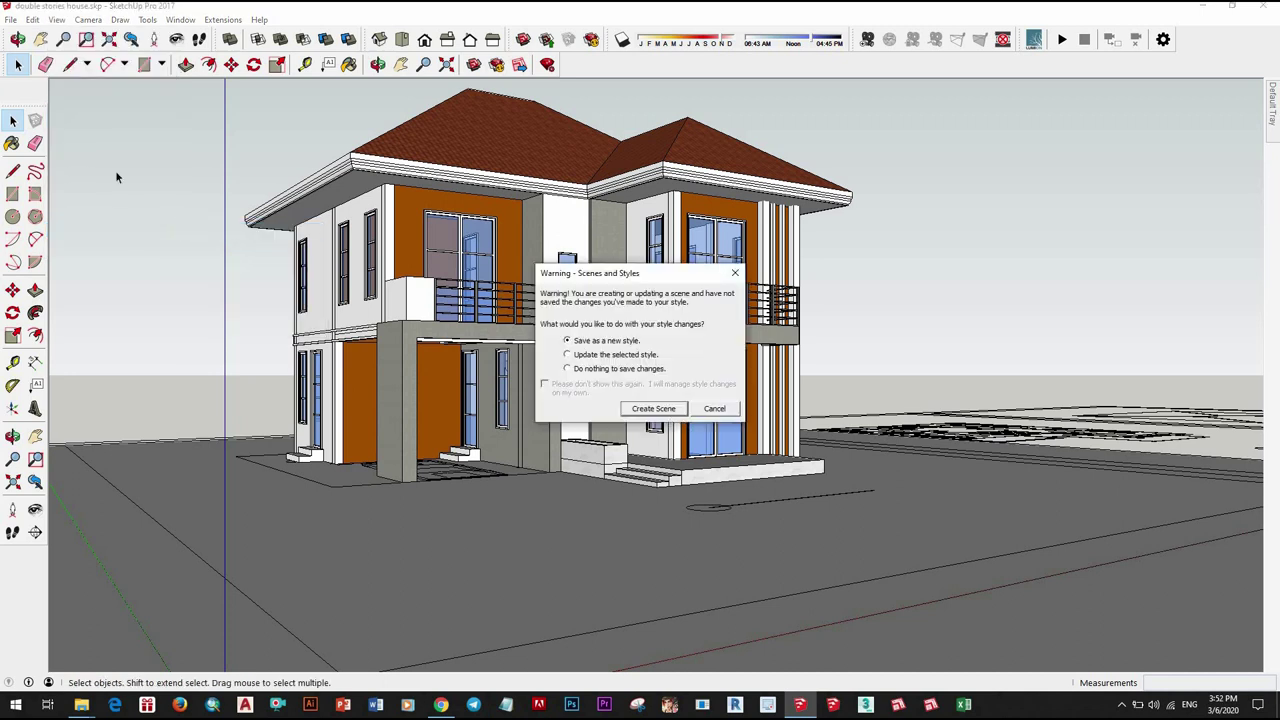
pyautogui.press('Return')
pyautogui.rightClick(68, 86)
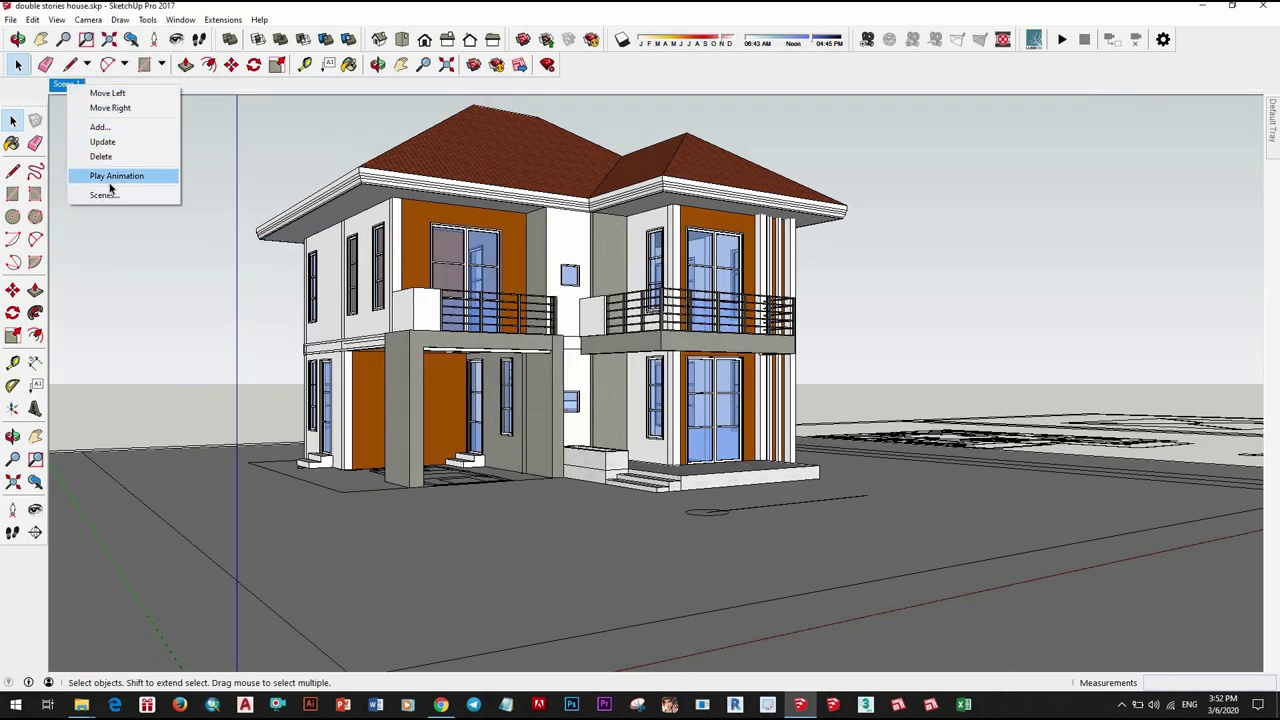
pyautogui.click(59, 88)
# Step: Add Scene 2 from the Scenes manager and orbit to the house's front view
pyautogui.rightClick(72, 86)
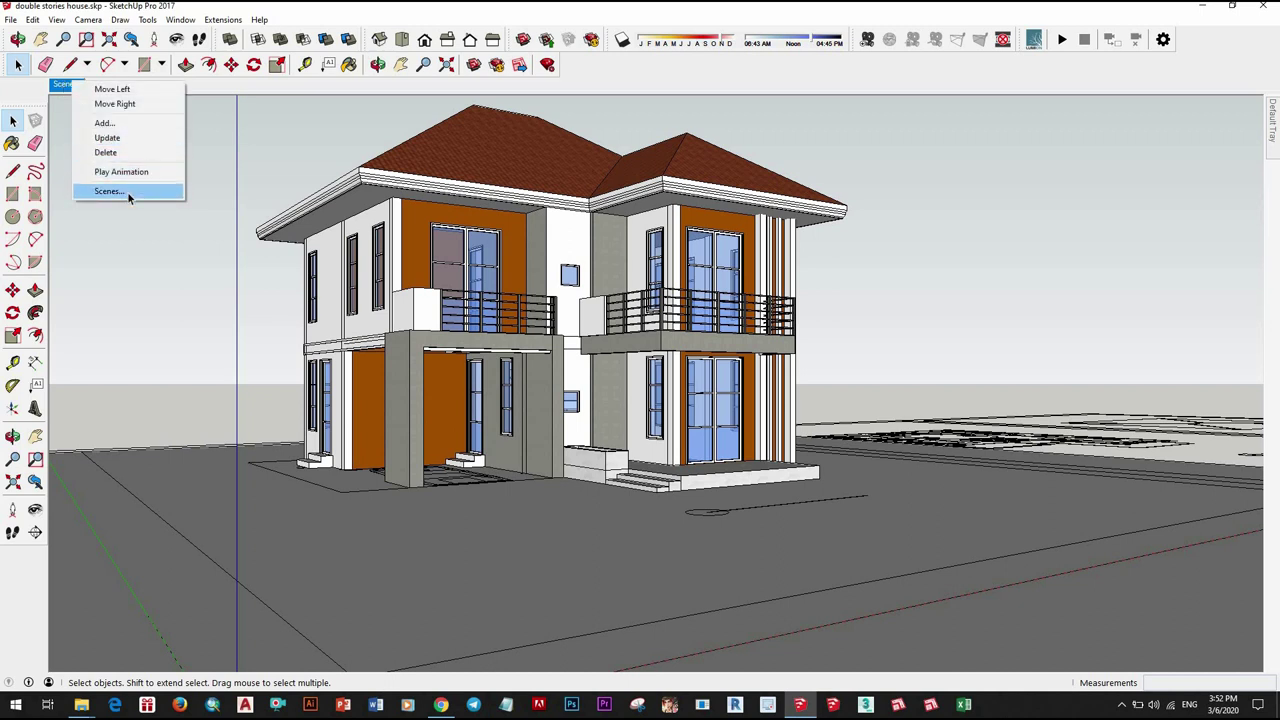
pyautogui.click(127, 191)
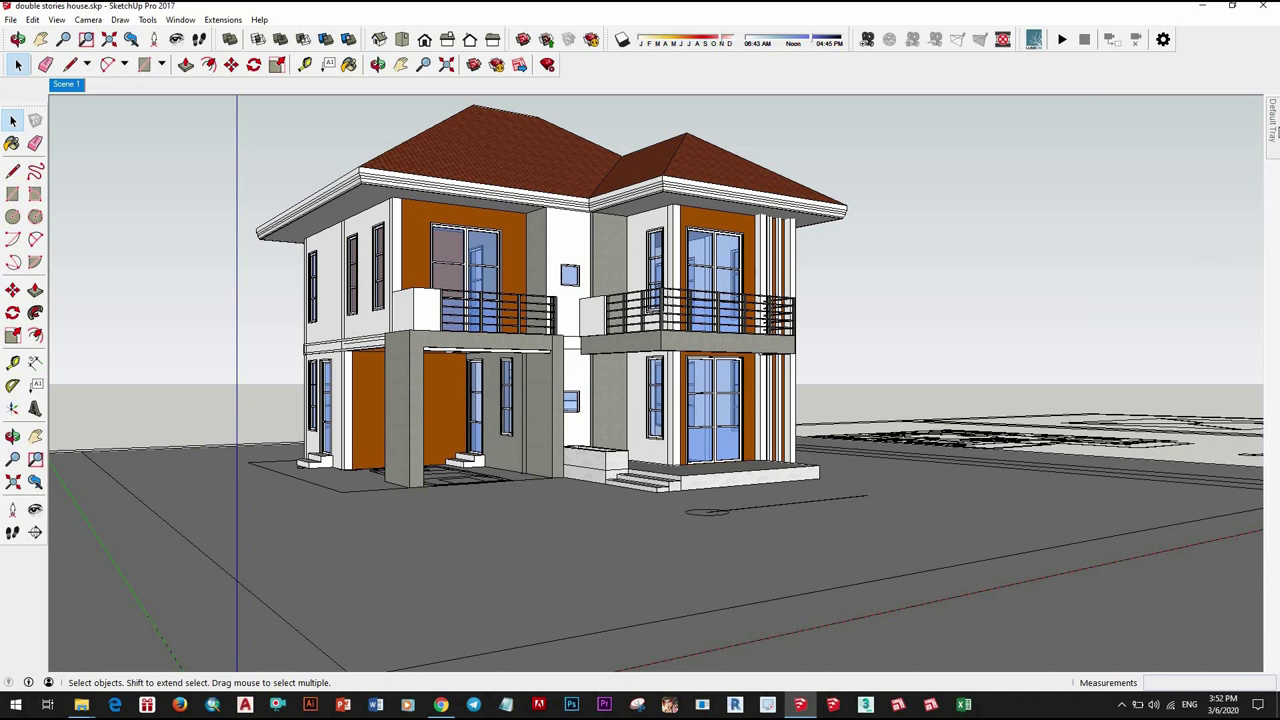
pyautogui.moveTo(1271, 120)
pyautogui.rightClick(1169, 355)
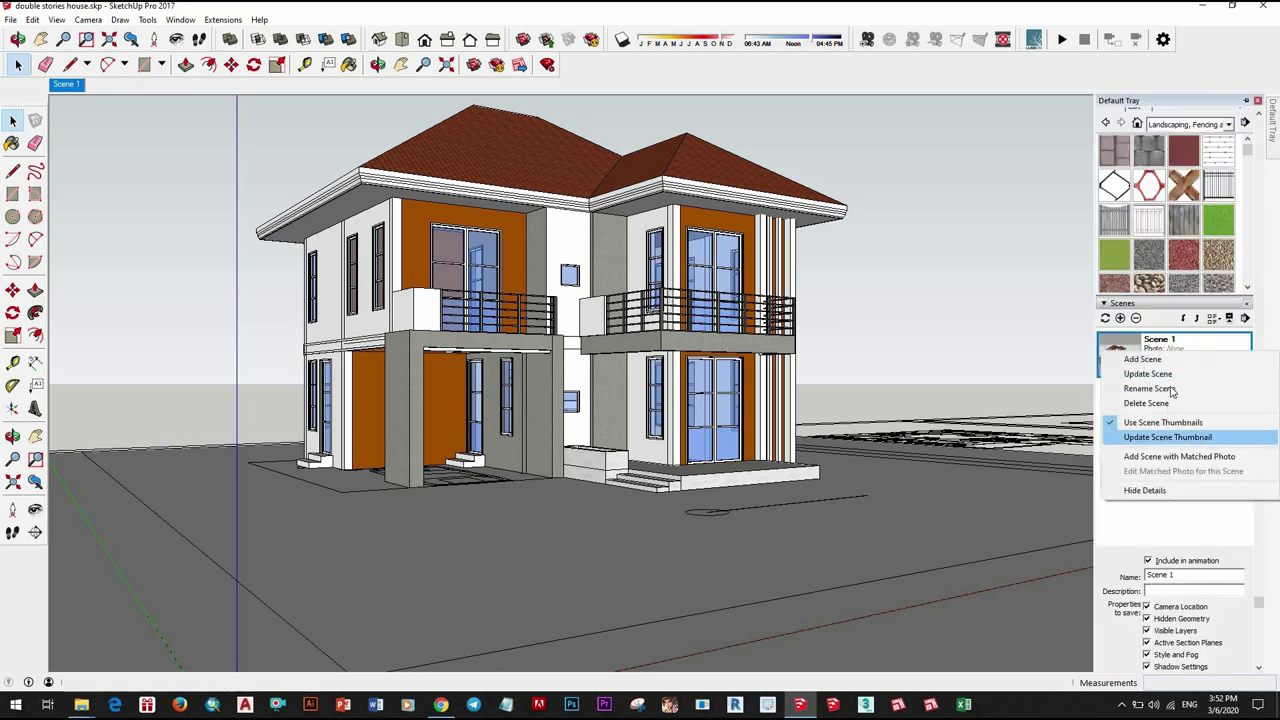
pyautogui.click(1190, 503)
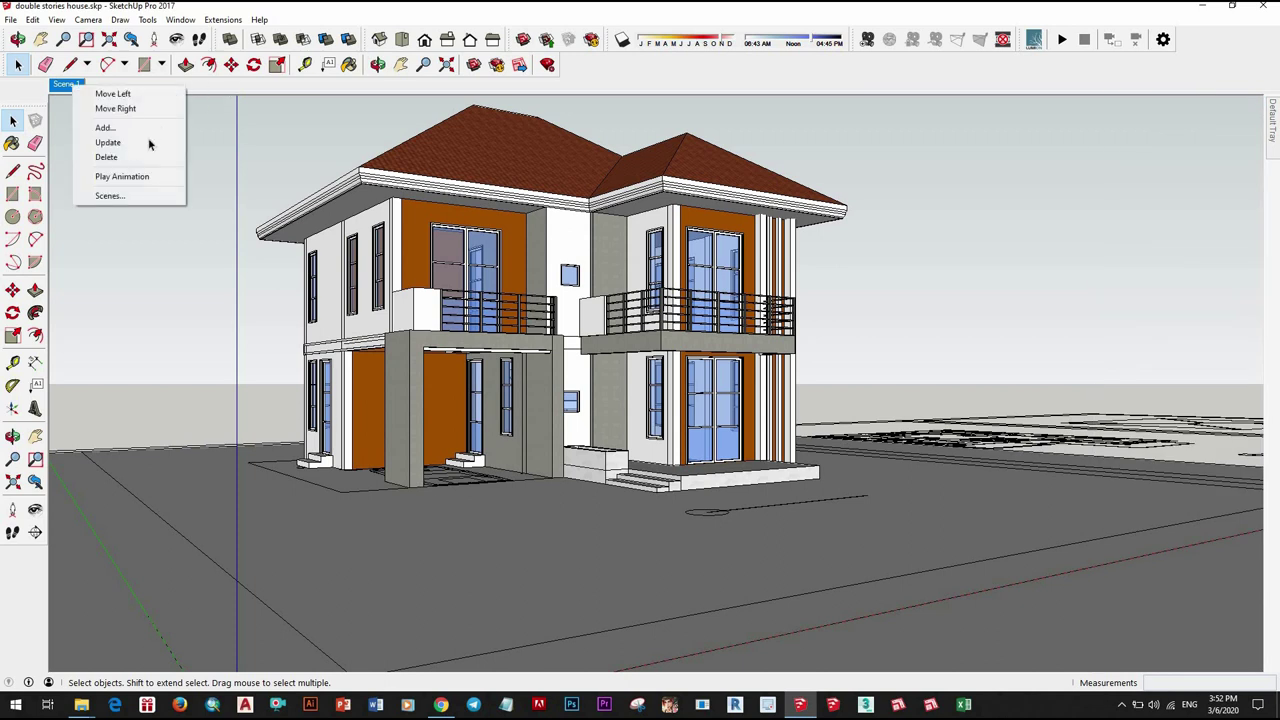
pyautogui.click(105, 127)
pyautogui.rightClick(100, 84)
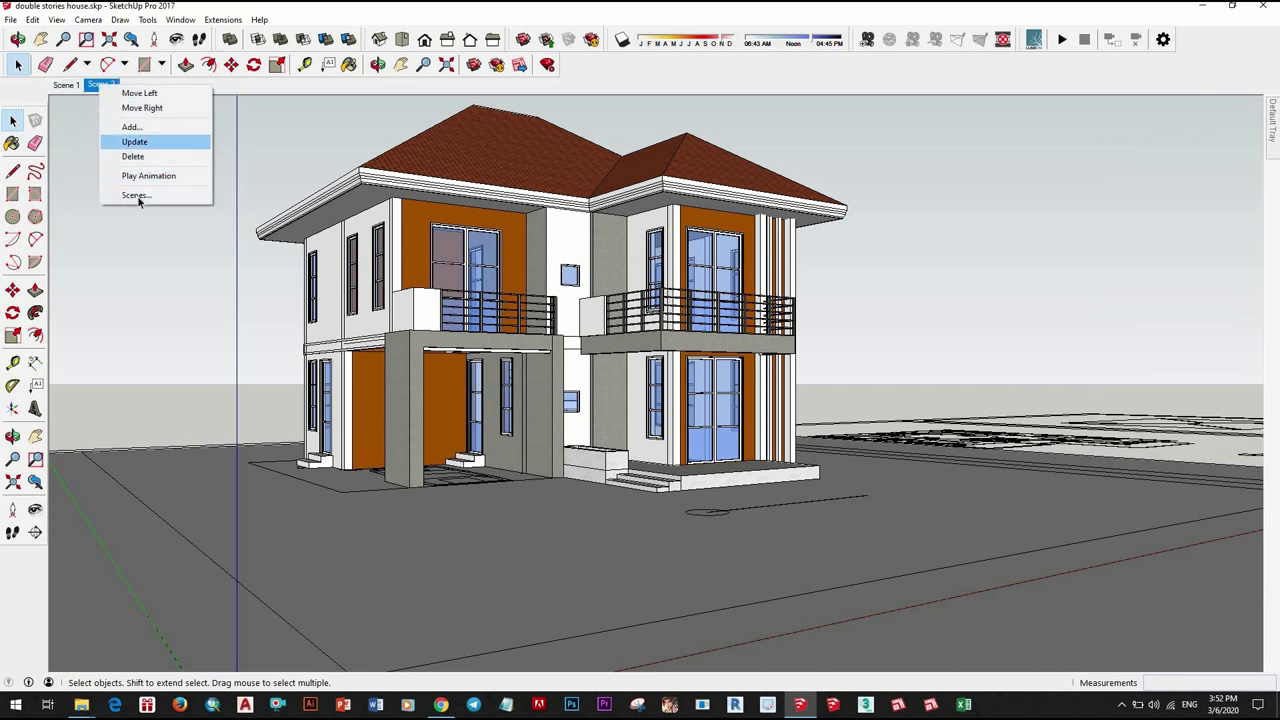
pyautogui.click(79, 90)
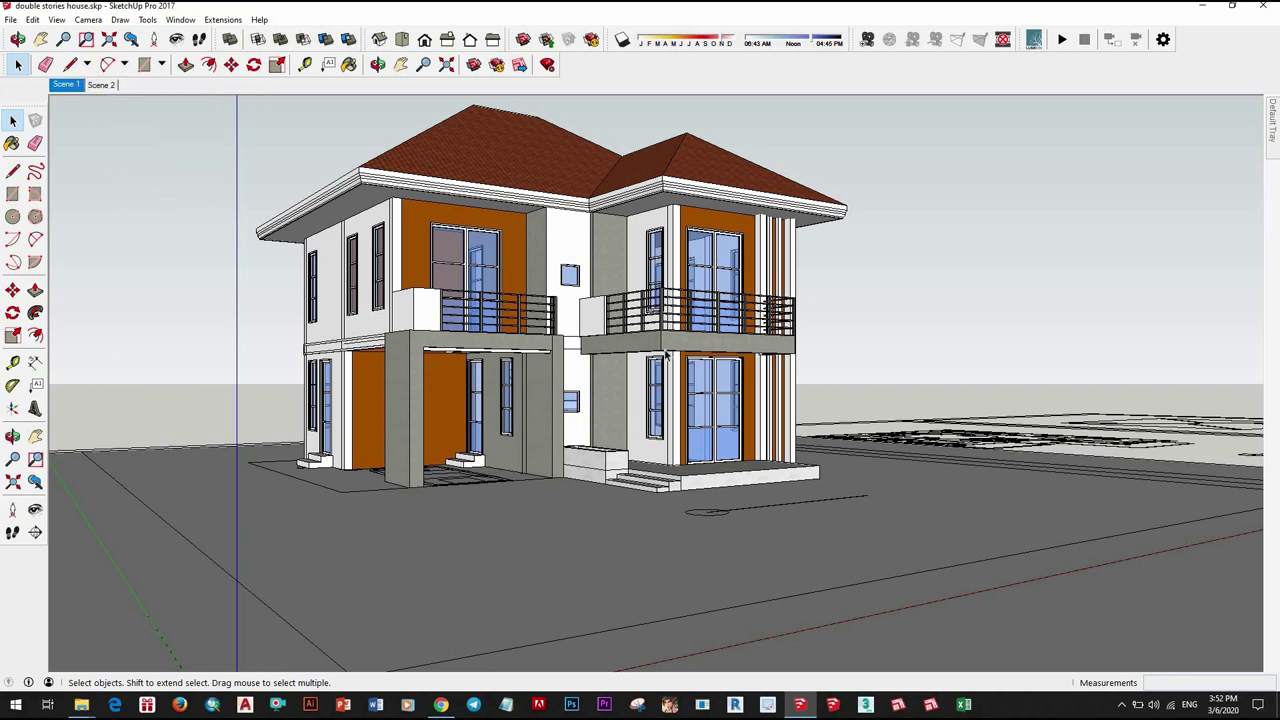
pyautogui.moveTo(662, 367); pyautogui.dragTo(907, 435, button='middle')
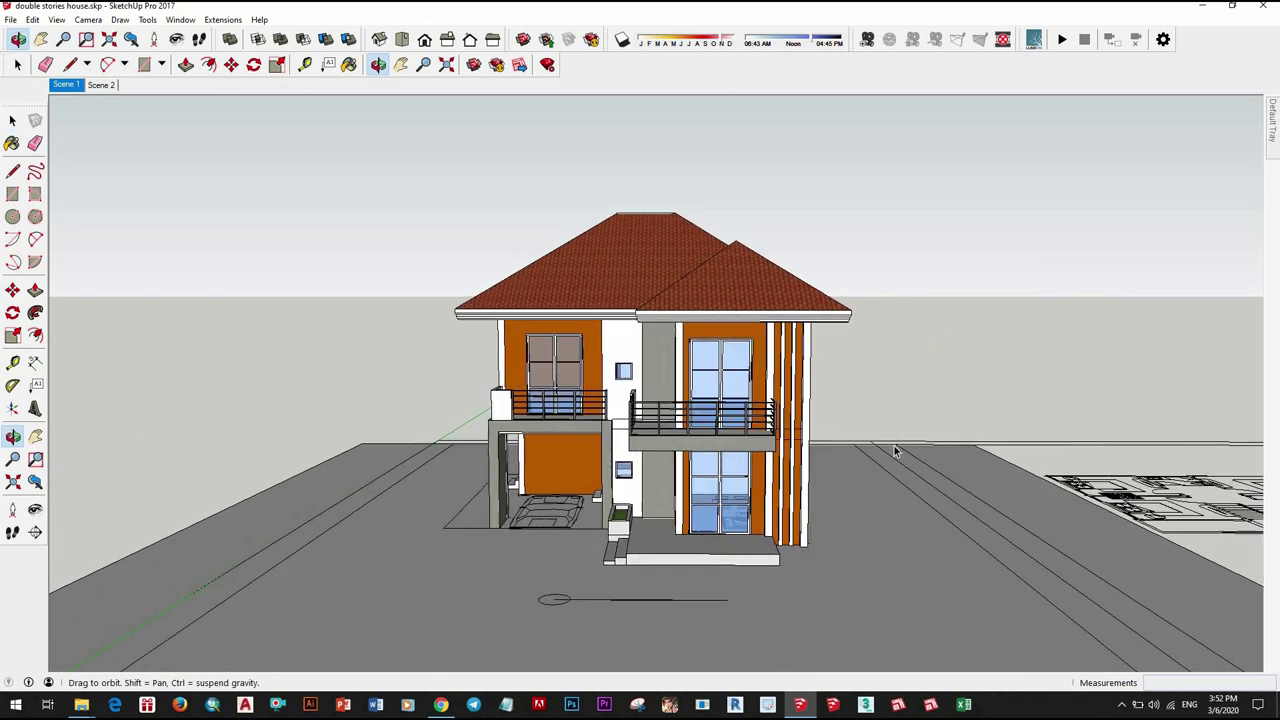
pyautogui.moveTo(907, 435); pyautogui.dragTo(927, 352, button='middle')
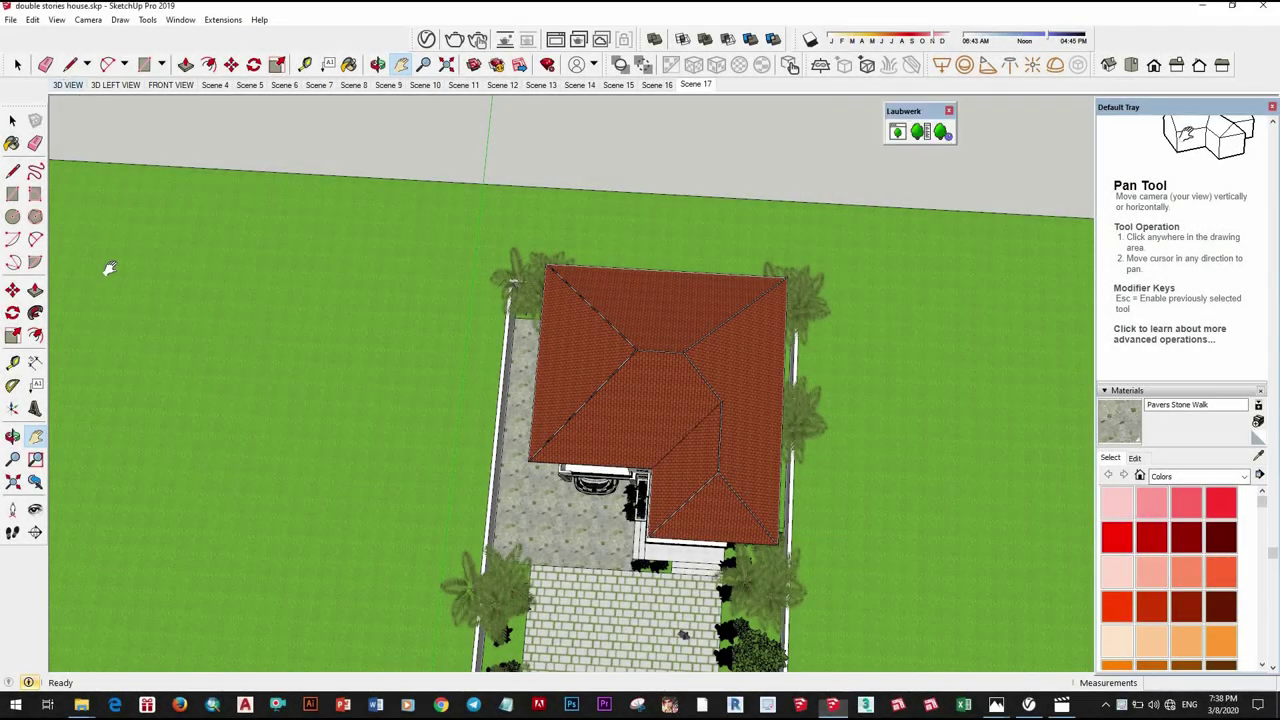
# Step: Play Animation from the 3D VIEW scene tab to tour the landscaped house
pyautogui.rightClick(67, 85)
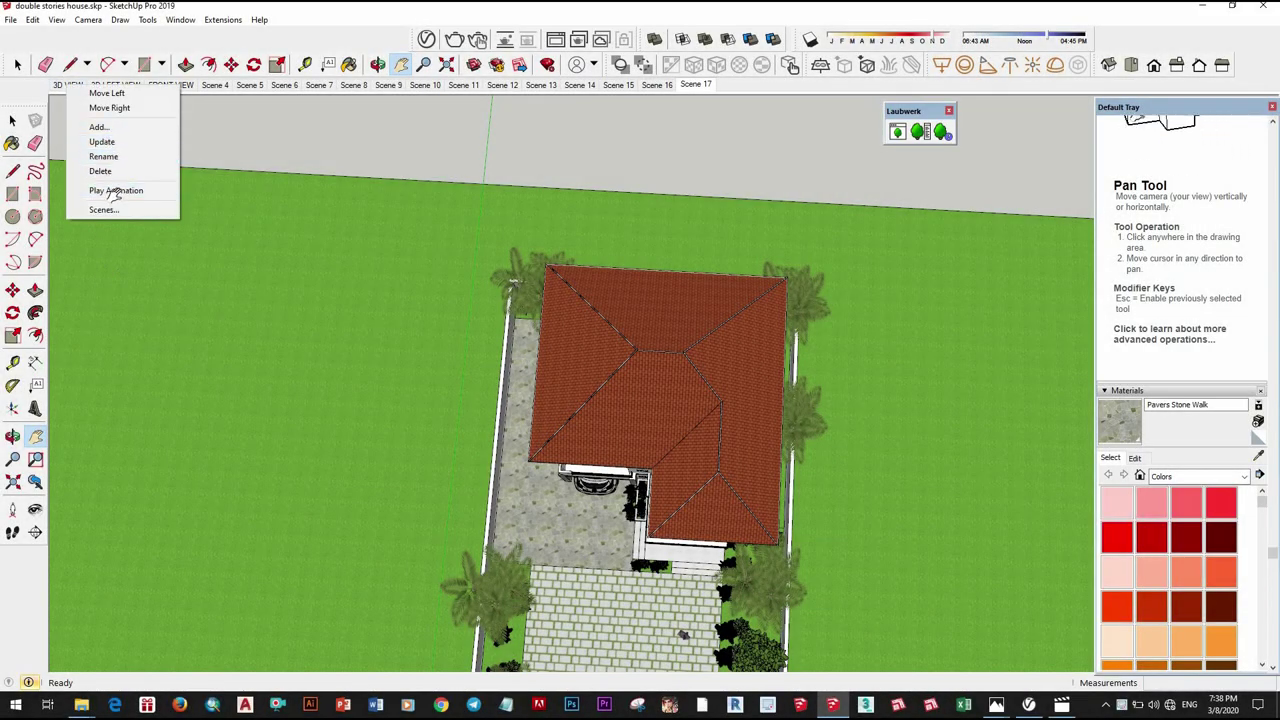
pyautogui.press('Return')
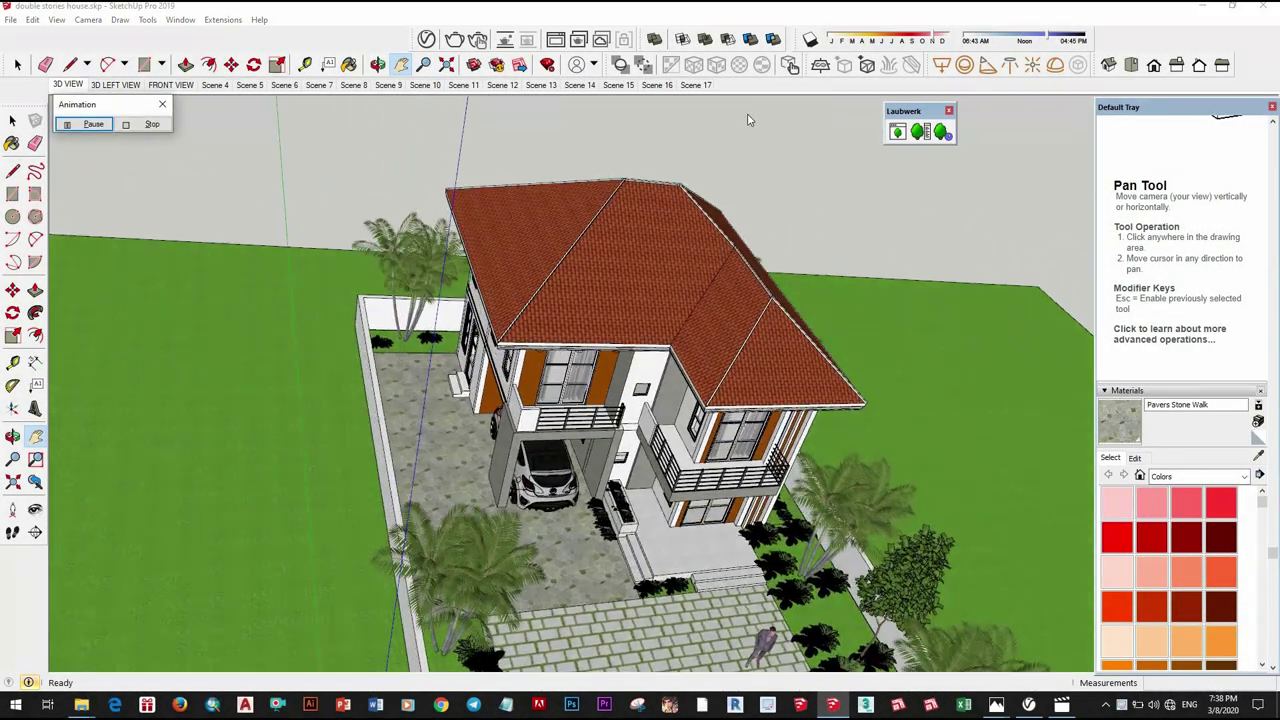